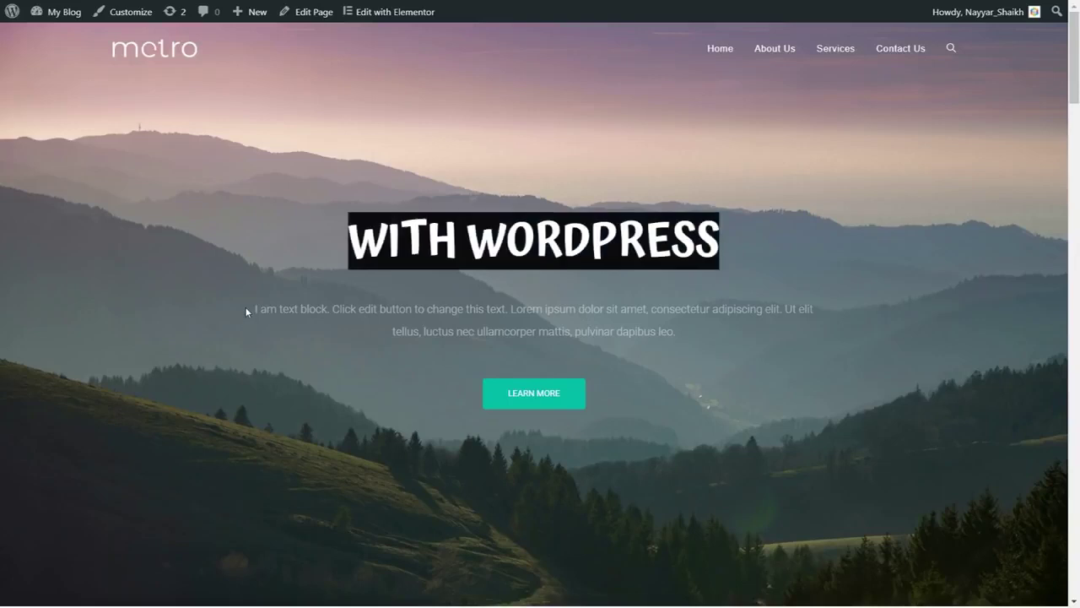
Open the home page in Elementor's visual builder
{"action": "left_click_drag", "start_coordinate": [245, 308], "coordinate": [681, 339]}
{"action": "left_click", "coordinate": [719, 340]}
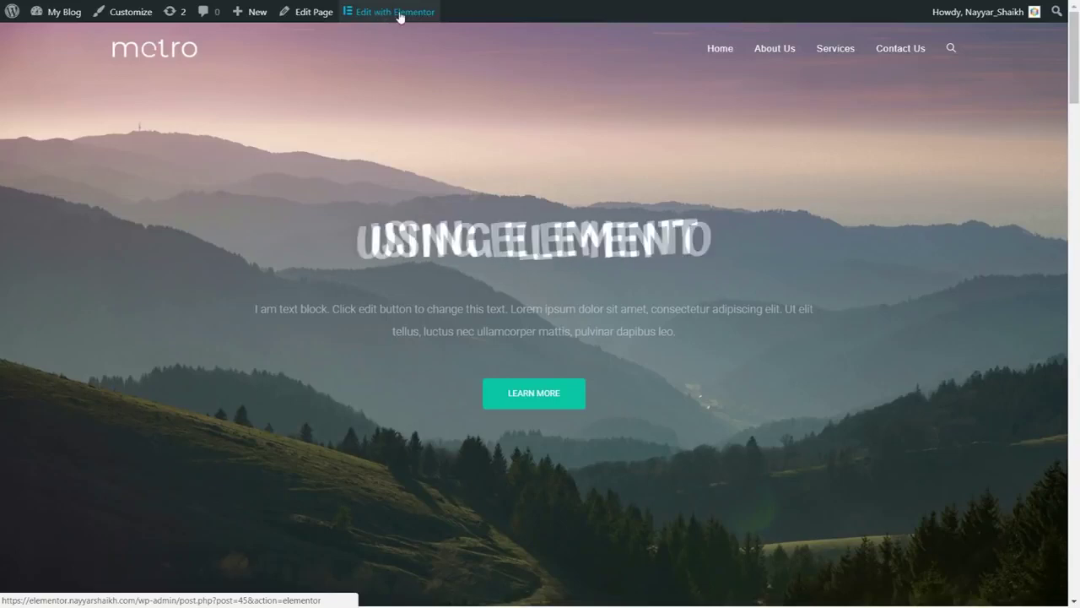
{"action": "left_click", "coordinate": [399, 12]}
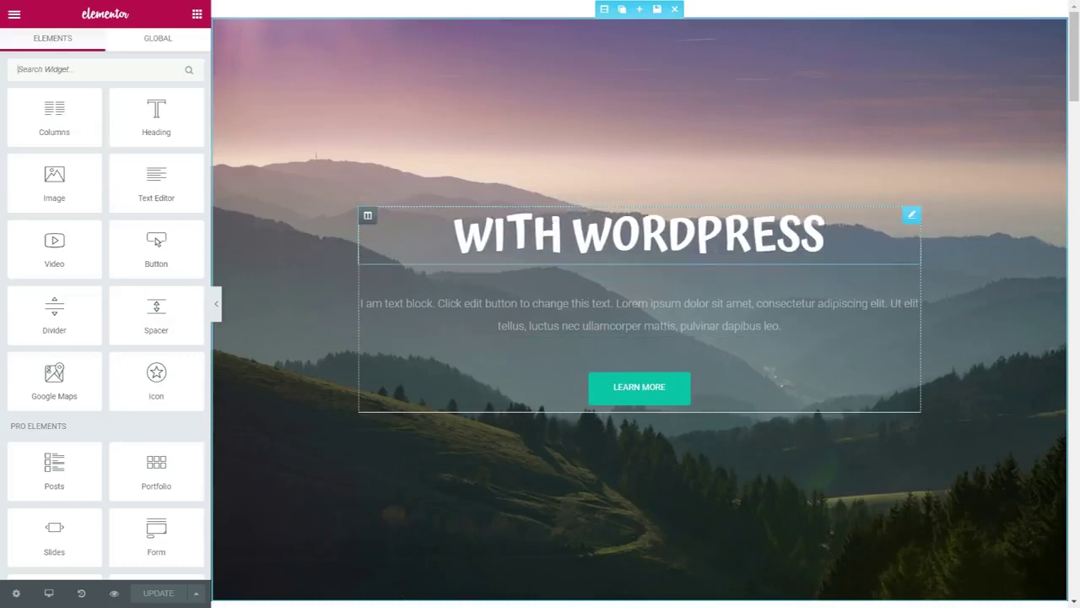
Change the first rotating headline phrase to the site owner's name, then show the section's background settings
{"action": "left_click", "coordinate": [912, 215]}
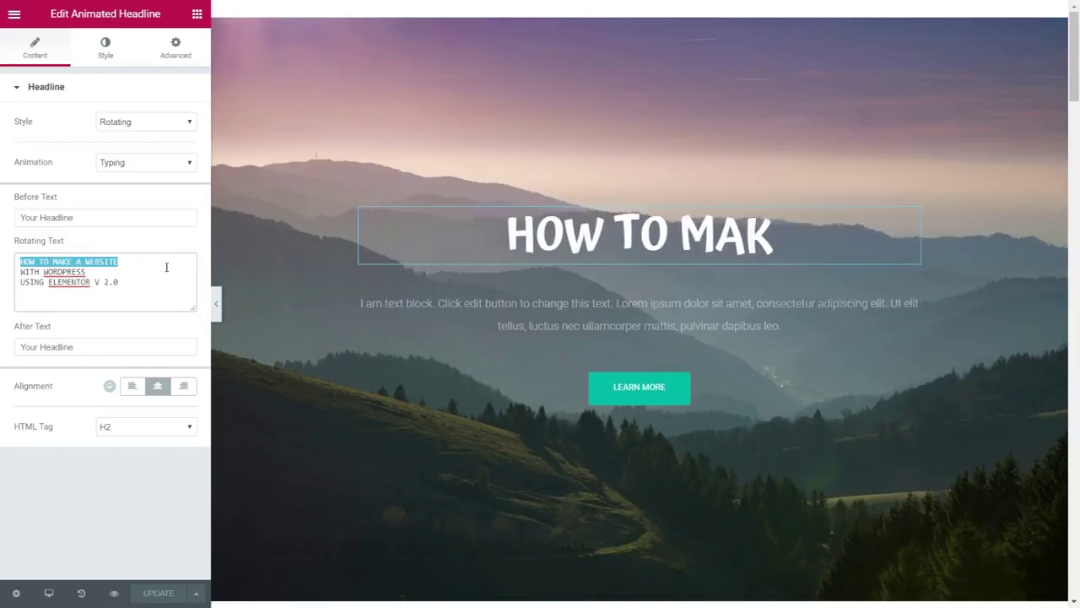
{"action": "type", "text": "Nayyar /s"}
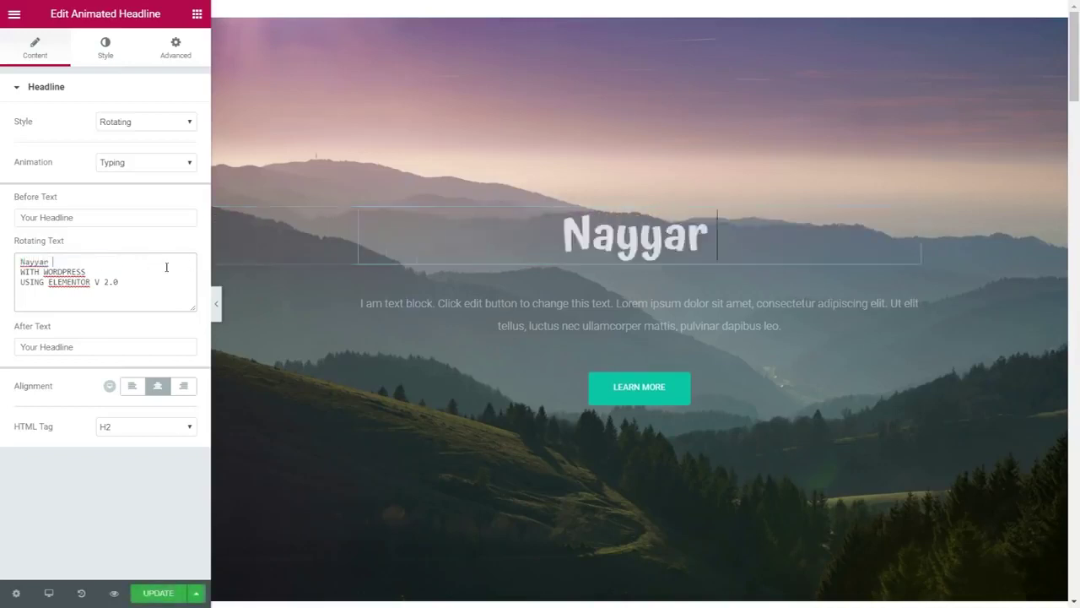
{"action": "key", "text": "BackSpace"}
{"action": "key", "text": "BackSpace"}
{"action": "type", "text": "S"}
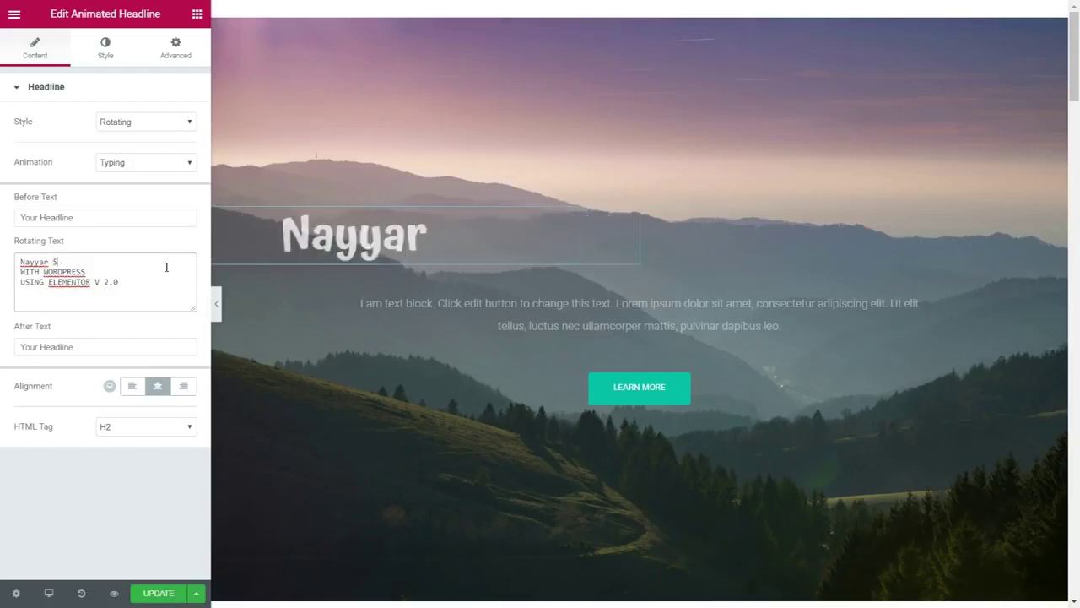
{"action": "type", "text": "haikh"}
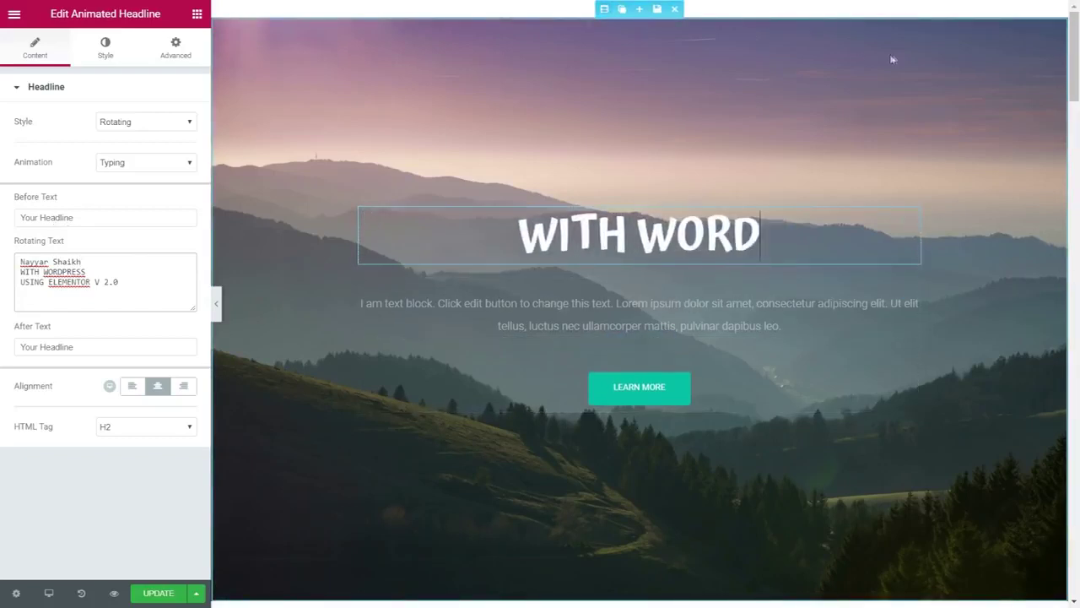
{"action": "left_click", "coordinate": [602, 9]}
{"action": "left_click", "coordinate": [96, 65]}
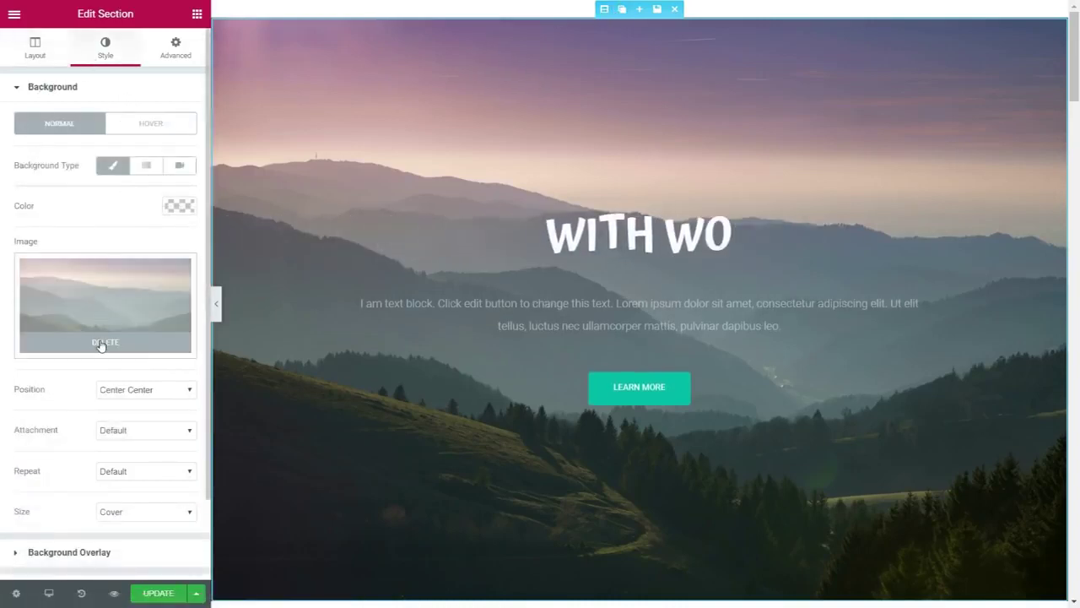
Replace the mountain background image with the orange sunset photo from the Media Library
{"action": "left_click", "coordinate": [104, 342]}
{"action": "left_click", "coordinate": [115, 309]}
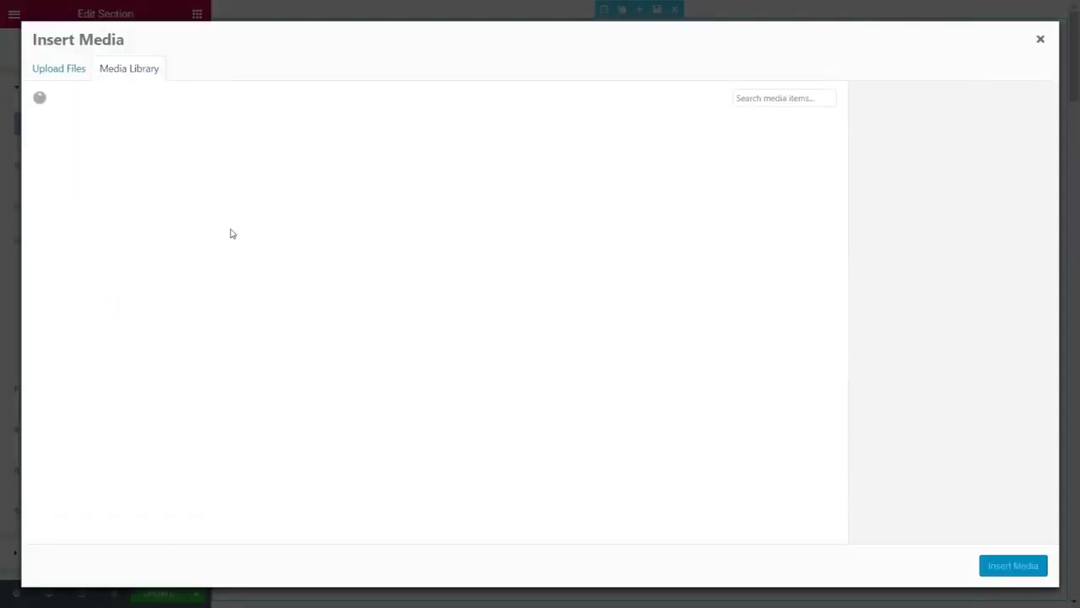
{"action": "left_click", "coordinate": [59, 77]}
{"action": "left_click", "coordinate": [133, 70]}
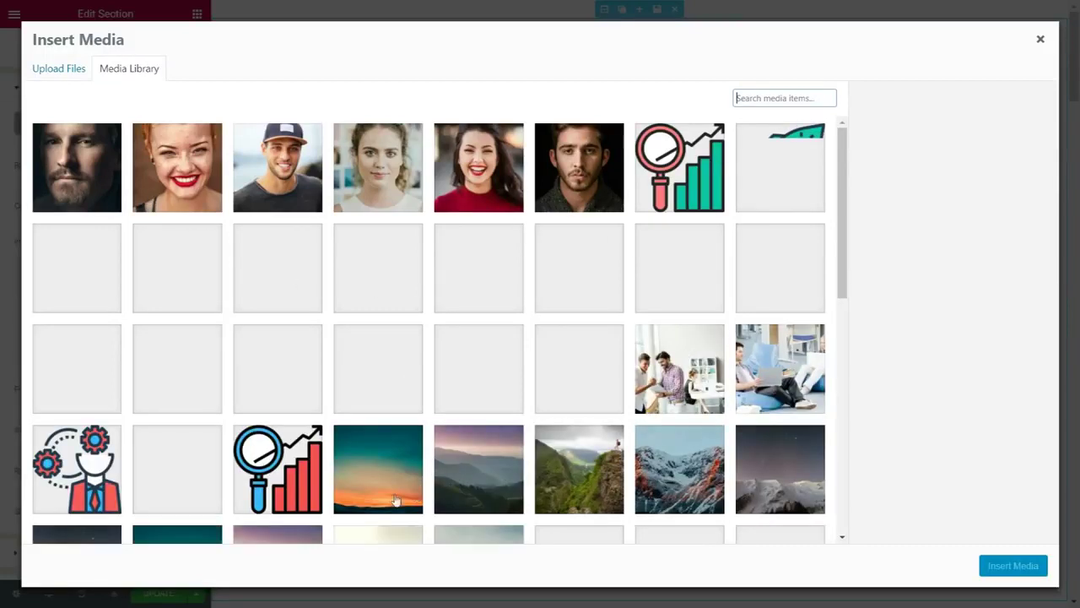
{"action": "left_click", "coordinate": [407, 460]}
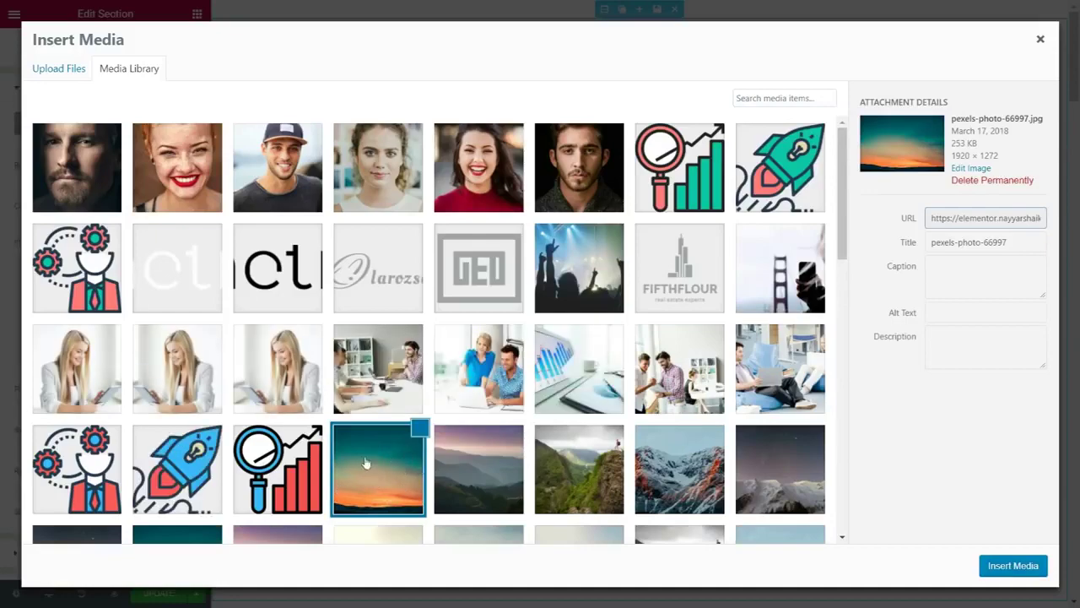
{"action": "left_click", "coordinate": [1025, 574]}
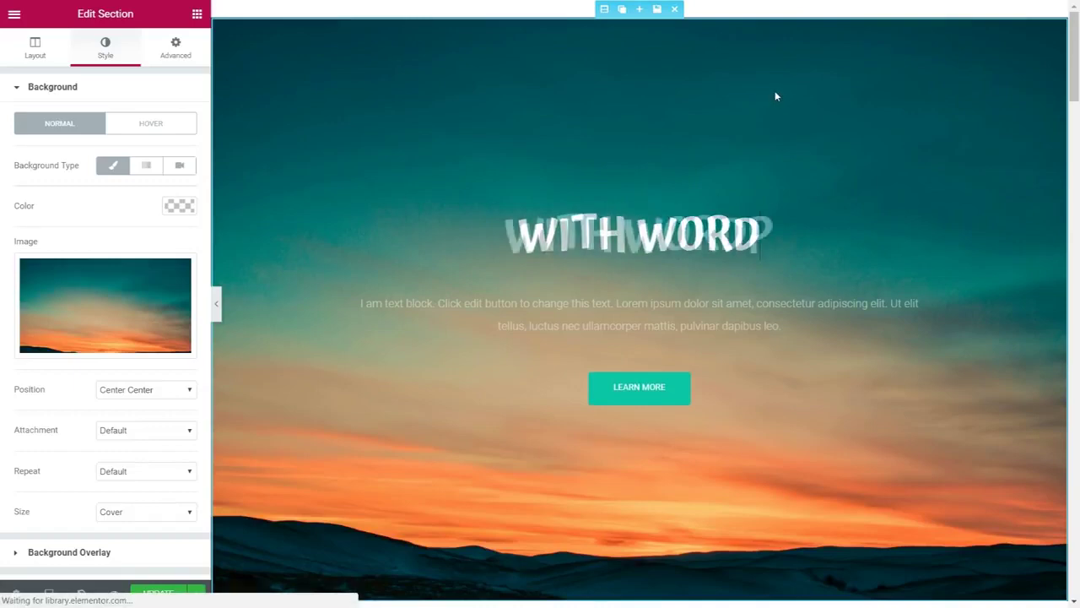
Scroll through the live home page with its rotating headline
{"action": "scroll", "coordinate": [848, 313], "scroll_direction": "down", "scroll_amount": 8}
{"action": "scroll", "coordinate": [848, 336], "scroll_direction": "down", "scroll_amount": 8}
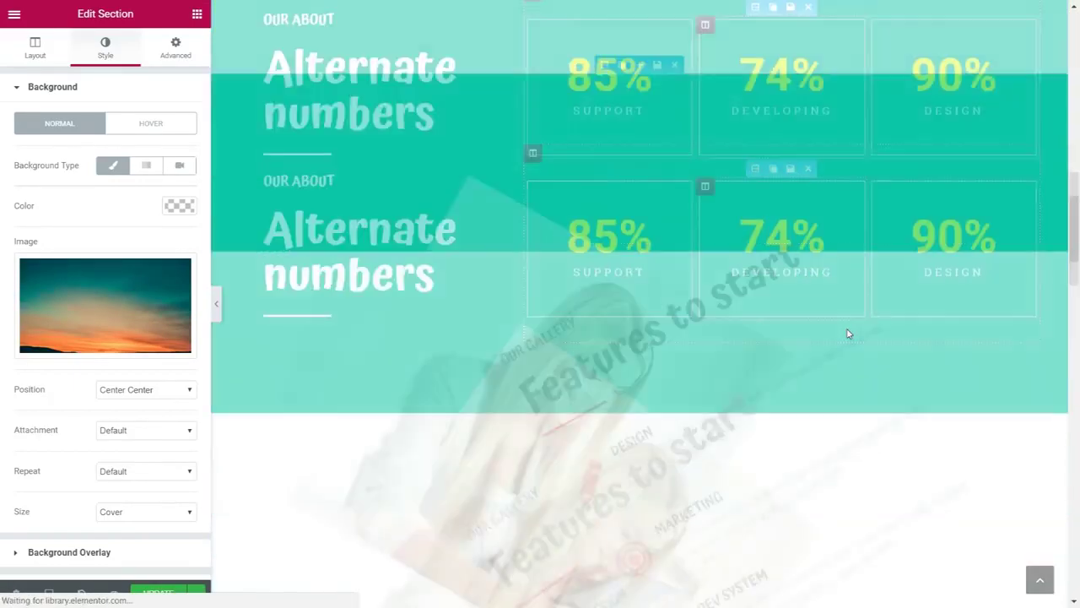
{"action": "scroll", "coordinate": [846, 366], "scroll_direction": "up", "scroll_amount": 8}
{"action": "scroll", "coordinate": [851, 378], "scroll_direction": "up", "scroll_amount": 8}
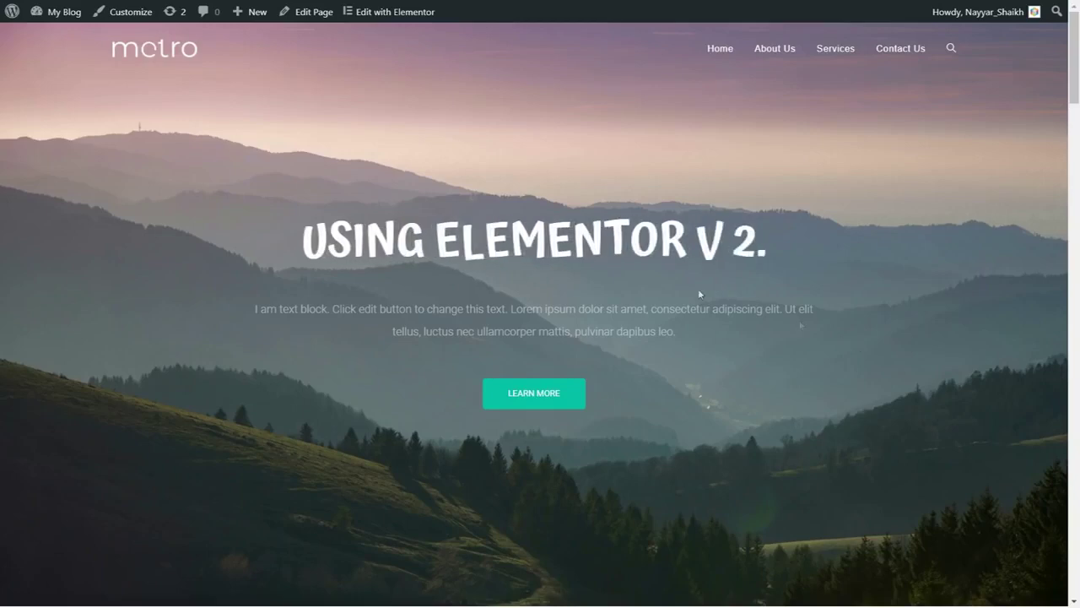
{"action": "scroll", "coordinate": [978, 339], "scroll_direction": "down", "scroll_amount": 5}
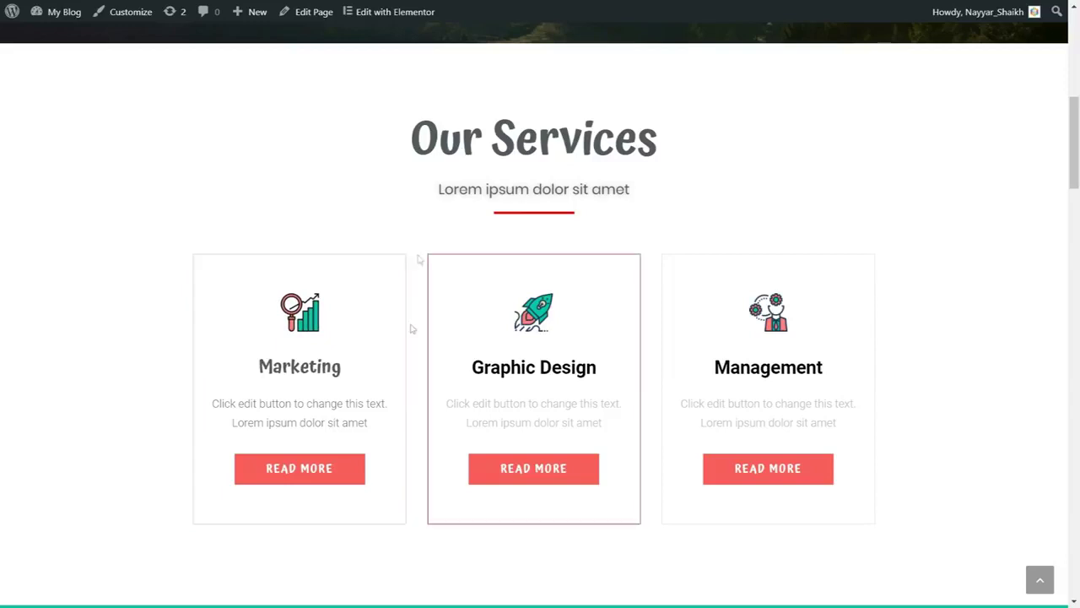
{"action": "left_click", "coordinate": [309, 478]}
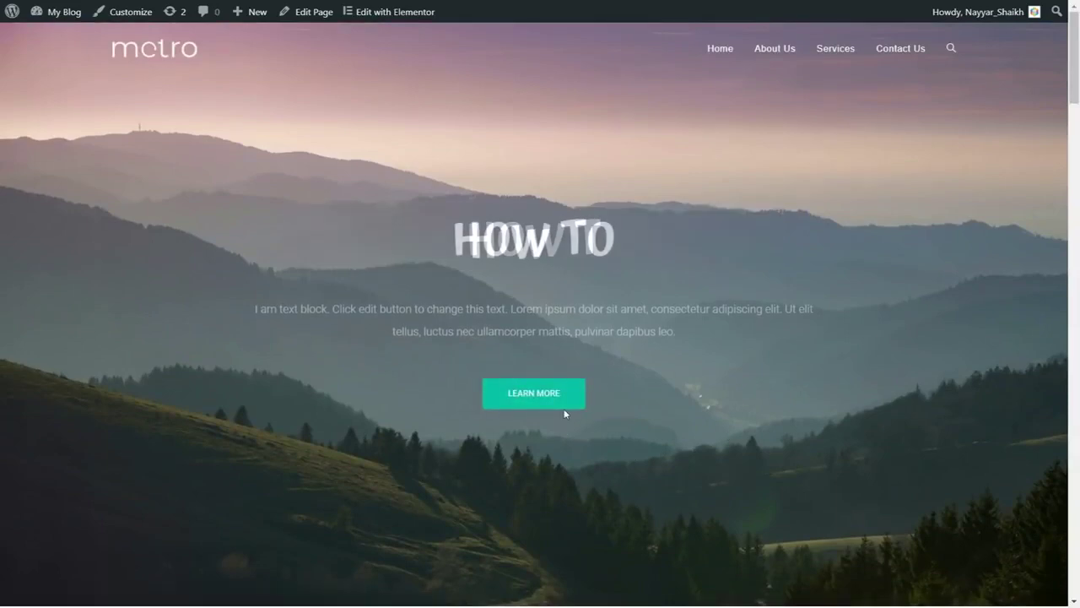
{"action": "scroll", "coordinate": [658, 414], "scroll_direction": "down", "scroll_amount": 6}
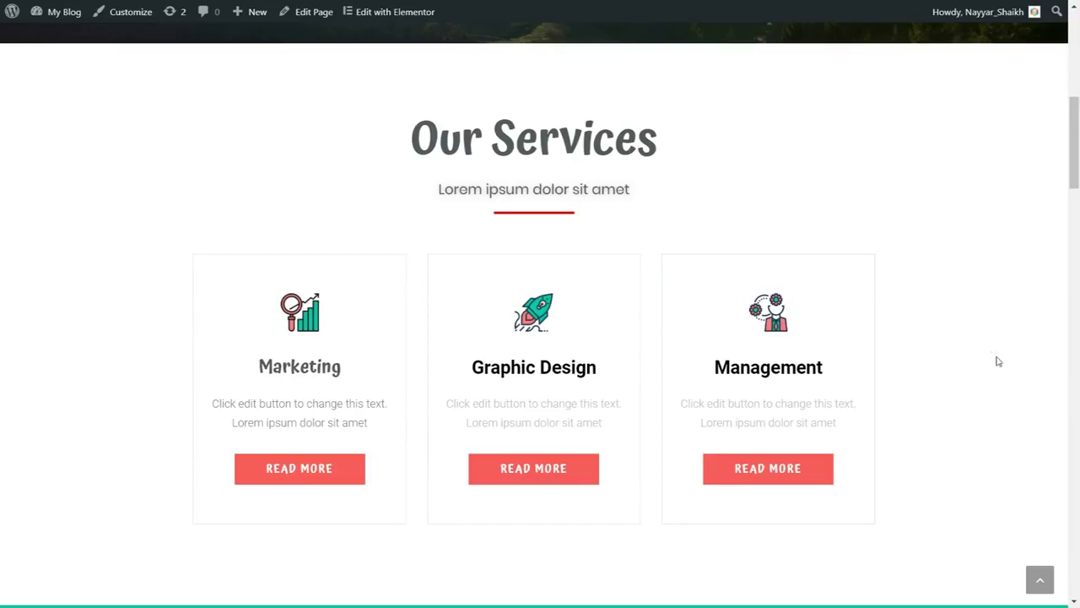
{"action": "scroll", "coordinate": [998, 361], "scroll_direction": "down", "scroll_amount": 5}
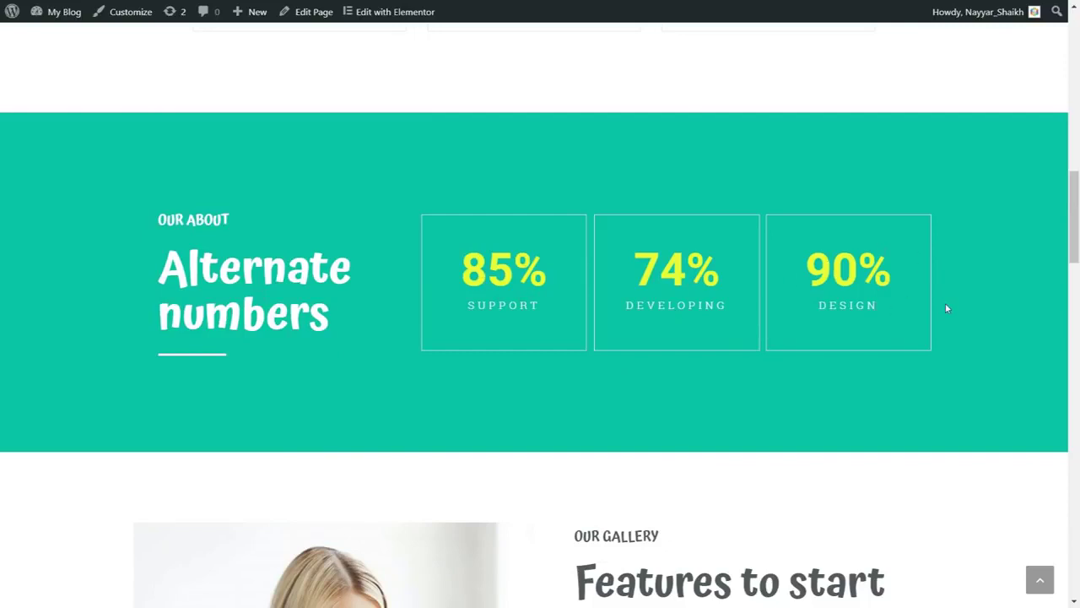
{"action": "scroll", "coordinate": [952, 333], "scroll_direction": "up", "scroll_amount": 1}
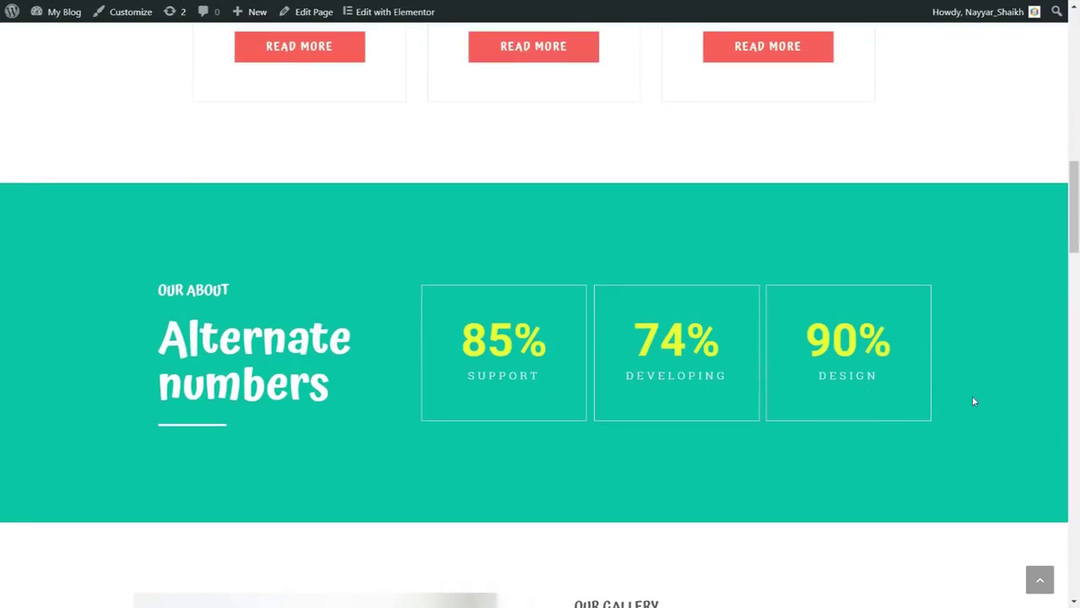
{"action": "scroll", "coordinate": [974, 403], "scroll_direction": "down", "scroll_amount": 6}
{"action": "scroll", "coordinate": [897, 318], "scroll_direction": "up", "scroll_amount": 1}
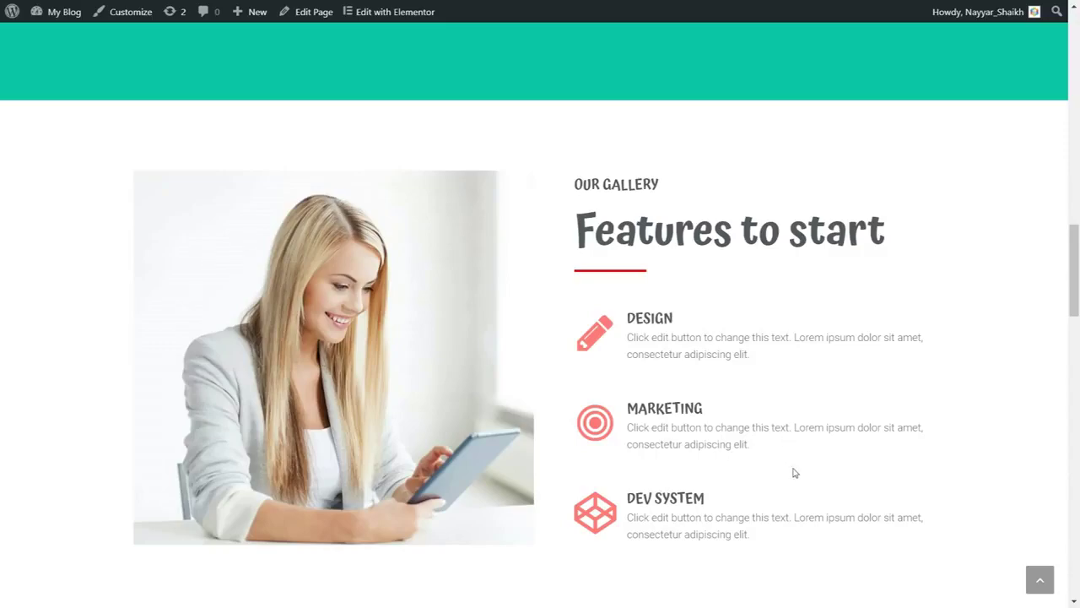
{"action": "scroll", "coordinate": [794, 473], "scroll_direction": "down", "scroll_amount": 3}
{"action": "scroll", "coordinate": [793, 473], "scroll_direction": "down", "scroll_amount": 5}
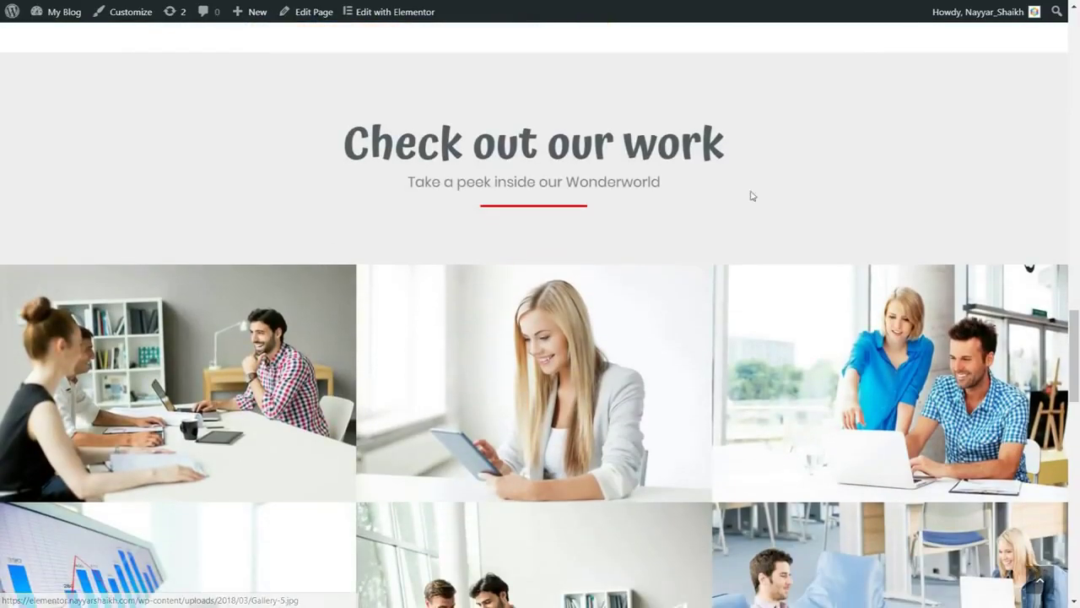
{"action": "scroll", "coordinate": [642, 380], "scroll_direction": "down", "scroll_amount": 8}
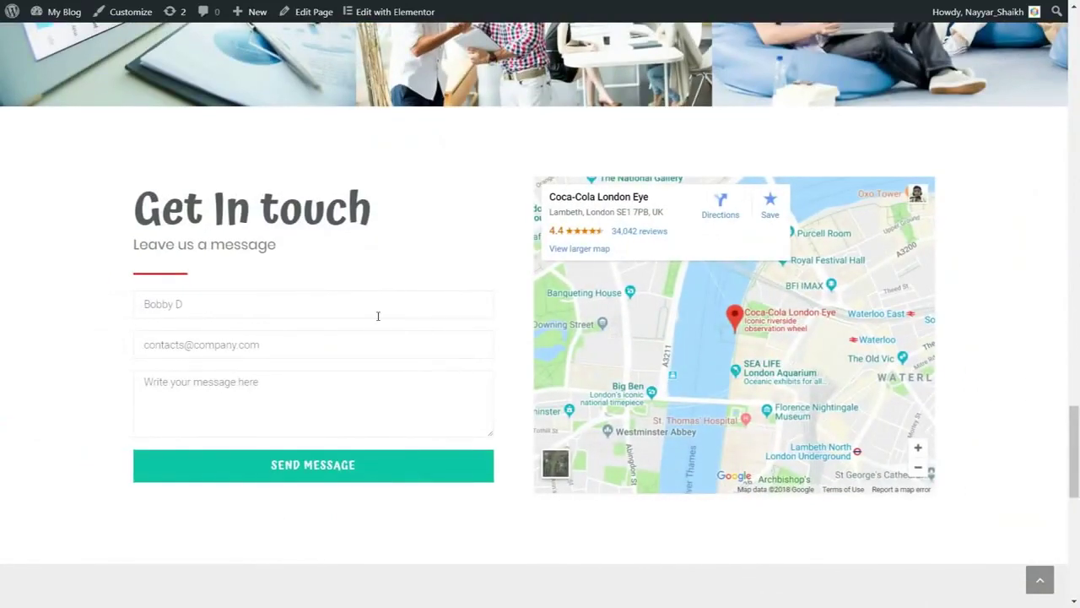
{"action": "scroll", "coordinate": [959, 381], "scroll_direction": "down", "scroll_amount": 5}
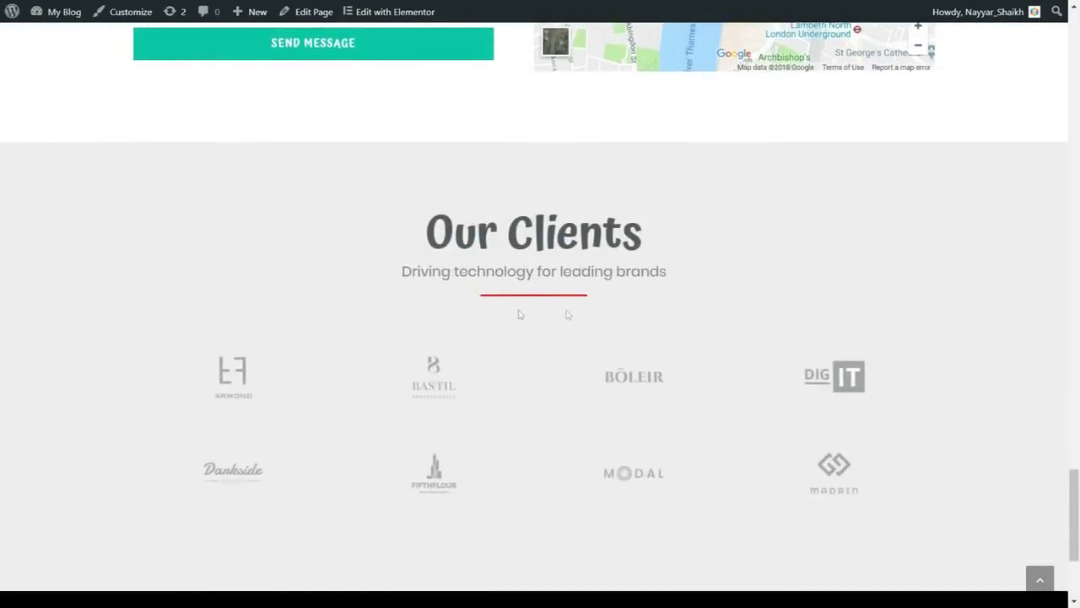
{"action": "scroll", "coordinate": [656, 307], "scroll_direction": "down", "scroll_amount": 3}
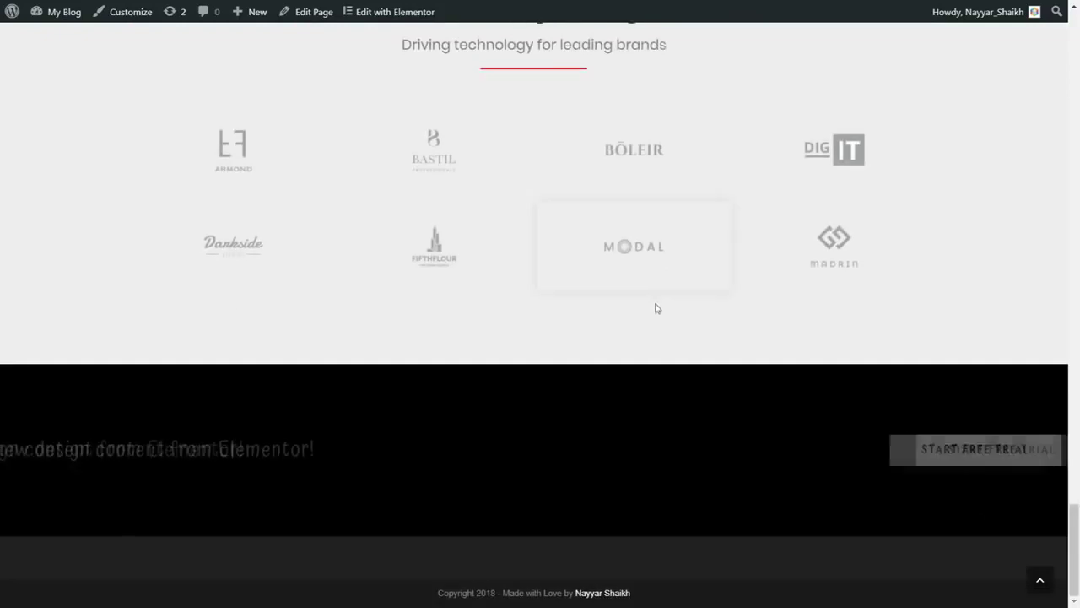
{"action": "scroll", "coordinate": [661, 316], "scroll_direction": "up", "scroll_amount": 5}
{"action": "scroll", "coordinate": [662, 315], "scroll_direction": "up", "scroll_amount": 3}
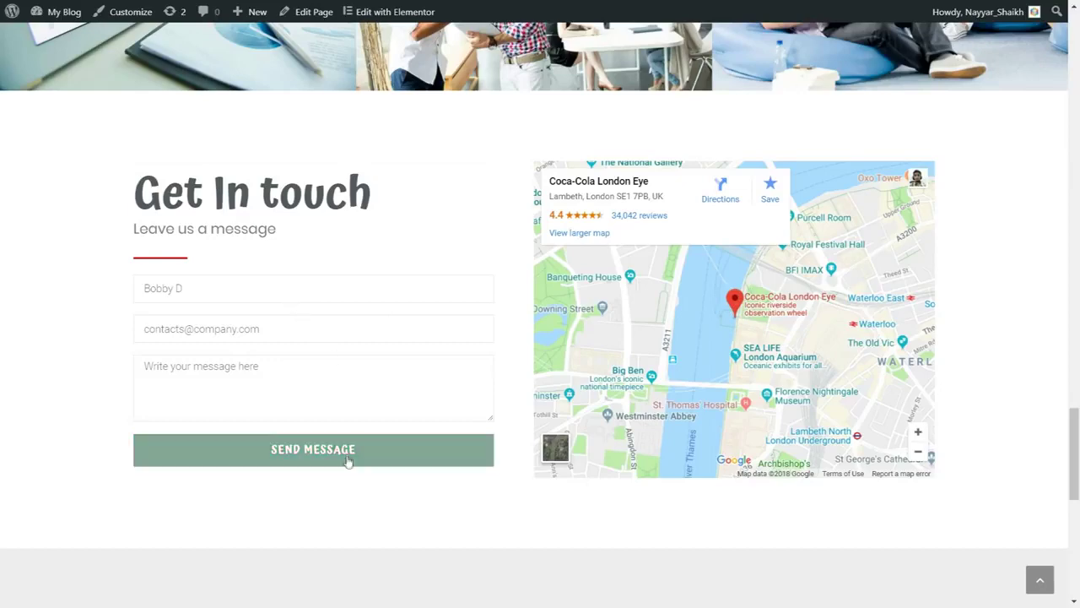
{"action": "scroll", "coordinate": [350, 464], "scroll_direction": "down", "scroll_amount": 5}
{"action": "scroll", "coordinate": [802, 388], "scroll_direction": "down", "scroll_amount": 2}
{"action": "scroll", "coordinate": [642, 304], "scroll_direction": "up", "scroll_amount": 1}
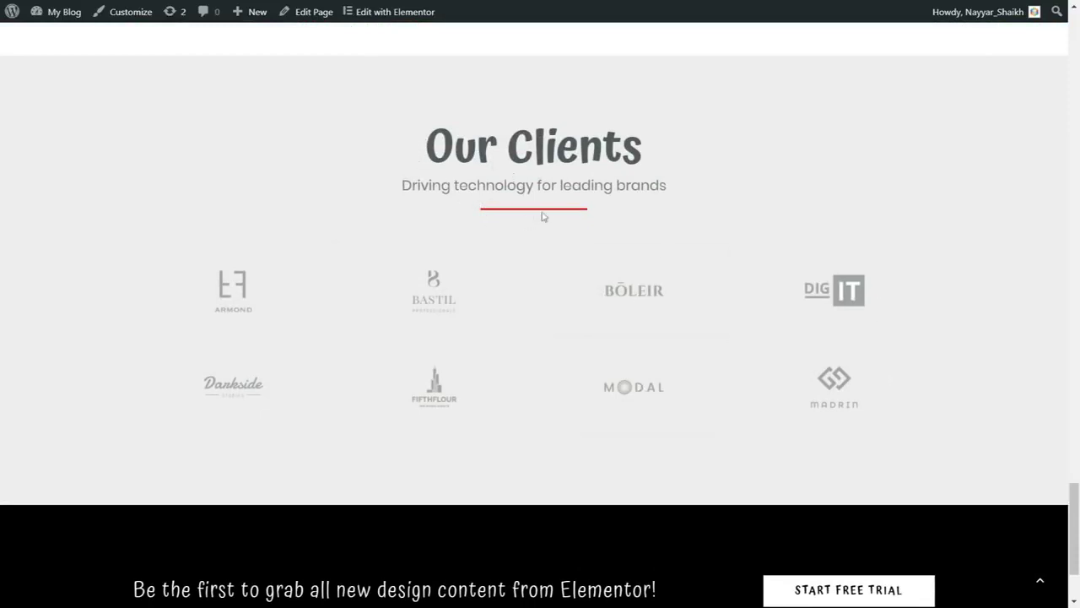
{"action": "scroll", "coordinate": [581, 245], "scroll_direction": "down", "scroll_amount": 2}
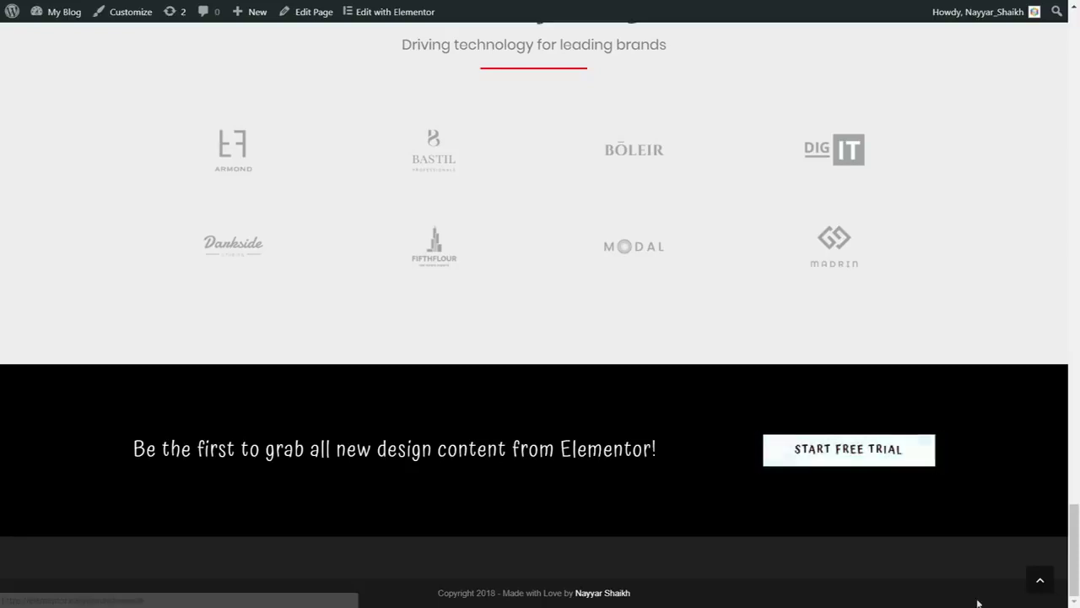
{"action": "left_click", "coordinate": [1041, 581]}
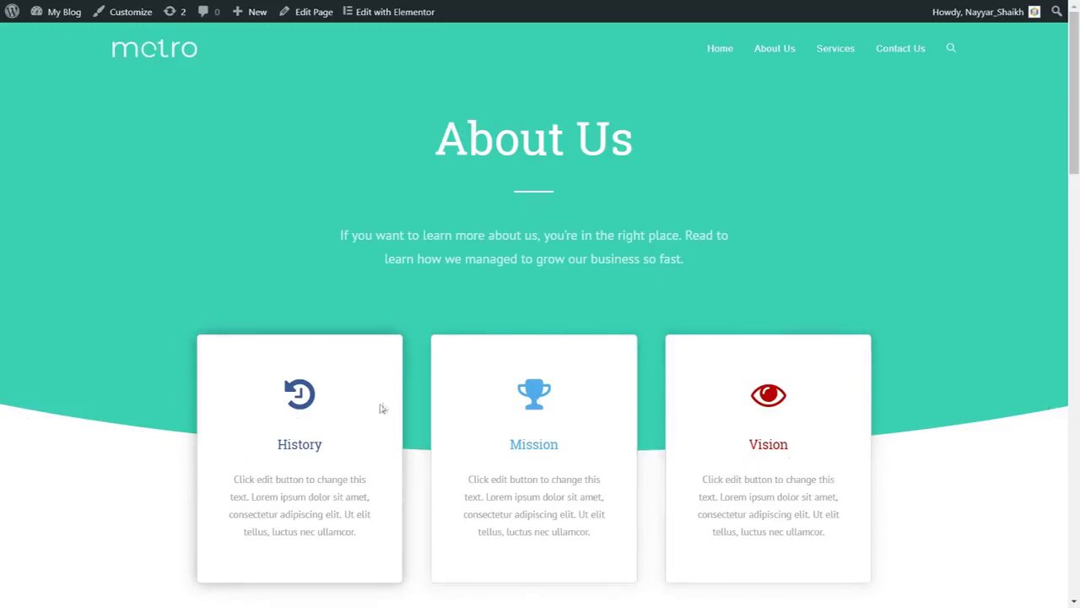
{"action": "left_click_drag", "start_coordinate": [279, 445], "coordinate": [339, 446]}
{"action": "left_click", "coordinate": [543, 440]}
{"action": "scroll", "coordinate": [1028, 295], "scroll_direction": "down", "scroll_amount": 1}
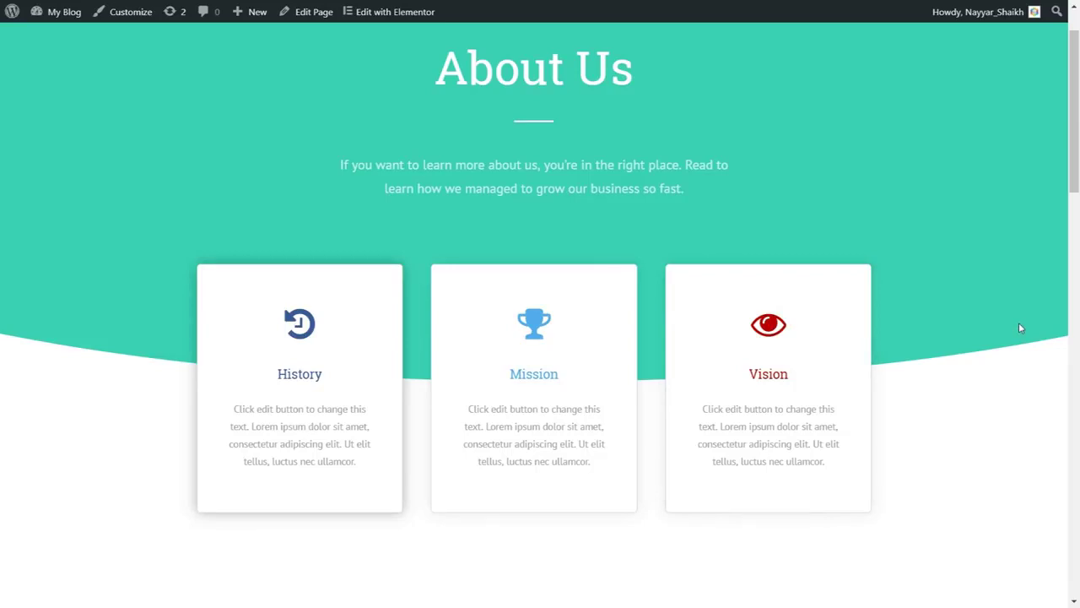
{"action": "scroll", "coordinate": [1015, 367], "scroll_direction": "down", "scroll_amount": 5}
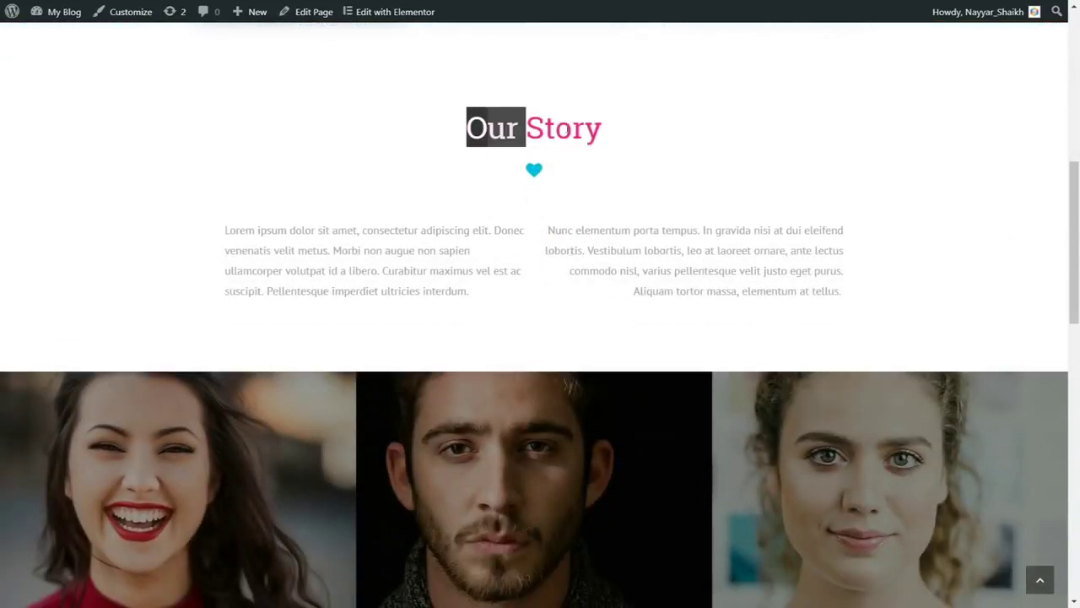
{"action": "left_click_drag", "start_coordinate": [526, 128], "coordinate": [622, 132]}
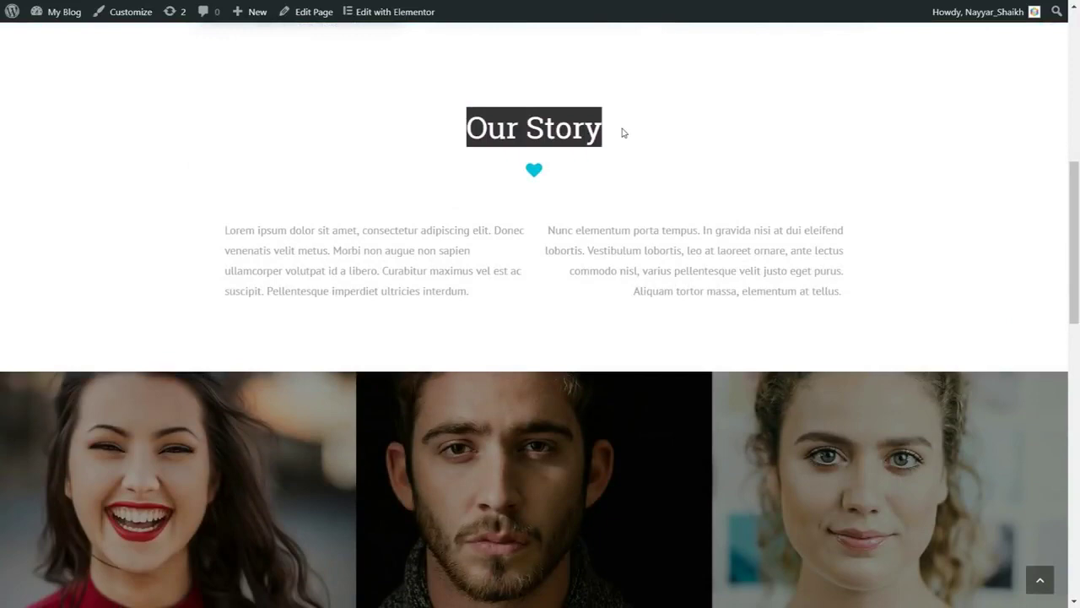
{"action": "left_click", "coordinate": [622, 132]}
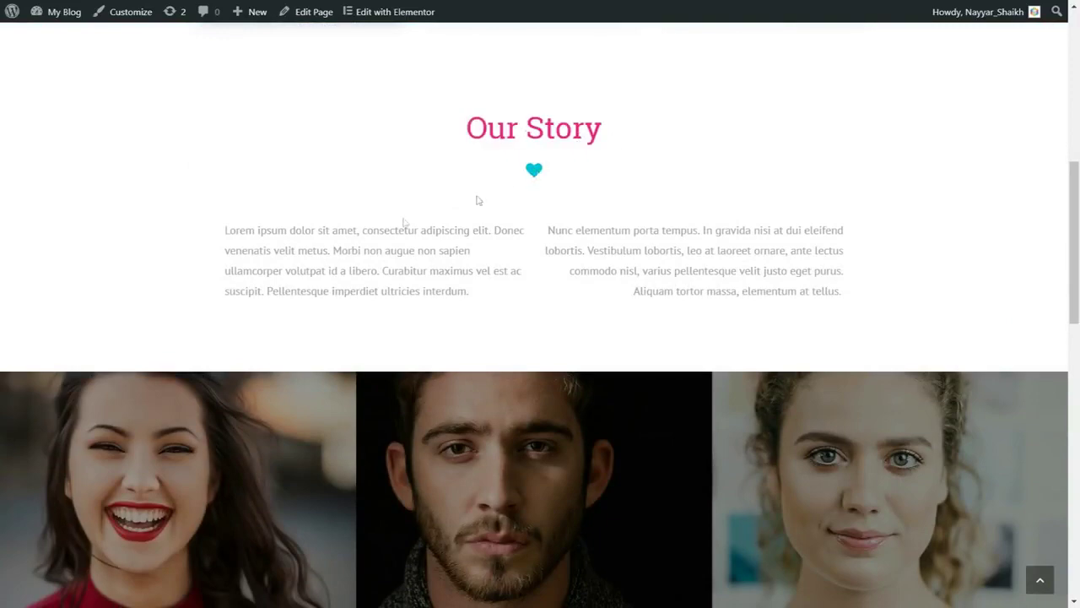
{"action": "scroll", "coordinate": [996, 280], "scroll_direction": "down", "scroll_amount": 3}
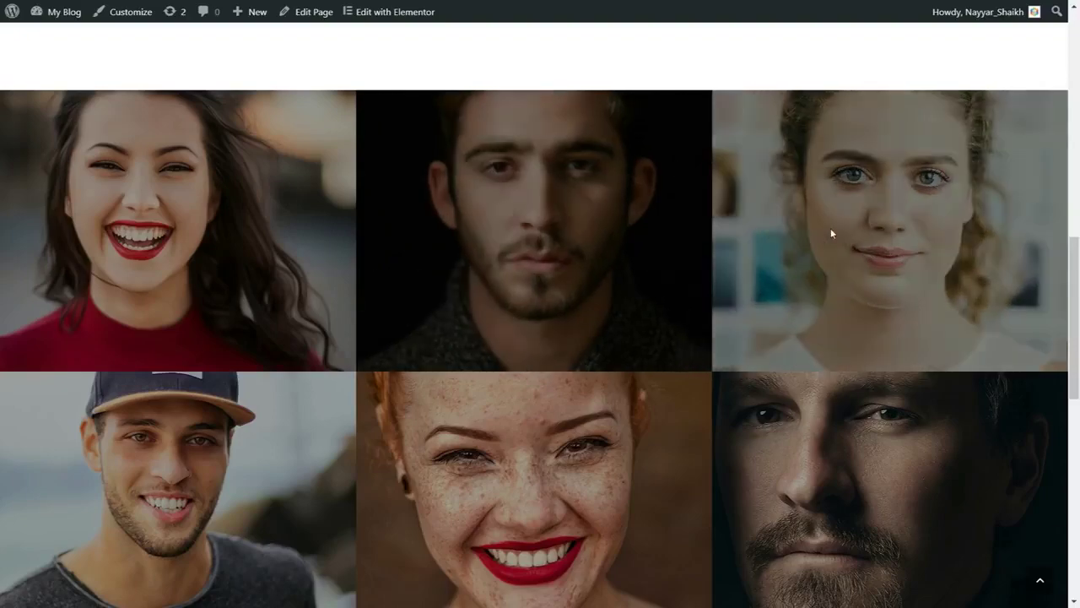
{"action": "scroll", "coordinate": [722, 273], "scroll_direction": "down", "scroll_amount": 3}
{"action": "scroll", "coordinate": [909, 302], "scroll_direction": "up", "scroll_amount": 3}
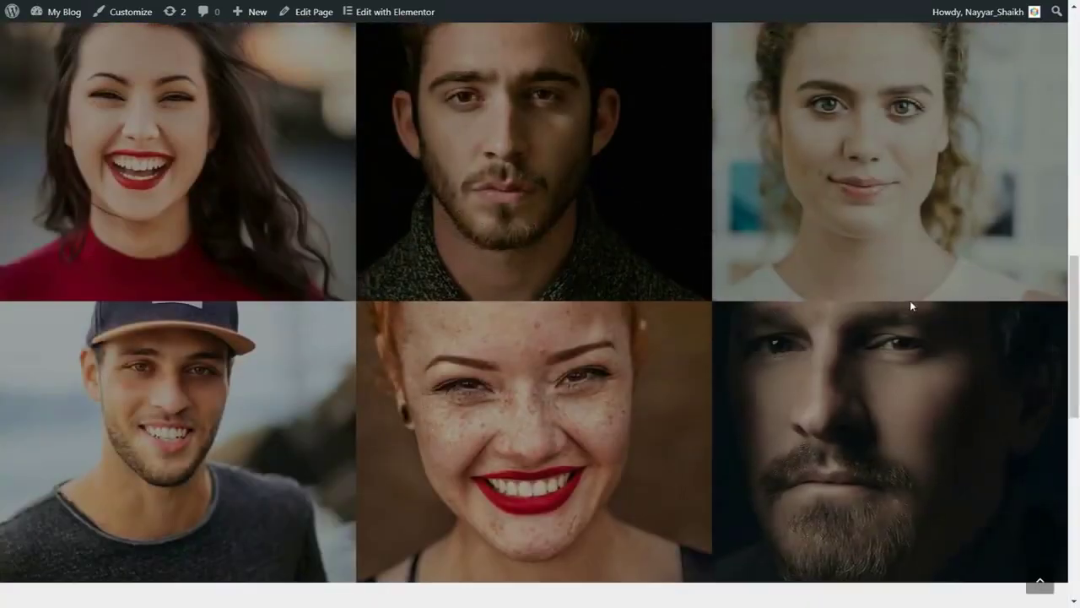
{"action": "scroll", "coordinate": [911, 302], "scroll_direction": "down", "scroll_amount": 8}
{"action": "scroll", "coordinate": [552, 299], "scroll_direction": "down", "scroll_amount": 1}
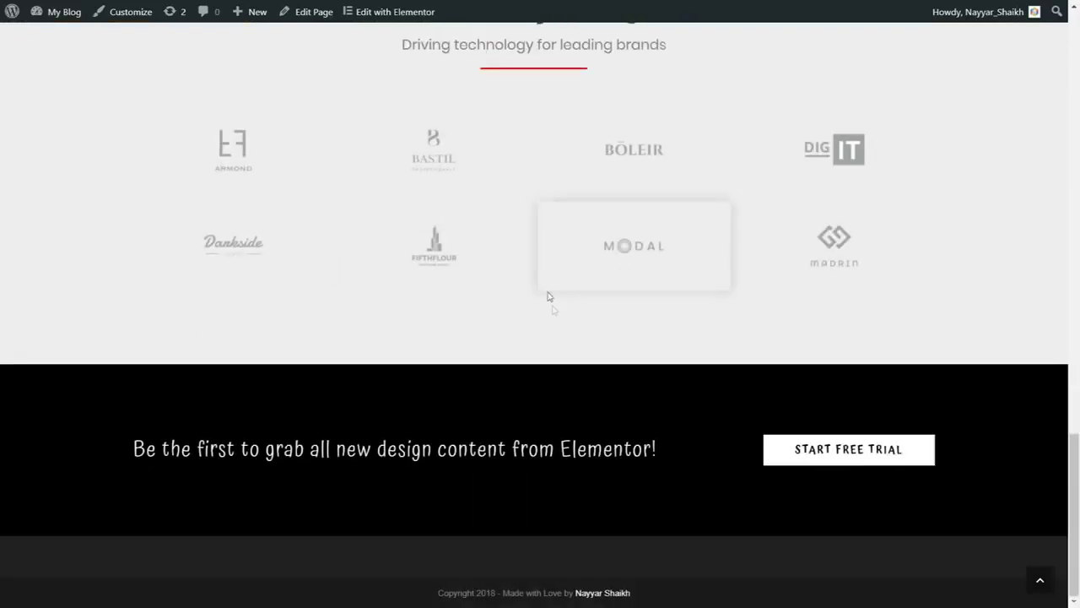
{"action": "scroll", "coordinate": [555, 309], "scroll_direction": "up", "scroll_amount": 2}
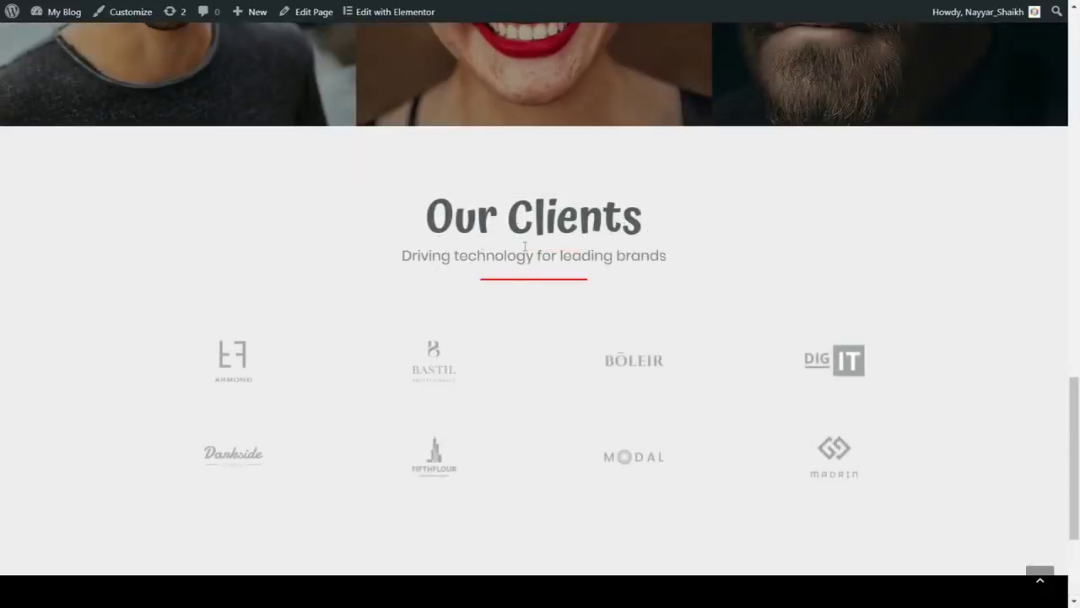
{"action": "scroll", "coordinate": [536, 303], "scroll_direction": "down", "scroll_amount": 2}
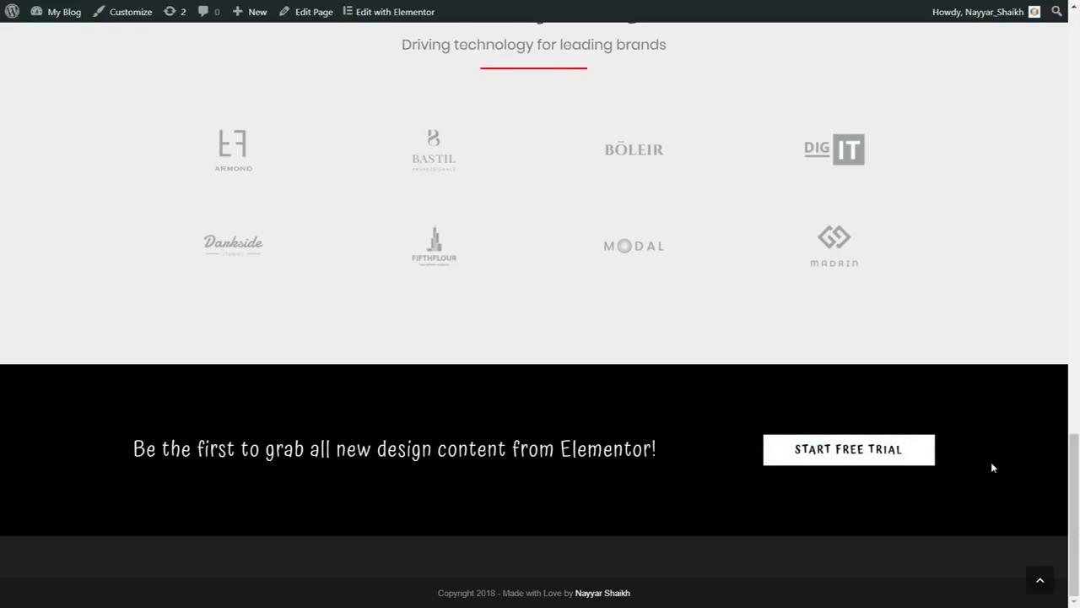
{"action": "scroll", "coordinate": [992, 467], "scroll_direction": "up", "scroll_amount": 1}
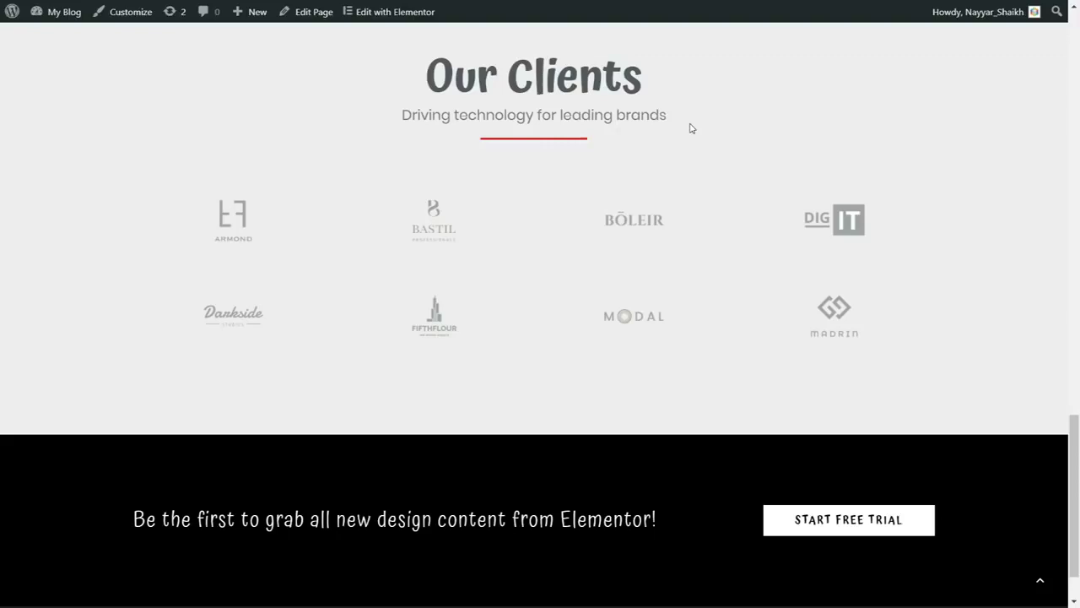
Return to the top and scroll through the Services page's service cards and clients
{"action": "left_click", "coordinate": [1040, 582]}
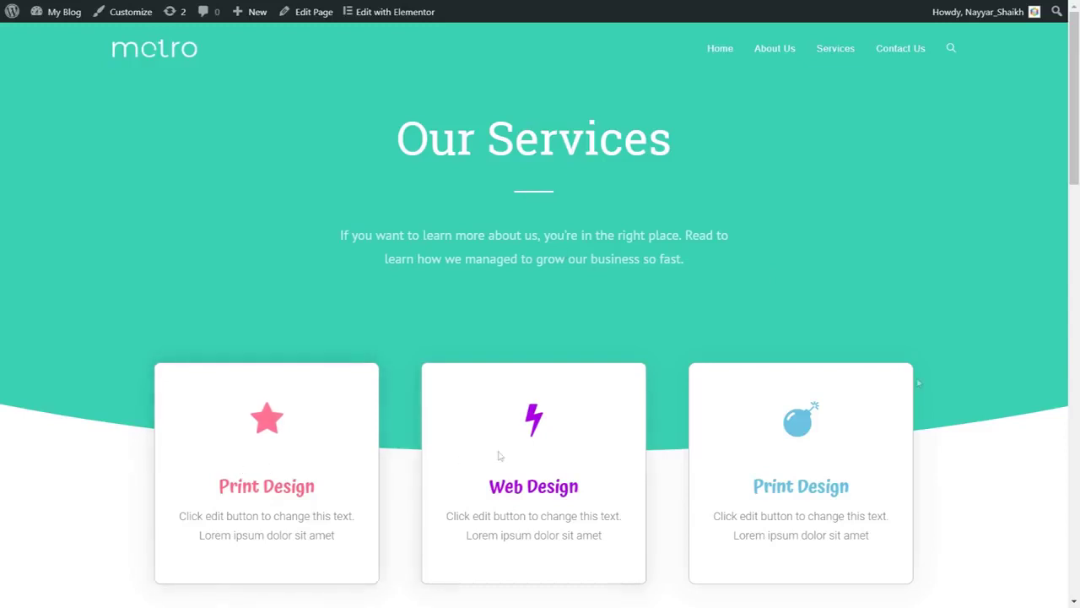
{"action": "scroll", "coordinate": [1079, 362], "scroll_direction": "down", "scroll_amount": 1}
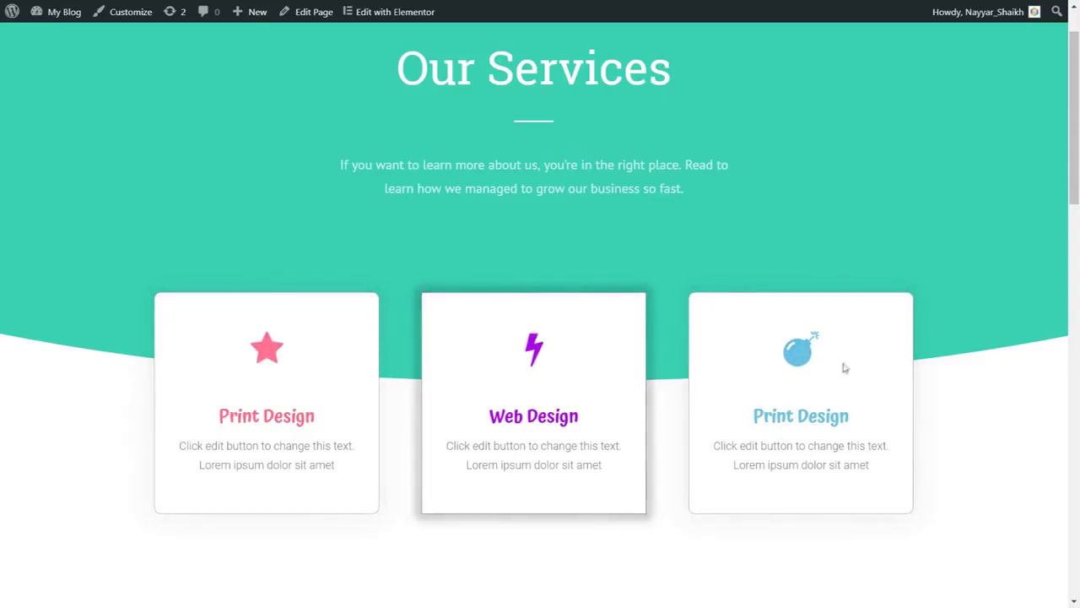
{"action": "scroll", "coordinate": [1044, 390], "scroll_direction": "down", "scroll_amount": 8}
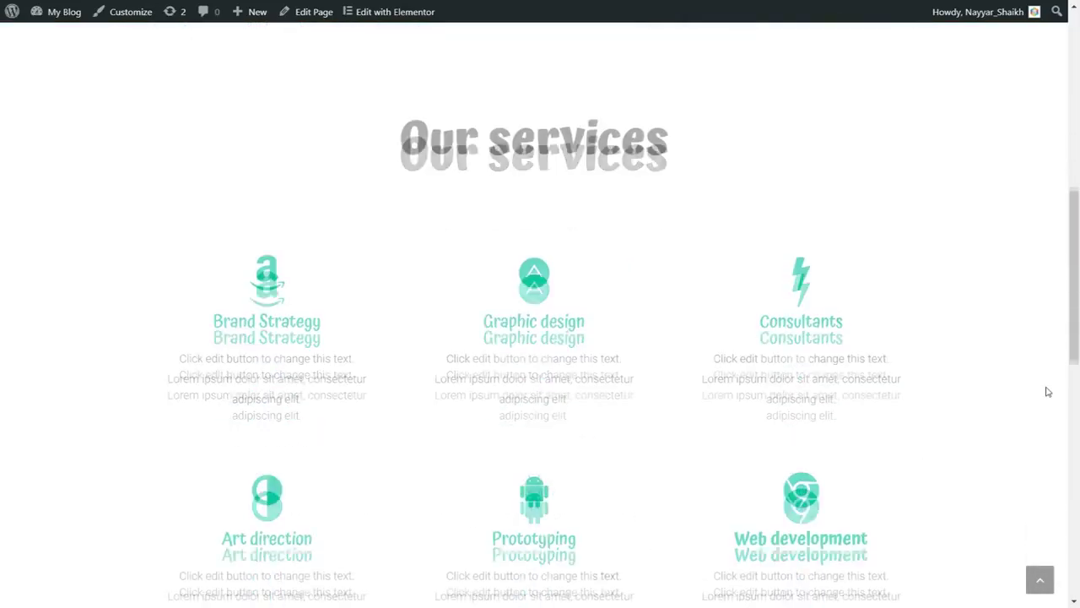
{"action": "scroll", "coordinate": [1048, 391], "scroll_direction": "up", "scroll_amount": 1}
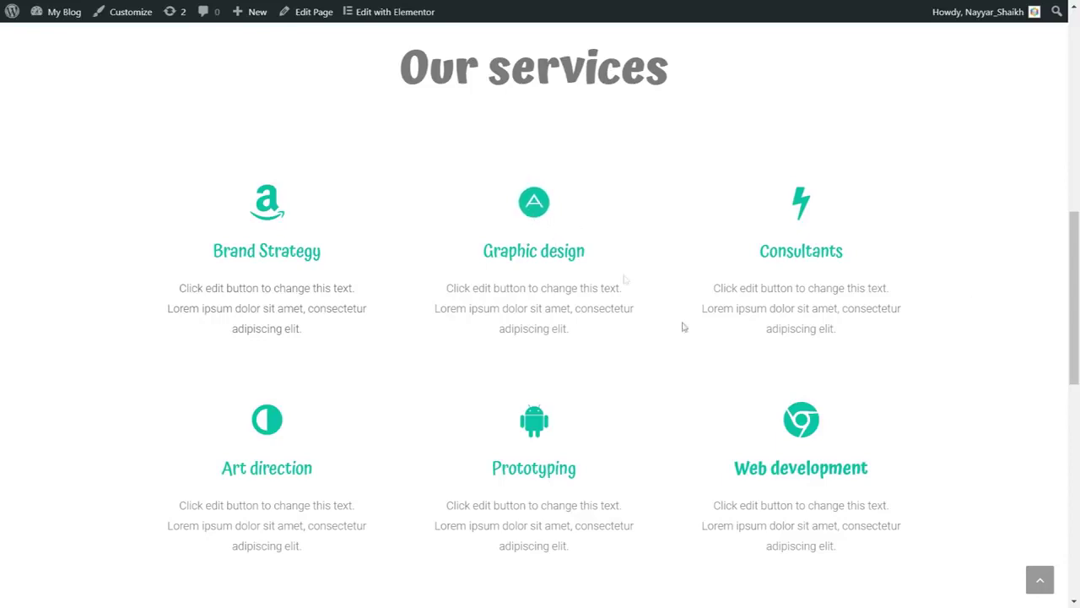
{"action": "scroll", "coordinate": [733, 366], "scroll_direction": "up", "scroll_amount": 7}
{"action": "scroll", "coordinate": [733, 367], "scroll_direction": "down", "scroll_amount": 7}
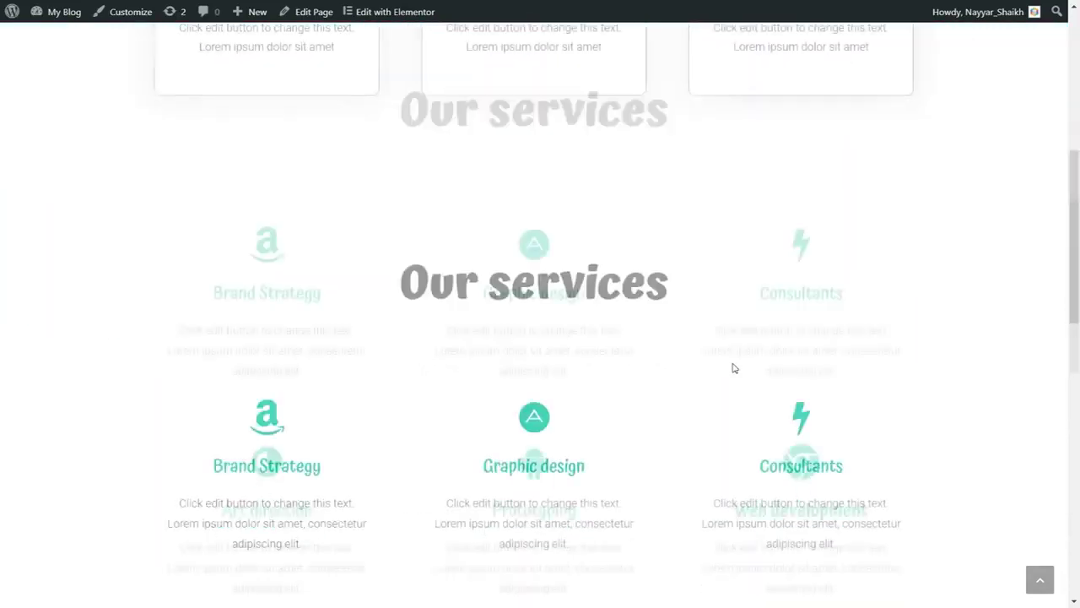
{"action": "scroll", "coordinate": [733, 367], "scroll_direction": "up", "scroll_amount": 1}
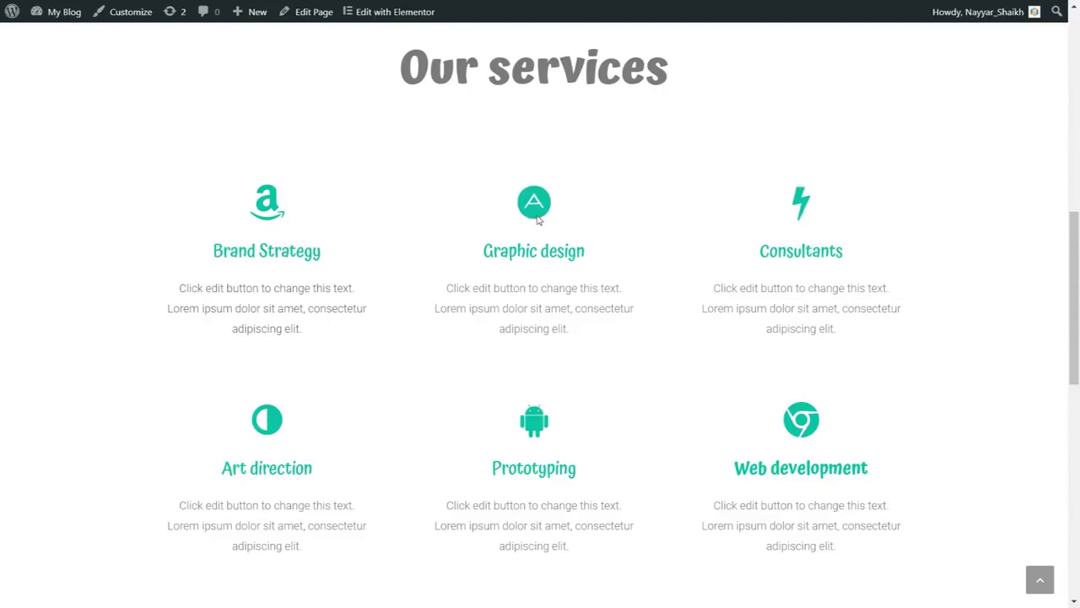
{"action": "scroll", "coordinate": [957, 321], "scroll_direction": "down", "scroll_amount": 5}
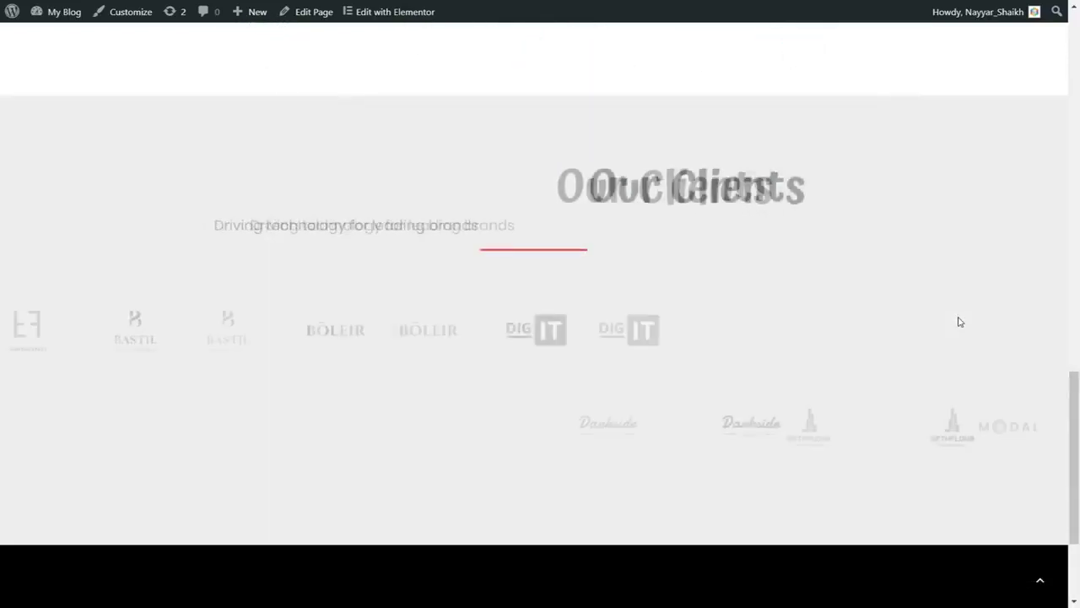
{"action": "scroll", "coordinate": [533, 227], "scroll_direction": "down", "scroll_amount": 2}
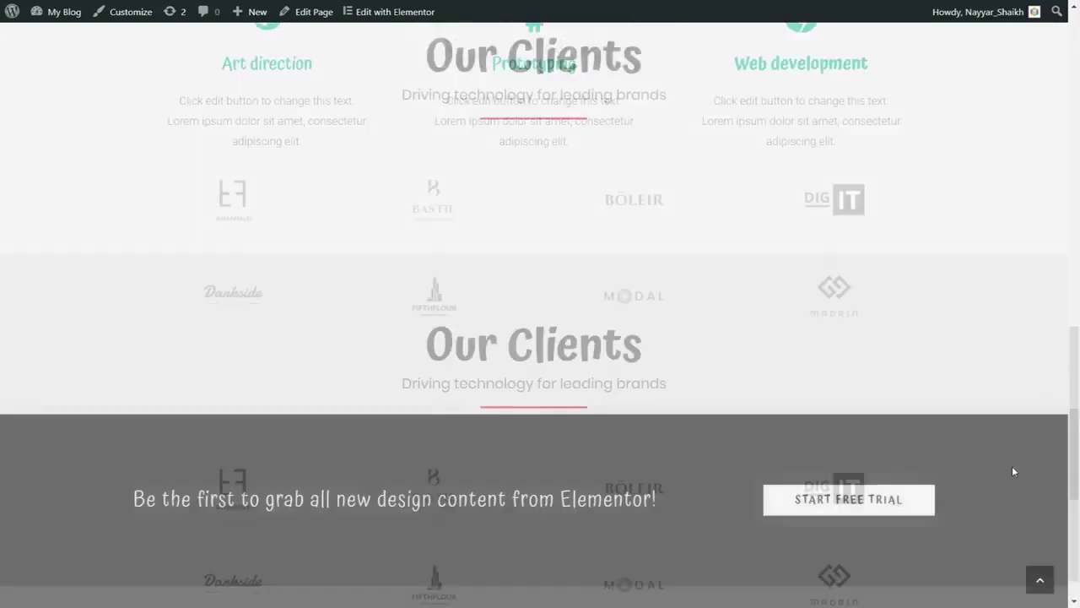
{"action": "scroll", "coordinate": [1012, 466], "scroll_direction": "up", "scroll_amount": 7}
{"action": "scroll", "coordinate": [1014, 471], "scroll_direction": "up", "scroll_amount": 5}
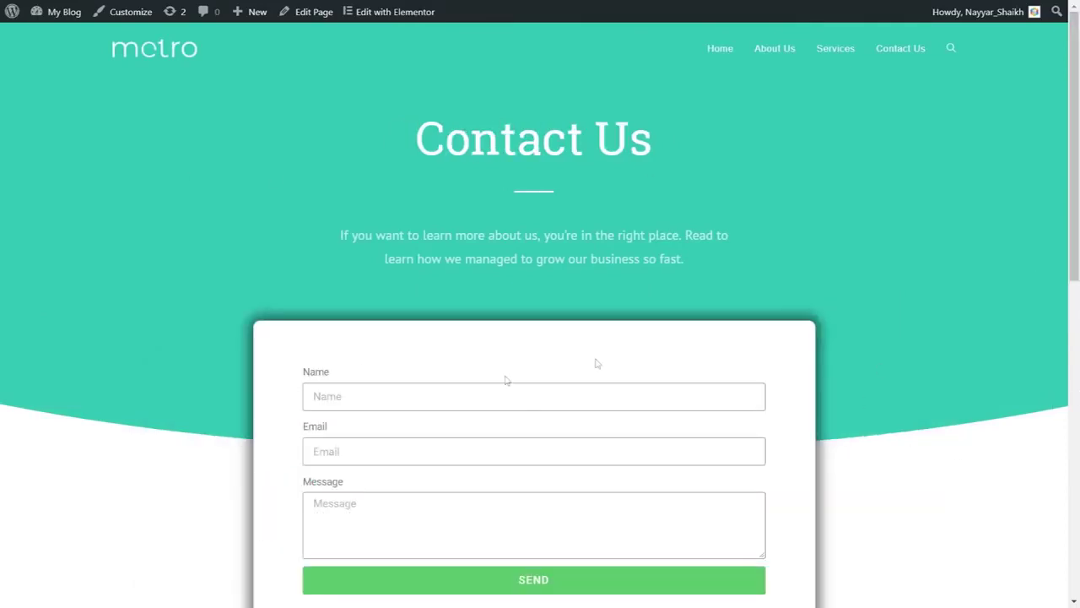
Scroll the Contact Us page past the form, contact details and Google map, then return to top
{"action": "scroll", "coordinate": [505, 380], "scroll_direction": "down", "scroll_amount": 3}
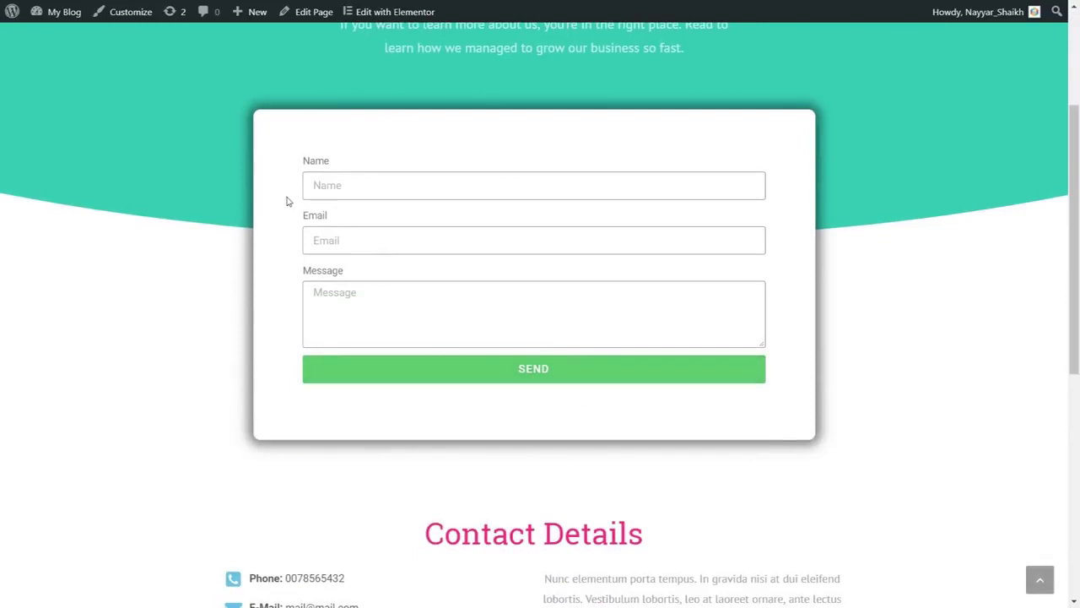
{"action": "scroll", "coordinate": [823, 342], "scroll_direction": "up", "scroll_amount": 3}
{"action": "scroll", "coordinate": [823, 342], "scroll_direction": "down", "scroll_amount": 1}
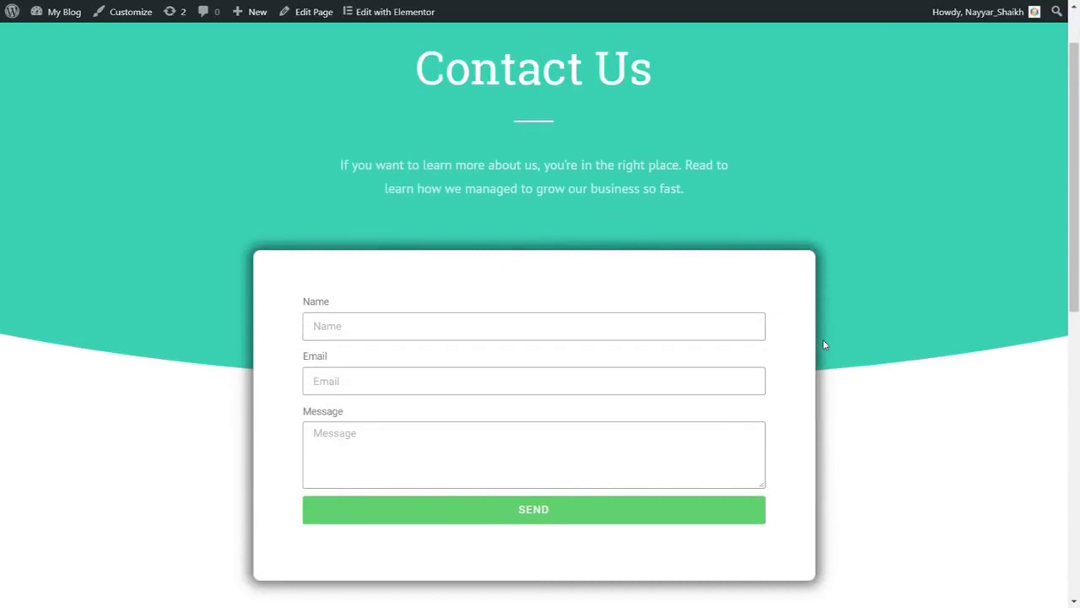
{"action": "scroll", "coordinate": [823, 342], "scroll_direction": "down", "scroll_amount": 6}
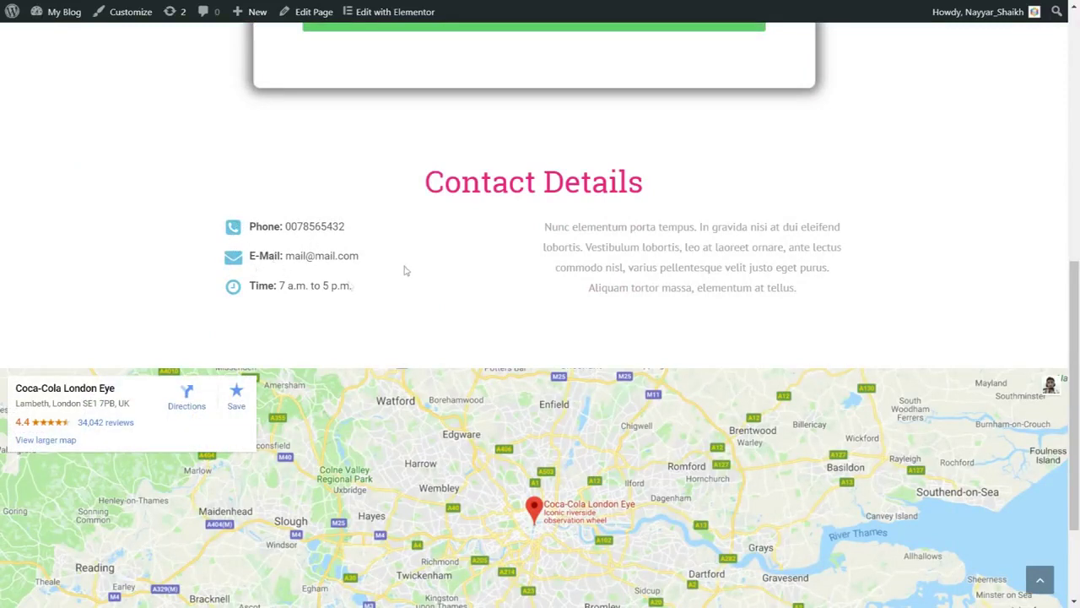
{"action": "left_click_drag", "start_coordinate": [540, 226], "coordinate": [842, 299]}
{"action": "left_click", "coordinate": [633, 245]}
{"action": "scroll", "coordinate": [646, 260], "scroll_direction": "down", "scroll_amount": 2}
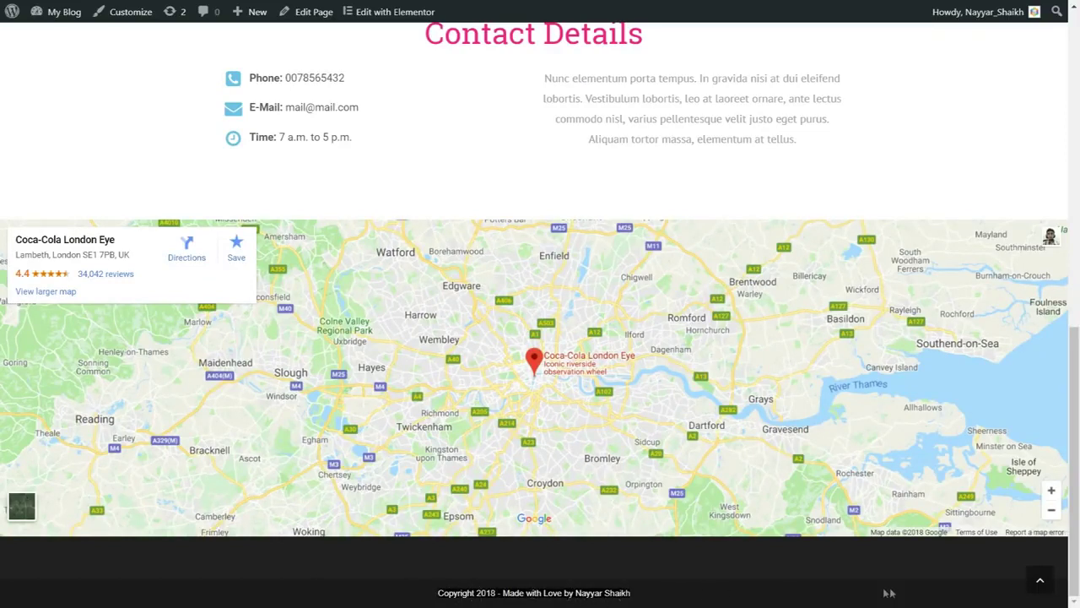
{"action": "left_click", "coordinate": [1040, 579]}
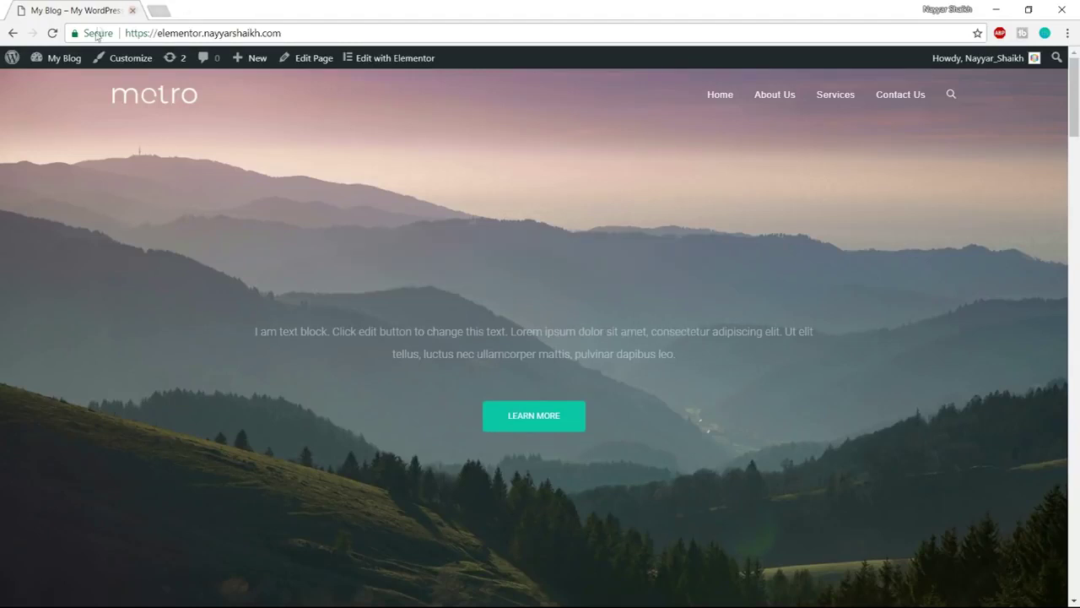
Check the live home page's connection security details, then open a blank new tab
{"action": "left_click", "coordinate": [97, 34]}
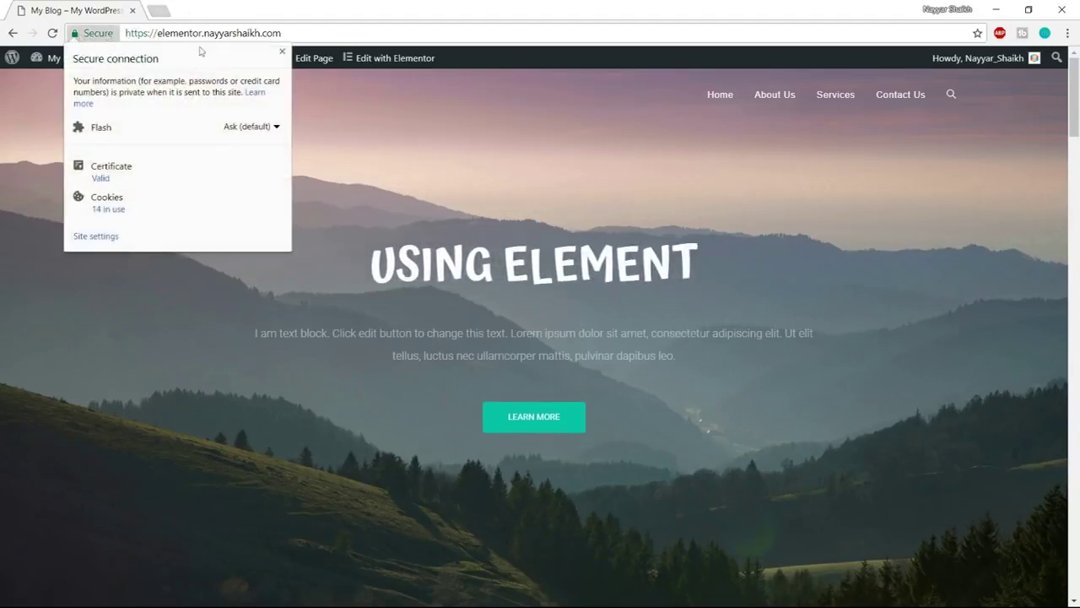
{"action": "left_click", "coordinate": [111, 38]}
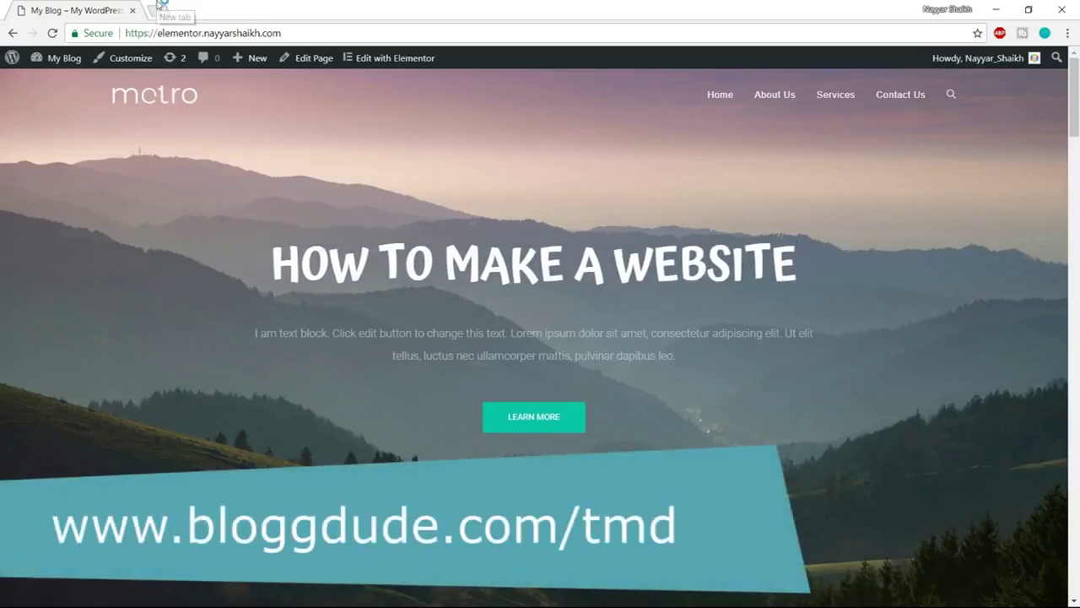
{"action": "left_click", "coordinate": [157, 8]}
Visit bloggdude.com/tmd and go to TMDHosting's cloud hosting plans page
{"action": "type", "text": "bloggdude.com/tmd"}
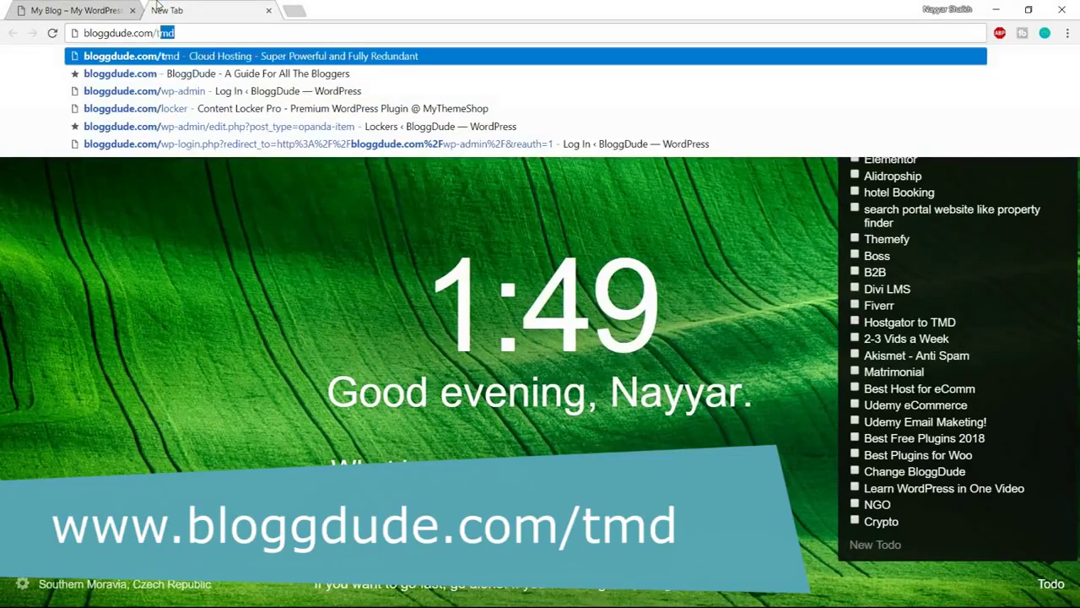
{"action": "key", "text": "Return"}
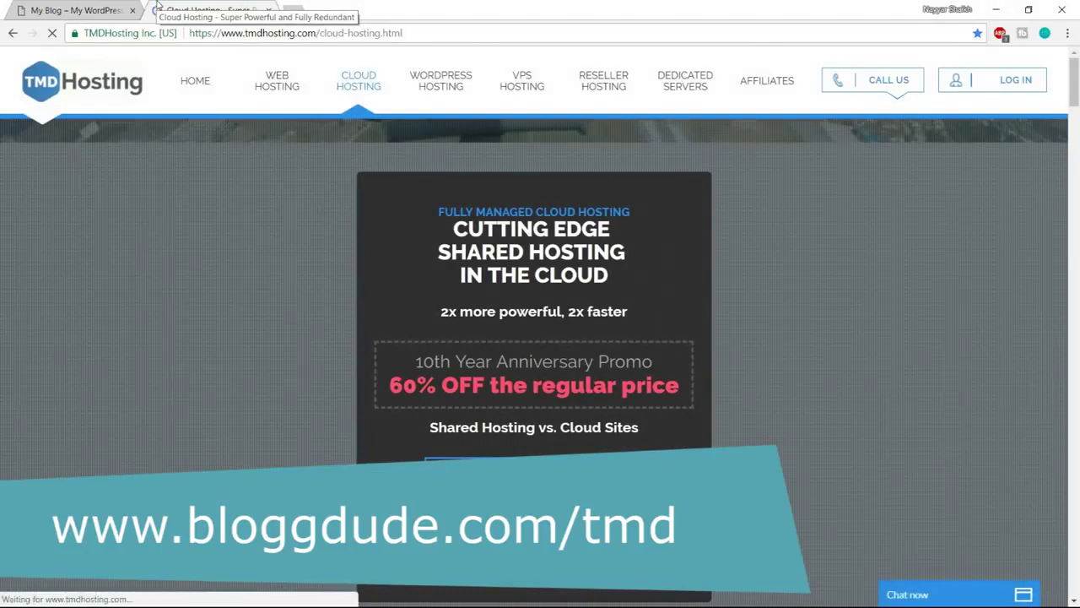
{"action": "left_click_drag", "start_coordinate": [440, 252], "coordinate": [684, 260]}
{"action": "left_click", "coordinate": [653, 260]}
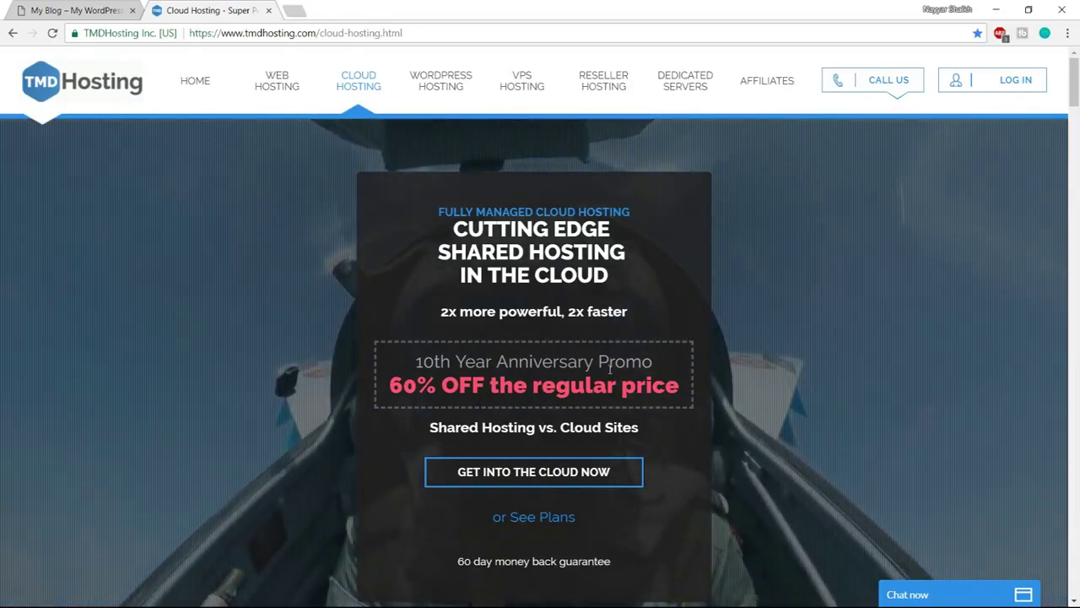
{"action": "left_click", "coordinate": [537, 478]}
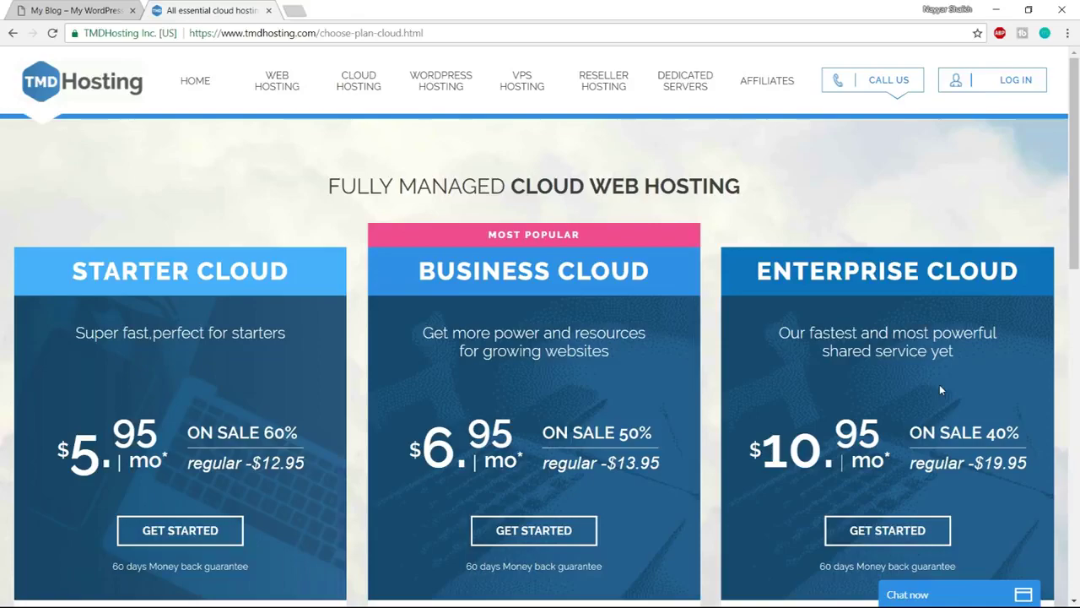
Highlight the 6 CPU Cores, 6GB DDR4 RAM and Unlimited SSD Space features, minimizing the chat
{"action": "scroll", "coordinate": [941, 387], "scroll_direction": "down", "scroll_amount": 5}
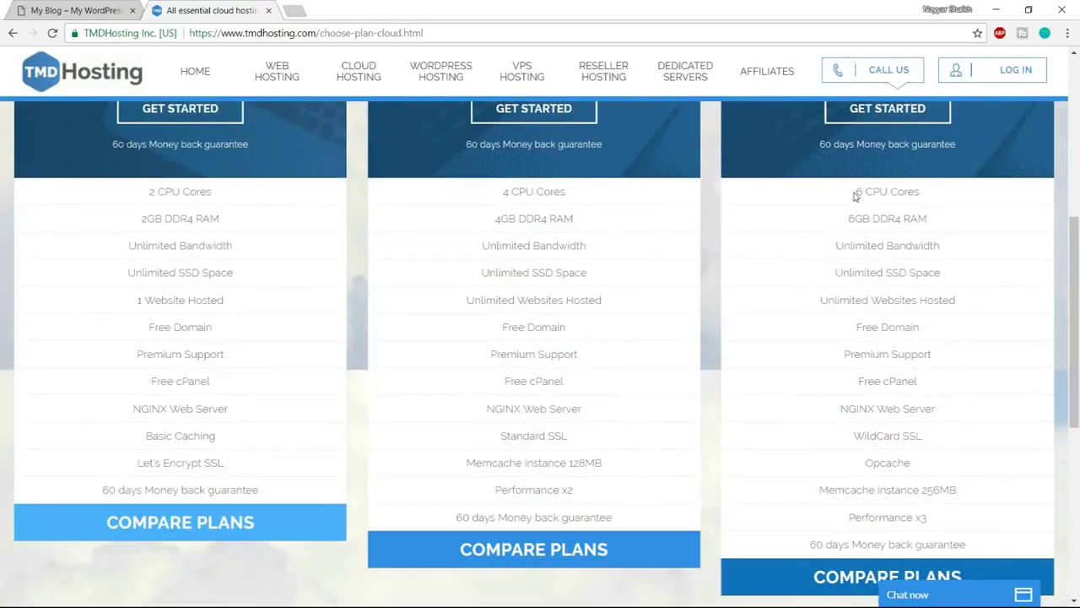
{"action": "left_click_drag", "start_coordinate": [882, 193], "coordinate": [929, 197]}
{"action": "left_click_drag", "start_coordinate": [849, 217], "coordinate": [929, 221]}
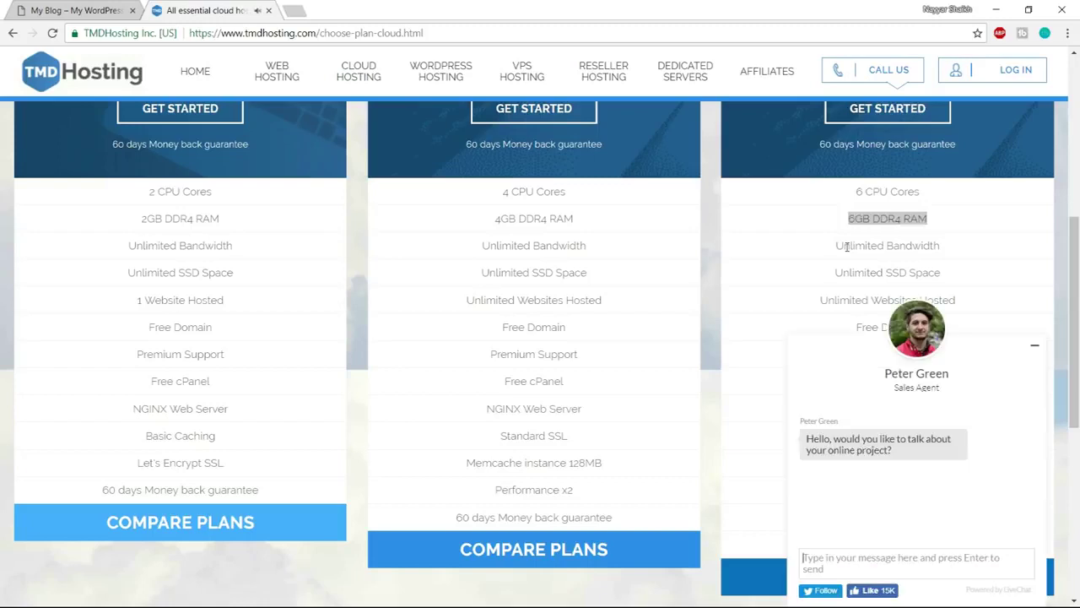
{"action": "left_click", "coordinate": [1035, 345]}
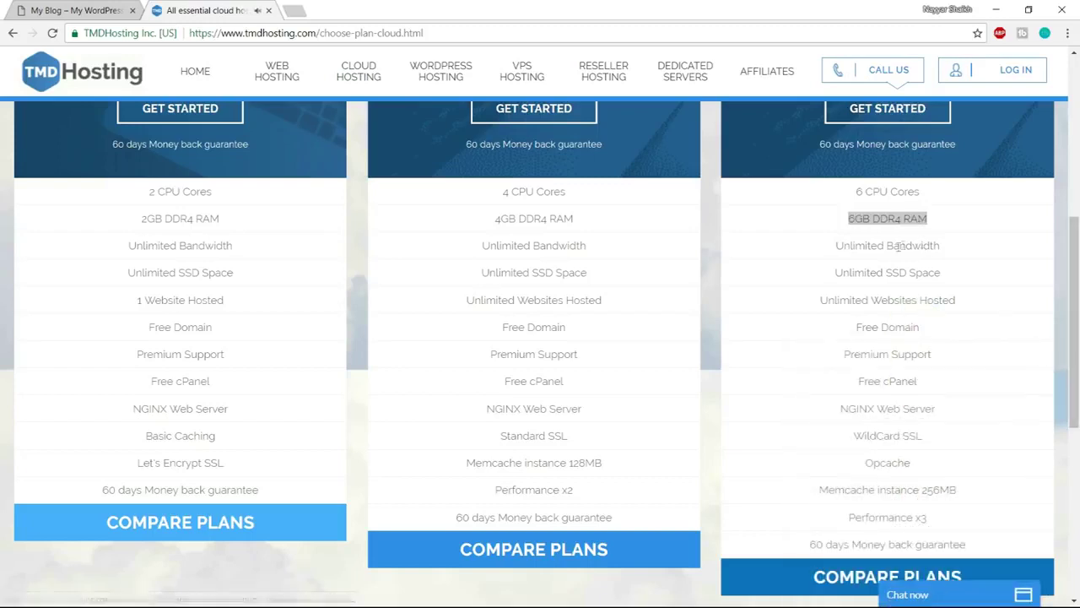
{"action": "left_click_drag", "start_coordinate": [840, 271], "coordinate": [955, 275]}
{"action": "left_click", "coordinate": [952, 275]}
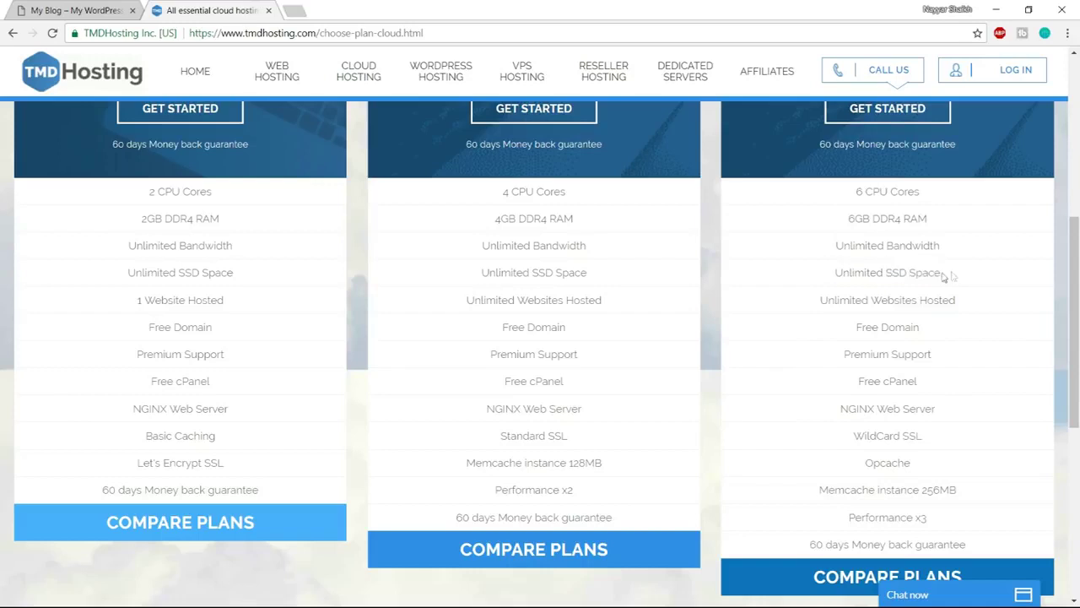
{"action": "left_click_drag", "start_coordinate": [888, 272], "coordinate": [947, 278]}
{"action": "left_click", "coordinate": [952, 280]}
Search Google for 'ssd vs hdd web hosting' in a new tab
{"action": "left_click", "coordinate": [293, 10]}
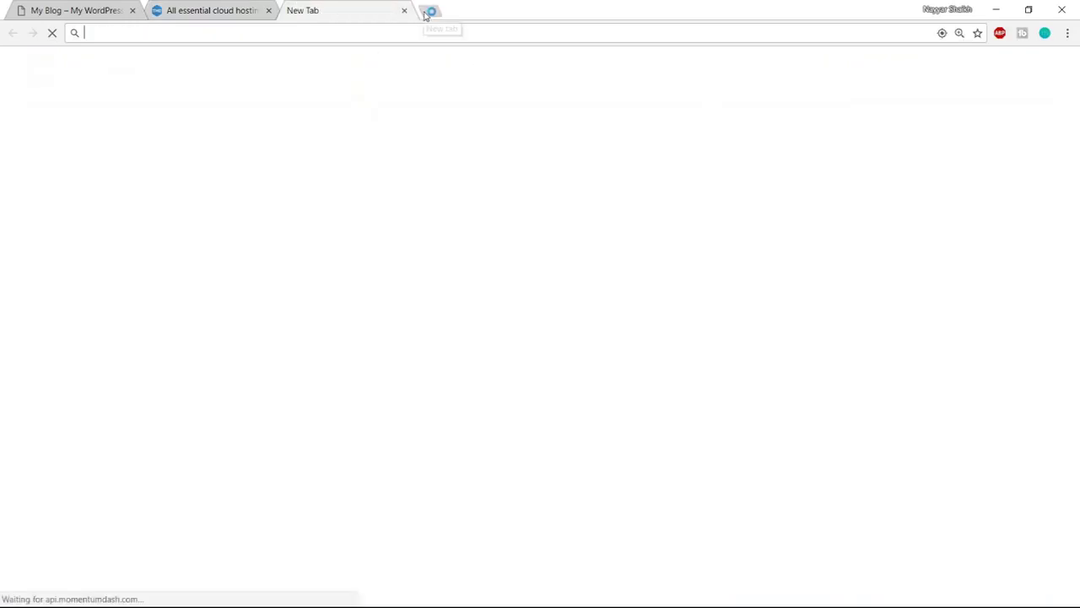
{"action": "type", "text": "ssf"}
{"action": "key", "text": "BackSpace"}
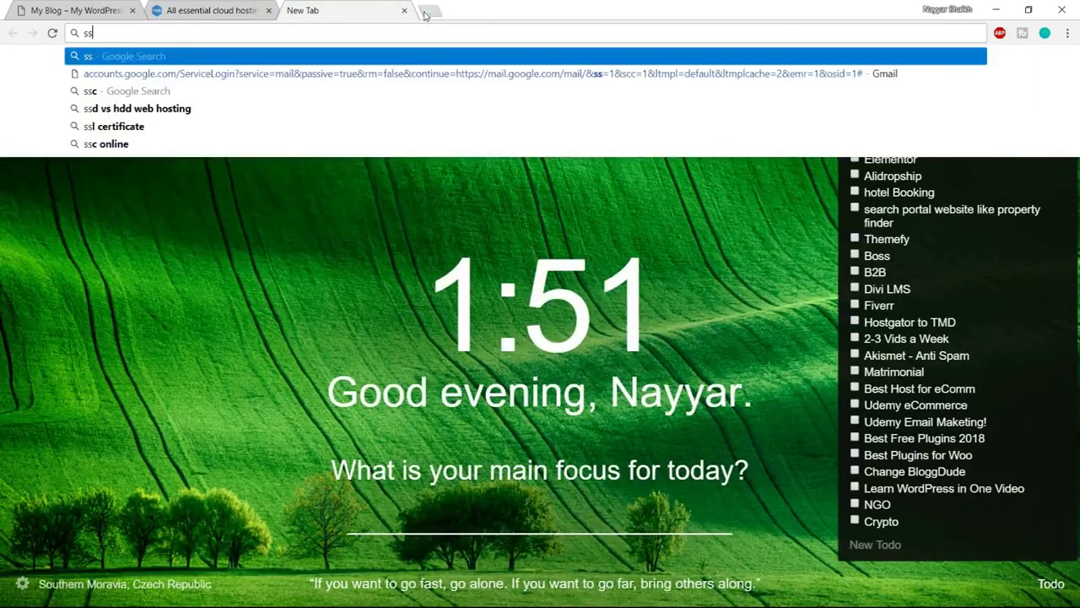
{"action": "type", "text": "d v"}
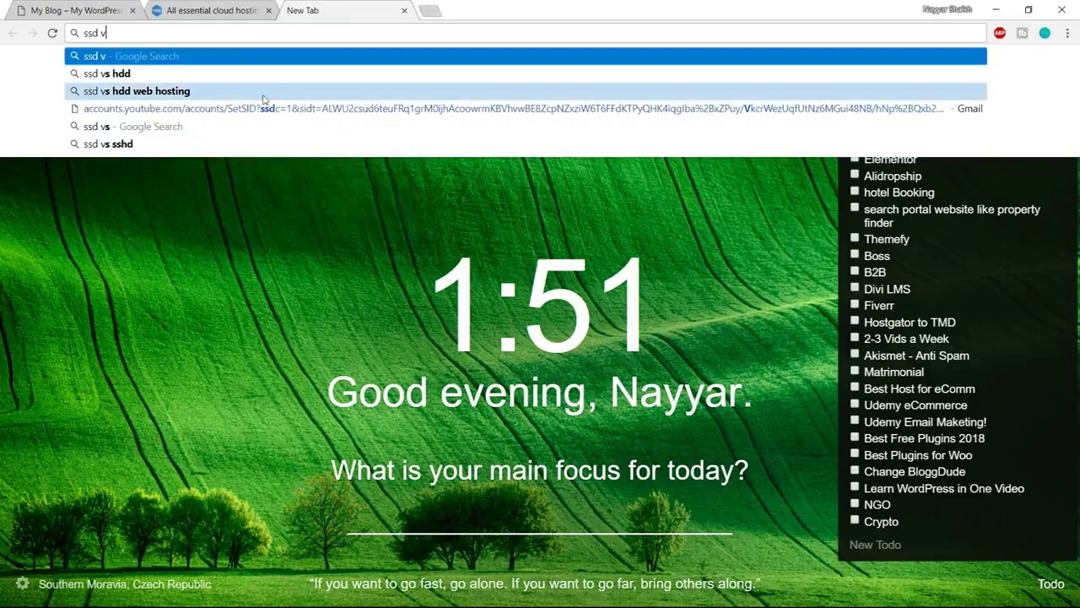
{"action": "left_click", "coordinate": [262, 93]}
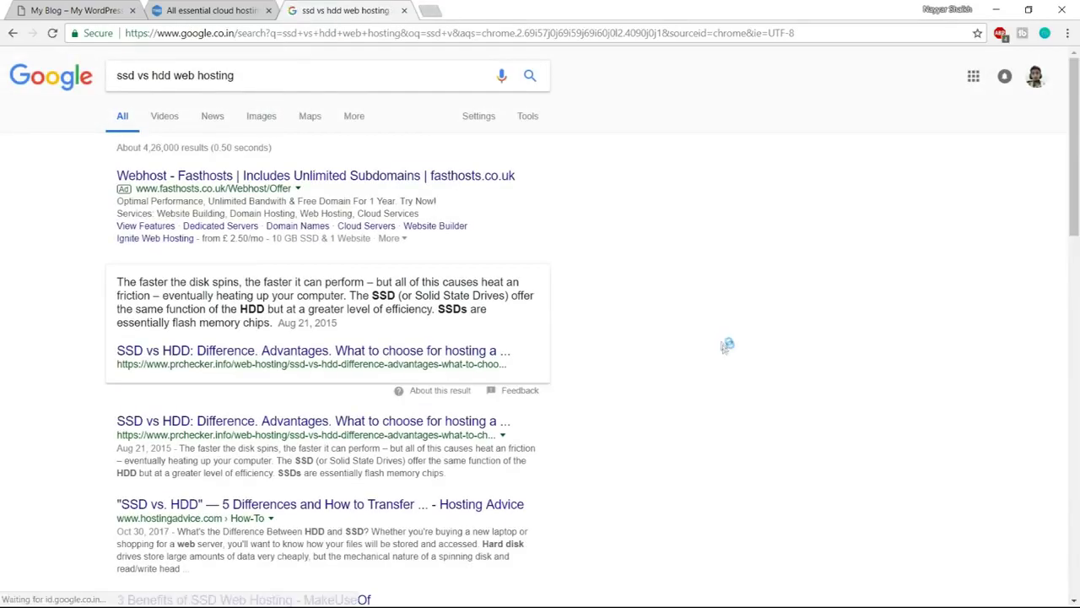
{"action": "scroll", "coordinate": [726, 355], "scroll_direction": "down", "scroll_amount": 4}
{"action": "scroll", "coordinate": [726, 355], "scroll_direction": "down", "scroll_amount": 4}
{"action": "scroll", "coordinate": [728, 356], "scroll_direction": "up", "scroll_amount": 8}
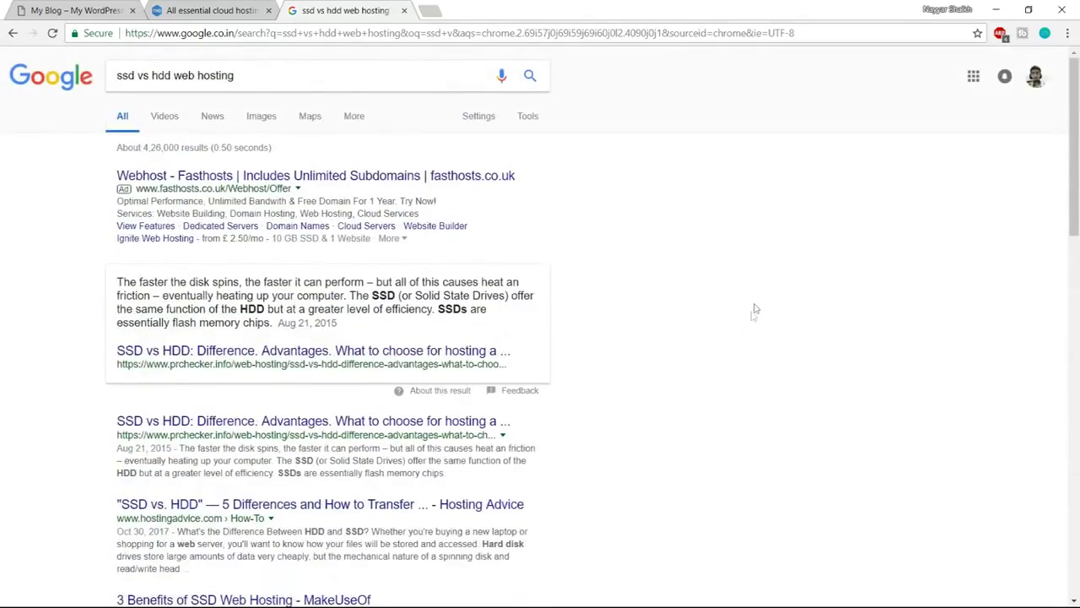
Show image results and enlarge the SSD vs HDD speed, IOPS and latency chart
{"action": "left_click", "coordinate": [263, 117]}
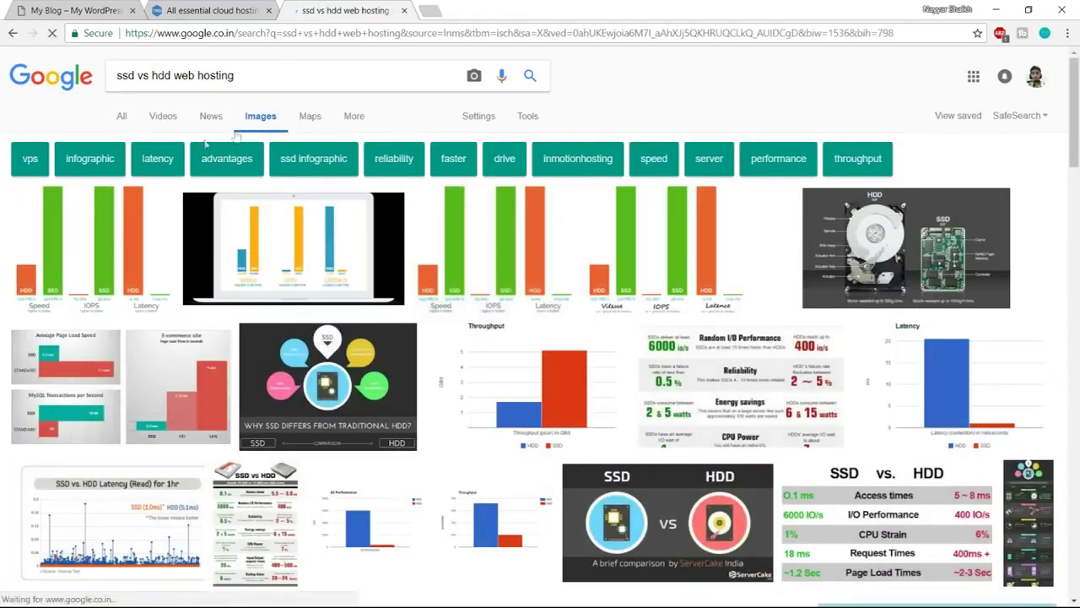
{"action": "left_click", "coordinate": [126, 226]}
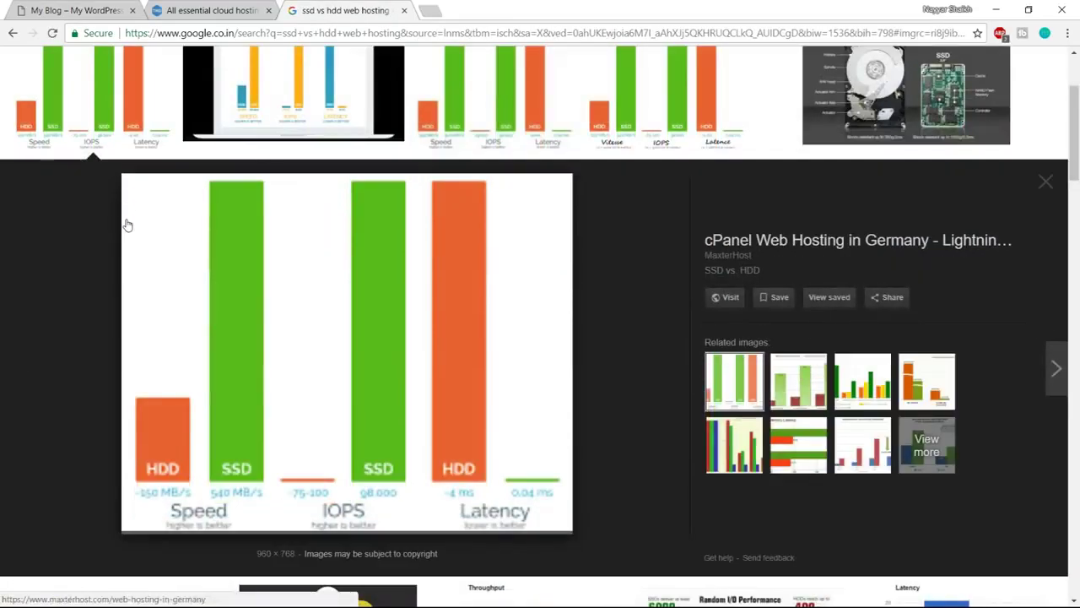
{"action": "scroll", "coordinate": [152, 285], "scroll_direction": "up", "scroll_amount": 1}
{"action": "scroll", "coordinate": [208, 382], "scroll_direction": "down", "scroll_amount": 3}
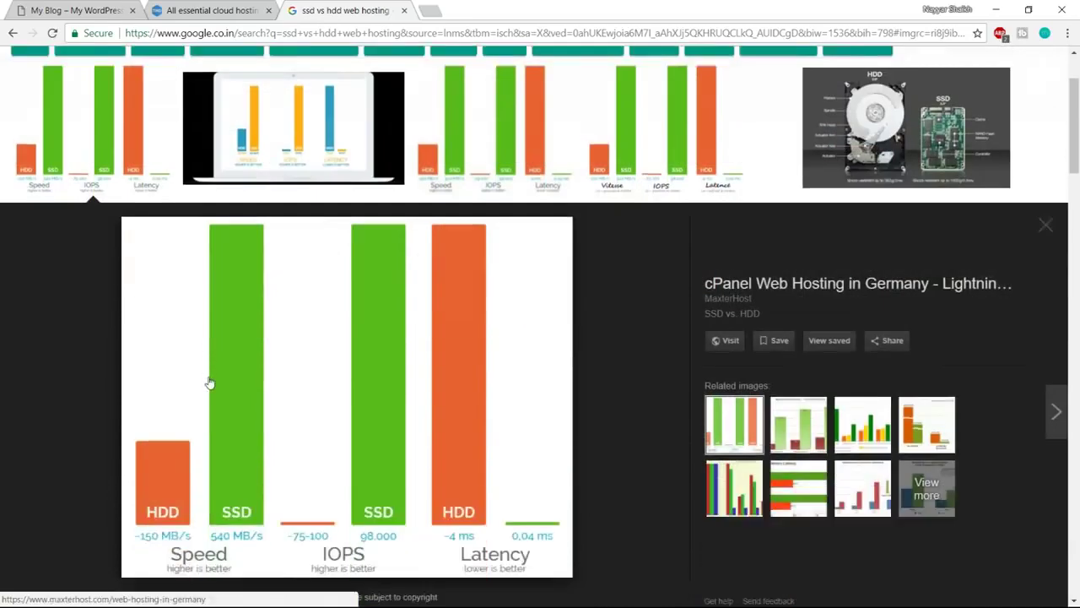
{"action": "scroll", "coordinate": [334, 390], "scroll_direction": "up", "scroll_amount": 1}
{"action": "scroll", "coordinate": [329, 393], "scroll_direction": "down", "scroll_amount": 2}
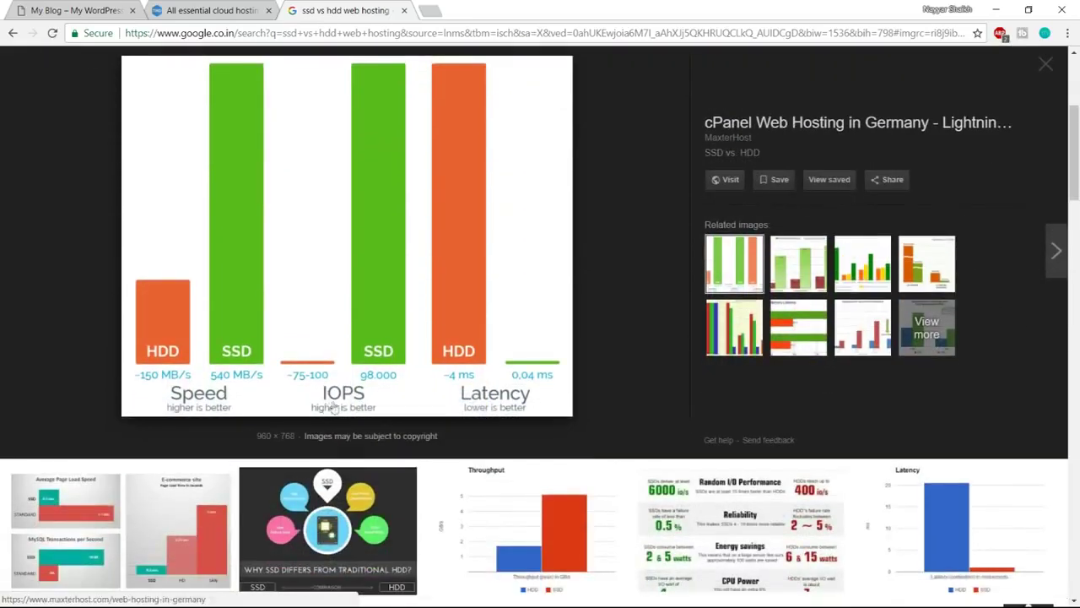
{"action": "scroll", "coordinate": [373, 390], "scroll_direction": "up", "scroll_amount": 1}
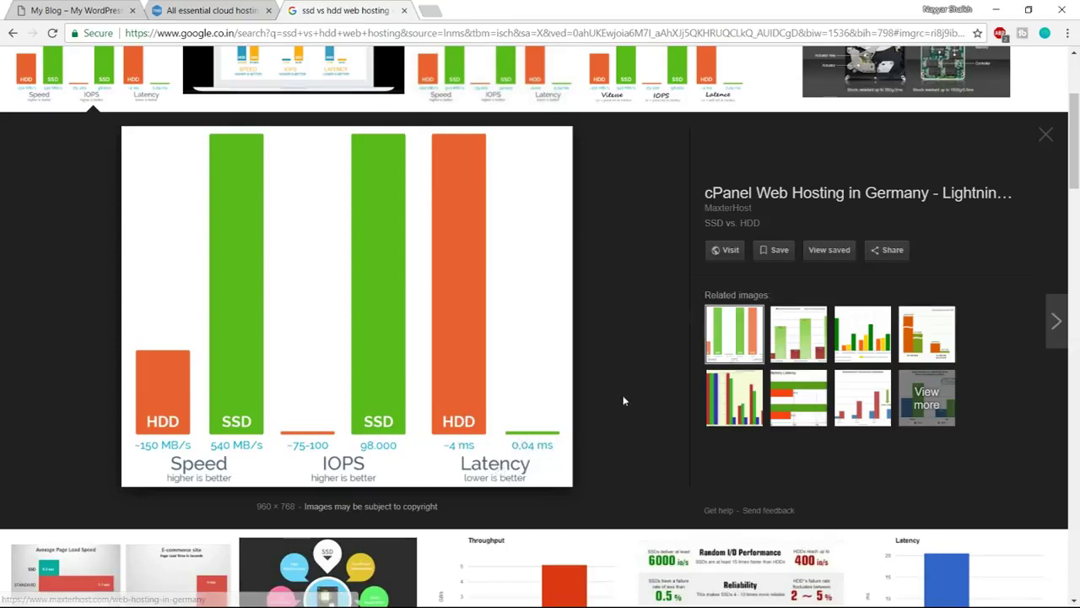
{"action": "scroll", "coordinate": [626, 439], "scroll_direction": "up", "scroll_amount": 2}
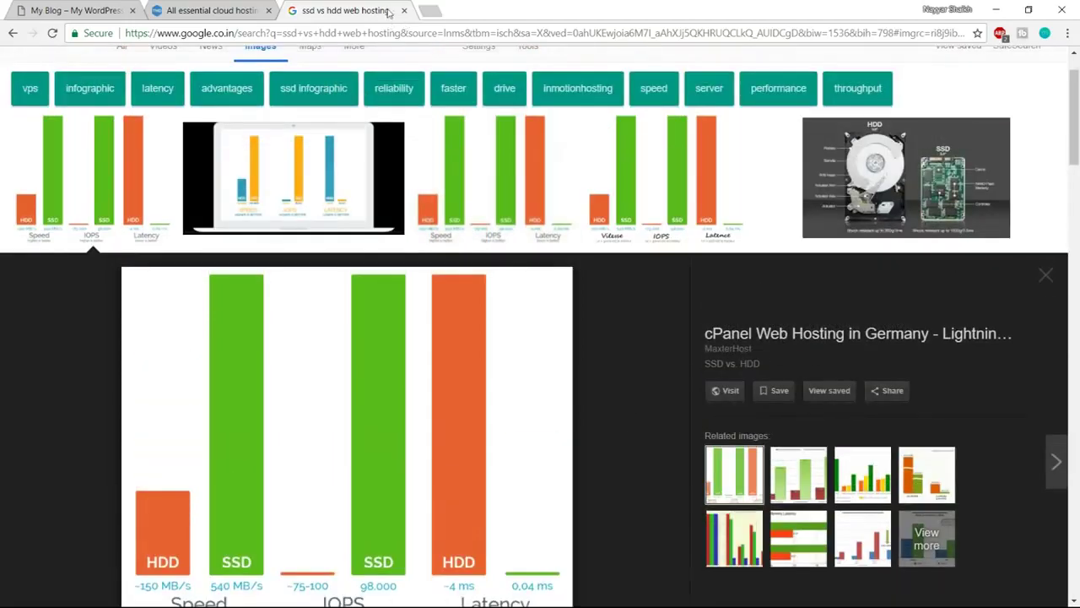
Highlight Unlimited SSD Space and the Enterprise plan's Free Domain on the cloud plans page
{"action": "left_click", "coordinate": [405, 11]}
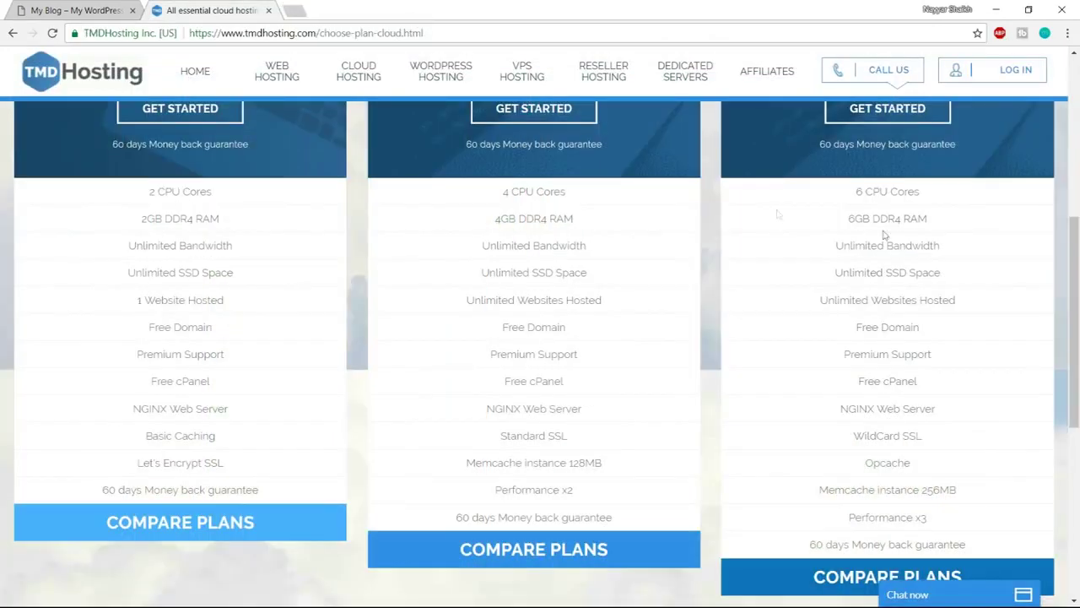
{"action": "left_click_drag", "start_coordinate": [886, 273], "coordinate": [948, 275]}
{"action": "left_click", "coordinate": [948, 275]}
{"action": "left_click_drag", "start_coordinate": [836, 273], "coordinate": [946, 274]}
{"action": "left_click", "coordinate": [945, 275]}
{"action": "left_click_drag", "start_coordinate": [856, 327], "coordinate": [937, 326]}
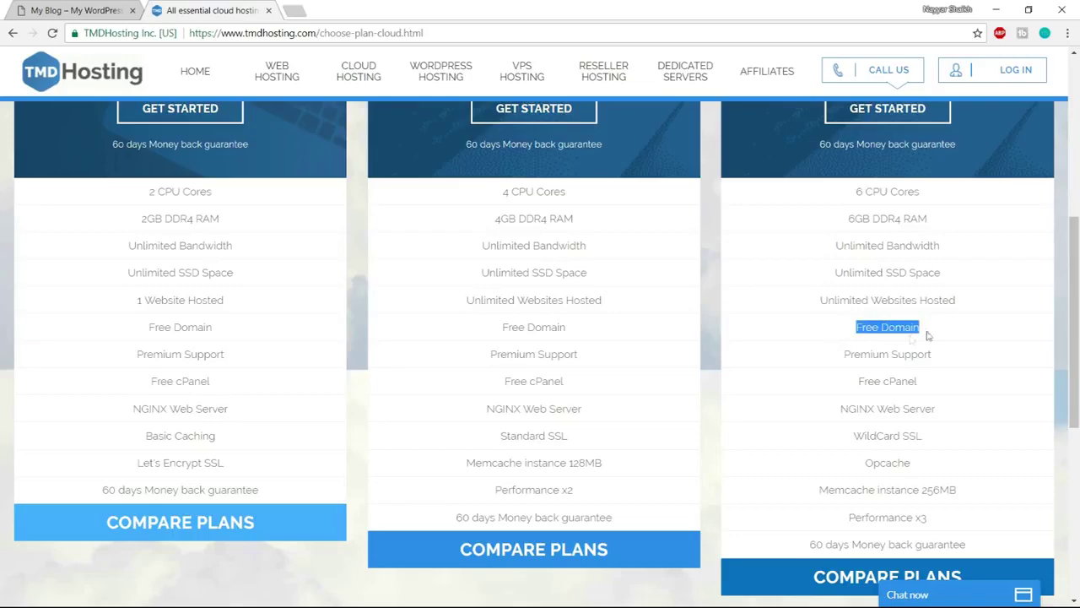
{"action": "left_click", "coordinate": [895, 352]}
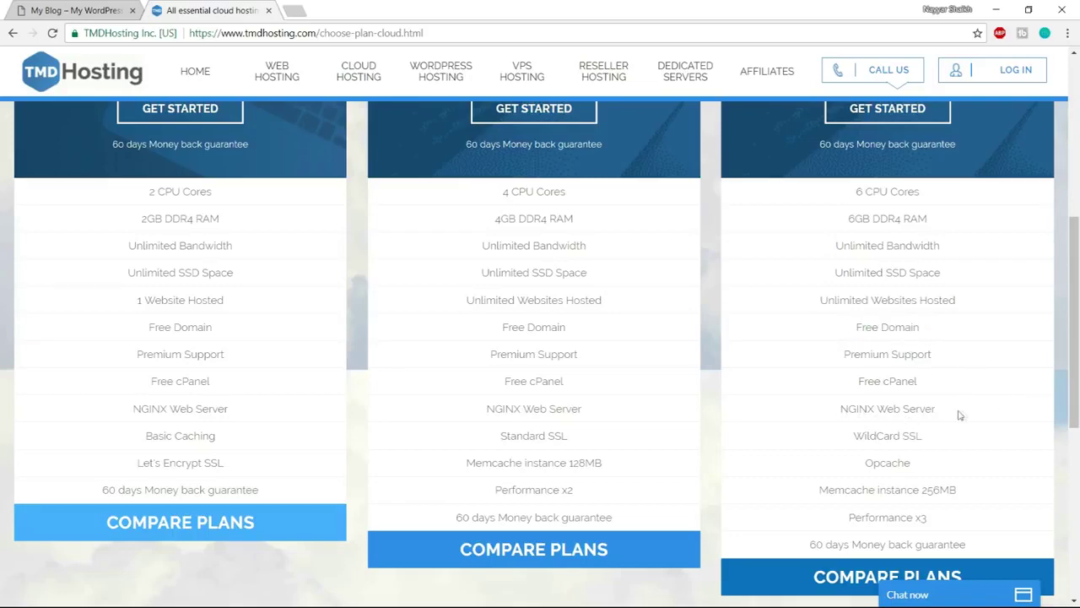
{"action": "scroll", "coordinate": [991, 413], "scroll_direction": "down", "scroll_amount": 2}
{"action": "scroll", "coordinate": [974, 356], "scroll_direction": "up", "scroll_amount": 1}
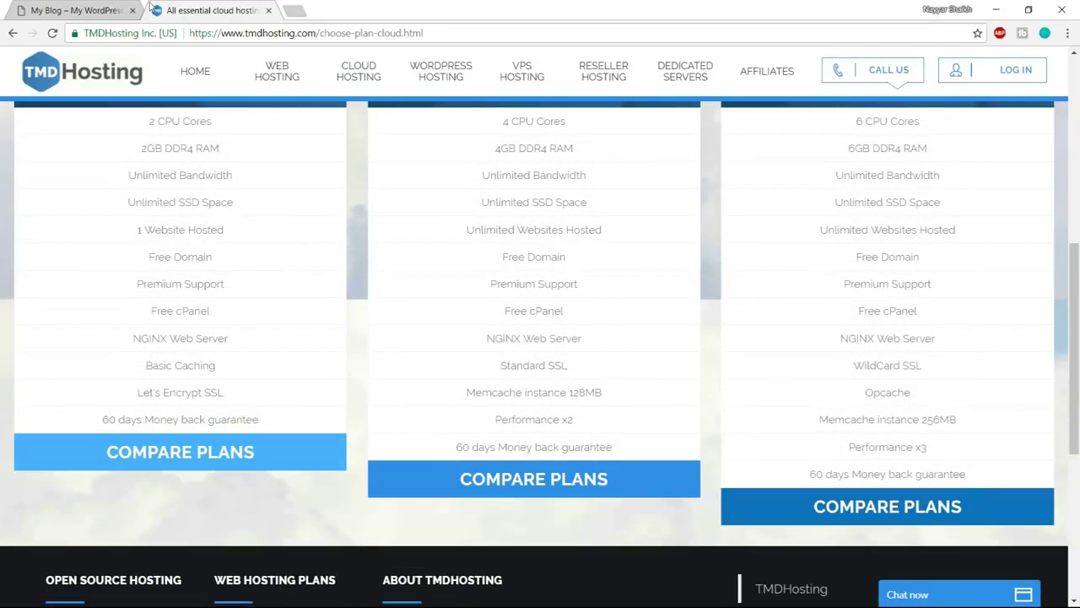
{"action": "left_click", "coordinate": [99, 8]}
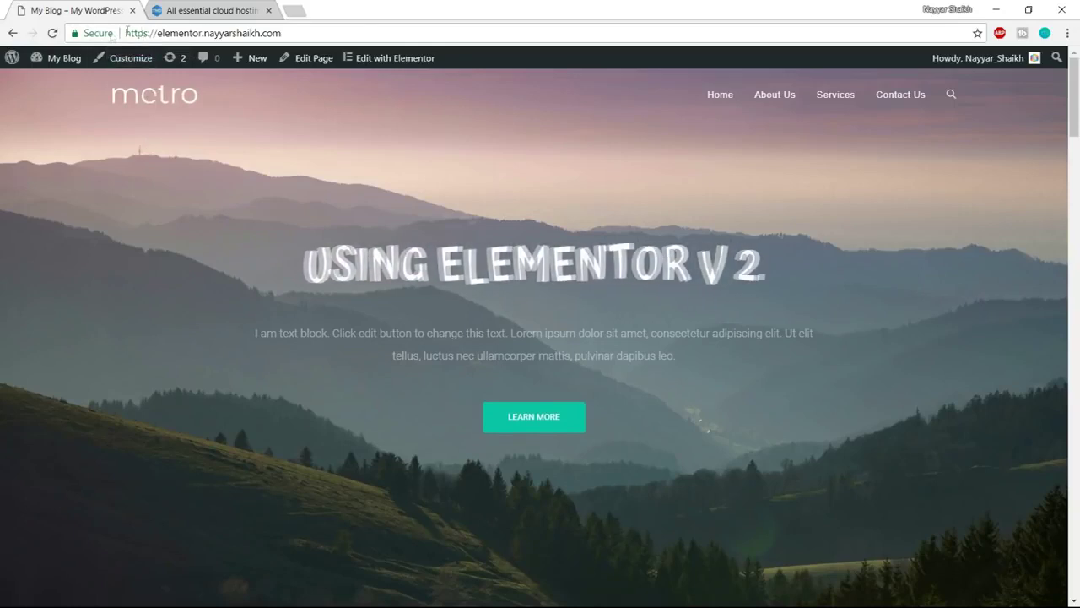
{"action": "left_click", "coordinate": [206, 10]}
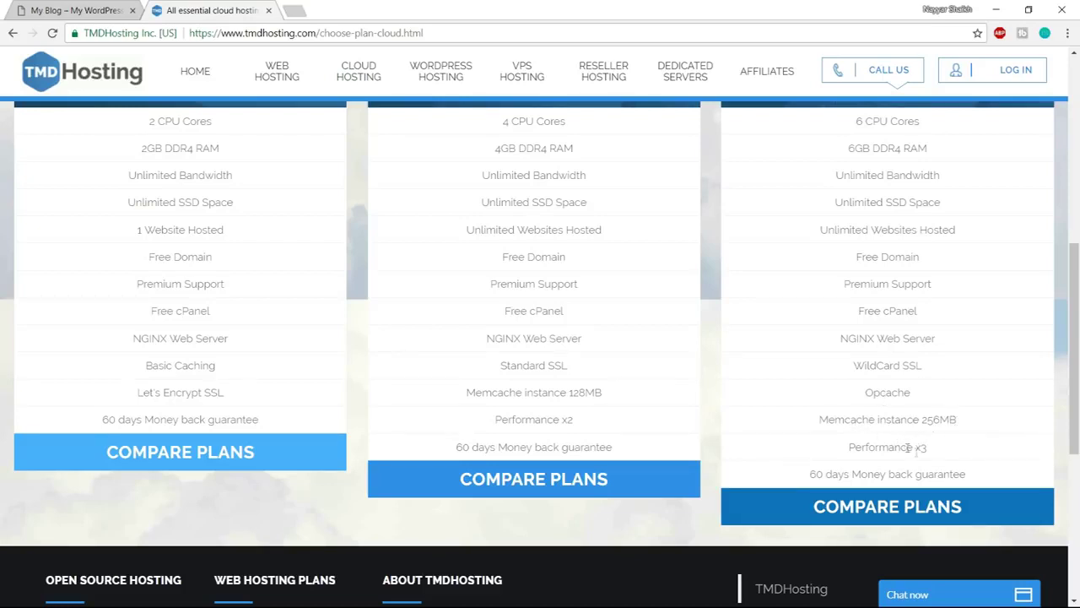
Scroll through the Starter, Business and Enterprise Cloud plan prices and features
{"action": "scroll", "coordinate": [943, 470], "scroll_direction": "up", "scroll_amount": 3}
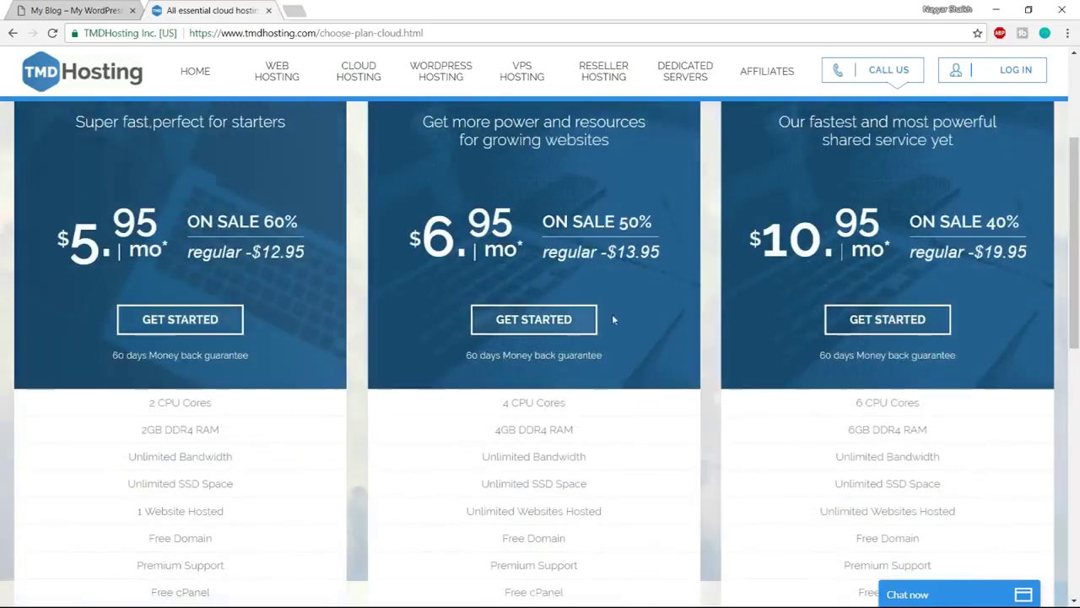
{"action": "scroll", "coordinate": [604, 343], "scroll_direction": "down", "scroll_amount": 3}
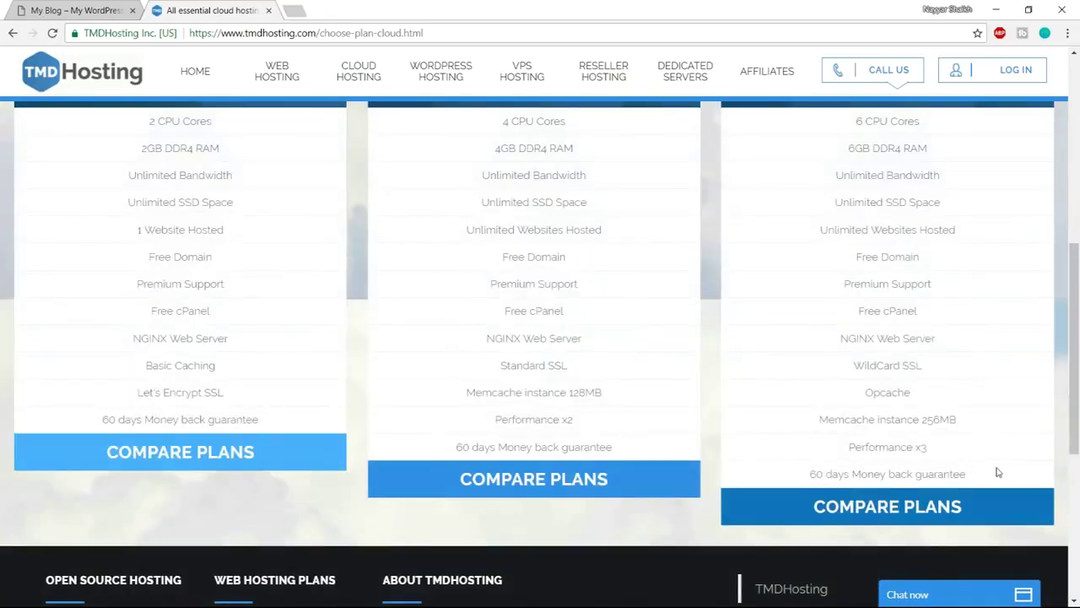
{"action": "scroll", "coordinate": [998, 477], "scroll_direction": "up", "scroll_amount": 5}
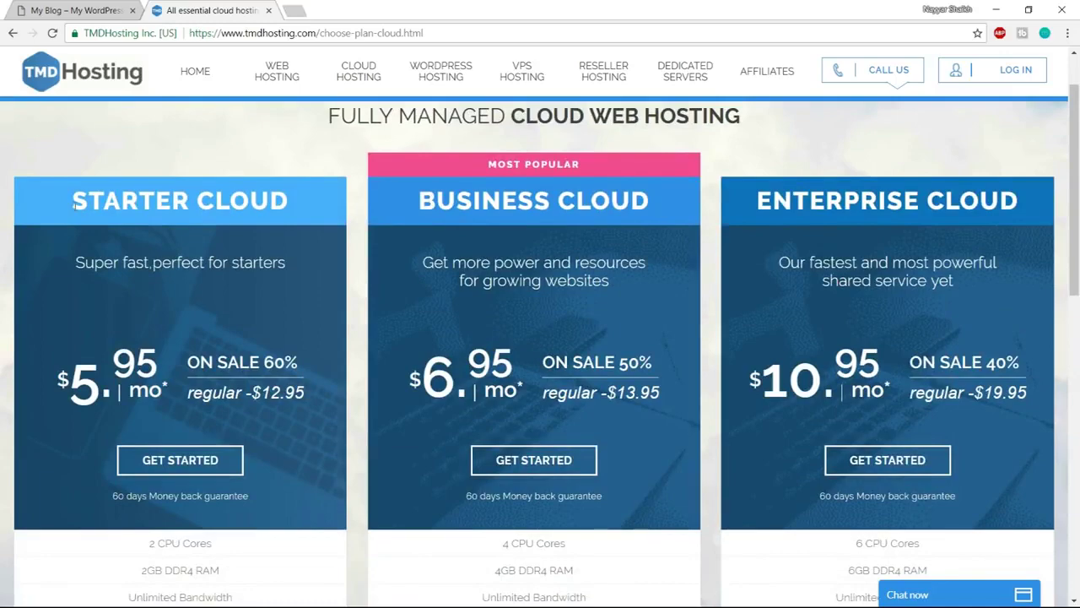
{"action": "scroll", "coordinate": [281, 357], "scroll_direction": "down", "scroll_amount": 2}
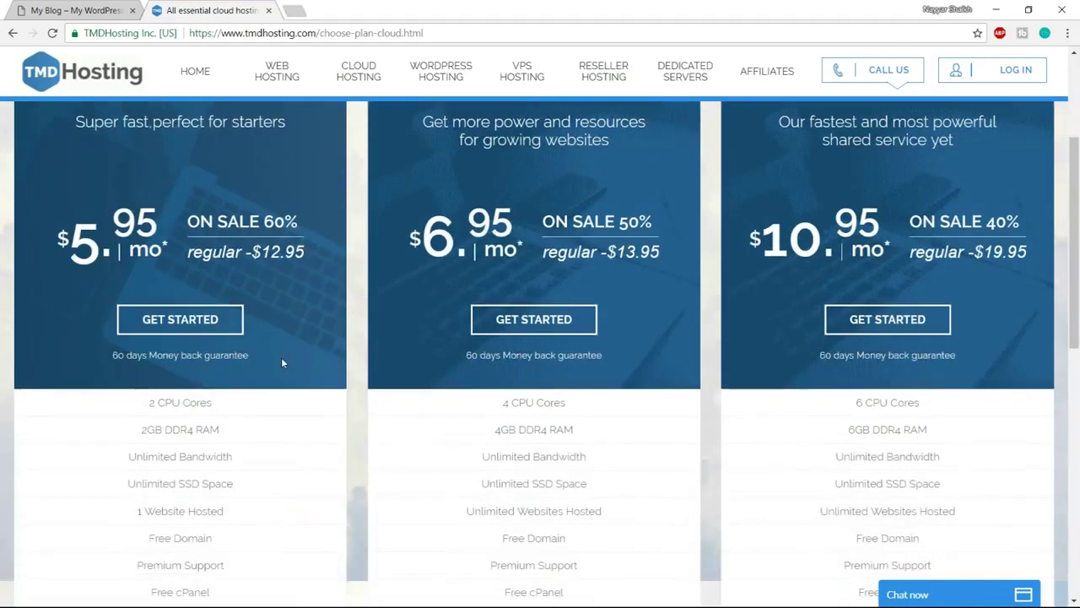
{"action": "scroll", "coordinate": [293, 412], "scroll_direction": "down", "scroll_amount": 1}
{"action": "scroll", "coordinate": [186, 397], "scroll_direction": "down", "scroll_amount": 1}
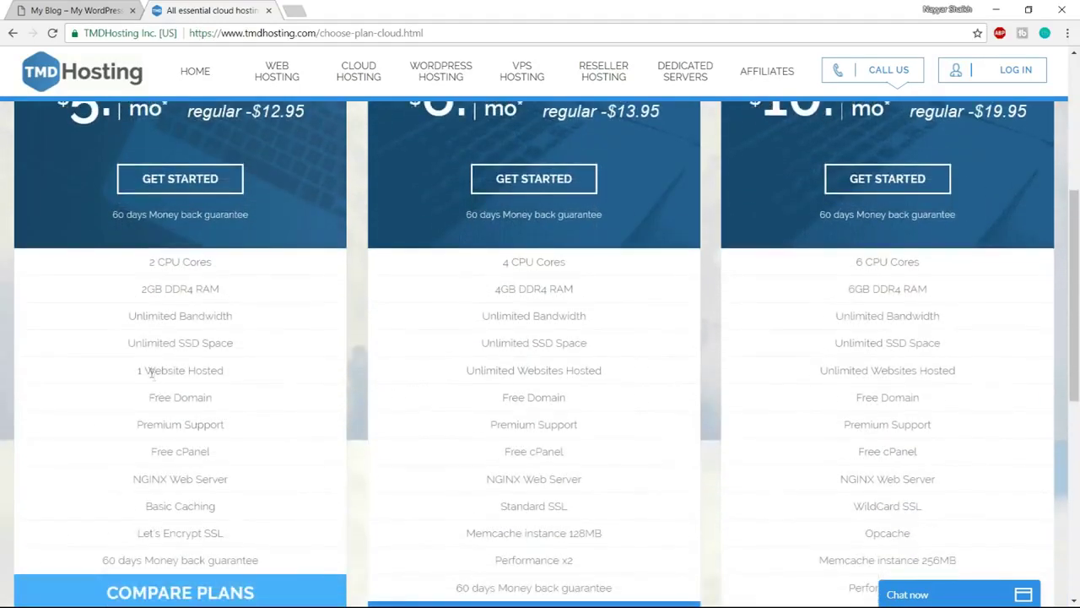
{"action": "scroll", "coordinate": [279, 405], "scroll_direction": "up", "scroll_amount": 4}
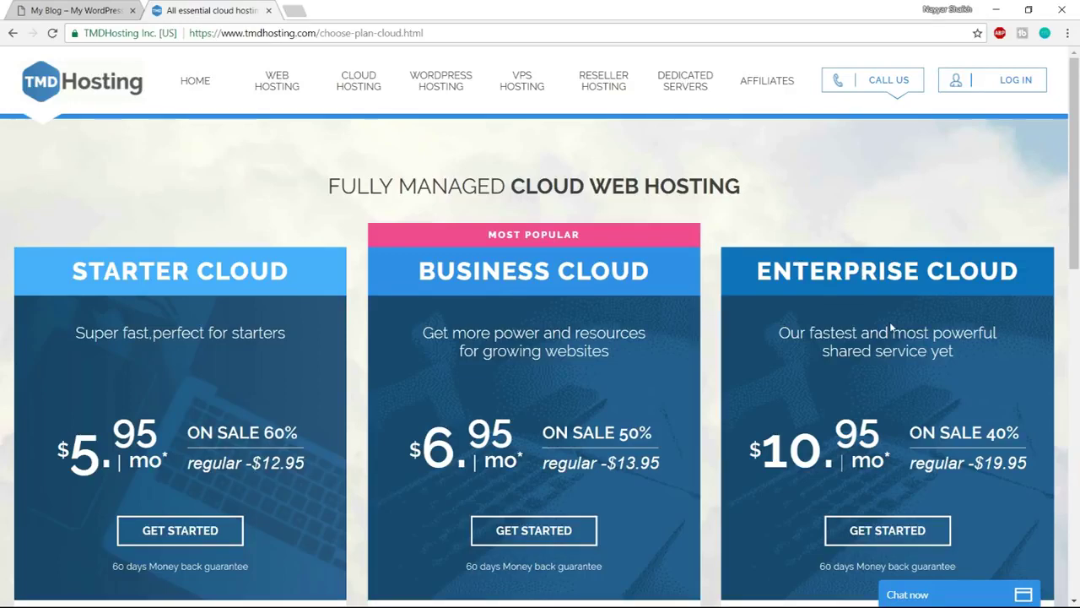
{"action": "scroll", "coordinate": [893, 329], "scroll_direction": "down", "scroll_amount": 2}
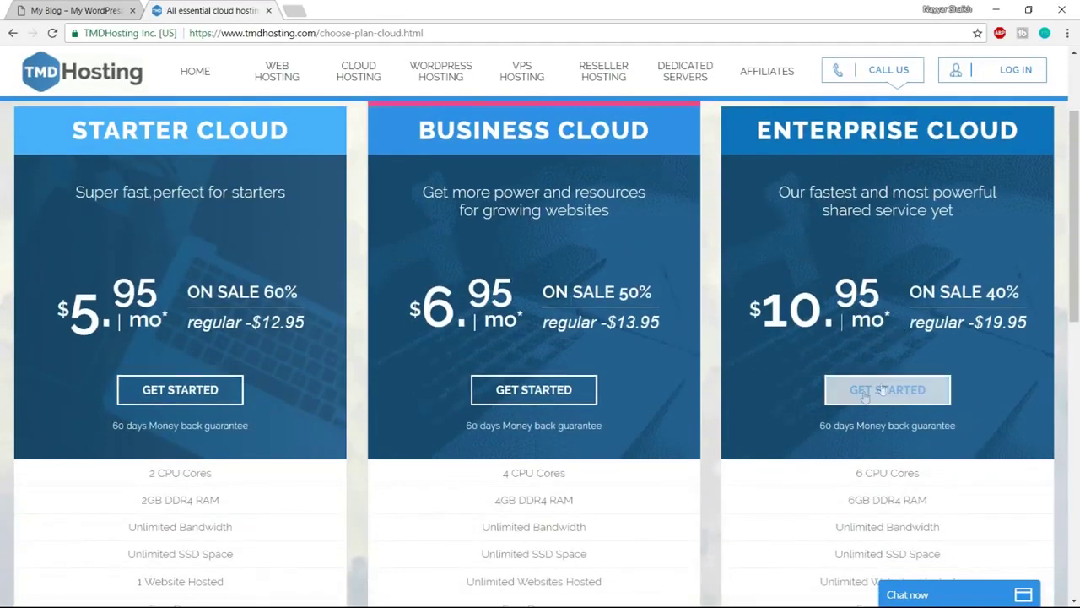
Start an Enterprise Cloud order and enter the new domain name with the .com extension
{"action": "left_click", "coordinate": [922, 399]}
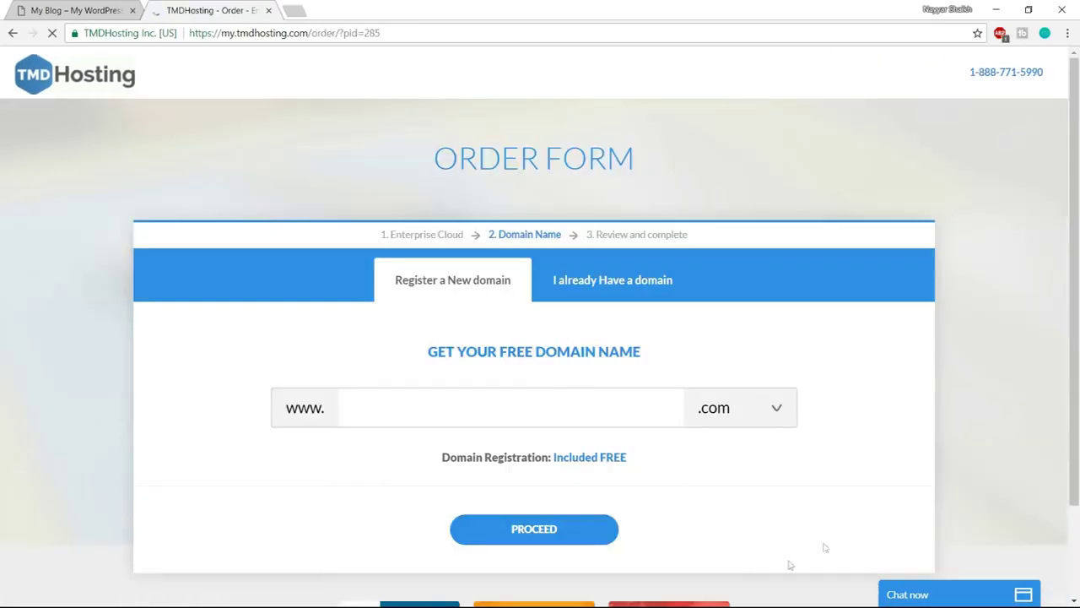
{"action": "left_click", "coordinate": [445, 410]}
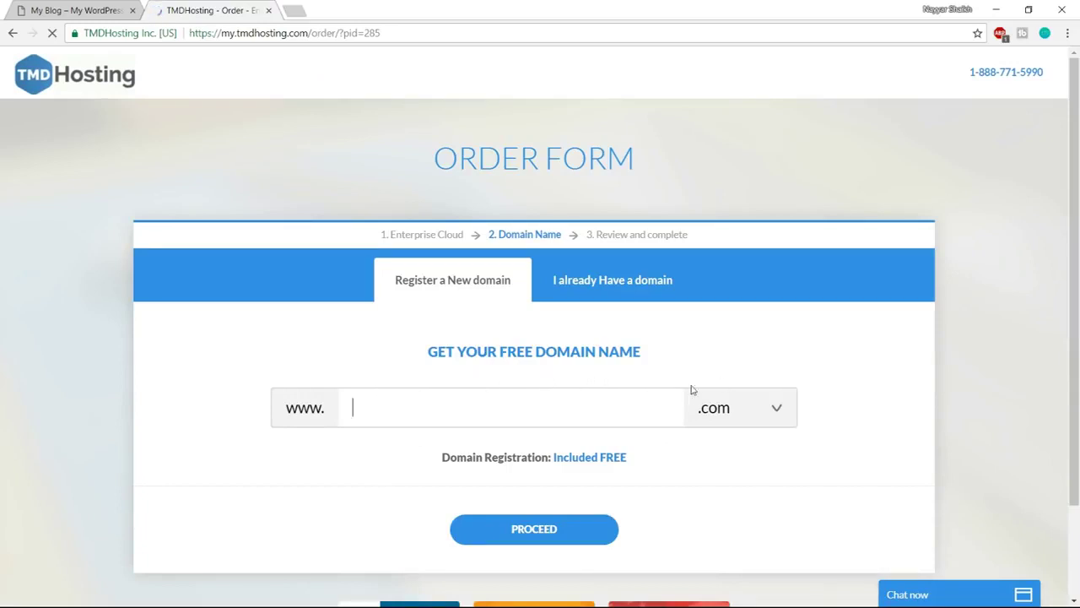
{"action": "type", "text": "nayyarshaikh1"}
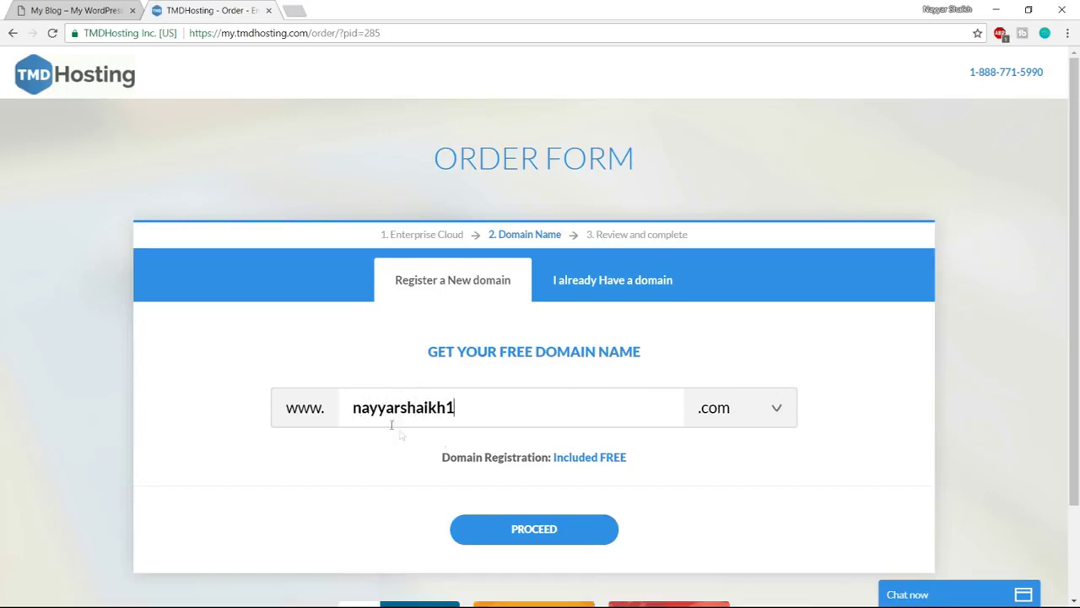
{"action": "left_click", "coordinate": [731, 419]}
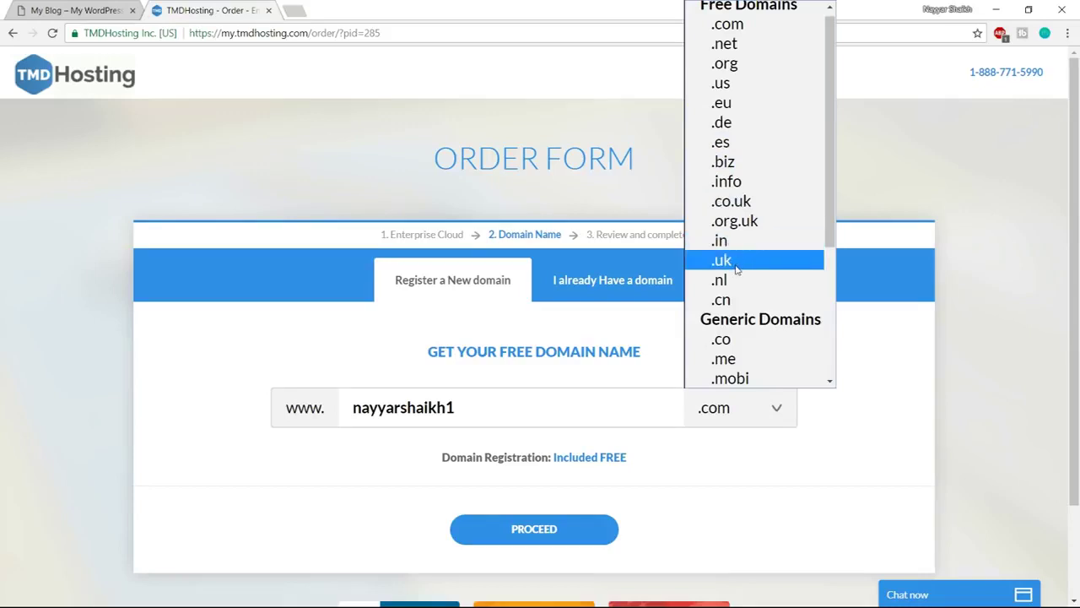
{"action": "left_click", "coordinate": [756, 23]}
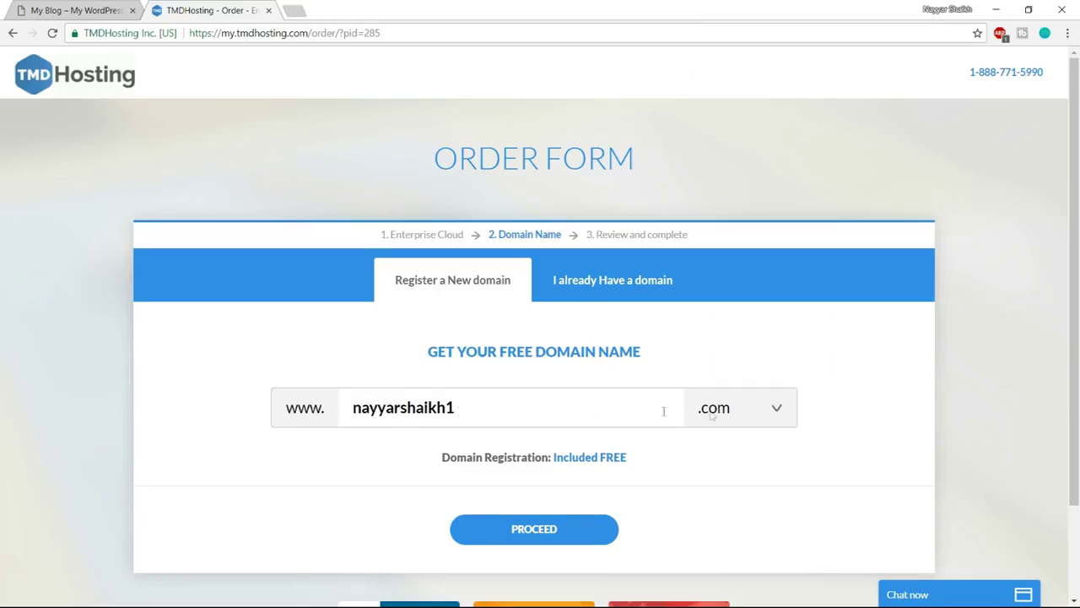
Proceed past the domain step, check the accepted card types, and choose PayPal as payment
{"action": "left_click", "coordinate": [554, 531]}
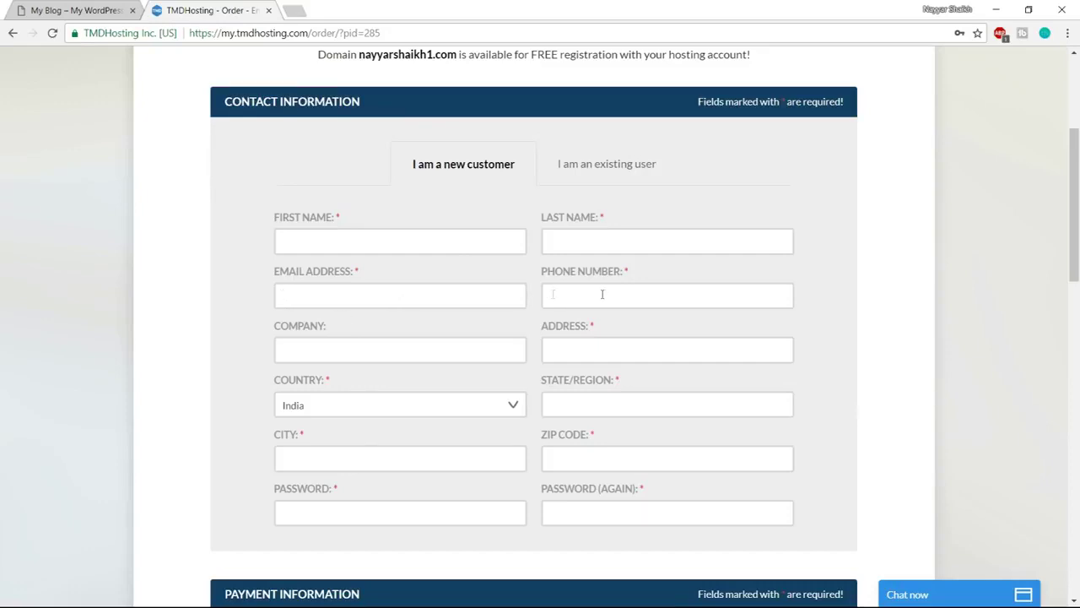
{"action": "scroll", "coordinate": [779, 410], "scroll_direction": "down", "scroll_amount": 5}
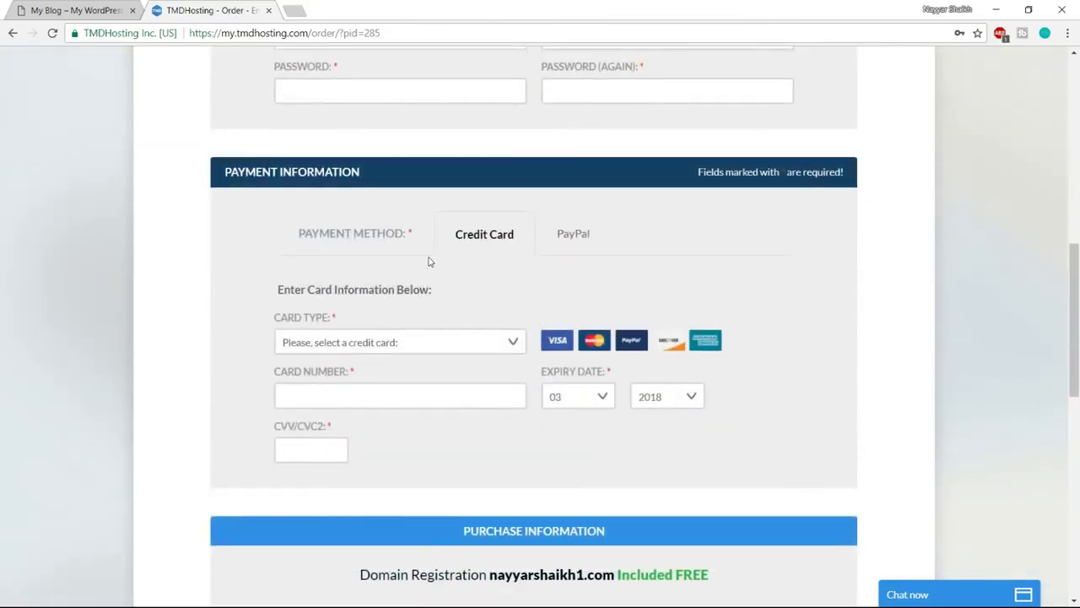
{"action": "left_click", "coordinate": [467, 346]}
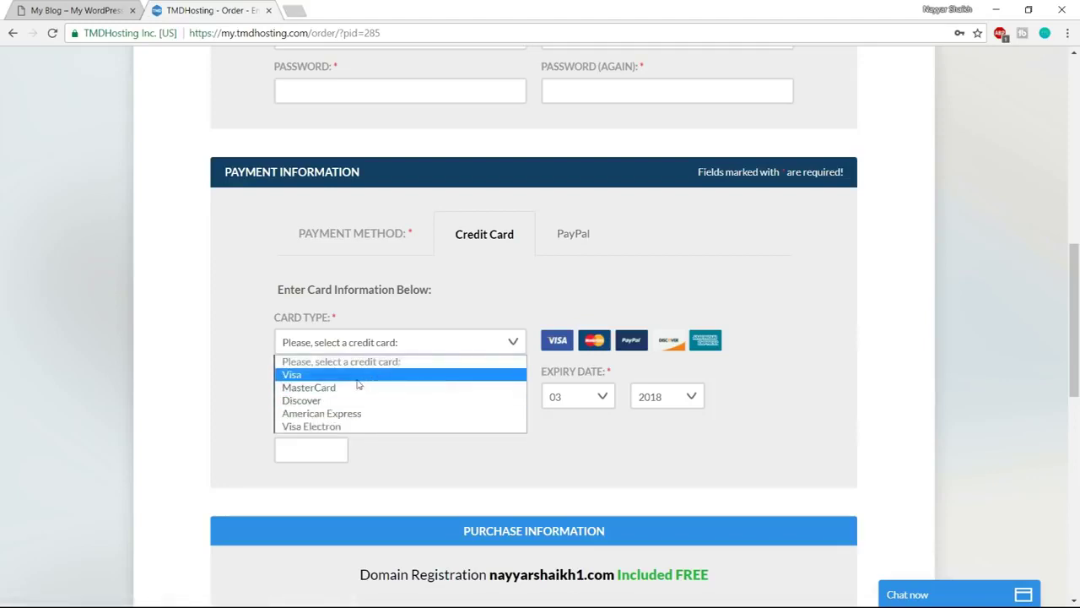
{"action": "left_click", "coordinate": [499, 306]}
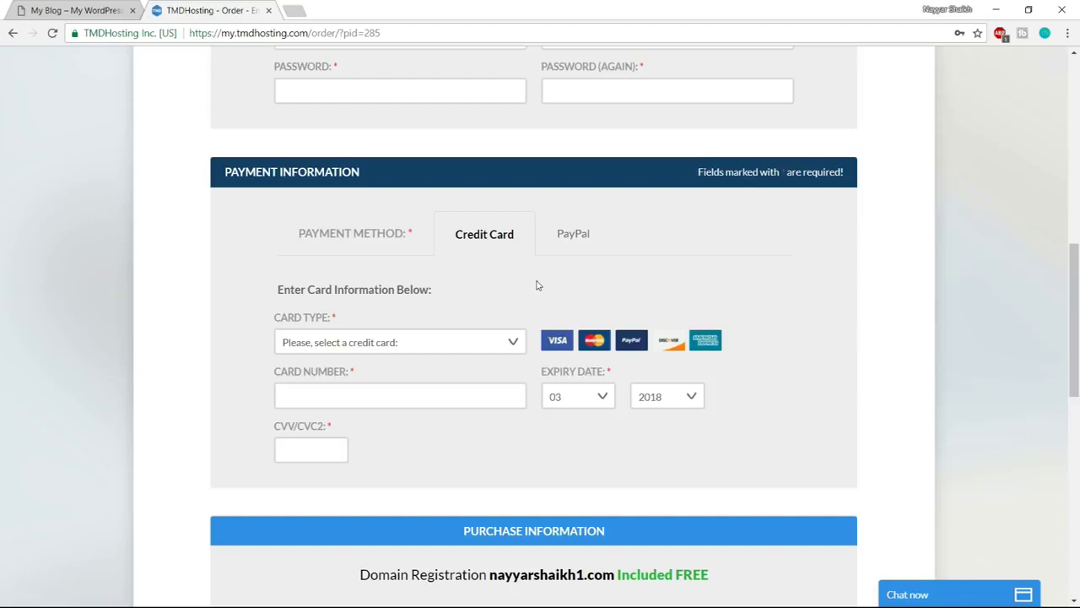
{"action": "left_click", "coordinate": [508, 337]}
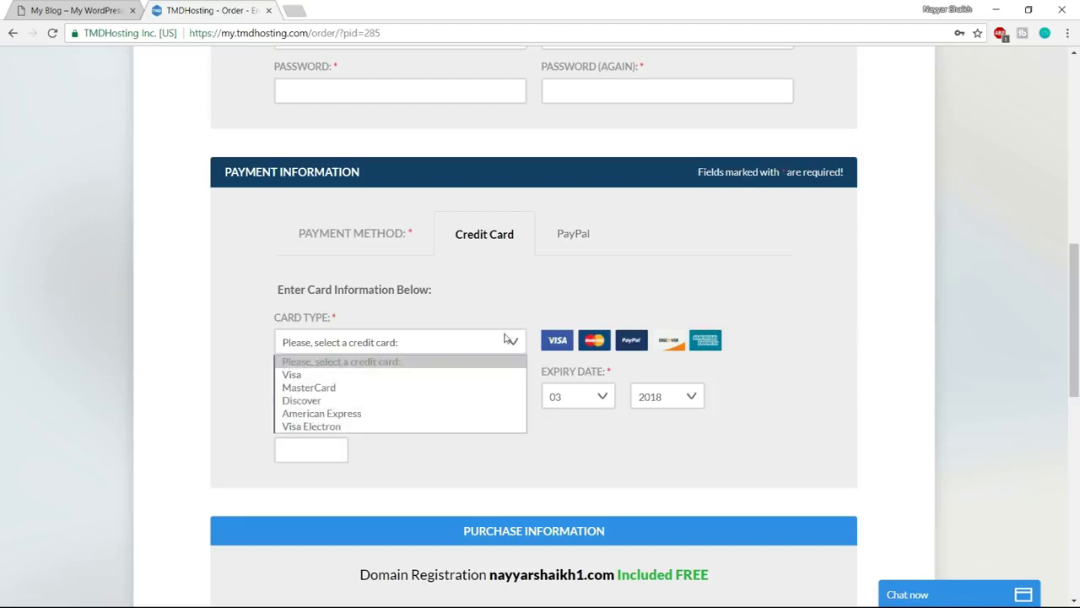
{"action": "left_click", "coordinate": [523, 296]}
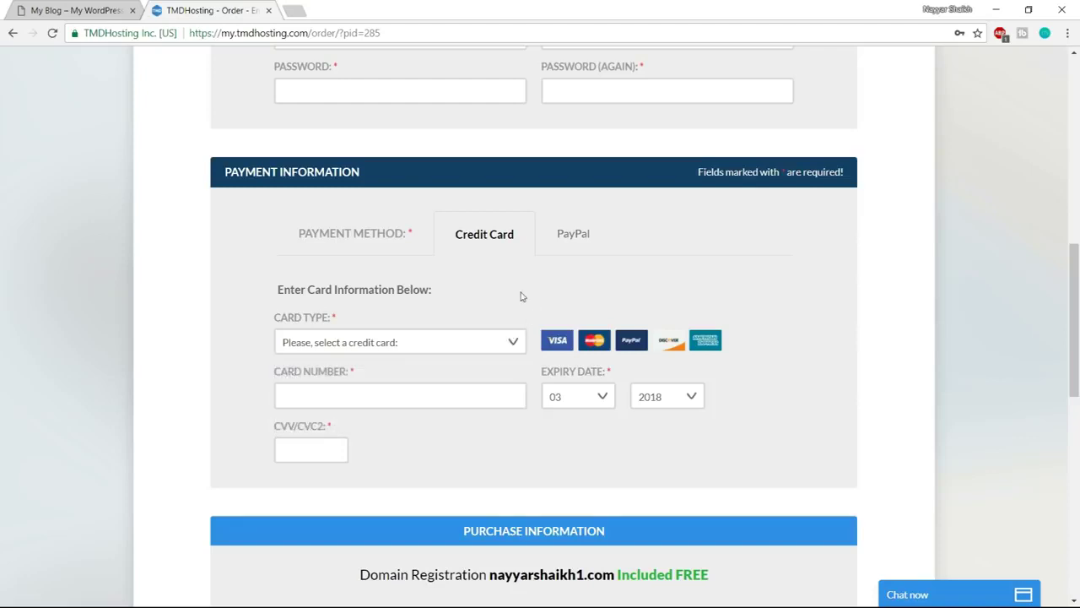
{"action": "left_click", "coordinate": [453, 340]}
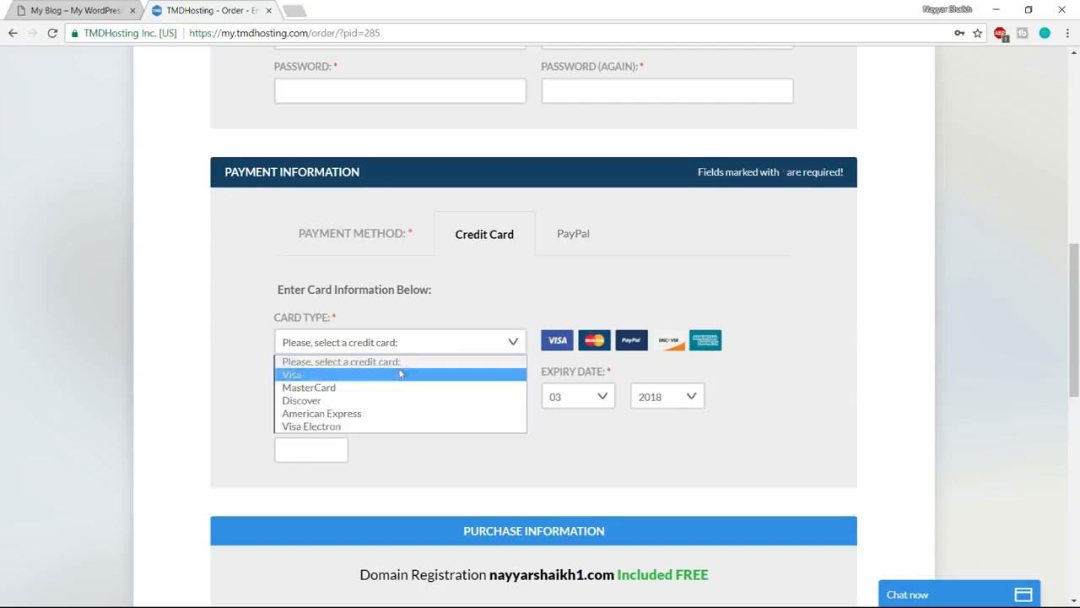
{"action": "left_click", "coordinate": [438, 325]}
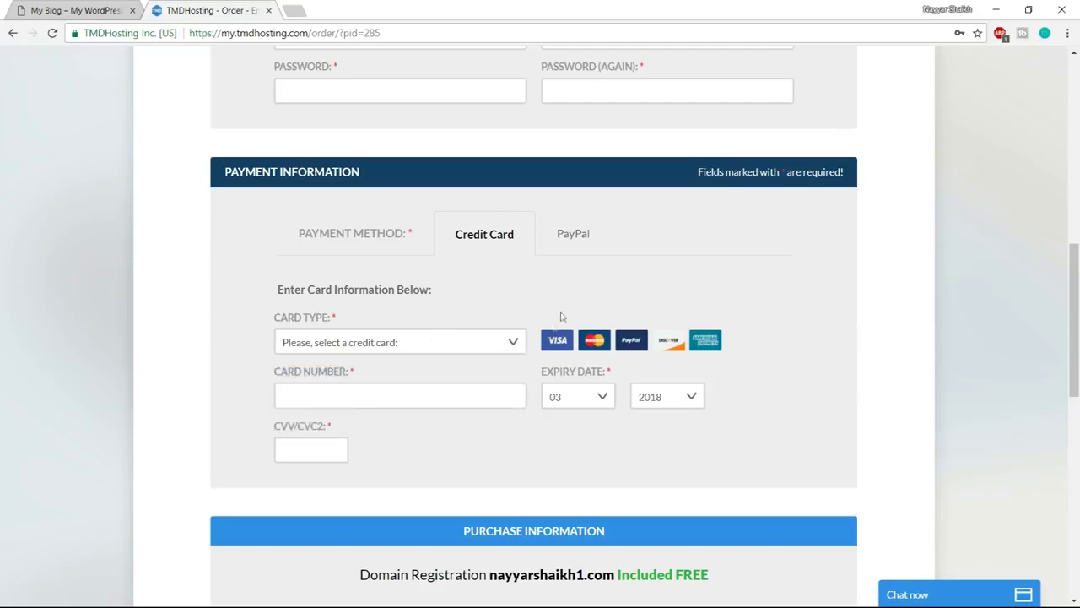
{"action": "left_click", "coordinate": [574, 242]}
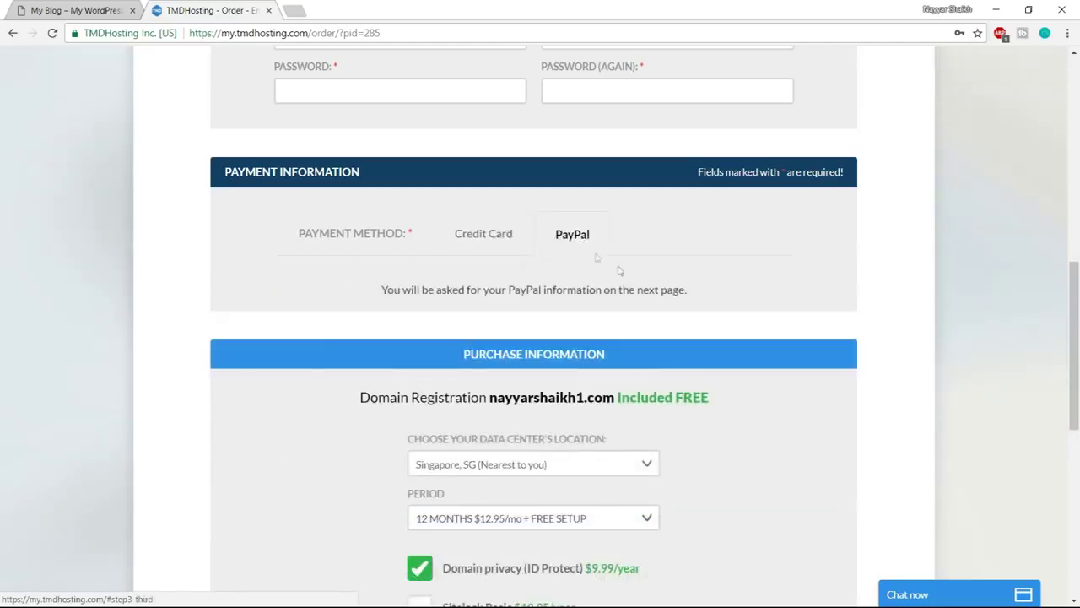
{"action": "scroll", "coordinate": [970, 329], "scroll_direction": "down", "scroll_amount": 3}
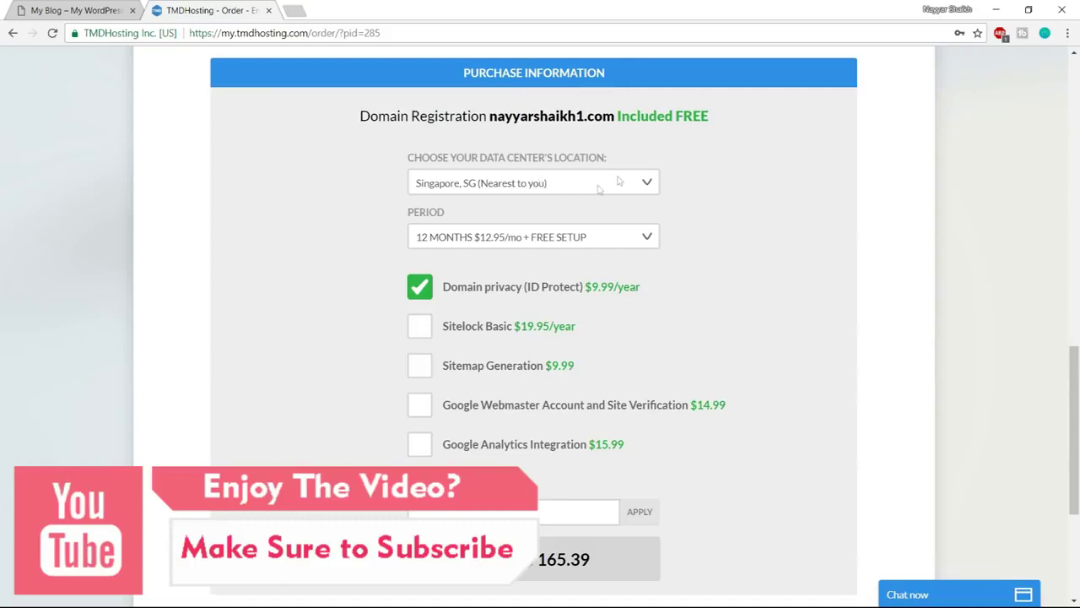
{"action": "left_click", "coordinate": [591, 189]}
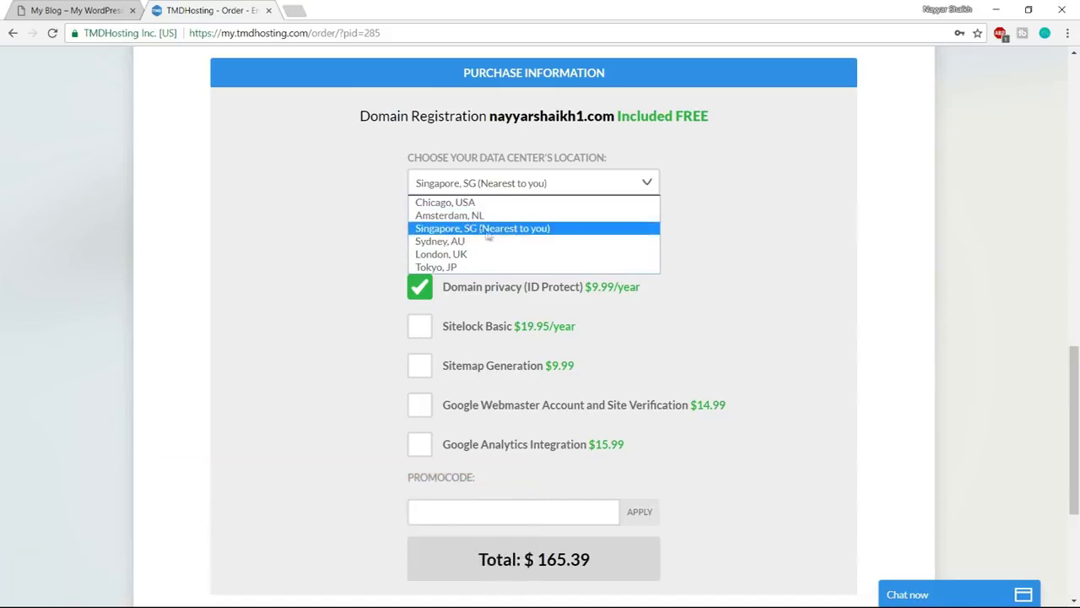
{"action": "left_click", "coordinate": [463, 229]}
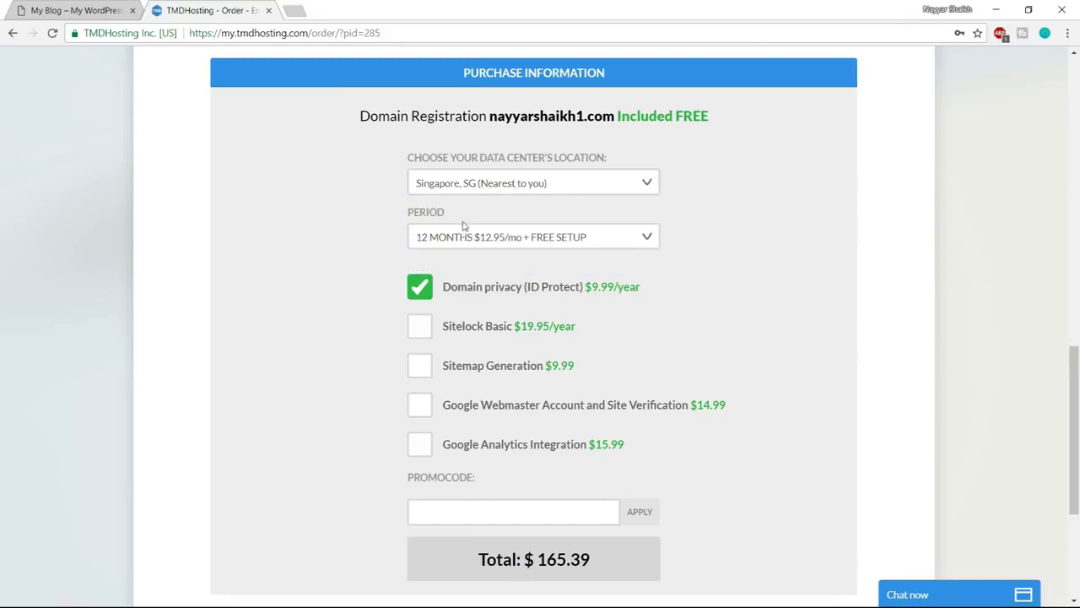
{"action": "left_click", "coordinate": [503, 242]}
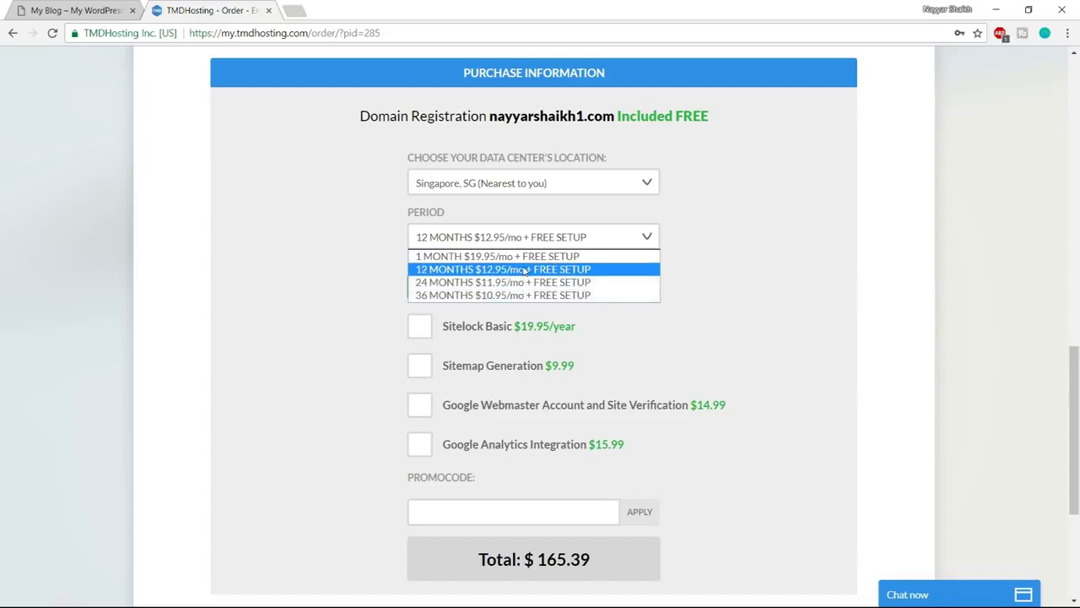
{"action": "left_click", "coordinate": [524, 270]}
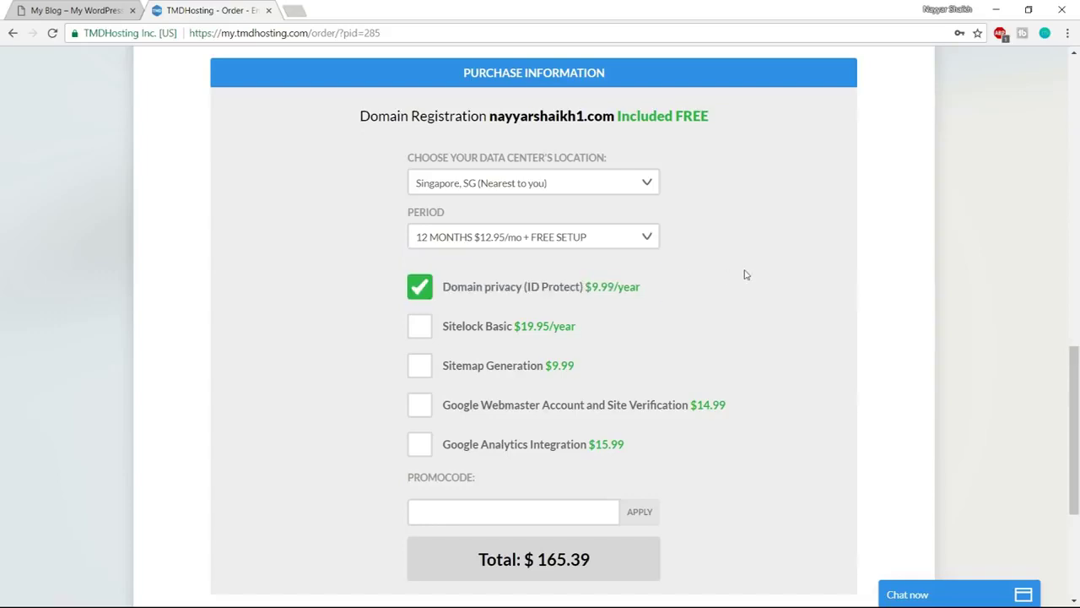
{"action": "scroll", "coordinate": [746, 274], "scroll_direction": "down", "scroll_amount": 1}
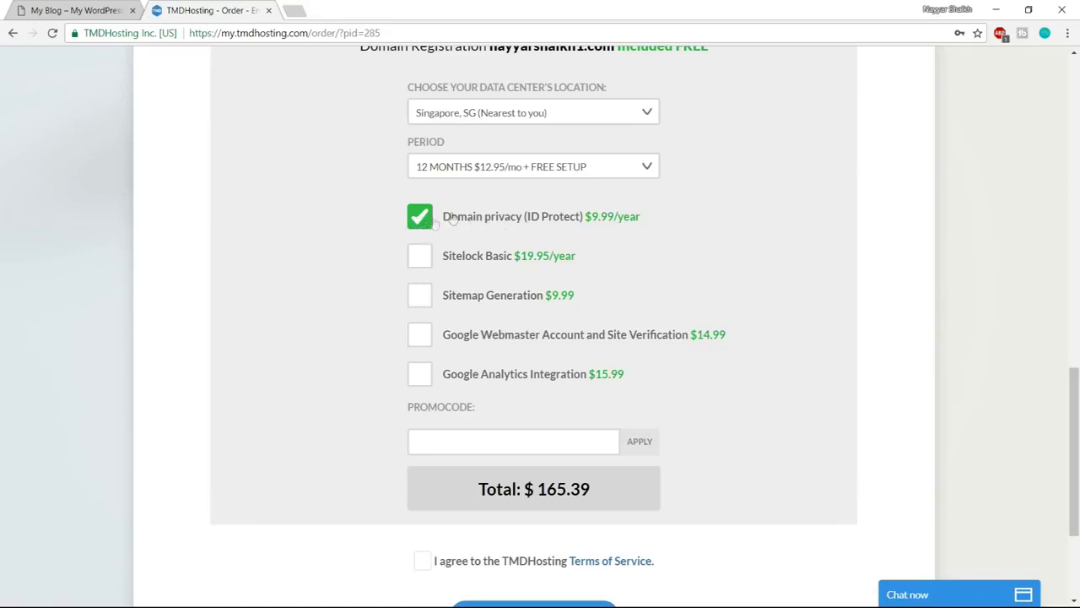
{"action": "scroll", "coordinate": [767, 291], "scroll_direction": "up", "scroll_amount": 1}
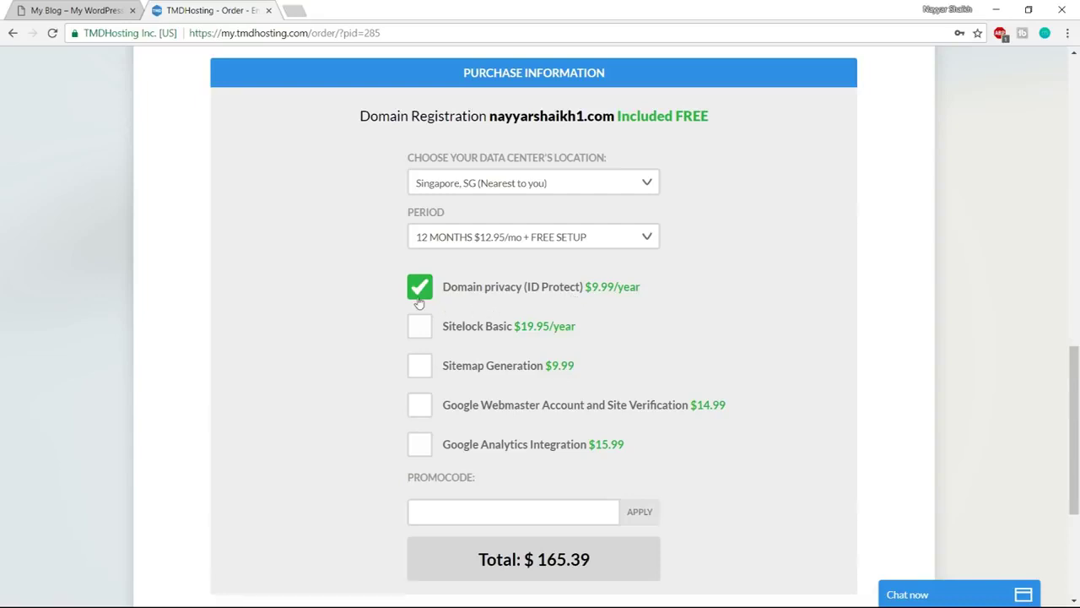
Apply the 7% promo code to bring the total to $154.51, then accept the Terms of Service
{"action": "scroll", "coordinate": [891, 295], "scroll_direction": "down", "scroll_amount": 3}
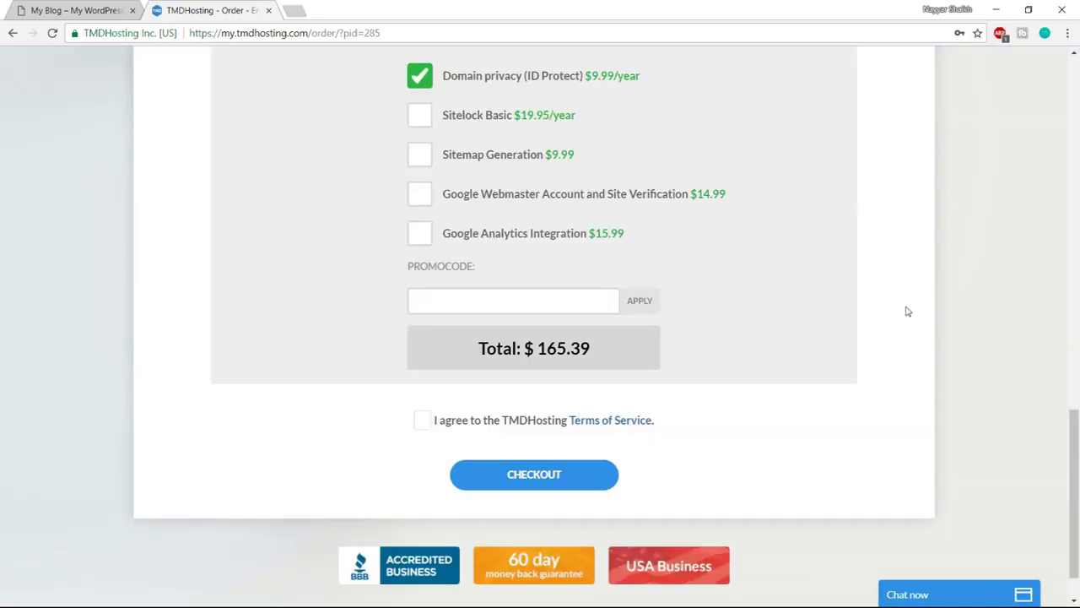
{"action": "left_click", "coordinate": [486, 300]}
{"action": "scroll", "coordinate": [817, 270], "scroll_direction": "down", "scroll_amount": 1}
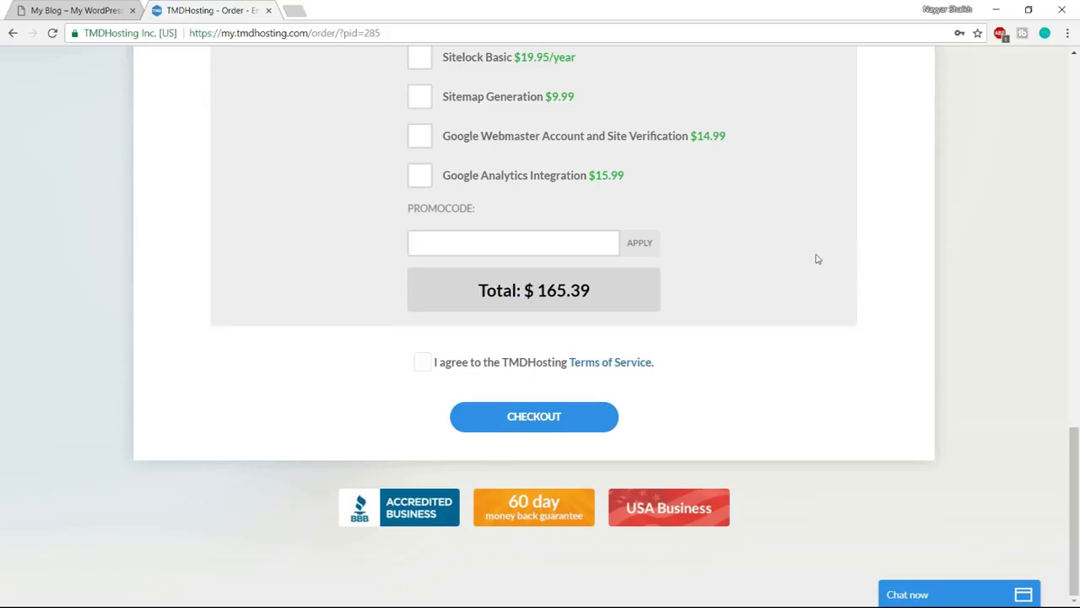
{"action": "type", "text": "NAYYAR7"}
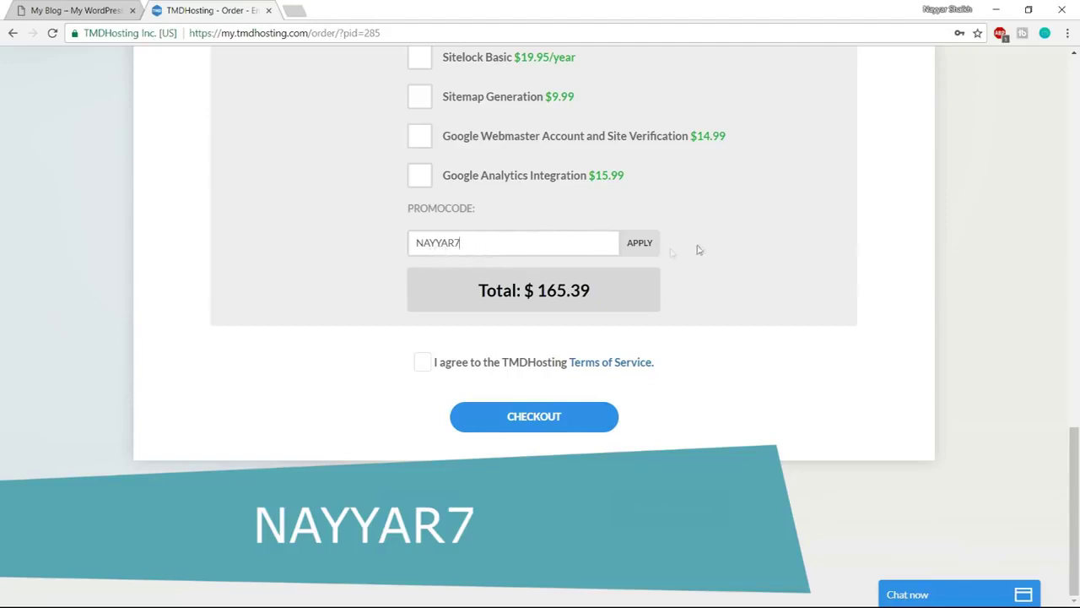
{"action": "left_click", "coordinate": [642, 247]}
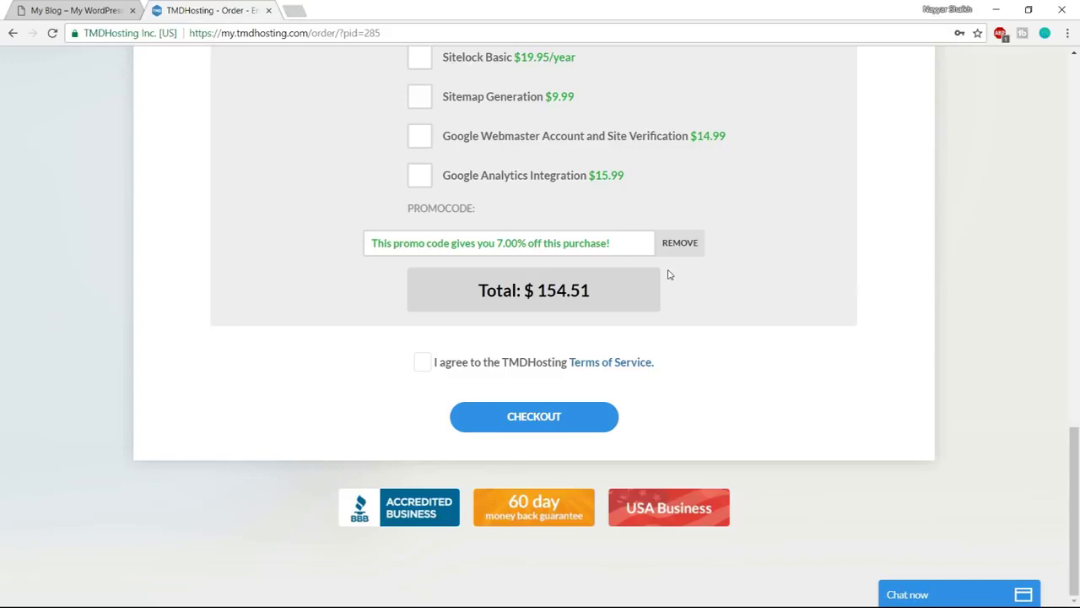
{"action": "left_click", "coordinate": [424, 365]}
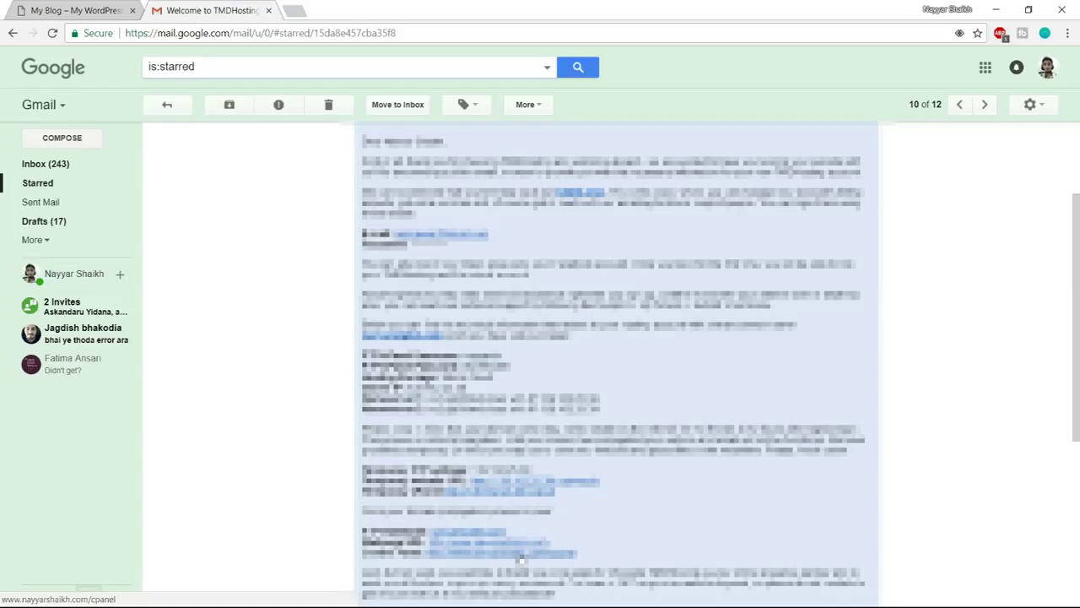
Open the welcome email's cPanel link in a new tab and switch to the cPanel Login page
{"action": "right_click", "coordinate": [523, 554]}
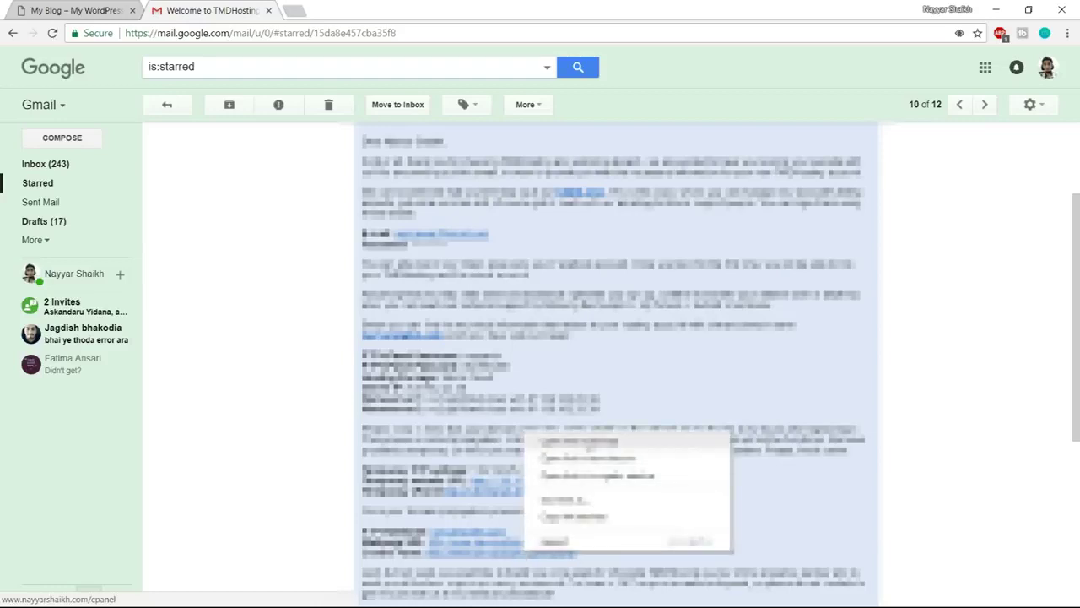
{"action": "left_click", "coordinate": [580, 441]}
{"action": "left_click", "coordinate": [304, 12]}
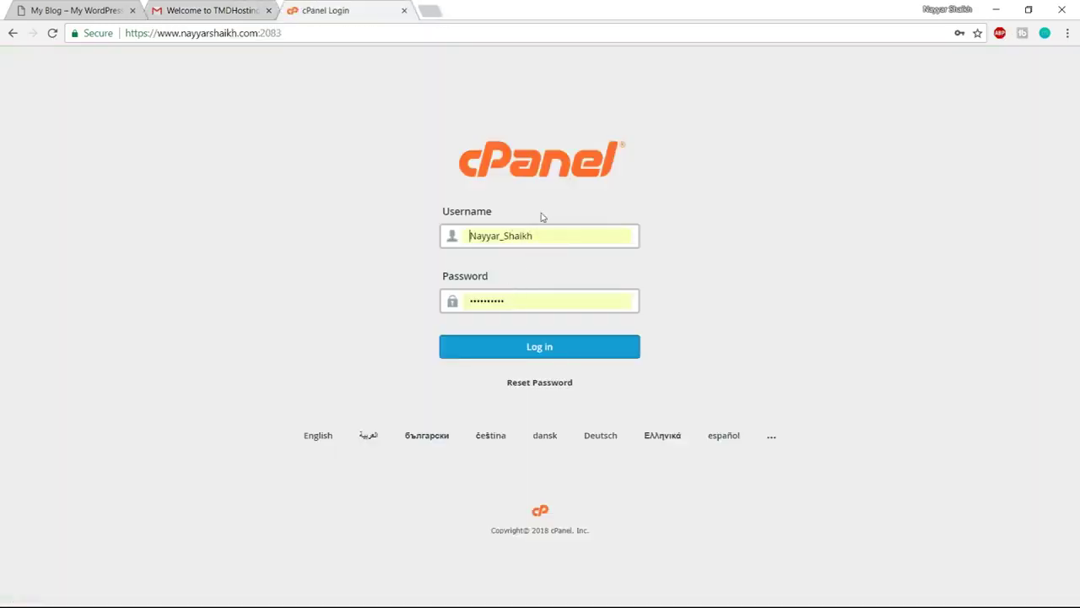
Log in to cPanel and start a WordPress install from Softaculous Apps Installer
{"action": "left_click", "coordinate": [559, 353]}
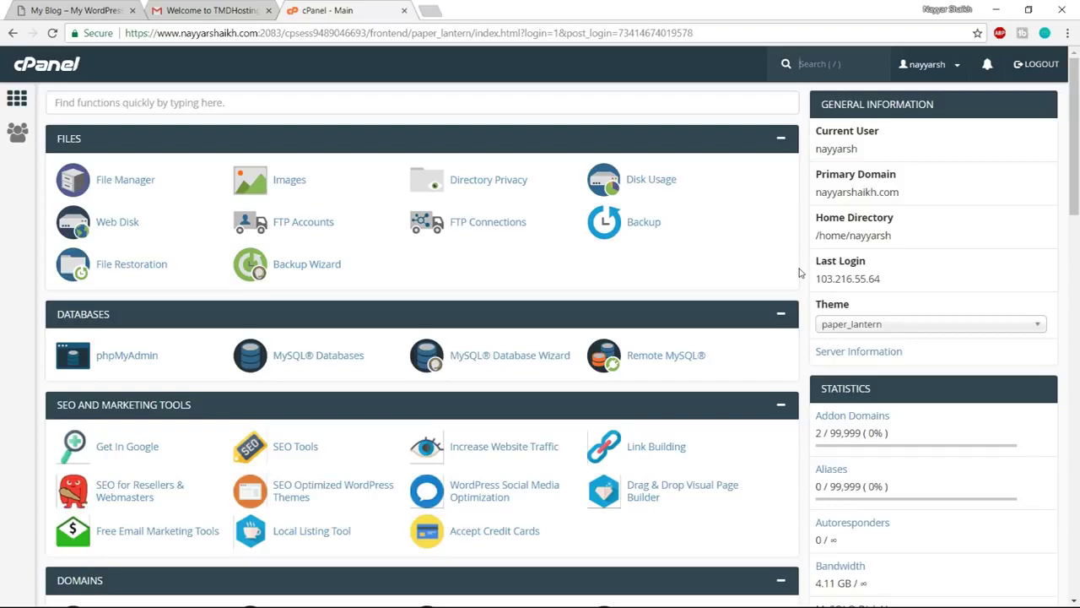
{"action": "scroll", "coordinate": [800, 272], "scroll_direction": "down", "scroll_amount": 5}
{"action": "scroll", "coordinate": [800, 272], "scroll_direction": "down", "scroll_amount": 12}
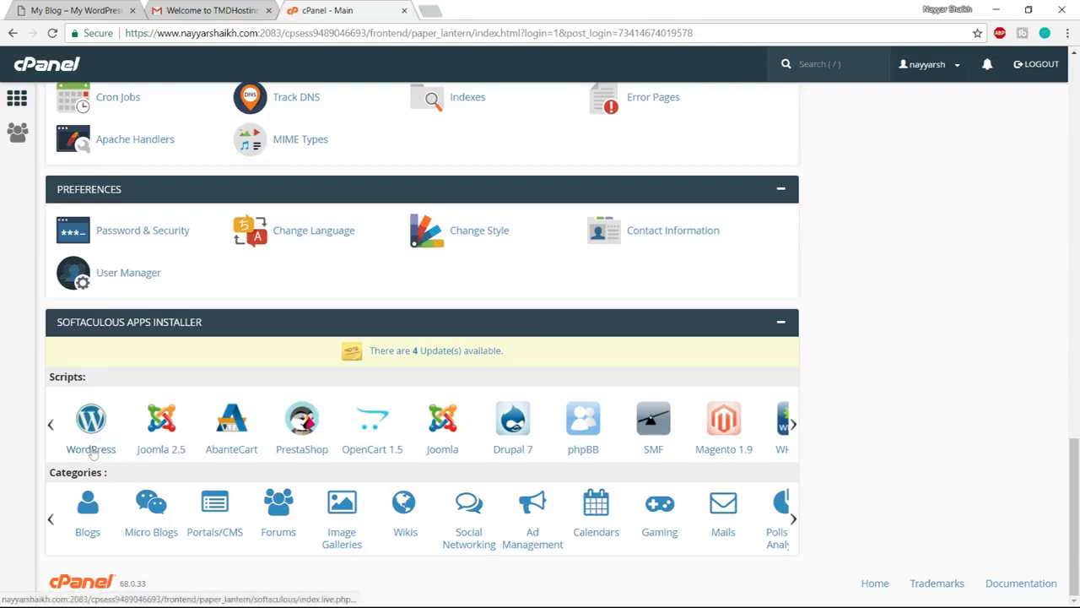
{"action": "left_click", "coordinate": [92, 420]}
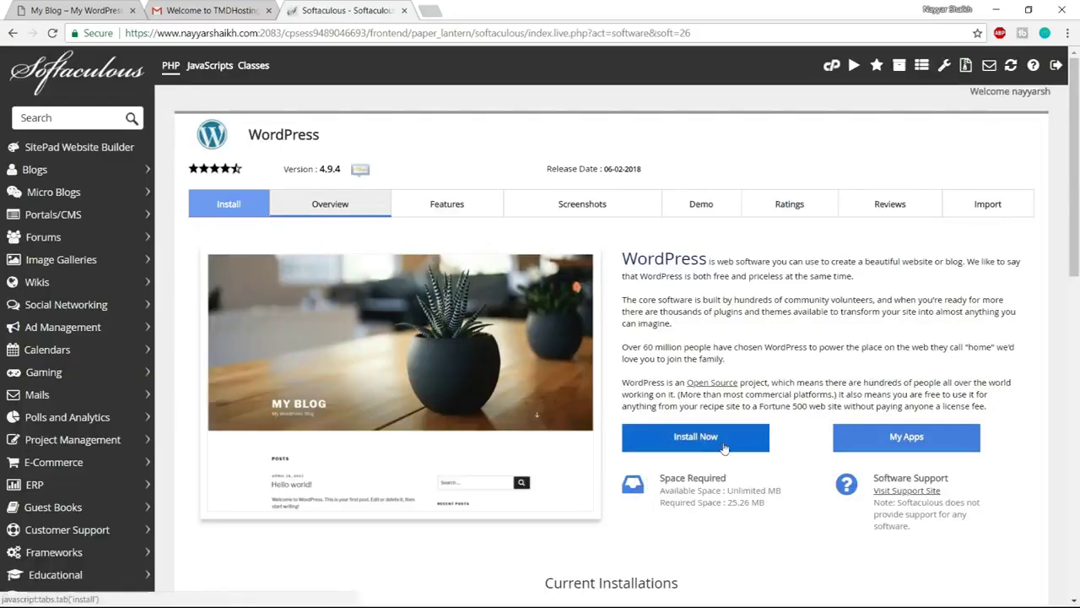
{"action": "left_click", "coordinate": [723, 448]}
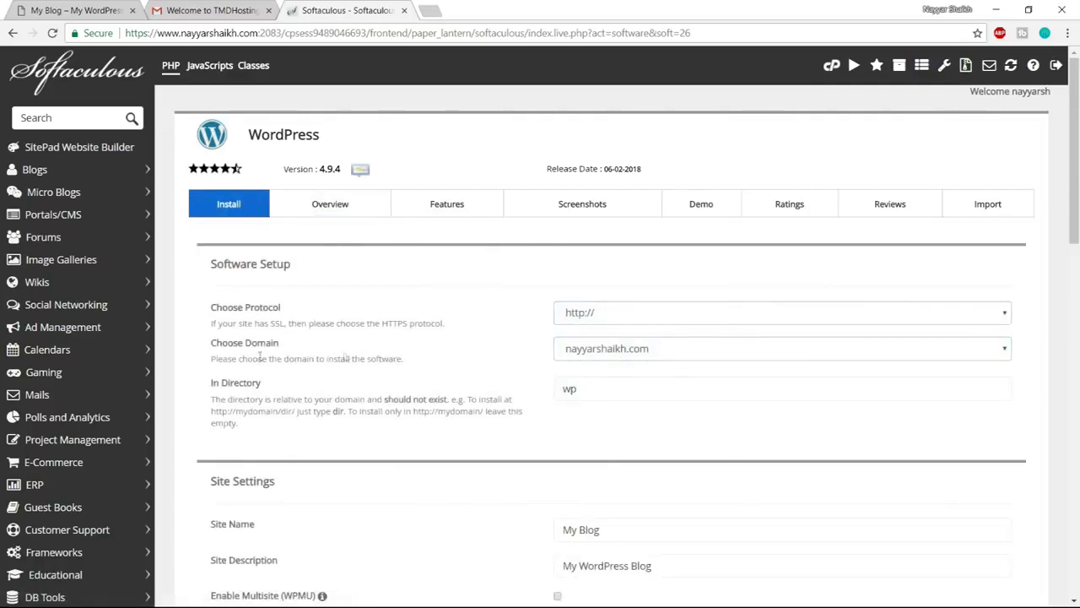
{"action": "left_click", "coordinate": [580, 357]}
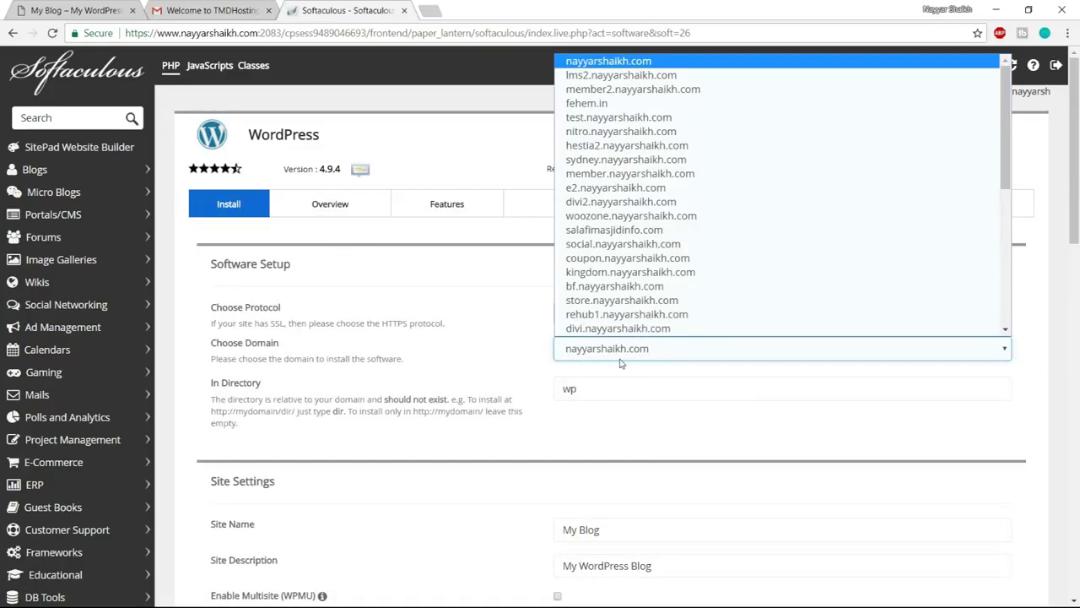
{"action": "key", "text": "e"}
{"action": "key", "text": "Return"}
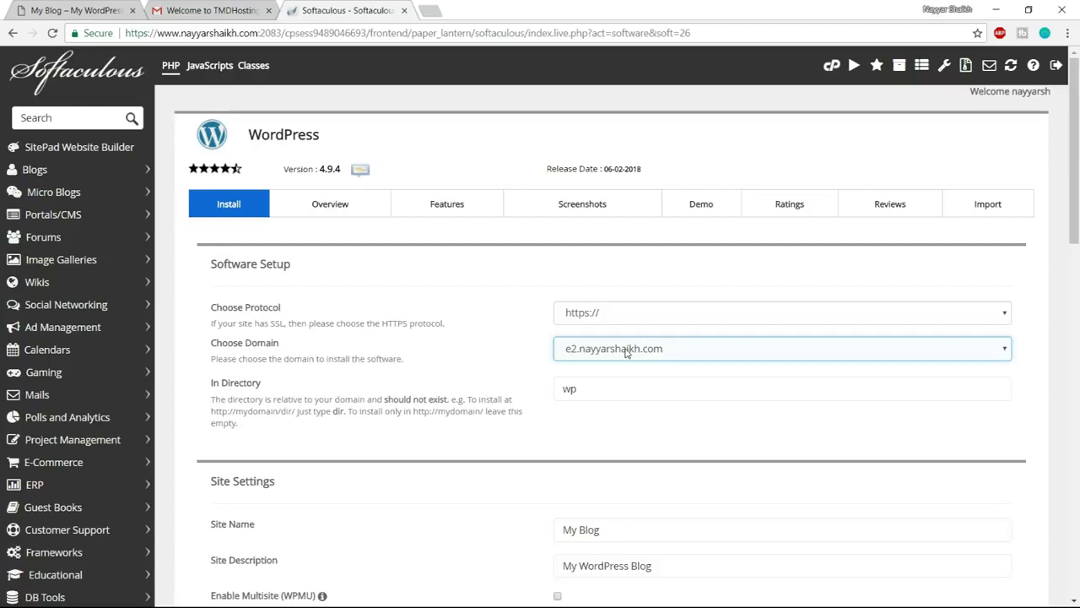
{"action": "left_click", "coordinate": [618, 314]}
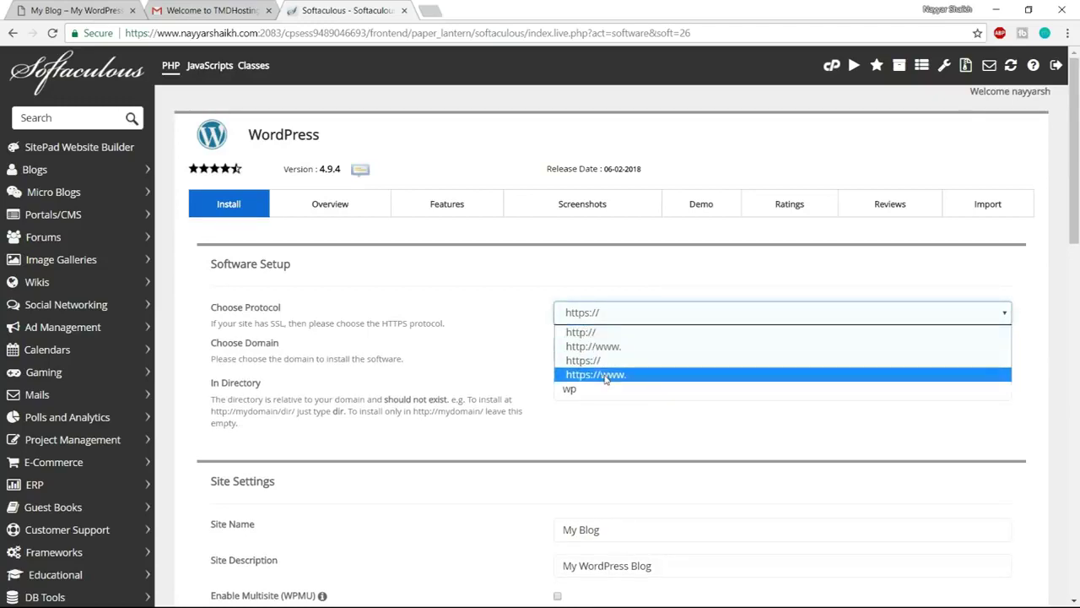
{"action": "left_click", "coordinate": [606, 375]}
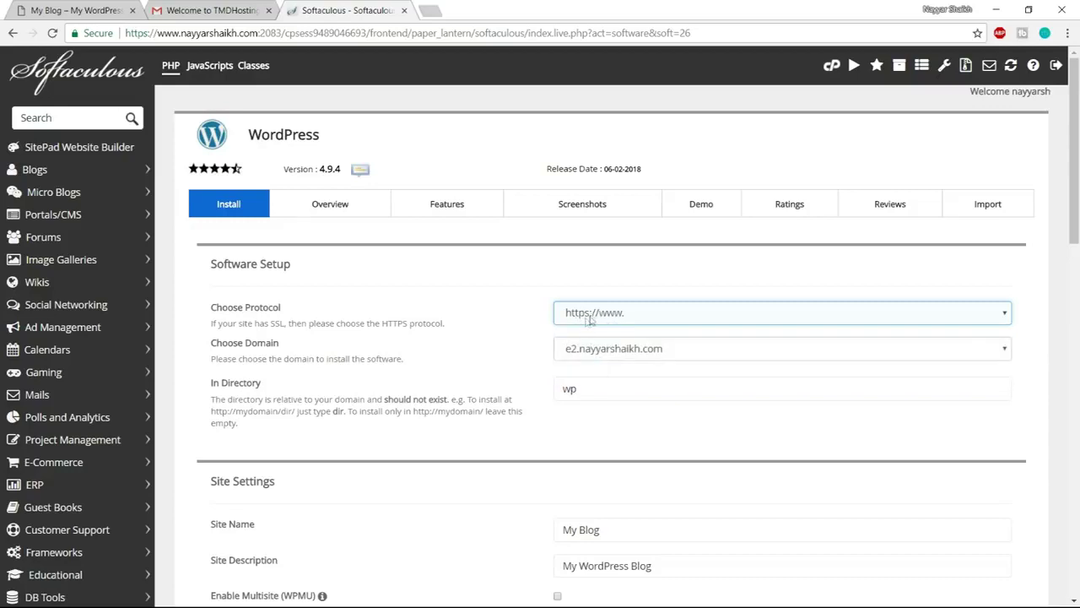
{"action": "left_click", "coordinate": [624, 392]}
{"action": "double_click", "coordinate": [626, 393]}
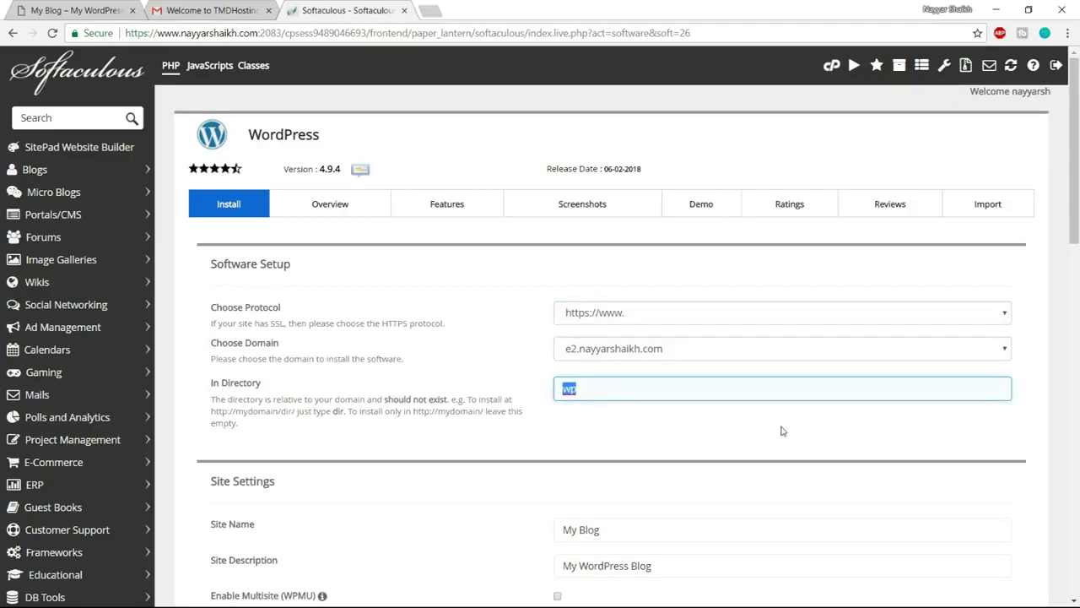
{"action": "key", "text": "BackSpace"}
Review the Site Name and Description fields and set a custom admin username
{"action": "scroll", "coordinate": [904, 465], "scroll_direction": "down", "scroll_amount": 3}
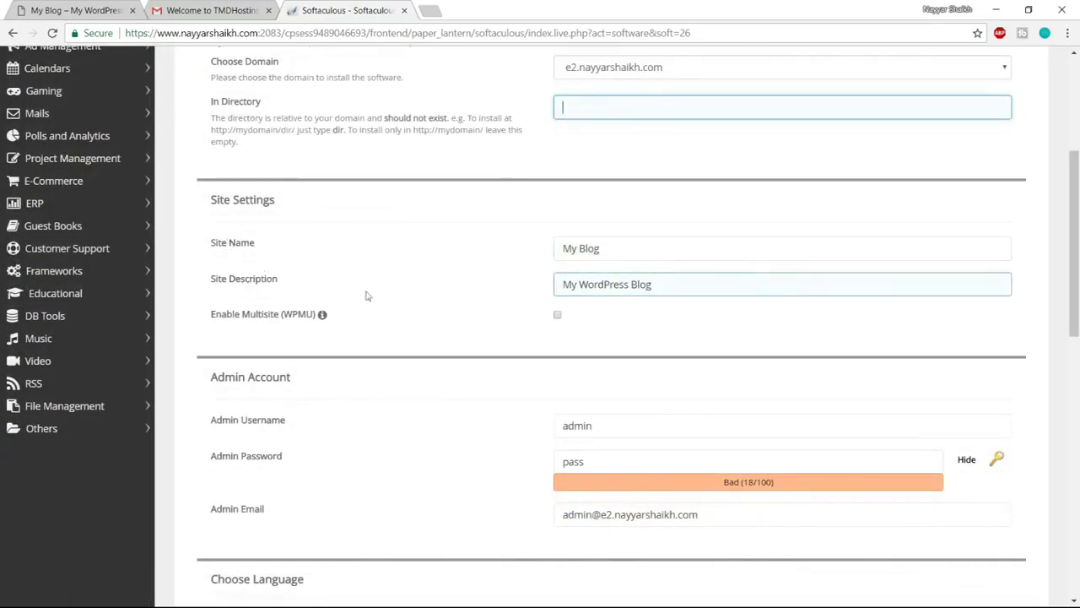
{"action": "left_click_drag", "start_coordinate": [632, 244], "coordinate": [511, 245]}
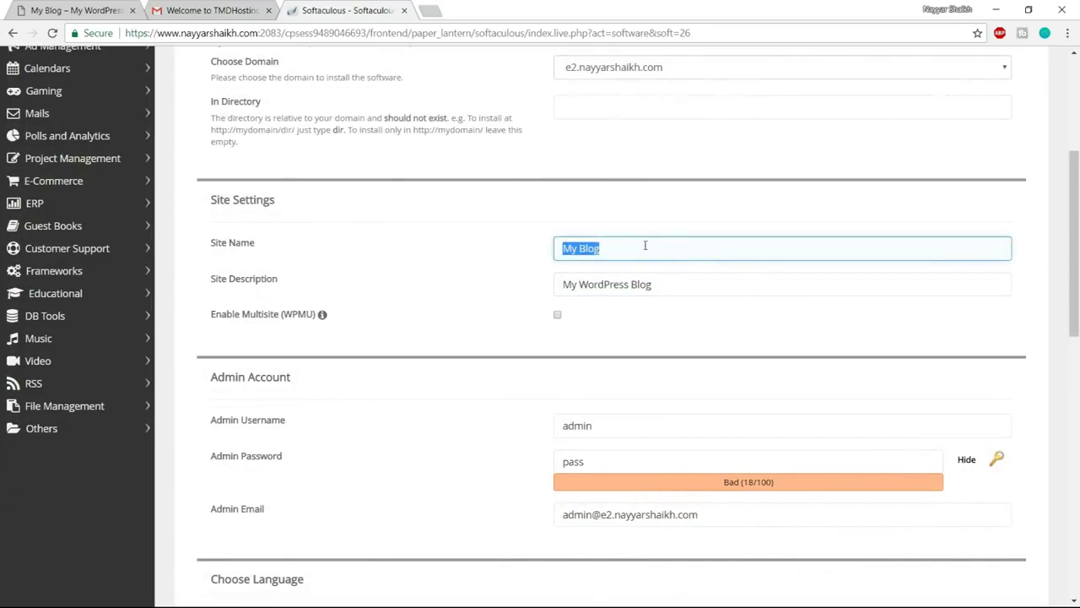
{"action": "left_click_drag", "start_coordinate": [665, 279], "coordinate": [506, 290]}
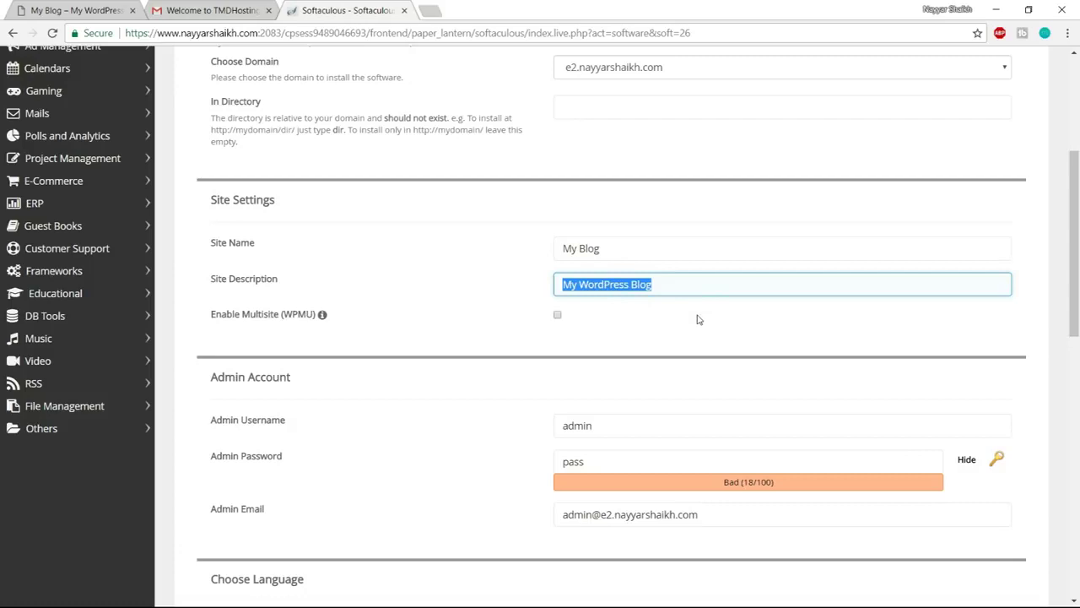
{"action": "scroll", "coordinate": [773, 319], "scroll_direction": "down", "scroll_amount": 2}
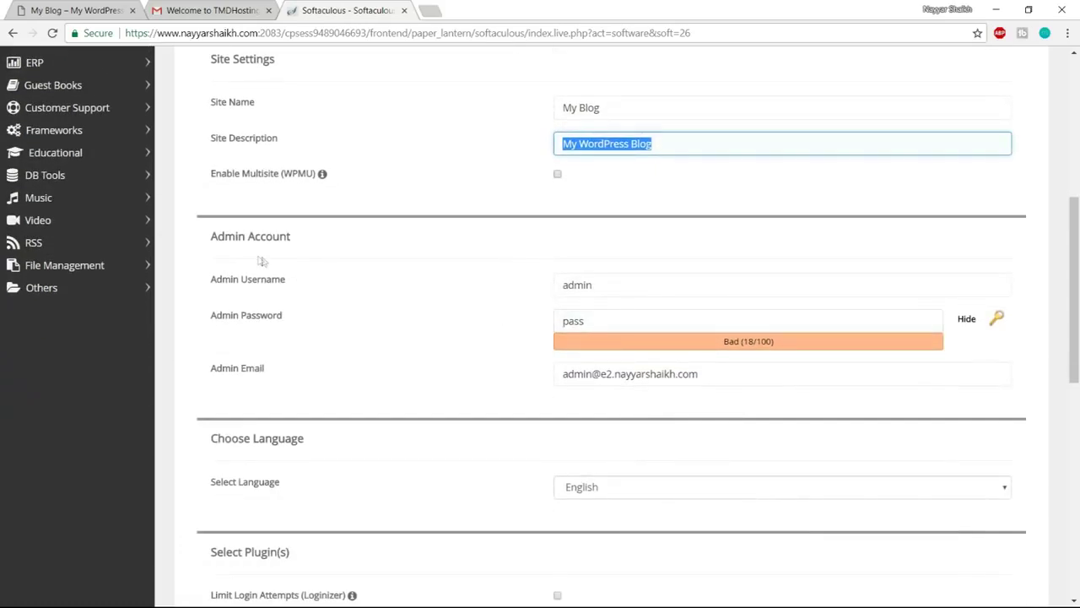
{"action": "left_click_drag", "start_coordinate": [622, 285], "coordinate": [514, 292]}
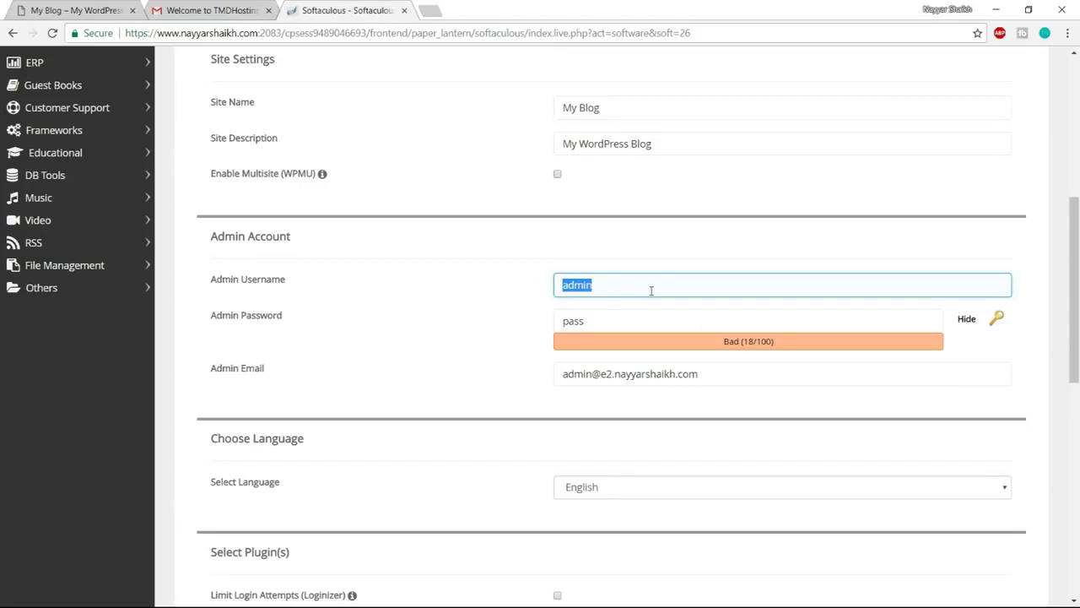
{"action": "type", "text": "Nayyar_Shaikh"}
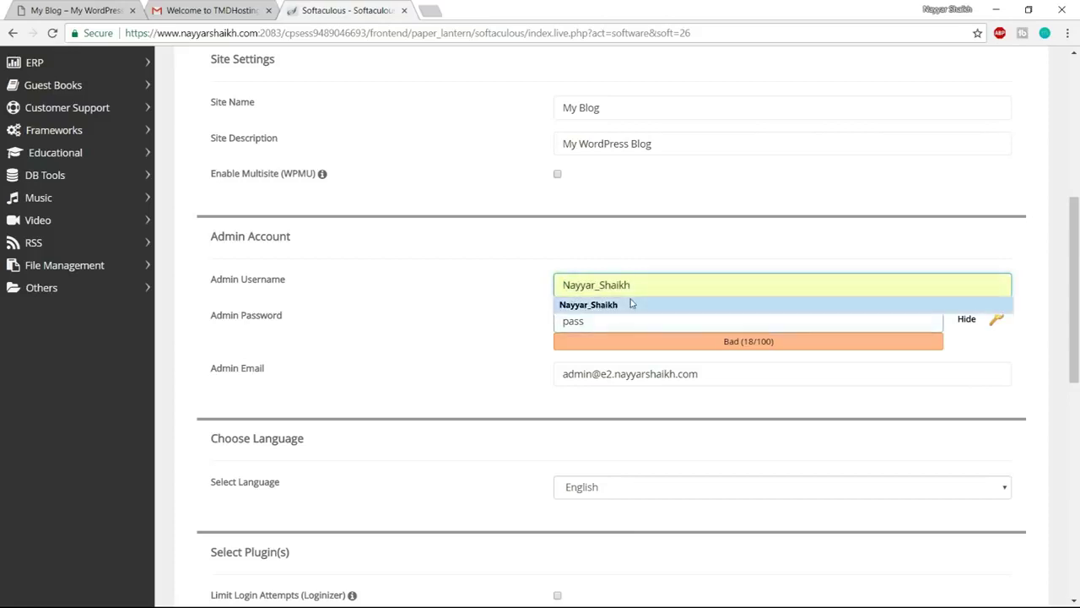
{"action": "left_click", "coordinate": [629, 305]}
Set the admin password and admin e-mail, then run the WordPress installation
{"action": "double_click", "coordinate": [613, 324]}
{"action": "left_click", "coordinate": [967, 318]}
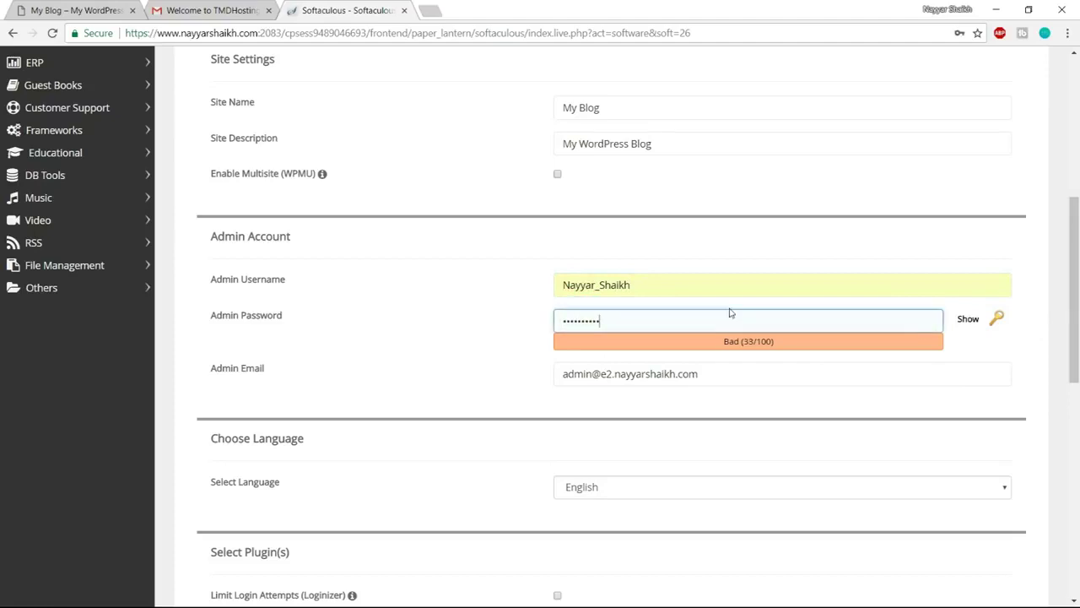
{"action": "left_click_drag", "start_coordinate": [748, 374], "coordinate": [546, 377]}
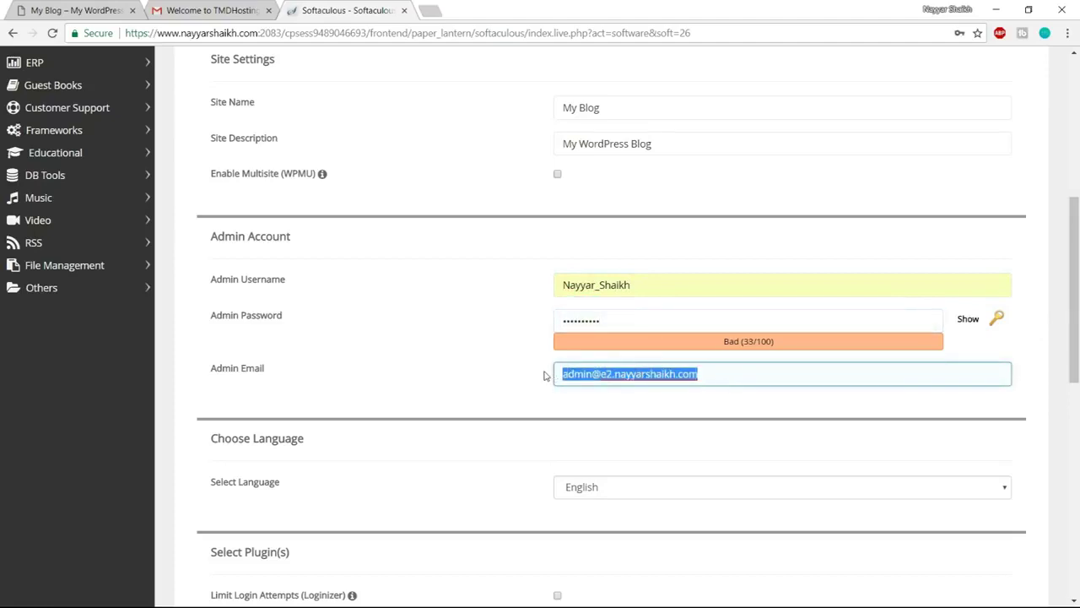
{"action": "left_click", "coordinate": [633, 393]}
{"action": "scroll", "coordinate": [771, 439], "scroll_direction": "down", "scroll_amount": 8}
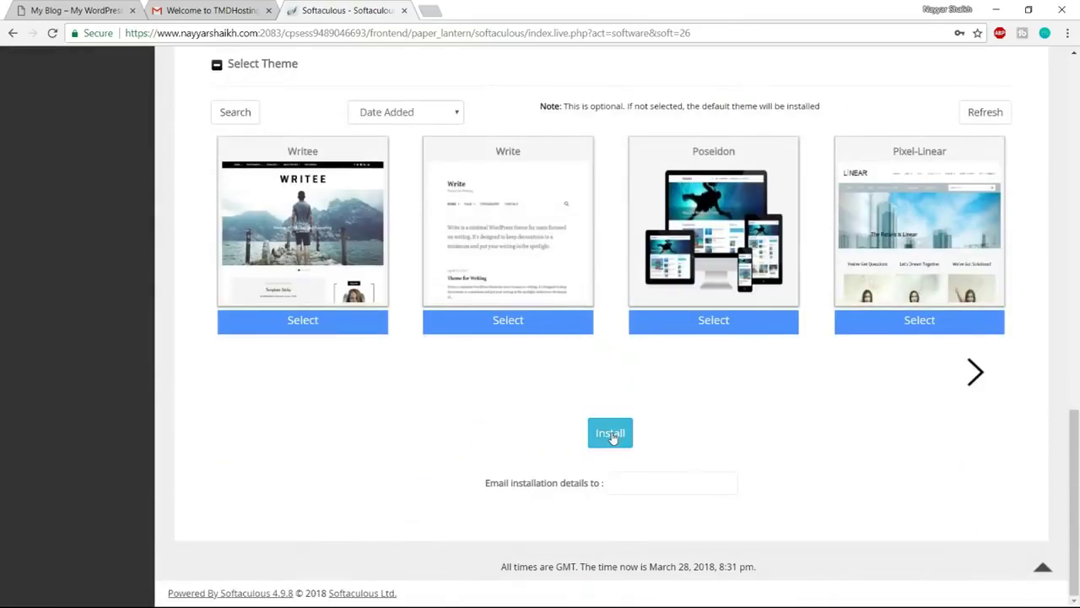
{"action": "left_click", "coordinate": [612, 434]}
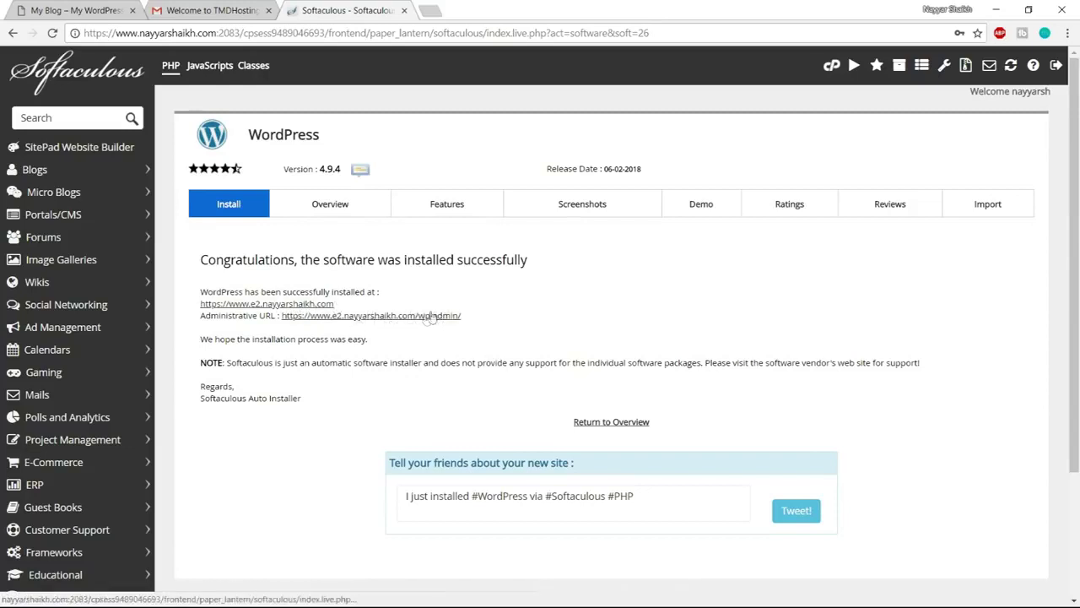
Open the new site's wp-admin Dashboard and close the Gmail and Softaculous tabs
{"action": "left_click", "coordinate": [382, 319]}
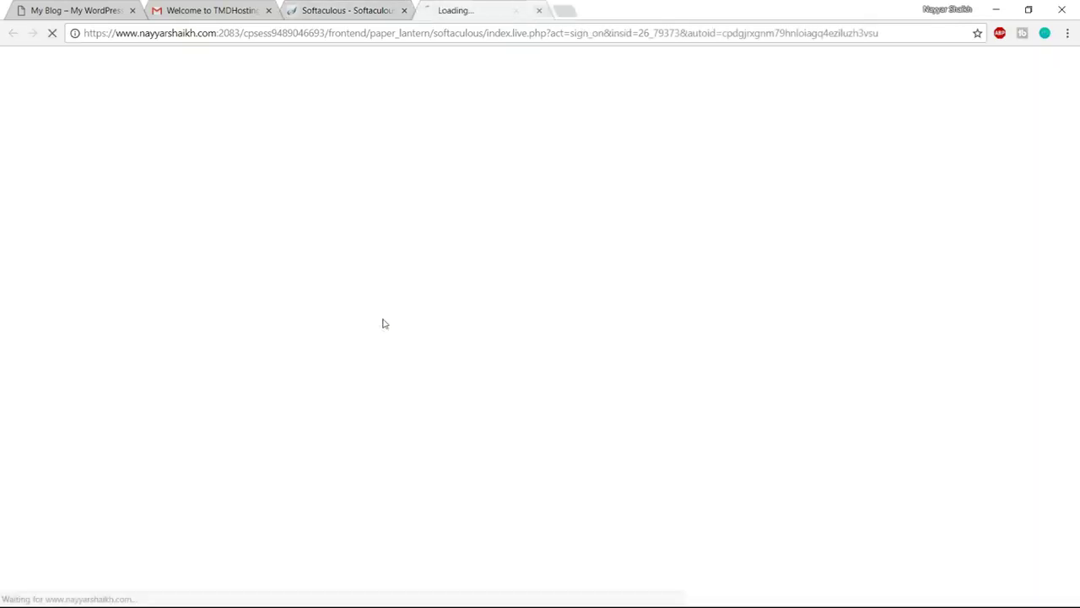
{"action": "left_click", "coordinate": [269, 11]}
{"action": "left_click", "coordinate": [269, 11]}
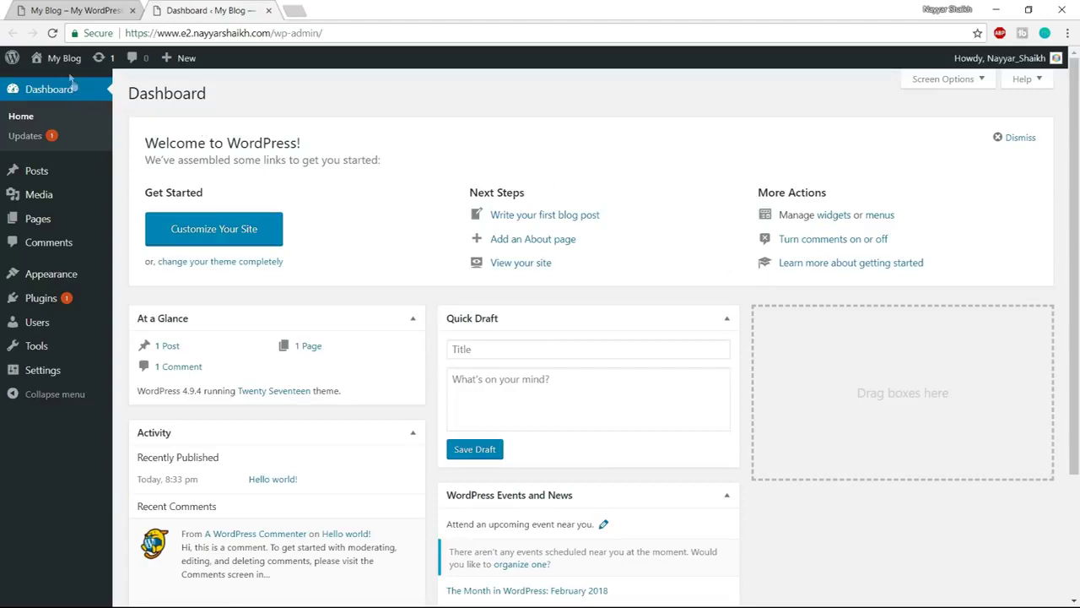
{"action": "mouse_move", "coordinate": [58, 61]}
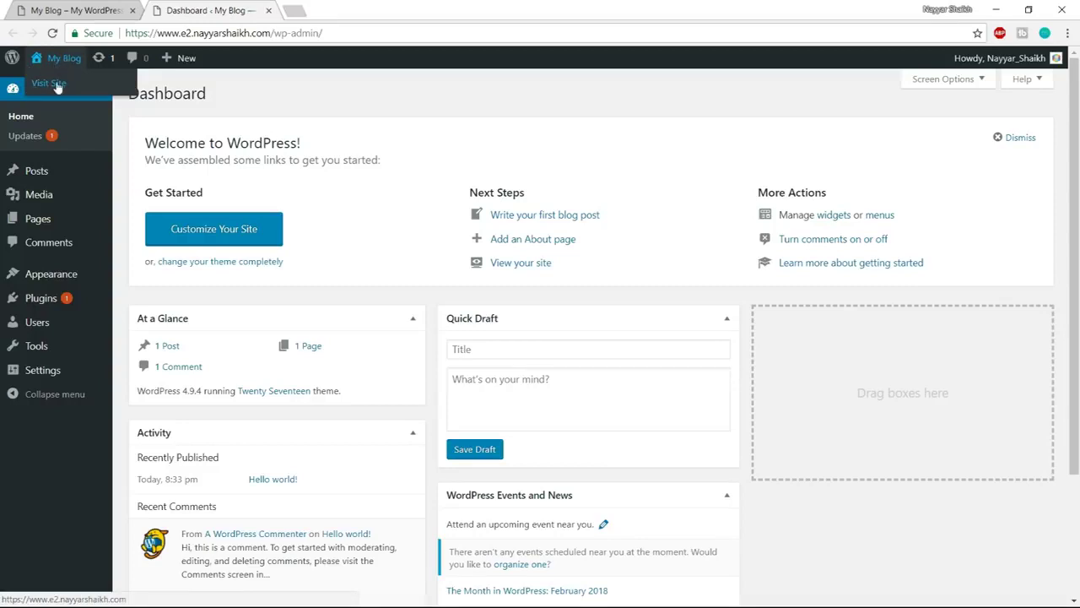
Open the My Blog front page in a new tab and scroll through it
{"action": "right_click", "coordinate": [57, 88]}
{"action": "left_click", "coordinate": [84, 90]}
{"action": "left_click", "coordinate": [369, 10]}
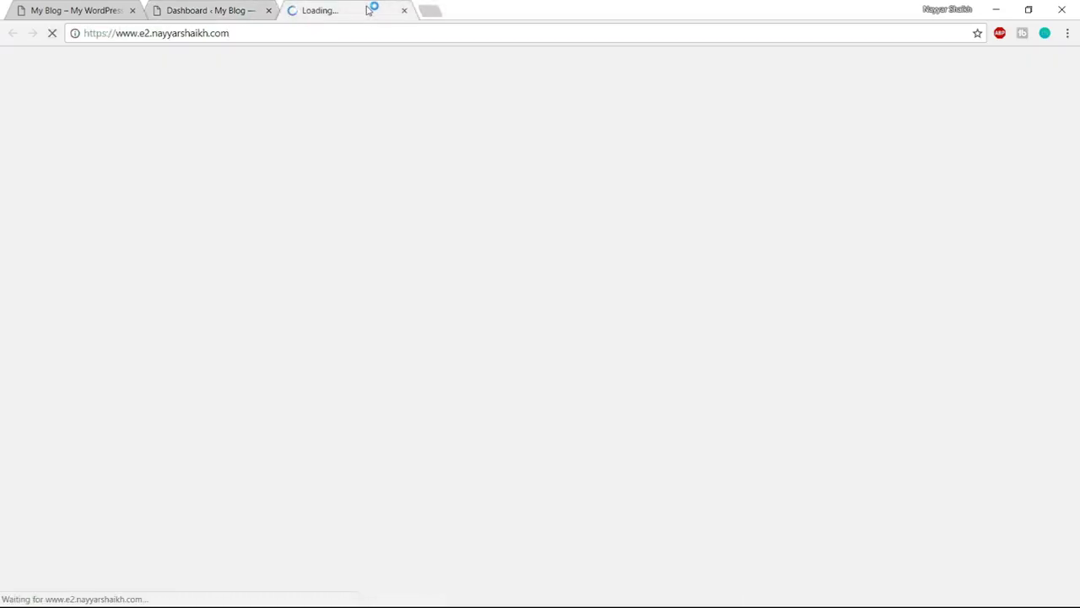
{"action": "scroll", "coordinate": [402, 435], "scroll_direction": "down", "scroll_amount": 10}
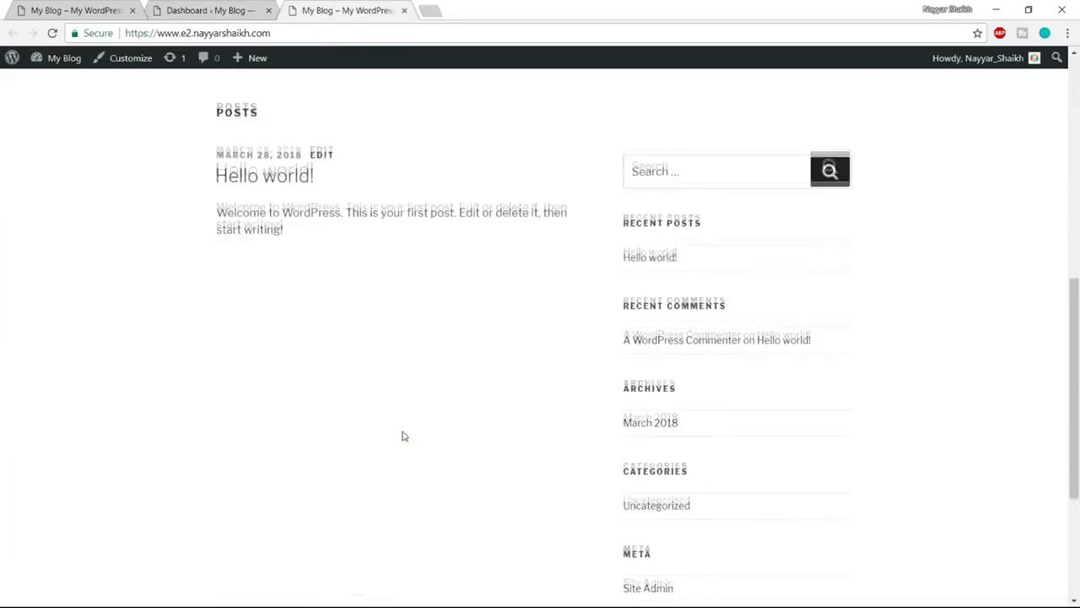
{"action": "scroll", "coordinate": [403, 451], "scroll_direction": "up", "scroll_amount": 10}
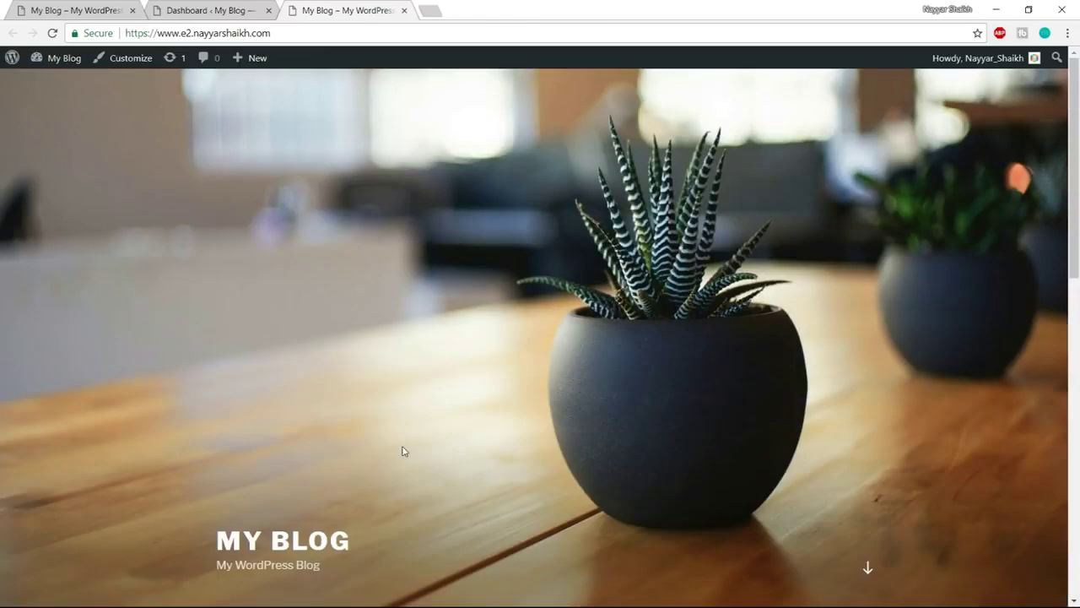
{"action": "scroll", "coordinate": [402, 451], "scroll_direction": "down", "scroll_amount": 10}
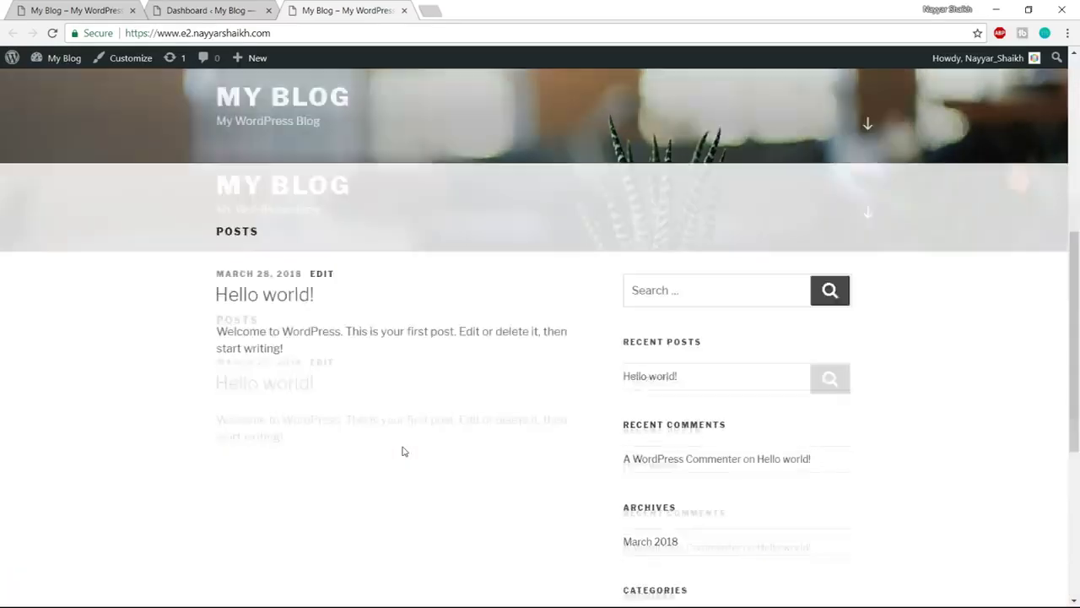
{"action": "scroll", "coordinate": [403, 451], "scroll_direction": "up", "scroll_amount": 10}
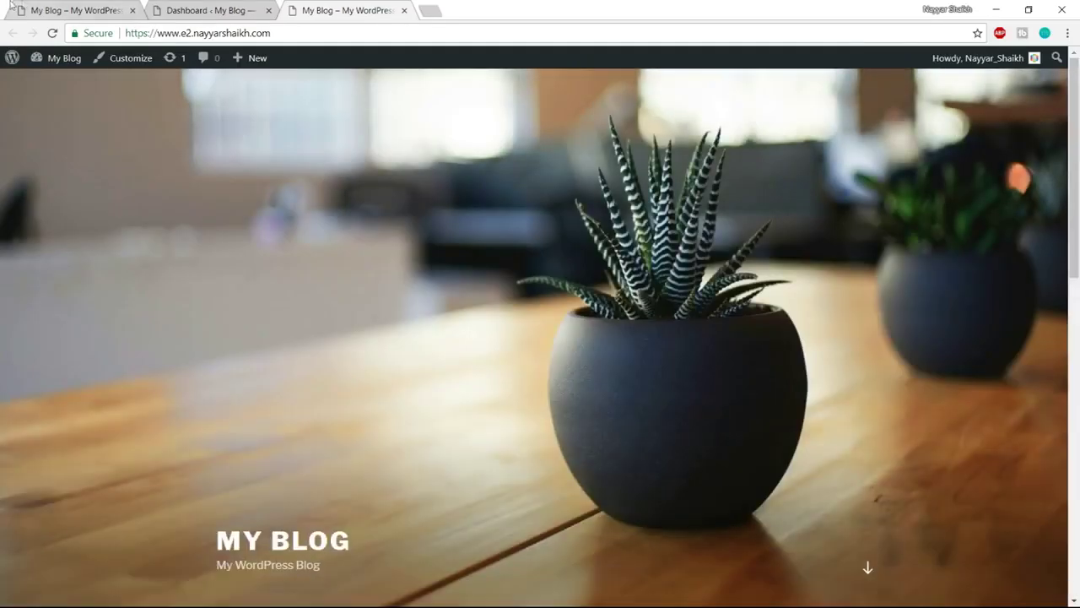
Compare the My Blog front page with the metro demo site, then return to the Dashboard
{"action": "left_click", "coordinate": [61, 5]}
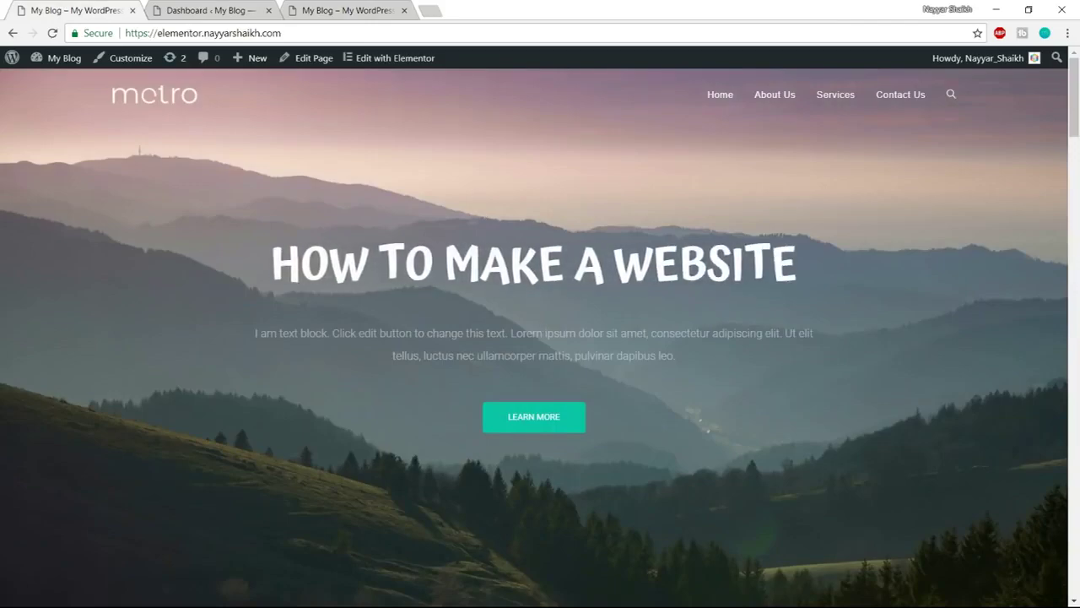
{"action": "scroll", "coordinate": [518, 379], "scroll_direction": "down", "scroll_amount": 7}
{"action": "scroll", "coordinate": [521, 375], "scroll_direction": "up", "scroll_amount": 4}
{"action": "scroll", "coordinate": [520, 373], "scroll_direction": "up", "scroll_amount": 4}
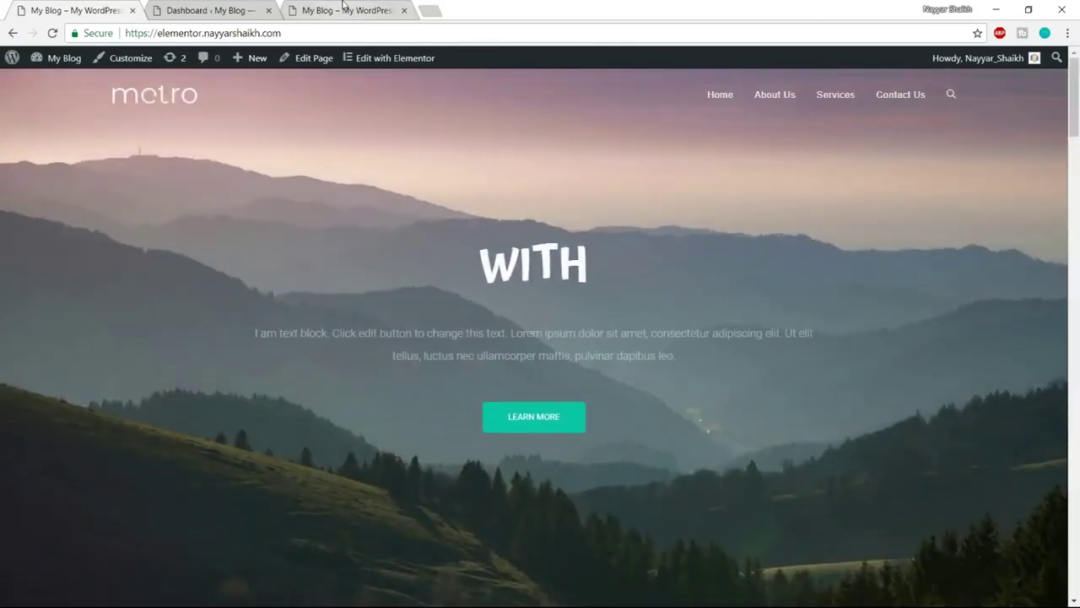
{"action": "left_click", "coordinate": [346, 10]}
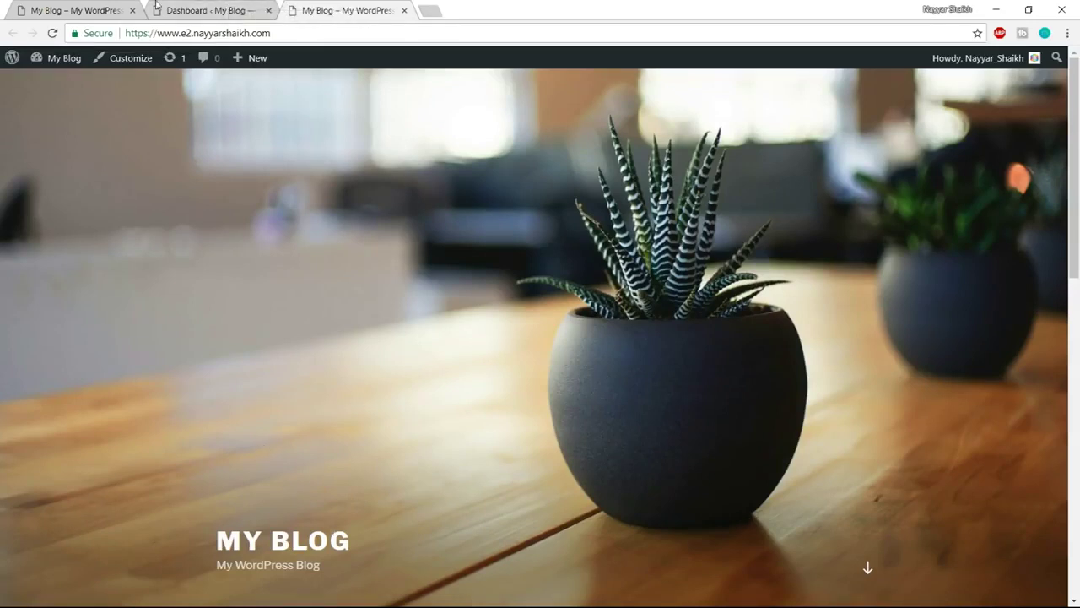
{"action": "left_click", "coordinate": [113, 9]}
{"action": "left_click", "coordinate": [376, 10]}
{"action": "scroll", "coordinate": [802, 470], "scroll_direction": "down", "scroll_amount": 4}
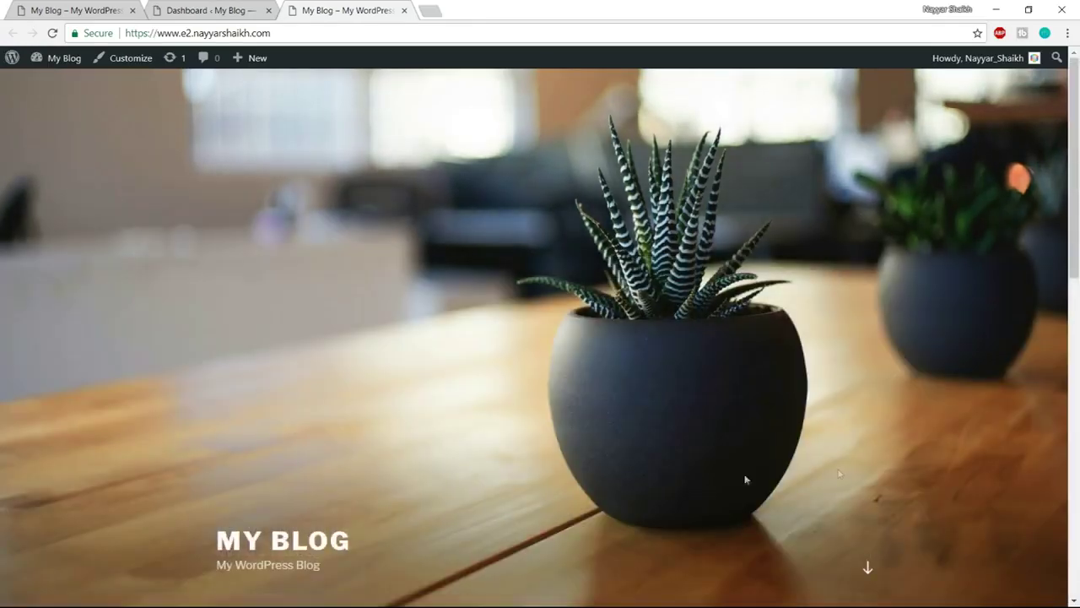
{"action": "scroll", "coordinate": [602, 388], "scroll_direction": "down", "scroll_amount": 6}
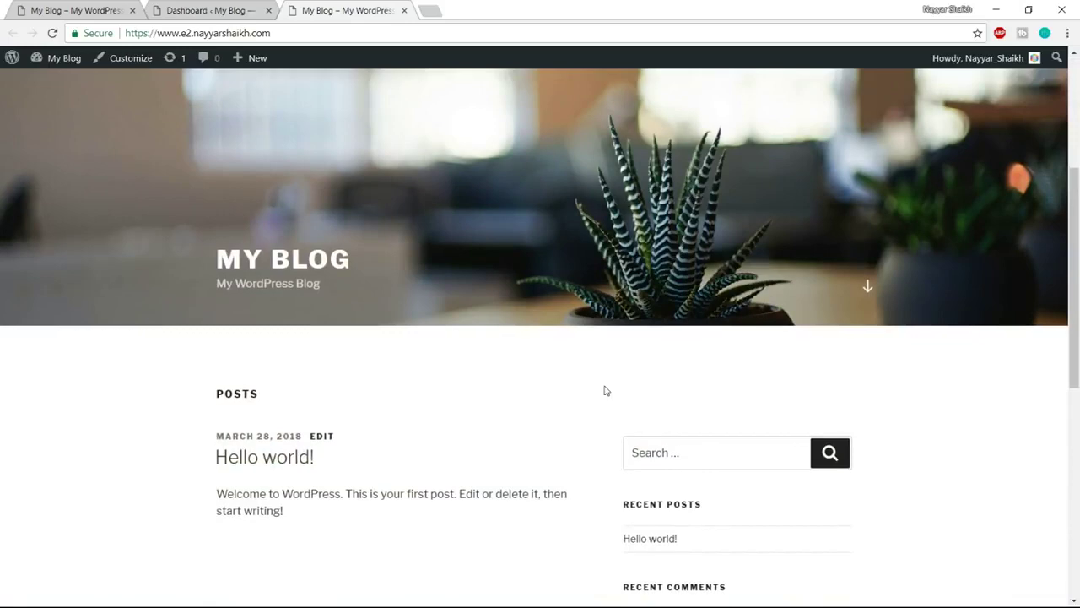
{"action": "scroll", "coordinate": [909, 481], "scroll_direction": "down", "scroll_amount": 2}
{"action": "scroll", "coordinate": [909, 480], "scroll_direction": "up", "scroll_amount": 3}
{"action": "scroll", "coordinate": [911, 480], "scroll_direction": "up", "scroll_amount": 5}
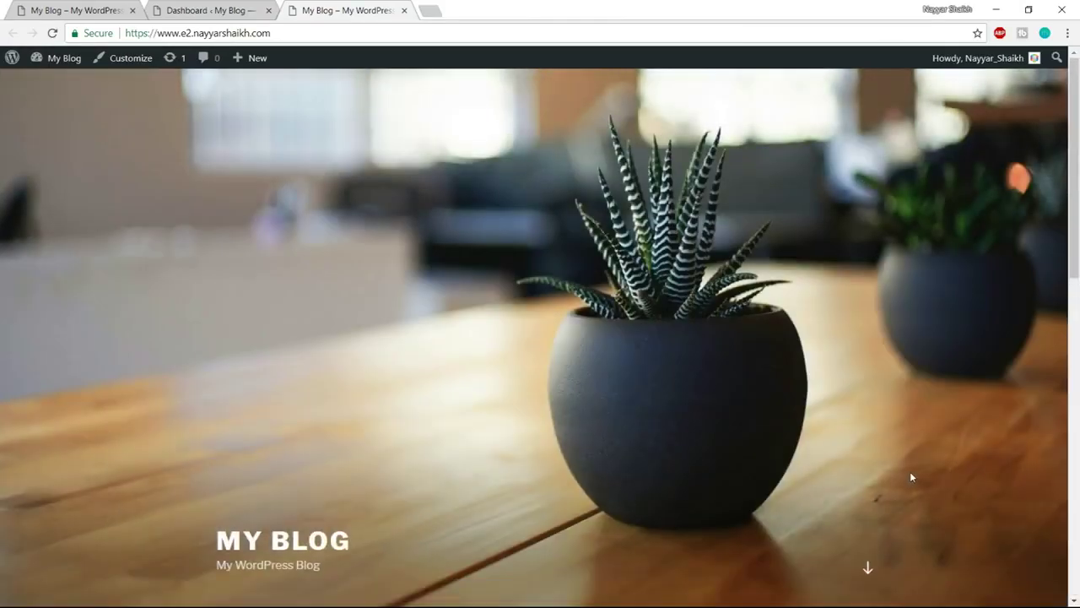
{"action": "scroll", "coordinate": [910, 472], "scroll_direction": "down", "scroll_amount": 5}
{"action": "scroll", "coordinate": [913, 476], "scroll_direction": "up", "scroll_amount": 5}
{"action": "left_click", "coordinate": [78, 6]}
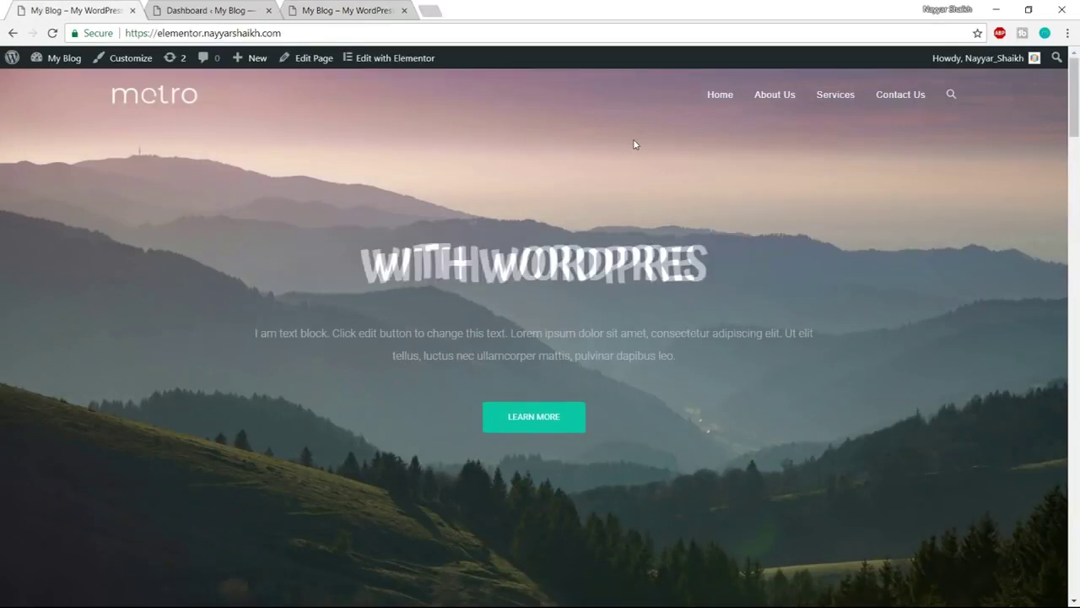
{"action": "left_click", "coordinate": [215, 10]}
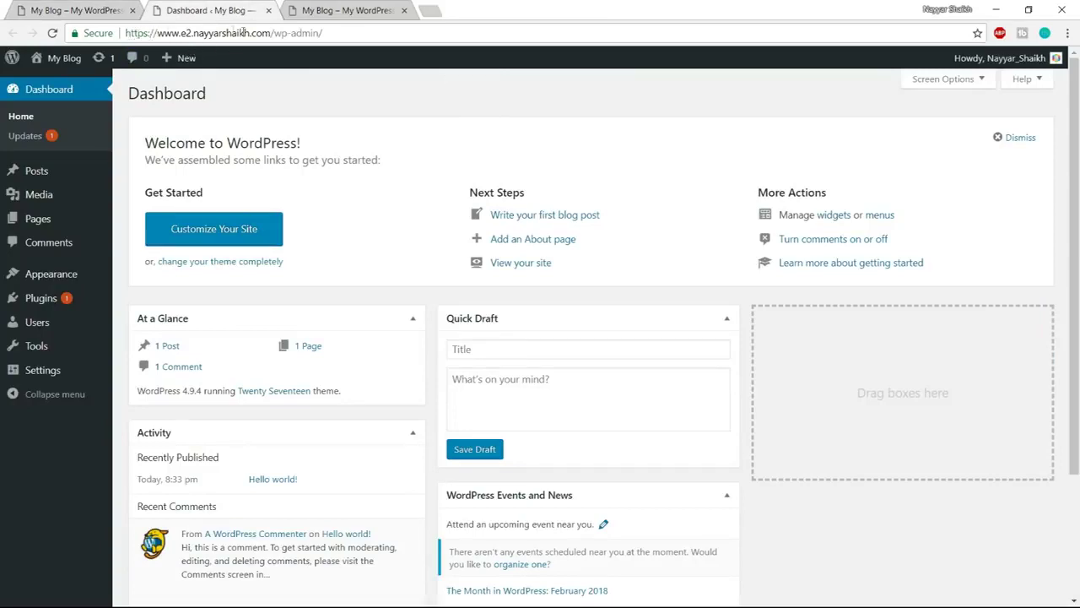
Go to the Appearance > Themes page in WordPress admin
{"action": "left_click_drag", "start_coordinate": [271, 32], "coordinate": [289, 32]}
{"action": "left_click", "coordinate": [731, 295]}
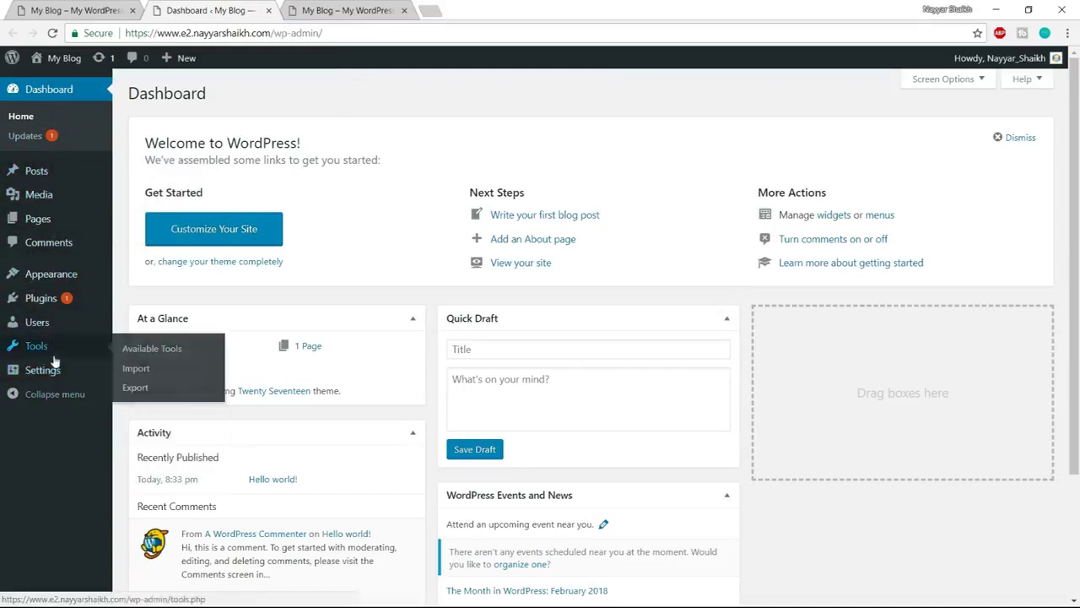
{"action": "mouse_move", "coordinate": [46, 275]}
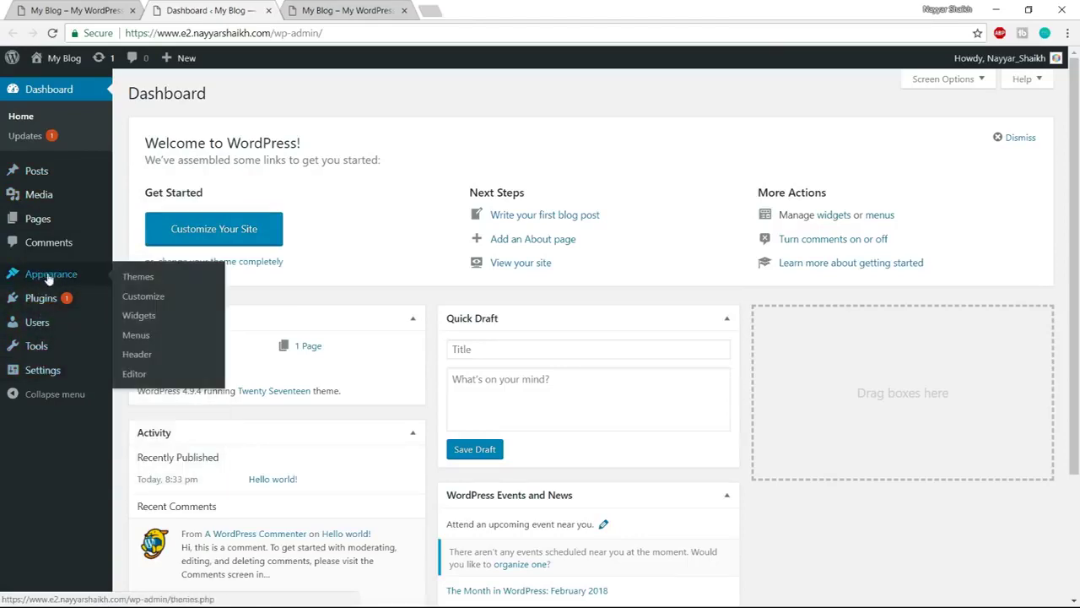
{"action": "left_click", "coordinate": [50, 278]}
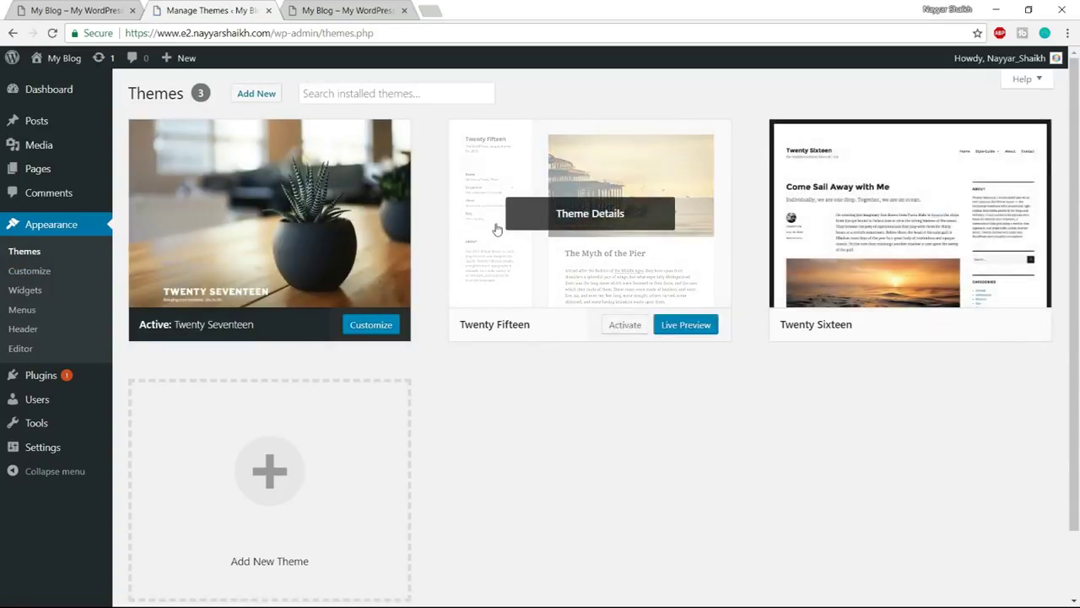
Delete the Twenty Fifteen and Twenty Sixteen themes from their Theme Details
{"action": "left_click", "coordinate": [605, 228]}
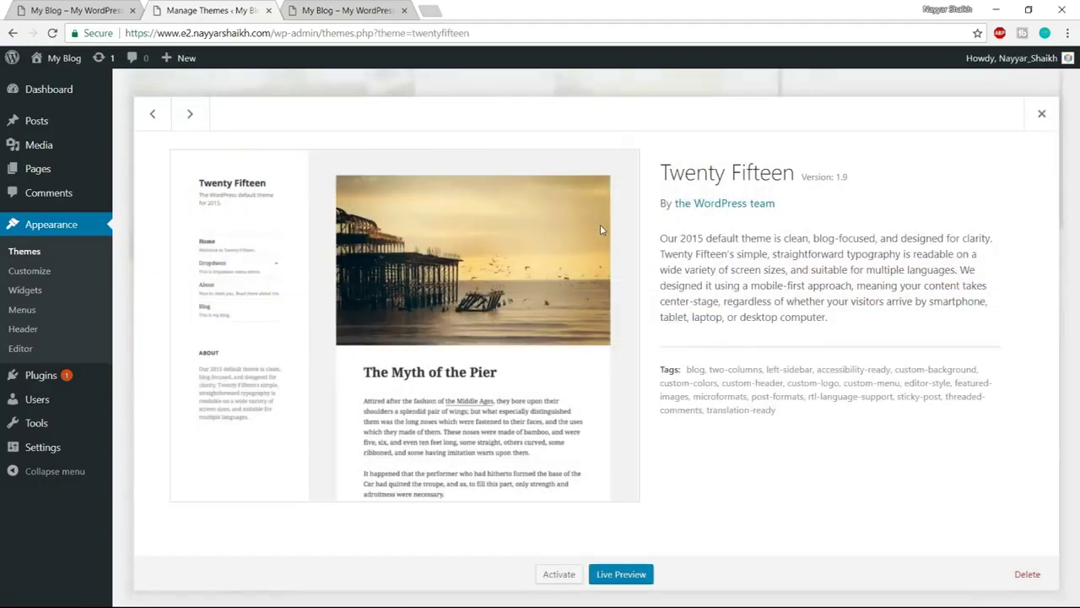
{"action": "left_click", "coordinate": [1027, 574]}
{"action": "left_click", "coordinate": [600, 135]}
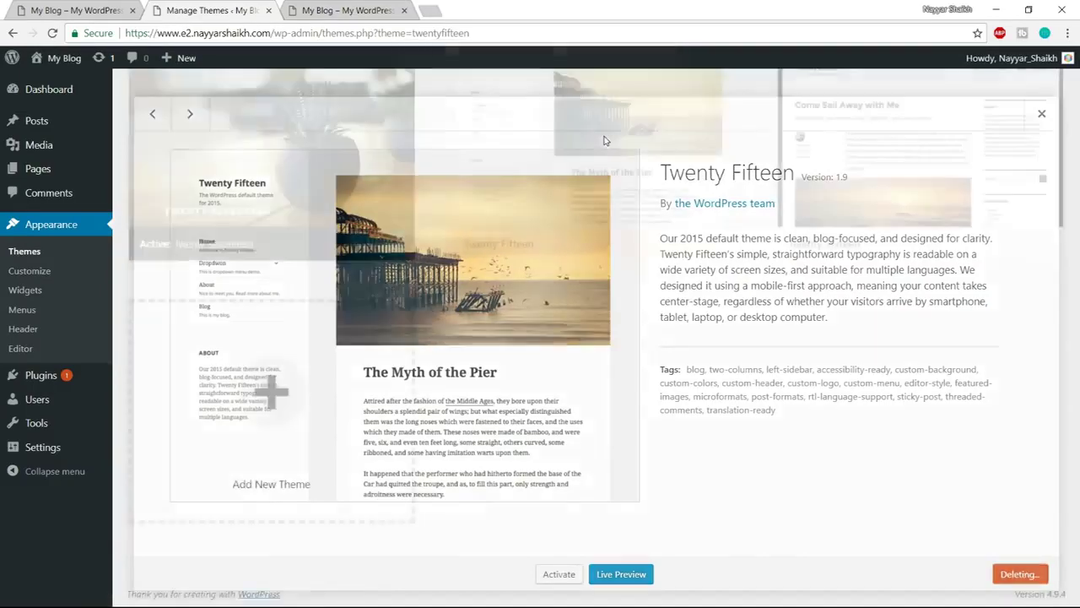
{"action": "left_click", "coordinate": [584, 188]}
{"action": "left_click", "coordinate": [1027, 574]}
{"action": "left_click", "coordinate": [582, 132]}
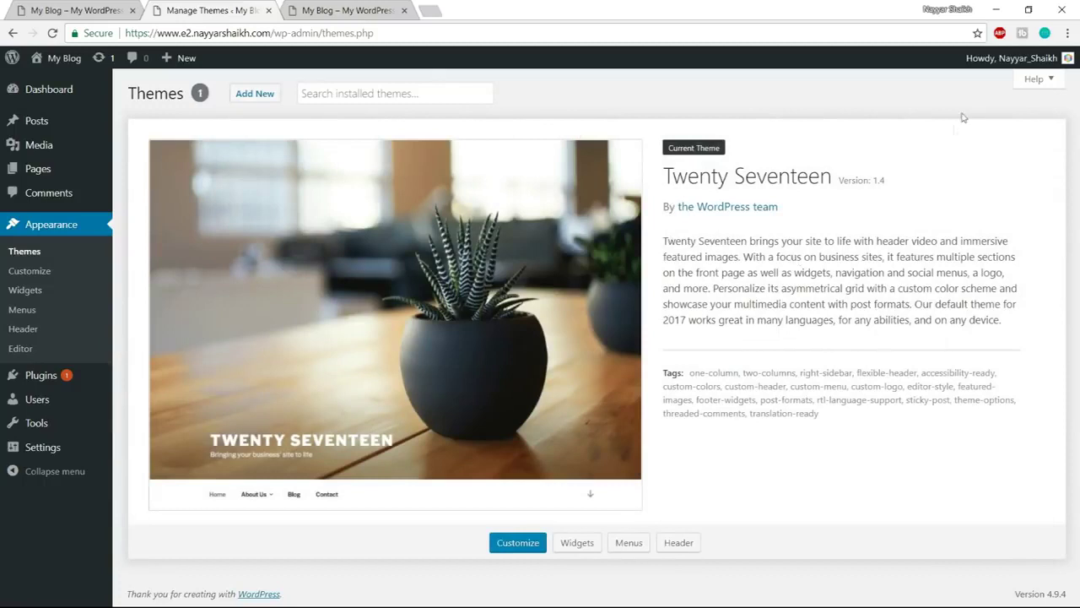
Search the Add Themes directory for 'oceanwp'
{"action": "left_click", "coordinate": [260, 101]}
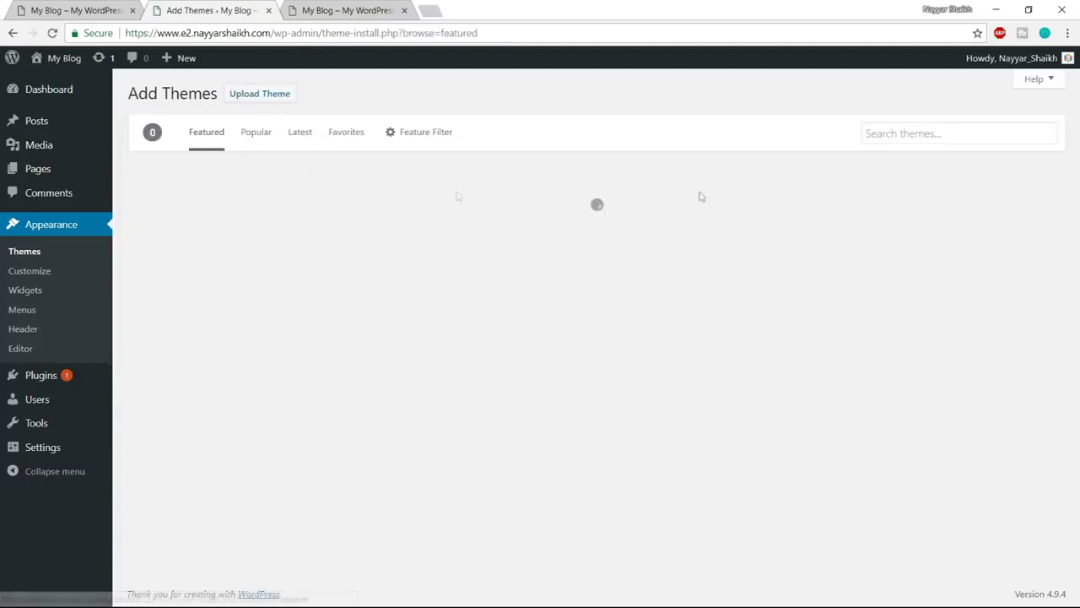
{"action": "left_click", "coordinate": [908, 137]}
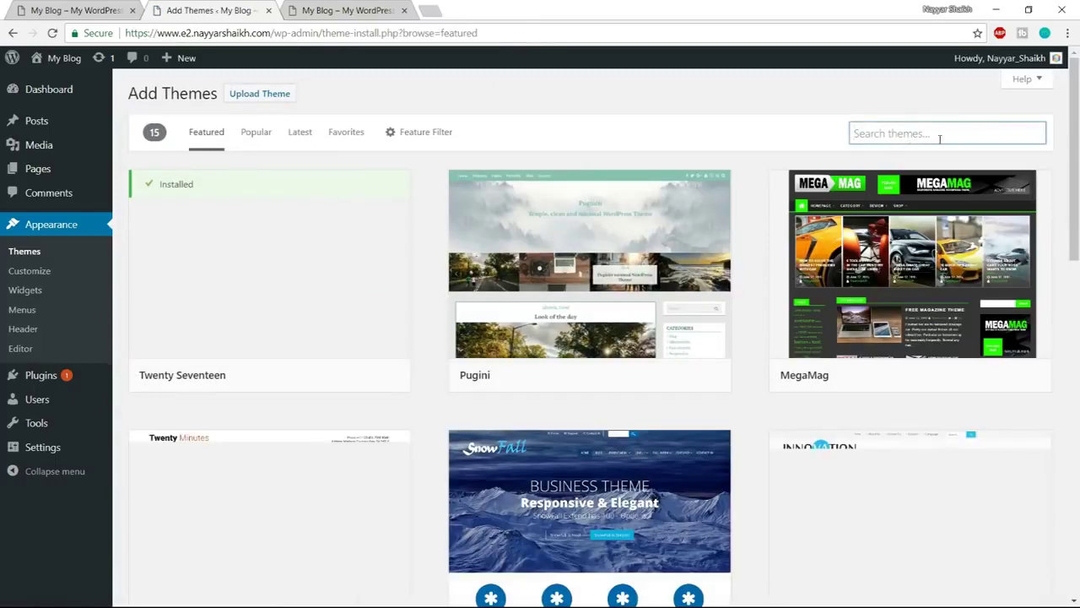
{"action": "type", "text": "oce"}
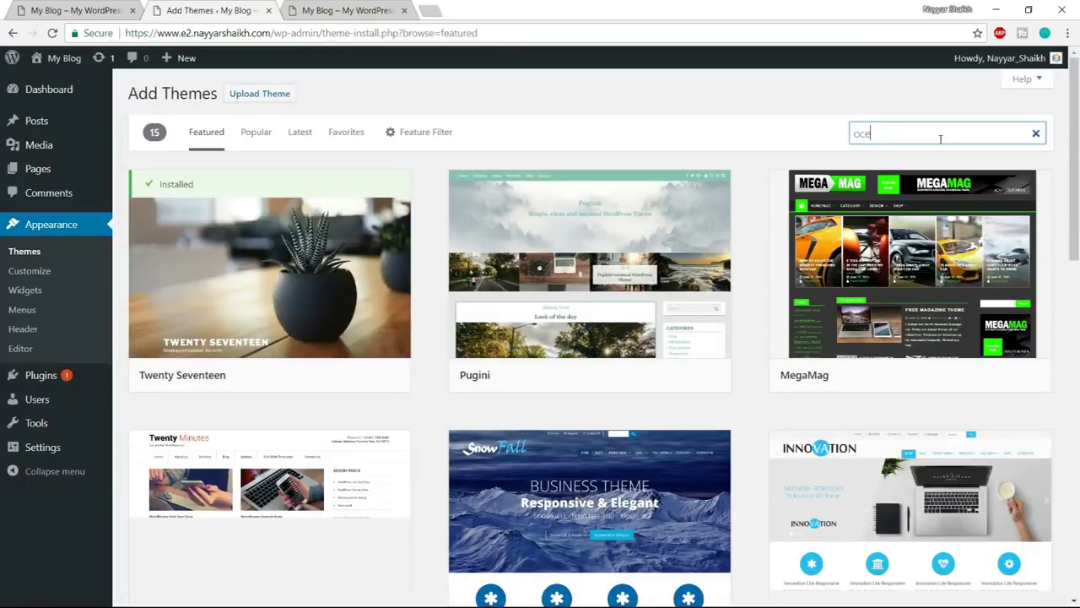
{"action": "type", "text": "anwp"}
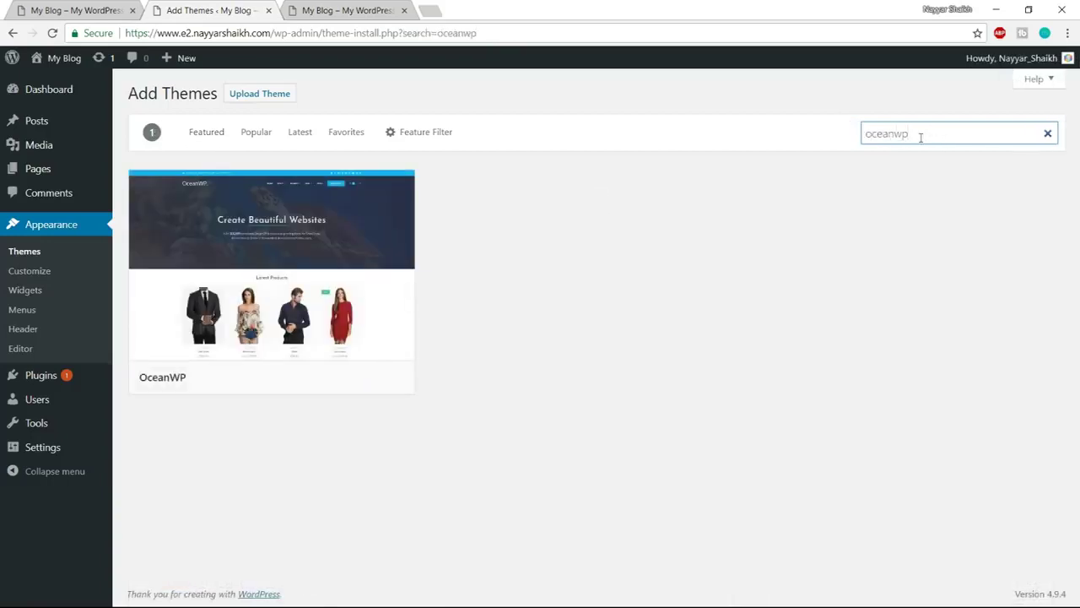
{"action": "mouse_move", "coordinate": [131, 378]}
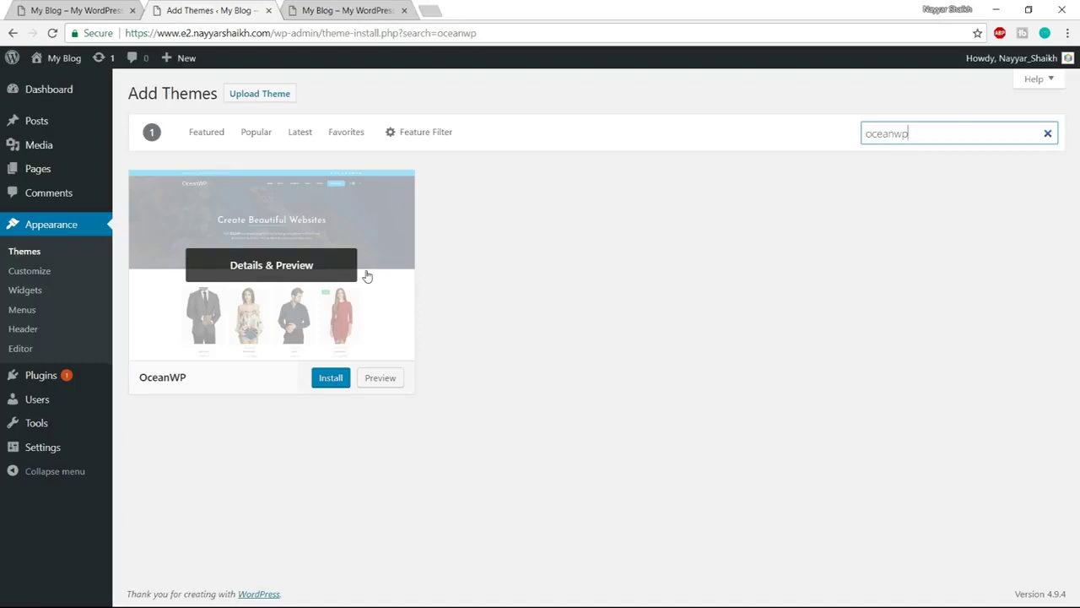
Install and activate OceanWP, noting its notice recommending the Elementor and Ocean Extra plugins
{"action": "left_click", "coordinate": [331, 378]}
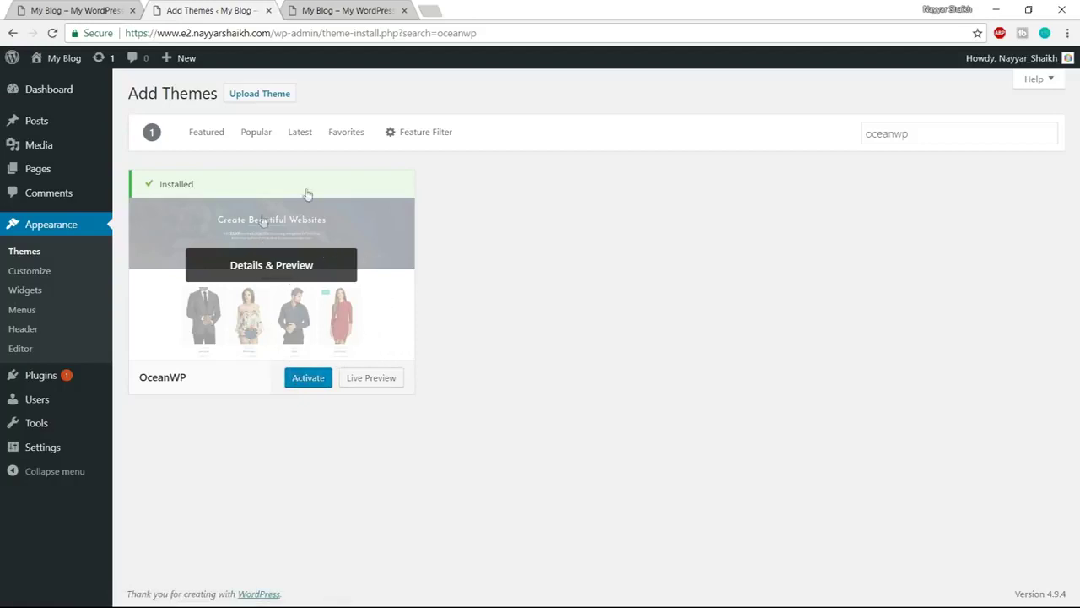
{"action": "left_click", "coordinate": [310, 379]}
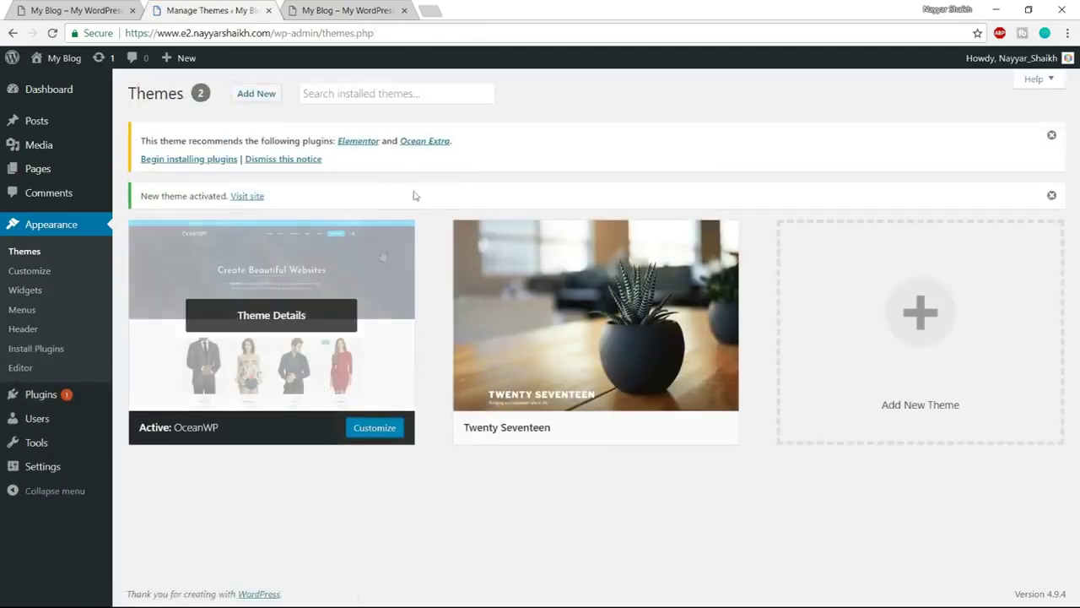
{"action": "left_click_drag", "start_coordinate": [141, 141], "coordinate": [331, 141]}
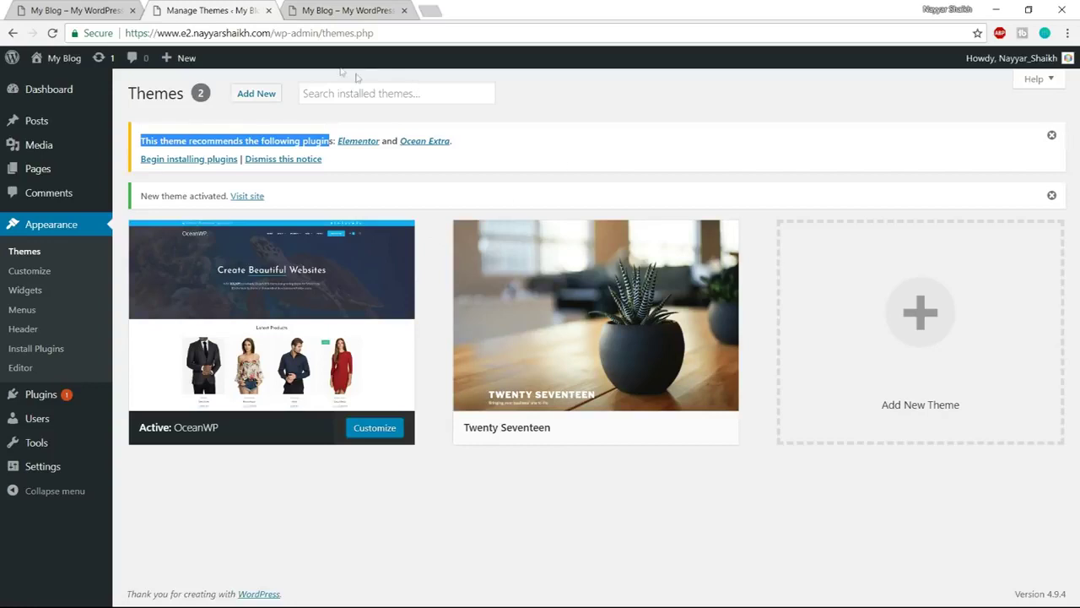
{"action": "left_click", "coordinate": [491, 141]}
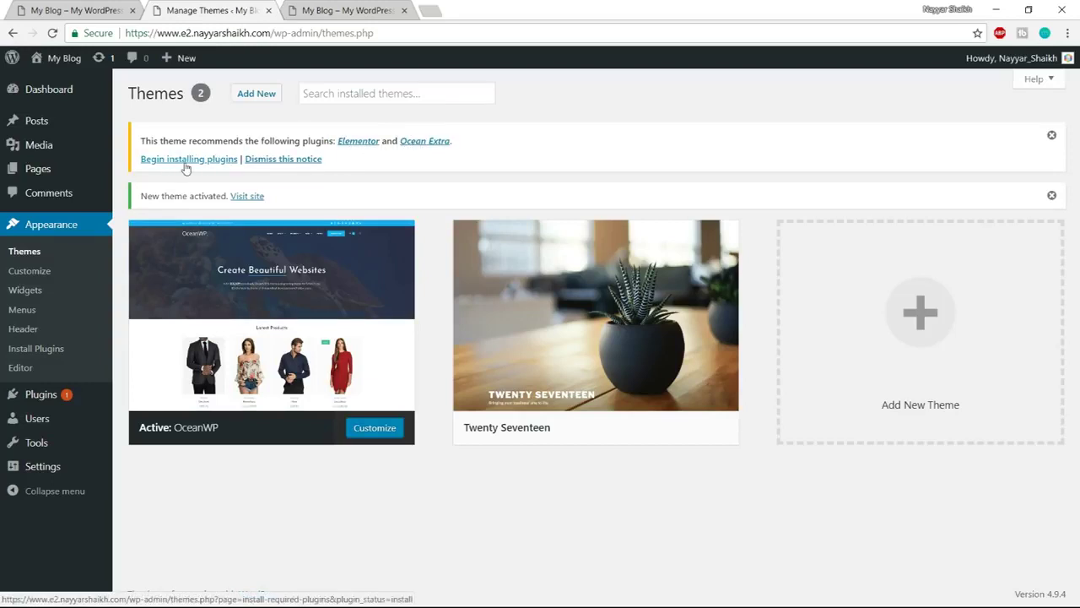
Bulk-install and activate the recommended Elementor and Ocean Extra plugins, then return to the Dashboard
{"action": "left_click", "coordinate": [180, 166]}
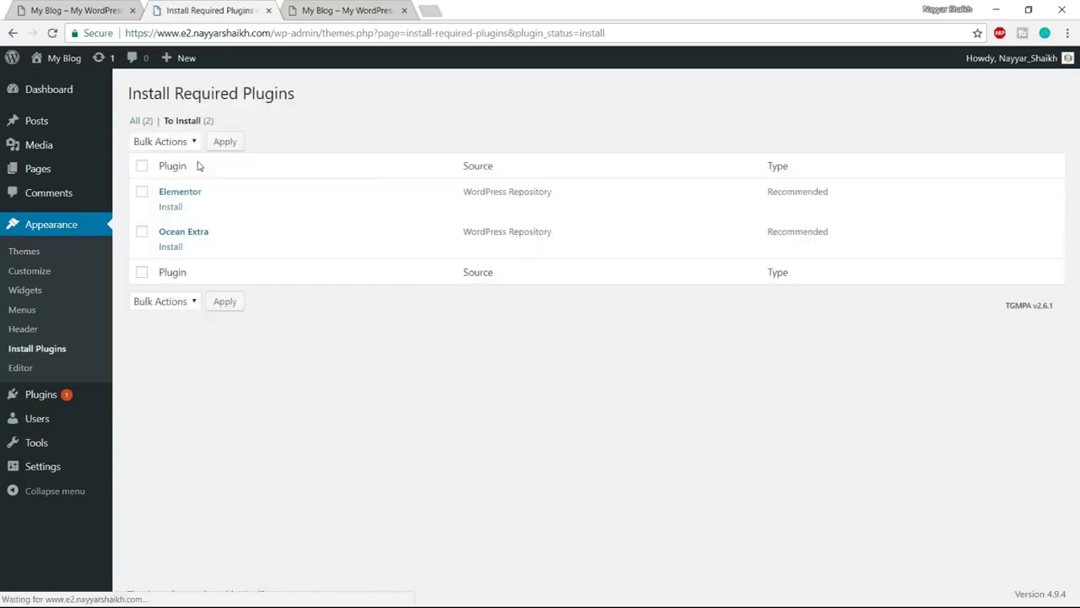
{"action": "left_click", "coordinate": [142, 167]}
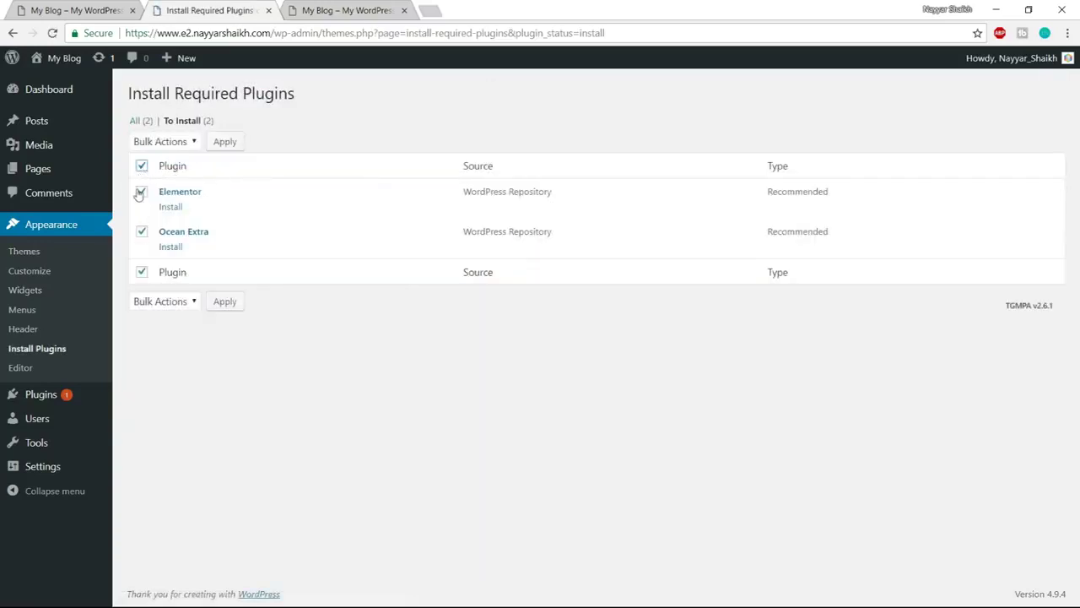
{"action": "left_click", "coordinate": [178, 142]}
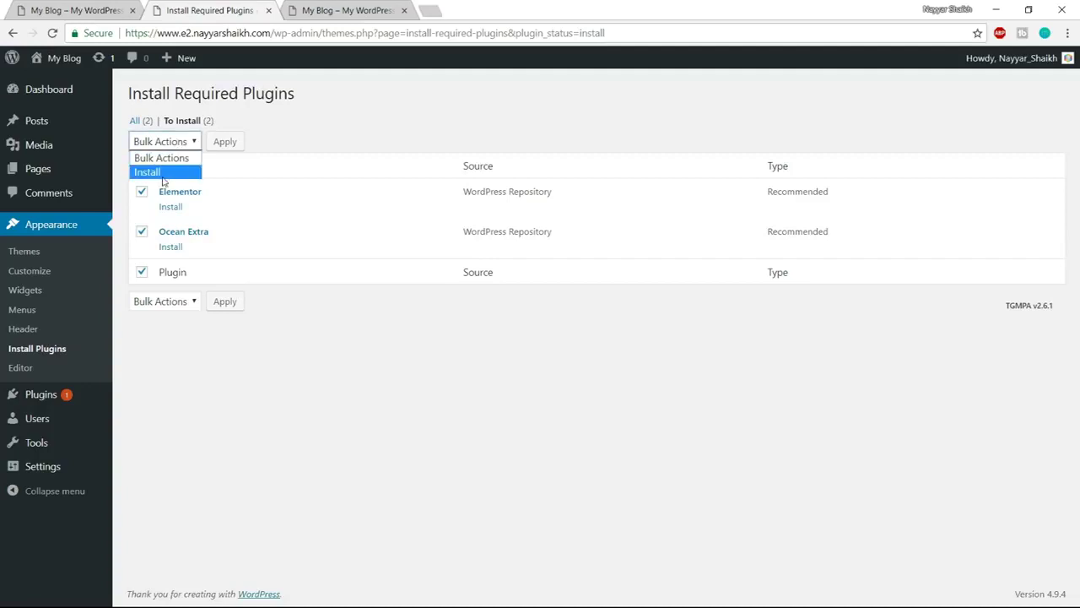
{"action": "left_click", "coordinate": [163, 173]}
{"action": "left_click", "coordinate": [229, 148]}
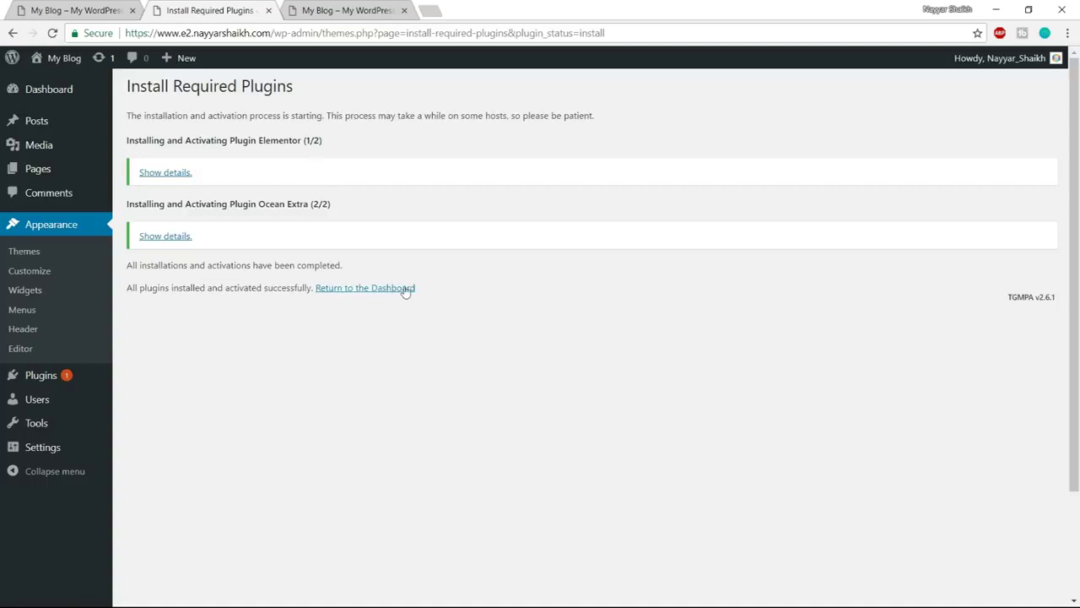
{"action": "left_click", "coordinate": [368, 291]}
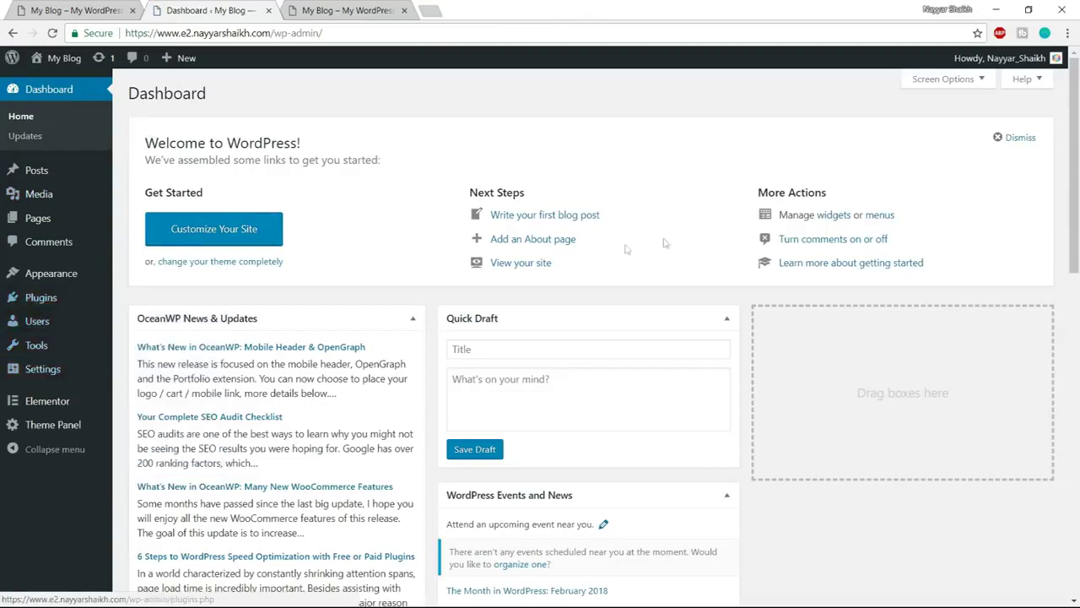
{"action": "mouse_move", "coordinate": [64, 300]}
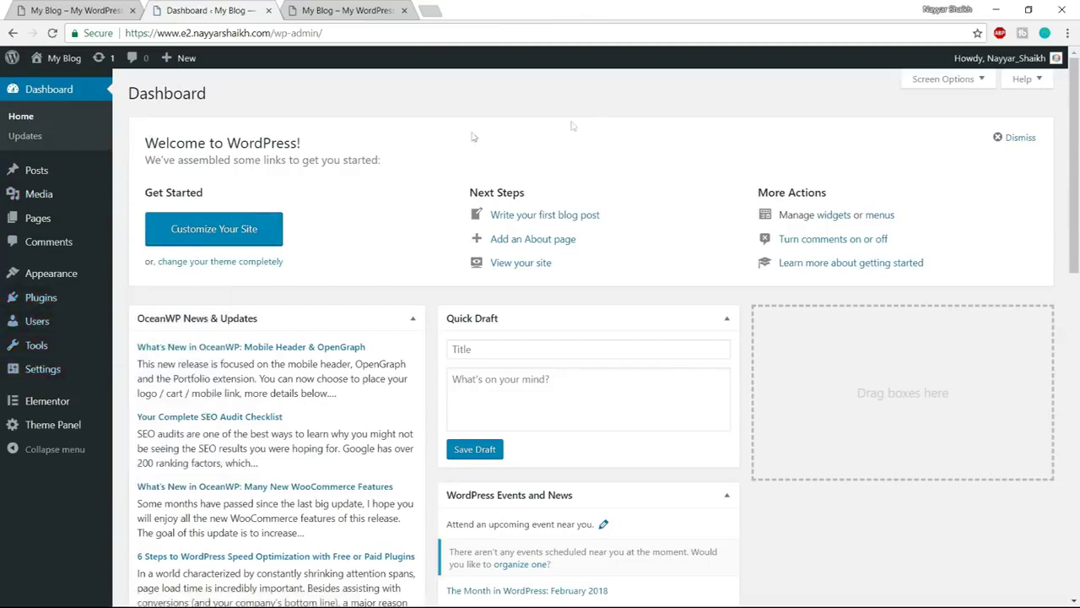
Bulk-delete Akismet Anti-Spam and Hello Dolly from Plugins, then view the blog's front page
{"action": "left_click", "coordinate": [42, 301]}
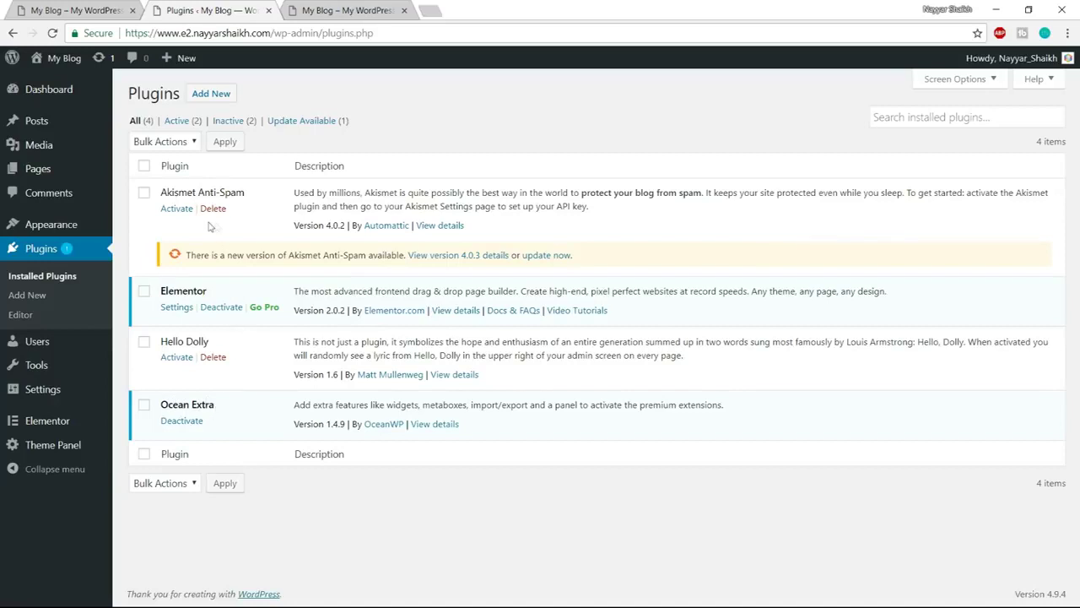
{"action": "left_click", "coordinate": [145, 194]}
{"action": "left_click", "coordinate": [144, 343]}
{"action": "left_click", "coordinate": [169, 142]}
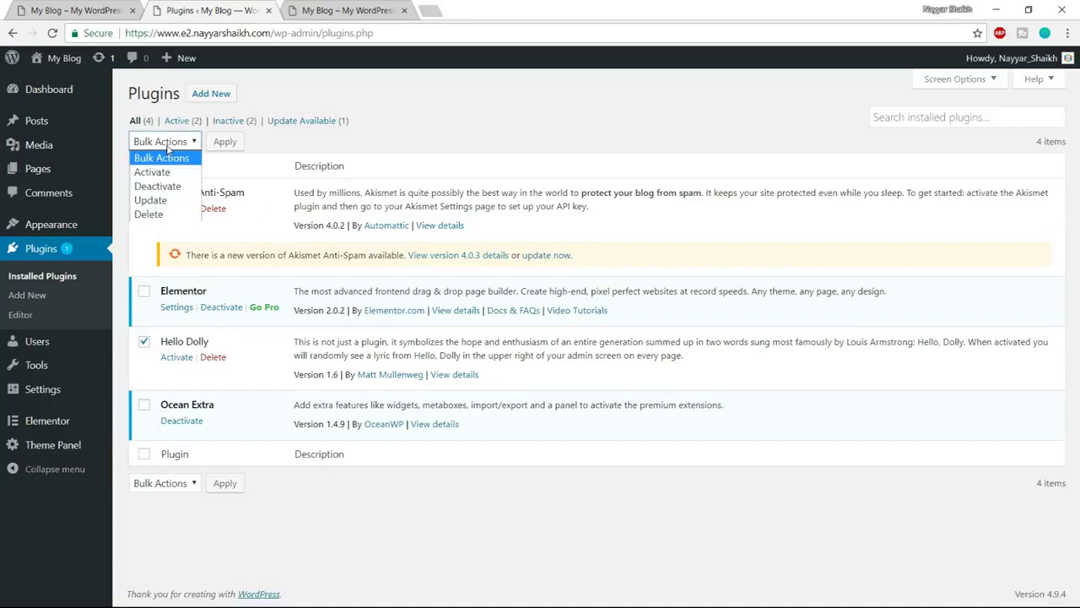
{"action": "left_click", "coordinate": [173, 215]}
{"action": "left_click", "coordinate": [232, 144]}
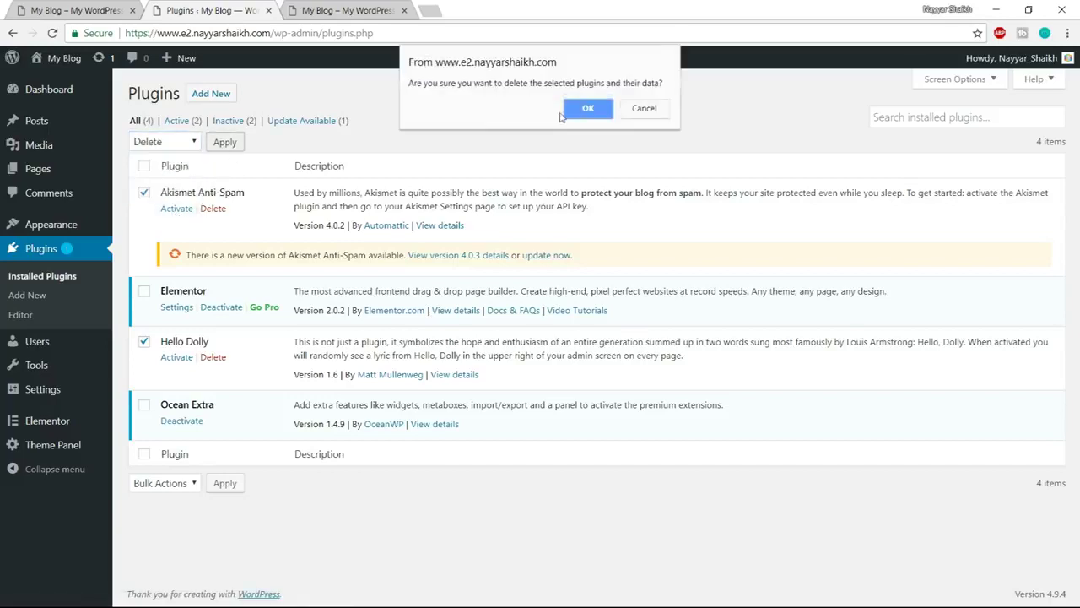
{"action": "left_click", "coordinate": [585, 109]}
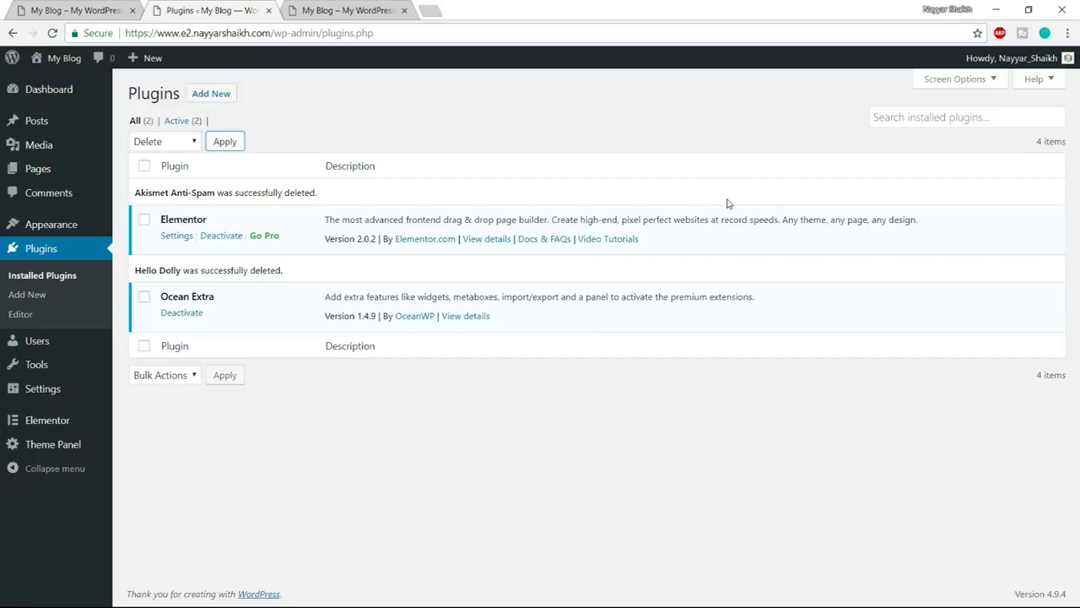
{"action": "left_click", "coordinate": [363, 8]}
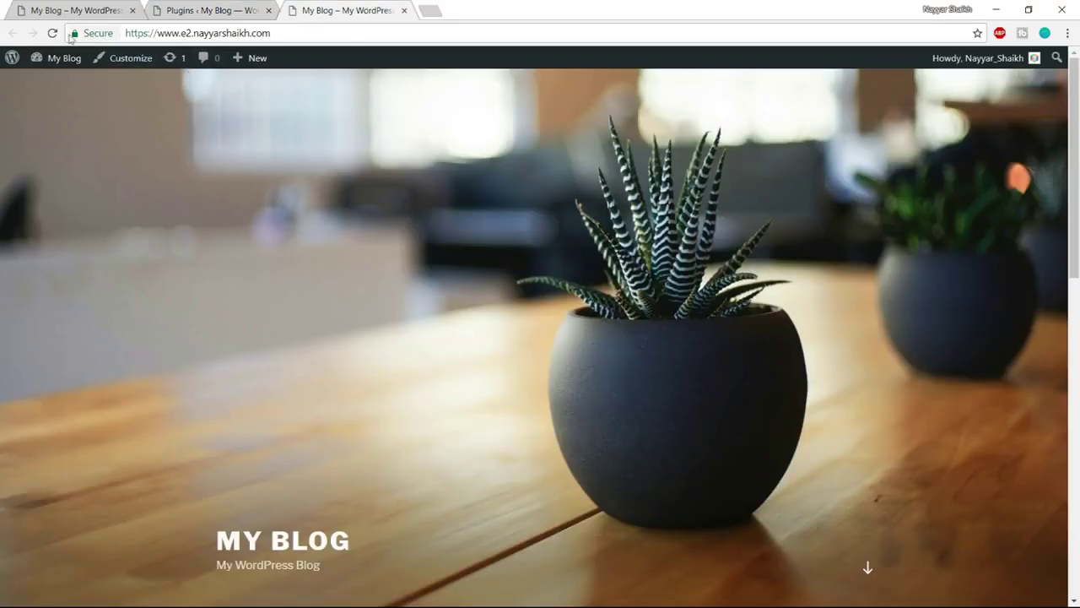
Reload the blog to see the OceanWP layout, scroll through it, and return to Plugins
{"action": "left_click", "coordinate": [52, 33]}
{"action": "scroll", "coordinate": [583, 439], "scroll_direction": "down", "scroll_amount": 3}
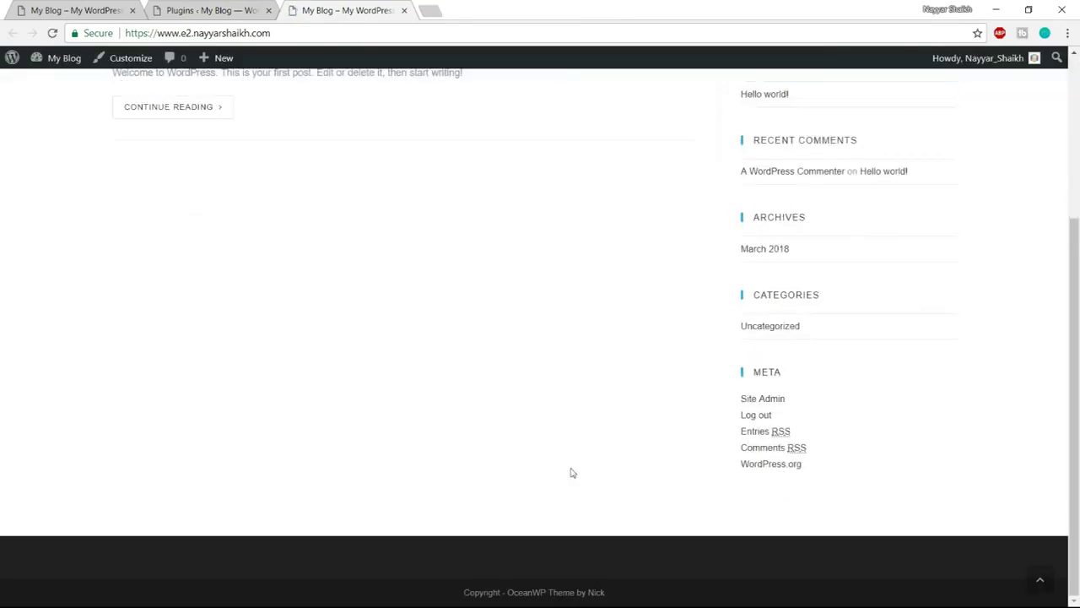
{"action": "scroll", "coordinate": [573, 485], "scroll_direction": "up", "scroll_amount": 3}
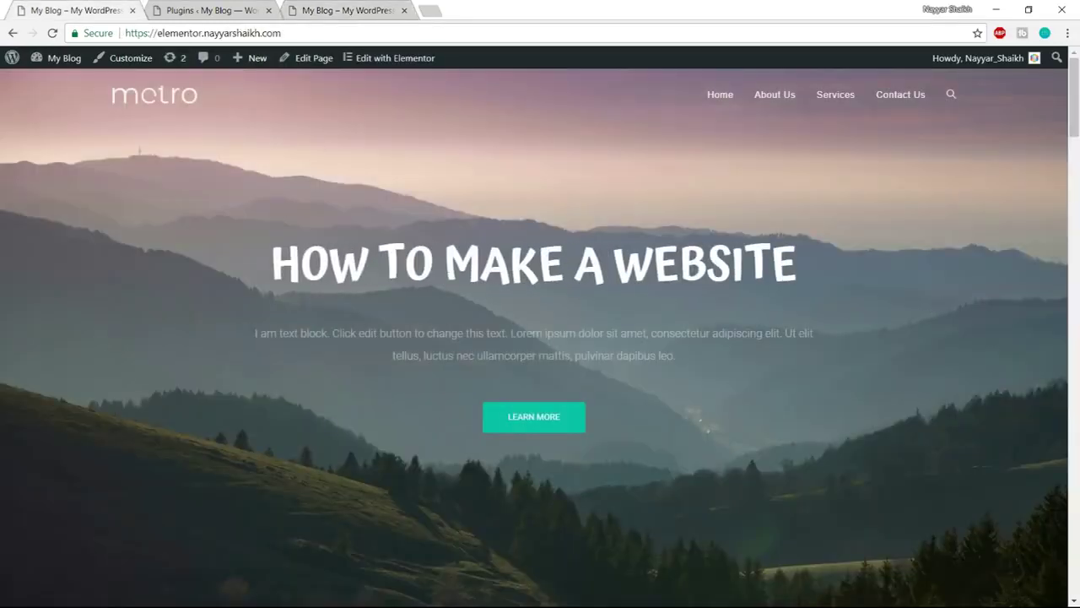
{"action": "left_click", "coordinate": [208, 6]}
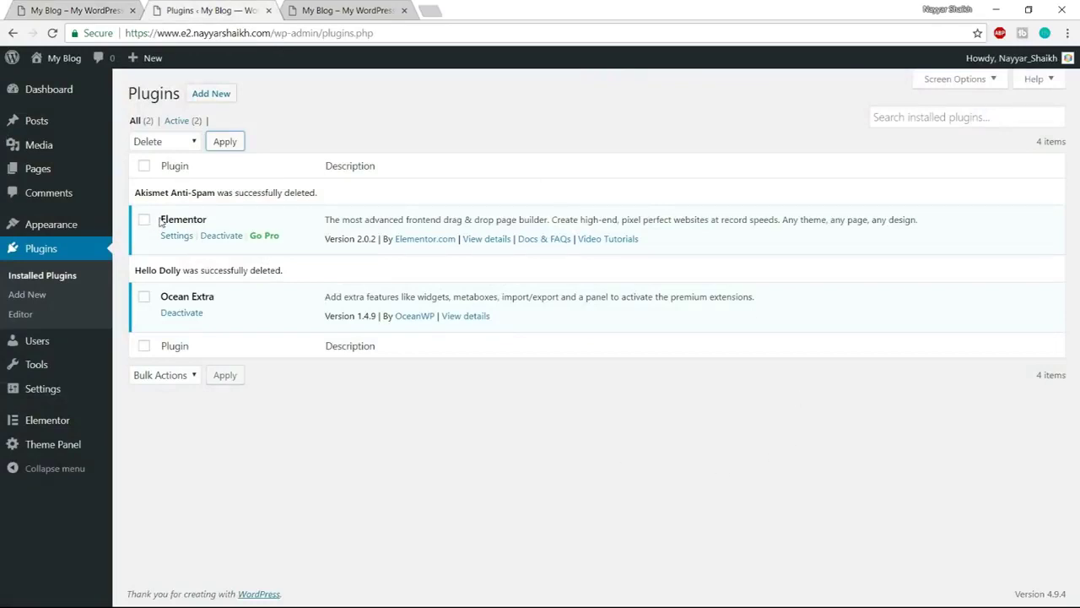
{"action": "left_click_drag", "start_coordinate": [160, 220], "coordinate": [213, 221]}
{"action": "left_click", "coordinate": [216, 221]}
{"action": "left_click_drag", "start_coordinate": [325, 239], "coordinate": [379, 239]}
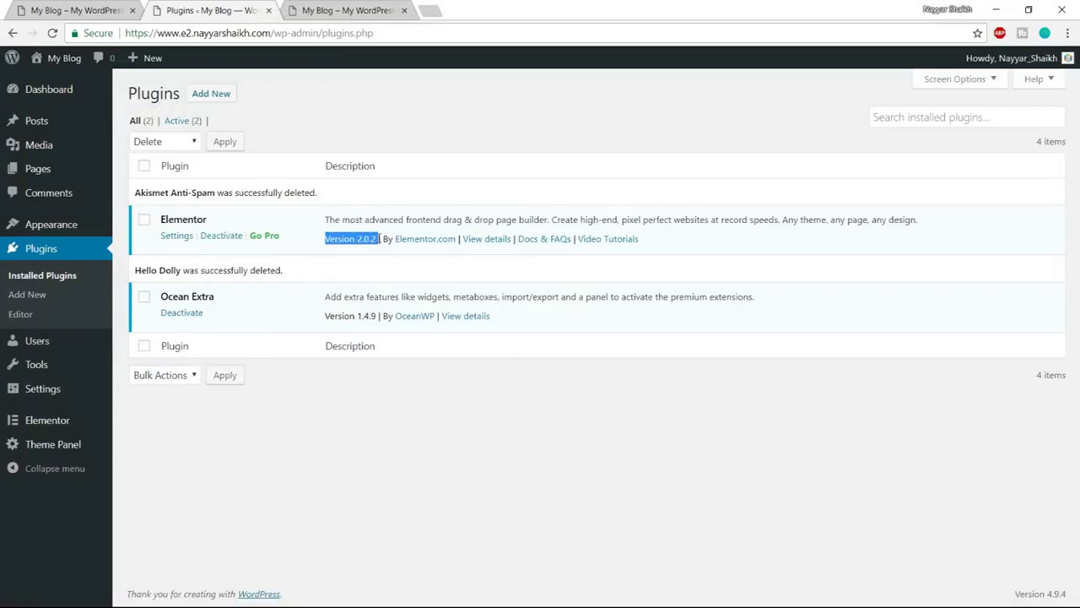
{"action": "left_click", "coordinate": [383, 268]}
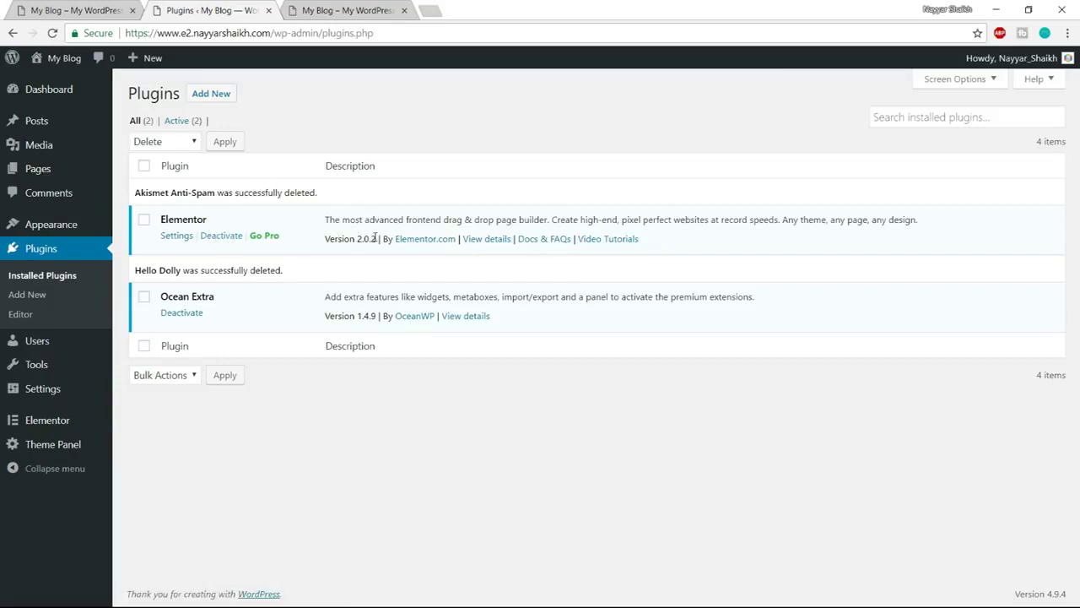
Load bloggdude.com/elementor in a new tab and dismiss the chat greeting popup
{"action": "left_click", "coordinate": [437, 11]}
{"action": "type", "text": "bloggdude.com/eleme"}
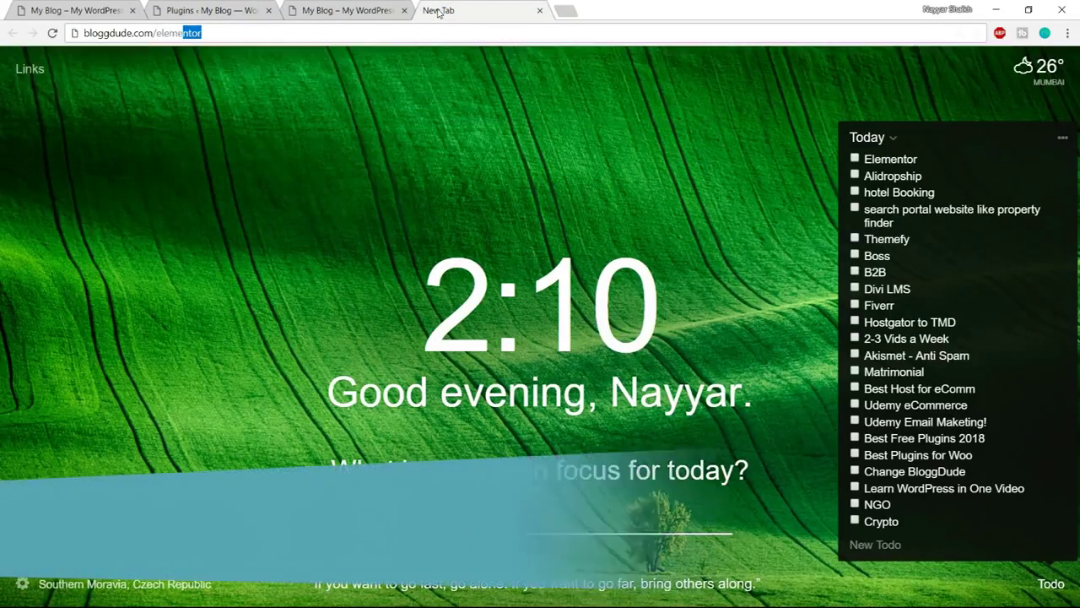
{"action": "key", "text": "Return"}
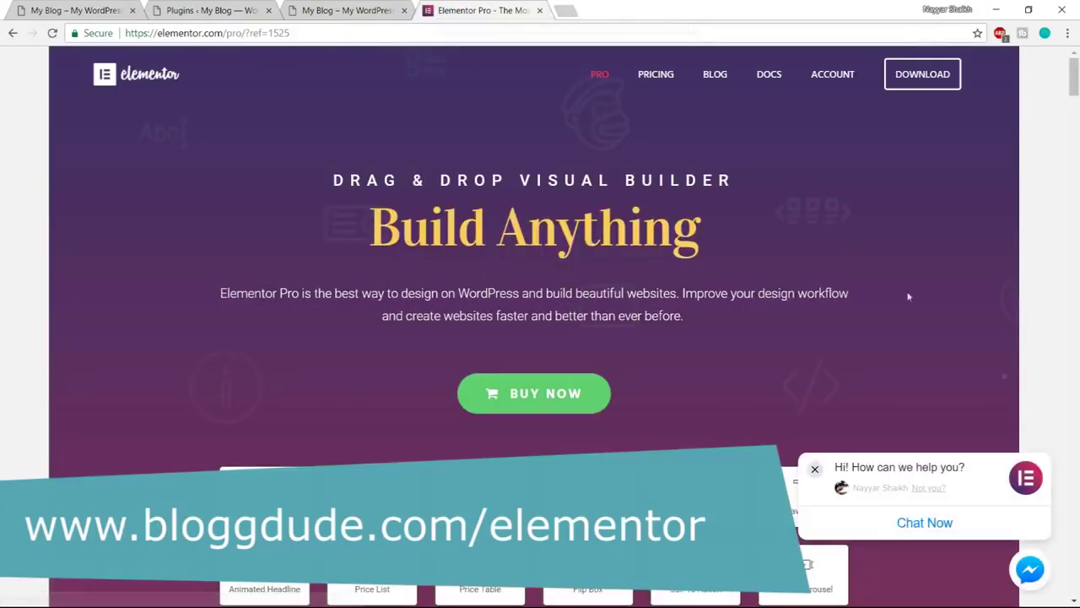
{"action": "scroll", "coordinate": [1012, 384], "scroll_direction": "down", "scroll_amount": 5}
{"action": "scroll", "coordinate": [1011, 384], "scroll_direction": "up", "scroll_amount": 2}
{"action": "scroll", "coordinate": [642, 236], "scroll_direction": "down", "scroll_amount": 1}
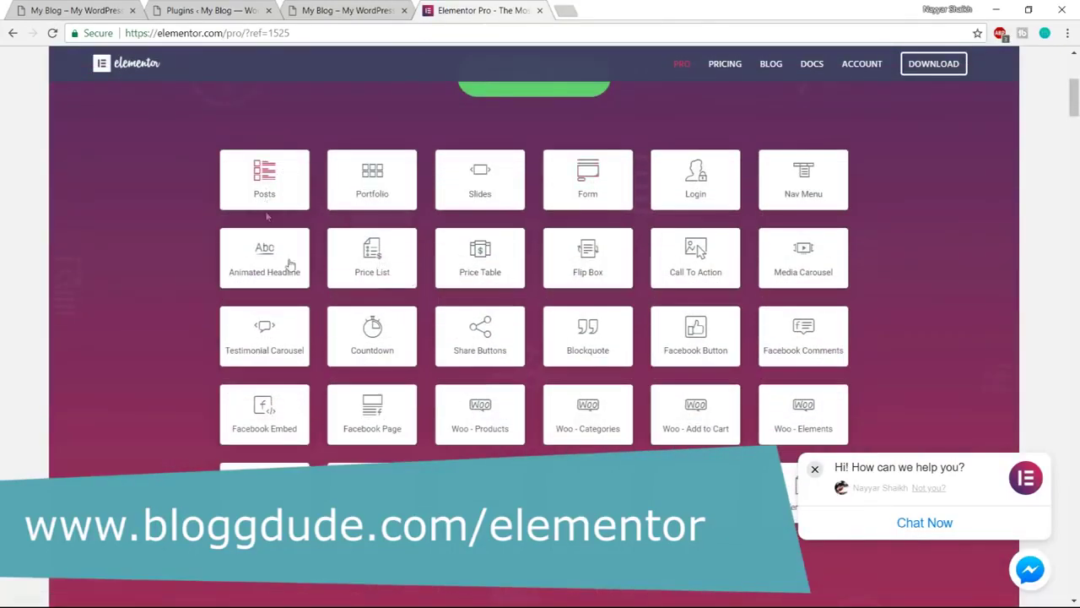
{"action": "left_click", "coordinate": [815, 469]}
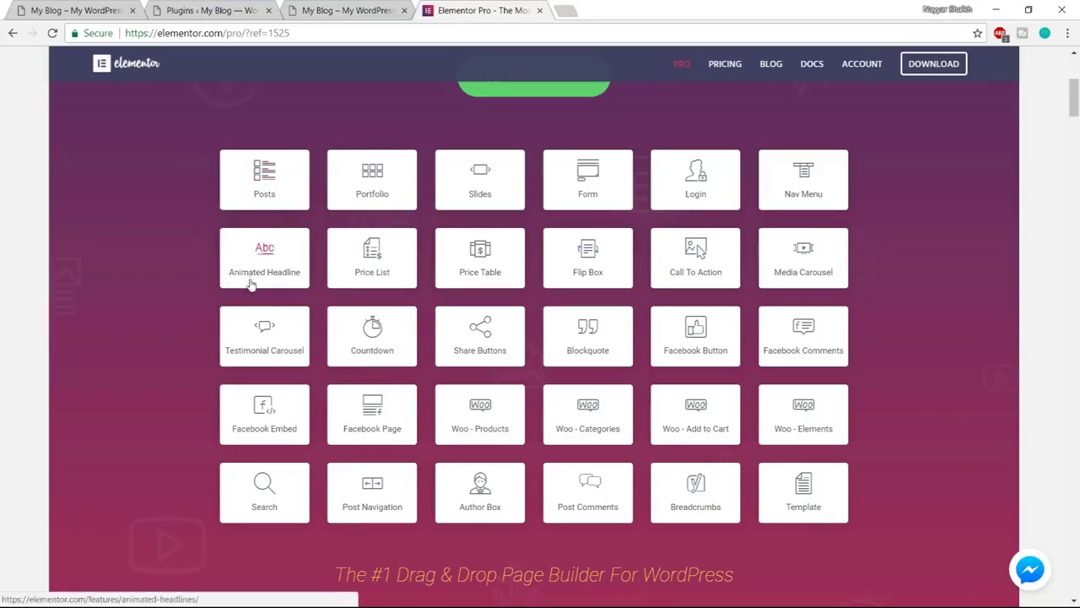
Glance at the My Blog tab, then scroll the Elementor Pro widget grid
{"action": "left_click", "coordinate": [81, 9]}
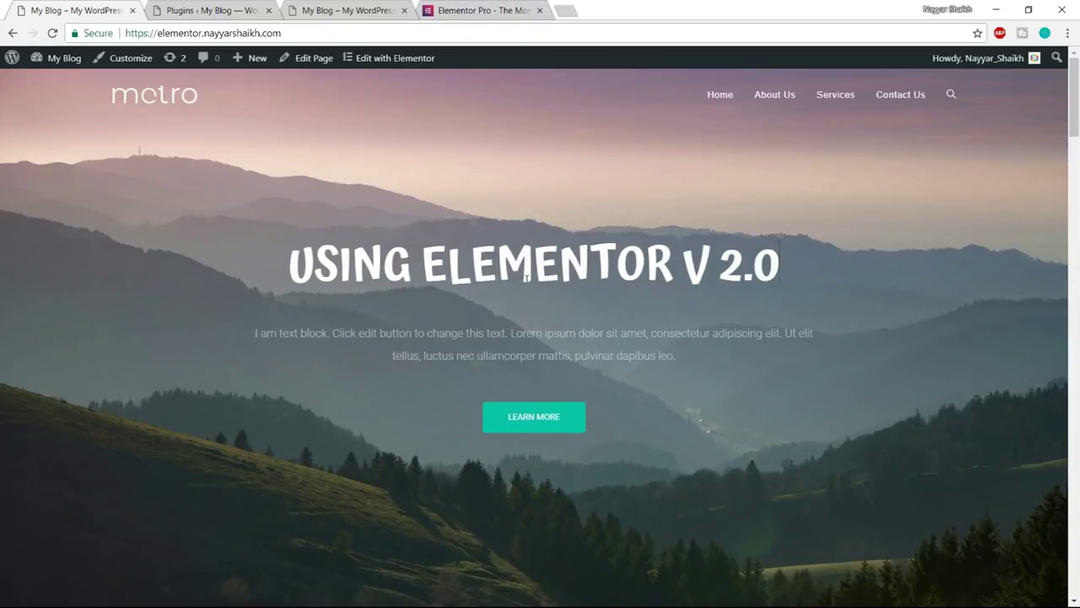
{"action": "left_click", "coordinate": [463, 12]}
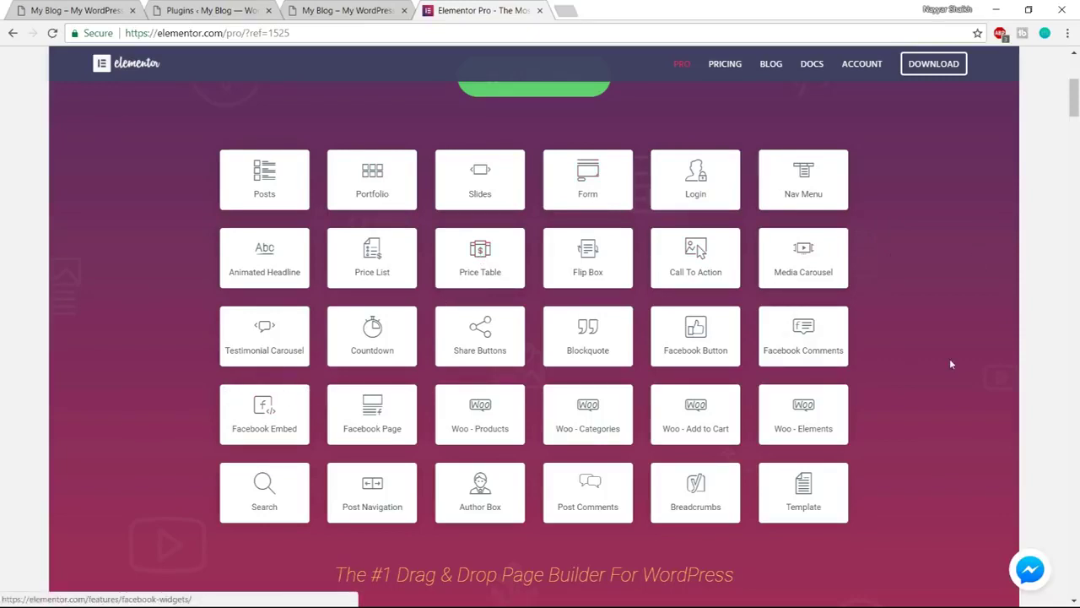
{"action": "scroll", "coordinate": [1042, 409], "scroll_direction": "down", "scroll_amount": 5}
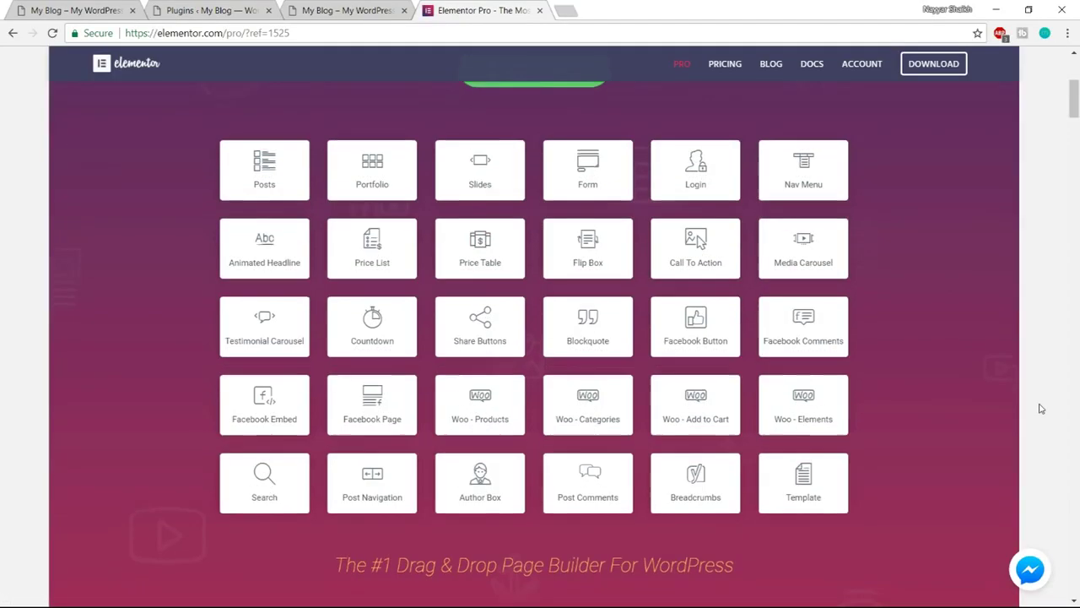
{"action": "scroll", "coordinate": [1042, 409], "scroll_direction": "down", "scroll_amount": 15}
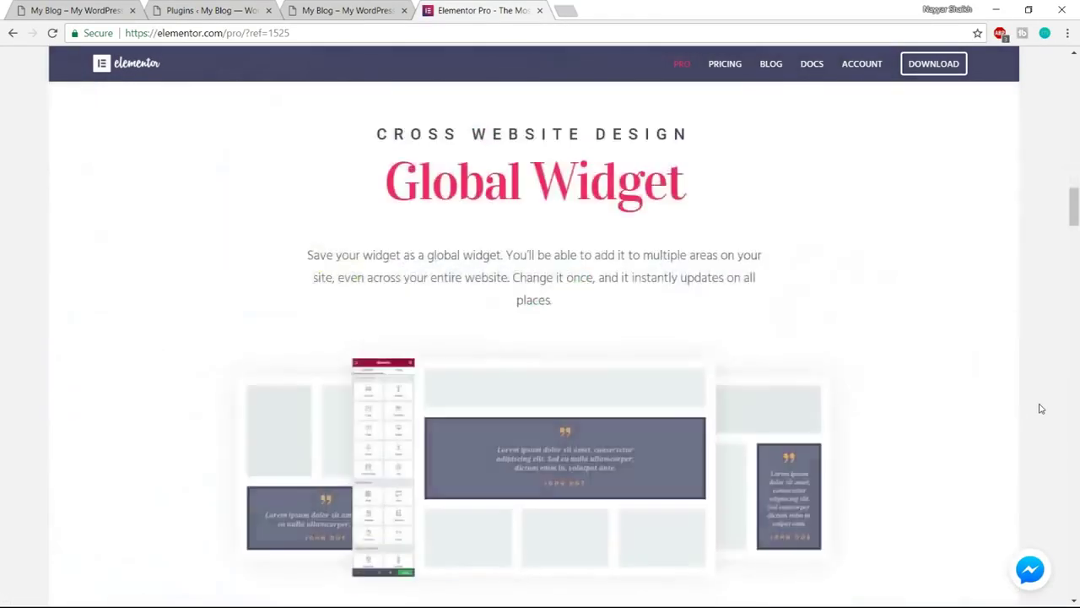
{"action": "scroll", "coordinate": [1041, 408], "scroll_direction": "down", "scroll_amount": 15}
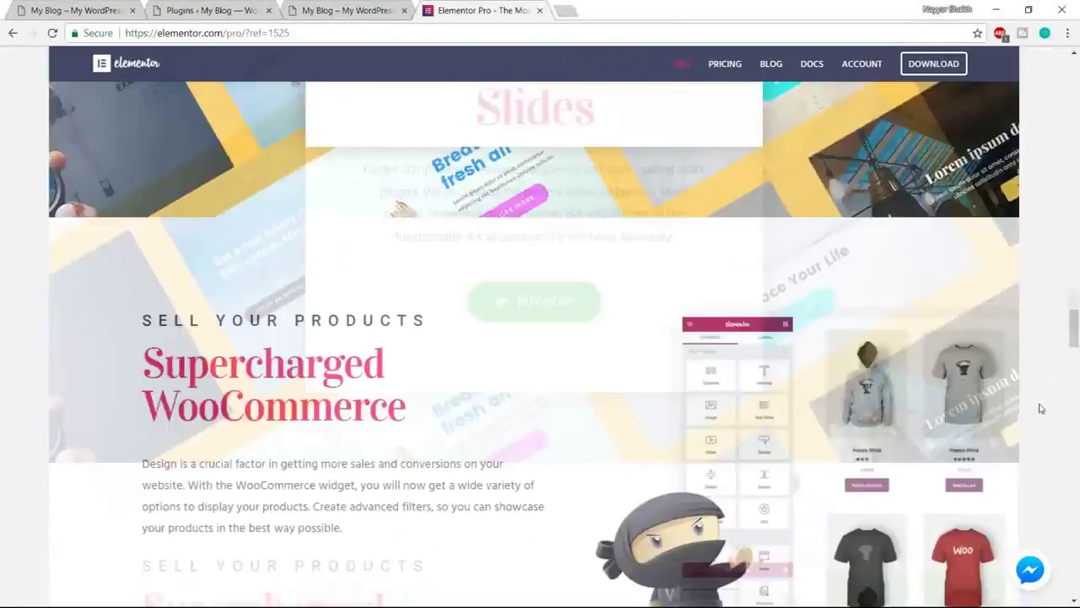
{"action": "scroll", "coordinate": [1042, 409], "scroll_direction": "down", "scroll_amount": 10}
{"action": "scroll", "coordinate": [1042, 408], "scroll_direction": "up", "scroll_amount": 2}
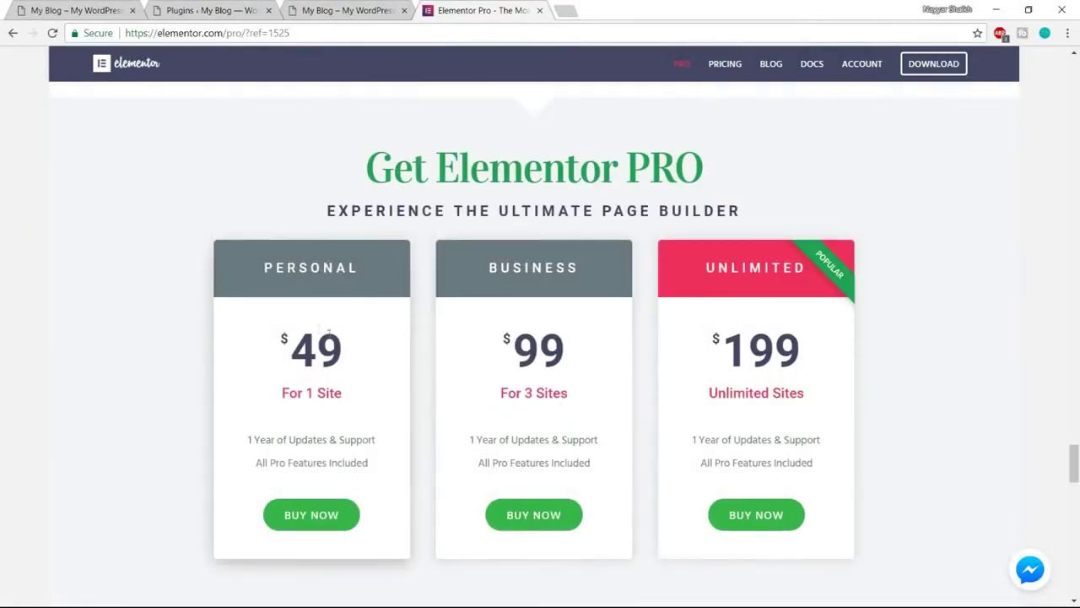
{"action": "left_click_drag", "start_coordinate": [285, 347], "coordinate": [363, 347]}
{"action": "left_click", "coordinate": [379, 348]}
{"action": "double_click", "coordinate": [342, 347]}
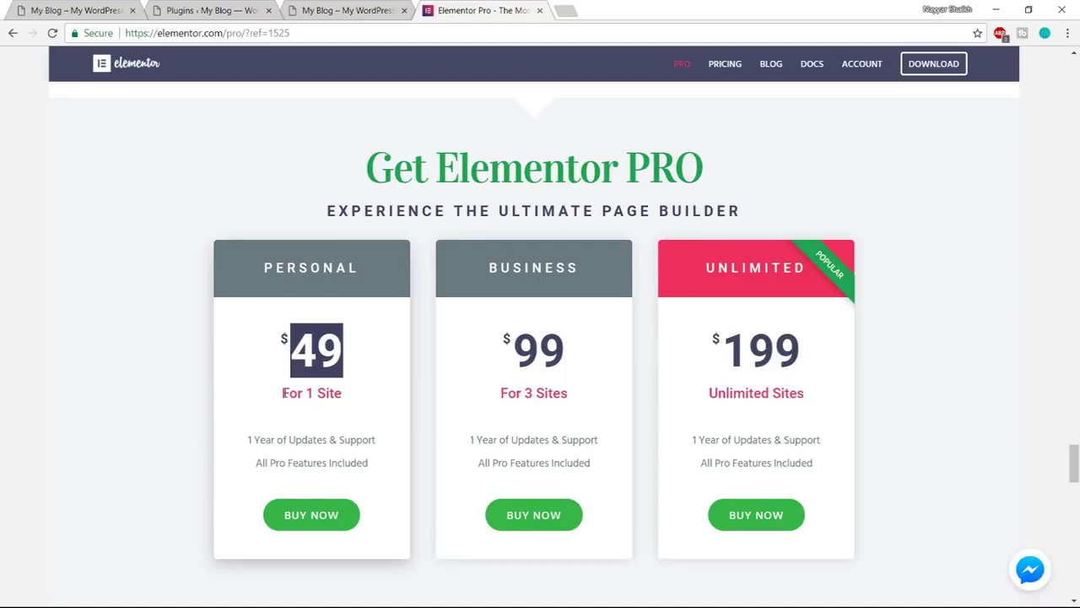
{"action": "left_click", "coordinate": [318, 339]}
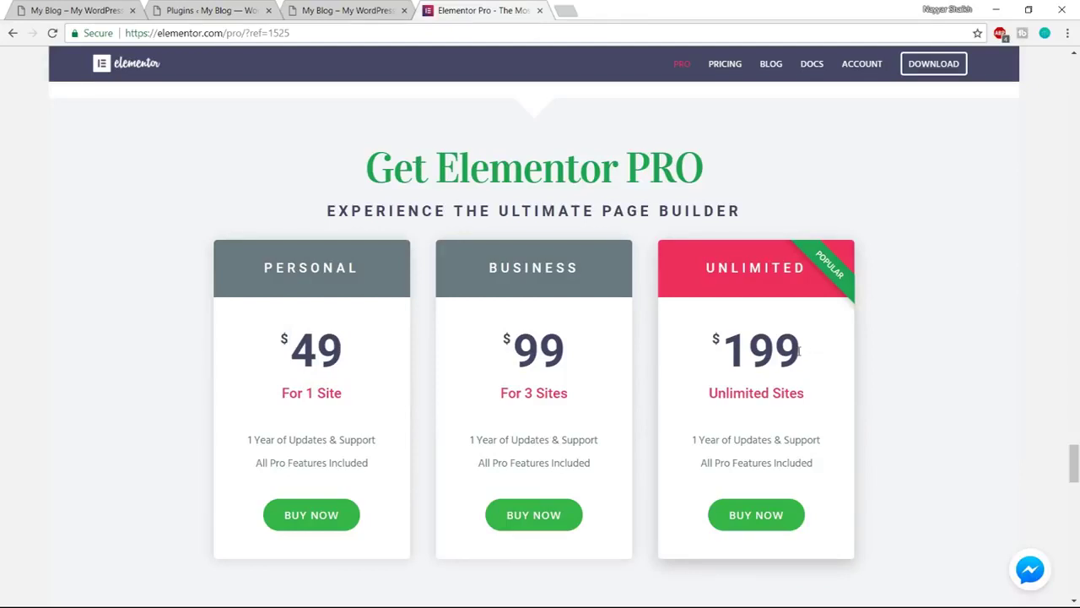
{"action": "left_click_drag", "start_coordinate": [802, 353], "coordinate": [717, 344]}
{"action": "left_click", "coordinate": [738, 353]}
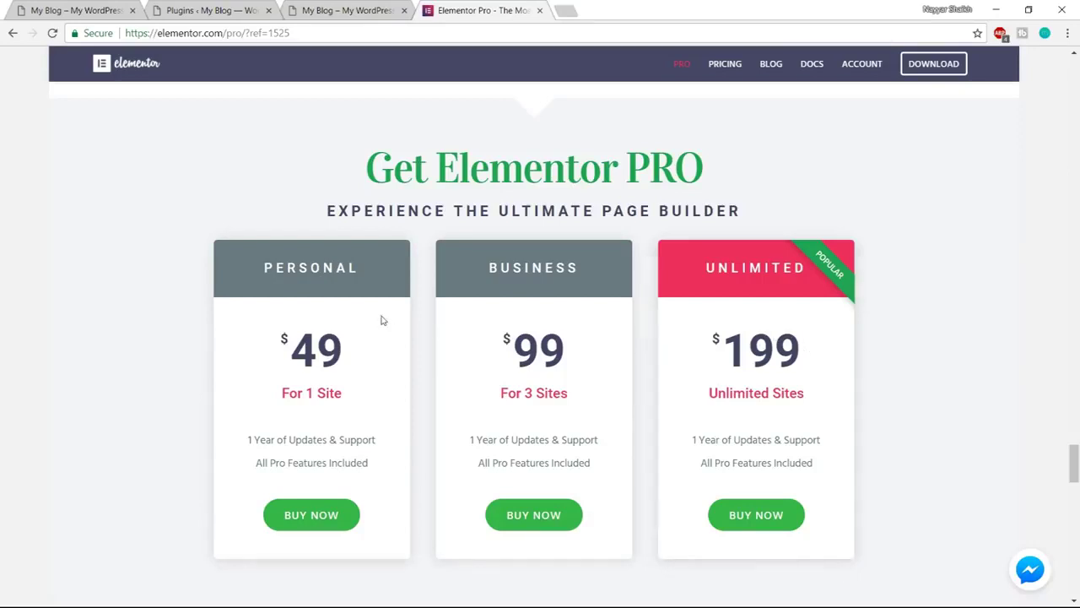
{"action": "left_click_drag", "start_coordinate": [266, 267], "coordinate": [367, 268]}
{"action": "left_click", "coordinate": [357, 325]}
{"action": "mouse_move", "coordinate": [358, 349]}
{"action": "left_mouse_down"}
{"action": "mouse_move", "coordinate": [286, 347]}
{"action": "mouse_move", "coordinate": [370, 338]}
{"action": "left_mouse_up"}
{"action": "left_click", "coordinate": [268, 338]}
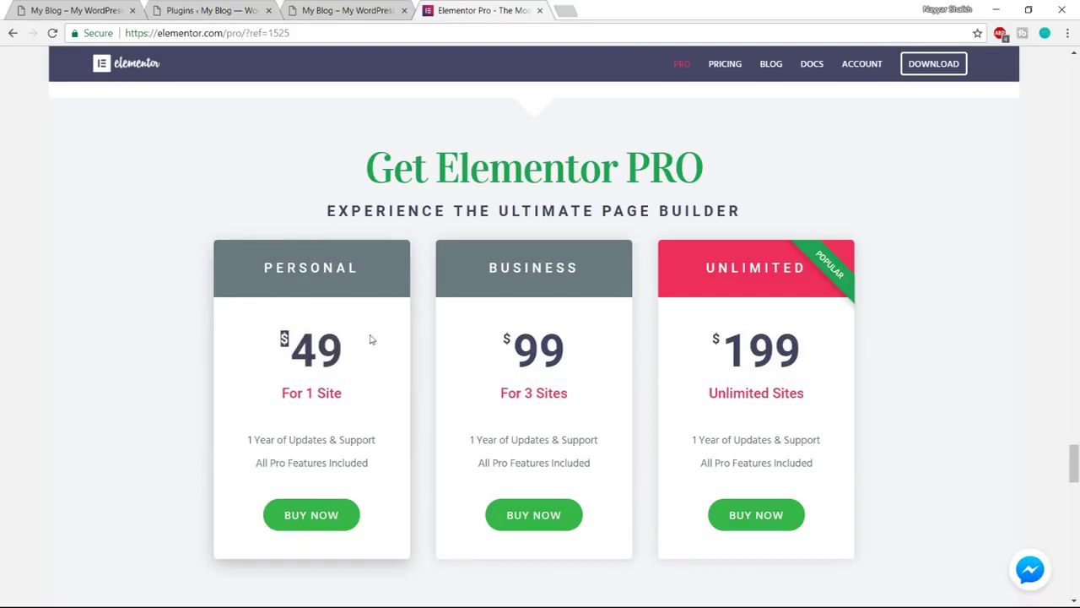
{"action": "left_click", "coordinate": [314, 342]}
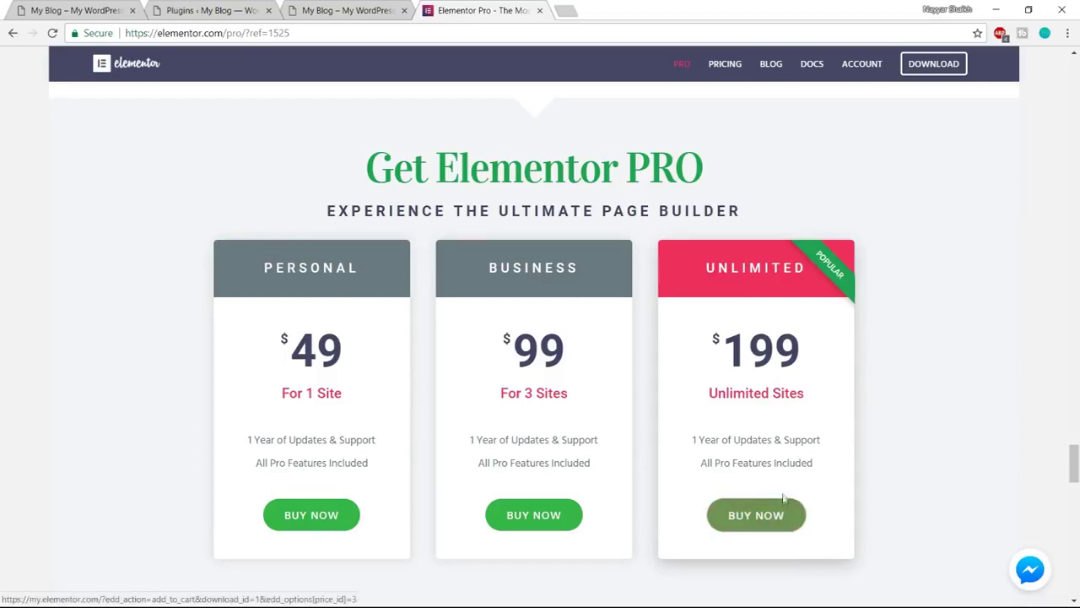
{"action": "scroll", "coordinate": [783, 529], "scroll_direction": "down", "scroll_amount": 1}
{"action": "scroll", "coordinate": [1004, 441], "scroll_direction": "up", "scroll_amount": 1}
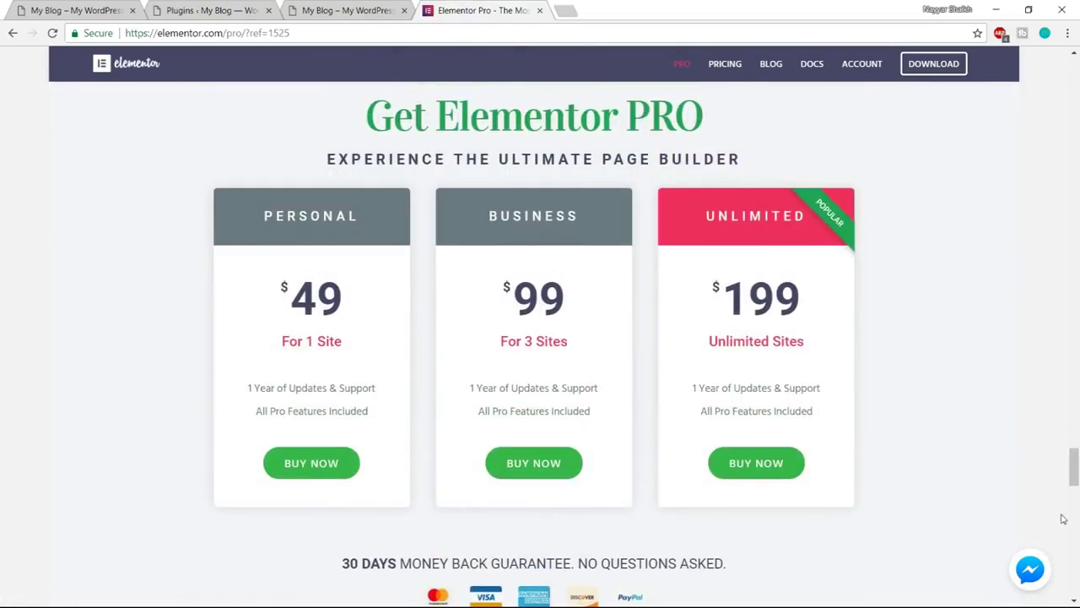
{"action": "left_click_drag", "start_coordinate": [1076, 469], "coordinate": [1075, 76]}
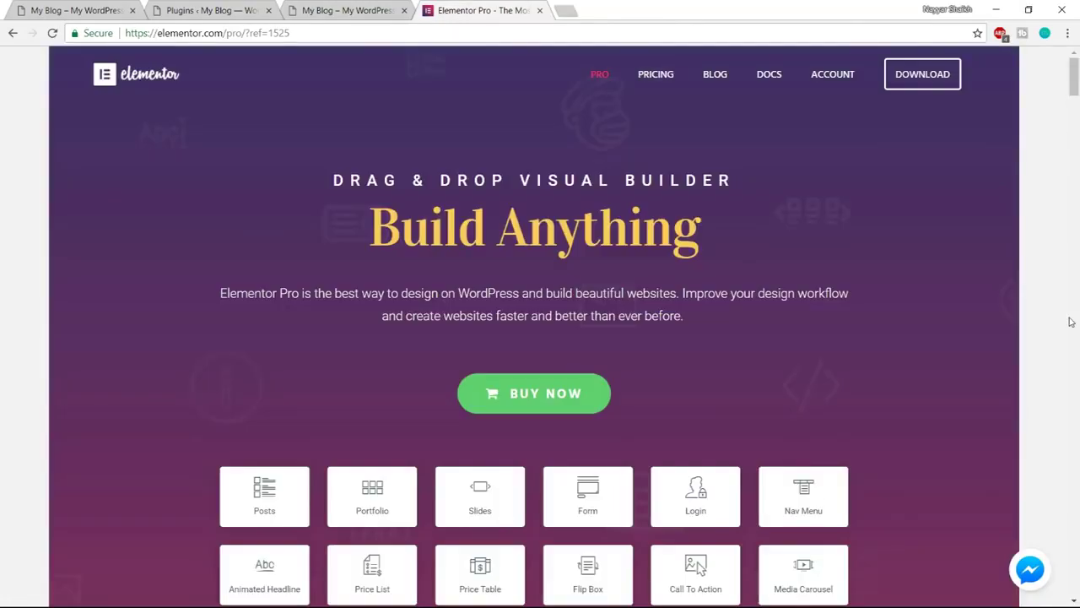
On the Elementor account page, review the license key, its 1 active install and websites
{"action": "left_click", "coordinate": [834, 81]}
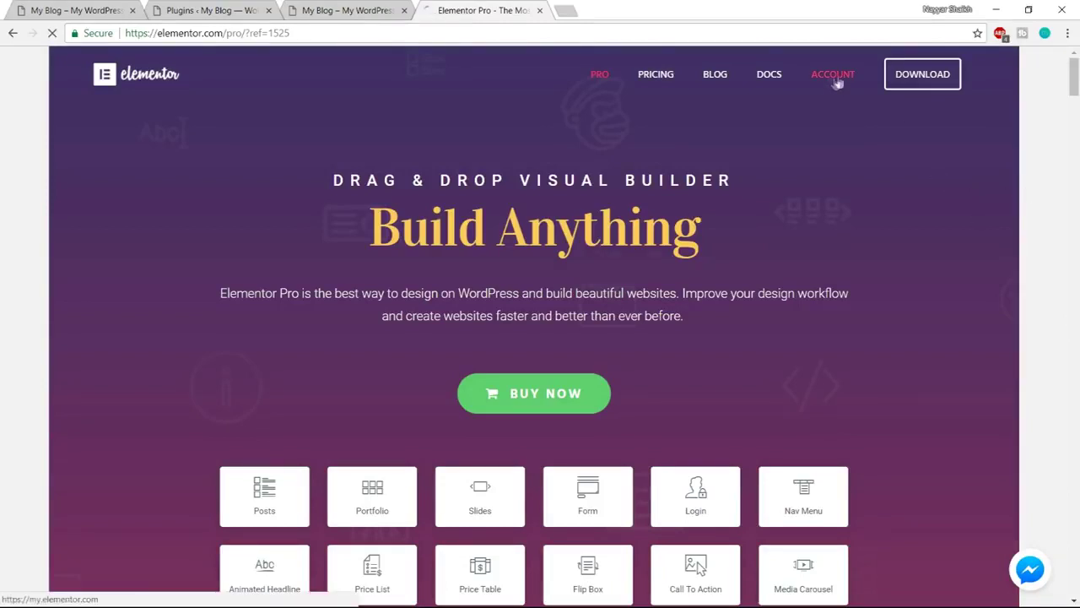
{"action": "scroll", "coordinate": [1012, 321], "scroll_direction": "down", "scroll_amount": 3}
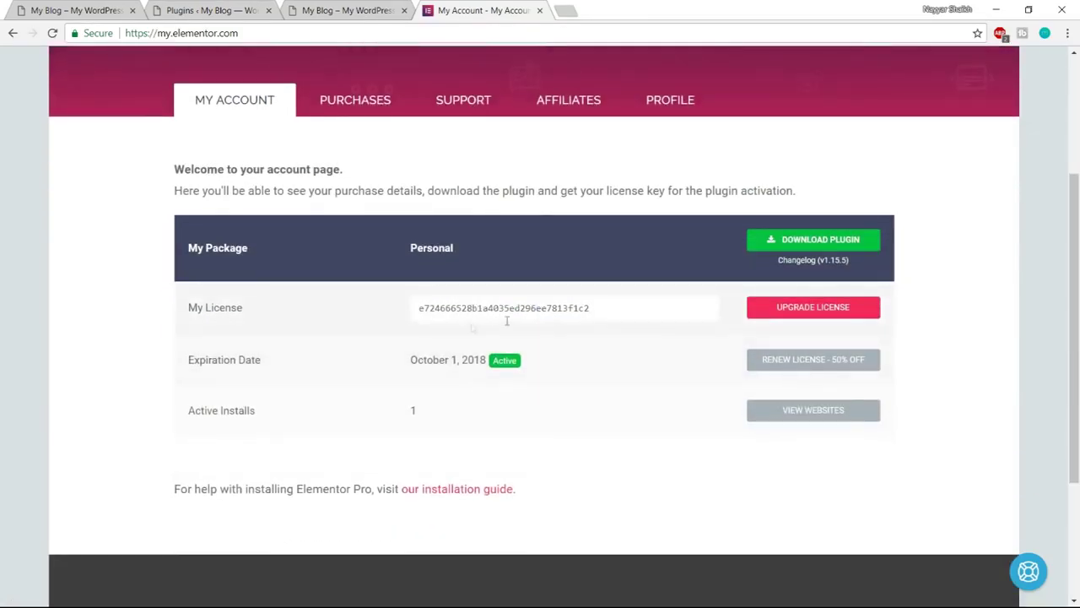
{"action": "left_click_drag", "start_coordinate": [414, 308], "coordinate": [611, 299]}
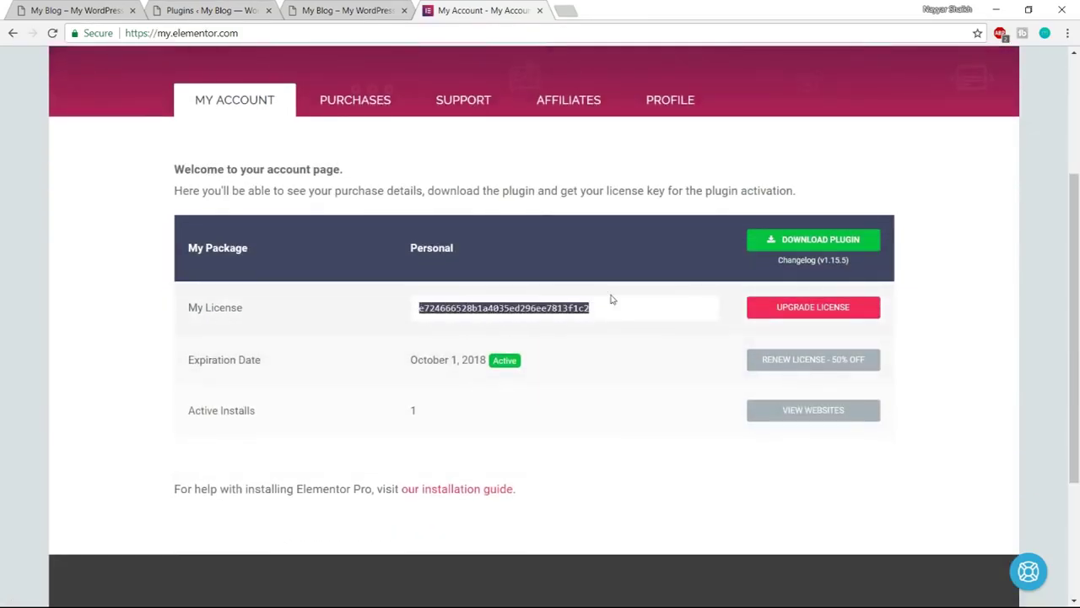
{"action": "left_click", "coordinate": [577, 340]}
{"action": "left_click_drag", "start_coordinate": [185, 410], "coordinate": [281, 416]}
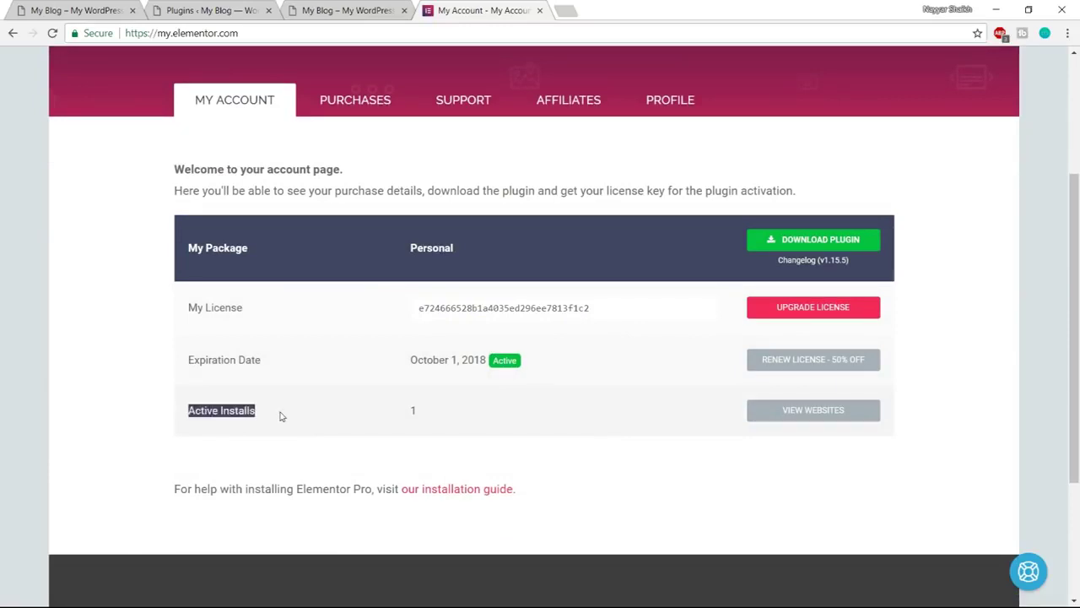
{"action": "double_click", "coordinate": [413, 411]}
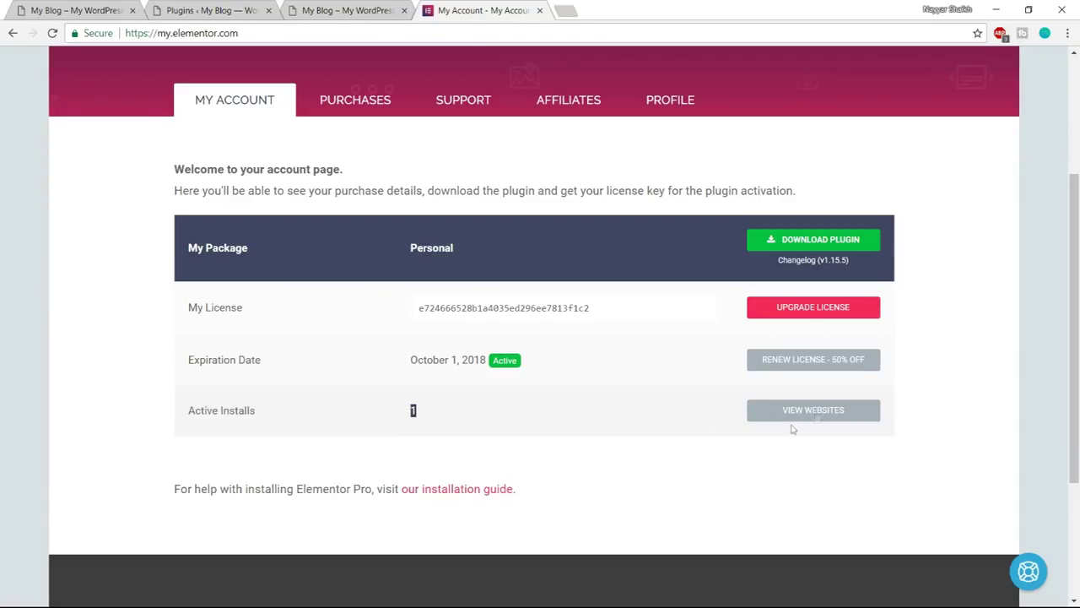
{"action": "left_click", "coordinate": [817, 416]}
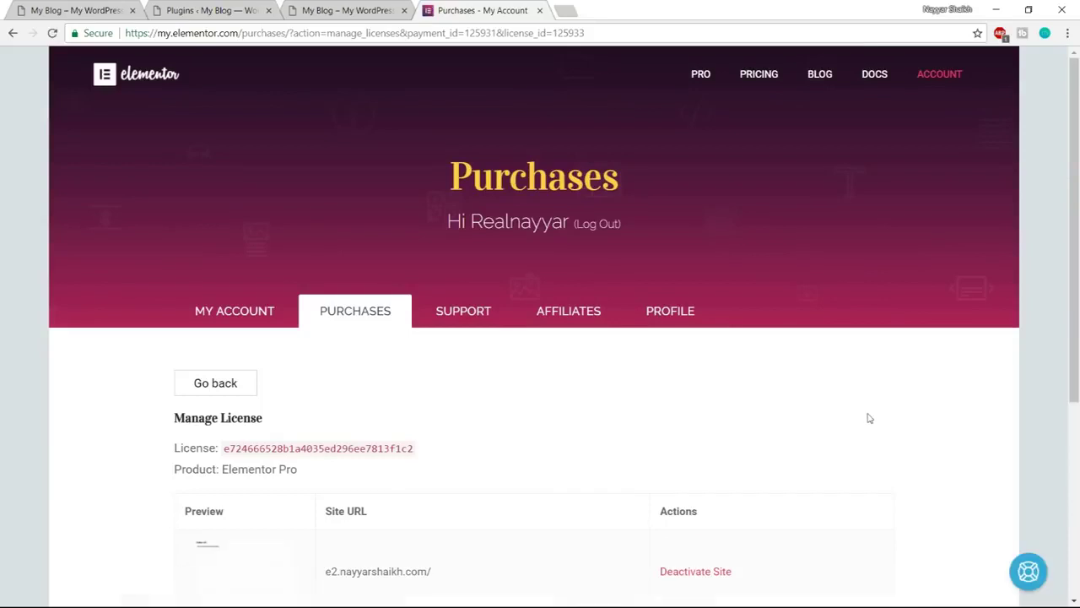
{"action": "scroll", "coordinate": [869, 418], "scroll_direction": "down", "scroll_amount": 2}
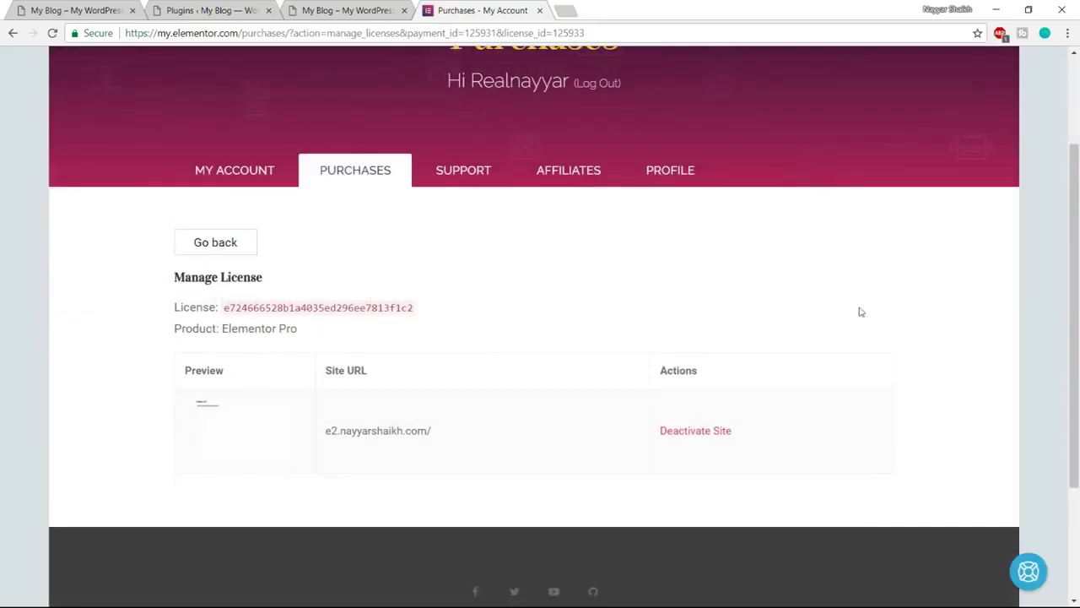
{"action": "left_click", "coordinate": [12, 35]}
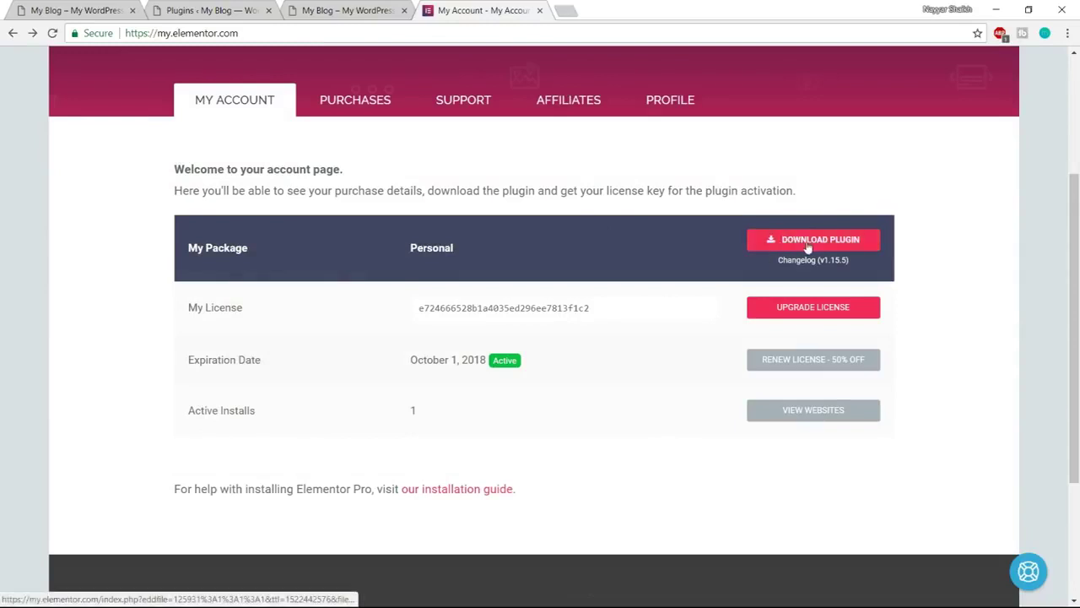
Download the Elementor Pro plugin zip from My Account
{"action": "left_click", "coordinate": [781, 245]}
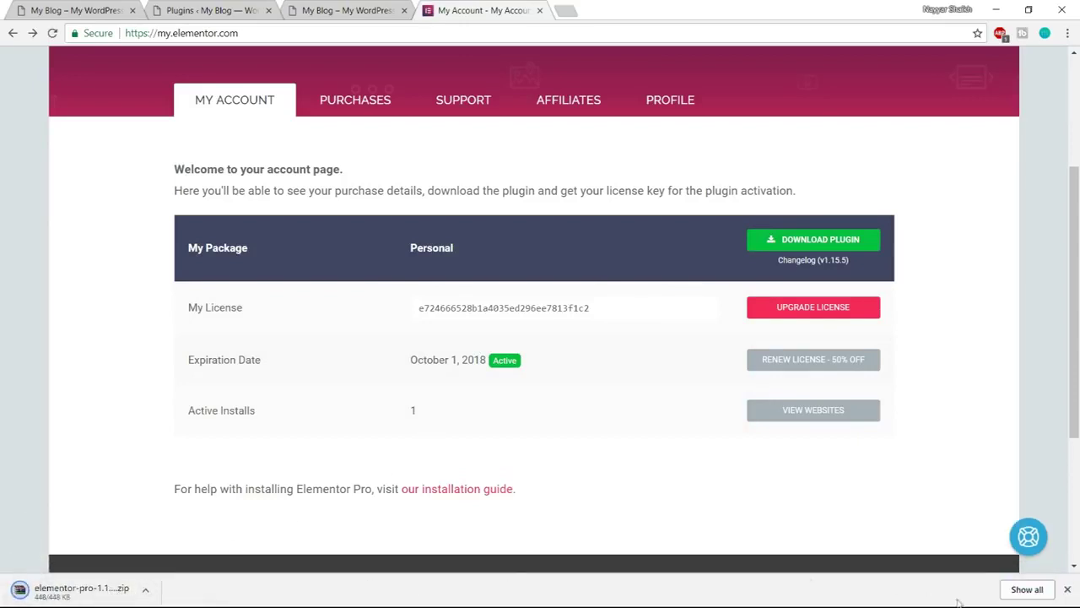
{"action": "left_click", "coordinate": [1069, 591]}
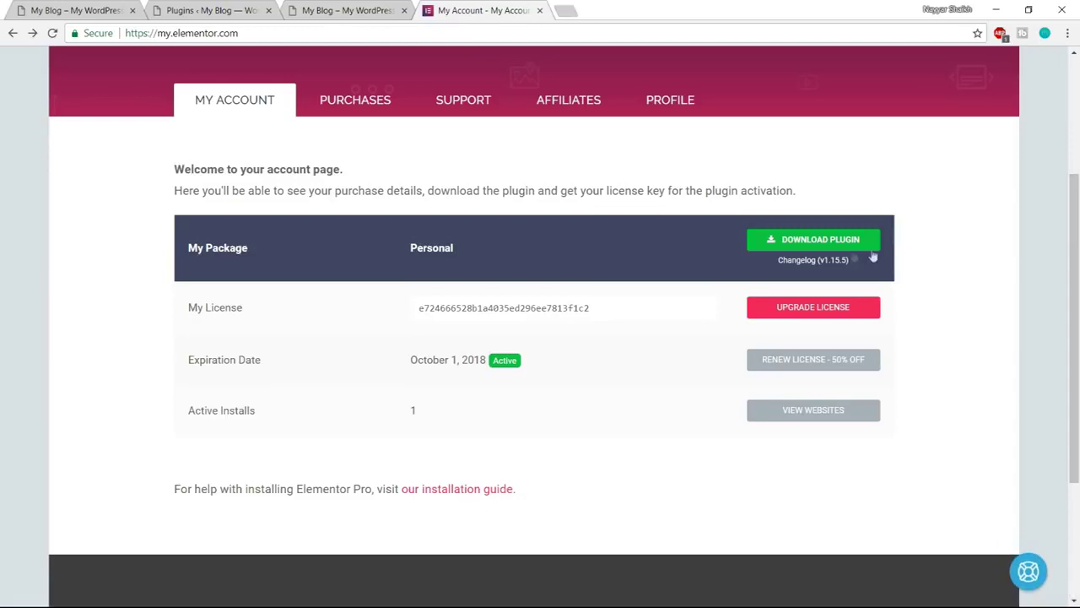
{"action": "left_click", "coordinate": [831, 243]}
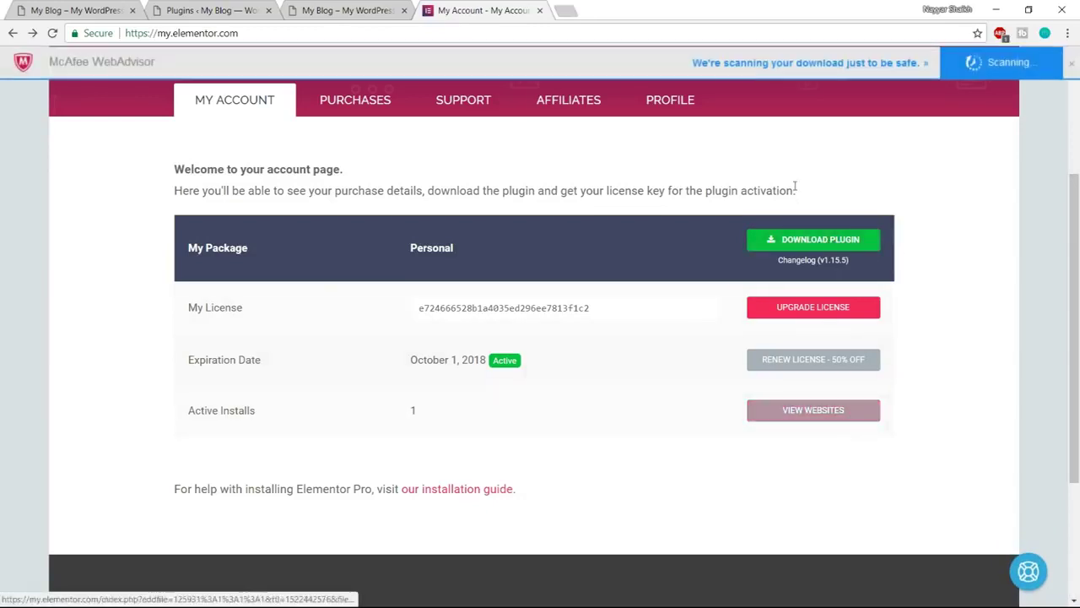
Check the licensed site address under Manage License and copy the full license key
{"action": "left_click", "coordinate": [814, 416]}
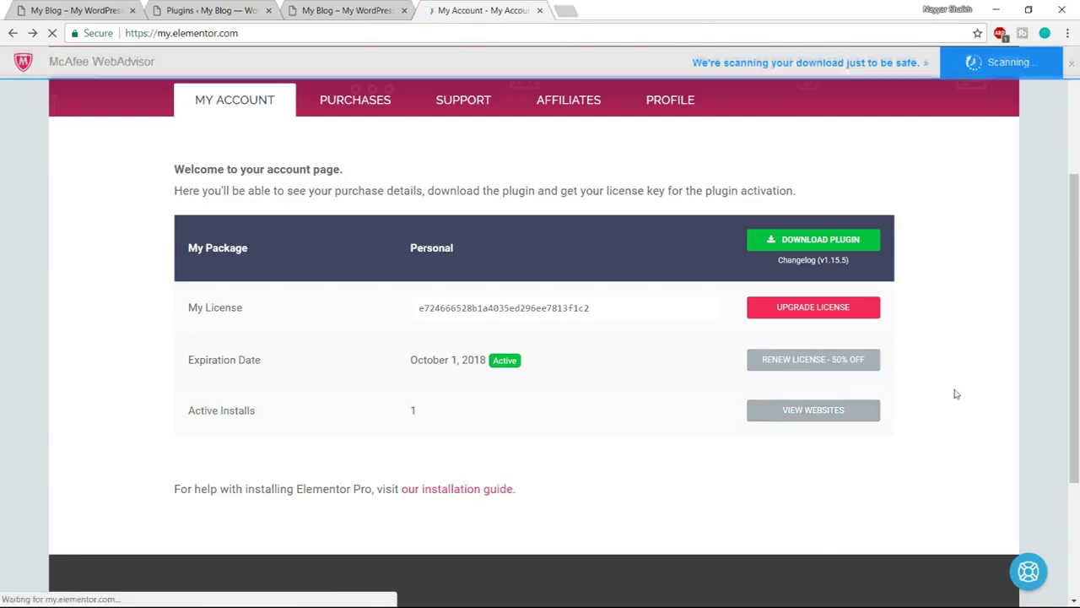
{"action": "scroll", "coordinate": [957, 394], "scroll_direction": "down", "scroll_amount": 3}
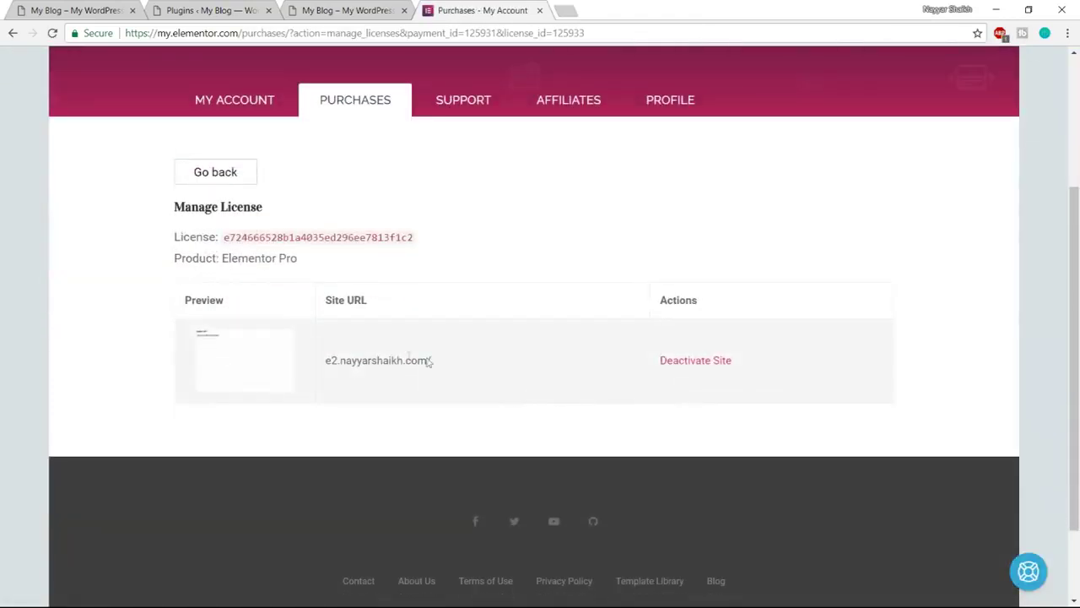
{"action": "left_click_drag", "start_coordinate": [443, 362], "coordinate": [295, 360]}
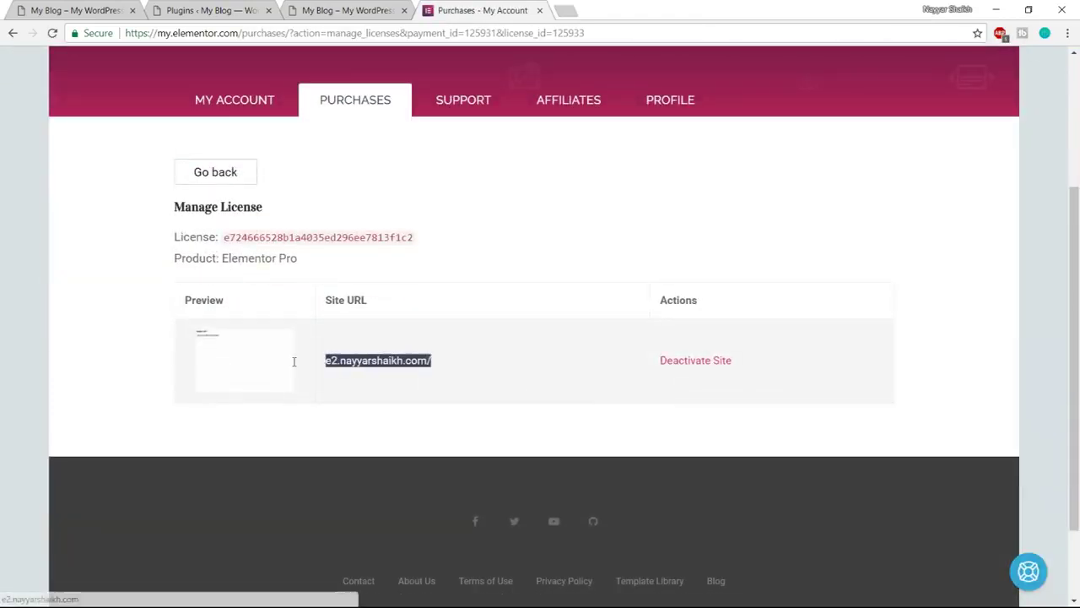
{"action": "left_click", "coordinate": [400, 360]}
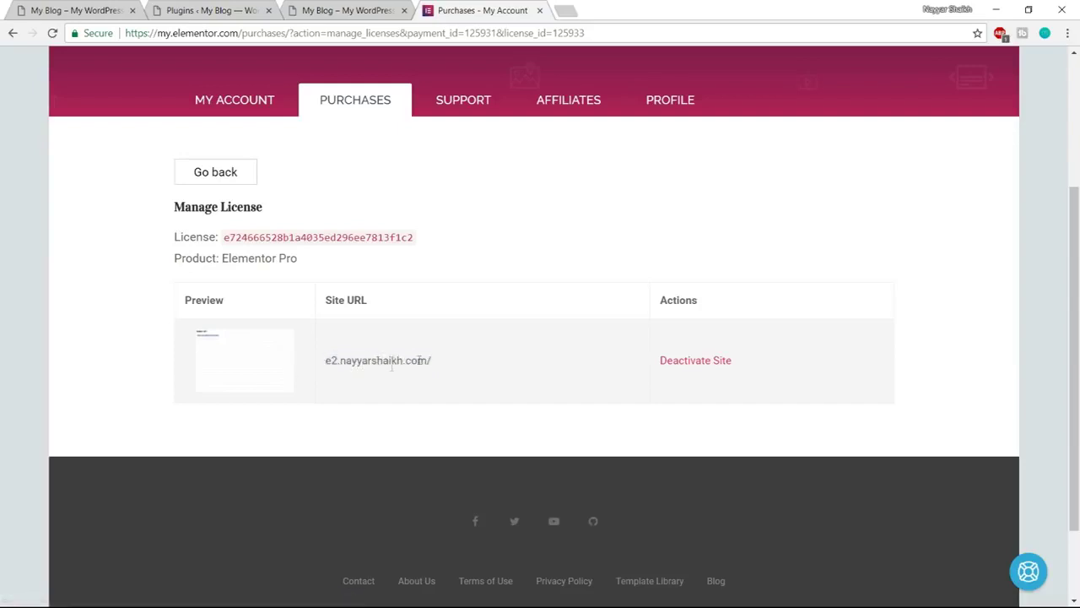
{"action": "left_click_drag", "start_coordinate": [332, 363], "coordinate": [444, 360]}
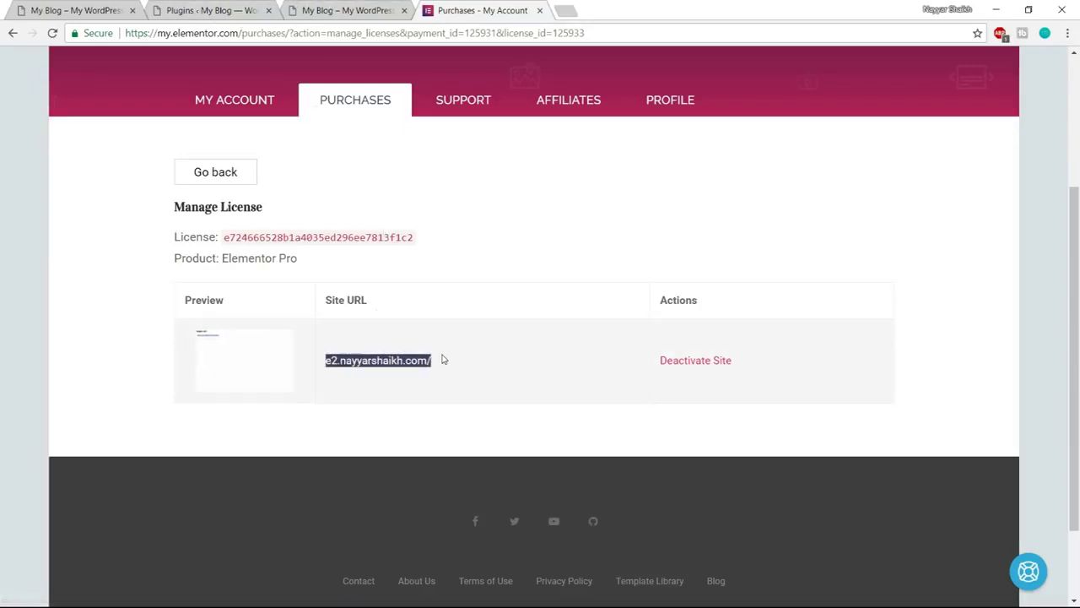
{"action": "left_click", "coordinate": [353, 361]}
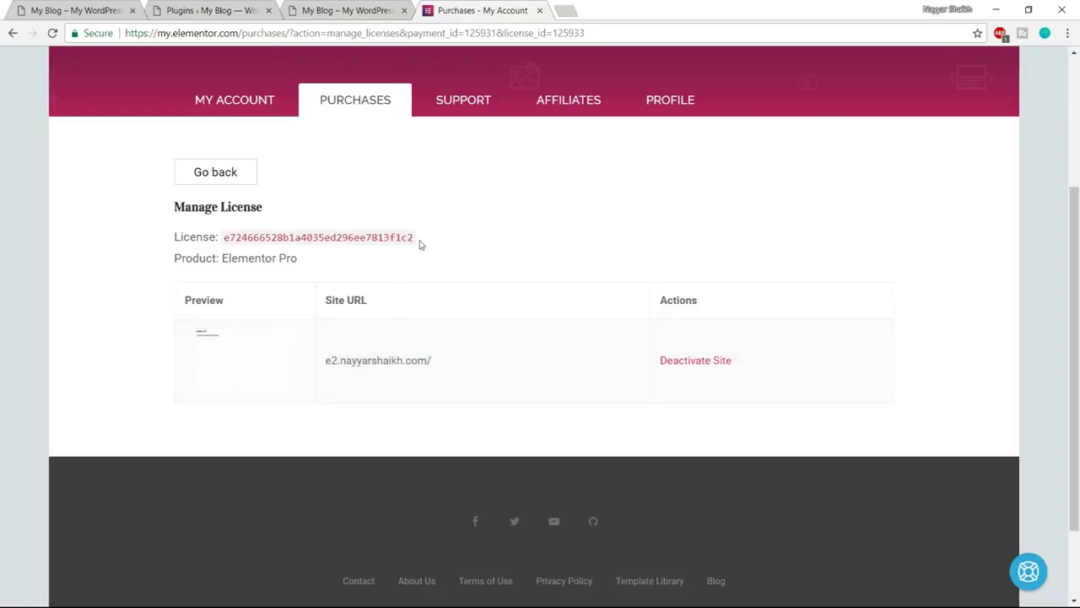
{"action": "left_click_drag", "start_coordinate": [422, 242], "coordinate": [219, 237]}
{"action": "key", "text": "ctrl+c"}
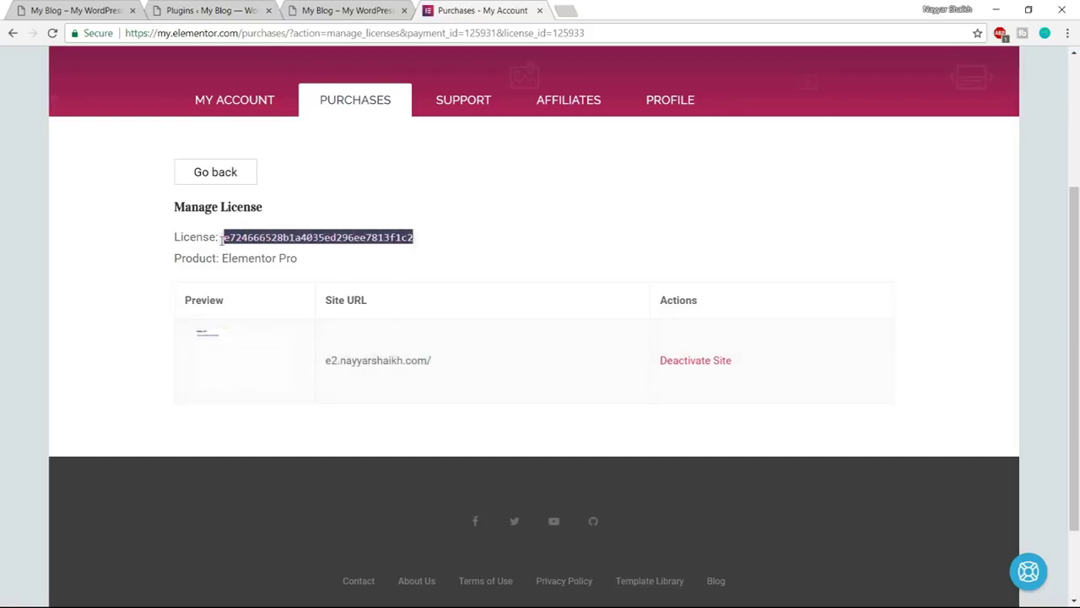
{"action": "left_click", "coordinate": [348, 11]}
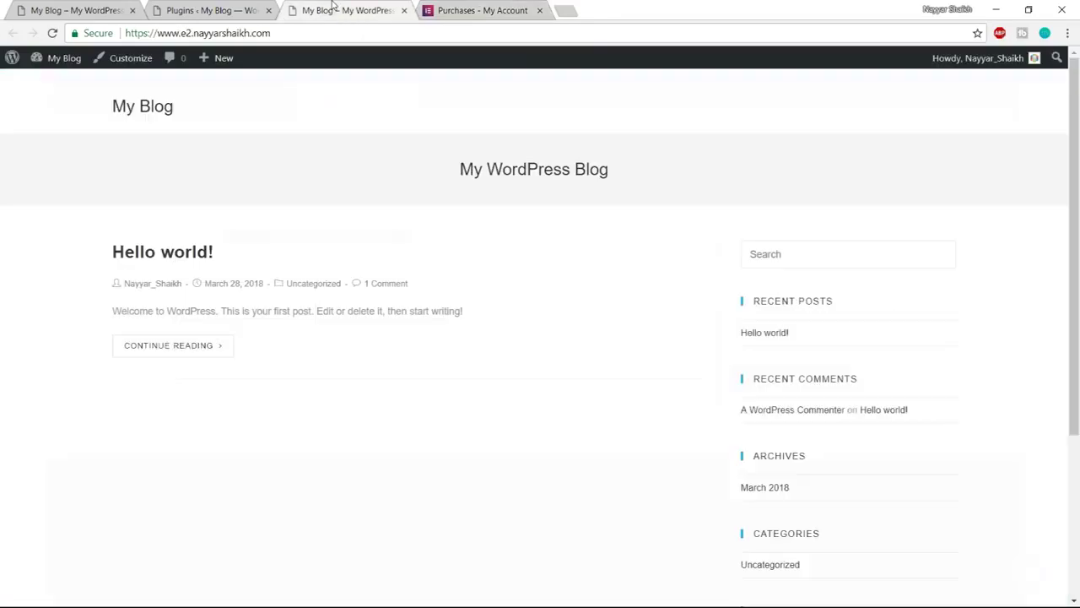
Upload elementor-pro-1.15.5.zip via Plugins > Add New, install it and activate it
{"action": "left_click", "coordinate": [195, 8]}
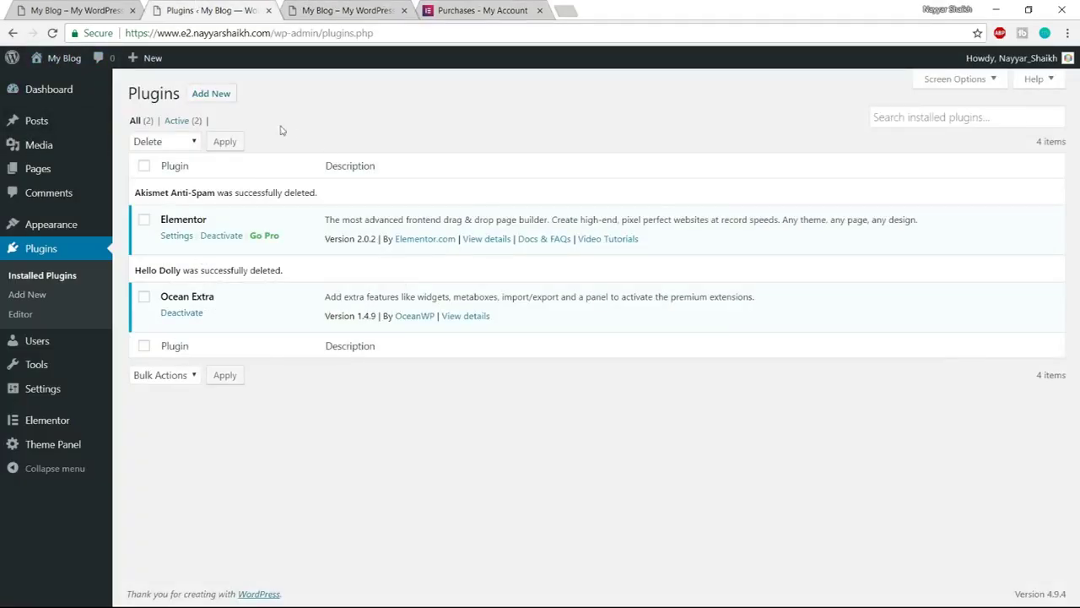
{"action": "left_click", "coordinate": [215, 98]}
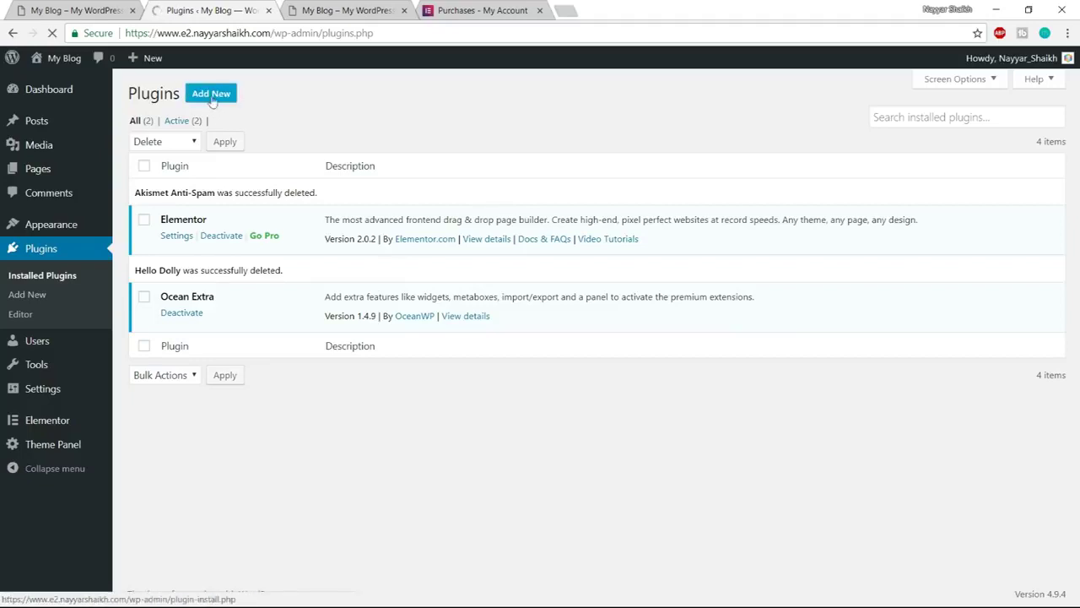
{"action": "left_click", "coordinate": [221, 97]}
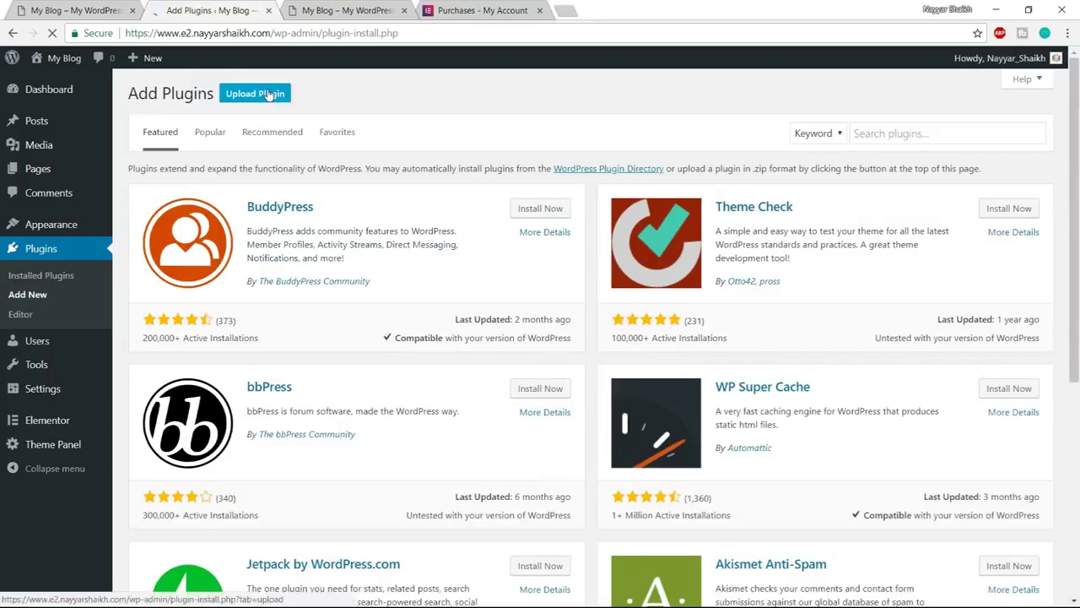
{"action": "left_click", "coordinate": [253, 95]}
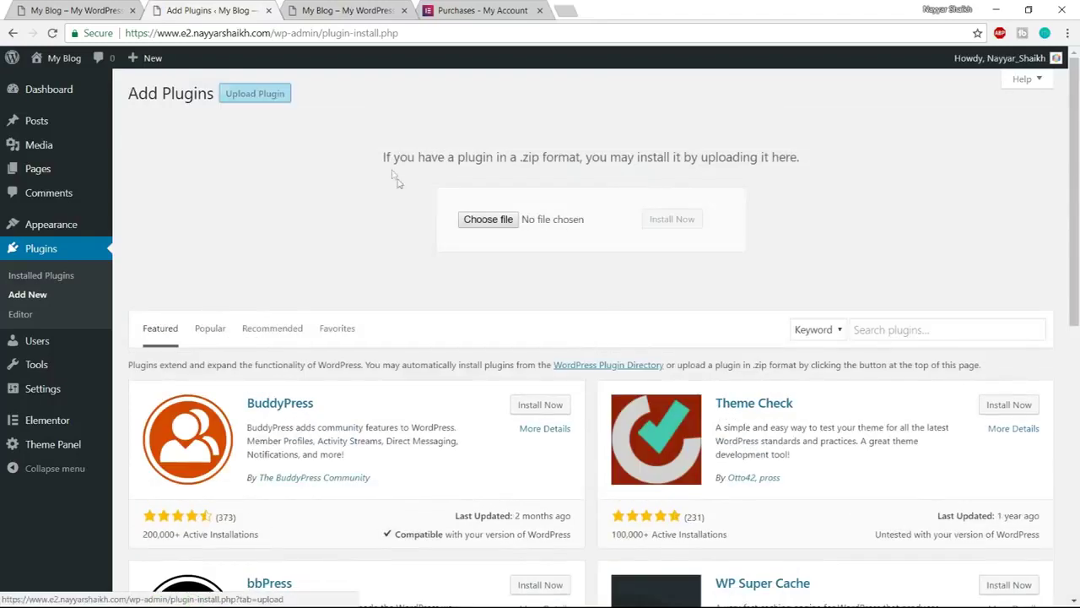
{"action": "left_click", "coordinate": [495, 219]}
{"action": "left_click", "coordinate": [415, 236]}
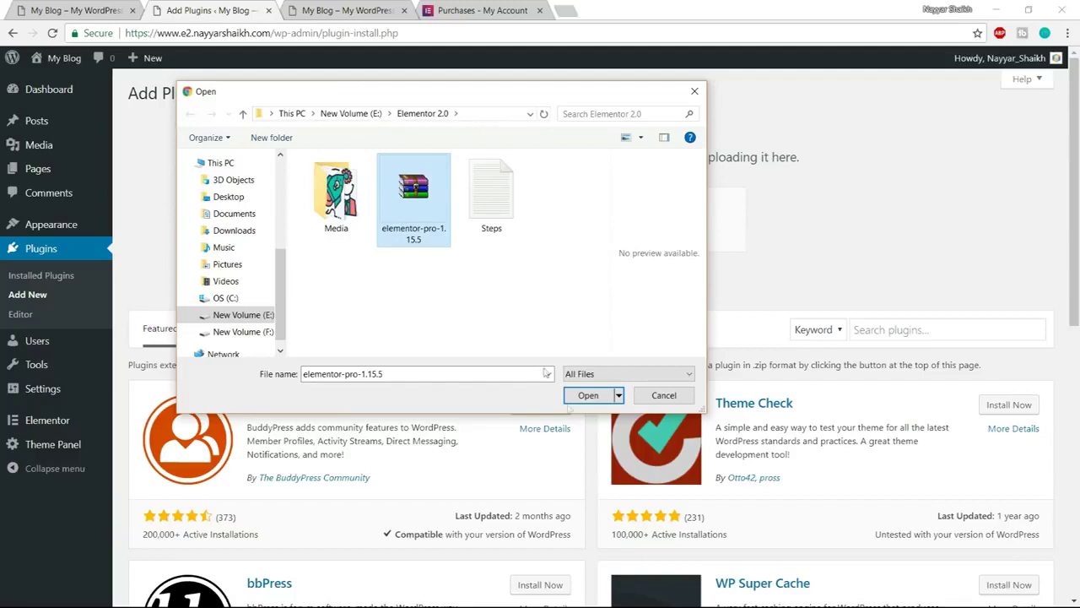
{"action": "left_click", "coordinate": [588, 395]}
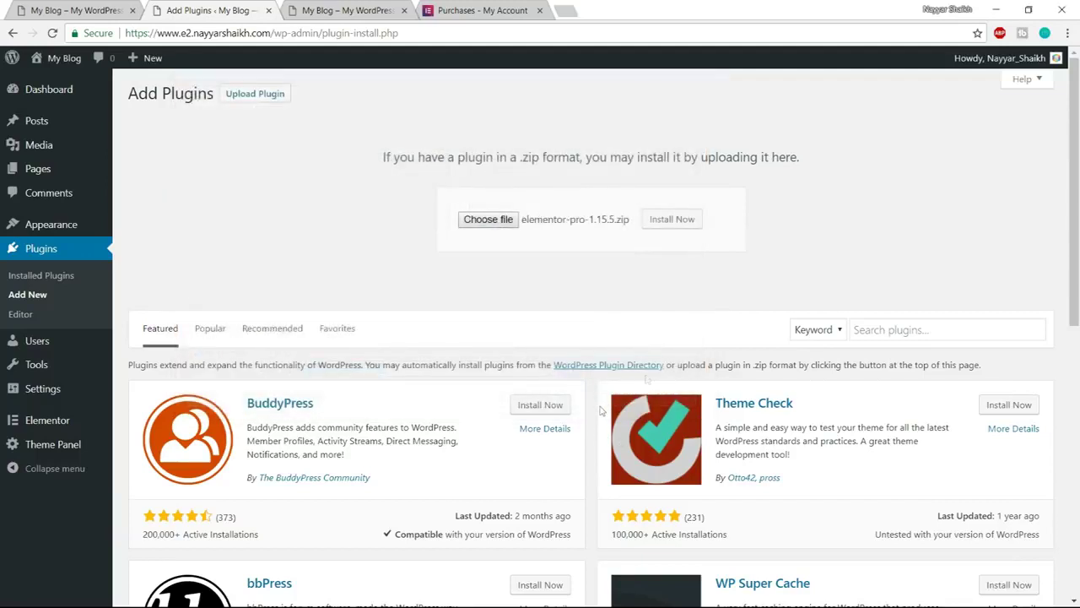
{"action": "left_click", "coordinate": [679, 219]}
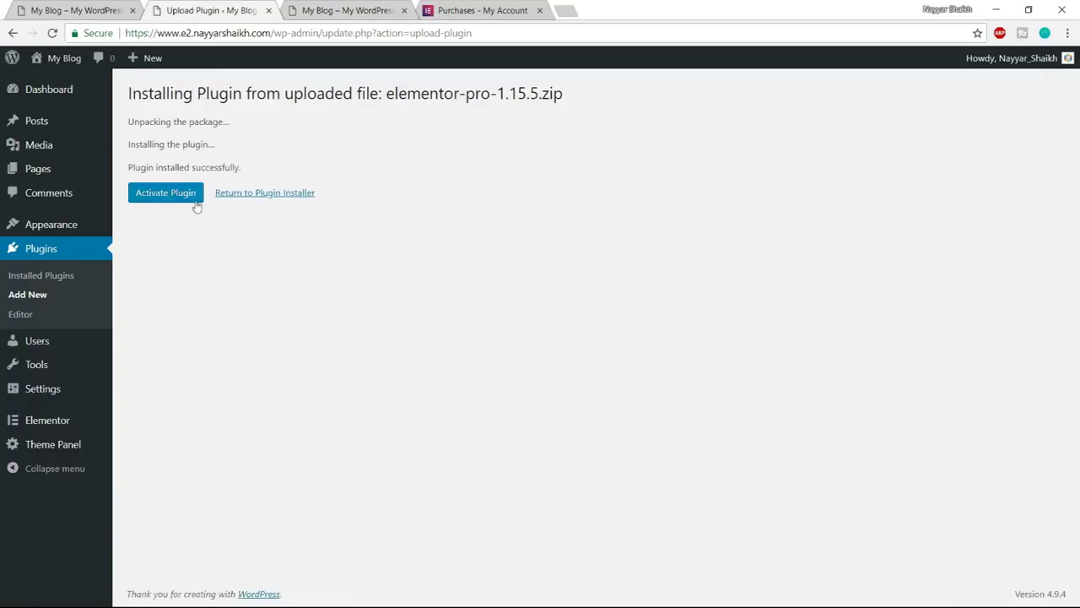
{"action": "left_click", "coordinate": [193, 199]}
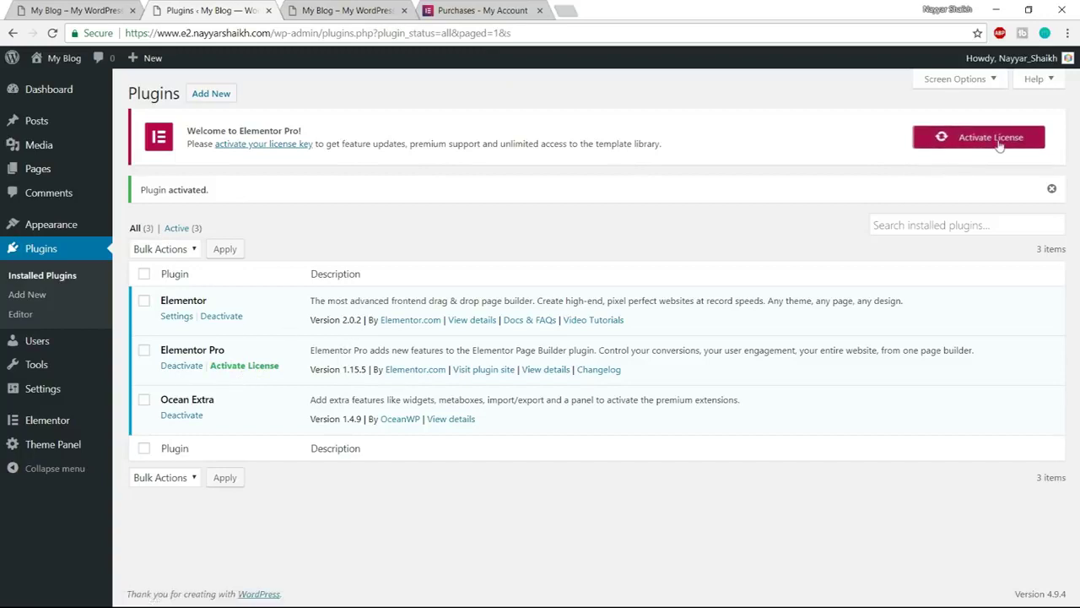
Paste the key into Elementor Pro's license settings, activate it, and close the Purchases tab
{"action": "left_click", "coordinate": [966, 146]}
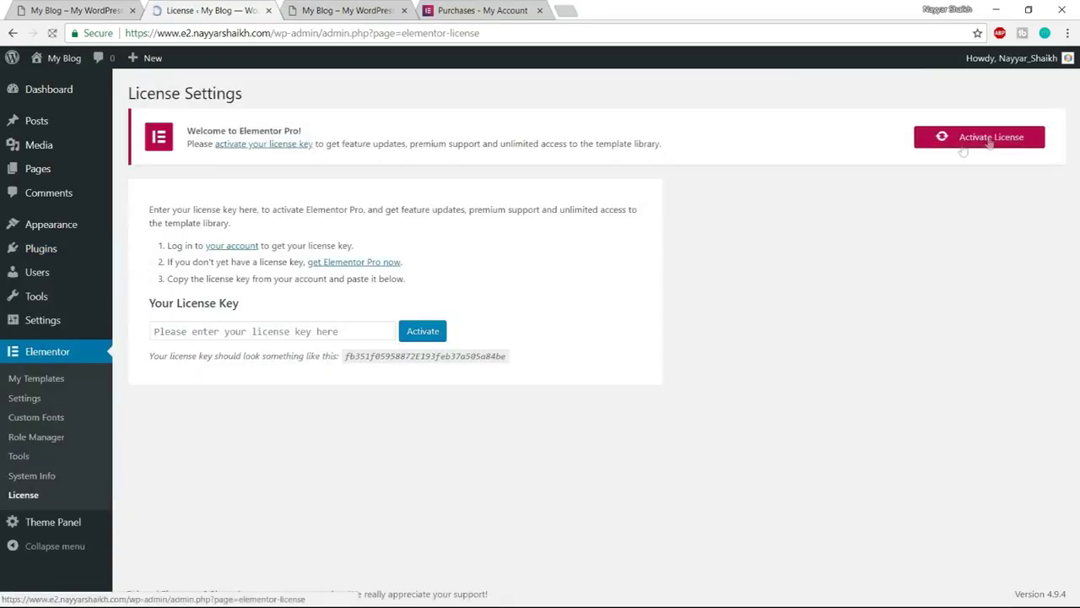
{"action": "left_click", "coordinate": [346, 331]}
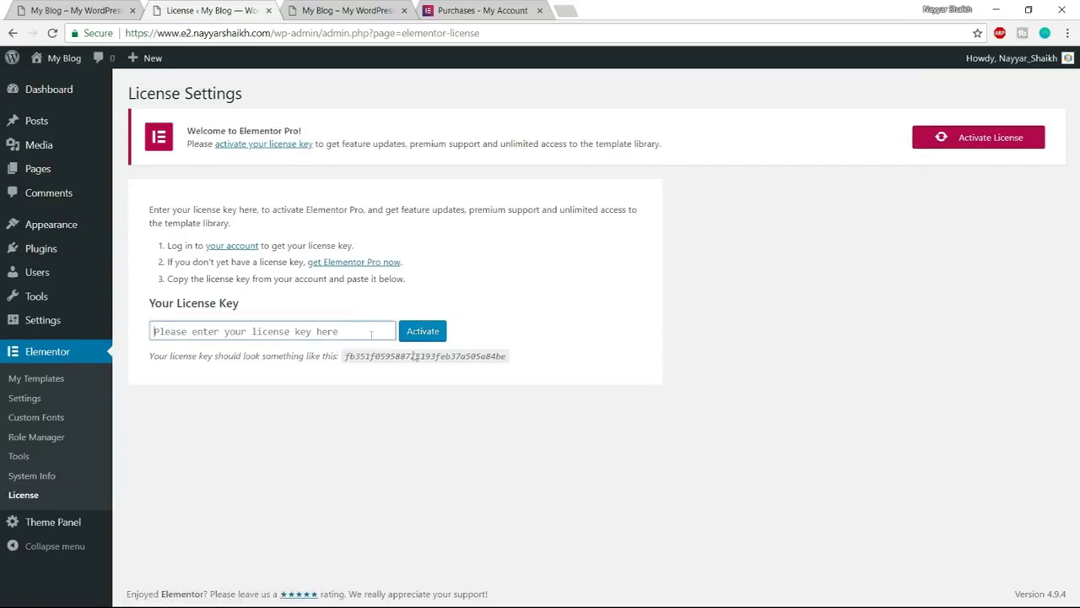
{"action": "key", "text": "ctrl+v"}
{"action": "left_click", "coordinate": [429, 336]}
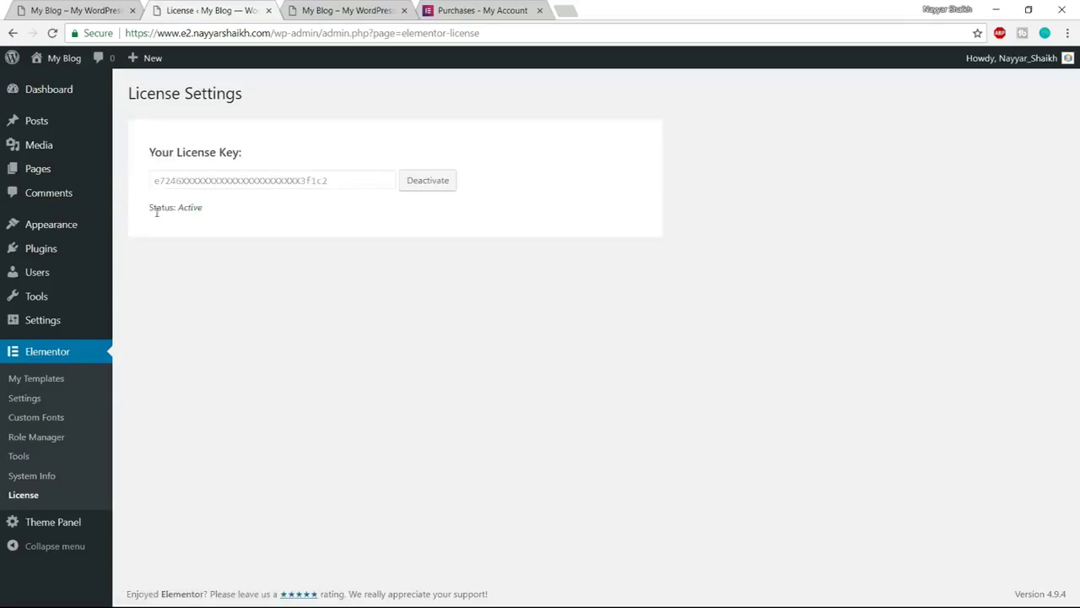
{"action": "left_click_drag", "start_coordinate": [152, 208], "coordinate": [190, 206]}
{"action": "left_click", "coordinate": [214, 210]}
{"action": "left_click", "coordinate": [198, 222]}
{"action": "left_click", "coordinate": [470, 13]}
{"action": "left_click", "coordinate": [540, 10]}
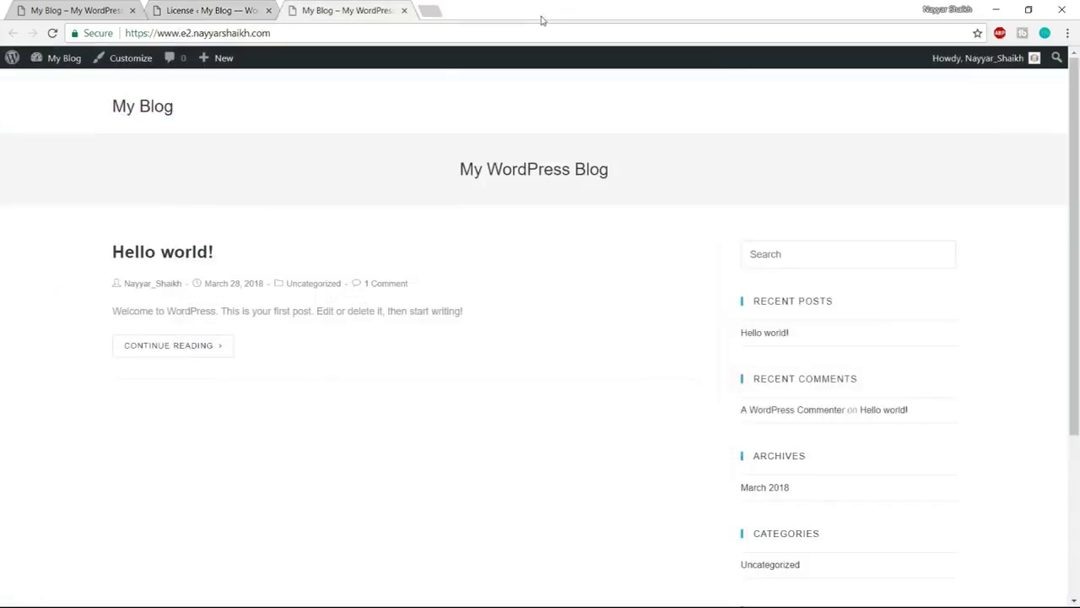
Browse the Metro reference site, then go back to the Elementor License Settings page
{"action": "left_click", "coordinate": [203, 7]}
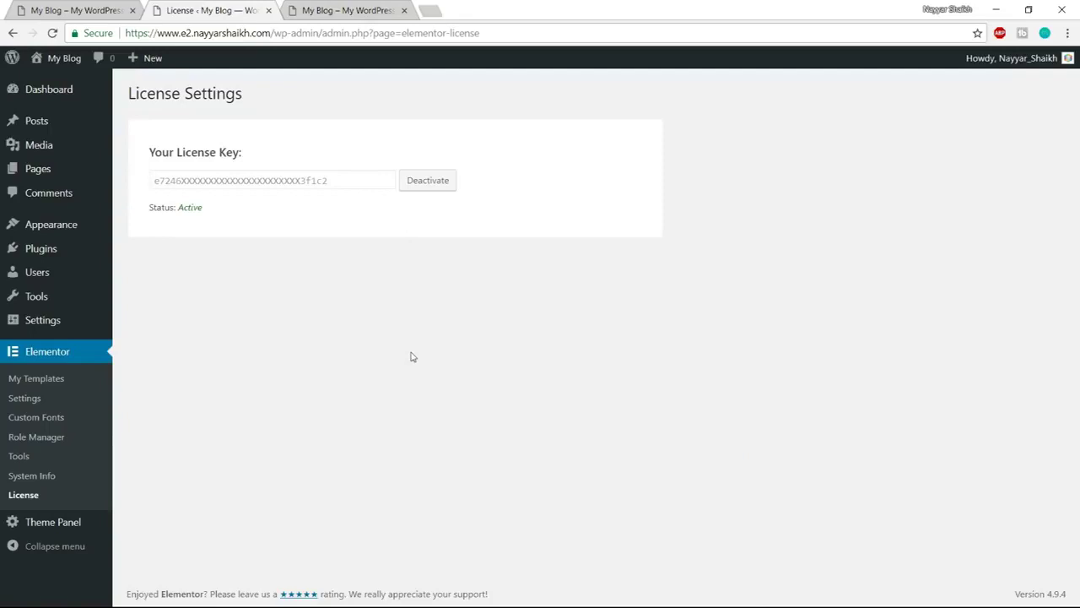
{"action": "left_click", "coordinate": [84, 10]}
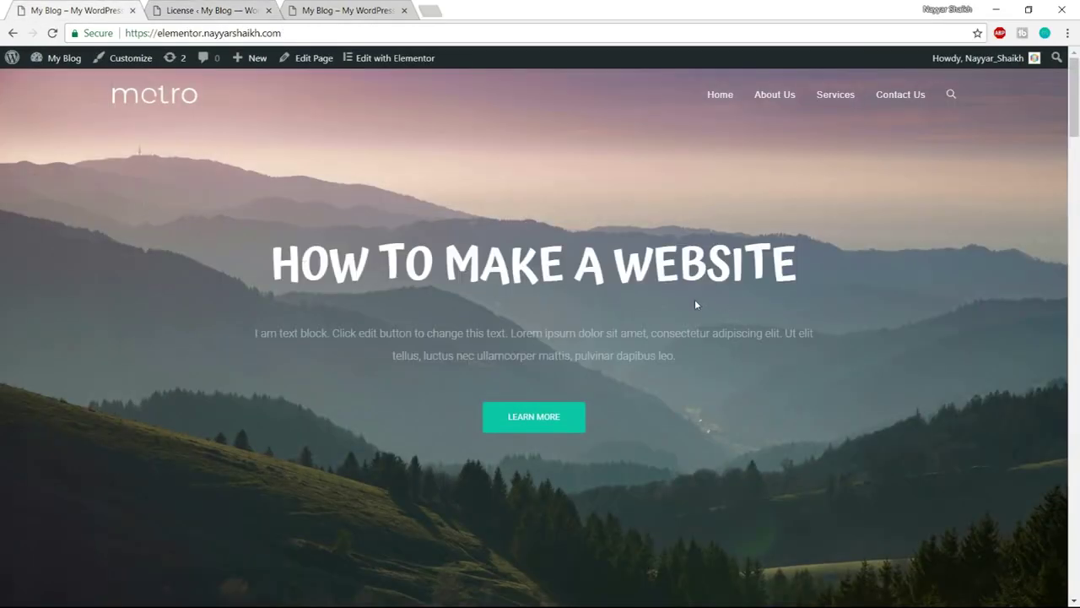
{"action": "mouse_move", "coordinate": [1079, 83]}
{"action": "left_mouse_down"}
{"action": "mouse_move", "coordinate": [1079, 548]}
{"action": "mouse_move", "coordinate": [1076, 80]}
{"action": "left_mouse_up"}
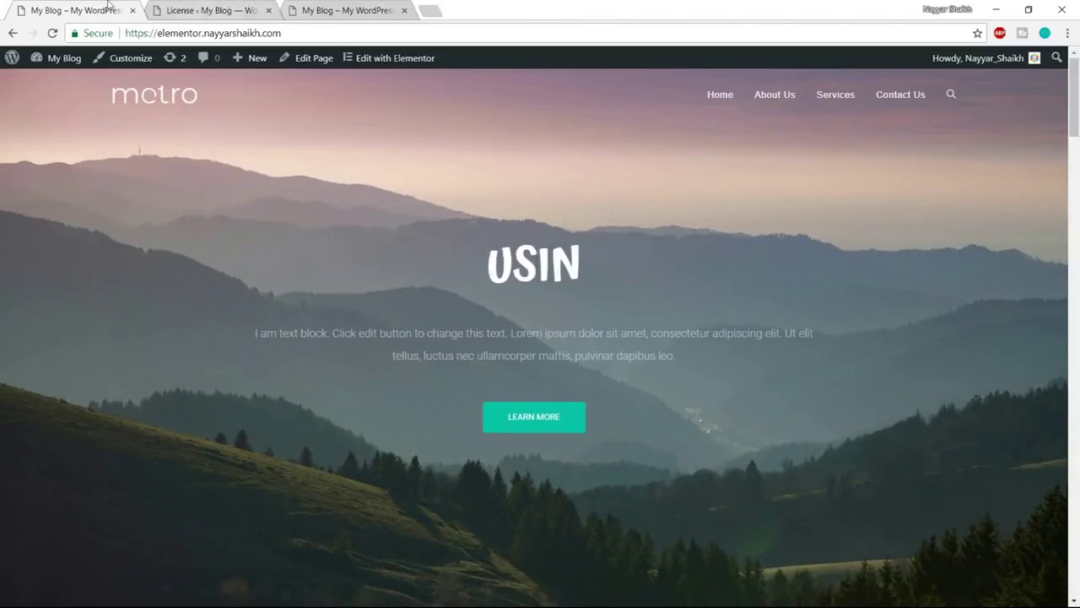
{"action": "left_click", "coordinate": [203, 10]}
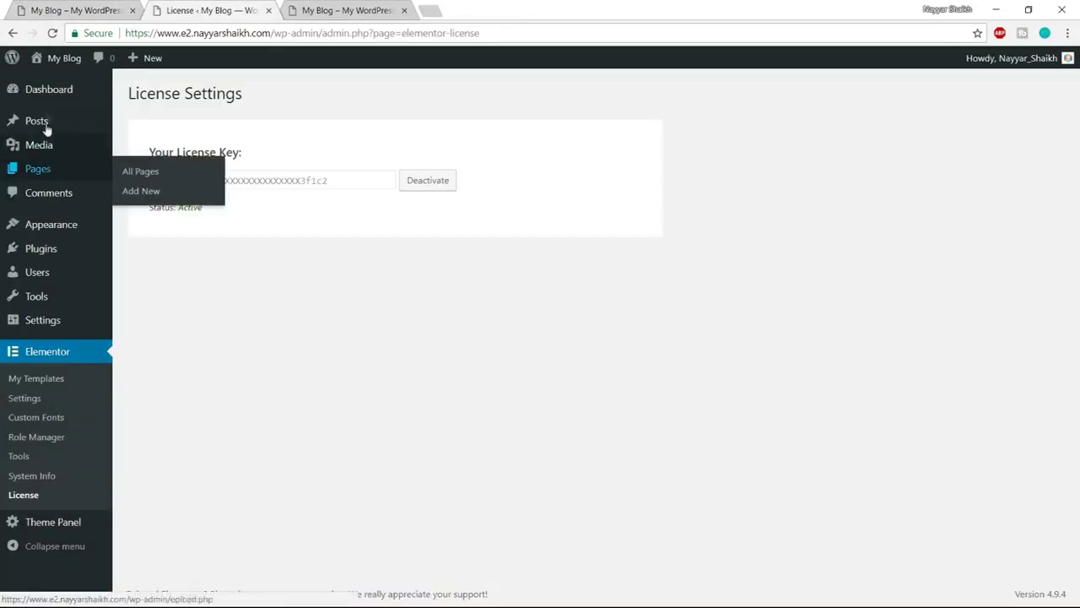
{"action": "mouse_move", "coordinate": [66, 171]}
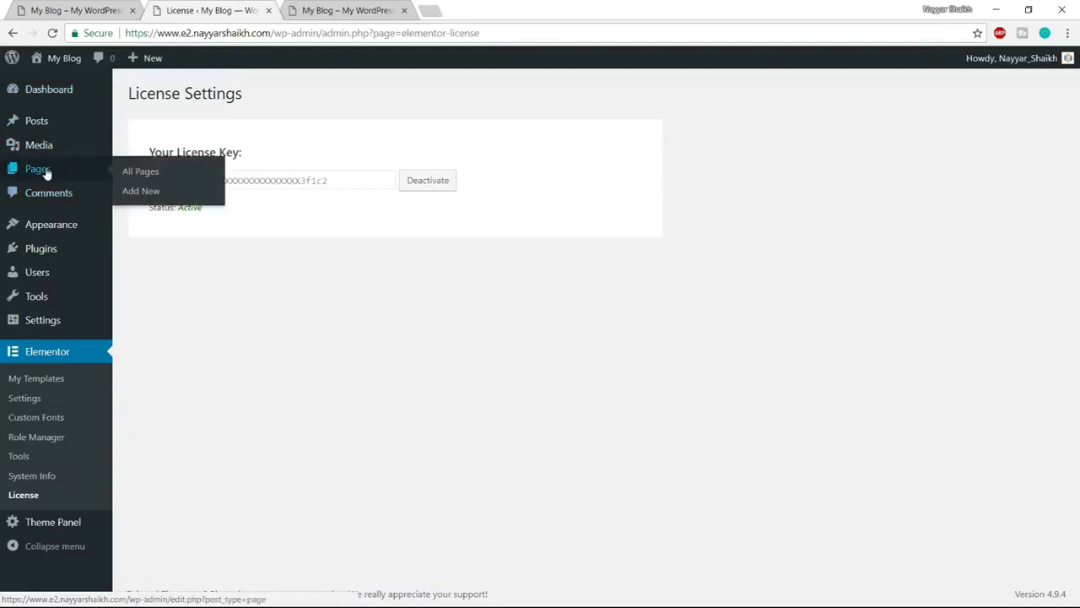
Add a new page titled 'Home Page', publish it, and open it in a new tab
{"action": "left_click", "coordinate": [158, 200]}
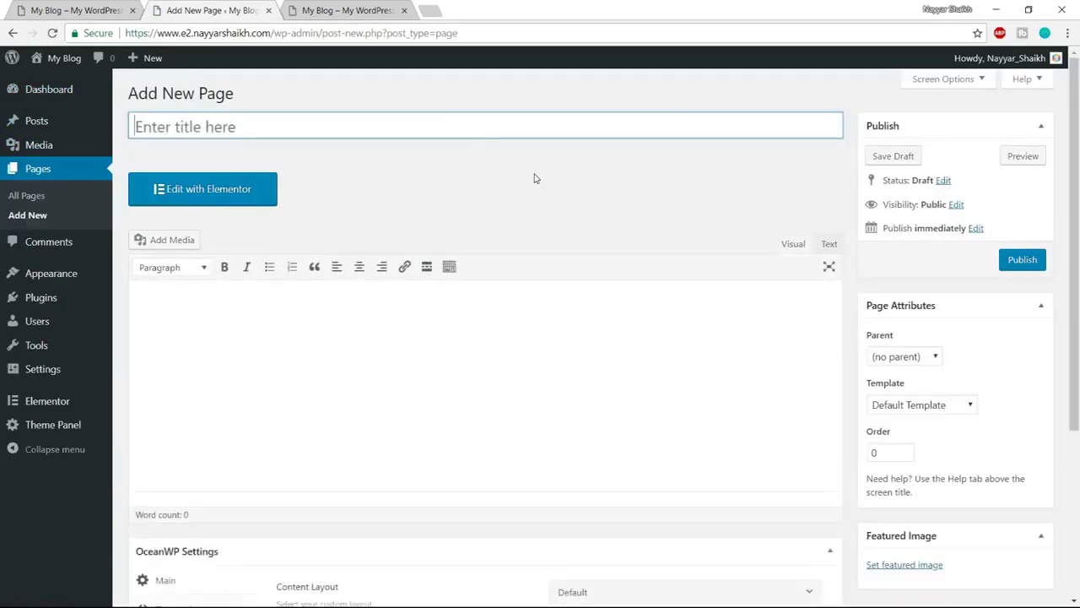
{"action": "type", "text": "Home Page"}
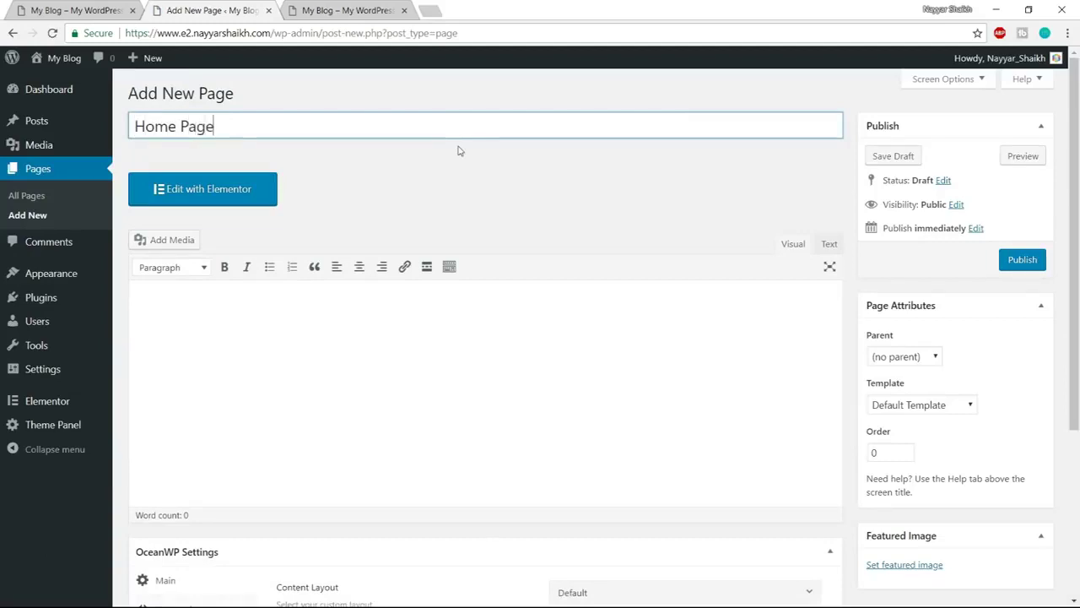
{"action": "left_click", "coordinate": [1038, 262]}
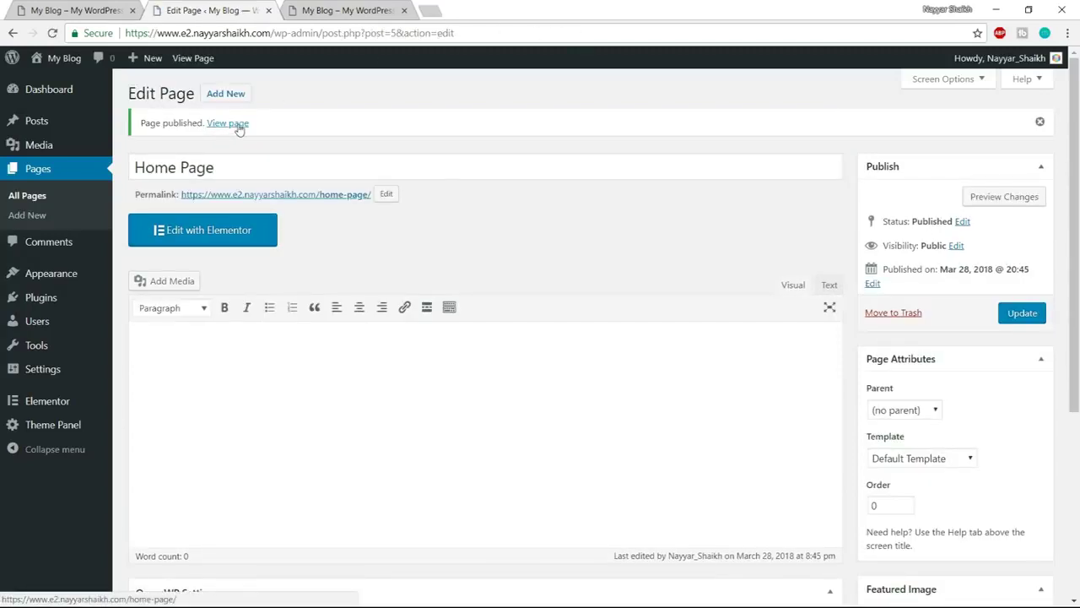
{"action": "right_click", "coordinate": [239, 126]}
{"action": "left_click", "coordinate": [253, 134]}
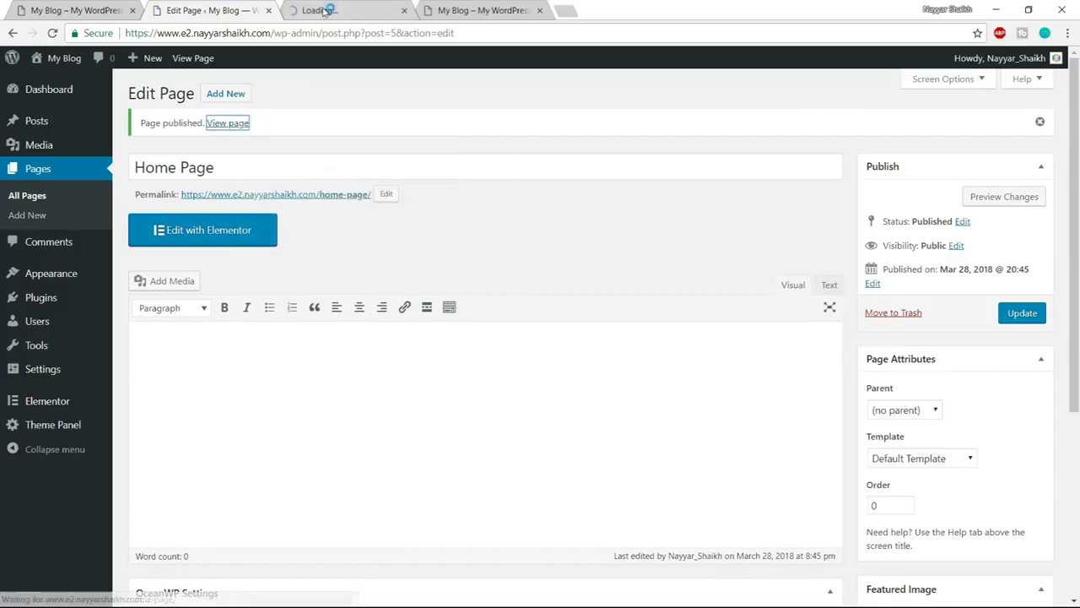
Close the leftover blog tab and compare the published Home Page with the Metro reference site
{"action": "left_click", "coordinate": [350, 10]}
{"action": "left_click", "coordinate": [540, 10]}
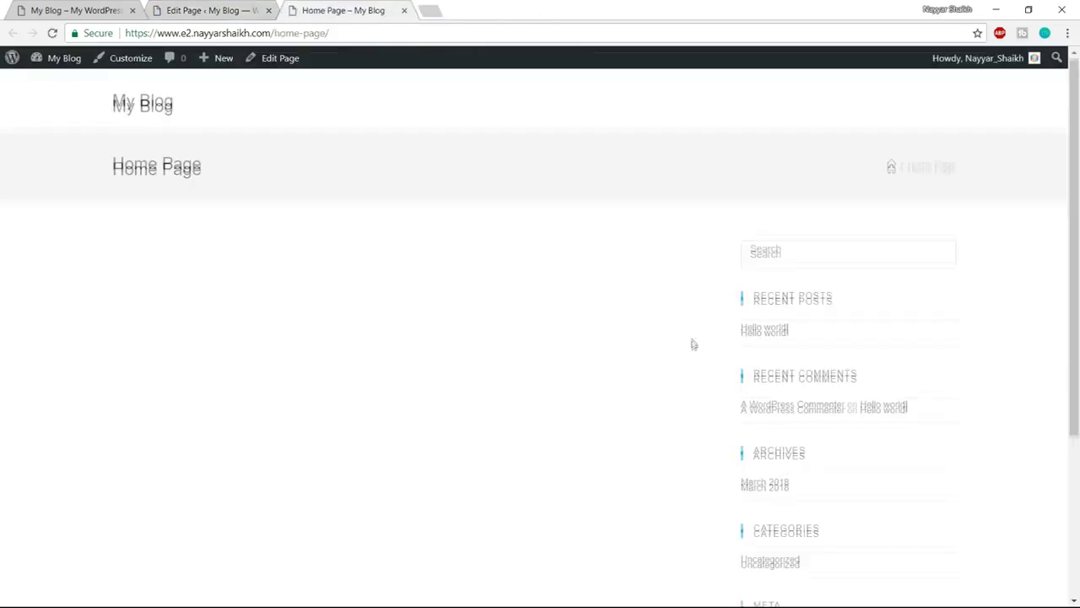
{"action": "scroll", "coordinate": [678, 374], "scroll_direction": "down", "scroll_amount": 3}
{"action": "scroll", "coordinate": [670, 411], "scroll_direction": "up", "scroll_amount": 3}
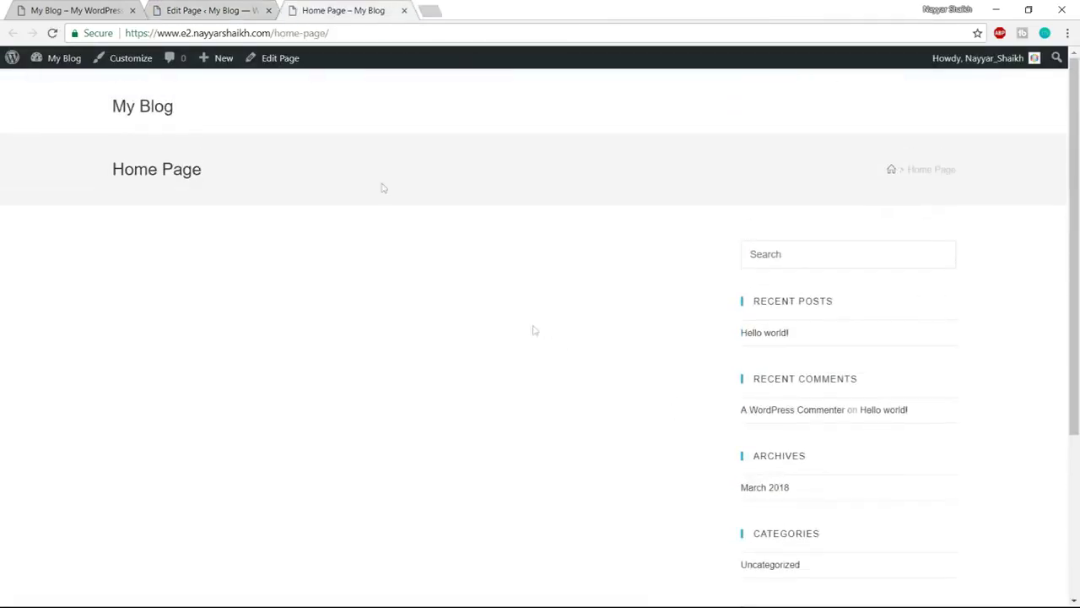
{"action": "left_click", "coordinate": [58, 8]}
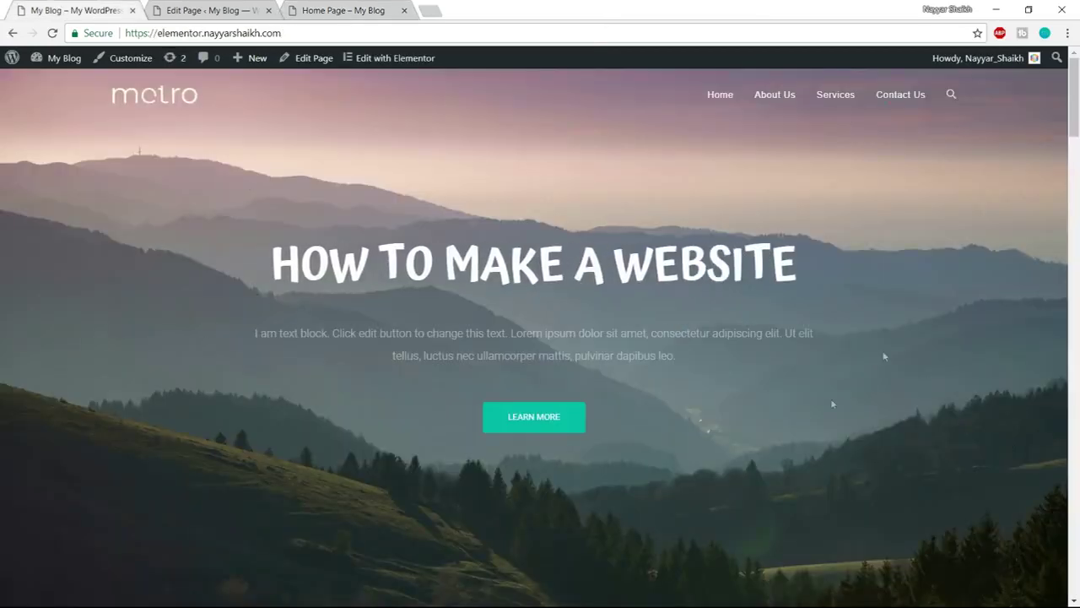
{"action": "left_click", "coordinate": [349, 7]}
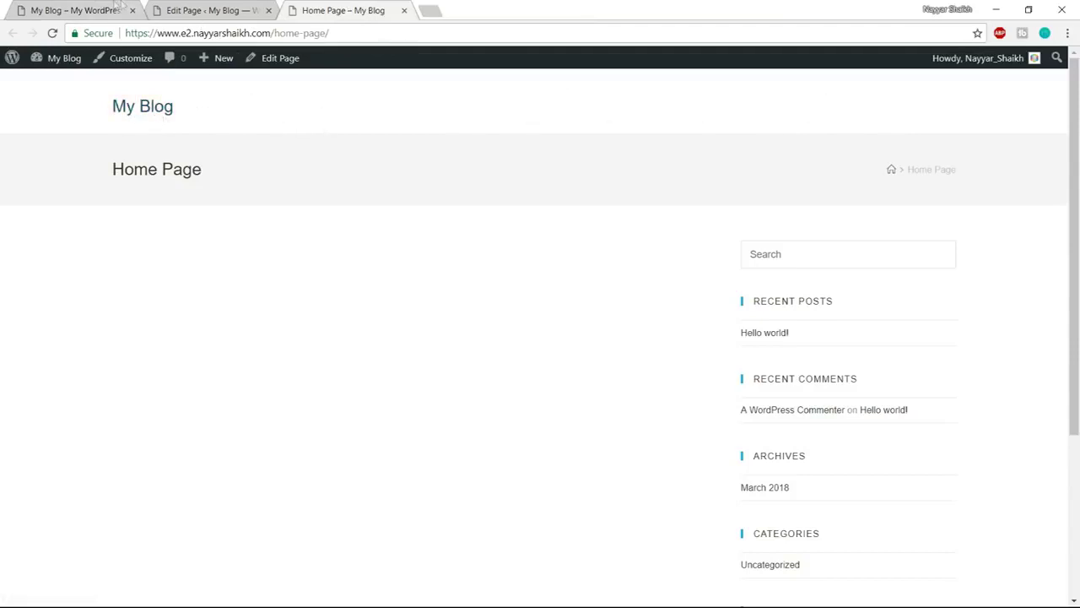
Recheck the Home Page against the Metro site, then go back to the Edit Page screen
{"action": "left_click", "coordinate": [91, 8]}
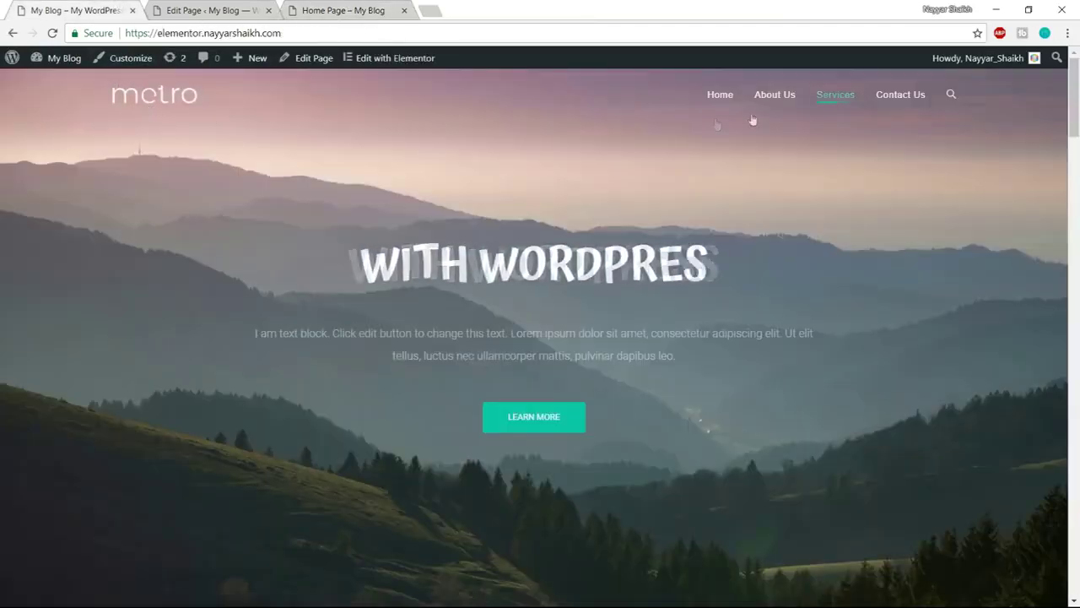
{"action": "left_click", "coordinate": [347, 7]}
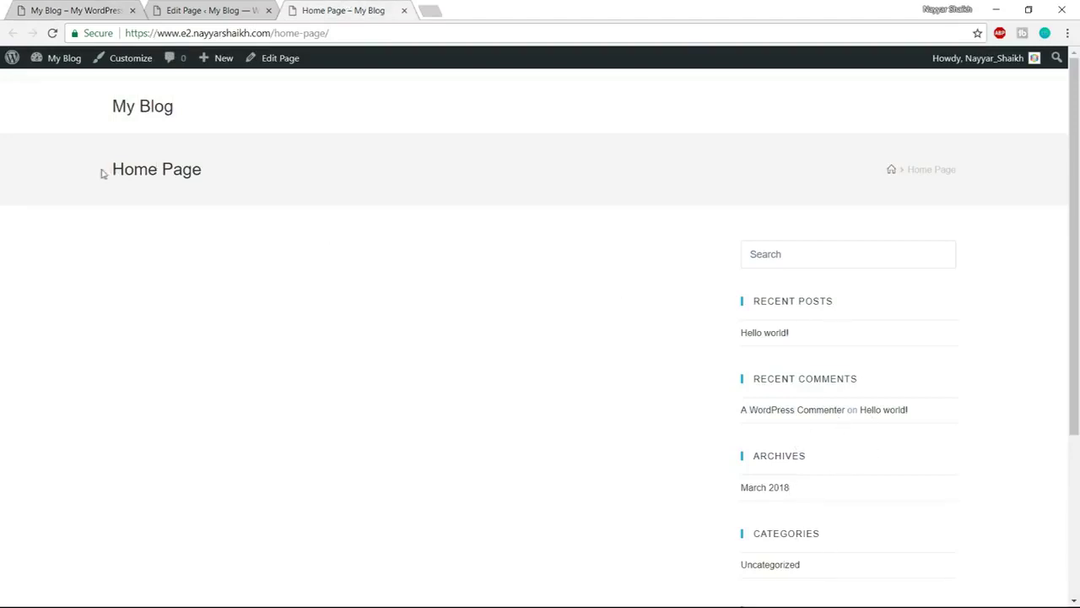
{"action": "left_click_drag", "start_coordinate": [102, 173], "coordinate": [214, 174]}
{"action": "left_click", "coordinate": [334, 175]}
{"action": "left_click", "coordinate": [237, 6]}
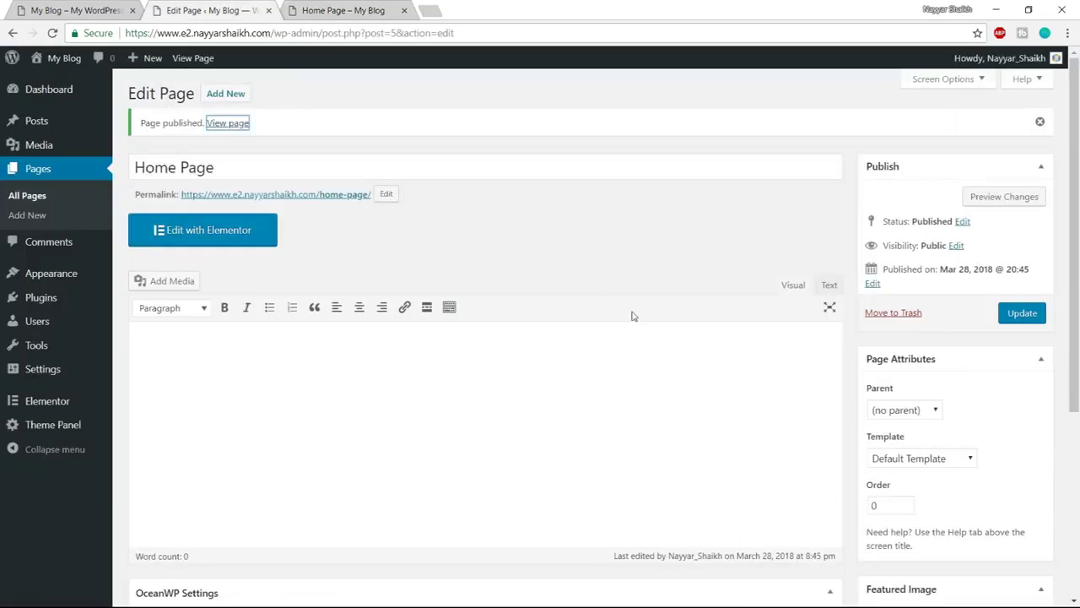
{"action": "left_click", "coordinate": [325, 7]}
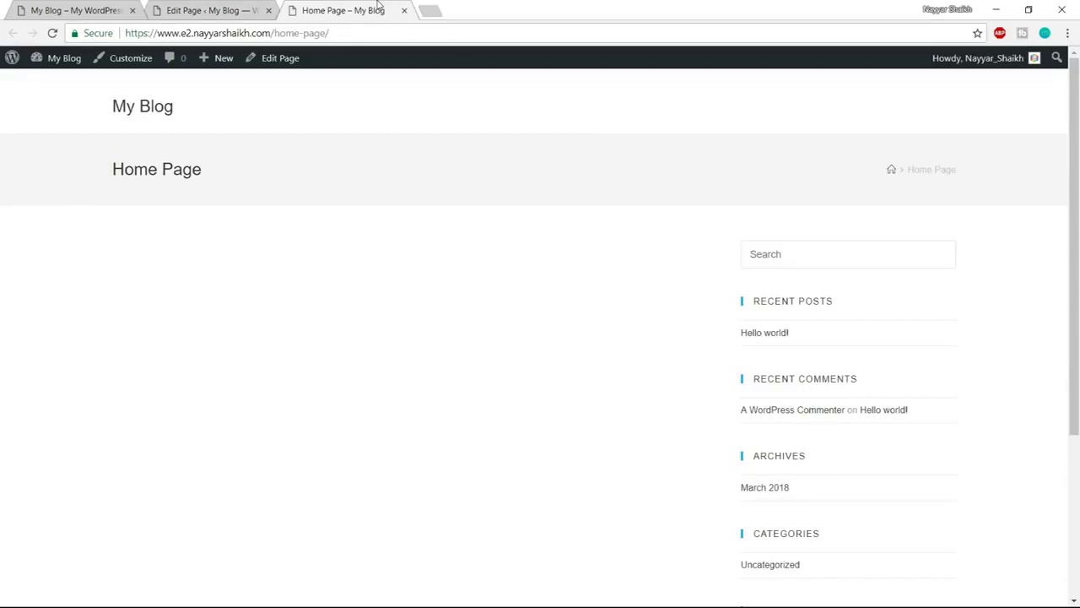
{"action": "left_click", "coordinate": [207, 10]}
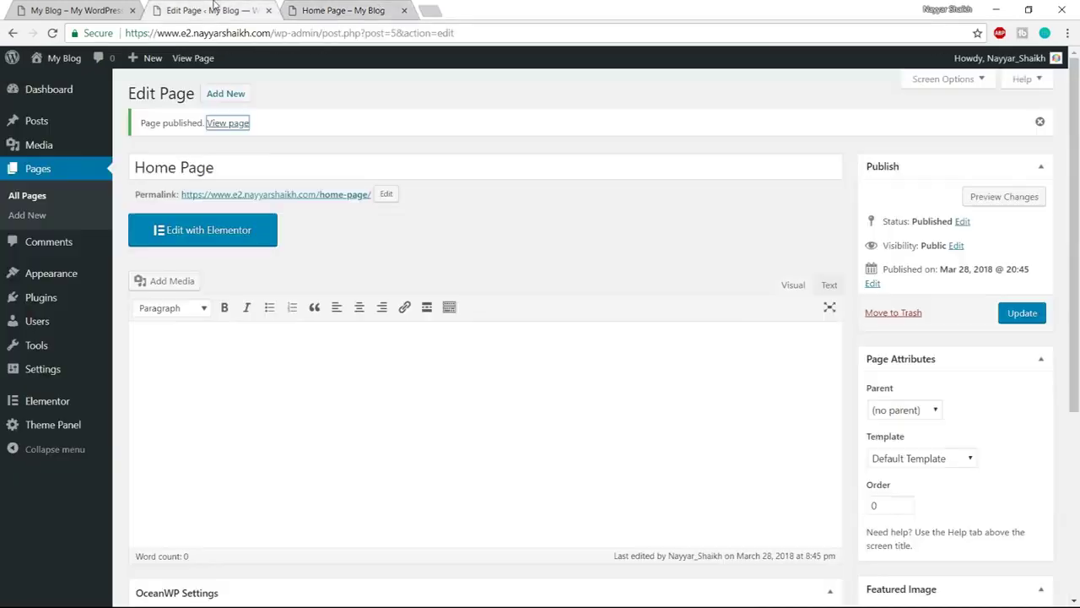
In OceanWP Settings, set the Home Page Content Layout to Full Width and Margins to Disable
{"action": "left_click", "coordinate": [543, 171]}
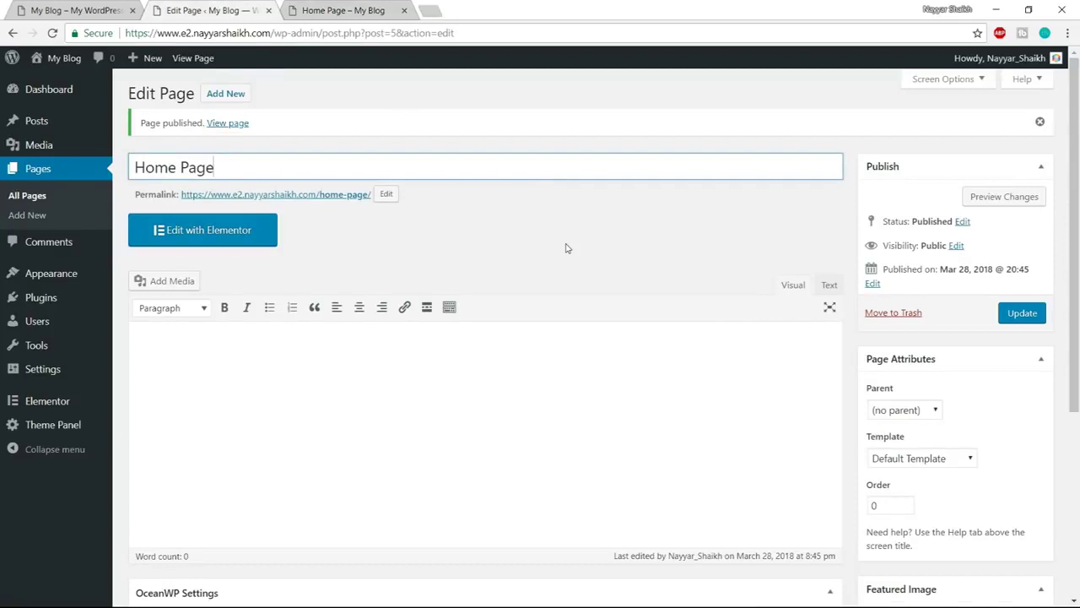
{"action": "scroll", "coordinate": [567, 248], "scroll_direction": "down", "scroll_amount": 4}
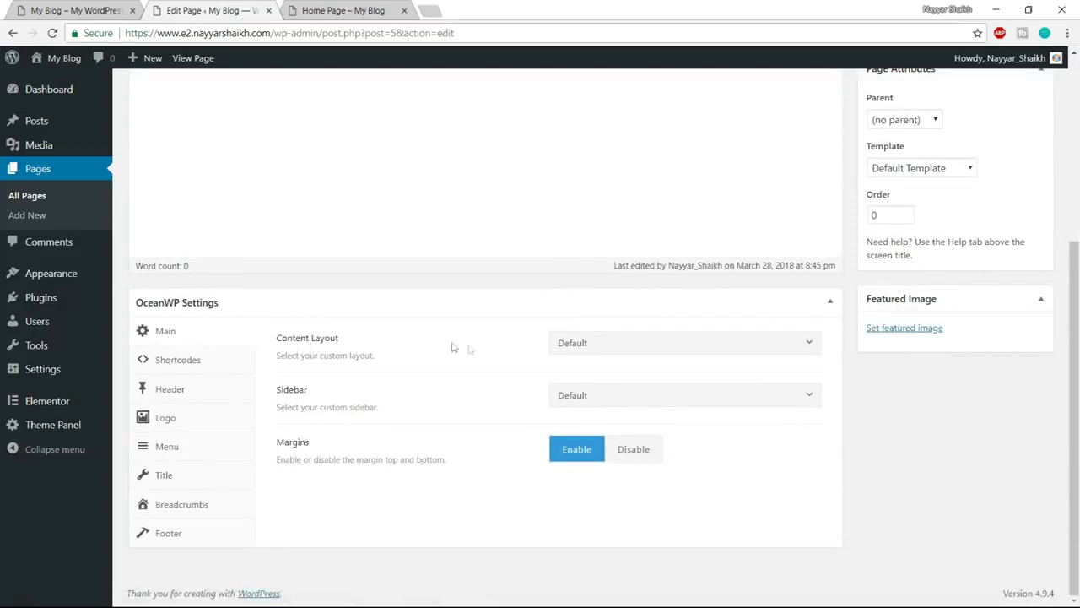
{"action": "left_click", "coordinate": [659, 352]}
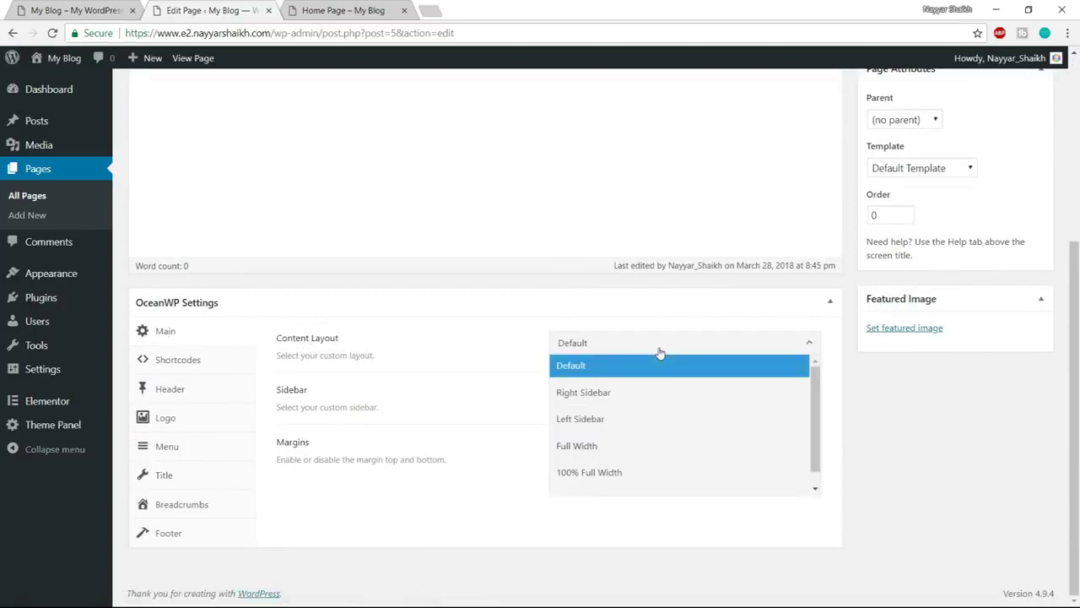
{"action": "left_click", "coordinate": [629, 447]}
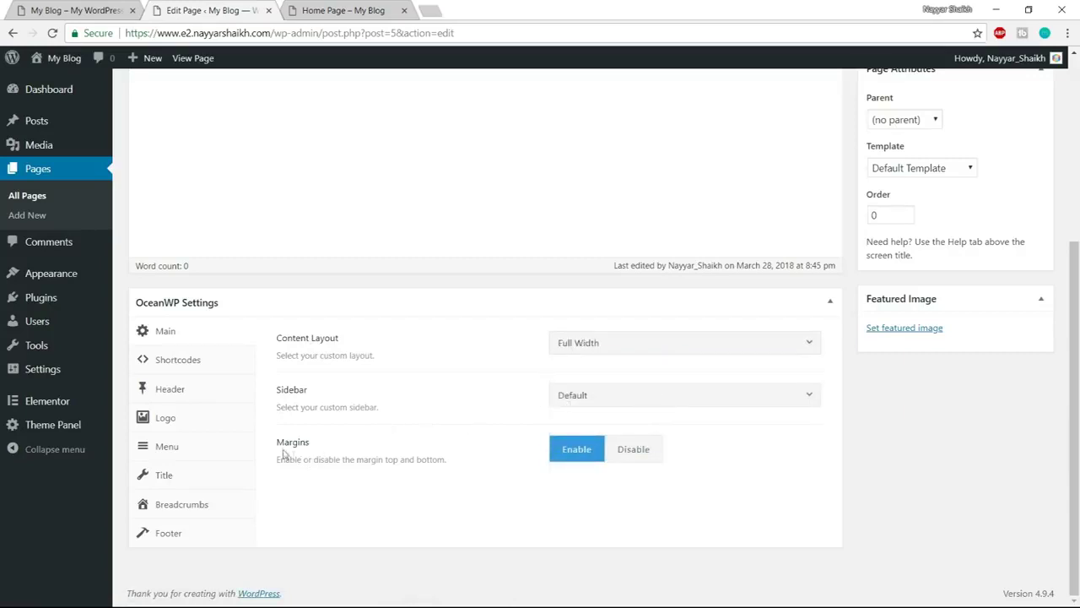
{"action": "left_click", "coordinate": [657, 459]}
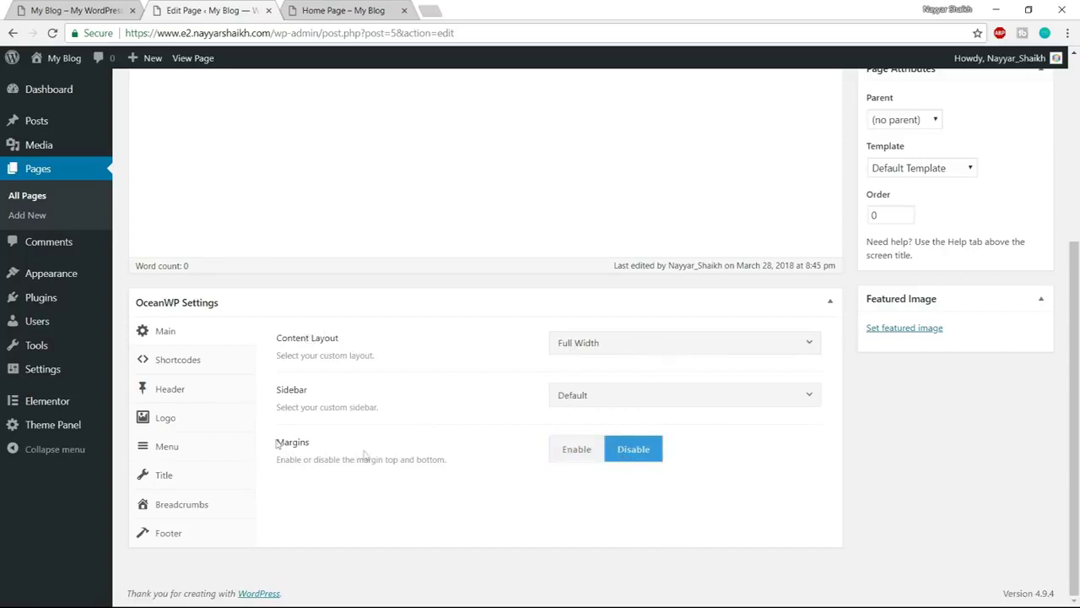
{"action": "left_click", "coordinate": [344, 5]}
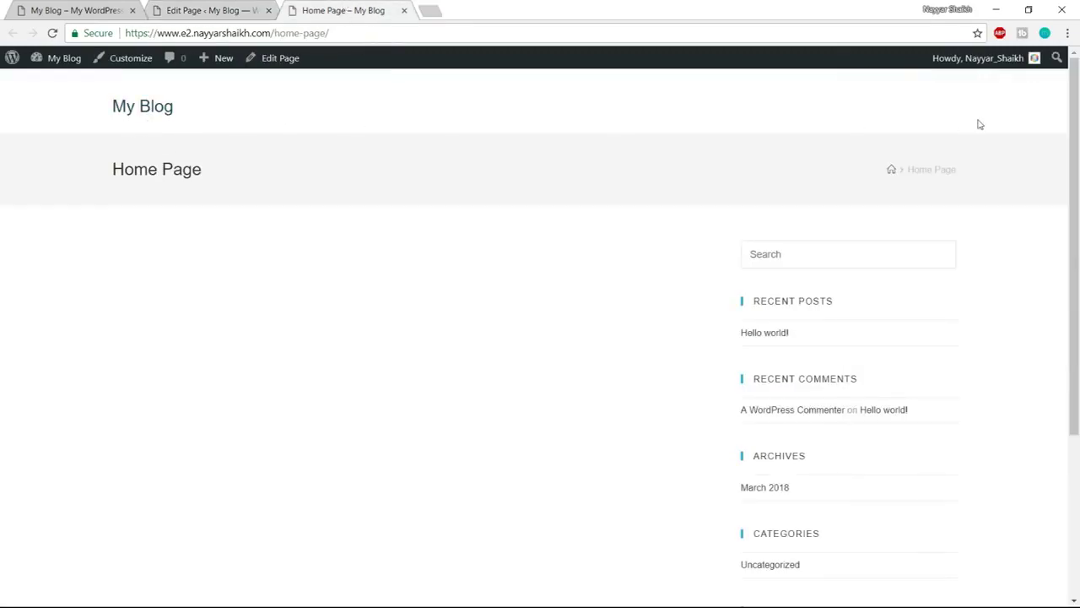
Disable the Home Page's top bar and set its header style to Transparent
{"action": "left_click_drag", "start_coordinate": [100, 172], "coordinate": [174, 169]}
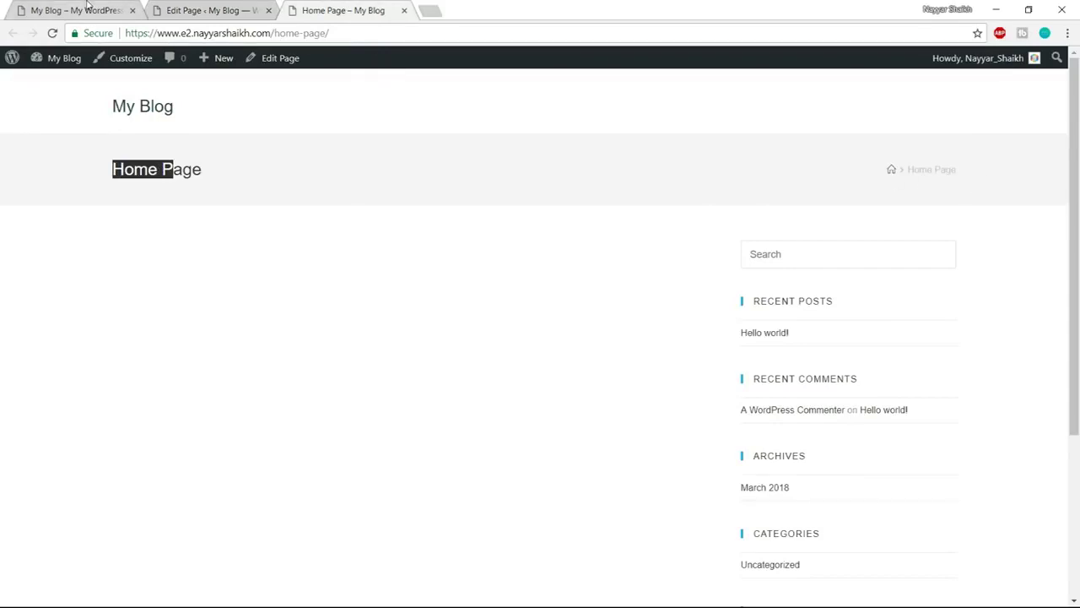
{"action": "left_click", "coordinate": [209, 11]}
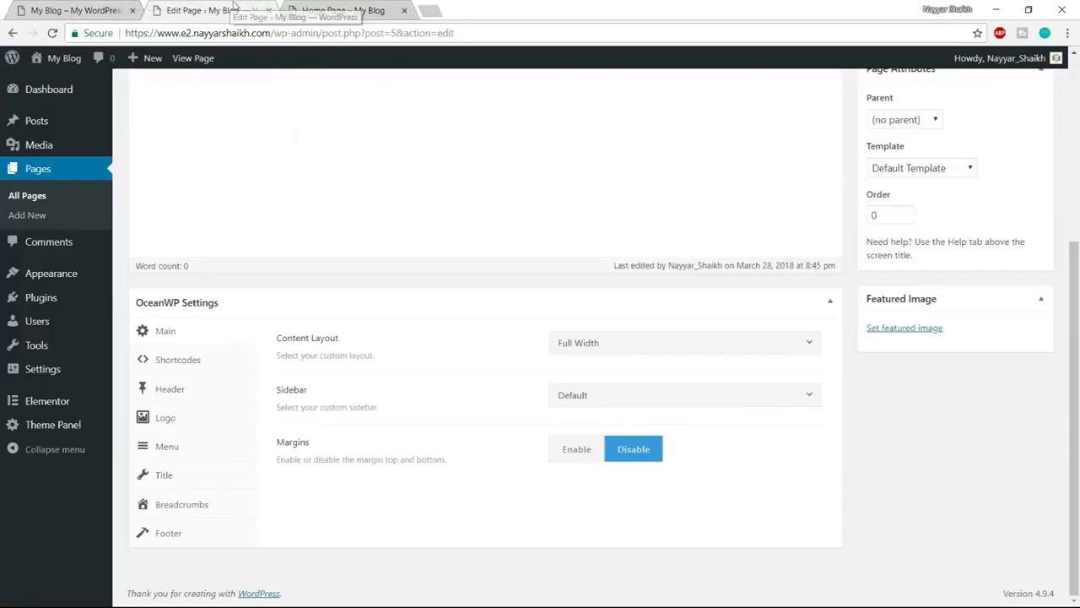
{"action": "left_click", "coordinate": [180, 397]}
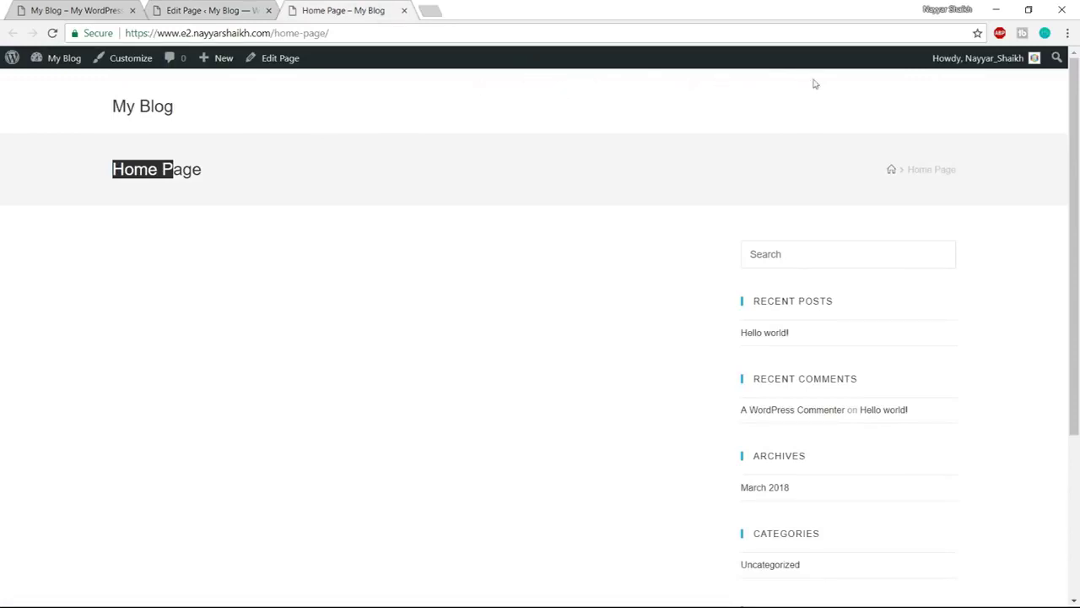
{"action": "left_click", "coordinate": [241, 10]}
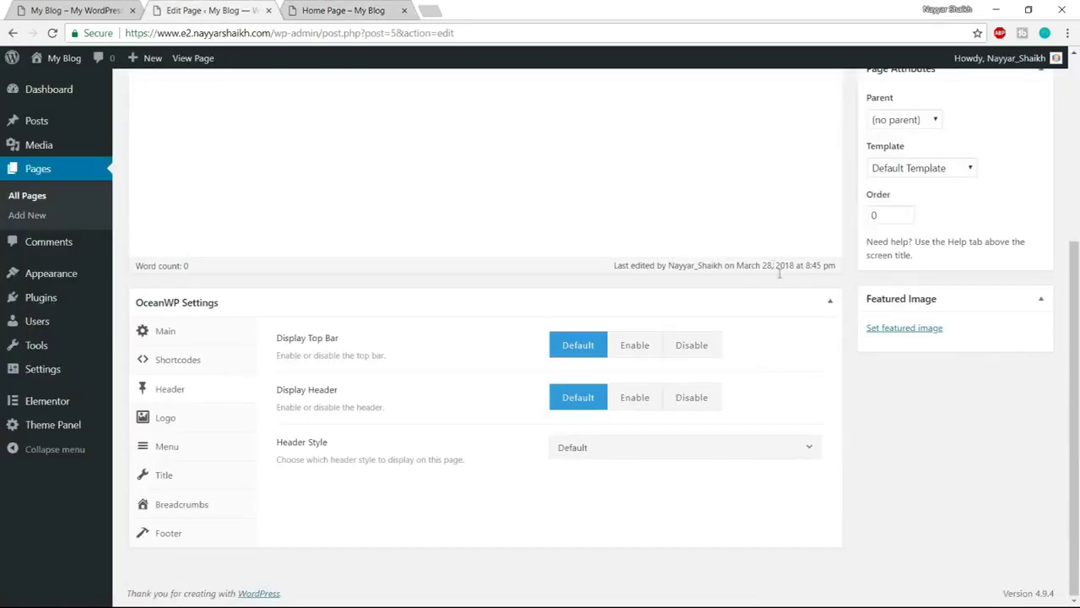
{"action": "left_click", "coordinate": [709, 347]}
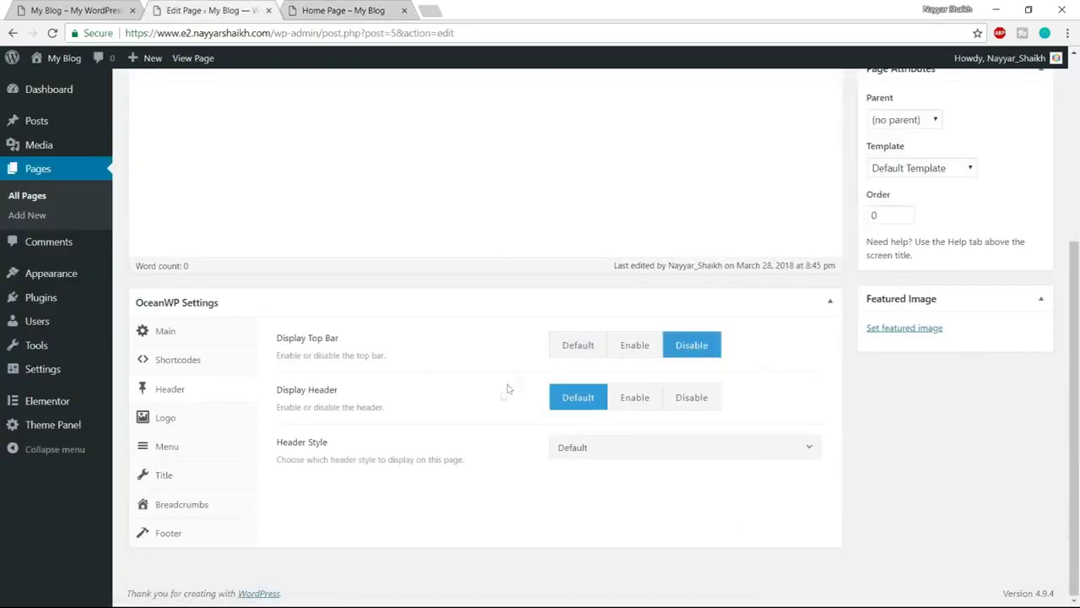
{"action": "left_click", "coordinate": [615, 449]}
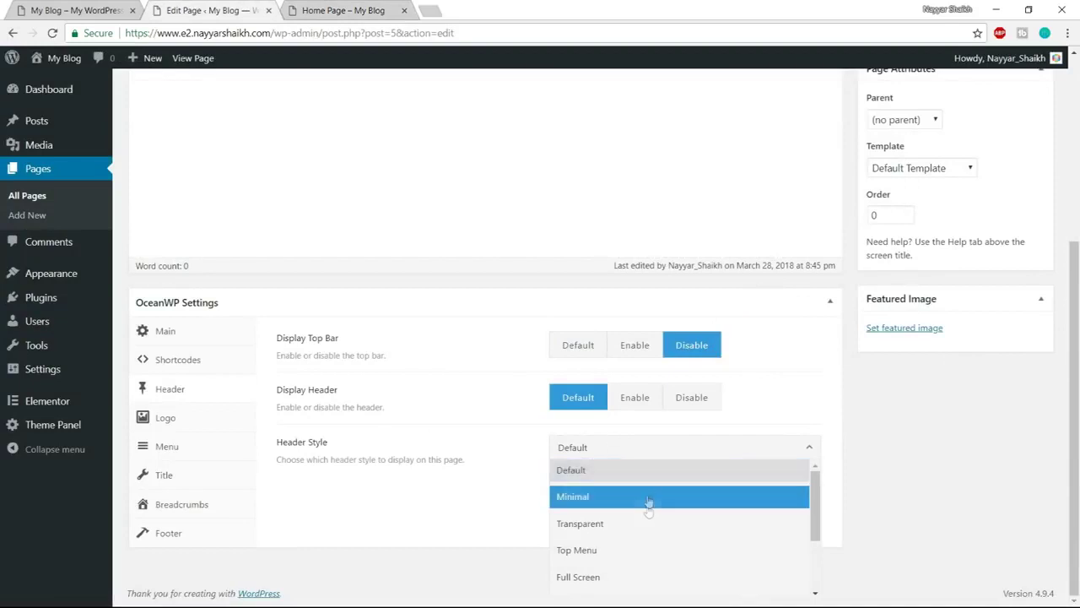
{"action": "left_click", "coordinate": [647, 524]}
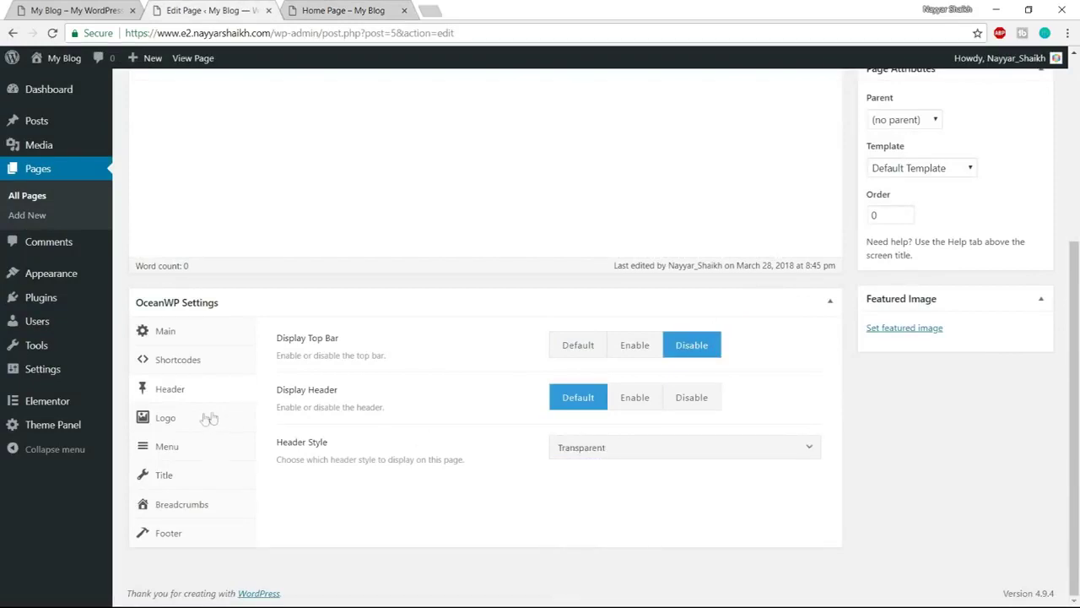
Disable the page title and breadcrumbs, then update the Home Page
{"action": "left_click", "coordinate": [193, 479]}
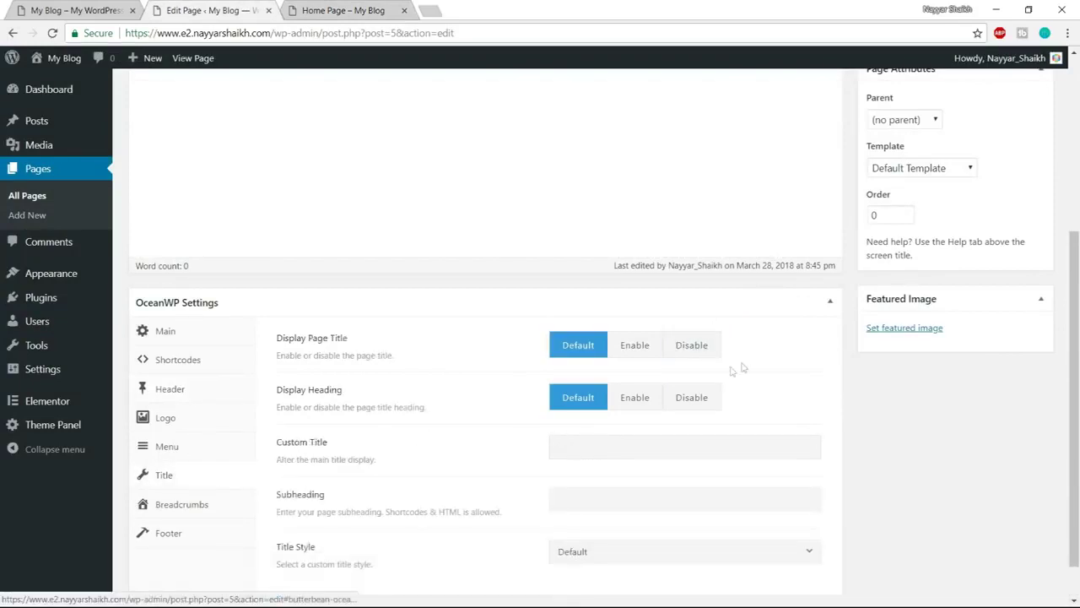
{"action": "left_click", "coordinate": [692, 345]}
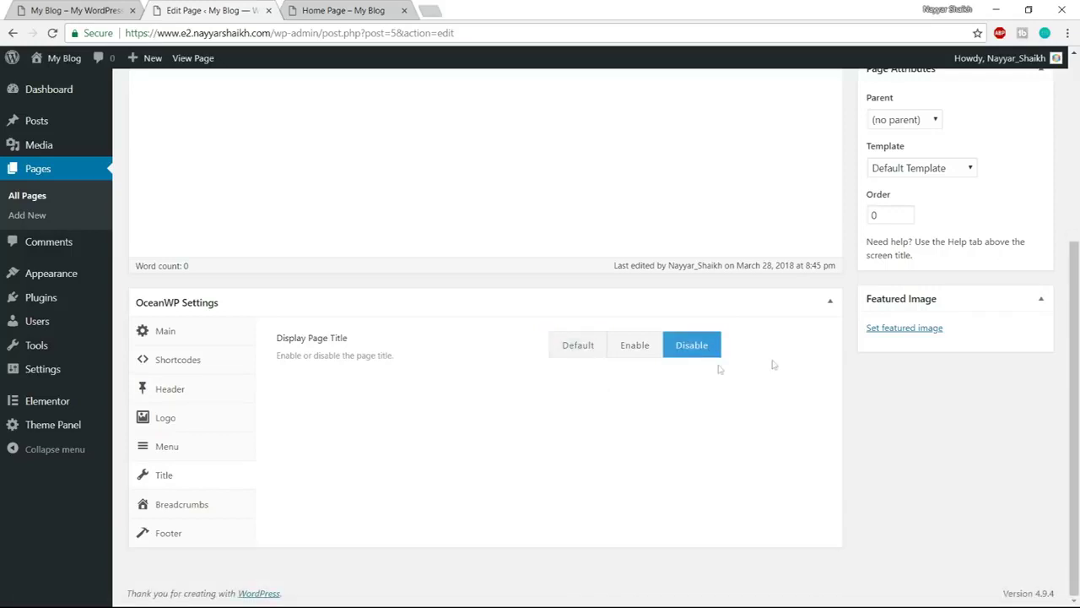
{"action": "left_click", "coordinate": [200, 503]}
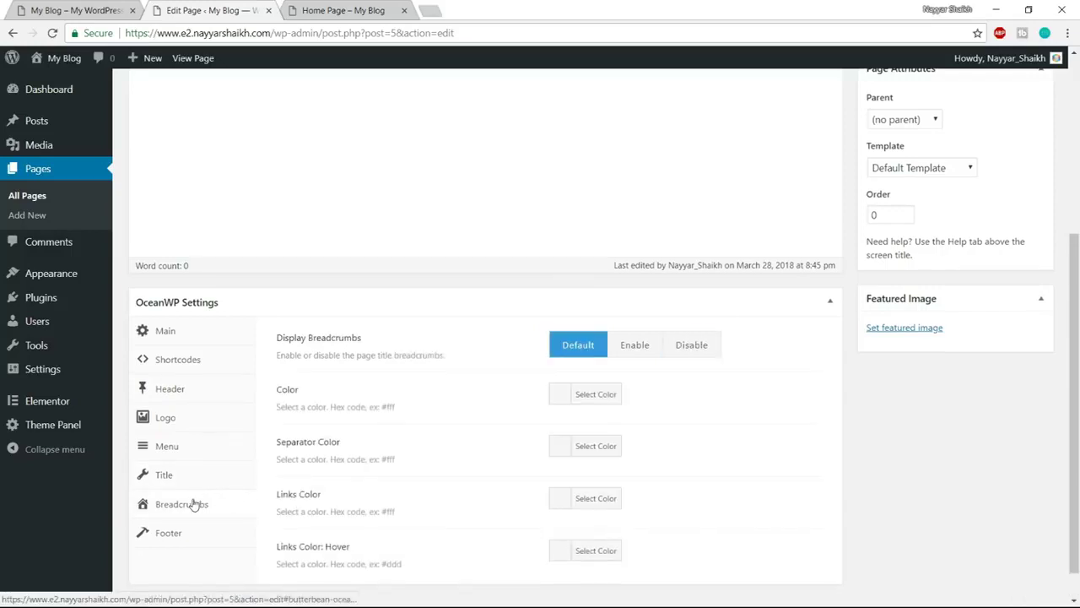
{"action": "scroll", "coordinate": [198, 500], "scroll_direction": "down", "scroll_amount": 1}
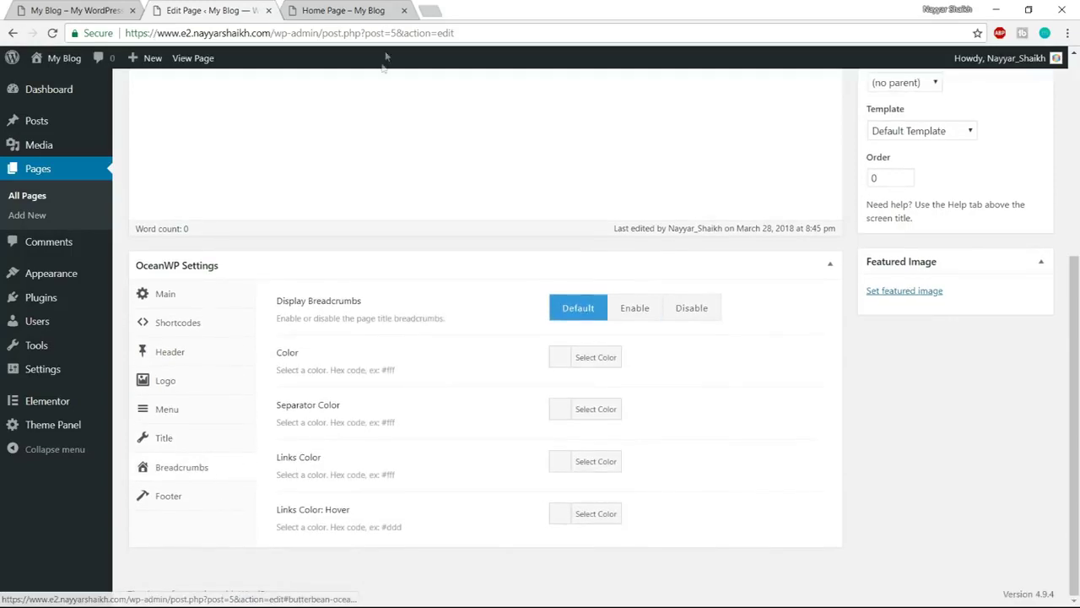
{"action": "left_click", "coordinate": [700, 311]}
{"action": "left_click", "coordinate": [386, 6]}
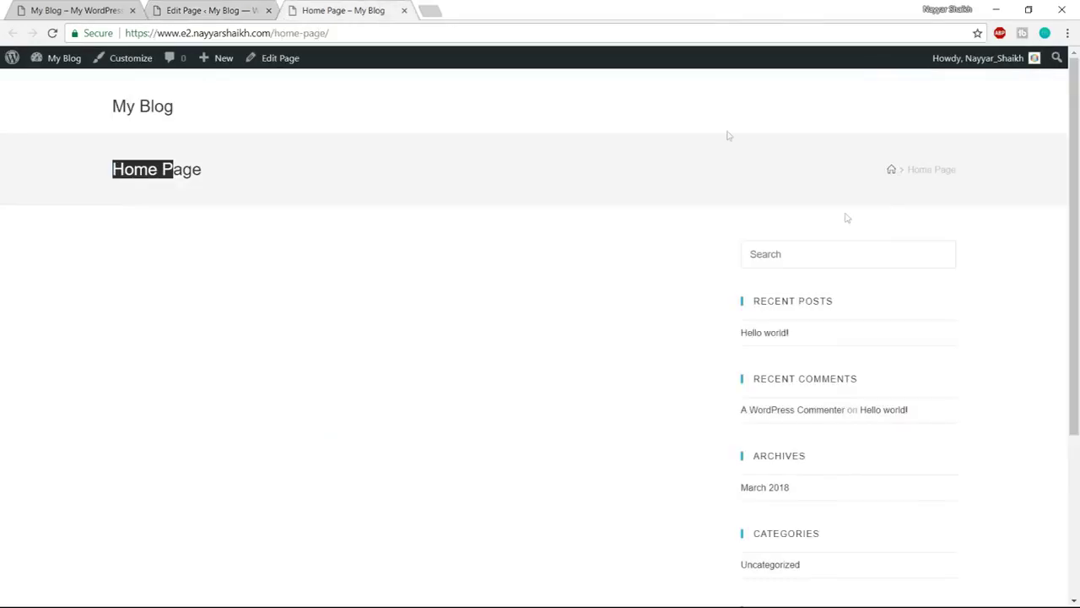
{"action": "left_click", "coordinate": [988, 169]}
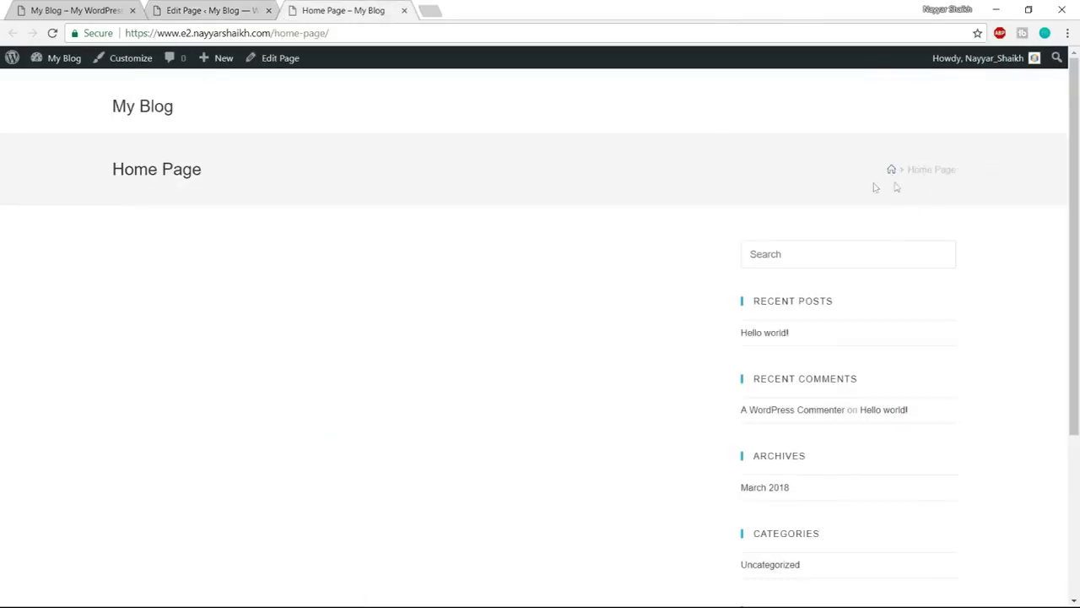
{"action": "left_click", "coordinate": [215, 10]}
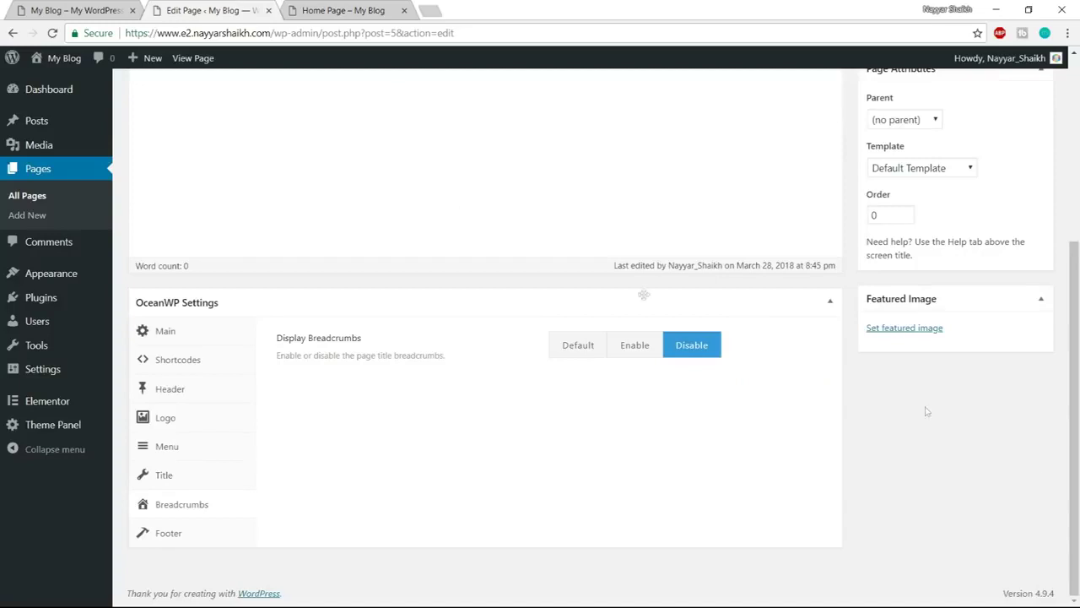
{"action": "scroll", "coordinate": [644, 292], "scroll_direction": "up", "scroll_amount": 10}
{"action": "left_click", "coordinate": [1022, 313]}
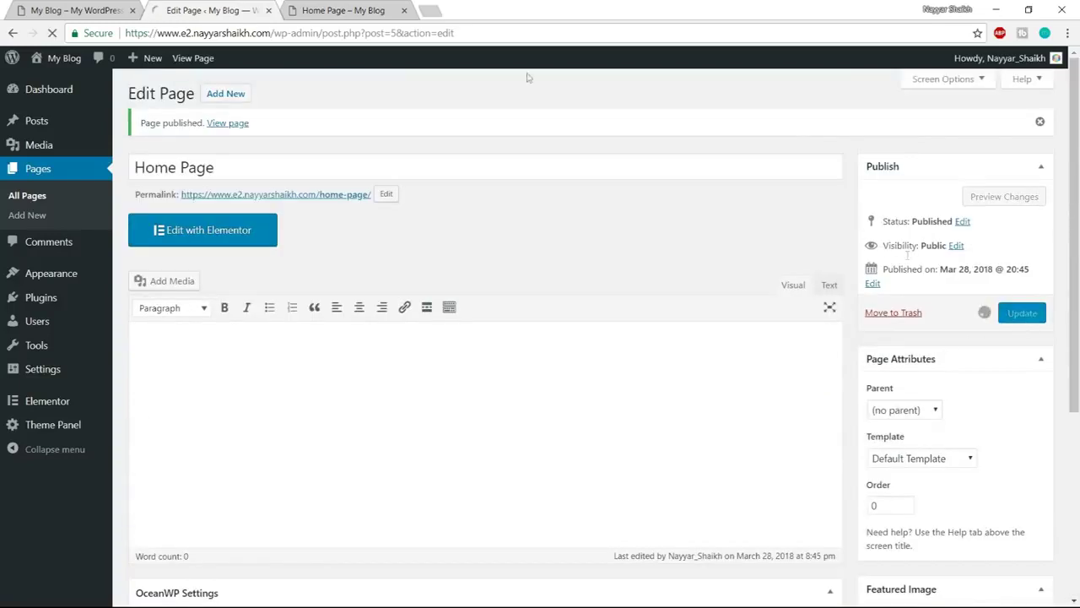
Reload the live Home Page, compare its hero with the reference site, and launch Edit with Elementor
{"action": "left_click", "coordinate": [376, 9]}
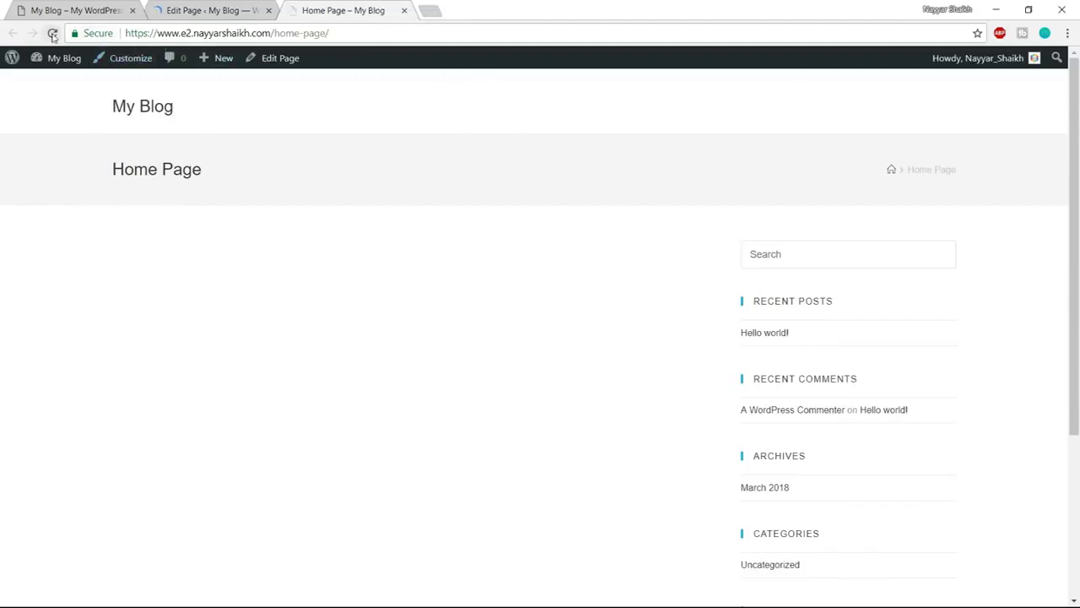
{"action": "left_click", "coordinate": [51, 33]}
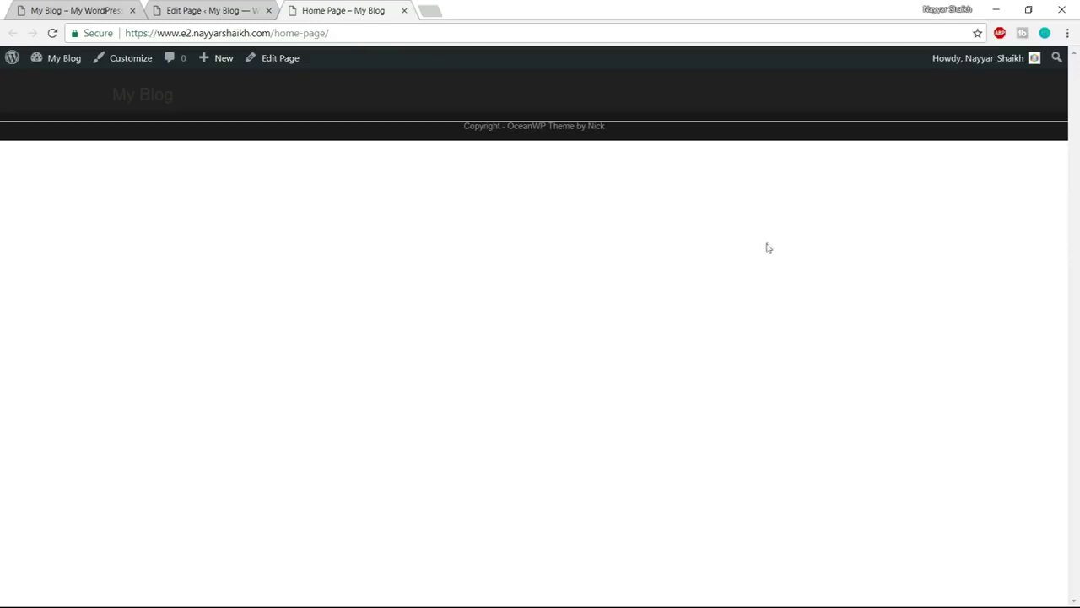
{"action": "left_click", "coordinate": [68, 10]}
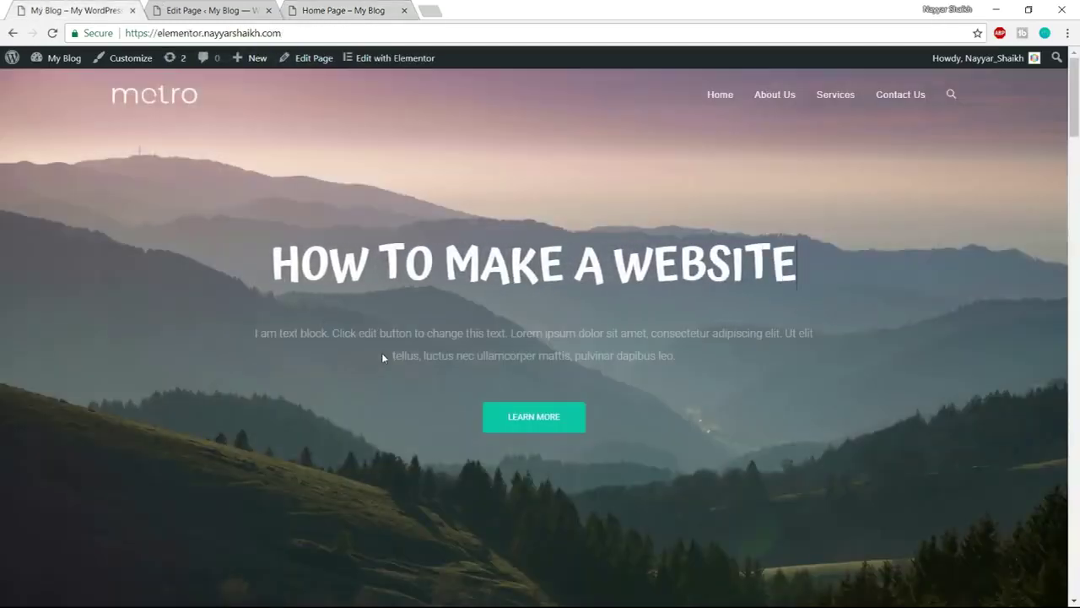
{"action": "left_click", "coordinate": [226, 11]}
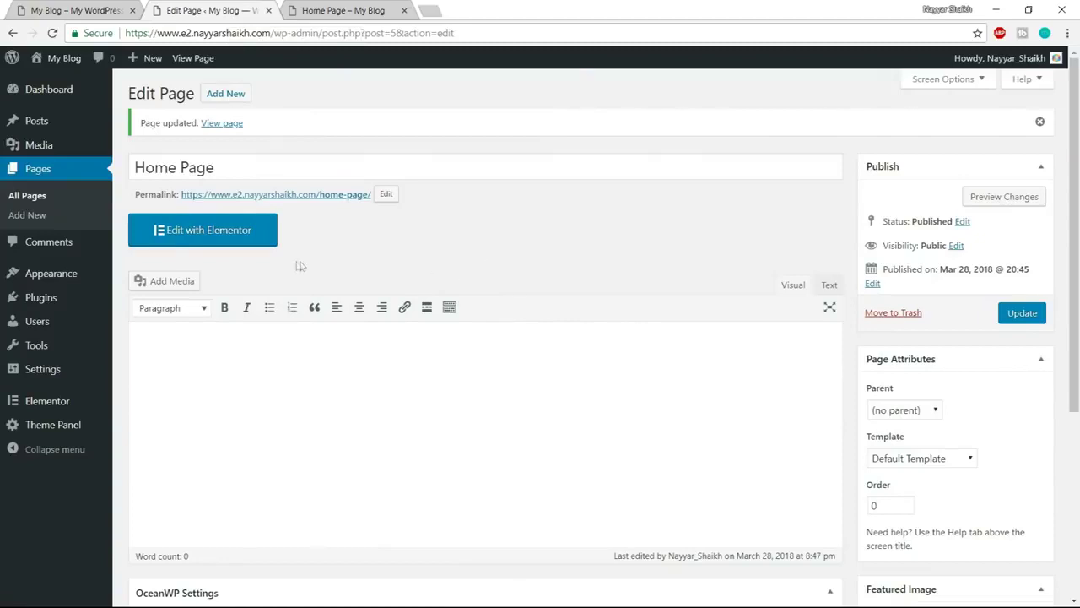
{"action": "left_click", "coordinate": [210, 236]}
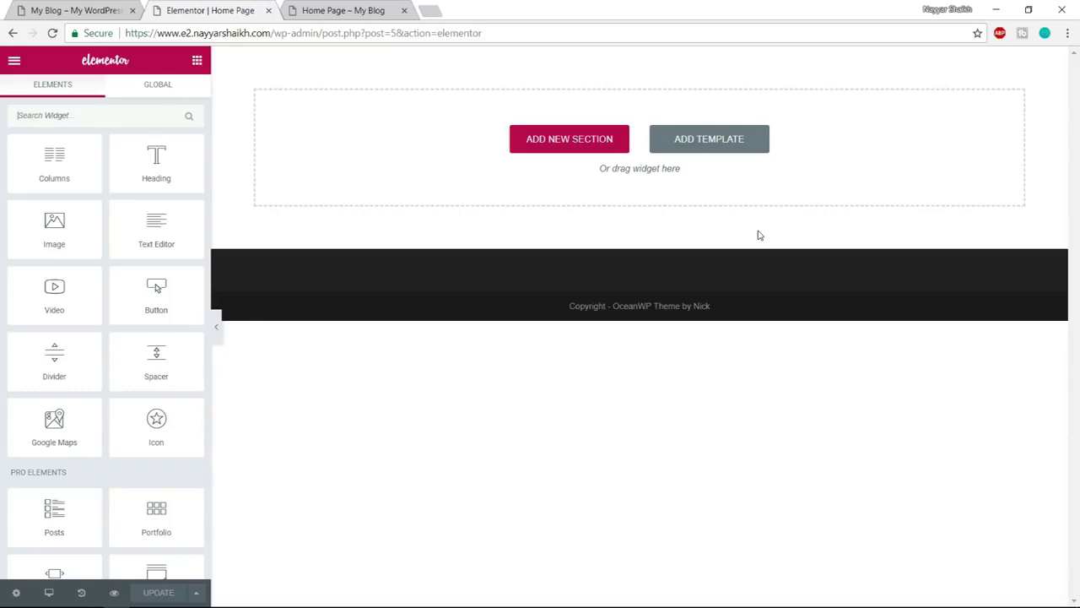
Open the Elementor template library on its Blocks tab and scroll through the block grid
{"action": "left_click", "coordinate": [731, 147]}
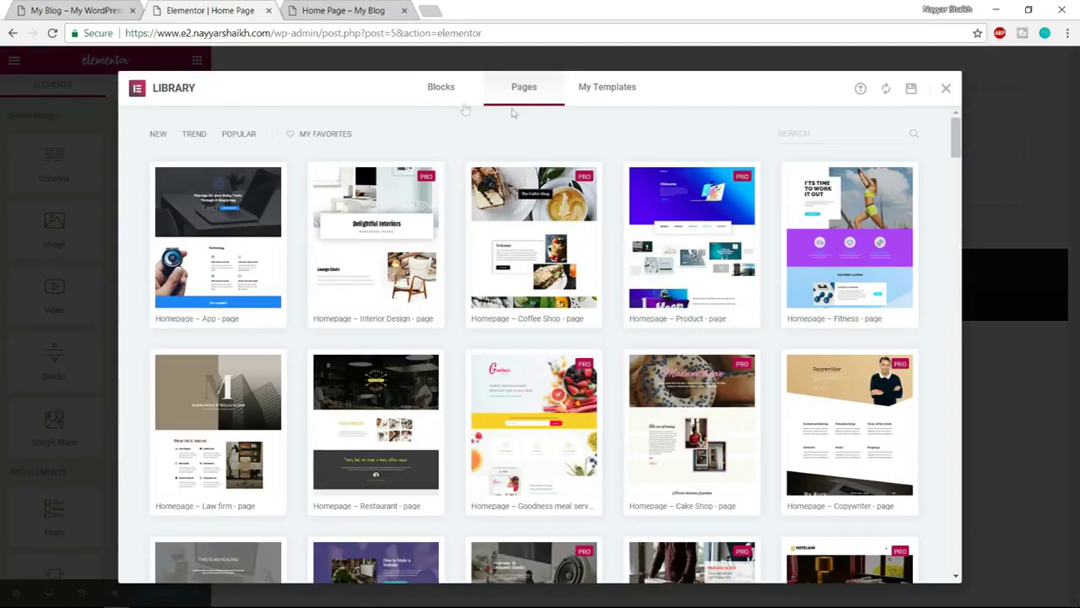
{"action": "left_click", "coordinate": [442, 90]}
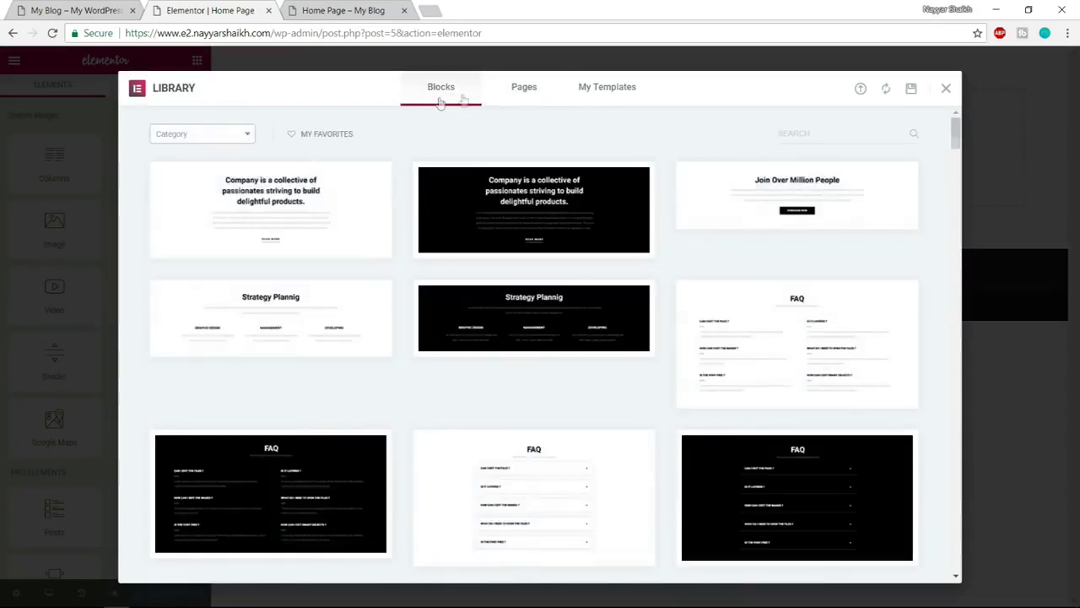
{"action": "scroll", "coordinate": [371, 371], "scroll_direction": "down", "scroll_amount": 6}
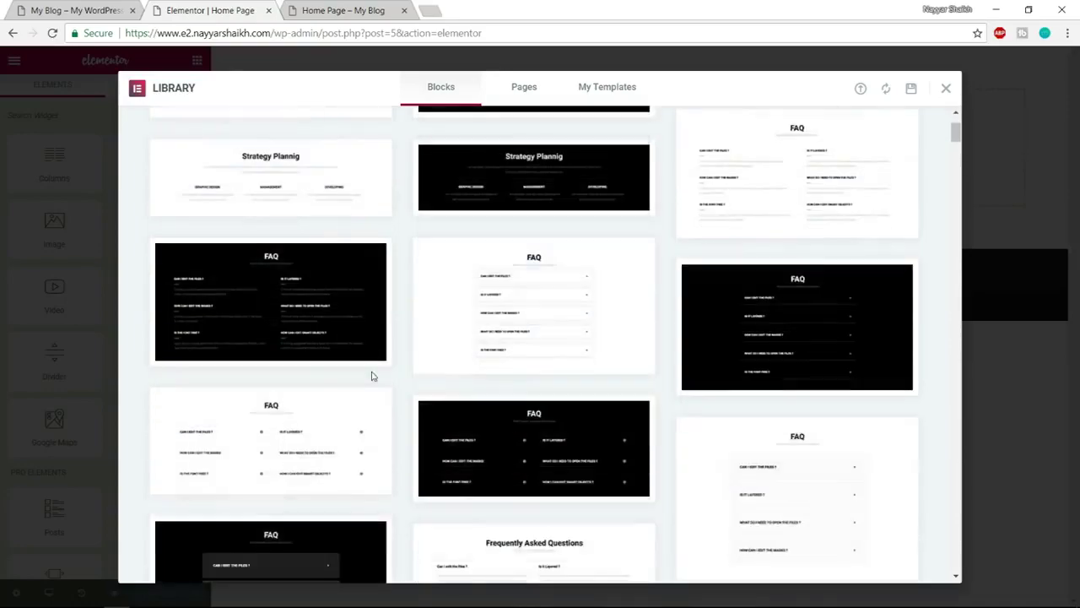
{"action": "scroll", "coordinate": [428, 412], "scroll_direction": "down", "scroll_amount": 2}
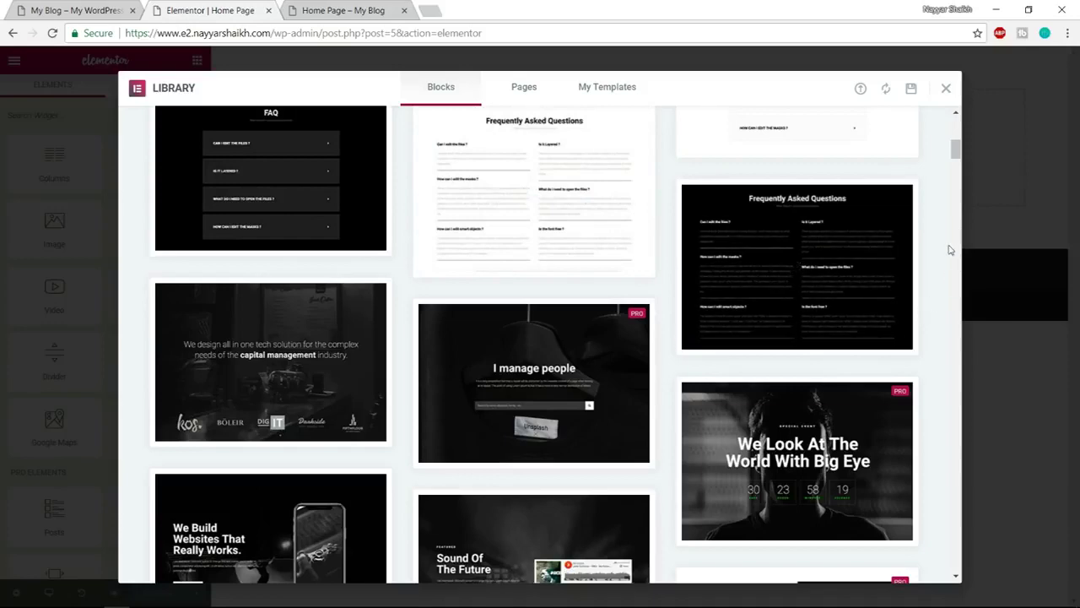
{"action": "scroll", "coordinate": [911, 262], "scroll_direction": "down", "scroll_amount": 2}
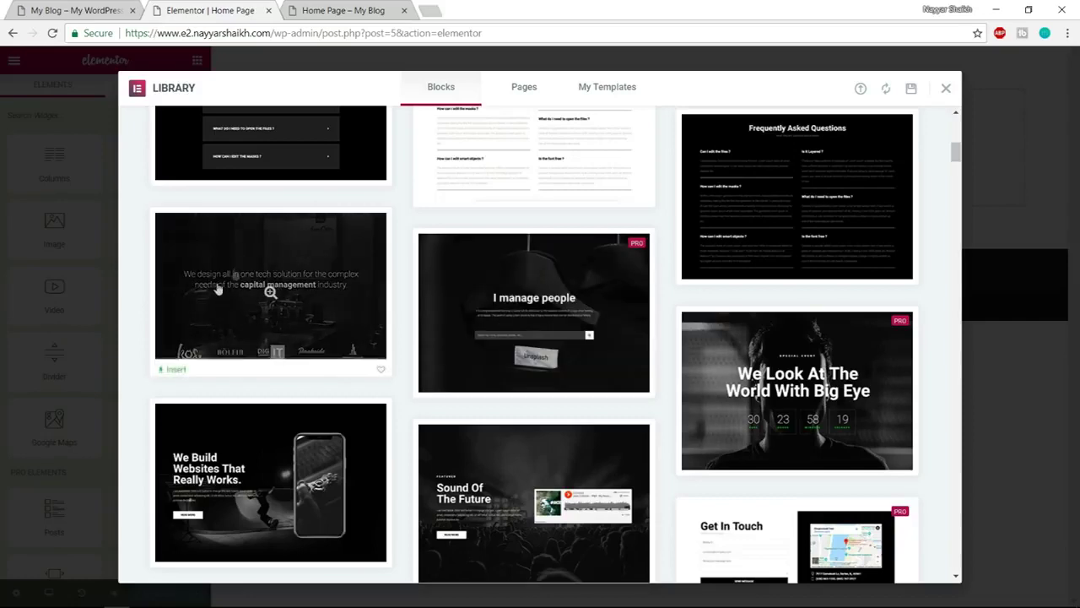
{"action": "scroll", "coordinate": [287, 364], "scroll_direction": "down", "scroll_amount": 1}
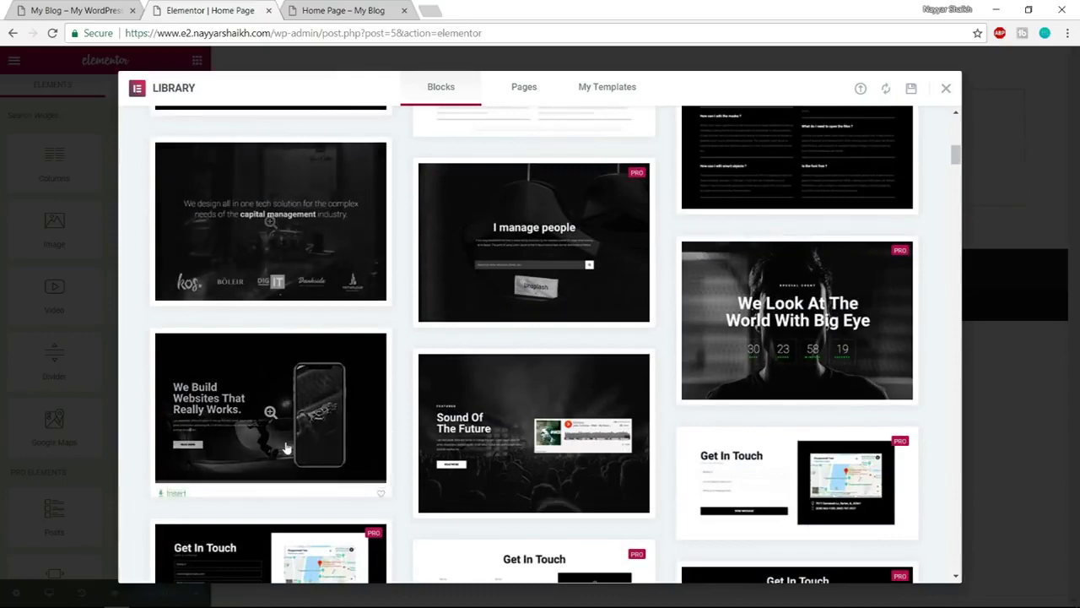
{"action": "scroll", "coordinate": [528, 386], "scroll_direction": "up", "scroll_amount": 2}
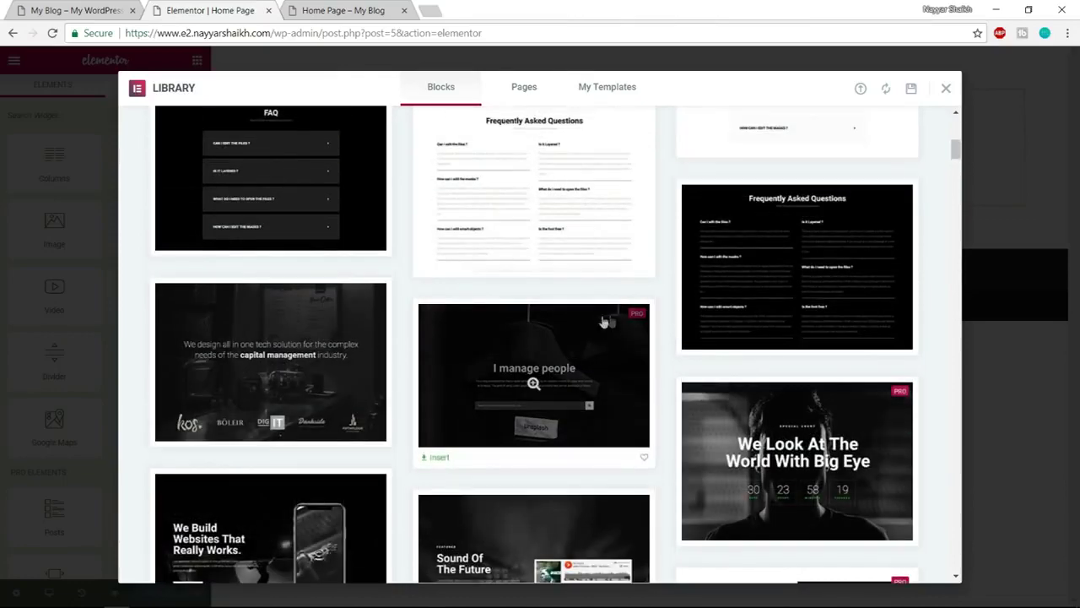
{"action": "scroll", "coordinate": [942, 439], "scroll_direction": "down", "scroll_amount": 1}
{"action": "scroll", "coordinate": [937, 460], "scroll_direction": "up", "scroll_amount": 3}
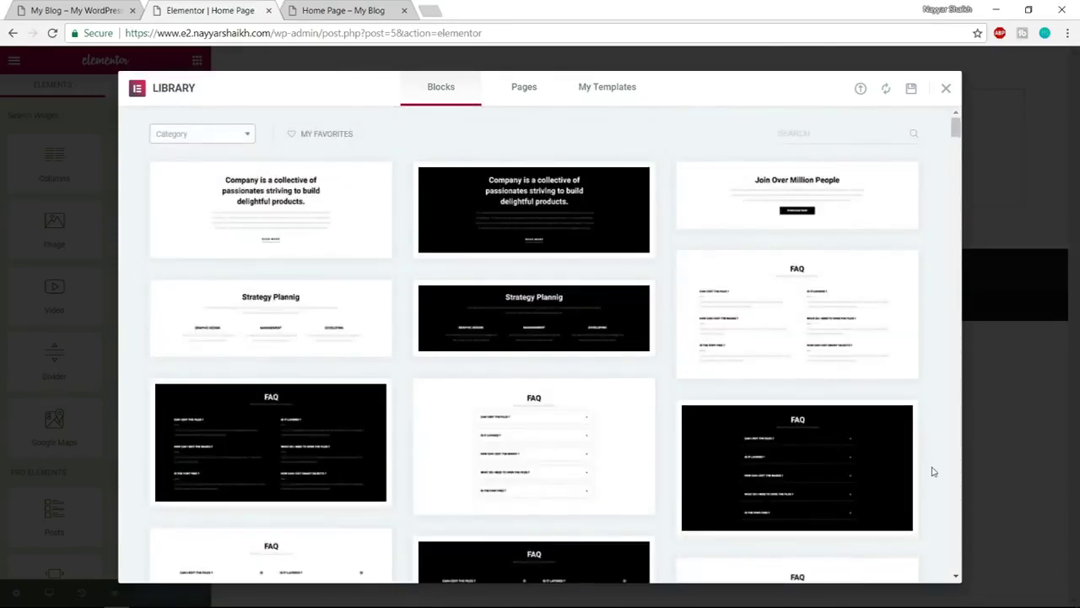
Filter the blocks to the Hero category and locate the Realism hero block
{"action": "left_click", "coordinate": [50, 9]}
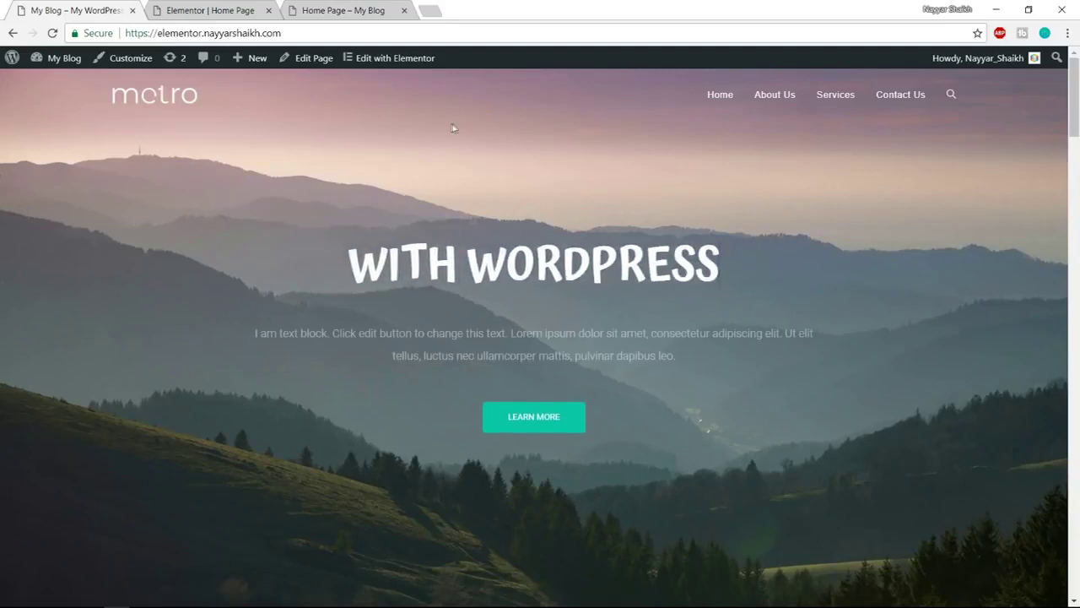
{"action": "left_click", "coordinate": [229, 11]}
{"action": "left_click", "coordinate": [186, 137]}
{"action": "scroll", "coordinate": [194, 285], "scroll_direction": "down", "scroll_amount": 2}
{"action": "left_click", "coordinate": [181, 262]}
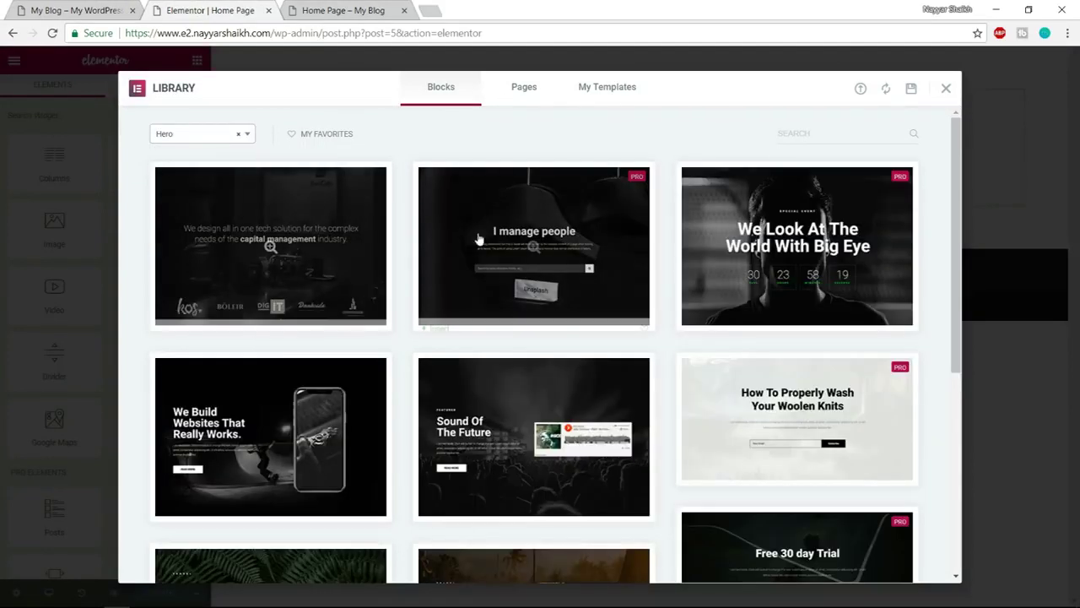
{"action": "left_click", "coordinate": [74, 10]}
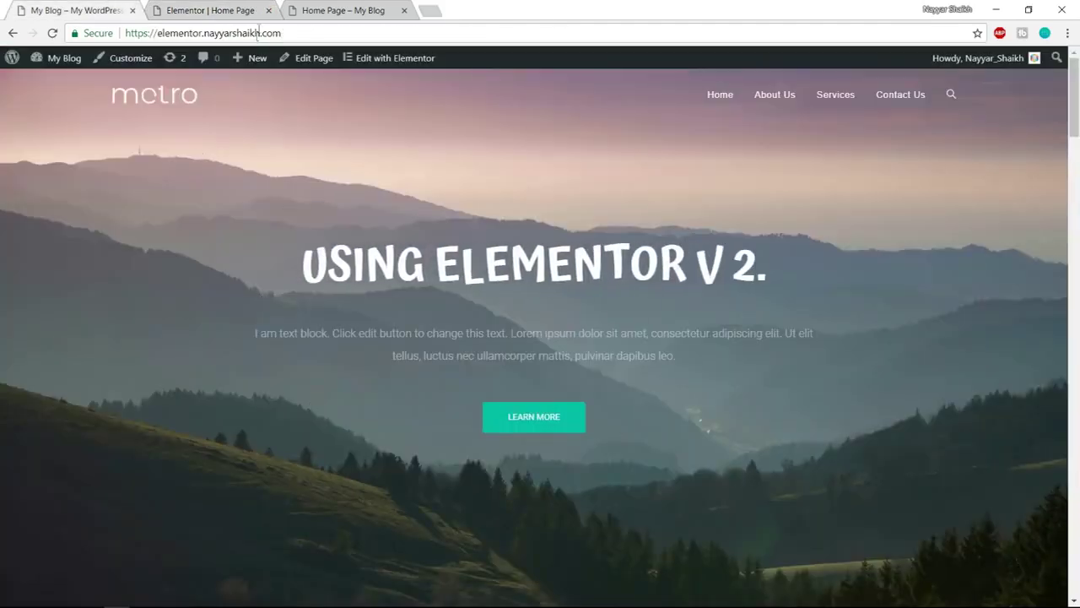
{"action": "key", "text": "ctrl+Tab"}
{"action": "scroll", "coordinate": [604, 304], "scroll_direction": "down", "scroll_amount": 5}
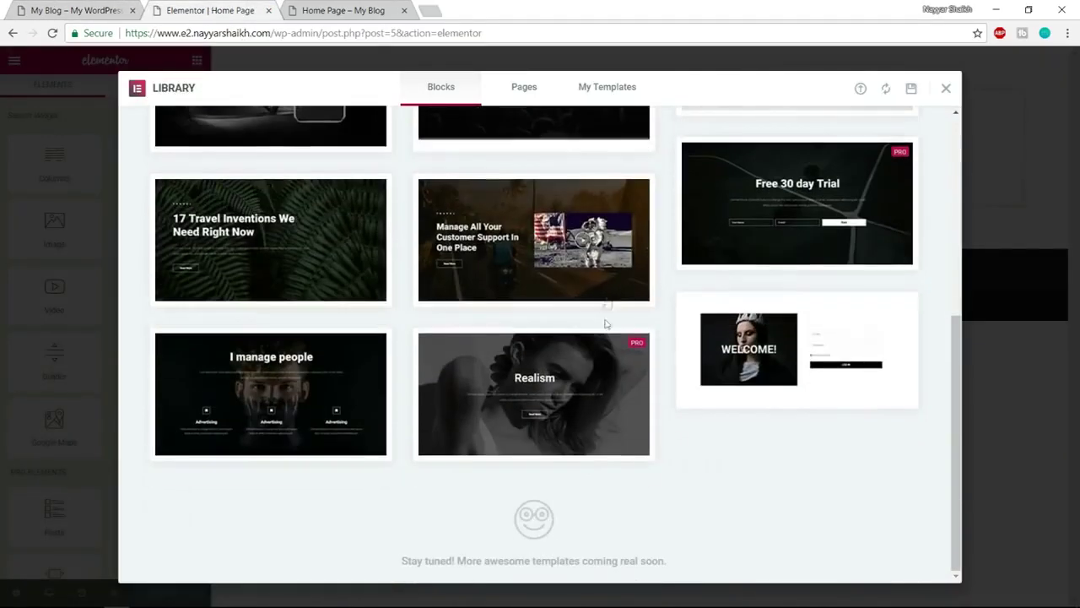
{"action": "mouse_move", "coordinate": [628, 368]}
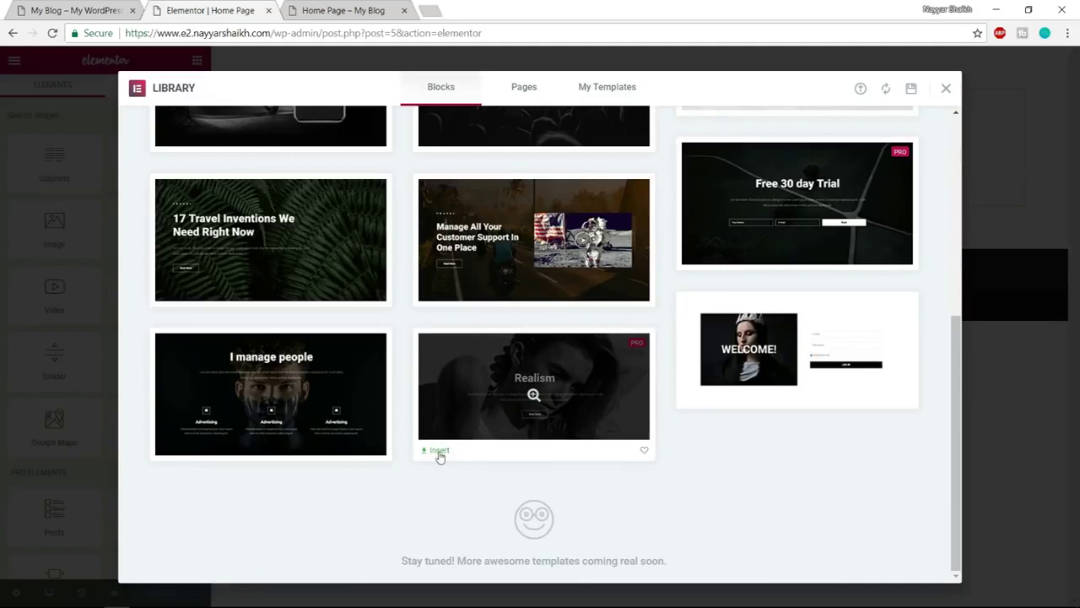
{"action": "mouse_move", "coordinate": [509, 392]}
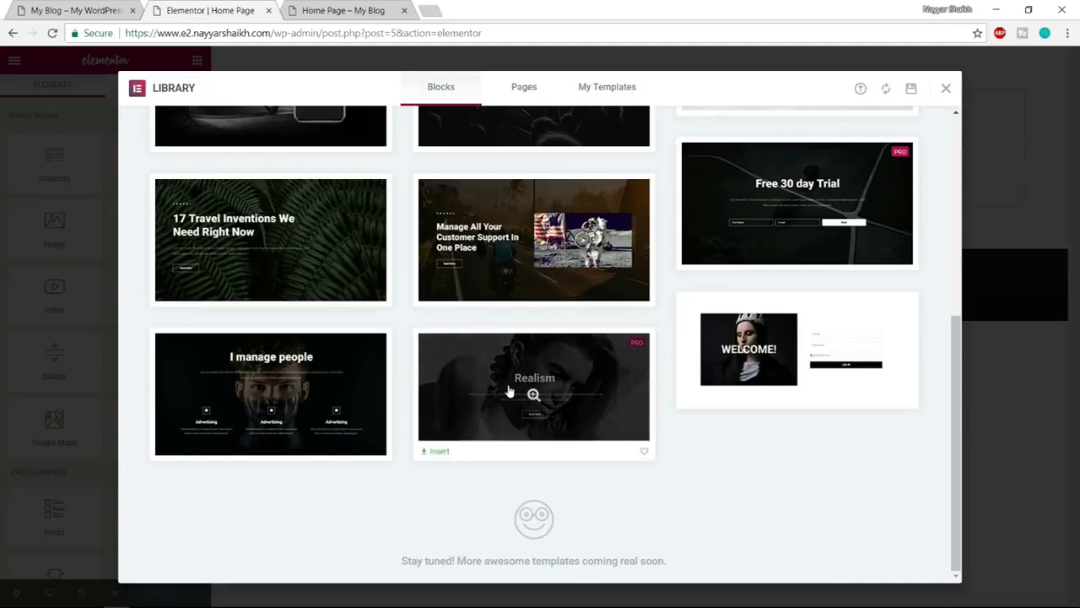
Insert the Realism hero block and compare it with the reference site
{"action": "left_click", "coordinate": [437, 454]}
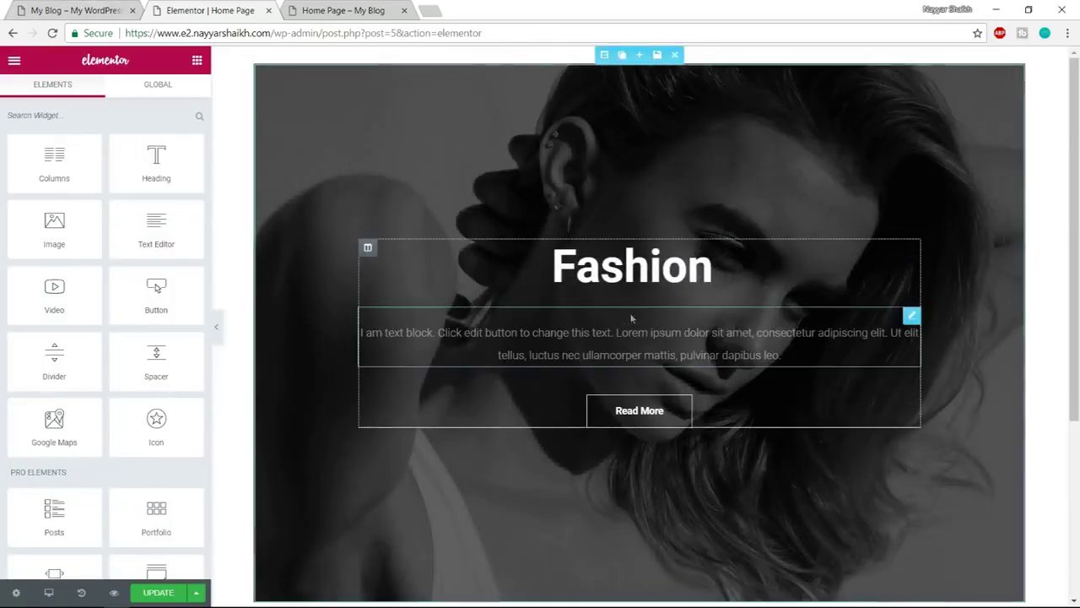
{"action": "left_click", "coordinate": [74, 10]}
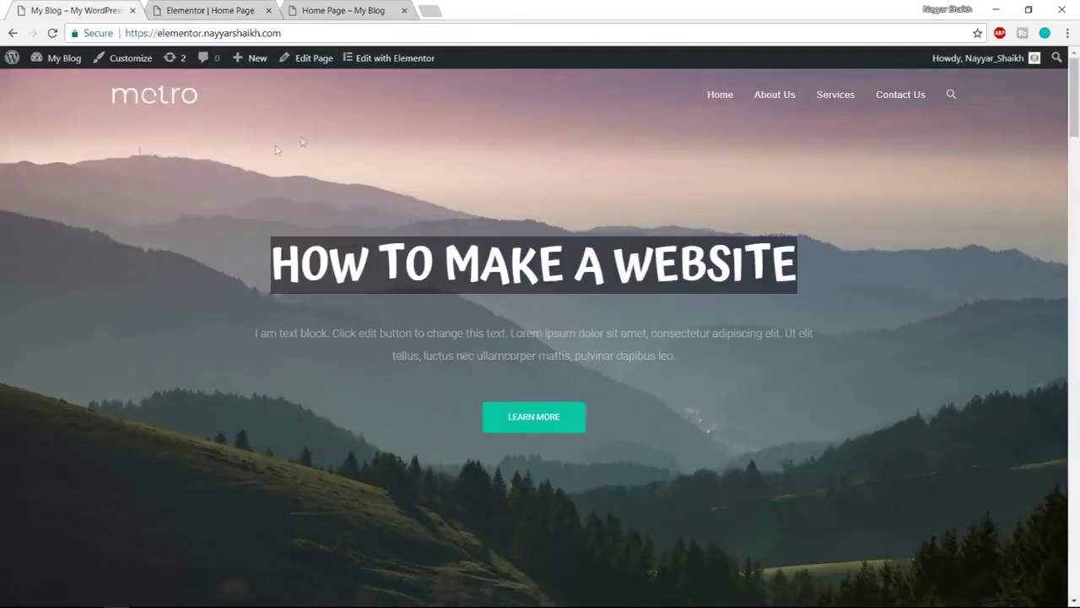
{"action": "key", "text": "ctrl+Tab"}
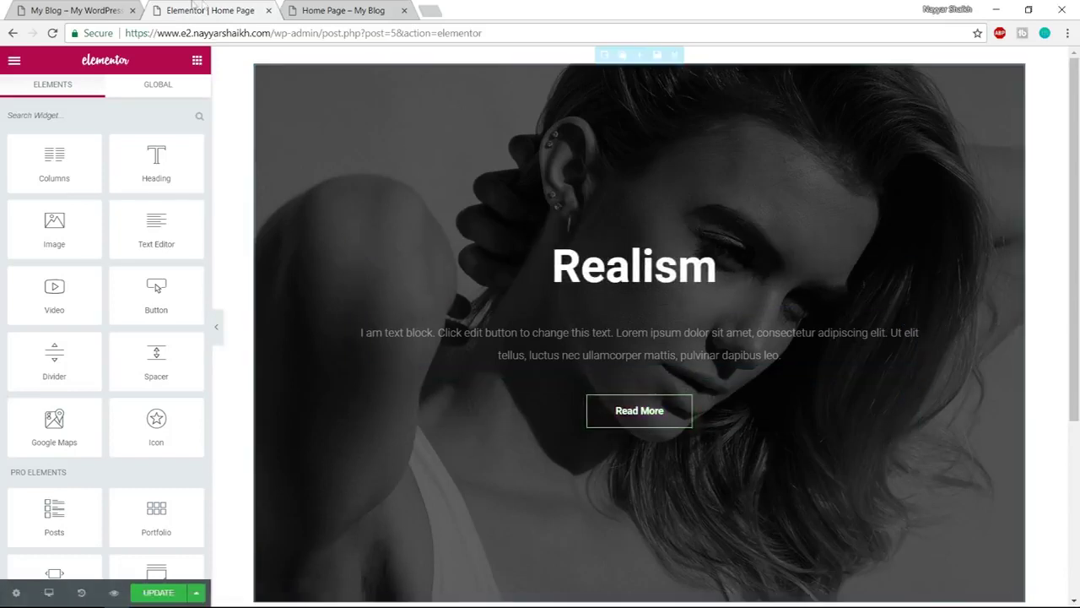
{"action": "left_click", "coordinate": [84, 10]}
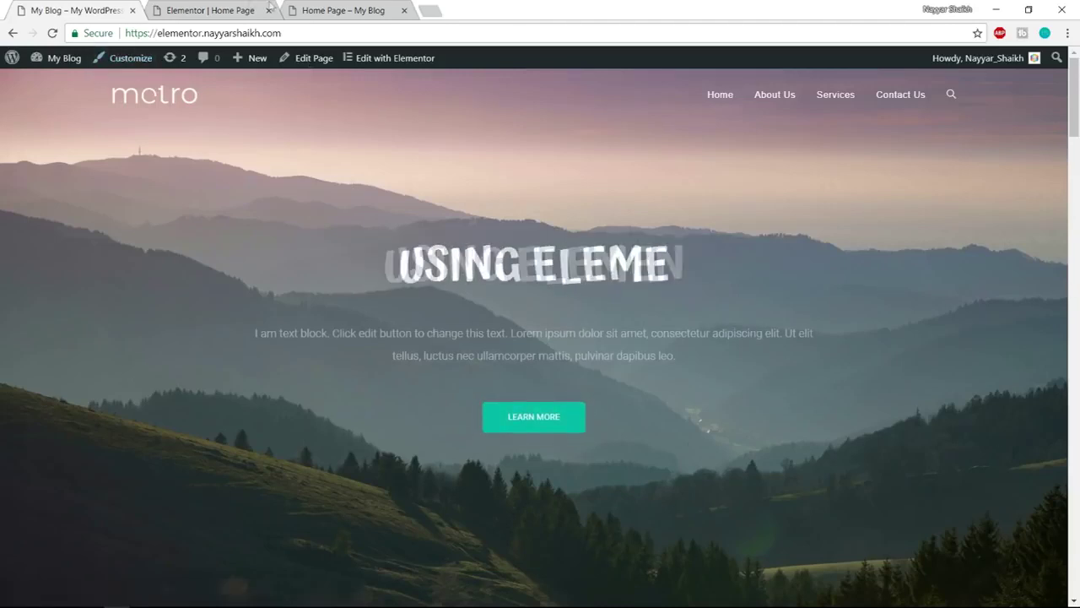
{"action": "left_click", "coordinate": [230, 5]}
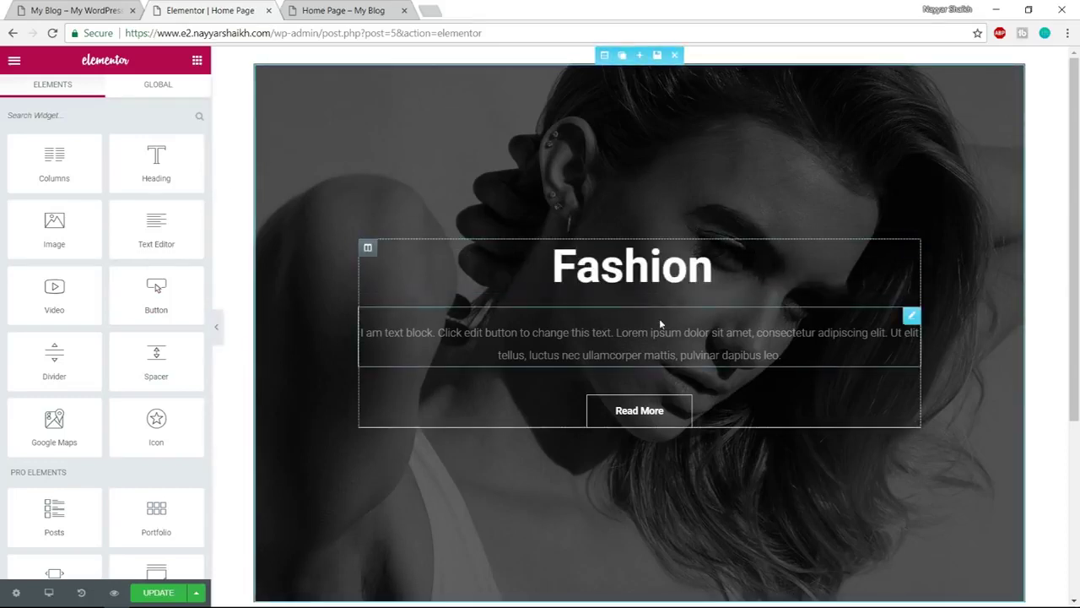
Preview the hero with the editing panel hidden, checking it against the reference site
{"action": "left_click", "coordinate": [217, 335]}
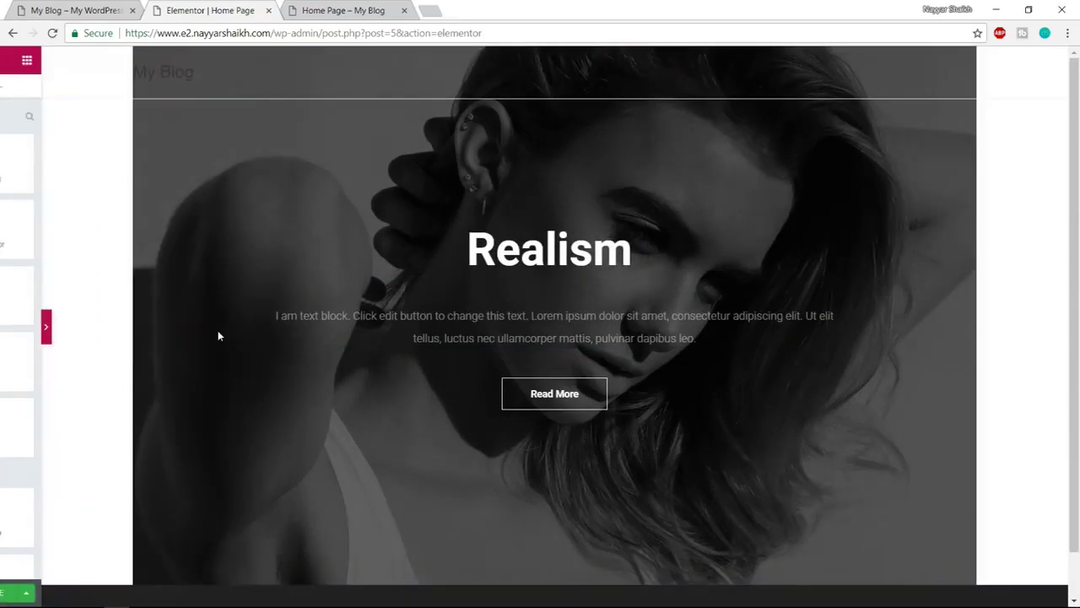
{"action": "scroll", "coordinate": [1025, 498], "scroll_direction": "down", "scroll_amount": 1}
{"action": "scroll", "coordinate": [1031, 515], "scroll_direction": "up", "scroll_amount": 1}
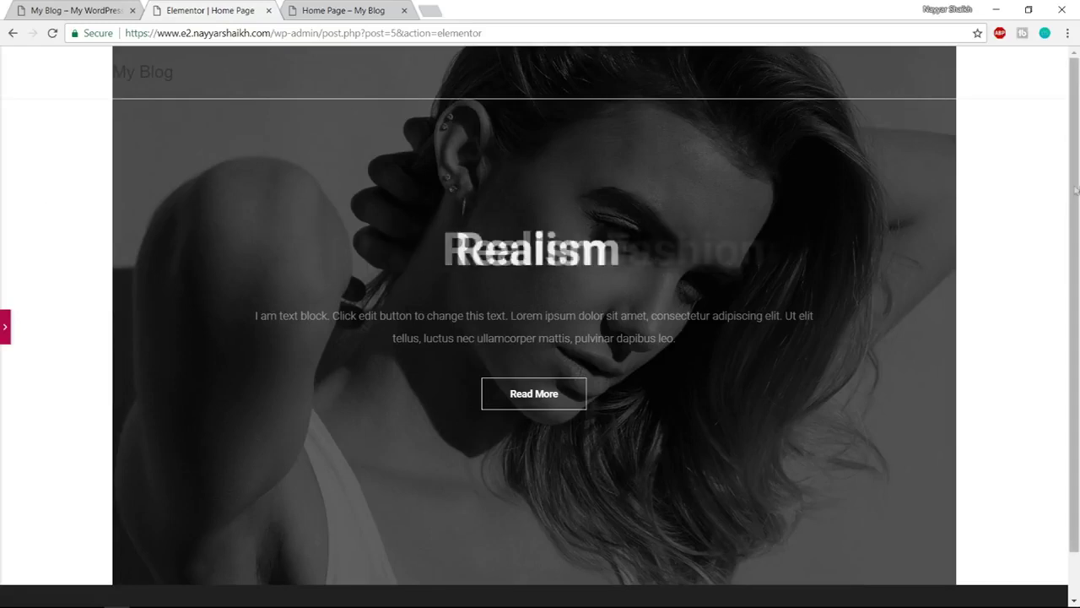
{"action": "left_click", "coordinate": [117, 9]}
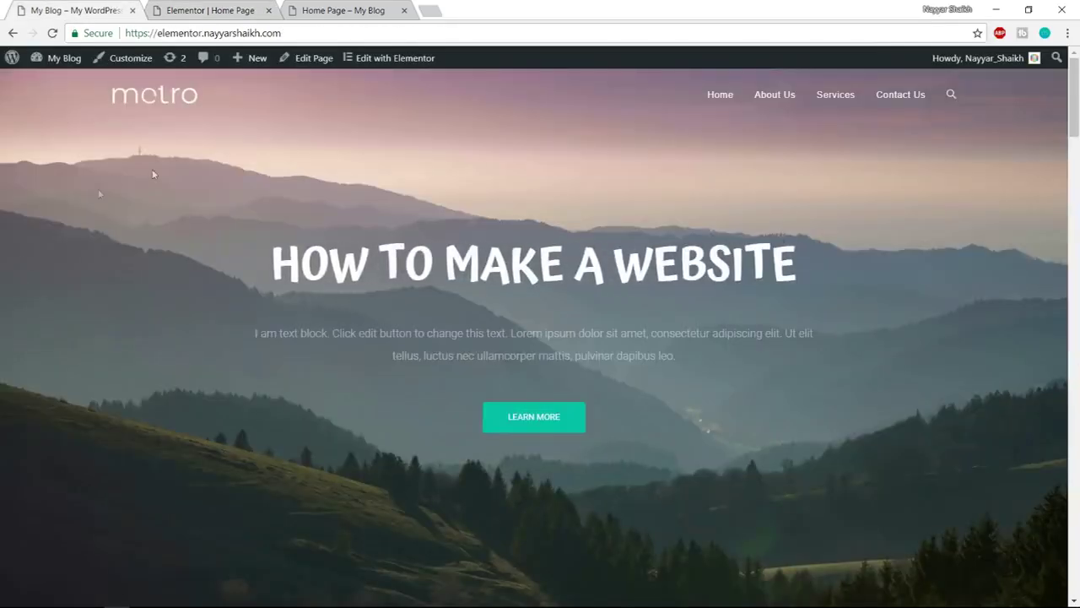
{"action": "left_click", "coordinate": [228, 8]}
{"action": "left_click", "coordinate": [6, 338]}
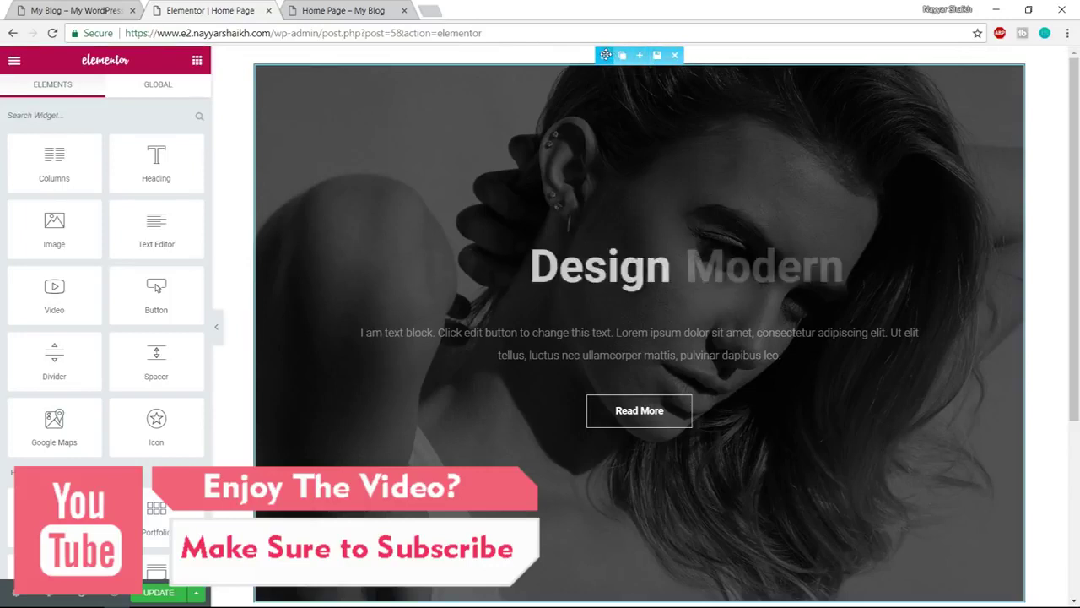
Set the hero section's Stretch Section to Yes and preview it at full width
{"action": "left_click", "coordinate": [606, 55]}
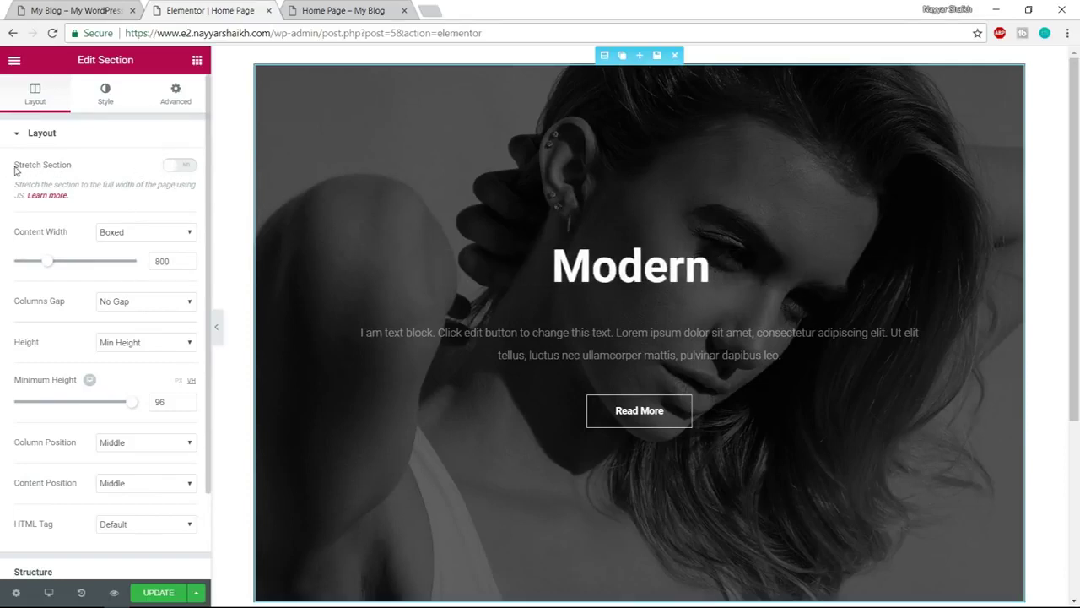
{"action": "left_click", "coordinate": [180, 165]}
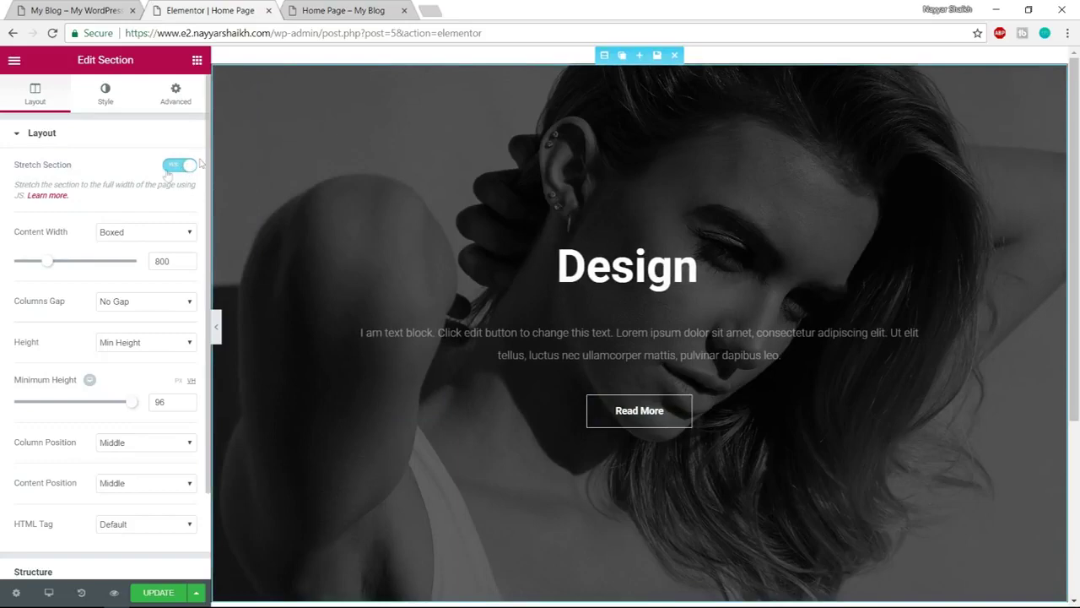
{"action": "left_click", "coordinate": [217, 326]}
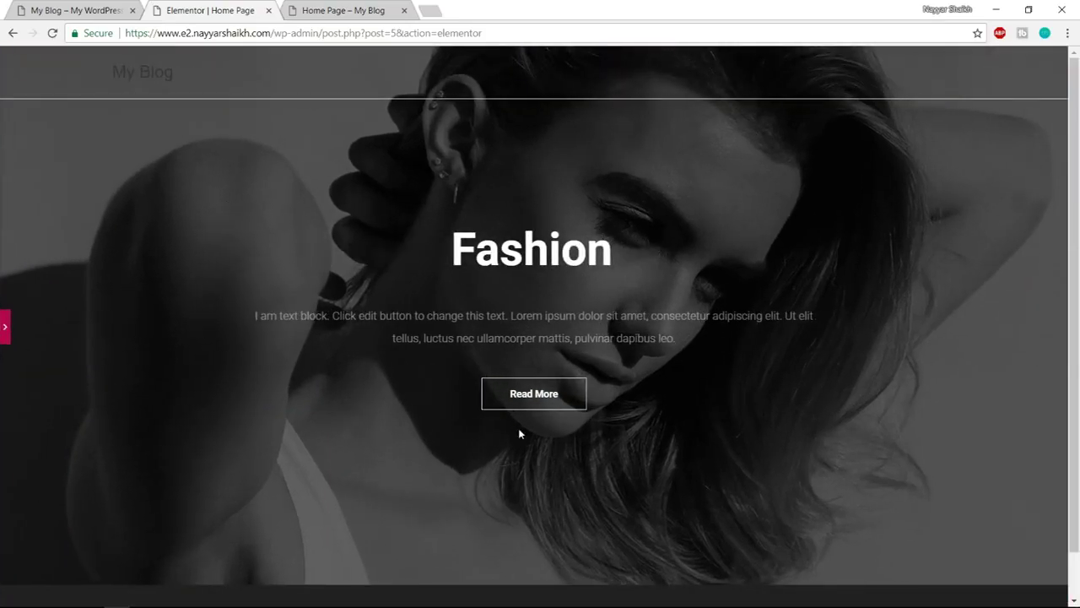
{"action": "left_click", "coordinate": [6, 336]}
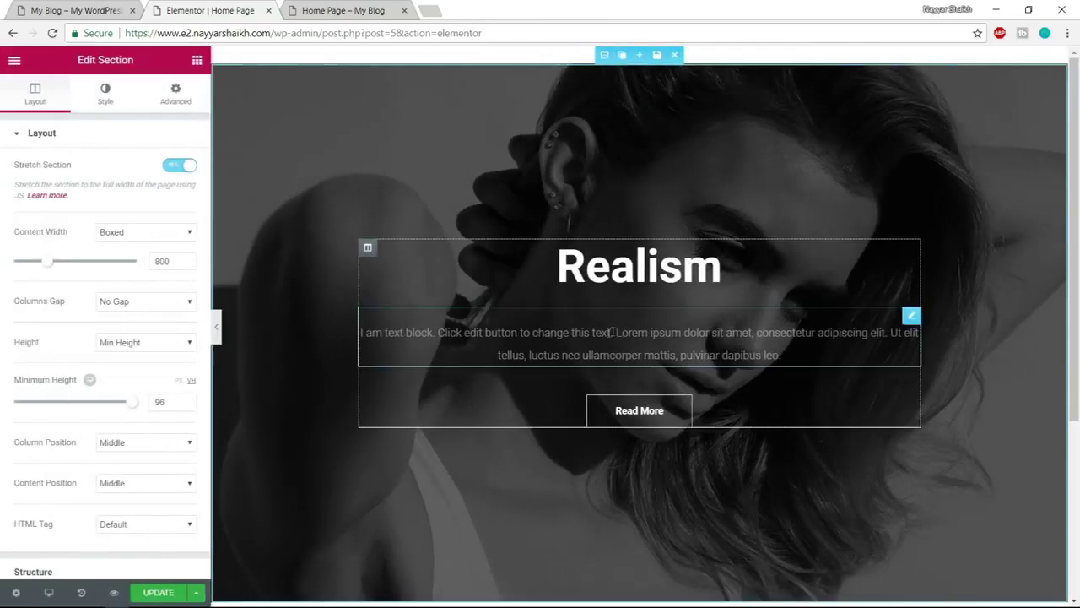
Review the reference site's Our Services section and scroll below the hero
{"action": "scroll", "coordinate": [976, 399], "scroll_direction": "down", "scroll_amount": 1}
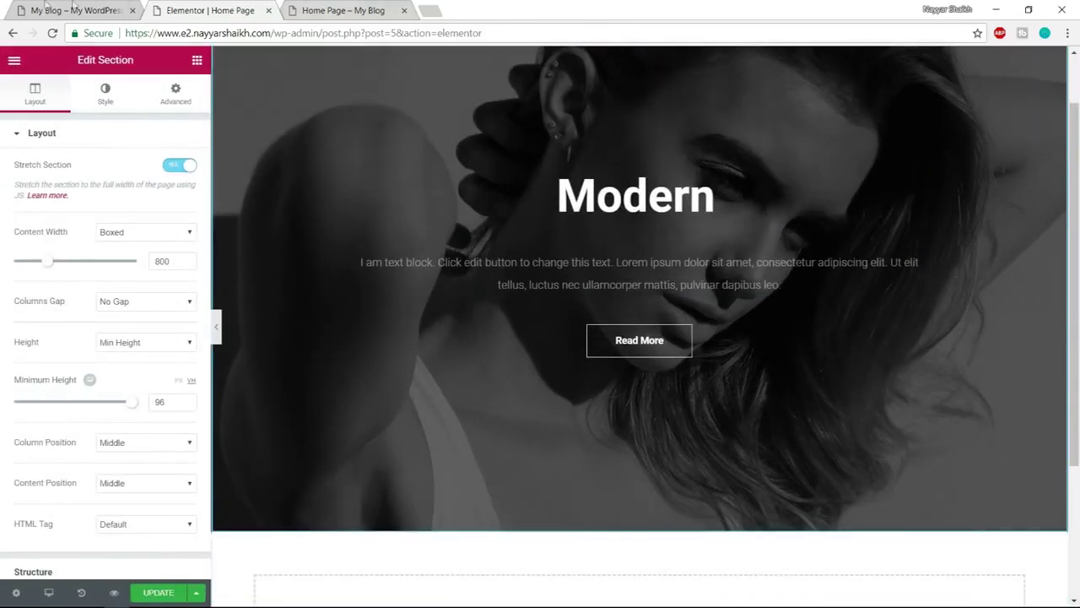
{"action": "left_click", "coordinate": [54, 11]}
{"action": "scroll", "coordinate": [694, 400], "scroll_direction": "down", "scroll_amount": 5}
{"action": "scroll", "coordinate": [691, 405], "scroll_direction": "down", "scroll_amount": 1}
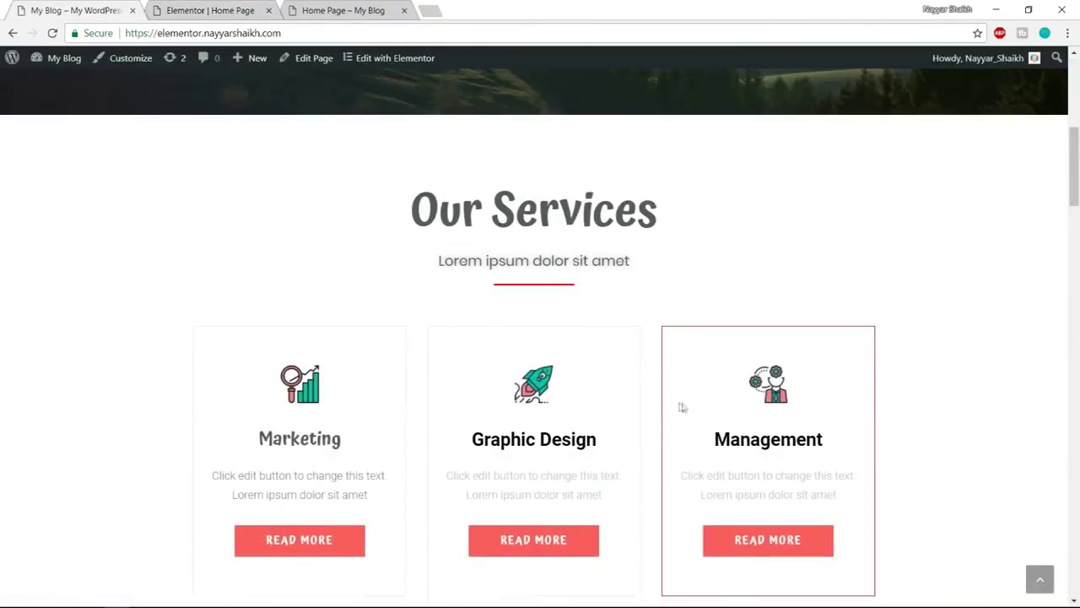
{"action": "left_click", "coordinate": [210, 10]}
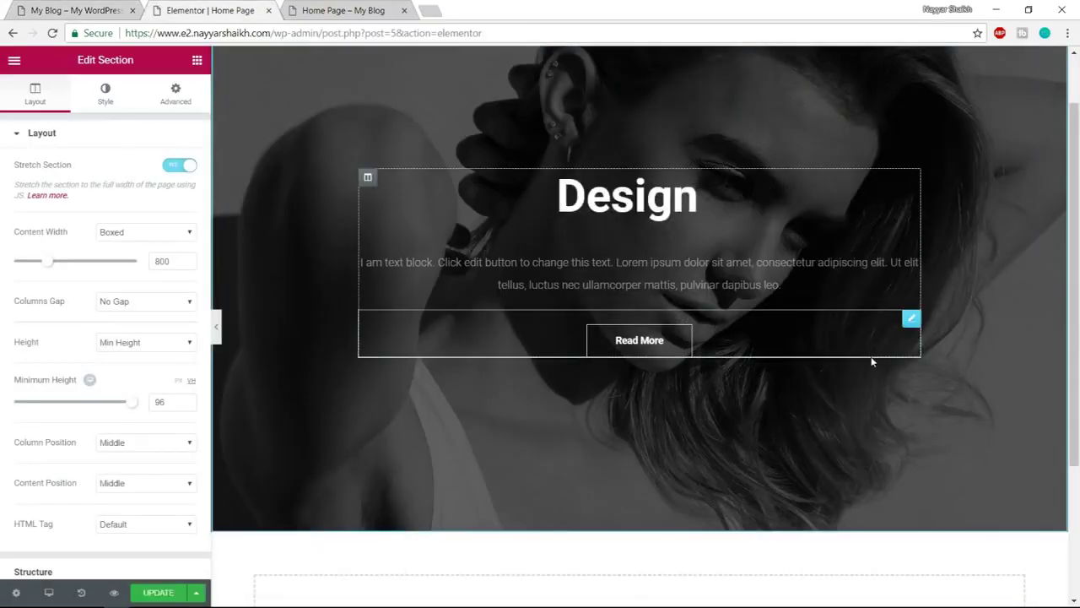
{"action": "scroll", "coordinate": [754, 534], "scroll_direction": "down", "scroll_amount": 3}
Insert the Image Services block from the library's Services category below the hero
{"action": "left_click", "coordinate": [725, 436]}
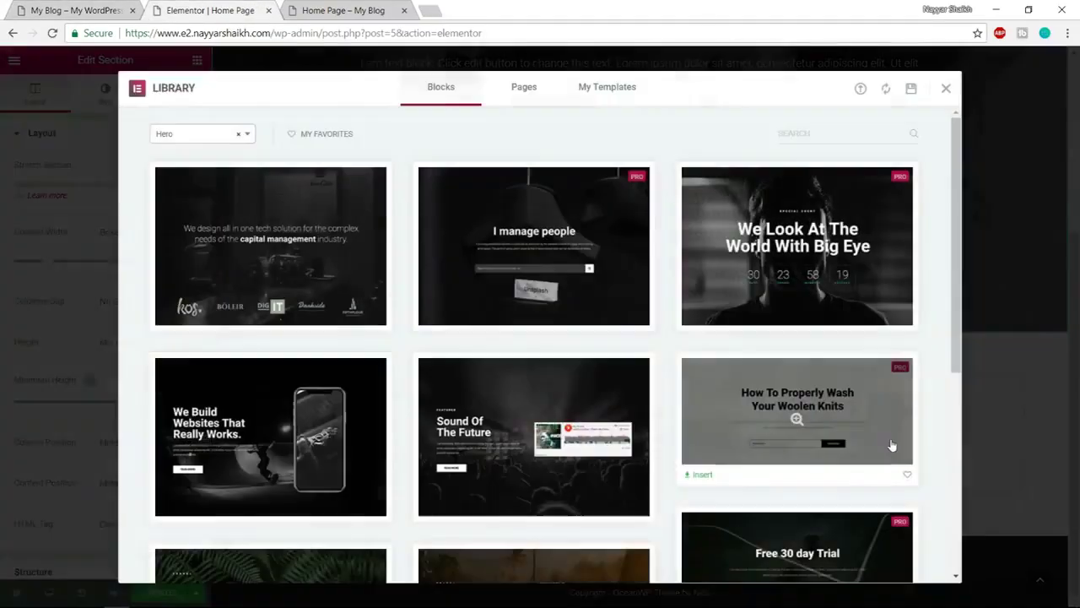
{"action": "left_click", "coordinate": [172, 139]}
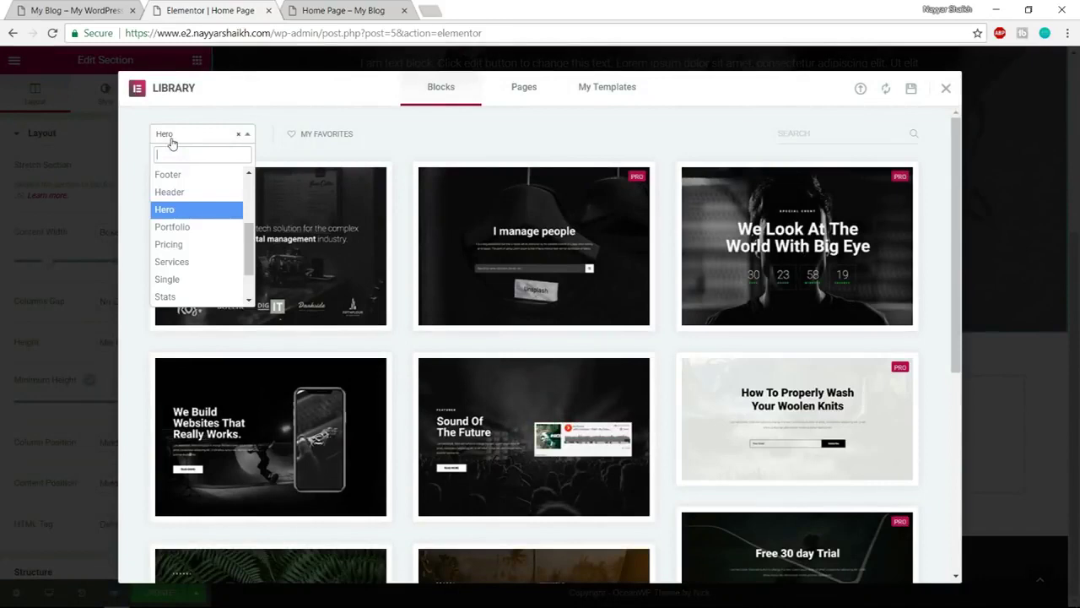
{"action": "left_click", "coordinate": [190, 262]}
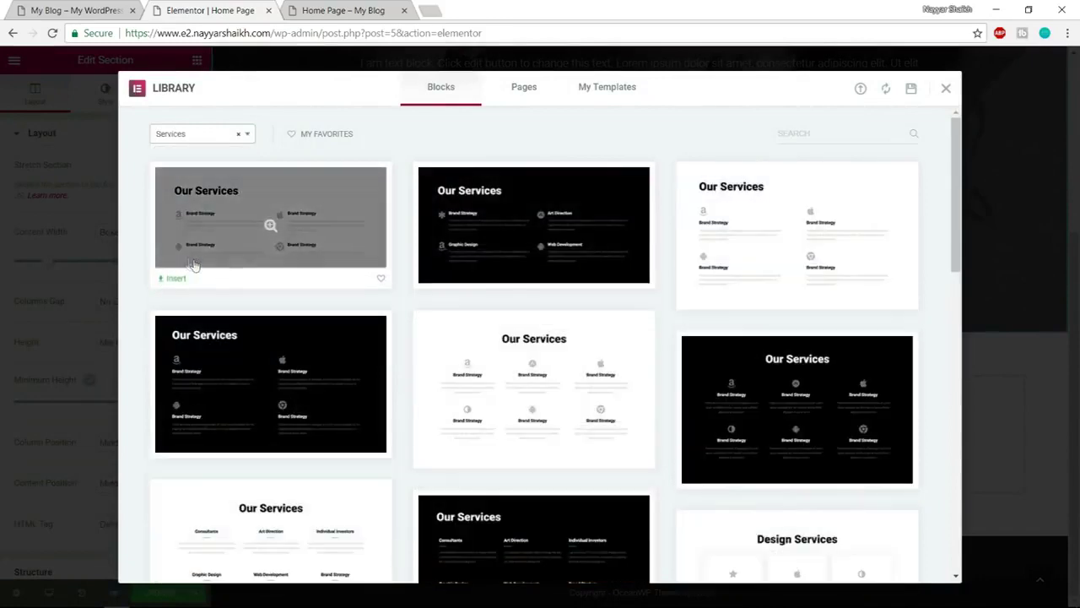
{"action": "scroll", "coordinate": [856, 263], "scroll_direction": "down", "scroll_amount": 5}
{"action": "scroll", "coordinate": [857, 275], "scroll_direction": "down", "scroll_amount": 10}
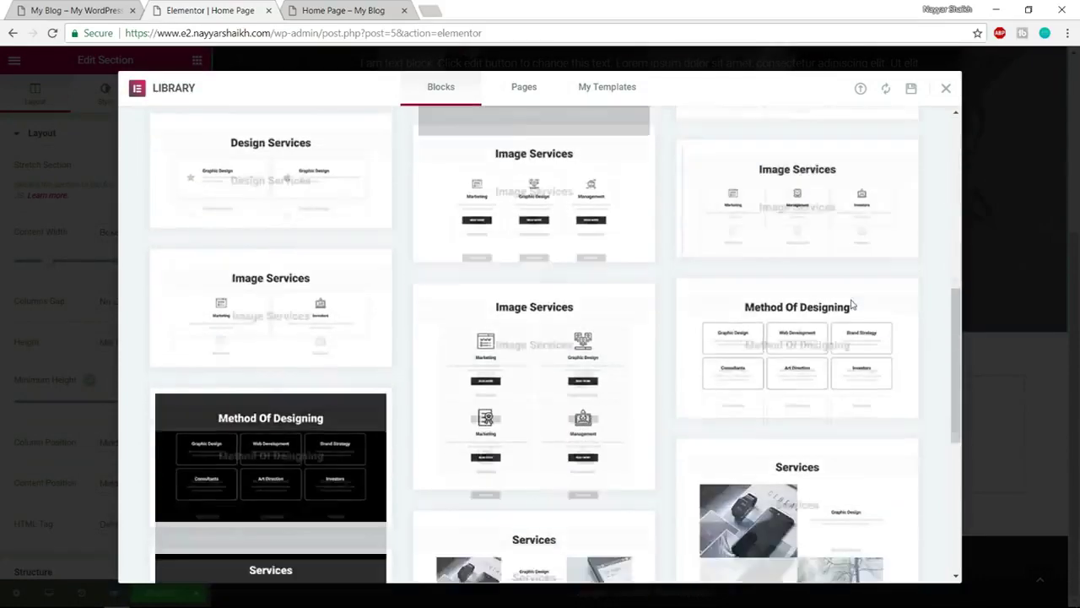
{"action": "scroll", "coordinate": [771, 384], "scroll_direction": "up", "scroll_amount": 10}
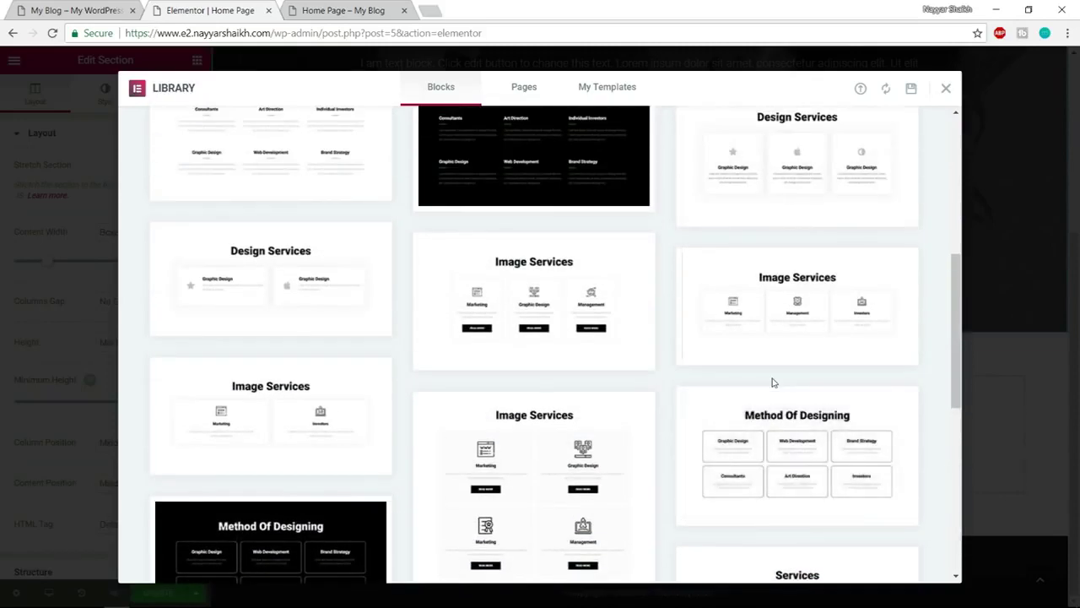
{"action": "mouse_move", "coordinate": [567, 293]}
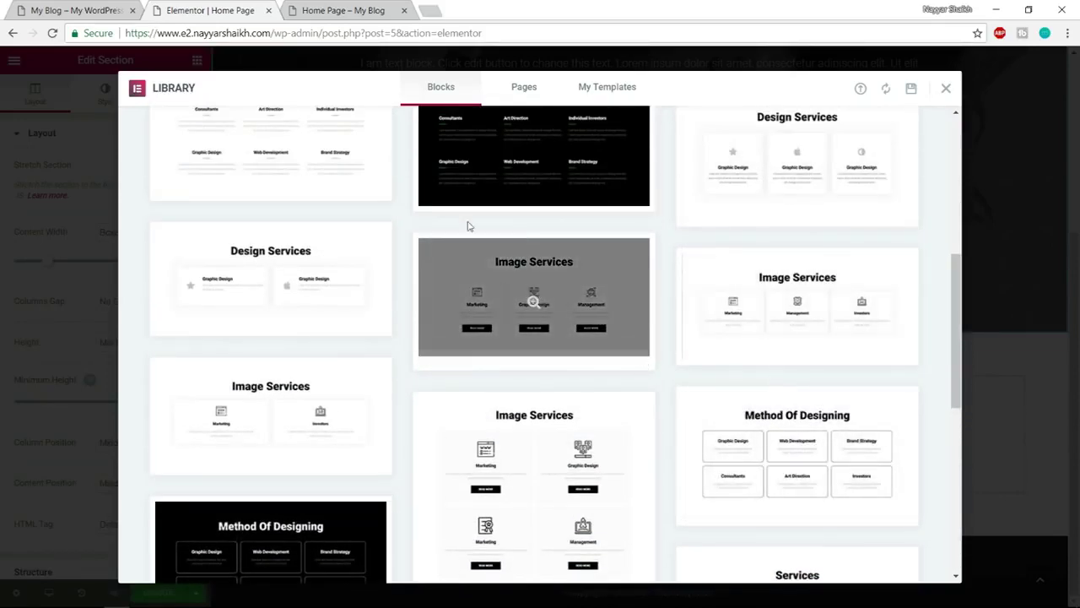
{"action": "left_click", "coordinate": [30, 7]}
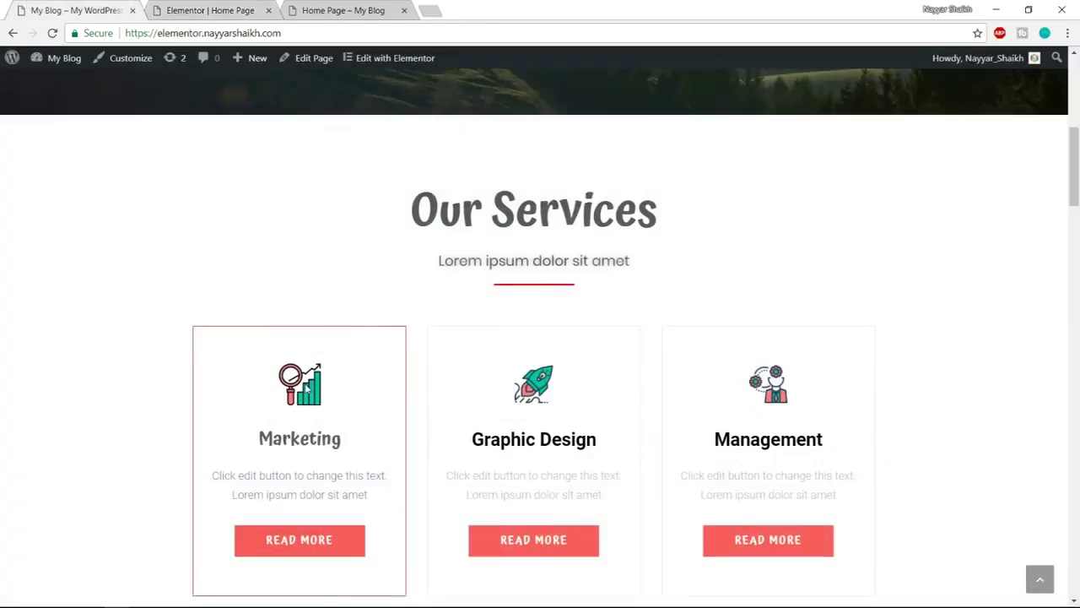
{"action": "left_click", "coordinate": [229, 7]}
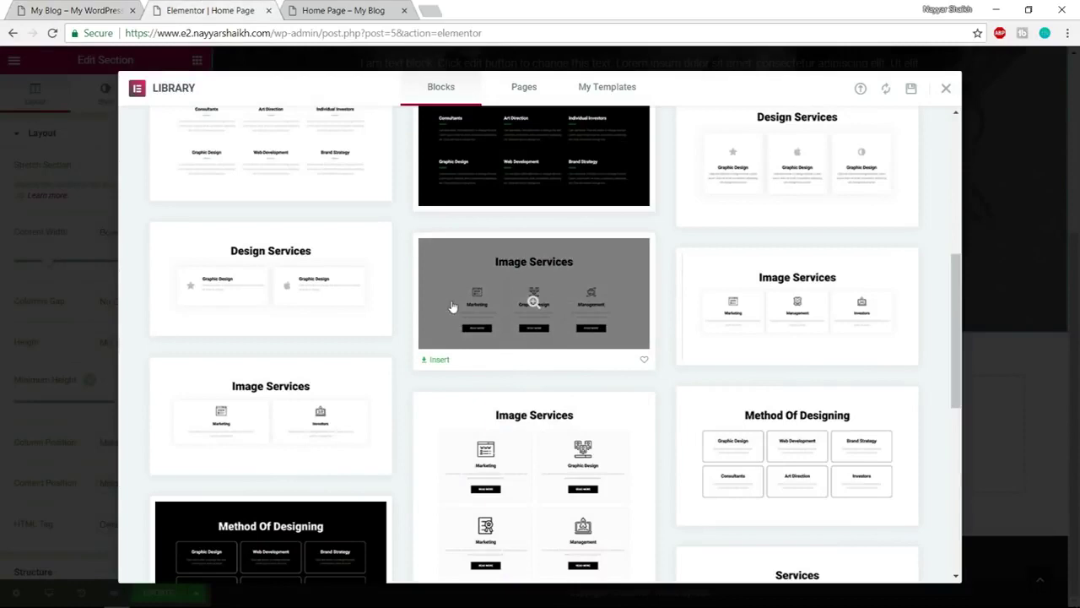
{"action": "left_click", "coordinate": [438, 361]}
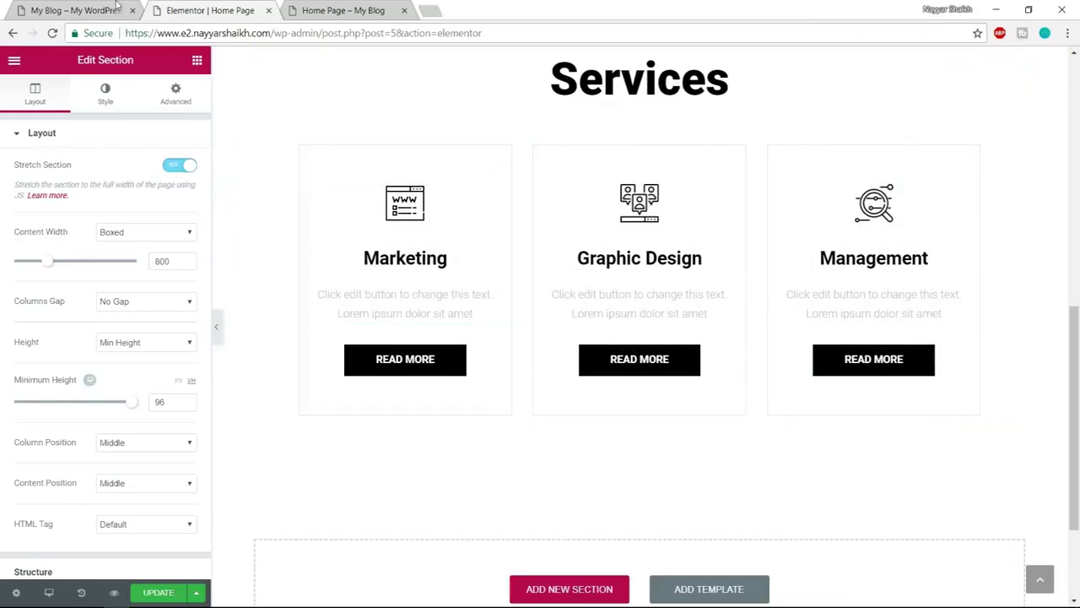
Compare the new Services section with the reference and enable its Stretch Section
{"action": "left_click", "coordinate": [67, 8]}
{"action": "scroll", "coordinate": [363, 348], "scroll_direction": "down", "scroll_amount": 2}
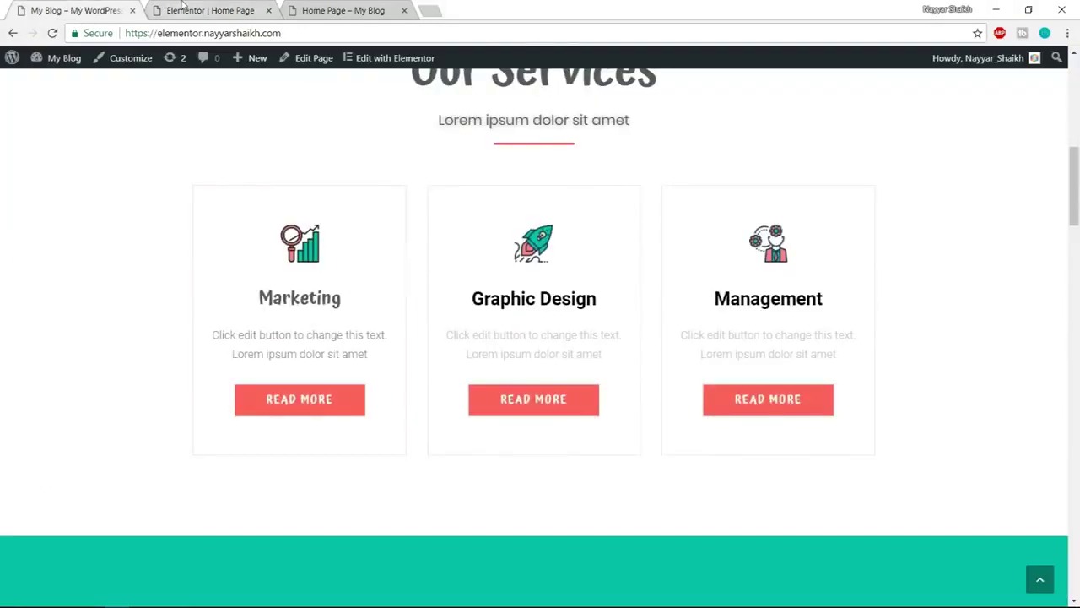
{"action": "left_click", "coordinate": [184, 8]}
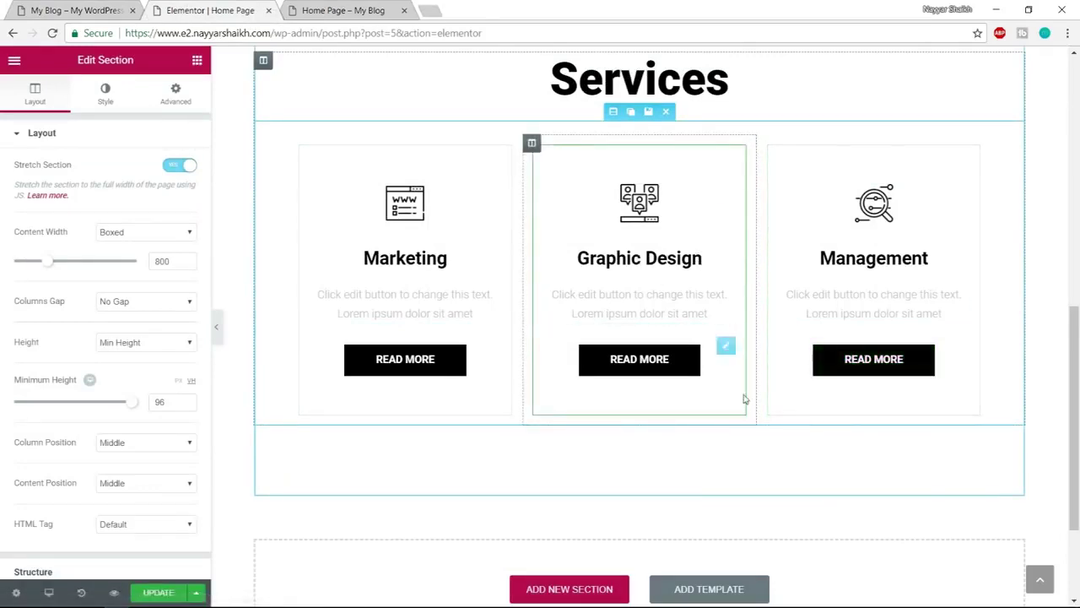
{"action": "scroll", "coordinate": [746, 399], "scroll_direction": "up", "scroll_amount": 1}
{"action": "scroll", "coordinate": [745, 398], "scroll_direction": "up", "scroll_amount": 1}
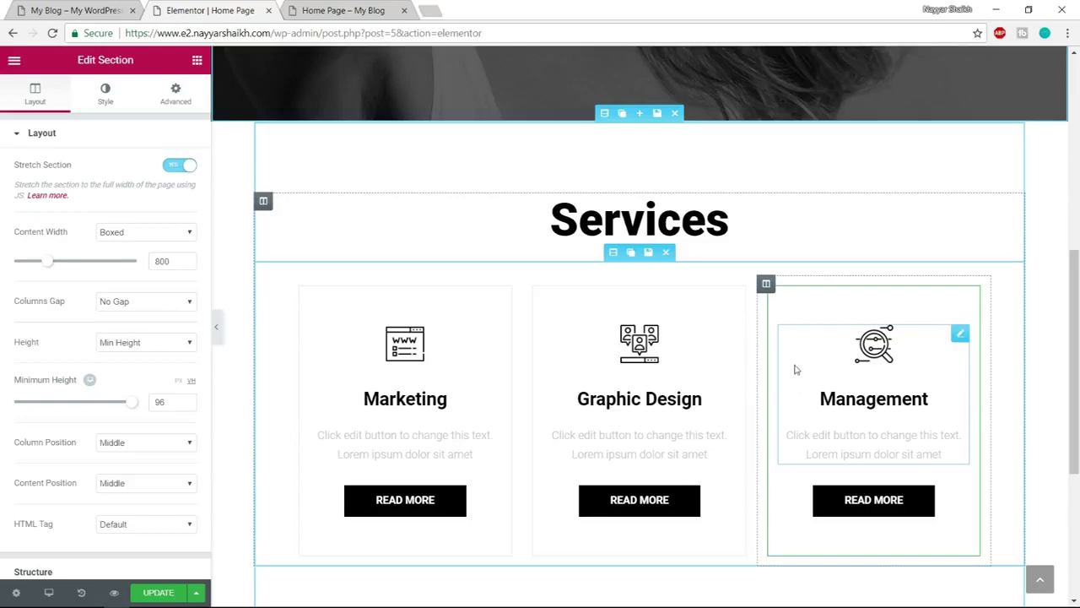
{"action": "left_click", "coordinate": [605, 113]}
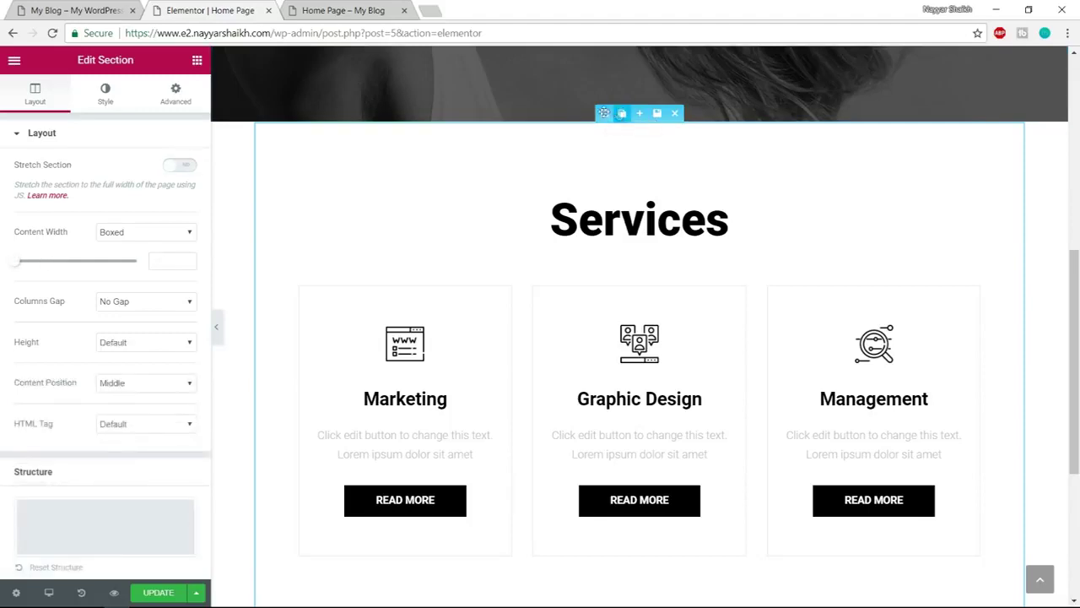
{"action": "left_click", "coordinate": [182, 164]}
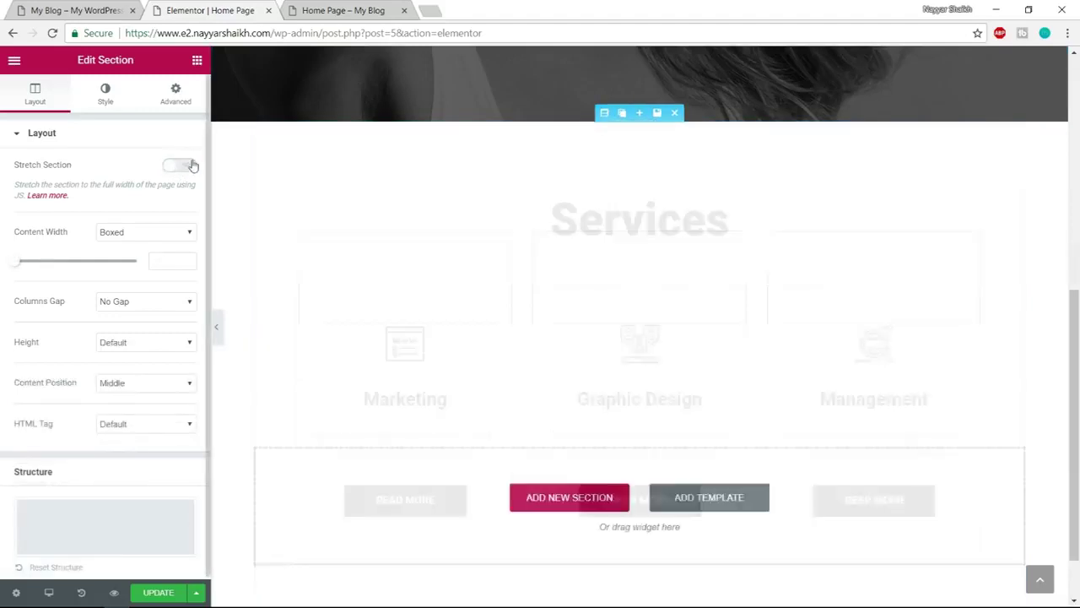
Check the reference site's next section and open the block library below Services
{"action": "left_click", "coordinate": [65, 10]}
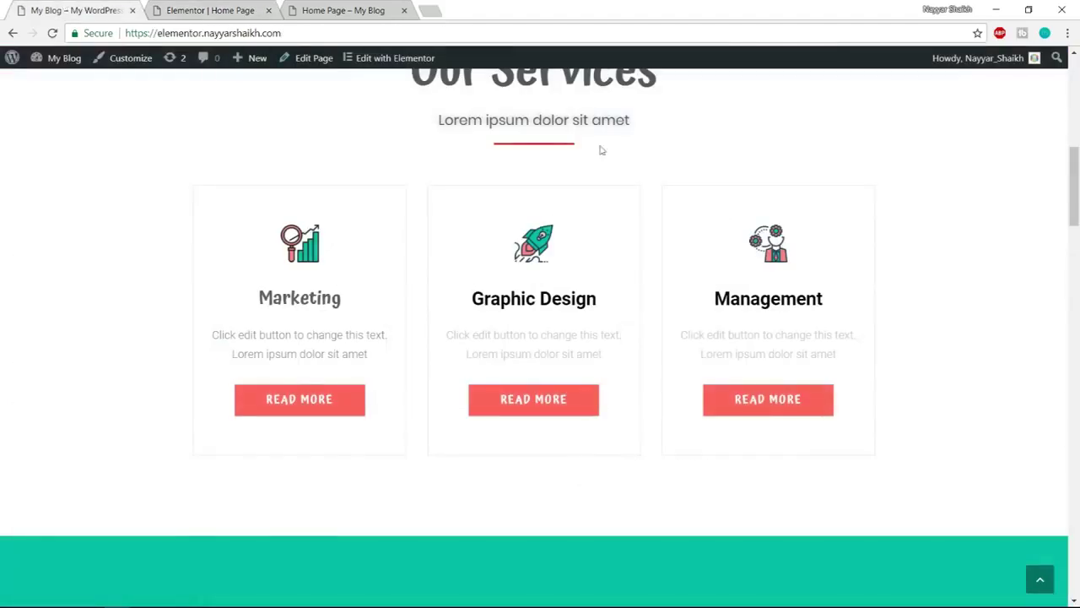
{"action": "scroll", "coordinate": [721, 292], "scroll_direction": "down", "scroll_amount": 4}
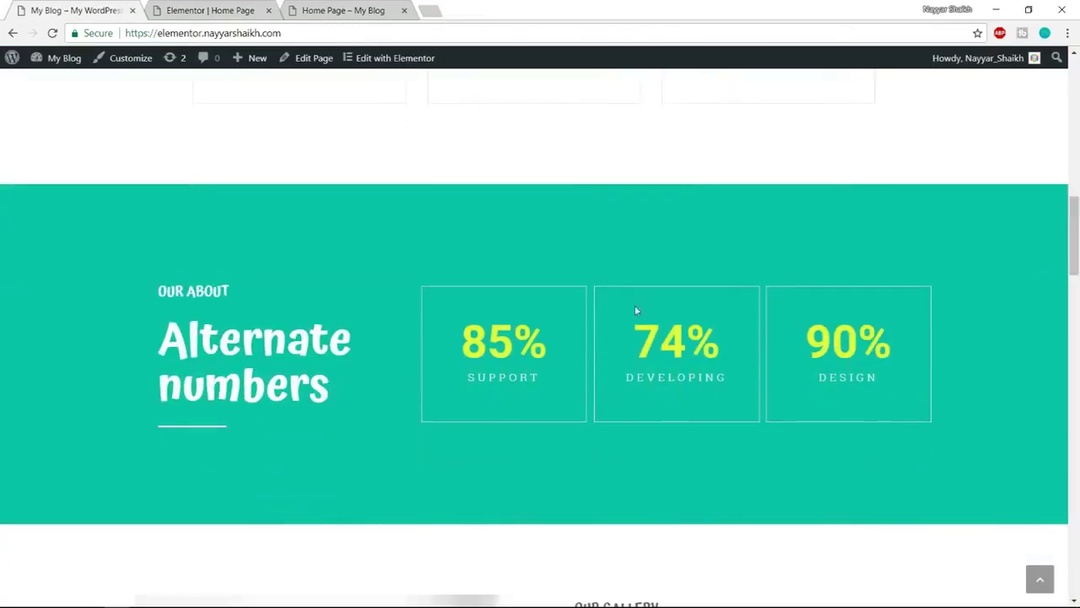
{"action": "left_click", "coordinate": [206, 11]}
{"action": "scroll", "coordinate": [676, 287], "scroll_direction": "down", "scroll_amount": 3}
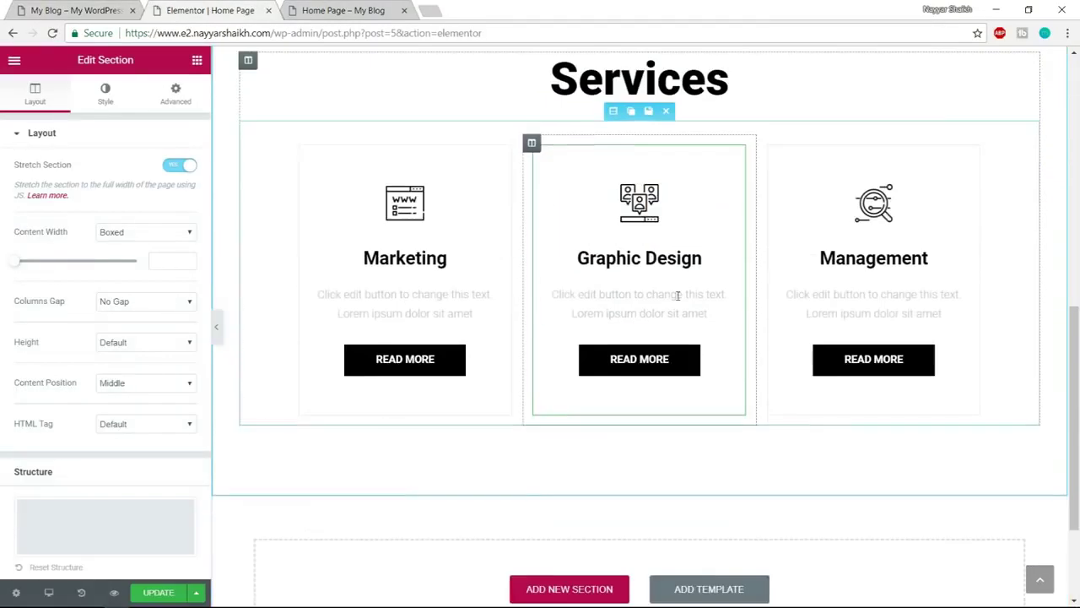
{"action": "left_click", "coordinate": [714, 454]}
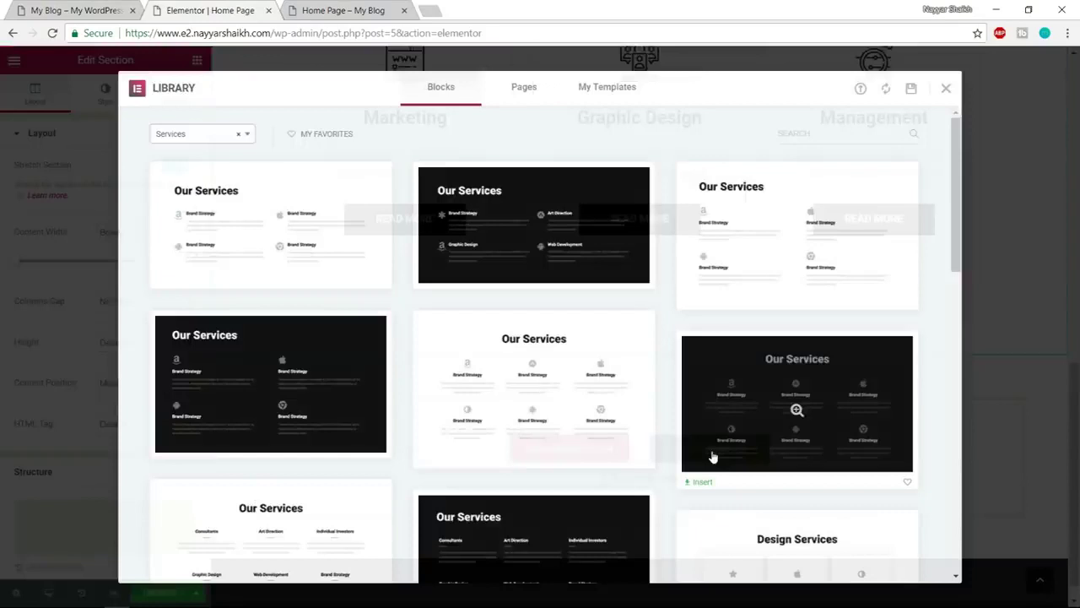
Filter the library to Stats and insert the Alternate Numbers block below Services
{"action": "left_click", "coordinate": [185, 142]}
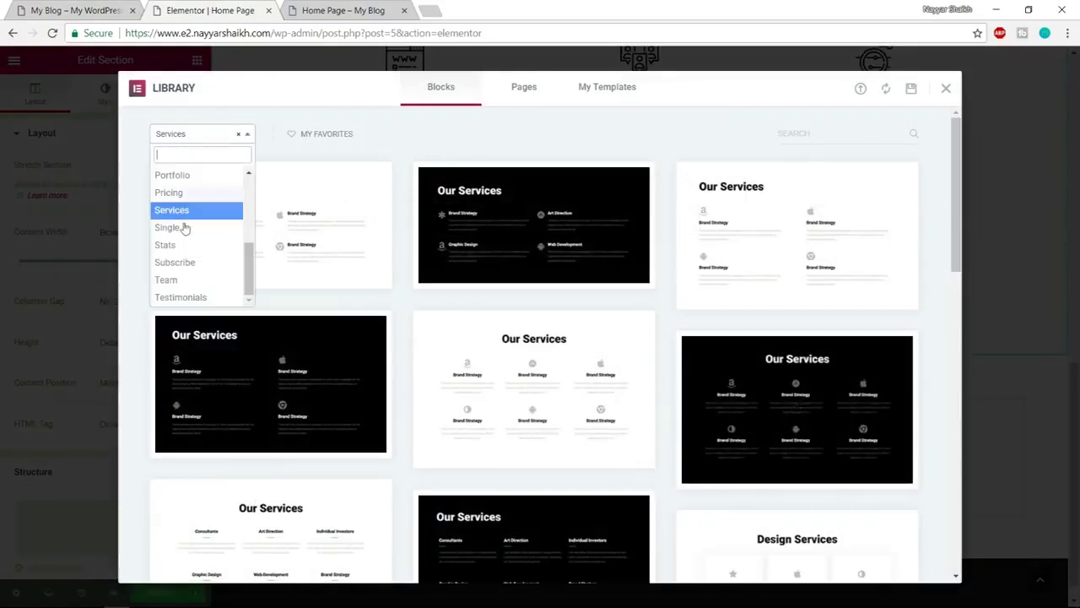
{"action": "left_click", "coordinate": [203, 246]}
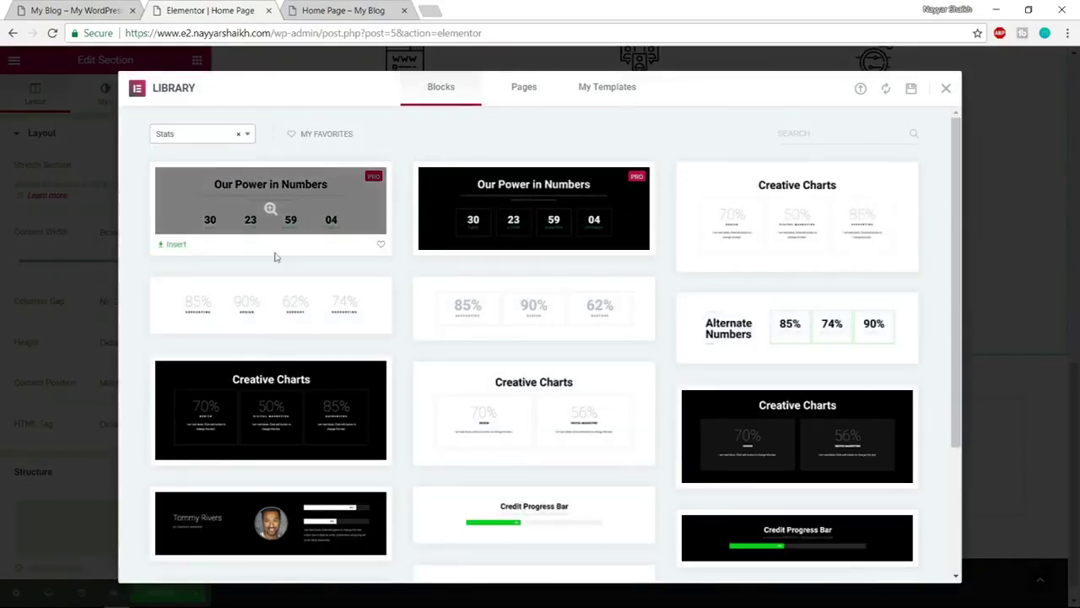
{"action": "scroll", "coordinate": [861, 253], "scroll_direction": "down", "scroll_amount": 1}
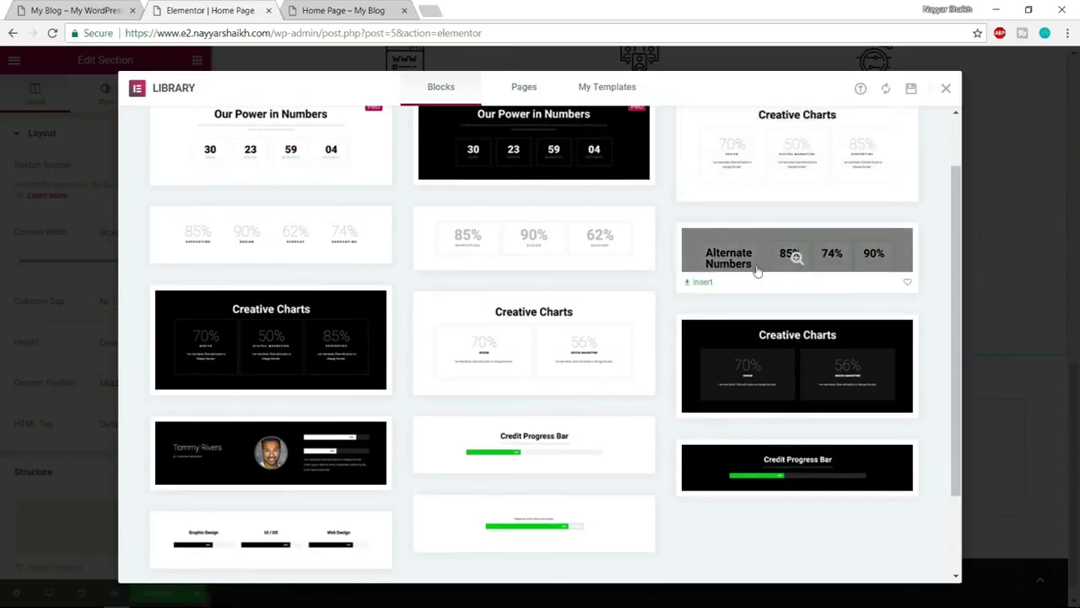
{"action": "left_click", "coordinate": [704, 284]}
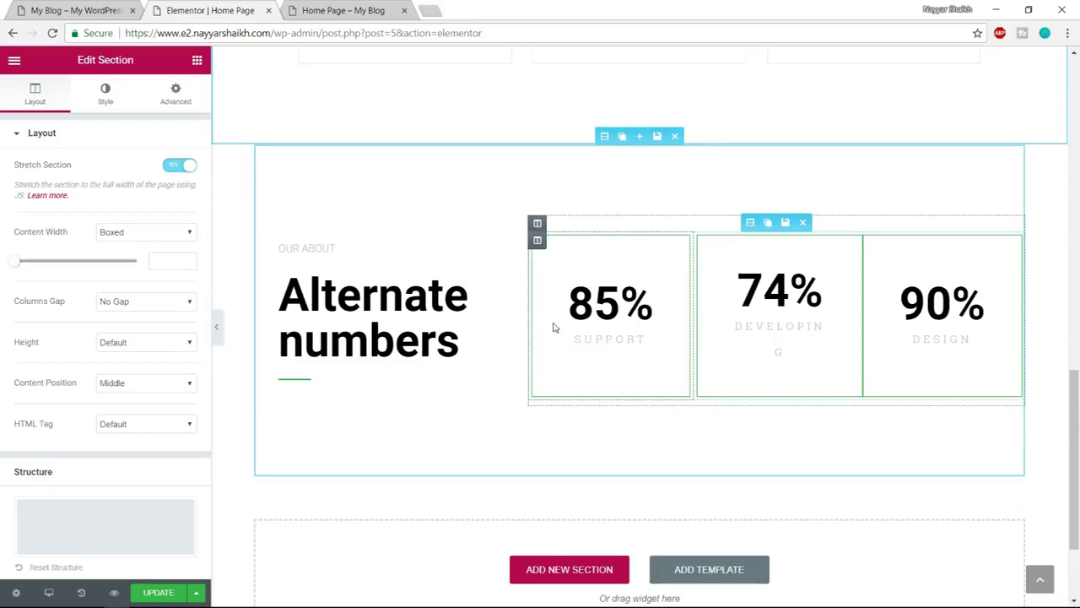
Stretch the stats section to full width and reopen the library's category list
{"action": "left_click", "coordinate": [604, 137]}
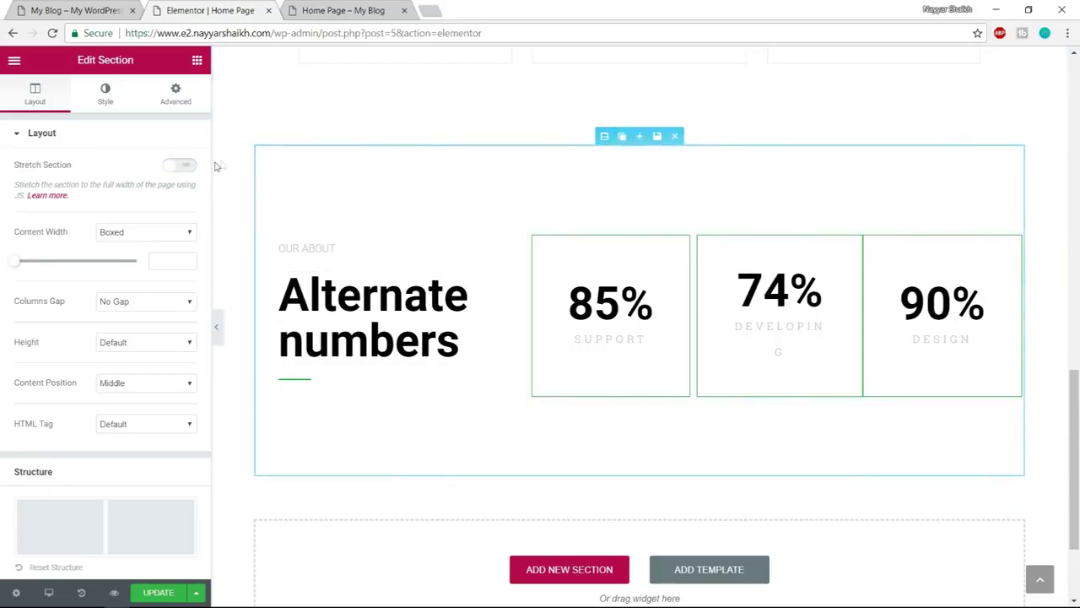
{"action": "left_click", "coordinate": [184, 168]}
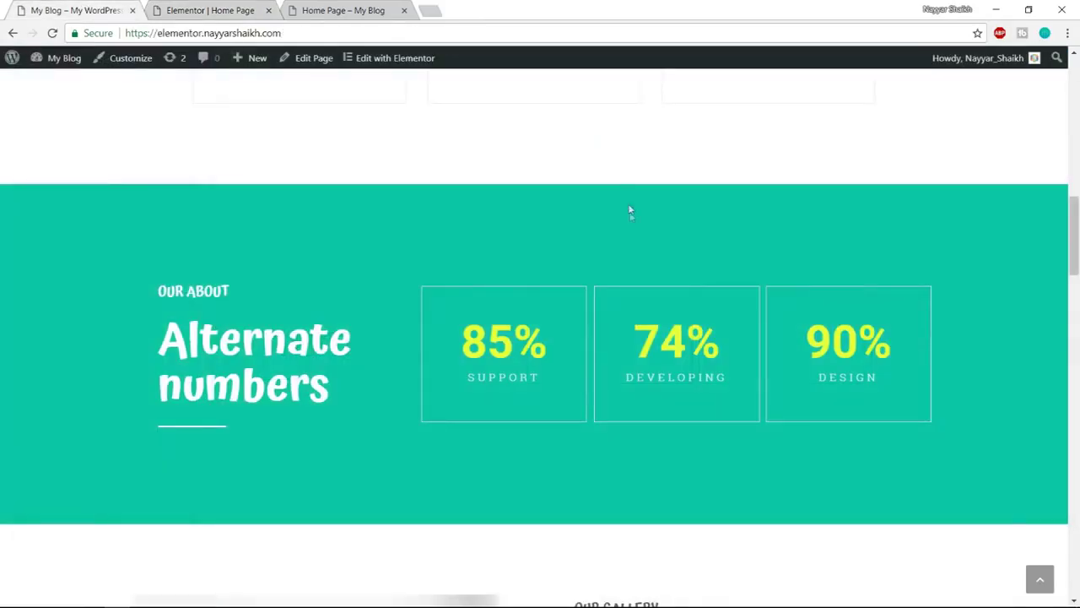
{"action": "scroll", "coordinate": [632, 228], "scroll_direction": "down", "scroll_amount": 3}
{"action": "scroll", "coordinate": [634, 242], "scroll_direction": "down", "scroll_amount": 2}
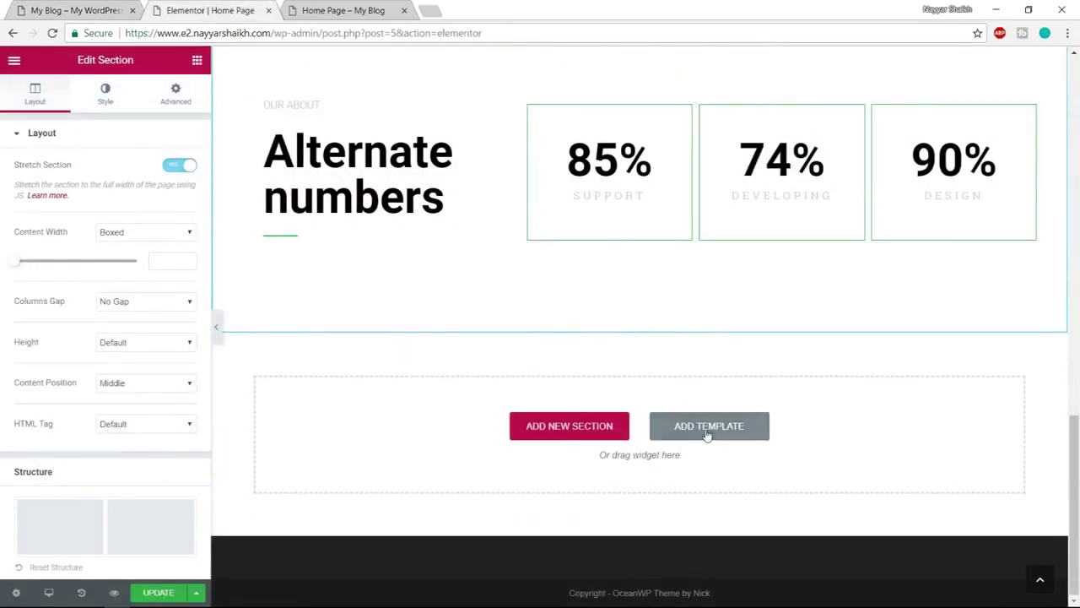
{"action": "left_click", "coordinate": [707, 434]}
{"action": "left_click", "coordinate": [191, 140]}
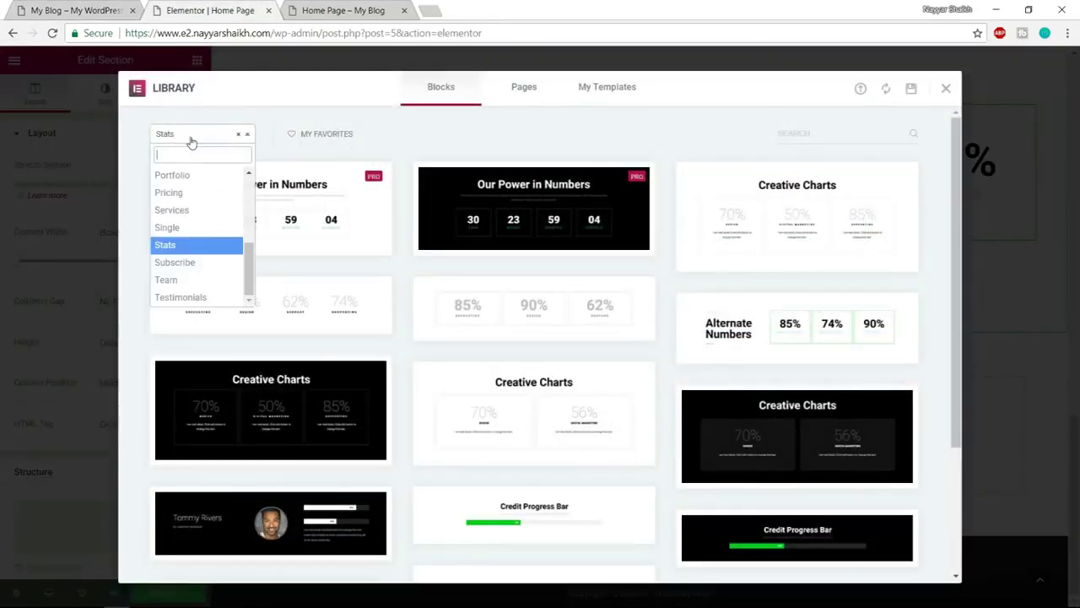
Filter the block library to Features and insert the Features to start block with the jellyfish photo
{"action": "scroll", "coordinate": [196, 245], "scroll_direction": "up", "scroll_amount": 3}
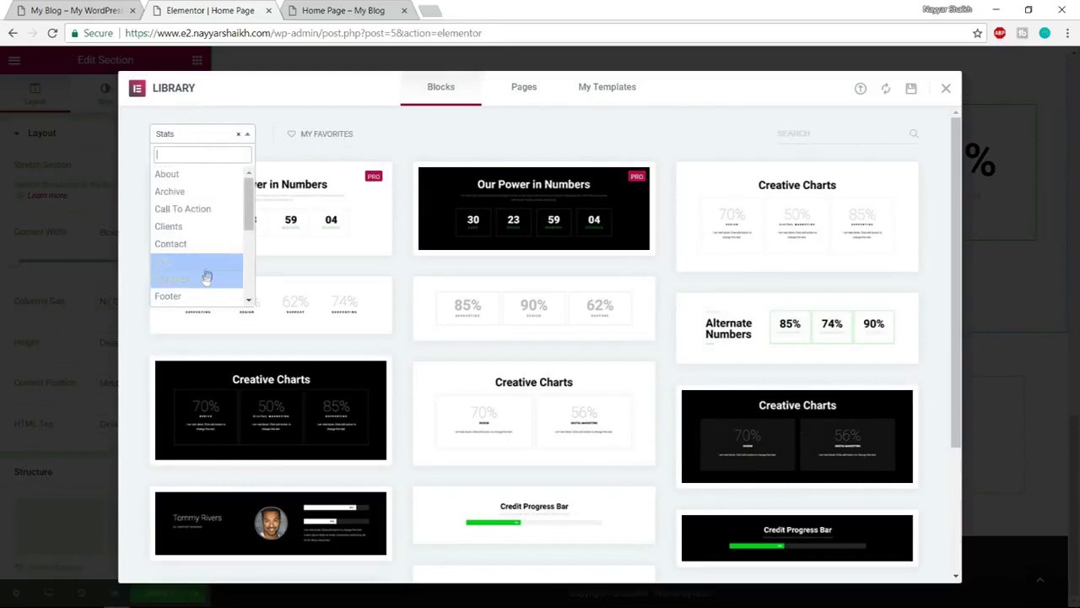
{"action": "left_click", "coordinate": [194, 279]}
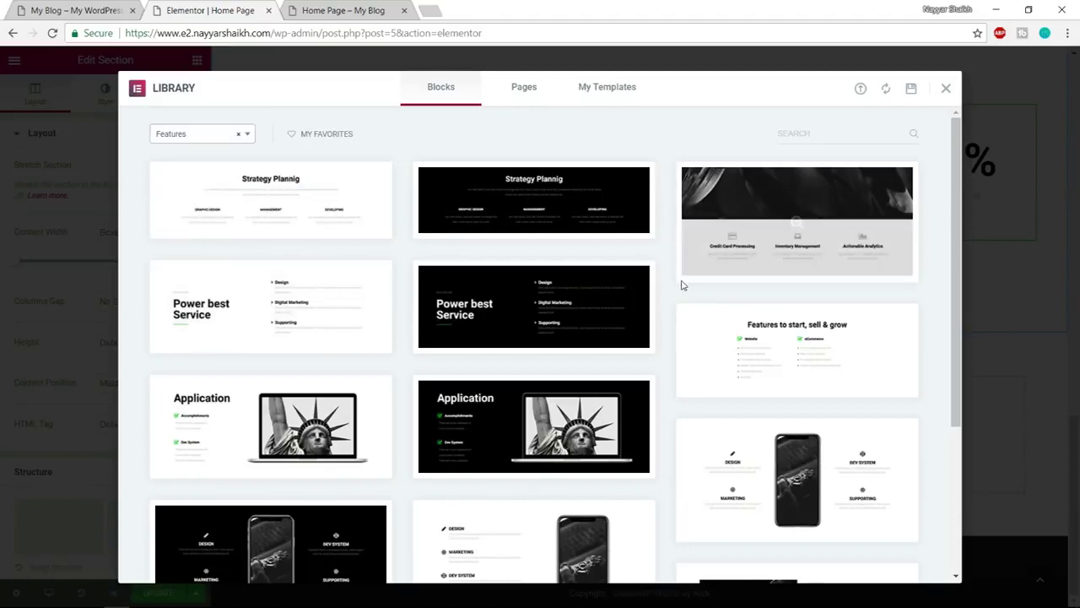
{"action": "scroll", "coordinate": [682, 286], "scroll_direction": "down", "scroll_amount": 5}
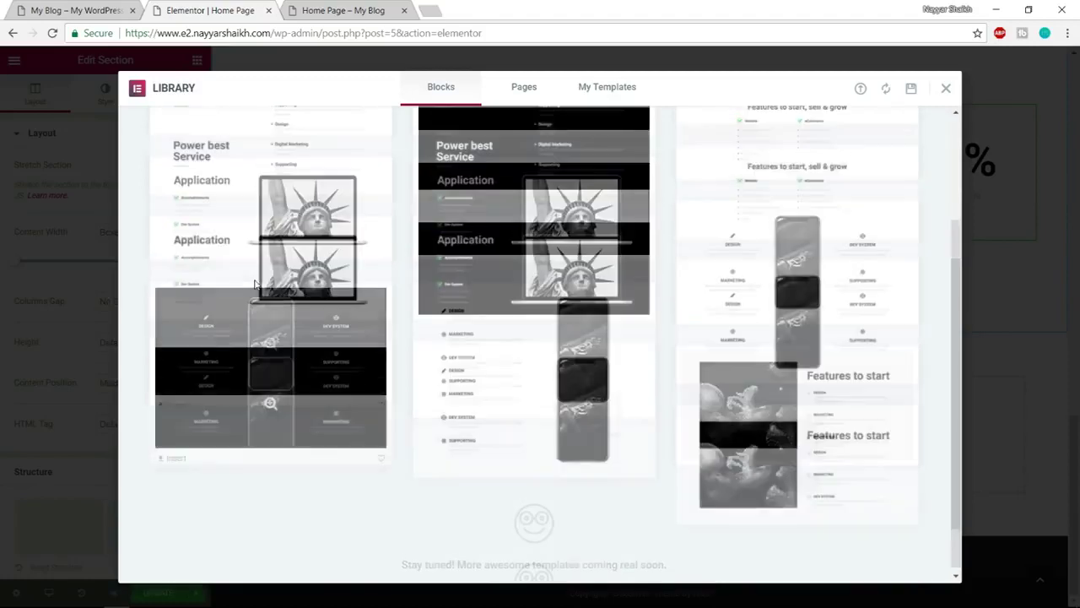
{"action": "scroll", "coordinate": [252, 283], "scroll_direction": "up", "scroll_amount": 3}
{"action": "scroll", "coordinate": [250, 283], "scroll_direction": "down", "scroll_amount": 3}
{"action": "mouse_move", "coordinate": [716, 355]}
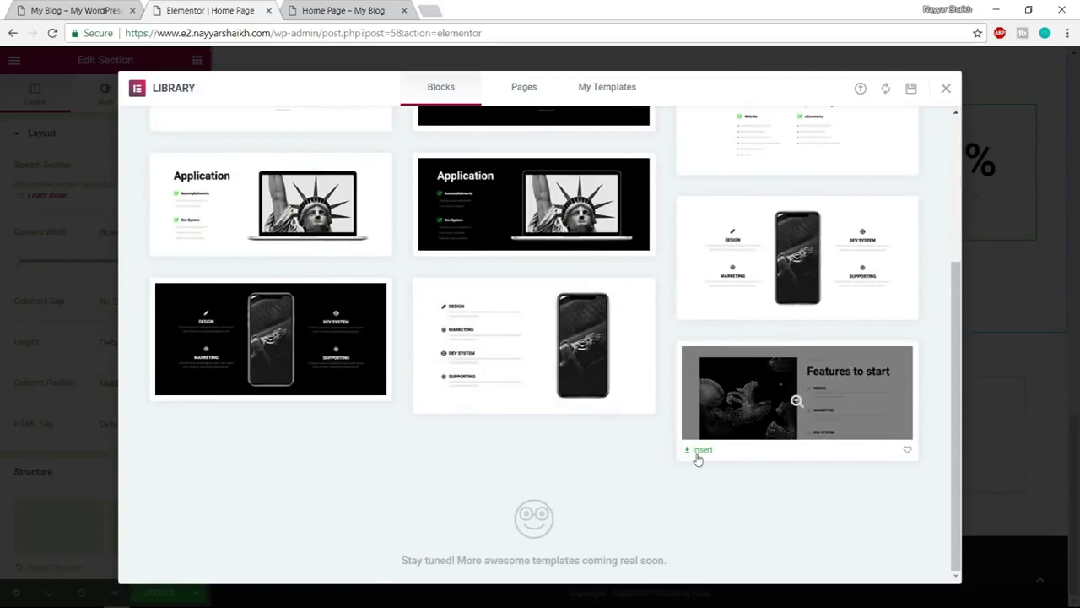
{"action": "left_click", "coordinate": [700, 452]}
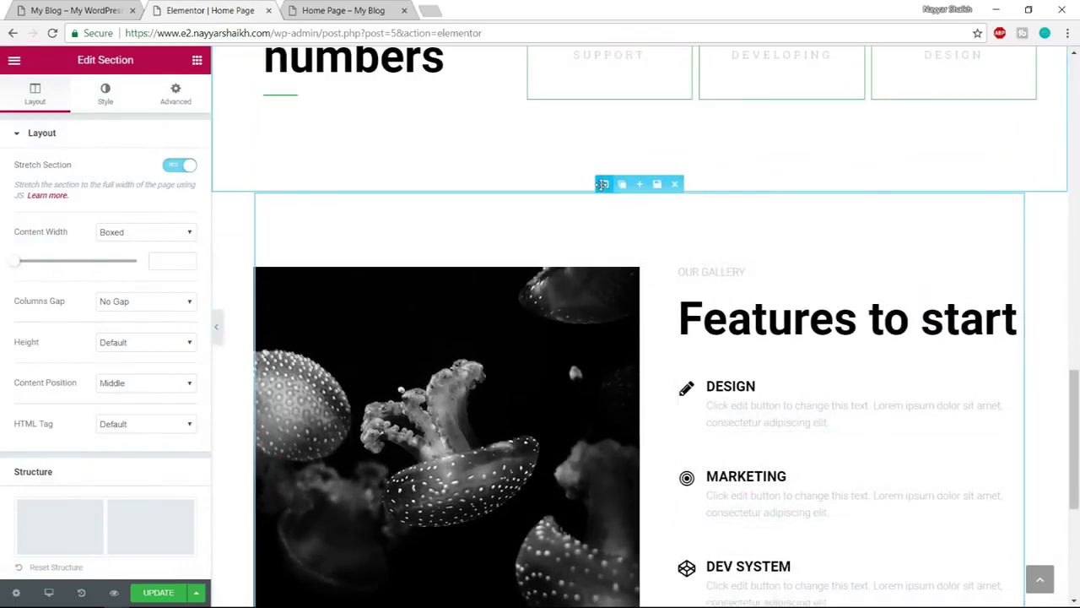
Turn on Stretch Section so the Features to start block spans the full page width
{"action": "left_click", "coordinate": [180, 165]}
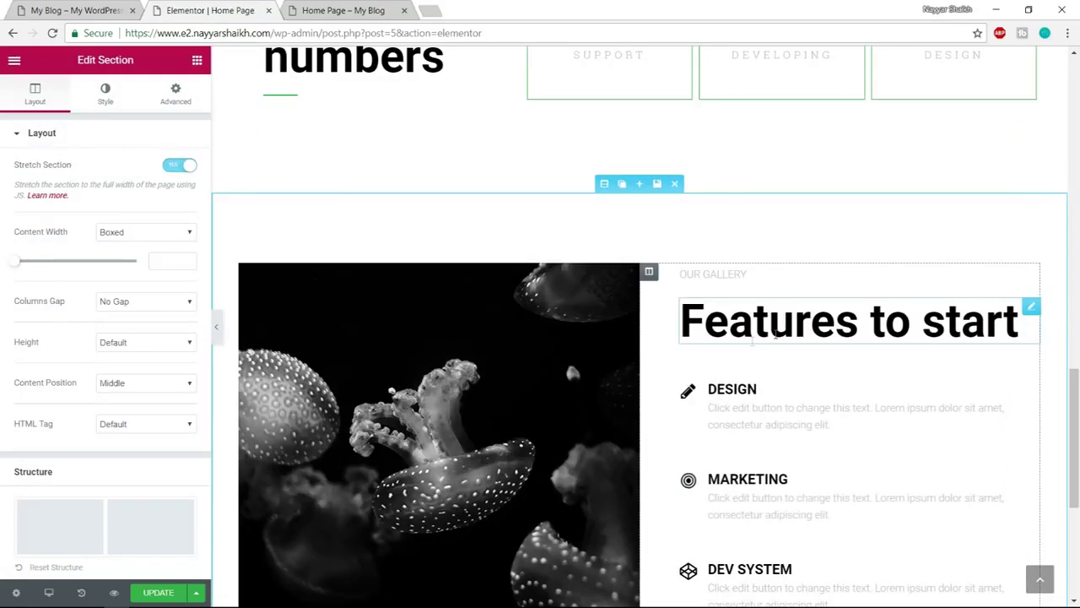
{"action": "scroll", "coordinate": [893, 349], "scroll_direction": "up", "scroll_amount": 10}
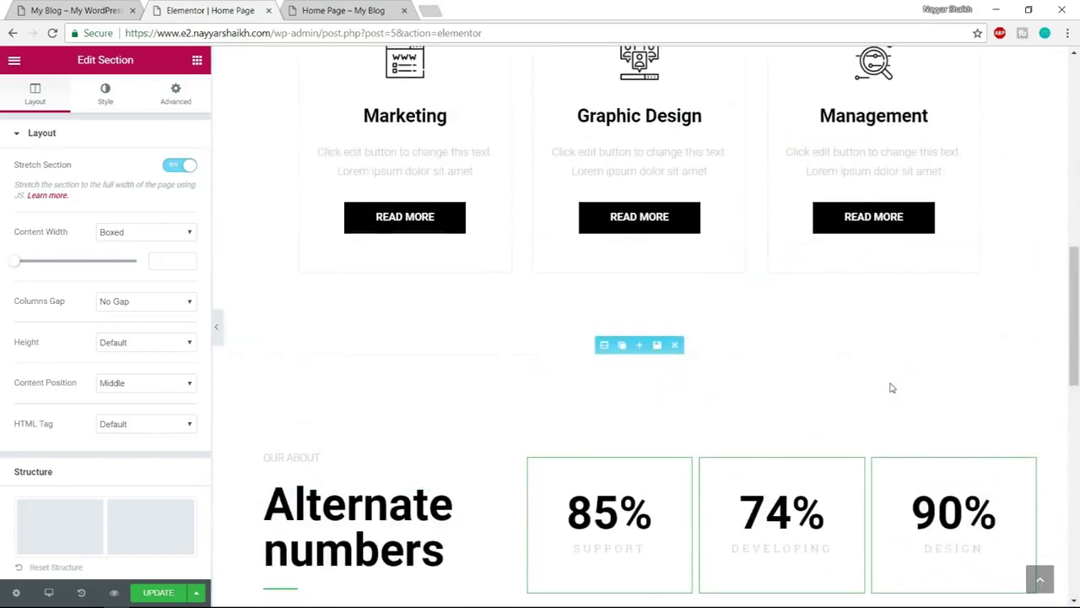
{"action": "scroll", "coordinate": [890, 384], "scroll_direction": "up", "scroll_amount": 4}
{"action": "scroll", "coordinate": [889, 384], "scroll_direction": "down", "scroll_amount": 6}
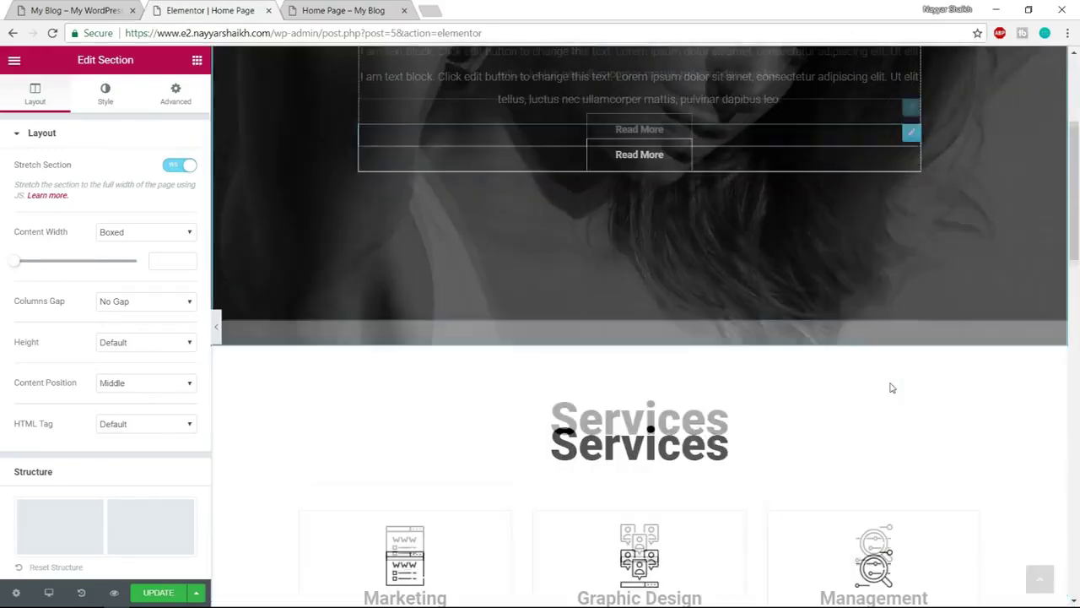
{"action": "scroll", "coordinate": [892, 387], "scroll_direction": "down", "scroll_amount": 10}
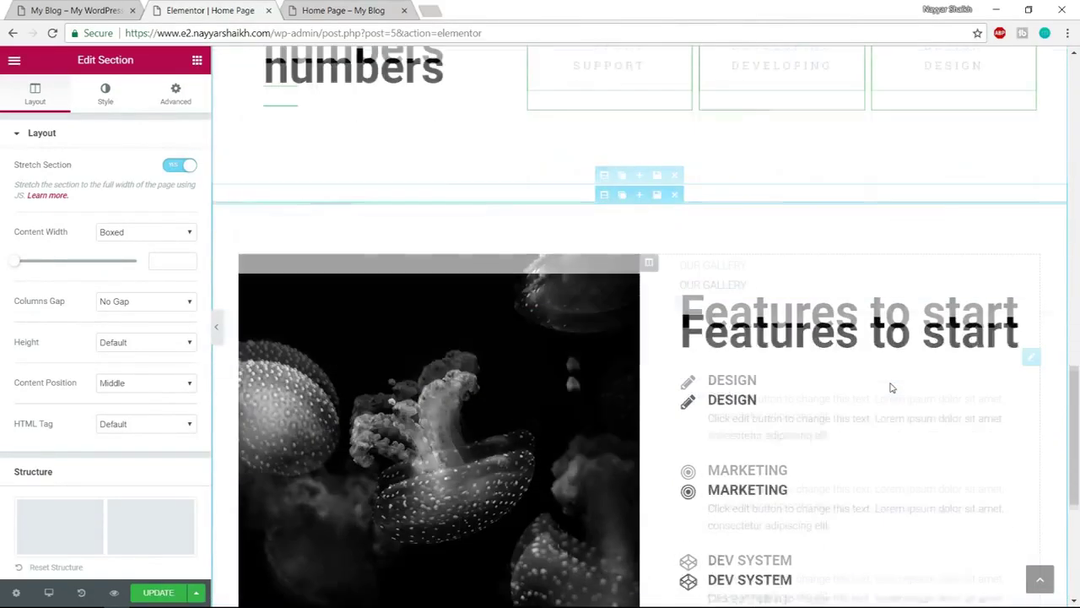
{"action": "scroll", "coordinate": [891, 388], "scroll_direction": "down", "scroll_amount": 4}
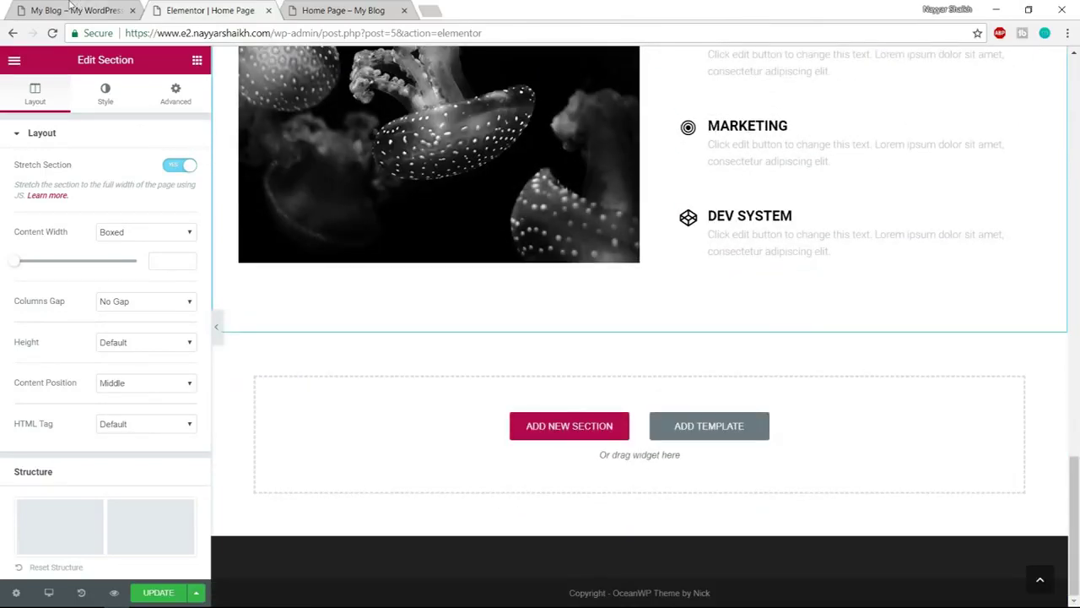
Check the reference site's next section, then bring up the block library in the editor
{"action": "left_click", "coordinate": [71, 10]}
{"action": "scroll", "coordinate": [675, 254], "scroll_direction": "down", "scroll_amount": 8}
{"action": "scroll", "coordinate": [687, 340], "scroll_direction": "up", "scroll_amount": 2}
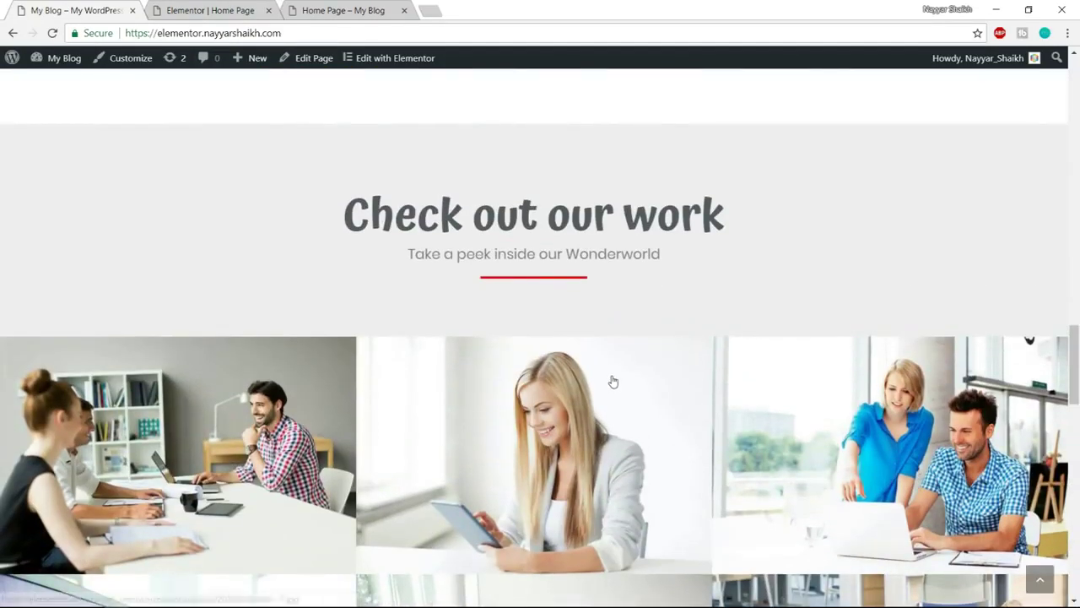
{"action": "left_click", "coordinate": [213, 6]}
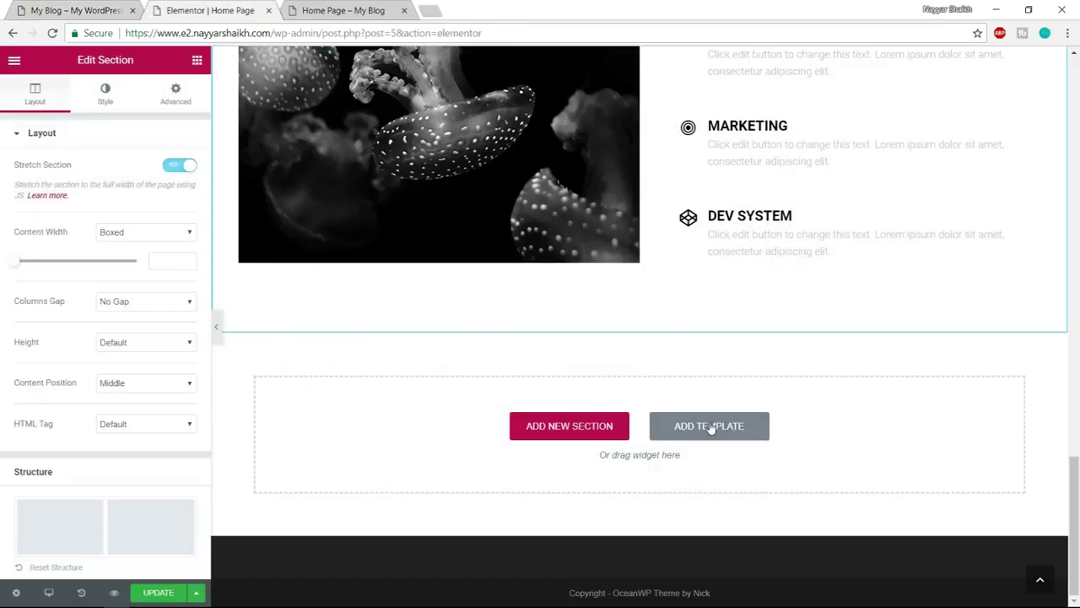
{"action": "left_click", "coordinate": [711, 427]}
Filter the library to Portfolio and insert the Check Out Our Work photo grid block
{"action": "left_click", "coordinate": [208, 134]}
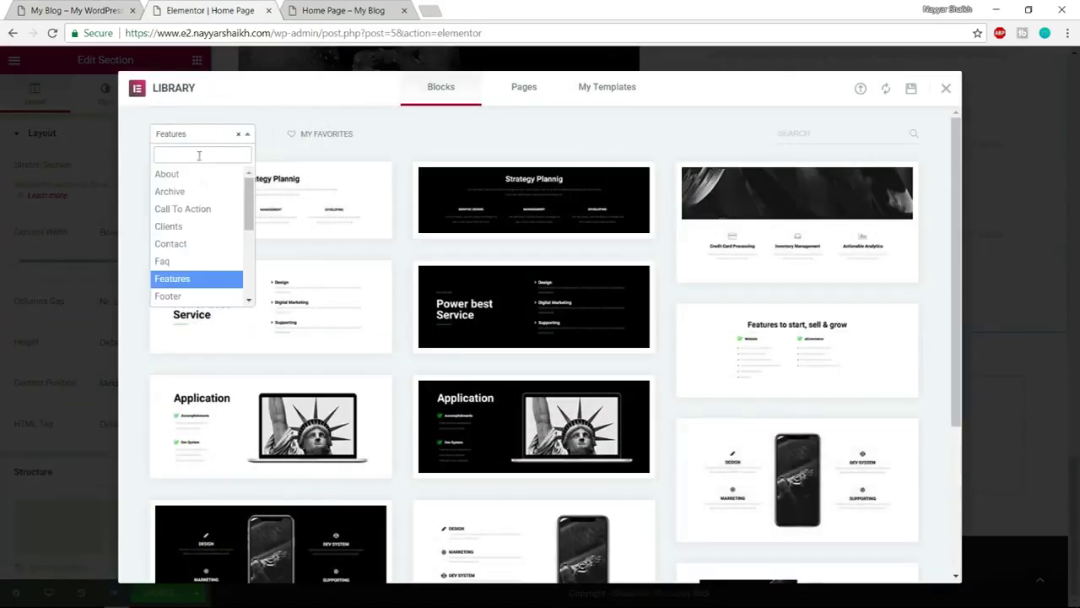
{"action": "scroll", "coordinate": [211, 241], "scroll_direction": "down", "scroll_amount": 4}
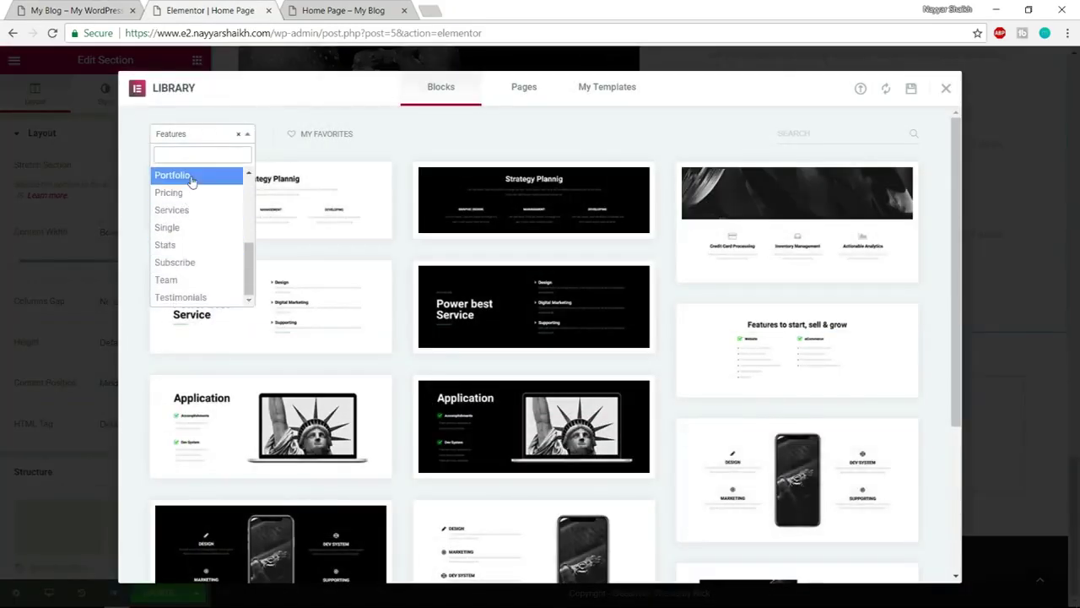
{"action": "left_click", "coordinate": [192, 178]}
{"action": "scroll", "coordinate": [783, 232], "scroll_direction": "down", "scroll_amount": 5}
{"action": "scroll", "coordinate": [783, 232], "scroll_direction": "down", "scroll_amount": 3}
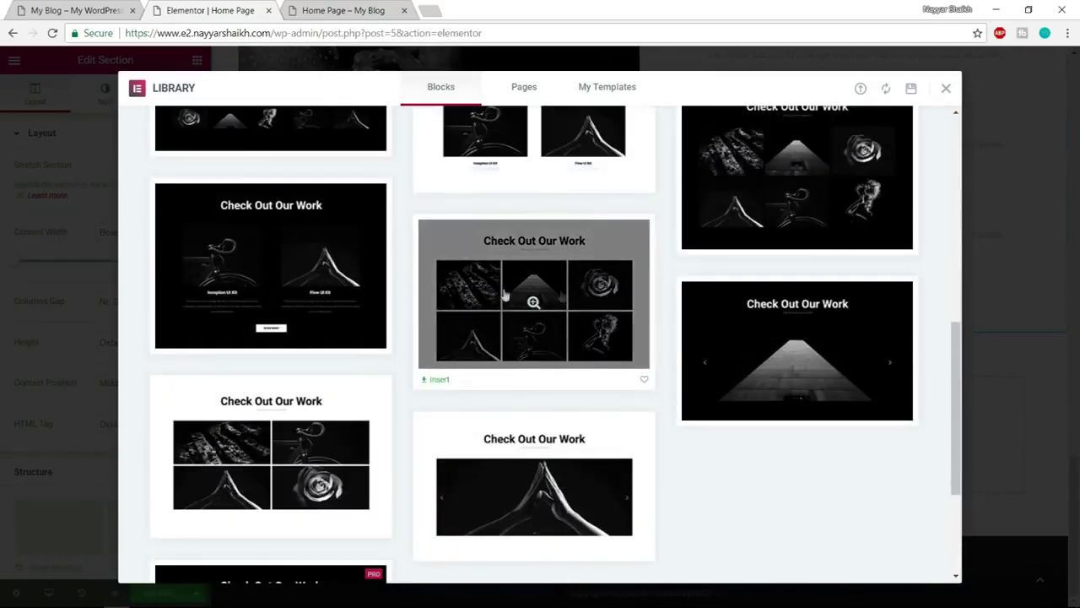
{"action": "left_click", "coordinate": [440, 381]}
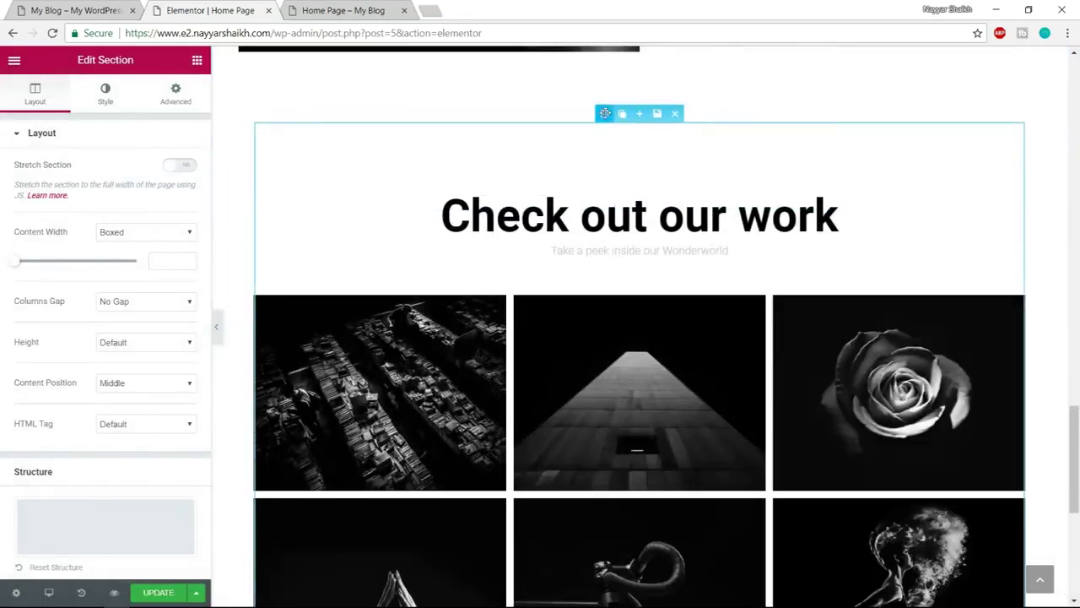
Stretch the gallery section to full page width and compare it with the reference site
{"action": "left_click", "coordinate": [183, 165]}
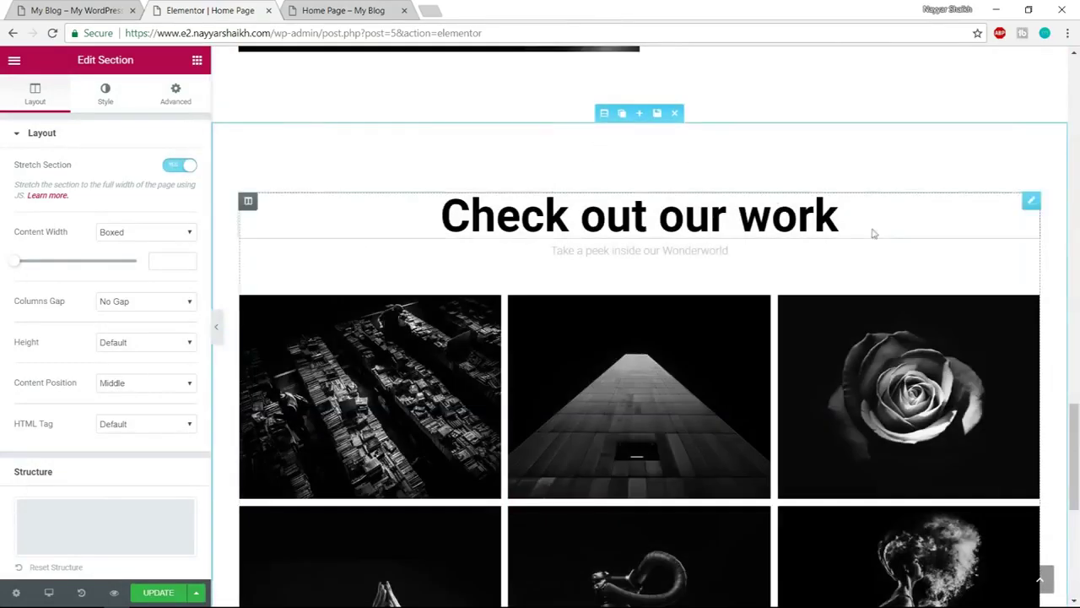
{"action": "scroll", "coordinate": [899, 276], "scroll_direction": "down", "scroll_amount": 2}
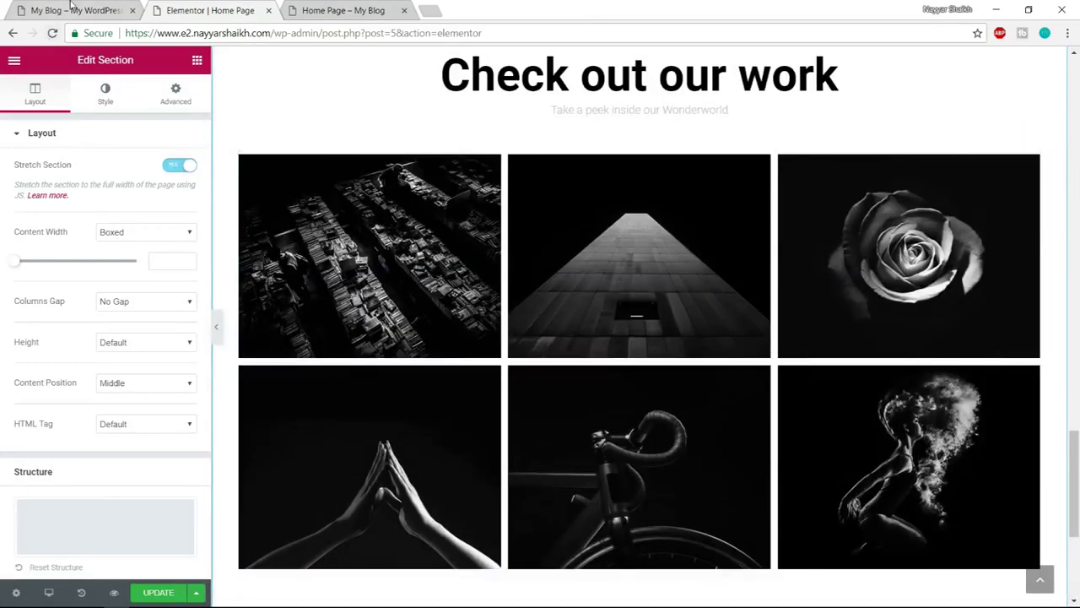
{"action": "left_click", "coordinate": [71, 8]}
{"action": "scroll", "coordinate": [502, 453], "scroll_direction": "down", "scroll_amount": 3}
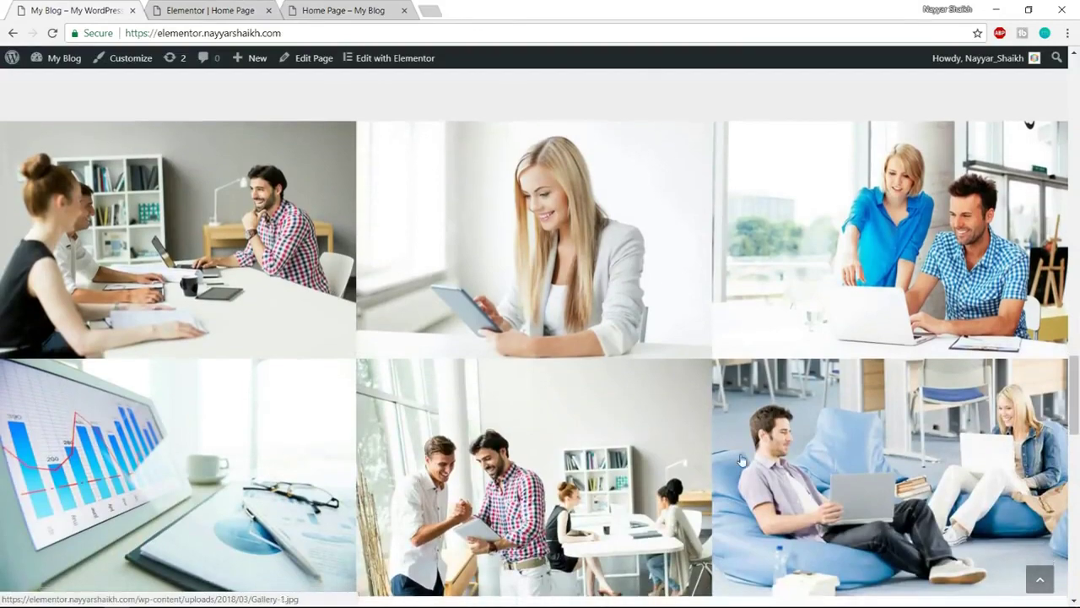
{"action": "scroll", "coordinate": [163, 318], "scroll_direction": "down", "scroll_amount": 1}
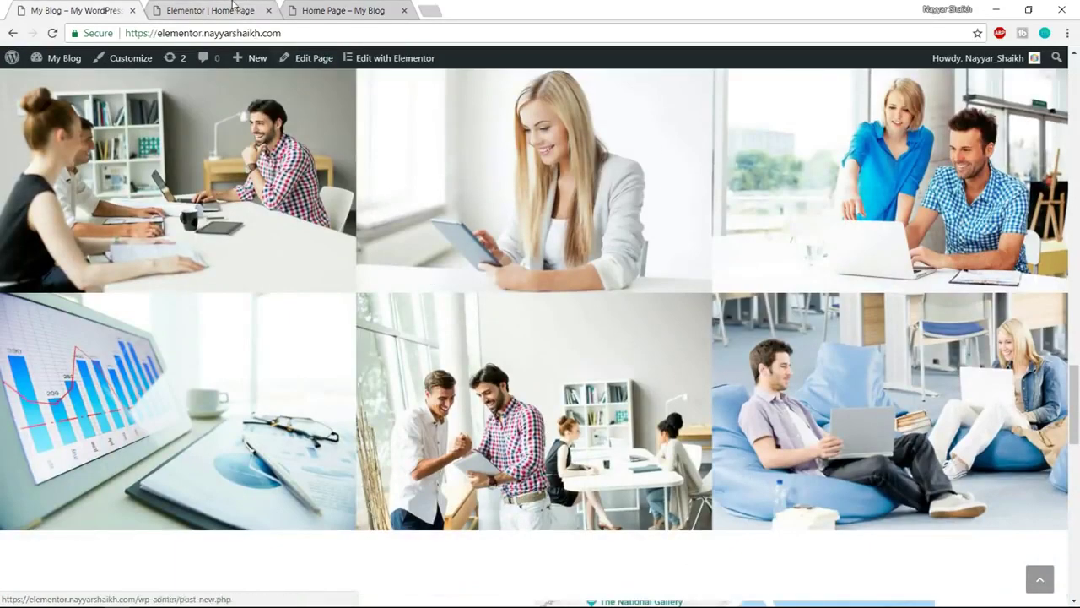
{"action": "left_click", "coordinate": [234, 8]}
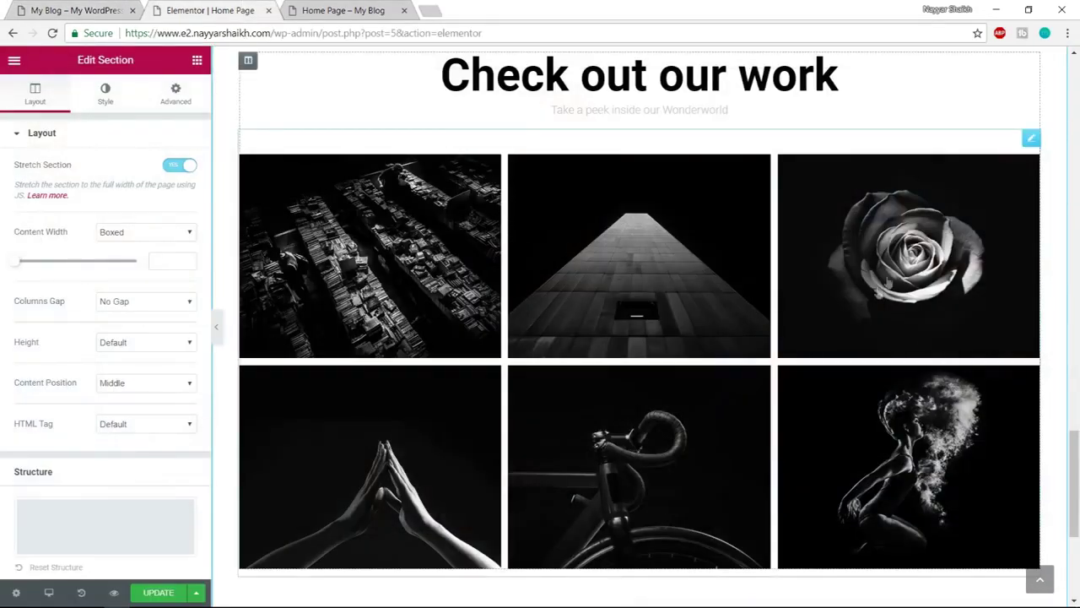
Check the reference site's following section, then open the block template library below the gallery
{"action": "scroll", "coordinate": [876, 361], "scroll_direction": "up", "scroll_amount": 2}
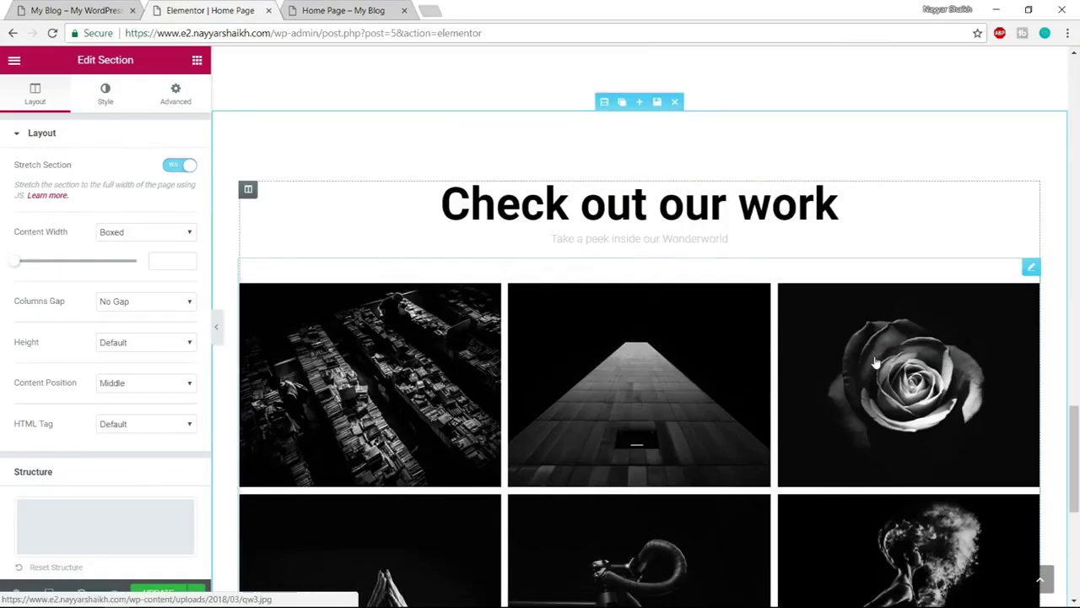
{"action": "scroll", "coordinate": [876, 362], "scroll_direction": "down", "scroll_amount": 2}
{"action": "left_click", "coordinate": [34, 10]}
{"action": "scroll", "coordinate": [746, 275], "scroll_direction": "down", "scroll_amount": 1}
{"action": "scroll", "coordinate": [746, 275], "scroll_direction": "down", "scroll_amount": 4}
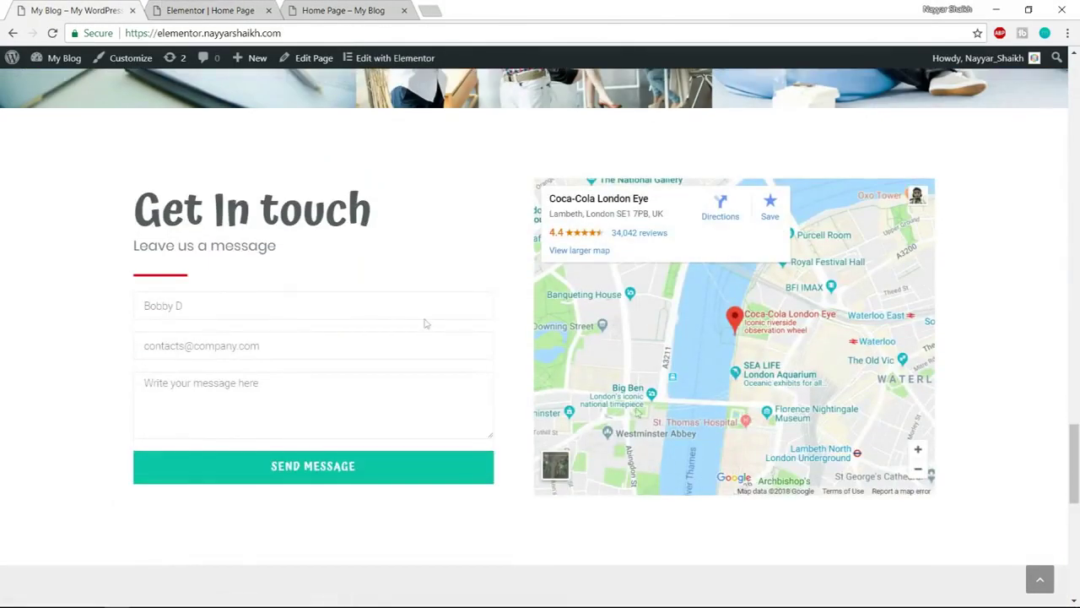
{"action": "left_click", "coordinate": [238, 9]}
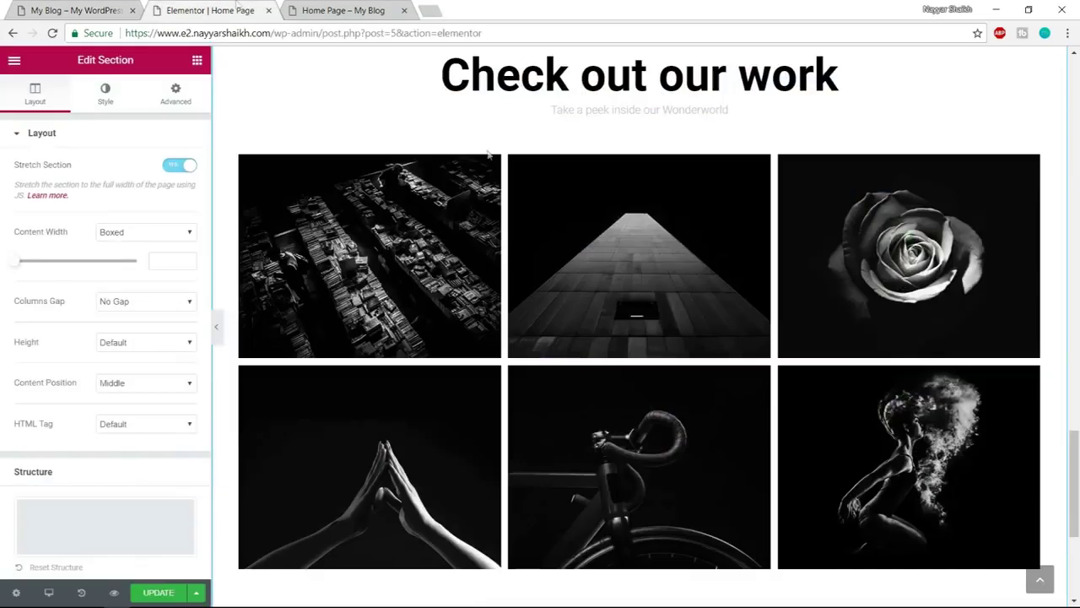
{"action": "scroll", "coordinate": [743, 460], "scroll_direction": "down", "scroll_amount": 4}
{"action": "left_click", "coordinate": [743, 440]}
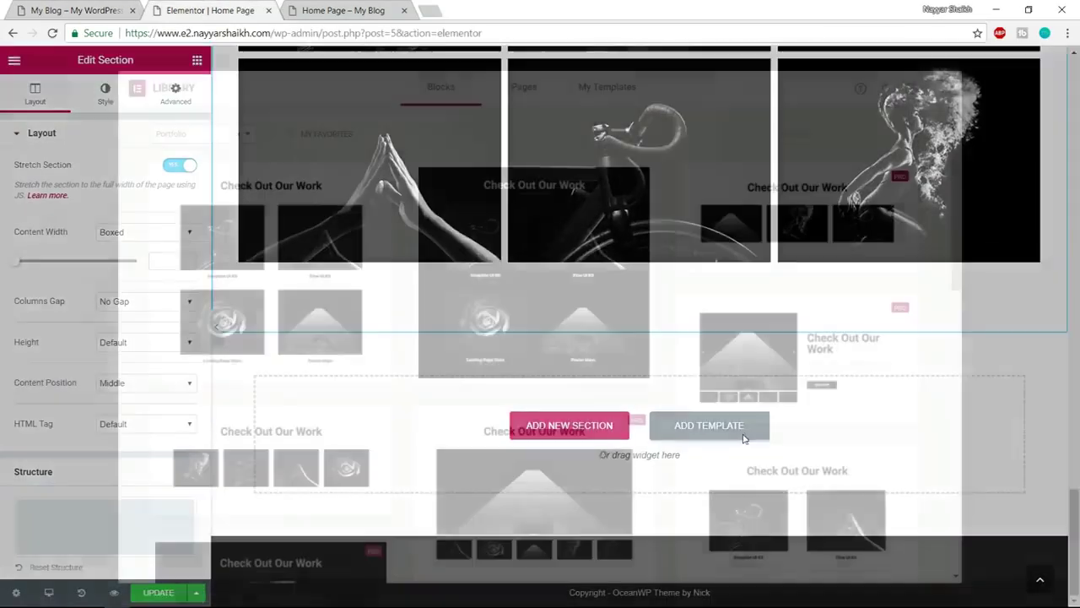
Filter blocks by Contact and insert the first Get In Touch block with form and map
{"action": "left_click", "coordinate": [192, 137]}
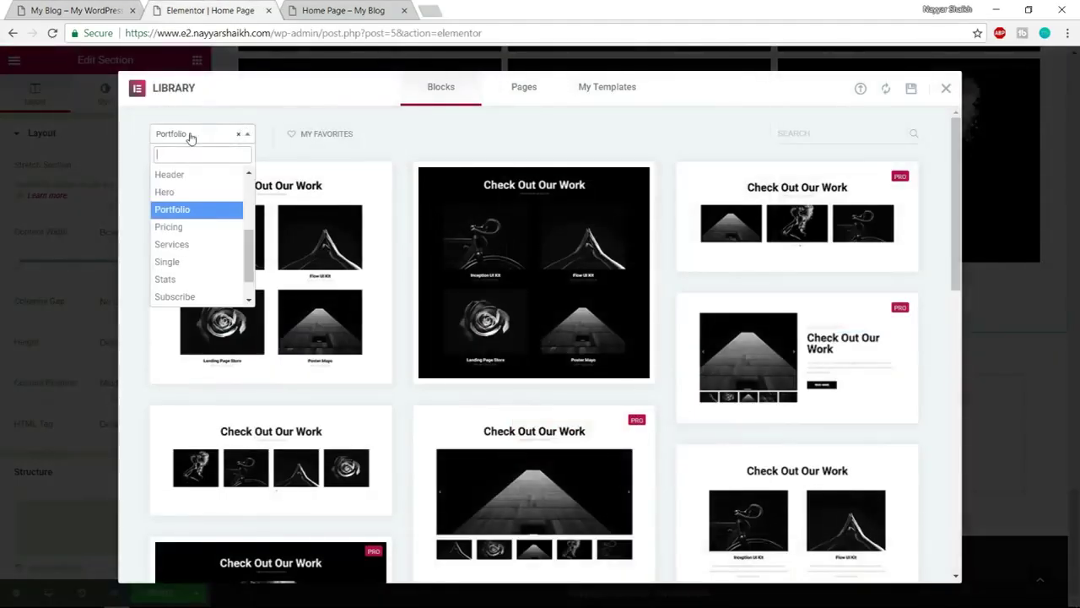
{"action": "scroll", "coordinate": [206, 245], "scroll_direction": "up", "scroll_amount": 3}
{"action": "left_click", "coordinate": [202, 244]}
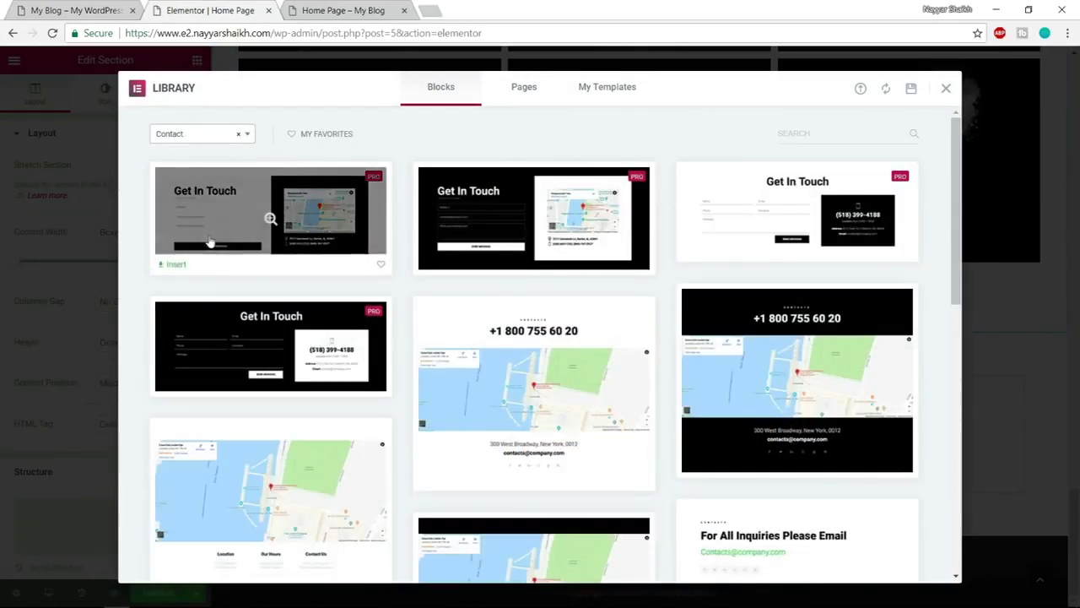
{"action": "left_click", "coordinate": [48, 9]}
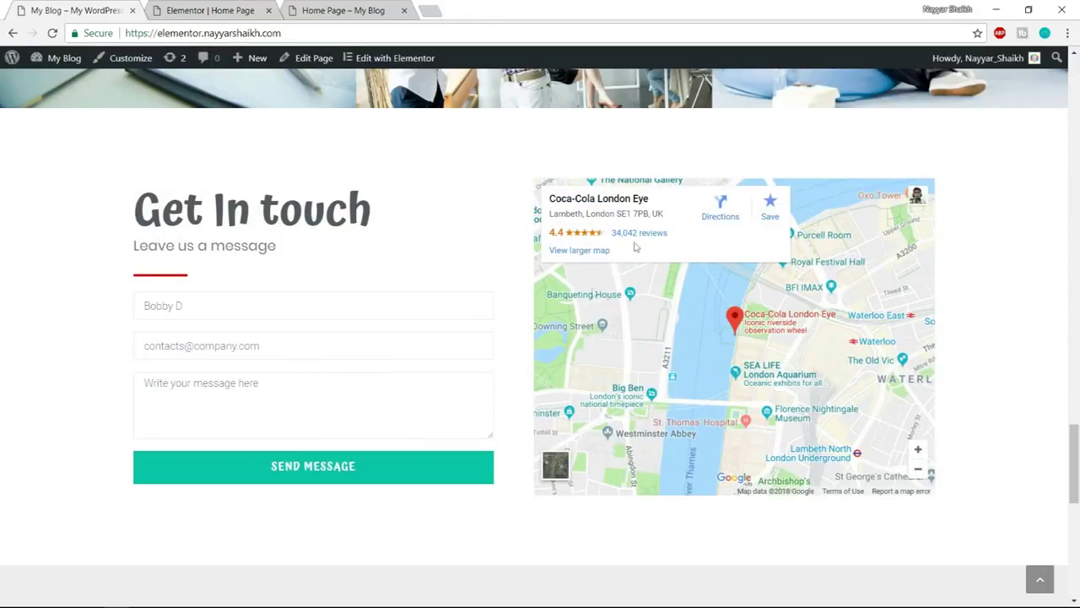
{"action": "left_click", "coordinate": [203, 6]}
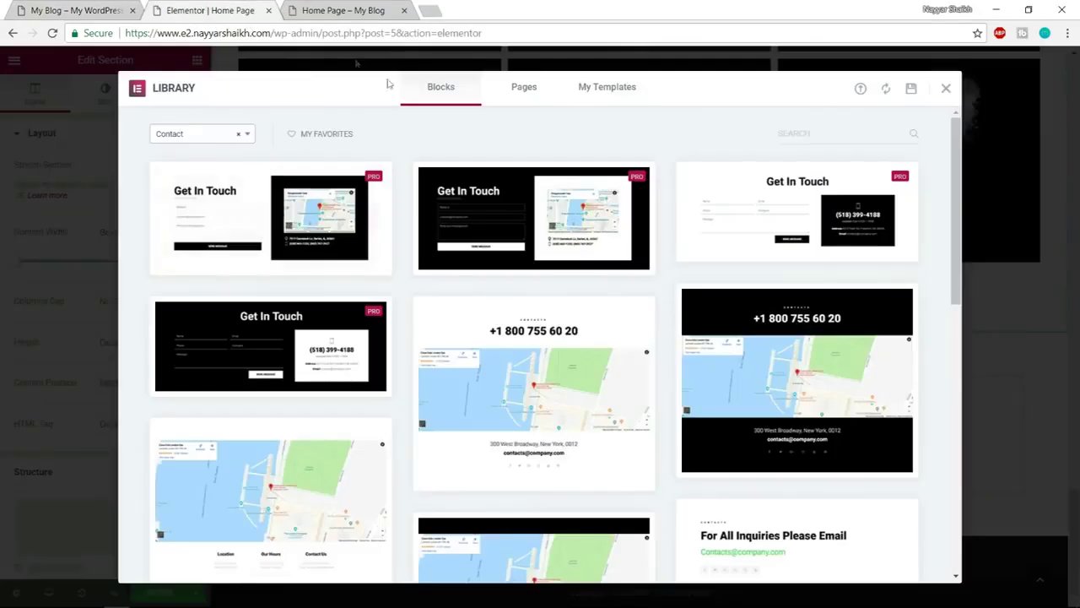
{"action": "mouse_move", "coordinate": [211, 222]}
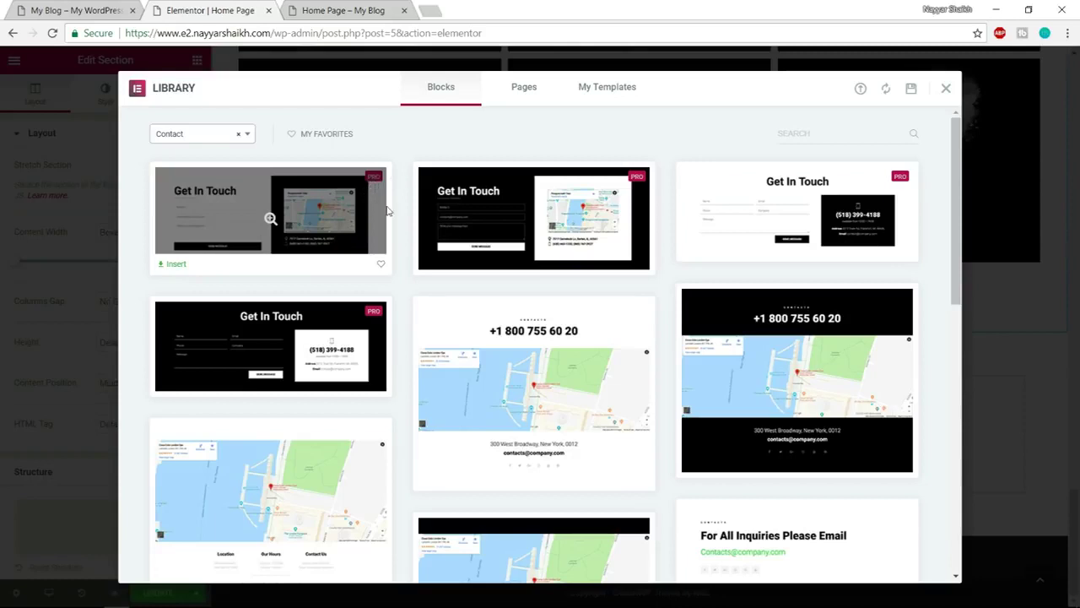
{"action": "left_click", "coordinate": [173, 266]}
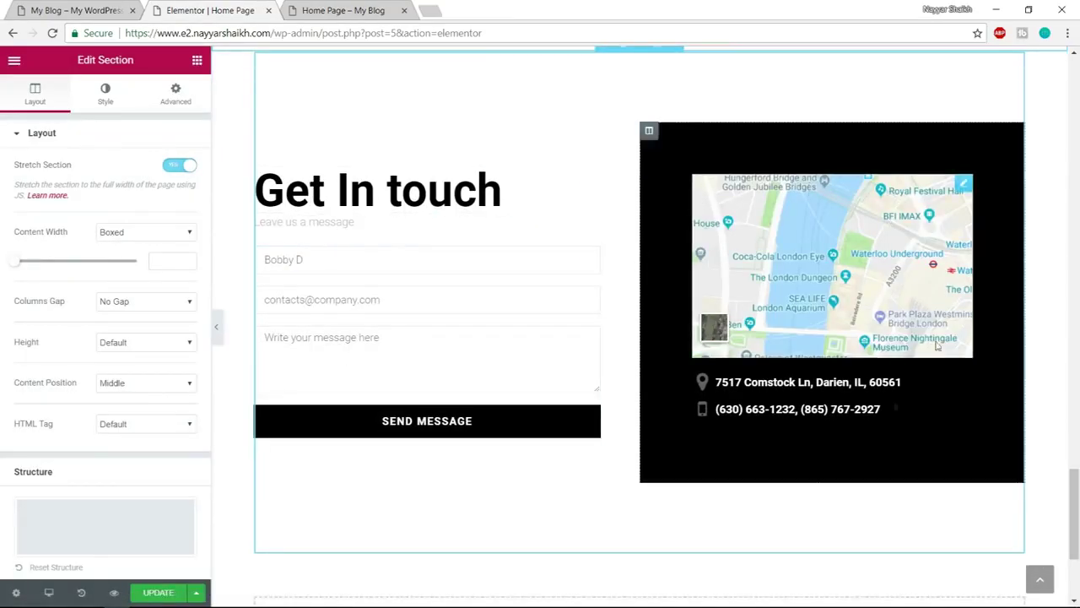
Enable Stretch Section so the Get In Touch contact section spans the full width
{"action": "scroll", "coordinate": [759, 320], "scroll_direction": "up", "scroll_amount": 2}
{"action": "left_click", "coordinate": [604, 184]}
{"action": "left_click", "coordinate": [172, 164]}
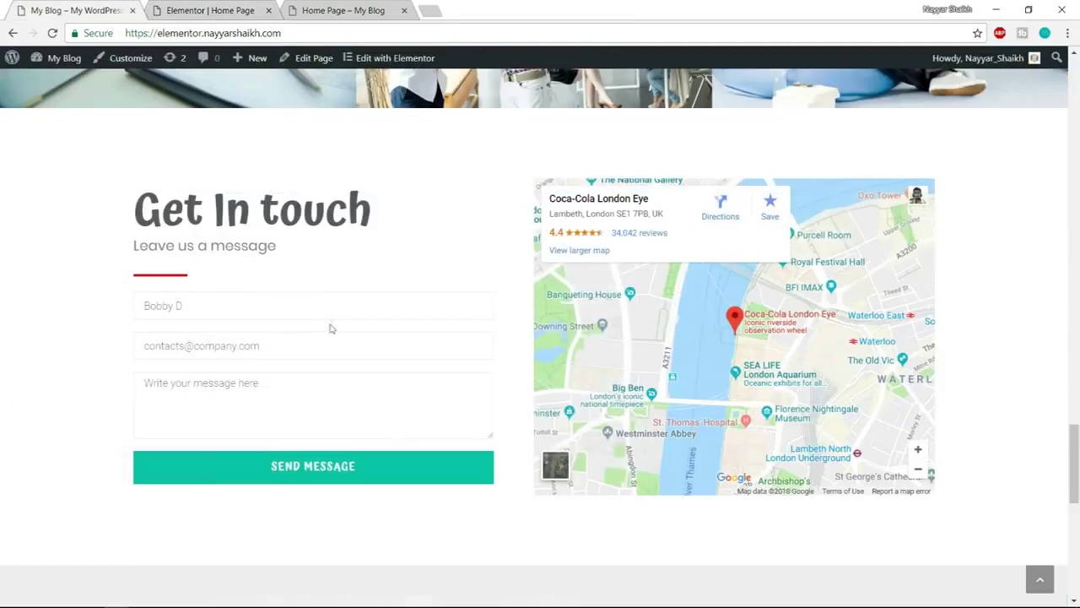
{"action": "scroll", "coordinate": [340, 345], "scroll_direction": "down", "scroll_amount": 5}
{"action": "scroll", "coordinate": [290, 126], "scroll_direction": "up", "scroll_amount": 2}
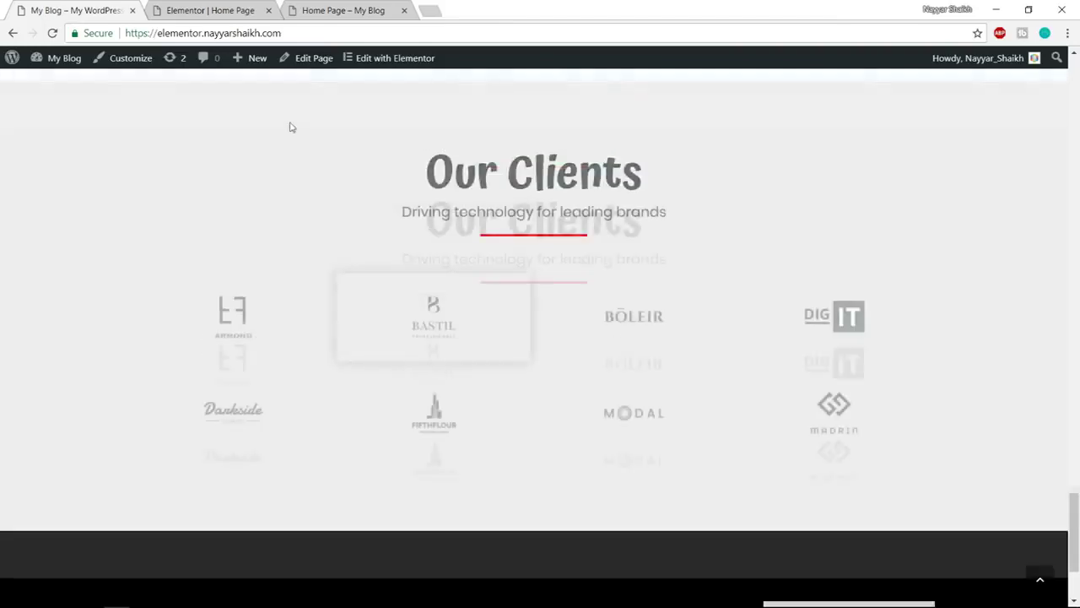
{"action": "left_click", "coordinate": [207, 10]}
{"action": "scroll", "coordinate": [621, 302], "scroll_direction": "down", "scroll_amount": 3}
{"action": "scroll", "coordinate": [622, 302], "scroll_direction": "down", "scroll_amount": 2}
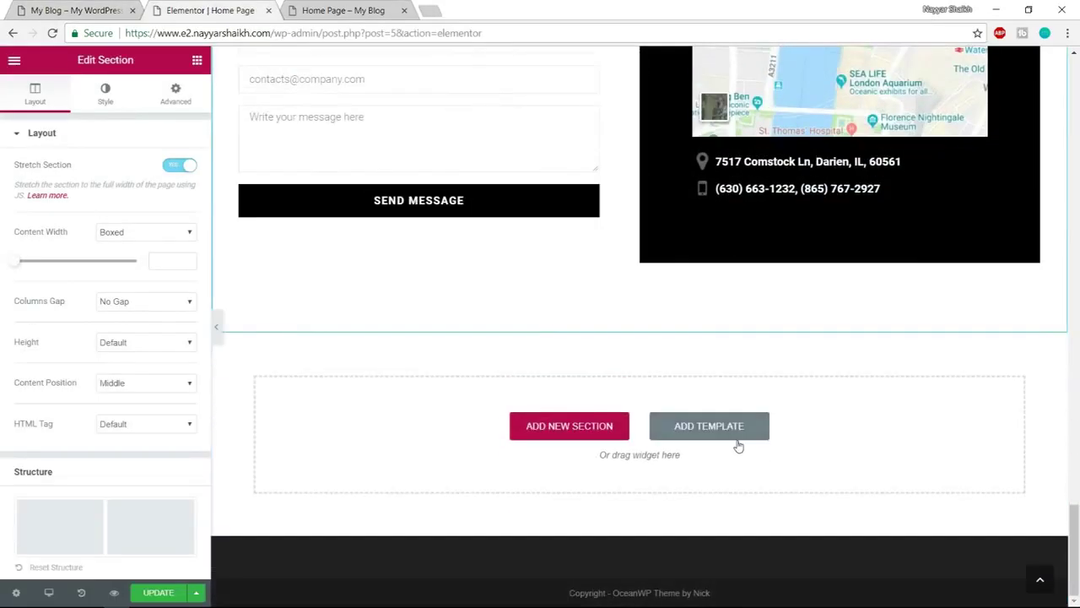
Insert the Our Clients logo block from the Clients category of the library
{"action": "left_click", "coordinate": [739, 435]}
{"action": "left_click", "coordinate": [211, 143]}
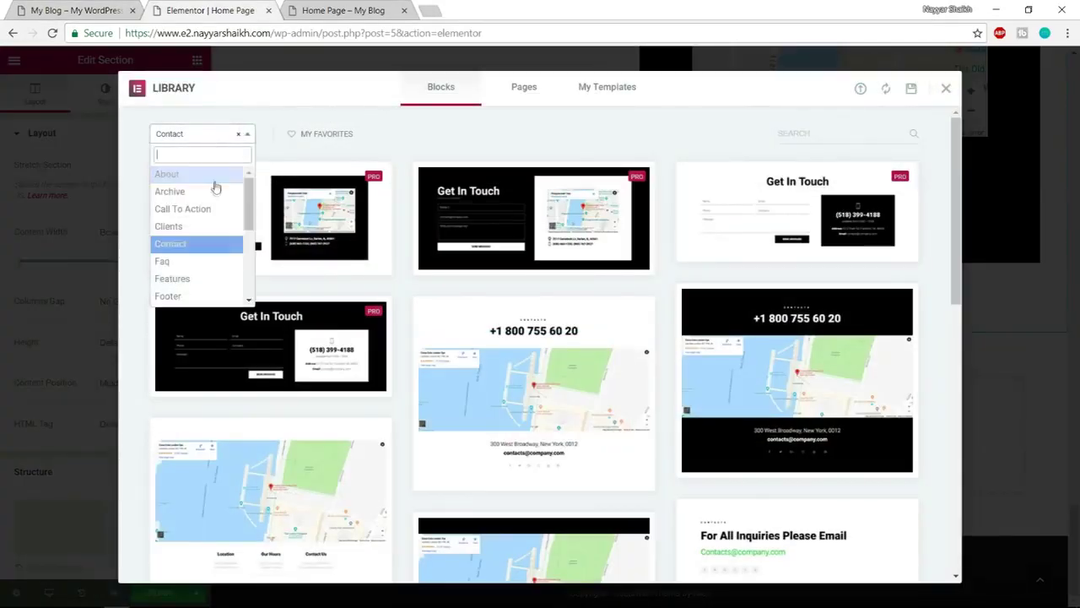
{"action": "left_click", "coordinate": [201, 225]}
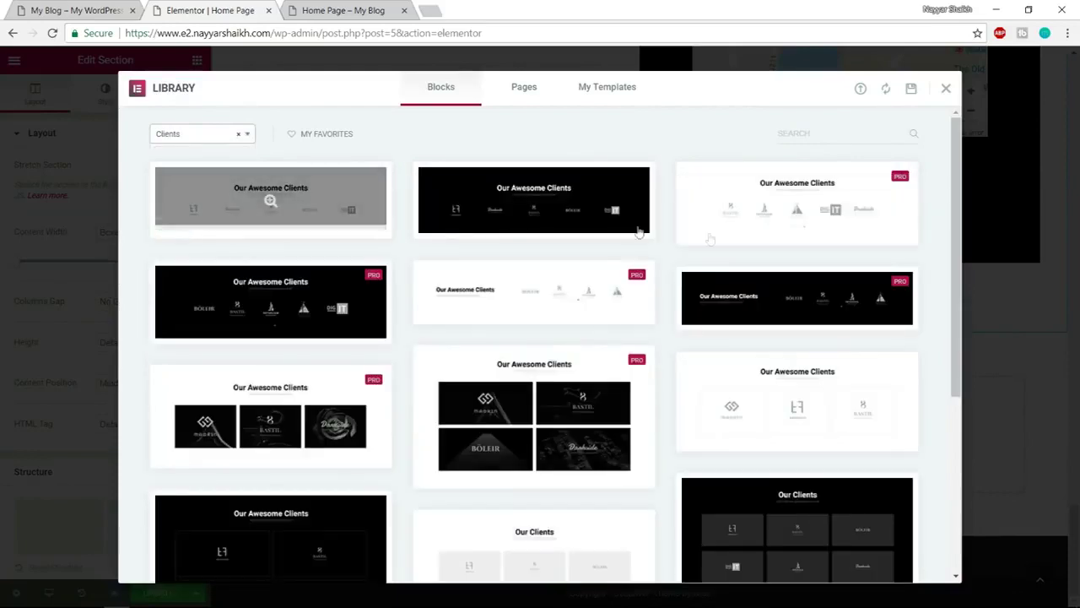
{"action": "scroll", "coordinate": [798, 237], "scroll_direction": "down", "scroll_amount": 4}
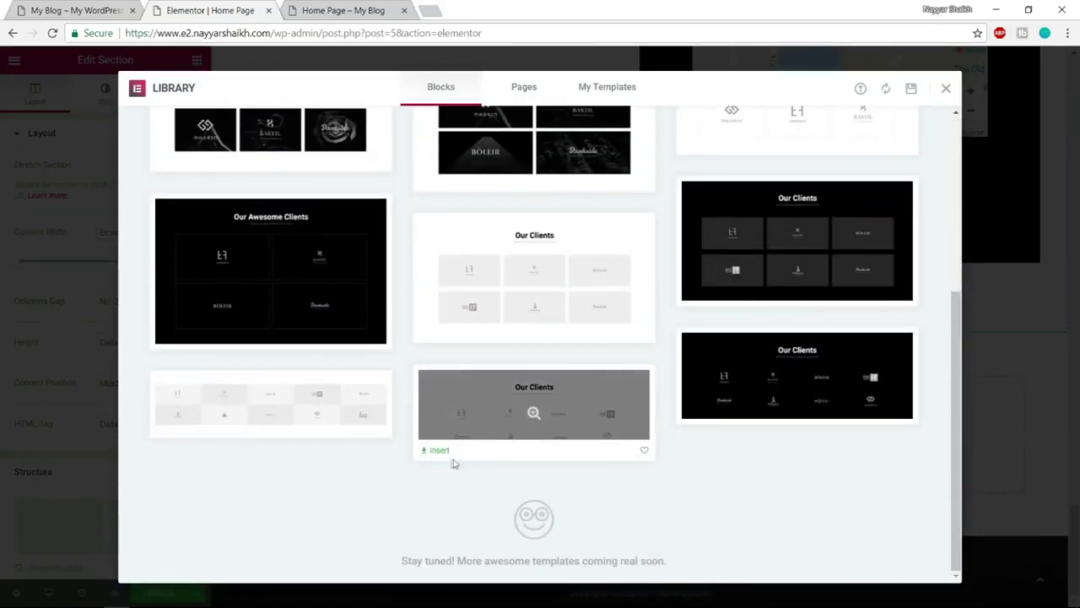
{"action": "left_click", "coordinate": [437, 451]}
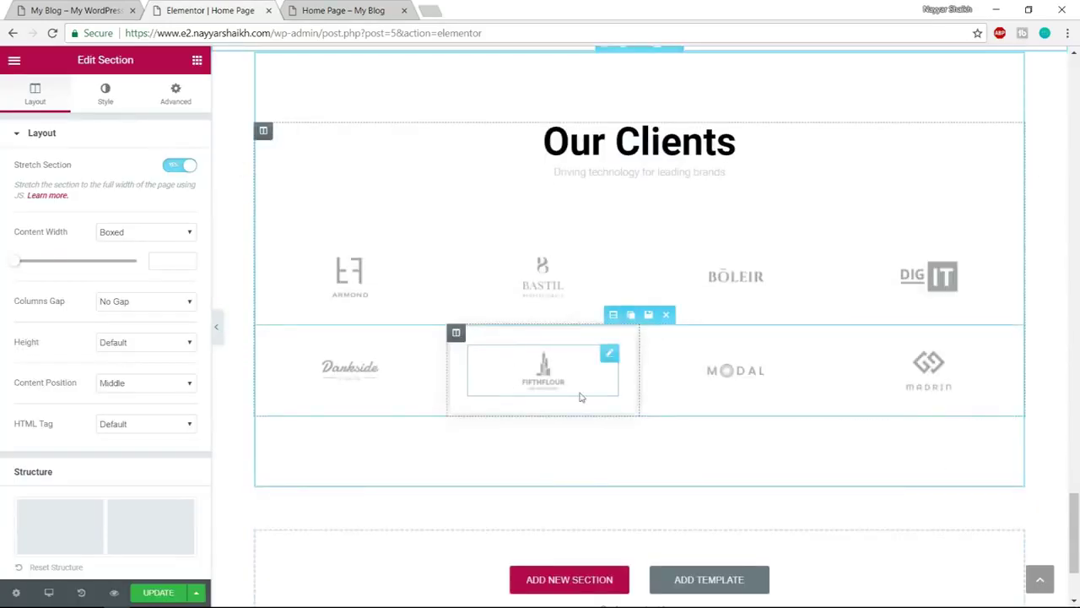
Stretch the Our Clients section to full width and compare it with the reference site
{"action": "left_click", "coordinate": [181, 167]}
{"action": "left_click", "coordinate": [53, 7]}
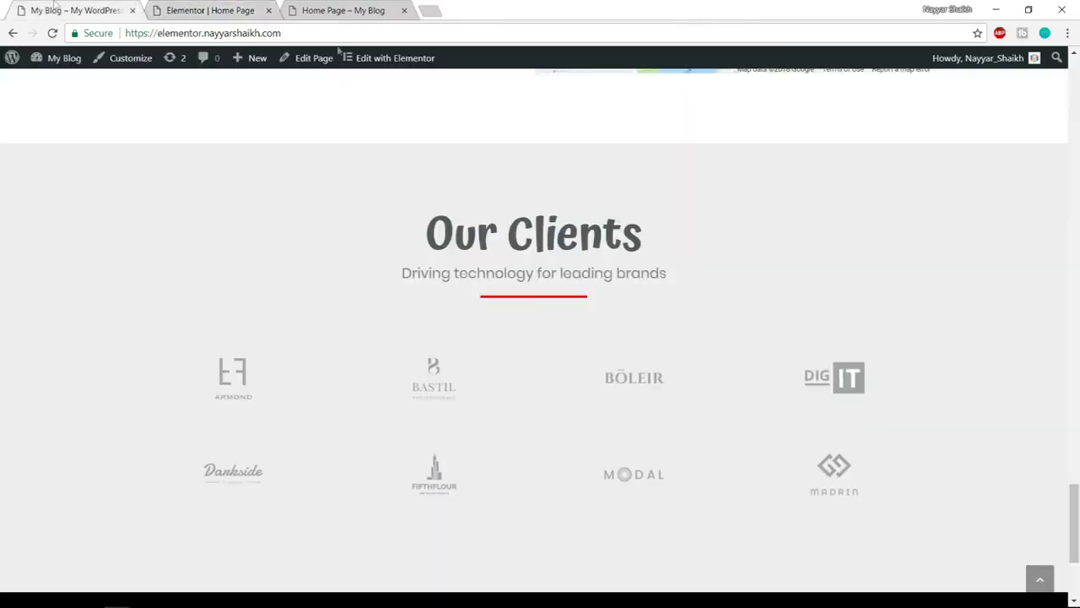
{"action": "scroll", "coordinate": [573, 372], "scroll_direction": "down", "scroll_amount": 3}
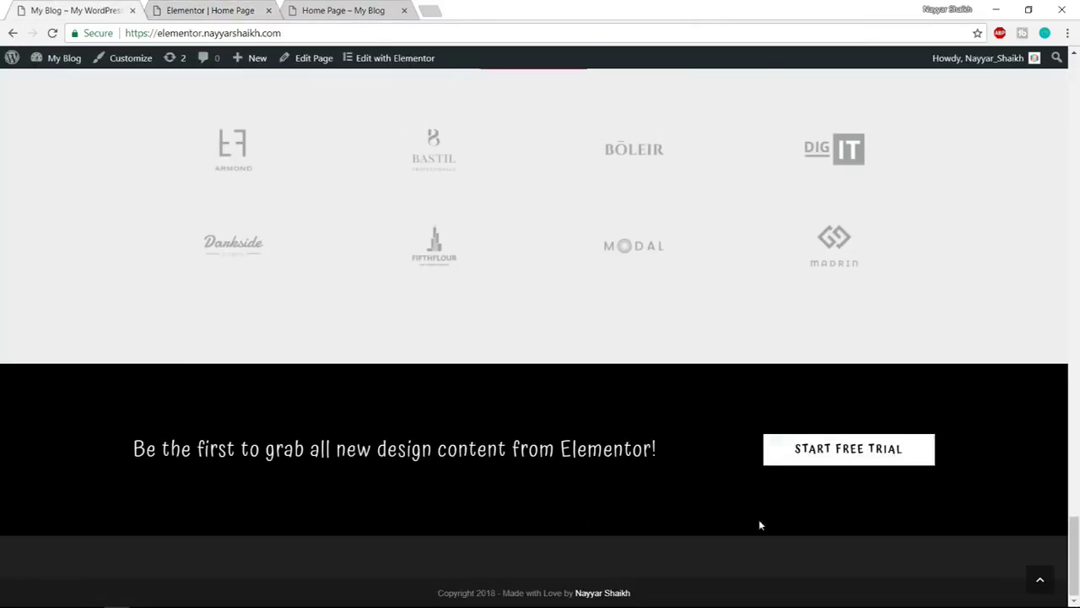
{"action": "left_click", "coordinate": [251, 9]}
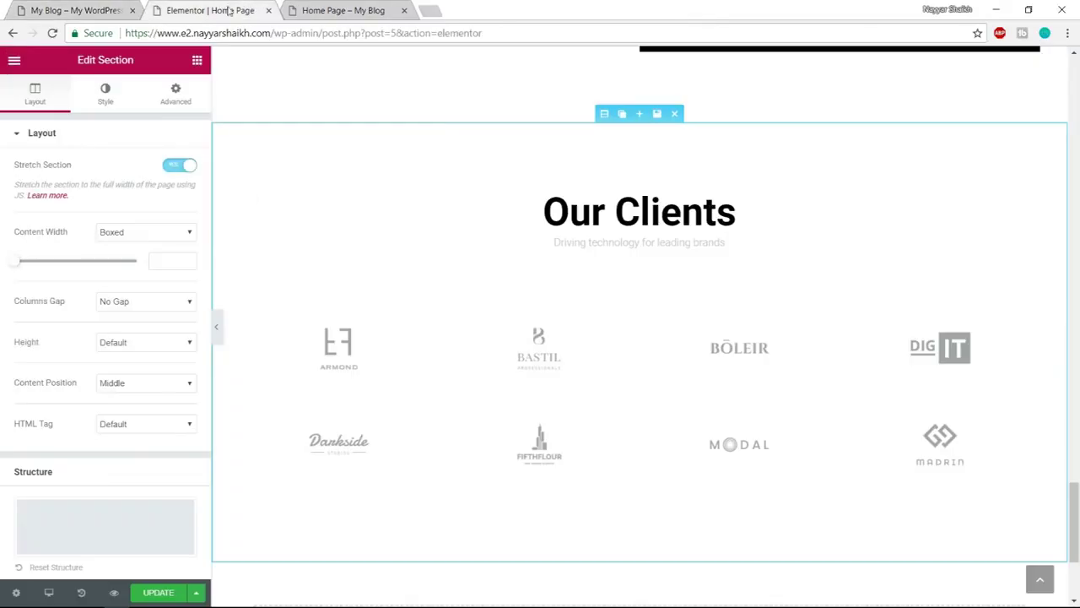
Insert the black short-stories Call To Action block with a GET IT FREE button, stretched full width
{"action": "scroll", "coordinate": [636, 501], "scroll_direction": "down", "scroll_amount": 3}
{"action": "left_click", "coordinate": [735, 442]}
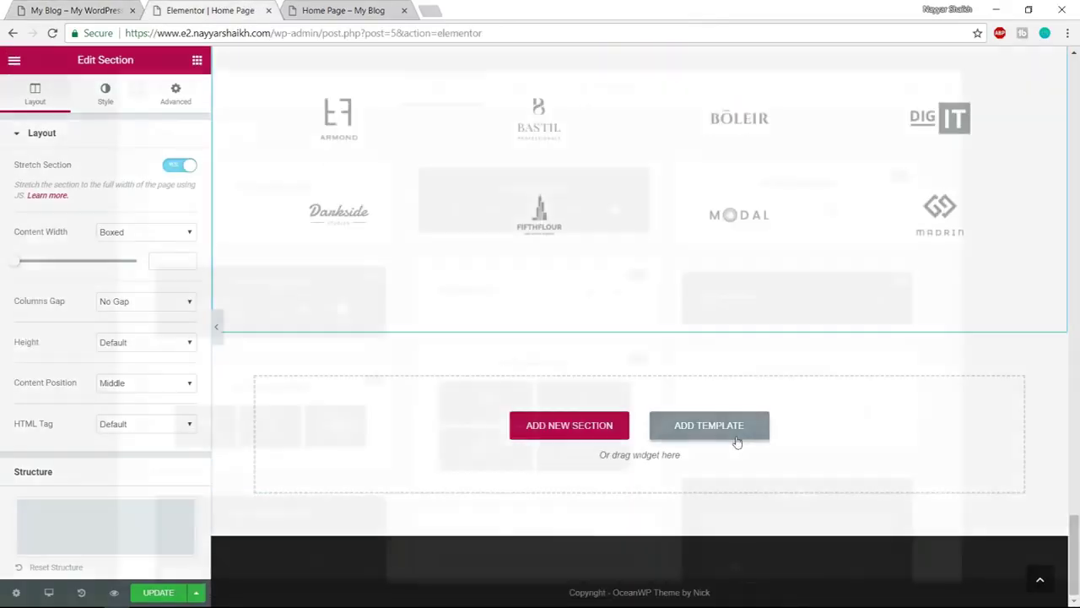
{"action": "left_click", "coordinate": [205, 133]}
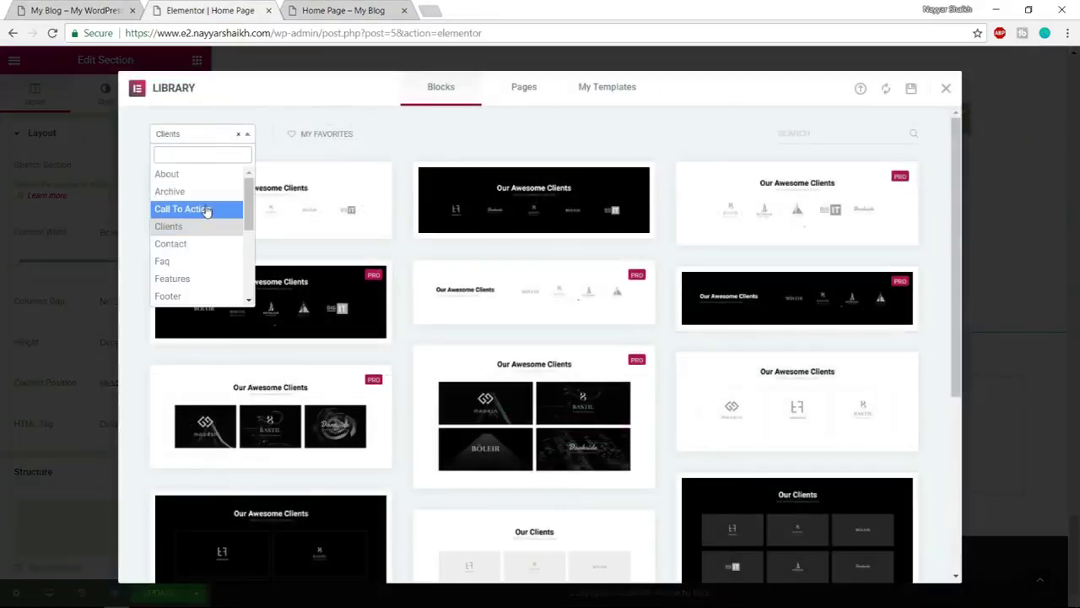
{"action": "left_click", "coordinate": [209, 209]}
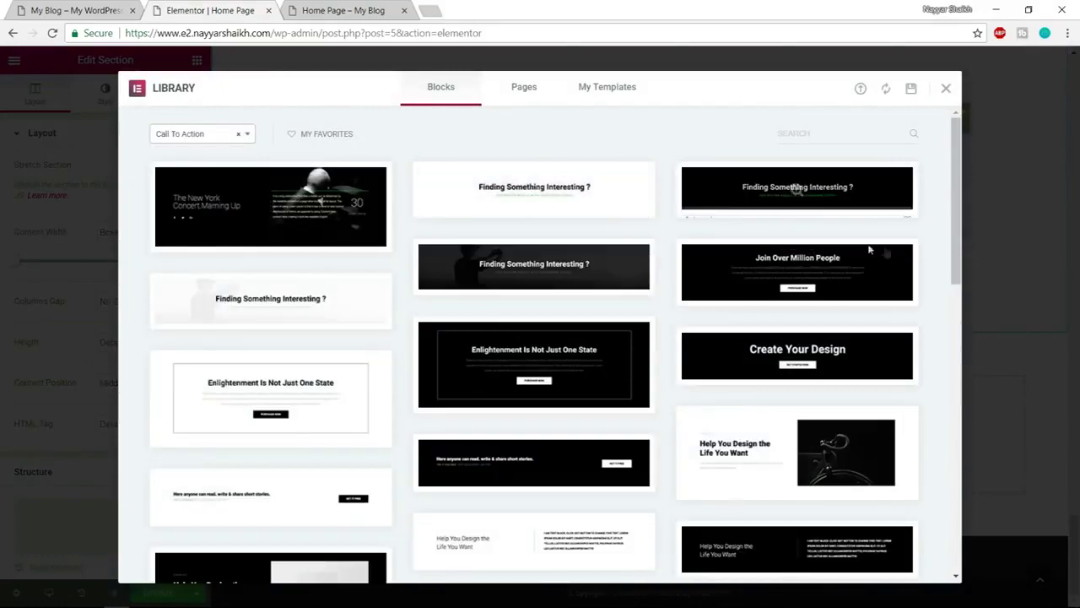
{"action": "scroll", "coordinate": [885, 248], "scroll_direction": "down", "scroll_amount": 3}
{"action": "scroll", "coordinate": [885, 248], "scroll_direction": "down", "scroll_amount": 2}
{"action": "scroll", "coordinate": [883, 248], "scroll_direction": "up", "scroll_amount": 3}
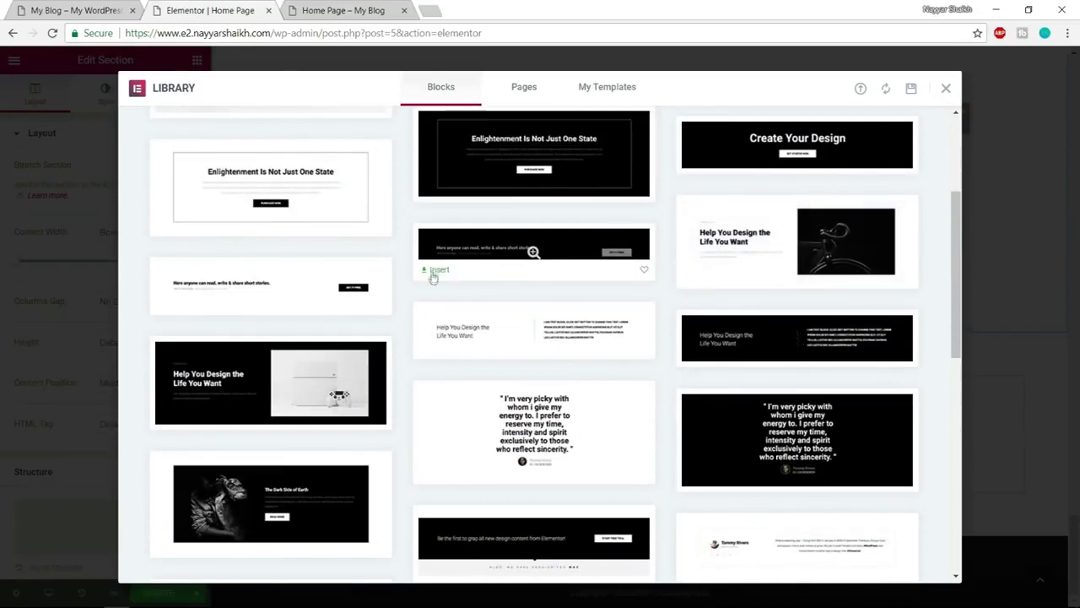
{"action": "left_click", "coordinate": [435, 270]}
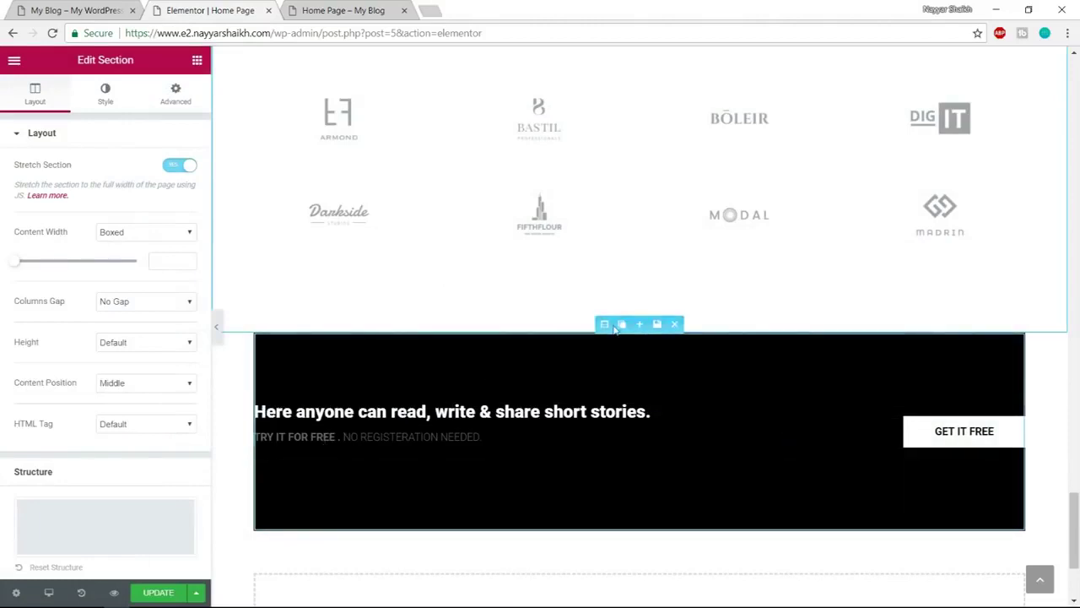
{"action": "left_click", "coordinate": [605, 325]}
{"action": "left_click", "coordinate": [181, 164]}
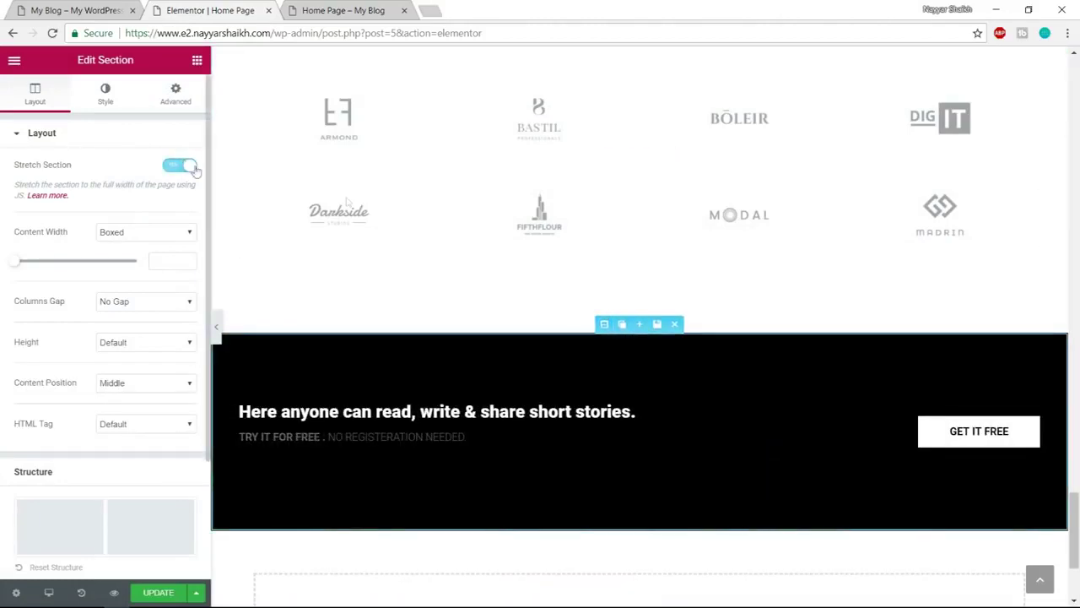
{"action": "scroll", "coordinate": [602, 334], "scroll_direction": "up", "scroll_amount": 15}
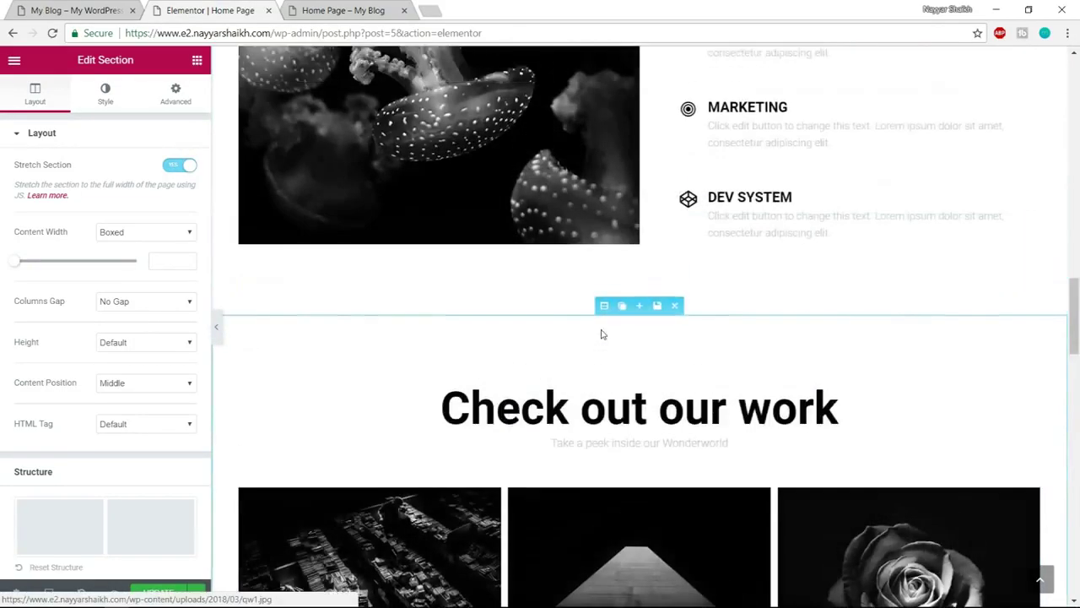
{"action": "scroll", "coordinate": [601, 335], "scroll_direction": "up", "scroll_amount": 15}
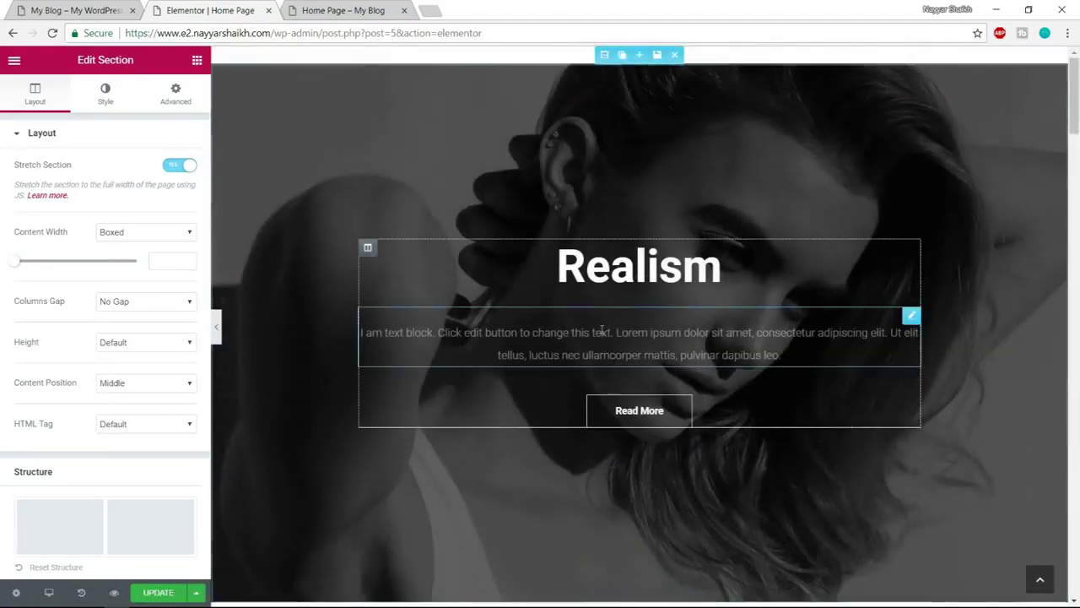
{"action": "scroll", "coordinate": [1079, 154], "scroll_direction": "down", "scroll_amount": 1}
{"action": "left_click_drag", "start_coordinate": [1079, 155], "coordinate": [1077, 403]}
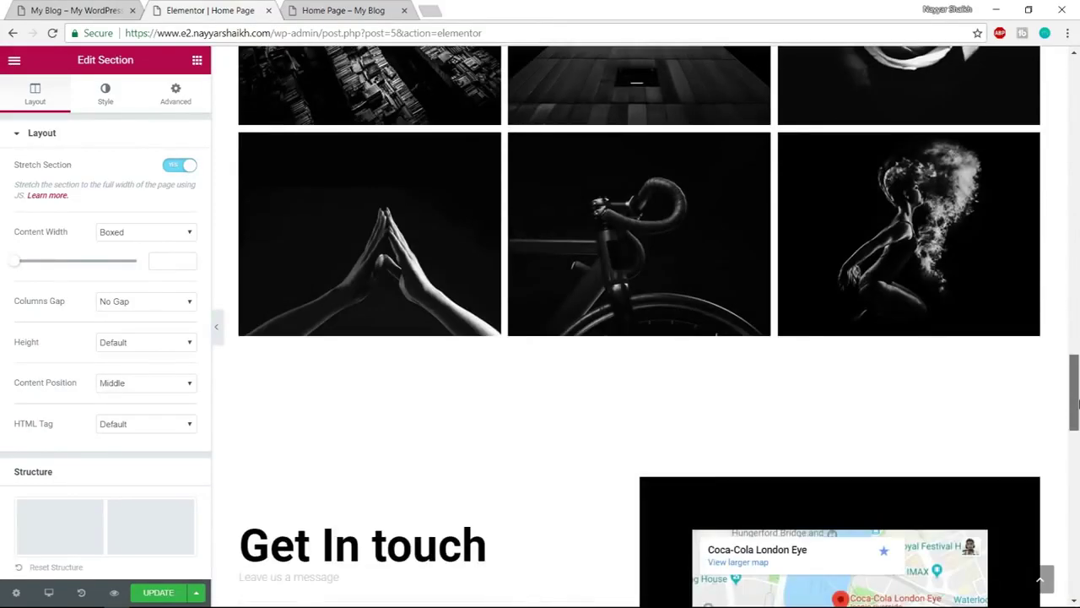
{"action": "scroll", "coordinate": [1077, 404], "scroll_direction": "up", "scroll_amount": 15}
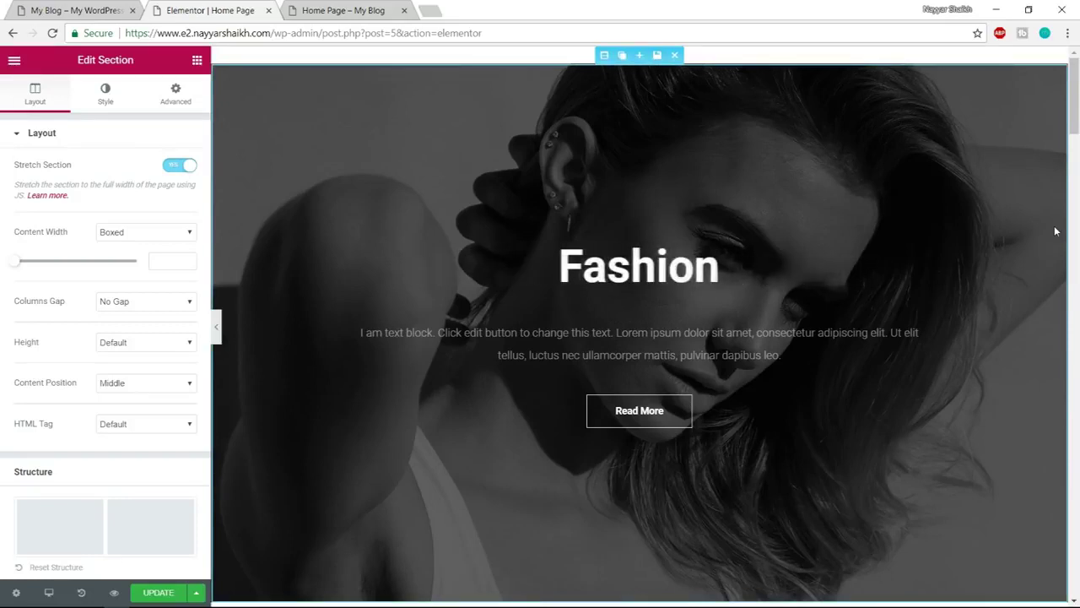
{"action": "scroll", "coordinate": [1055, 240], "scroll_direction": "down", "scroll_amount": 15}
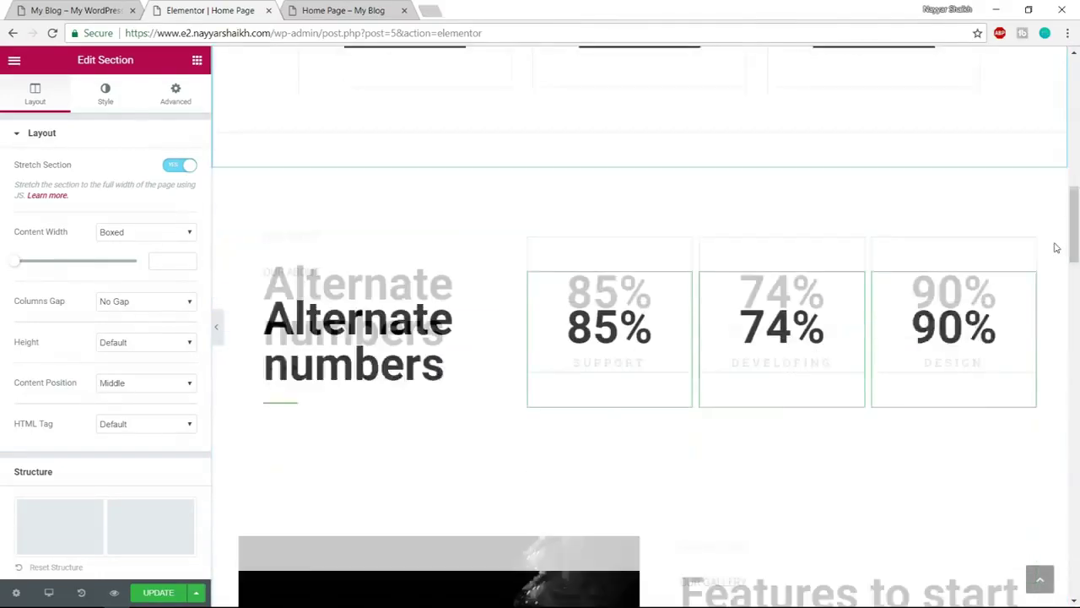
{"action": "scroll", "coordinate": [1038, 270], "scroll_direction": "up", "scroll_amount": 5}
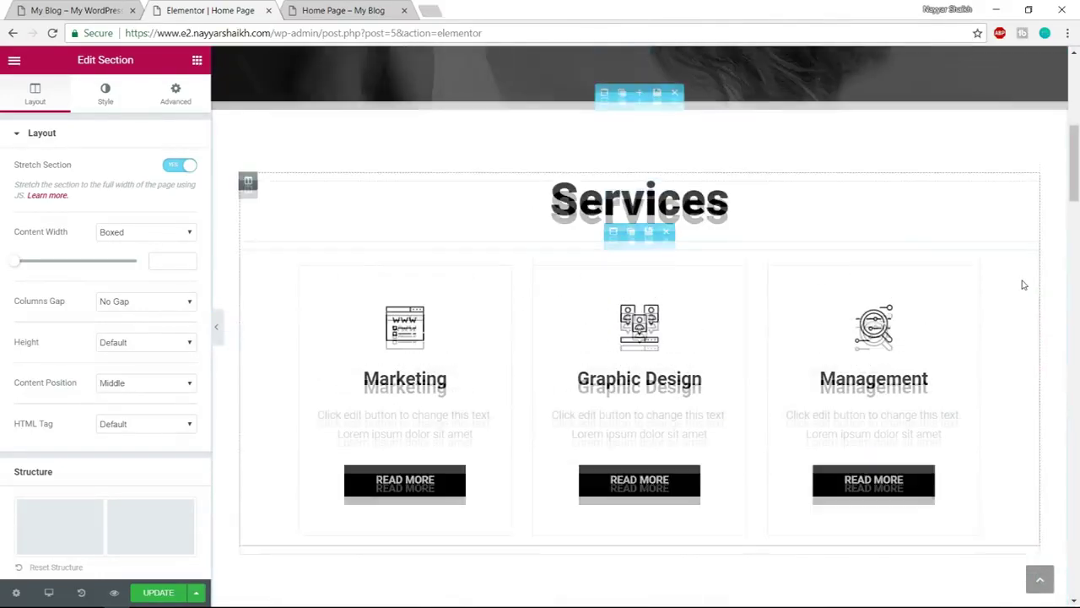
{"action": "scroll", "coordinate": [1024, 285], "scroll_direction": "up", "scroll_amount": 4}
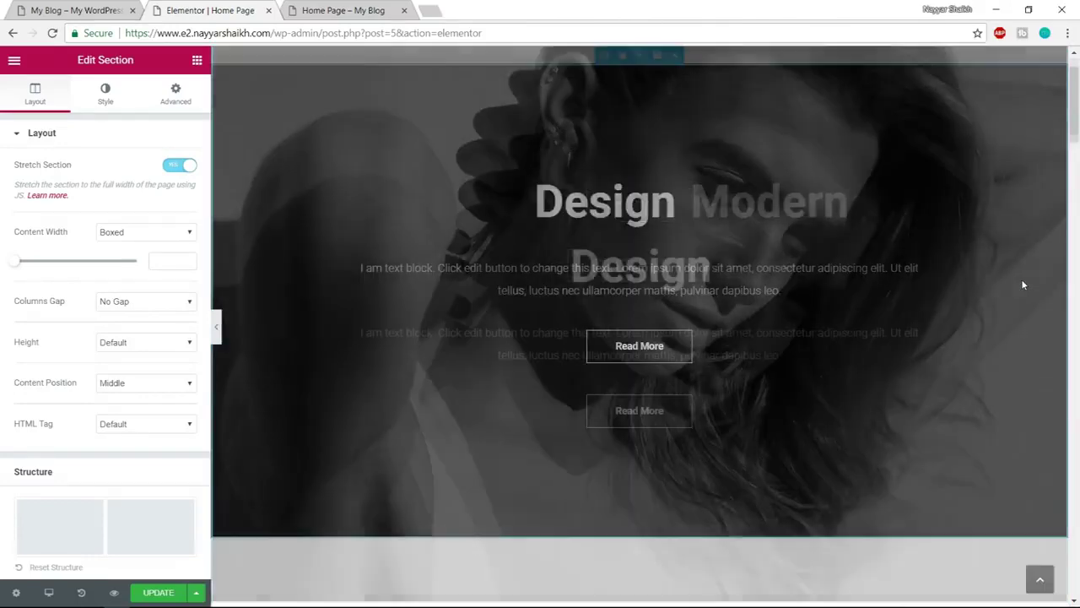
{"action": "scroll", "coordinate": [1023, 285], "scroll_direction": "down", "scroll_amount": 5}
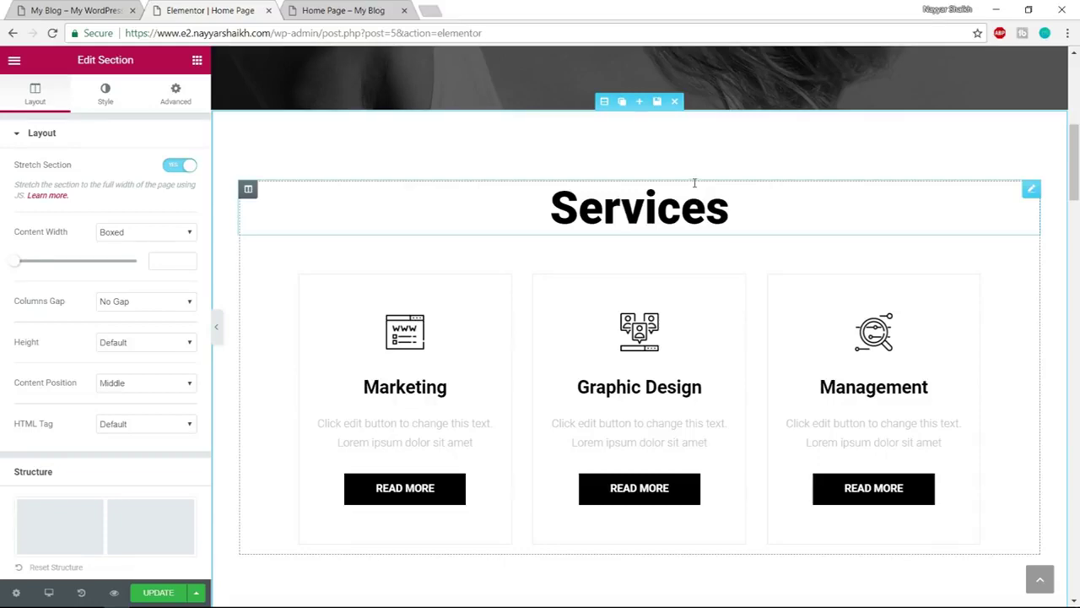
{"action": "scroll", "coordinate": [754, 241], "scroll_direction": "down", "scroll_amount": 3}
{"action": "scroll", "coordinate": [688, 377], "scroll_direction": "down", "scroll_amount": 1}
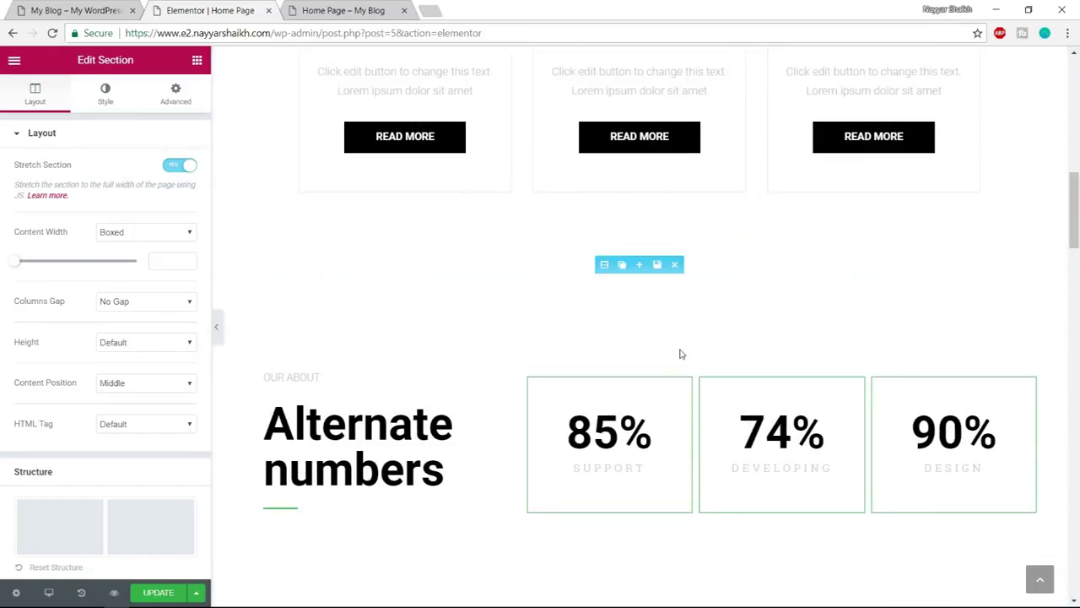
{"action": "scroll", "coordinate": [796, 313], "scroll_direction": "down", "scroll_amount": 2}
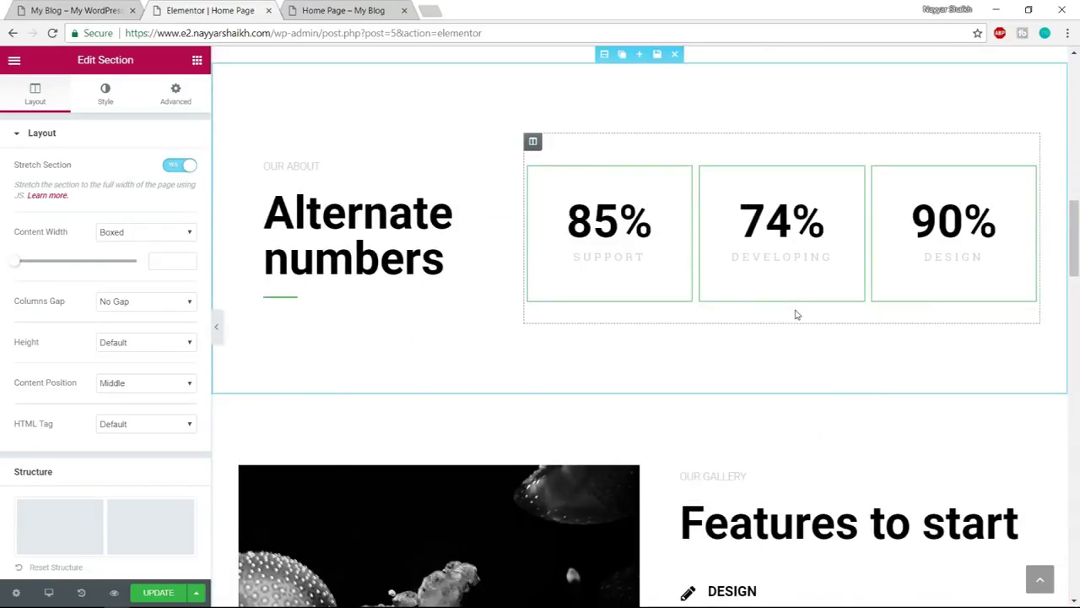
{"action": "scroll", "coordinate": [796, 314], "scroll_direction": "down", "scroll_amount": 3}
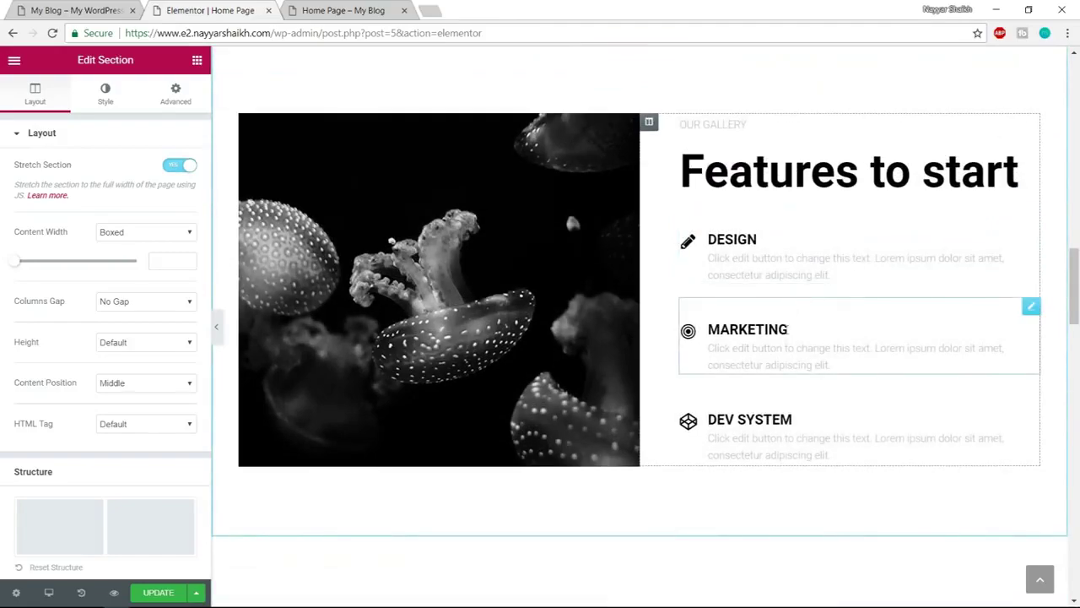
{"action": "scroll", "coordinate": [789, 342], "scroll_direction": "down", "scroll_amount": 2}
{"action": "scroll", "coordinate": [785, 347], "scroll_direction": "down", "scroll_amount": 9}
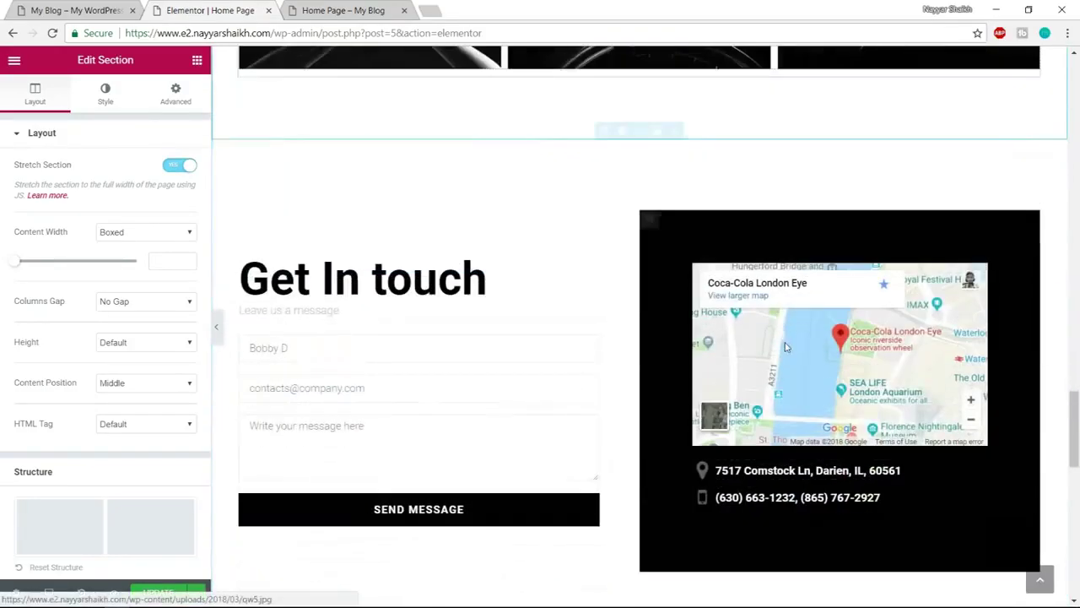
{"action": "scroll", "coordinate": [785, 347], "scroll_direction": "down", "scroll_amount": 10}
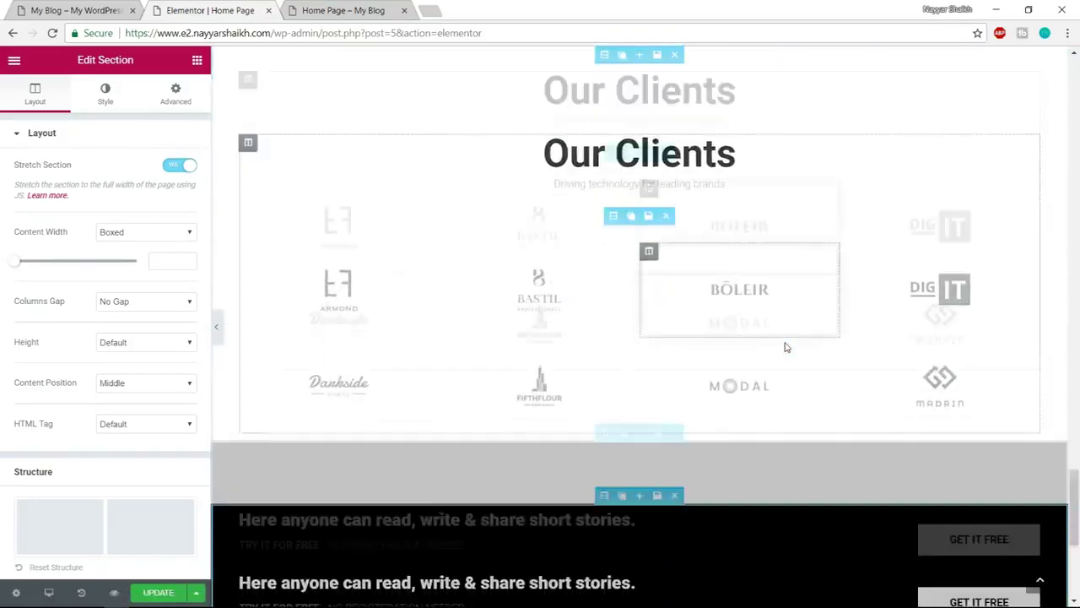
{"action": "scroll", "coordinate": [785, 347], "scroll_direction": "down", "scroll_amount": 2}
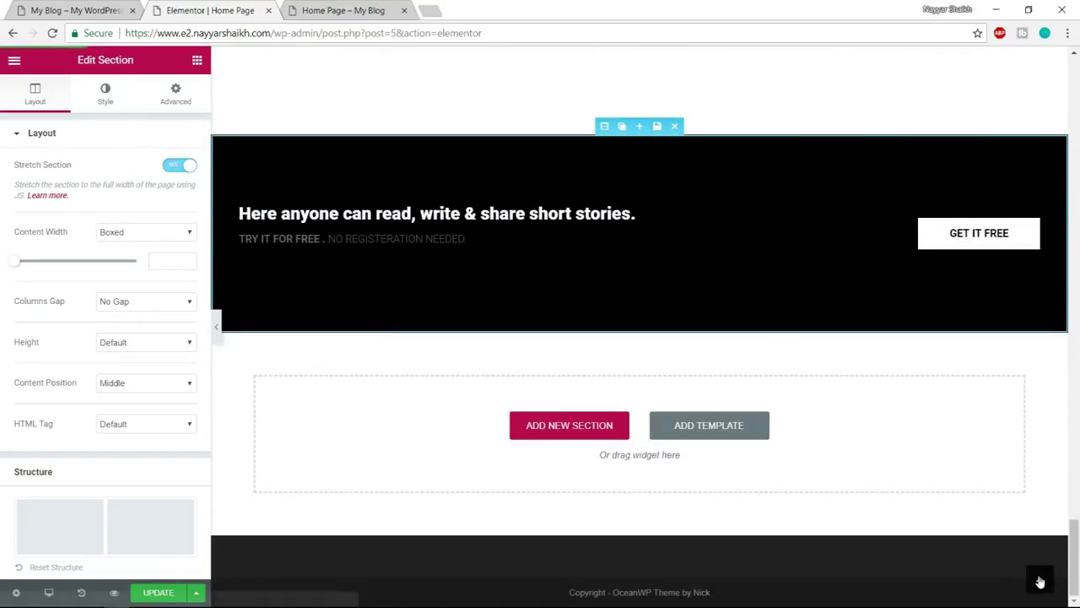
{"action": "left_click", "coordinate": [1041, 582]}
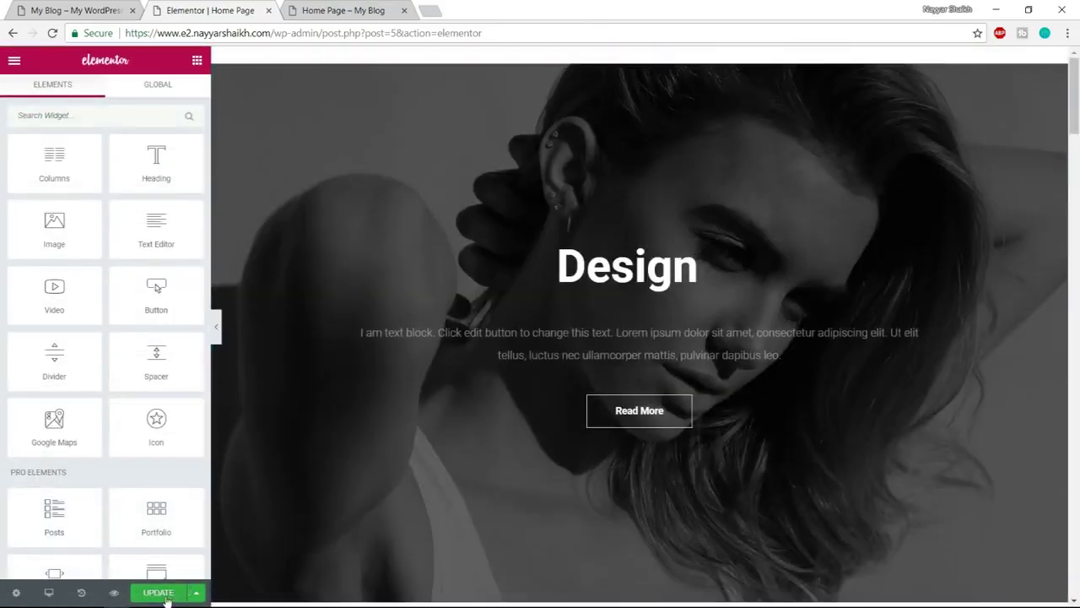
Save the Home Page with UPDATE, review the preview, then close the preview tab
{"action": "left_click", "coordinate": [167, 595]}
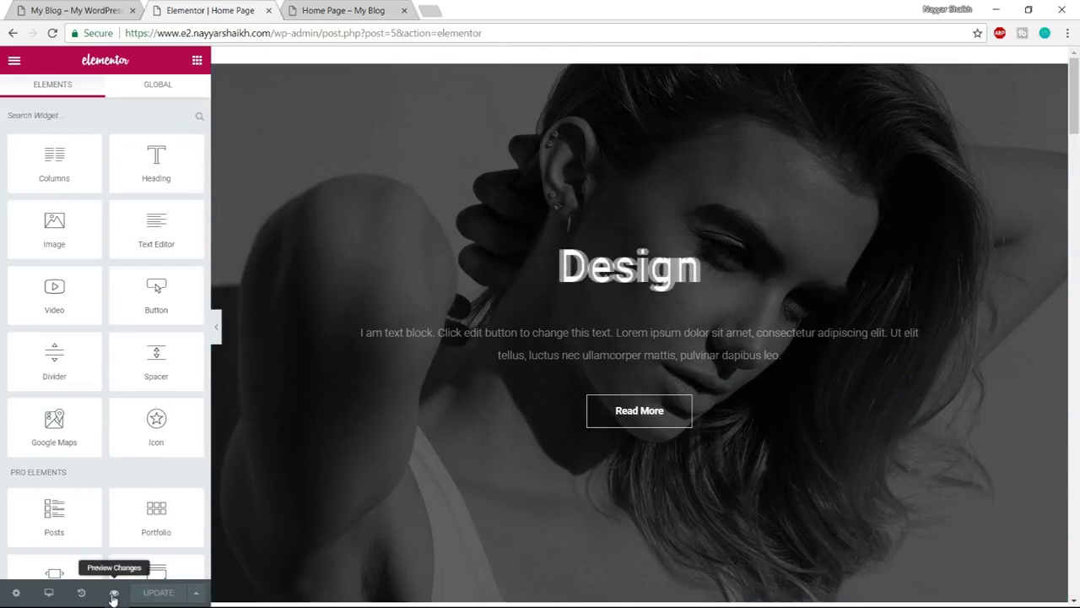
{"action": "left_click", "coordinate": [114, 596]}
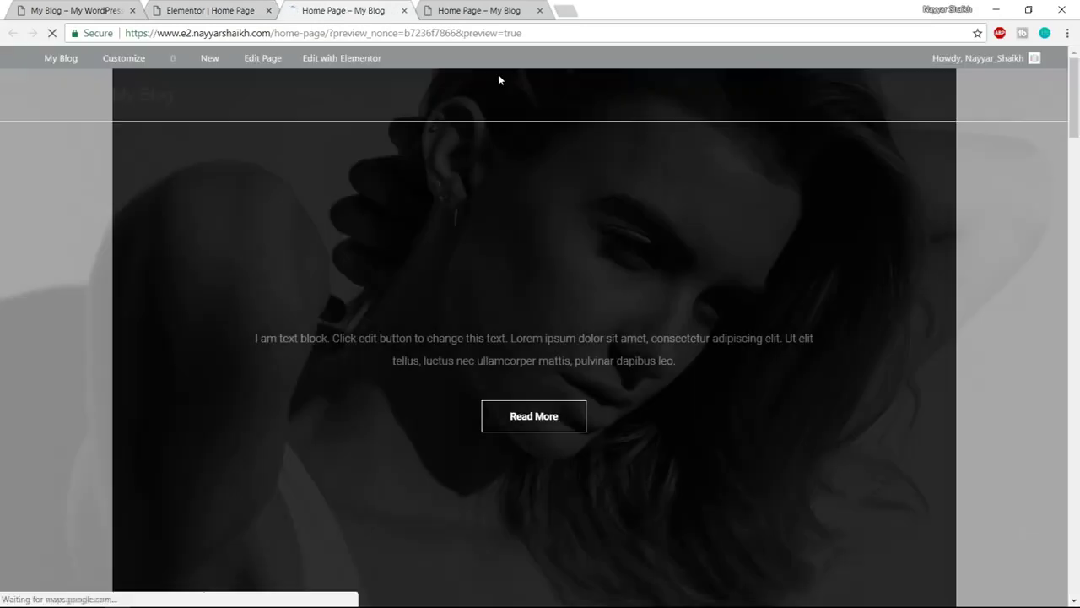
{"action": "scroll", "coordinate": [546, 272], "scroll_direction": "down", "scroll_amount": 5}
{"action": "scroll", "coordinate": [547, 272], "scroll_direction": "down", "scroll_amount": 15}
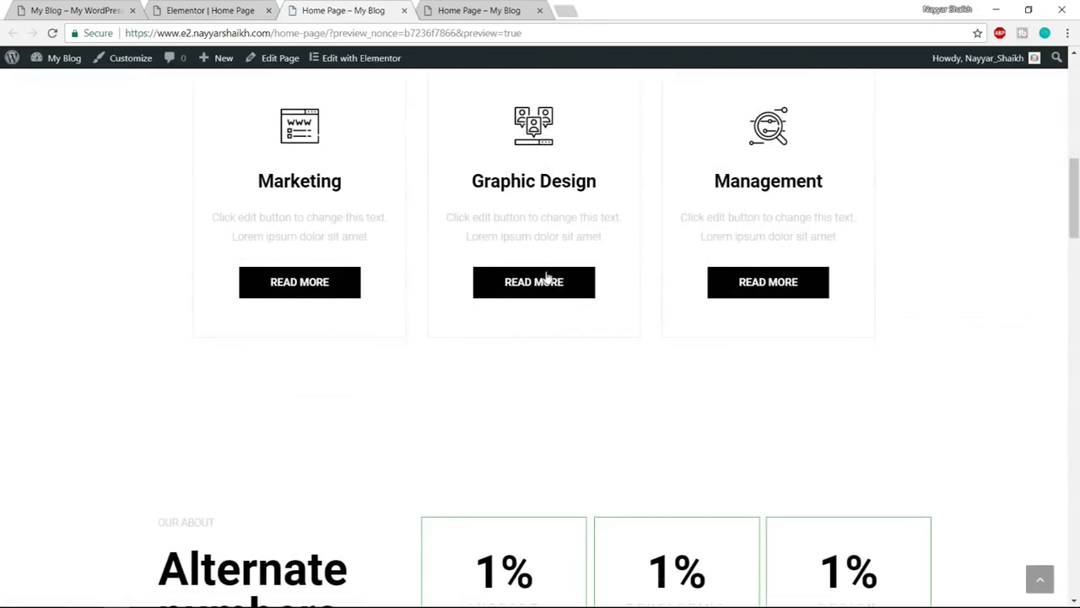
{"action": "scroll", "coordinate": [545, 272], "scroll_direction": "down", "scroll_amount": 12}
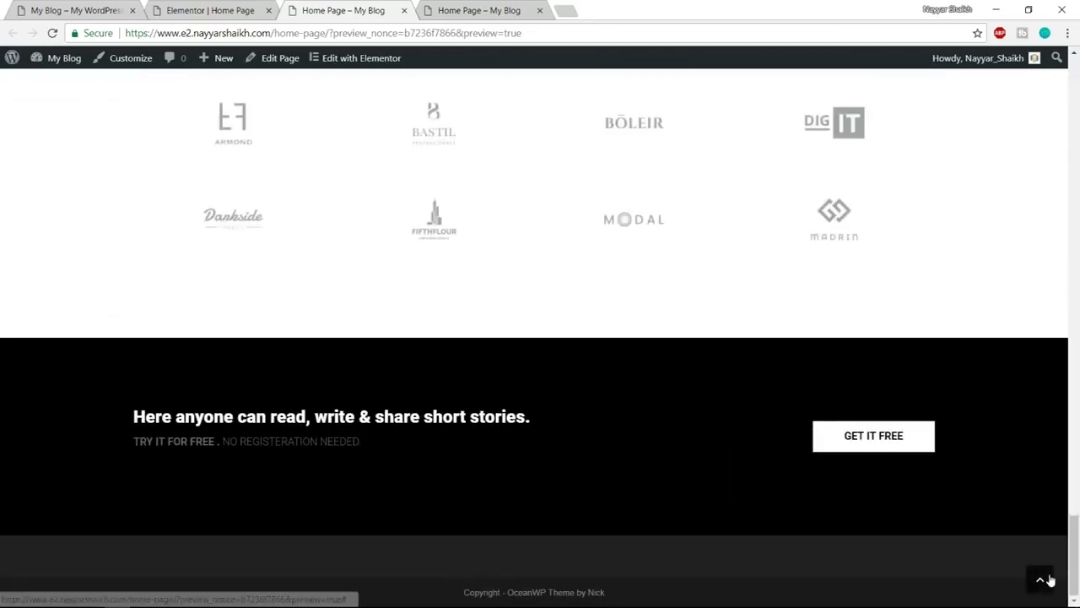
{"action": "left_click", "coordinate": [1049, 579]}
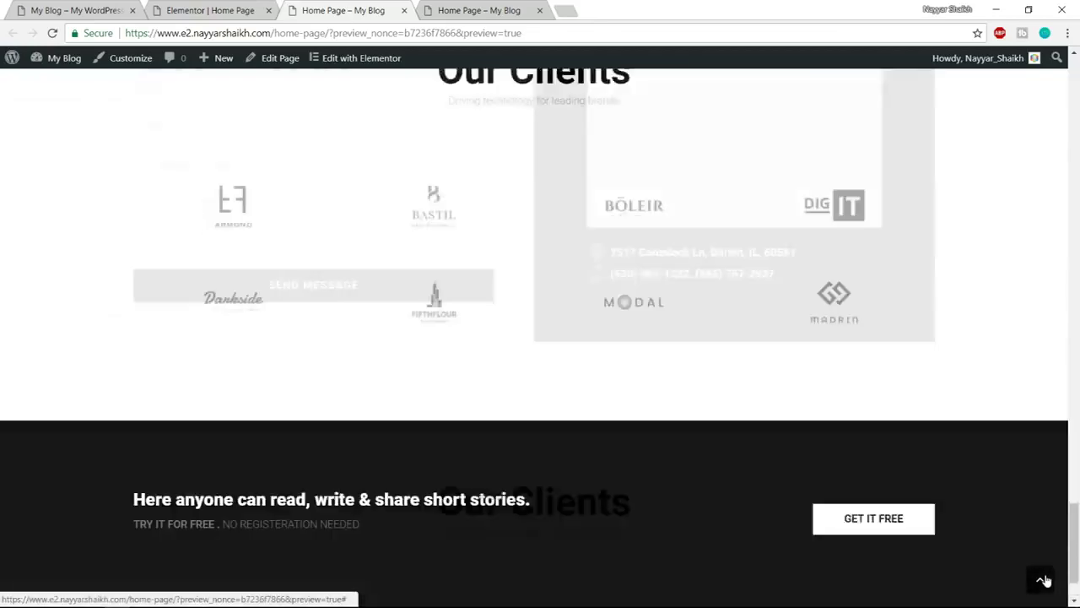
{"action": "left_click", "coordinate": [540, 11]}
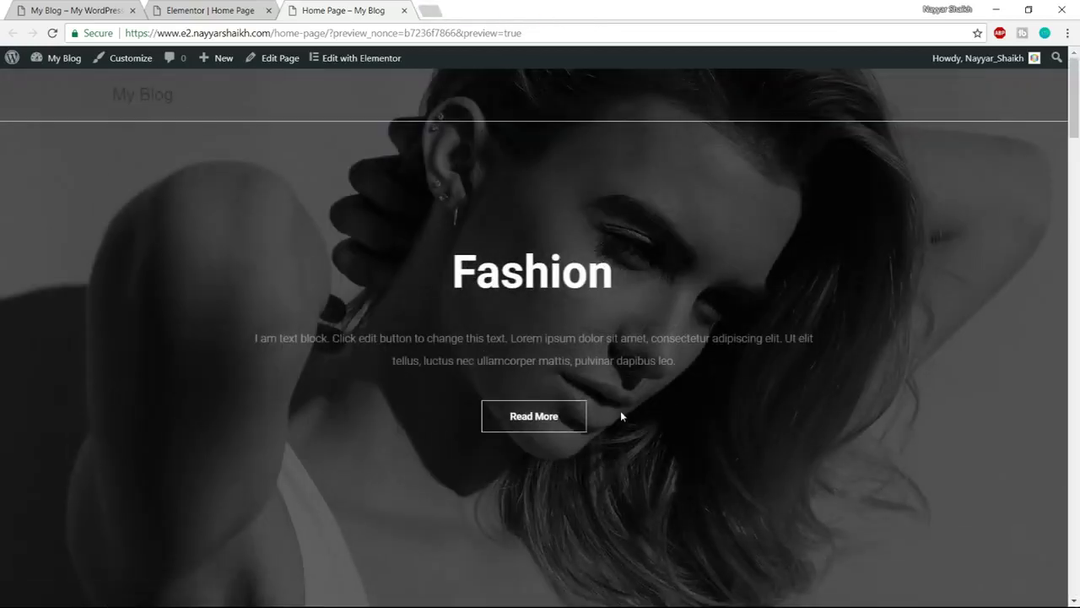
{"action": "left_click", "coordinate": [199, 8]}
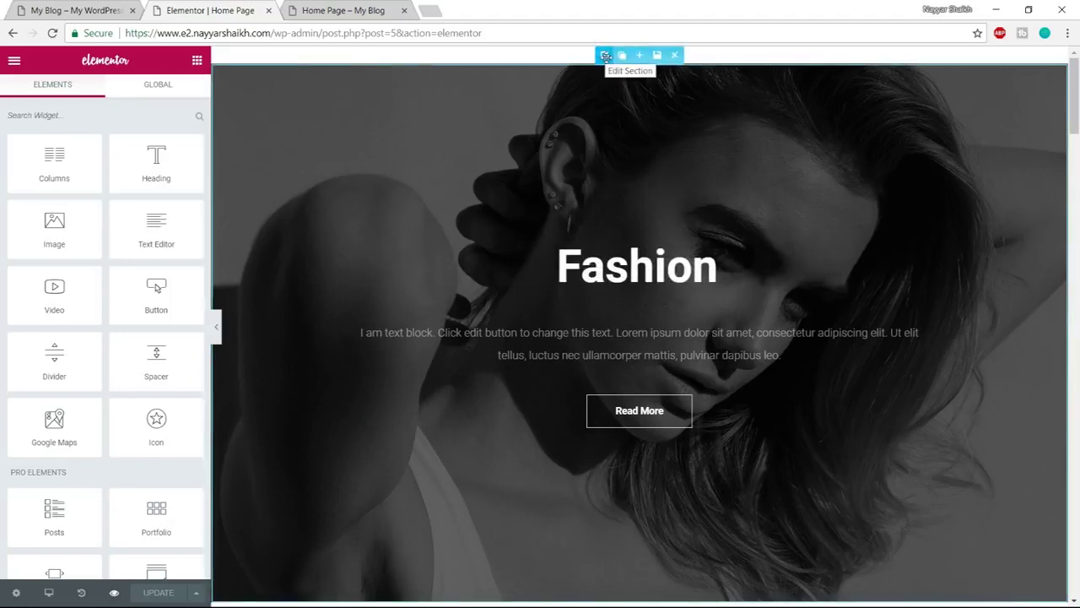
Clear the hero section's black background colour to transparent, keeping Boxed content width
{"action": "left_click", "coordinate": [604, 56]}
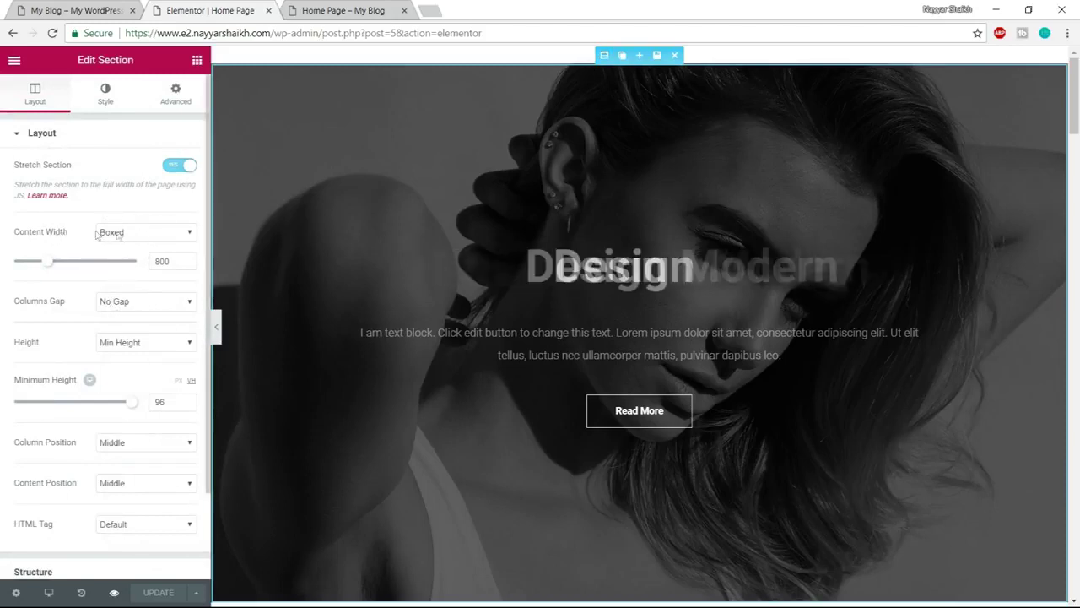
{"action": "left_click", "coordinate": [133, 246]}
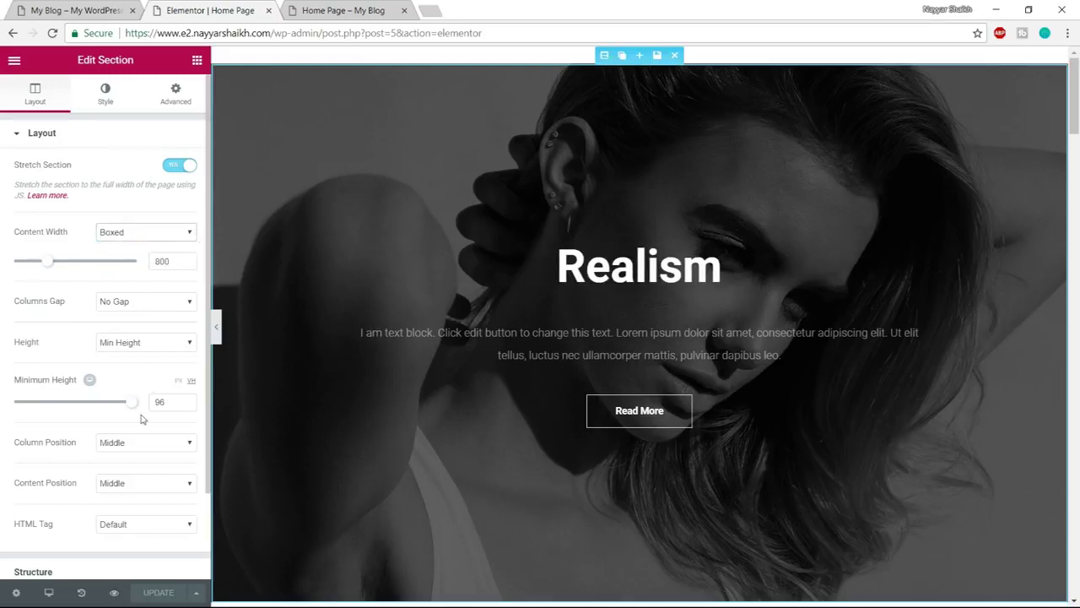
{"action": "scroll", "coordinate": [137, 464], "scroll_direction": "down", "scroll_amount": 3}
{"action": "scroll", "coordinate": [106, 511], "scroll_direction": "up", "scroll_amount": 3}
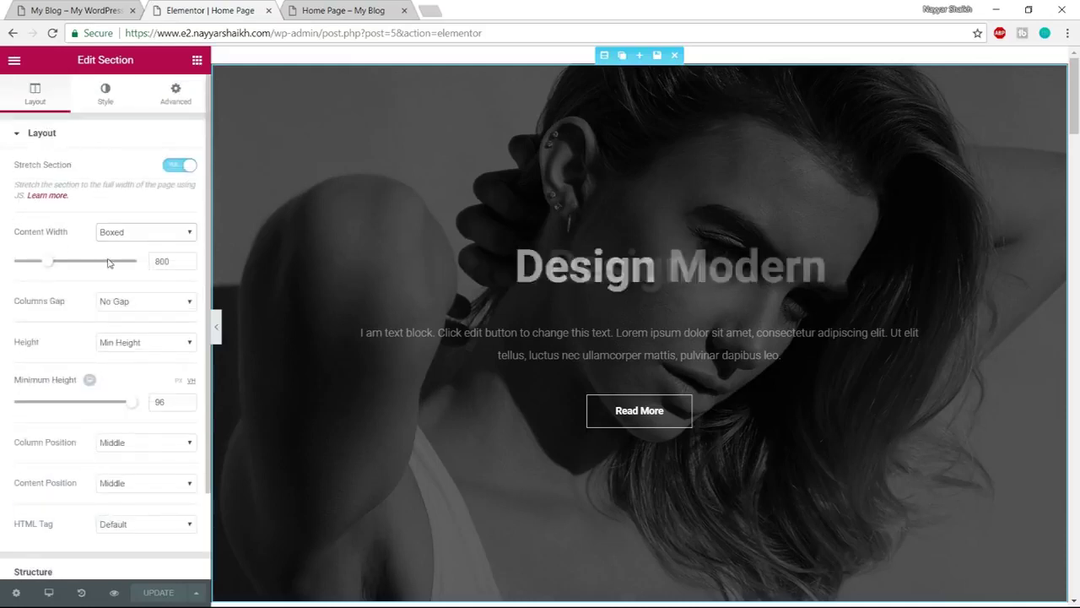
{"action": "left_click", "coordinate": [106, 96]}
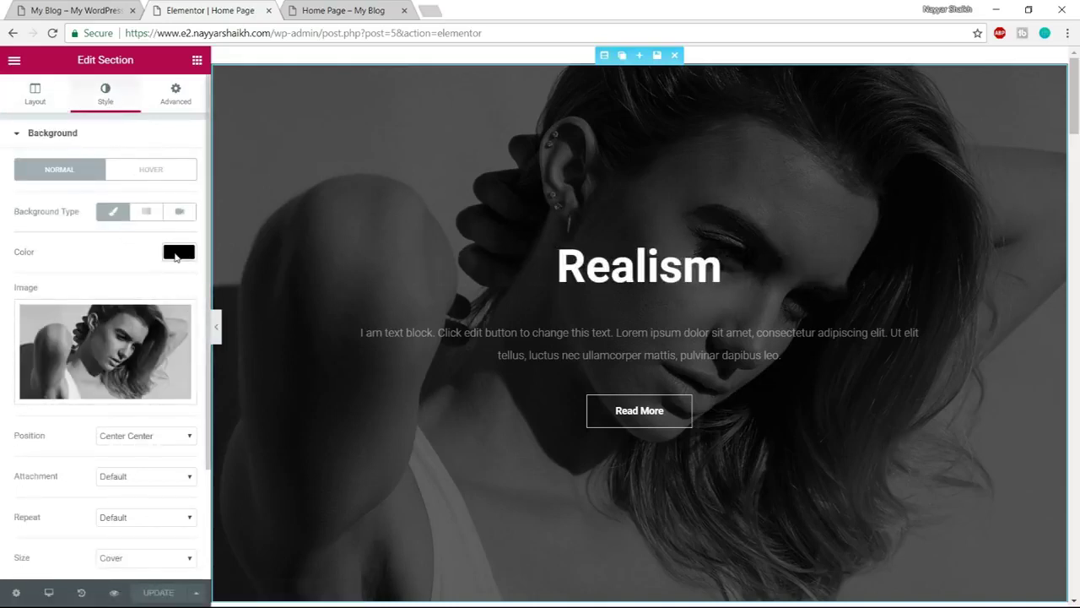
{"action": "left_click", "coordinate": [178, 253]}
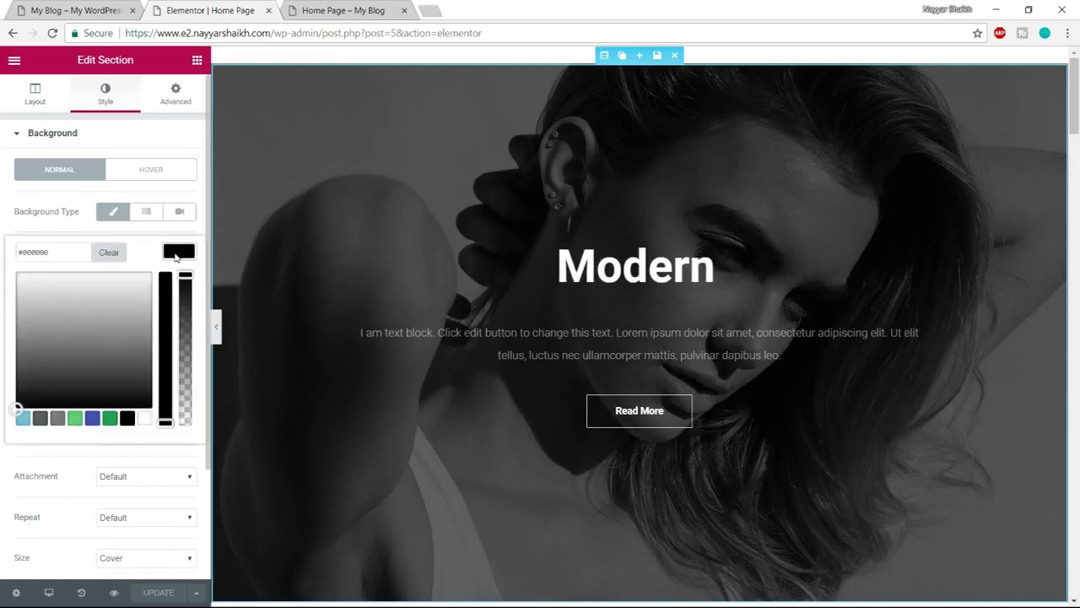
{"action": "left_click", "coordinate": [118, 254]}
{"action": "left_click", "coordinate": [145, 255]}
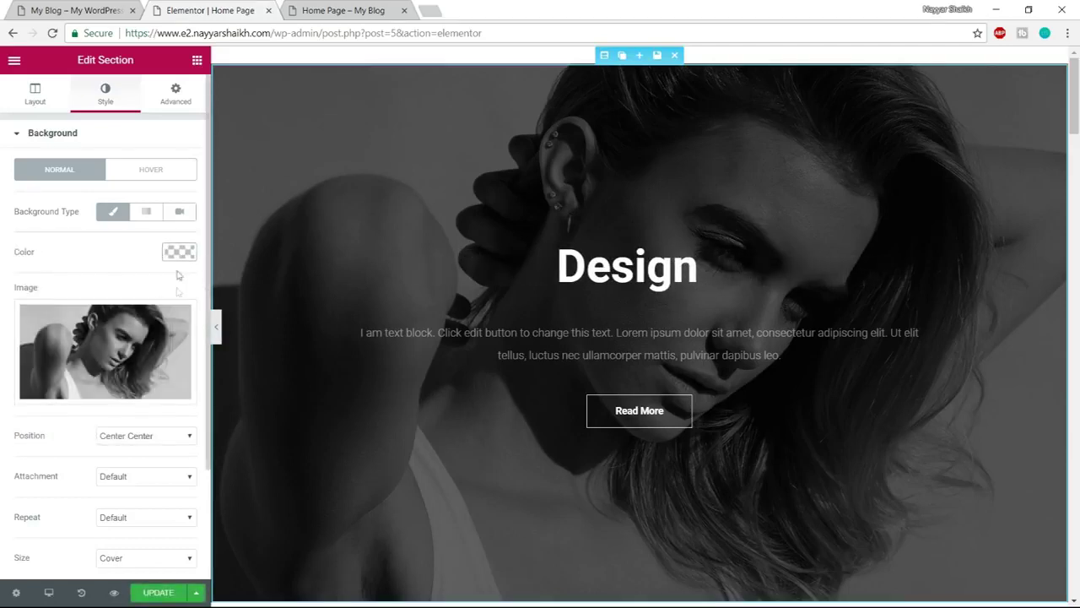
{"action": "mouse_move", "coordinate": [152, 364]}
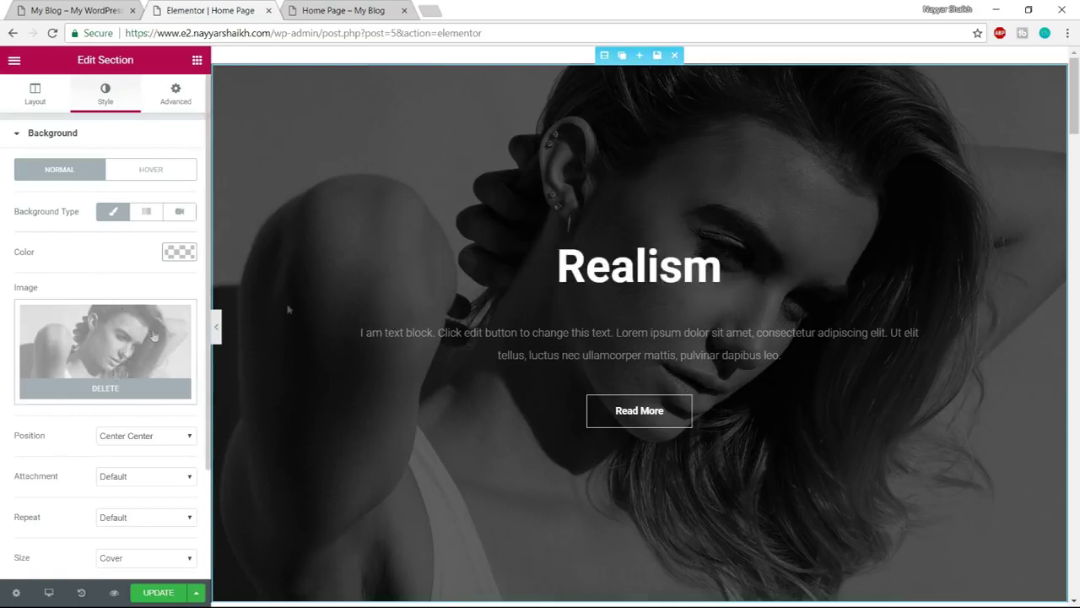
{"action": "left_click", "coordinate": [76, 10]}
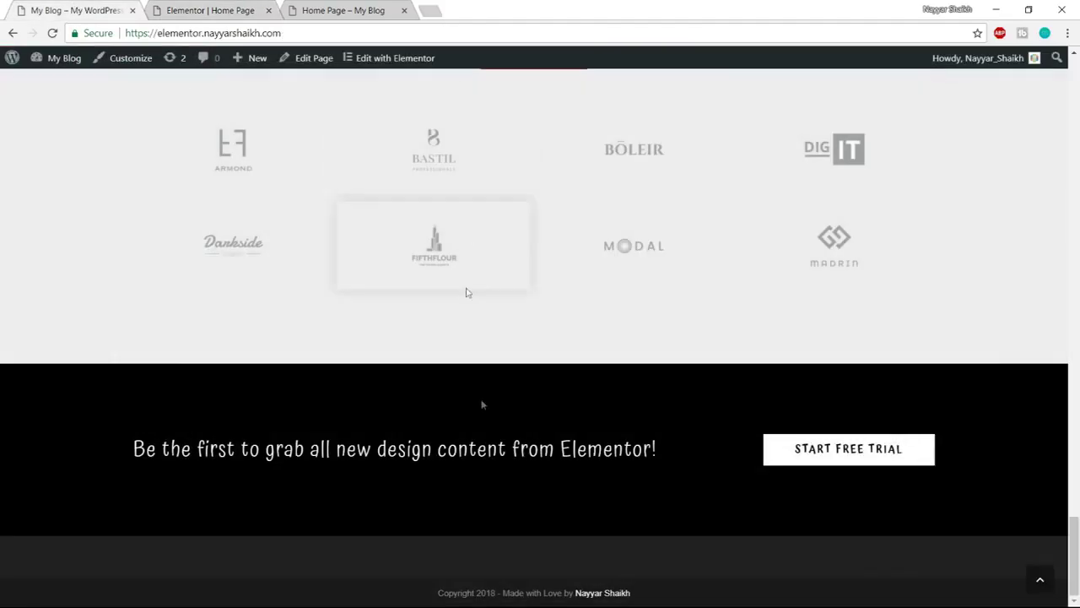
Scroll the reference site back to its mountain-photo hero, then return to the editor
{"action": "scroll", "coordinate": [1078, 433], "scroll_direction": "up", "scroll_amount": 3}
{"action": "left_click", "coordinate": [1040, 574]}
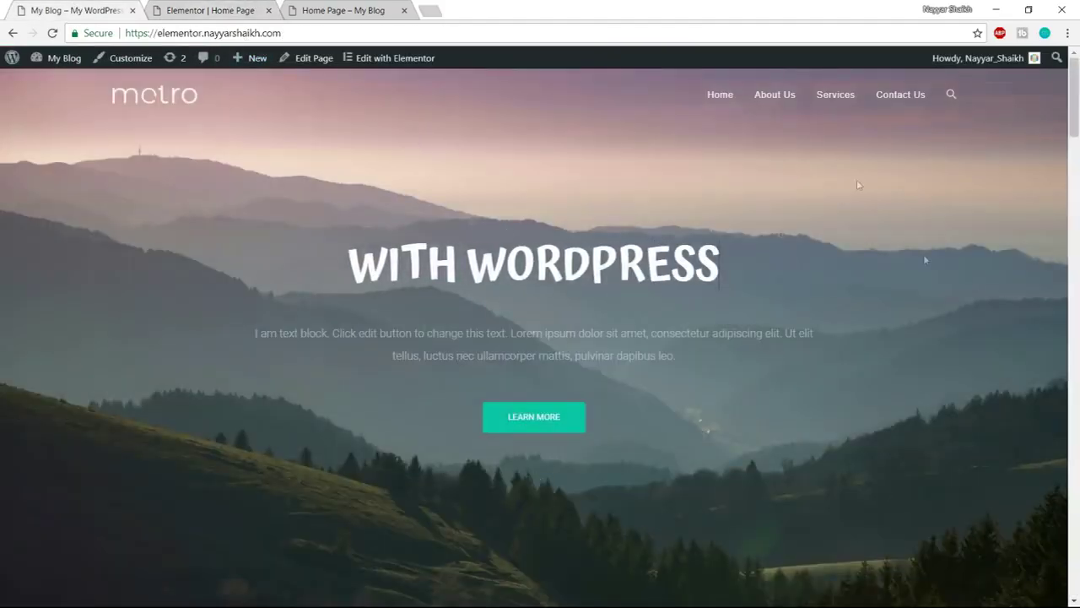
{"action": "scroll", "coordinate": [492, 489], "scroll_direction": "down", "scroll_amount": 8}
{"action": "scroll", "coordinate": [490, 487], "scroll_direction": "up", "scroll_amount": 5}
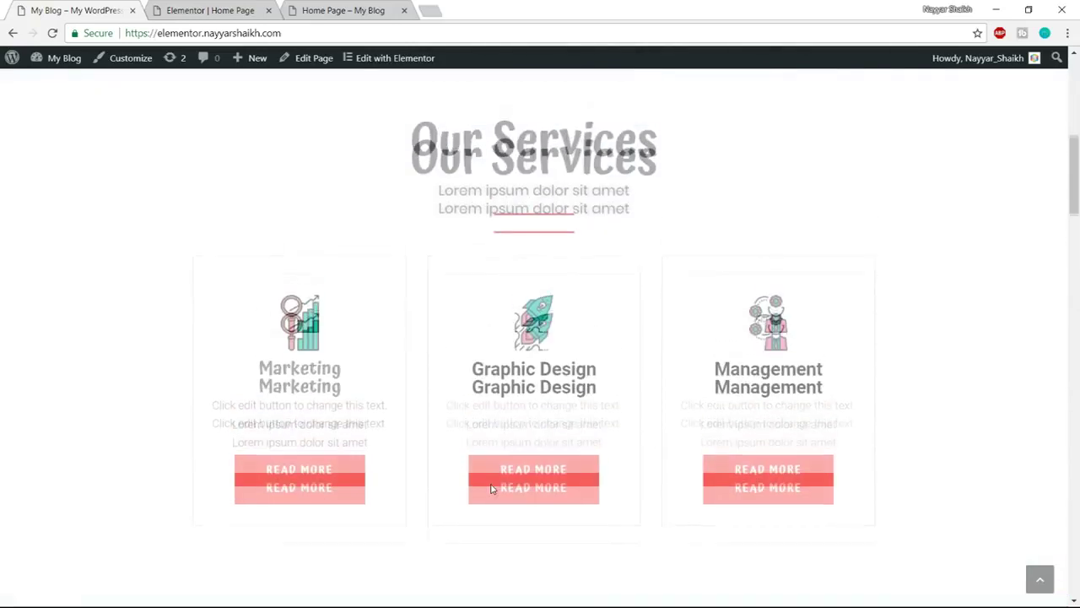
{"action": "scroll", "coordinate": [491, 483], "scroll_direction": "up", "scroll_amount": 3}
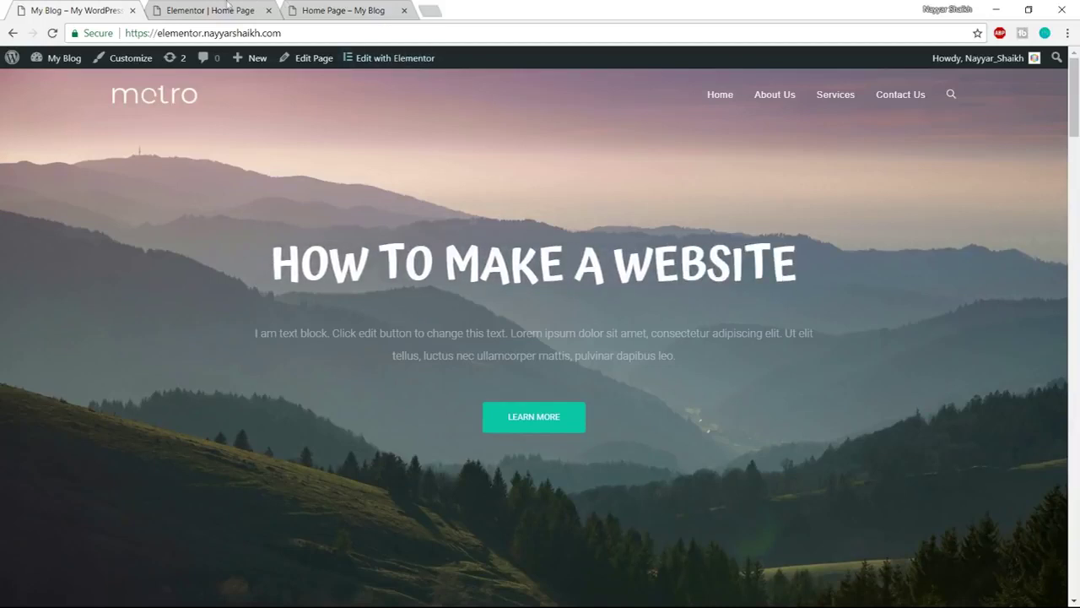
{"action": "left_click", "coordinate": [228, 6]}
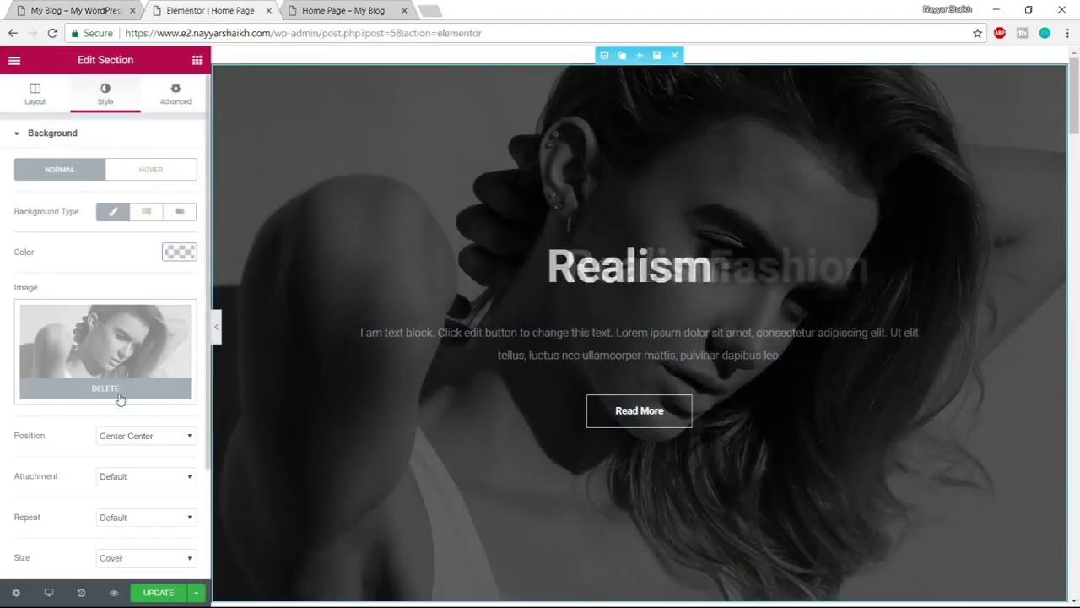
Remove the woman photo from the hero background and start uploading a new image
{"action": "left_click", "coordinate": [119, 395]}
{"action": "left_click", "coordinate": [113, 355]}
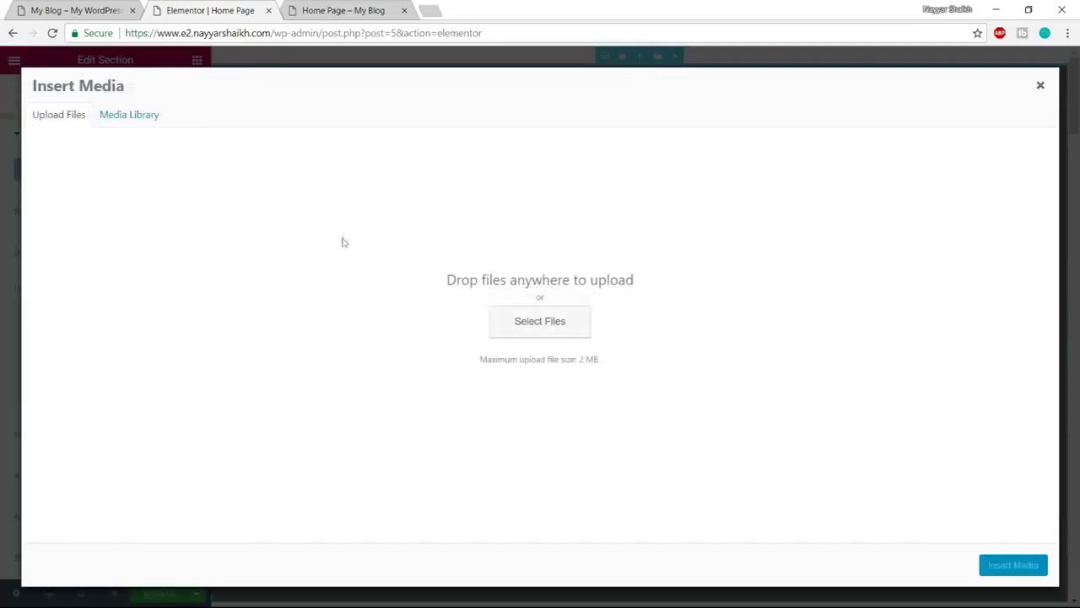
{"action": "left_click", "coordinate": [561, 330]}
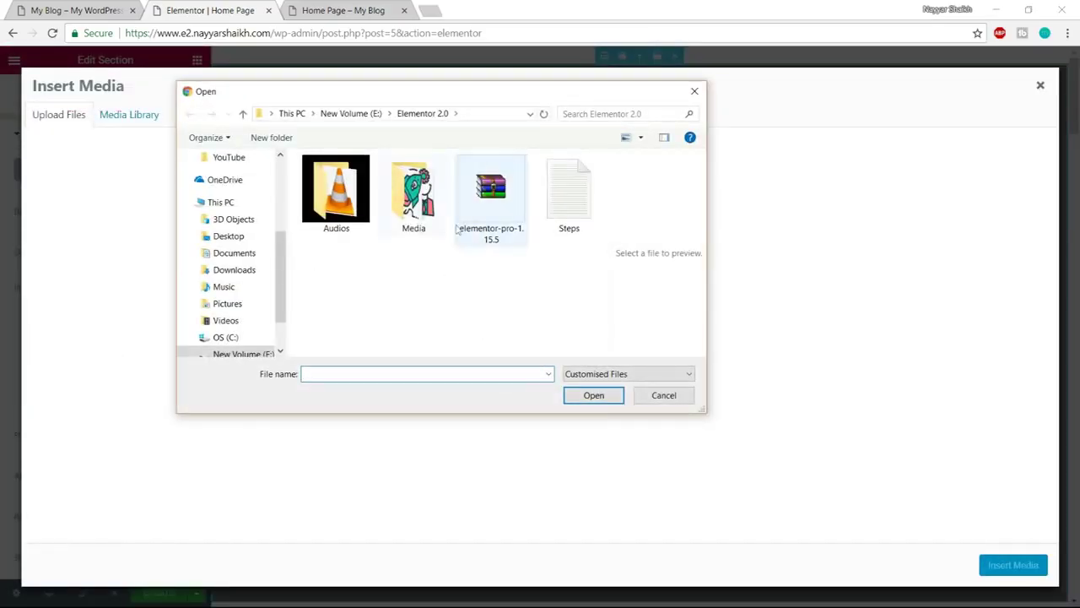
Upload pexels-photo-45987 from the Media folder and insert it as the hero background
{"action": "double_click", "coordinate": [413, 192]}
{"action": "scroll", "coordinate": [456, 322], "scroll_direction": "down", "scroll_amount": 3}
{"action": "scroll", "coordinate": [457, 323], "scroll_direction": "up", "scroll_amount": 3}
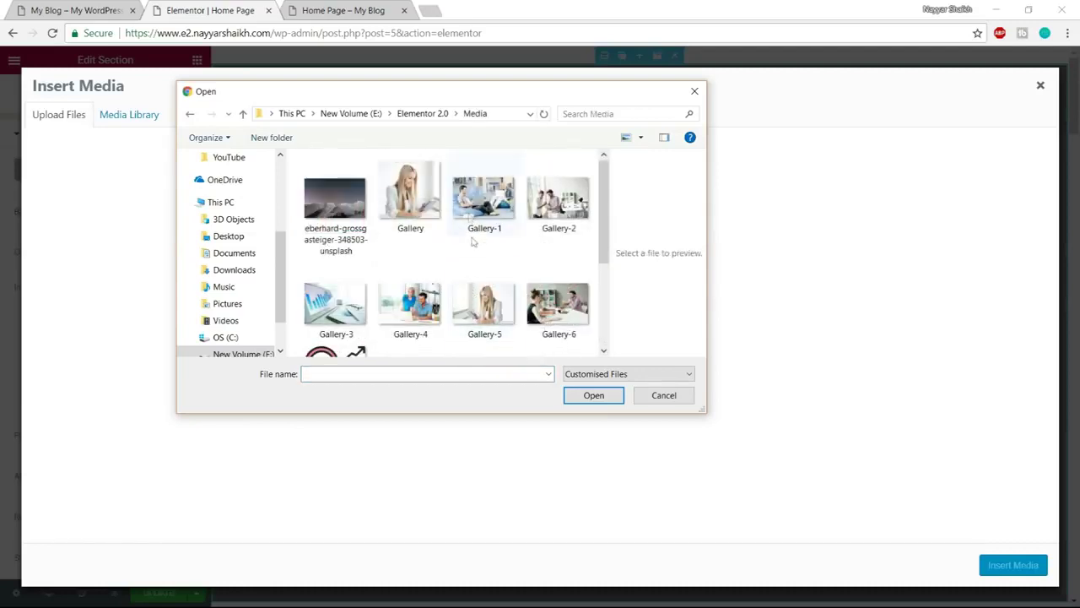
{"action": "scroll", "coordinate": [542, 302], "scroll_direction": "down", "scroll_amount": 3}
{"action": "scroll", "coordinate": [542, 302], "scroll_direction": "up", "scroll_amount": 3}
{"action": "scroll", "coordinate": [543, 302], "scroll_direction": "down", "scroll_amount": 3}
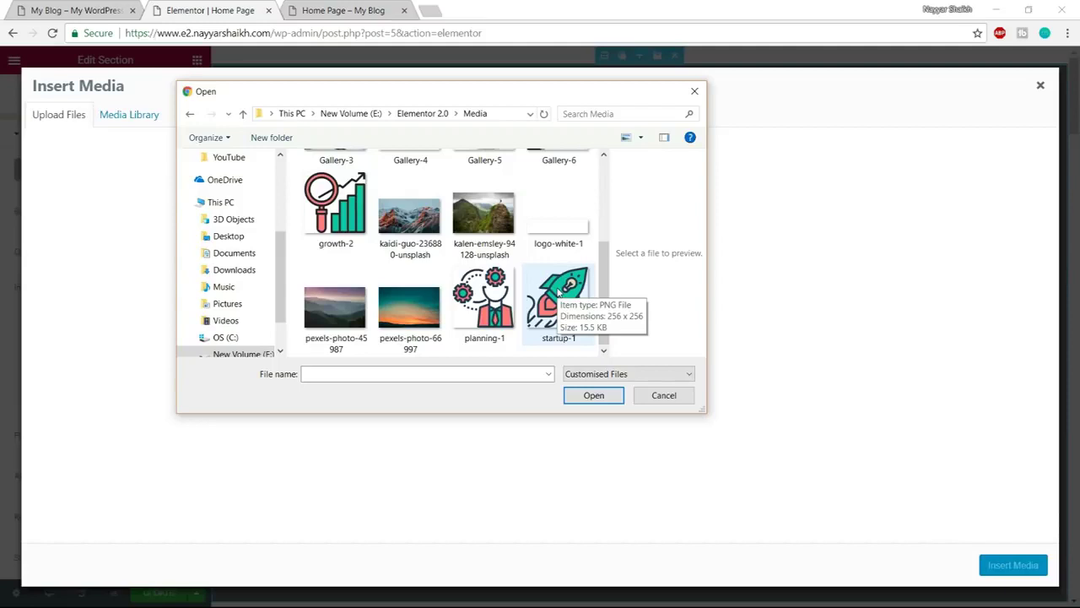
{"action": "scroll", "coordinate": [557, 291], "scroll_direction": "up", "scroll_amount": 3}
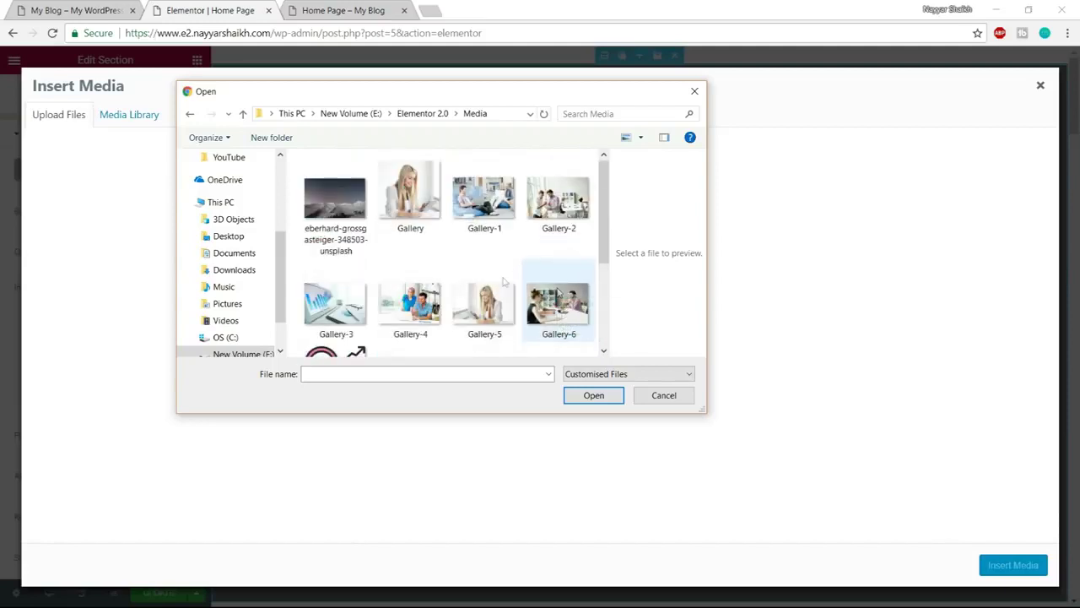
{"action": "scroll", "coordinate": [469, 256], "scroll_direction": "down", "scroll_amount": 3}
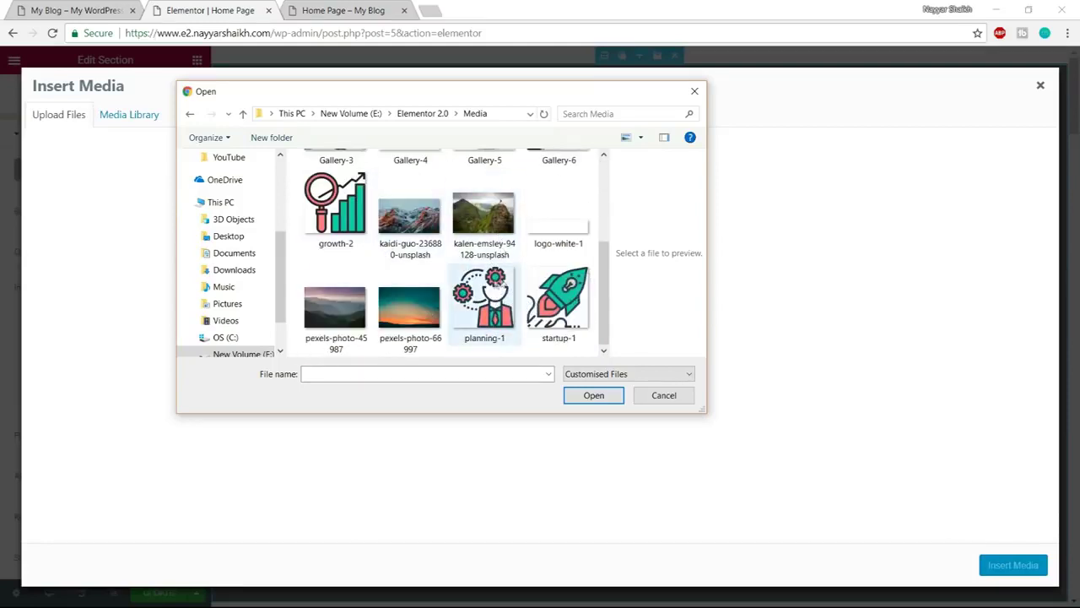
{"action": "left_click", "coordinate": [341, 319]}
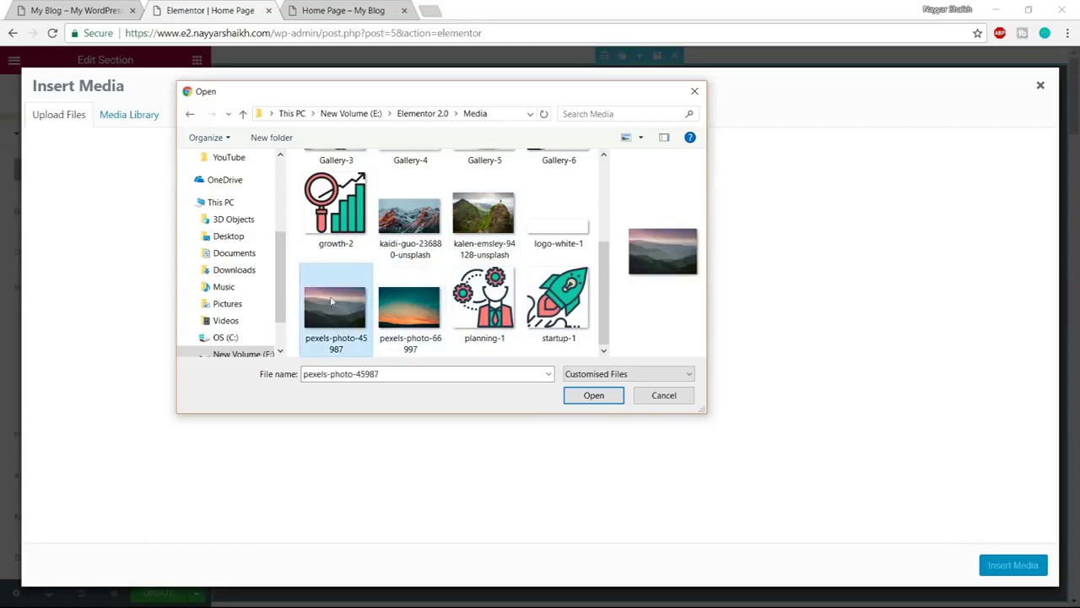
{"action": "left_click", "coordinate": [594, 395]}
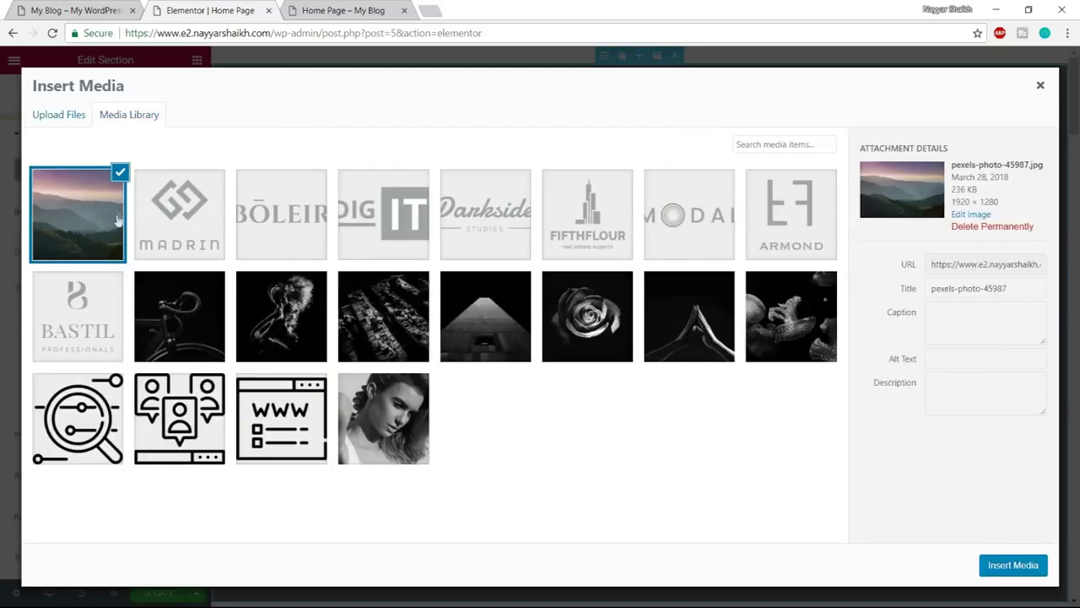
{"action": "left_click", "coordinate": [996, 565]}
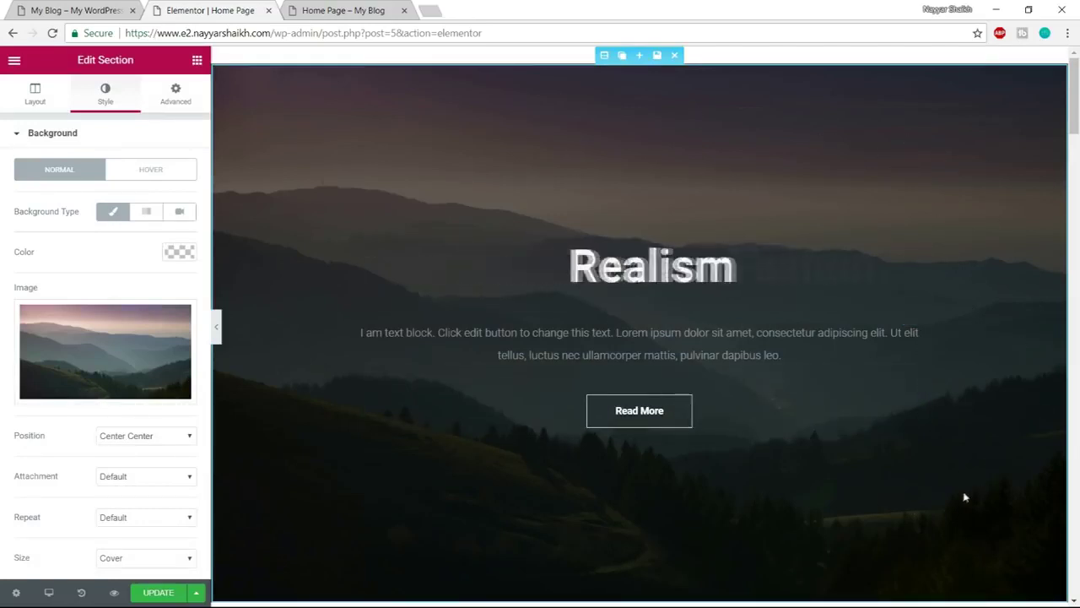
Keep the image at Center Center, Default attachment and repeat, Cover size; expand Background Overlay
{"action": "left_click", "coordinate": [64, 7]}
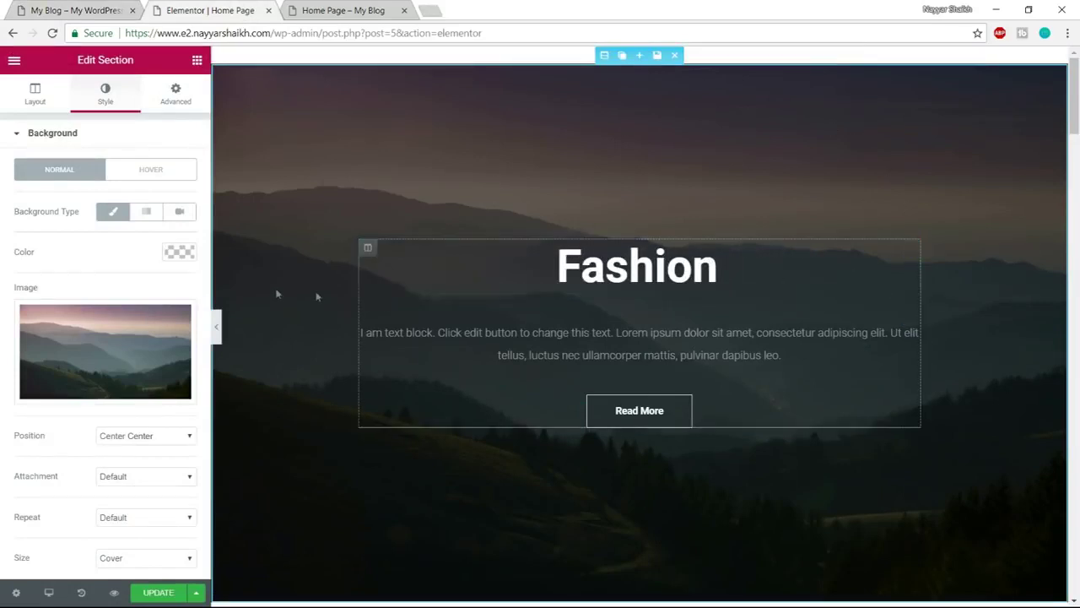
{"action": "scroll", "coordinate": [191, 330], "scroll_direction": "down", "scroll_amount": 1}
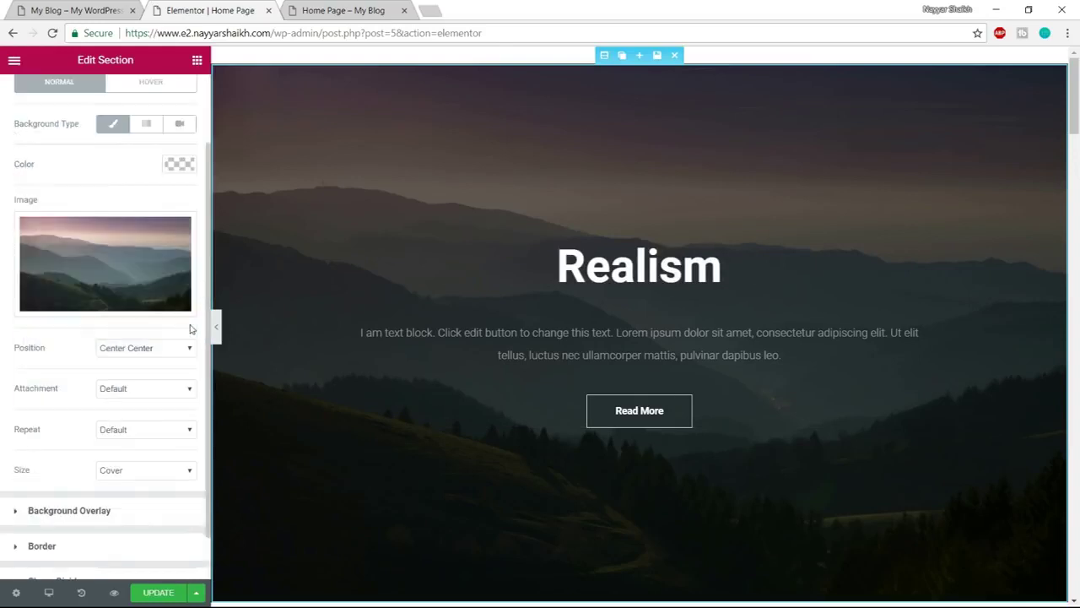
{"action": "left_click", "coordinate": [135, 349]}
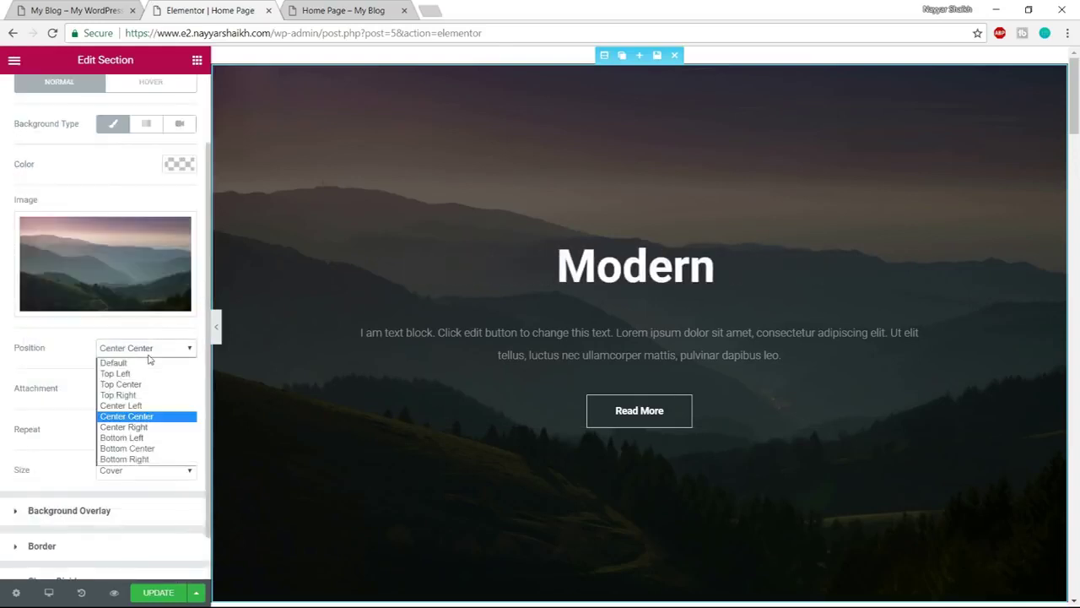
{"action": "left_click", "coordinate": [148, 359]}
{"action": "left_click", "coordinate": [100, 393]}
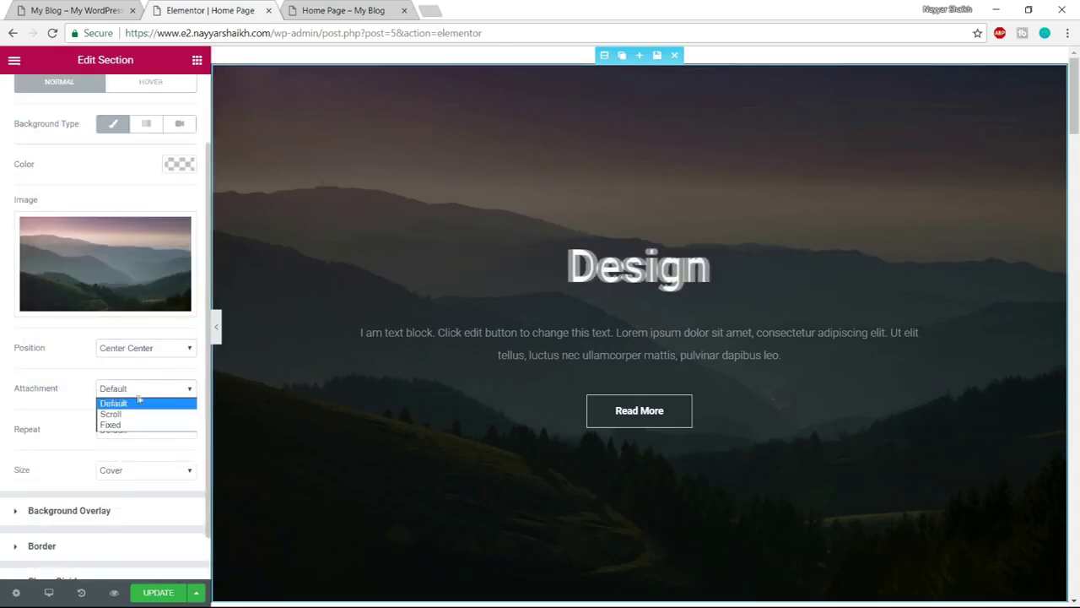
{"action": "left_click", "coordinate": [135, 404]}
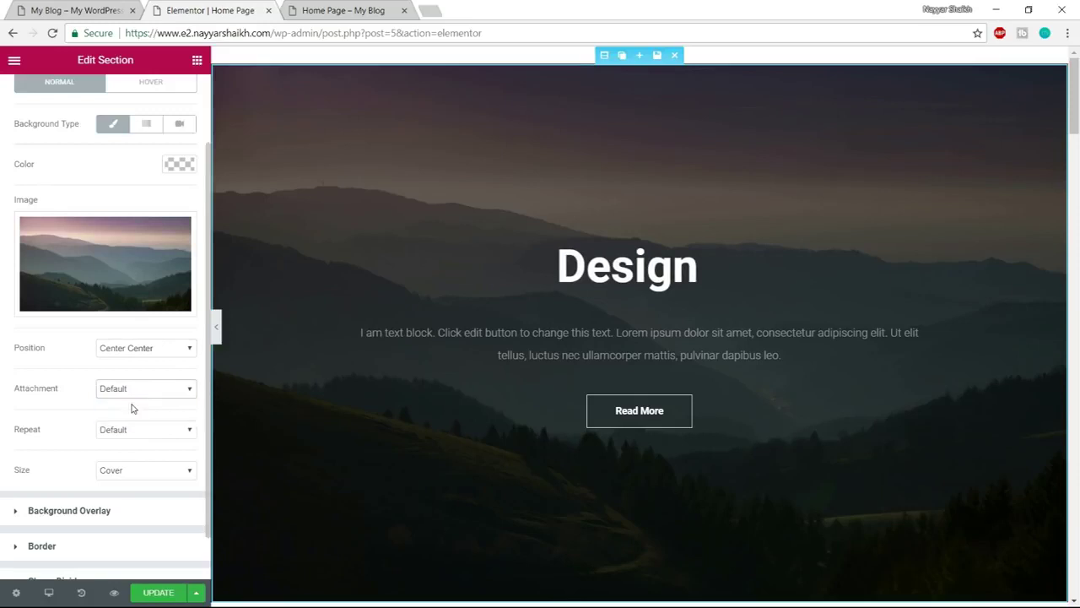
{"action": "left_click", "coordinate": [153, 431]}
{"action": "left_click", "coordinate": [155, 444]}
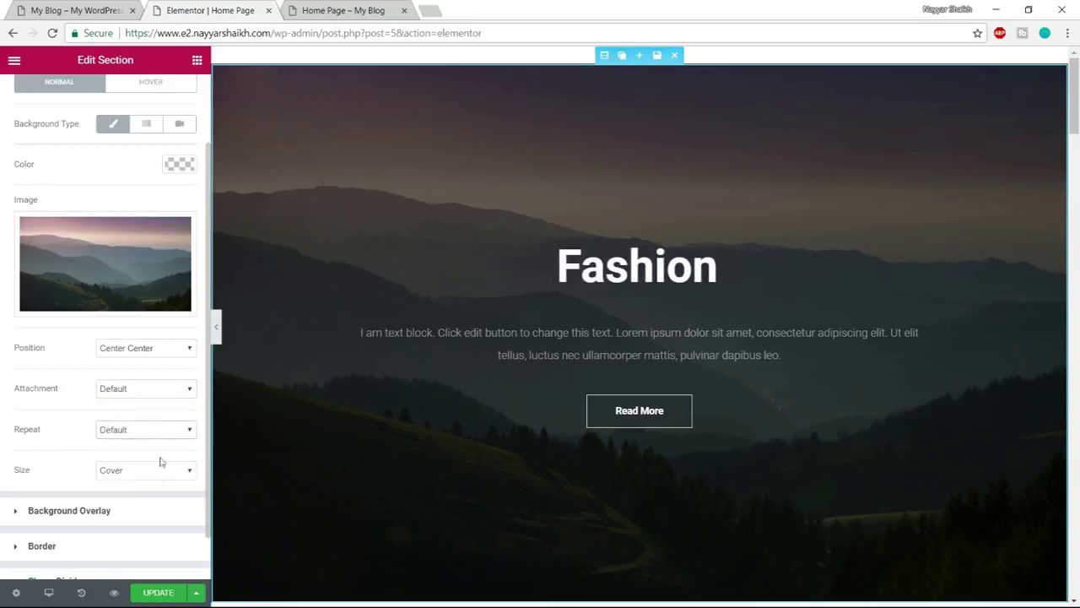
{"action": "left_click", "coordinate": [129, 478]}
{"action": "left_click", "coordinate": [131, 476]}
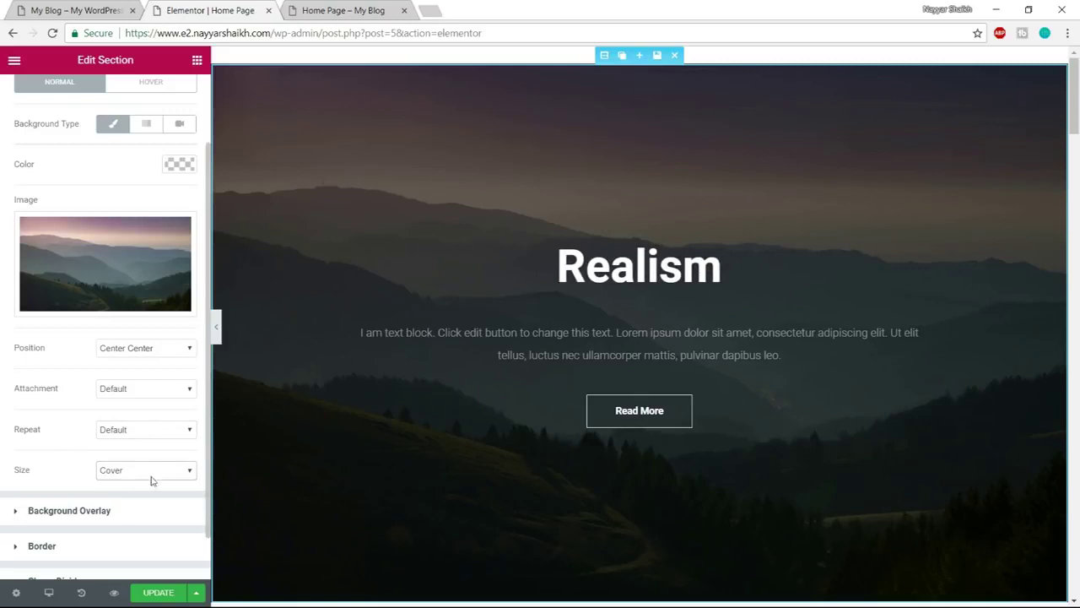
{"action": "scroll", "coordinate": [152, 480], "scroll_direction": "down", "scroll_amount": 1}
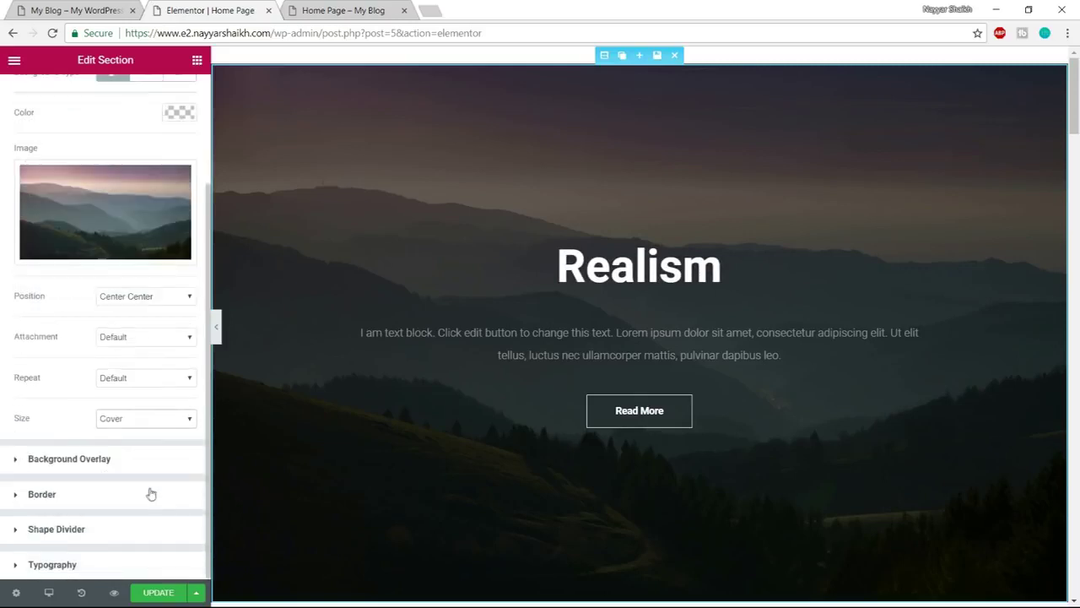
{"action": "left_click", "coordinate": [116, 461]}
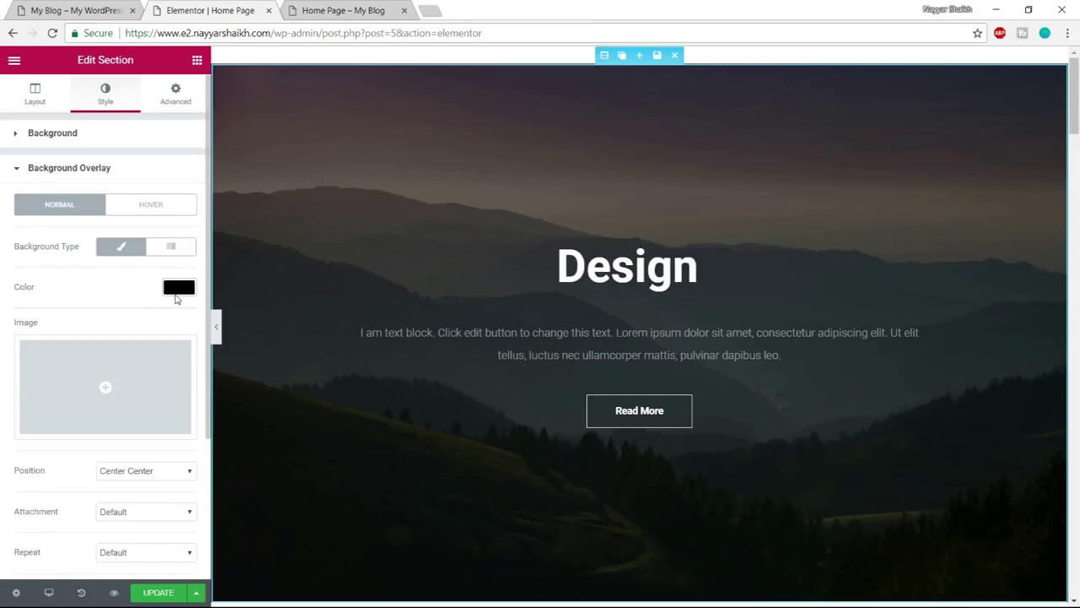
Try a light blue overlay colour, lower its alpha, and shift it toward olive green
{"action": "left_click", "coordinate": [176, 292]}
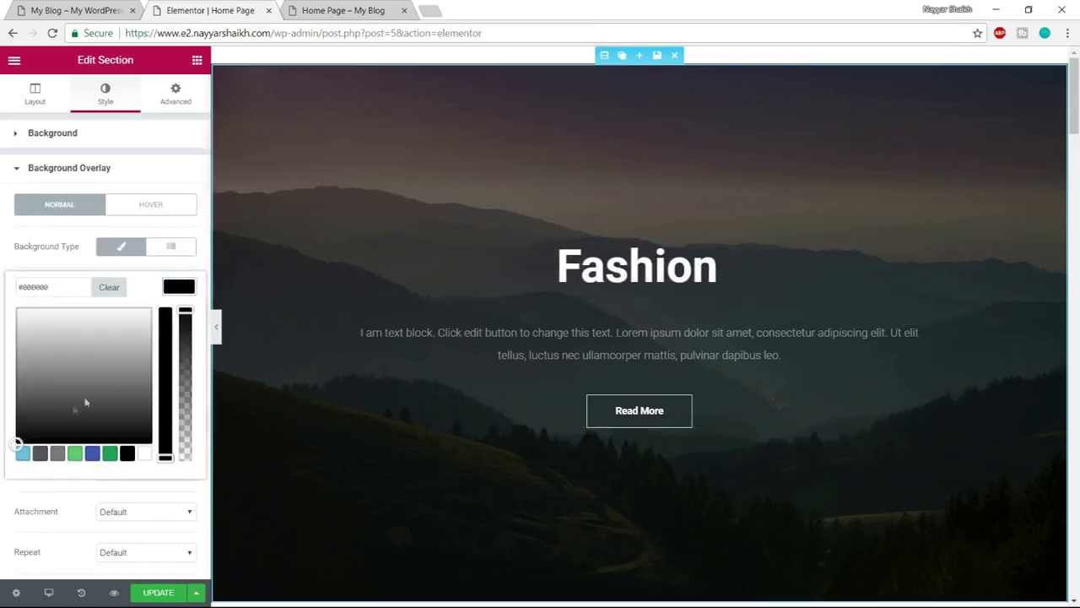
{"action": "left_click", "coordinate": [22, 453]}
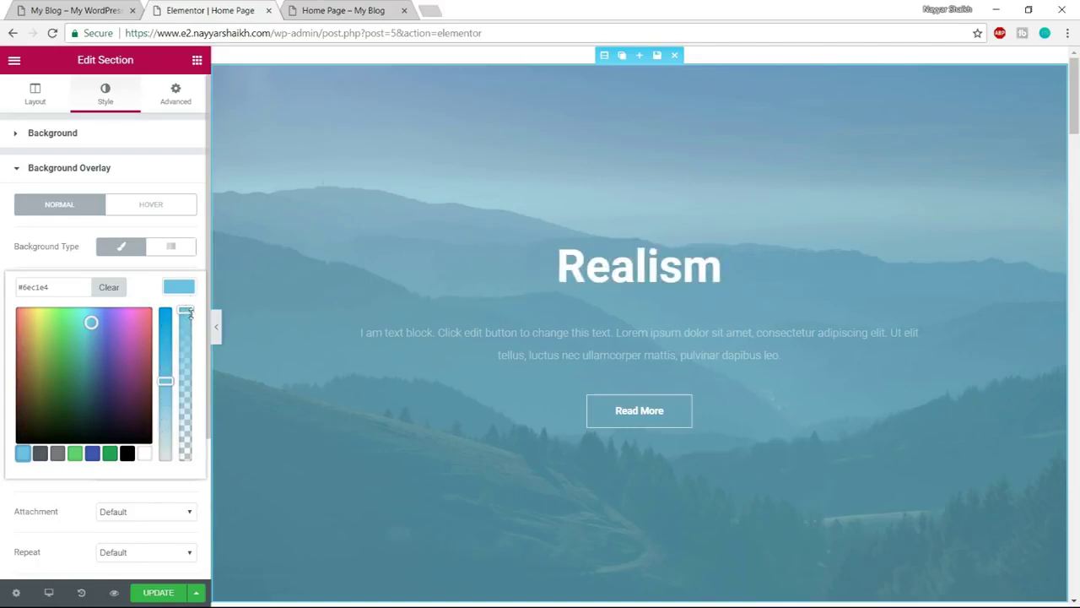
{"action": "left_click_drag", "start_coordinate": [186, 312], "coordinate": [178, 429]}
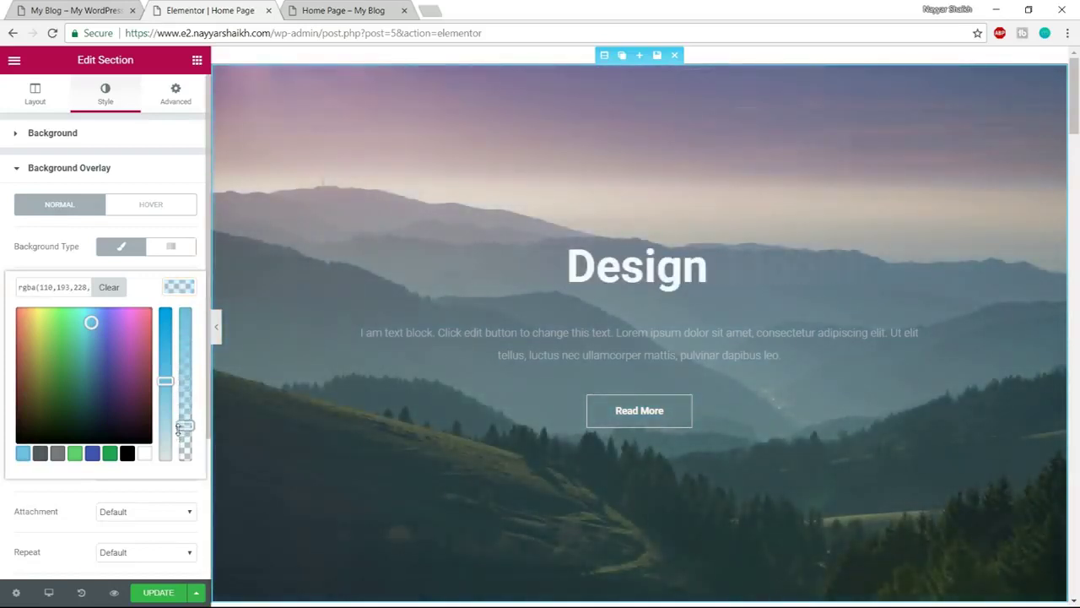
{"action": "left_click_drag", "start_coordinate": [120, 375], "coordinate": [65, 304]}
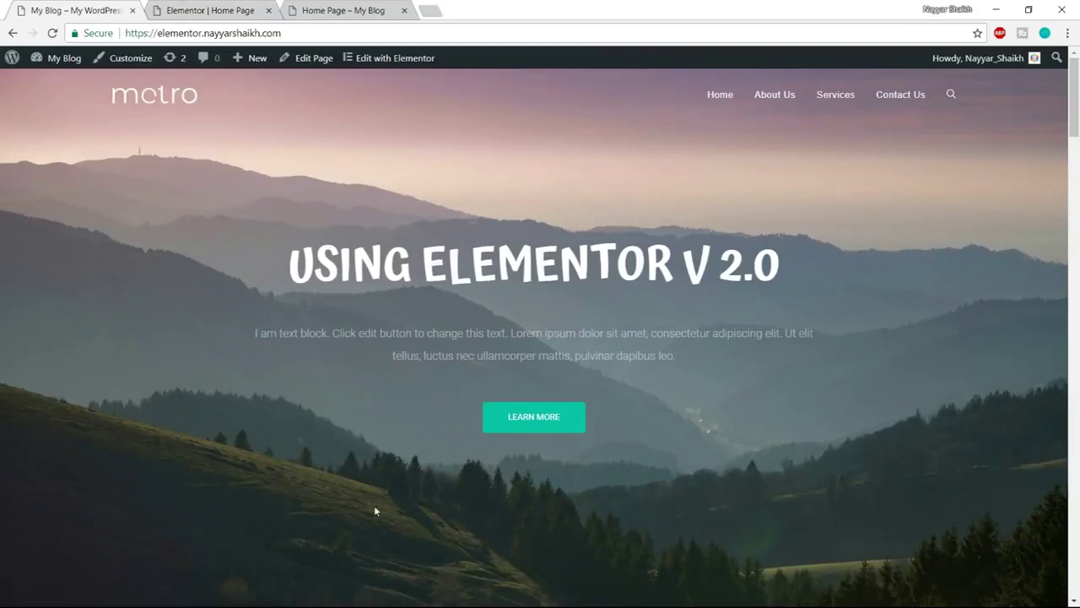
Check the page preview, then clear the overlay colour to transparent
{"action": "left_click", "coordinate": [348, 8]}
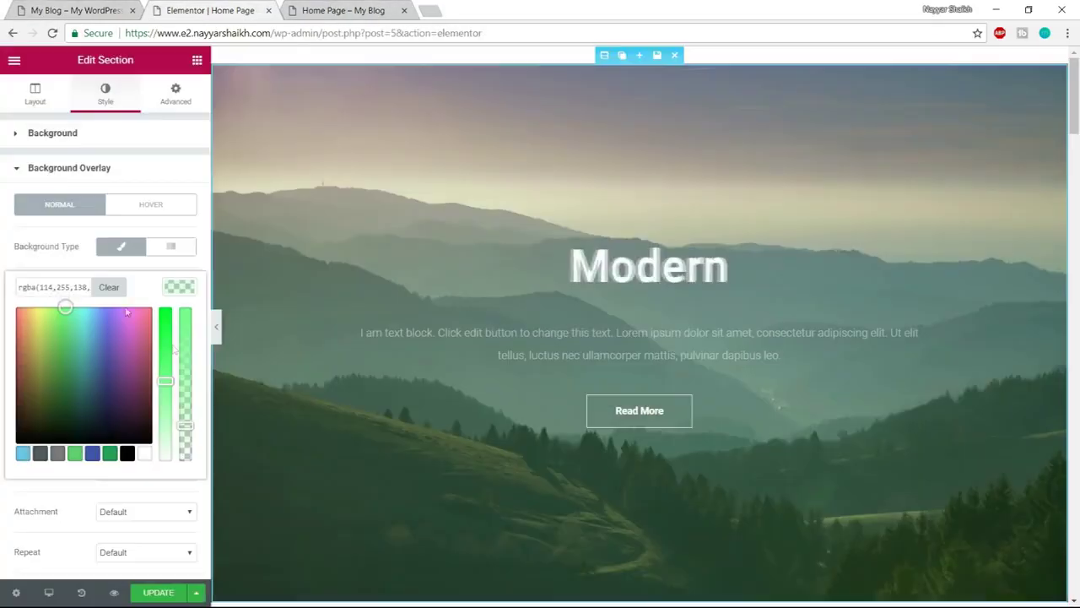
{"action": "left_click", "coordinate": [232, 9]}
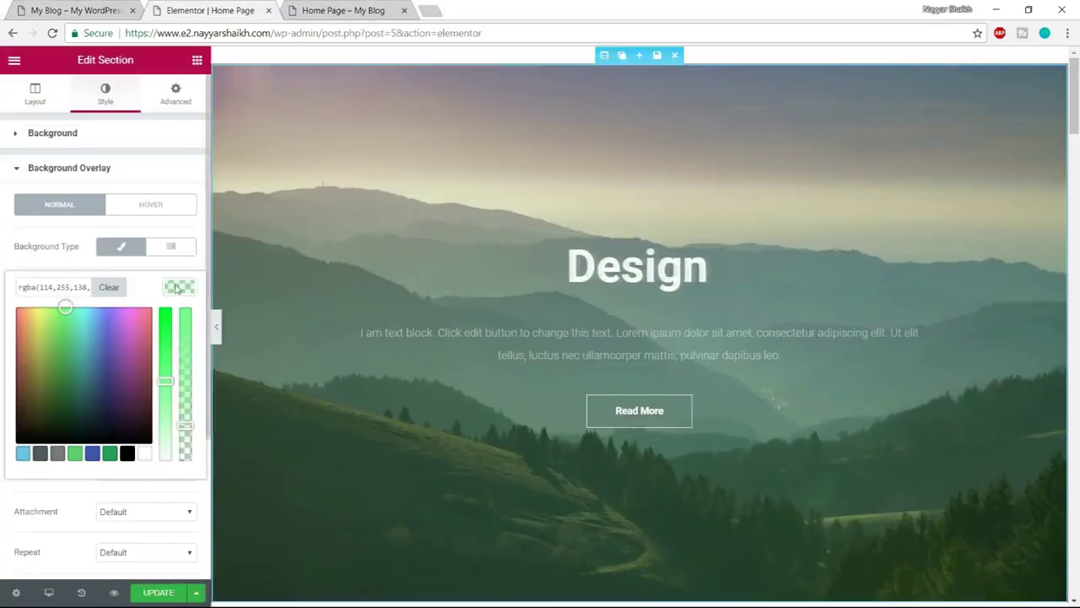
{"action": "left_click", "coordinate": [118, 290]}
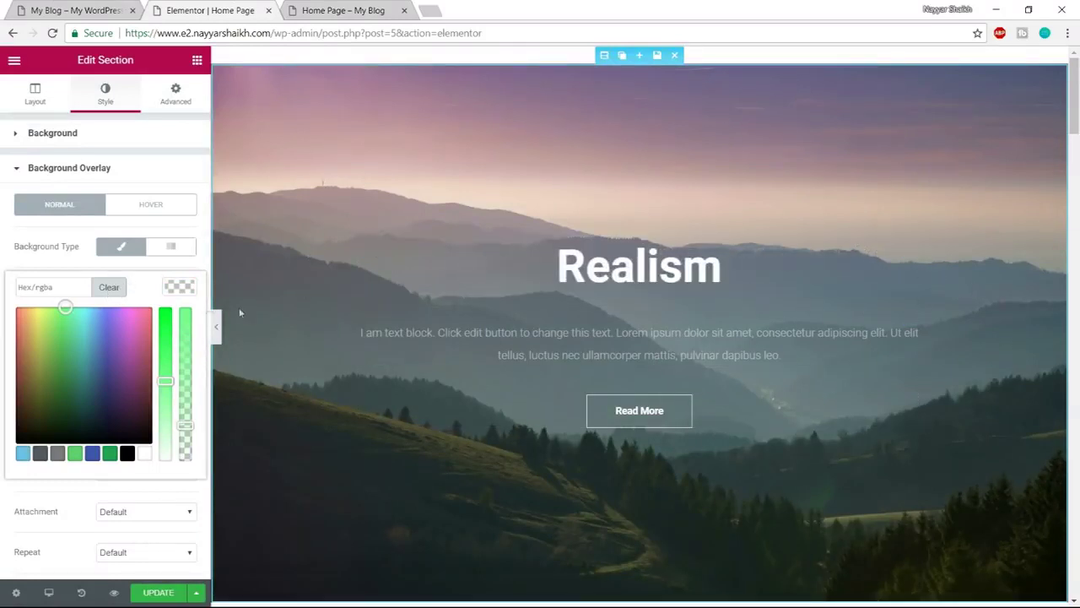
{"action": "left_click", "coordinate": [184, 289]}
{"action": "scroll", "coordinate": [195, 375], "scroll_direction": "down", "scroll_amount": 2}
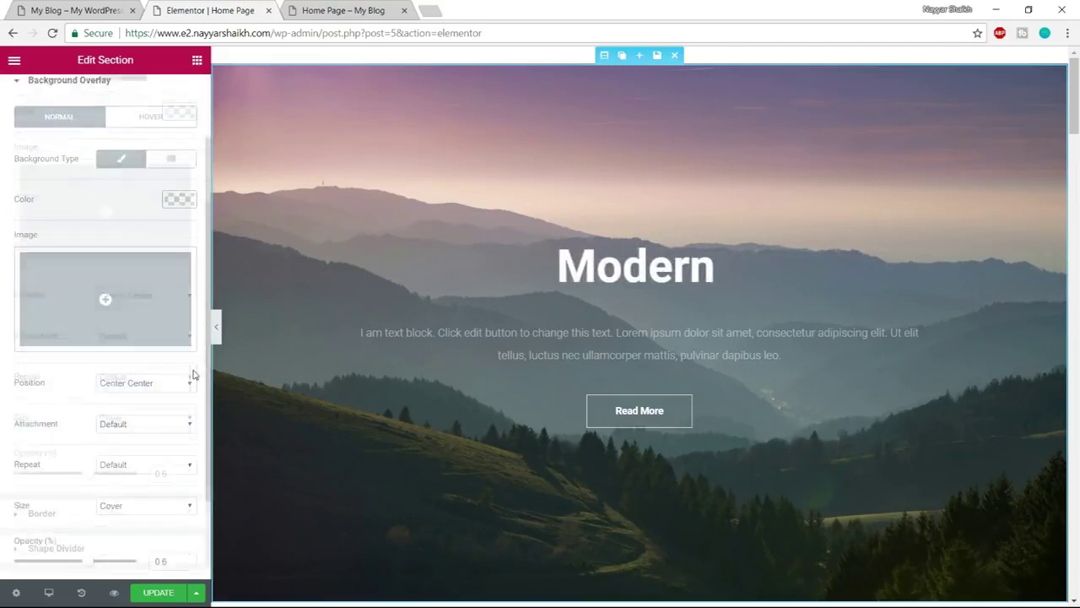
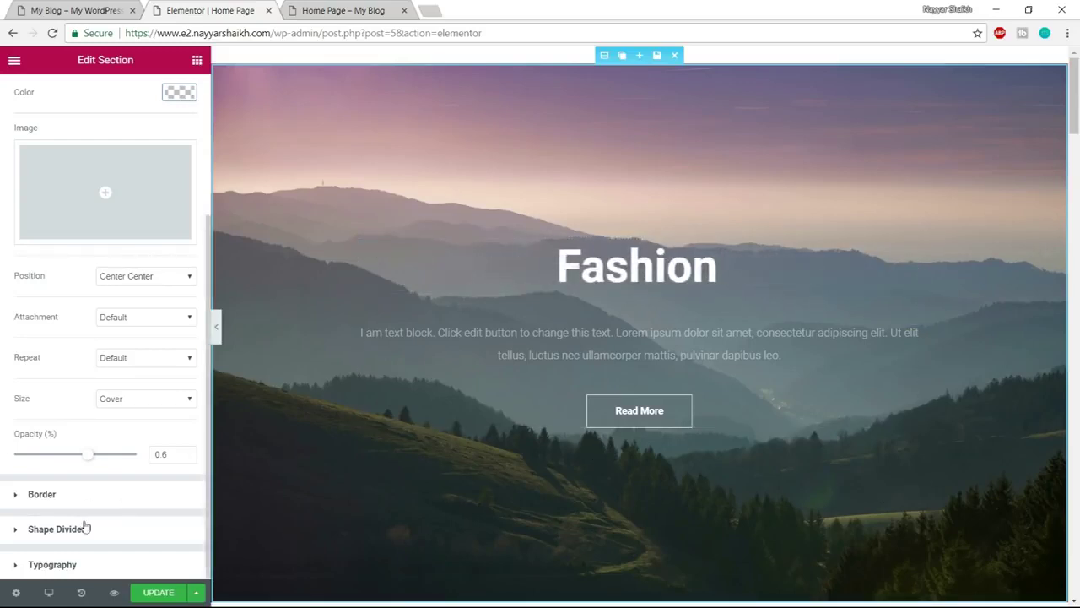
Select the hero's animated headline in the preview to show its settings
{"action": "scroll", "coordinate": [84, 526], "scroll_direction": "up", "scroll_amount": 3}
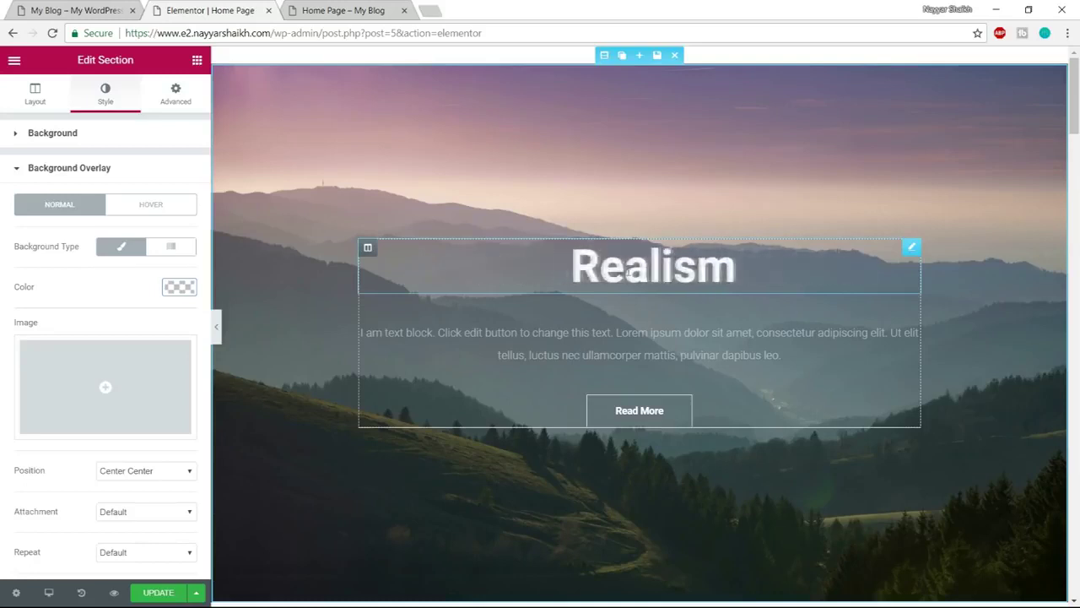
{"action": "left_click", "coordinate": [618, 271]}
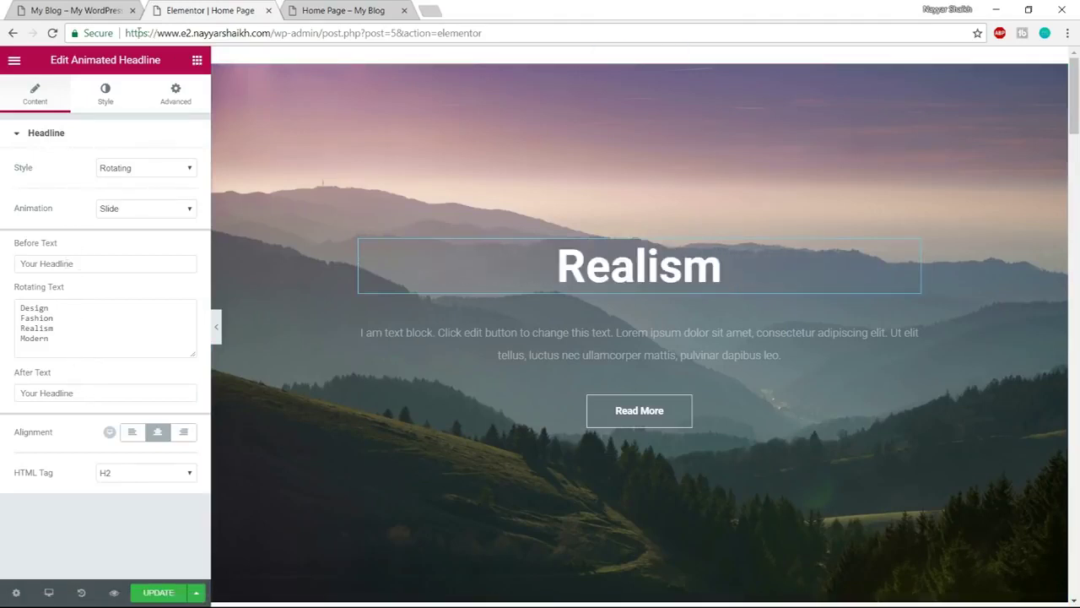
{"action": "left_click", "coordinate": [80, 8]}
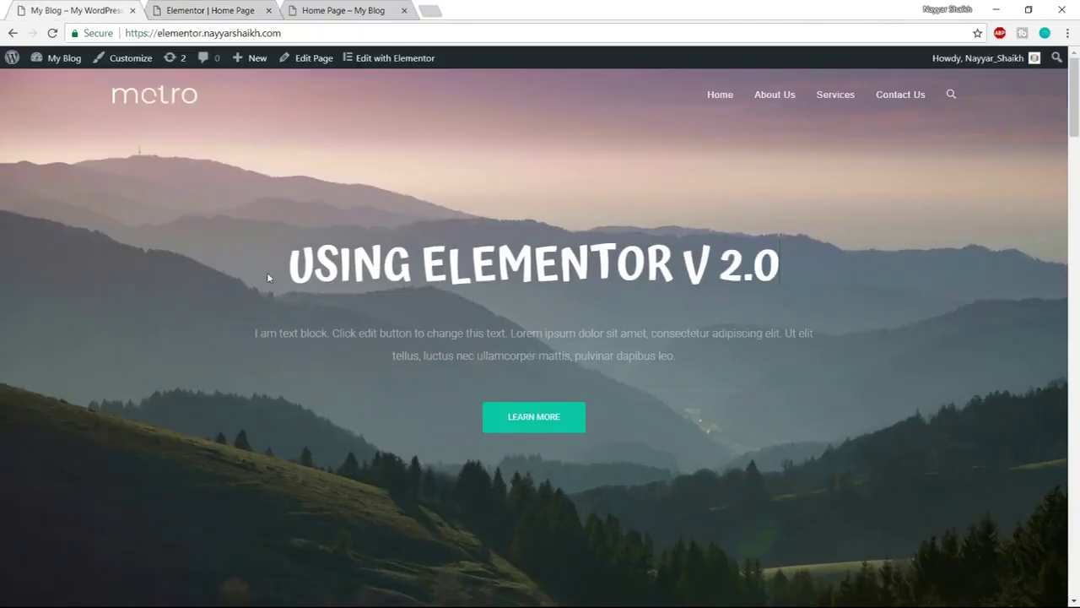
{"action": "left_click", "coordinate": [361, 8]}
{"action": "left_click", "coordinate": [206, 9]}
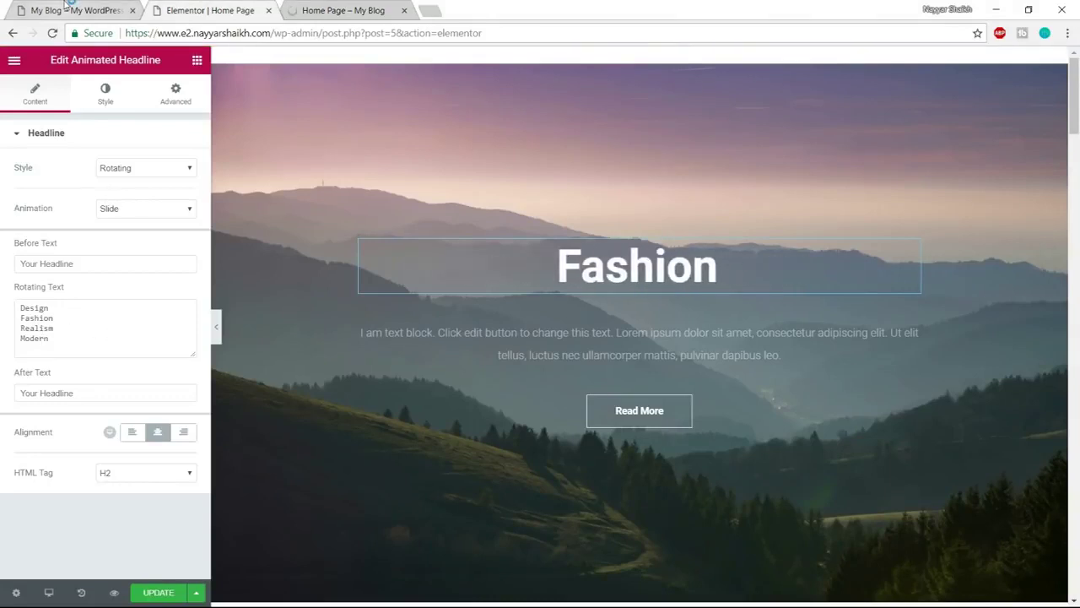
{"action": "left_click", "coordinate": [68, 7]}
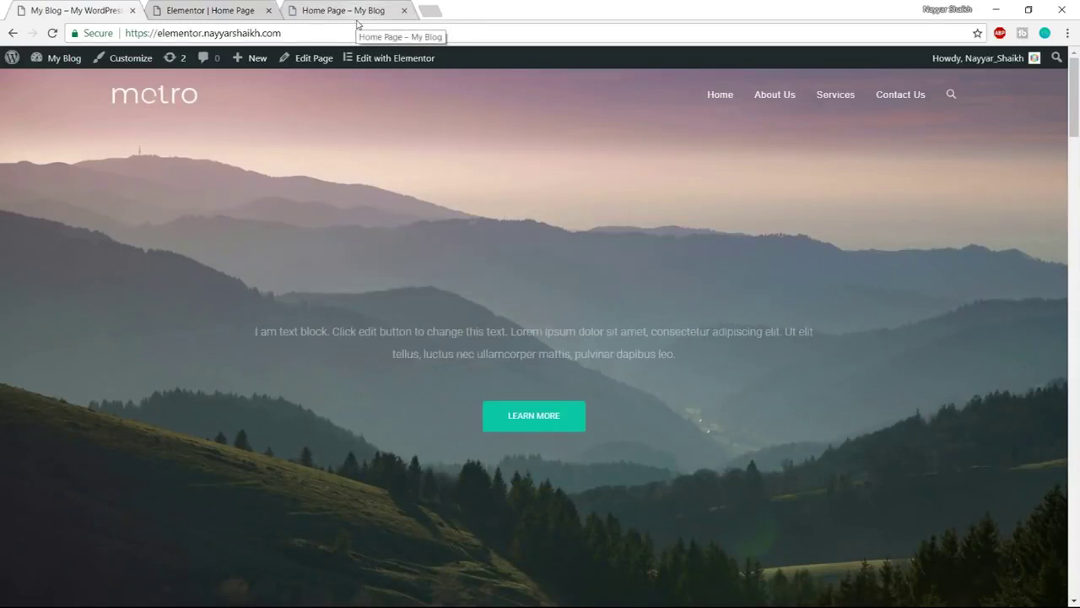
{"action": "left_click", "coordinate": [229, 8]}
{"action": "left_click_drag", "start_coordinate": [82, 353], "coordinate": [13, 314]}
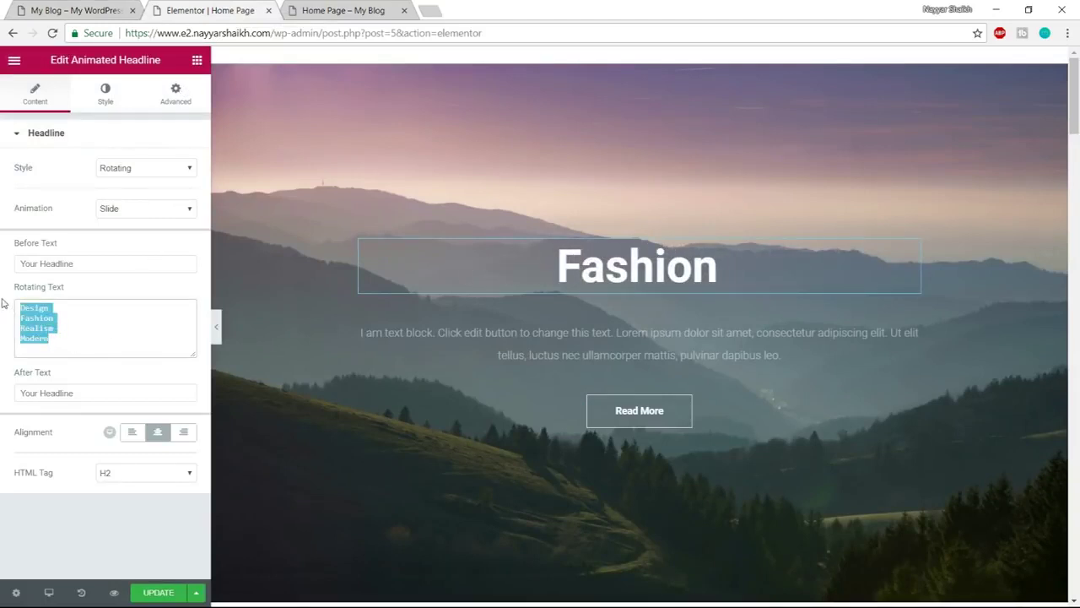
Replace the rotating text with 'How to Make a Website', 'Using WordPress' and 'With Elemntor V 2.0'
{"action": "key", "text": "BackSpace"}
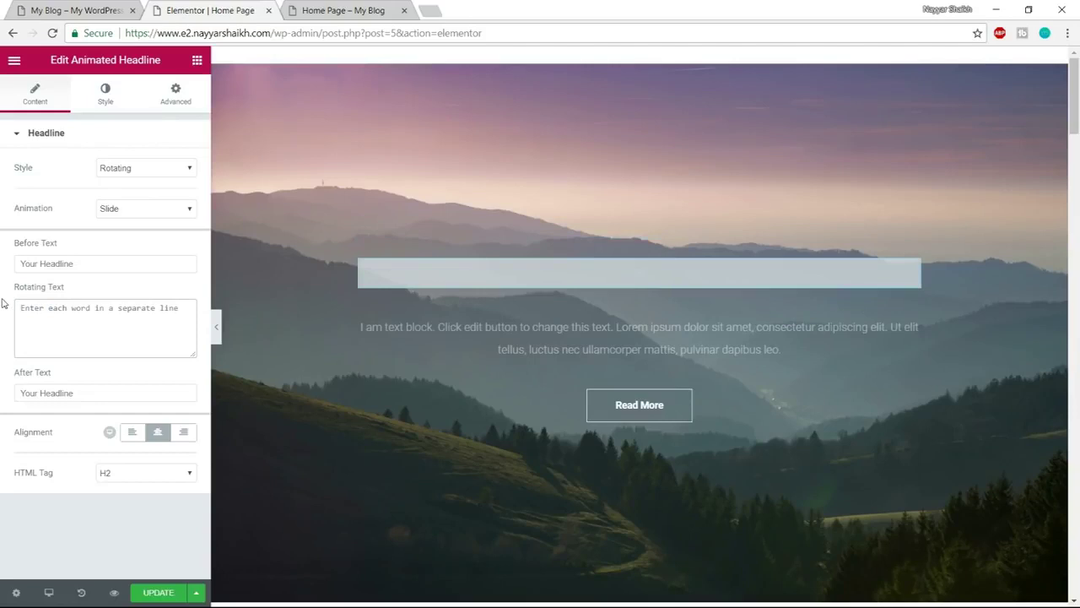
{"action": "type", "text": "How t"}
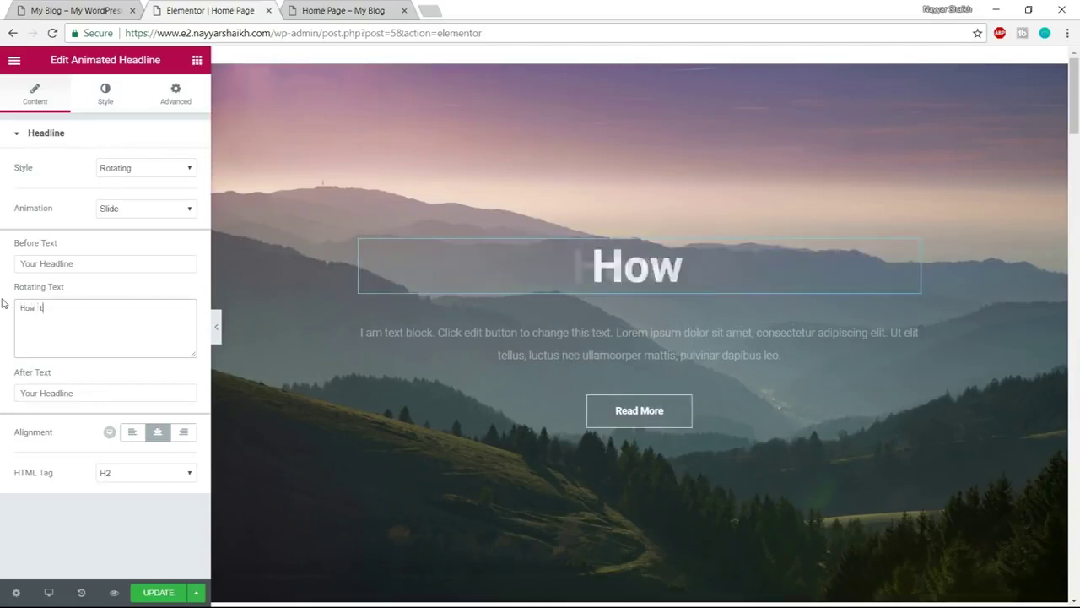
{"action": "type", "text": "o Make a Website"}
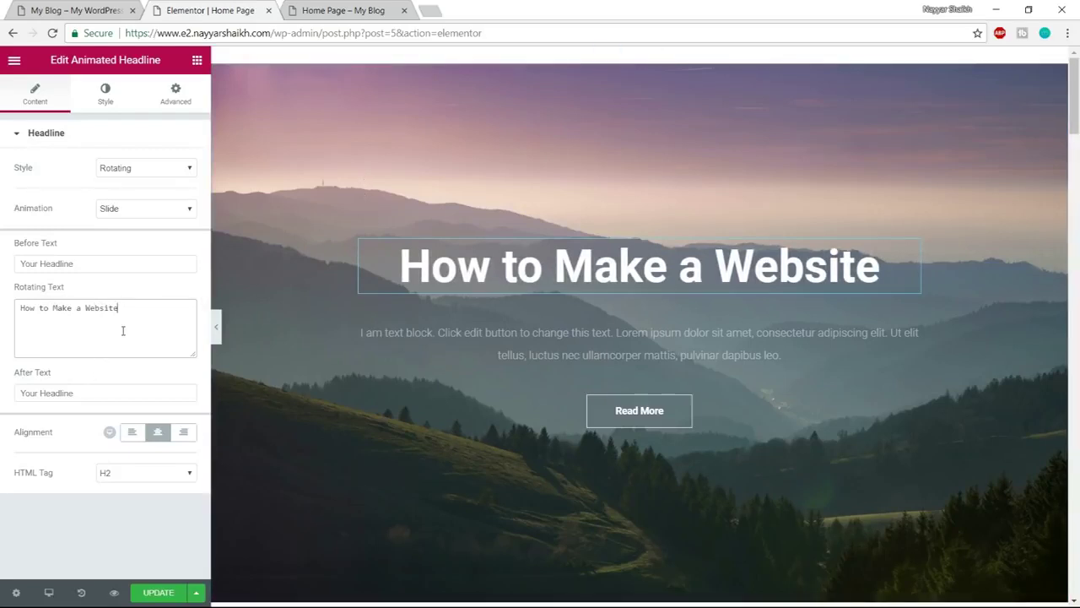
{"action": "key", "text": "Return"}
{"action": "type", "text": "Using WordPress"}
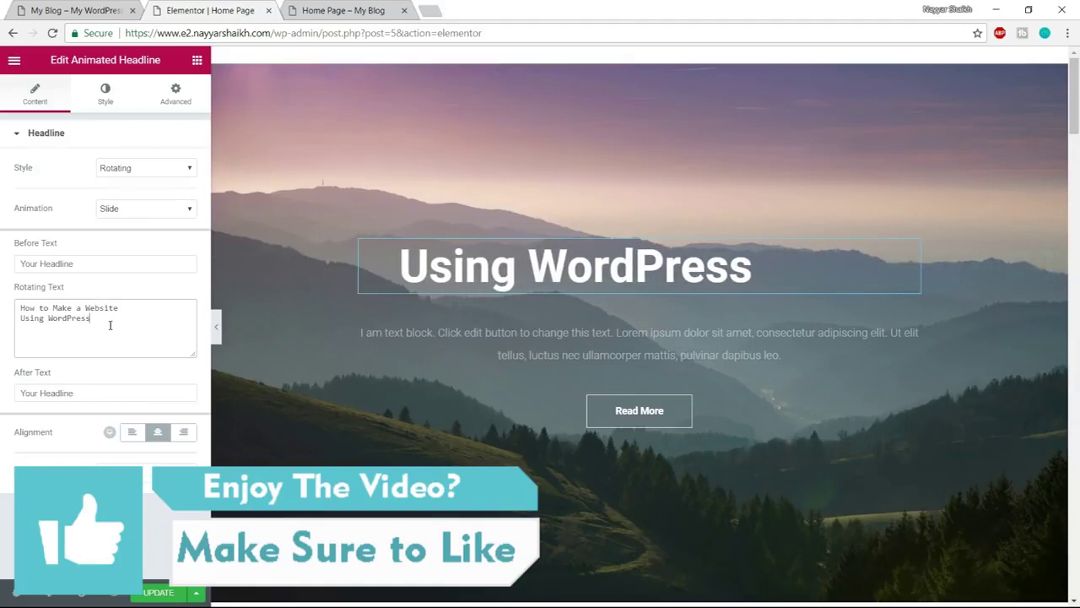
{"action": "key", "text": "Return"}
{"action": "type", "text": "U"}
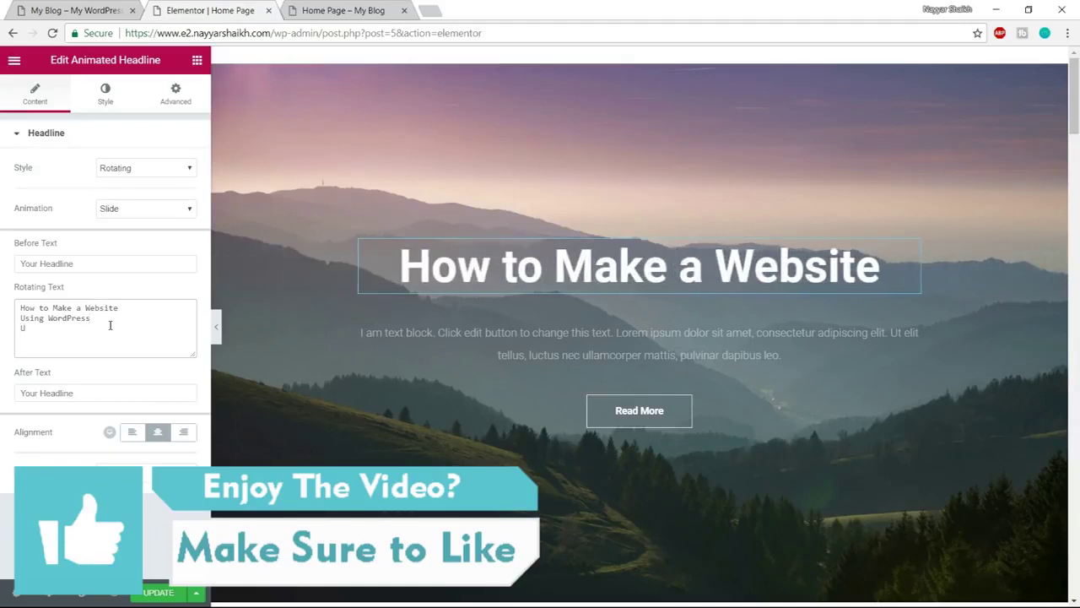
{"action": "key", "text": "BackSpace"}
{"action": "type", "text": "With"}
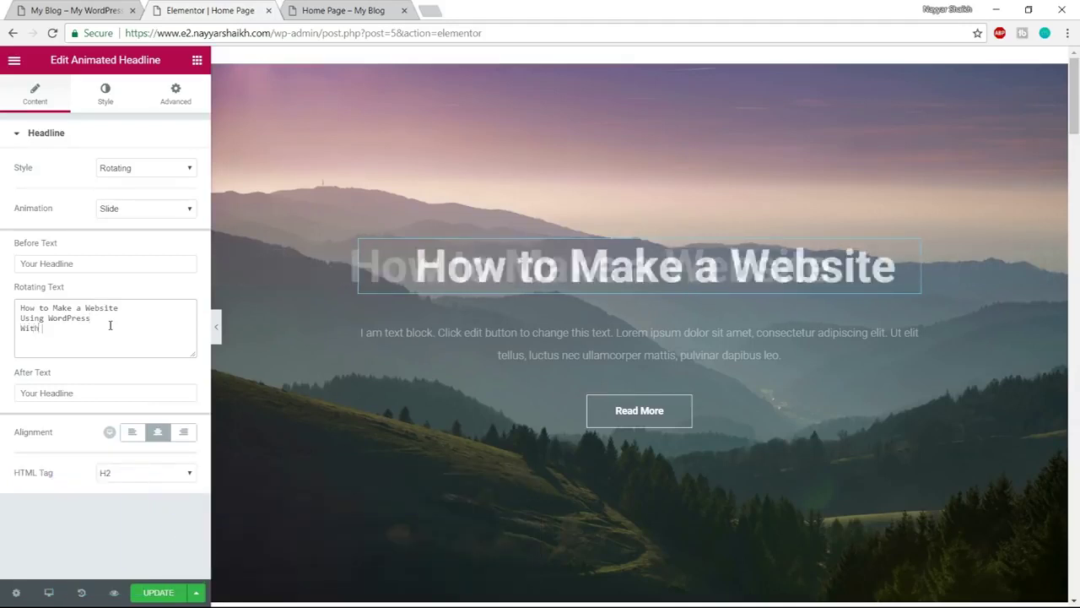
{"action": "type", "text": " Elemntor V"}
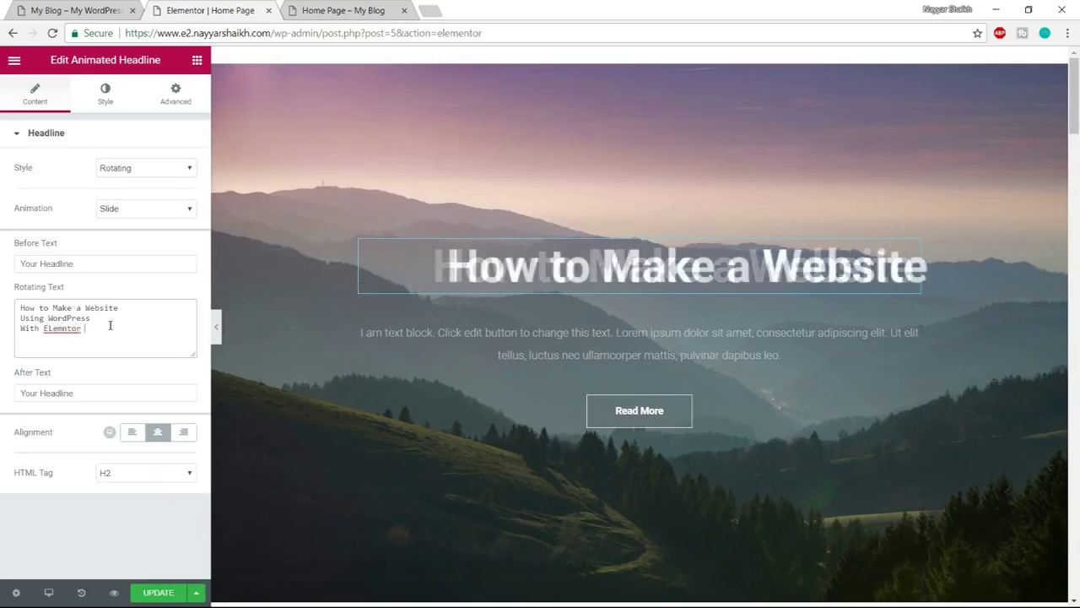
{"action": "type", "text": " 2.0"}
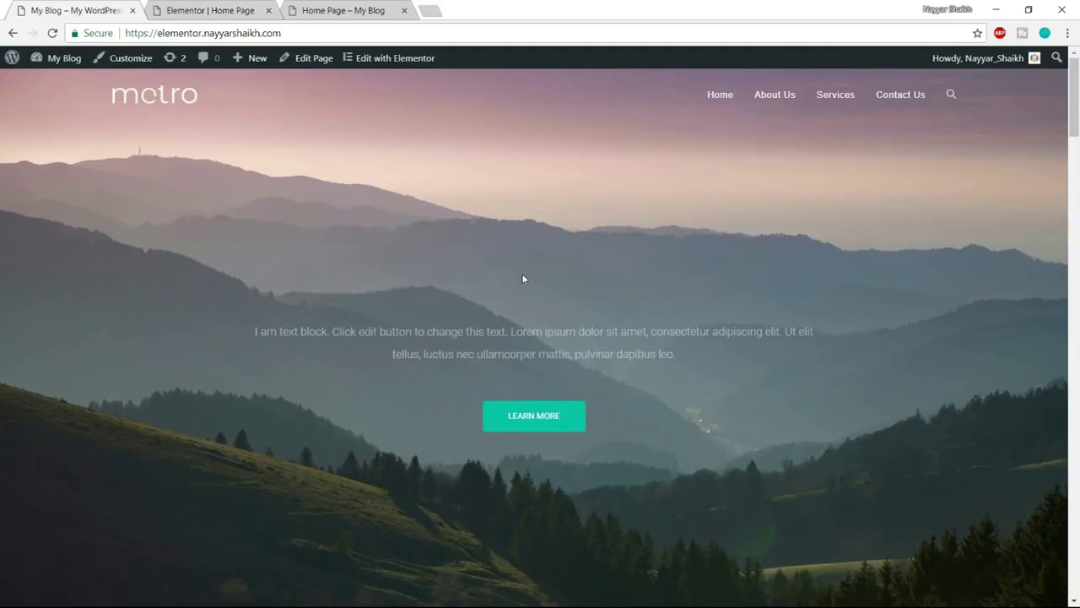
{"action": "left_click", "coordinate": [211, 11]}
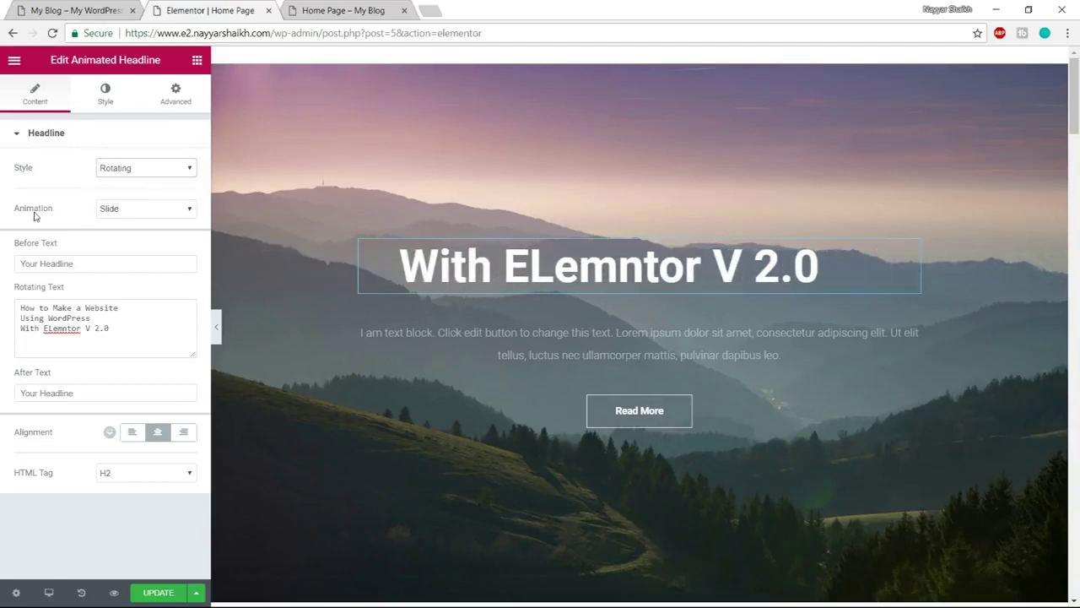
Compare the Typing, Blinds and Wave headline animations and settle on Typing
{"action": "left_click", "coordinate": [135, 209]}
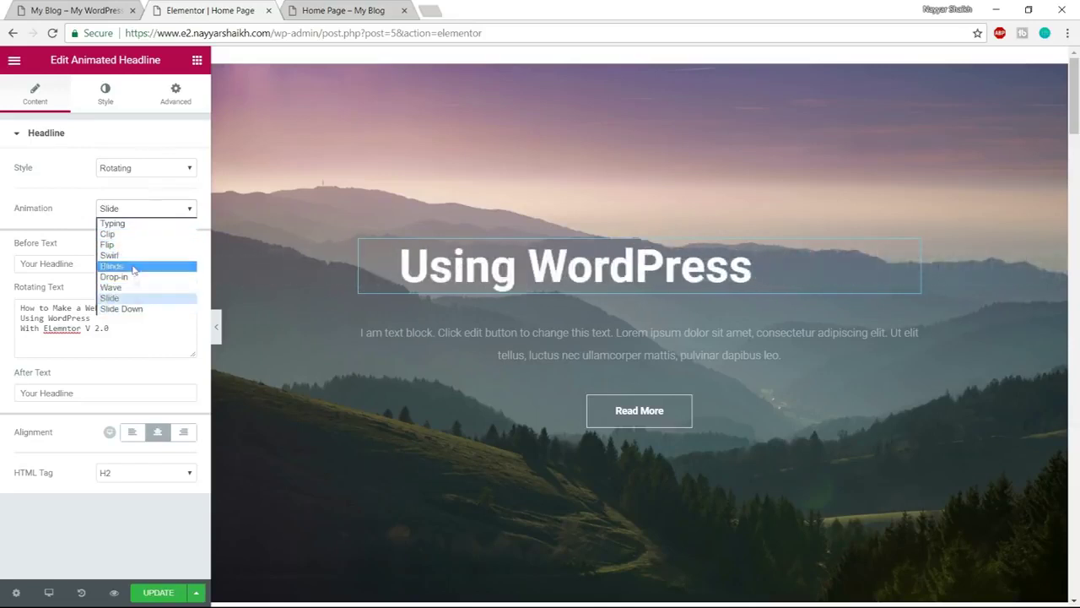
{"action": "left_click", "coordinate": [124, 224]}
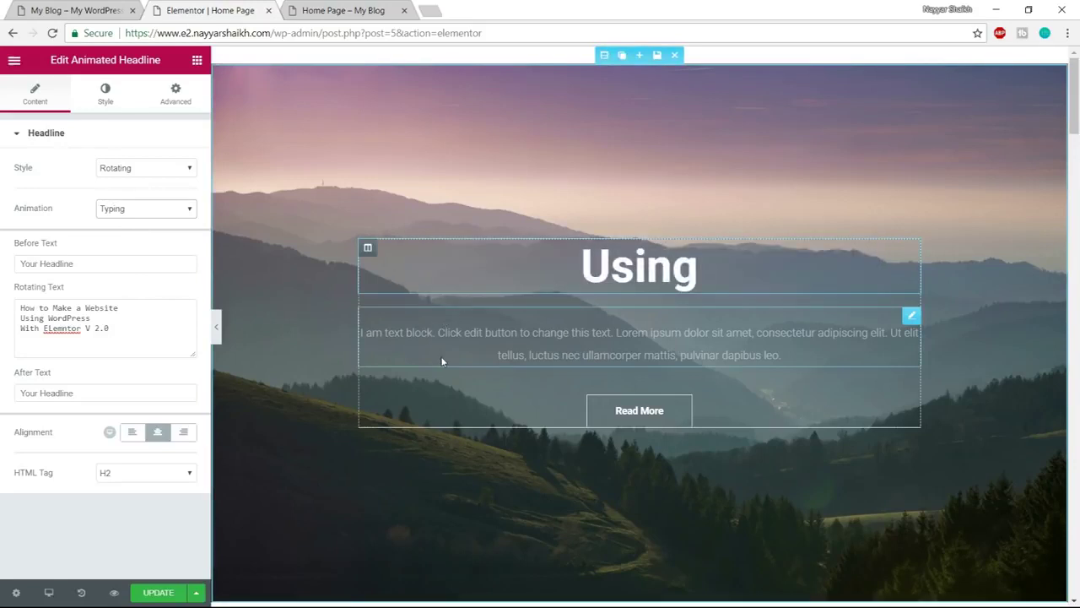
{"action": "left_click", "coordinate": [140, 209]}
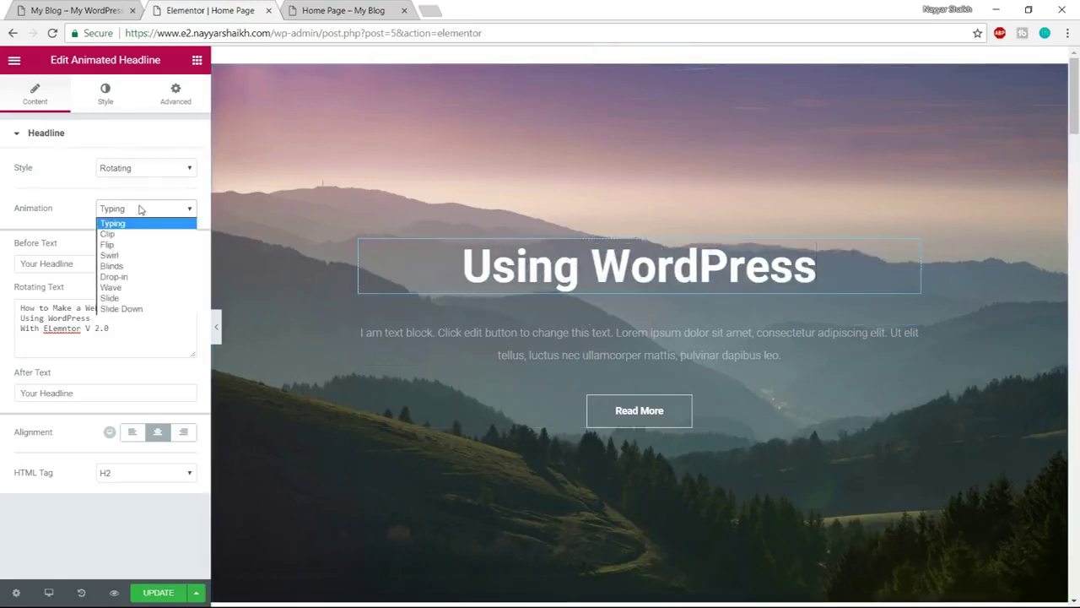
{"action": "left_click", "coordinate": [135, 266]}
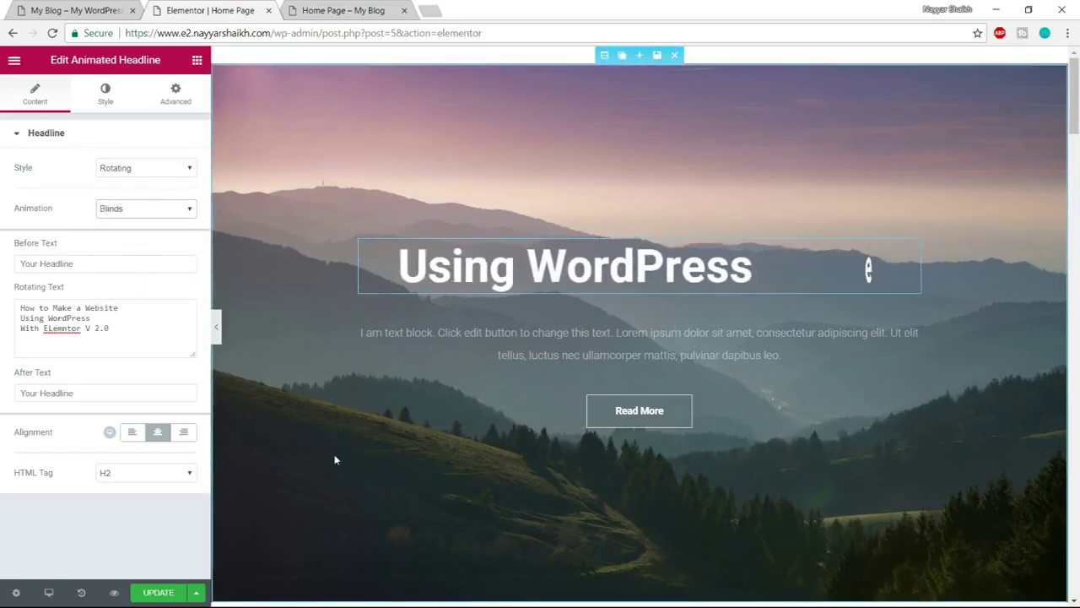
{"action": "left_click", "coordinate": [148, 209]}
{"action": "left_click", "coordinate": [133, 288]}
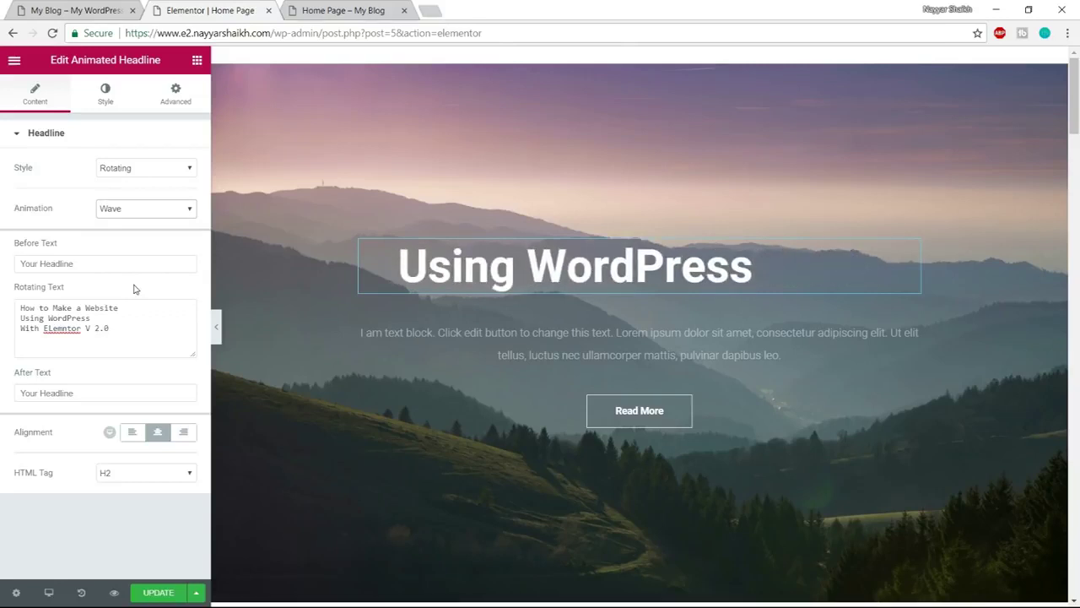
{"action": "left_click", "coordinate": [112, 214]}
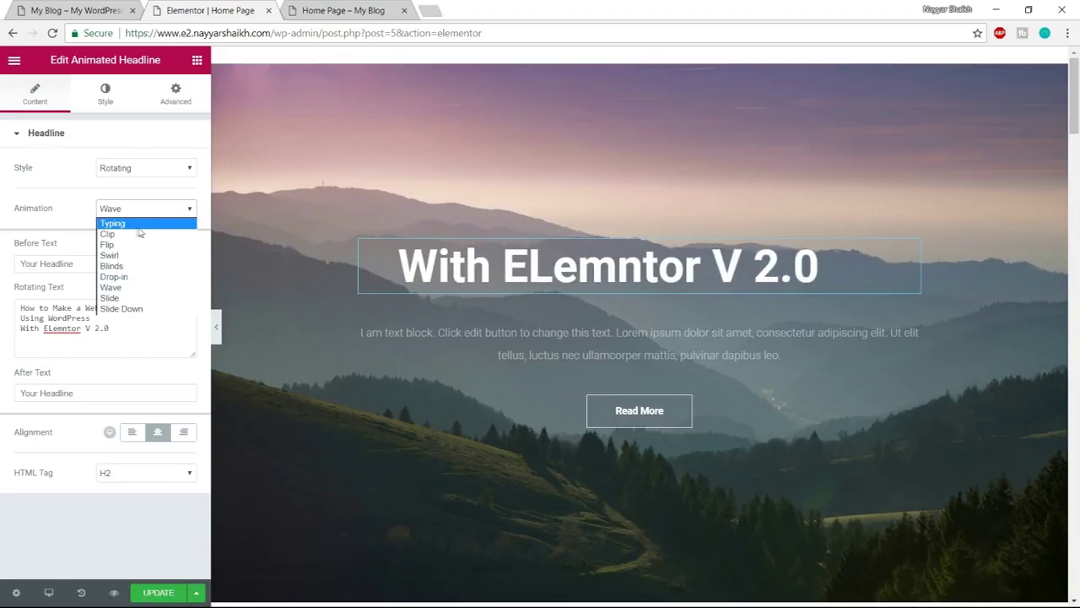
{"action": "left_click", "coordinate": [147, 224]}
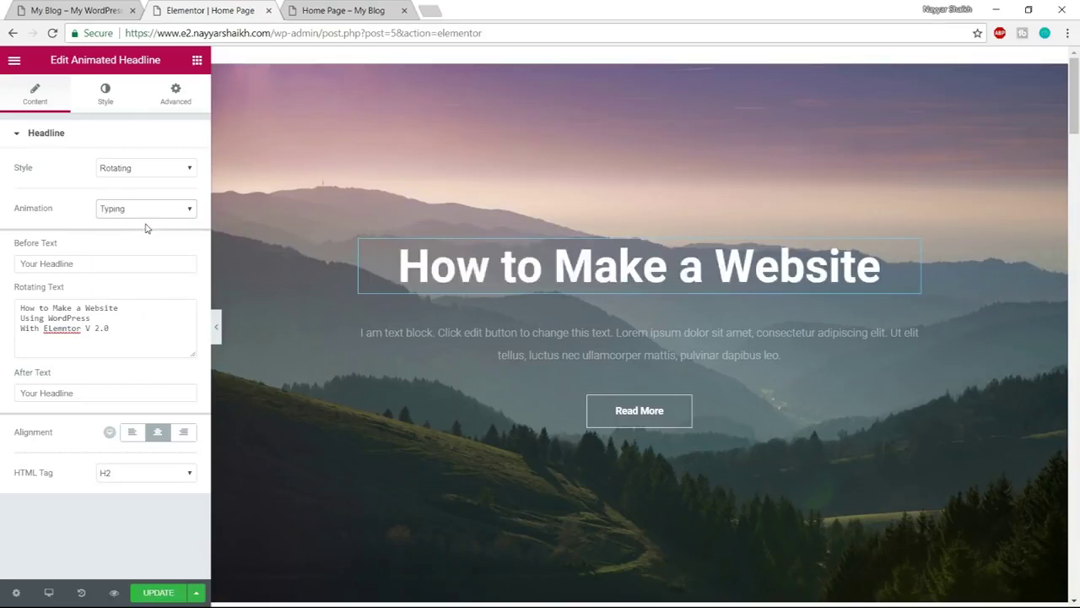
{"action": "left_click", "coordinate": [108, 100]}
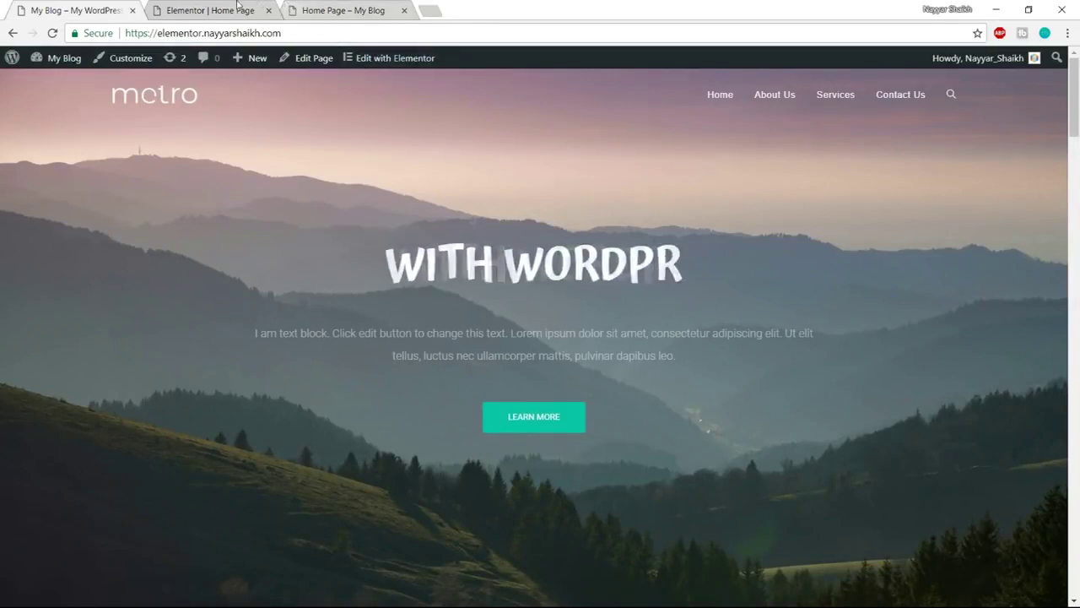
{"action": "left_click", "coordinate": [236, 10]}
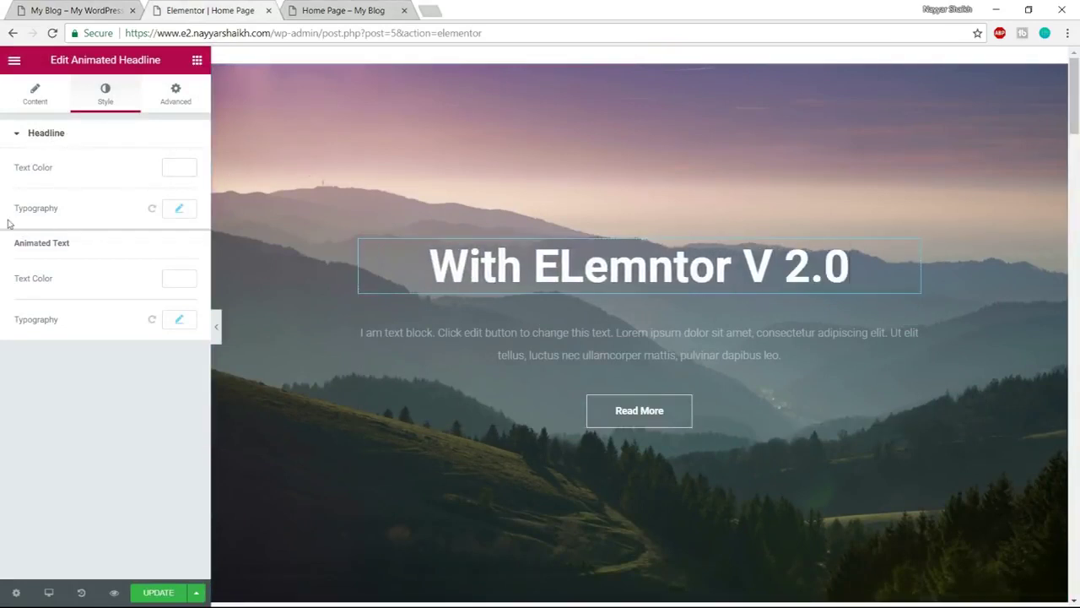
Set the headline font to Atma and drag its size up toward 75
{"action": "left_click", "coordinate": [182, 212]}
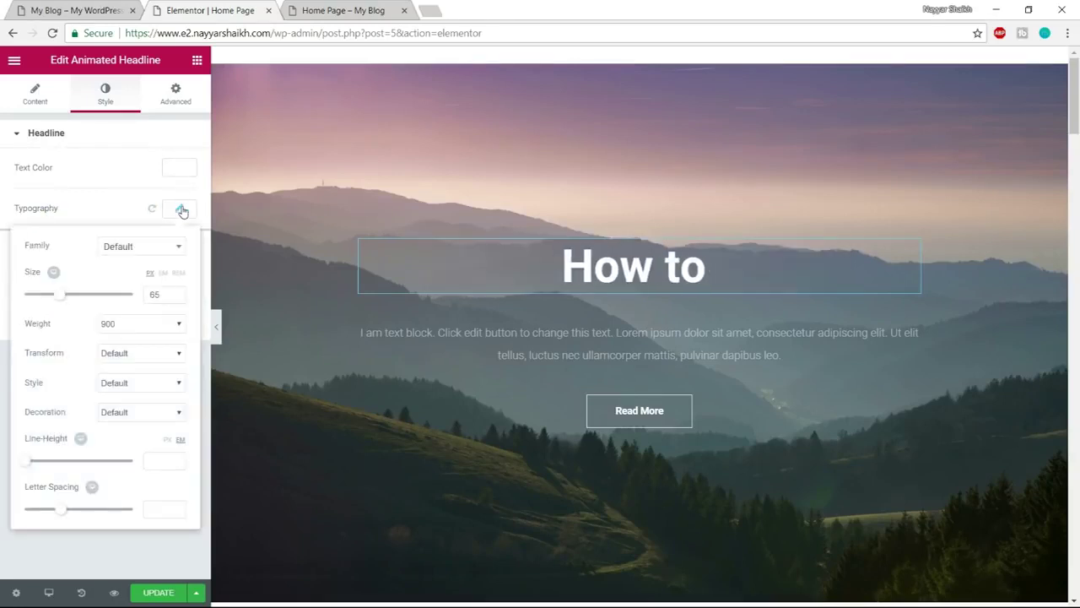
{"action": "left_click", "coordinate": [136, 246]}
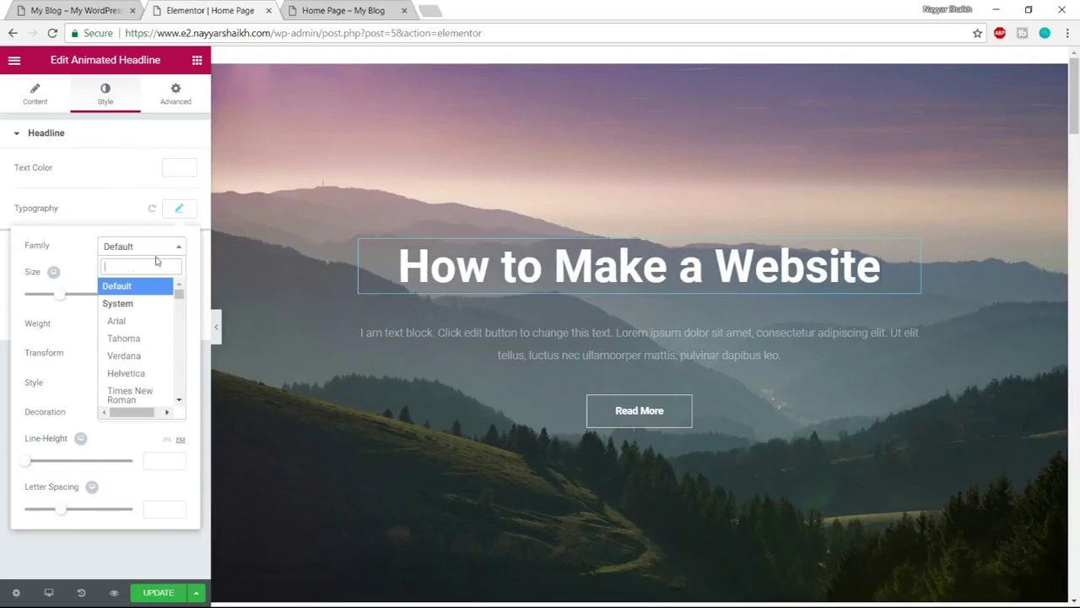
{"action": "type", "text": "a"}
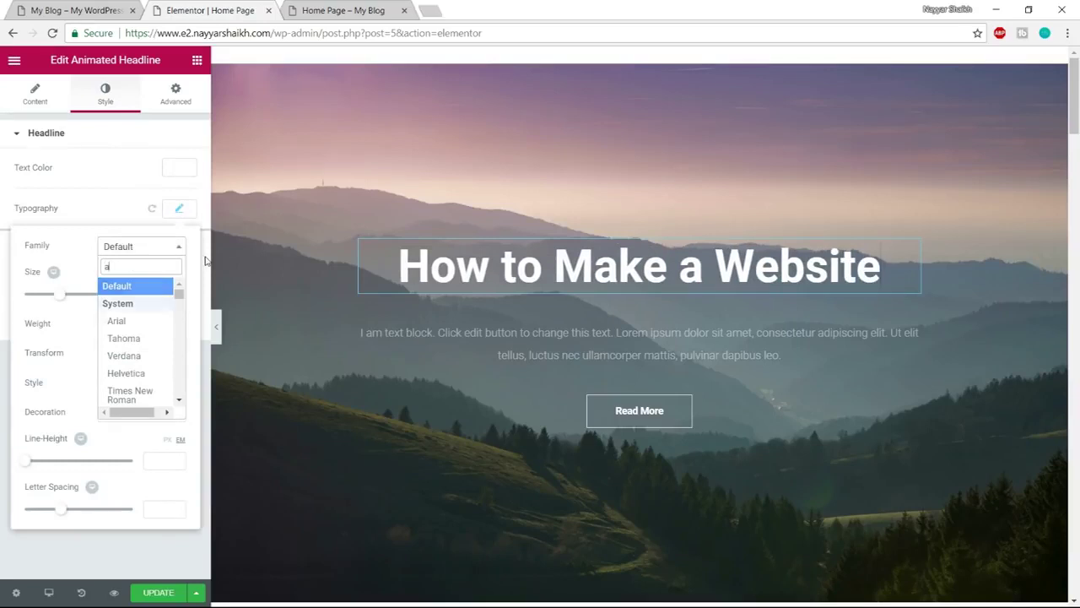
{"action": "type", "text": "rma"}
{"action": "key", "text": "BackSpace"}
{"action": "key", "text": "BackSpace"}
{"action": "key", "text": "BackSpace"}
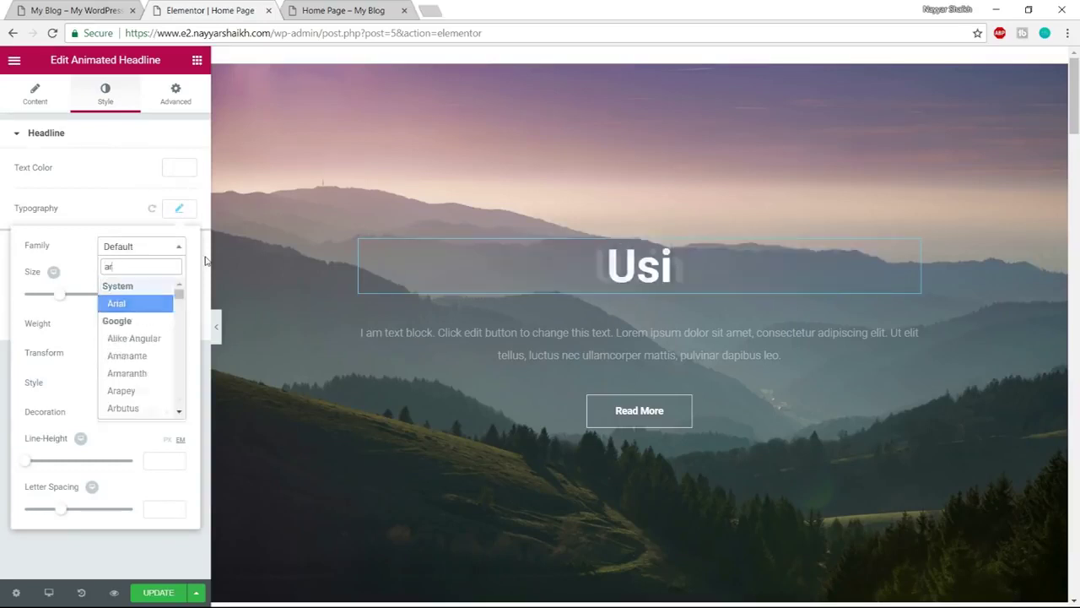
{"action": "type", "text": "tma"}
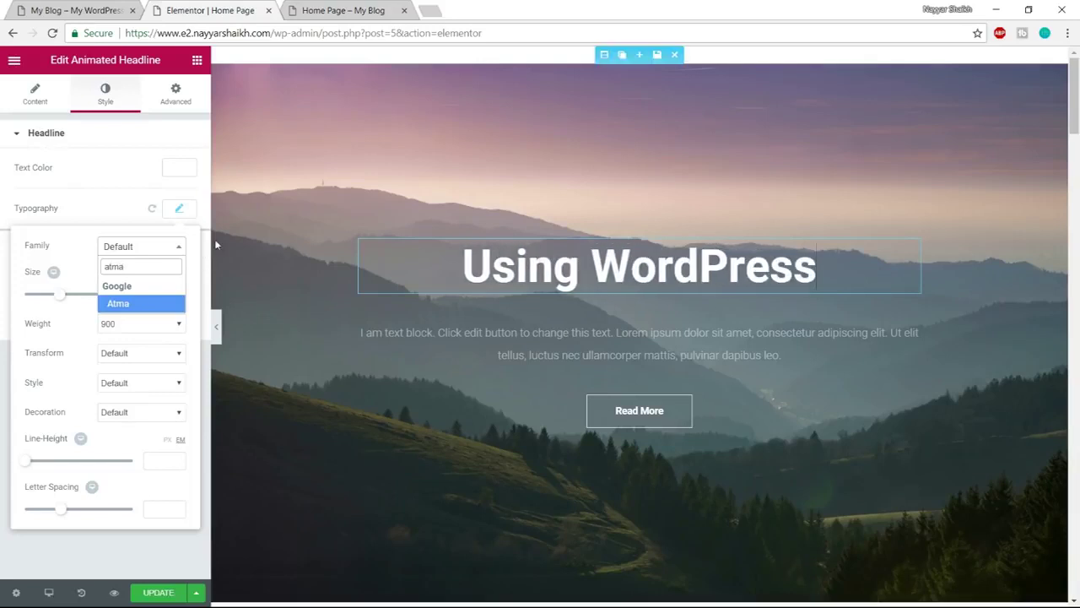
{"action": "left_click", "coordinate": [139, 310]}
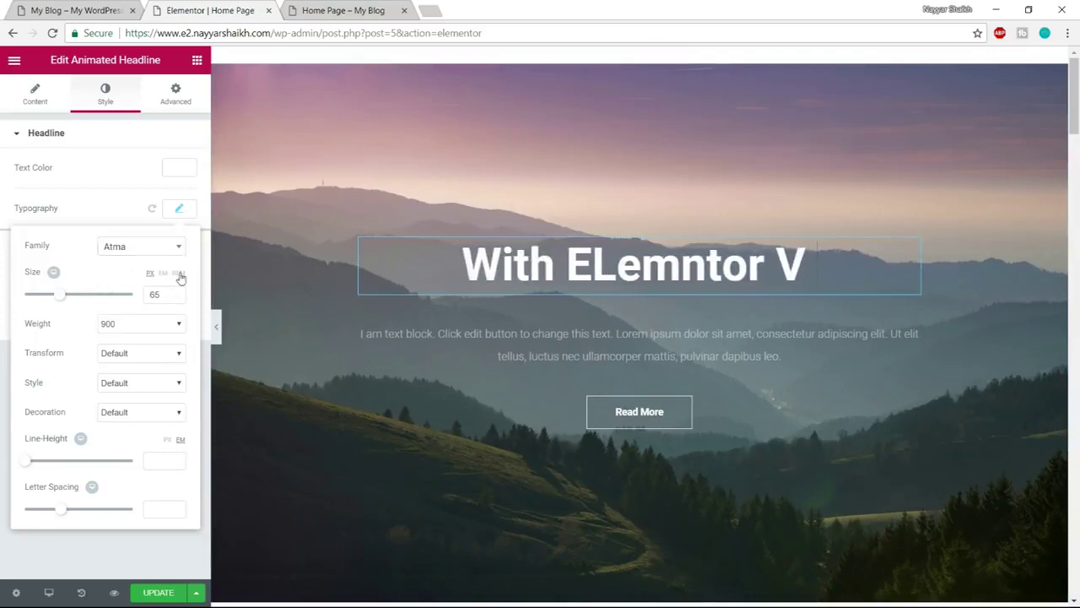
{"action": "left_click", "coordinate": [179, 212]}
{"action": "left_click", "coordinate": [179, 211]}
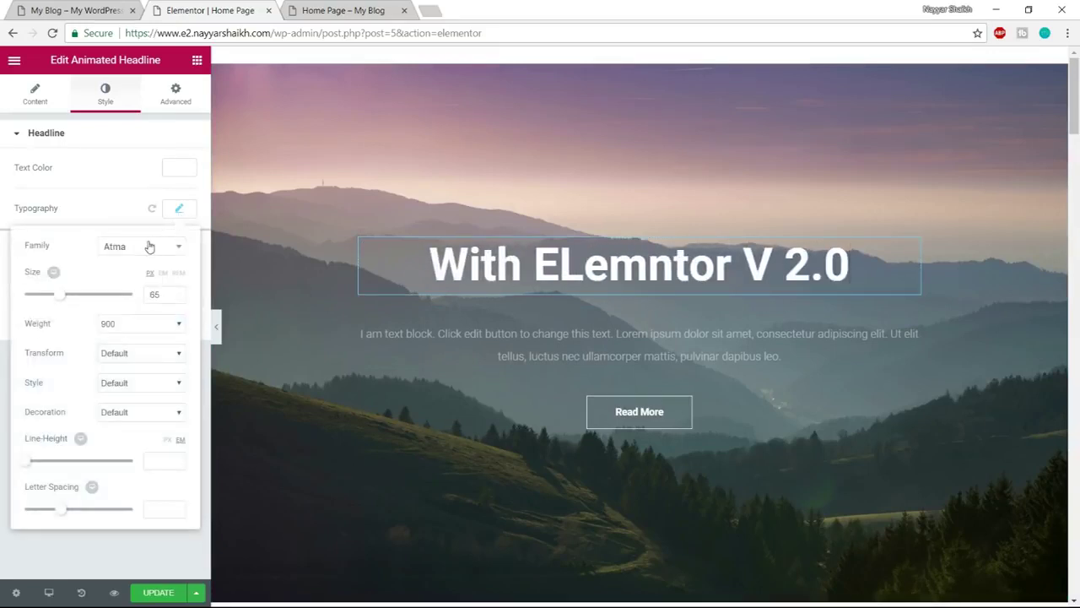
{"action": "left_click", "coordinate": [174, 208]}
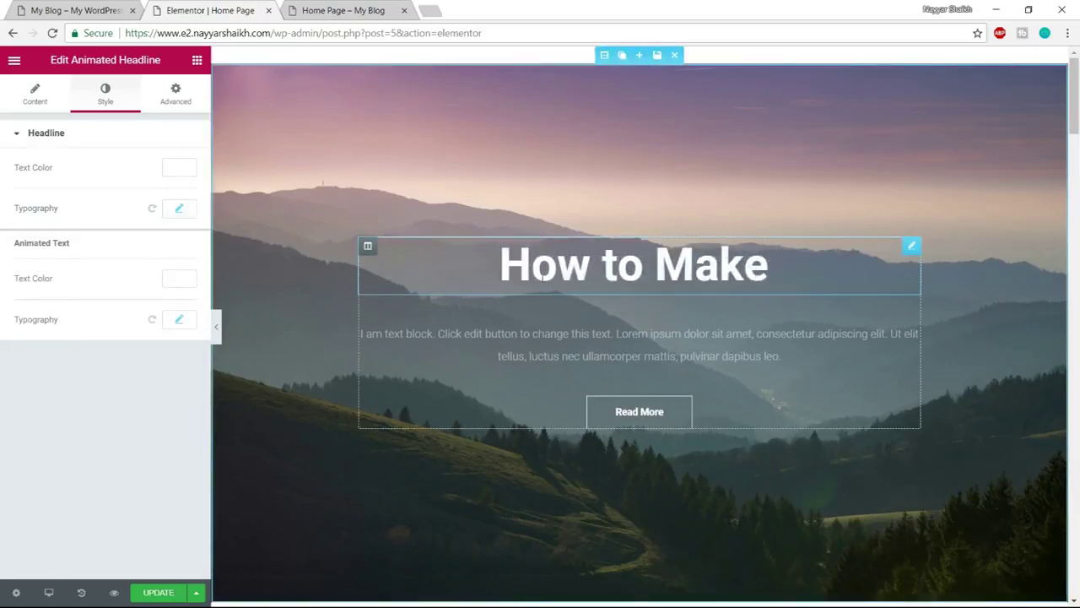
{"action": "left_click", "coordinate": [179, 210]}
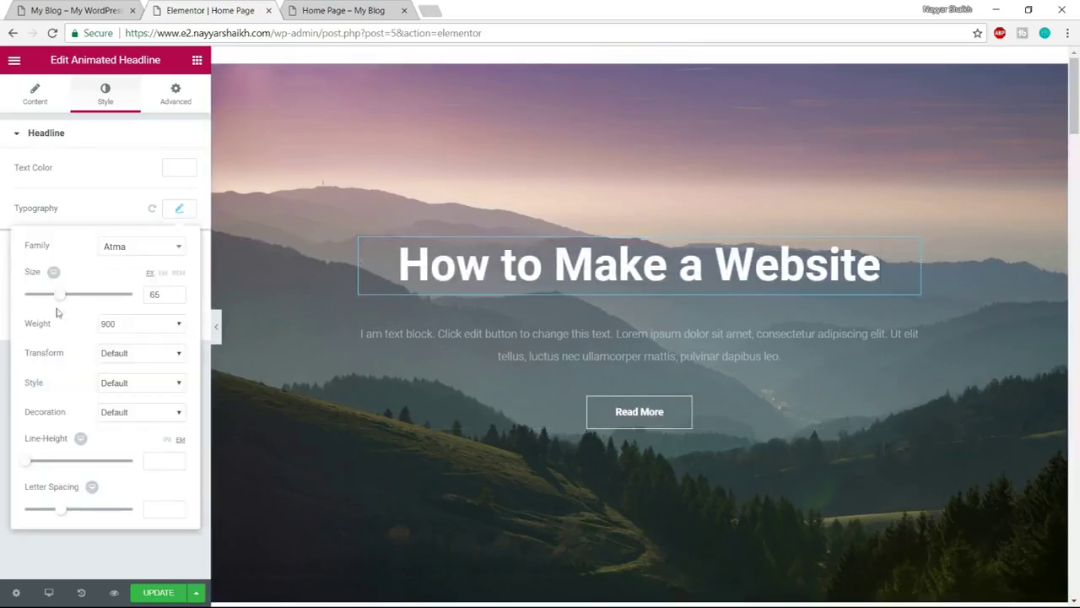
{"action": "left_click_drag", "start_coordinate": [62, 302], "coordinate": [64, 302]}
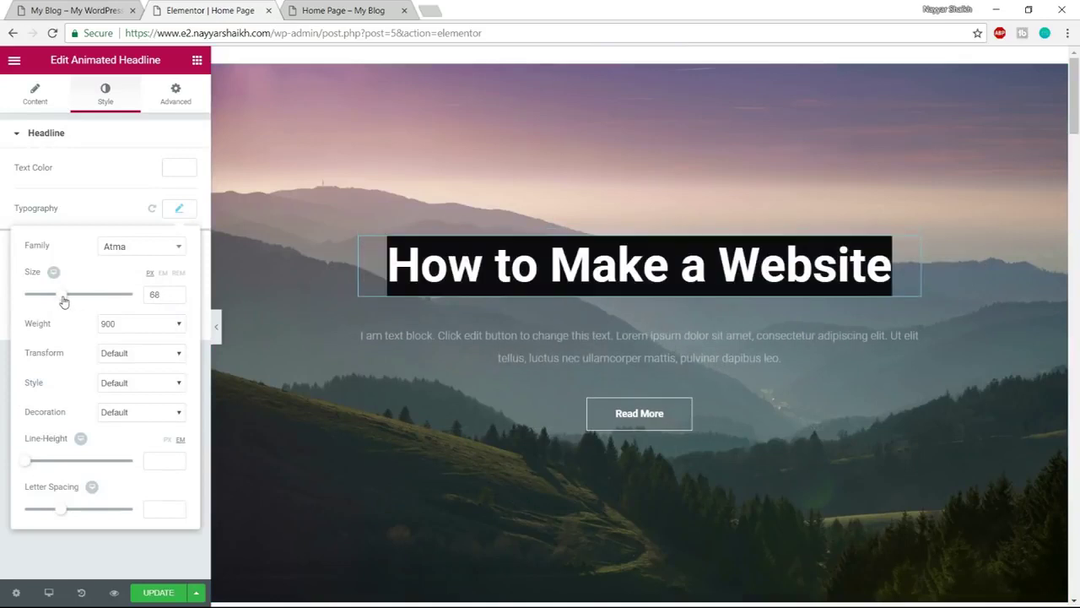
{"action": "left_click_drag", "start_coordinate": [63, 302], "coordinate": [68, 301]}
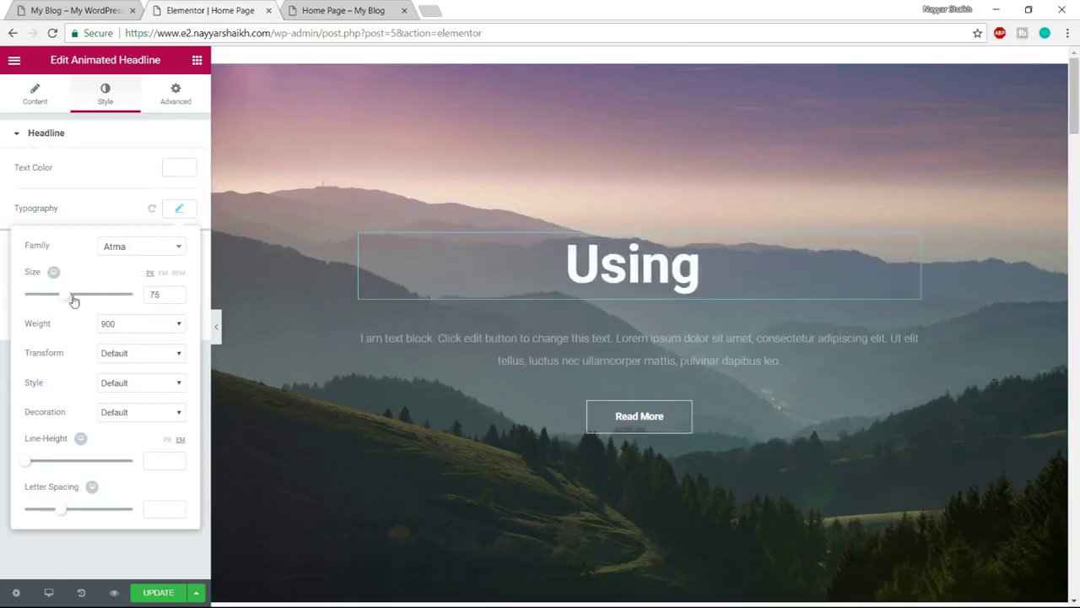
Try the Baloo font on the headline, then switch back to Atma
{"action": "left_click", "coordinate": [130, 246]}
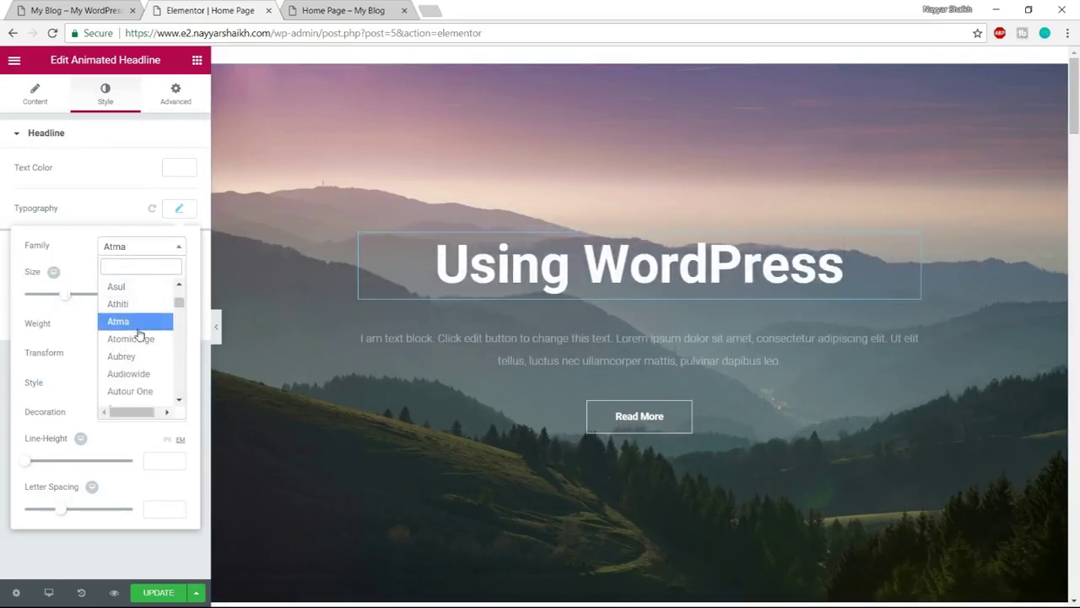
{"action": "left_click", "coordinate": [137, 329]}
{"action": "left_click", "coordinate": [152, 247]}
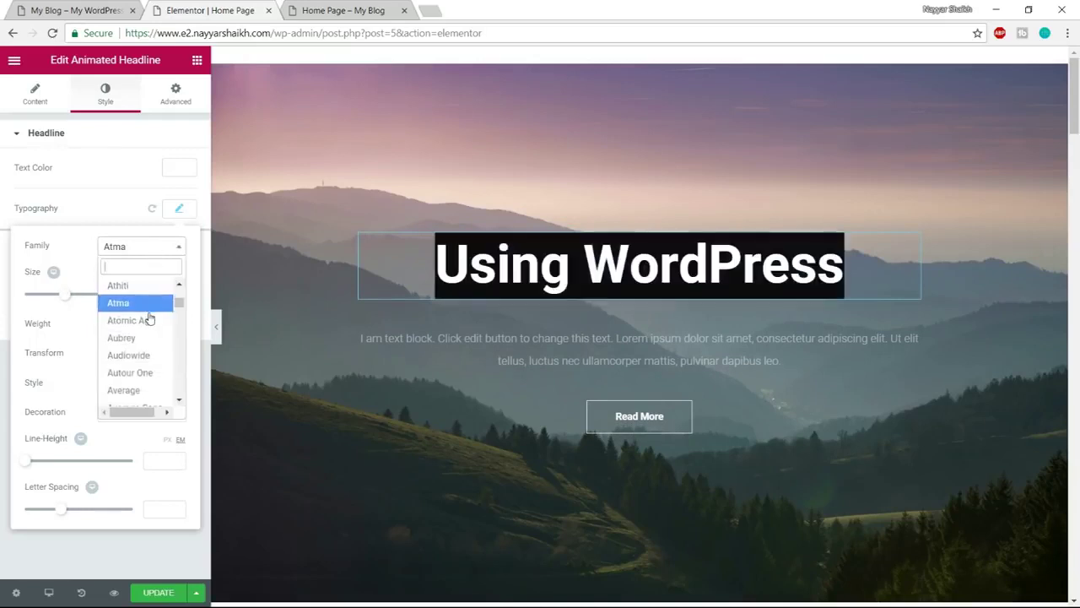
{"action": "scroll", "coordinate": [148, 329], "scroll_direction": "down", "scroll_amount": 3}
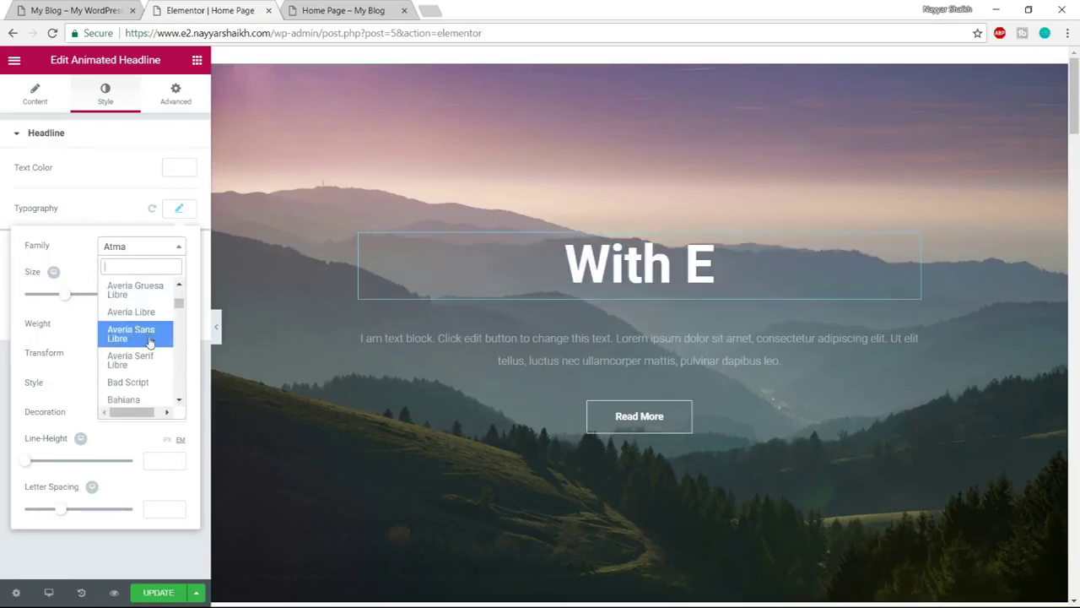
{"action": "scroll", "coordinate": [150, 350], "scroll_direction": "down", "scroll_amount": 2}
{"action": "left_click", "coordinate": [142, 348]}
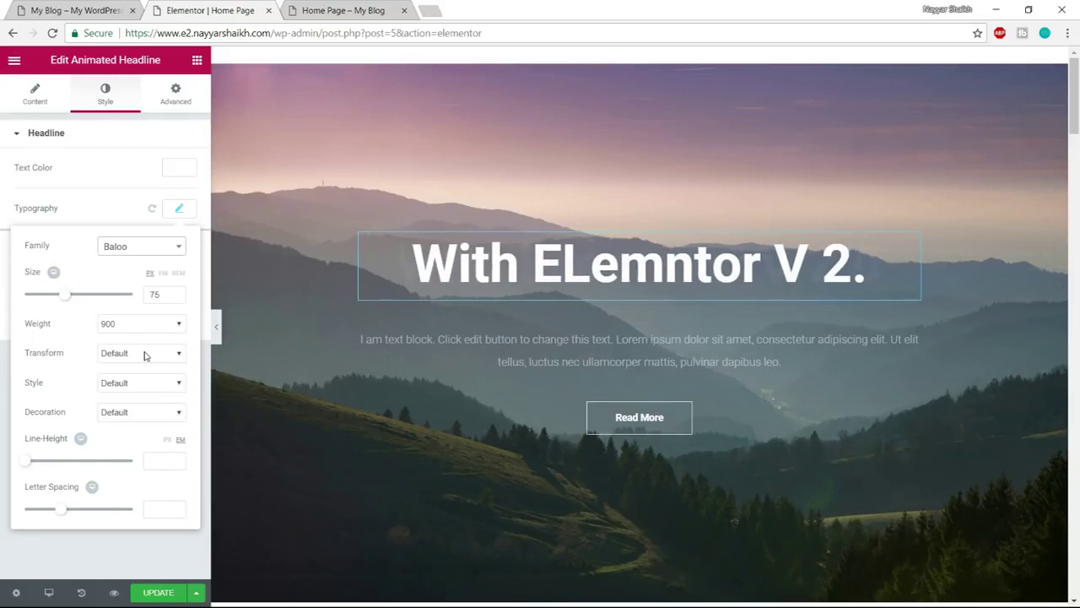
{"action": "left_click", "coordinate": [140, 248]}
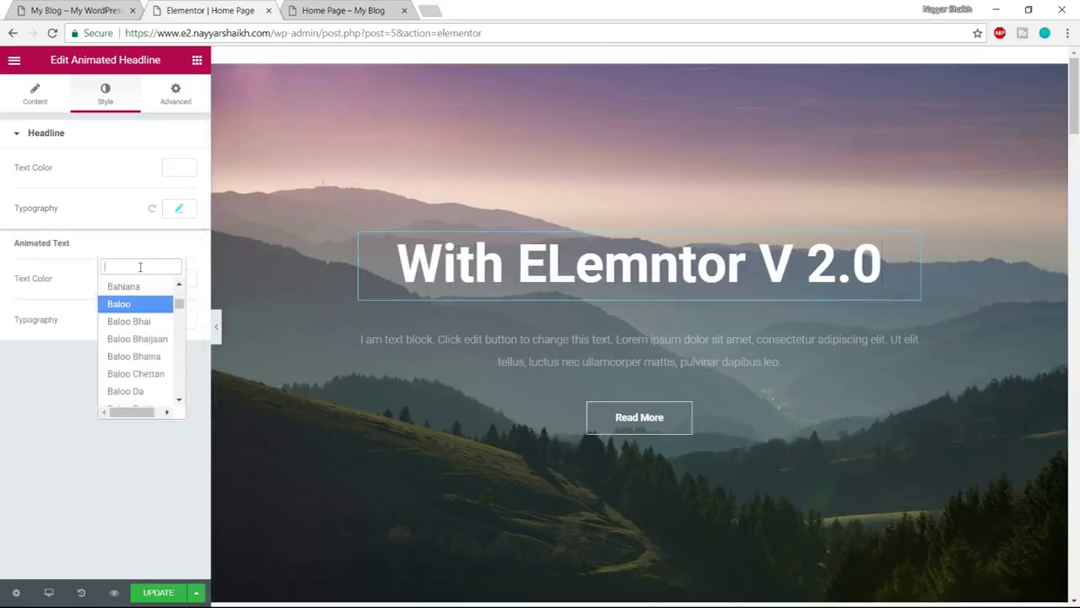
{"action": "left_click", "coordinate": [179, 208]}
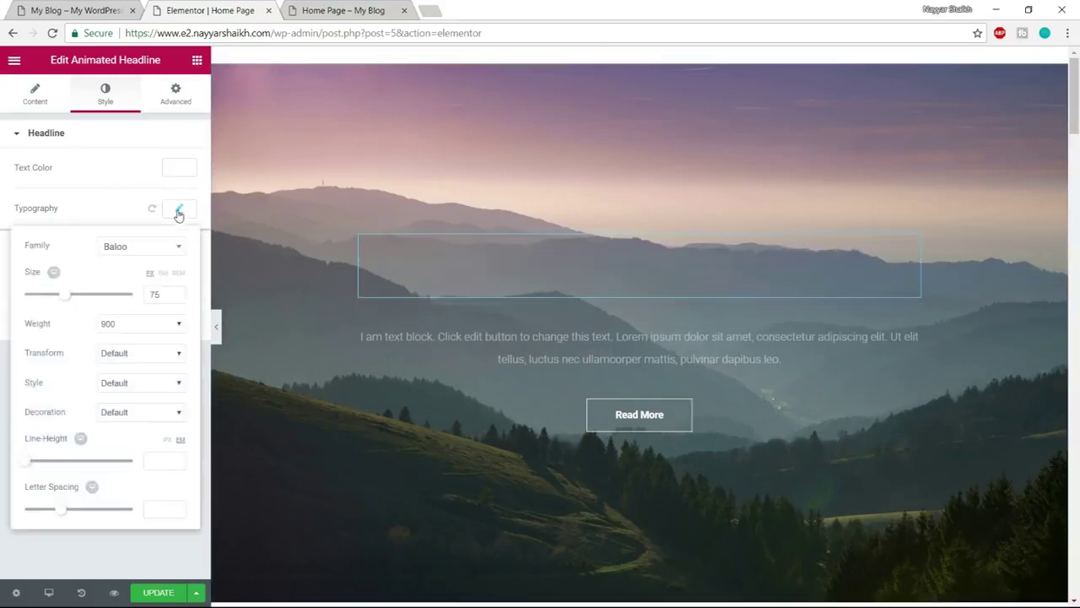
{"action": "left_click", "coordinate": [149, 247]}
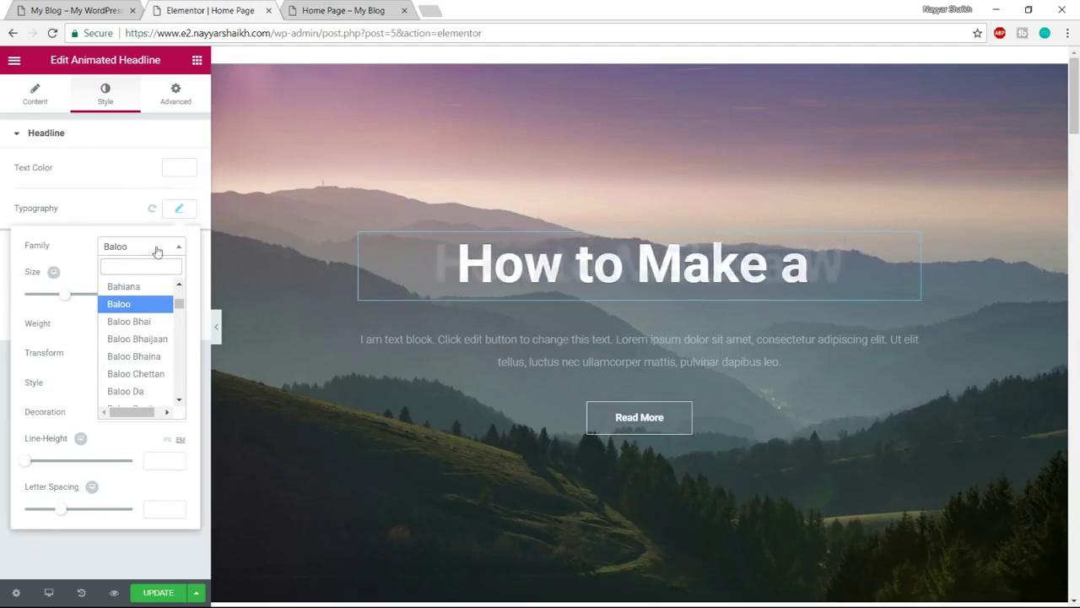
{"action": "type", "text": "atma"}
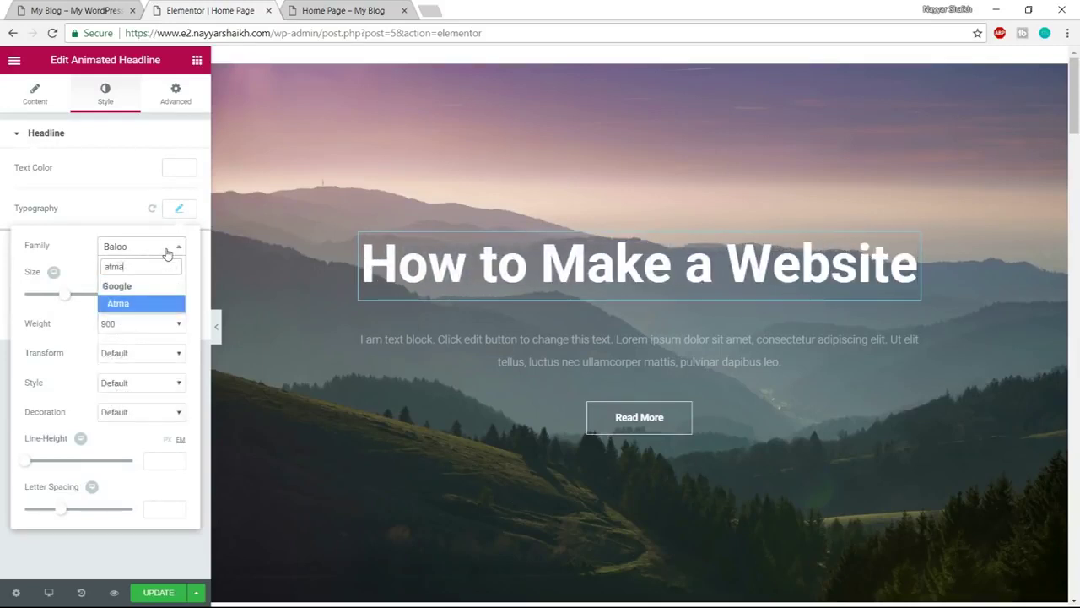
{"action": "left_click", "coordinate": [145, 304]}
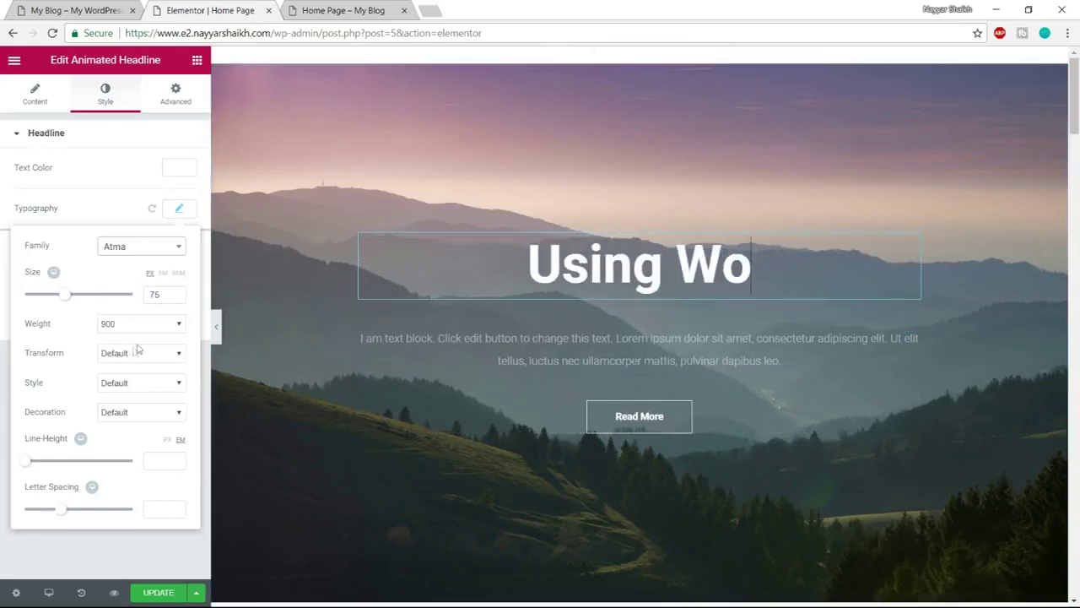
Try the Bentham and Aubrey fonts on the headline
{"action": "left_click", "coordinate": [128, 250]}
{"action": "scroll", "coordinate": [139, 363], "scroll_direction": "down", "scroll_amount": 10}
{"action": "left_click", "coordinate": [151, 387]}
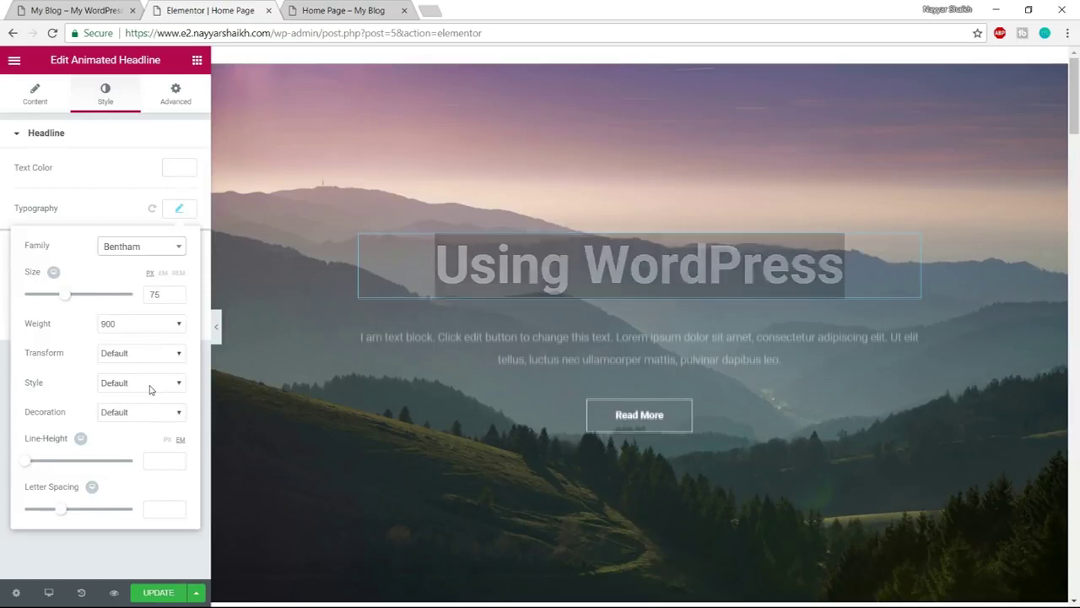
{"action": "left_click", "coordinate": [181, 211]}
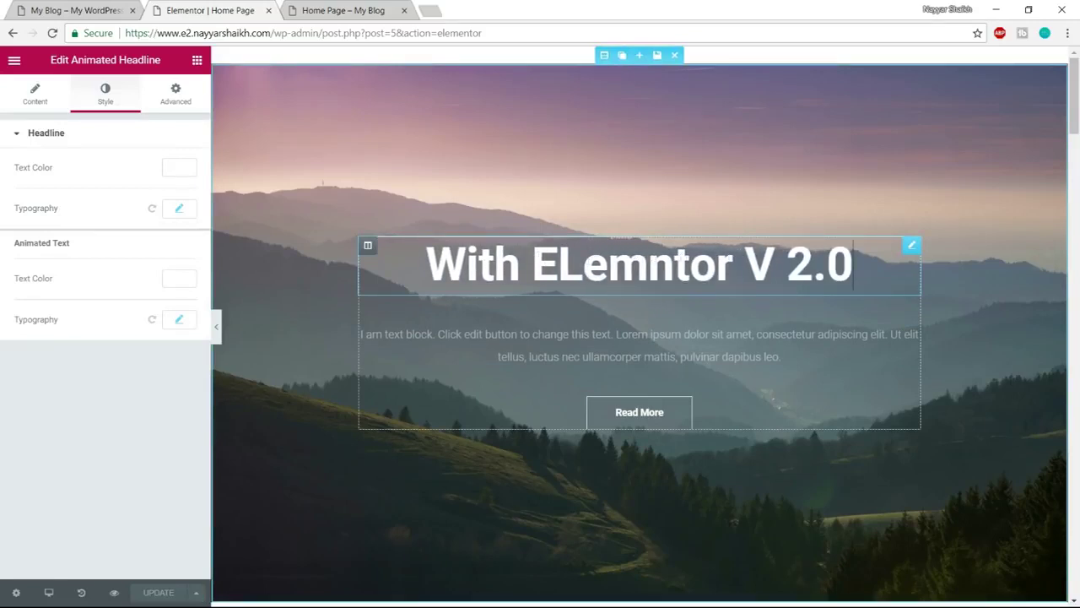
{"action": "left_click", "coordinate": [181, 211]}
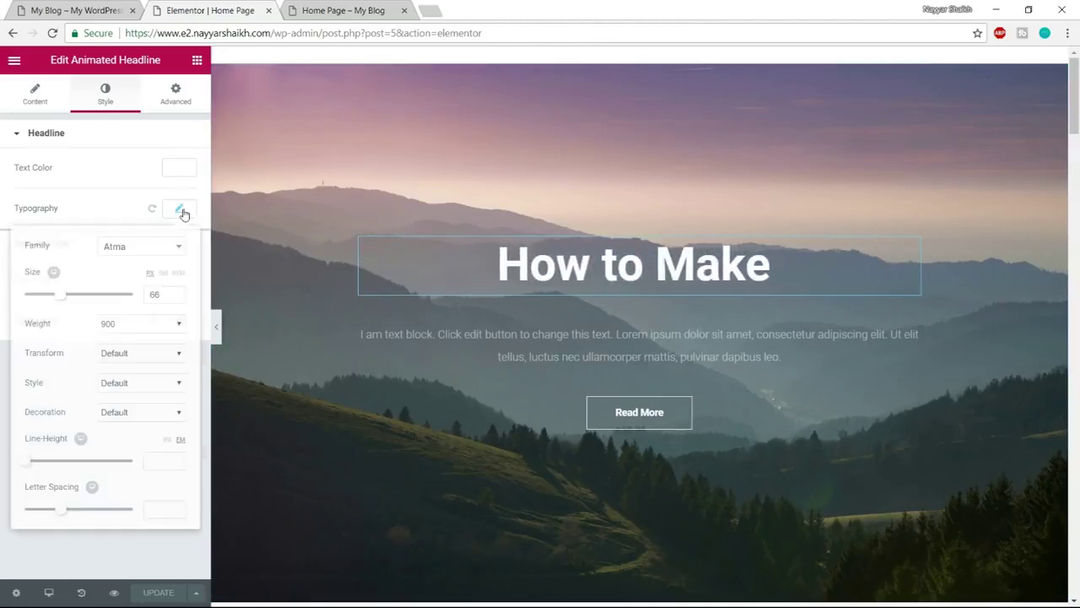
{"action": "left_click", "coordinate": [142, 246]}
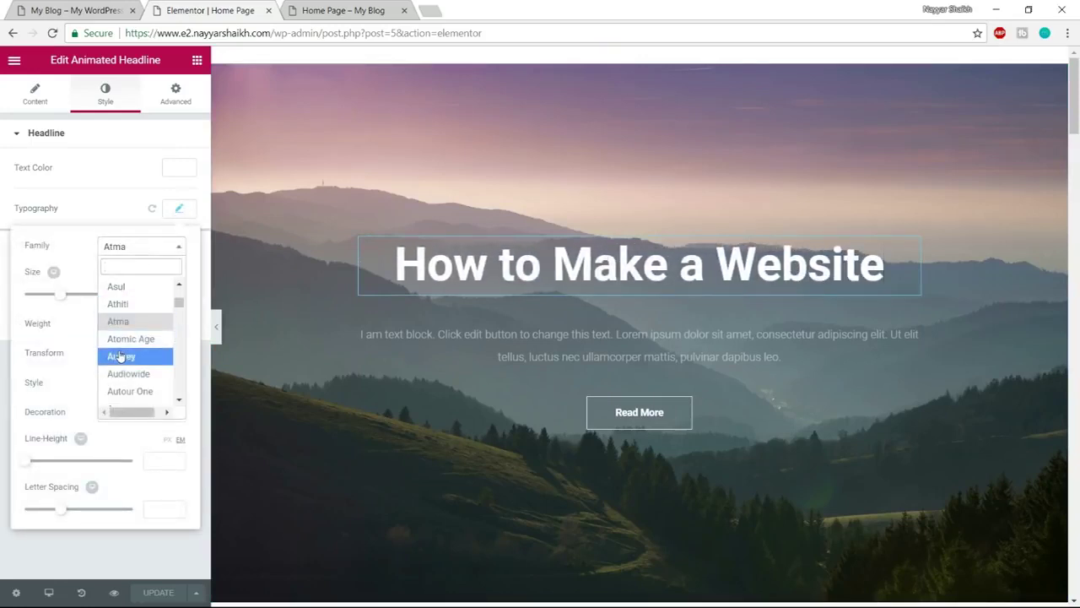
{"action": "left_click", "coordinate": [120, 356]}
Try the Belleza, Bowlby One SC and Cagliostro fonts on the headline
{"action": "left_click", "coordinate": [169, 246]}
{"action": "scroll", "coordinate": [144, 355], "scroll_direction": "down", "scroll_amount": 6}
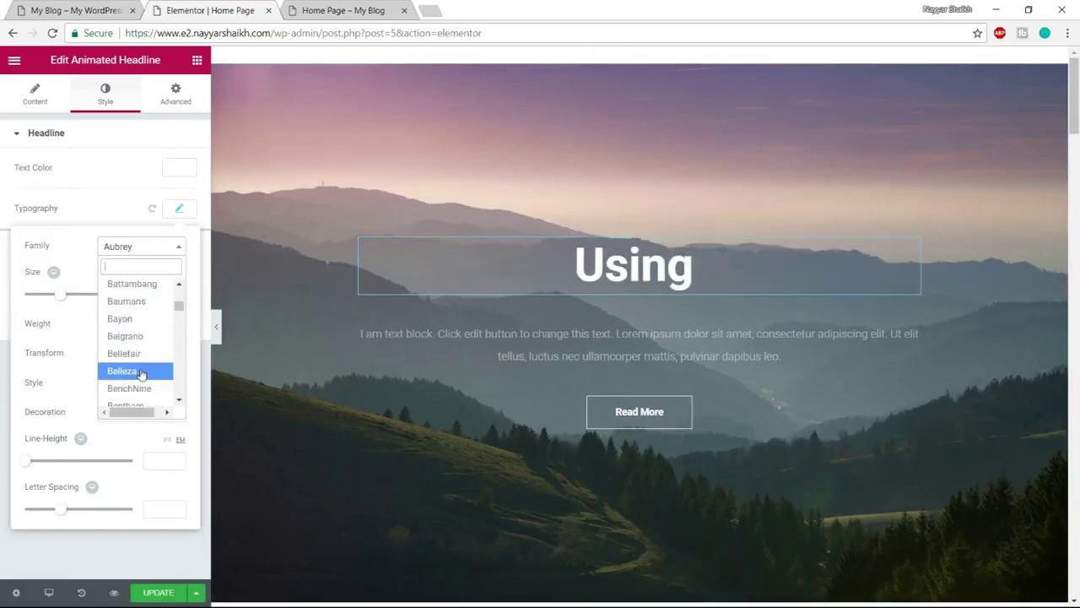
{"action": "left_click", "coordinate": [140, 371]}
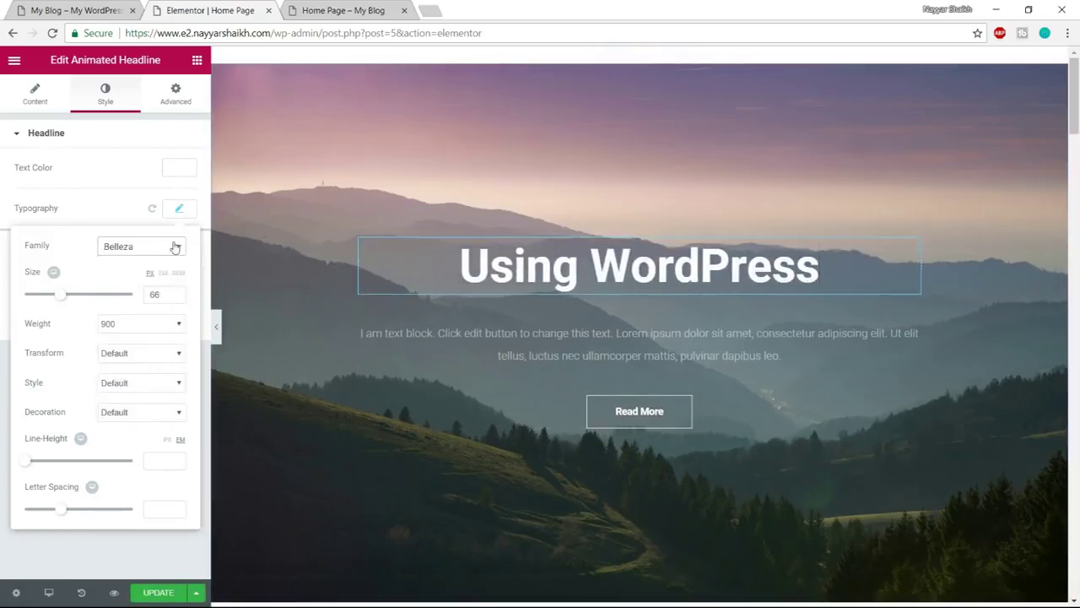
{"action": "left_click", "coordinate": [175, 247]}
{"action": "scroll", "coordinate": [143, 357], "scroll_direction": "down", "scroll_amount": 5}
{"action": "left_click", "coordinate": [139, 360]}
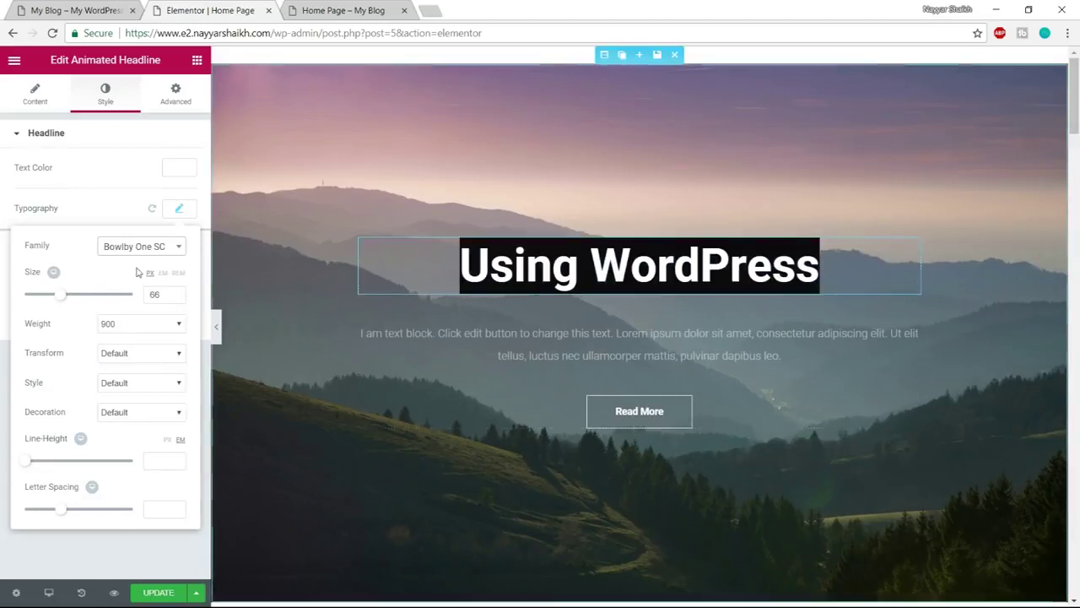
{"action": "left_click", "coordinate": [128, 252]}
{"action": "scroll", "coordinate": [135, 355], "scroll_direction": "down", "scroll_amount": 3}
{"action": "left_click", "coordinate": [139, 374]}
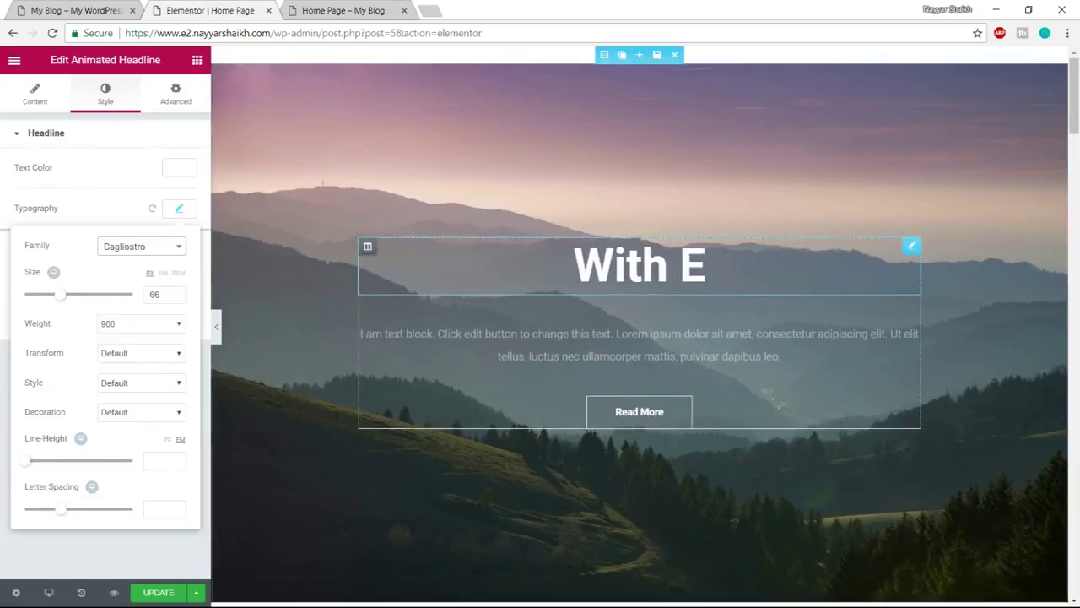
Reselect Atma as the final headline font and close the typography settings
{"action": "left_click", "coordinate": [142, 247]}
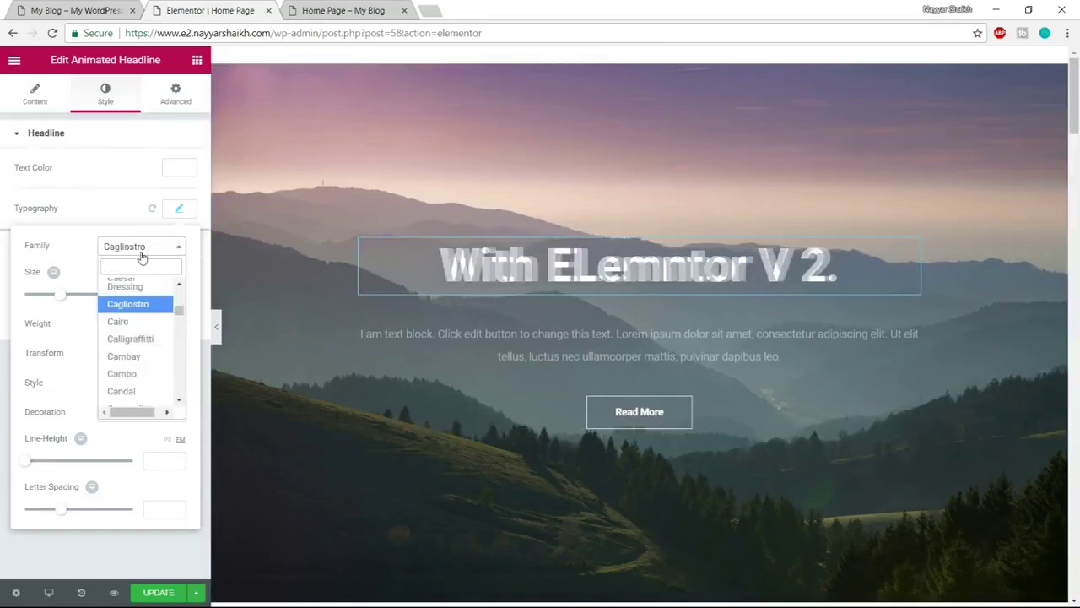
{"action": "type", "text": "atma"}
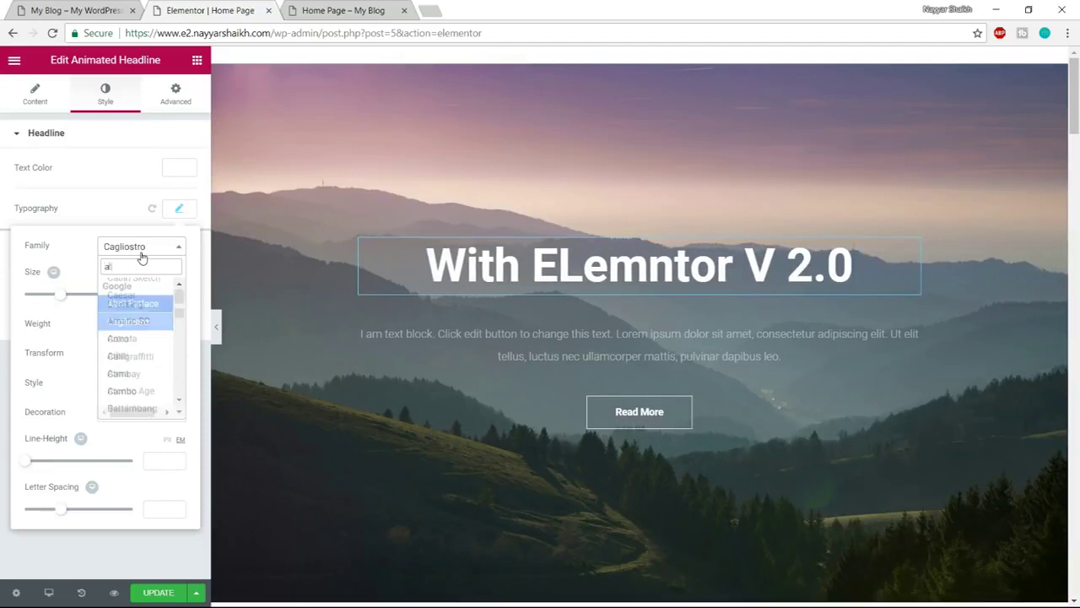
{"action": "key", "text": "Return"}
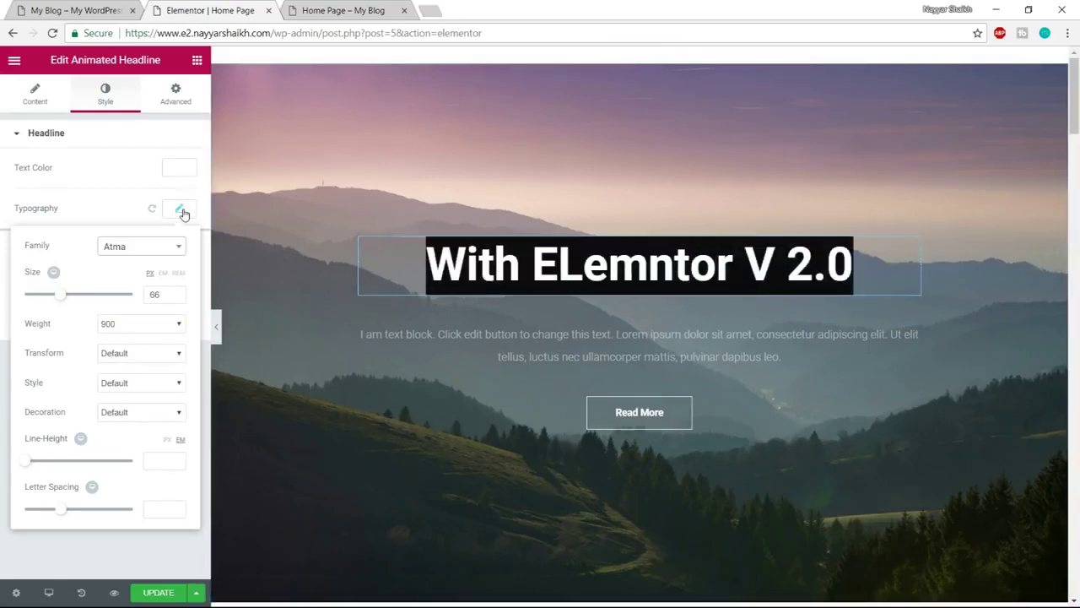
{"action": "left_click", "coordinate": [179, 210]}
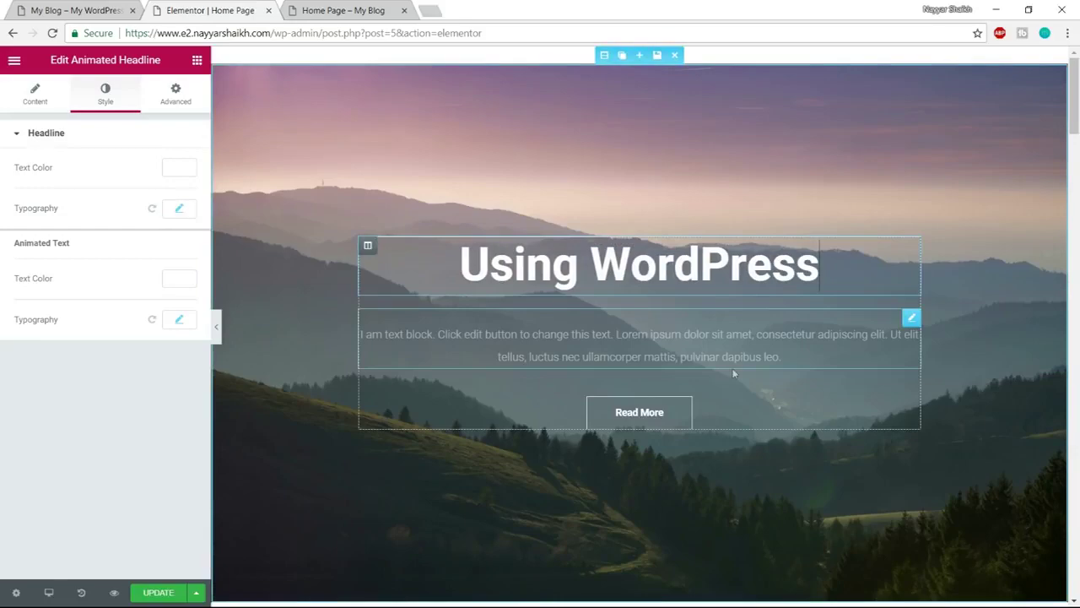
{"action": "scroll", "coordinate": [739, 397], "scroll_direction": "down", "scroll_amount": 10}
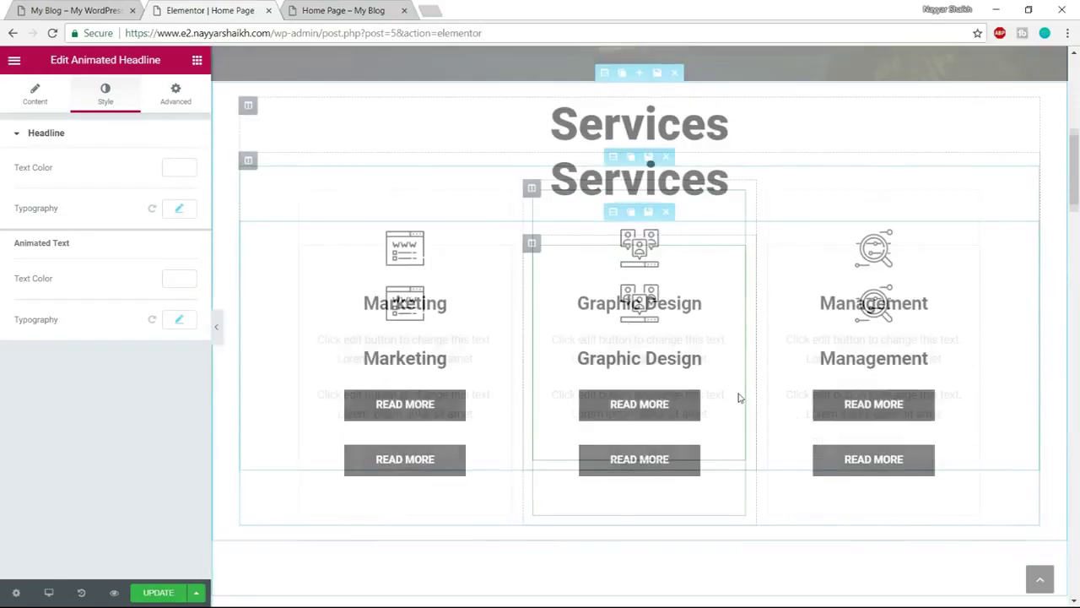
{"action": "scroll", "coordinate": [739, 397], "scroll_direction": "down", "scroll_amount": 5}
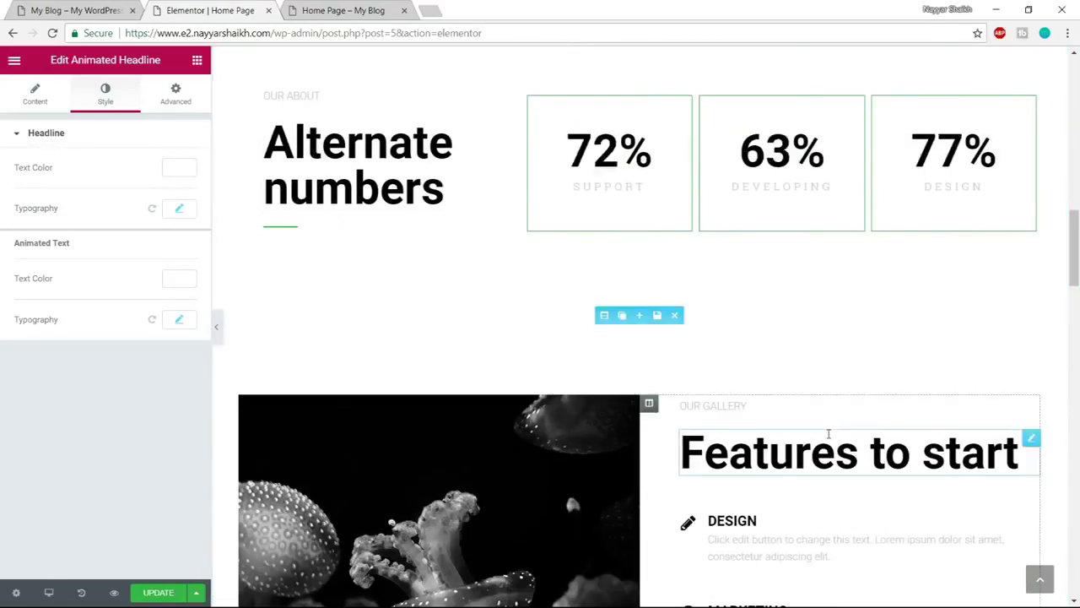
{"action": "scroll", "coordinate": [836, 427], "scroll_direction": "down", "scroll_amount": 3}
{"action": "scroll", "coordinate": [849, 420], "scroll_direction": "down", "scroll_amount": 3}
{"action": "scroll", "coordinate": [851, 519], "scroll_direction": "up", "scroll_amount": 15}
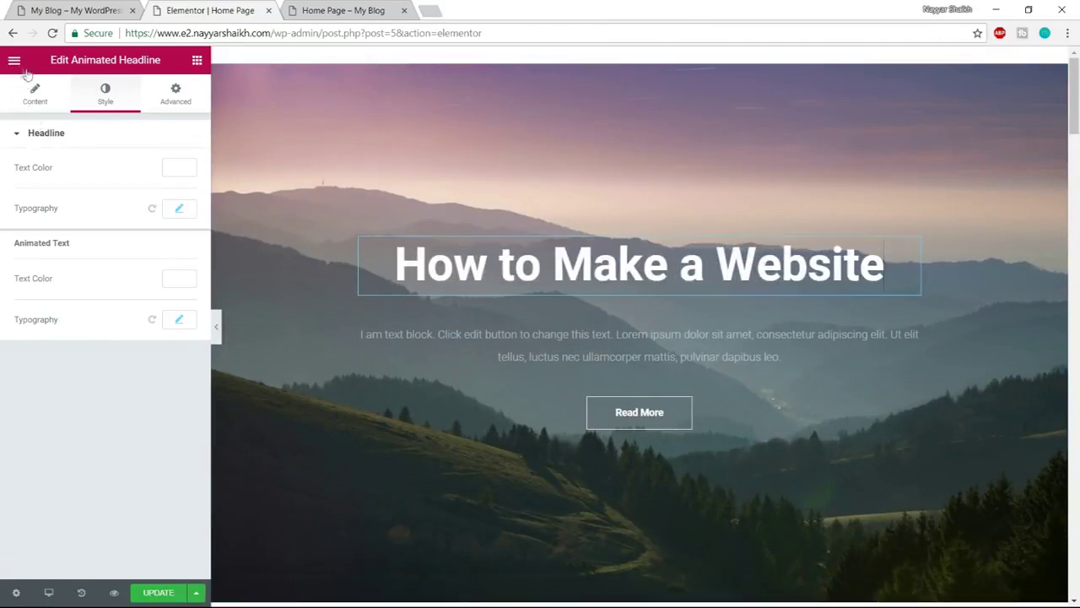
Set the site's default Primary Headline font to Atma, weight 600, and apply it
{"action": "left_click", "coordinate": [15, 62]}
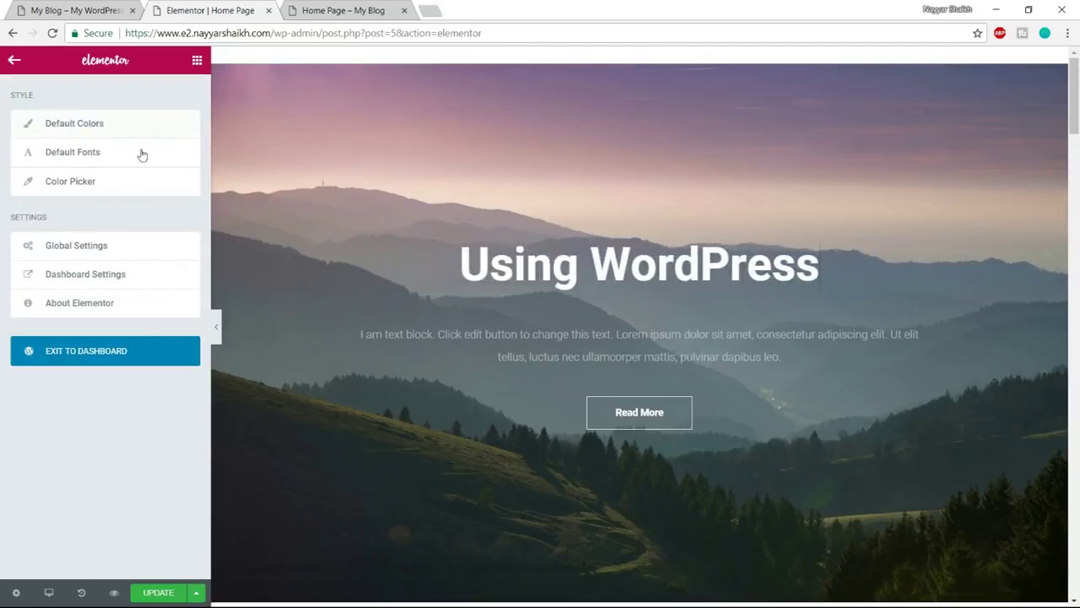
{"action": "left_click", "coordinate": [92, 152]}
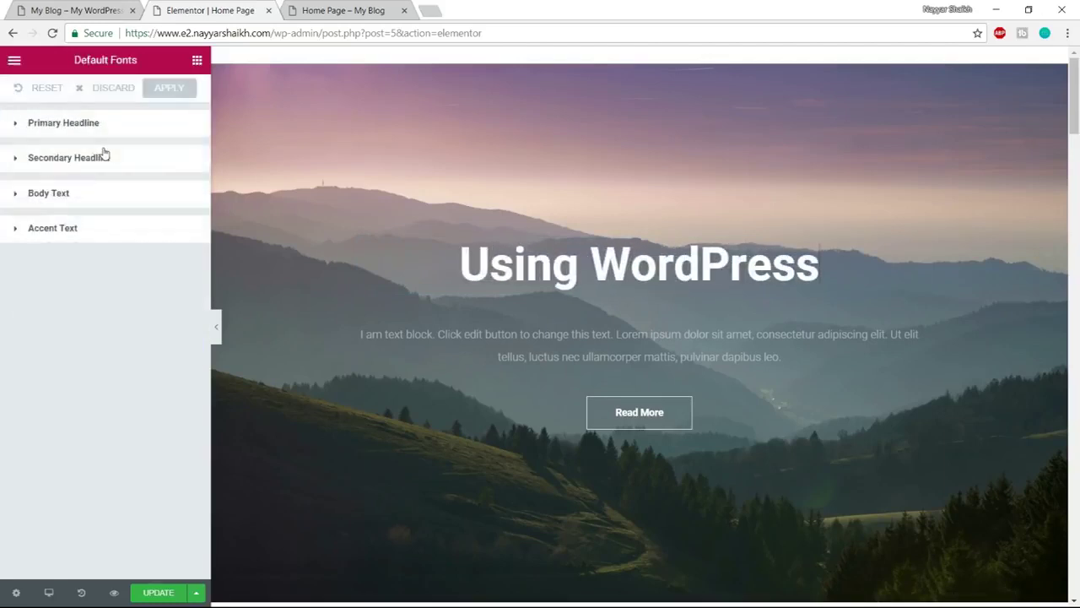
{"action": "left_click", "coordinate": [80, 127]}
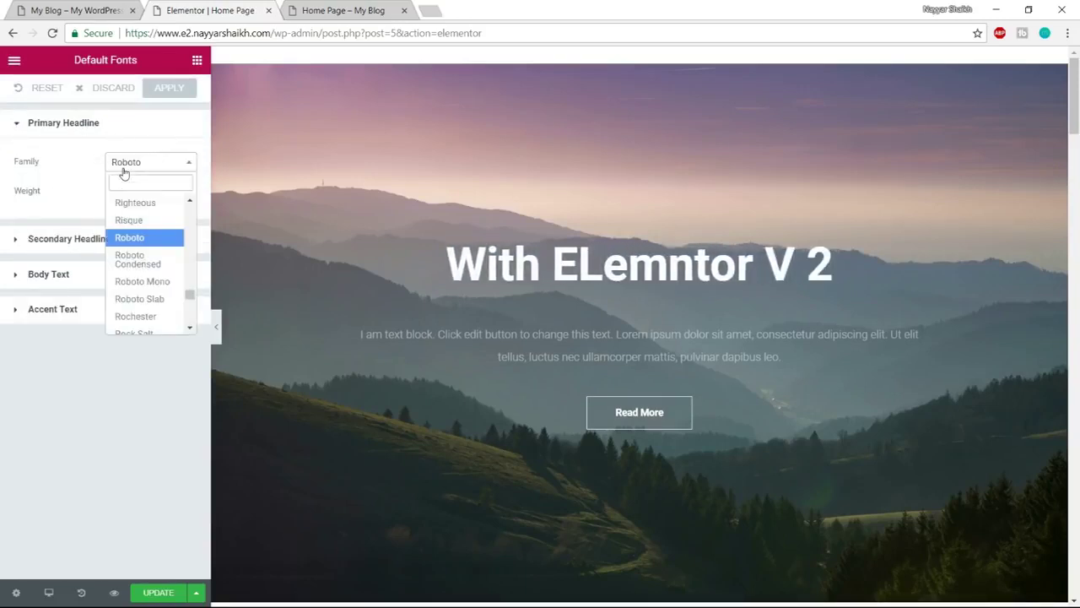
{"action": "type", "text": "atm"}
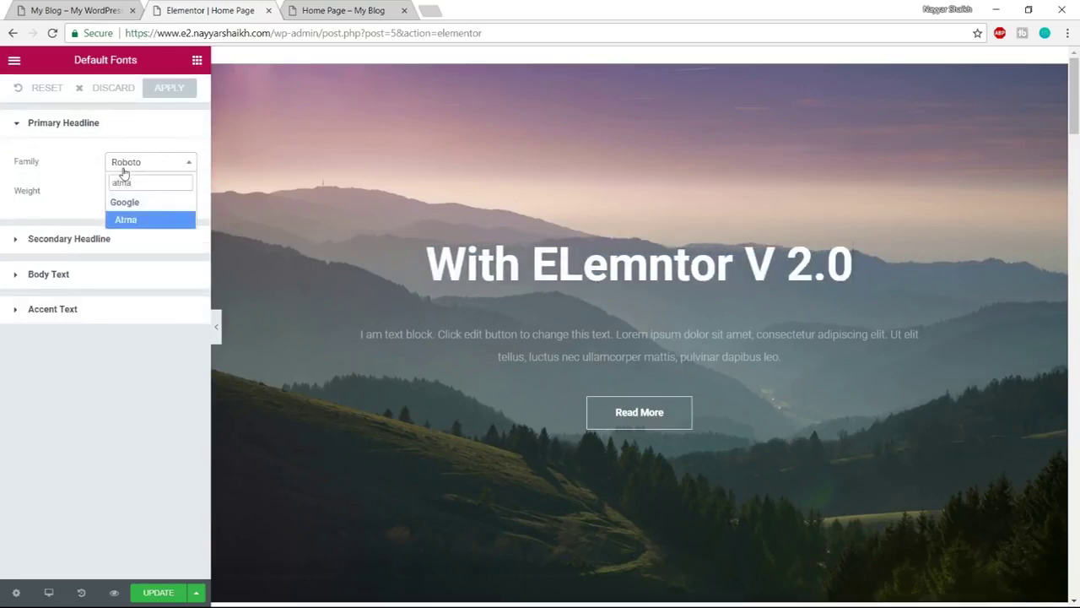
{"action": "type", "text": "a"}
{"action": "key", "text": "Return"}
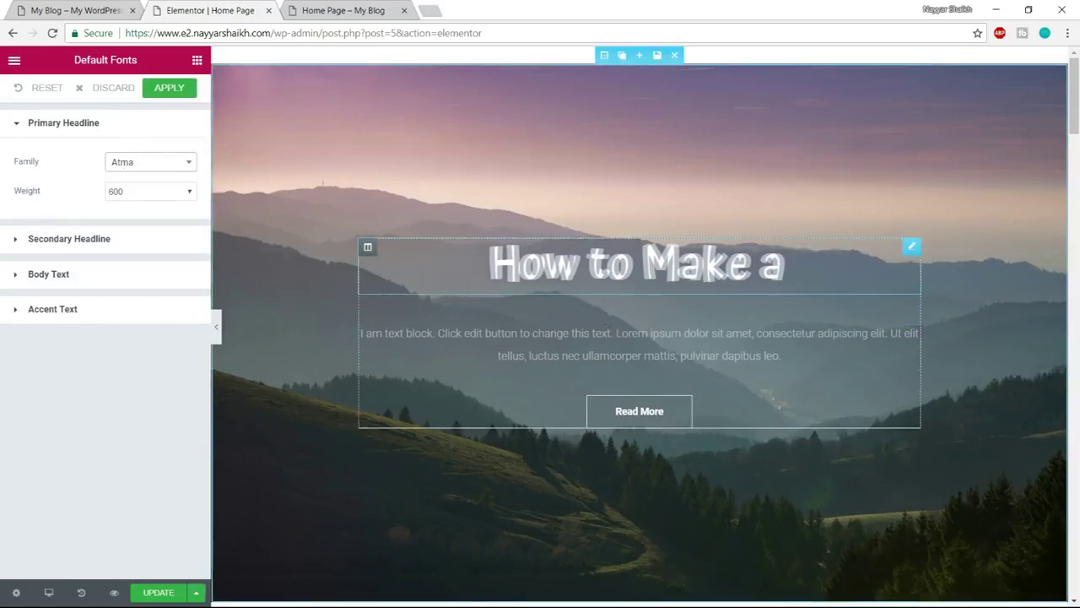
{"action": "scroll", "coordinate": [806, 363], "scroll_direction": "down", "scroll_amount": 3}
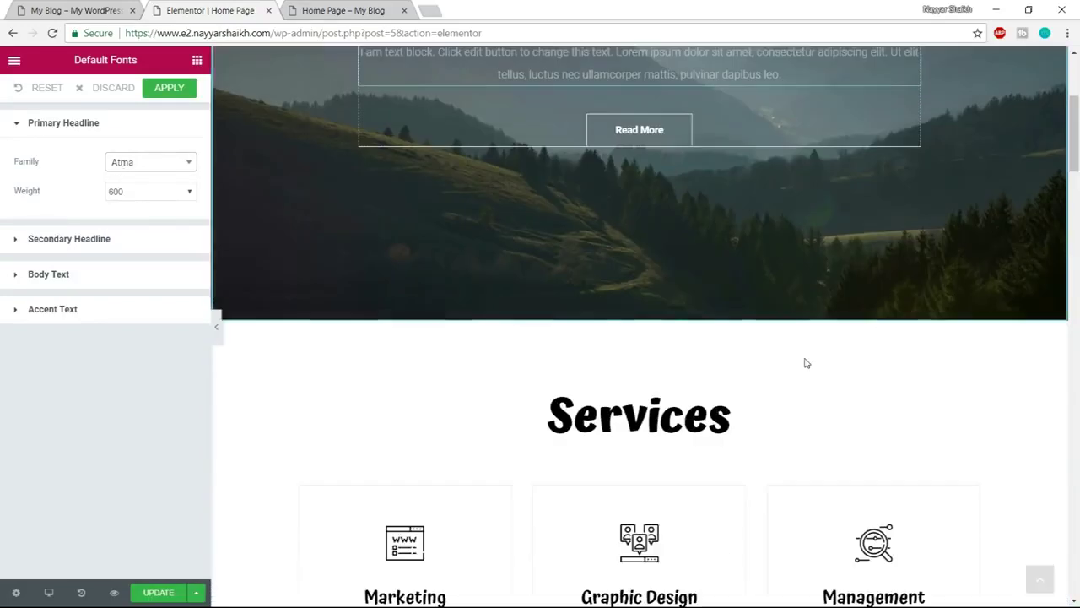
{"action": "scroll", "coordinate": [807, 363], "scroll_direction": "down", "scroll_amount": 3}
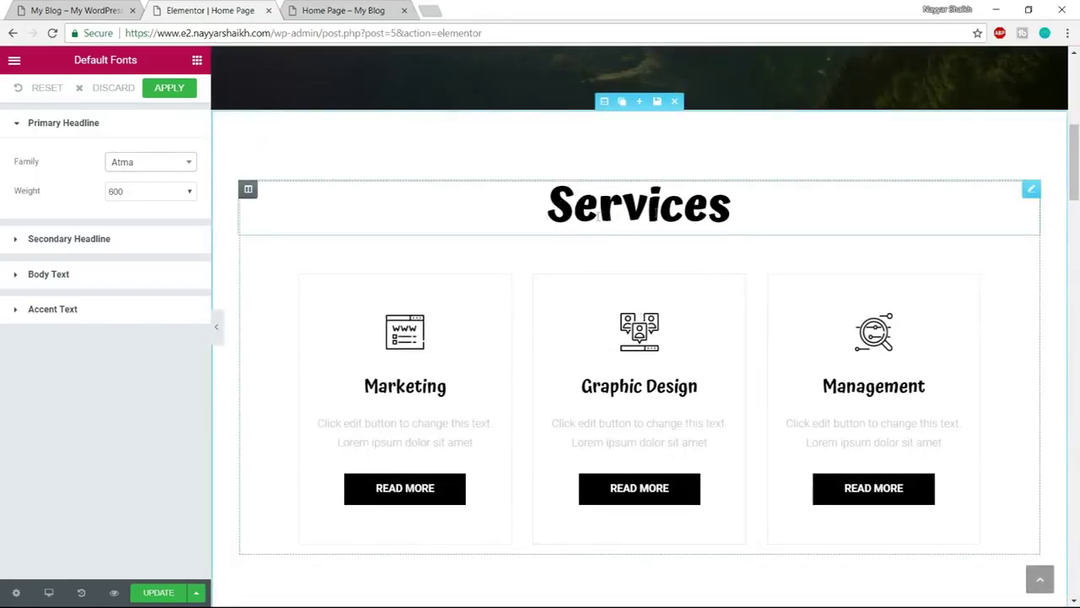
{"action": "scroll", "coordinate": [597, 217], "scroll_direction": "down", "scroll_amount": 5}
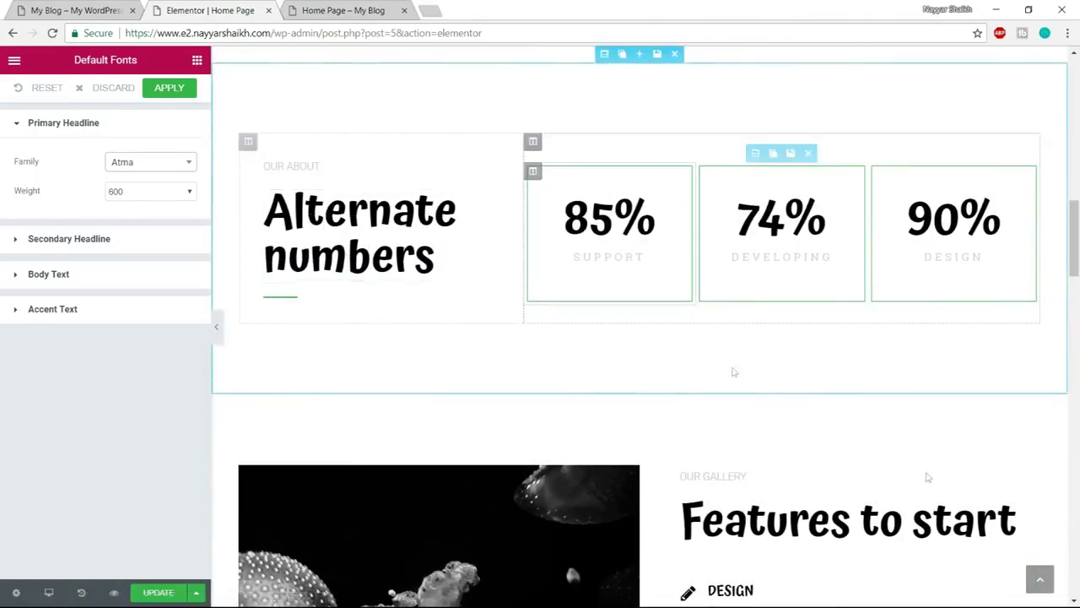
{"action": "scroll", "coordinate": [734, 372], "scroll_direction": "down", "scroll_amount": 10}
{"action": "scroll", "coordinate": [880, 454], "scroll_direction": "down", "scroll_amount": 15}
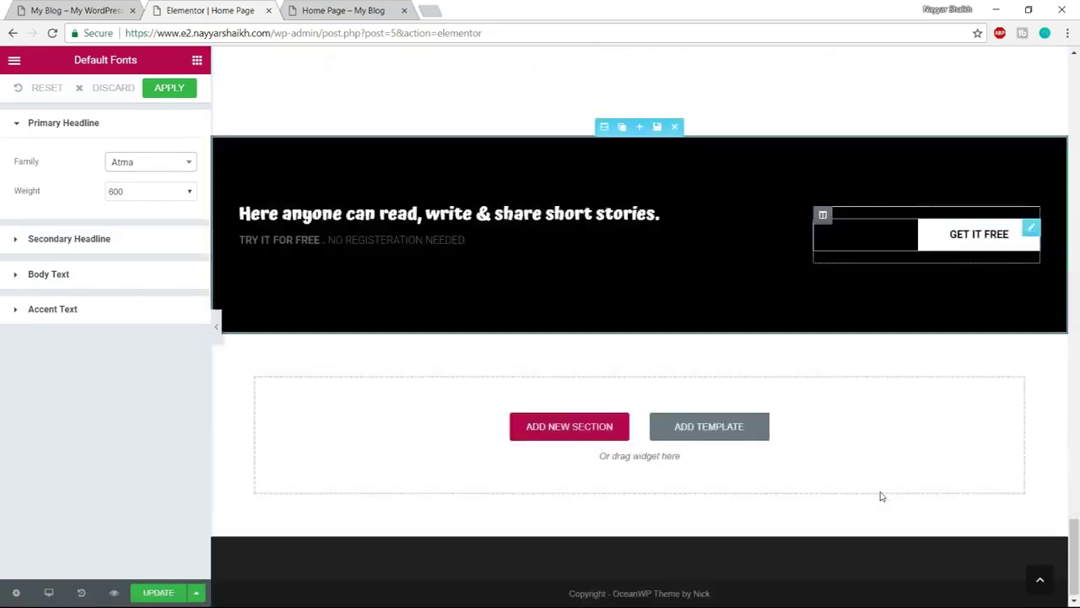
{"action": "scroll", "coordinate": [880, 497], "scroll_direction": "up", "scroll_amount": 20}
{"action": "scroll", "coordinate": [880, 496], "scroll_direction": "up", "scroll_amount": 12}
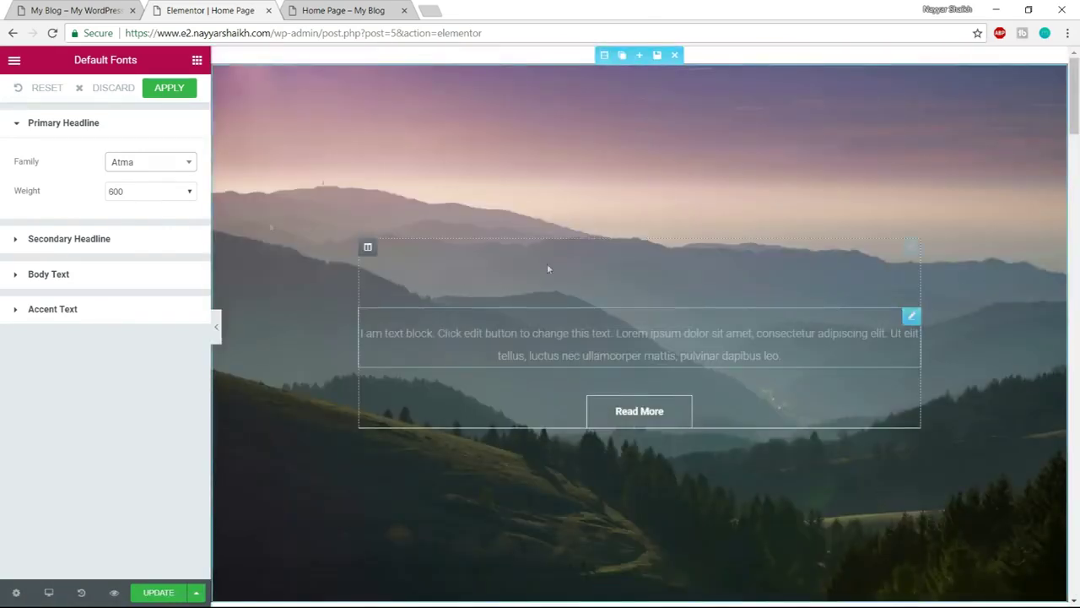
{"action": "left_click", "coordinate": [169, 89]}
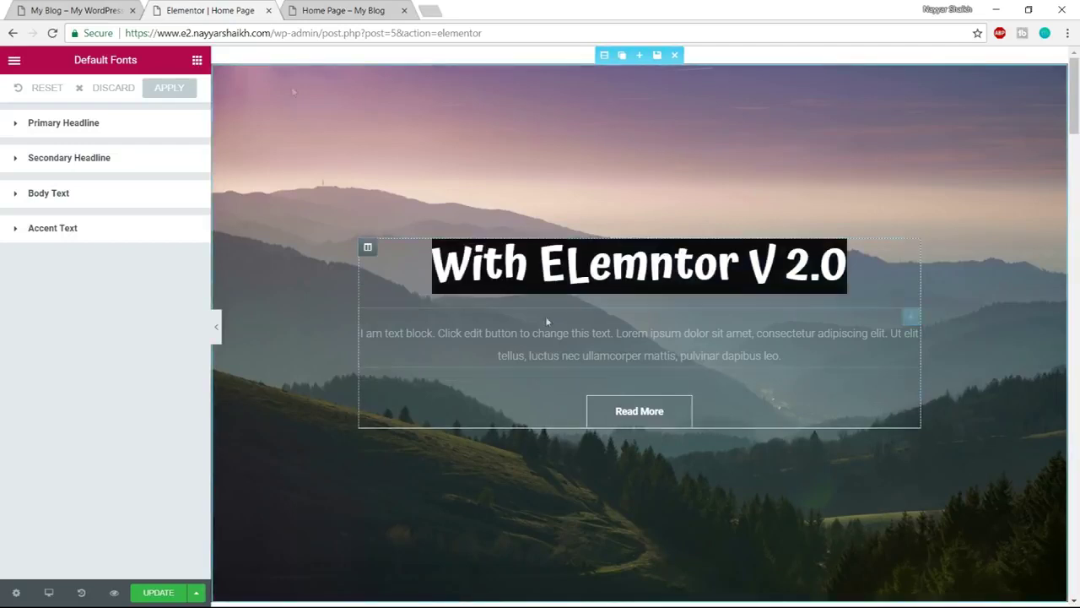
{"action": "left_click", "coordinate": [60, 8]}
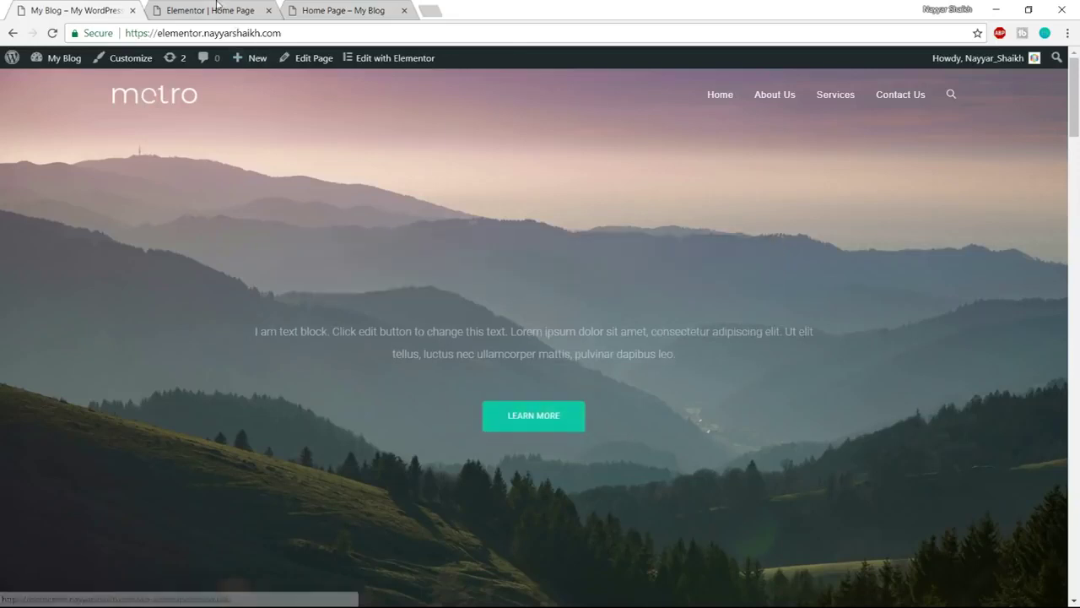
Relabel the hero button from Read More to 'Learn More', matching the live site
{"action": "key", "text": "ctrl+Tab"}
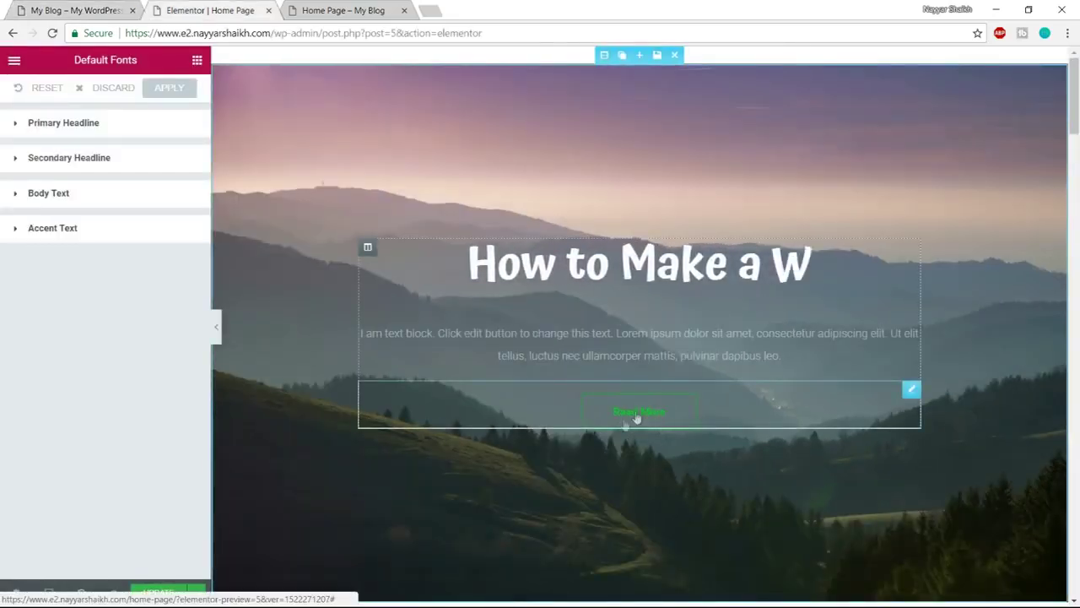
{"action": "key", "text": "ctrl+shift+Tab"}
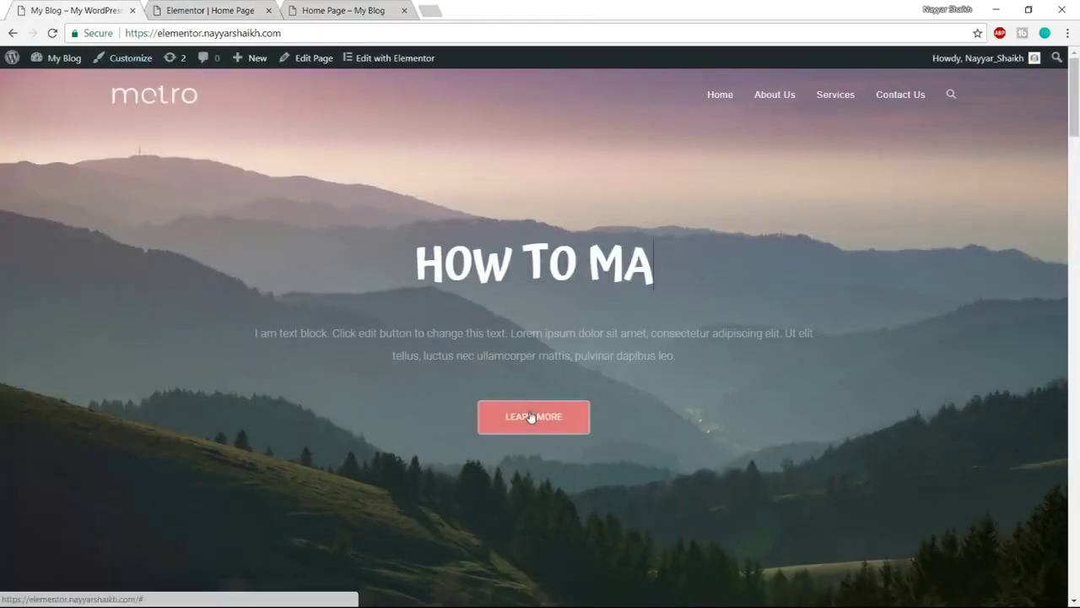
{"action": "key", "text": "ctrl+Tab"}
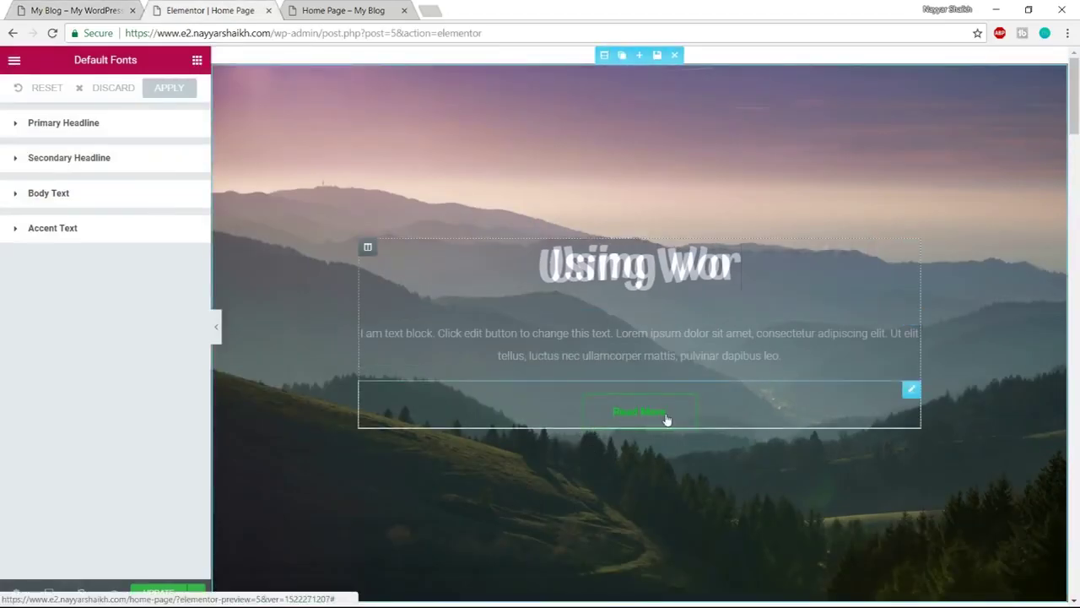
{"action": "left_click", "coordinate": [637, 414]}
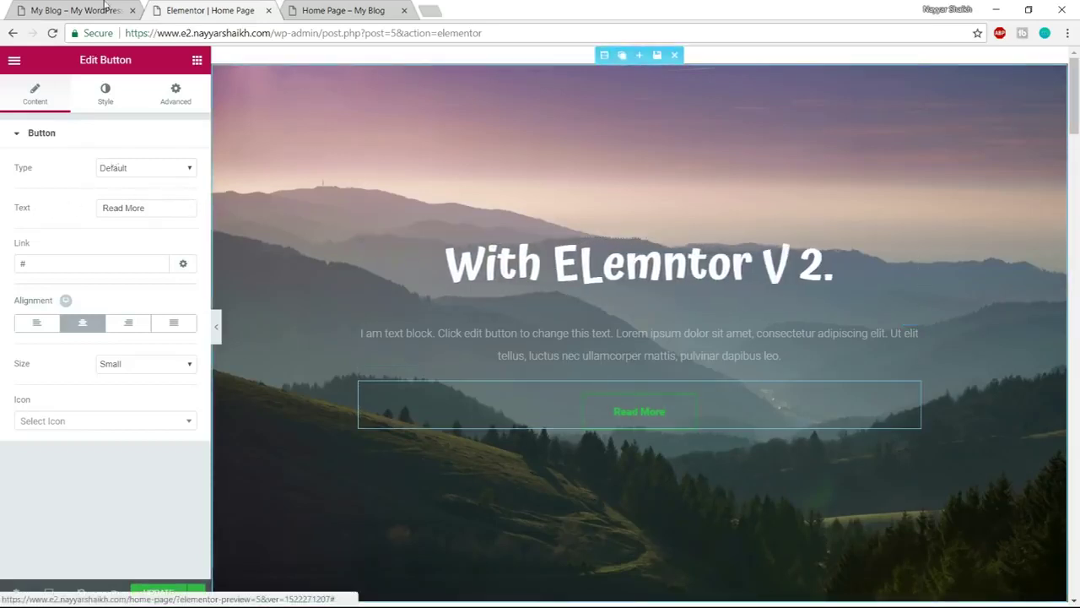
{"action": "left_click", "coordinate": [84, 7]}
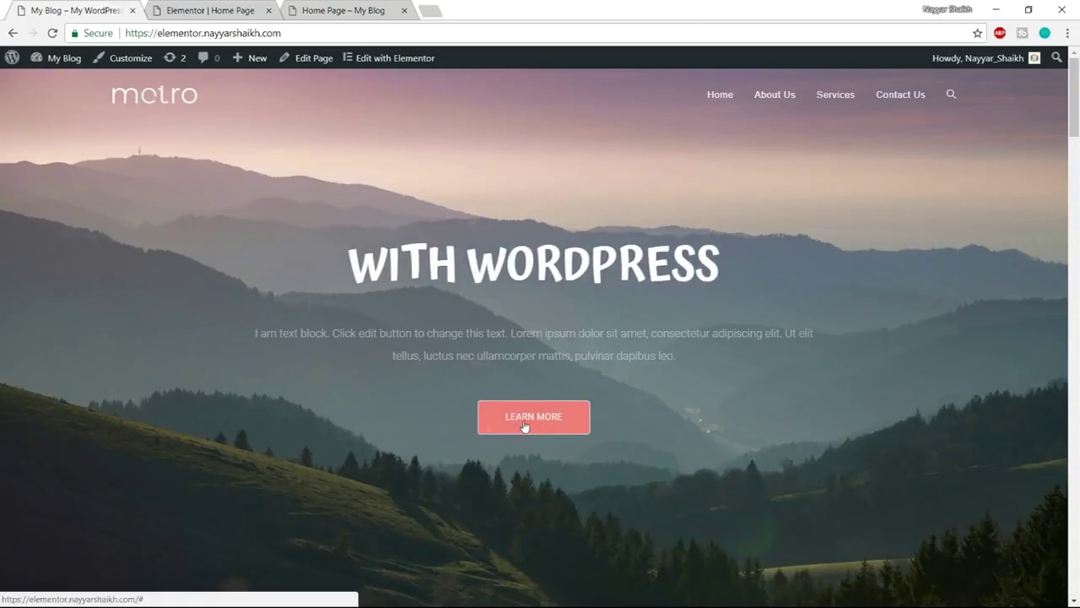
{"action": "left_click", "coordinate": [210, 10]}
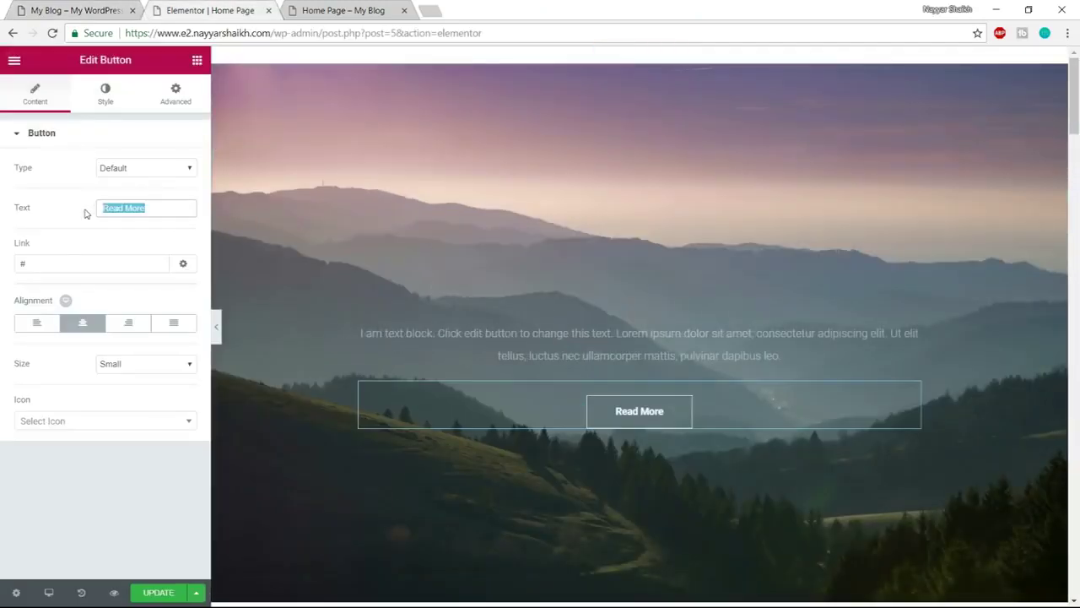
{"action": "type", "text": "Learn More"}
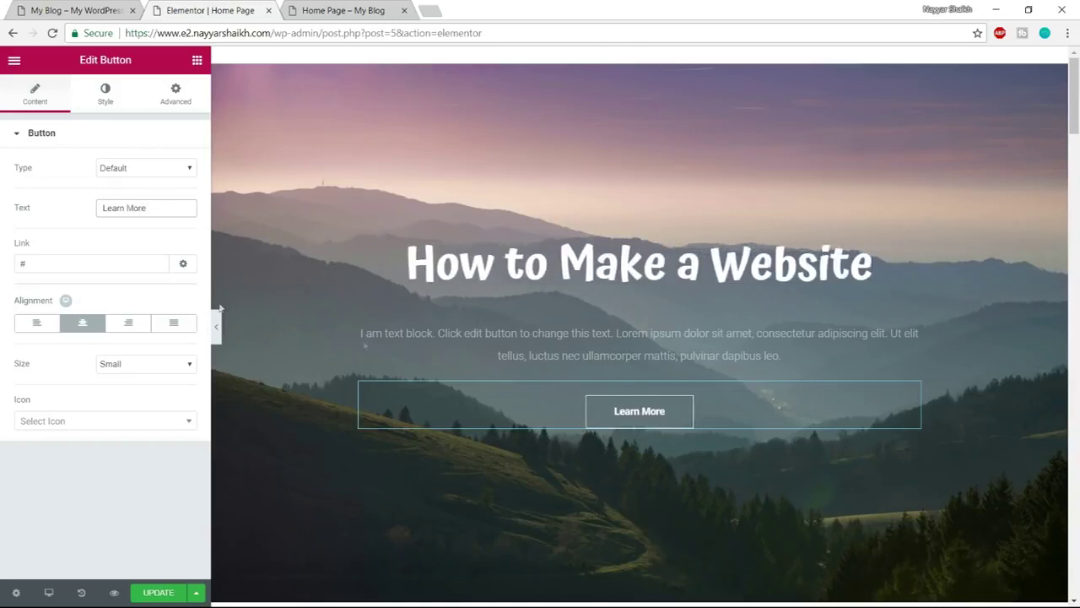
{"action": "left_click", "coordinate": [105, 91]}
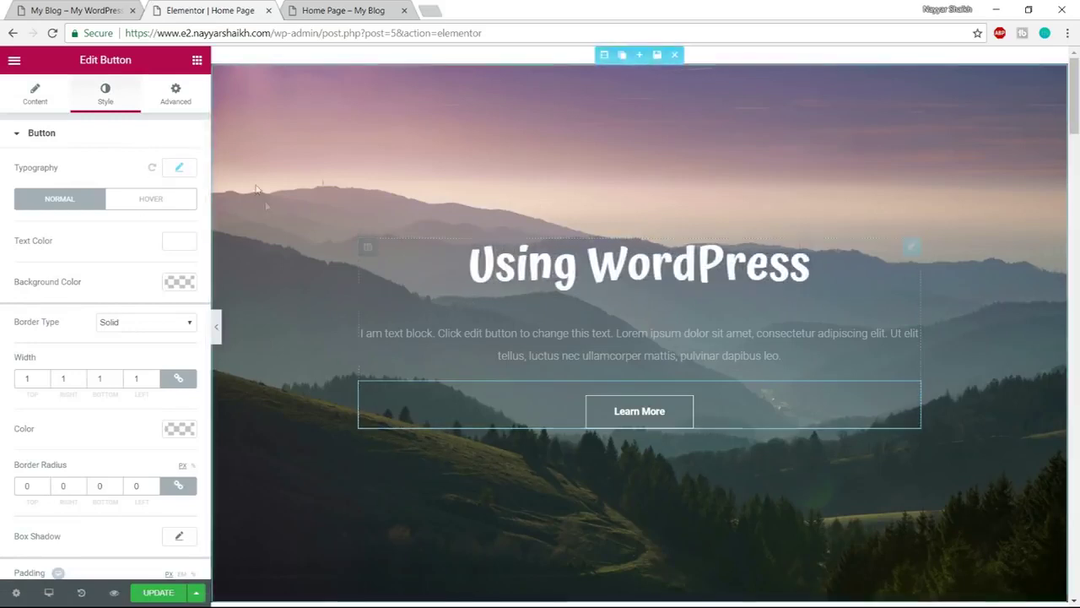
Set the button text font to Poppins, checking it against the live site
{"action": "left_click", "coordinate": [181, 168]}
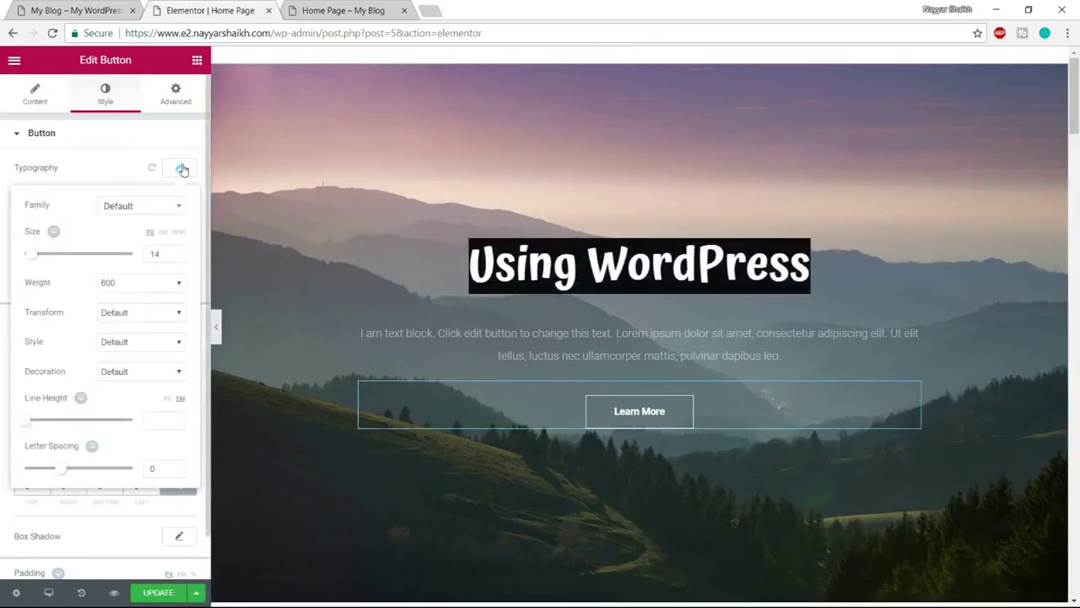
{"action": "left_click", "coordinate": [140, 208]}
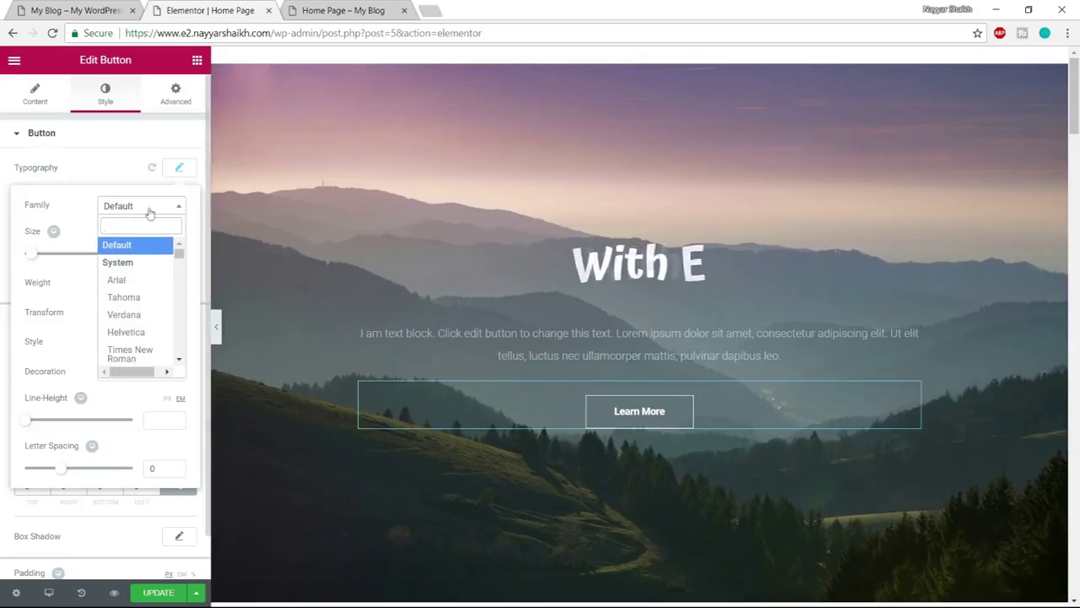
{"action": "type", "text": "a"}
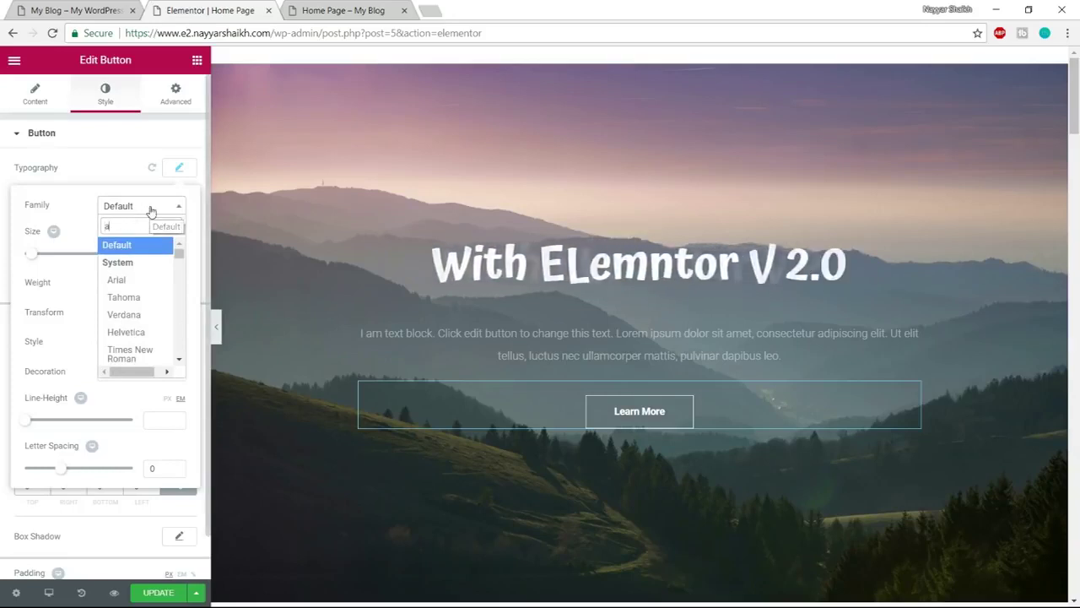
{"action": "type", "text": "tm"}
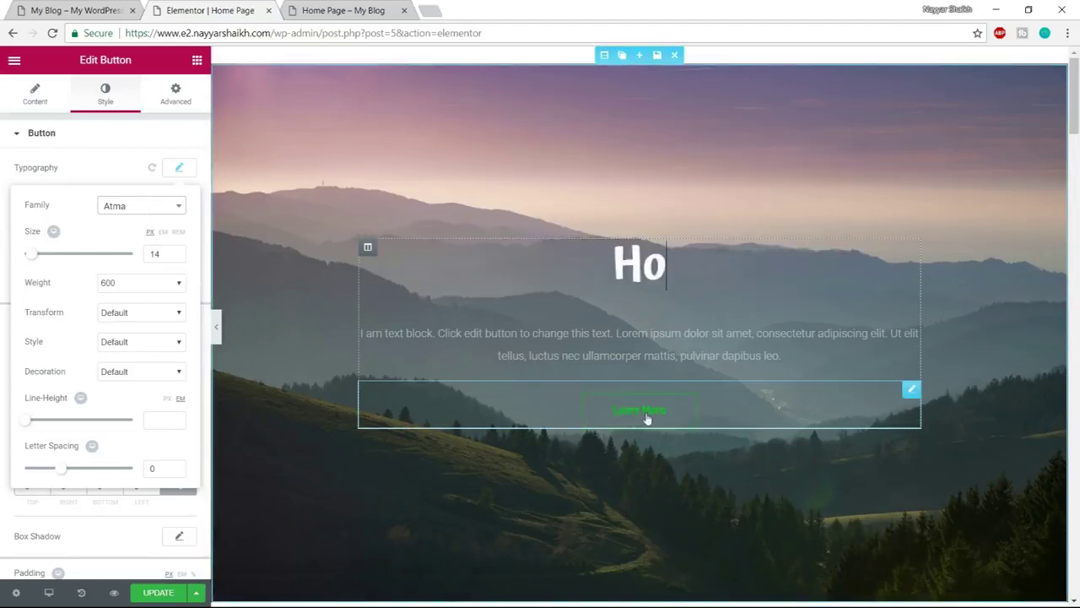
{"action": "left_click", "coordinate": [144, 211]}
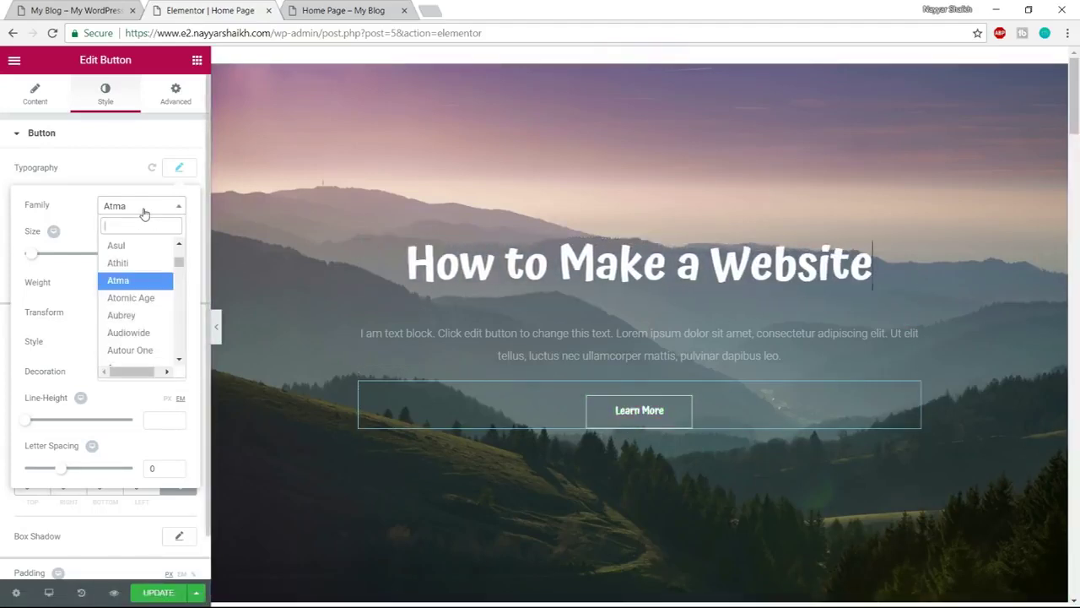
{"action": "type", "text": "p"}
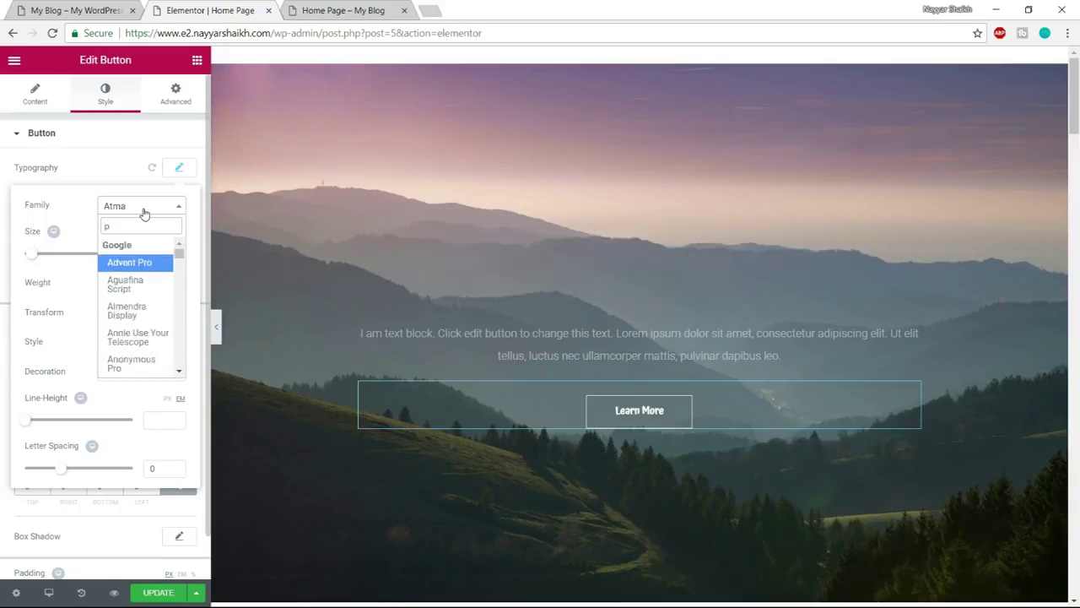
{"action": "type", "text": "op"}
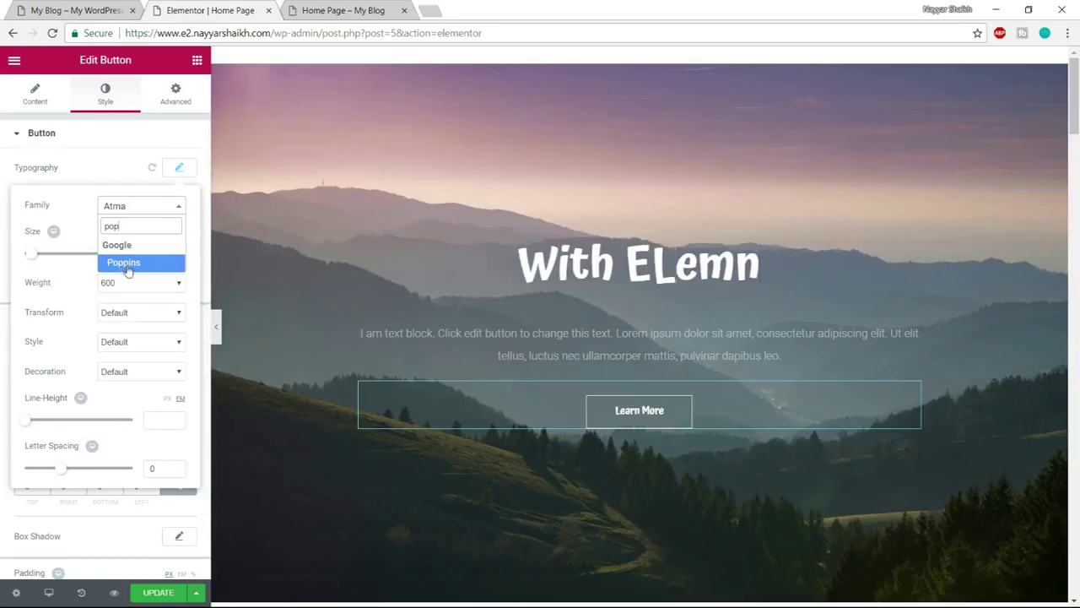
{"action": "left_click", "coordinate": [129, 266]}
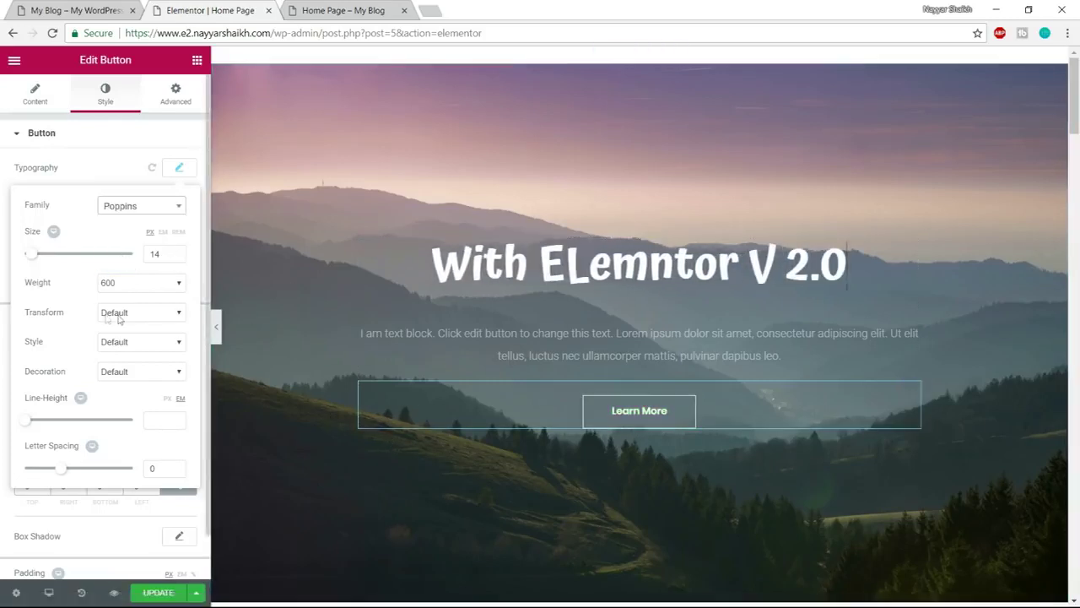
{"action": "left_click", "coordinate": [119, 6]}
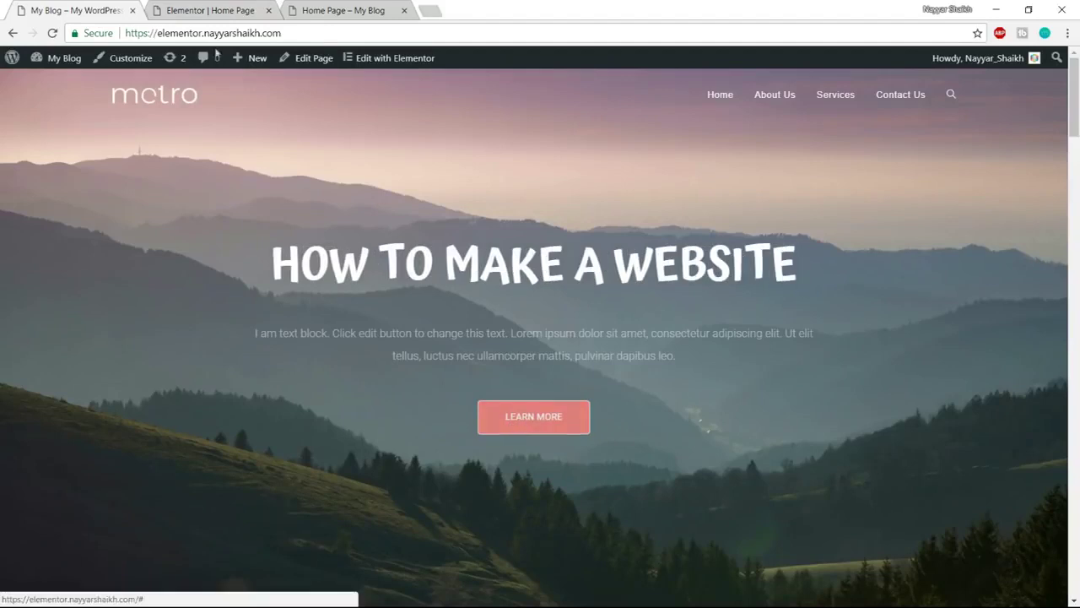
{"action": "left_click", "coordinate": [203, 10]}
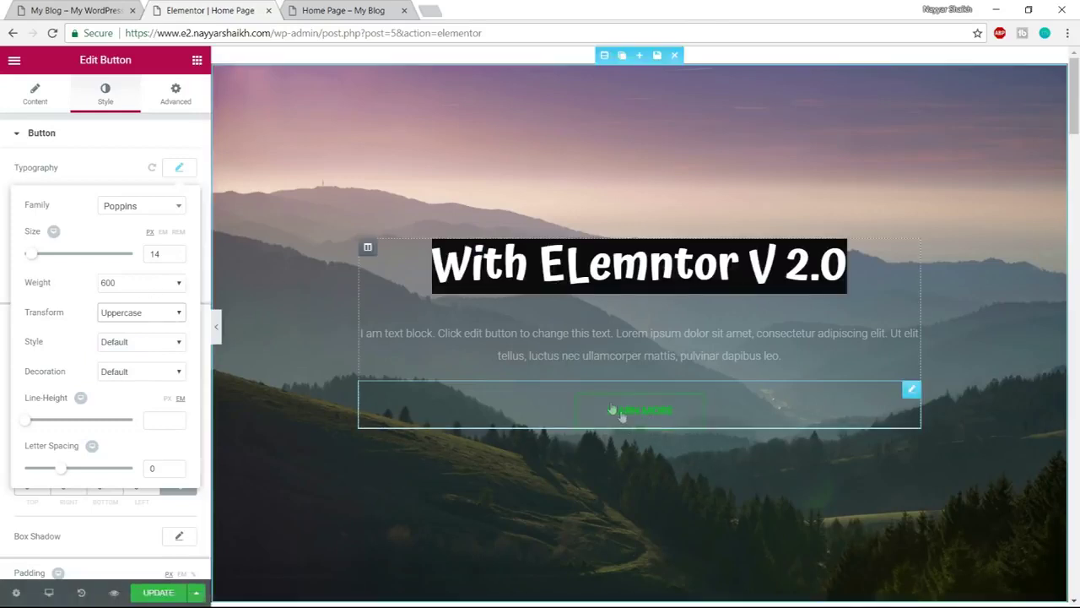
Give the button text weight 400 and letter spacing 1.5
{"action": "left_click", "coordinate": [158, 282]}
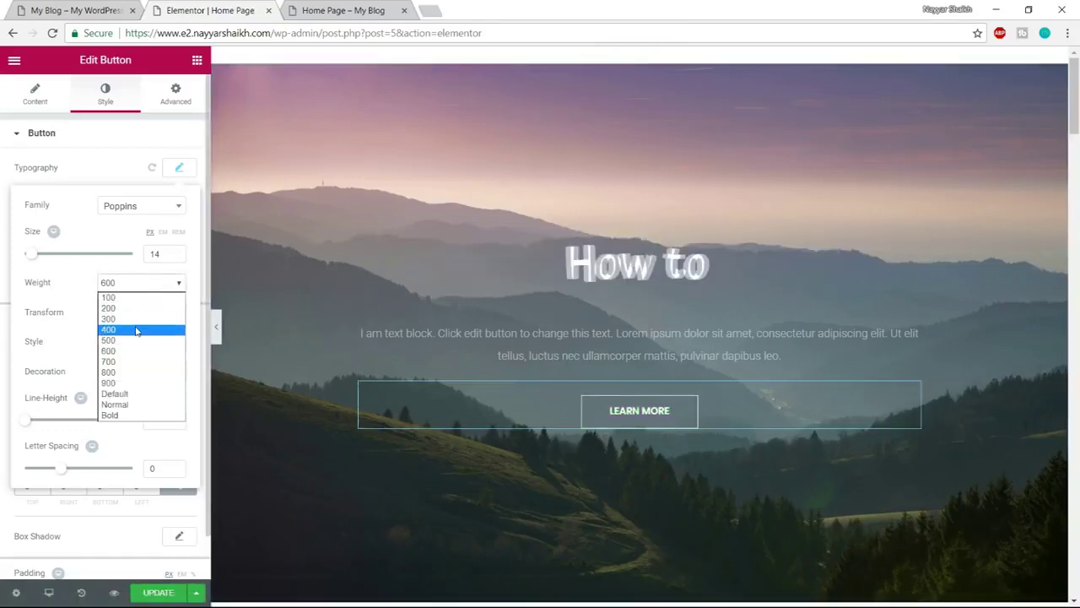
{"action": "left_click", "coordinate": [136, 330]}
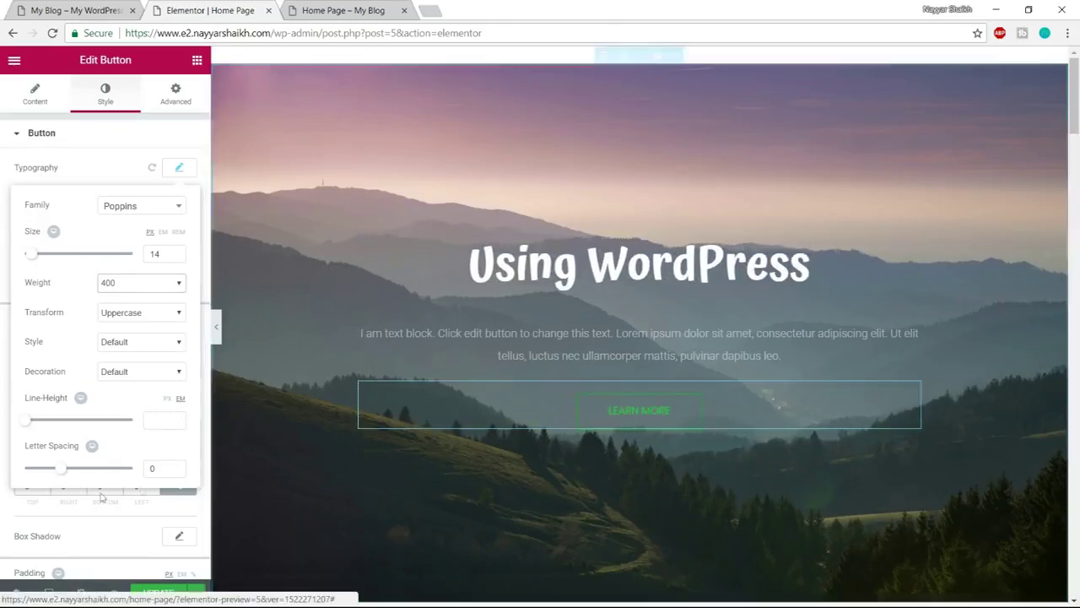
{"action": "left_click_drag", "start_coordinate": [59, 470], "coordinate": [62, 473]}
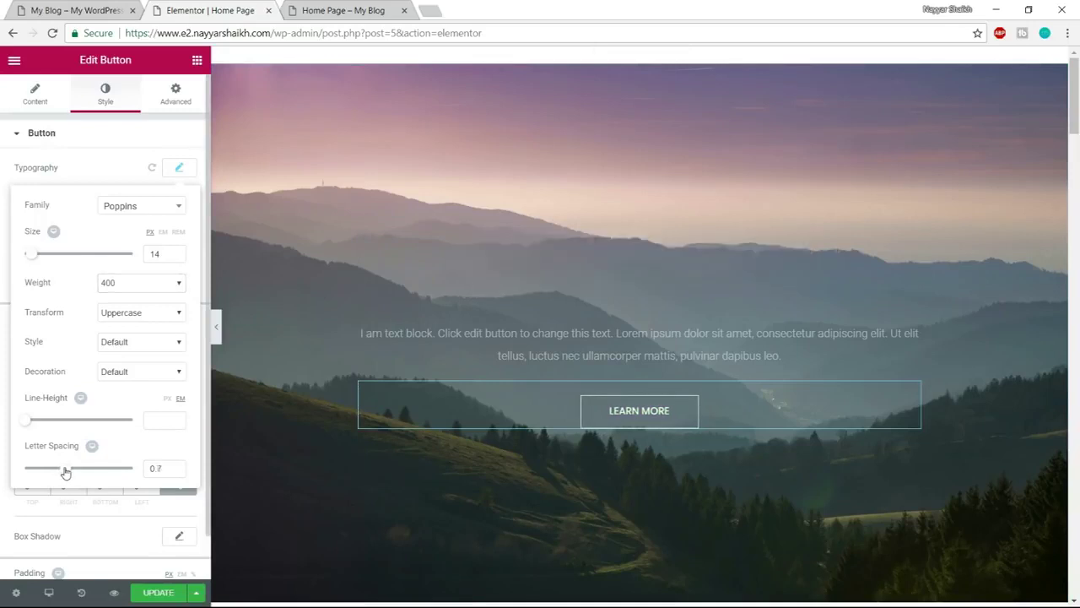
{"action": "left_click_drag", "start_coordinate": [143, 469], "coordinate": [116, 470]}
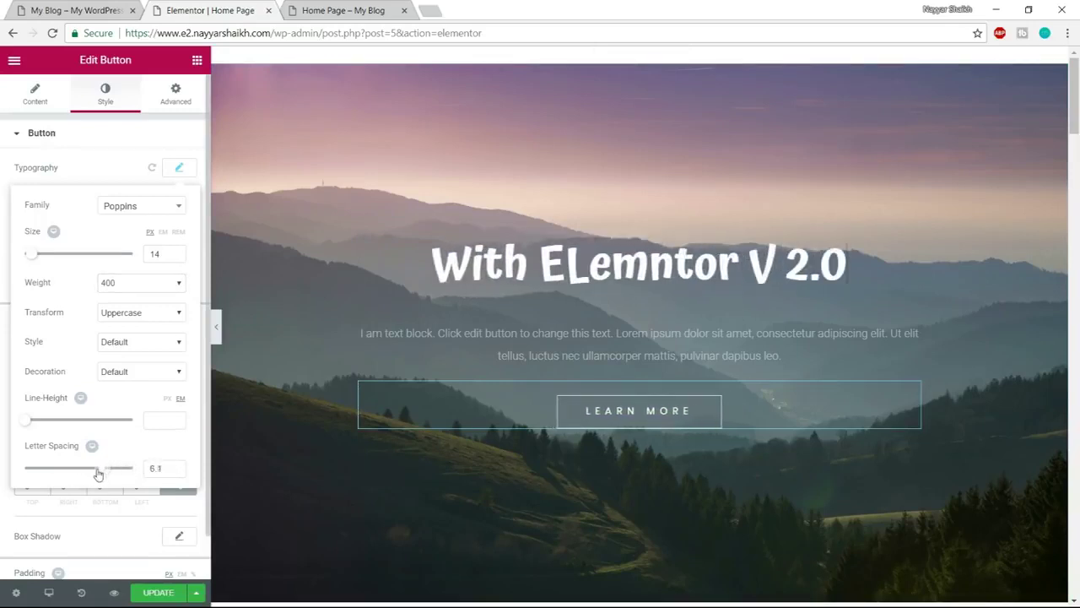
{"action": "left_click_drag", "start_coordinate": [83, 476], "coordinate": [70, 472]}
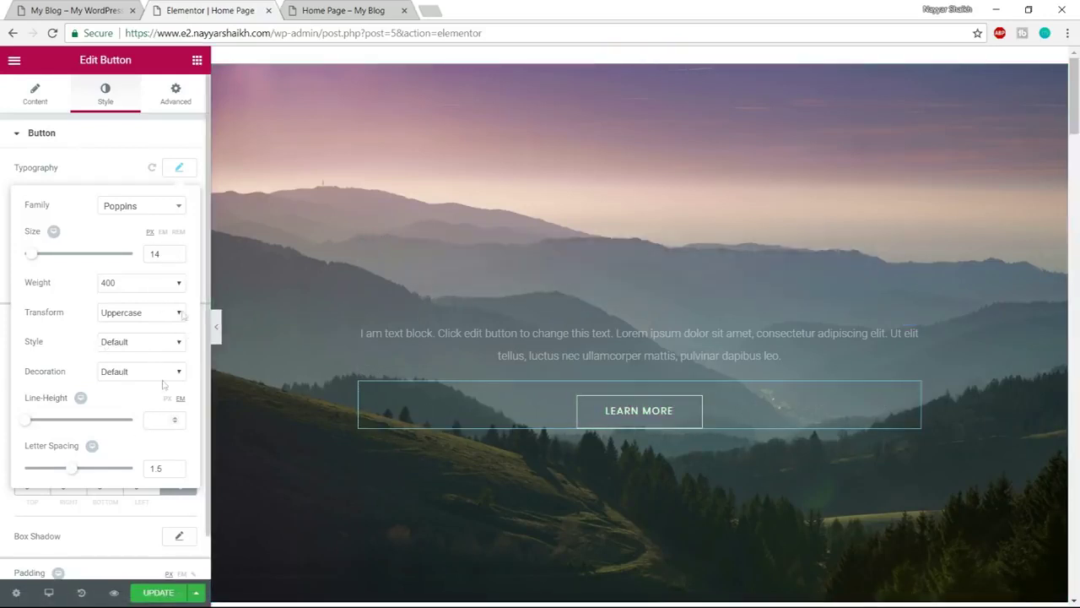
{"action": "left_click", "coordinate": [179, 170]}
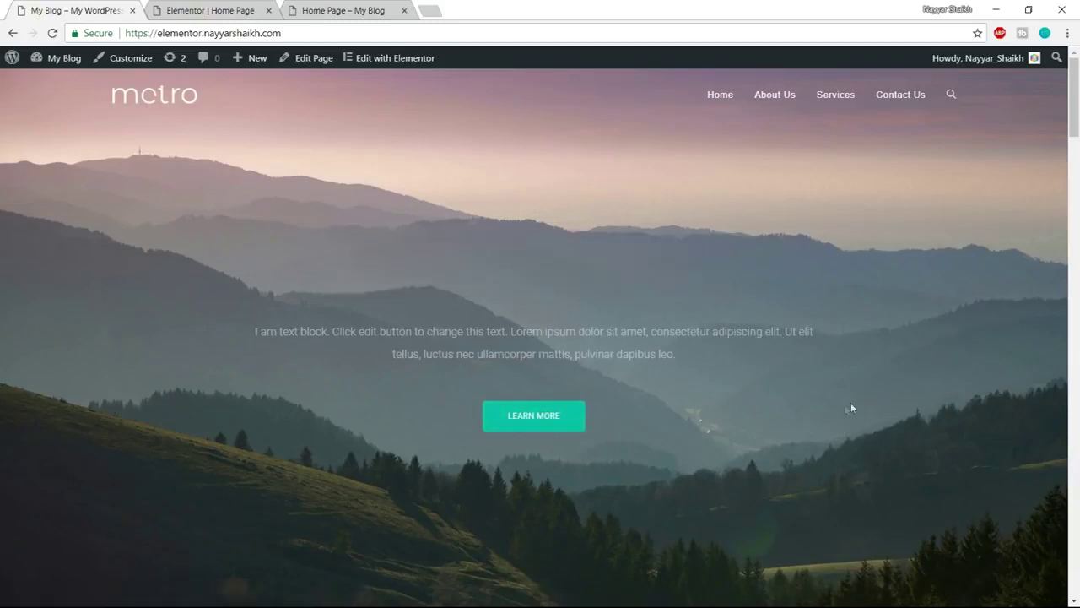
Inspect the reference Learn More button and copy its background colour #10c5a7
{"action": "right_click", "coordinate": [571, 423]}
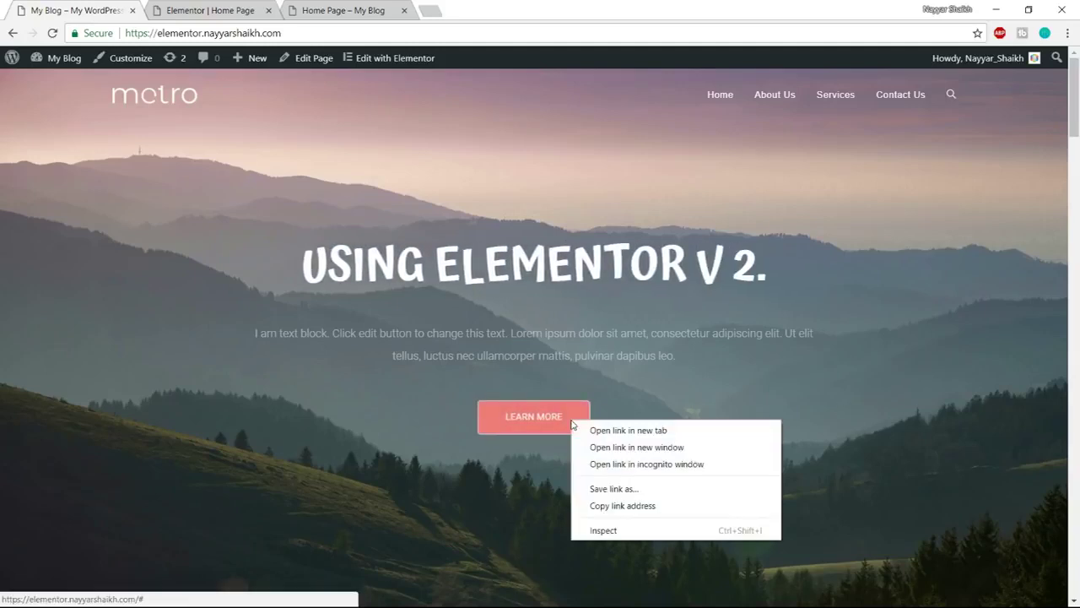
{"action": "left_click", "coordinate": [627, 527]}
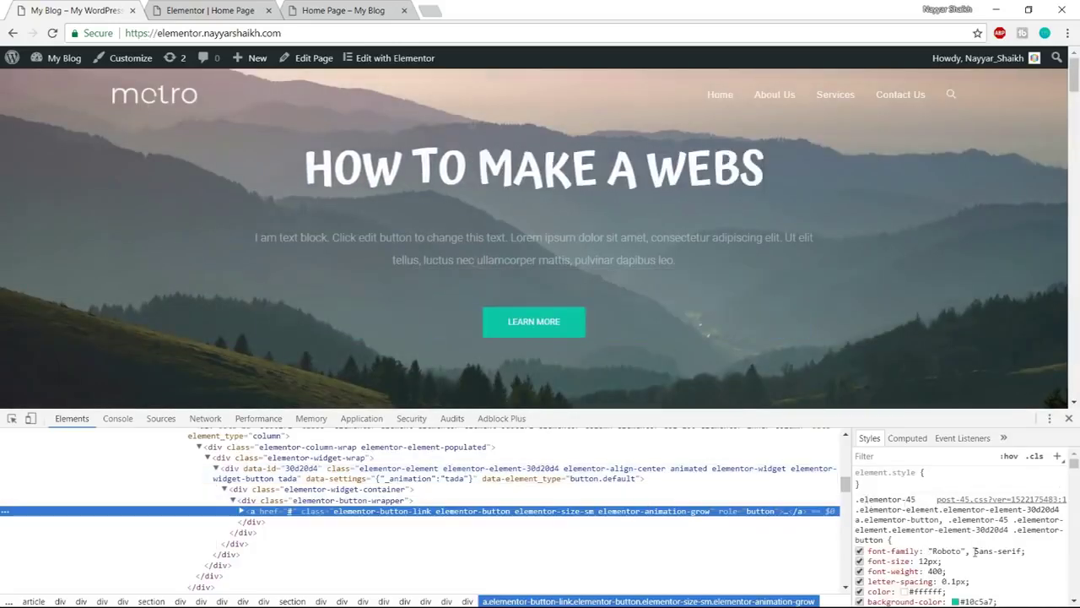
{"action": "scroll", "coordinate": [975, 563], "scroll_direction": "down", "scroll_amount": 2}
{"action": "left_click", "coordinate": [972, 532]}
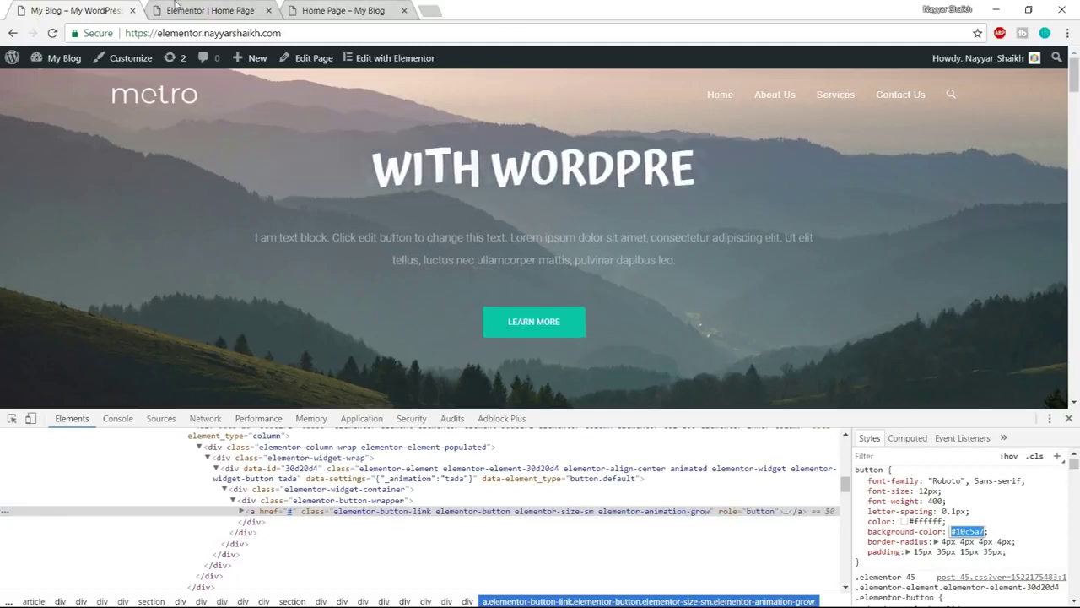
{"action": "left_click", "coordinate": [1069, 418]}
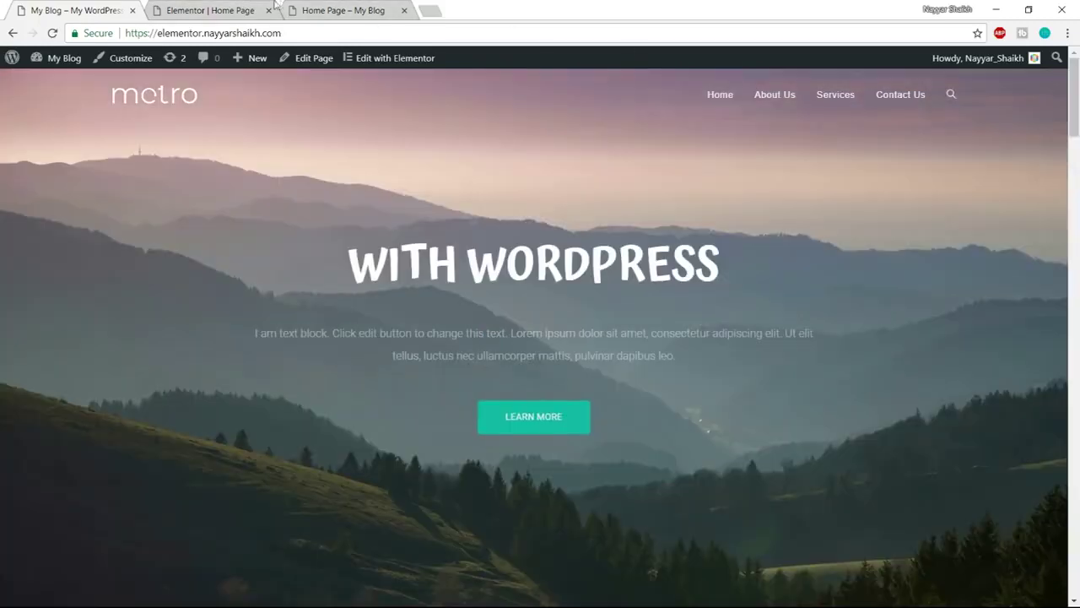
{"action": "left_click", "coordinate": [210, 10]}
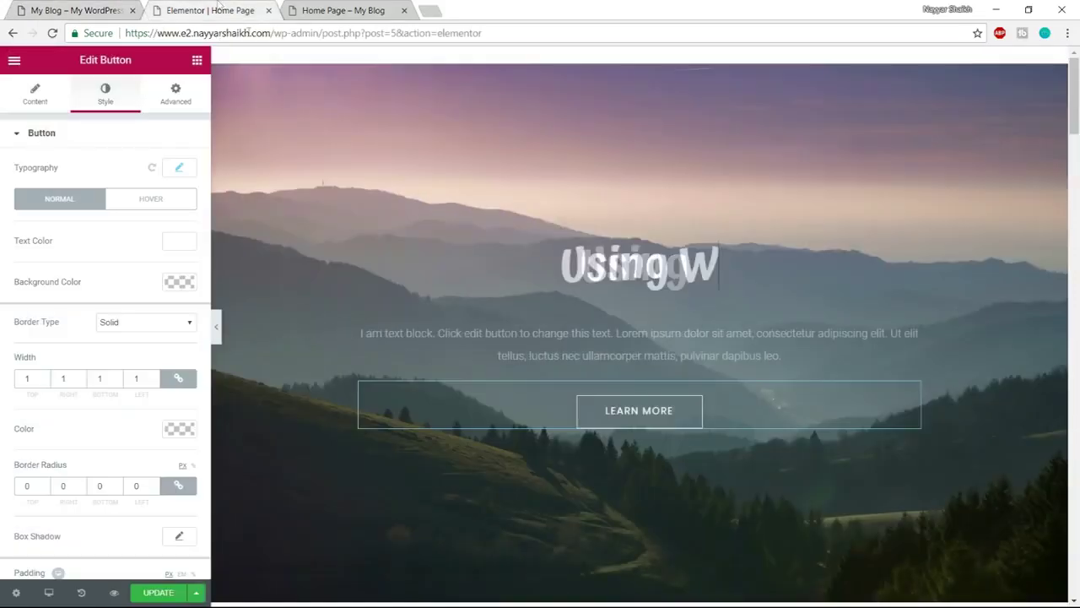
Paste #10c5a7 as the Learn More button's normal background colour
{"action": "left_click", "coordinate": [185, 285]}
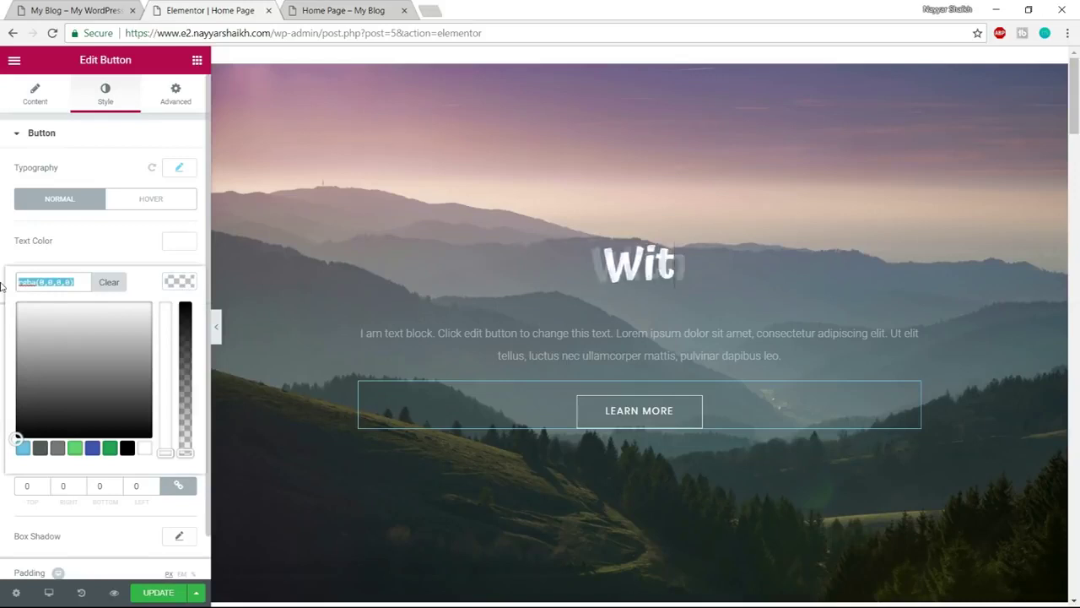
{"action": "type", "text": "#10c5a7"}
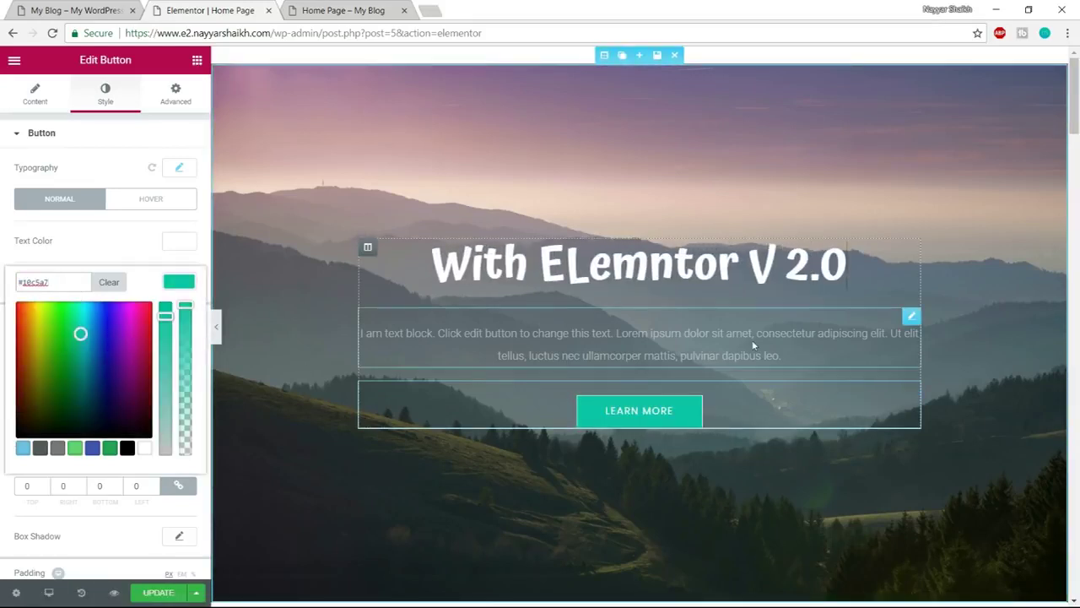
{"action": "left_click", "coordinate": [179, 283]}
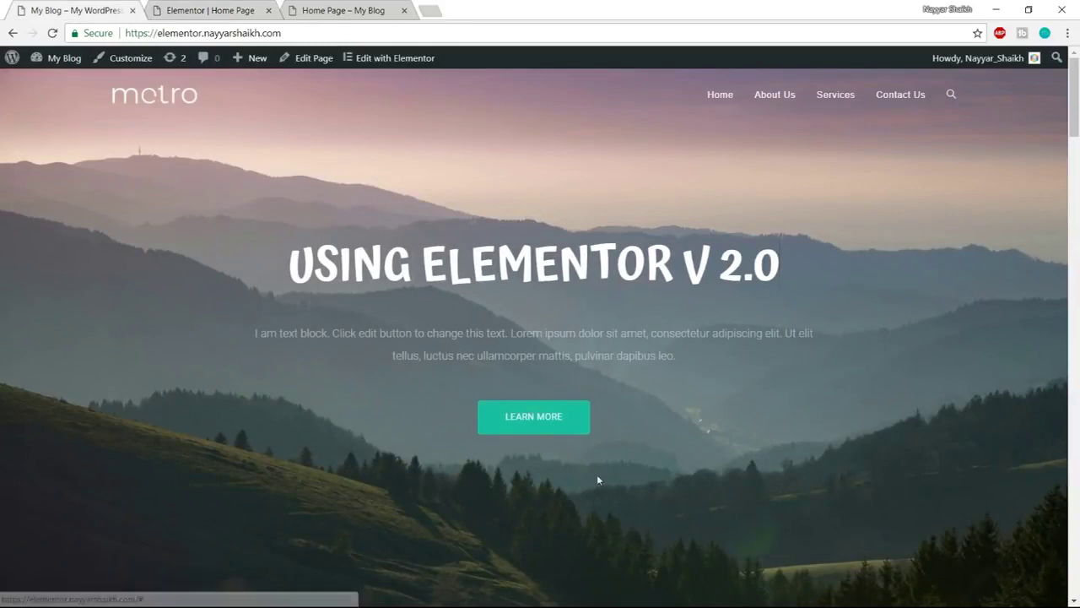
Inspect the reference button and copy its hover background colour #ff7a7a
{"action": "right_click", "coordinate": [578, 423]}
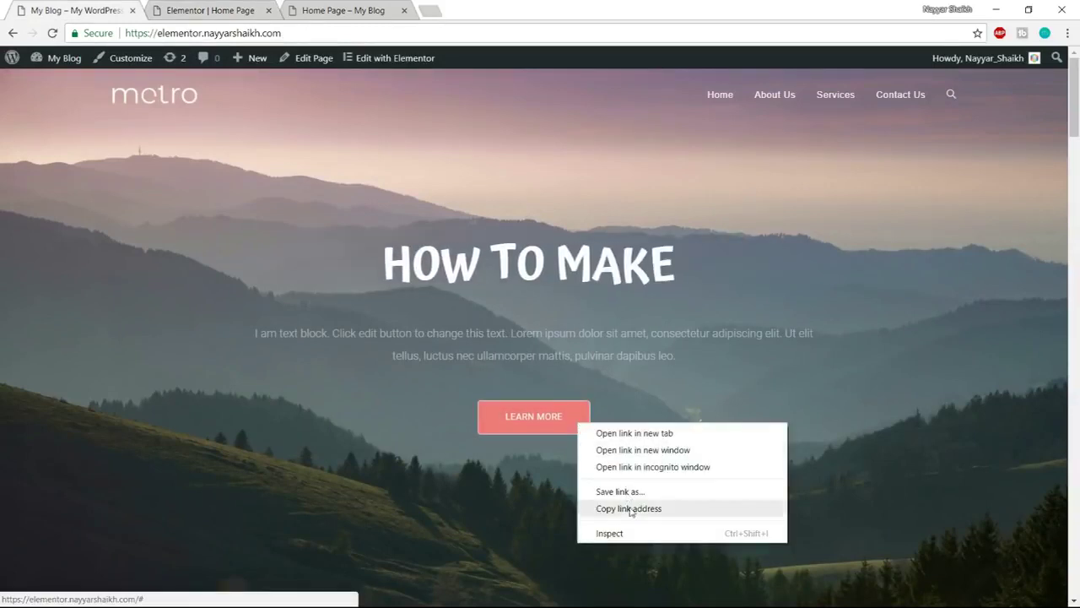
{"action": "left_click", "coordinate": [633, 534]}
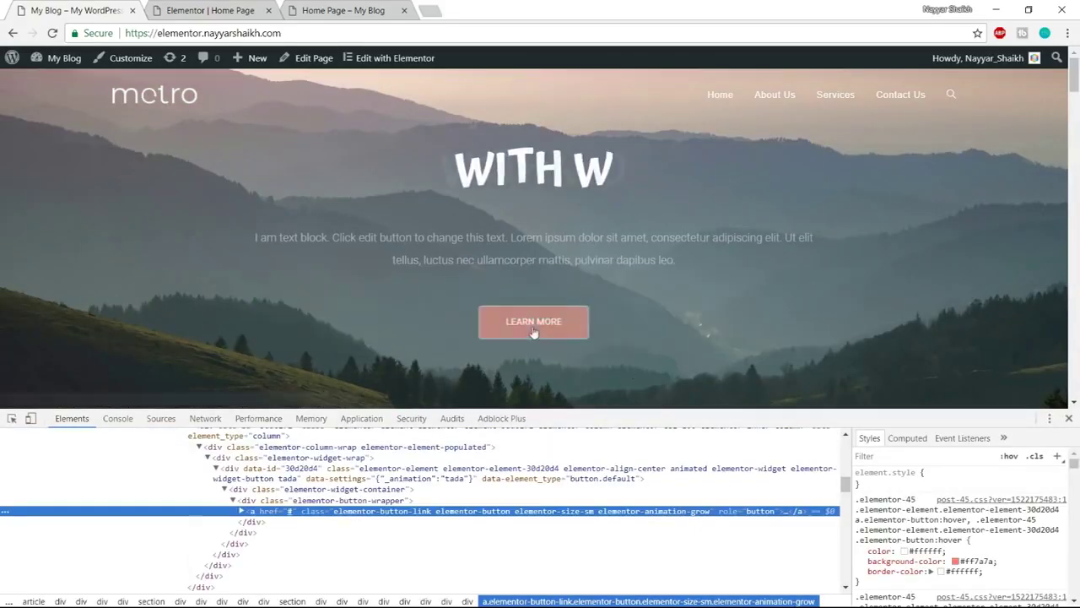
{"action": "left_click", "coordinate": [972, 562]}
{"action": "key", "text": "ctrl+c"}
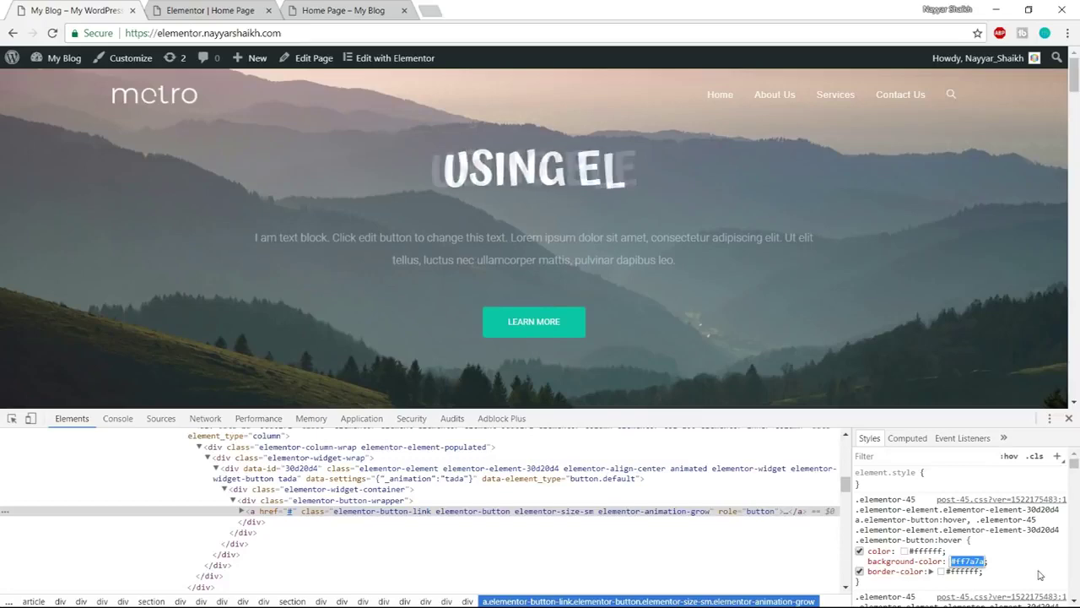
{"action": "left_click", "coordinate": [1073, 421]}
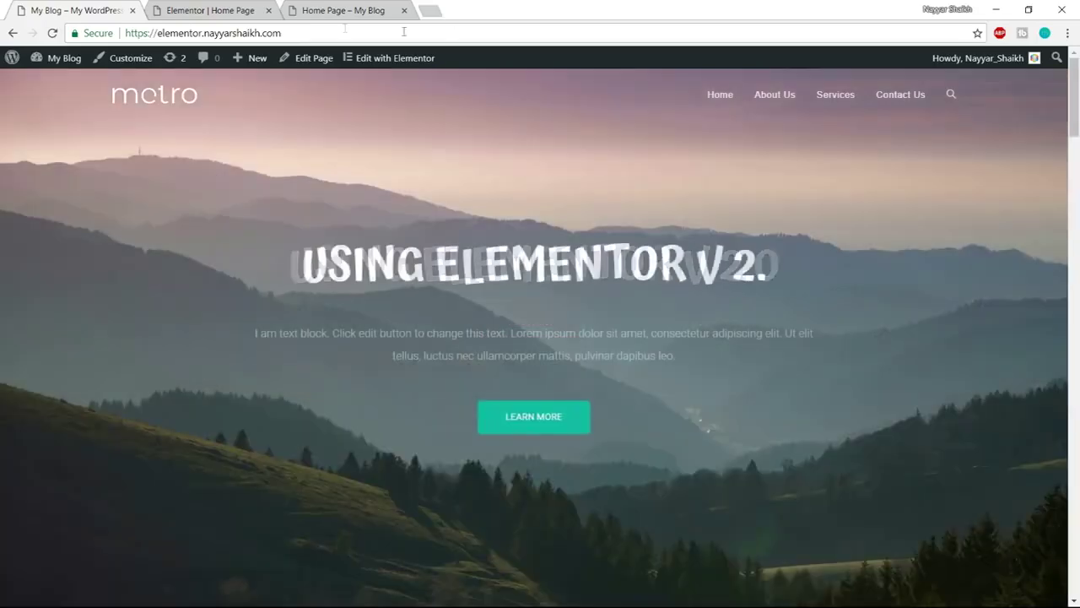
{"action": "left_click", "coordinate": [210, 10]}
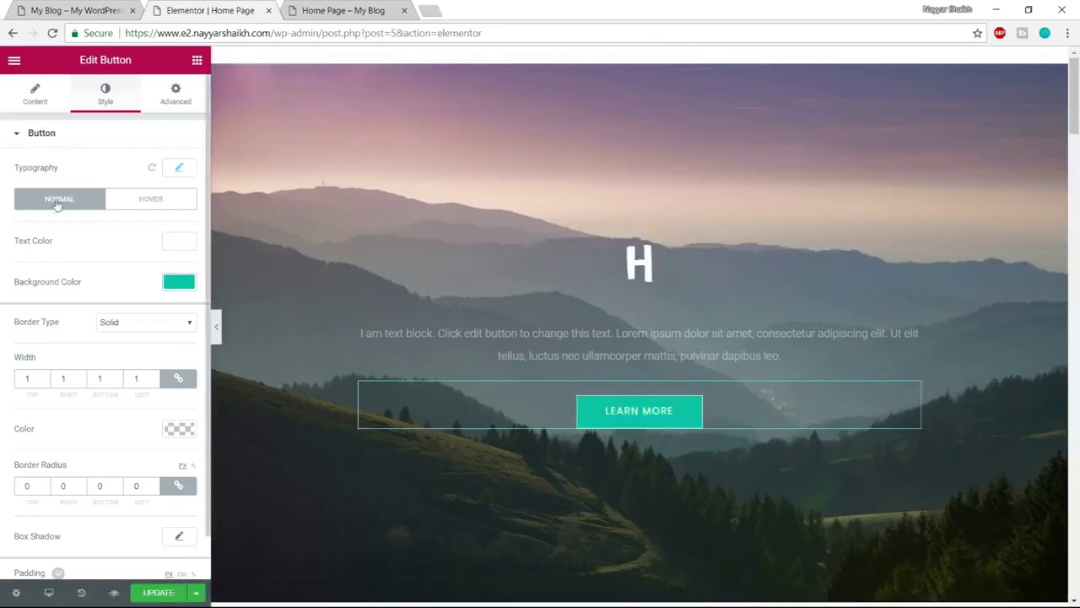
Set the button's hover text colour and hover border colour to white
{"action": "left_click", "coordinate": [160, 202]}
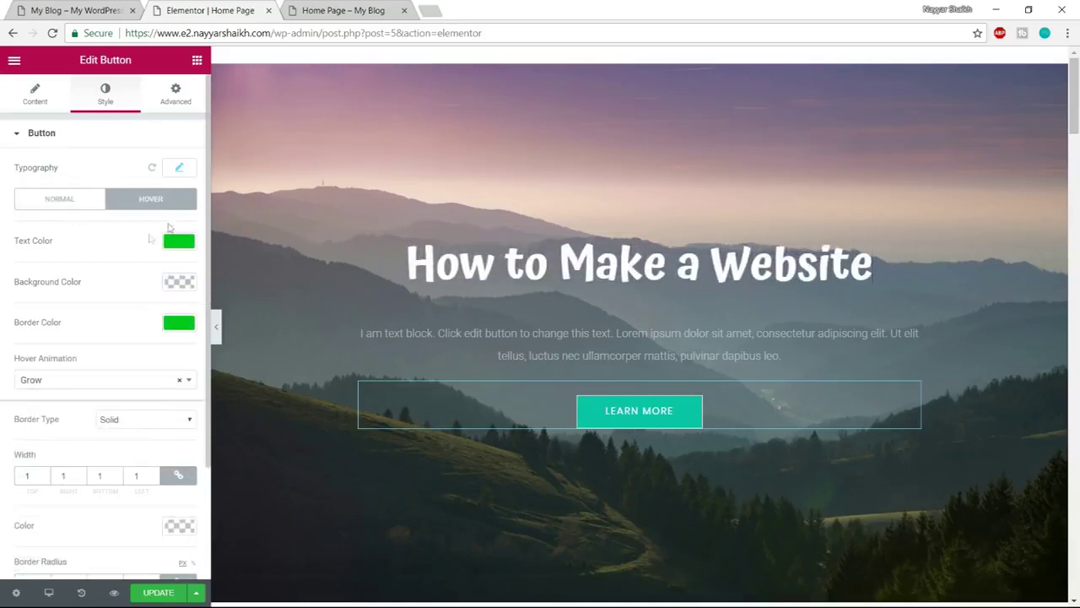
{"action": "left_click", "coordinate": [175, 242]}
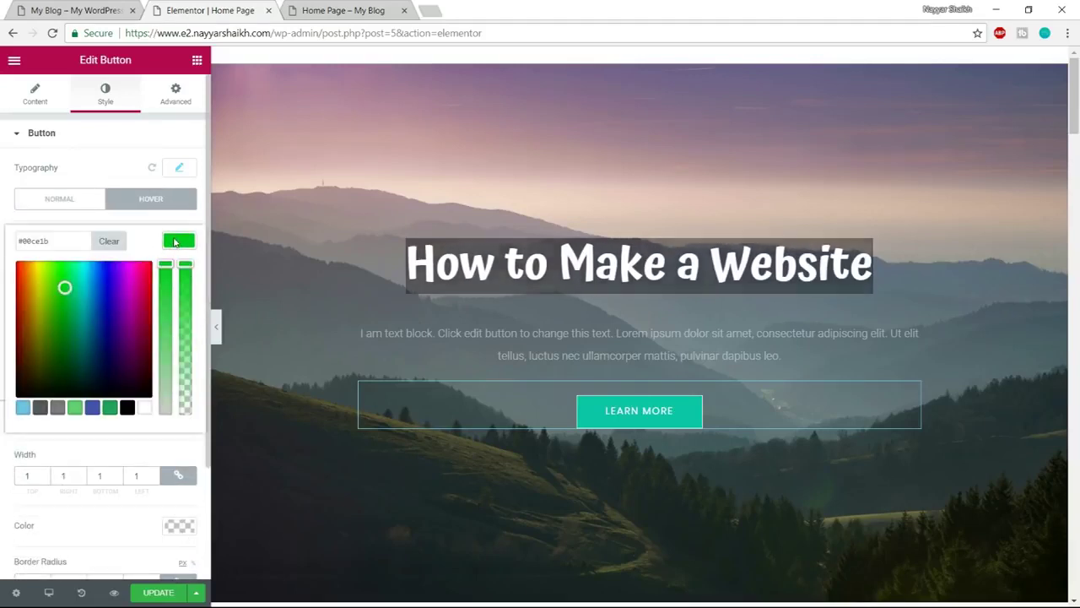
{"action": "left_click", "coordinate": [144, 409]}
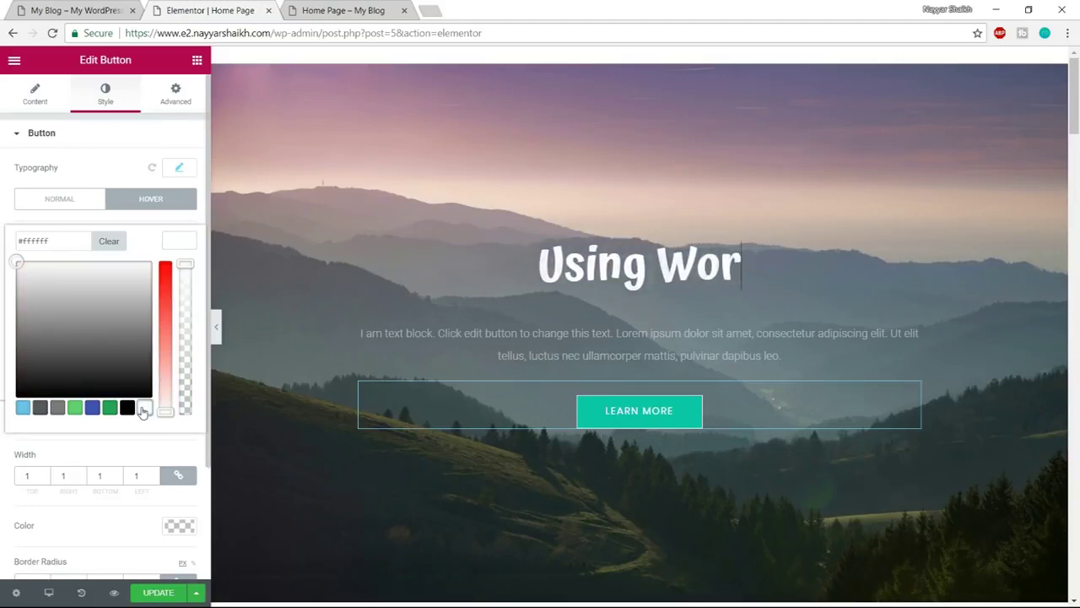
{"action": "left_click", "coordinate": [174, 241]}
{"action": "left_click", "coordinate": [186, 329]}
{"action": "left_click", "coordinate": [185, 329]}
{"action": "left_click", "coordinate": [184, 327]}
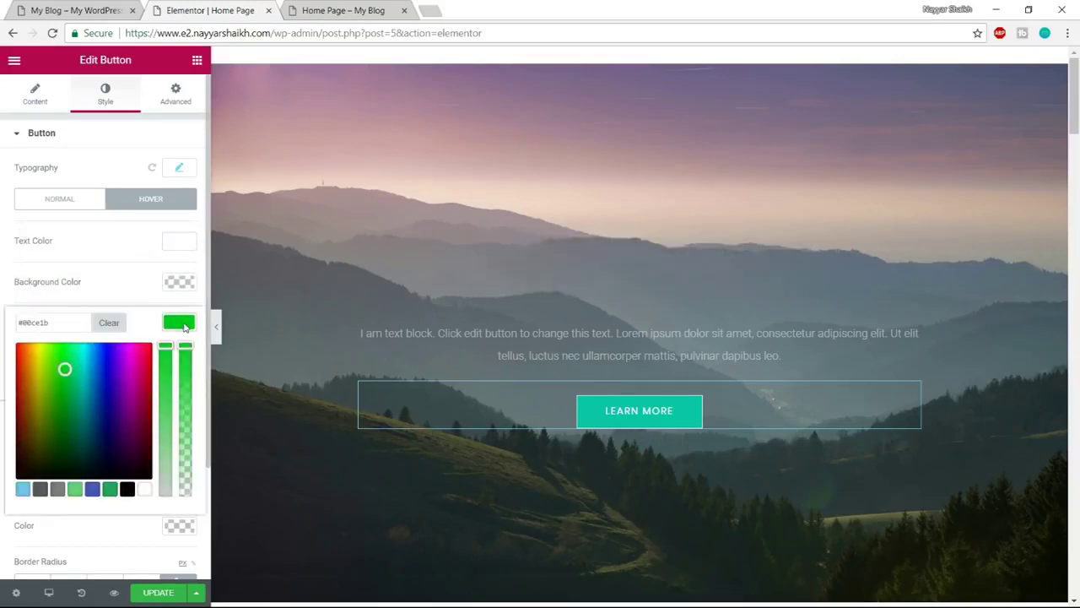
{"action": "left_click", "coordinate": [144, 490]}
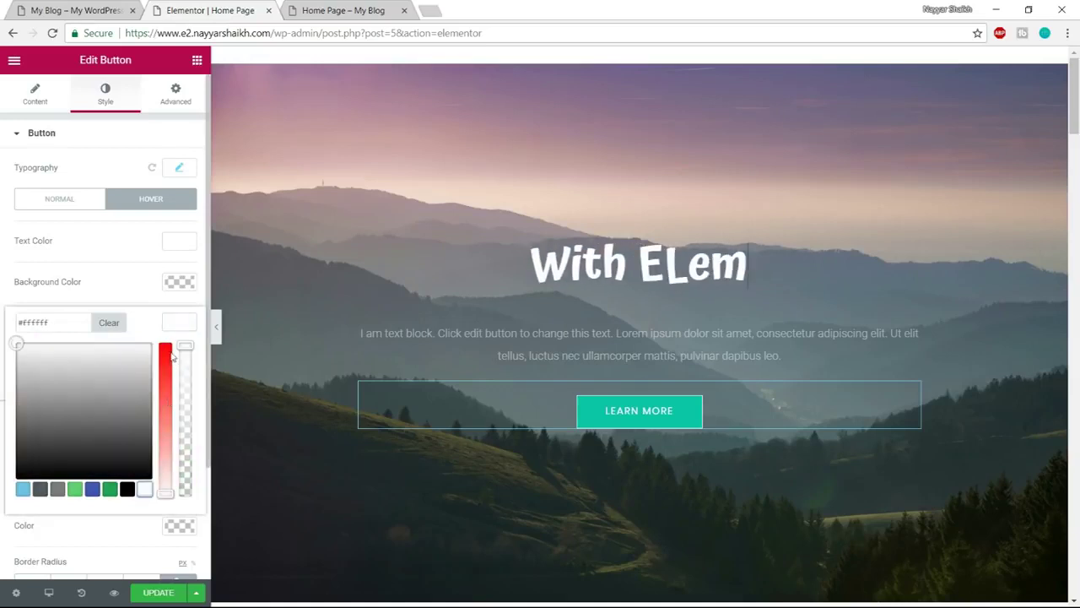
{"action": "left_click", "coordinate": [179, 323]}
Set the button's hover background colour to #ff7a7a
{"action": "left_click", "coordinate": [179, 282]}
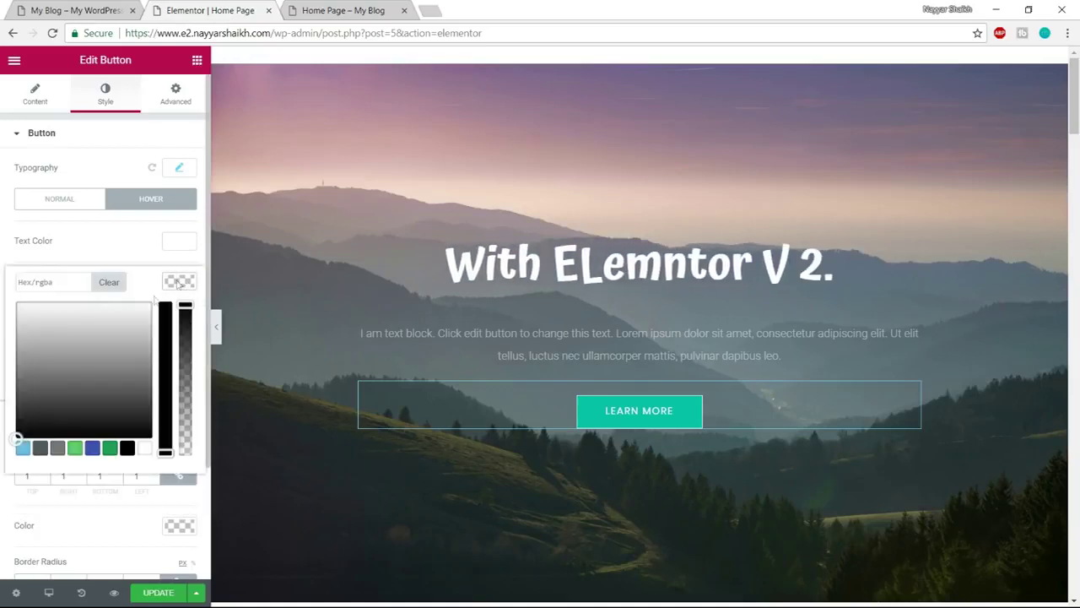
{"action": "left_click", "coordinate": [69, 282]}
{"action": "key", "text": "ctrl+v"}
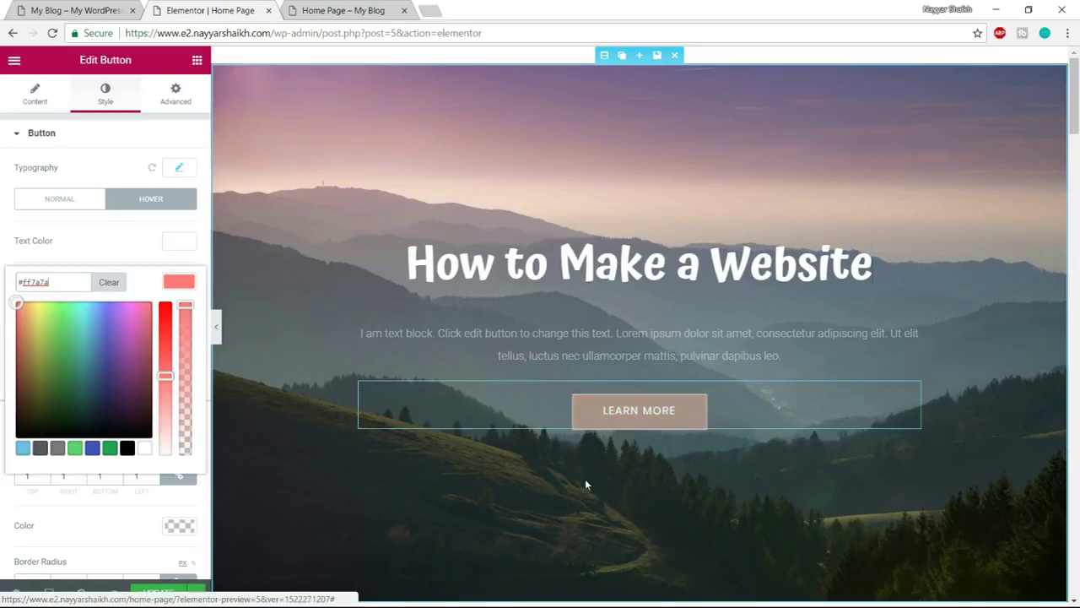
{"action": "left_click", "coordinate": [175, 283]}
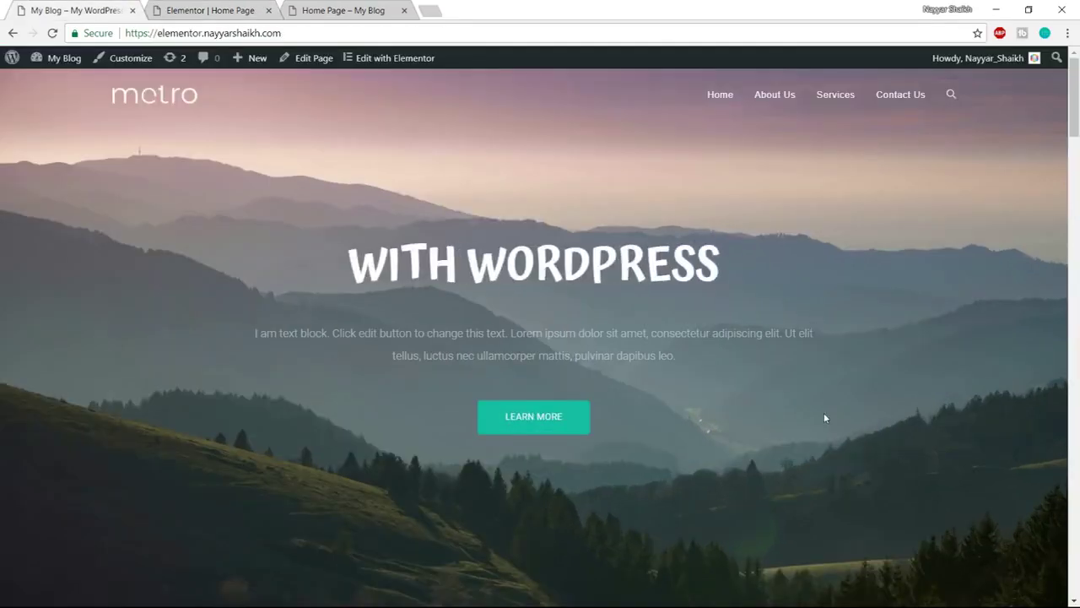
{"action": "scroll", "coordinate": [824, 412], "scroll_direction": "down", "scroll_amount": 2}
{"action": "scroll", "coordinate": [815, 436], "scroll_direction": "up", "scroll_amount": 2}
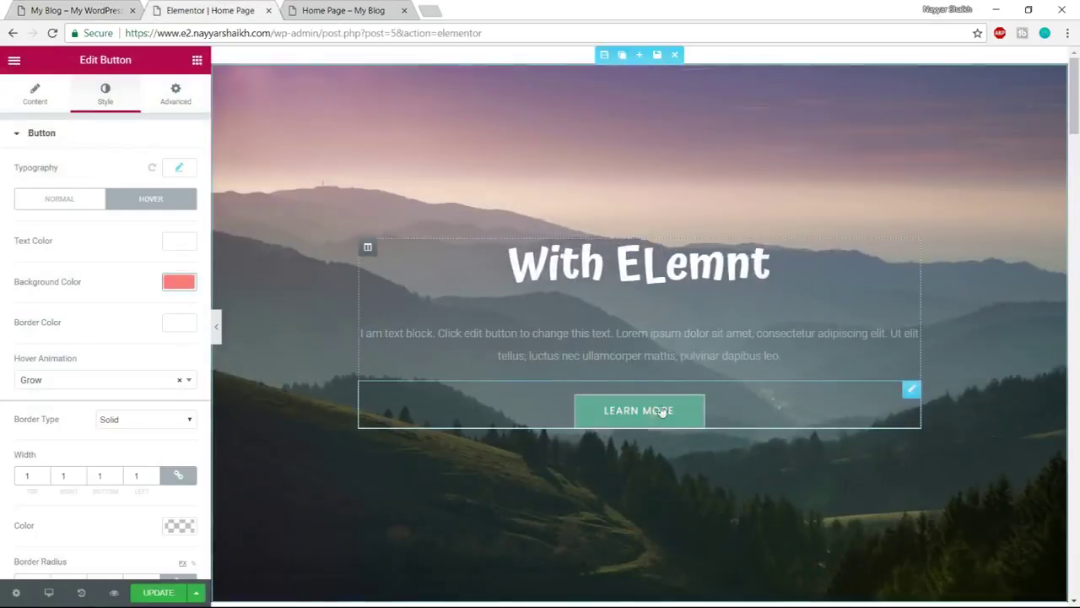
{"action": "scroll", "coordinate": [173, 427], "scroll_direction": "down", "scroll_amount": 2}
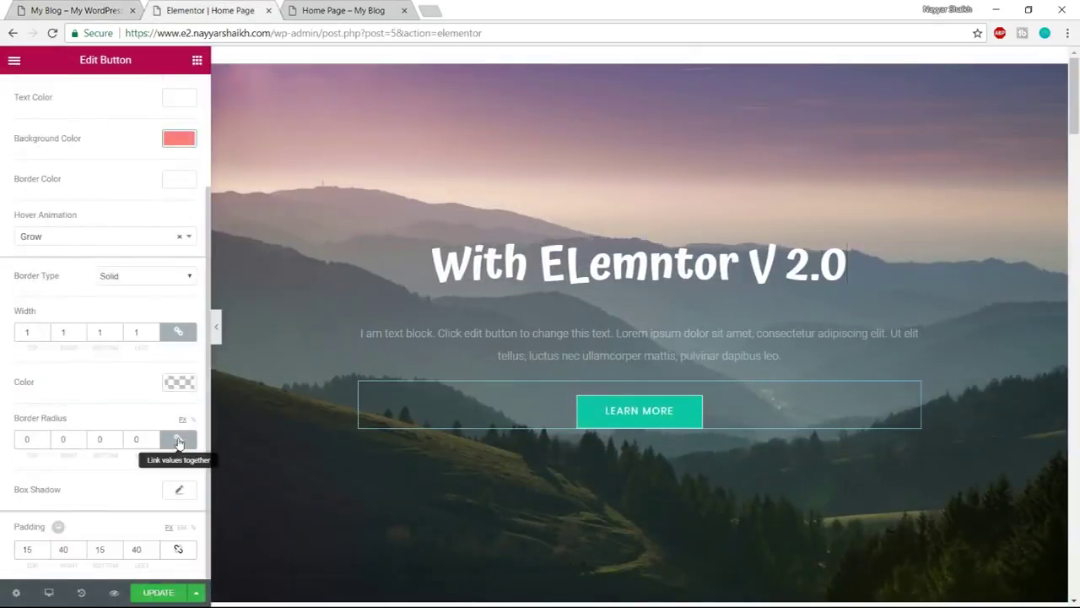
{"action": "left_click_drag", "start_coordinate": [35, 439], "coordinate": [24, 438]}
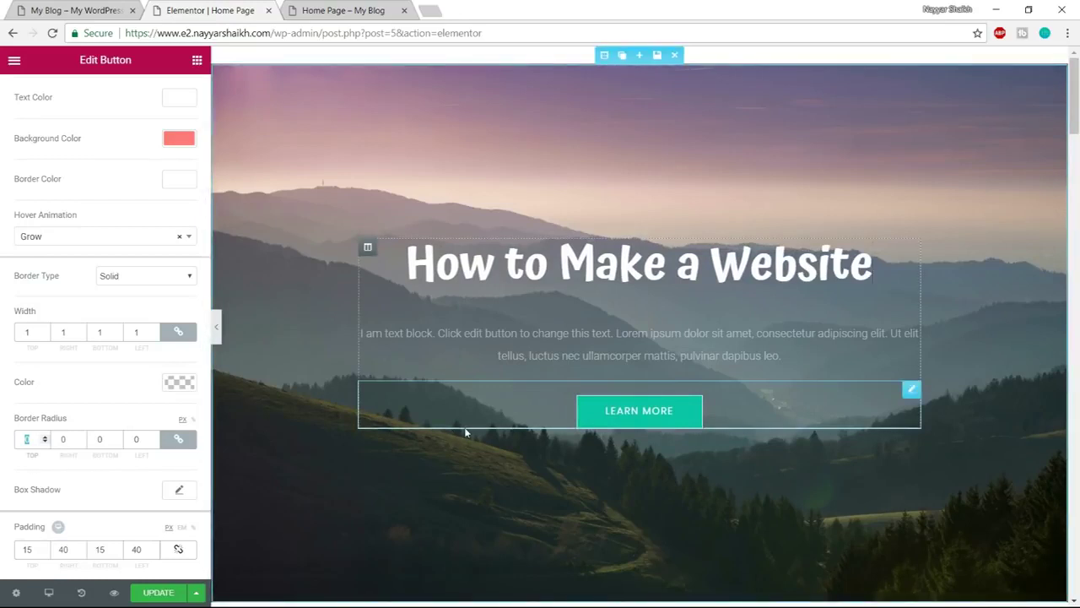
{"action": "type", "text": "00"}
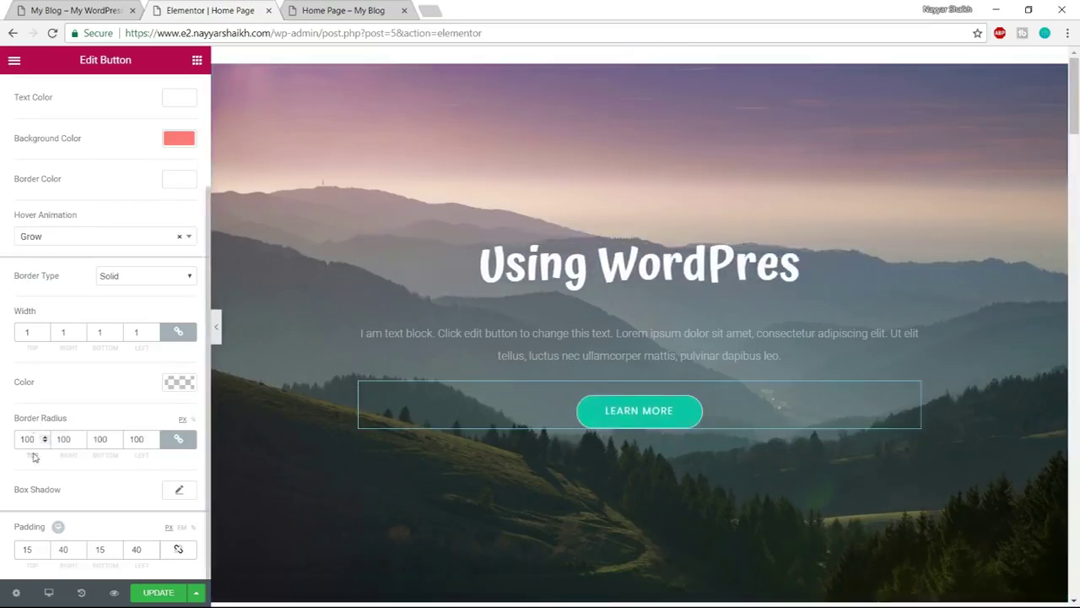
{"action": "left_click", "coordinate": [66, 12]}
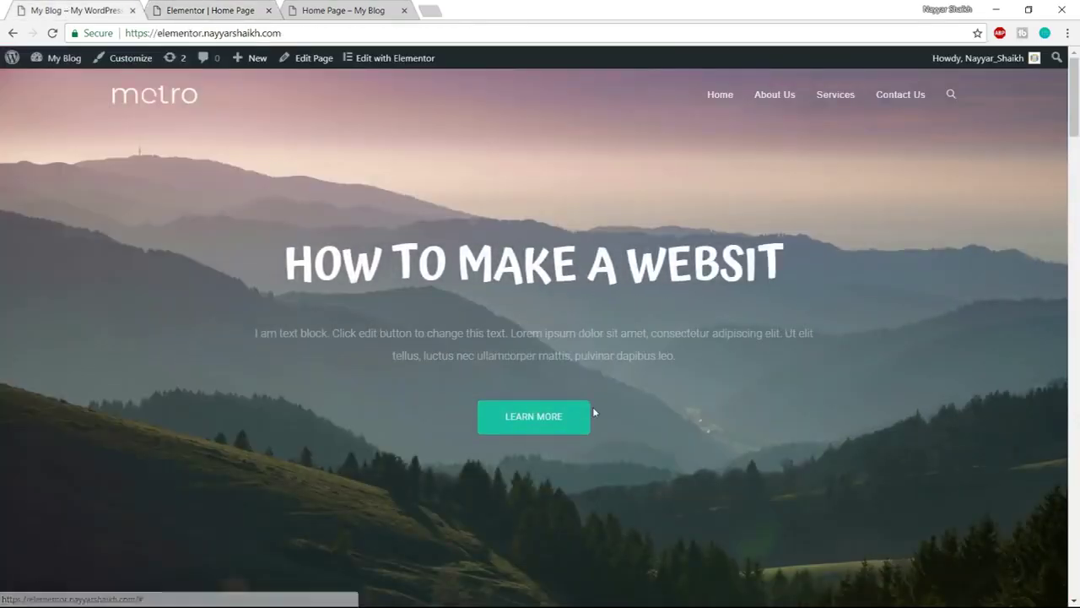
{"action": "left_click", "coordinate": [218, 6]}
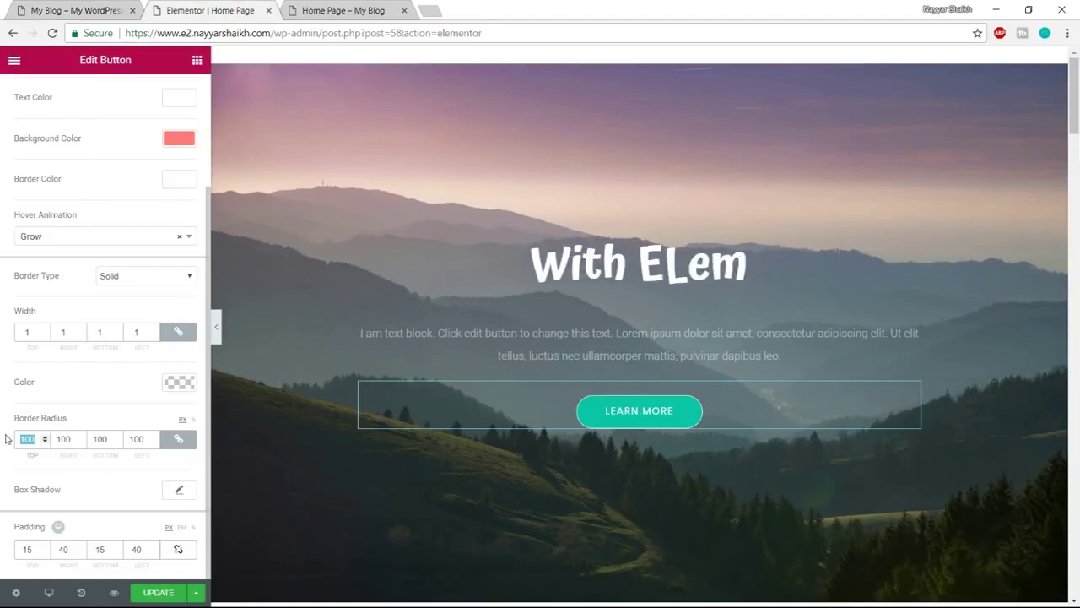
{"action": "type", "text": "20"}
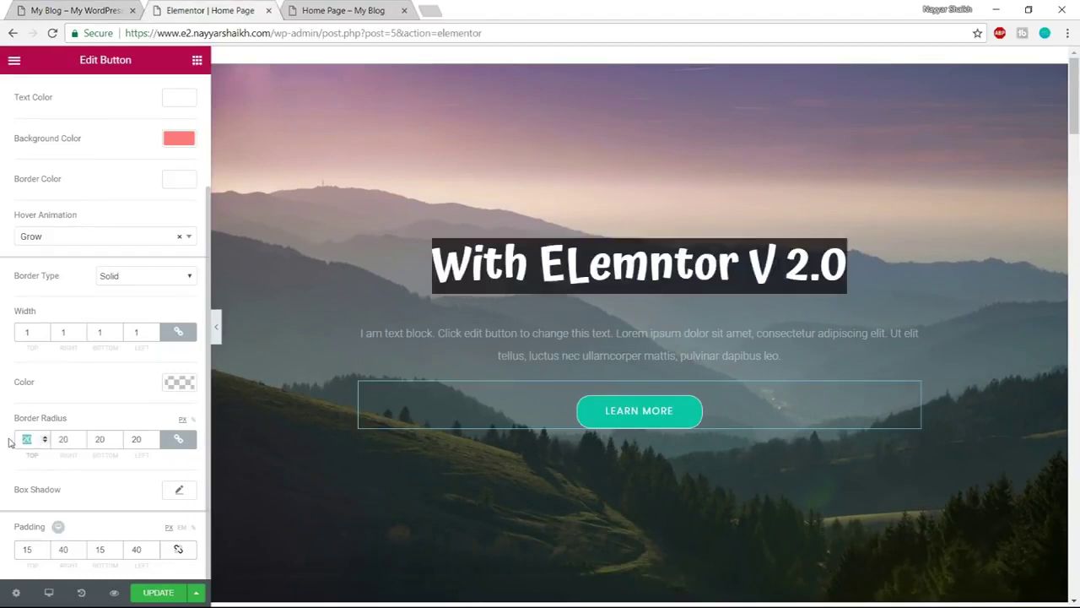
{"action": "left_click_drag", "start_coordinate": [29, 439], "coordinate": [14, 445]}
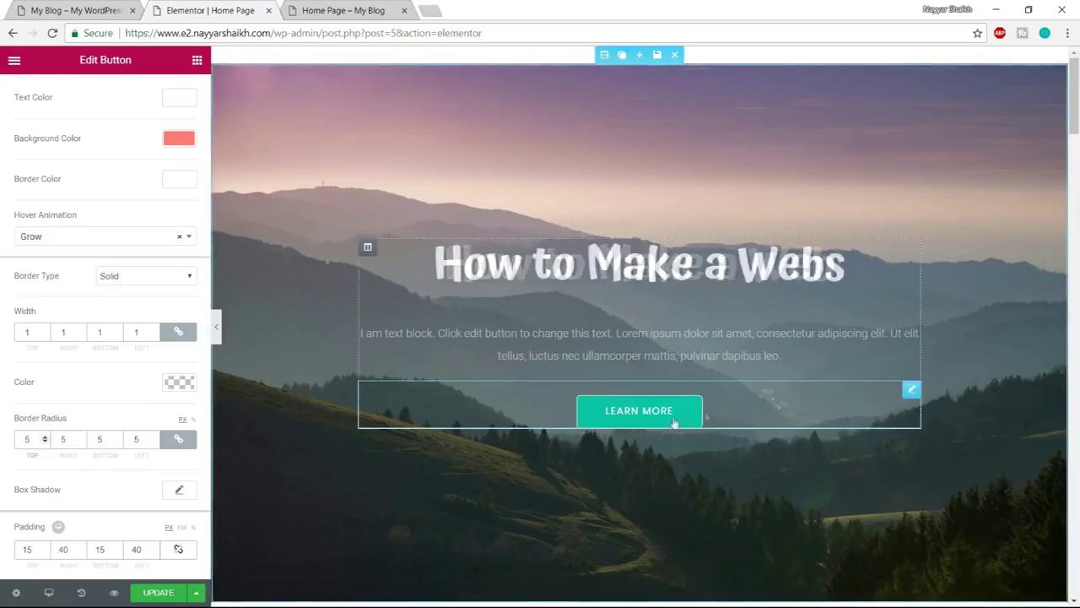
{"action": "left_click", "coordinate": [76, 11]}
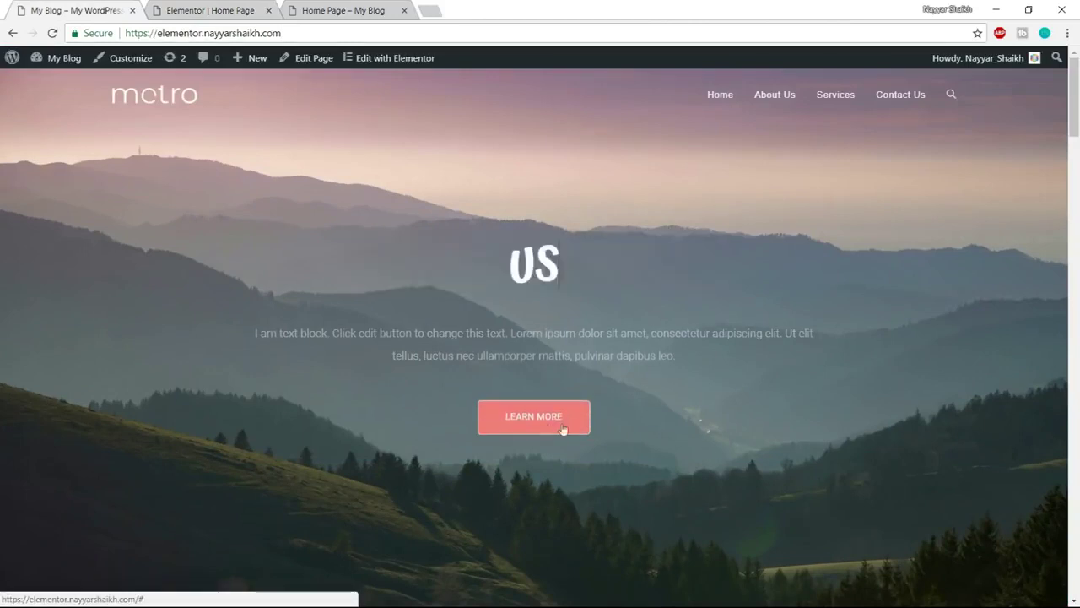
{"action": "key", "text": "ctrl+Tab"}
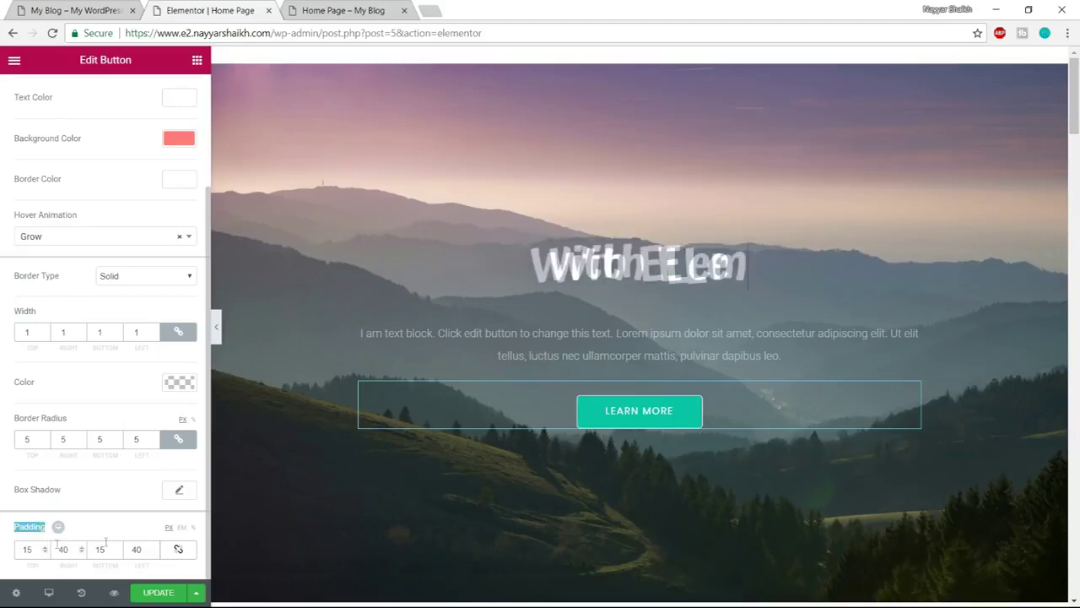
Change the LEARN MORE button's left and right padding from 40 to 35 px, then open the paragraph block
{"action": "left_click", "coordinate": [68, 549]}
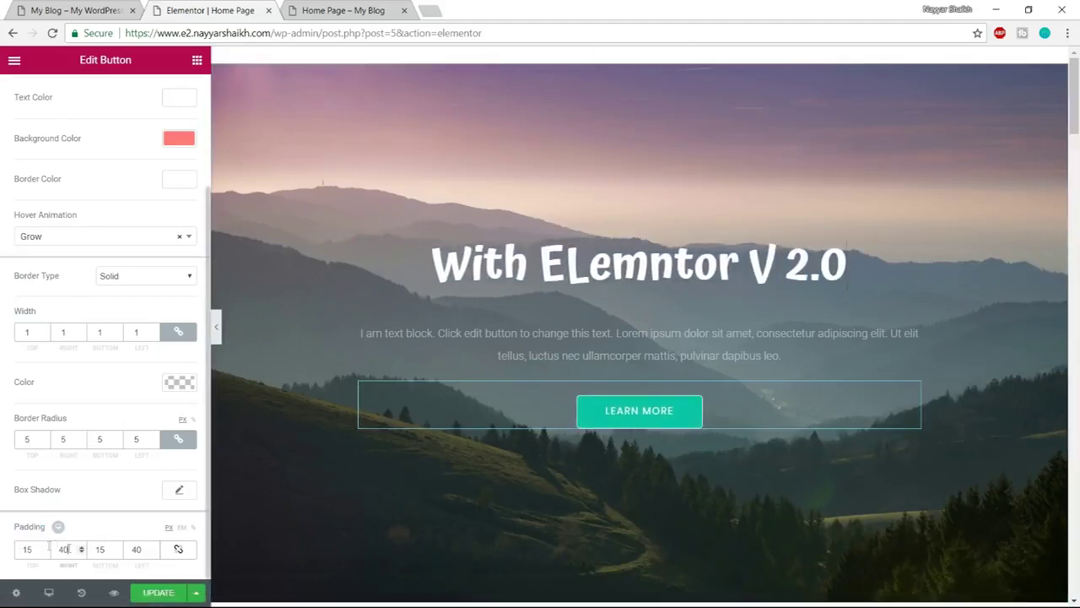
{"action": "left_click_drag", "start_coordinate": [134, 549], "coordinate": [132, 550]}
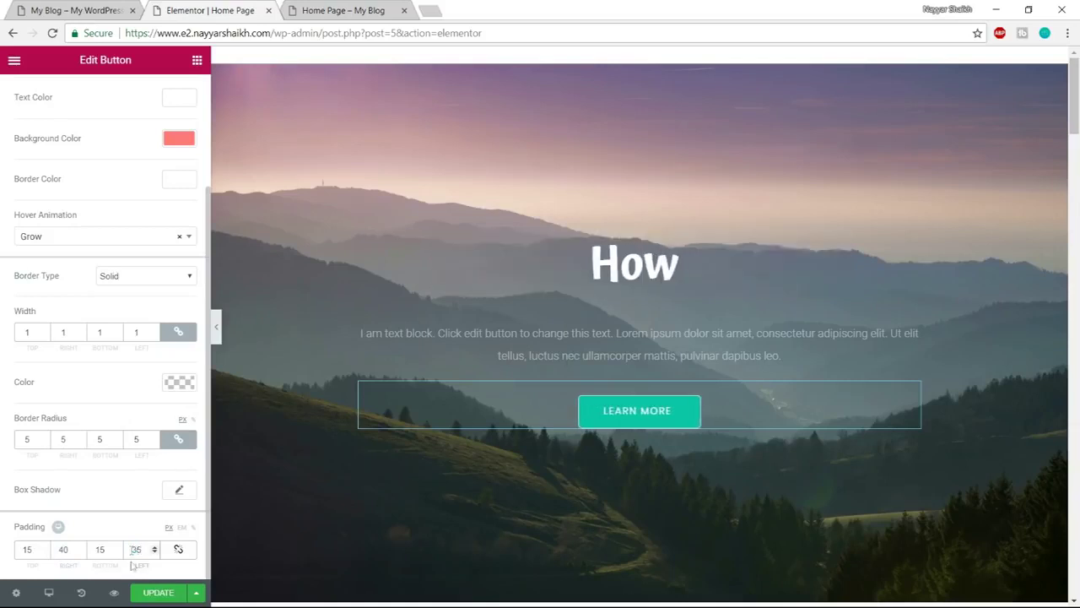
{"action": "left_click_drag", "start_coordinate": [73, 549], "coordinate": [40, 550]}
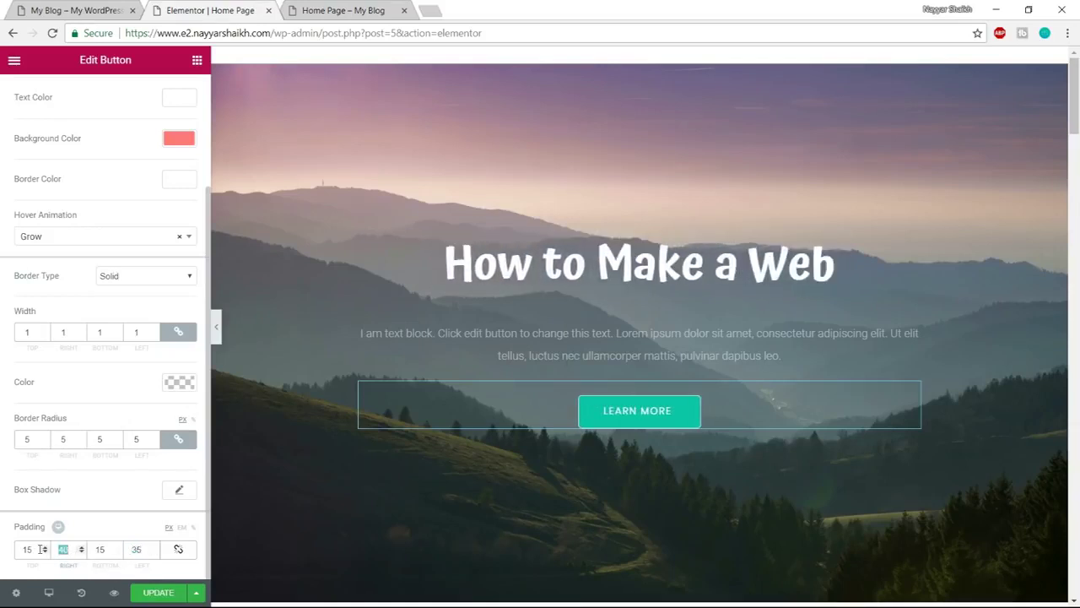
{"action": "type", "text": "35"}
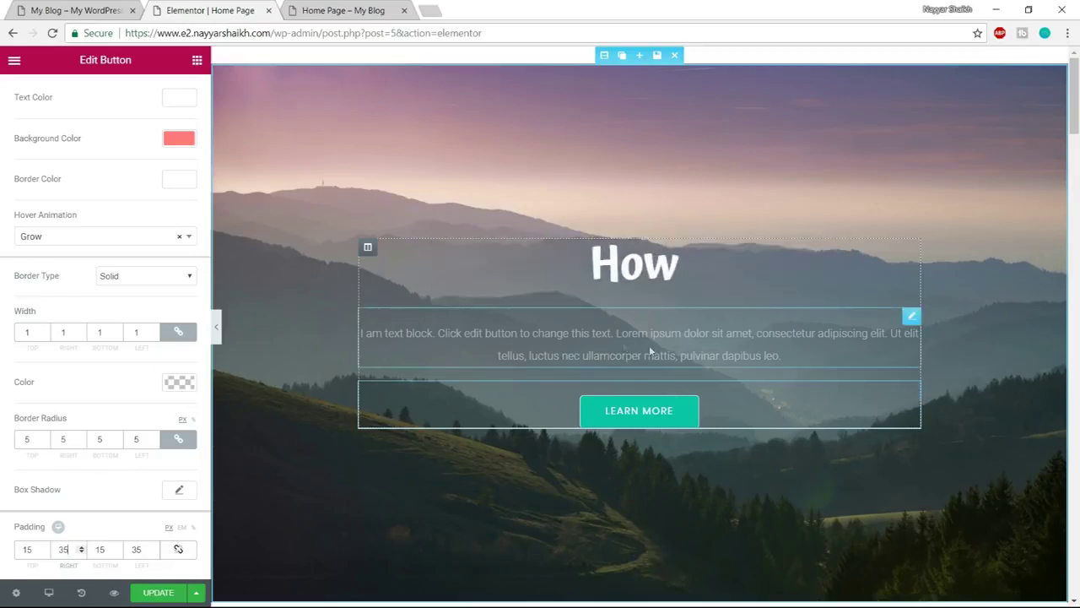
{"action": "left_click", "coordinate": [624, 346]}
Save with UPDATE, review the hero and Services section in the Home Page preview, then go back
{"action": "left_click_drag", "start_coordinate": [187, 359], "coordinate": [2, 228]}
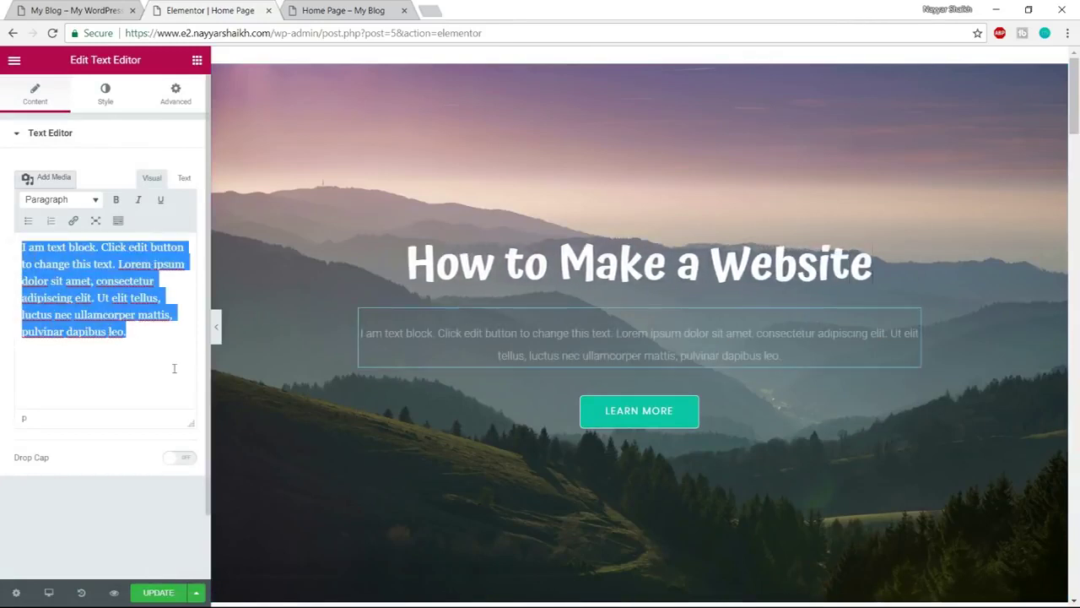
{"action": "left_click", "coordinate": [152, 594]}
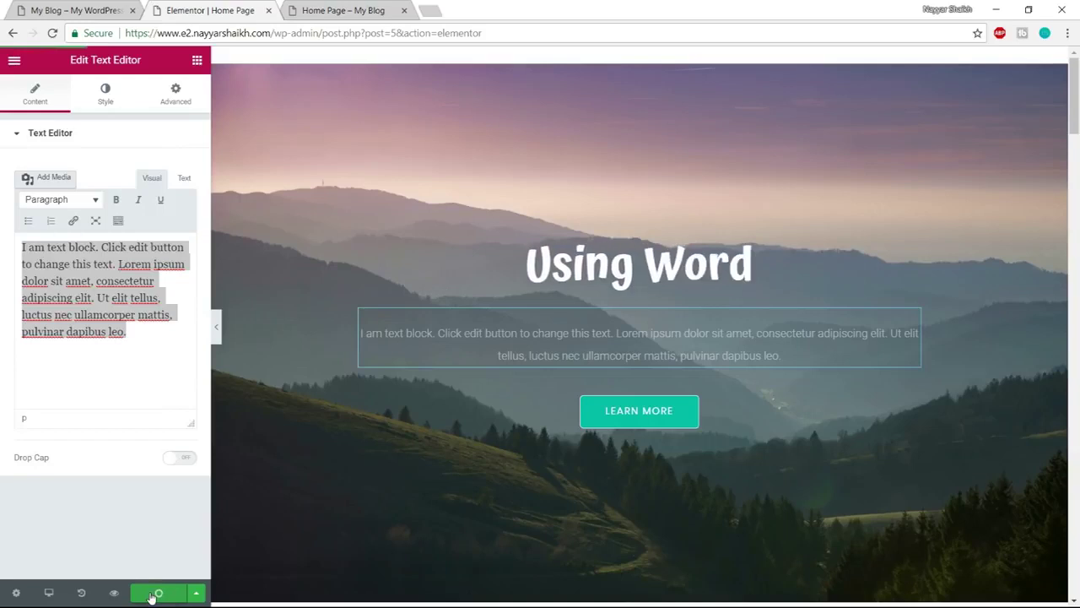
{"action": "left_click", "coordinate": [338, 10]}
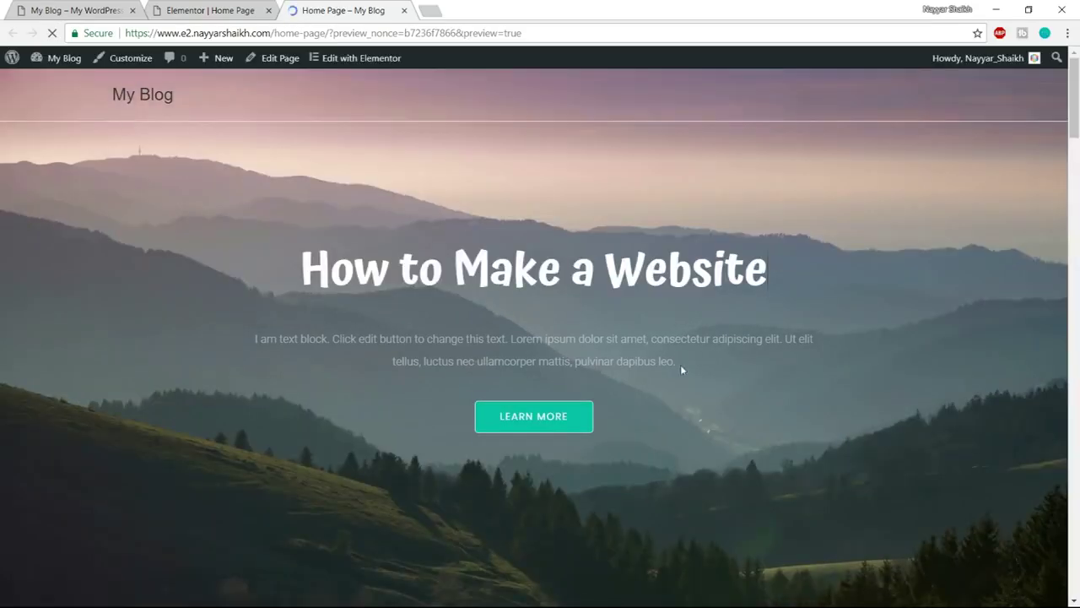
{"action": "scroll", "coordinate": [463, 361], "scroll_direction": "down", "scroll_amount": 4}
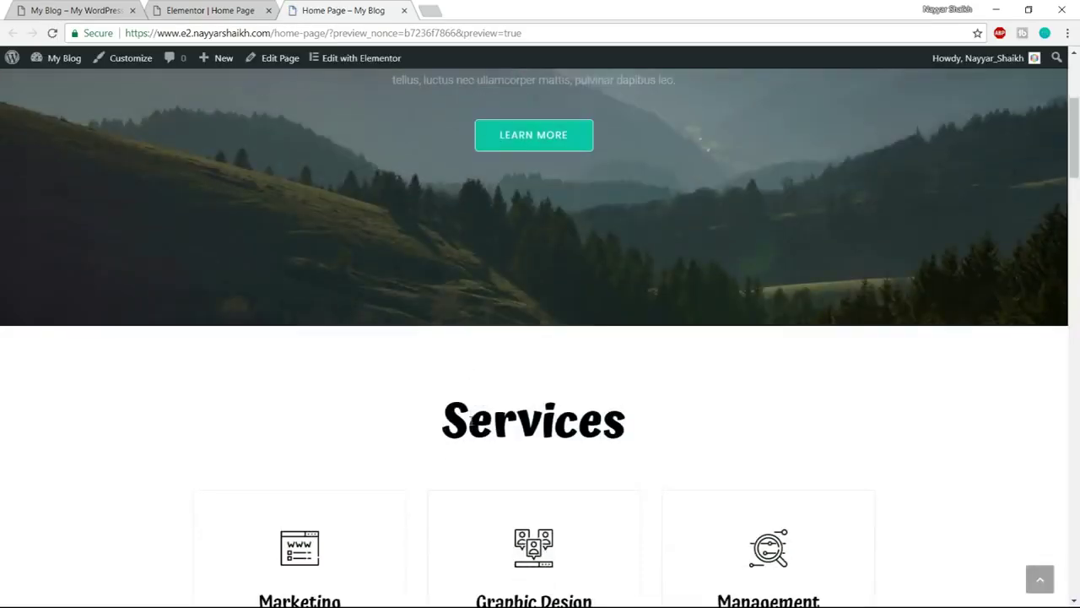
{"action": "scroll", "coordinate": [470, 421], "scroll_direction": "up", "scroll_amount": 4}
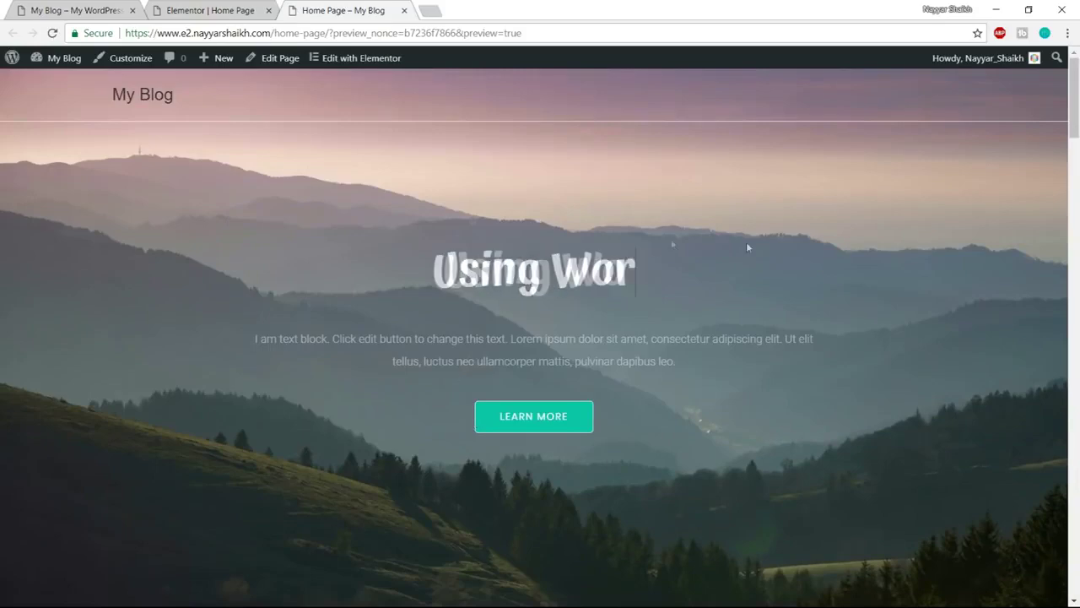
{"action": "scroll", "coordinate": [709, 379], "scroll_direction": "down", "scroll_amount": 5}
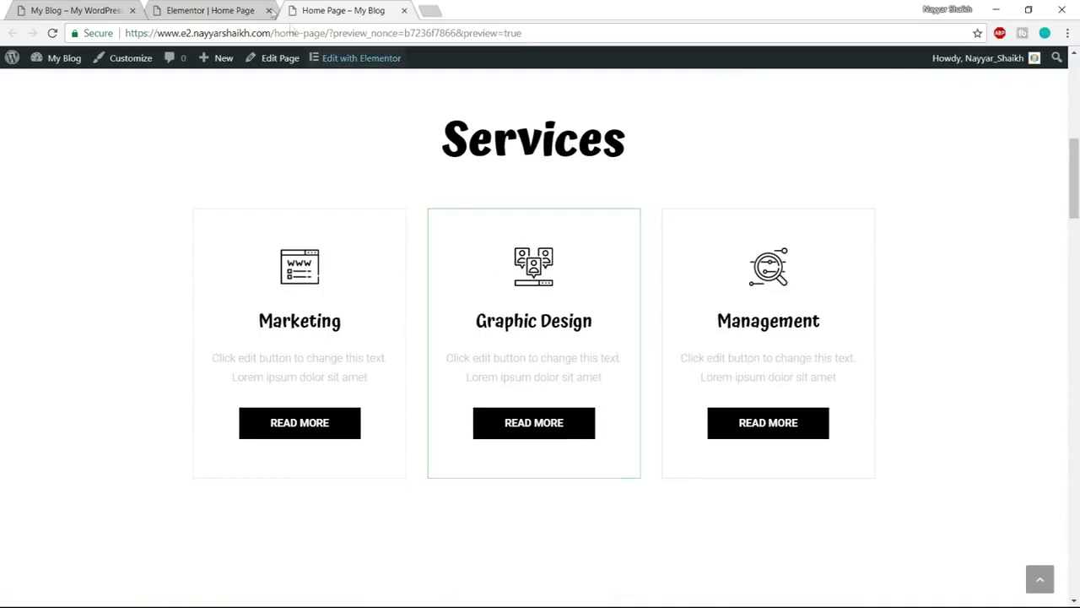
{"action": "left_click", "coordinate": [219, 10]}
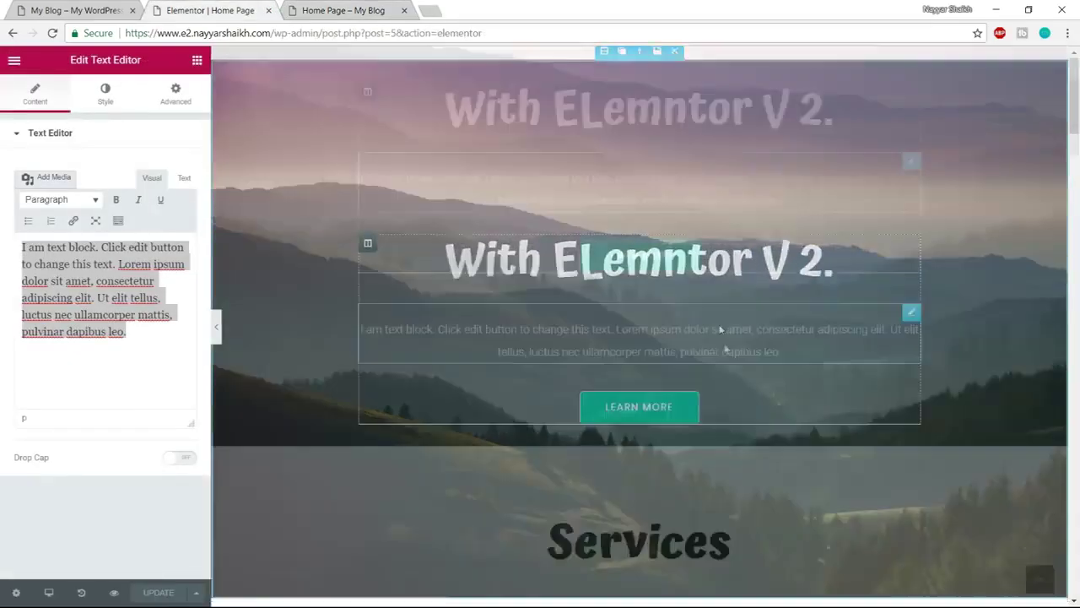
{"action": "scroll", "coordinate": [722, 333], "scroll_direction": "down", "scroll_amount": 5}
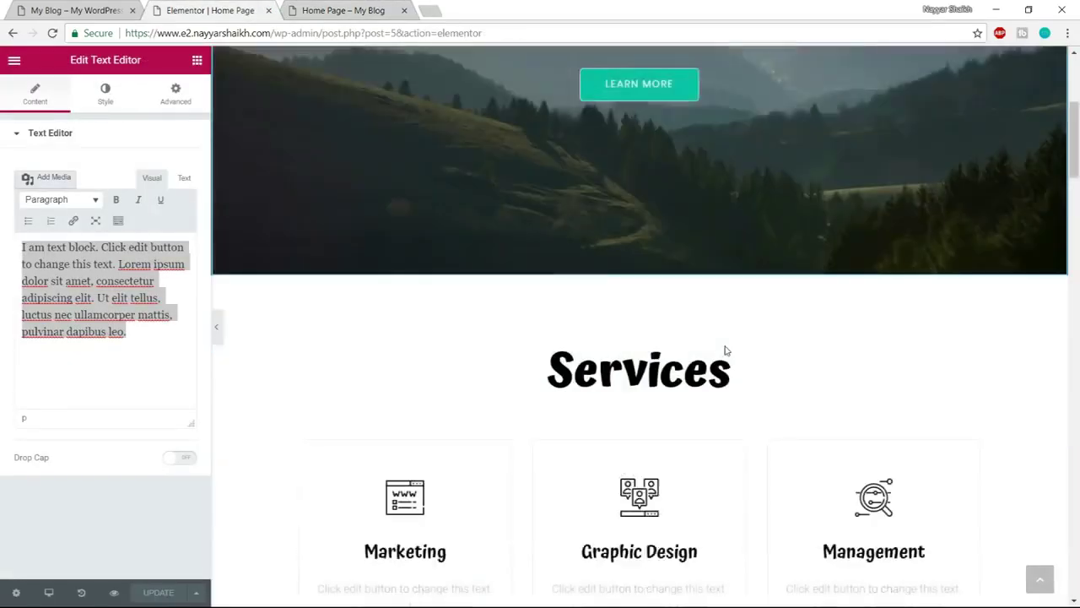
Check the reference site's section, then rename the Services heading to 'Our Services'
{"action": "left_click", "coordinate": [110, 10]}
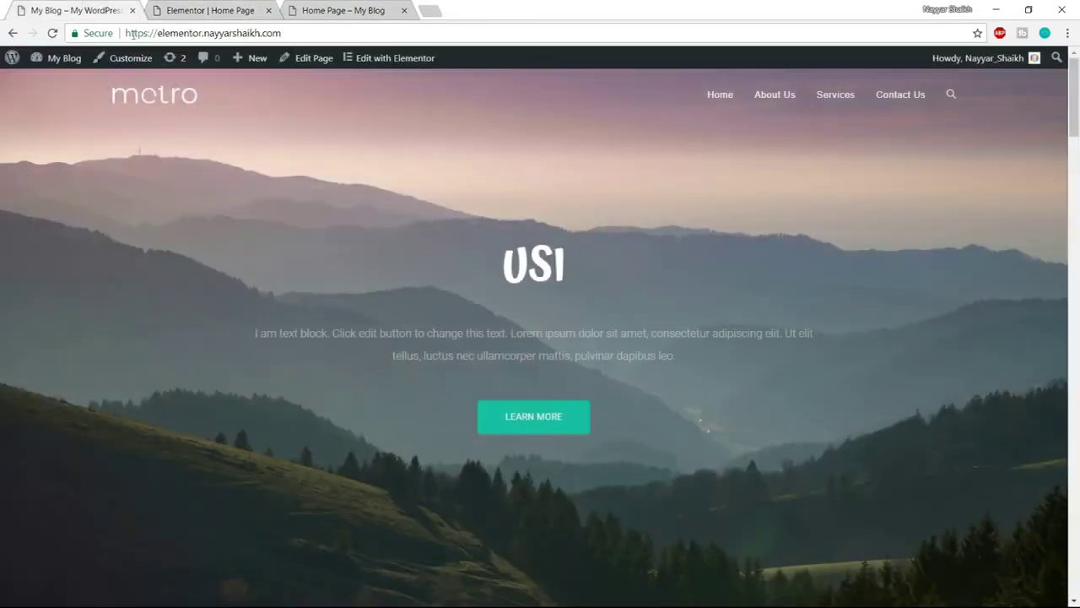
{"action": "scroll", "coordinate": [627, 349], "scroll_direction": "down", "scroll_amount": 5}
{"action": "scroll", "coordinate": [627, 348], "scroll_direction": "up", "scroll_amount": 1}
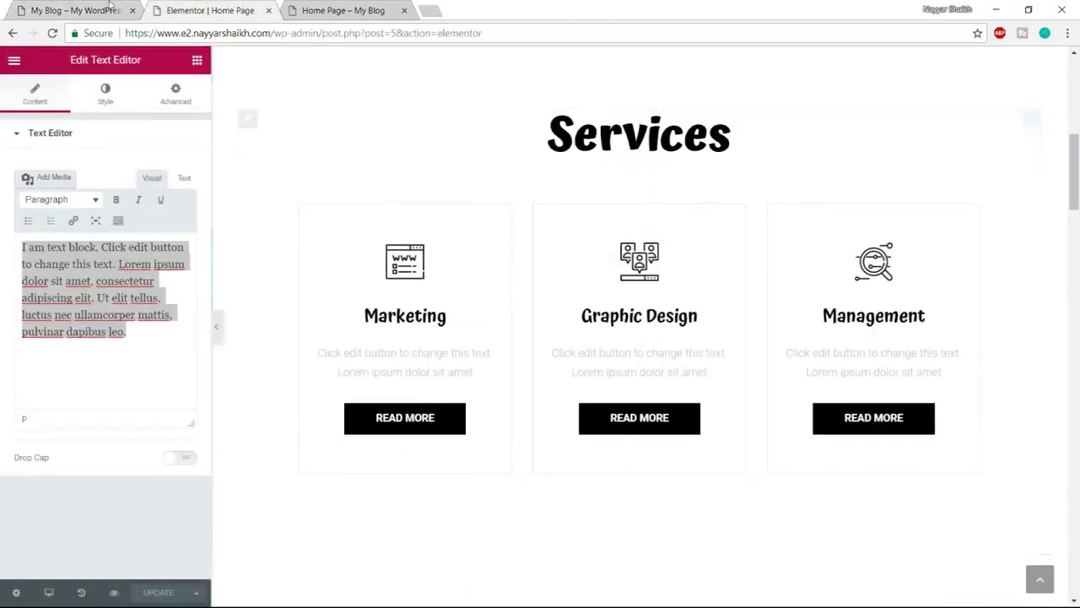
{"action": "left_click", "coordinate": [44, 7]}
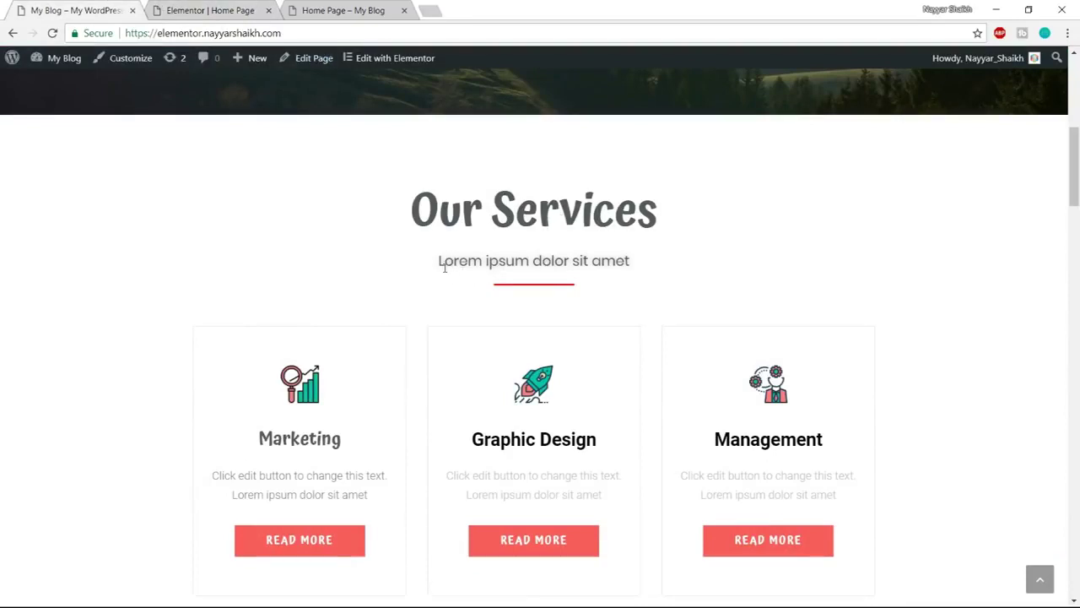
{"action": "left_click", "coordinate": [221, 7]}
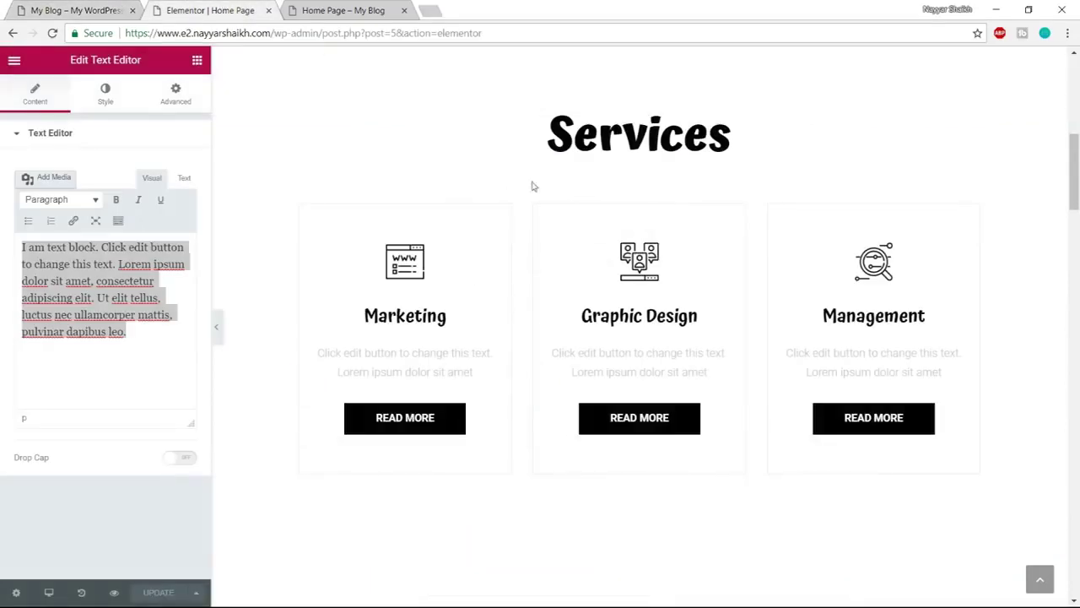
{"action": "scroll", "coordinate": [675, 211], "scroll_direction": "up", "scroll_amount": 1}
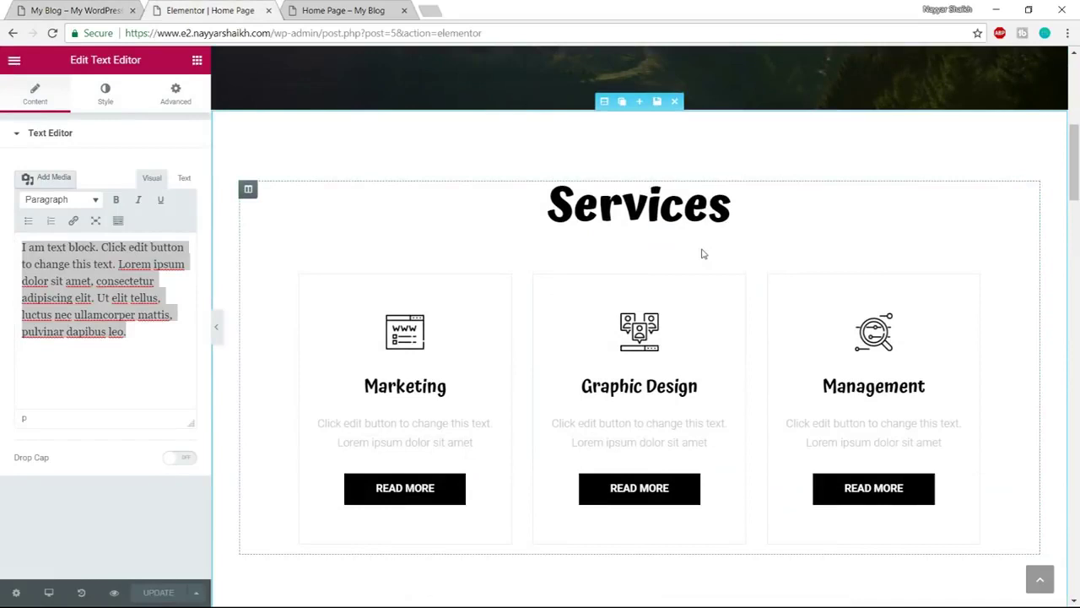
{"action": "left_click", "coordinate": [560, 201]}
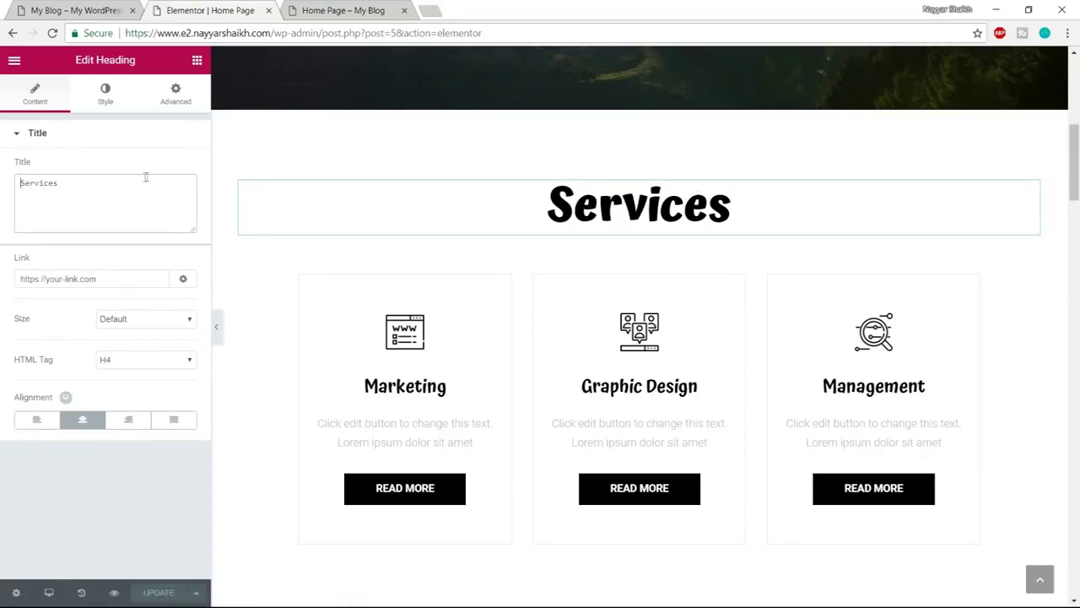
{"action": "type", "text": "Our"}
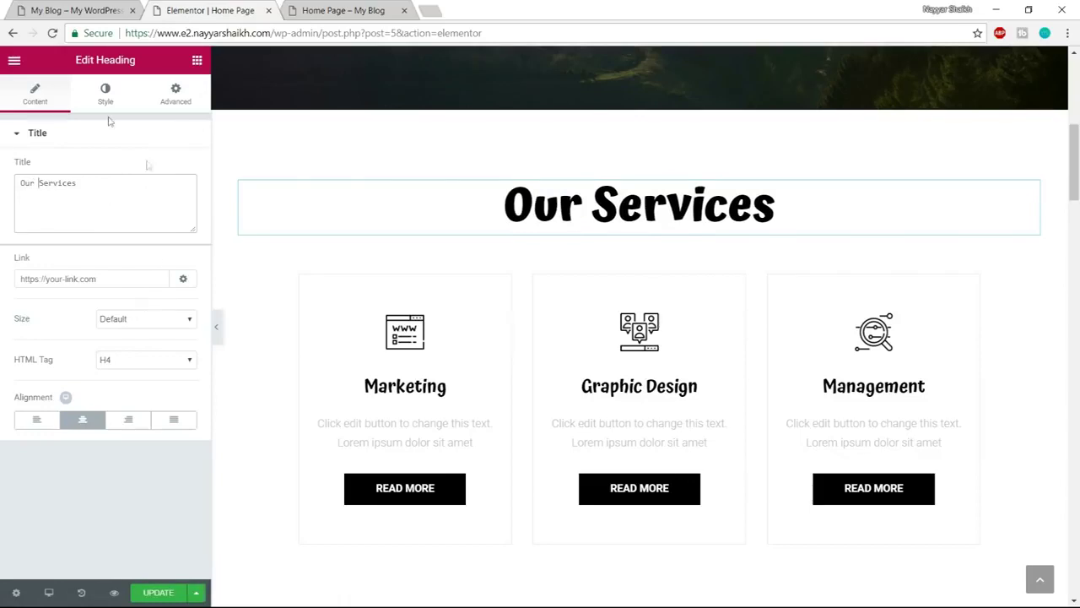
Colour the heading text dark grey #54595f
{"action": "left_click", "coordinate": [105, 90]}
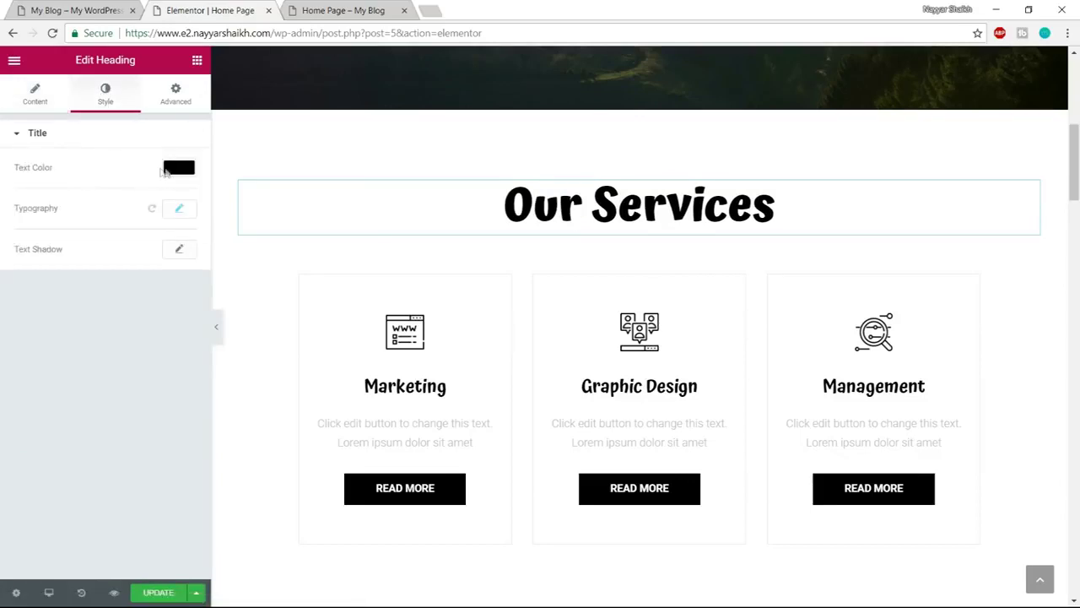
{"action": "left_click", "coordinate": [168, 172]}
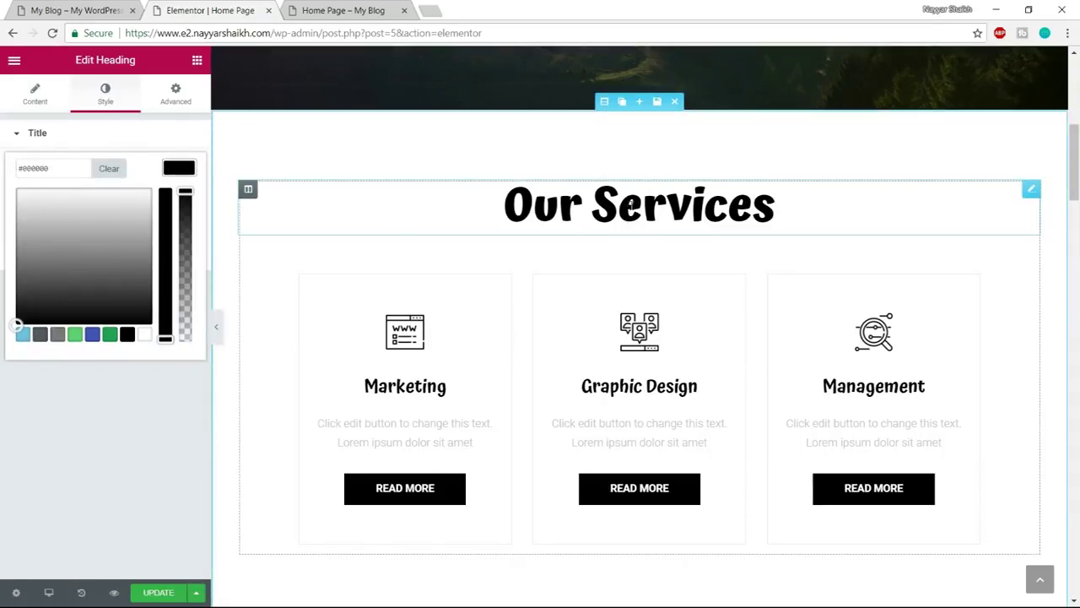
{"action": "left_click", "coordinate": [40, 335]}
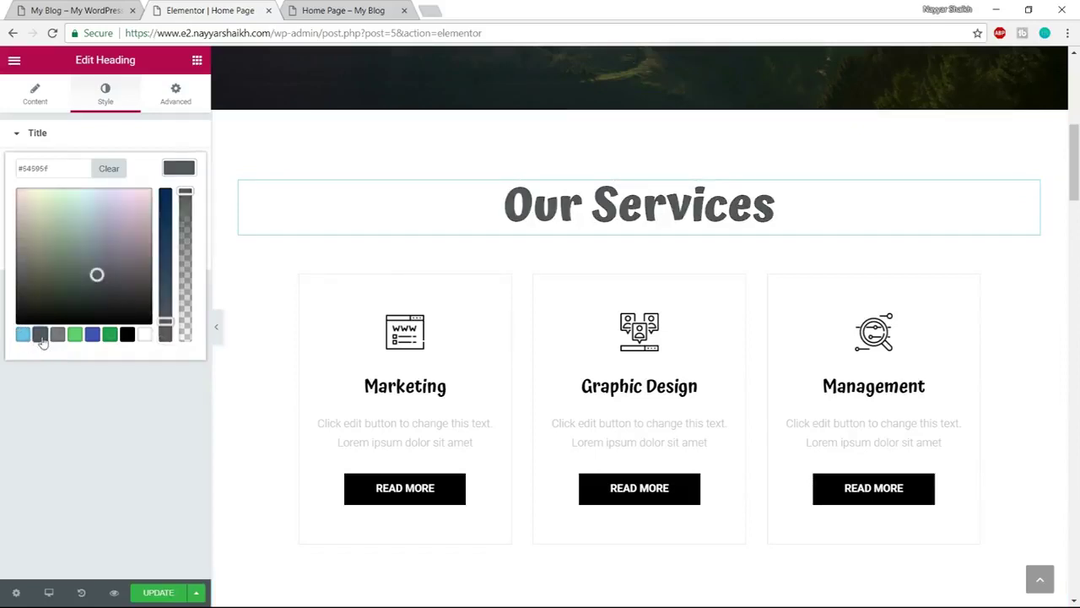
{"action": "left_click", "coordinate": [179, 168]}
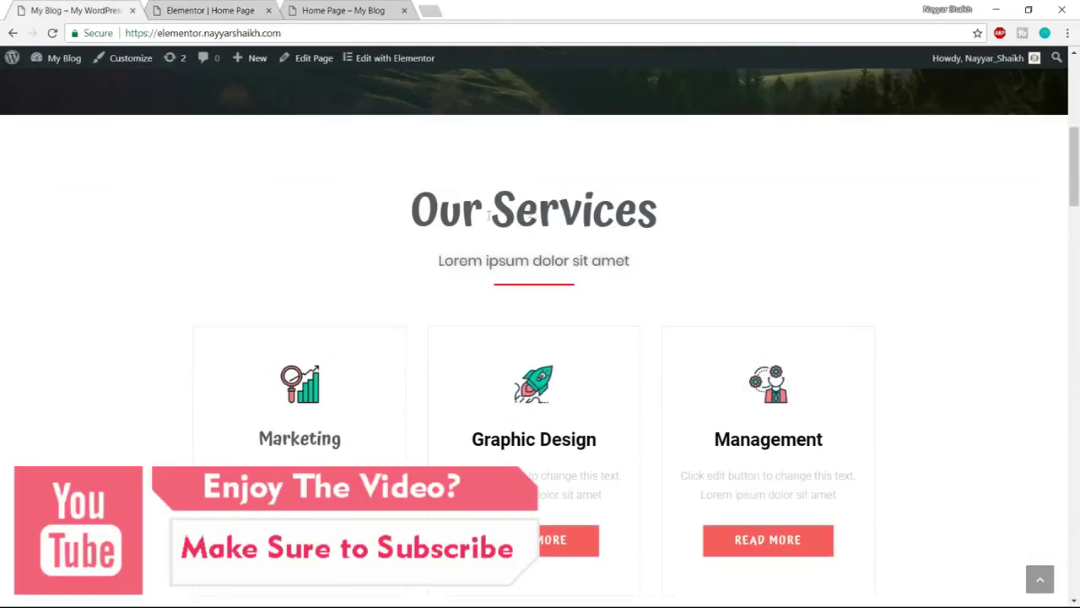
Set the heading's typography weight to 600, matching the reference heading
{"action": "left_click_drag", "start_coordinate": [419, 216], "coordinate": [621, 221]}
{"action": "left_click", "coordinate": [194, 9]}
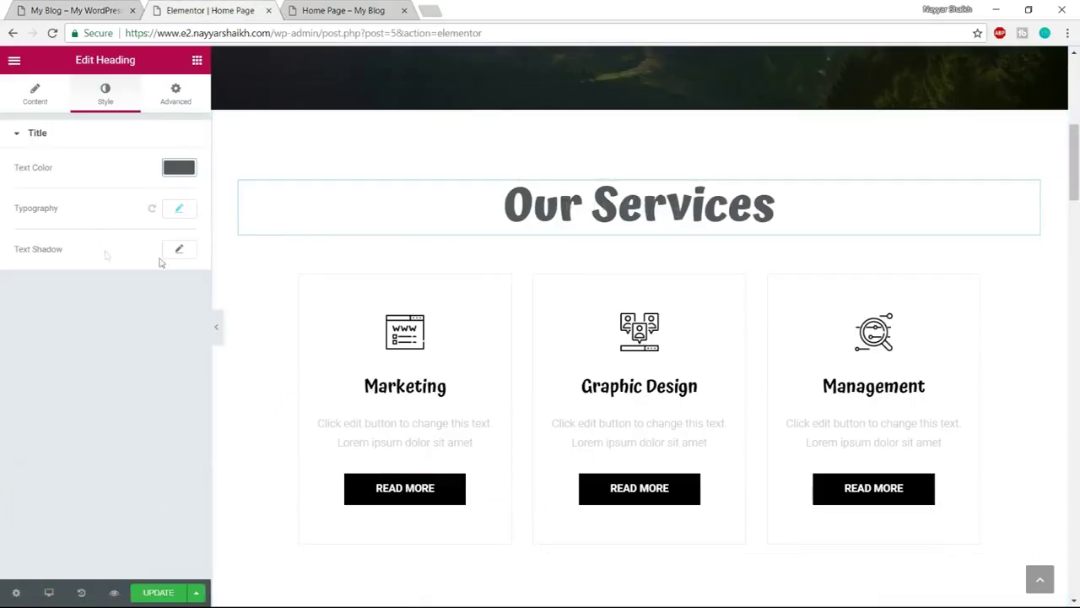
{"action": "left_click", "coordinate": [181, 211]}
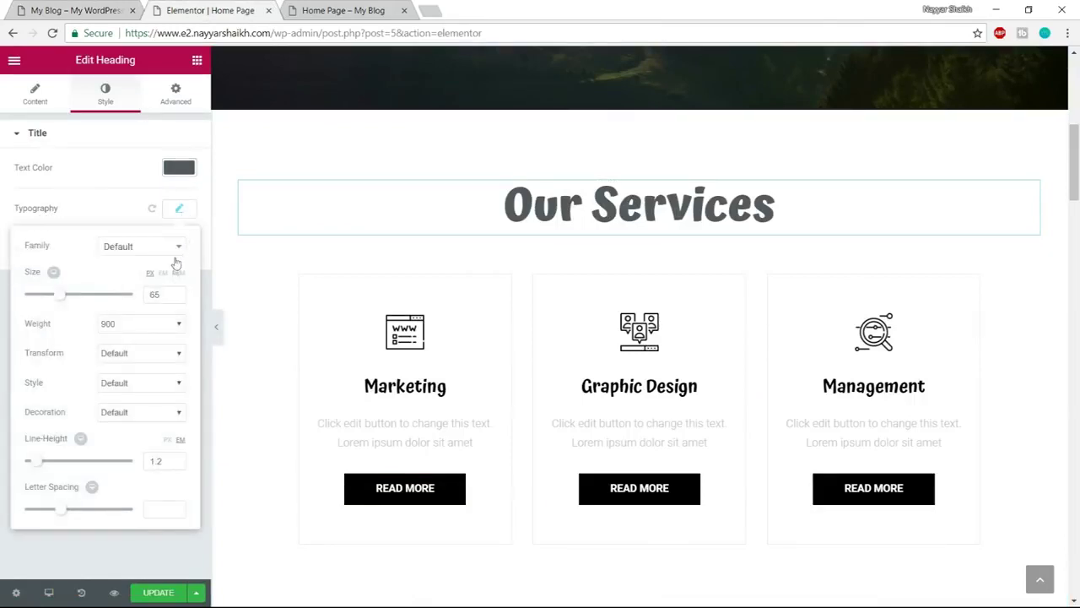
{"action": "left_click", "coordinate": [127, 332]}
{"action": "left_click", "coordinate": [118, 394]}
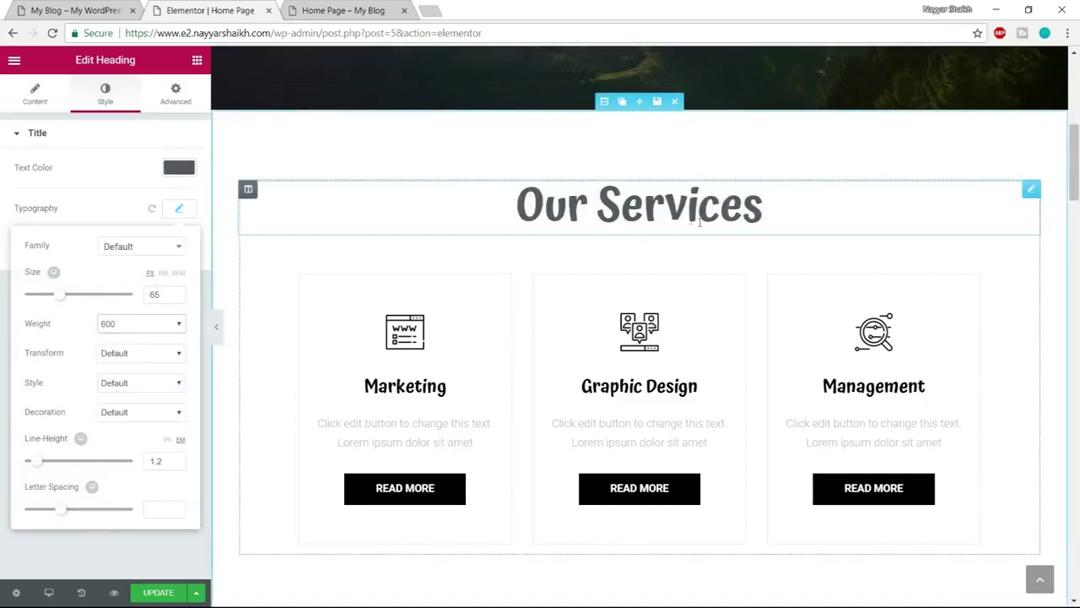
{"action": "left_click", "coordinate": [178, 214]}
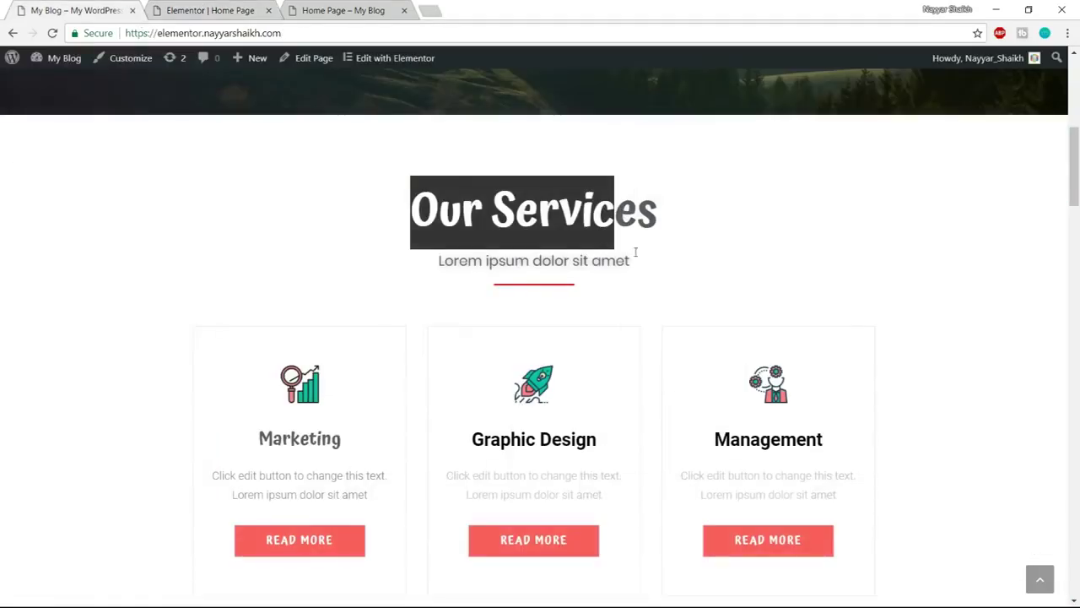
{"action": "left_click", "coordinate": [671, 253]}
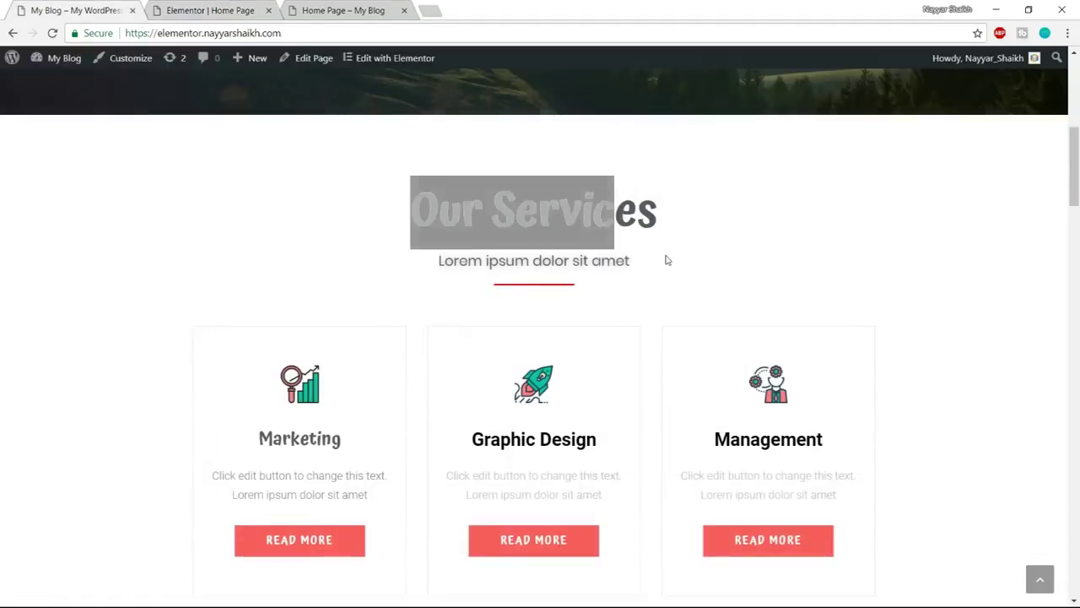
{"action": "left_click", "coordinate": [219, 8]}
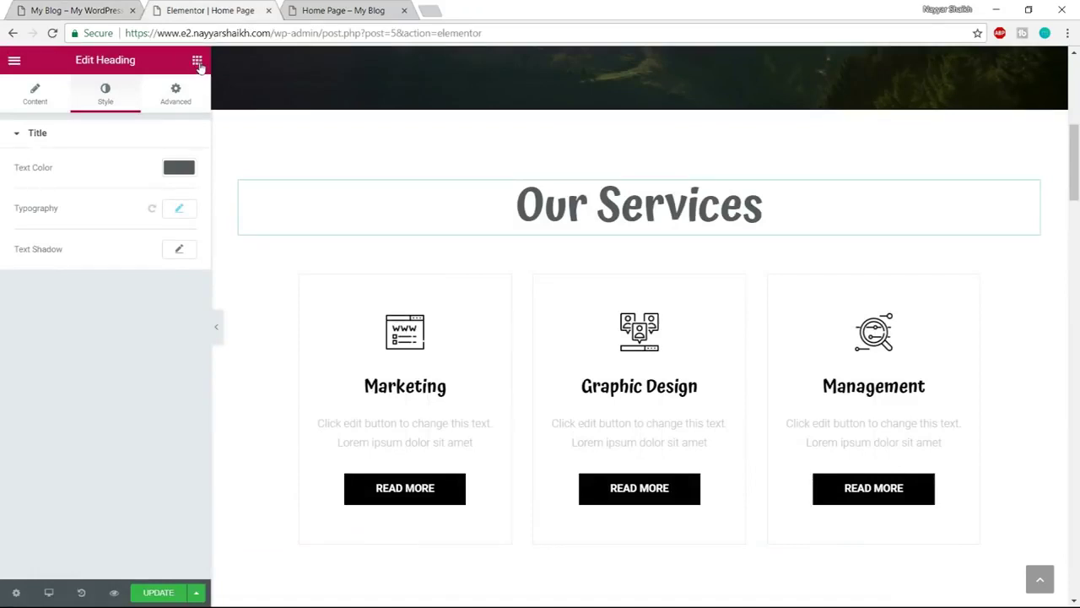
Add a Heading below Our Services with the reference subtitle 'Lorem ipsum dolor sit amet'
{"action": "left_click", "coordinate": [197, 61]}
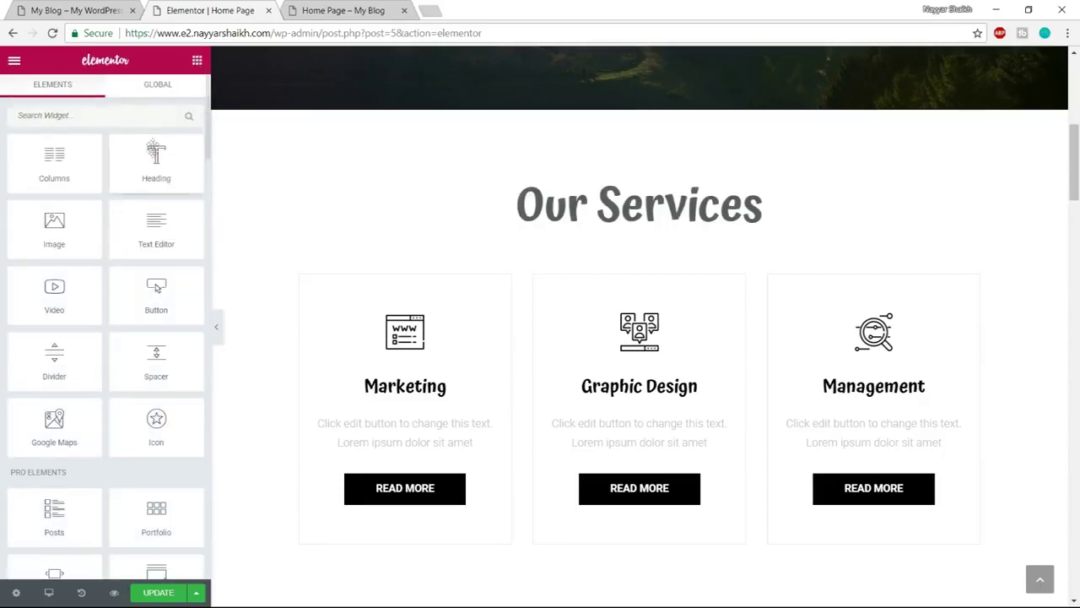
{"action": "left_click_drag", "start_coordinate": [142, 167], "coordinate": [622, 236]}
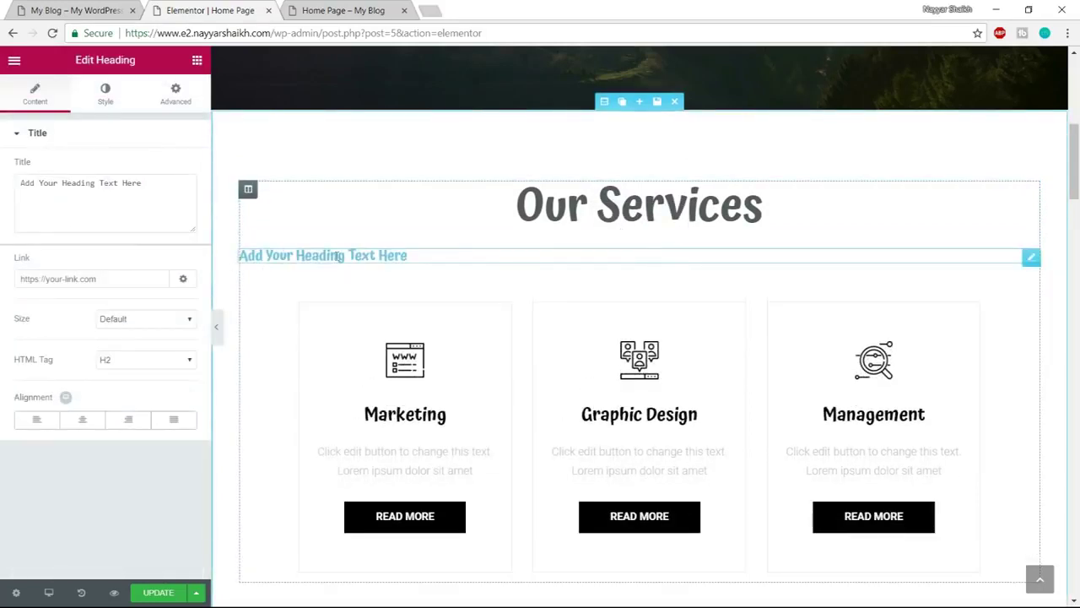
{"action": "left_click", "coordinate": [32, 6]}
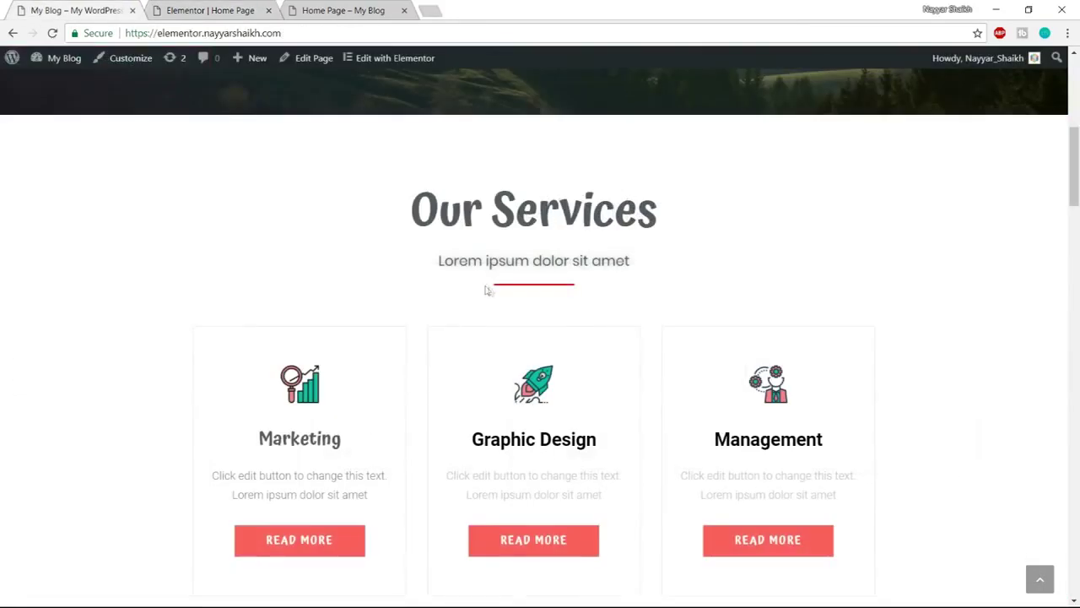
{"action": "left_click_drag", "start_coordinate": [439, 264], "coordinate": [644, 255]}
{"action": "key", "text": "ctrl+c"}
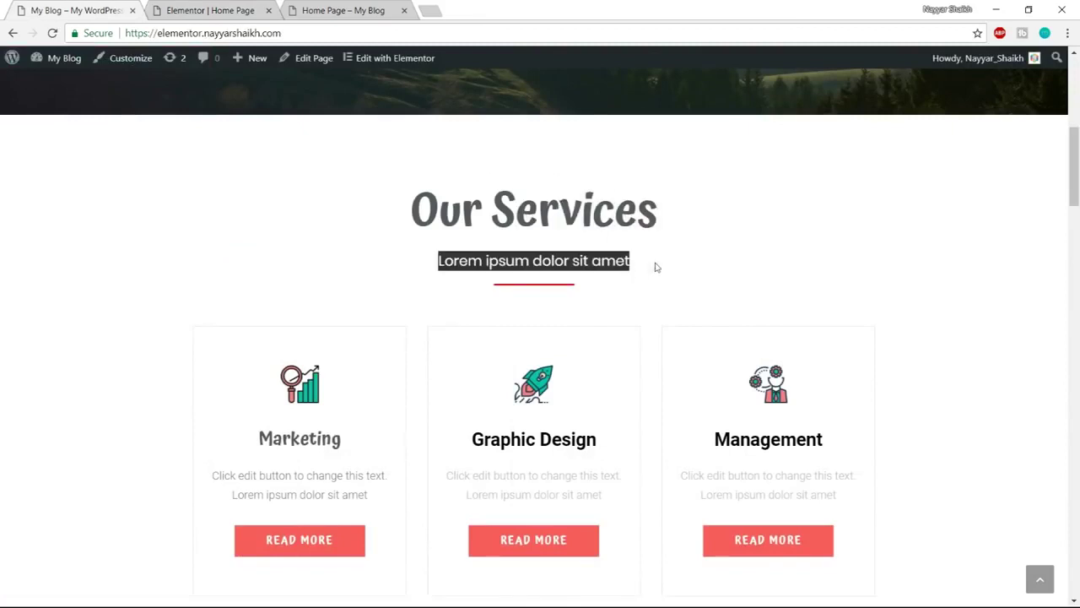
{"action": "left_click", "coordinate": [172, 7]}
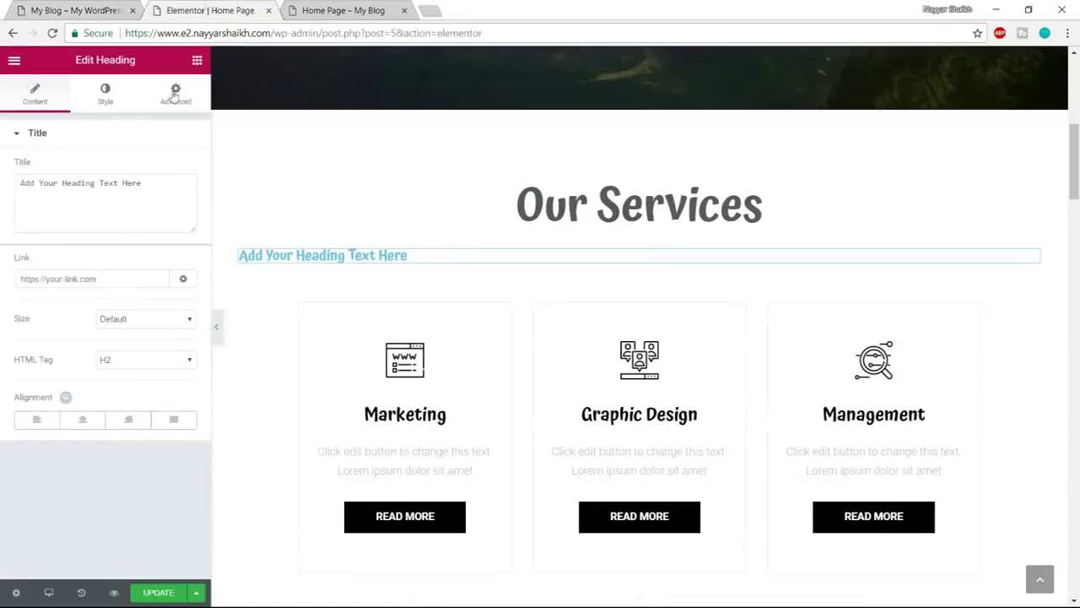
{"action": "left_click", "coordinate": [157, 199]}
{"action": "key", "text": "ctrl+a"}
{"action": "key", "text": "ctrl+v"}
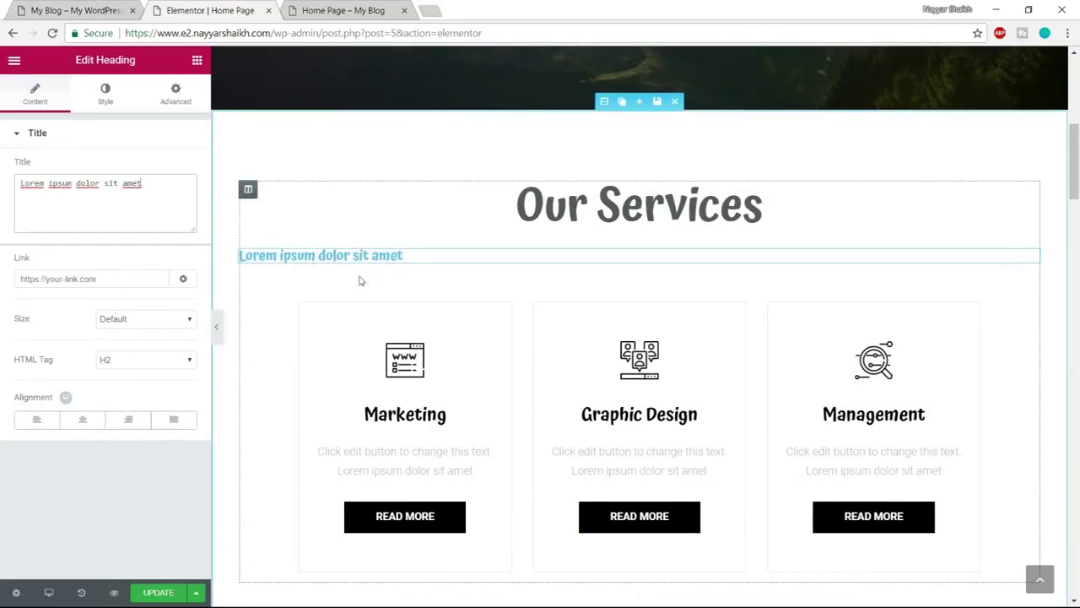
Centre the subheading and colour its text dark grey #54595F
{"action": "left_click", "coordinate": [84, 420]}
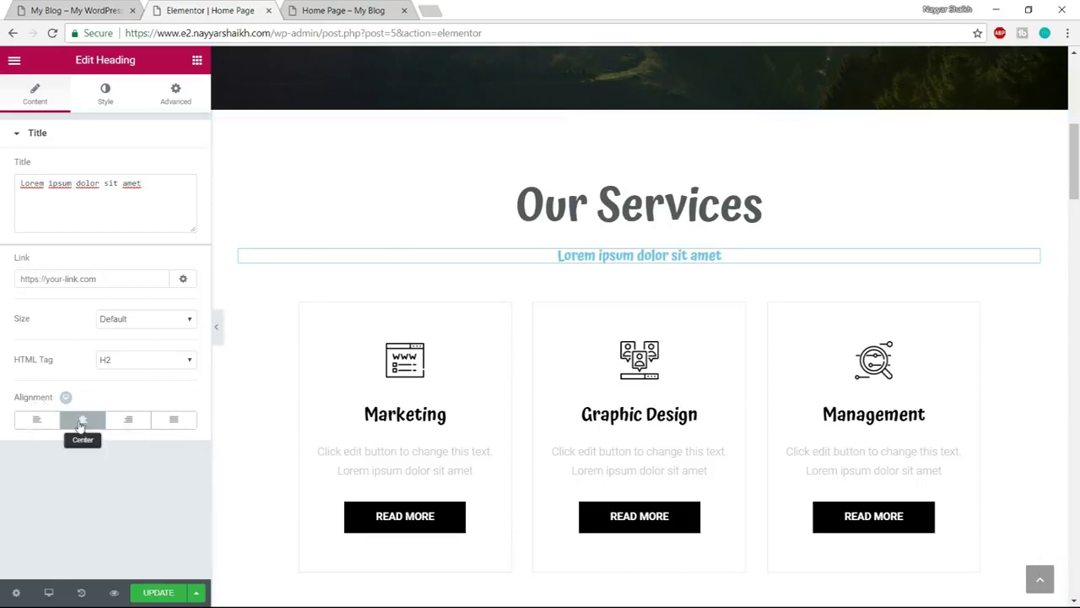
{"action": "left_click", "coordinate": [105, 95]}
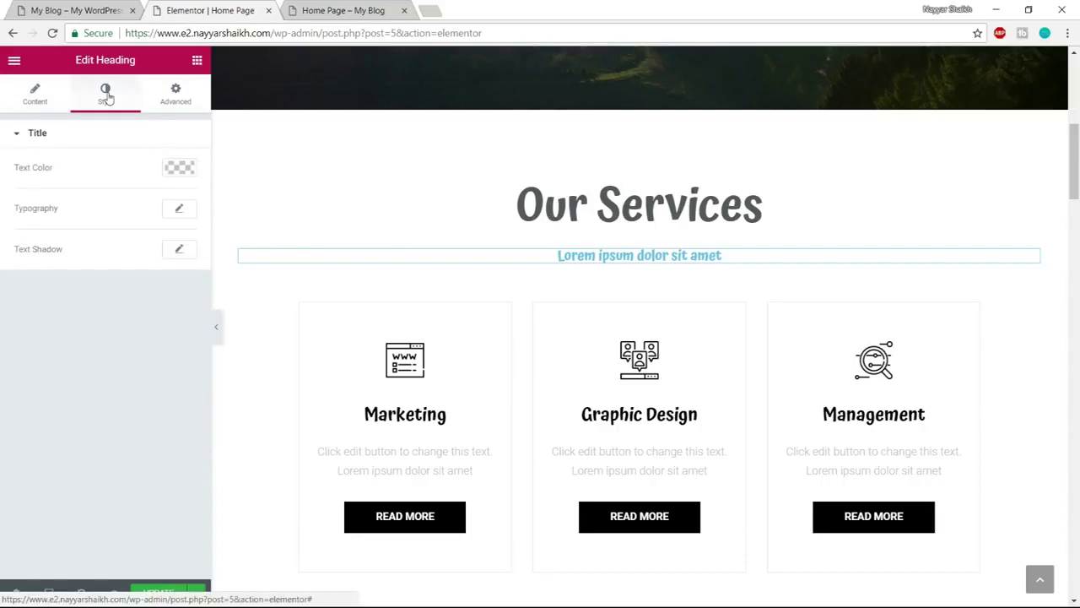
{"action": "left_click", "coordinate": [179, 168]}
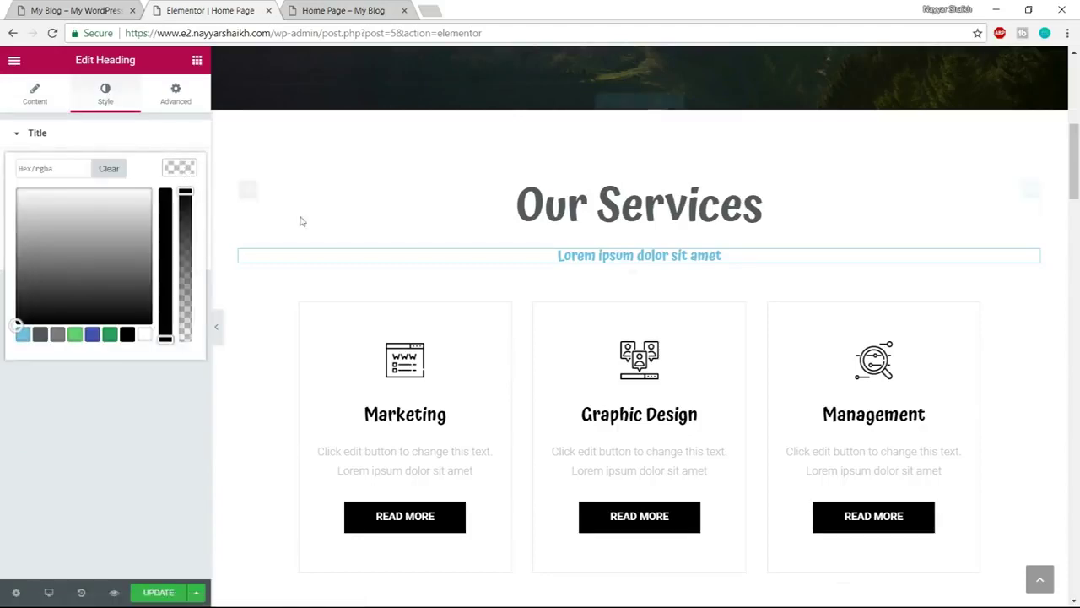
{"action": "left_click", "coordinate": [40, 335]}
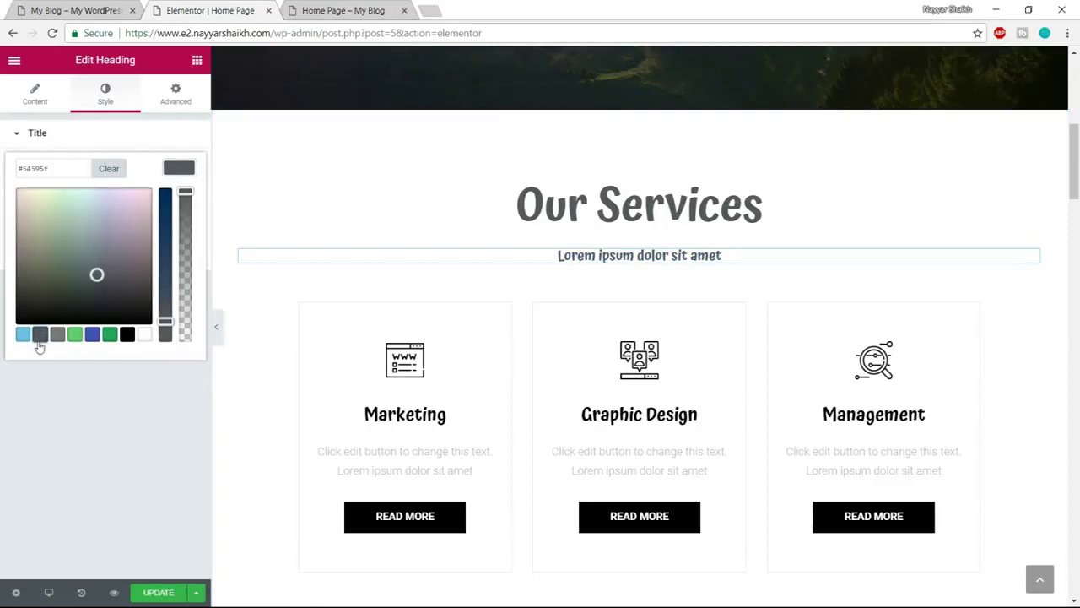
{"action": "left_click", "coordinate": [179, 167]}
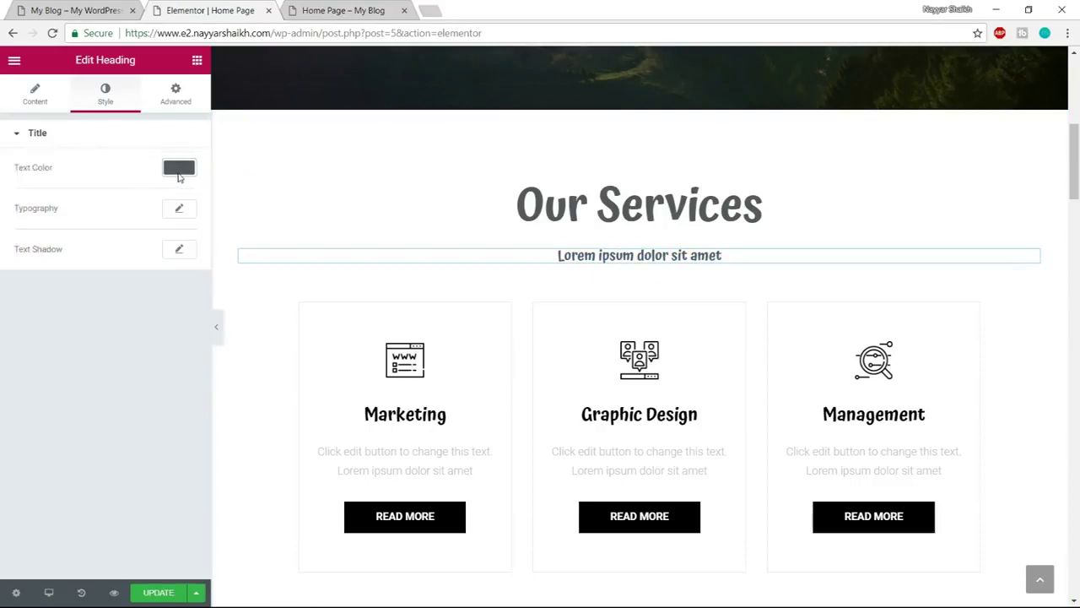
{"action": "left_click", "coordinate": [51, 7]}
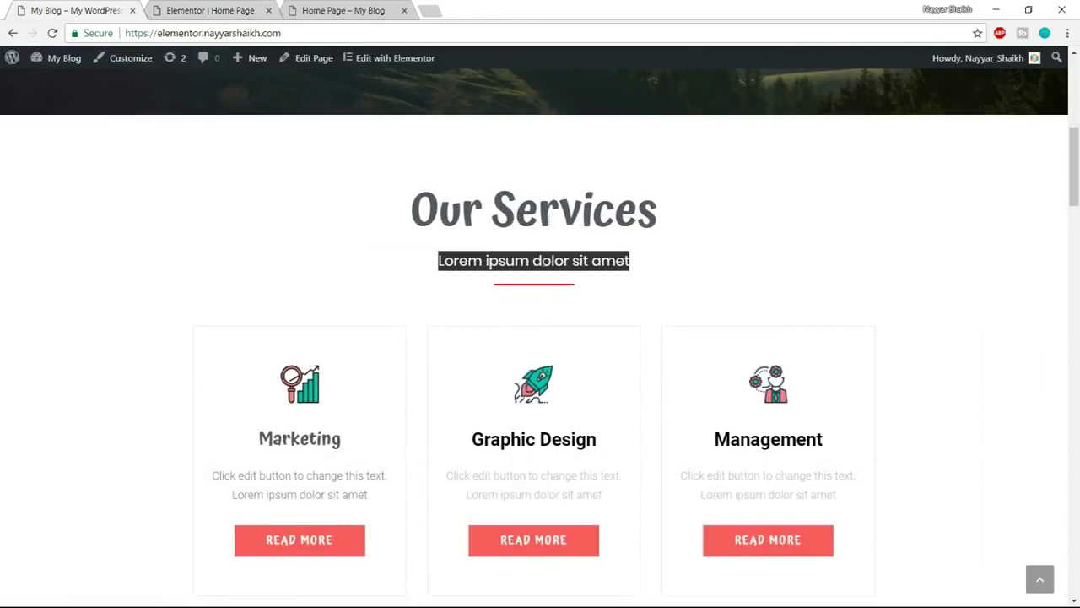
{"action": "left_click", "coordinate": [473, 262]}
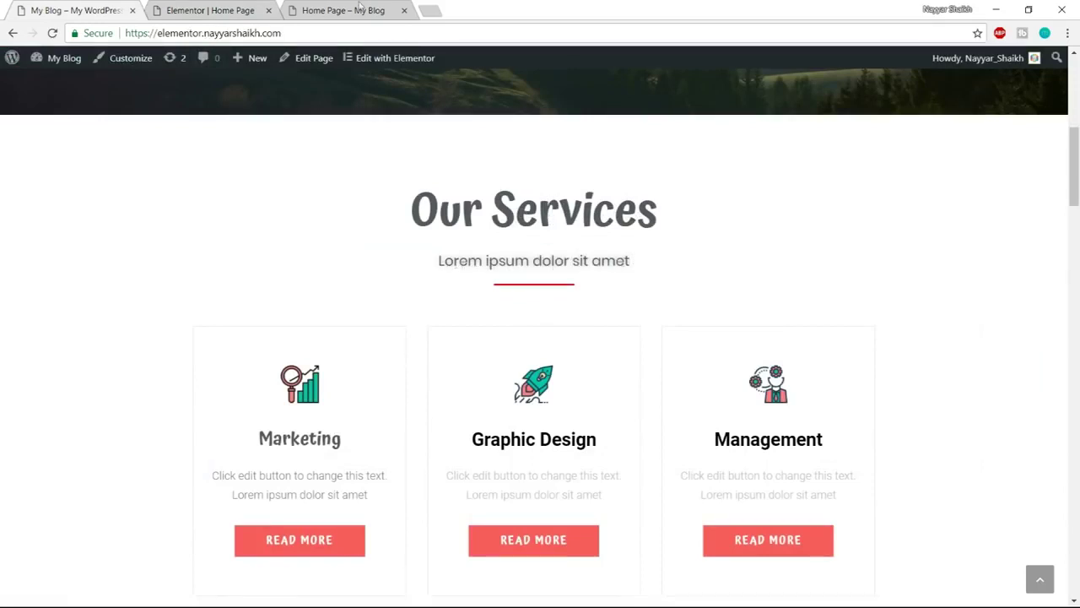
{"action": "left_click", "coordinate": [256, 6]}
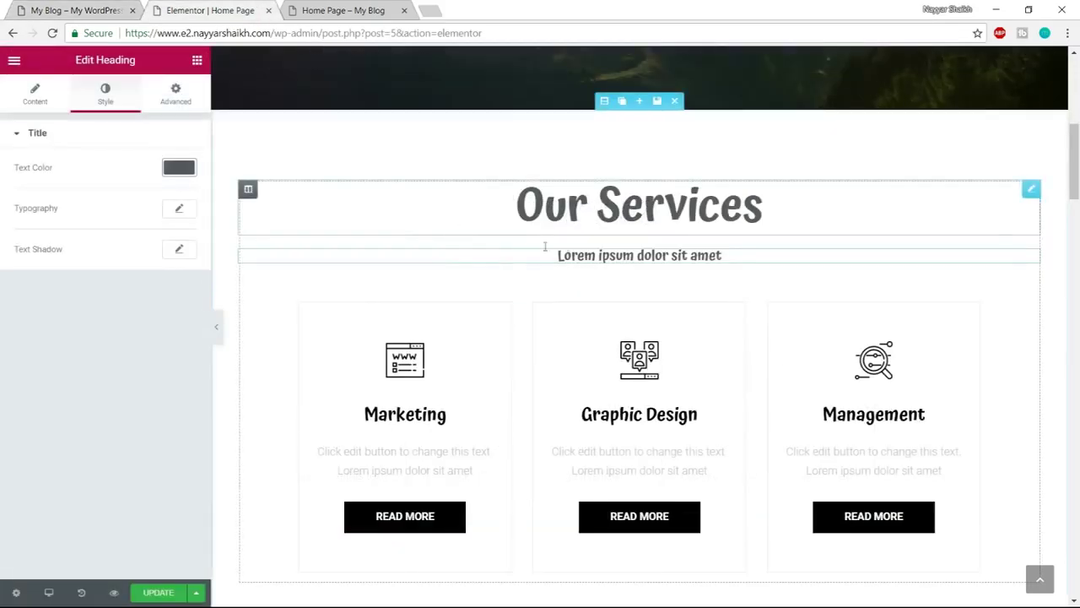
Set the subheading font to Poppins, weight 400, and compare it with the reference
{"action": "left_click", "coordinate": [181, 213]}
{"action": "left_click", "coordinate": [151, 245]}
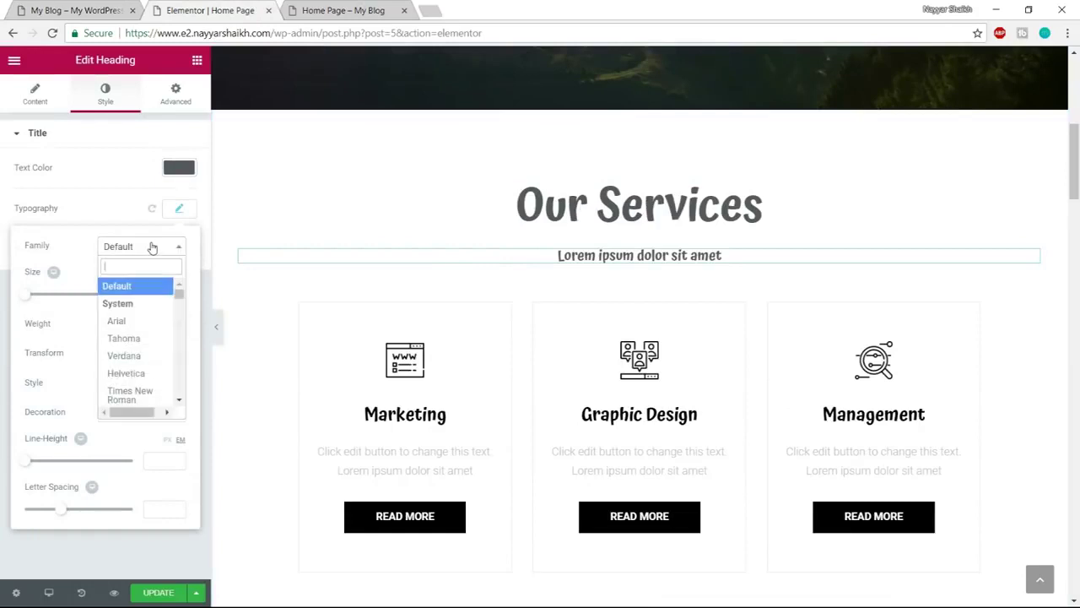
{"action": "type", "text": "popp"}
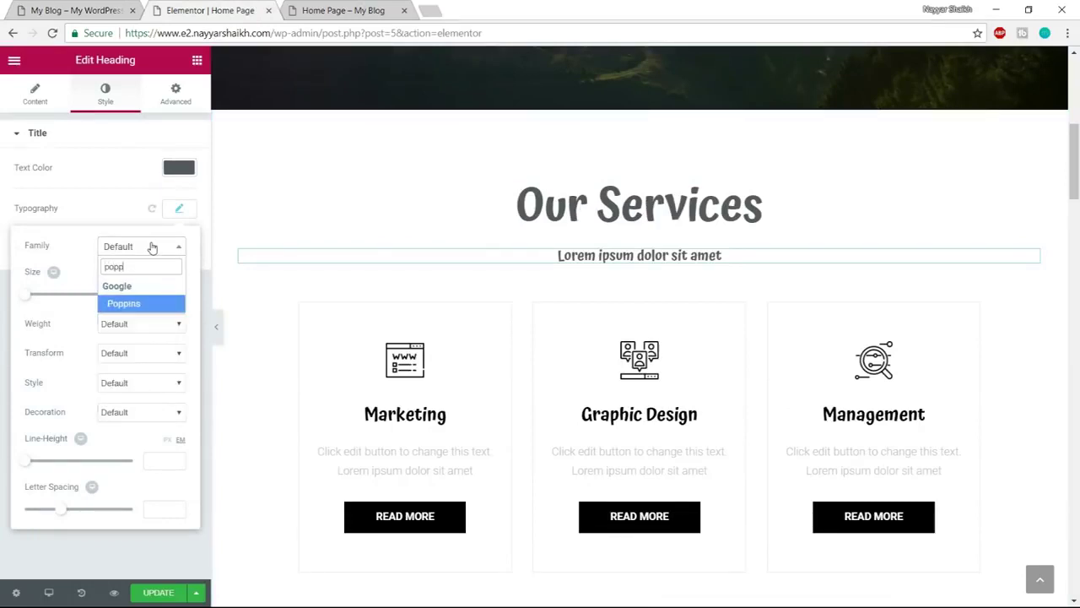
{"action": "key", "text": "Return"}
{"action": "left_click", "coordinate": [150, 325]}
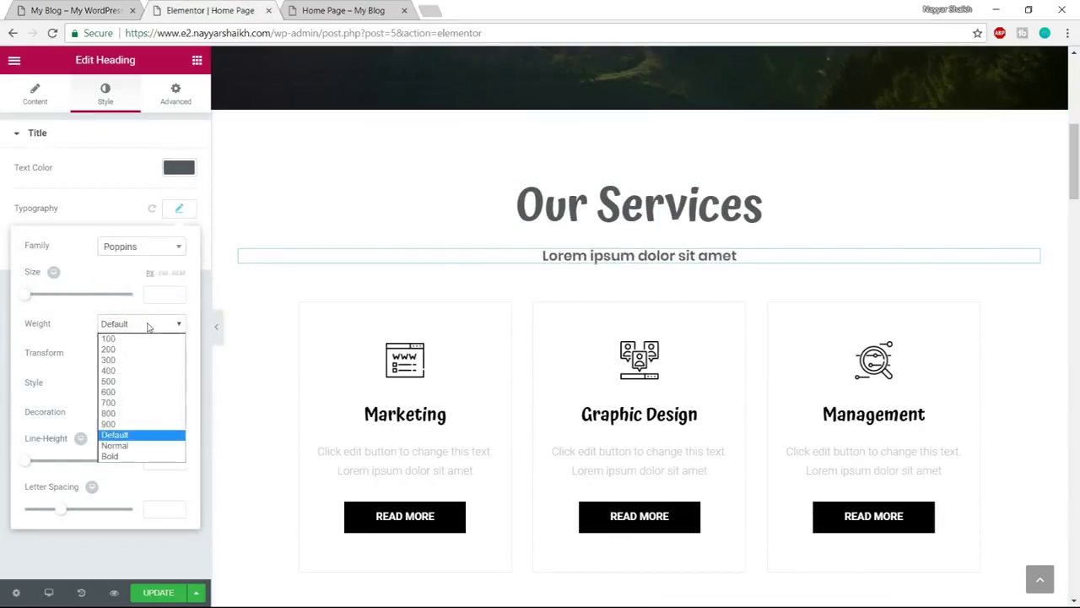
{"action": "left_click", "coordinate": [129, 392]}
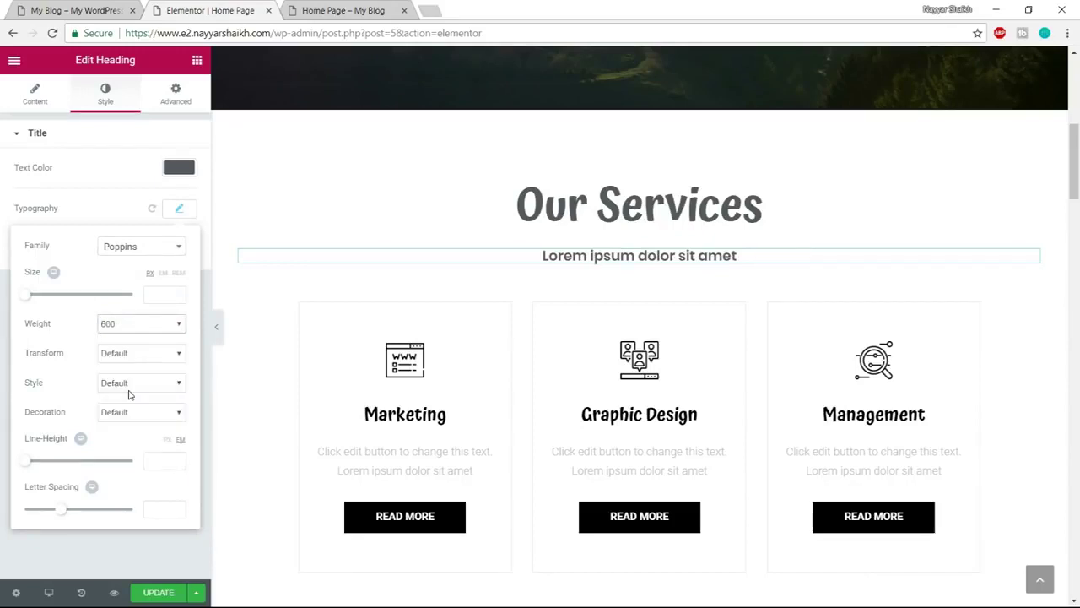
{"action": "left_click", "coordinate": [135, 326]}
{"action": "left_click", "coordinate": [138, 371]}
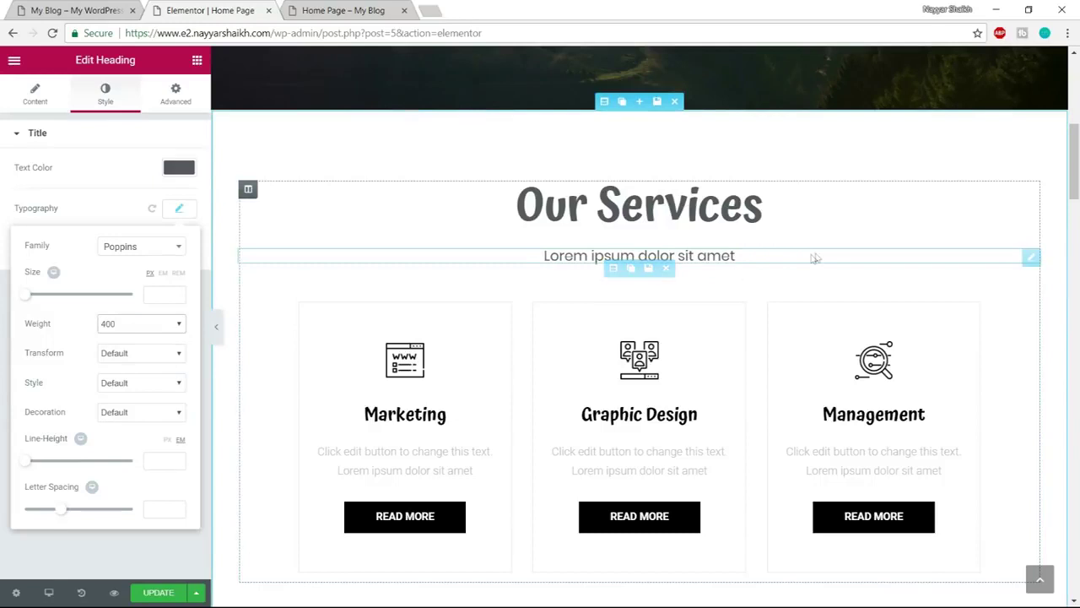
{"action": "left_click", "coordinate": [179, 208]}
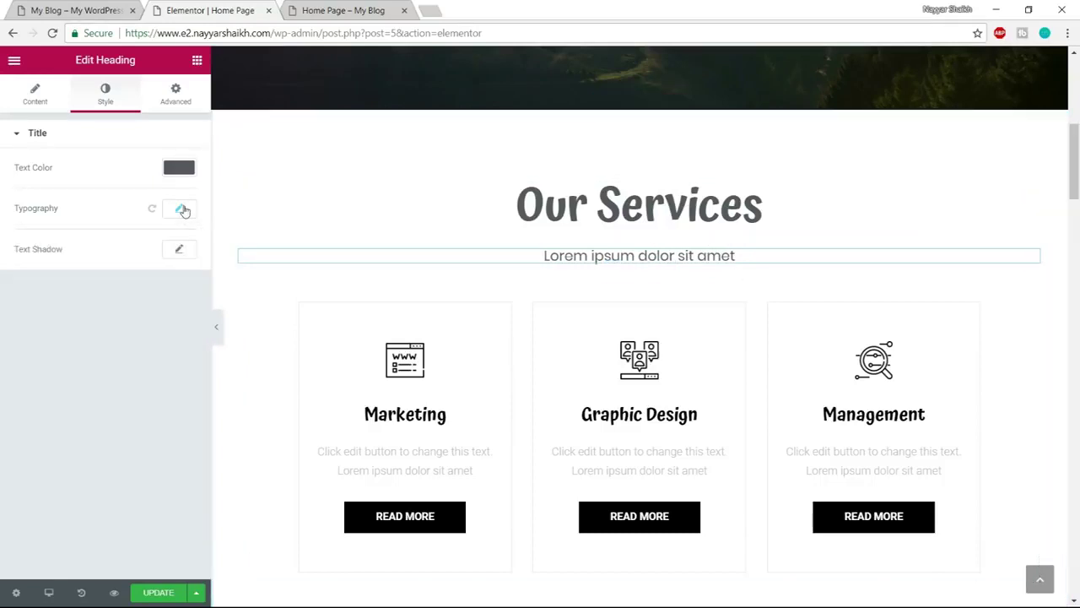
{"action": "left_click", "coordinate": [76, 10]}
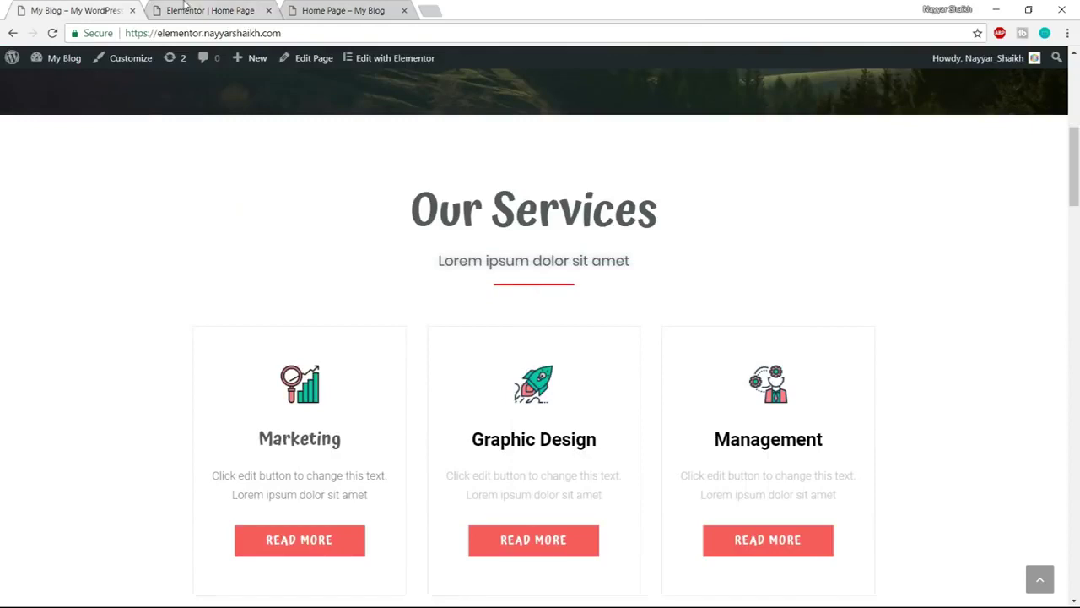
{"action": "left_click", "coordinate": [184, 9]}
{"action": "left_click", "coordinate": [76, 10]}
{"action": "left_click", "coordinate": [239, 10]}
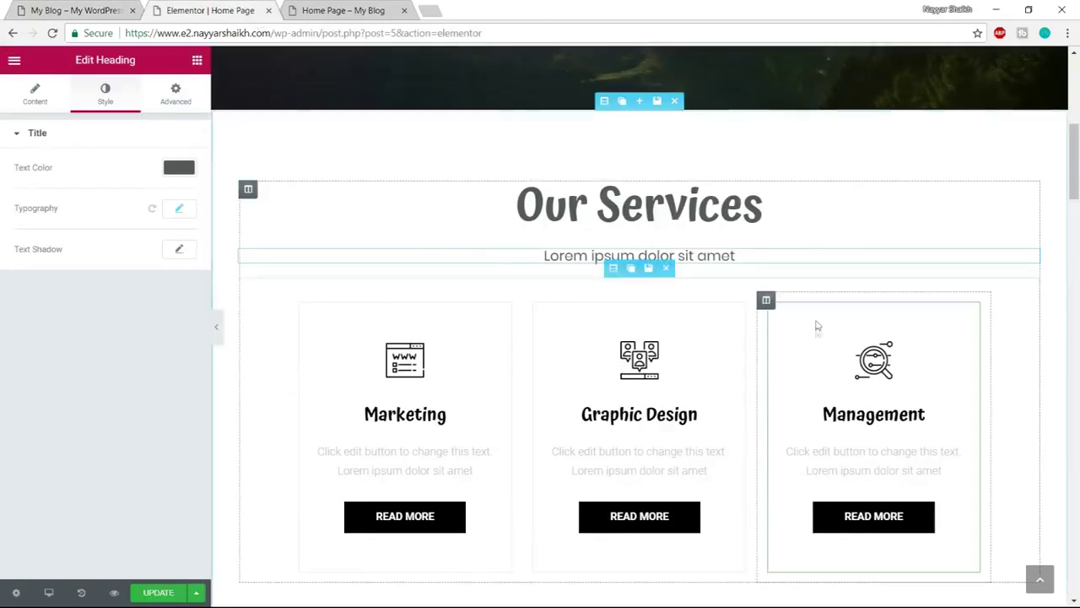
Add a divider below the subheading with weight 3 and red #ff3535 colour
{"action": "left_click", "coordinate": [197, 61]}
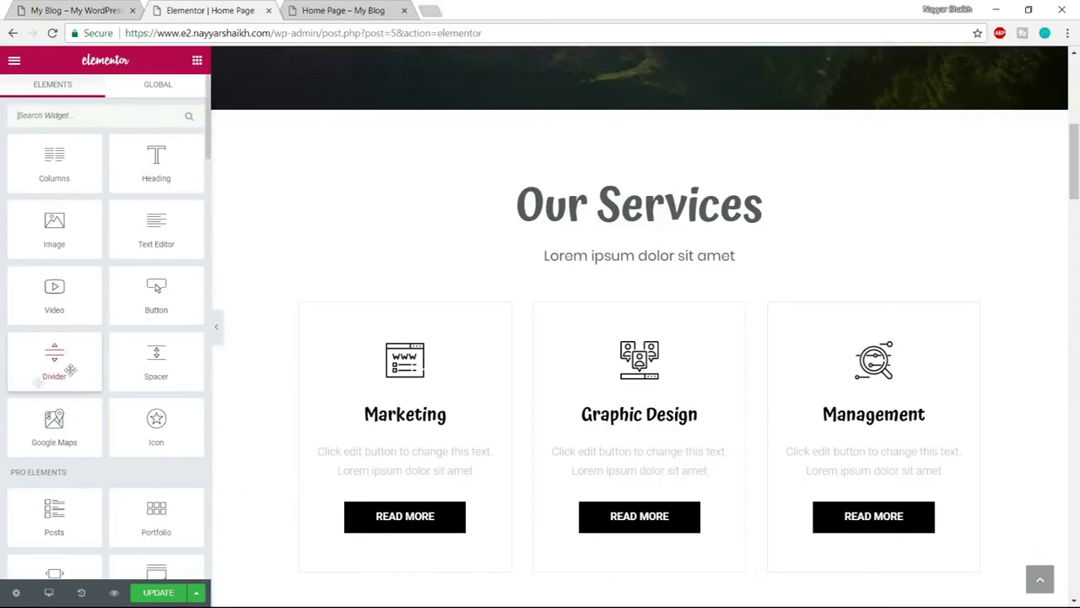
{"action": "left_click_drag", "start_coordinate": [57, 359], "coordinate": [646, 291]}
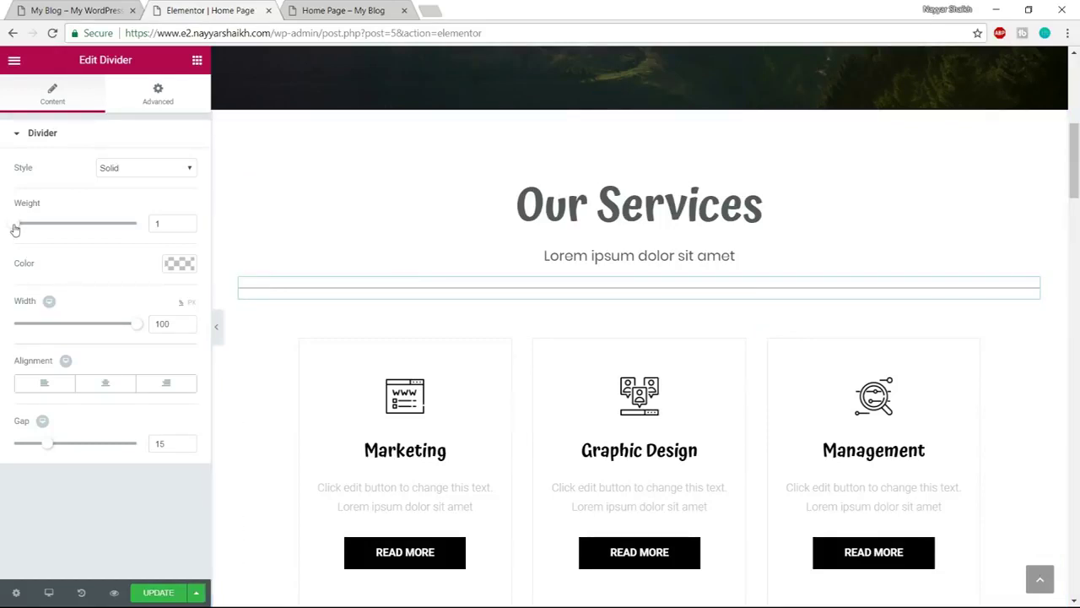
{"action": "left_click_drag", "start_coordinate": [19, 228], "coordinate": [49, 226]}
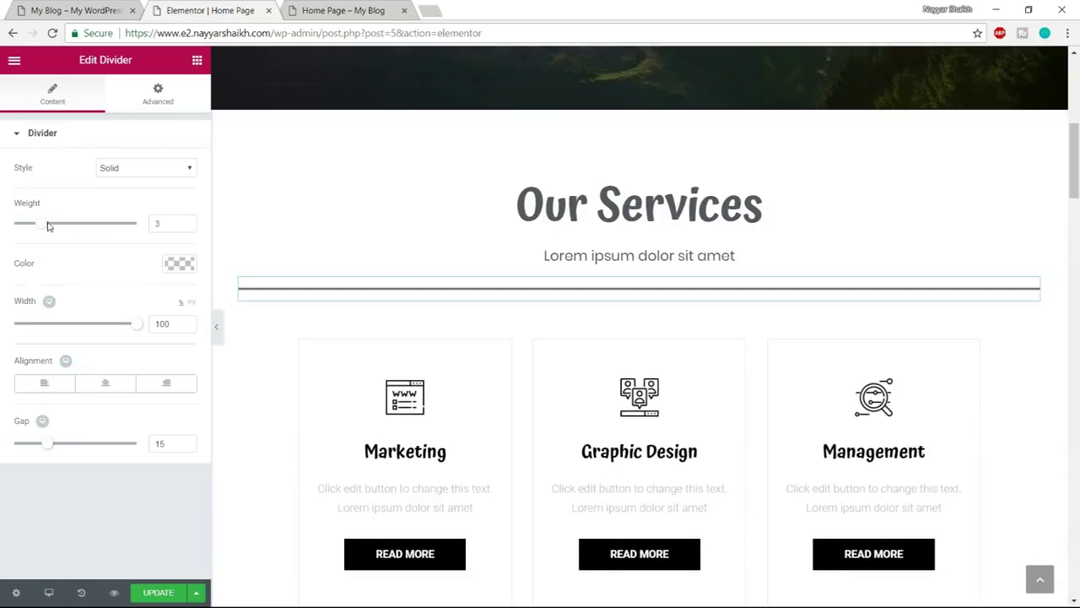
{"action": "left_click", "coordinate": [179, 263]}
{"action": "left_click_drag", "start_coordinate": [93, 363], "coordinate": [19, 379]}
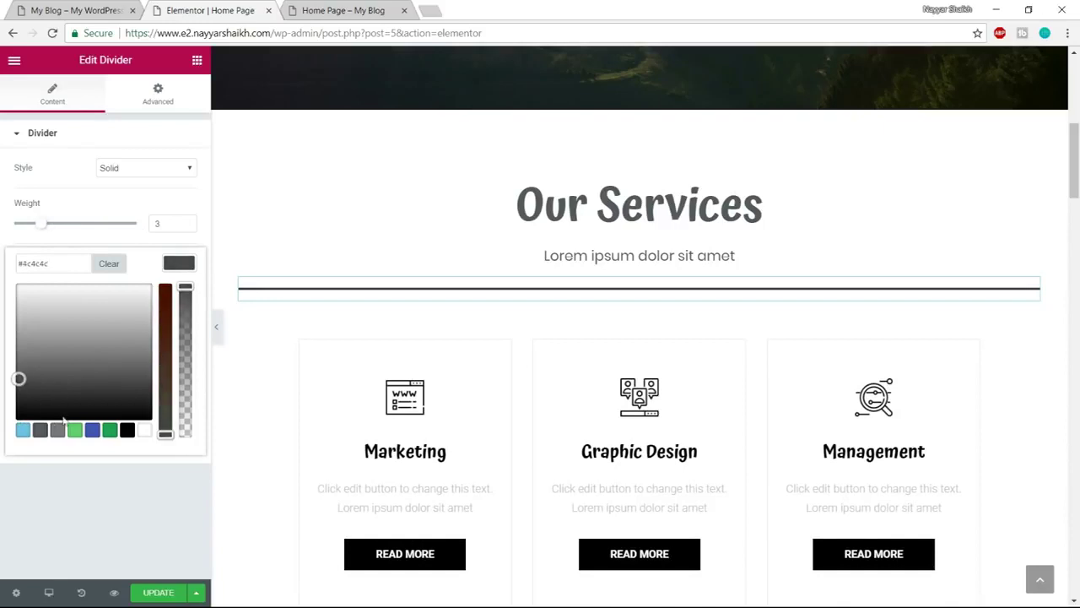
{"action": "left_click", "coordinate": [23, 430]}
{"action": "left_click_drag", "start_coordinate": [51, 304], "coordinate": [3, 245]}
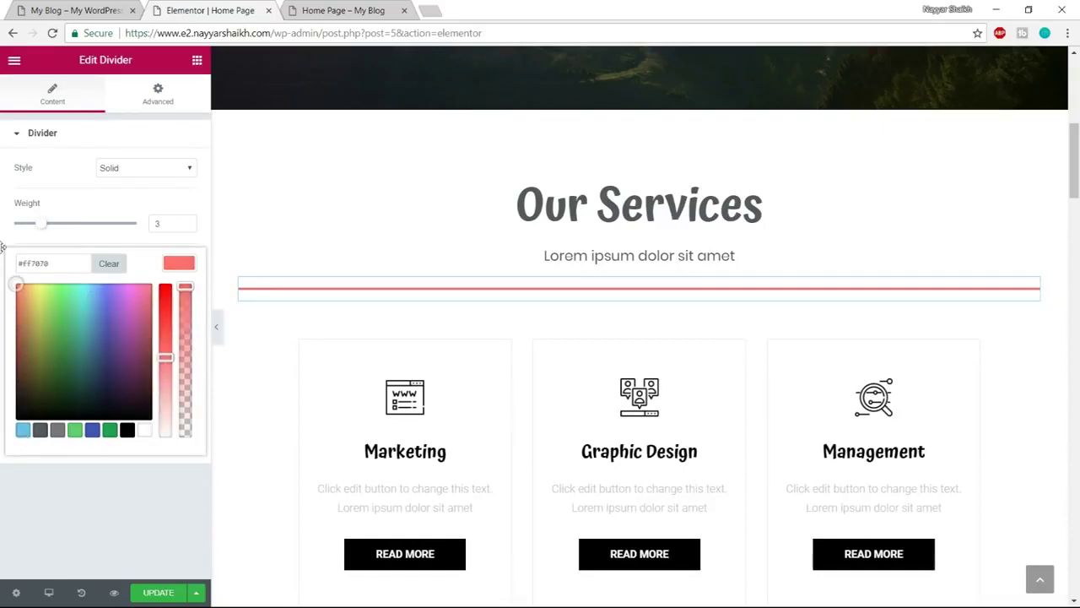
{"action": "left_click", "coordinate": [3, 246]}
{"action": "left_click", "coordinate": [177, 264]}
{"action": "left_click_drag", "start_coordinate": [164, 354], "coordinate": [162, 316]}
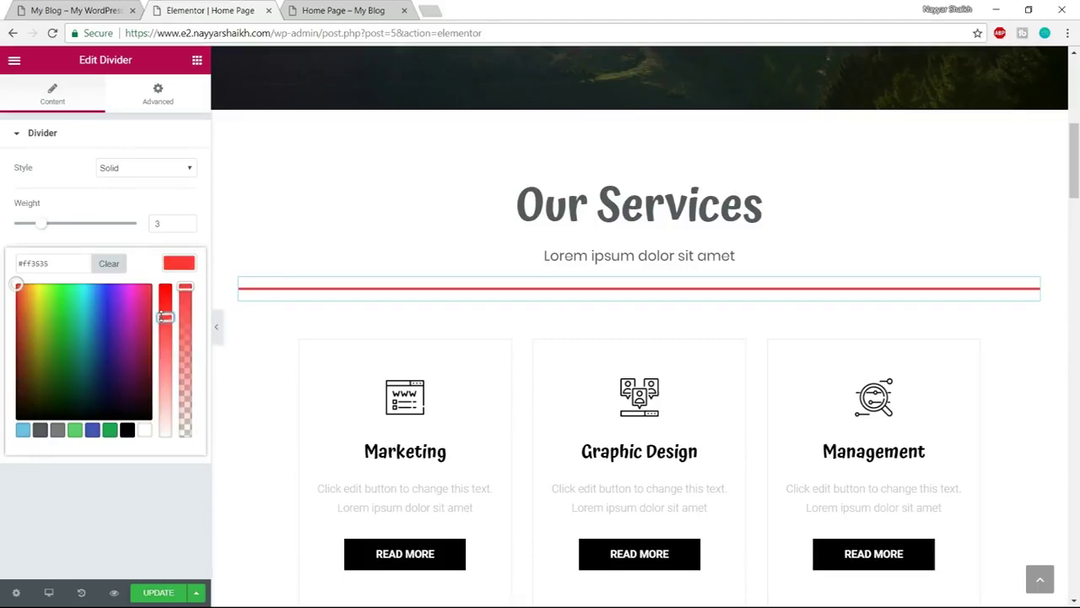
{"action": "left_click", "coordinate": [190, 263]}
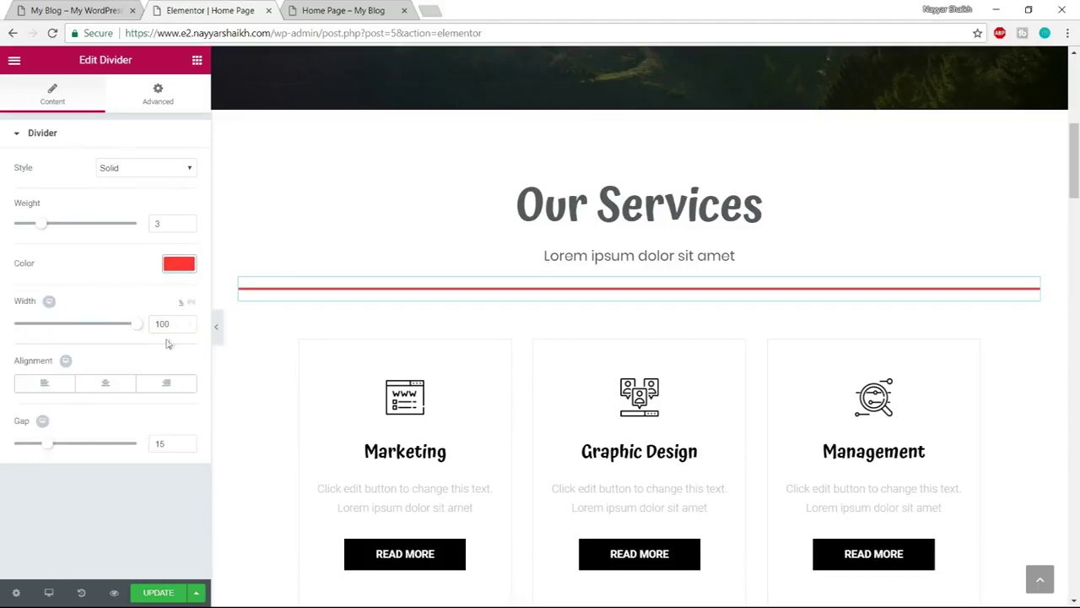
Shorten the divider to width 15 and centre it
{"action": "left_click_drag", "start_coordinate": [135, 333], "coordinate": [46, 331]}
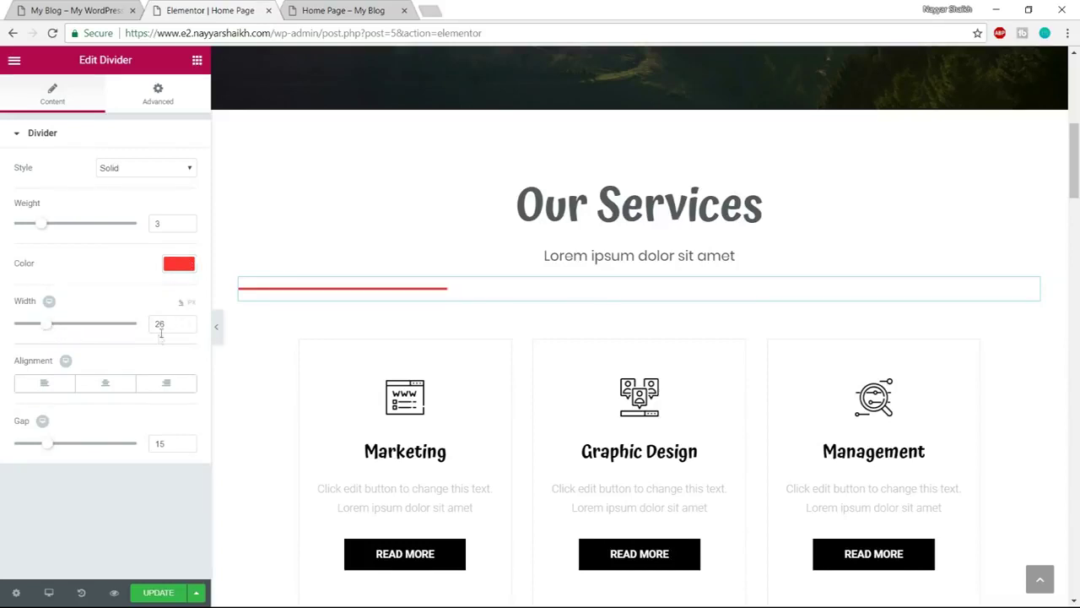
{"action": "type", "text": "15"}
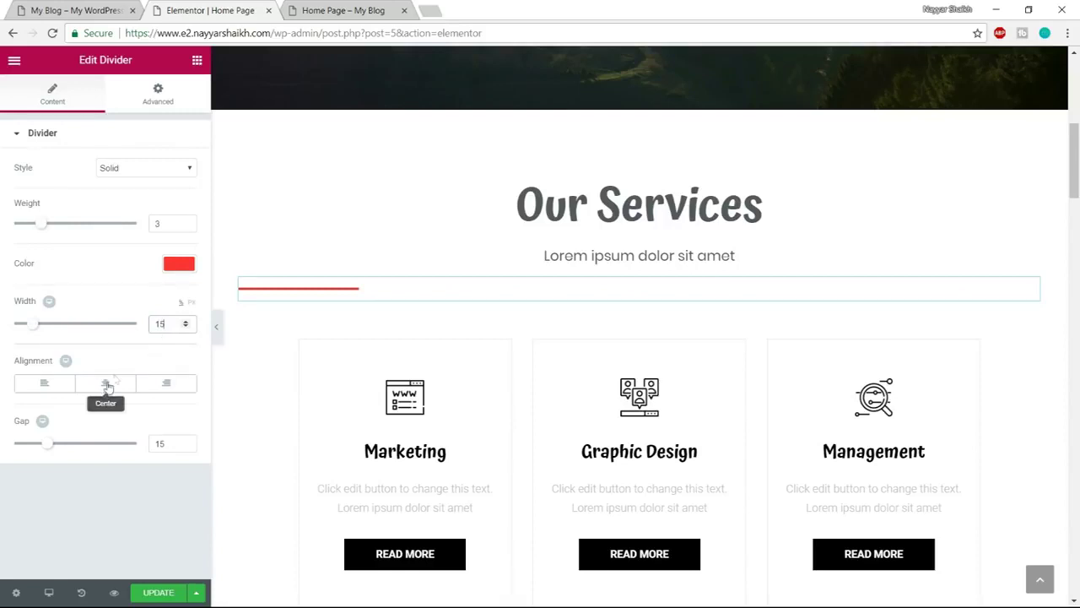
{"action": "left_click", "coordinate": [106, 387]}
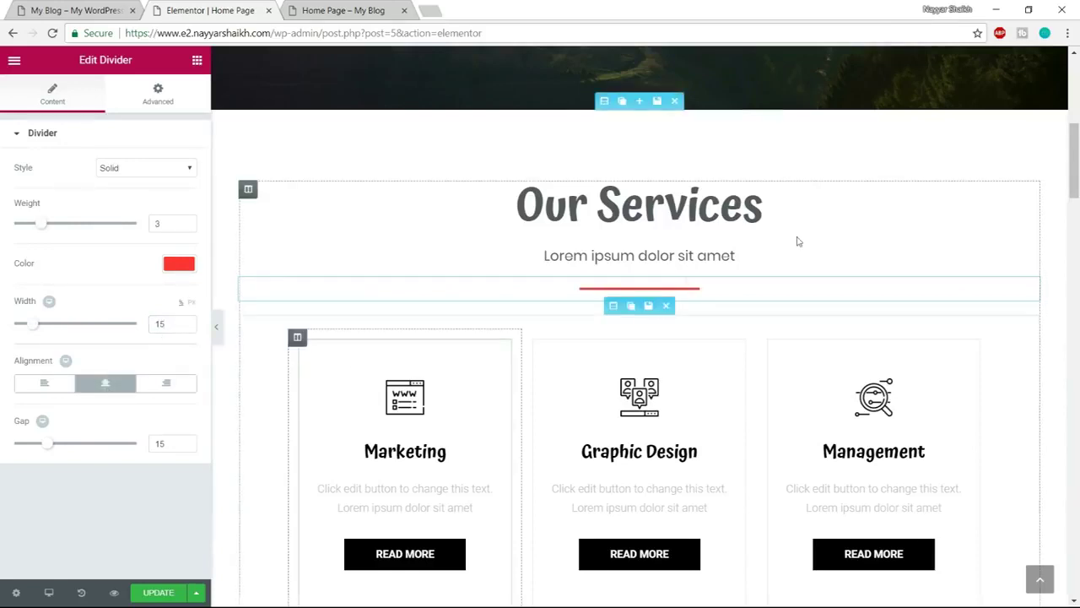
Save the page and scroll to the reference site's service cards
{"action": "left_click", "coordinate": [158, 593]}
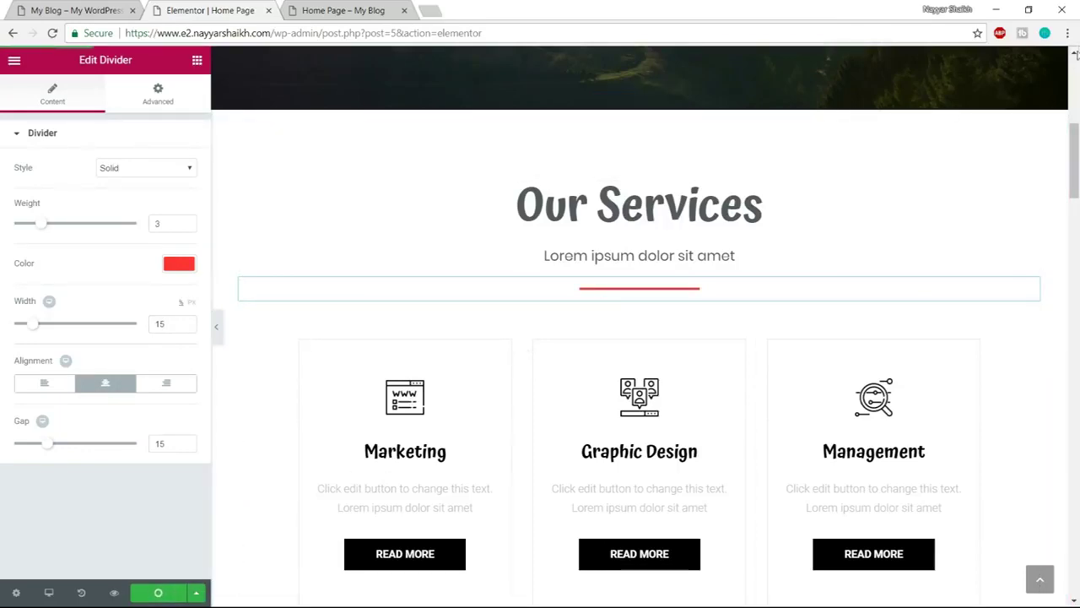
{"action": "scroll", "coordinate": [992, 319], "scroll_direction": "up", "scroll_amount": 2}
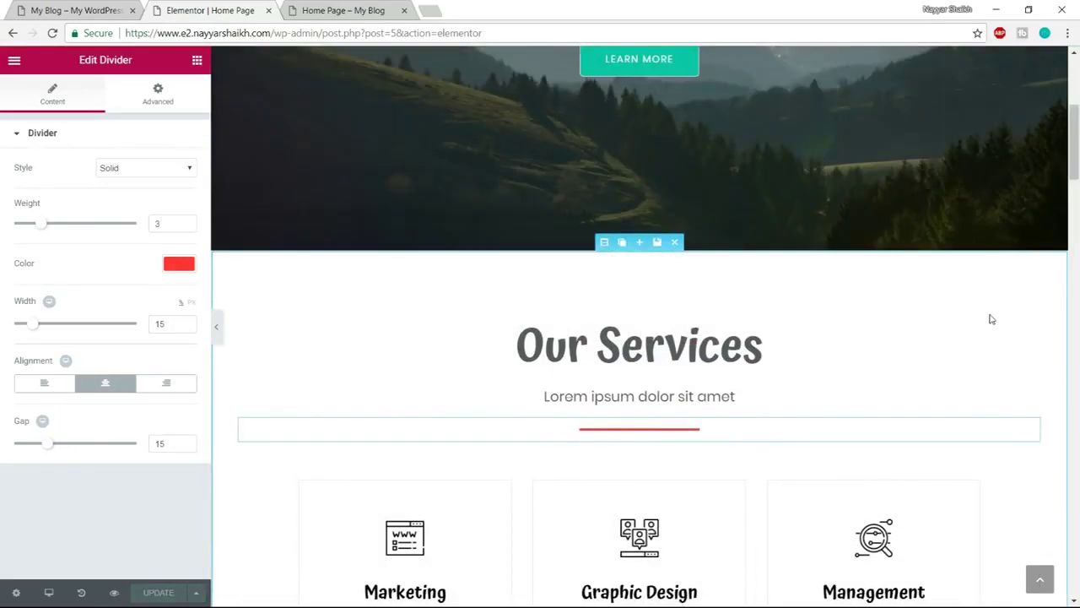
{"action": "scroll", "coordinate": [989, 314], "scroll_direction": "down", "scroll_amount": 5}
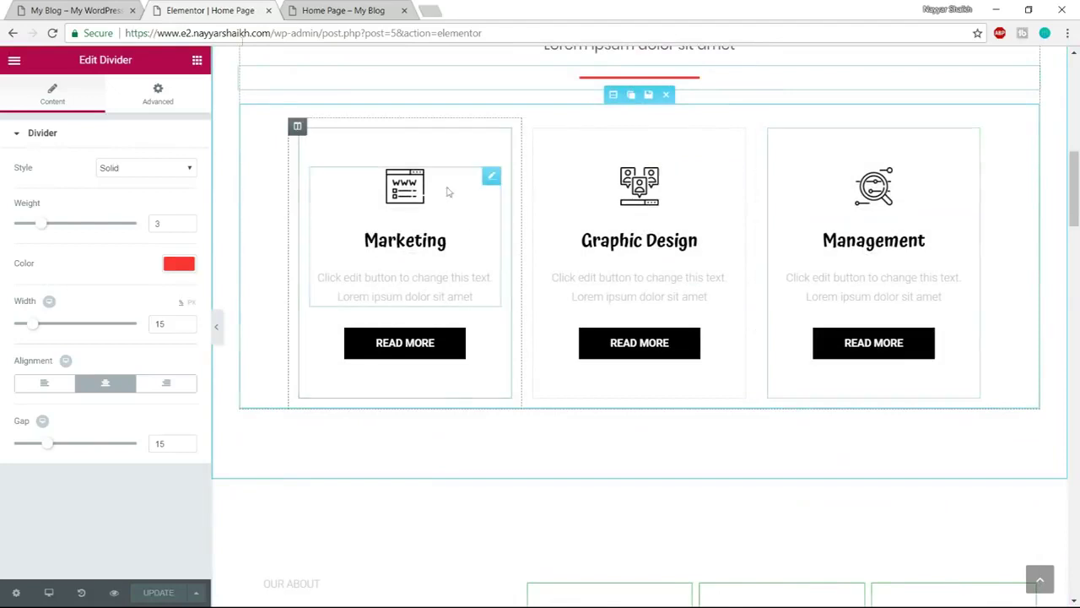
{"action": "left_click", "coordinate": [29, 7]}
{"action": "scroll", "coordinate": [394, 292], "scroll_direction": "down", "scroll_amount": 3}
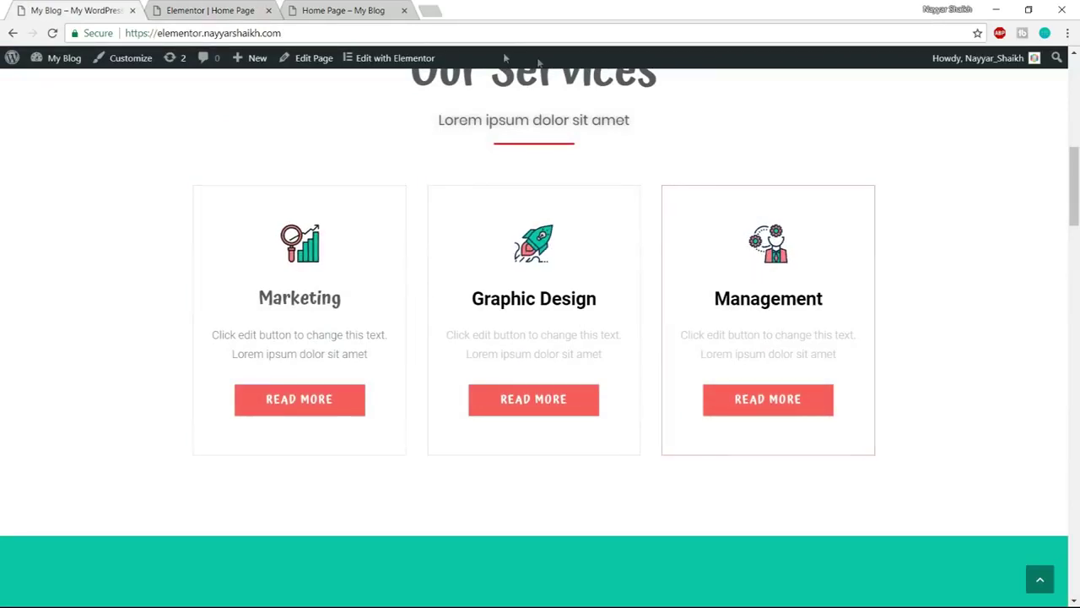
Go to flaticon.com in a new tab, browse the month's best packs, and open the Business pack
{"action": "left_click", "coordinate": [431, 10]}
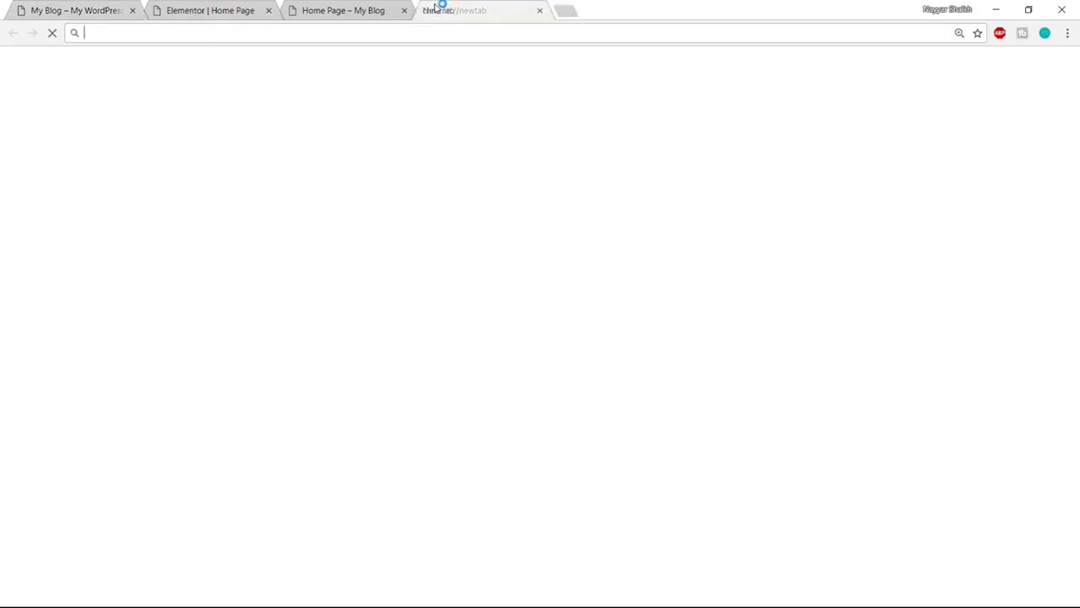
{"action": "type", "text": "flat"}
{"action": "key", "text": "Return"}
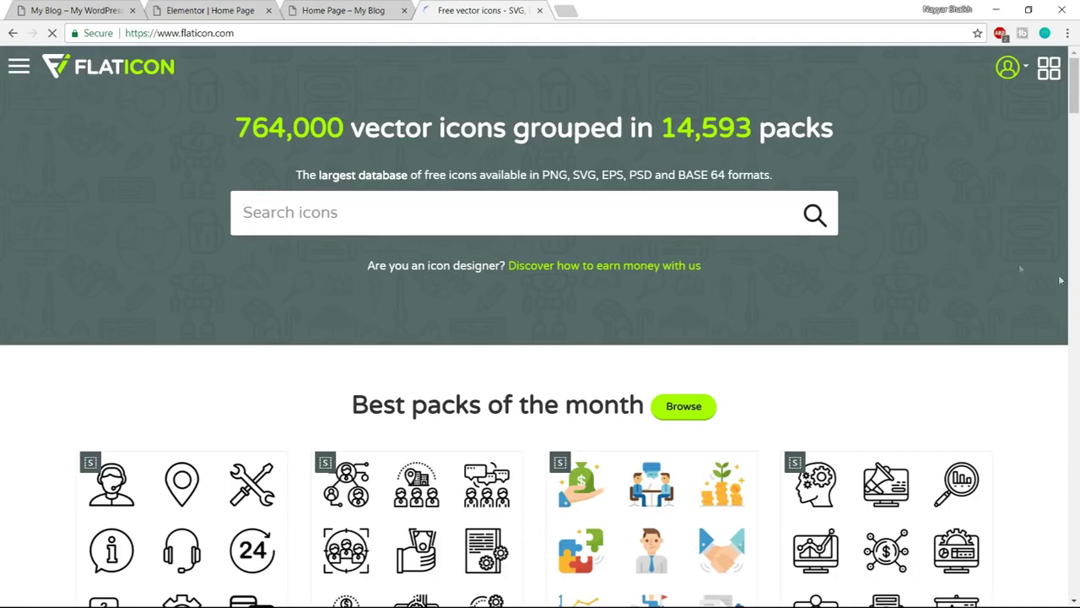
{"action": "scroll", "coordinate": [1075, 286], "scroll_direction": "down", "scroll_amount": 7}
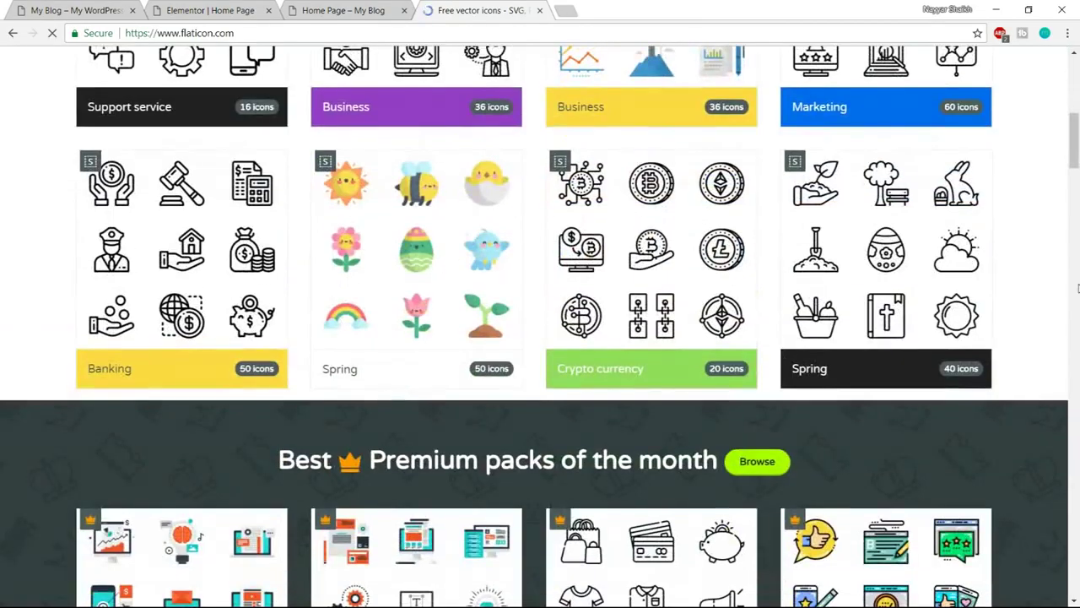
{"action": "scroll", "coordinate": [1077, 288], "scroll_direction": "down", "scroll_amount": 3}
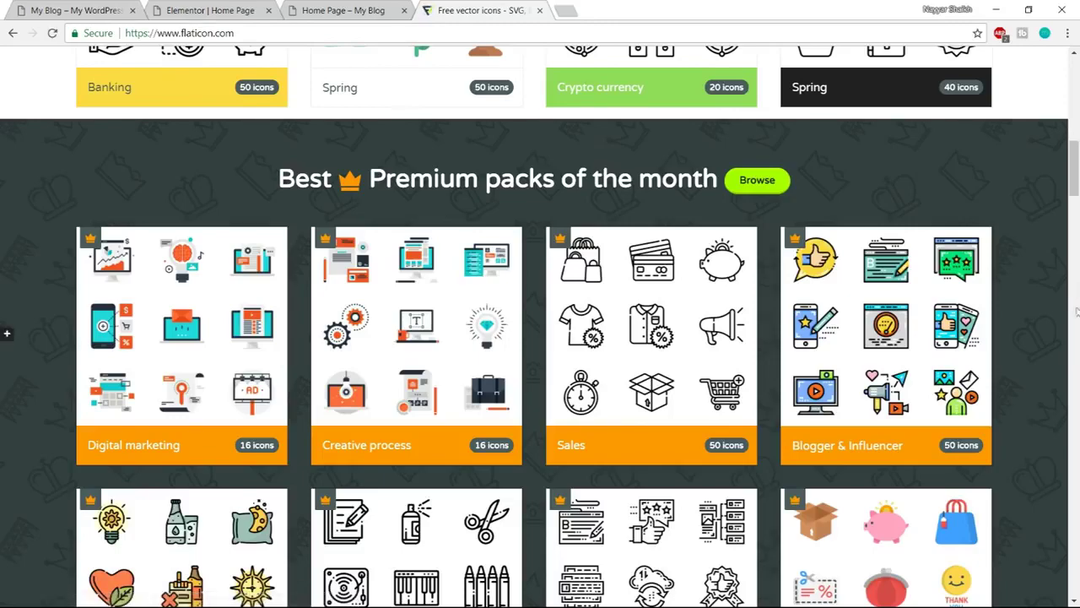
{"action": "scroll", "coordinate": [1078, 288], "scroll_direction": "up", "scroll_amount": 3}
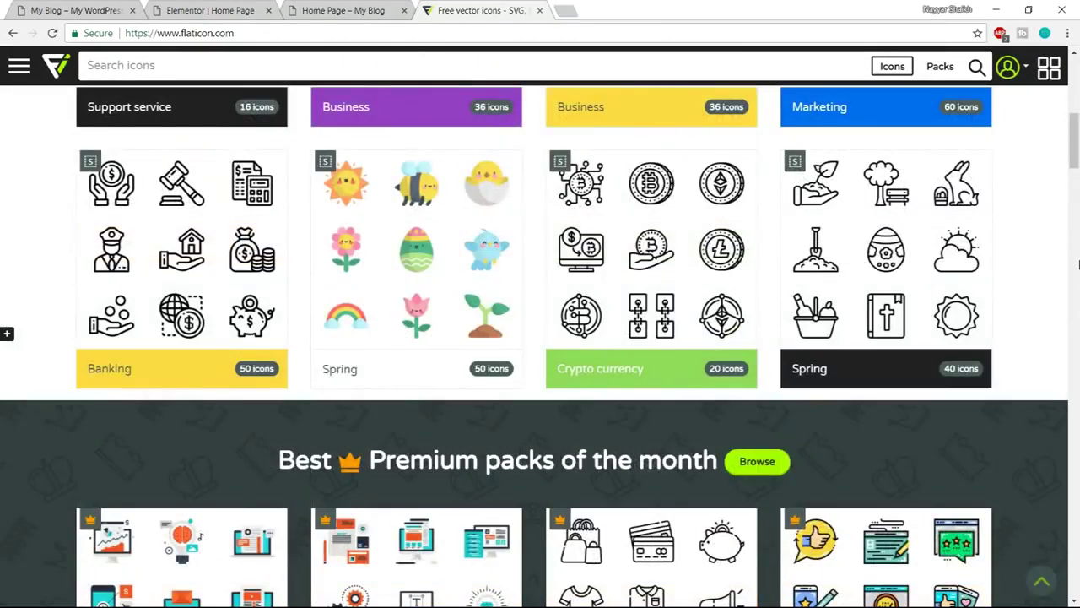
{"action": "scroll", "coordinate": [1078, 264], "scroll_direction": "up", "scroll_amount": 5}
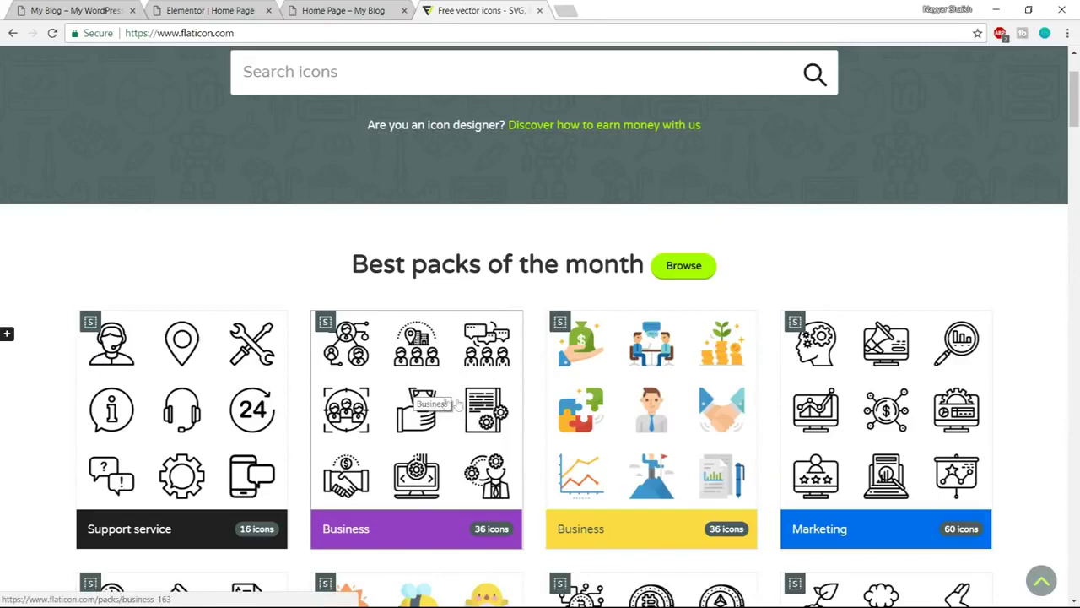
{"action": "left_click", "coordinate": [435, 402]}
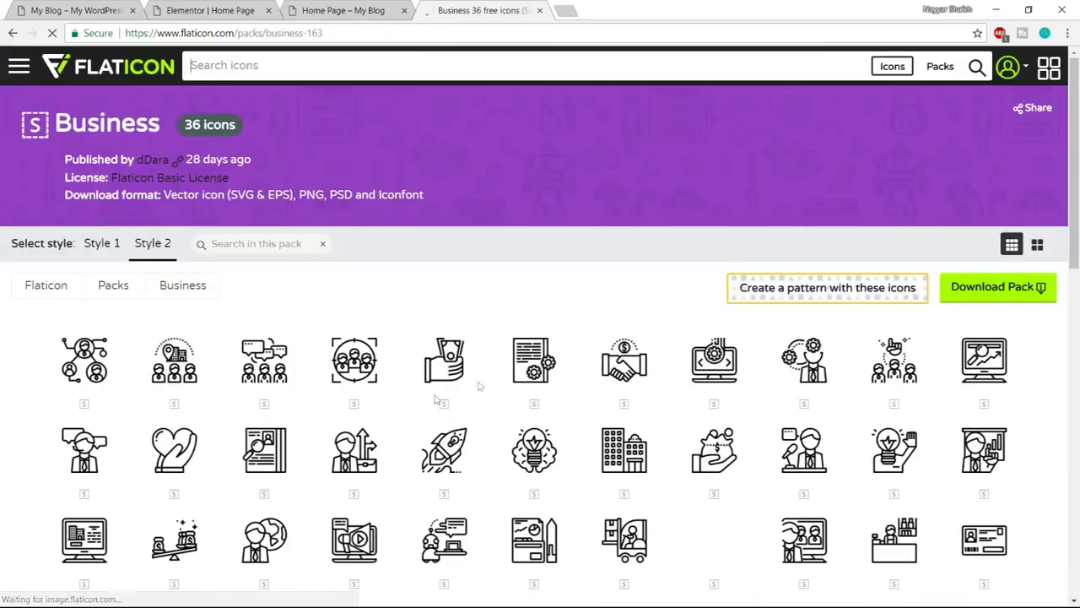
Compare against the reference service cards and open the coloured Business pack with the Growth icon
{"action": "scroll", "coordinate": [477, 243], "scroll_direction": "down", "scroll_amount": 3}
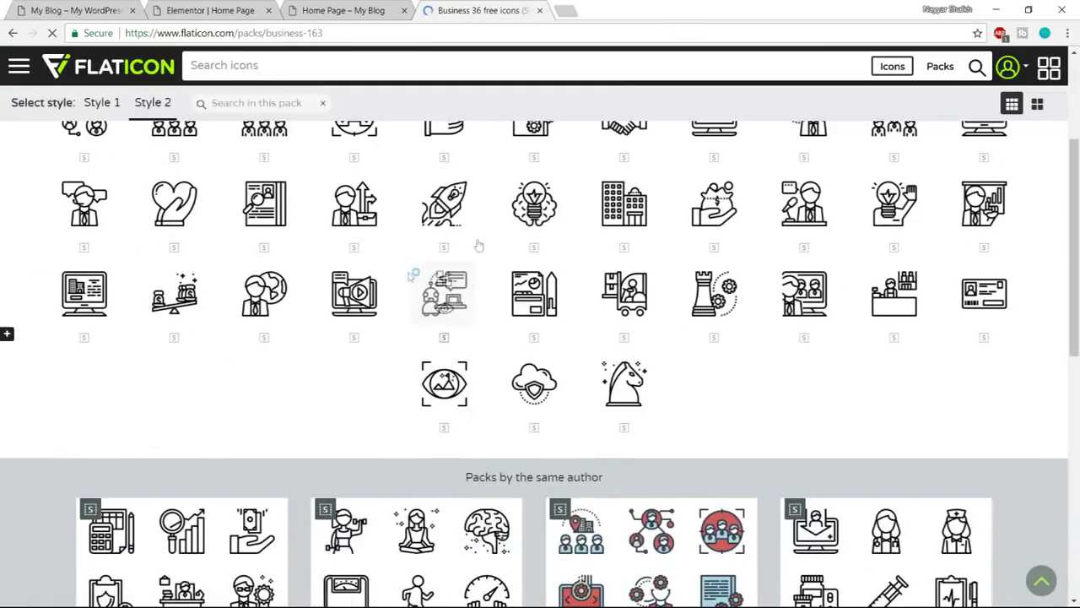
{"action": "scroll", "coordinate": [504, 351], "scroll_direction": "up", "scroll_amount": 2}
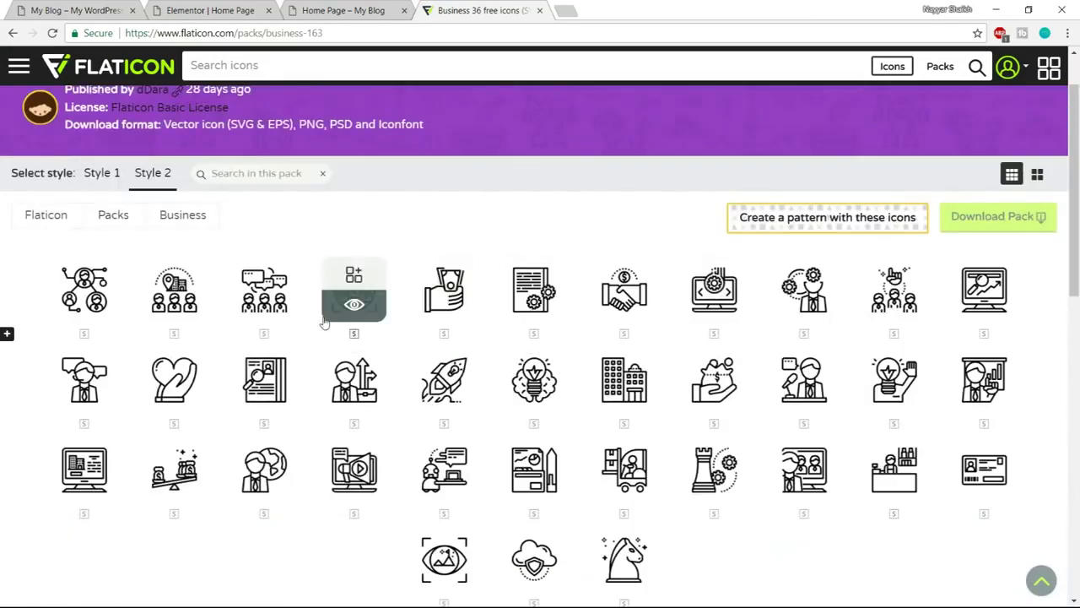
{"action": "left_click", "coordinate": [218, 10]}
{"action": "left_click", "coordinate": [363, 10]}
{"action": "left_click", "coordinate": [82, 10]}
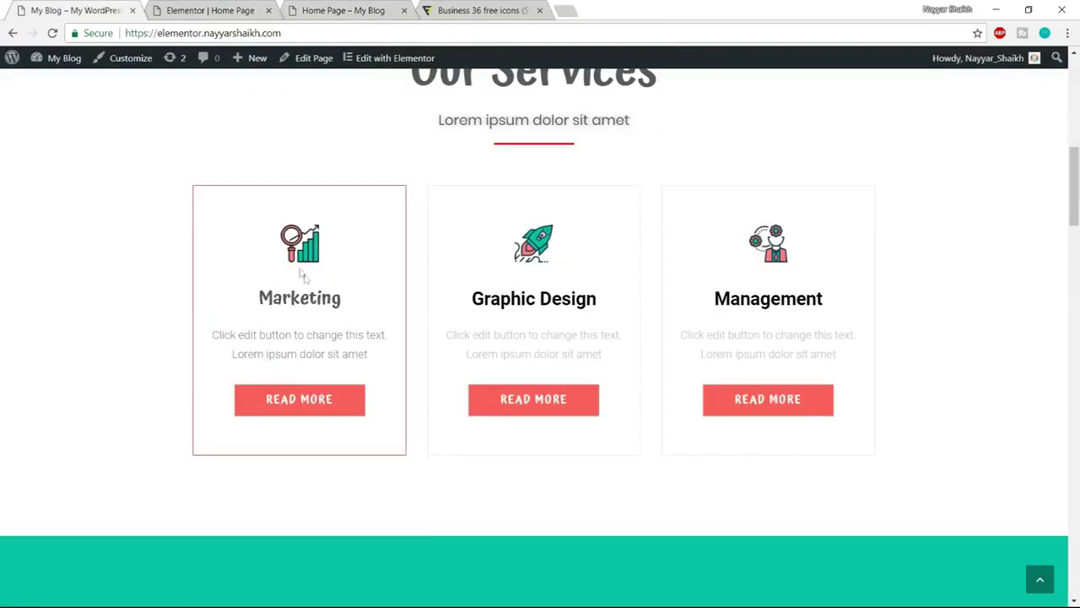
{"action": "left_click", "coordinate": [481, 10]}
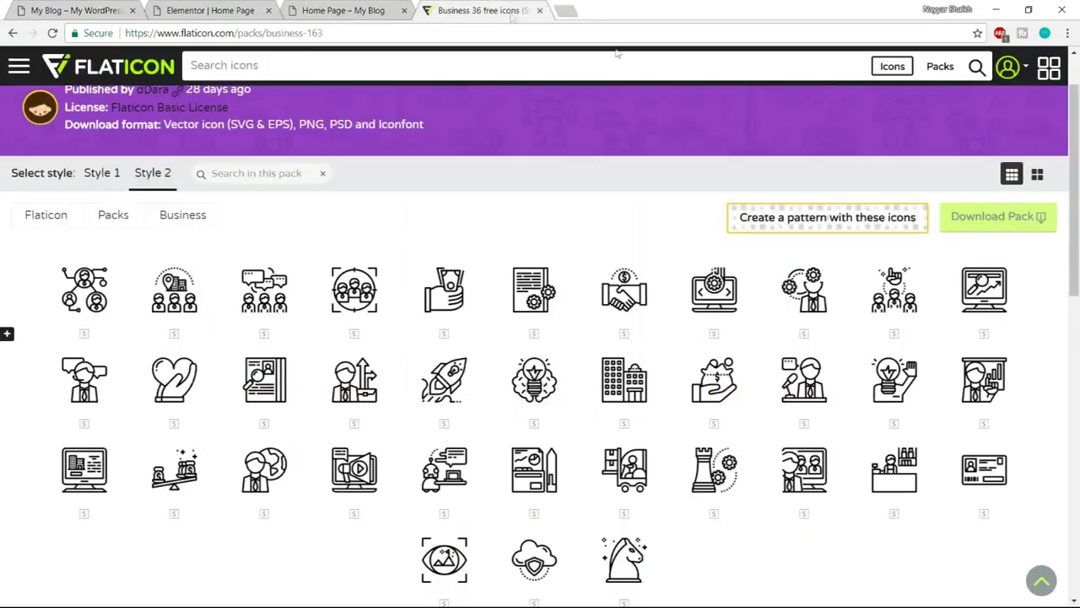
{"action": "scroll", "coordinate": [802, 389], "scroll_direction": "down", "scroll_amount": 4}
{"action": "scroll", "coordinate": [802, 389], "scroll_direction": "down", "scroll_amount": 2}
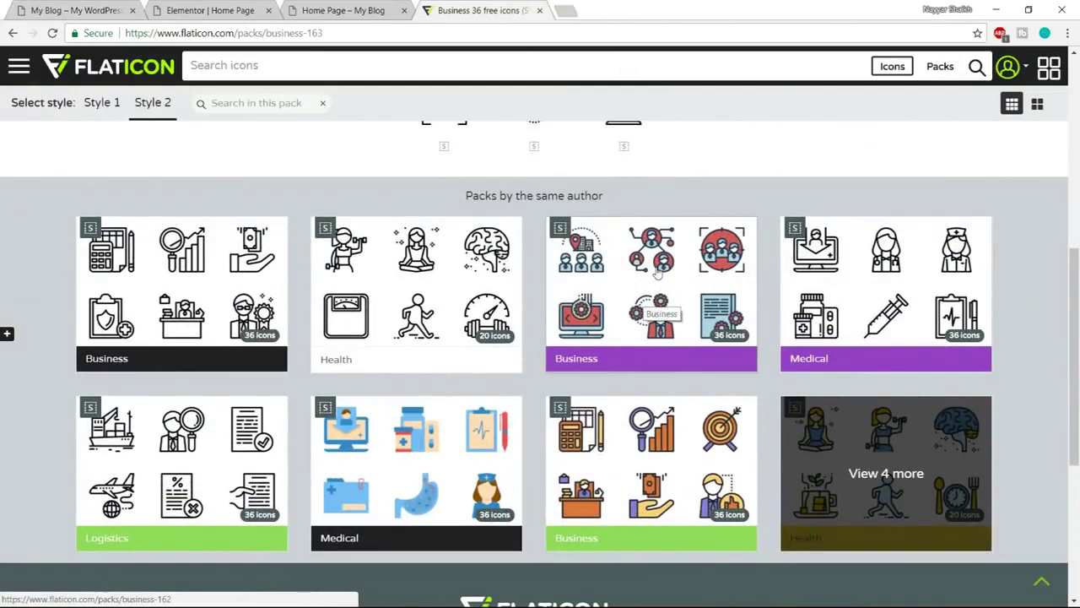
{"action": "left_click", "coordinate": [639, 440]}
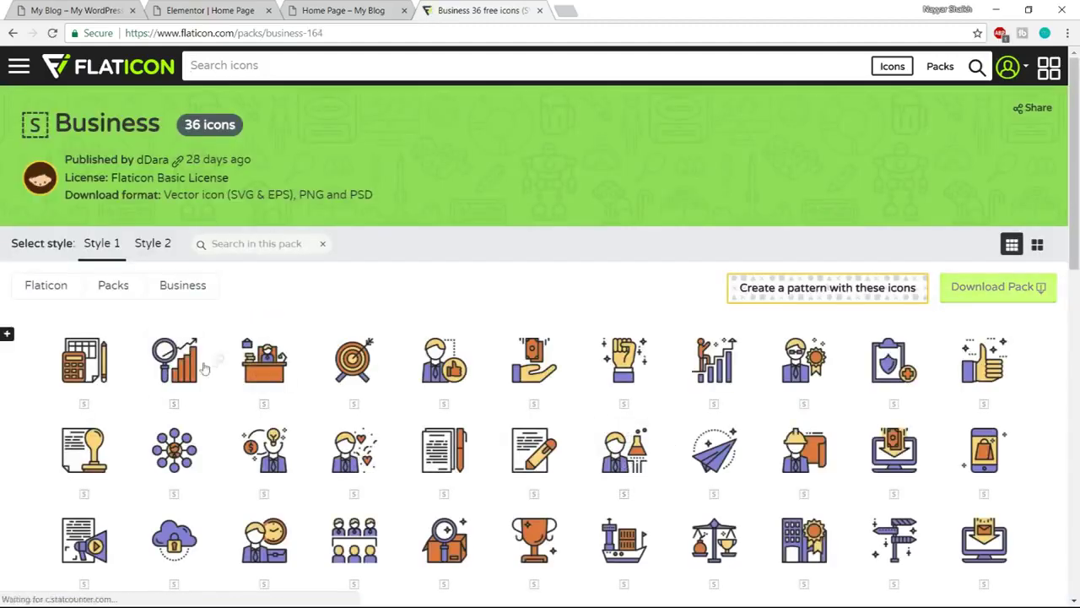
{"action": "left_click", "coordinate": [80, 10]}
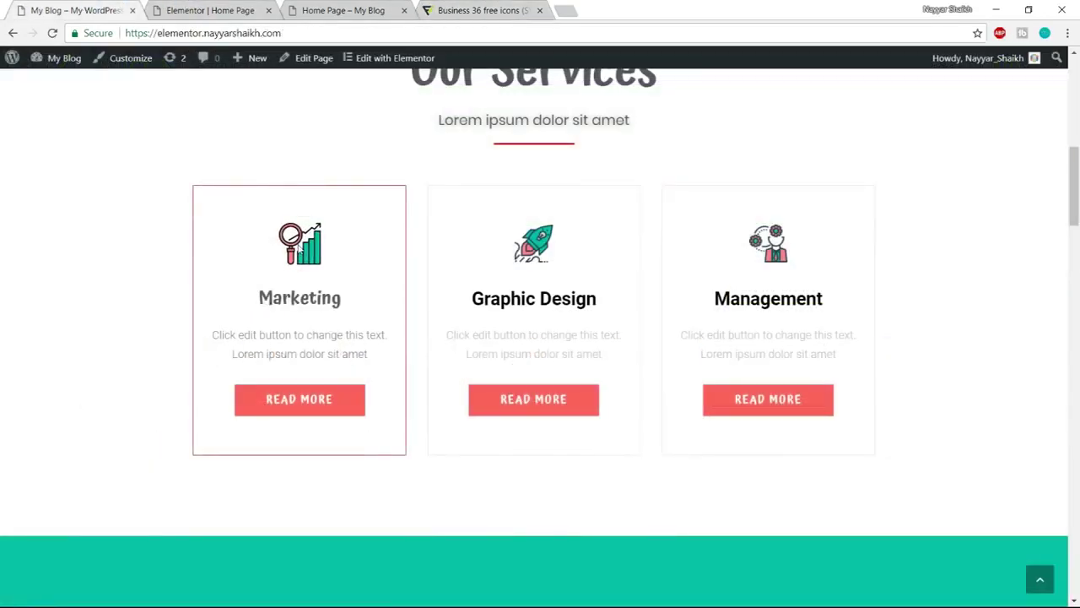
{"action": "left_click", "coordinate": [482, 7]}
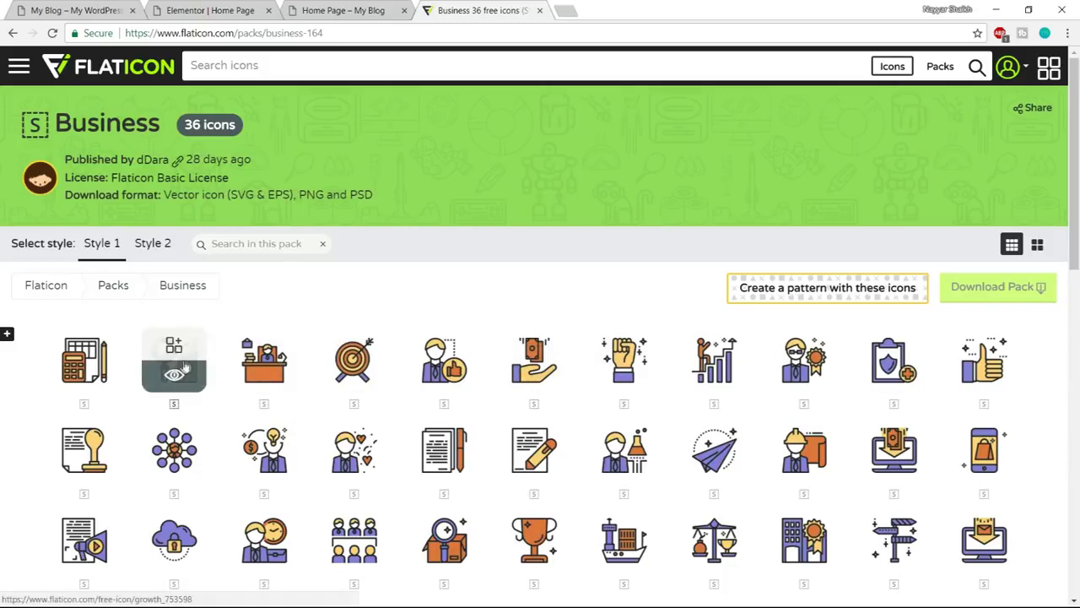
{"action": "mouse_move", "coordinate": [171, 380]}
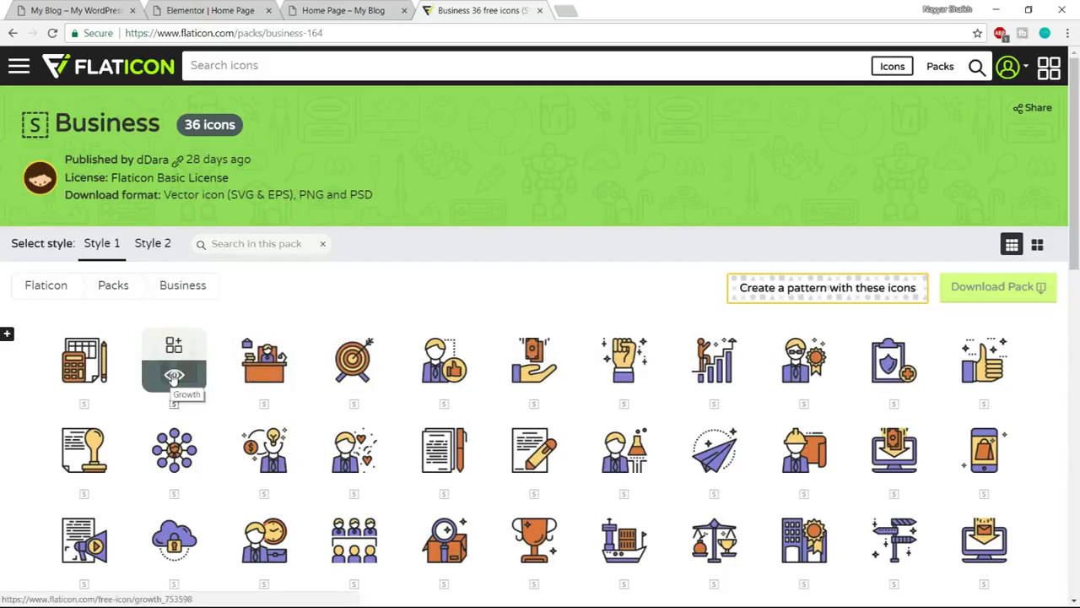
Open the Growth icon's details and compare it with the reference Marketing icon
{"action": "left_click", "coordinate": [175, 377]}
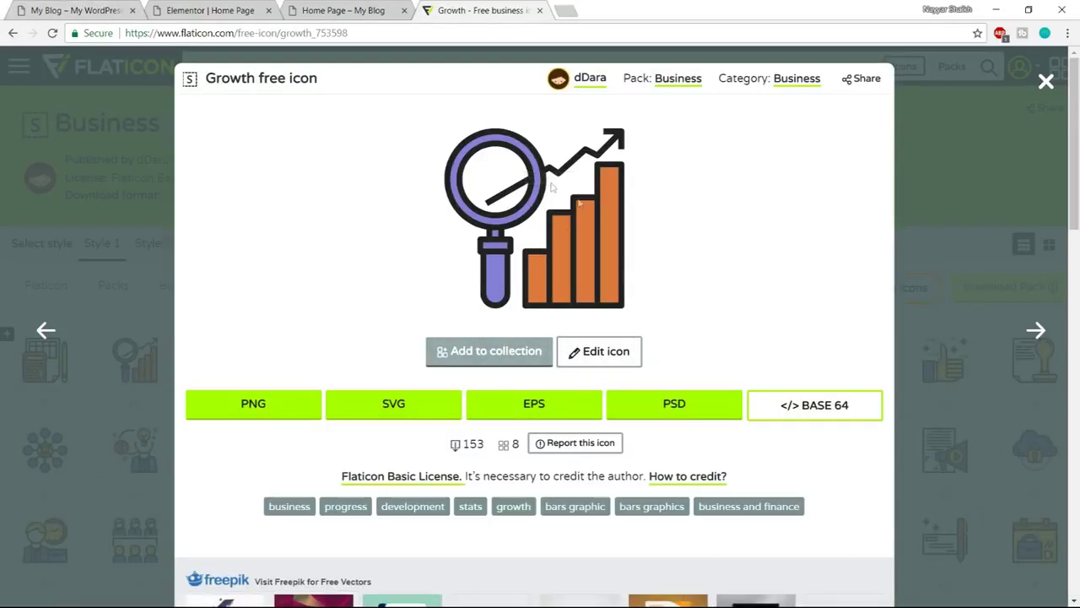
{"action": "key", "text": "ctrl+1"}
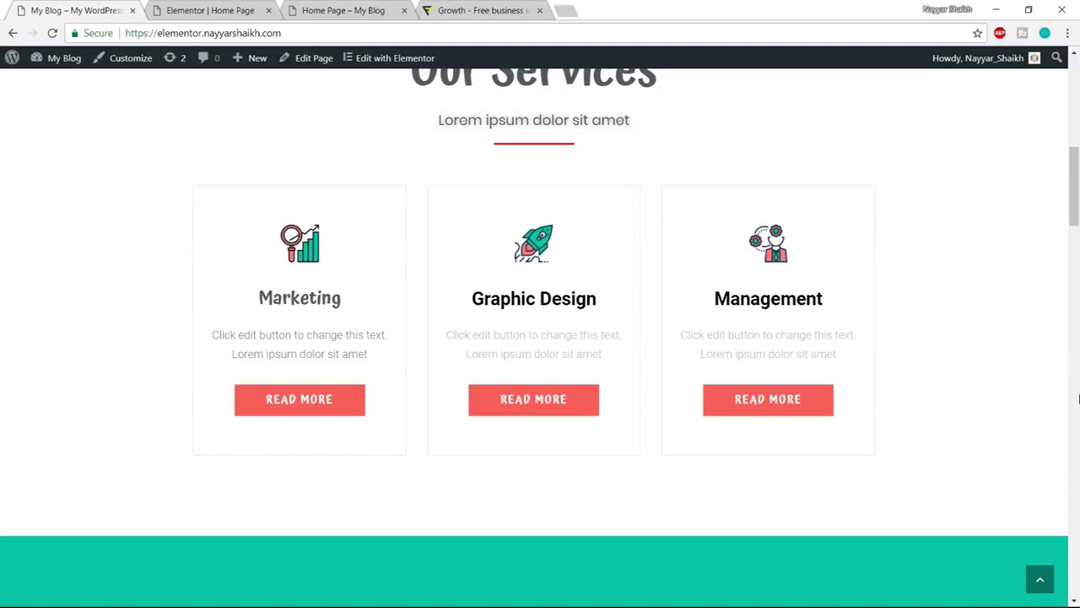
{"action": "scroll", "coordinate": [1078, 401], "scroll_direction": "up", "scroll_amount": 9}
{"action": "scroll", "coordinate": [1074, 466], "scroll_direction": "down", "scroll_amount": 8}
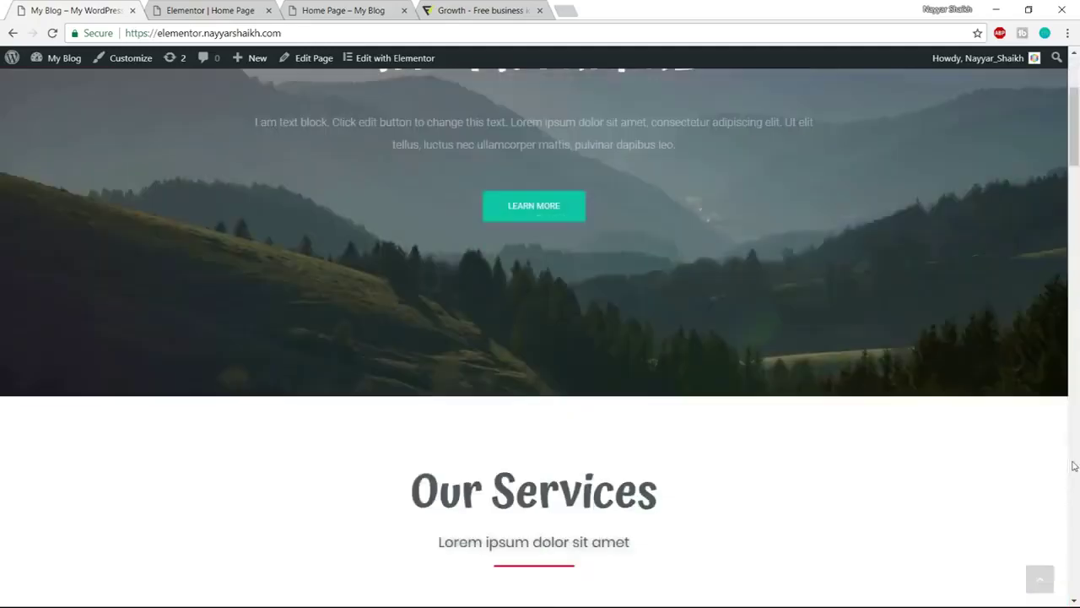
{"action": "scroll", "coordinate": [397, 571], "scroll_direction": "down", "scroll_amount": 2}
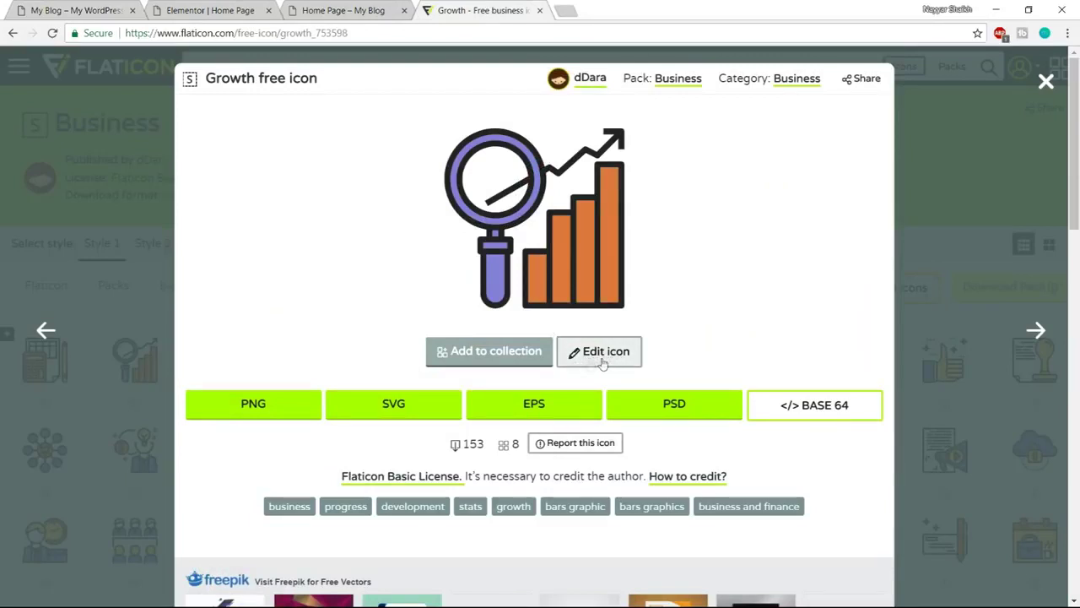
Sign in to Flaticon with Google to edit the Growth icon, then reopen its editor
{"action": "left_click", "coordinate": [602, 361]}
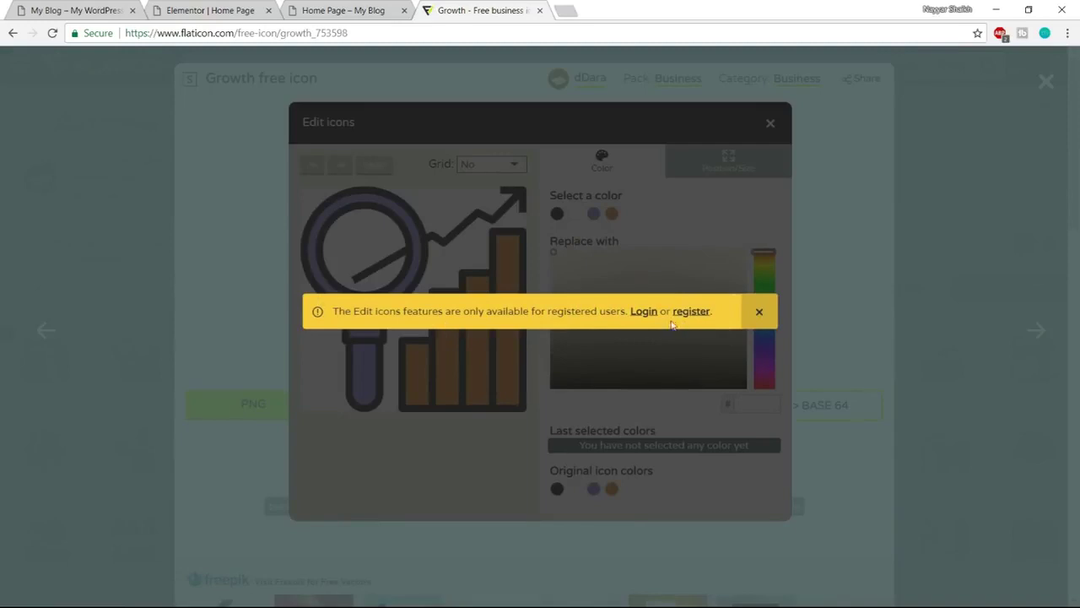
{"action": "left_click", "coordinate": [643, 312]}
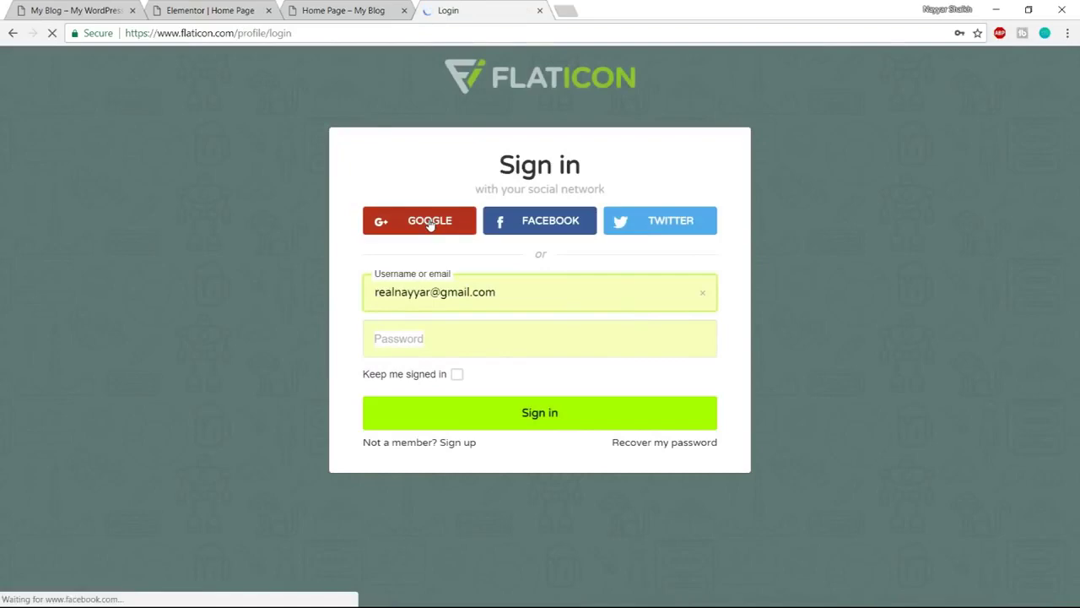
{"action": "left_click", "coordinate": [430, 222]}
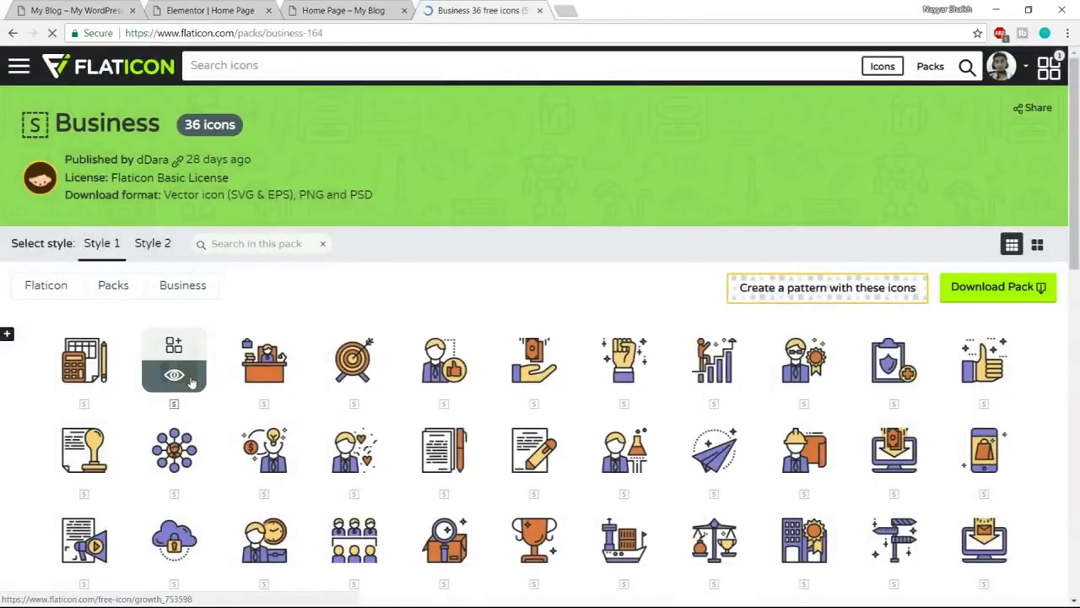
{"action": "left_click", "coordinate": [174, 337]}
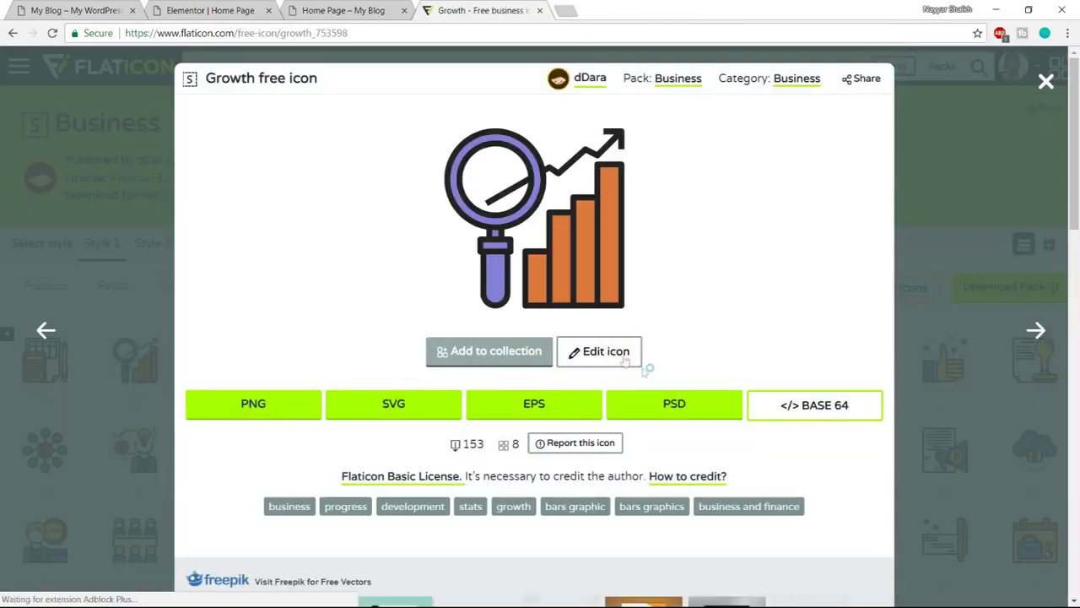
{"action": "left_click", "coordinate": [621, 359]}
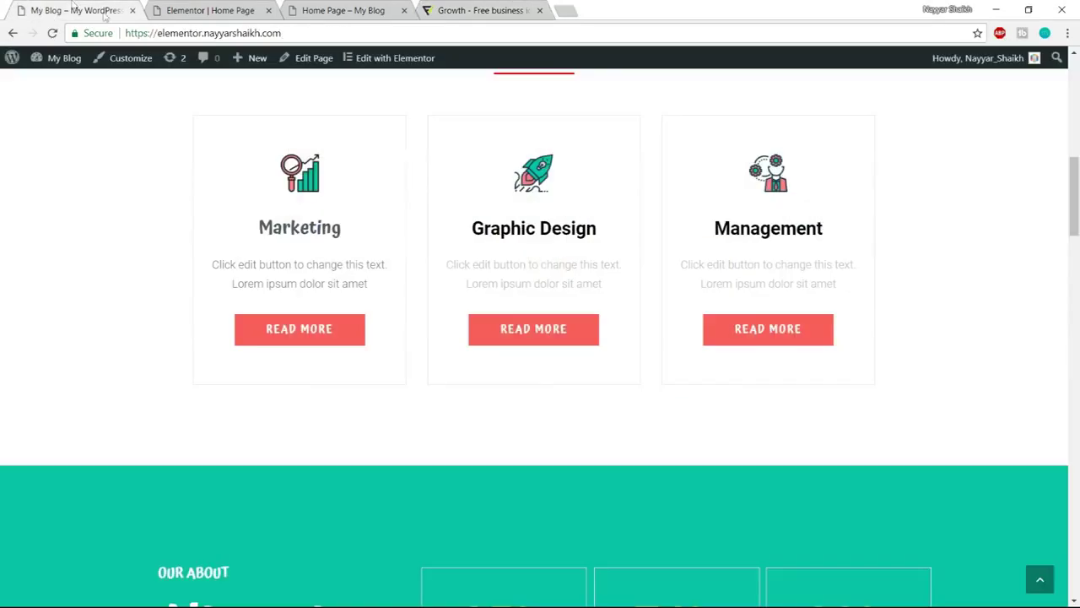
Copy the Read More button's background colour #f75b5b from DevTools and search it on Google
{"action": "right_click", "coordinate": [349, 336]}
{"action": "left_click", "coordinate": [408, 446]}
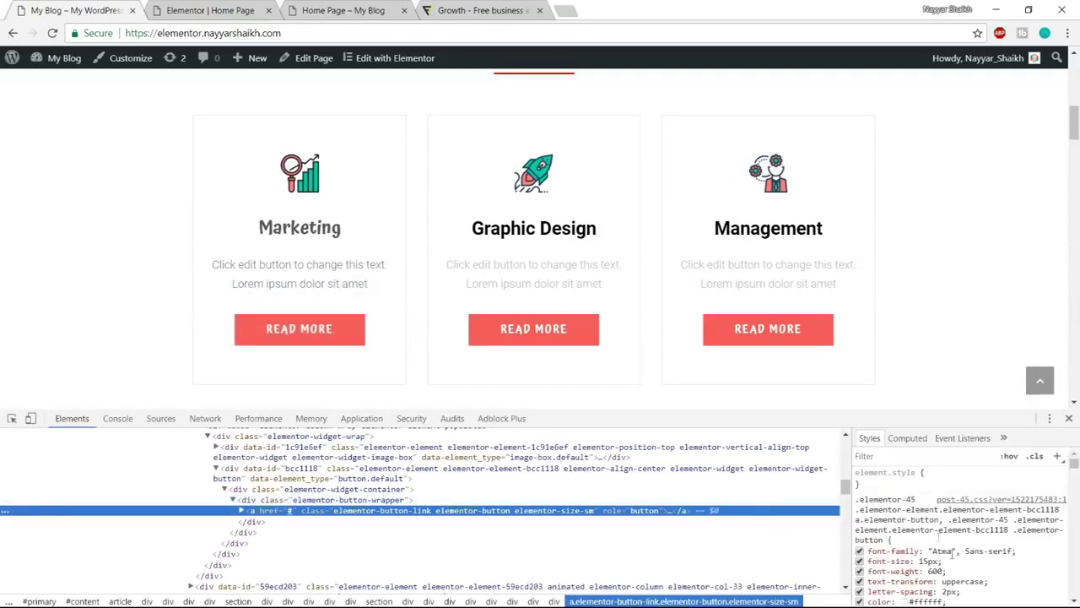
{"action": "scroll", "coordinate": [987, 547], "scroll_direction": "down", "scroll_amount": 3}
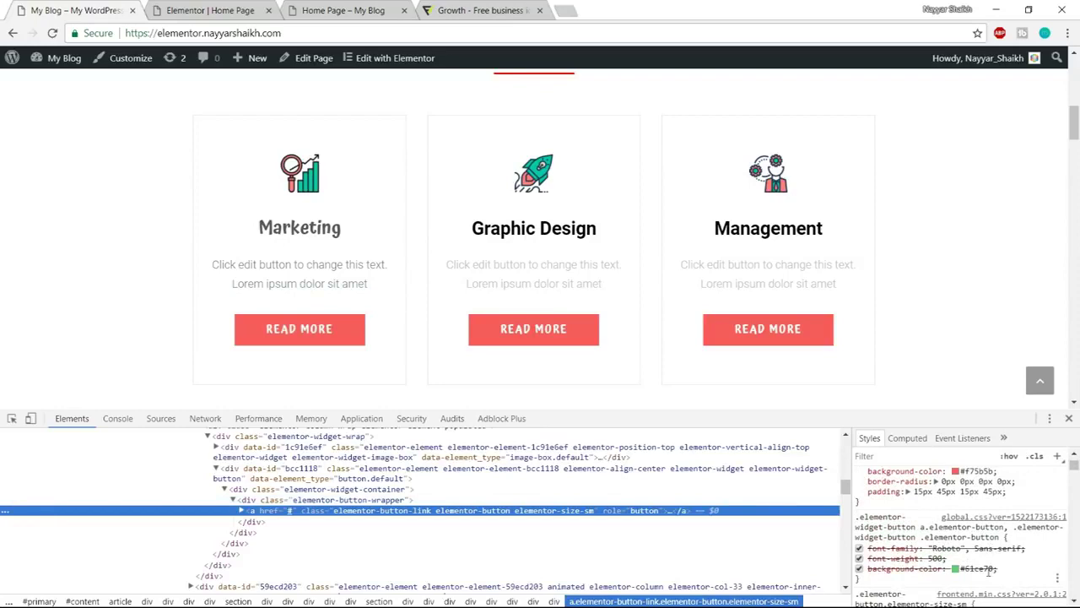
{"action": "scroll", "coordinate": [1043, 570], "scroll_direction": "up", "scroll_amount": 2}
{"action": "left_click", "coordinate": [979, 541]}
{"action": "key", "text": "ctrl+c"}
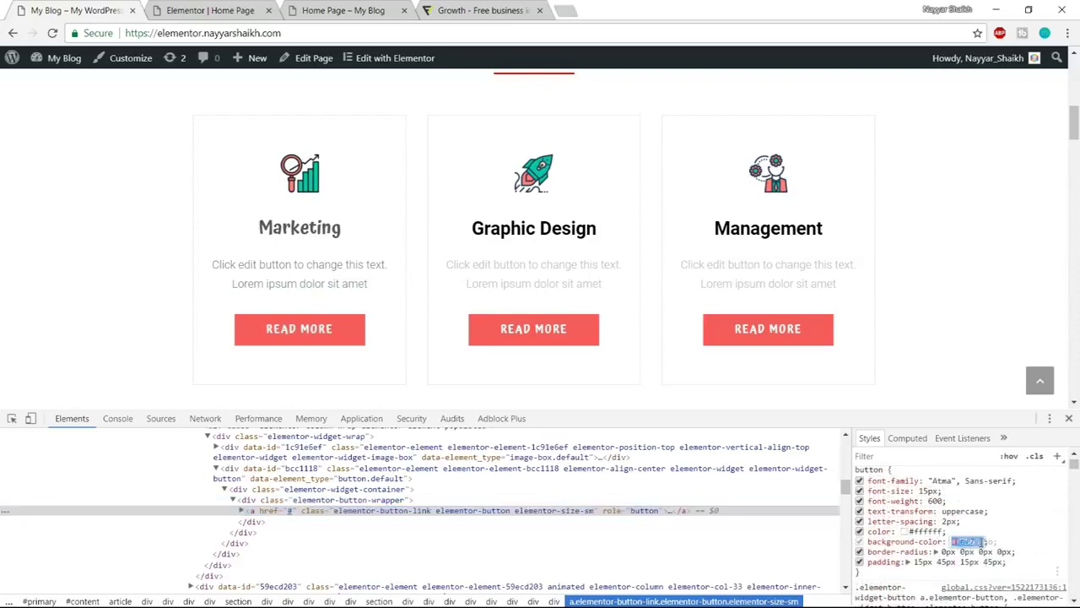
{"action": "left_click", "coordinate": [560, 10]}
{"action": "key", "text": "ctrl+v"}
{"action": "key", "text": "Return"}
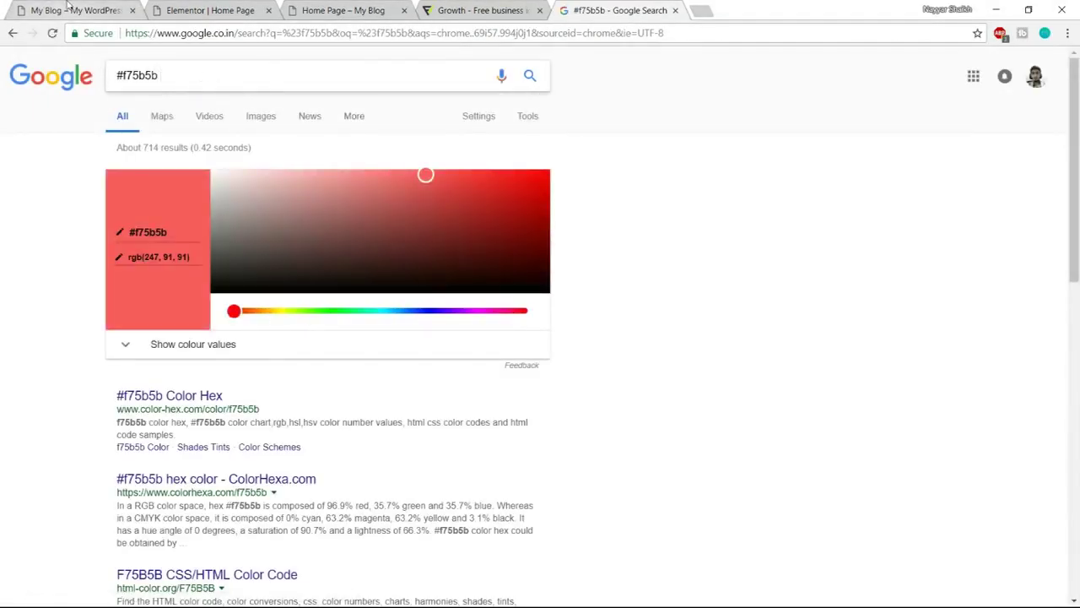
Inspect the hero Learn More button and copy its border colour #10c5a7
{"action": "left_click", "coordinate": [68, 10]}
{"action": "scroll", "coordinate": [992, 547], "scroll_direction": "down", "scroll_amount": 3}
{"action": "scroll", "coordinate": [992, 547], "scroll_direction": "down", "scroll_amount": 6}
{"action": "scroll", "coordinate": [992, 547], "scroll_direction": "up", "scroll_amount": 5}
{"action": "scroll", "coordinate": [554, 358], "scroll_direction": "up", "scroll_amount": 10}
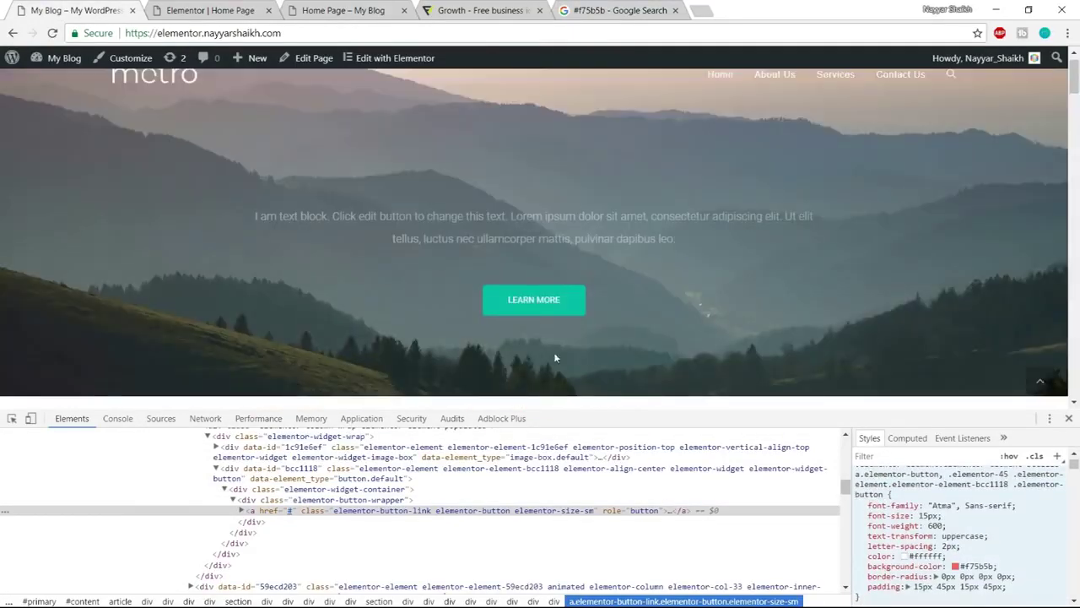
{"action": "right_click", "coordinate": [581, 312]}
{"action": "left_click", "coordinate": [636, 422]}
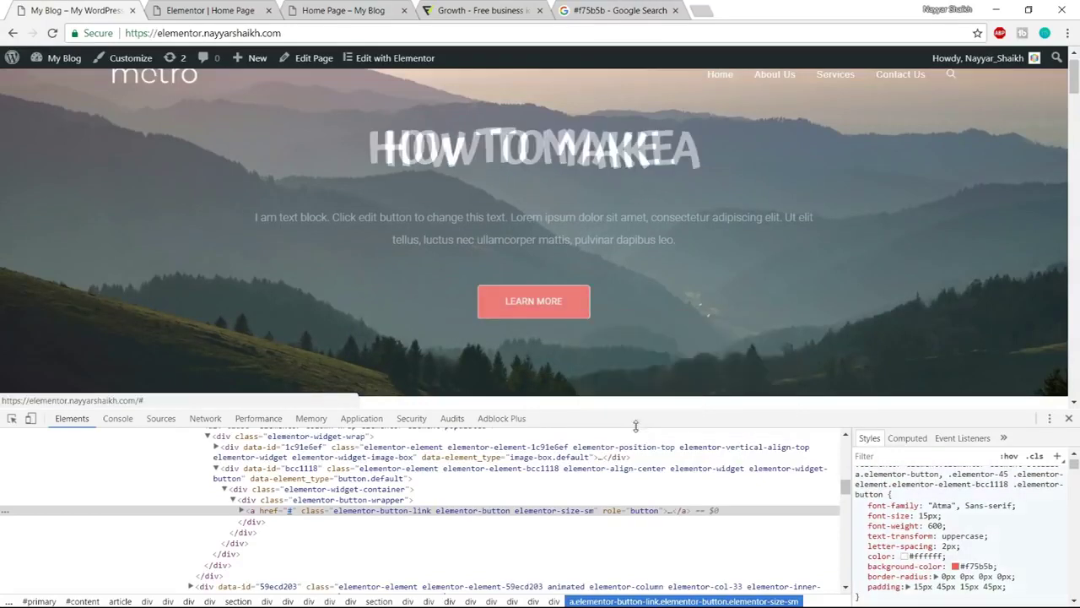
{"action": "scroll", "coordinate": [962, 532], "scroll_direction": "down", "scroll_amount": 2}
{"action": "left_click", "coordinate": [955, 516]}
{"action": "key", "text": "ctrl+c"}
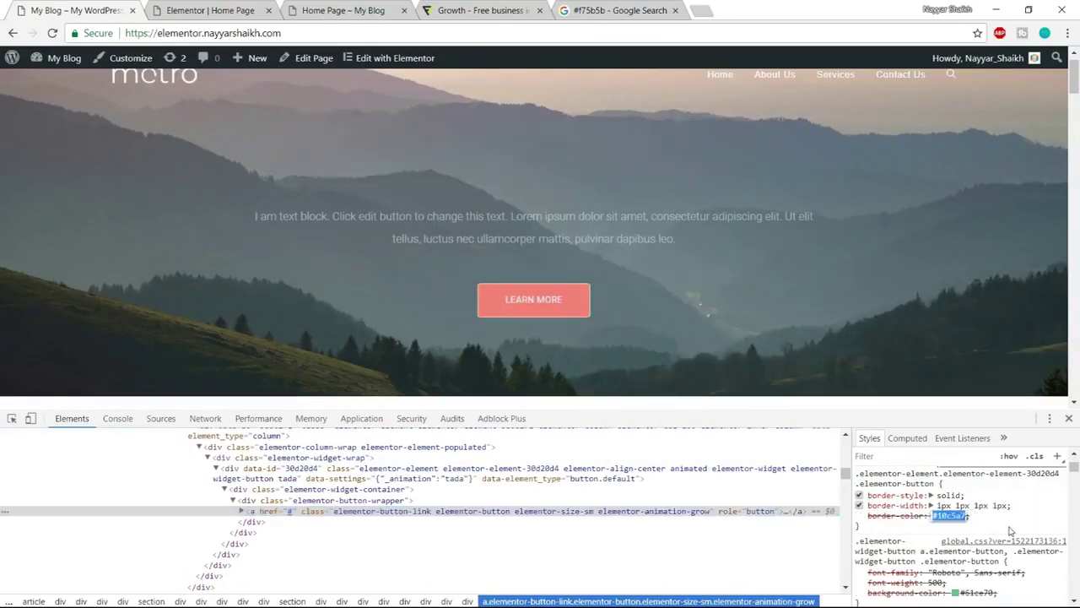
Add #10c5a7 to the Google search alongside #f75b5b
{"action": "left_click", "coordinate": [579, 11]}
{"action": "key", "text": "ctrl+v"}
{"action": "left_click_drag", "start_coordinate": [267, 77], "coordinate": [140, 77]}
{"action": "left_click", "coordinate": [169, 76]}
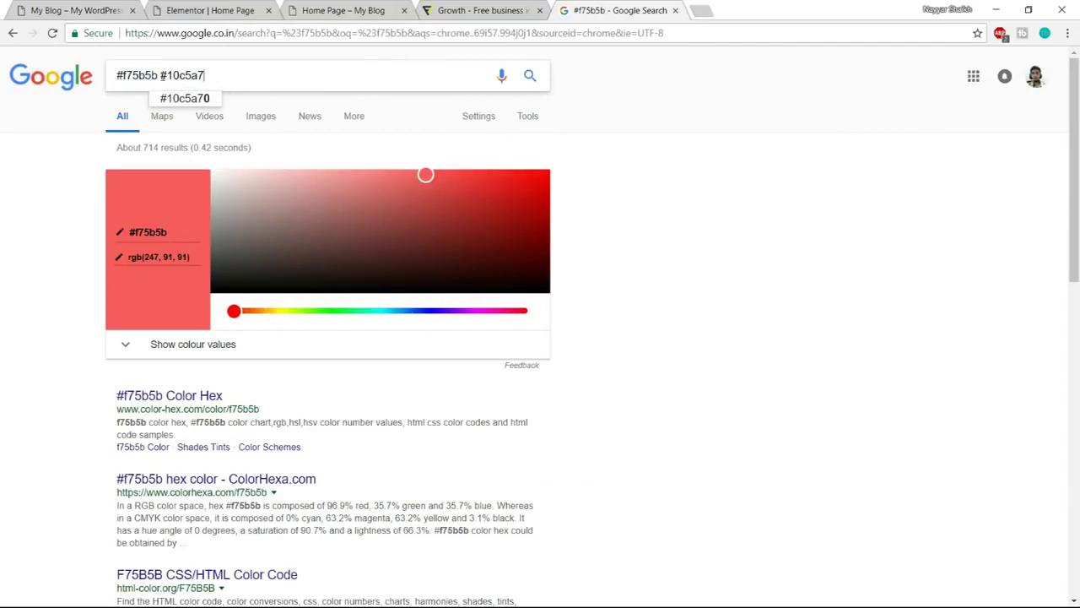
{"action": "left_click", "coordinate": [760, 165]}
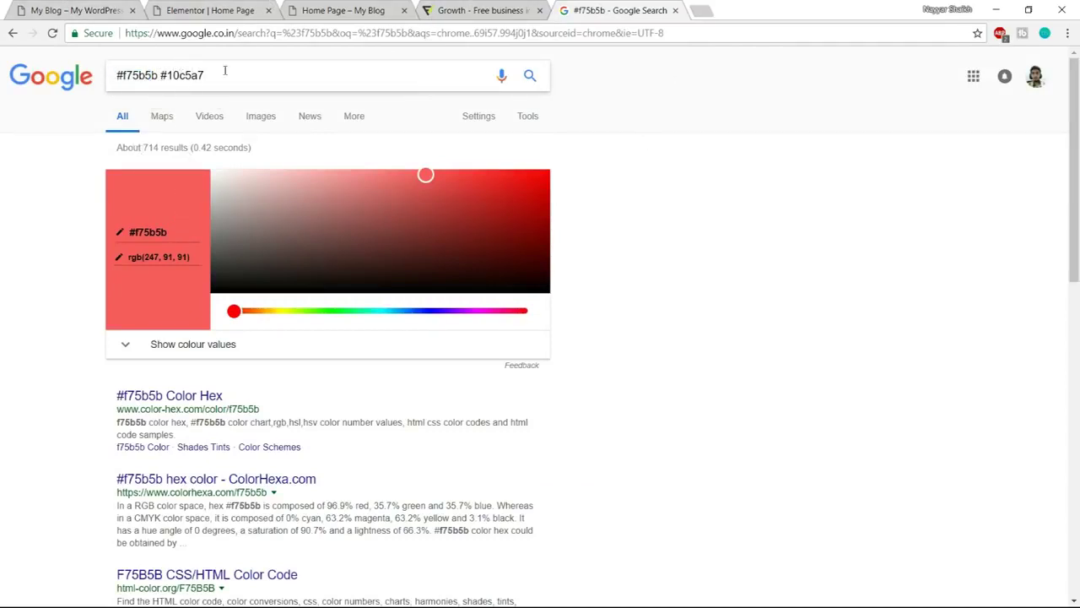
{"action": "left_click", "coordinate": [76, 10]}
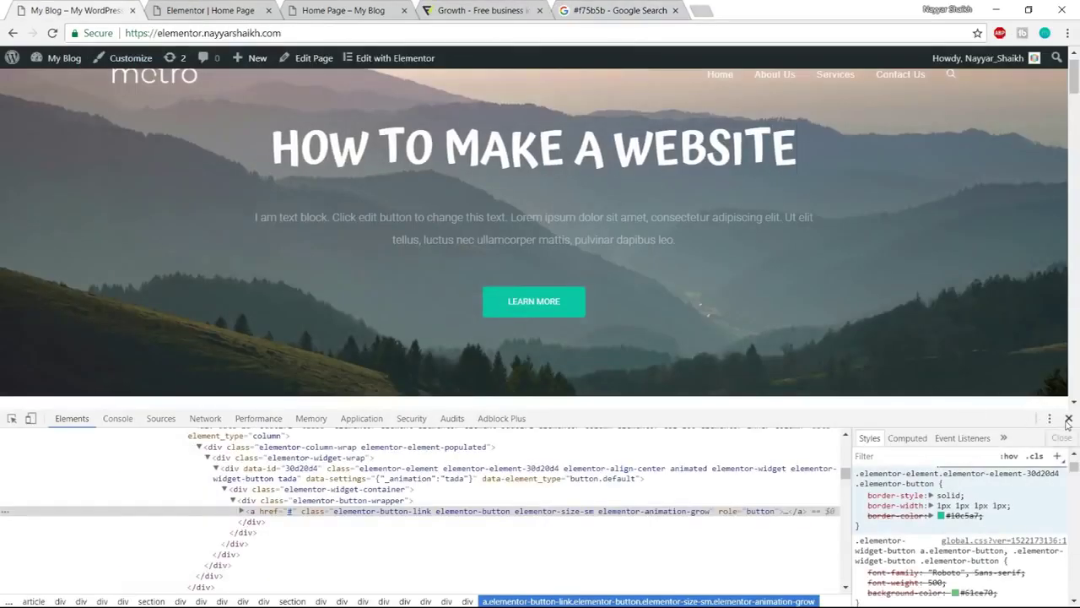
Close DevTools and change the Growth icon's purple 827ED9 to f75b5b in Flaticon's editor
{"action": "left_click", "coordinate": [1068, 419]}
{"action": "left_click", "coordinate": [430, 33]}
{"action": "left_click", "coordinate": [477, 7]}
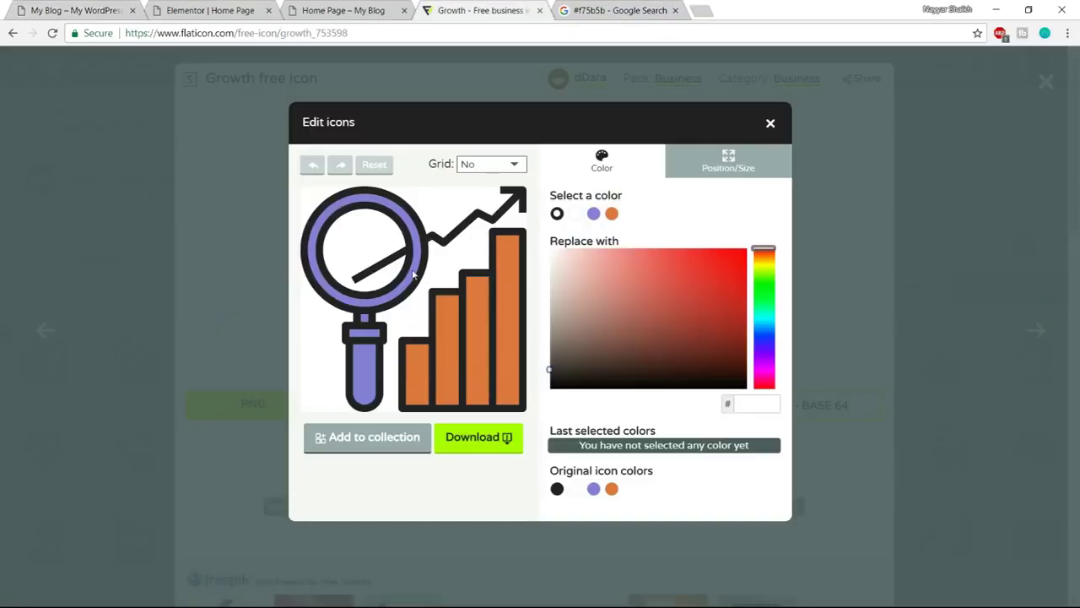
{"action": "left_click", "coordinate": [365, 372]}
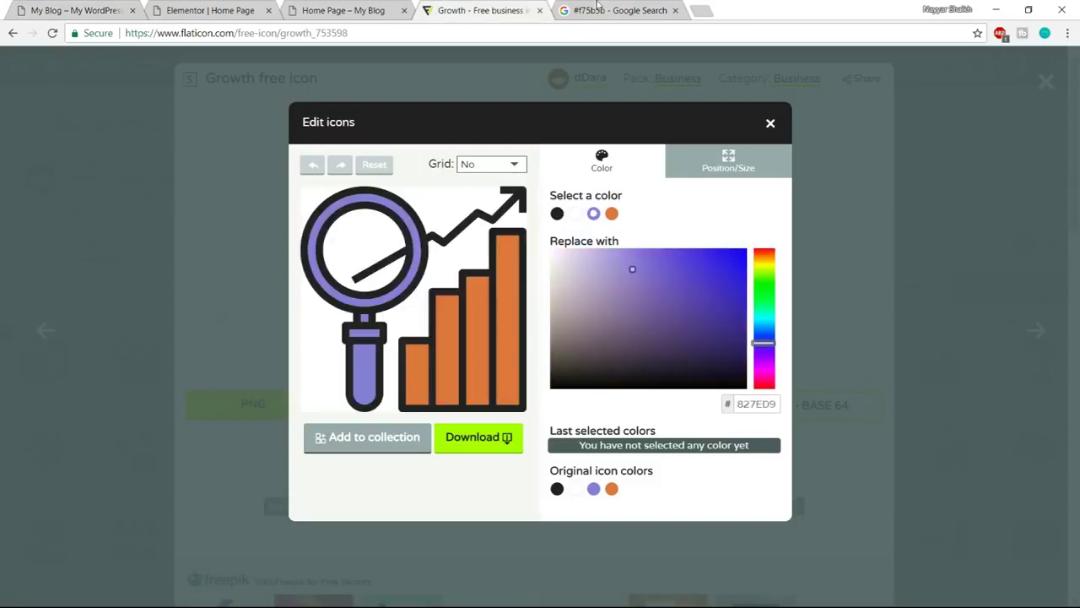
{"action": "left_click", "coordinate": [598, 9]}
{"action": "left_click", "coordinate": [211, 10]}
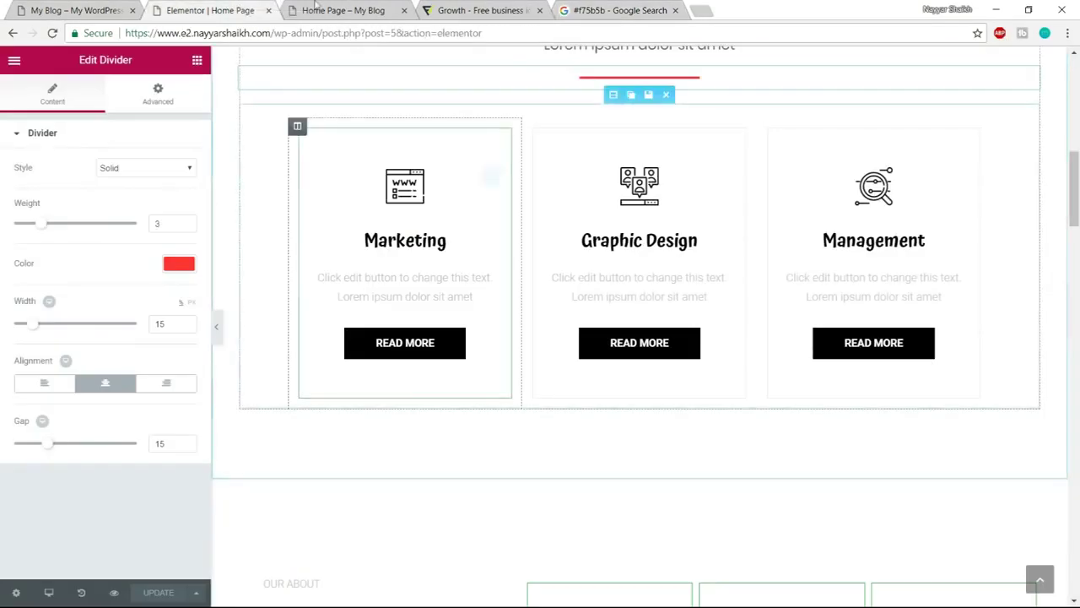
{"action": "left_click", "coordinate": [31, 9]}
{"action": "scroll", "coordinate": [422, 357], "scroll_direction": "down", "scroll_amount": 6}
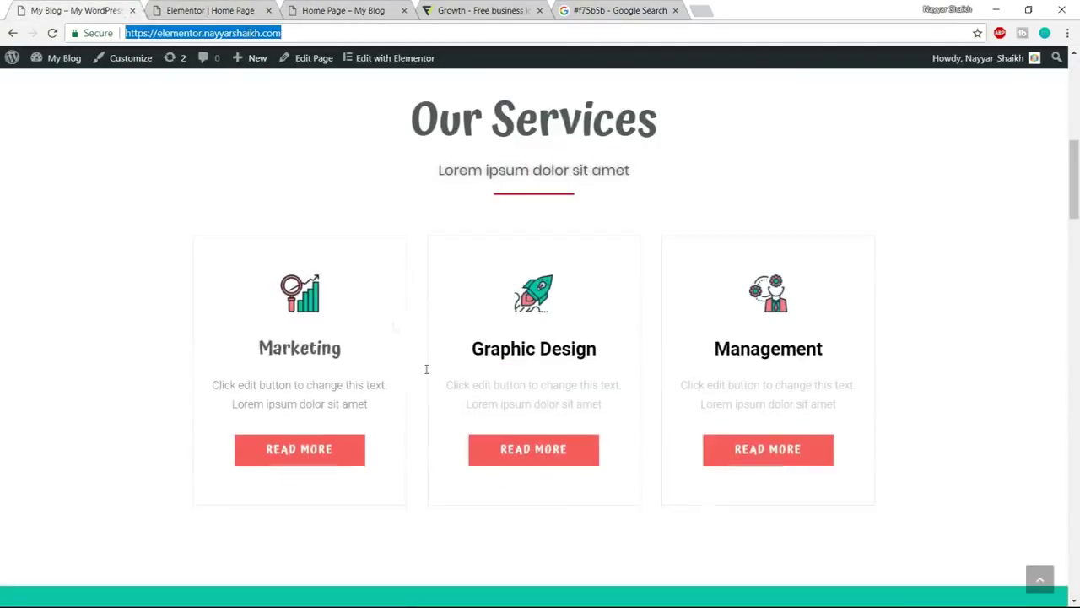
{"action": "left_click", "coordinate": [598, 10]}
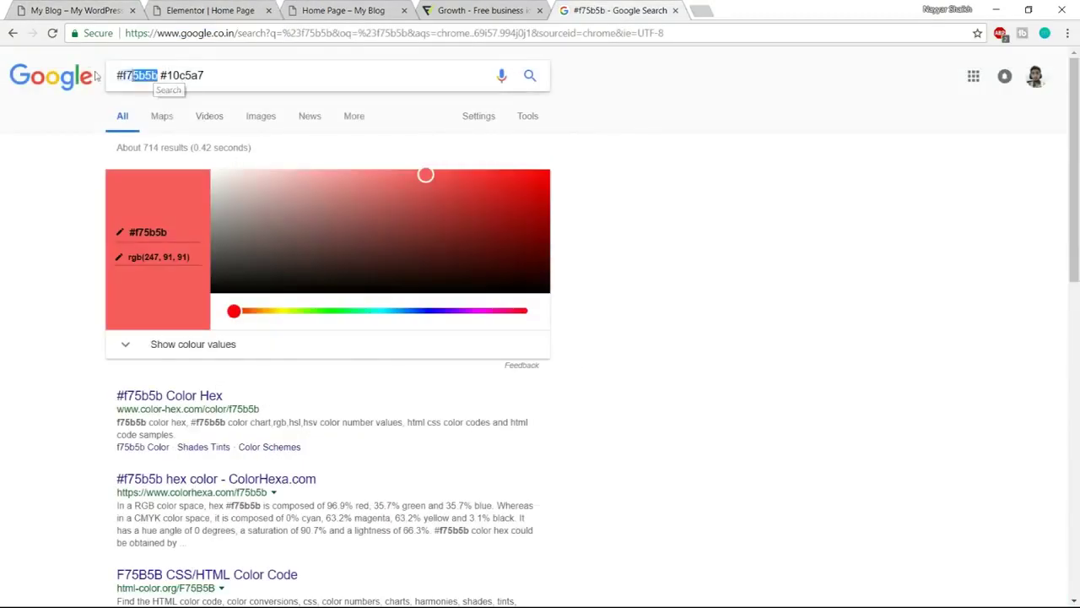
{"action": "left_click_drag", "start_coordinate": [95, 76], "coordinate": [87, 77]}
{"action": "key", "text": "ctrl+c"}
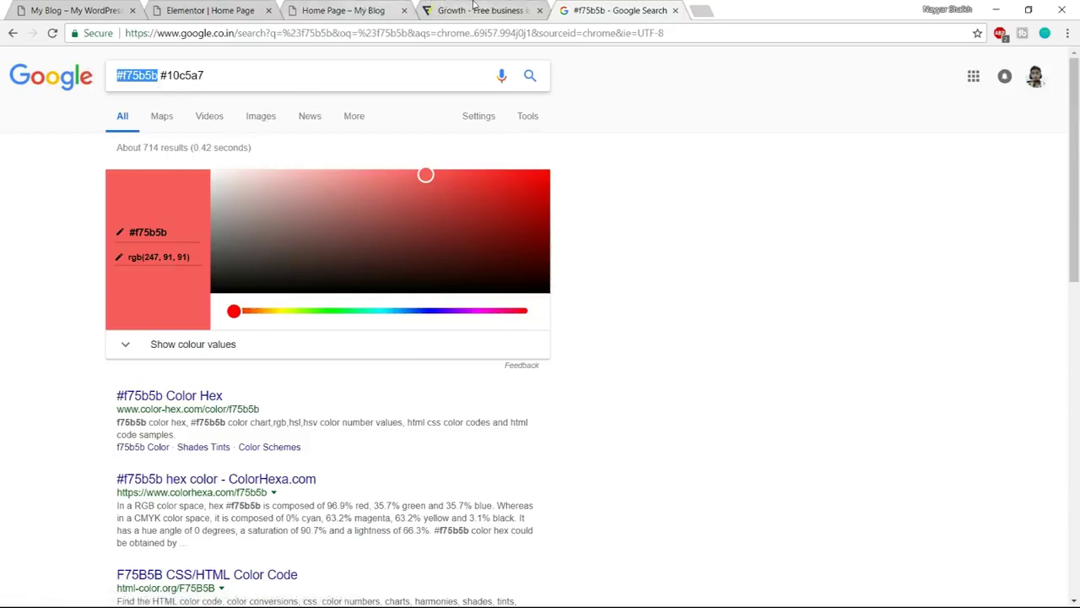
{"action": "left_click", "coordinate": [477, 10]}
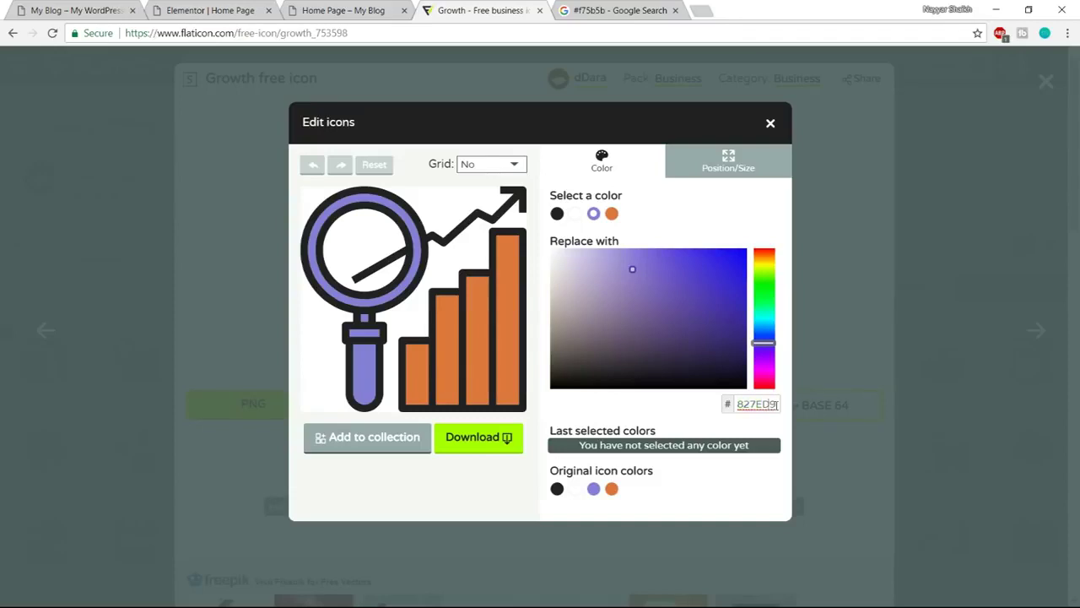
{"action": "left_click", "coordinate": [614, 10]}
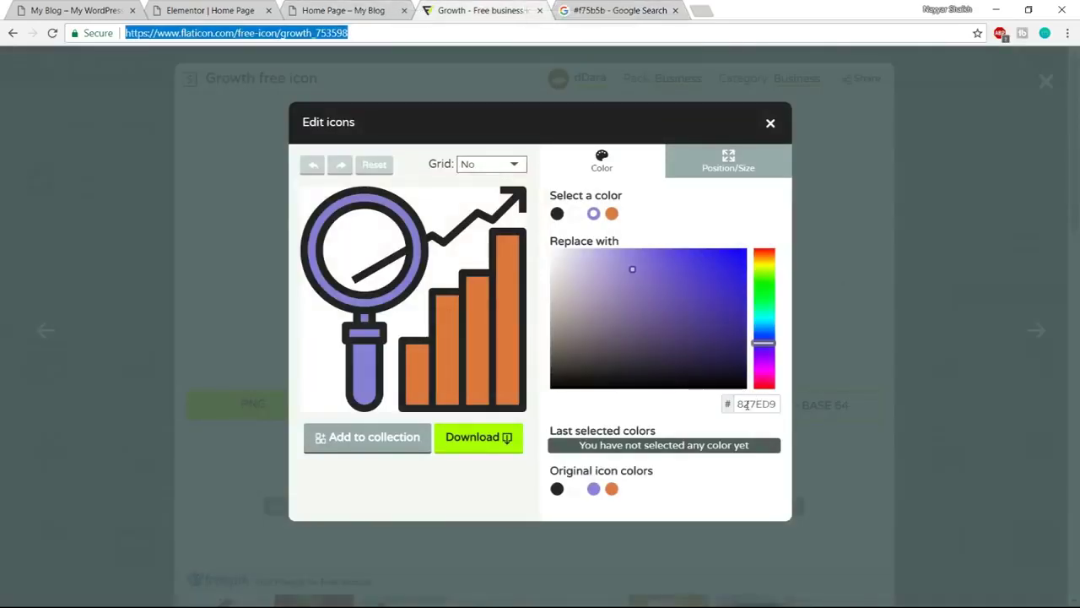
{"action": "left_click_drag", "start_coordinate": [738, 404], "coordinate": [779, 407]}
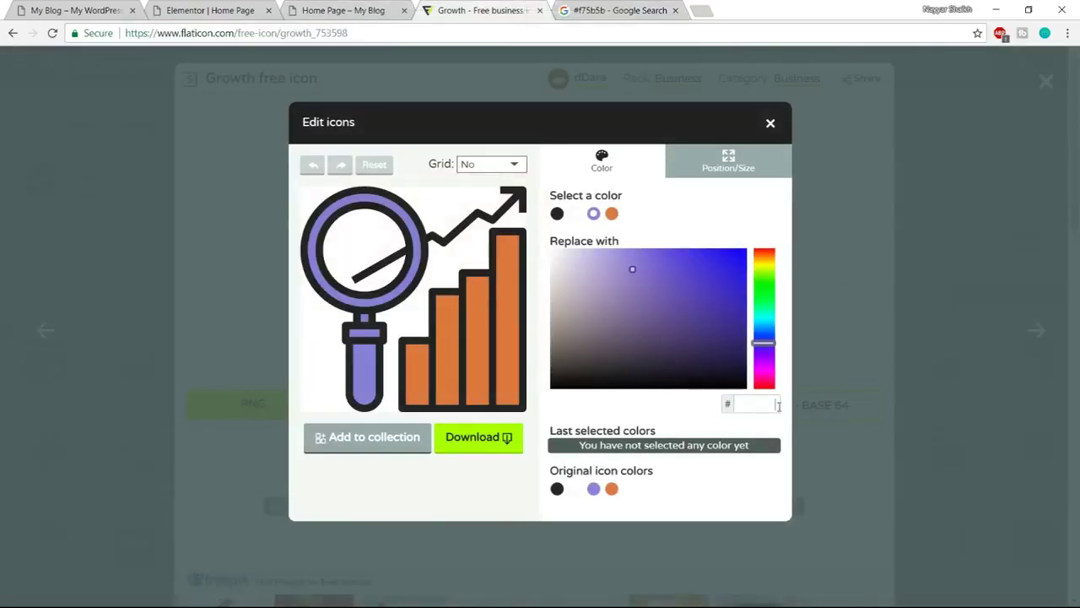
{"action": "key", "text": "ctrl+v"}
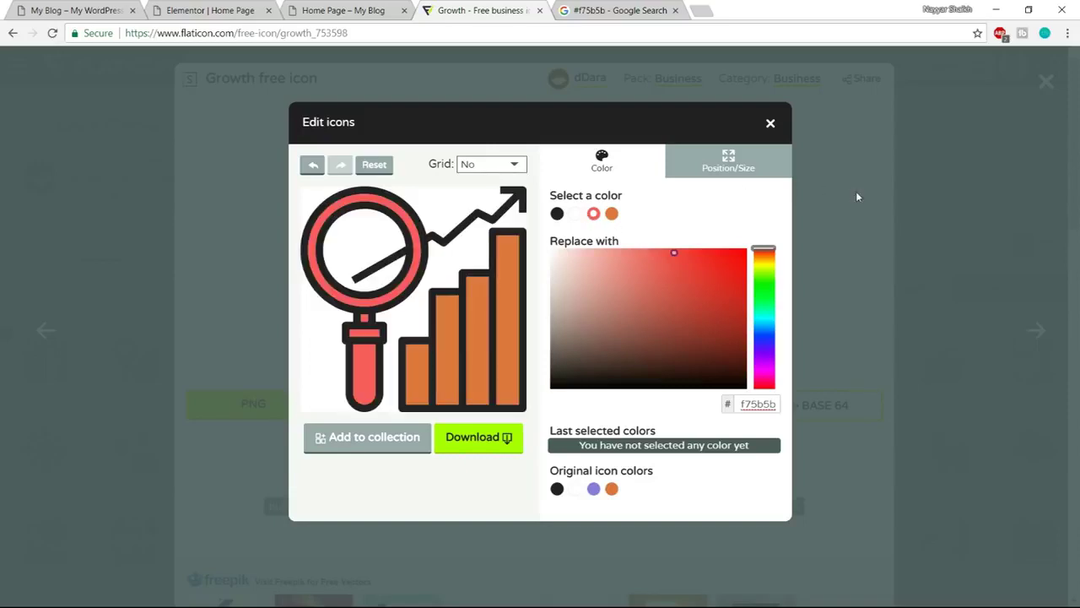
Recolour the icon's orange bars to teal 10c5a7 and compare with the live site
{"action": "left_click", "coordinate": [510, 289]}
{"action": "key", "text": "ctrl+Tab"}
{"action": "left_click", "coordinate": [233, 73]}
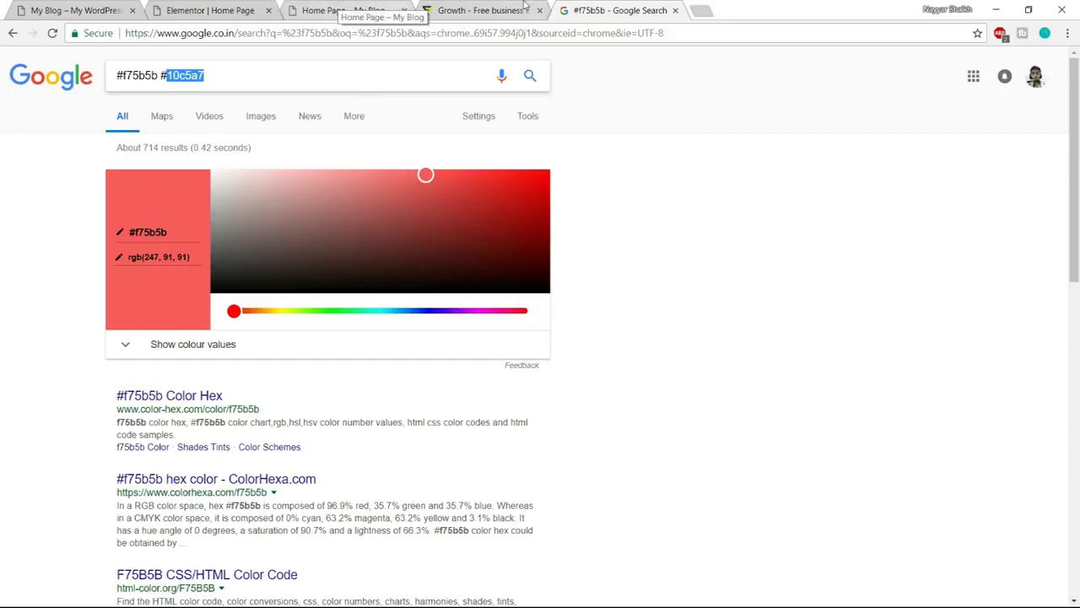
{"action": "key", "text": "ctrl+shift+Tab"}
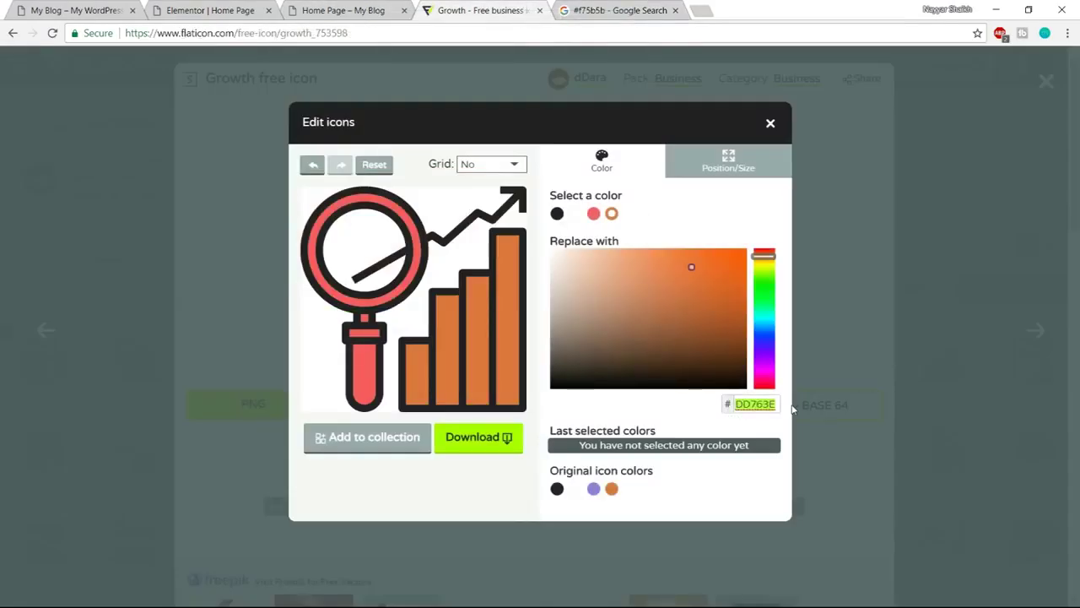
{"action": "type", "text": "10c5a7"}
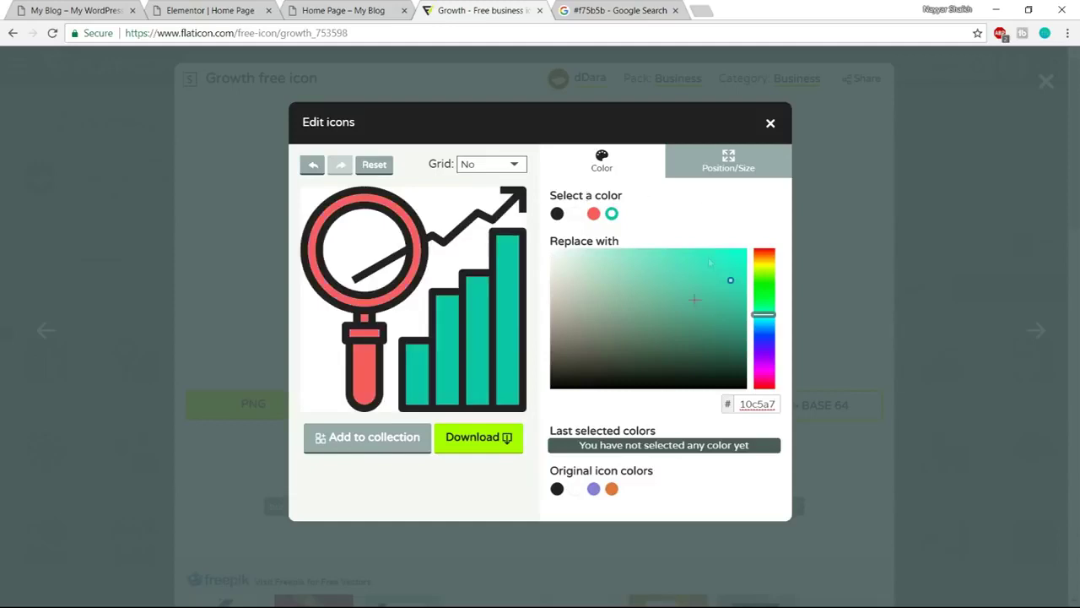
{"action": "left_click", "coordinate": [107, 6]}
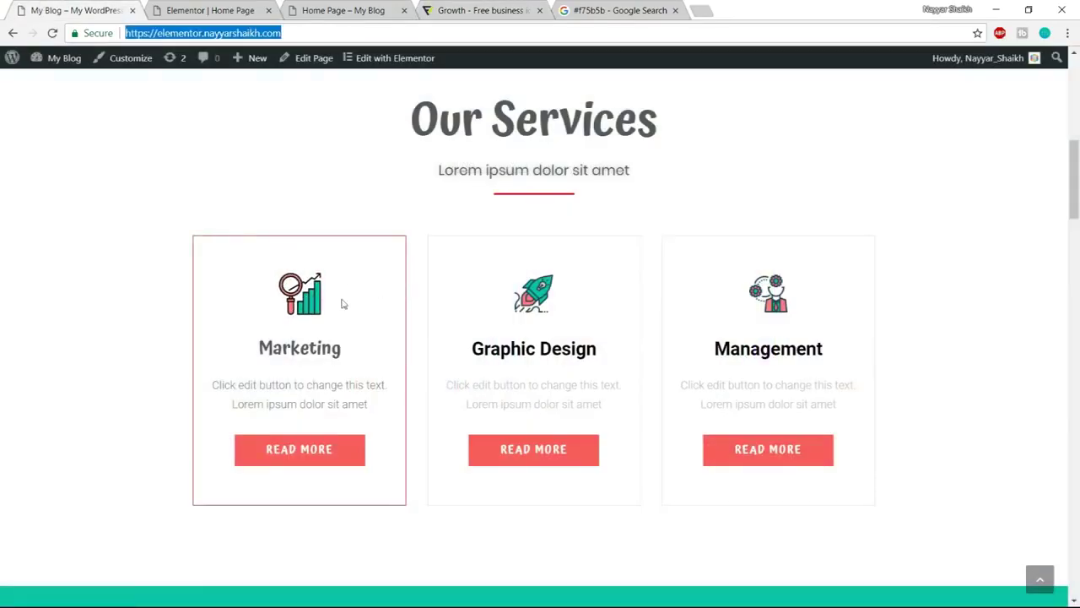
{"action": "left_click", "coordinate": [511, 6]}
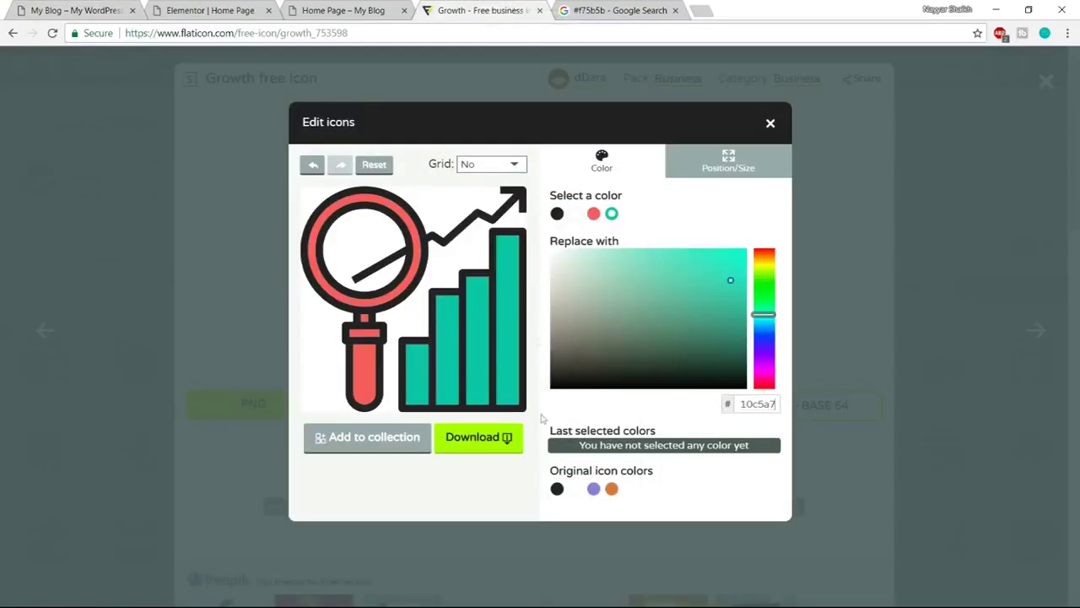
Download the recoloured icon as a 256 px PNG and close the Flaticon tab
{"action": "left_click", "coordinate": [483, 449]}
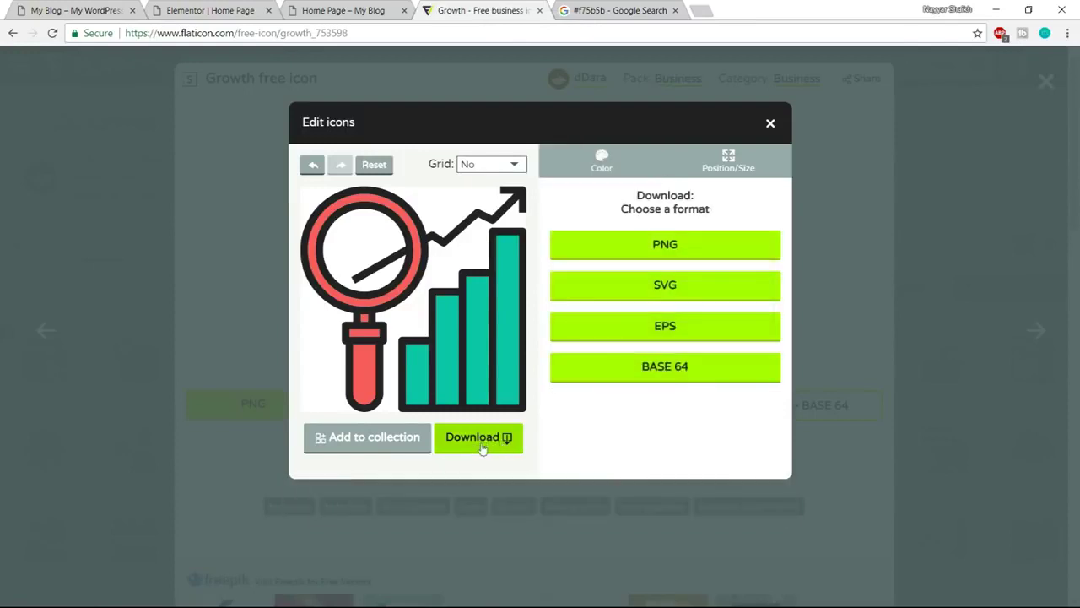
{"action": "left_click", "coordinate": [693, 253]}
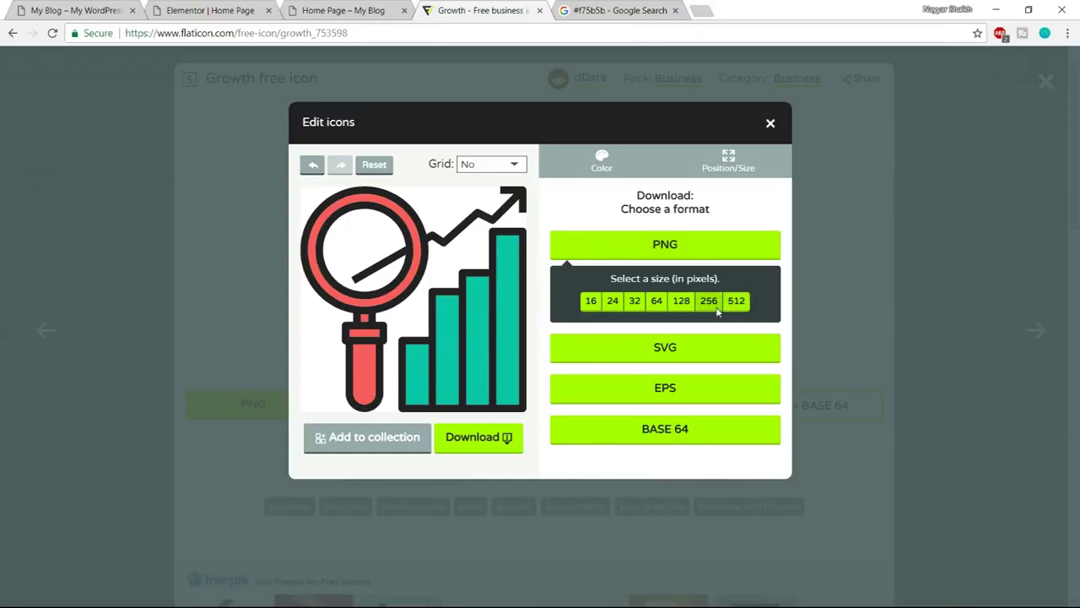
{"action": "left_click", "coordinate": [717, 311]}
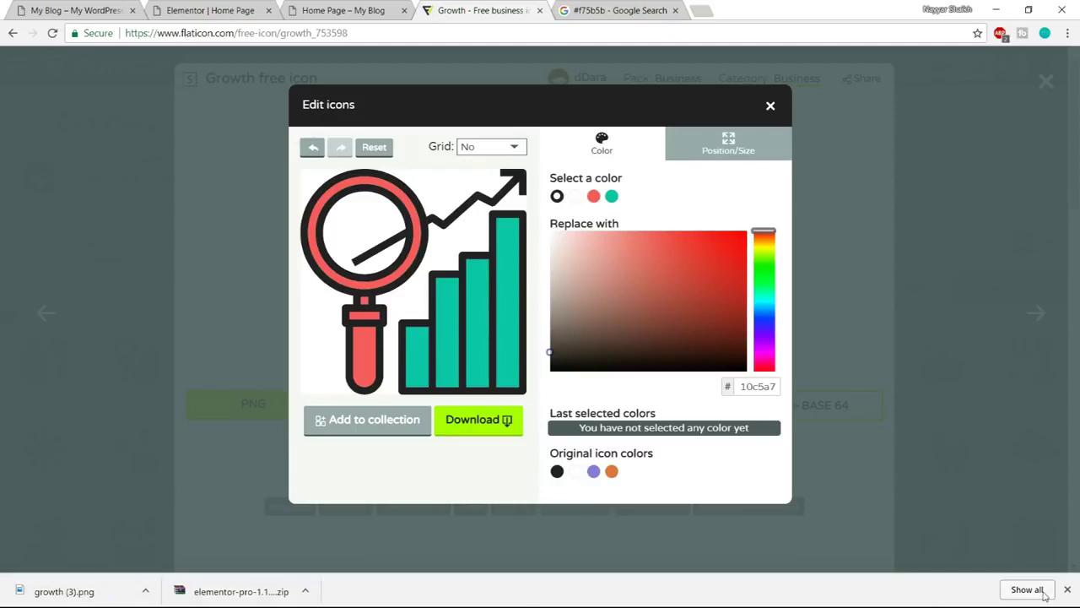
{"action": "left_click", "coordinate": [1068, 590]}
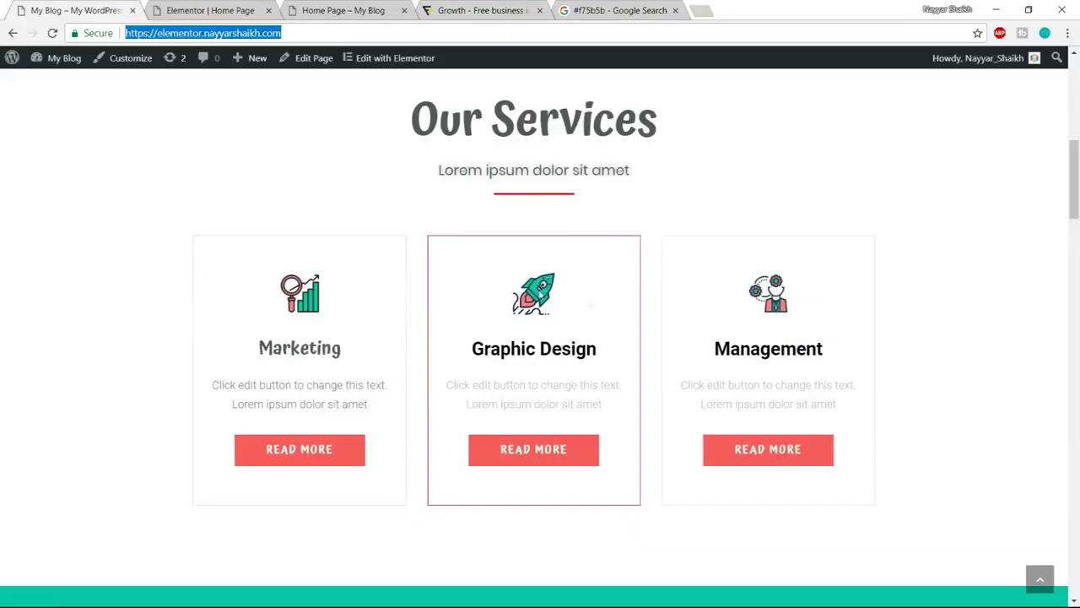
{"action": "left_click", "coordinate": [527, 12]}
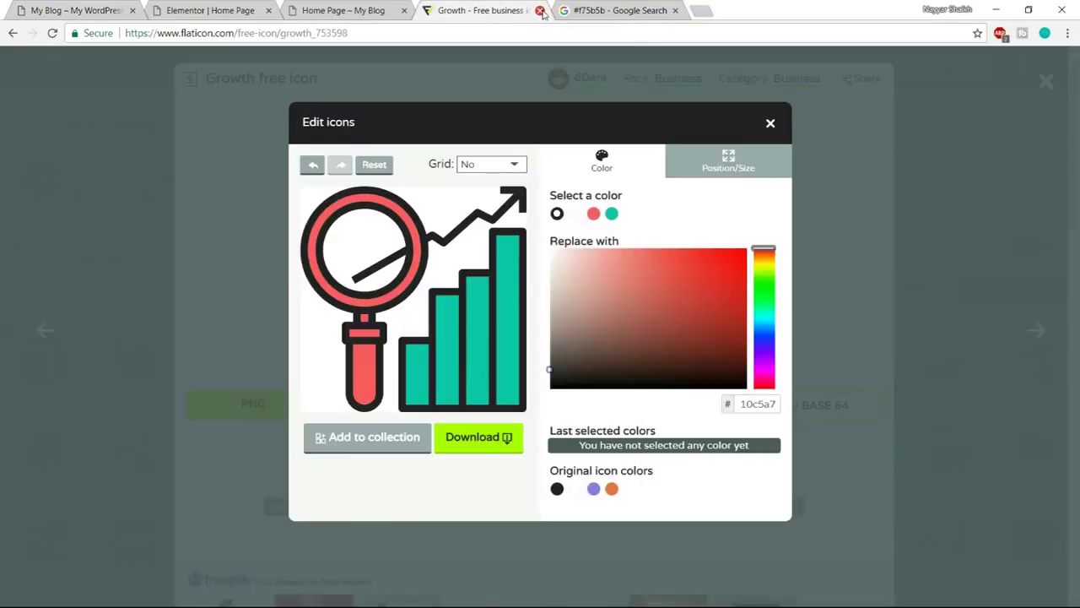
{"action": "left_click", "coordinate": [540, 10]}
{"action": "left_click", "coordinate": [215, 10]}
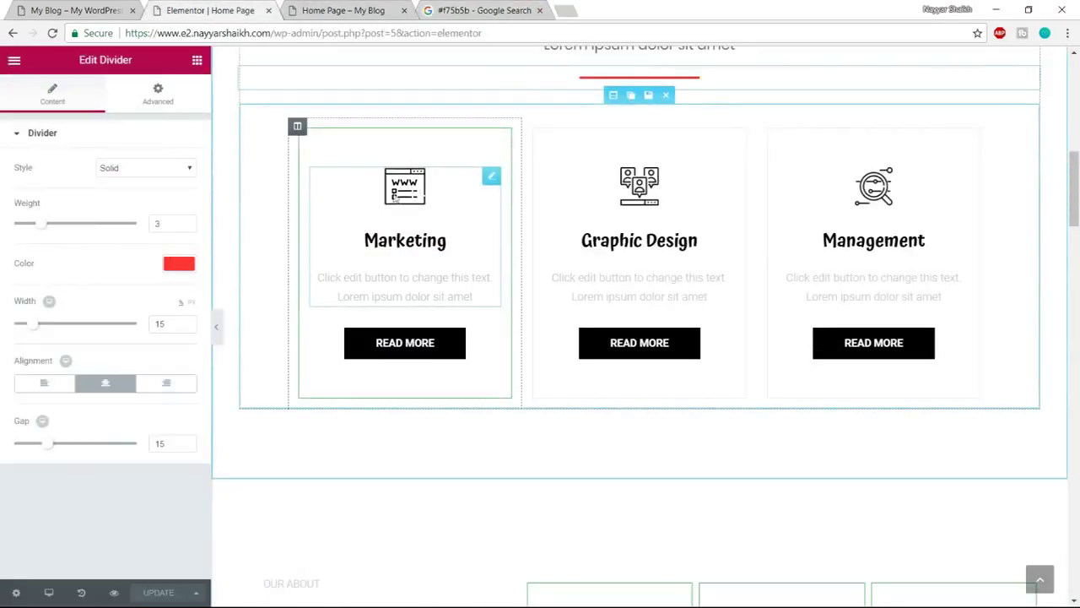
Upload growth-2, planning-1 and startup-1, and insert growth-2 as the Marketing box image
{"action": "left_click", "coordinate": [409, 193]}
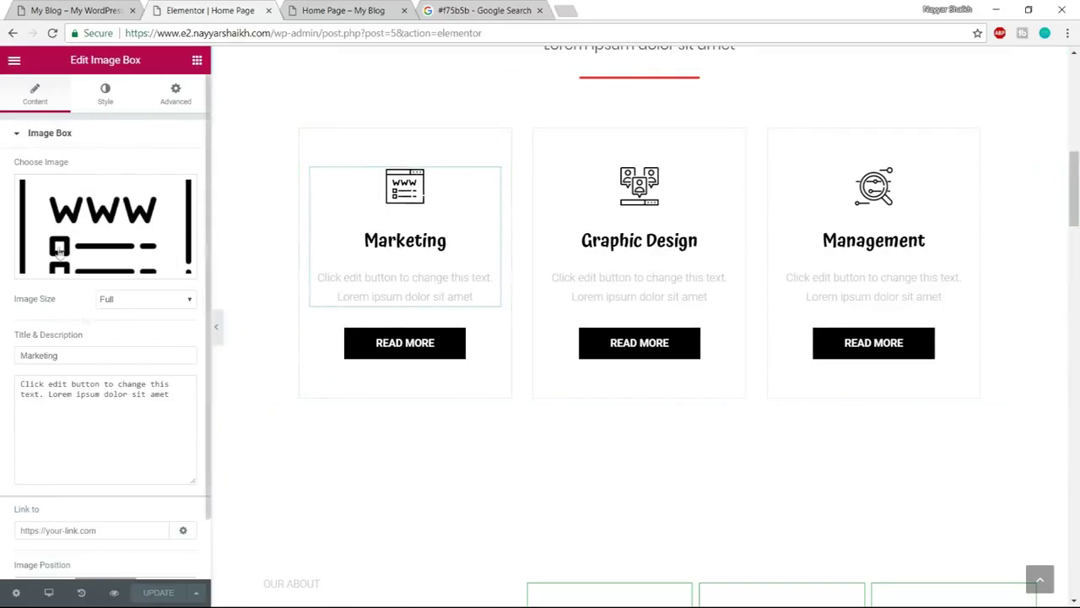
{"action": "left_click", "coordinate": [137, 264]}
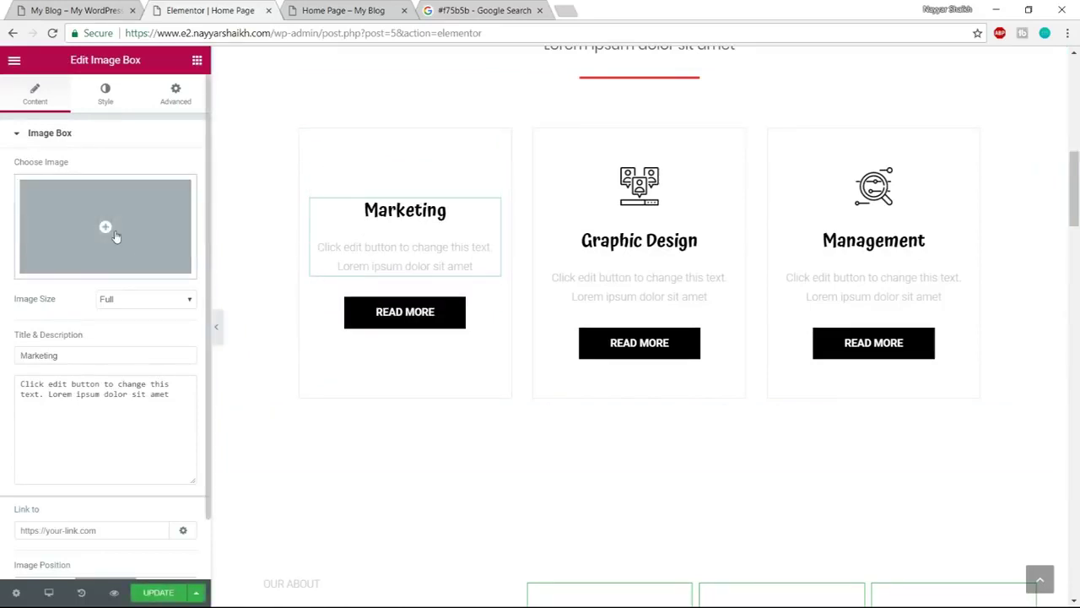
{"action": "left_click", "coordinate": [115, 237]}
{"action": "left_click", "coordinate": [52, 122]}
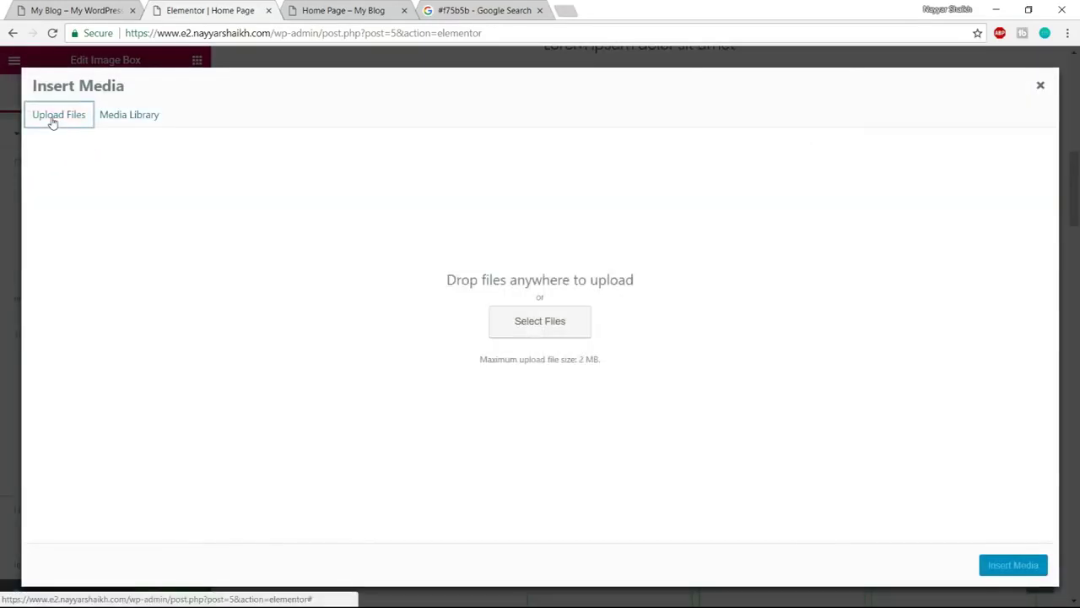
{"action": "left_click", "coordinate": [491, 324]}
{"action": "scroll", "coordinate": [439, 304], "scroll_direction": "down", "scroll_amount": 2}
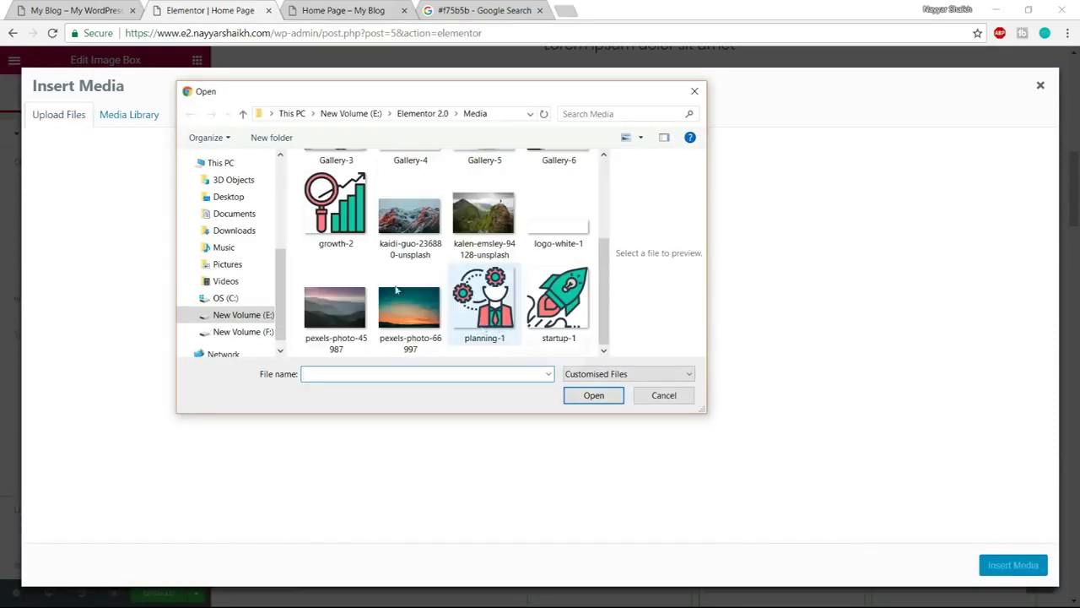
{"action": "left_click", "coordinate": [335, 206]}
{"action": "left_click", "coordinate": [483, 299], "text": "ctrl"}
{"action": "left_click", "coordinate": [558, 300], "text": "ctrl"}
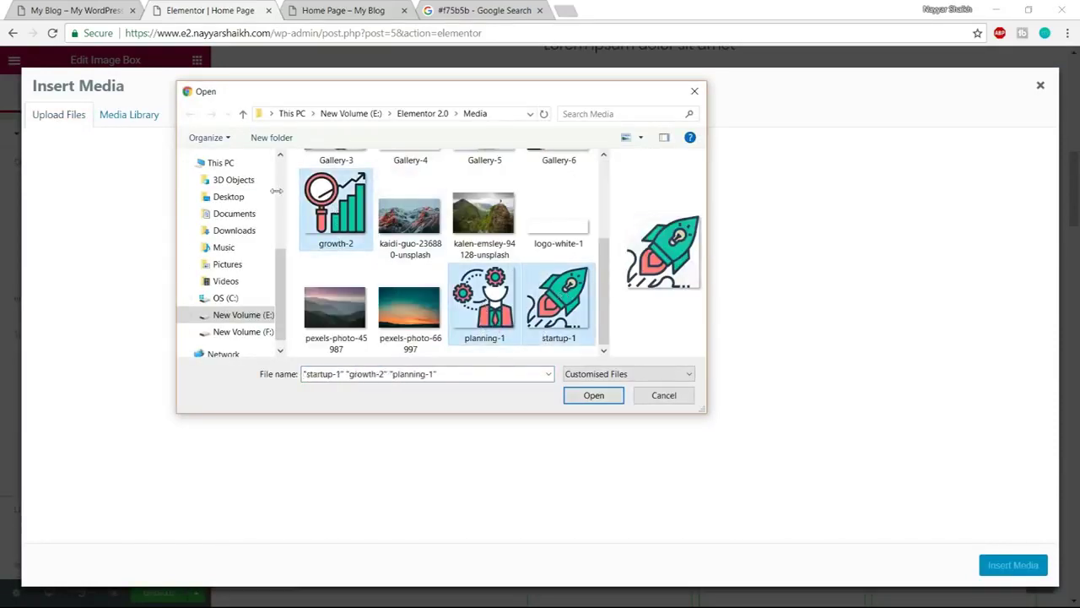
{"action": "left_click", "coordinate": [593, 395]}
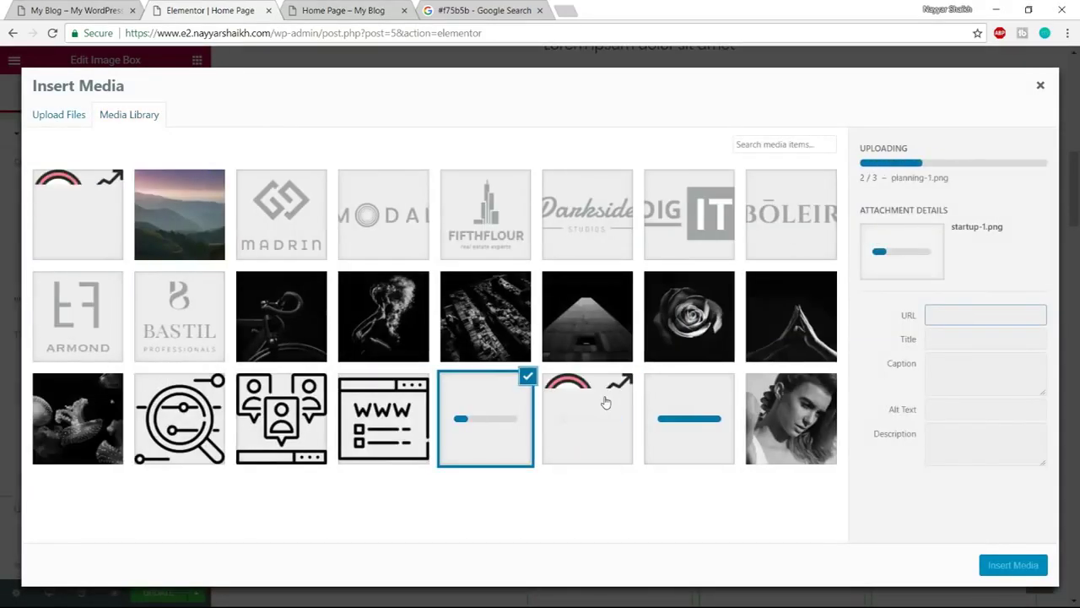
{"action": "left_click", "coordinate": [287, 221]}
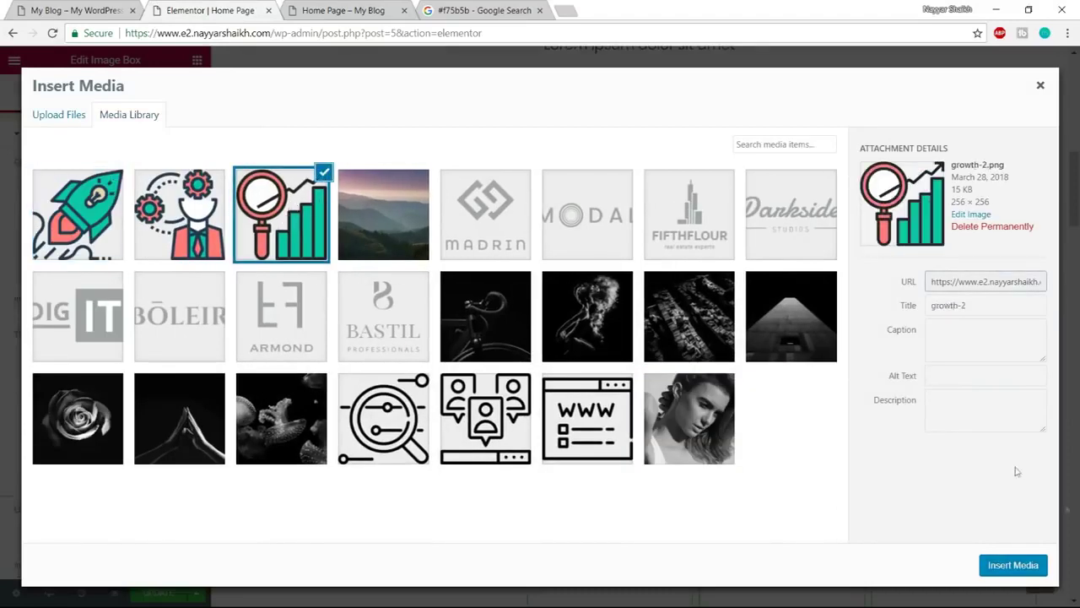
{"action": "left_click", "coordinate": [1030, 574]}
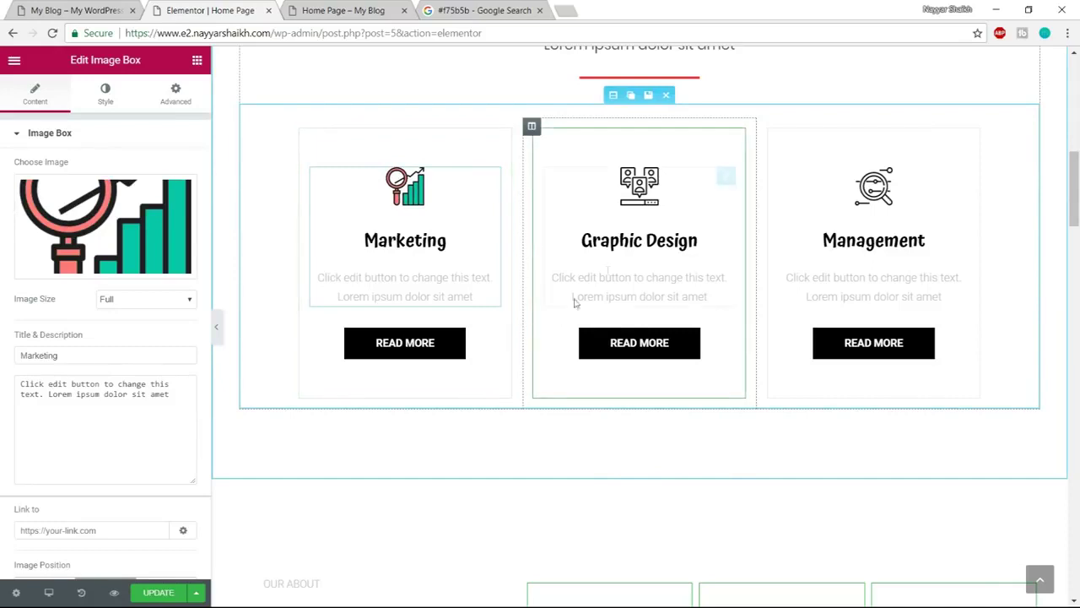
Replace the Graphic Design box image with the startup-1 rocket
{"action": "left_click", "coordinate": [653, 197]}
{"action": "left_click", "coordinate": [123, 268]}
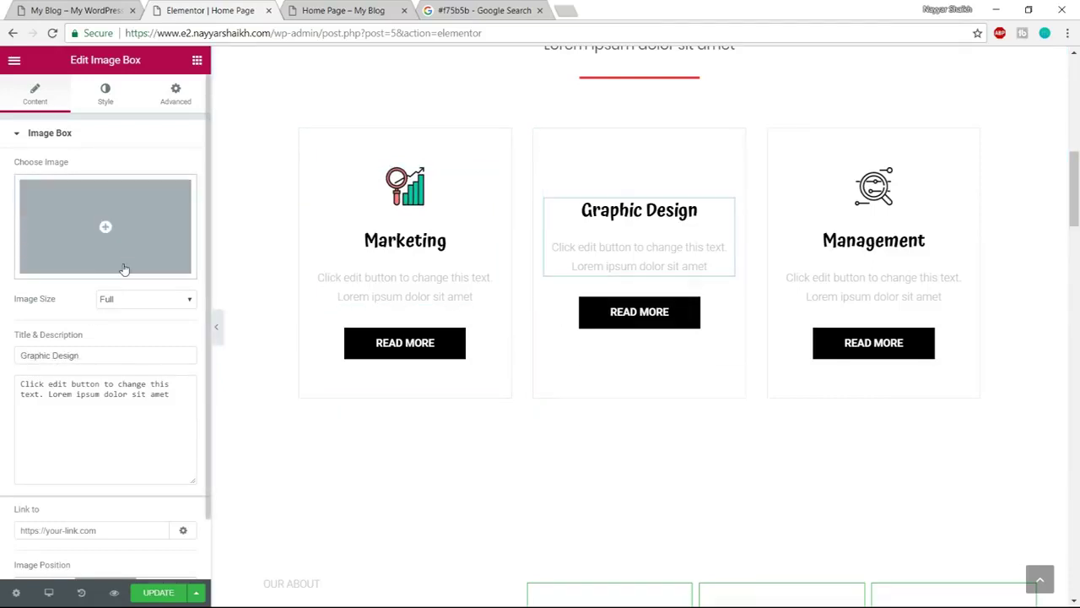
{"action": "left_click", "coordinate": [90, 219]}
{"action": "left_click", "coordinate": [118, 216]}
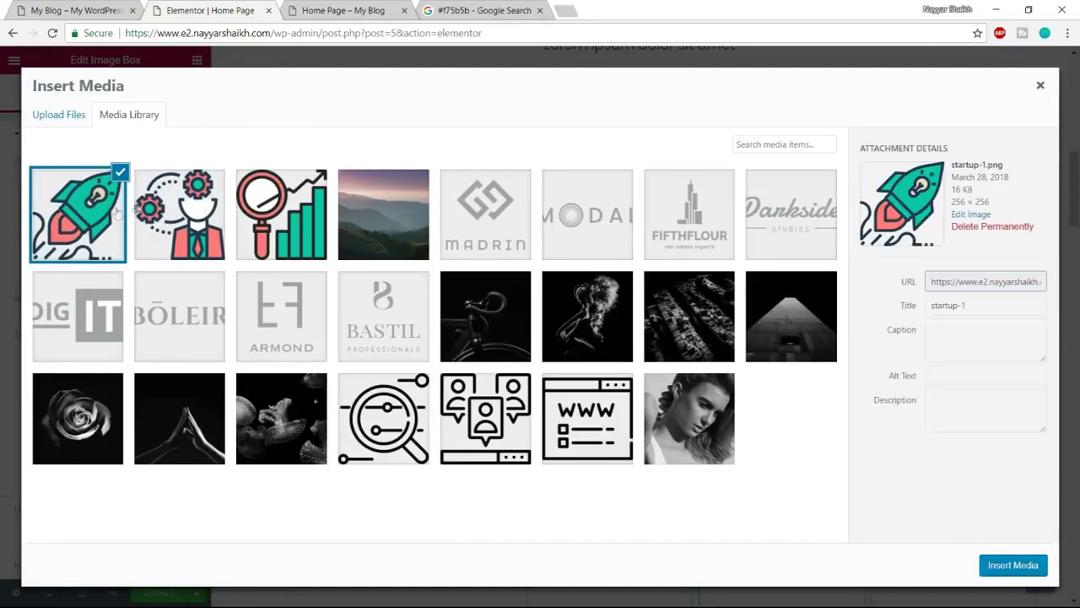
{"action": "left_click", "coordinate": [1012, 570]}
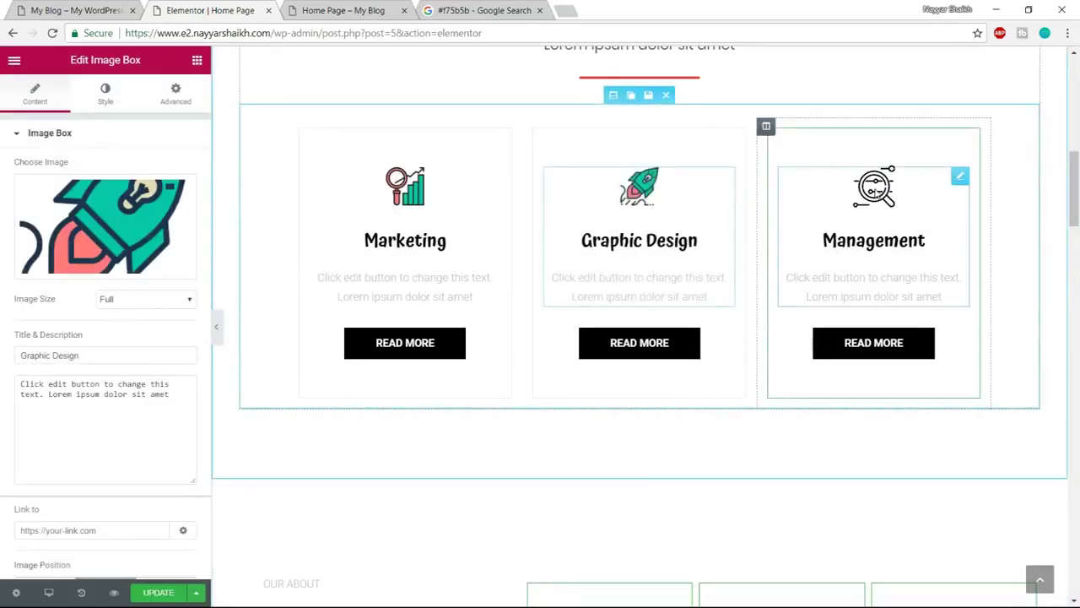
Set the Management box image to planning-1 and view the reference Our Services page
{"action": "left_click", "coordinate": [879, 191]}
{"action": "left_click", "coordinate": [144, 260]}
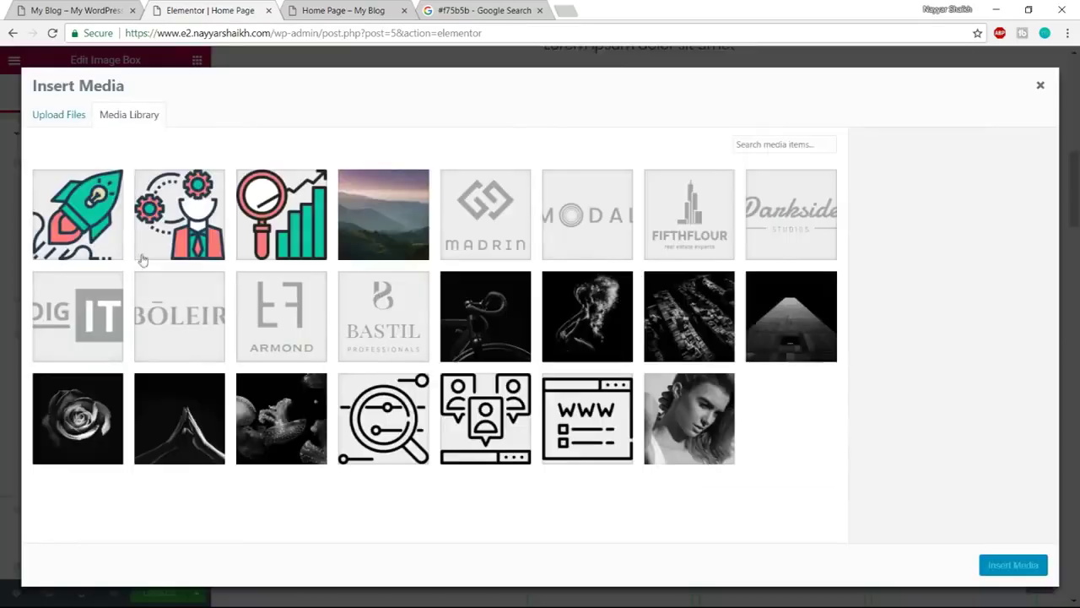
{"action": "left_click", "coordinate": [215, 215]}
{"action": "left_click", "coordinate": [1008, 567]}
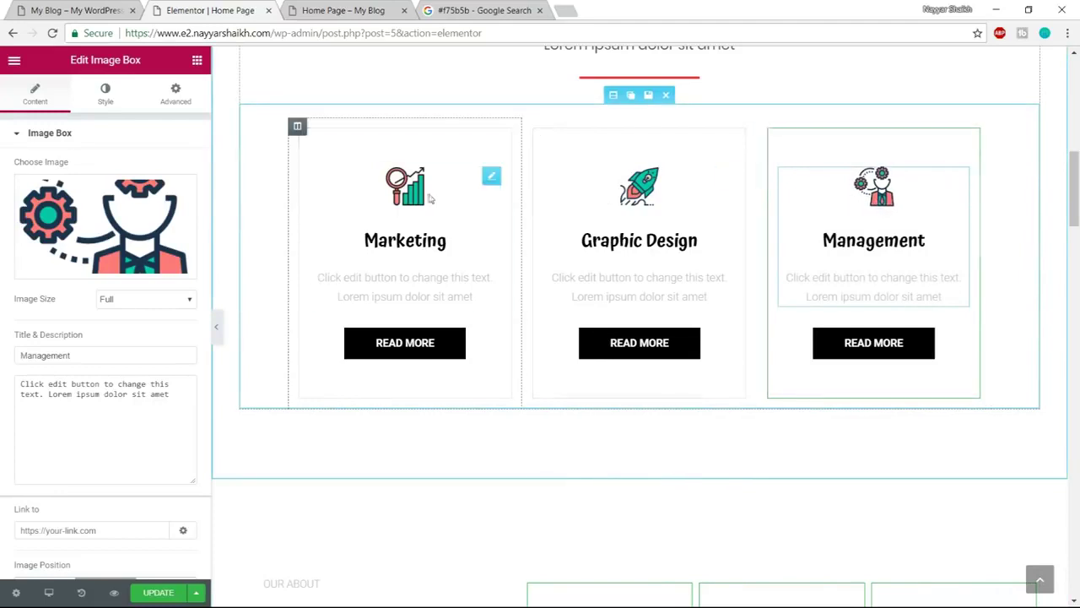
{"action": "left_click", "coordinate": [54, 5]}
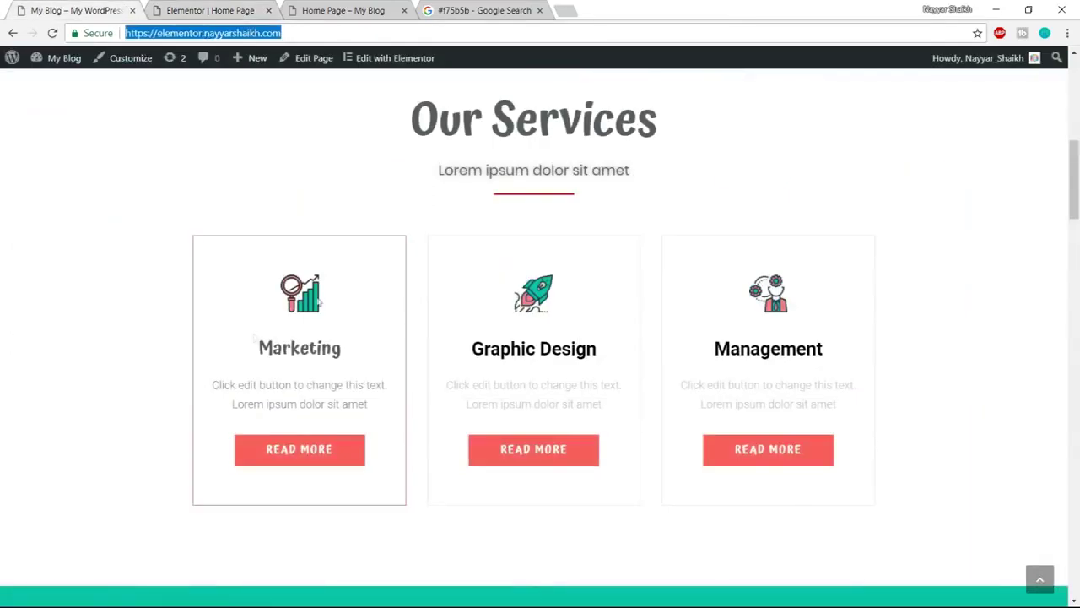
Retitle the Marketing image box to 'Technology'
{"action": "left_click", "coordinate": [297, 6]}
{"action": "left_click", "coordinate": [211, 10]}
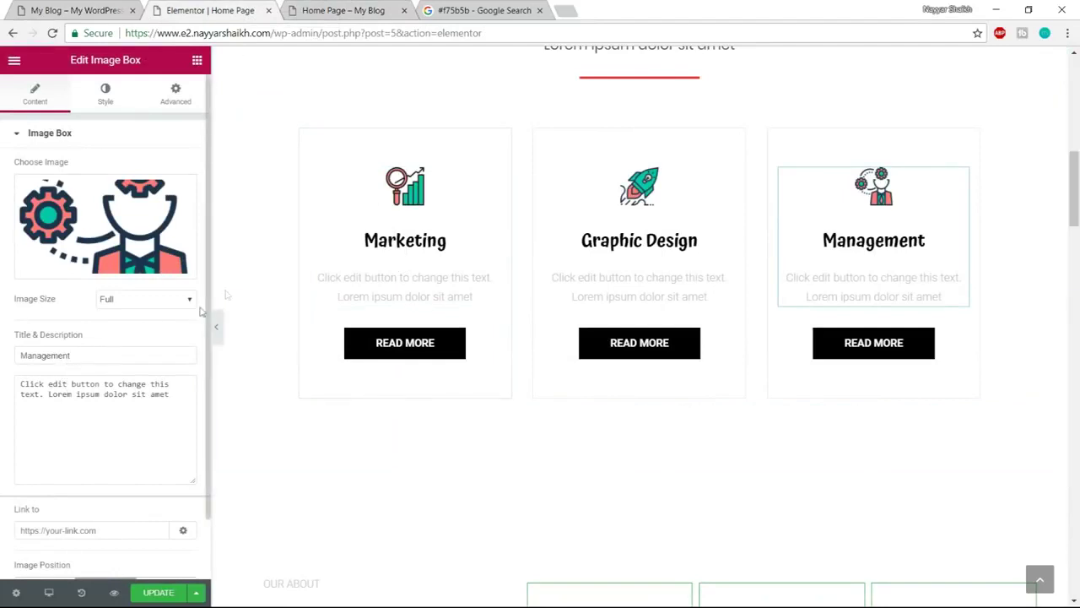
{"action": "left_click", "coordinate": [437, 200]}
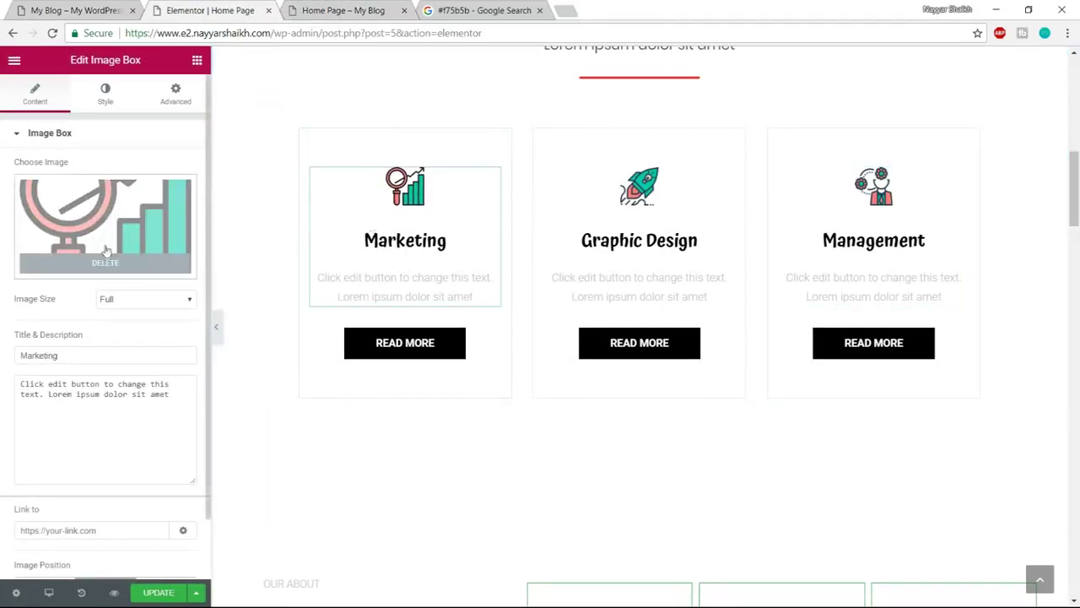
{"action": "scroll", "coordinate": [113, 364], "scroll_direction": "down", "scroll_amount": 1}
{"action": "left_click_drag", "start_coordinate": [80, 291], "coordinate": [17, 288]}
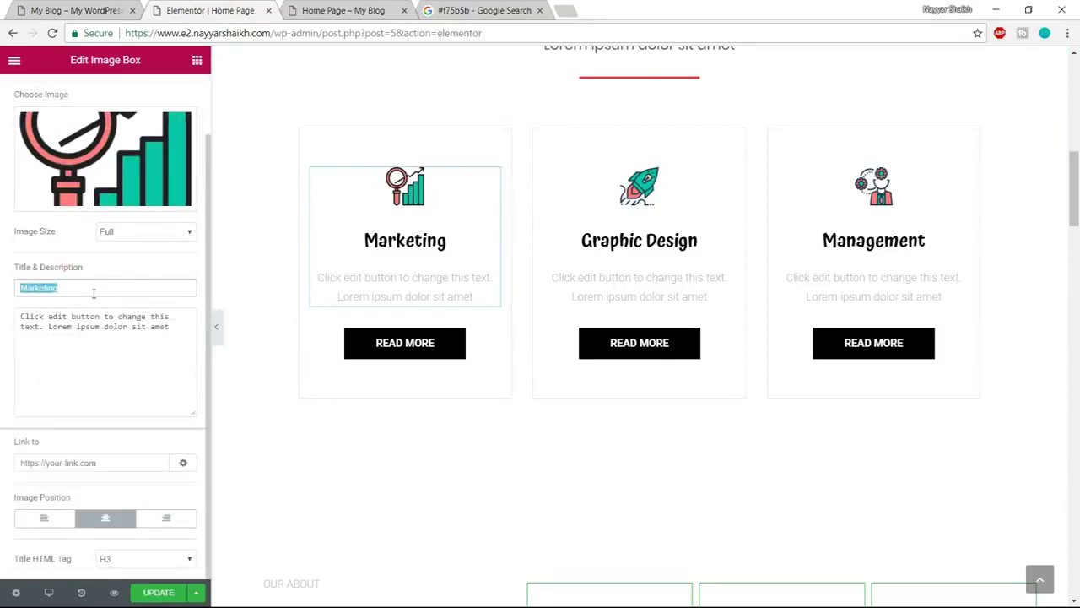
{"action": "key", "text": "BackSpace"}
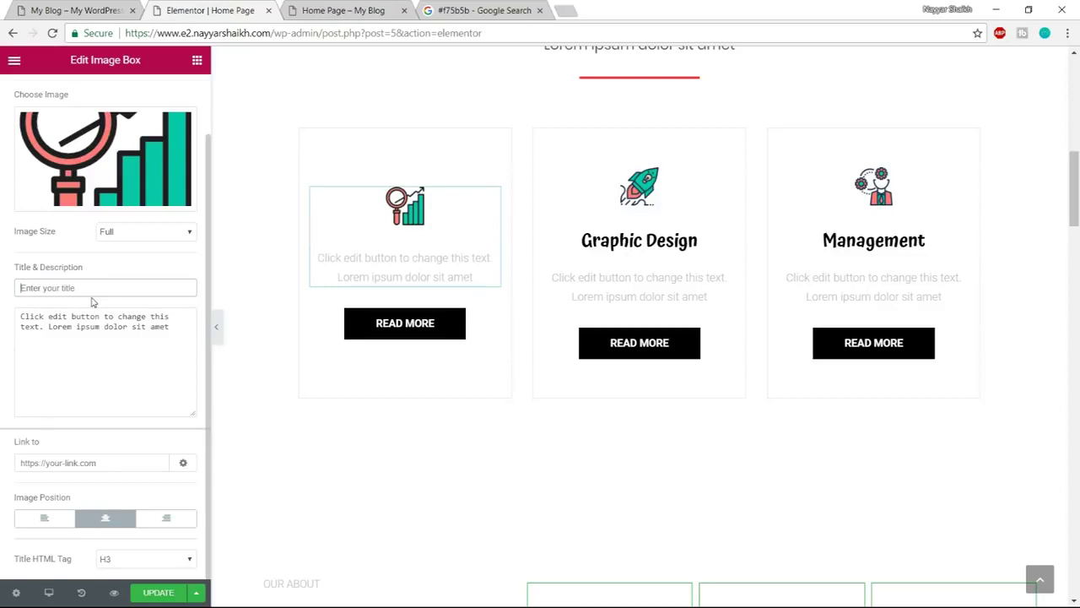
{"action": "type", "text": "Technology"}
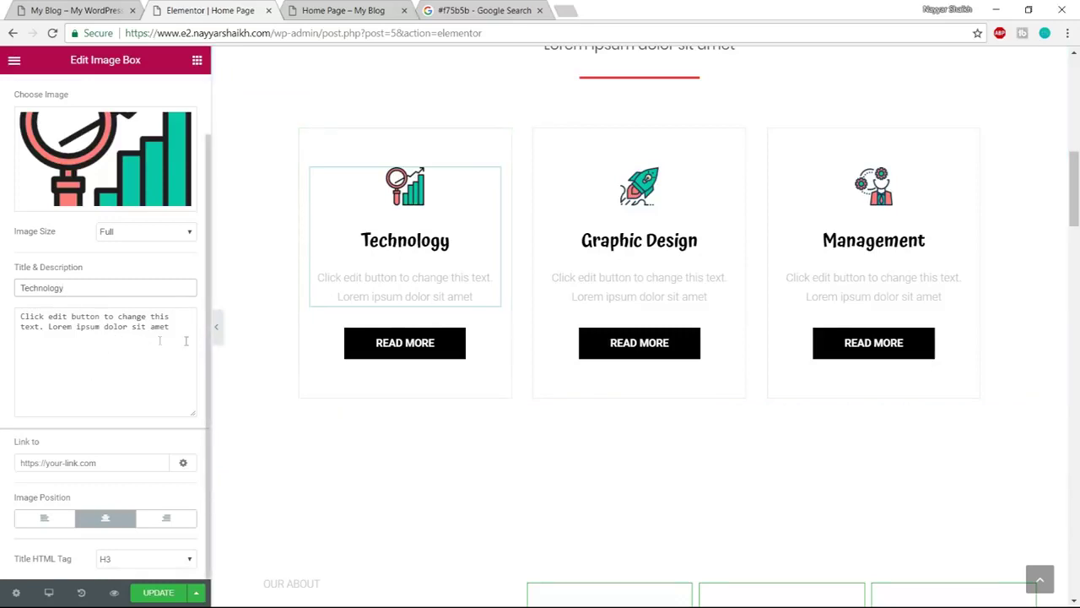
Change the description to 'Lorem ipsum dolor sit amet, Lorem ipsum dolor sit amet'
{"action": "left_click_drag", "start_coordinate": [177, 340], "coordinate": [1, 314]}
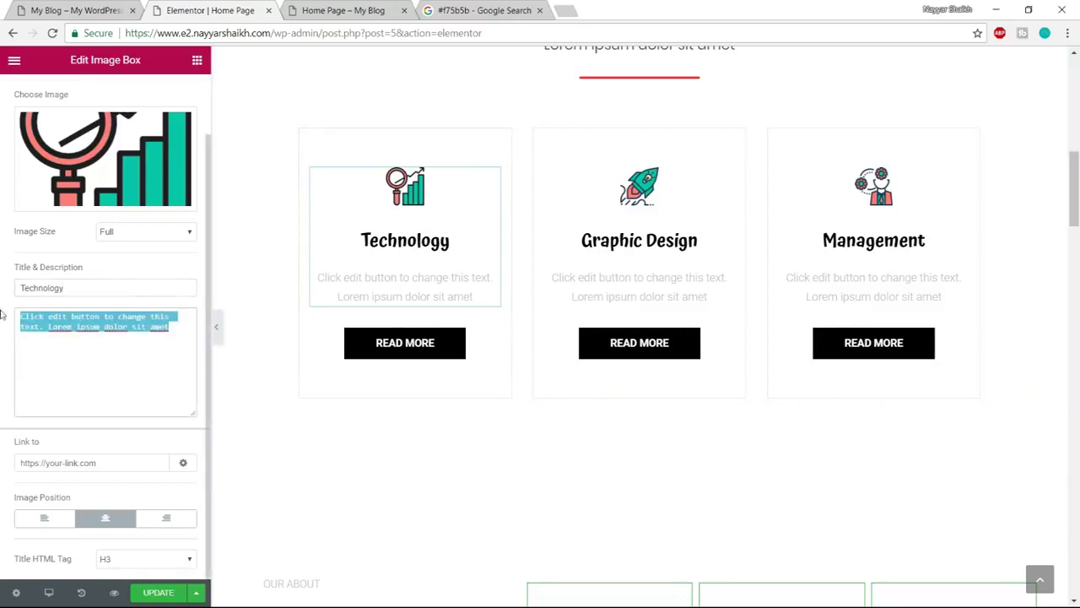
{"action": "left_click", "coordinate": [43, 330]}
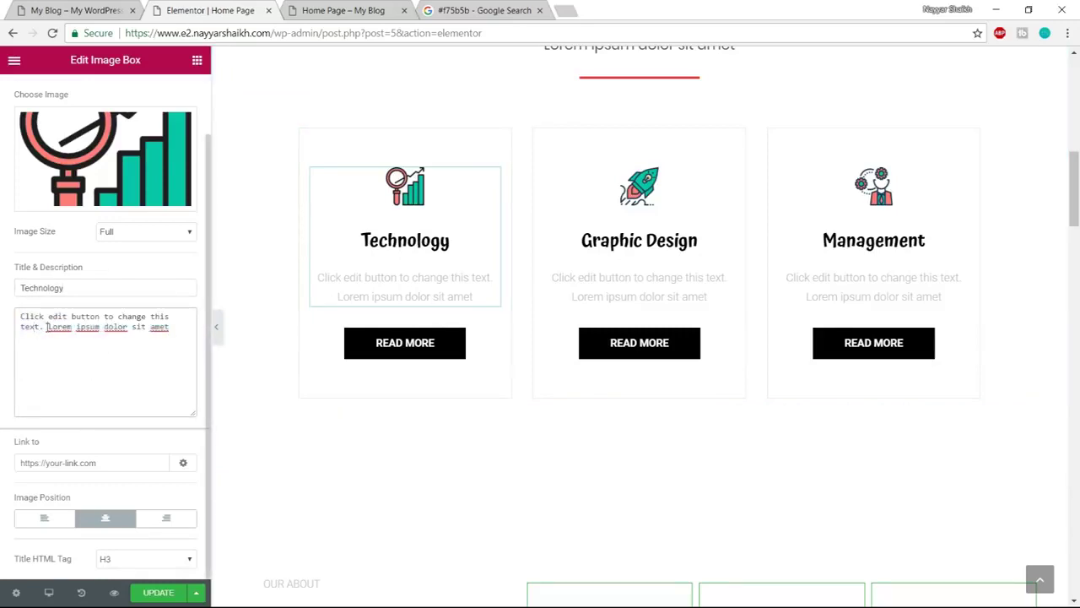
{"action": "left_click_drag", "start_coordinate": [46, 326], "coordinate": [2, 314]}
{"action": "key", "text": "BackSpace"}
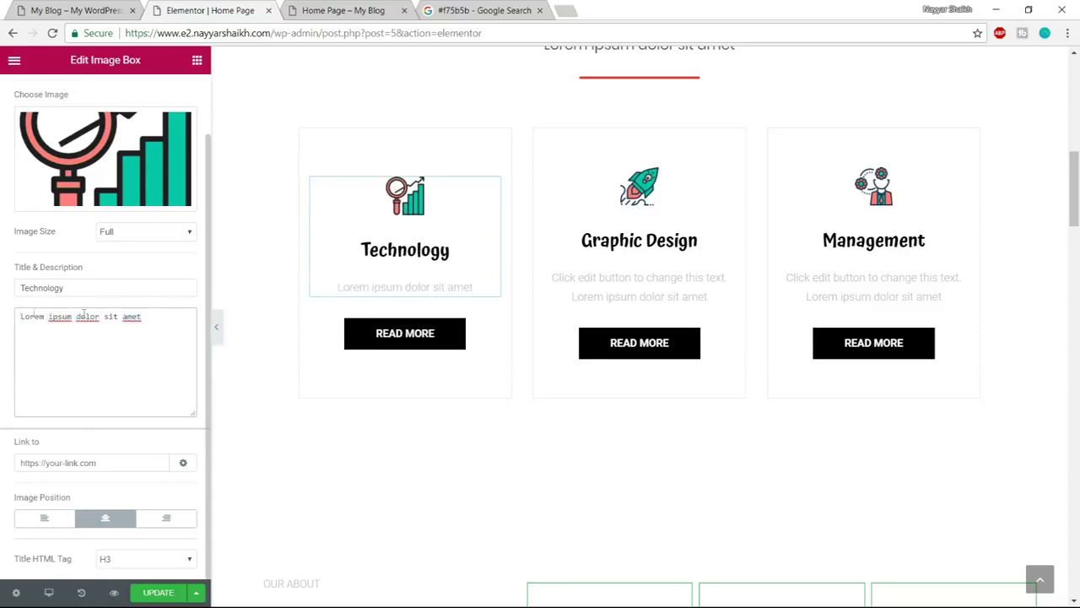
{"action": "left_click_drag", "start_coordinate": [153, 316], "coordinate": [2, 317]}
{"action": "key", "text": "ctrl+c"}
{"action": "left_click", "coordinate": [163, 307]}
{"action": "type", "text": ","}
{"action": "key", "text": "ctrl+v"}
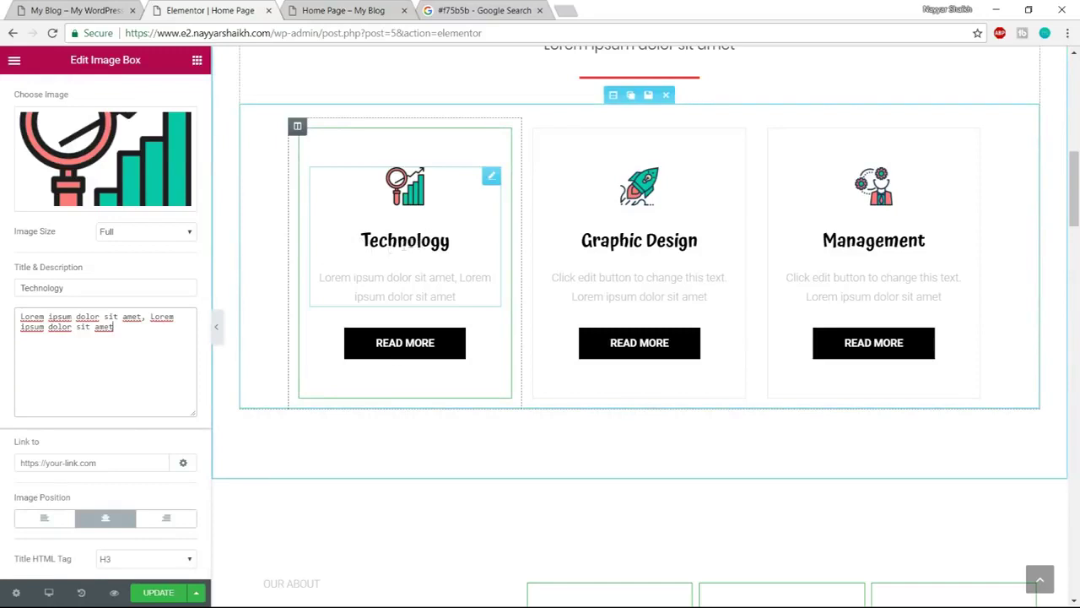
Open the Technology box's image Style settings, try size 70, and return the icon size to 20
{"action": "left_click", "coordinate": [55, 12]}
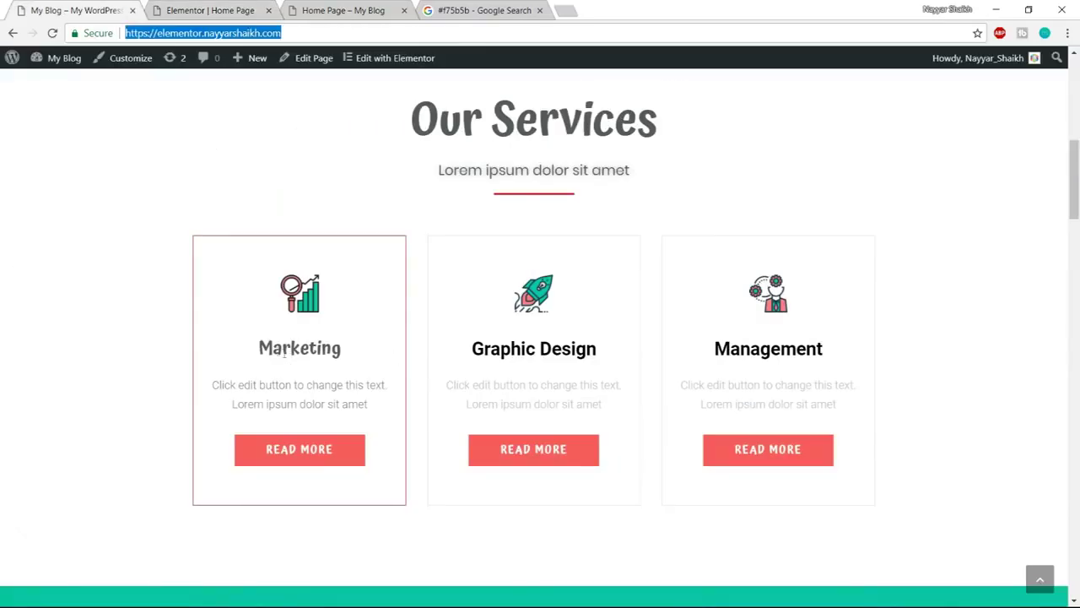
{"action": "key", "text": "ctrl+Tab"}
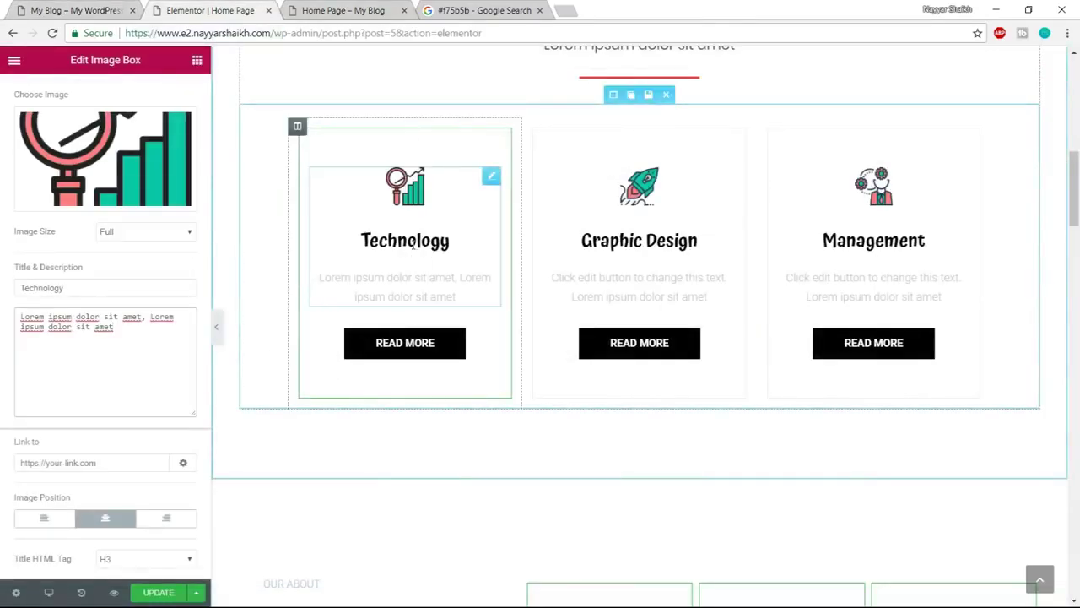
{"action": "scroll", "coordinate": [239, 273], "scroll_direction": "up", "scroll_amount": 2}
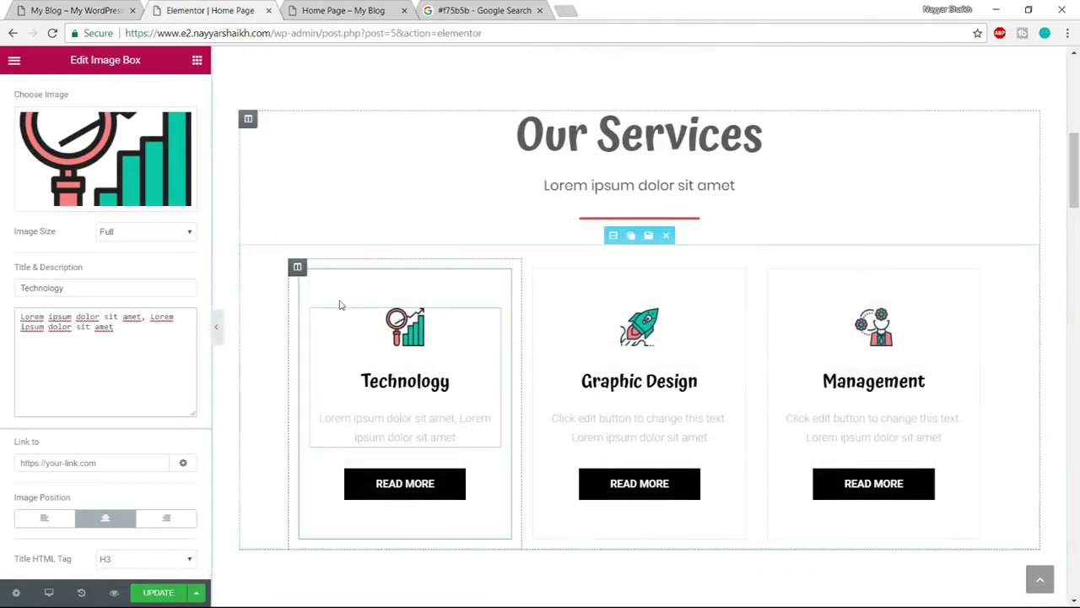
{"action": "scroll", "coordinate": [118, 304], "scroll_direction": "up", "scroll_amount": 1}
{"action": "left_click", "coordinate": [104, 91]}
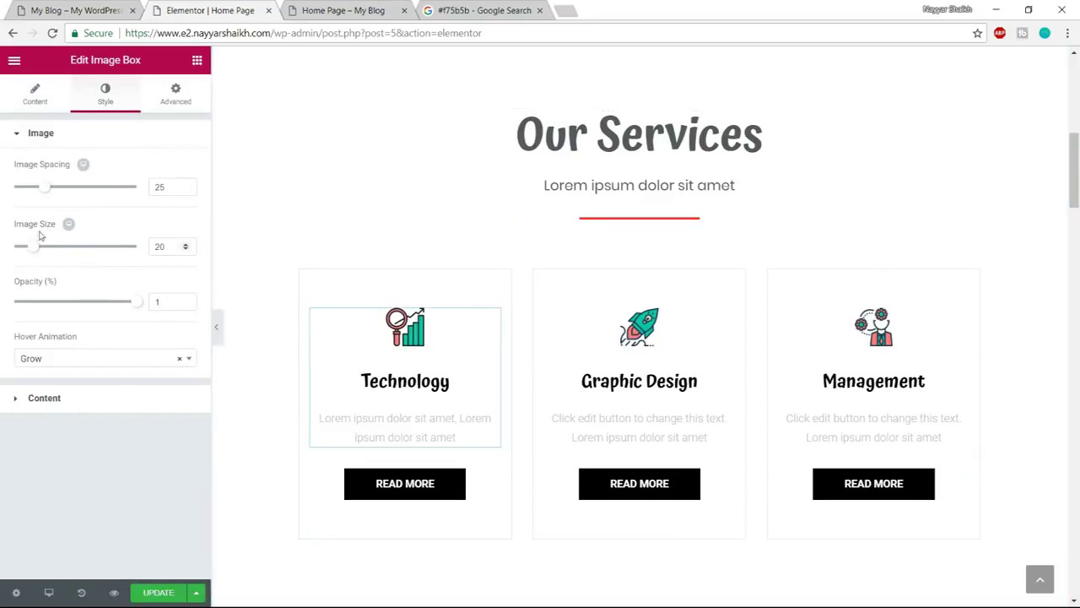
{"action": "left_click_drag", "start_coordinate": [35, 248], "coordinate": [100, 250]}
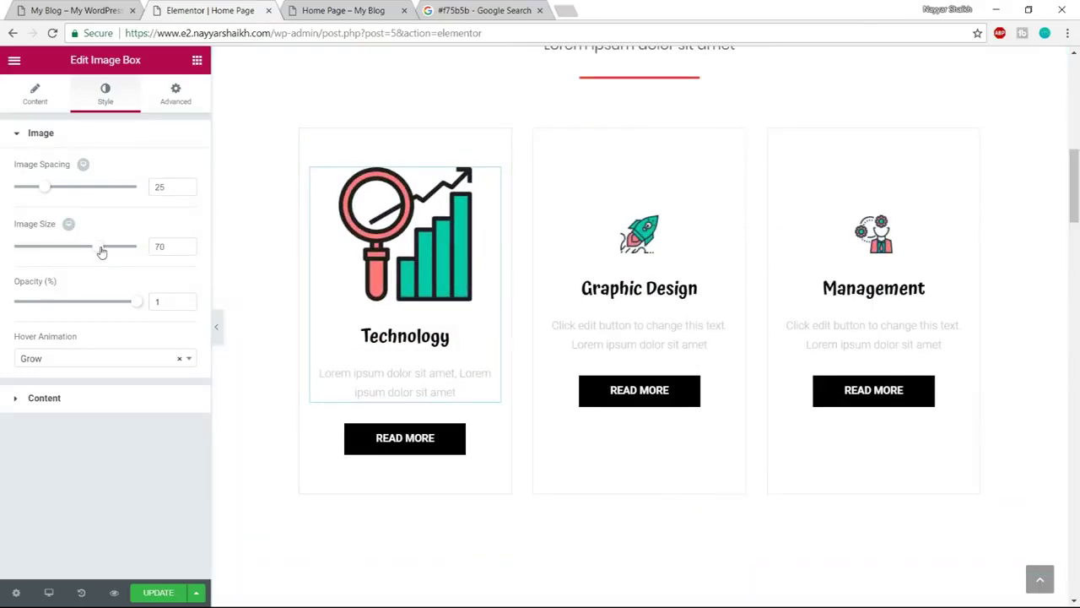
{"action": "left_click_drag", "start_coordinate": [59, 251], "coordinate": [22, 253]}
{"action": "key", "text": "ctrl+z"}
{"action": "key", "text": "ctrl+z"}
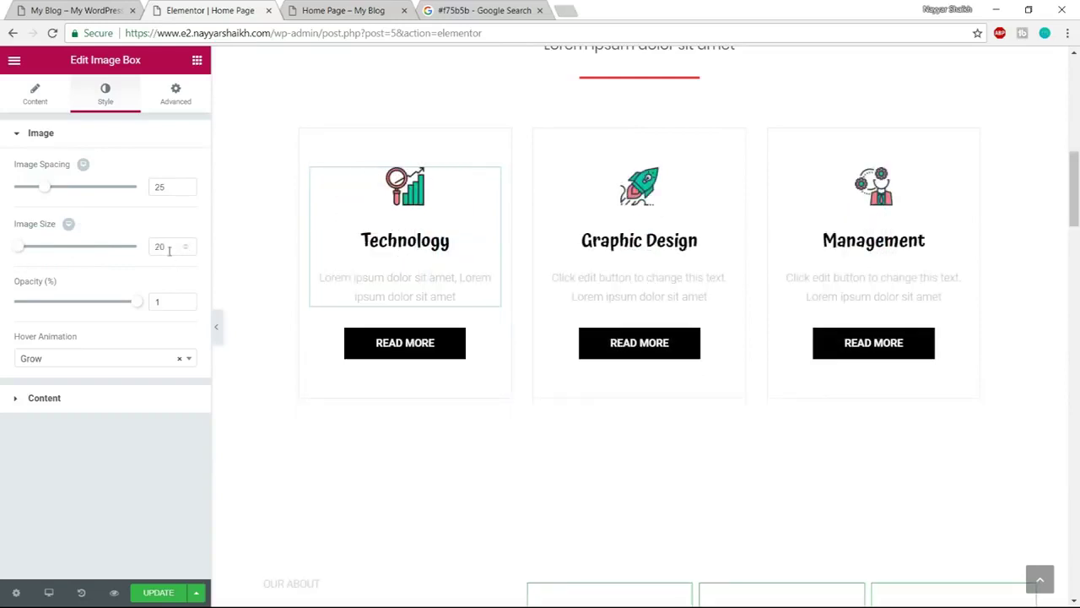
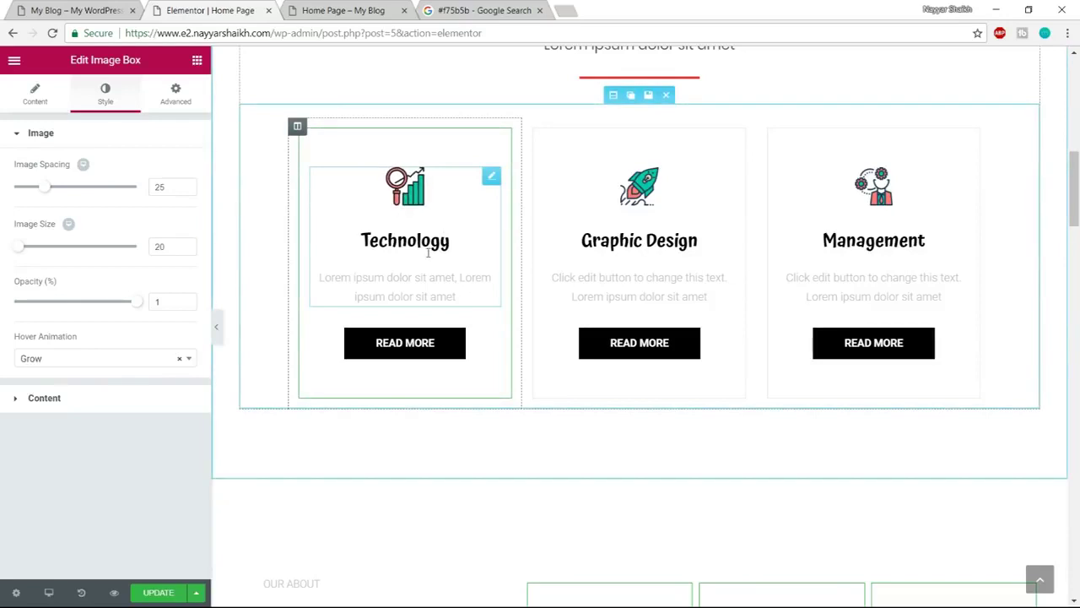
Preview the Pop and then Float hover animations on the Technology icon
{"action": "left_click", "coordinate": [95, 363]}
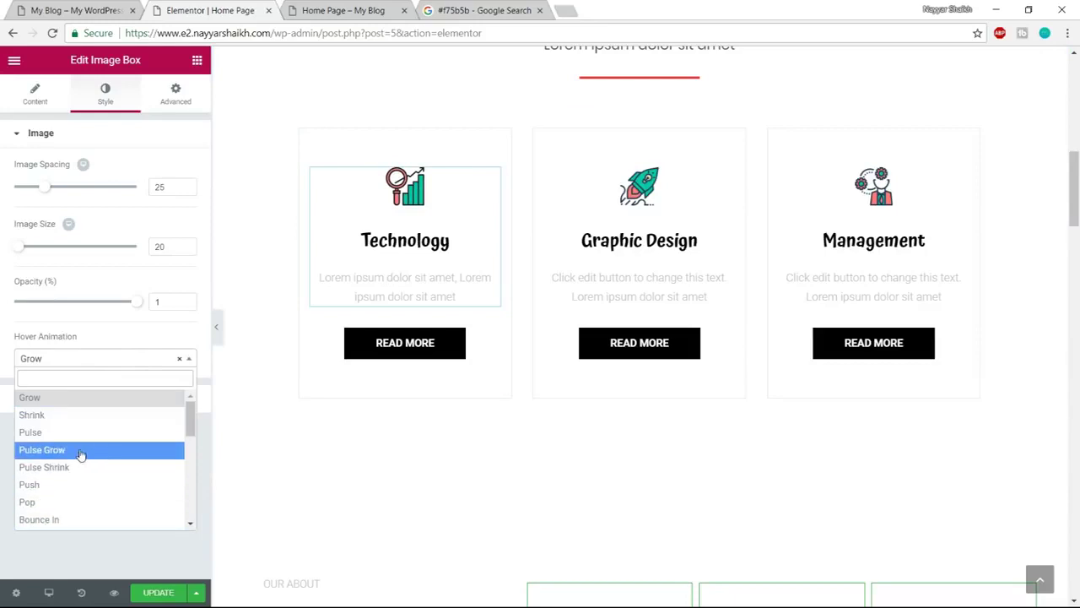
{"action": "left_click", "coordinate": [62, 502]}
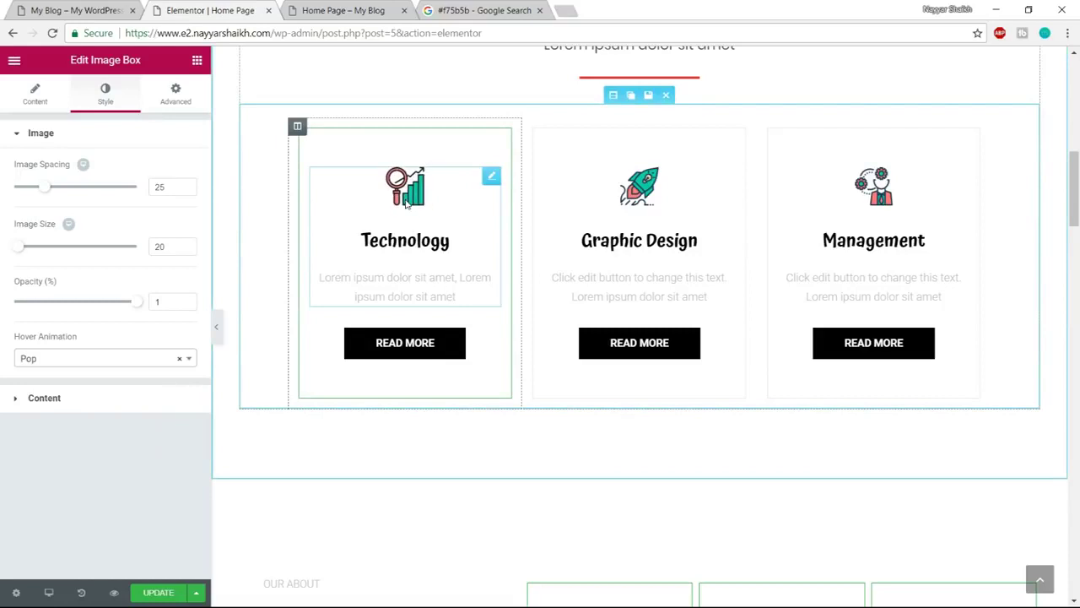
{"action": "left_click", "coordinate": [77, 363]}
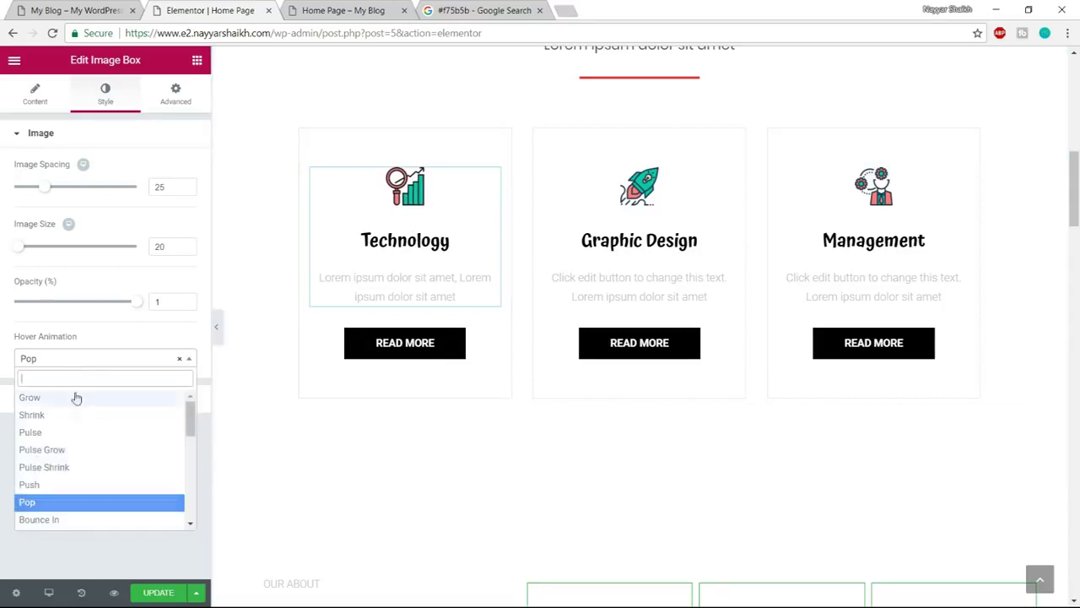
{"action": "scroll", "coordinate": [89, 498], "scroll_direction": "down", "scroll_amount": 3}
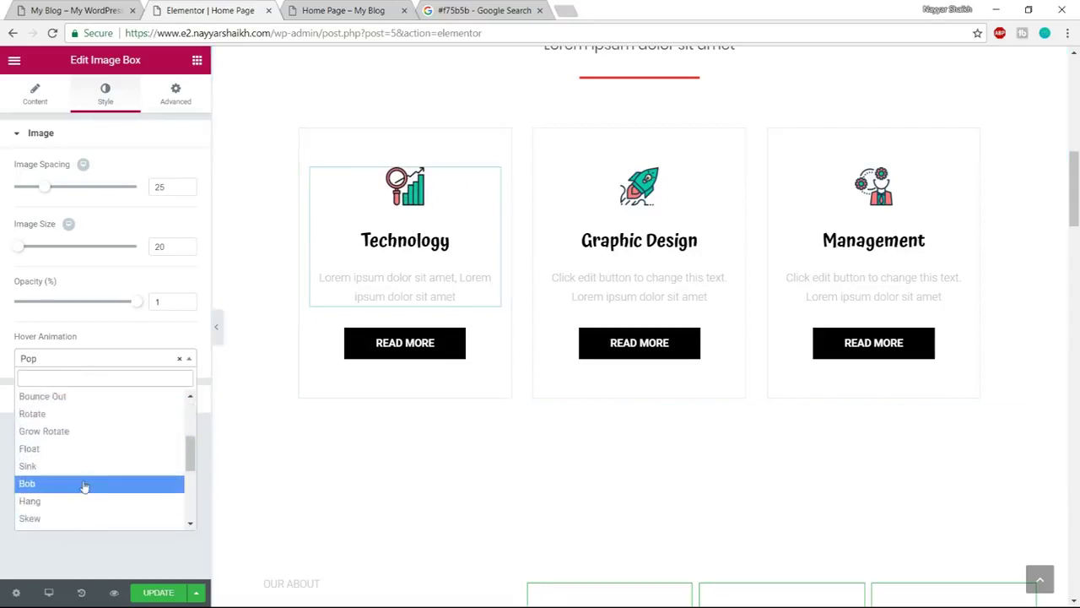
{"action": "left_click", "coordinate": [75, 450]}
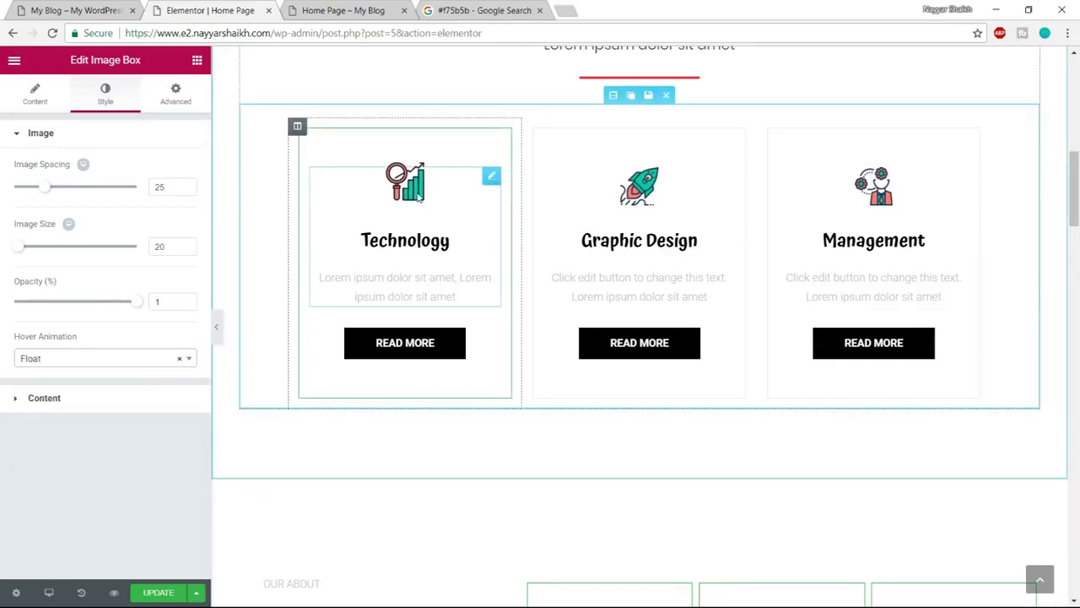
Try the Buzz hover animation, switch back to Grow, and expand the Content styling
{"action": "left_click", "coordinate": [94, 361]}
{"action": "scroll", "coordinate": [84, 488], "scroll_direction": "down", "scroll_amount": 5}
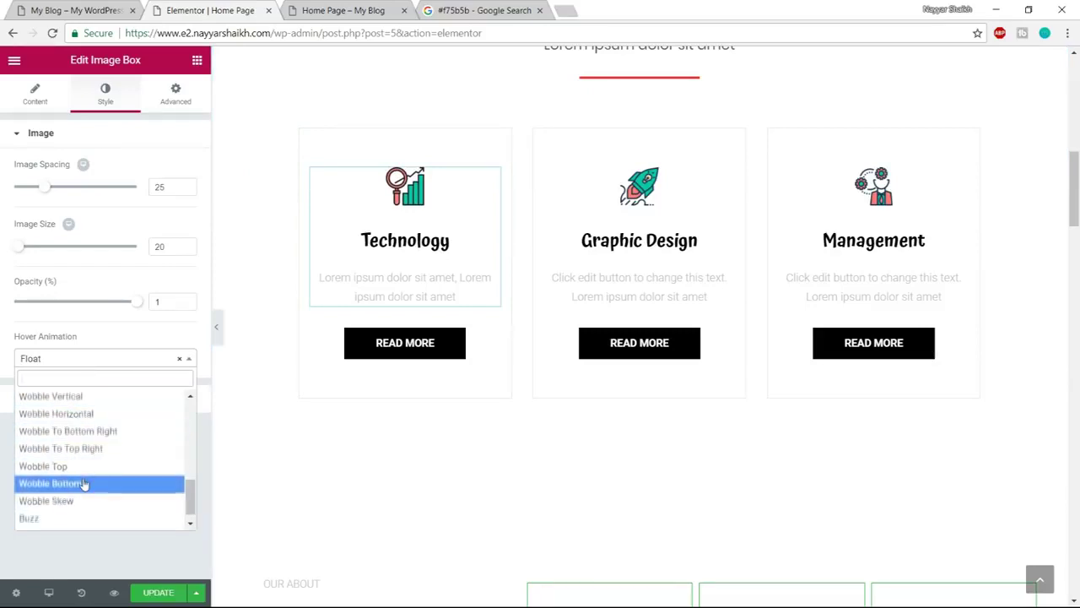
{"action": "scroll", "coordinate": [84, 483], "scroll_direction": "down", "scroll_amount": 1}
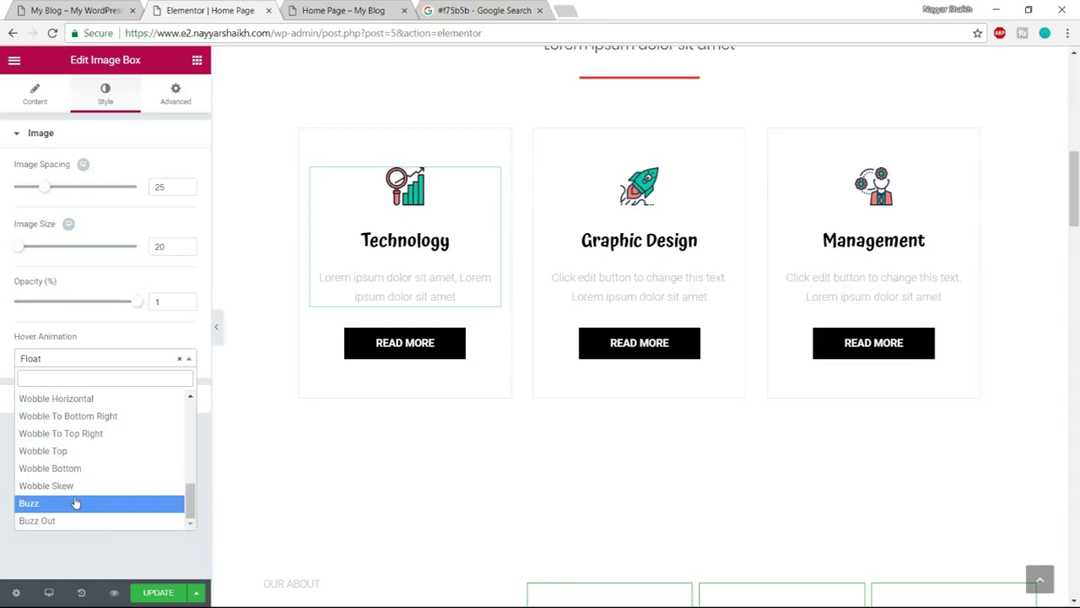
{"action": "left_click", "coordinate": [76, 503]}
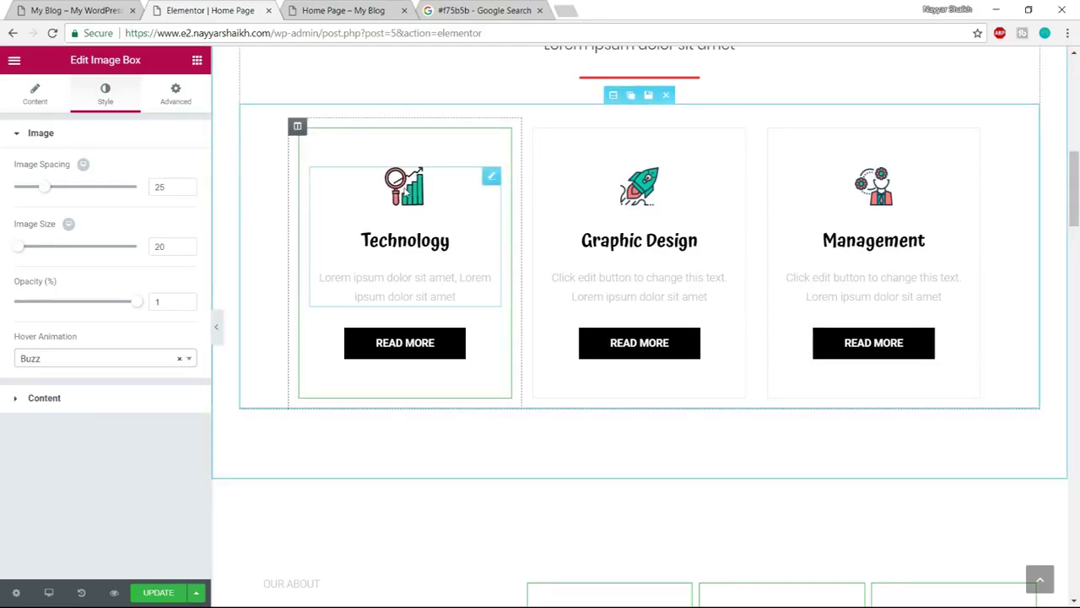
{"action": "left_click", "coordinate": [73, 359]}
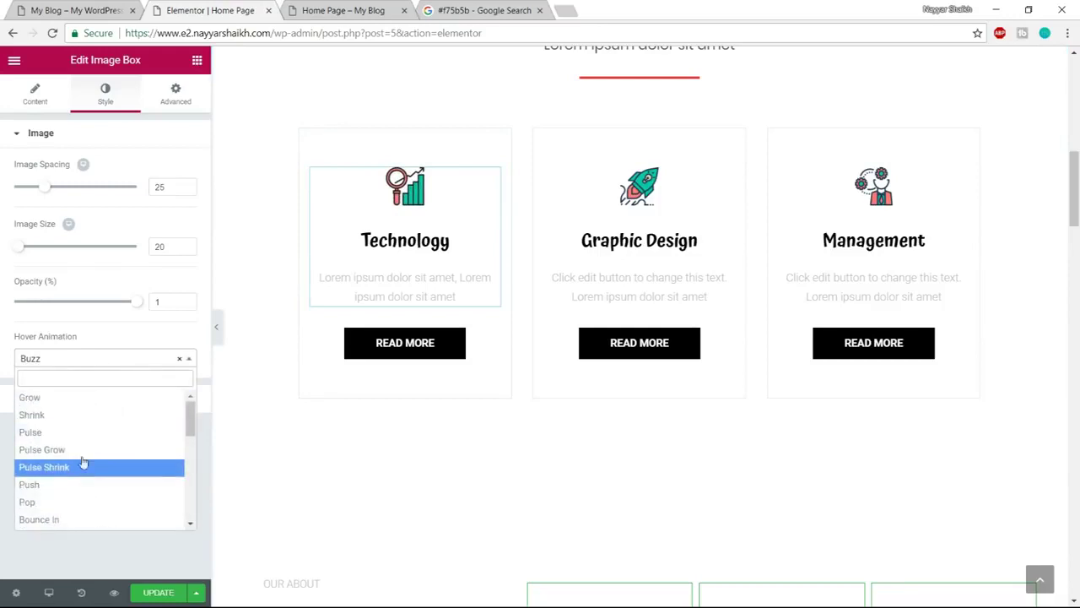
{"action": "left_click", "coordinate": [76, 399]}
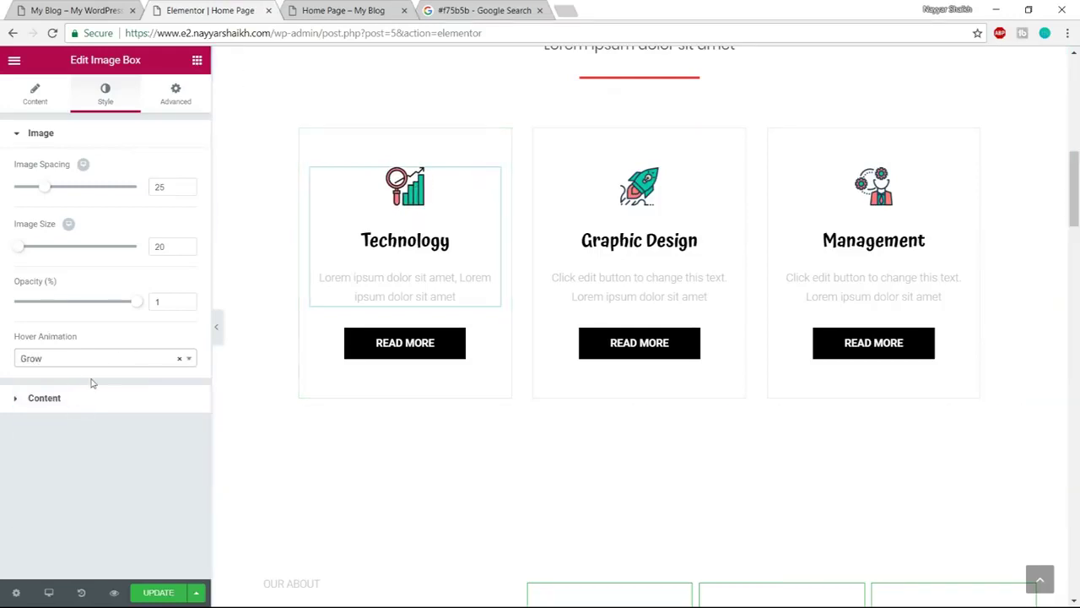
{"action": "left_click", "coordinate": [92, 411]}
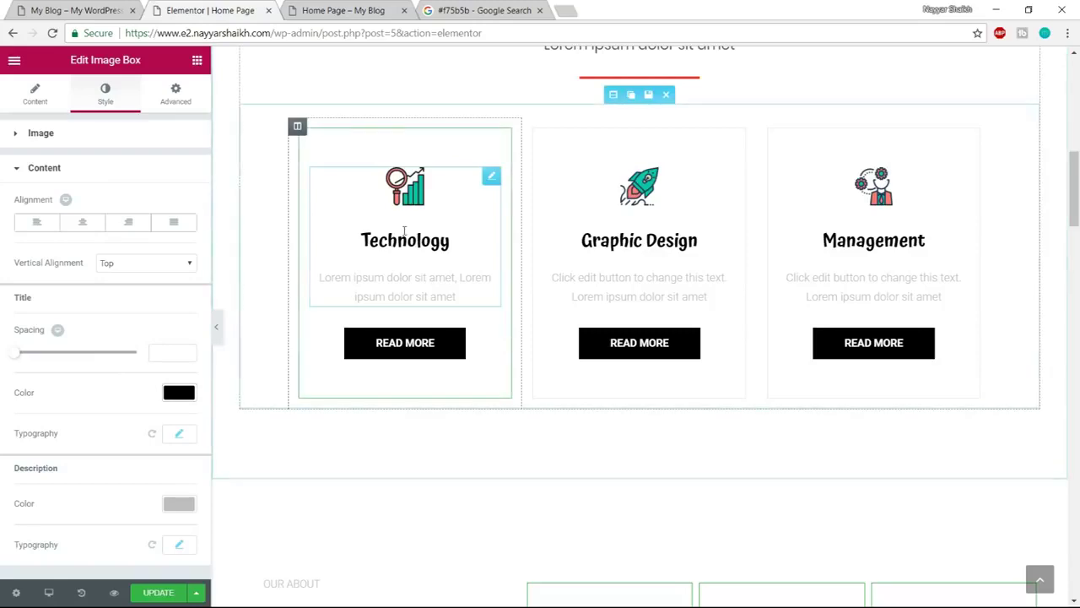
Make the Technology title colour dark grey #54595f
{"action": "left_click", "coordinate": [179, 392]}
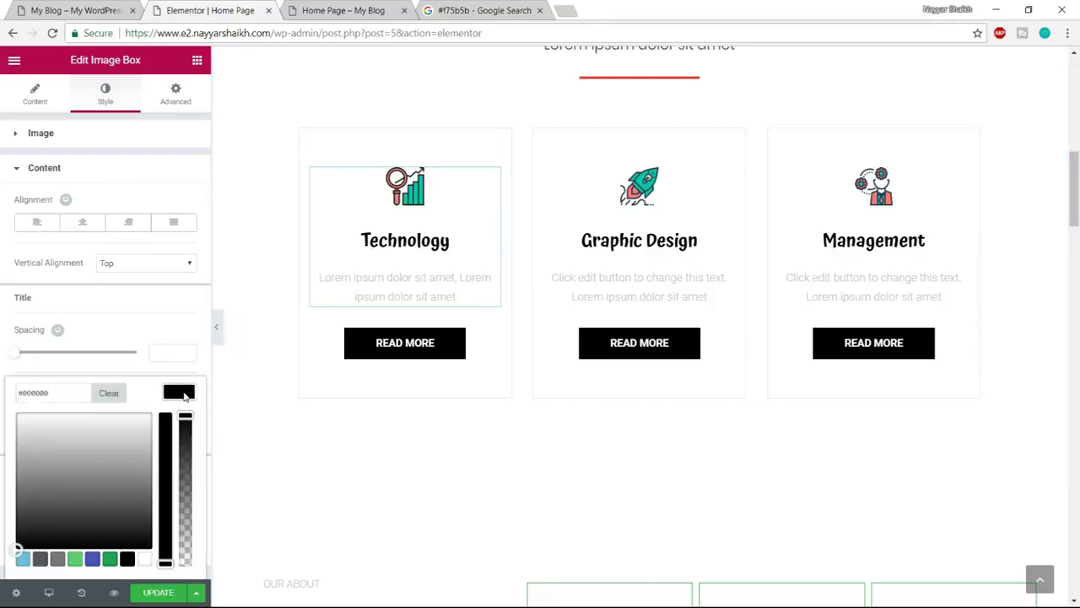
{"action": "left_click", "coordinate": [40, 554]}
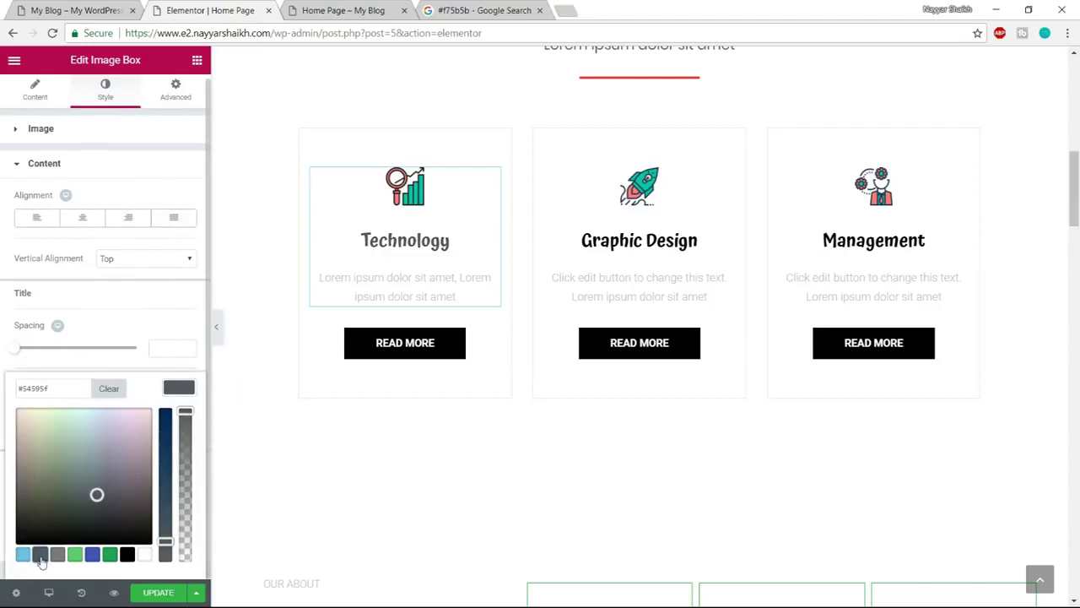
{"action": "left_click", "coordinate": [433, 277]}
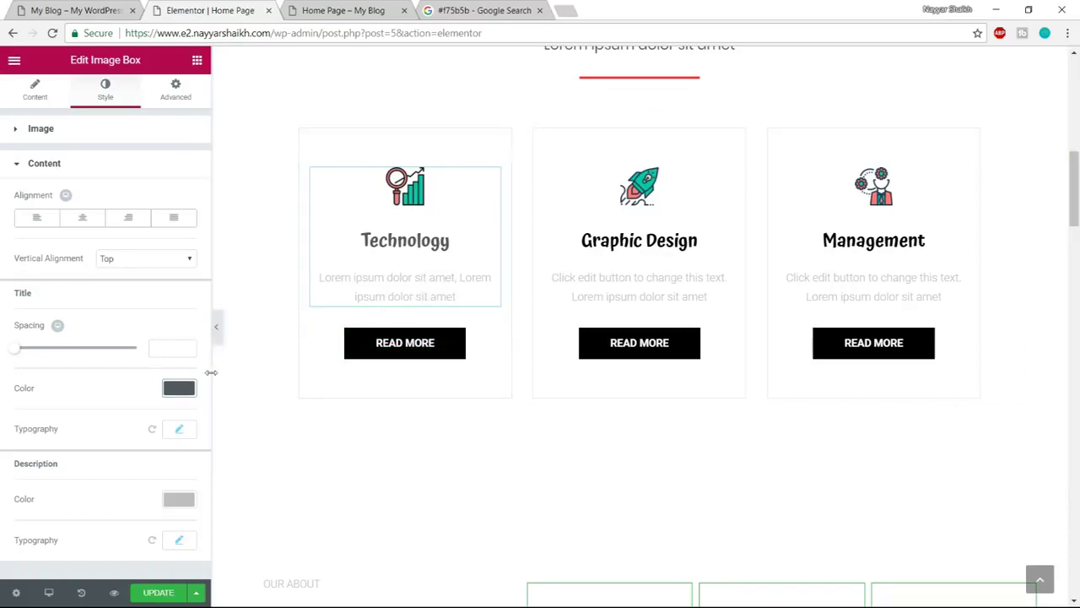
Make the description text dark grey #54595f and view the live Our Services section
{"action": "left_click", "coordinate": [174, 501]}
{"action": "scroll", "coordinate": [177, 504], "scroll_direction": "down", "scroll_amount": 2}
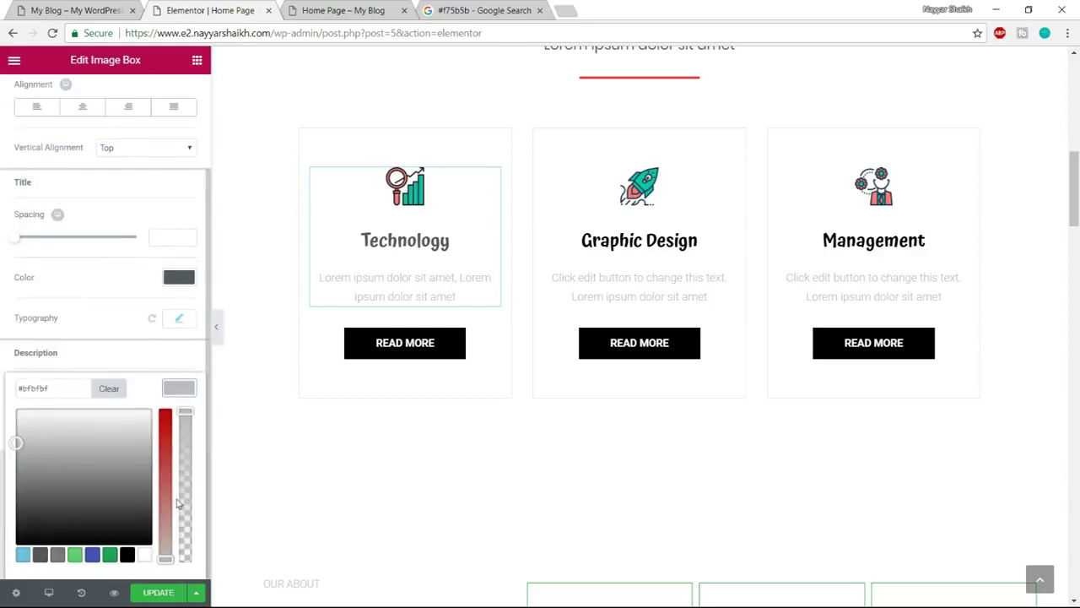
{"action": "left_click", "coordinate": [40, 557]}
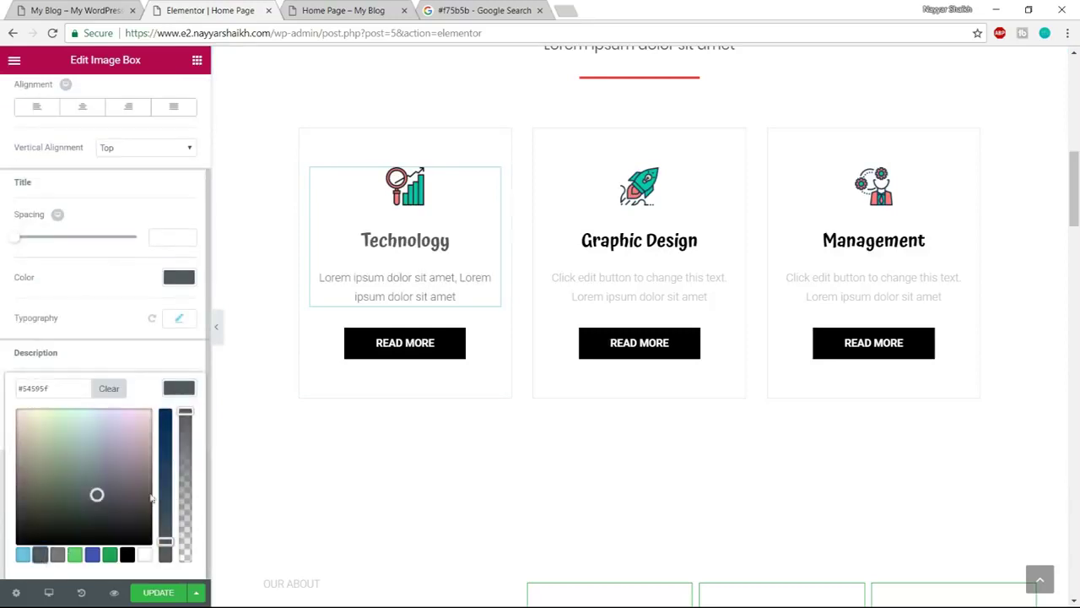
{"action": "left_click", "coordinate": [188, 386]}
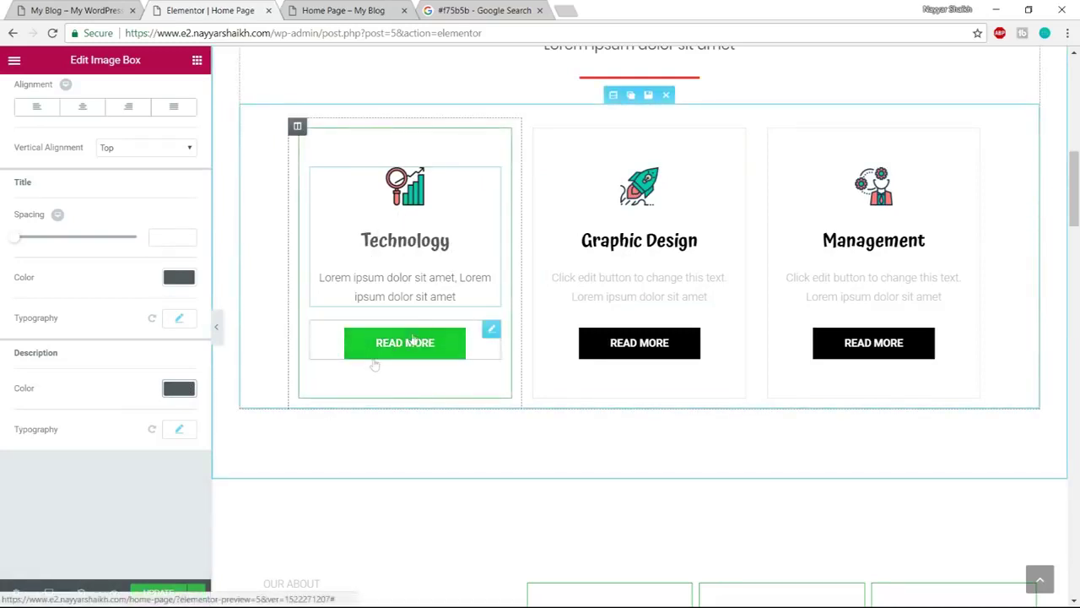
{"action": "left_click", "coordinate": [76, 10]}
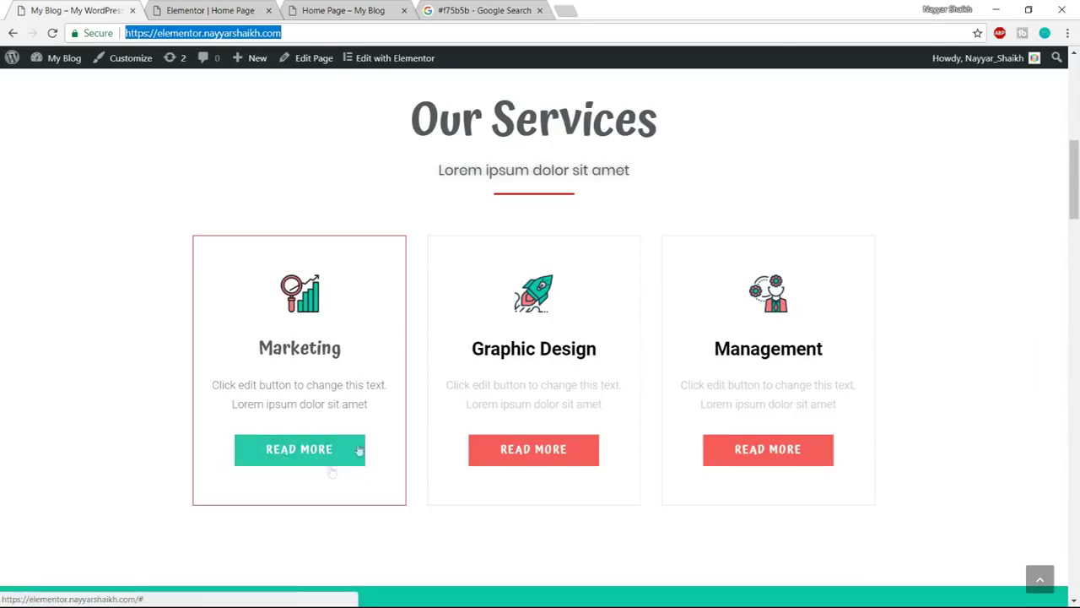
Set the Technology Read More button's background to red #f75b5b, copied from the reference results
{"action": "left_click", "coordinate": [210, 10]}
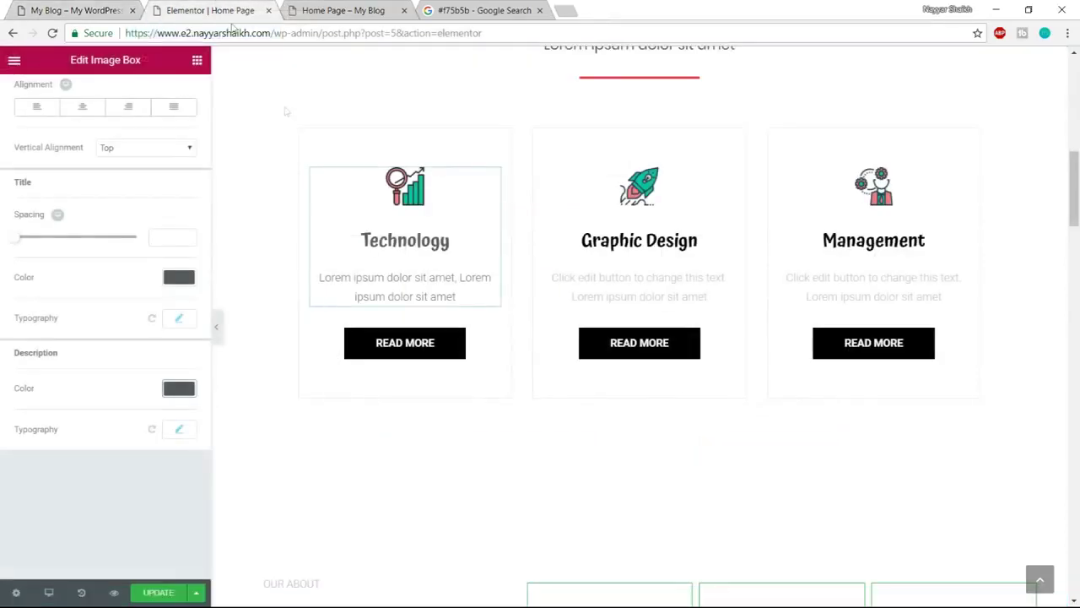
{"action": "left_click", "coordinate": [423, 352]}
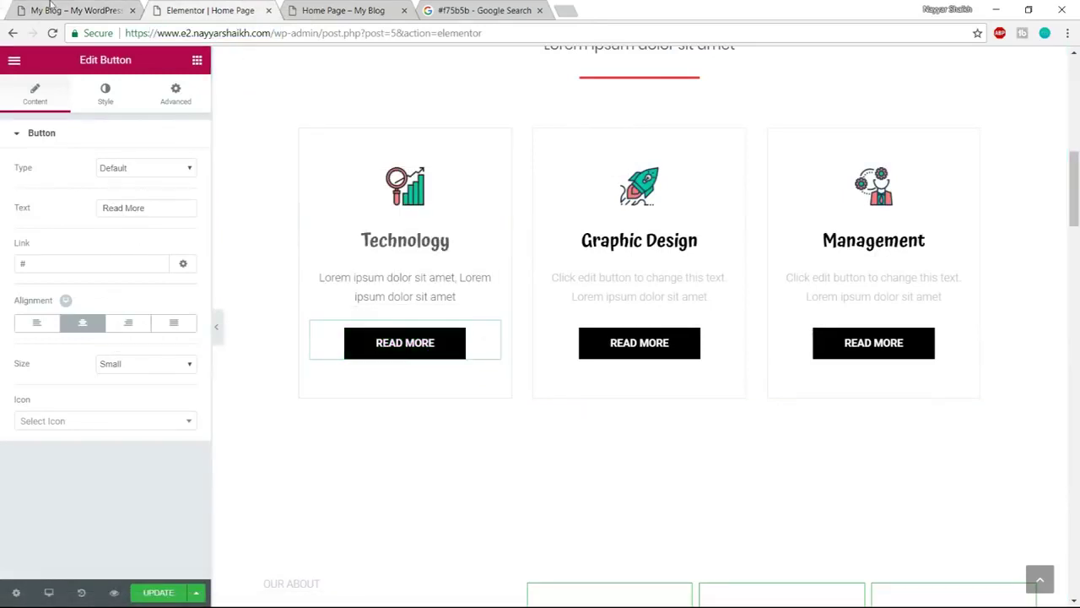
{"action": "left_click", "coordinate": [55, 11]}
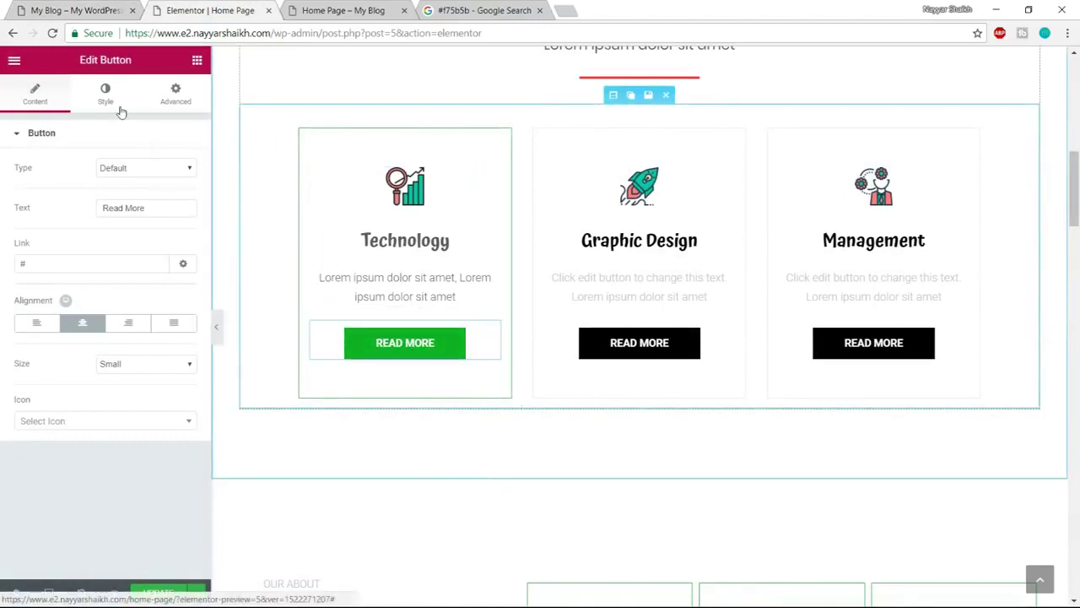
{"action": "left_click", "coordinate": [106, 97]}
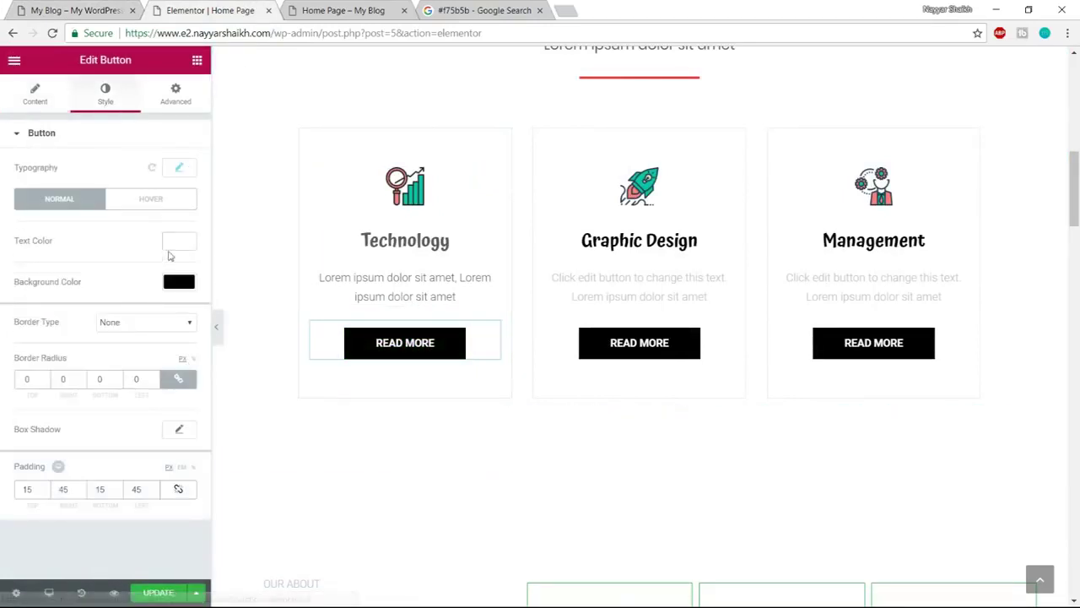
{"action": "left_click", "coordinate": [179, 282]}
{"action": "left_click", "coordinate": [419, 8]}
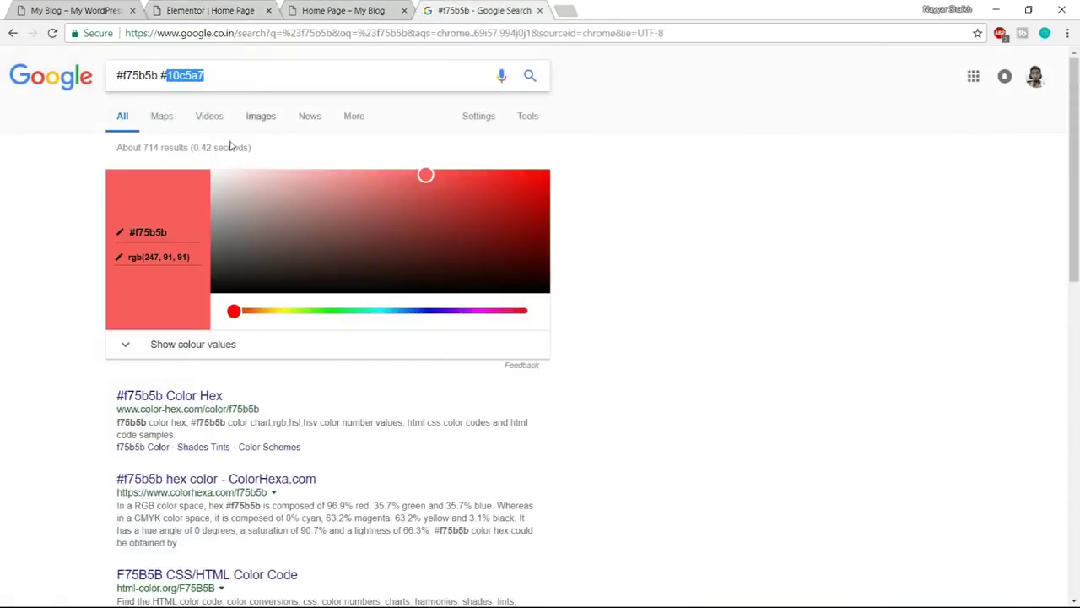
{"action": "left_click_drag", "start_coordinate": [152, 76], "coordinate": [61, 82]}
{"action": "left_click", "coordinate": [171, 76]}
{"action": "left_click_drag", "start_coordinate": [158, 76], "coordinate": [38, 80]}
{"action": "key", "text": "ctrl+c"}
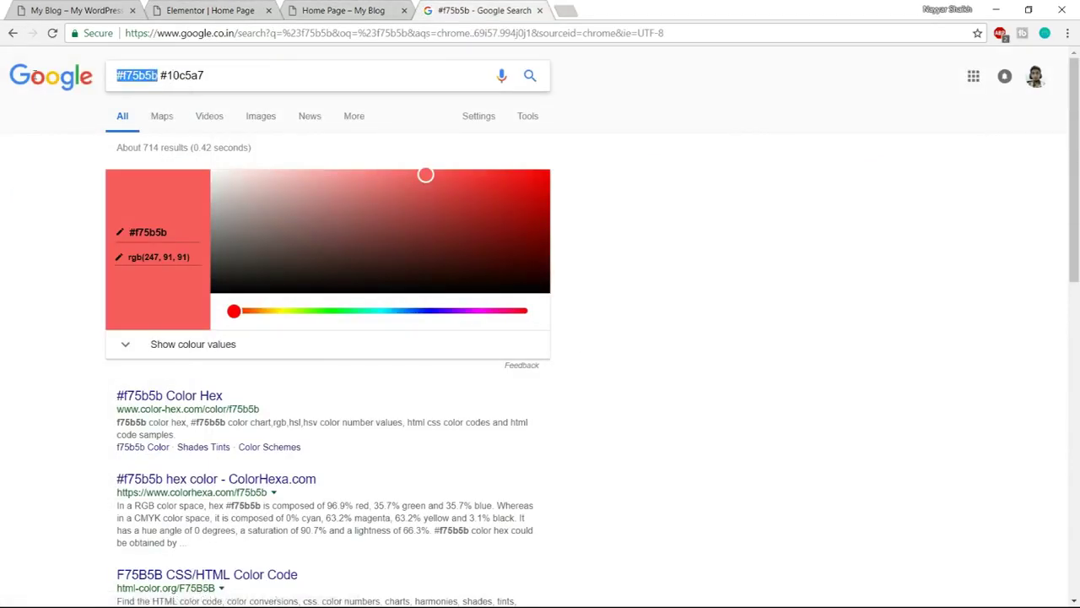
{"action": "left_click", "coordinate": [185, 10]}
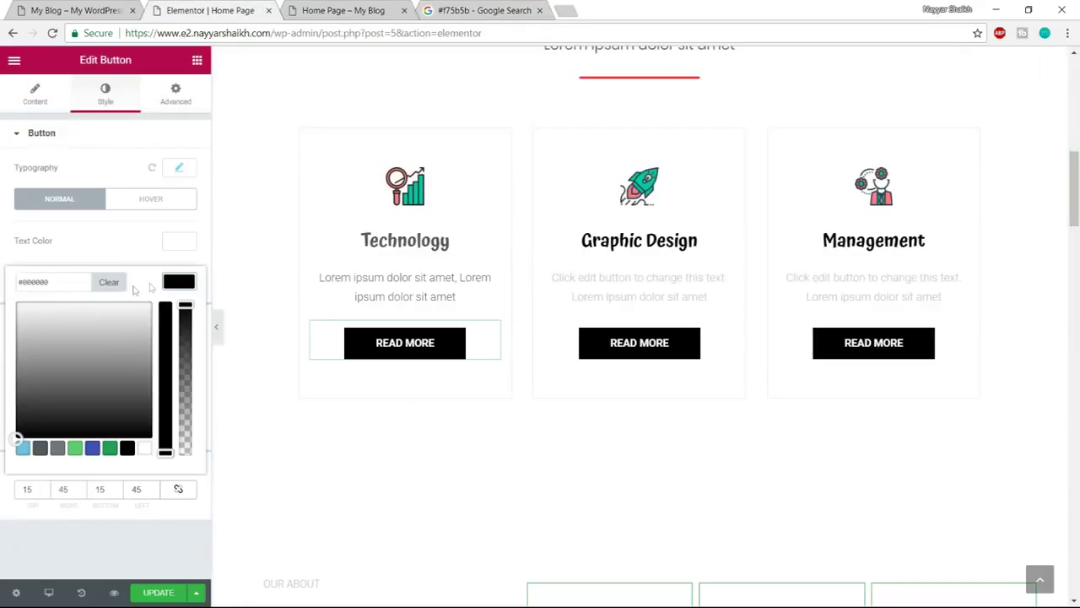
{"action": "left_click", "coordinate": [75, 283]}
{"action": "key", "text": "ctrl+v"}
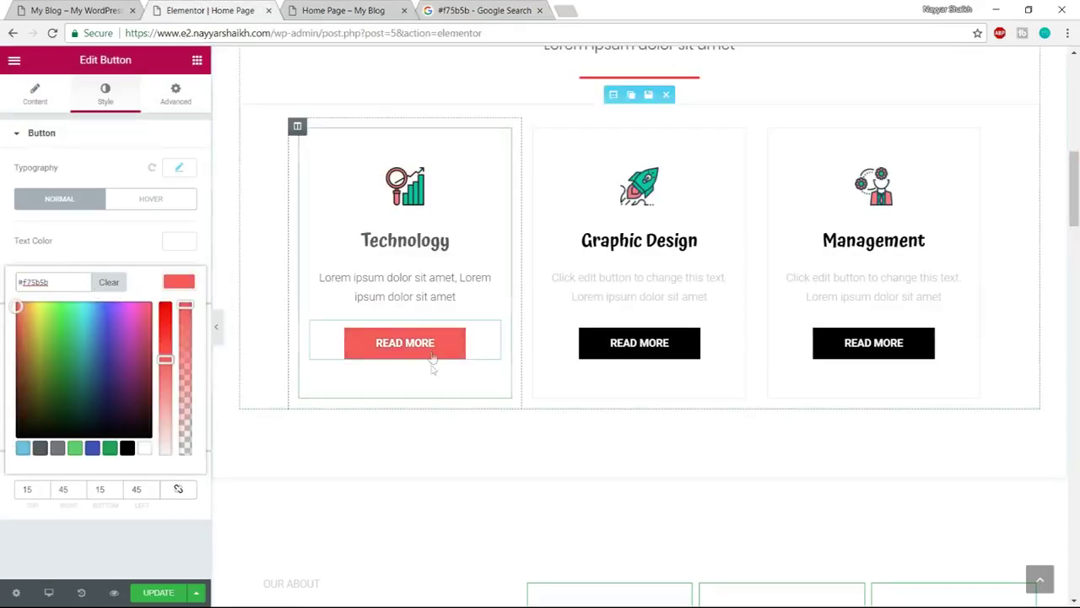
{"action": "left_click", "coordinate": [132, 184]}
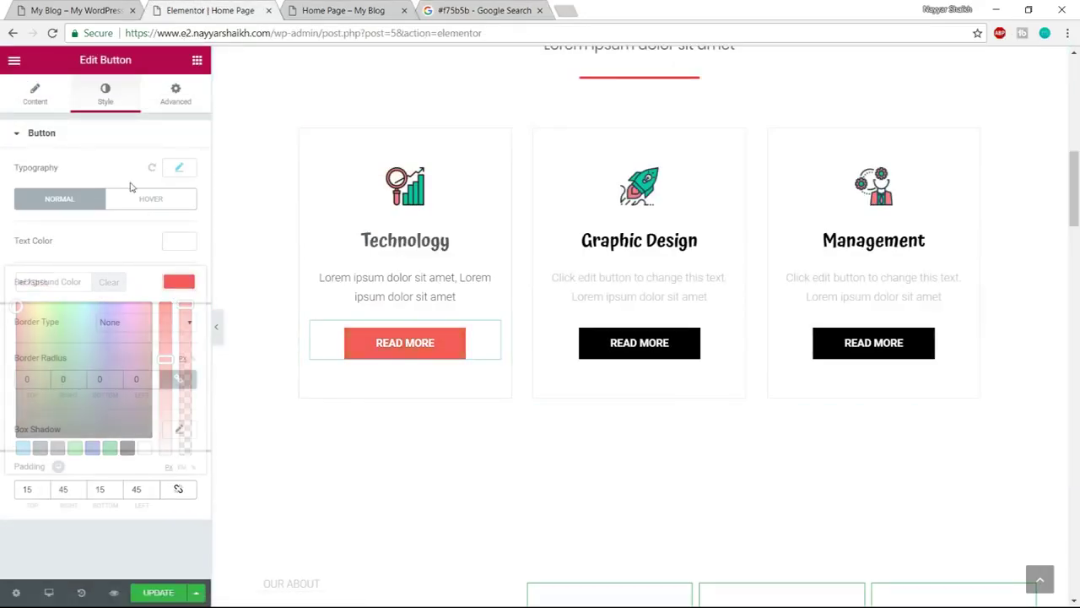
Give the button's hover state a teal #10c5a7 background colour
{"action": "left_click", "coordinate": [152, 200]}
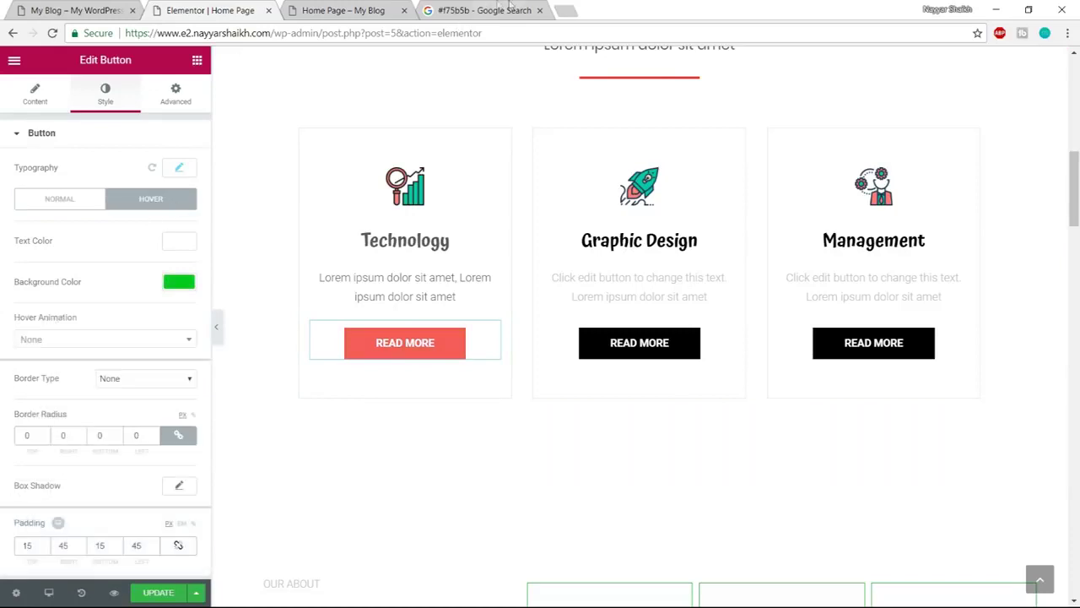
{"action": "left_click", "coordinate": [510, 7]}
{"action": "left_click_drag", "start_coordinate": [242, 73], "coordinate": [161, 75]}
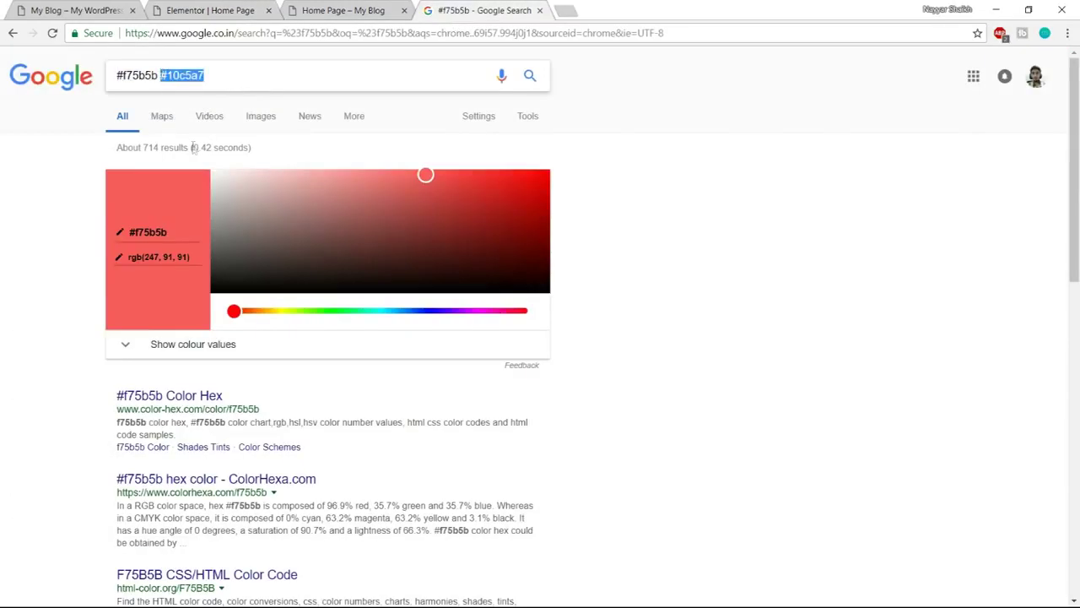
{"action": "left_click", "coordinate": [187, 6]}
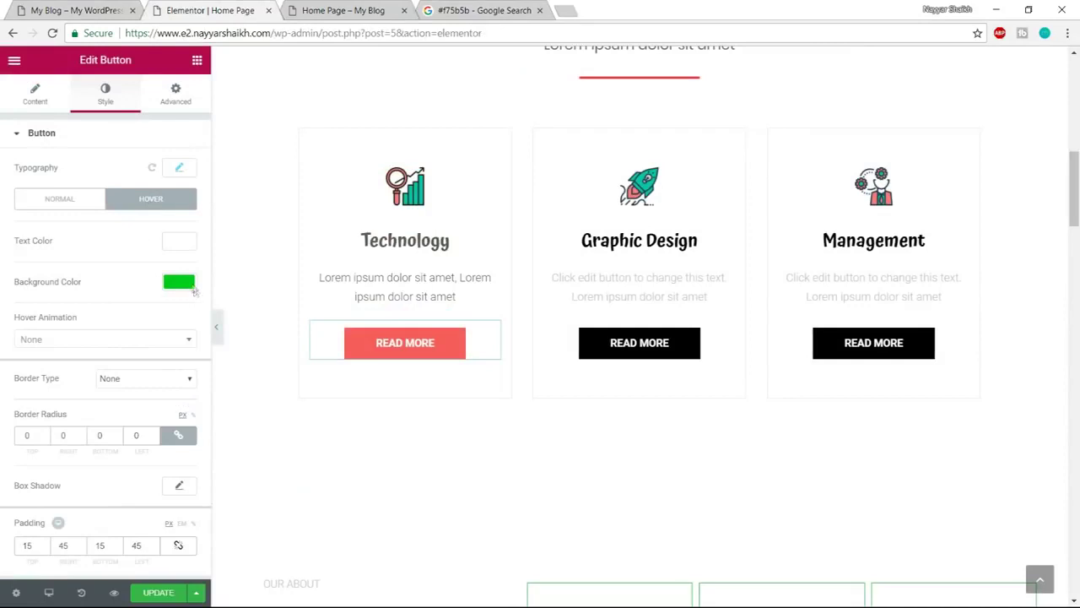
{"action": "left_click", "coordinate": [179, 284]}
{"action": "left_click_drag", "start_coordinate": [63, 286], "coordinate": [2, 289]}
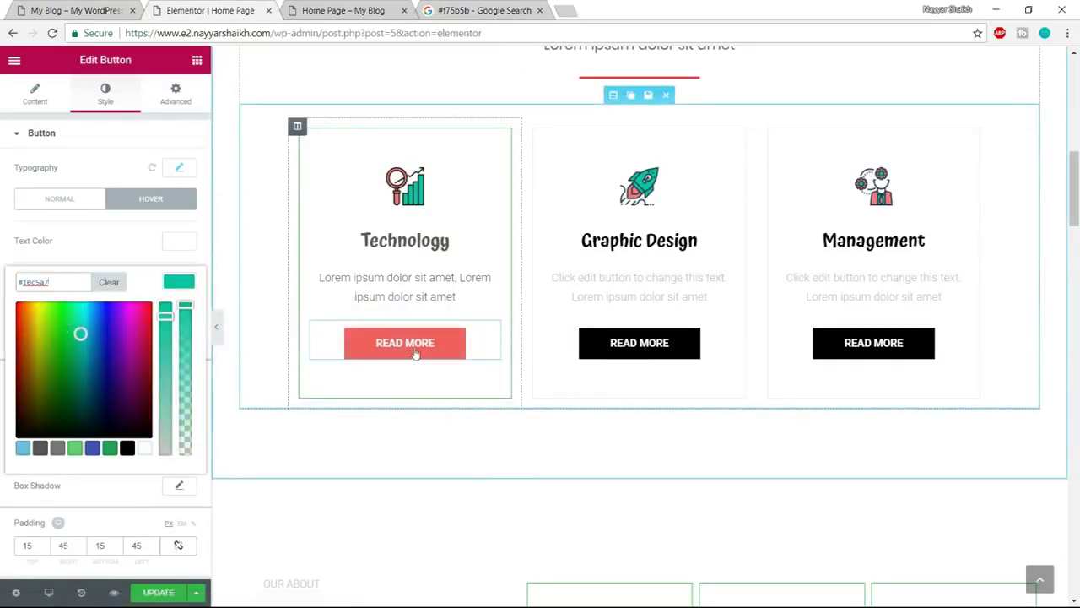
{"action": "left_click", "coordinate": [185, 171]}
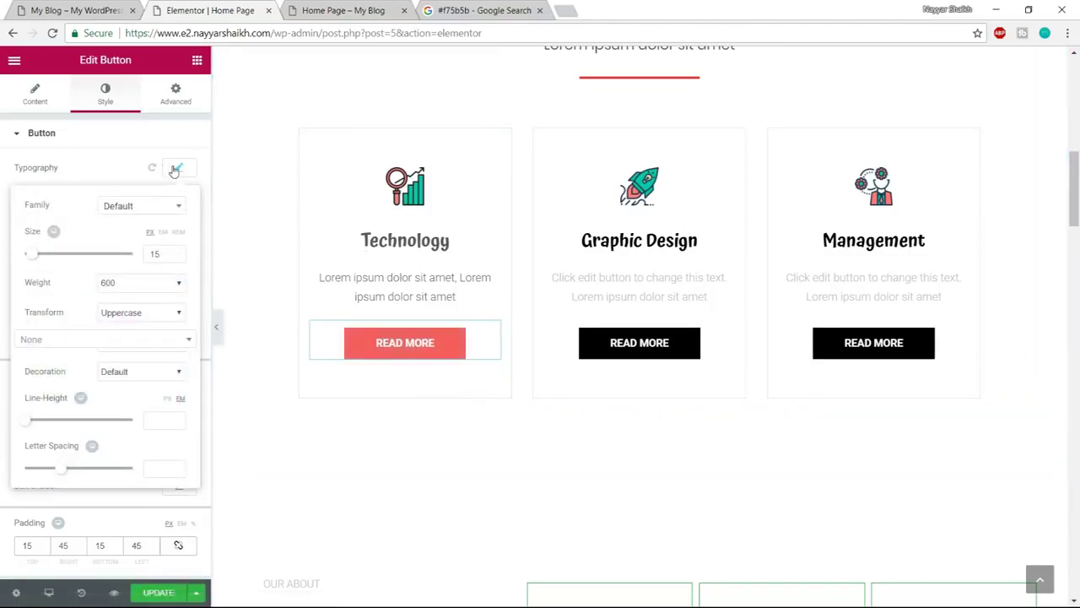
{"action": "left_click", "coordinate": [175, 169]}
{"action": "scroll", "coordinate": [401, 357], "scroll_direction": "up", "scroll_amount": 2}
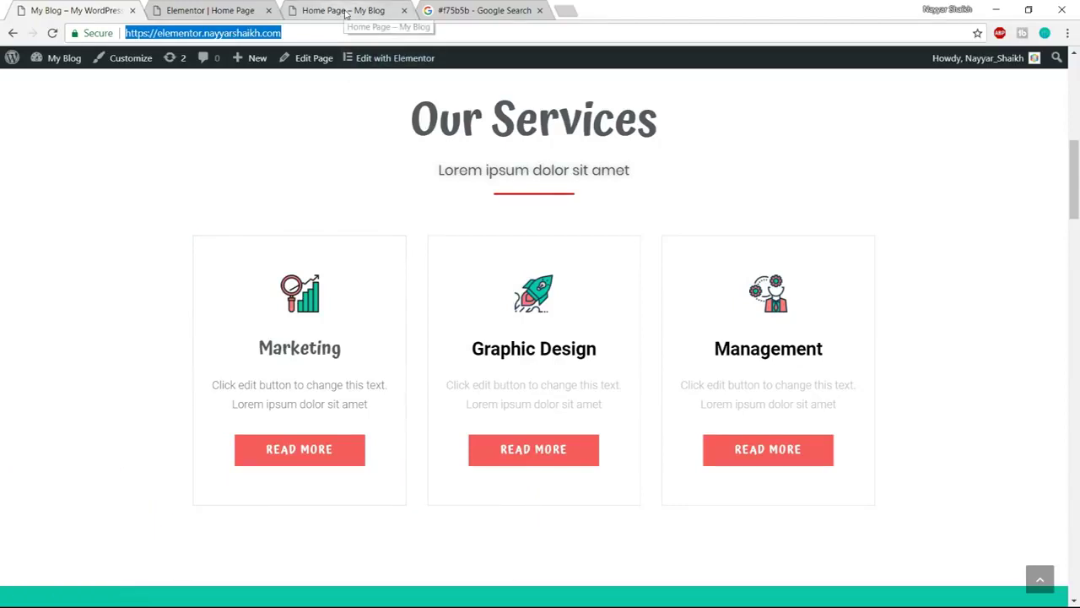
Update the page and scroll the preview to the Our Services cards
{"action": "left_click", "coordinate": [245, 11]}
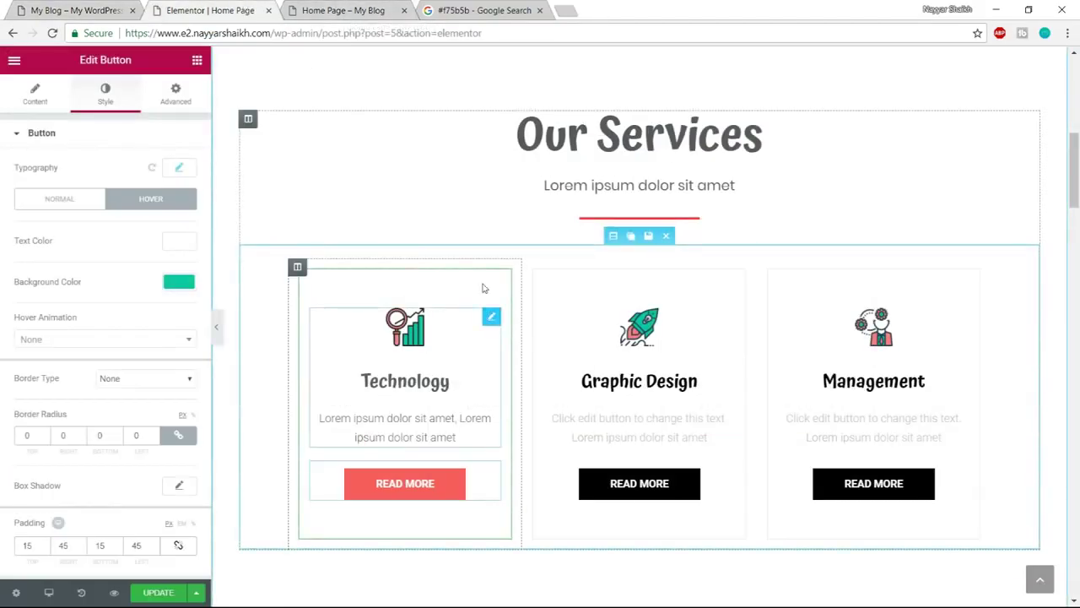
{"action": "left_click", "coordinate": [158, 592]}
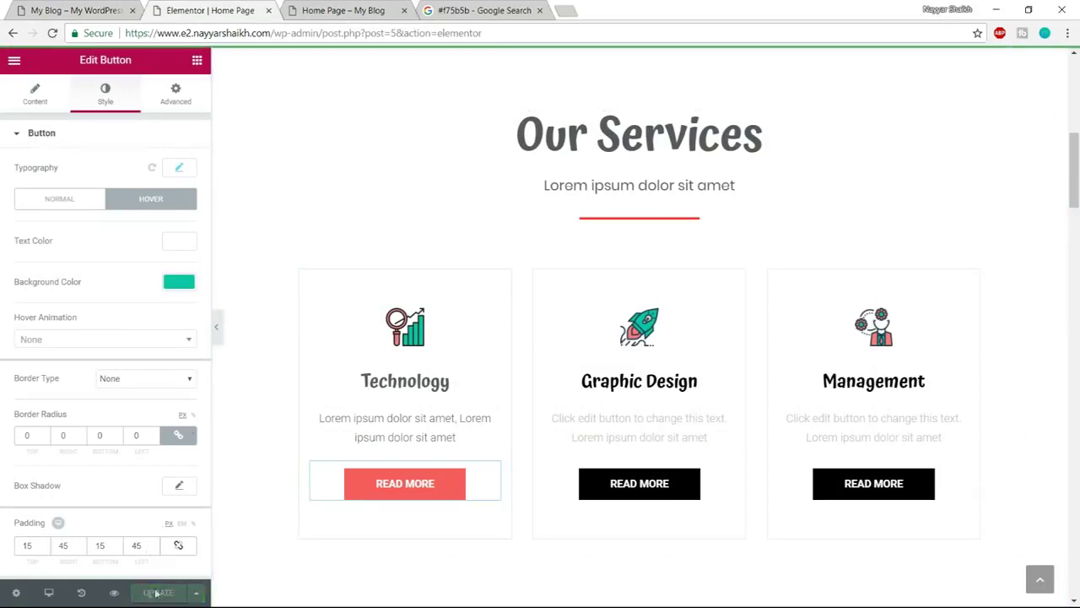
{"action": "left_click", "coordinate": [117, 595]}
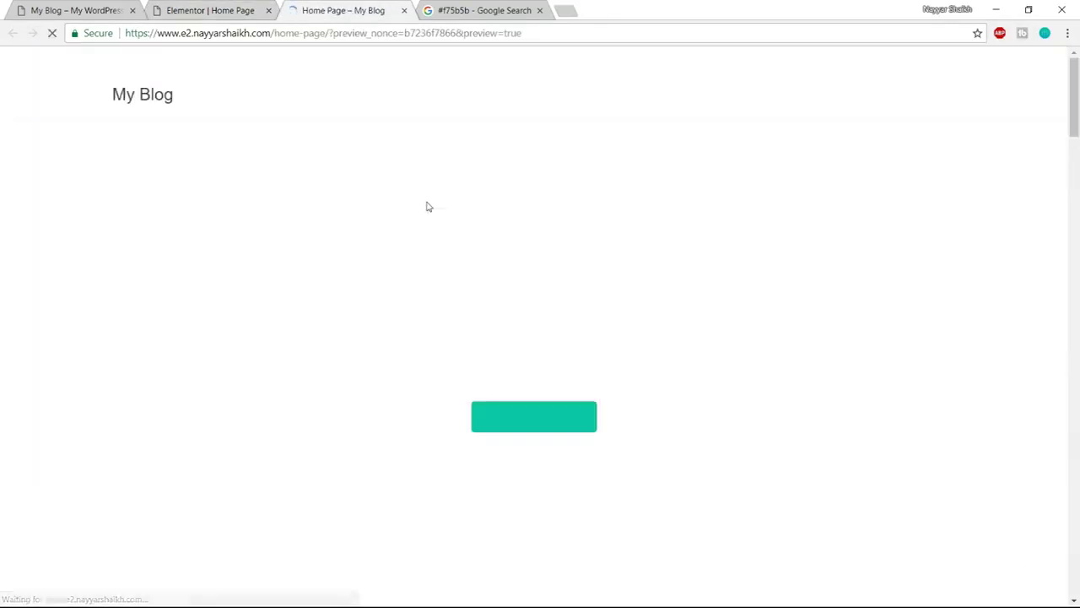
{"action": "scroll", "coordinate": [725, 400], "scroll_direction": "down", "scroll_amount": 6}
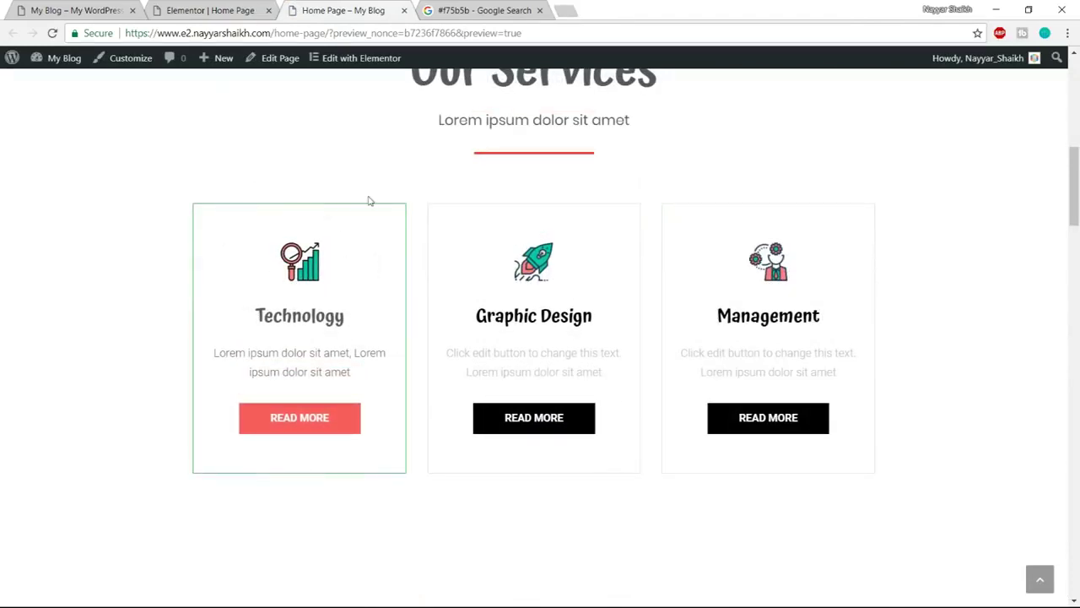
Compare the editor with the preview, then select the Technology column
{"action": "left_click", "coordinate": [210, 11]}
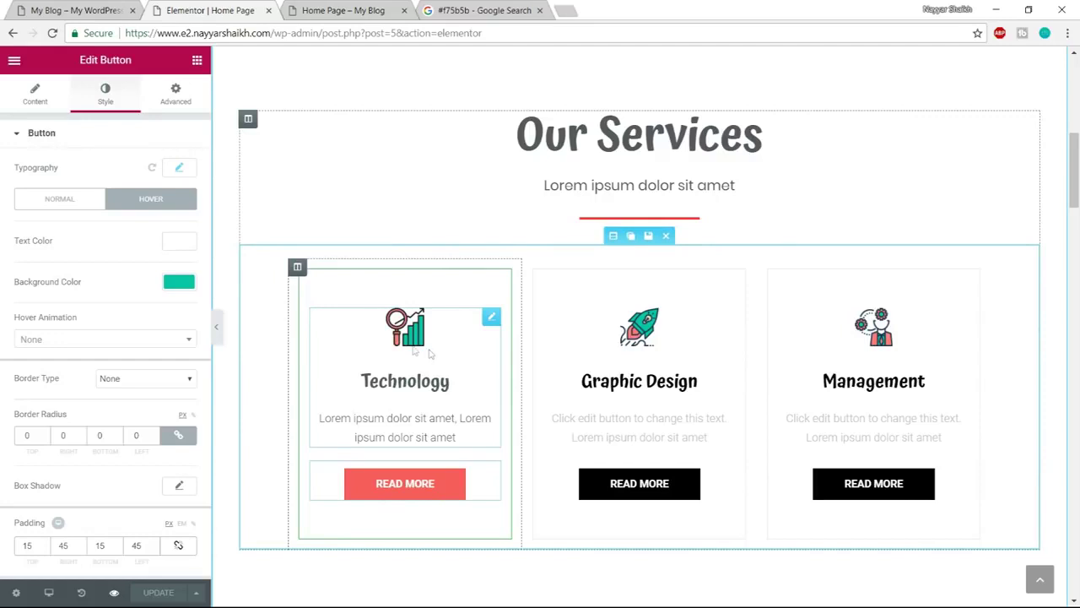
{"action": "left_click", "coordinate": [342, 10]}
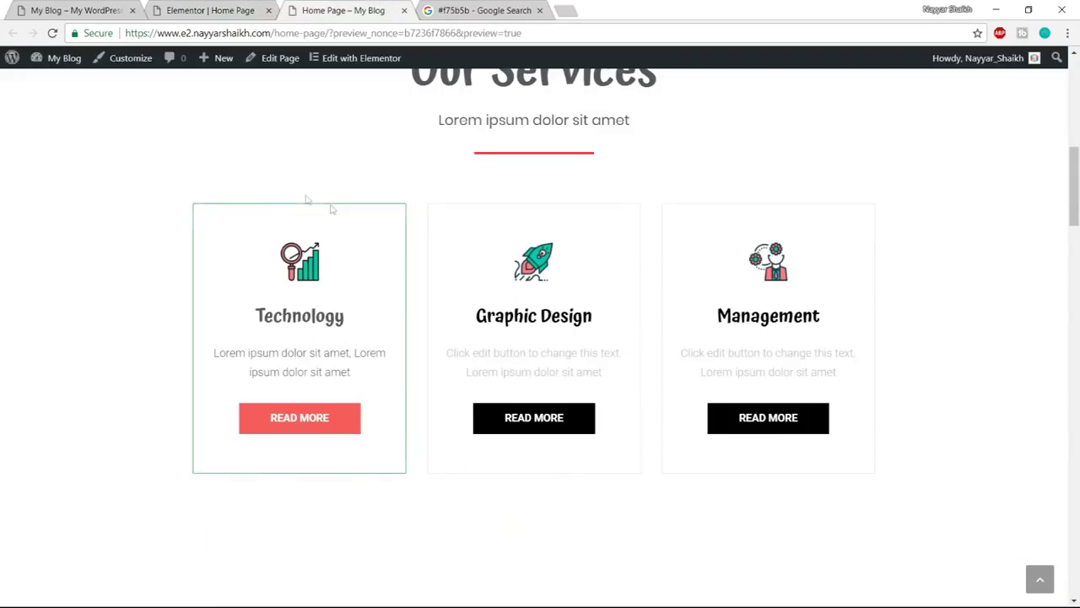
{"action": "left_click", "coordinate": [241, 12]}
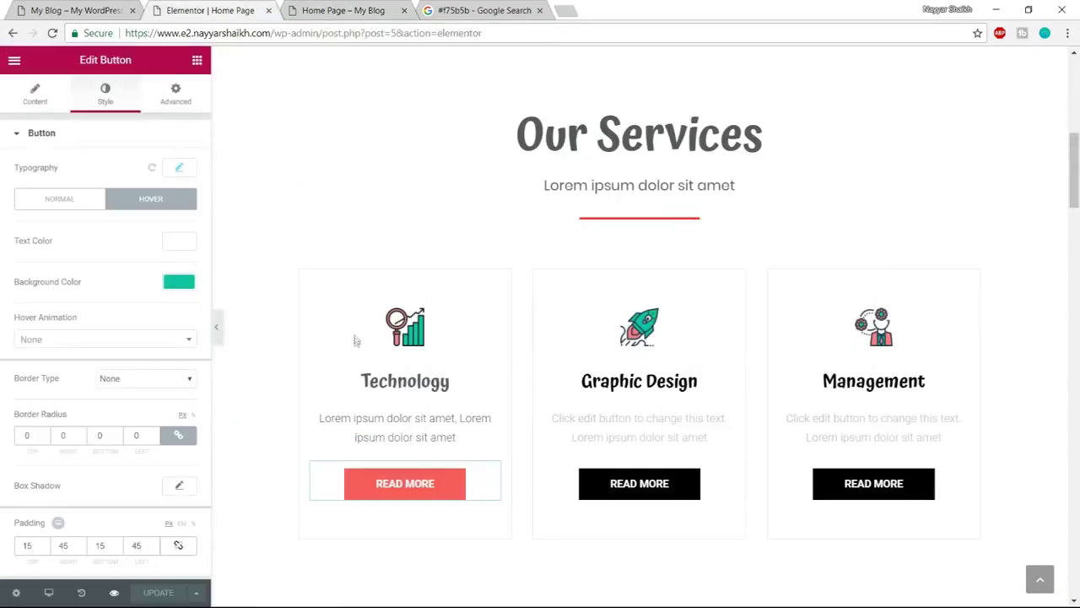
{"action": "mouse_move", "coordinate": [296, 268]}
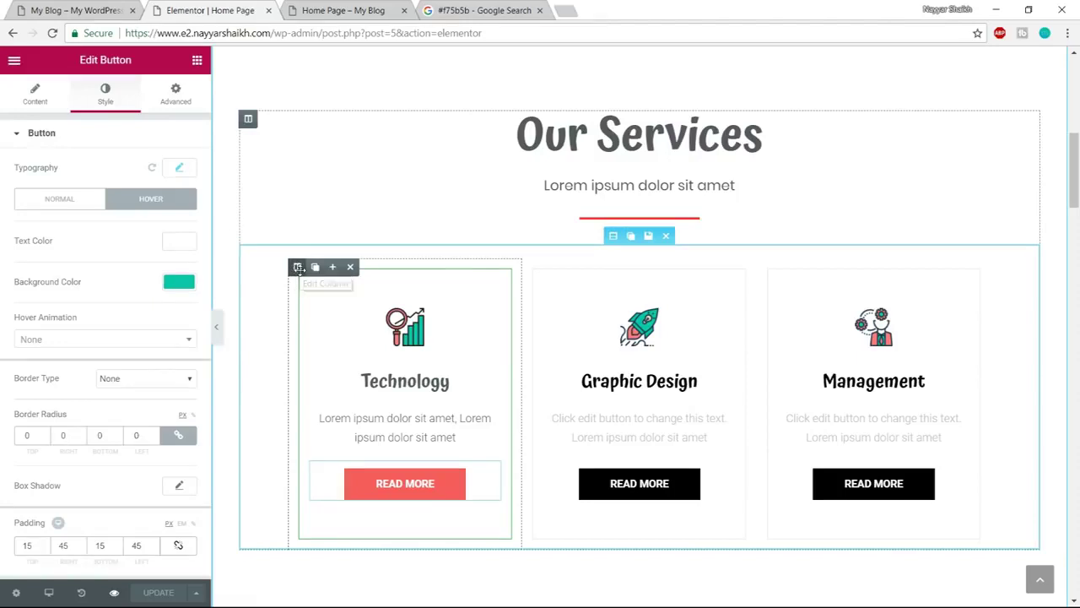
{"action": "left_click", "coordinate": [298, 267]}
Set the Technology column's hover border colour to red #f75b5b
{"action": "left_click", "coordinate": [108, 98]}
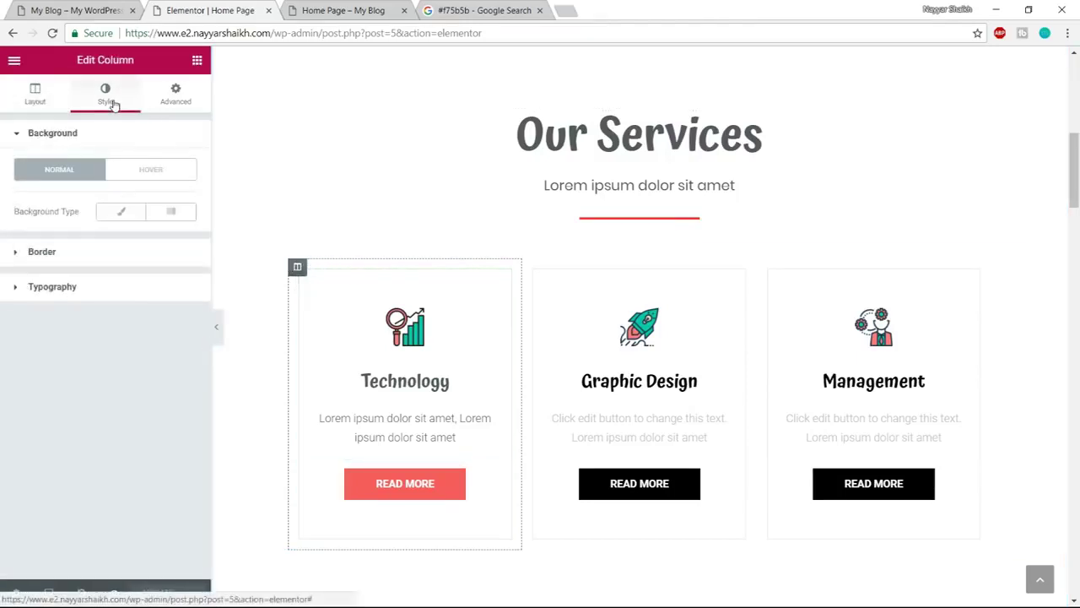
{"action": "left_click", "coordinate": [100, 255]}
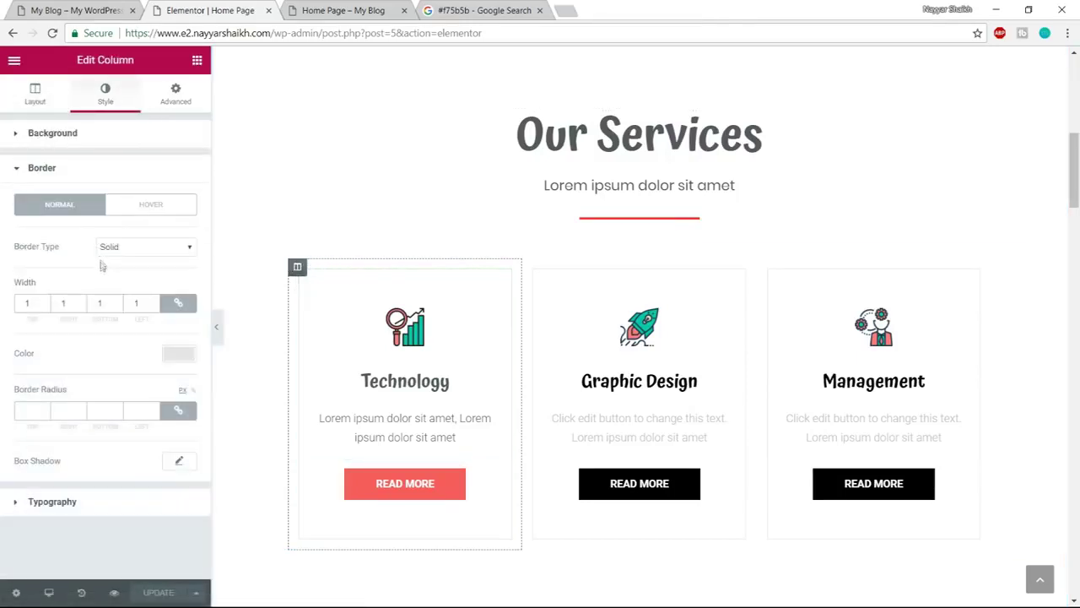
{"action": "left_click", "coordinate": [153, 212]}
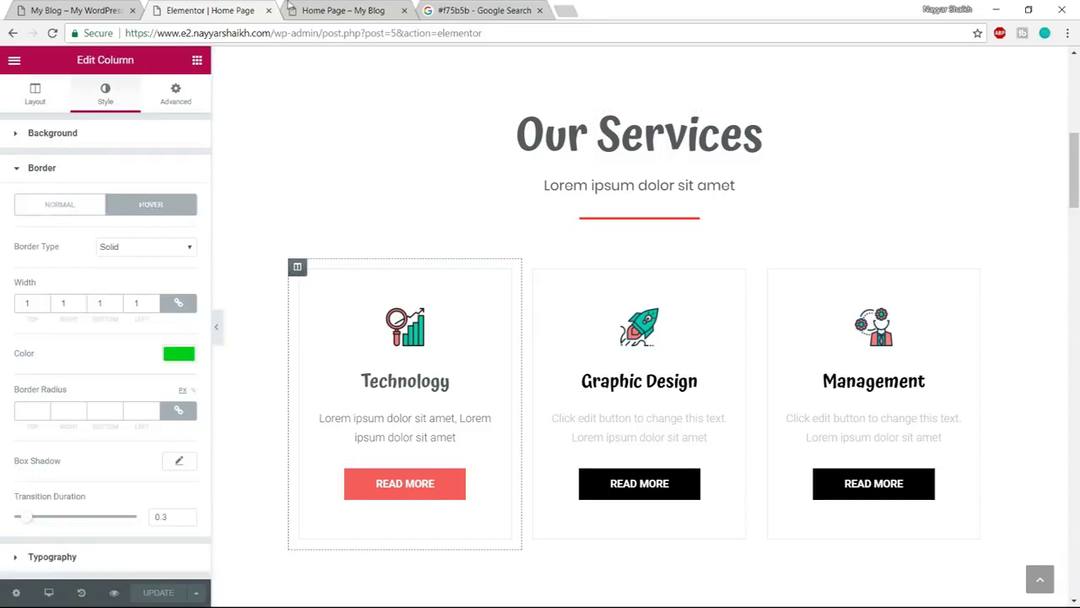
{"action": "left_click", "coordinate": [290, 9]}
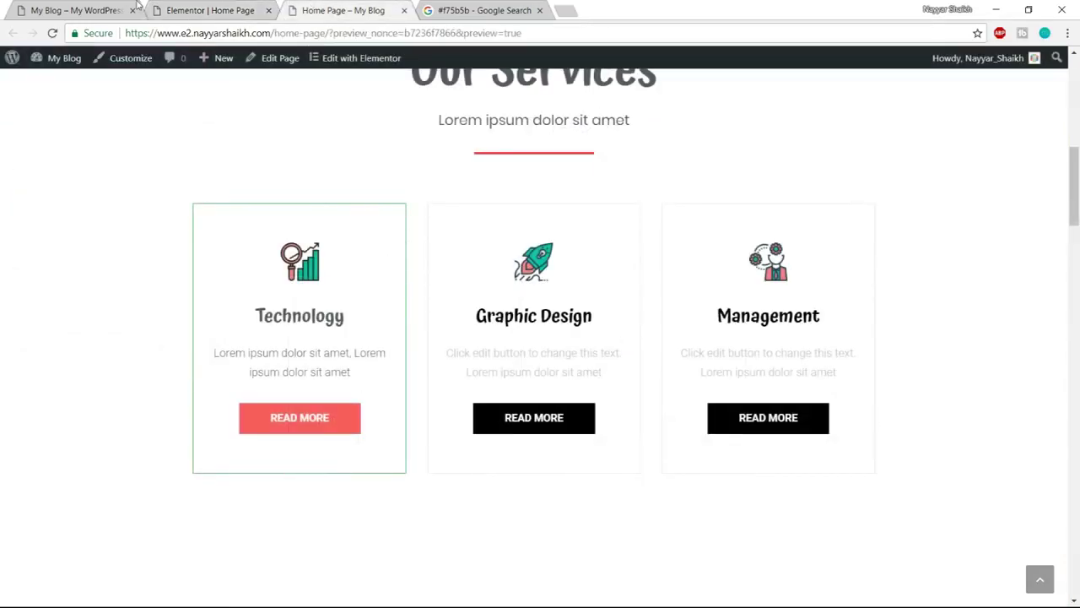
{"action": "left_click", "coordinate": [145, 9]}
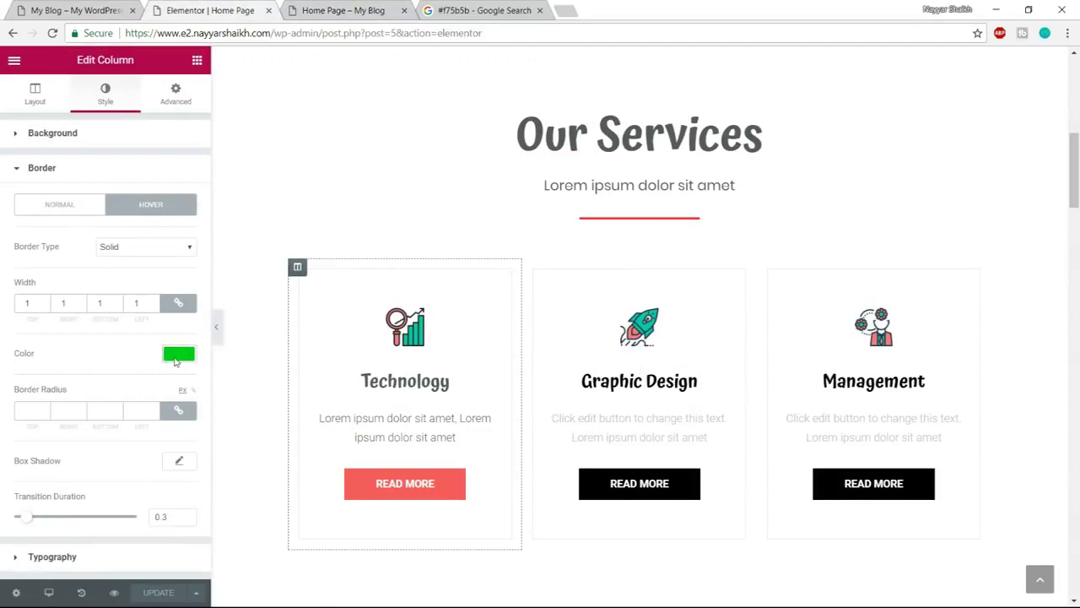
{"action": "left_click", "coordinate": [175, 356]}
{"action": "left_click", "coordinate": [482, 11]}
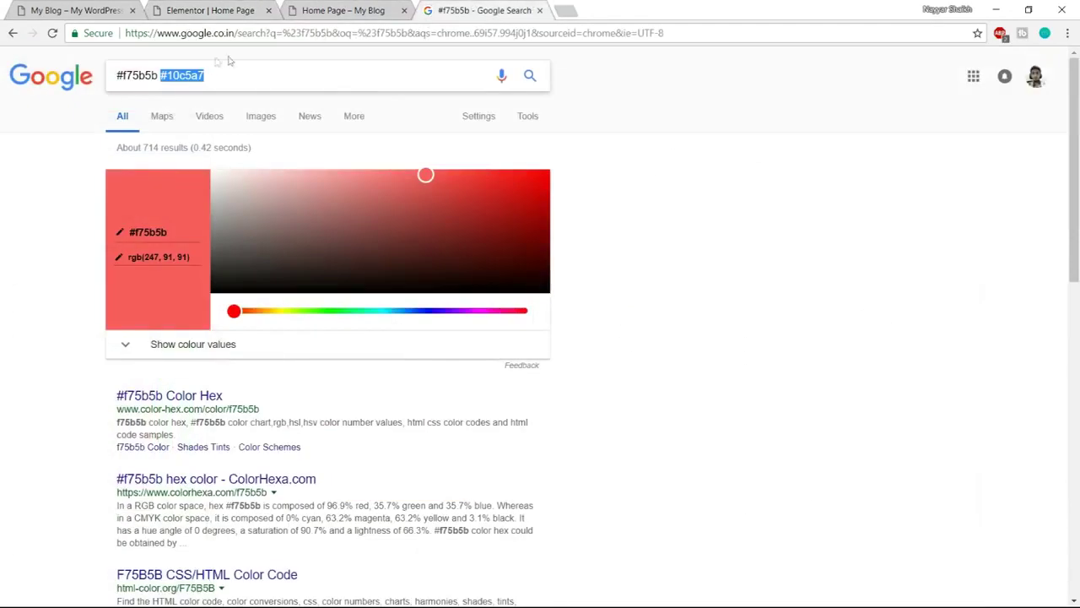
{"action": "left_click", "coordinate": [158, 75]}
{"action": "left_click_drag", "start_coordinate": [158, 75], "coordinate": [79, 84]}
{"action": "key", "text": "ctrl+c"}
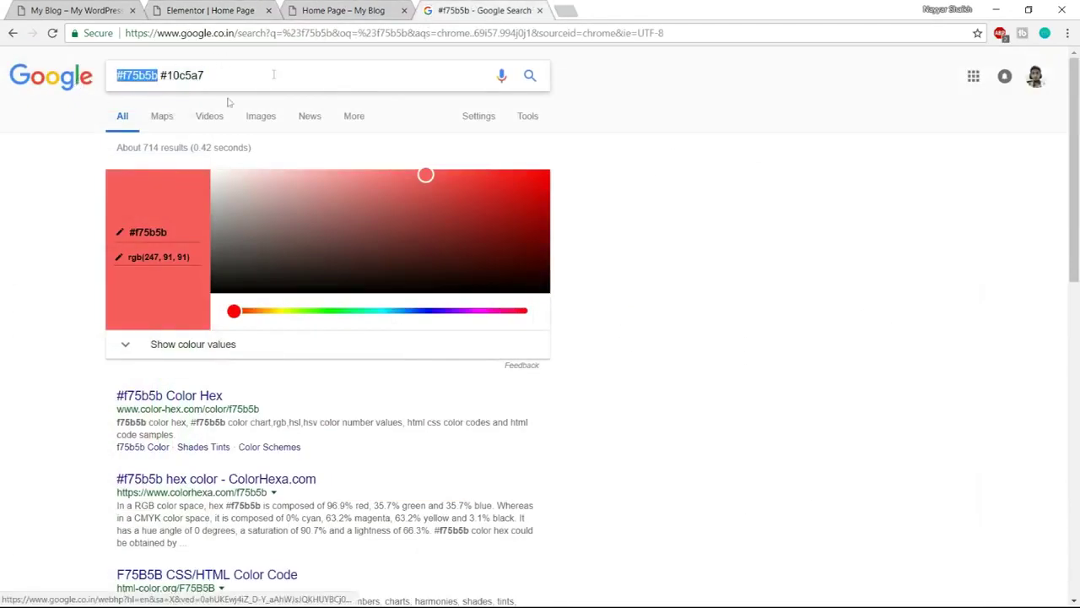
{"action": "left_click", "coordinate": [211, 9]}
{"action": "triple_click", "coordinate": [68, 353]}
{"action": "key", "text": "ctrl+v"}
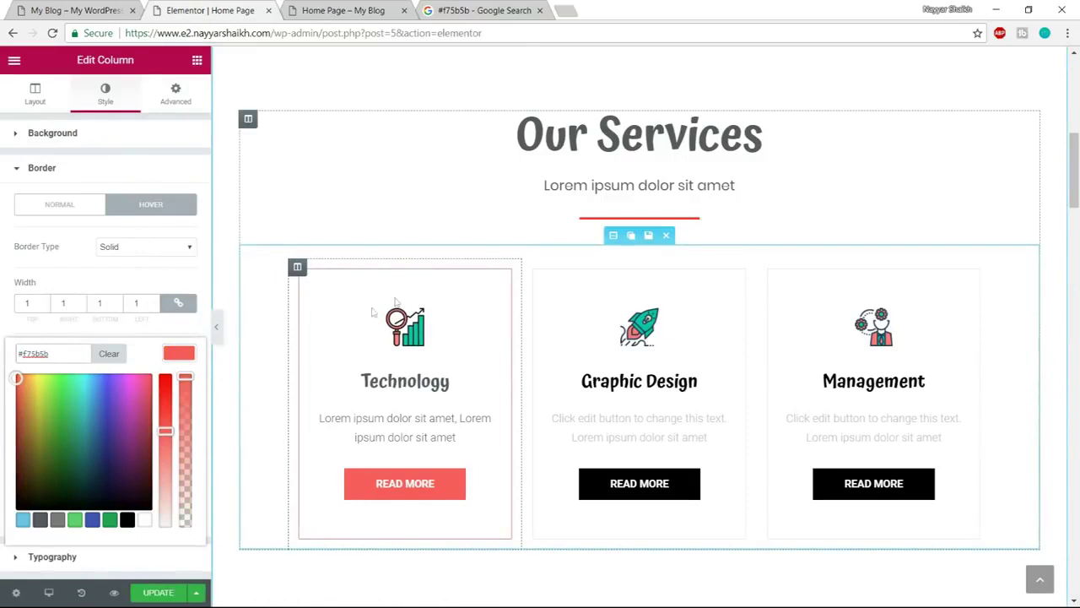
Save the page and check the red hover border in the preview
{"action": "left_click", "coordinate": [158, 597]}
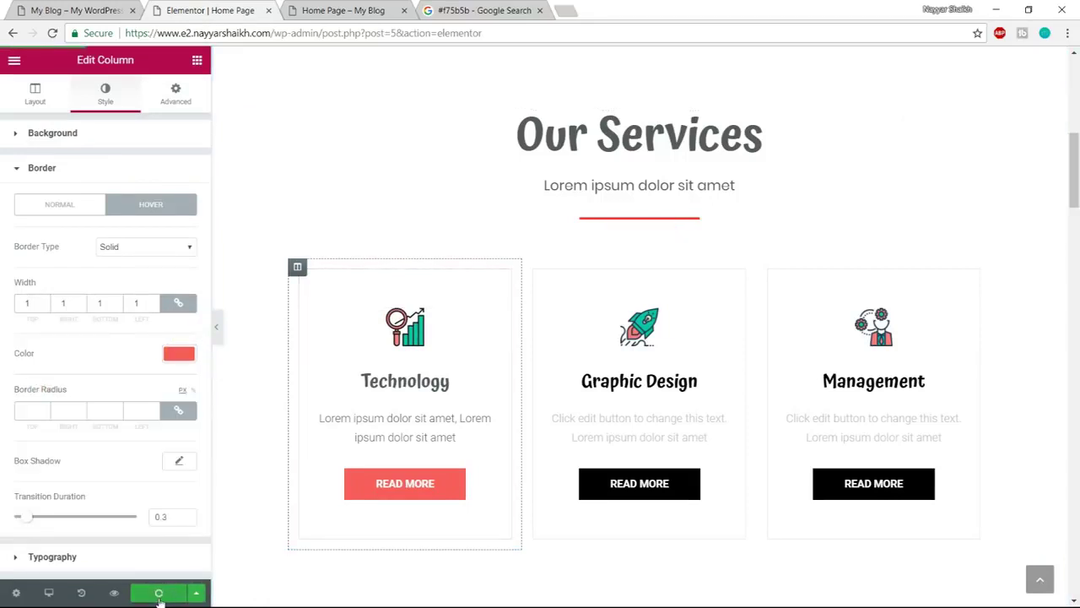
{"action": "left_click", "coordinate": [386, 7]}
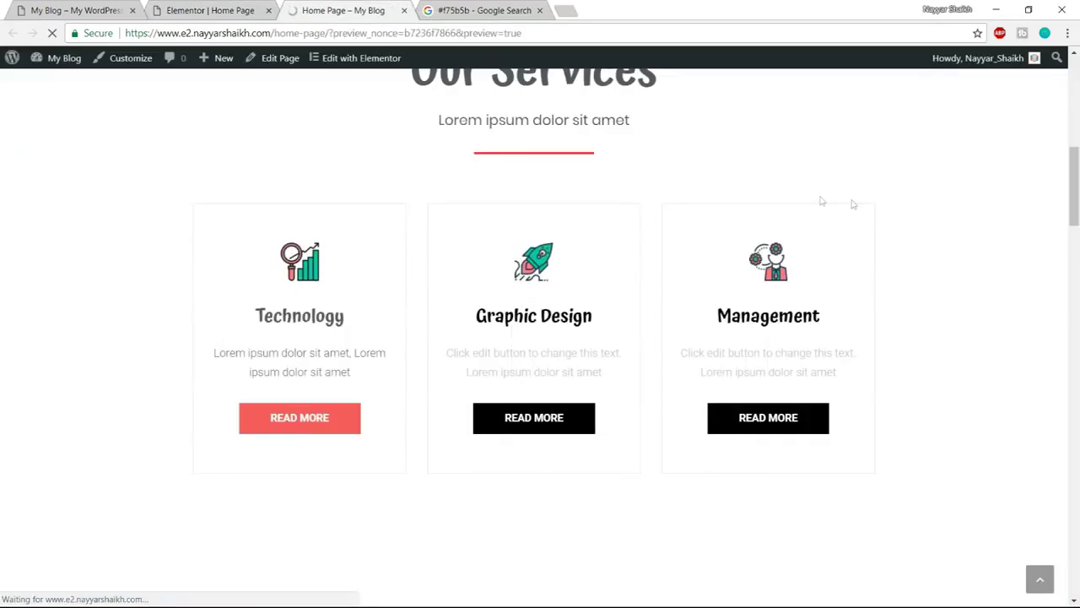
{"action": "scroll", "coordinate": [979, 300], "scroll_direction": "down", "scroll_amount": 5}
{"action": "scroll", "coordinate": [979, 301], "scroll_direction": "down", "scroll_amount": 4}
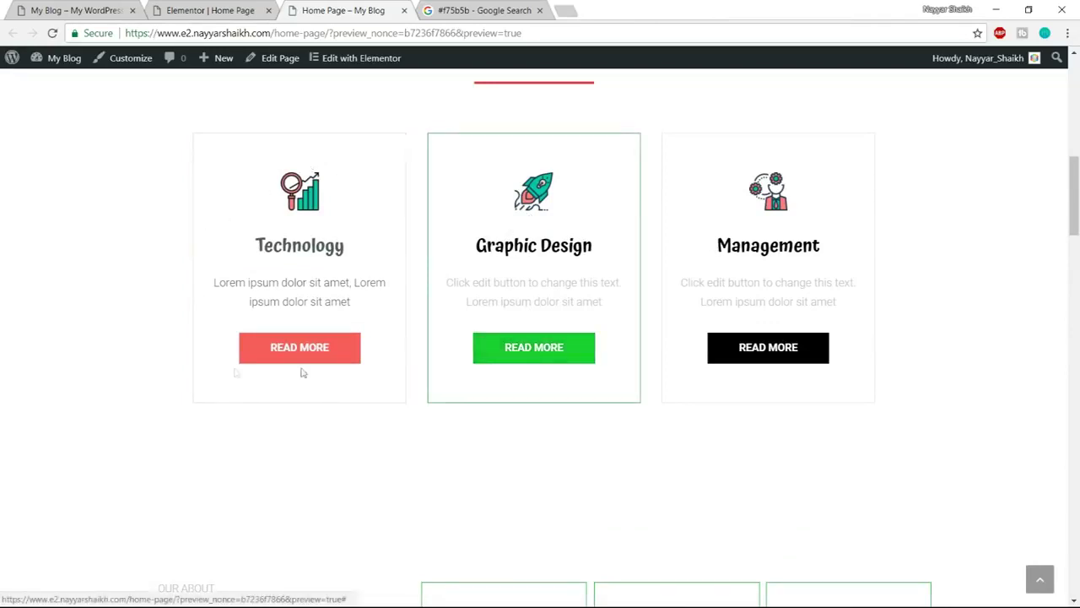
{"action": "left_click", "coordinate": [207, 11]}
{"action": "scroll", "coordinate": [473, 240], "scroll_direction": "down", "scroll_amount": 1}
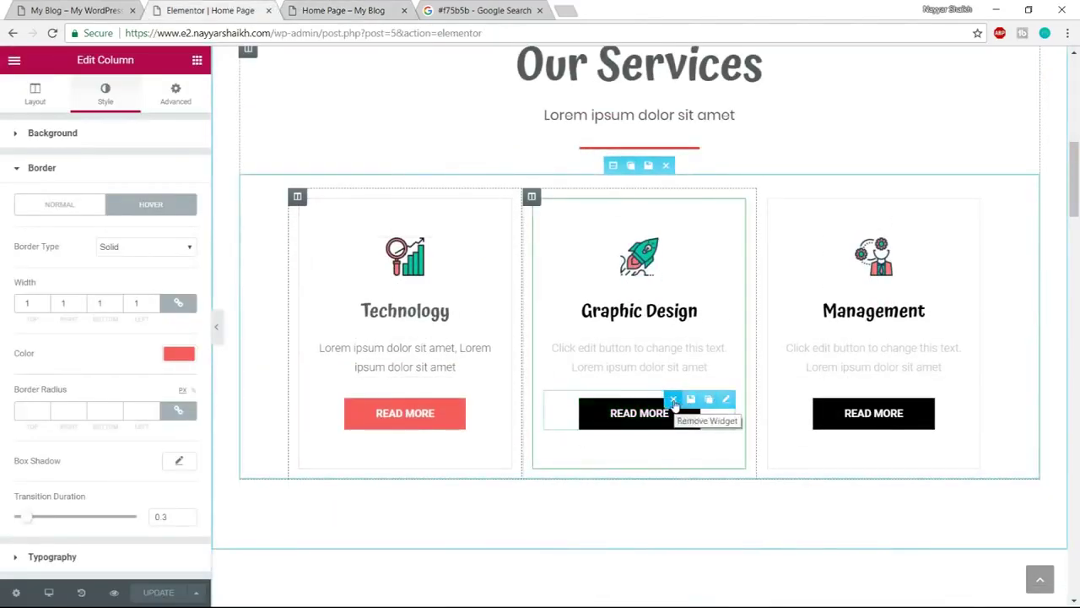
{"action": "left_click", "coordinate": [672, 400]}
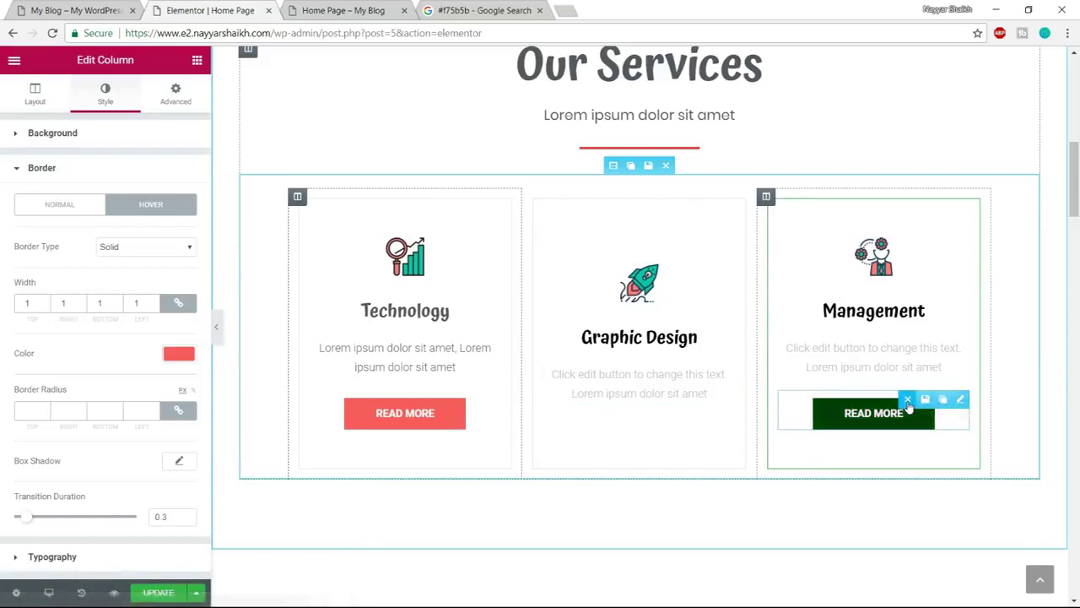
{"action": "left_click", "coordinate": [959, 396]}
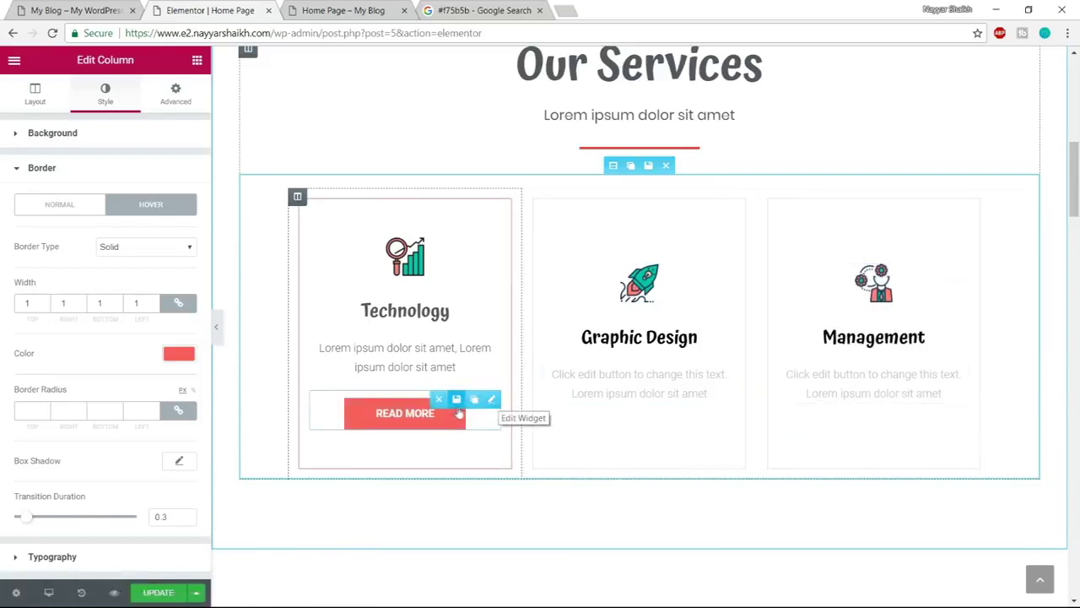
{"action": "left_click", "coordinate": [471, 408]}
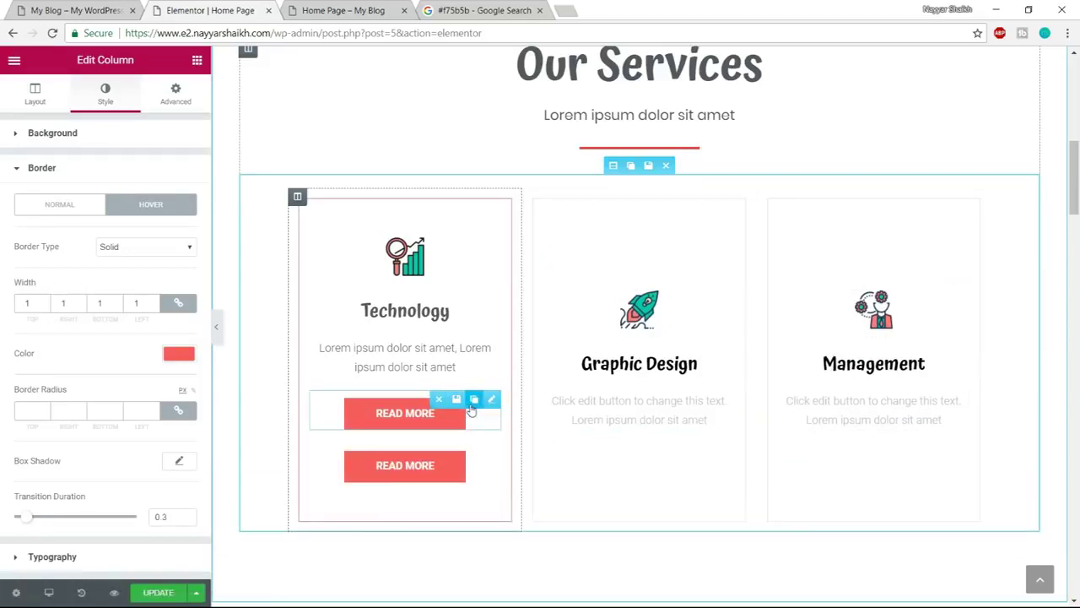
{"action": "left_click", "coordinate": [472, 408]}
{"action": "left_click_drag", "start_coordinate": [486, 399], "coordinate": [631, 426]}
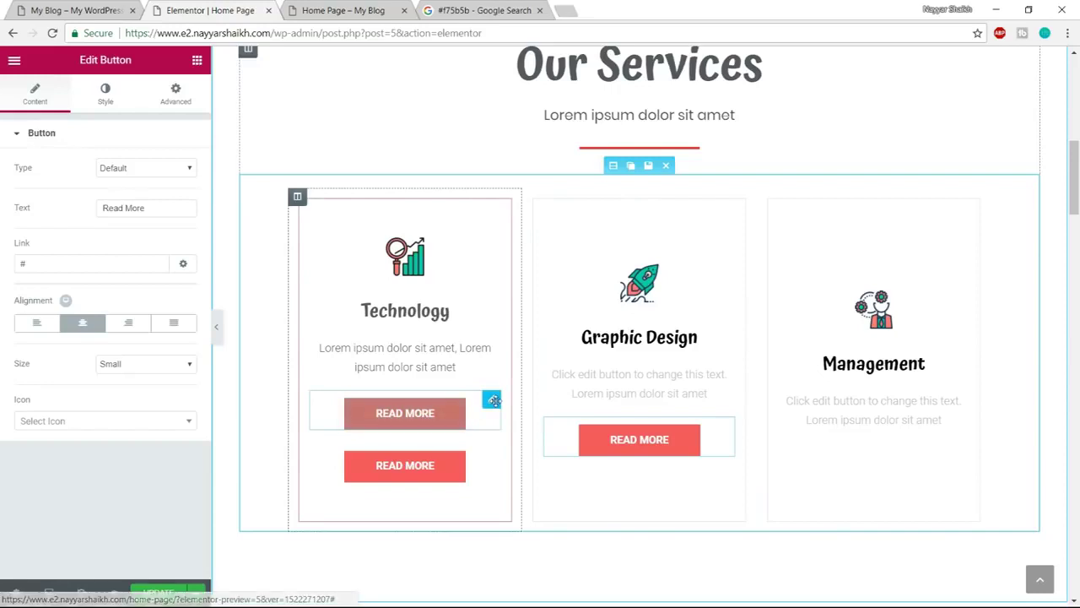
{"action": "left_click_drag", "start_coordinate": [433, 422], "coordinate": [834, 394]}
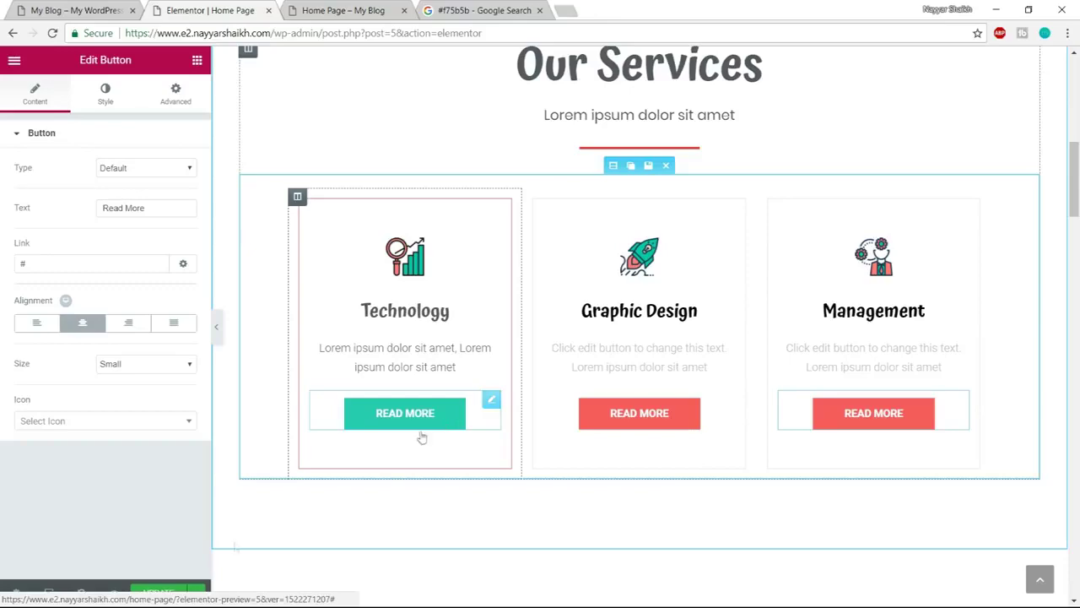
{"action": "left_click", "coordinate": [74, 8]}
{"action": "scroll", "coordinate": [943, 323], "scroll_direction": "down", "scroll_amount": 5}
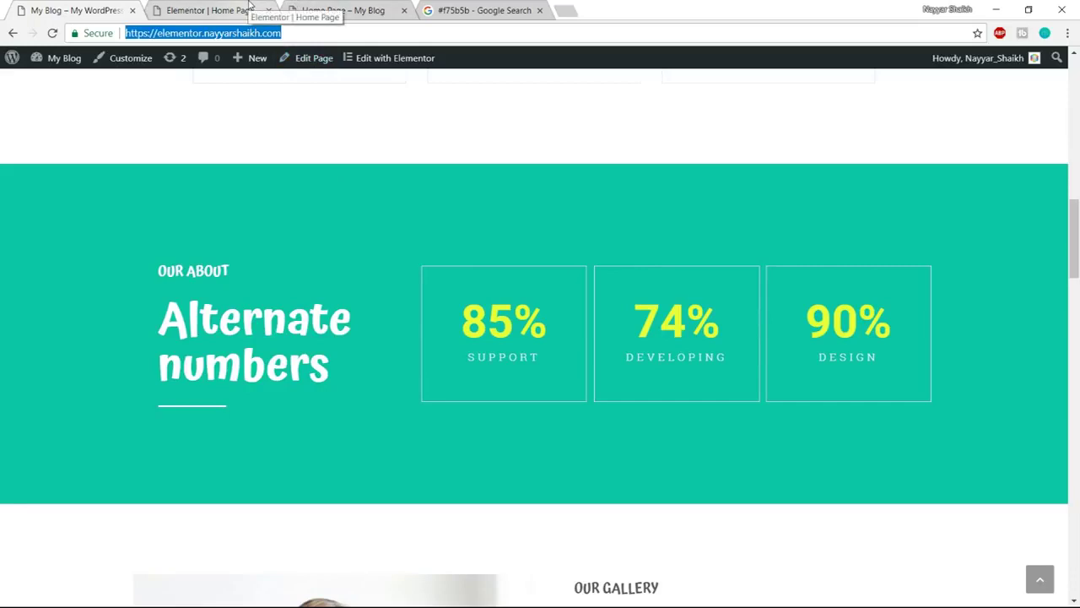
{"action": "left_click", "coordinate": [221, 9]}
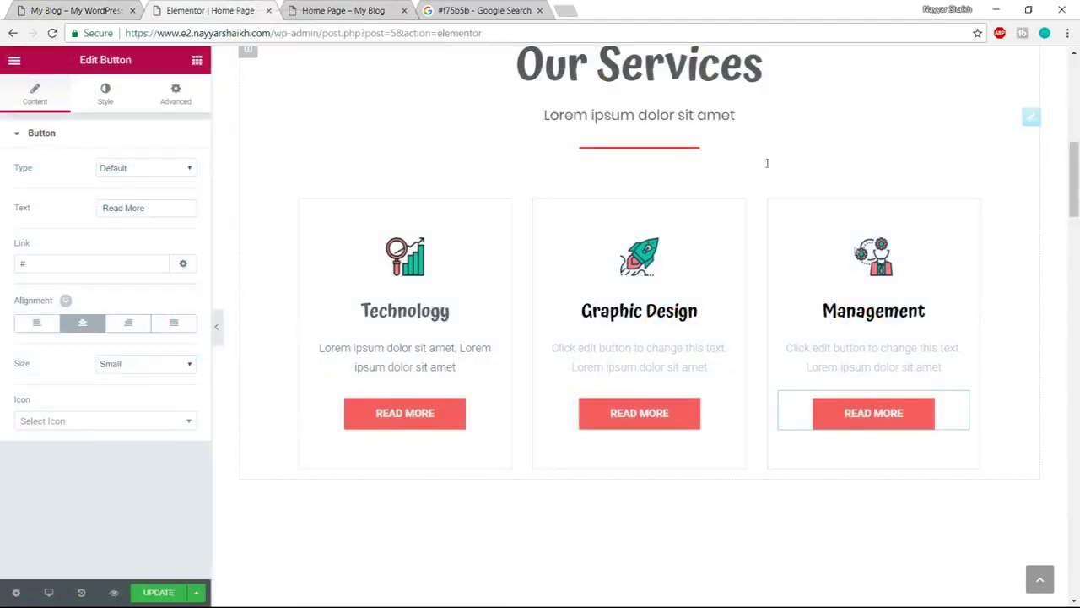
Compare with the live teal stats section and give the Alternate numbers section a Classic background
{"action": "scroll", "coordinate": [892, 321], "scroll_direction": "down", "scroll_amount": 5}
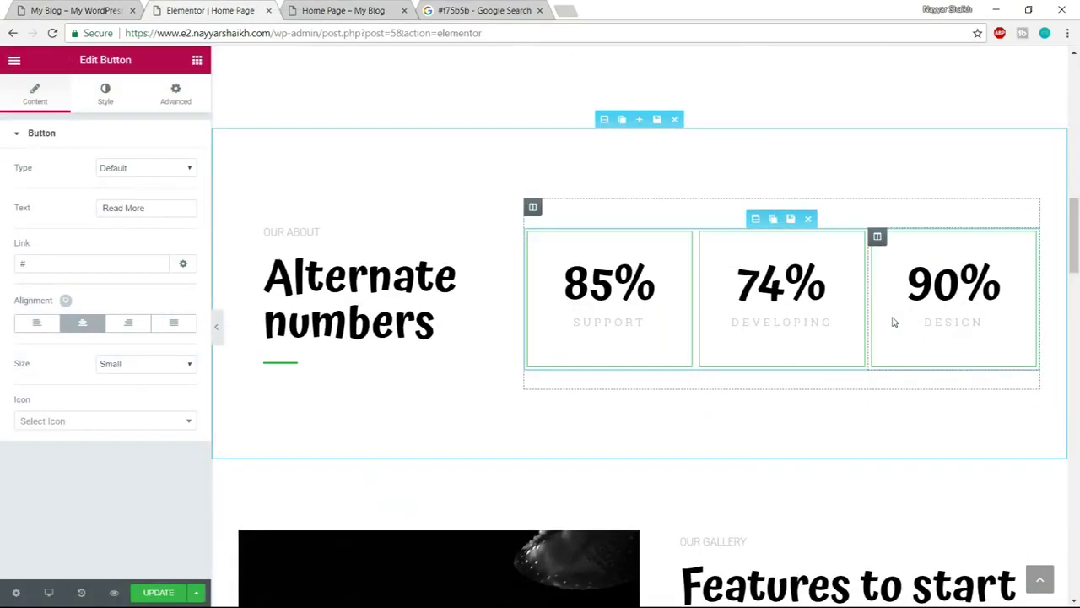
{"action": "left_click", "coordinate": [98, 9]}
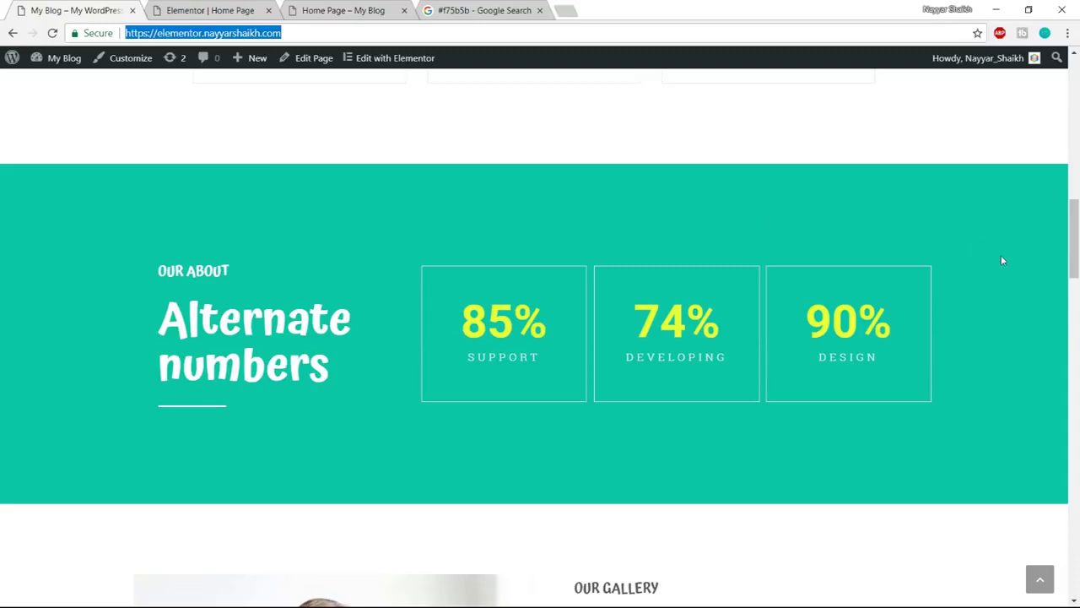
{"action": "left_click", "coordinate": [240, 9]}
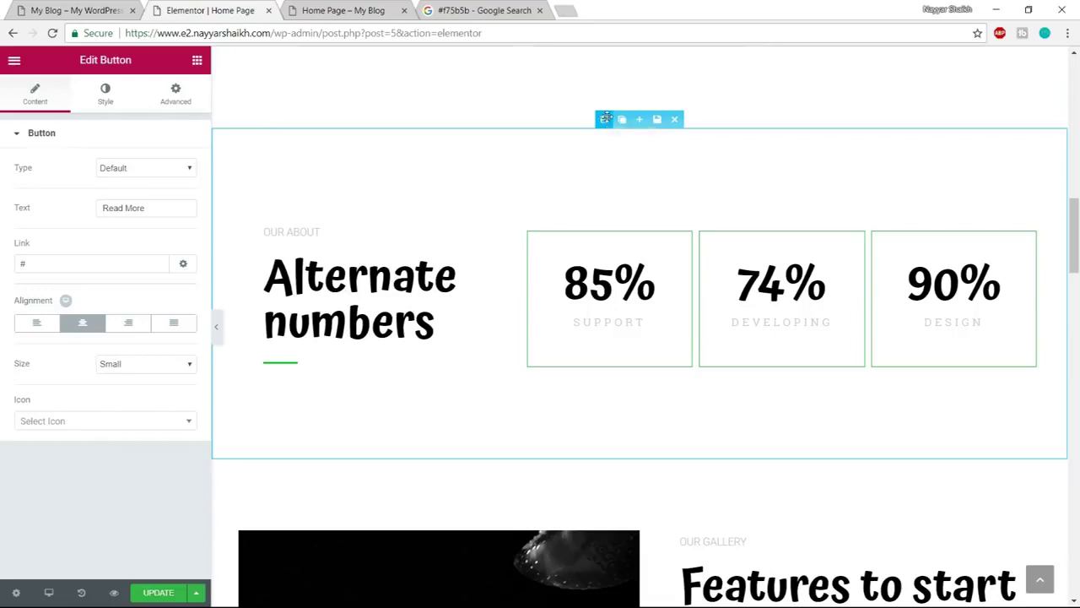
{"action": "left_click", "coordinate": [604, 120]}
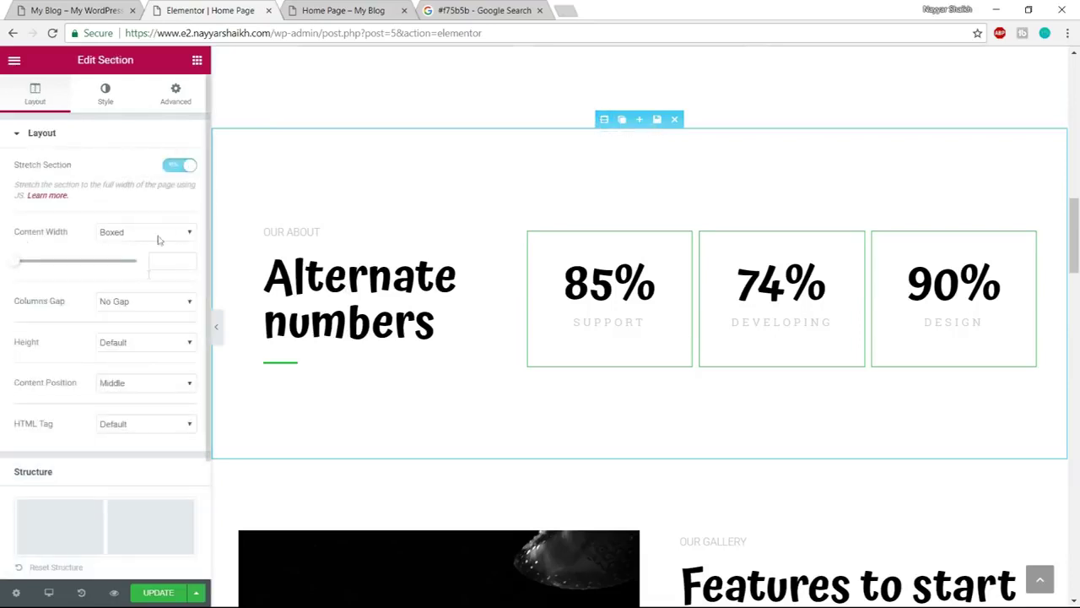
{"action": "left_click", "coordinate": [105, 94]}
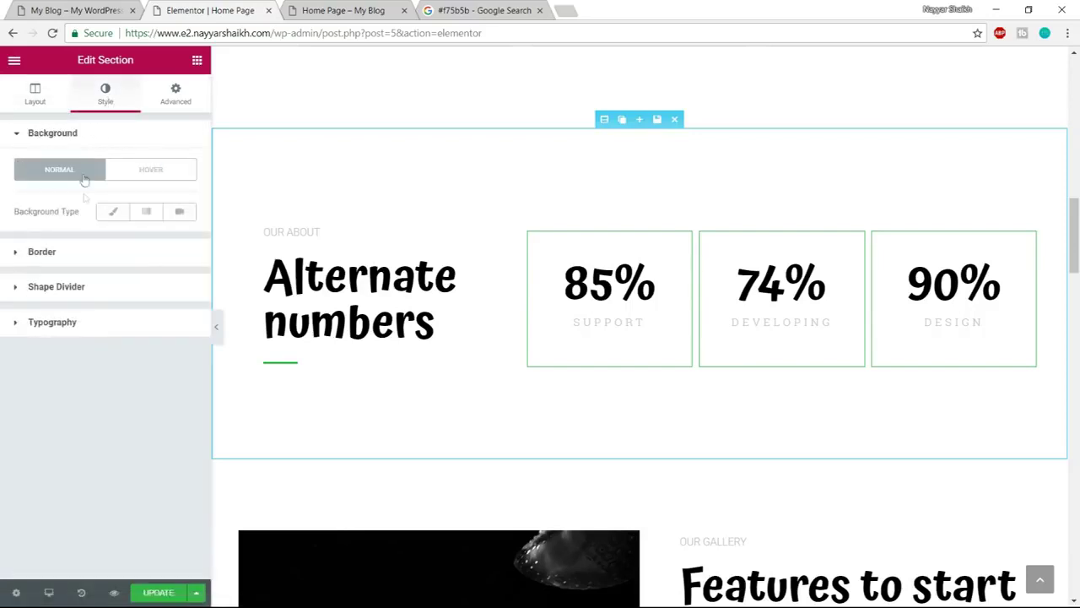
{"action": "left_click", "coordinate": [113, 211]}
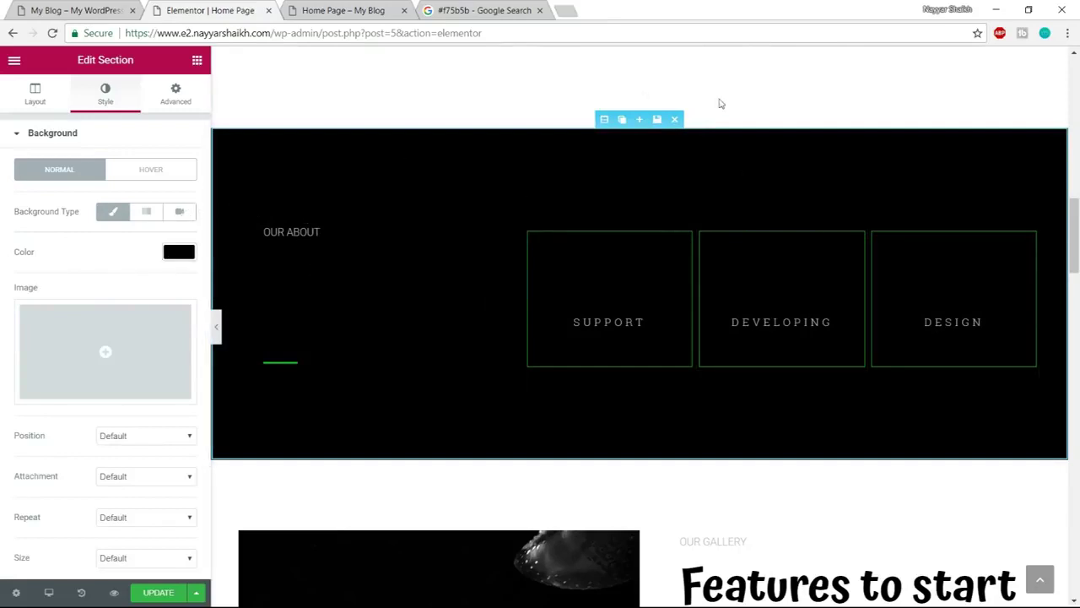
Paste teal #10c5a7 as the section background colour and compare with the live site
{"action": "left_click", "coordinate": [490, 10]}
{"action": "left_click_drag", "start_coordinate": [206, 75], "coordinate": [155, 75]}
{"action": "key", "text": "ctrl+c"}
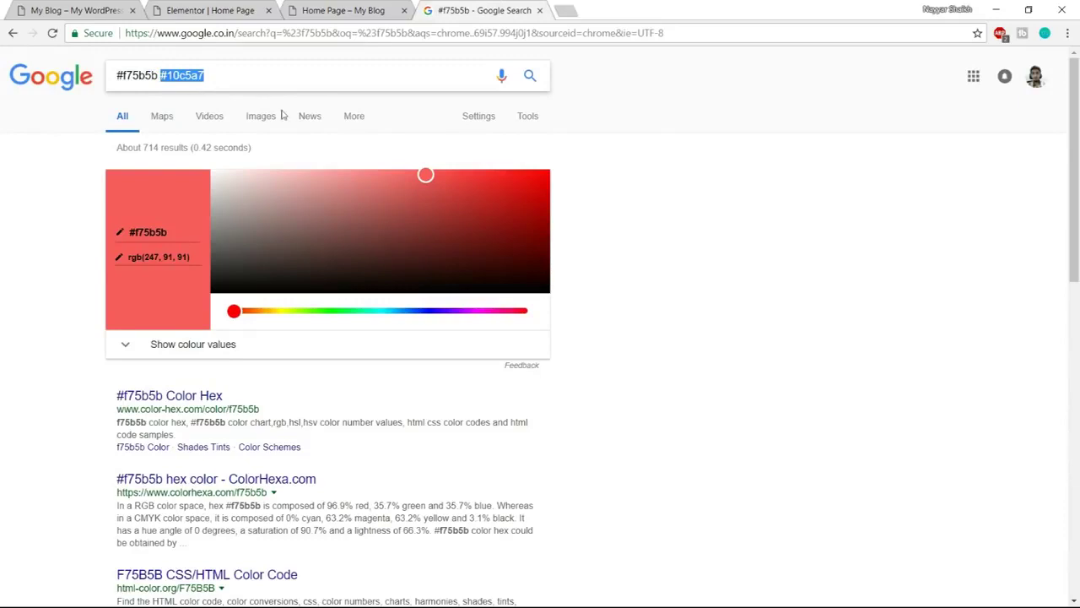
{"action": "left_click", "coordinate": [216, 8]}
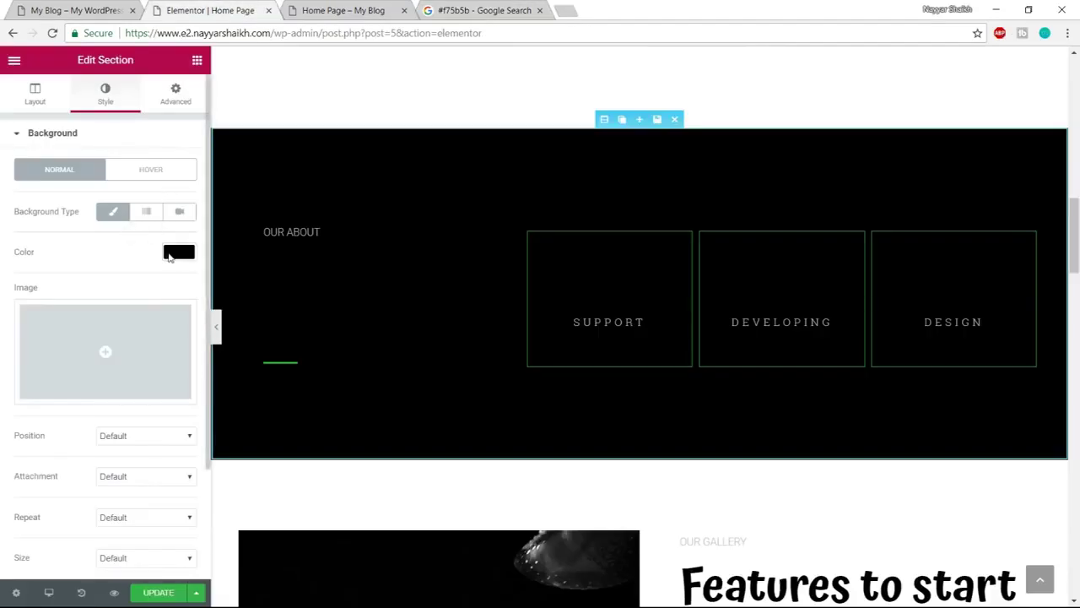
{"action": "left_click", "coordinate": [177, 252]}
{"action": "key", "text": "ctrl+v"}
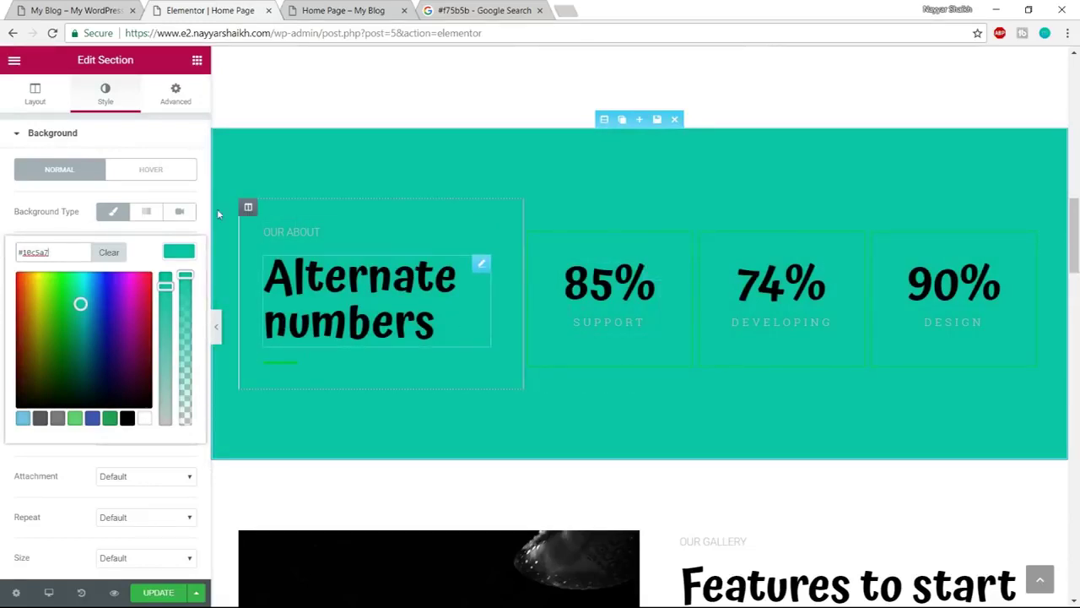
{"action": "left_click", "coordinate": [84, 11]}
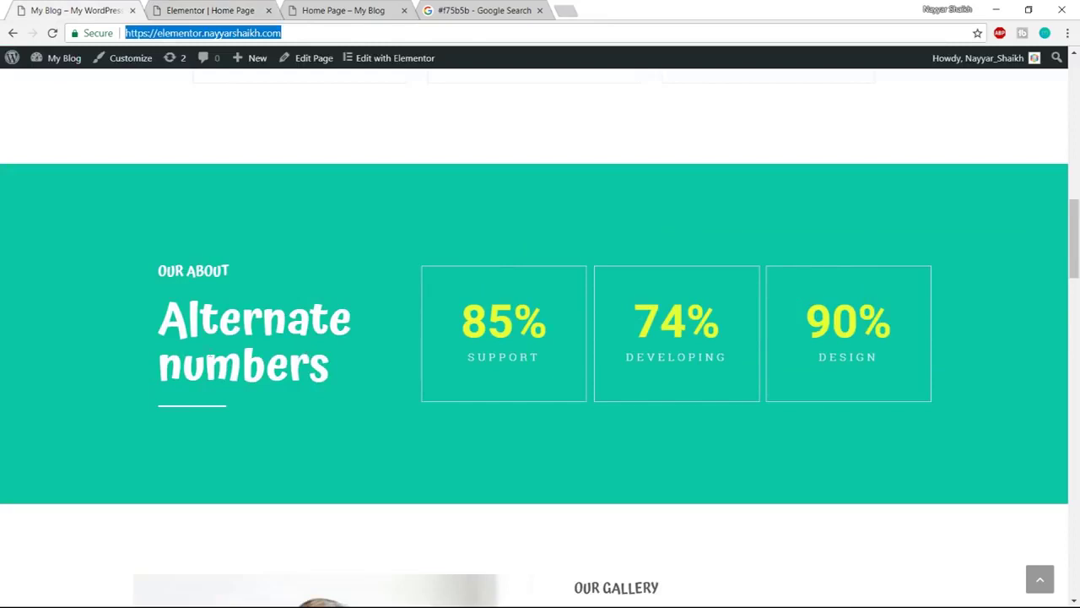
{"action": "left_click", "coordinate": [372, 10]}
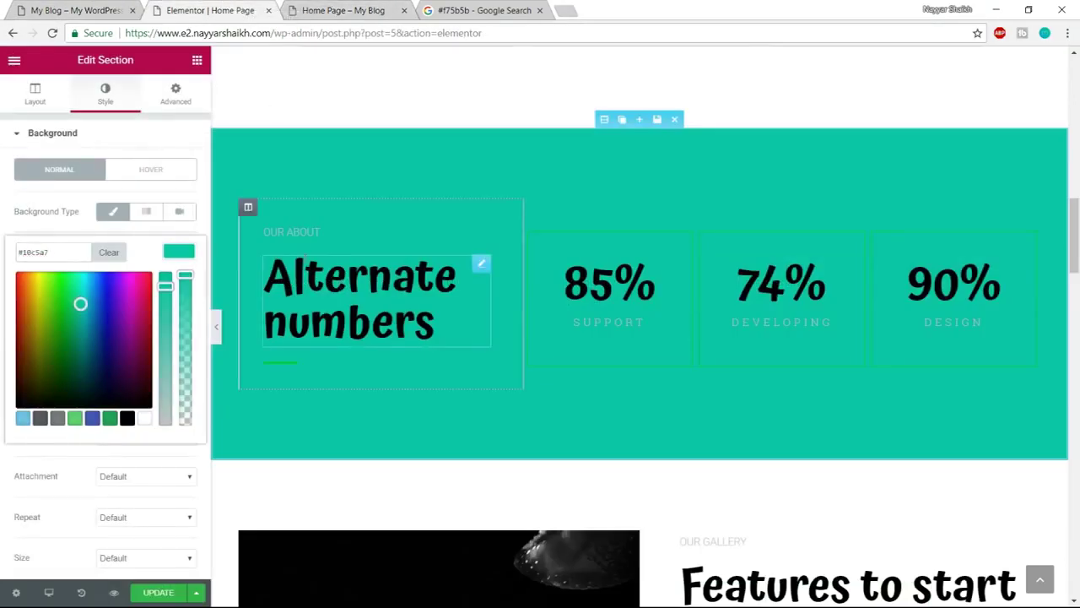
Replace the Alternate numbers heading with the author's name and make it white
{"action": "left_click", "coordinate": [434, 338]}
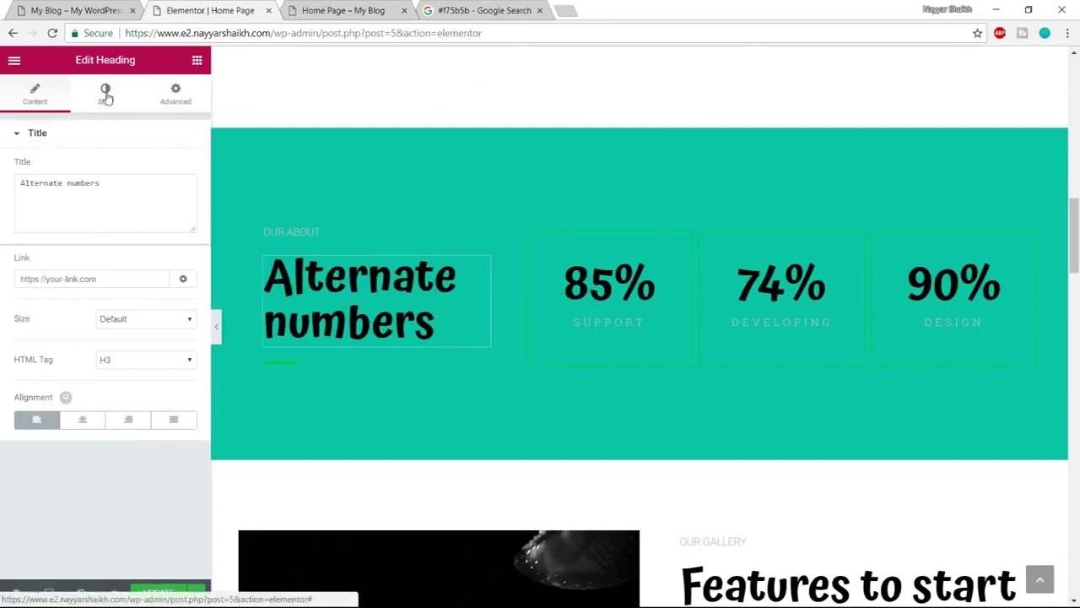
{"action": "double_click", "coordinate": [83, 183]}
{"action": "key", "text": "ctrl+a"}
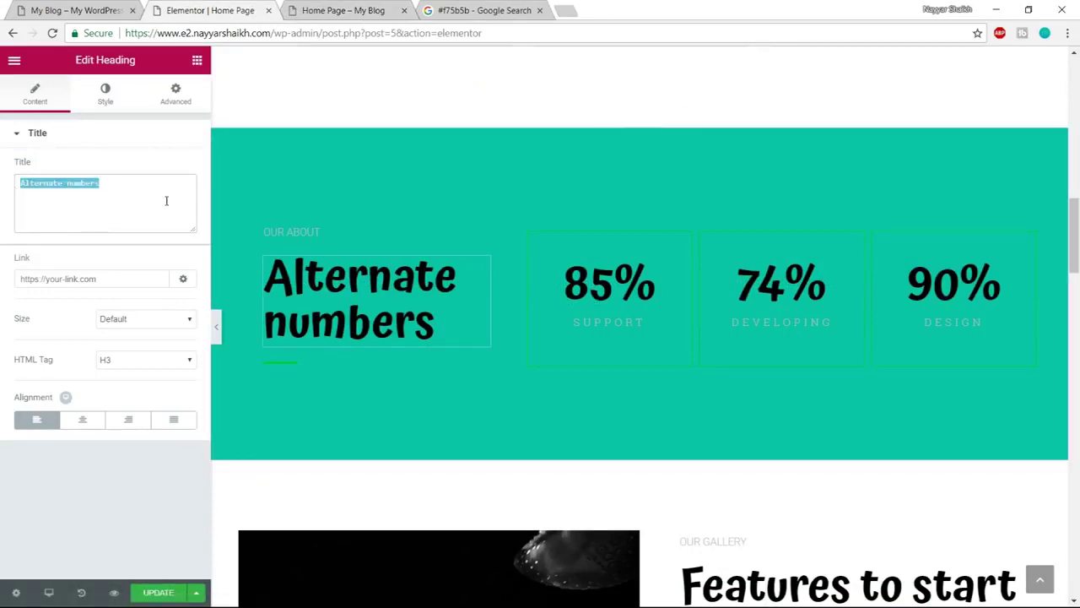
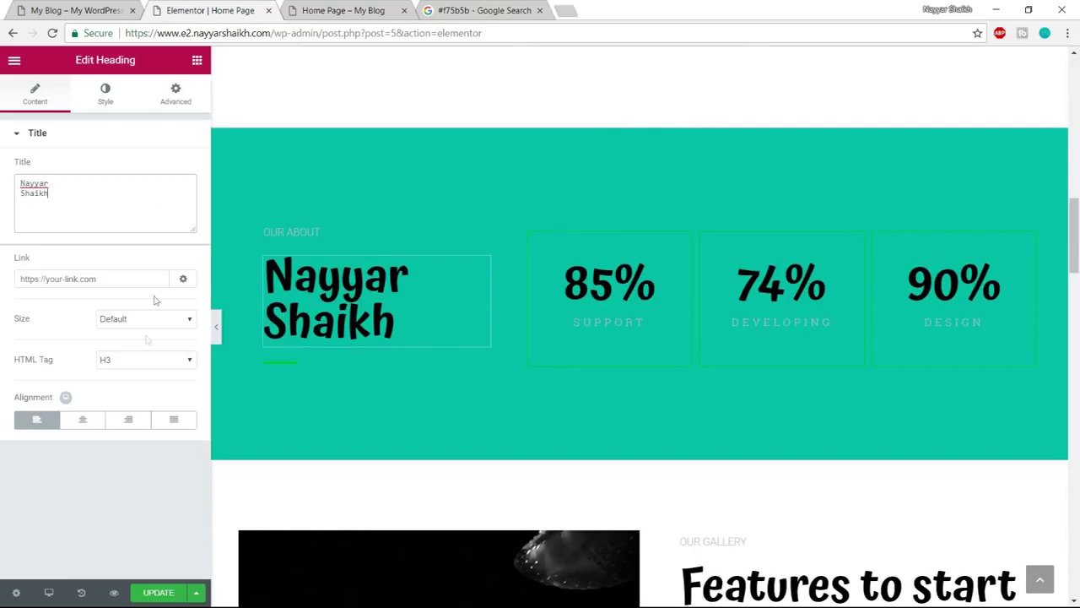
{"action": "left_click", "coordinate": [104, 96]}
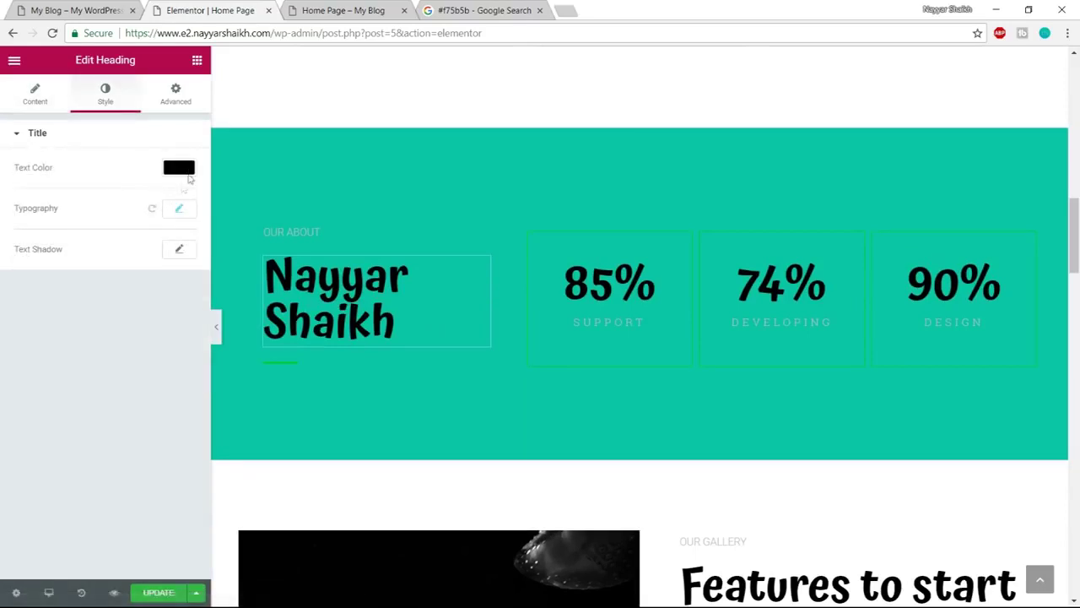
{"action": "left_click", "coordinate": [187, 169]}
{"action": "left_click", "coordinate": [145, 334]}
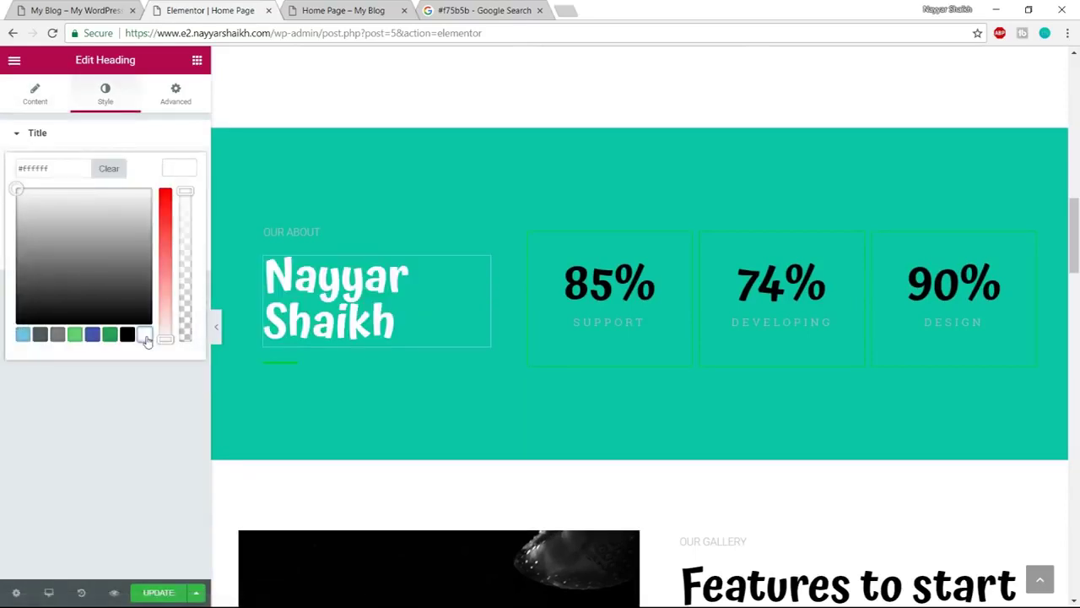
{"action": "left_click", "coordinate": [177, 176]}
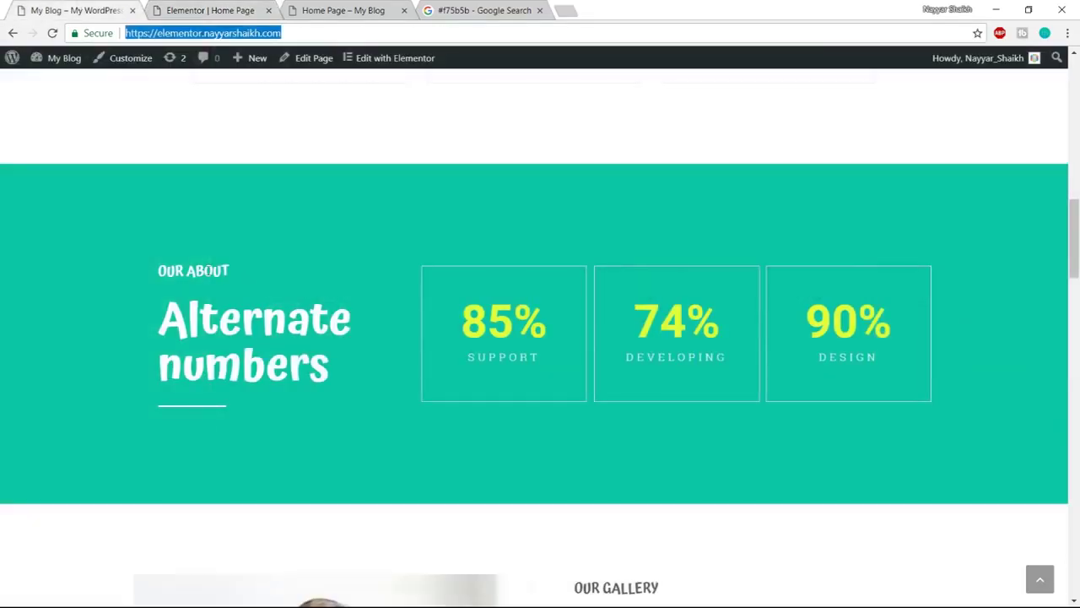
Make the OUR ABOUT text white to match the reference page
{"action": "left_click_drag", "start_coordinate": [159, 271], "coordinate": [243, 272]}
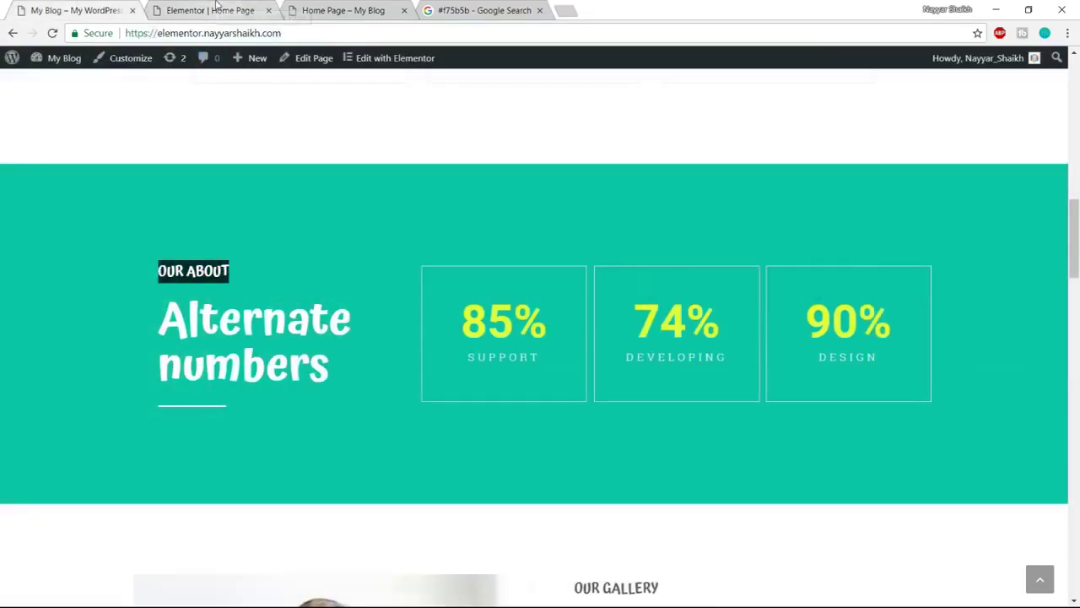
{"action": "left_click", "coordinate": [217, 9]}
{"action": "left_click", "coordinate": [331, 234]}
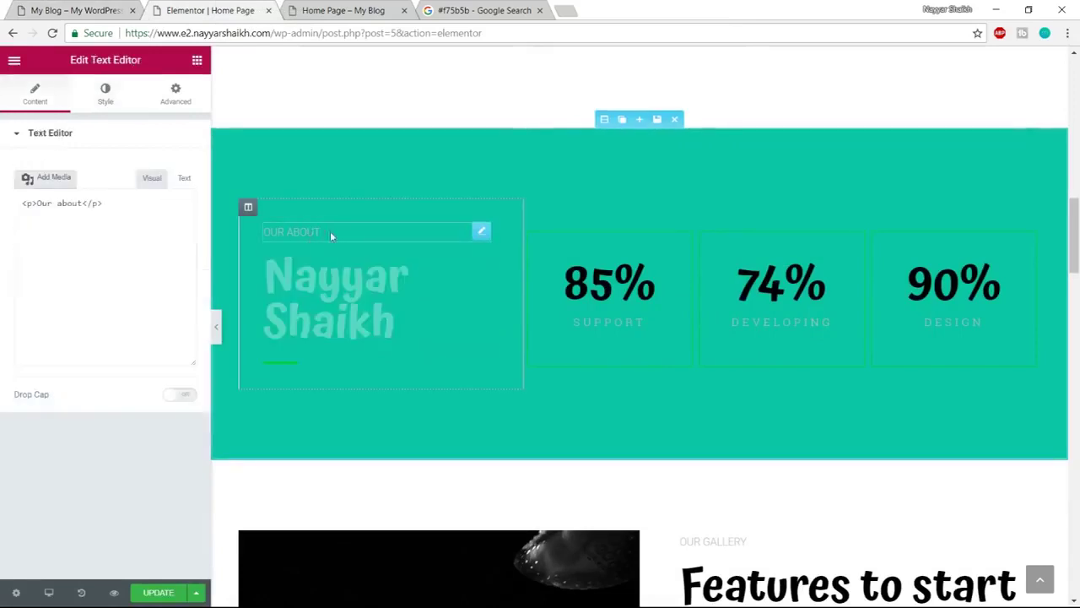
{"action": "left_click", "coordinate": [115, 92]}
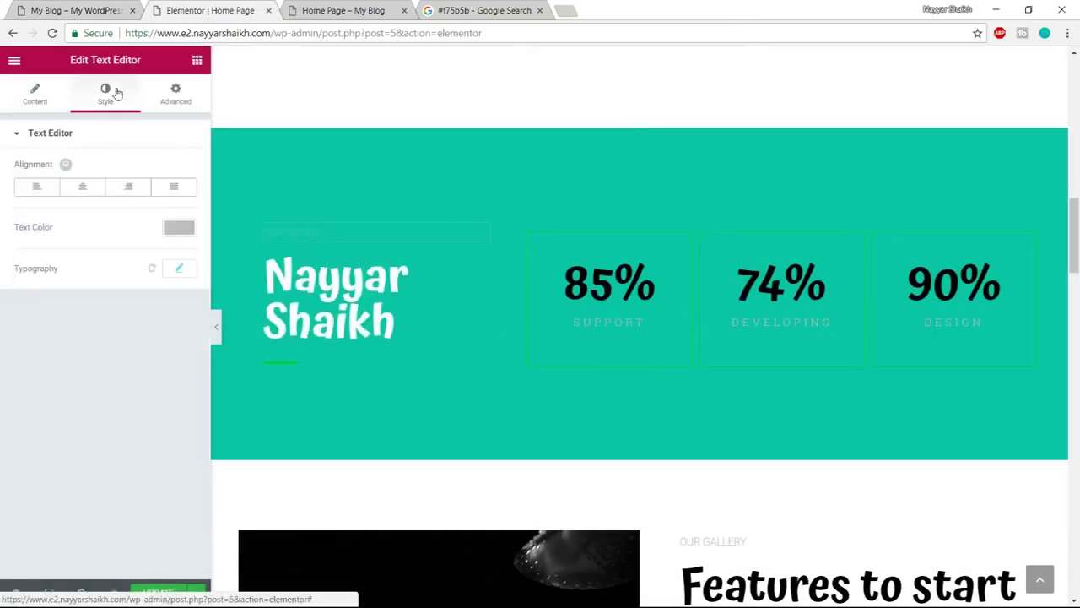
{"action": "left_click", "coordinate": [179, 228]}
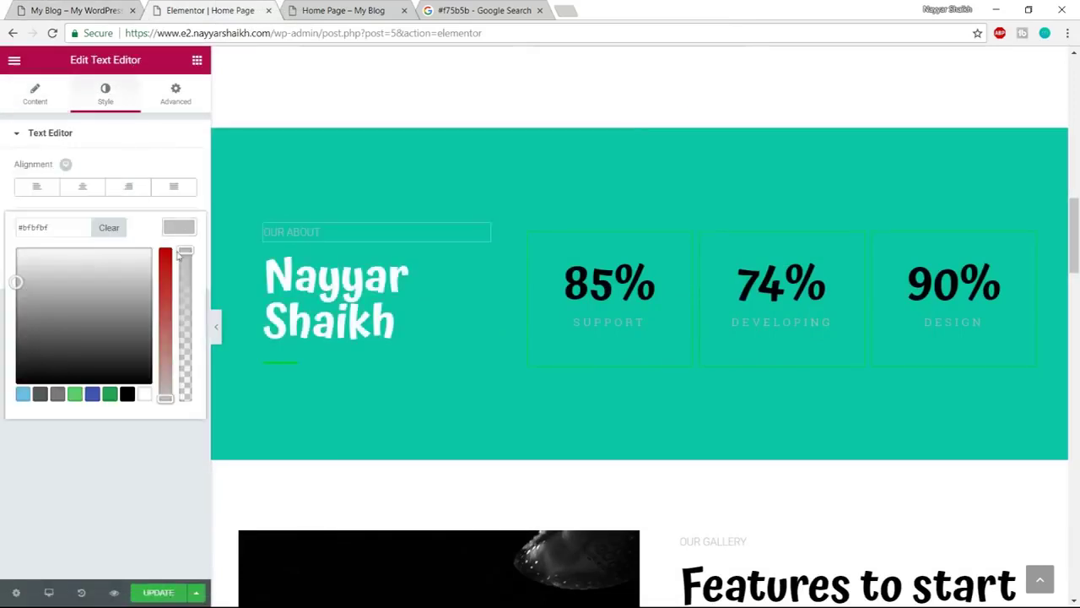
{"action": "left_click", "coordinate": [146, 395]}
{"action": "left_click", "coordinate": [175, 234]}
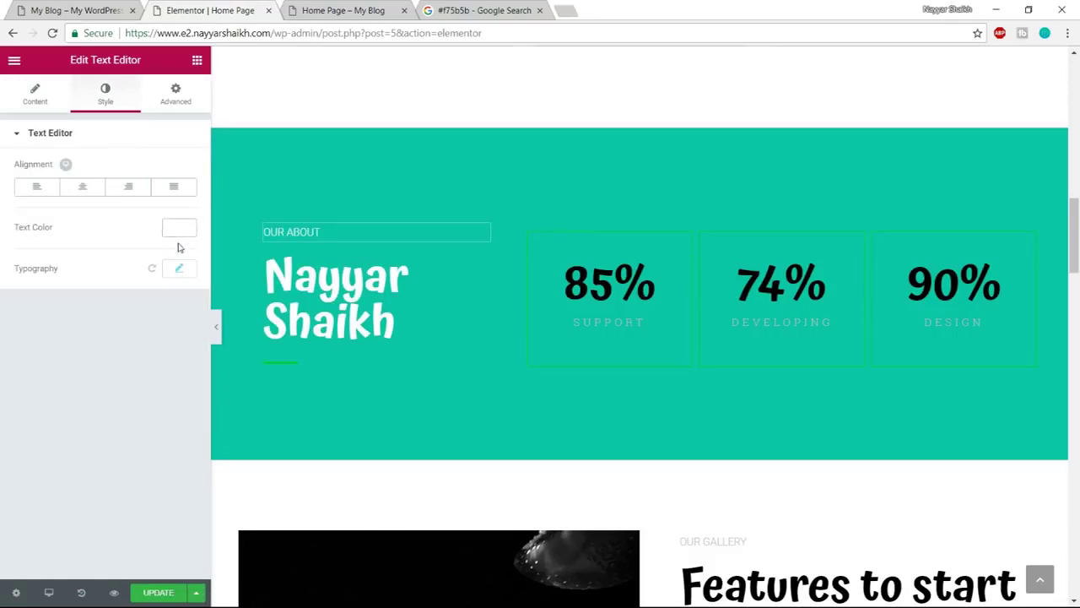
Set the OUR ABOUT typography to Atma, size 20, weight 600
{"action": "left_click", "coordinate": [179, 270]}
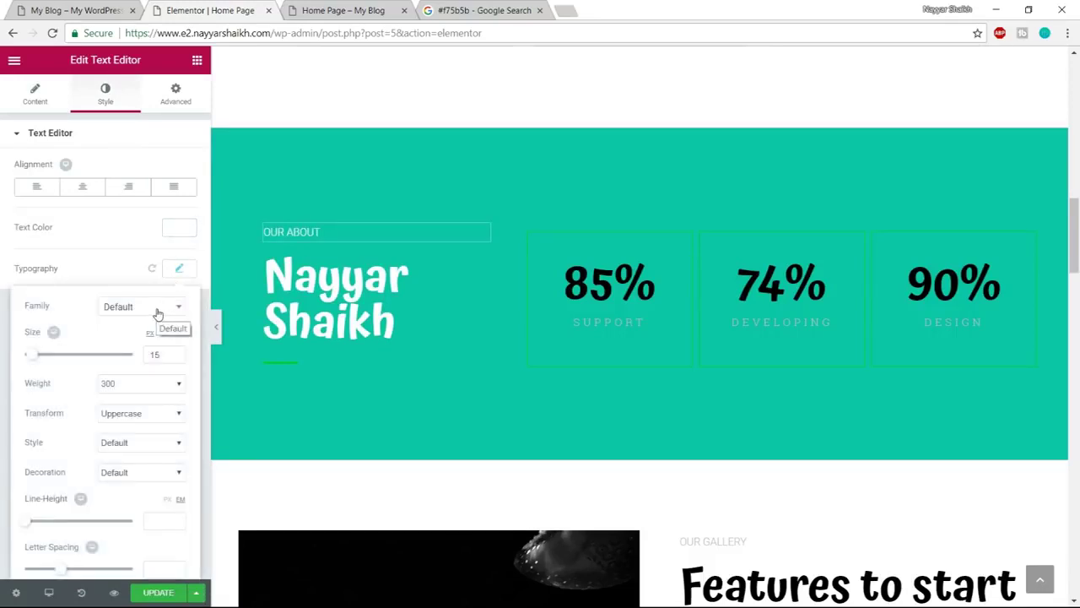
{"action": "left_click", "coordinate": [157, 310]}
{"action": "type", "text": "atm"}
{"action": "key", "text": "Return"}
{"action": "left_click_drag", "start_coordinate": [32, 361], "coordinate": [41, 362]}
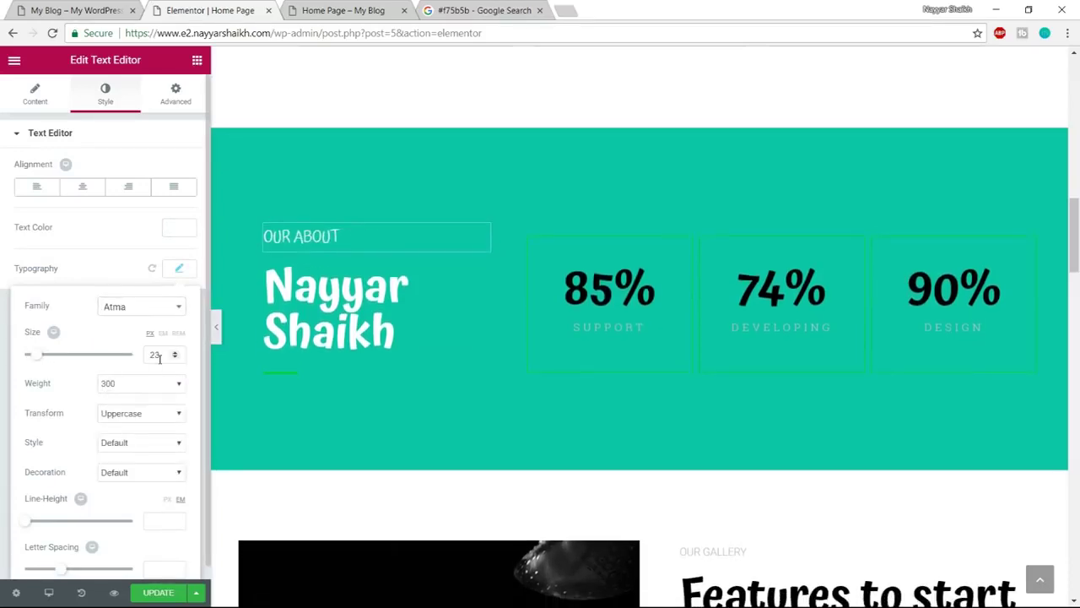
{"action": "type", "text": "20"}
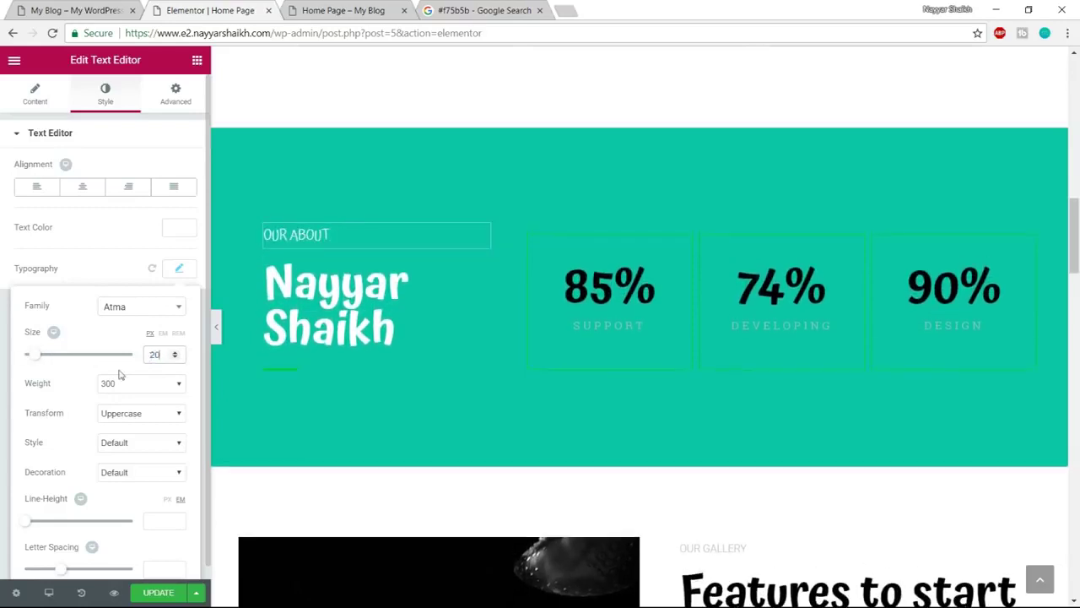
{"action": "left_click", "coordinate": [141, 381]}
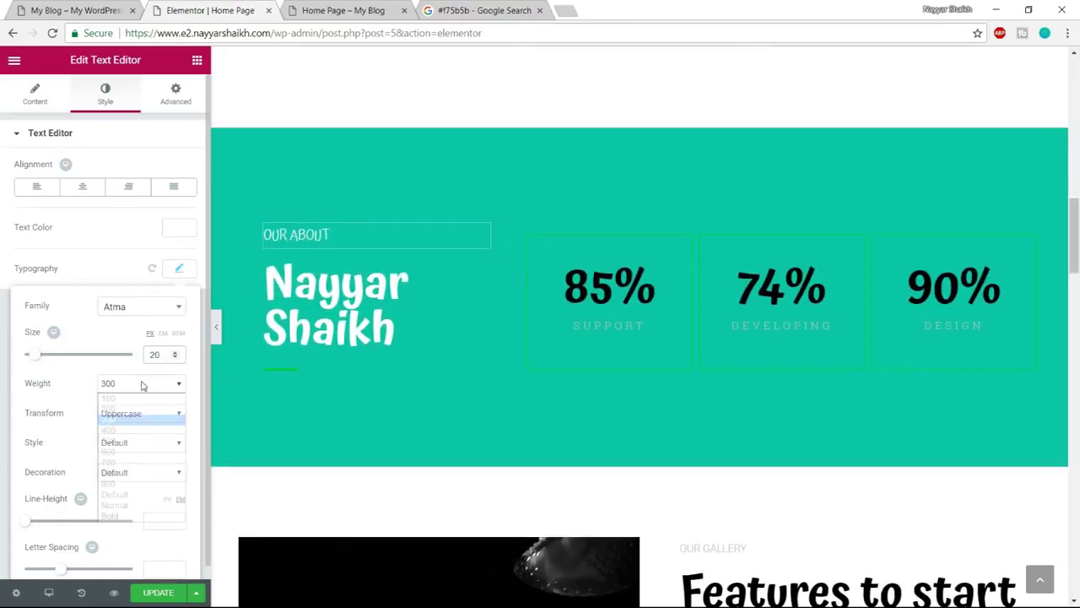
{"action": "left_click", "coordinate": [135, 447]}
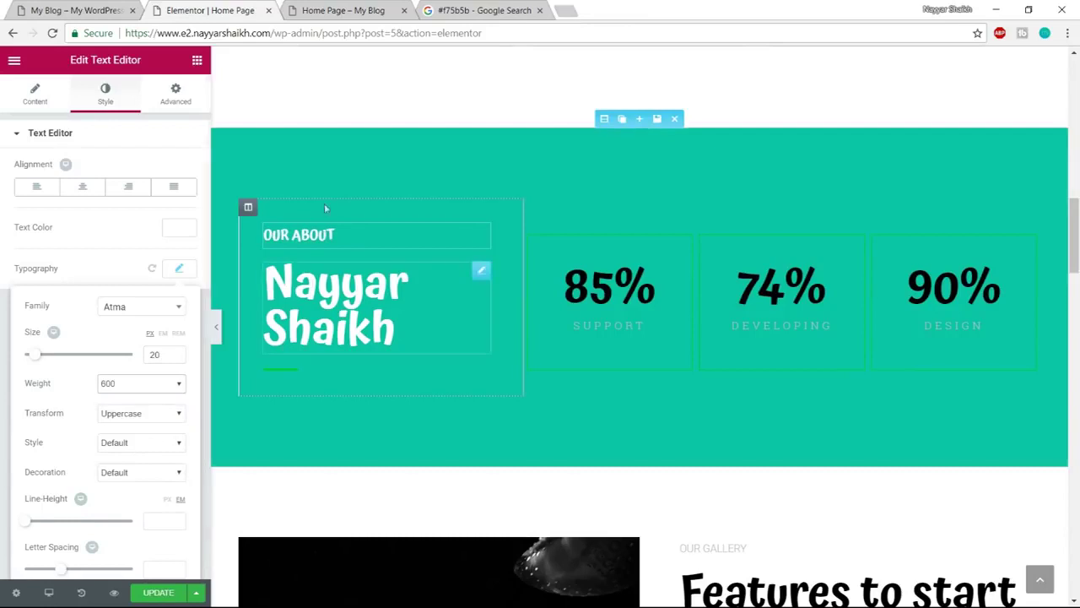
{"action": "left_click", "coordinate": [65, 11]}
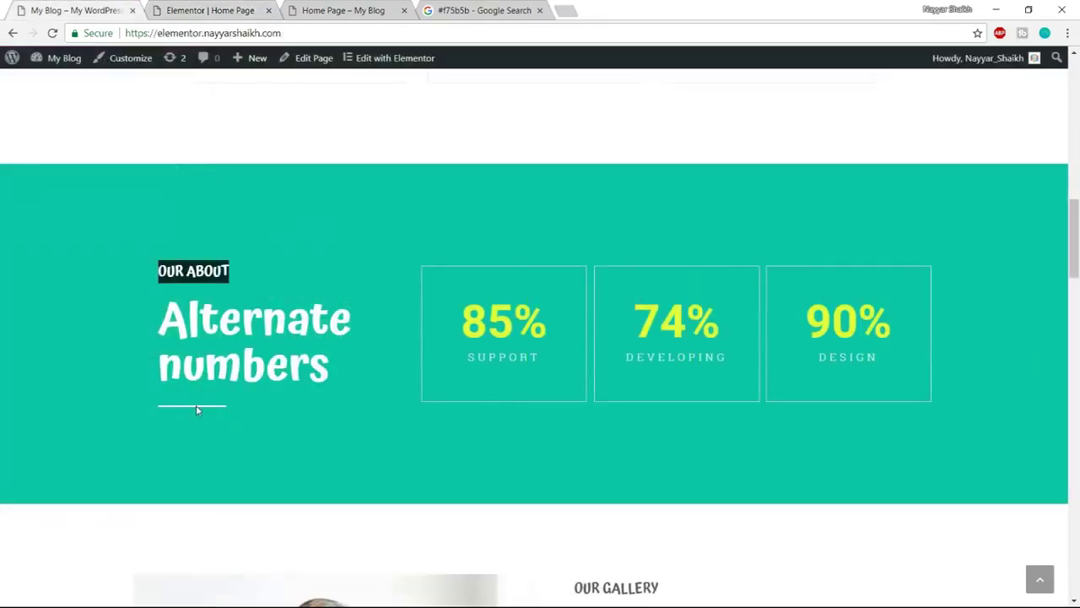
{"action": "left_click", "coordinate": [216, 9]}
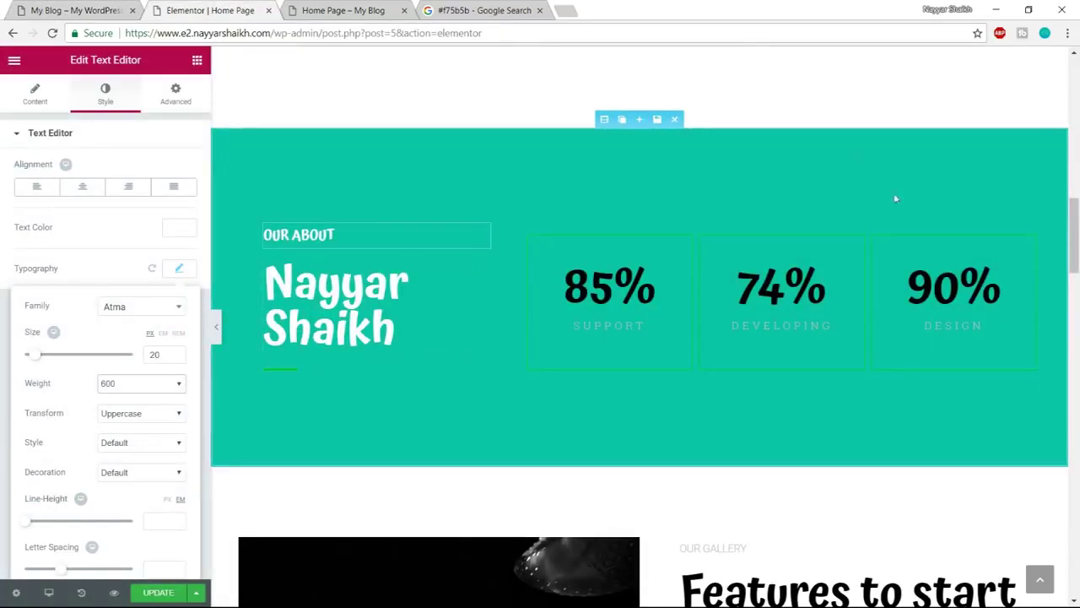
Make the divider white with width 30 and weight 3
{"action": "left_click", "coordinate": [291, 374]}
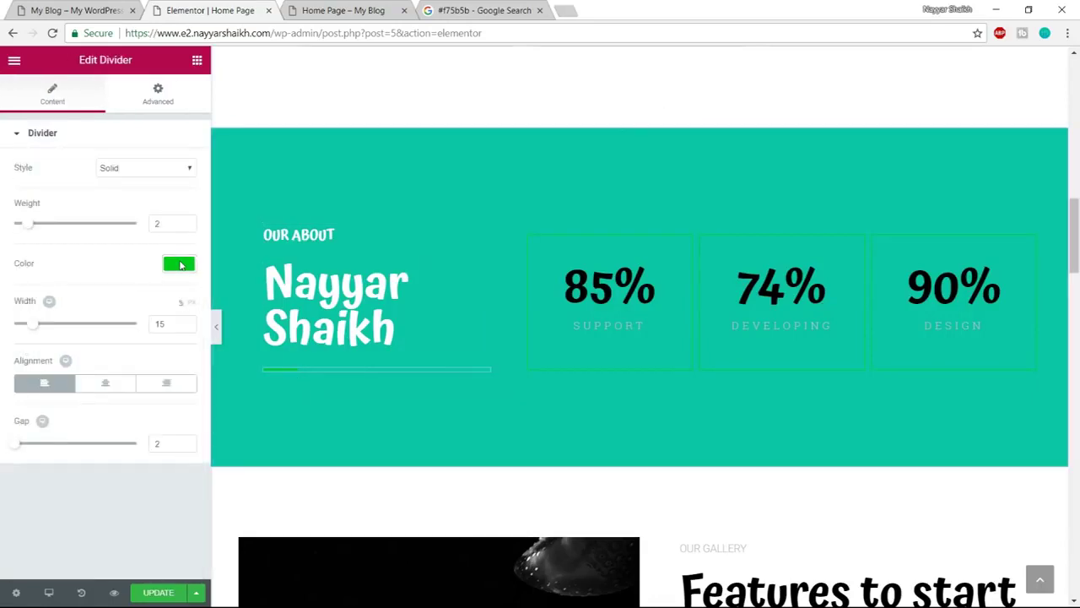
{"action": "left_click", "coordinate": [178, 264]}
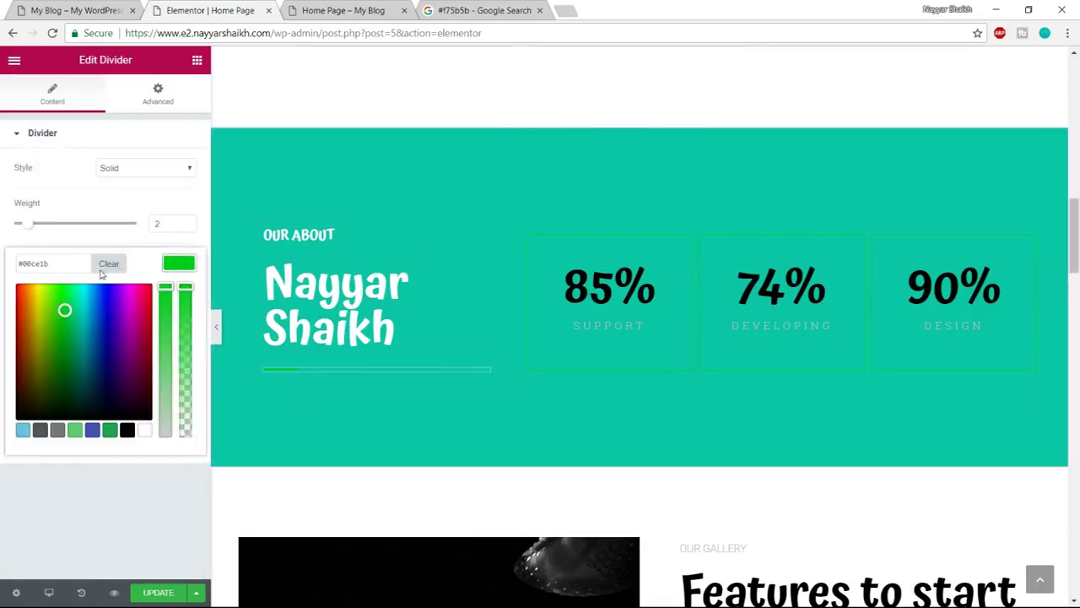
{"action": "left_click", "coordinate": [145, 431]}
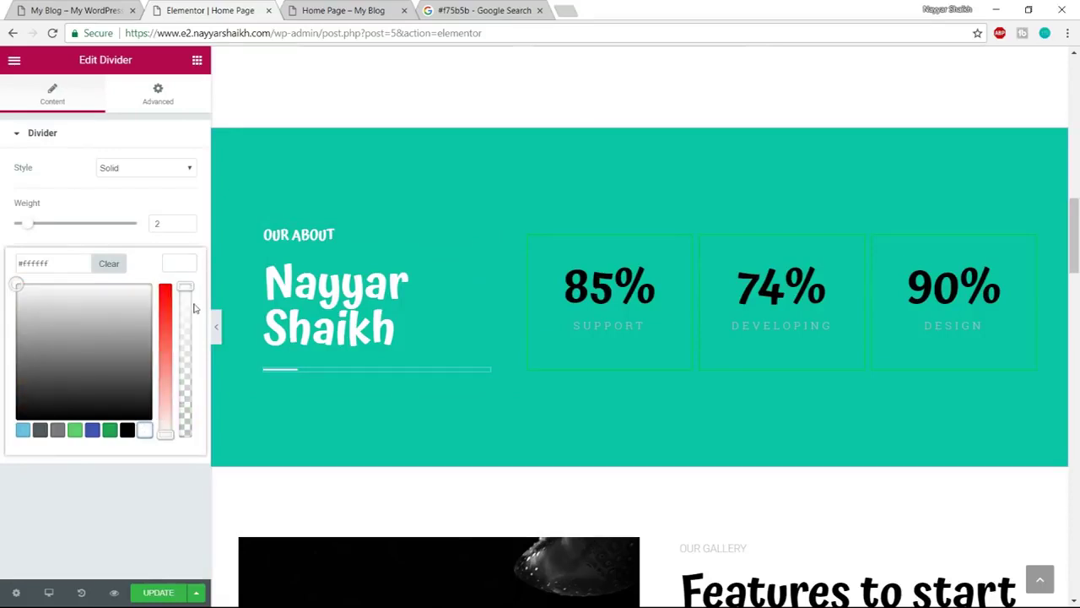
{"action": "left_click", "coordinate": [182, 263]}
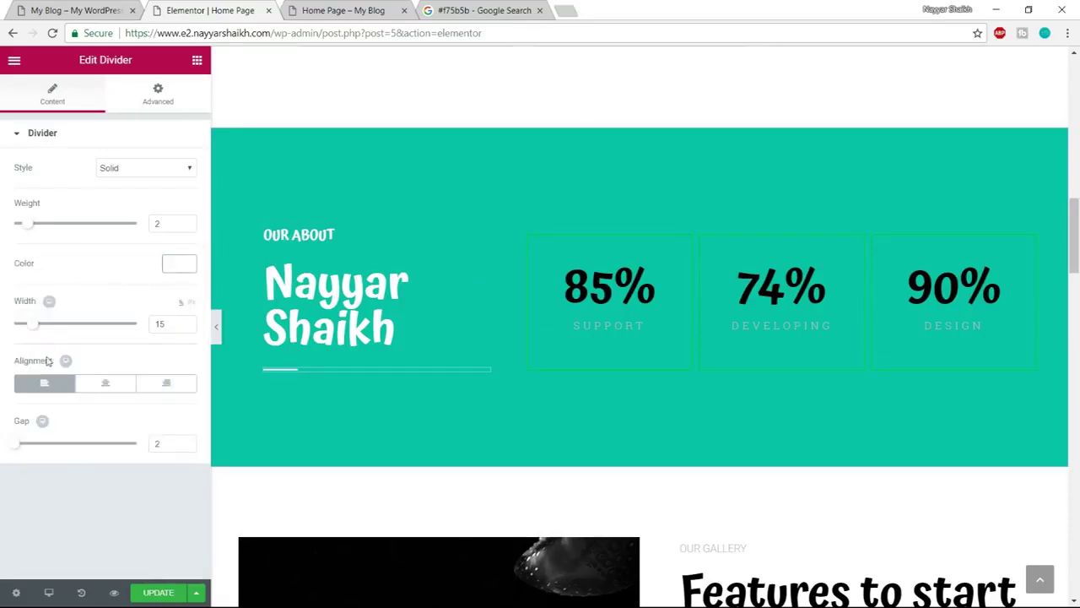
{"action": "left_click_drag", "start_coordinate": [166, 325], "coordinate": [138, 328]}
{"action": "type", "text": "30"}
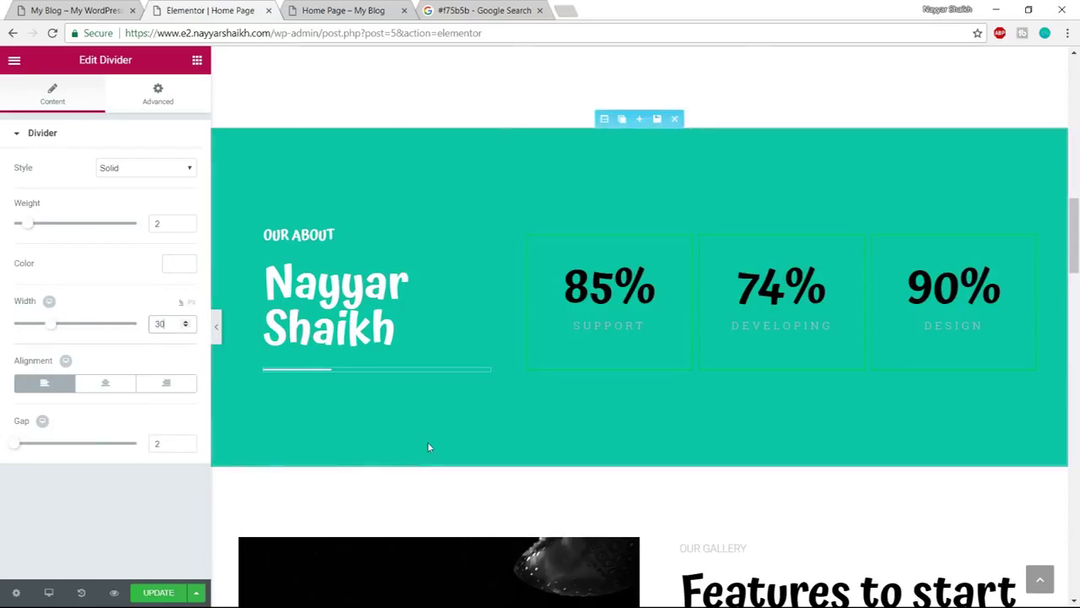
{"action": "left_click", "coordinate": [40, 225]}
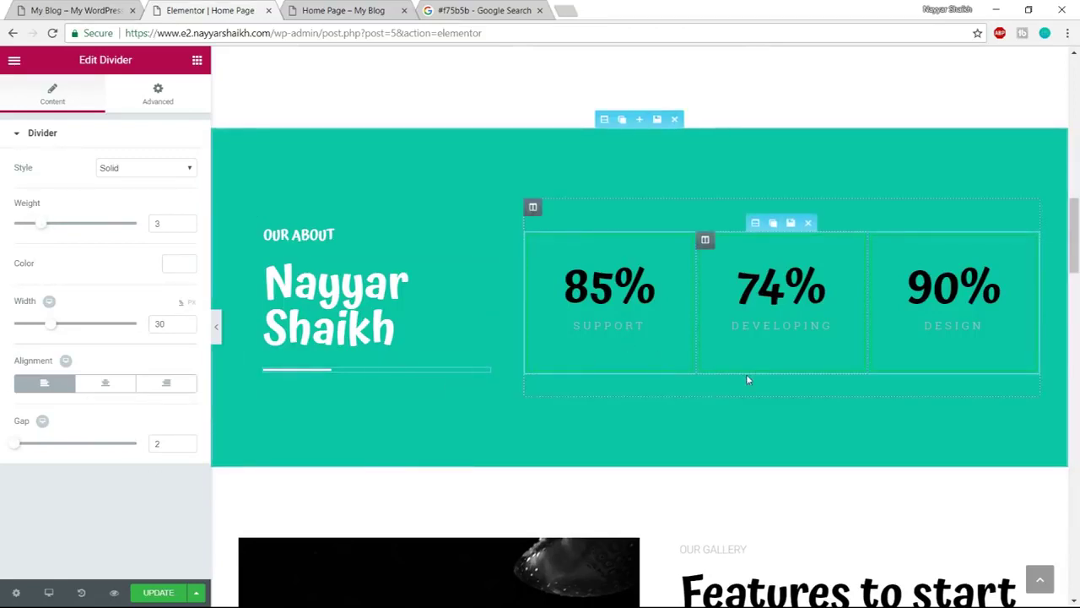
{"action": "scroll", "coordinate": [746, 374], "scroll_direction": "up", "scroll_amount": 1}
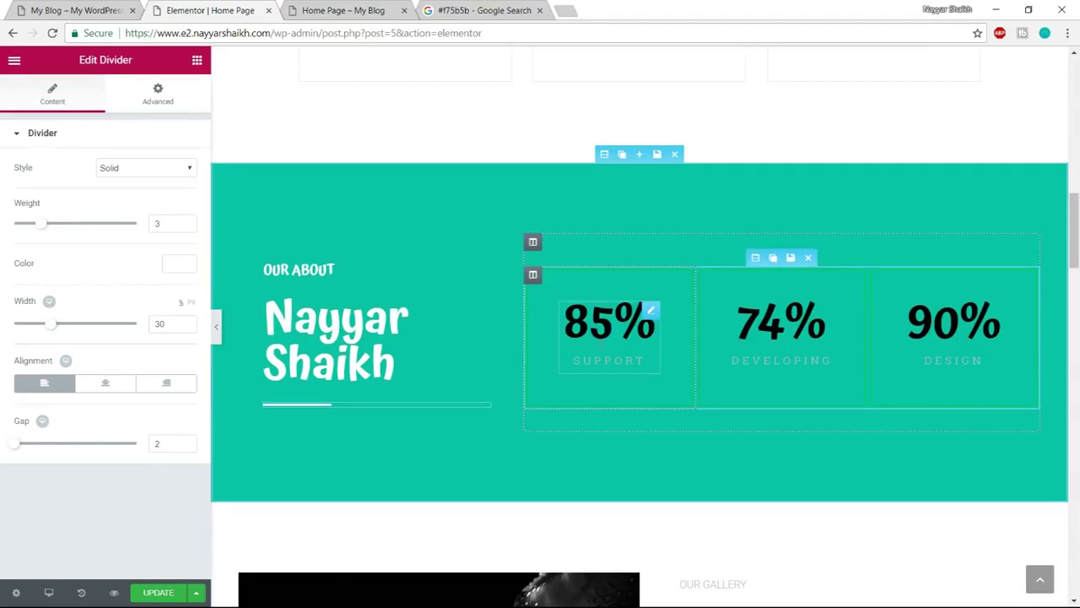
Check the SUPPORT label on the reference page, then select the 85% counter
{"action": "left_click", "coordinate": [73, 9]}
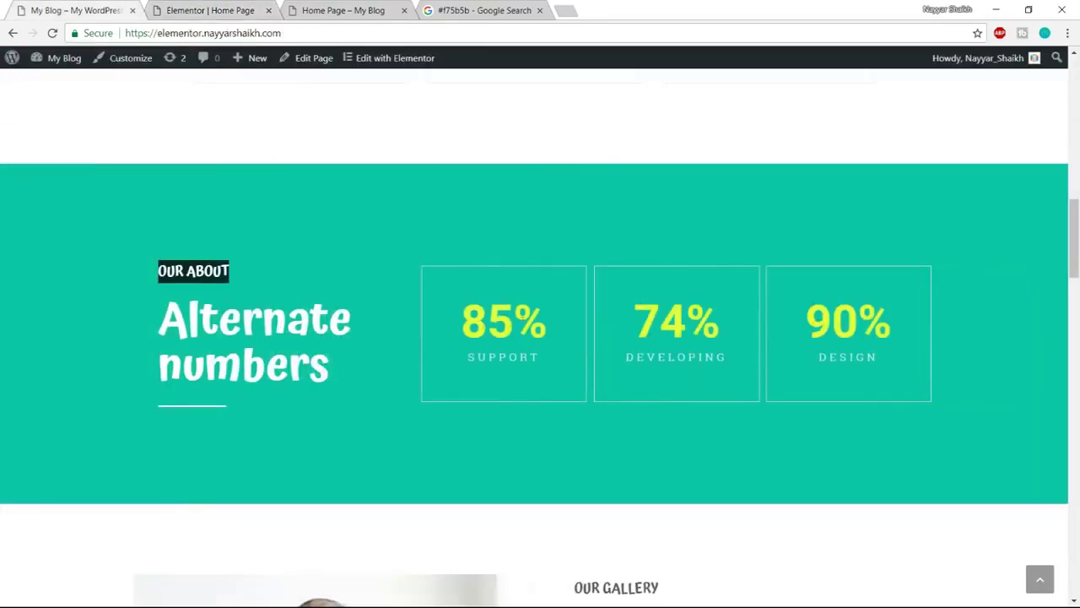
{"action": "double_click", "coordinate": [469, 358]}
{"action": "left_click", "coordinate": [469, 358]}
{"action": "left_click_drag", "start_coordinate": [467, 360], "coordinate": [511, 359]}
{"action": "left_click", "coordinate": [511, 359]}
{"action": "left_click", "coordinate": [202, 10]}
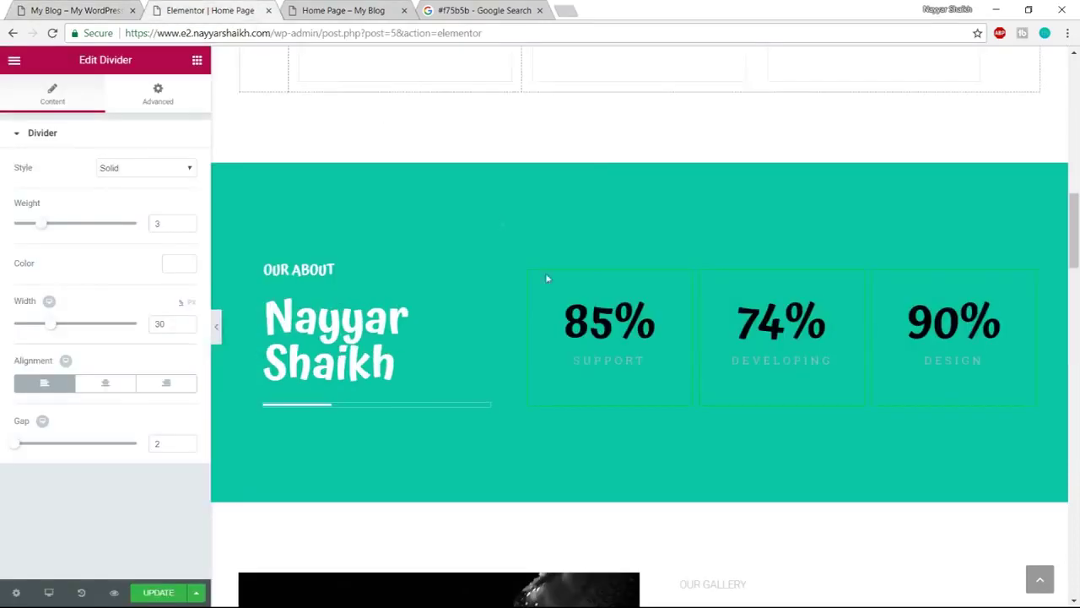
{"action": "left_click", "coordinate": [597, 312]}
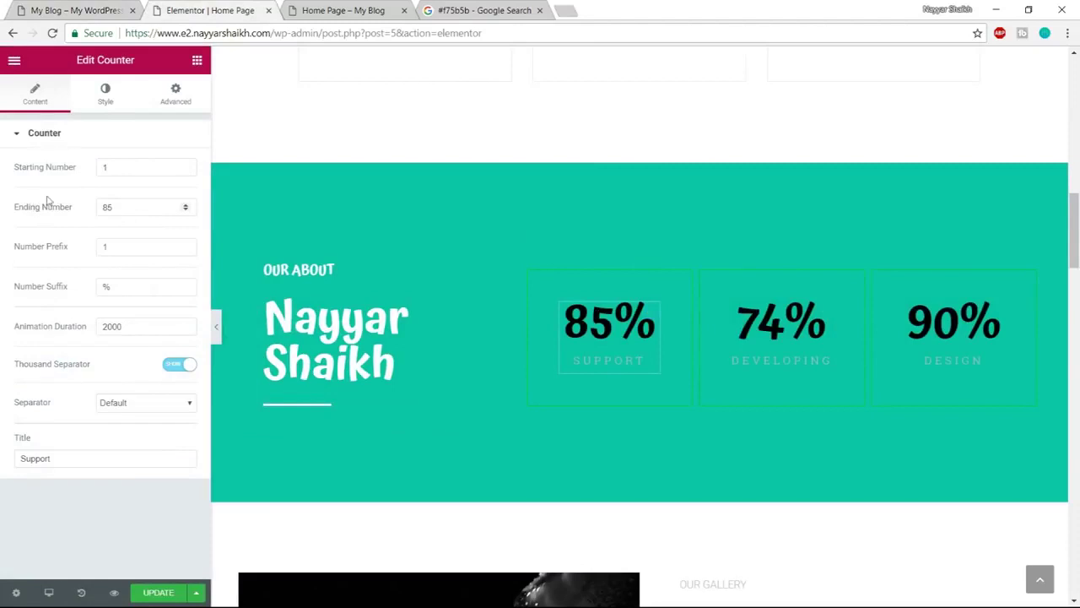
Set the counter's ending number to 73 and its title to Design
{"action": "left_click_drag", "start_coordinate": [121, 171], "coordinate": [93, 172]}
{"action": "left_click", "coordinate": [129, 206]}
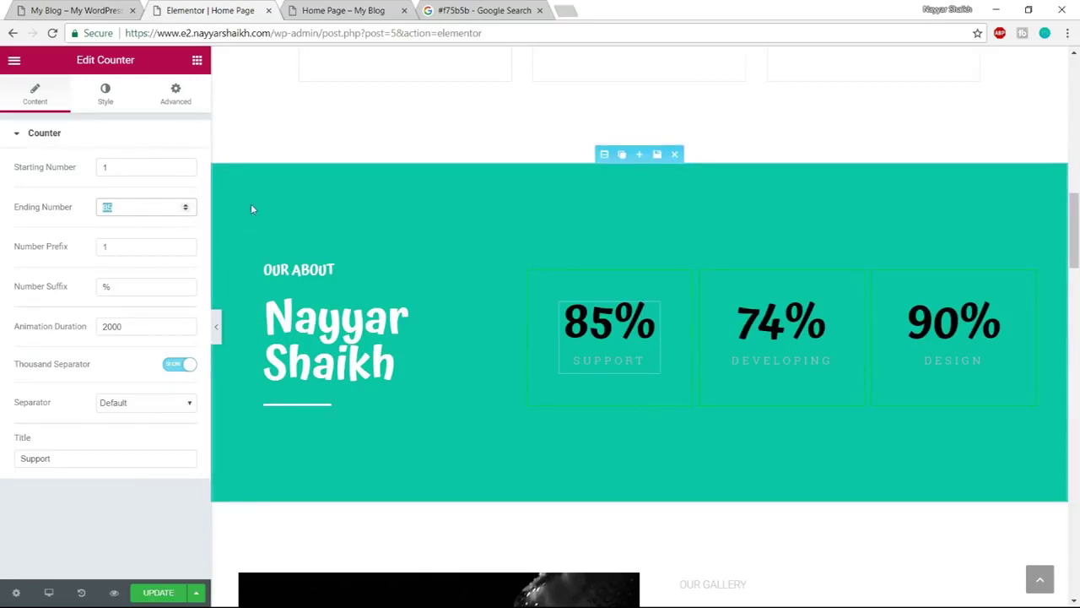
{"action": "type", "text": "73"}
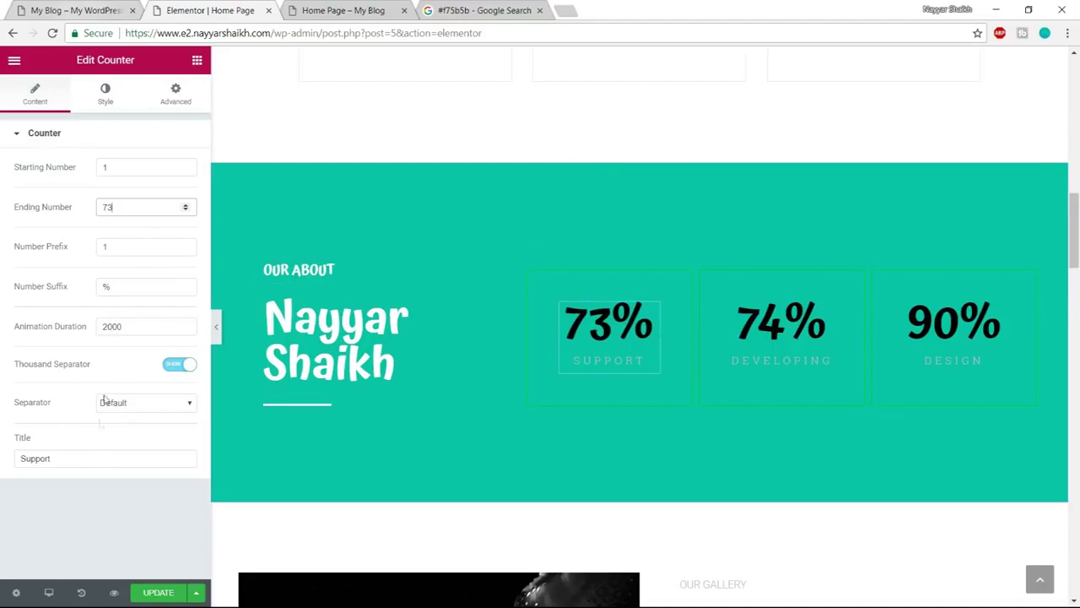
{"action": "left_click_drag", "start_coordinate": [96, 459], "coordinate": [2, 470]}
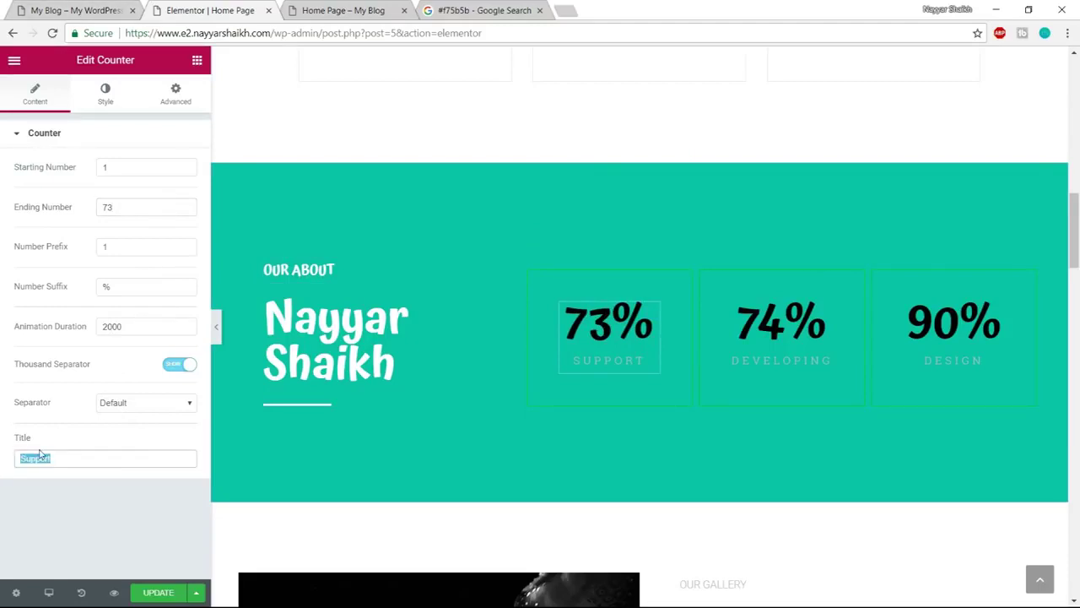
{"action": "type", "text": "Design"}
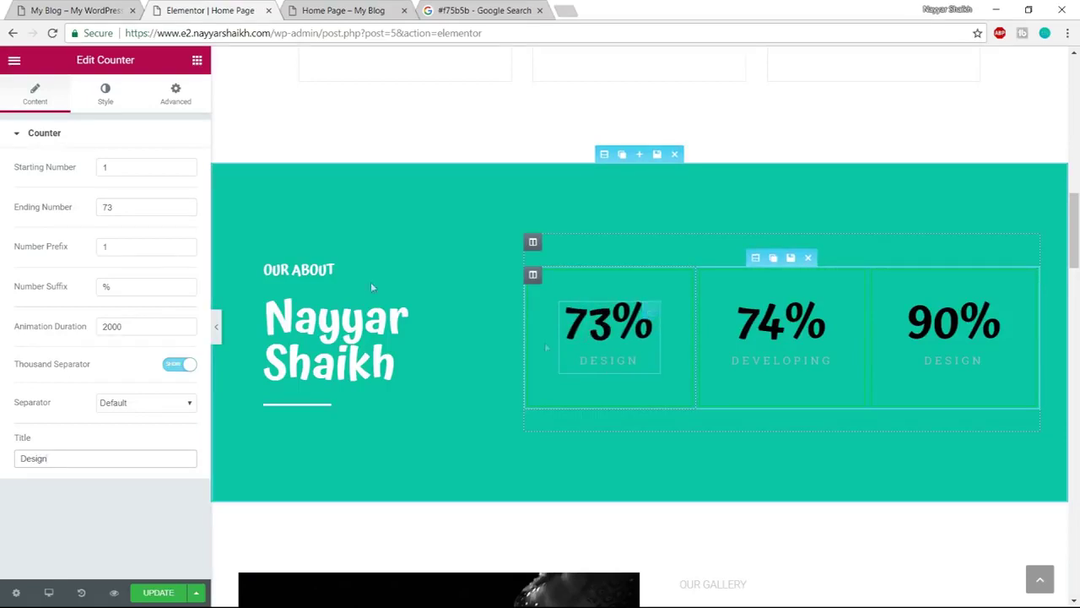
Make the counter's number and title text colours white
{"action": "left_click", "coordinate": [106, 96]}
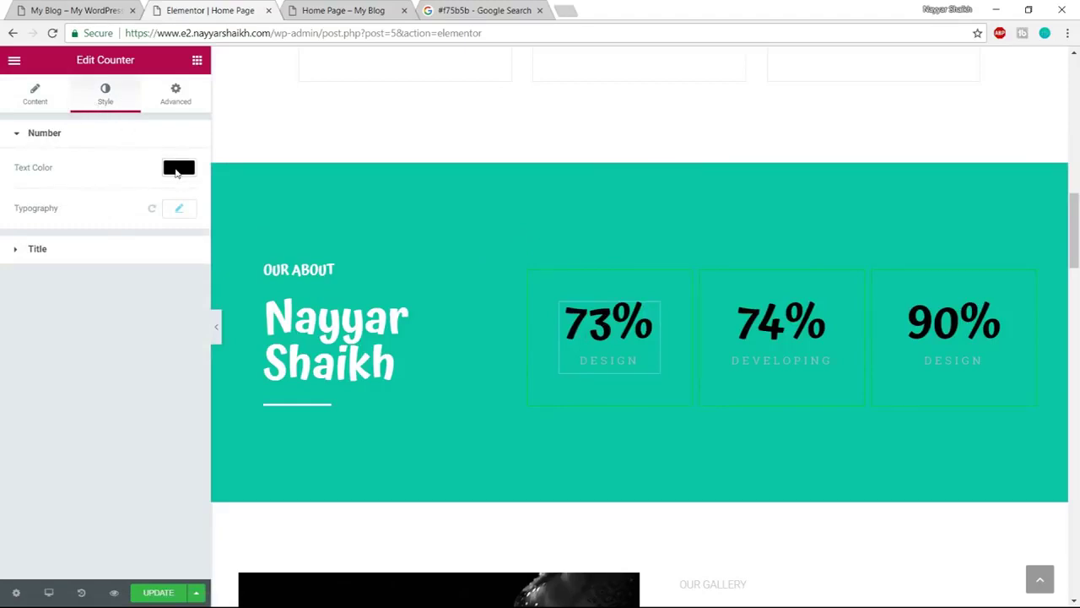
{"action": "left_click", "coordinate": [178, 168]}
{"action": "left_click", "coordinate": [144, 335]}
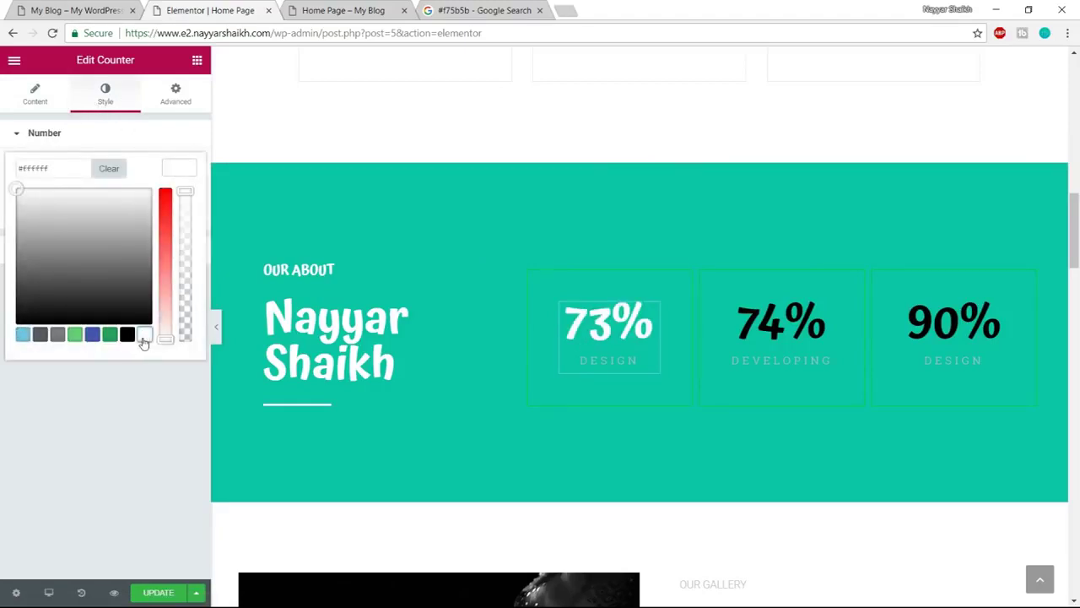
{"action": "left_click", "coordinate": [181, 169]}
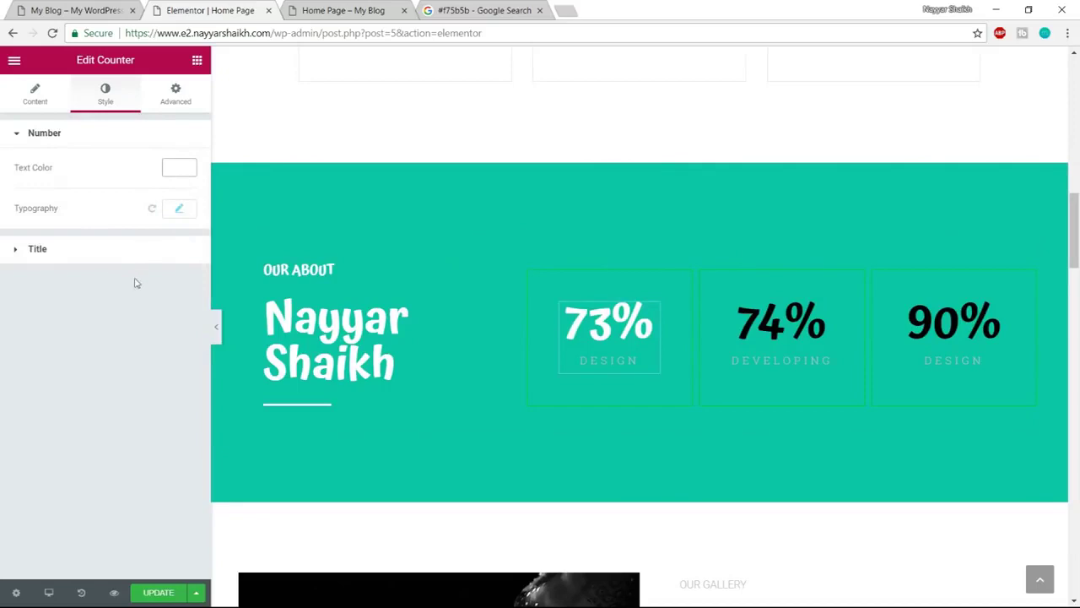
{"action": "left_click", "coordinate": [109, 254]}
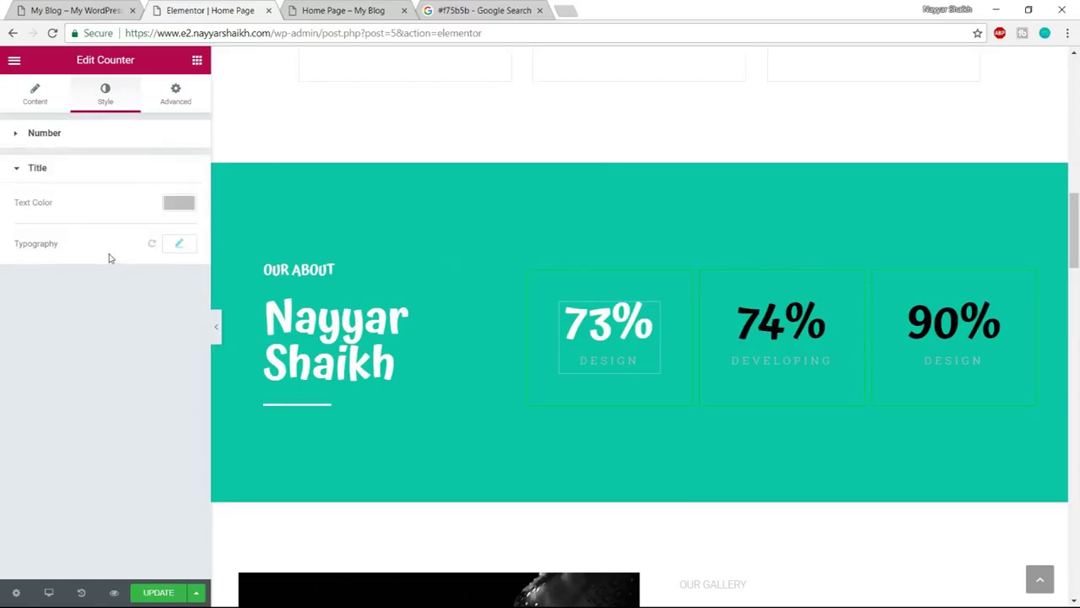
{"action": "left_click", "coordinate": [178, 205]}
{"action": "left_click", "coordinate": [145, 369]}
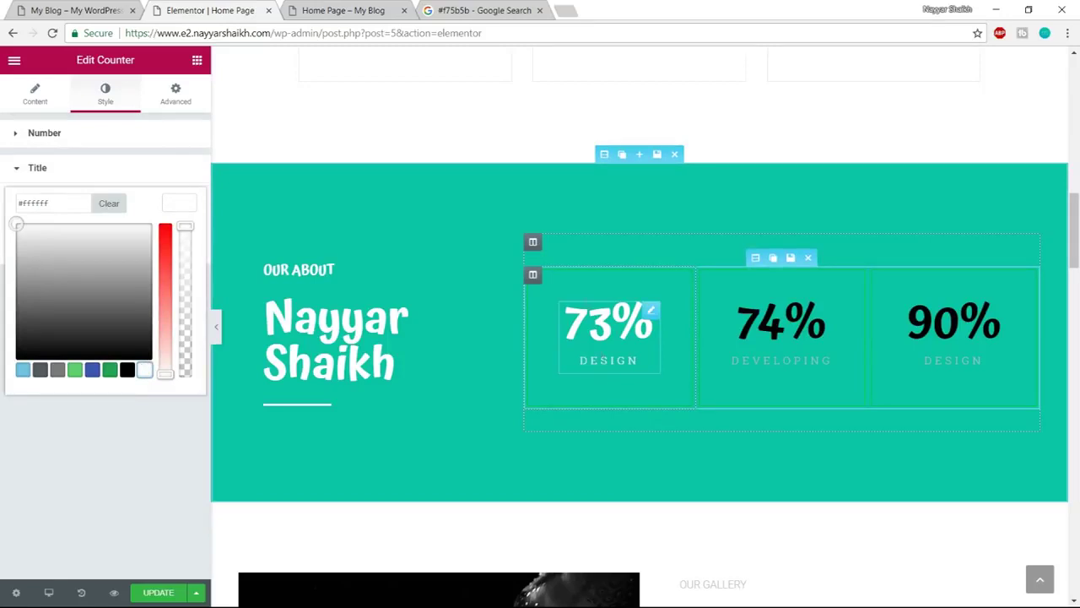
{"action": "left_click", "coordinate": [185, 203]}
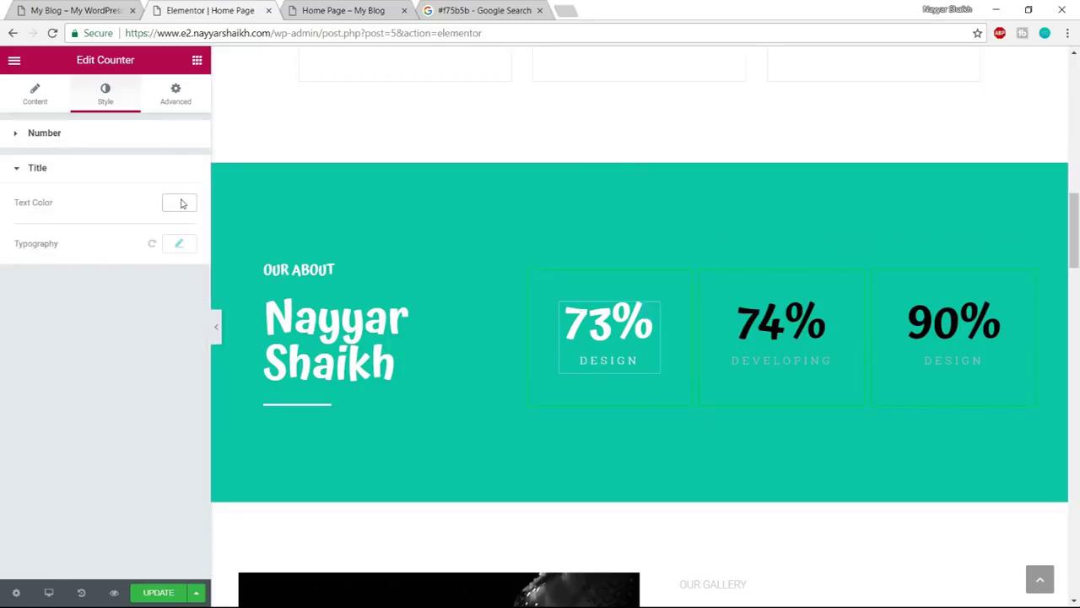
Change the 74% counter to 85% and make its number and DEVELOPING label white
{"action": "left_click", "coordinate": [770, 326]}
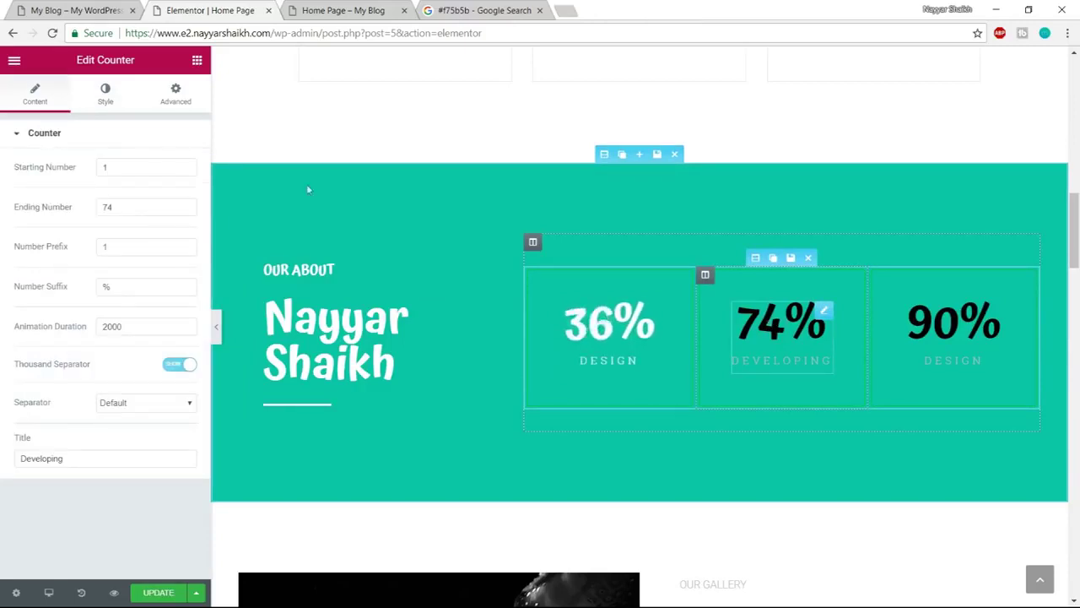
{"action": "left_click_drag", "start_coordinate": [135, 203], "coordinate": [90, 207]}
{"action": "type", "text": "85"}
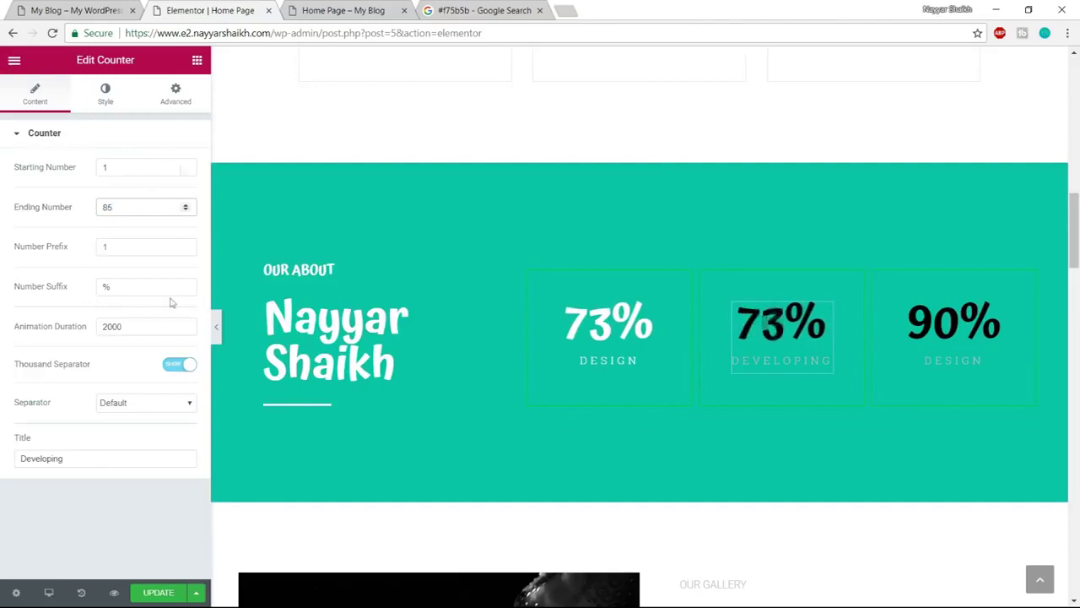
{"action": "left_click", "coordinate": [100, 105]}
{"action": "left_click", "coordinate": [178, 167]}
{"action": "left_click", "coordinate": [144, 334]}
{"action": "left_click", "coordinate": [181, 174]}
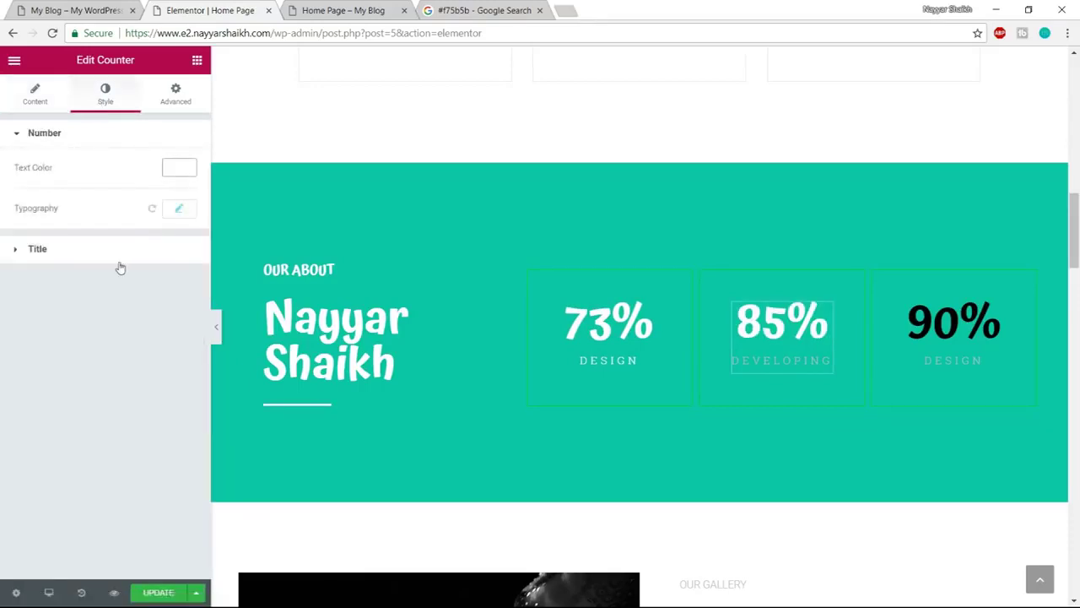
{"action": "left_click", "coordinate": [119, 253]}
{"action": "left_click", "coordinate": [178, 203]}
{"action": "left_click", "coordinate": [144, 369]}
Make the 90% counter's number and DESIGN label white, then compare with the reference site
{"action": "left_click", "coordinate": [962, 342]}
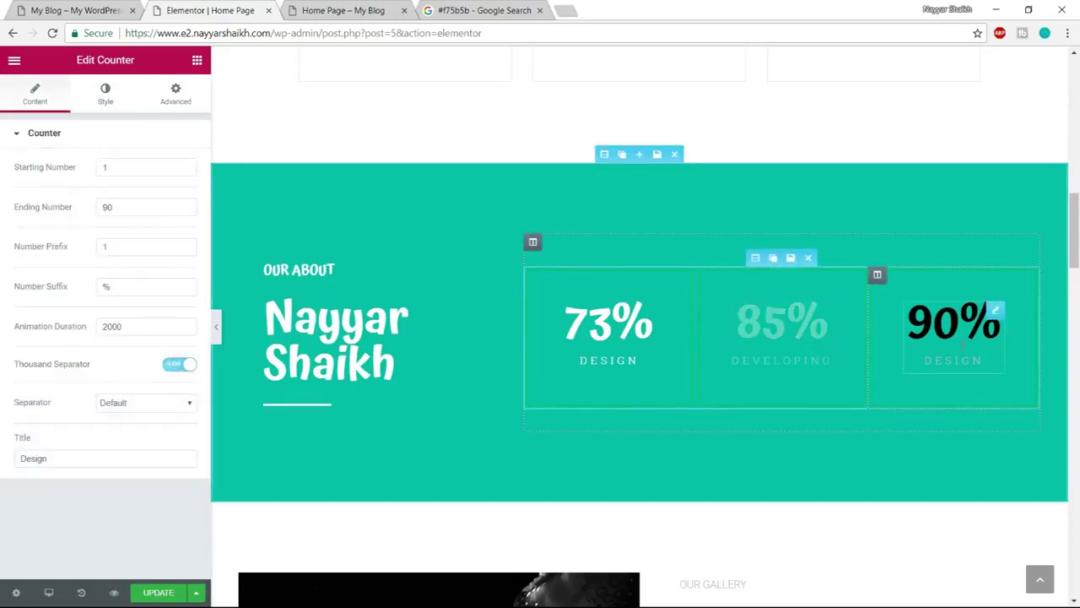
{"action": "left_click", "coordinate": [117, 102]}
{"action": "left_click", "coordinate": [176, 167]}
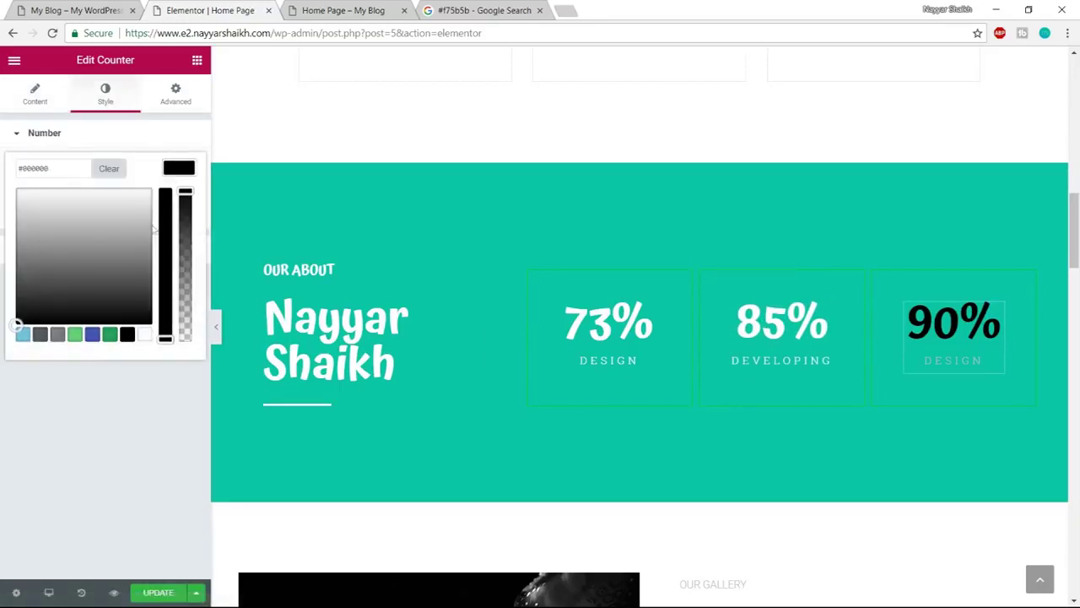
{"action": "left_click", "coordinate": [144, 335]}
{"action": "left_click", "coordinate": [175, 173]}
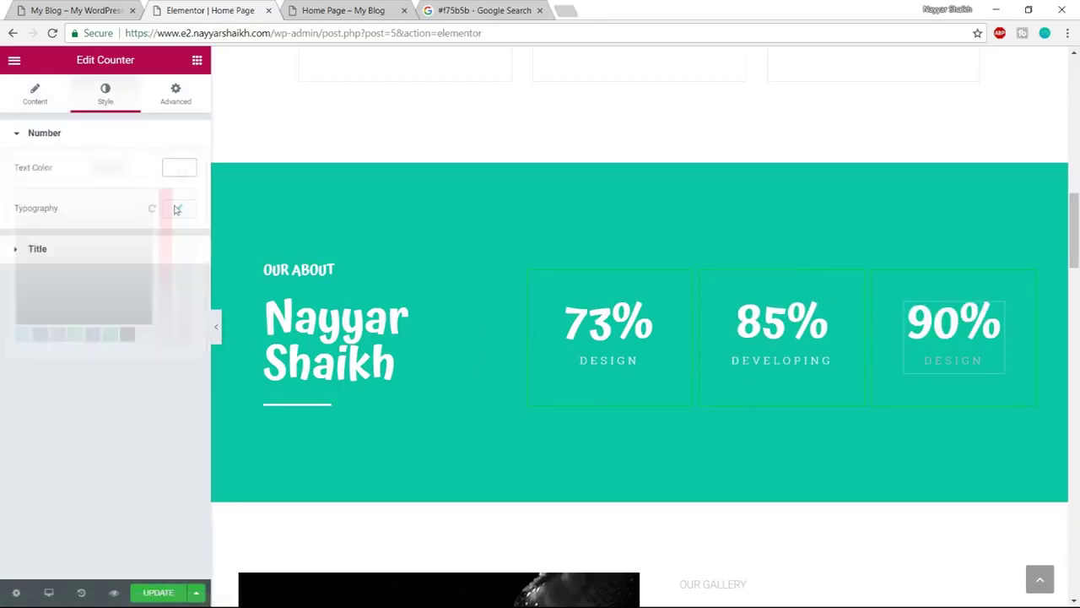
{"action": "left_click", "coordinate": [157, 250]}
{"action": "left_click", "coordinate": [187, 246]}
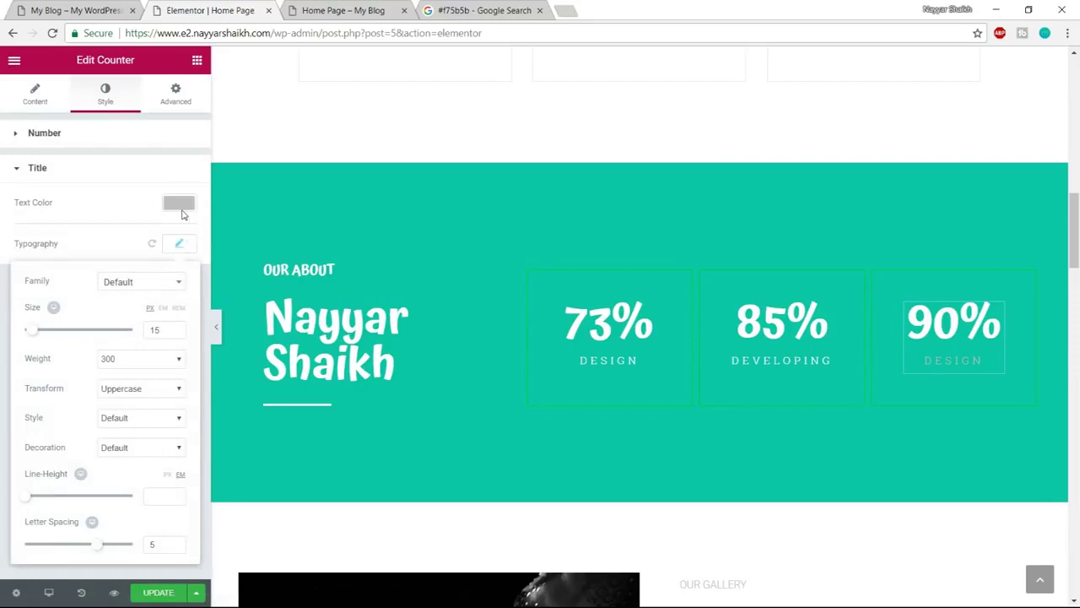
{"action": "left_click", "coordinate": [178, 202]}
{"action": "left_click", "coordinate": [145, 369]}
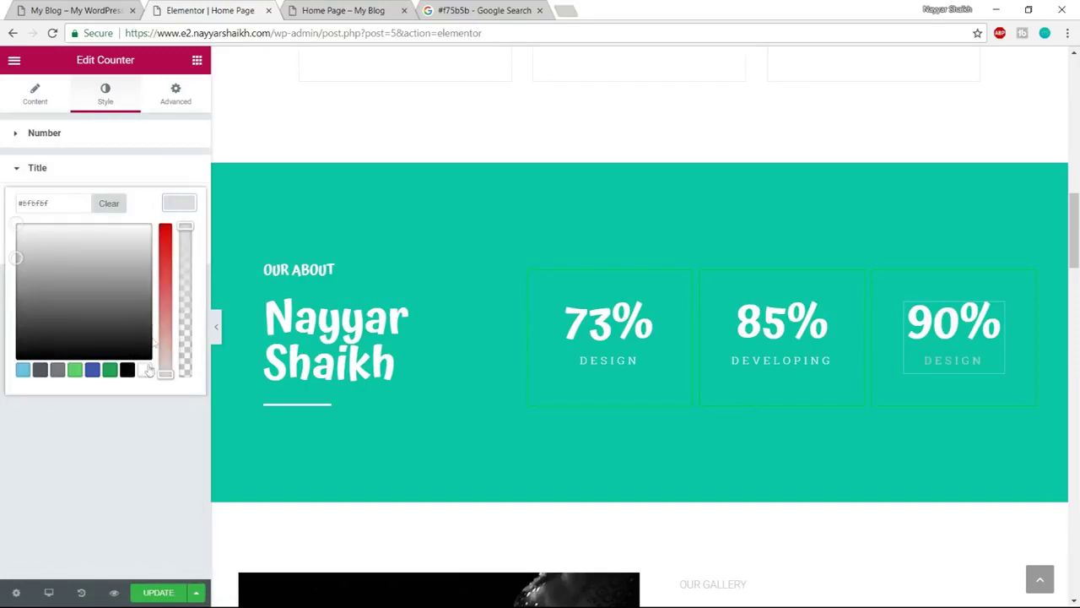
{"action": "left_click", "coordinate": [179, 203]}
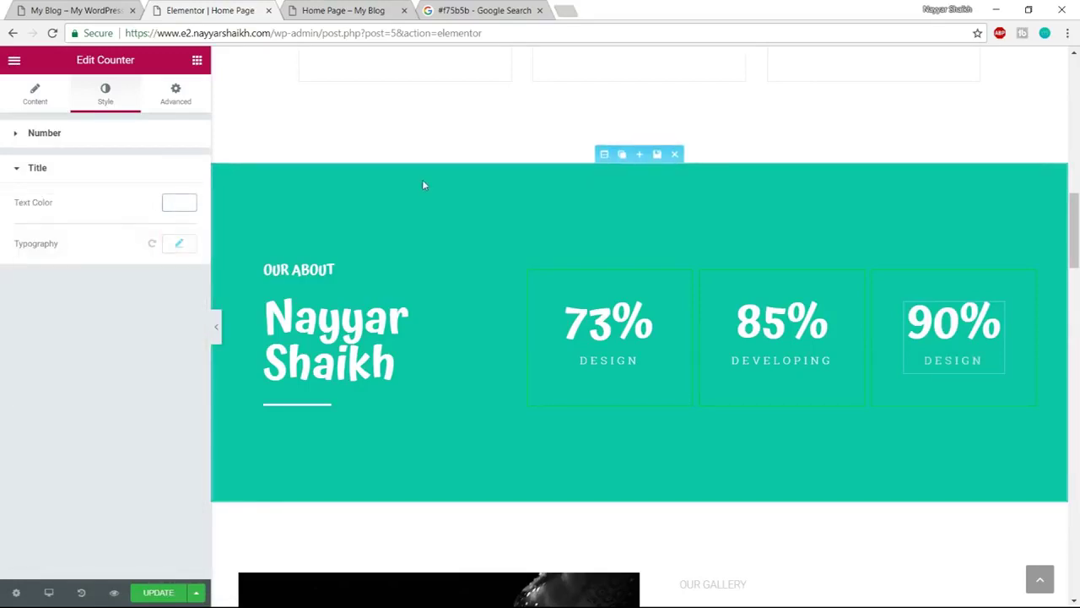
{"action": "left_click", "coordinate": [23, 7]}
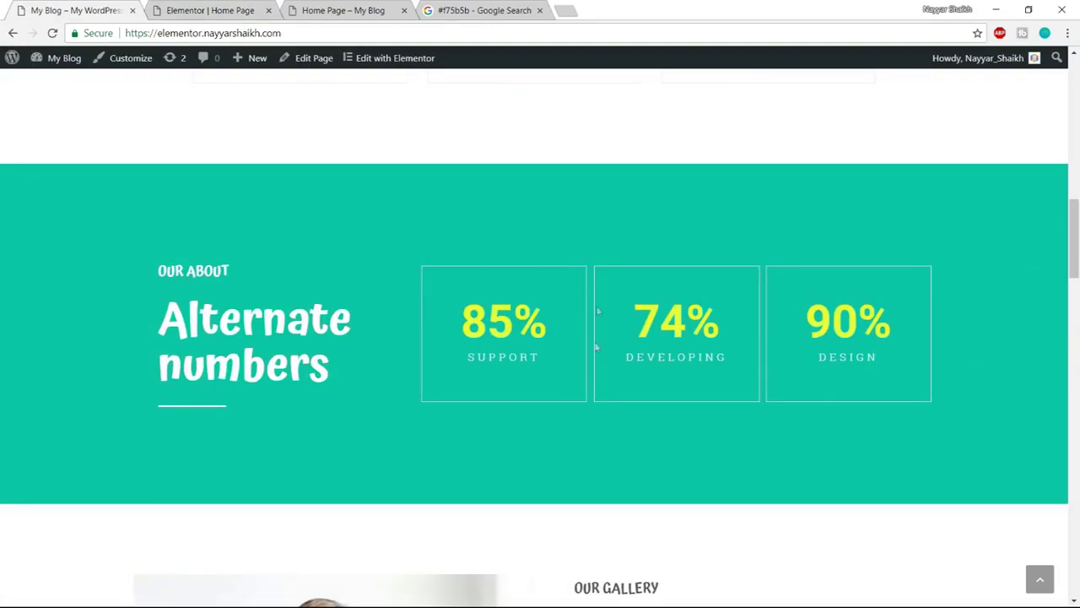
{"action": "left_click", "coordinate": [221, 9]}
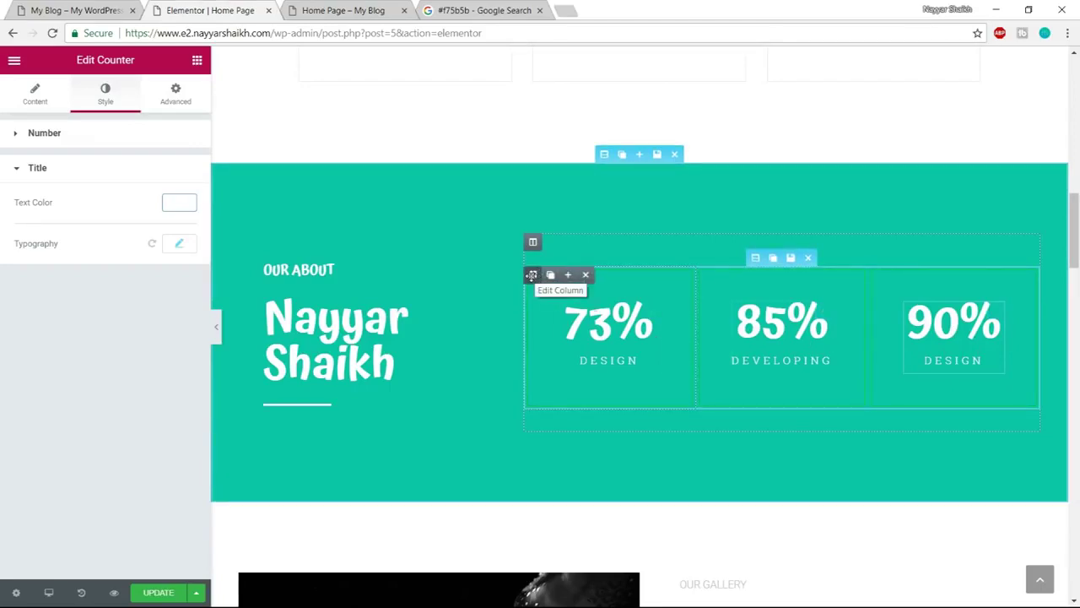
Change the 73% column's border colour to white
{"action": "left_click", "coordinate": [531, 276]}
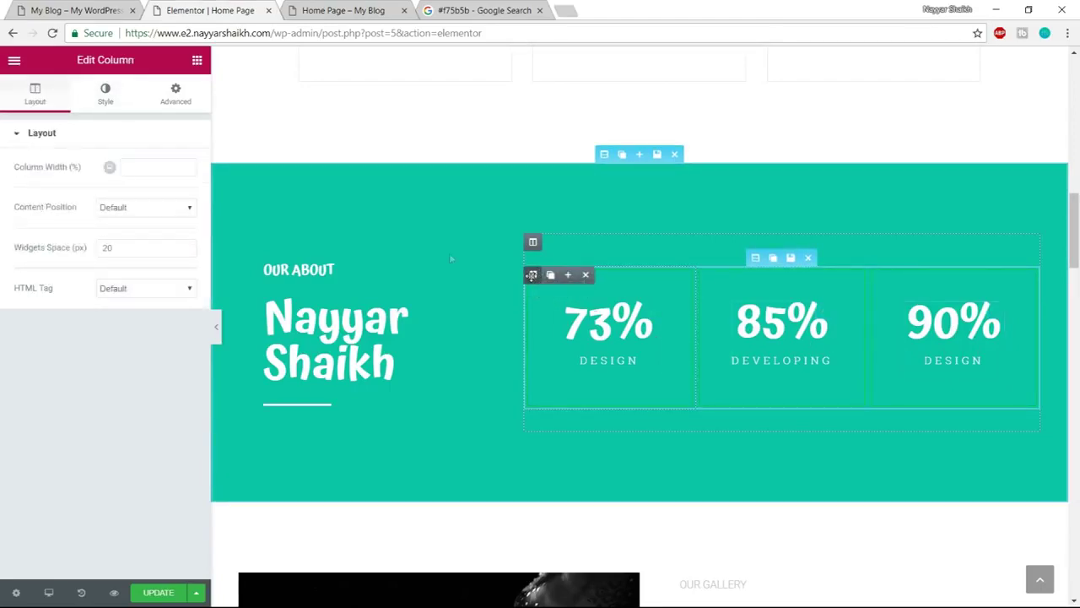
{"action": "left_click", "coordinate": [111, 83]}
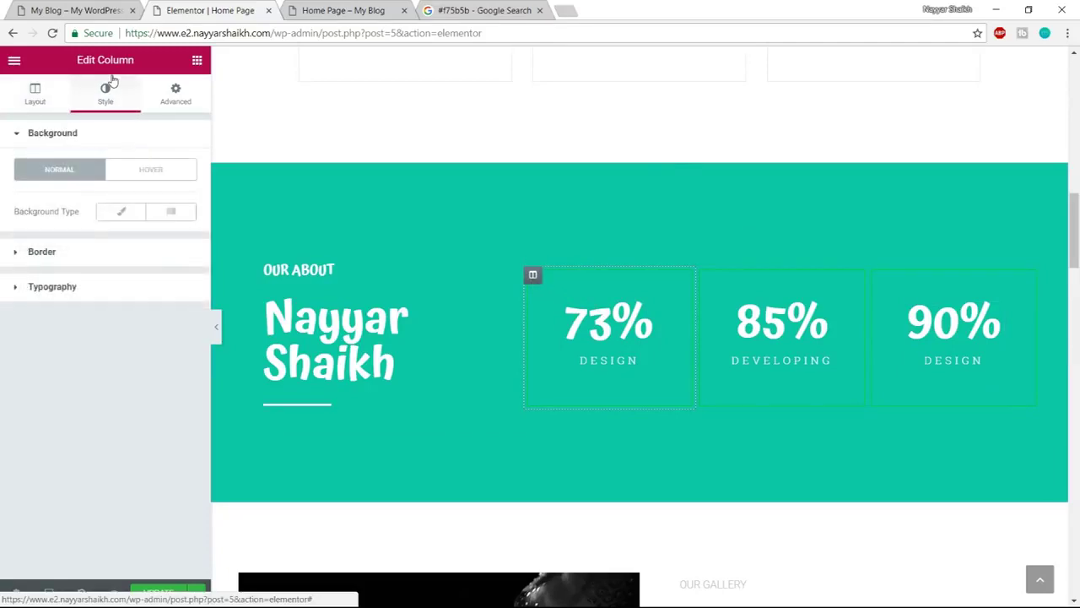
{"action": "left_click", "coordinate": [90, 254]}
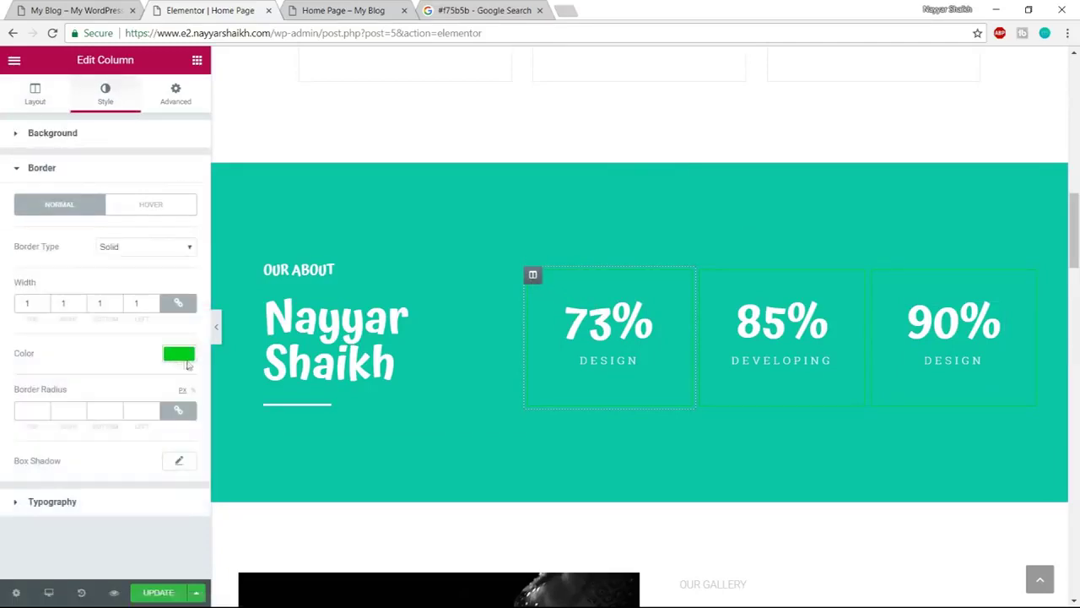
{"action": "left_click", "coordinate": [181, 361]}
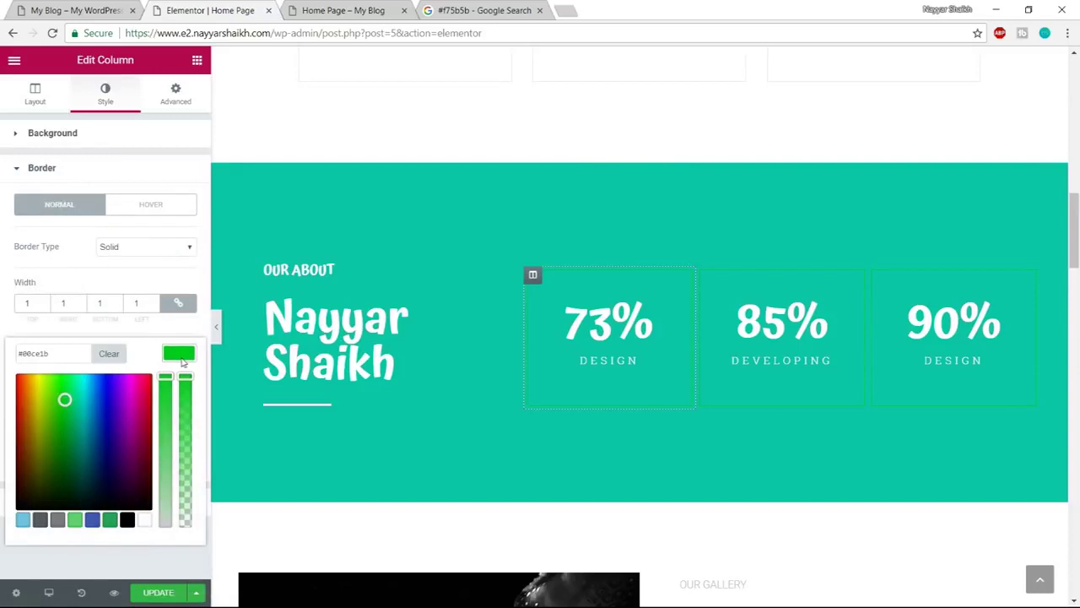
{"action": "left_click", "coordinate": [144, 520]}
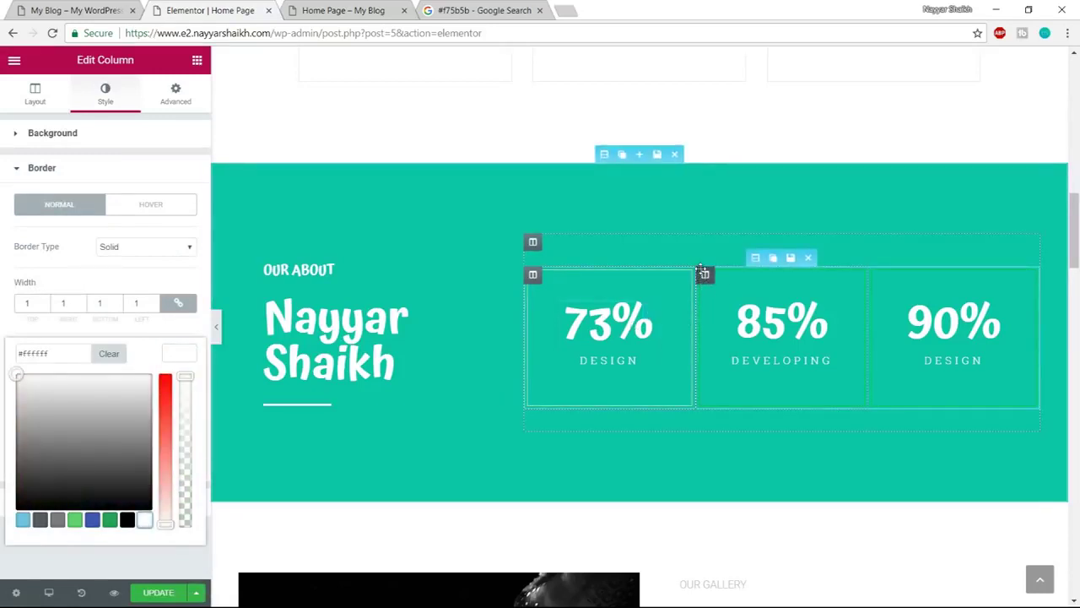
Change the 85% column's border colour to white
{"action": "mouse_move", "coordinate": [704, 275]}
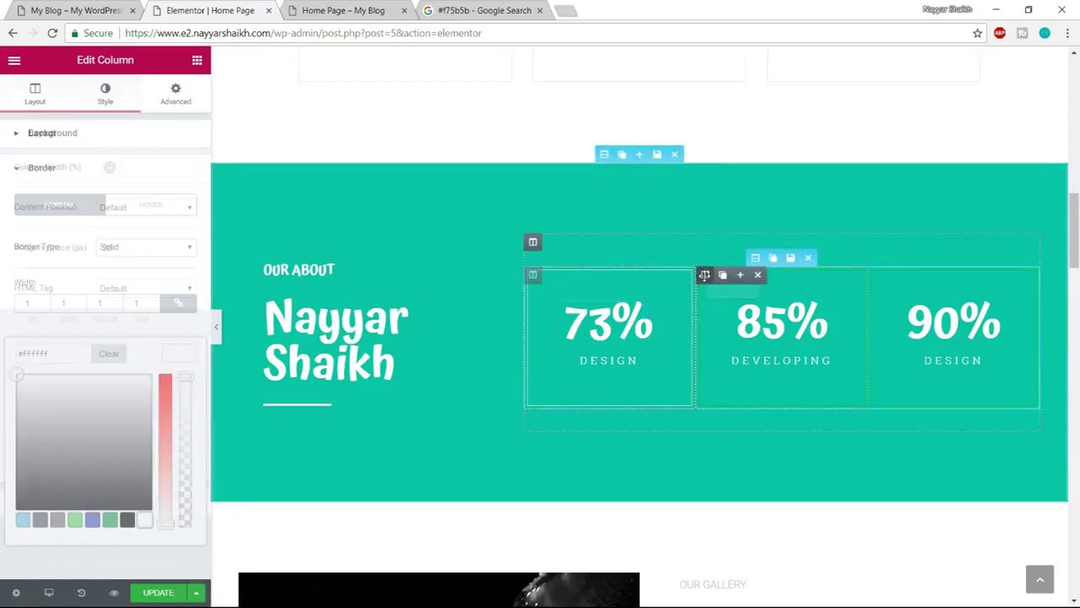
{"action": "left_click", "coordinate": [704, 275]}
{"action": "left_click", "coordinate": [119, 99]}
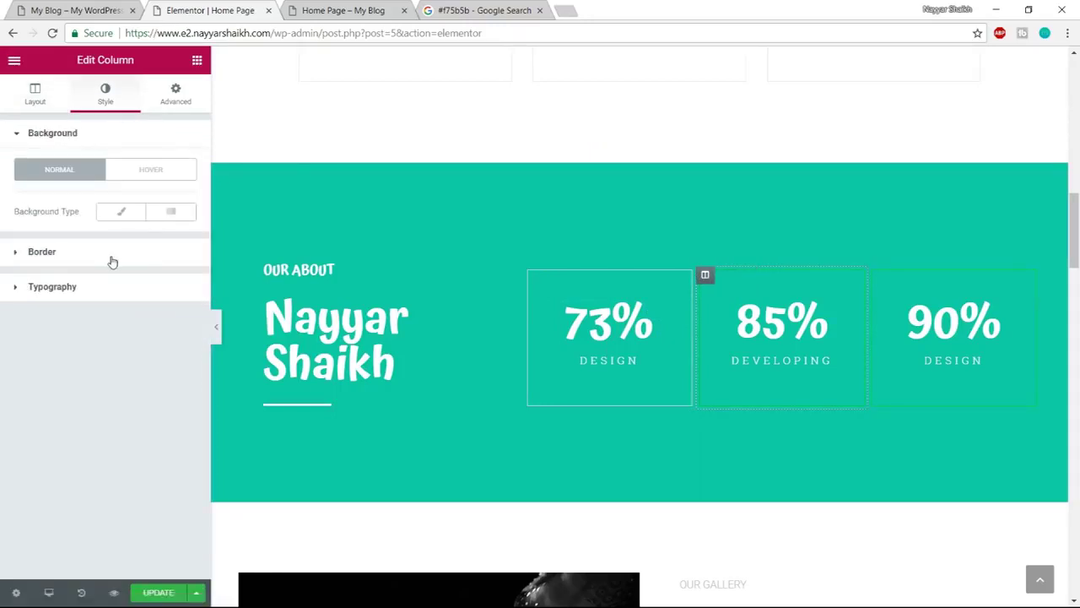
{"action": "left_click", "coordinate": [109, 254]}
{"action": "left_click", "coordinate": [172, 355]}
{"action": "left_click", "coordinate": [144, 519]}
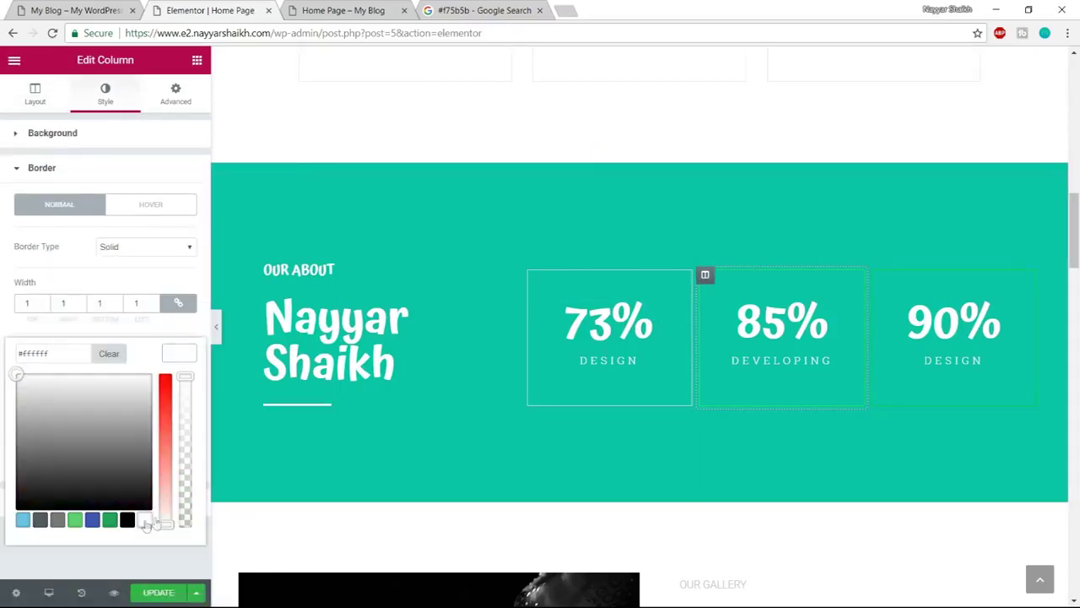
Change the 90% column's border to white, then save and preview the page
{"action": "left_click", "coordinate": [880, 274]}
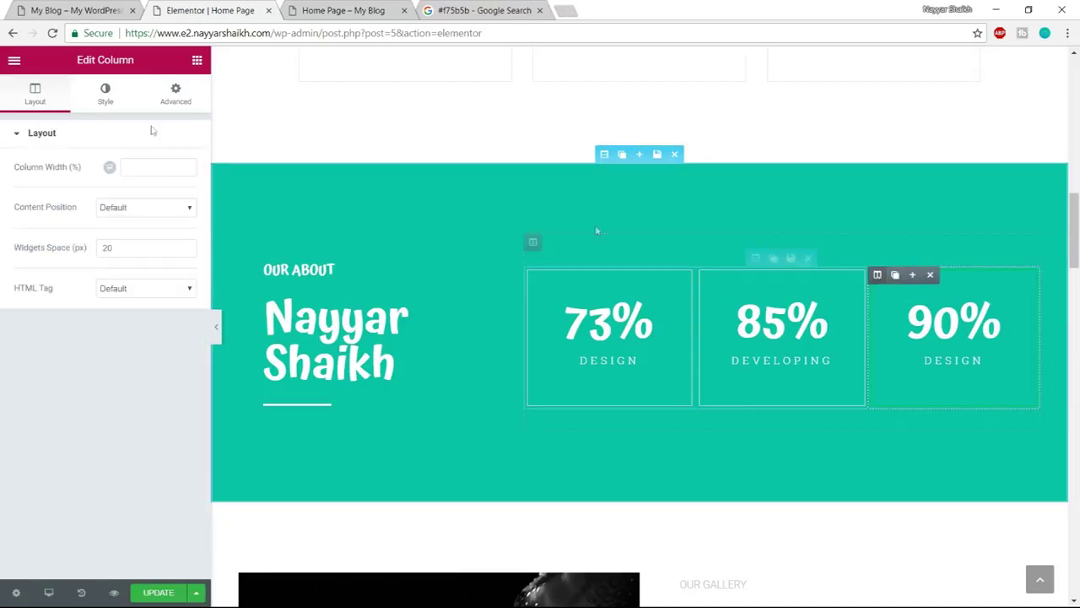
{"action": "left_click", "coordinate": [101, 108]}
{"action": "left_click", "coordinate": [126, 252]}
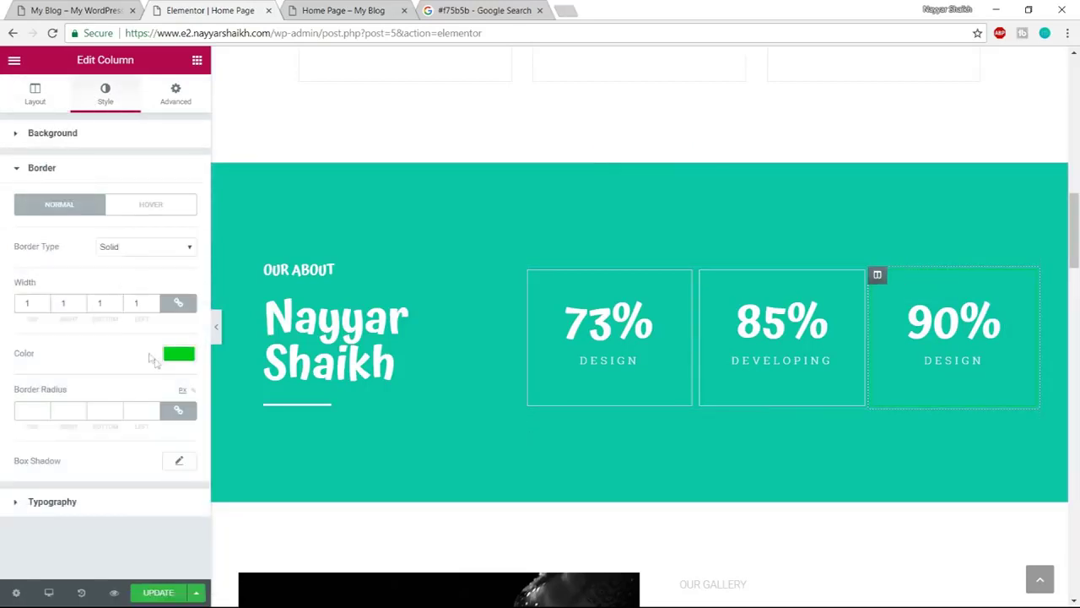
{"action": "left_click", "coordinate": [178, 355]}
{"action": "left_click", "coordinate": [144, 520]}
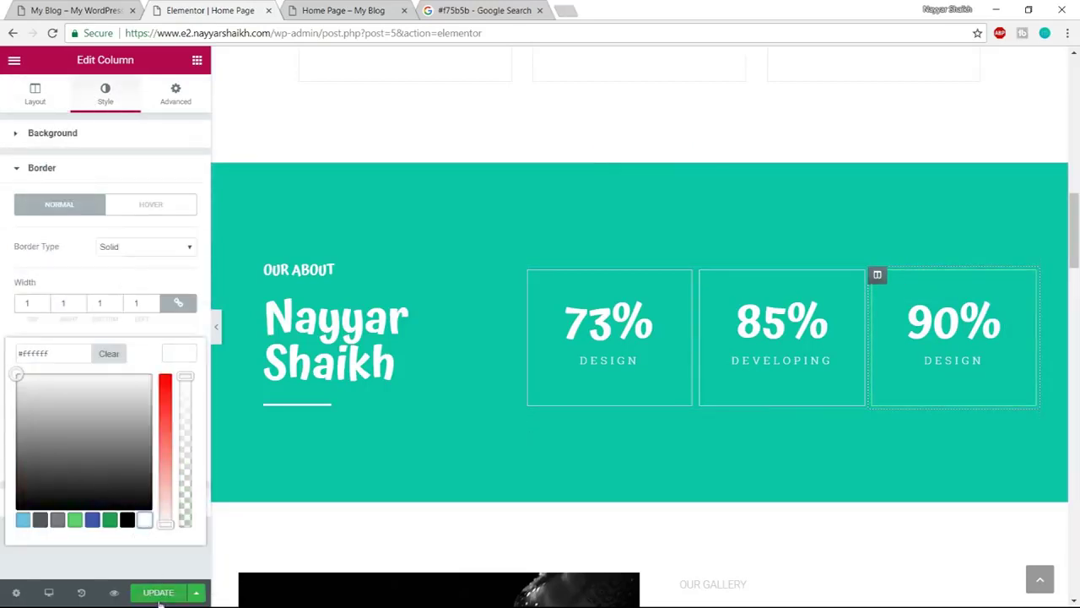
{"action": "left_click", "coordinate": [158, 595]}
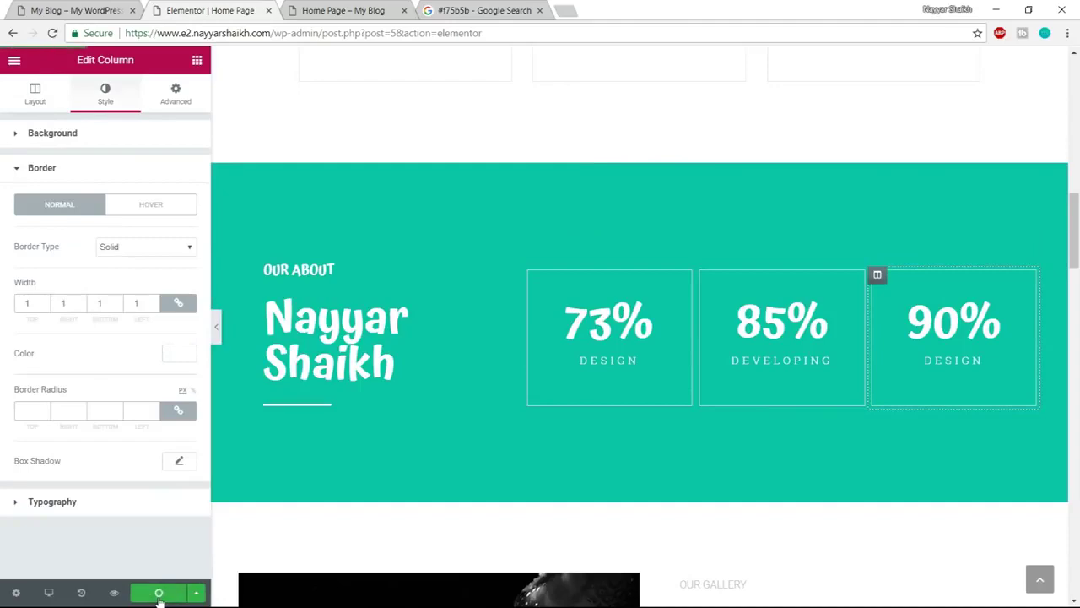
{"action": "left_click", "coordinate": [346, 10]}
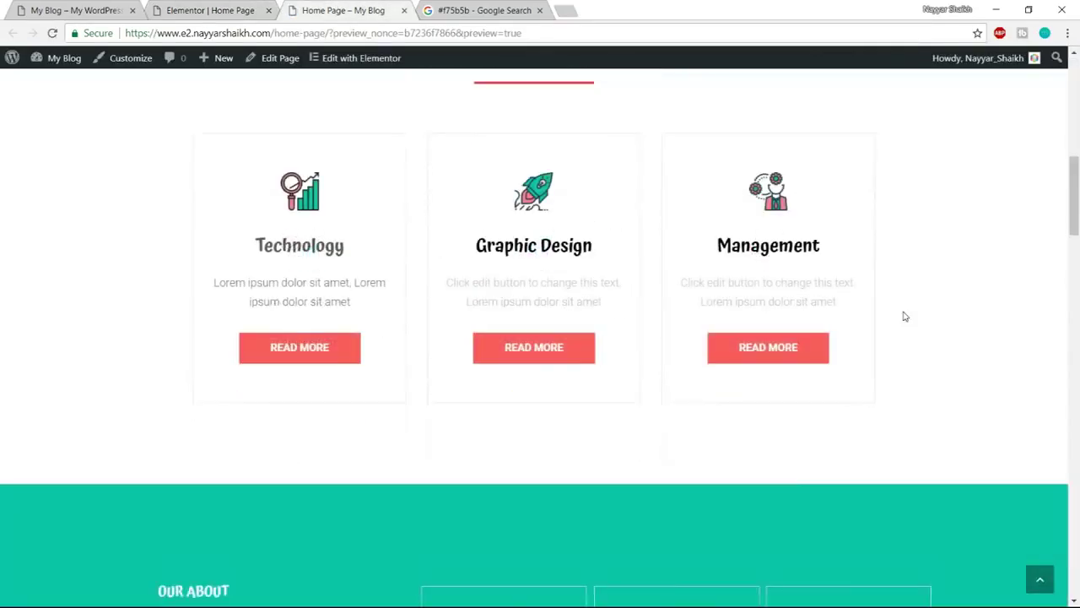
{"action": "scroll", "coordinate": [905, 316], "scroll_direction": "down", "scroll_amount": 5}
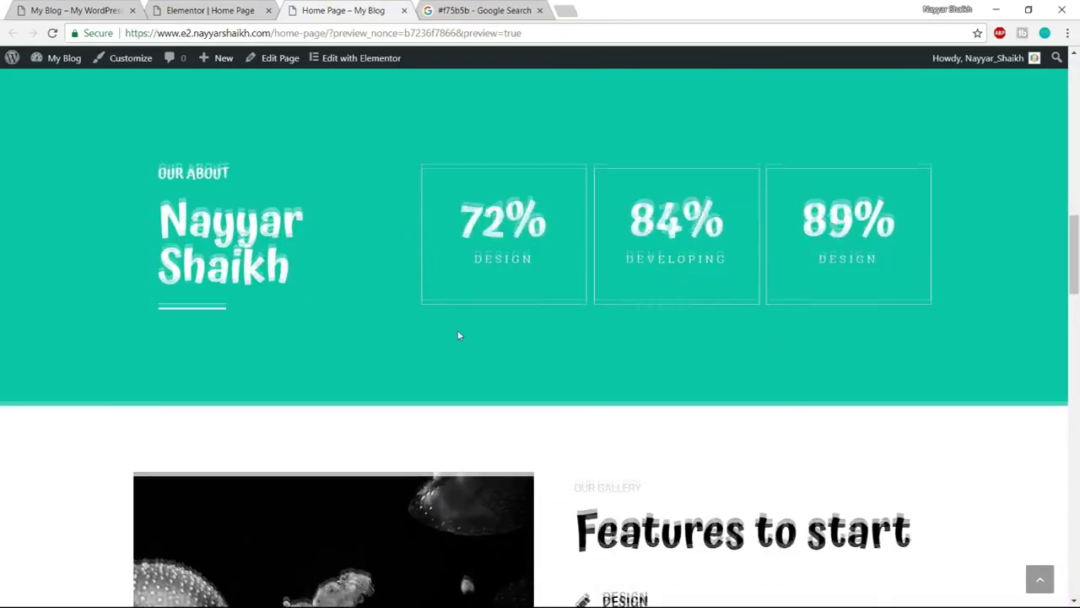
{"action": "scroll", "coordinate": [459, 335], "scroll_direction": "up", "scroll_amount": 1}
{"action": "scroll", "coordinate": [693, 327], "scroll_direction": "down", "scroll_amount": 5}
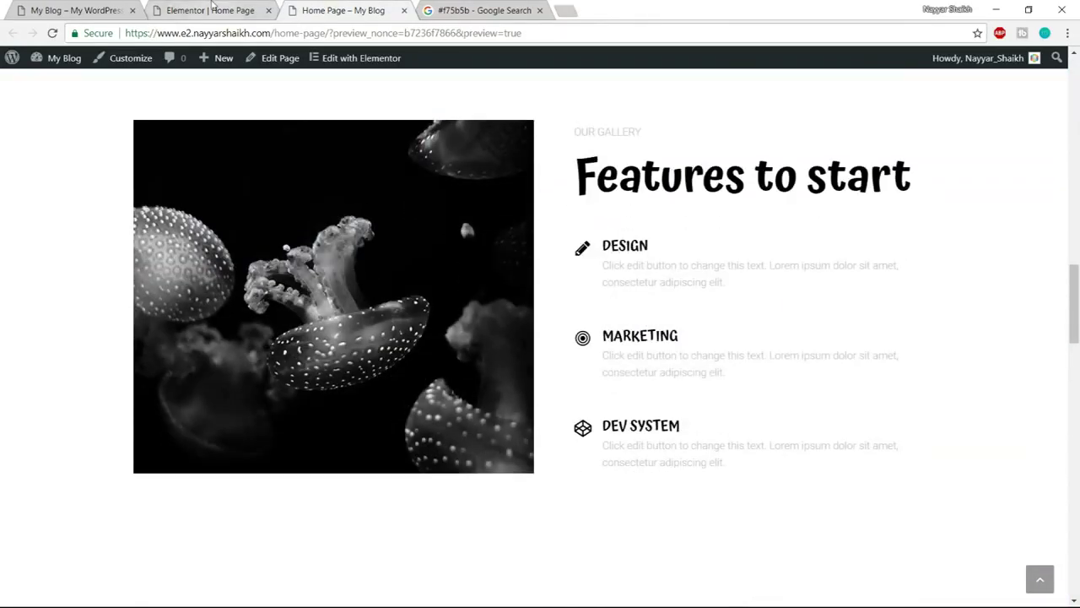
{"action": "left_click", "coordinate": [76, 10]}
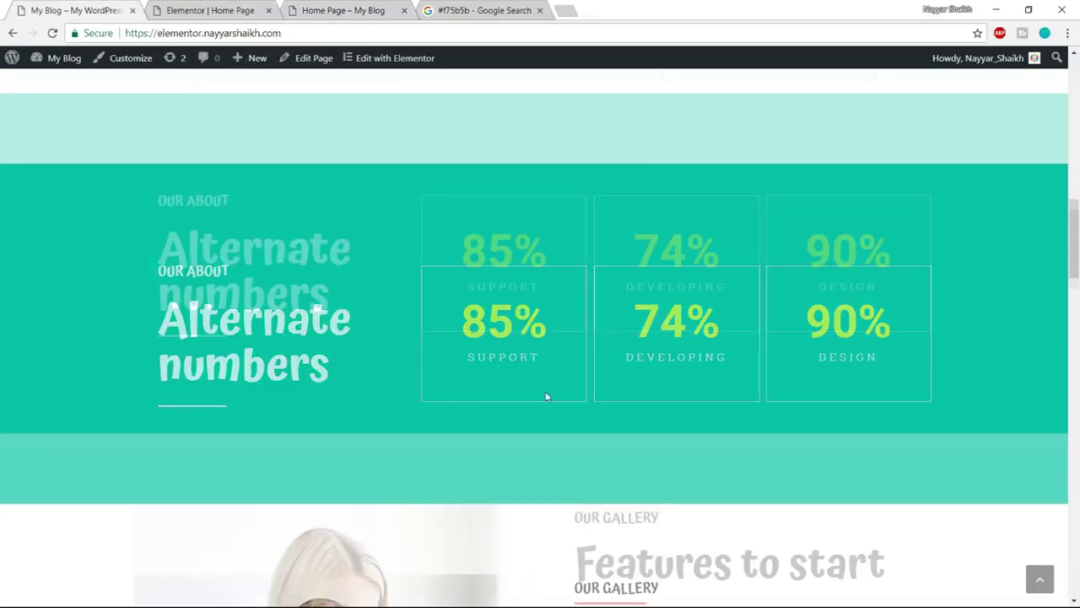
{"action": "scroll", "coordinate": [554, 403], "scroll_direction": "down", "scroll_amount": 4}
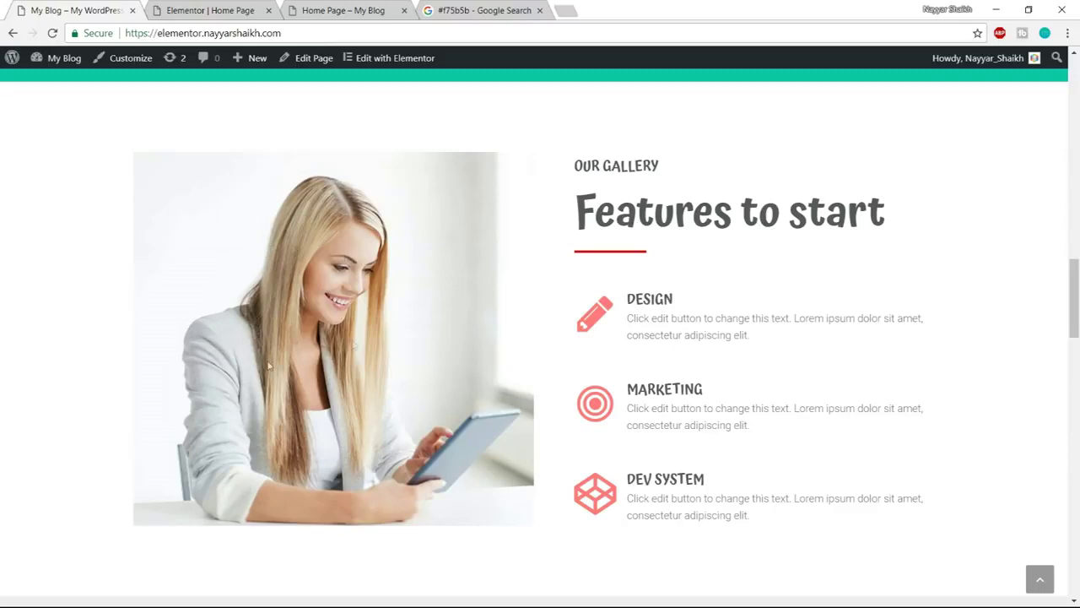
{"action": "left_click", "coordinate": [207, 10]}
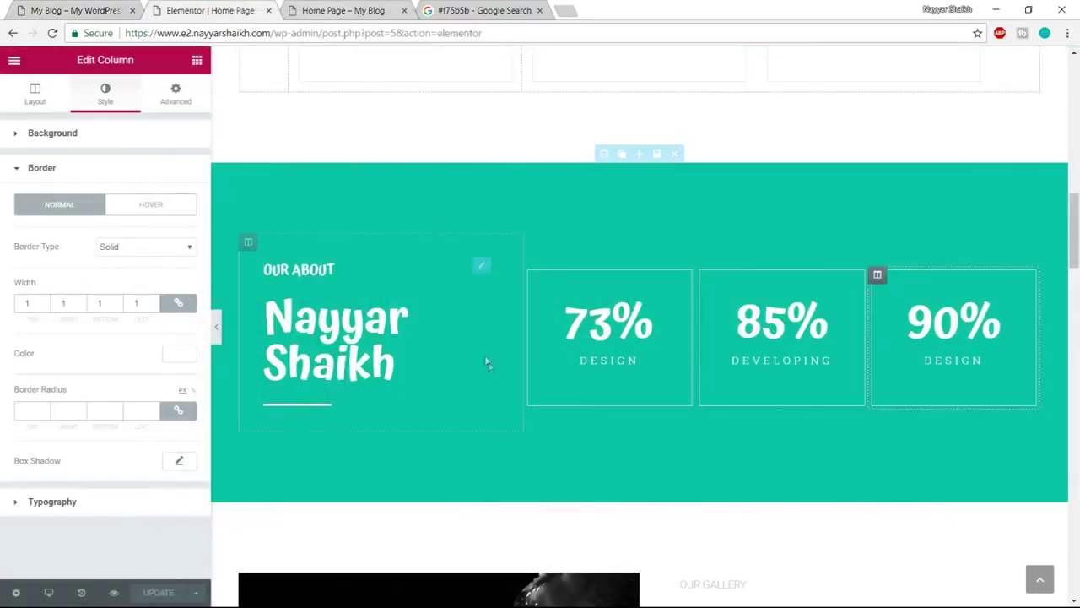
Replace the jellyfish image beside Features to start with the uploaded Gallery.jpg photo
{"action": "scroll", "coordinate": [488, 361], "scroll_direction": "down", "scroll_amount": 6}
{"action": "scroll", "coordinate": [488, 361], "scroll_direction": "up", "scroll_amount": 1}
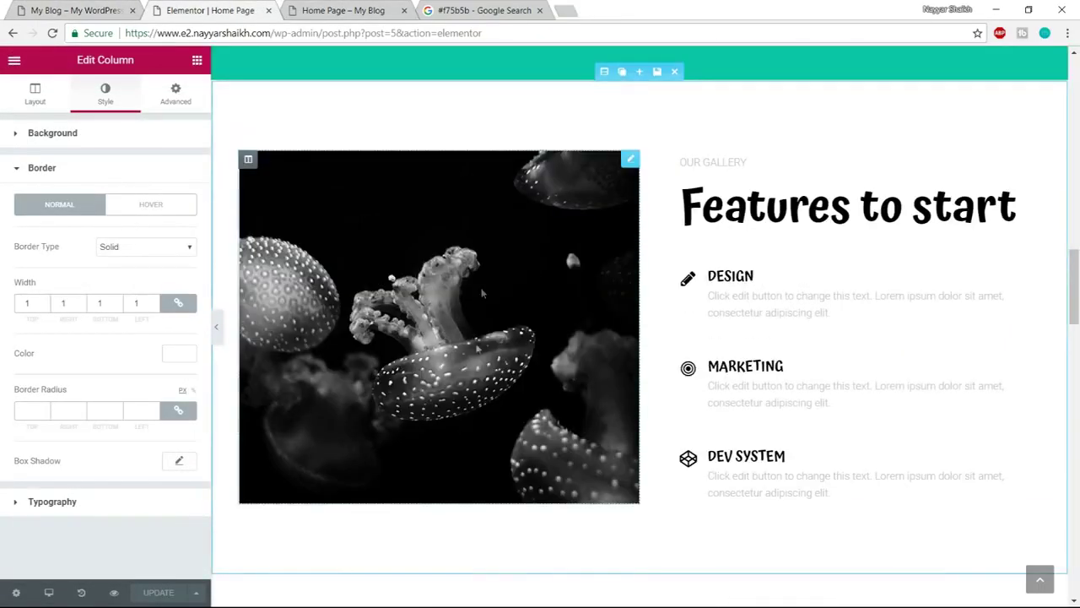
{"action": "left_click", "coordinate": [543, 330]}
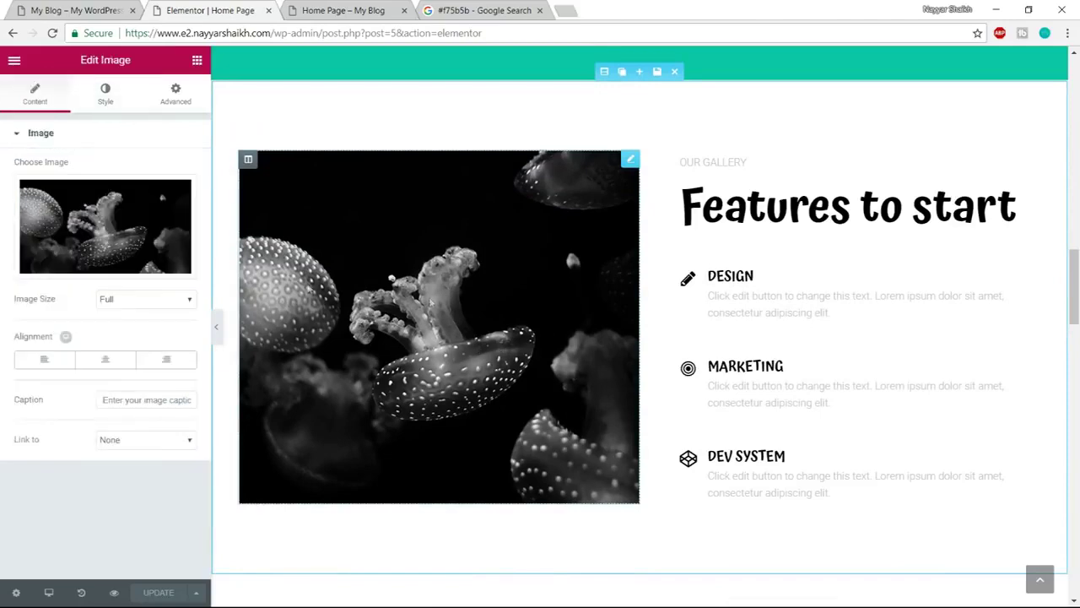
{"action": "left_click", "coordinate": [107, 265]}
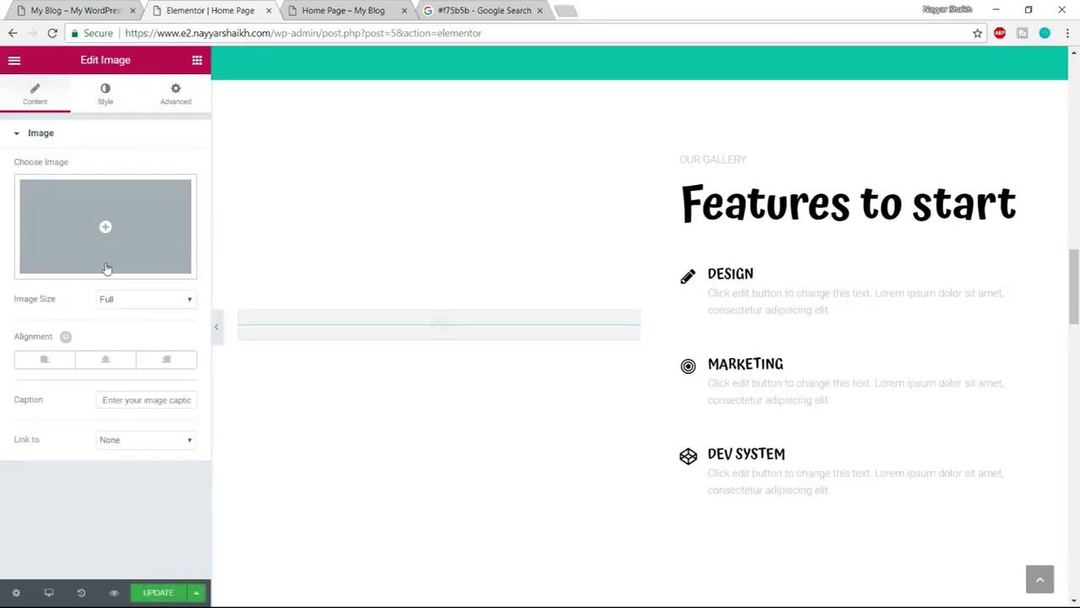
{"action": "left_click", "coordinate": [106, 245]}
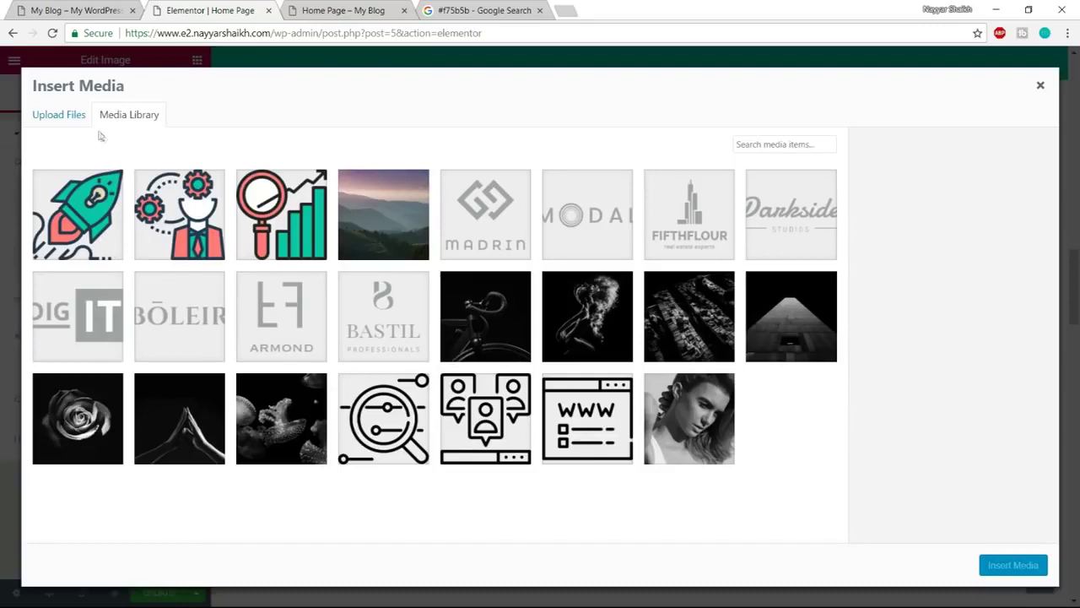
{"action": "left_click", "coordinate": [72, 124]}
{"action": "left_click", "coordinate": [566, 324]}
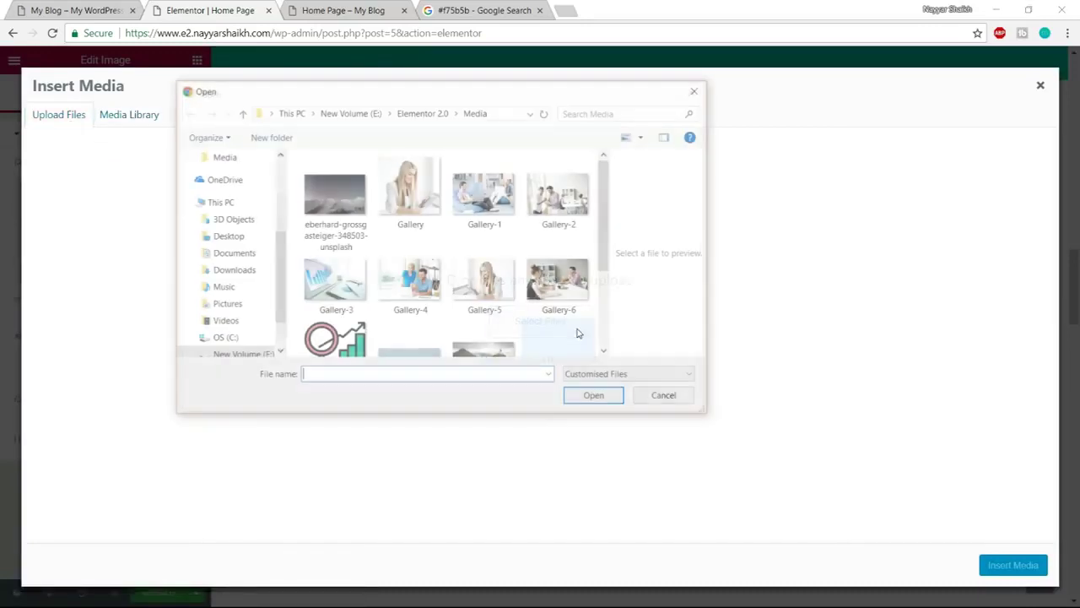
{"action": "left_click", "coordinate": [414, 193]}
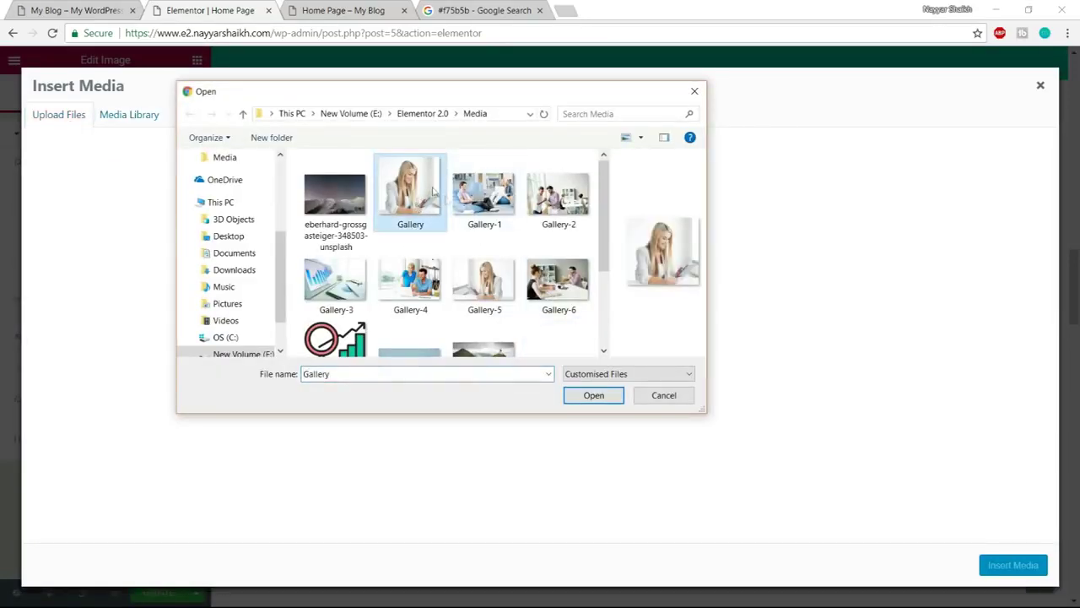
{"action": "left_click", "coordinate": [594, 396]}
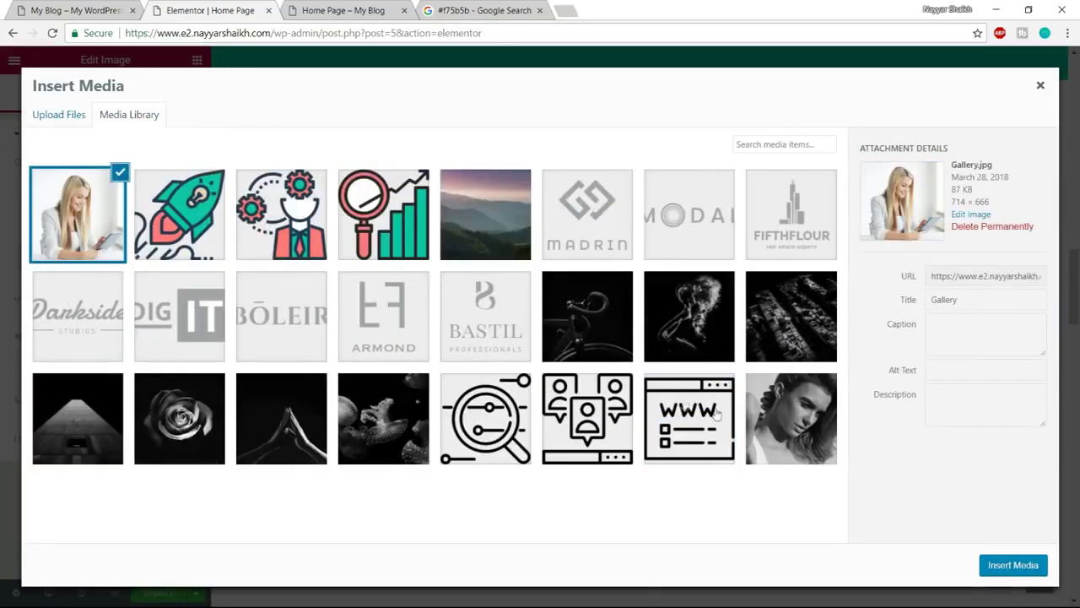
{"action": "left_click", "coordinate": [1011, 565]}
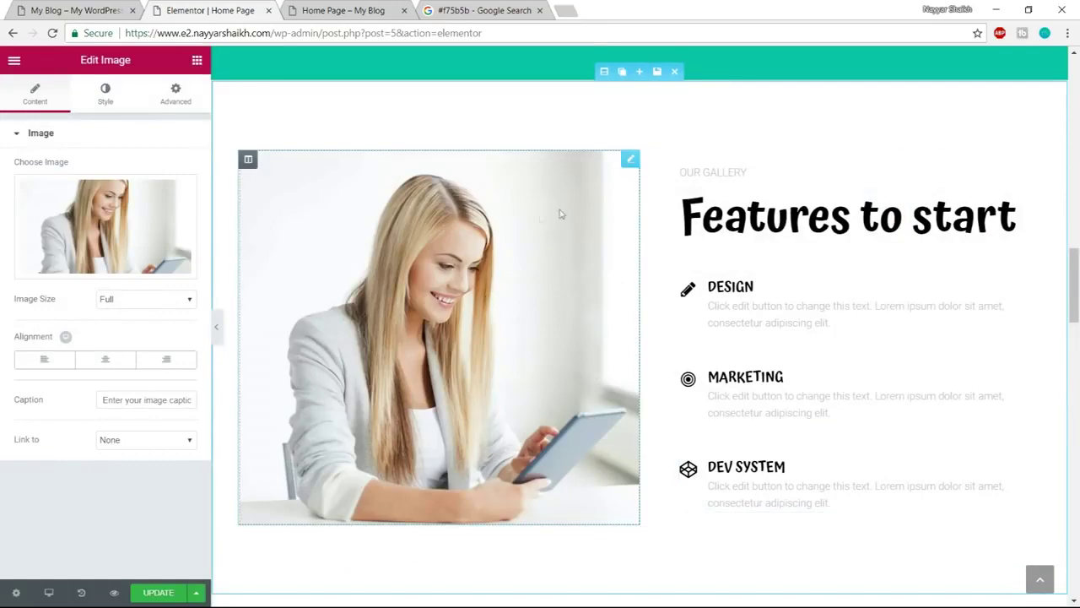
Inspect the Features to start heading and OUR GALLERY label on the live site
{"action": "scroll", "coordinate": [825, 406], "scroll_direction": "up", "scroll_amount": 5}
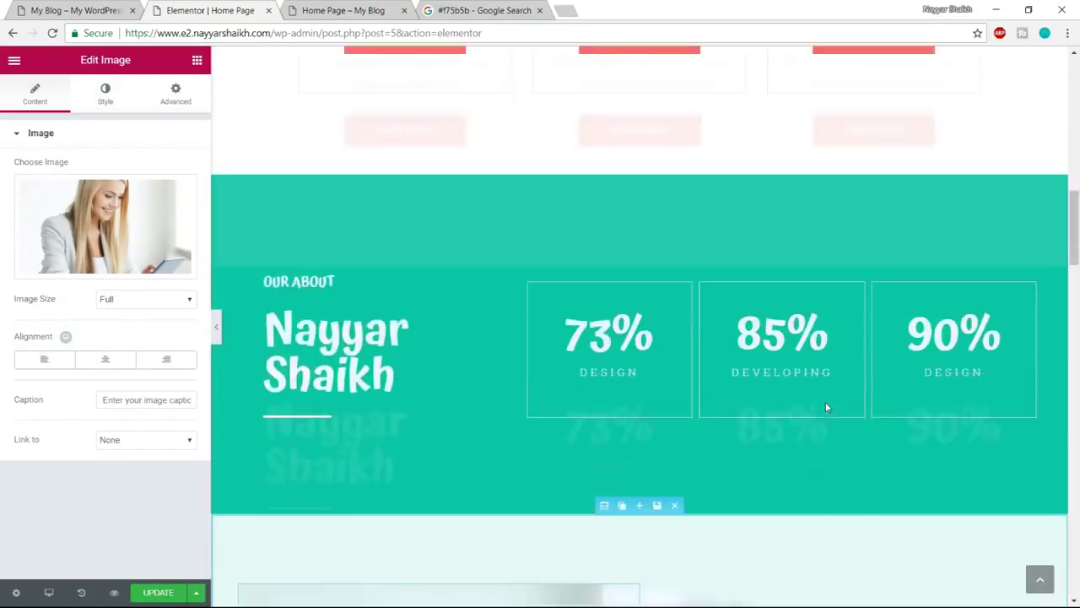
{"action": "scroll", "coordinate": [825, 408], "scroll_direction": "down", "scroll_amount": 4}
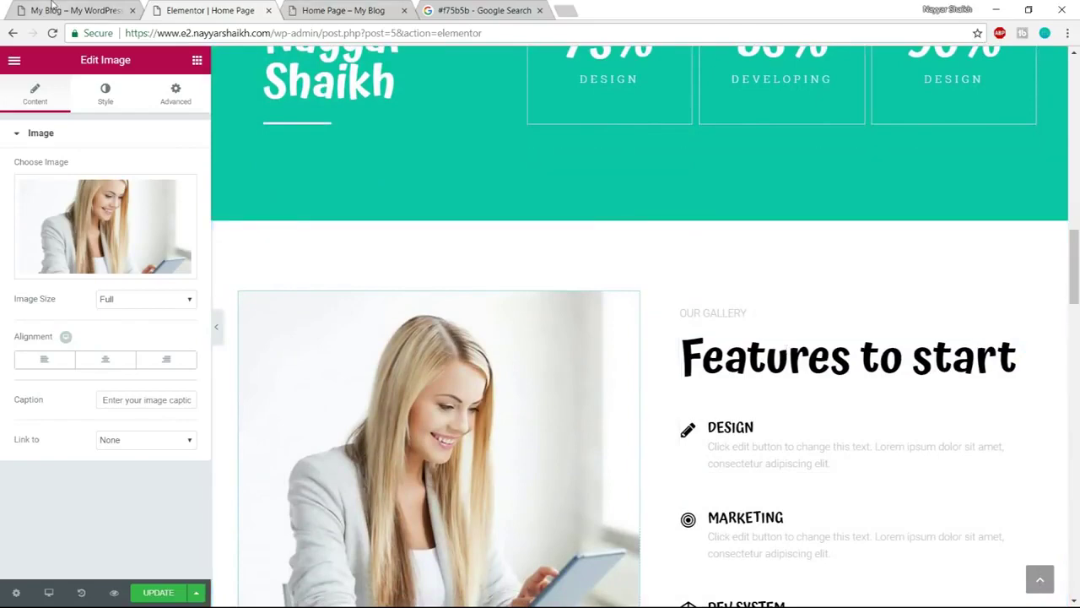
{"action": "left_click", "coordinate": [55, 8]}
{"action": "left_click_drag", "start_coordinate": [574, 211], "coordinate": [878, 215]}
{"action": "left_click", "coordinate": [904, 214]}
{"action": "left_click_drag", "start_coordinate": [568, 165], "coordinate": [663, 166]}
{"action": "left_click", "coordinate": [211, 9]}
Set the Features to start heading colour to dark grey #54595f, keeping its original title
{"action": "scroll", "coordinate": [802, 304], "scroll_direction": "down", "scroll_amount": 1}
{"action": "left_click", "coordinate": [802, 303]}
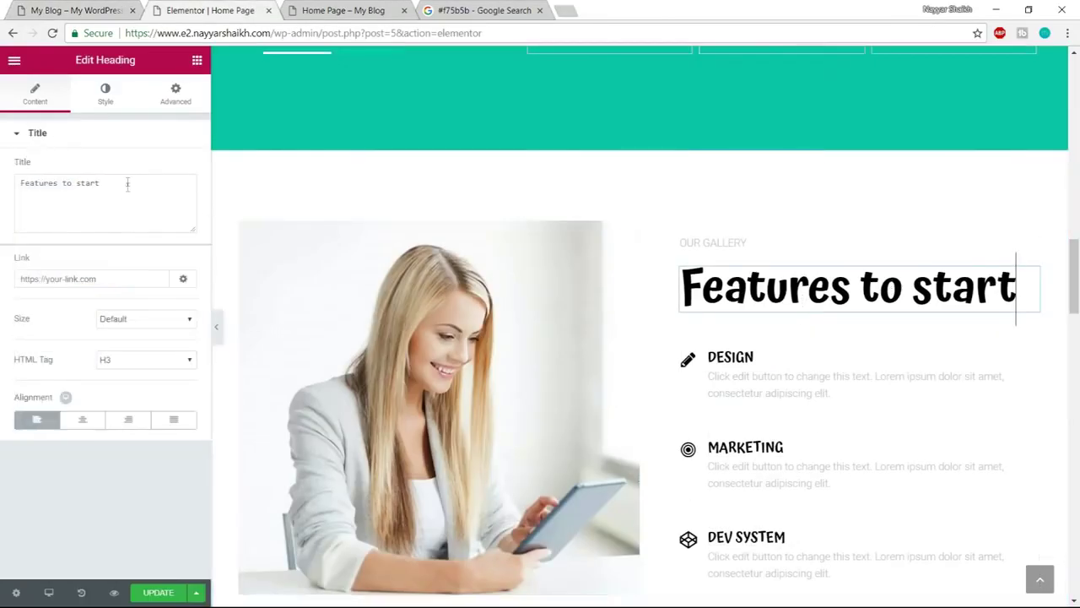
{"action": "left_click_drag", "start_coordinate": [127, 188], "coordinate": [3, 187]}
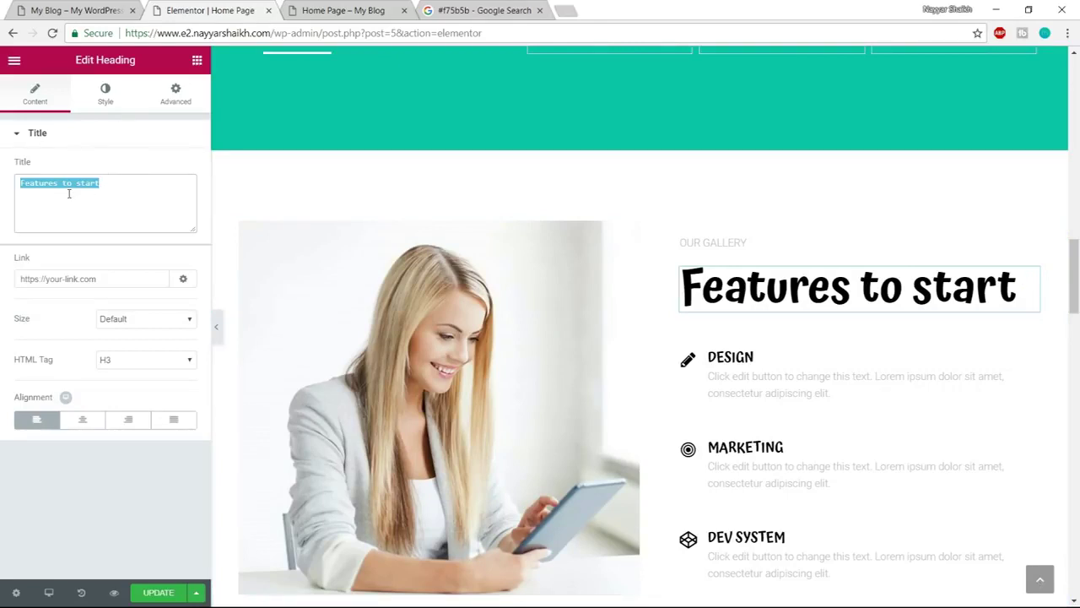
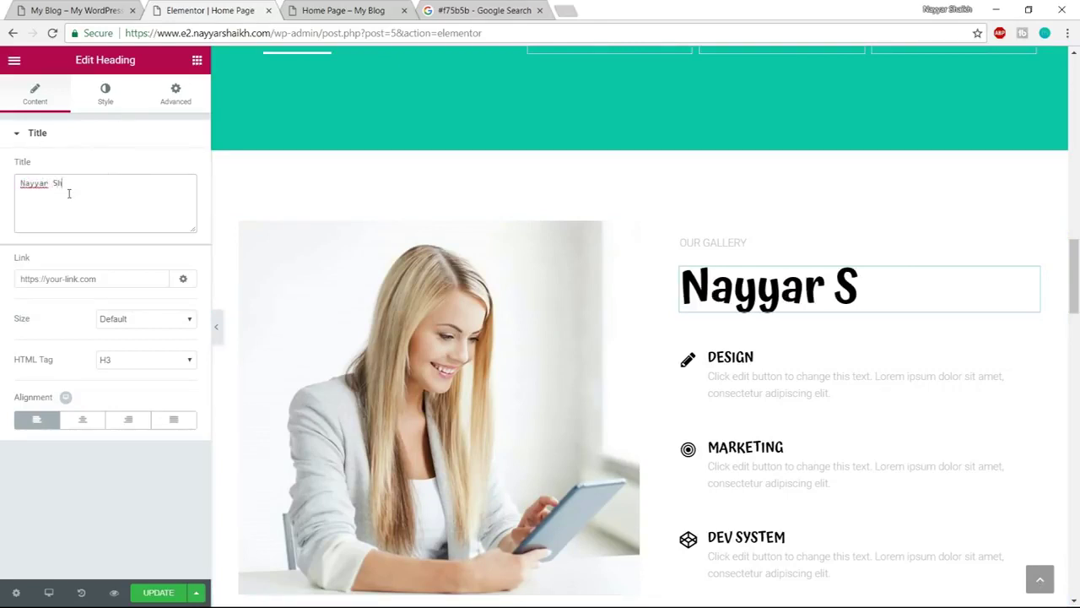
{"action": "key", "text": "ctrl+z"}
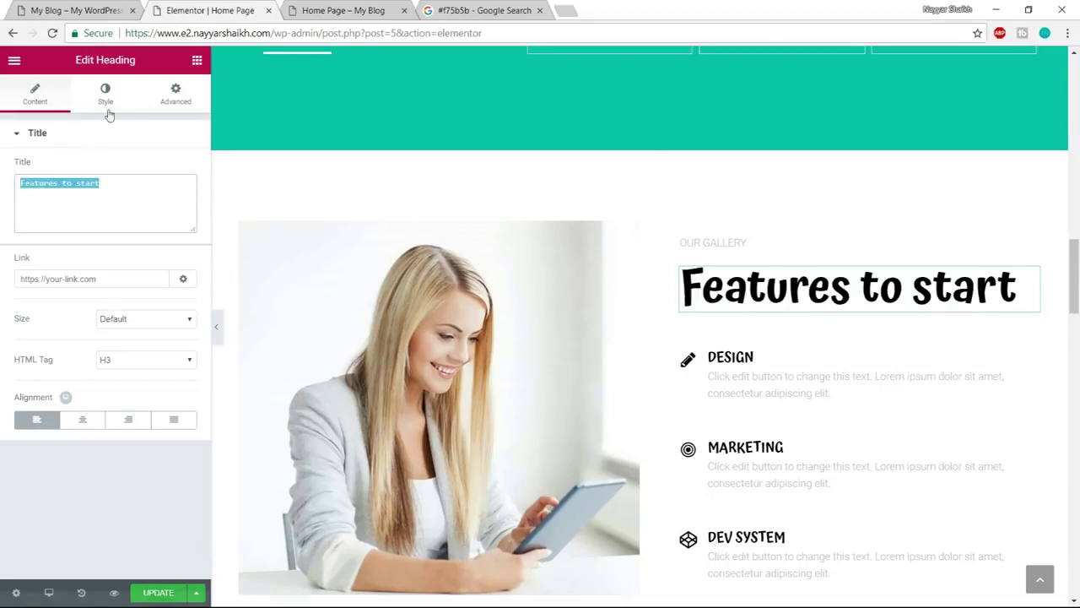
{"action": "left_click", "coordinate": [105, 105]}
{"action": "left_click", "coordinate": [184, 169]}
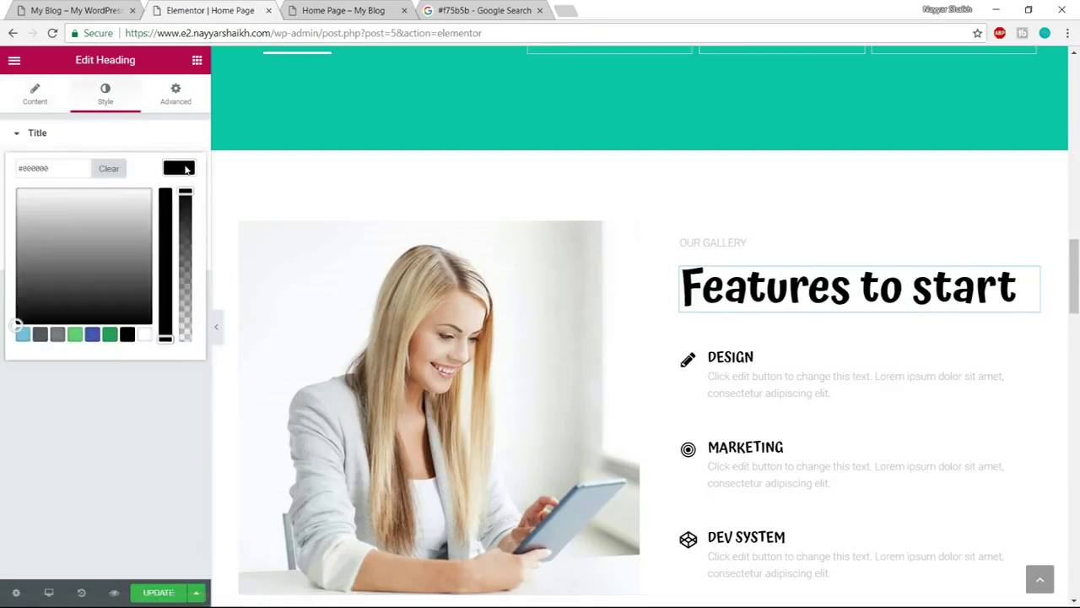
{"action": "left_click", "coordinate": [40, 335]}
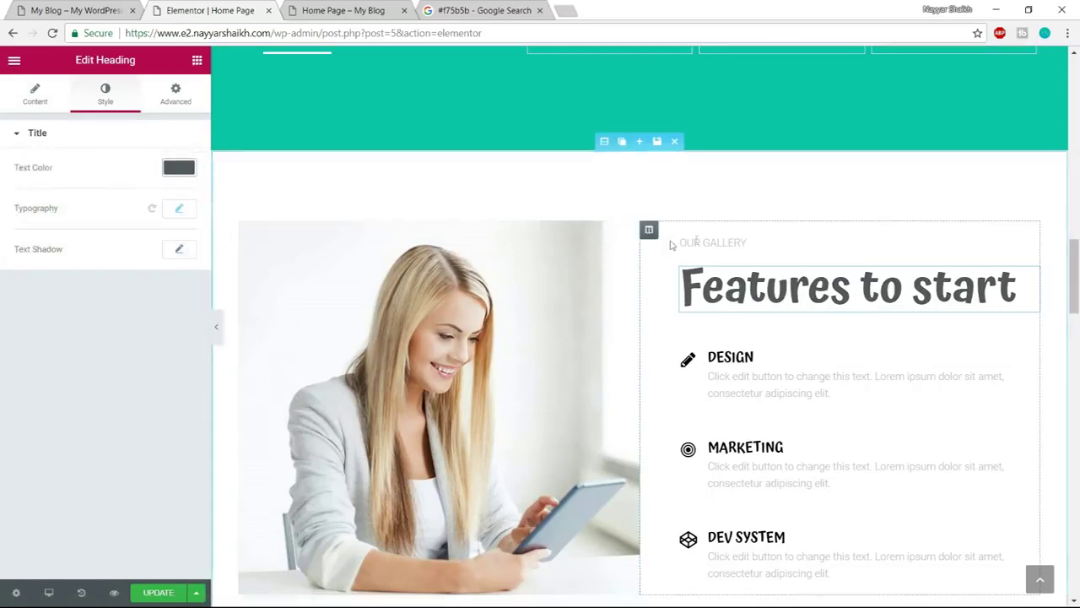
{"action": "left_click", "coordinate": [701, 242]}
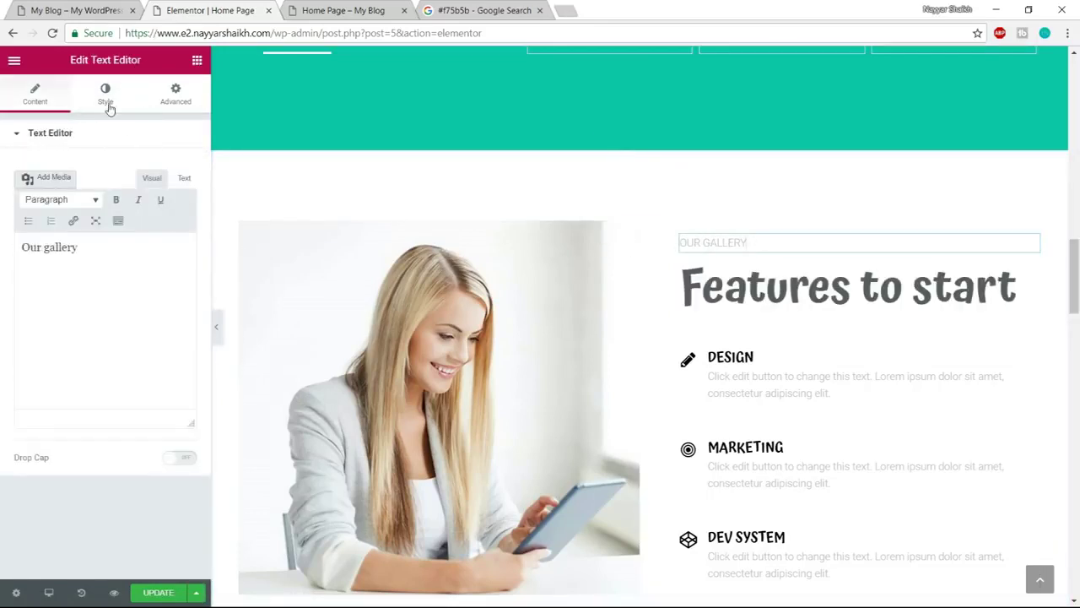
Set the OUR GALLERY label's text colour to dark grey #54595f
{"action": "left_click", "coordinate": [106, 100]}
{"action": "left_click", "coordinate": [177, 228]}
{"action": "left_click", "coordinate": [39, 393]}
{"action": "left_click", "coordinate": [179, 227]}
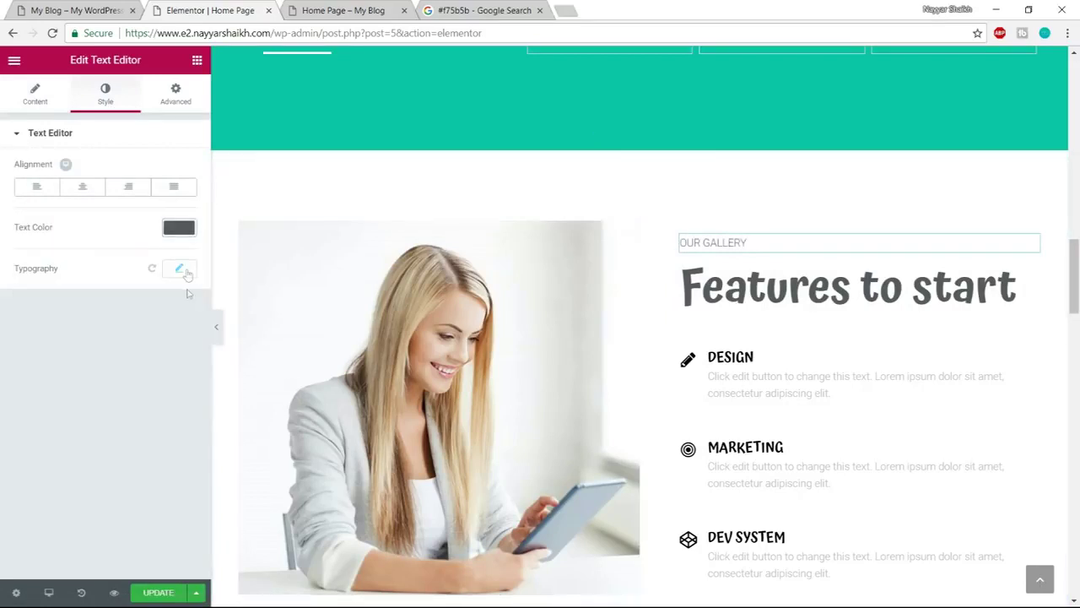
Give the OUR GALLERY label Atma font at size 20, weight 600
{"action": "left_click", "coordinate": [179, 267]}
{"action": "left_click", "coordinate": [137, 307]}
{"action": "type", "text": "atma"}
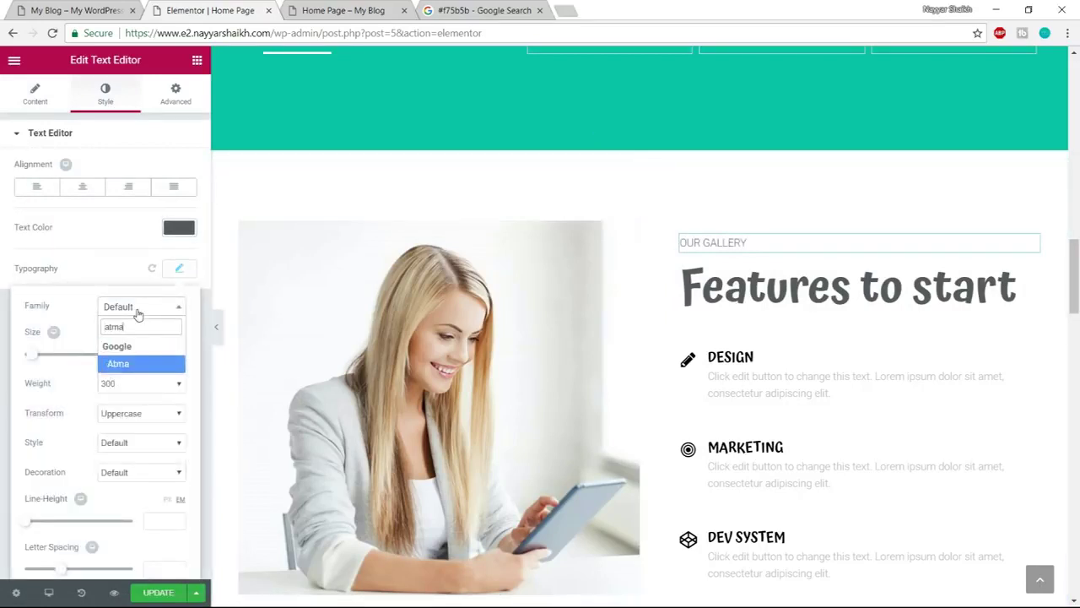
{"action": "key", "text": "Return"}
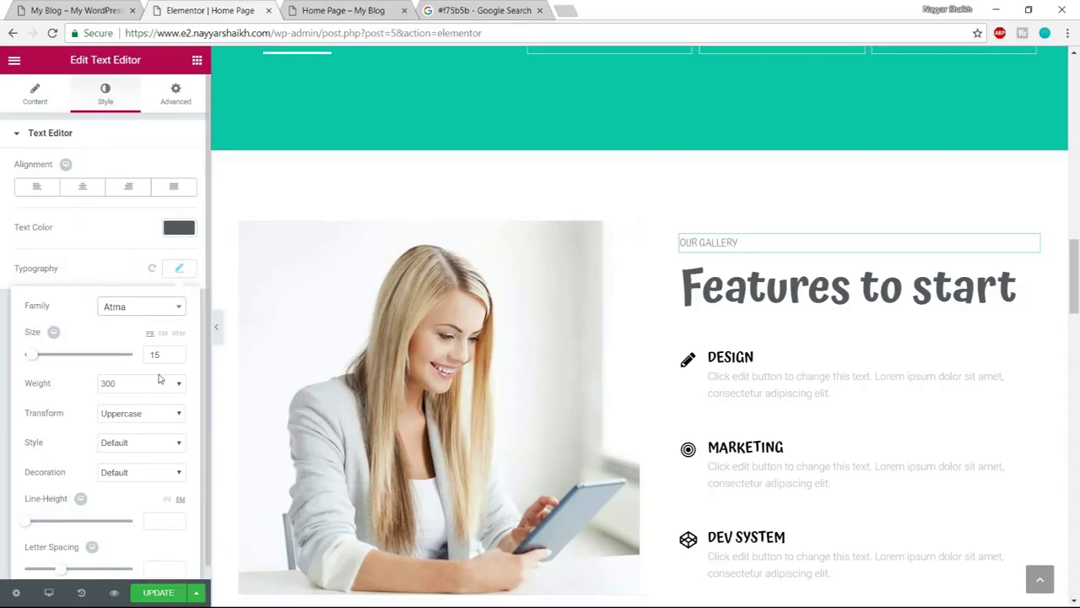
{"action": "left_click_drag", "start_coordinate": [158, 355], "coordinate": [136, 357]}
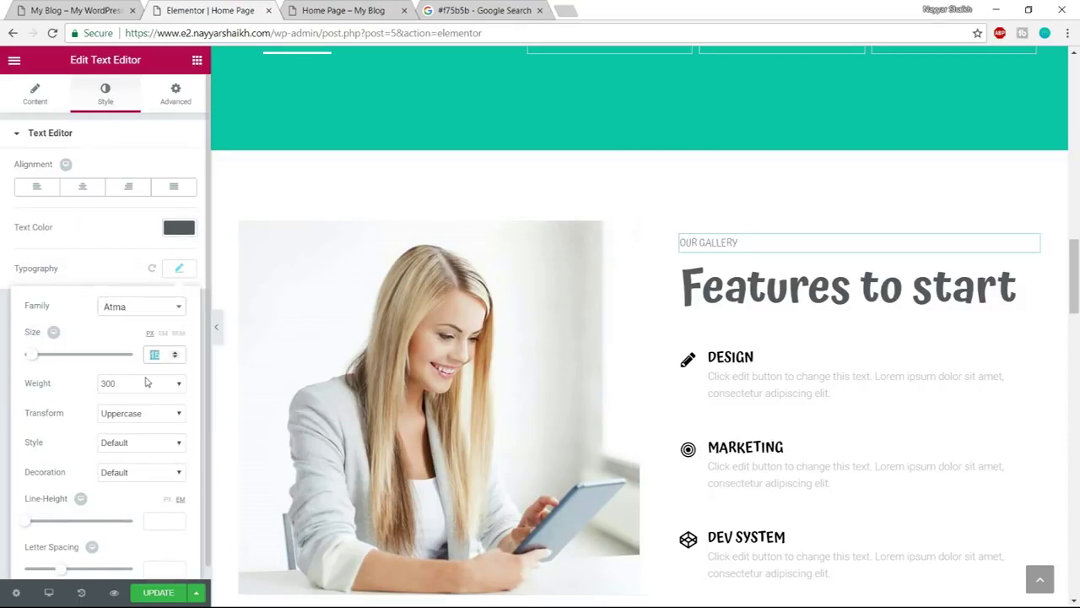
{"action": "type", "text": "20"}
{"action": "left_click", "coordinate": [142, 387]}
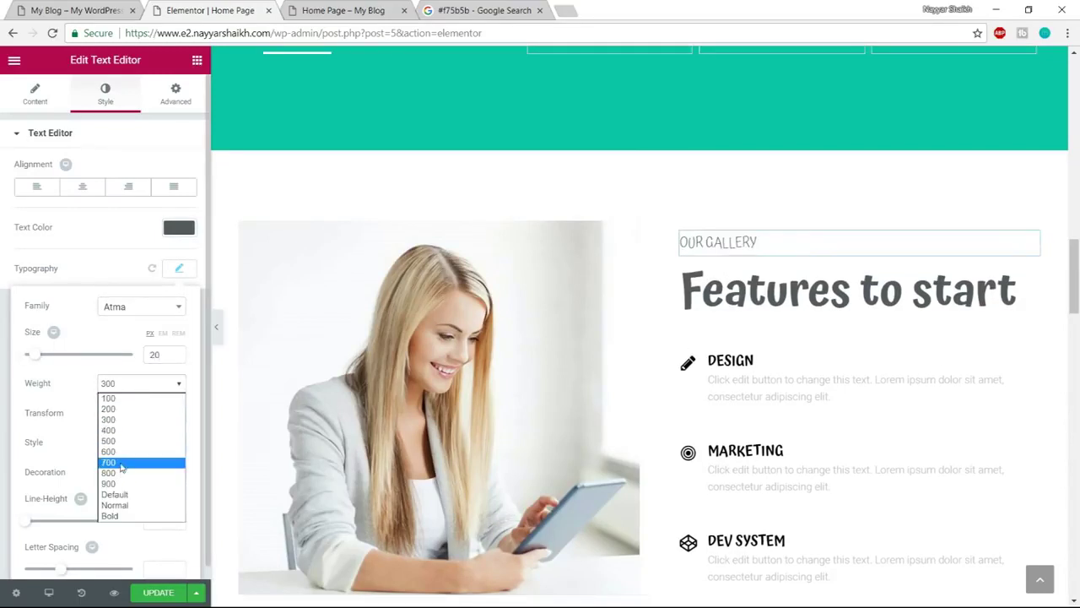
{"action": "left_click", "coordinate": [135, 448]}
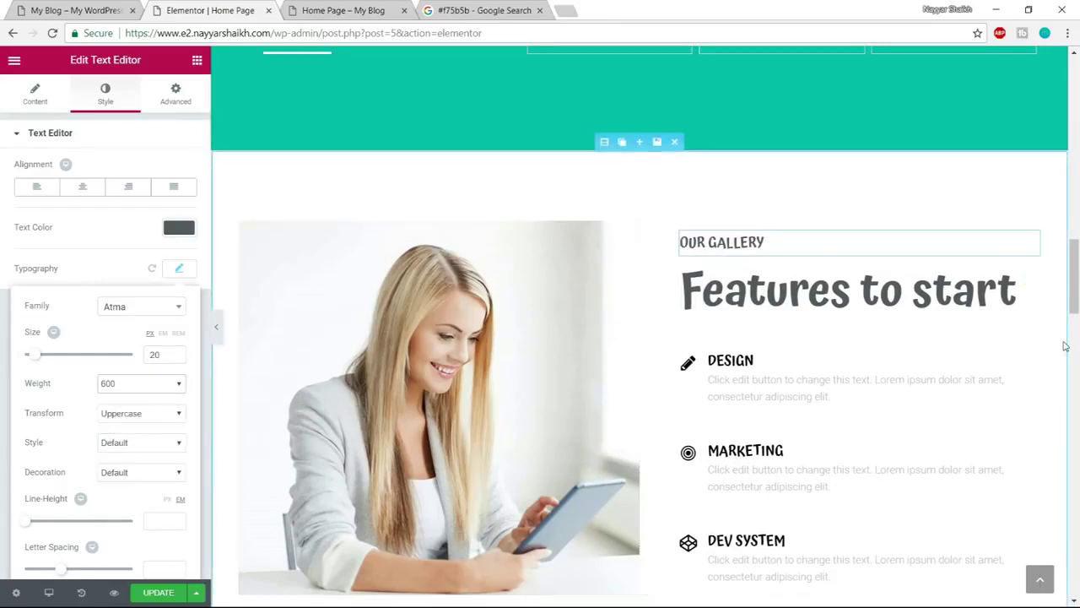
{"action": "scroll", "coordinate": [897, 315], "scroll_direction": "down", "scroll_amount": 1}
{"action": "left_click", "coordinate": [765, 302]}
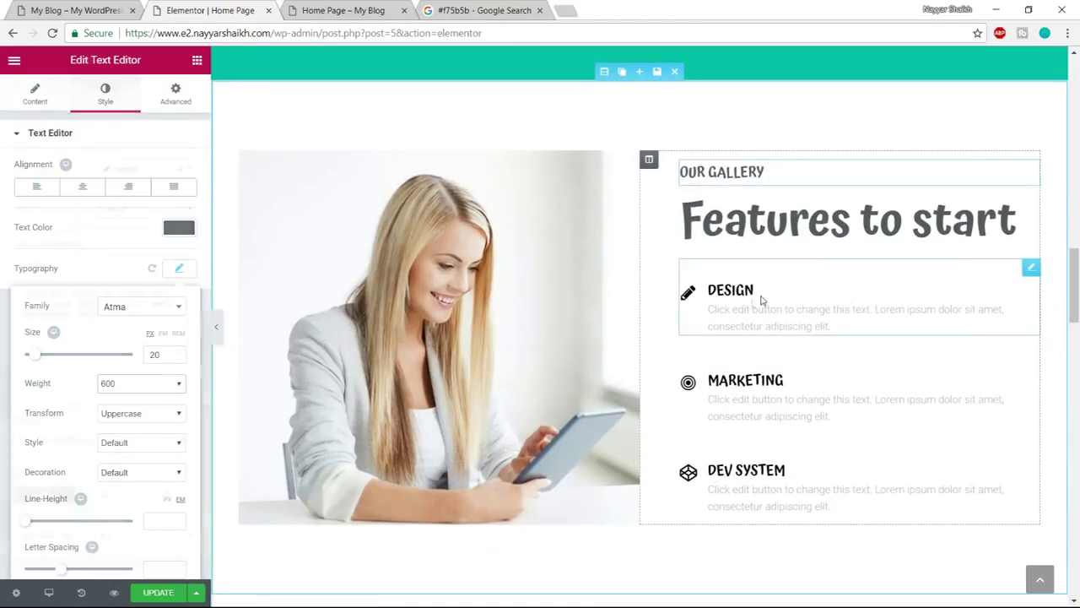
{"action": "left_click", "coordinate": [76, 10]}
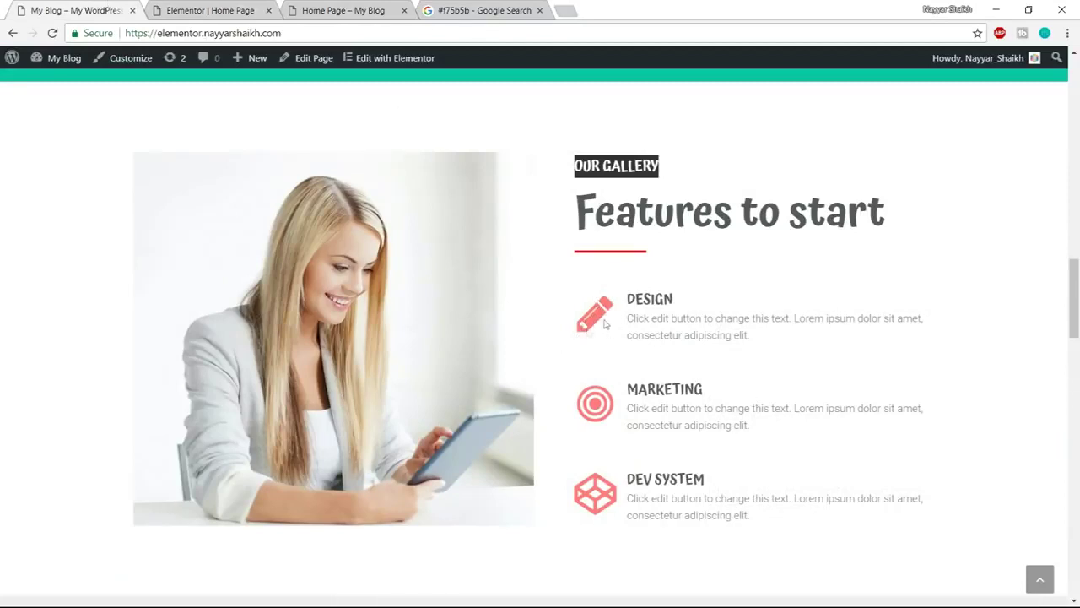
{"action": "left_click", "coordinate": [477, 8]}
{"action": "left_click_drag", "start_coordinate": [158, 76], "coordinate": [105, 67]}
{"action": "key", "text": "ctrl+c"}
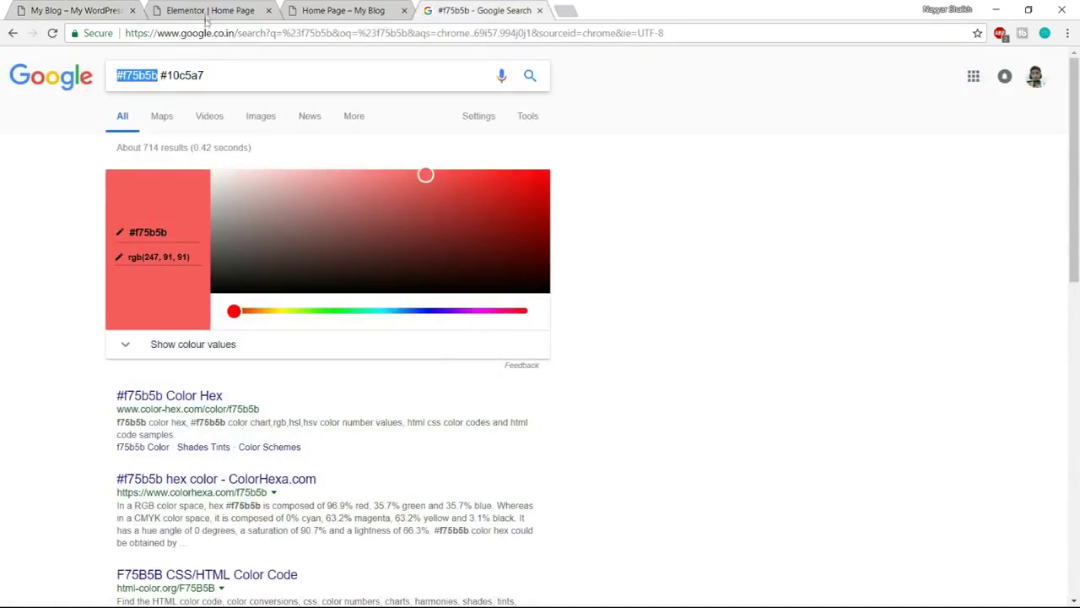
{"action": "left_click", "coordinate": [207, 11]}
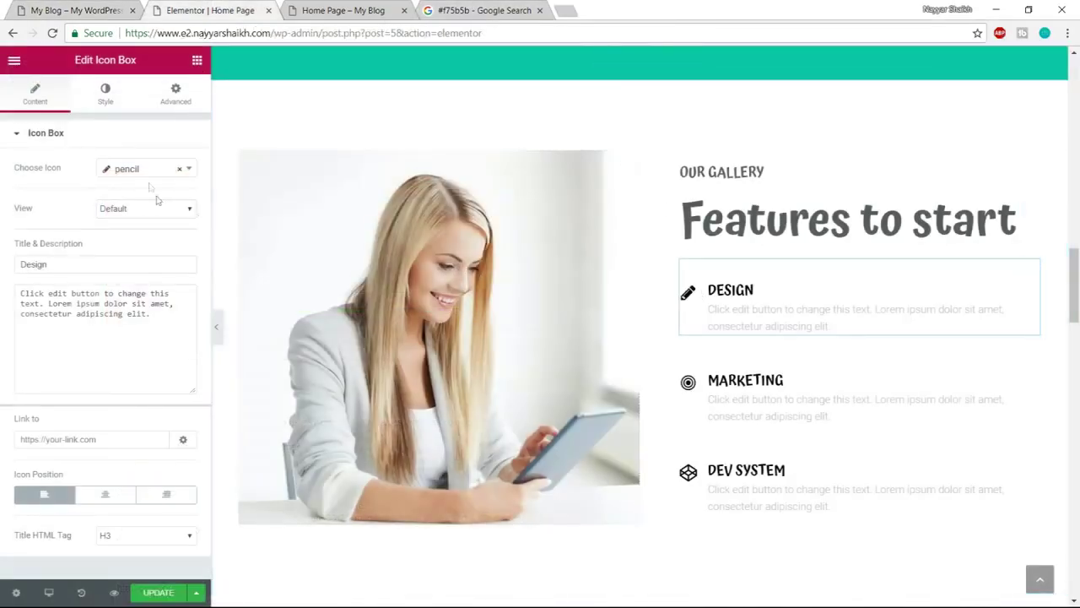
Search the icon library and set the DESIGN box's icon to a trophy
{"action": "left_click", "coordinate": [132, 171]}
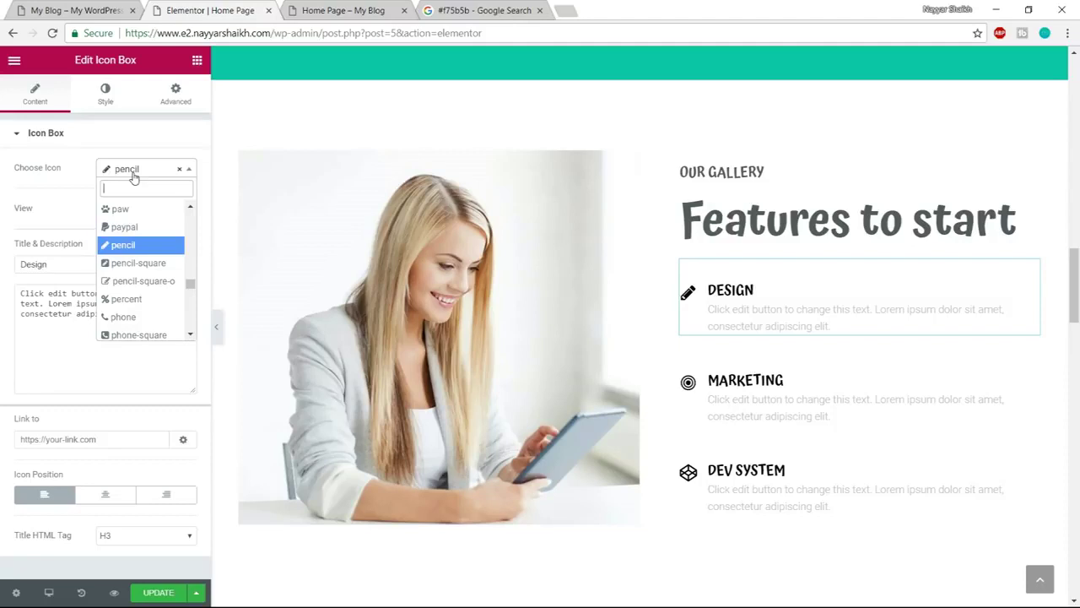
{"action": "type", "text": "desi"}
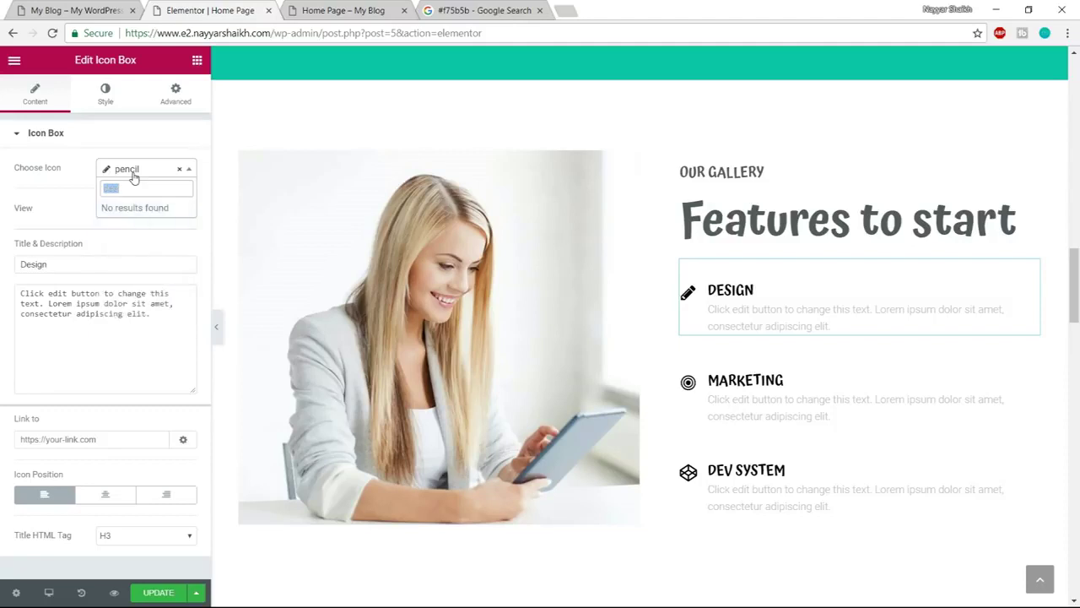
{"action": "key", "text": "BackSpace"}
{"action": "key", "text": "BackSpace"}
{"action": "key", "text": "BackSpace"}
{"action": "key", "text": "BackSpace"}
{"action": "type", "text": "cat"}
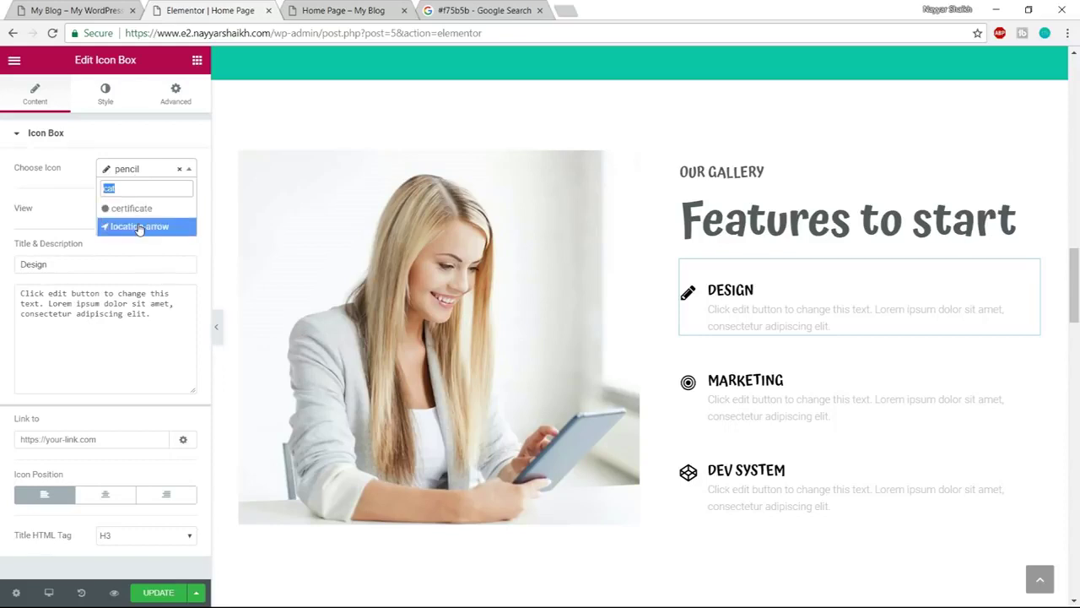
{"action": "type", "text": "rop"}
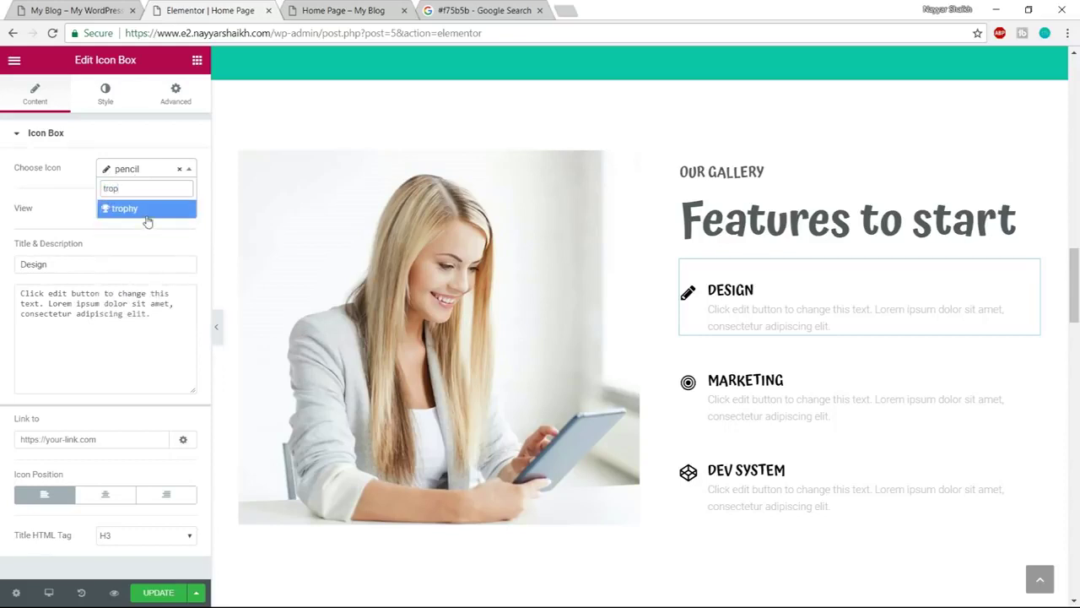
{"action": "left_click", "coordinate": [146, 211]}
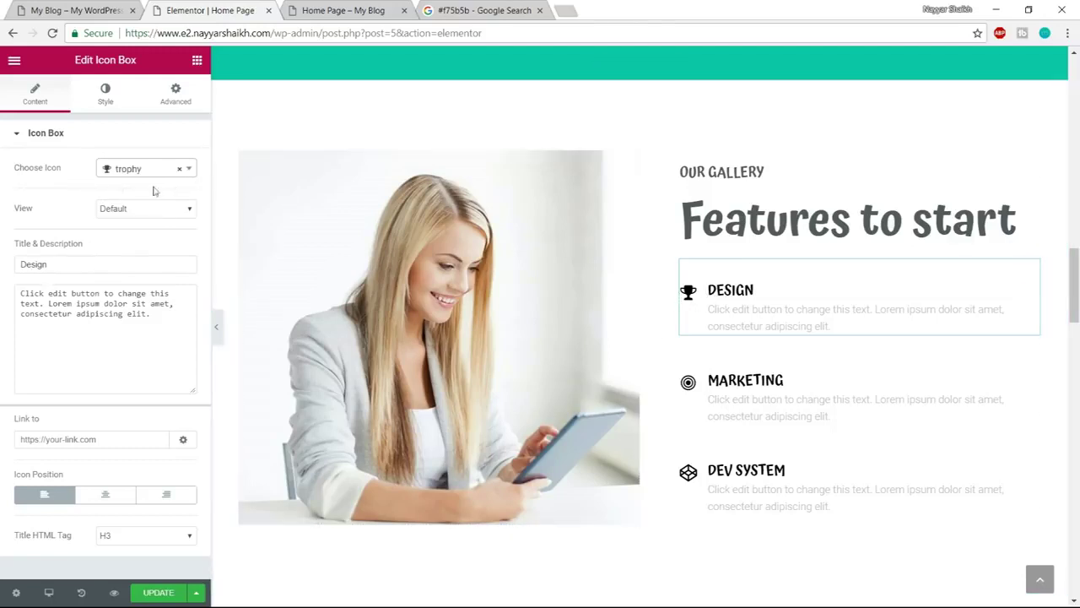
Replace the trophy with a pencil icon found by searching 'penc'
{"action": "left_click", "coordinate": [125, 181]}
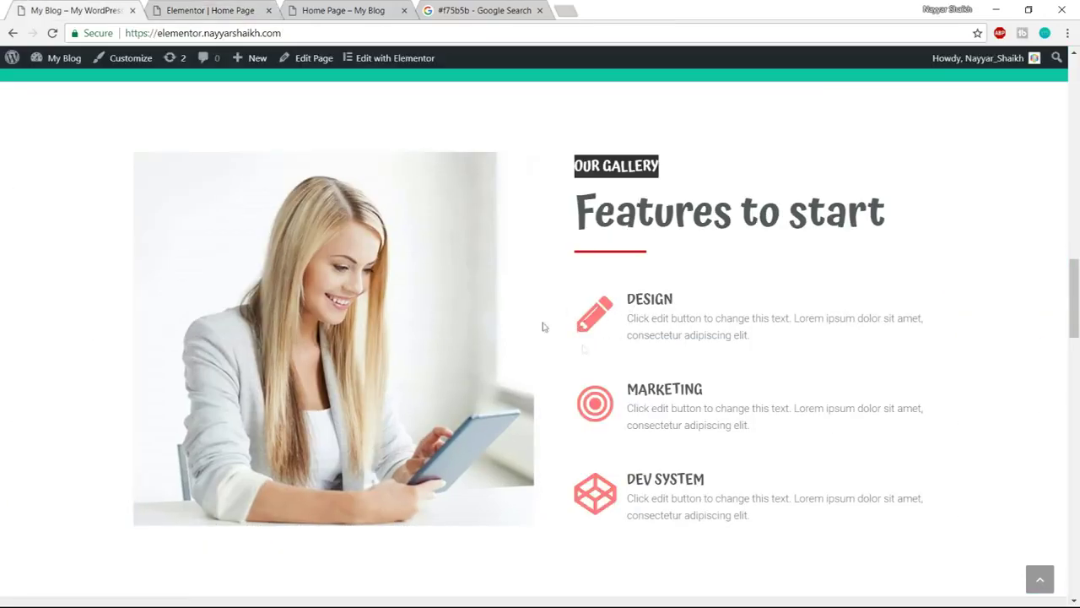
{"action": "left_click", "coordinate": [201, 7]}
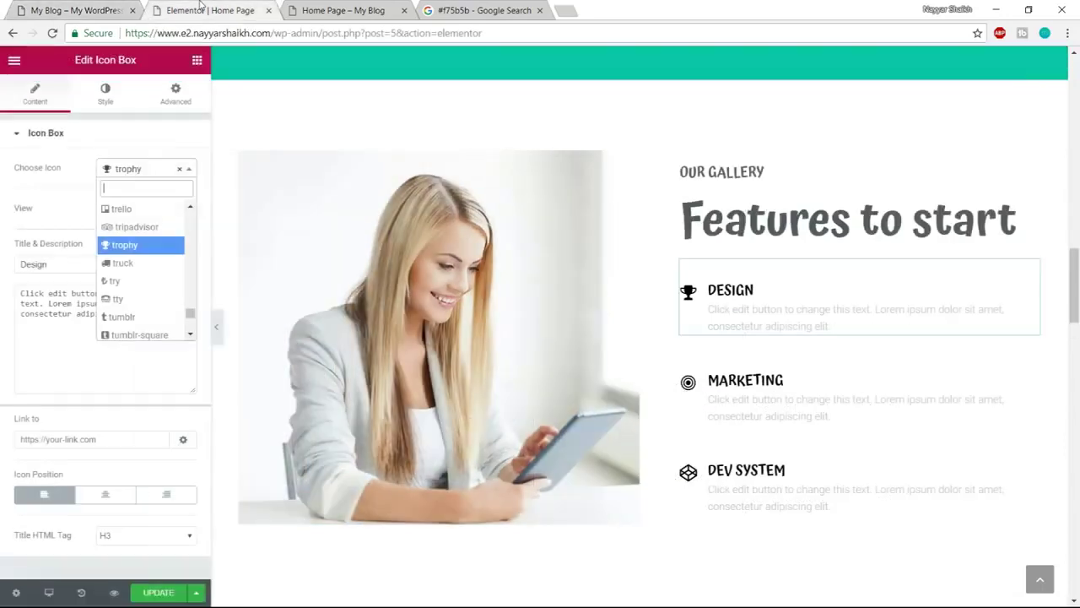
{"action": "type", "text": "ped"}
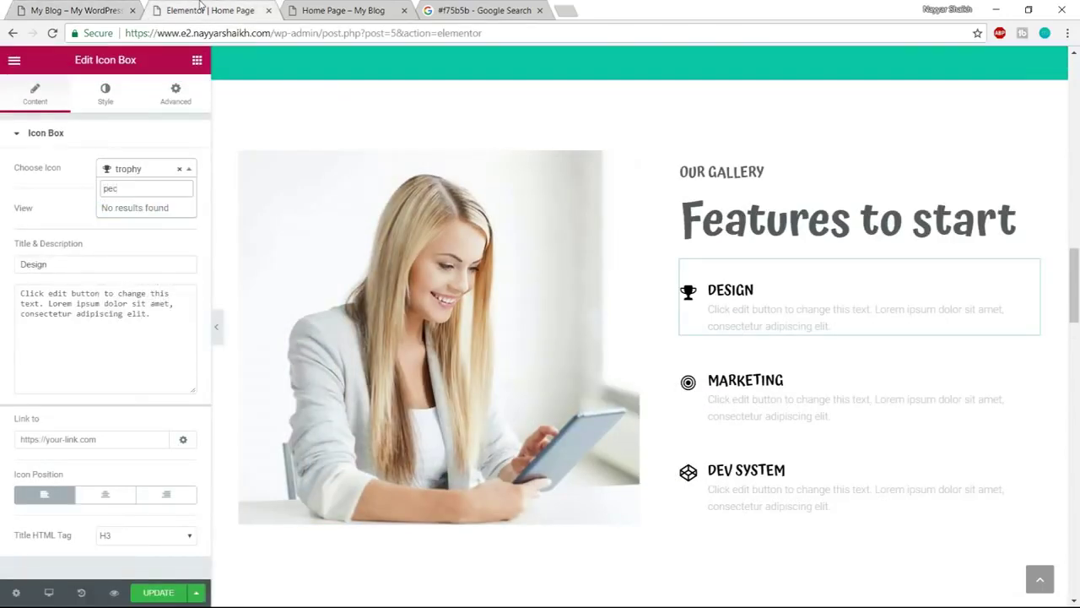
{"action": "key", "text": "BackSpace"}
{"action": "type", "text": "nc"}
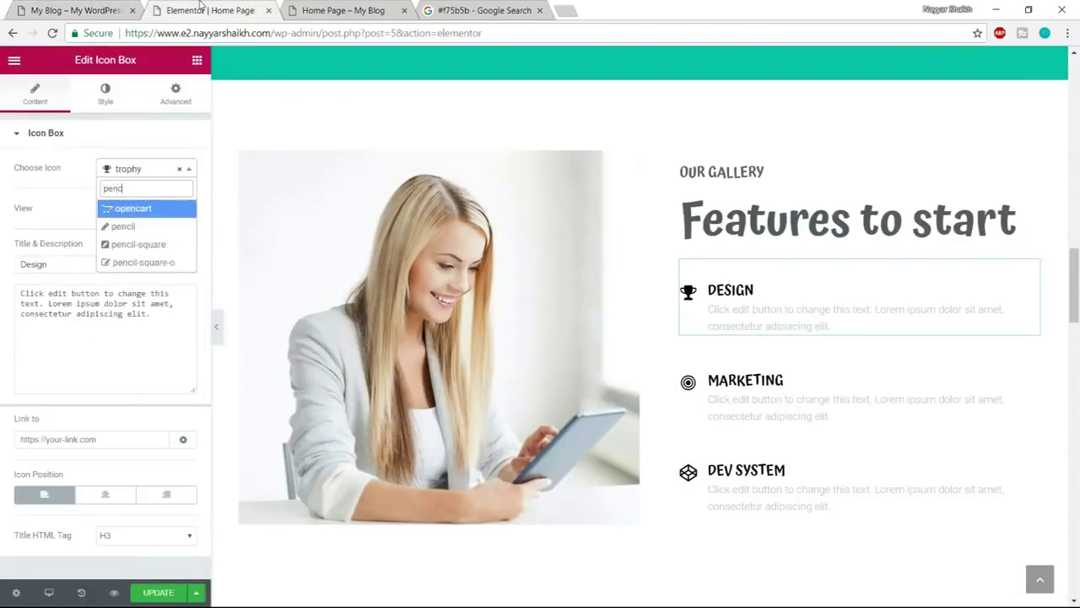
{"action": "key", "text": "Down"}
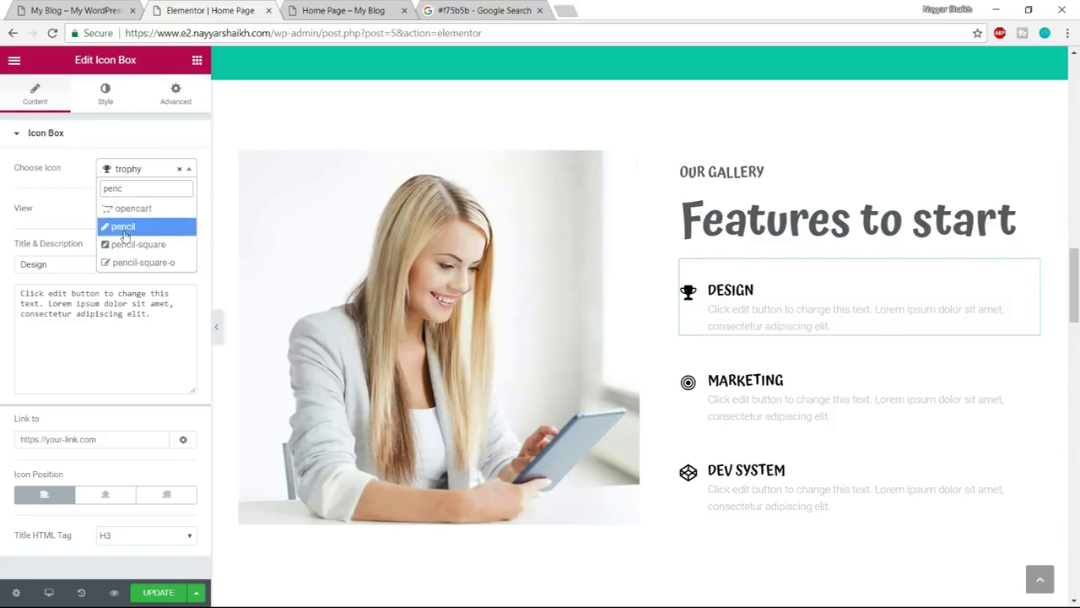
{"action": "key", "text": "Return"}
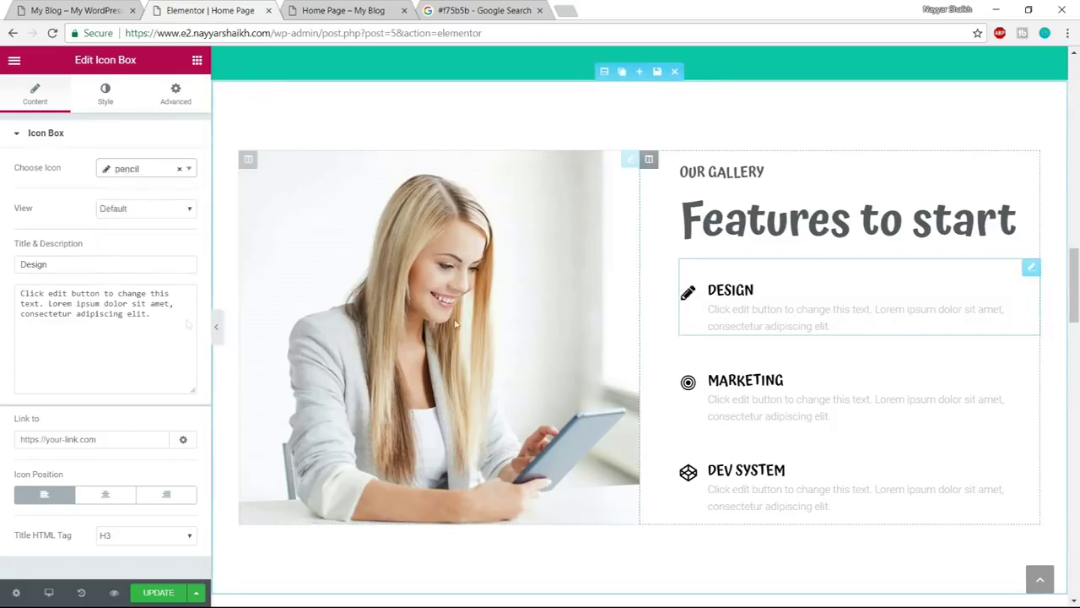
Rename the box title from Design to SEO
{"action": "double_click", "coordinate": [81, 268]}
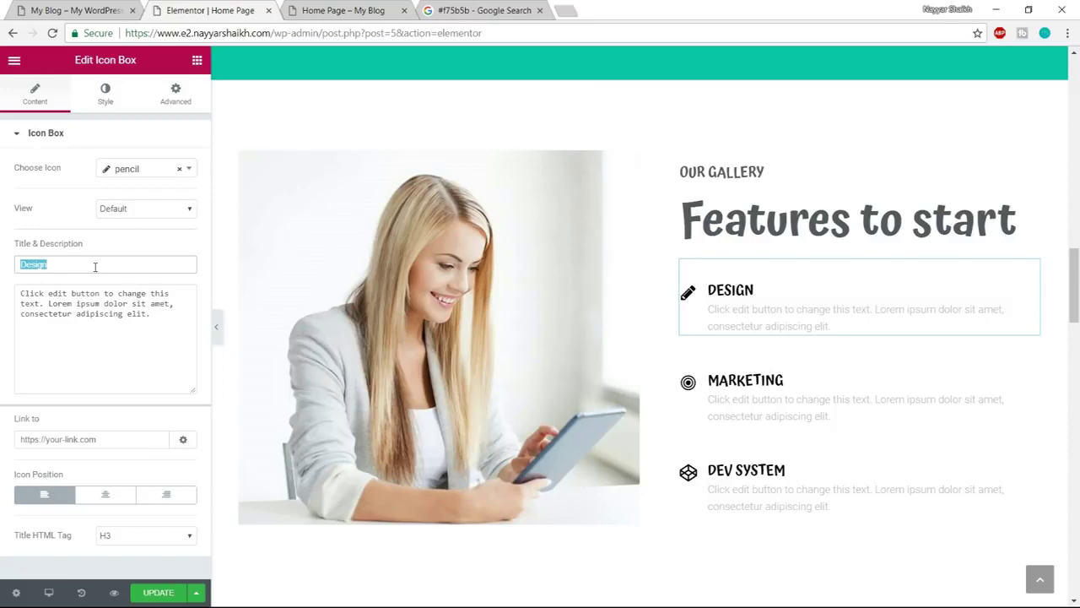
{"action": "type", "text": "SEO"}
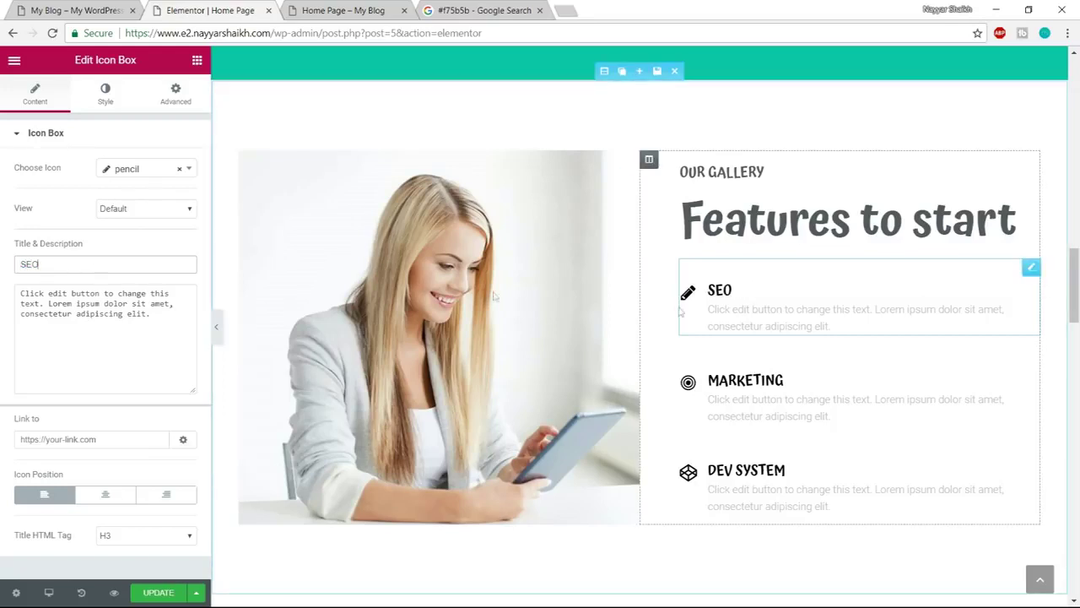
{"action": "left_click", "coordinate": [116, 97]}
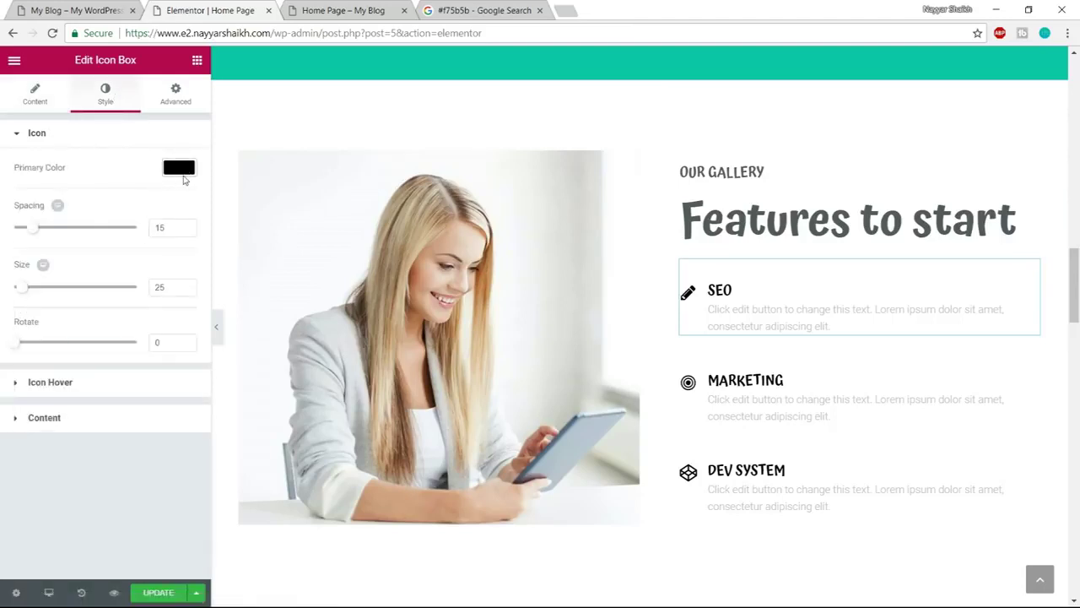
Set the SEO pencil icon's primary colour to #f75b5b and its size to 60
{"action": "left_click", "coordinate": [179, 168]}
{"action": "triple_click", "coordinate": [63, 165]}
{"action": "key", "text": "ctrl+v"}
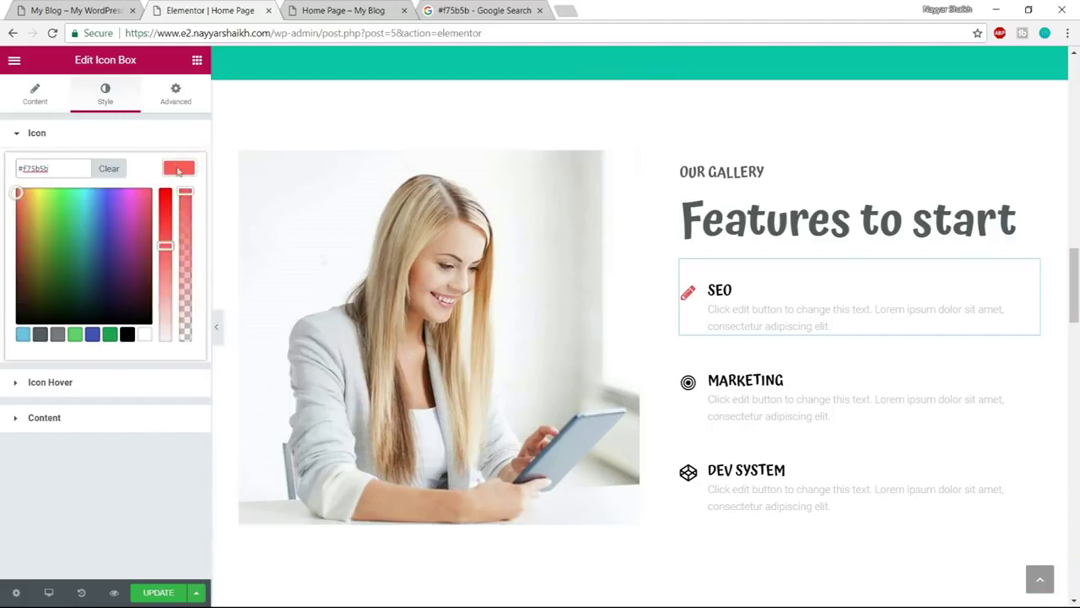
{"action": "left_click", "coordinate": [178, 168]}
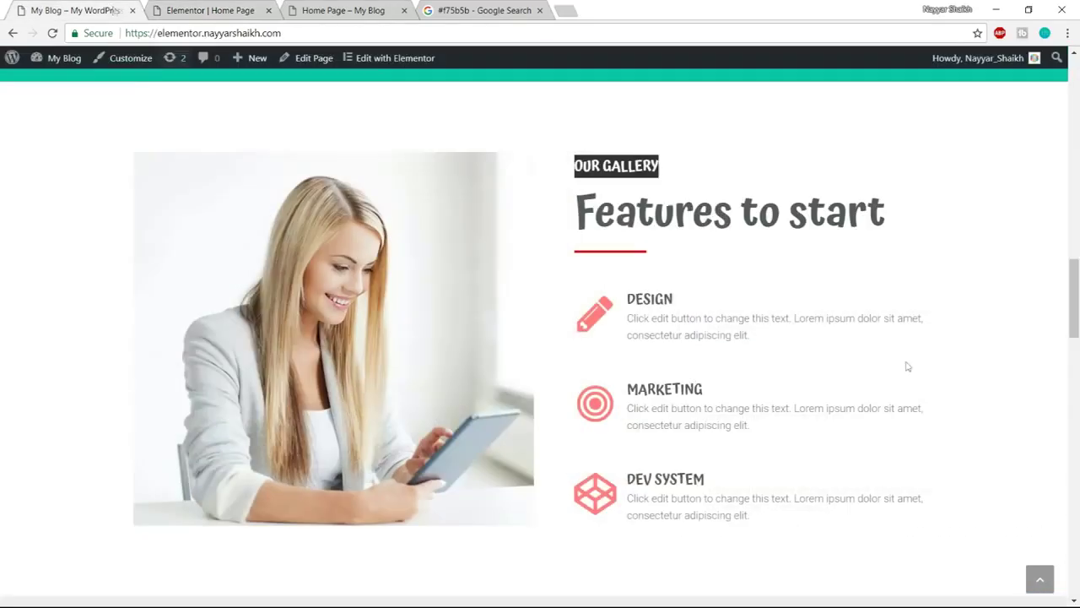
{"action": "left_click", "coordinate": [111, 8]}
{"action": "left_click", "coordinate": [185, 7]}
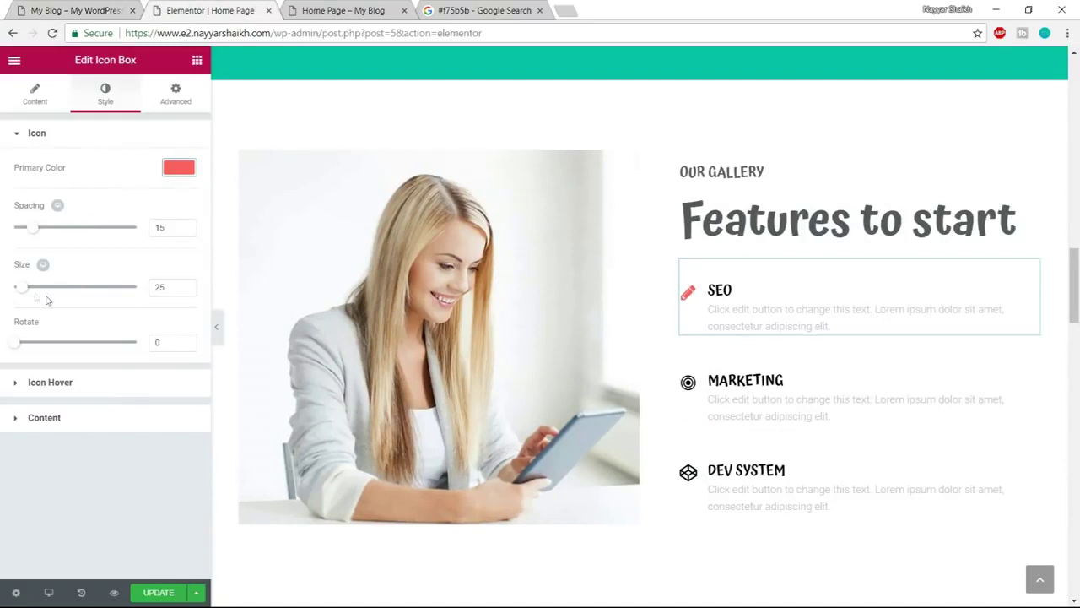
{"action": "mouse_move", "coordinate": [24, 291]}
{"action": "left_mouse_down"}
{"action": "mouse_move", "coordinate": [60, 295]}
{"action": "mouse_move", "coordinate": [37, 297]}
{"action": "left_mouse_up"}
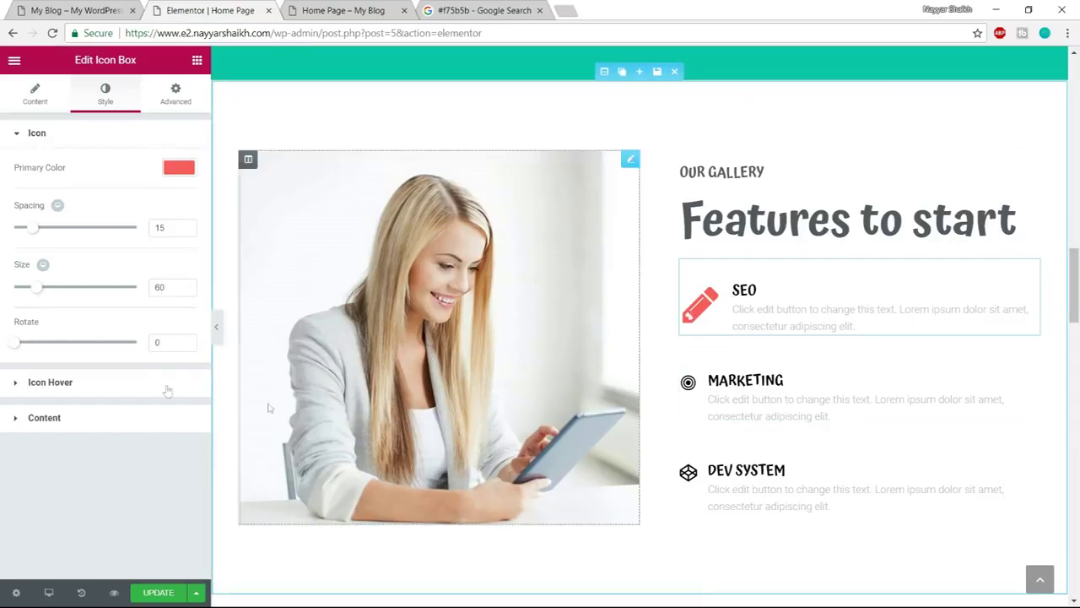
Apply the Grow hover animation to the SEO pencil icon, comparing against the live site
{"action": "left_click", "coordinate": [97, 392]}
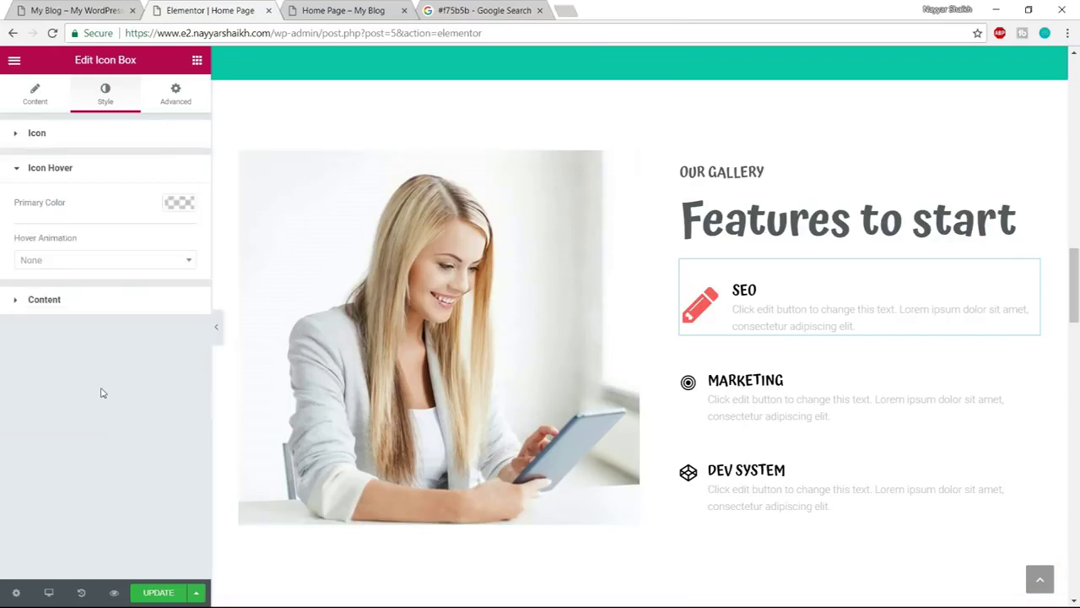
{"action": "left_click", "coordinate": [108, 260]}
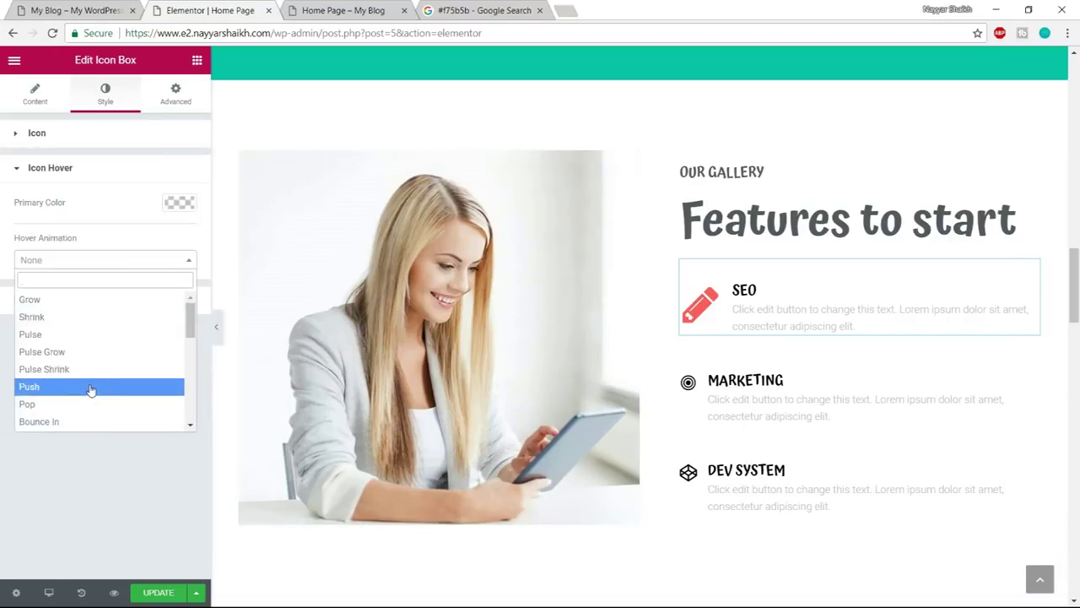
{"action": "left_click", "coordinate": [91, 304]}
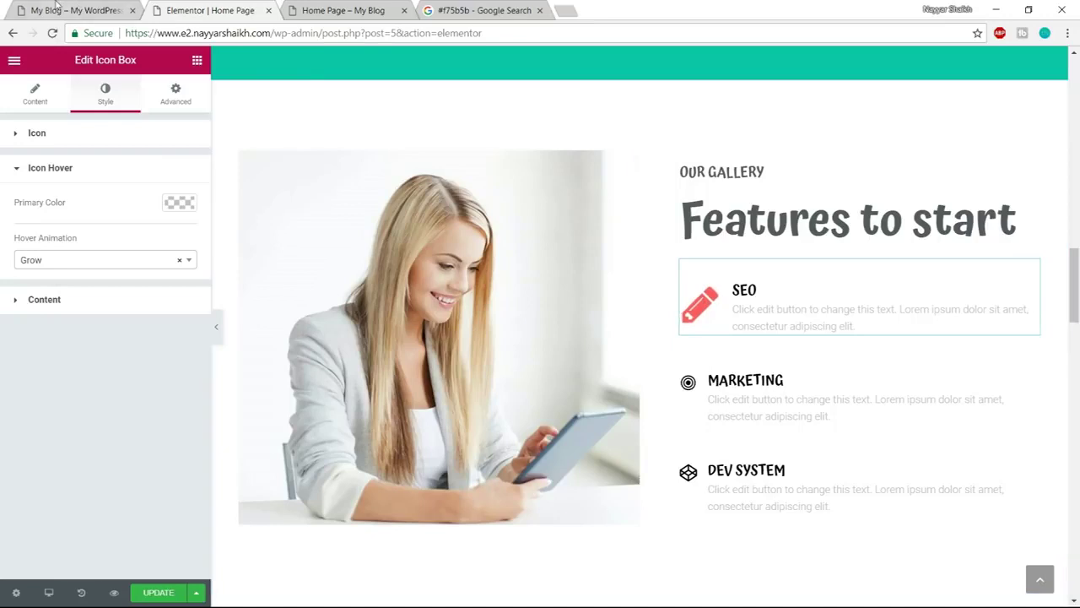
{"action": "key", "text": "ctrl+1"}
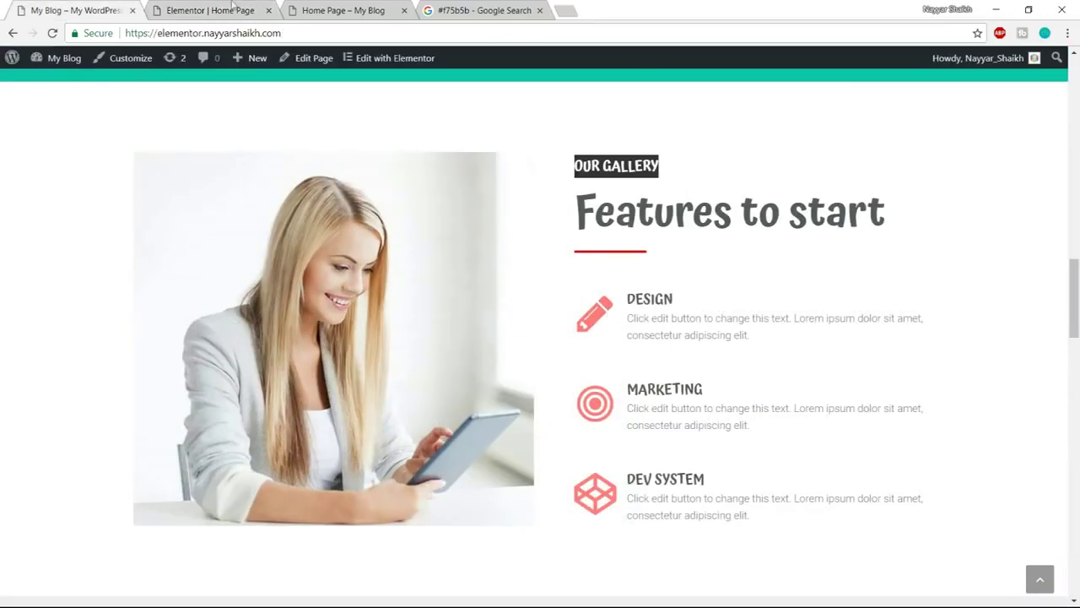
{"action": "left_click", "coordinate": [198, 10]}
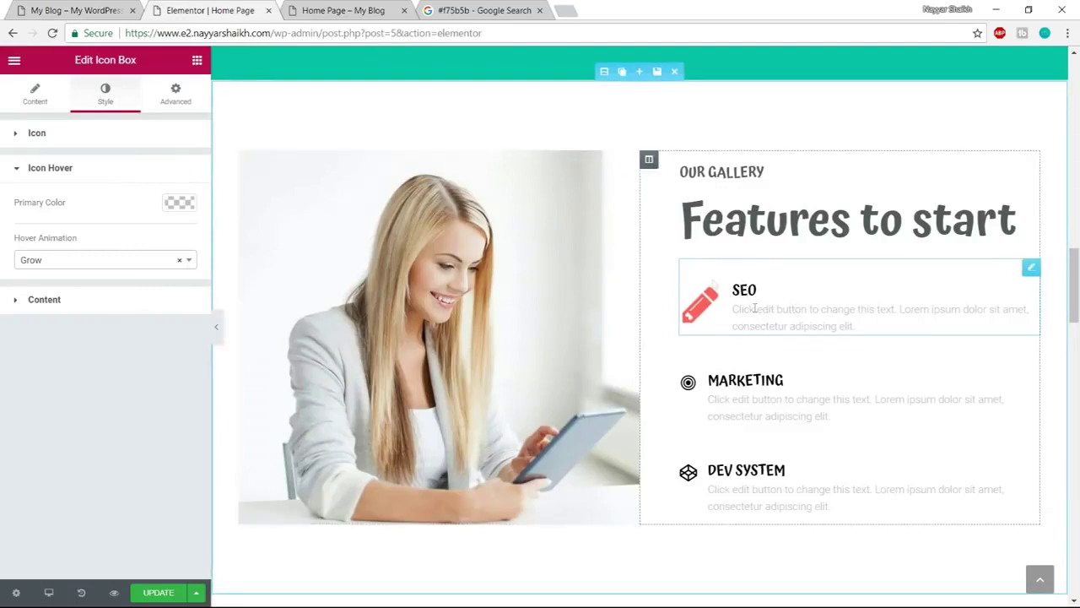
{"action": "left_click", "coordinate": [95, 10]}
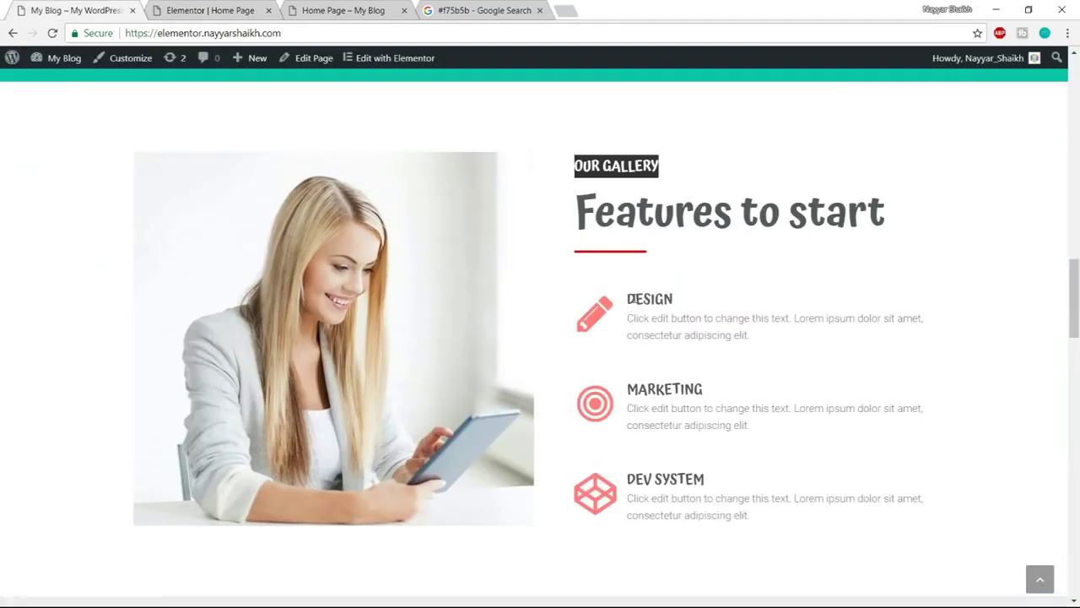
{"action": "left_click", "coordinate": [227, 9]}
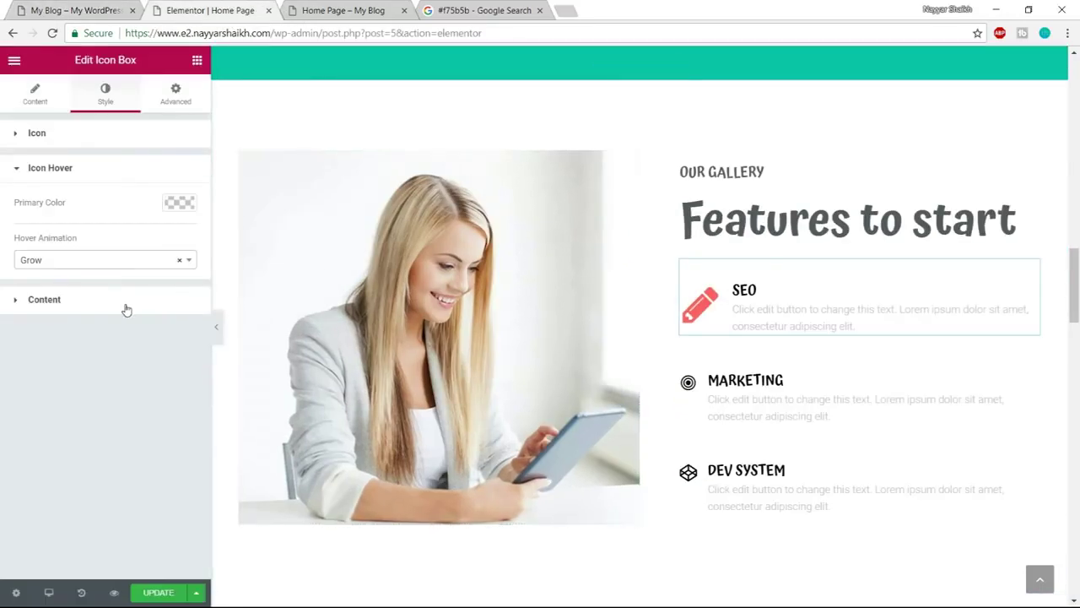
{"action": "left_click", "coordinate": [126, 304]}
{"action": "scroll", "coordinate": [179, 447], "scroll_direction": "down", "scroll_amount": 1}
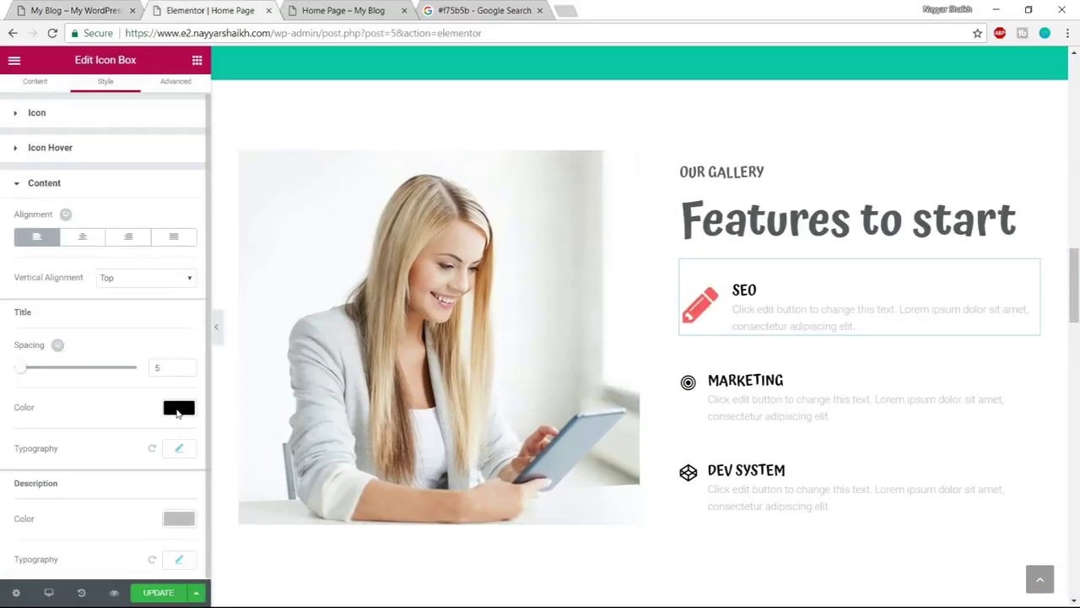
Set both the SEO title and description colours to the dark grey preset #54595f
{"action": "left_click", "coordinate": [178, 409]}
{"action": "scroll", "coordinate": [126, 489], "scroll_direction": "down", "scroll_amount": 1}
{"action": "left_click", "coordinate": [40, 555]}
{"action": "double_click", "coordinate": [182, 388]}
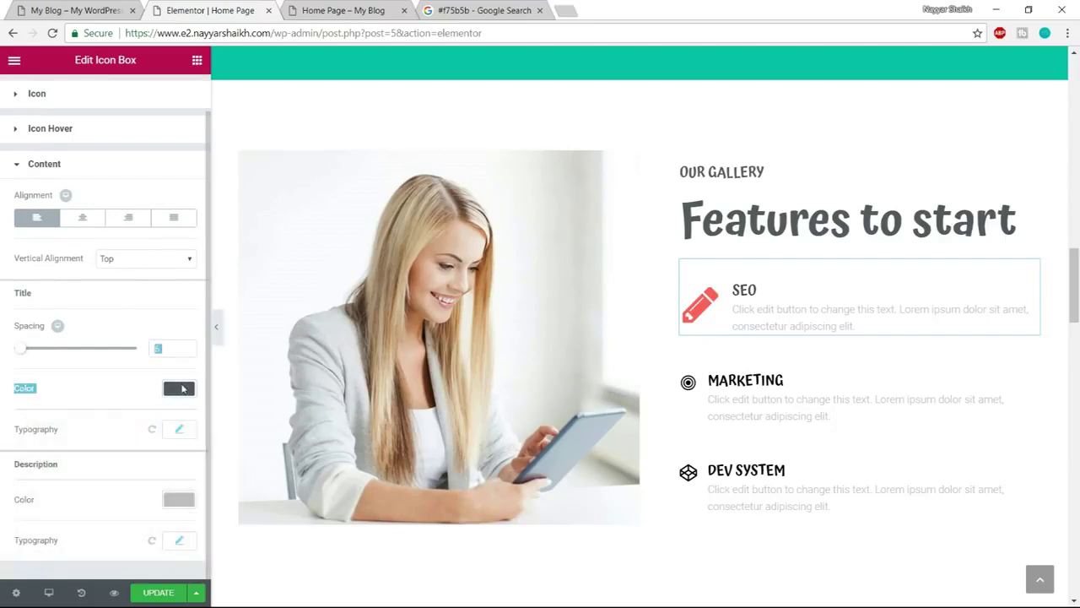
{"action": "left_click", "coordinate": [195, 388]}
{"action": "left_click", "coordinate": [179, 500]}
{"action": "left_click", "coordinate": [39, 555]}
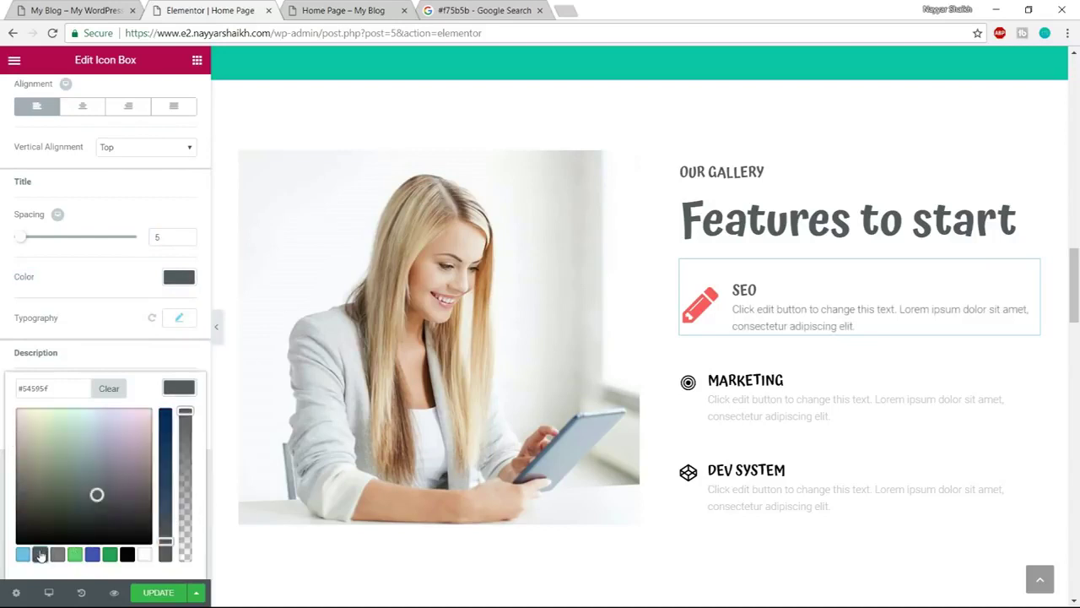
{"action": "left_click", "coordinate": [765, 290]}
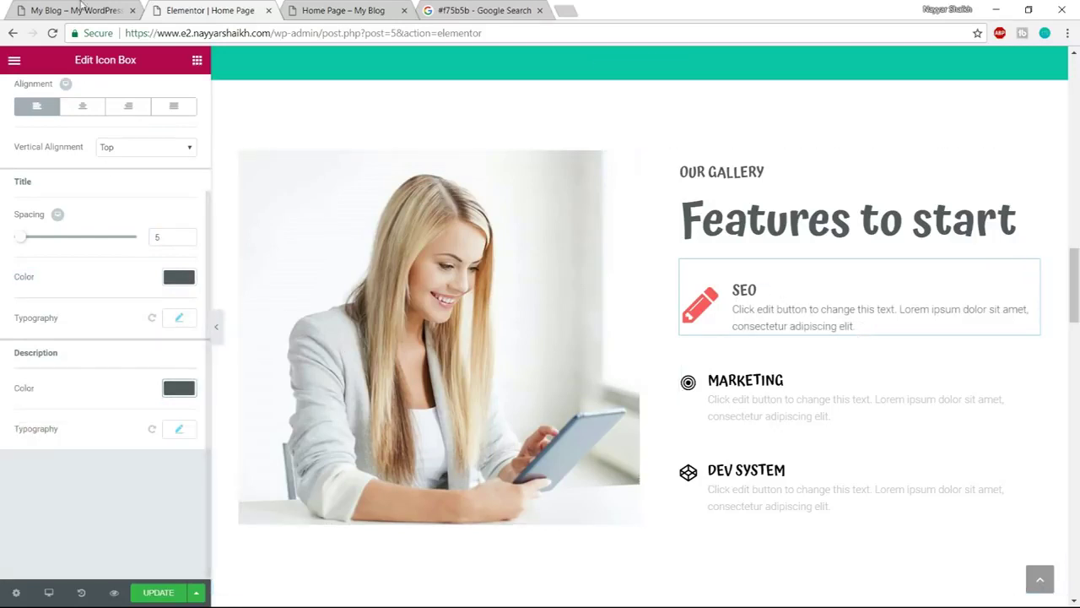
{"action": "left_click", "coordinate": [80, 10]}
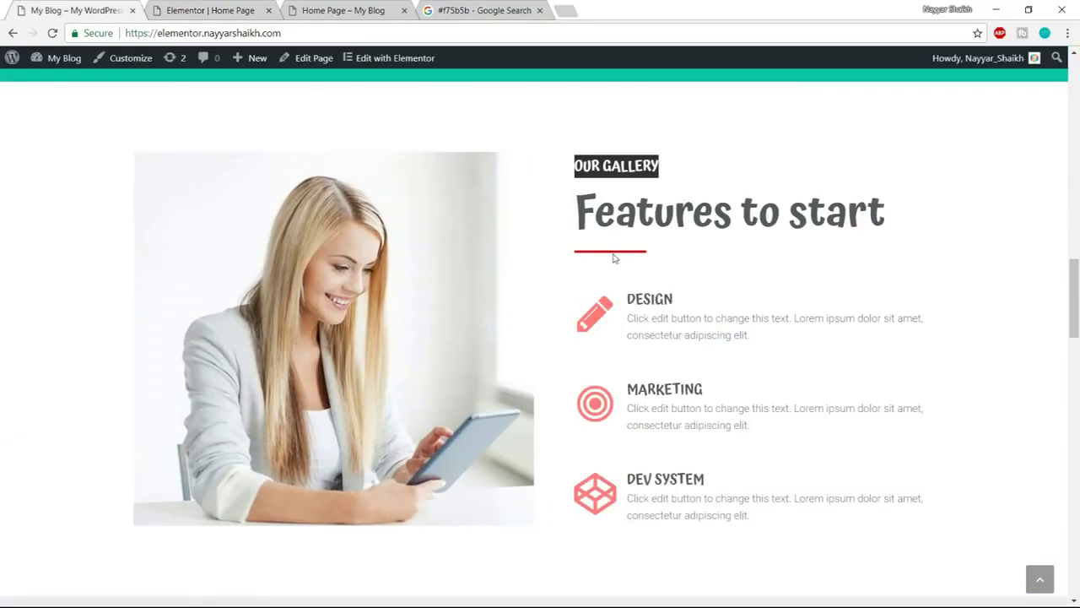
{"action": "left_click", "coordinate": [224, 9]}
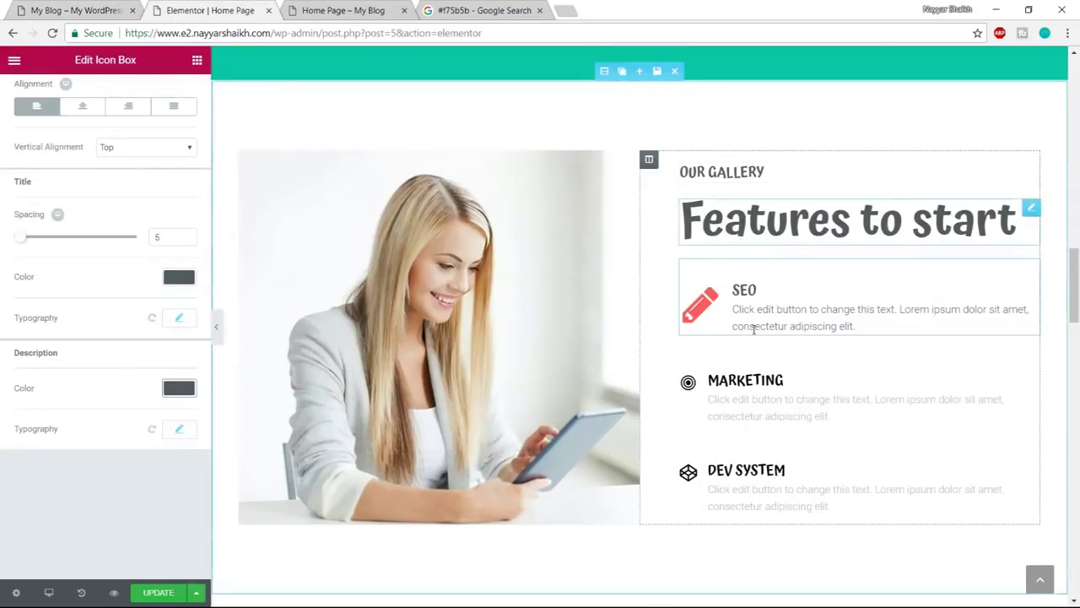
Scroll the preview back to the Our Services section and its red divider
{"action": "scroll", "coordinate": [755, 355], "scroll_direction": "up", "scroll_amount": 2}
{"action": "scroll", "coordinate": [758, 368], "scroll_direction": "up", "scroll_amount": 4}
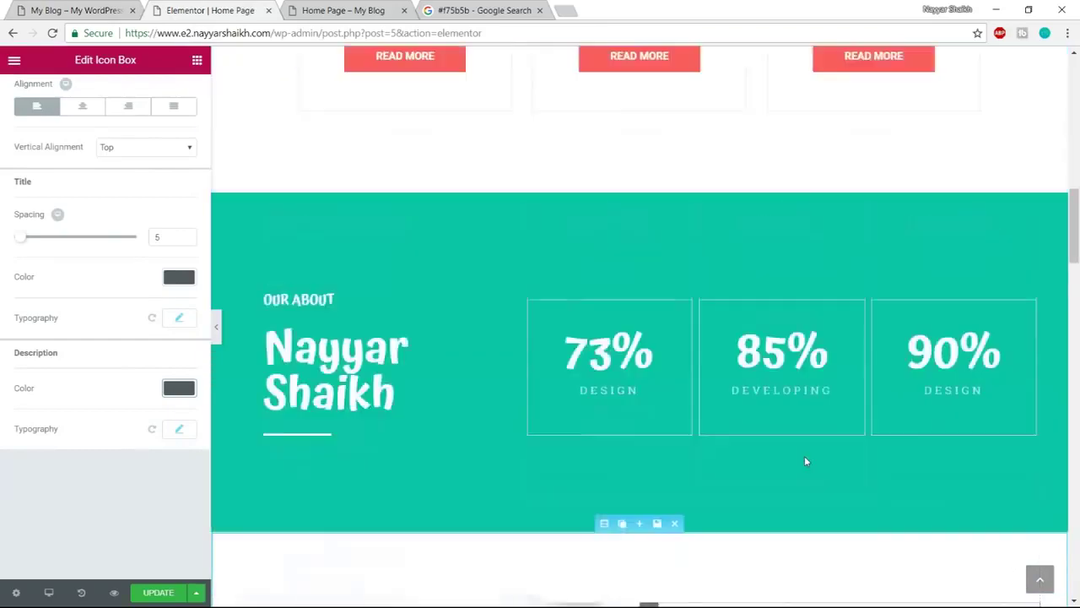
{"action": "scroll", "coordinate": [805, 460], "scroll_direction": "up", "scroll_amount": 5}
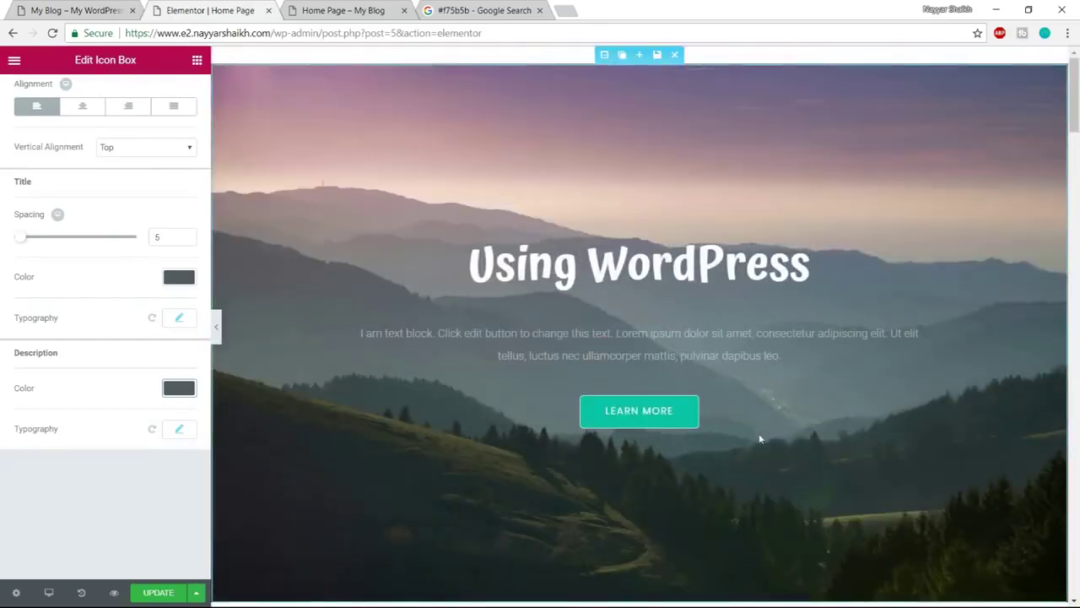
{"action": "scroll", "coordinate": [769, 438], "scroll_direction": "down", "scroll_amount": 3}
{"action": "scroll", "coordinate": [770, 438], "scroll_direction": "down", "scroll_amount": 2}
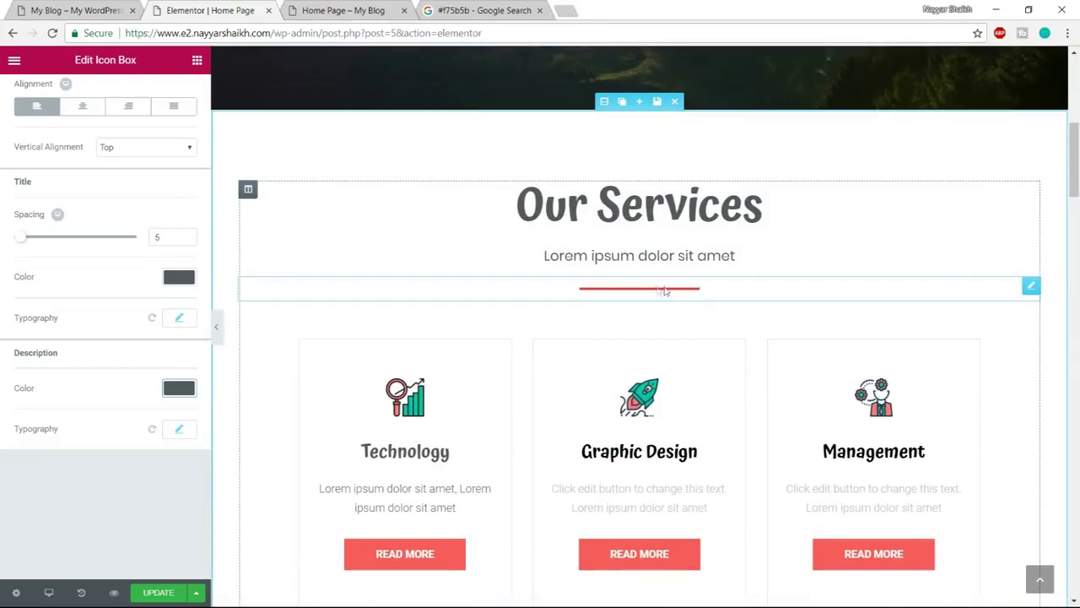
{"action": "mouse_move", "coordinate": [1033, 287]}
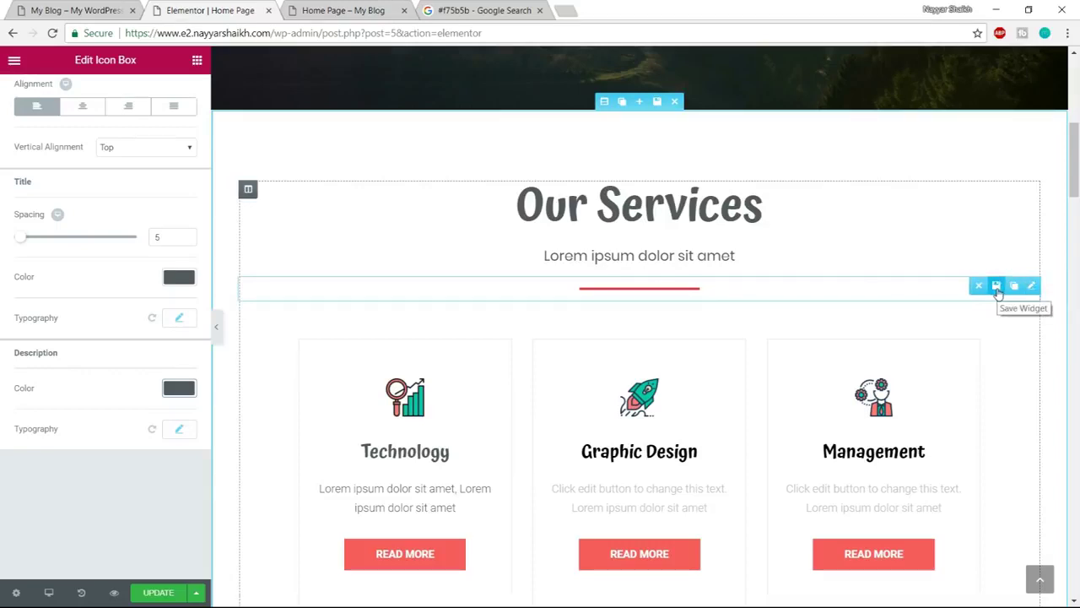
Save the Our Services red divider as a global widget named 'Divider'
{"action": "left_click", "coordinate": [996, 287]}
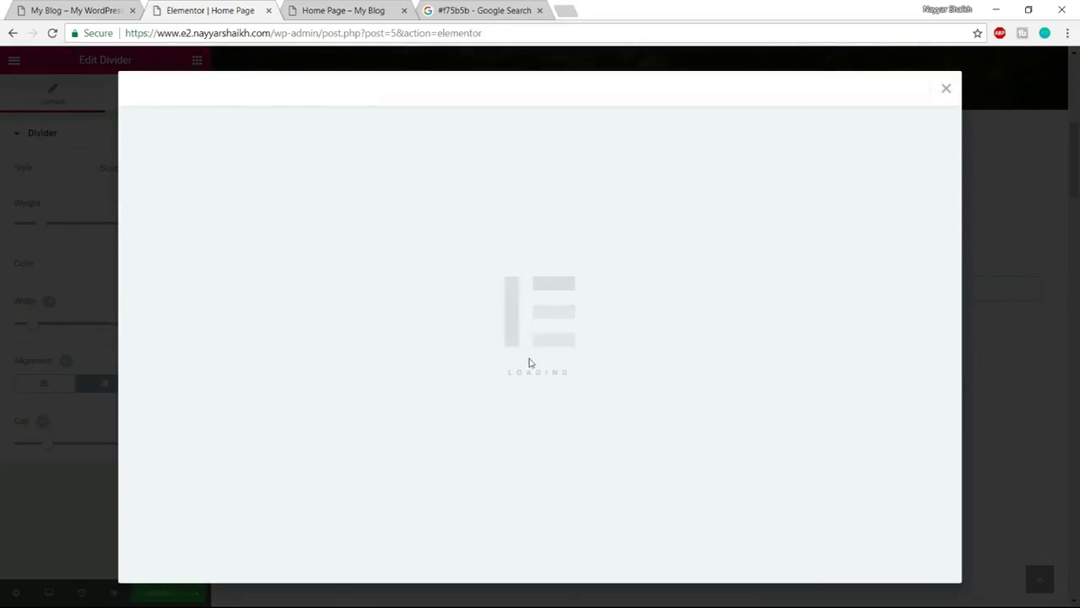
{"action": "type", "text": "Divider"}
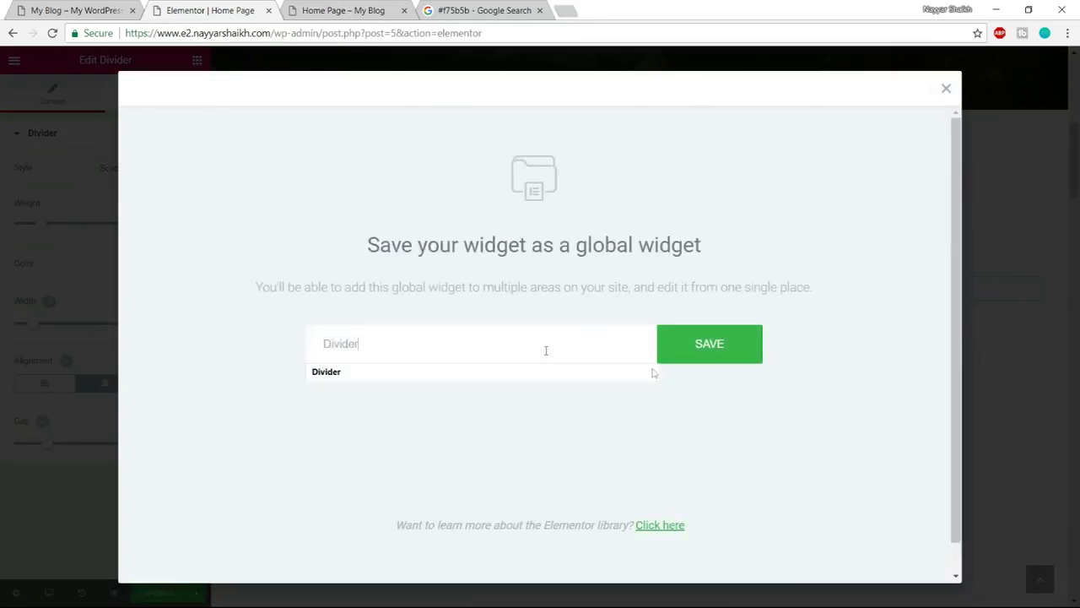
{"action": "left_click", "coordinate": [717, 355]}
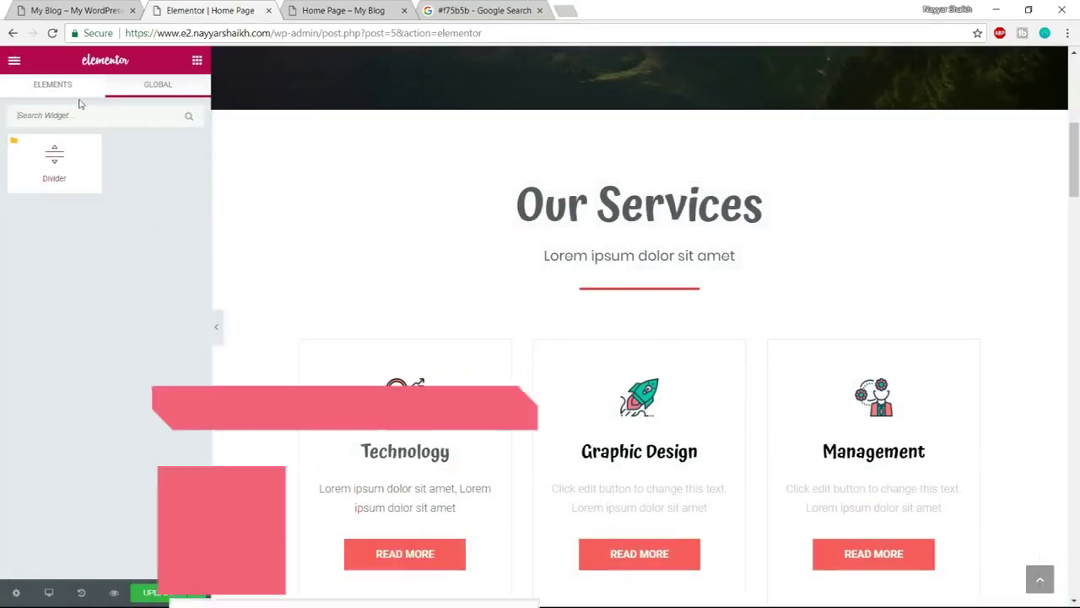
{"action": "left_click", "coordinate": [72, 92]}
{"action": "scroll", "coordinate": [576, 312], "scroll_direction": "down", "scroll_amount": 8}
{"action": "scroll", "coordinate": [678, 436], "scroll_direction": "down", "scroll_amount": 4}
{"action": "scroll", "coordinate": [726, 385], "scroll_direction": "up", "scroll_amount": 3}
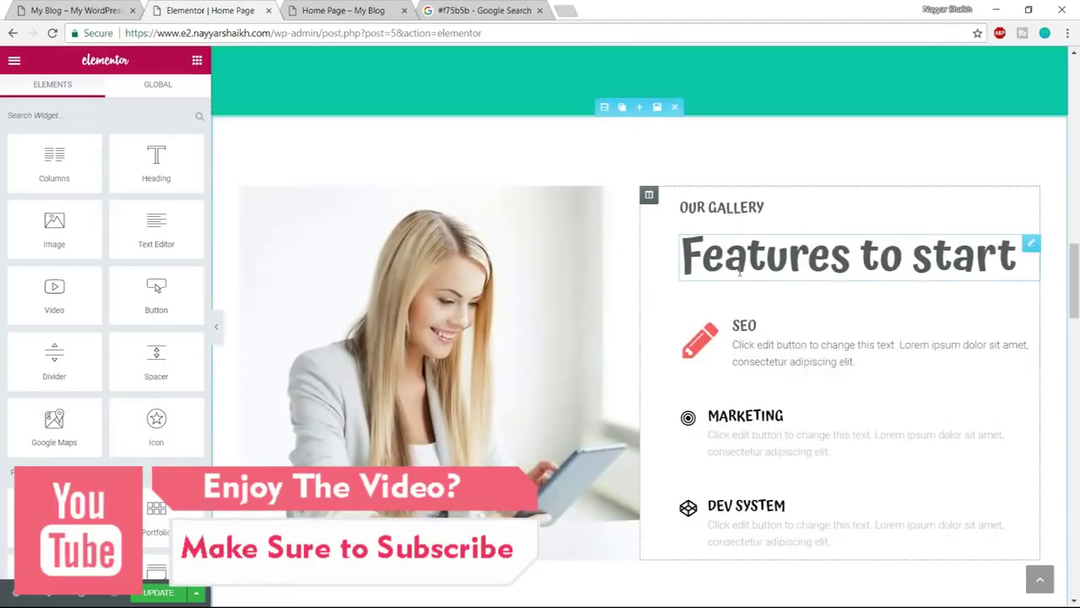
Place the global Divider under the Features to start heading and unlink it into a regular widget
{"action": "left_click", "coordinate": [175, 85]}
{"action": "left_click_drag", "start_coordinate": [56, 158], "coordinate": [778, 300]}
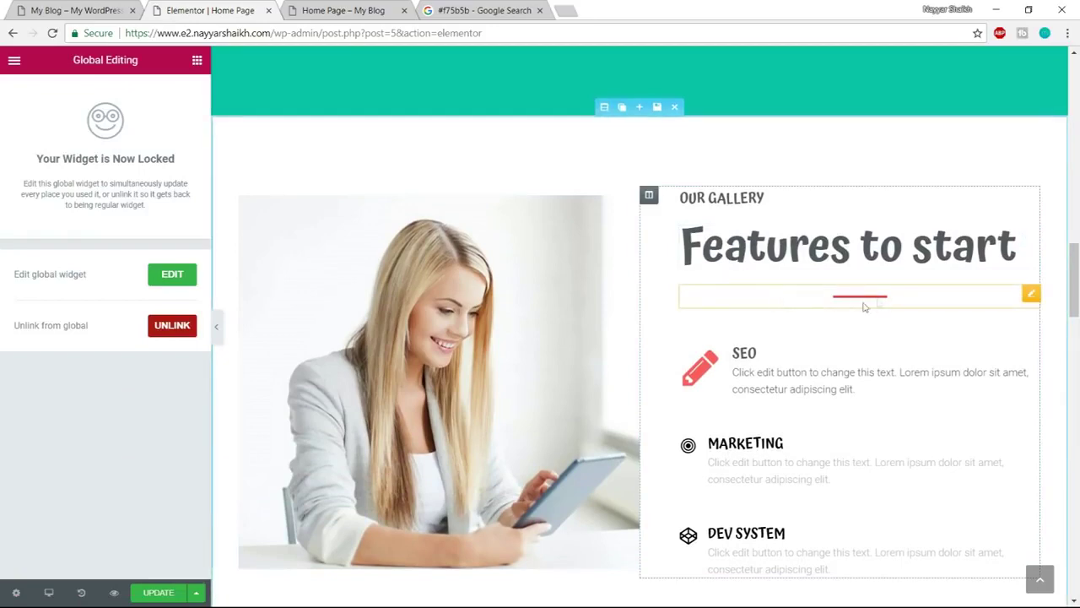
{"action": "left_click", "coordinate": [179, 330]}
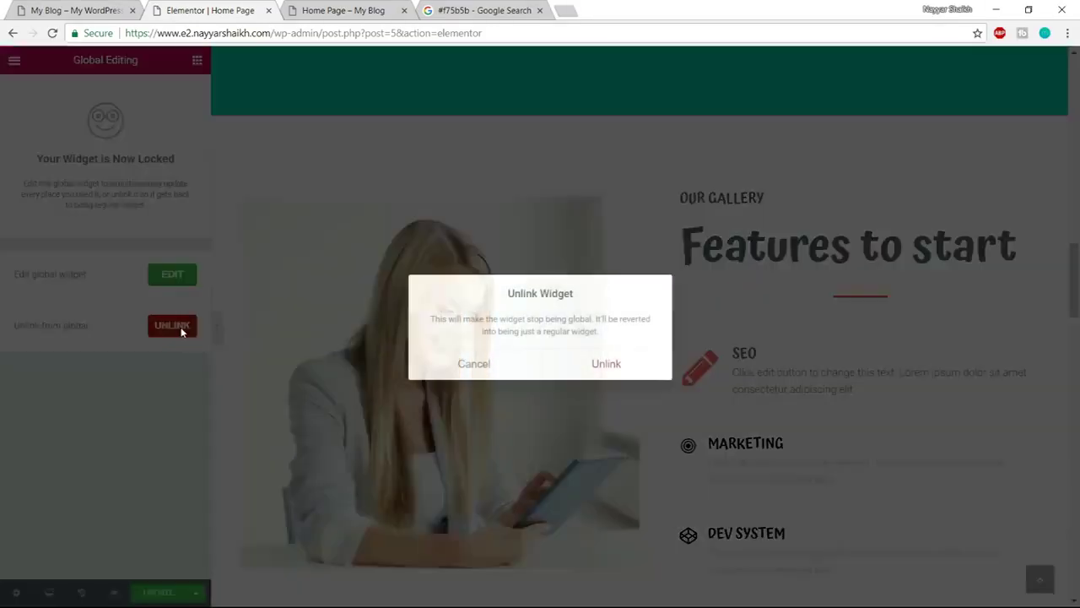
{"action": "left_click", "coordinate": [609, 362]}
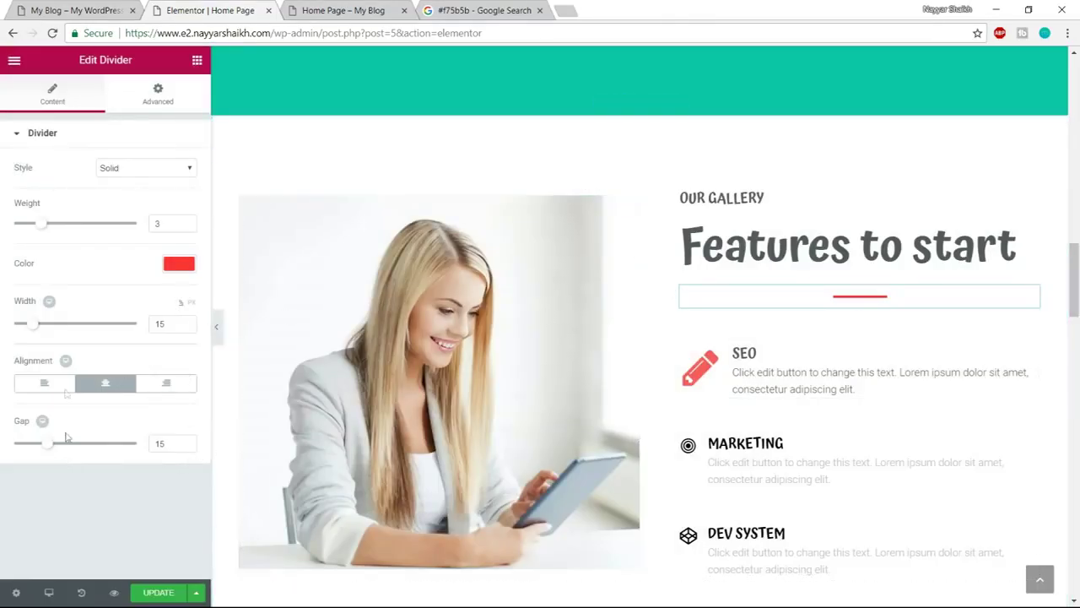
Set the new divider's width to 30 and align it left
{"action": "left_click", "coordinate": [138, 325]}
{"action": "type", "text": "30"}
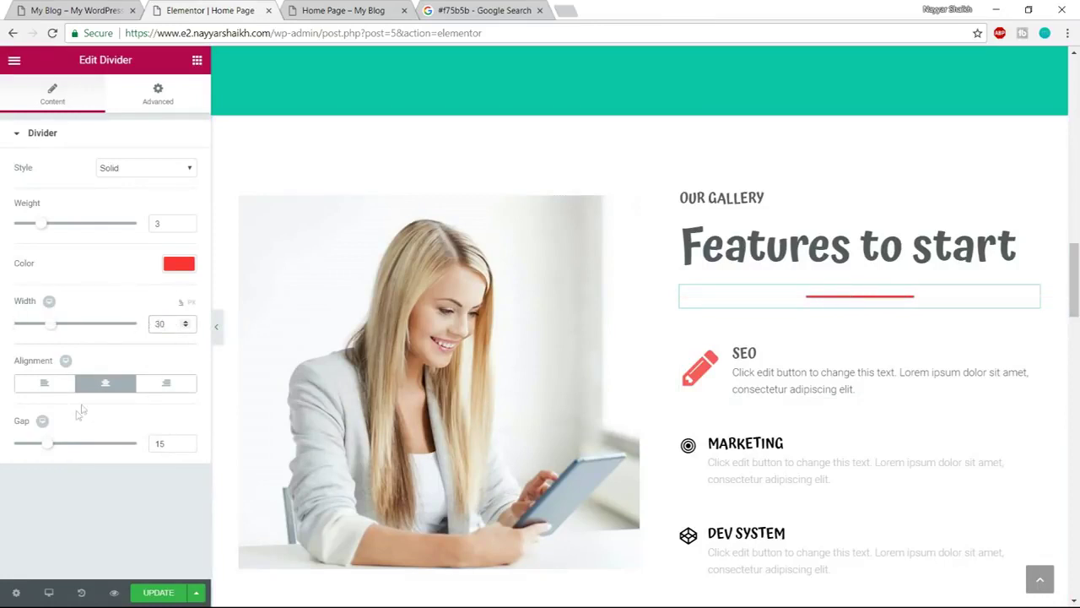
{"action": "left_click", "coordinate": [44, 383]}
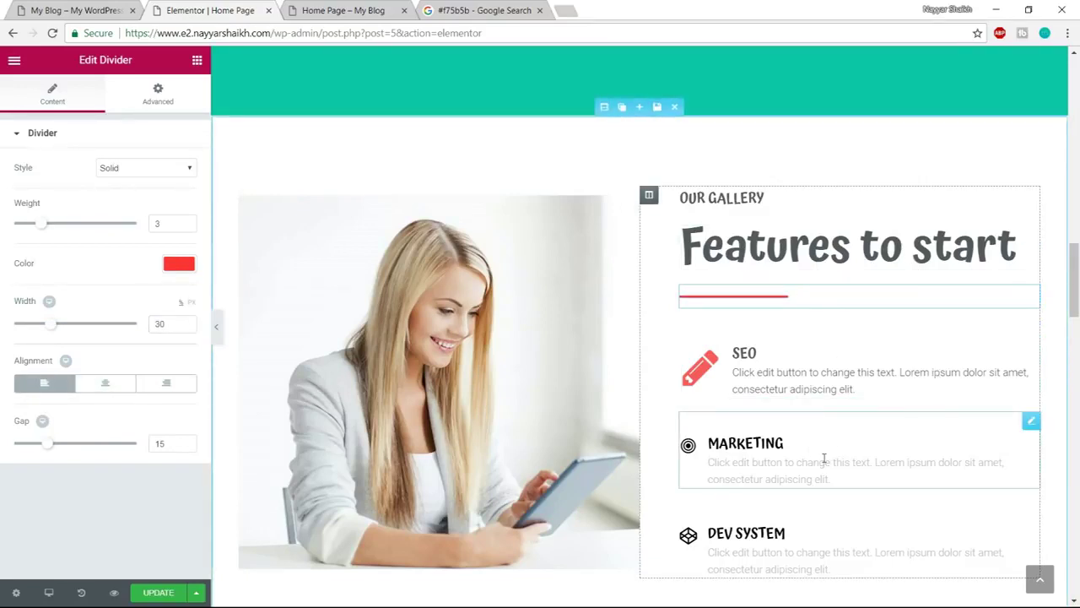
{"action": "scroll", "coordinate": [824, 459], "scroll_direction": "down", "scroll_amount": 1}
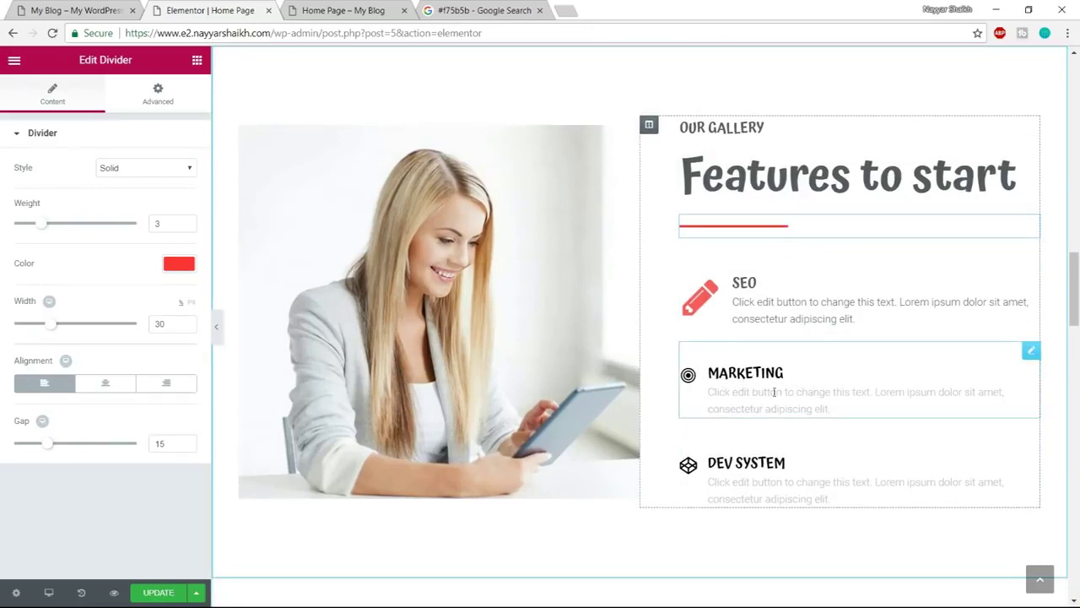
{"action": "scroll", "coordinate": [854, 437], "scroll_direction": "down", "scroll_amount": 5}
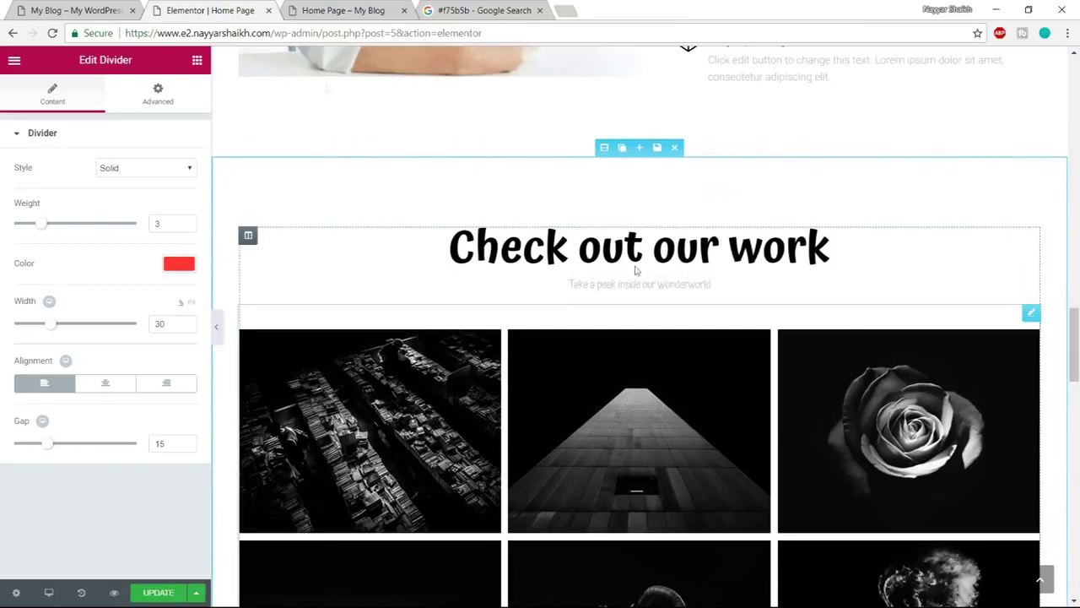
{"action": "left_click", "coordinate": [89, 10]}
Scroll through the reference site's grey Check out our work gallery, then return to the editor
{"action": "scroll", "coordinate": [793, 279], "scroll_direction": "down", "scroll_amount": 6}
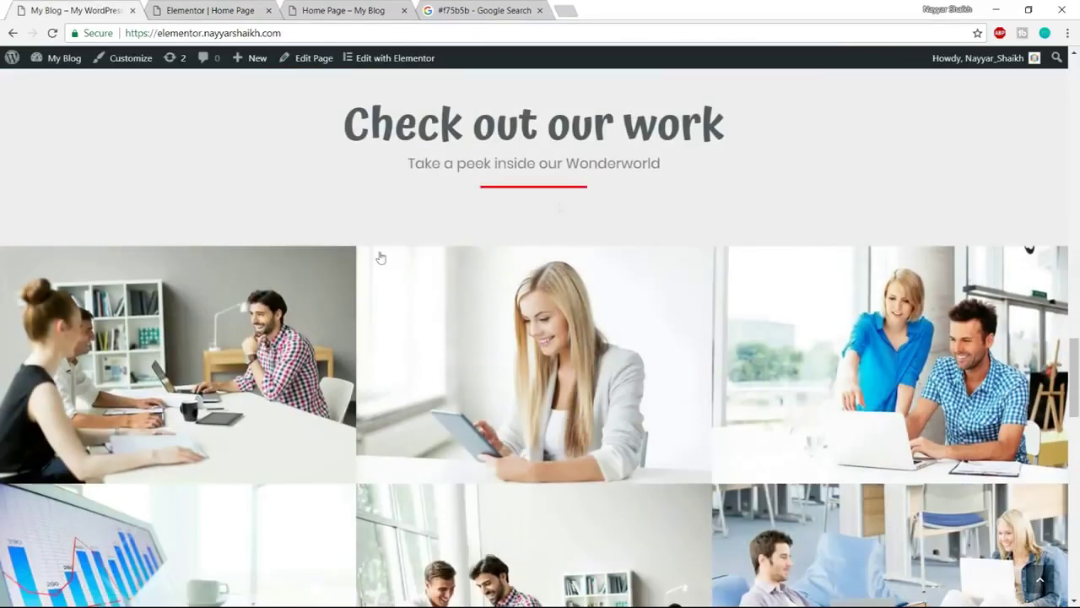
{"action": "scroll", "coordinate": [916, 499], "scroll_direction": "down", "scroll_amount": 3}
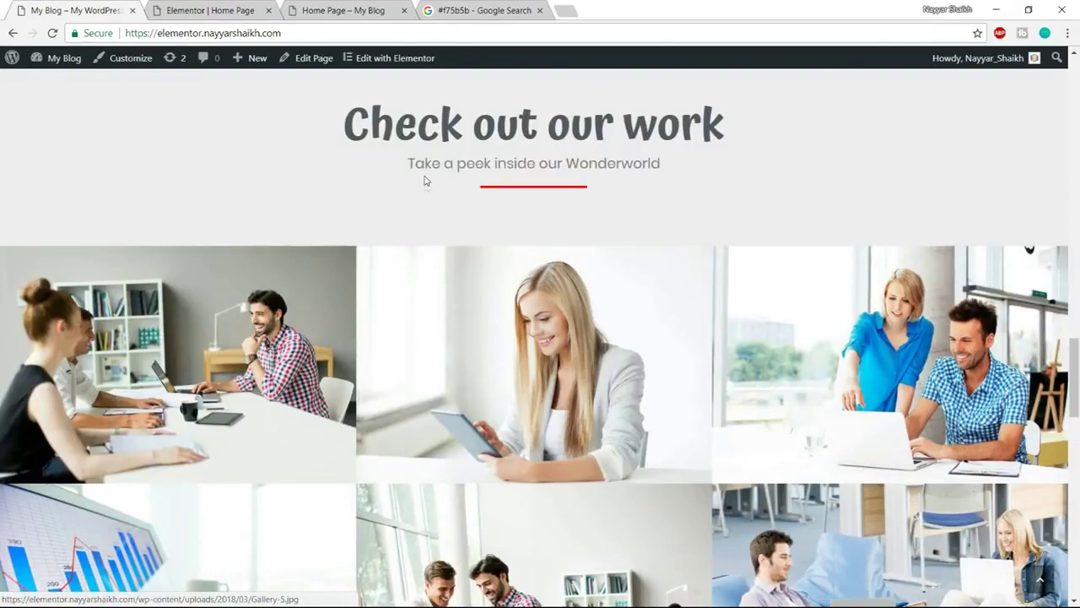
{"action": "scroll", "coordinate": [670, 251], "scroll_direction": "up", "scroll_amount": 2}
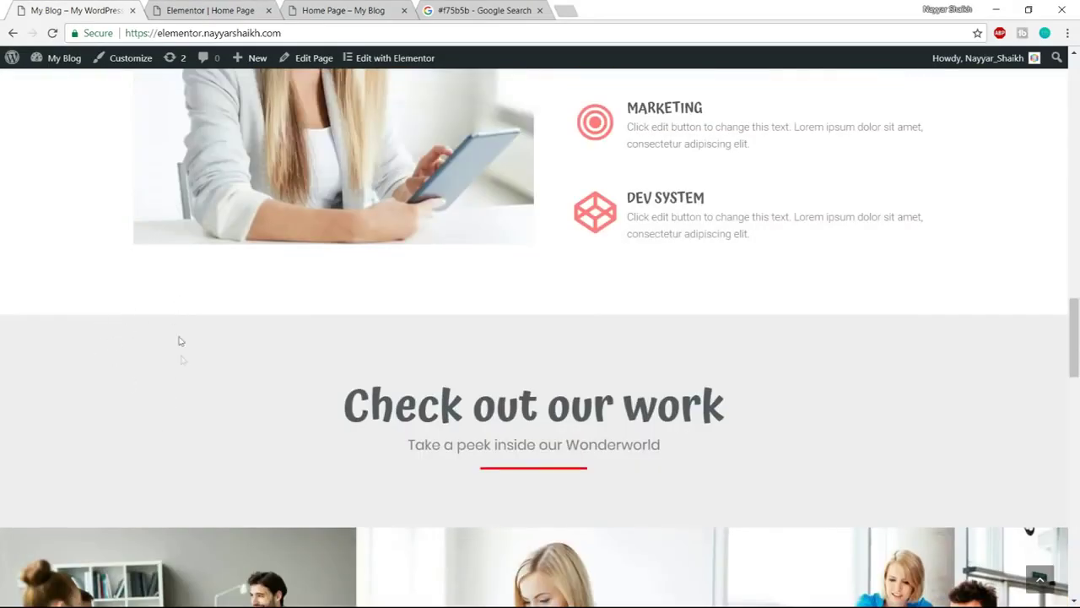
{"action": "scroll", "coordinate": [201, 401], "scroll_direction": "up", "scroll_amount": 2}
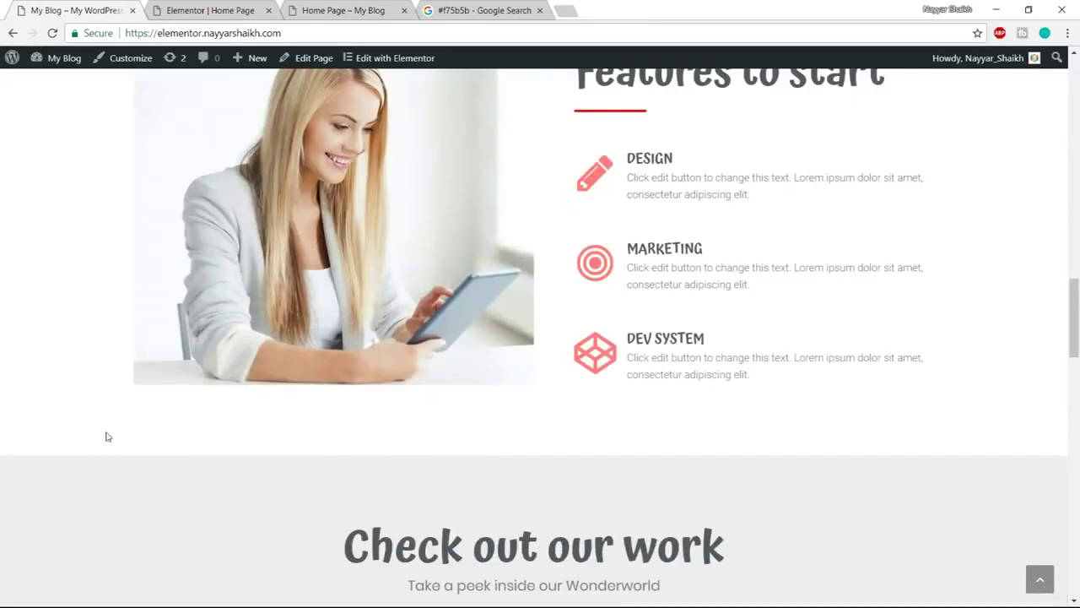
{"action": "left_click", "coordinate": [260, 5]}
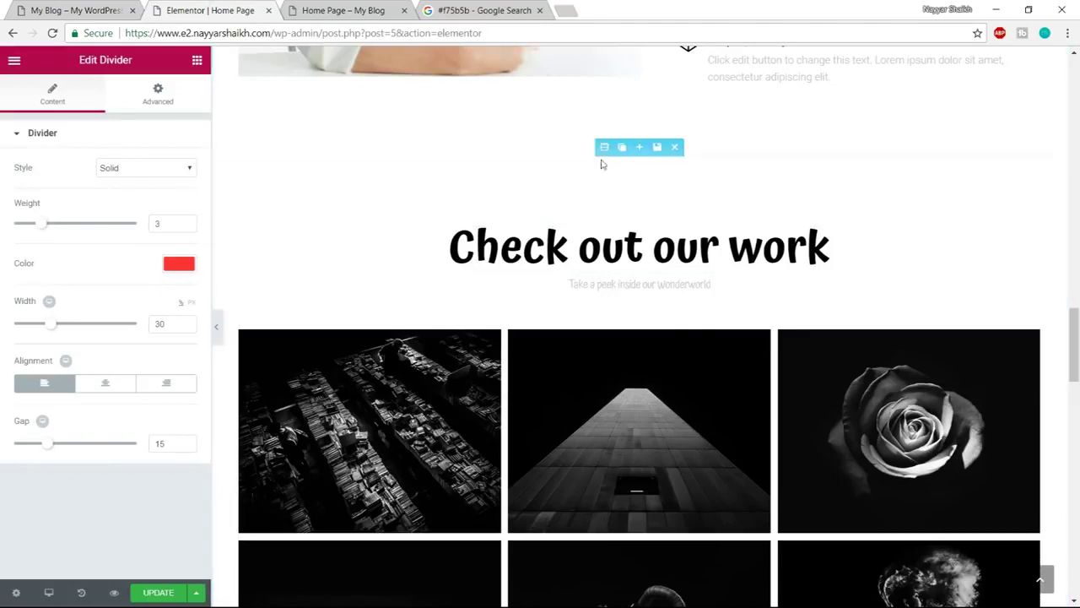
Set the Check out our work section's Classic background colour to light grey #ededed
{"action": "left_click", "coordinate": [603, 147]}
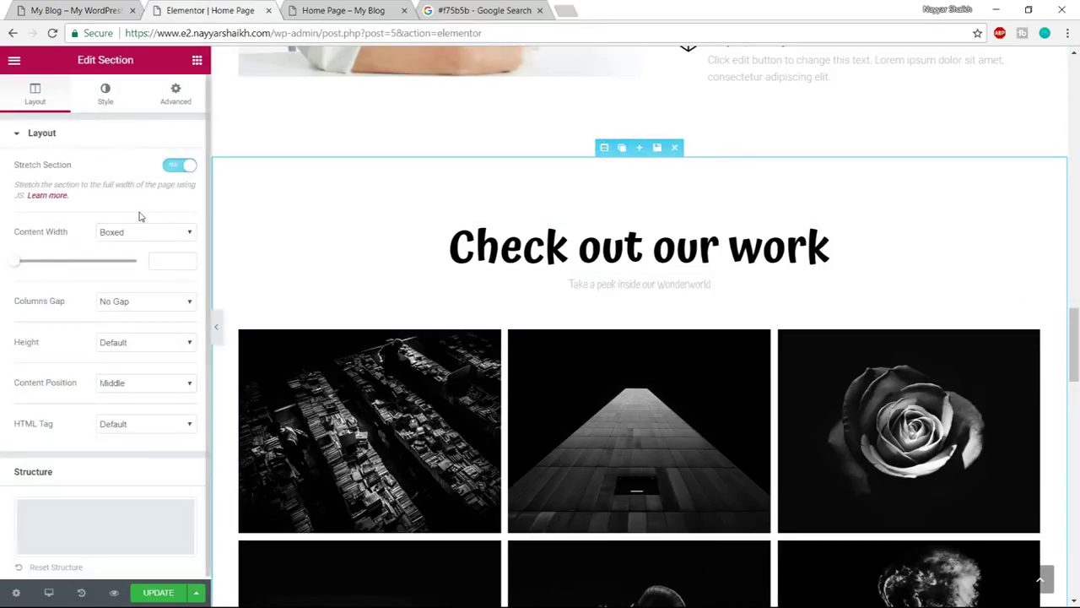
{"action": "left_click", "coordinate": [103, 98]}
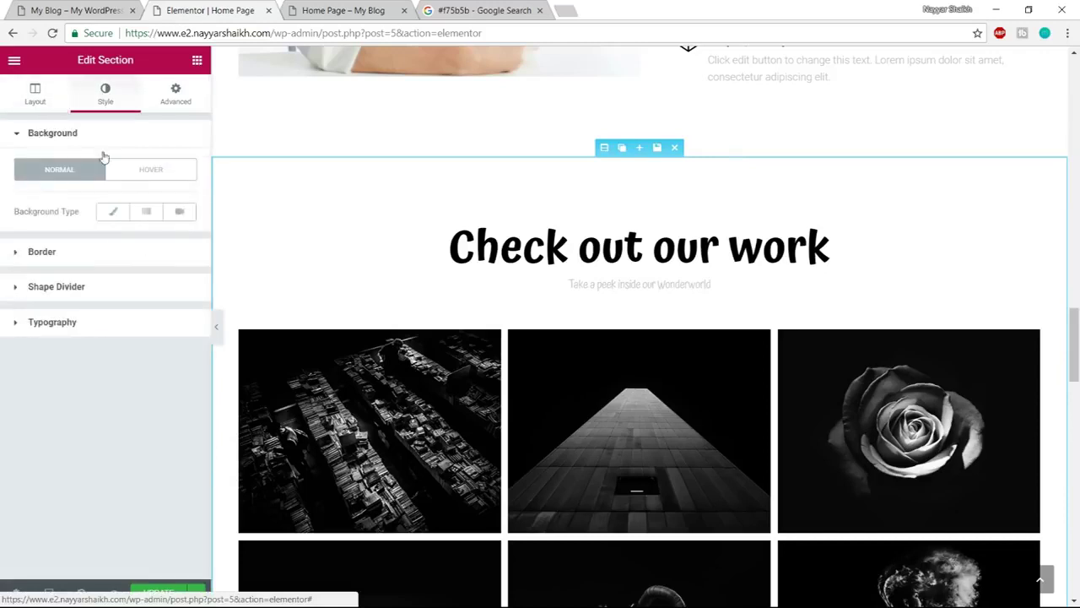
{"action": "left_click", "coordinate": [111, 212]}
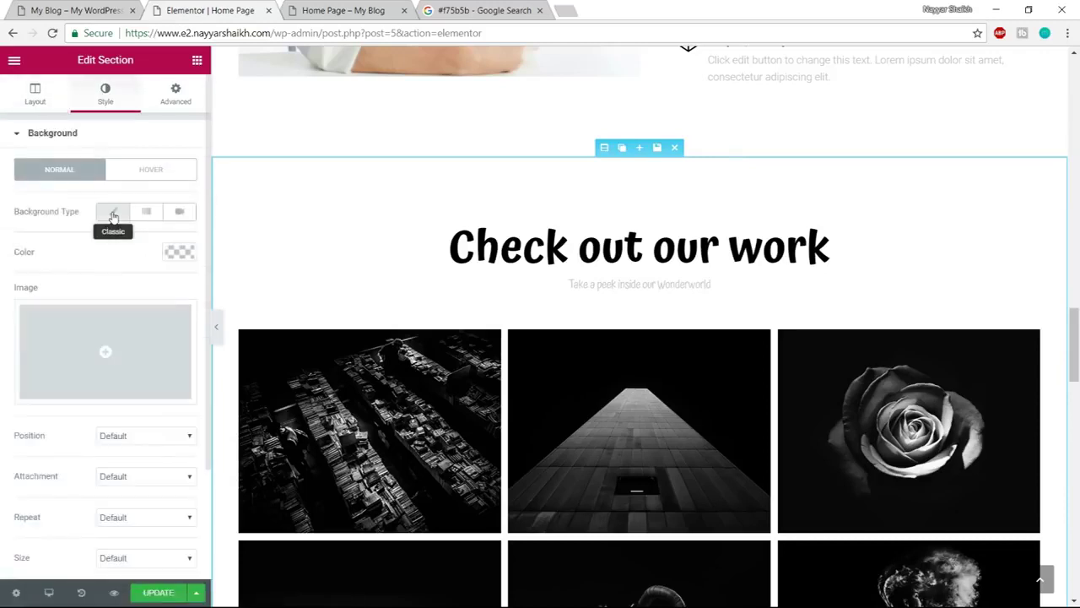
{"action": "left_click", "coordinate": [177, 252]}
{"action": "left_click_drag", "start_coordinate": [38, 332], "coordinate": [12, 279]}
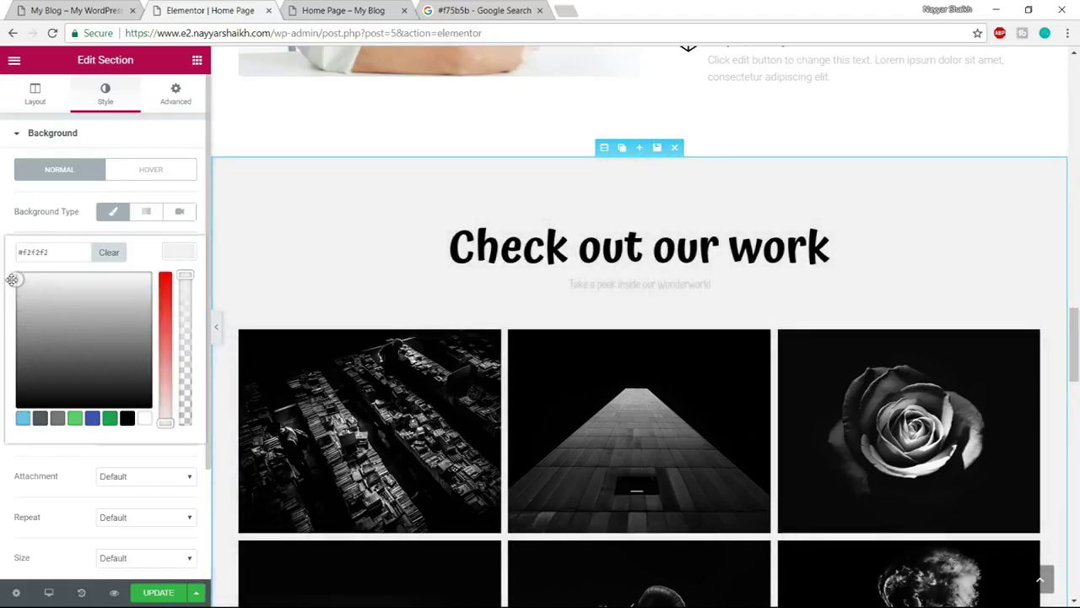
{"action": "left_click", "coordinate": [4, 287]}
{"action": "left_click", "coordinate": [189, 252]}
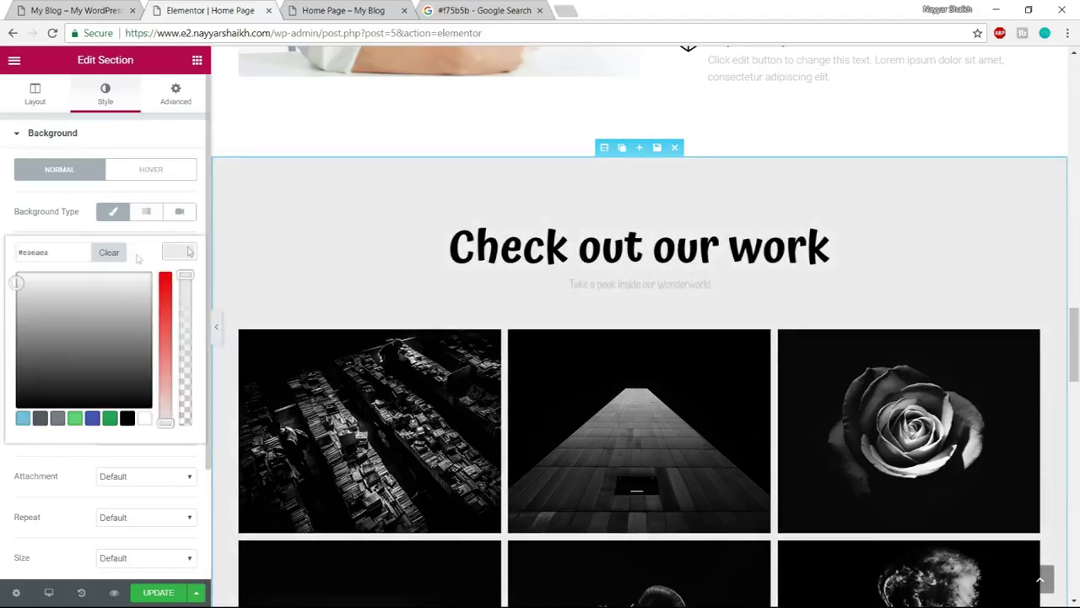
{"action": "left_click_drag", "start_coordinate": [68, 251], "coordinate": [14, 252]}
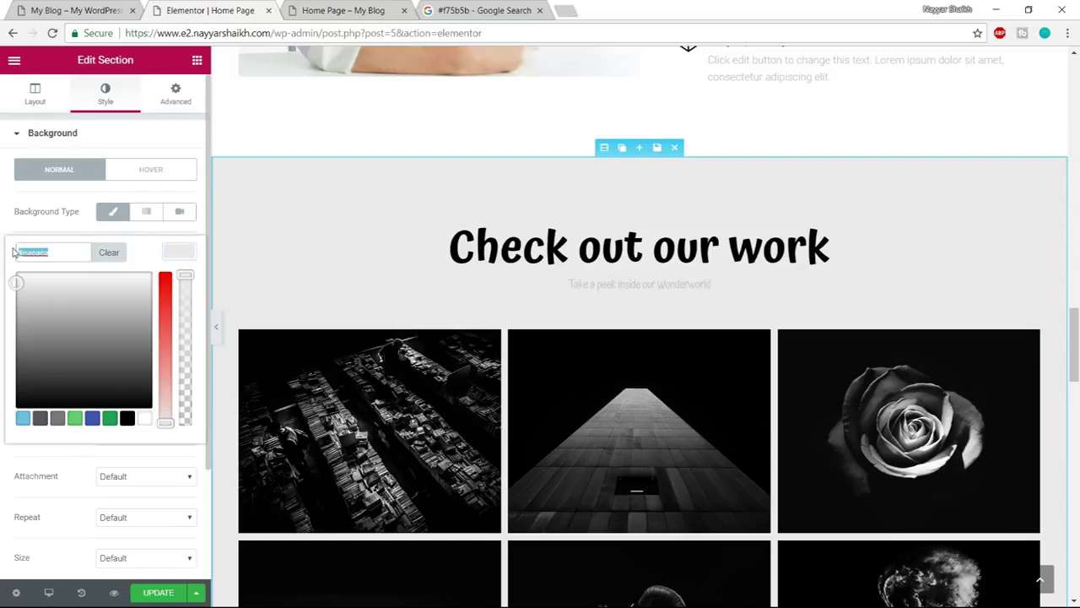
{"action": "type", "text": "#f7f7f7"}
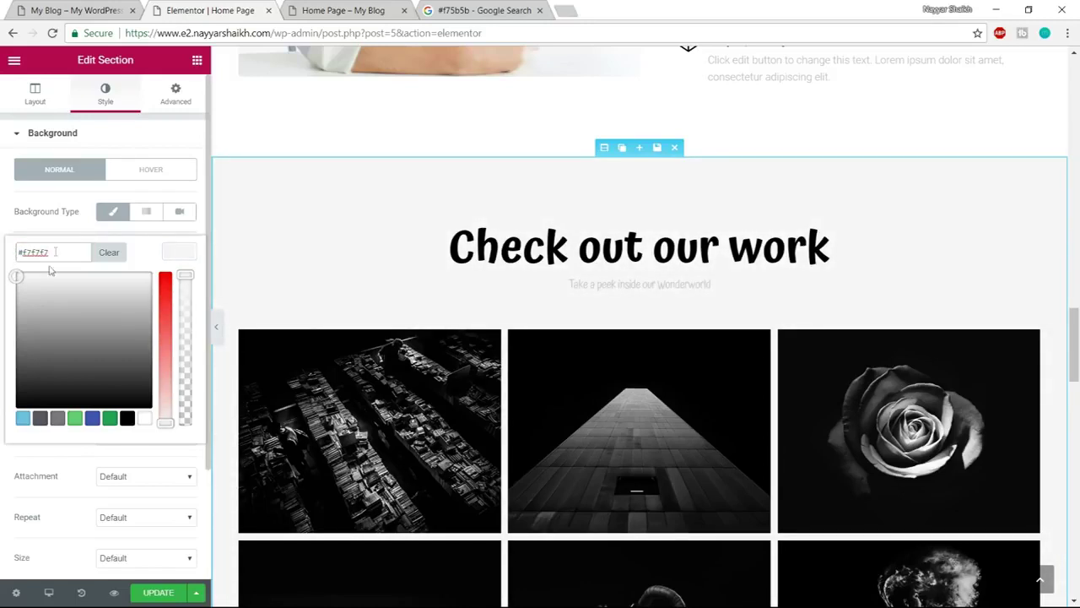
{"action": "mouse_move", "coordinate": [23, 277]}
{"action": "left_mouse_down"}
{"action": "mouse_move", "coordinate": [13, 294]}
{"action": "mouse_move", "coordinate": [10, 282]}
{"action": "left_mouse_up"}
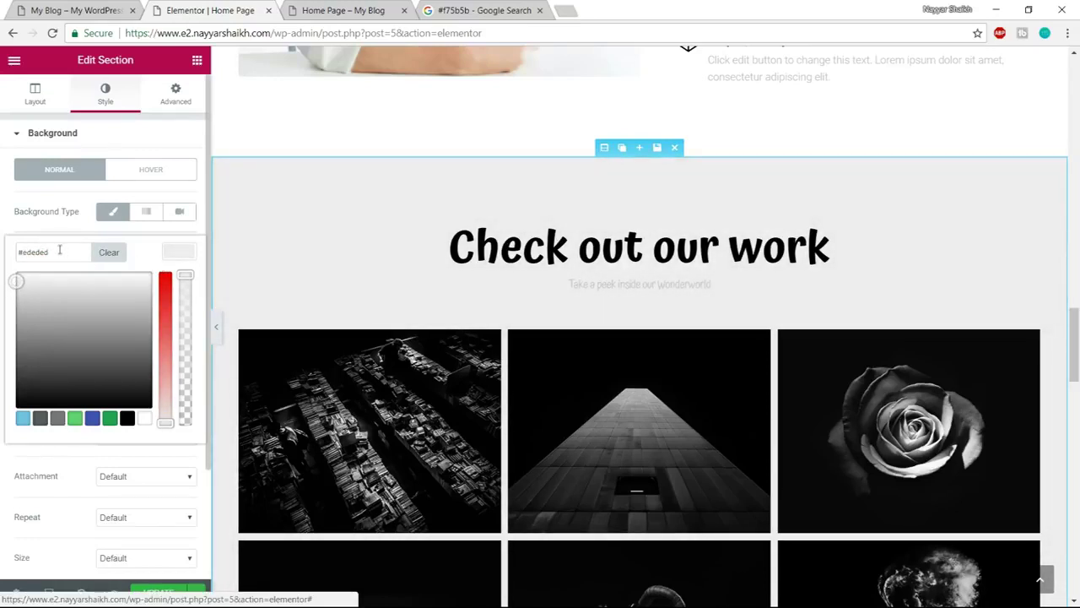
{"action": "left_click_drag", "start_coordinate": [58, 252], "coordinate": [18, 256]}
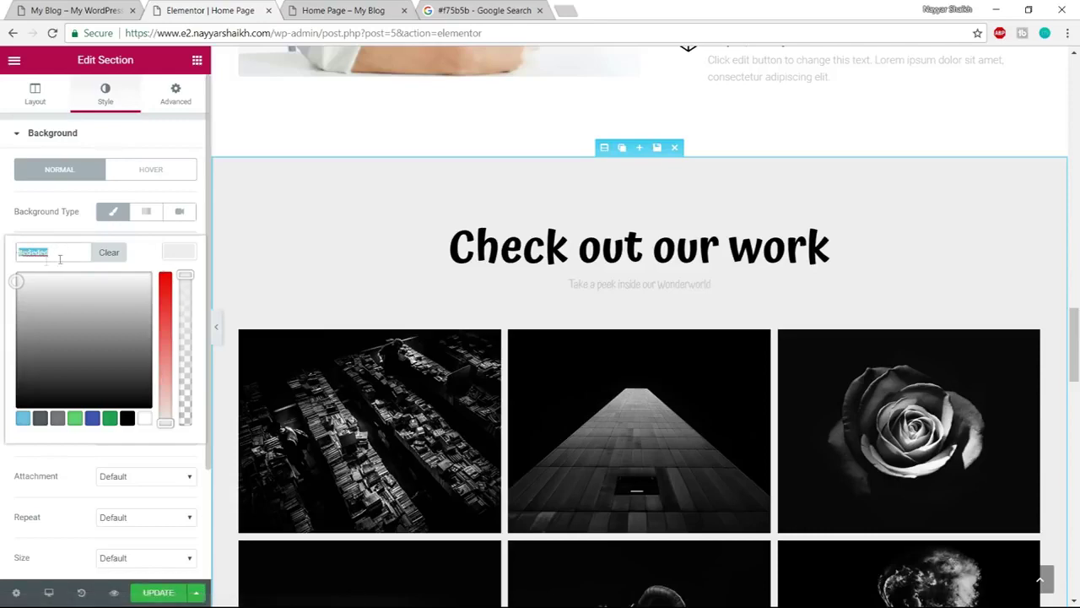
{"action": "left_click", "coordinate": [179, 255]}
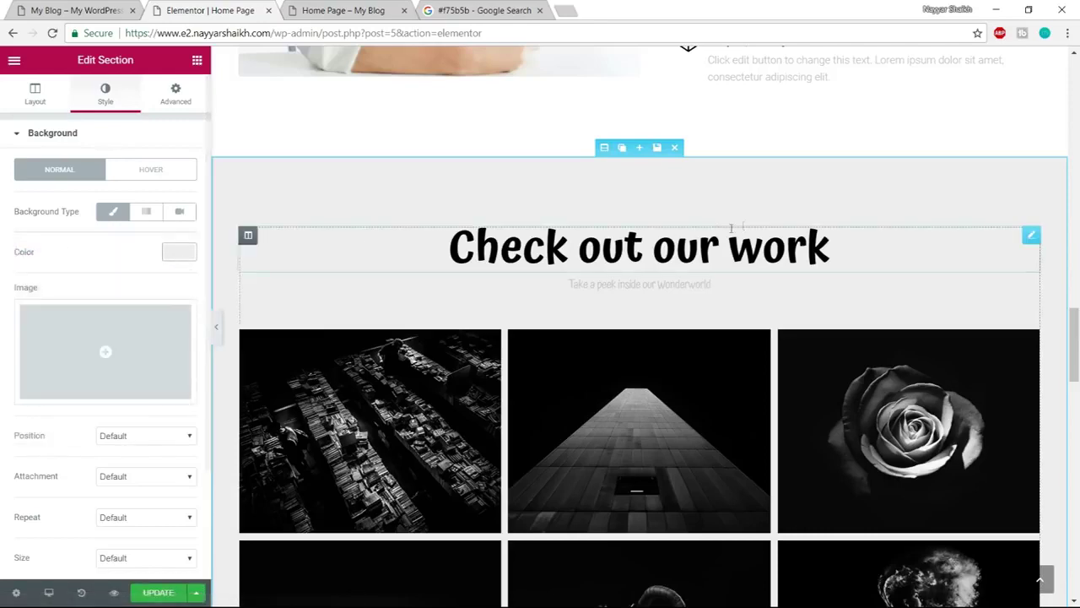
{"action": "scroll", "coordinate": [1047, 386], "scroll_direction": "up", "scroll_amount": 3}
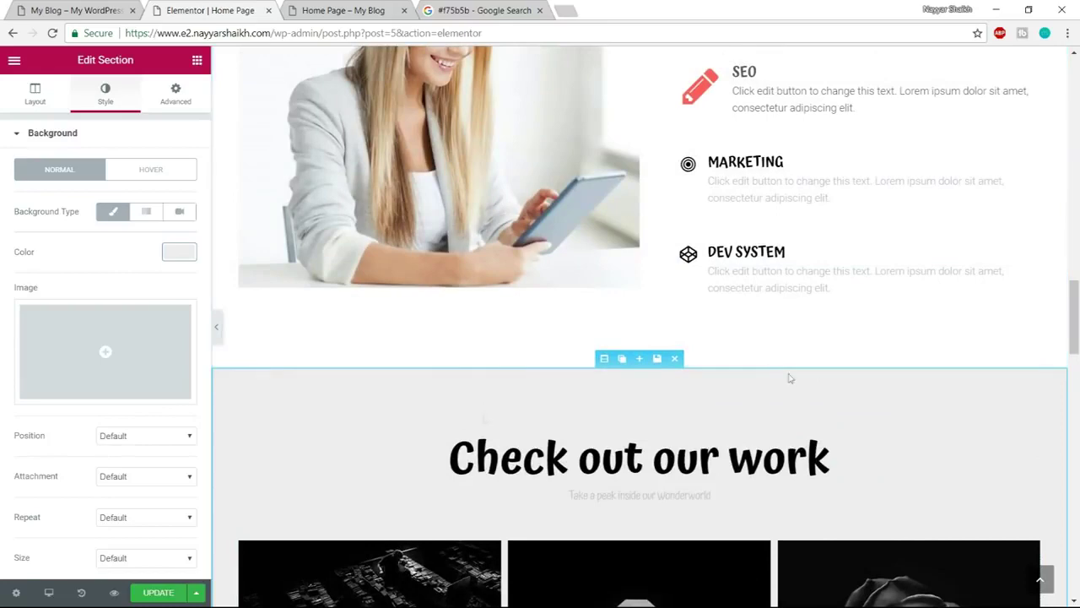
{"action": "scroll", "coordinate": [759, 265], "scroll_direction": "down", "scroll_amount": 3}
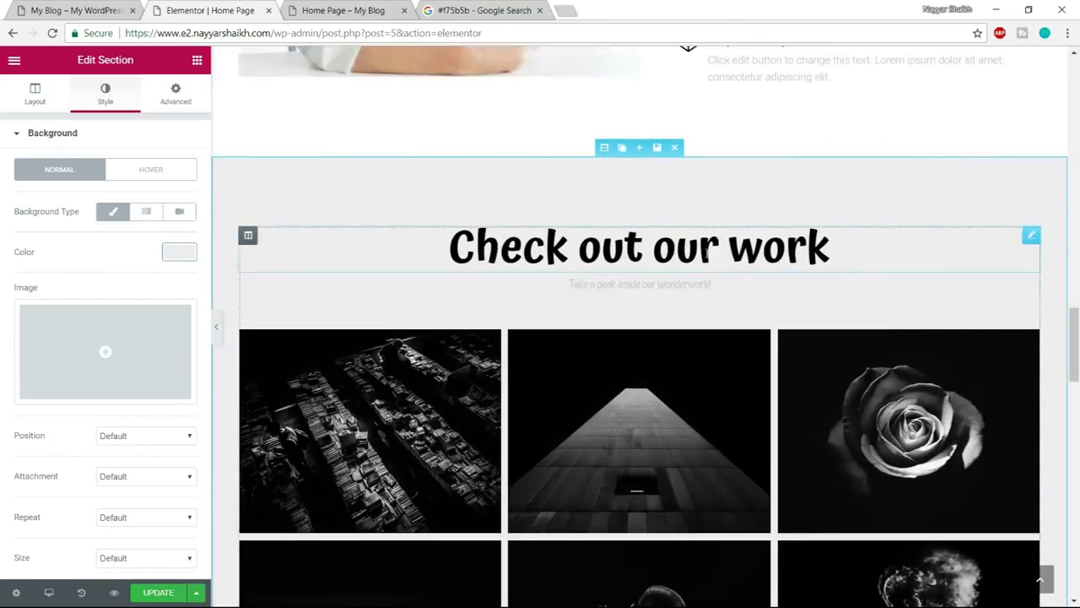
Change the heading title from 'Check out our work' to 'Check out our Portfolio'
{"action": "left_click", "coordinate": [651, 257]}
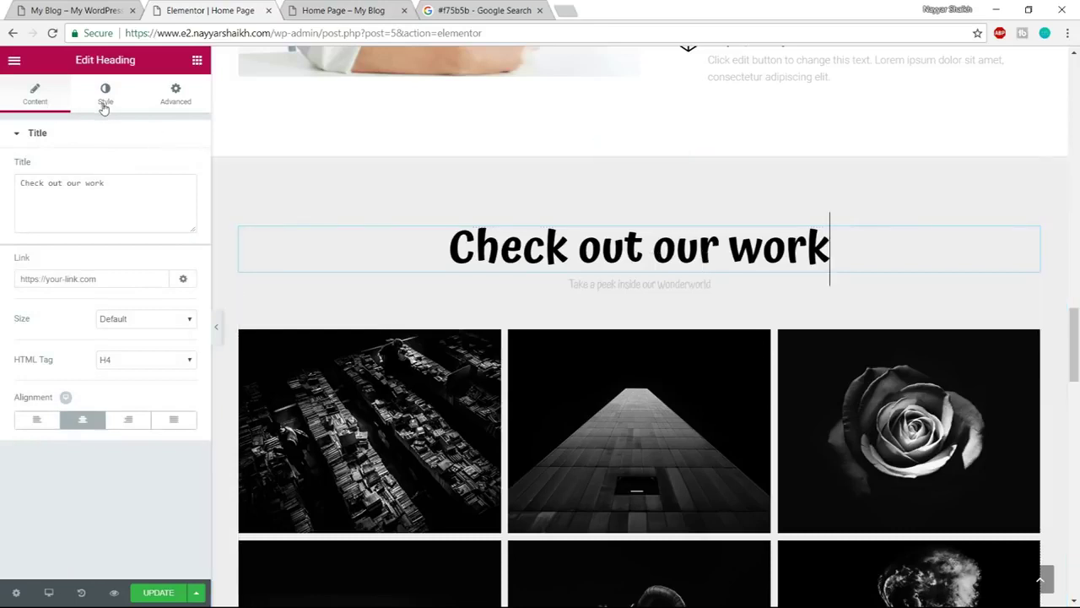
{"action": "left_click", "coordinate": [124, 185]}
{"action": "key", "text": "ctrl+a"}
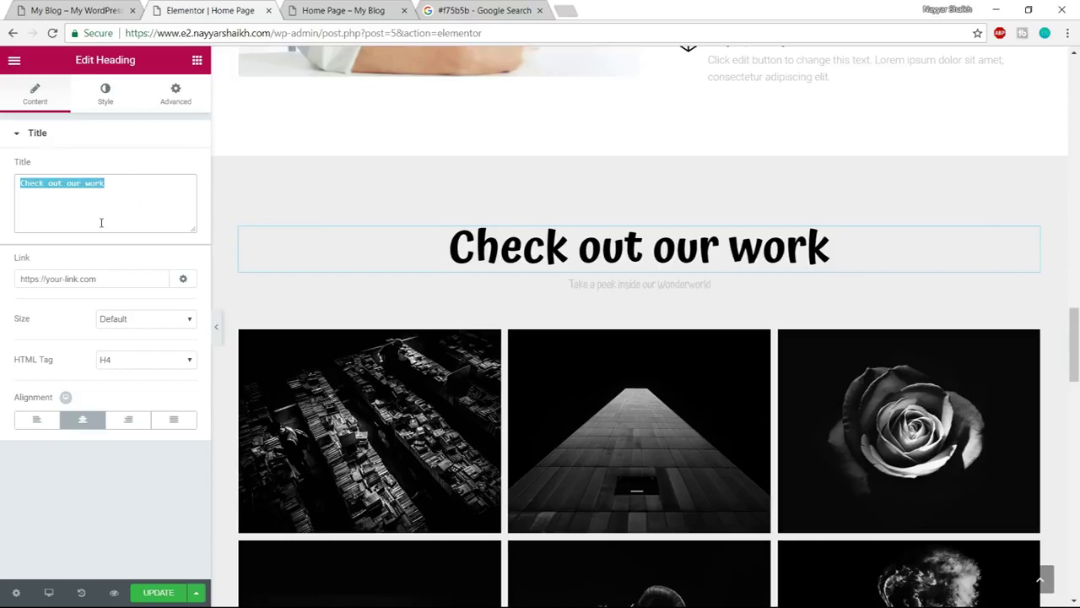
{"action": "left_click", "coordinate": [101, 223]}
{"action": "key", "text": "BackSpace"}
{"action": "key", "text": "BackSpace"}
{"action": "key", "text": "BackSpace"}
{"action": "key", "text": "BackSpace"}
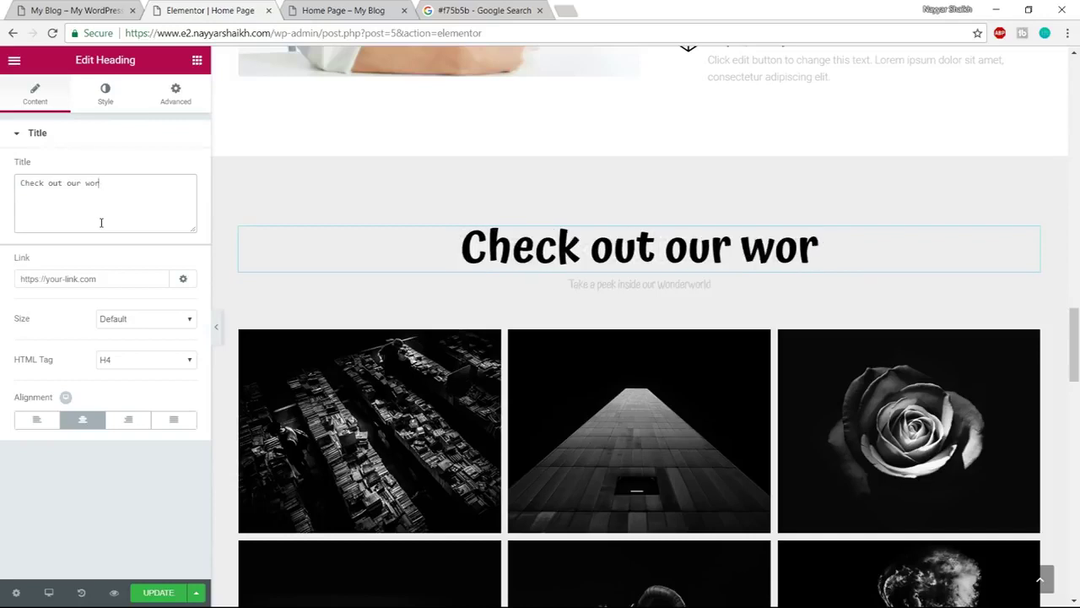
{"action": "type", "text": "Portfolio"}
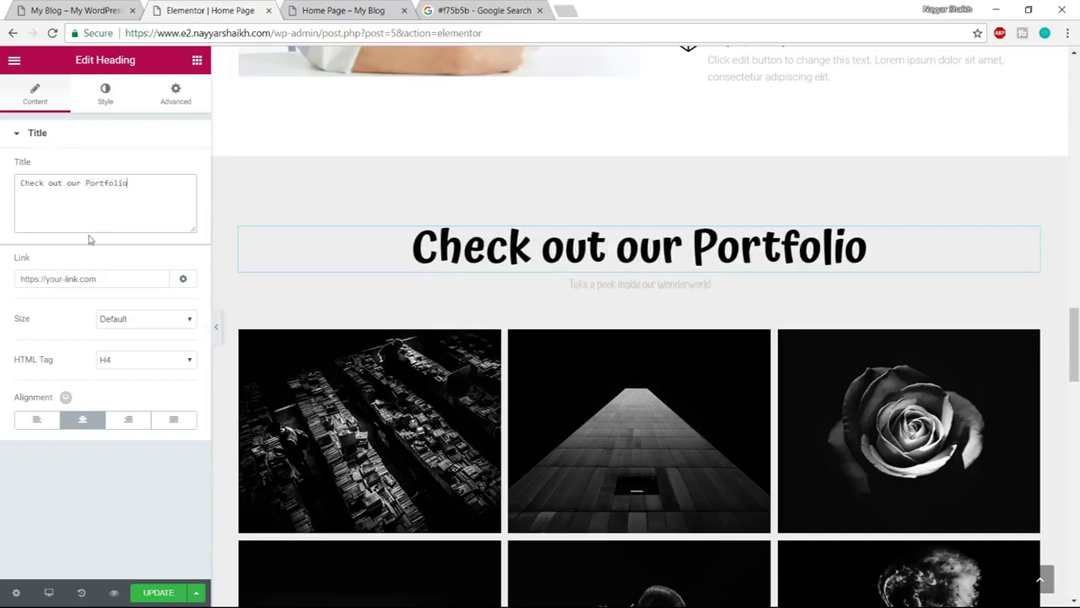
Make the portfolio heading text the dark grey preset colour
{"action": "left_click", "coordinate": [114, 100]}
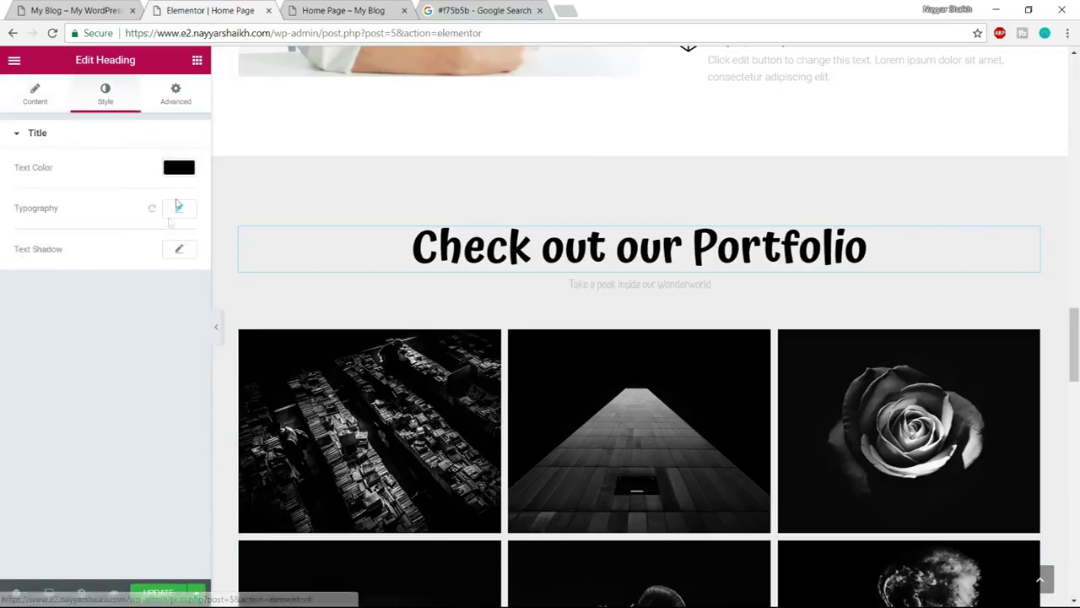
{"action": "left_click", "coordinate": [176, 172]}
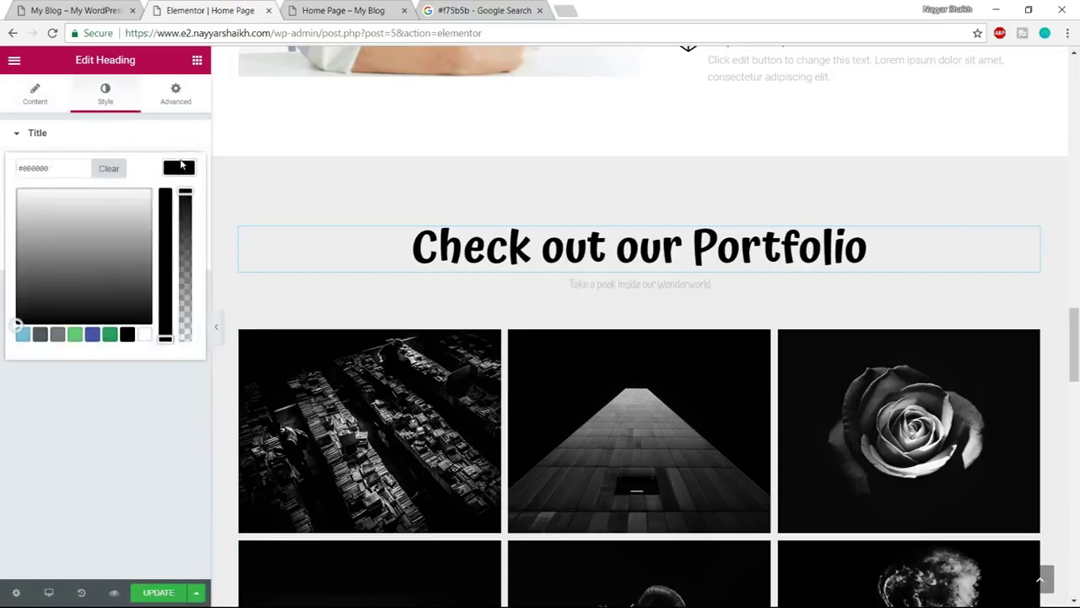
{"action": "left_click", "coordinate": [39, 335]}
{"action": "left_click", "coordinate": [177, 168]}
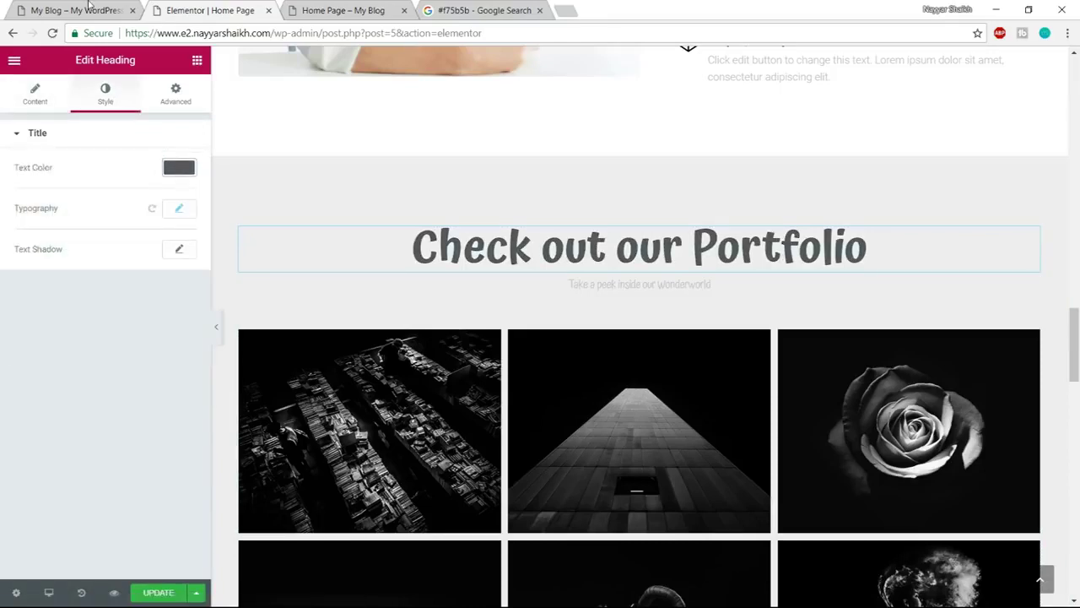
{"action": "left_click", "coordinate": [88, 6]}
{"action": "scroll", "coordinate": [626, 489], "scroll_direction": "down", "scroll_amount": 3}
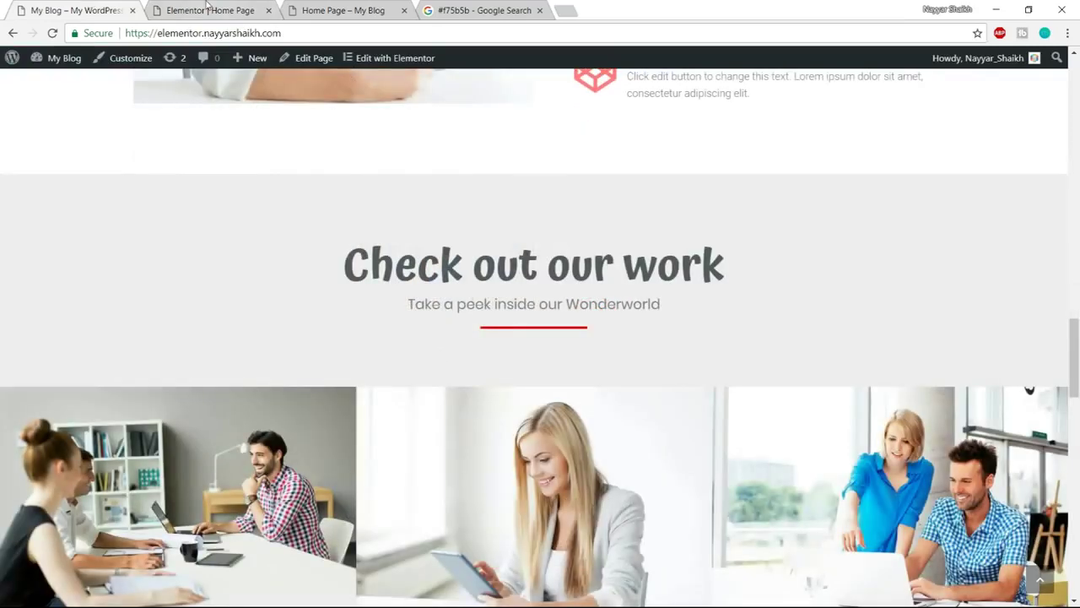
{"action": "left_click", "coordinate": [207, 6]}
{"action": "left_click", "coordinate": [625, 285]}
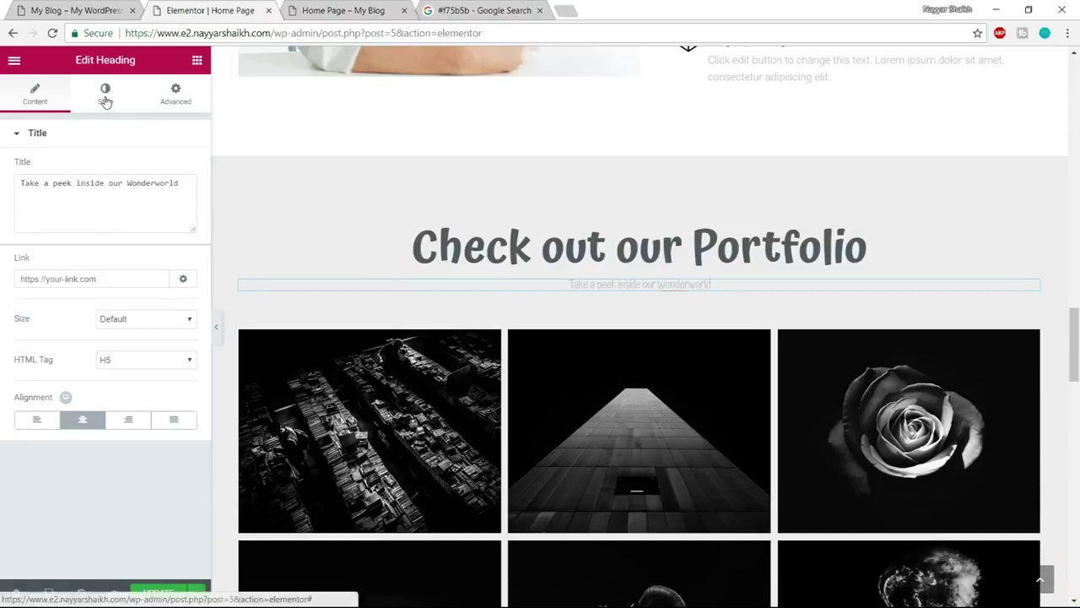
Make the 'Take a peek inside our Wonderworld' subtitle text dark grey
{"action": "left_click", "coordinate": [105, 93]}
{"action": "left_click", "coordinate": [178, 167]}
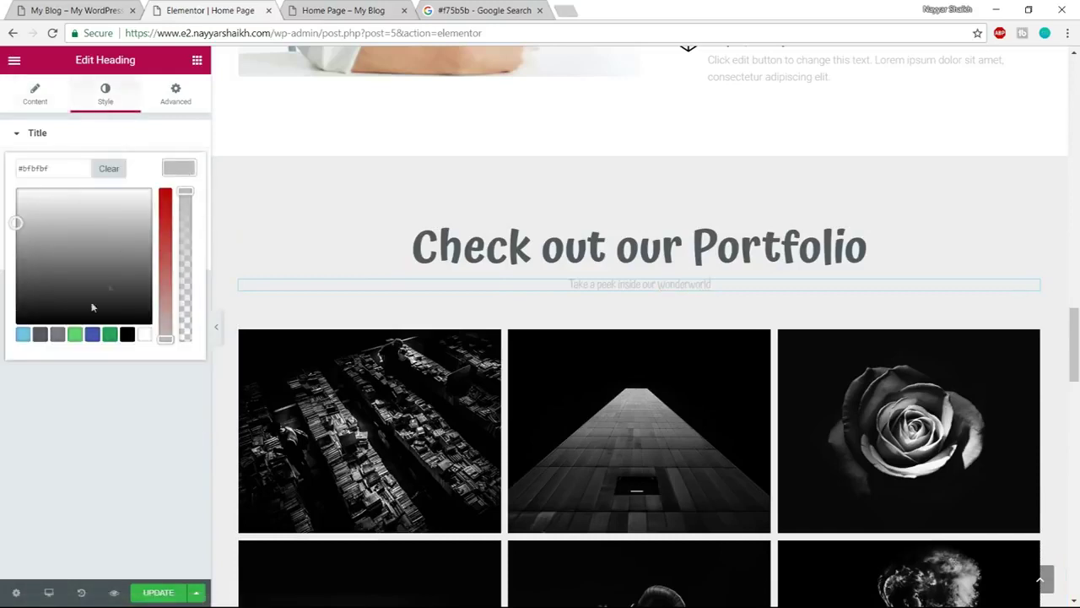
{"action": "left_click", "coordinate": [39, 335]}
{"action": "left_click", "coordinate": [193, 167]}
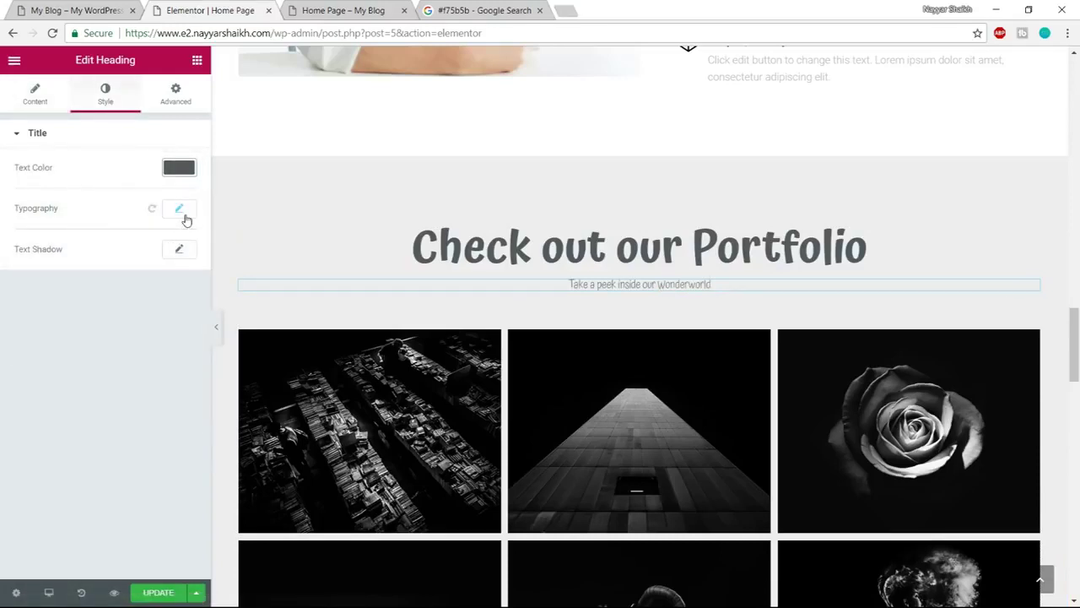
Set the subtitle typography to Poppins, size 20, weight 400
{"action": "left_click", "coordinate": [179, 209]}
{"action": "left_click", "coordinate": [140, 247]}
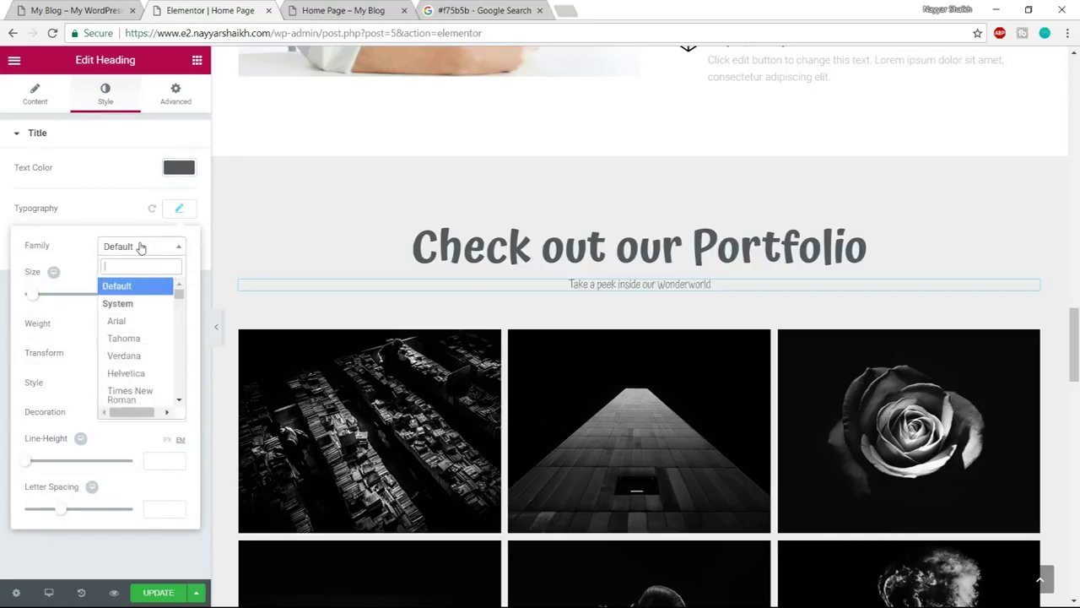
{"action": "type", "text": "popp"}
{"action": "key", "text": "Return"}
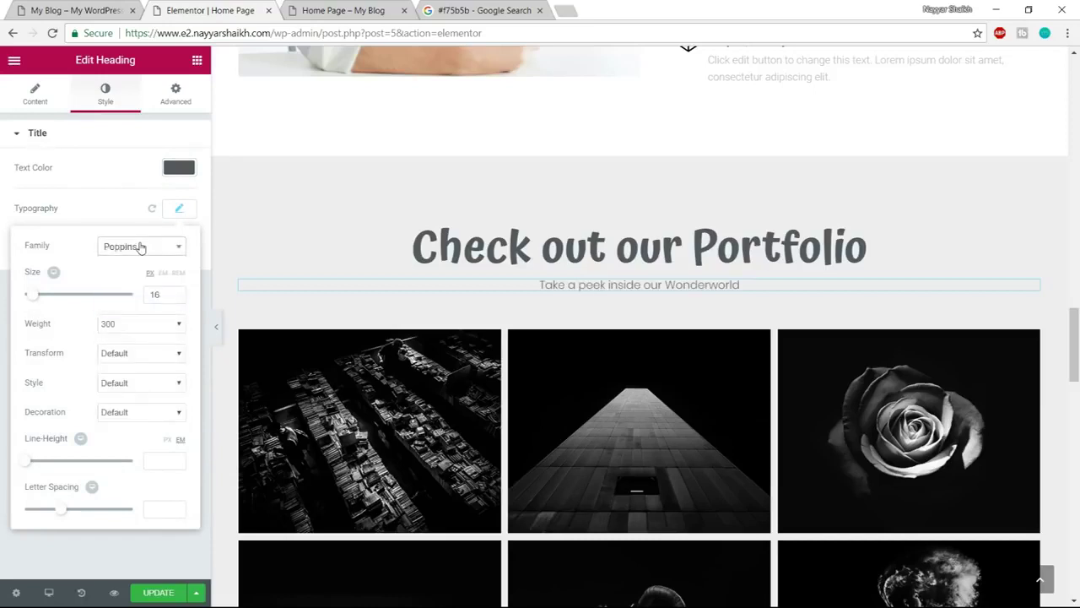
{"action": "left_click_drag", "start_coordinate": [164, 292], "coordinate": [130, 296]}
{"action": "type", "text": "20"}
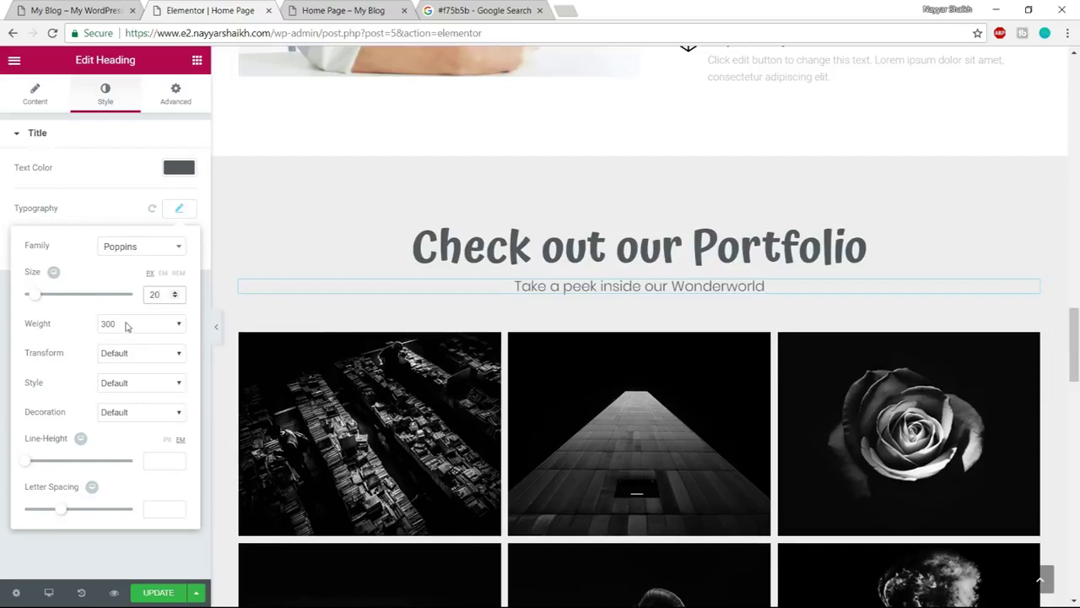
{"action": "left_click", "coordinate": [127, 325]}
{"action": "left_click", "coordinate": [118, 376]}
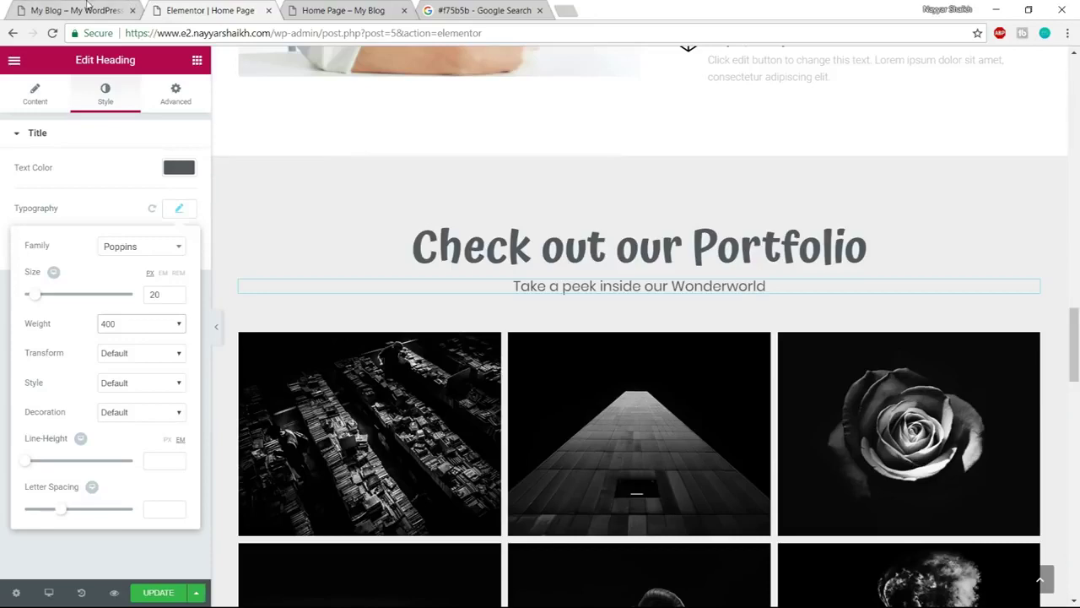
{"action": "left_click", "coordinate": [85, 11]}
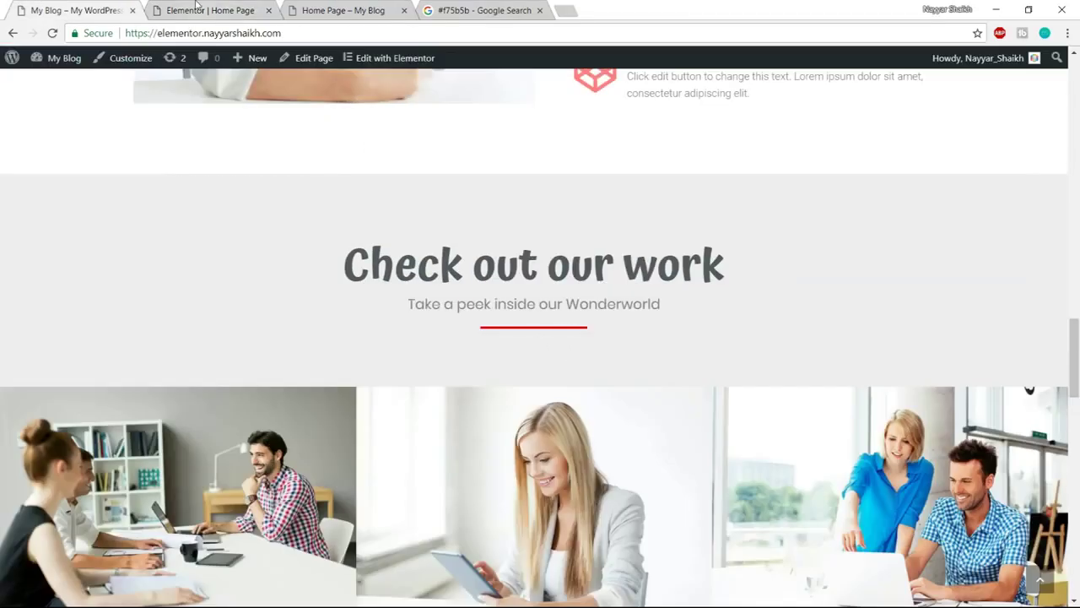
{"action": "left_click", "coordinate": [196, 6]}
{"action": "left_click", "coordinate": [195, 61]}
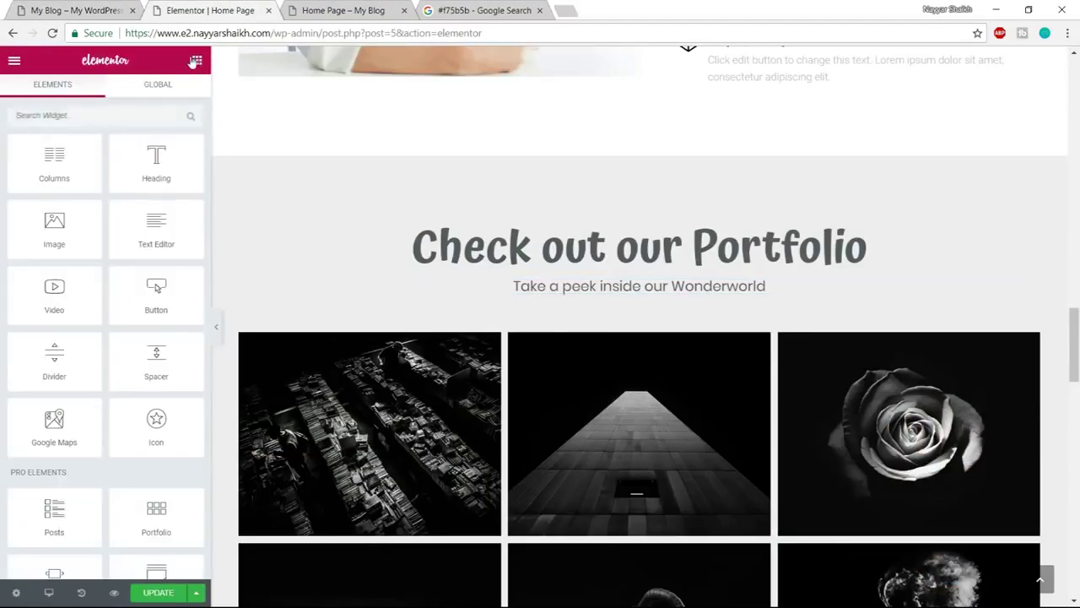
Drag the global Divider widget beneath the portfolio subtitle
{"action": "left_click", "coordinate": [149, 88]}
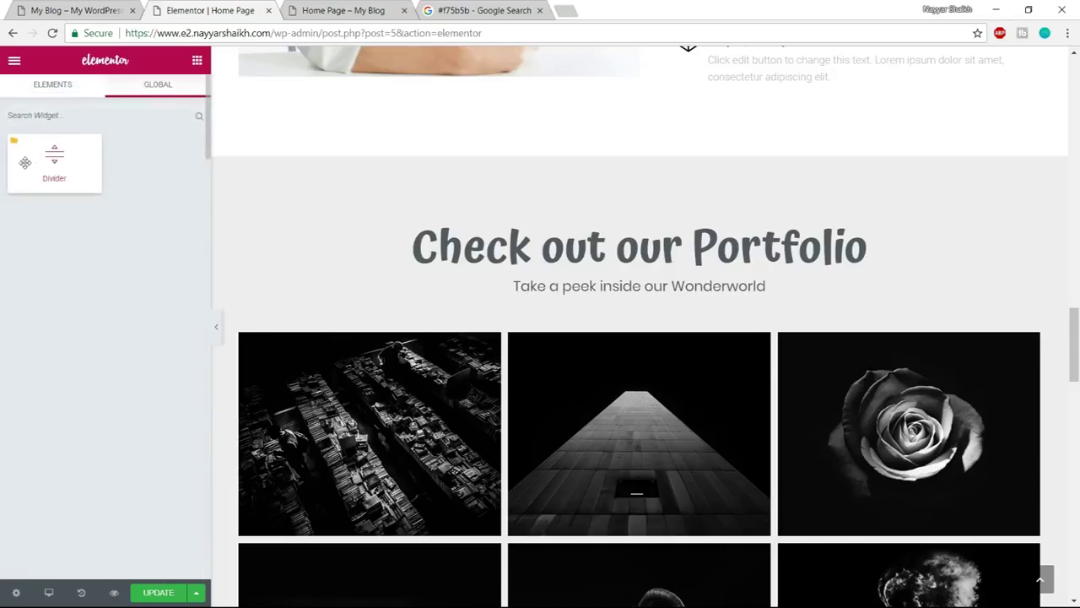
{"action": "left_click_drag", "start_coordinate": [25, 162], "coordinate": [611, 313]}
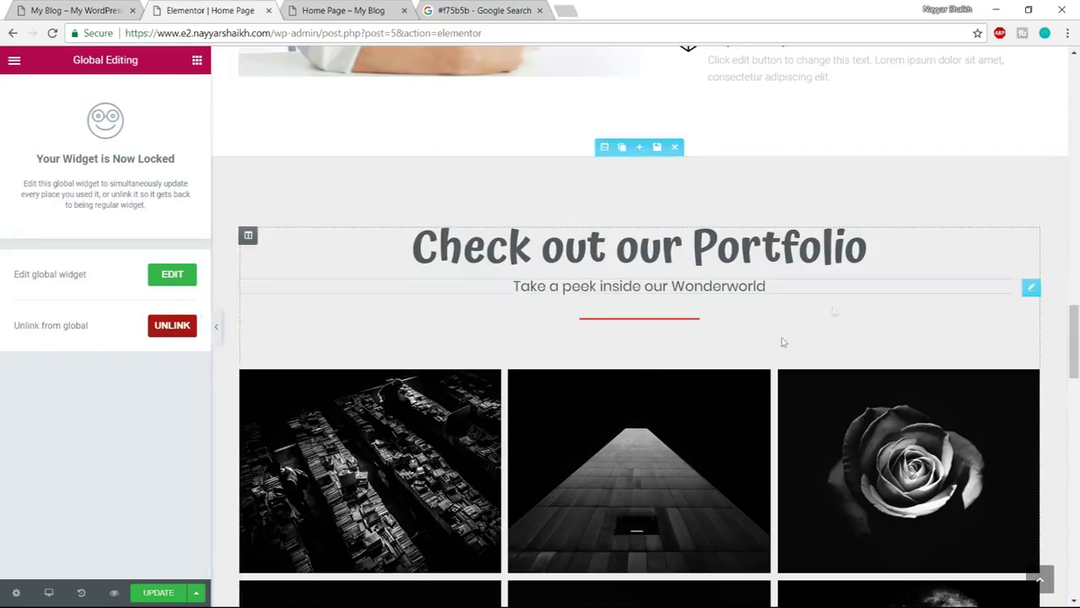
{"action": "scroll", "coordinate": [836, 374], "scroll_direction": "down", "scroll_amount": 2}
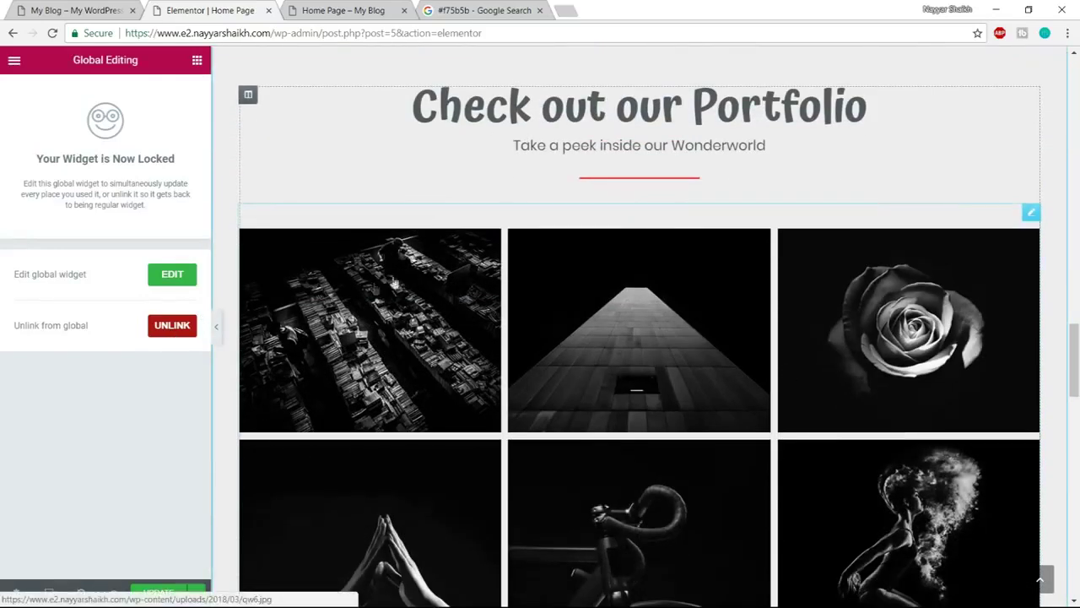
Select the portfolio gallery and start clearing its black-and-white photos
{"action": "left_click", "coordinate": [365, 304]}
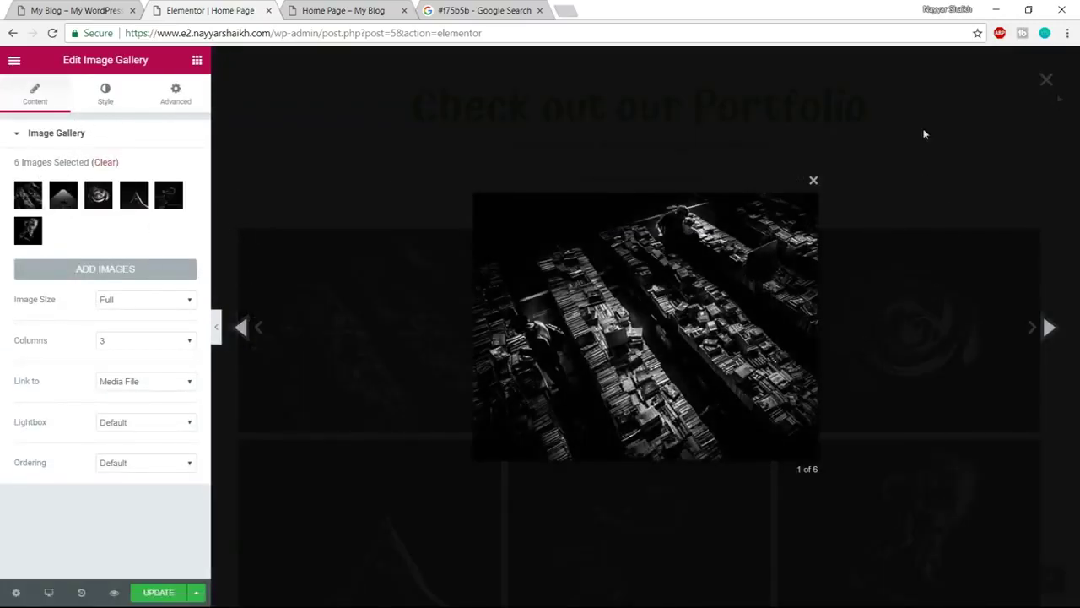
{"action": "left_click", "coordinate": [813, 180]}
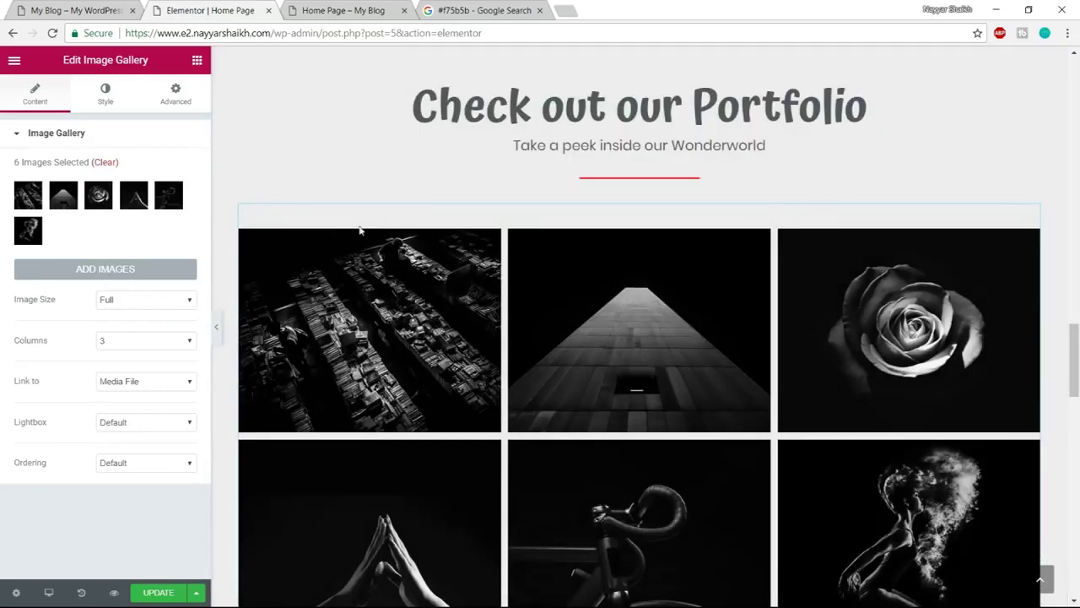
{"action": "left_click", "coordinate": [104, 165]}
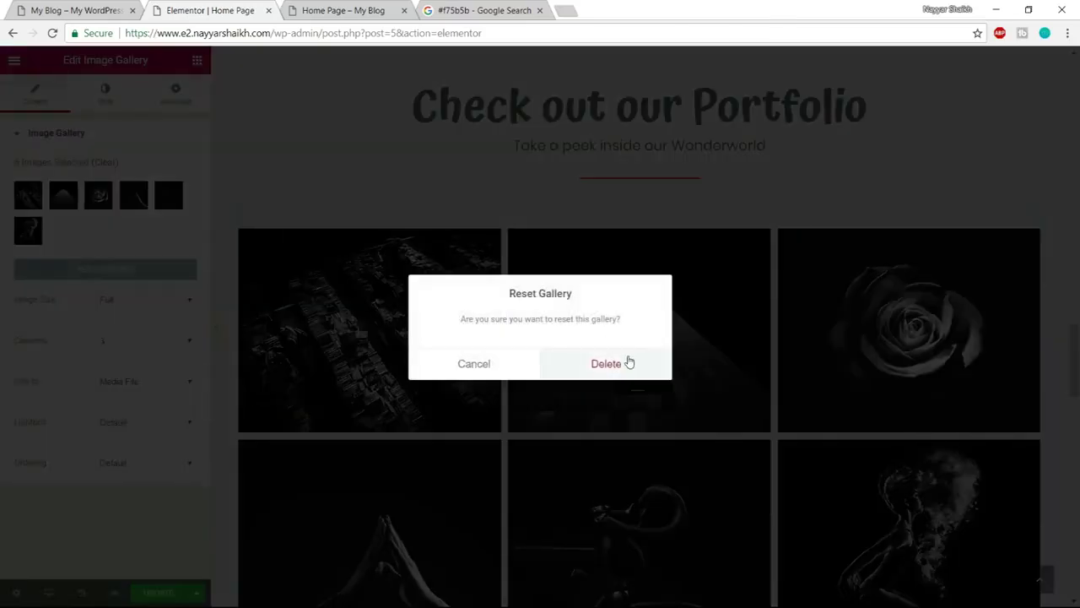
Confirm removing the old gallery photos and start uploading new files
{"action": "left_click", "coordinate": [629, 362]}
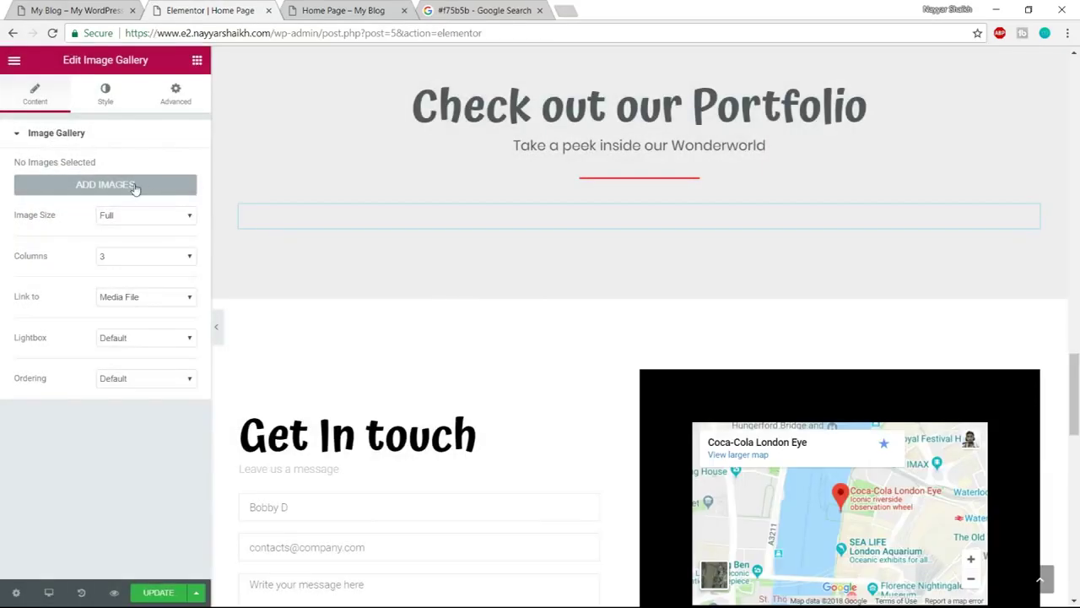
{"action": "left_click", "coordinate": [135, 186]}
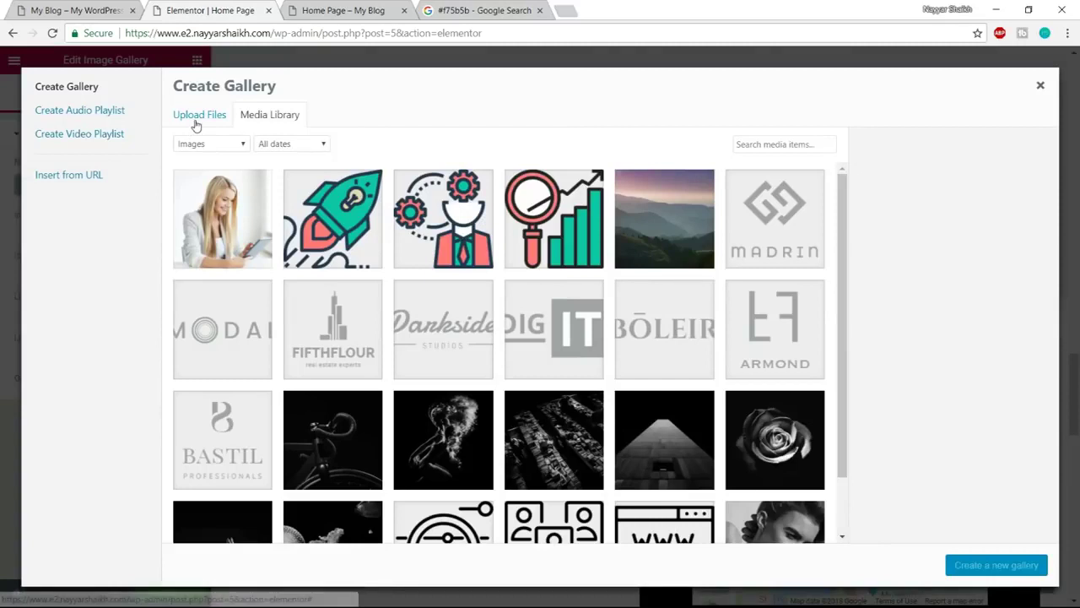
{"action": "left_click", "coordinate": [195, 118]}
{"action": "left_click", "coordinate": [616, 318]}
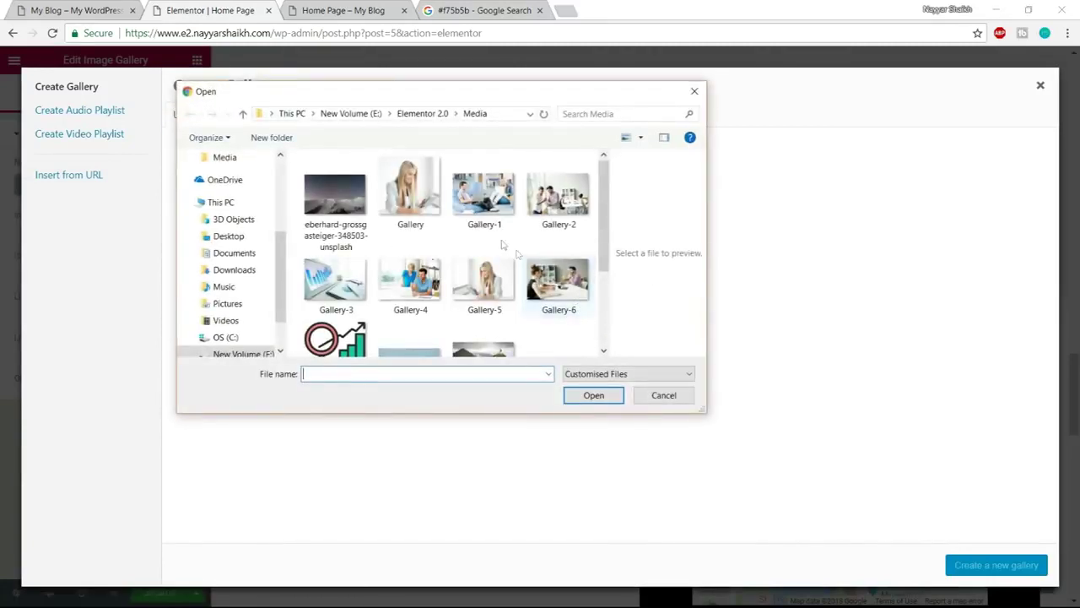
Upload Gallery-1 through Gallery-6 and insert them as the new portfolio gallery
{"action": "left_click", "coordinate": [484, 196]}
{"action": "left_click", "coordinate": [558, 196], "text": "ctrl"}
{"action": "left_click", "coordinate": [558, 283], "text": "ctrl"}
{"action": "left_click", "coordinate": [484, 282], "text": "ctrl"}
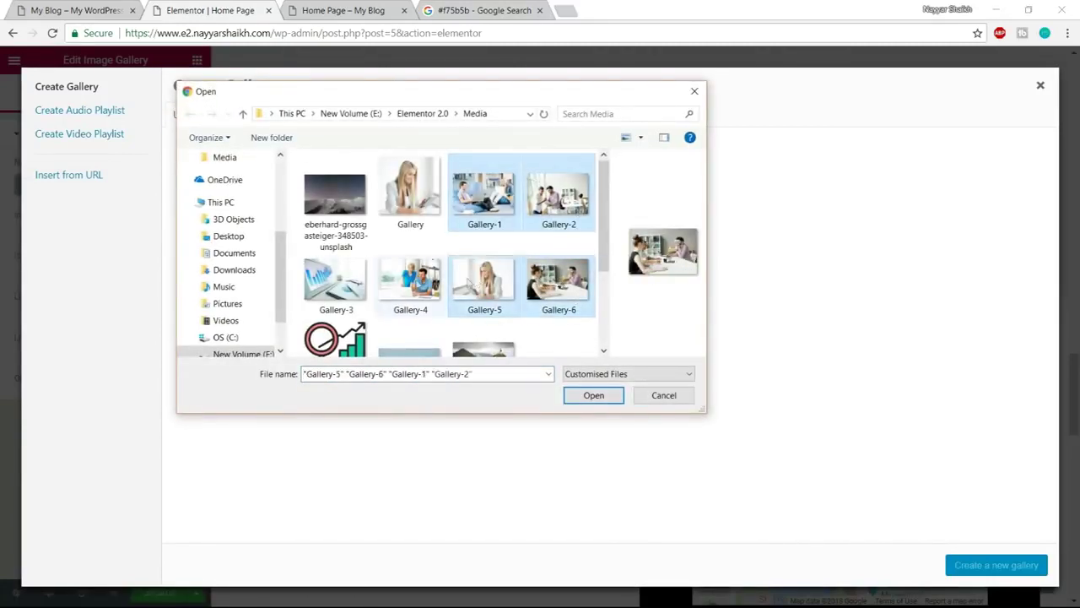
{"action": "left_click", "coordinate": [410, 278], "text": "ctrl"}
{"action": "left_click", "coordinate": [335, 278], "text": "ctrl"}
{"action": "scroll", "coordinate": [582, 296], "scroll_direction": "down", "scroll_amount": 1}
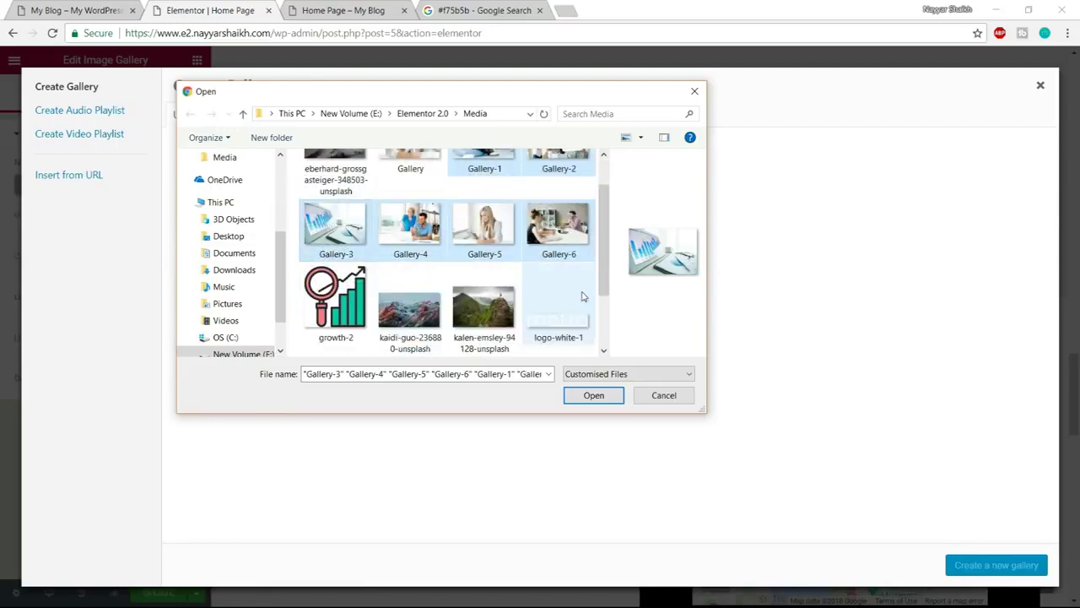
{"action": "scroll", "coordinate": [580, 312], "scroll_direction": "up", "scroll_amount": 1}
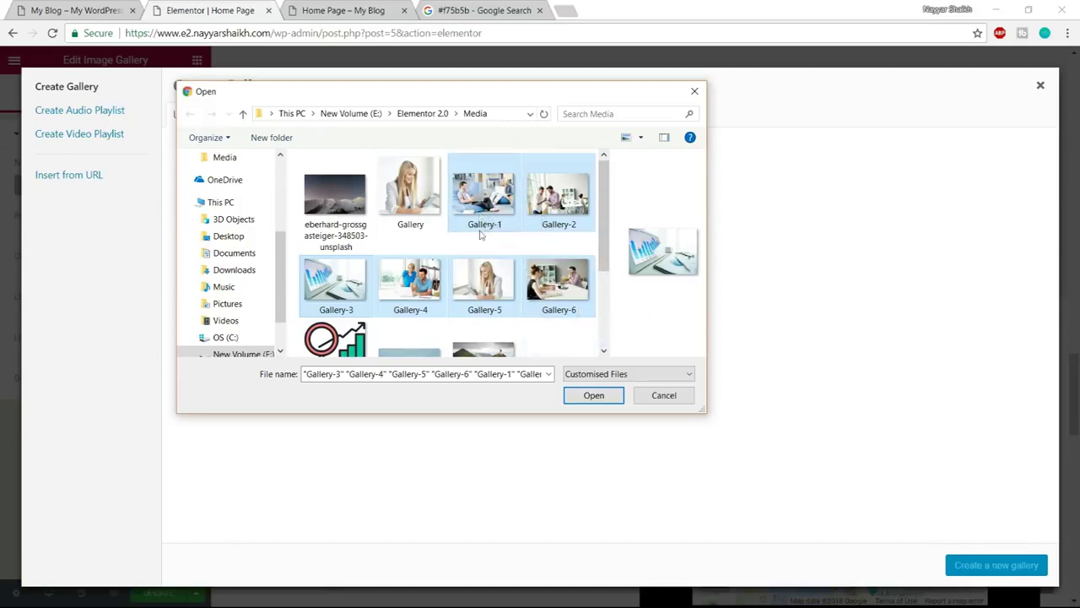
{"action": "left_click", "coordinate": [593, 395]}
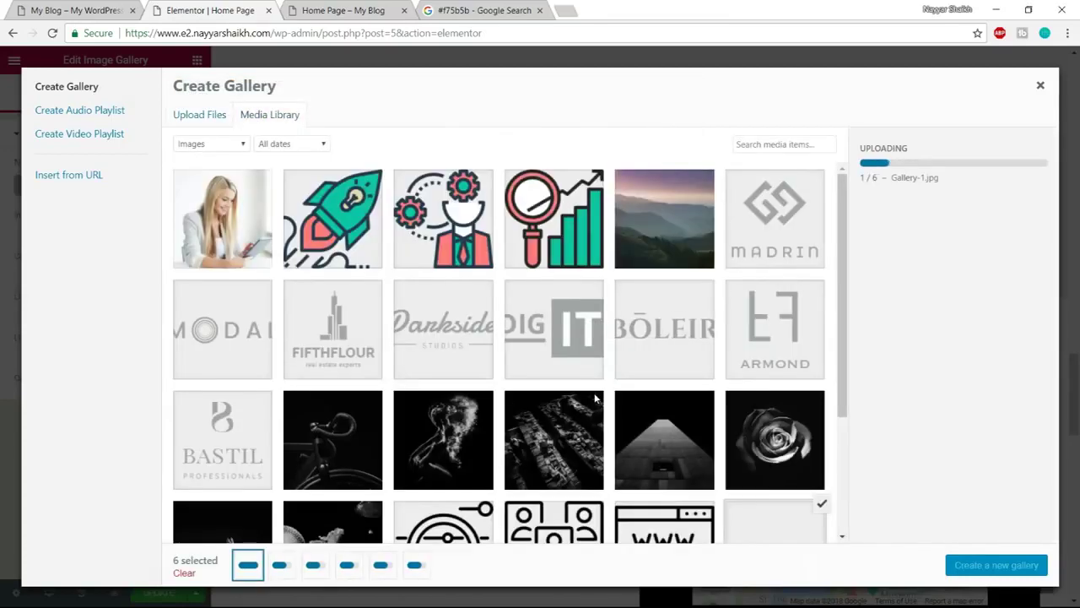
{"action": "left_click", "coordinate": [997, 565]}
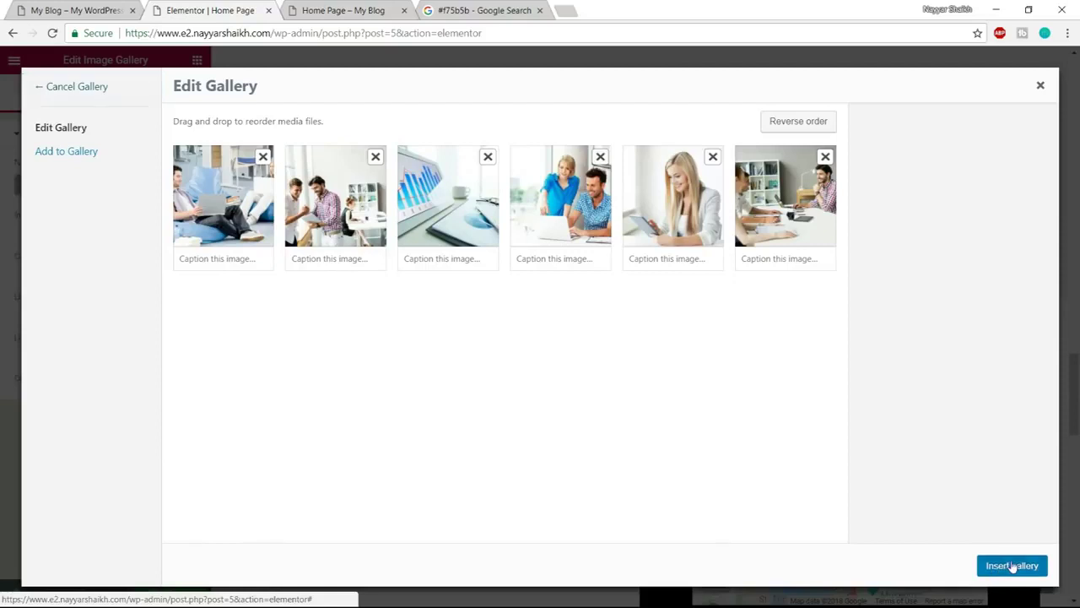
{"action": "left_click", "coordinate": [1012, 565]}
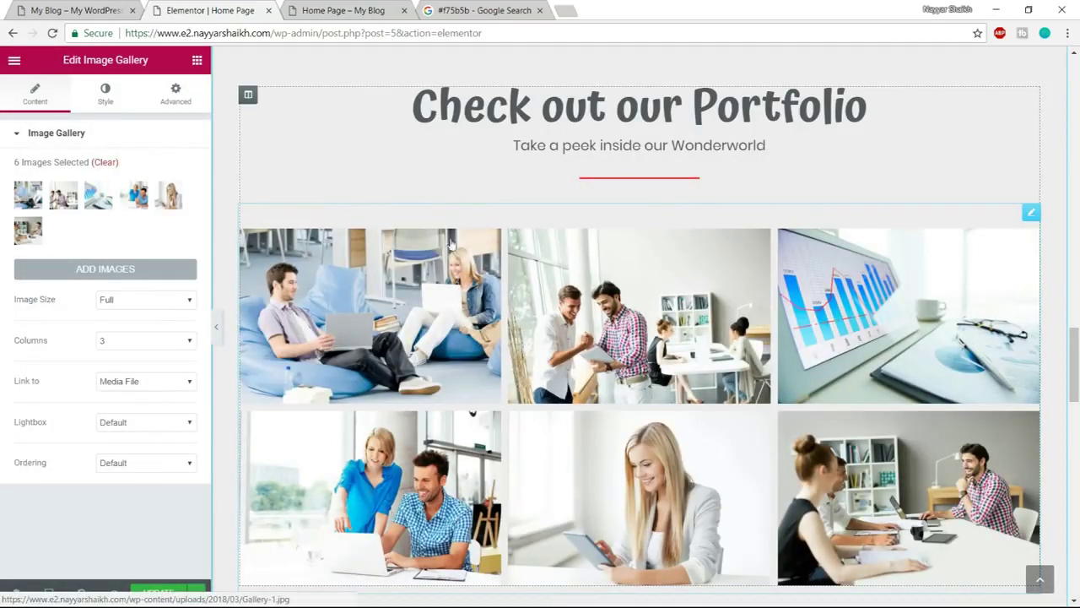
Compare against the reference site's portfolio section, then return to the editor
{"action": "left_click", "coordinate": [63, 11]}
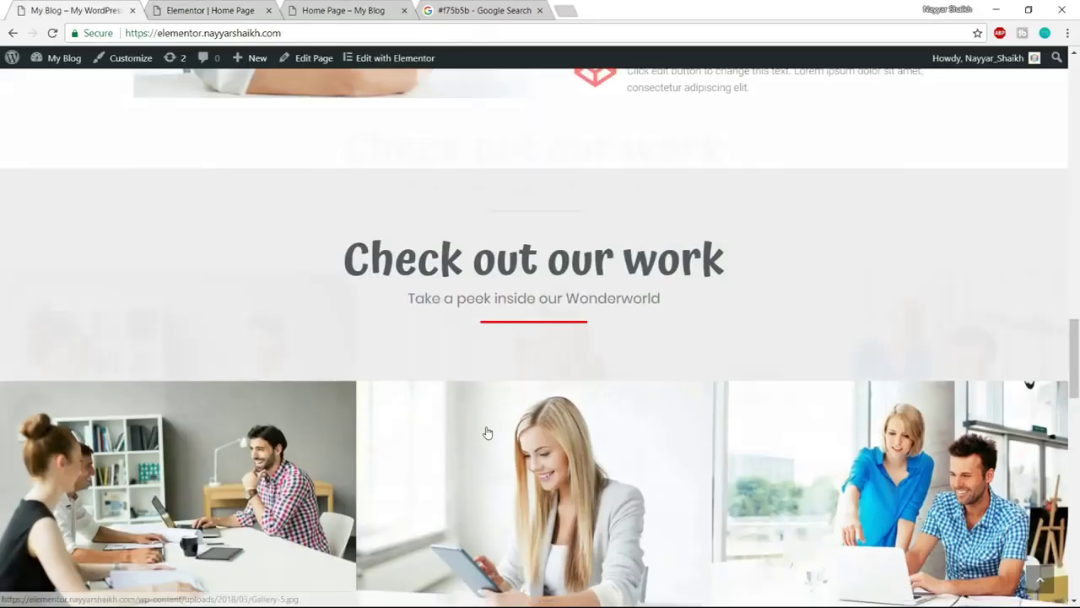
{"action": "scroll", "coordinate": [484, 433], "scroll_direction": "down", "scroll_amount": 3}
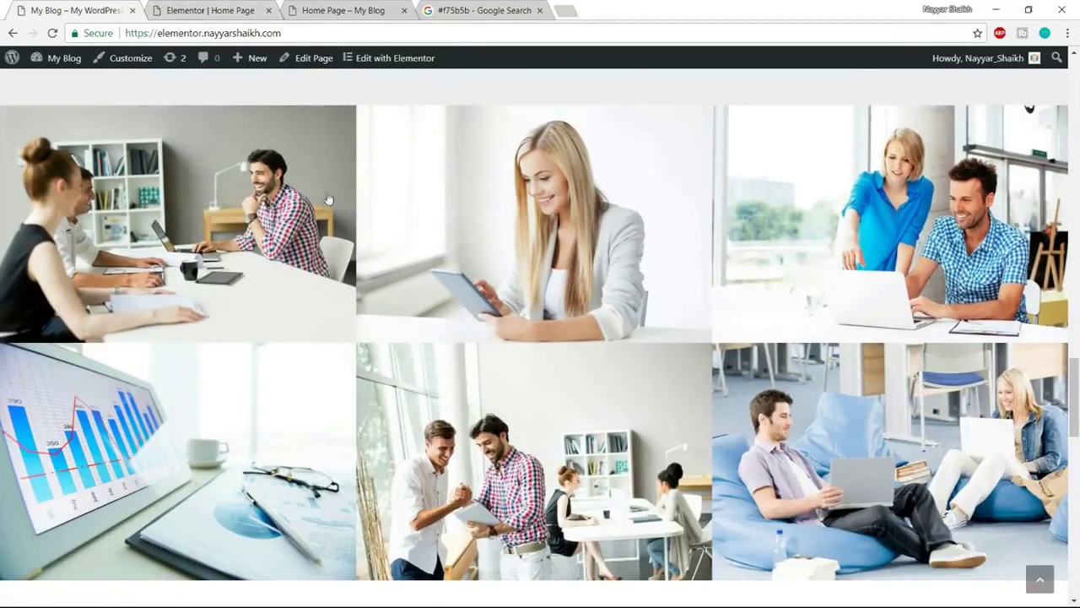
{"action": "scroll", "coordinate": [929, 422], "scroll_direction": "up", "scroll_amount": 2}
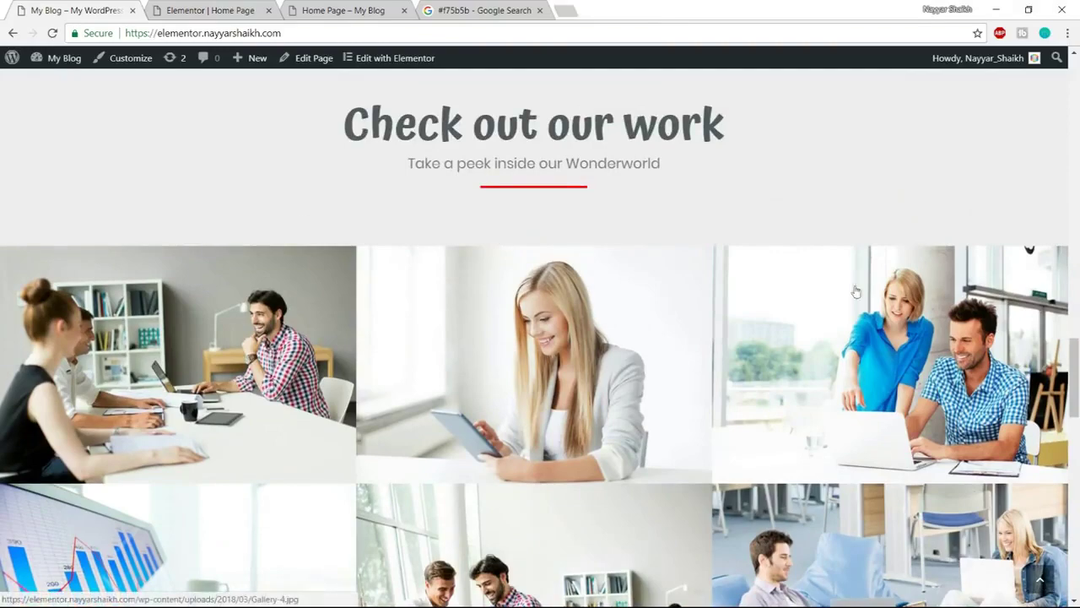
{"action": "left_click", "coordinate": [226, 5]}
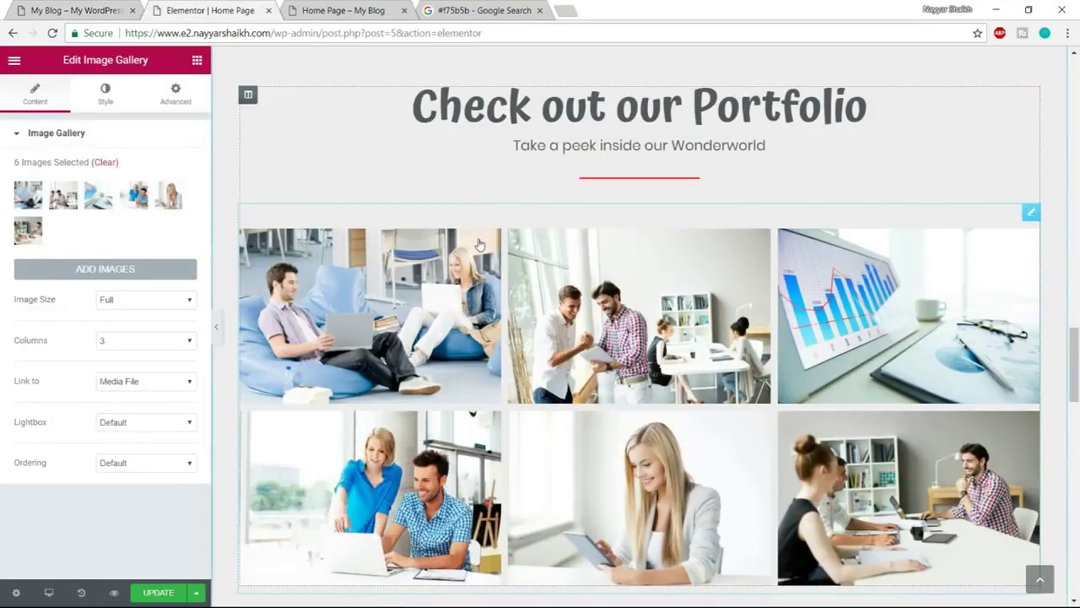
Set the Portfolio section's content width to Full Width with No Gap between columns
{"action": "left_click", "coordinate": [248, 94]}
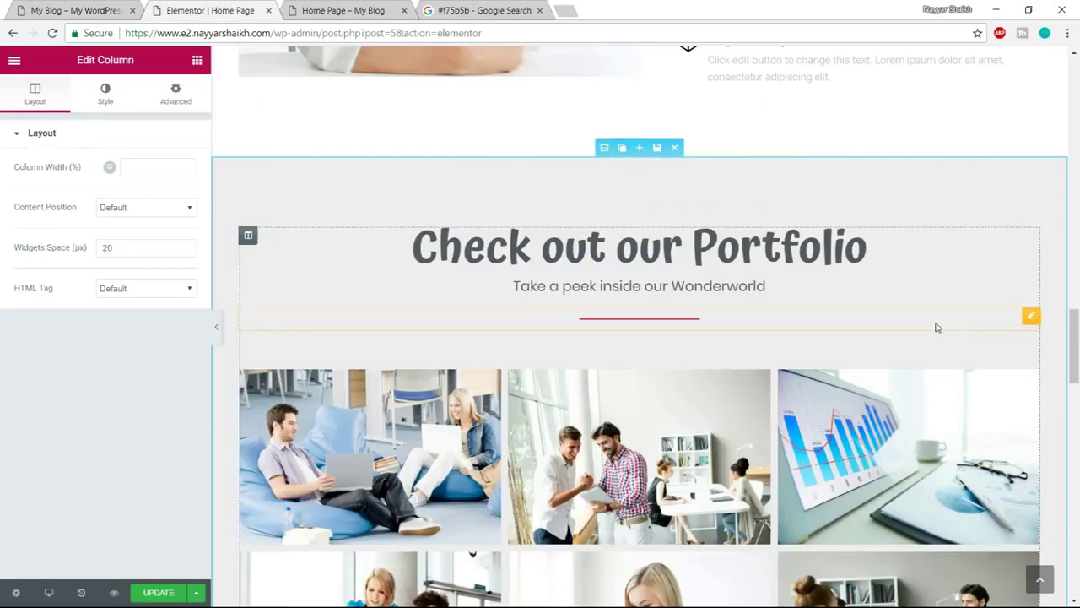
{"action": "scroll", "coordinate": [869, 399], "scroll_direction": "up", "scroll_amount": 1}
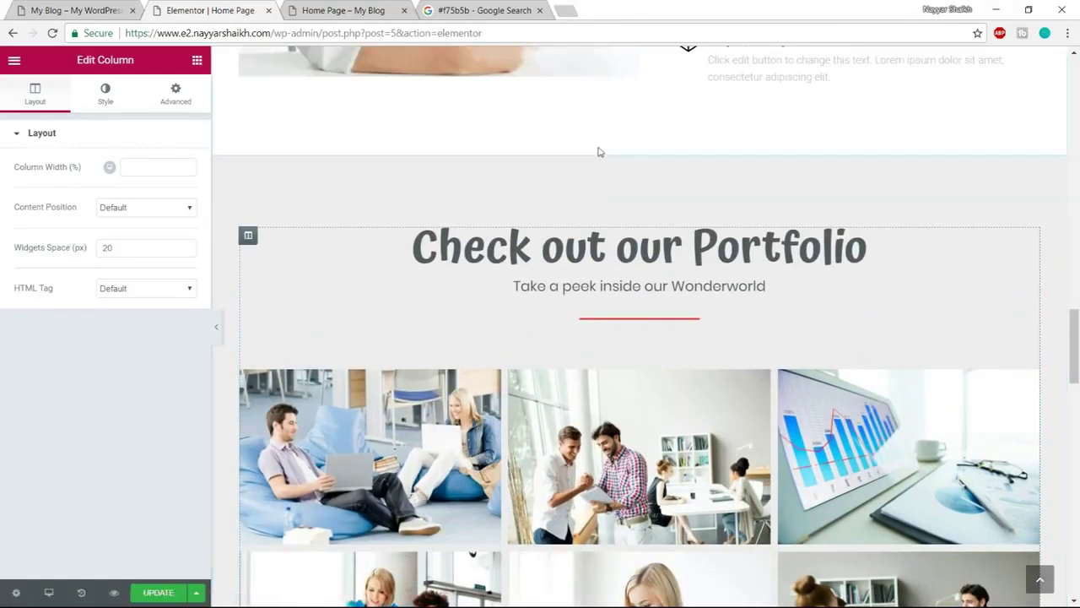
{"action": "left_click", "coordinate": [604, 148]}
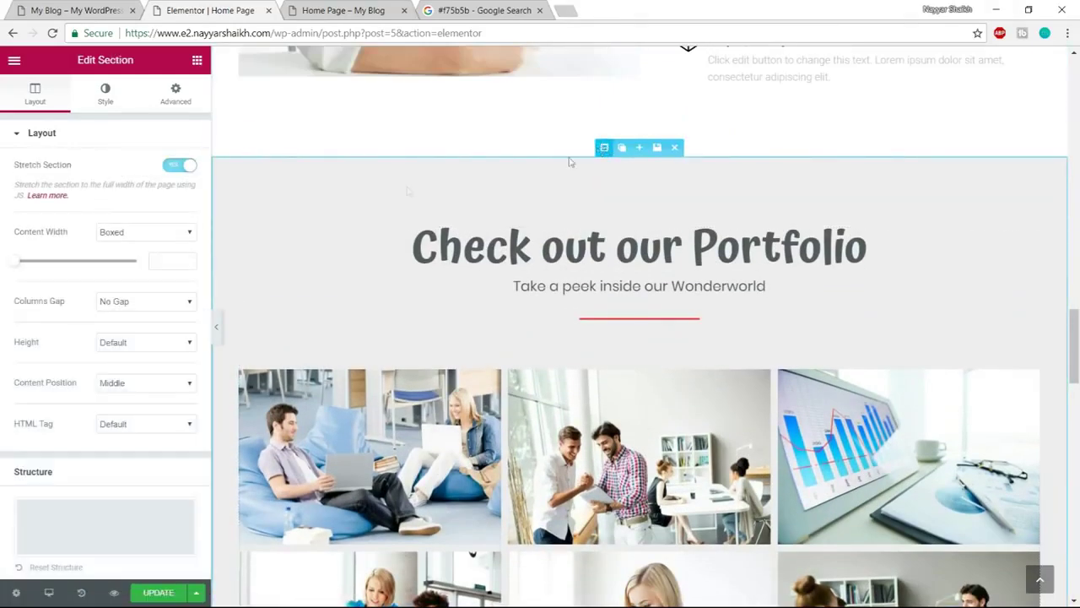
{"action": "left_click", "coordinate": [144, 235]}
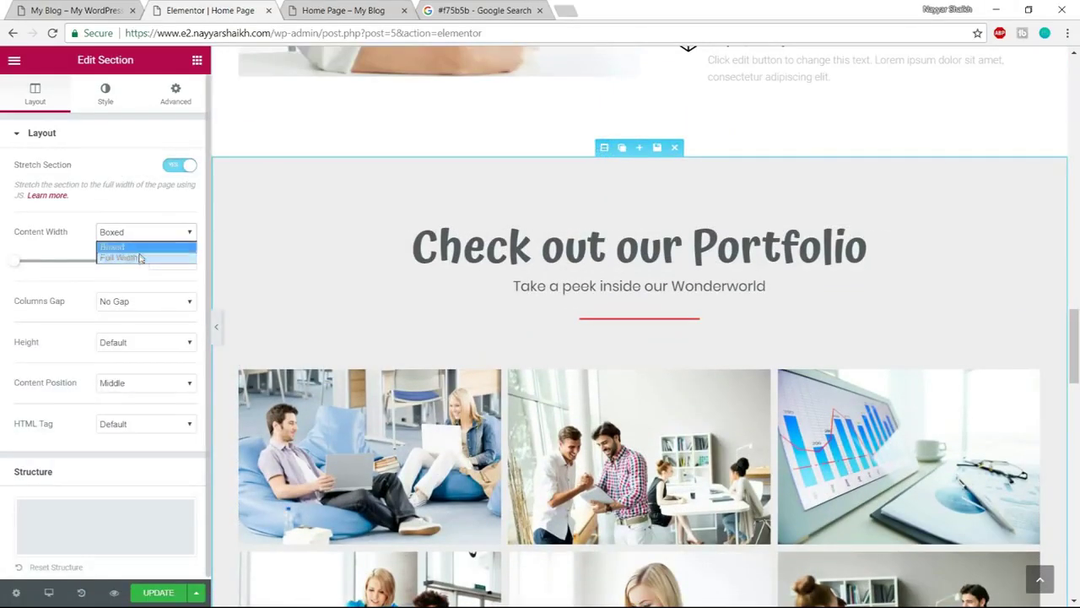
{"action": "left_click", "coordinate": [140, 257]}
{"action": "scroll", "coordinate": [613, 419], "scroll_direction": "down", "scroll_amount": 4}
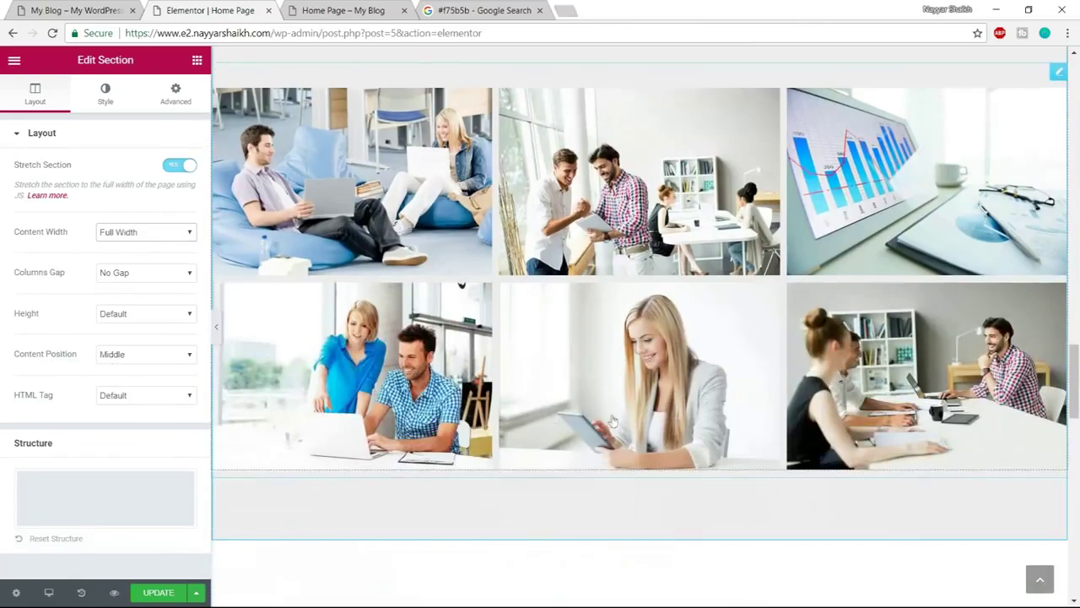
{"action": "scroll", "coordinate": [578, 409], "scroll_direction": "up", "scroll_amount": 2}
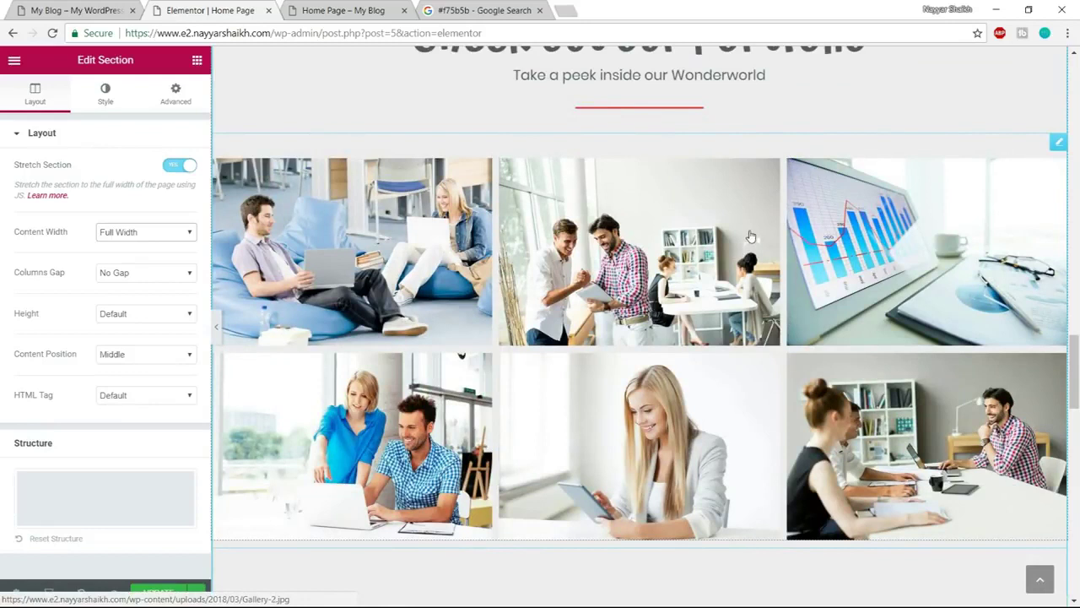
{"action": "left_click", "coordinate": [135, 273]}
{"action": "left_click", "coordinate": [137, 273]}
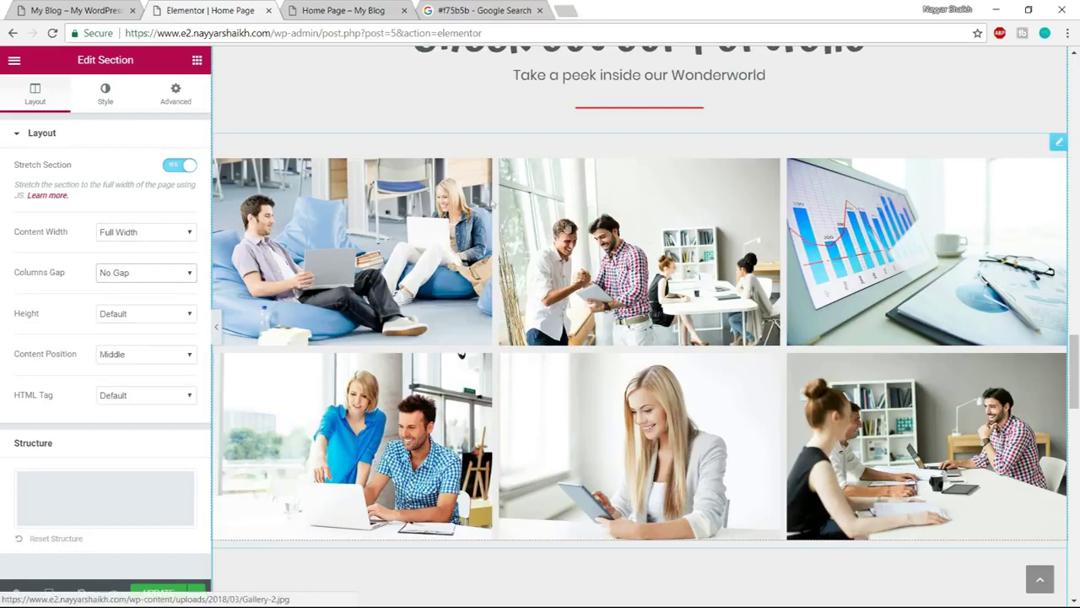
{"action": "scroll", "coordinate": [591, 287], "scroll_direction": "up", "scroll_amount": 2}
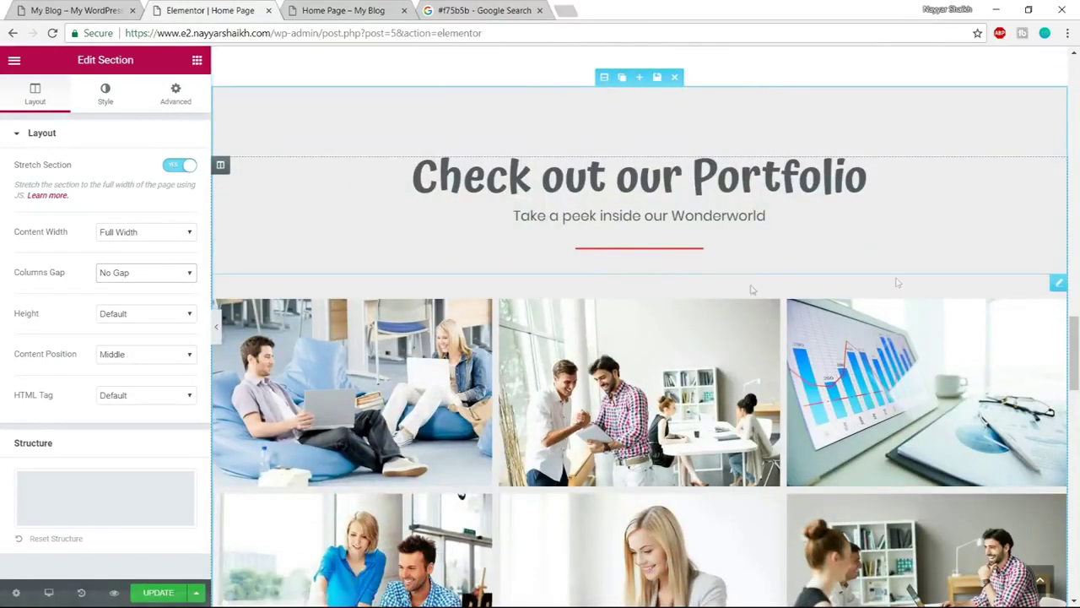
{"action": "left_click", "coordinate": [1060, 282]}
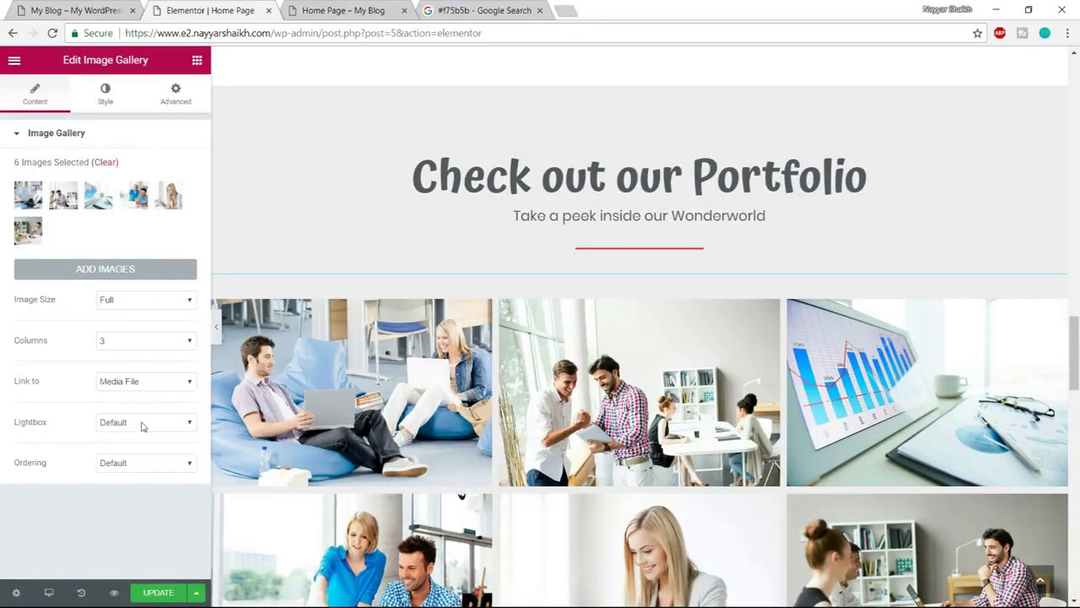
Set the gallery's Custom image spacing to 0, update the page and view its preview
{"action": "left_click", "coordinate": [107, 102]}
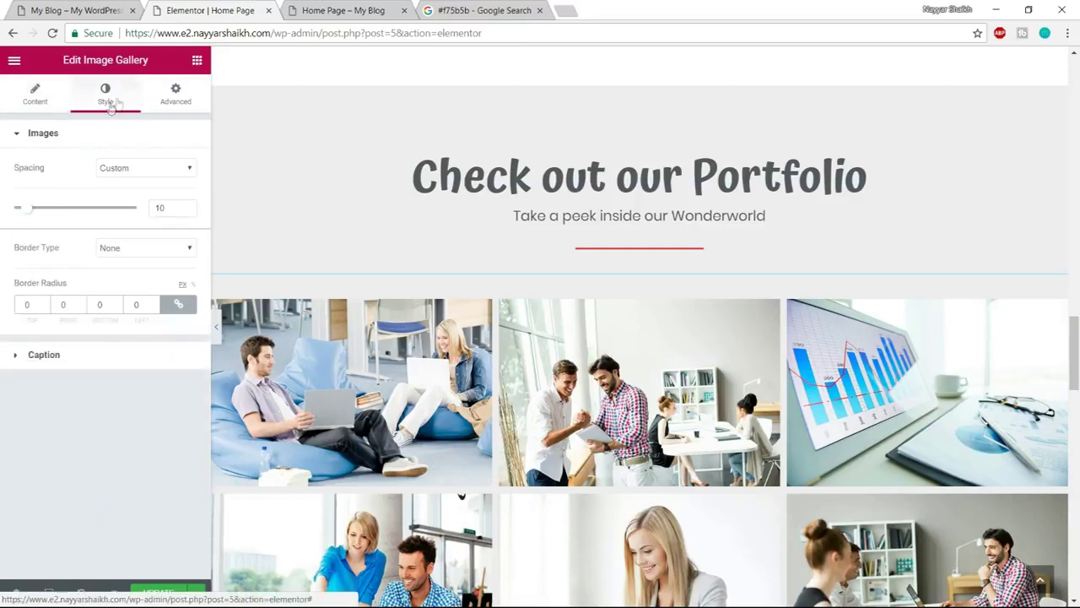
{"action": "left_click", "coordinate": [132, 169]}
{"action": "left_click", "coordinate": [132, 175]}
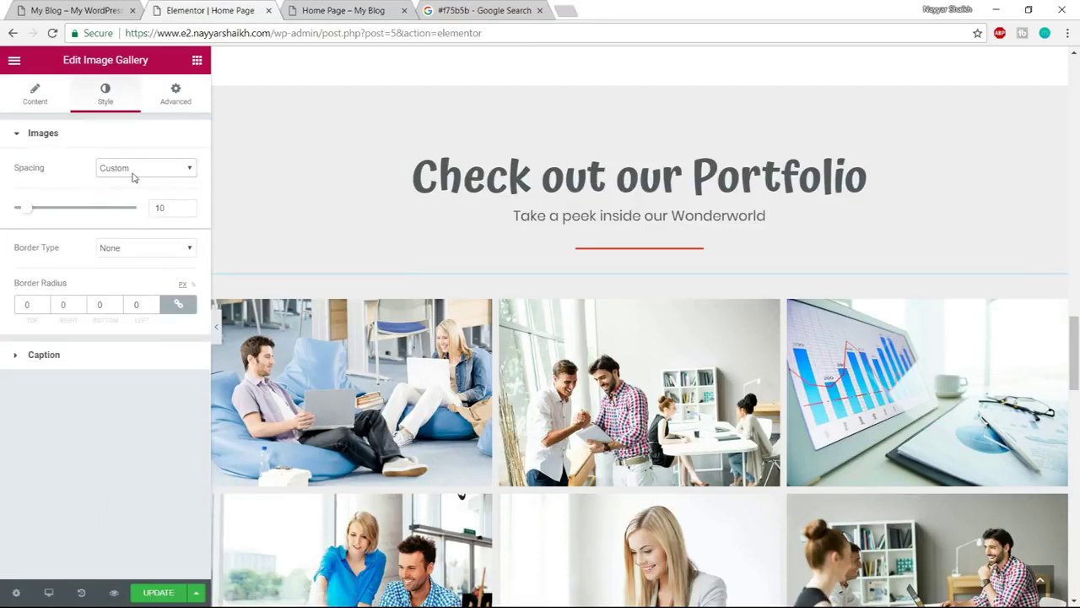
{"action": "left_click_drag", "start_coordinate": [27, 214], "coordinate": [3, 210]}
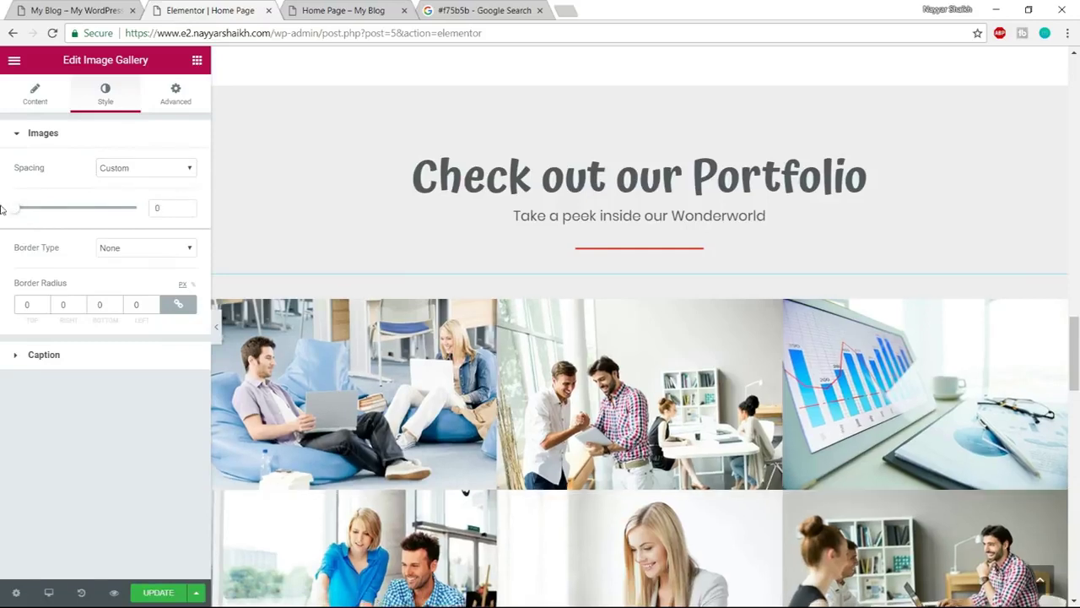
{"action": "scroll", "coordinate": [514, 386], "scroll_direction": "down", "scroll_amount": 2}
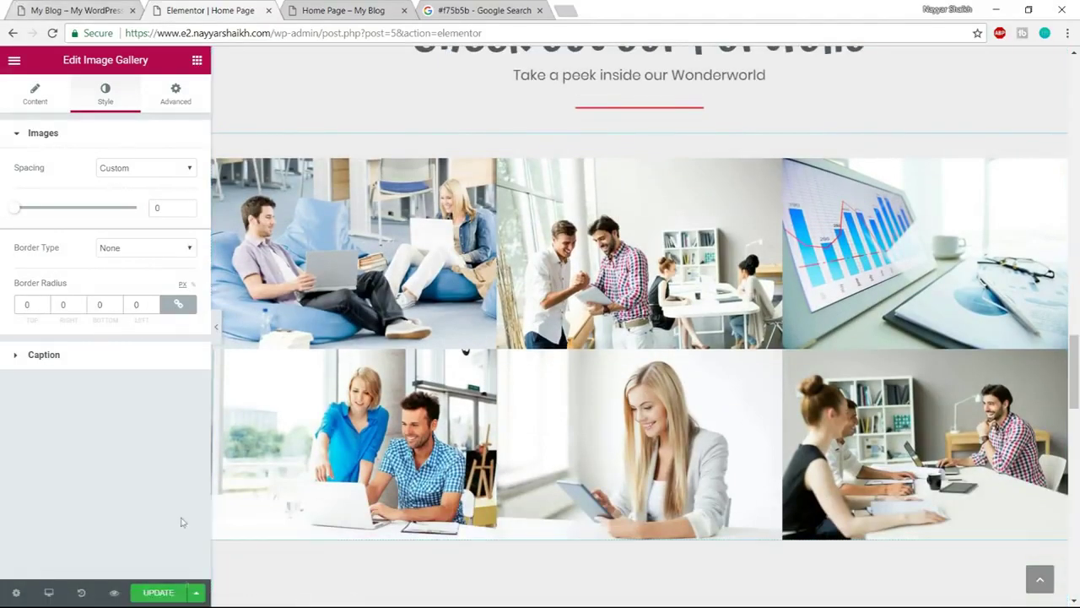
{"action": "left_click", "coordinate": [156, 593]}
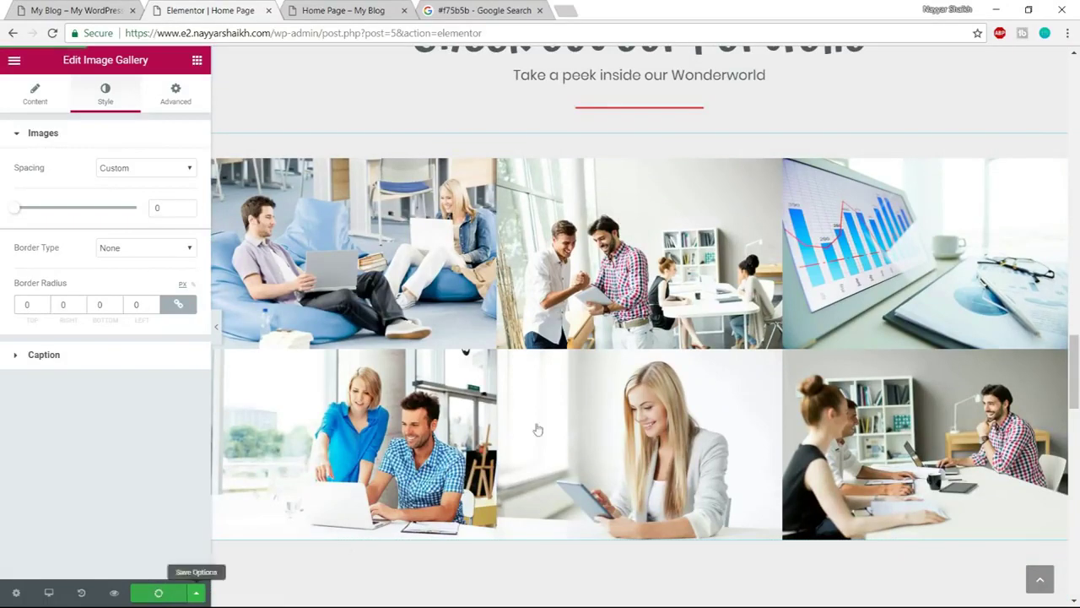
{"action": "left_click", "coordinate": [381, 12]}
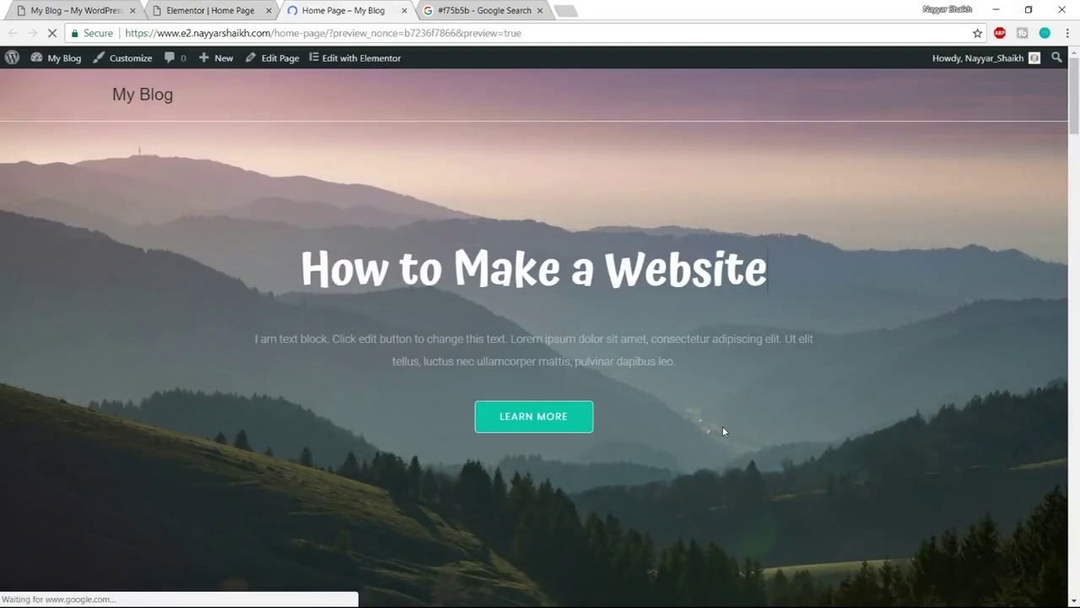
Scroll through the previewed home page to check the six edge-to-edge portfolio photos
{"action": "scroll", "coordinate": [723, 429], "scroll_direction": "down", "scroll_amount": 10}
{"action": "scroll", "coordinate": [723, 432], "scroll_direction": "down", "scroll_amount": 10}
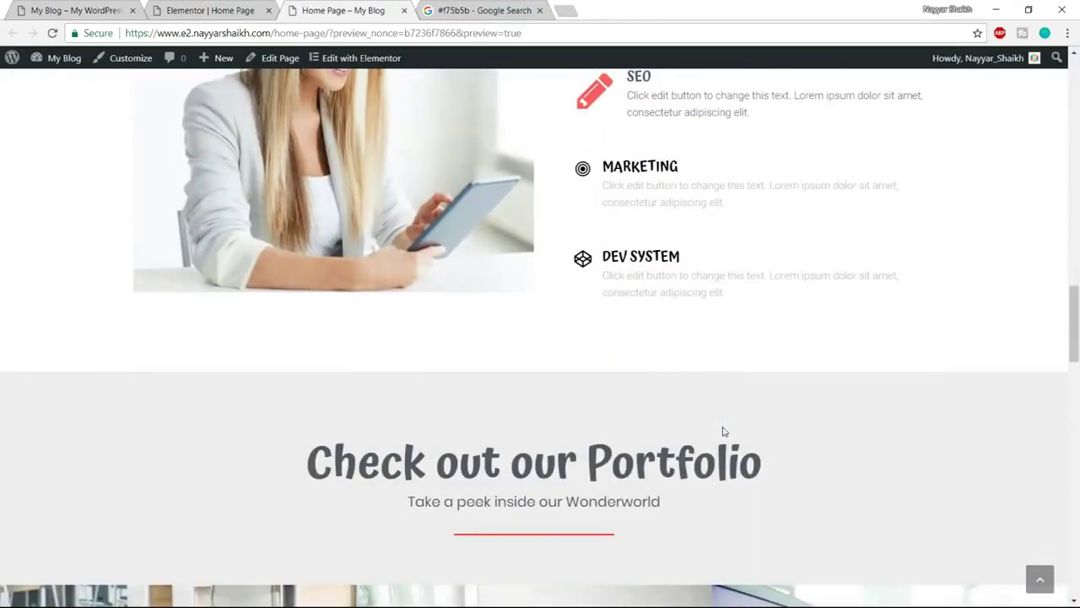
{"action": "scroll", "coordinate": [723, 431], "scroll_direction": "down", "scroll_amount": 5}
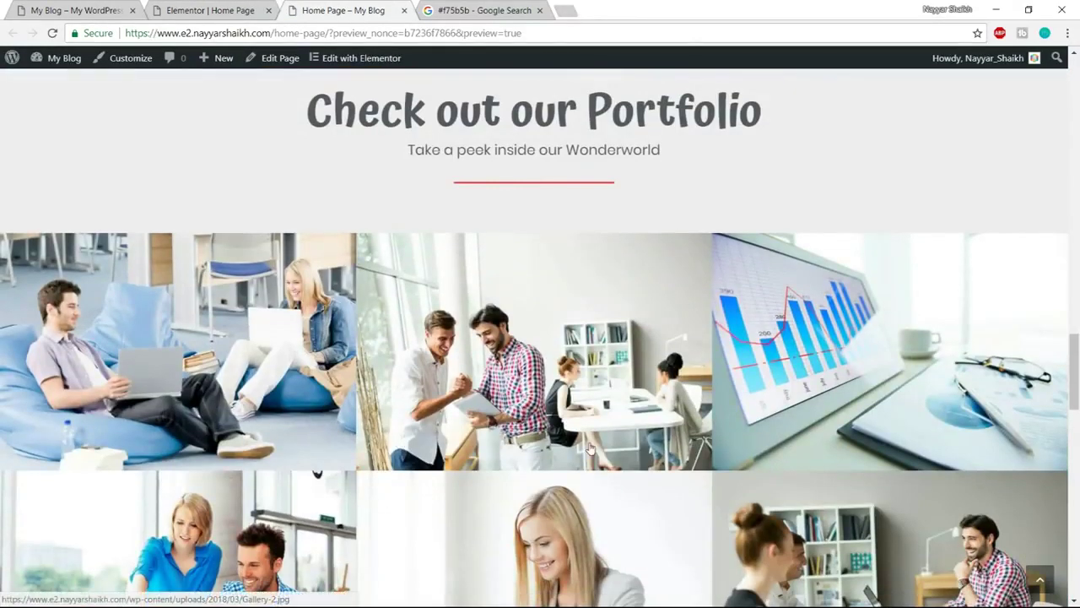
{"action": "scroll", "coordinate": [588, 454], "scroll_direction": "down", "scroll_amount": 4}
{"action": "scroll", "coordinate": [588, 456], "scroll_direction": "up", "scroll_amount": 3}
{"action": "scroll", "coordinate": [583, 454], "scroll_direction": "down", "scroll_amount": 4}
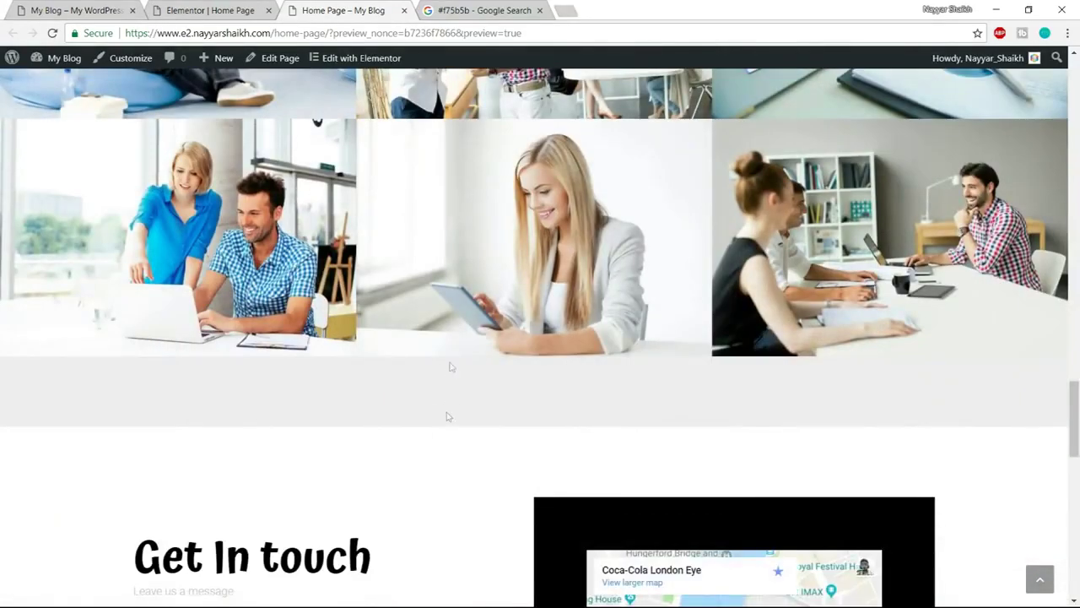
Return to the Elementor | Home Page editor tab and scroll the canvas
{"action": "left_click", "coordinate": [200, 10]}
{"action": "scroll", "coordinate": [535, 425], "scroll_direction": "down", "scroll_amount": 3}
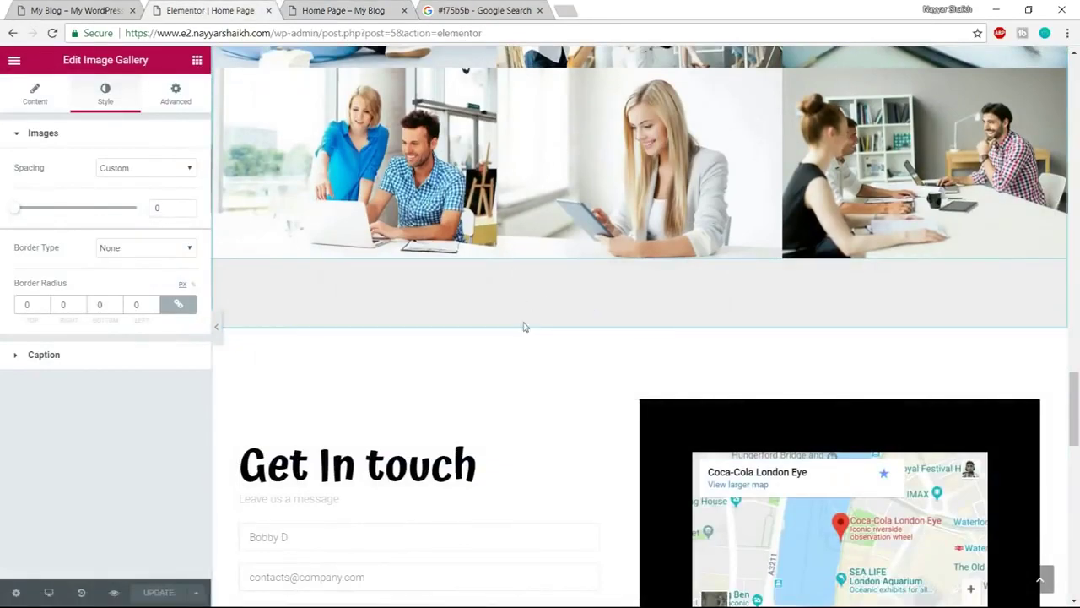
{"action": "scroll", "coordinate": [516, 352], "scroll_direction": "up", "scroll_amount": 5}
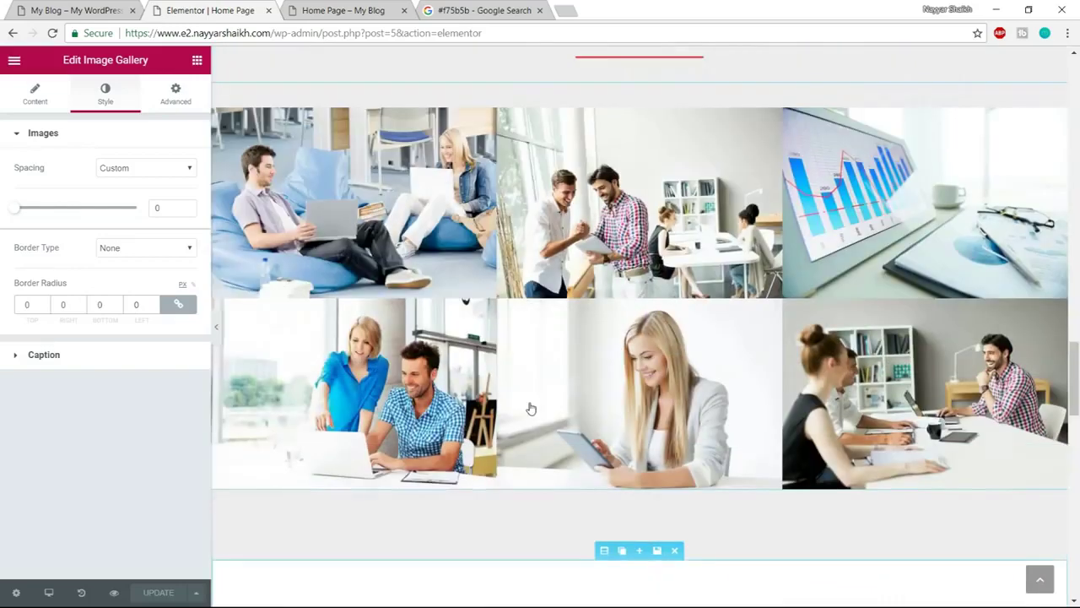
Change the Portfolio section's bottom padding from 100 to 0 in its Advanced settings
{"action": "left_click", "coordinate": [605, 148]}
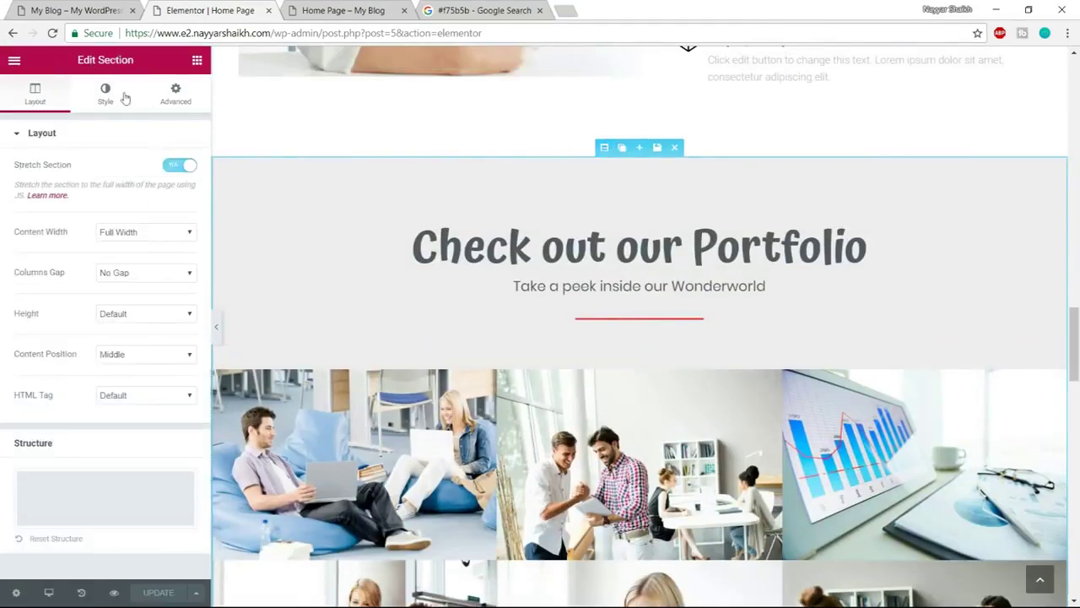
{"action": "left_click", "coordinate": [174, 101]}
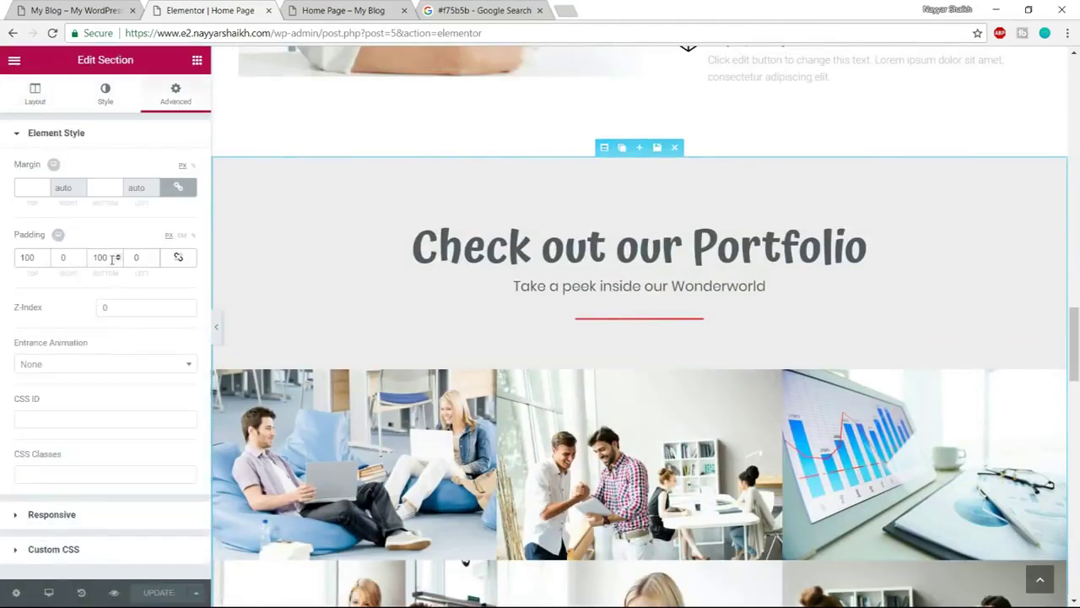
{"action": "left_click_drag", "start_coordinate": [108, 257], "coordinate": [92, 251]}
{"action": "type", "text": "0"}
{"action": "scroll", "coordinate": [827, 340], "scroll_direction": "down", "scroll_amount": 4}
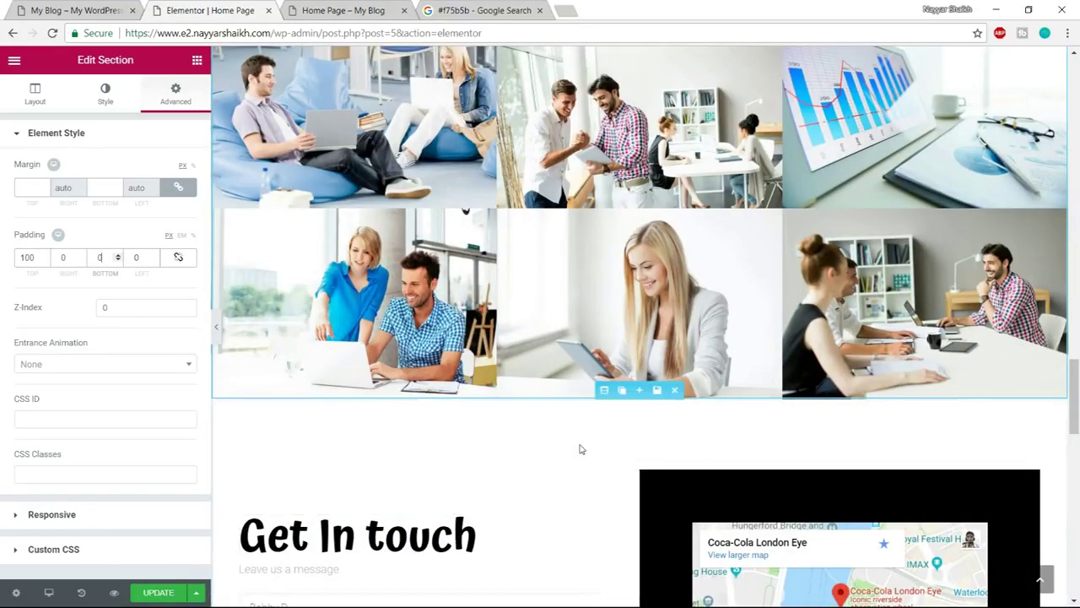
{"action": "scroll", "coordinate": [581, 449], "scroll_direction": "down", "scroll_amount": 5}
Scroll down the reference site tab to compare its gallery and contact area
{"action": "left_click", "coordinate": [68, 8]}
{"action": "scroll", "coordinate": [506, 291], "scroll_direction": "down", "scroll_amount": 5}
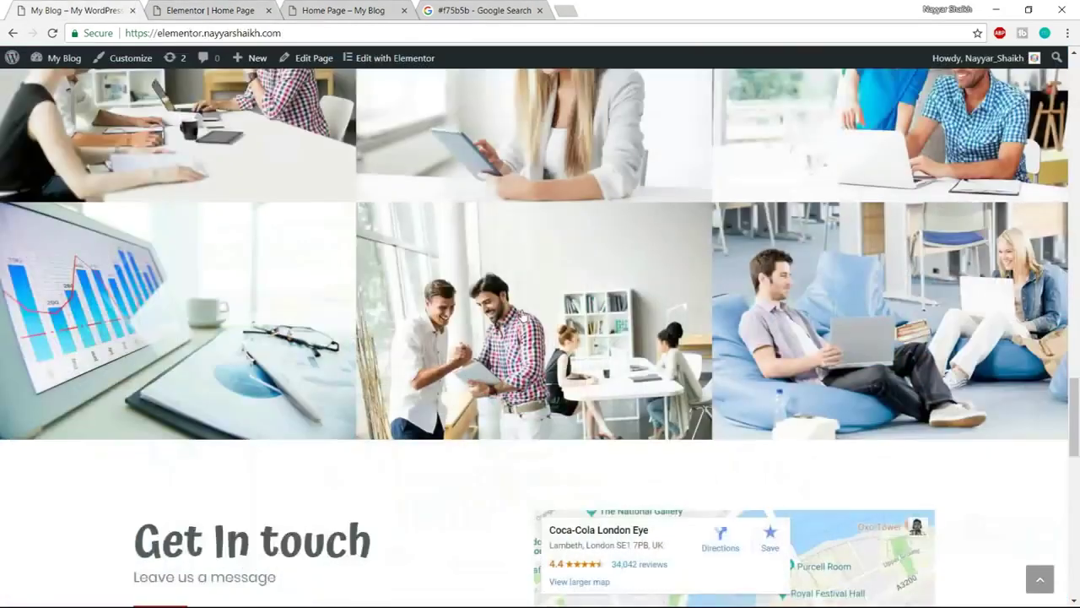
{"action": "scroll", "coordinate": [523, 314], "scroll_direction": "down", "scroll_amount": 3}
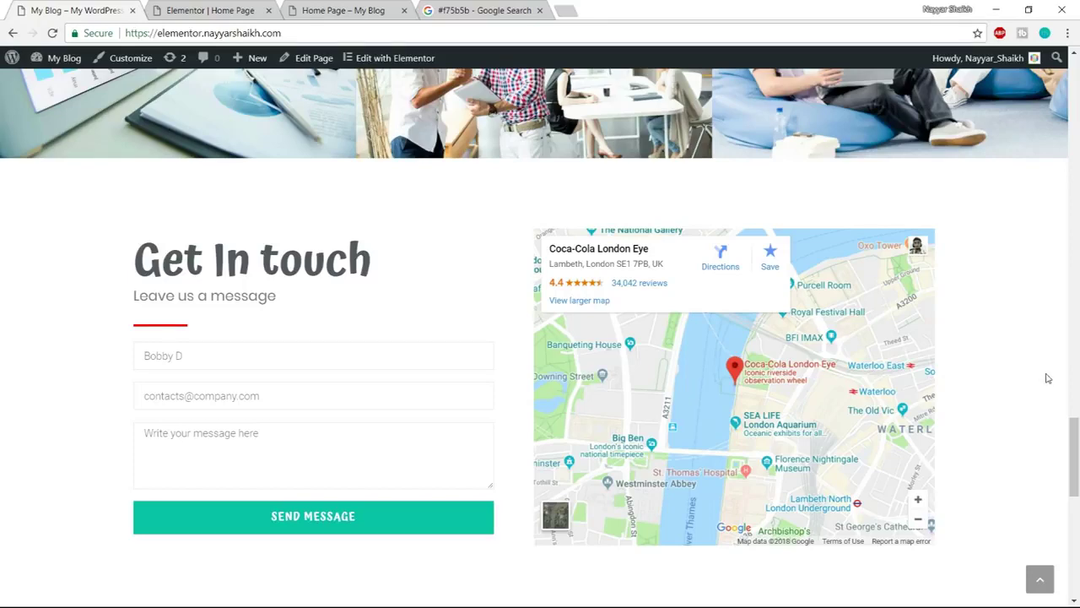
Make the Get In touch heading text grey
{"action": "left_click", "coordinate": [241, 10]}
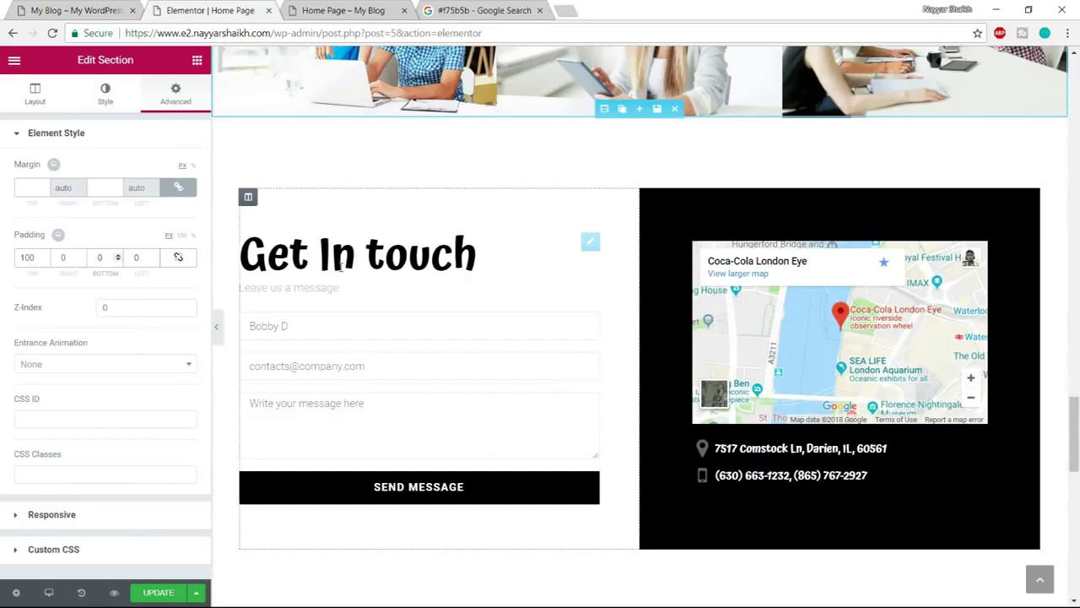
{"action": "left_click", "coordinate": [439, 251]}
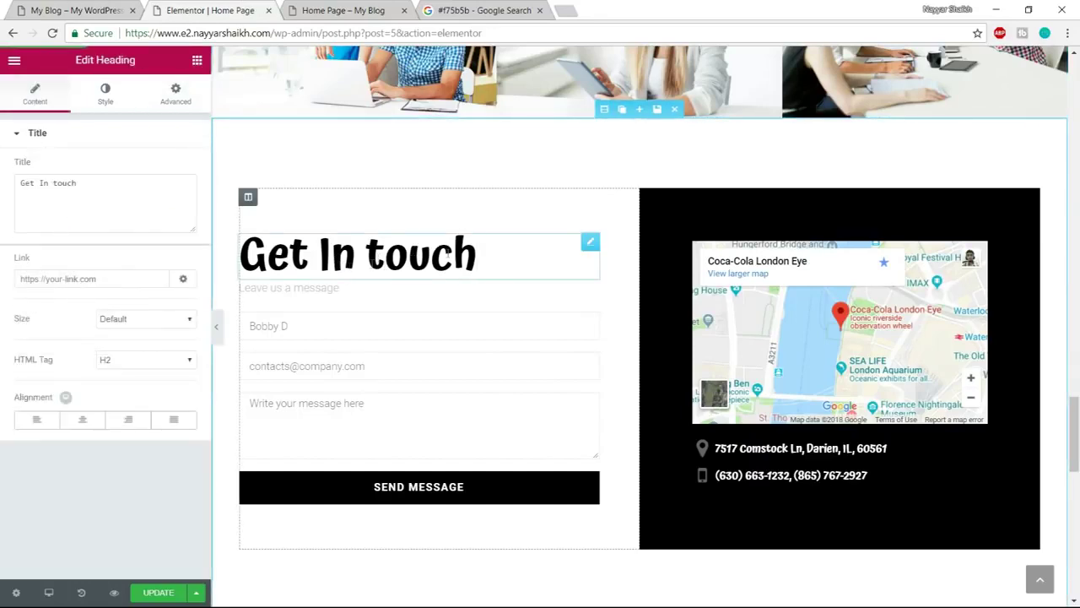
{"action": "left_click", "coordinate": [105, 93]}
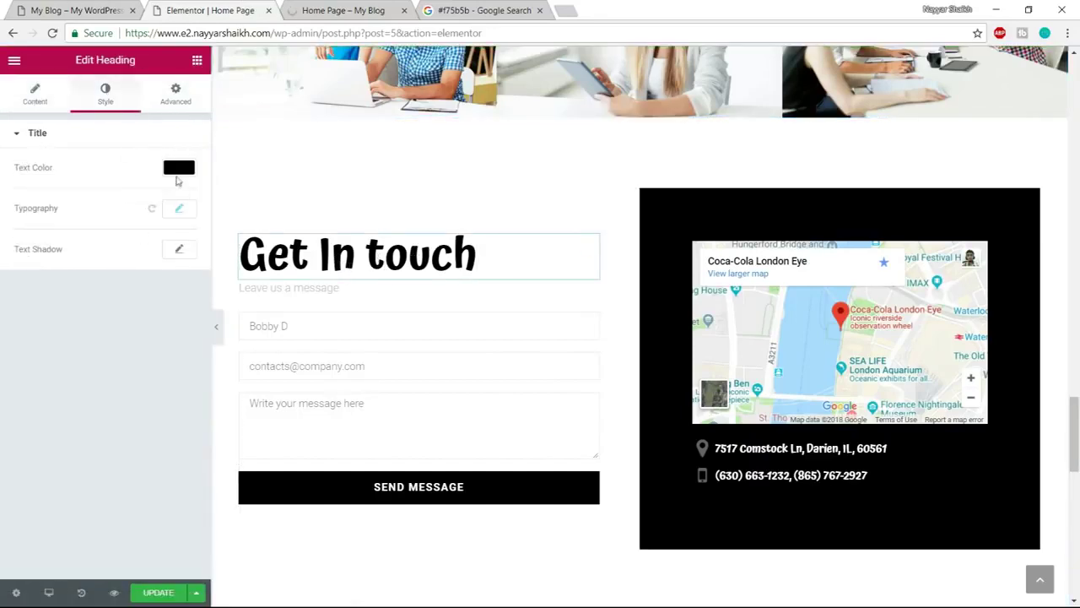
{"action": "left_click", "coordinate": [176, 179]}
{"action": "left_click", "coordinate": [40, 335]}
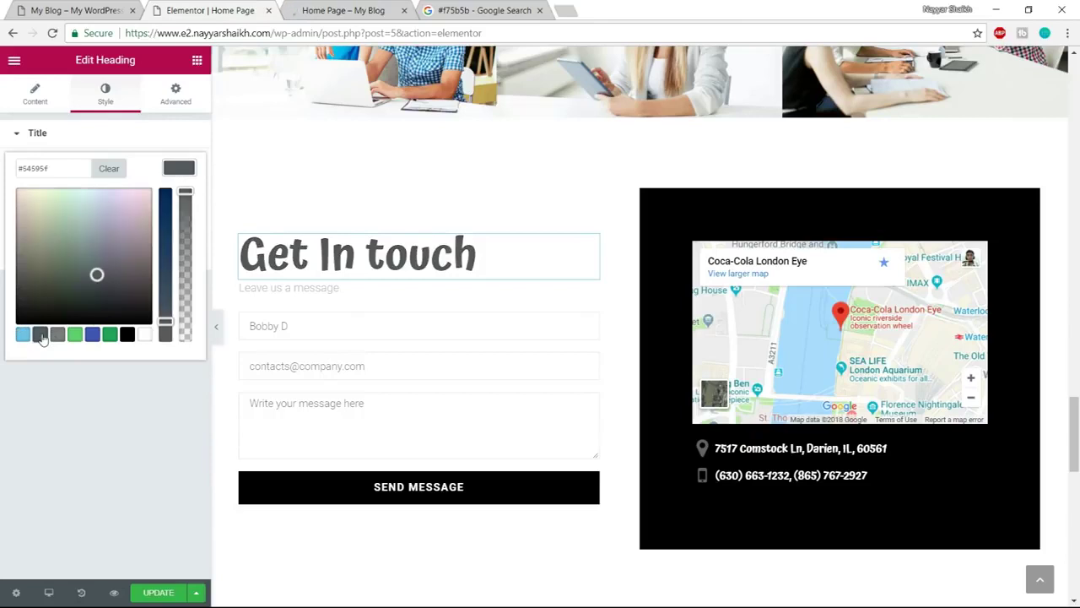
Make the Leave us a message text dark grey
{"action": "left_click", "coordinate": [282, 290]}
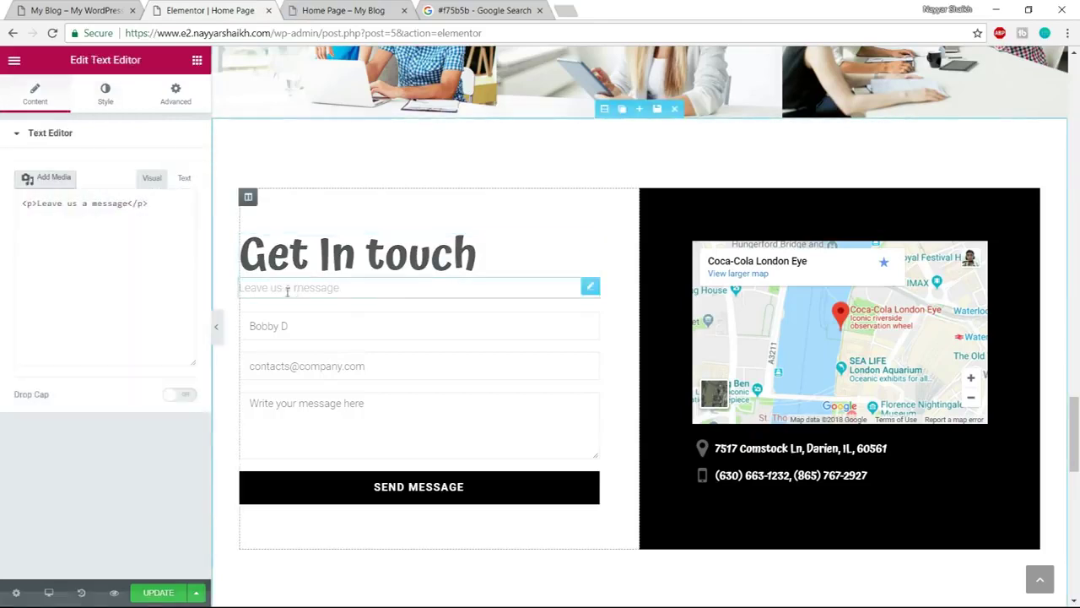
{"action": "left_click", "coordinate": [106, 93]}
{"action": "left_click", "coordinate": [179, 229]}
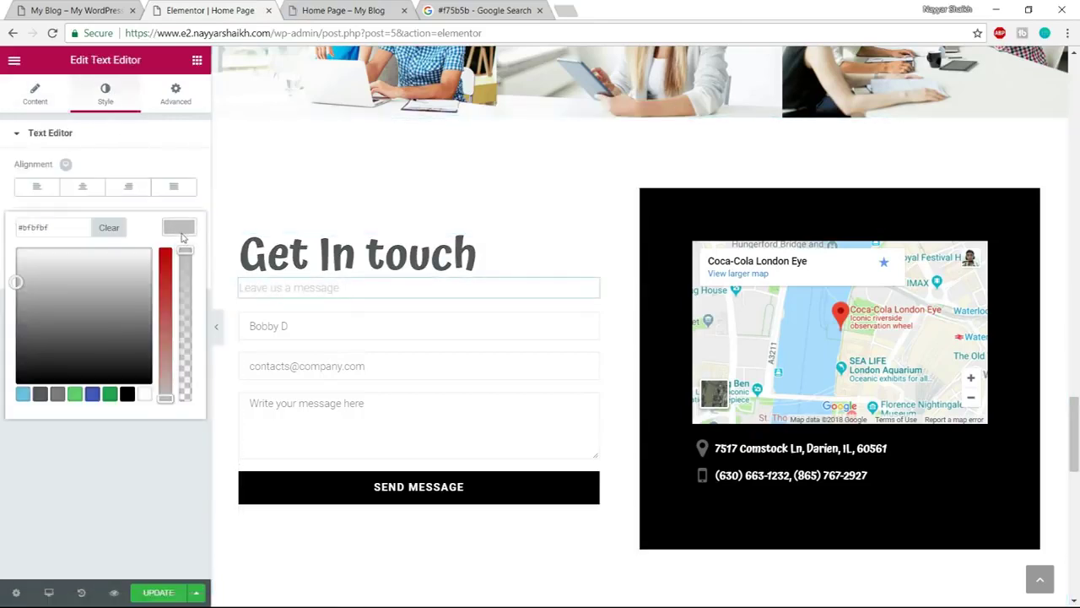
{"action": "left_click", "coordinate": [40, 395]}
{"action": "left_click", "coordinate": [180, 228]}
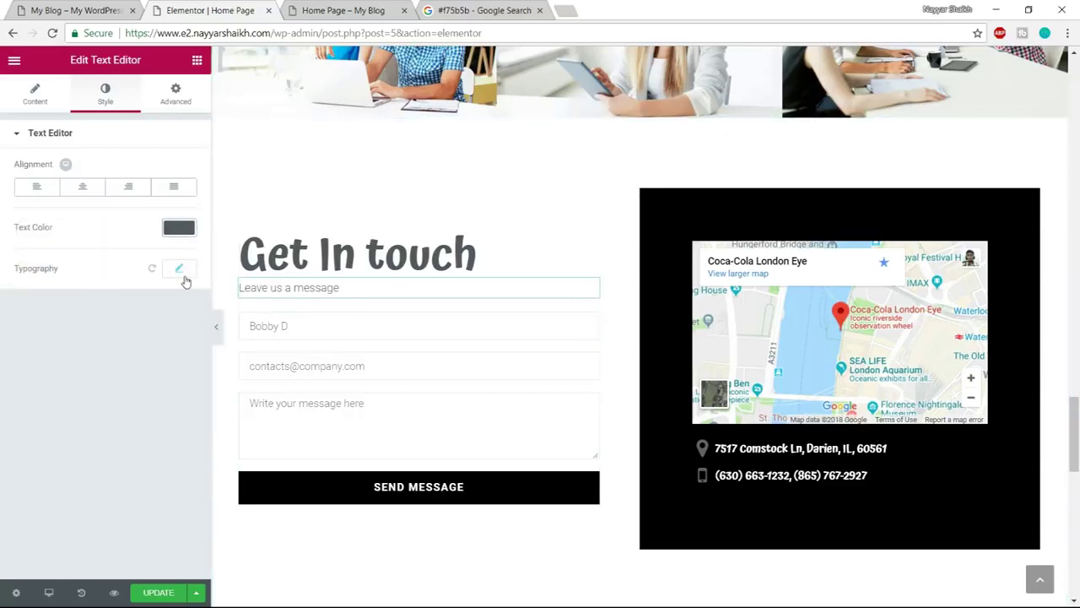
Set the Leave us a message typography to Poppins, 20px, weight 400
{"action": "left_click", "coordinate": [182, 275]}
{"action": "left_click", "coordinate": [135, 309]}
{"action": "type", "text": "poppi"}
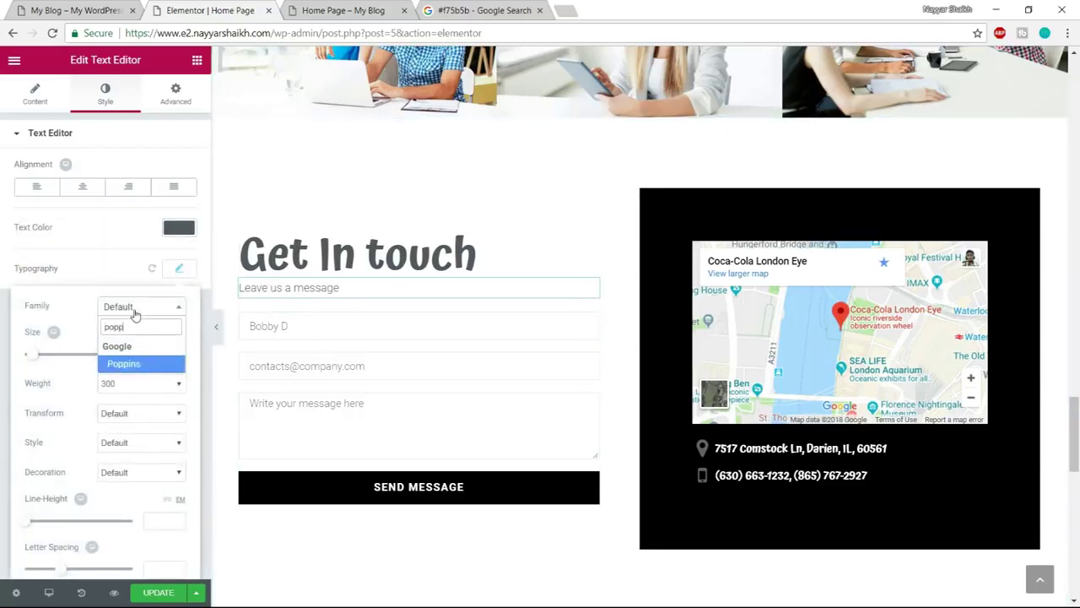
{"action": "left_click", "coordinate": [169, 362]}
{"action": "left_click_drag", "start_coordinate": [174, 358], "coordinate": [152, 356]}
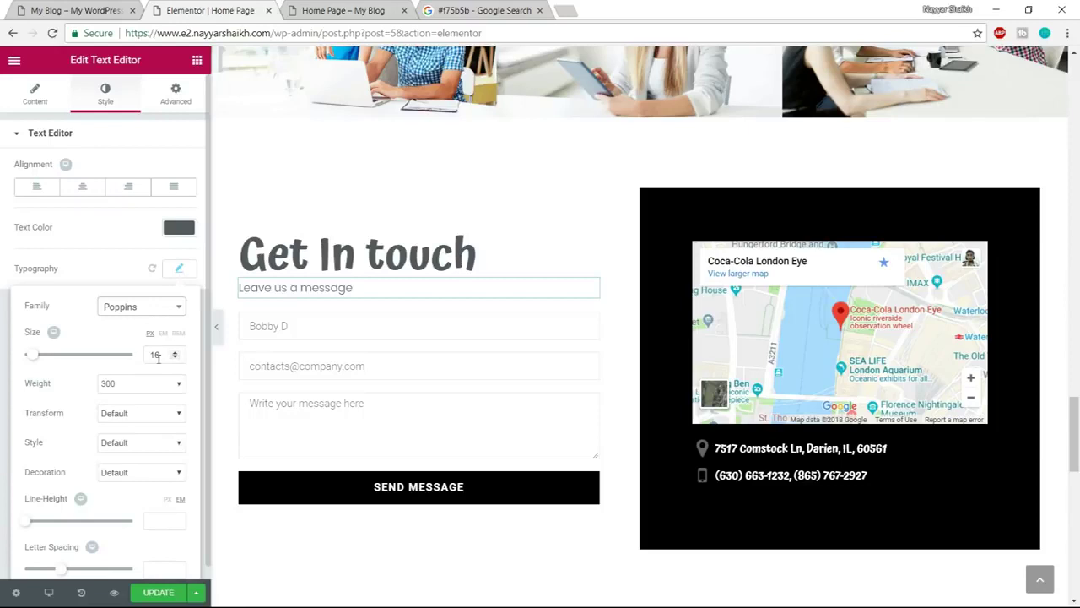
{"action": "type", "text": "20"}
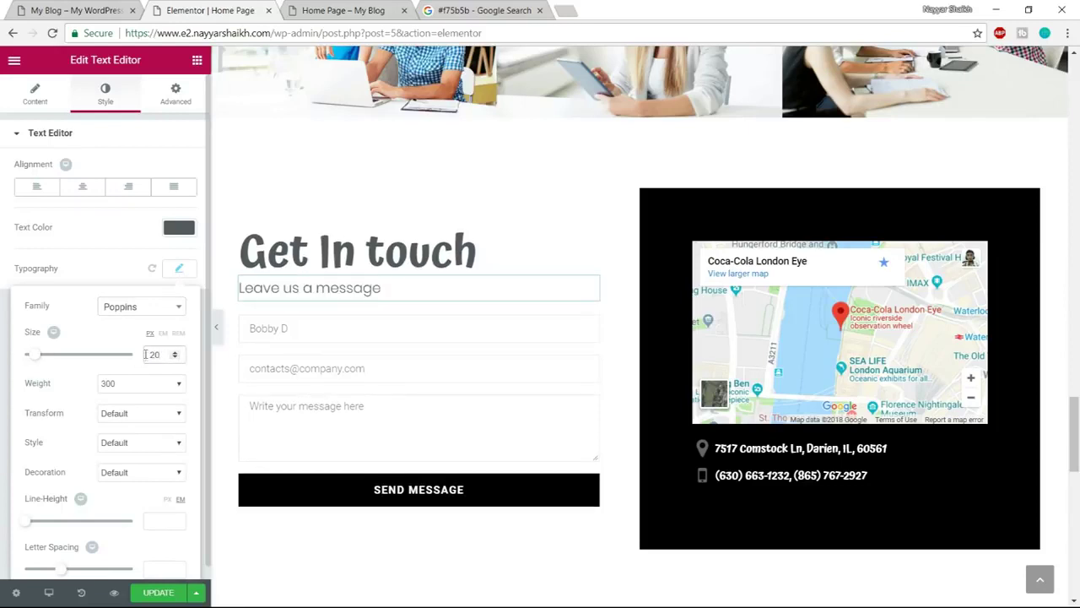
{"action": "left_click", "coordinate": [143, 385]}
{"action": "left_click", "coordinate": [122, 427]}
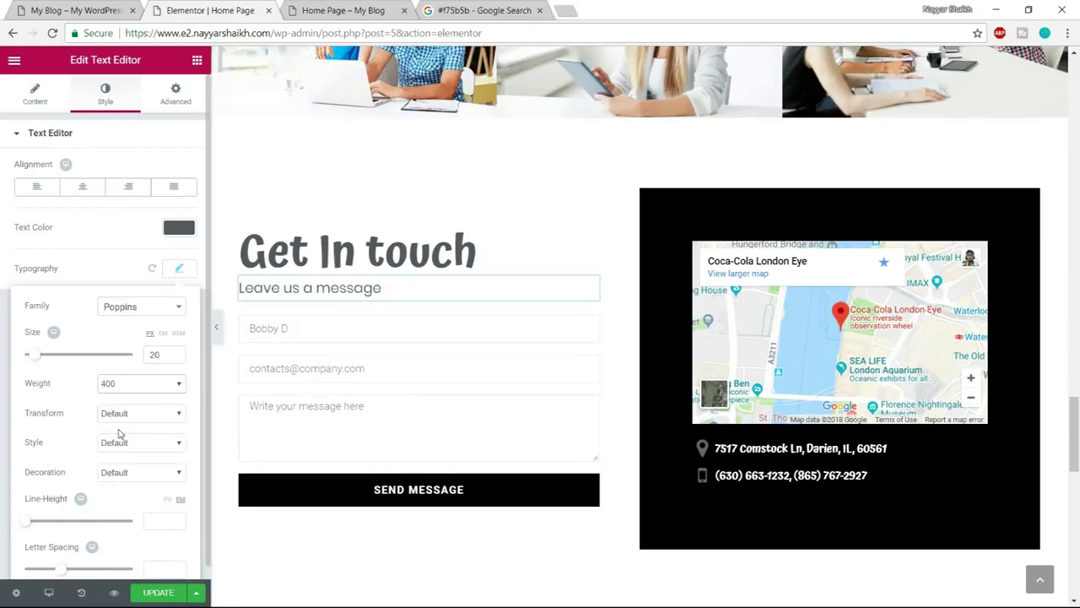
{"action": "left_click", "coordinate": [177, 269]}
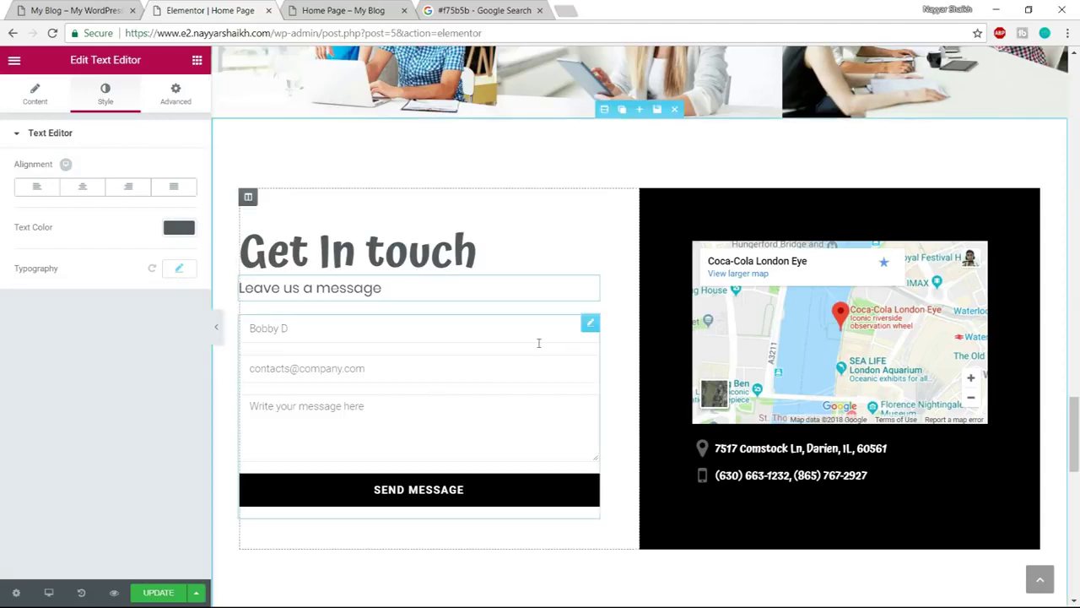
Select the contact form and expand its Name field settings, restoring the accidentally removed field
{"action": "left_click", "coordinate": [386, 368]}
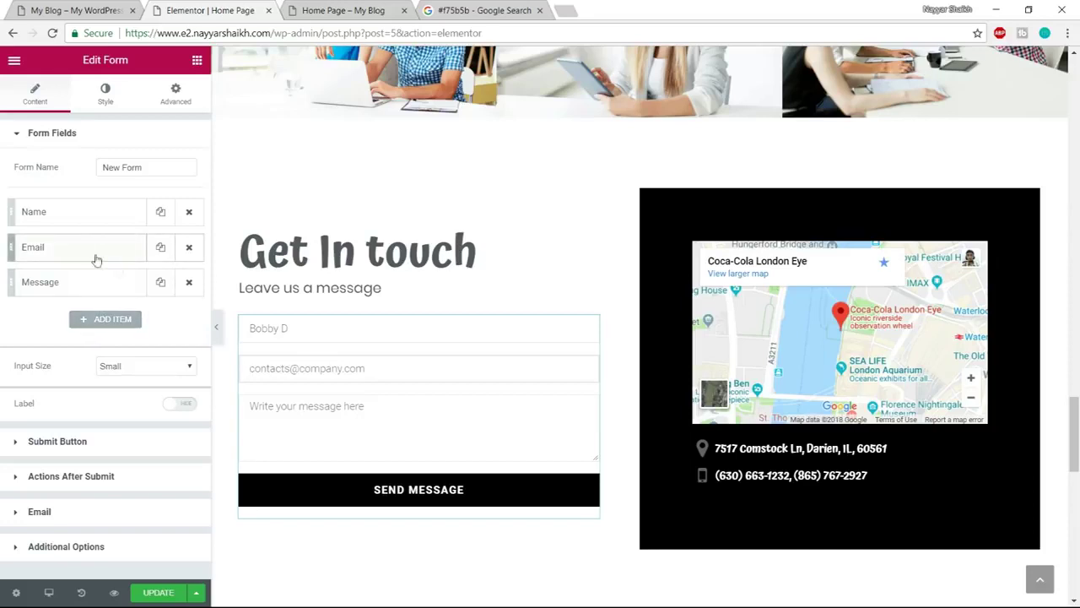
{"action": "left_click", "coordinate": [191, 214]}
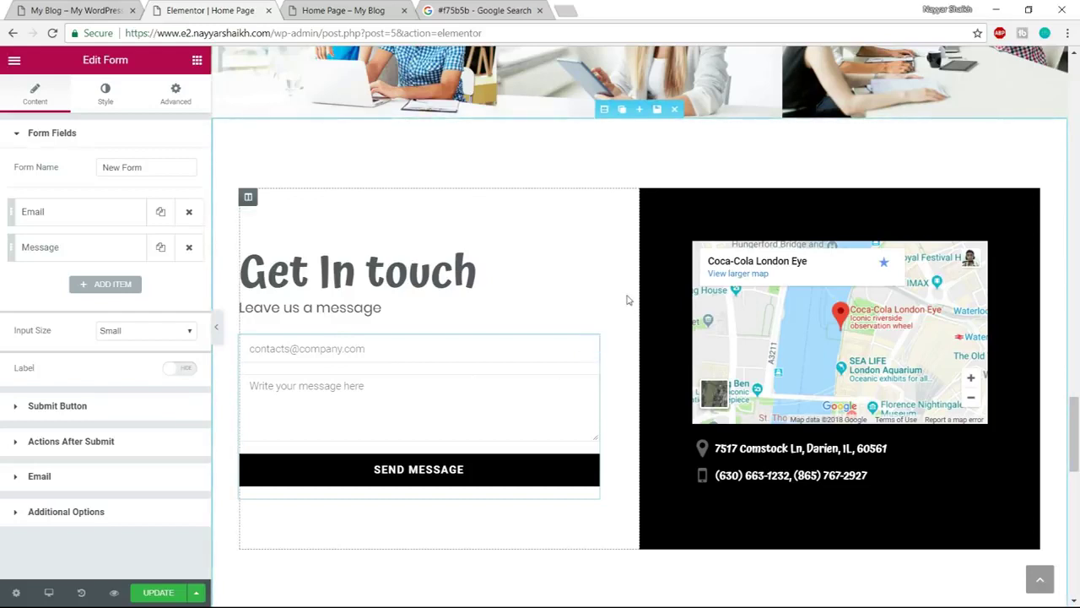
{"action": "key", "text": "ctrl+z"}
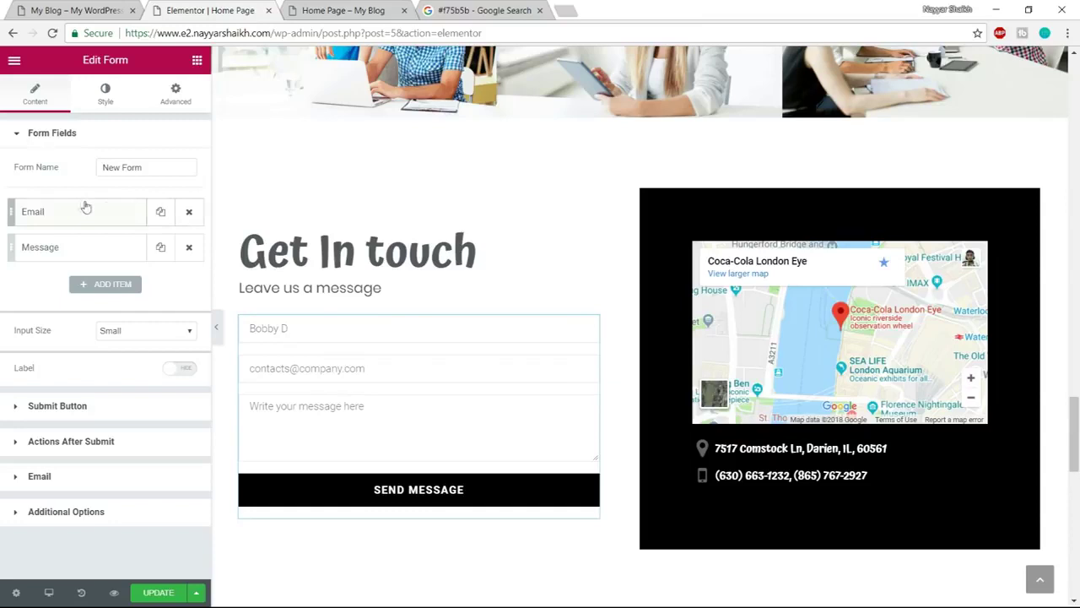
{"action": "left_click", "coordinate": [103, 104]}
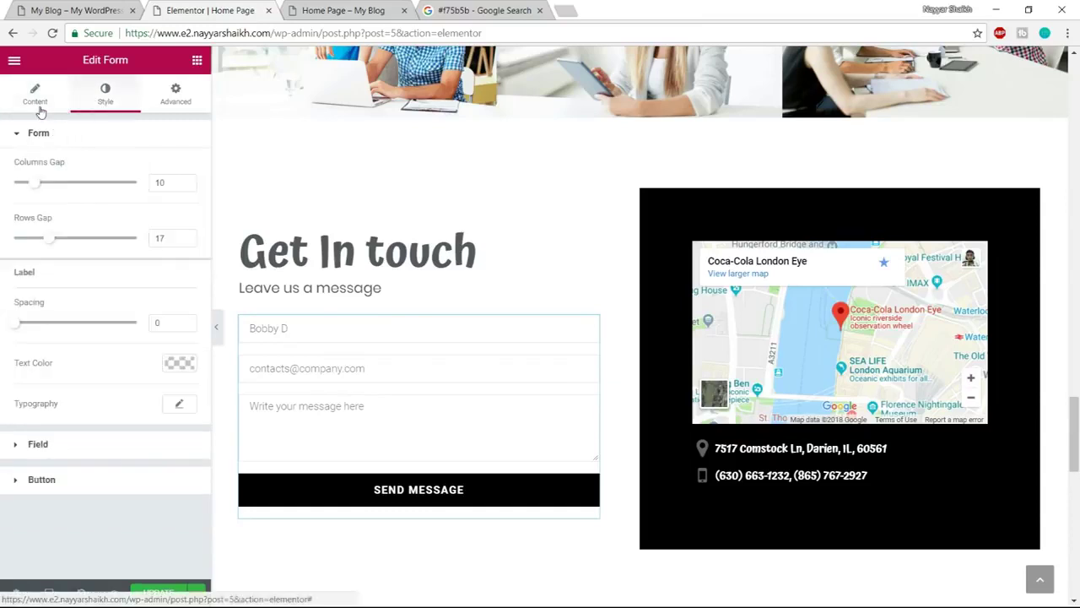
{"action": "left_click", "coordinate": [38, 107]}
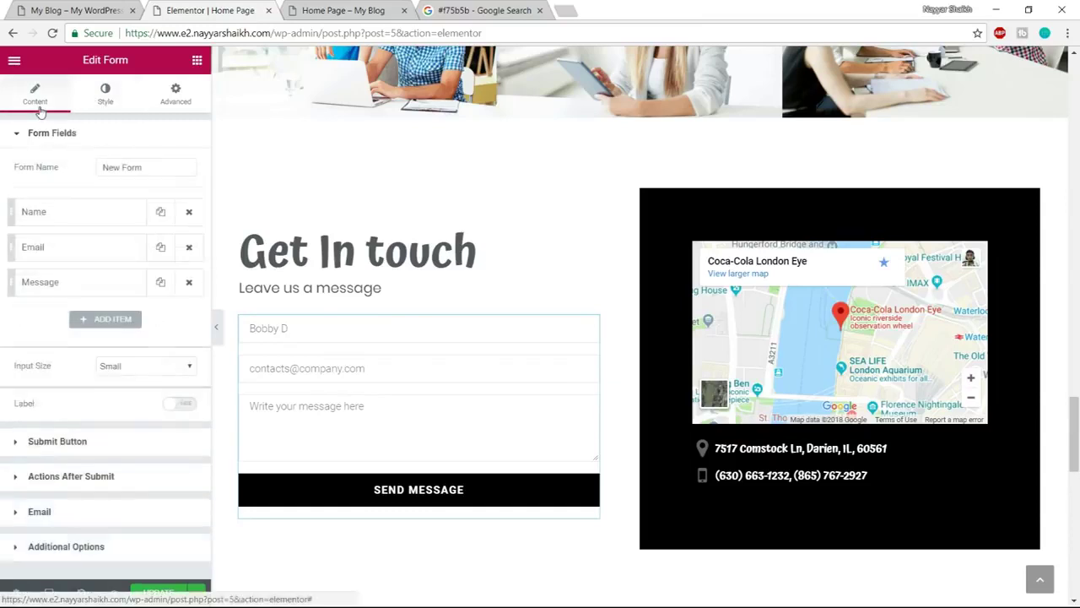
{"action": "left_click", "coordinate": [82, 220]}
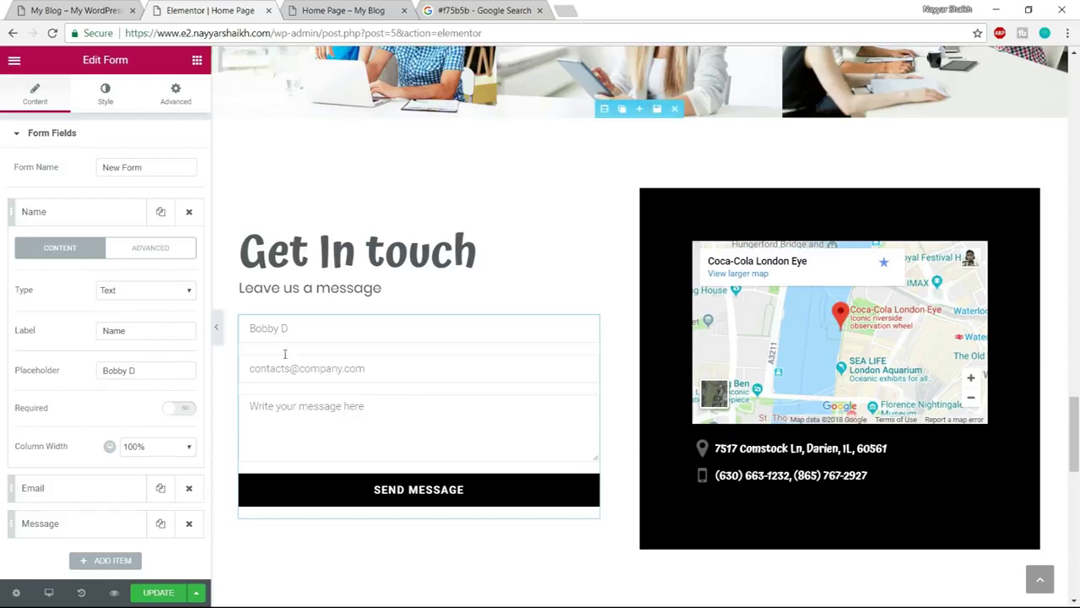
Set the Name field placeholder to 'Enter Your Name Here'
{"action": "left_click", "coordinate": [87, 7]}
{"action": "left_click", "coordinate": [178, 359]}
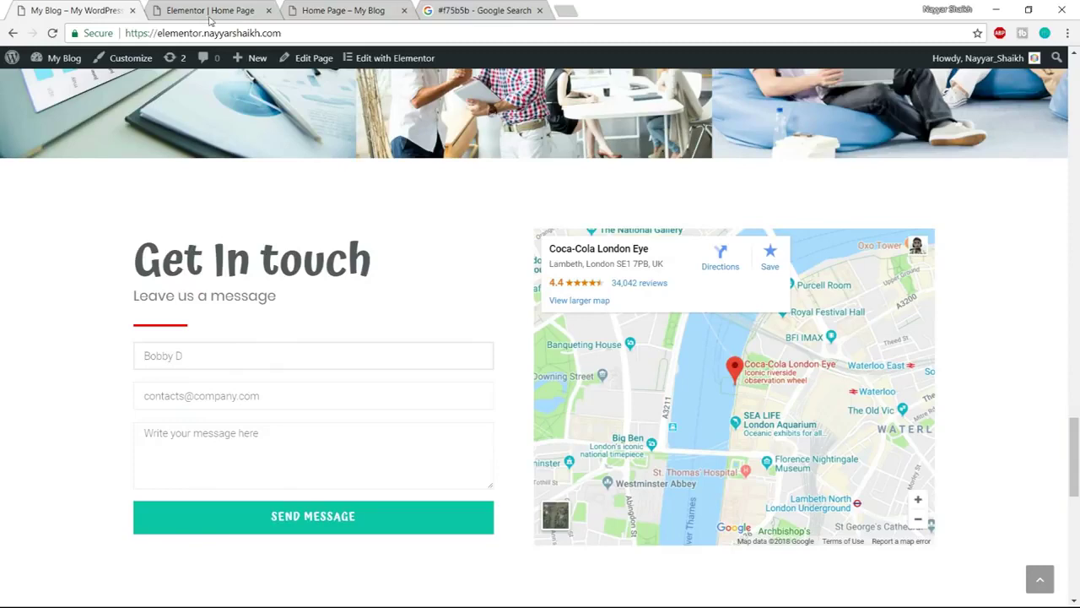
{"action": "left_click", "coordinate": [212, 10]}
{"action": "left_click_drag", "start_coordinate": [148, 370], "coordinate": [70, 375]}
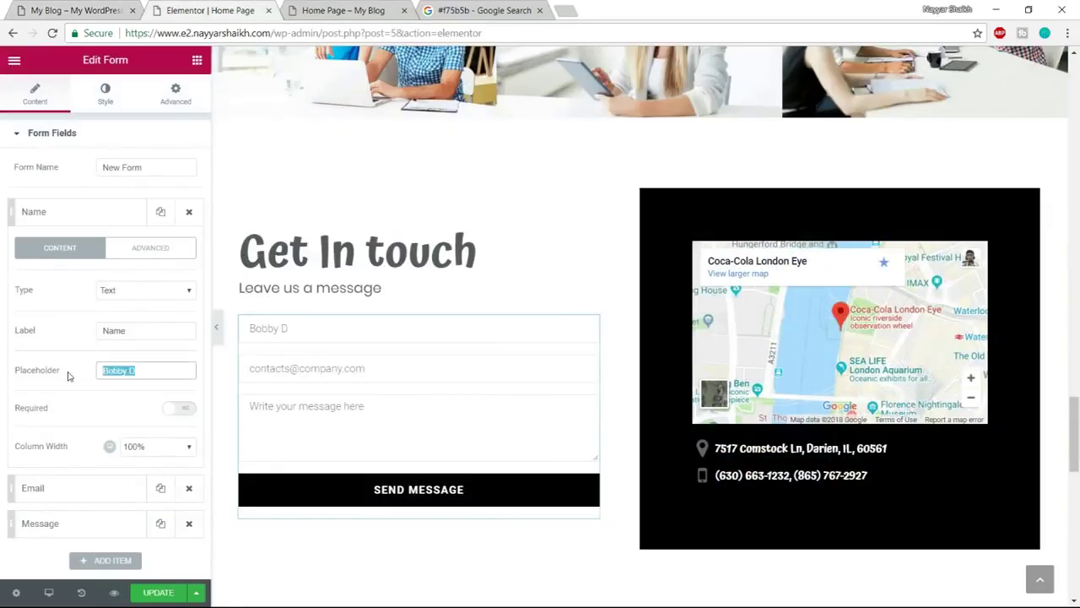
{"action": "type", "text": "En"}
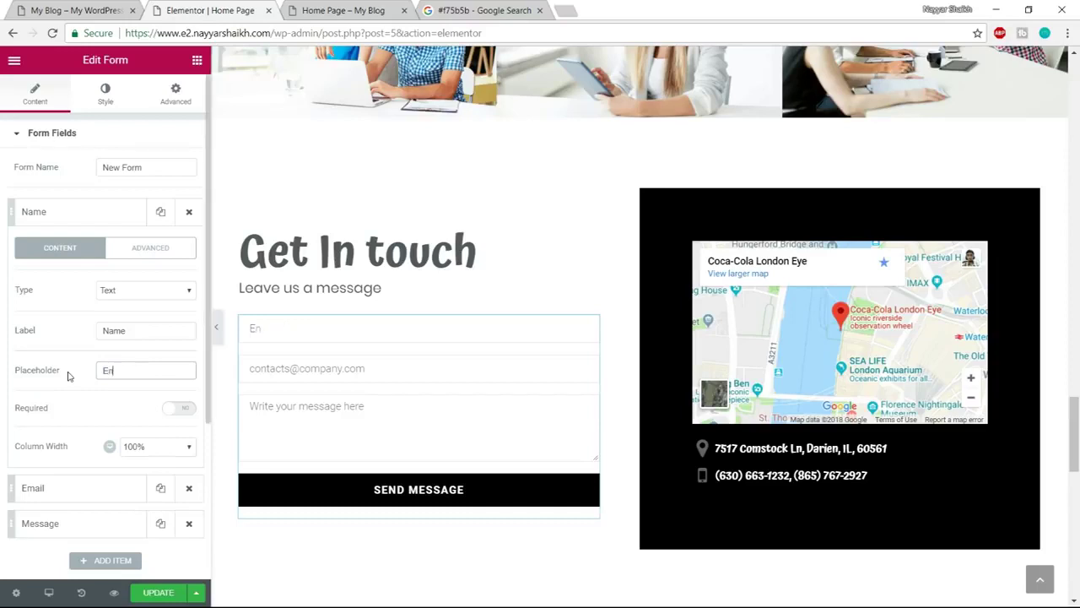
{"action": "type", "text": "ter Your Name Here"}
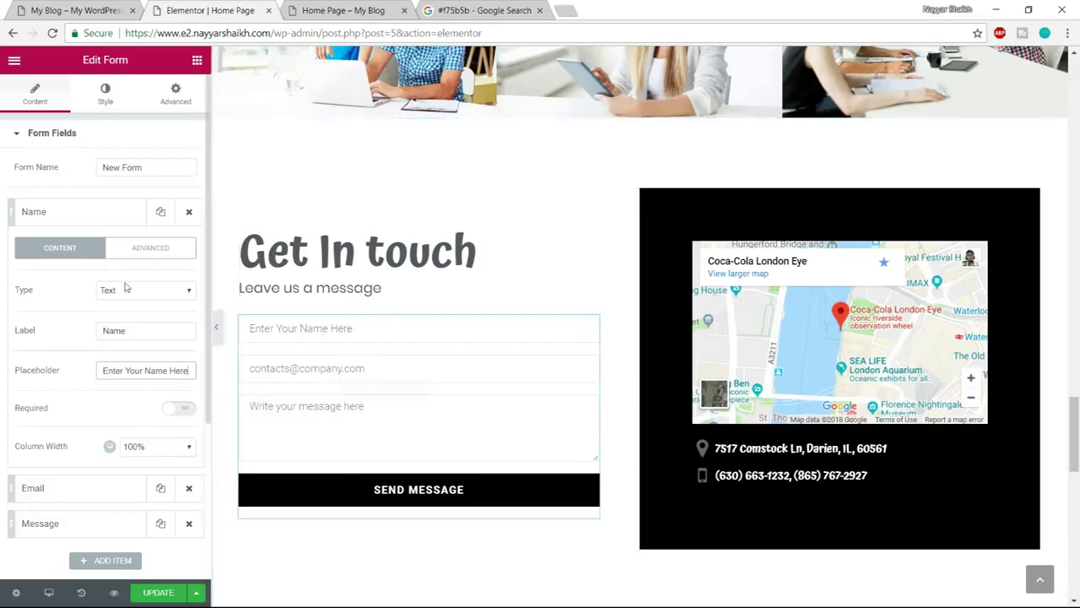
Keep the Name field optional at 100% column width and fold its settings away
{"action": "scroll", "coordinate": [135, 447], "scroll_direction": "down", "scroll_amount": 1}
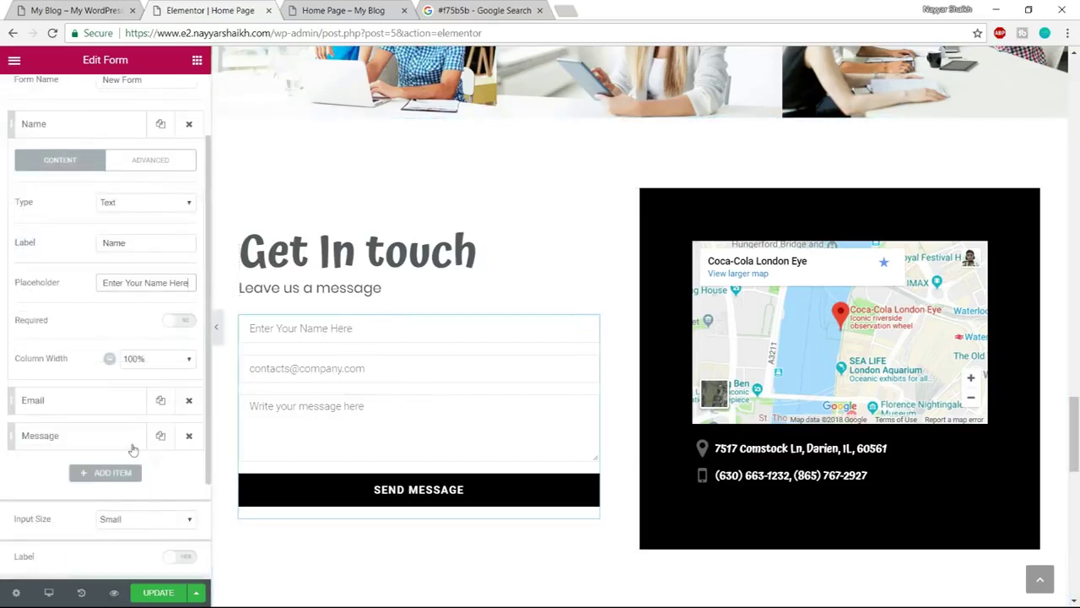
{"action": "left_click", "coordinate": [184, 325]}
{"action": "left_click", "coordinate": [183, 325]}
{"action": "left_click", "coordinate": [156, 362]}
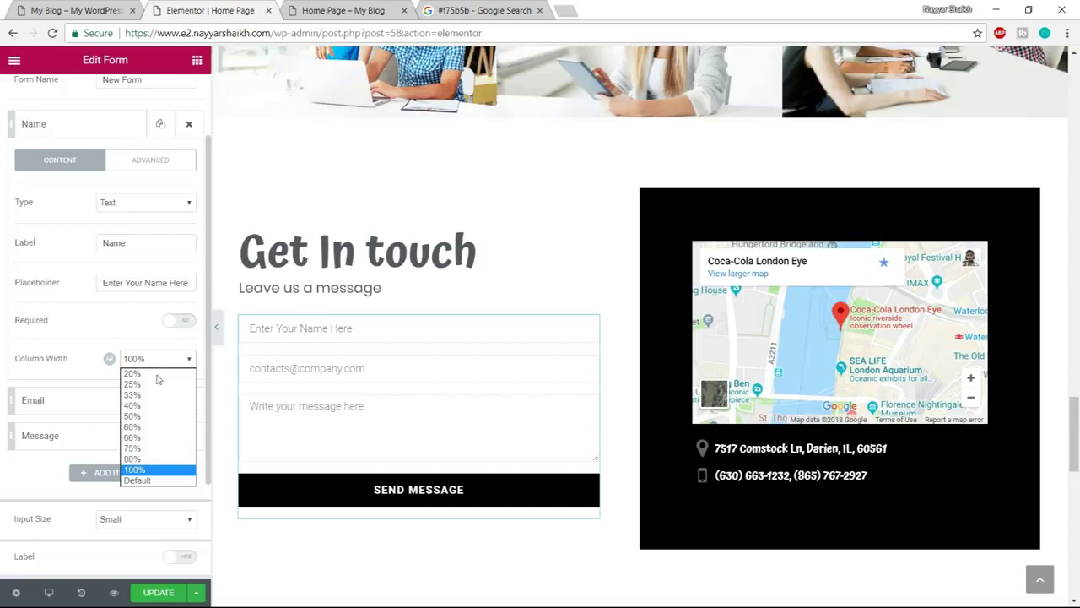
{"action": "left_click", "coordinate": [148, 406]}
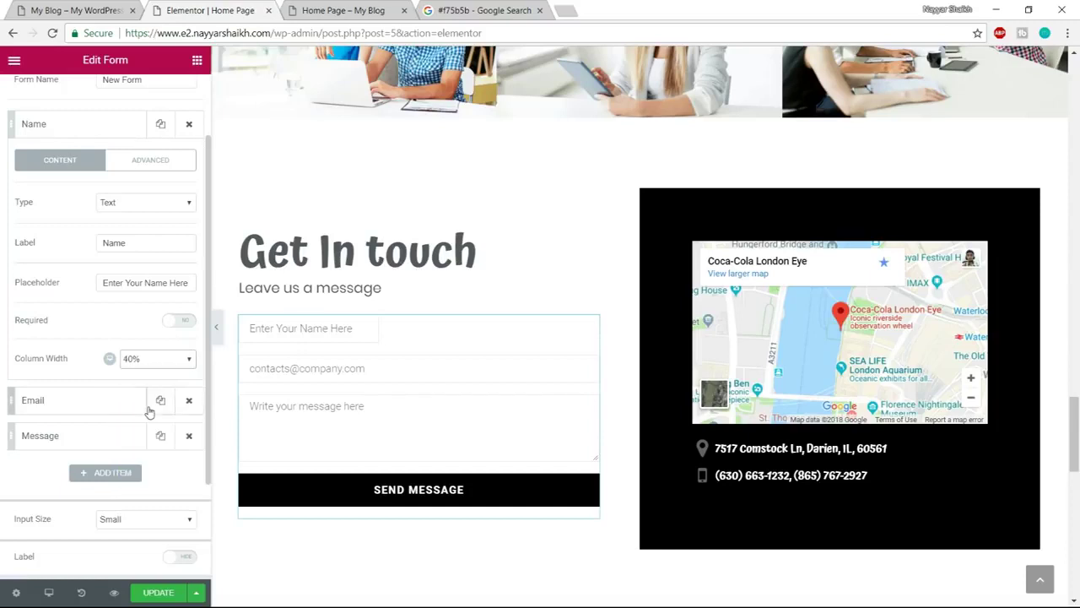
{"action": "left_click", "coordinate": [154, 359]}
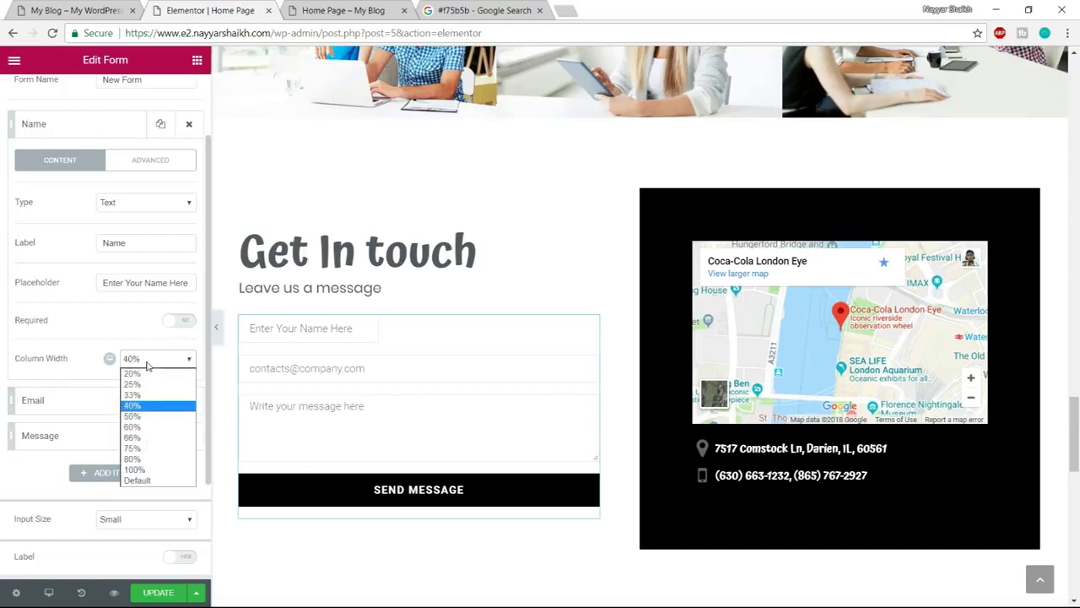
{"action": "left_click", "coordinate": [148, 471]}
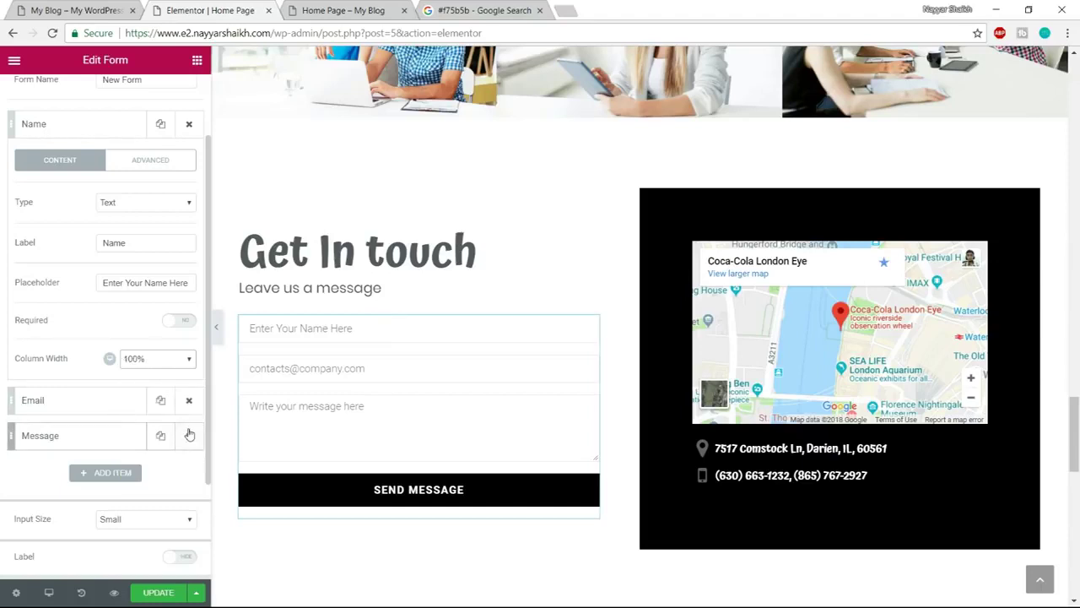
{"action": "scroll", "coordinate": [190, 435], "scroll_direction": "up", "scroll_amount": 2}
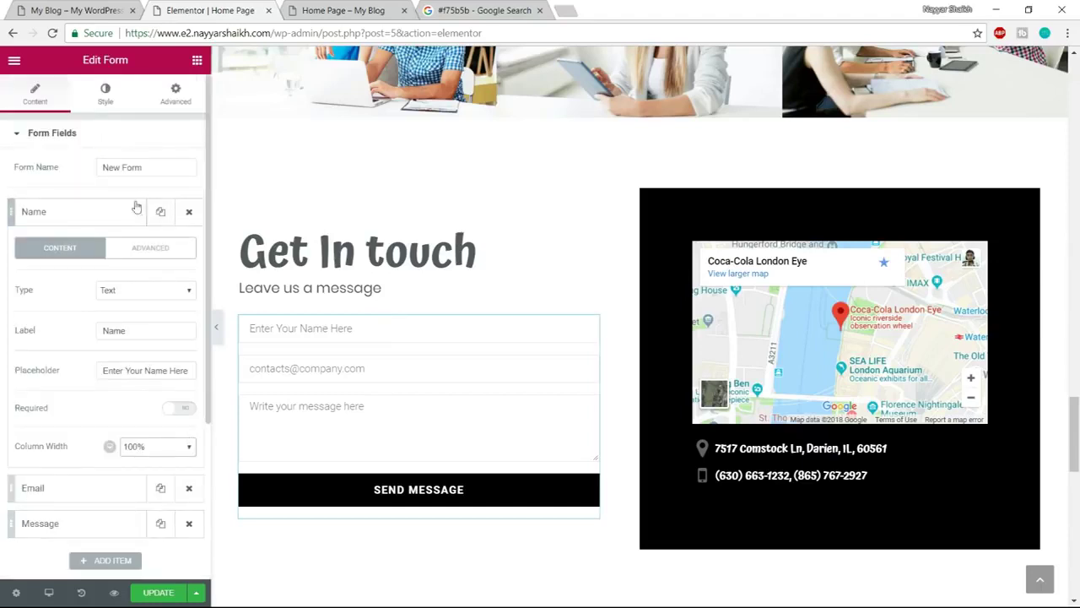
{"action": "left_click", "coordinate": [93, 146]}
{"action": "left_click", "coordinate": [91, 144]}
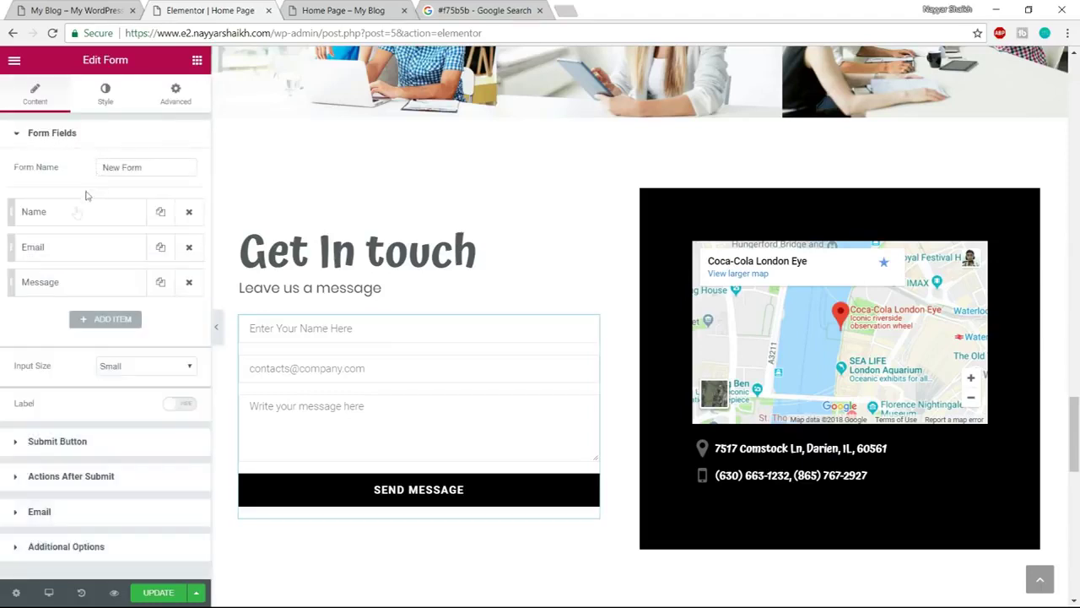
Set the Email field placeholder to 'Enter Your Email Here', keeping its type as Email
{"action": "left_click", "coordinate": [80, 249]}
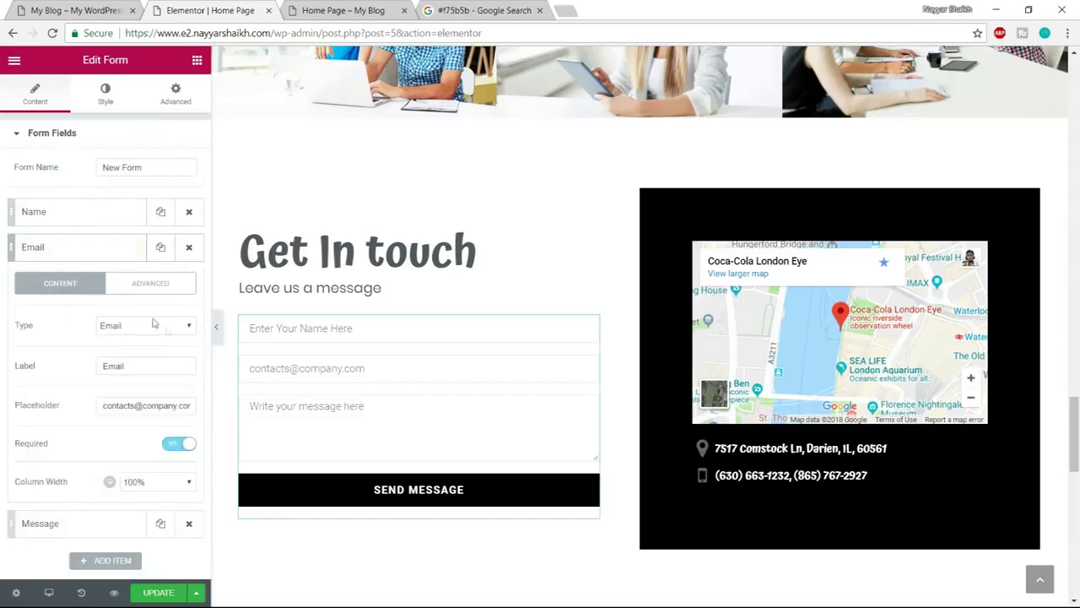
{"action": "triple_click", "coordinate": [136, 405]}
{"action": "type", "text": "E"}
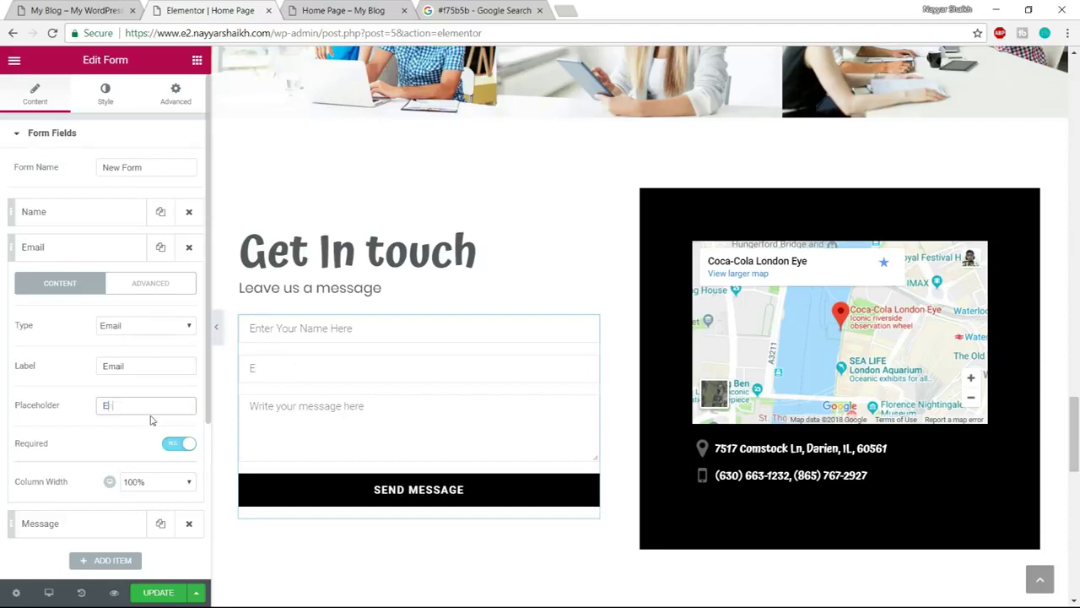
{"action": "type", "text": "nter Your Email Here"}
{"action": "left_click", "coordinate": [132, 330]}
{"action": "left_click", "coordinate": [125, 328]}
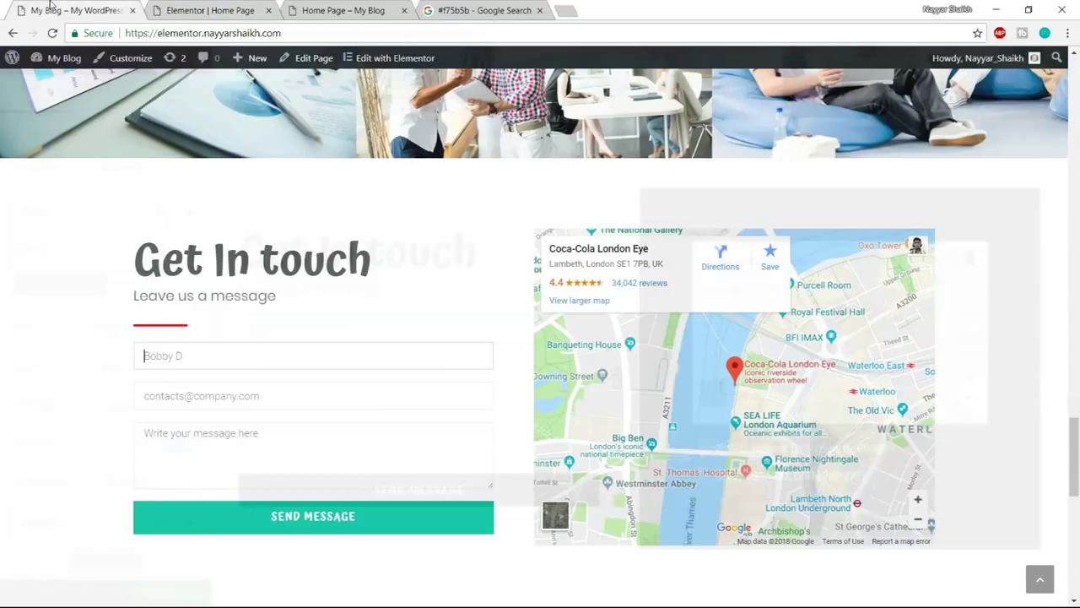
Test the live form with an address lacking @, then fold the Email field settings
{"action": "left_click", "coordinate": [298, 401]}
{"action": "type", "text": "41556"}
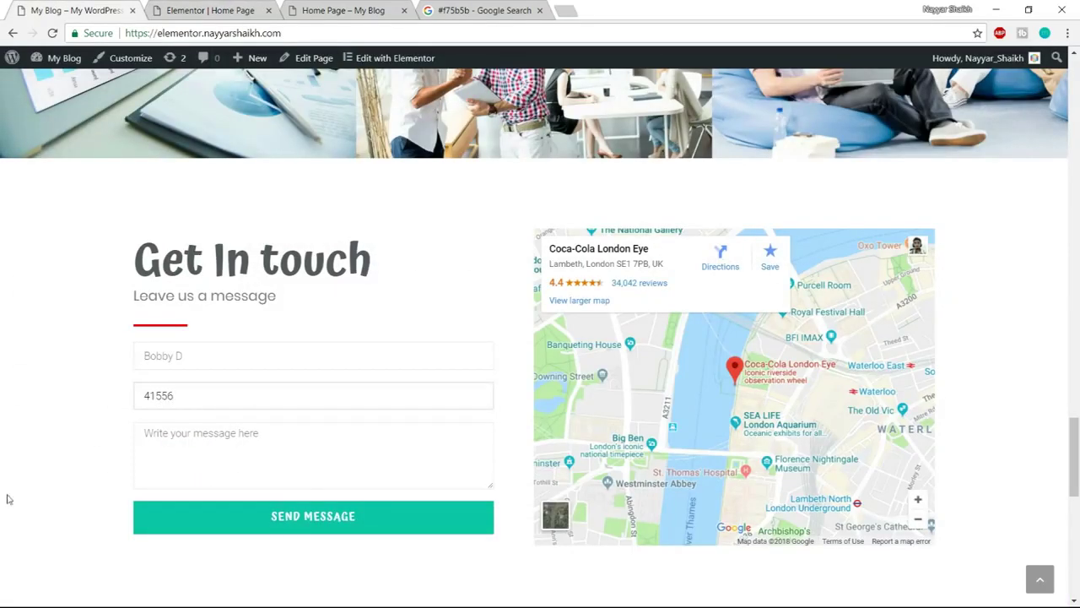
{"action": "left_click", "coordinate": [96, 453]}
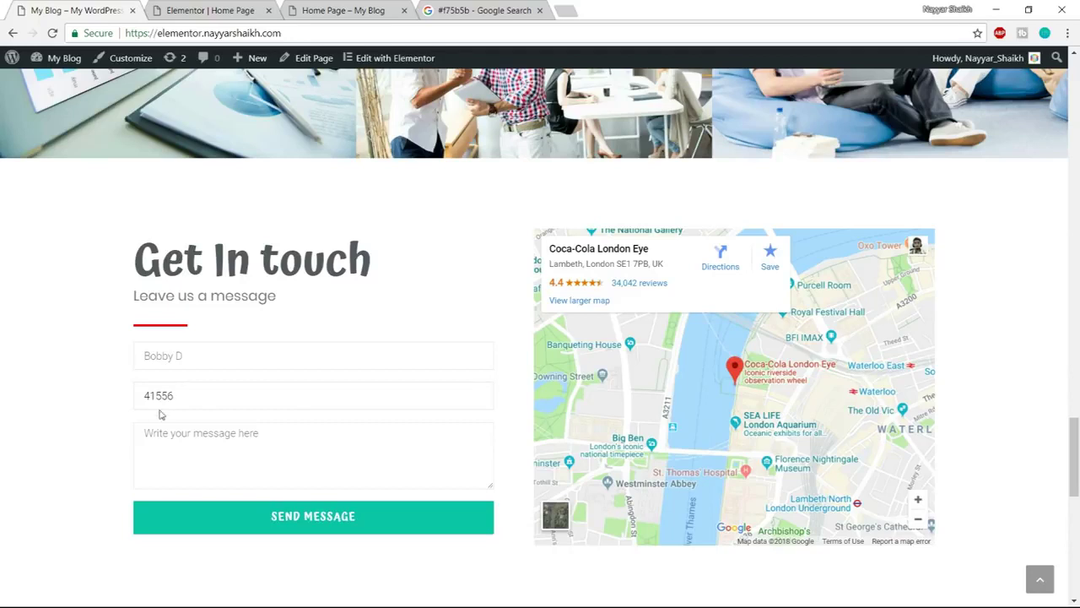
{"action": "double_click", "coordinate": [196, 397]}
{"action": "left_click", "coordinate": [241, 513]}
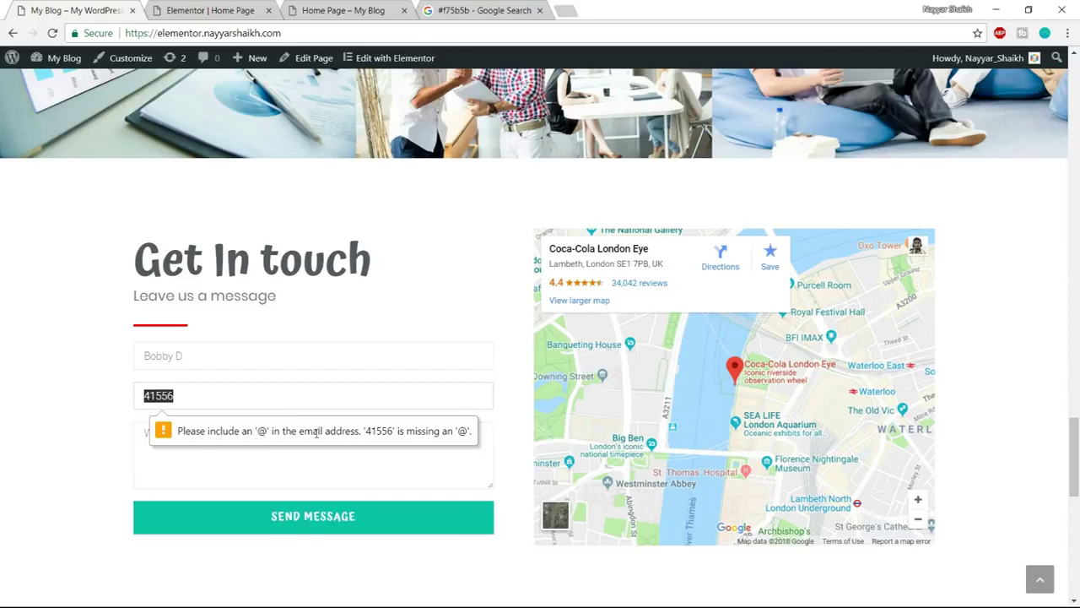
{"action": "key", "text": "BackSpace"}
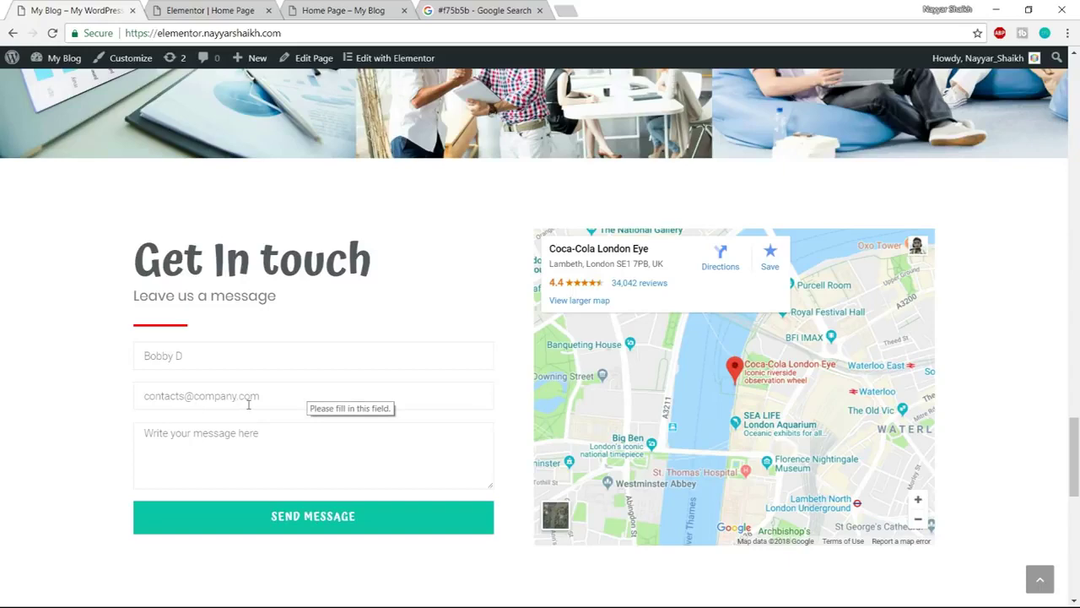
{"action": "left_click", "coordinate": [221, 11]}
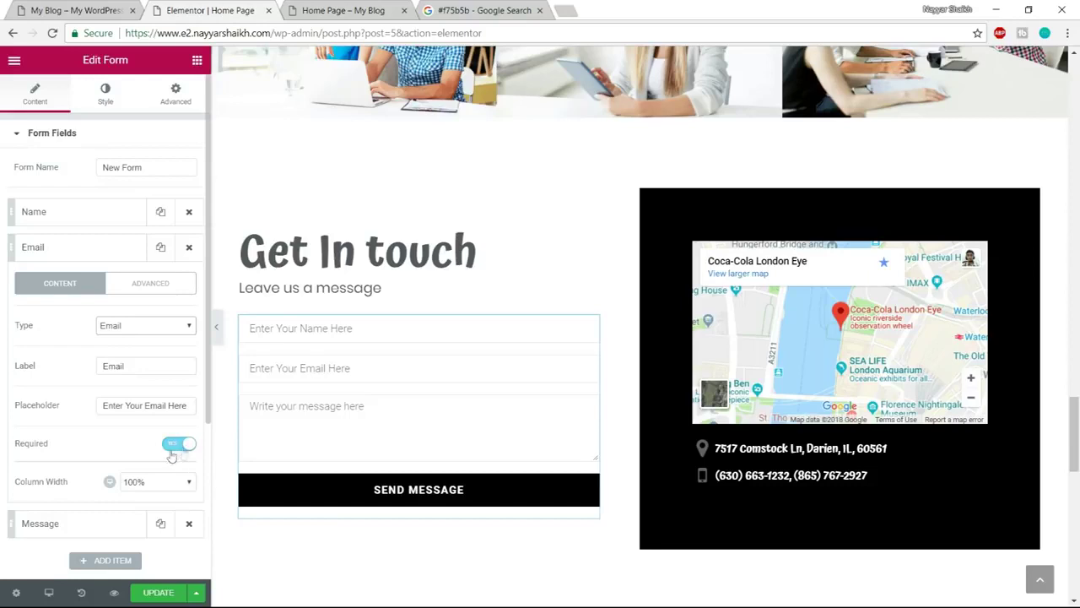
{"action": "left_click", "coordinate": [91, 246]}
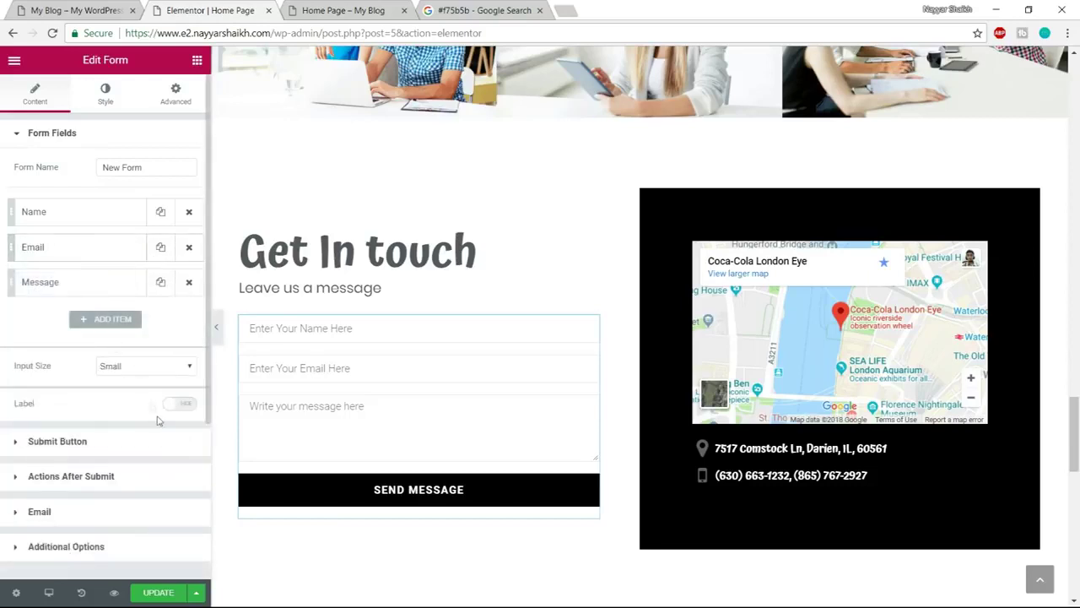
Check the Send Message button text against the live site, then expand Actions After Submit
{"action": "left_click", "coordinate": [108, 446]}
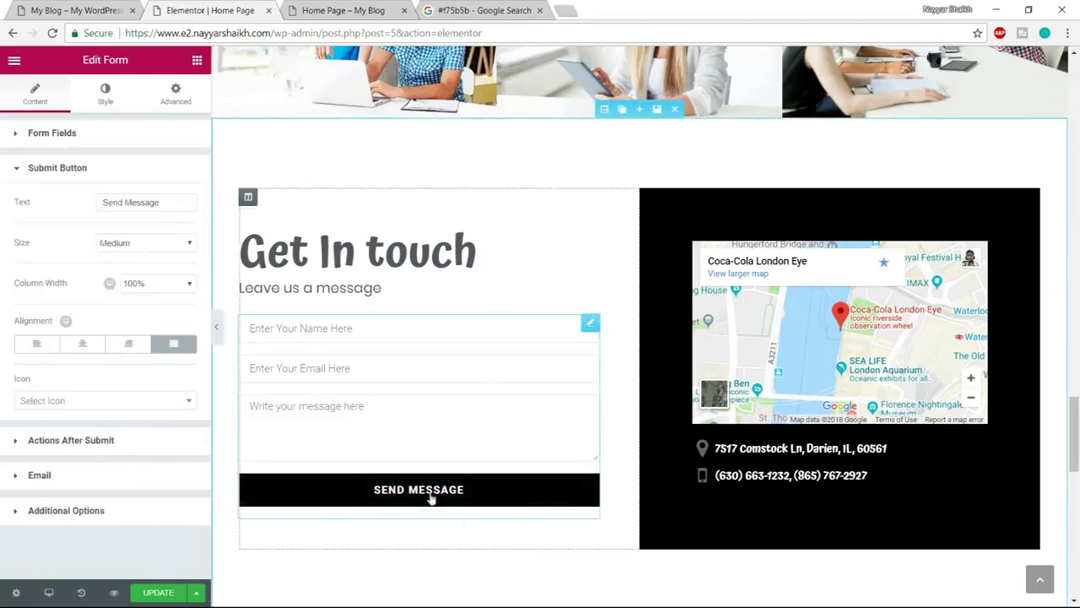
{"action": "left_click", "coordinate": [72, 11]}
{"action": "scroll", "coordinate": [568, 268], "scroll_direction": "down", "scroll_amount": 2}
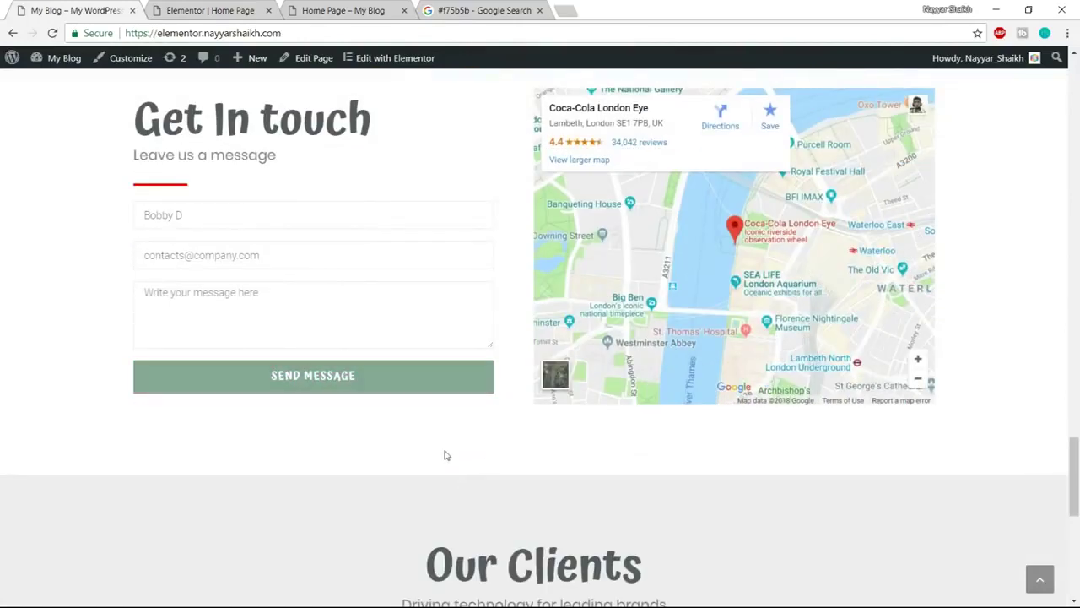
{"action": "left_click", "coordinate": [191, 10]}
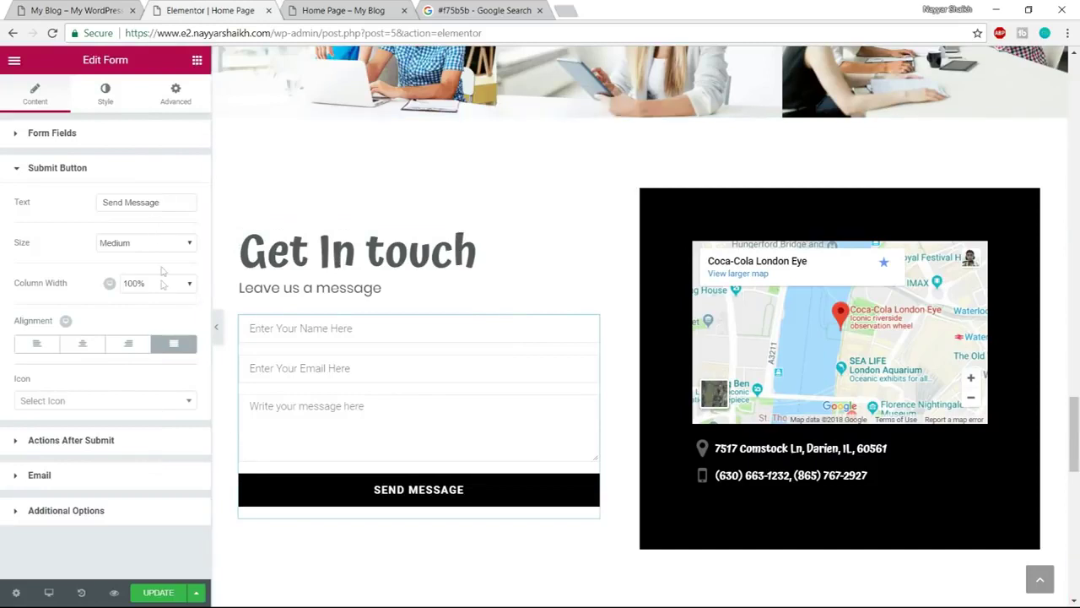
{"action": "left_click_drag", "start_coordinate": [170, 205], "coordinate": [81, 212]}
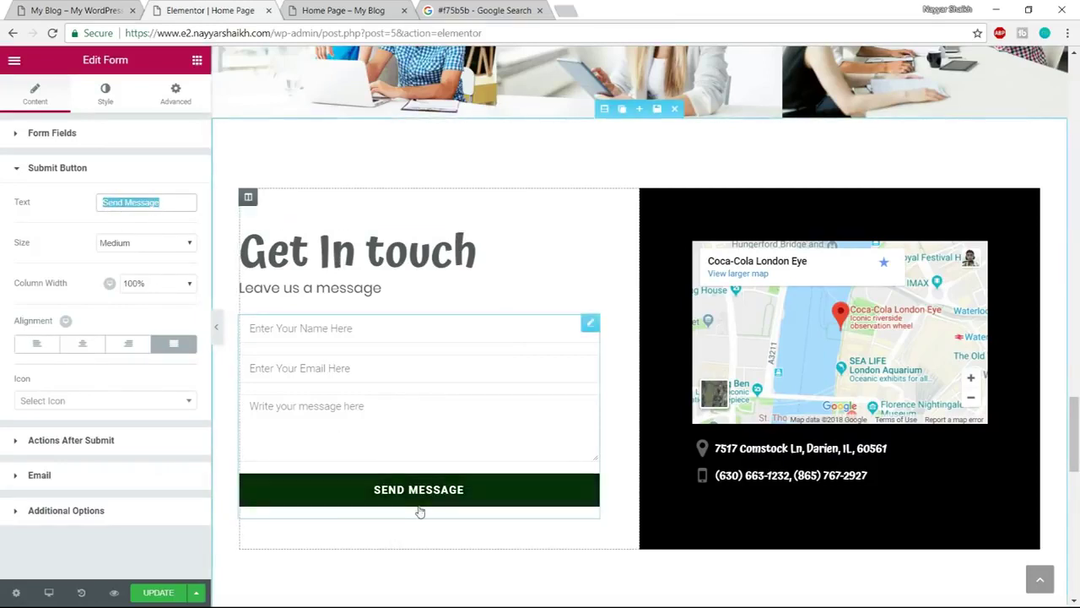
{"action": "left_click", "coordinate": [95, 441]}
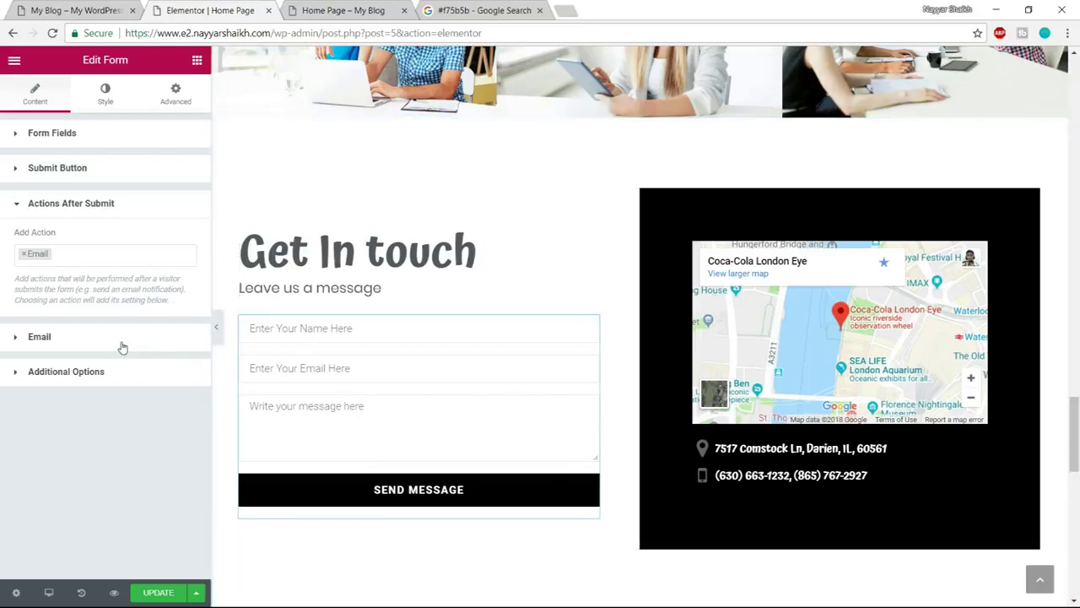
Replace the Email action's To address with your own e-mail and save the page
{"action": "left_click", "coordinate": [40, 336]}
{"action": "triple_click", "coordinate": [108, 287]}
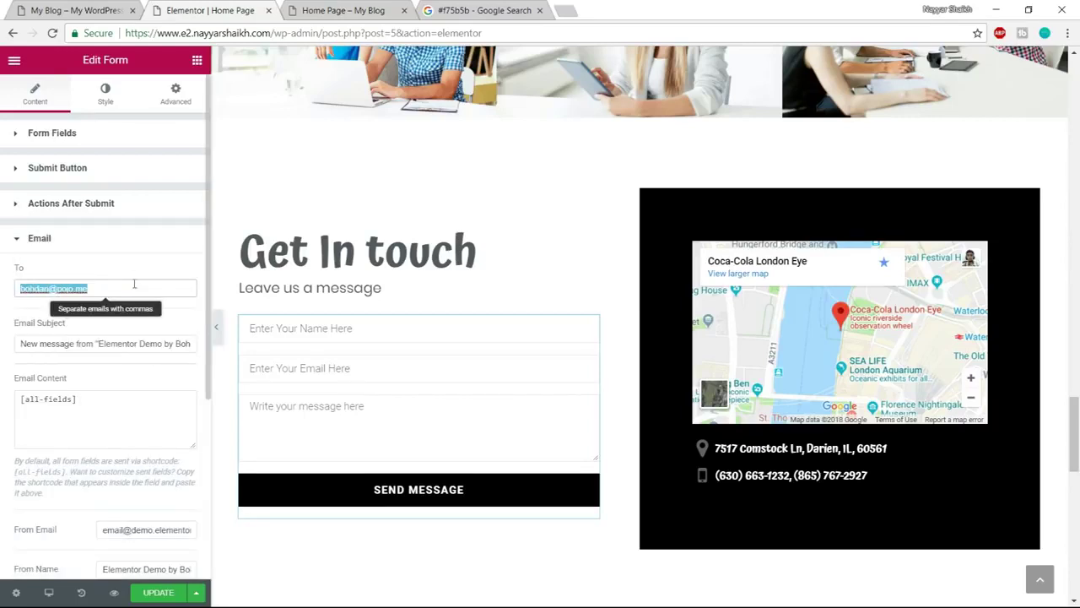
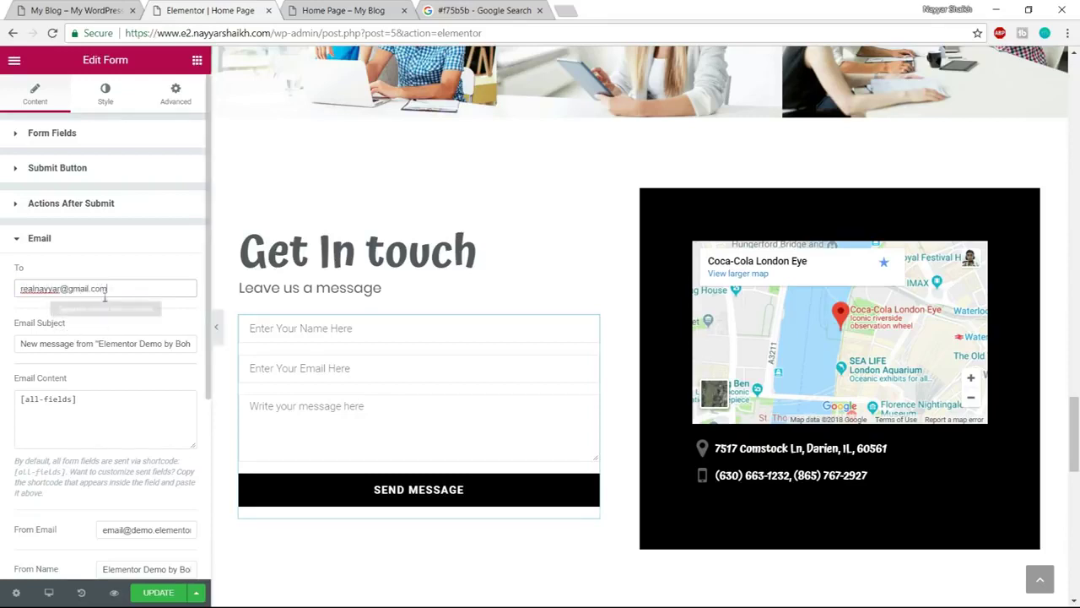
{"action": "triple_click", "coordinate": [106, 289]}
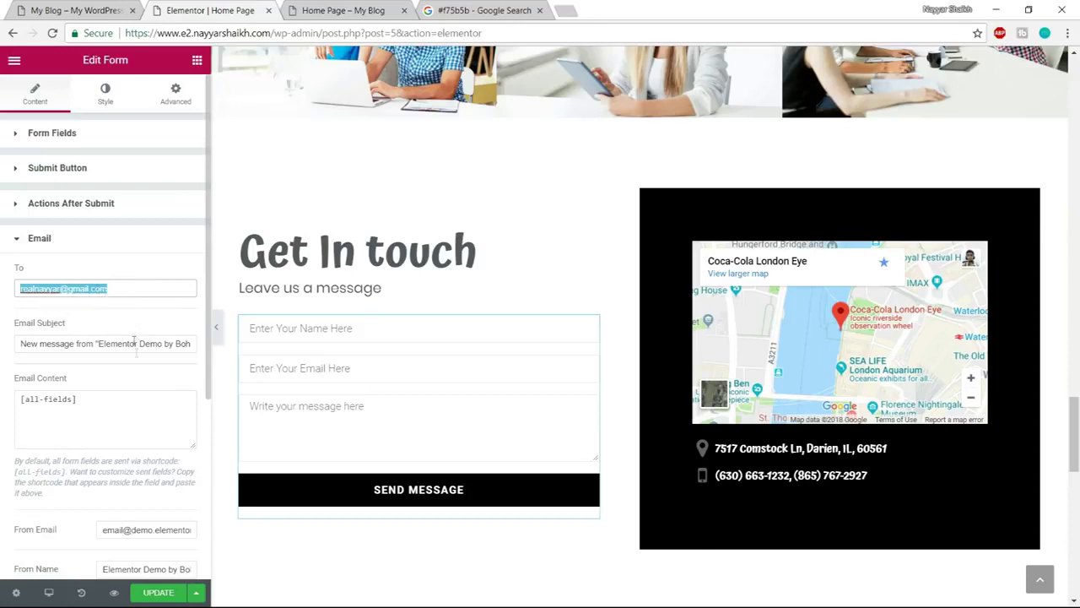
{"action": "scroll", "coordinate": [141, 396], "scroll_direction": "down", "scroll_amount": 1}
{"action": "scroll", "coordinate": [141, 397], "scroll_direction": "down", "scroll_amount": 2}
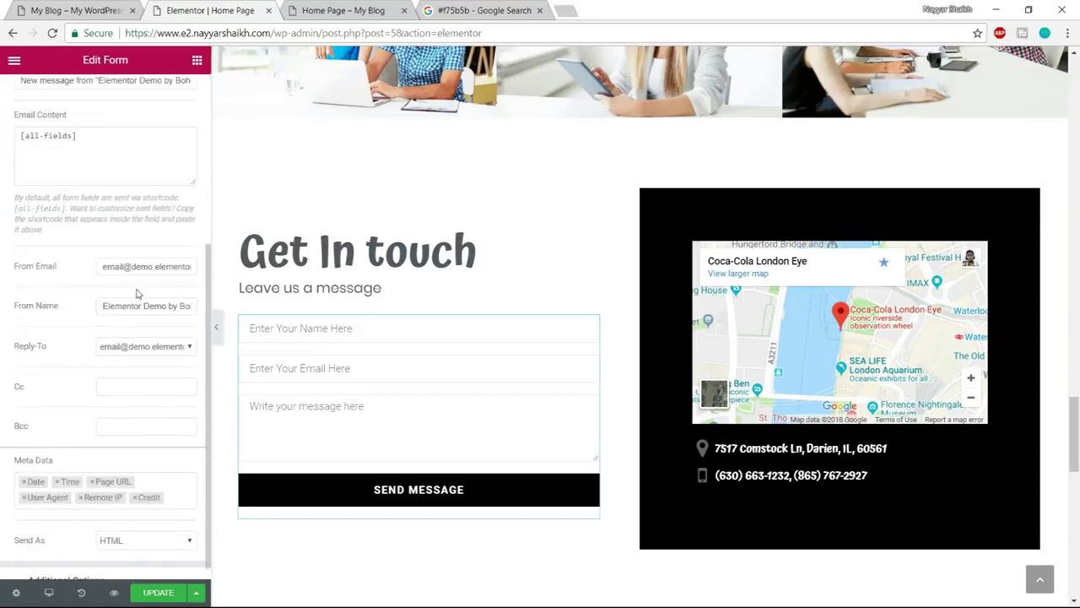
{"action": "scroll", "coordinate": [138, 293], "scroll_direction": "up", "scroll_amount": 1}
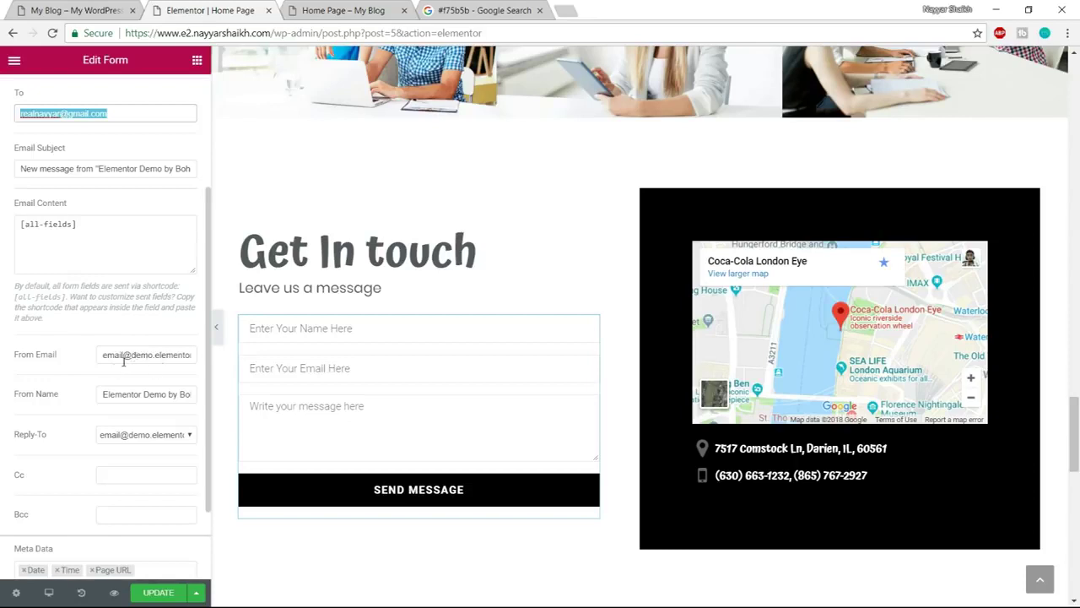
{"action": "scroll", "coordinate": [148, 458], "scroll_direction": "down", "scroll_amount": 1}
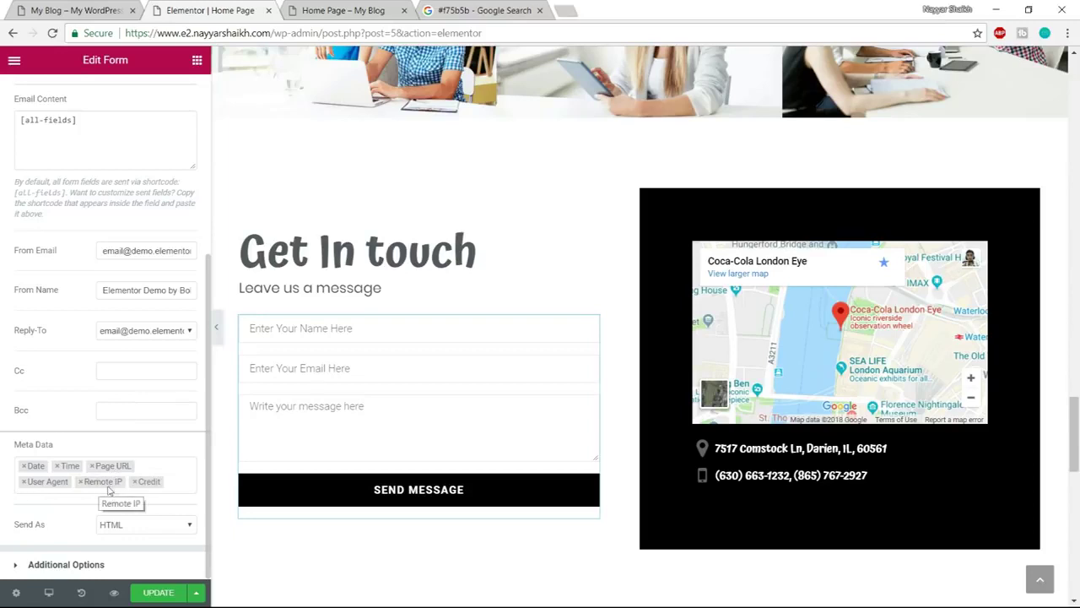
{"action": "left_click", "coordinate": [160, 593]}
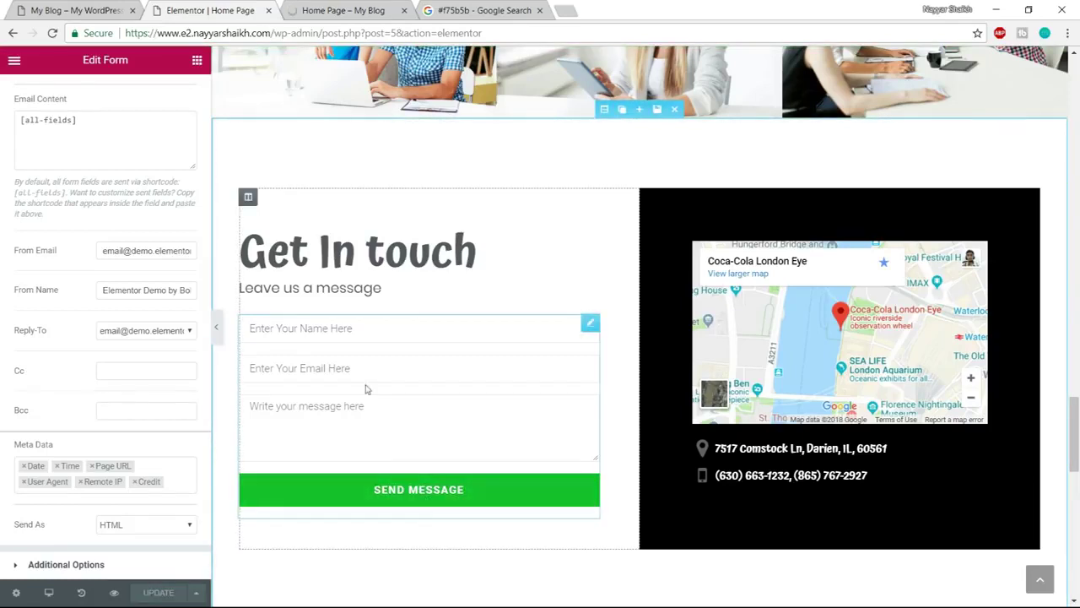
{"action": "scroll", "coordinate": [160, 287], "scroll_direction": "up", "scroll_amount": 3}
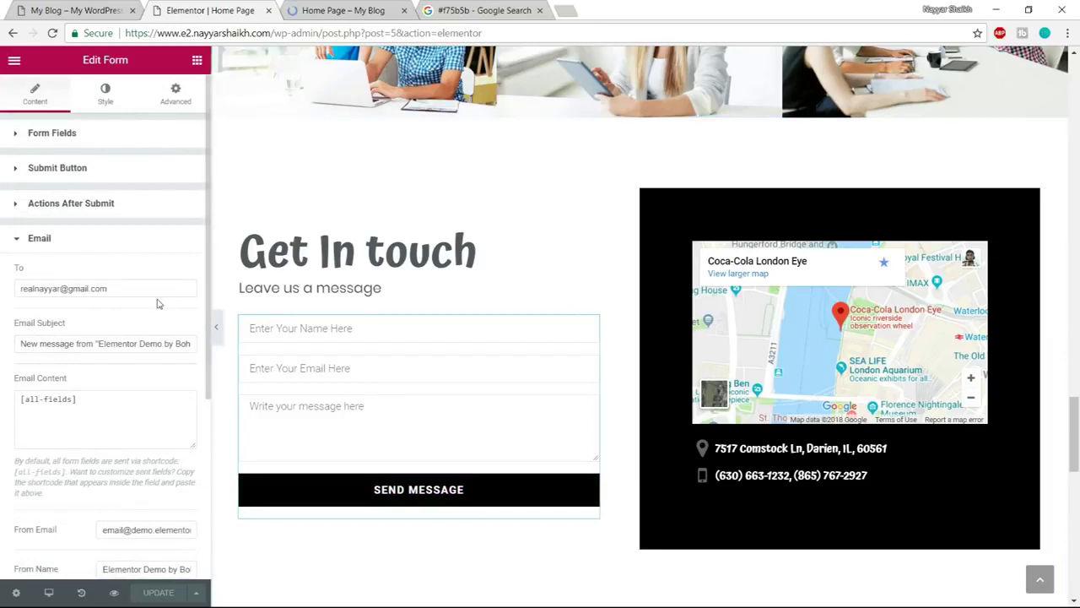
Set the Send Message button background colour to #10c5a7
{"action": "left_click", "coordinate": [104, 91]}
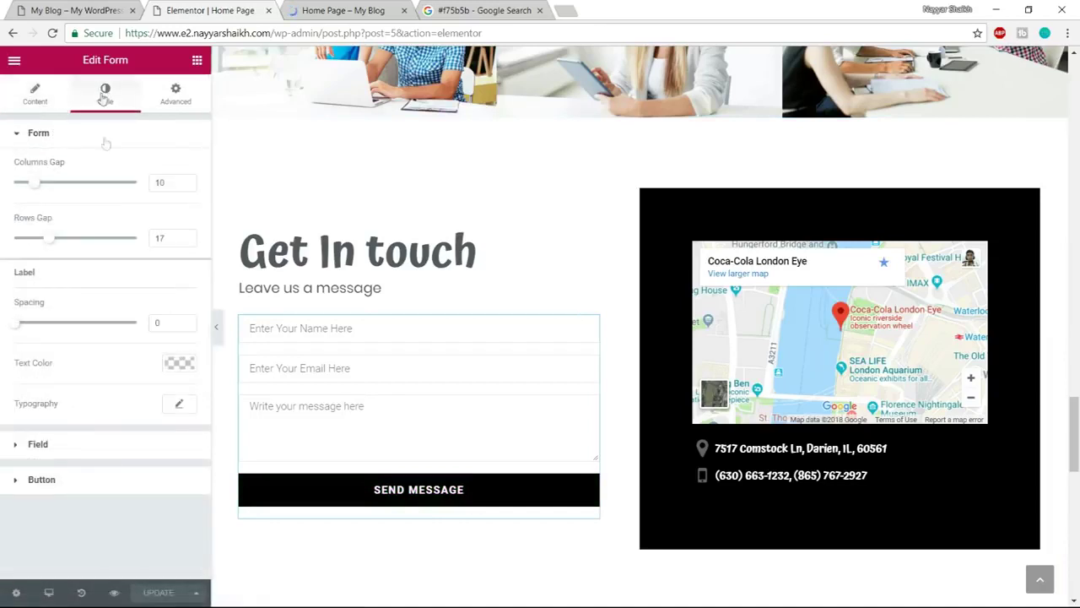
{"action": "left_click", "coordinate": [96, 489]}
{"action": "left_click", "coordinate": [178, 282]}
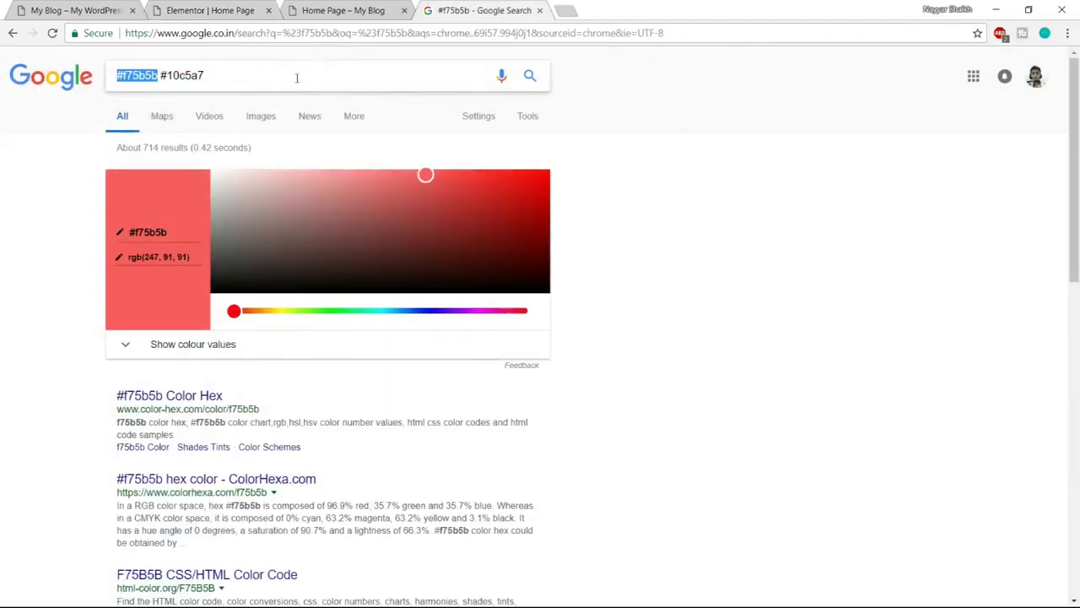
{"action": "left_click", "coordinate": [481, 10]}
{"action": "left_click", "coordinate": [252, 78]}
{"action": "left_click_drag", "start_coordinate": [253, 77], "coordinate": [163, 82]}
{"action": "key", "text": "ctrl+c"}
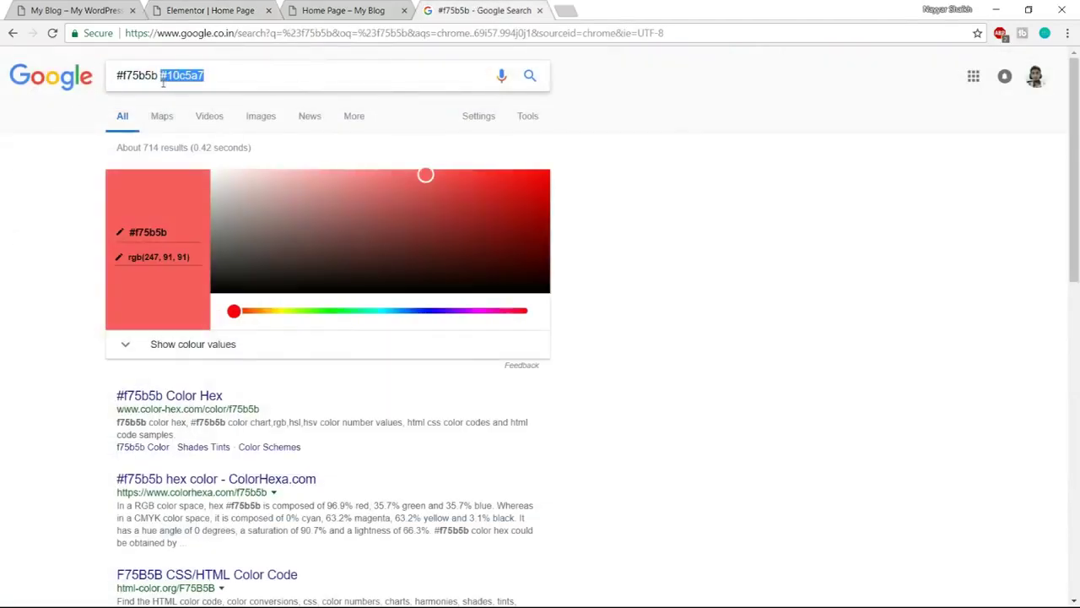
{"action": "left_click", "coordinate": [207, 10]}
{"action": "left_click_drag", "start_coordinate": [68, 281], "coordinate": [3, 289]}
{"action": "key", "text": "ctrl+v"}
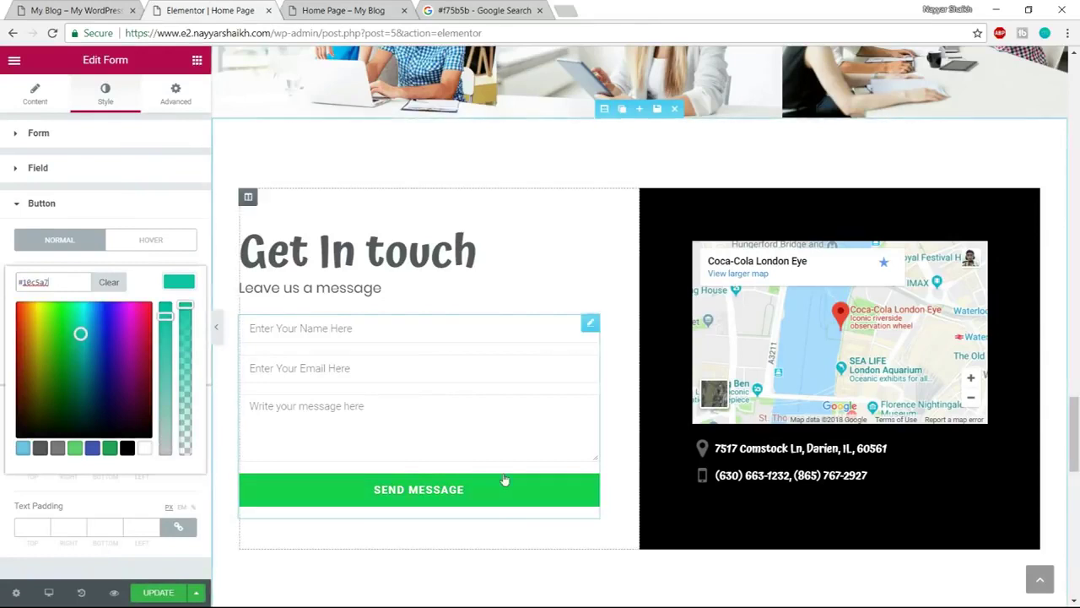
Set the button's hover background colour to #f75b5b
{"action": "left_click", "coordinate": [149, 244]}
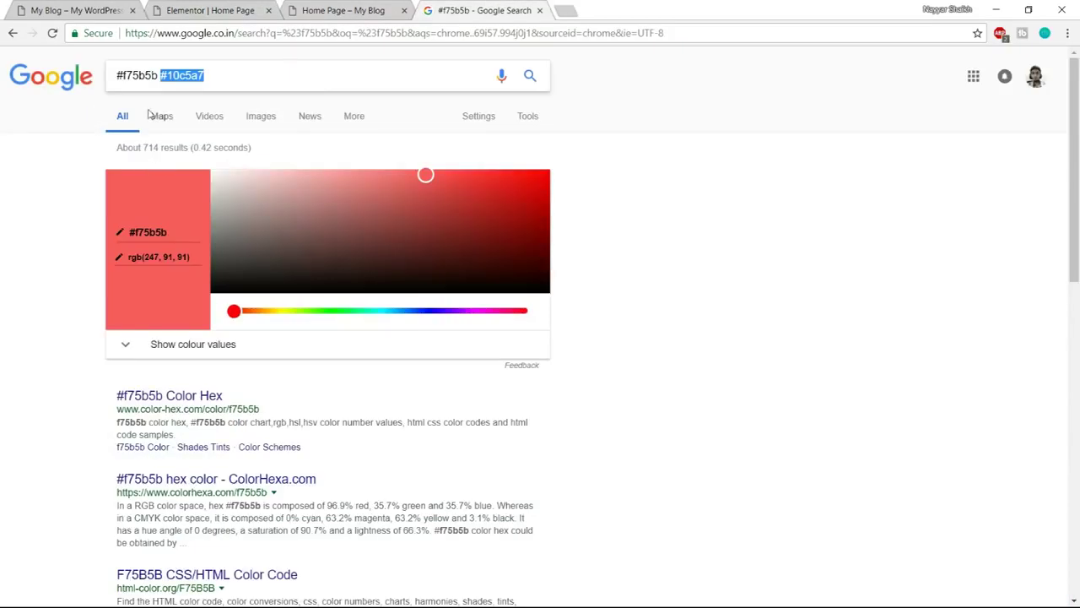
{"action": "left_click_drag", "start_coordinate": [157, 76], "coordinate": [27, 63]}
{"action": "key", "text": "ctrl+c"}
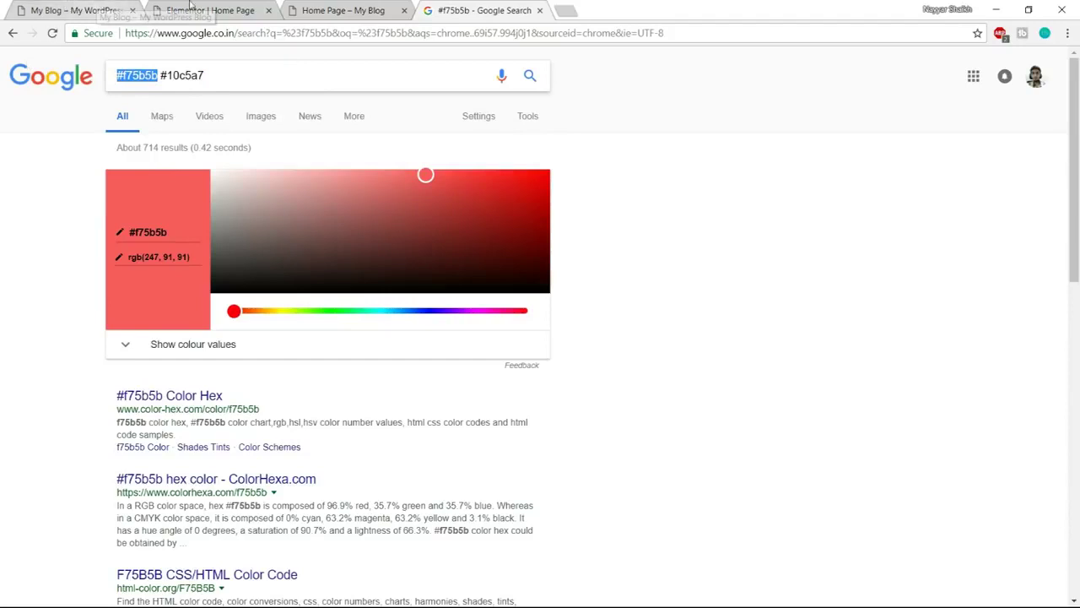
{"action": "left_click", "coordinate": [182, 11]}
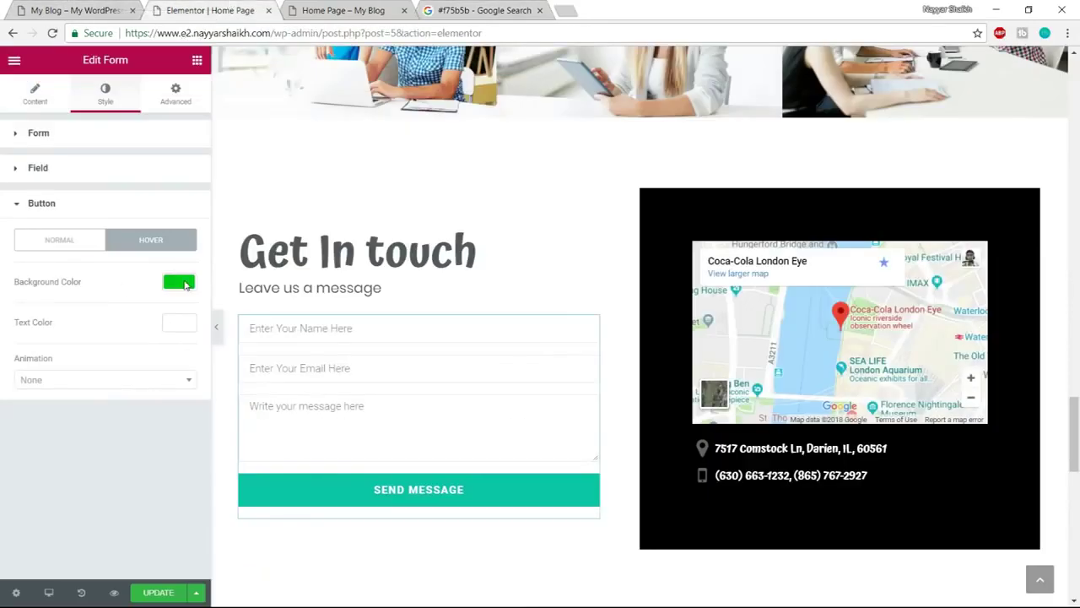
{"action": "left_click", "coordinate": [186, 285]}
{"action": "left_click_drag", "start_coordinate": [64, 284], "coordinate": [3, 299]}
{"action": "key", "text": "ctrl+v"}
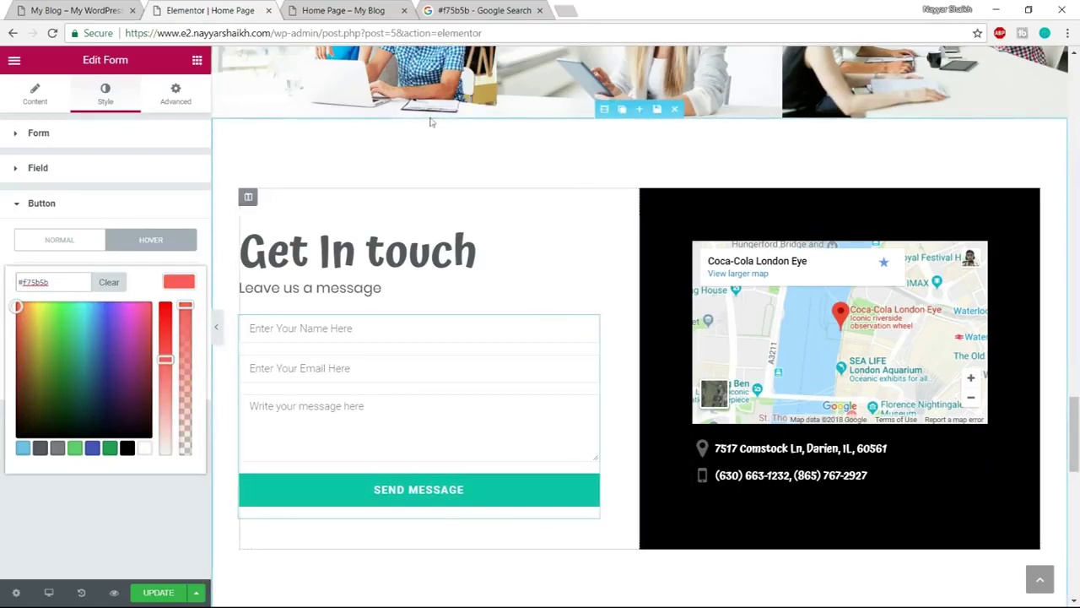
{"action": "left_click", "coordinate": [91, 12]}
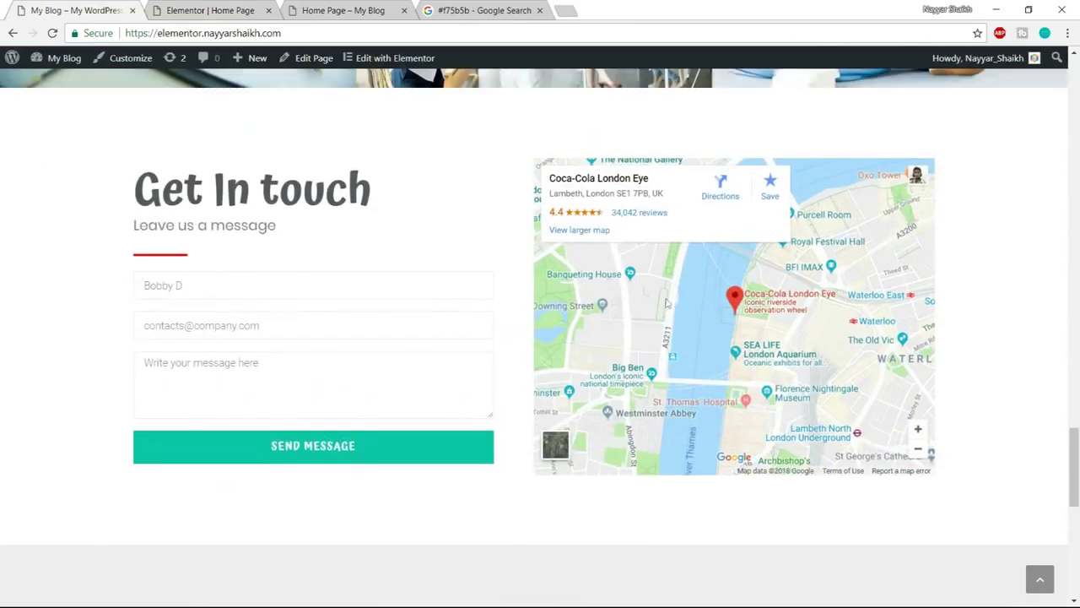
Delete the address and phone lines under the map
{"action": "left_click", "coordinate": [218, 10]}
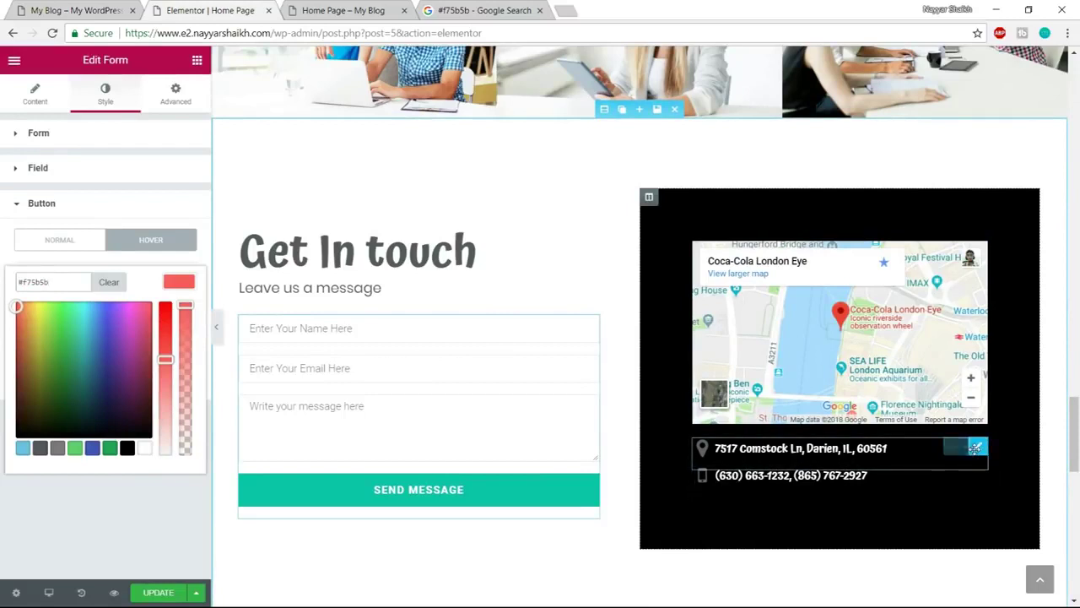
{"action": "left_click", "coordinate": [934, 448]}
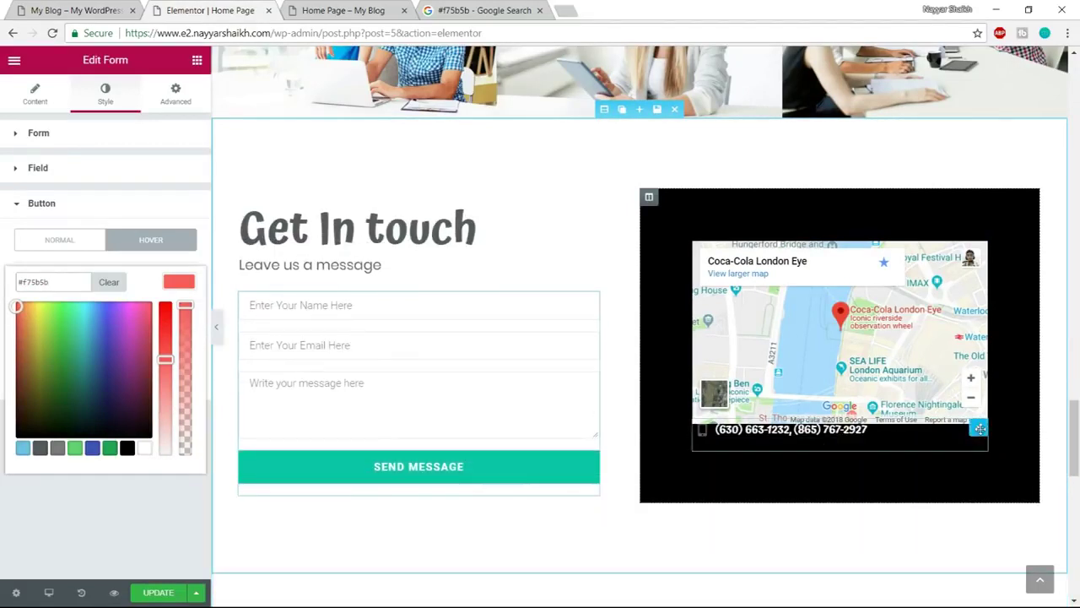
{"action": "left_click", "coordinate": [929, 433]}
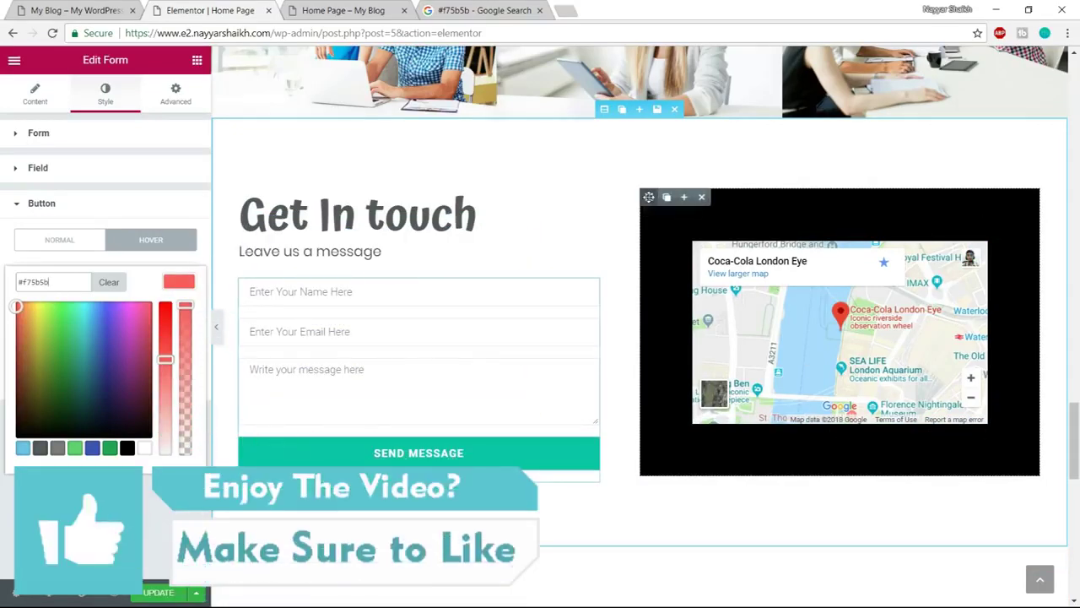
Clear the map column's black background colour
{"action": "left_click", "coordinate": [650, 196]}
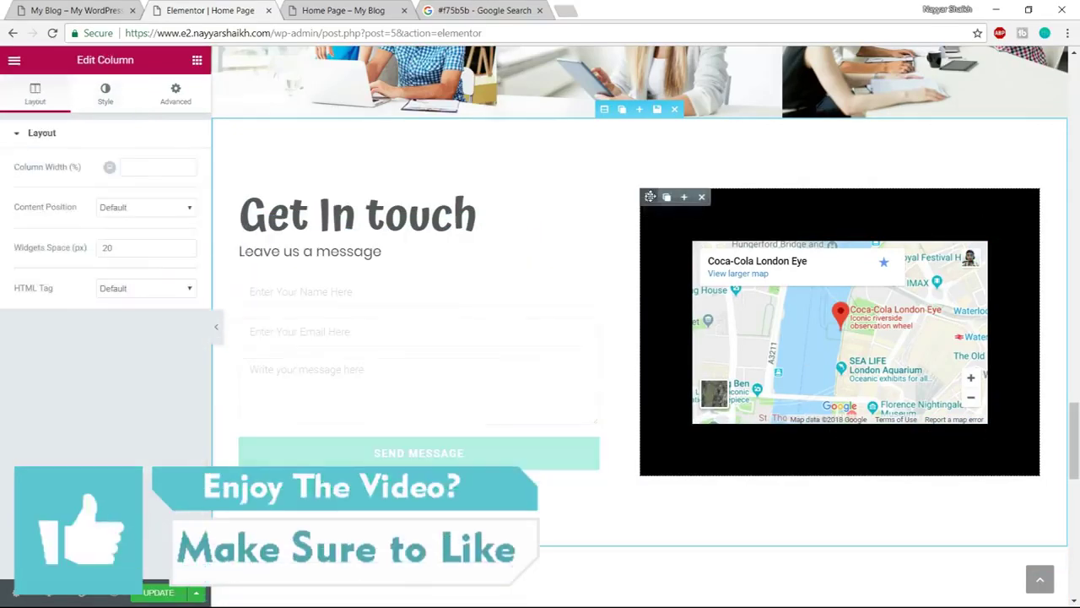
{"action": "left_click", "coordinate": [105, 93]}
{"action": "left_click", "coordinate": [179, 252]}
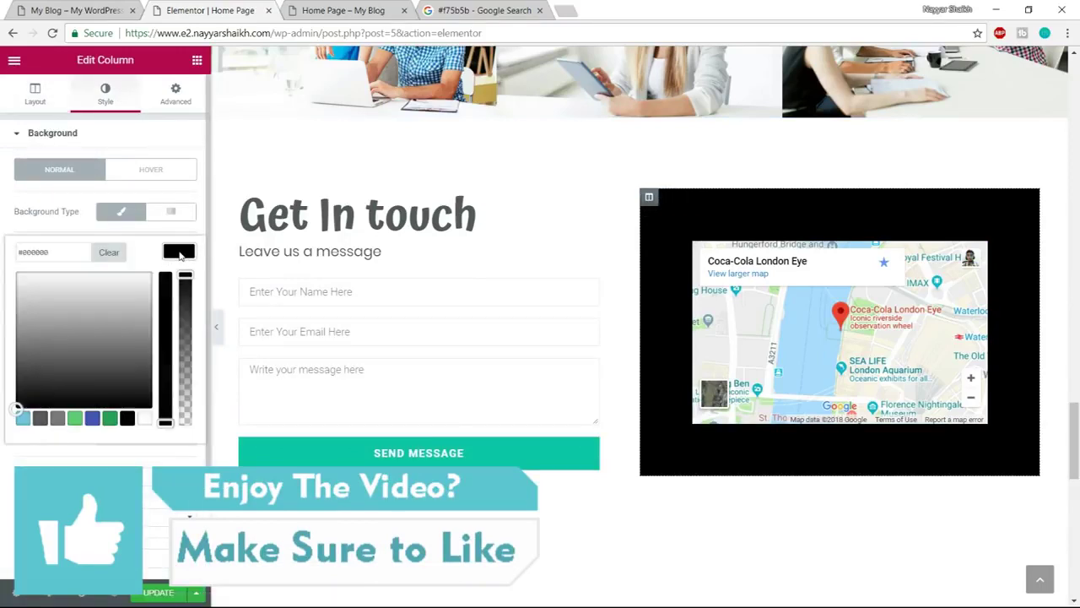
{"action": "left_click", "coordinate": [116, 257]}
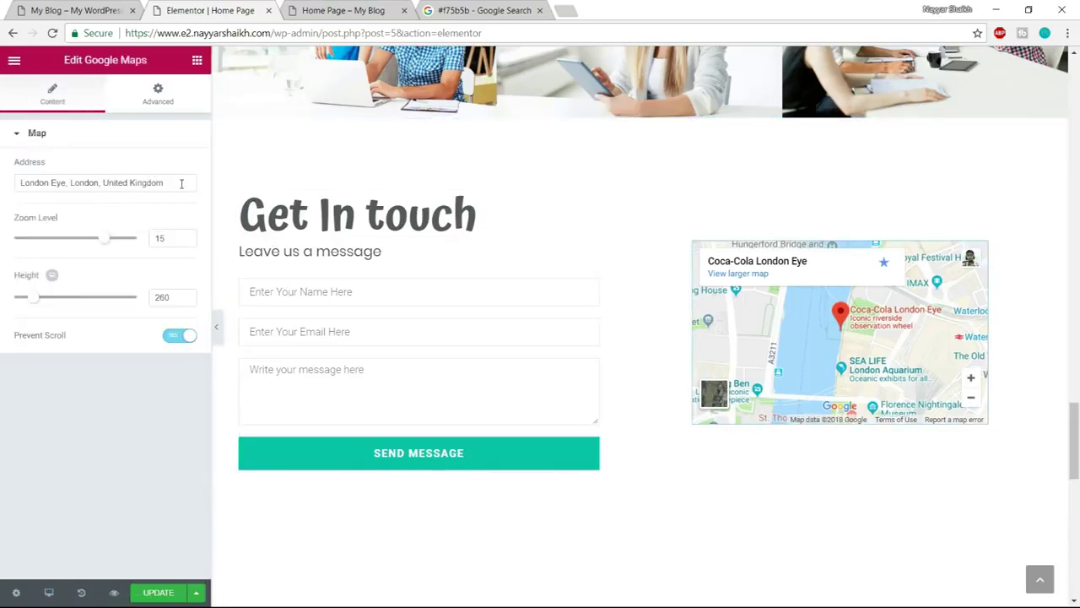
Change the Google Maps address from London Eye to Mumbai and set its height to 450
{"action": "left_click_drag", "start_coordinate": [169, 183], "coordinate": [30, 184]}
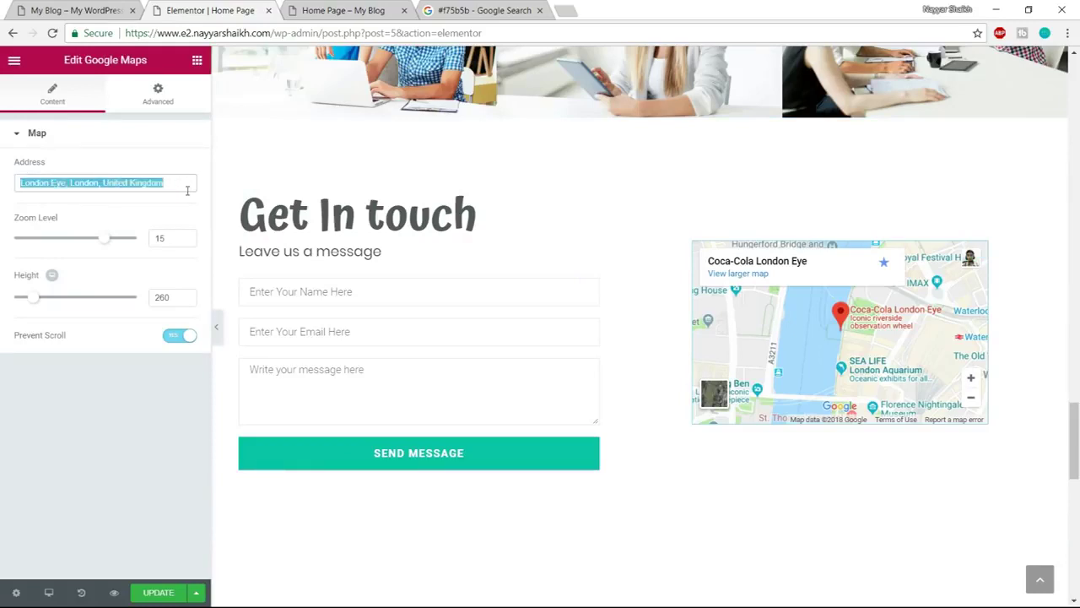
{"action": "type", "text": "Mumbai"}
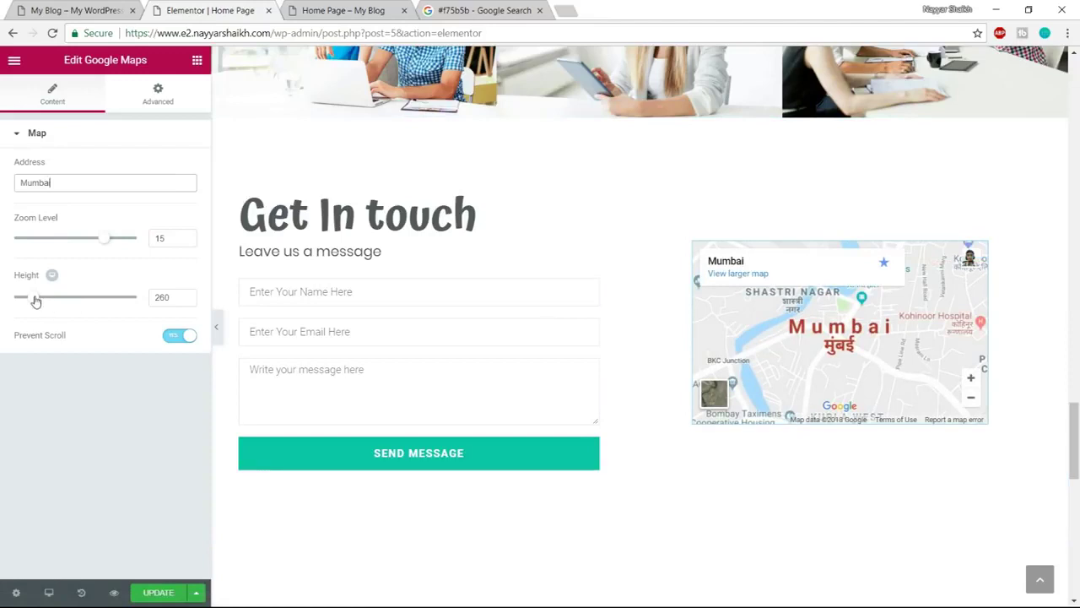
{"action": "left_click_drag", "start_coordinate": [36, 301], "coordinate": [53, 301]}
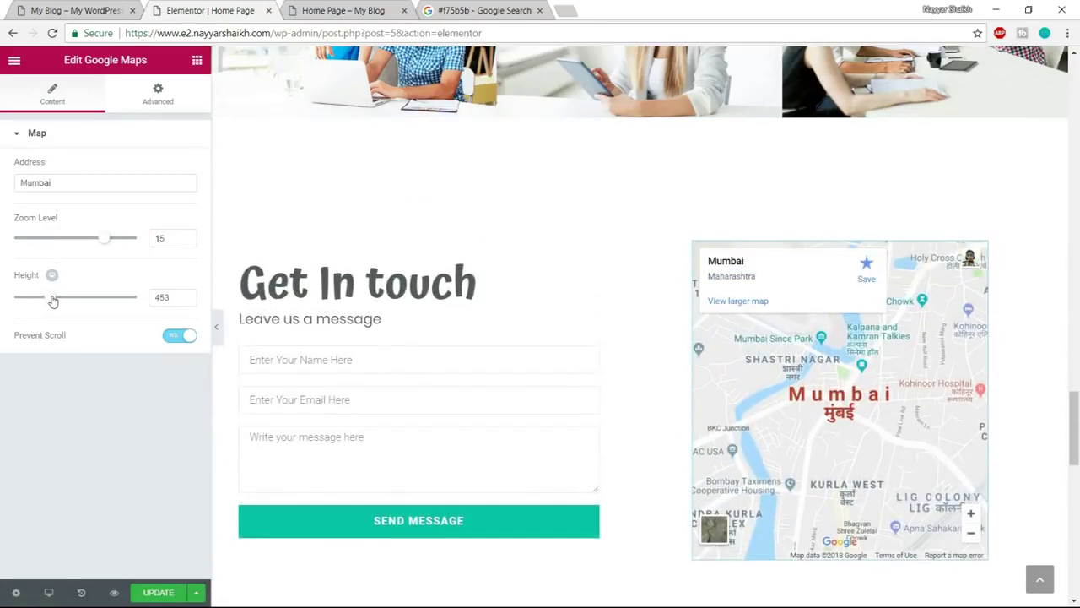
{"action": "type", "text": "450"}
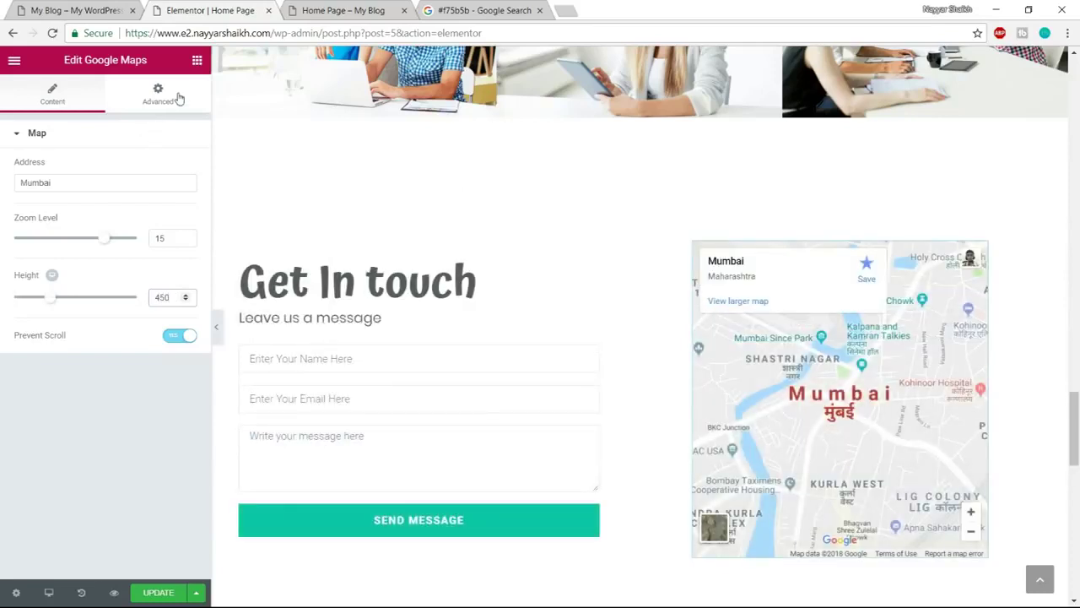
{"action": "left_click", "coordinate": [161, 95]}
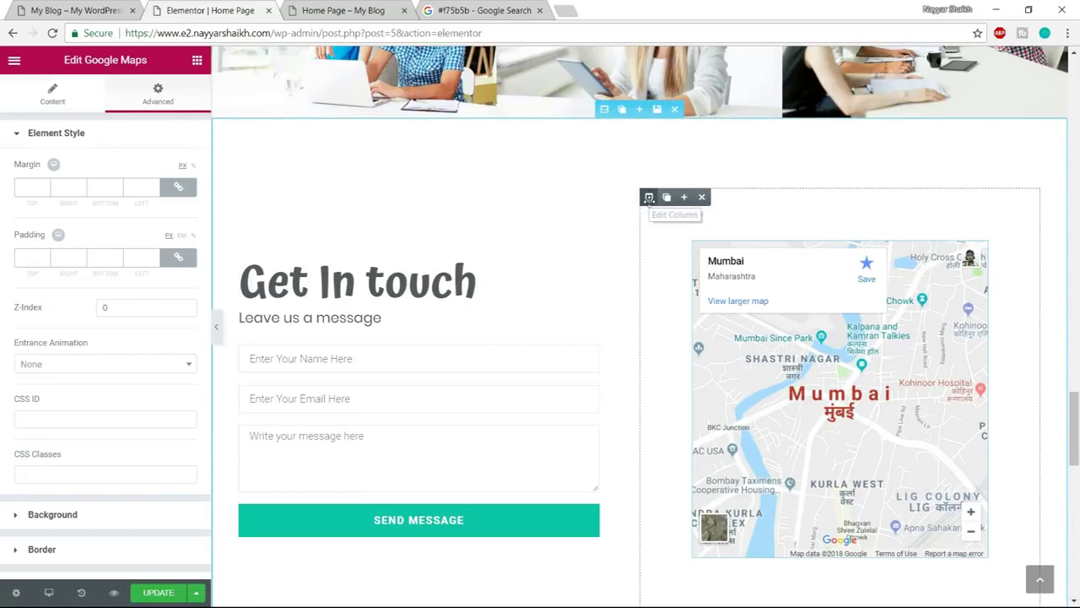
Set the map column's padding to 0 on all sides and save the page
{"action": "left_click", "coordinate": [649, 196]}
{"action": "left_click", "coordinate": [168, 97]}
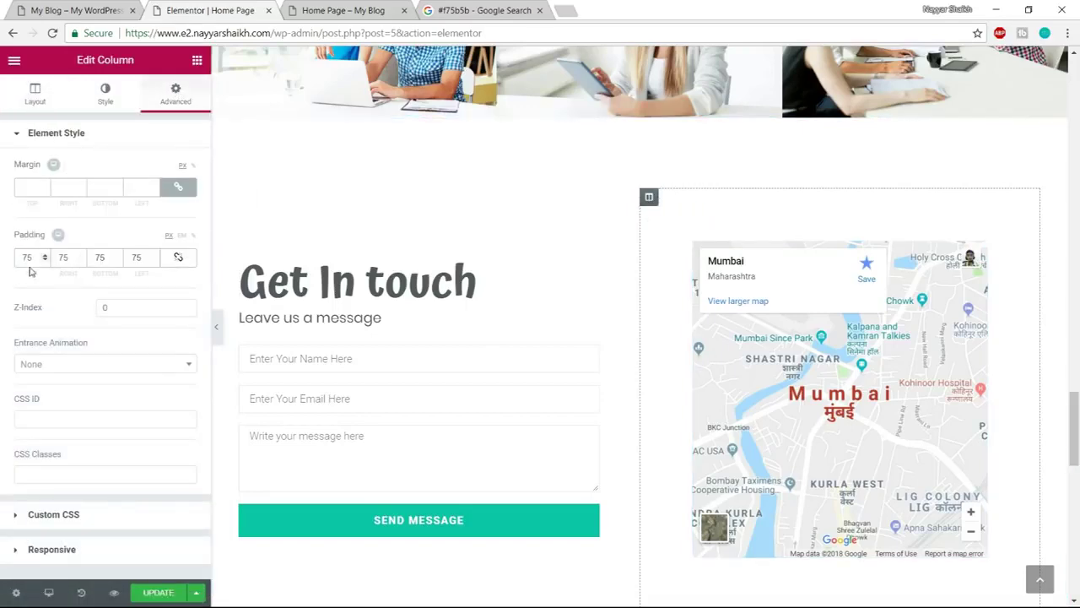
{"action": "scroll", "coordinate": [591, 338], "scroll_direction": "down", "scroll_amount": 2}
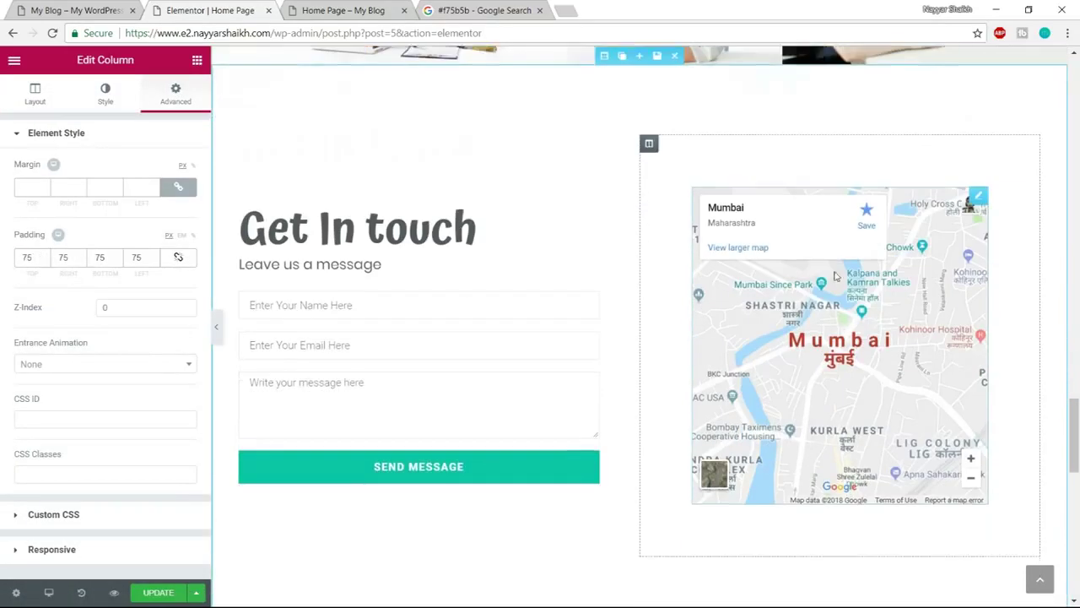
{"action": "scroll", "coordinate": [726, 456], "scroll_direction": "up", "scroll_amount": 1}
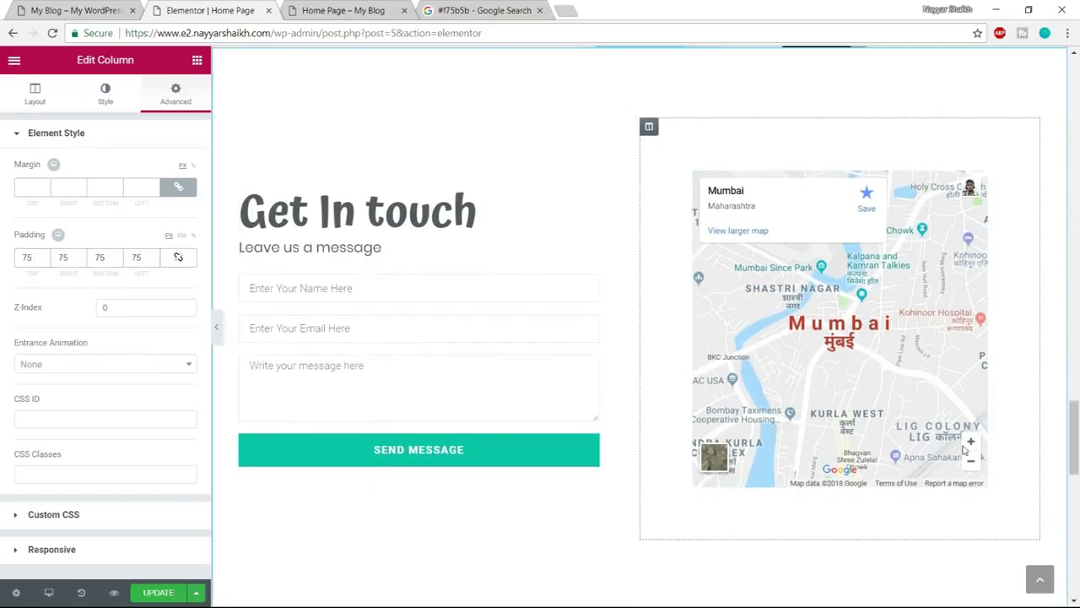
{"action": "left_click", "coordinate": [111, 7]}
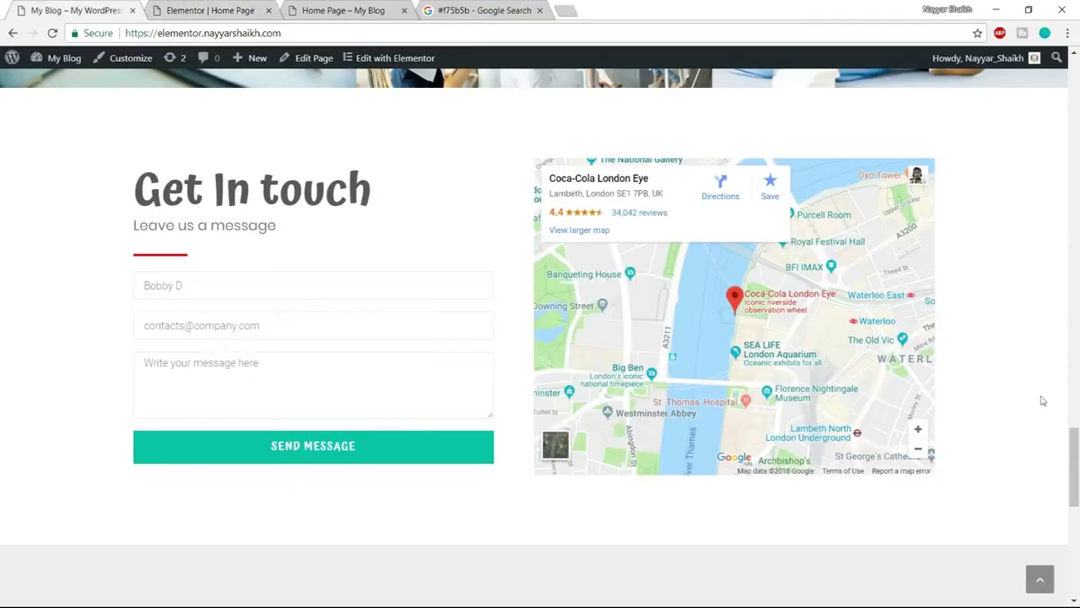
{"action": "left_click", "coordinate": [211, 10]}
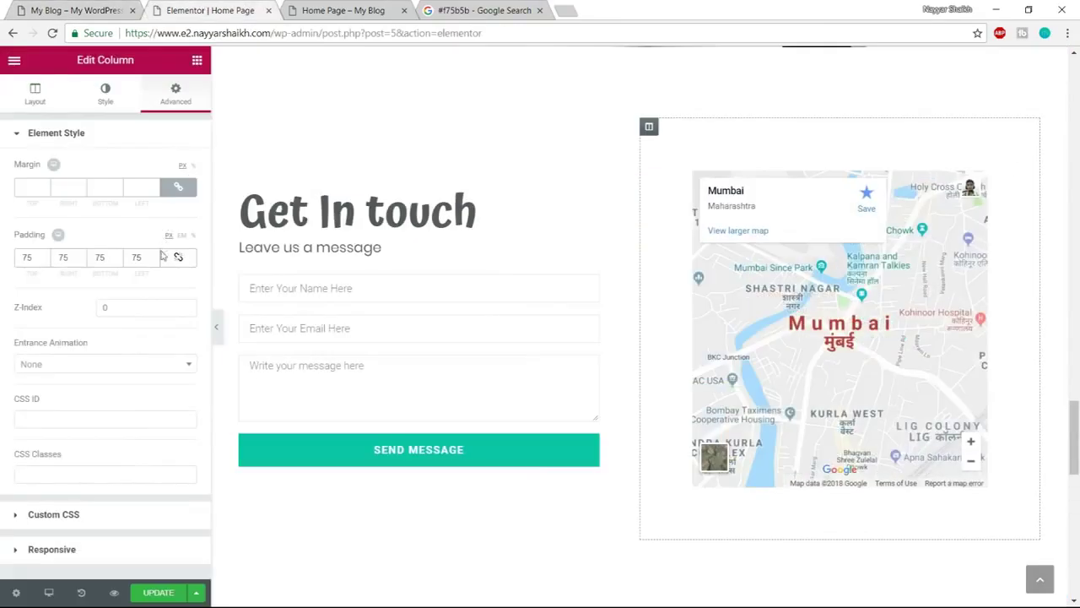
{"action": "left_click", "coordinate": [179, 257]}
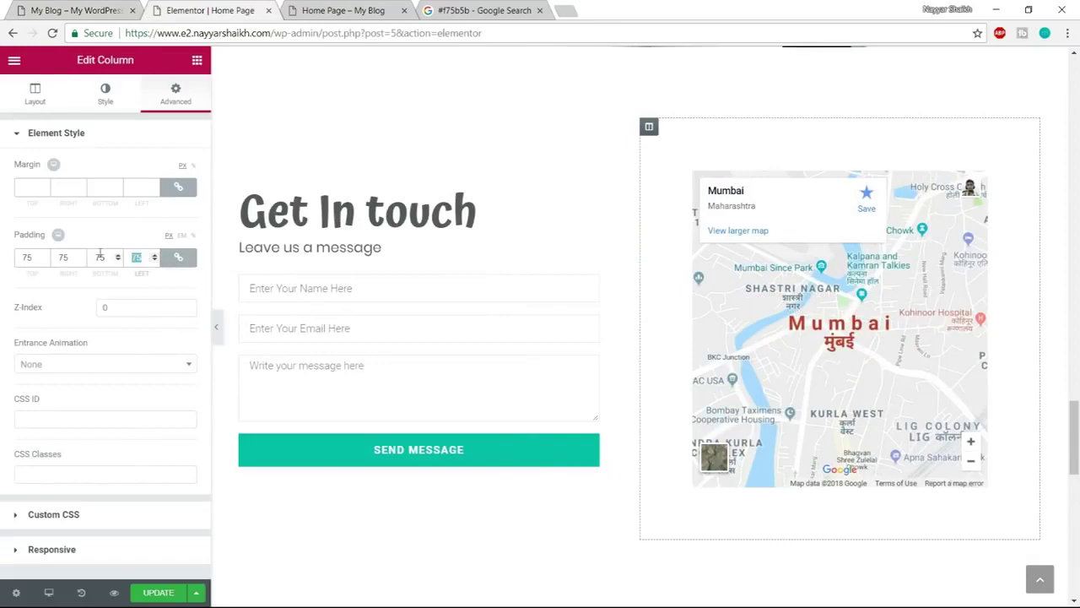
{"action": "type", "text": "0"}
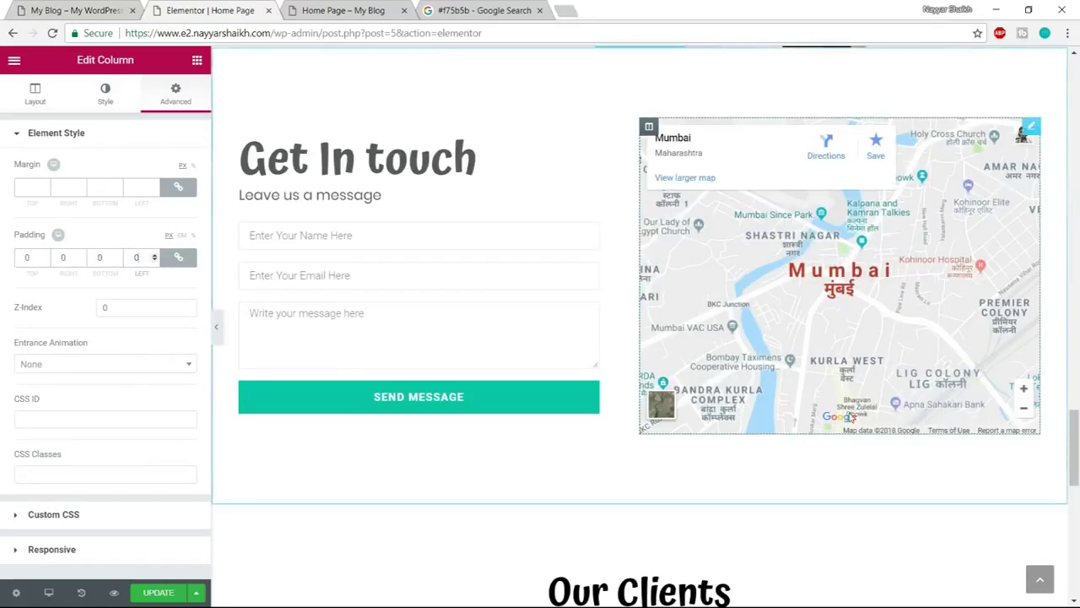
{"action": "scroll", "coordinate": [731, 310], "scroll_direction": "up", "scroll_amount": 1}
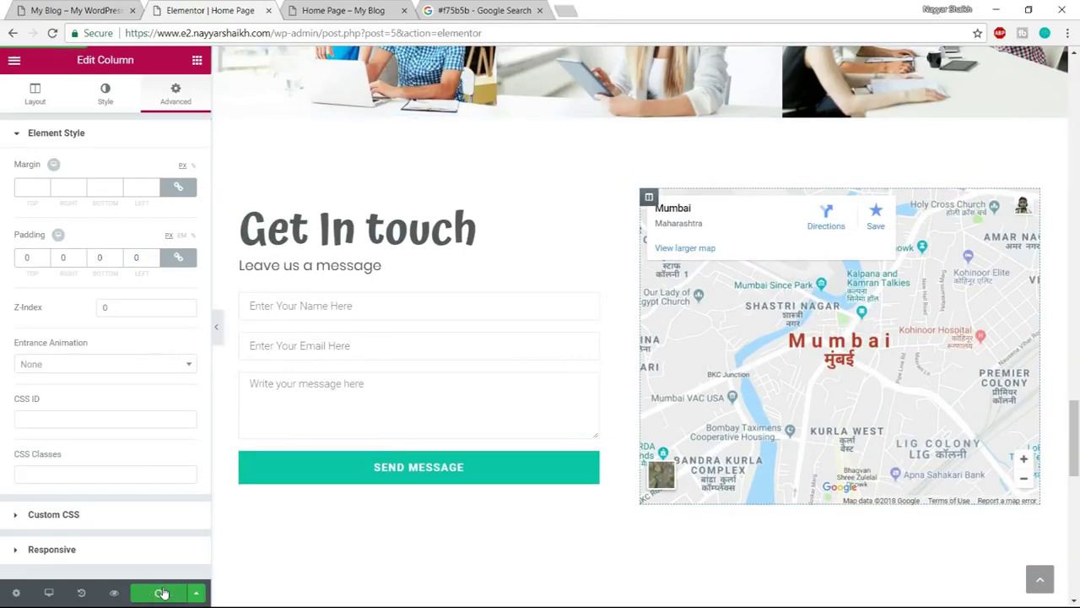
{"action": "left_click", "coordinate": [343, 10]}
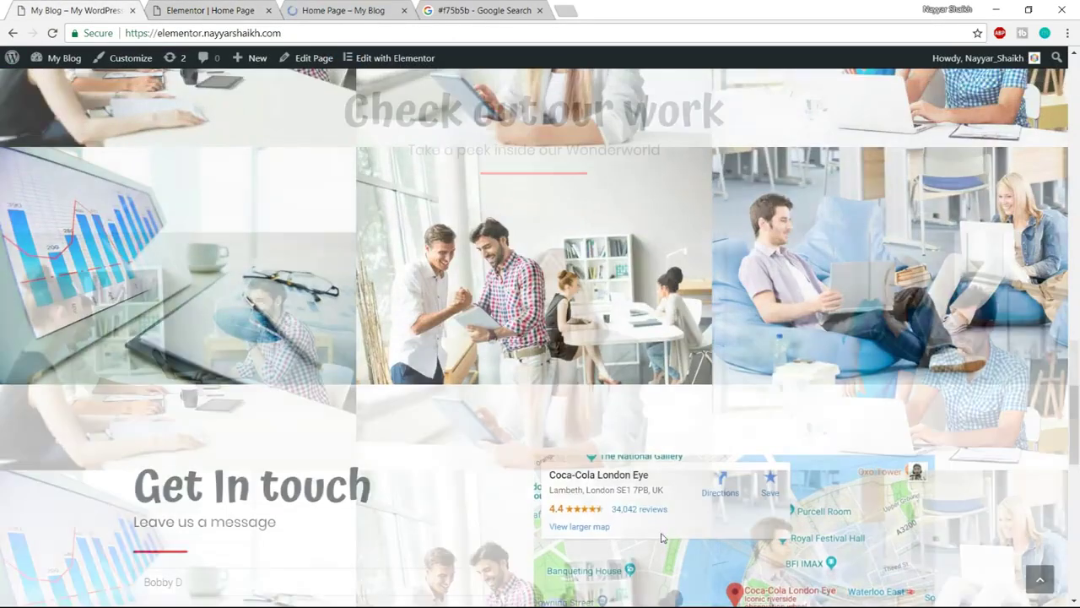
Scroll through the reference site's Our Clients section, then return to the Home Page editor
{"action": "scroll", "coordinate": [663, 537], "scroll_direction": "down", "scroll_amount": 15}
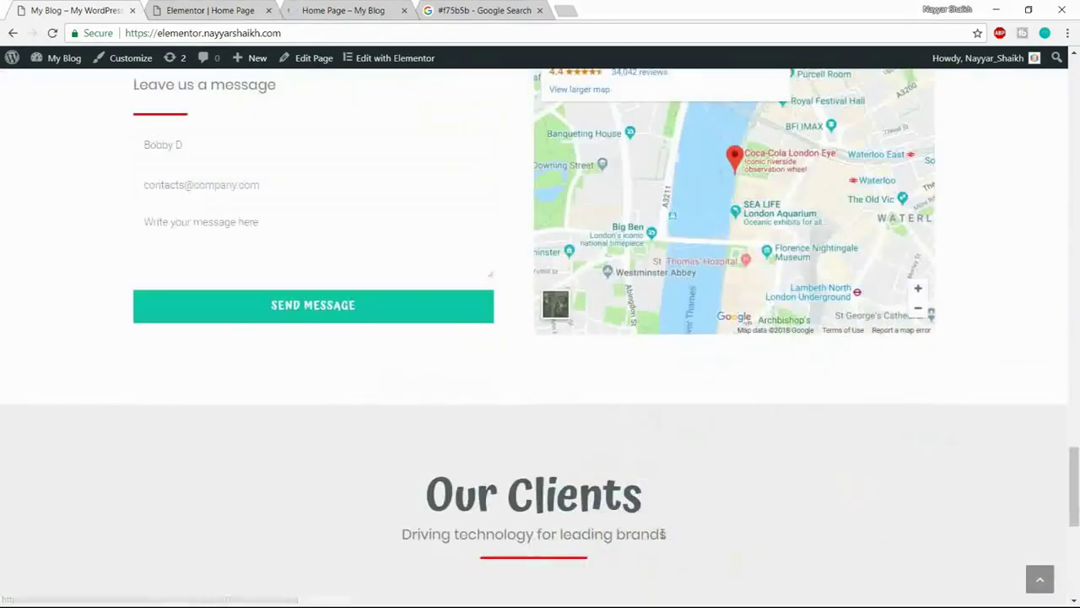
{"action": "scroll", "coordinate": [663, 534], "scroll_direction": "down", "scroll_amount": 3}
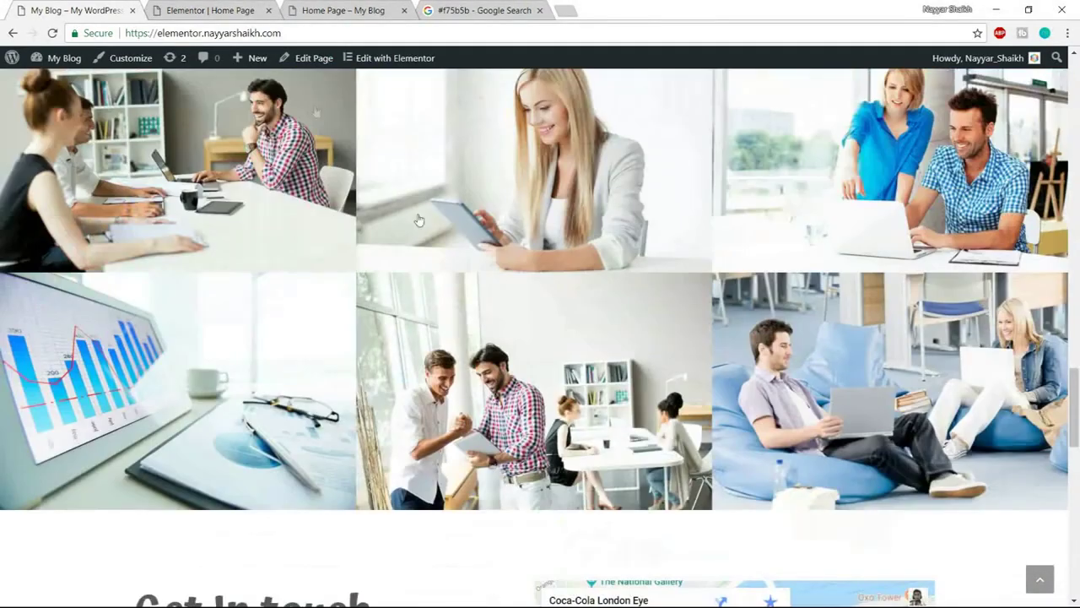
{"action": "left_click", "coordinate": [343, 10]}
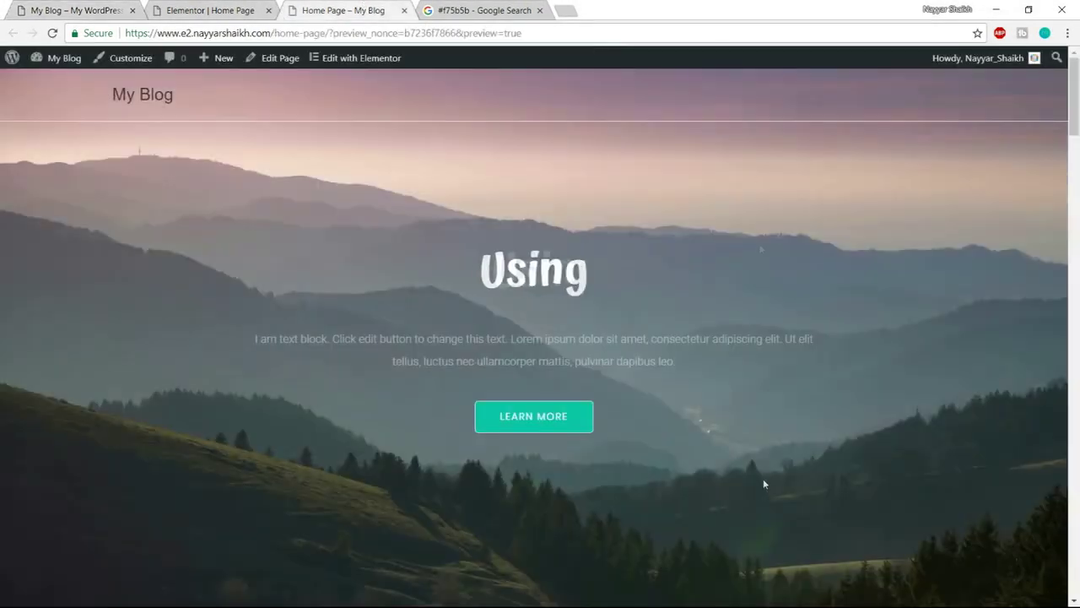
{"action": "scroll", "coordinate": [763, 479], "scroll_direction": "down", "scroll_amount": 4}
{"action": "scroll", "coordinate": [764, 488], "scroll_direction": "down", "scroll_amount": 10}
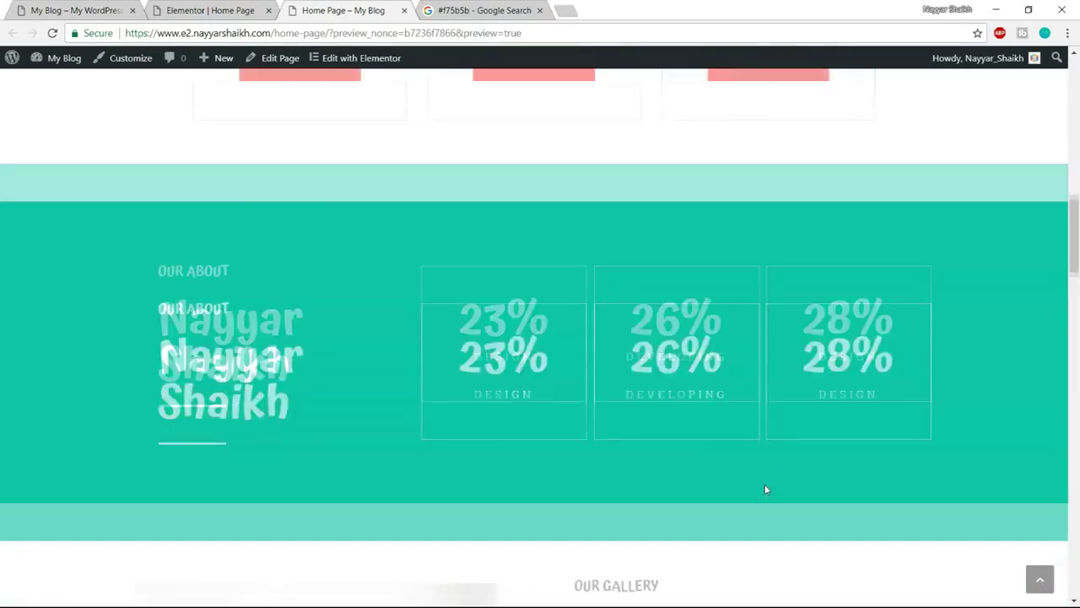
{"action": "scroll", "coordinate": [765, 488], "scroll_direction": "down", "scroll_amount": 15}
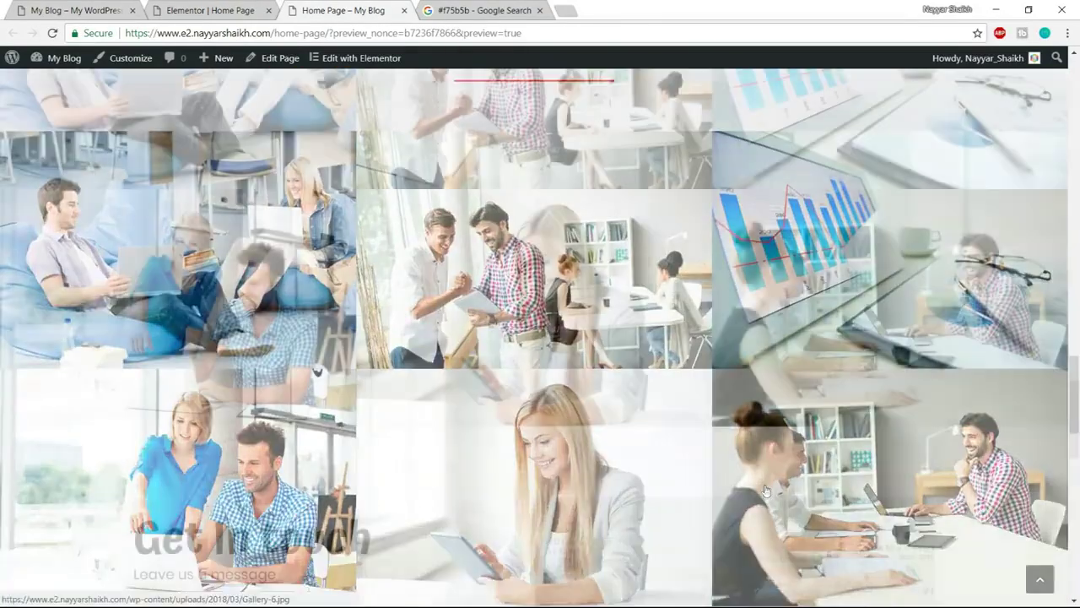
{"action": "scroll", "coordinate": [500, 410], "scroll_direction": "down", "scroll_amount": 6}
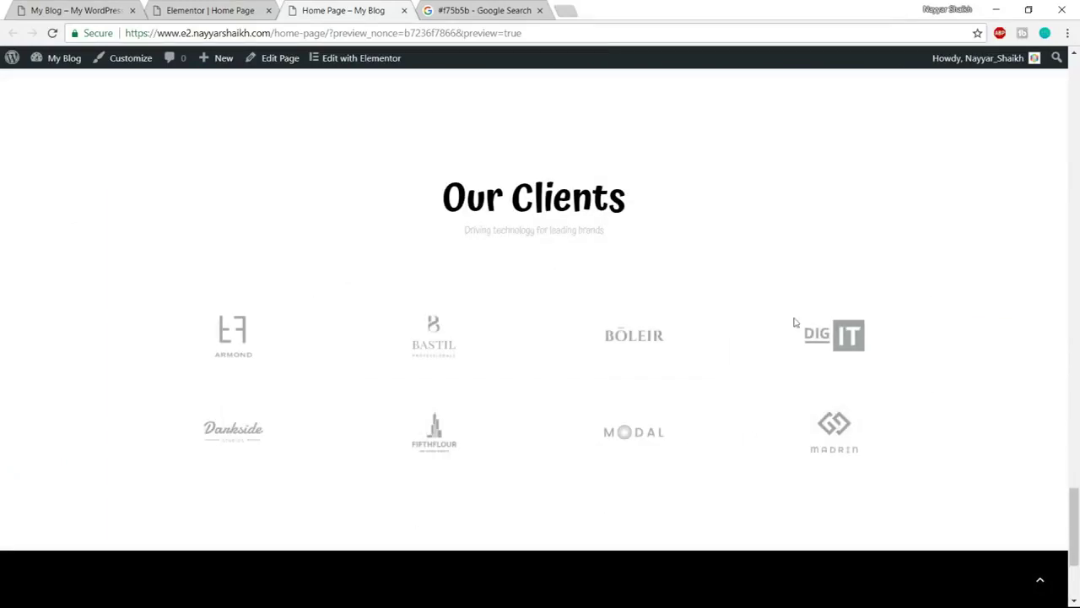
{"action": "left_click", "coordinate": [215, 11]}
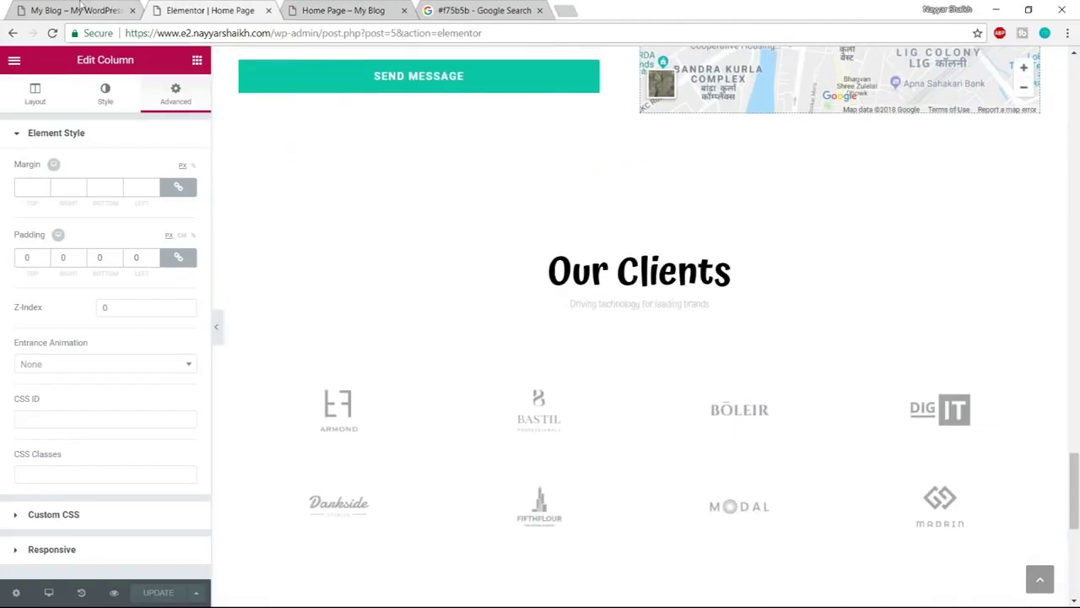
{"action": "left_click", "coordinate": [76, 10]}
{"action": "scroll", "coordinate": [571, 404], "scroll_direction": "down", "scroll_amount": 5}
{"action": "scroll", "coordinate": [572, 403], "scroll_direction": "down", "scroll_amount": 3}
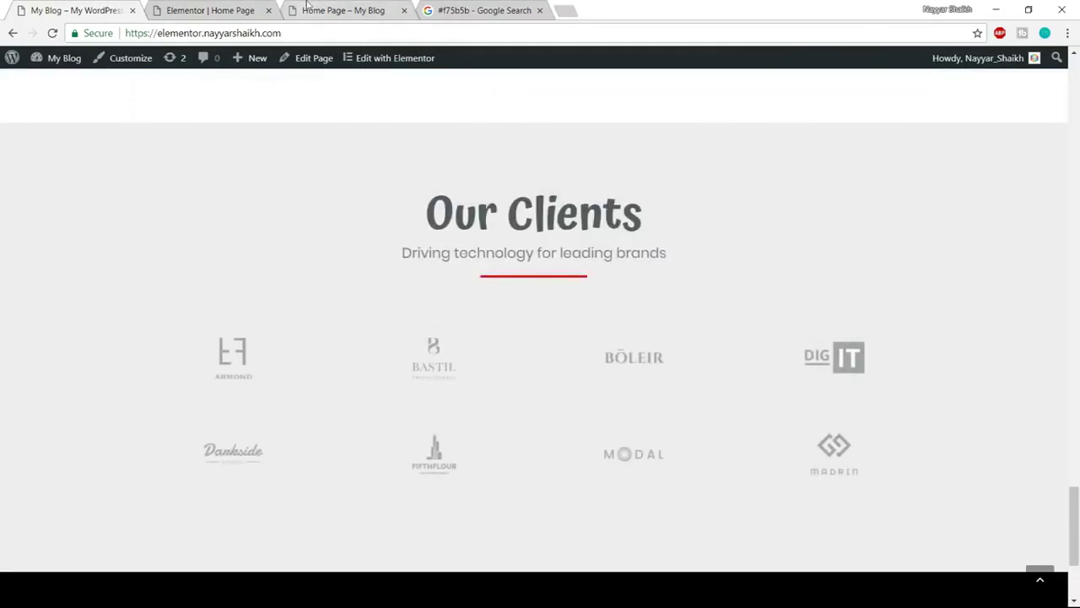
{"action": "left_click", "coordinate": [227, 7]}
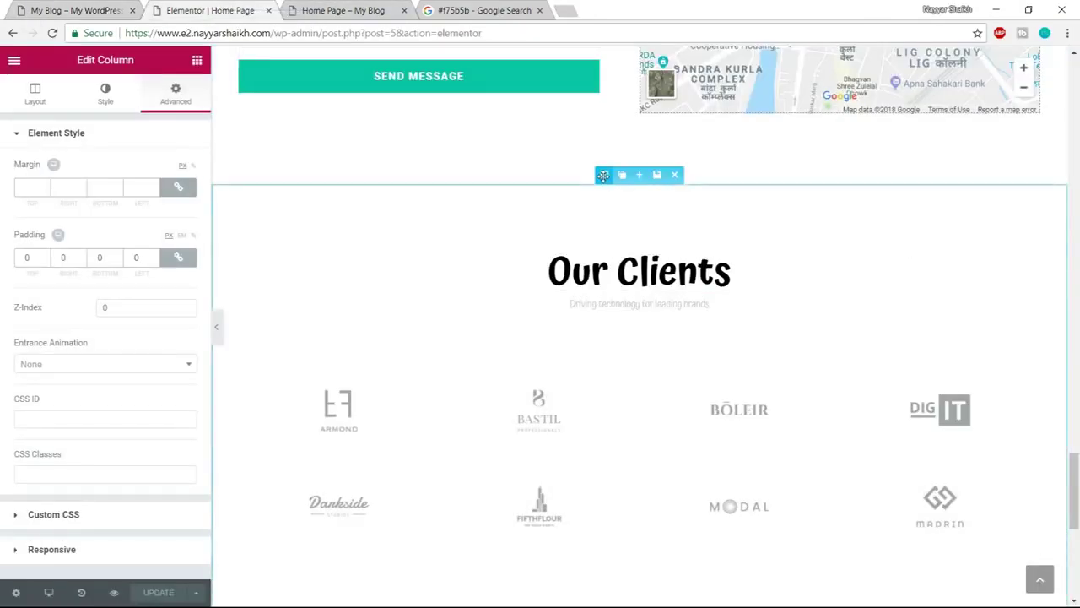
Give the Our Clients section a classic #ededed background colour
{"action": "left_click", "coordinate": [604, 175]}
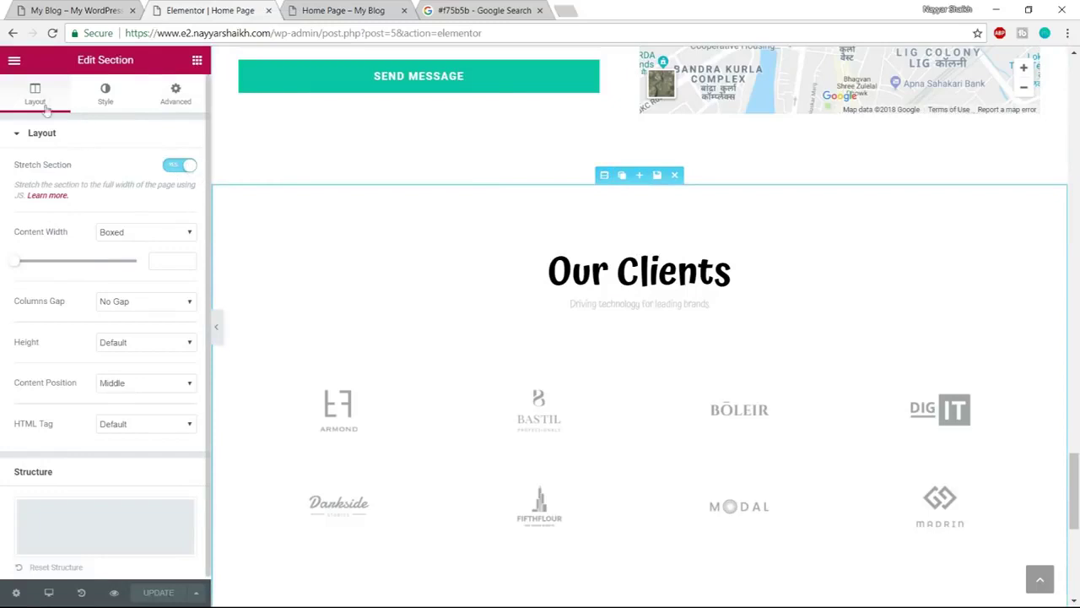
{"action": "left_click", "coordinate": [103, 92]}
{"action": "left_click", "coordinate": [112, 211]}
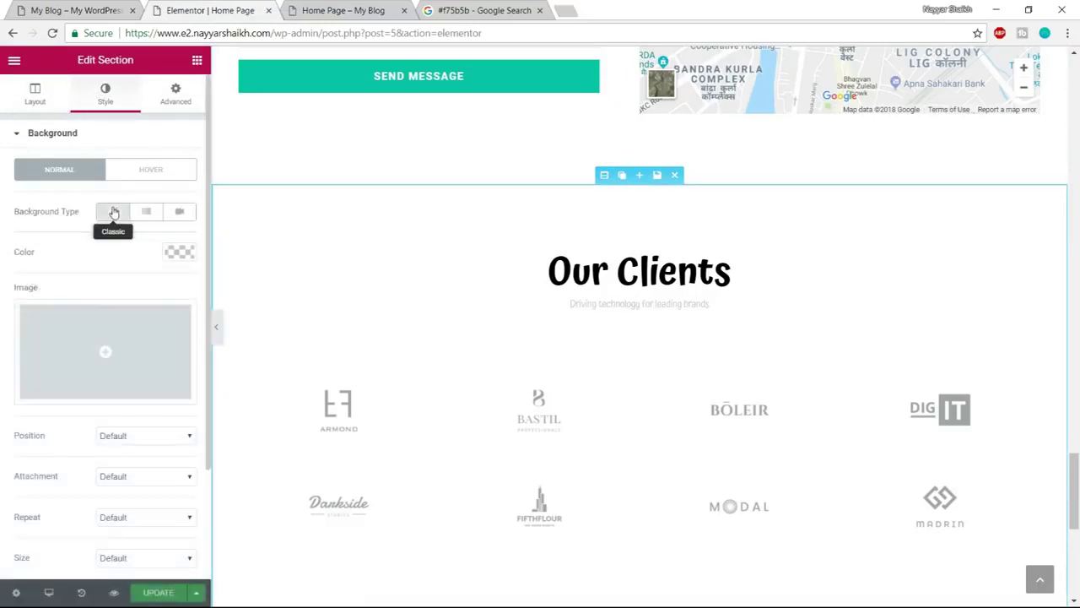
{"action": "left_click", "coordinate": [178, 253]}
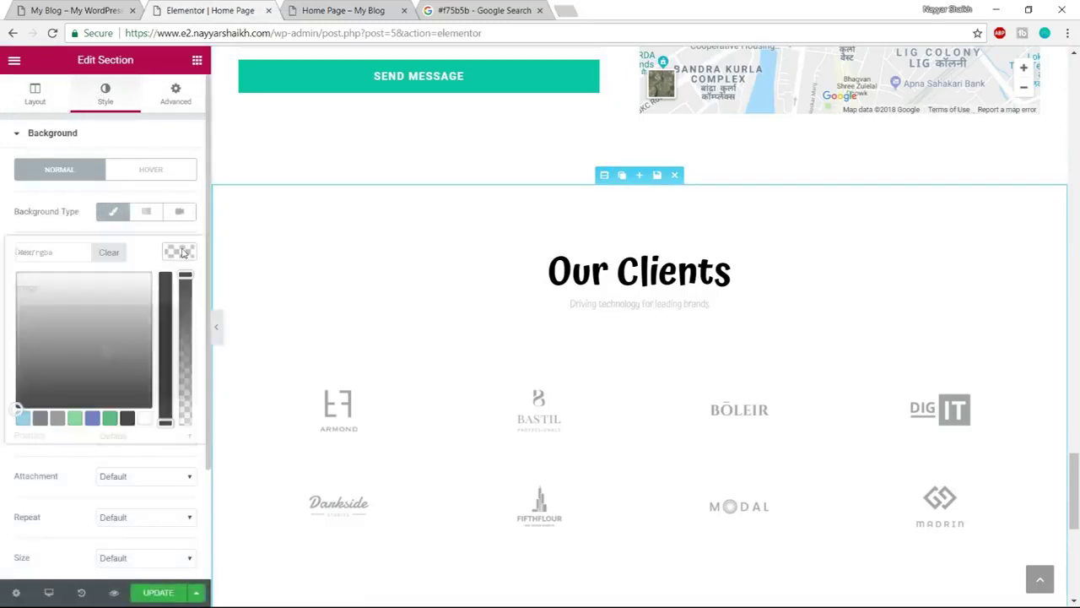
{"action": "left_click", "coordinate": [50, 251]}
{"action": "type", "text": "#ededed"}
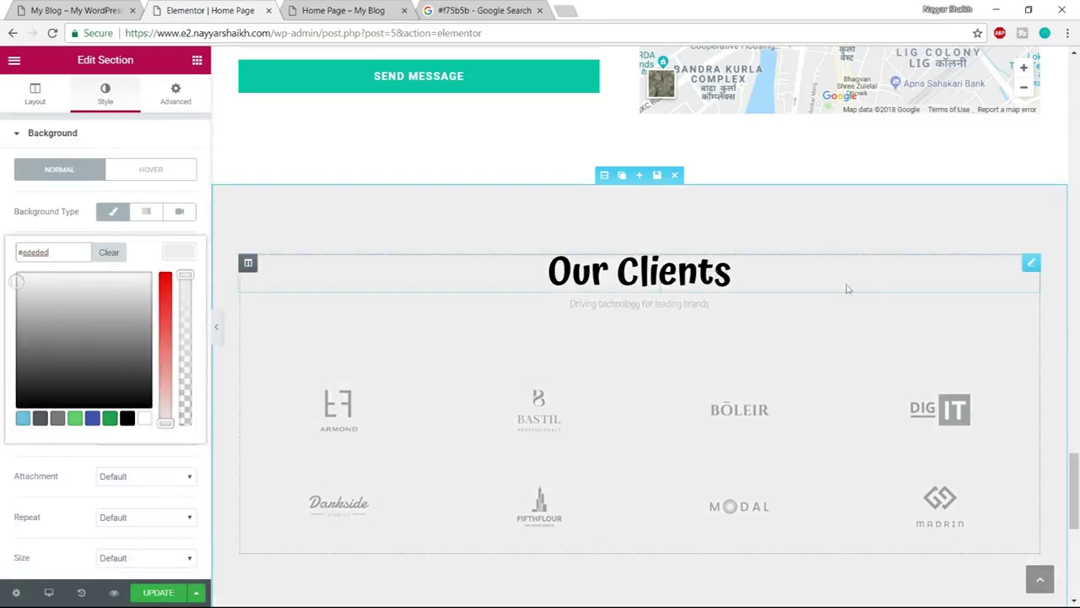
Make the Our Clients heading and its subtitle text dark grey
{"action": "left_click", "coordinate": [682, 274]}
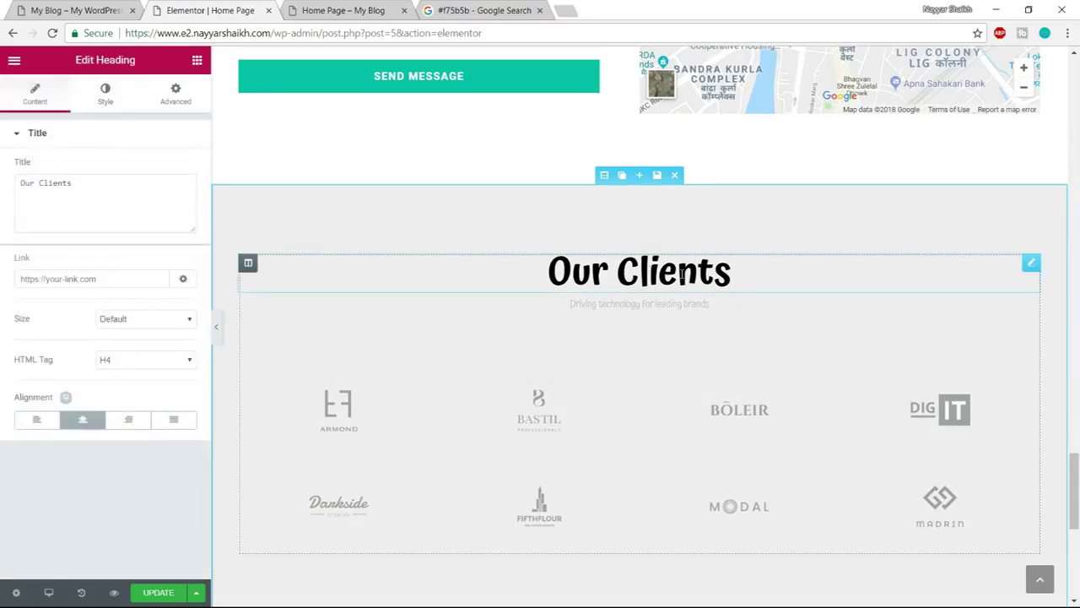
{"action": "left_click", "coordinate": [105, 98]}
{"action": "left_click", "coordinate": [179, 168]}
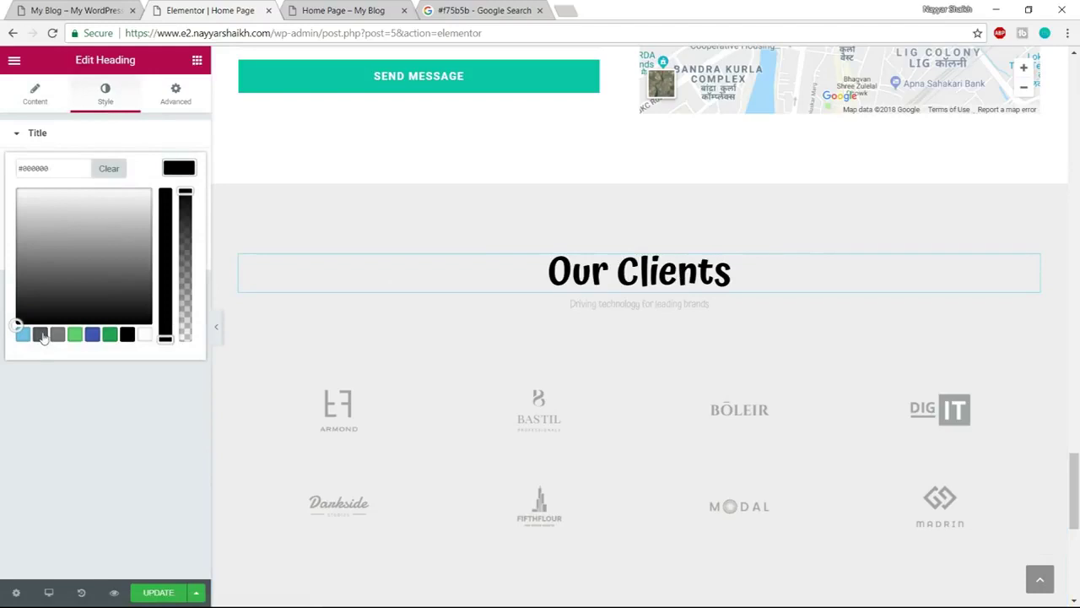
{"action": "left_click", "coordinate": [39, 334]}
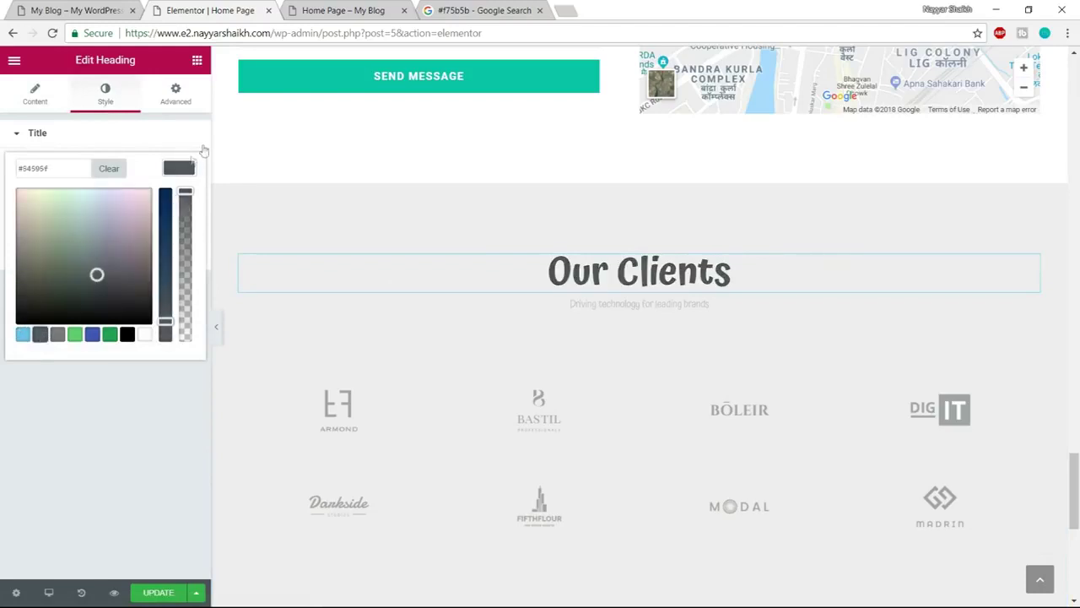
{"action": "left_click", "coordinate": [612, 302]}
{"action": "left_click", "coordinate": [105, 98]}
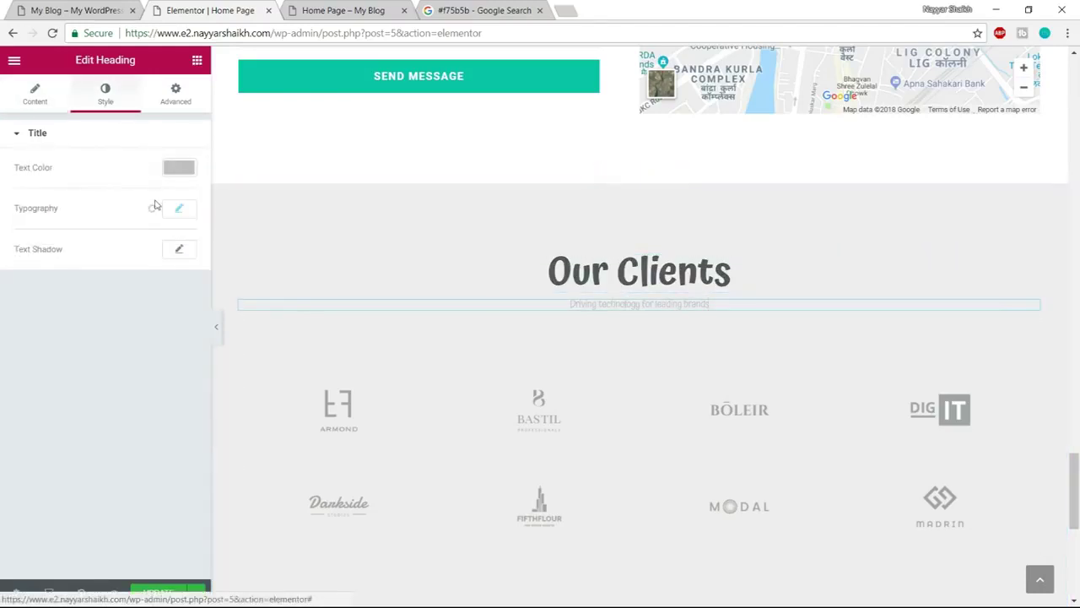
{"action": "left_click", "coordinate": [179, 168]}
{"action": "left_click", "coordinate": [39, 334]}
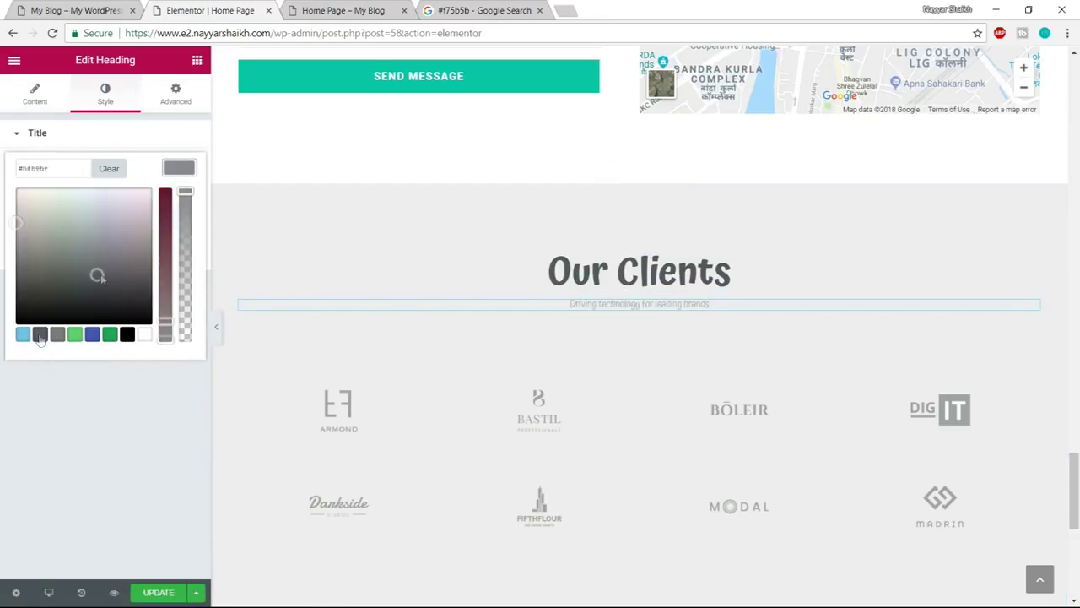
{"action": "left_click", "coordinate": [179, 167]}
Set the subtitle typography to Poppins, size 20, weight 400, and compare with the reference site
{"action": "left_click", "coordinate": [180, 209]}
{"action": "left_click", "coordinate": [154, 249]}
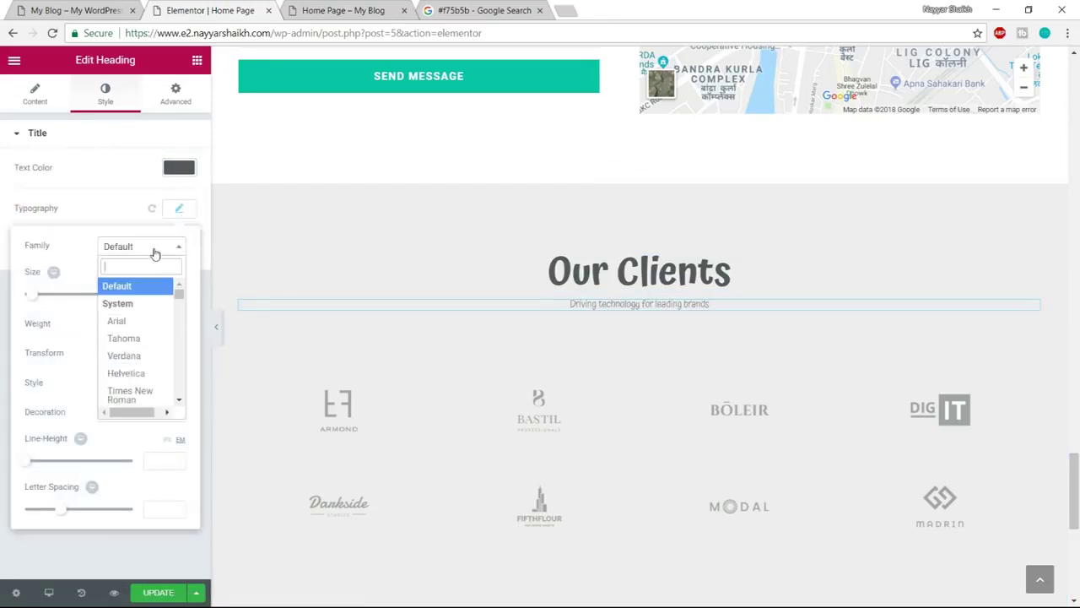
{"action": "type", "text": "poppi"}
{"action": "key", "text": "Return"}
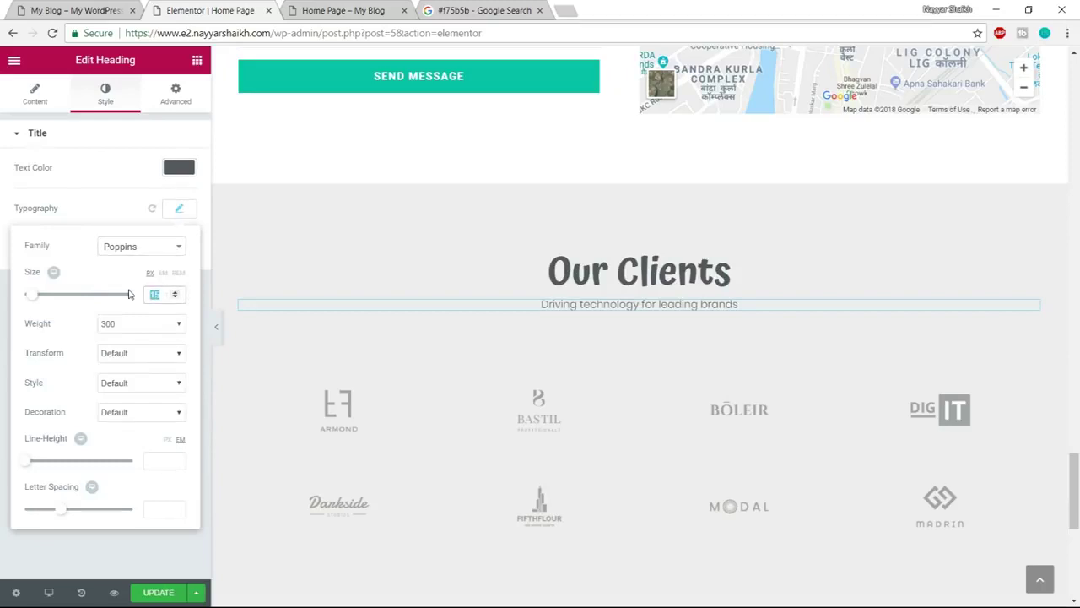
{"action": "type", "text": "20"}
{"action": "left_click", "coordinate": [111, 330]}
{"action": "left_click", "coordinate": [116, 370]}
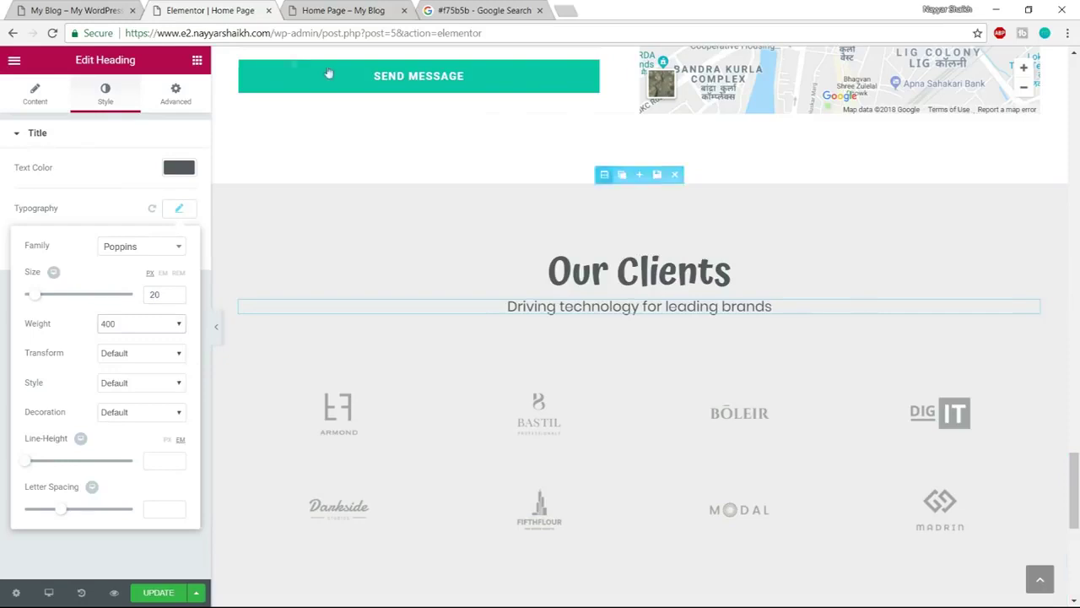
{"action": "key", "text": "ctrl+1"}
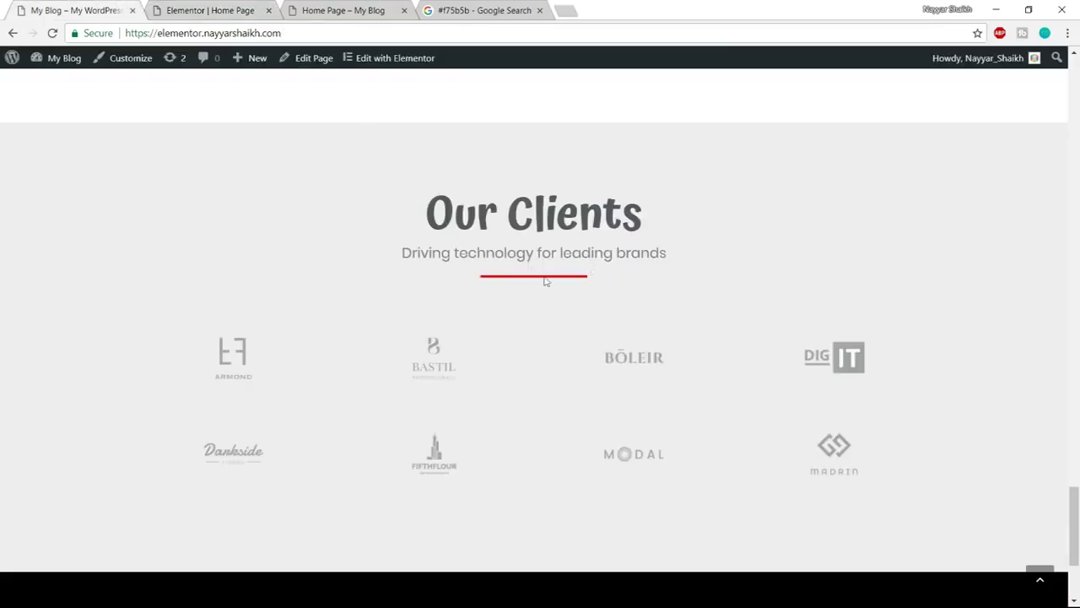
Place the saved global Divider under the Our Clients subtitle and compare with the reference site
{"action": "left_click", "coordinate": [211, 7]}
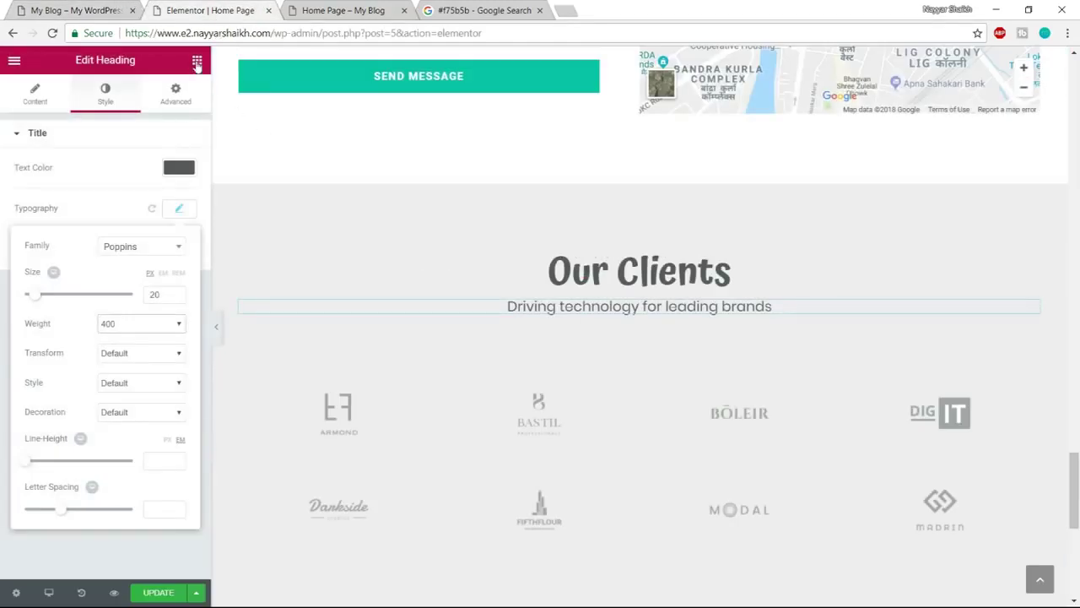
{"action": "left_click", "coordinate": [161, 86]}
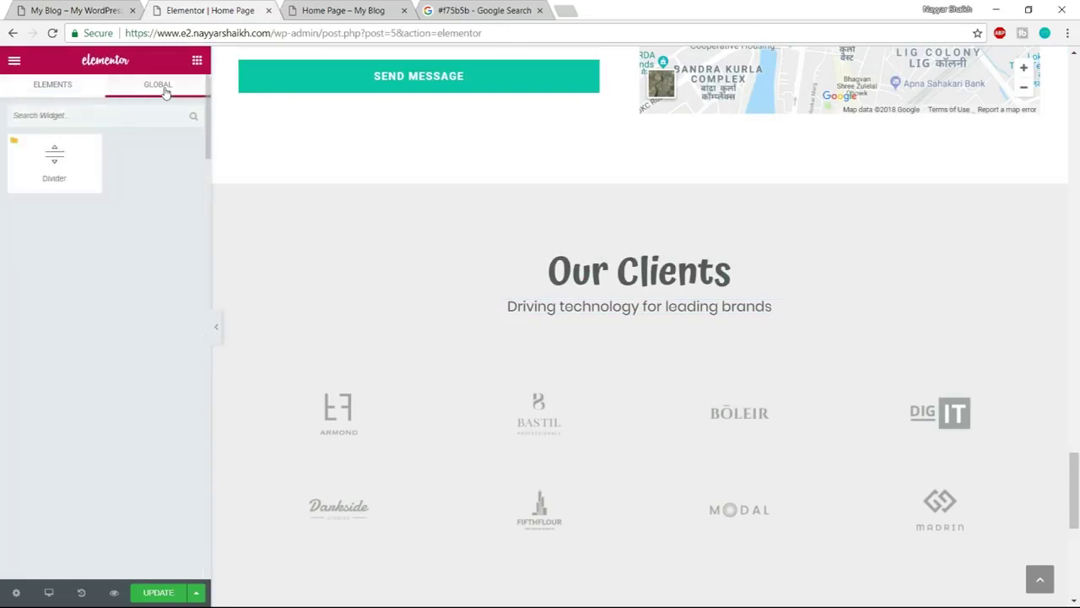
{"action": "left_click_drag", "start_coordinate": [53, 157], "coordinate": [613, 348]}
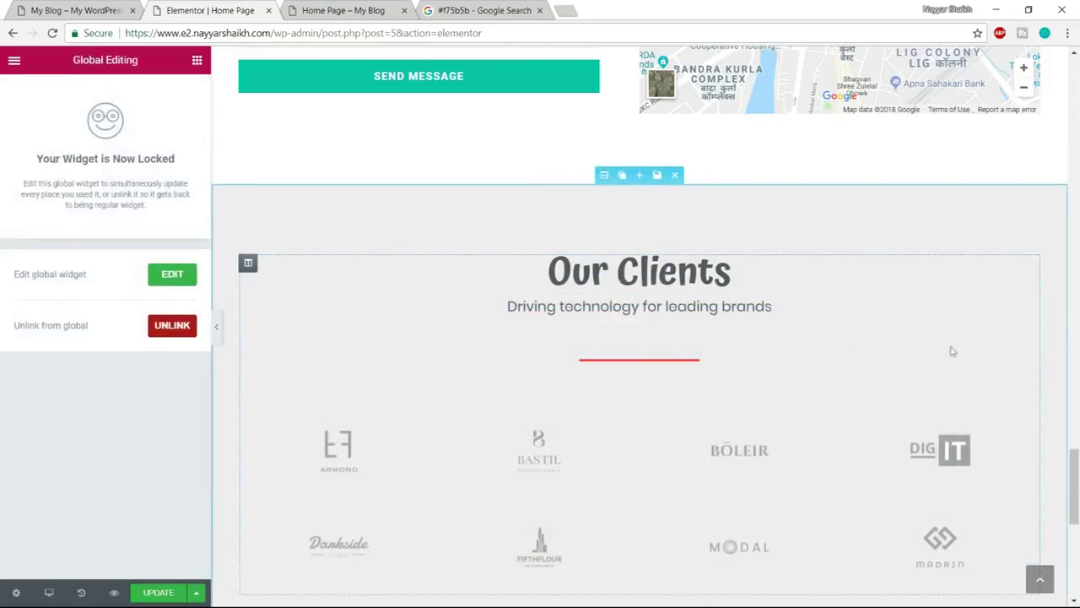
{"action": "left_click", "coordinate": [127, 8]}
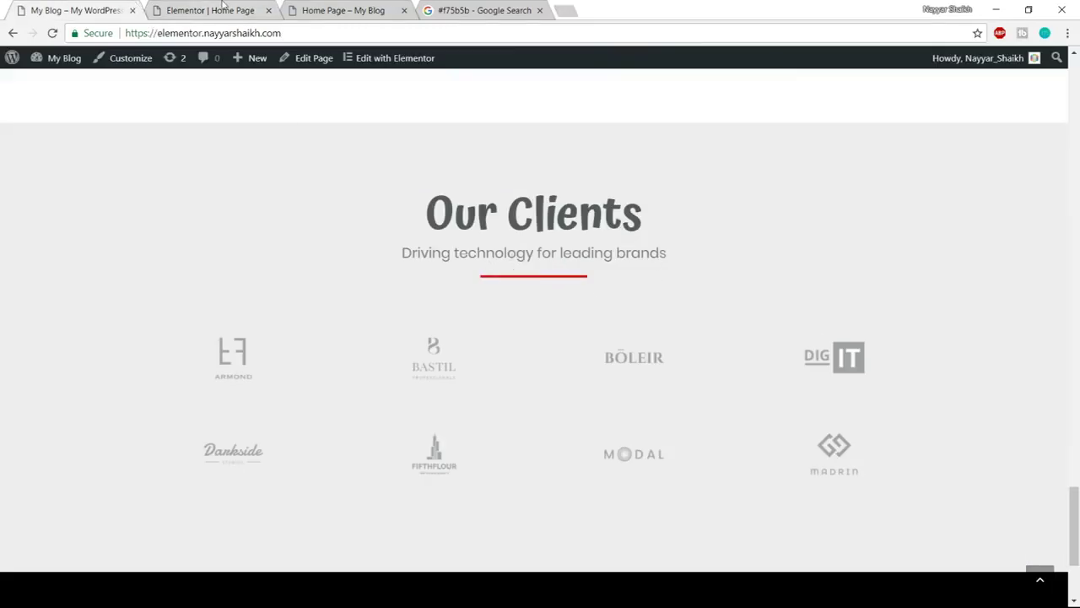
{"action": "left_click", "coordinate": [221, 8]}
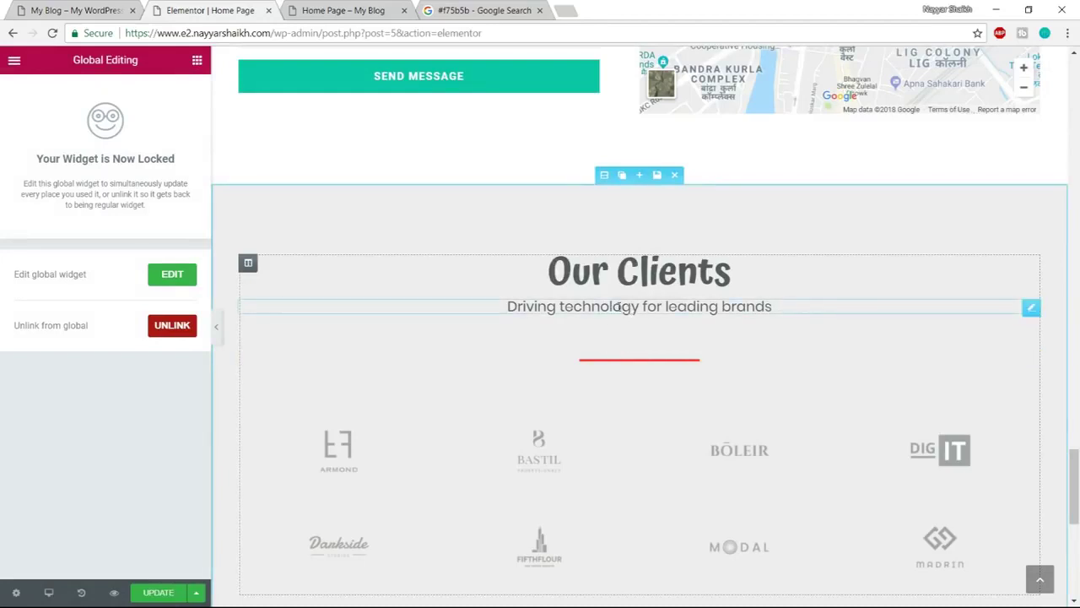
Set the subtitle's bottom margin to 10
{"action": "left_click", "coordinate": [621, 306]}
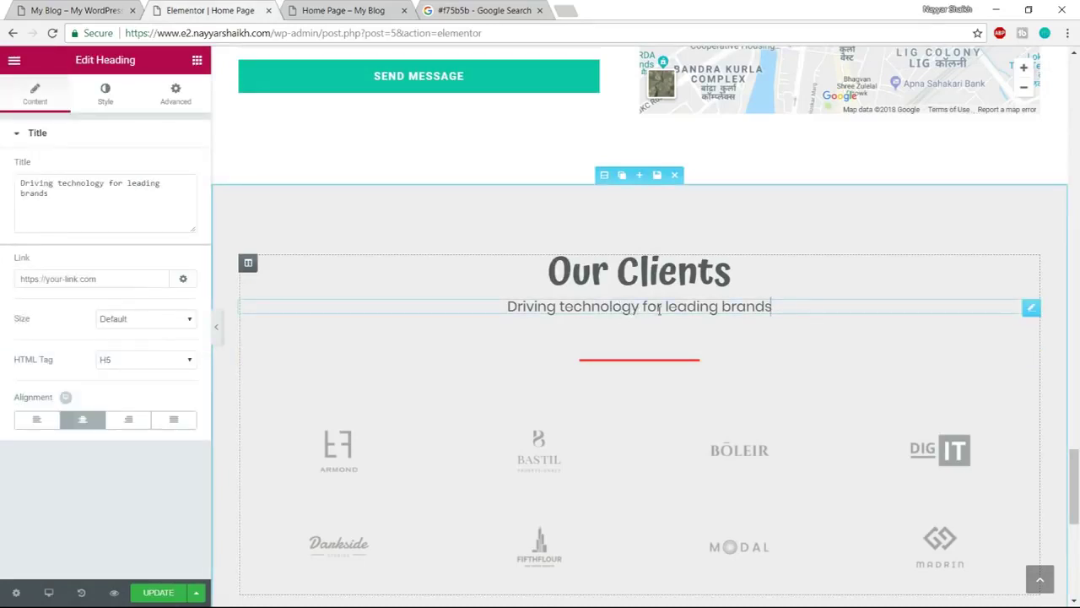
{"action": "left_click", "coordinate": [176, 94]}
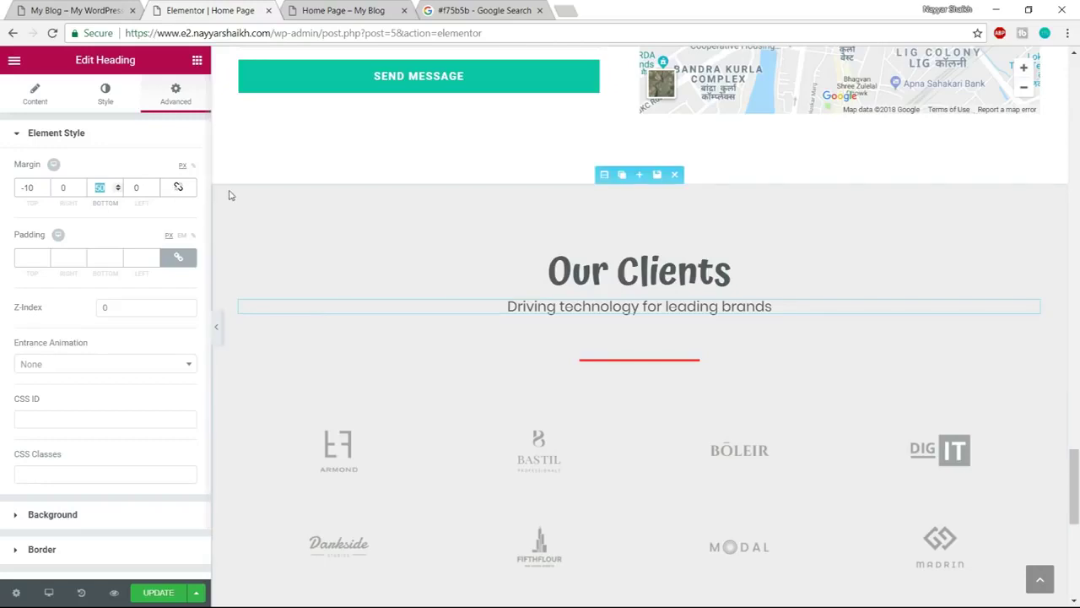
{"action": "type", "text": "10"}
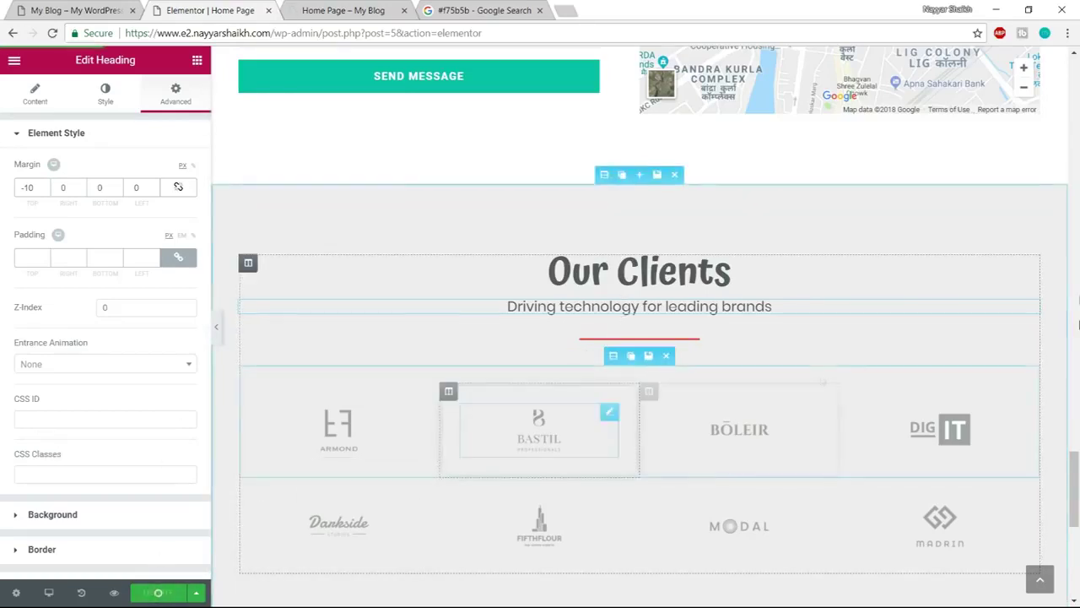
{"action": "scroll", "coordinate": [602, 410], "scroll_direction": "down", "scroll_amount": 1}
{"action": "left_click", "coordinate": [304, 11]}
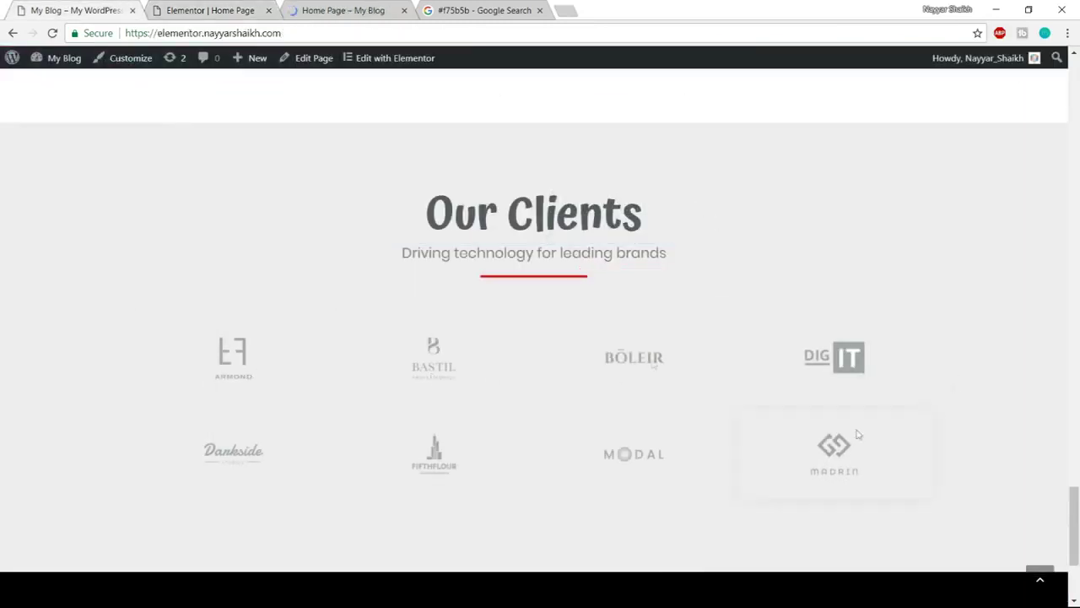
{"action": "left_click", "coordinate": [184, 7]}
{"action": "left_click", "coordinate": [337, 359]}
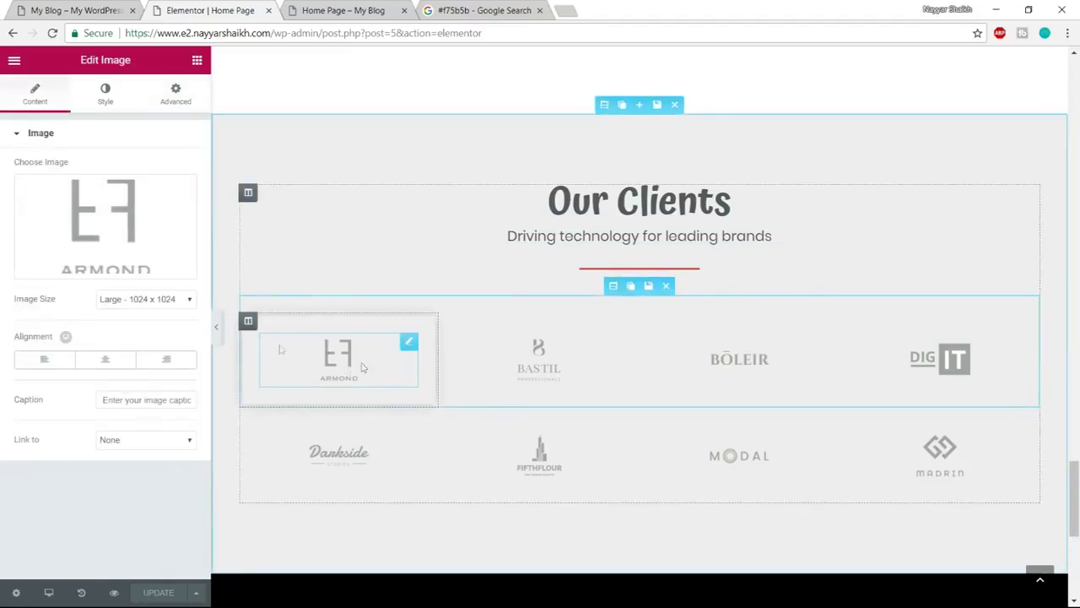
{"action": "left_click", "coordinate": [98, 264]}
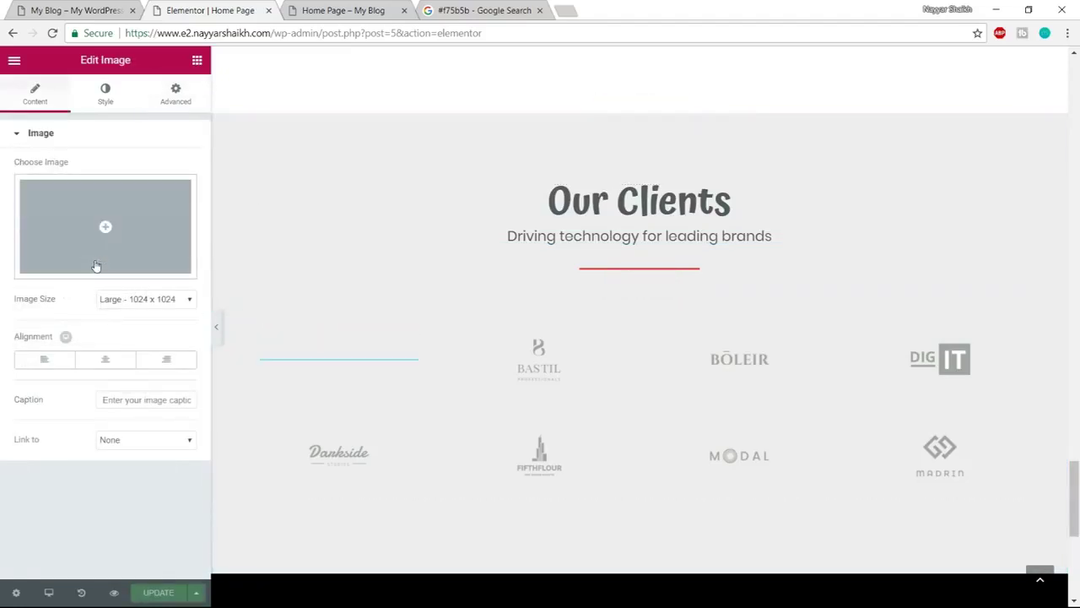
{"action": "left_click", "coordinate": [115, 223]}
{"action": "scroll", "coordinate": [574, 395], "scroll_direction": "down", "scroll_amount": 1}
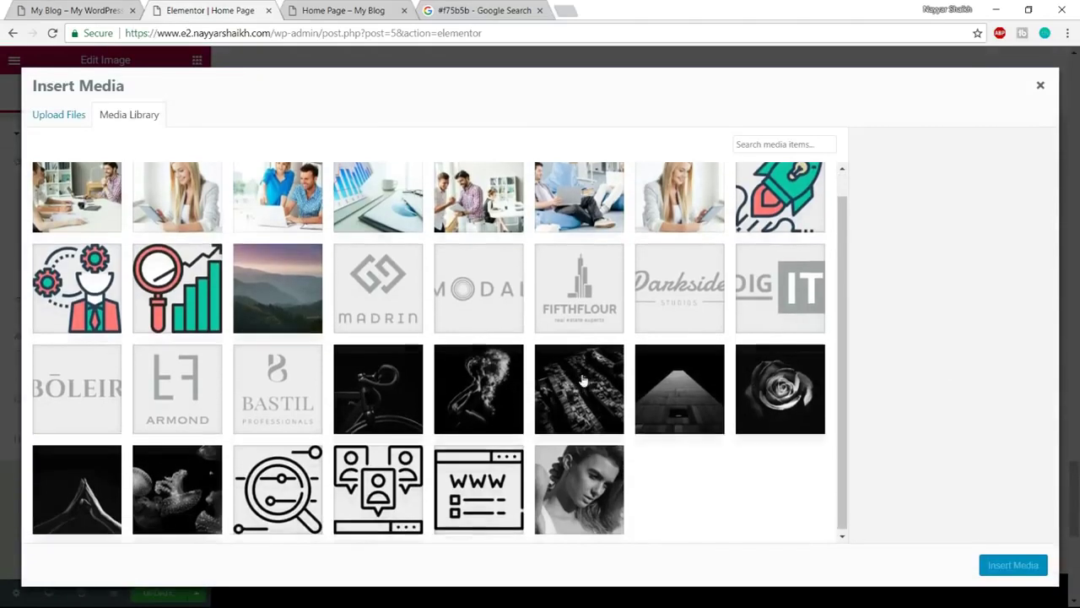
{"action": "left_click", "coordinate": [696, 295]}
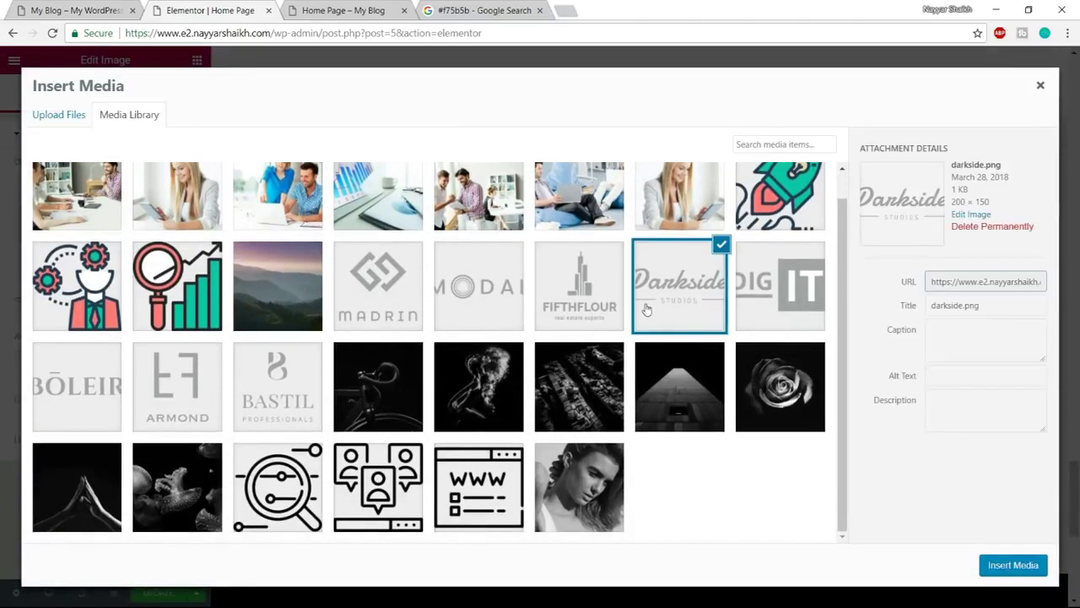
{"action": "left_click", "coordinate": [1029, 572]}
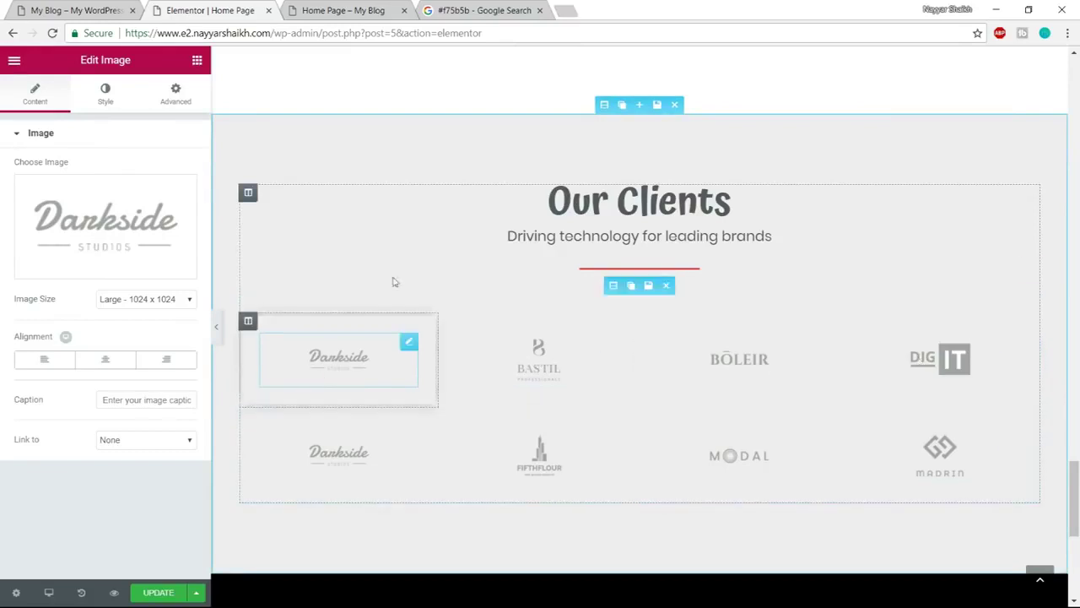
{"action": "scroll", "coordinate": [887, 397], "scroll_direction": "down", "scroll_amount": 5}
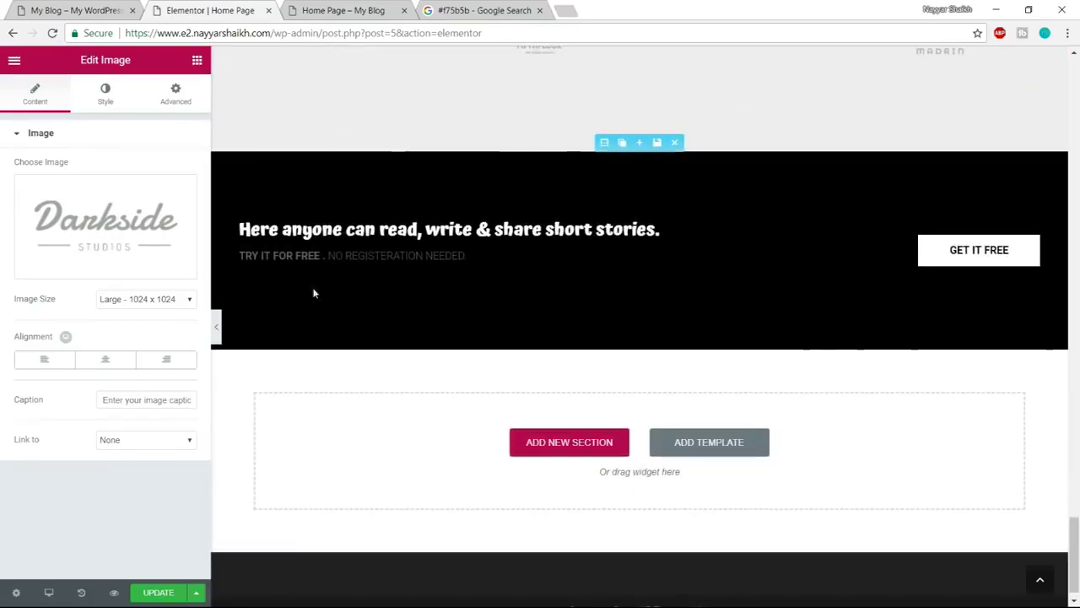
{"action": "scroll", "coordinate": [343, 285], "scroll_direction": "up", "scroll_amount": 1}
{"action": "left_click", "coordinate": [74, 10]}
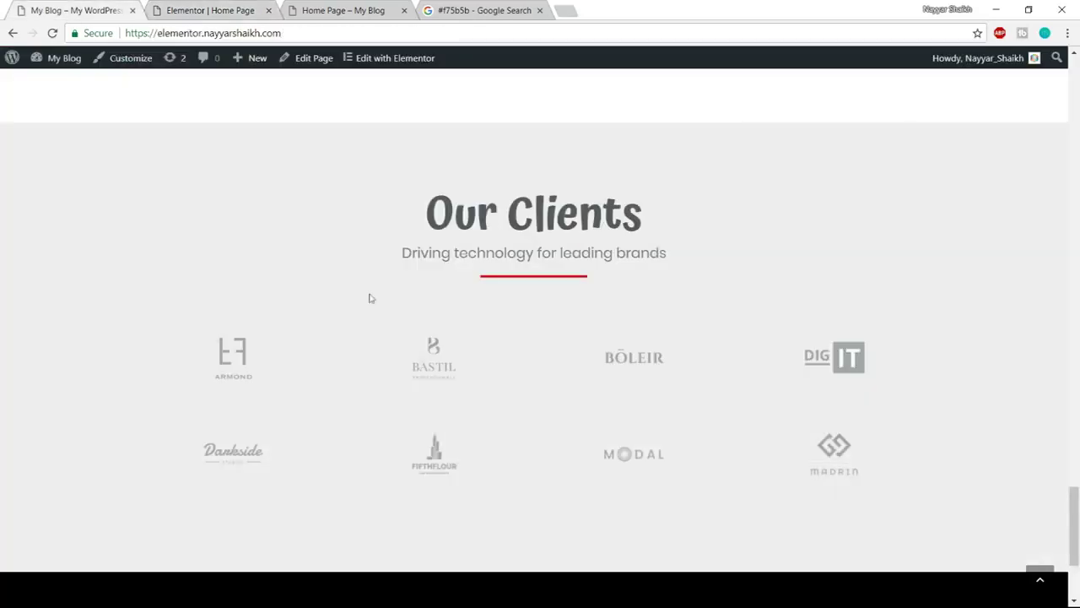
{"action": "scroll", "coordinate": [371, 300], "scroll_direction": "down", "scroll_amount": 3}
{"action": "left_click", "coordinate": [257, 7]}
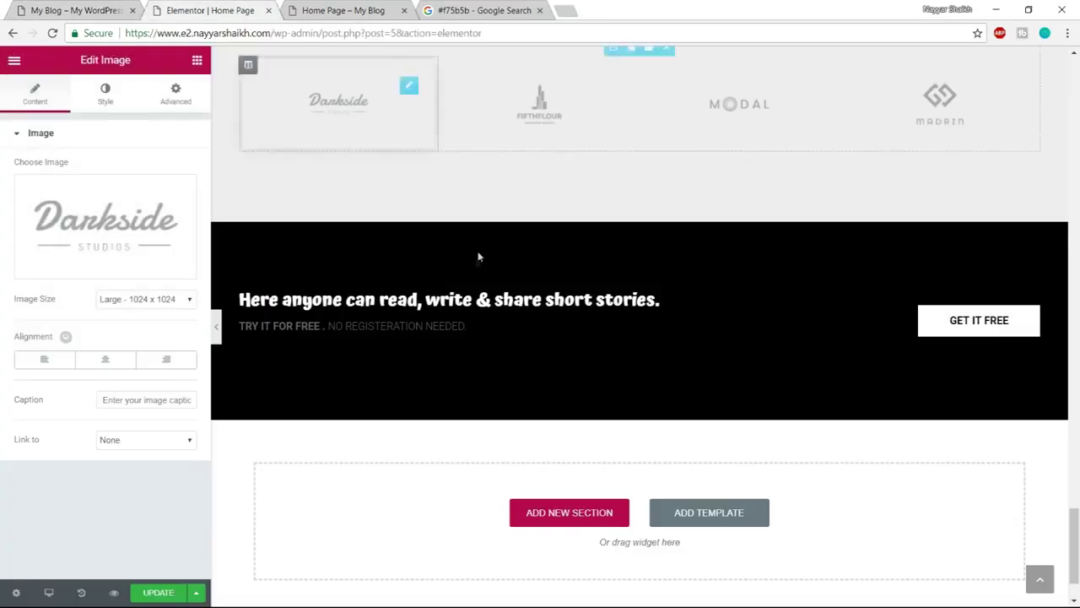
Delete the banner's TRY IT FOR FREE subtitle line
{"action": "left_click", "coordinate": [416, 304]}
{"action": "scroll", "coordinate": [506, 325], "scroll_direction": "up", "scroll_amount": 1}
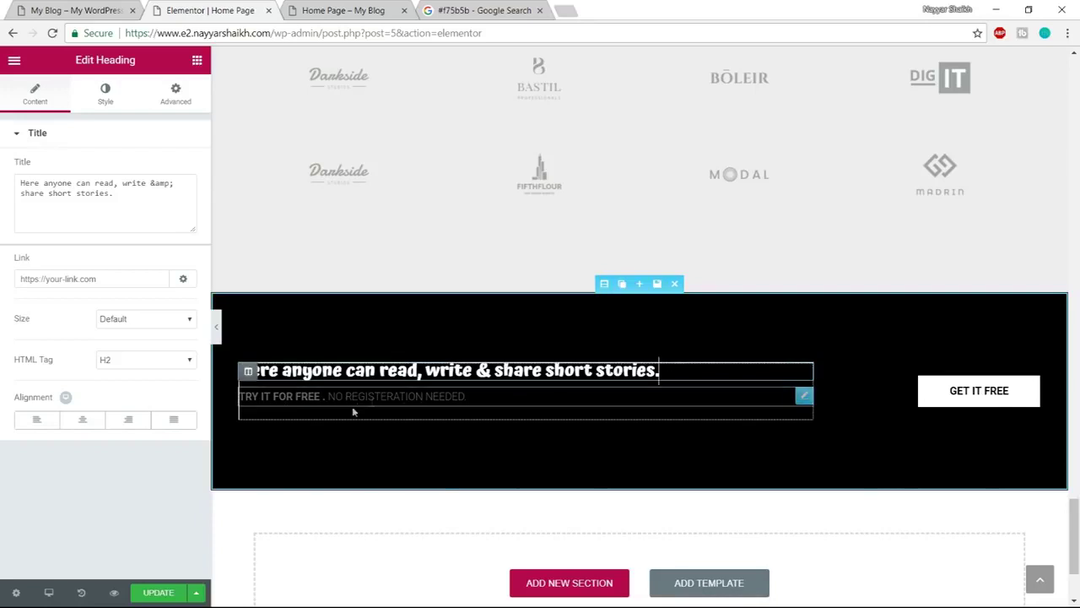
{"action": "left_click", "coordinate": [804, 397]}
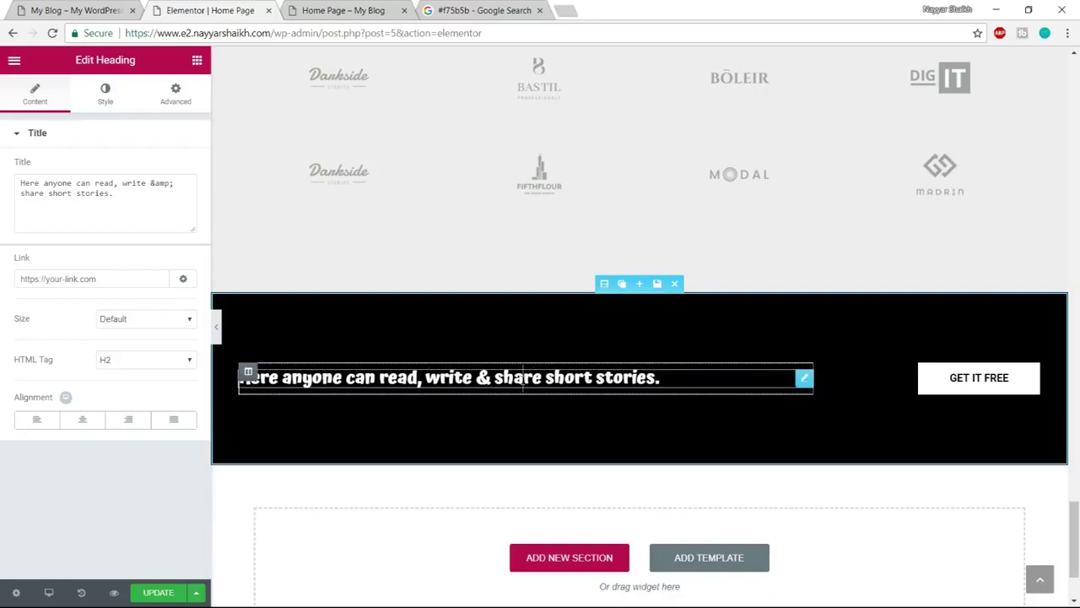
Set the banner heading's typography to the Poppins font at weight 600
{"action": "left_click", "coordinate": [91, 98]}
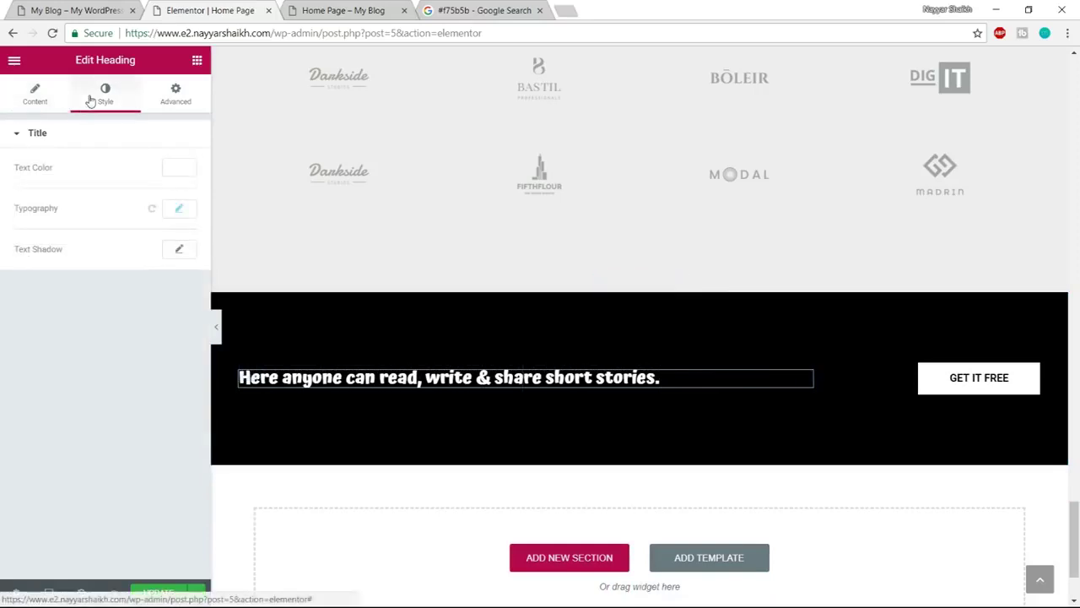
{"action": "left_click", "coordinate": [180, 210]}
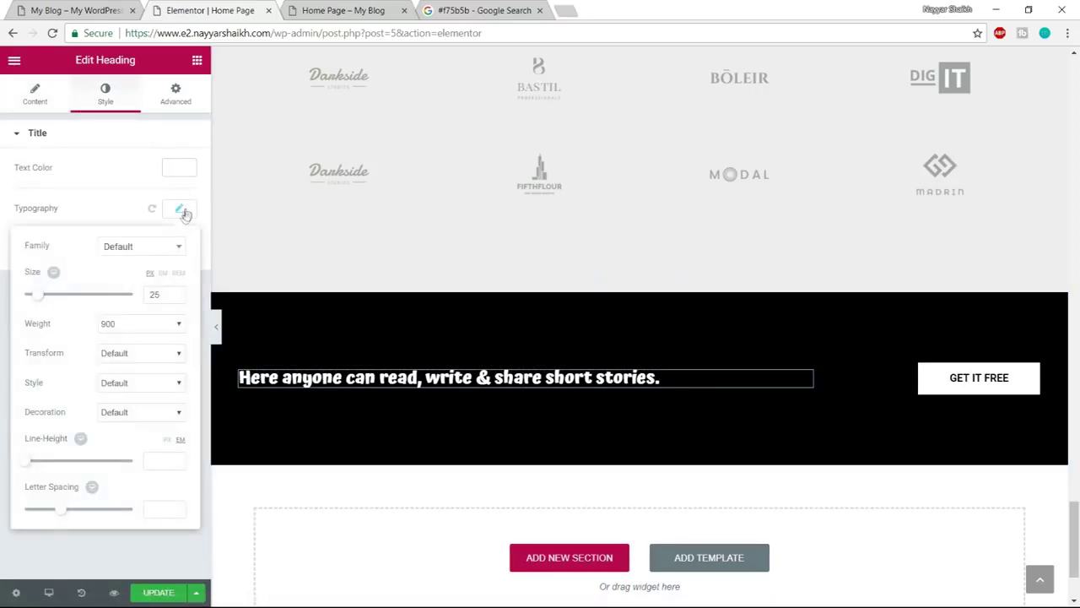
{"action": "left_click", "coordinate": [152, 246]}
{"action": "type", "text": "pop"}
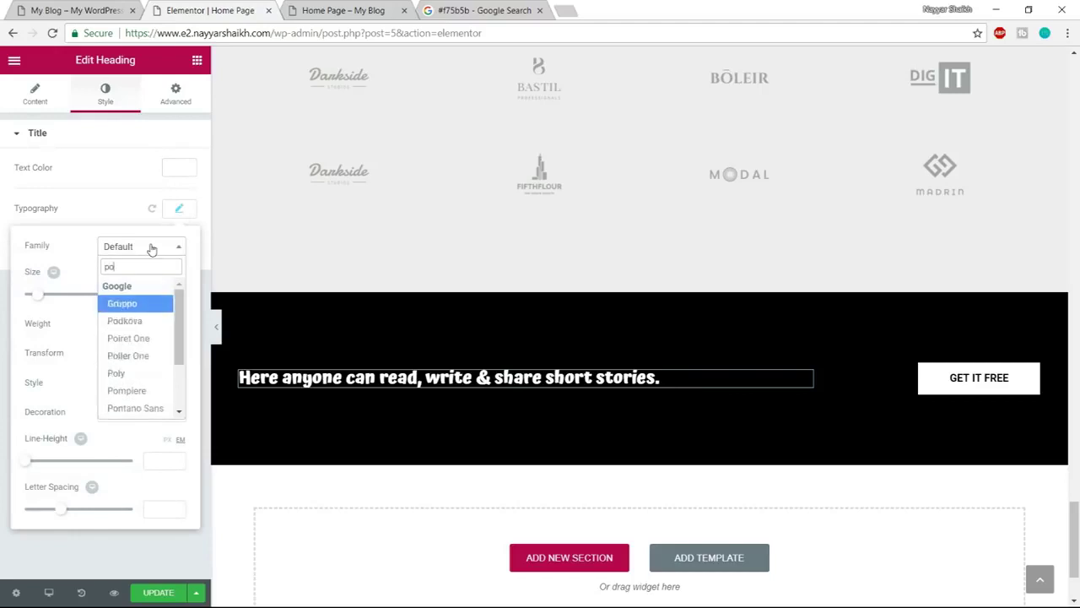
{"action": "key", "text": "Return"}
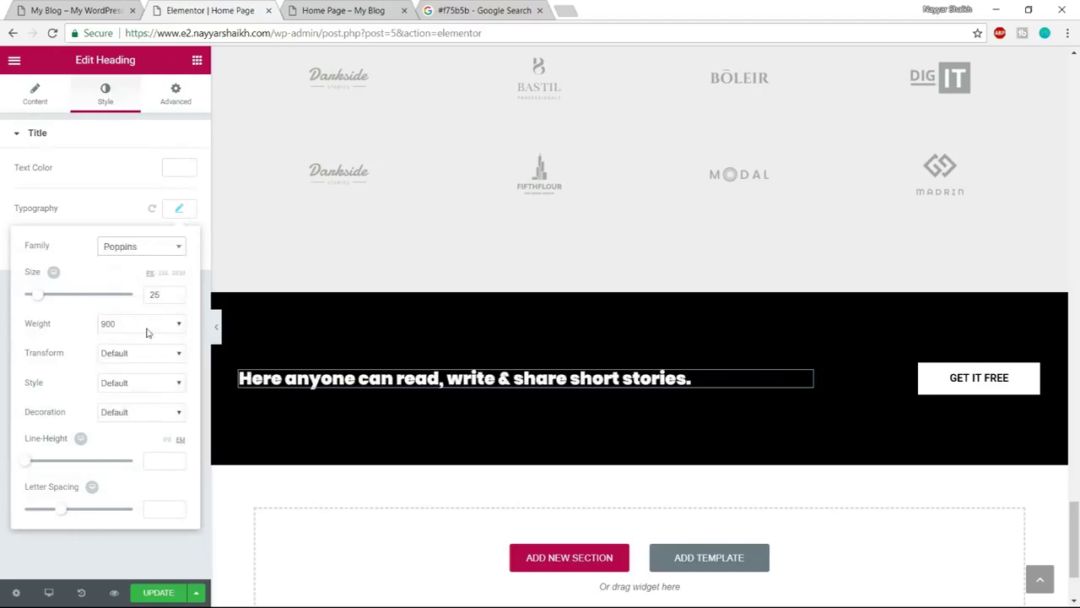
{"action": "left_click", "coordinate": [147, 329]}
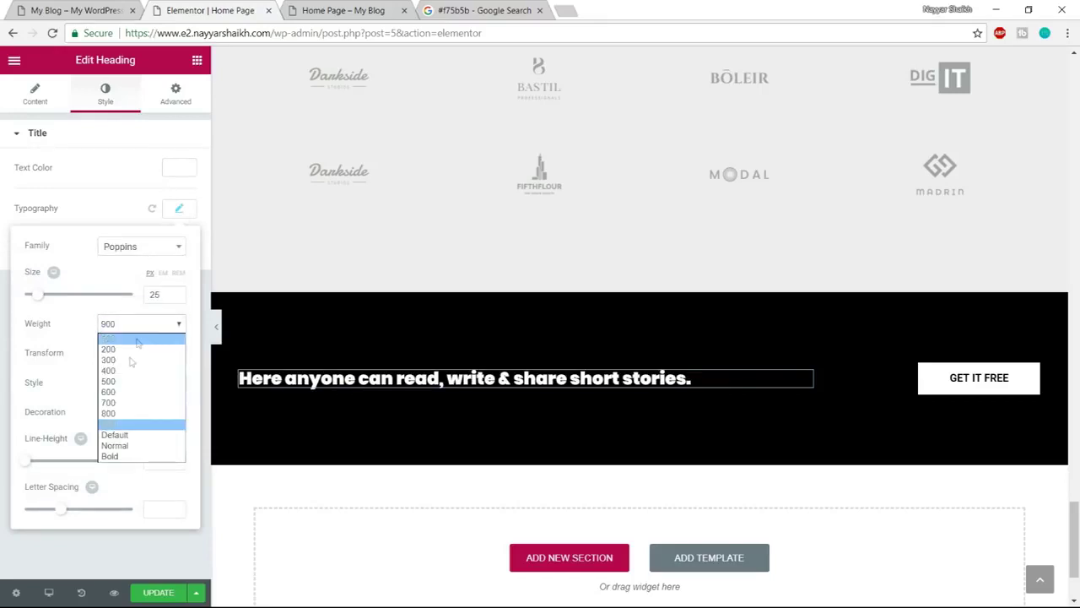
{"action": "left_click", "coordinate": [119, 392]}
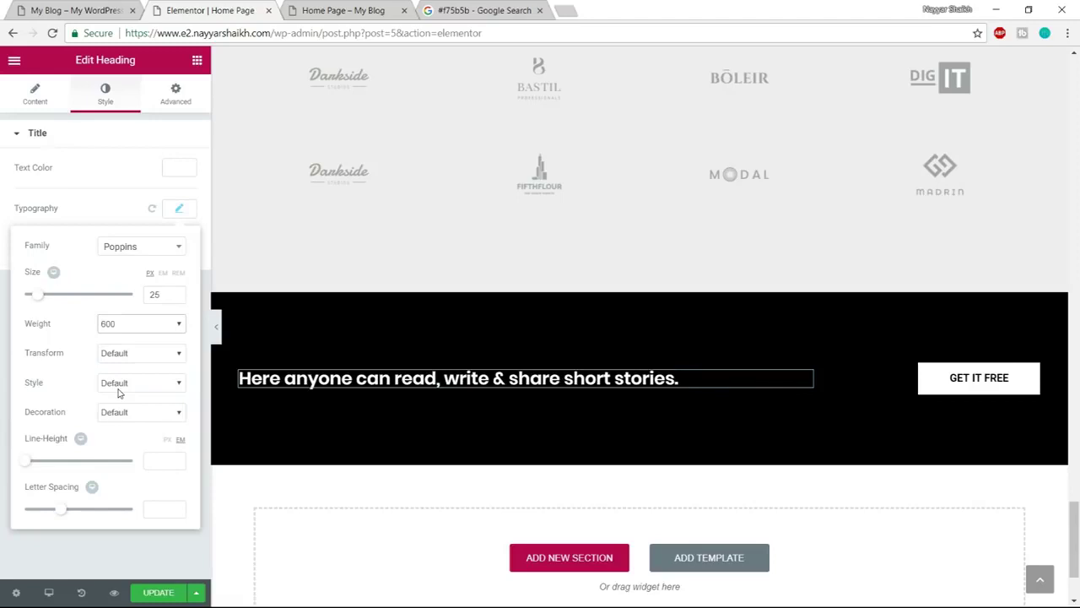
{"action": "left_click", "coordinate": [129, 329]}
{"action": "left_click", "coordinate": [129, 329]}
{"action": "left_click", "coordinate": [702, 448]}
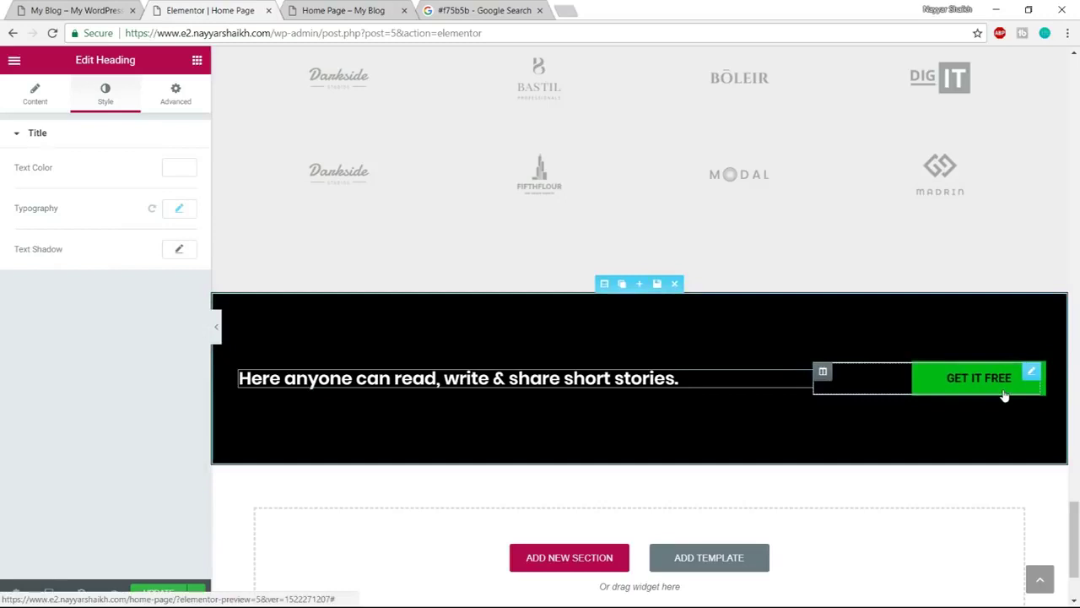
{"action": "left_click", "coordinate": [1005, 395]}
Save the Technology READ MORE button as a global widget named Button
{"action": "scroll", "coordinate": [968, 513], "scroll_direction": "up", "scroll_amount": 15}
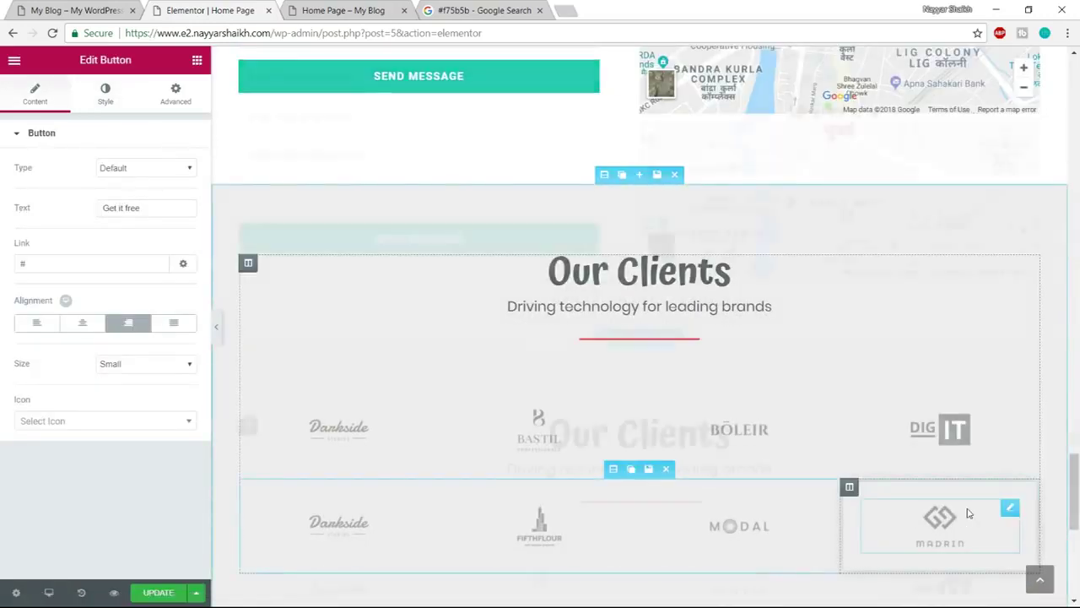
{"action": "scroll", "coordinate": [969, 513], "scroll_direction": "up", "scroll_amount": 20}
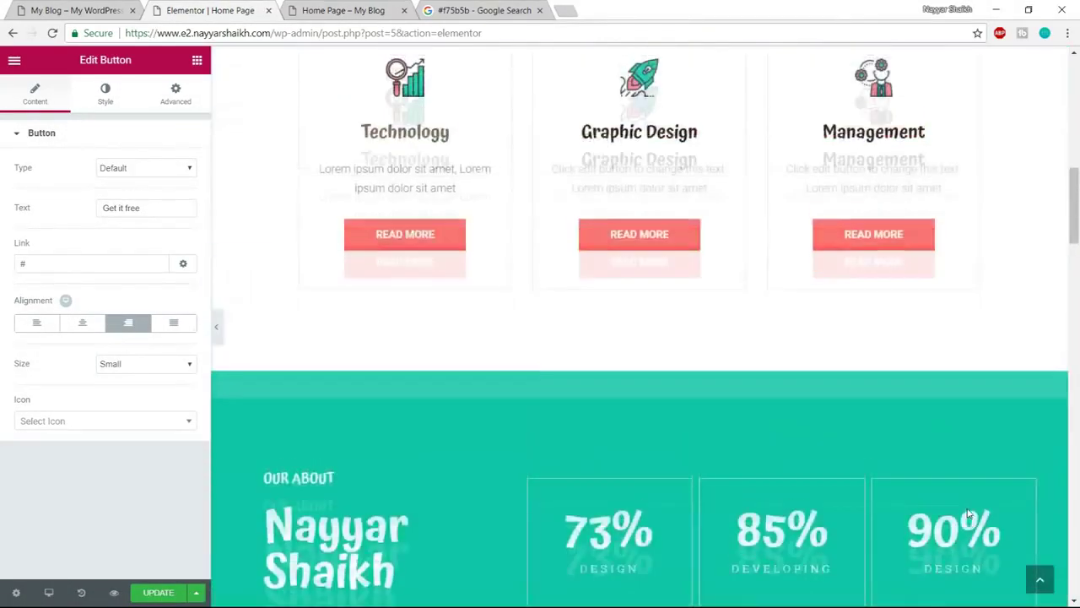
{"action": "scroll", "coordinate": [954, 517], "scroll_direction": "down", "scroll_amount": 3}
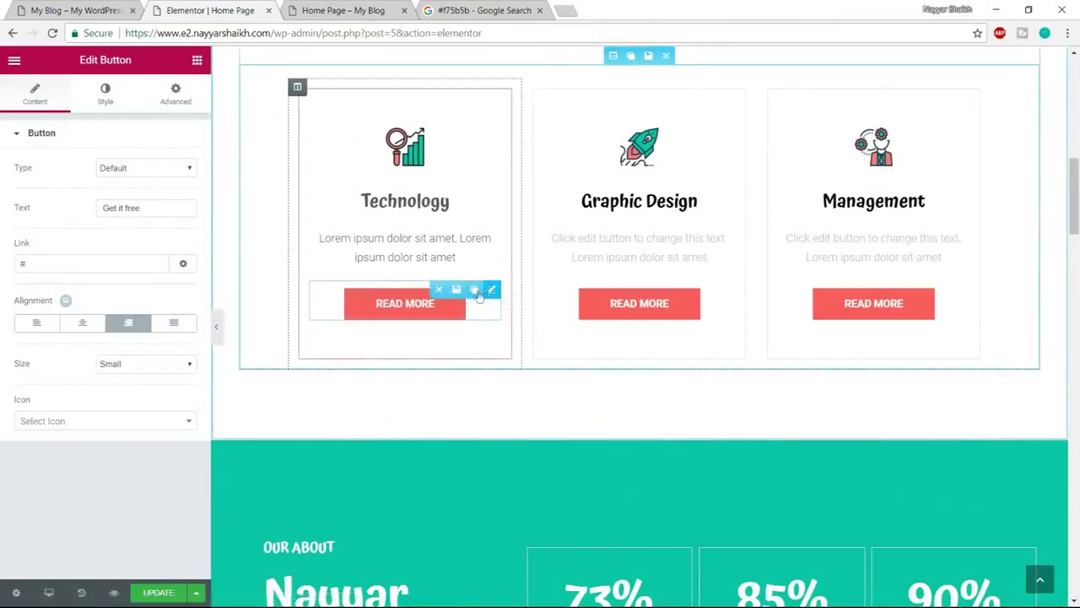
{"action": "left_click", "coordinate": [458, 291]}
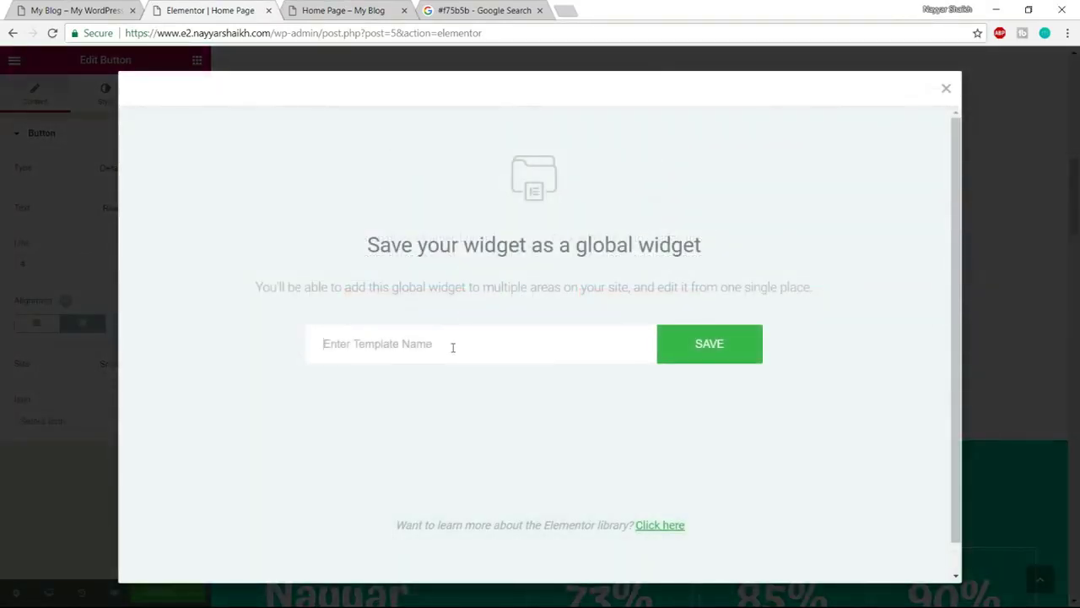
{"action": "type", "text": "Button"}
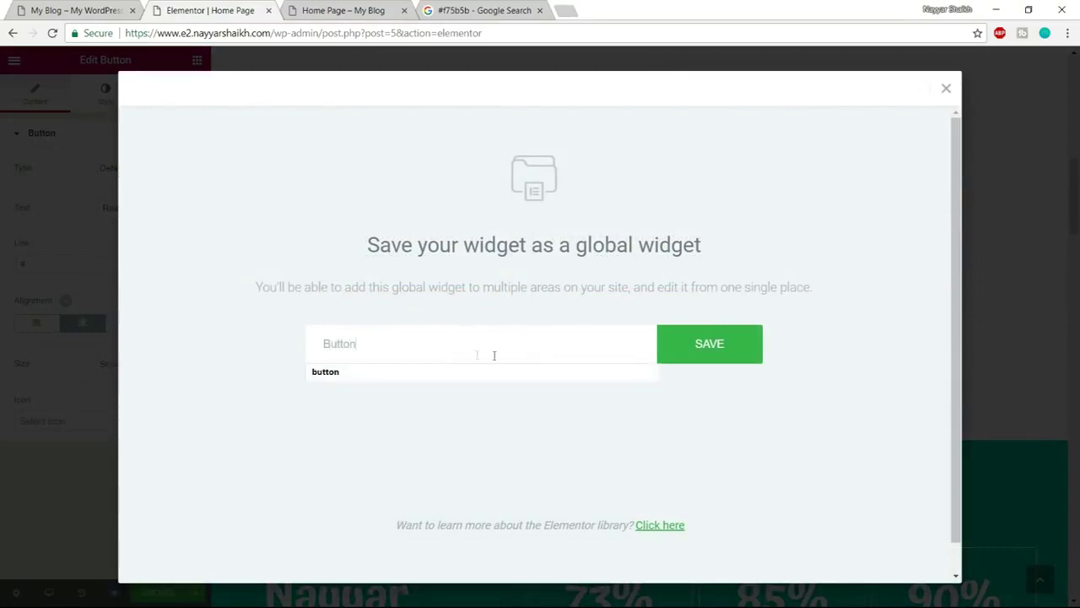
{"action": "left_click", "coordinate": [685, 346]}
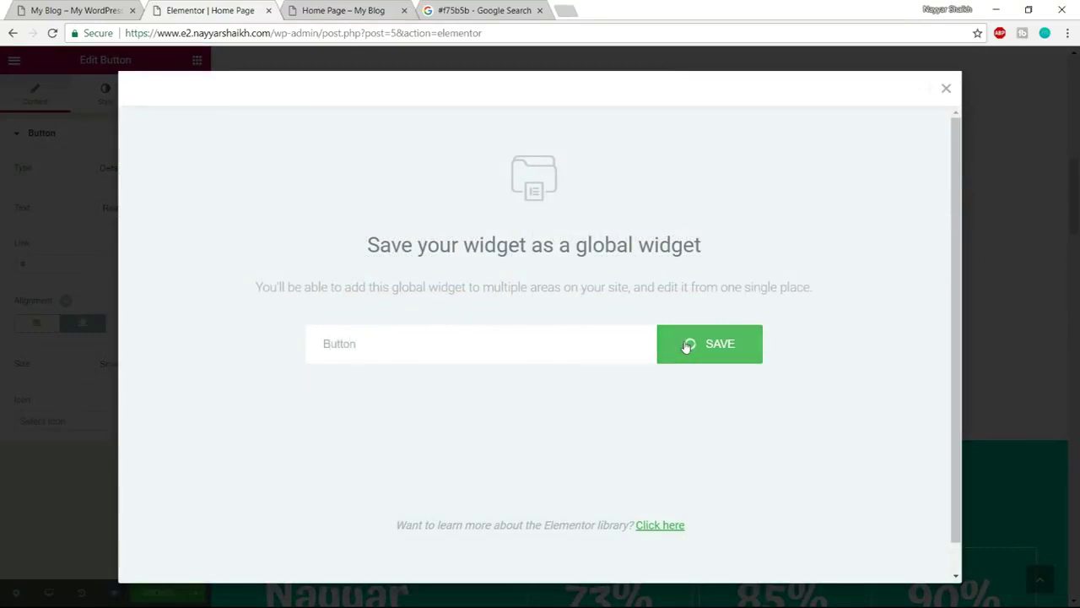
Delete the GET IT FREE button from the banner
{"action": "scroll", "coordinate": [878, 445], "scroll_direction": "down", "scroll_amount": 15}
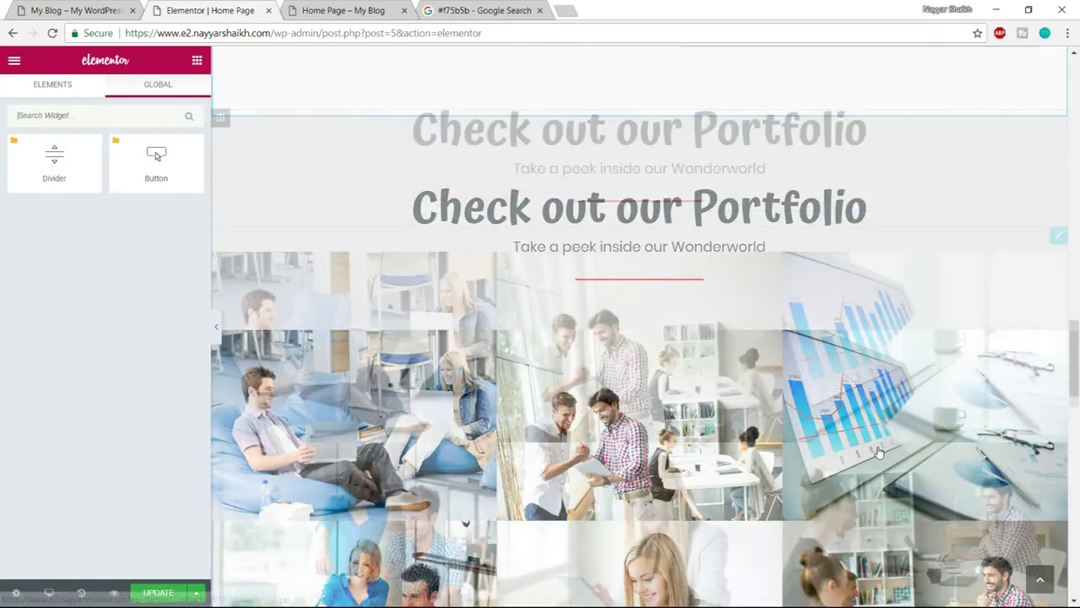
{"action": "scroll", "coordinate": [878, 450], "scroll_direction": "down", "scroll_amount": 15}
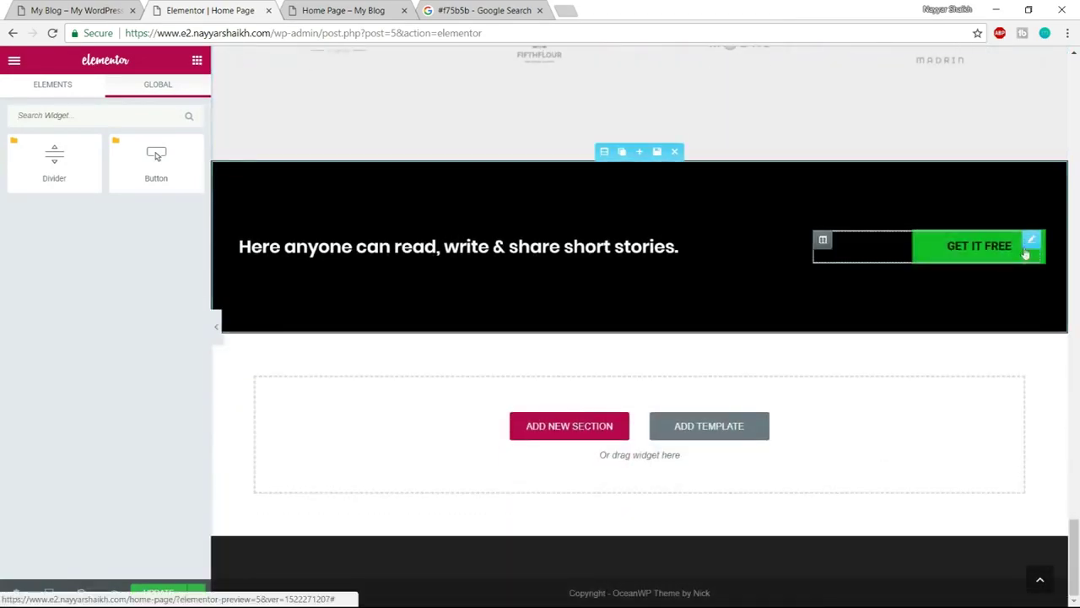
{"action": "mouse_move", "coordinate": [1030, 242]}
{"action": "left_click", "coordinate": [978, 241]}
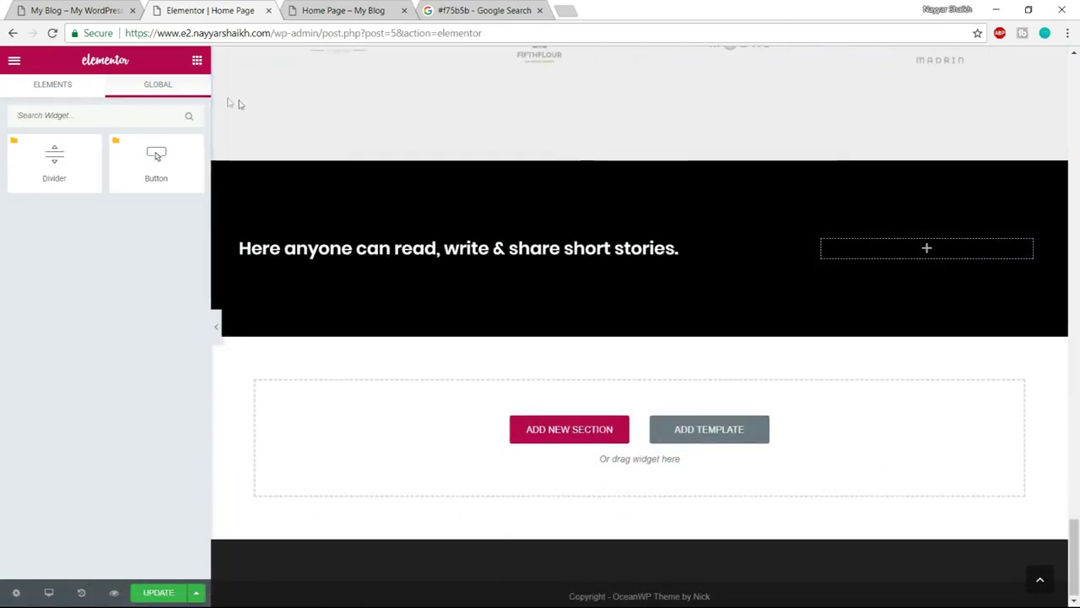
Drop the global Button into the banner's empty column, unlink it, relabel it Start free trial, and preview
{"action": "left_click_drag", "start_coordinate": [135, 164], "coordinate": [894, 245]}
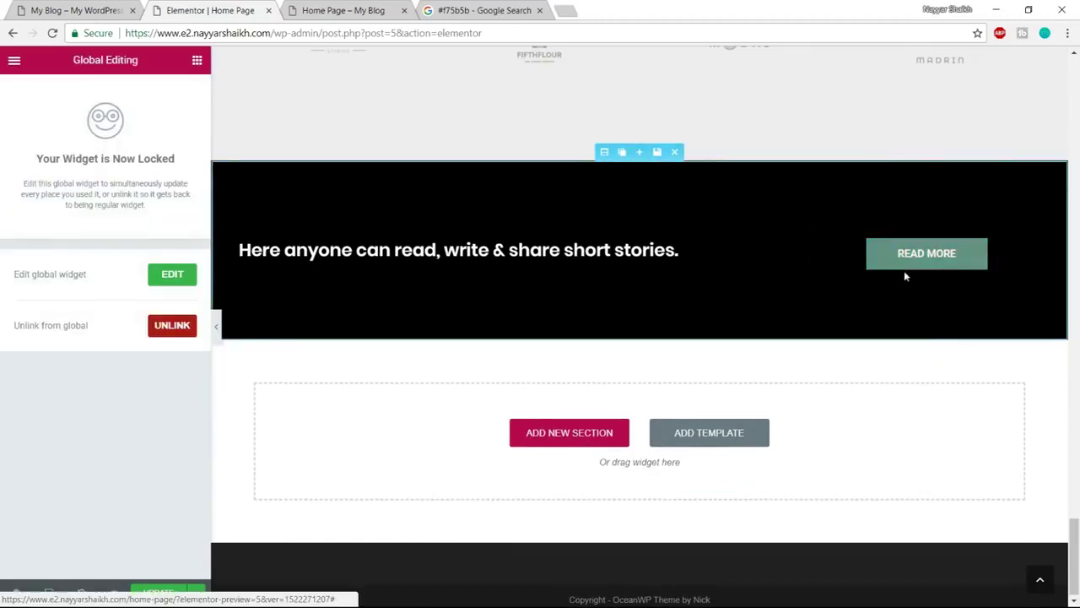
{"action": "left_click", "coordinate": [160, 328]}
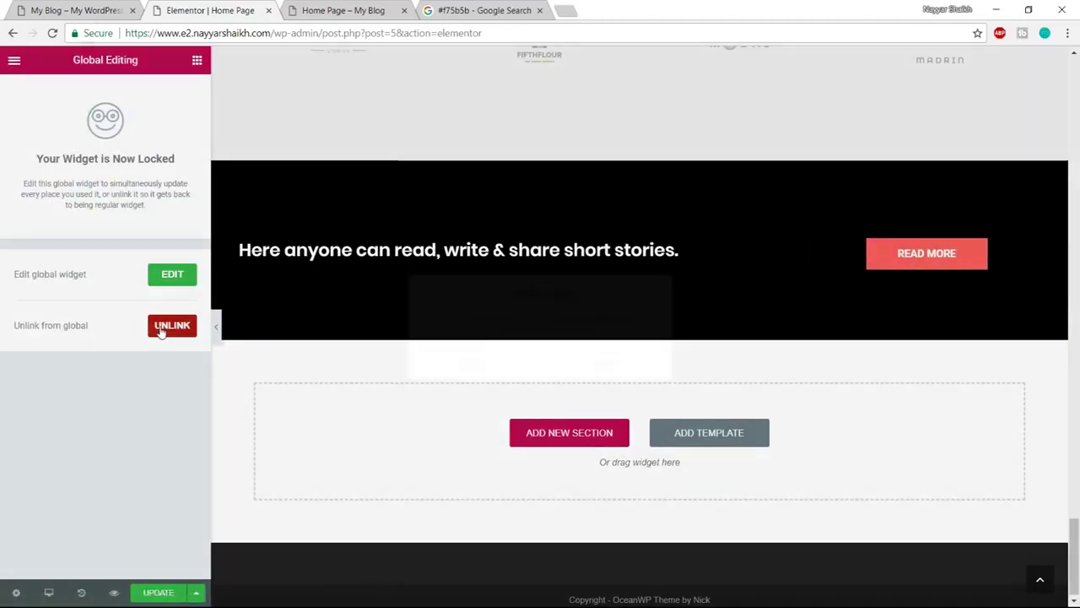
{"action": "left_click", "coordinate": [580, 364]}
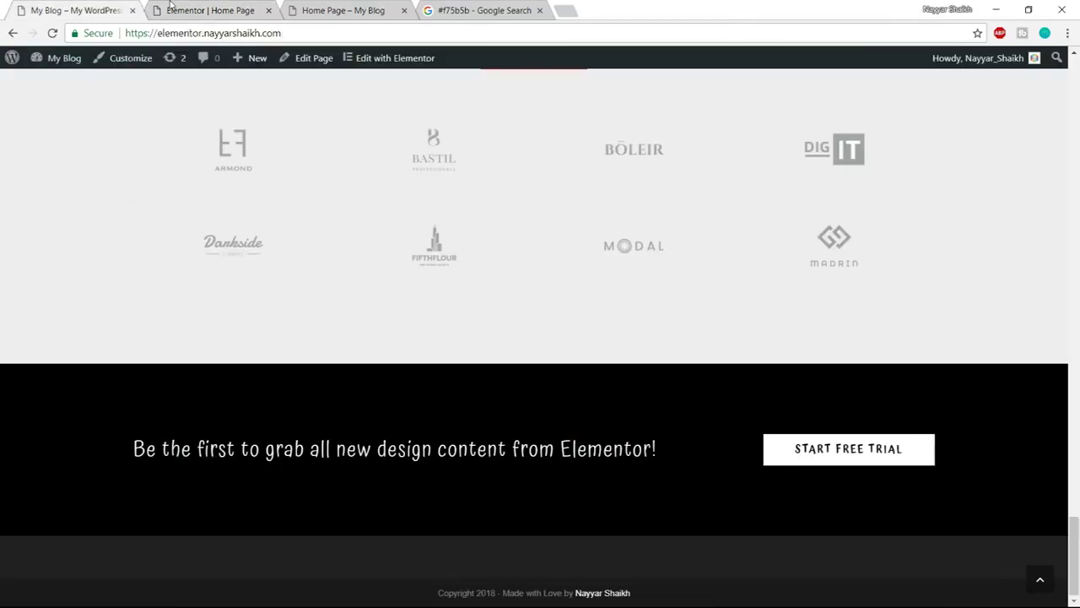
{"action": "left_click", "coordinate": [171, 5]}
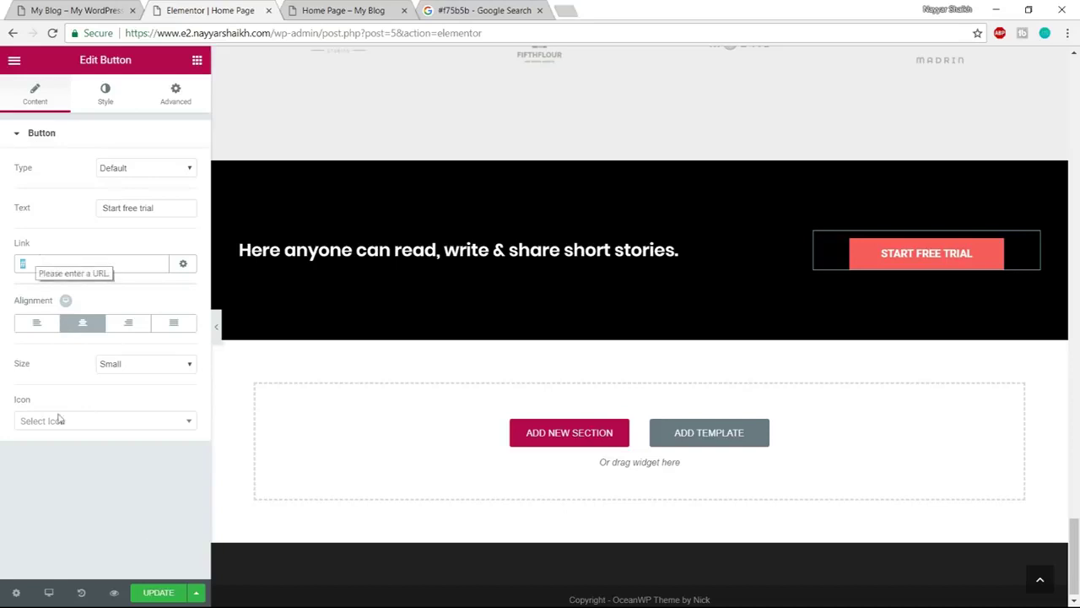
{"action": "left_click", "coordinate": [316, 8]}
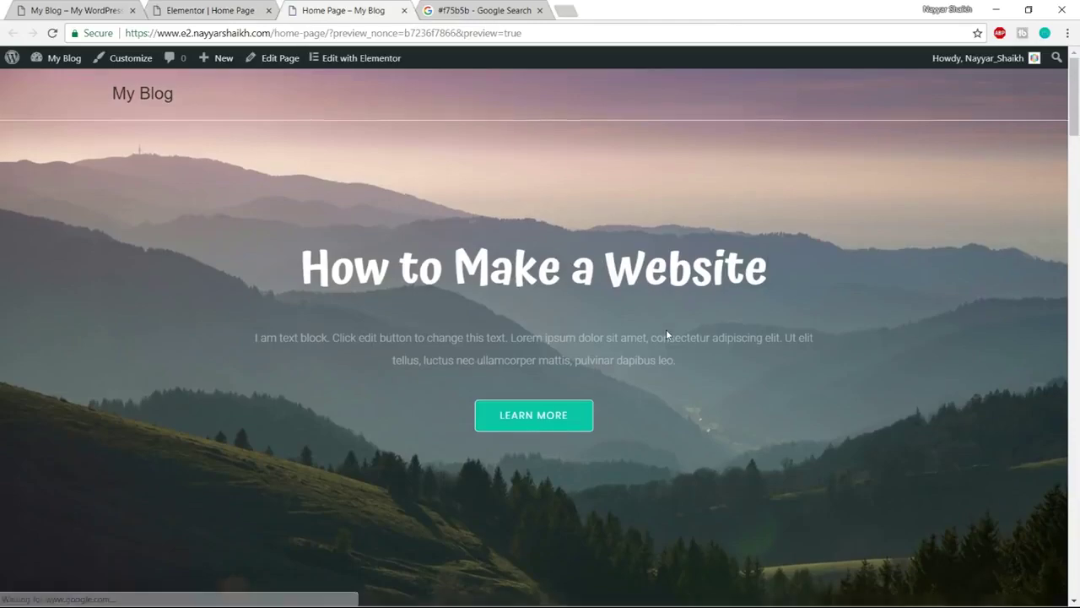
Scroll the reloaded live home page down to the client logos and footer, then return to the editor
{"action": "scroll", "coordinate": [666, 332], "scroll_direction": "down", "scroll_amount": 5}
{"action": "scroll", "coordinate": [666, 335], "scroll_direction": "down", "scroll_amount": 10}
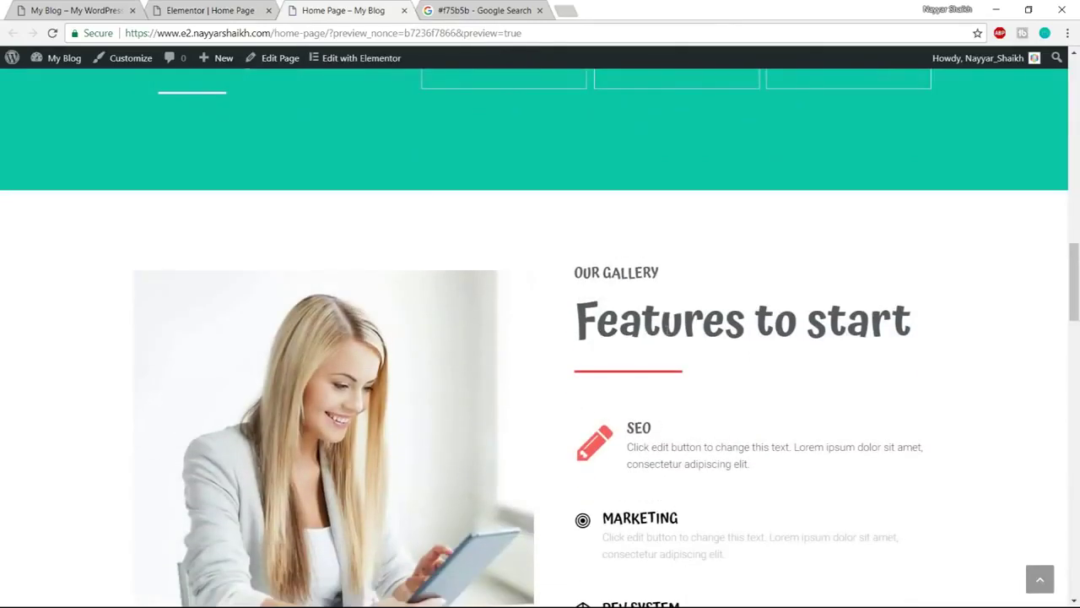
{"action": "scroll", "coordinate": [698, 413], "scroll_direction": "down", "scroll_amount": 20}
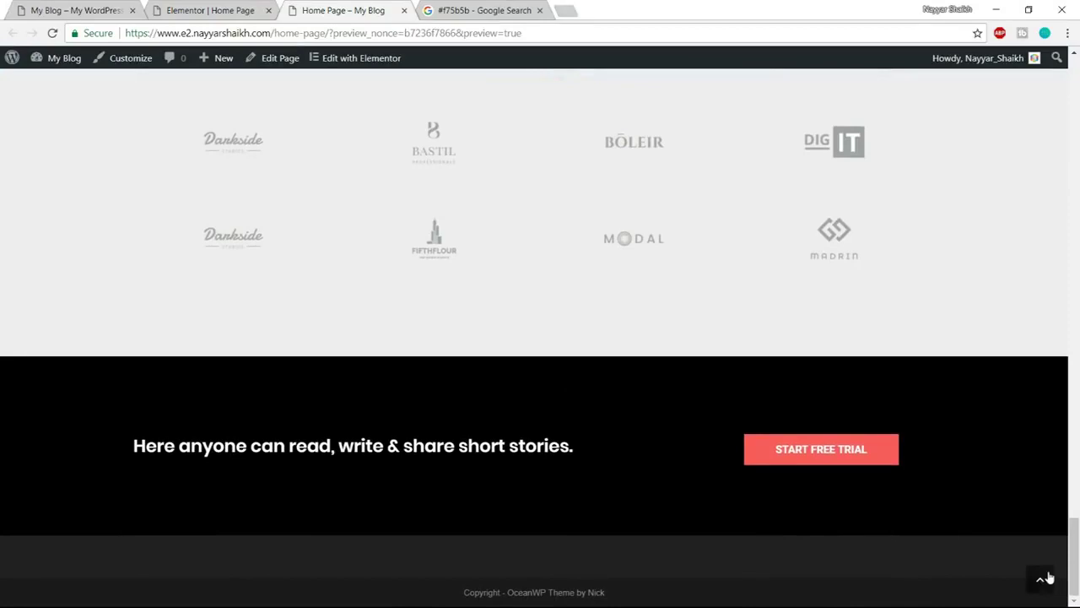
{"action": "left_click", "coordinate": [1043, 577]}
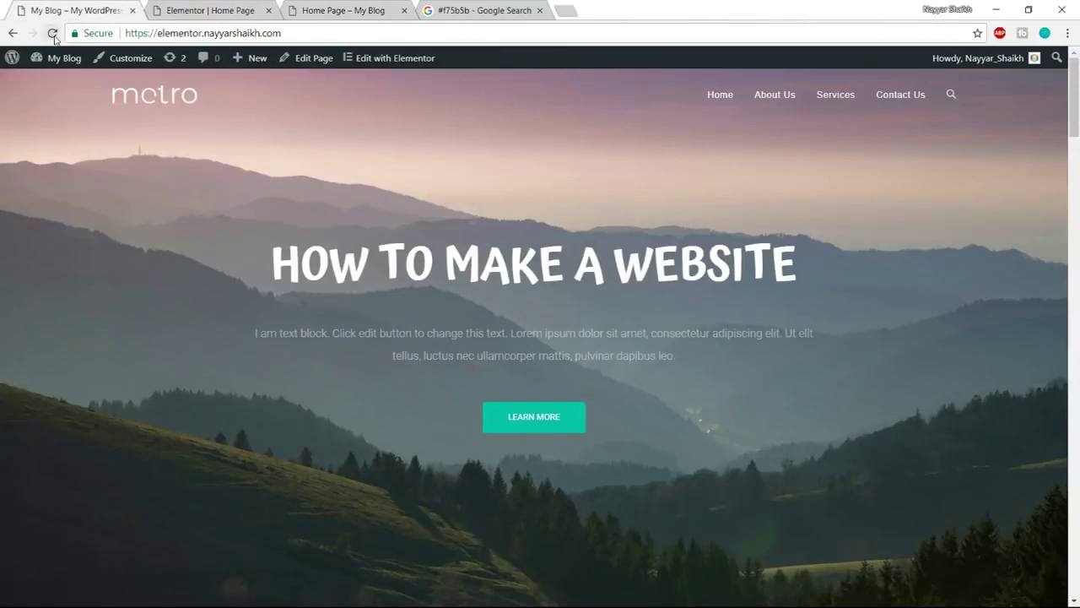
{"action": "left_click", "coordinate": [52, 34]}
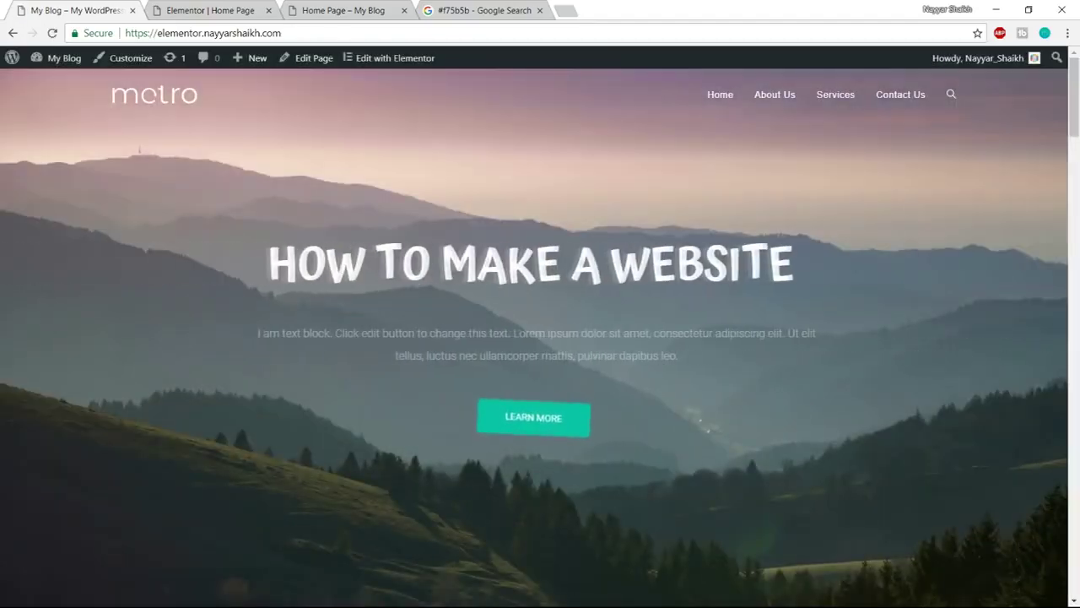
{"action": "scroll", "coordinate": [588, 365], "scroll_direction": "down", "scroll_amount": 5}
{"action": "scroll", "coordinate": [588, 365], "scroll_direction": "down", "scroll_amount": 15}
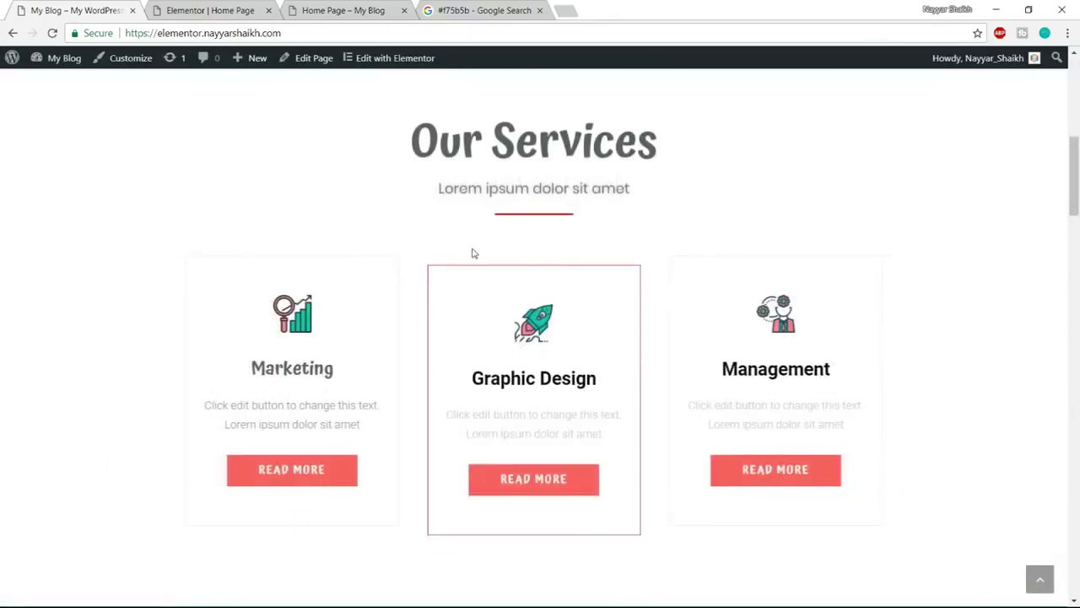
{"action": "scroll", "coordinate": [697, 351], "scroll_direction": "down", "scroll_amount": 15}
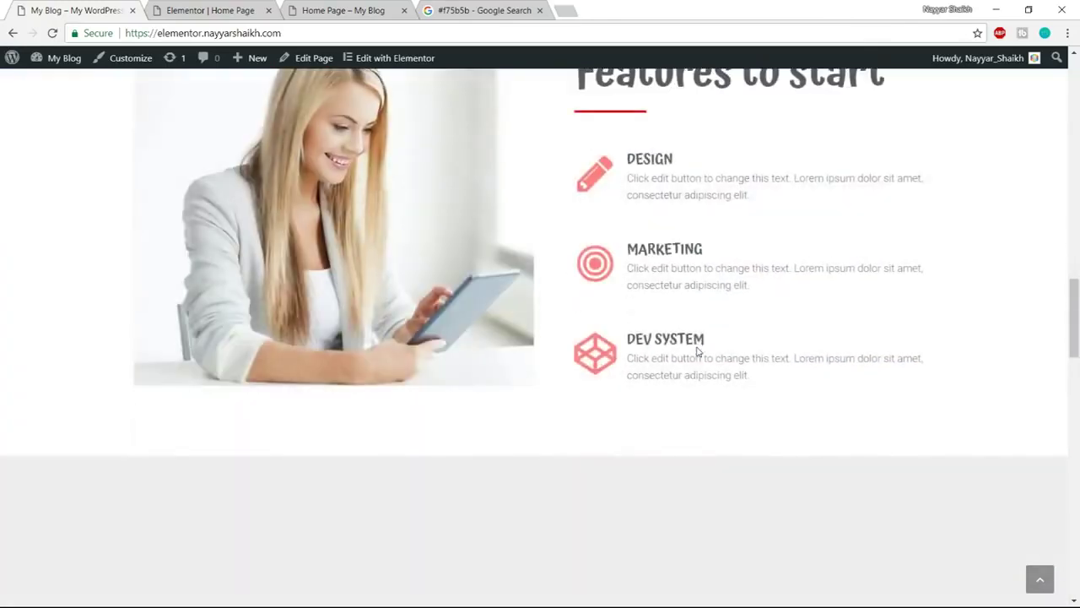
{"action": "scroll", "coordinate": [697, 351], "scroll_direction": "down", "scroll_amount": 15}
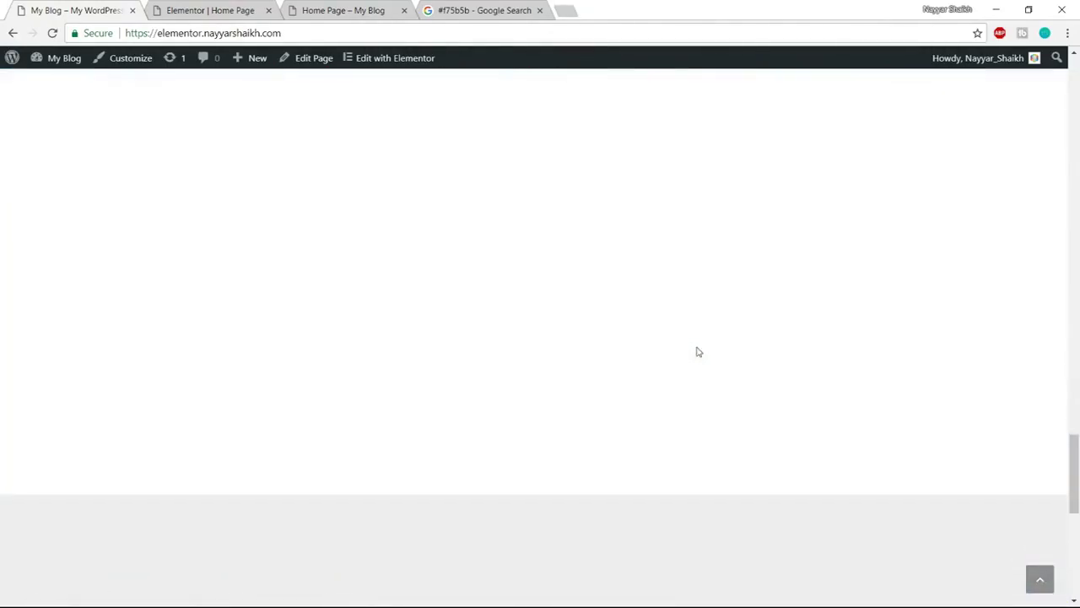
{"action": "scroll", "coordinate": [697, 351], "scroll_direction": "down", "scroll_amount": 5}
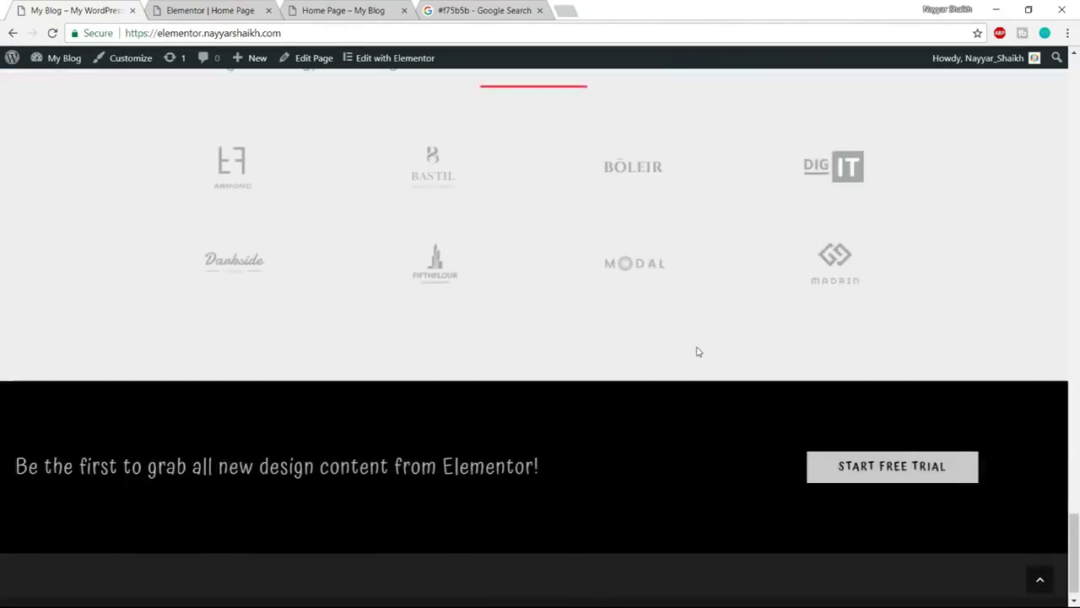
{"action": "key", "text": "ctrl+Tab"}
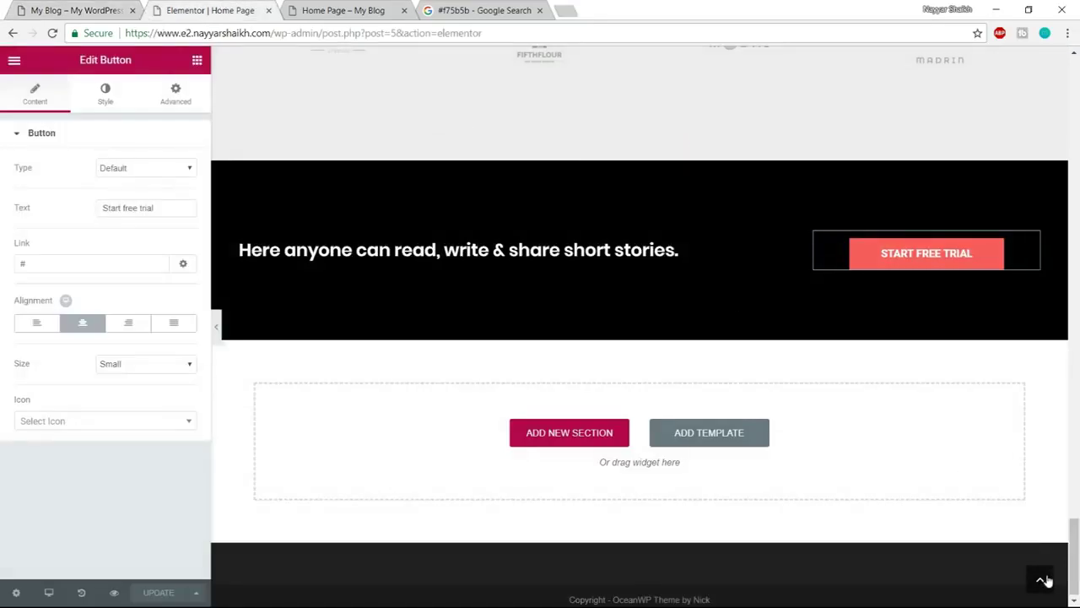
Give the hero headline a Slide In Left entrance animation
{"action": "left_click", "coordinate": [1043, 580]}
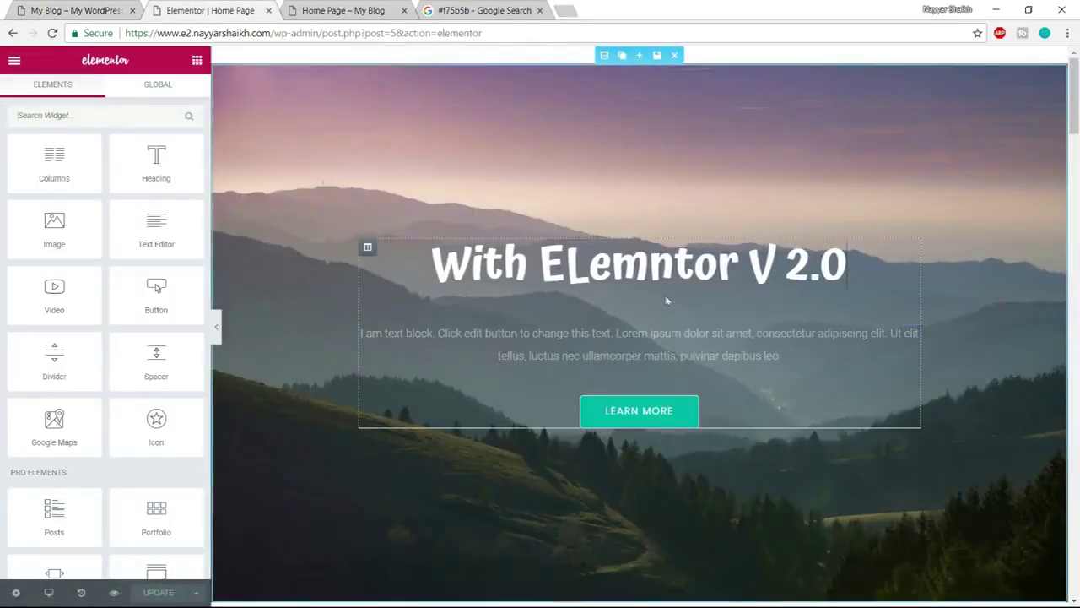
{"action": "left_click", "coordinate": [666, 262]}
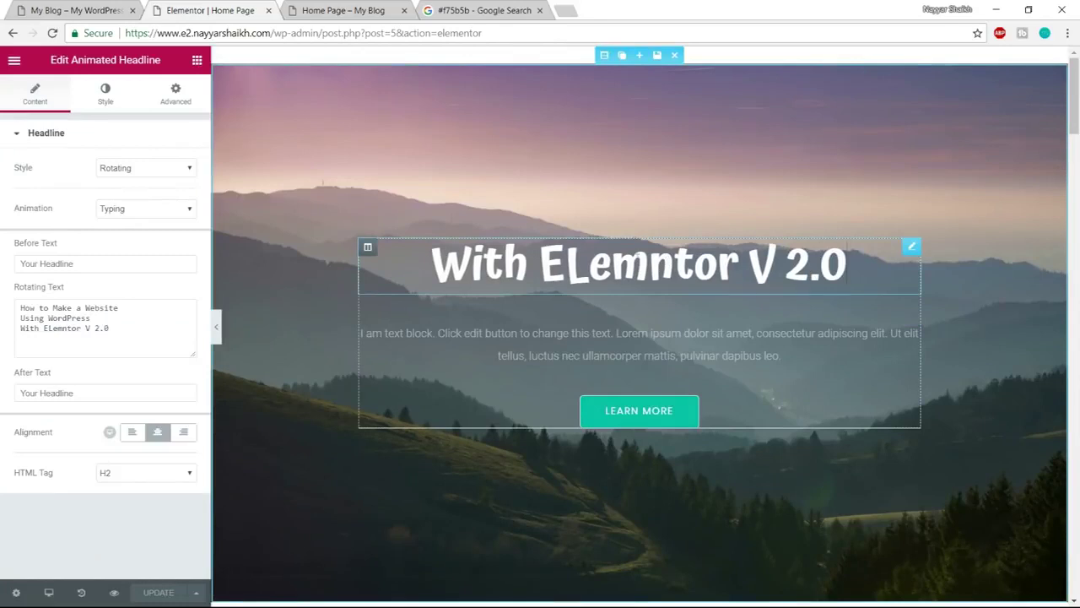
{"action": "left_click", "coordinate": [178, 94]}
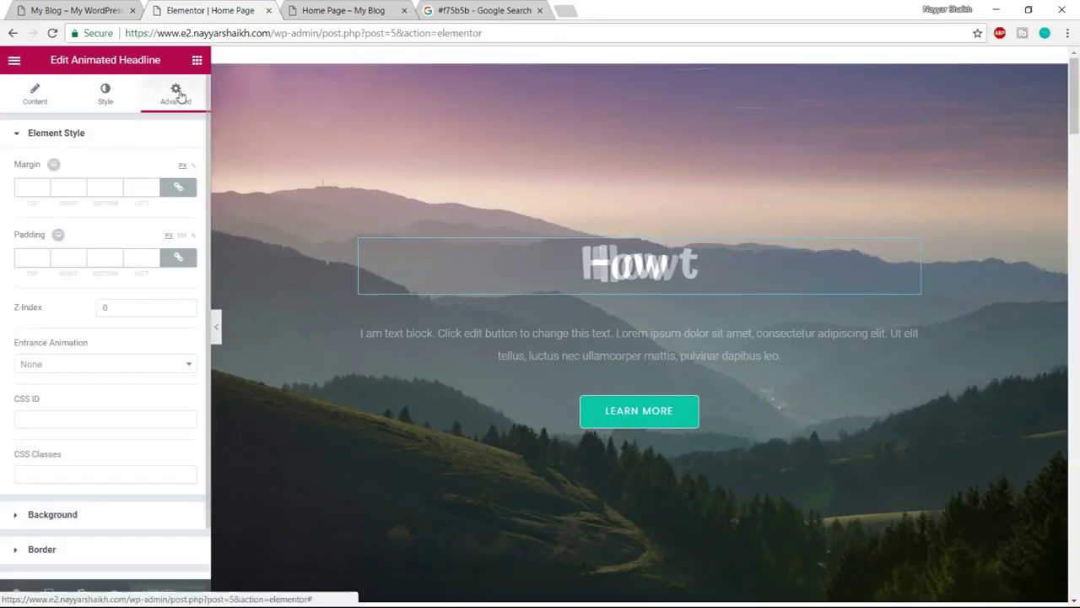
{"action": "left_click", "coordinate": [97, 365]}
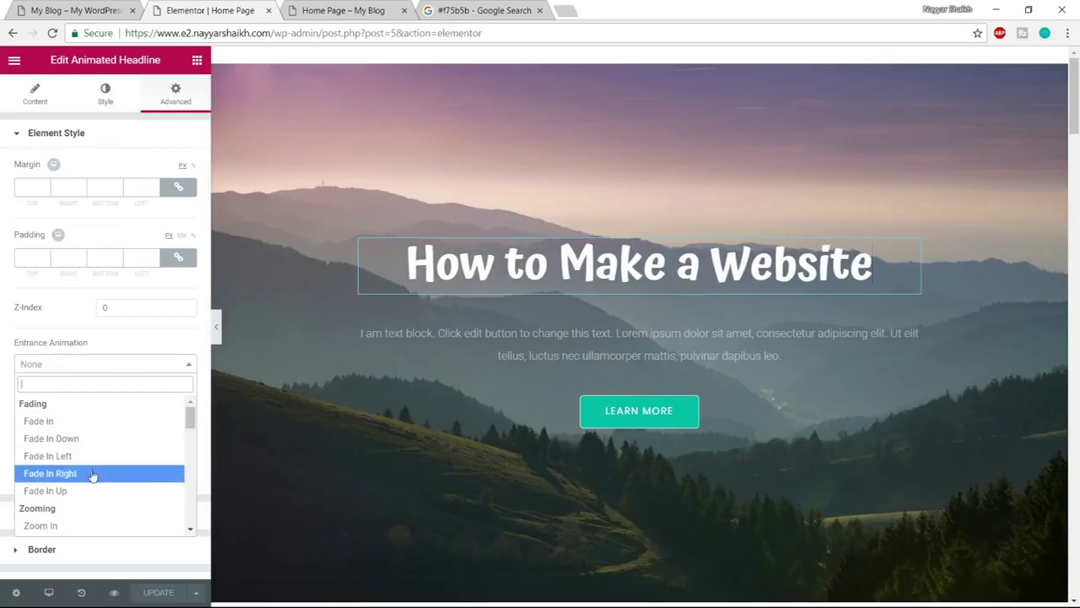
{"action": "scroll", "coordinate": [93, 477], "scroll_direction": "down", "scroll_amount": 2}
{"action": "scroll", "coordinate": [97, 479], "scroll_direction": "down", "scroll_amount": 3}
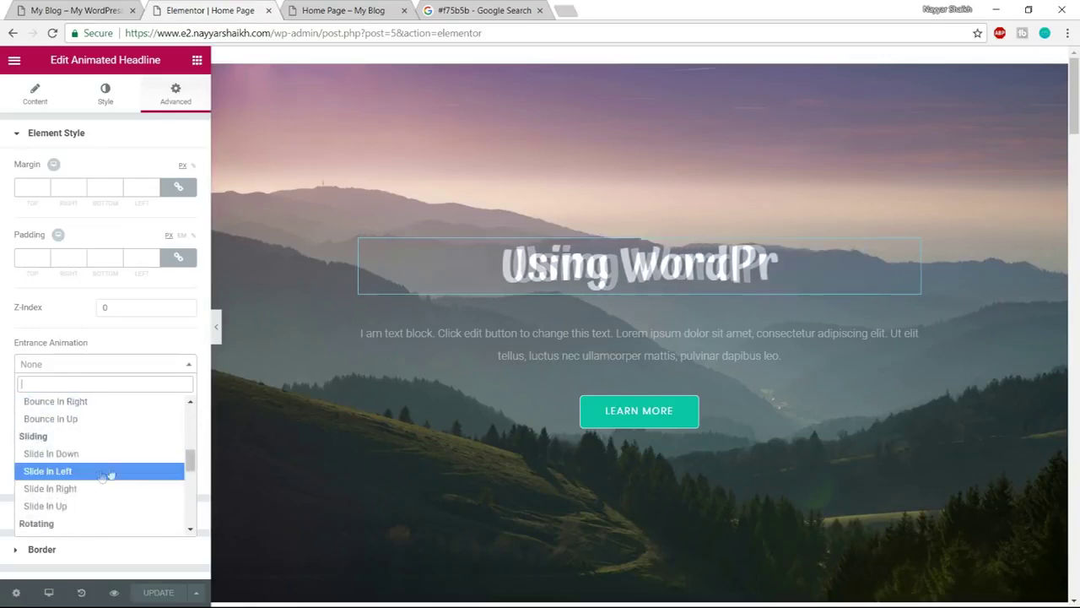
{"action": "left_click", "coordinate": [78, 478]}
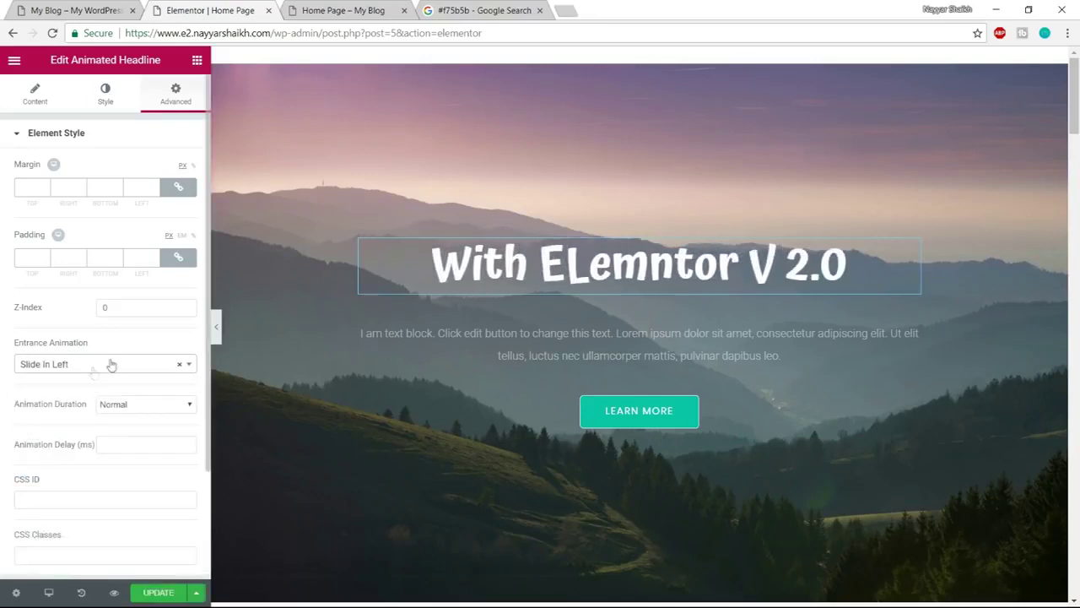
Give the hero text block a Slide In Right entrance animation
{"action": "left_click", "coordinate": [912, 315]}
{"action": "left_click", "coordinate": [177, 93]}
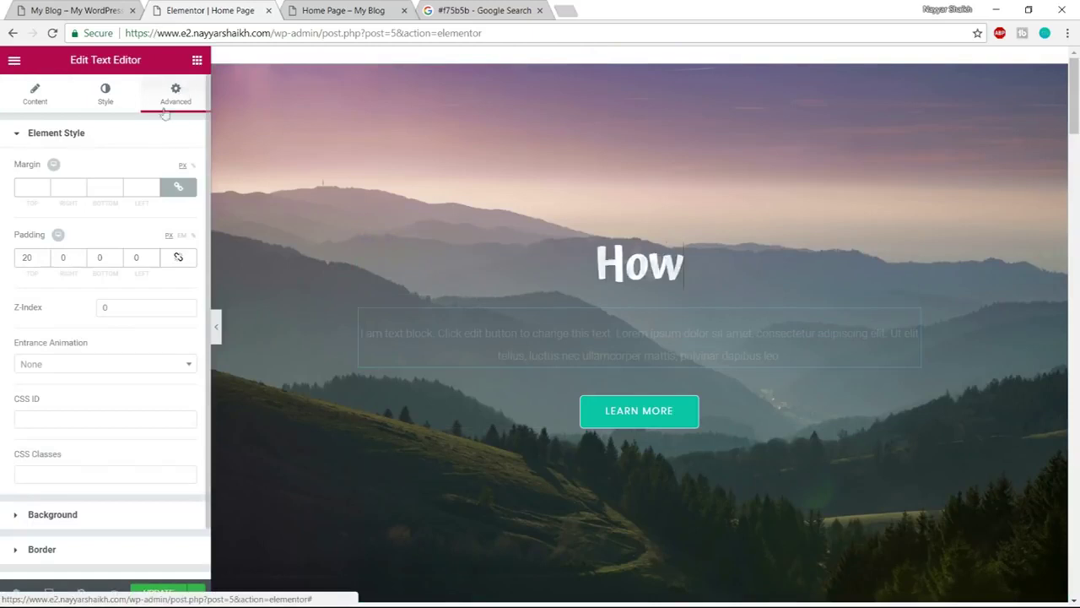
{"action": "left_click", "coordinate": [95, 366]}
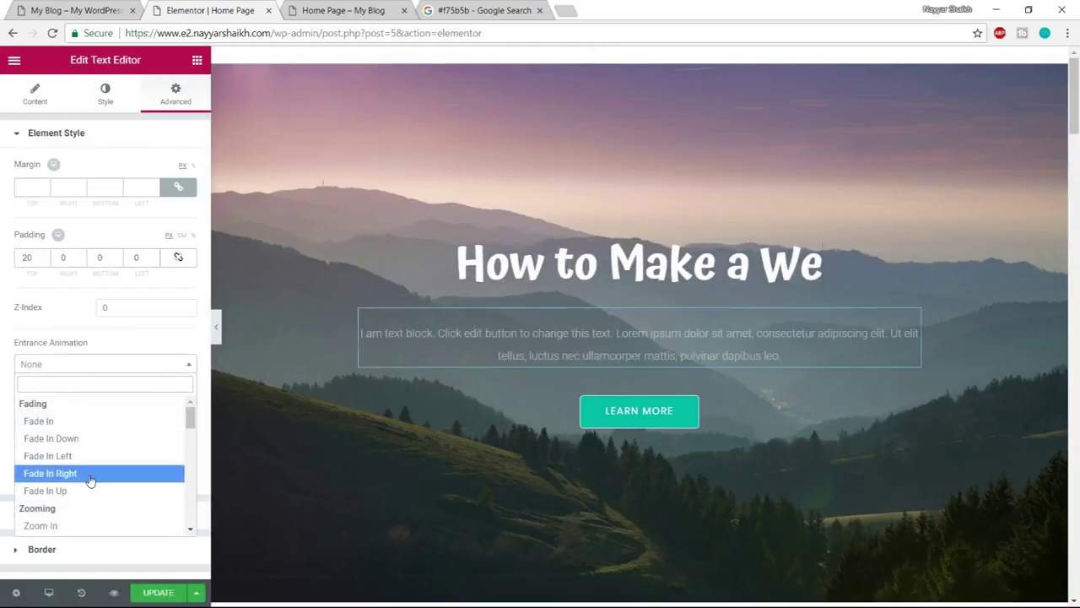
{"action": "scroll", "coordinate": [90, 479], "scroll_direction": "down", "scroll_amount": 5}
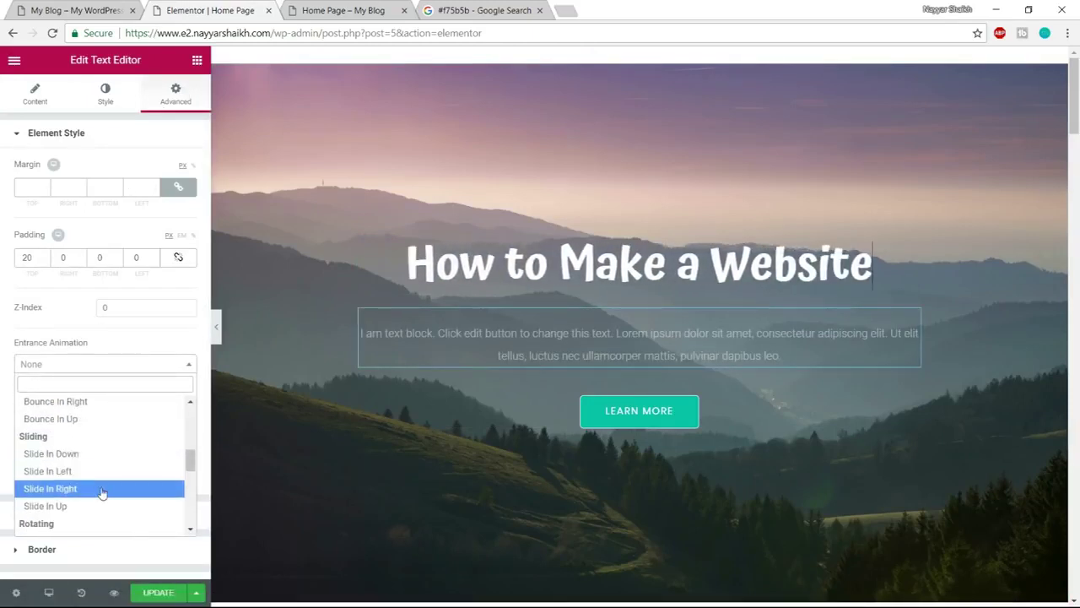
{"action": "left_click", "coordinate": [101, 492]}
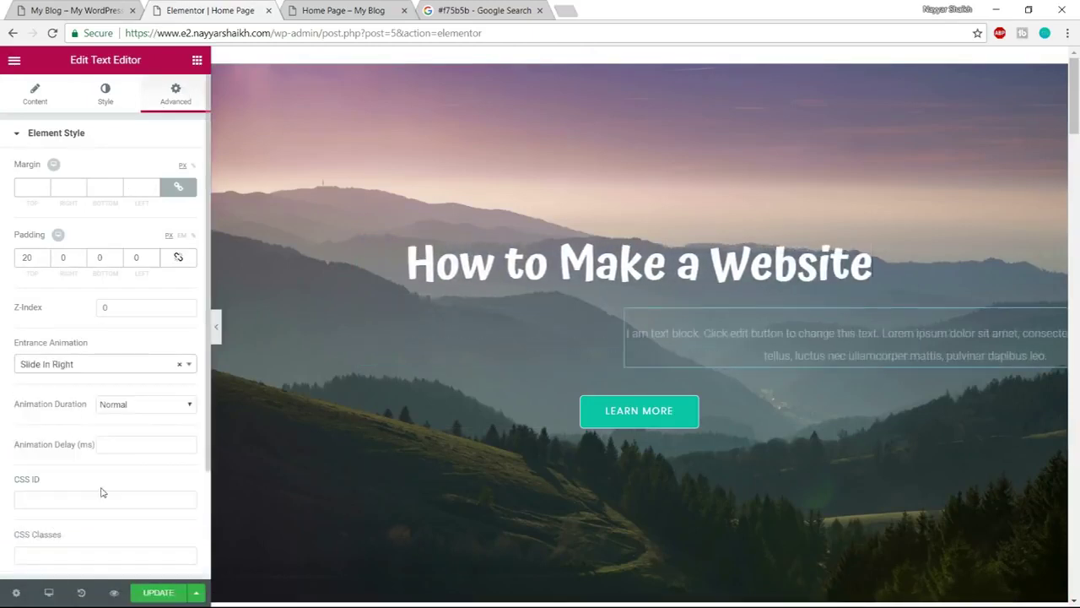
Give the Learn More button a Zoom In Up entrance animation
{"action": "left_click", "coordinate": [666, 416]}
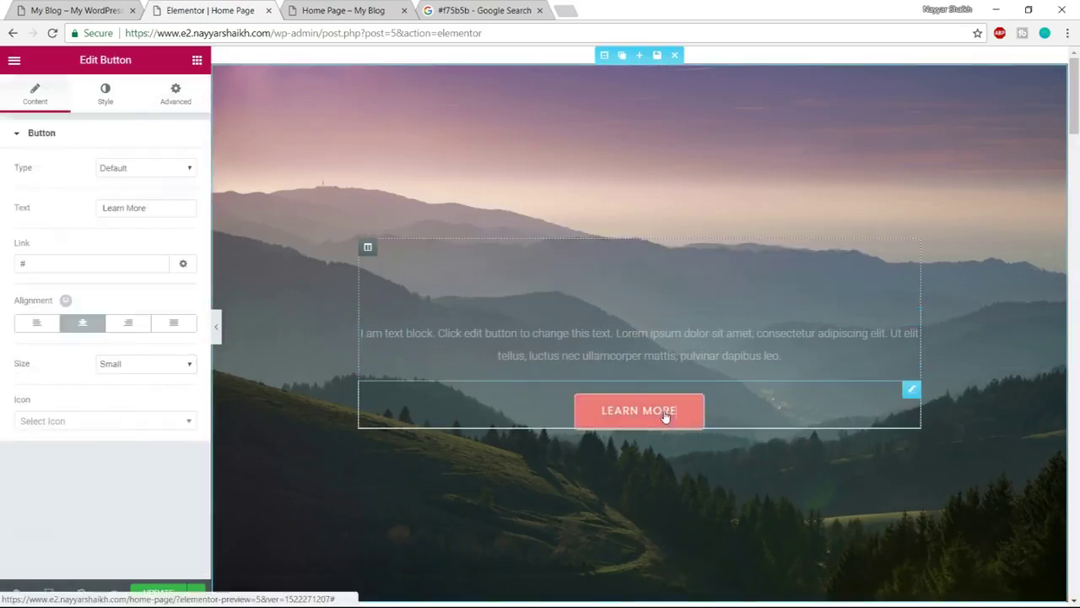
{"action": "left_click", "coordinate": [163, 97]}
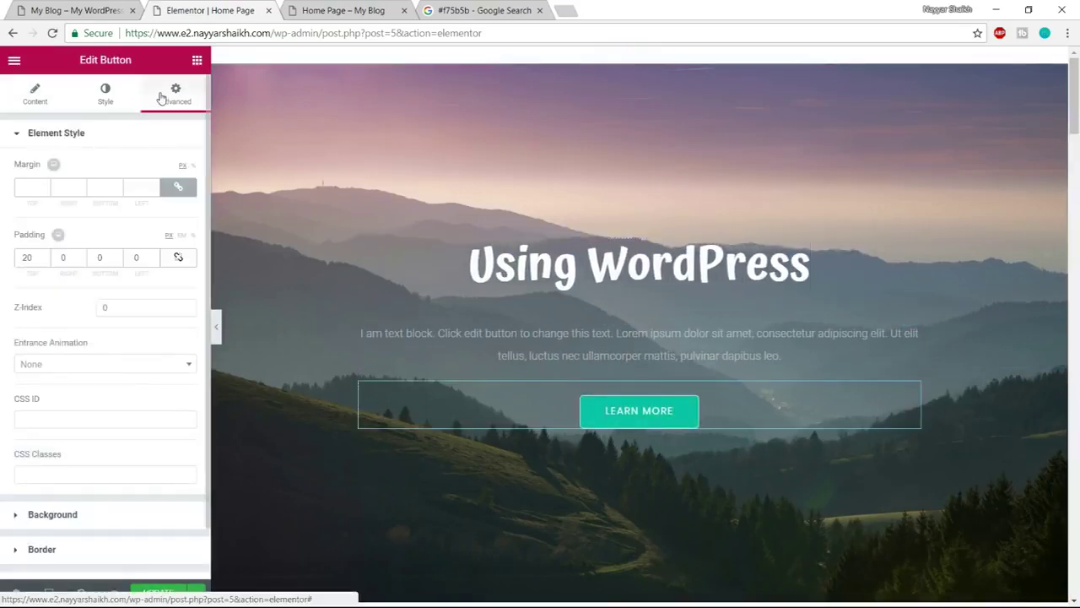
{"action": "left_click", "coordinate": [114, 363]}
{"action": "scroll", "coordinate": [101, 473], "scroll_direction": "down", "scroll_amount": 3}
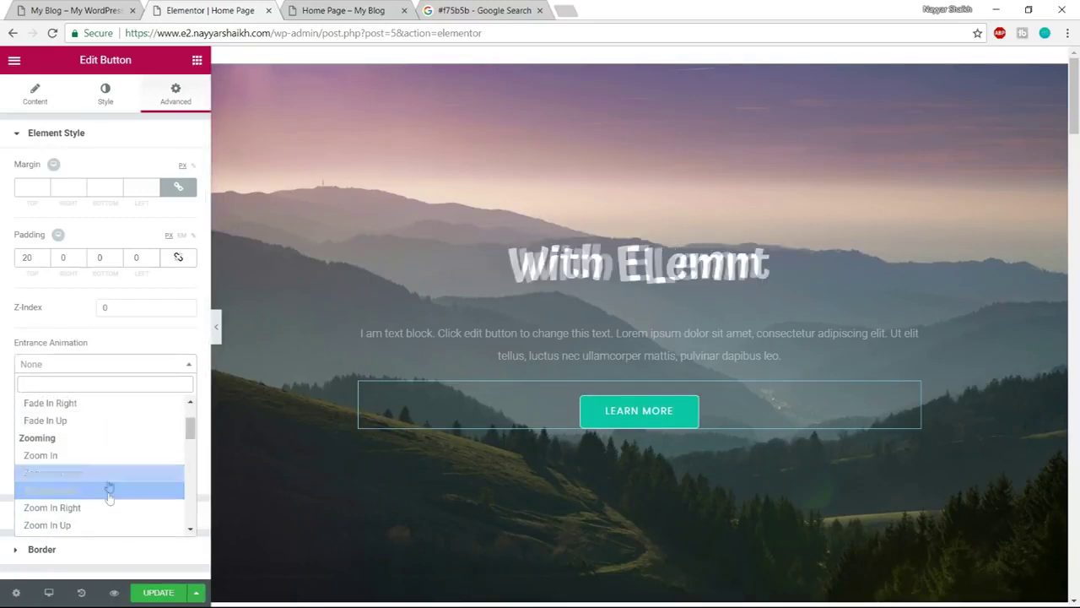
{"action": "left_click", "coordinate": [103, 527]}
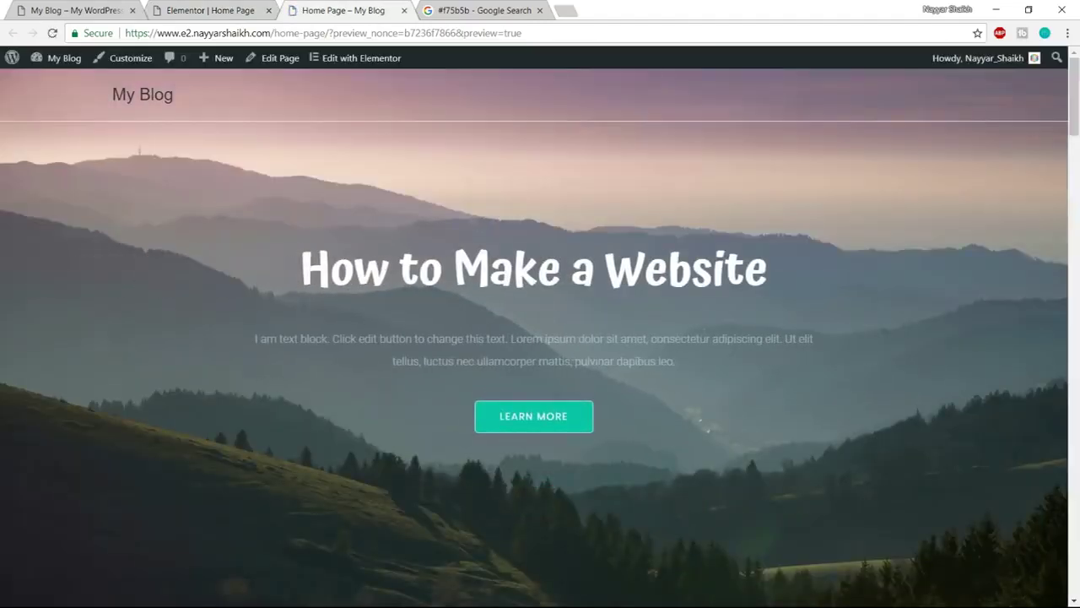
Give the Technology service column a Fade In Left entrance animation
{"action": "scroll", "coordinate": [705, 338], "scroll_direction": "down", "scroll_amount": 5}
{"action": "left_click", "coordinate": [235, 7]}
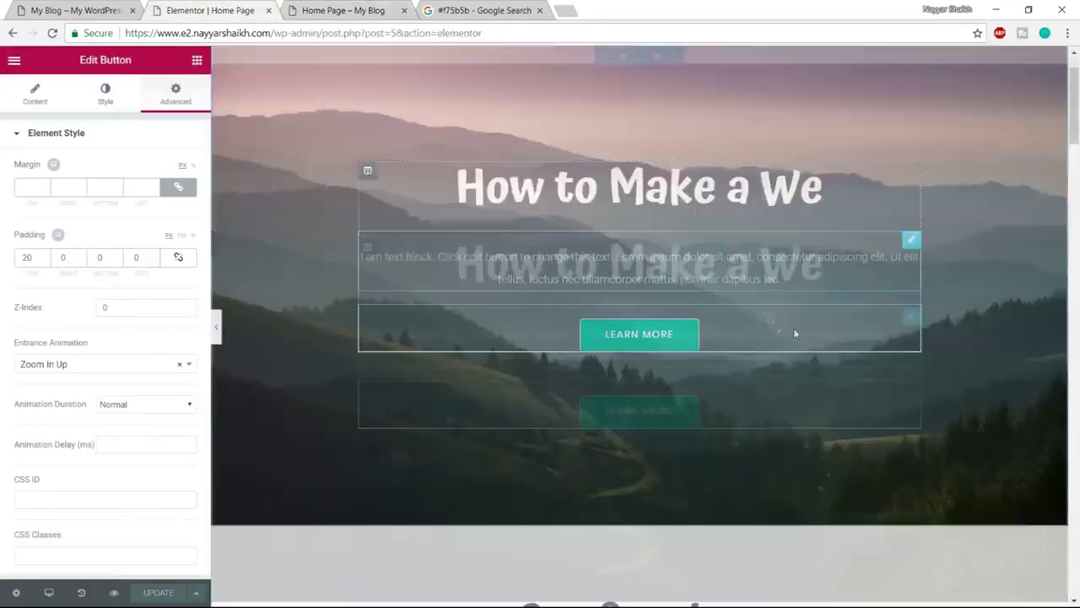
{"action": "scroll", "coordinate": [793, 328], "scroll_direction": "down", "scroll_amount": 5}
{"action": "scroll", "coordinate": [781, 388], "scroll_direction": "down", "scroll_amount": 2}
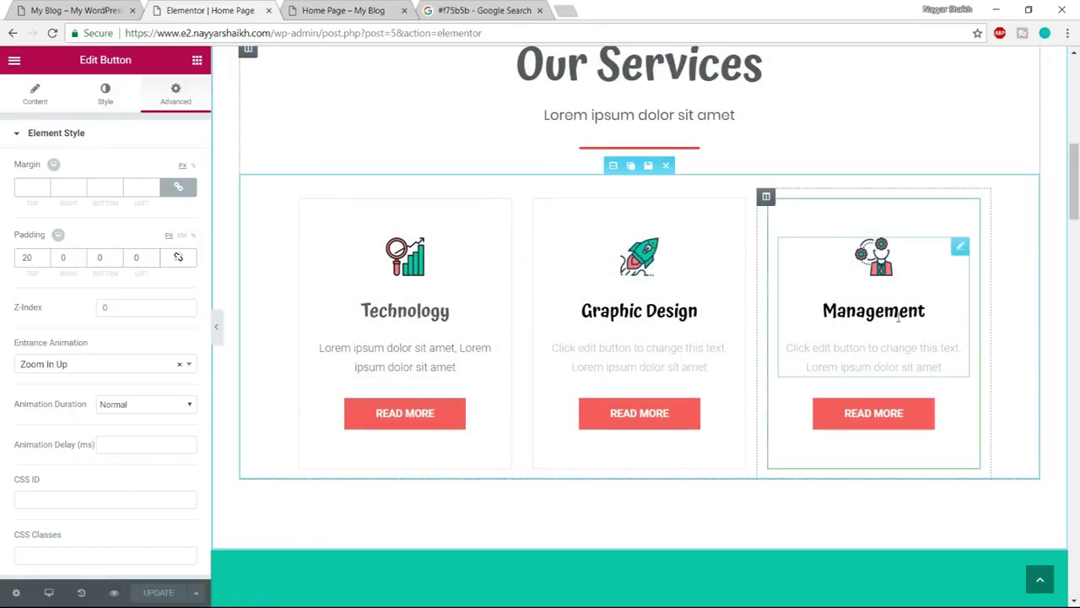
{"action": "scroll", "coordinate": [899, 319], "scroll_direction": "up", "scroll_amount": 1}
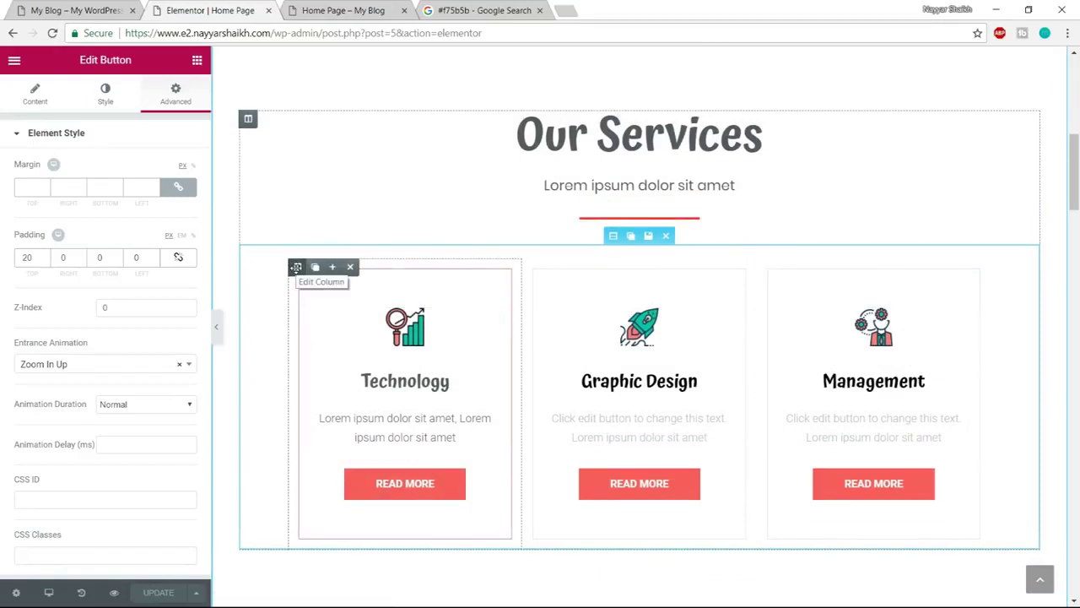
{"action": "left_click", "coordinate": [296, 267]}
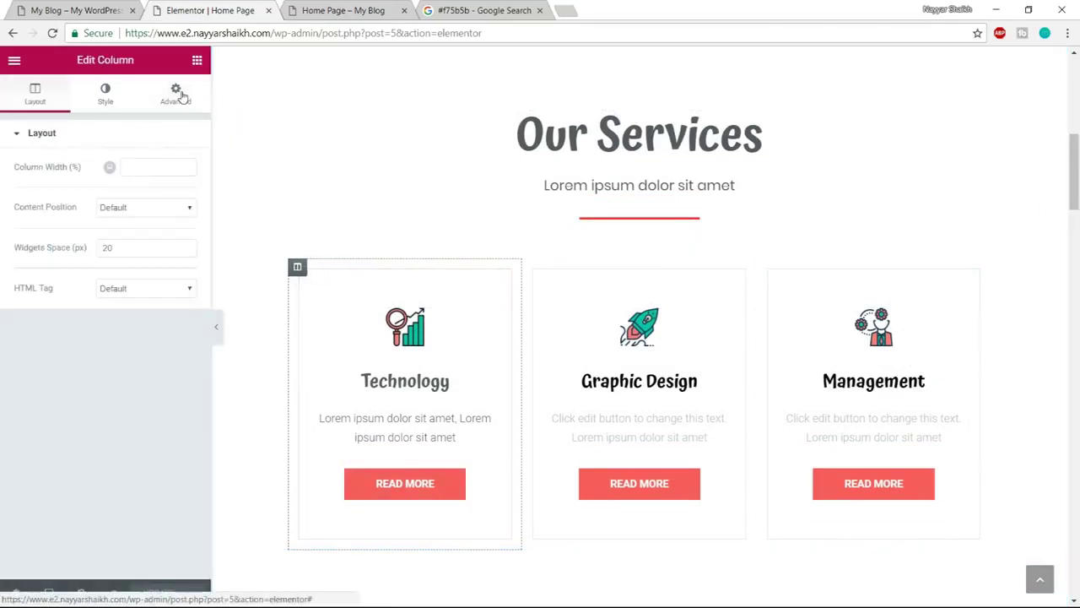
{"action": "left_click", "coordinate": [179, 94]}
{"action": "left_click", "coordinate": [115, 372]}
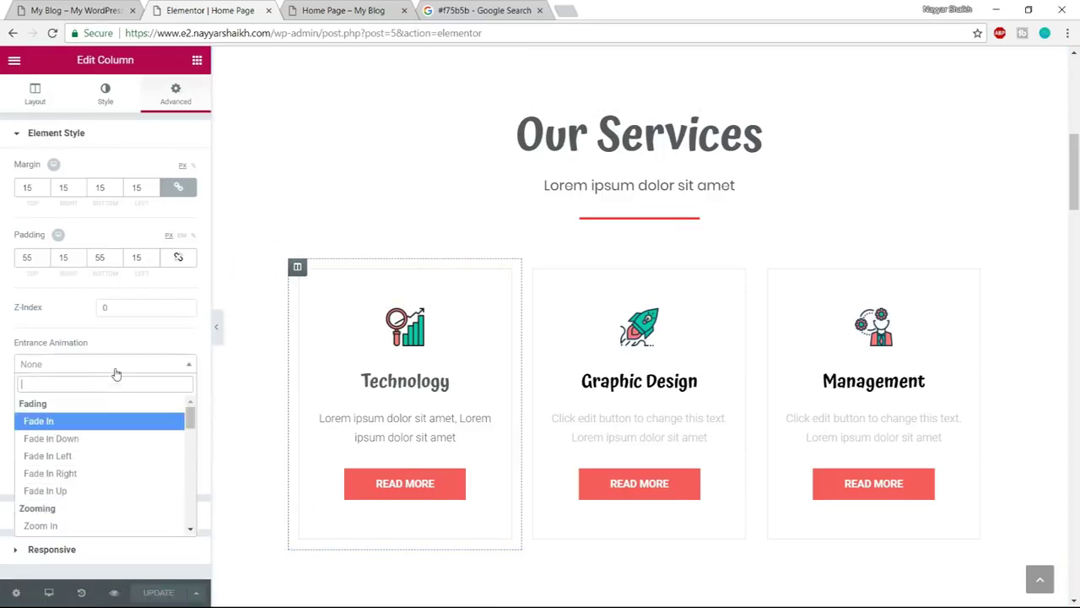
{"action": "left_click", "coordinate": [99, 456]}
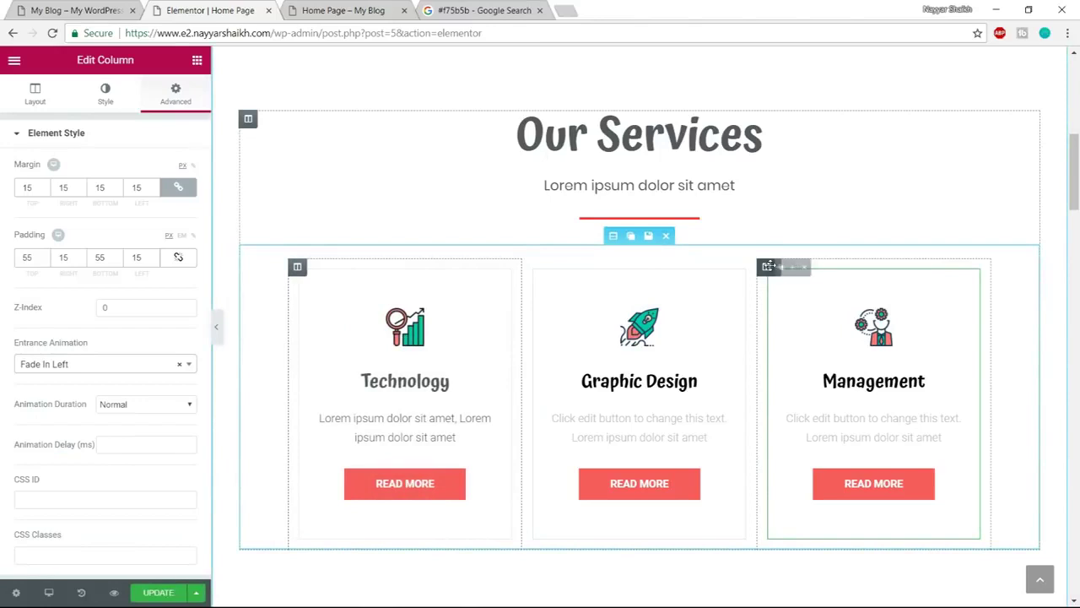
Give the Management column Fade In Right and the Graphic Design column Fade In Up entrances
{"action": "left_click", "coordinate": [768, 267]}
{"action": "left_click", "coordinate": [176, 92]}
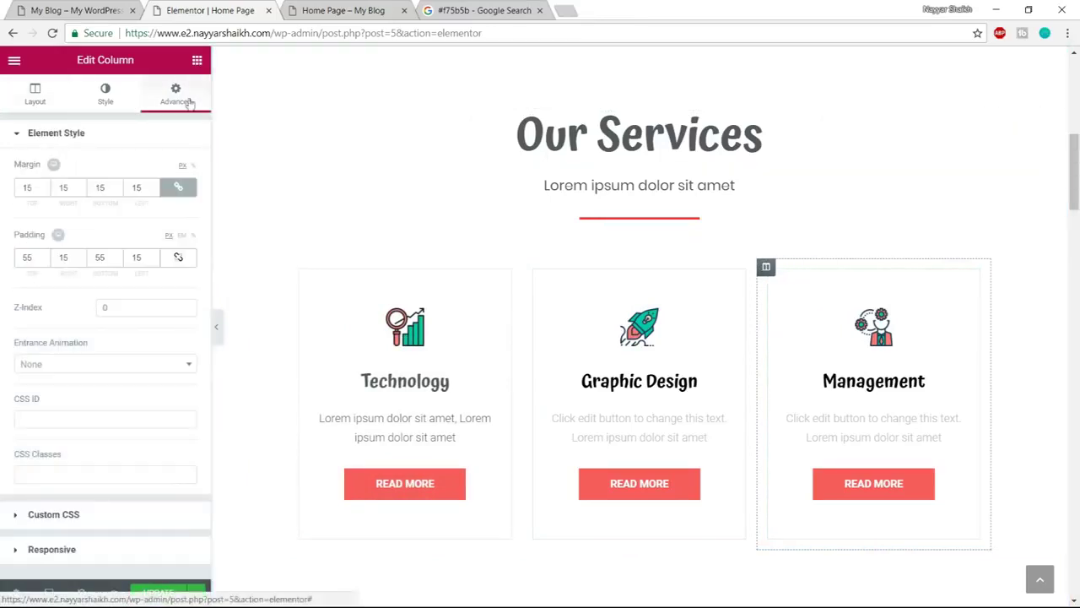
{"action": "left_click", "coordinate": [105, 364]}
{"action": "left_click", "coordinate": [98, 475]}
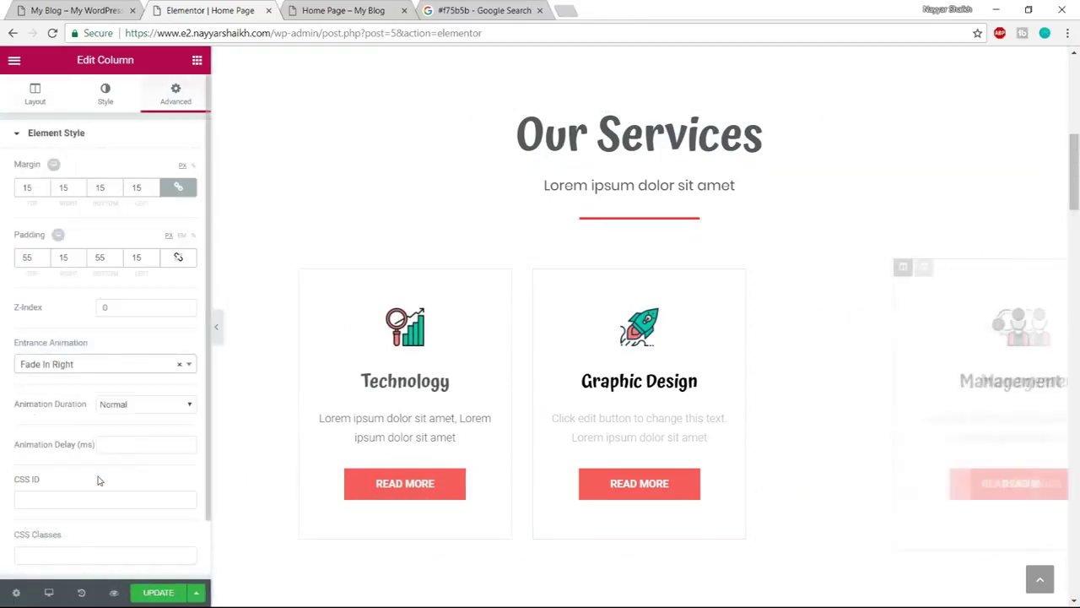
{"action": "left_click", "coordinate": [532, 266]}
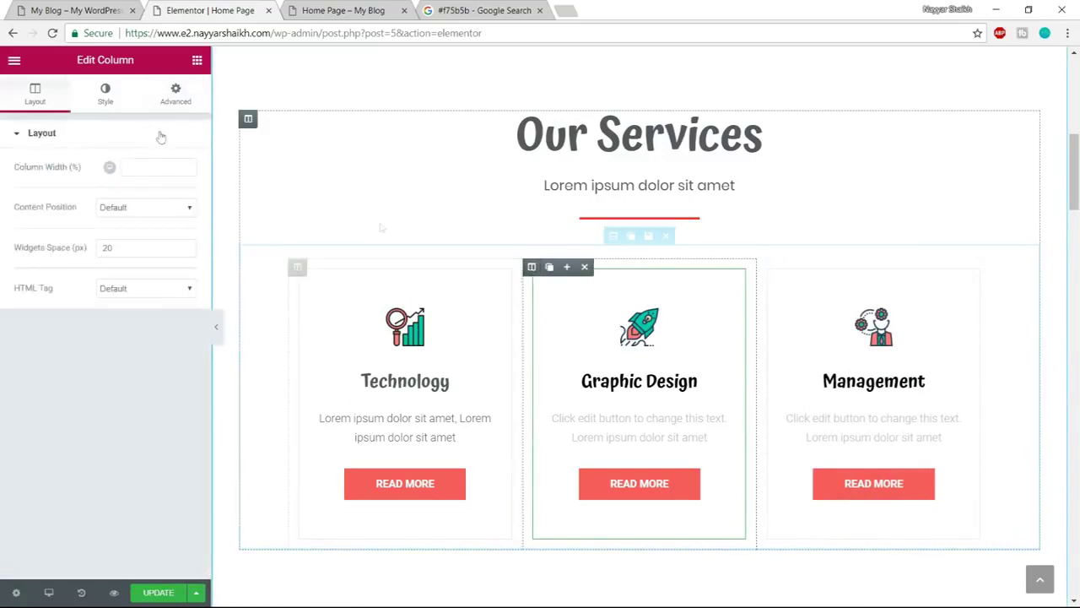
{"action": "left_click", "coordinate": [175, 92]}
{"action": "left_click", "coordinate": [88, 365]}
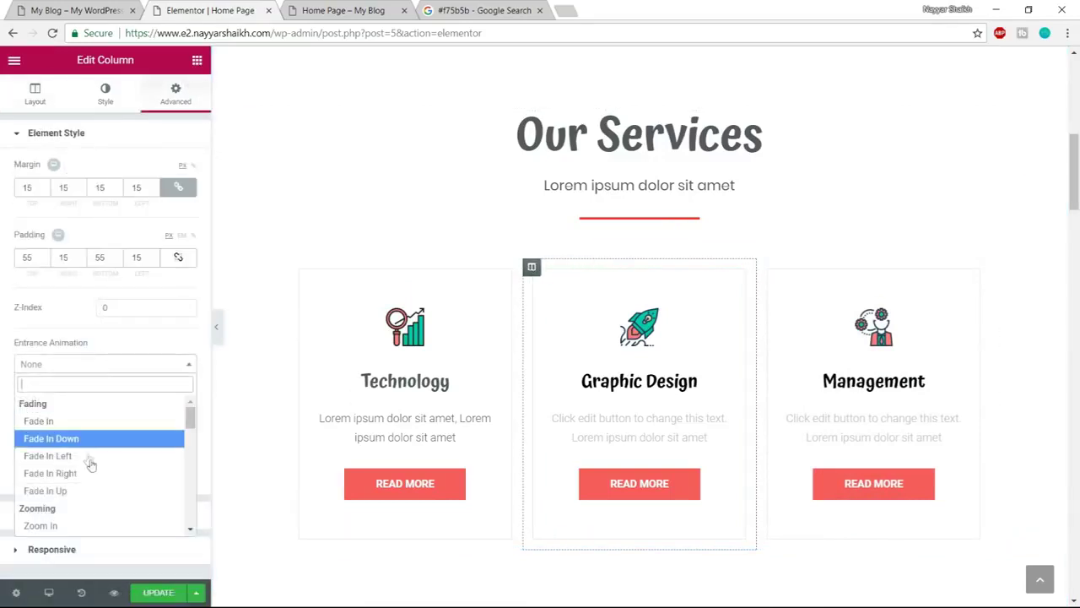
{"action": "left_click", "coordinate": [90, 491]}
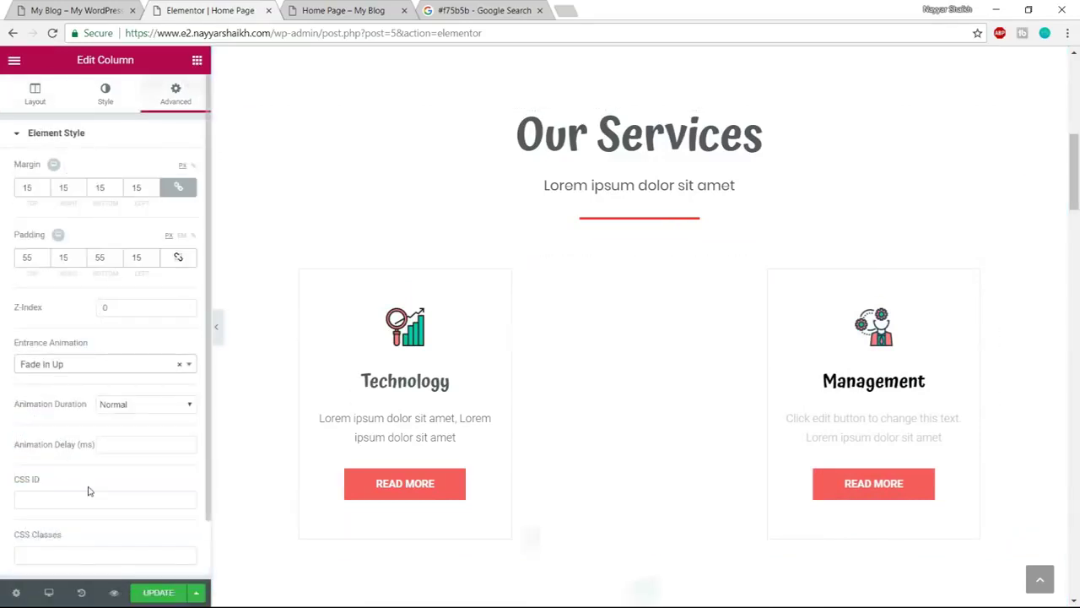
Give the Our Services heading a Slide In Up entrance animation
{"action": "scroll", "coordinate": [844, 253], "scroll_direction": "up", "scroll_amount": 1}
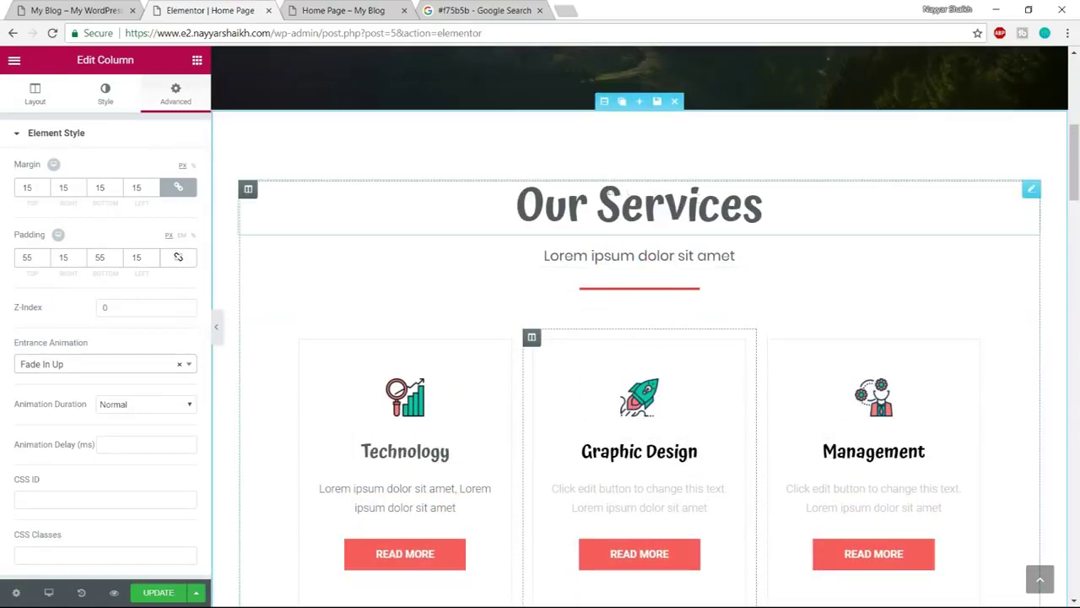
{"action": "left_click", "coordinate": [575, 206]}
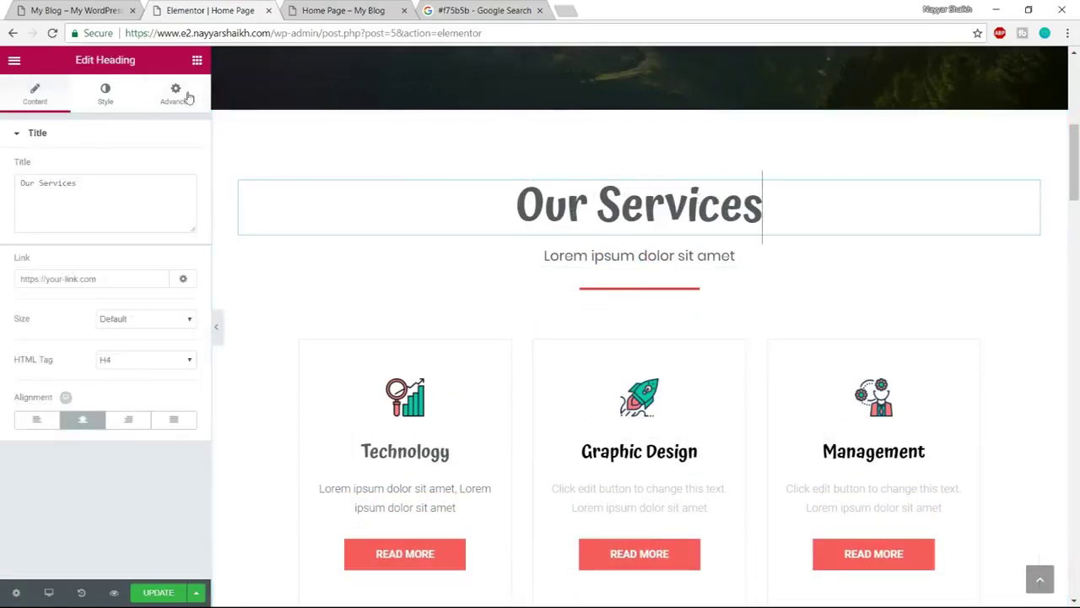
{"action": "left_click", "coordinate": [176, 93]}
{"action": "left_click", "coordinate": [89, 364]}
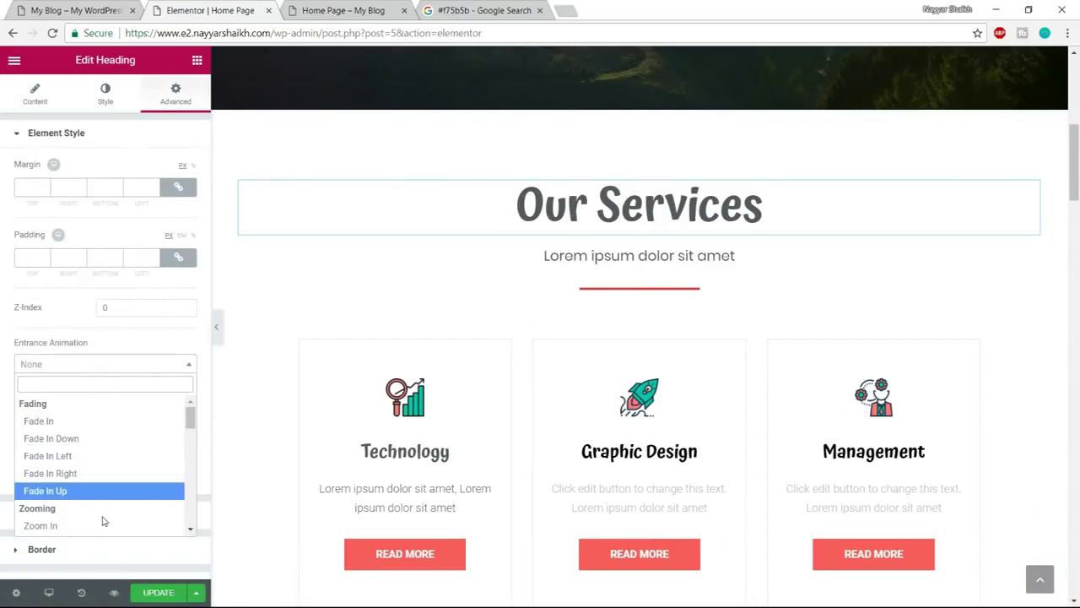
{"action": "scroll", "coordinate": [102, 510], "scroll_direction": "down", "scroll_amount": 5}
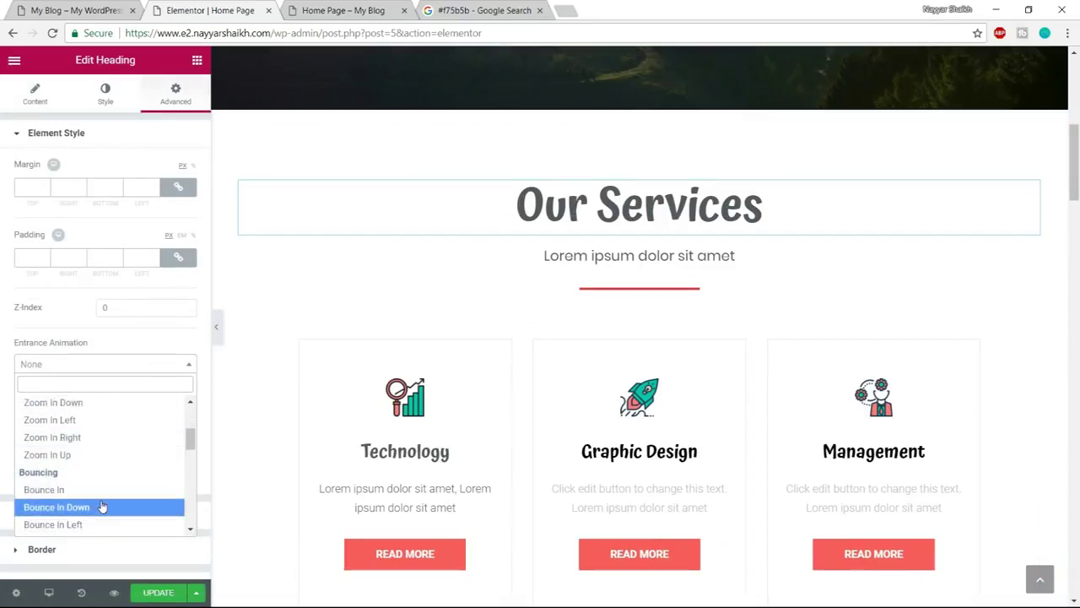
{"action": "scroll", "coordinate": [101, 505], "scroll_direction": "down", "scroll_amount": 1}
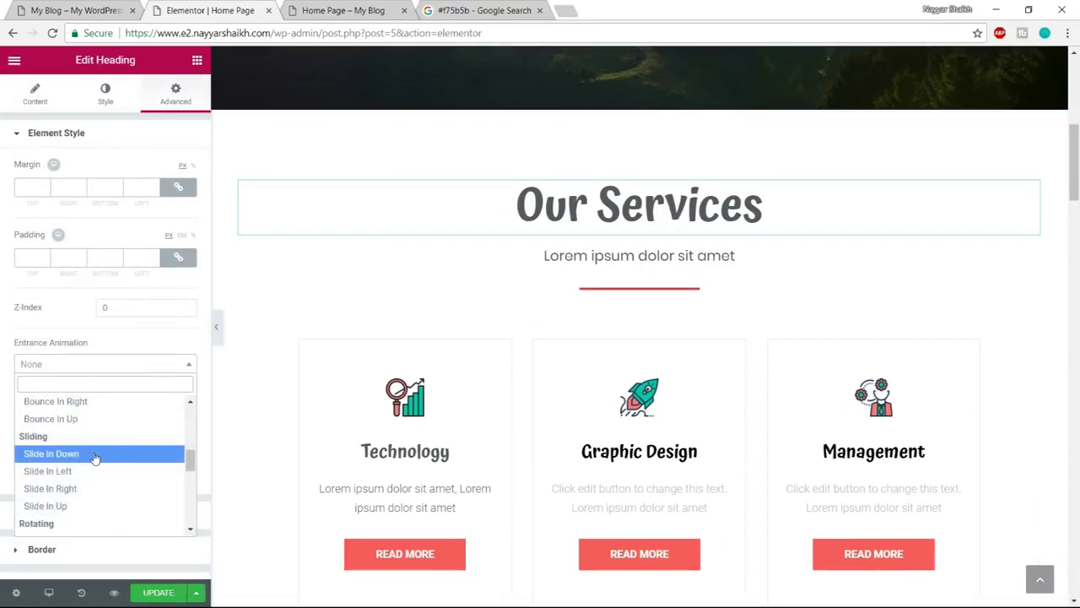
{"action": "left_click", "coordinate": [82, 507]}
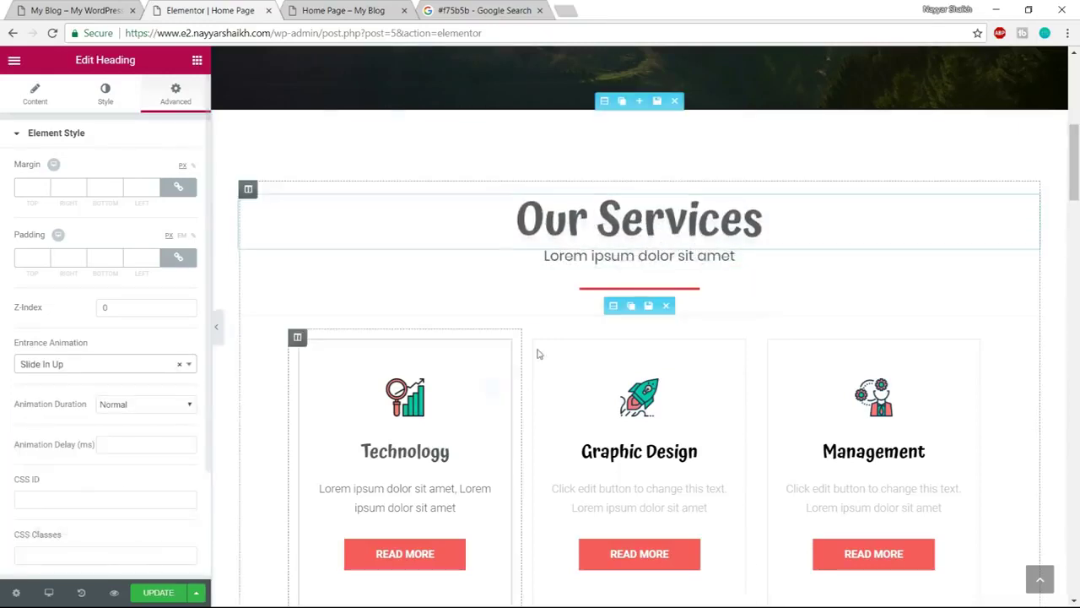
Give the Lorem ipsum subtitle a Slide In Down entrance animation
{"action": "left_click", "coordinate": [596, 255]}
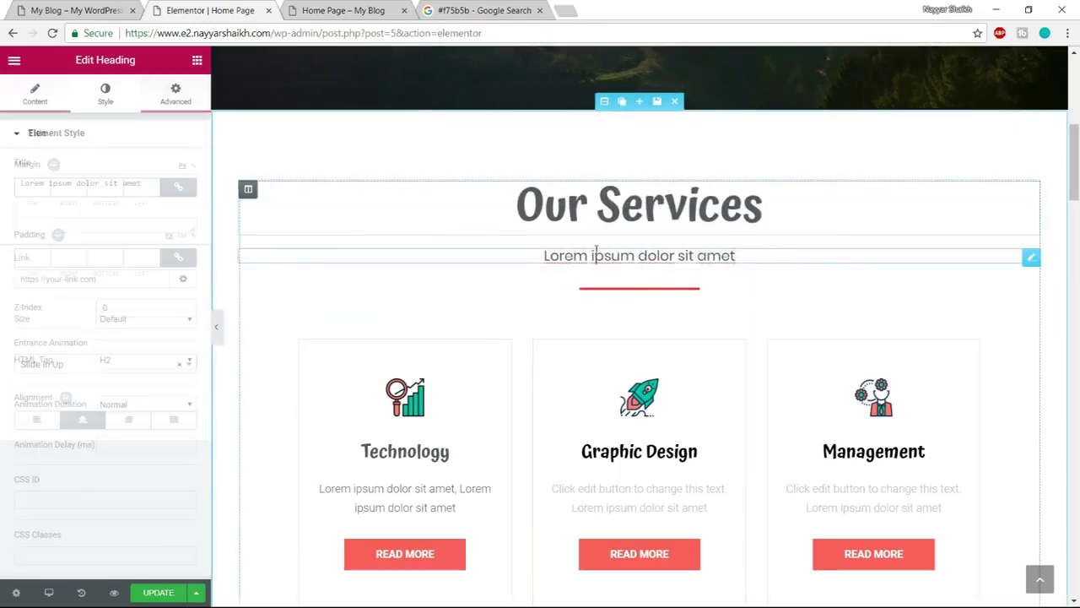
{"action": "left_click", "coordinate": [181, 99]}
{"action": "left_click", "coordinate": [122, 364]}
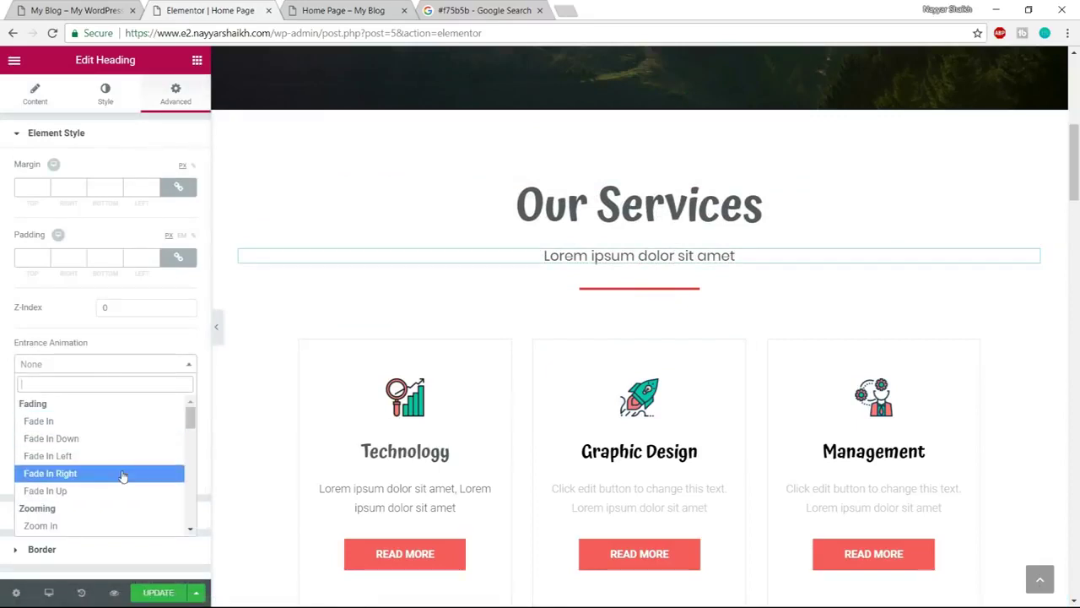
{"action": "scroll", "coordinate": [123, 475], "scroll_direction": "down", "scroll_amount": 2}
{"action": "scroll", "coordinate": [103, 452], "scroll_direction": "down", "scroll_amount": 3}
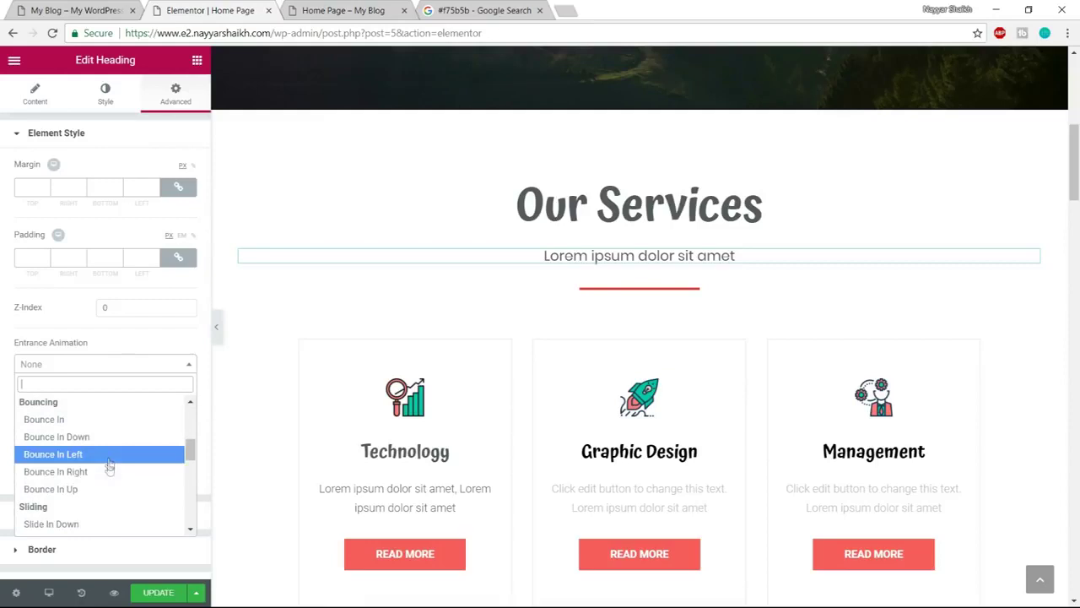
{"action": "left_click", "coordinate": [99, 456]}
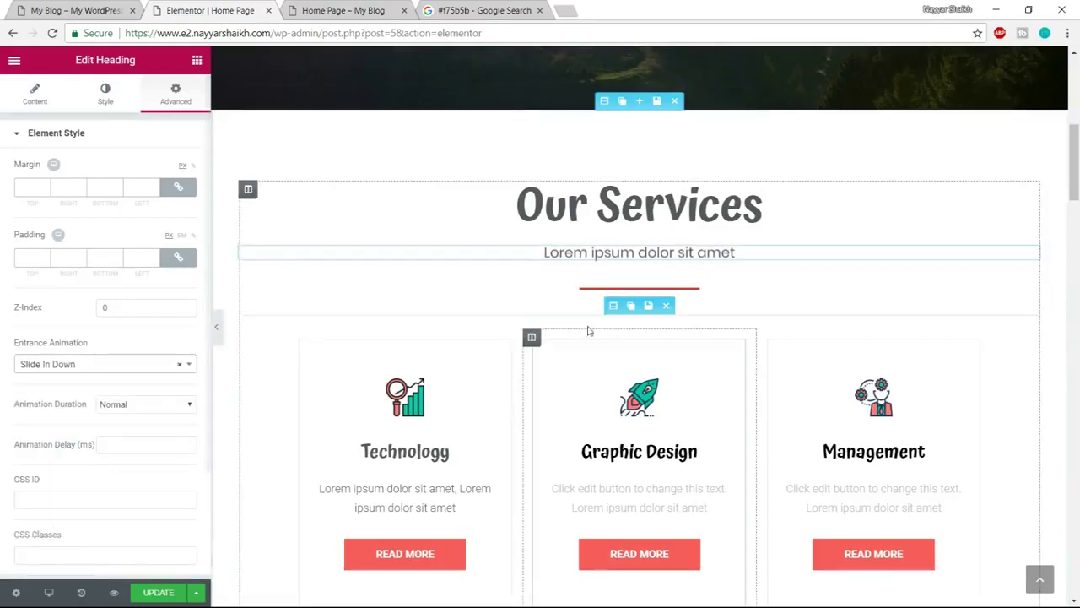
Unlink the red divider under the subtitle from its global widget
{"action": "left_click", "coordinate": [611, 289]}
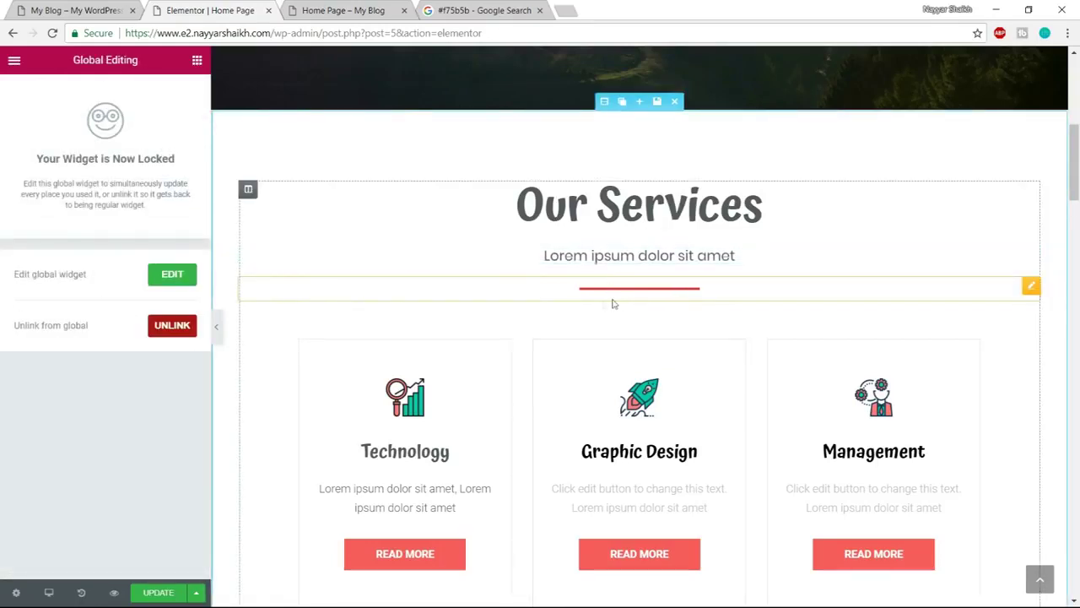
{"action": "left_click", "coordinate": [169, 327]}
{"action": "left_click", "coordinate": [605, 364]}
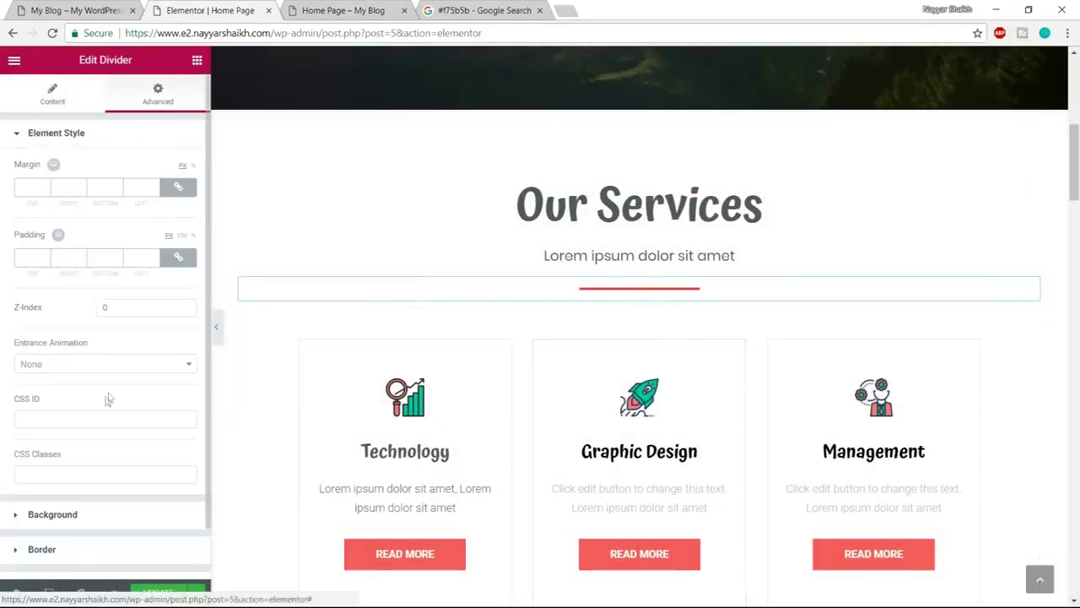
Give the divider a Bounce In Up entrance with Fast animation duration
{"action": "left_click", "coordinate": [105, 364]}
{"action": "scroll", "coordinate": [101, 456], "scroll_direction": "down", "scroll_amount": 5}
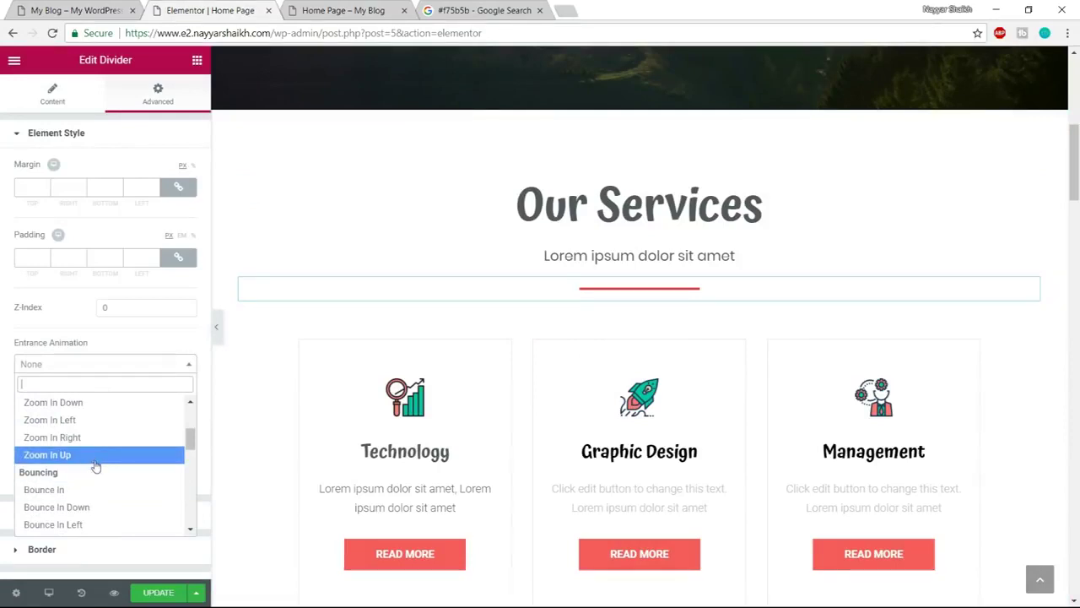
{"action": "scroll", "coordinate": [97, 465], "scroll_direction": "down", "scroll_amount": 1}
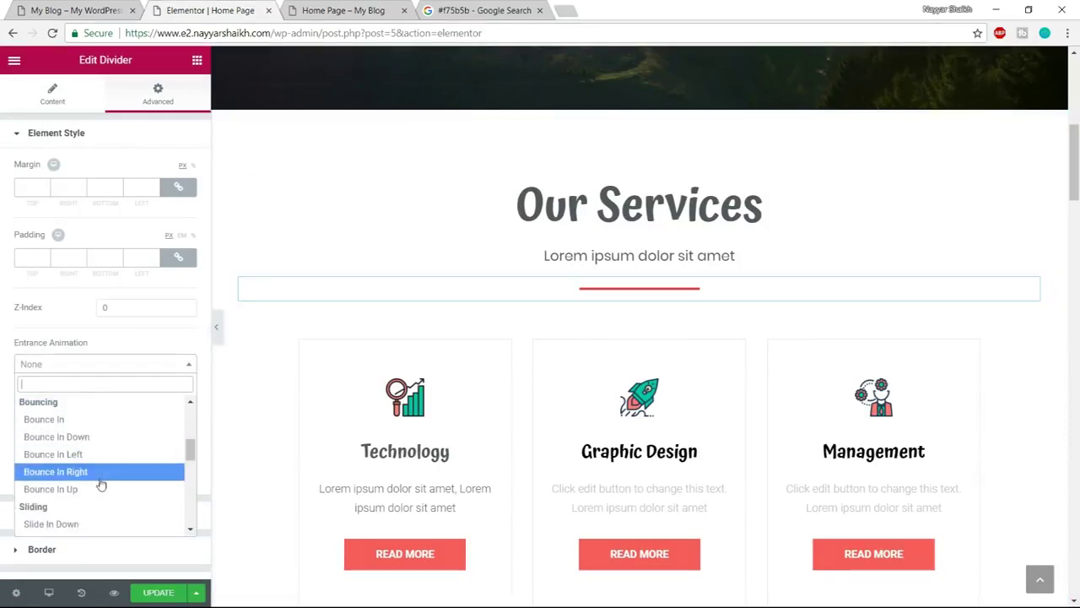
{"action": "left_click", "coordinate": [96, 488]}
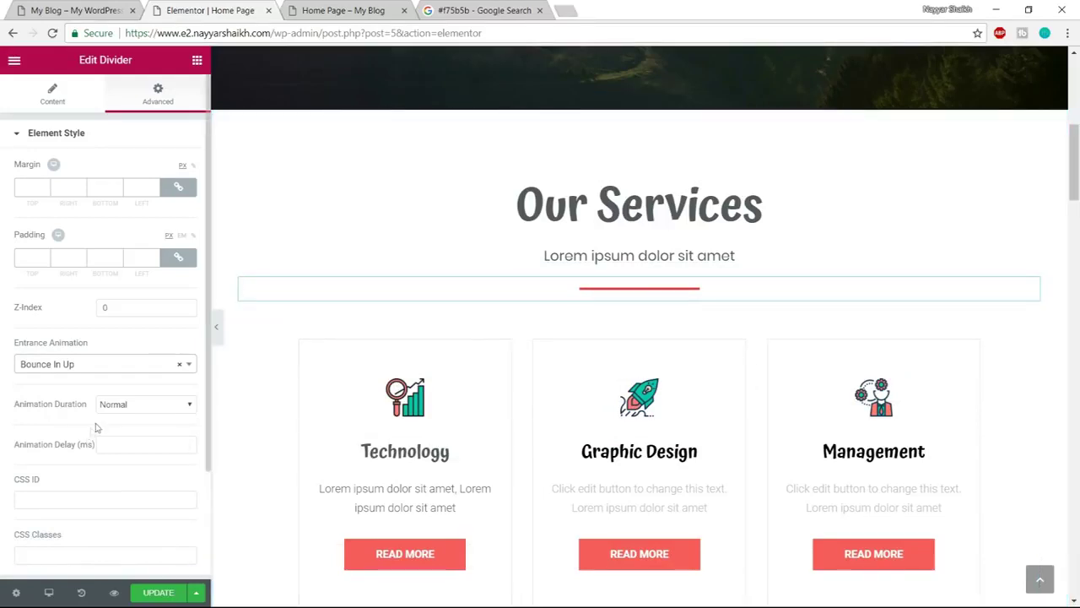
{"action": "left_click", "coordinate": [137, 408]}
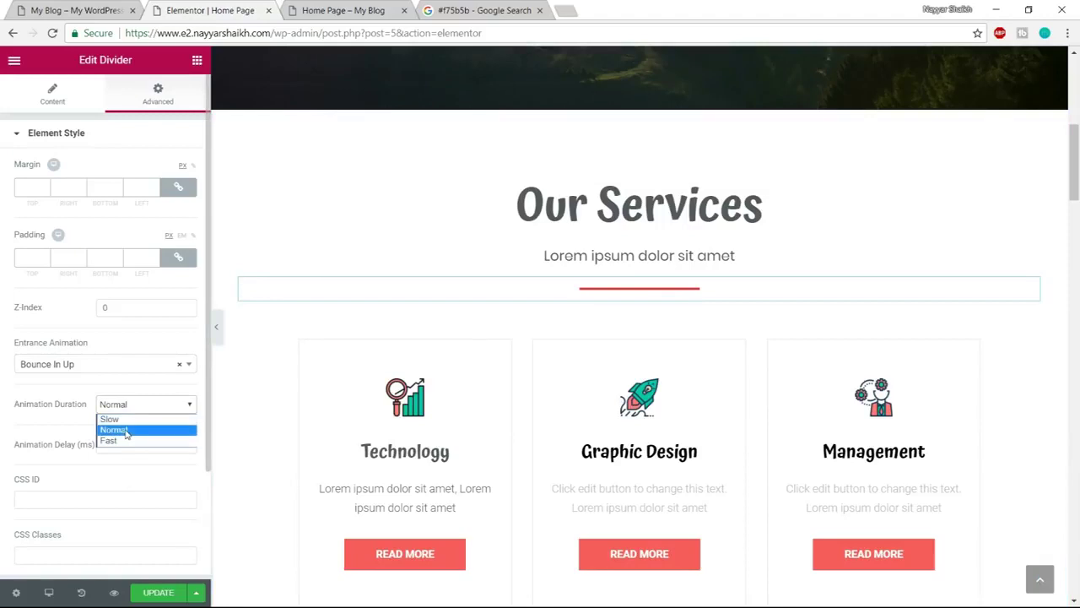
{"action": "left_click", "coordinate": [125, 440]}
{"action": "left_click", "coordinate": [131, 411]}
{"action": "left_click", "coordinate": [127, 417]}
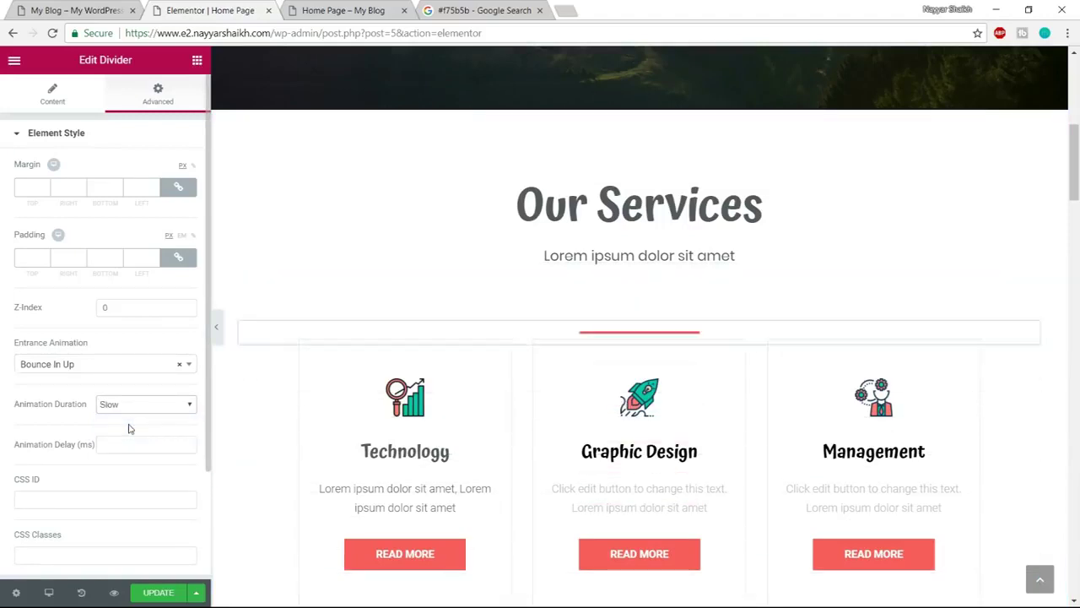
{"action": "left_click", "coordinate": [135, 409]}
{"action": "left_click", "coordinate": [138, 440]}
Save the page with Update and check the result in the live preview
{"action": "left_click", "coordinate": [158, 592]}
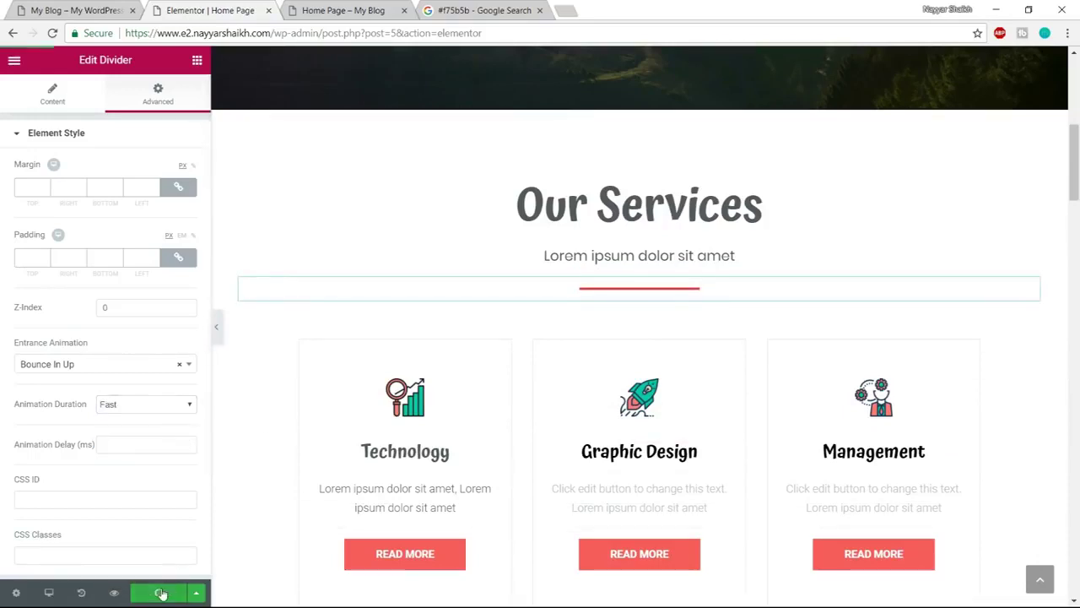
{"action": "left_click", "coordinate": [356, 8]}
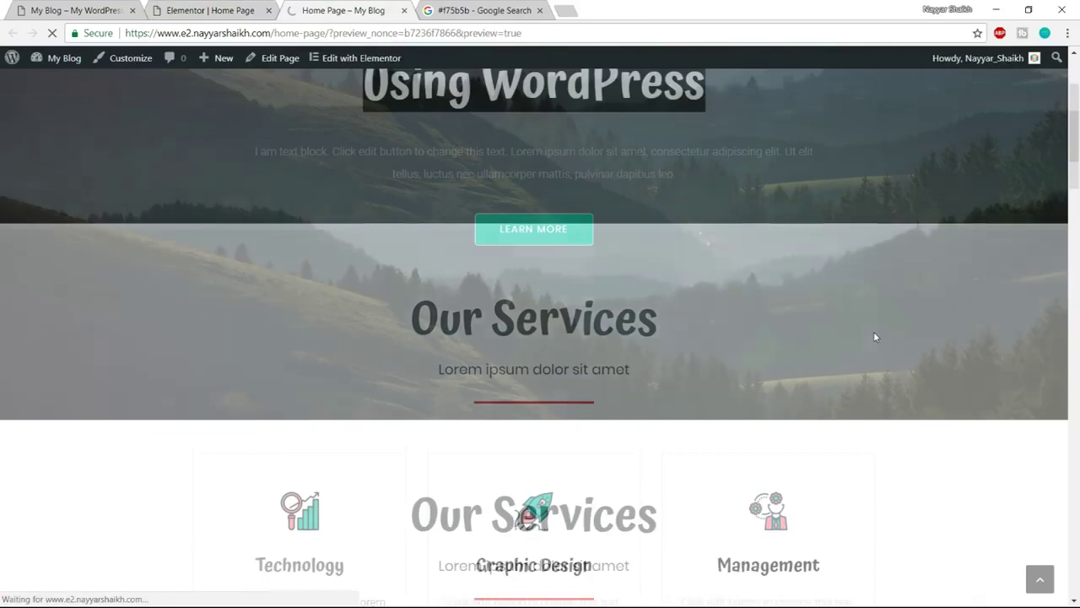
{"action": "scroll", "coordinate": [875, 337], "scroll_direction": "down", "scroll_amount": 7}
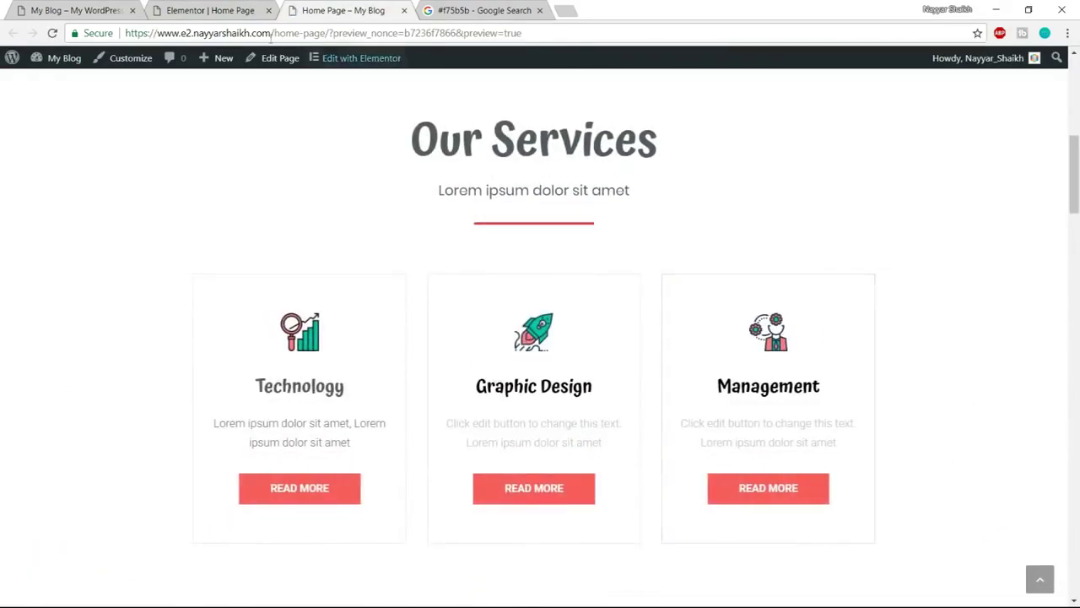
{"action": "left_click", "coordinate": [210, 10]}
{"action": "scroll", "coordinate": [757, 386], "scroll_direction": "down", "scroll_amount": 8}
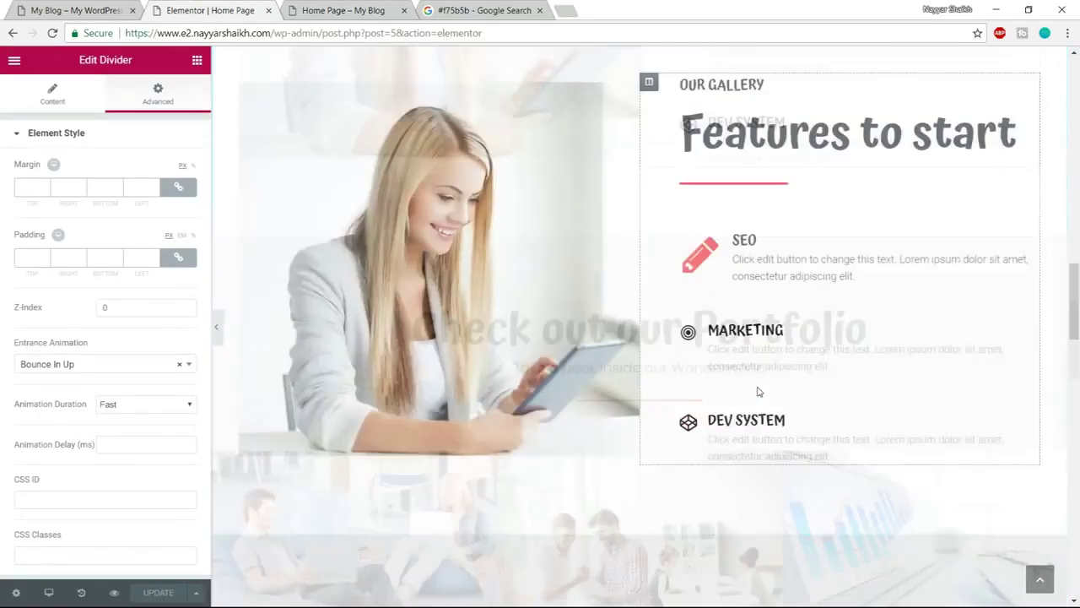
{"action": "scroll", "coordinate": [757, 391], "scroll_direction": "down", "scroll_amount": 15}
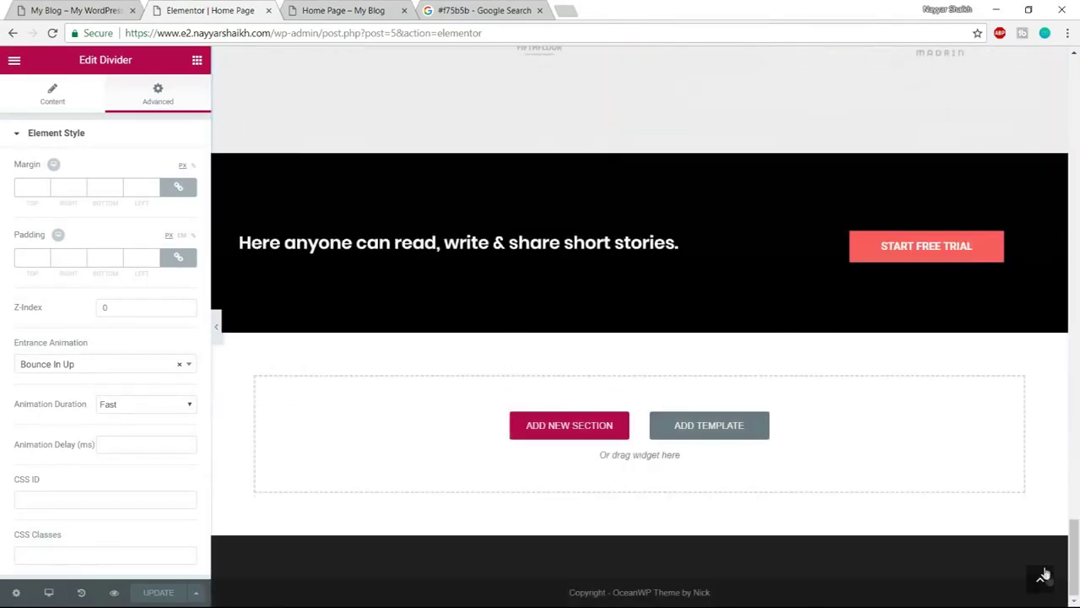
Switch the preview to mobile and scroll down past the map and client logos to the black call-to-action section
{"action": "left_click", "coordinate": [1042, 577]}
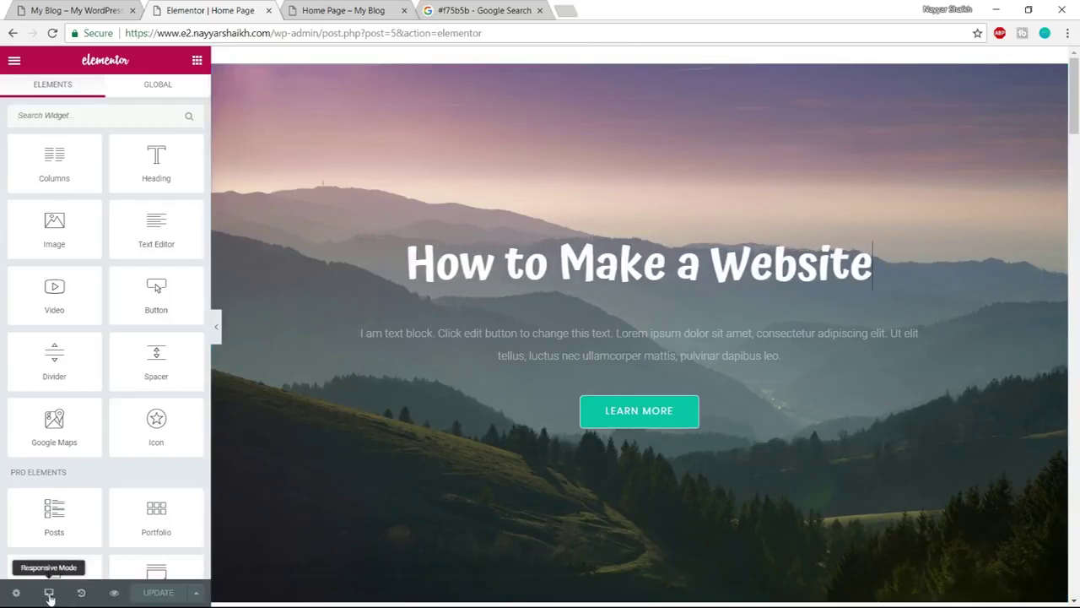
{"action": "left_click", "coordinate": [49, 594]}
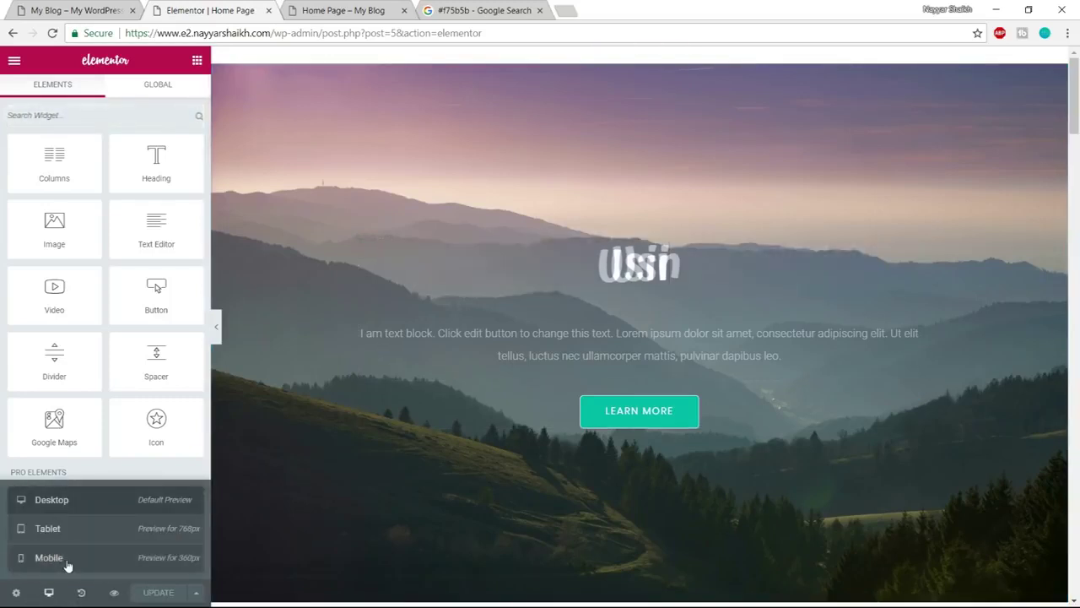
{"action": "left_click", "coordinate": [60, 558]}
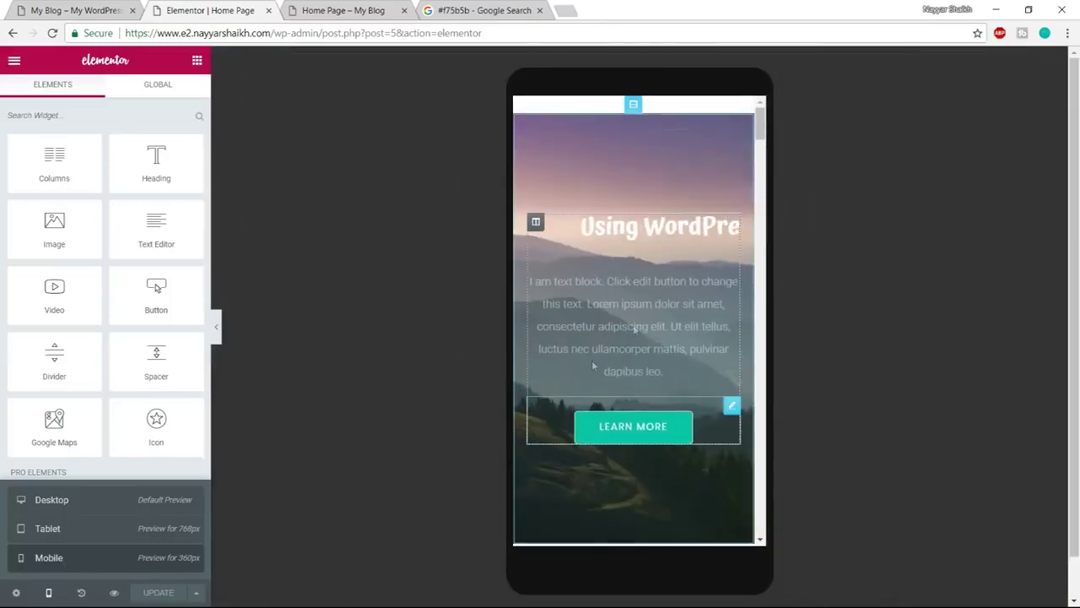
{"action": "scroll", "coordinate": [677, 329], "scroll_direction": "down", "scroll_amount": 12}
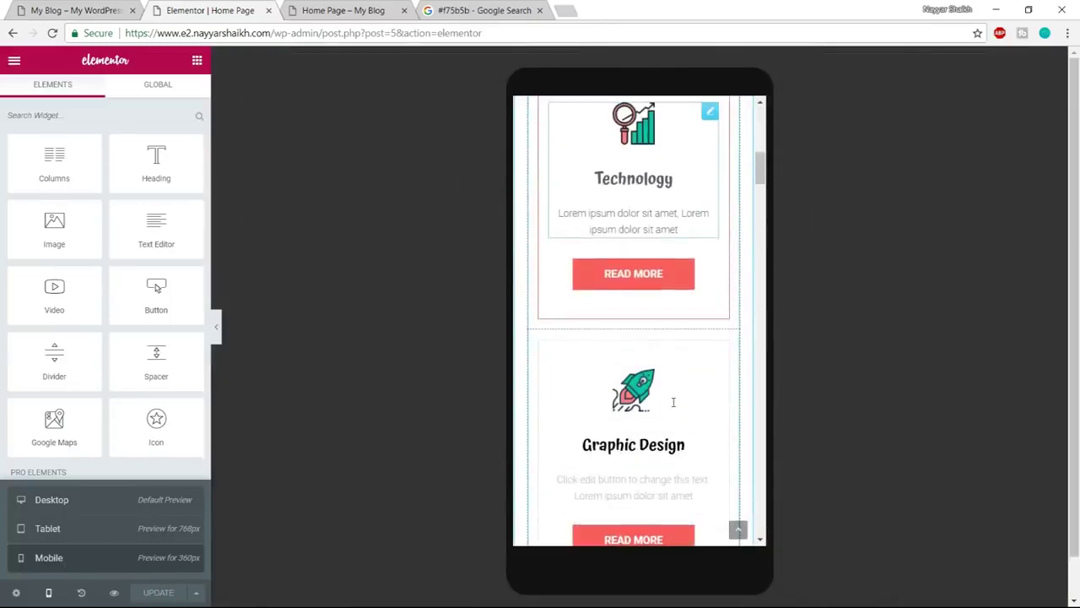
{"action": "scroll", "coordinate": [673, 407], "scroll_direction": "down", "scroll_amount": 10}
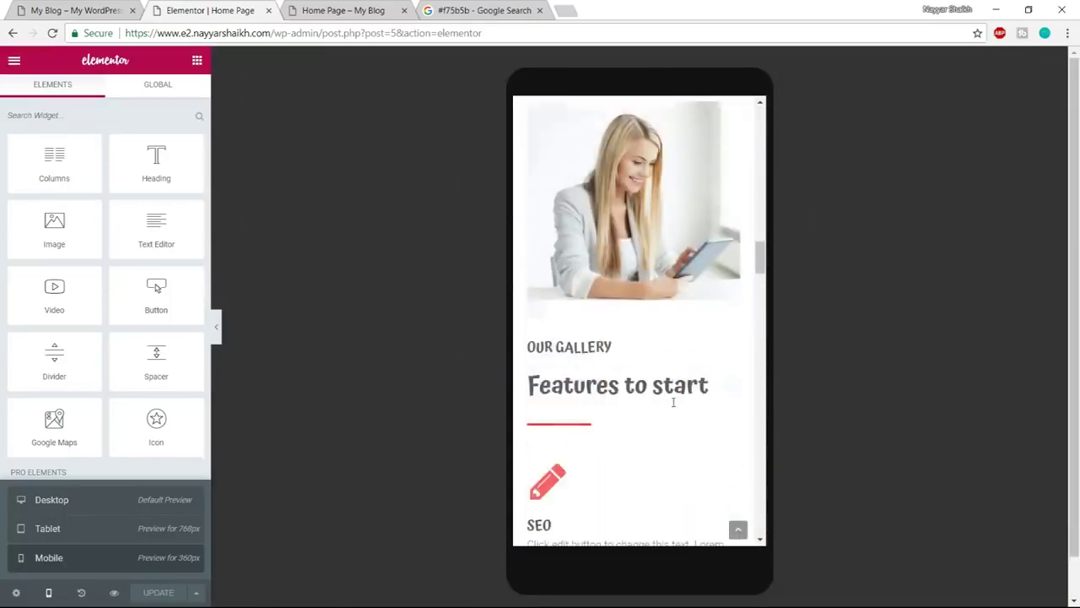
{"action": "scroll", "coordinate": [695, 381], "scroll_direction": "down", "scroll_amount": 10}
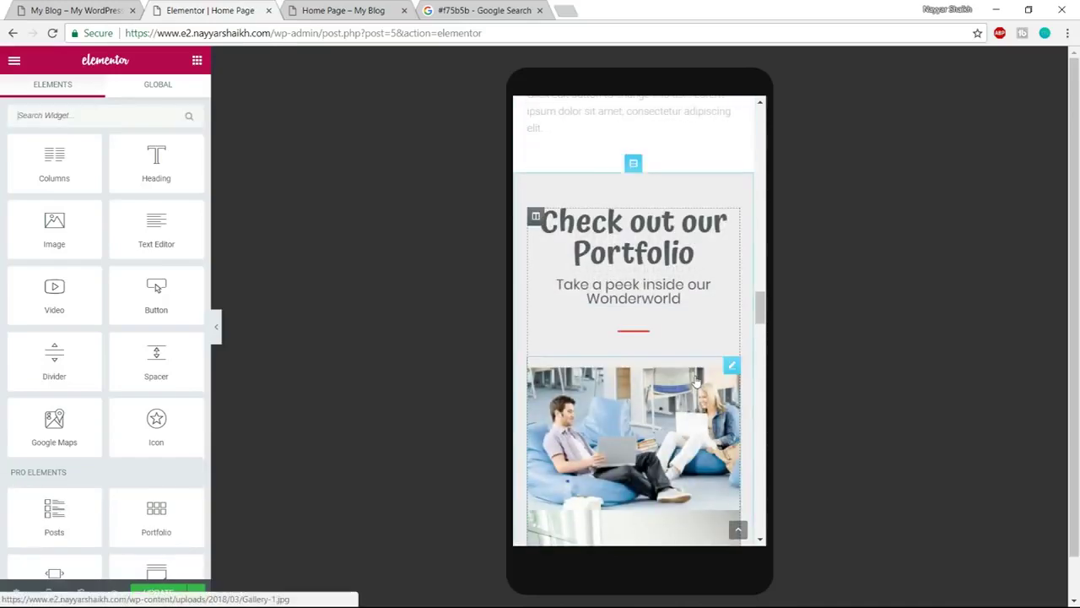
{"action": "scroll", "coordinate": [696, 382], "scroll_direction": "down", "scroll_amount": 10}
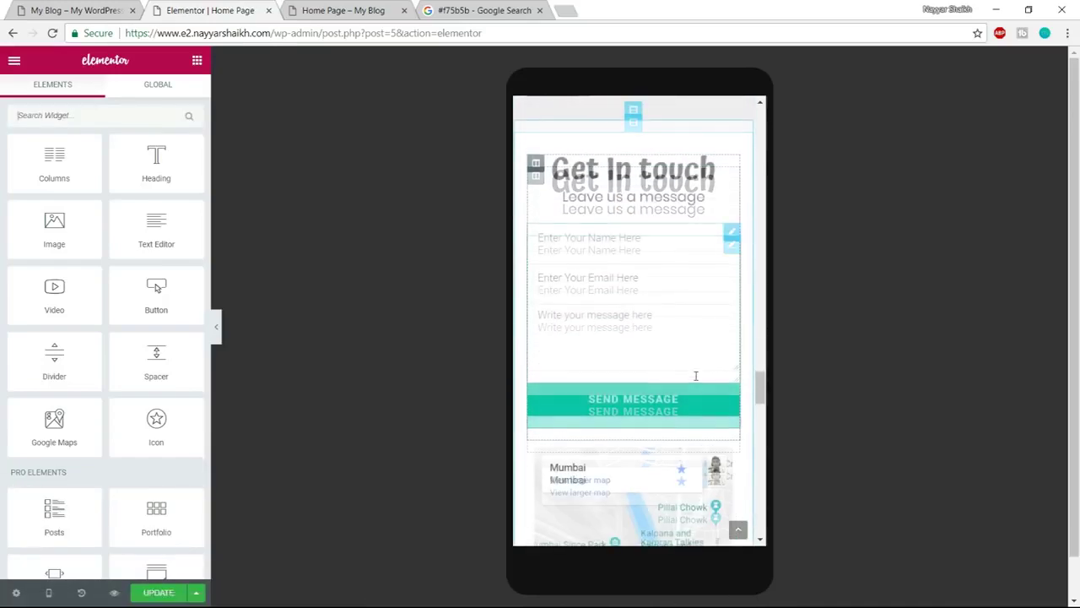
{"action": "scroll", "coordinate": [695, 380], "scroll_direction": "down", "scroll_amount": 10}
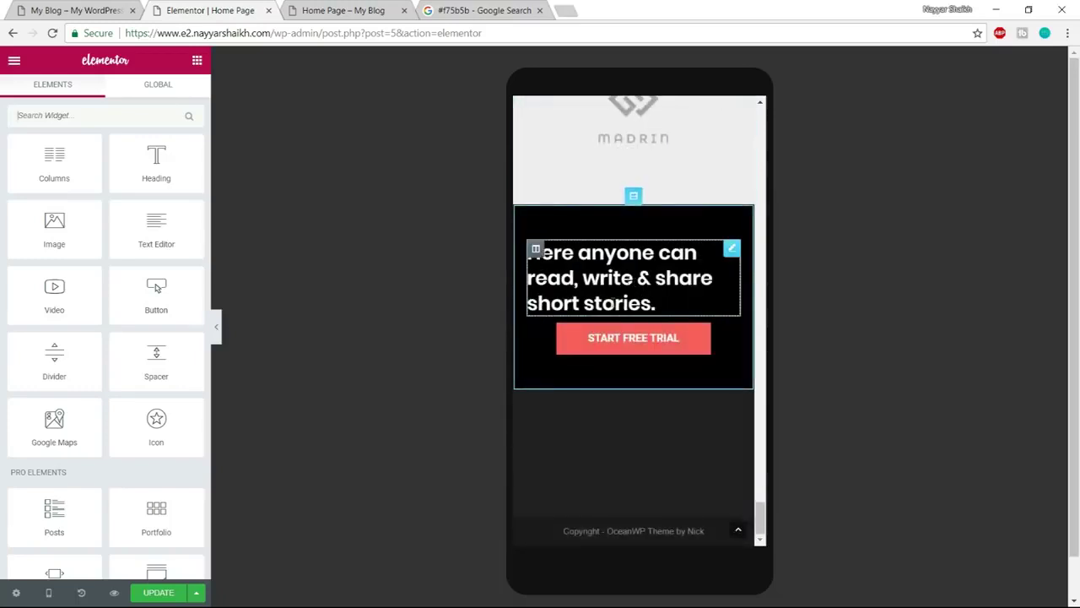
Centre the call-to-action heading and set its mobile font size to 20 px
{"action": "left_click", "coordinate": [619, 278]}
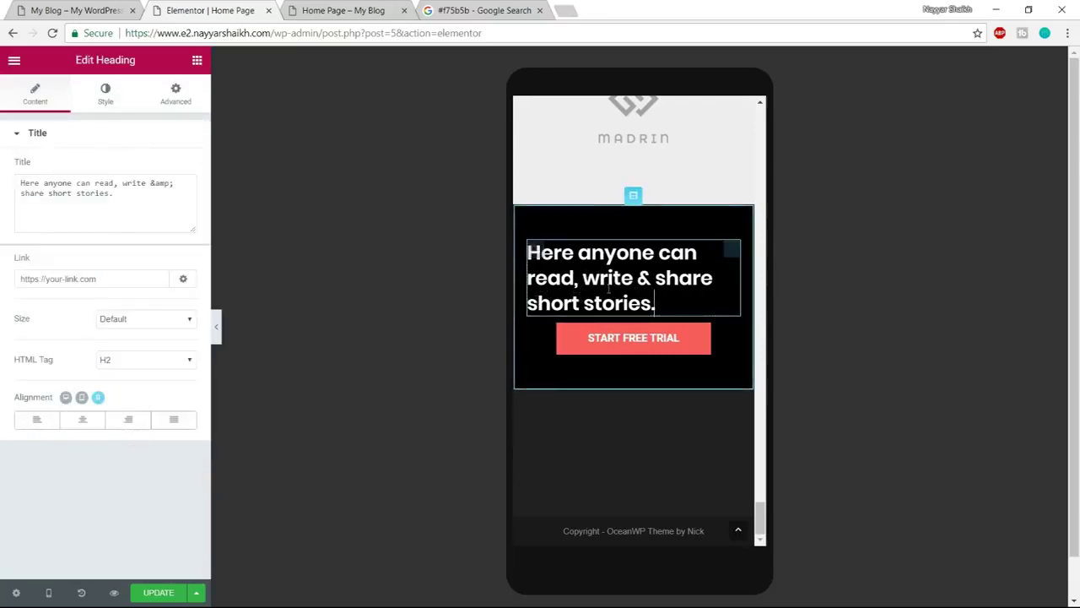
{"action": "left_click", "coordinate": [83, 421]}
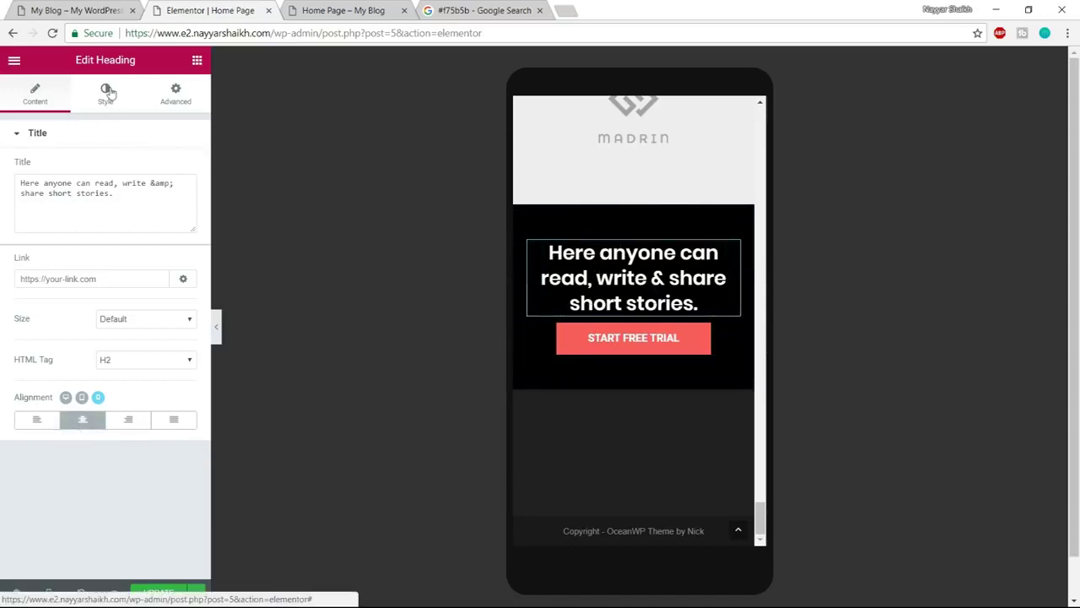
{"action": "left_click", "coordinate": [108, 91]}
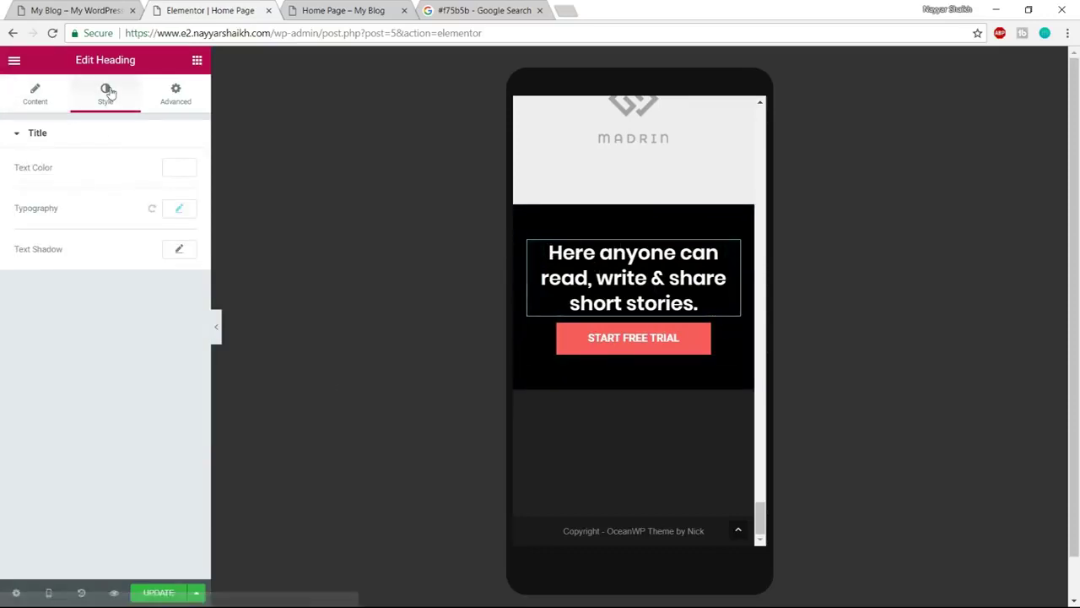
{"action": "left_click", "coordinate": [176, 211]}
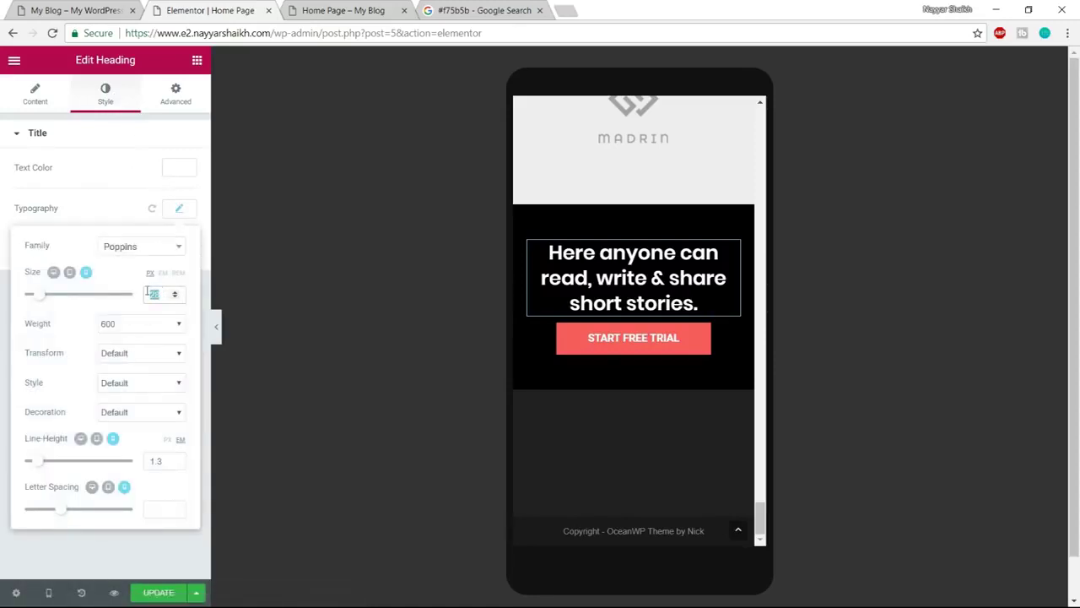
{"action": "type", "text": "20"}
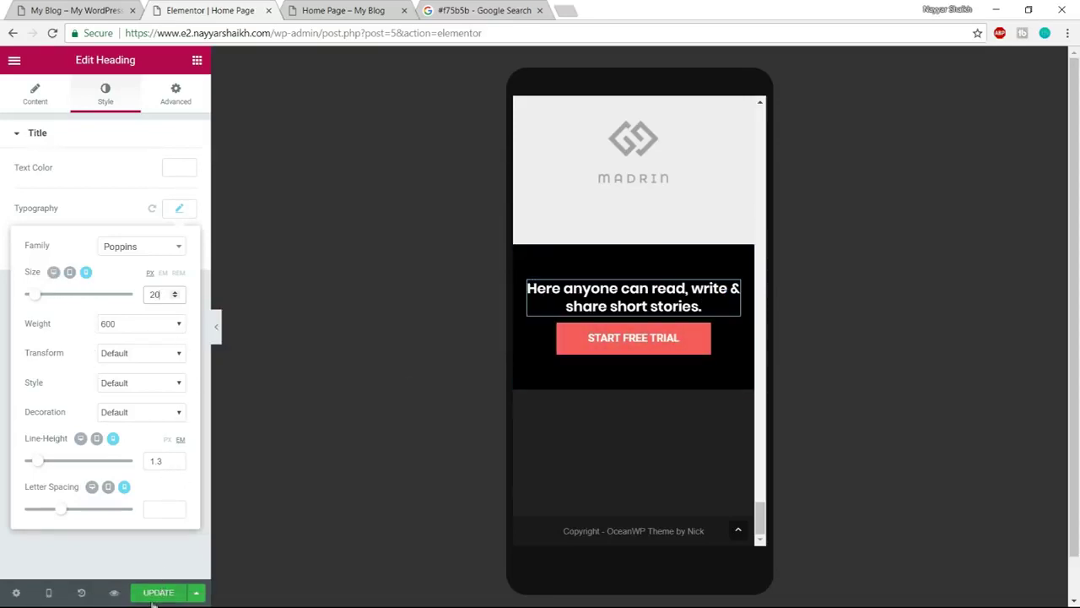
{"action": "scroll", "coordinate": [758, 542], "scroll_direction": "up", "scroll_amount": 12}
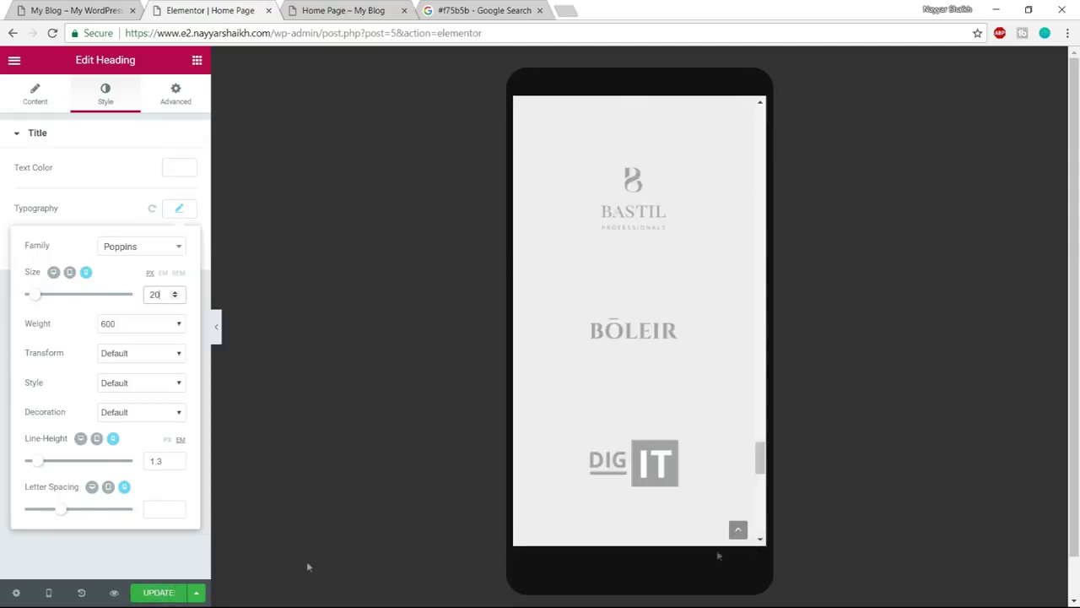
Save the page changes and switch the preview back to Desktop
{"action": "left_click", "coordinate": [153, 601]}
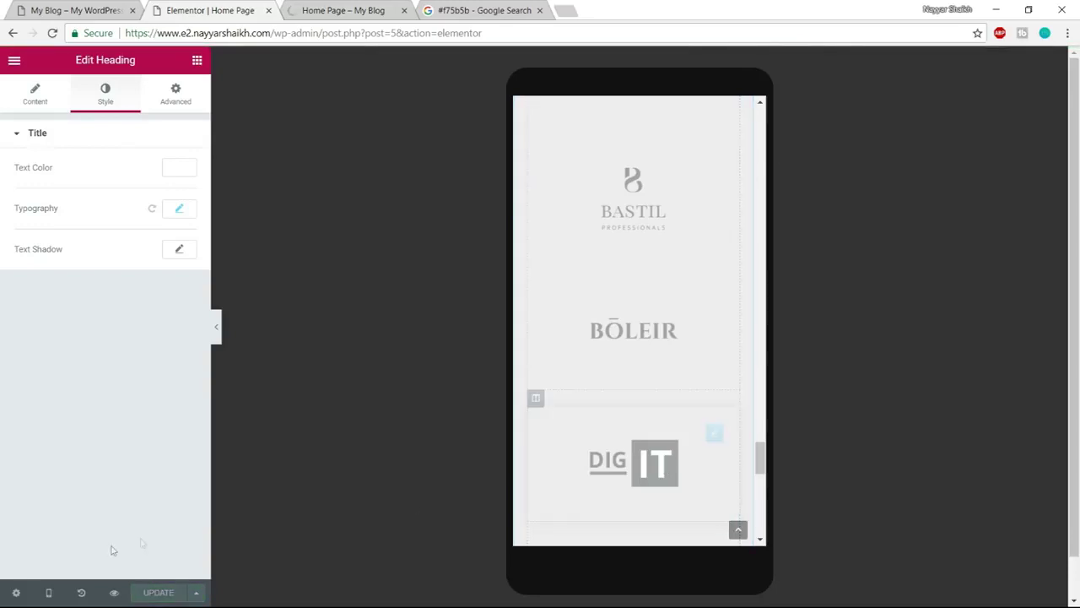
{"action": "left_click", "coordinate": [48, 593]}
{"action": "left_click", "coordinate": [51, 504]}
Return to the top of the live site, open About Us and look through it to the footer
{"action": "scroll", "coordinate": [638, 525], "scroll_direction": "up", "scroll_amount": 5}
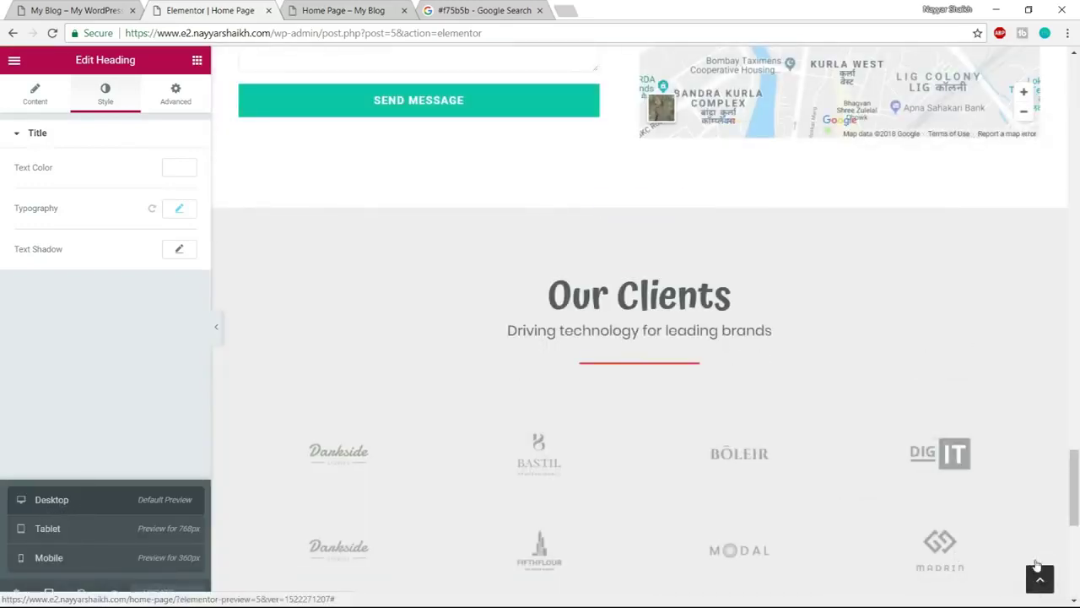
{"action": "left_click", "coordinate": [1040, 578]}
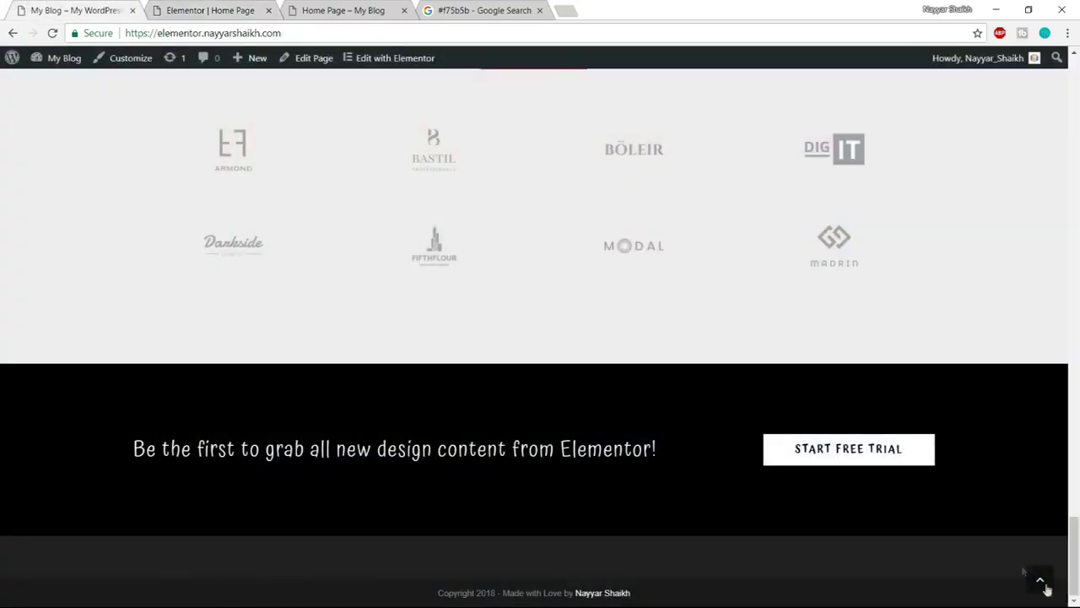
{"action": "left_click", "coordinate": [1043, 582]}
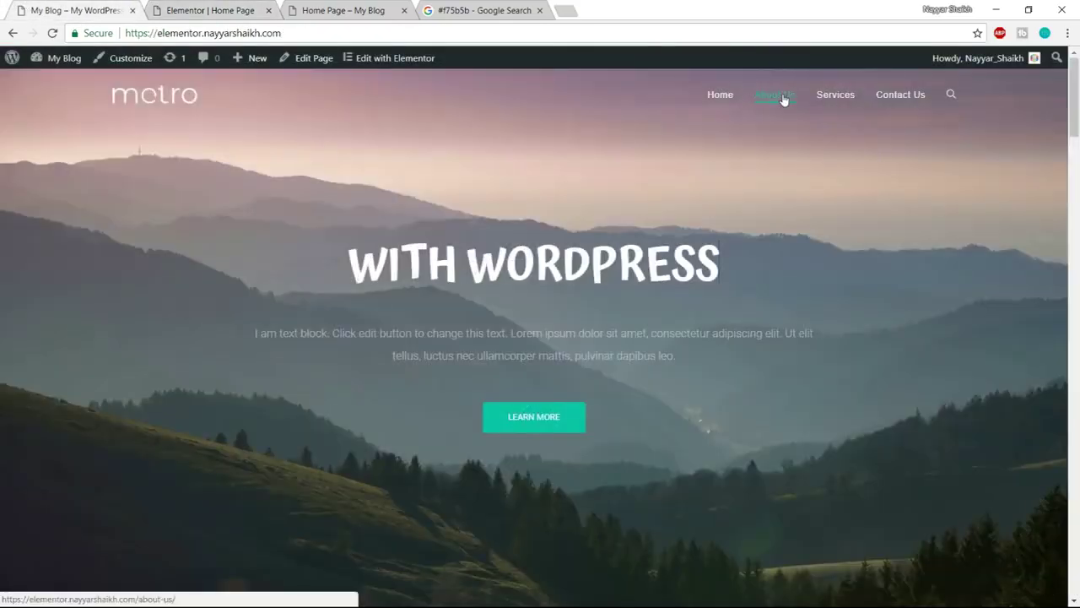
{"action": "left_click", "coordinate": [769, 100]}
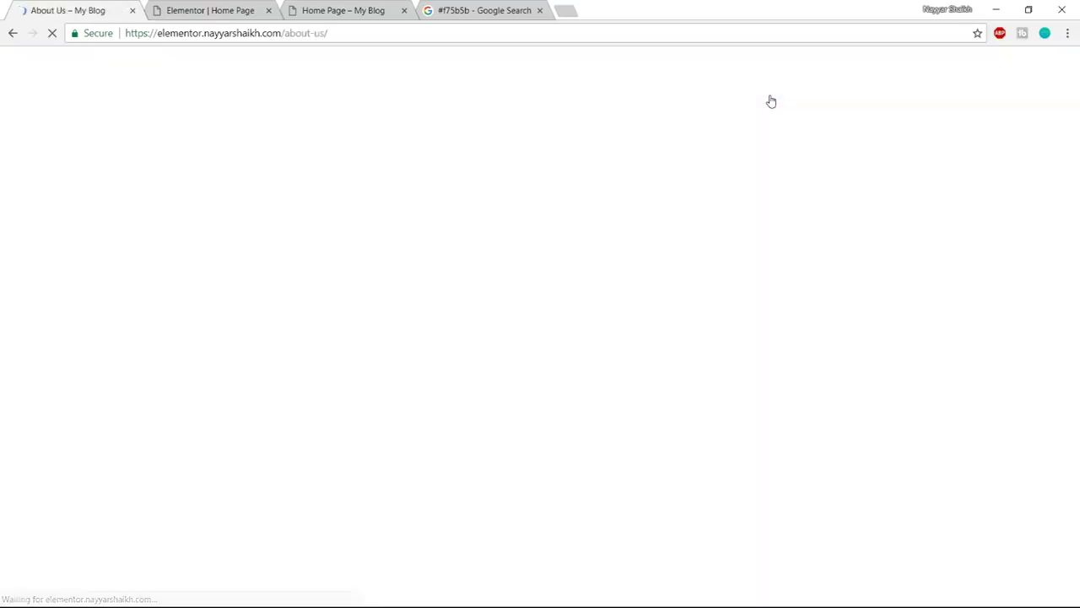
{"action": "scroll", "coordinate": [892, 365], "scroll_direction": "down", "scroll_amount": 20}
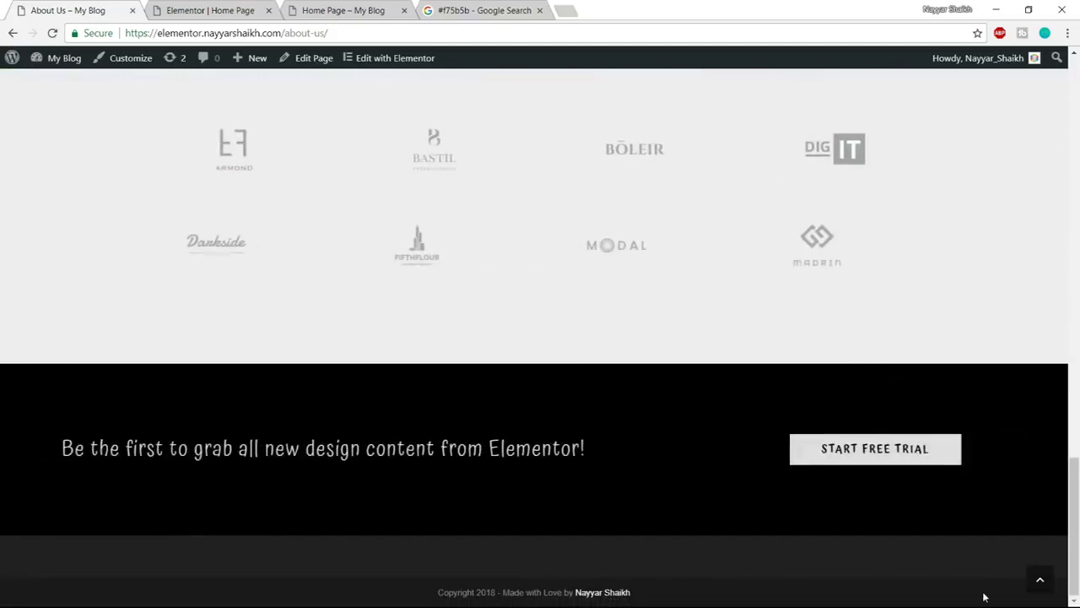
{"action": "scroll", "coordinate": [909, 428], "scroll_direction": "up", "scroll_amount": 3}
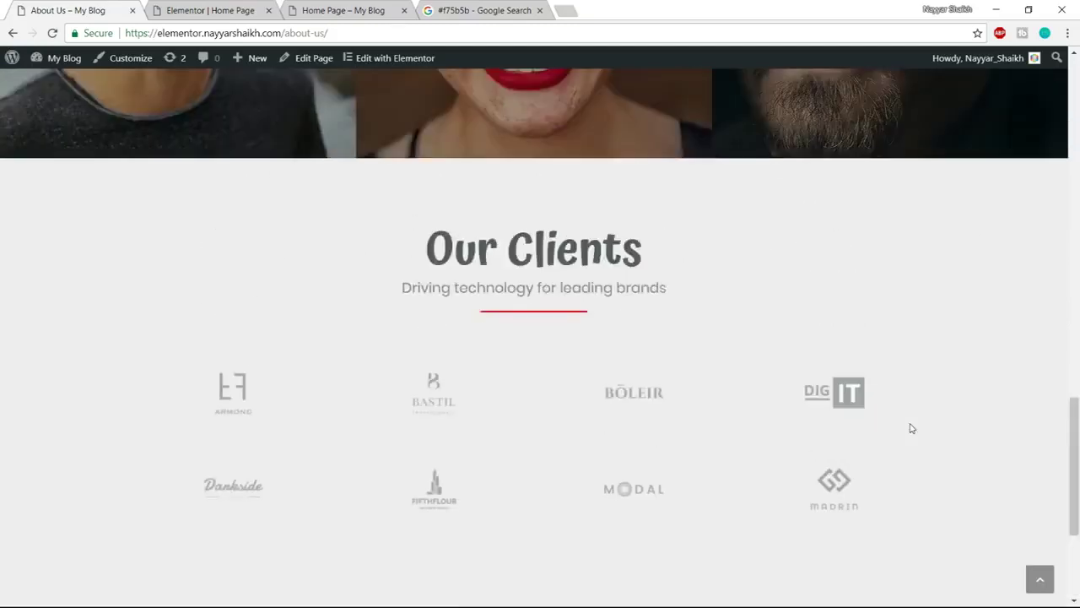
{"action": "left_click_drag", "start_coordinate": [430, 289], "coordinate": [641, 291]}
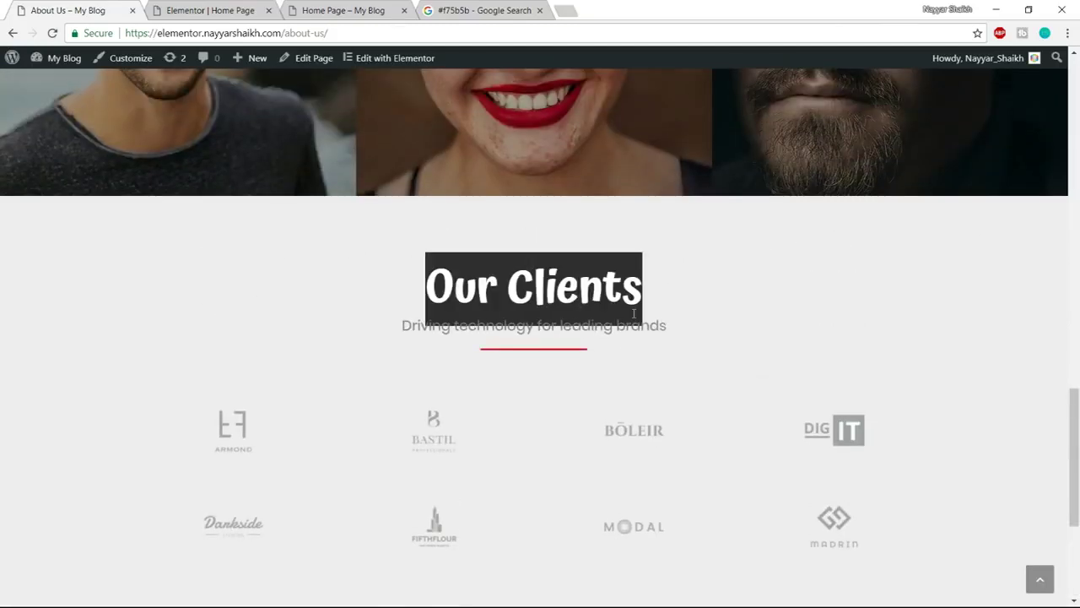
{"action": "scroll", "coordinate": [240, 462], "scroll_direction": "down", "scroll_amount": 3}
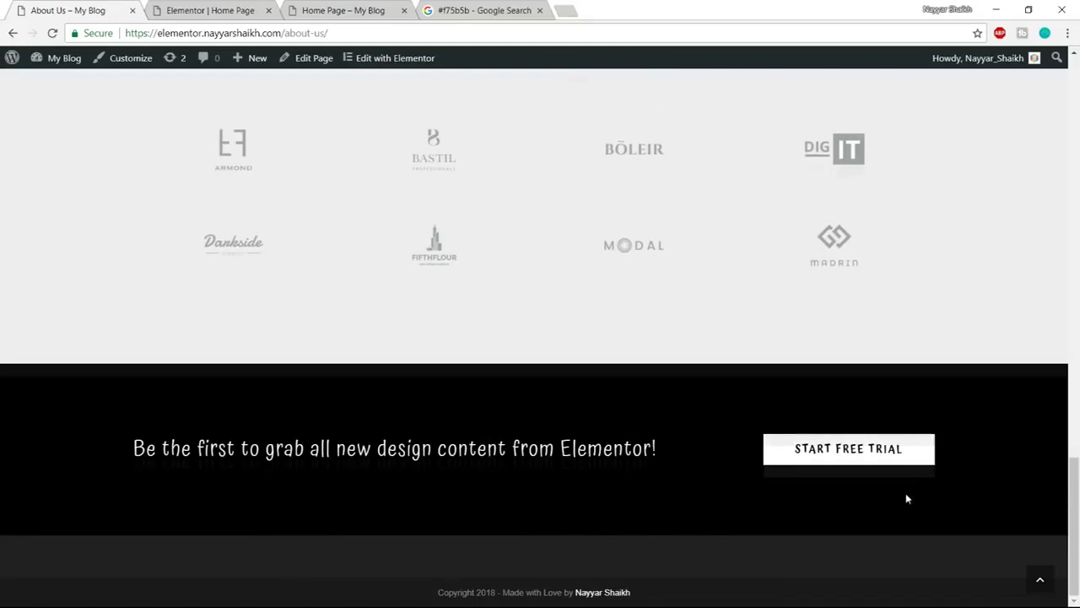
{"action": "scroll", "coordinate": [904, 498], "scroll_direction": "up", "scroll_amount": 3}
{"action": "scroll", "coordinate": [904, 497], "scroll_direction": "down", "scroll_amount": 3}
Back in the home page editor, save the Our Clients section as the template 'Clients'
{"action": "left_click", "coordinate": [211, 10]}
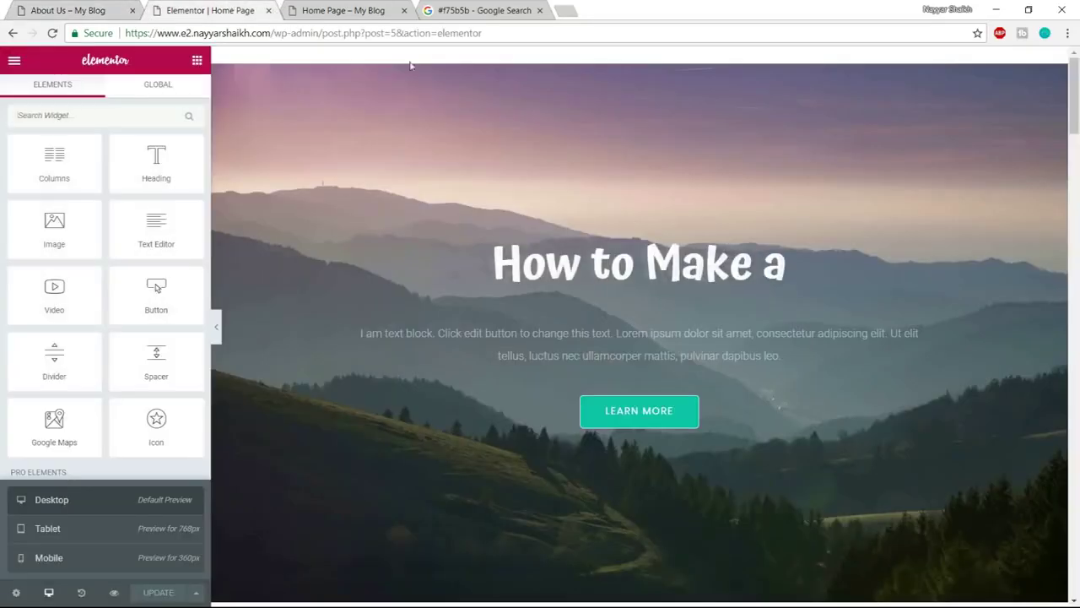
{"action": "scroll", "coordinate": [1079, 303], "scroll_direction": "down", "scroll_amount": 6}
{"action": "scroll", "coordinate": [1078, 303], "scroll_direction": "down", "scroll_amount": 10}
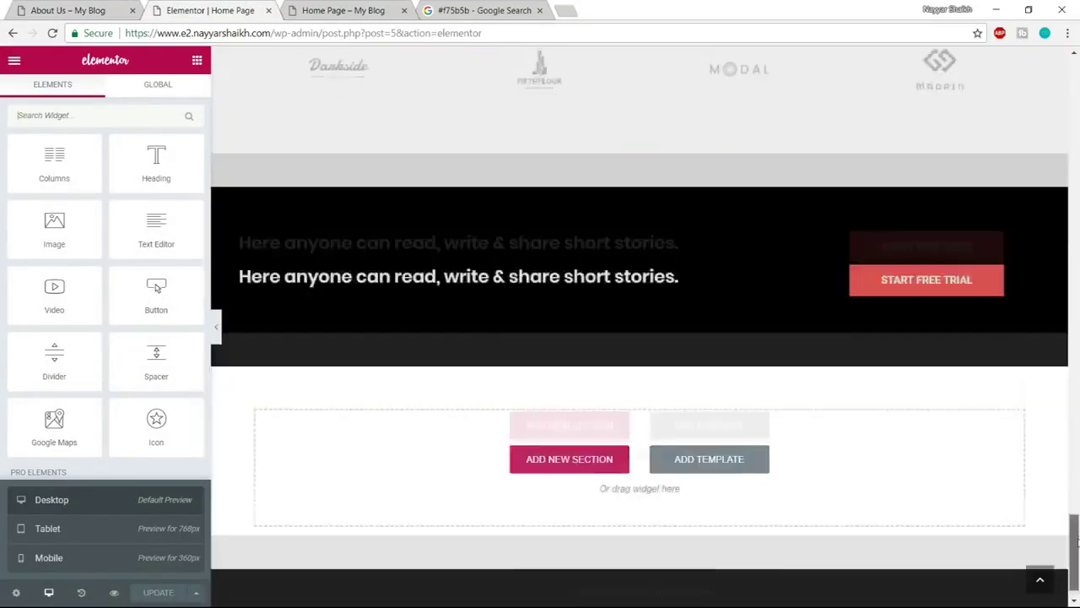
{"action": "scroll", "coordinate": [979, 465], "scroll_direction": "up", "scroll_amount": 8}
{"action": "scroll", "coordinate": [862, 411], "scroll_direction": "down", "scroll_amount": 3}
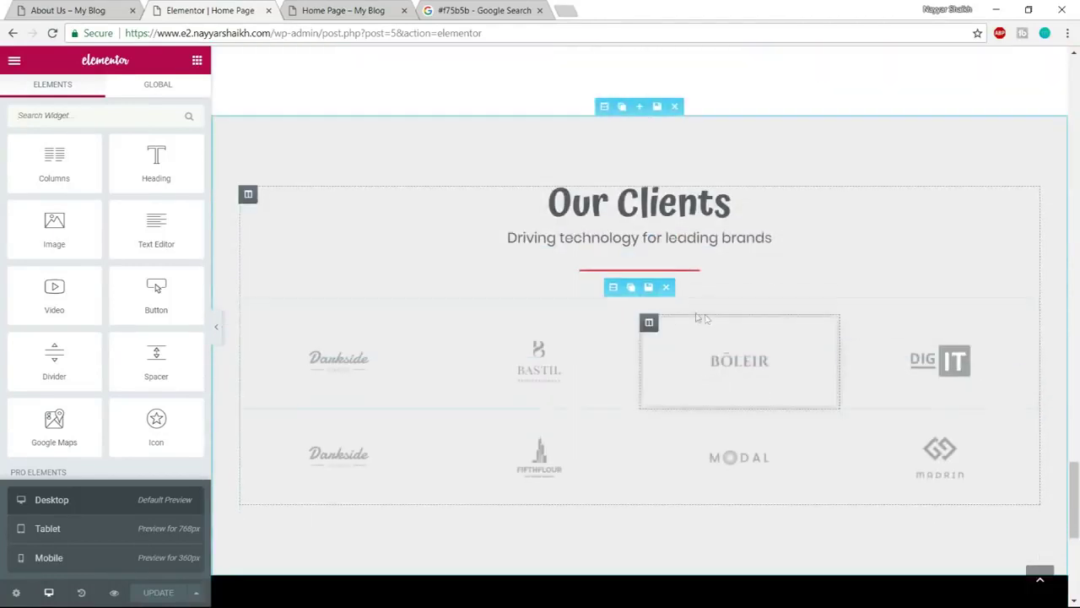
{"action": "mouse_move", "coordinate": [609, 107]}
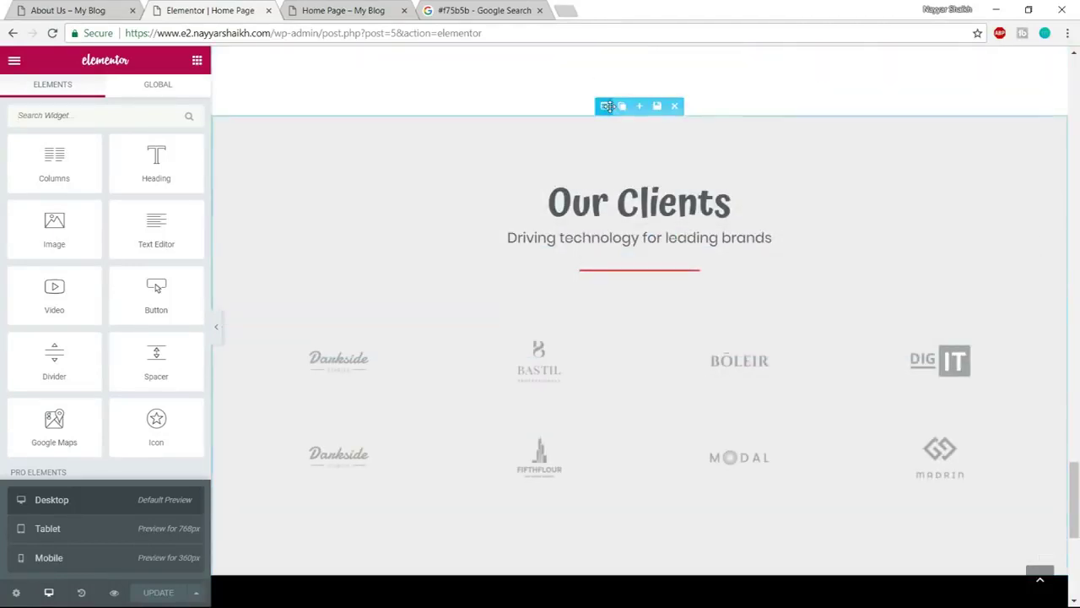
{"action": "left_click", "coordinate": [658, 107]}
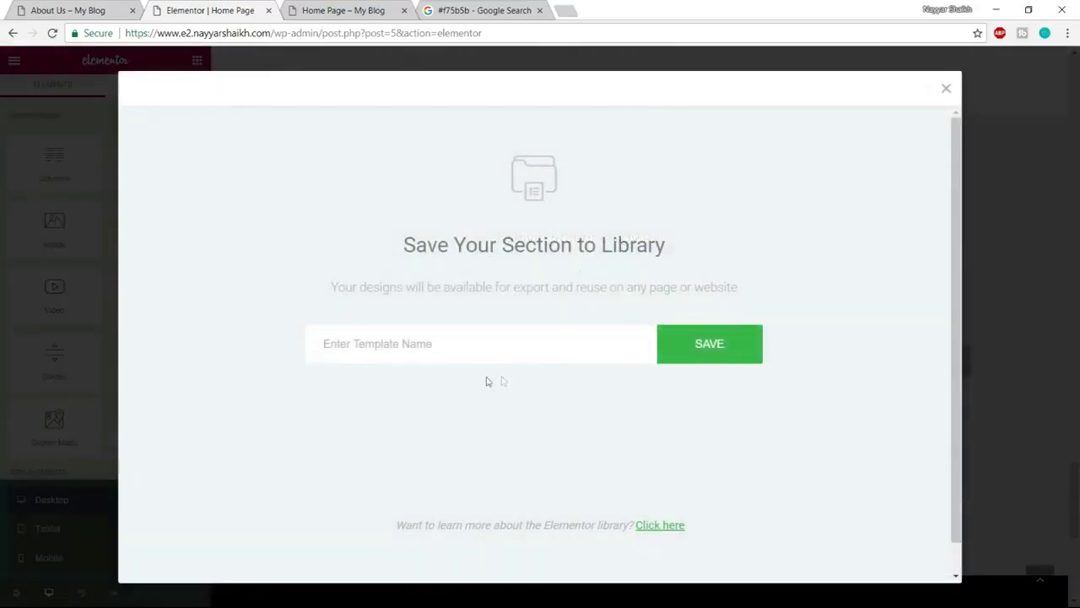
{"action": "type", "text": "Clinets"}
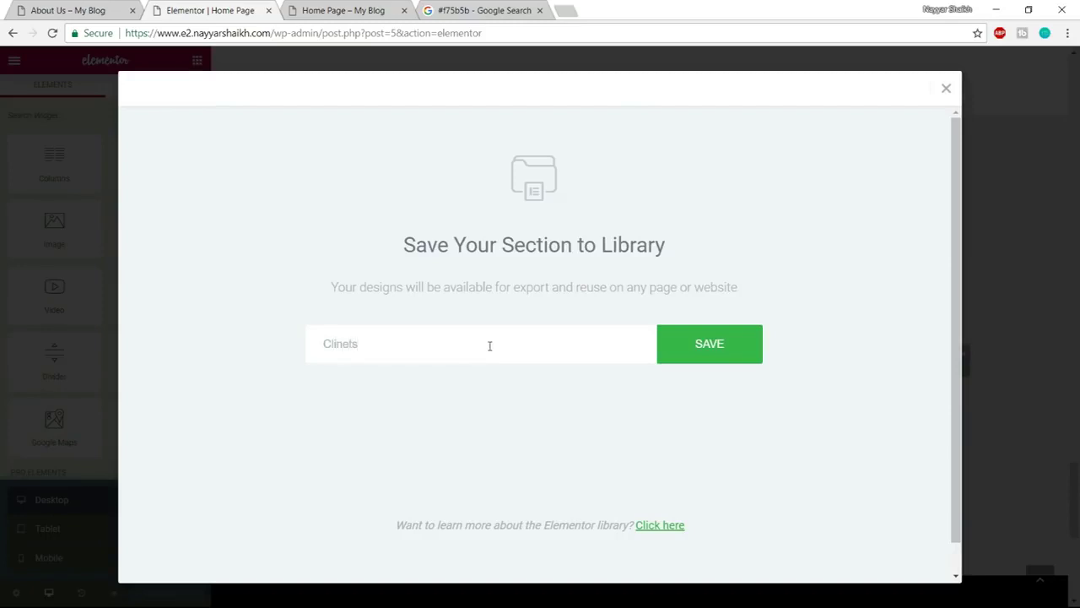
{"action": "key", "text": "BackSpace"}
{"action": "type", "text": "en"}
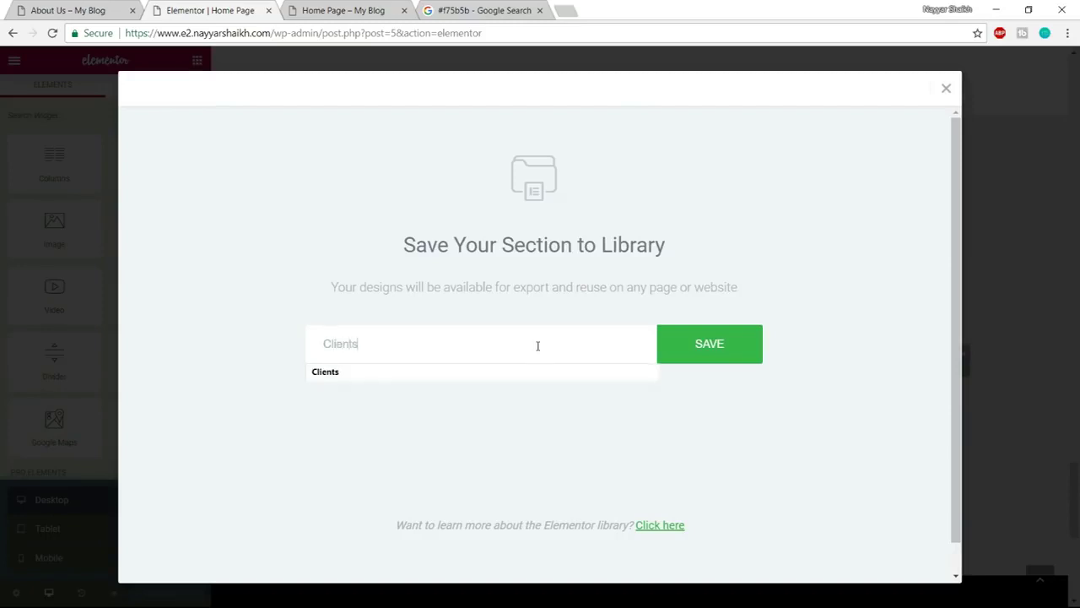
{"action": "left_click", "coordinate": [603, 369]}
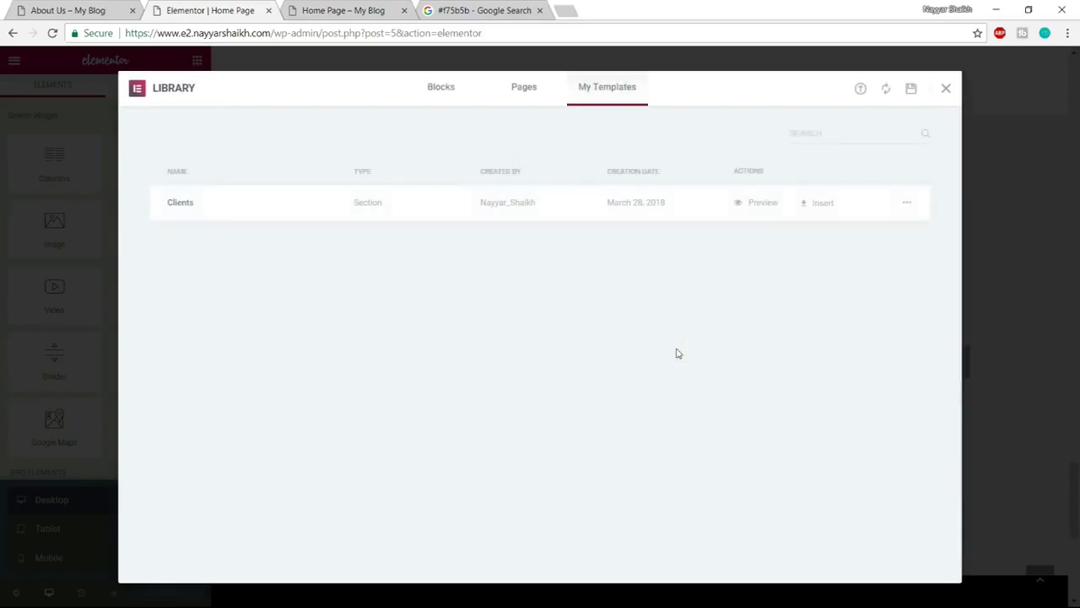
{"action": "left_click", "coordinate": [946, 89]}
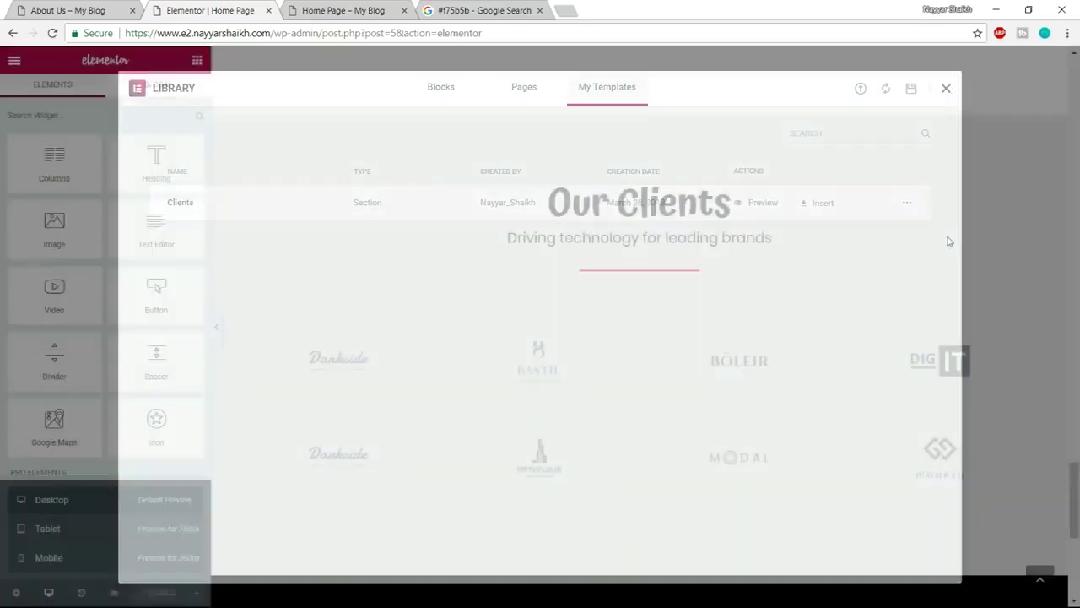
Save the black call-to-action section as the 'Footer' template and close the library
{"action": "scroll", "coordinate": [955, 471], "scroll_direction": "down", "scroll_amount": 4}
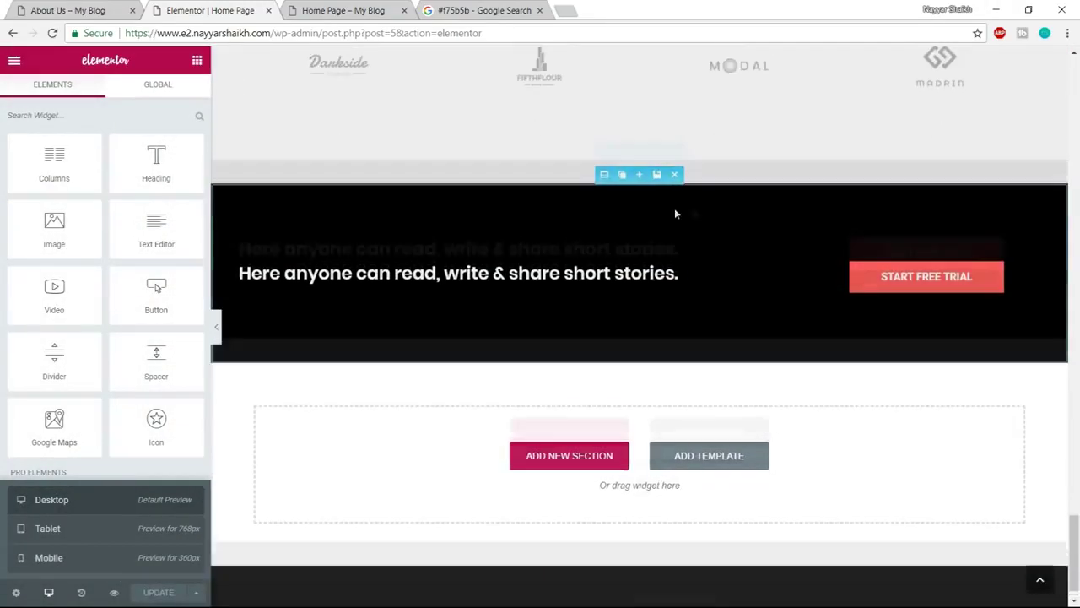
{"action": "scroll", "coordinate": [687, 212], "scroll_direction": "up", "scroll_amount": 1}
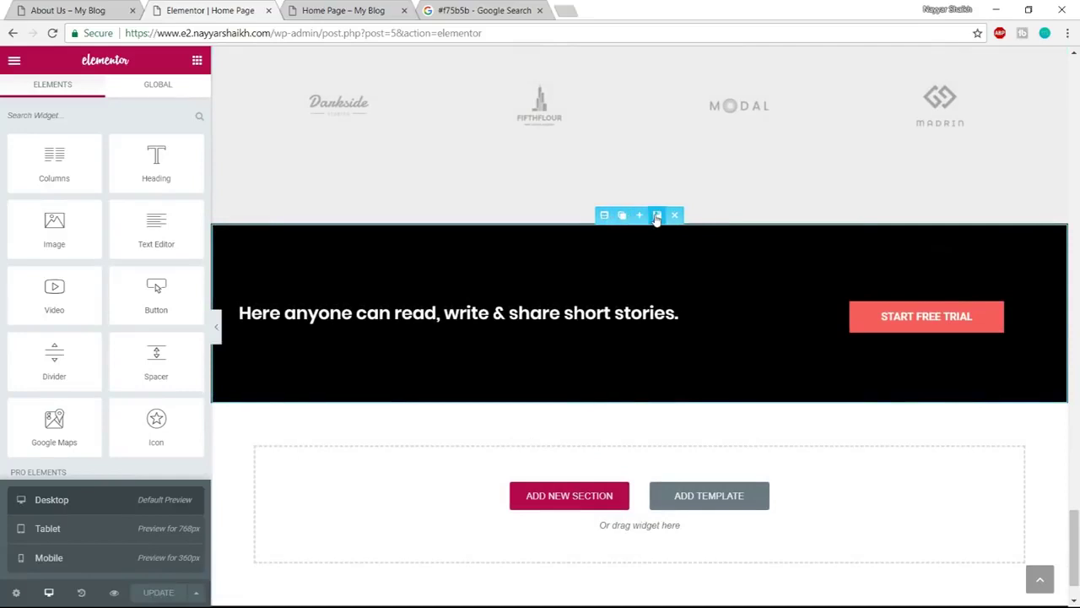
{"action": "left_click", "coordinate": [657, 216]}
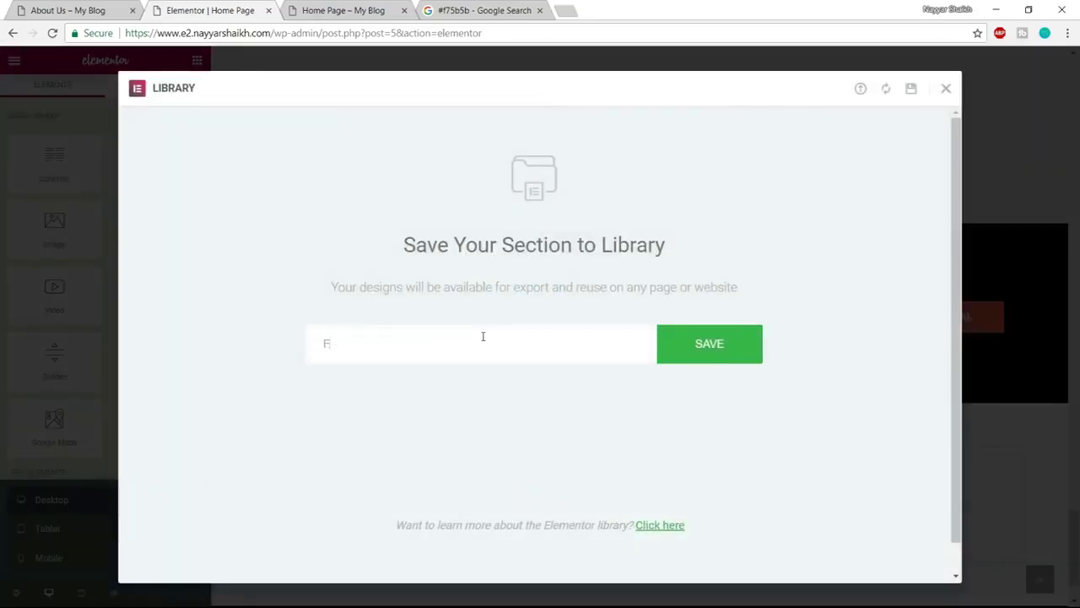
{"action": "left_click", "coordinate": [731, 353]}
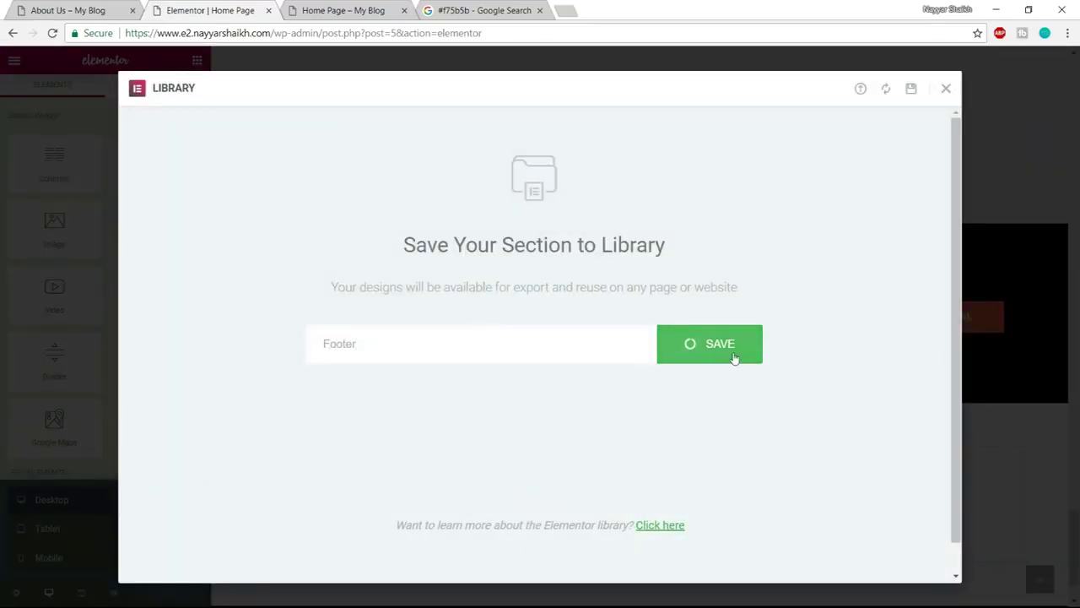
{"action": "left_click", "coordinate": [946, 90]}
{"action": "scroll", "coordinate": [642, 253], "scroll_direction": "up", "scroll_amount": 2}
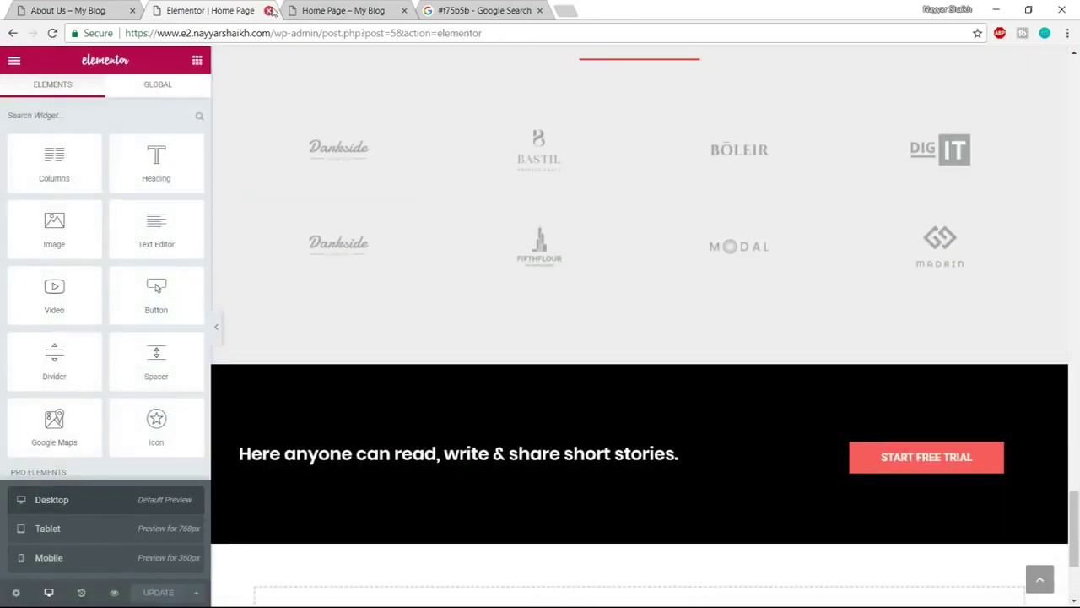
Close the home page editor and glance over the reference About Us page
{"action": "left_click", "coordinate": [269, 10]}
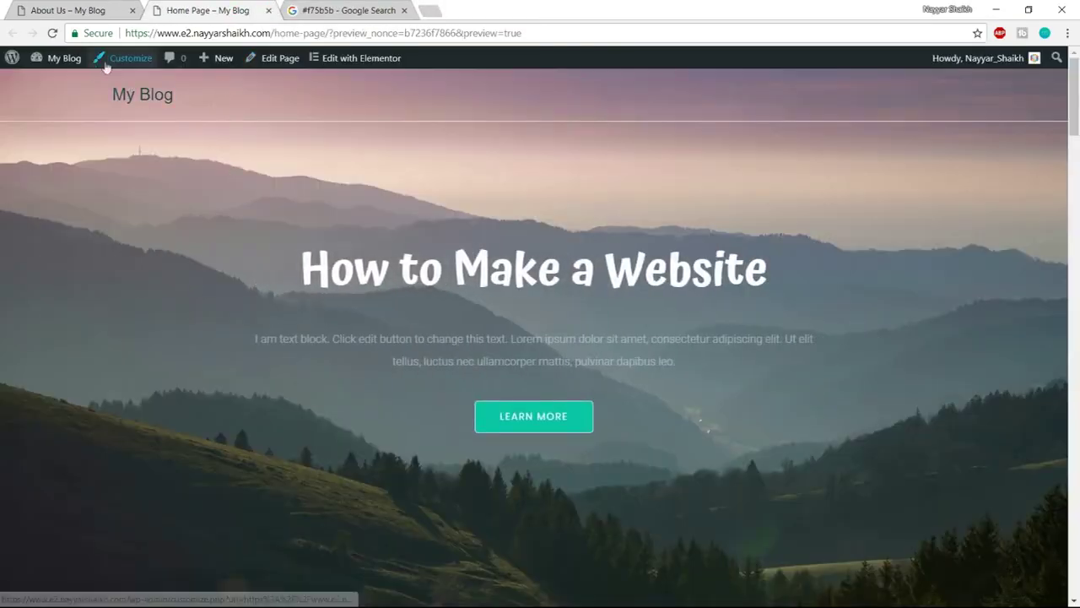
{"action": "left_click", "coordinate": [85, 10]}
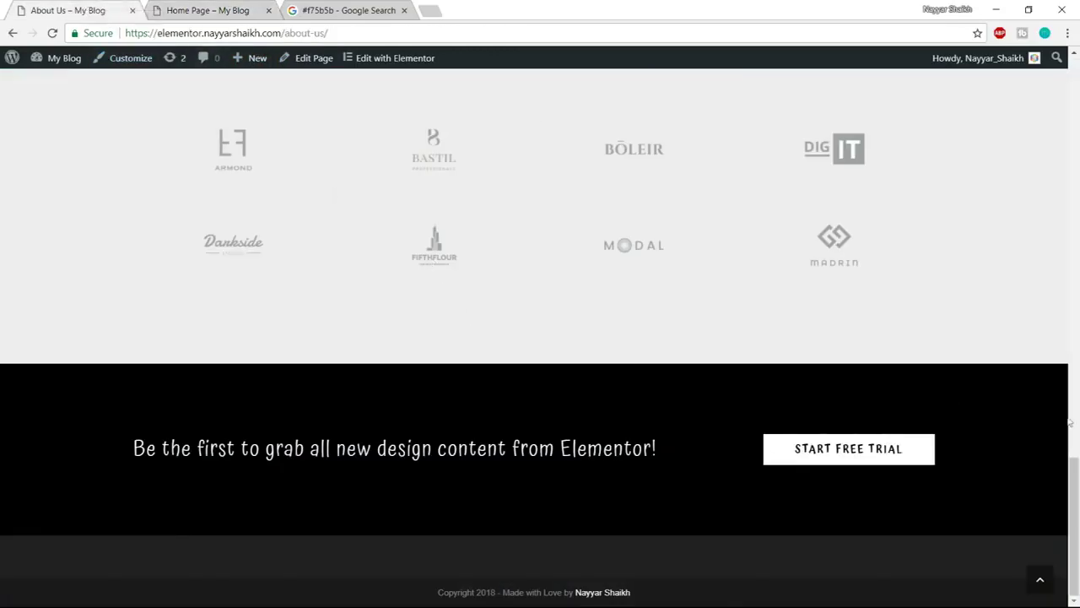
{"action": "left_click", "coordinate": [1053, 590]}
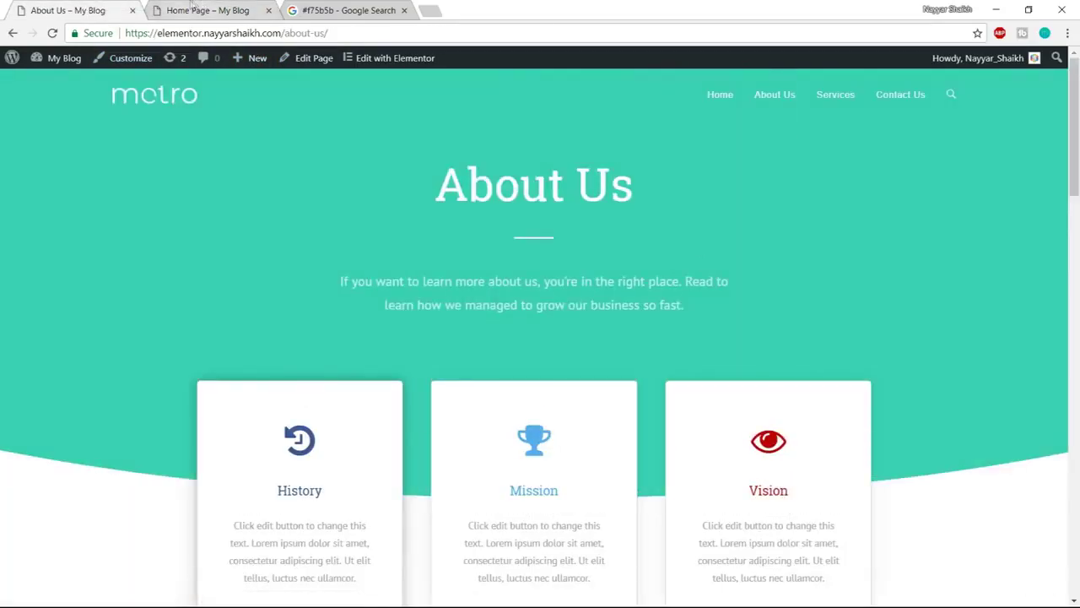
{"action": "left_click", "coordinate": [191, 10]}
Start a new page titled 'About Us'
{"action": "mouse_move", "coordinate": [226, 65]}
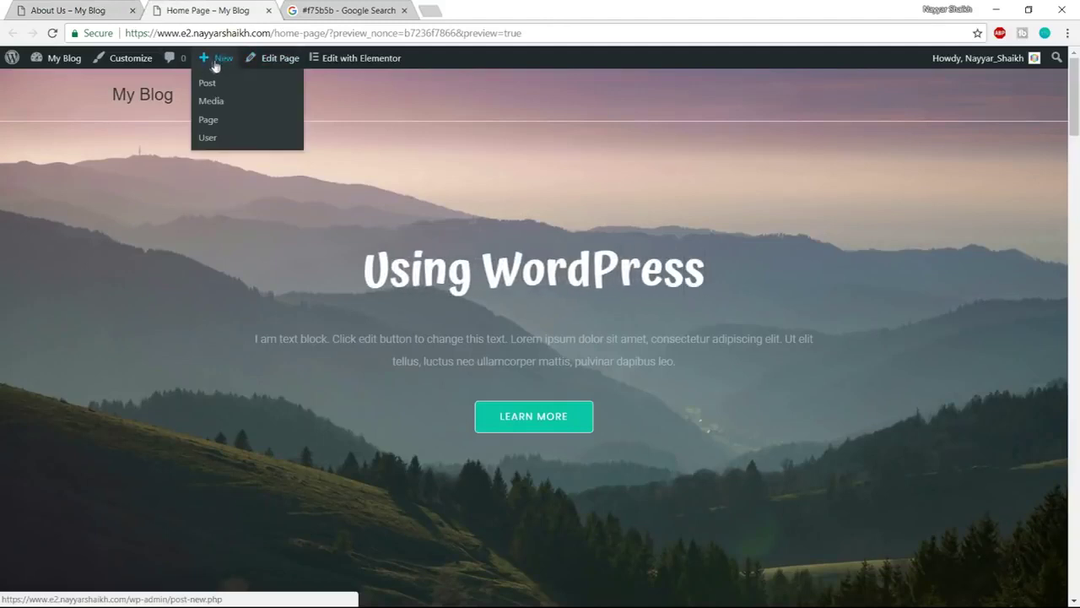
{"action": "left_click", "coordinate": [210, 125]}
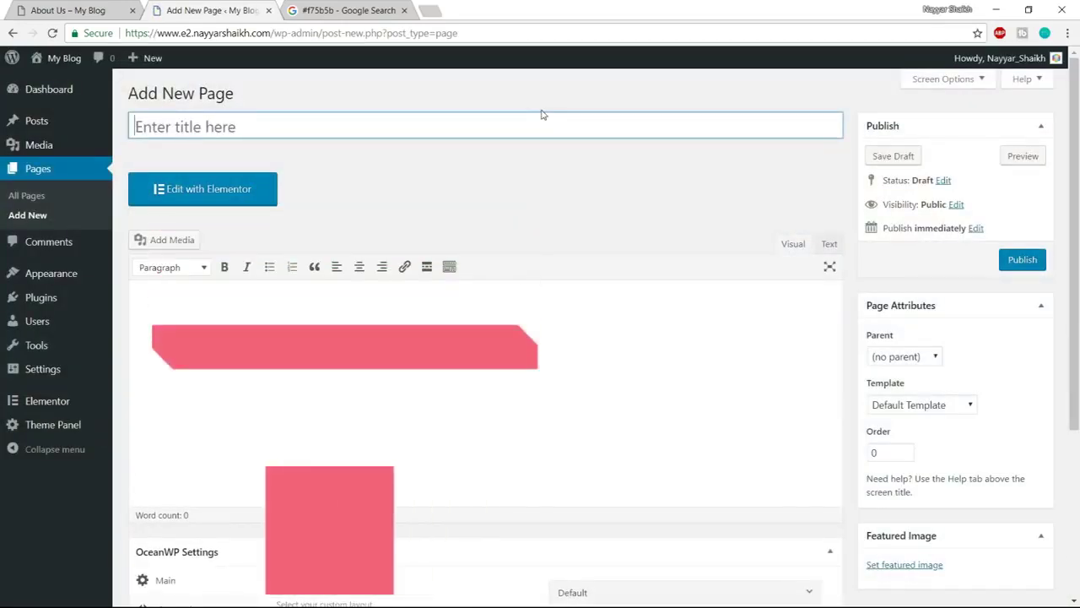
{"action": "type", "text": "About Us"}
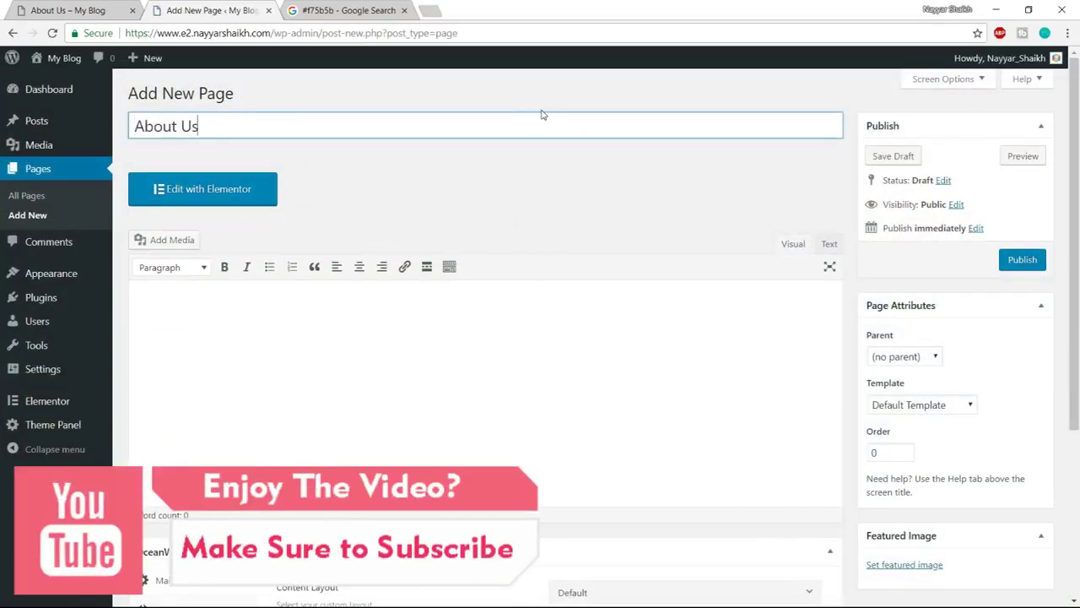
{"action": "scroll", "coordinate": [1052, 290], "scroll_direction": "down", "scroll_amount": 3}
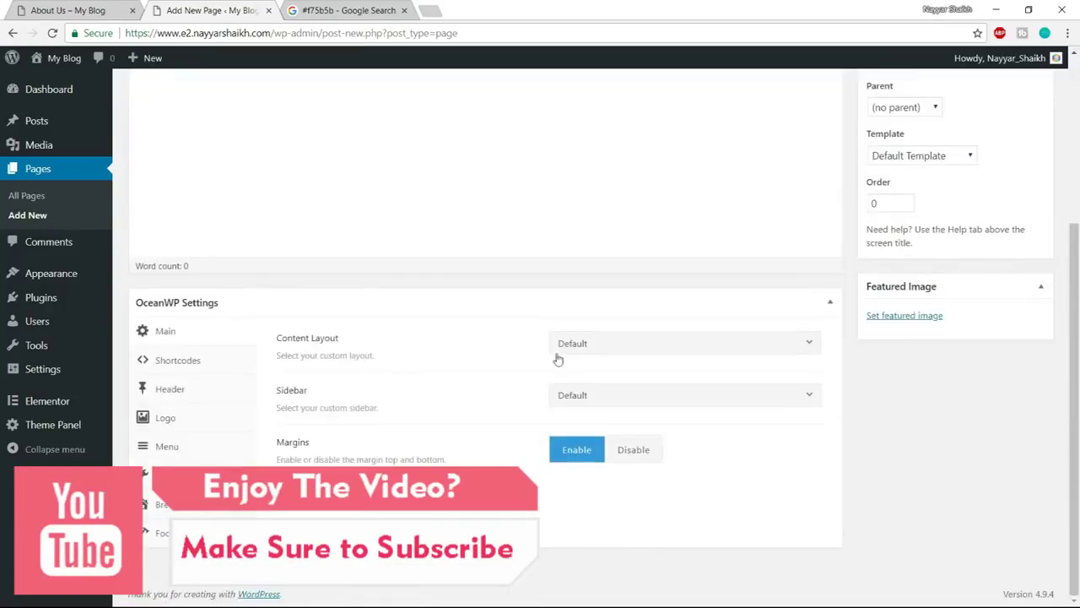
Set the page to Full Width with margins disabled, no top bar and a Transparent header
{"action": "left_click", "coordinate": [612, 353]}
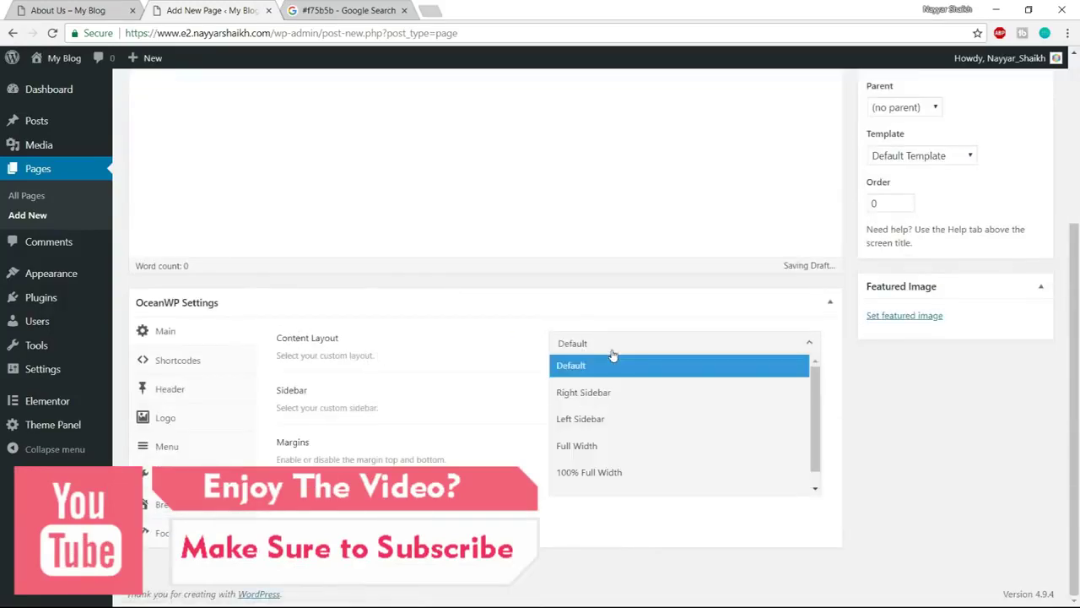
{"action": "left_click", "coordinate": [609, 449]}
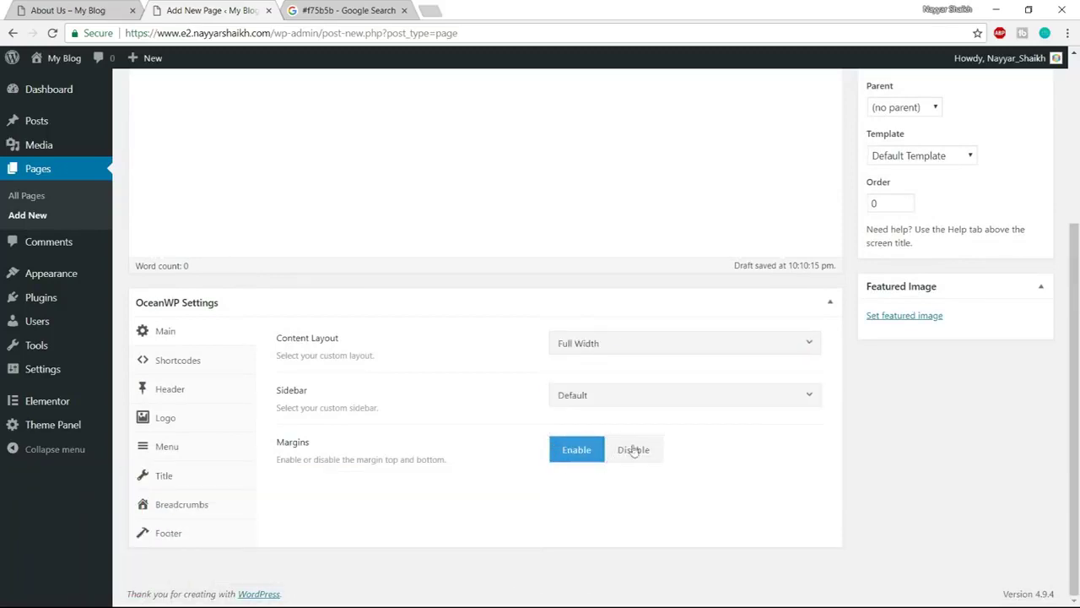
{"action": "left_click", "coordinate": [646, 454]}
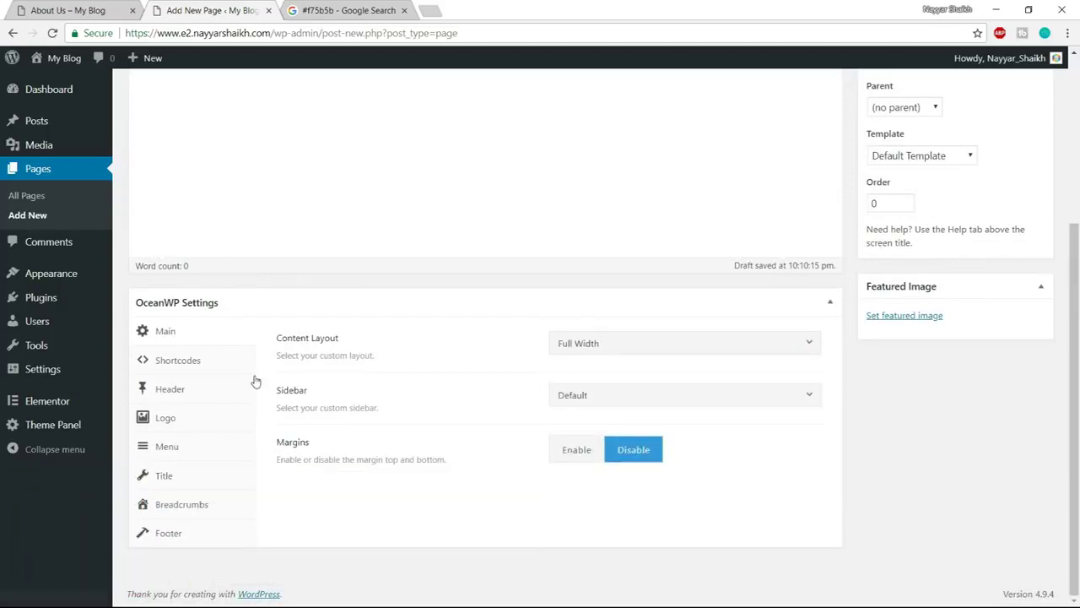
{"action": "left_click", "coordinate": [202, 398]}
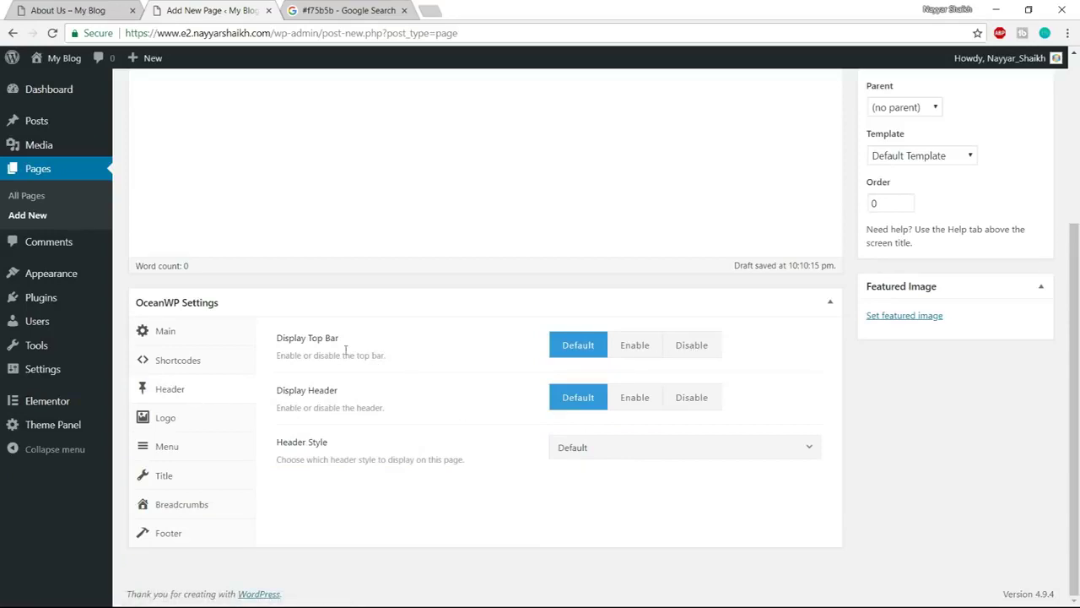
{"action": "left_click", "coordinate": [684, 357]}
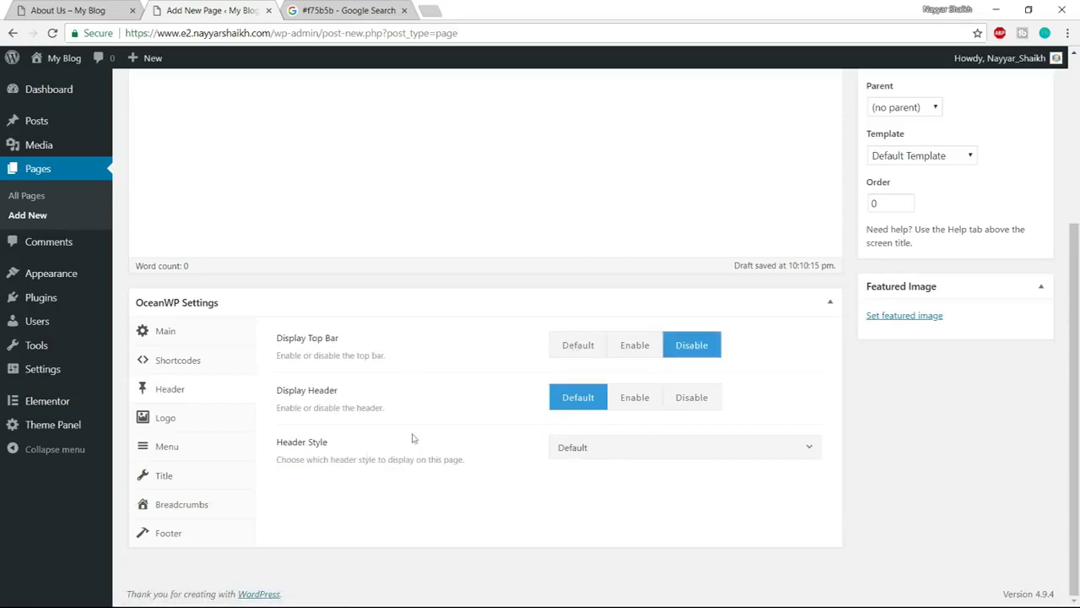
{"action": "left_click", "coordinate": [558, 452]}
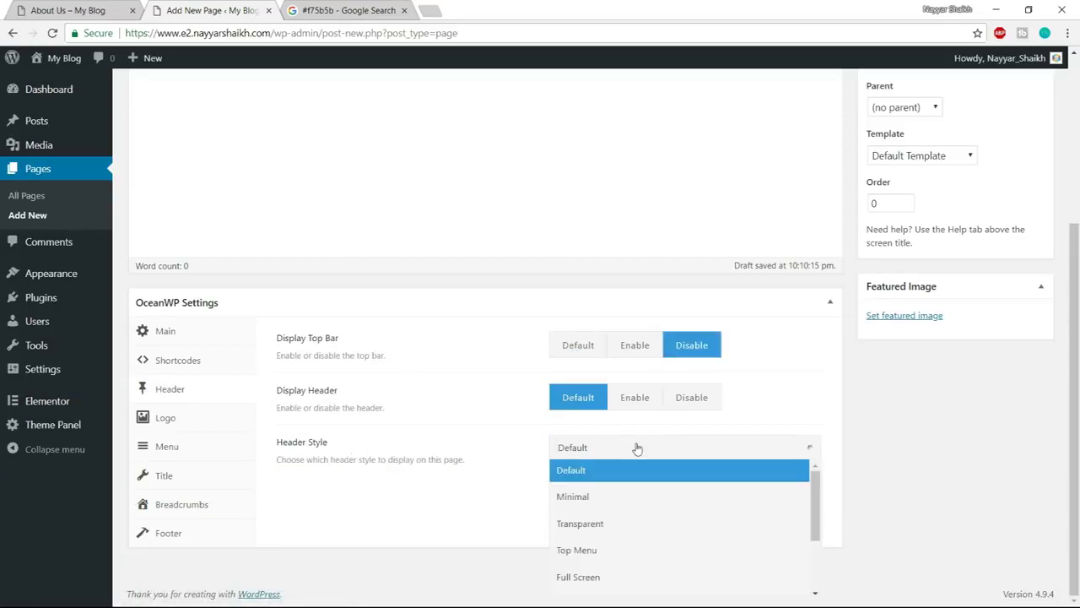
{"action": "left_click", "coordinate": [604, 529]}
Disable the page title and breadcrumbs, then publish the About Us page
{"action": "left_click", "coordinate": [155, 477]}
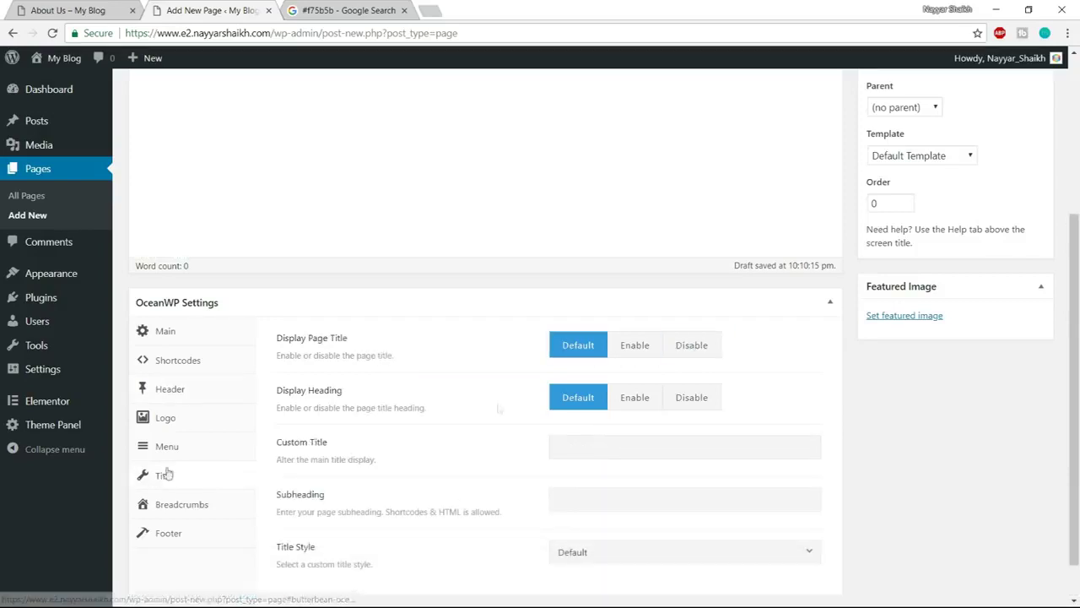
{"action": "left_click", "coordinate": [697, 349]}
{"action": "left_click", "coordinate": [175, 504]}
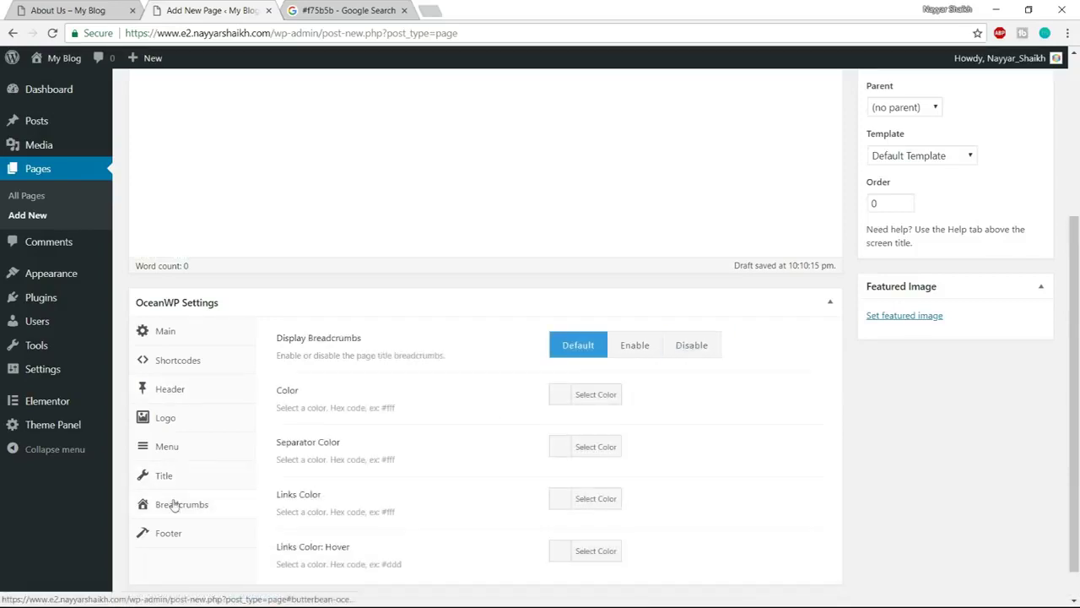
{"action": "left_click", "coordinate": [697, 348]}
{"action": "scroll", "coordinate": [856, 470], "scroll_direction": "up", "scroll_amount": 3}
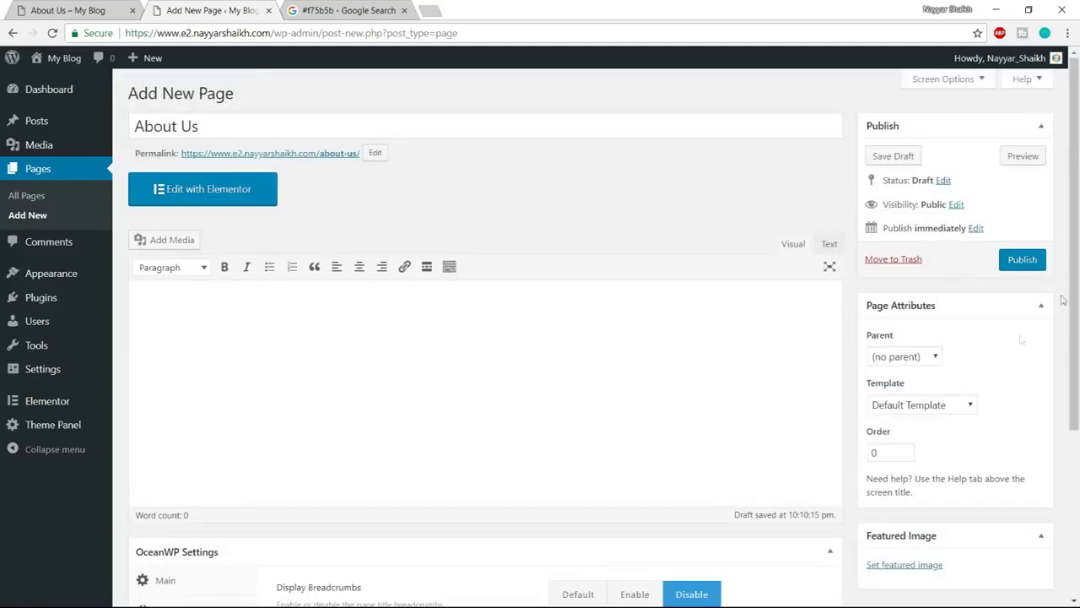
{"action": "left_click", "coordinate": [1035, 264]}
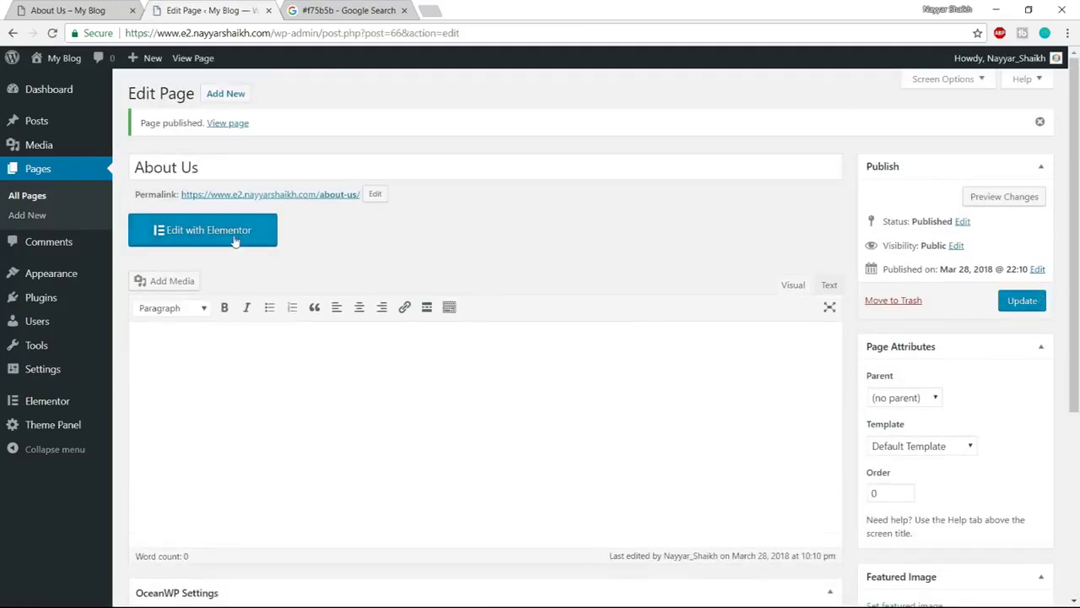
Open the About Us page in Elementor and review the reference About Us design
{"action": "left_click", "coordinate": [253, 231]}
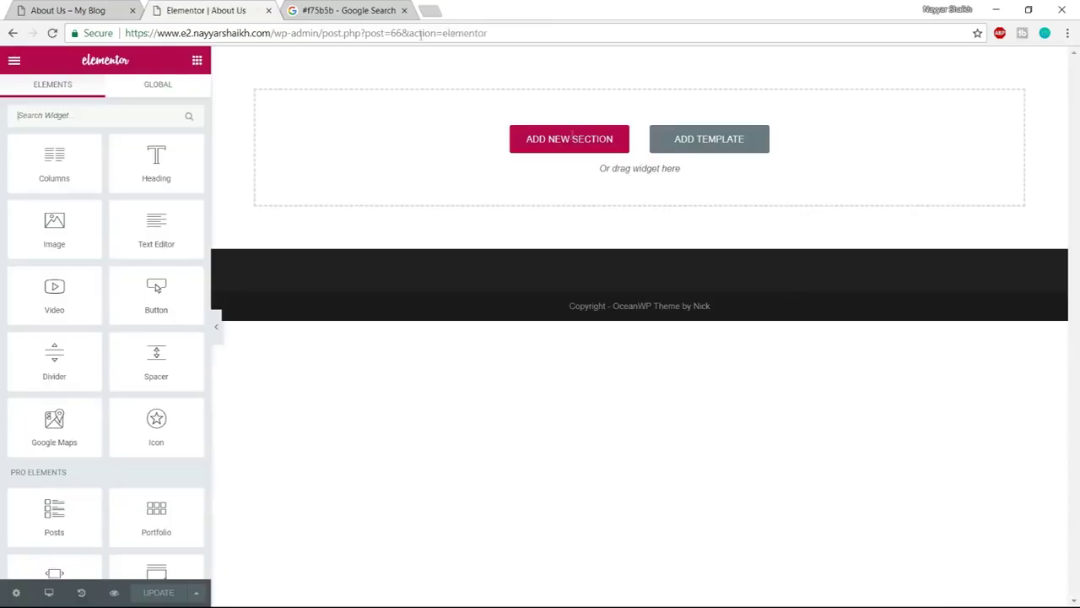
{"action": "left_click", "coordinate": [96, 6]}
{"action": "scroll", "coordinate": [915, 376], "scroll_direction": "down", "scroll_amount": 3}
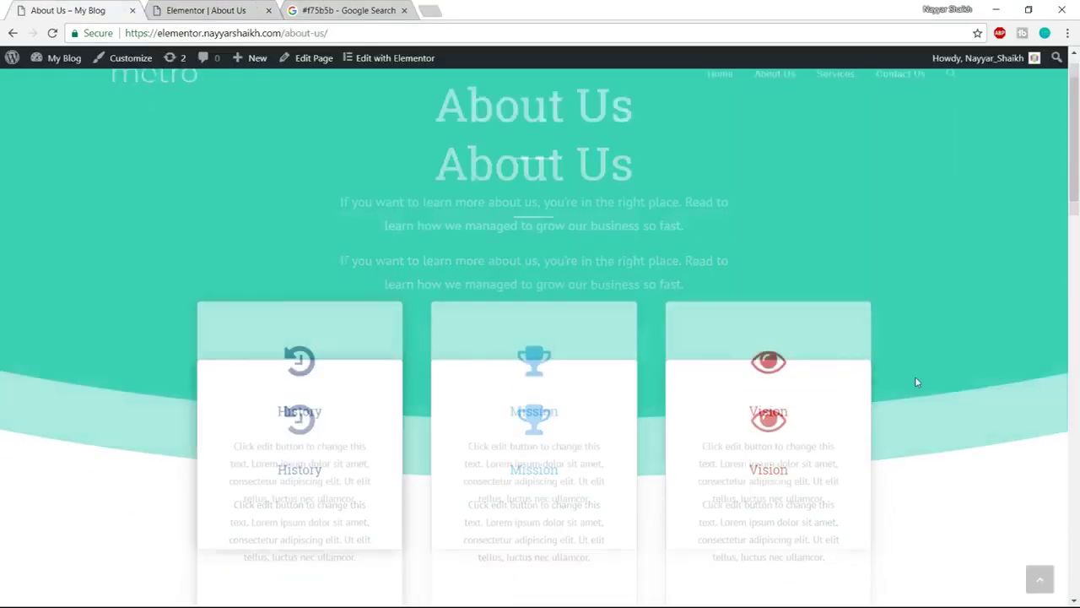
{"action": "scroll", "coordinate": [932, 443], "scroll_direction": "up", "scroll_amount": 2}
{"action": "scroll", "coordinate": [768, 353], "scroll_direction": "down", "scroll_amount": 1}
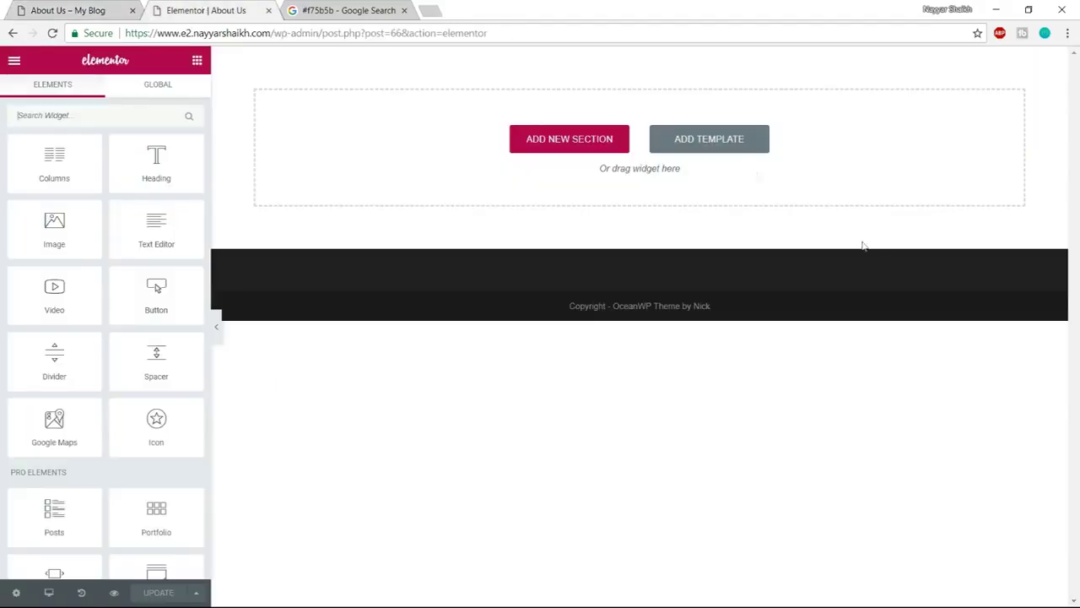
Open the template library's Blocks and filter them to the Services category
{"action": "left_click", "coordinate": [735, 151]}
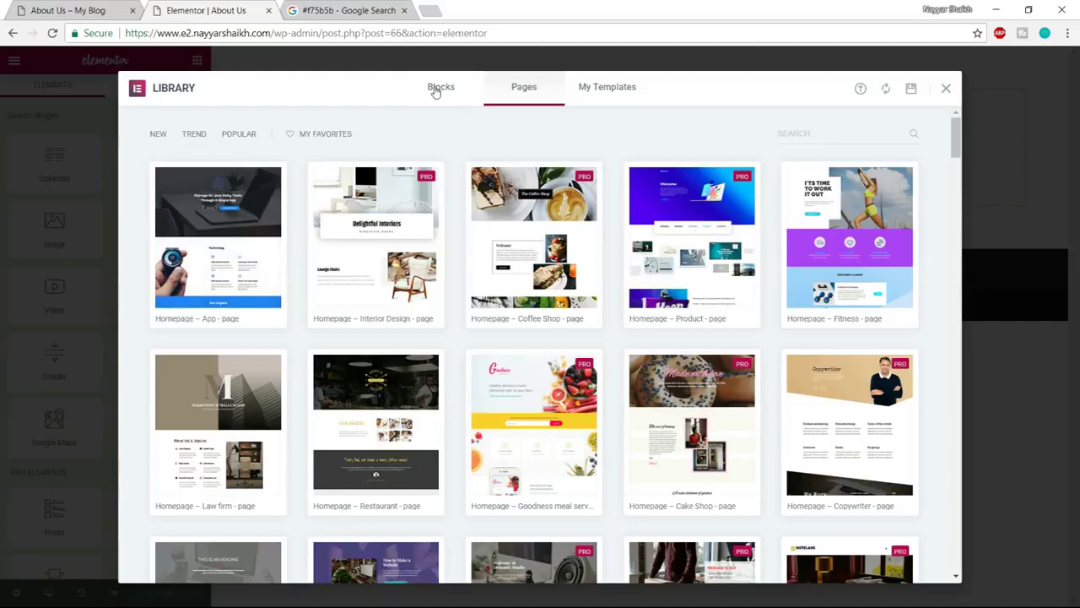
{"action": "left_click", "coordinate": [437, 88]}
{"action": "left_click", "coordinate": [208, 133]}
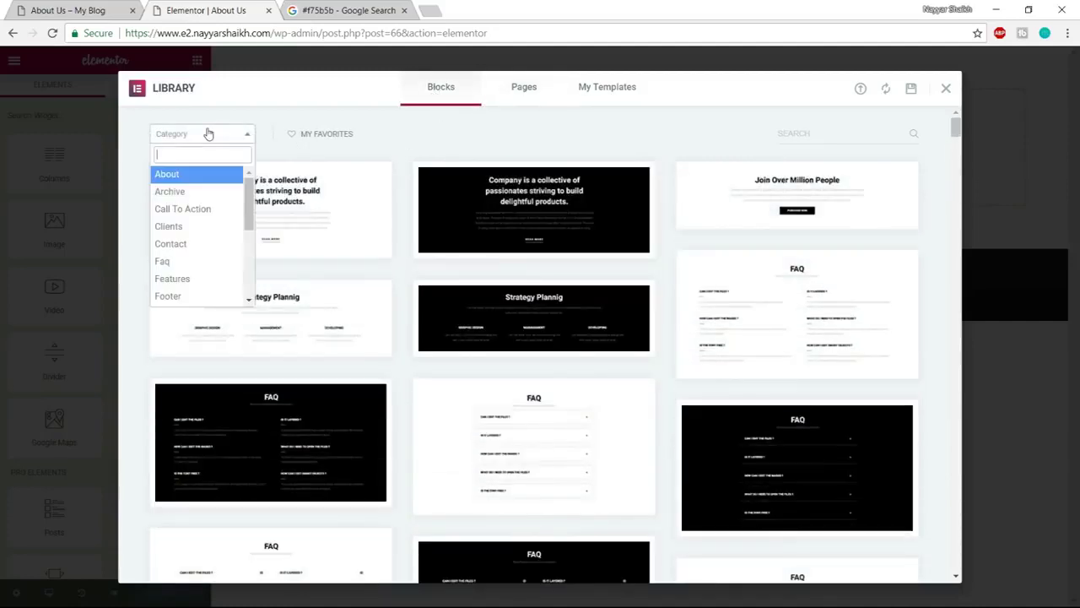
{"action": "scroll", "coordinate": [200, 287], "scroll_direction": "down", "scroll_amount": 3}
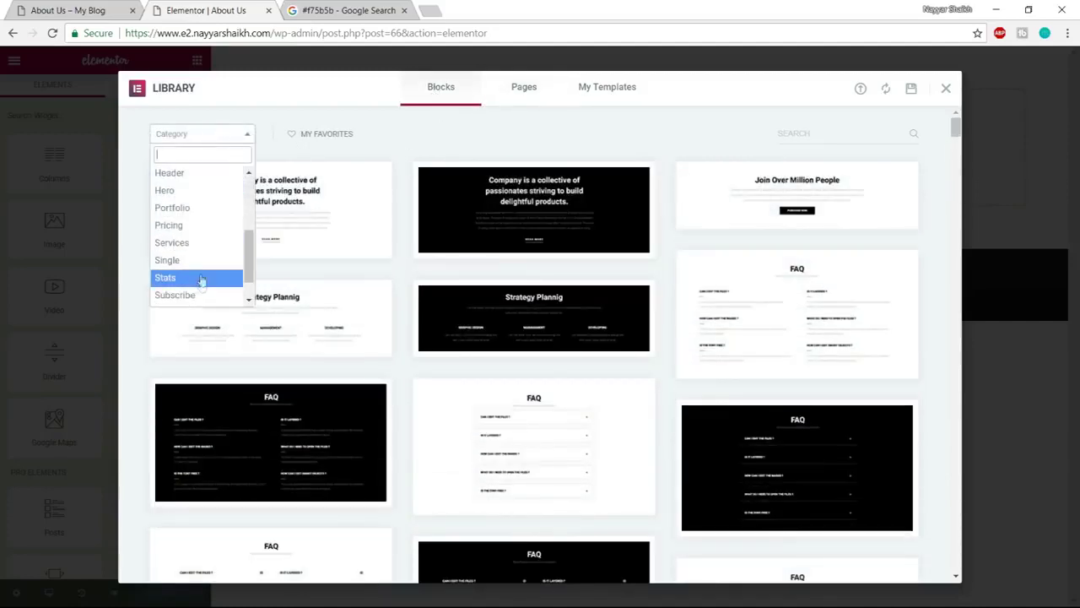
{"action": "left_click", "coordinate": [203, 244]}
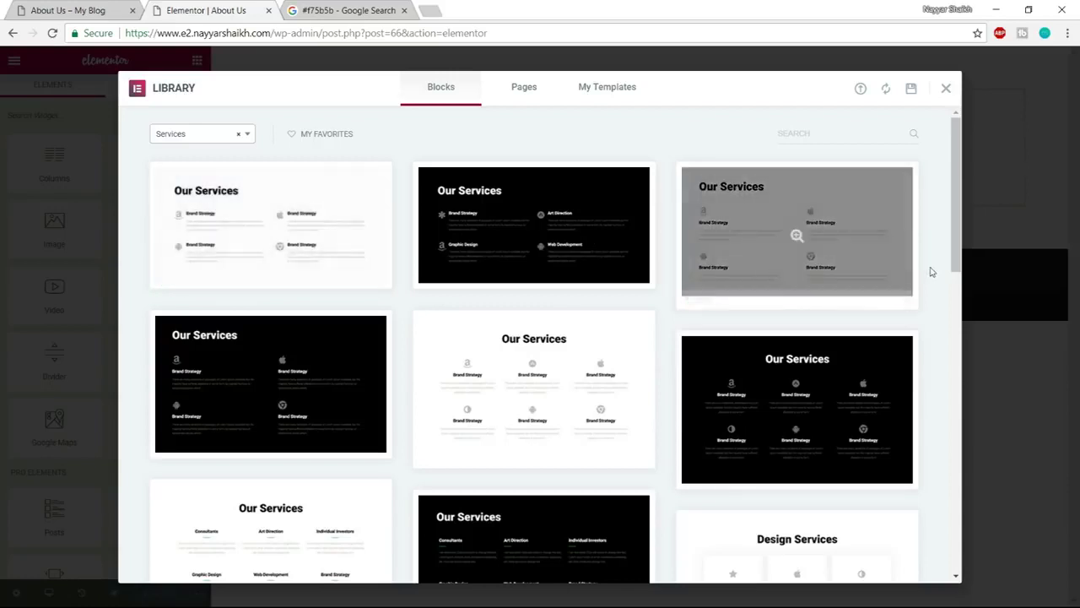
Compare the Services blocks against the reference About Us page
{"action": "left_click", "coordinate": [108, 8]}
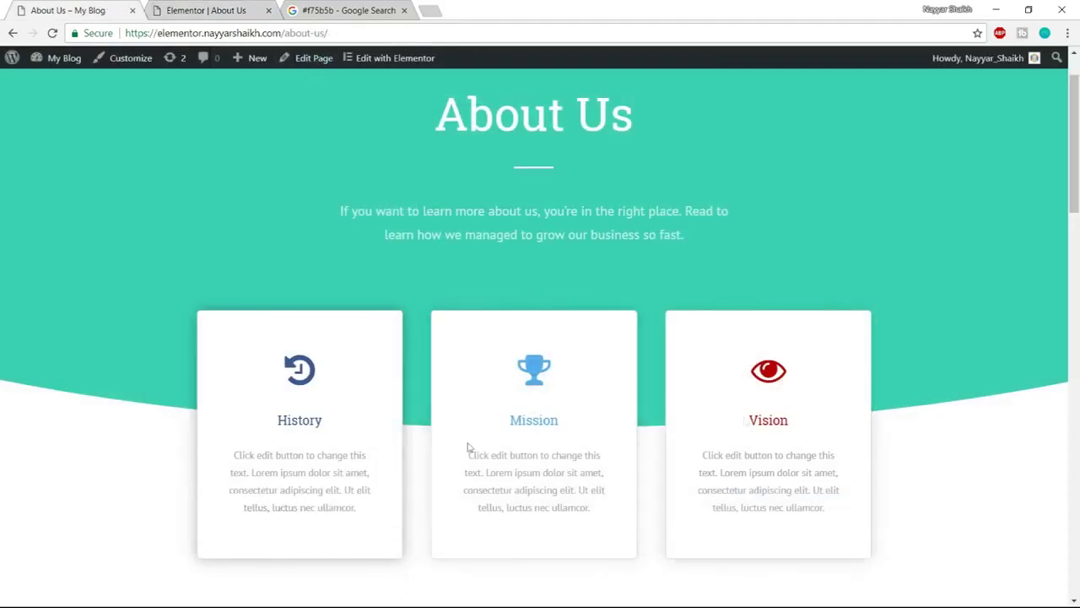
{"action": "left_click", "coordinate": [191, 9]}
{"action": "scroll", "coordinate": [723, 285], "scroll_direction": "down", "scroll_amount": 5}
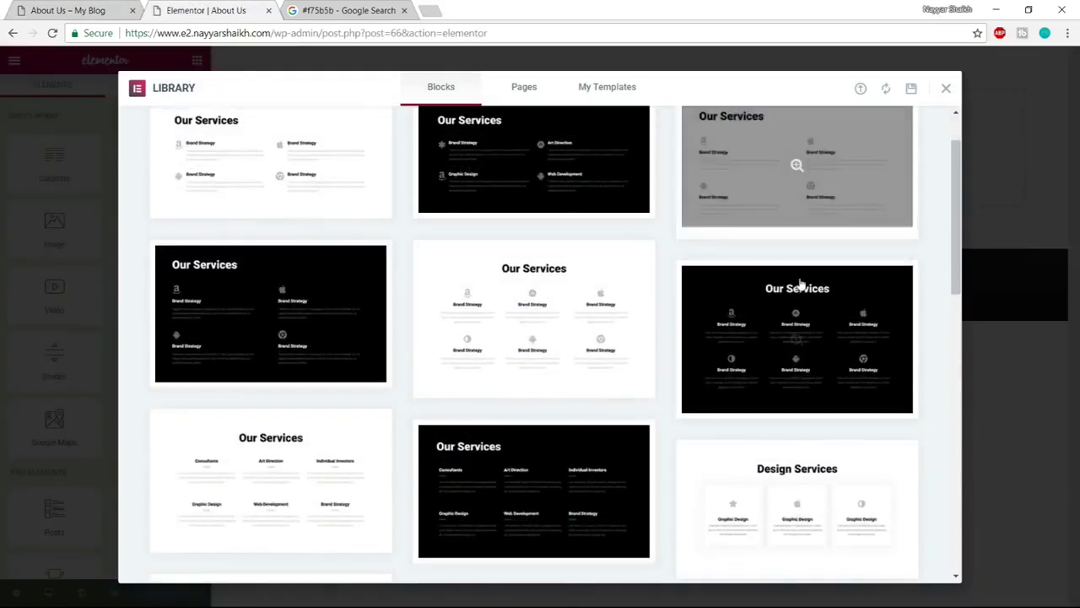
{"action": "left_click", "coordinate": [135, 14]}
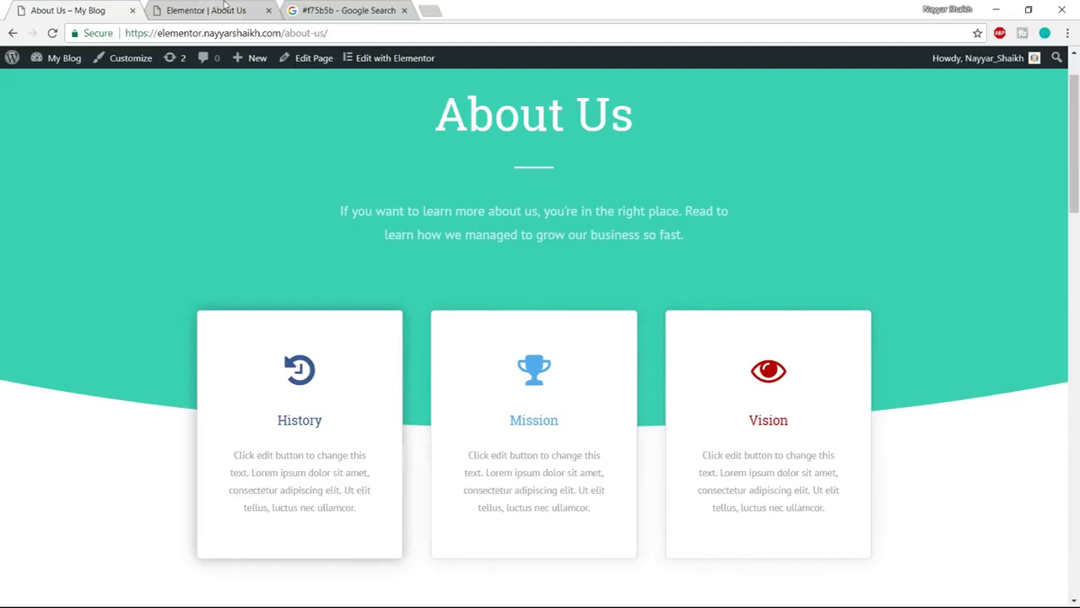
Insert the Design Services block with Print Design, Web Design and Marketing cards
{"action": "left_click", "coordinate": [224, 6]}
{"action": "scroll", "coordinate": [863, 391], "scroll_direction": "down", "scroll_amount": 2}
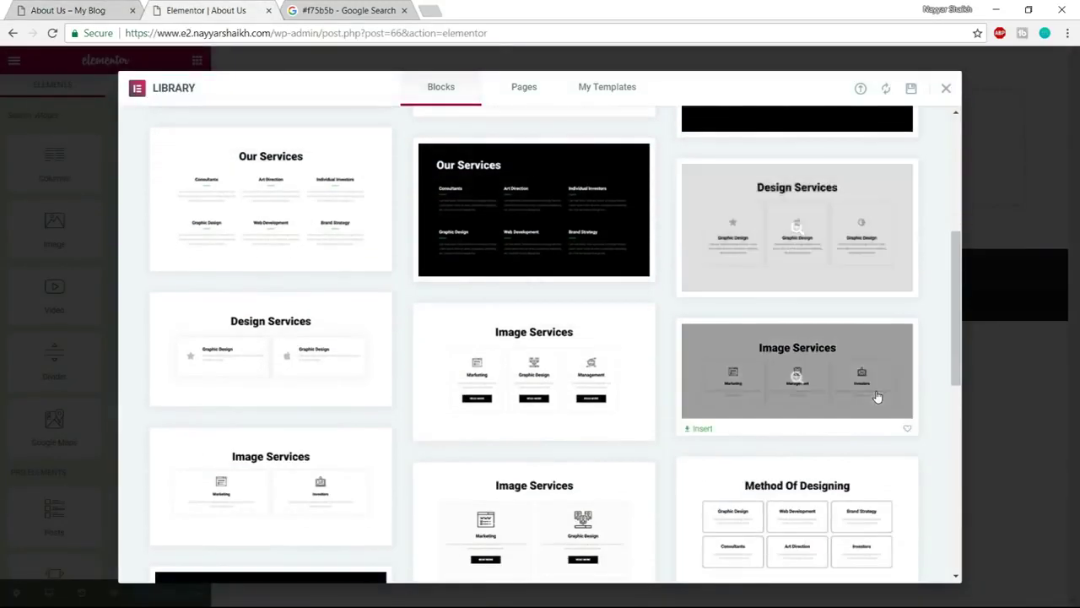
{"action": "scroll", "coordinate": [878, 397], "scroll_direction": "up", "scroll_amount": 2}
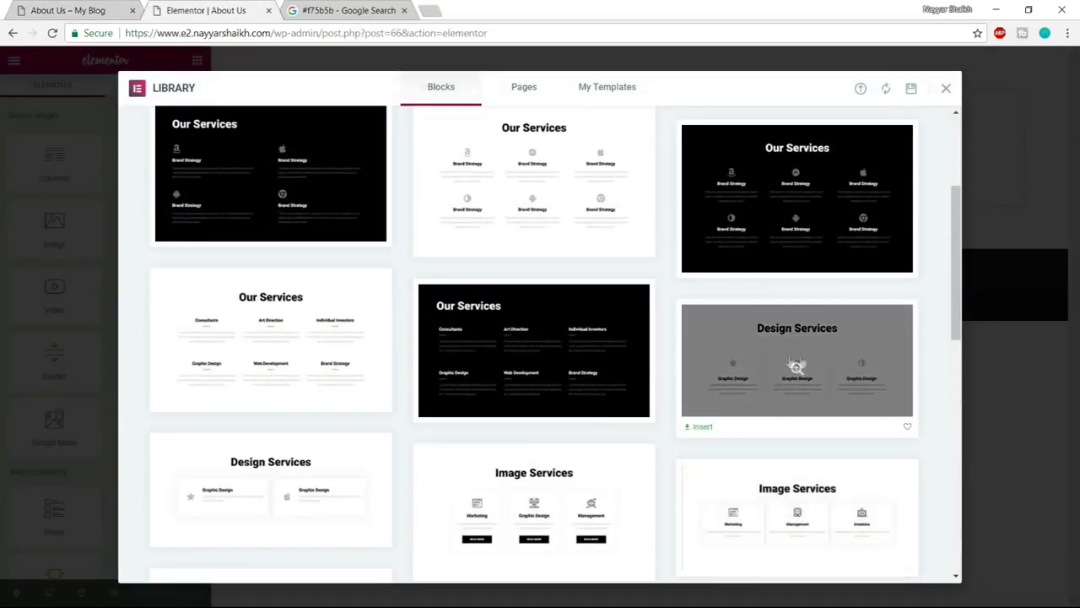
{"action": "left_click", "coordinate": [704, 428]}
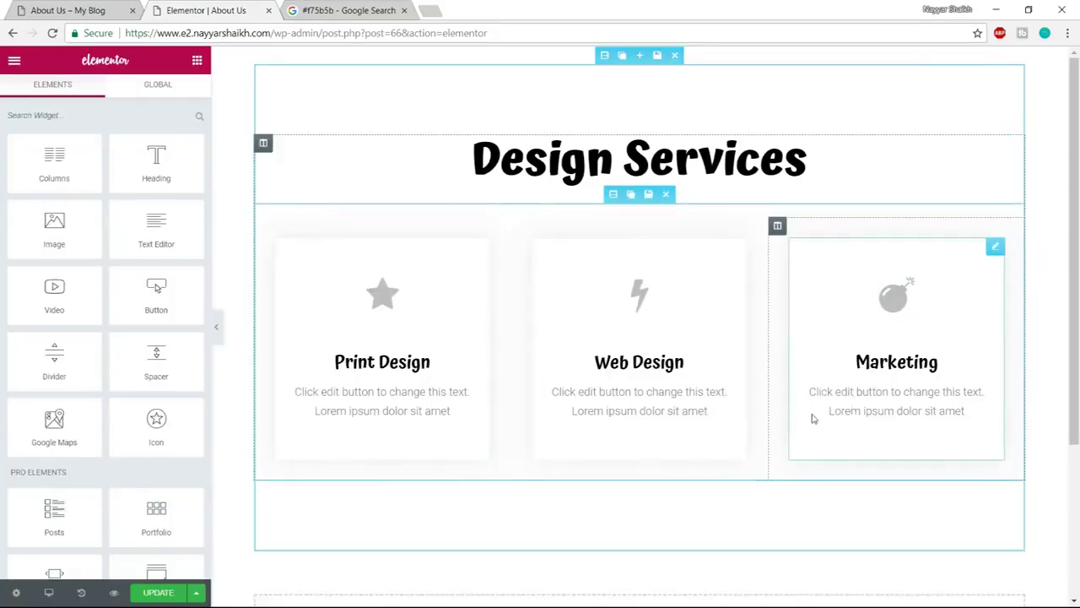
Compare the inserted section against the live About Us reference page
{"action": "left_click", "coordinate": [82, 4]}
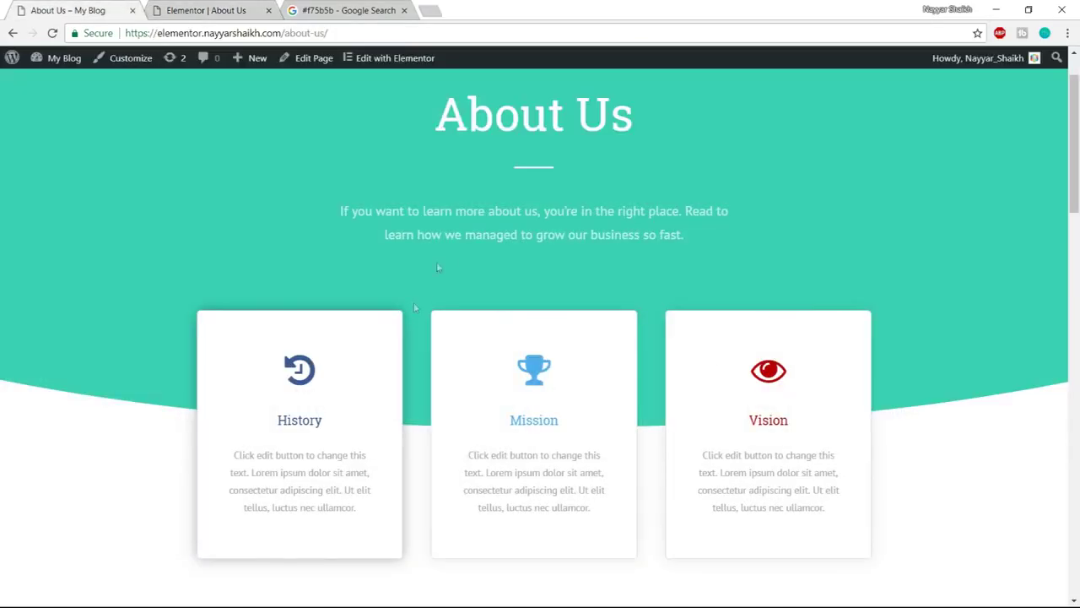
{"action": "scroll", "coordinate": [460, 378], "scroll_direction": "up", "scroll_amount": 2}
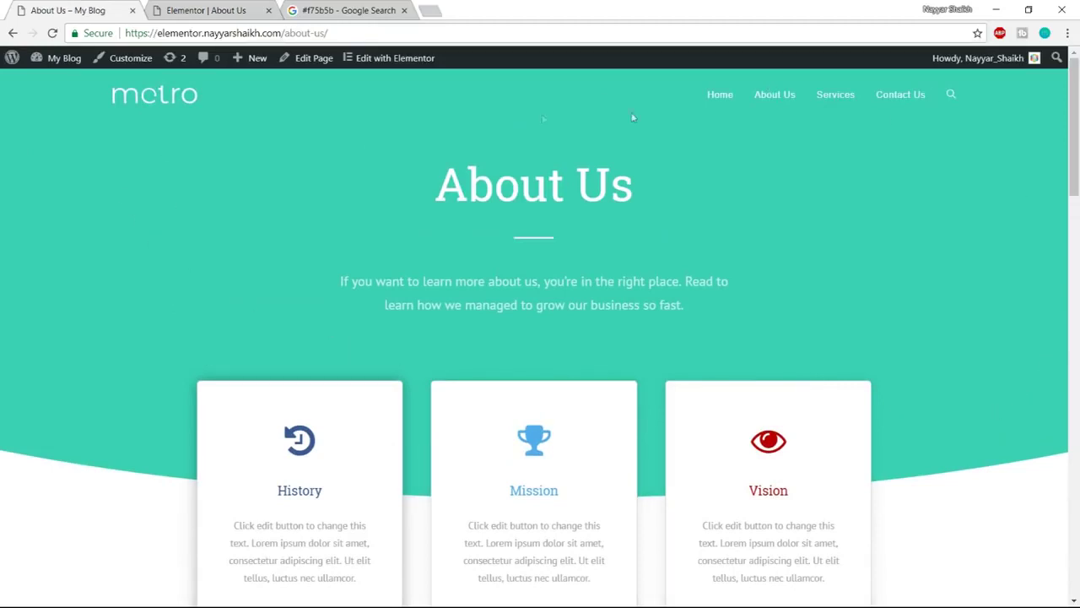
{"action": "scroll", "coordinate": [899, 487], "scroll_direction": "down", "scroll_amount": 2}
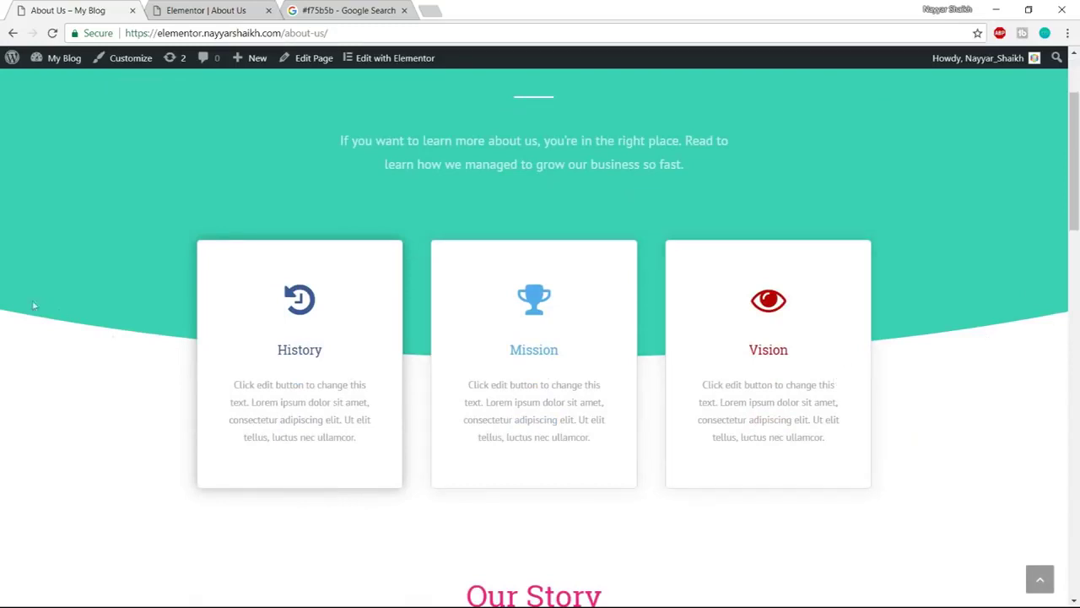
{"action": "scroll", "coordinate": [762, 393], "scroll_direction": "up", "scroll_amount": 2}
{"action": "left_click", "coordinate": [206, 10]}
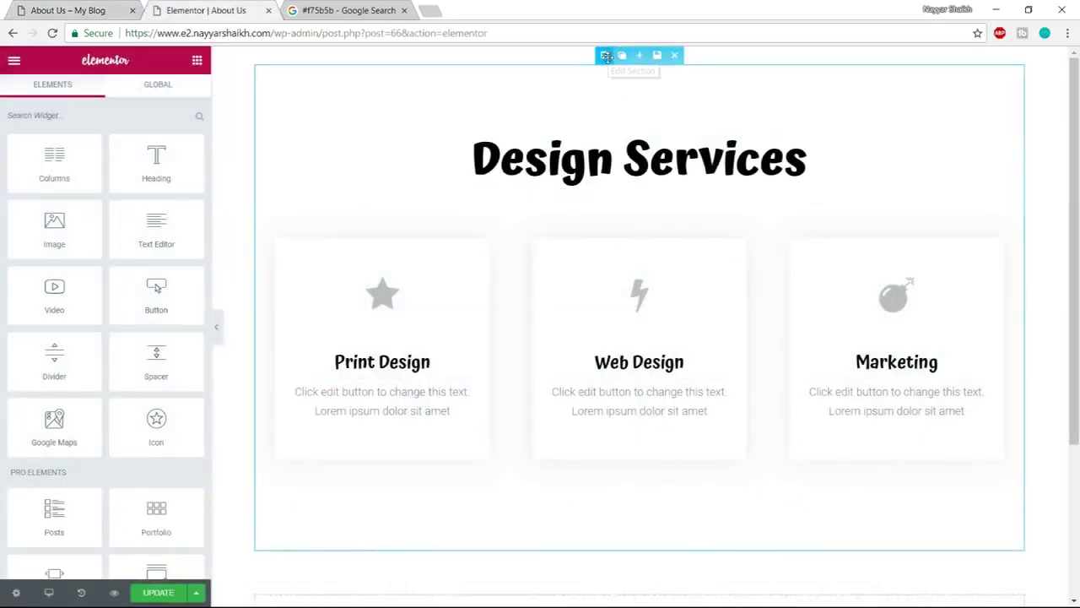
Stretch the Design Services section to full width and give it a classic colour background
{"action": "left_click", "coordinate": [606, 55]}
{"action": "left_click", "coordinate": [174, 169]}
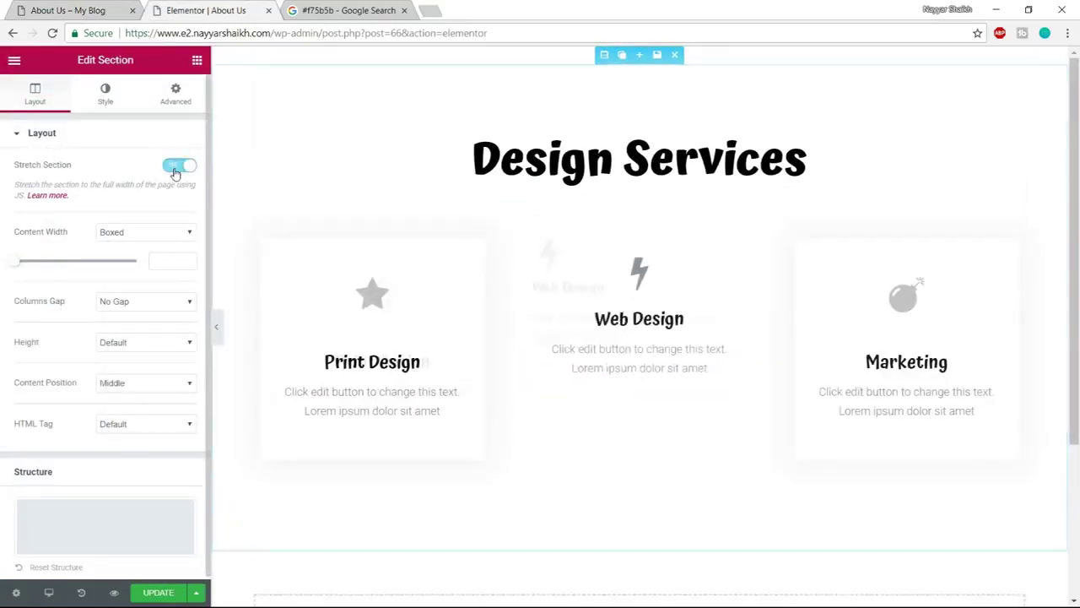
{"action": "left_click", "coordinate": [106, 99]}
{"action": "left_click", "coordinate": [109, 213]}
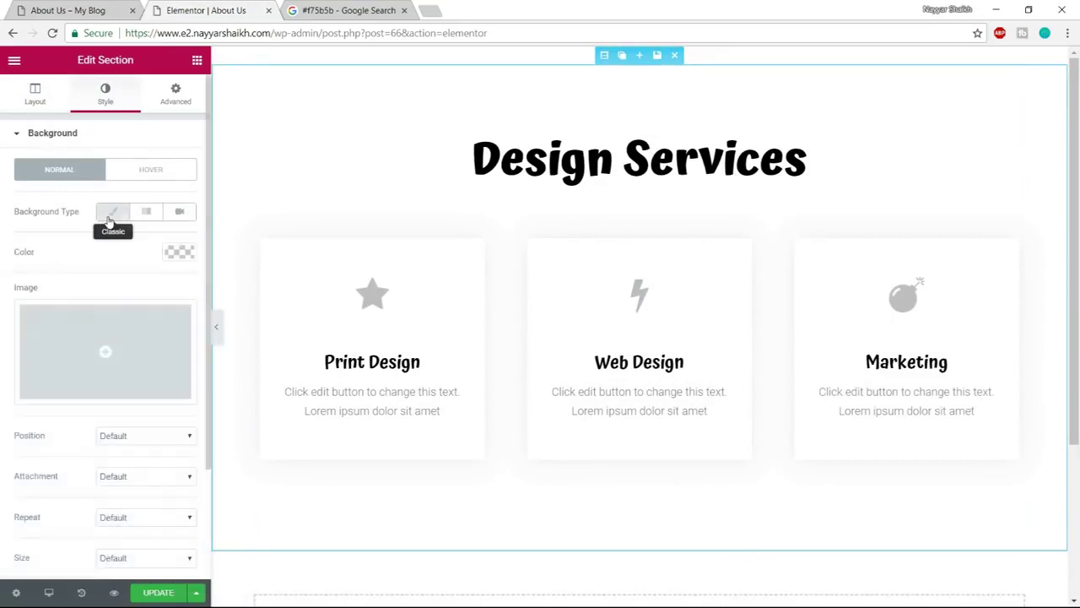
{"action": "left_click", "coordinate": [111, 213]}
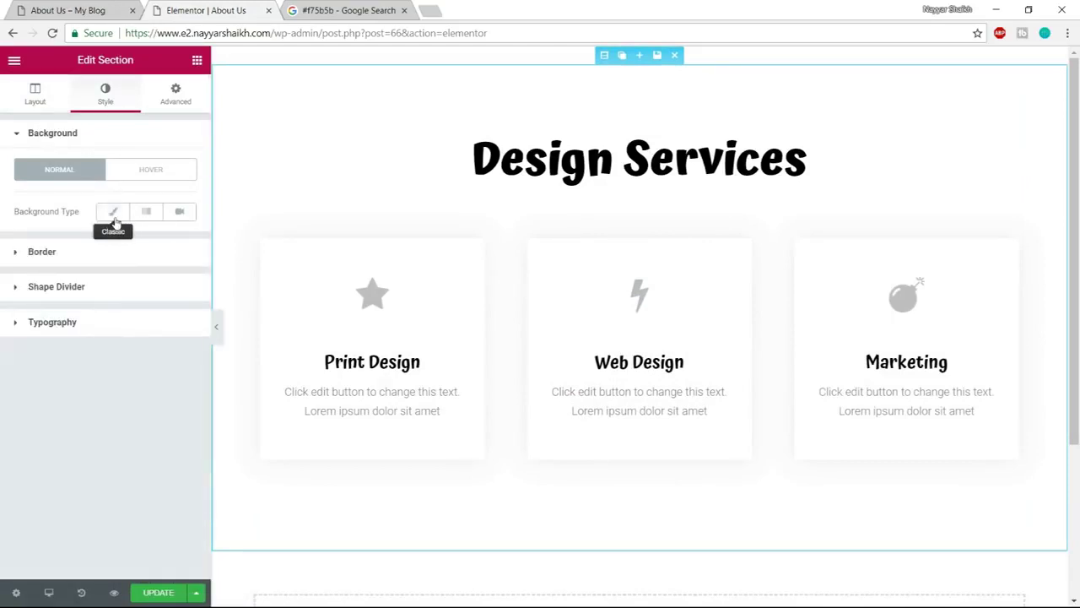
{"action": "left_click", "coordinate": [114, 213]}
{"action": "scroll", "coordinate": [174, 299], "scroll_direction": "down", "scroll_amount": 3}
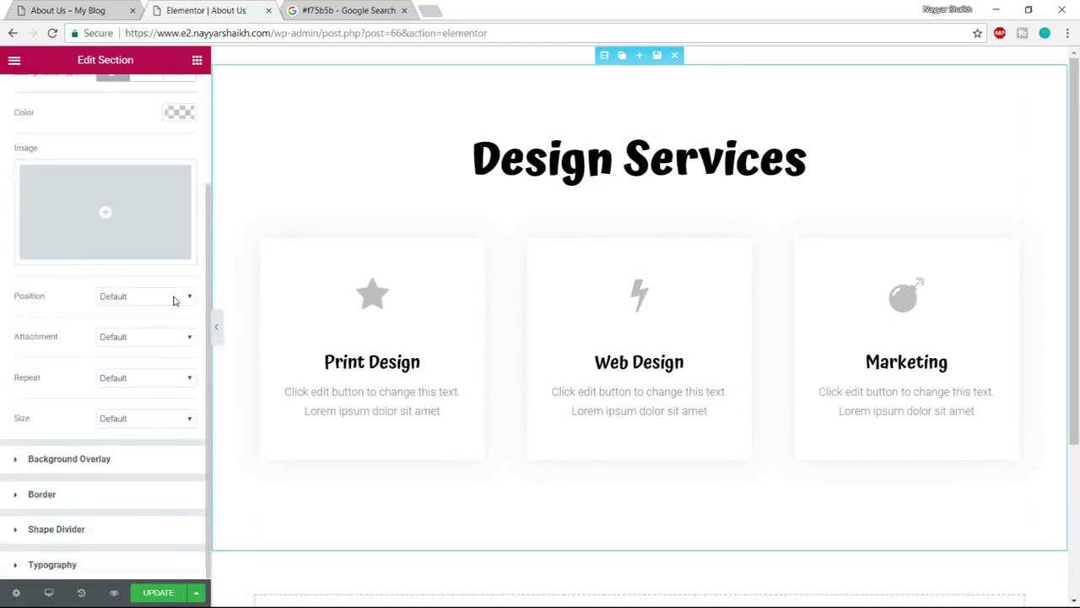
Give the section a Classic background overlay, pasting #10c5a7 and adjusting it to #00c4a3
{"action": "left_click", "coordinate": [129, 459]}
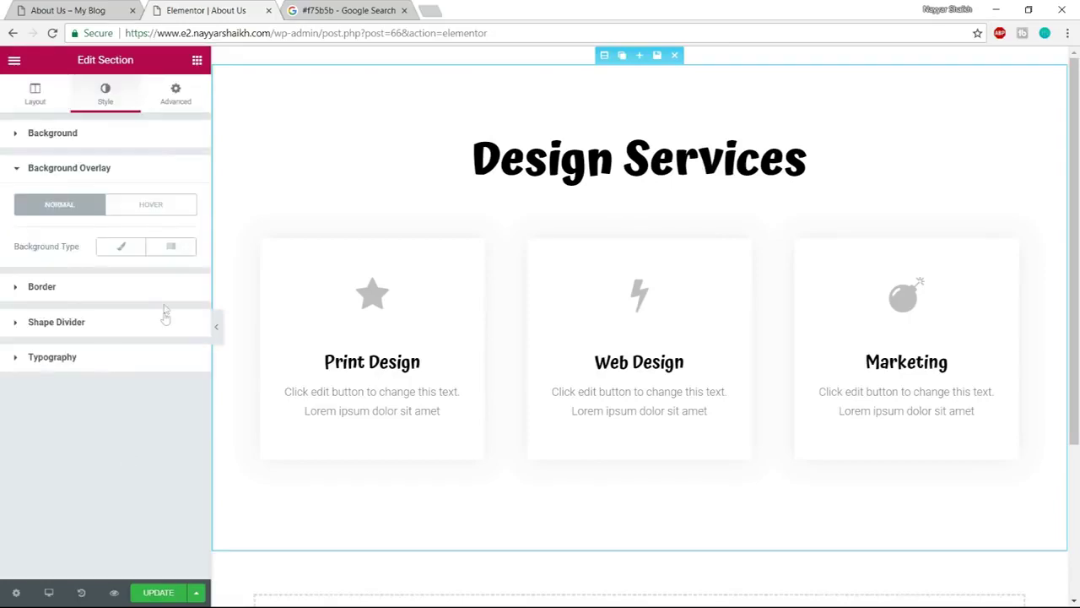
{"action": "left_click", "coordinate": [123, 250]}
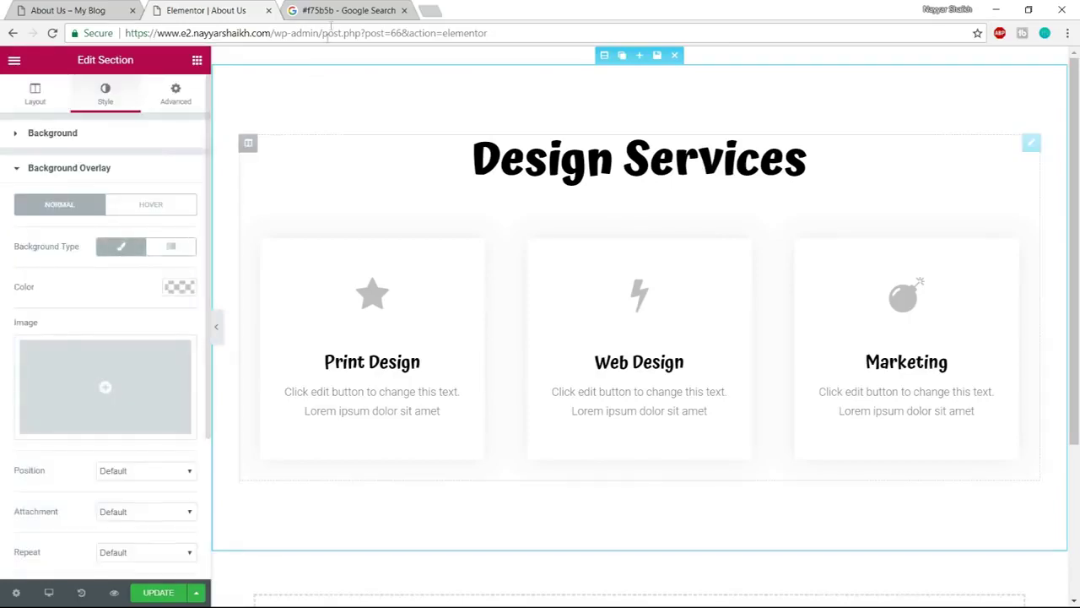
{"action": "left_click", "coordinate": [335, 9]}
{"action": "left_click_drag", "start_coordinate": [265, 82], "coordinate": [189, 81]}
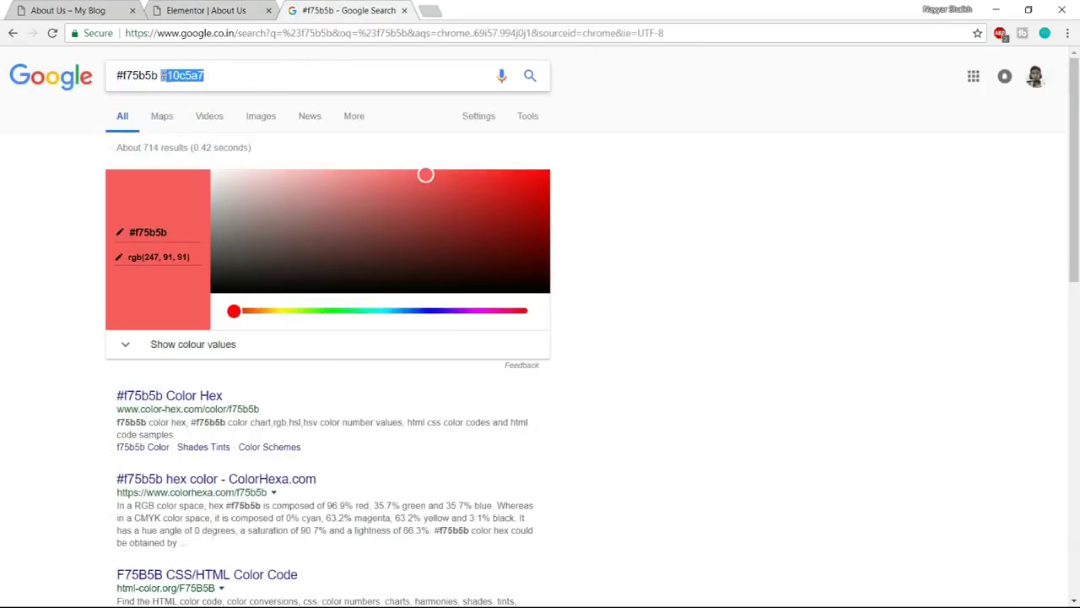
{"action": "left_click", "coordinate": [213, 11]}
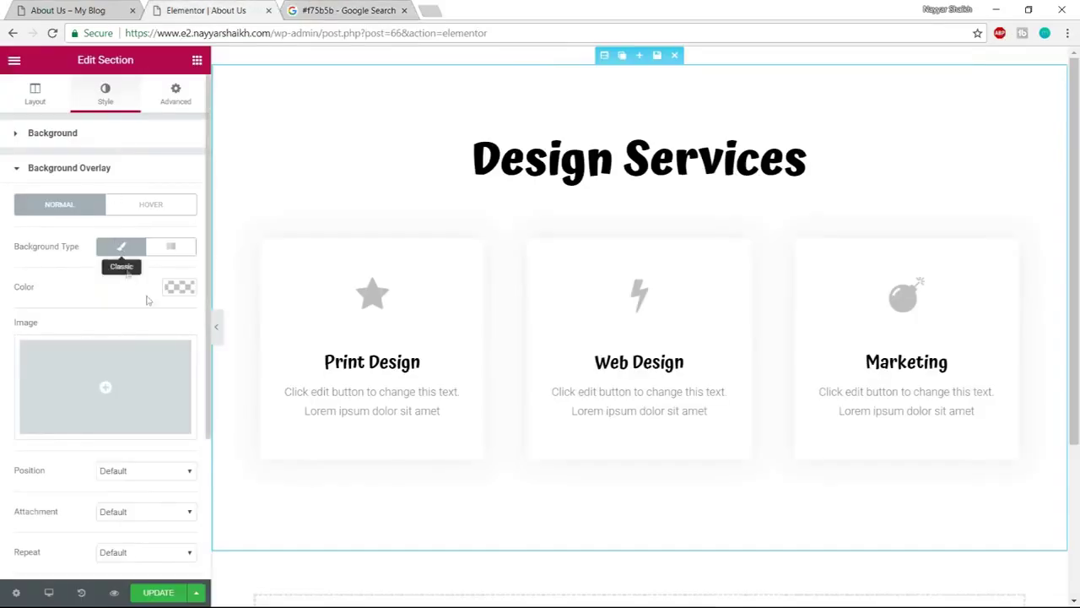
{"action": "left_click", "coordinate": [181, 287]}
{"action": "left_click", "coordinate": [63, 286]}
{"action": "type", "text": "#10c5a7"}
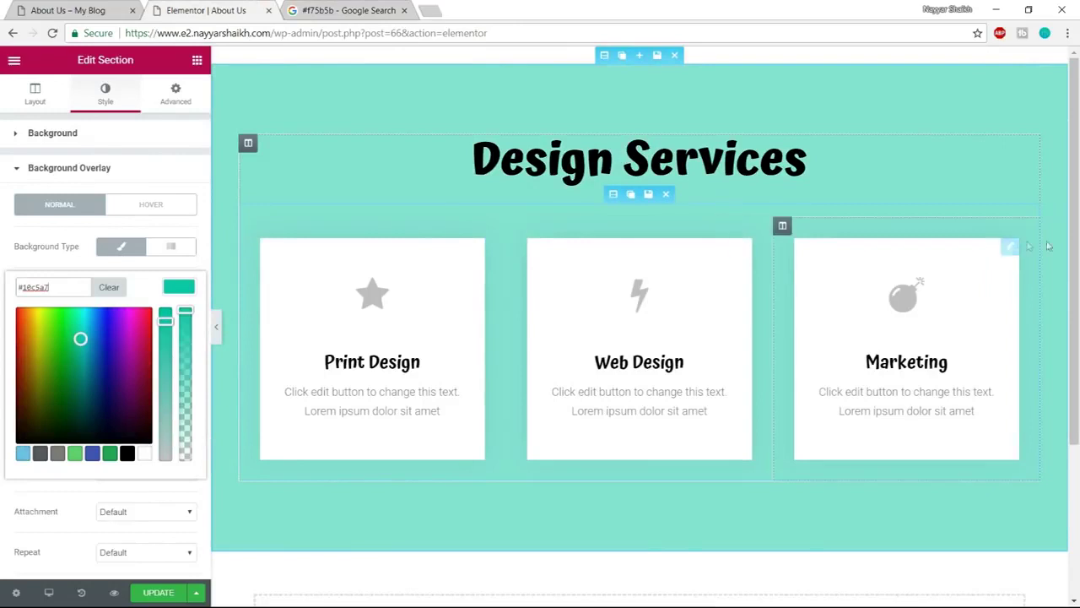
{"action": "left_click_drag", "start_coordinate": [166, 320], "coordinate": [186, 310]}
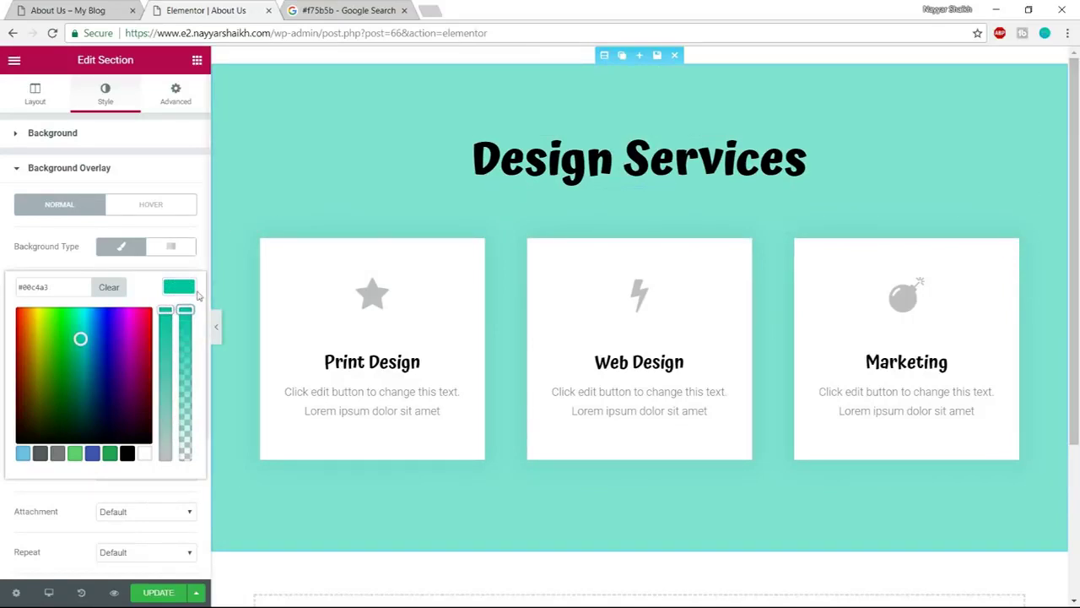
{"action": "left_click", "coordinate": [189, 291]}
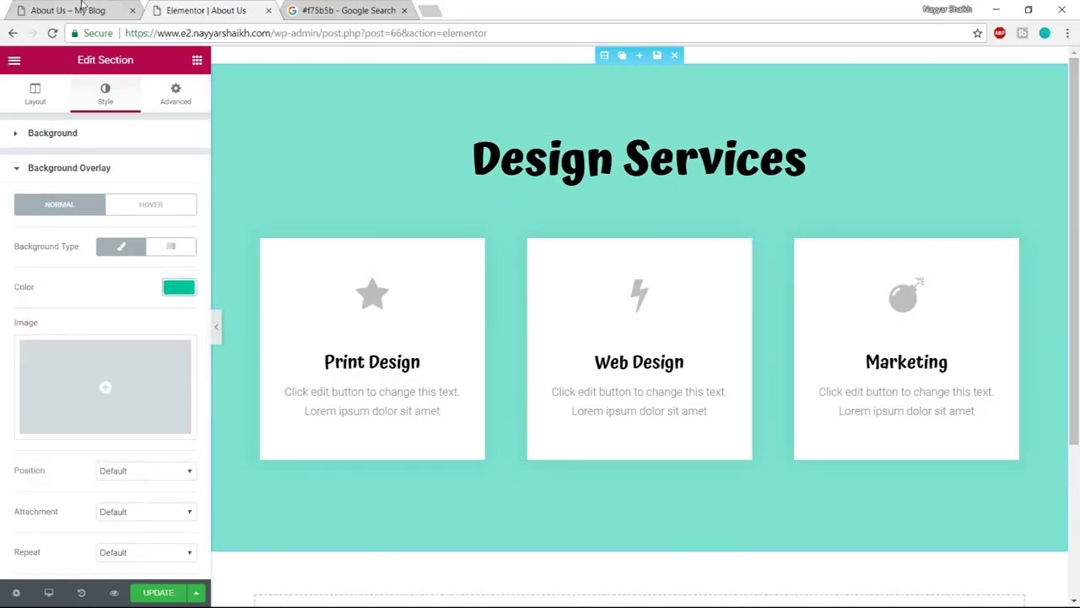
Check the teal against the live About Us page's colour scheme
{"action": "left_click", "coordinate": [82, 10]}
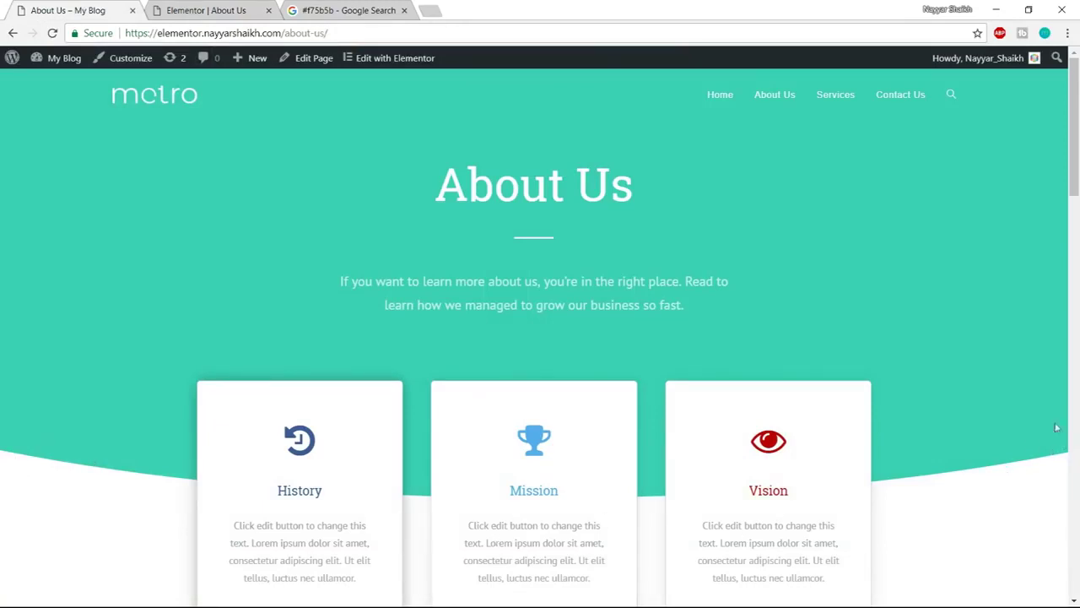
{"action": "left_click", "coordinate": [197, 6]}
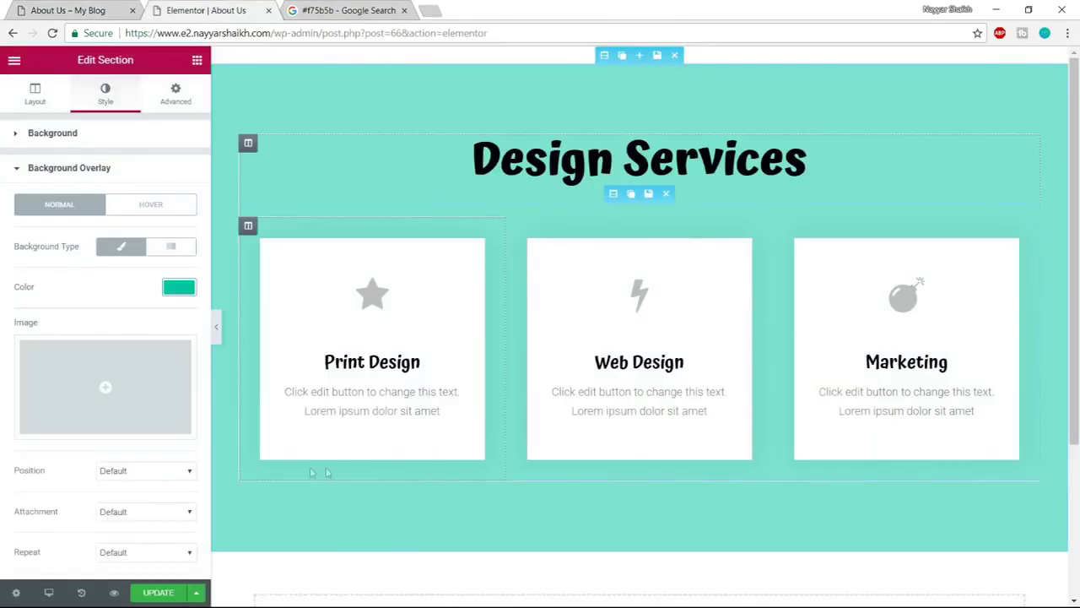
{"action": "left_click", "coordinate": [133, 172]}
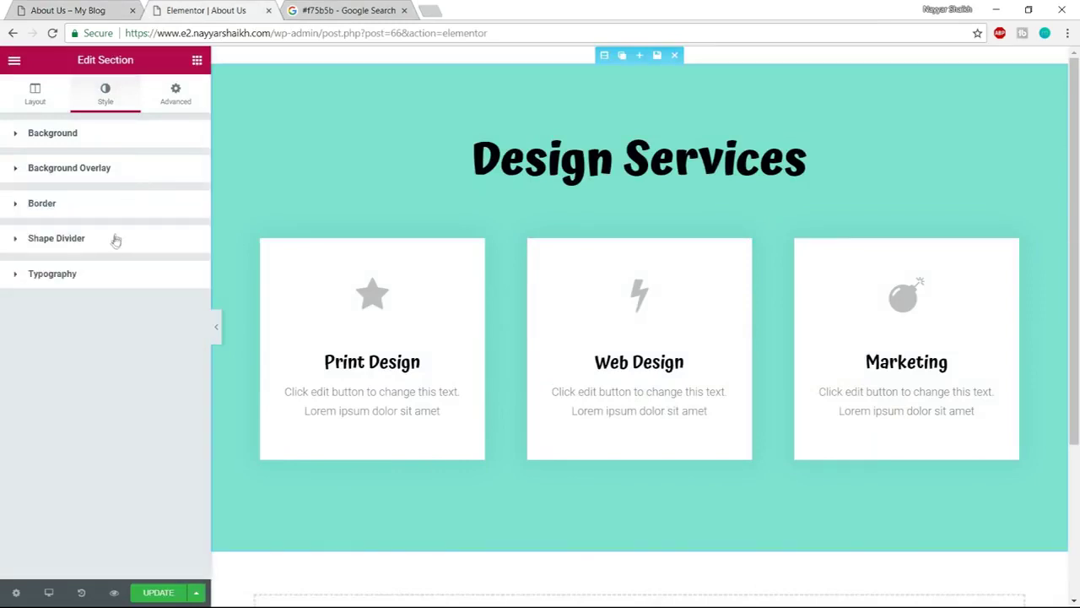
Add an inverted Curve shape divider to the section's bottom edge and preview it
{"action": "left_click", "coordinate": [85, 243]}
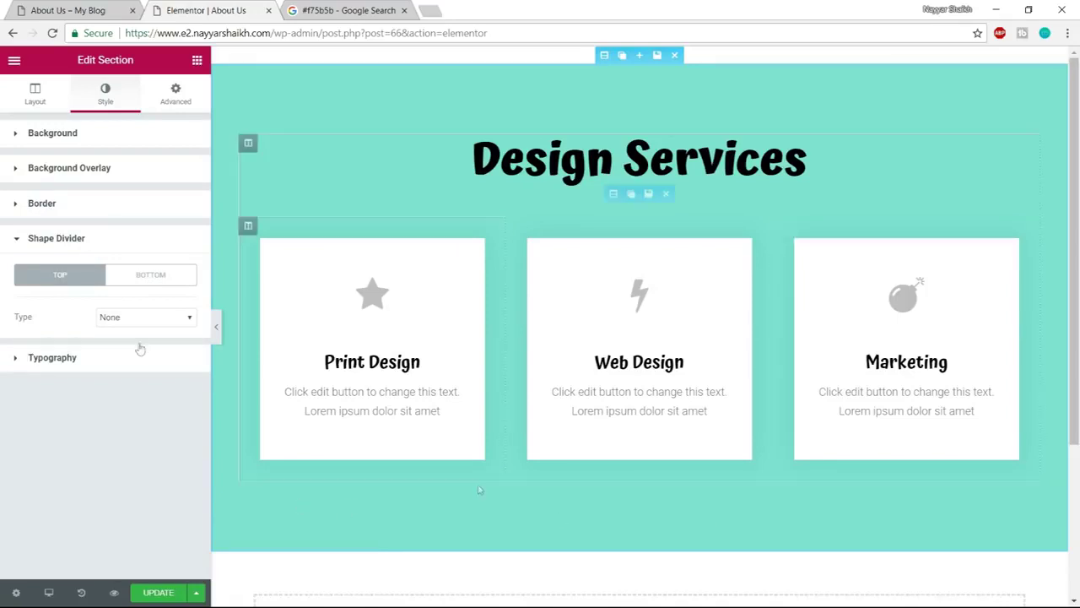
{"action": "left_click", "coordinate": [156, 276]}
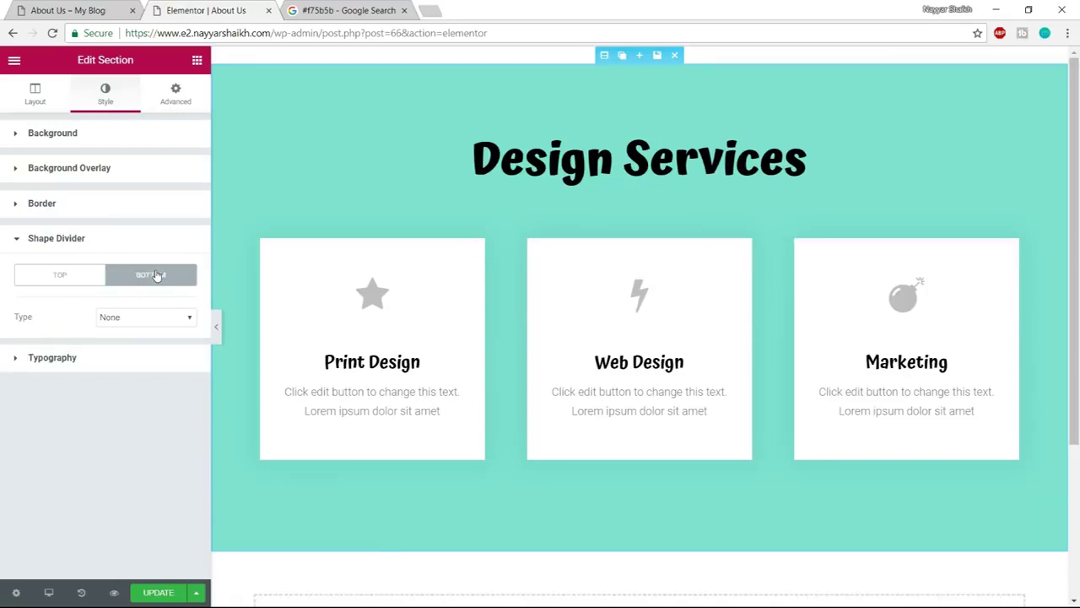
{"action": "left_click", "coordinate": [152, 323]}
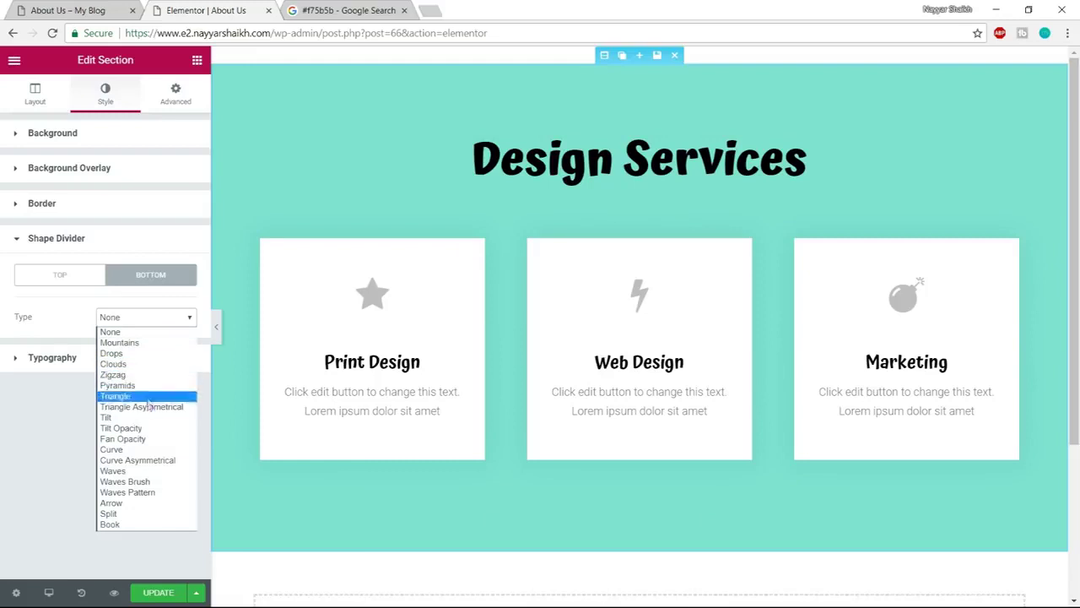
{"action": "left_click", "coordinate": [146, 450]}
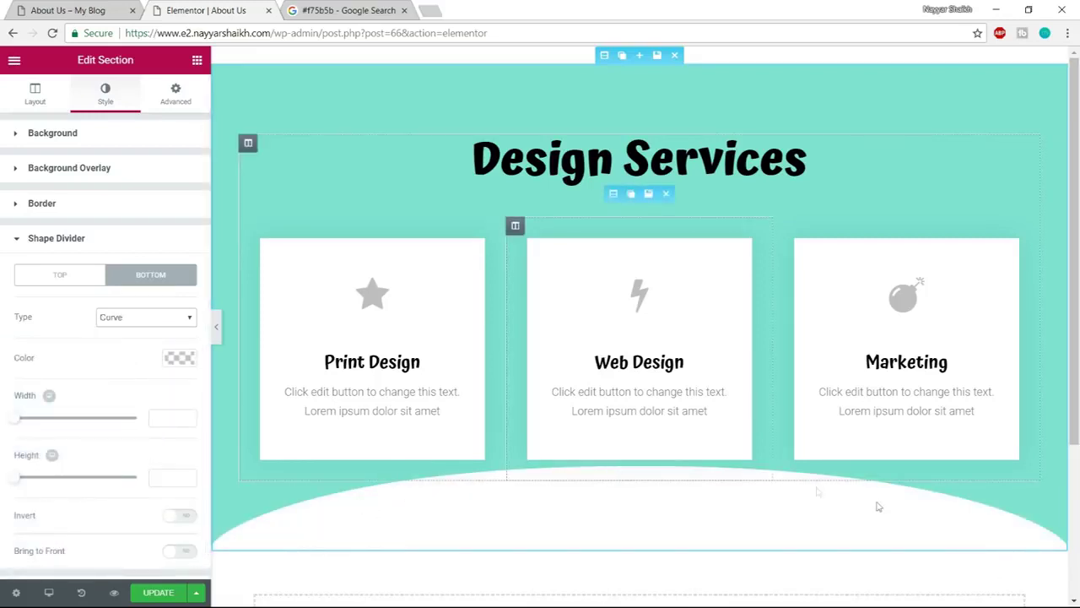
{"action": "scroll", "coordinate": [178, 431], "scroll_direction": "down", "scroll_amount": 1}
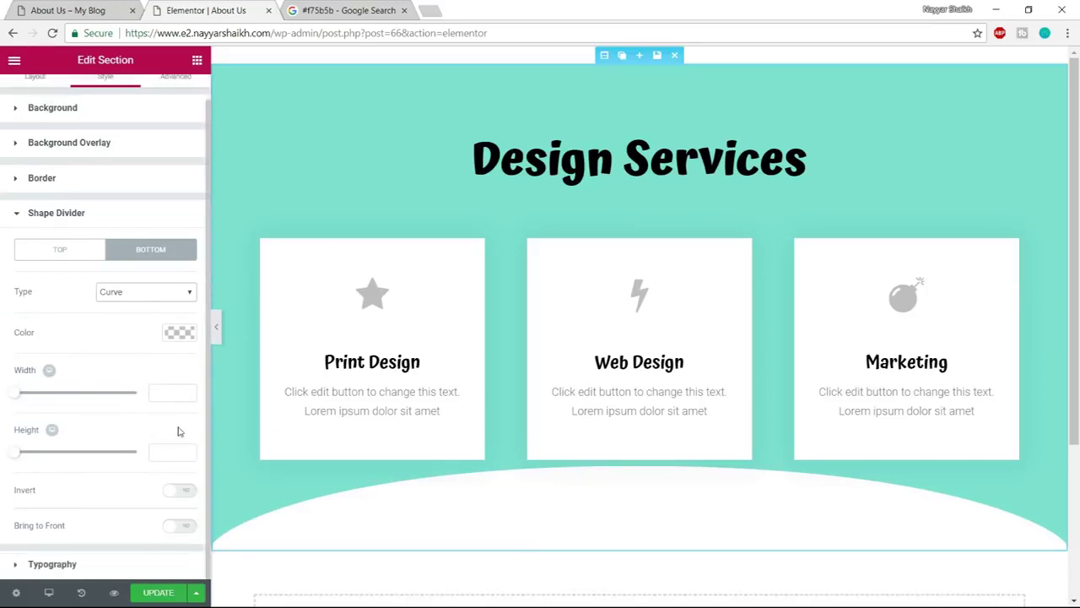
{"action": "left_click_drag", "start_coordinate": [21, 496], "coordinate": [54, 497]}
{"action": "left_click", "coordinate": [180, 491]}
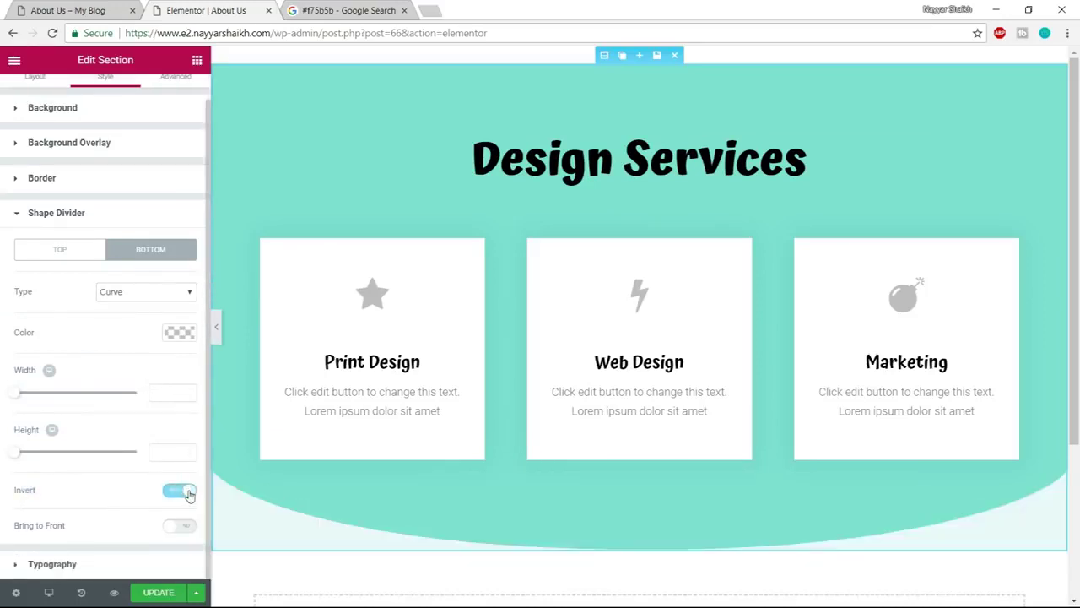
{"action": "left_click", "coordinate": [216, 327]}
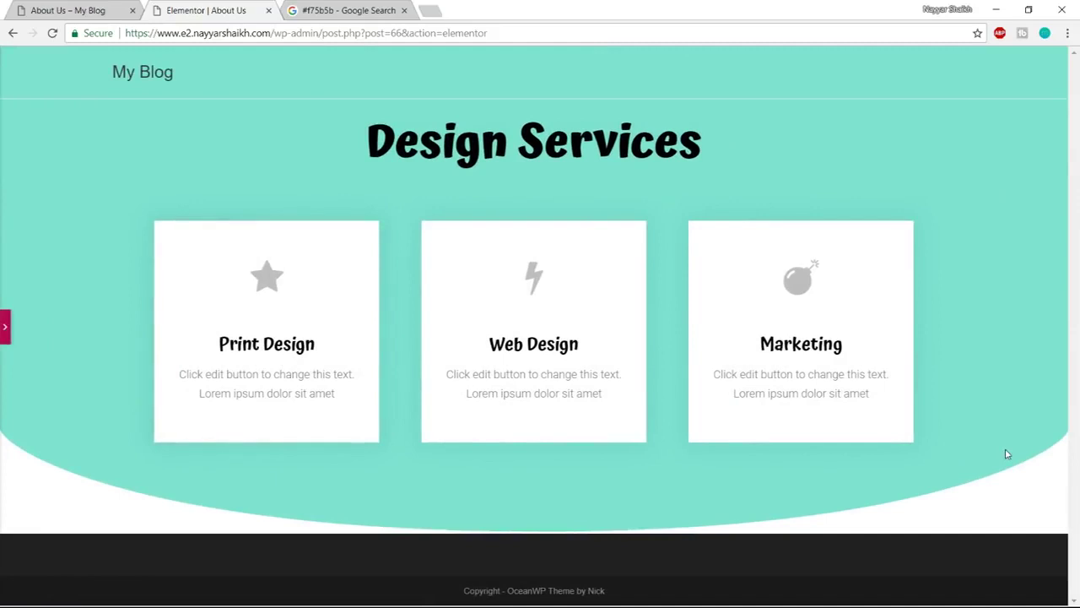
{"action": "left_click", "coordinate": [7, 327]}
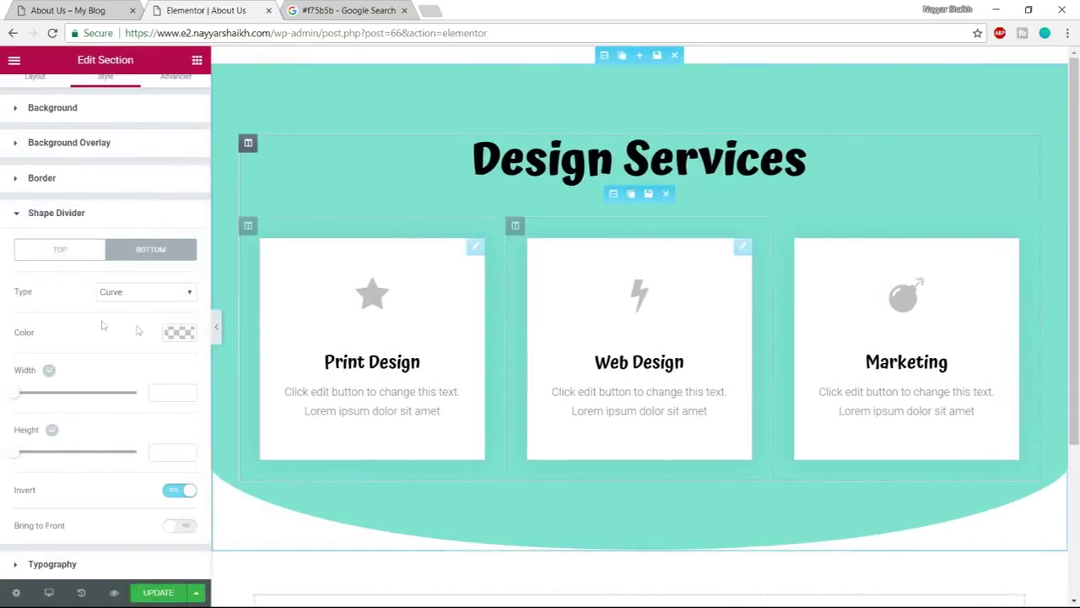
{"action": "left_click", "coordinate": [122, 151]}
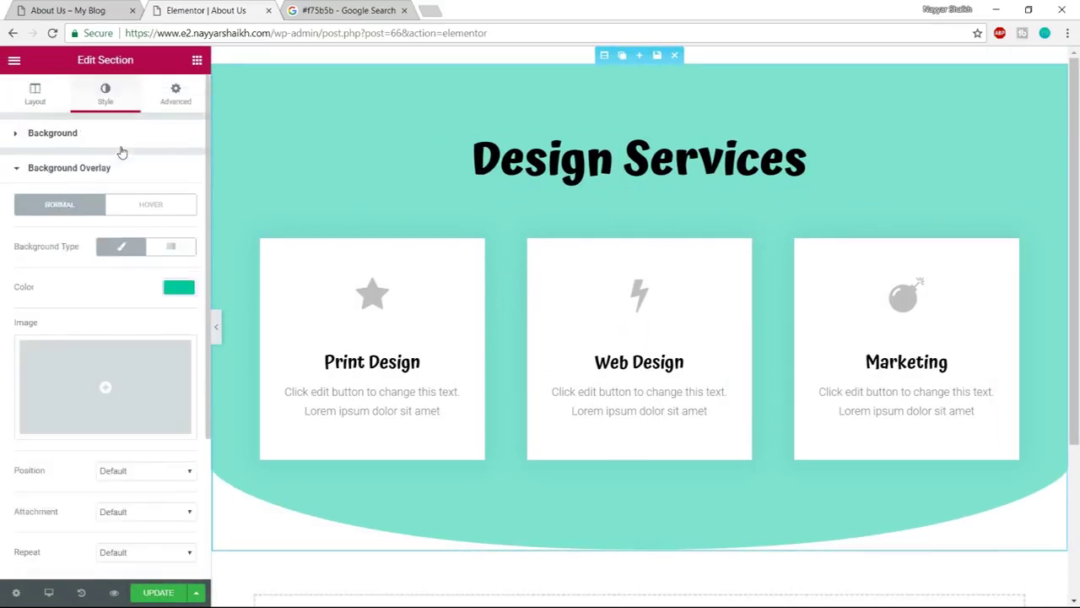
Clear the overlay colour and set the section background to solid teal #10c5a7
{"action": "left_click", "coordinate": [179, 288]}
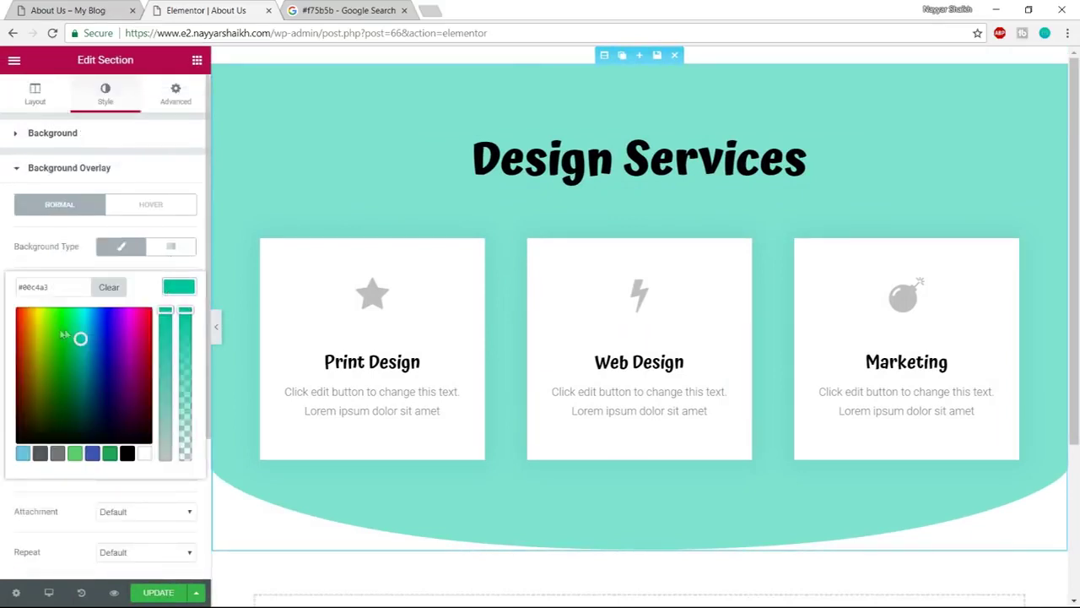
{"action": "left_click_drag", "start_coordinate": [80, 337], "coordinate": [75, 325]}
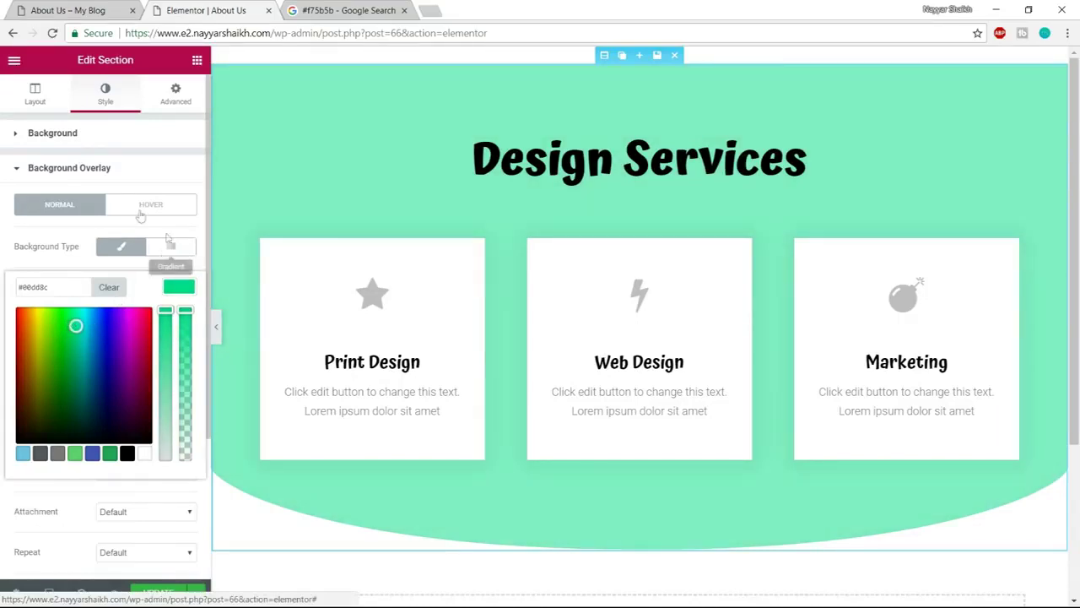
{"action": "left_click", "coordinate": [176, 290]}
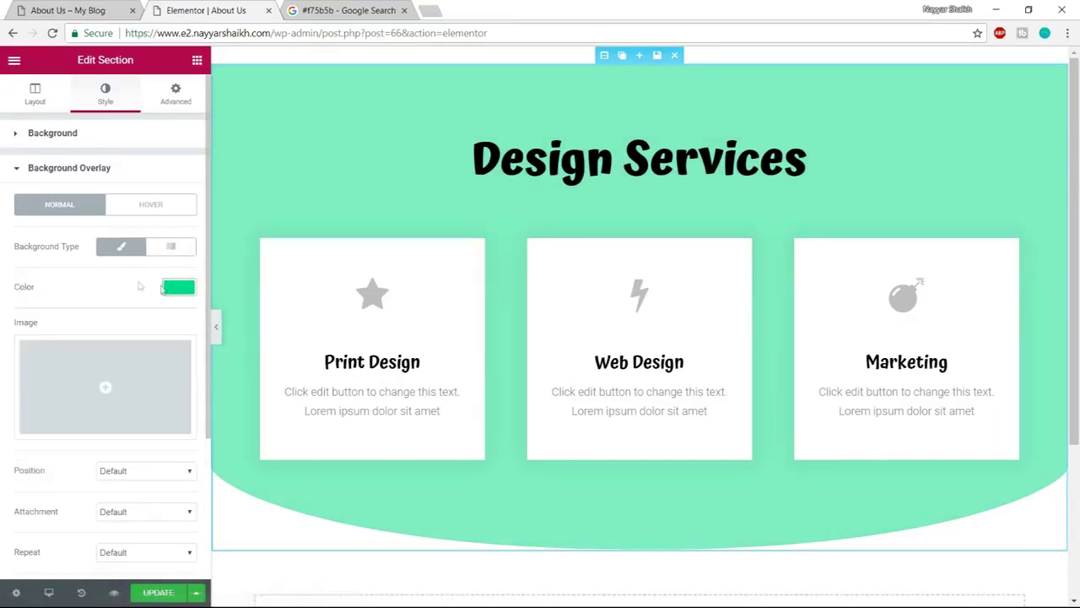
{"action": "left_click", "coordinate": [165, 291]}
{"action": "left_click", "coordinate": [109, 287]}
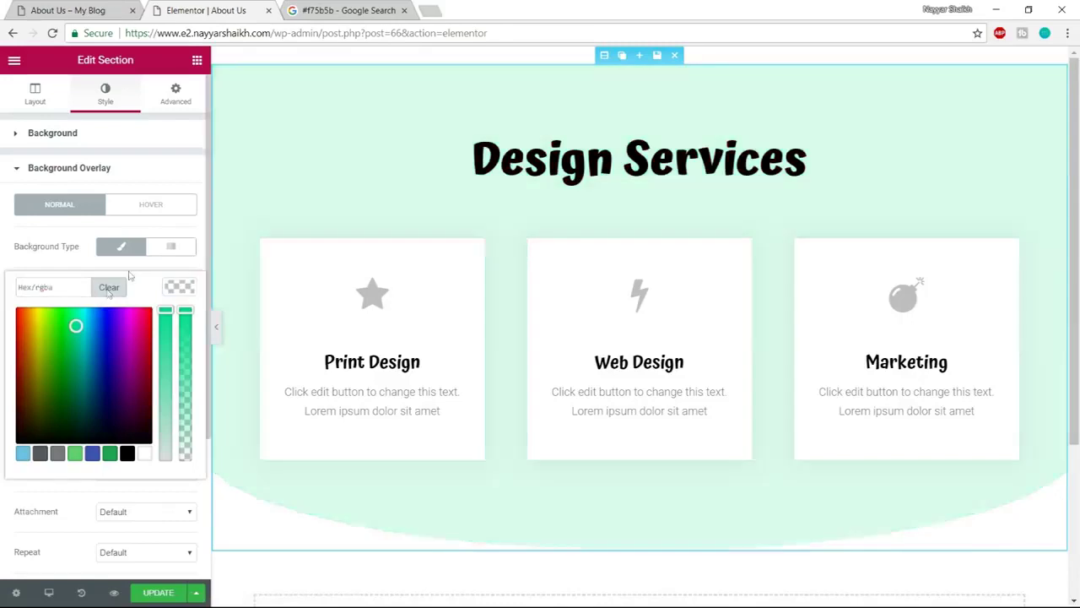
{"action": "left_click", "coordinate": [111, 141]}
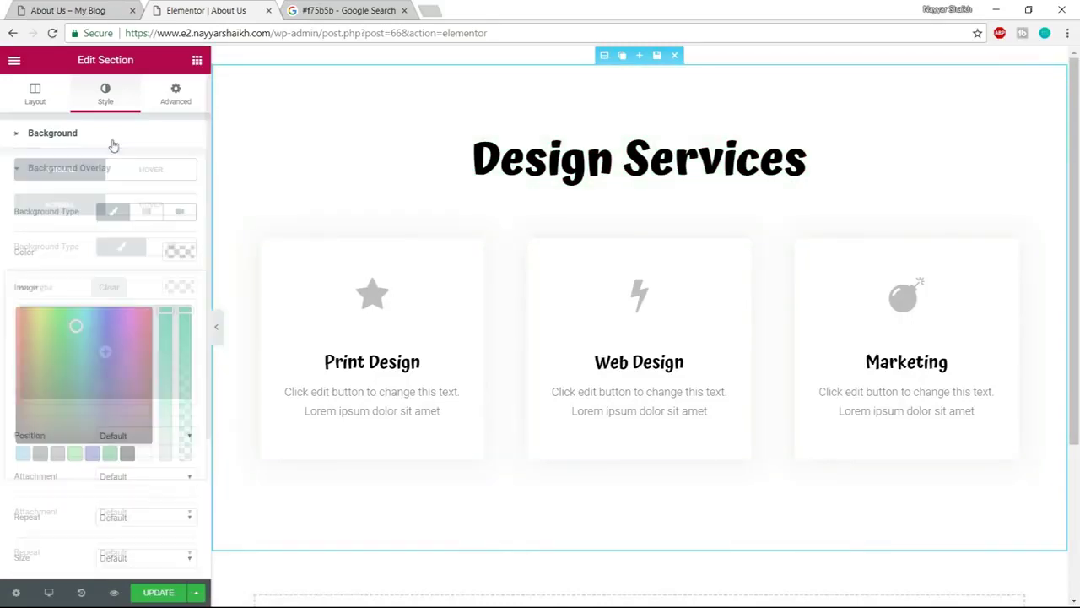
{"action": "left_click", "coordinate": [176, 254]}
{"action": "type", "text": "#10c5a7"}
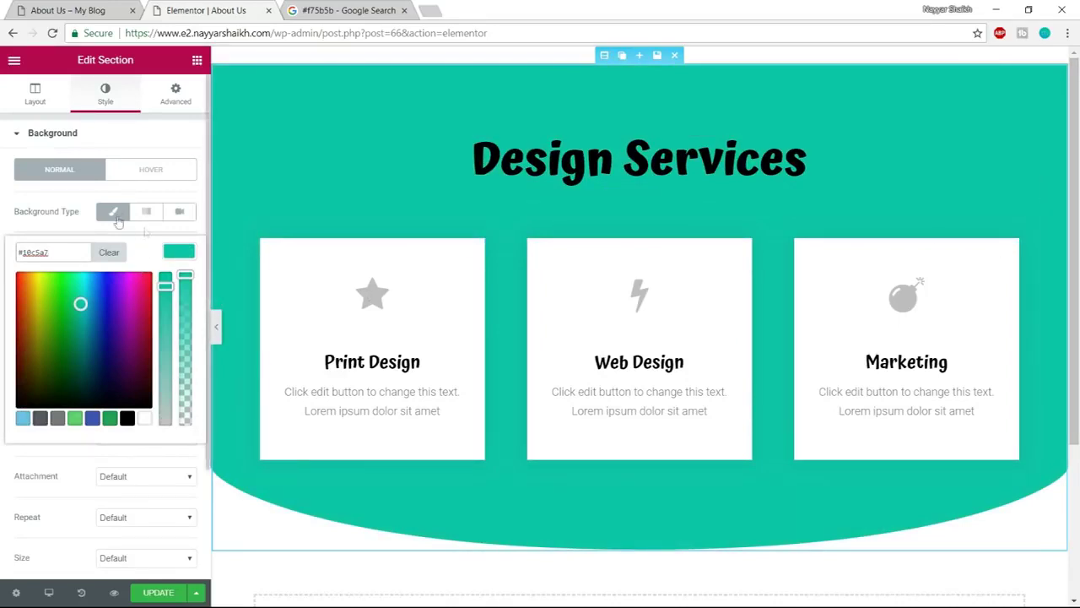
{"action": "left_click", "coordinate": [102, 184]}
{"action": "left_click", "coordinate": [216, 327]}
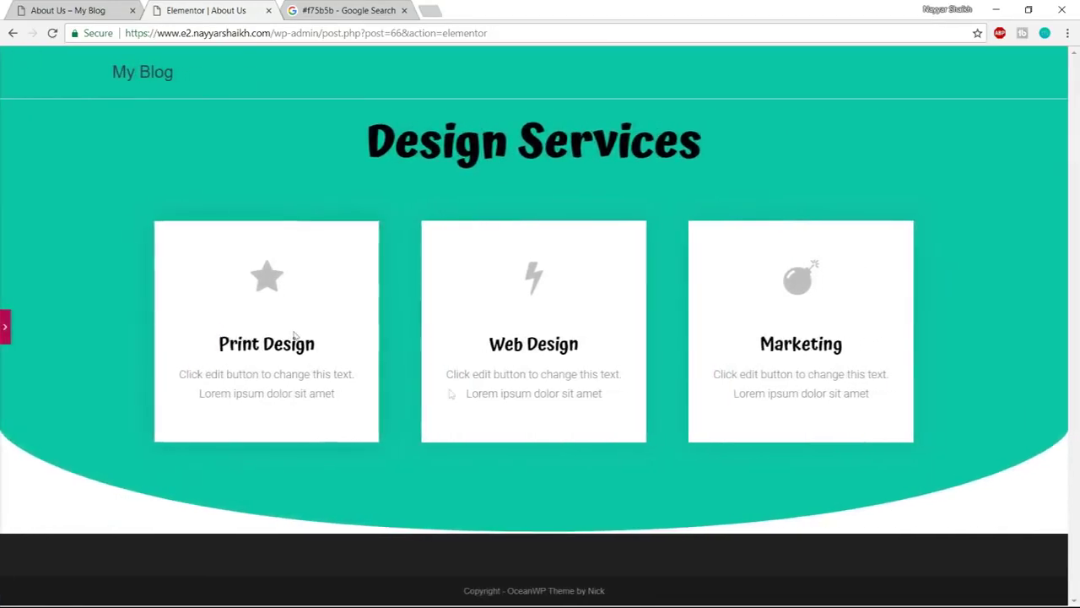
{"action": "left_click", "coordinate": [6, 329]}
Set the bottom Curve divider to width 200 and height 450
{"action": "scroll", "coordinate": [93, 422], "scroll_direction": "down", "scroll_amount": 2}
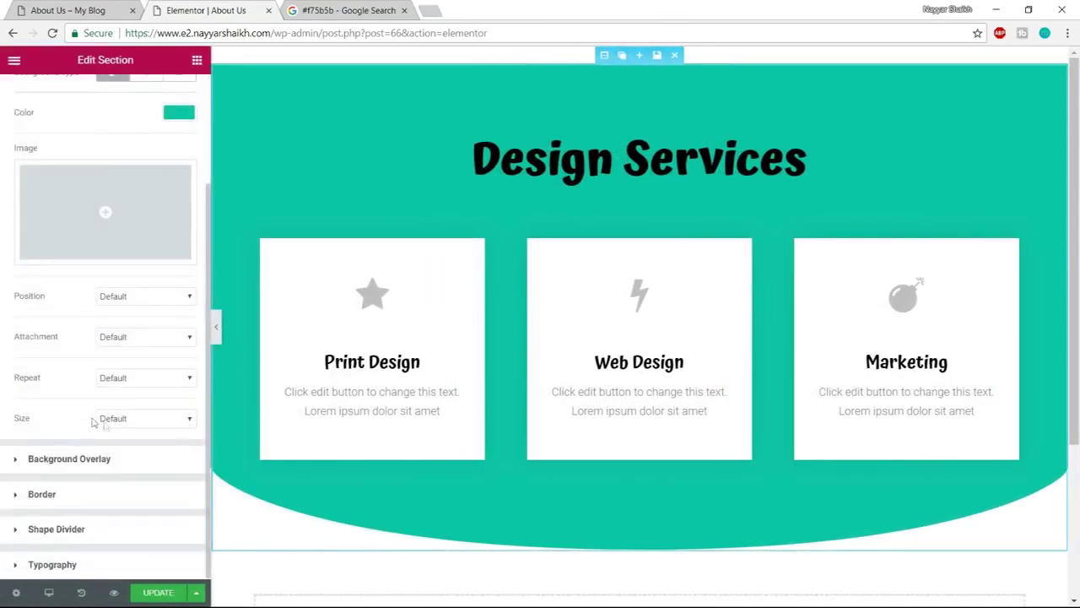
{"action": "left_click", "coordinate": [115, 537]}
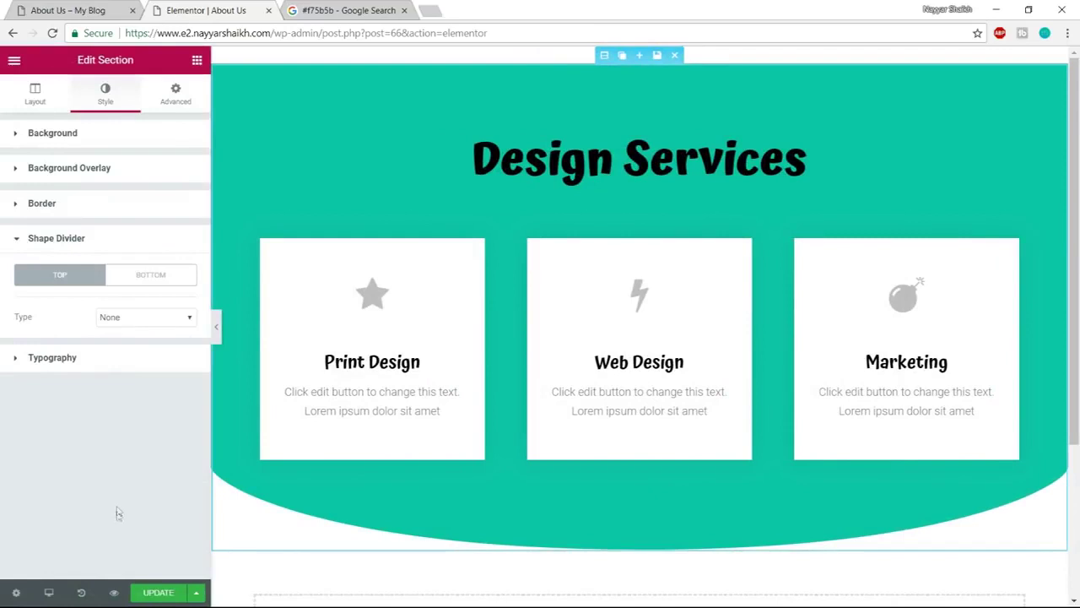
{"action": "left_click", "coordinate": [152, 279]}
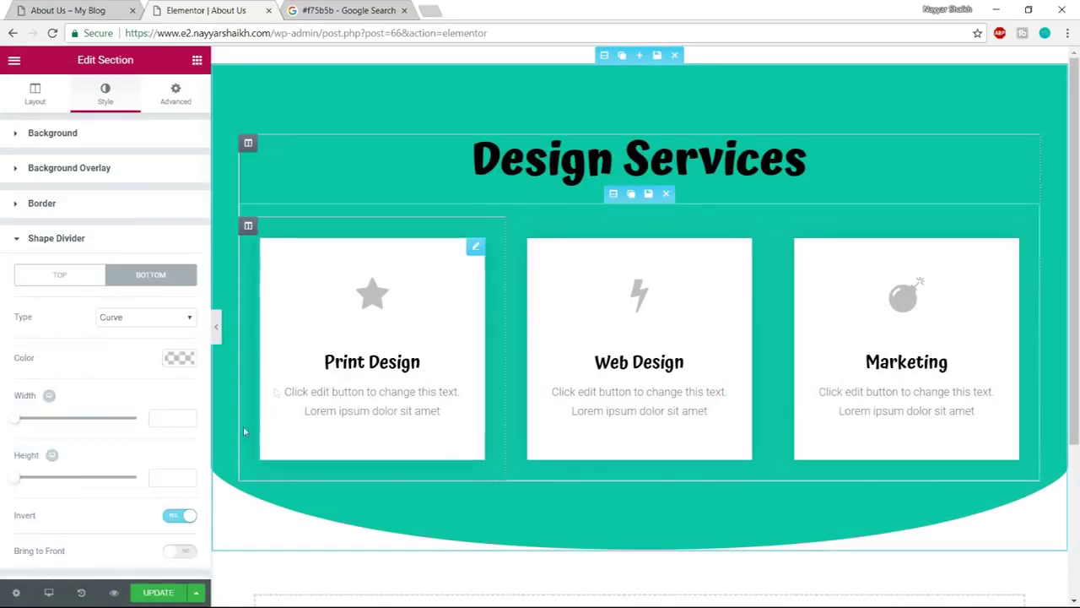
{"action": "left_click_drag", "start_coordinate": [17, 423], "coordinate": [53, 422]}
{"action": "double_click", "coordinate": [156, 421]}
{"action": "type", "text": "200"}
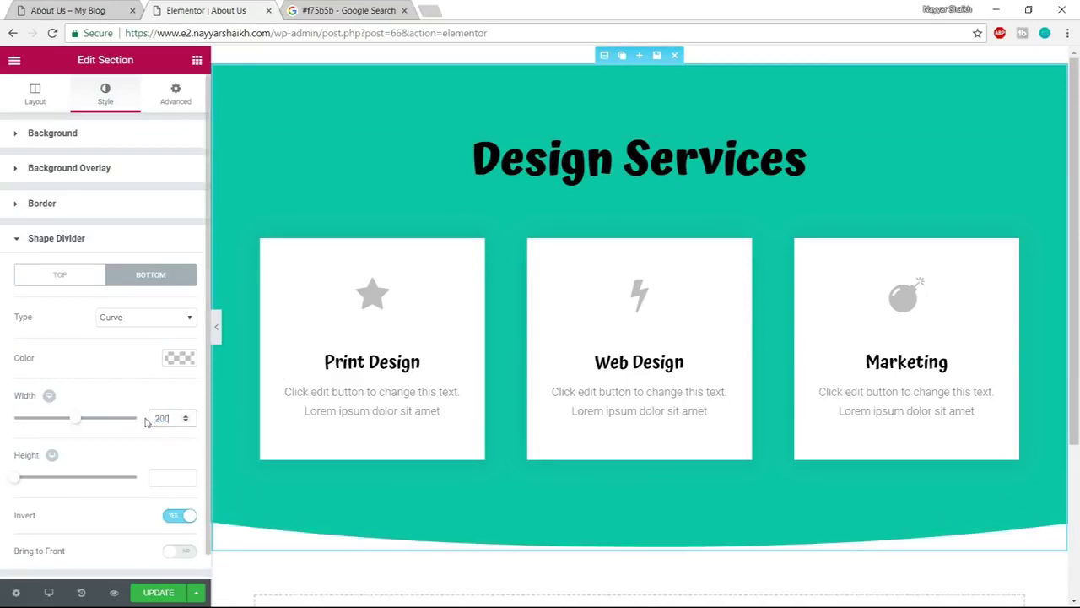
{"action": "left_click_drag", "start_coordinate": [20, 482], "coordinate": [221, 484]}
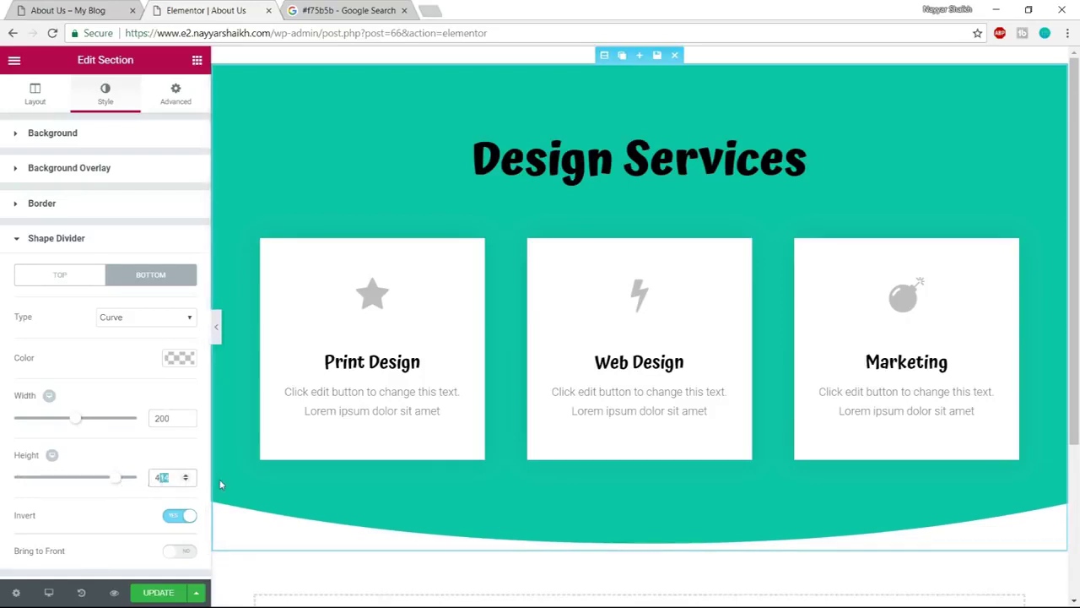
{"action": "key", "text": "BackSpace"}
{"action": "type", "text": "50"}
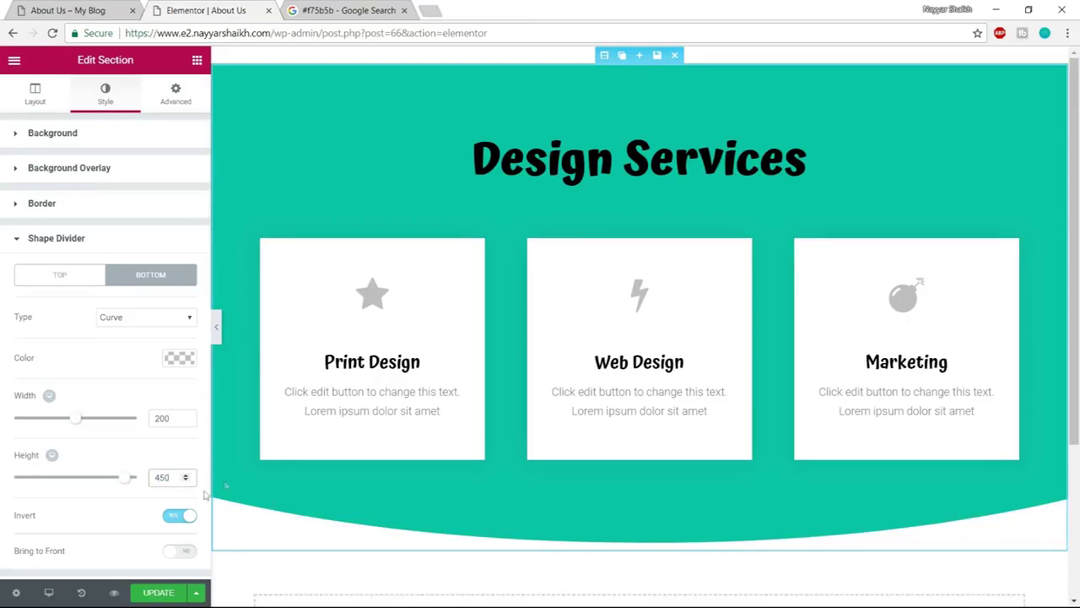
Save the page with Update, preview it, and recheck the reference About Us page
{"action": "scroll", "coordinate": [175, 557], "scroll_direction": "down", "scroll_amount": 1}
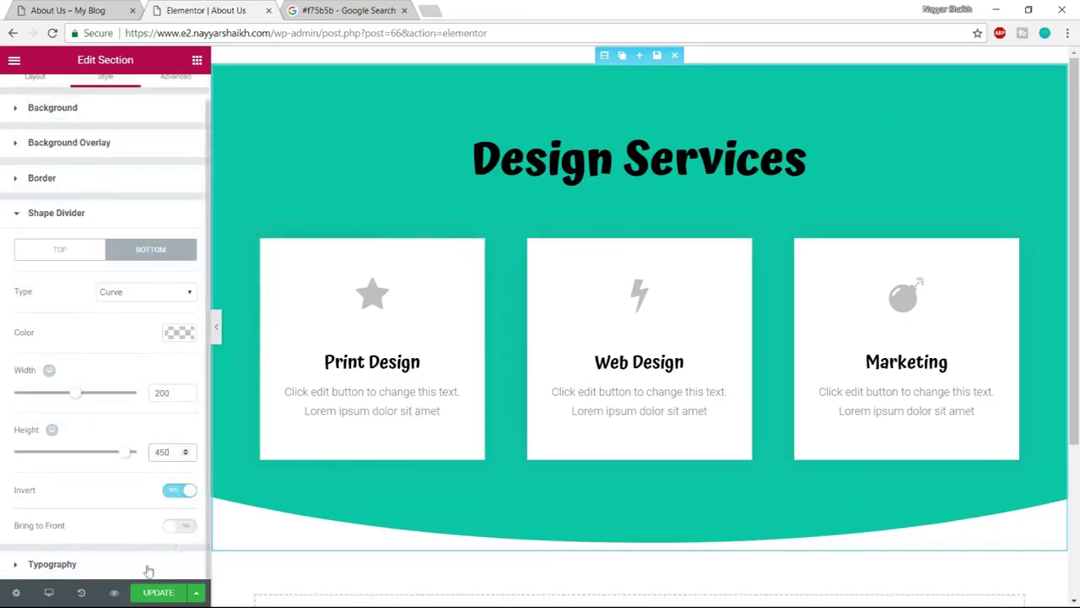
{"action": "left_click", "coordinate": [148, 596]}
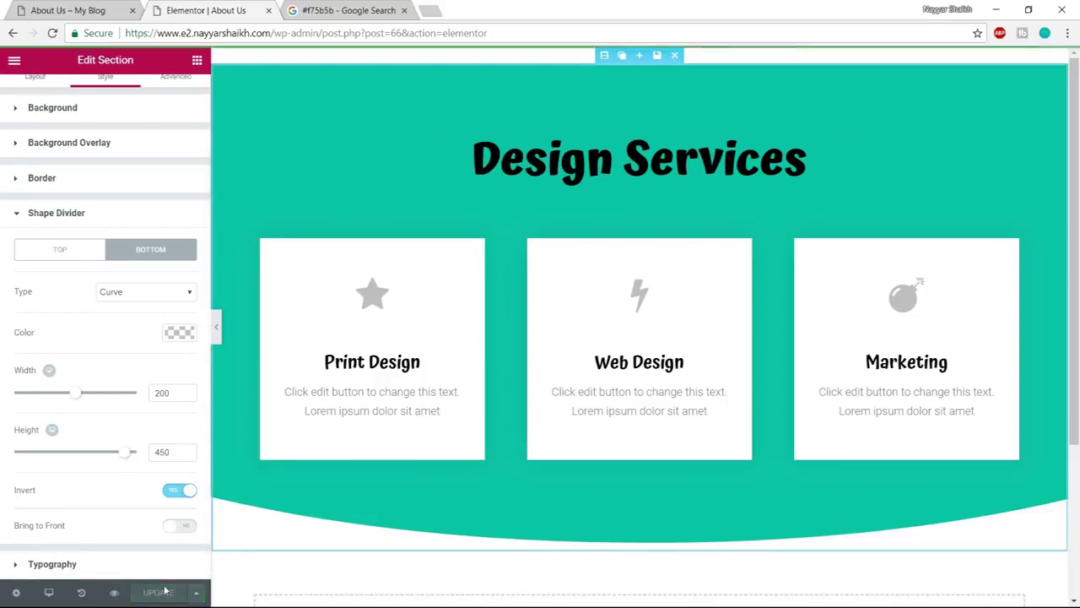
{"action": "left_click", "coordinate": [114, 594]}
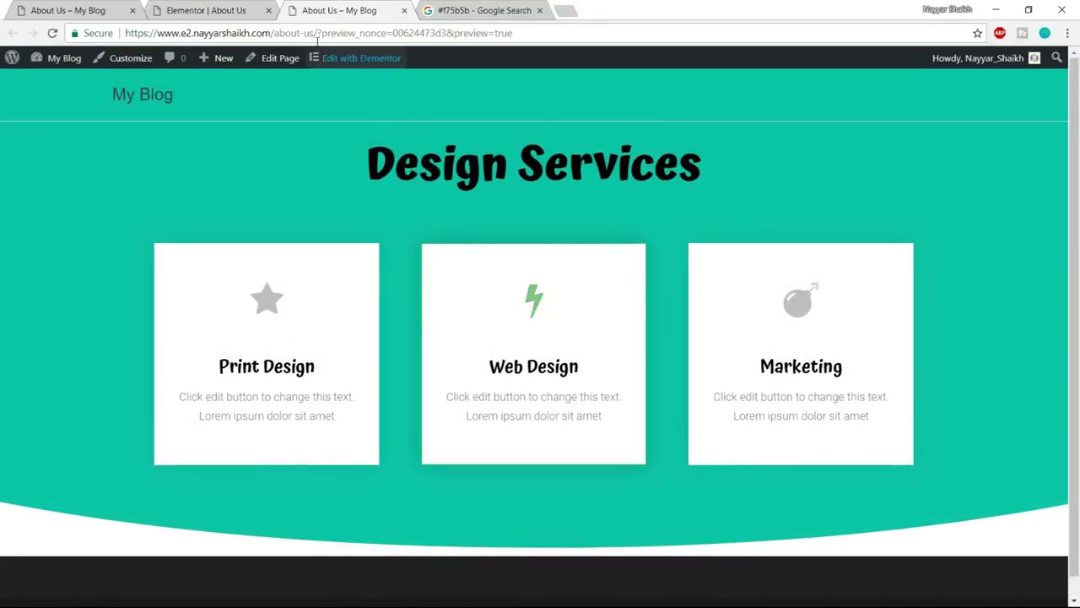
{"action": "left_click", "coordinate": [206, 11]}
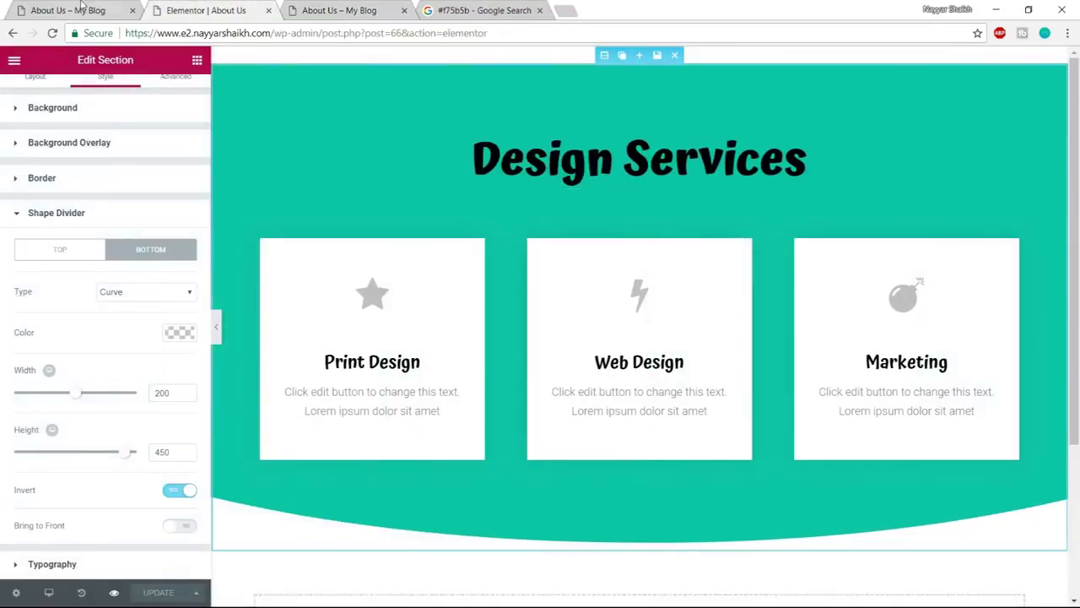
{"action": "left_click", "coordinate": [91, 11]}
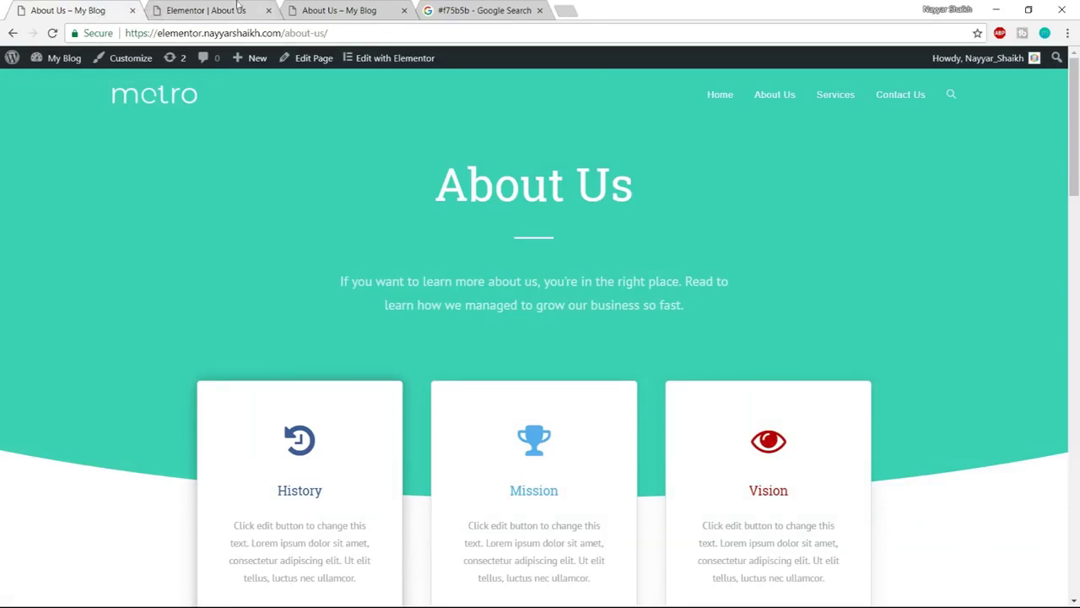
{"action": "left_click", "coordinate": [253, 8]}
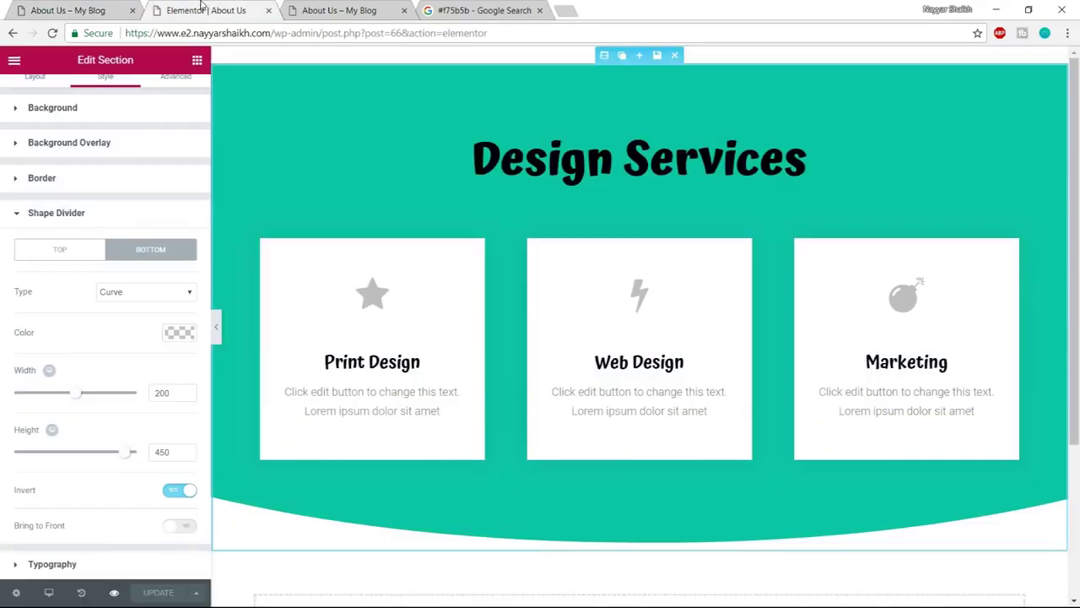
Change the Design Services heading text to 'About Us'
{"action": "left_click", "coordinate": [565, 161]}
{"action": "left_click", "coordinate": [105, 93]}
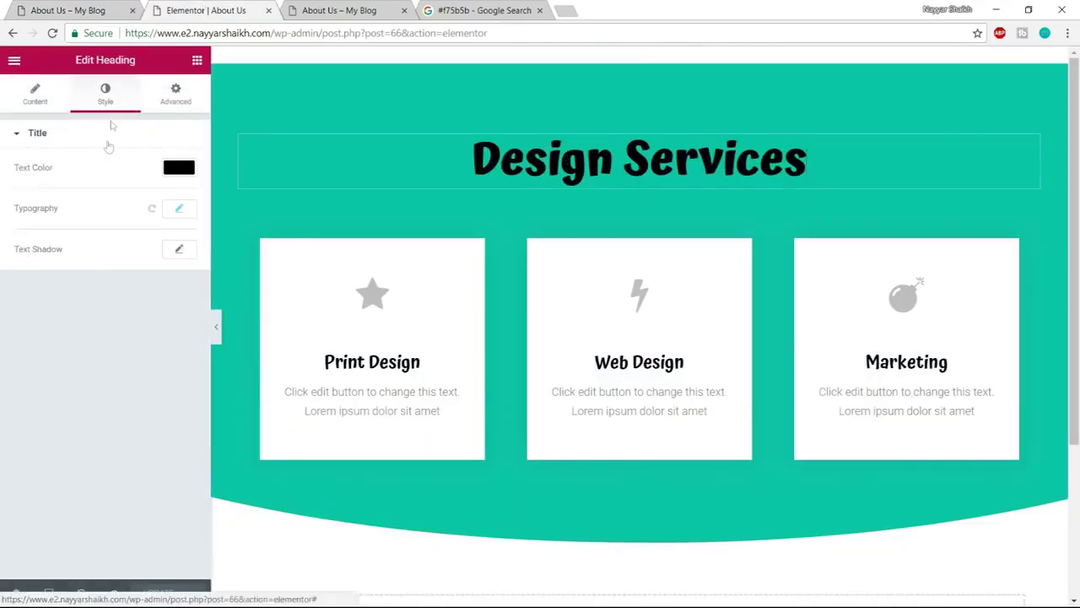
{"action": "left_click", "coordinate": [50, 10]}
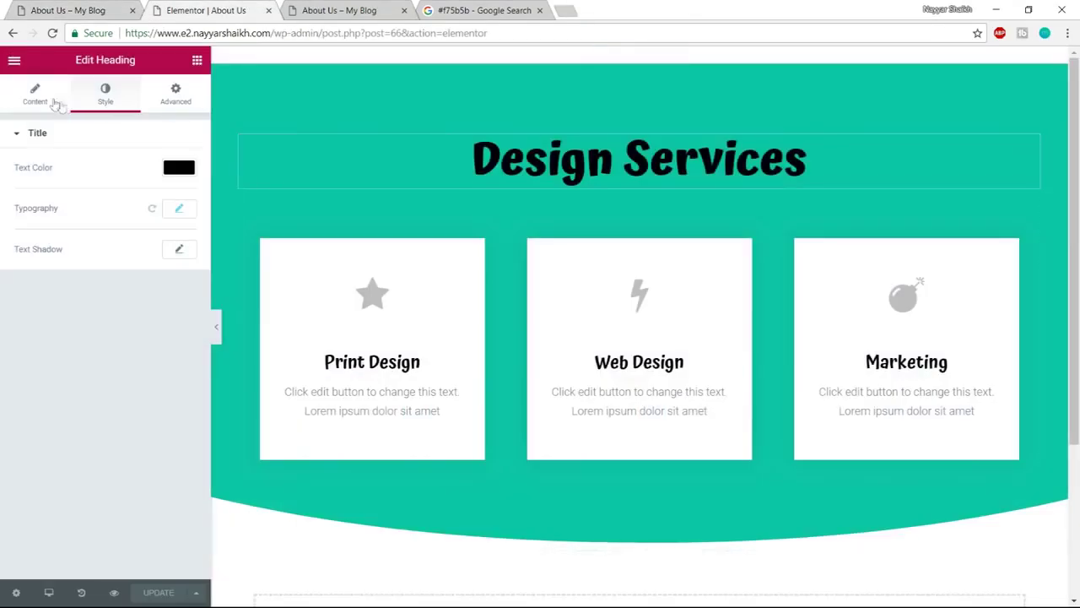
{"action": "left_click", "coordinate": [42, 99]}
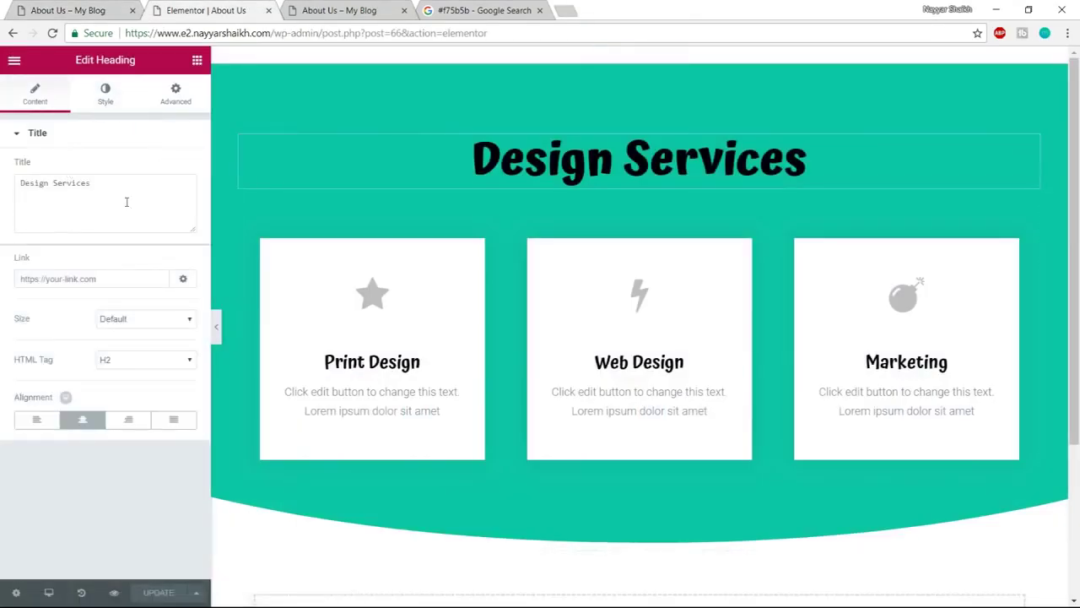
{"action": "left_click_drag", "start_coordinate": [93, 183], "coordinate": [4, 193]}
{"action": "type", "text": "About Us"}
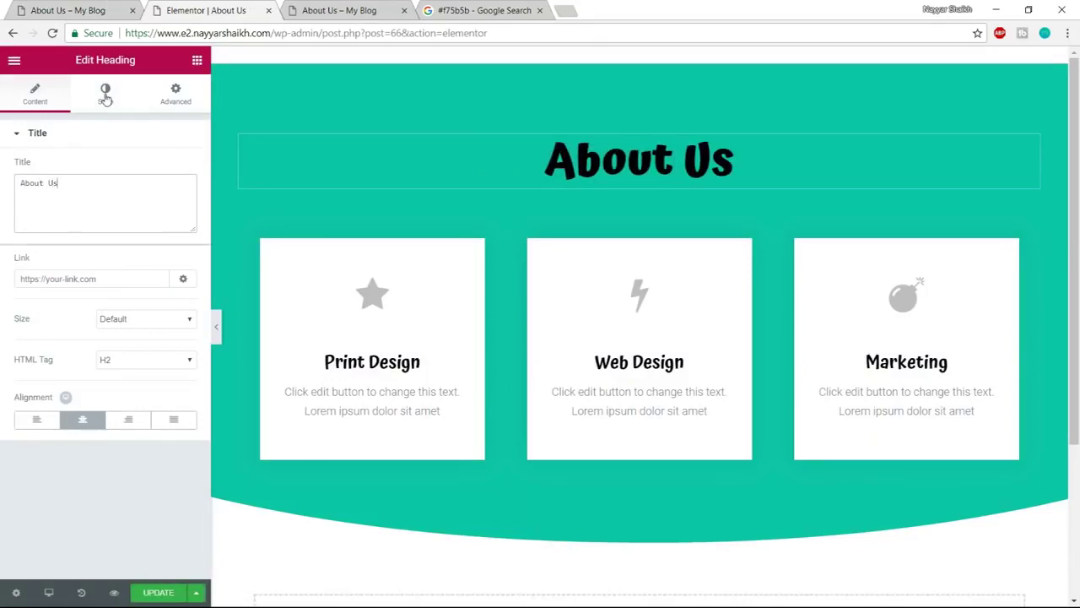
Make the About Us heading white with font weight 600
{"action": "left_click", "coordinate": [106, 94]}
{"action": "left_click", "coordinate": [174, 168]}
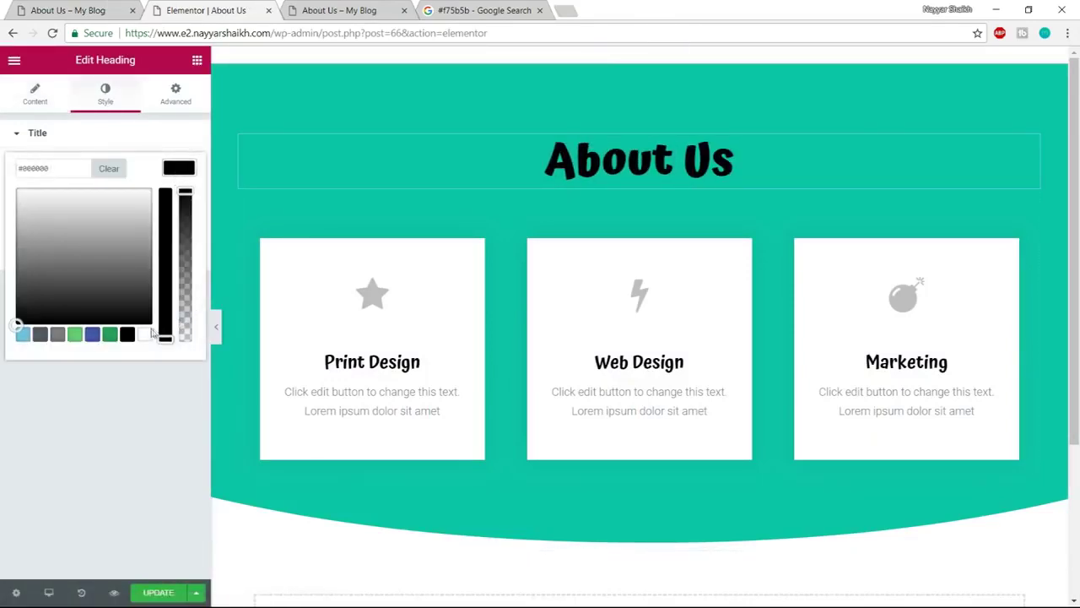
{"action": "left_click", "coordinate": [146, 334]}
{"action": "left_click", "coordinate": [177, 168]}
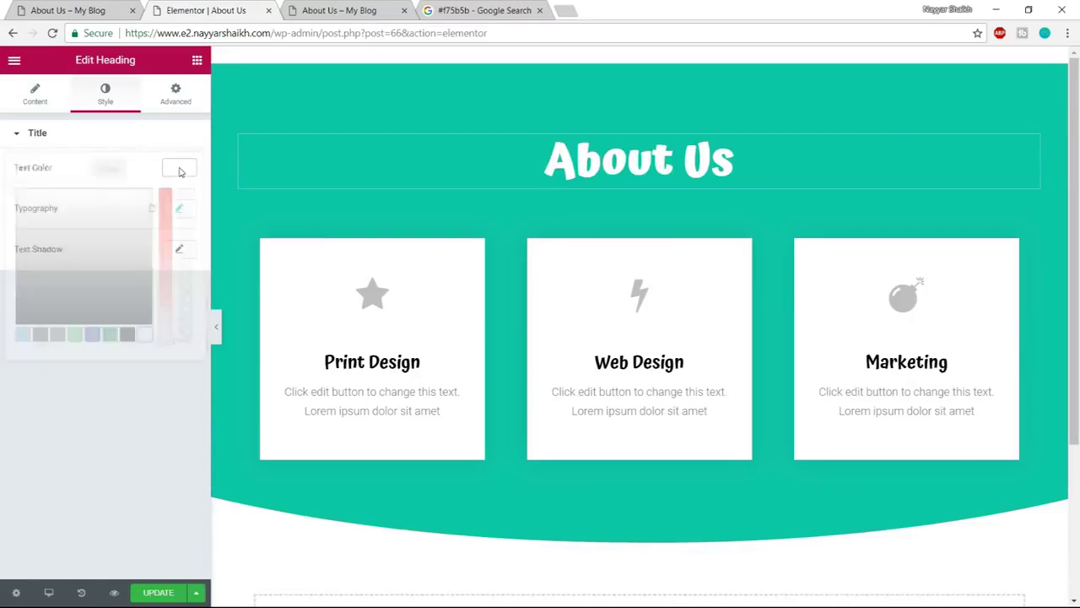
{"action": "left_click", "coordinate": [178, 208]}
{"action": "left_click", "coordinate": [118, 326]}
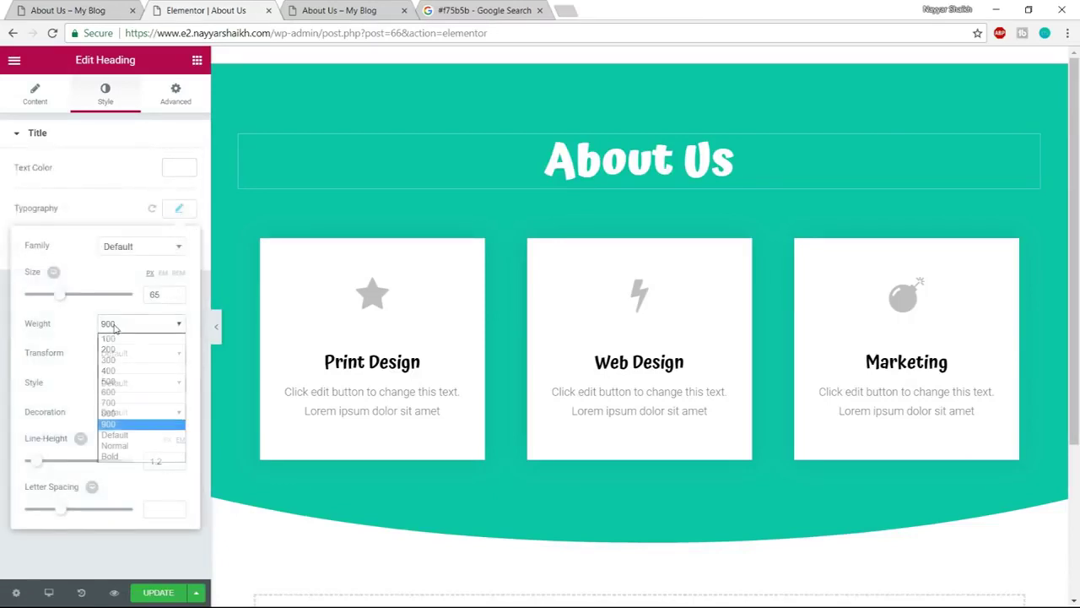
{"action": "left_click", "coordinate": [122, 404]}
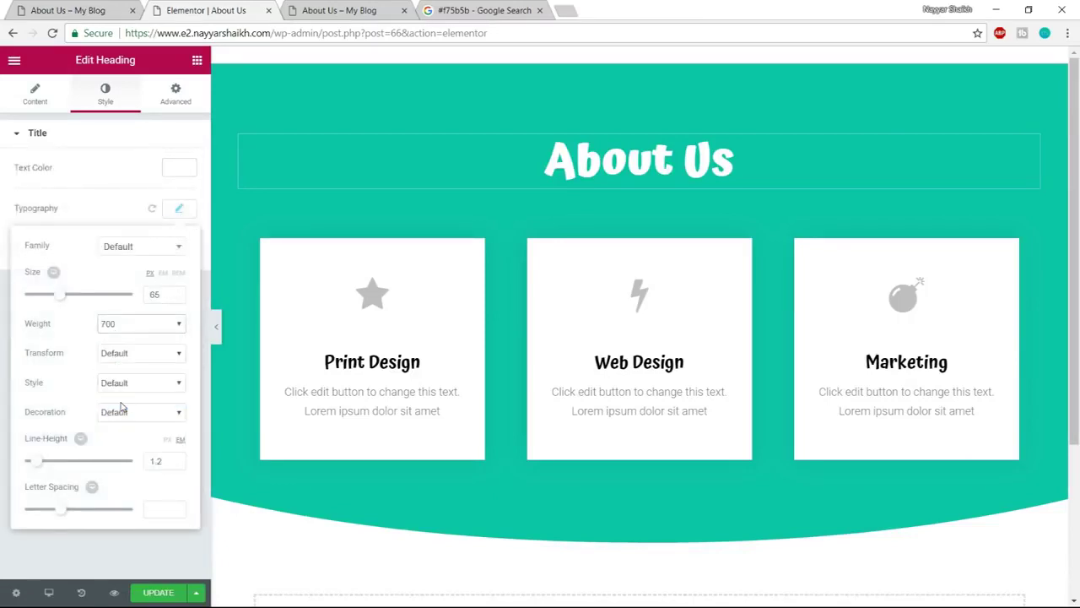
{"action": "left_click", "coordinate": [131, 325]}
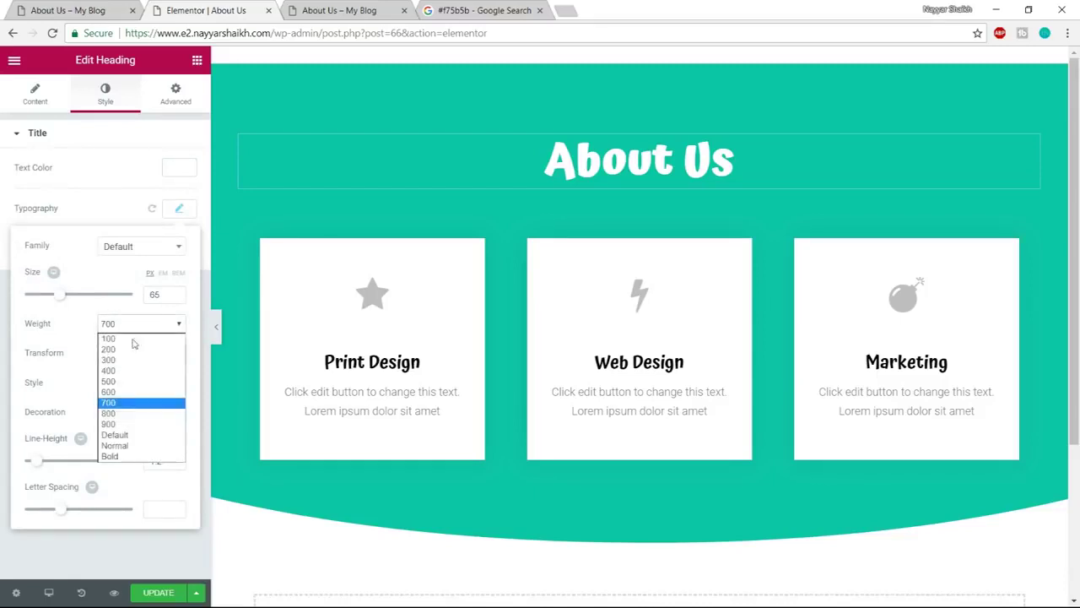
{"action": "left_click", "coordinate": [131, 393]}
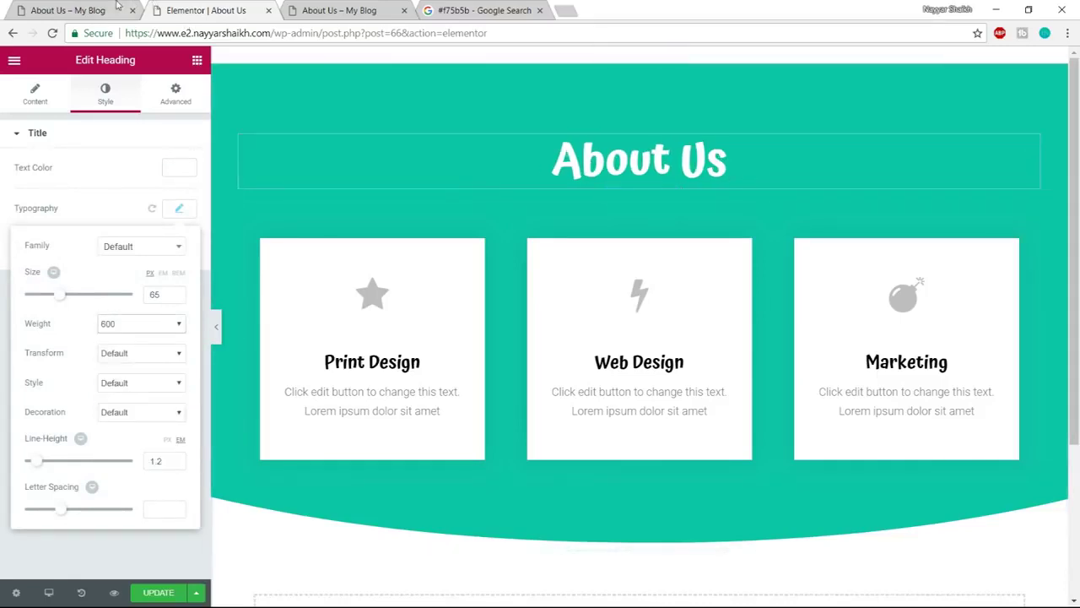
Select the intro paragraph on the reference page and return to the editor
{"action": "left_click", "coordinate": [119, 7]}
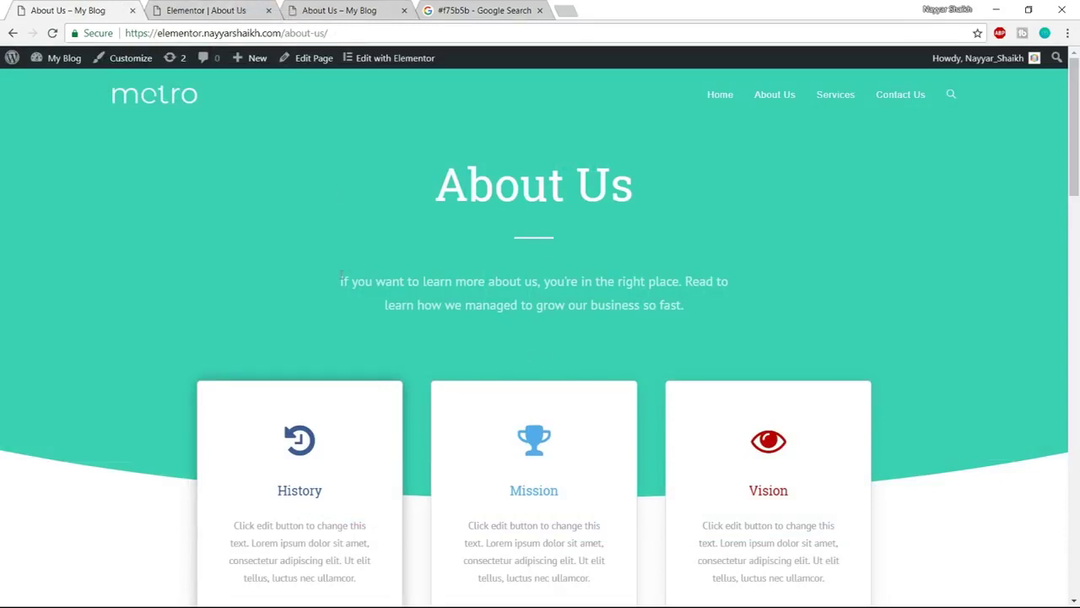
{"action": "left_click_drag", "start_coordinate": [341, 278], "coordinate": [753, 321]}
{"action": "key", "text": "ctrl+c"}
{"action": "left_click", "coordinate": [221, 8]}
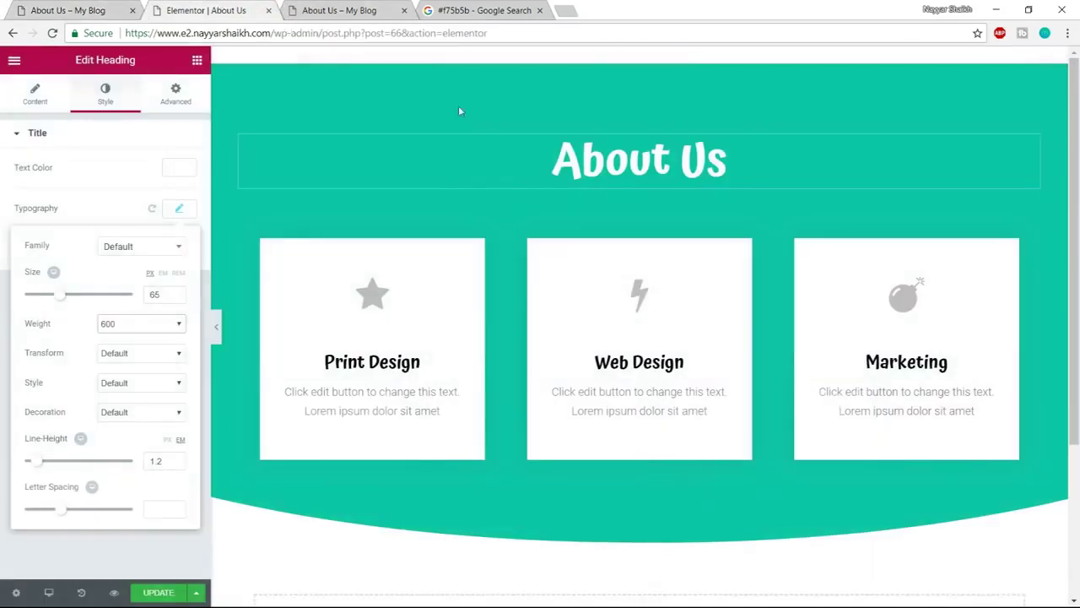
Place the global Divider under the About Us title and unlink it
{"action": "left_click", "coordinate": [194, 63]}
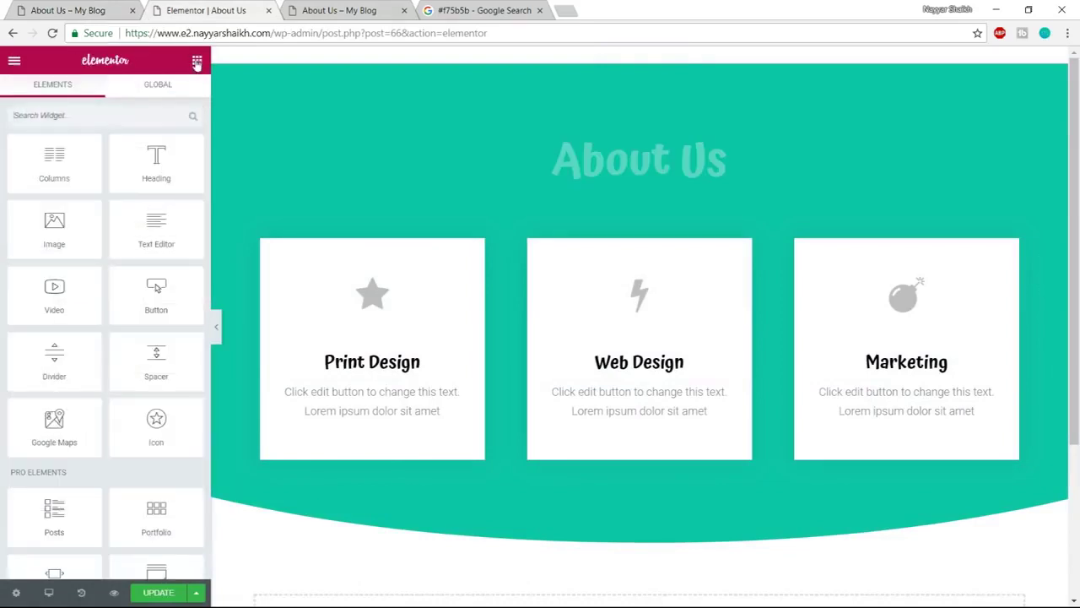
{"action": "left_click", "coordinate": [171, 90]}
{"action": "left_click_drag", "start_coordinate": [54, 160], "coordinate": [670, 194]}
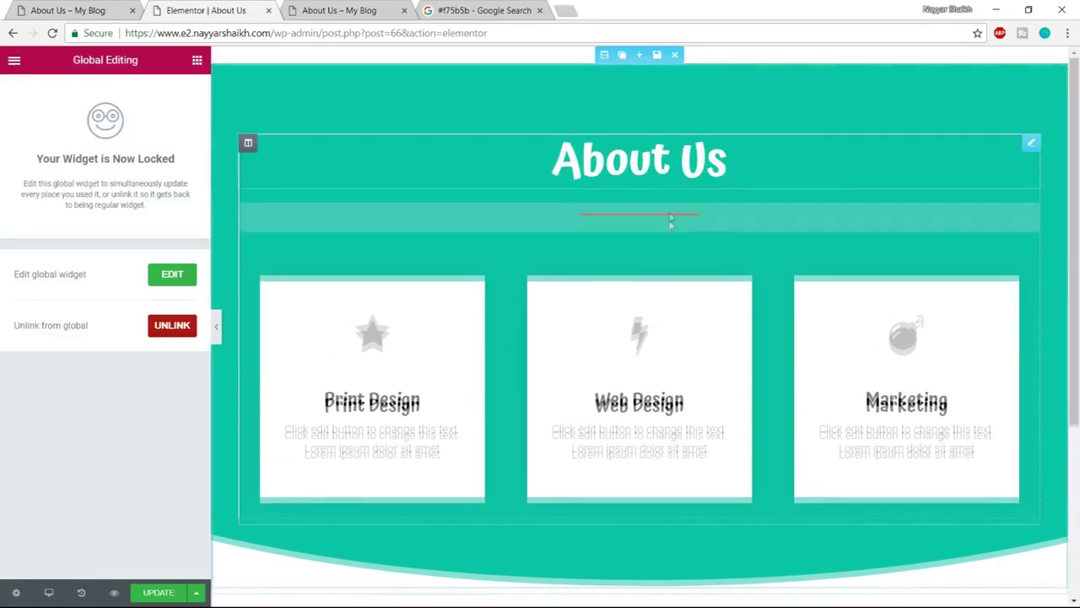
{"action": "left_click", "coordinate": [172, 331]}
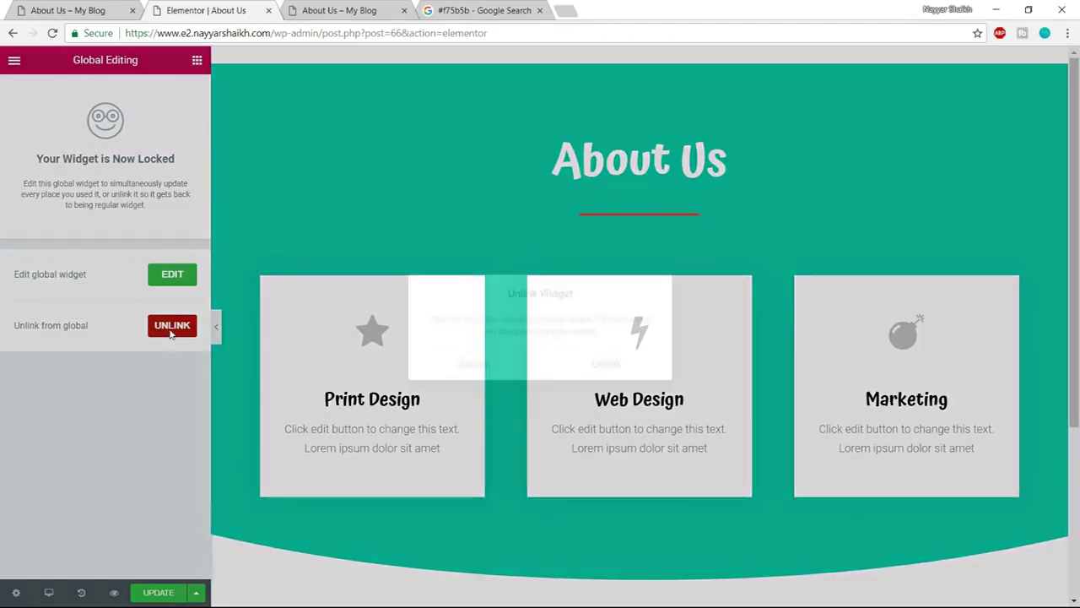
{"action": "left_click", "coordinate": [606, 364]}
Make the divider white with width 10 and compare it with the reference page
{"action": "left_click", "coordinate": [173, 243]}
{"action": "left_click", "coordinate": [145, 431]}
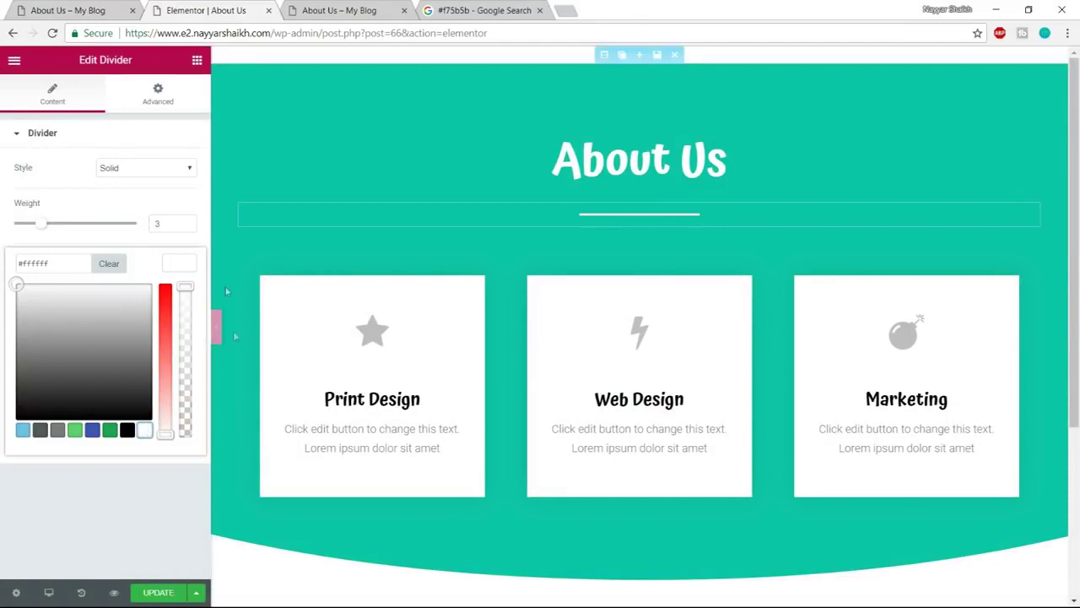
{"action": "left_click", "coordinate": [171, 196]}
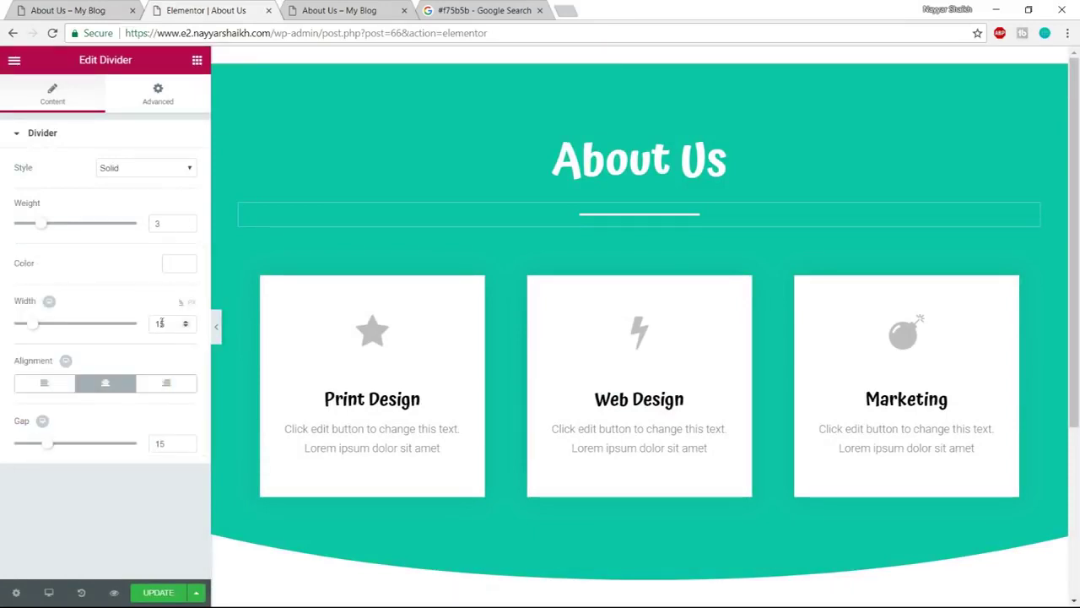
{"action": "left_click_drag", "start_coordinate": [171, 323], "coordinate": [144, 326]}
{"action": "type", "text": "10"}
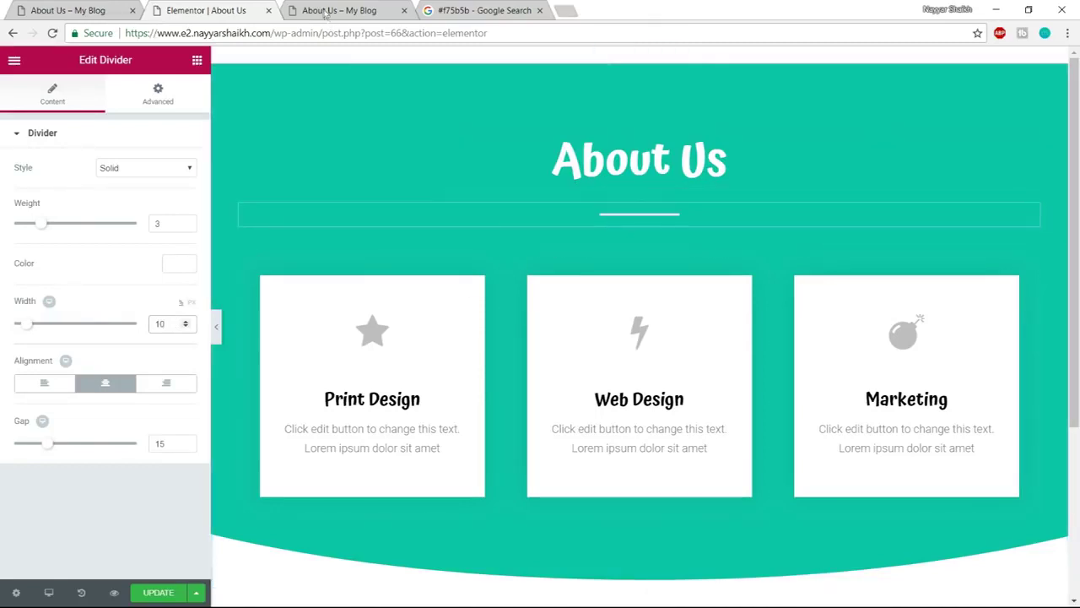
{"action": "left_click", "coordinate": [60, 7]}
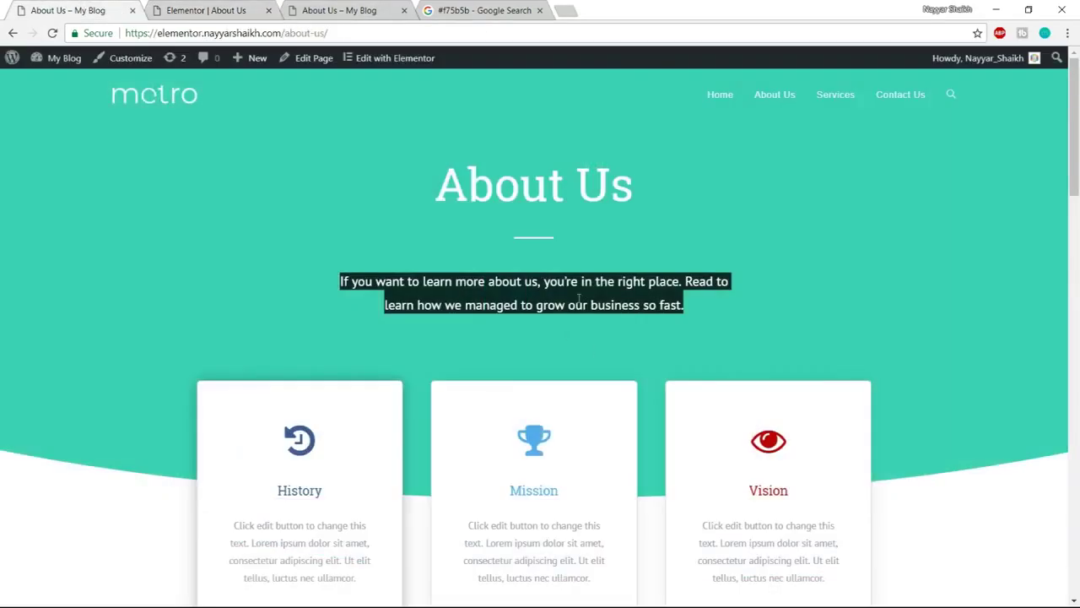
{"action": "left_click", "coordinate": [215, 10]}
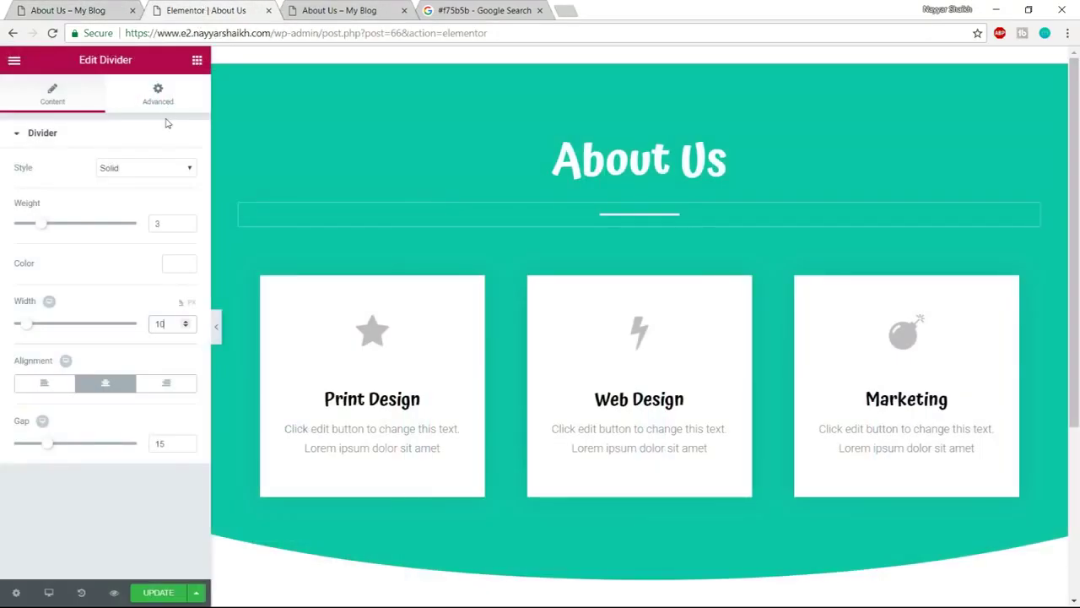
{"action": "left_click", "coordinate": [198, 62]}
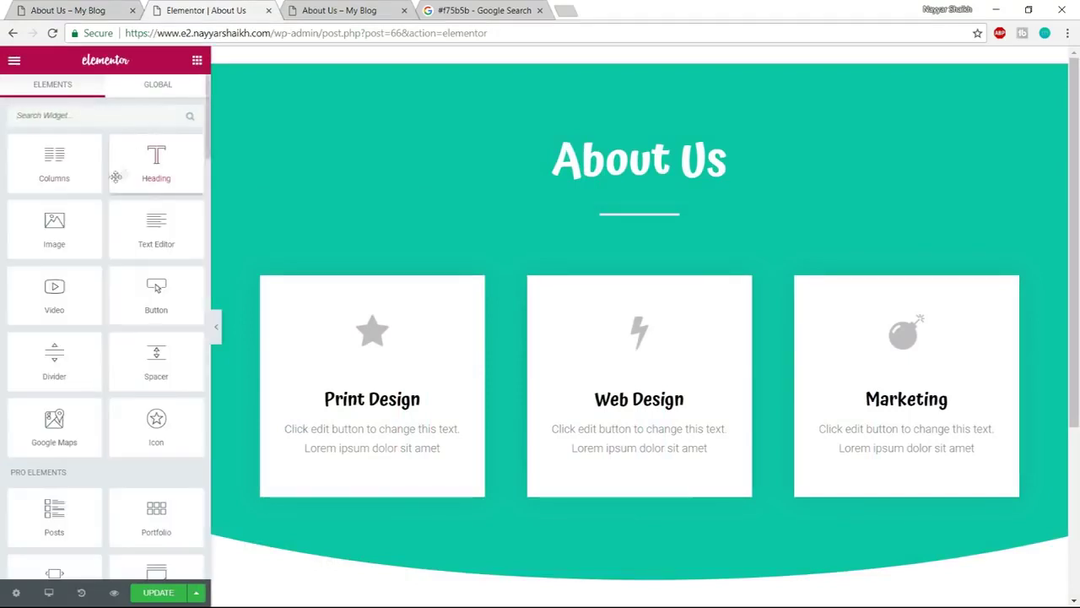
Add a centred white heading under the divider containing the pasted intro sentence
{"action": "left_click_drag", "start_coordinate": [161, 162], "coordinate": [651, 222]}
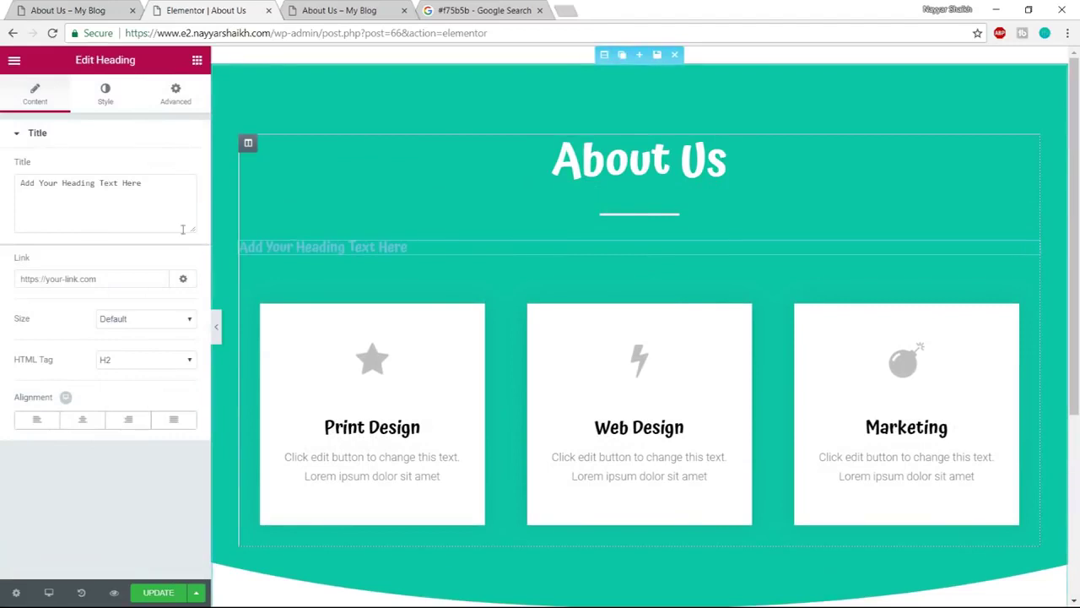
{"action": "triple_click", "coordinate": [114, 182]}
{"action": "key", "text": "ctrl+v"}
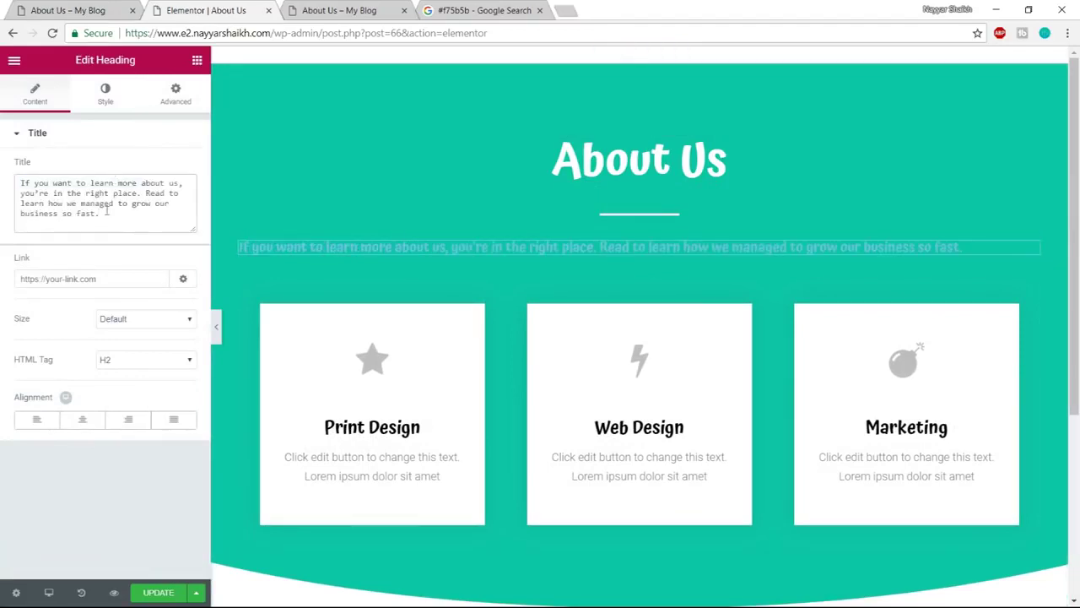
{"action": "left_click", "coordinate": [82, 420]}
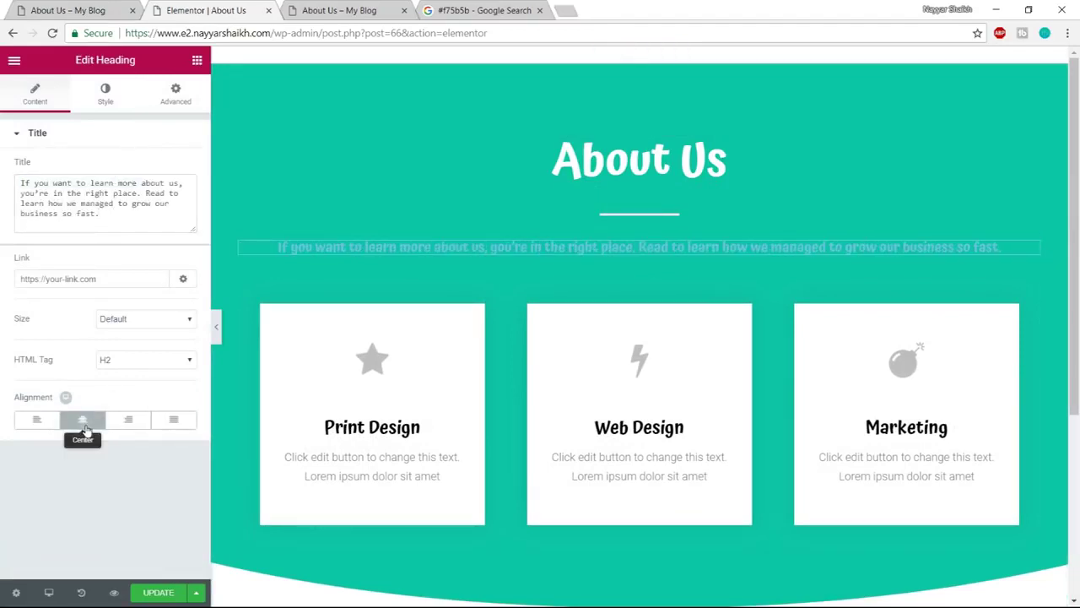
{"action": "left_click", "coordinate": [107, 94]}
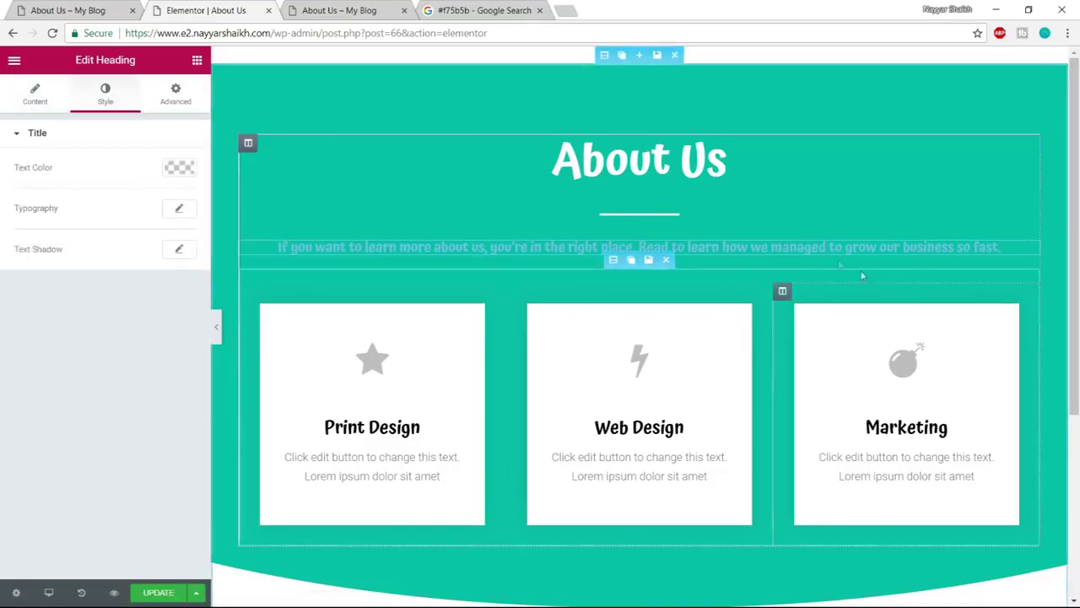
{"action": "left_click", "coordinate": [179, 167]}
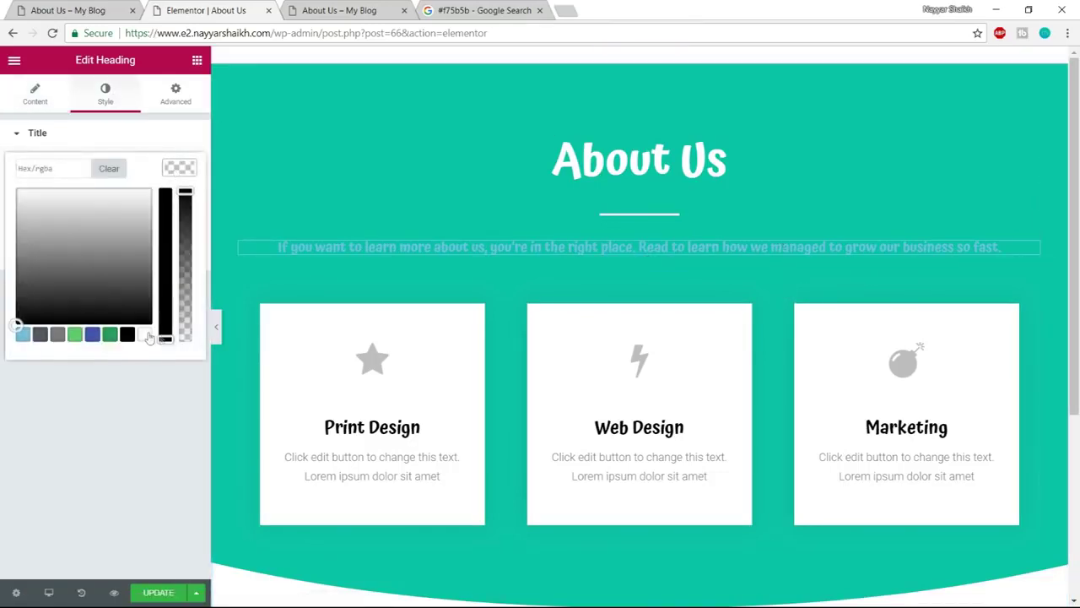
{"action": "left_click", "coordinate": [145, 335]}
{"action": "left_click", "coordinate": [175, 168]}
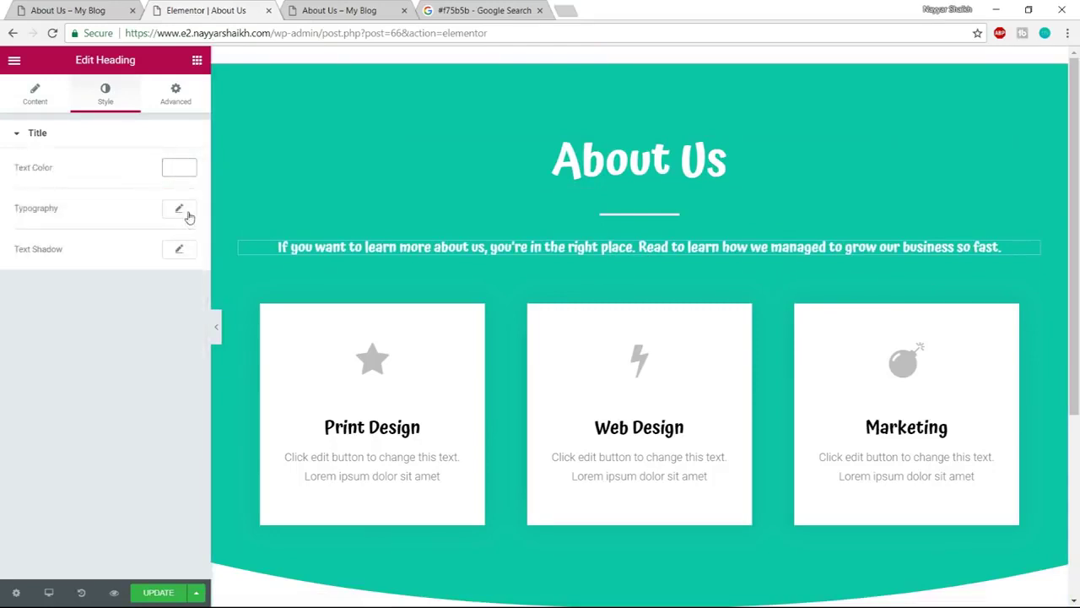
Set the intro sentence typography to Poppins, size 18, weight 400
{"action": "left_click", "coordinate": [181, 210]}
{"action": "left_click", "coordinate": [125, 253]}
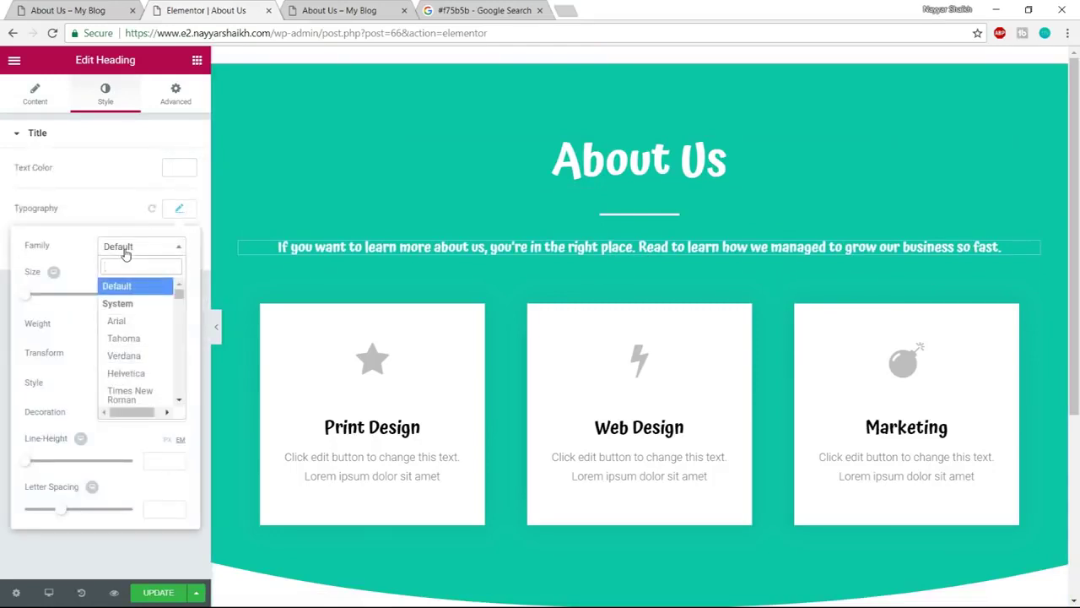
{"action": "type", "text": "poppi"}
{"action": "key", "text": "Return"}
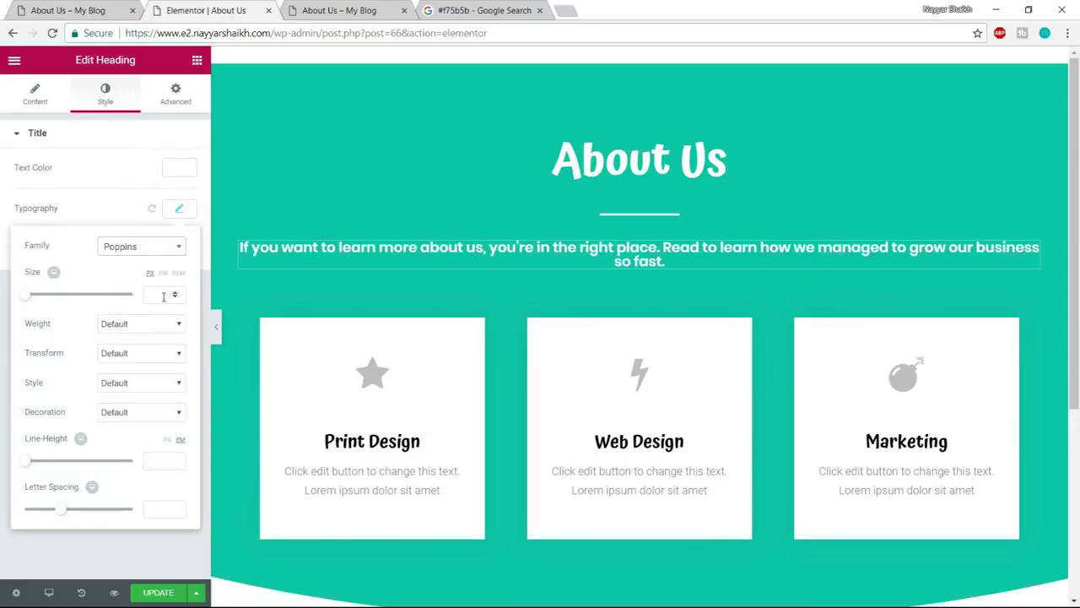
{"action": "left_click", "coordinate": [163, 296]}
{"action": "type", "text": "20"}
{"action": "type", "text": "18"}
{"action": "left_click", "coordinate": [147, 326]}
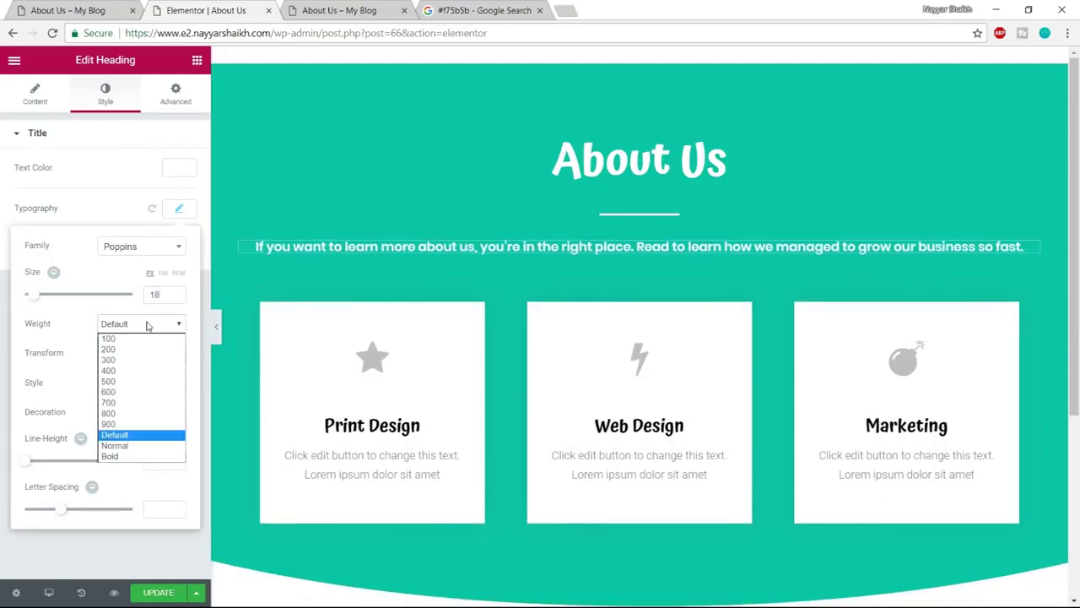
{"action": "left_click", "coordinate": [133, 370]}
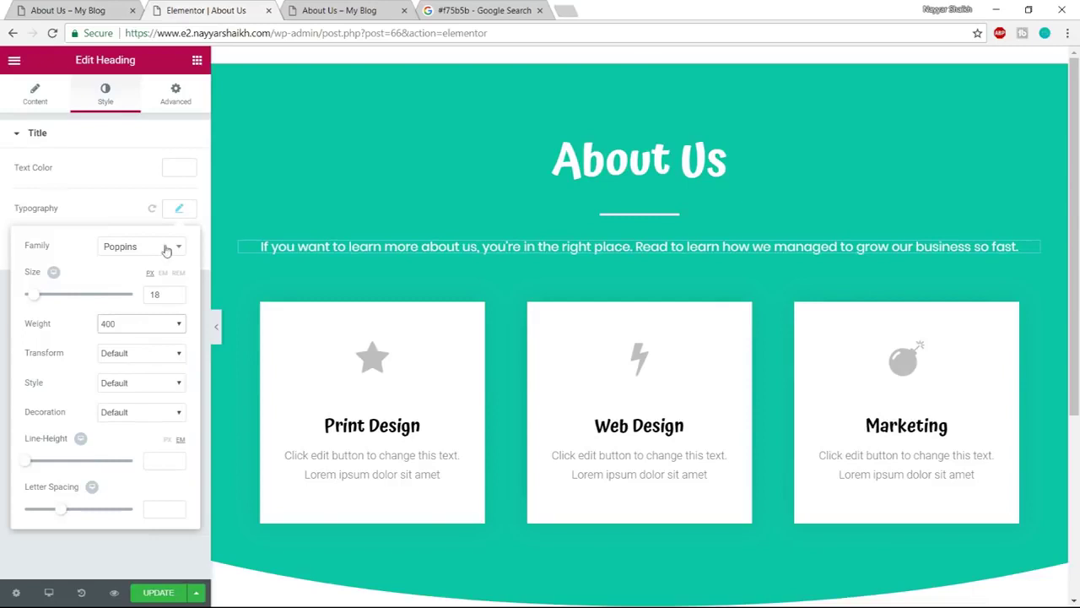
{"action": "left_click", "coordinate": [180, 214]}
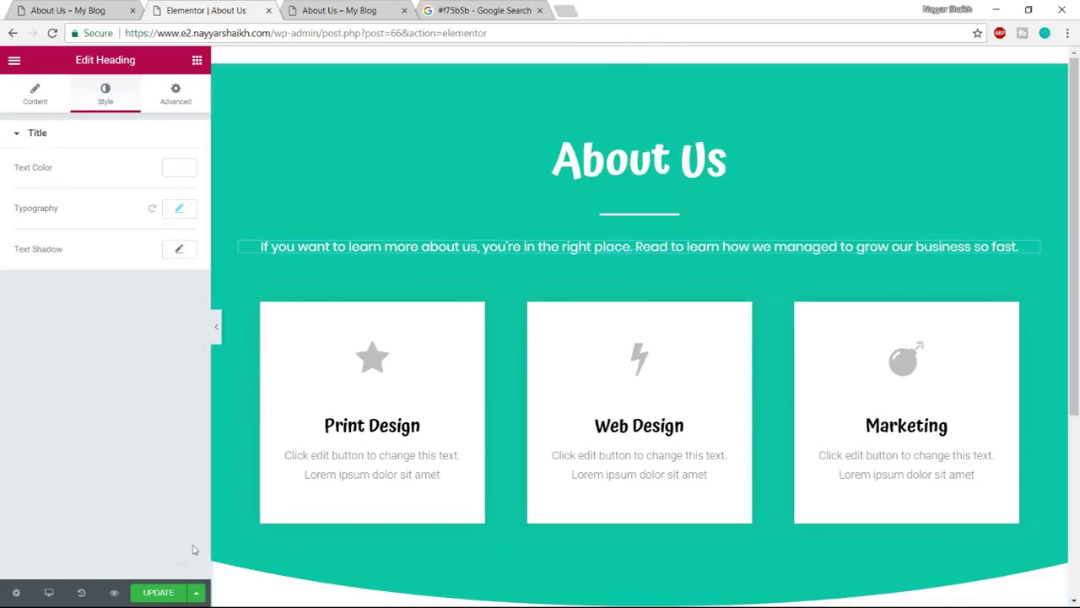
Review the live page's intro paragraph and the History, Mission and Vision cards below it
{"action": "left_click", "coordinate": [92, 6]}
{"action": "scroll", "coordinate": [506, 292], "scroll_direction": "down", "scroll_amount": 2}
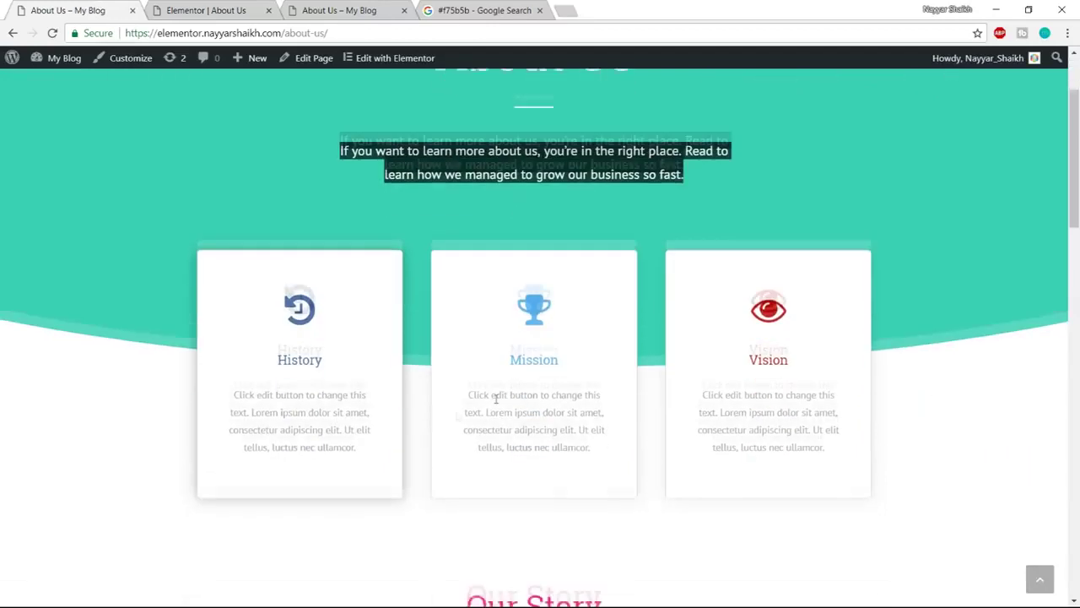
{"action": "scroll", "coordinate": [357, 349], "scroll_direction": "up", "scroll_amount": 2}
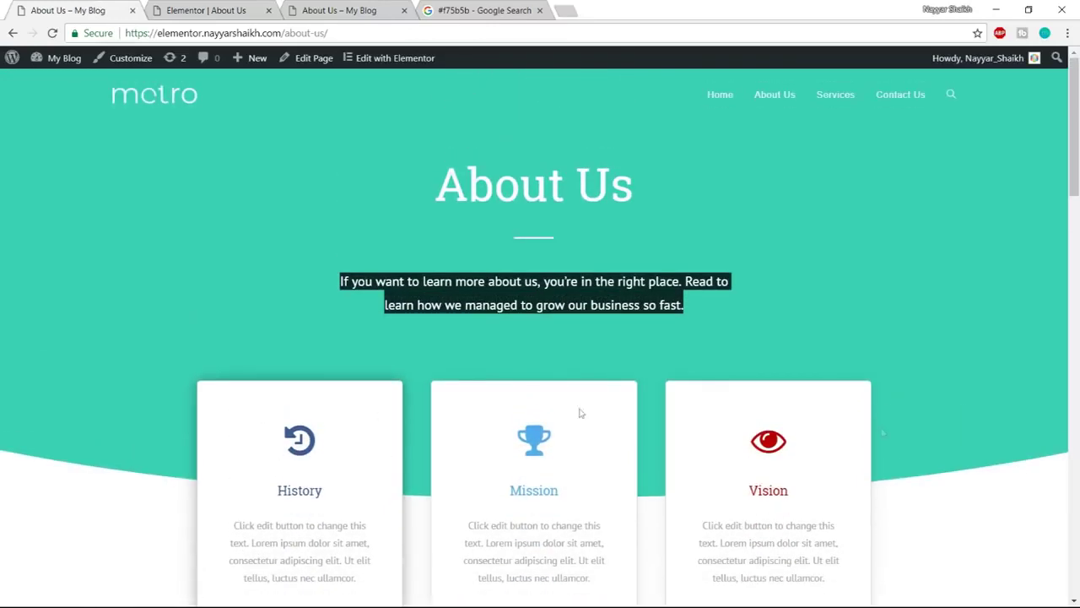
{"action": "left_click", "coordinate": [692, 301]}
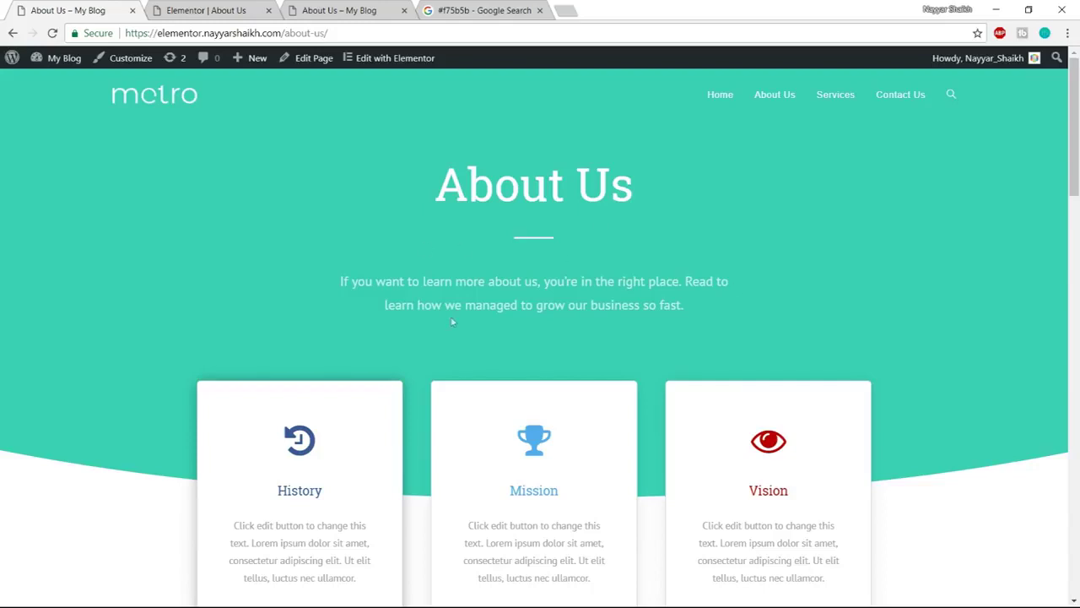
{"action": "scroll", "coordinate": [220, 474], "scroll_direction": "down", "scroll_amount": 2}
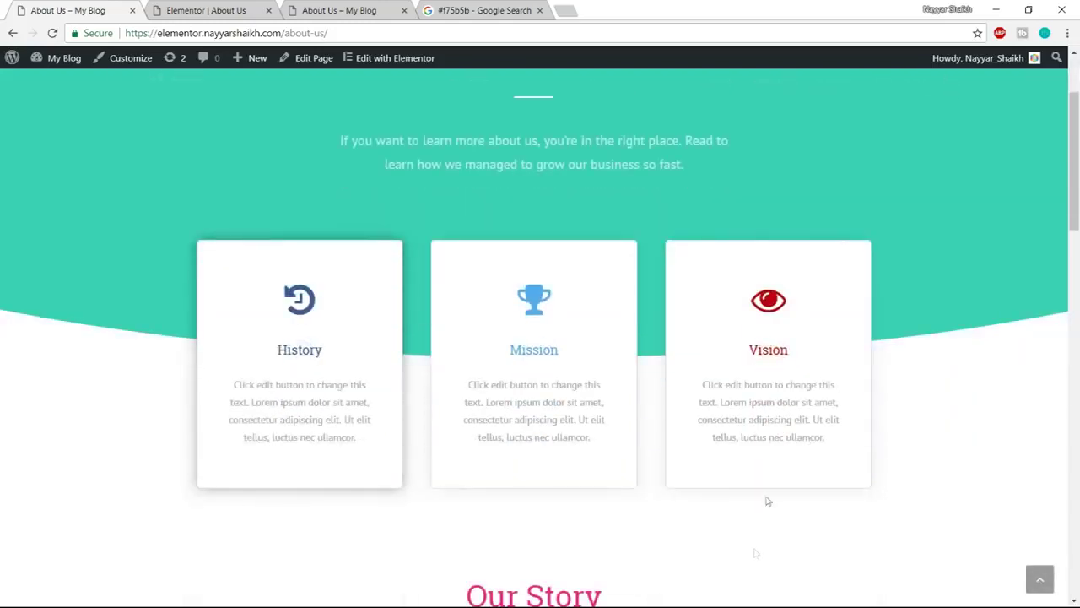
Add an empty one-column section and drag the three-card section below the teal hero
{"action": "left_click", "coordinate": [206, 10]}
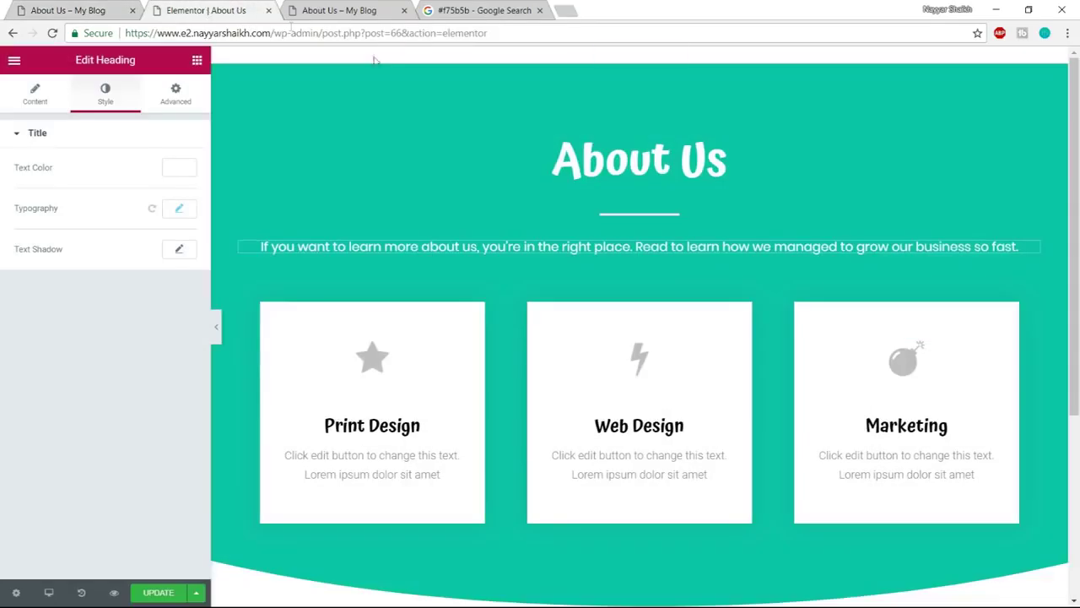
{"action": "scroll", "coordinate": [465, 349], "scroll_direction": "down", "scroll_amount": 1}
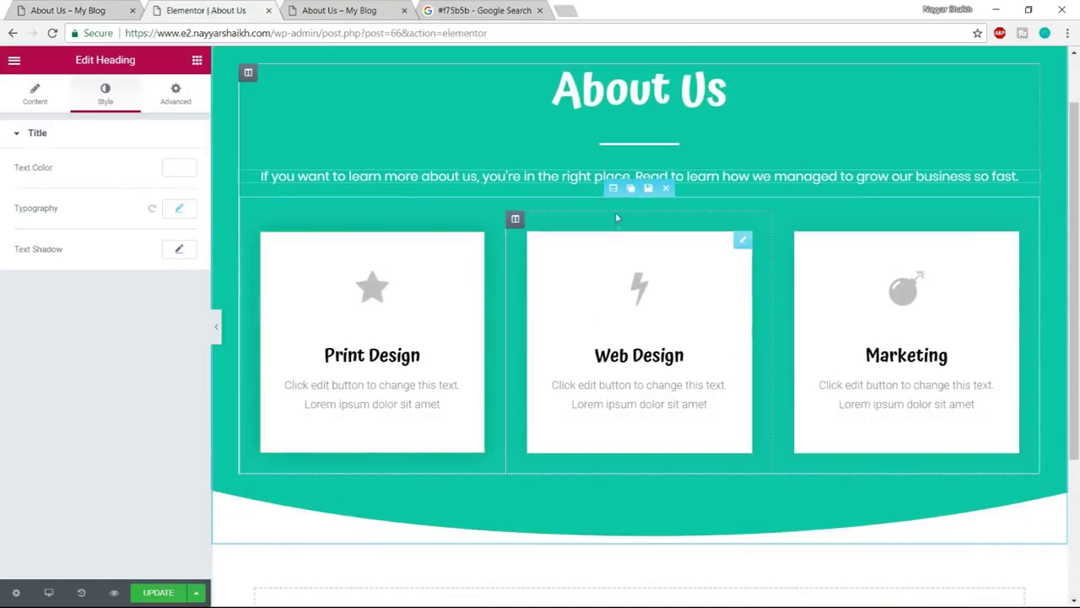
{"action": "left_click_drag", "start_coordinate": [619, 186], "coordinate": [628, 267]}
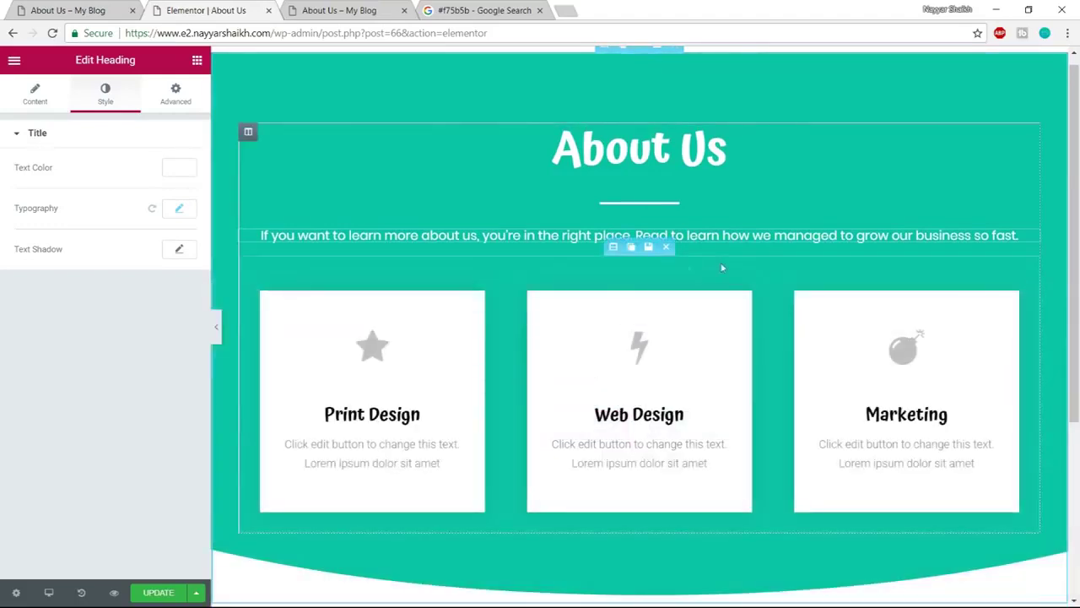
{"action": "scroll", "coordinate": [779, 424], "scroll_direction": "down", "scroll_amount": 3}
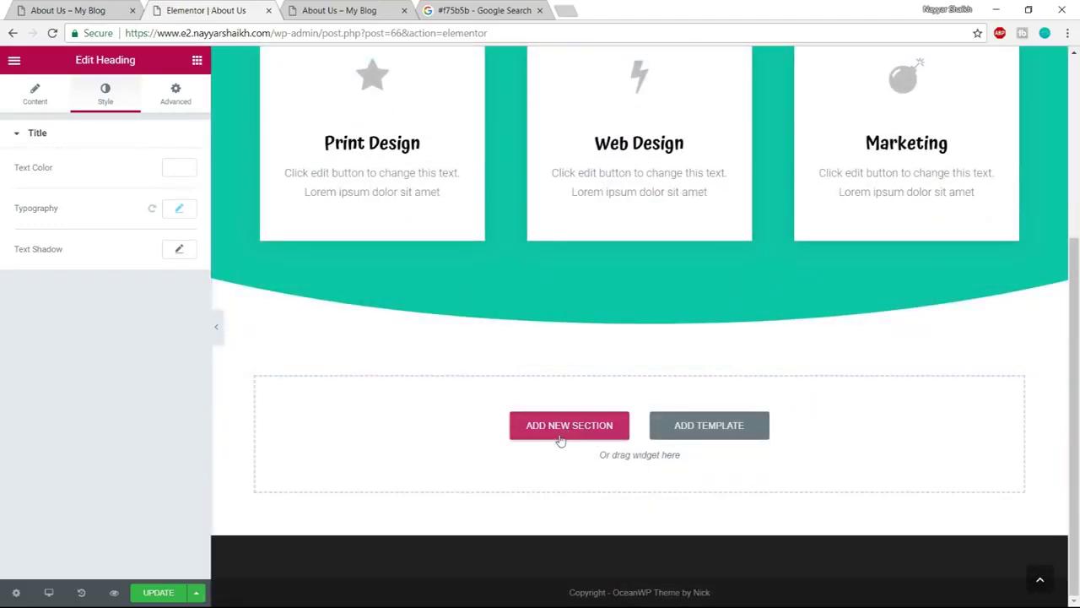
{"action": "left_click", "coordinate": [562, 438]}
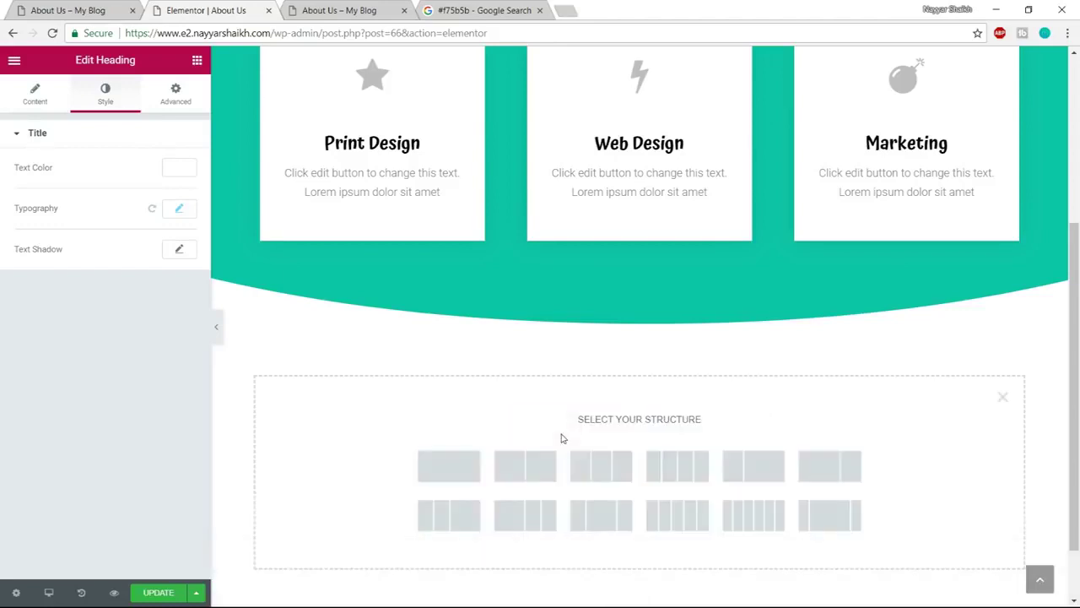
{"action": "left_click", "coordinate": [454, 477]}
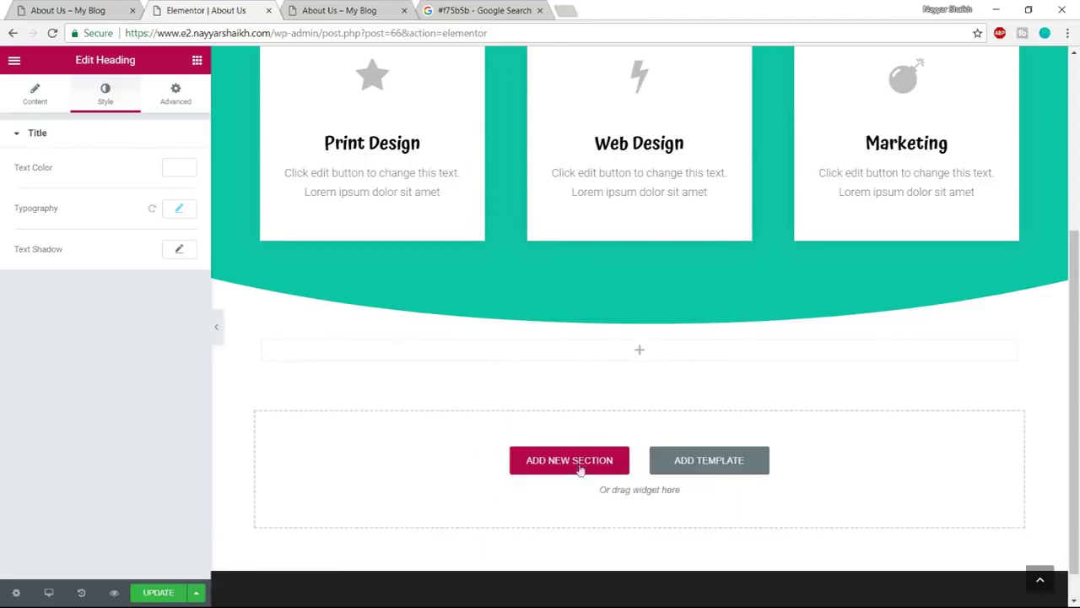
{"action": "scroll", "coordinate": [617, 106], "scroll_direction": "up", "scroll_amount": 2}
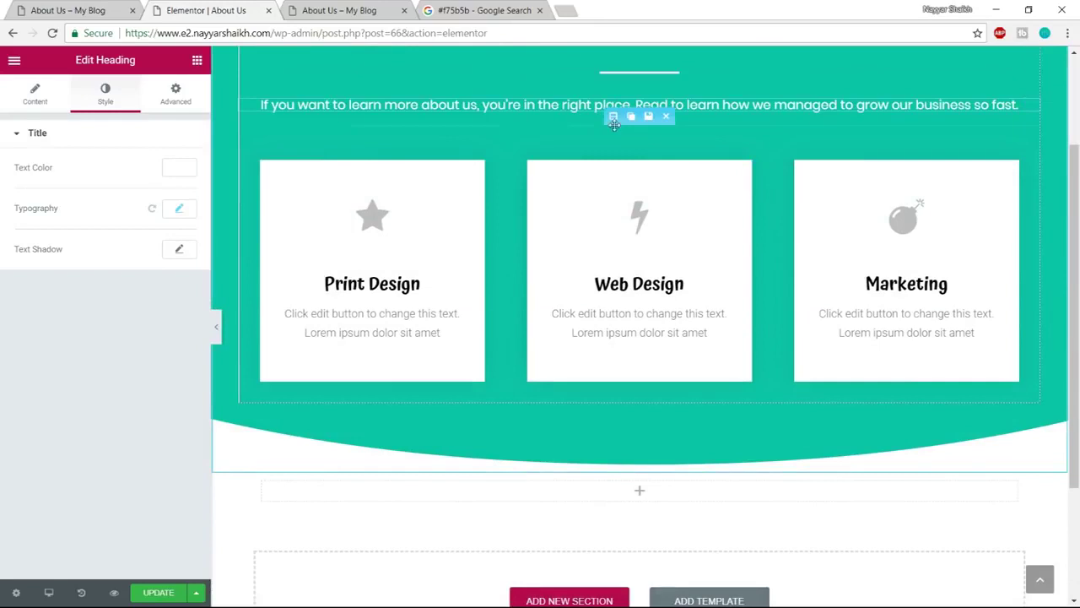
{"action": "left_click_drag", "start_coordinate": [613, 116], "coordinate": [598, 316]}
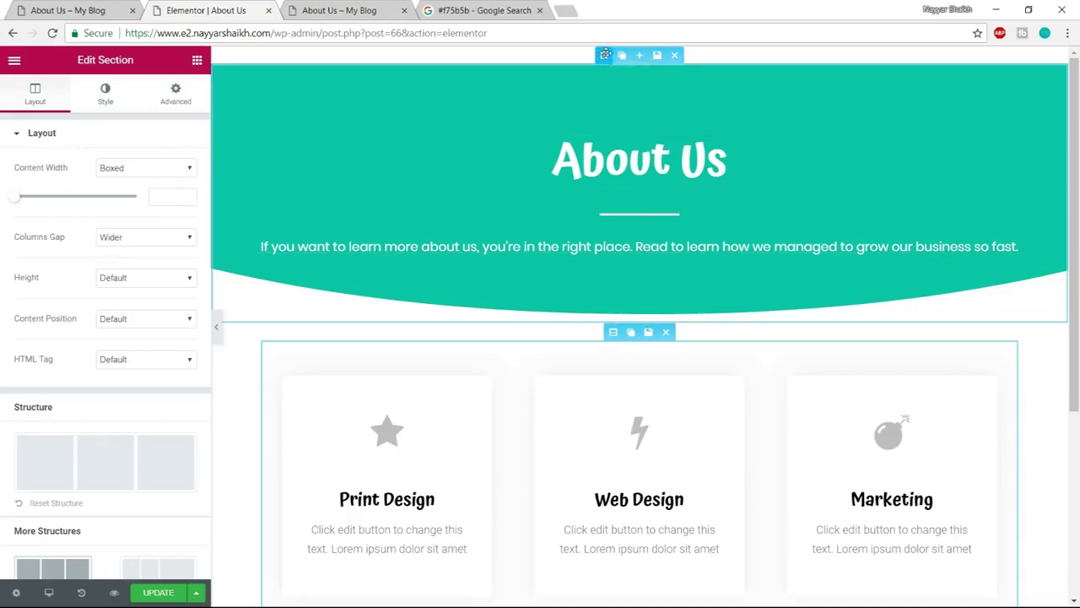
Set the teal hero section's Advanced bottom padding to 300
{"action": "left_click", "coordinate": [605, 54]}
{"action": "left_click", "coordinate": [176, 94]}
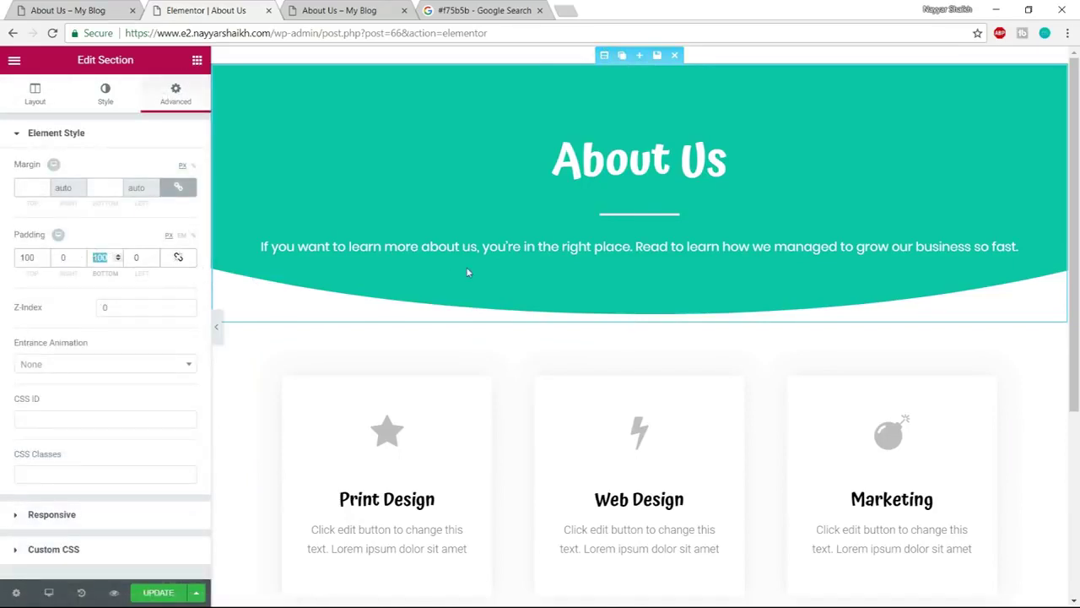
{"action": "type", "text": "300"}
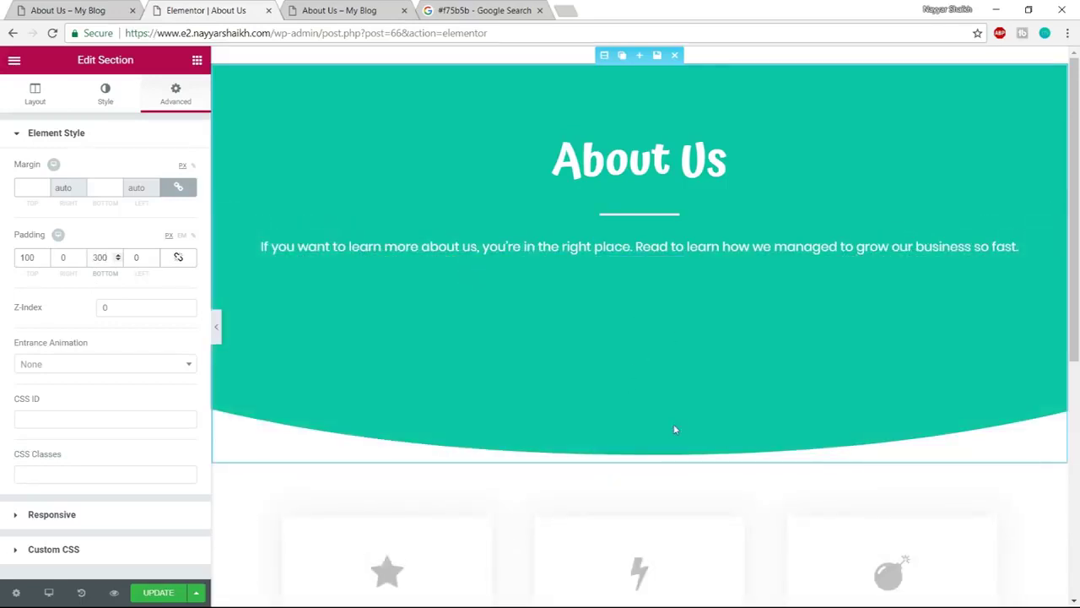
{"action": "scroll", "coordinate": [704, 404], "scroll_direction": "down", "scroll_amount": 3}
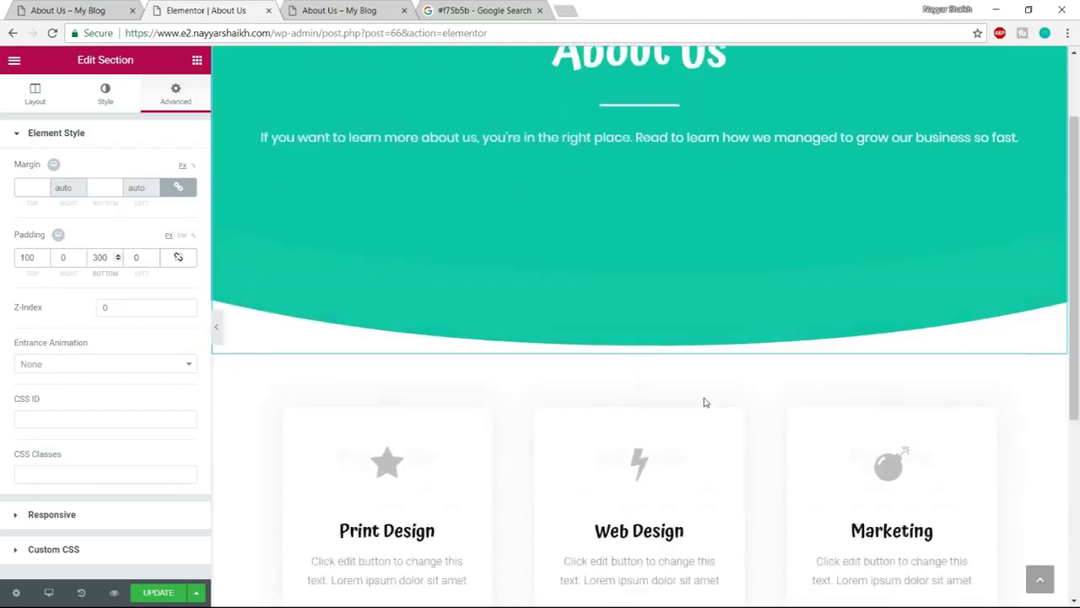
{"action": "scroll", "coordinate": [685, 527], "scroll_direction": "up", "scroll_amount": 2}
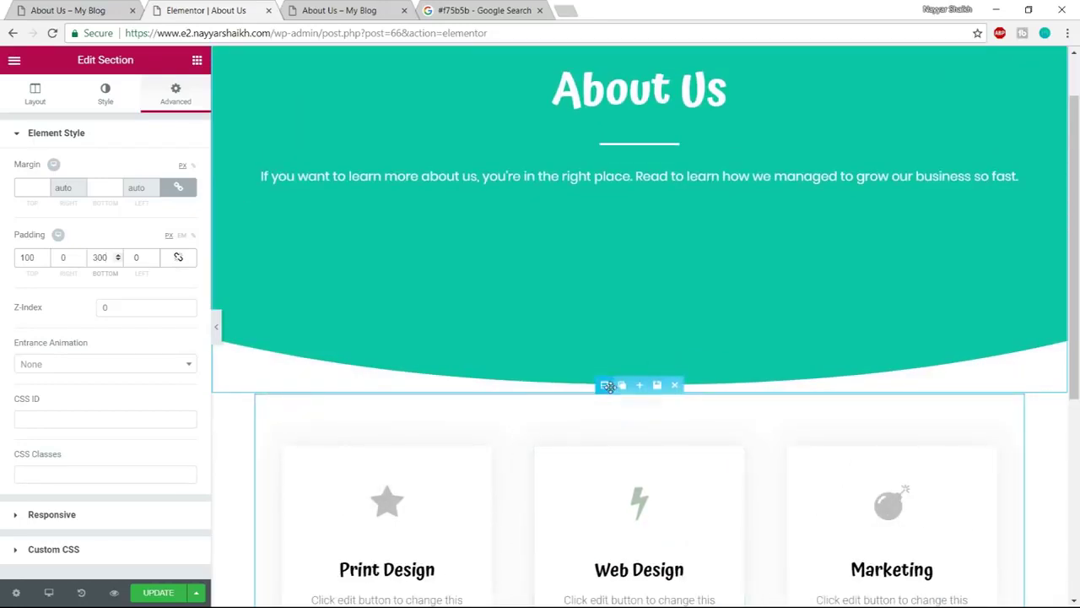
Unlink the service cards section's margins and set its top margin to -250
{"action": "left_click", "coordinate": [609, 386]}
{"action": "left_click", "coordinate": [179, 95]}
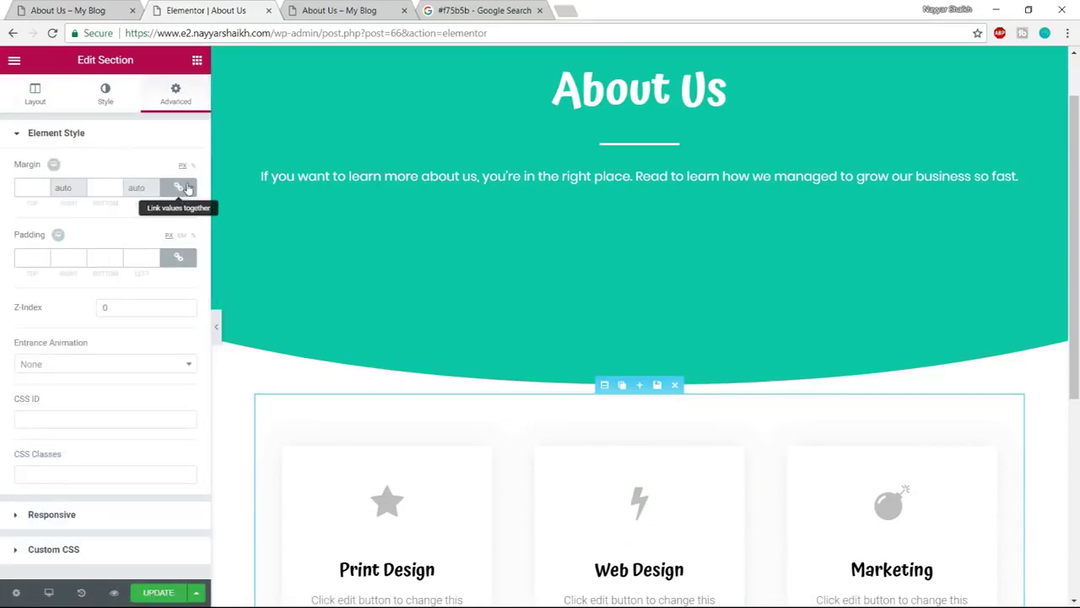
{"action": "left_click", "coordinate": [188, 188]}
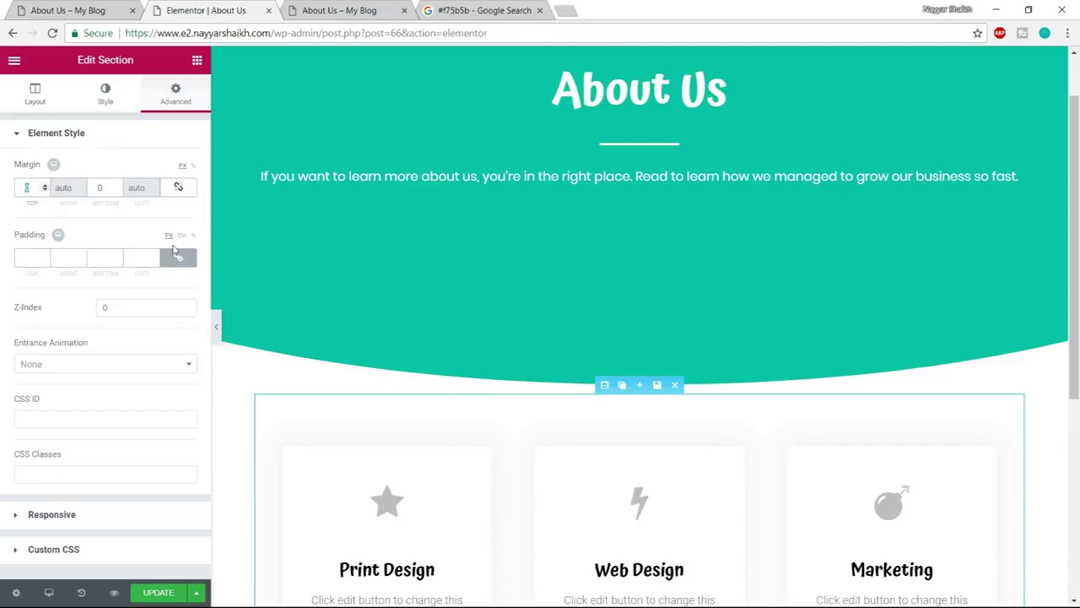
{"action": "type", "text": "150"}
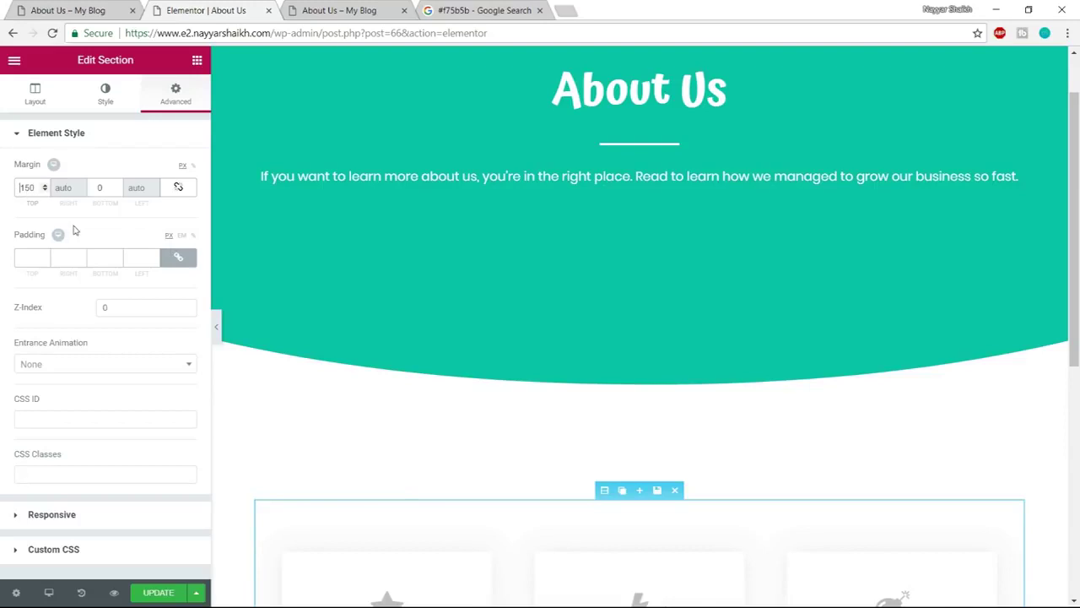
{"action": "type", "text": "-"}
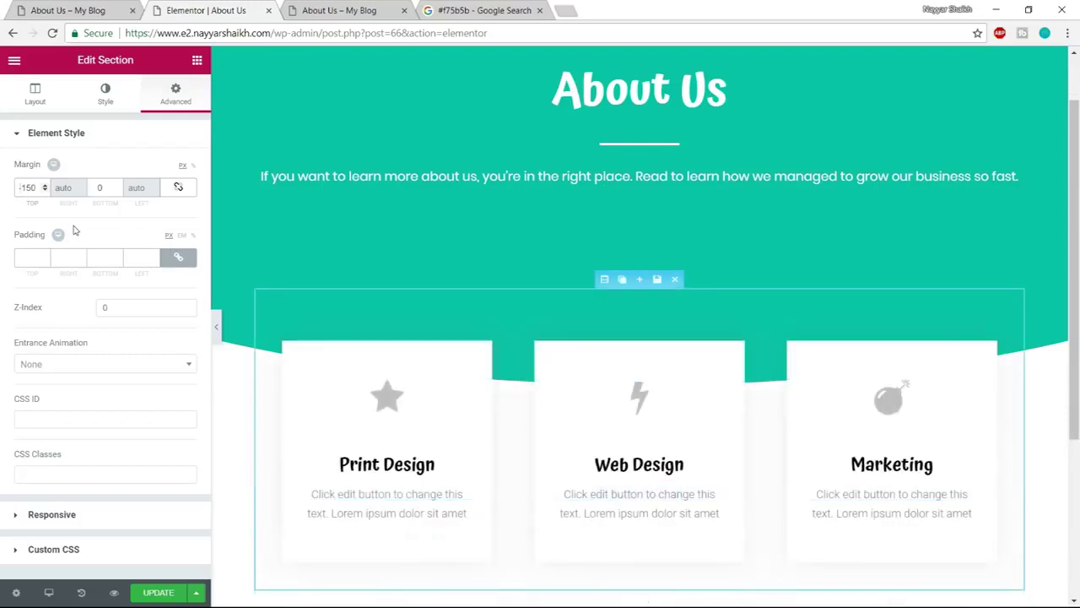
{"action": "scroll", "coordinate": [632, 481], "scroll_direction": "up", "scroll_amount": 1}
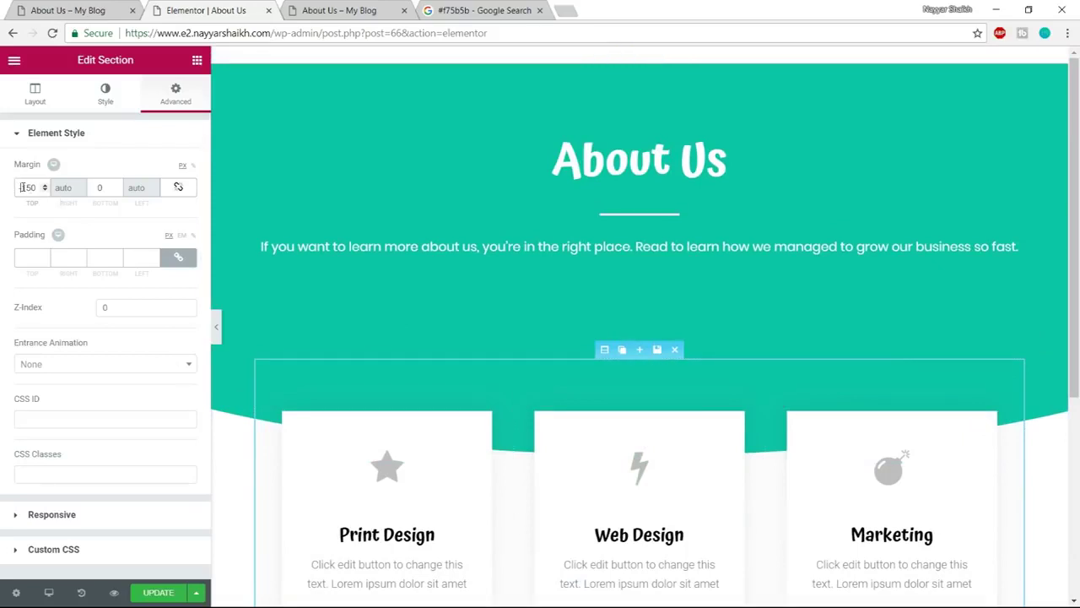
{"action": "type", "text": "2"}
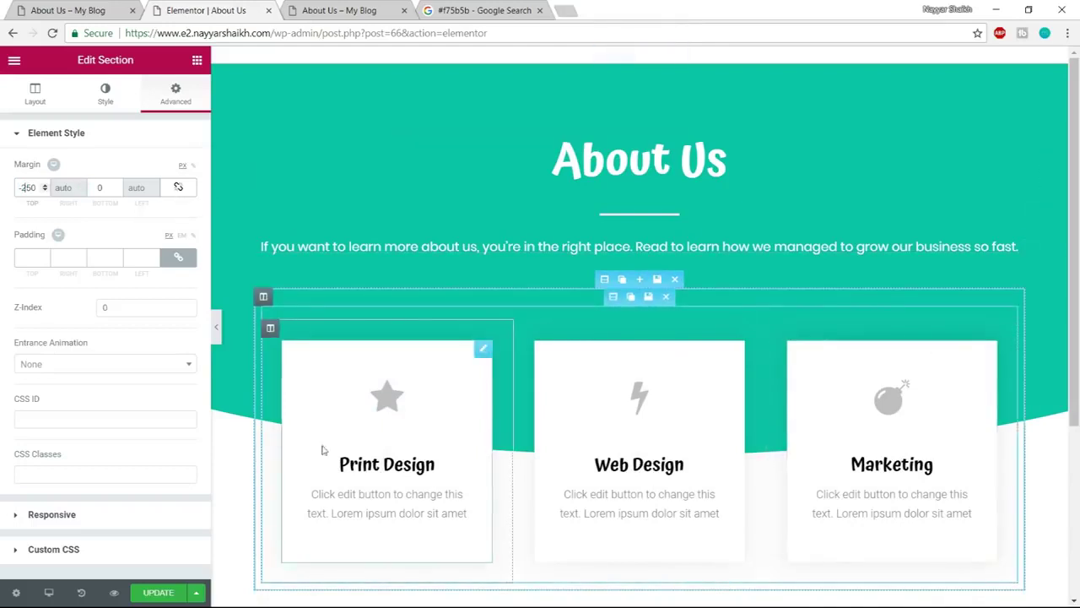
Compare the layout with the live About Us page, then save the page with UPDATE
{"action": "left_click", "coordinate": [92, 10]}
{"action": "scroll", "coordinate": [803, 357], "scroll_direction": "up", "scroll_amount": 2}
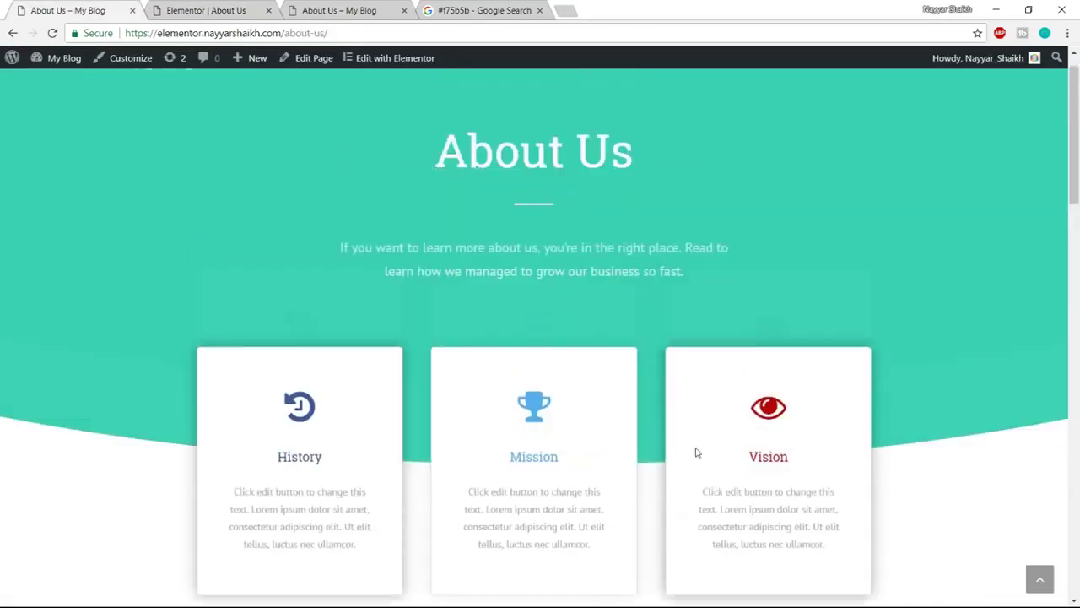
{"action": "left_click", "coordinate": [241, 10]}
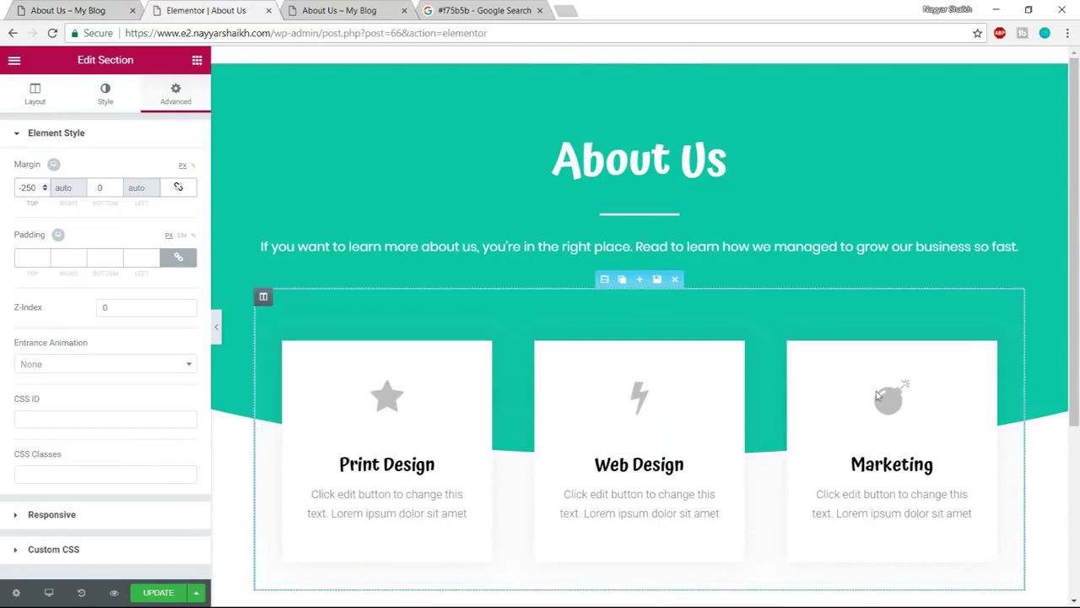
{"action": "left_click", "coordinate": [159, 595]}
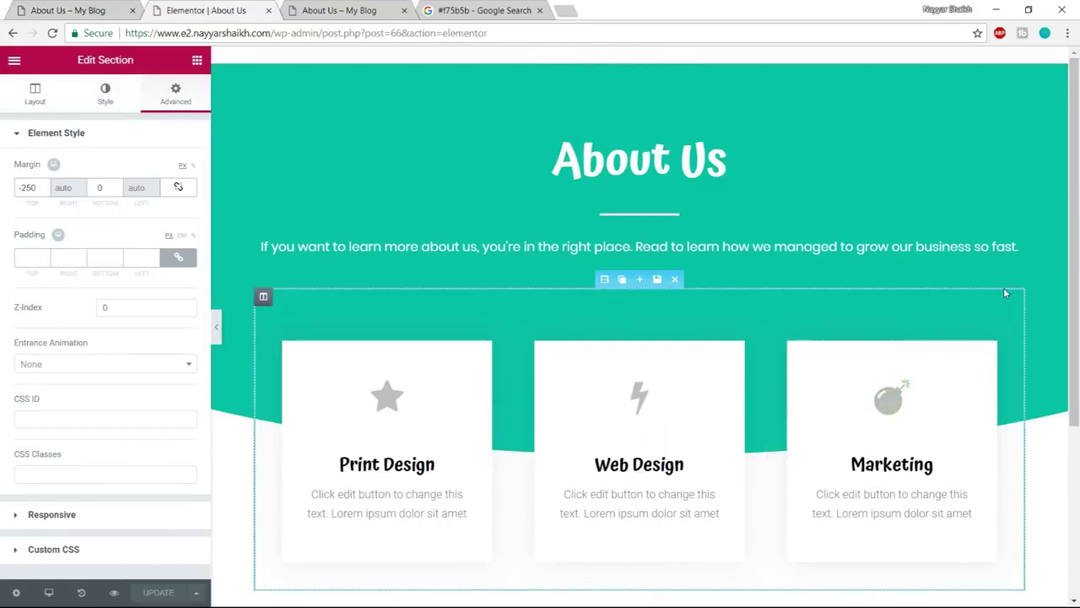
Check the History card overlapping the teal curve on the live page
{"action": "left_click", "coordinate": [99, 8]}
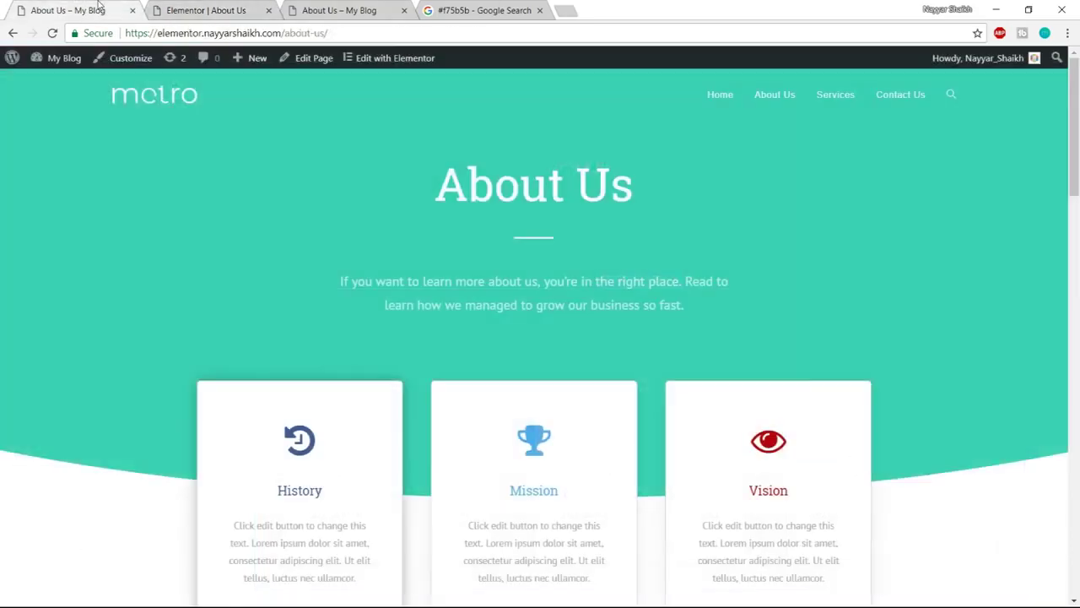
{"action": "scroll", "coordinate": [1041, 441], "scroll_direction": "down", "scroll_amount": 2}
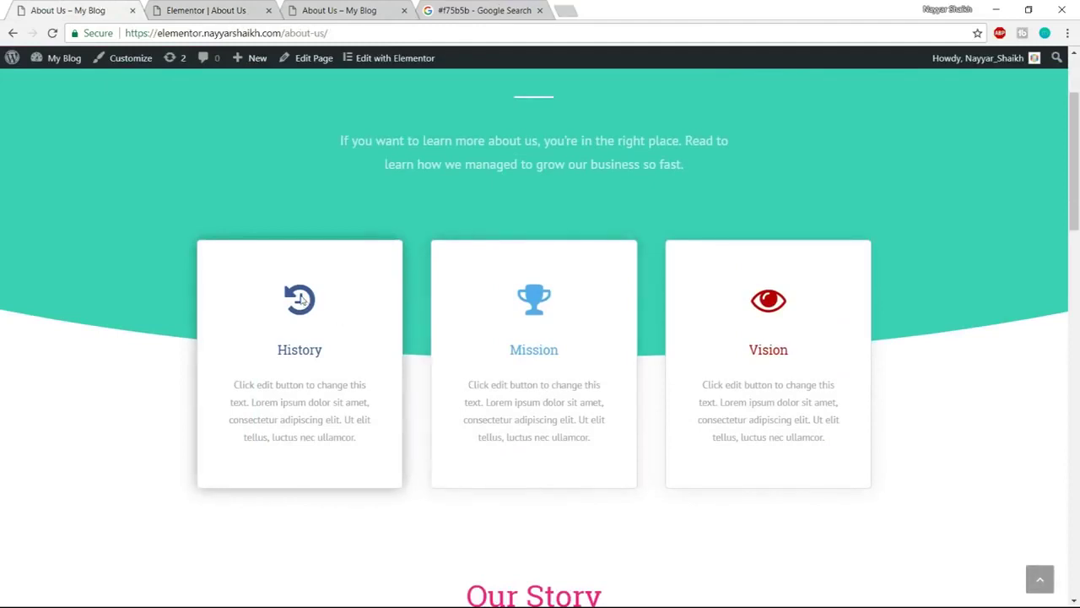
{"action": "left_click_drag", "start_coordinate": [278, 353], "coordinate": [305, 351]}
{"action": "left_click", "coordinate": [319, 350]}
{"action": "left_click", "coordinate": [221, 7]}
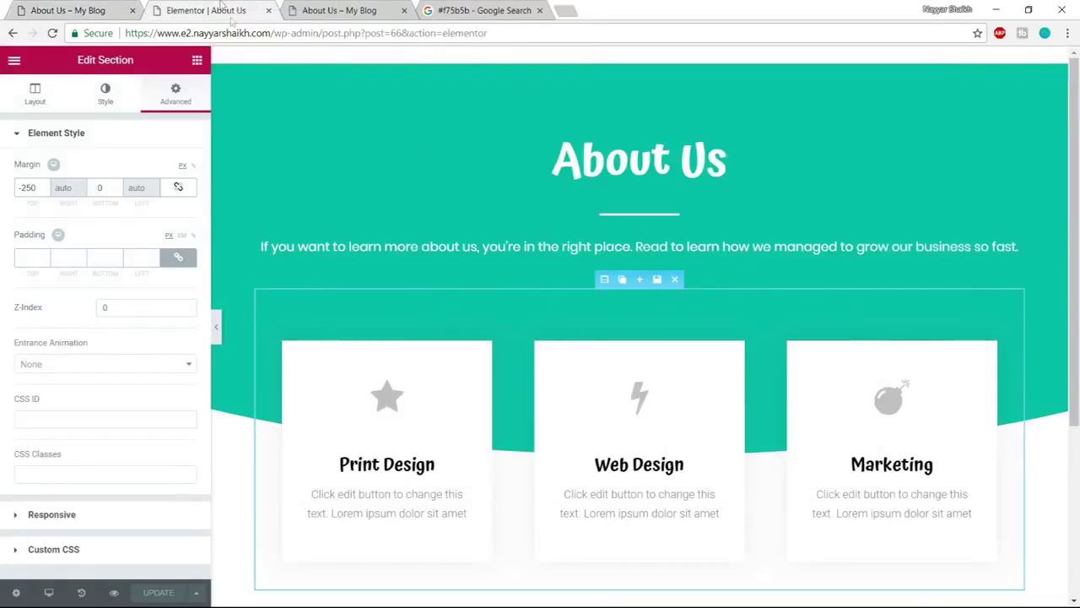
Replace the Print Design card's star with the 'history' icon
{"action": "left_click", "coordinate": [393, 403]}
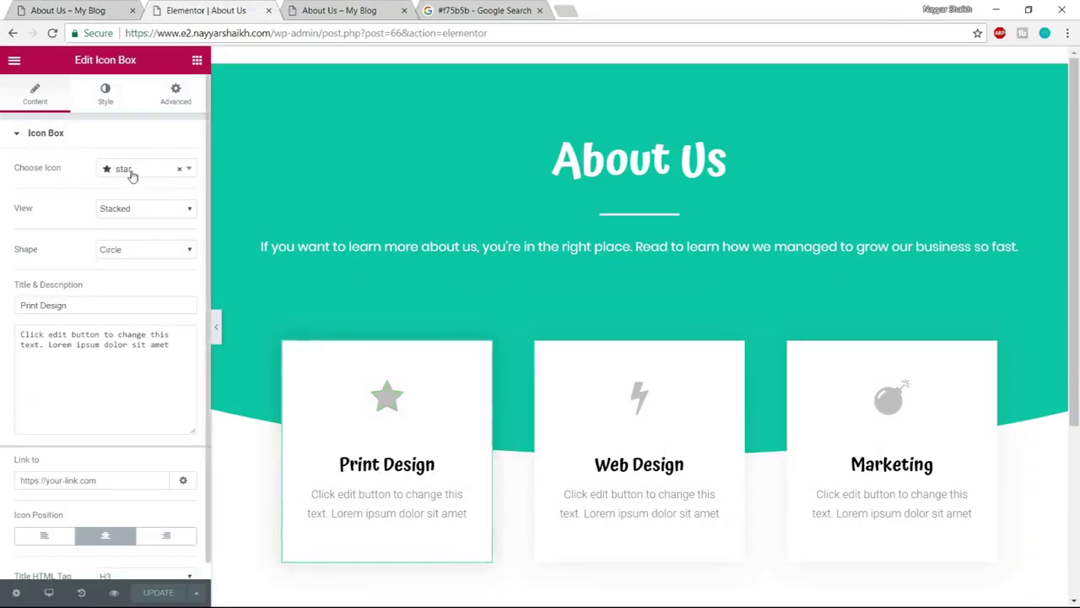
{"action": "left_click", "coordinate": [130, 175]}
{"action": "left_click", "coordinate": [78, 10]}
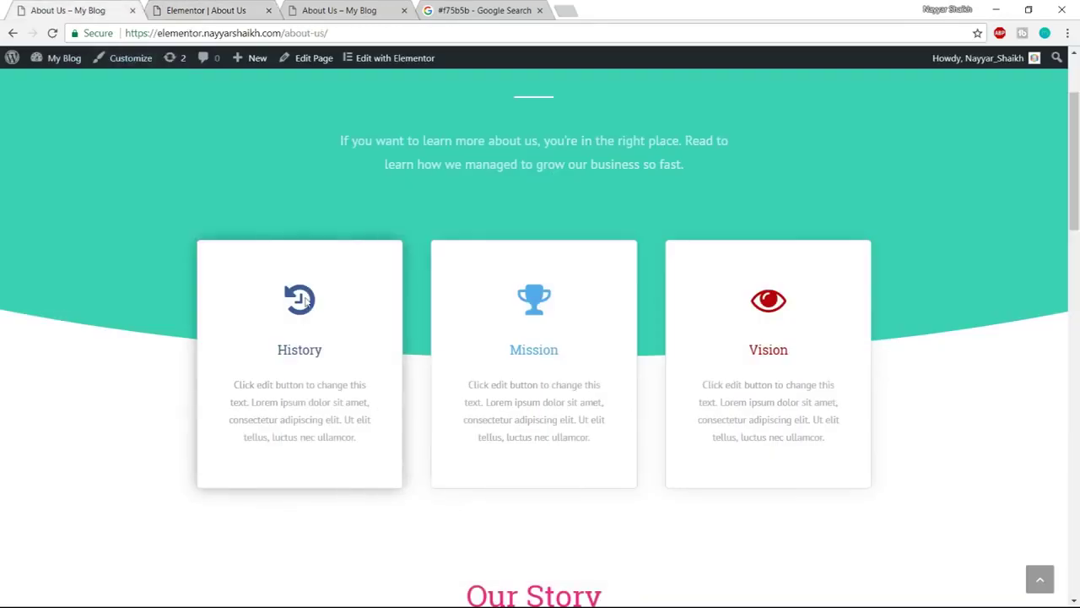
{"action": "left_click", "coordinate": [207, 9]}
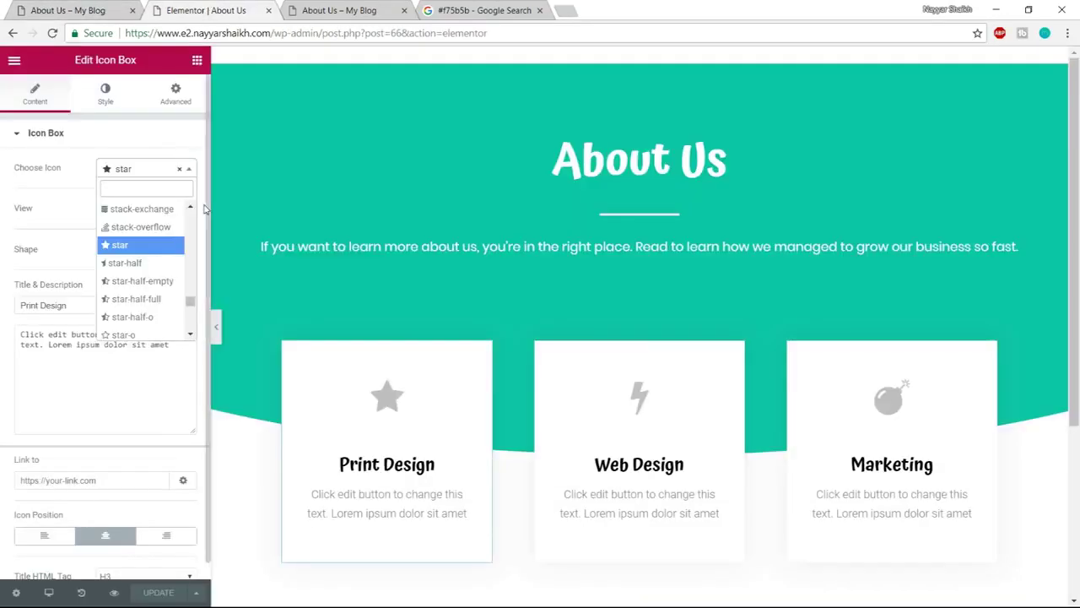
{"action": "type", "text": "hist"}
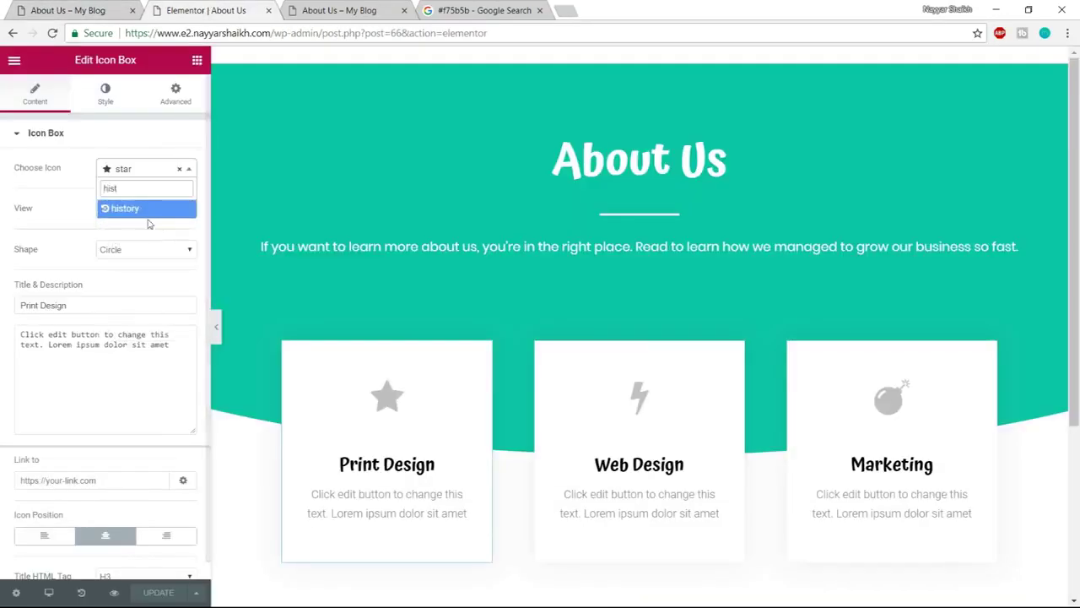
{"action": "left_click", "coordinate": [144, 211]}
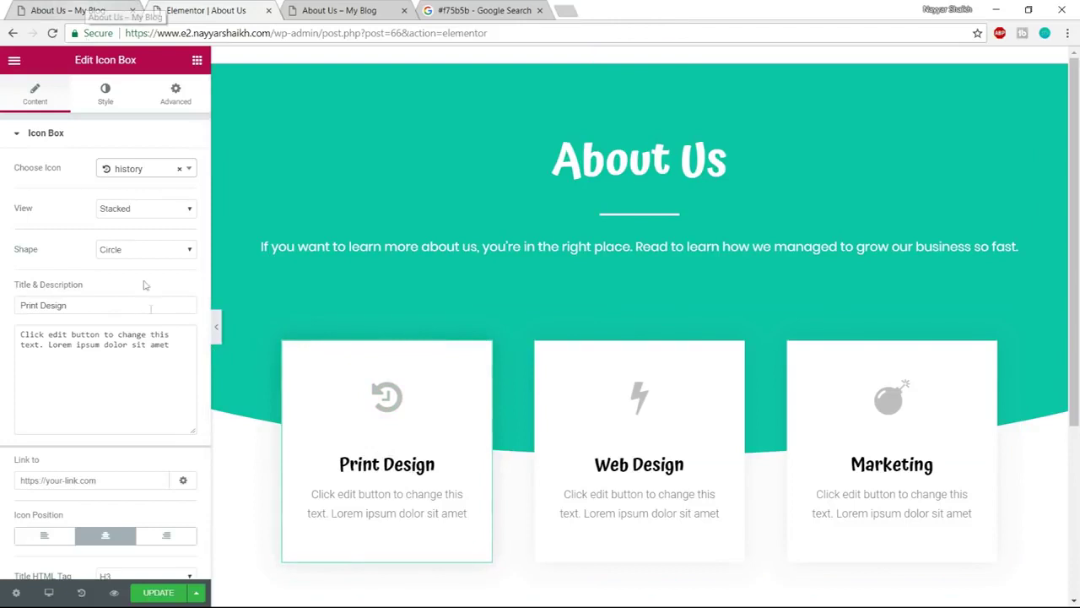
Change the card title from 'Print Design' to 'History'
{"action": "scroll", "coordinate": [140, 396], "scroll_direction": "down", "scroll_amount": 1}
{"action": "scroll", "coordinate": [137, 422], "scroll_direction": "up", "scroll_amount": 1}
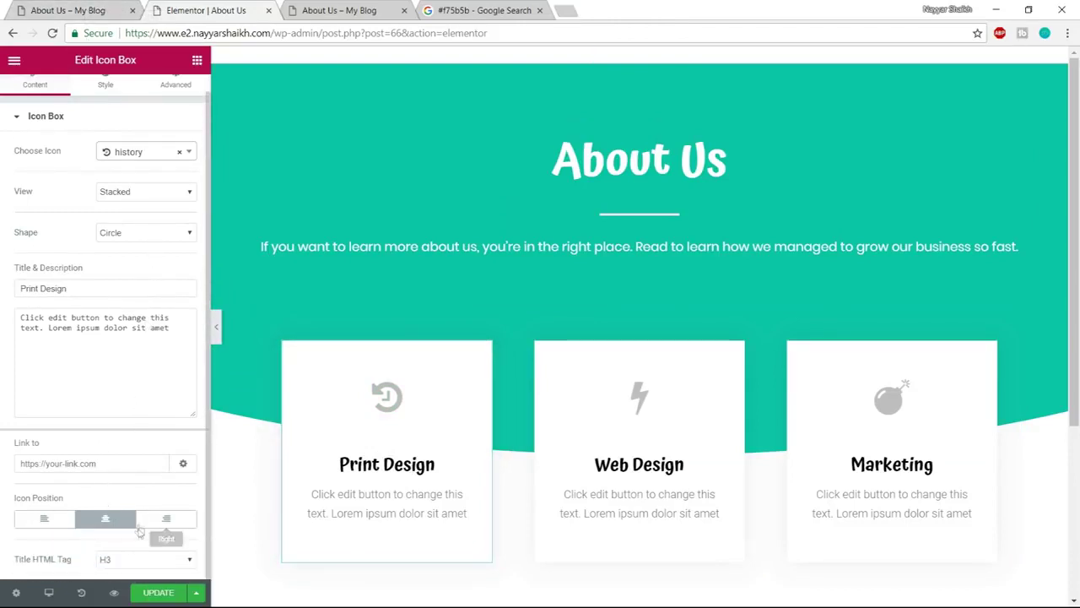
{"action": "left_click_drag", "start_coordinate": [74, 304], "coordinate": [3, 303]}
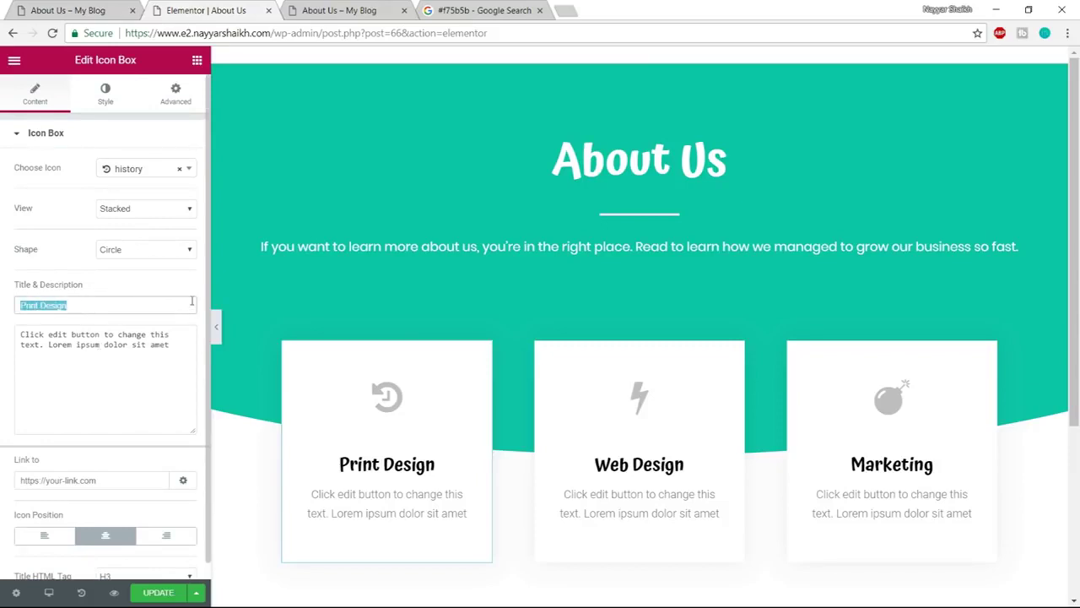
{"action": "type", "text": "History"}
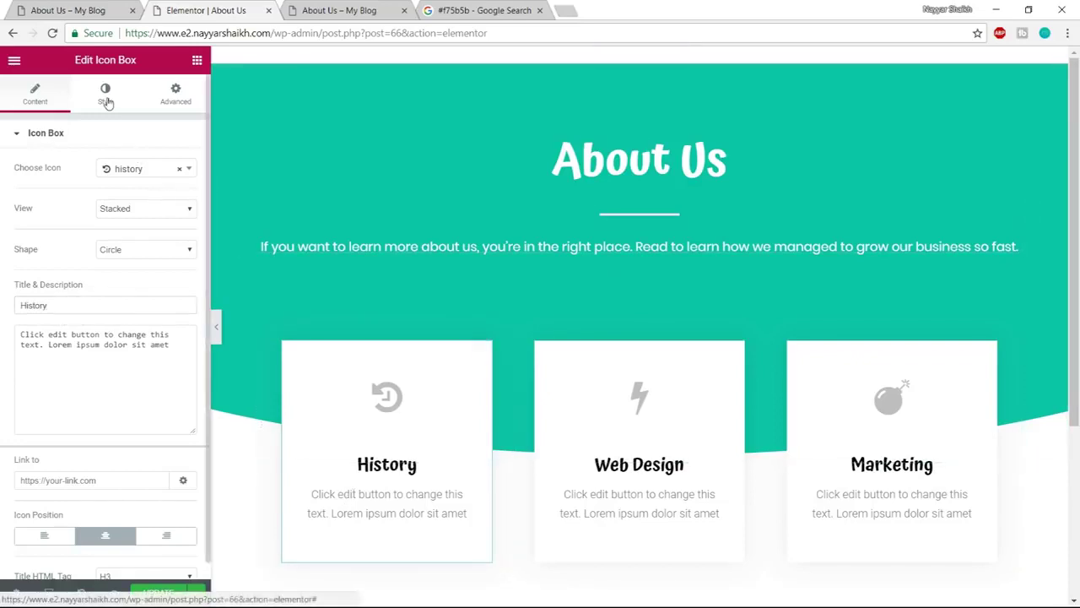
{"action": "left_click", "coordinate": [106, 99]}
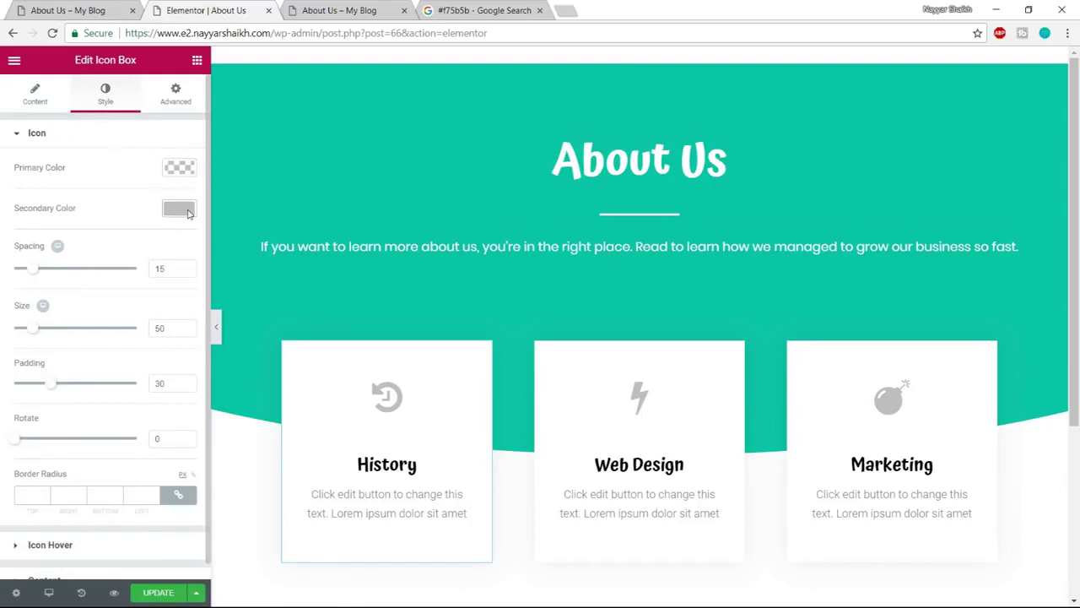
Make the History icon blue #4054b2
{"action": "left_click", "coordinate": [179, 209]}
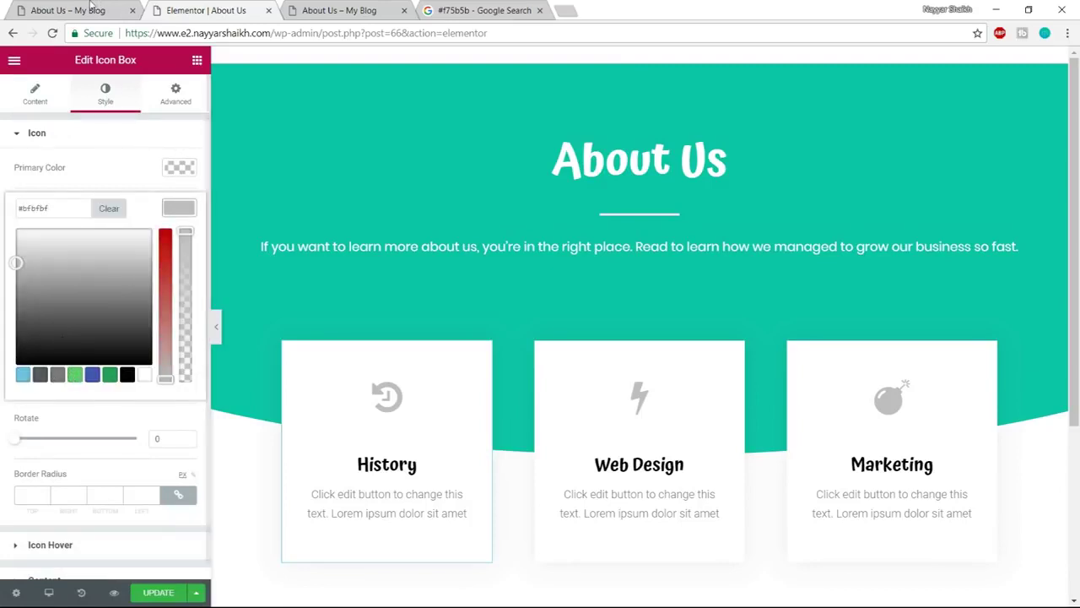
{"action": "left_click", "coordinate": [93, 374]}
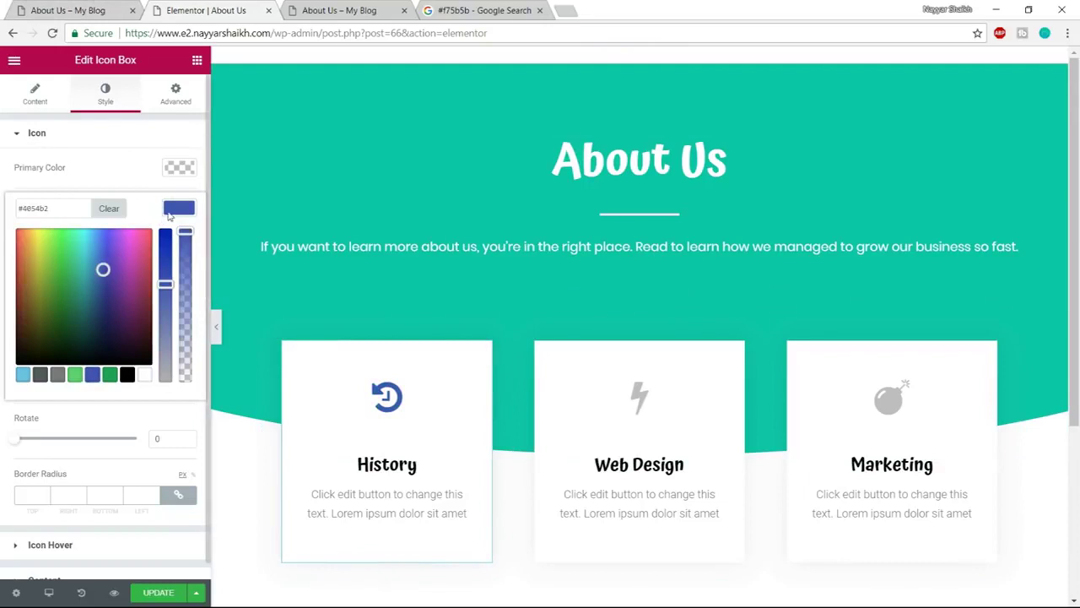
{"action": "left_click", "coordinate": [168, 216]}
{"action": "scroll", "coordinate": [93, 571], "scroll_direction": "down", "scroll_amount": 1}
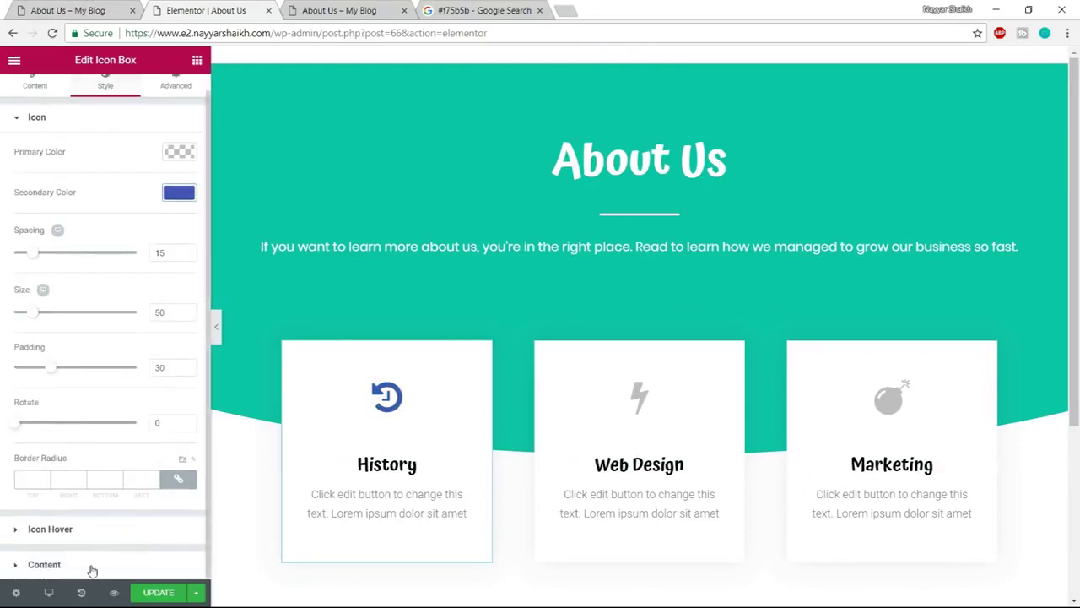
Make the History title the same blue #4054b2 and compare with the live page
{"action": "left_click", "coordinate": [93, 568]}
{"action": "left_click", "coordinate": [178, 430]}
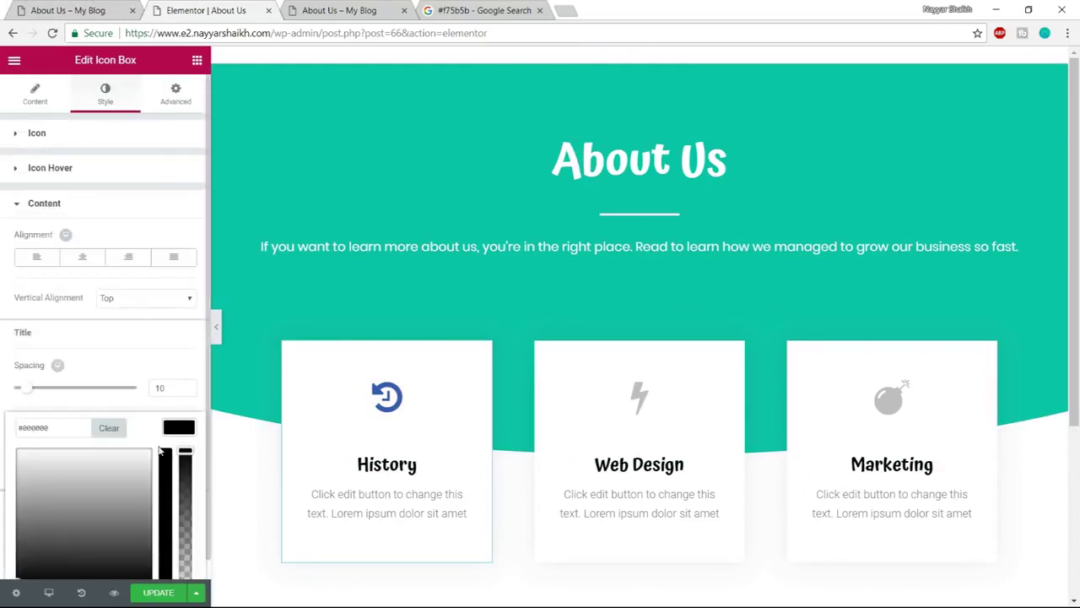
{"action": "scroll", "coordinate": [127, 506], "scroll_direction": "down", "scroll_amount": 1}
{"action": "left_click", "coordinate": [92, 556]}
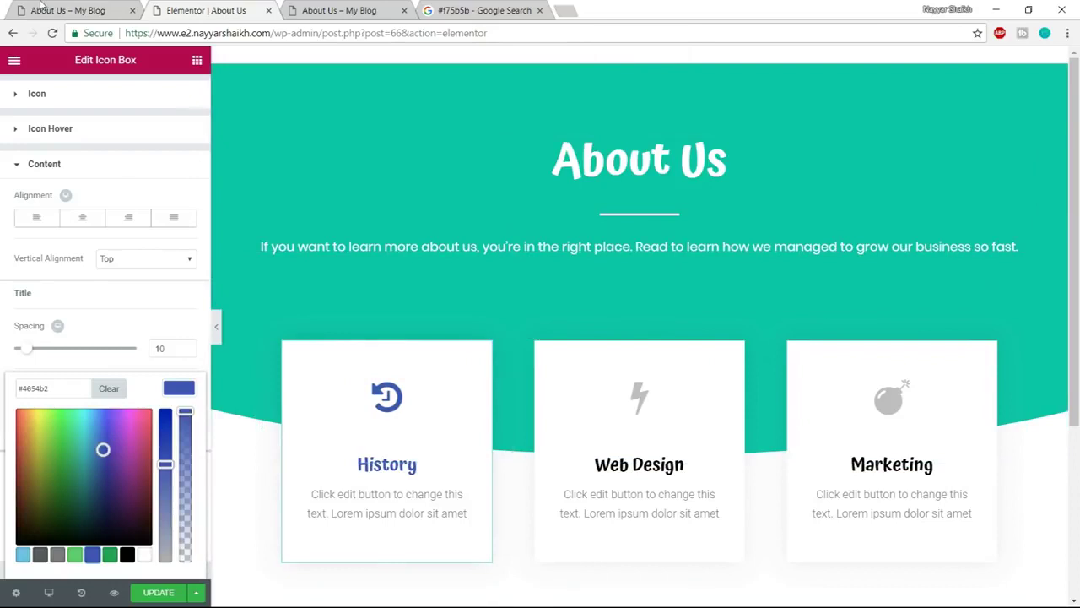
{"action": "left_click", "coordinate": [39, 6]}
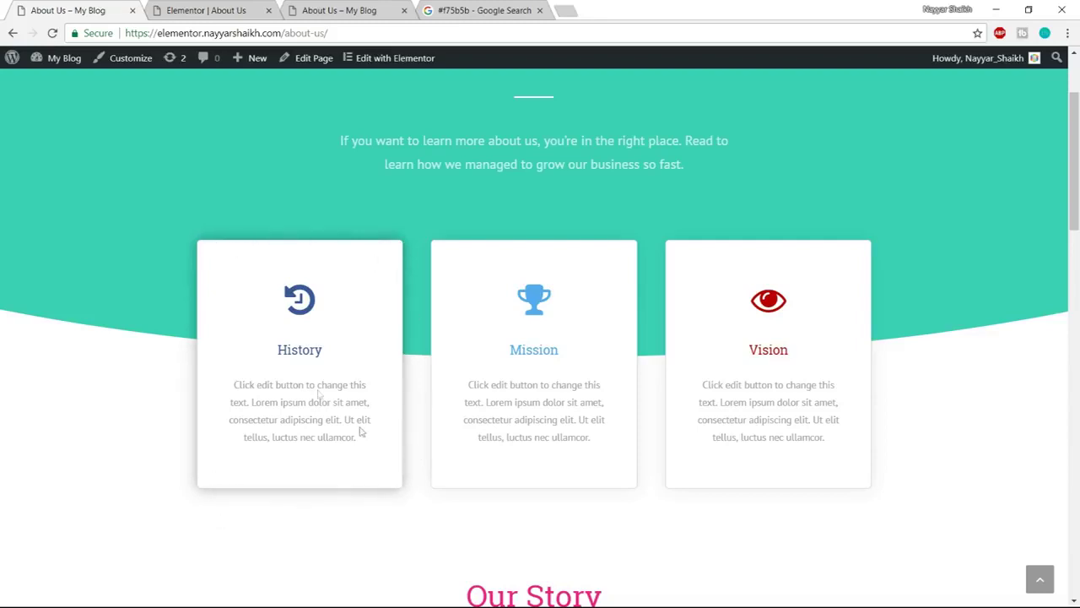
{"action": "left_click", "coordinate": [232, 9]}
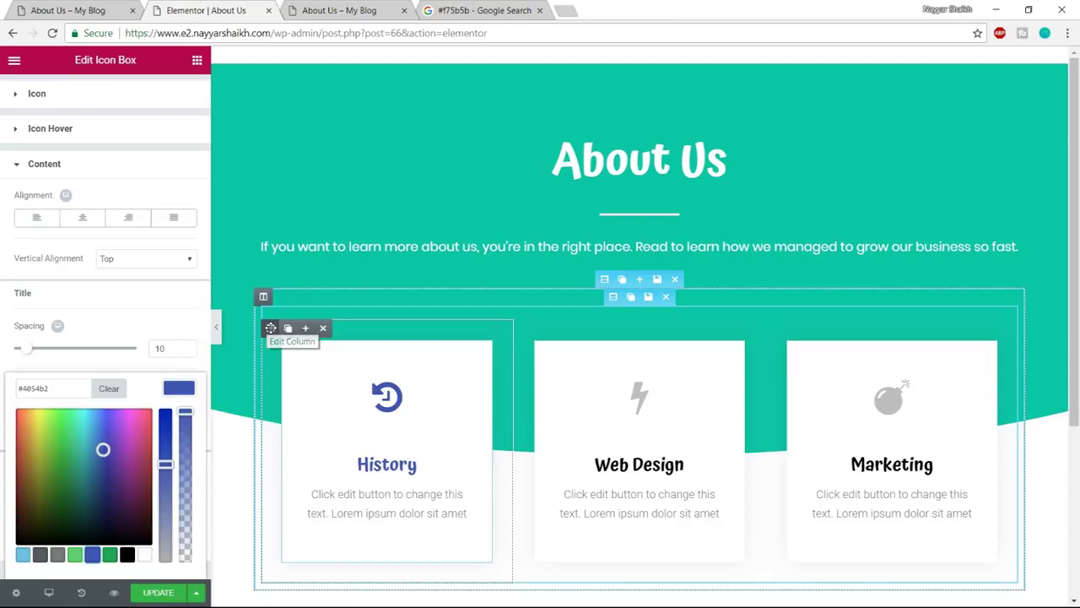
Change the History card column's border radius from 10 to 20
{"action": "left_click", "coordinate": [271, 327]}
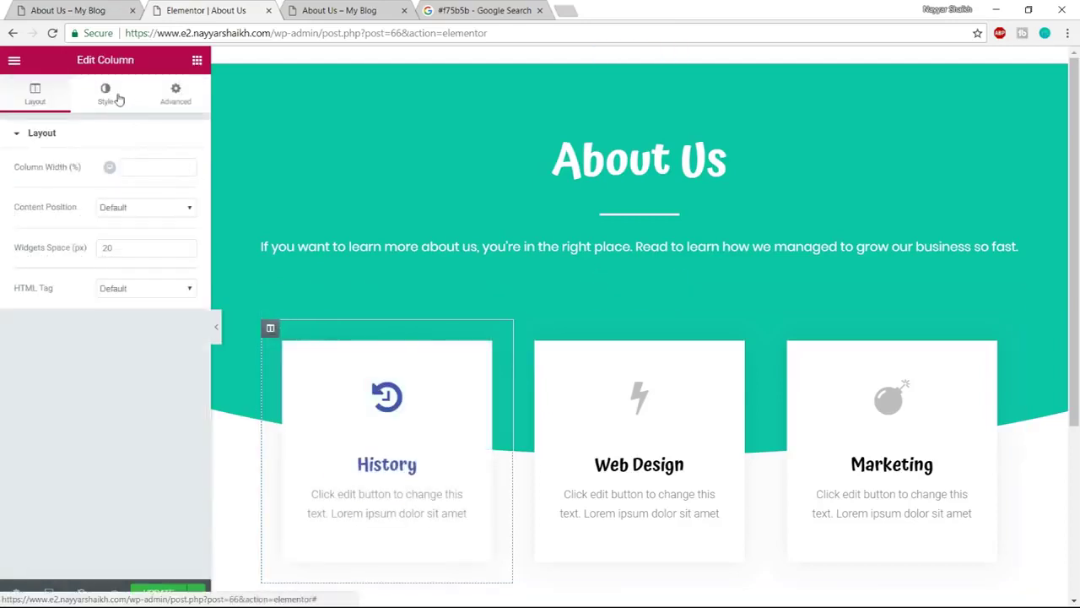
{"action": "left_click", "coordinate": [107, 94]}
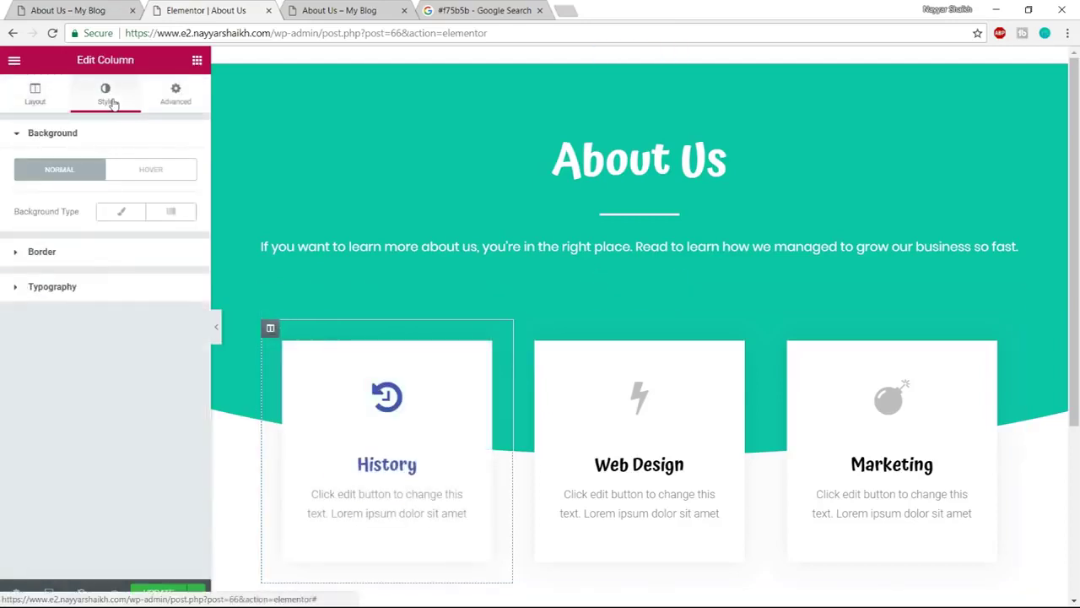
{"action": "left_click", "coordinate": [85, 264]}
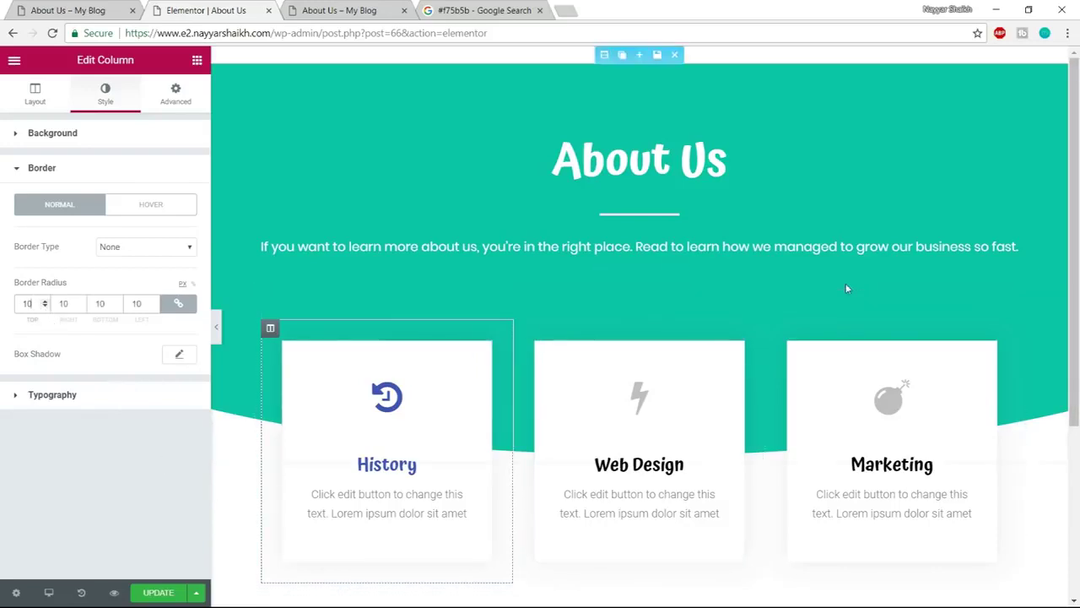
{"action": "key", "text": "ctrl+a"}
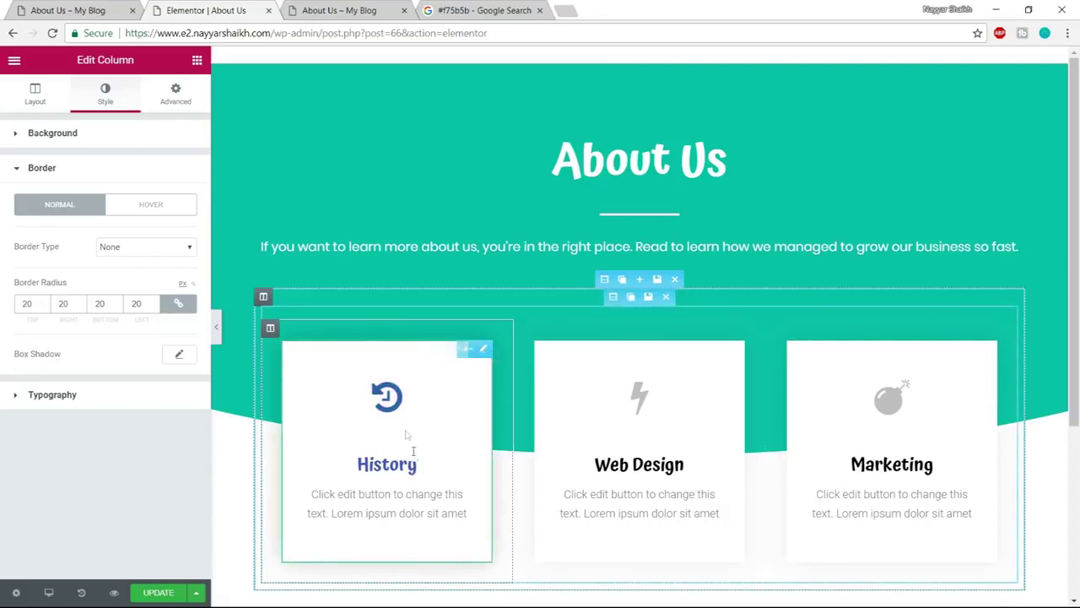
Set the History icon box's Advanced border radius to 20
{"action": "left_click", "coordinate": [392, 407]}
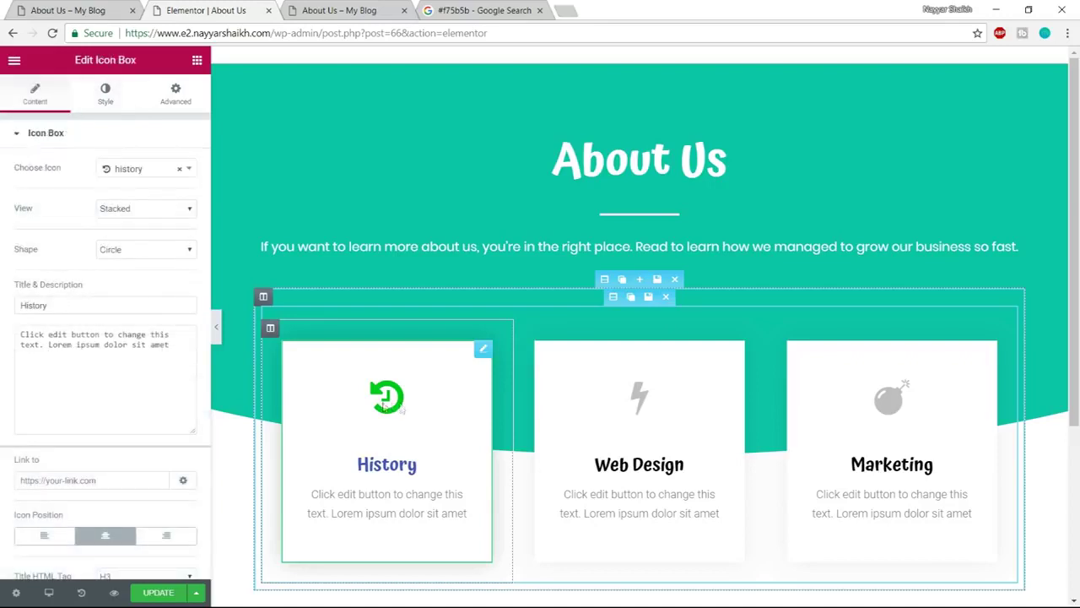
{"action": "left_click", "coordinate": [100, 97]}
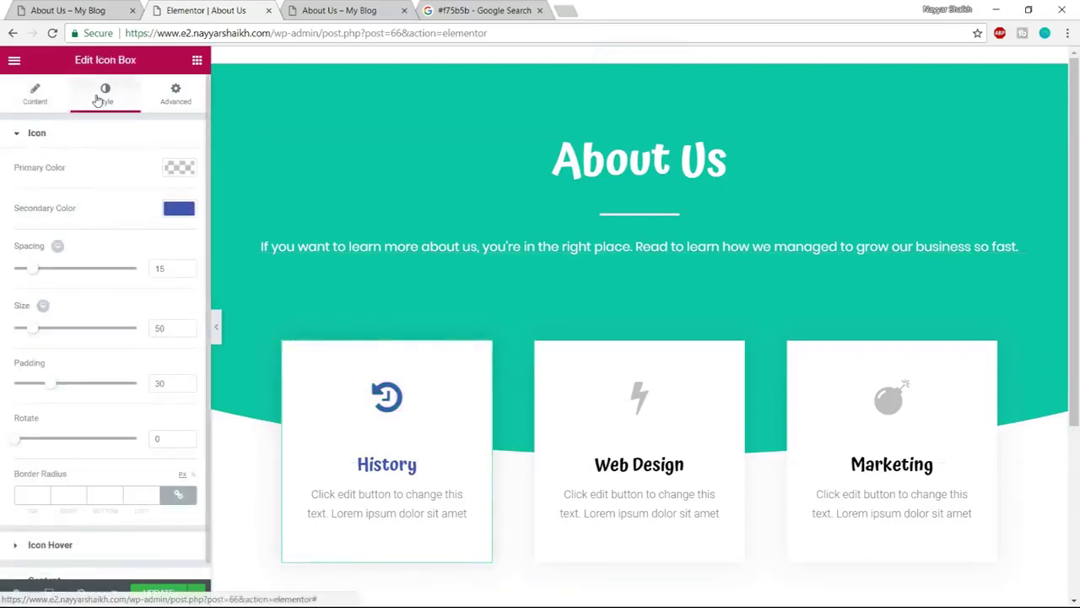
{"action": "left_click", "coordinate": [177, 93]}
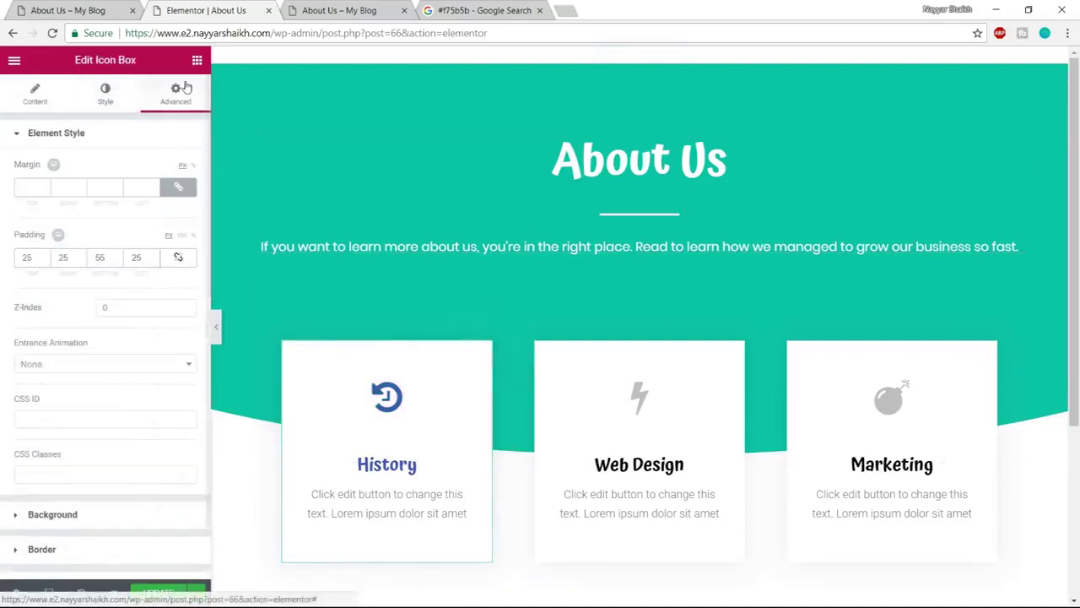
{"action": "scroll", "coordinate": [125, 336], "scroll_direction": "down", "scroll_amount": 1}
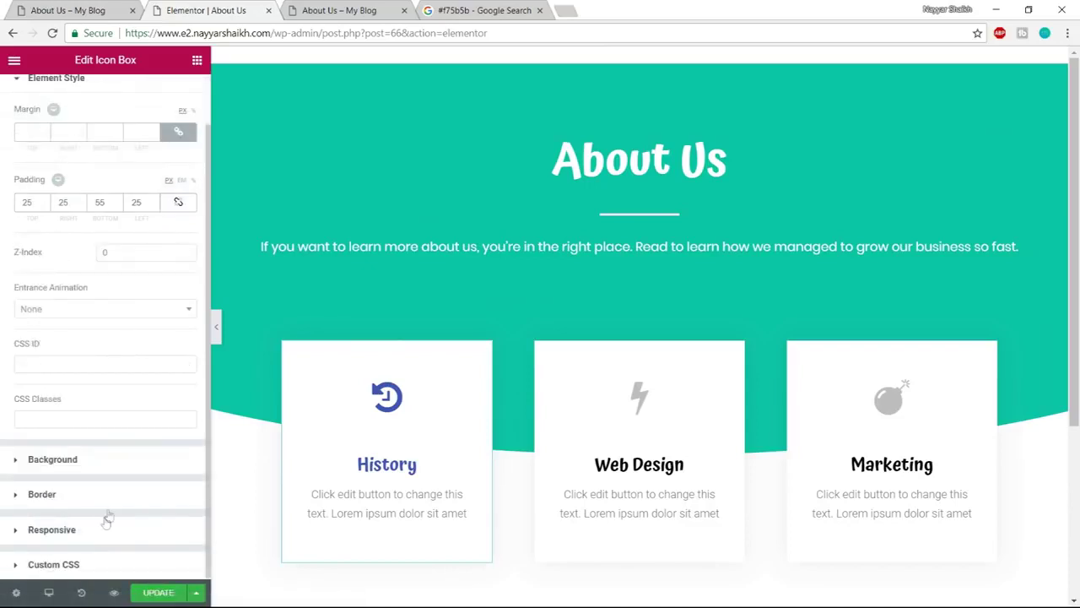
{"action": "left_click", "coordinate": [42, 495]}
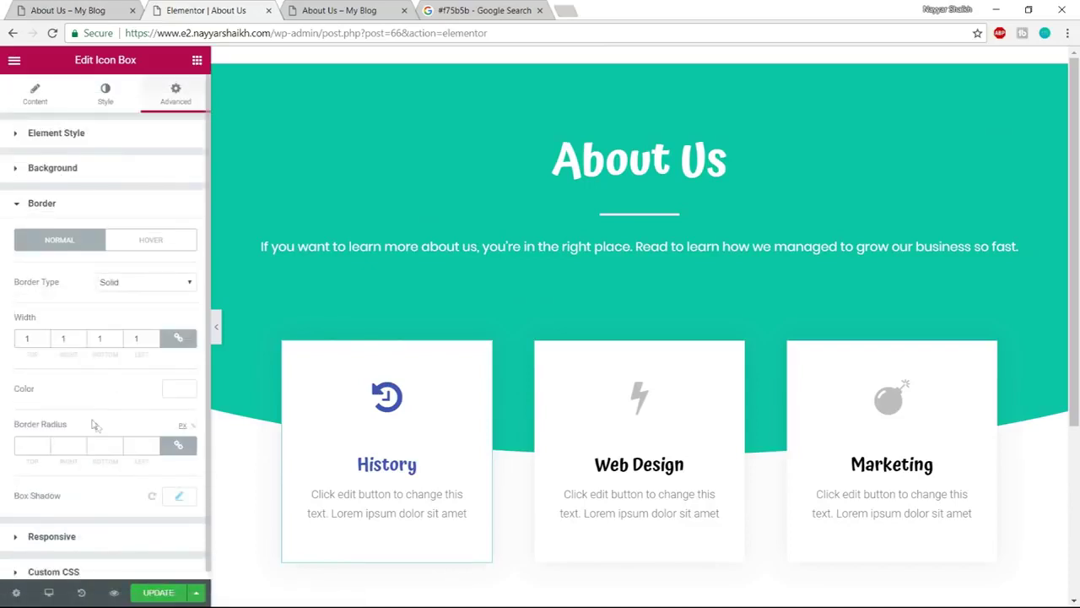
{"action": "scroll", "coordinate": [94, 423], "scroll_direction": "down", "scroll_amount": 1}
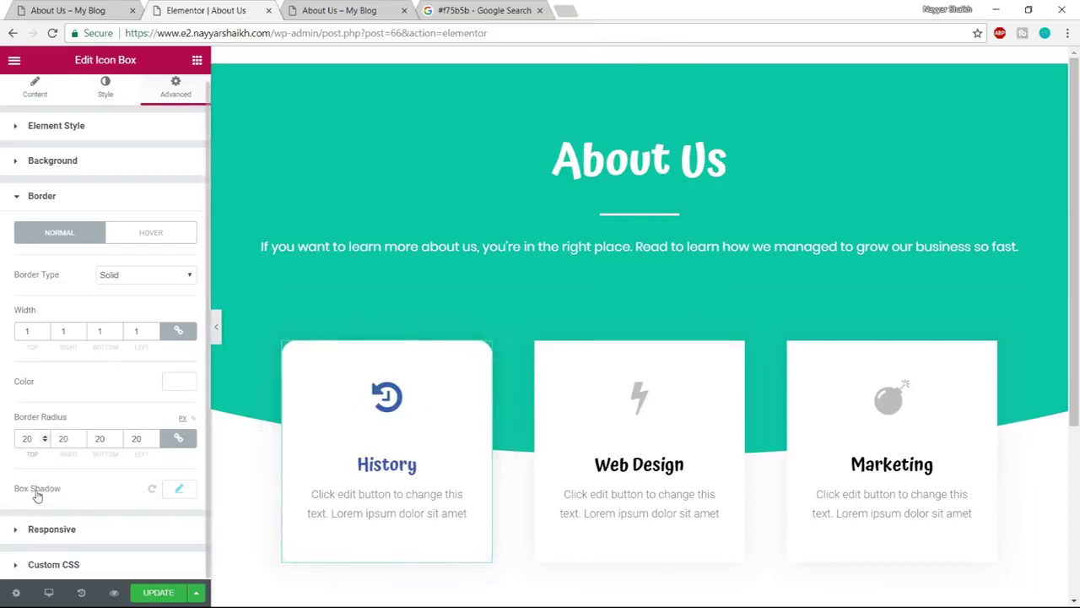
Add a box shadow to the History card with blur 55 and spread 30
{"action": "left_click", "coordinate": [178, 490]}
{"action": "scroll", "coordinate": [204, 487], "scroll_direction": "down", "scroll_amount": 1}
{"action": "scroll", "coordinate": [204, 488], "scroll_direction": "down", "scroll_amount": 1}
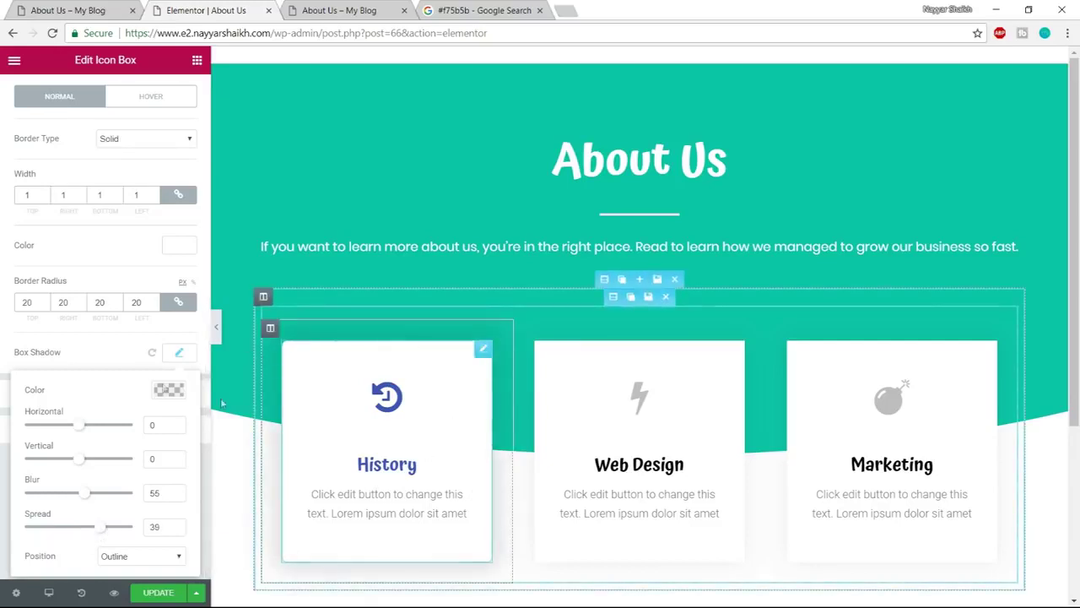
Make the card's shadow colour black at 0.29 opacity
{"action": "left_click", "coordinate": [168, 389]}
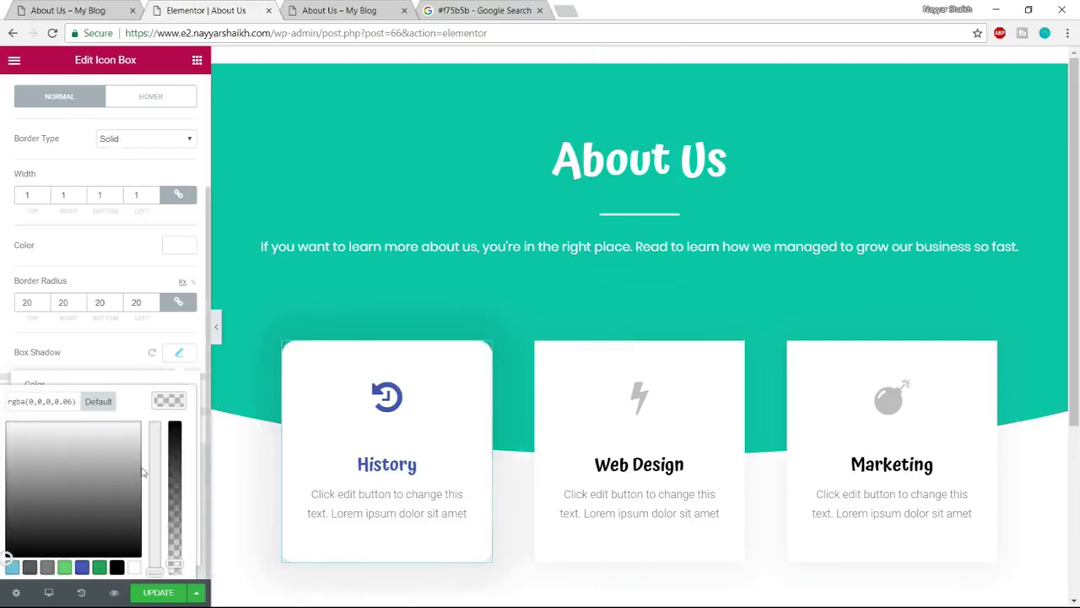
{"action": "scroll", "coordinate": [191, 449], "scroll_direction": "down", "scroll_amount": 1}
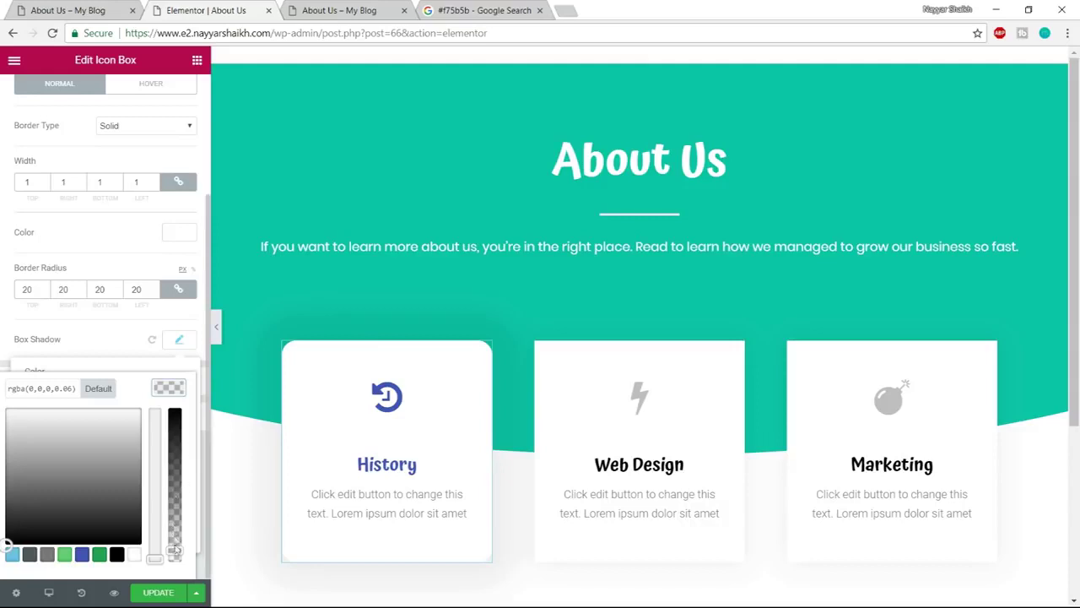
{"action": "left_click_drag", "start_coordinate": [175, 549], "coordinate": [155, 357]}
{"action": "left_click", "coordinate": [154, 354]}
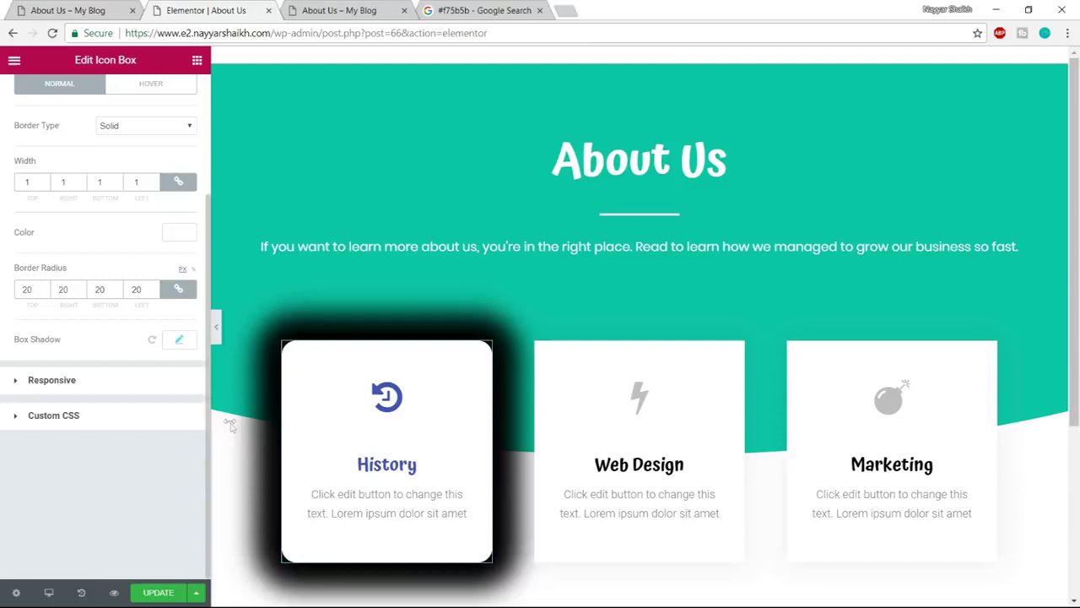
{"action": "left_click", "coordinate": [178, 339]}
{"action": "left_click", "coordinate": [169, 386]}
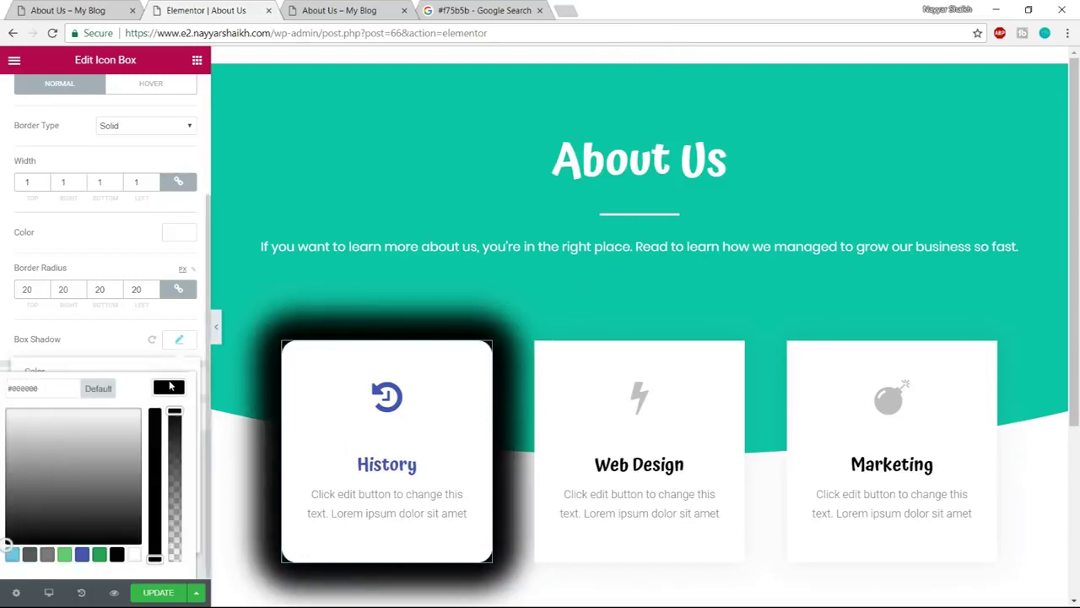
{"action": "left_click_drag", "start_coordinate": [174, 412], "coordinate": [174, 508]}
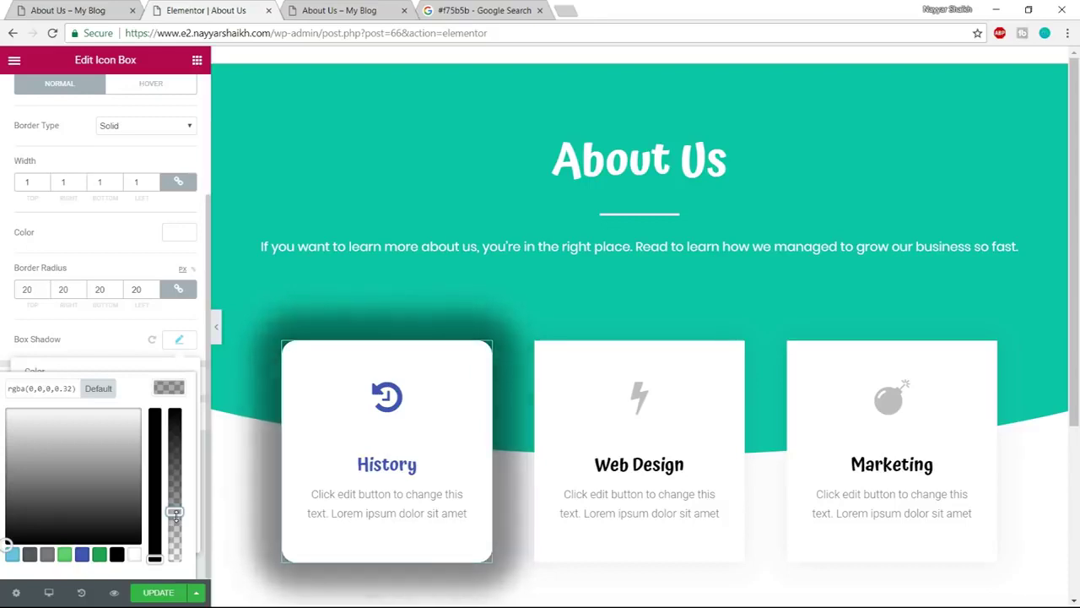
{"action": "left_click_drag", "start_coordinate": [177, 517], "coordinate": [175, 524]}
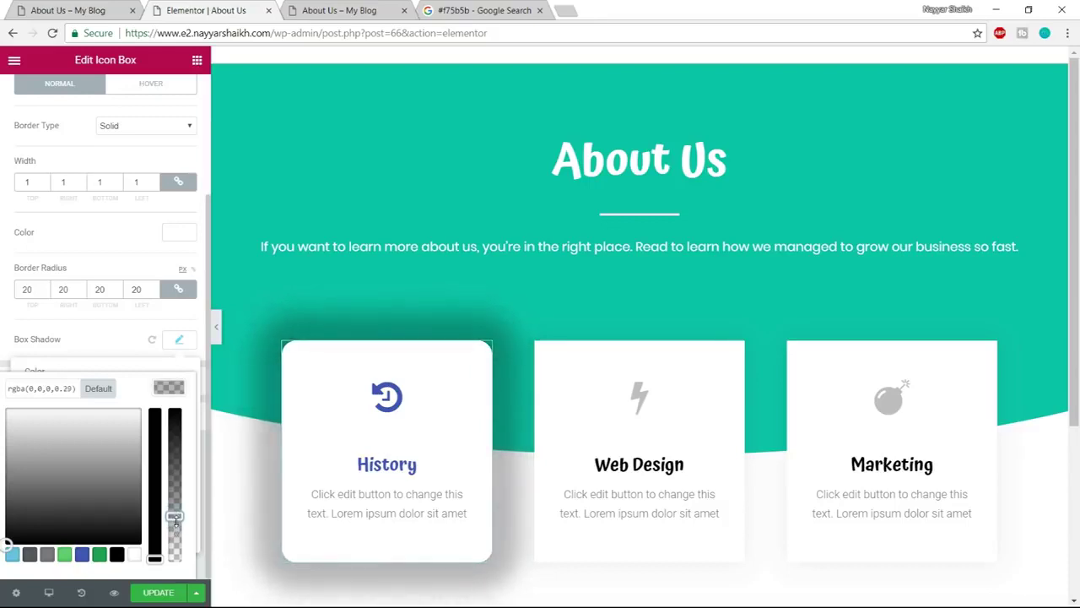
{"action": "left_click", "coordinate": [179, 342]}
{"action": "left_click", "coordinate": [179, 342]}
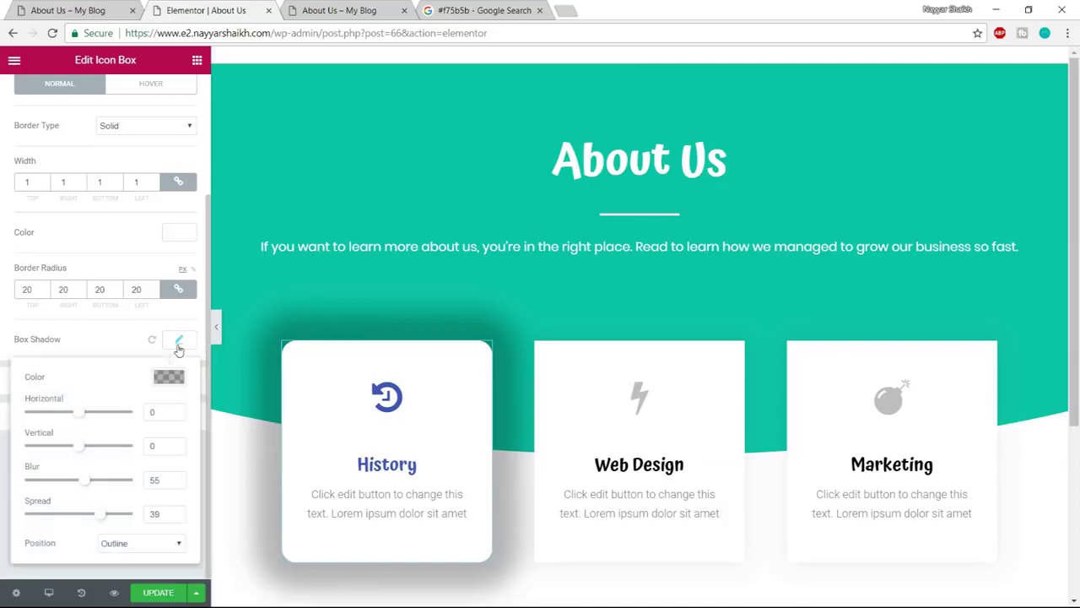
Reduce the shadow spread to 1, keeping blur 55
{"action": "left_click_drag", "start_coordinate": [106, 523], "coordinate": [83, 520]}
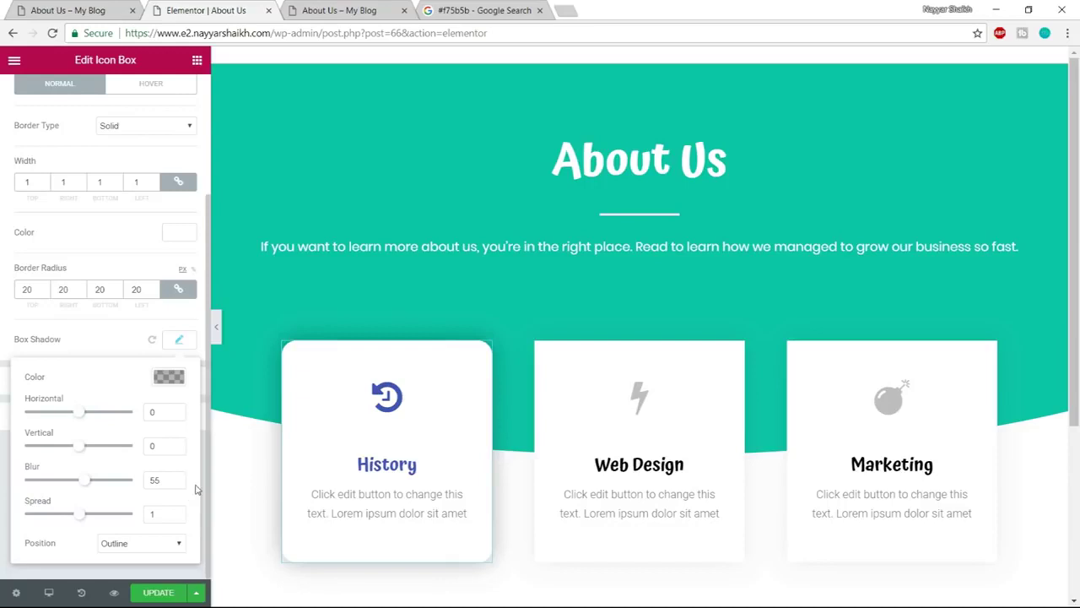
{"action": "left_click", "coordinate": [178, 341]}
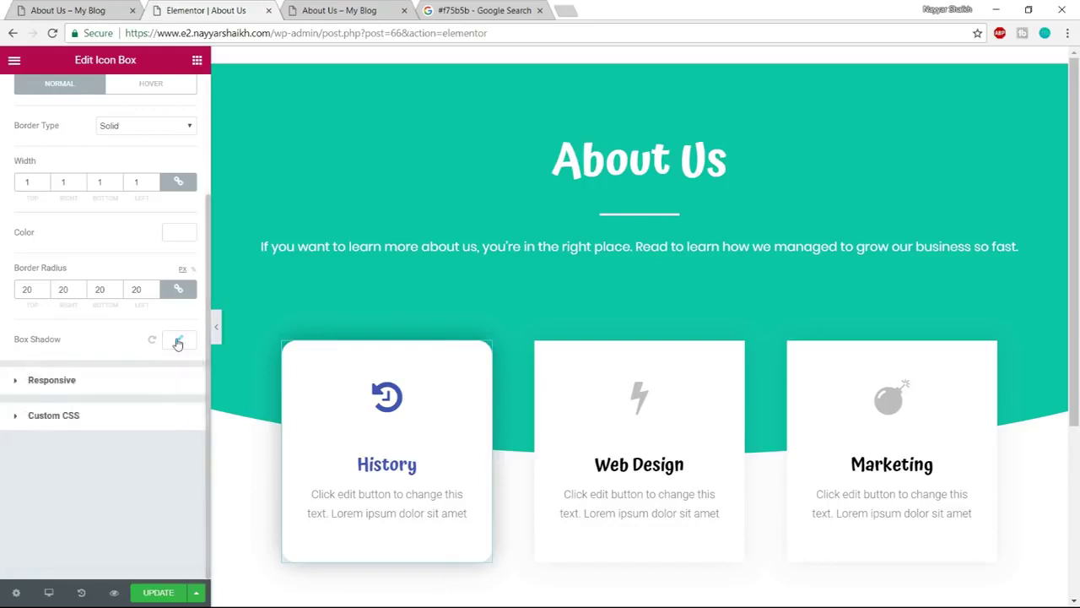
{"action": "left_click", "coordinate": [178, 341]}
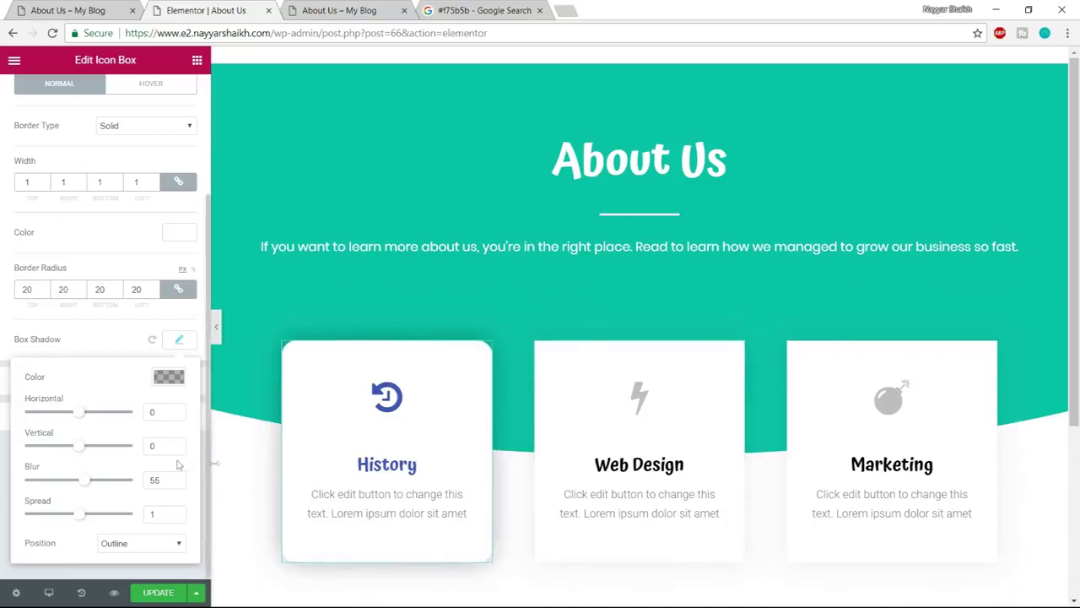
{"action": "left_click", "coordinate": [169, 378]}
{"action": "left_click", "coordinate": [169, 379]}
{"action": "left_click", "coordinate": [179, 340]}
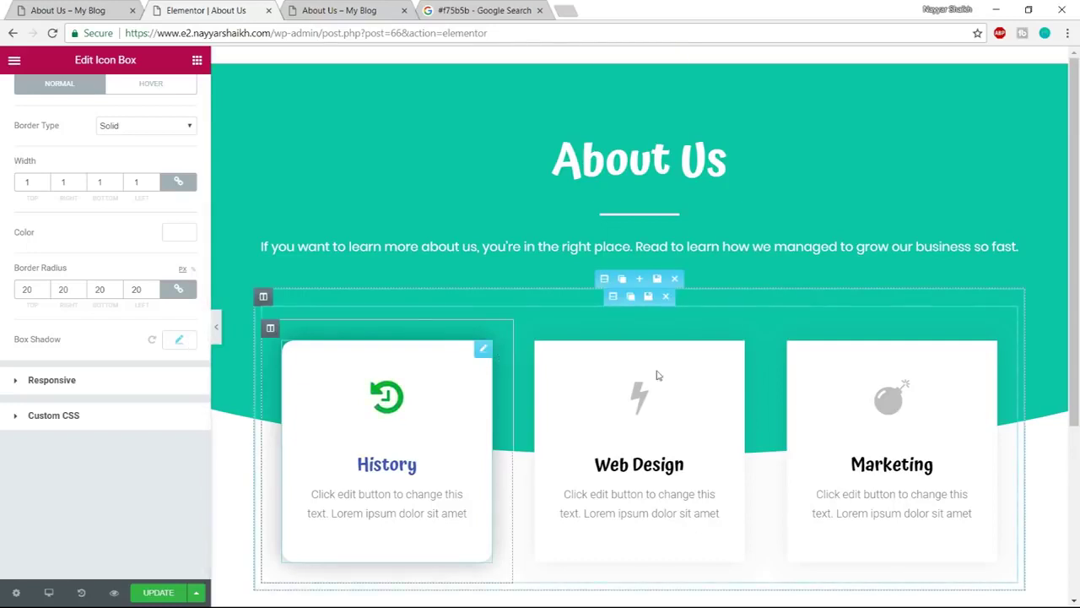
Switch the card's border to its Hover state and try a blue border colour
{"action": "scroll", "coordinate": [176, 341], "scroll_direction": "up", "scroll_amount": 1}
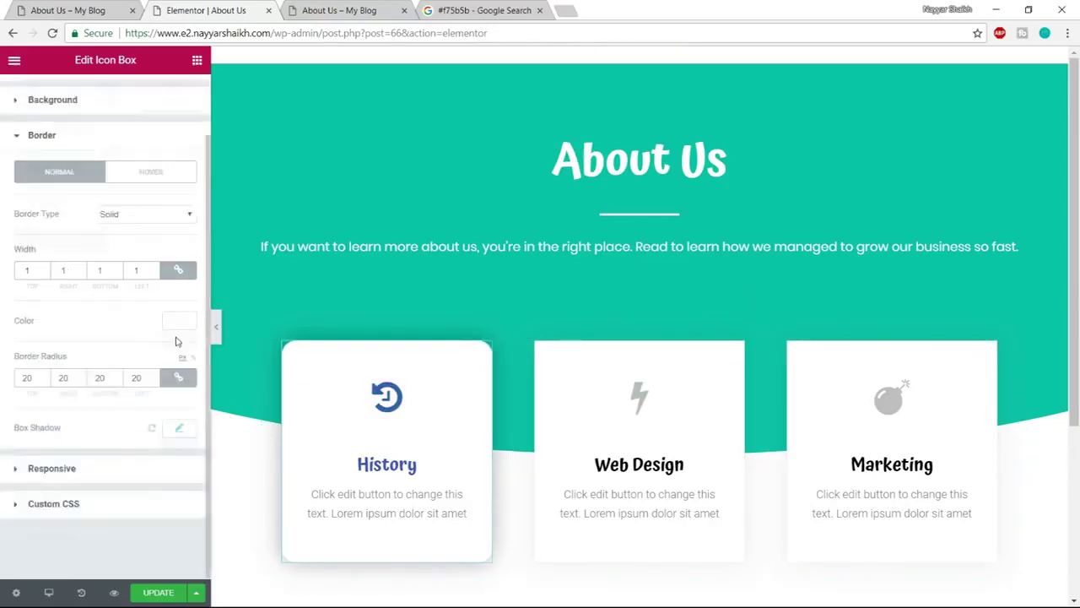
{"action": "scroll", "coordinate": [175, 341], "scroll_direction": "up", "scroll_amount": 1}
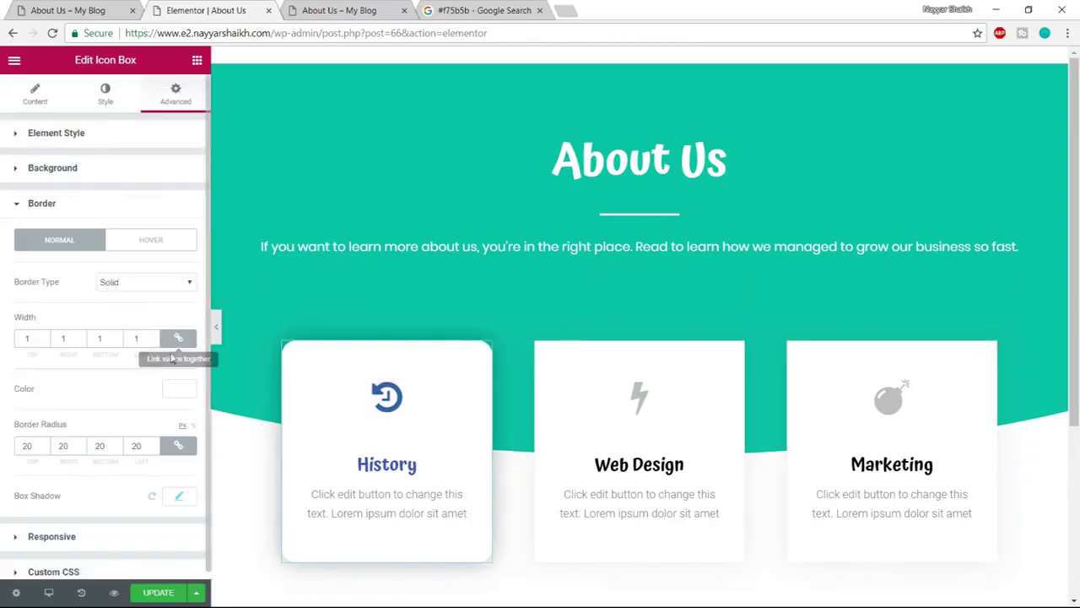
{"action": "left_click", "coordinate": [160, 245]}
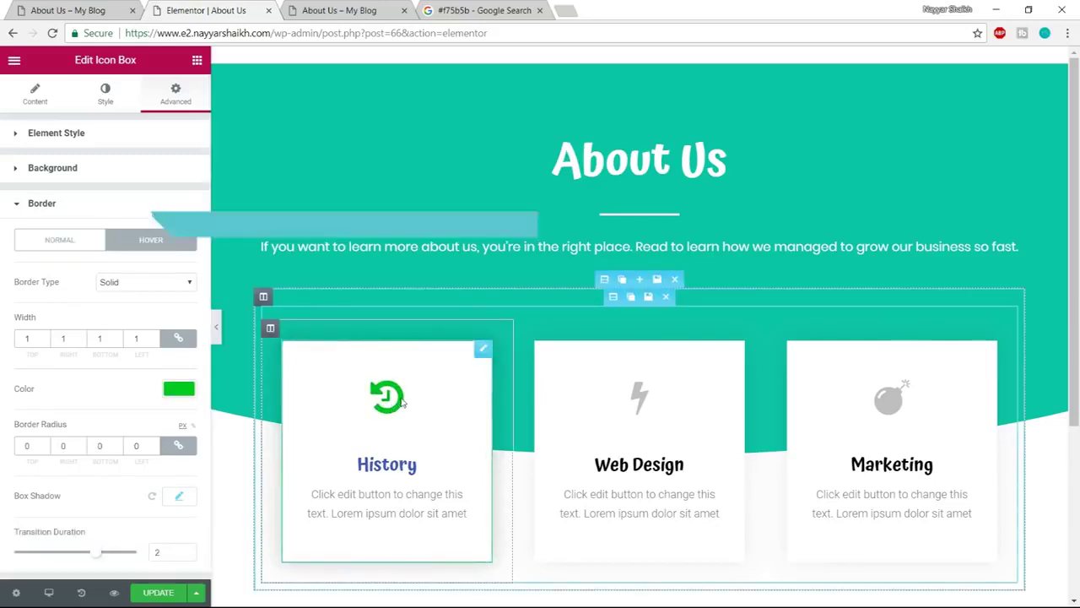
{"action": "left_click", "coordinate": [180, 389]}
{"action": "left_click", "coordinate": [92, 492]}
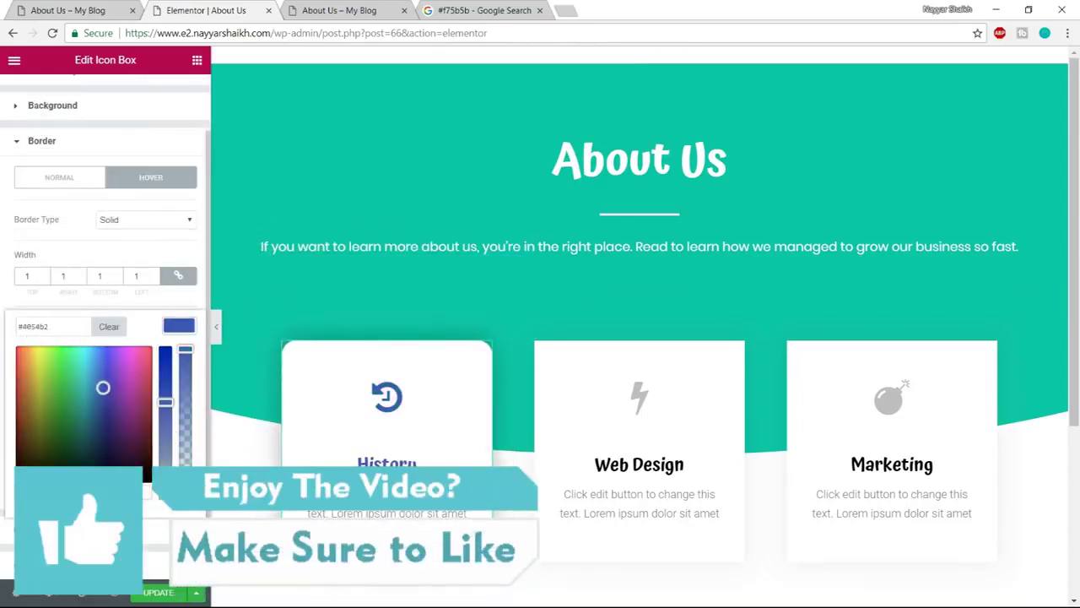
{"action": "left_click", "coordinate": [182, 332]}
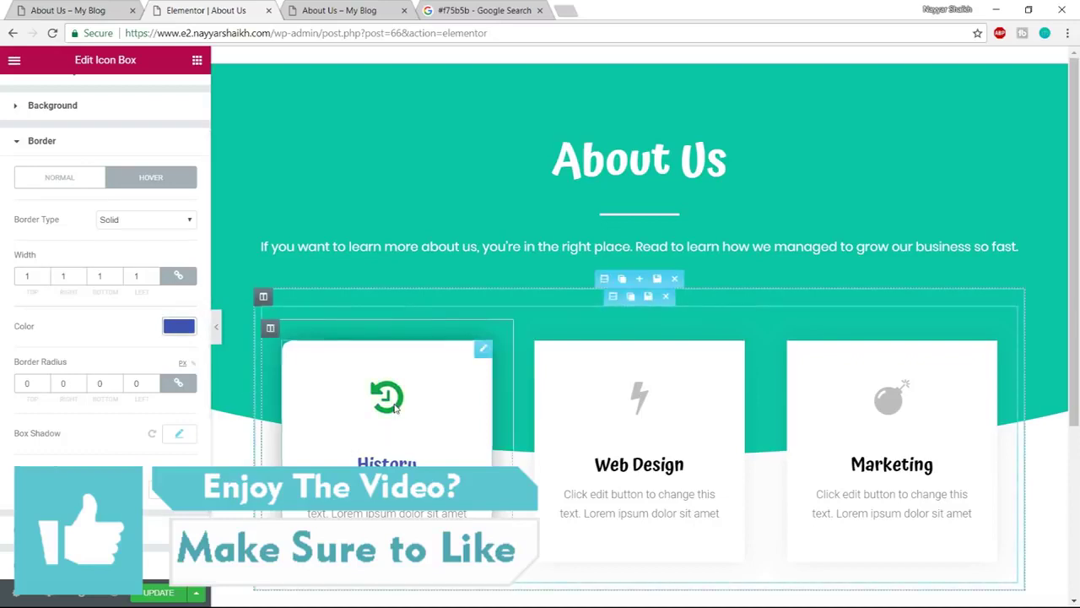
Change the hover border to grey #7a7a7a and shorten the transition to about 1
{"action": "left_click", "coordinate": [185, 336]}
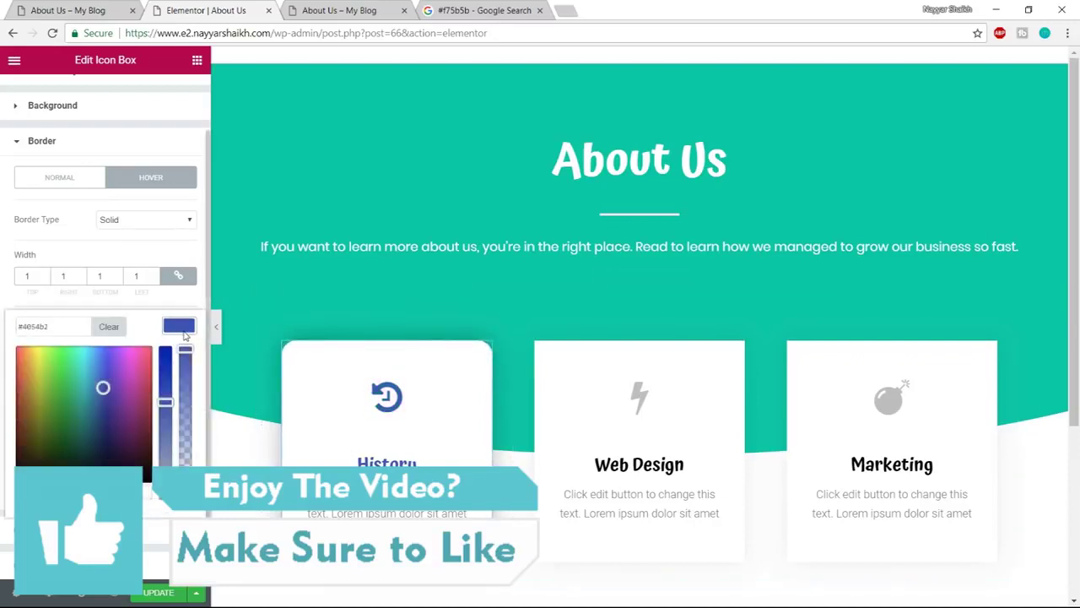
{"action": "left_click", "coordinate": [185, 336]}
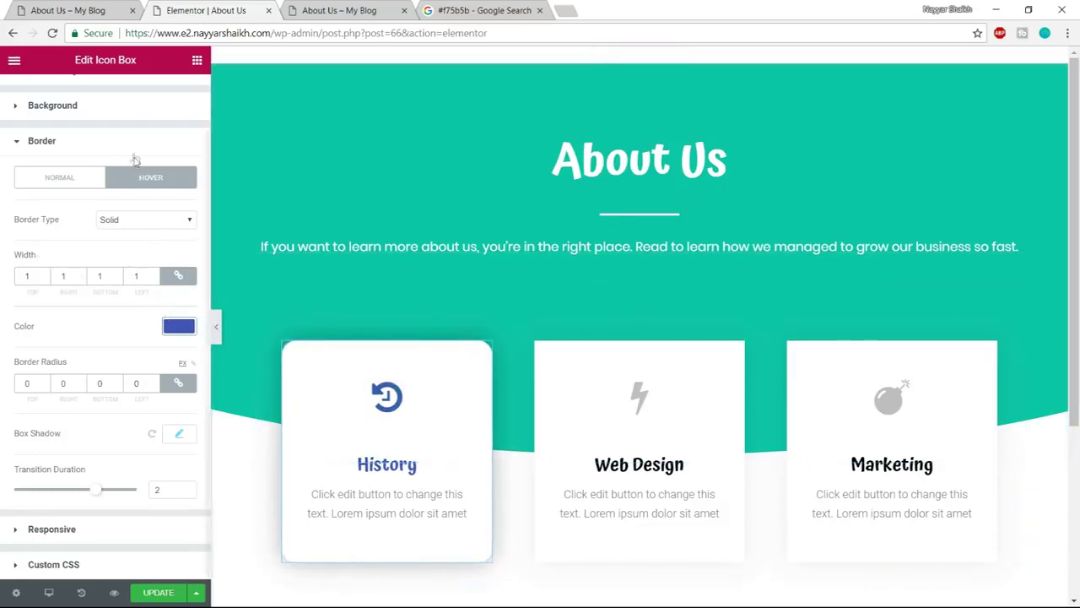
{"action": "left_click", "coordinate": [178, 326]}
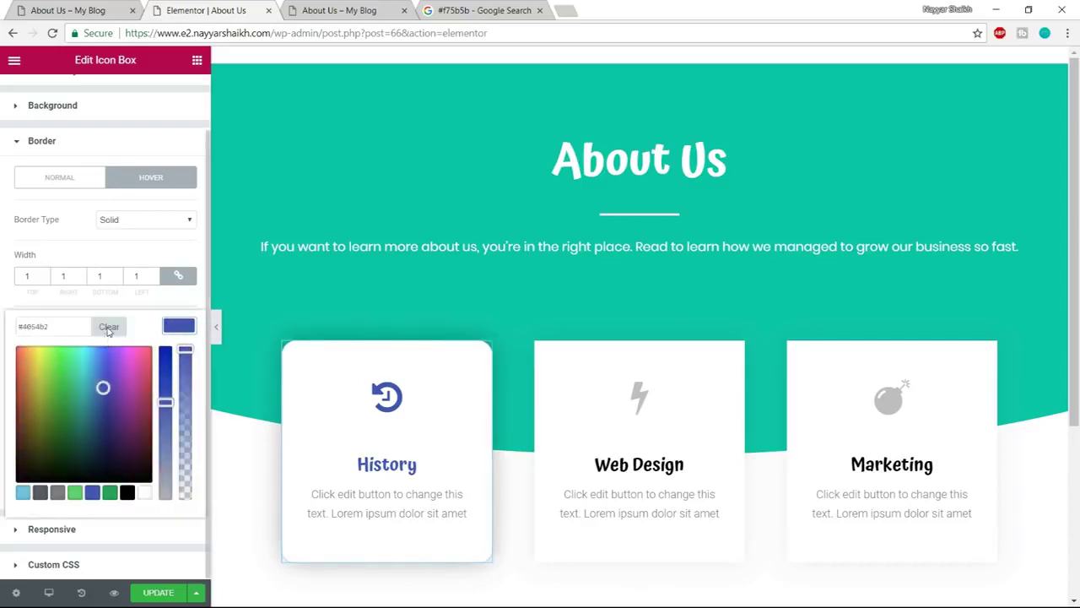
{"action": "left_click", "coordinate": [56, 492]}
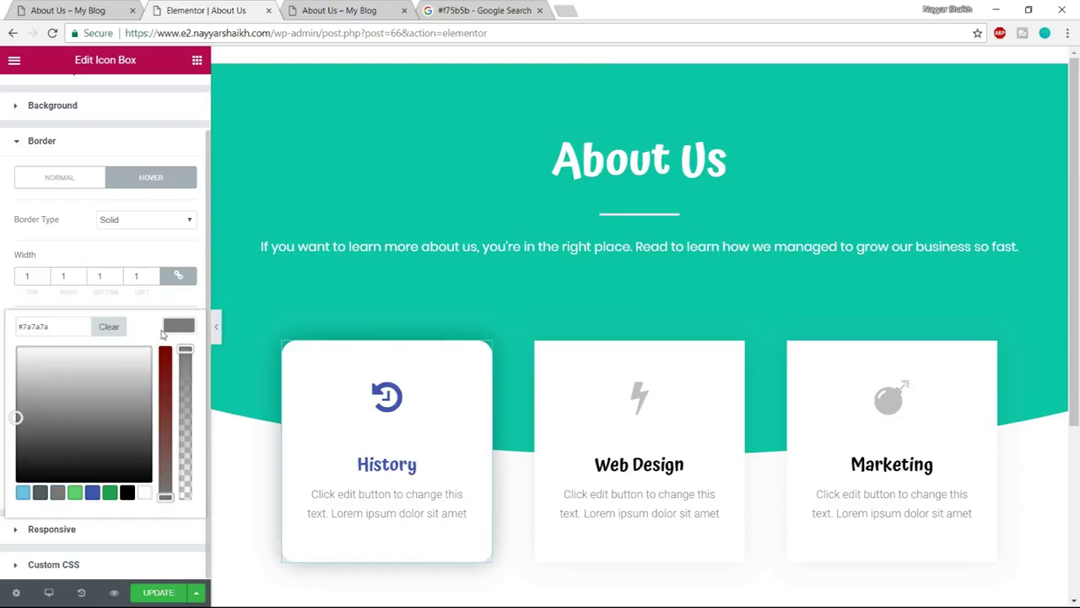
{"action": "left_click", "coordinate": [166, 332]}
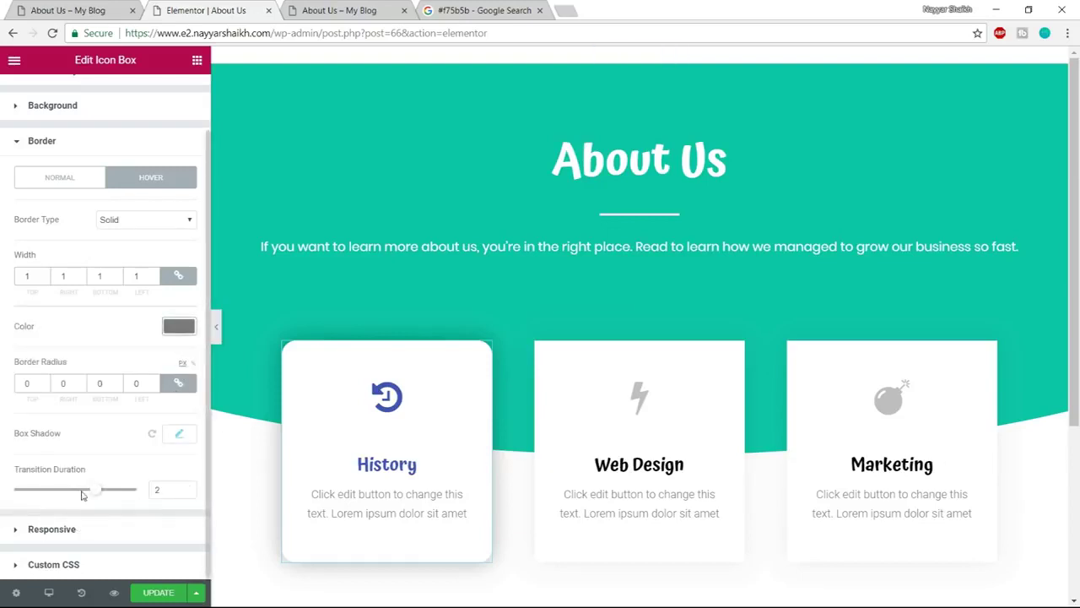
{"action": "left_click_drag", "start_coordinate": [97, 495], "coordinate": [36, 495]}
{"action": "left_click_drag", "start_coordinate": [165, 495], "coordinate": [126, 496]}
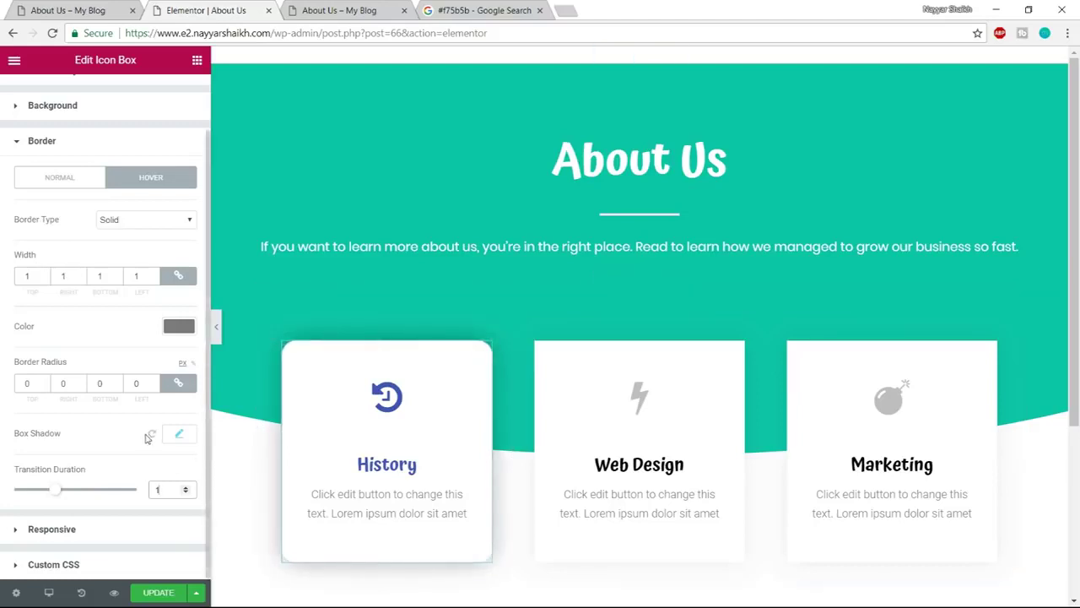
Darken the hover box shadow colour to 0.38 opacity black
{"action": "left_click", "coordinate": [180, 436]}
{"action": "scroll", "coordinate": [176, 460], "scroll_direction": "down", "scroll_amount": 1}
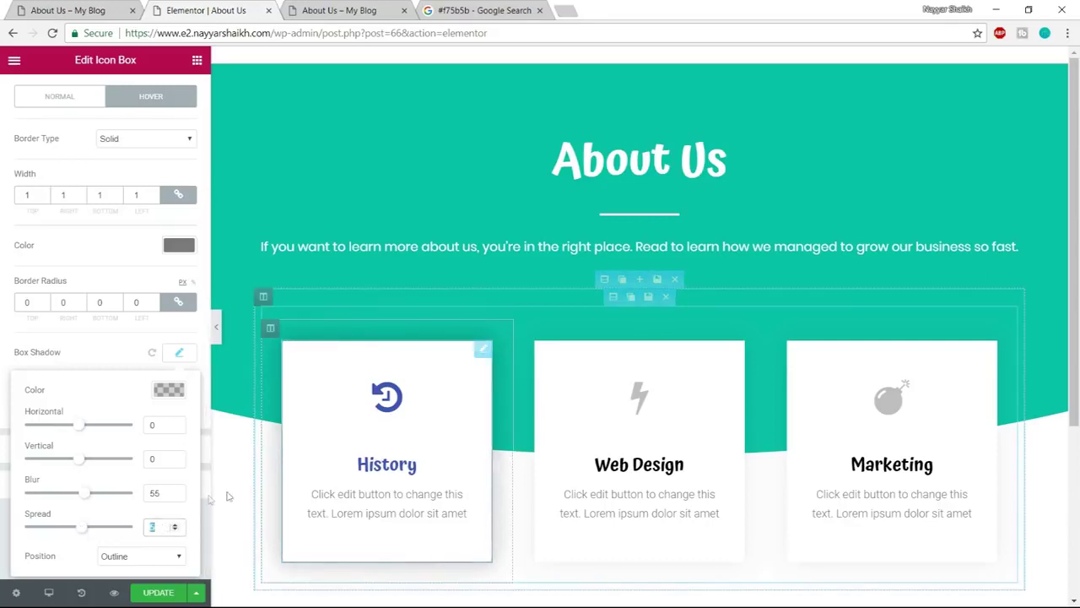
{"action": "left_click", "coordinate": [173, 390]}
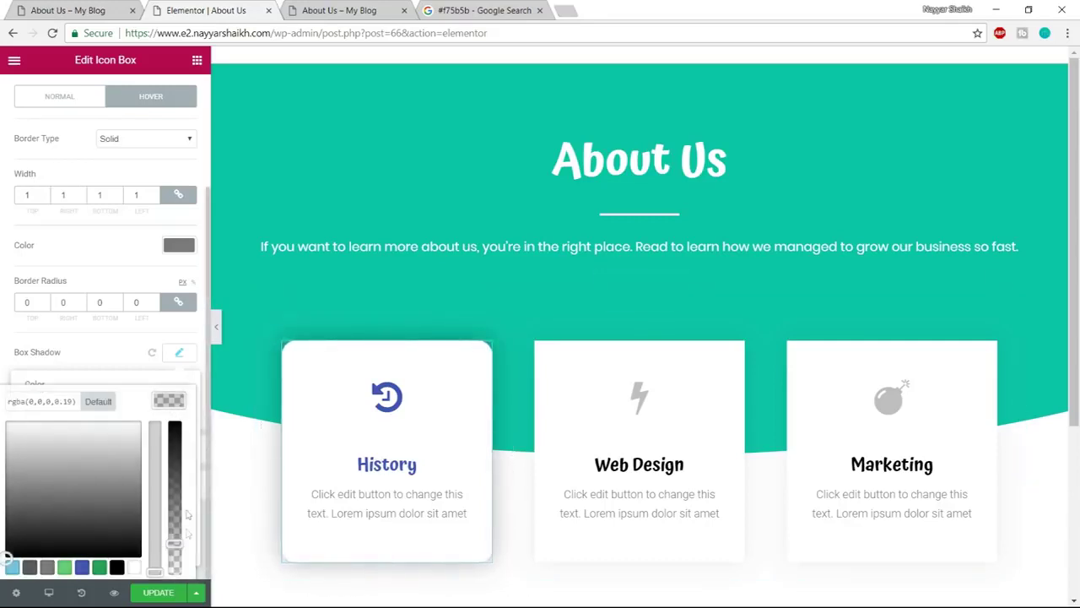
{"action": "left_click_drag", "start_coordinate": [174, 543], "coordinate": [174, 515]}
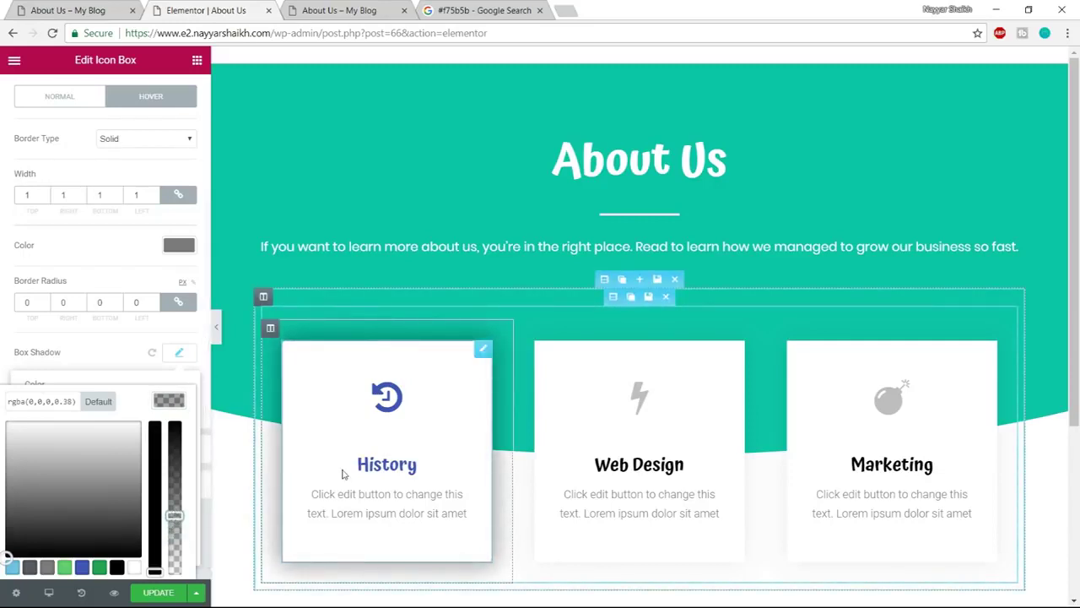
{"action": "left_click", "coordinate": [185, 438]}
{"action": "left_click", "coordinate": [182, 353]}
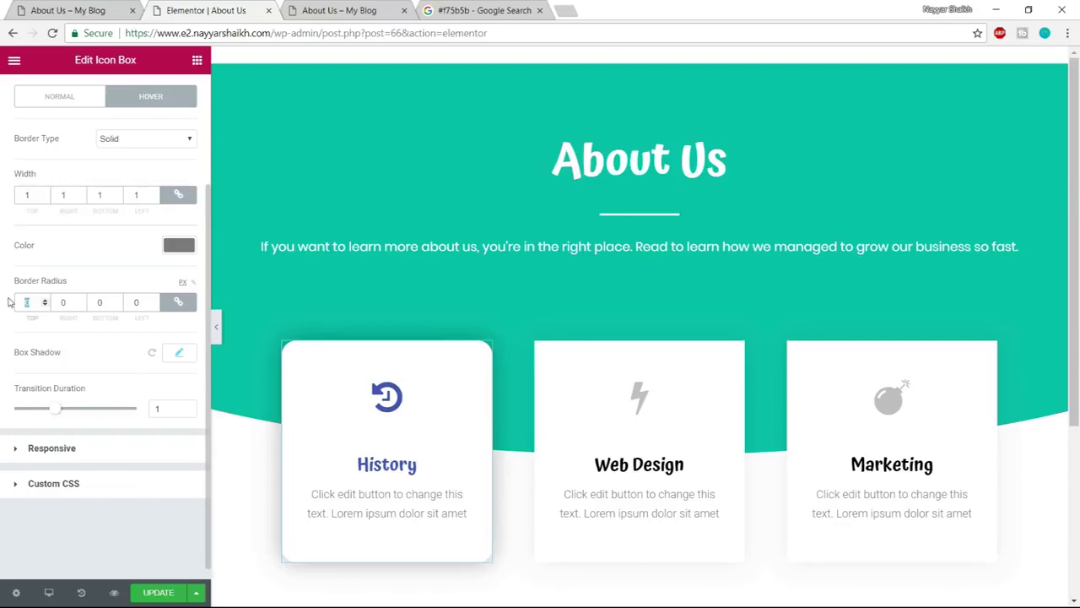
Set the hover border radius to 25 and save the page
{"action": "type", "text": "25"}
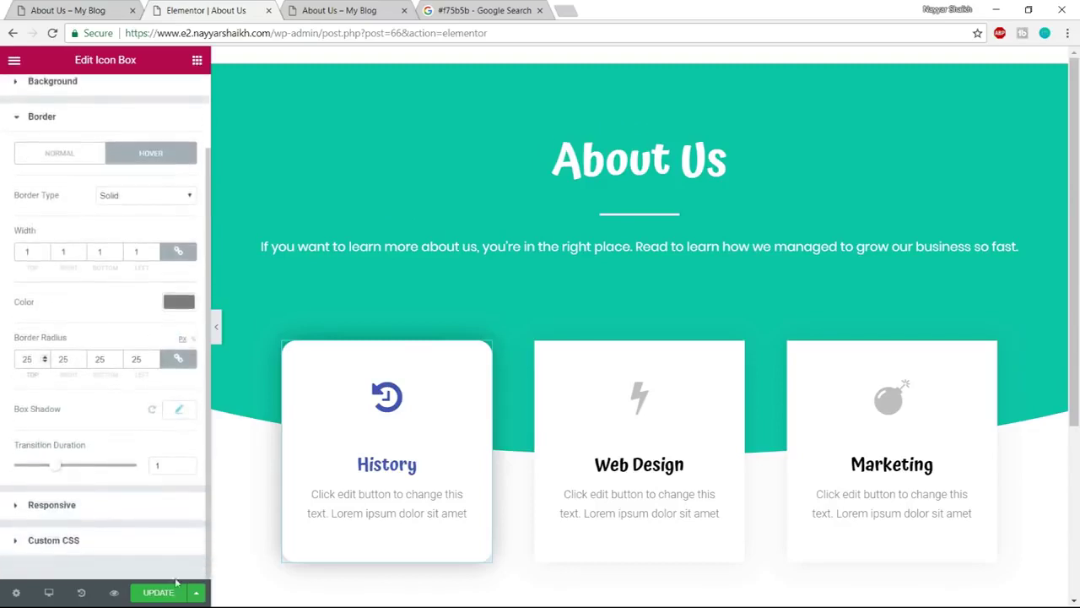
{"action": "left_click", "coordinate": [166, 593]}
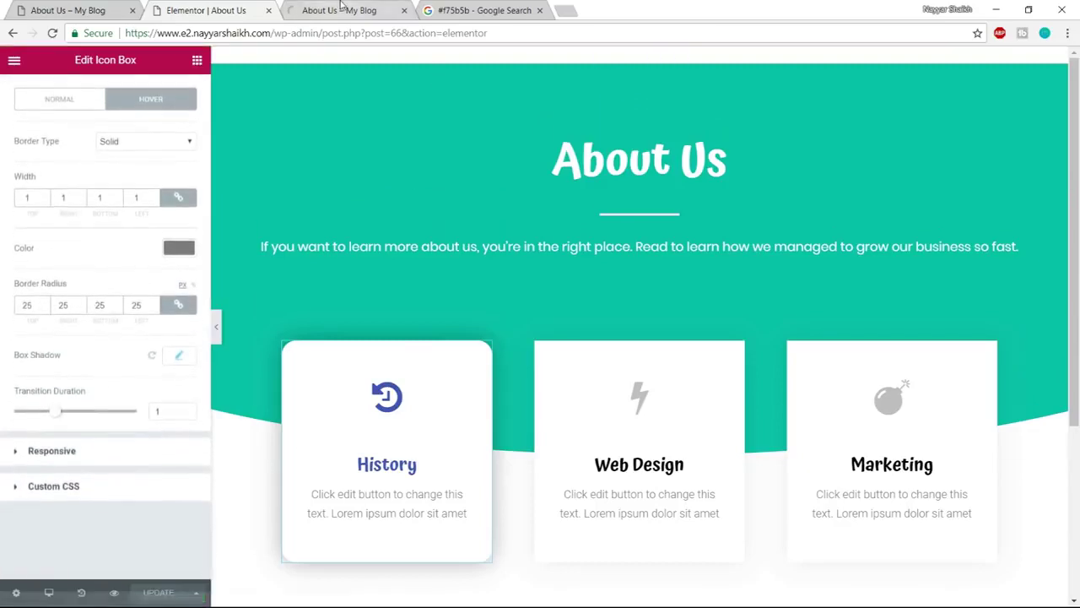
{"action": "left_click", "coordinate": [346, 10]}
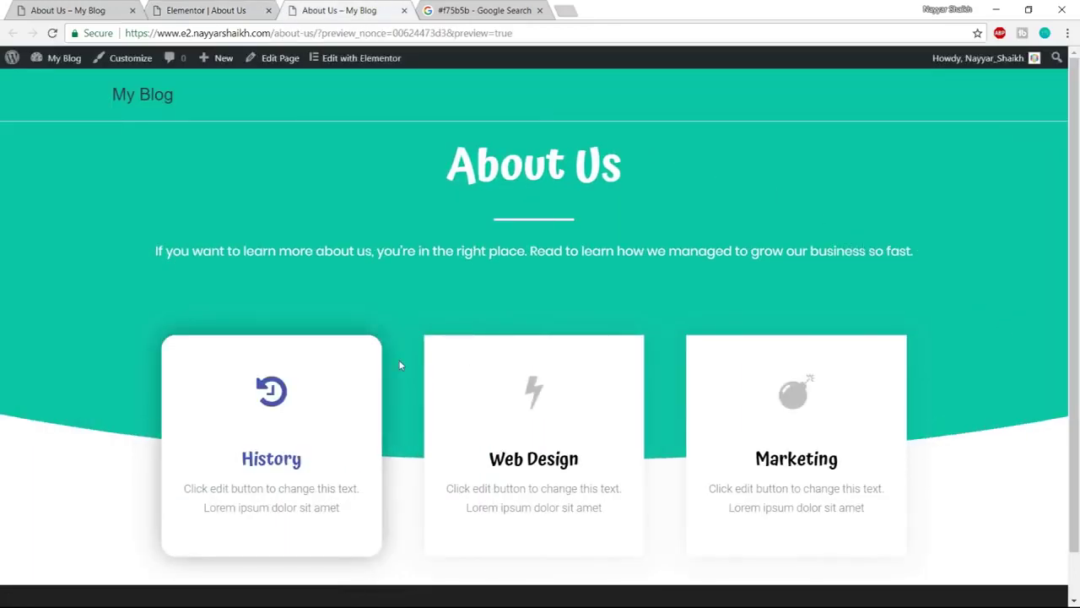
{"action": "scroll", "coordinate": [401, 364], "scroll_direction": "down", "scroll_amount": 1}
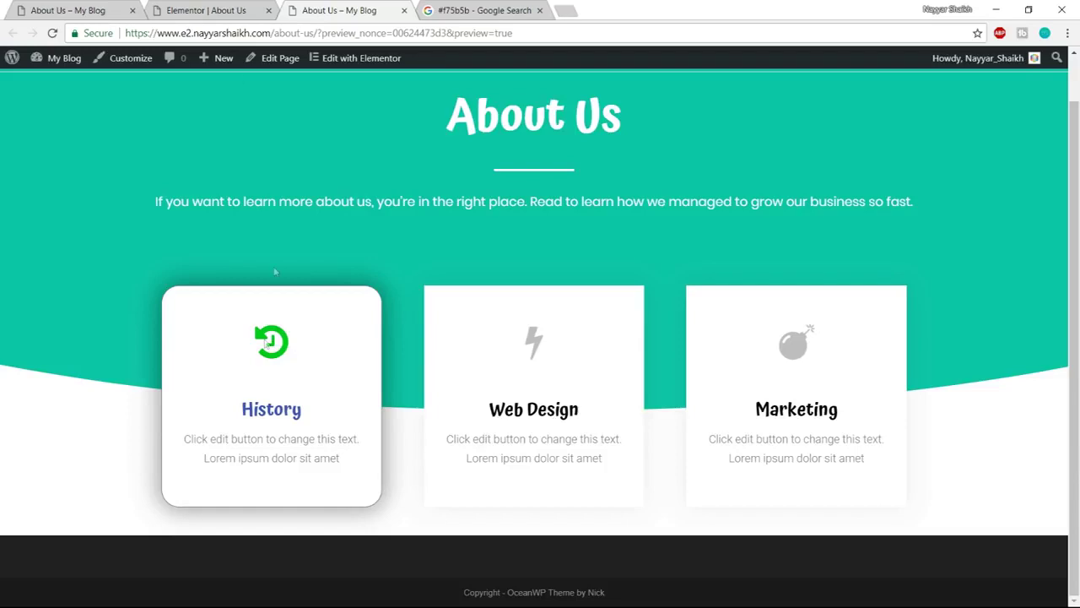
{"action": "key", "text": "ctrl+shift+Tab"}
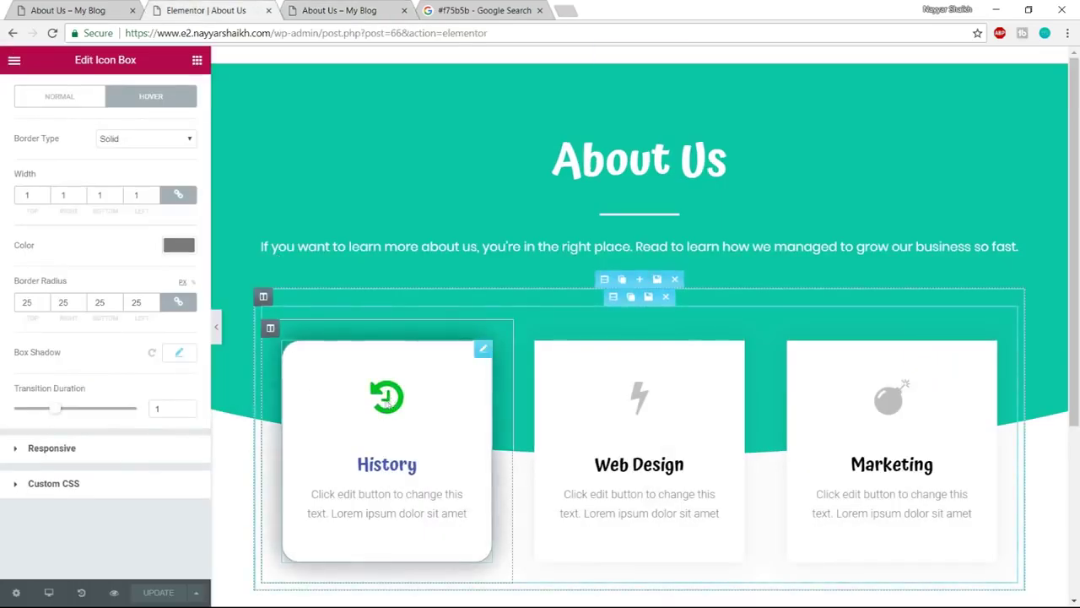
Open the History icon's Icon Hover secondary colour, then check the Google #f75b5b / #10c5a7 results
{"action": "scroll", "coordinate": [93, 211], "scroll_direction": "up", "scroll_amount": 2}
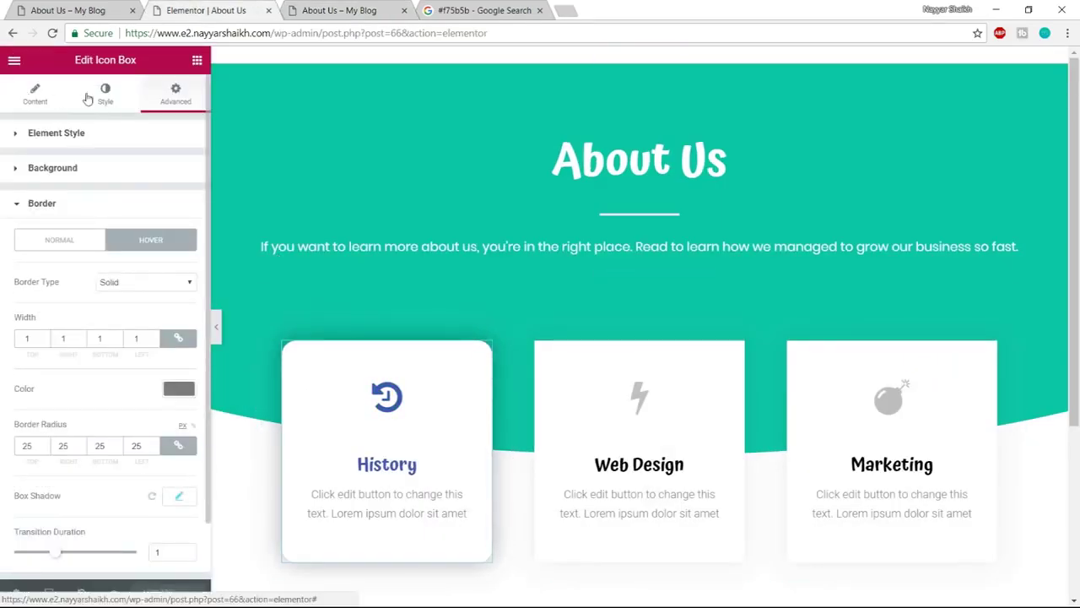
{"action": "left_click", "coordinate": [101, 95]}
{"action": "scroll", "coordinate": [148, 232], "scroll_direction": "down", "scroll_amount": 1}
{"action": "left_click", "coordinate": [50, 529]}
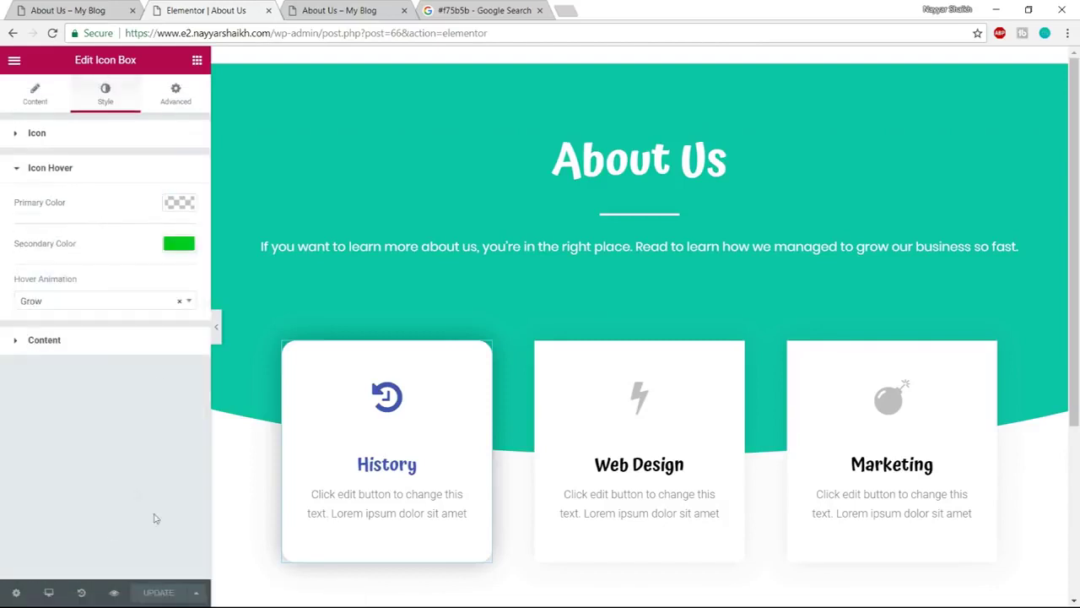
{"action": "left_click", "coordinate": [176, 245]}
{"action": "left_click", "coordinate": [478, 10]}
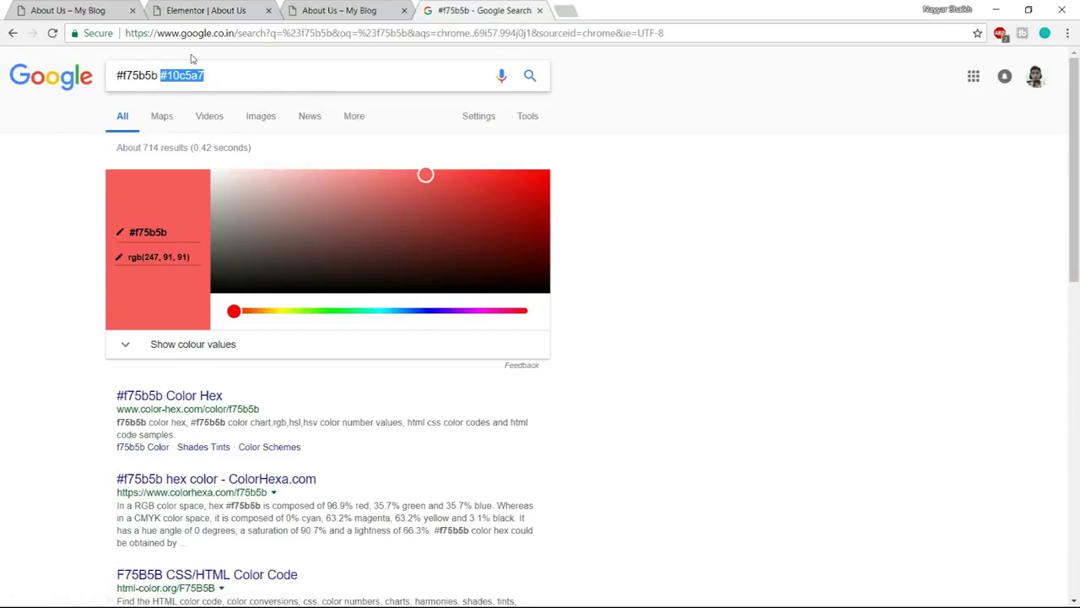
Set the History icon's hover colour to the blue #4054b2 preset and click UPDATE
{"action": "left_click", "coordinate": [230, 7]}
{"action": "left_click", "coordinate": [92, 411]}
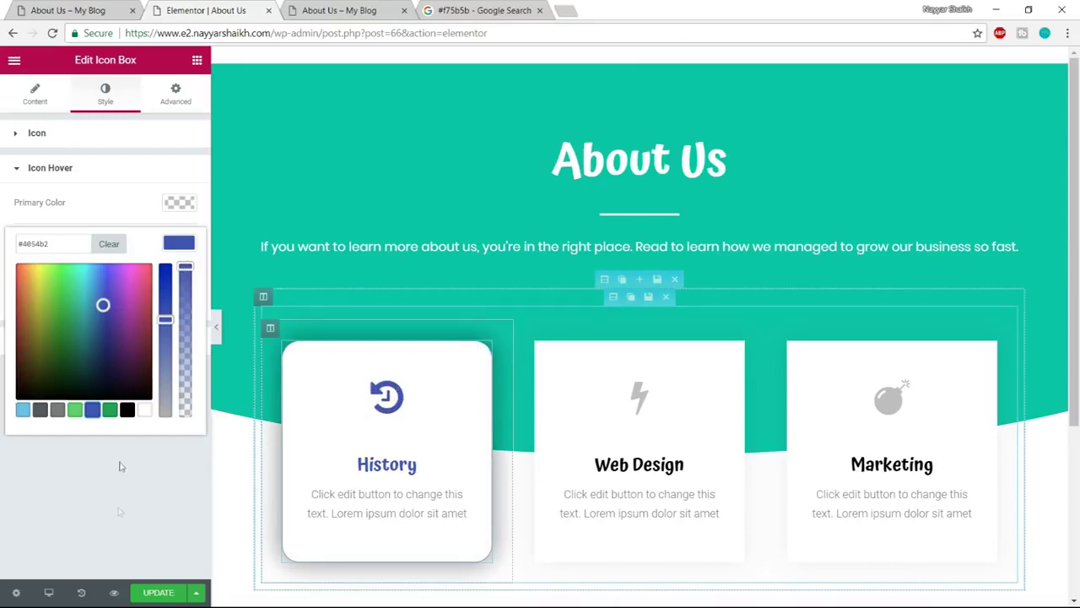
{"action": "left_click", "coordinate": [151, 598]}
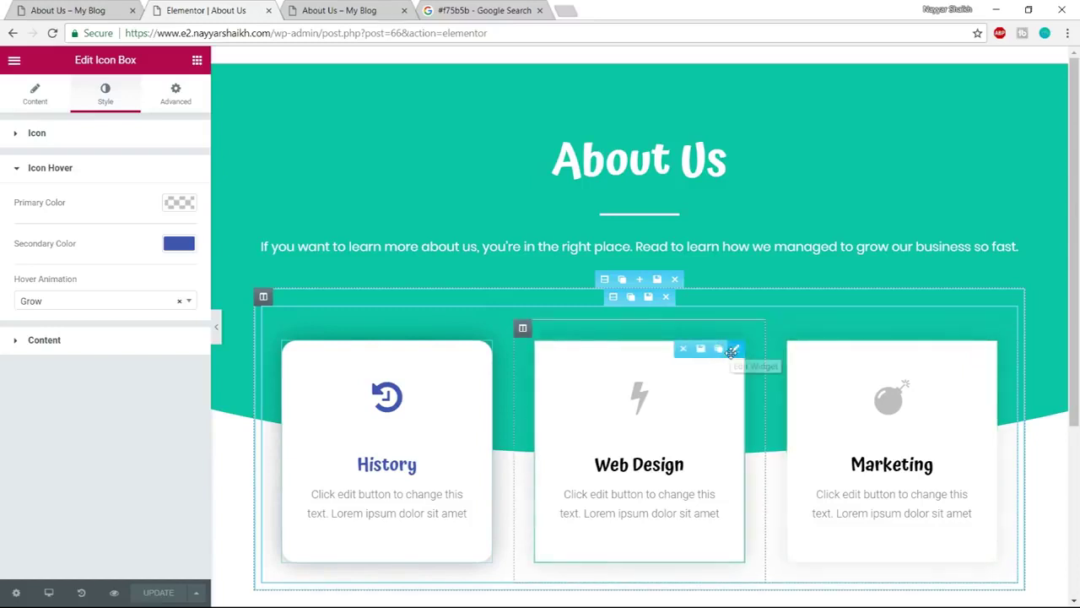
Delete the Web Design and Marketing cards and fill both empty columns with copies of the History card
{"action": "left_click", "coordinate": [683, 349]}
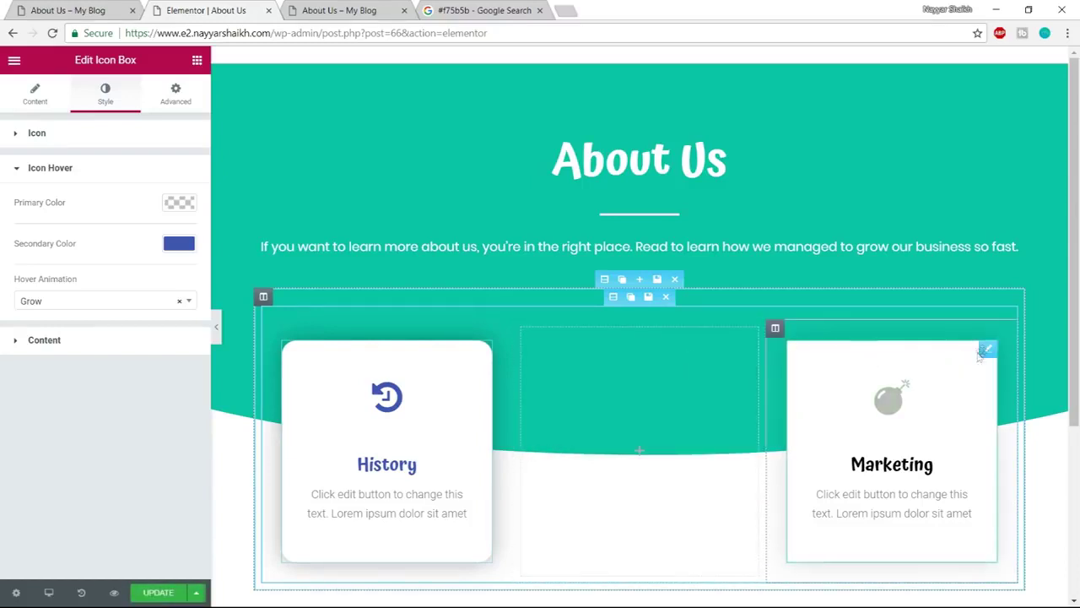
{"action": "left_click", "coordinate": [935, 349]}
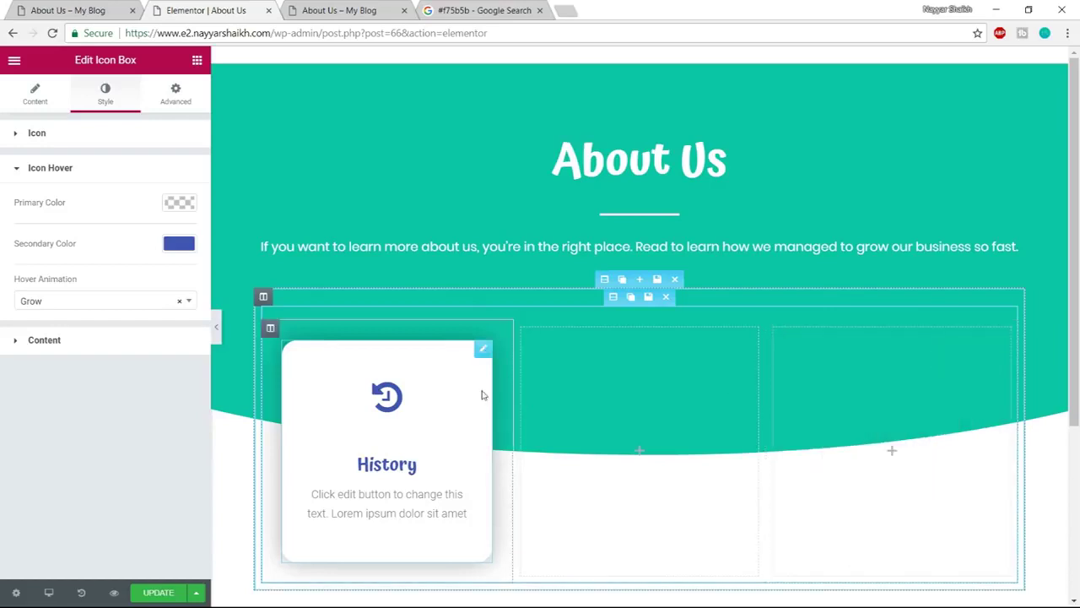
{"action": "left_click", "coordinate": [466, 349]}
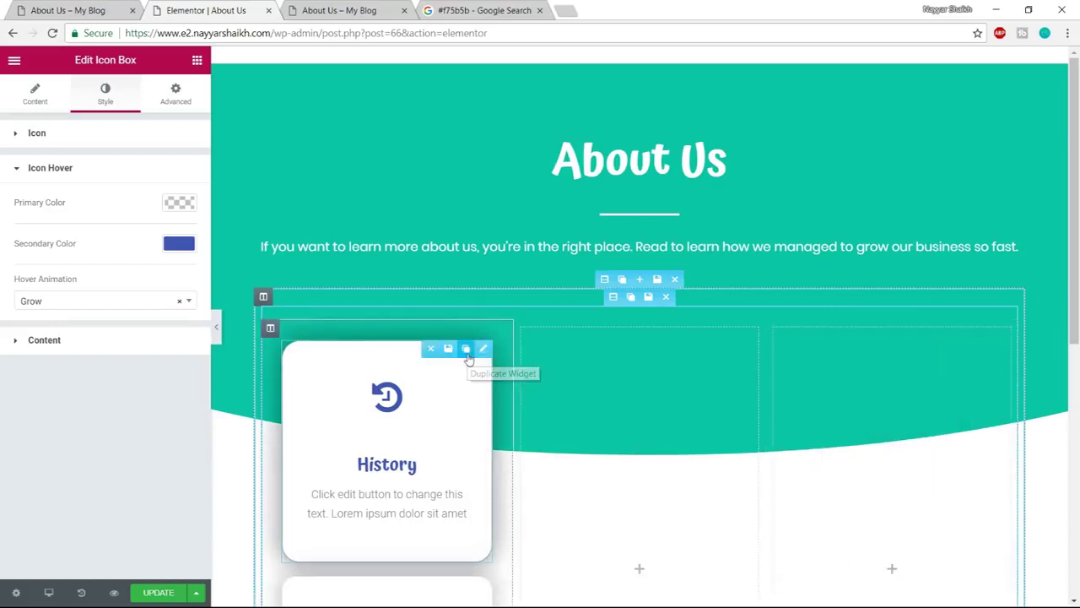
{"action": "left_click_drag", "start_coordinate": [358, 362], "coordinate": [624, 376]}
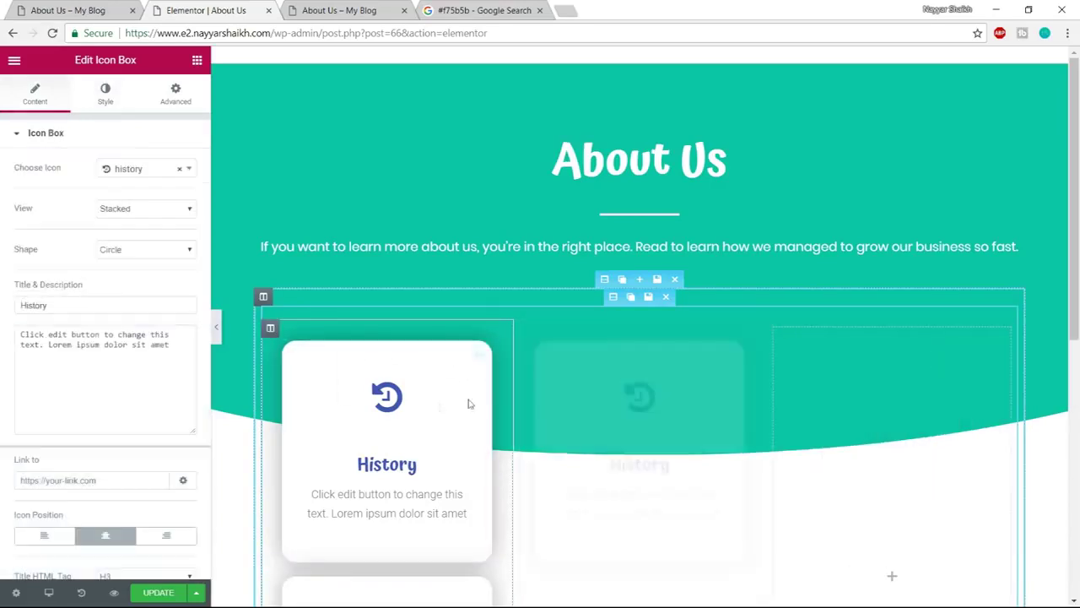
{"action": "left_click_drag", "start_coordinate": [504, 382], "coordinate": [874, 397]}
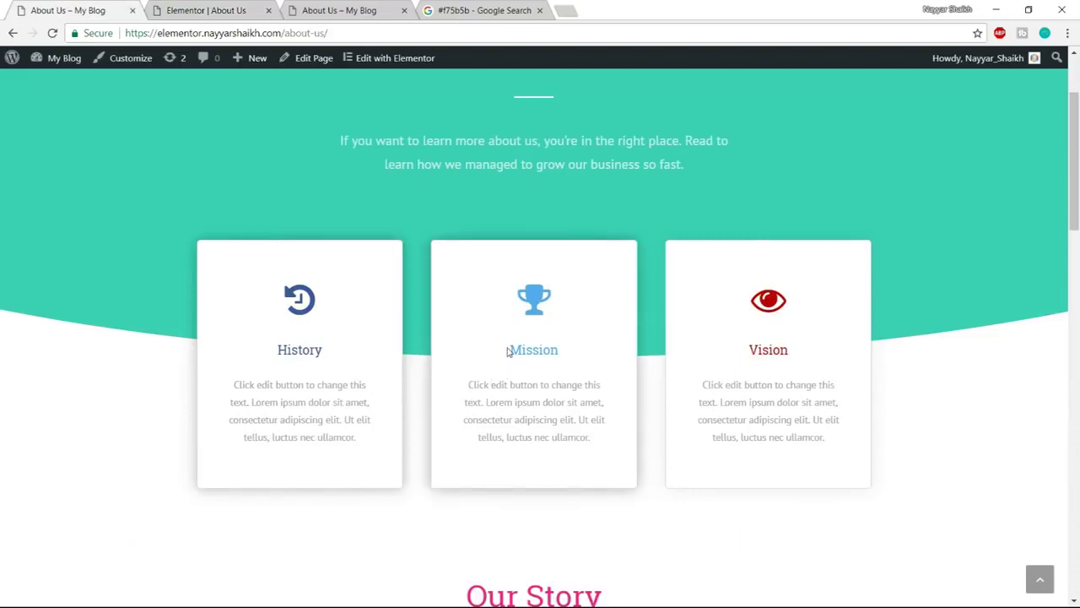
Give the middle card a trophy icon and retitle it 'Mission'
{"action": "left_click_drag", "start_coordinate": [509, 350], "coordinate": [568, 353]}
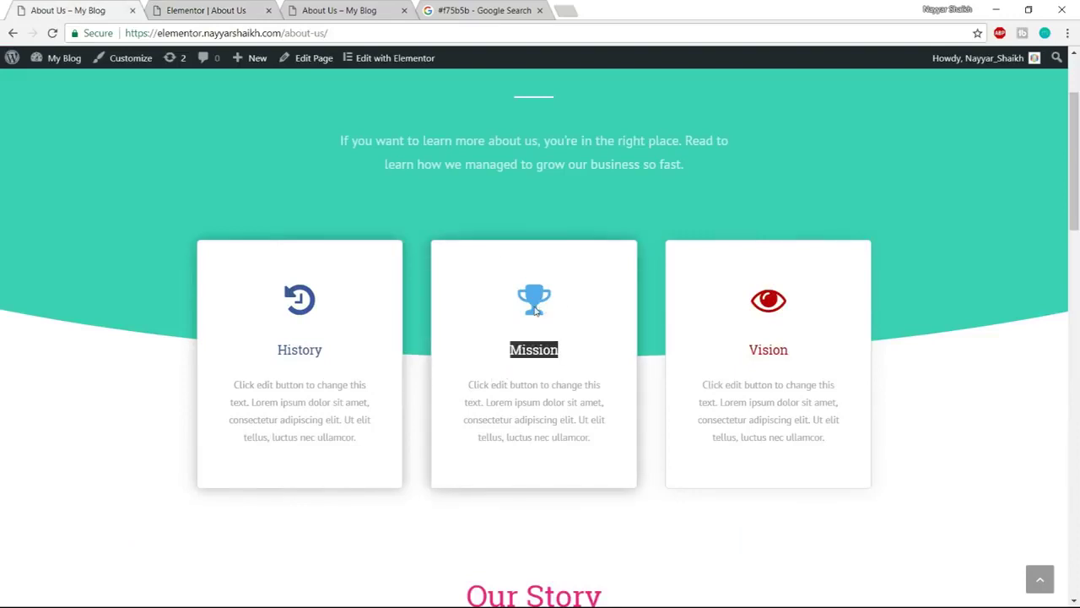
{"action": "left_click", "coordinate": [251, 6]}
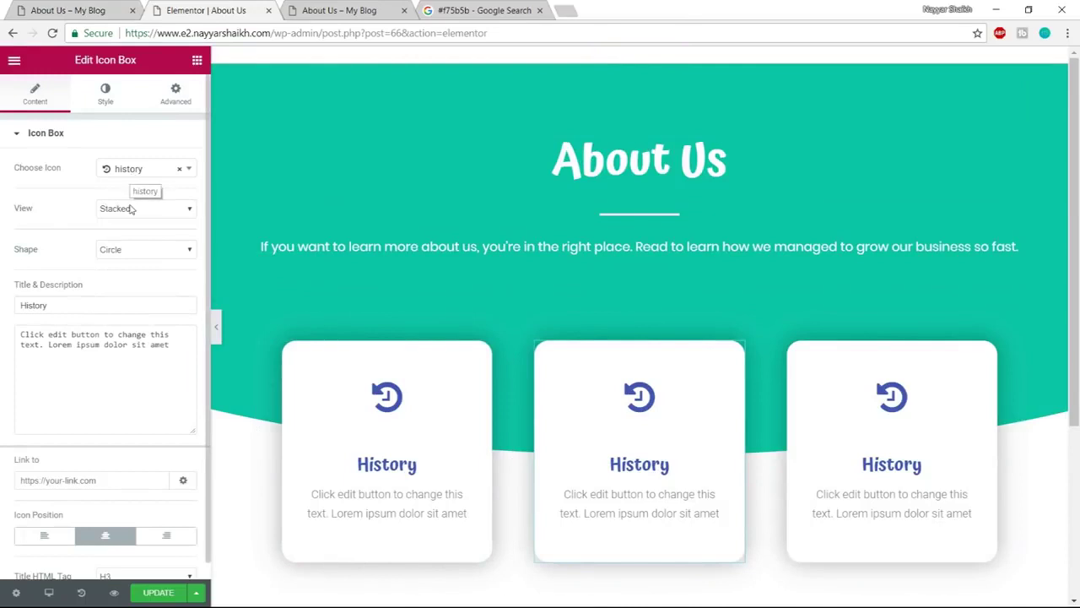
{"action": "left_click", "coordinate": [132, 174]}
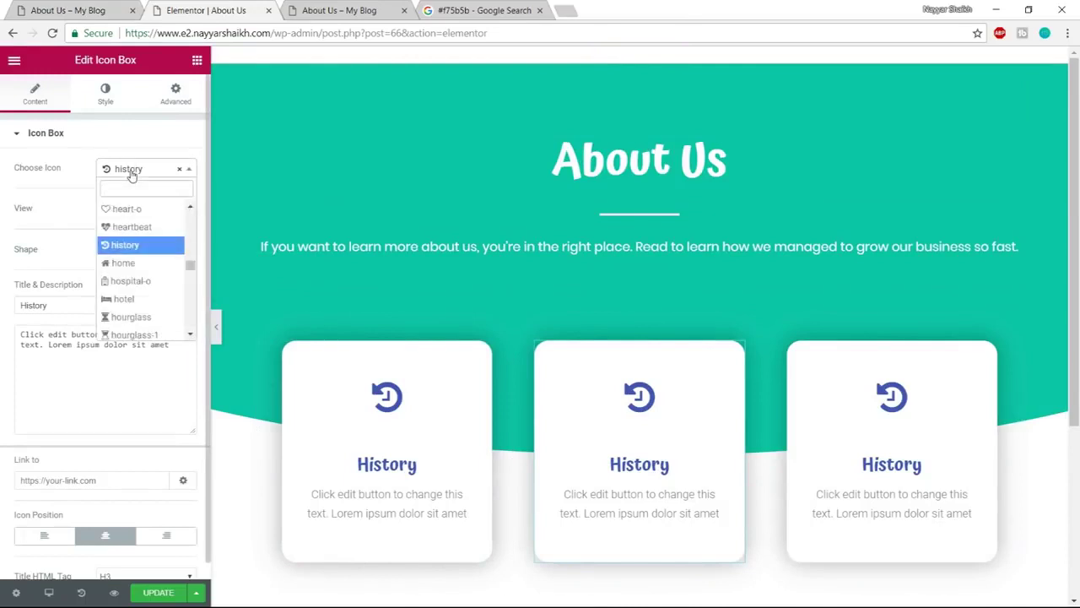
{"action": "type", "text": "trophy"}
{"action": "key", "text": "Return"}
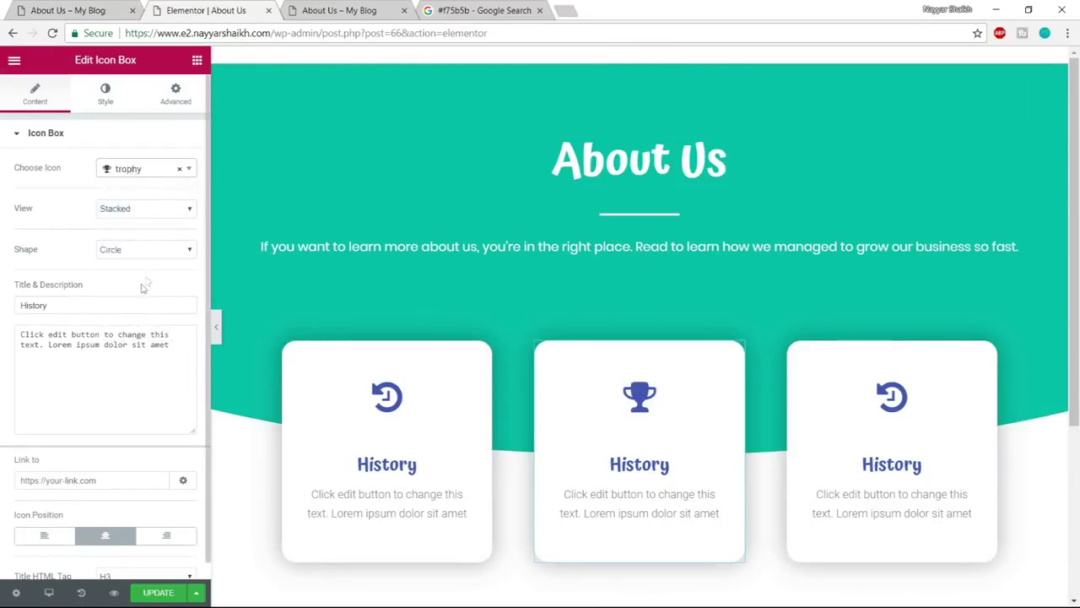
{"action": "left_click_drag", "start_coordinate": [85, 311], "coordinate": [3, 315]}
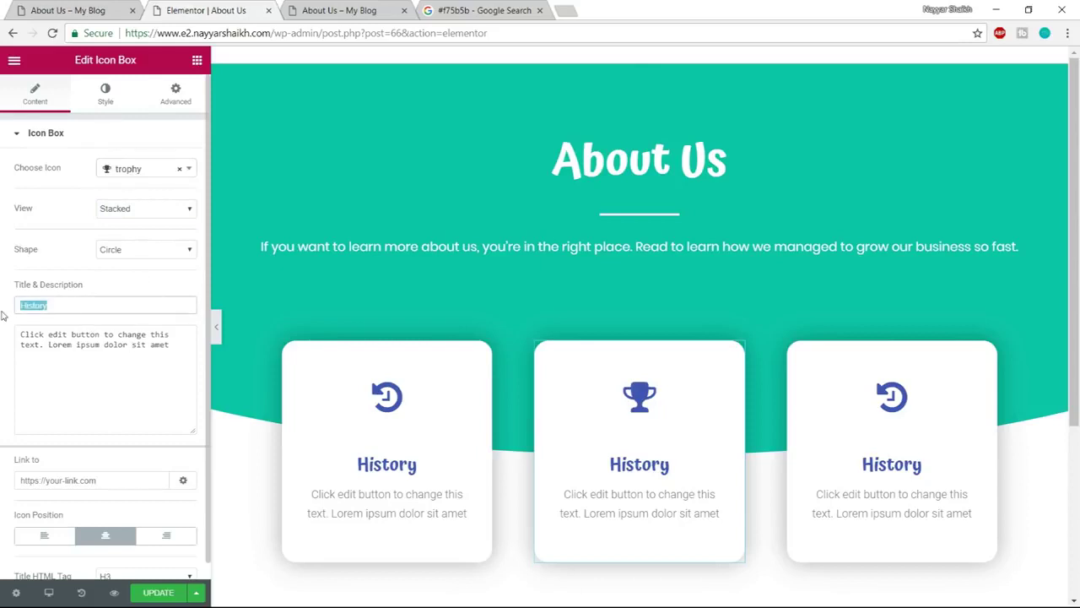
{"action": "type", "text": "Mission"}
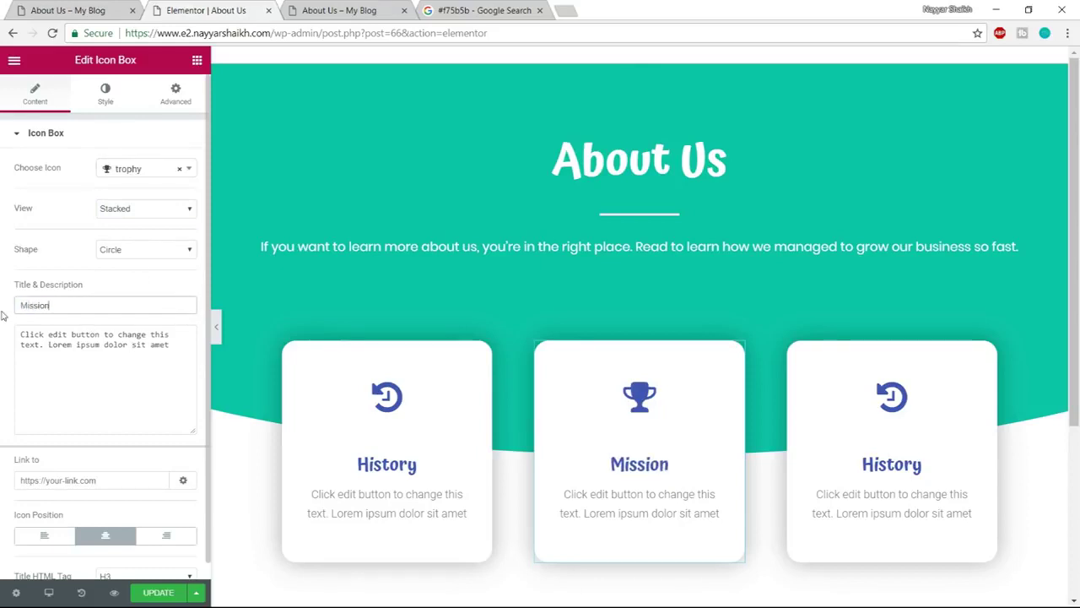
Colour the Mission icon and title light blue #6ec1e4 and save the page
{"action": "left_click", "coordinate": [107, 97]}
{"action": "left_click", "coordinate": [178, 209]}
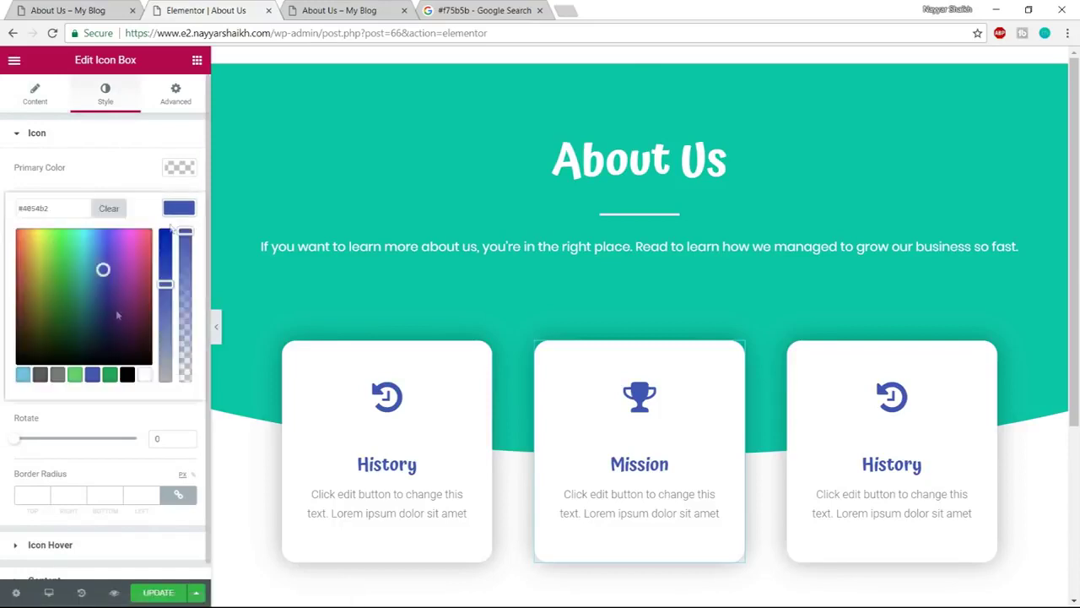
{"action": "left_click", "coordinate": [24, 375]}
{"action": "scroll", "coordinate": [175, 525], "scroll_direction": "down", "scroll_amount": 1}
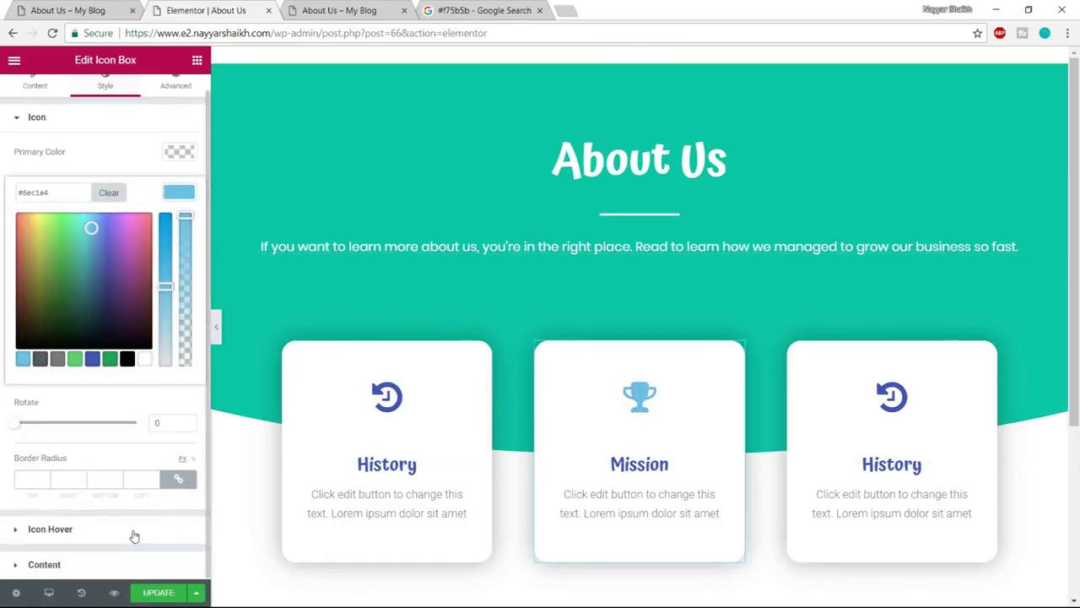
{"action": "left_click", "coordinate": [118, 565]}
{"action": "left_click", "coordinate": [175, 426]}
{"action": "left_click", "coordinate": [23, 556]}
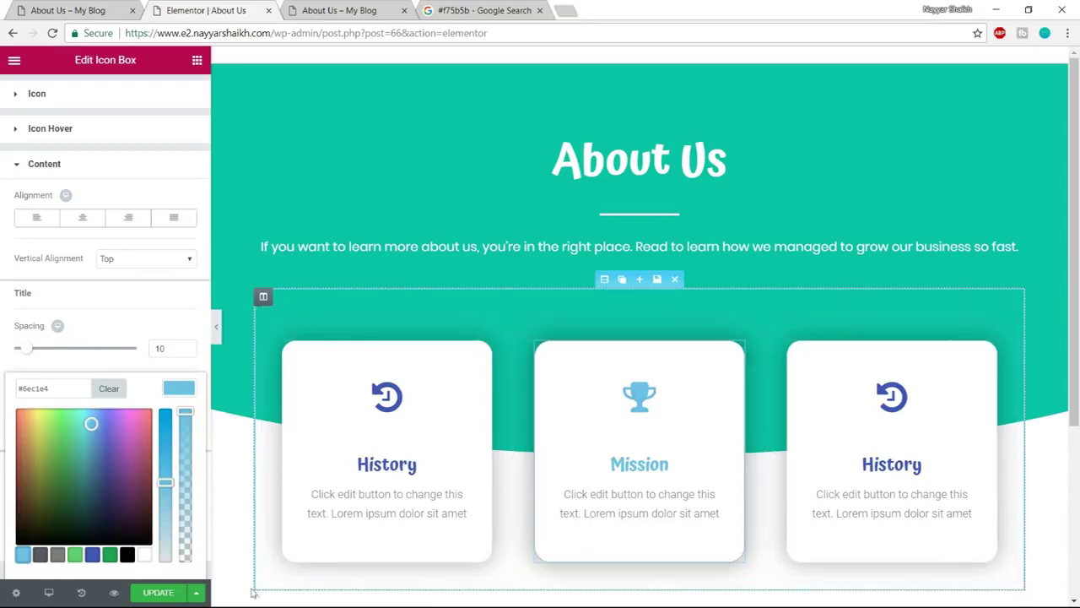
{"action": "left_click", "coordinate": [156, 594]}
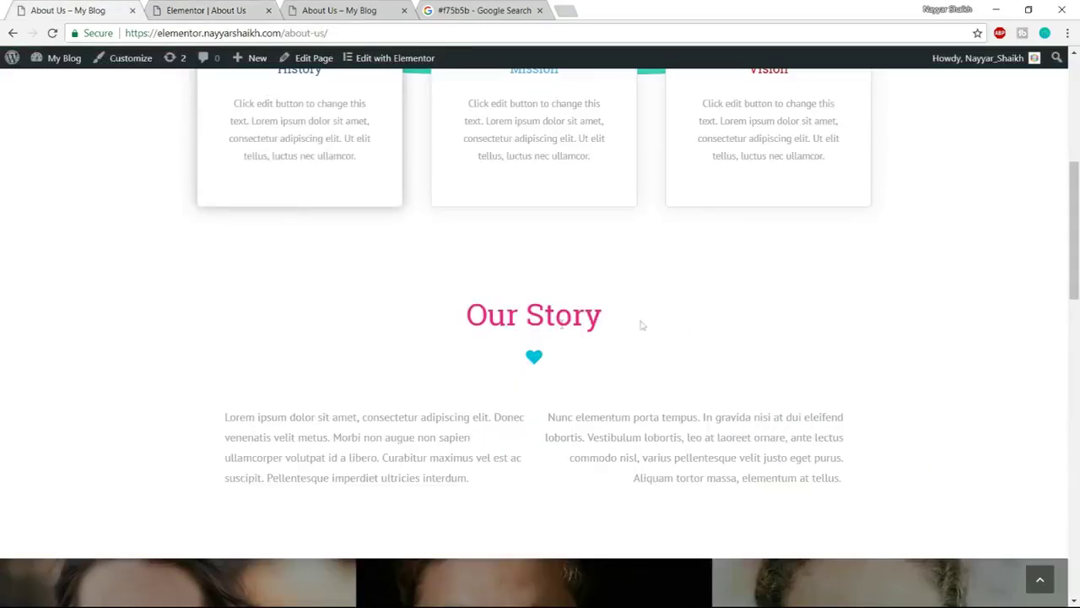
Add a new single-column section below the three icon cards
{"action": "left_click_drag", "start_coordinate": [464, 322], "coordinate": [666, 312]}
{"action": "left_click", "coordinate": [663, 314]}
{"action": "left_click", "coordinate": [218, 10]}
{"action": "scroll", "coordinate": [660, 319], "scroll_direction": "down", "scroll_amount": 5}
{"action": "left_click", "coordinate": [213, 11]}
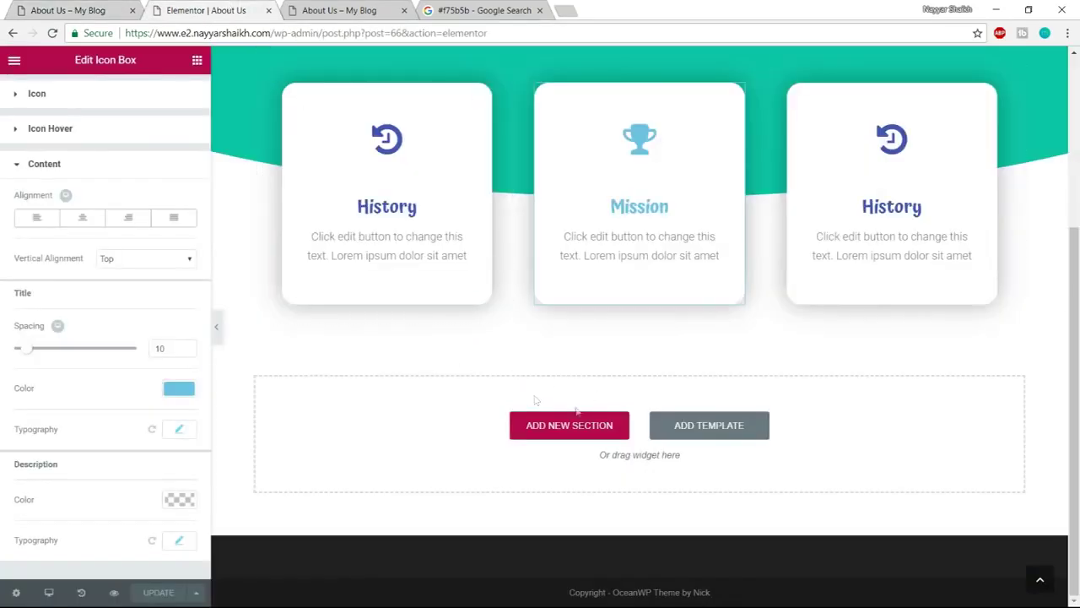
{"action": "left_click", "coordinate": [571, 430]}
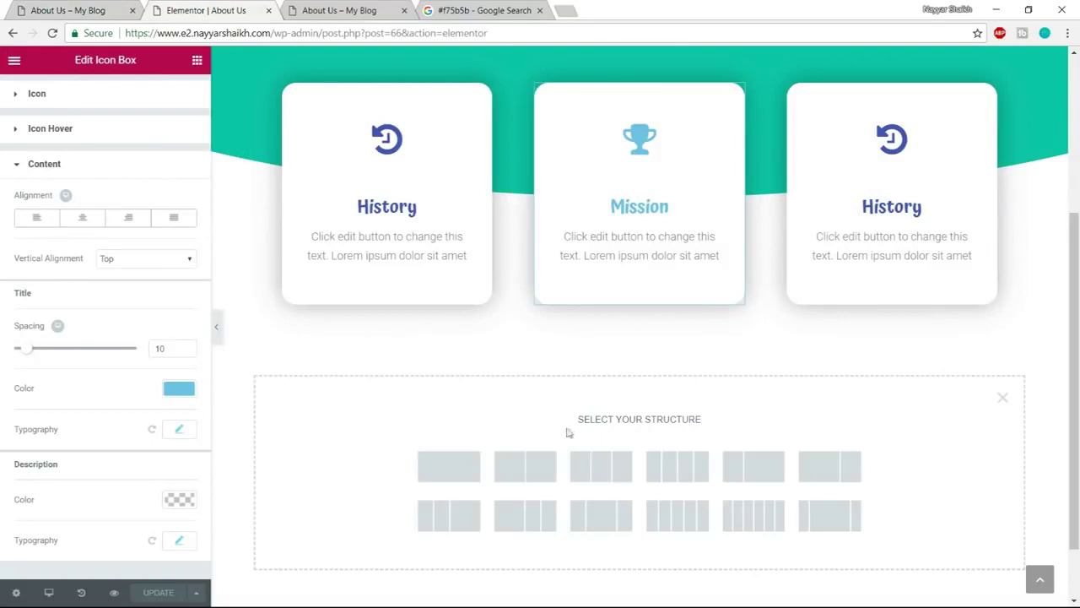
{"action": "left_click", "coordinate": [453, 477]}
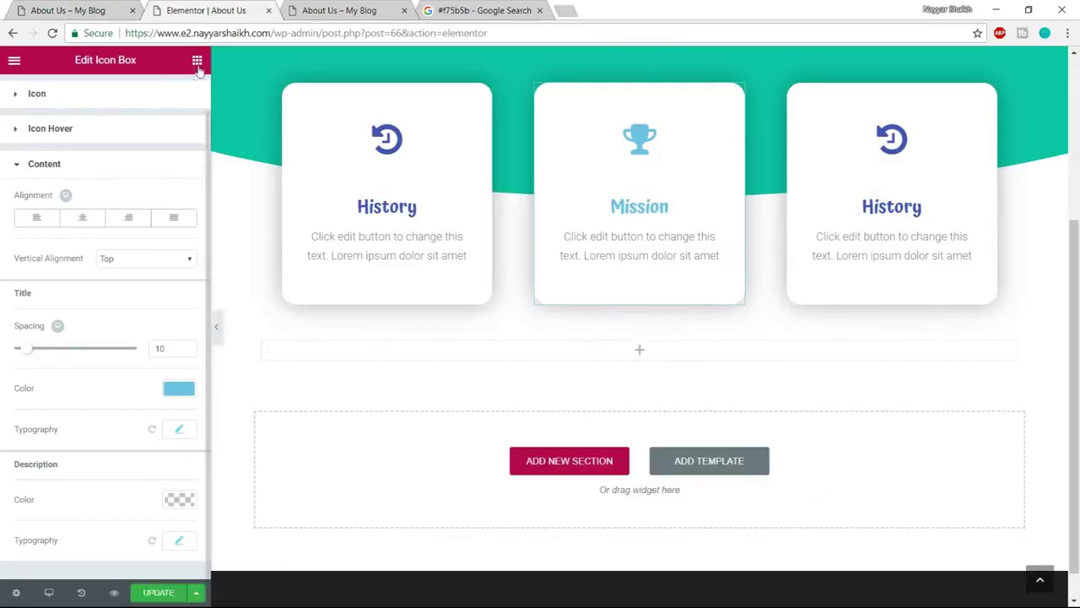
Place a Heading widget into the new single-column section
{"action": "left_click", "coordinate": [76, 8]}
{"action": "left_click_drag", "start_coordinate": [474, 316], "coordinate": [668, 309]}
{"action": "key", "text": "ctrl+c"}
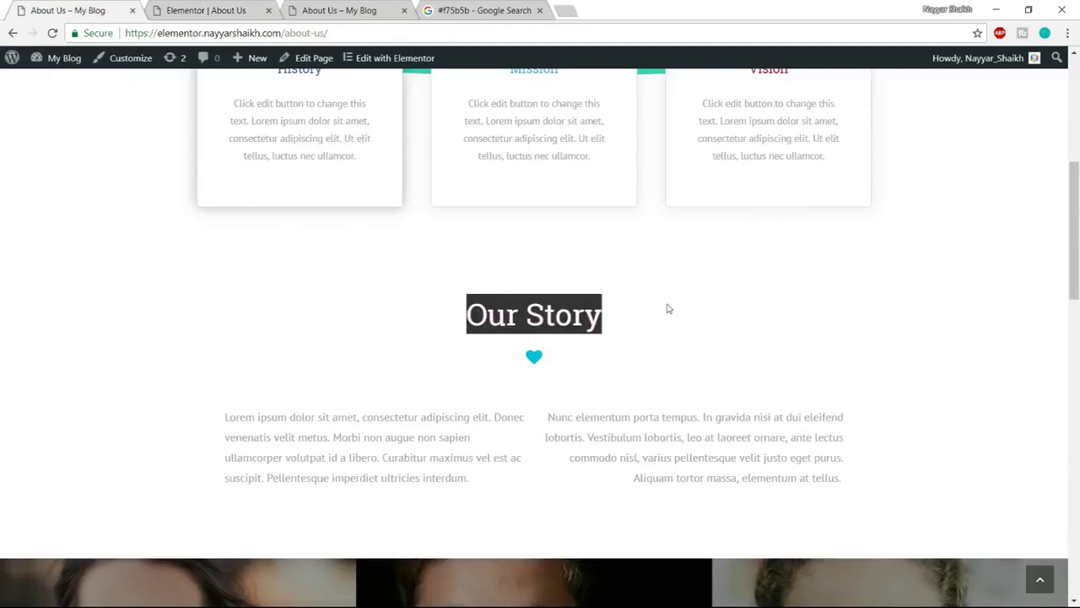
{"action": "left_click", "coordinate": [211, 10]}
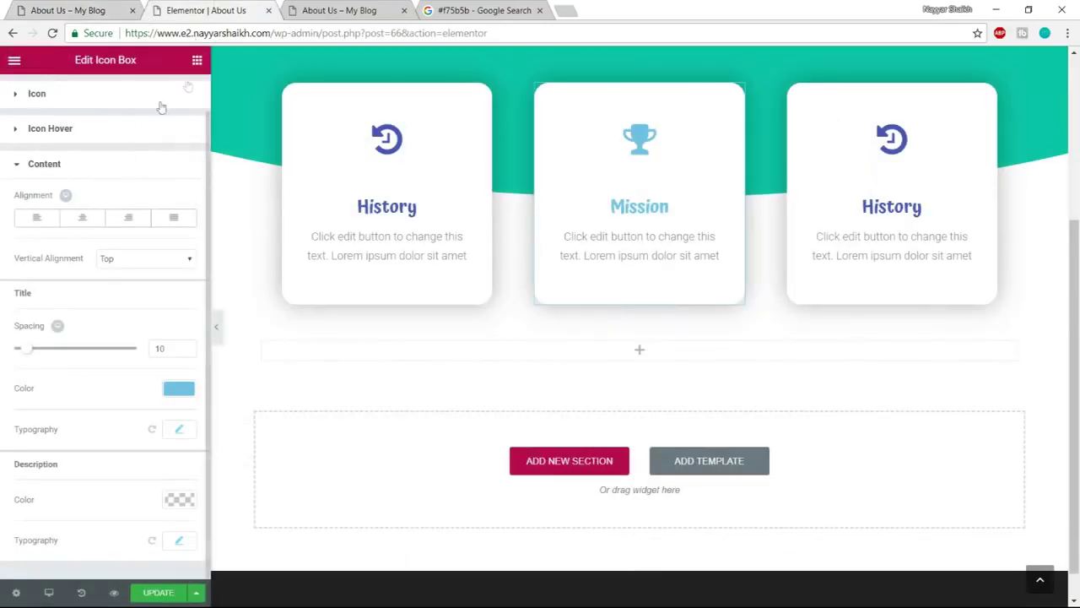
{"action": "left_click", "coordinate": [197, 60]}
{"action": "left_click_drag", "start_coordinate": [156, 173], "coordinate": [622, 361]}
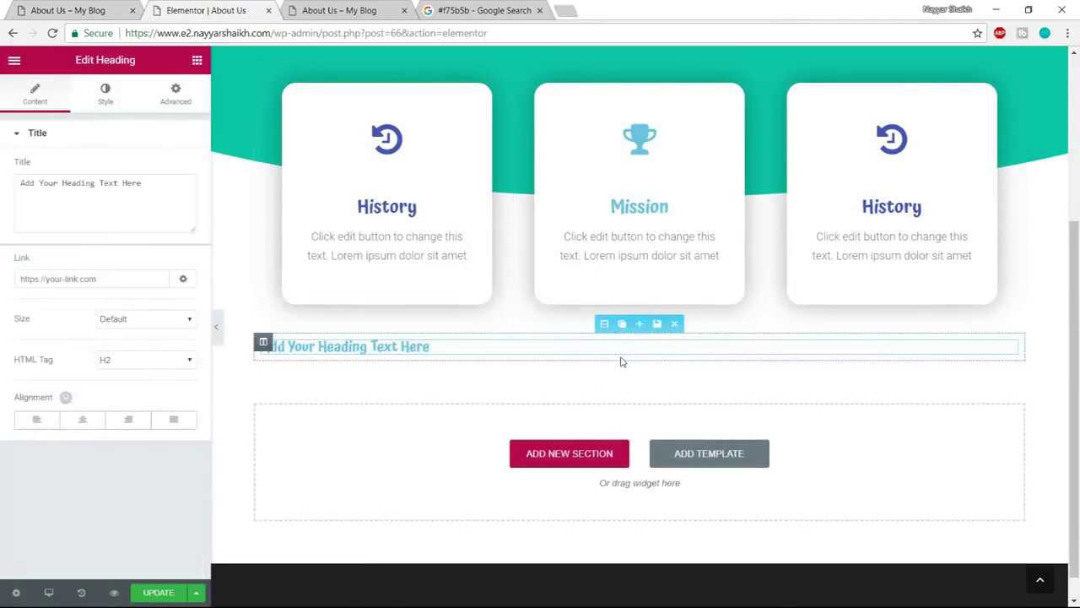
Set the heading text to 'Our Story', centred, in pink
{"action": "left_click", "coordinate": [186, 211]}
{"action": "key", "text": "ctrl+a"}
{"action": "key", "text": "ctrl+v"}
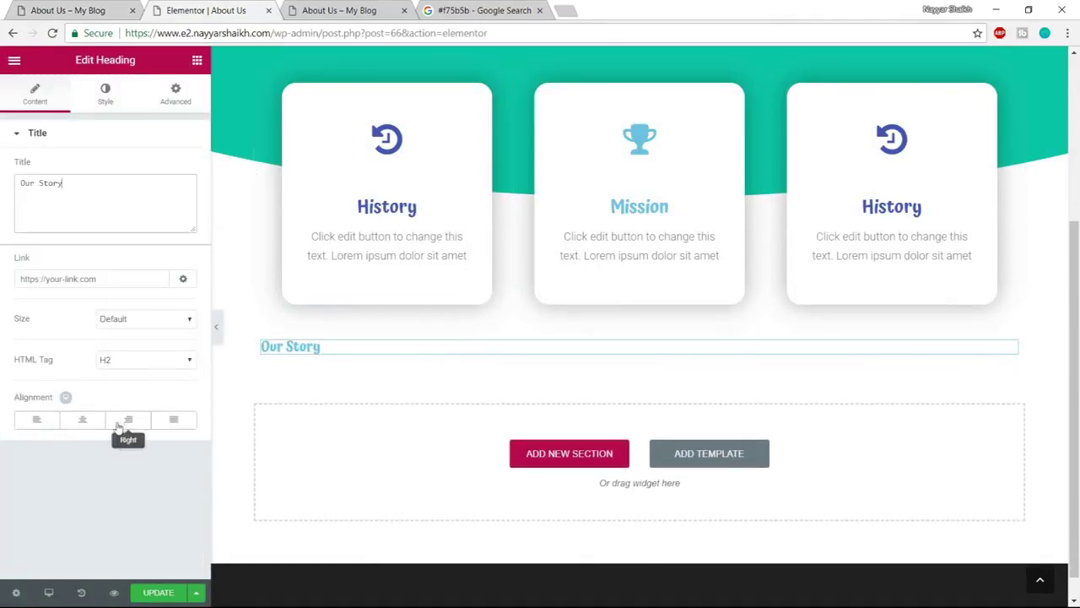
{"action": "left_click", "coordinate": [81, 418]}
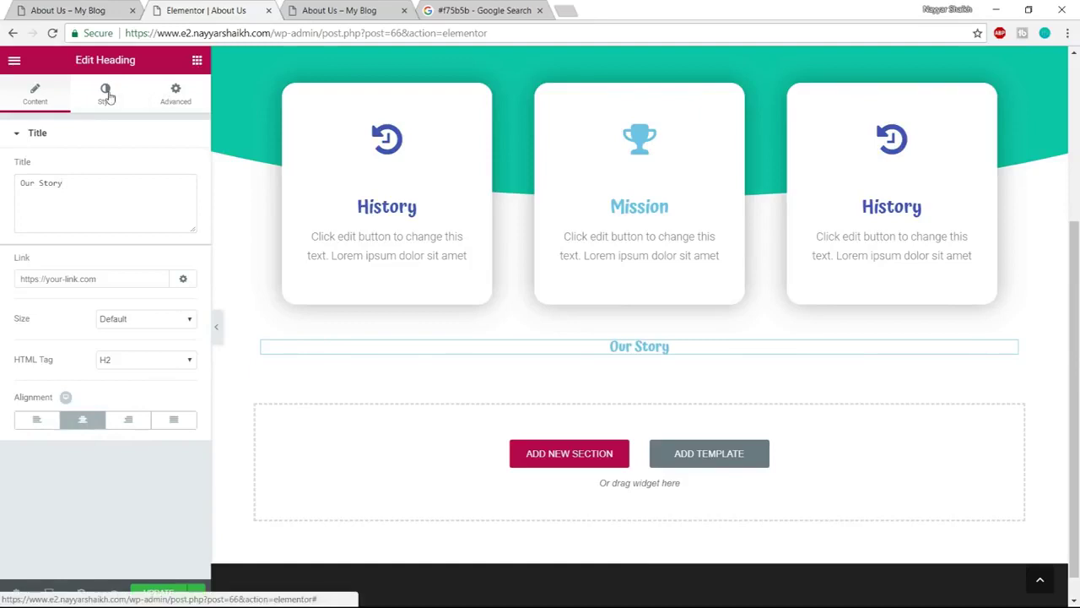
{"action": "left_click", "coordinate": [106, 93]}
{"action": "left_click", "coordinate": [185, 170]}
{"action": "left_click", "coordinate": [62, 292]}
{"action": "left_click", "coordinate": [23, 334]}
{"action": "mouse_move", "coordinate": [53, 281]}
{"action": "left_mouse_down"}
{"action": "mouse_move", "coordinate": [3, 182]}
{"action": "mouse_move", "coordinate": [163, 191]}
{"action": "left_mouse_up"}
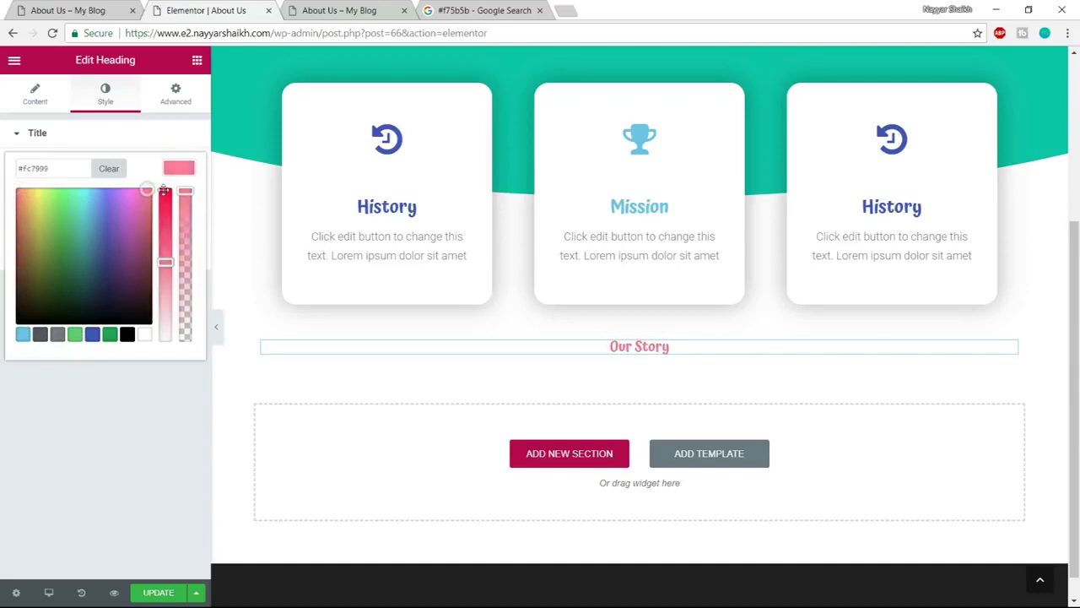
{"action": "left_click", "coordinate": [189, 172]}
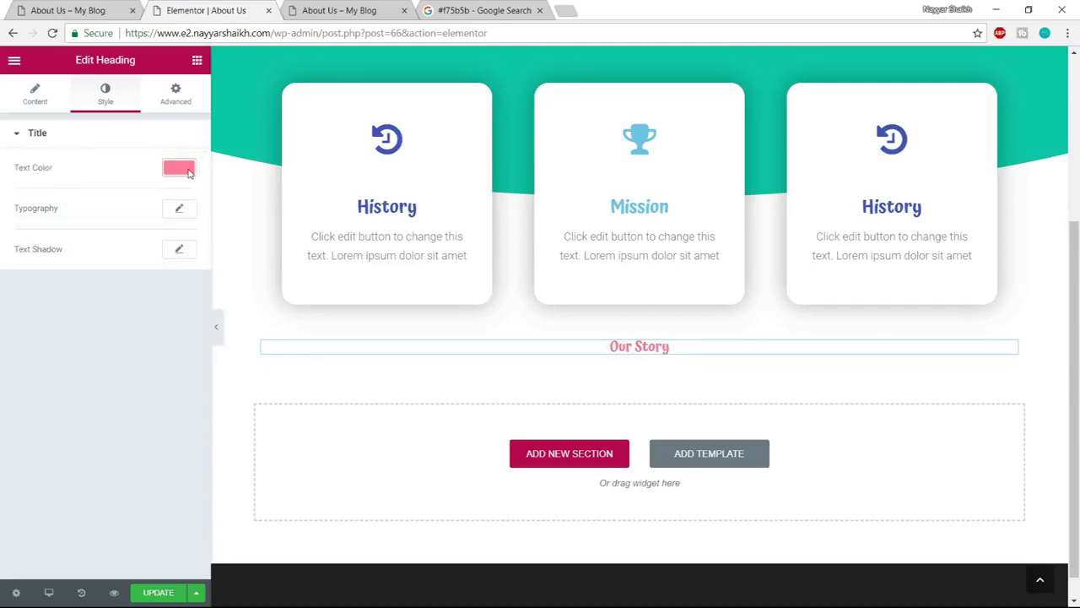
Set the Our Story typography to Poppins, size 40, weight 400
{"action": "left_click", "coordinate": [177, 211]}
{"action": "left_click", "coordinate": [145, 245]}
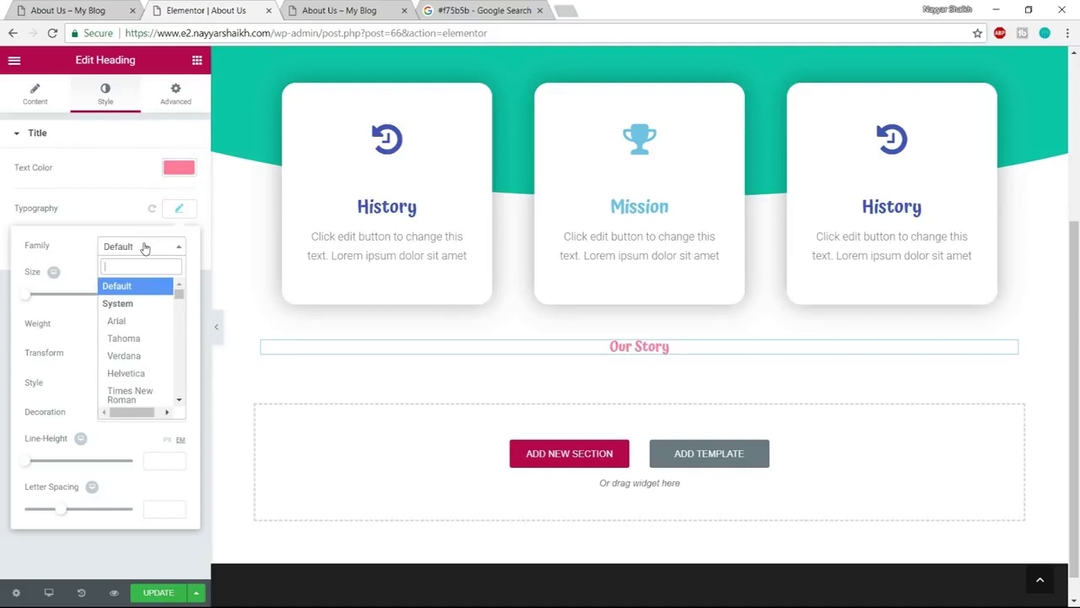
{"action": "type", "text": "popp"}
{"action": "key", "text": "Return"}
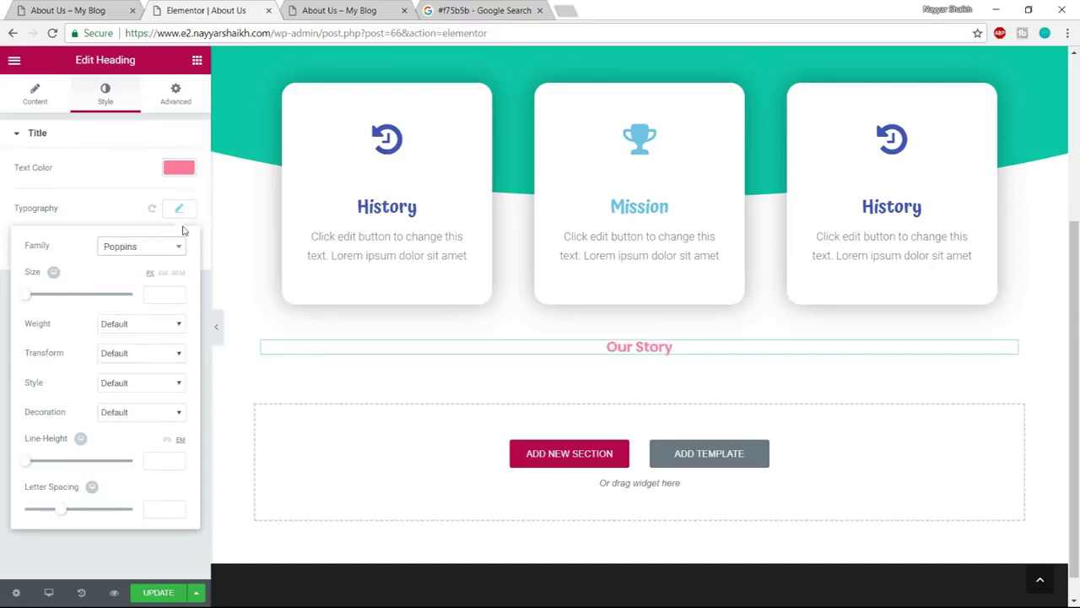
{"action": "left_click_drag", "start_coordinate": [27, 302], "coordinate": [47, 301]}
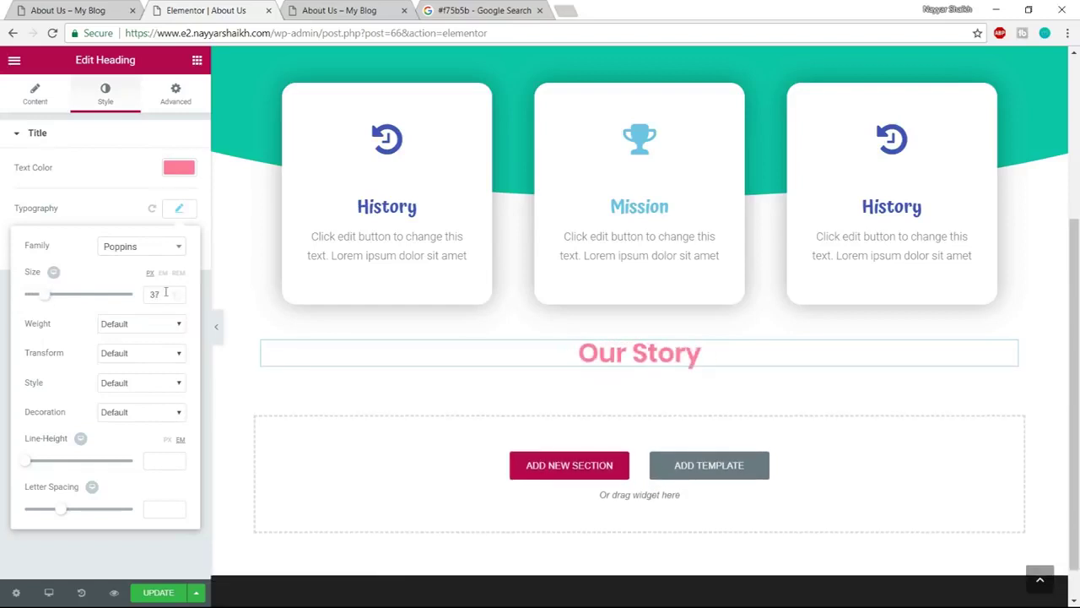
{"action": "double_click", "coordinate": [164, 295]}
{"action": "type", "text": "40"}
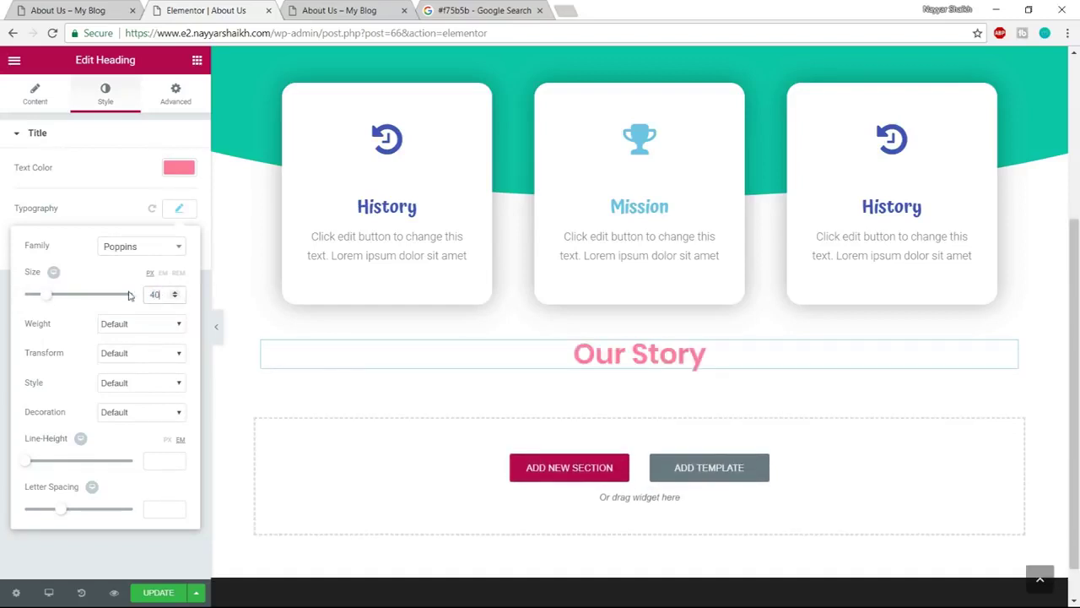
{"action": "left_click", "coordinate": [163, 328]}
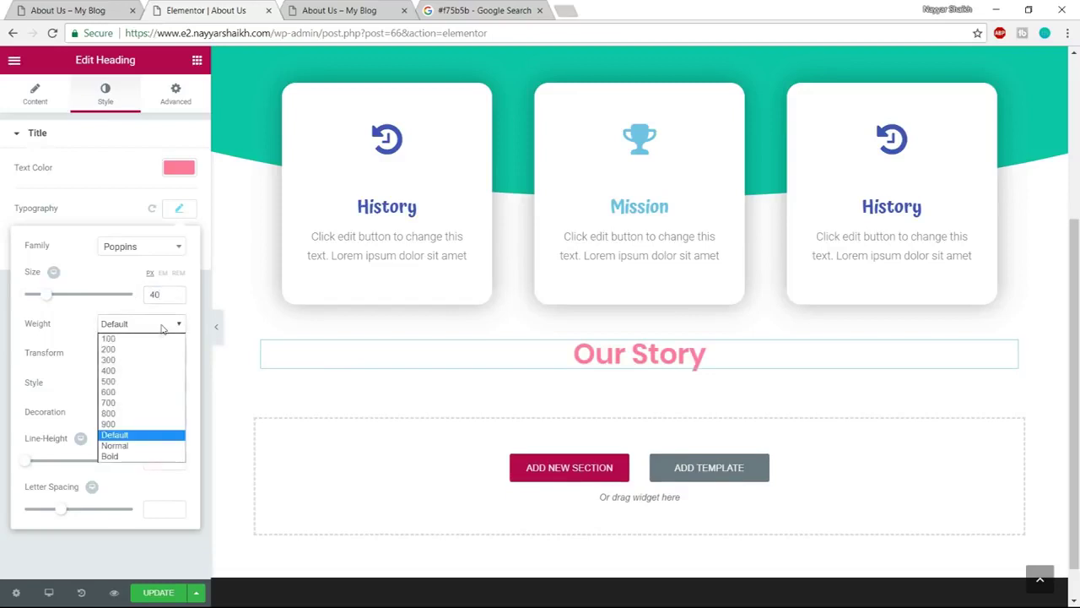
{"action": "left_click", "coordinate": [135, 374]}
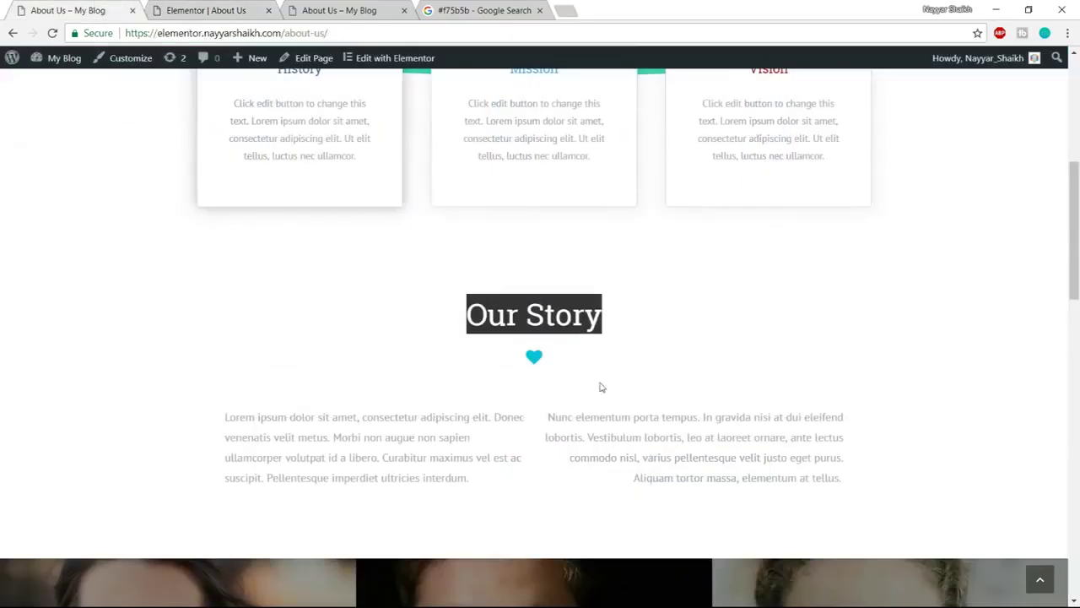
Add a heart icon under the Our Story heading and set its size to 25
{"action": "left_click", "coordinate": [184, 11]}
{"action": "left_click", "coordinate": [197, 60]}
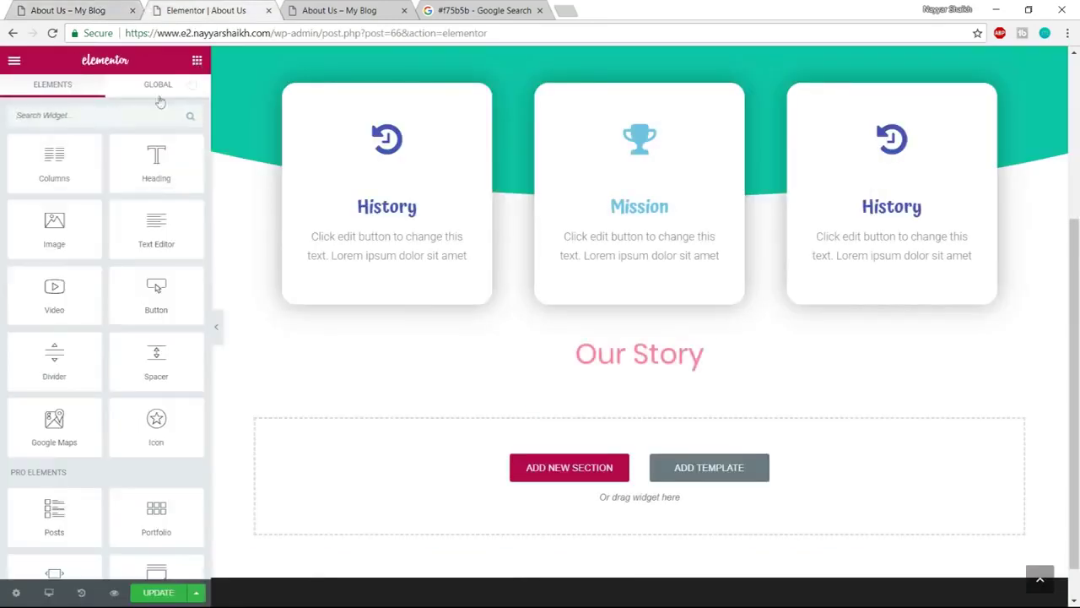
{"action": "left_click_drag", "start_coordinate": [156, 422], "coordinate": [655, 378]}
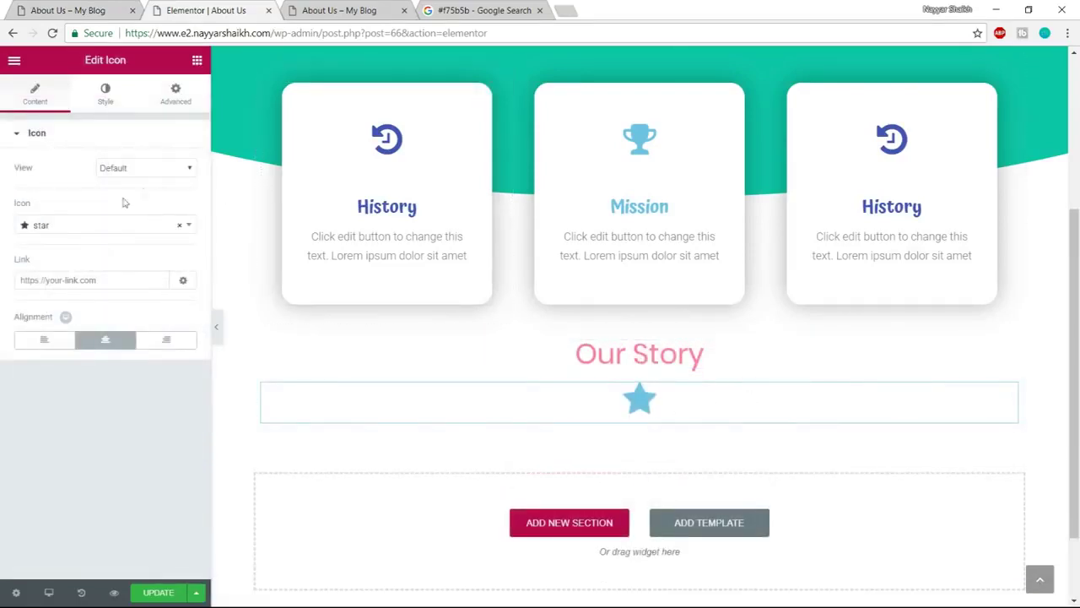
{"action": "left_click", "coordinate": [92, 225]}
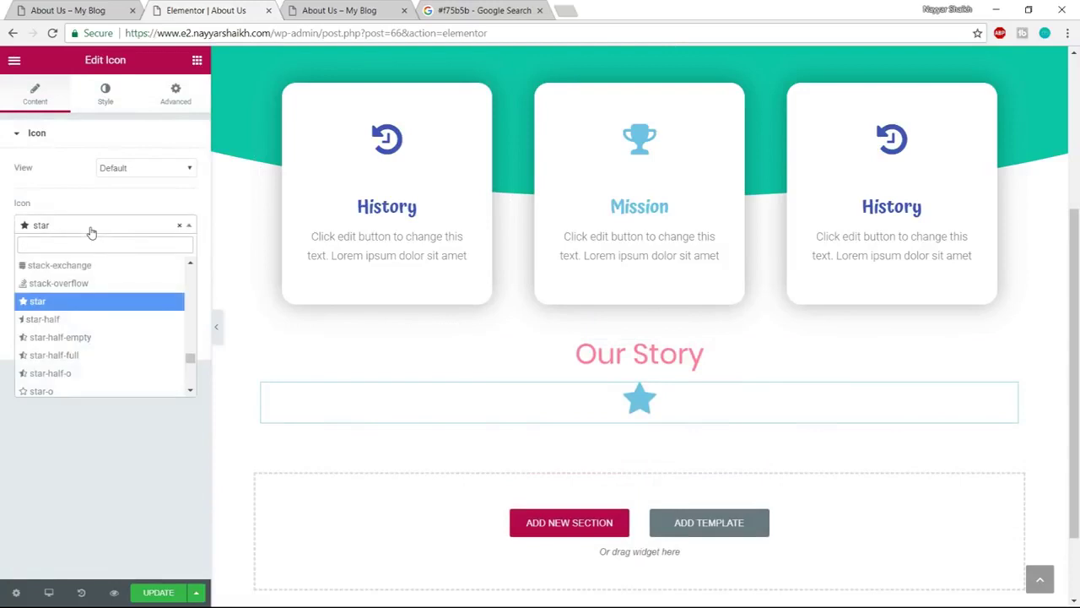
{"action": "type", "text": "heart"}
{"action": "key", "text": "Return"}
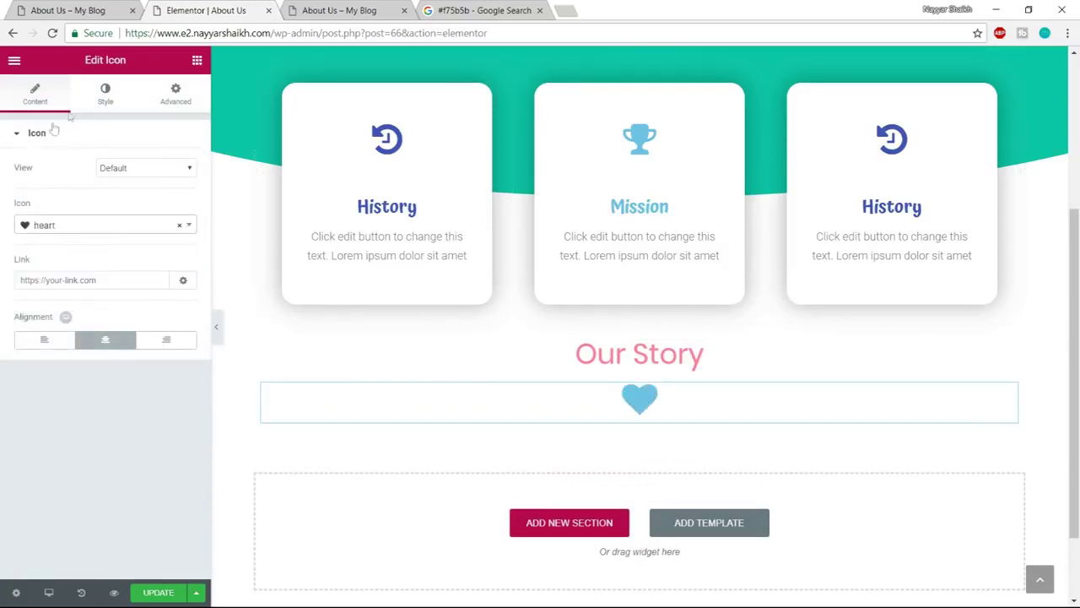
{"action": "left_click", "coordinate": [108, 97]}
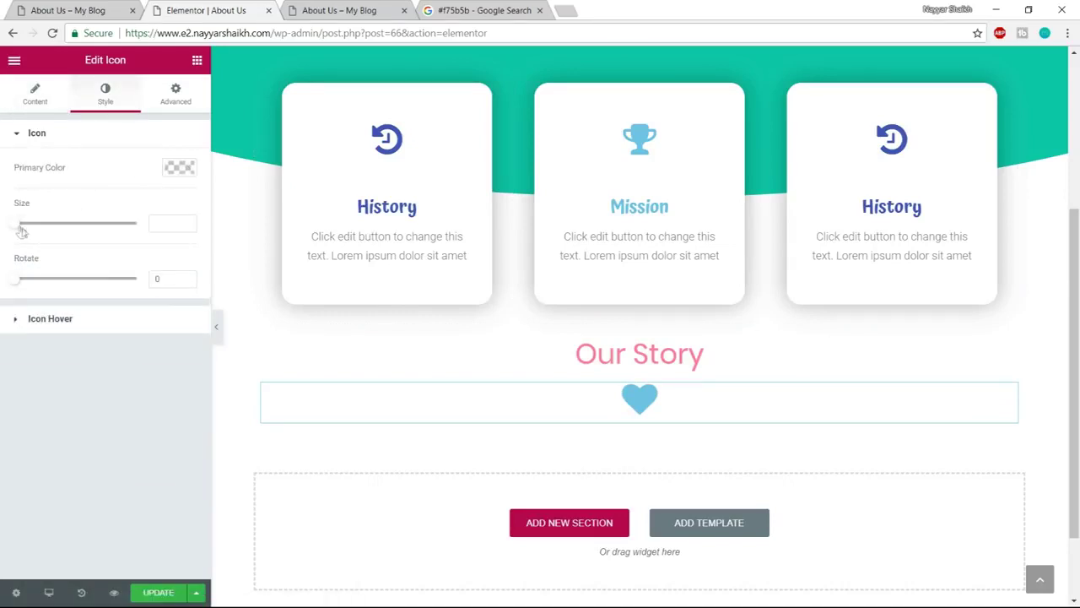
{"action": "left_click_drag", "start_coordinate": [29, 224], "coordinate": [17, 227]}
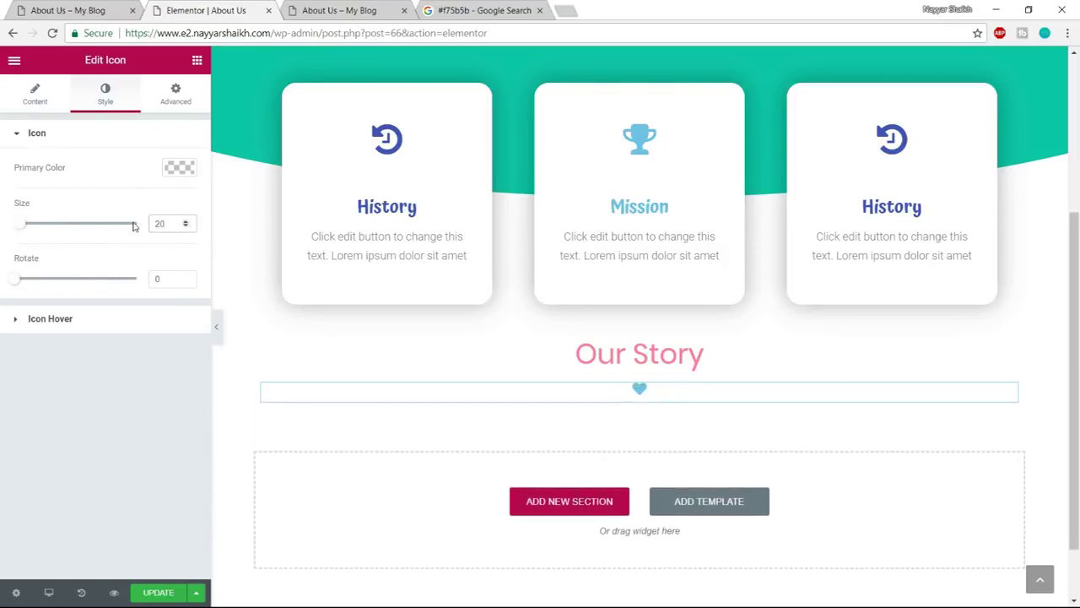
{"action": "type", "text": "25"}
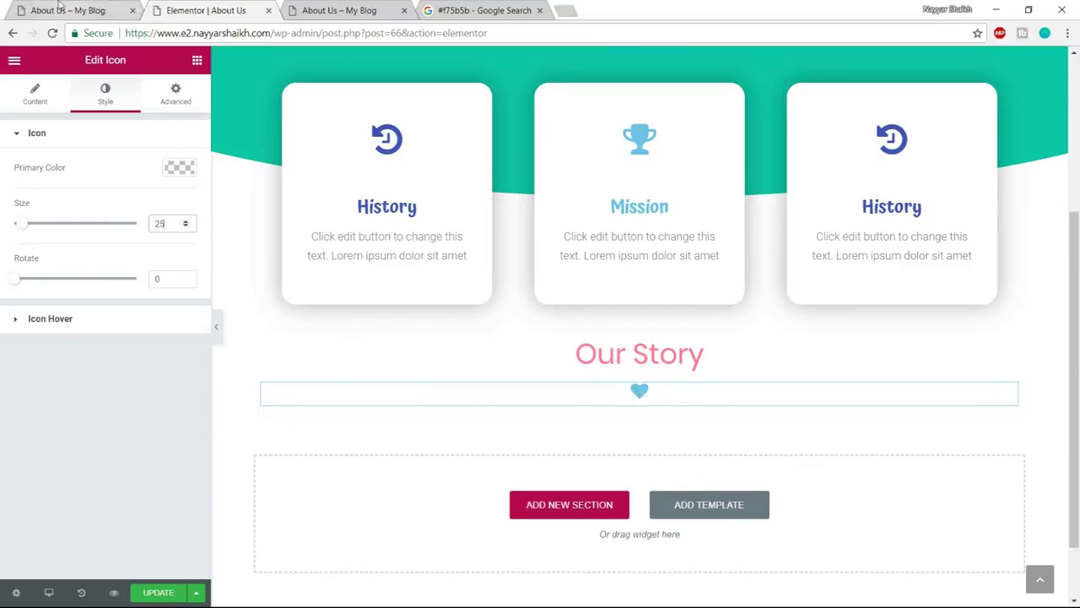
Copy the first Our Story paragraph text from the live About Us page
{"action": "left_click", "coordinate": [60, 6]}
{"action": "scroll", "coordinate": [279, 381], "scroll_direction": "down", "scroll_amount": 1}
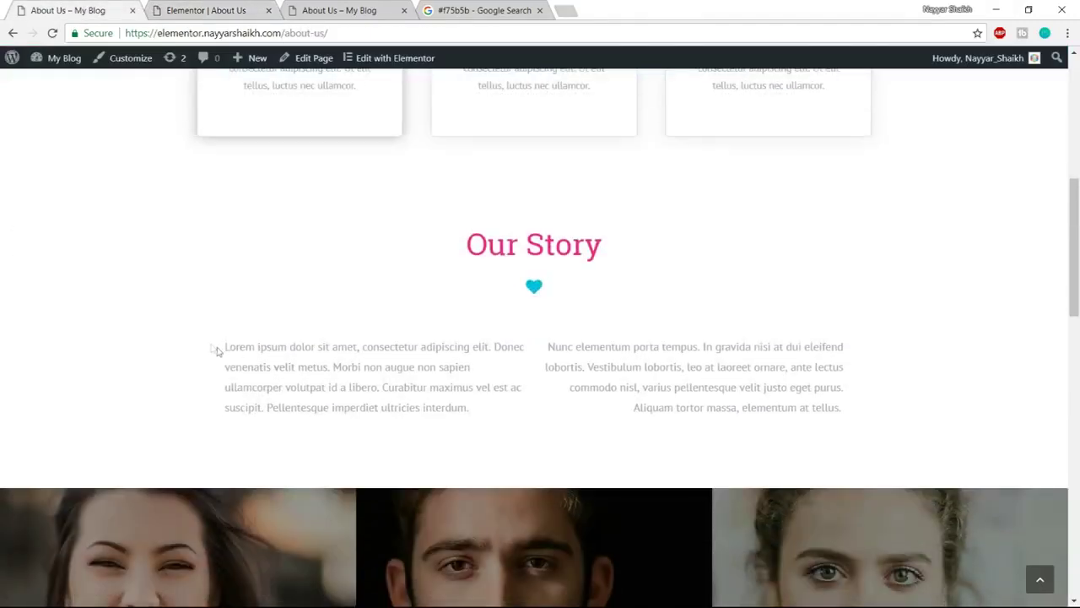
{"action": "left_click_drag", "start_coordinate": [225, 349], "coordinate": [437, 414]}
{"action": "key", "text": "ctrl+c"}
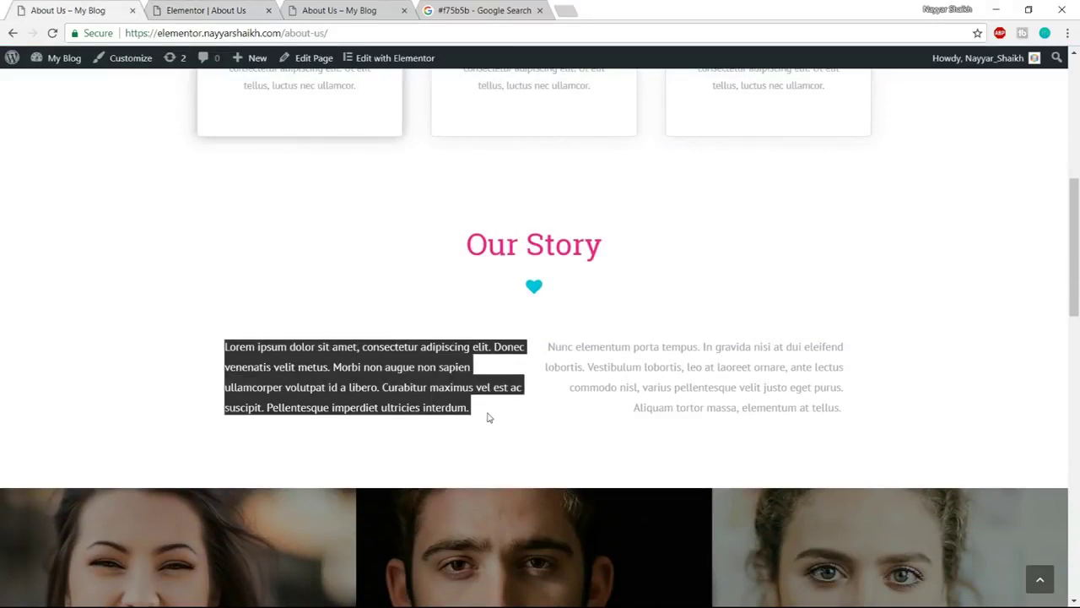
{"action": "left_click", "coordinate": [245, 10]}
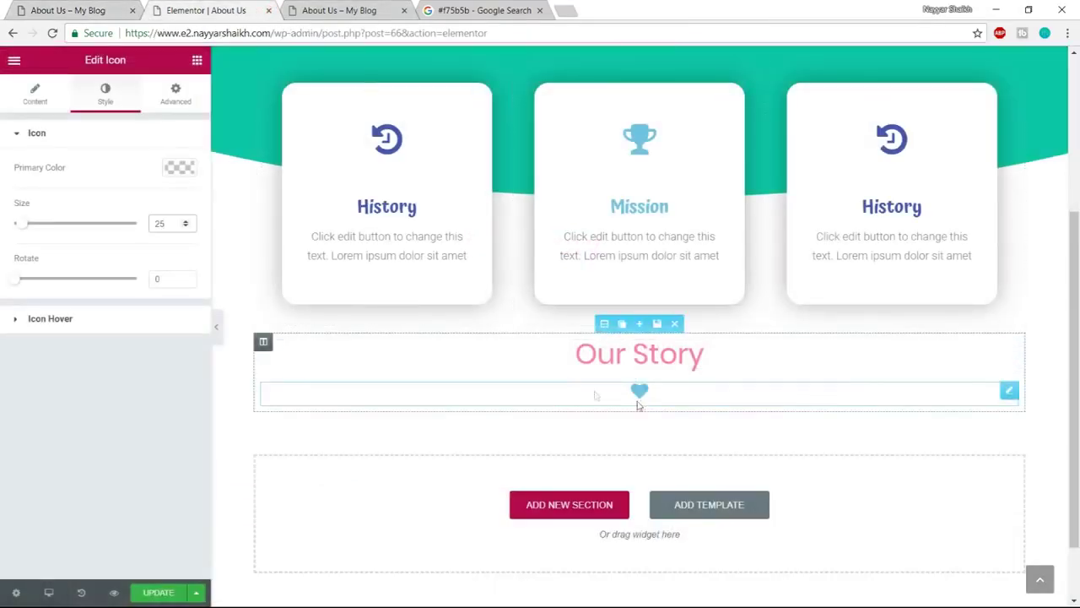
{"action": "left_click", "coordinate": [196, 61]}
Add a heading under the heart holding the pasted paragraph in dark grey #54595f
{"action": "left_click_drag", "start_coordinate": [227, 158], "coordinate": [632, 397]}
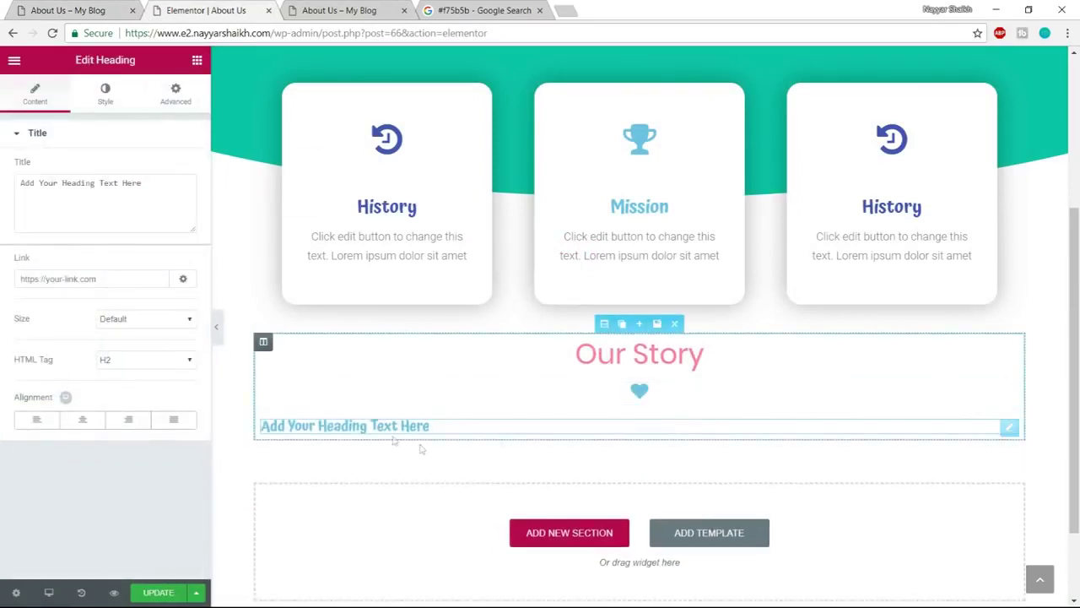
{"action": "key", "text": "ctrl+v"}
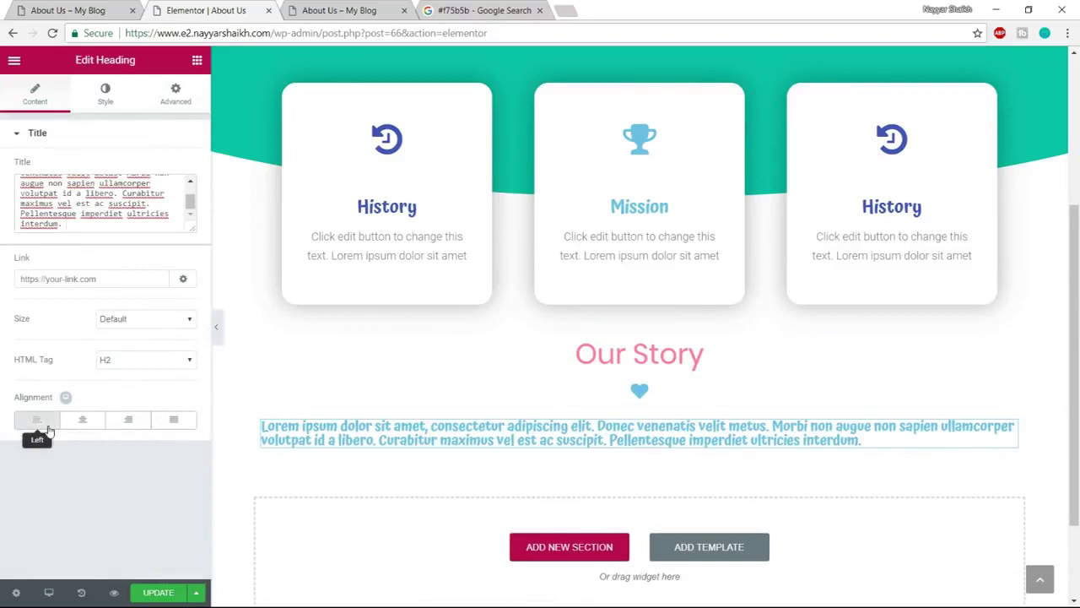
{"action": "left_click", "coordinate": [105, 93]}
{"action": "left_click", "coordinate": [177, 170]}
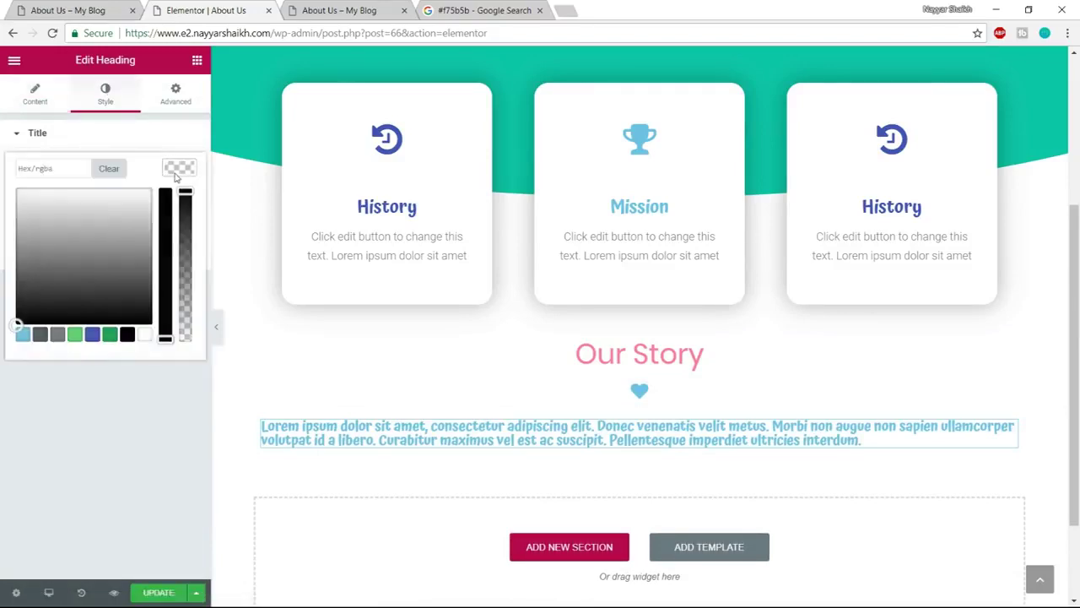
{"action": "left_click", "coordinate": [41, 335]}
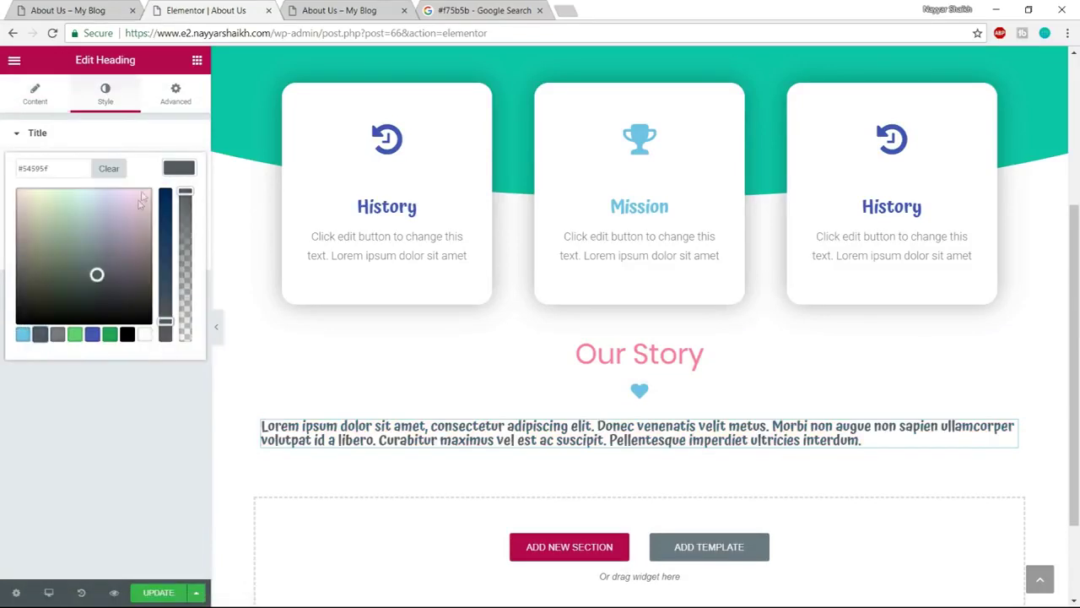
{"action": "left_click", "coordinate": [186, 165]}
Set the paragraph font to Poppins at size 18
{"action": "left_click", "coordinate": [179, 211]}
{"action": "left_click", "coordinate": [152, 247]}
{"action": "type", "text": "poppi"}
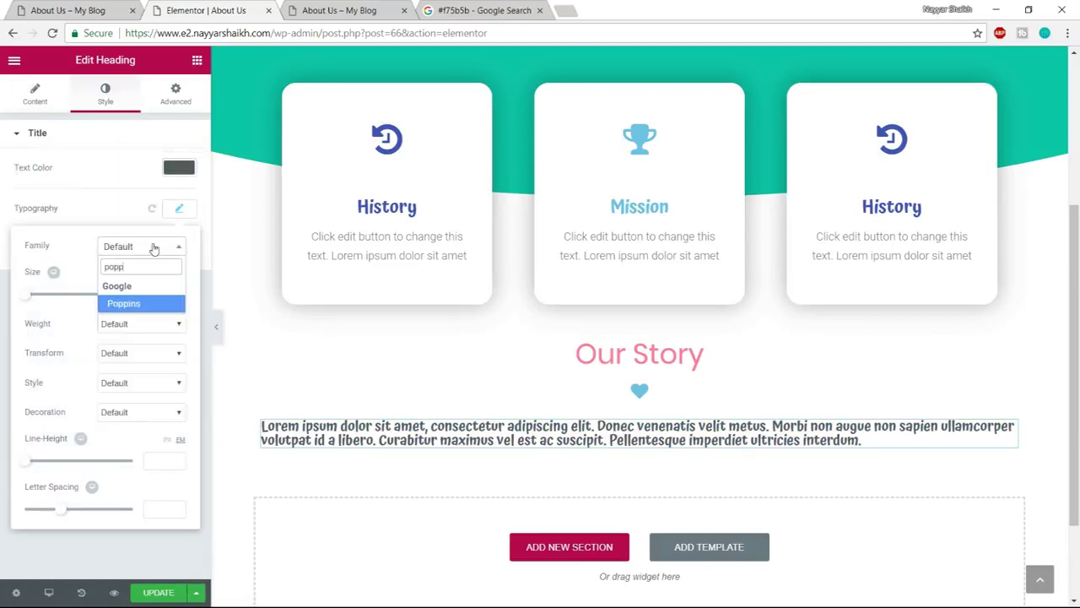
{"action": "key", "text": "Return"}
{"action": "left_click_drag", "start_coordinate": [30, 303], "coordinate": [42, 301]}
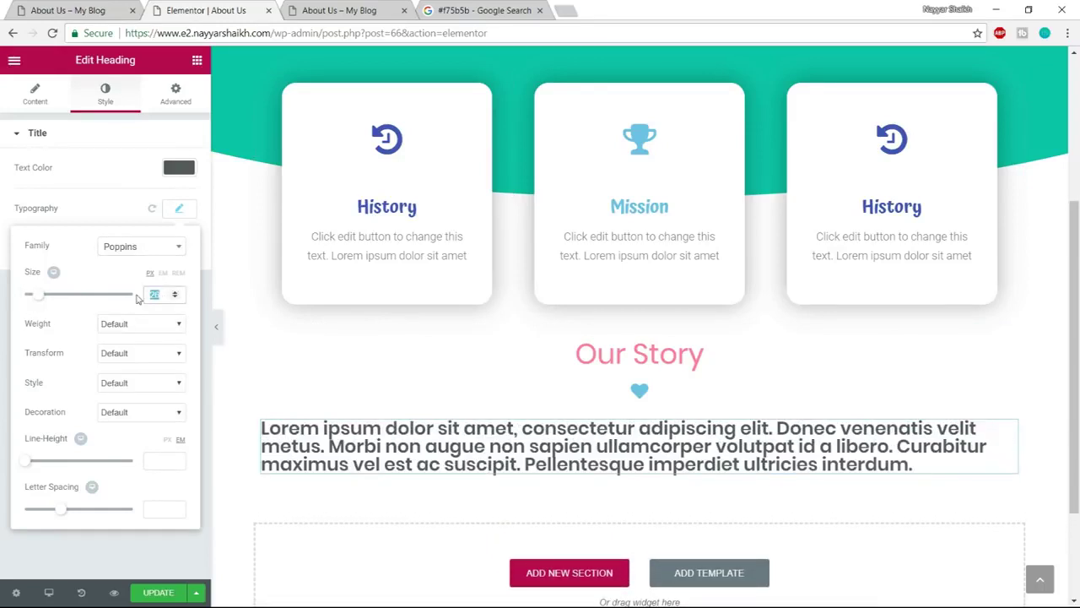
{"action": "type", "text": "20"}
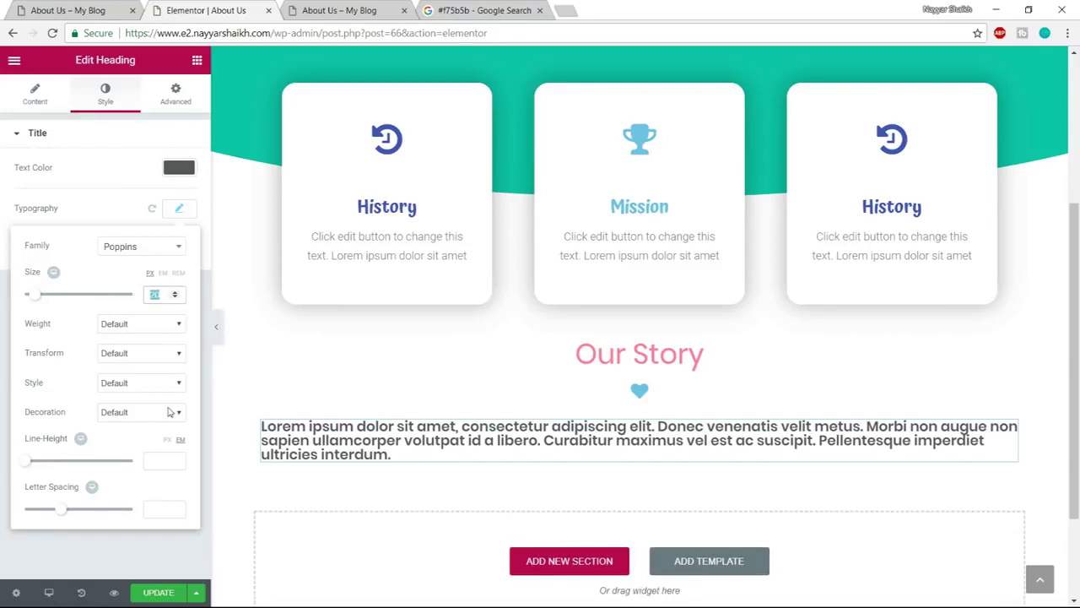
{"action": "type", "text": "16"}
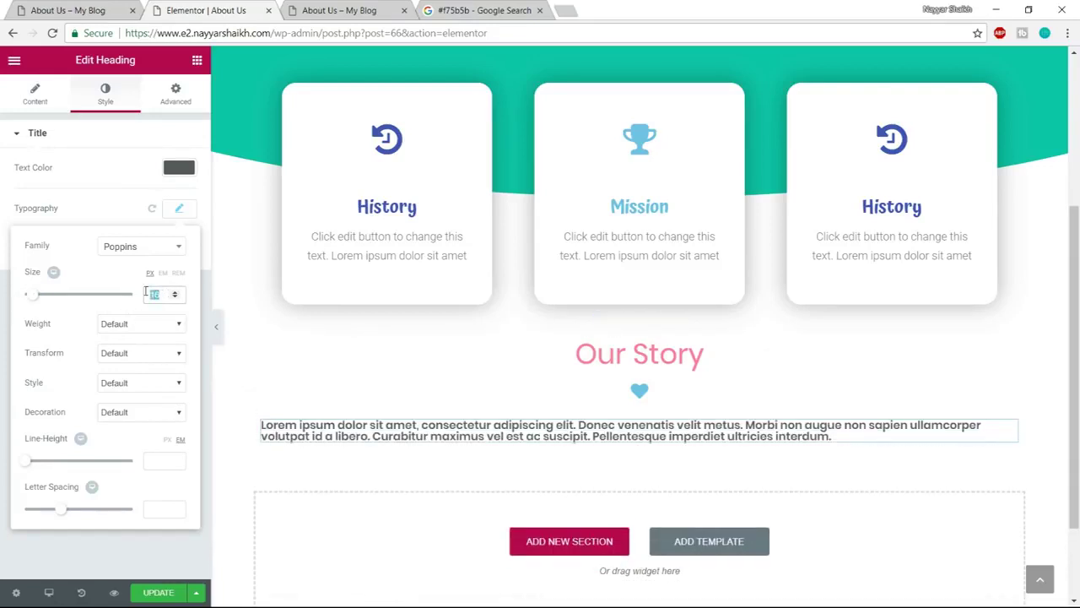
{"action": "type", "text": "18"}
Give the paragraph font weight 300 and line height 2
{"action": "left_click", "coordinate": [145, 324]}
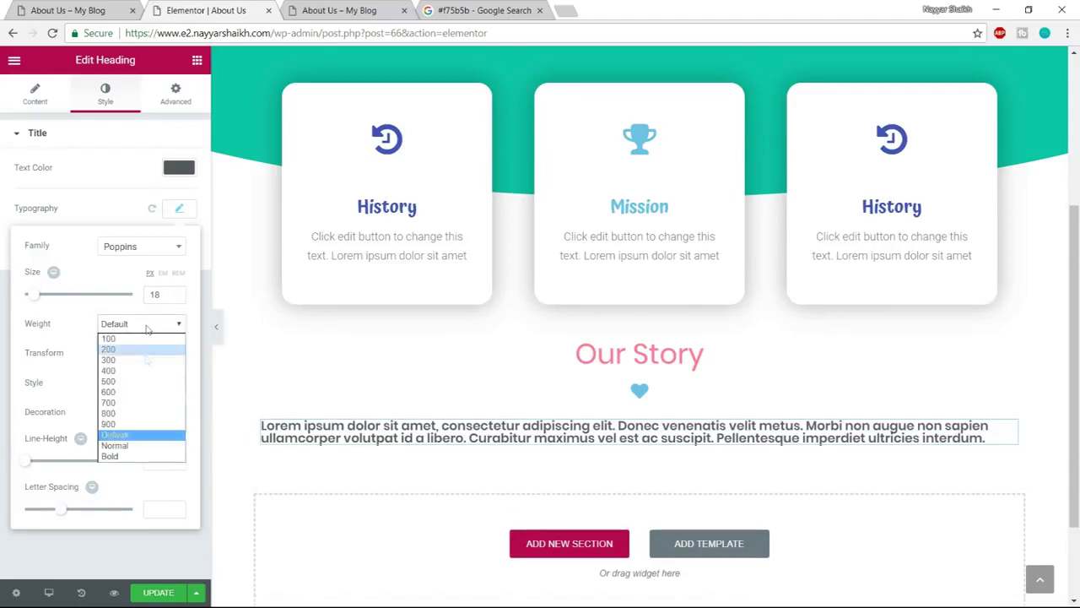
{"action": "left_click", "coordinate": [140, 374]}
{"action": "left_click", "coordinate": [142, 324]}
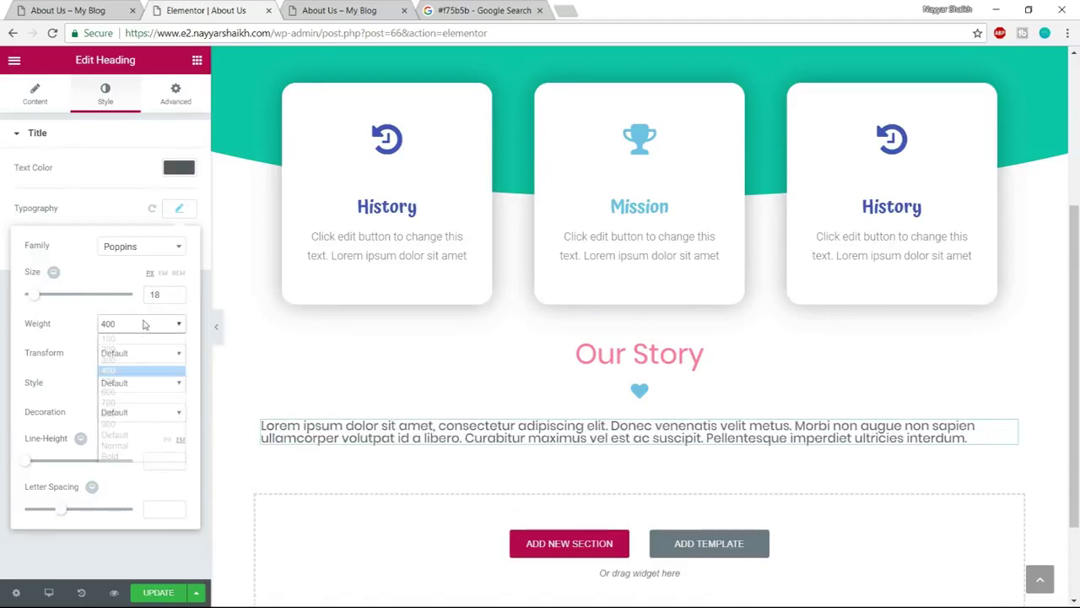
{"action": "left_click", "coordinate": [126, 361]}
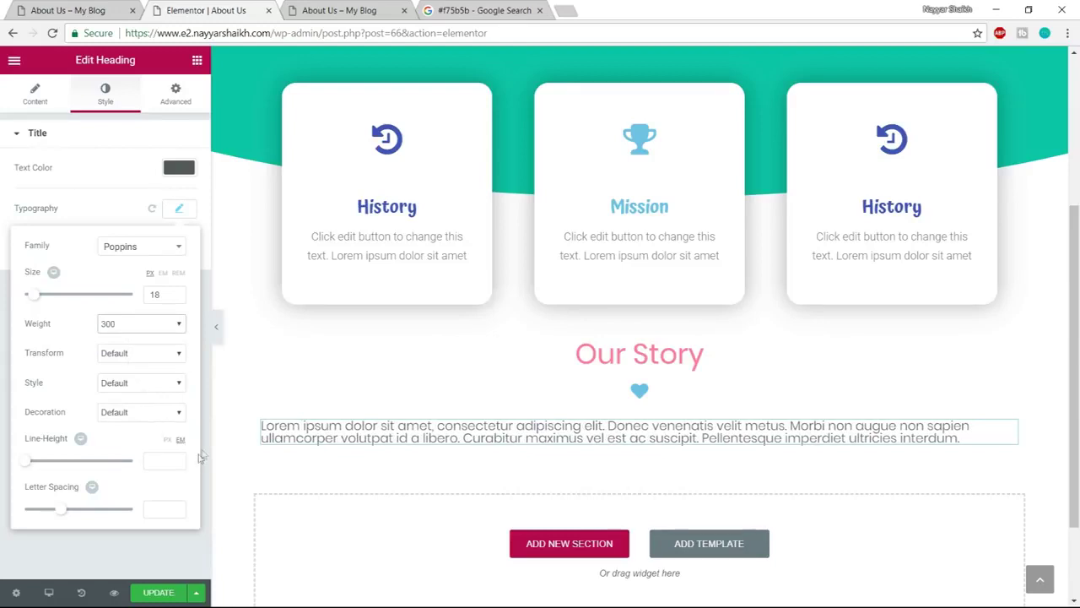
{"action": "left_click_drag", "start_coordinate": [30, 466], "coordinate": [34, 462]}
{"action": "left_click", "coordinate": [108, 12]}
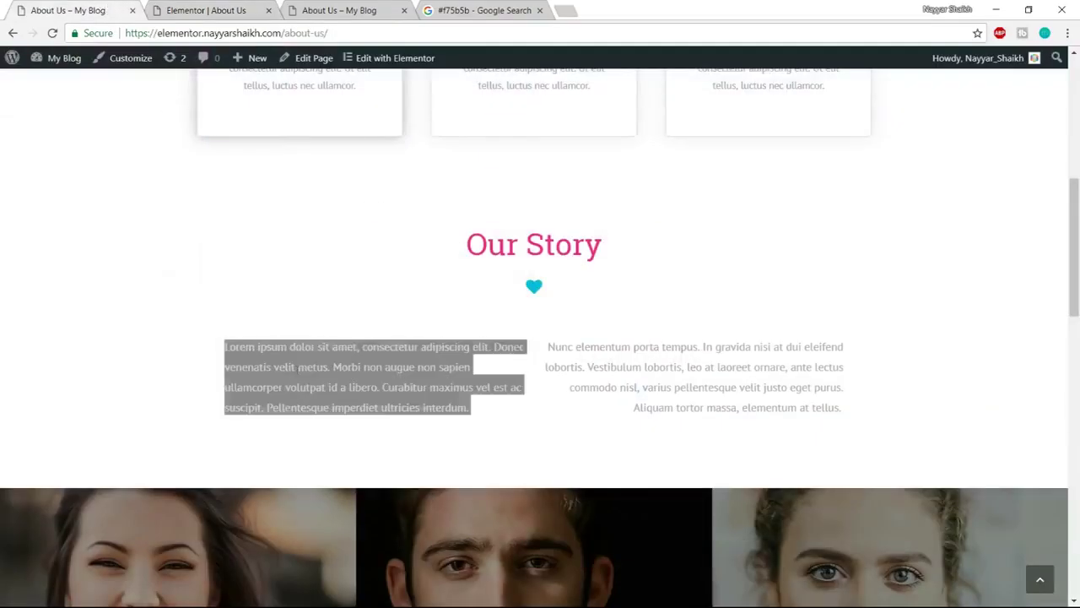
{"action": "left_click", "coordinate": [239, 8]}
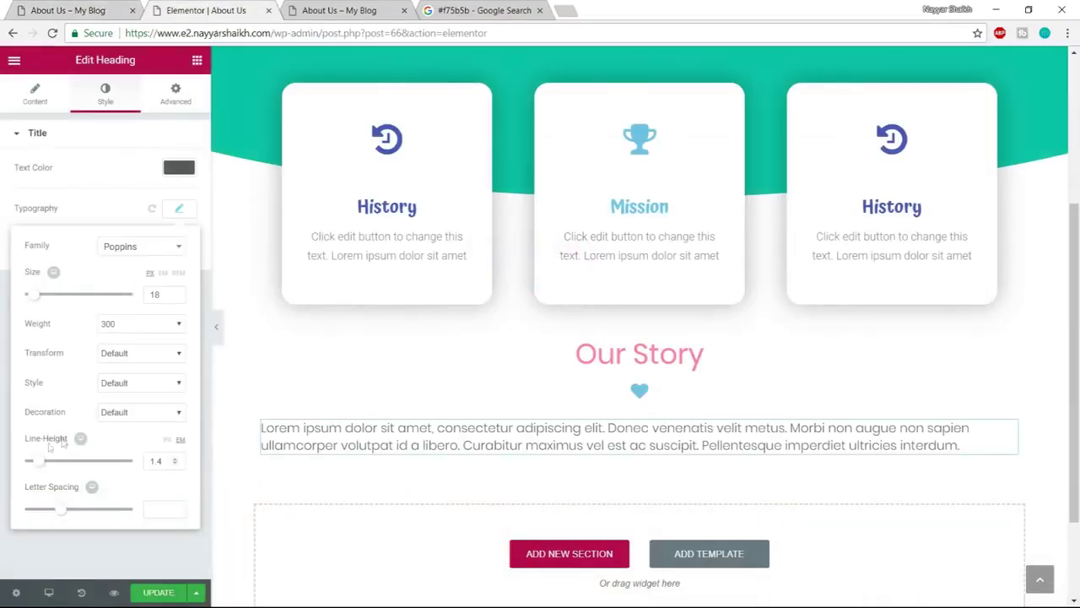
{"action": "left_click_drag", "start_coordinate": [41, 469], "coordinate": [48, 463]}
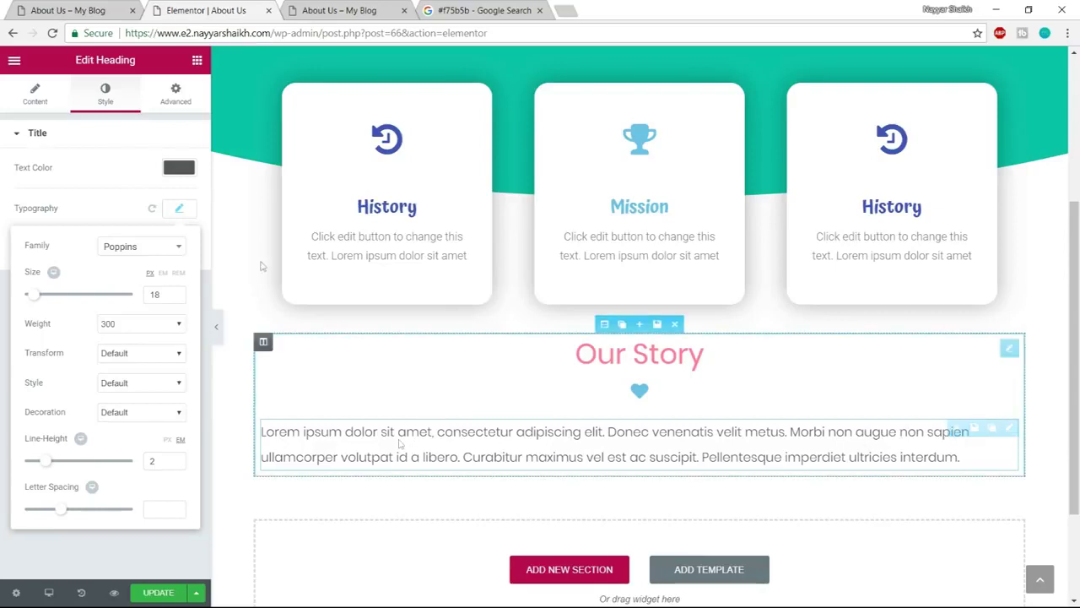
Add a two-column inner section under Our Story with the paragraph in the left column
{"action": "left_click", "coordinate": [196, 60]}
{"action": "left_click_drag", "start_coordinate": [54, 160], "coordinate": [594, 461]}
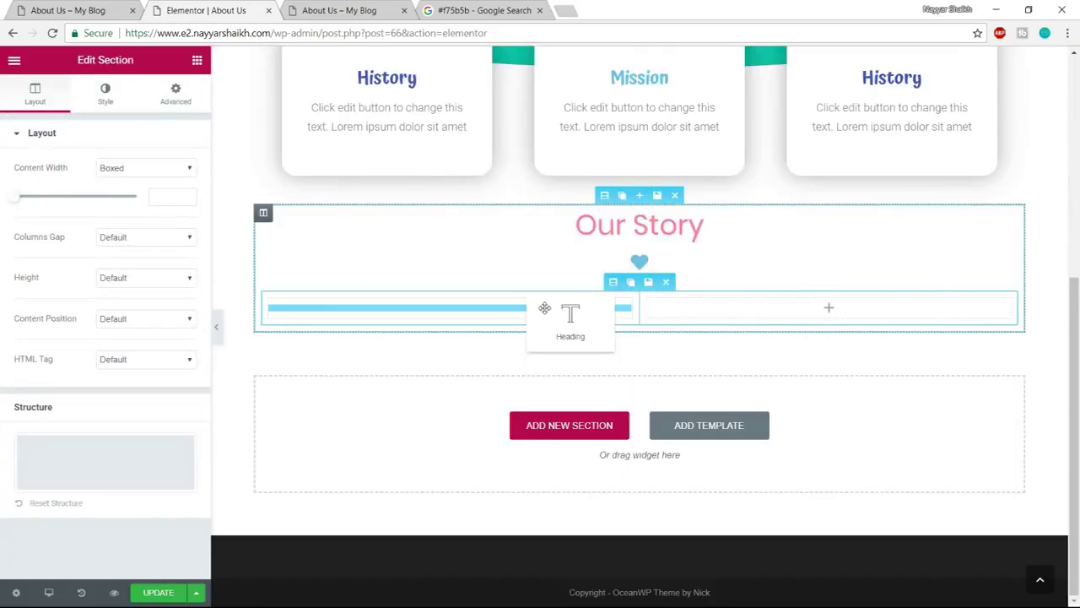
{"action": "left_click_drag", "start_coordinate": [545, 308], "coordinate": [547, 311]}
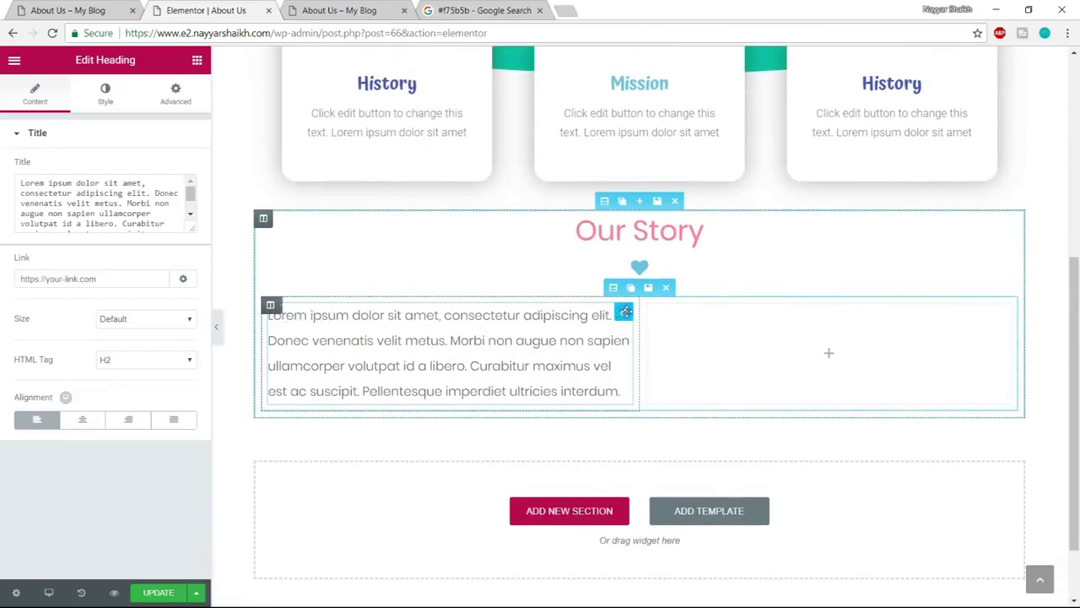
{"action": "left_click_drag", "start_coordinate": [615, 316], "coordinate": [540, 355]}
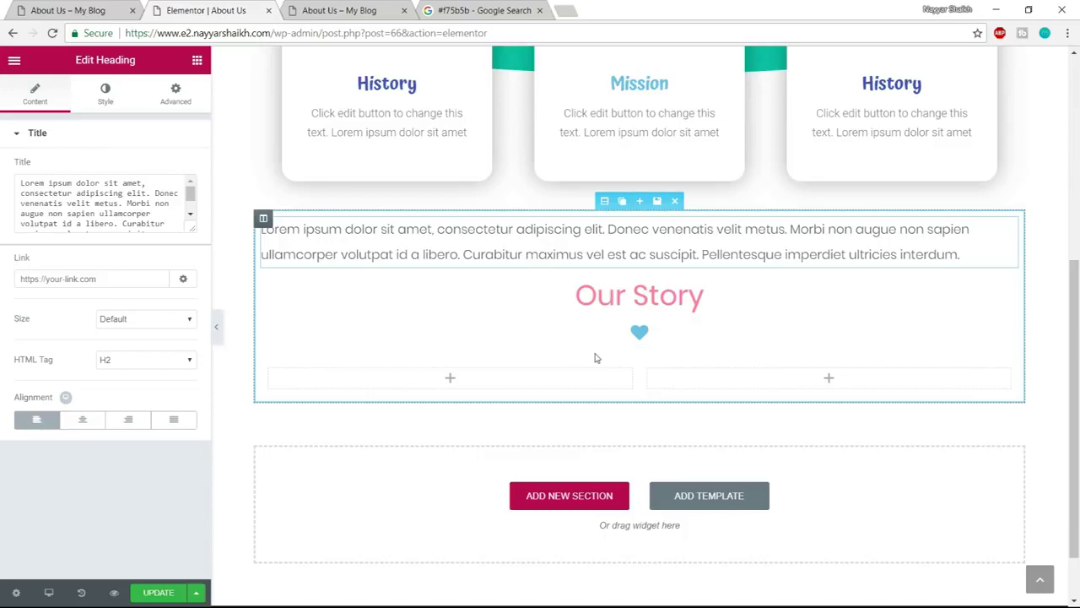
{"action": "key", "text": "ctrl+z"}
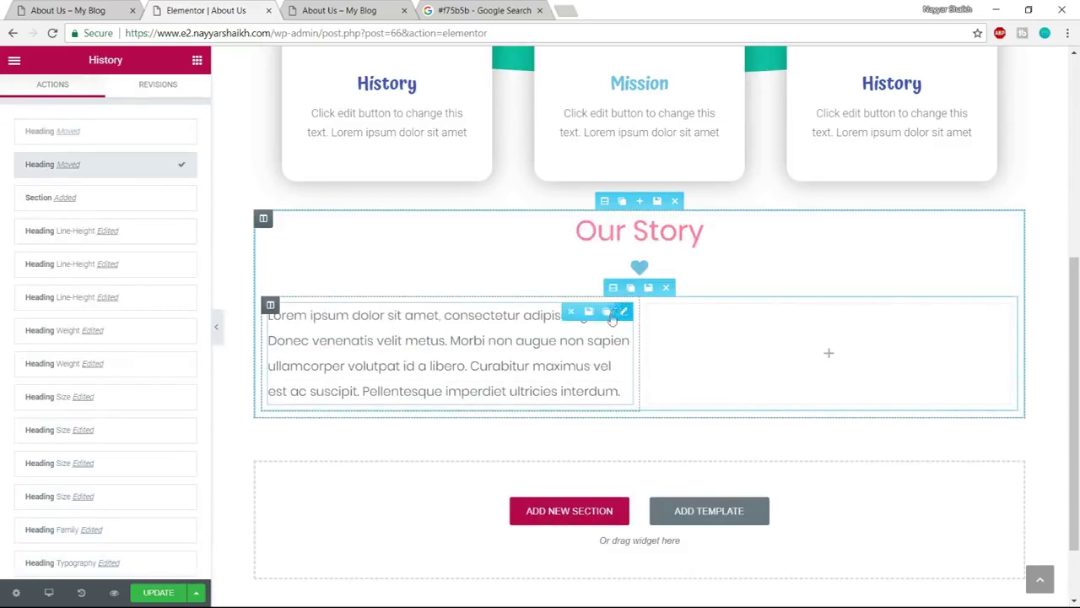
Duplicate the lorem ipsum paragraph into the right column
{"action": "left_click", "coordinate": [602, 318]}
{"action": "left_click_drag", "start_coordinate": [443, 456], "coordinate": [728, 356]}
{"action": "left_click_drag", "start_coordinate": [624, 427], "coordinate": [806, 348]}
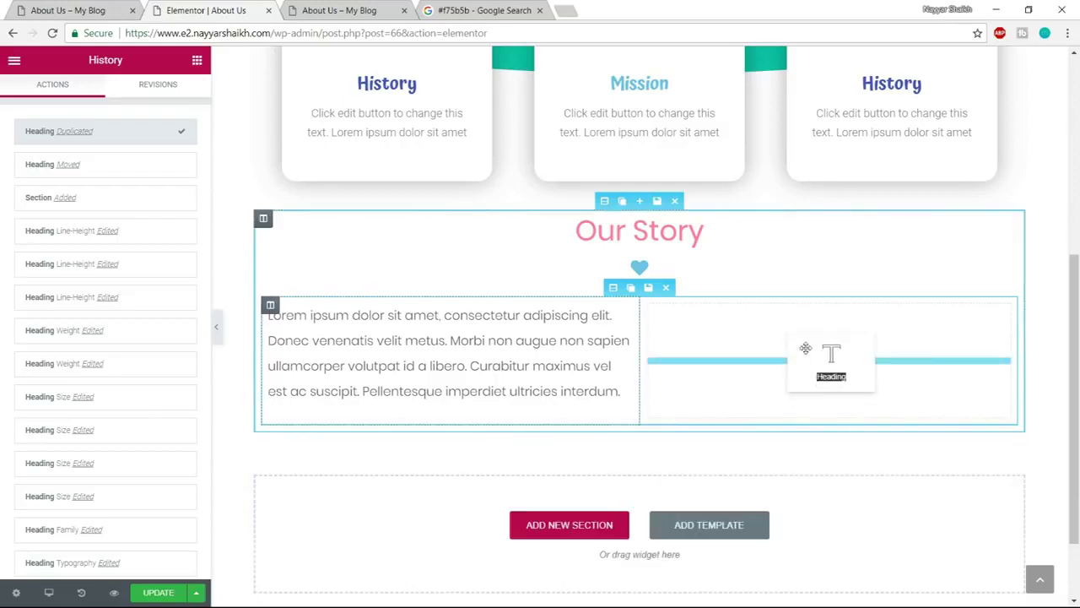
{"action": "left_click_drag", "start_coordinate": [825, 395], "coordinate": [825, 397]}
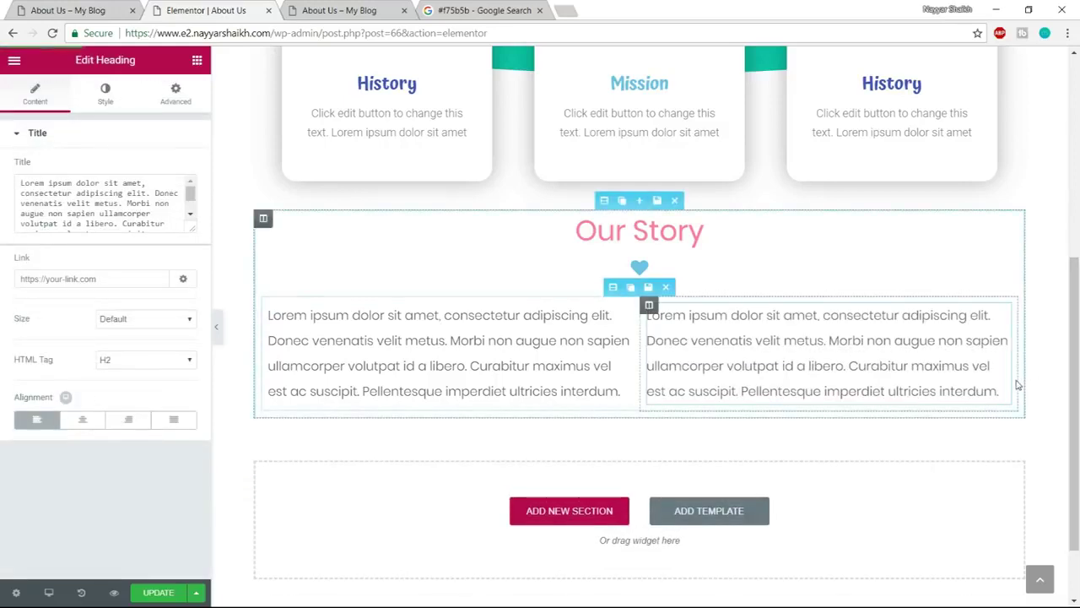
Save the page and review the two-column Our Story section on the live page
{"action": "left_click", "coordinate": [151, 594]}
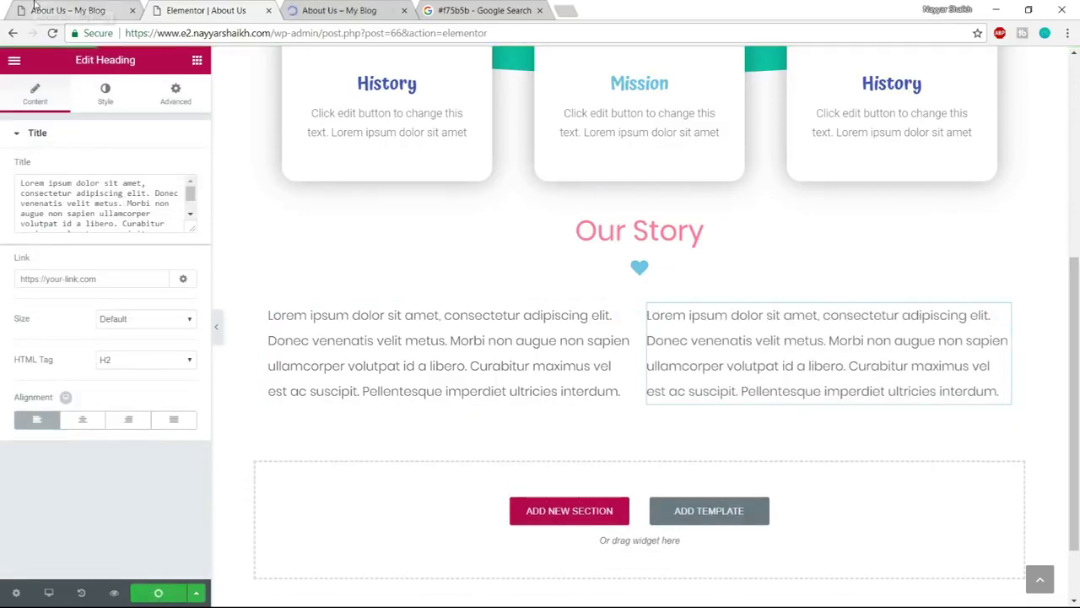
{"action": "left_click", "coordinate": [34, 5]}
{"action": "scroll", "coordinate": [880, 230], "scroll_direction": "down", "scroll_amount": 5}
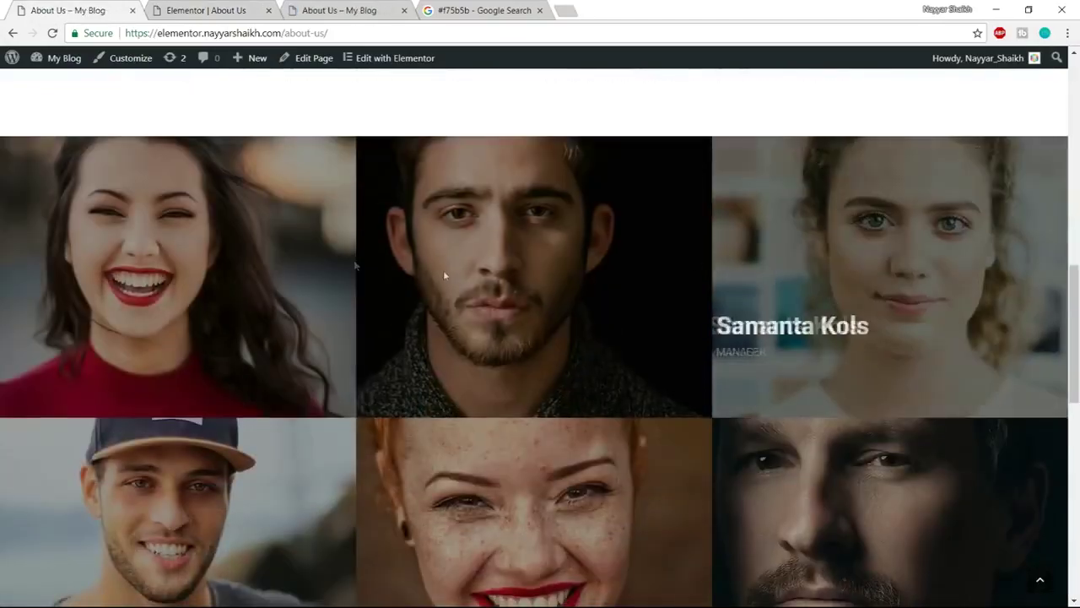
{"action": "scroll", "coordinate": [965, 252], "scroll_direction": "down", "scroll_amount": 2}
{"action": "scroll", "coordinate": [976, 329], "scroll_direction": "up", "scroll_amount": 2}
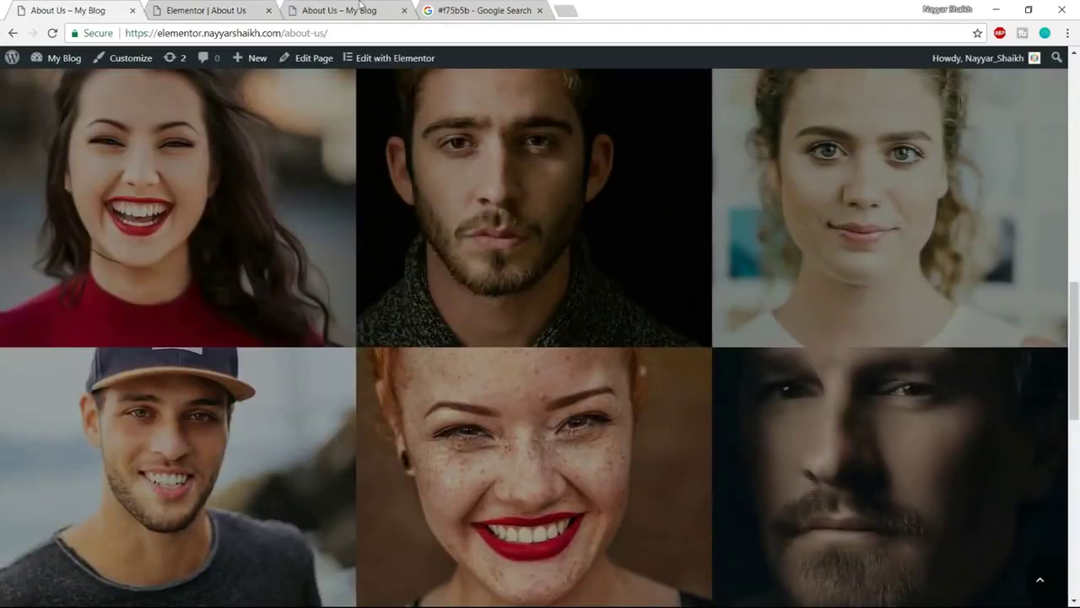
{"action": "left_click", "coordinate": [254, 7]}
{"action": "scroll", "coordinate": [753, 288], "scroll_direction": "down", "scroll_amount": 1}
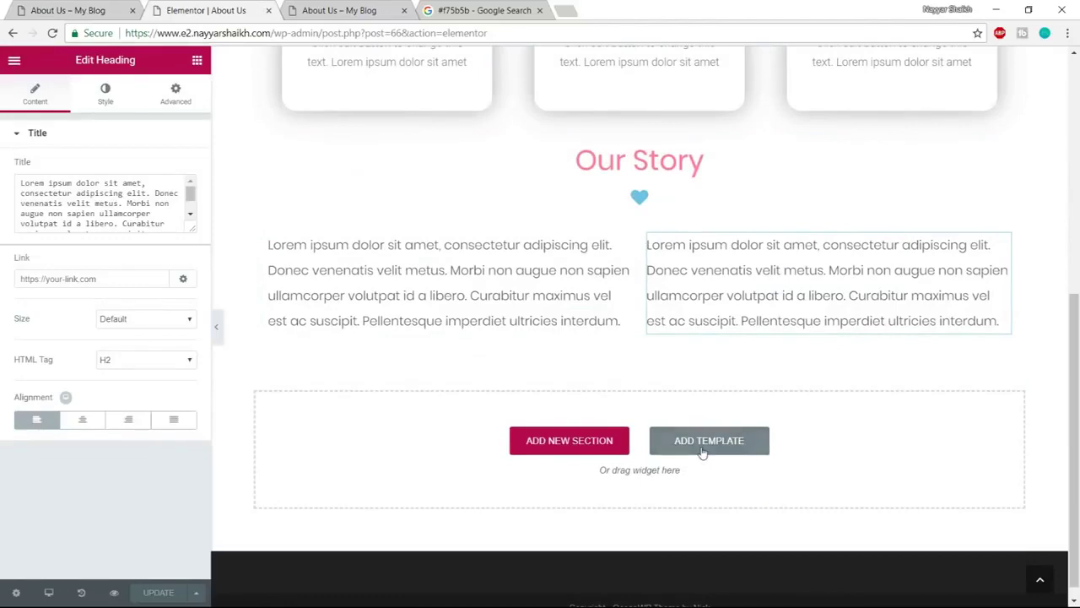
Open the template library blocks and filter them to the Team category
{"action": "left_click", "coordinate": [702, 447]}
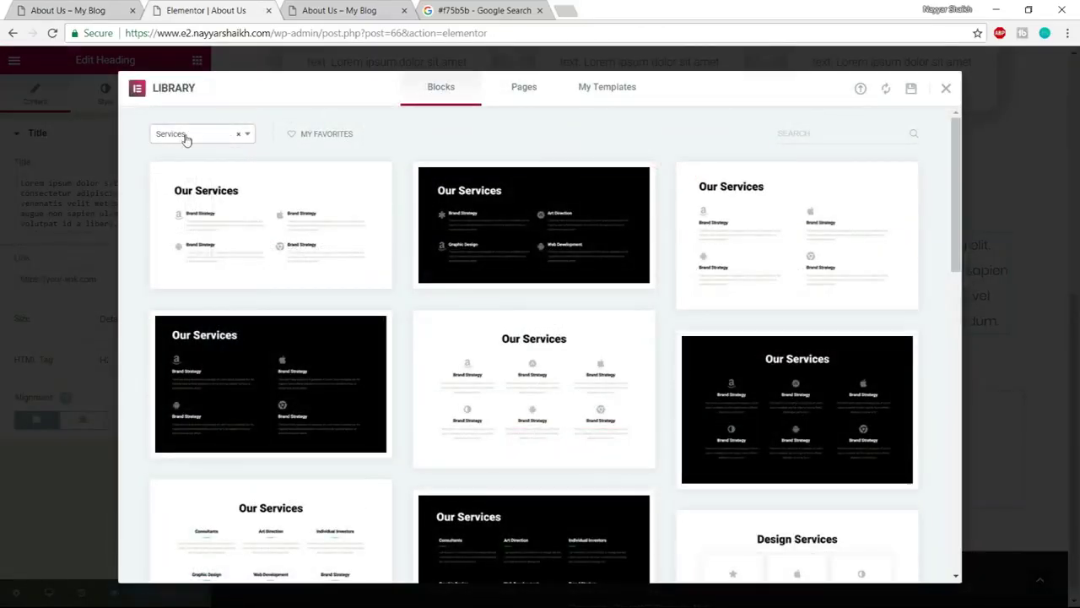
{"action": "left_click", "coordinate": [186, 140]}
{"action": "scroll", "coordinate": [221, 240], "scroll_direction": "up", "scroll_amount": 2}
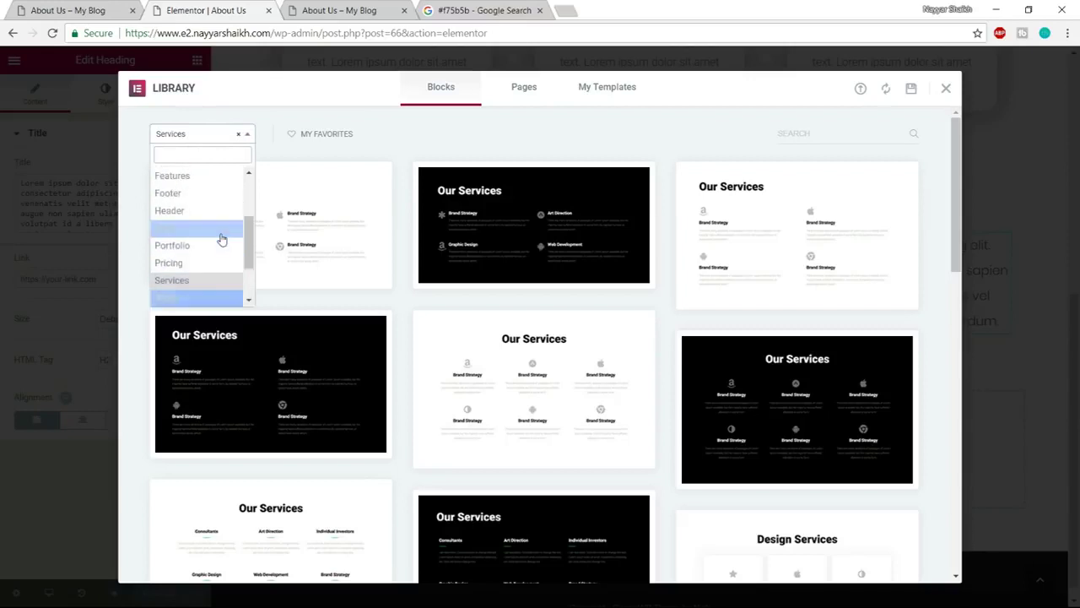
{"action": "scroll", "coordinate": [221, 241], "scroll_direction": "up", "scroll_amount": 2}
{"action": "scroll", "coordinate": [220, 243], "scroll_direction": "down", "scroll_amount": 3}
{"action": "scroll", "coordinate": [220, 243], "scroll_direction": "down", "scroll_amount": 1}
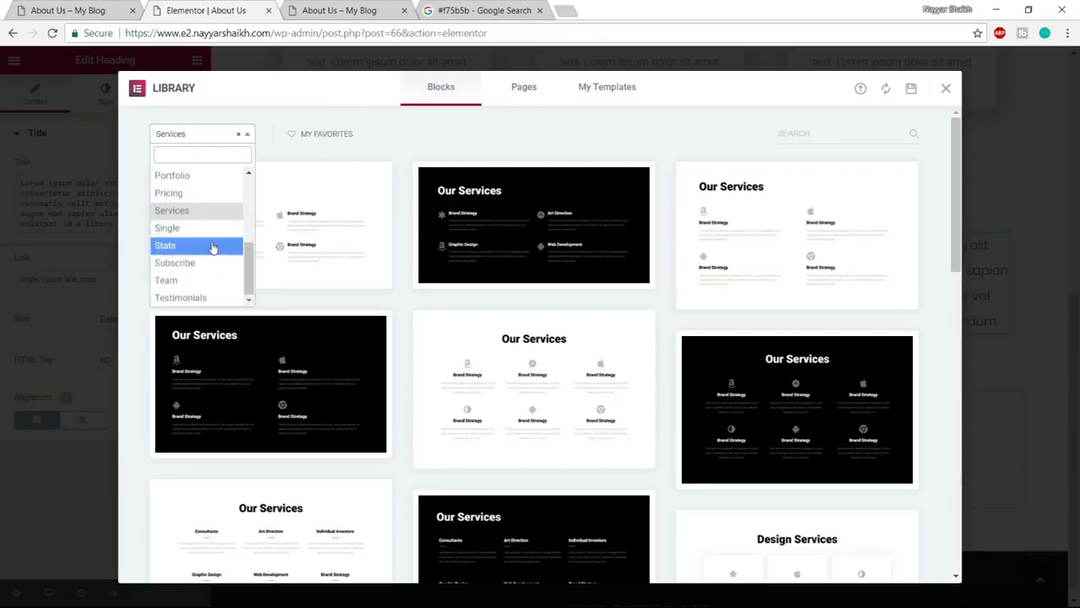
{"action": "scroll", "coordinate": [214, 247], "scroll_direction": "up", "scroll_amount": 2}
{"action": "scroll", "coordinate": [210, 229], "scroll_direction": "down", "scroll_amount": 3}
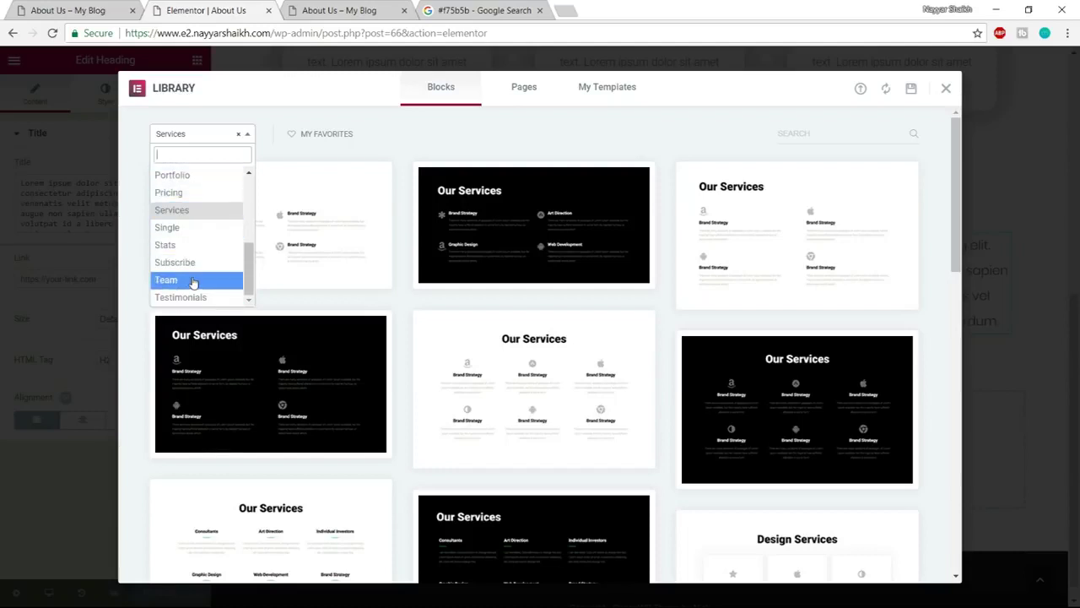
{"action": "left_click", "coordinate": [175, 287]}
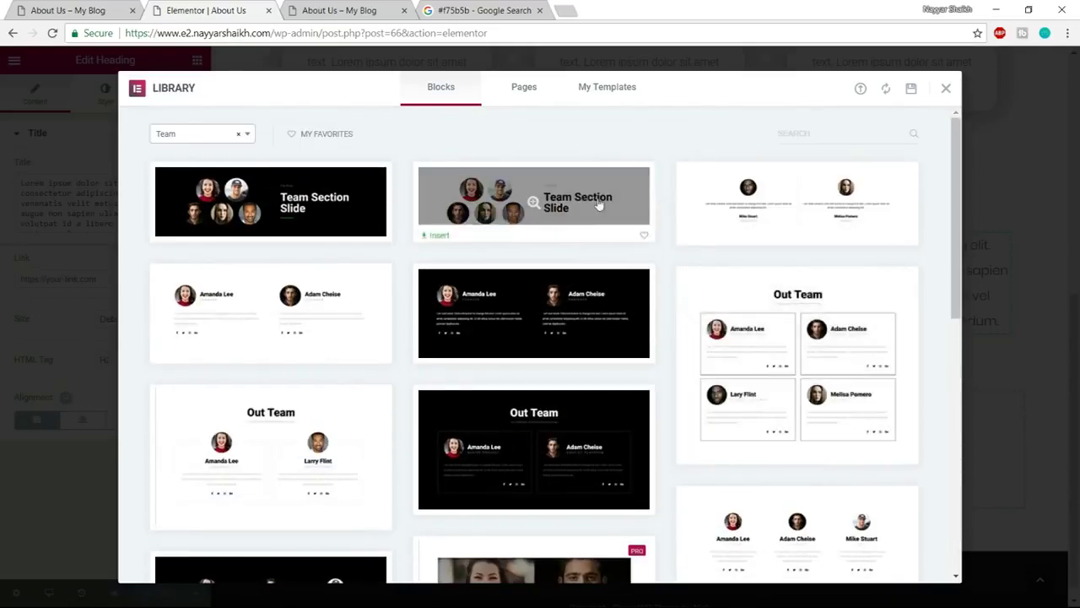
Insert the PRO six-photo team grid block below Our Story
{"action": "scroll", "coordinate": [424, 366], "scroll_direction": "down", "scroll_amount": 2}
{"action": "scroll", "coordinate": [379, 357], "scroll_direction": "down", "scroll_amount": 2}
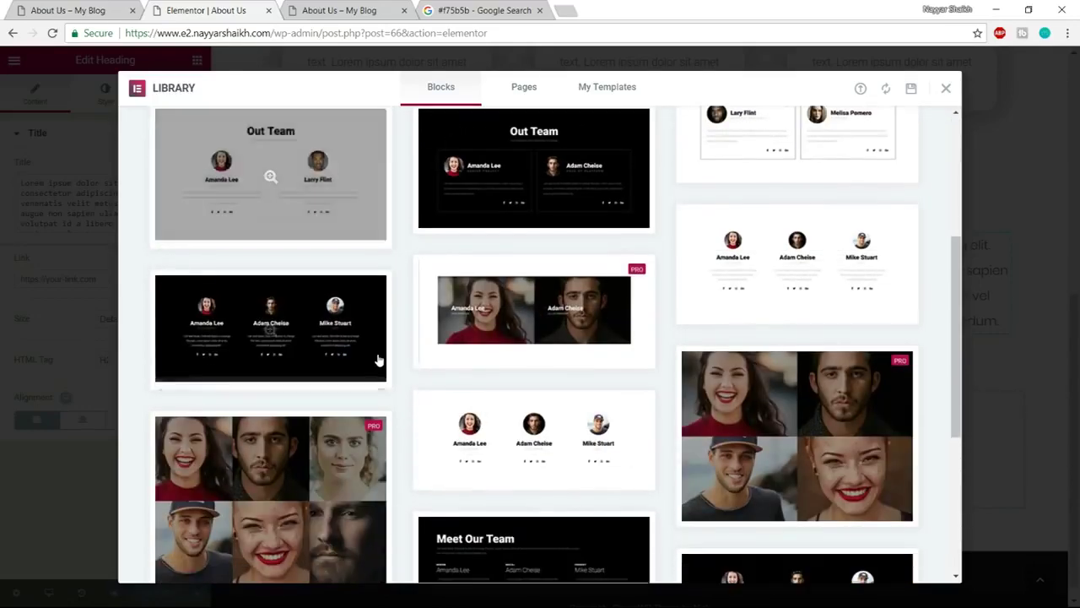
{"action": "scroll", "coordinate": [392, 356], "scroll_direction": "down", "scroll_amount": 2}
{"action": "scroll", "coordinate": [394, 357], "scroll_direction": "down", "scroll_amount": 3}
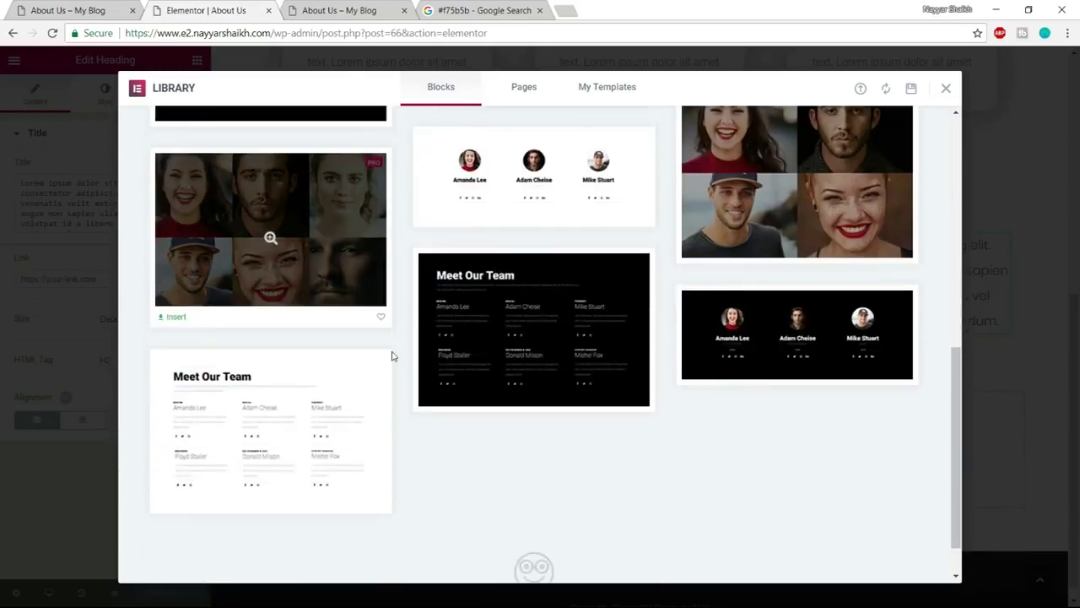
{"action": "scroll", "coordinate": [528, 355], "scroll_direction": "up", "scroll_amount": 2}
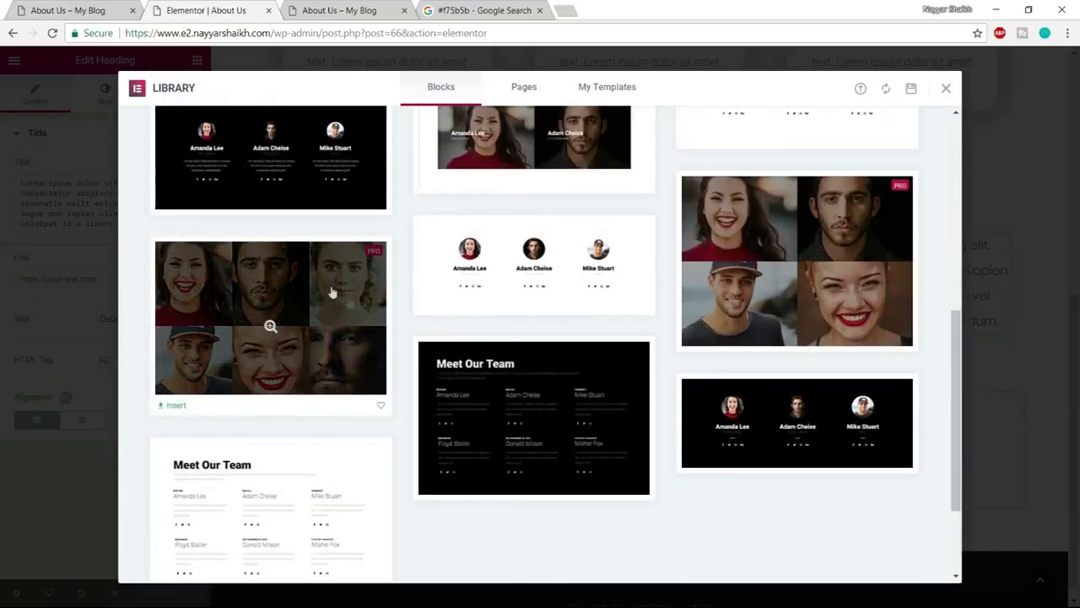
{"action": "left_click", "coordinate": [173, 406]}
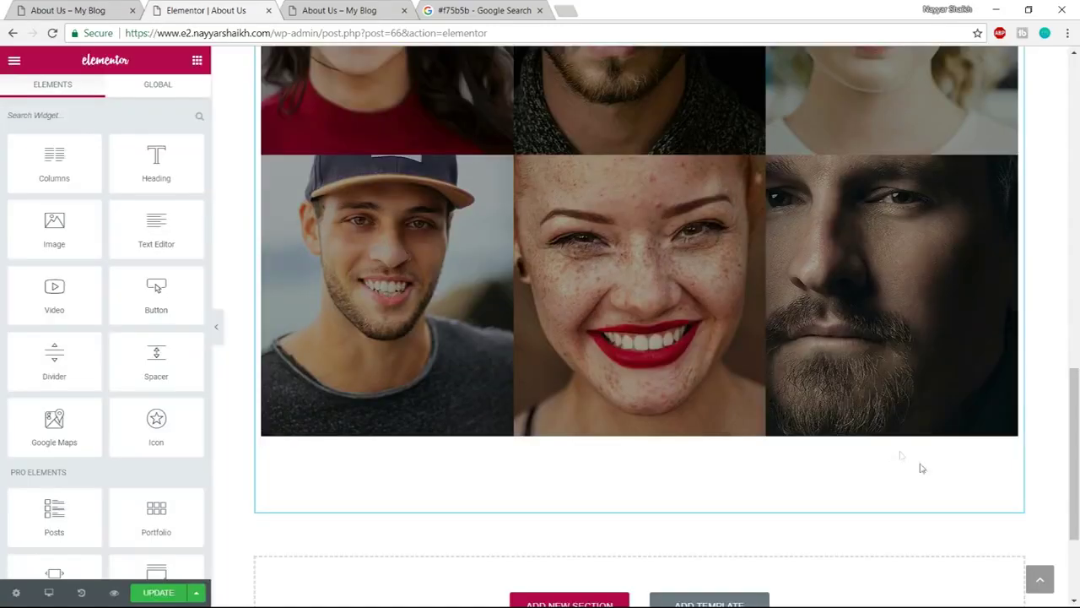
Stretch the team grid section with full-width content and make the first photo row full width
{"action": "scroll", "coordinate": [926, 475], "scroll_direction": "up", "scroll_amount": 2}
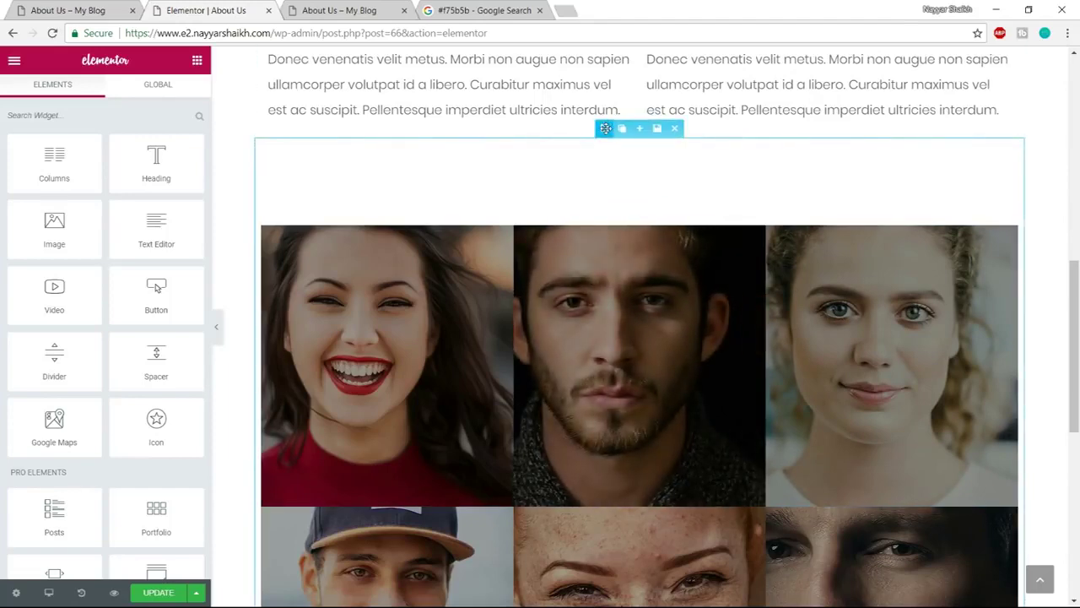
{"action": "left_click", "coordinate": [604, 128]}
{"action": "left_click", "coordinate": [181, 167]}
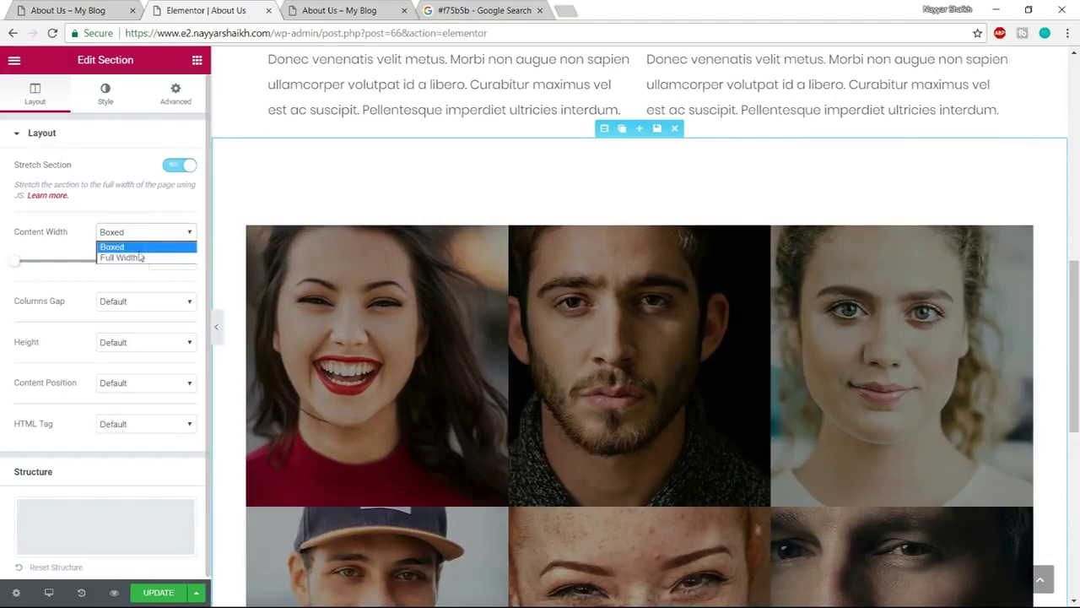
{"action": "left_click", "coordinate": [139, 258]}
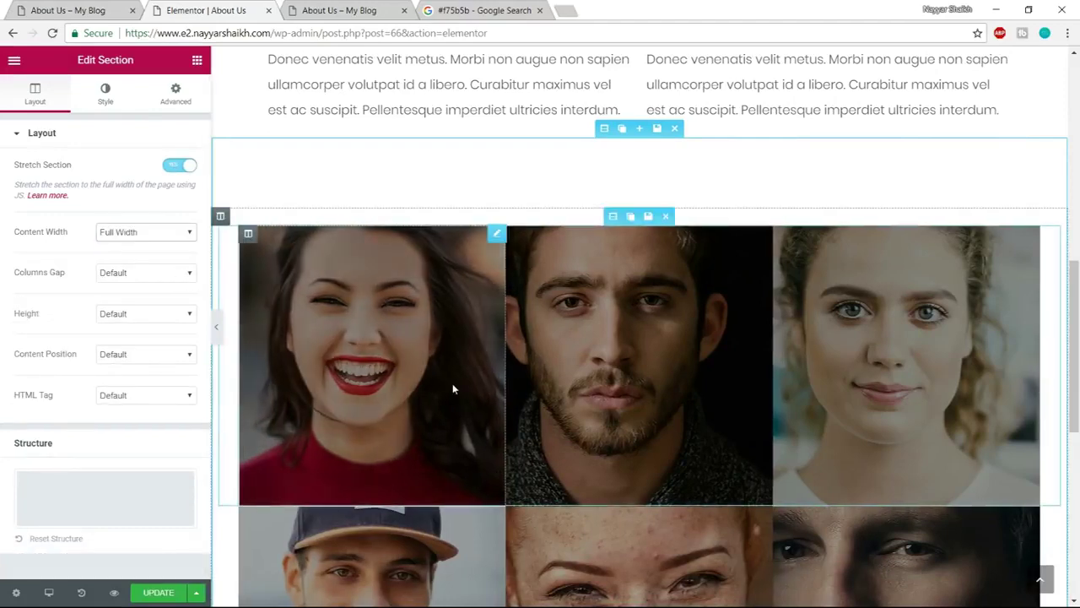
{"action": "left_click", "coordinate": [611, 216]}
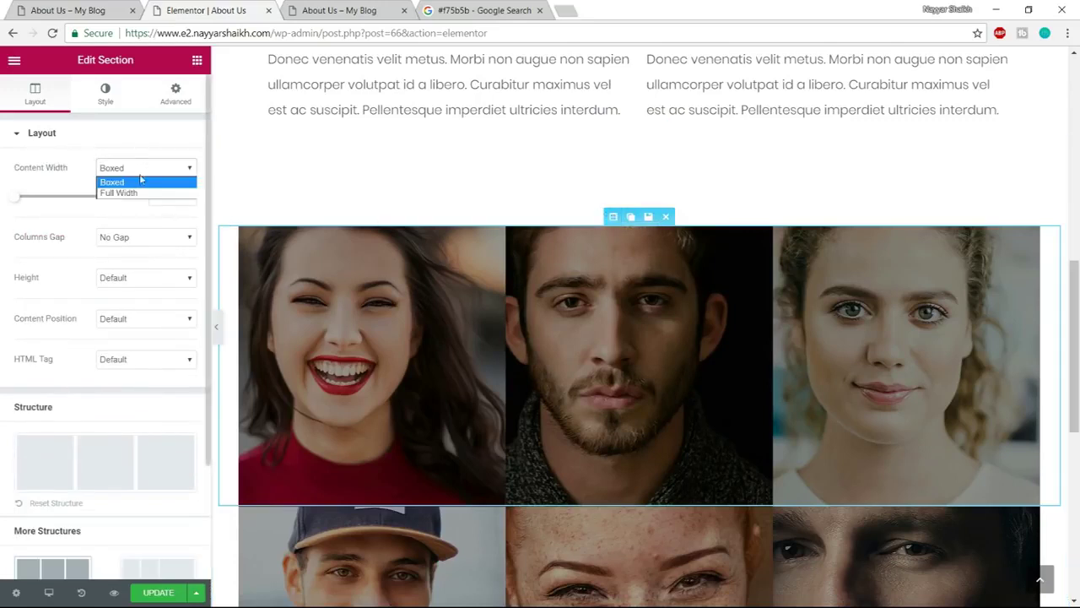
{"action": "left_click", "coordinate": [134, 193]}
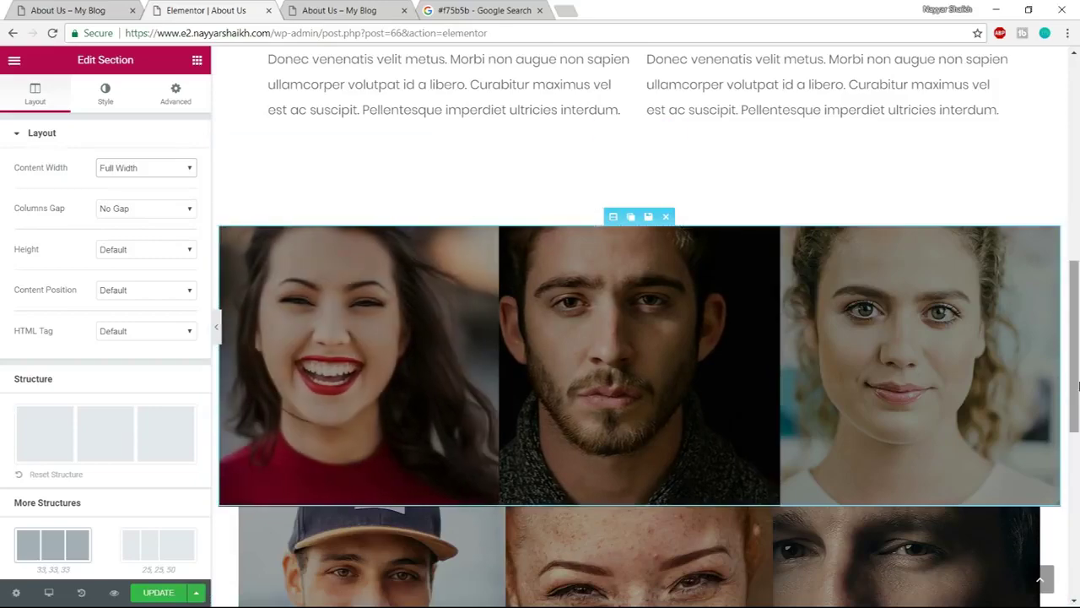
Set the grid's column gap to No Gap and make the second photo row full width
{"action": "left_click", "coordinate": [216, 334]}
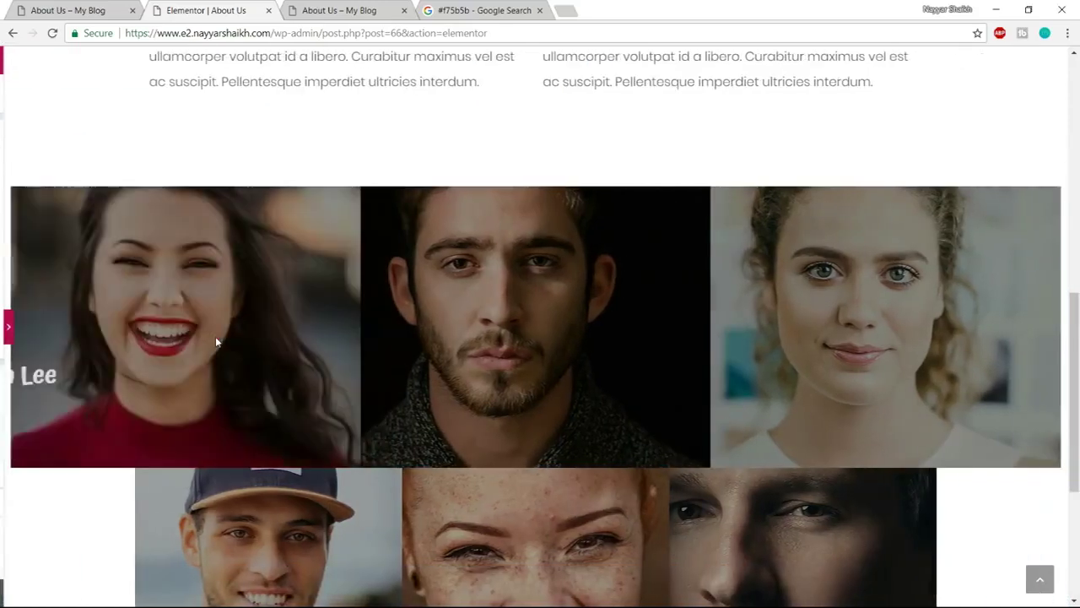
{"action": "left_click", "coordinate": [5, 327]}
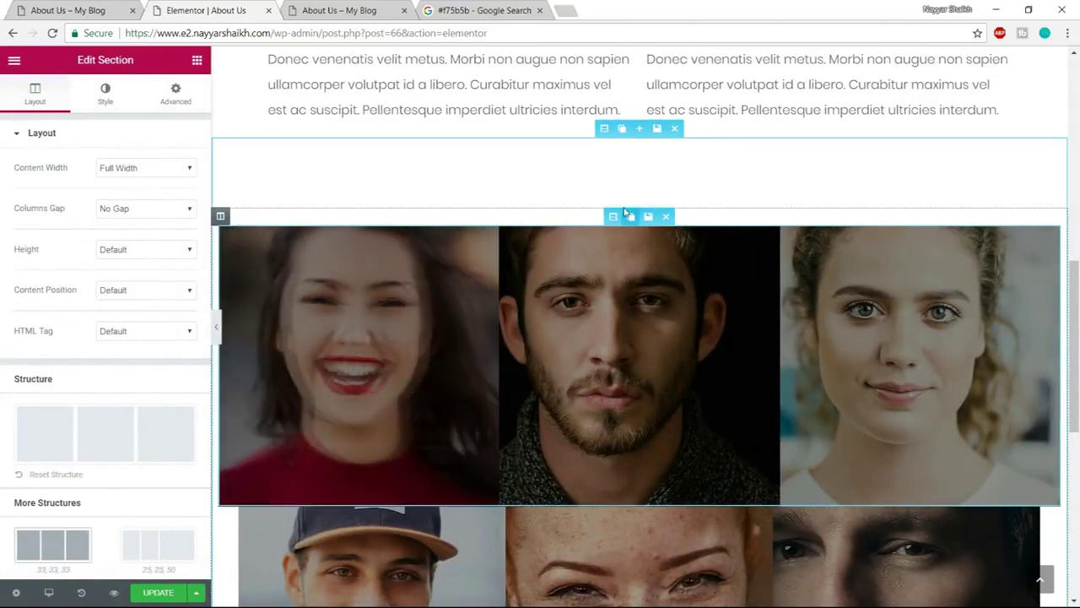
{"action": "scroll", "coordinate": [140, 397], "scroll_direction": "down", "scroll_amount": 1}
{"action": "scroll", "coordinate": [144, 443], "scroll_direction": "up", "scroll_amount": 1}
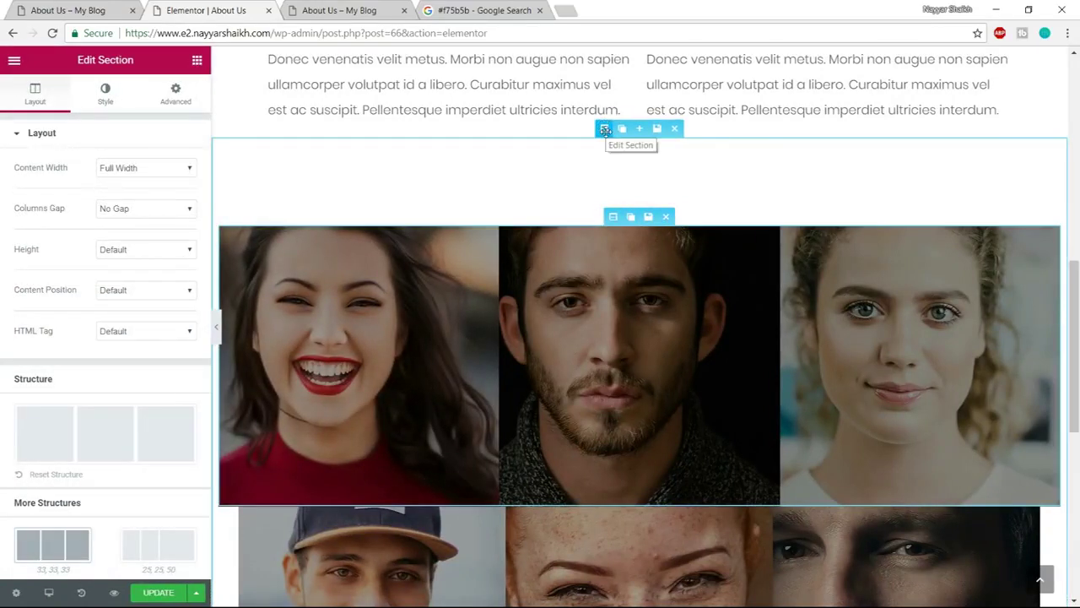
{"action": "left_click", "coordinate": [605, 129]}
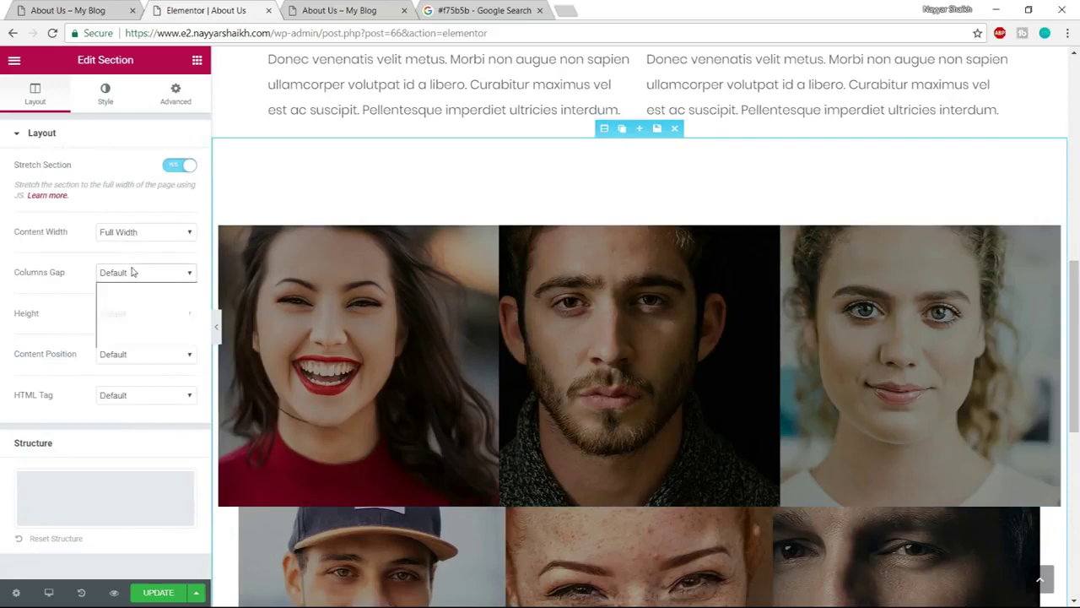
{"action": "left_click", "coordinate": [116, 299]}
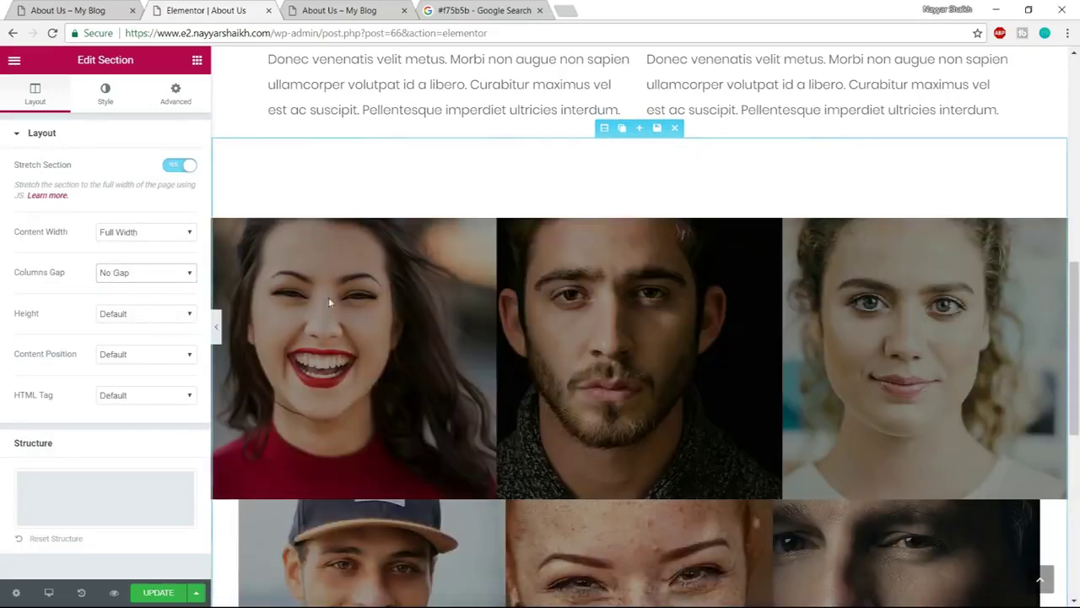
{"action": "scroll", "coordinate": [734, 325], "scroll_direction": "down", "scroll_amount": 2}
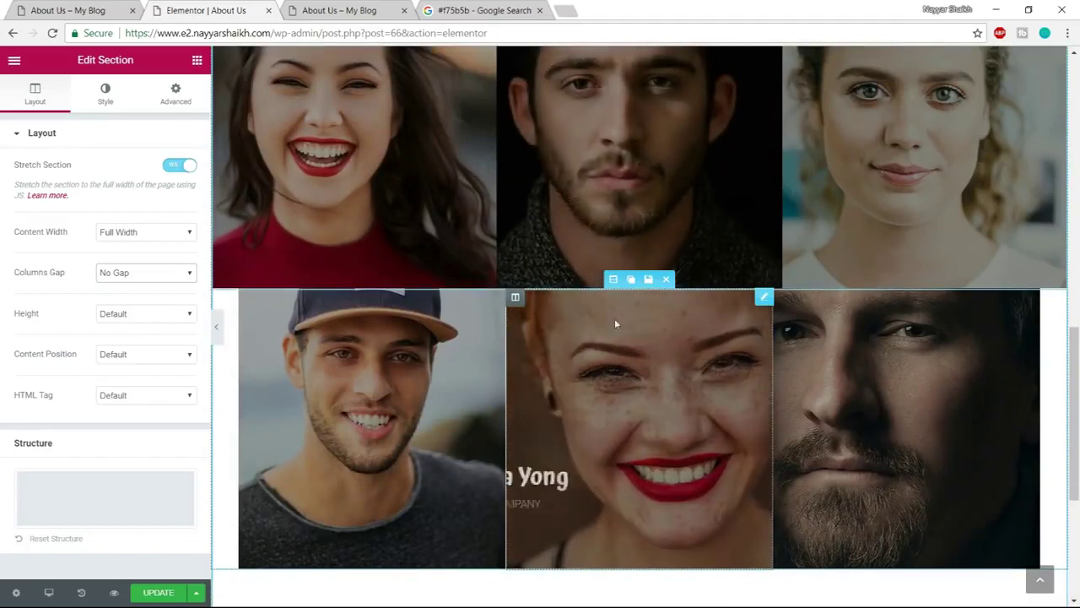
{"action": "left_click", "coordinate": [613, 281]}
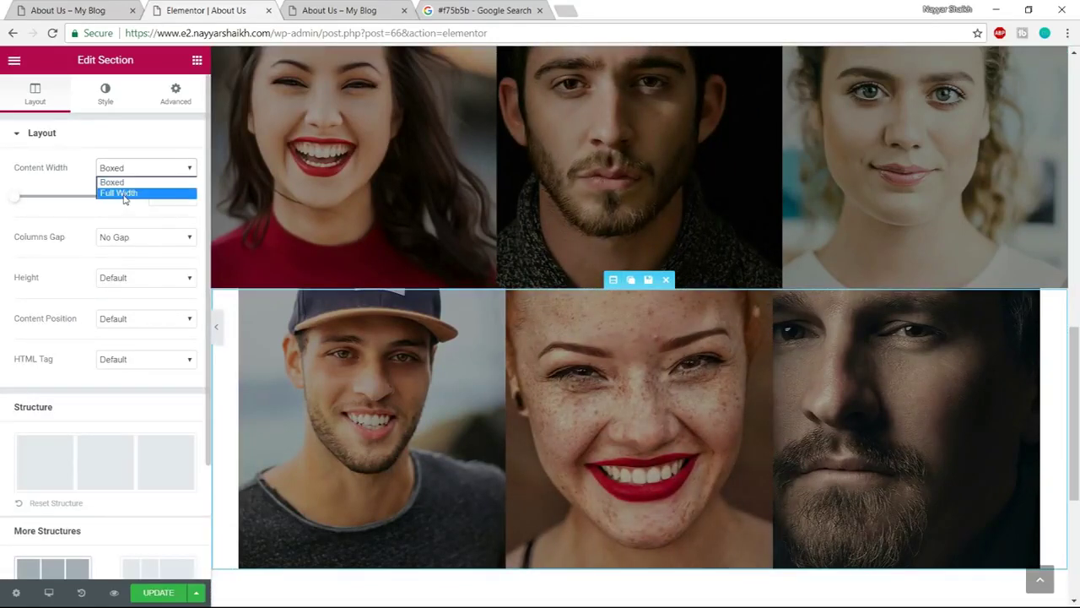
{"action": "left_click", "coordinate": [123, 194]}
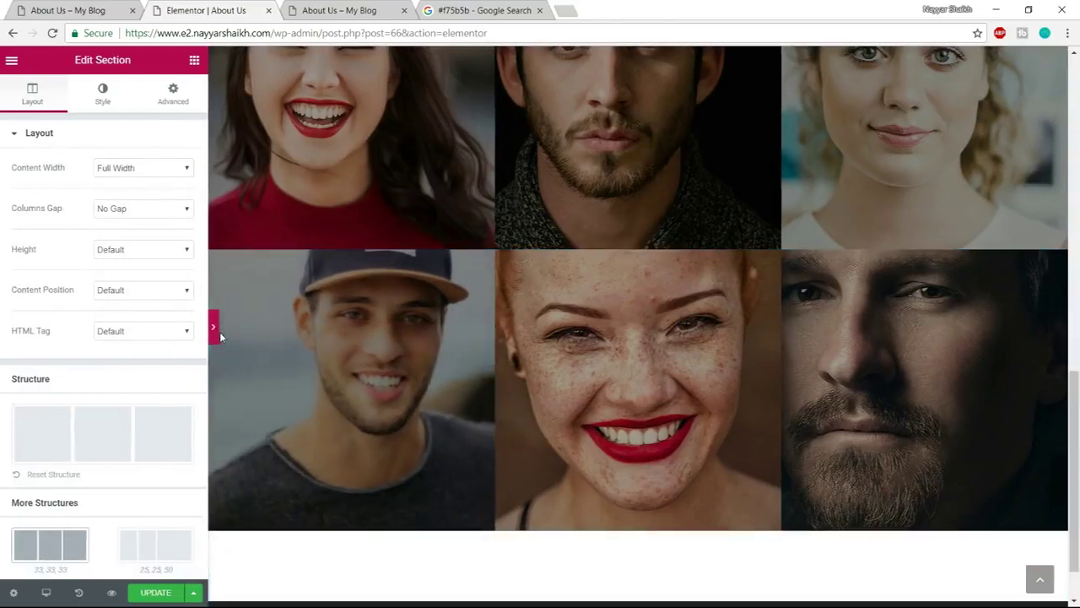
Preview the edge-to-edge team grid and compare it with the live About Us page
{"action": "left_click", "coordinate": [218, 331]}
{"action": "scroll", "coordinate": [325, 464], "scroll_direction": "up", "scroll_amount": 3}
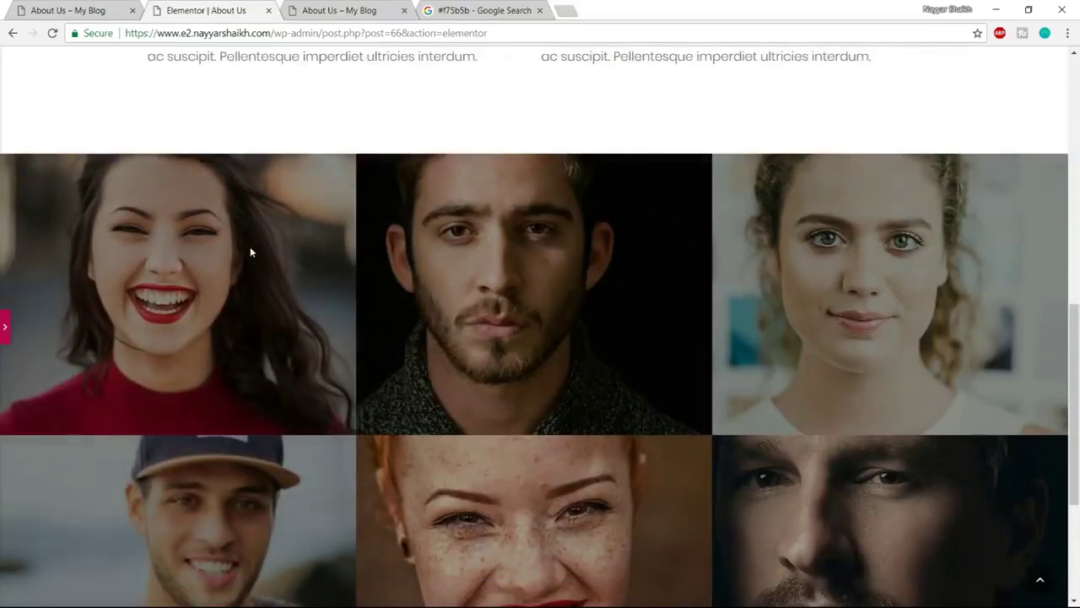
{"action": "scroll", "coordinate": [250, 247], "scroll_direction": "down", "scroll_amount": 1}
{"action": "key", "text": "ctrl+shift+Tab"}
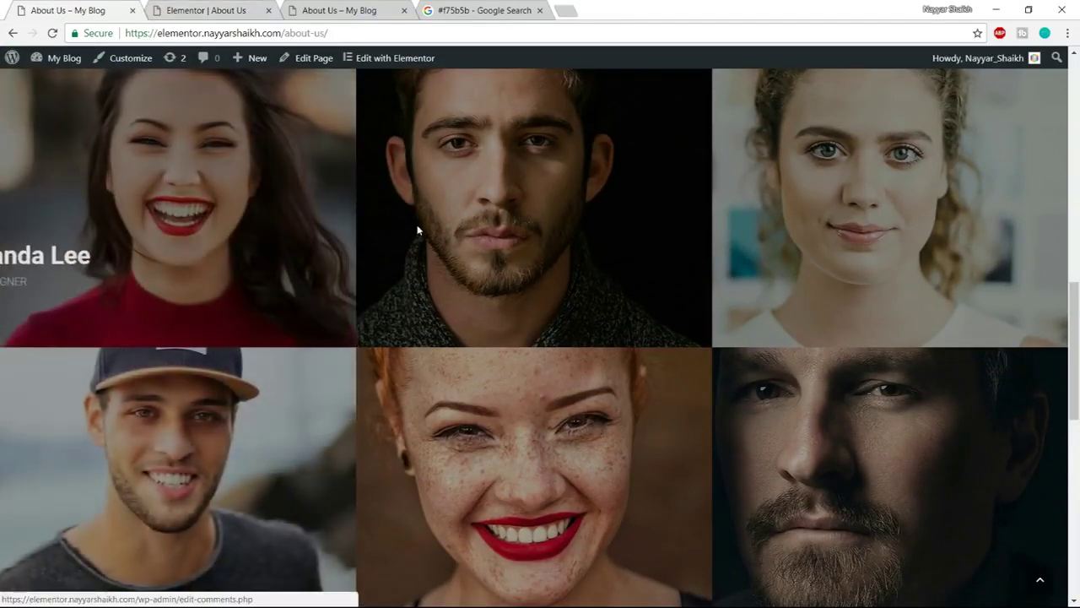
{"action": "scroll", "coordinate": [493, 329], "scroll_direction": "up", "scroll_amount": 1}
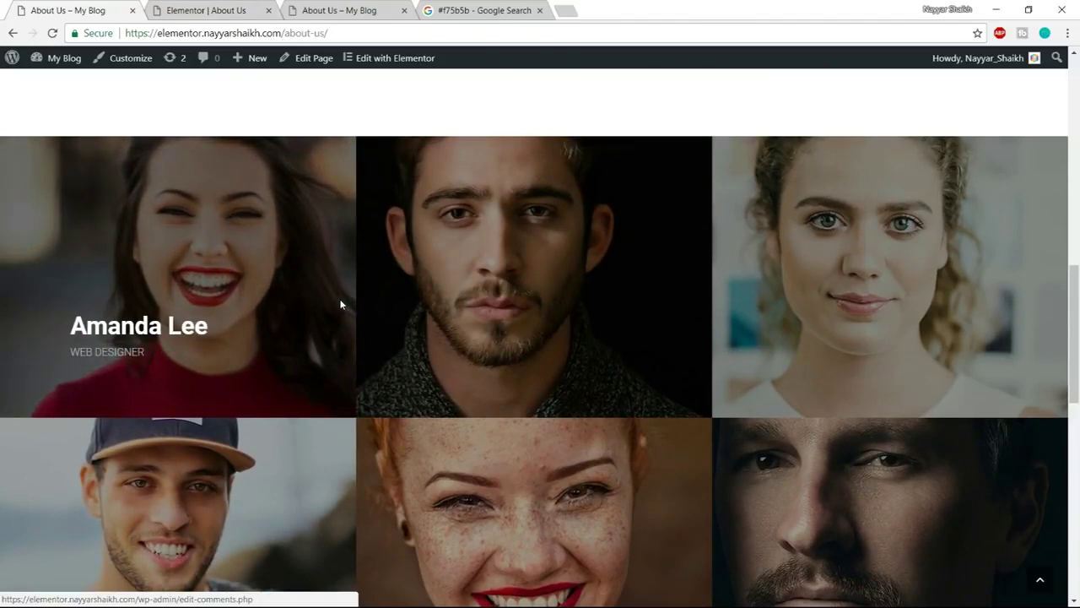
{"action": "left_click", "coordinate": [206, 10]}
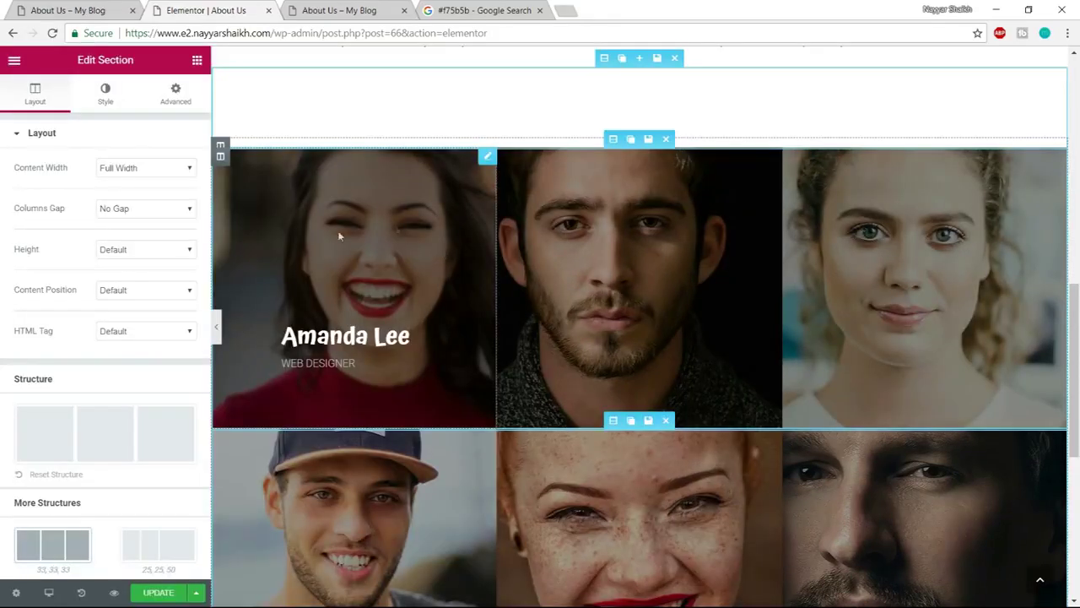
Replace the first team card's photo with Gallery-5.jpg from the media library, then expand its Content settings
{"action": "left_click", "coordinate": [374, 236]}
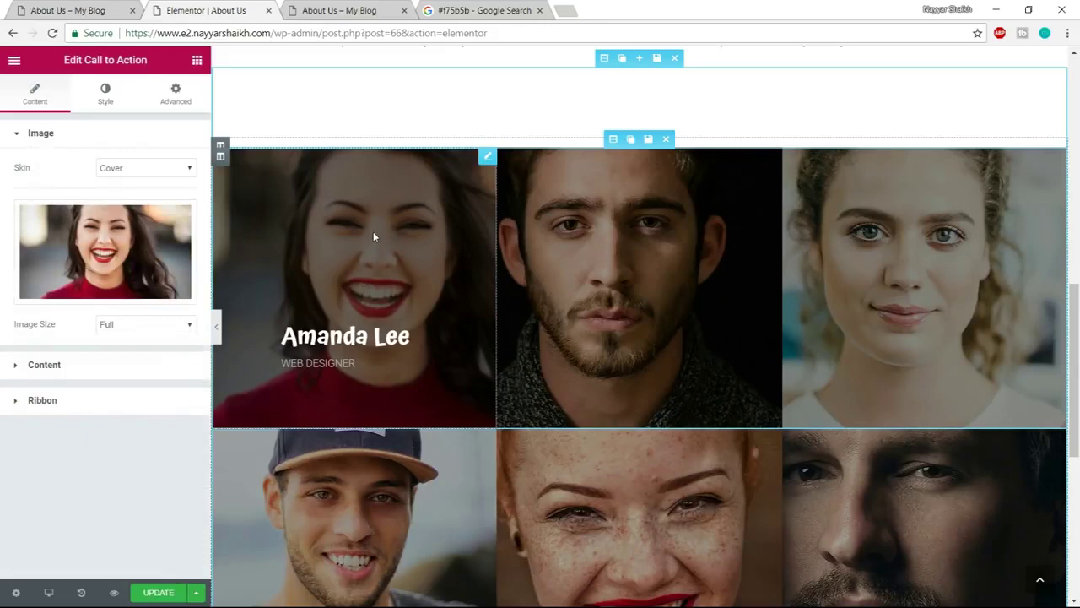
{"action": "left_click", "coordinate": [123, 250]}
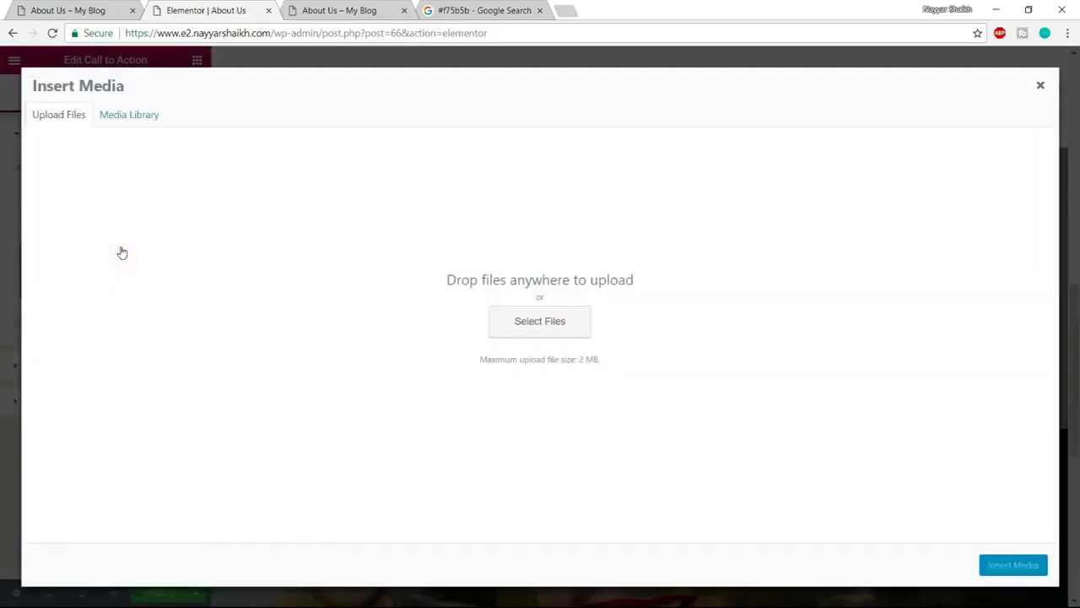
{"action": "left_click", "coordinate": [158, 113]}
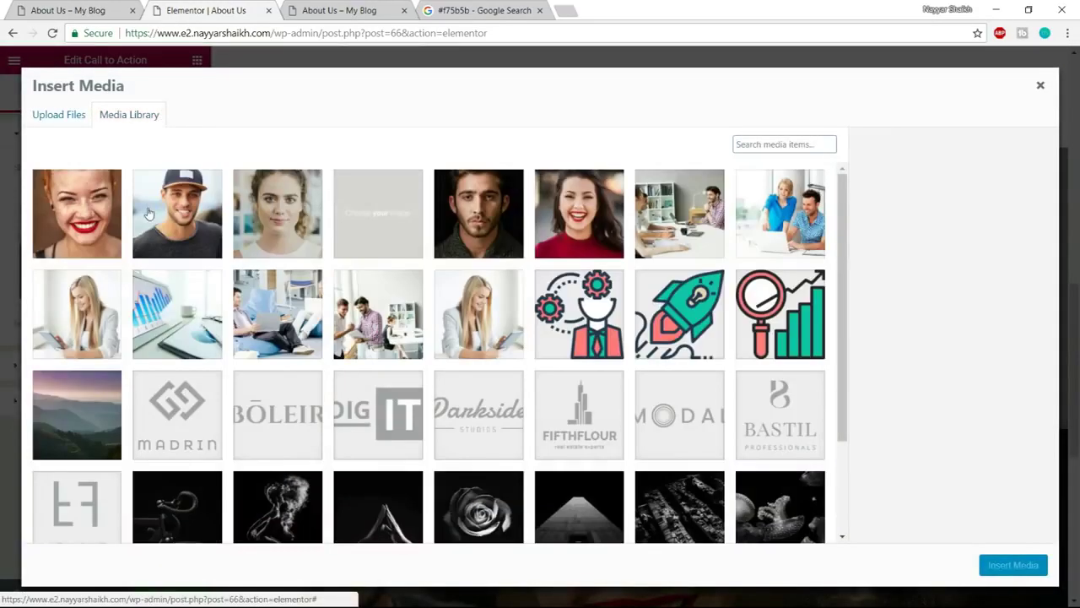
{"action": "scroll", "coordinate": [338, 253], "scroll_direction": "down", "scroll_amount": 1}
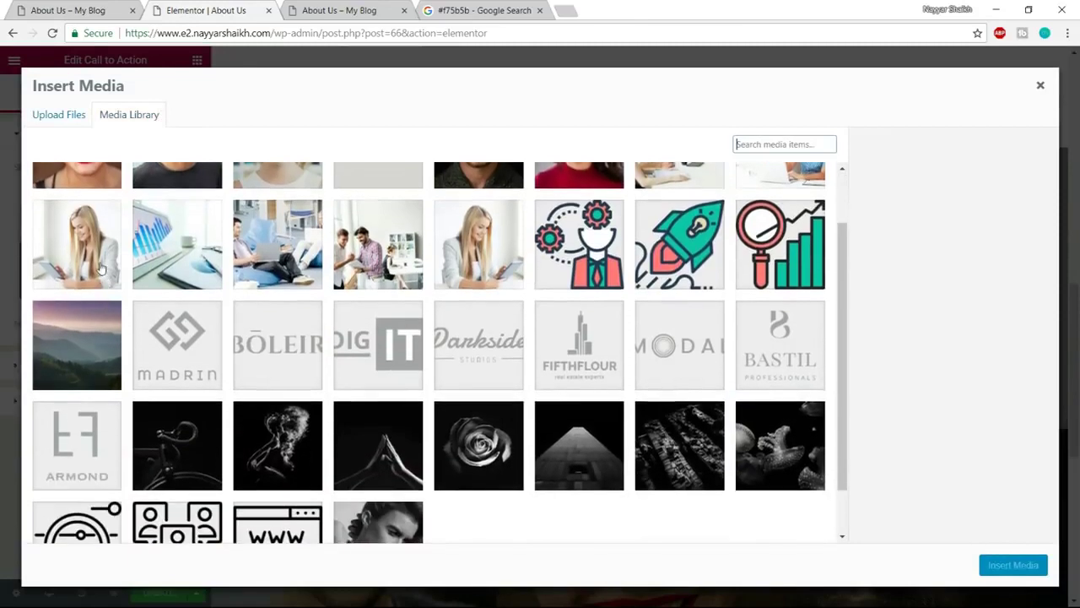
{"action": "left_click", "coordinate": [118, 226]}
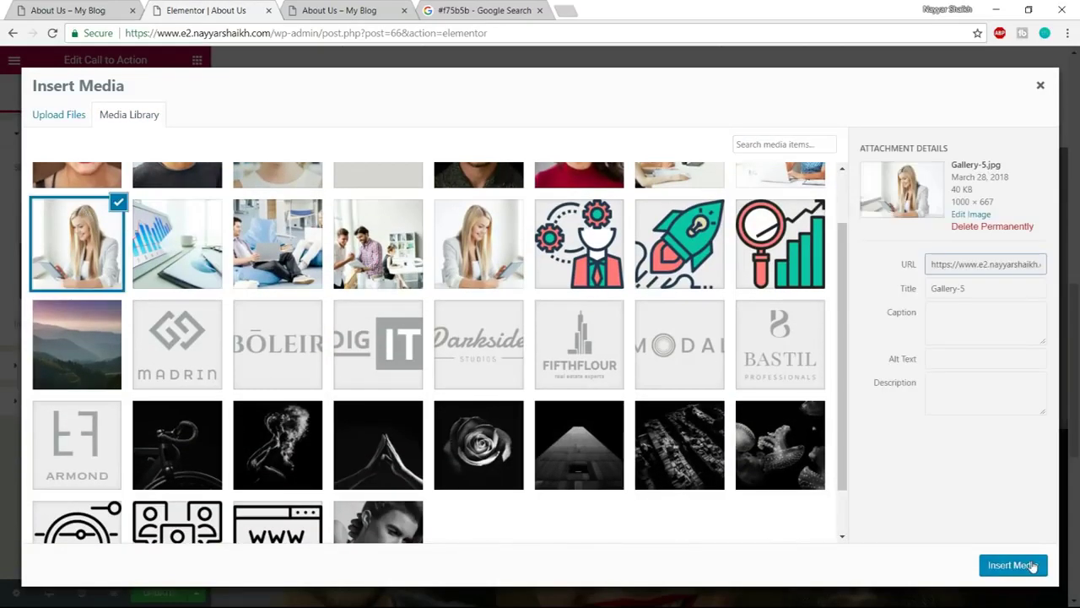
{"action": "left_click", "coordinate": [1013, 564]}
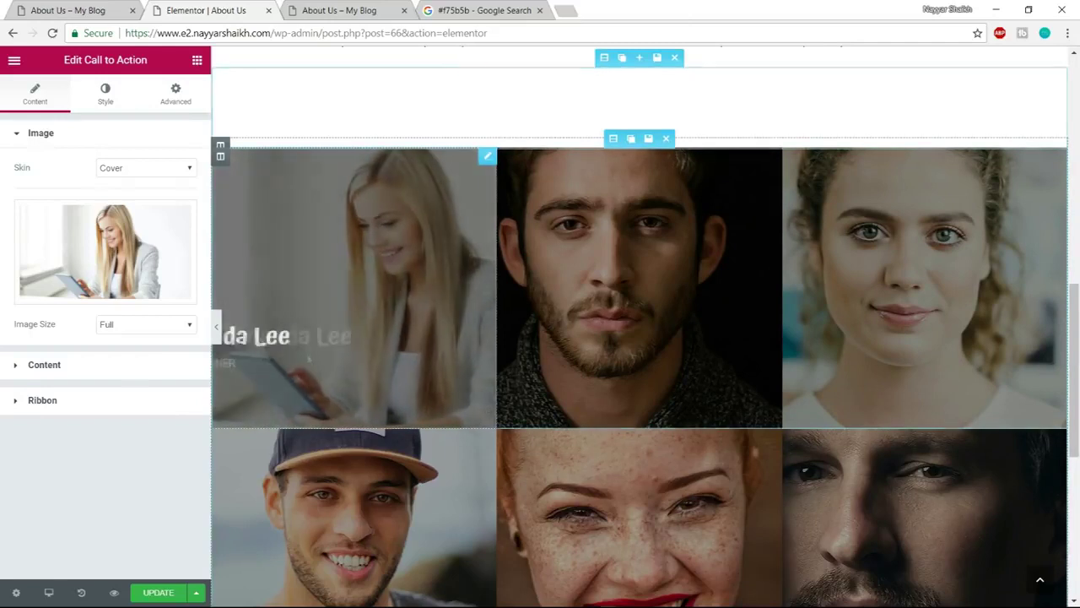
{"action": "left_click", "coordinate": [78, 366]}
Change the card's title to the new team member's name and its description to Artist
{"action": "left_click_drag", "start_coordinate": [94, 253], "coordinate": [1, 252]}
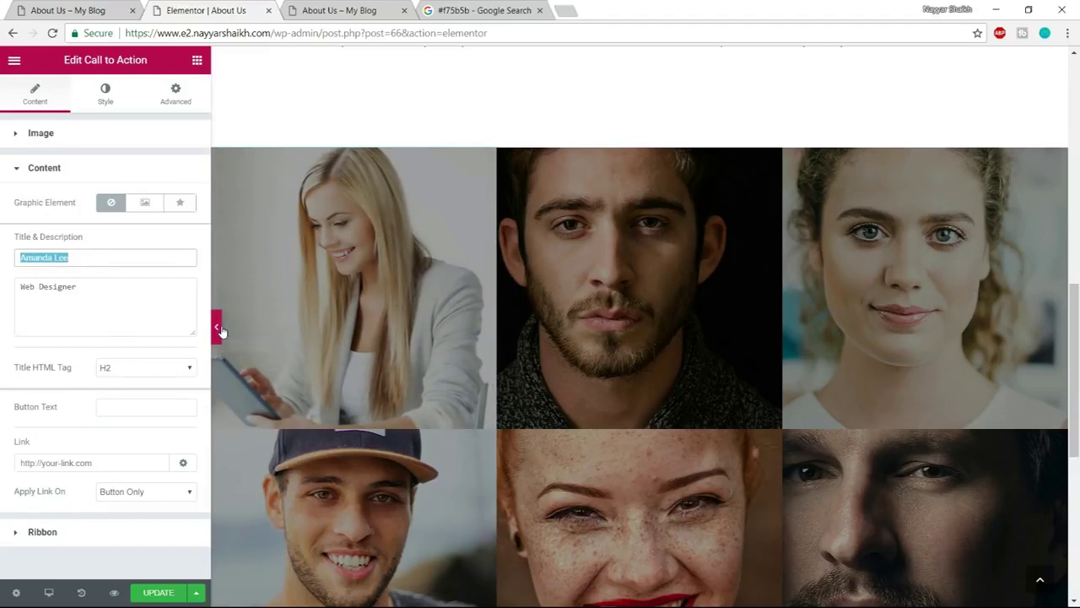
{"action": "type", "text": "King Bach"}
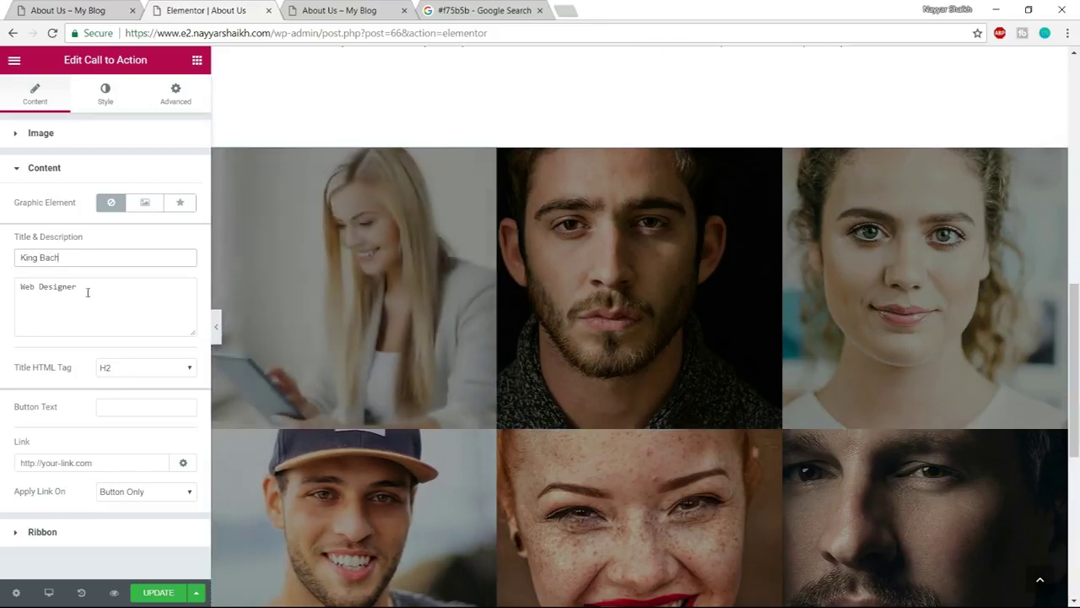
{"action": "left_click_drag", "start_coordinate": [89, 292], "coordinate": [1, 291]}
{"action": "type", "text": "Artist"}
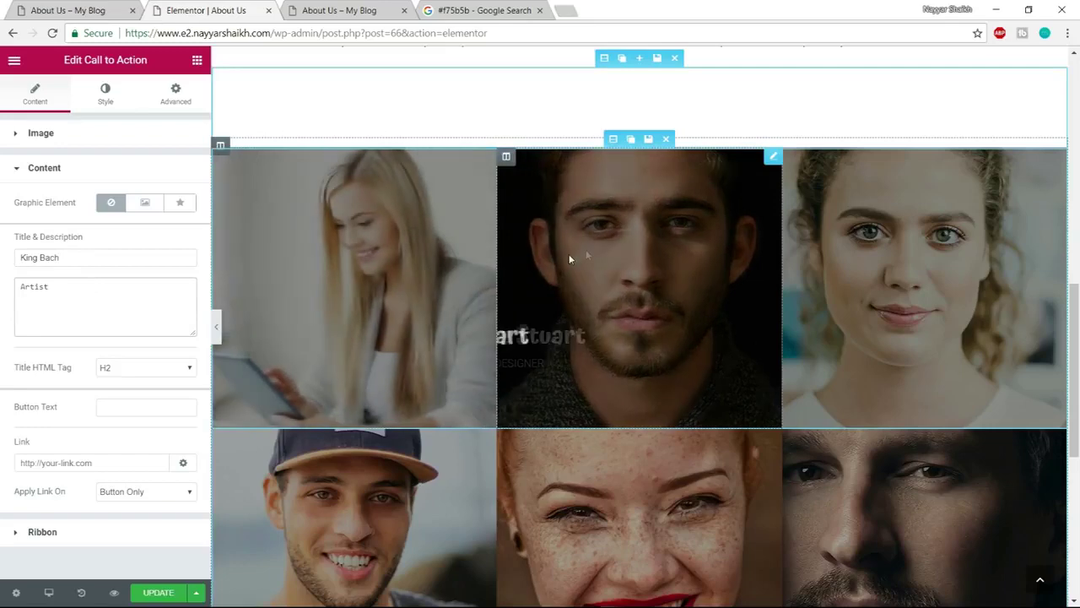
Save the page with UPDATE, review the live About Us page, and return to the editor
{"action": "scroll", "coordinate": [934, 393], "scroll_direction": "down", "scroll_amount": 2}
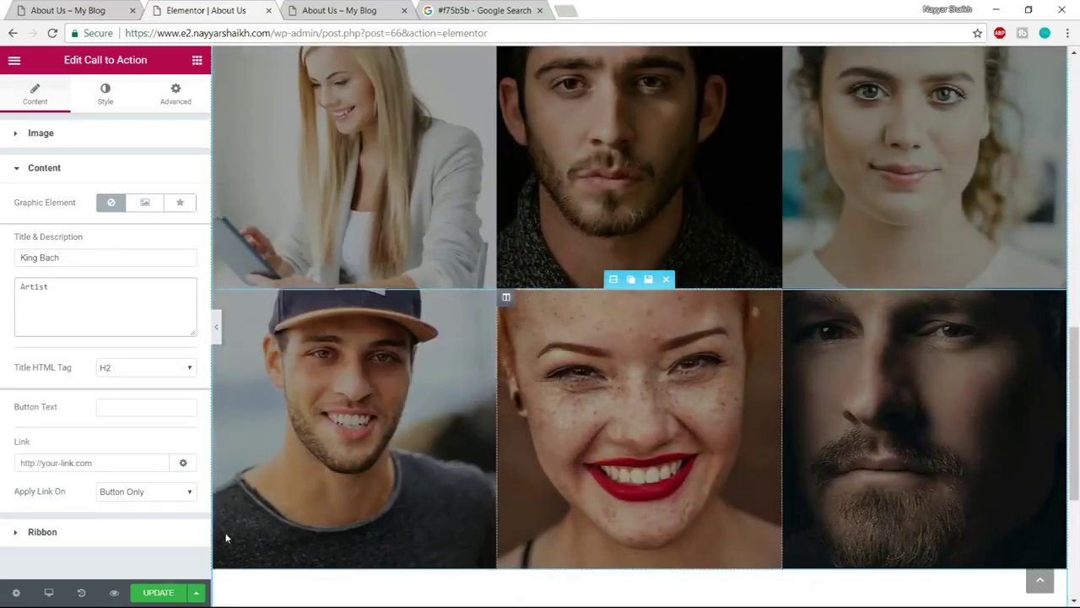
{"action": "scroll", "coordinate": [703, 363], "scroll_direction": "down", "scroll_amount": 3}
{"action": "left_click", "coordinate": [160, 592]}
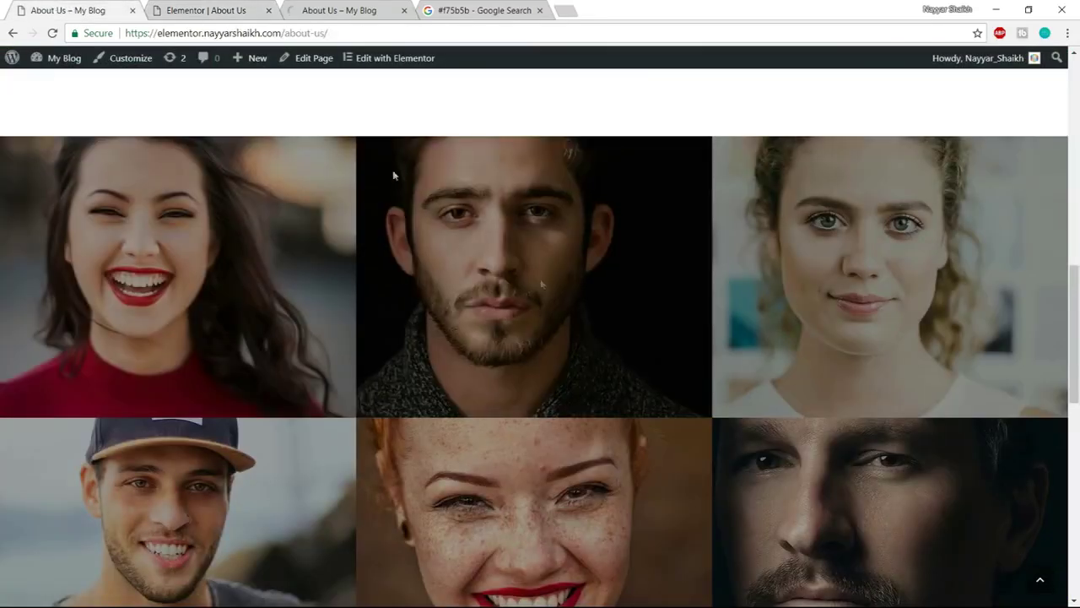
{"action": "scroll", "coordinate": [549, 317], "scroll_direction": "down", "scroll_amount": 5}
{"action": "scroll", "coordinate": [549, 318], "scroll_direction": "down", "scroll_amount": 3}
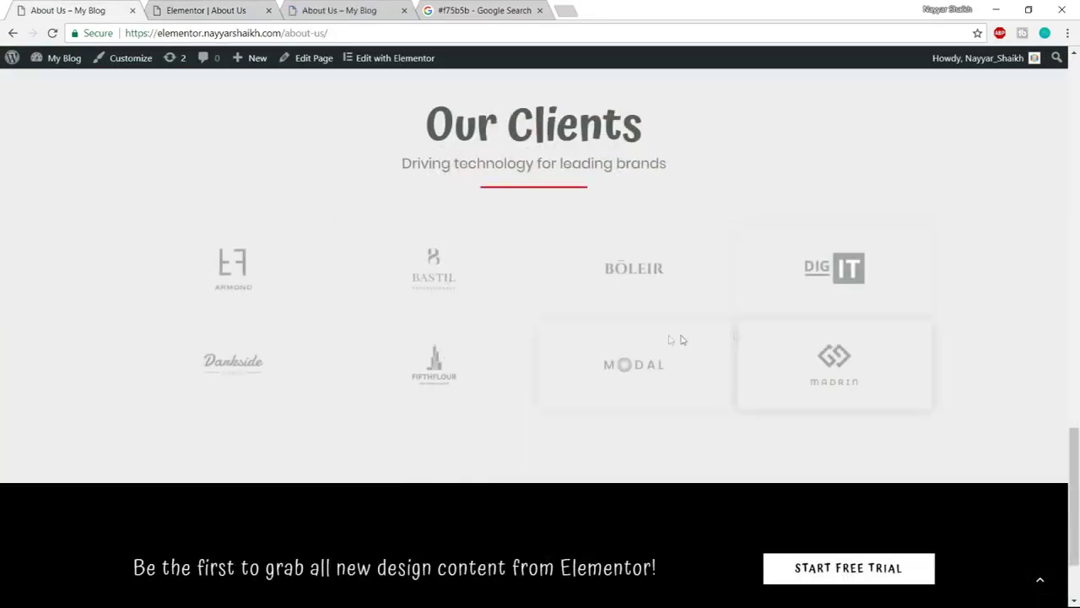
{"action": "scroll", "coordinate": [641, 262], "scroll_direction": "down", "scroll_amount": 2}
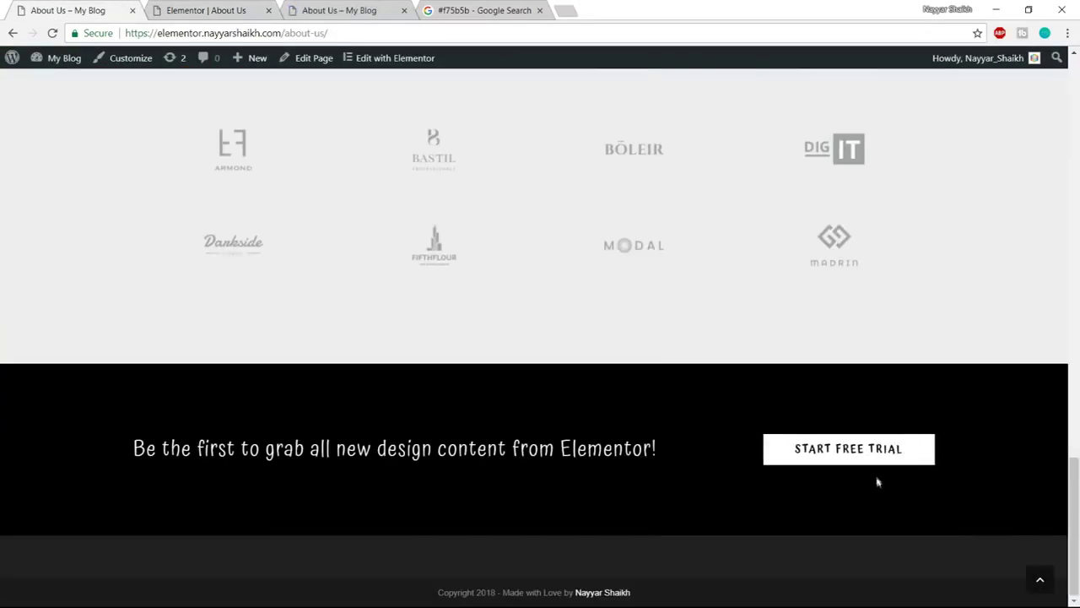
{"action": "scroll", "coordinate": [950, 497], "scroll_direction": "up", "scroll_amount": 2}
{"action": "left_click", "coordinate": [206, 11]}
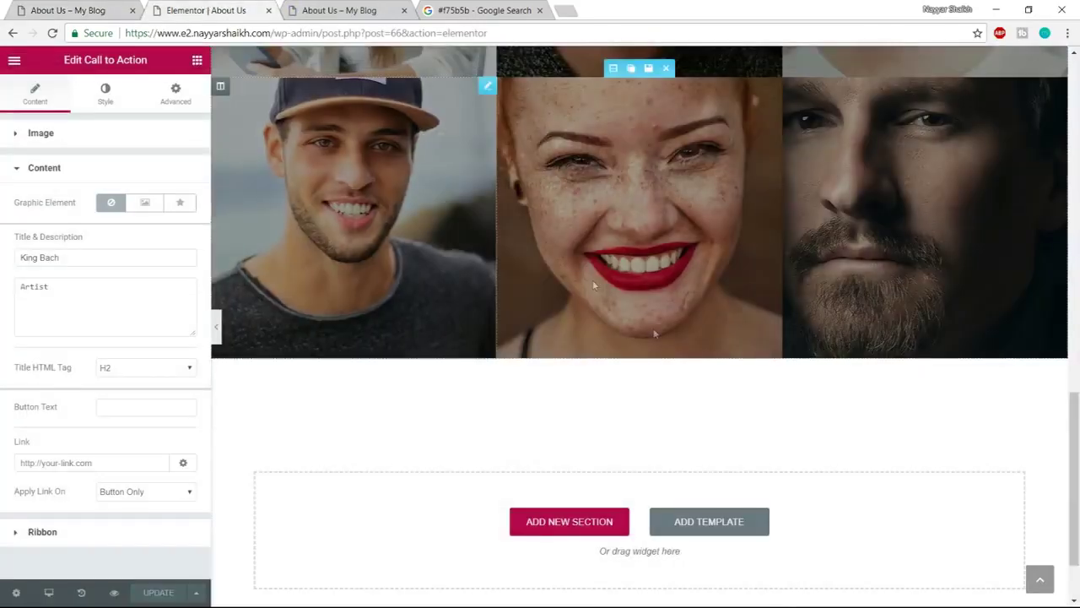
Insert the saved Clients template from My Templates, adding the Our Clients logo section below the grid
{"action": "left_click", "coordinate": [708, 525]}
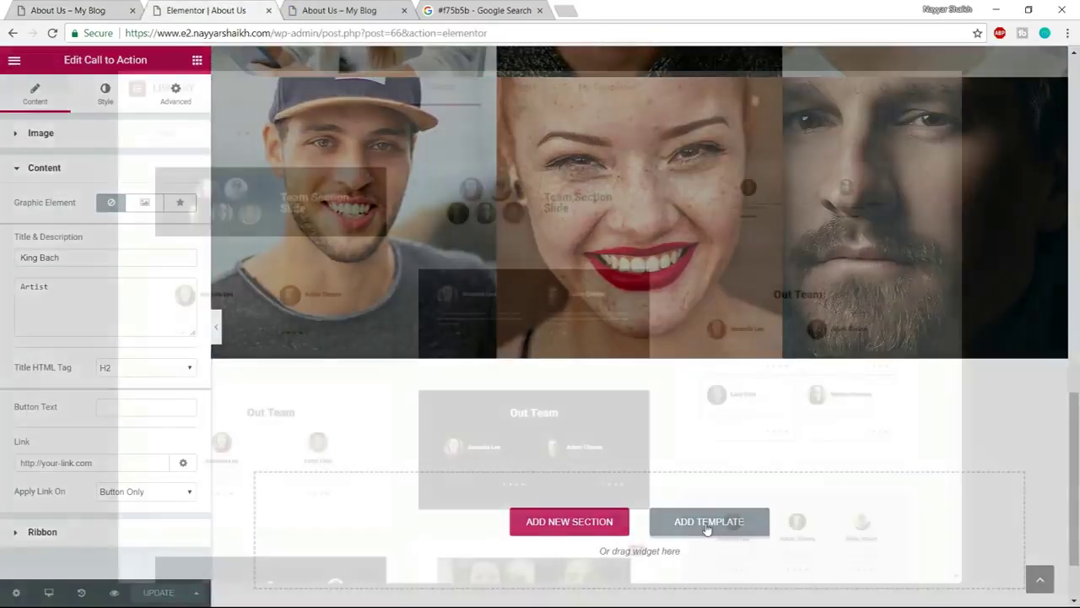
{"action": "left_click", "coordinate": [605, 98]}
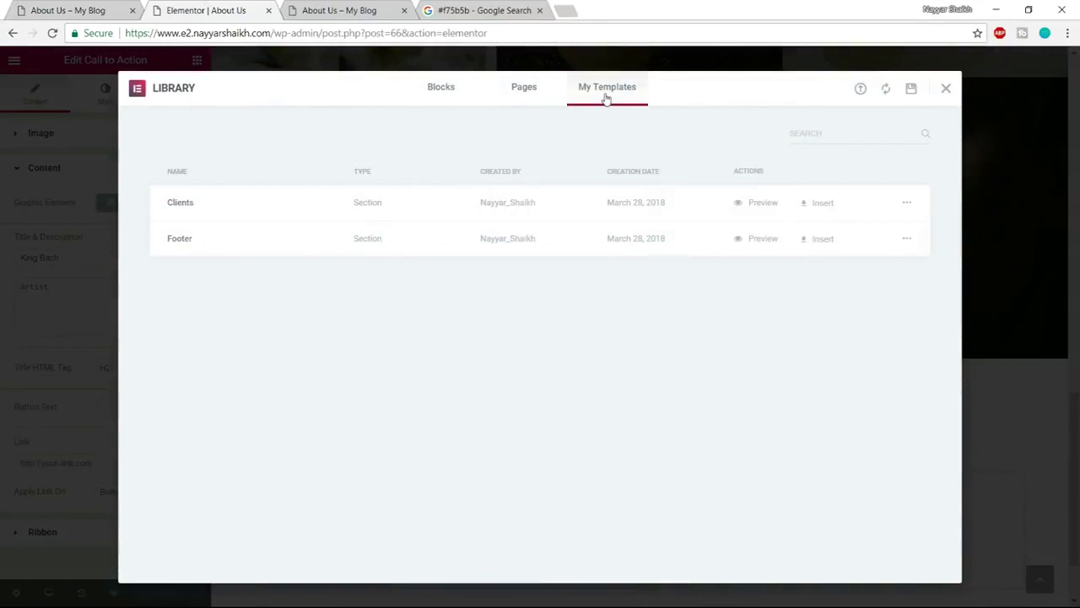
{"action": "left_click", "coordinate": [822, 205]}
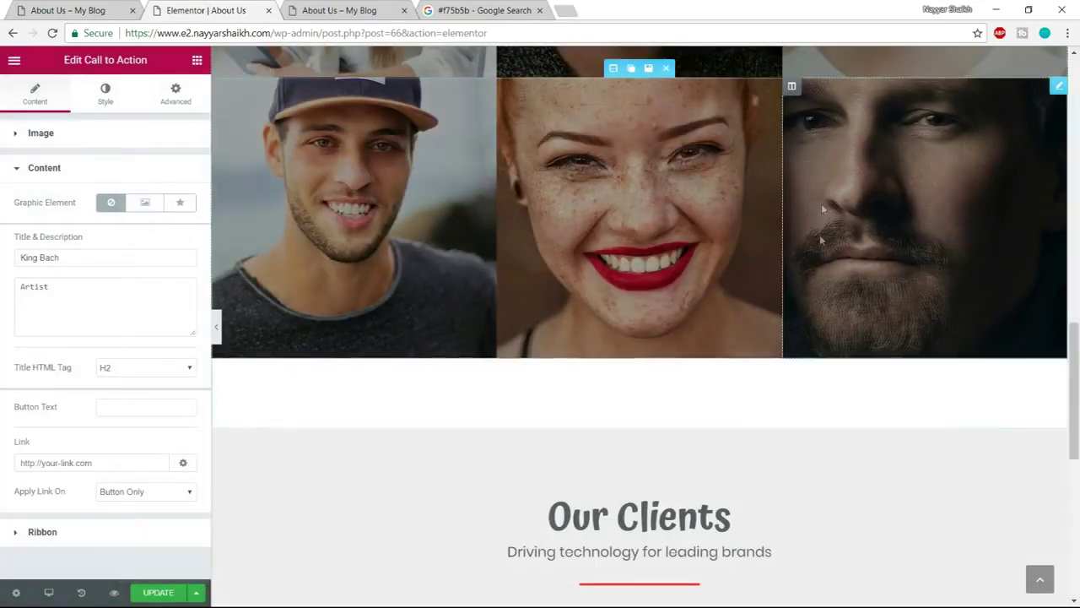
{"action": "left_click_drag", "start_coordinate": [1075, 329], "coordinate": [1077, 380]}
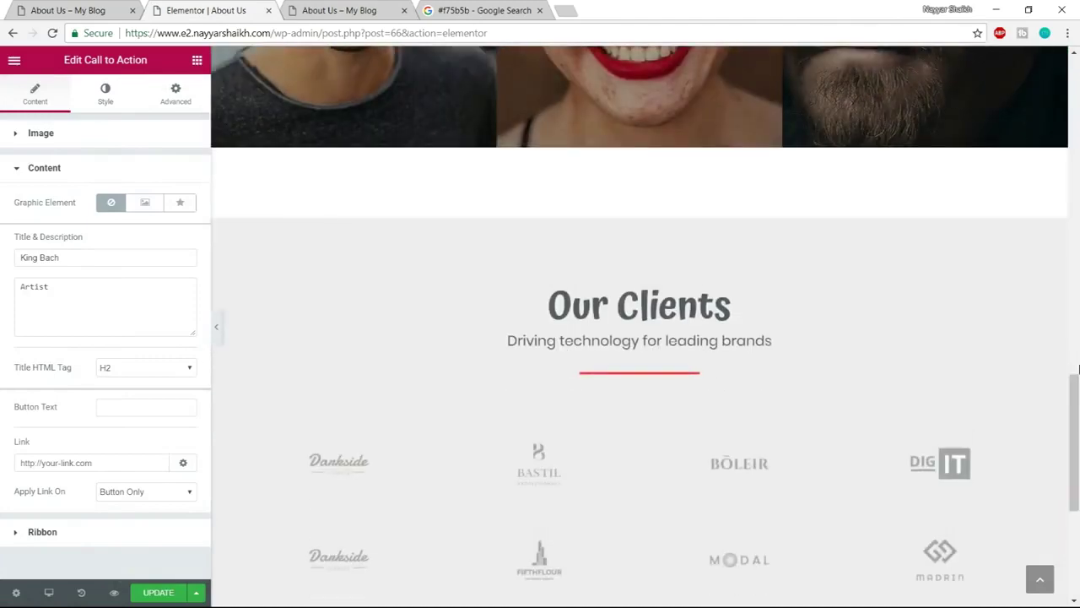
{"action": "scroll", "coordinate": [565, 441], "scroll_direction": "up", "scroll_amount": 3}
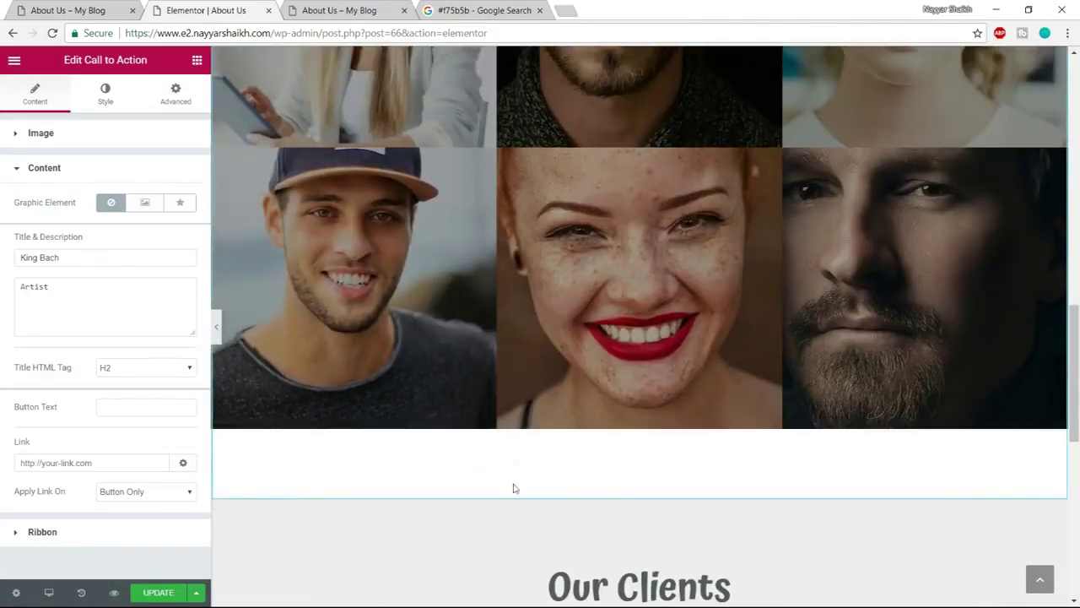
{"action": "scroll", "coordinate": [513, 484], "scroll_direction": "up", "scroll_amount": 5}
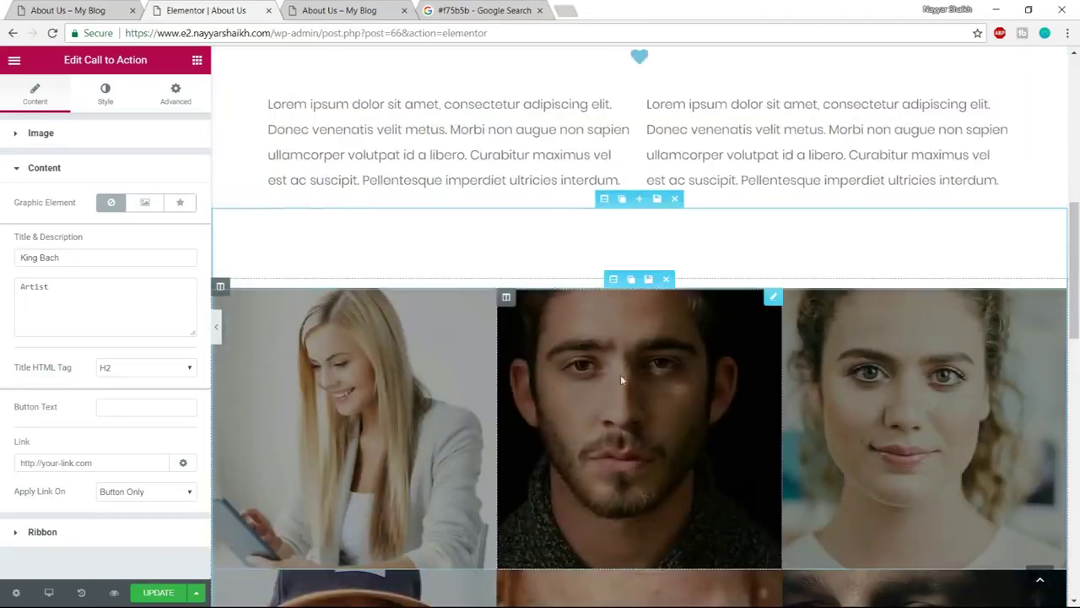
Set the team photo grid section's Padding Bottom from 100 to 0 in its Advanced settings
{"action": "left_click", "coordinate": [605, 199]}
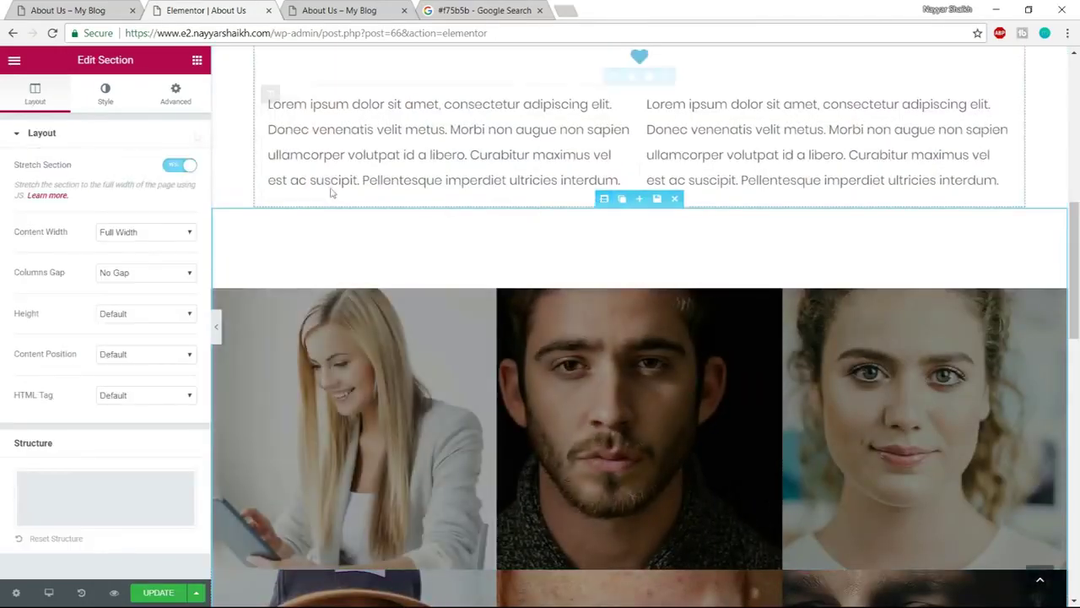
{"action": "left_click", "coordinate": [180, 99]}
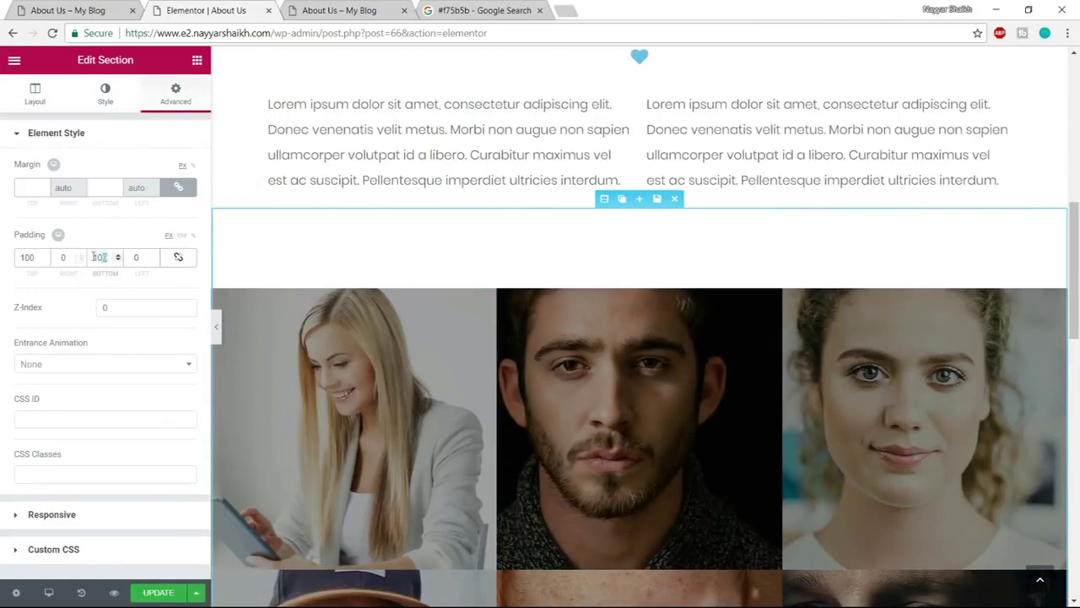
{"action": "type", "text": "0"}
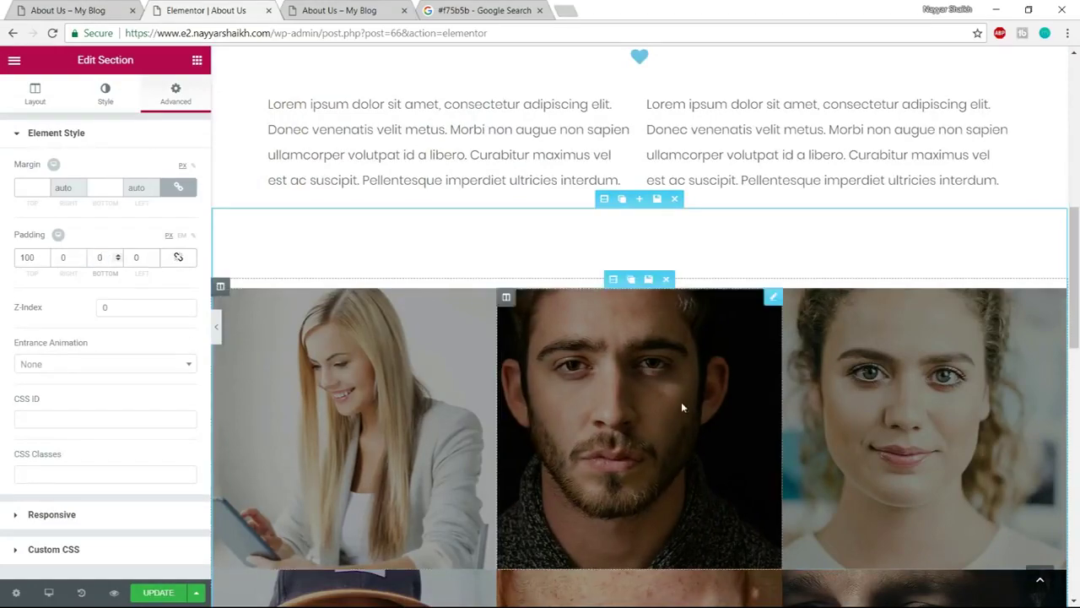
{"action": "scroll", "coordinate": [681, 402], "scroll_direction": "down", "scroll_amount": 6}
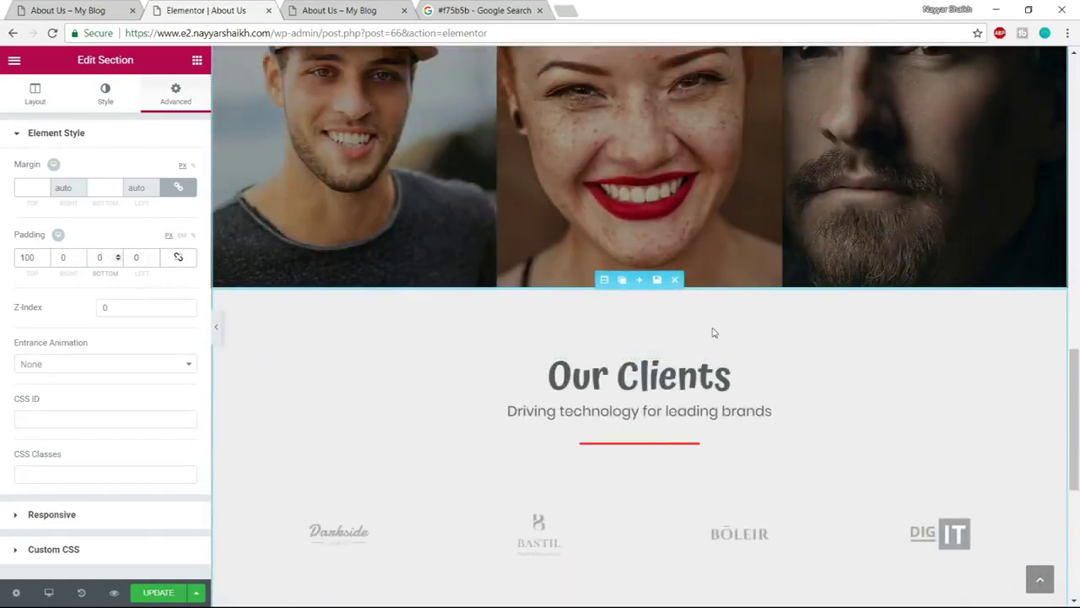
{"action": "scroll", "coordinate": [717, 355], "scroll_direction": "down", "scroll_amount": 3}
{"action": "scroll", "coordinate": [722, 399], "scroll_direction": "down", "scroll_amount": 3}
Insert the saved Footer template below Our Clients, update the page, and switch to the About Us preview
{"action": "left_click", "coordinate": [723, 489]}
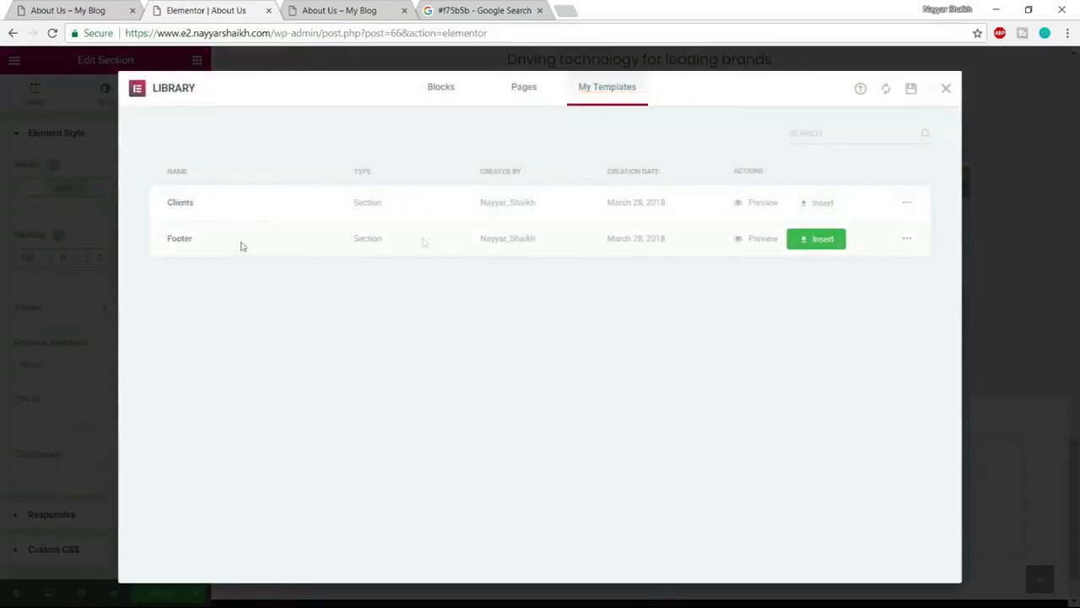
{"action": "left_click", "coordinate": [821, 247]}
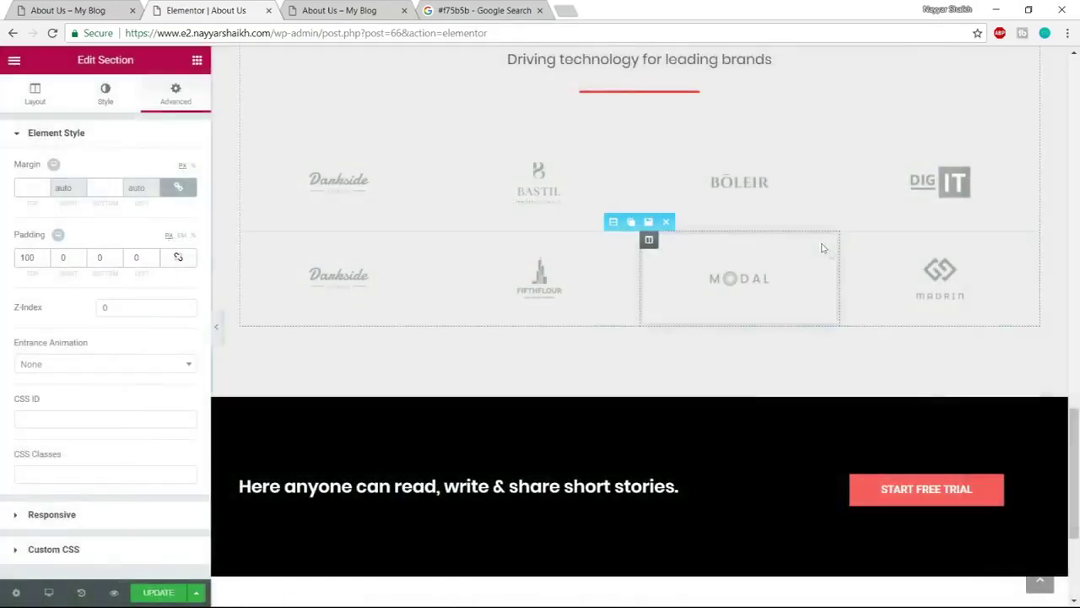
{"action": "left_click", "coordinate": [168, 595]}
{"action": "left_click", "coordinate": [338, 11]}
{"action": "key", "text": "F5"}
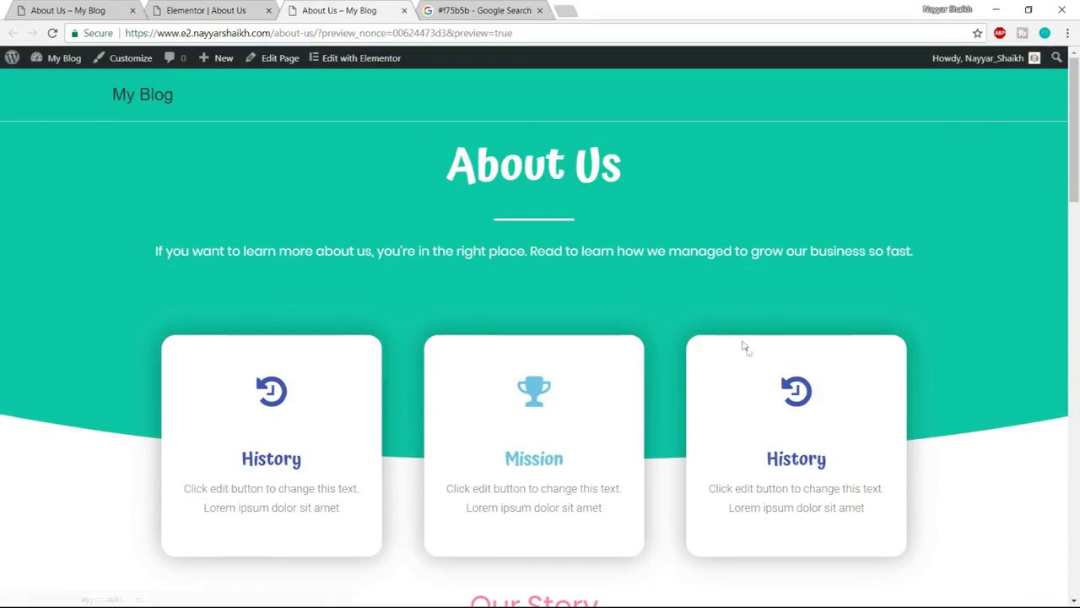
{"action": "scroll", "coordinate": [330, 397], "scroll_direction": "down", "scroll_amount": 4}
{"action": "scroll", "coordinate": [539, 293], "scroll_direction": "up", "scroll_amount": 1}
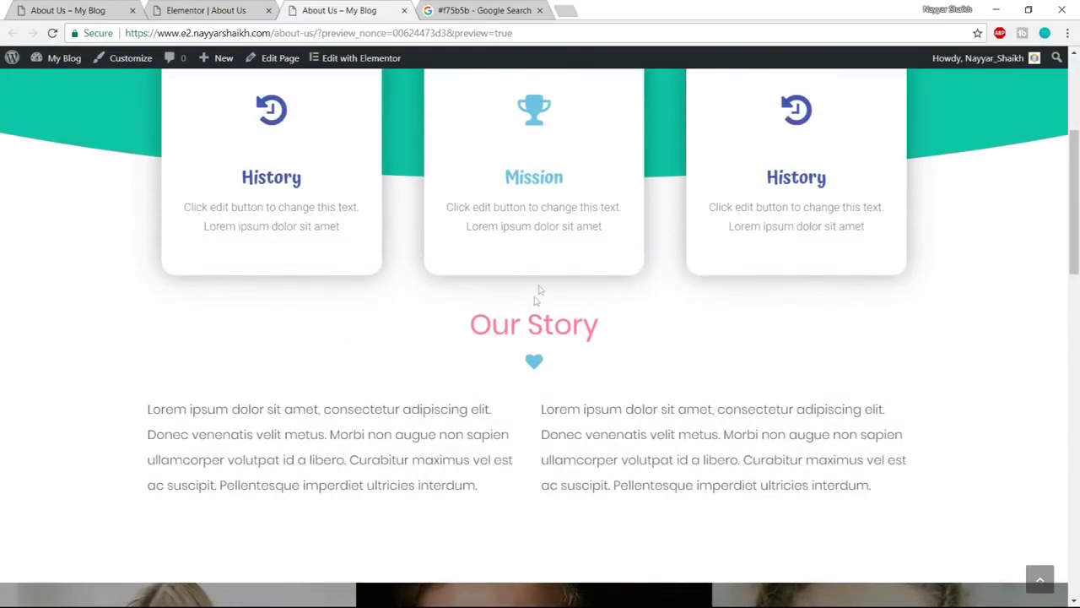
{"action": "scroll", "coordinate": [625, 316], "scroll_direction": "down", "scroll_amount": 10}
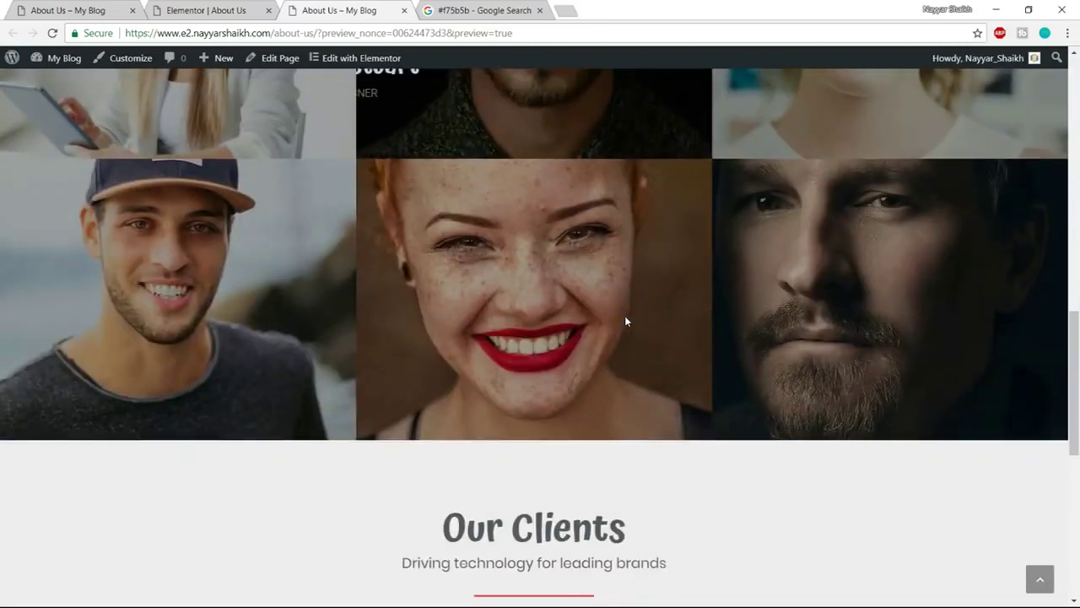
{"action": "scroll", "coordinate": [626, 321], "scroll_direction": "down", "scroll_amount": 2}
{"action": "scroll", "coordinate": [1010, 561], "scroll_direction": "up", "scroll_amount": 15}
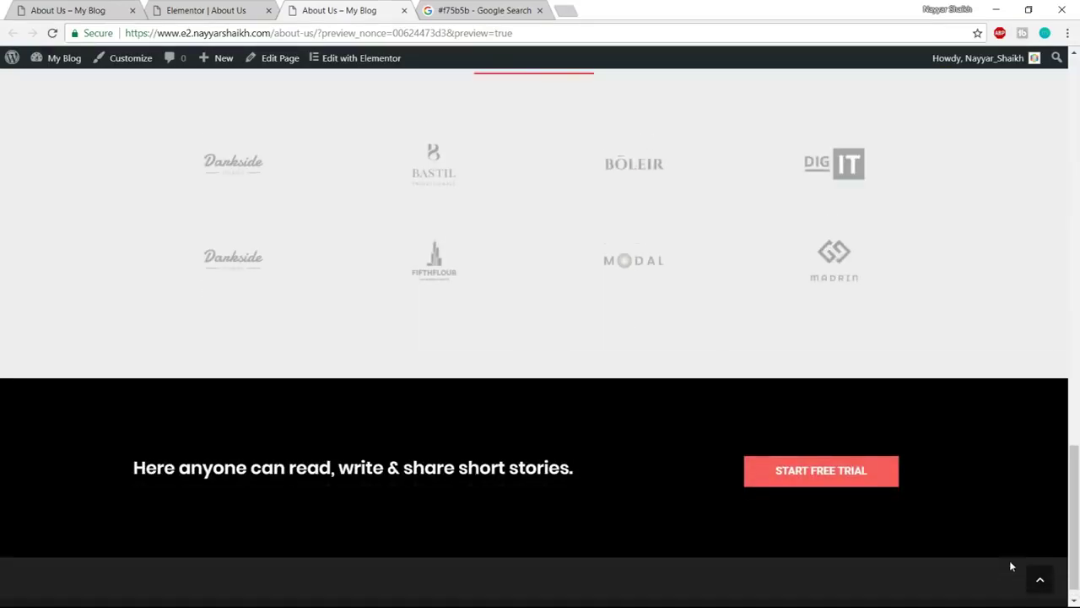
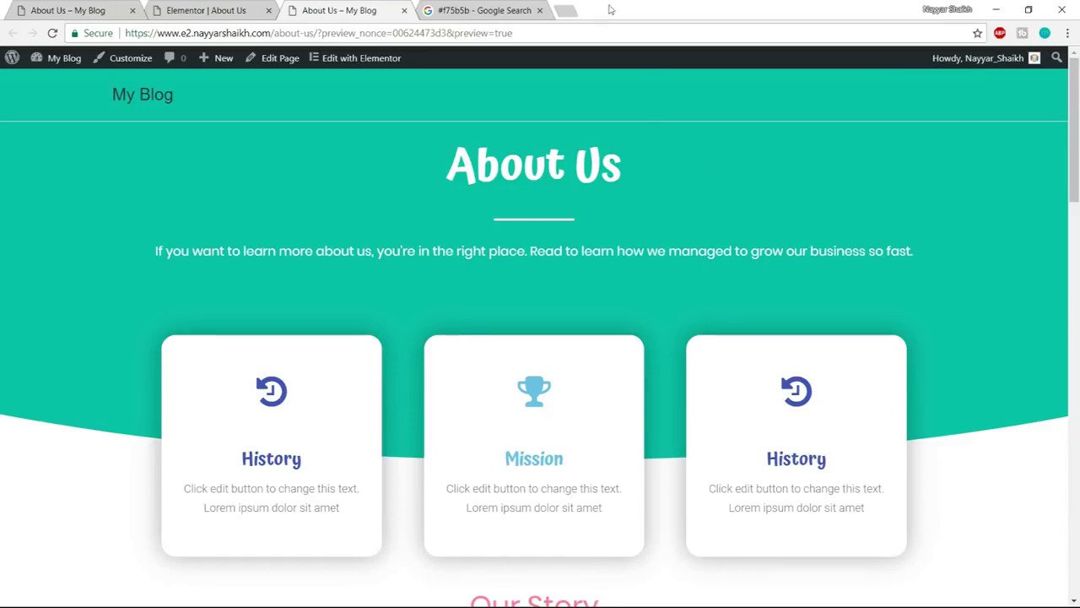
Switch back to the Elementor About Us tab and scroll up to the cards and Our Story section
{"action": "left_click", "coordinate": [213, 6]}
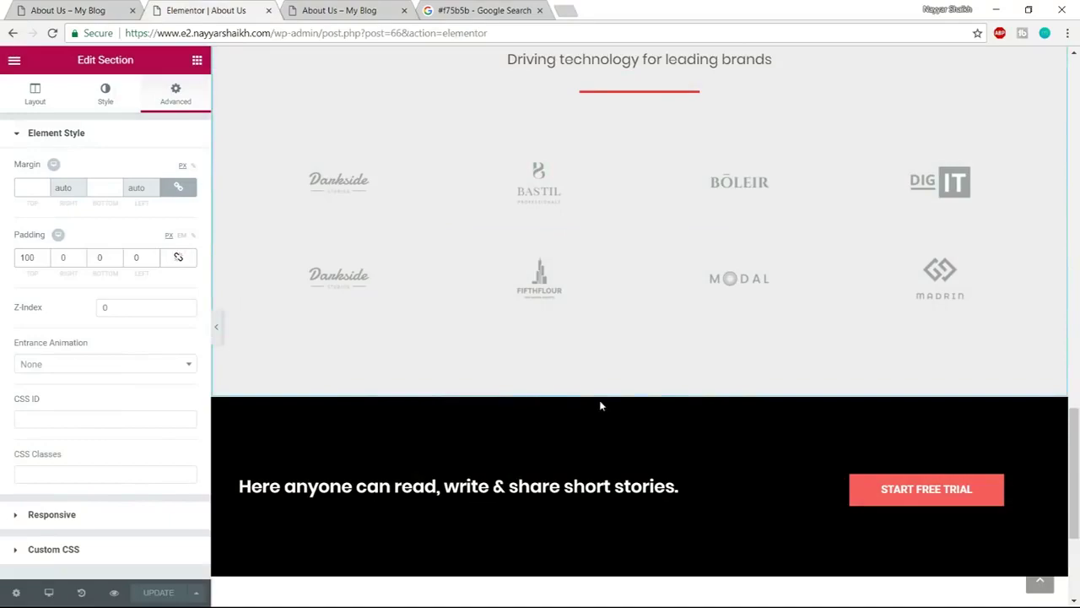
{"action": "scroll", "coordinate": [600, 405], "scroll_direction": "up", "scroll_amount": 2}
{"action": "scroll", "coordinate": [602, 409], "scroll_direction": "up", "scroll_amount": 6}
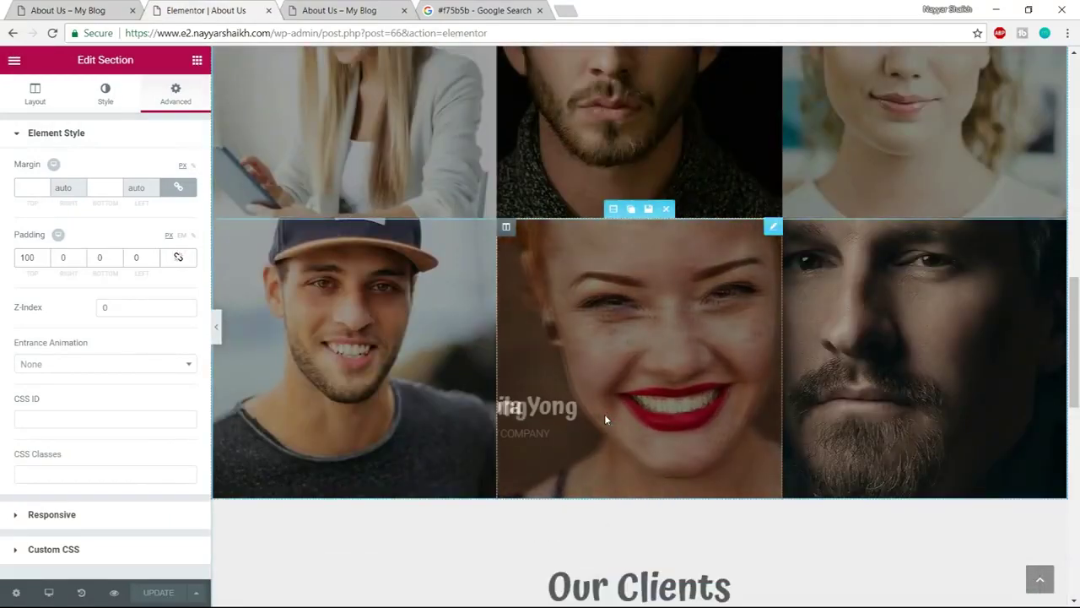
{"action": "scroll", "coordinate": [604, 417], "scroll_direction": "up", "scroll_amount": 4}
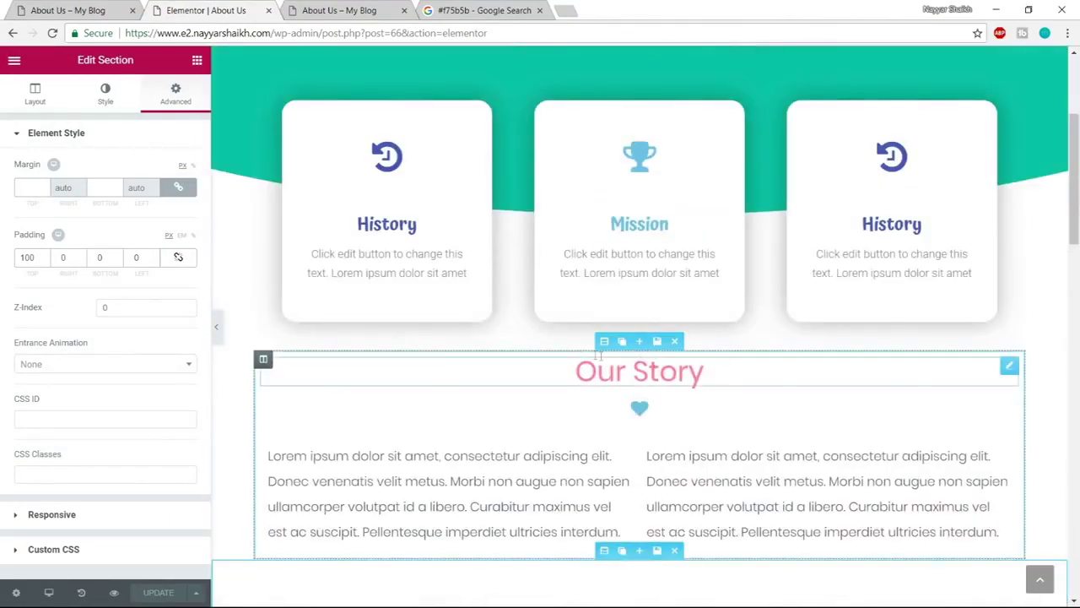
Set the Our Story section's top padding to 100 px, update the page, and close the editor tab
{"action": "left_click", "coordinate": [604, 341]}
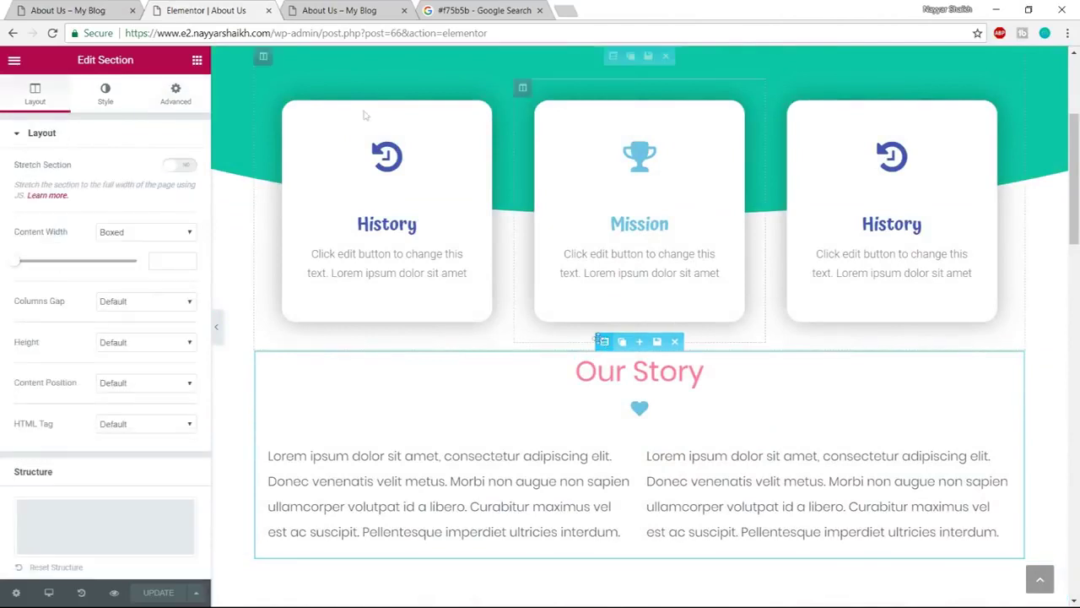
{"action": "left_click", "coordinate": [174, 93]}
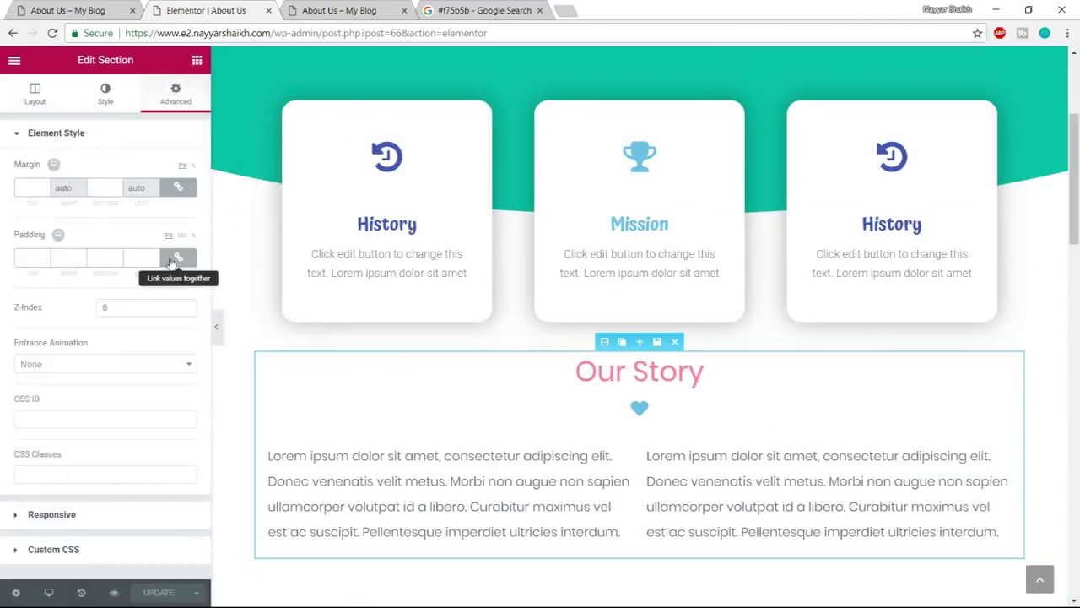
{"action": "left_click", "coordinate": [179, 259]}
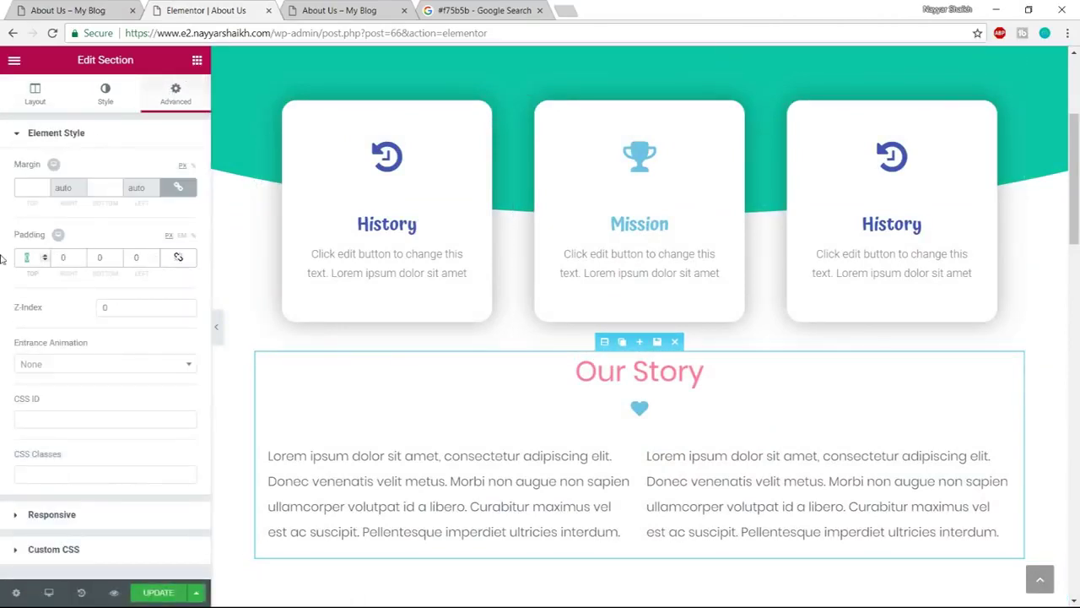
{"action": "type", "text": "100"}
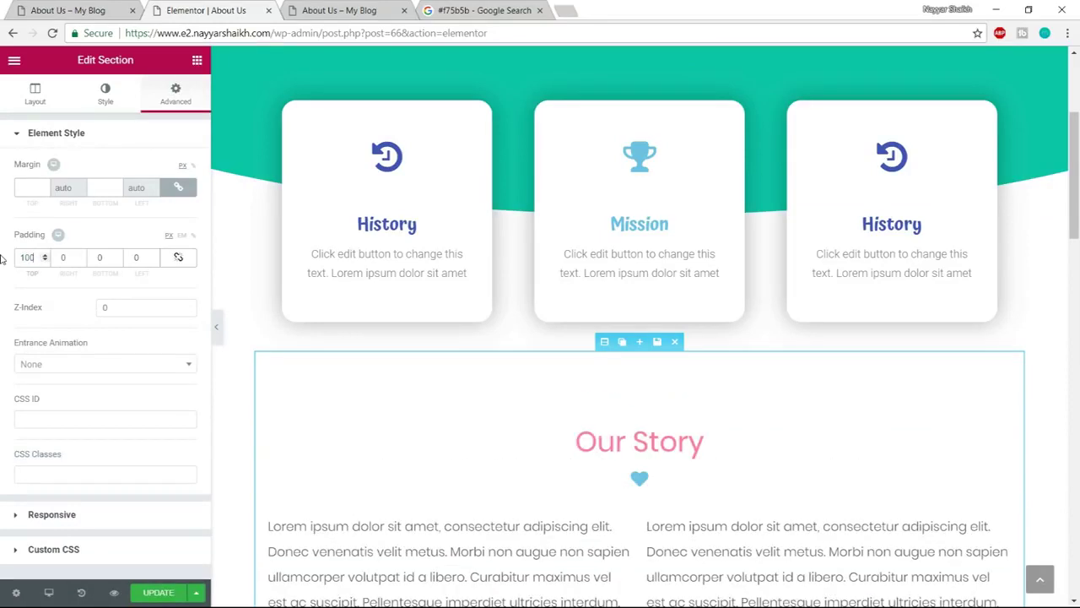
{"action": "left_click", "coordinate": [157, 593]}
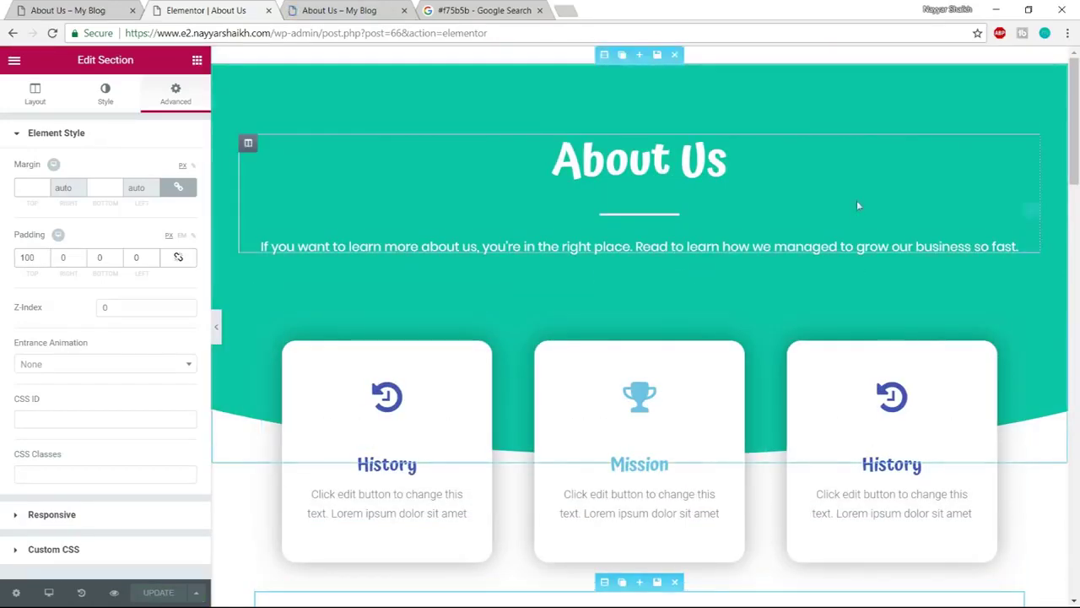
{"action": "left_click", "coordinate": [268, 10]}
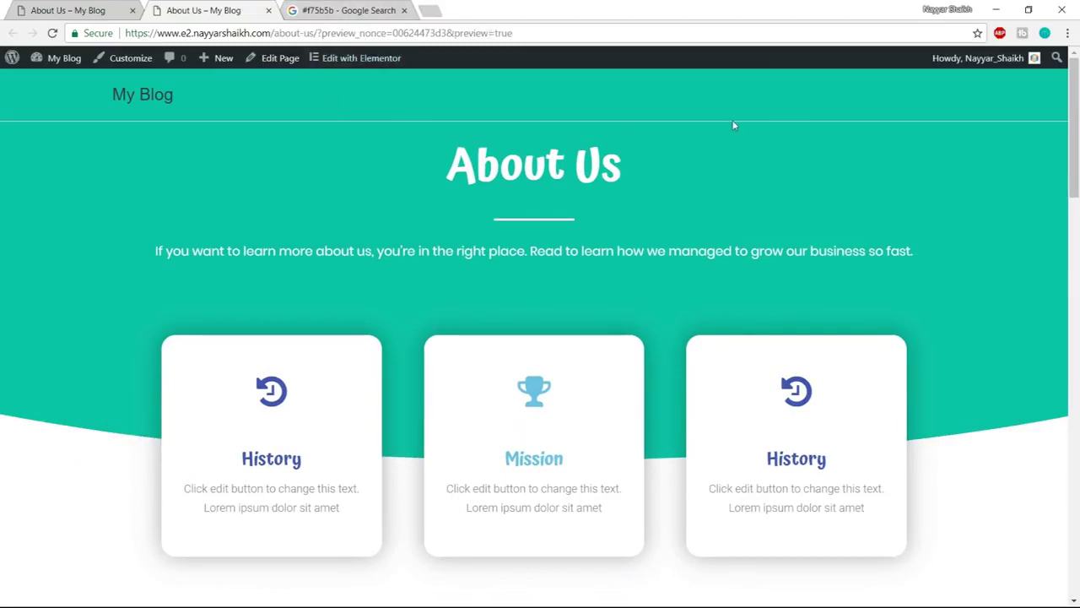
Open About Us in Elementor and view the reference site's About Us hero
{"action": "left_click", "coordinate": [353, 71]}
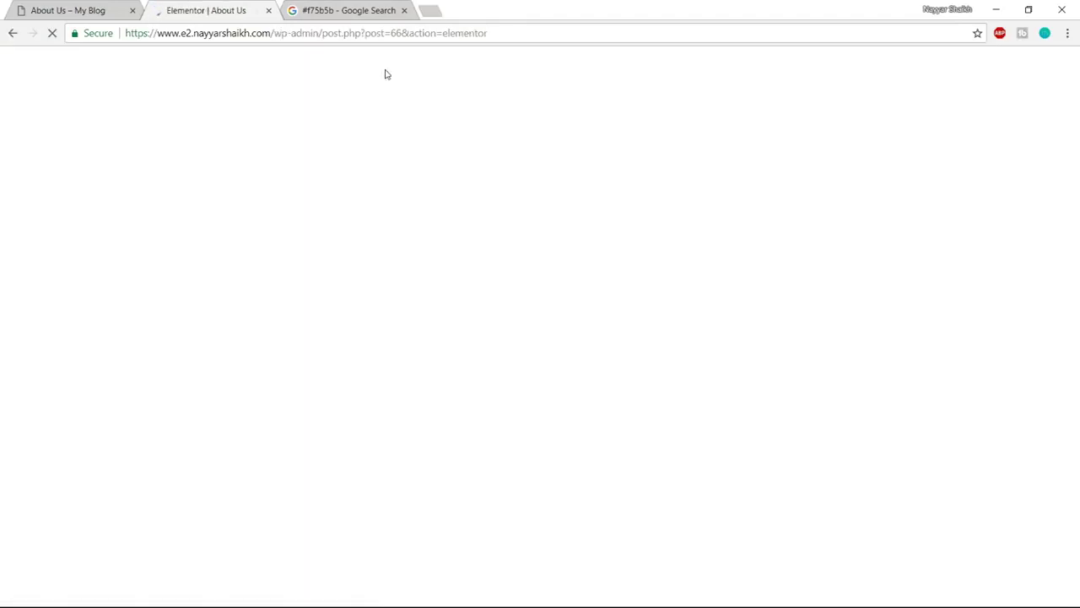
{"action": "left_click", "coordinate": [67, 10]}
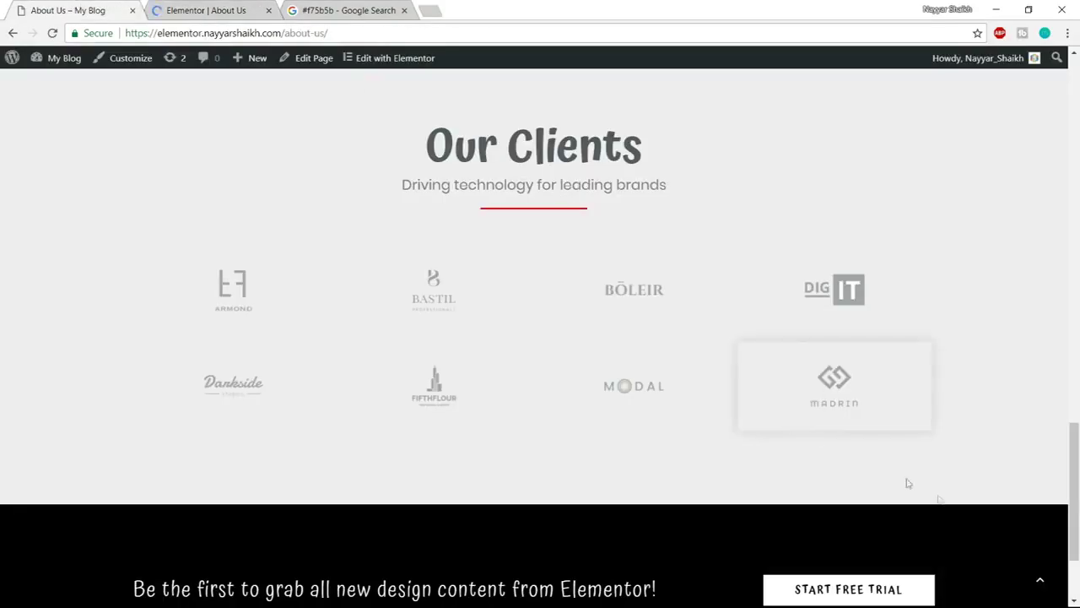
{"action": "left_click", "coordinate": [1040, 581]}
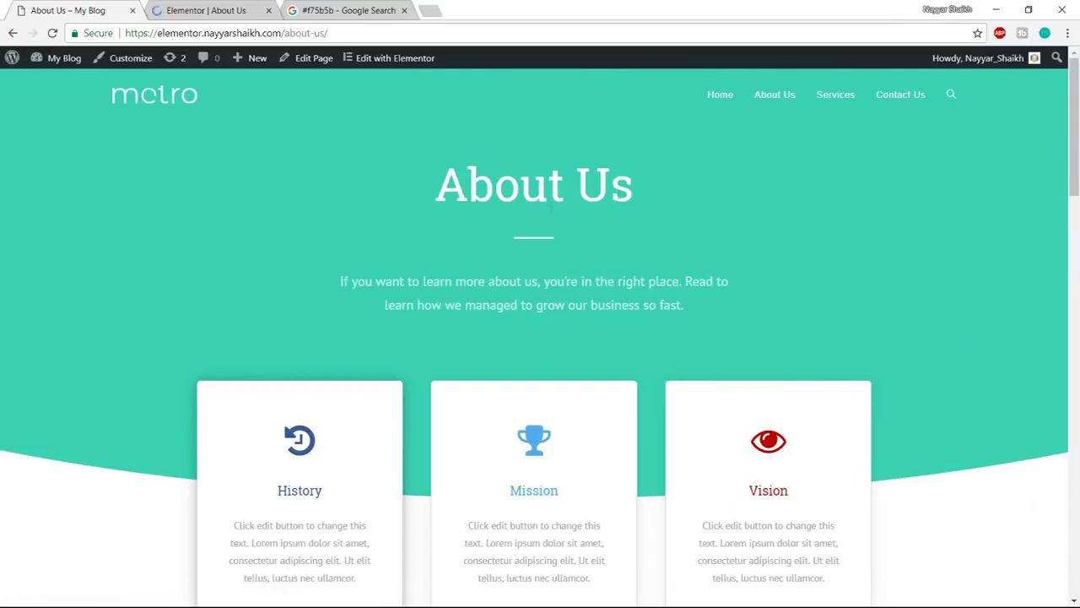
Compare the reference Services page against About Us, then close it and return to the editor
{"action": "middle_click", "coordinate": [834, 104]}
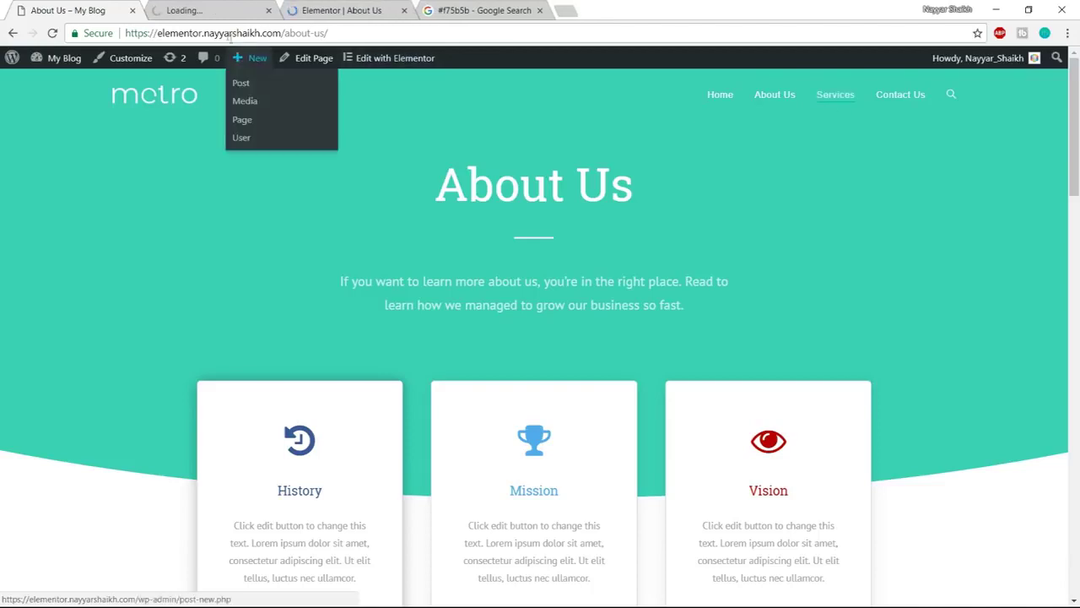
{"action": "key", "text": "ctrl+Tab"}
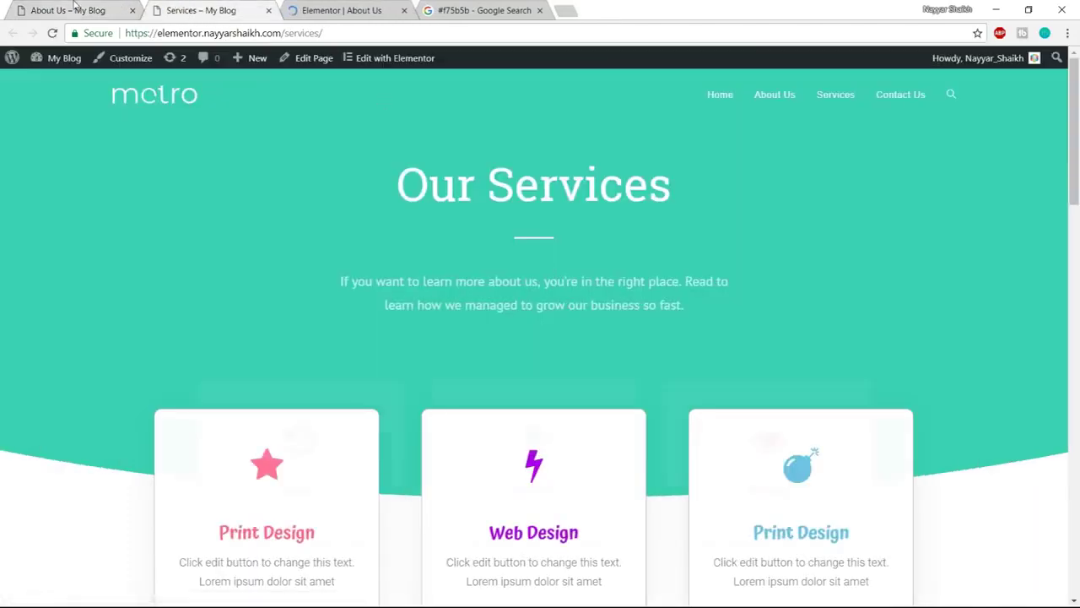
{"action": "left_click", "coordinate": [78, 10]}
{"action": "left_click", "coordinate": [215, 7]}
{"action": "left_click", "coordinate": [74, 10]}
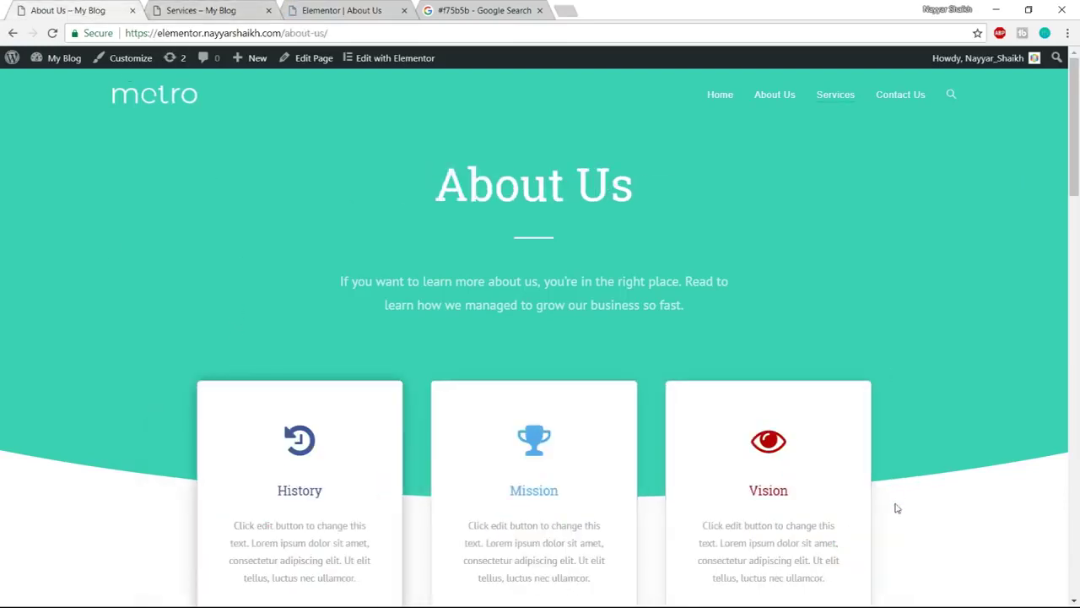
{"action": "left_click", "coordinate": [203, 9]}
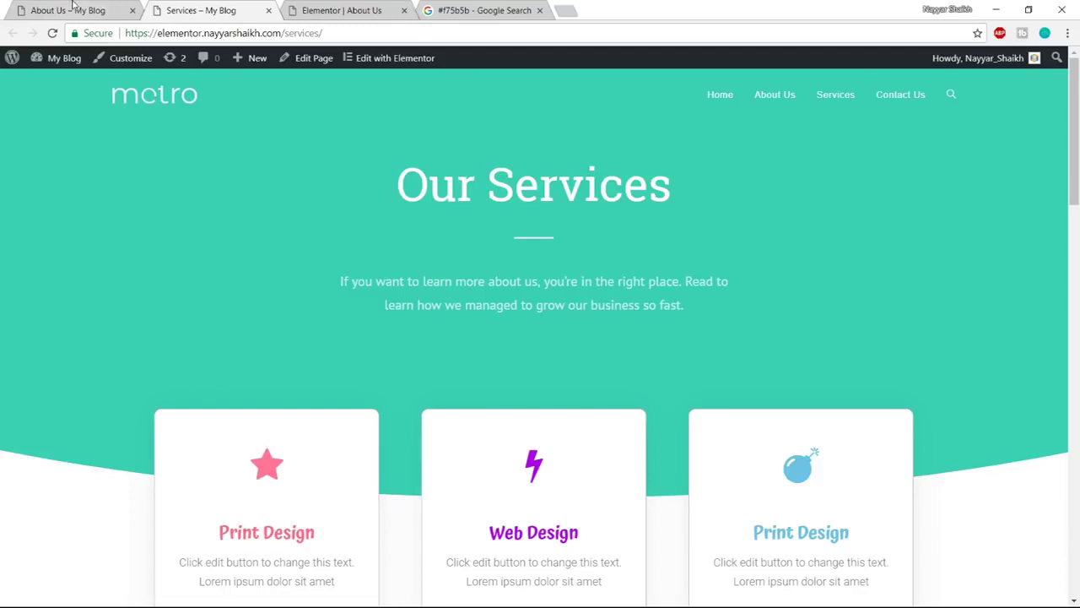
{"action": "left_click", "coordinate": [74, 8]}
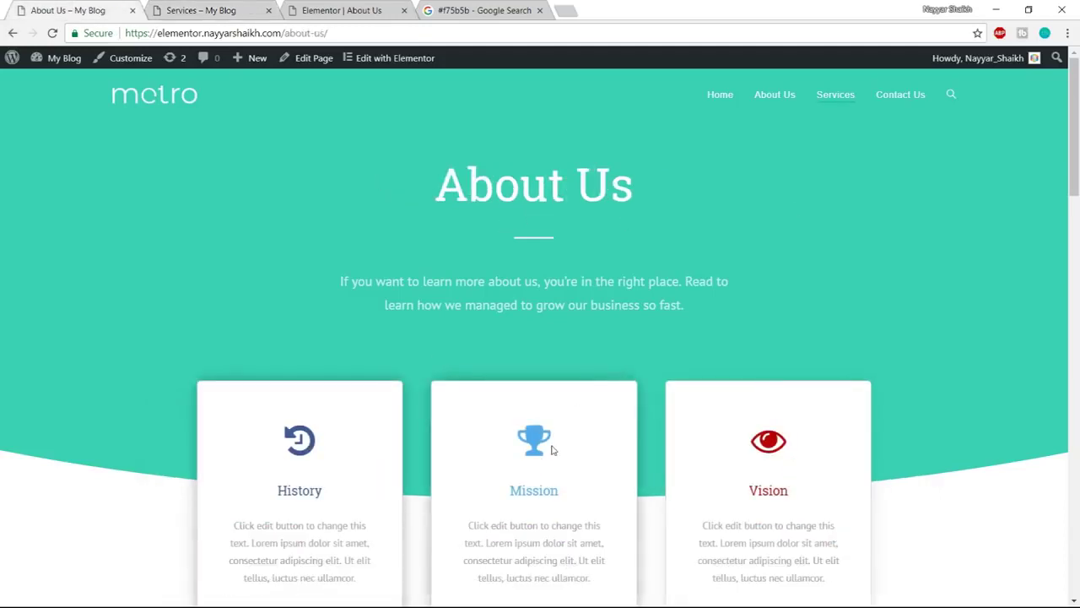
{"action": "key", "text": "ctrl+Tab"}
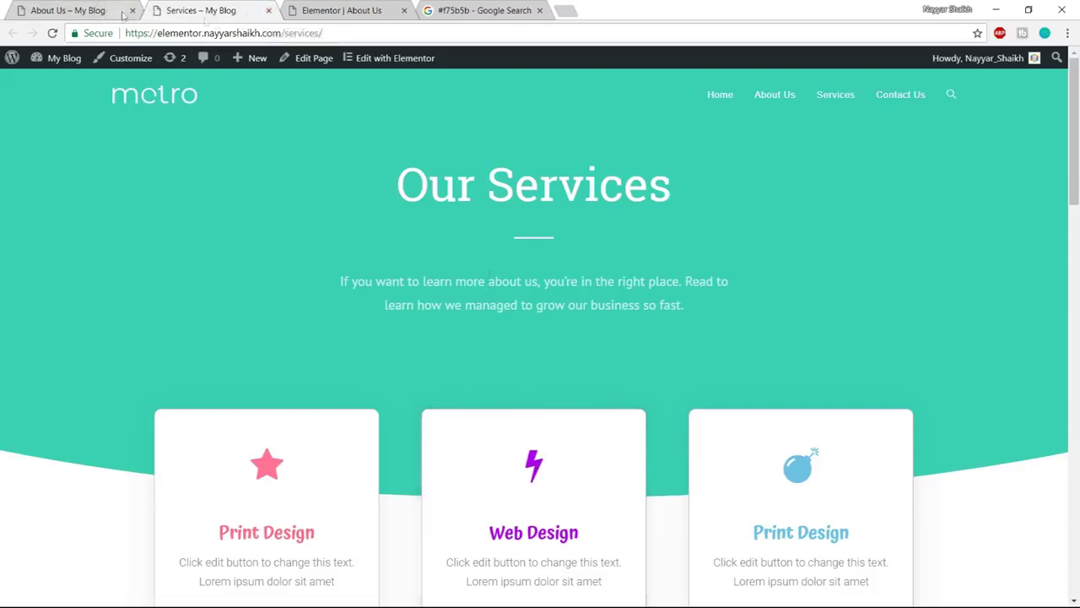
{"action": "left_click", "coordinate": [268, 12]}
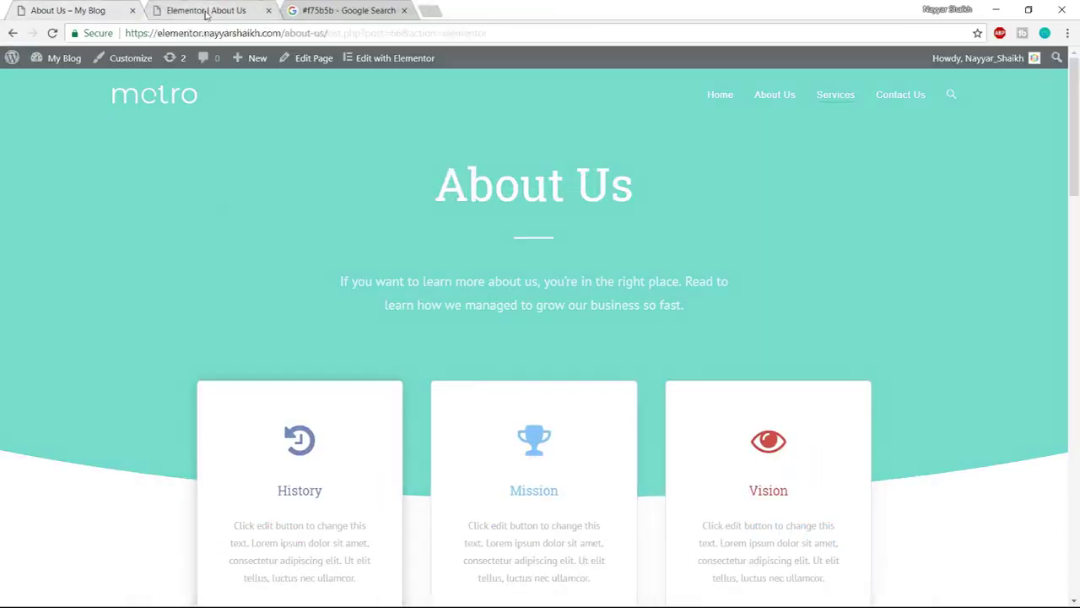
{"action": "left_click", "coordinate": [219, 10]}
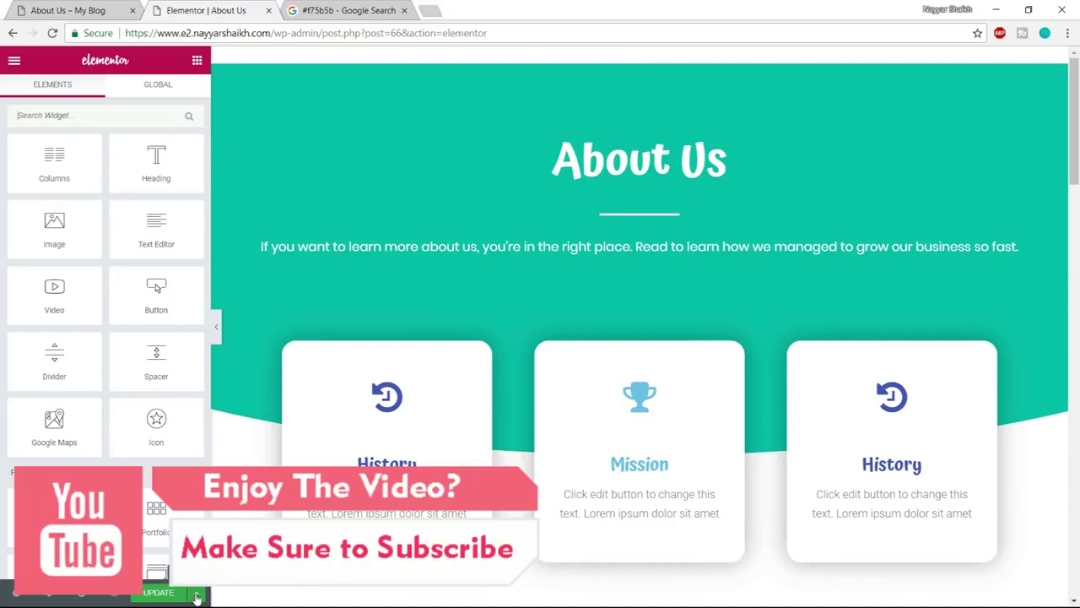
Save the About Us page to the library as a template named 'Page Template'
{"action": "left_click", "coordinate": [197, 594]}
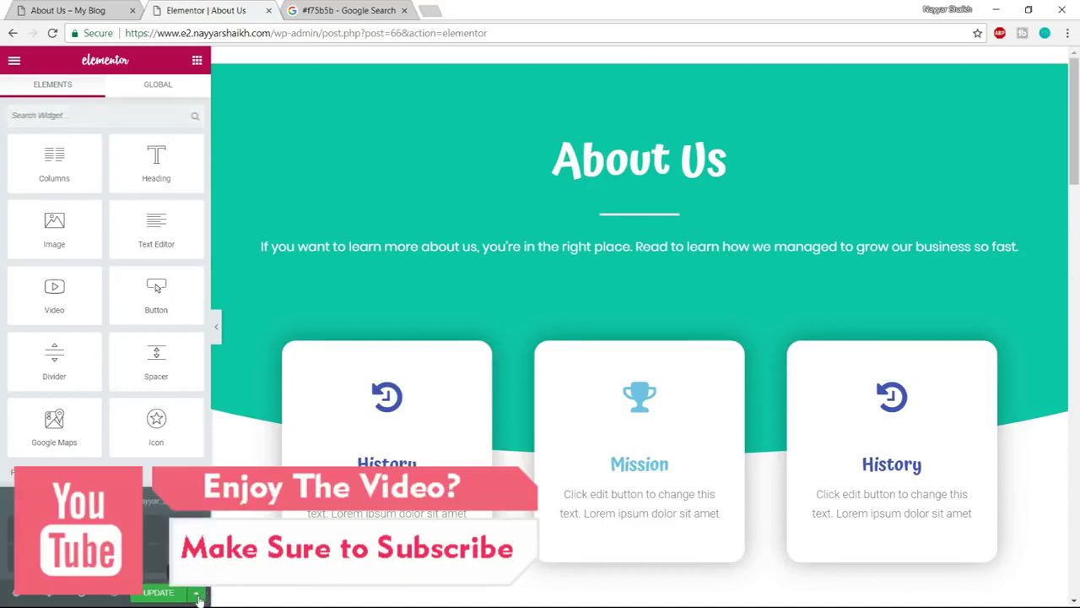
{"action": "left_click", "coordinate": [126, 558]}
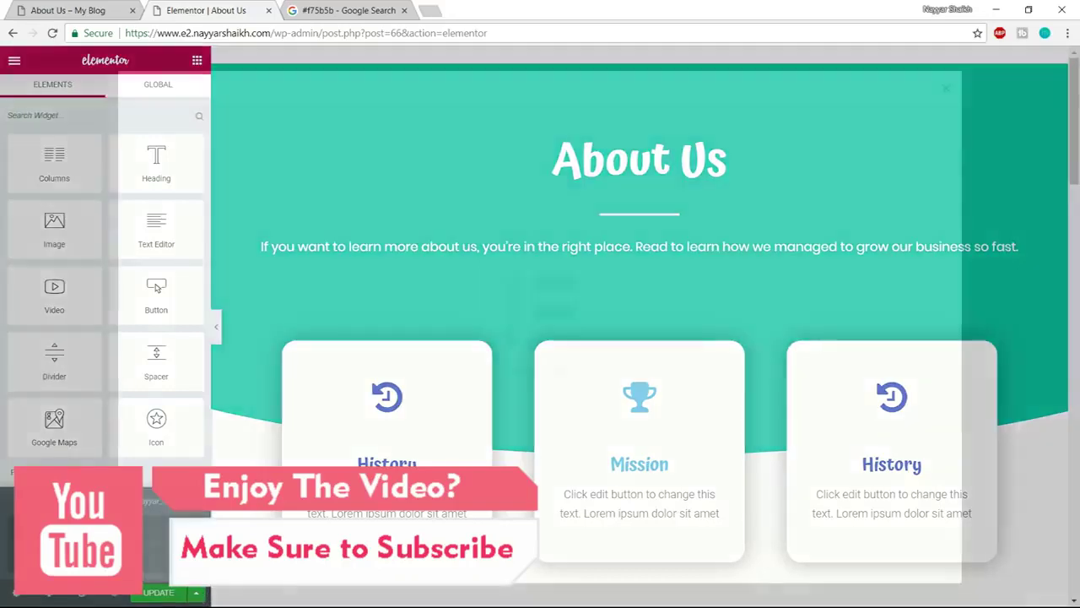
{"action": "left_click", "coordinate": [947, 89]}
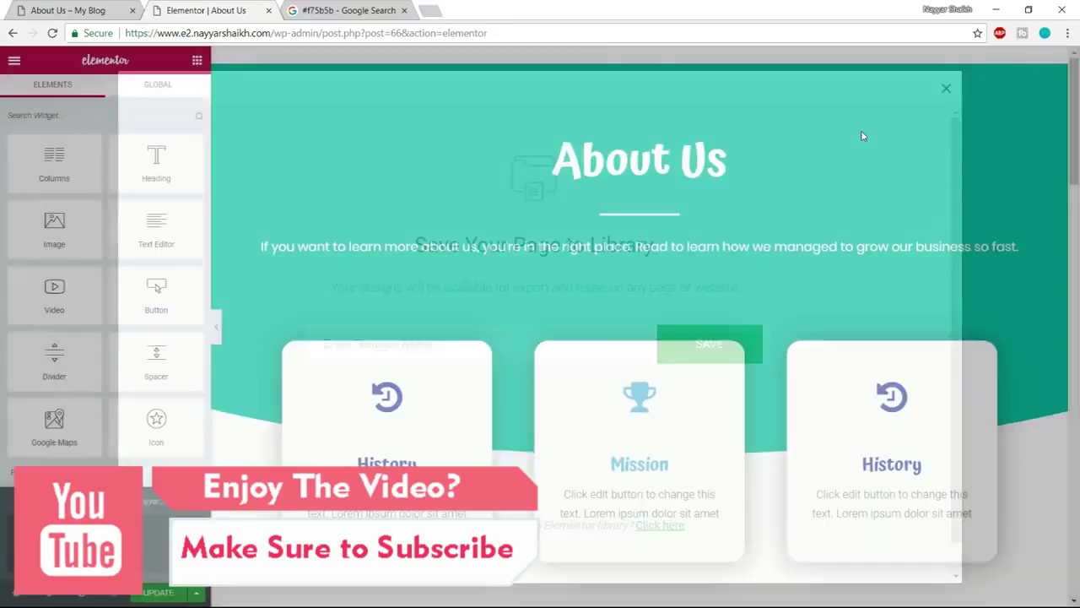
{"action": "left_click", "coordinate": [195, 595]}
{"action": "left_click", "coordinate": [195, 596]}
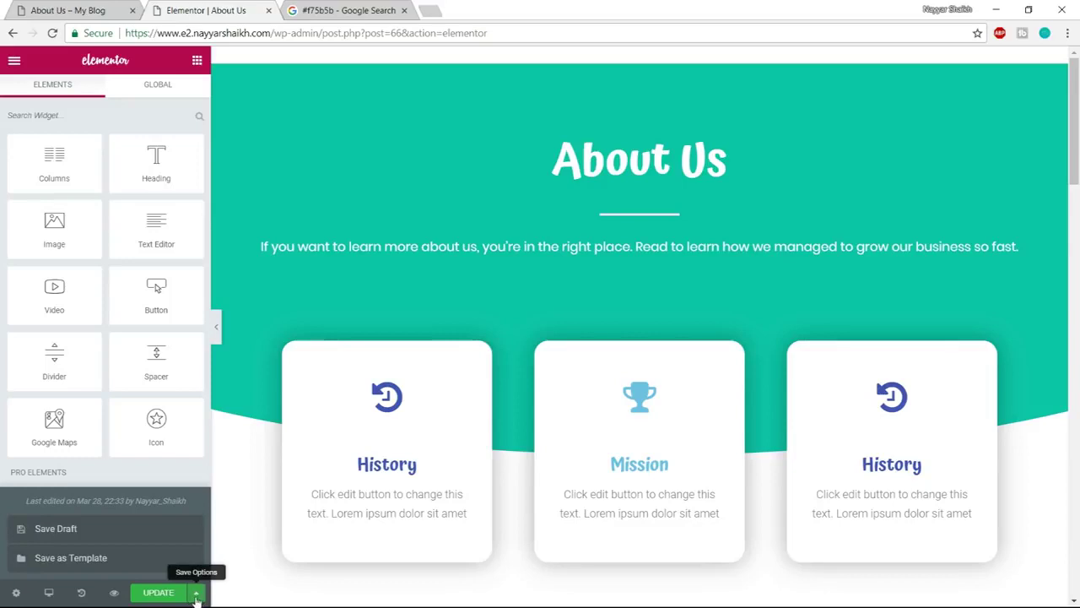
{"action": "left_click", "coordinate": [111, 561]}
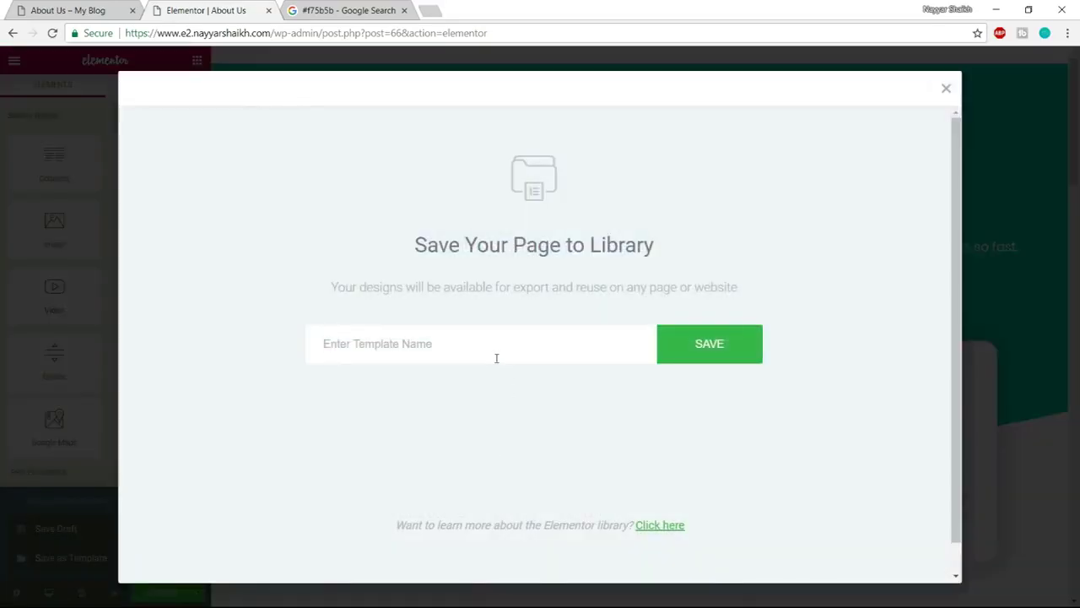
{"action": "type", "text": "Page Template"}
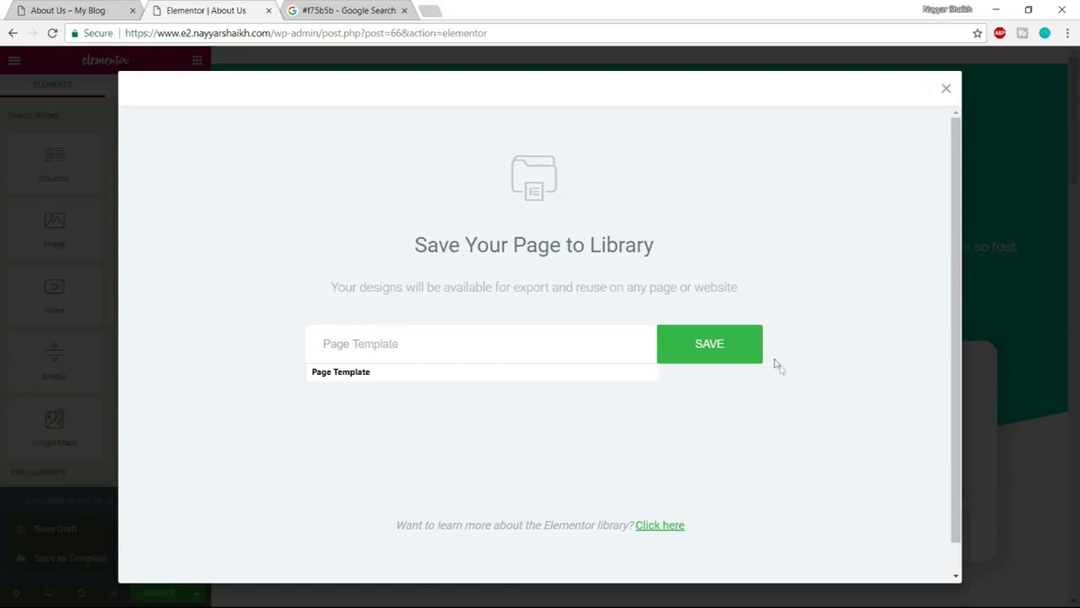
{"action": "left_click", "coordinate": [739, 352]}
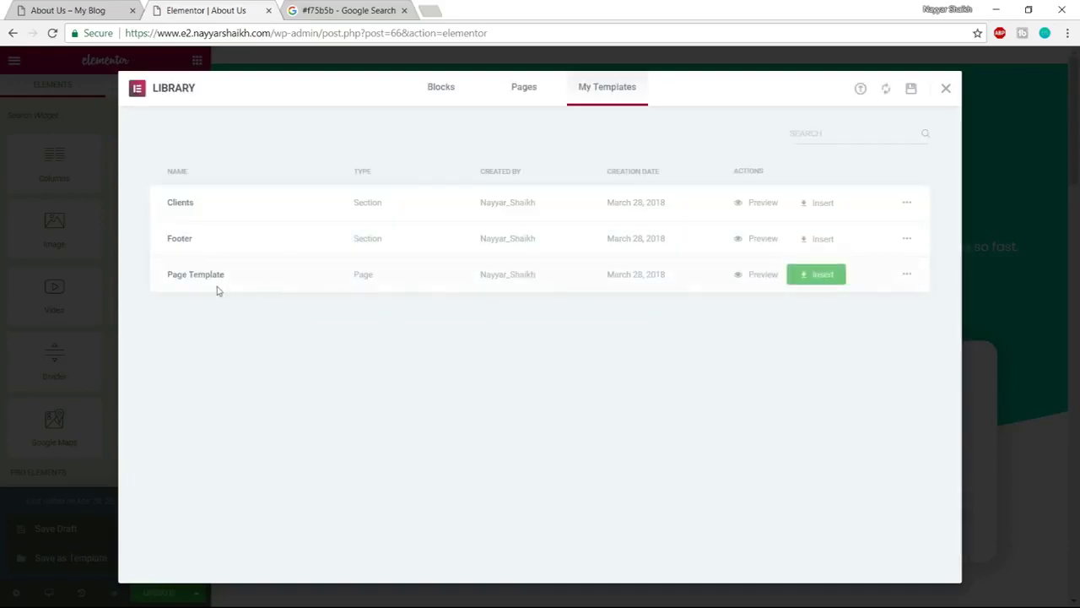
{"action": "left_click", "coordinate": [946, 90]}
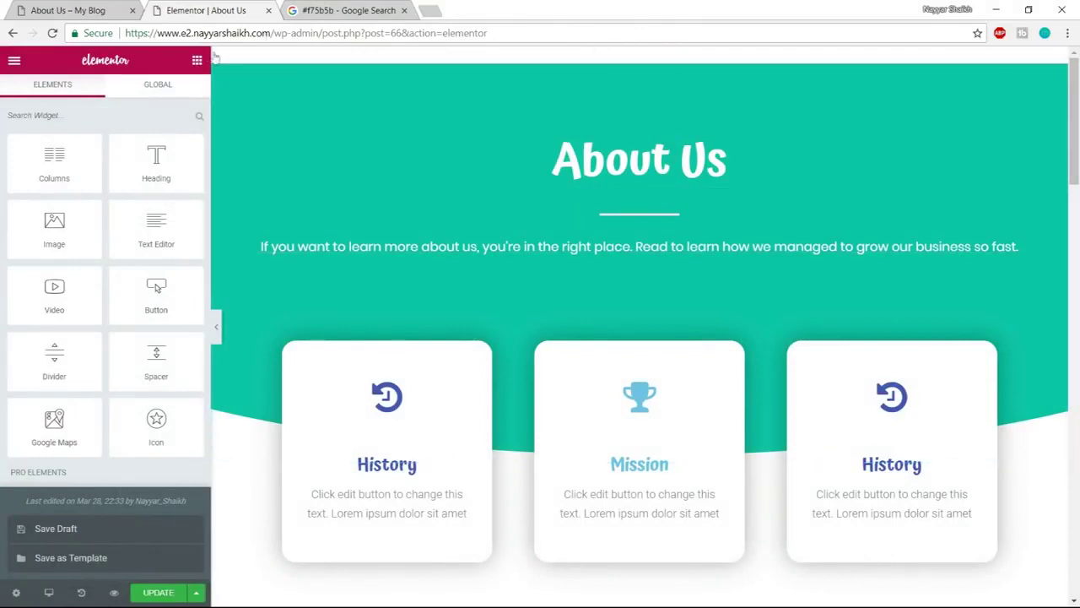
Strip the editor path from the address to head to the site root
{"action": "left_click", "coordinate": [279, 33]}
{"action": "left_click_drag", "start_coordinate": [273, 33], "coordinate": [941, 28]}
{"action": "key", "text": "BackSpace"}
{"action": "key", "text": "Return"}
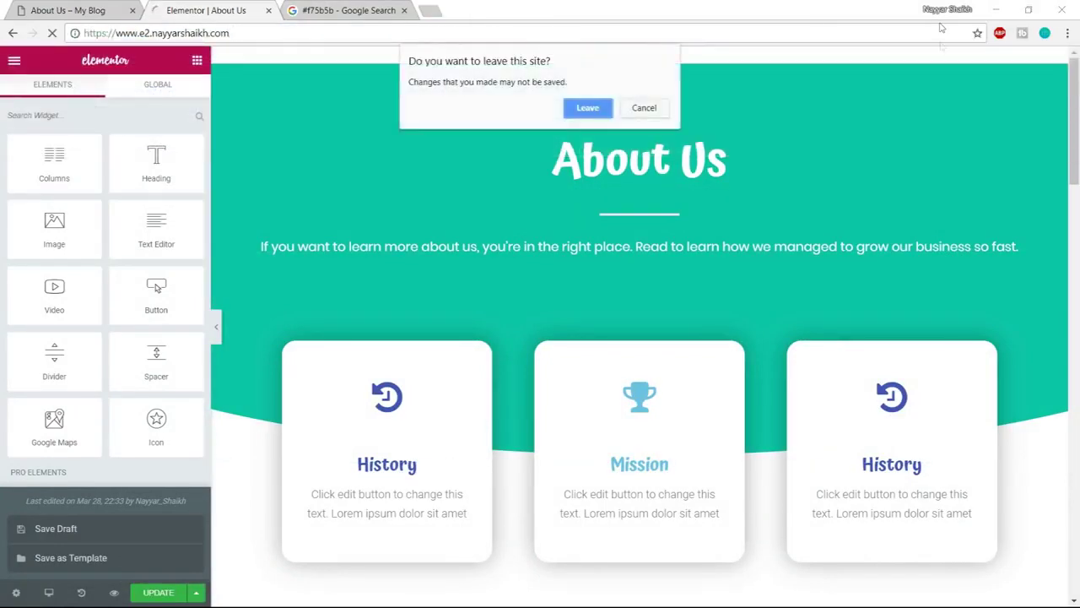
Stay in the editor and update the About Us page to save its edits
{"action": "left_click", "coordinate": [647, 111]}
{"action": "scroll", "coordinate": [743, 427], "scroll_direction": "down", "scroll_amount": 10}
{"action": "scroll", "coordinate": [777, 430], "scroll_direction": "down", "scroll_amount": 5}
{"action": "left_click_drag", "start_coordinate": [1073, 341], "coordinate": [1062, 396]}
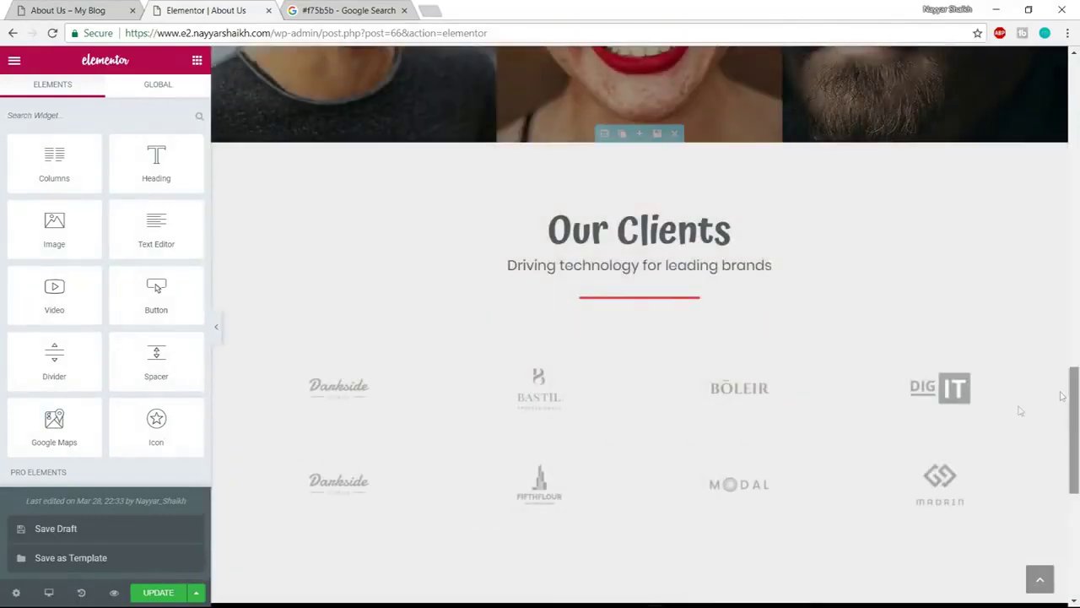
{"action": "left_click", "coordinate": [158, 593]}
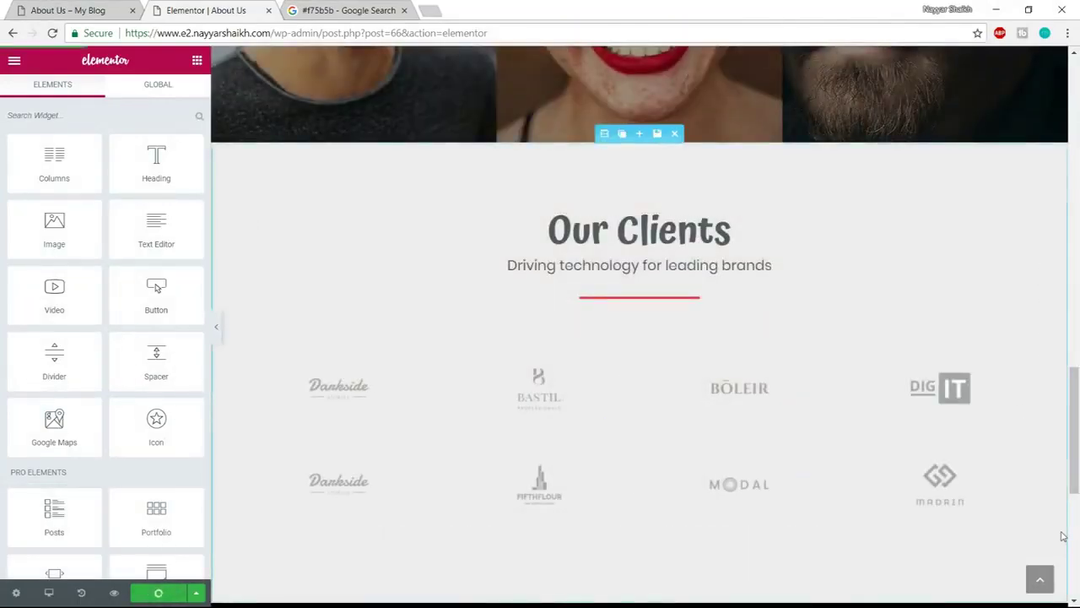
Trim the address back to the domain and load the site's home page
{"action": "scroll", "coordinate": [1064, 536], "scroll_direction": "up", "scroll_amount": 18}
{"action": "left_click_drag", "start_coordinate": [357, 32], "coordinate": [772, 11]}
{"action": "key", "text": "BackSpace"}
{"action": "key", "text": "Return"}
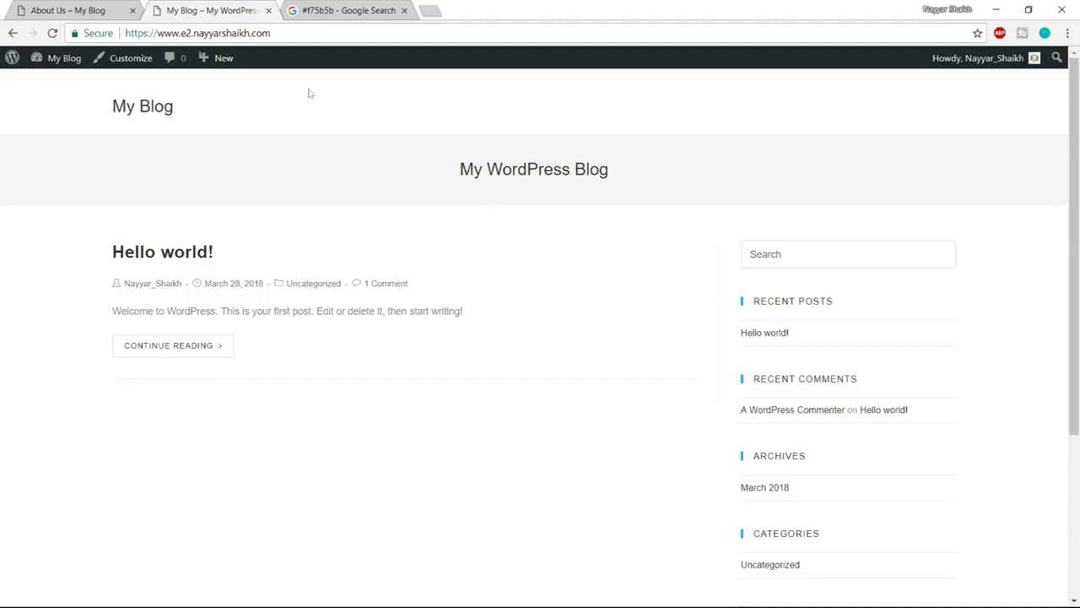
In Settings > Reading, set the static homepage to Home Page and save the changes
{"action": "mouse_move", "coordinate": [57, 68]}
{"action": "left_click", "coordinate": [61, 85]}
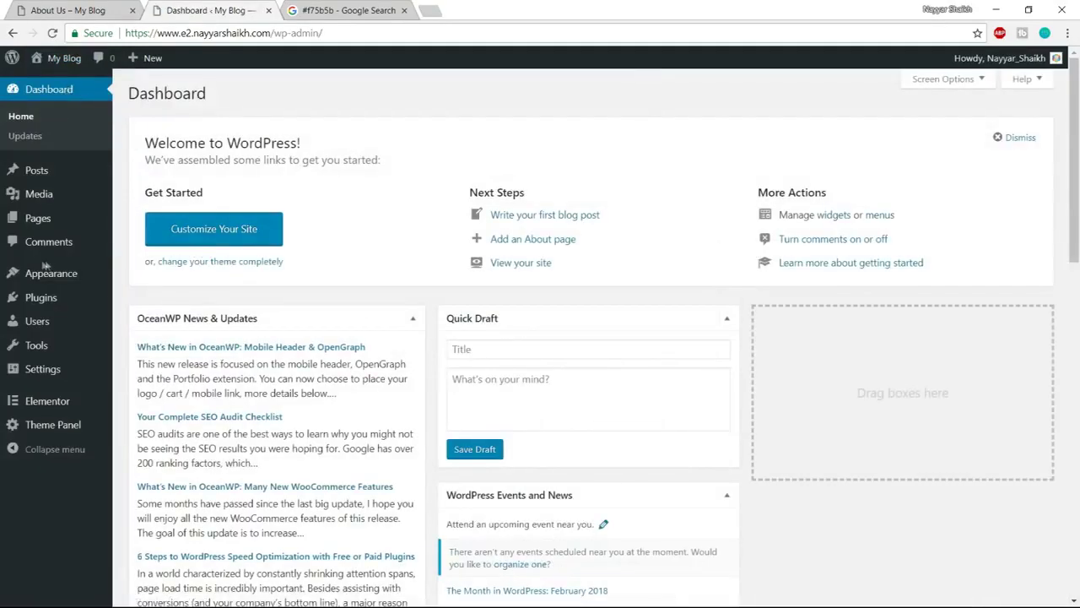
{"action": "mouse_move", "coordinate": [51, 379]}
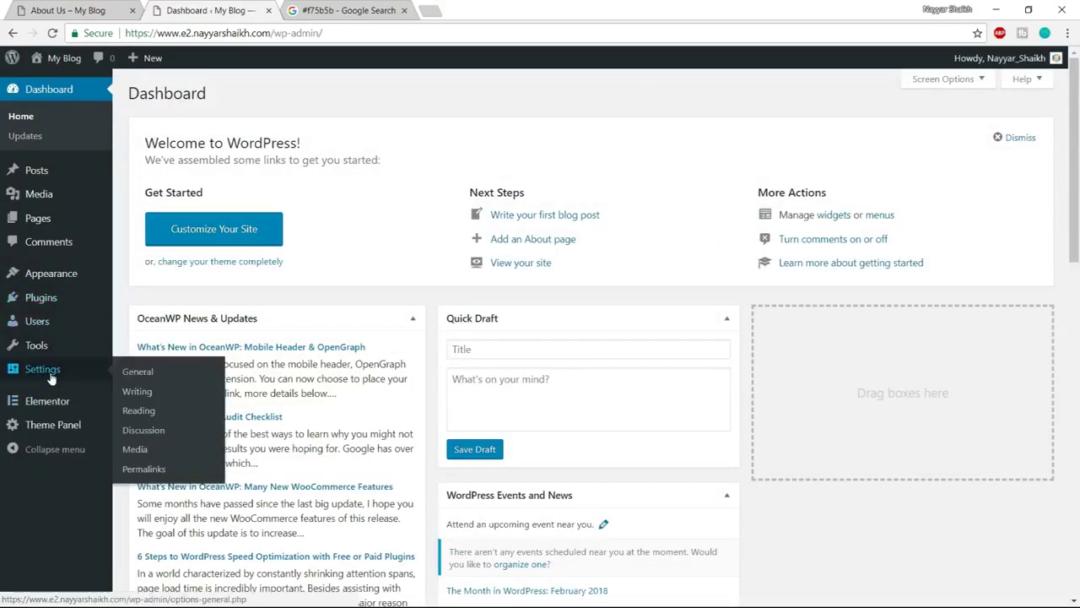
{"action": "left_click", "coordinate": [139, 413]}
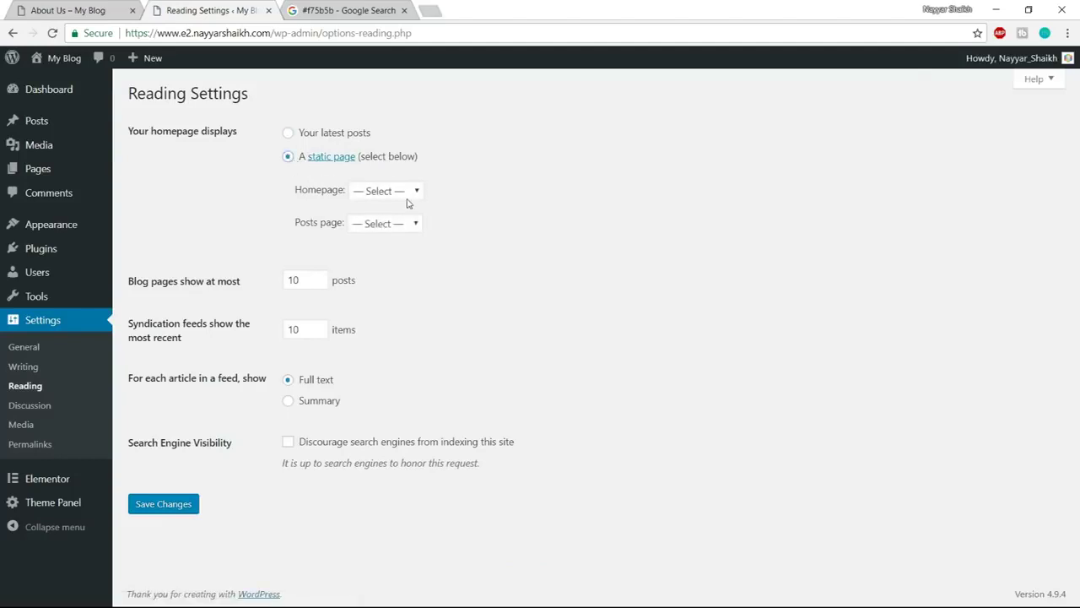
{"action": "left_click", "coordinate": [368, 193]}
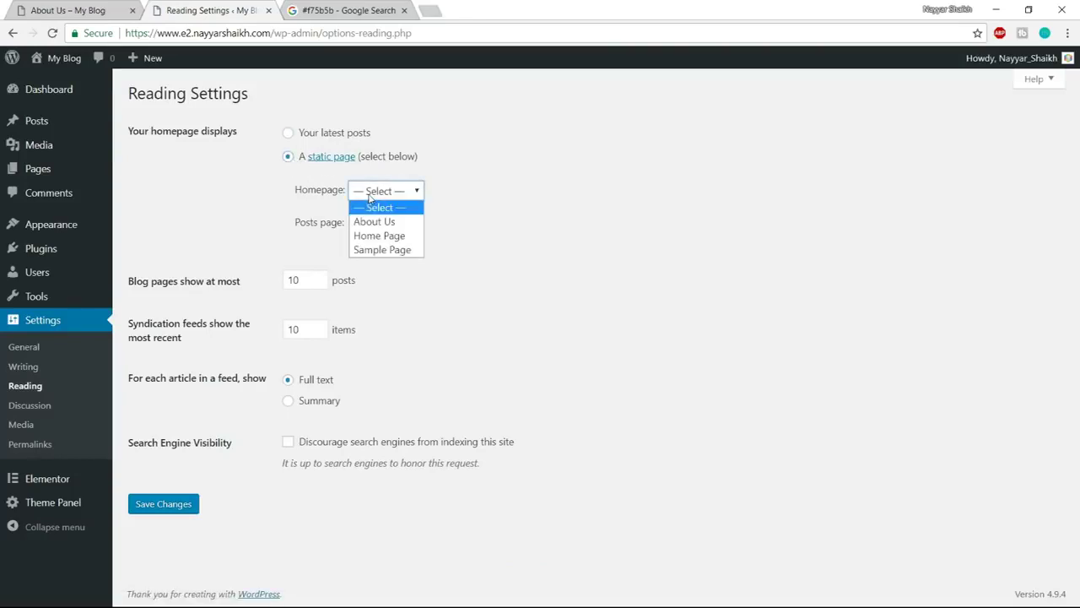
{"action": "left_click", "coordinate": [393, 243]}
{"action": "left_click", "coordinate": [166, 505]}
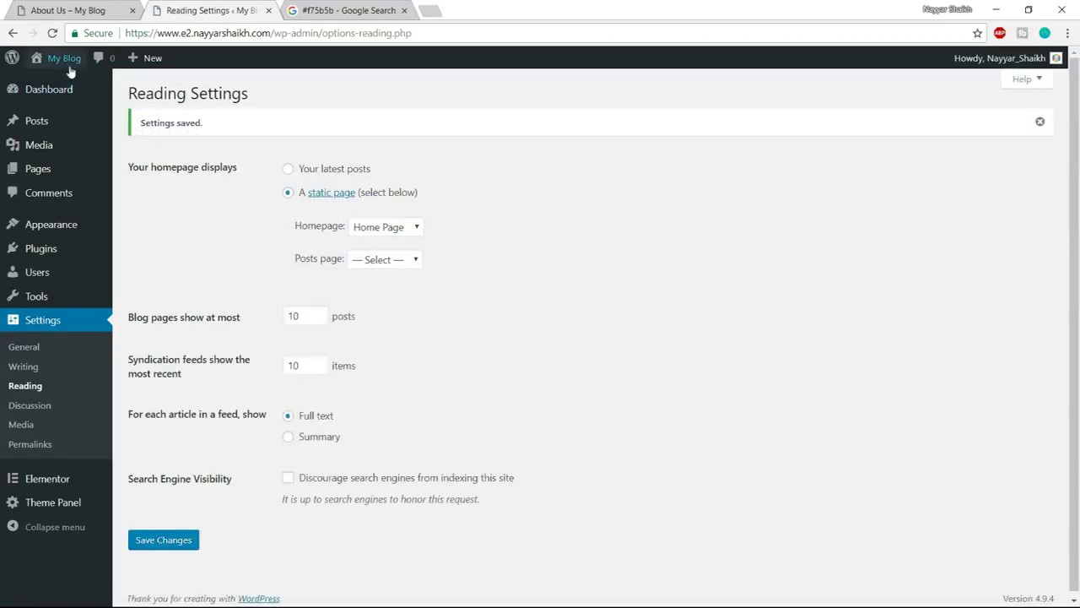
{"action": "mouse_move", "coordinate": [70, 72]}
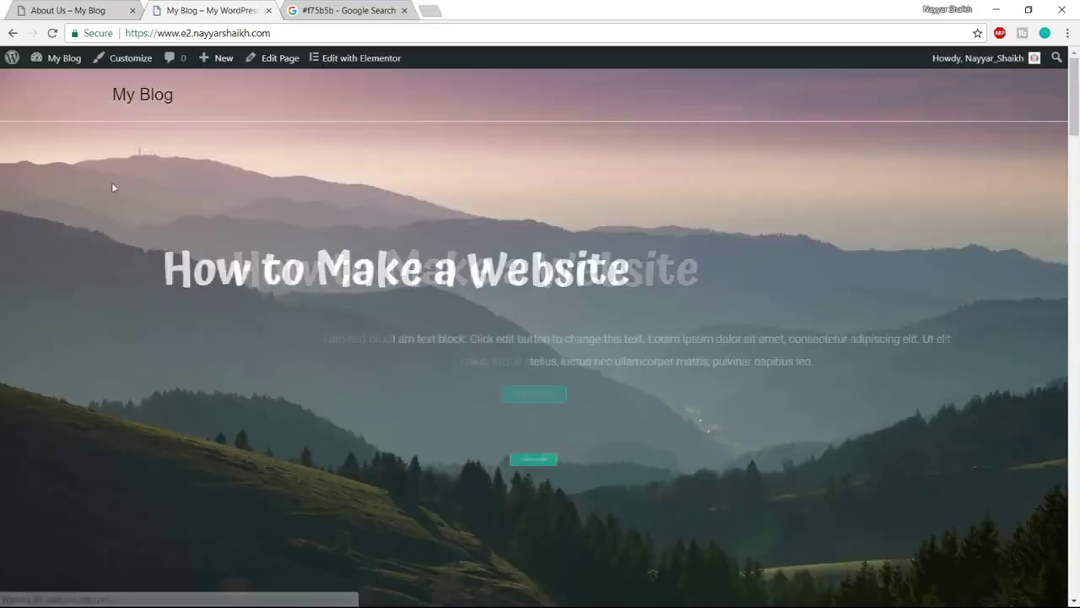
Create a new page with a Full Width content layout and page margins disabled
{"action": "scroll", "coordinate": [839, 458], "scroll_direction": "down", "scroll_amount": 8}
{"action": "scroll", "coordinate": [829, 513], "scroll_direction": "up", "scroll_amount": 8}
{"action": "mouse_move", "coordinate": [218, 66]}
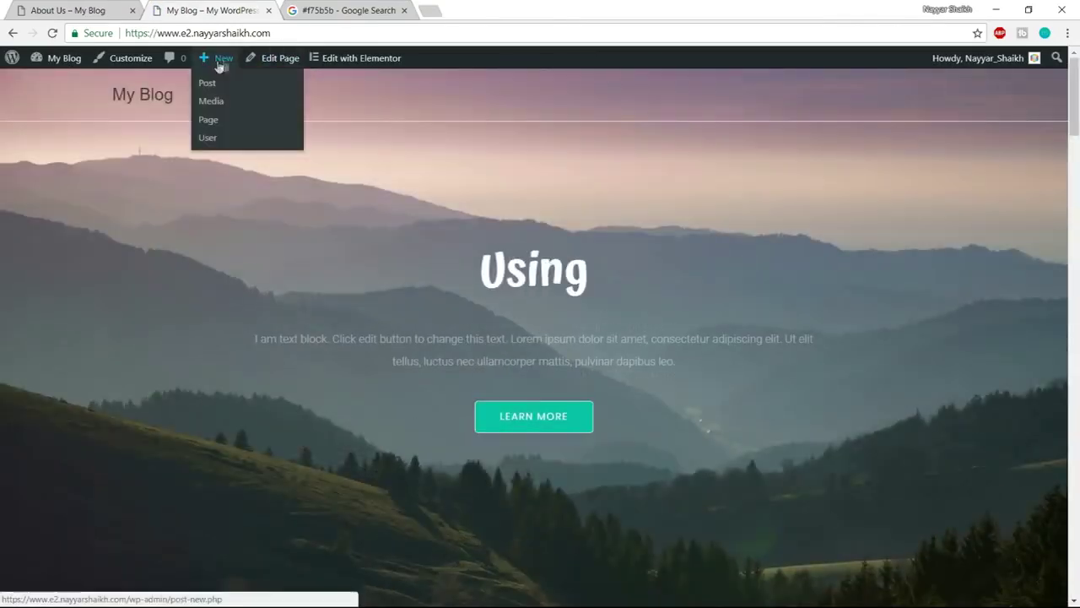
{"action": "left_click", "coordinate": [217, 129]}
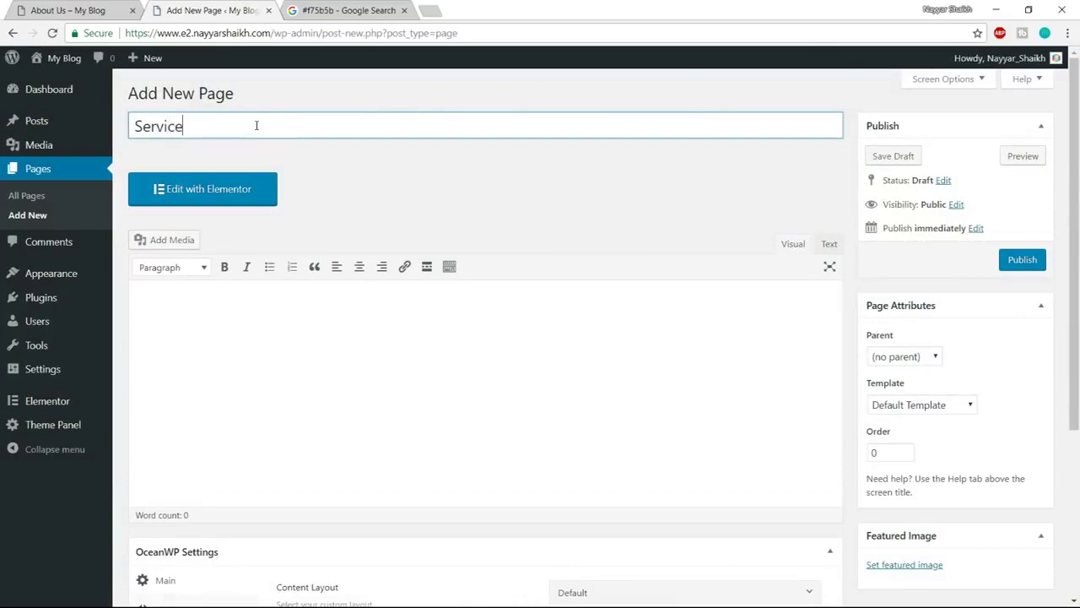
{"action": "scroll", "coordinate": [557, 206], "scroll_direction": "down", "scroll_amount": 3}
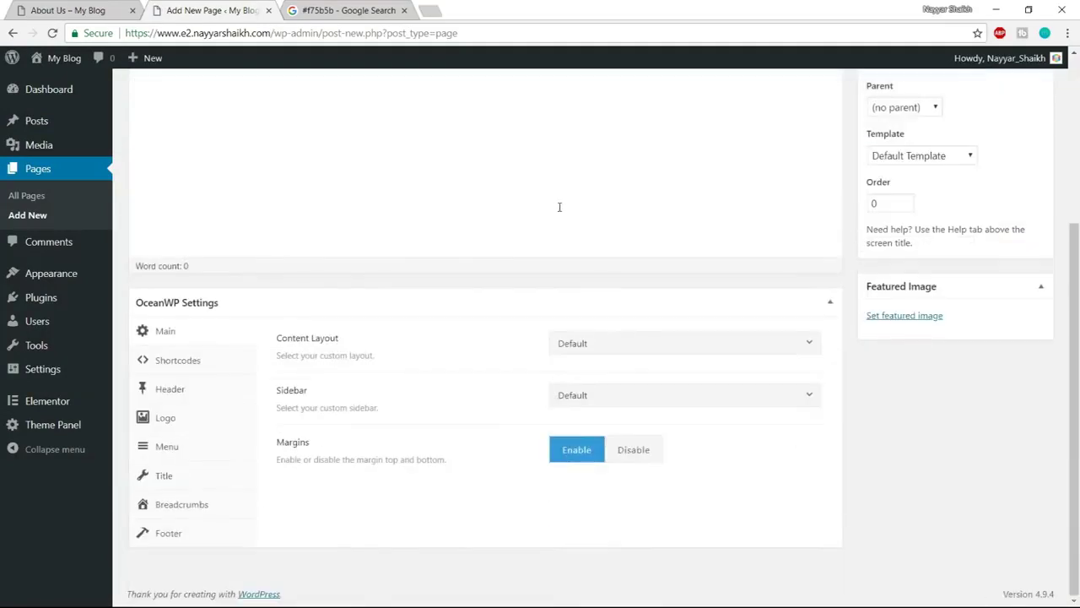
{"action": "left_click", "coordinate": [614, 348]}
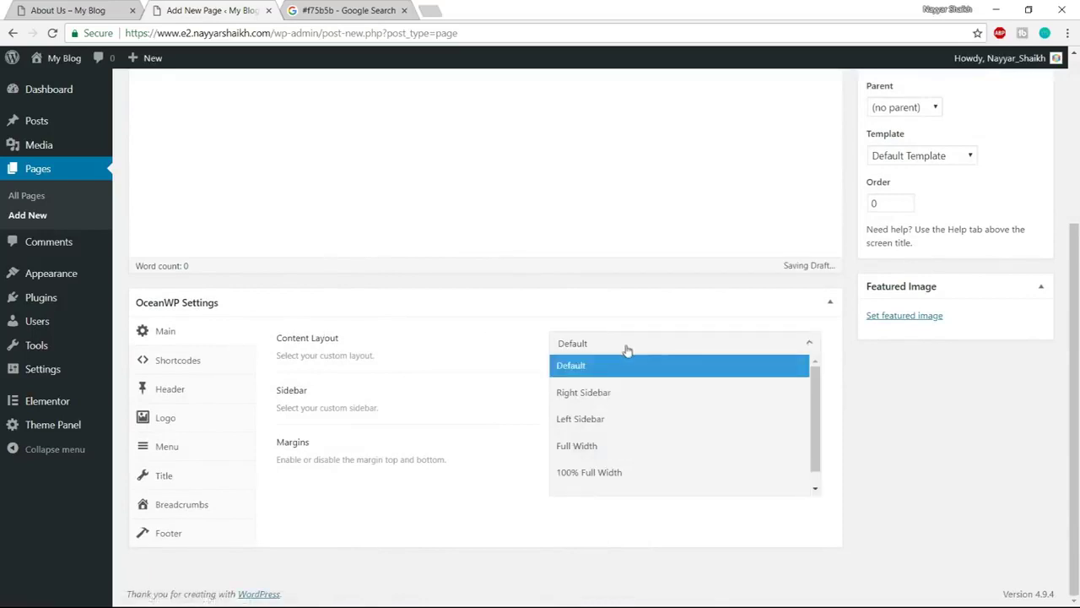
{"action": "left_click", "coordinate": [595, 448]}
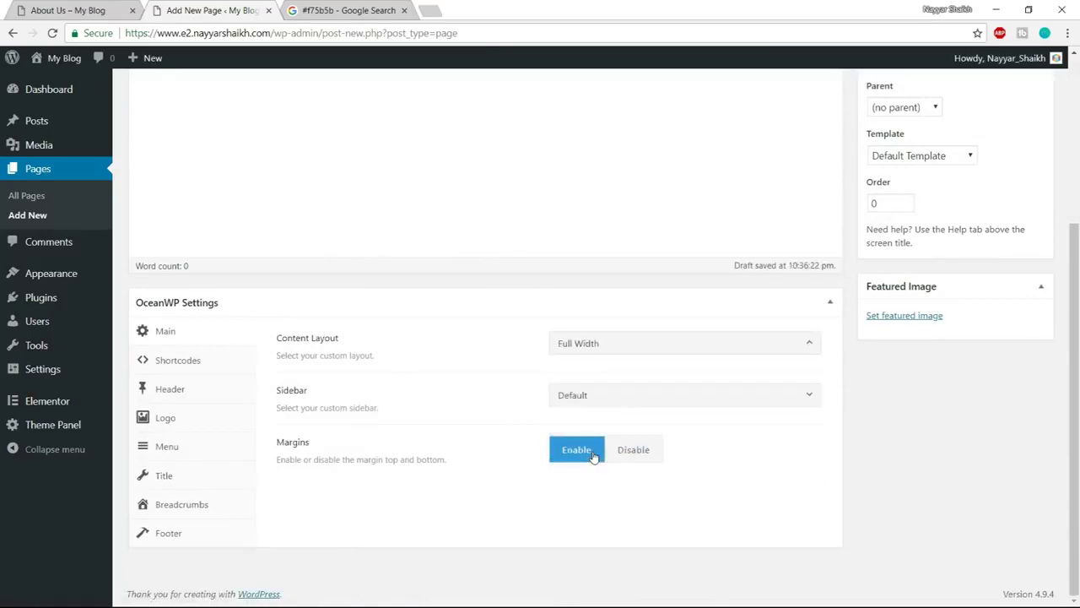
{"action": "left_click", "coordinate": [638, 456]}
Hide the top bar, page title and breadcrumbs, and use a Transparent header style
{"action": "left_click", "coordinate": [197, 395]}
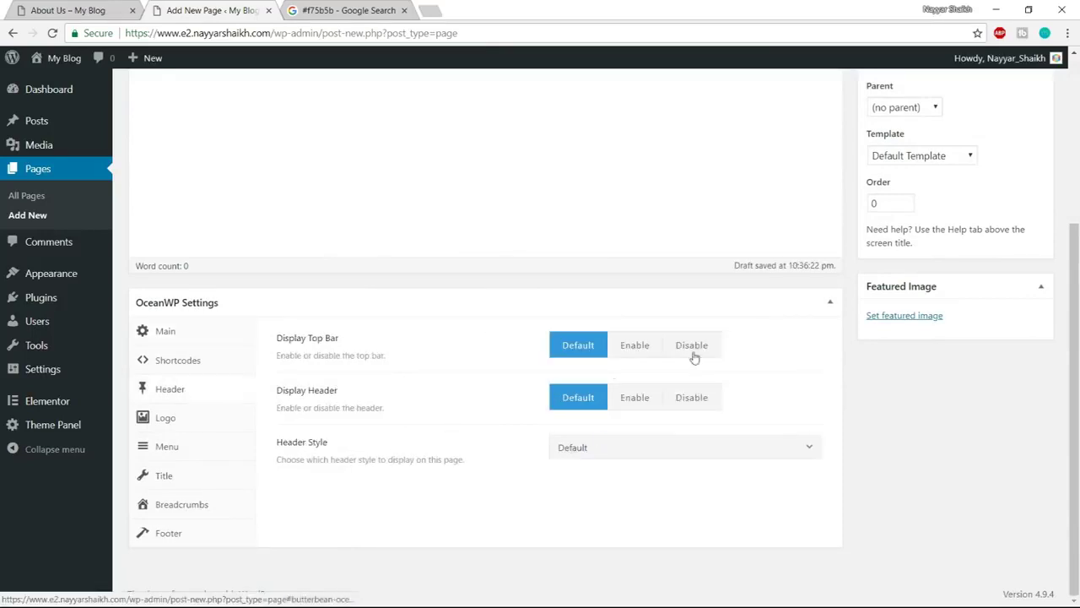
{"action": "left_click", "coordinate": [719, 350]}
{"action": "left_click", "coordinate": [559, 449]}
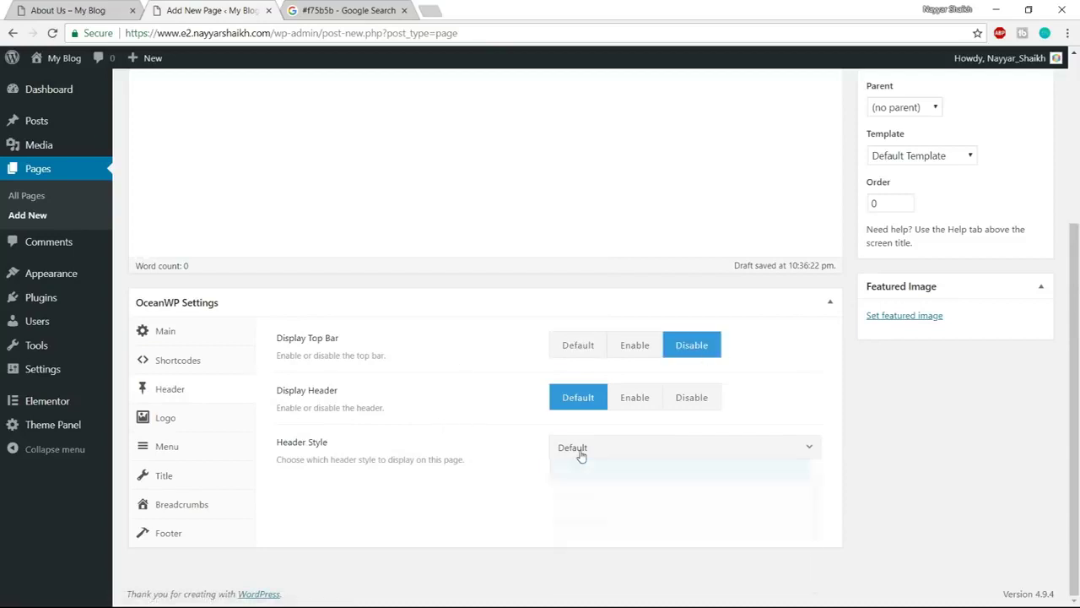
{"action": "left_click", "coordinate": [615, 524]}
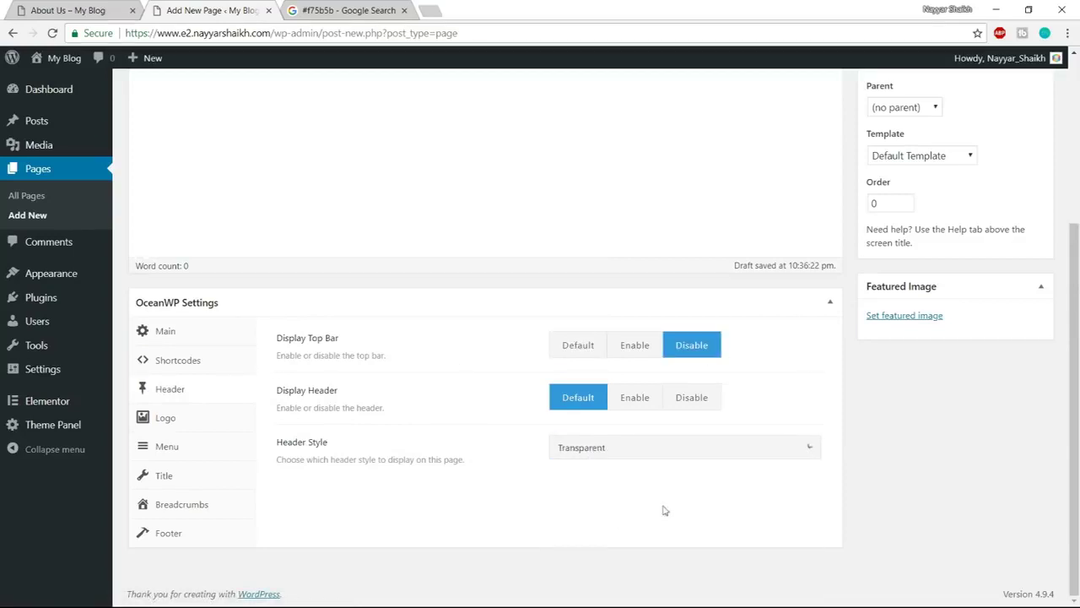
{"action": "left_click", "coordinate": [189, 479]}
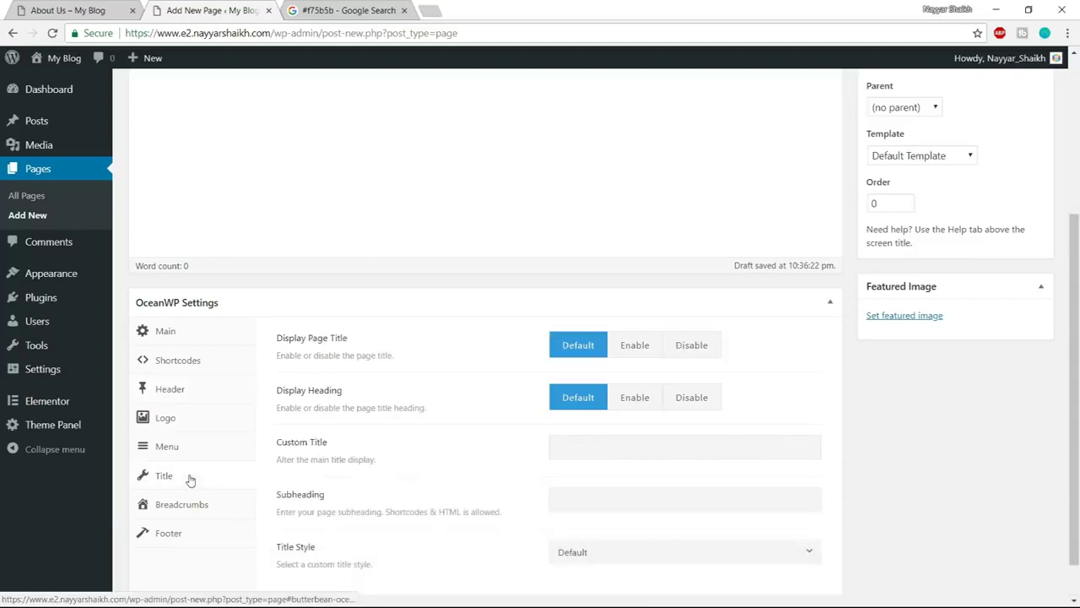
{"action": "left_click", "coordinate": [709, 354]}
{"action": "left_click", "coordinate": [193, 511]}
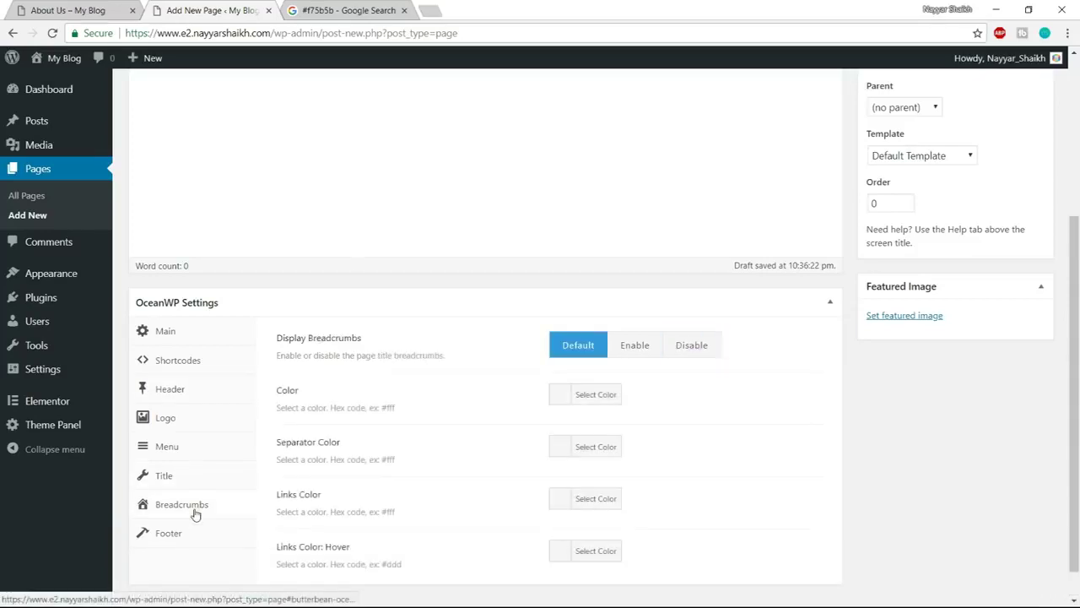
{"action": "left_click", "coordinate": [692, 345]}
Publish the Services page and open it in Elementor
{"action": "scroll", "coordinate": [962, 493], "scroll_direction": "up", "scroll_amount": 3}
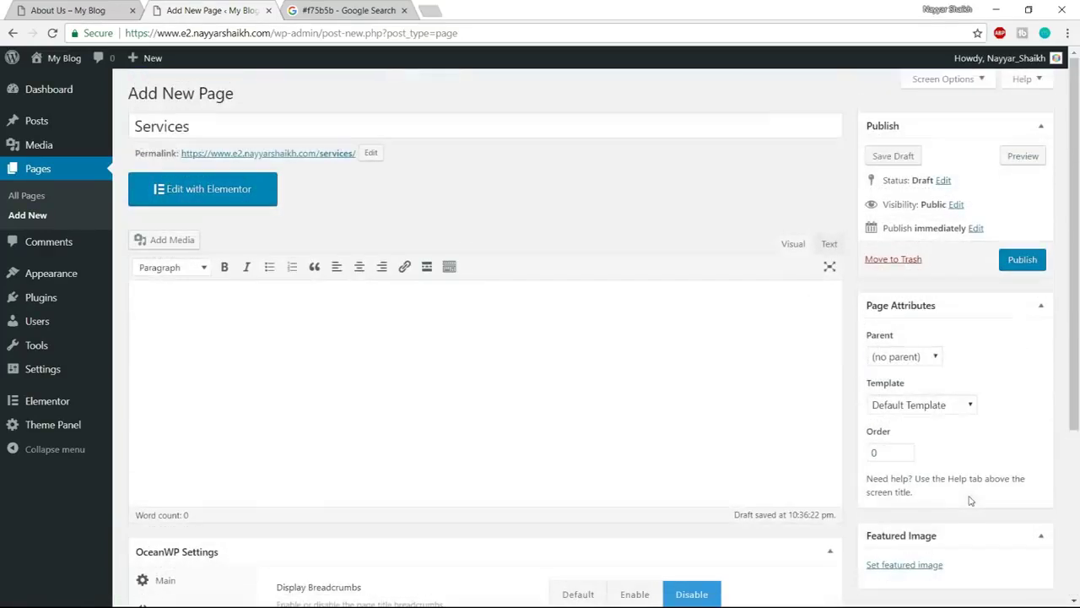
{"action": "left_click", "coordinate": [1023, 260]}
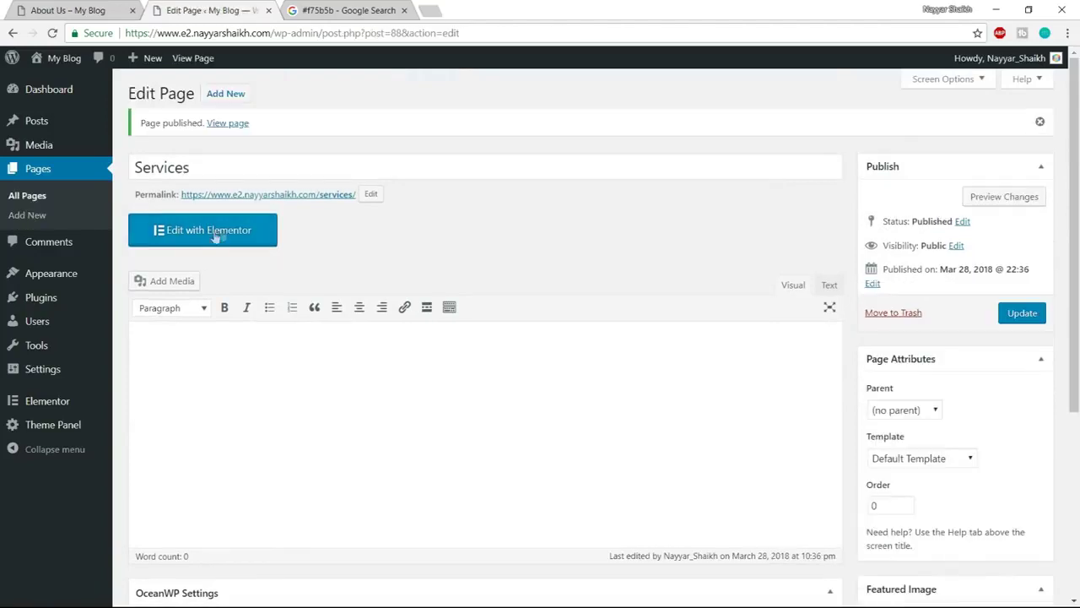
{"action": "left_click", "coordinate": [207, 241]}
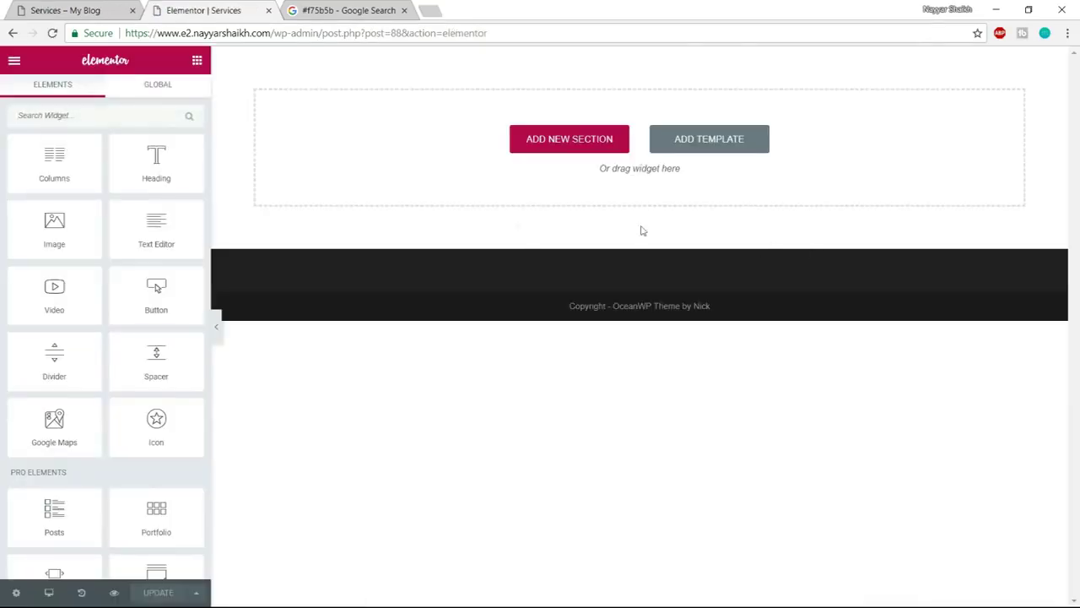
Insert the saved Page Template from My Templates into the empty Services page
{"action": "left_click", "coordinate": [736, 145]}
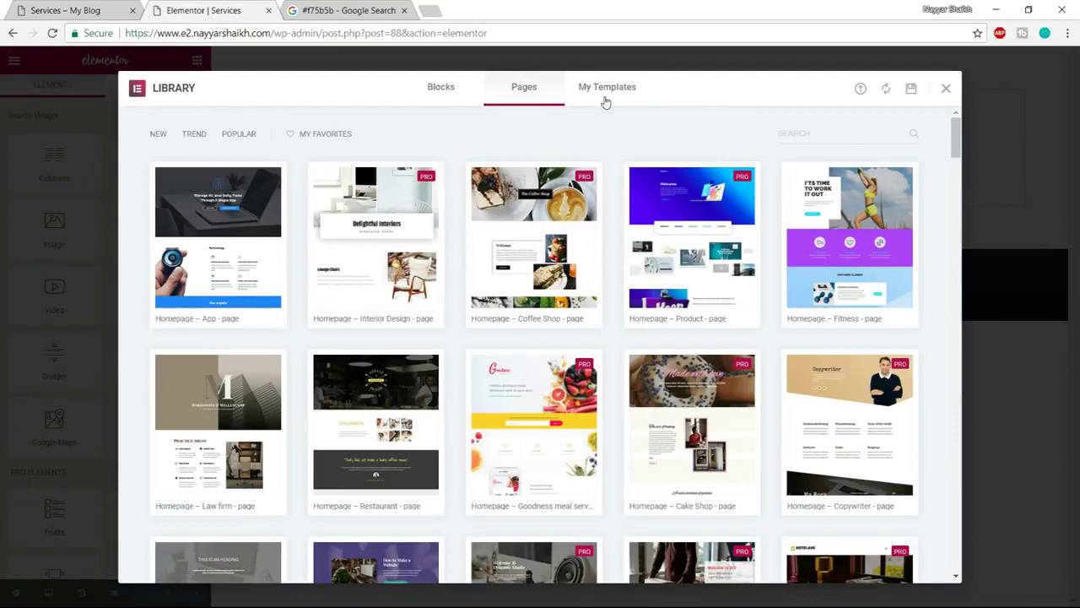
{"action": "left_click", "coordinate": [604, 101]}
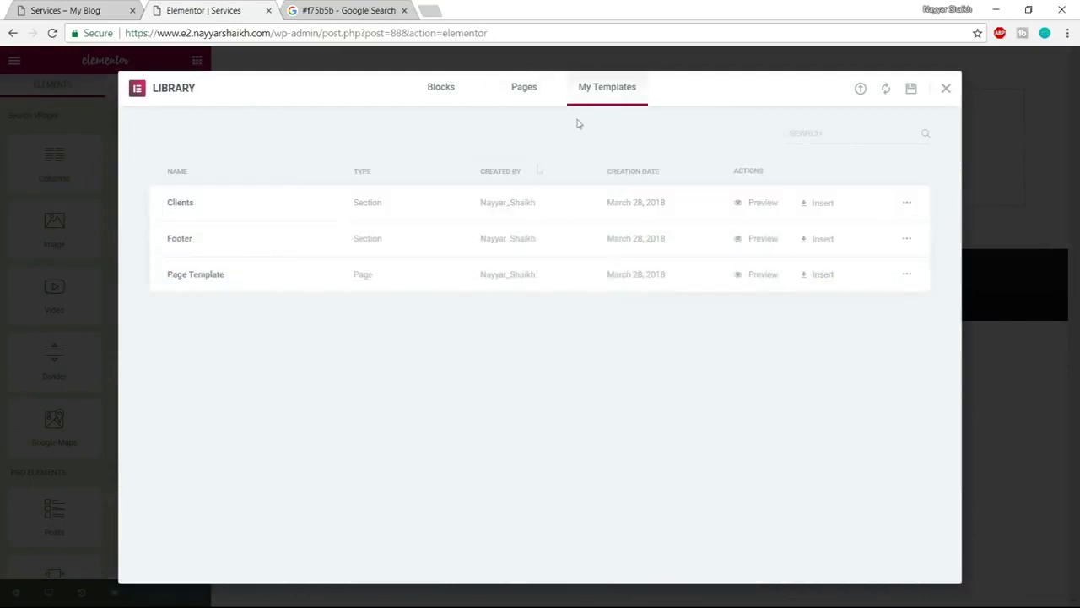
{"action": "left_click", "coordinate": [831, 275]}
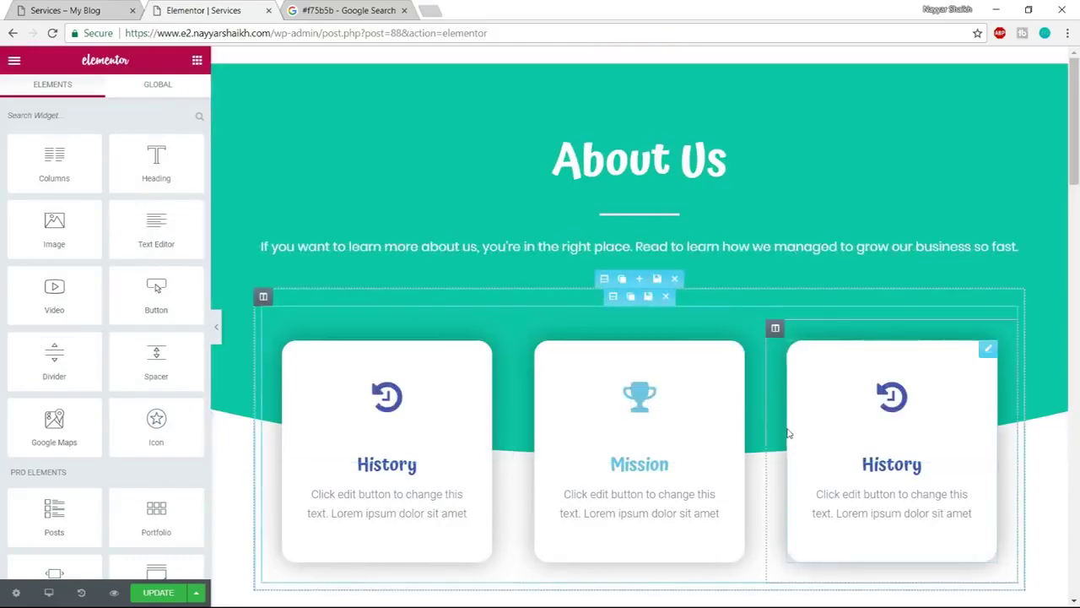
{"action": "scroll", "coordinate": [788, 433], "scroll_direction": "down", "scroll_amount": 20}
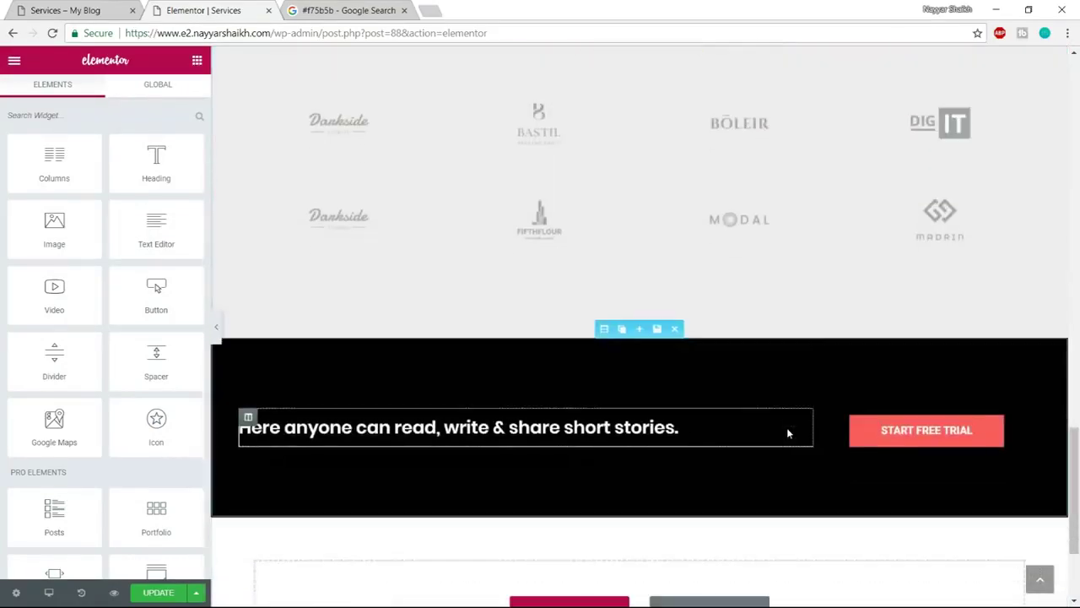
{"action": "scroll", "coordinate": [788, 448], "scroll_direction": "up", "scroll_amount": 20}
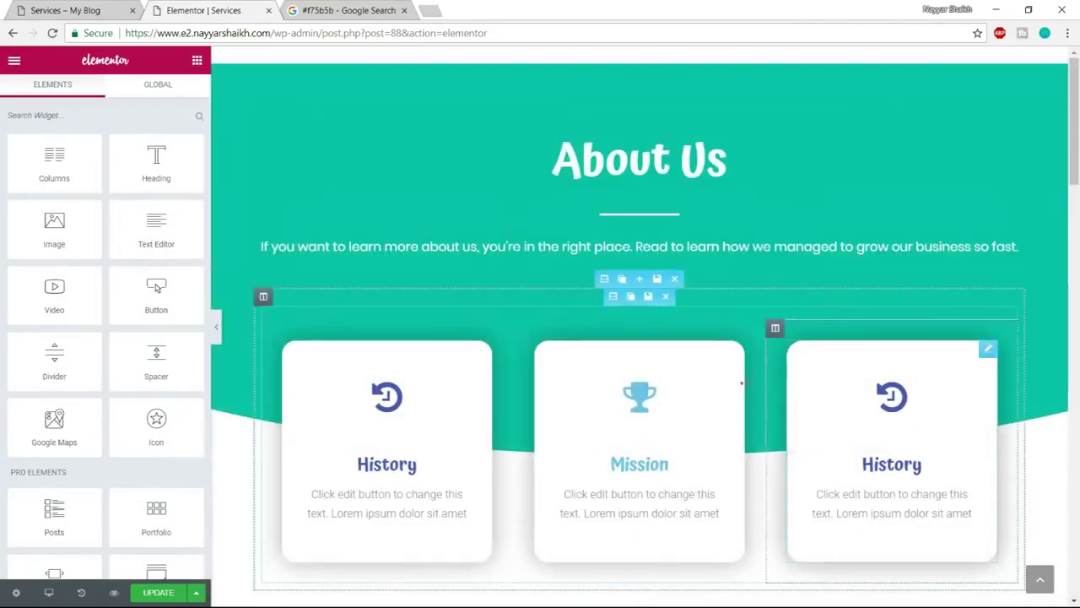
{"action": "left_click", "coordinate": [599, 166]}
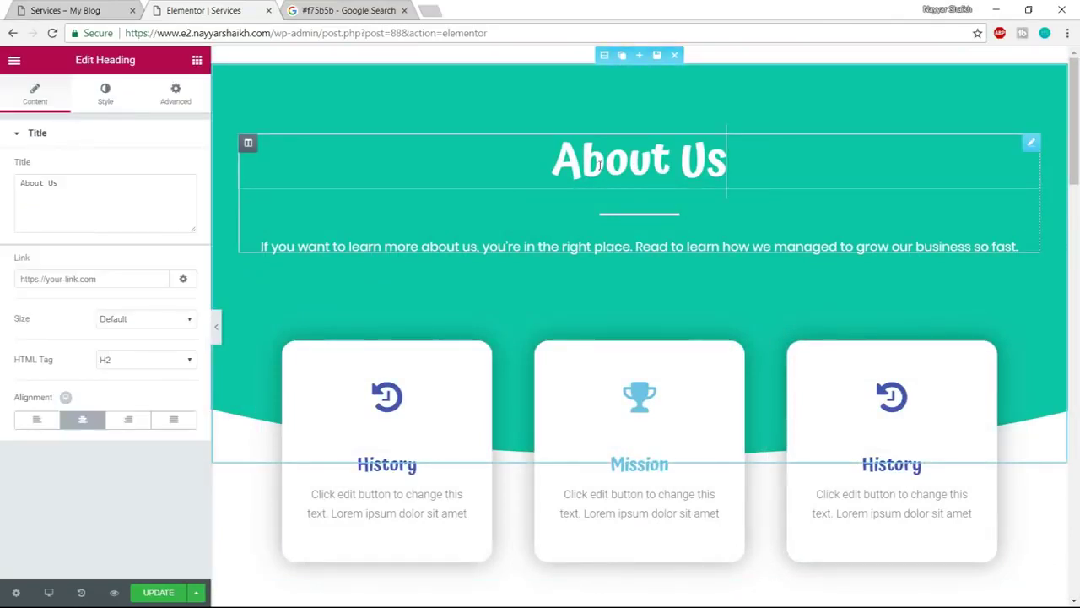
Change the hero heading from About Us to 'Our Services'
{"action": "left_click_drag", "start_coordinate": [68, 184], "coordinate": [2, 200]}
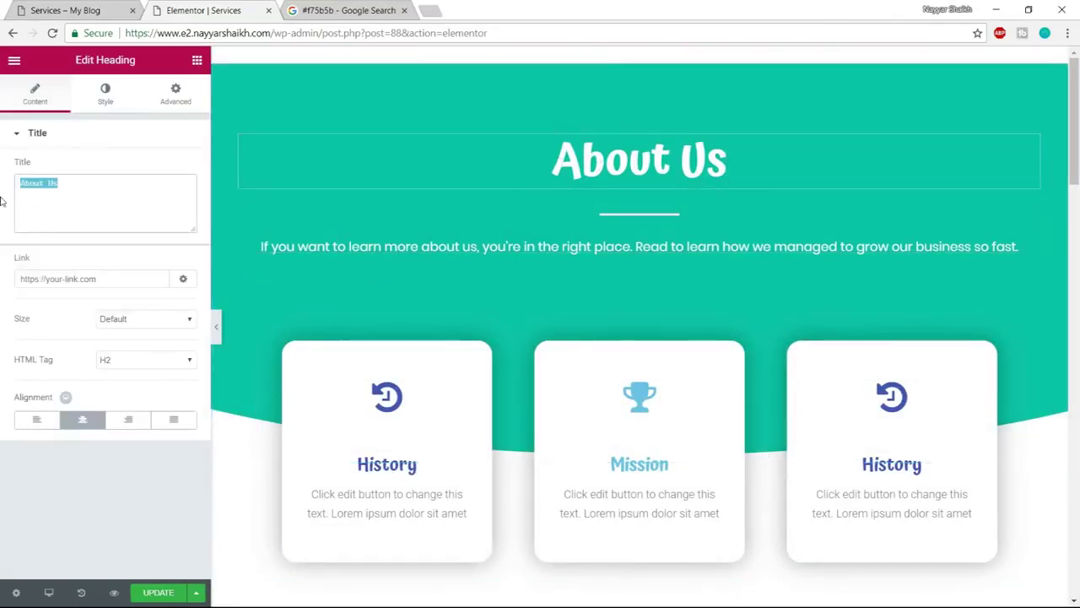
{"action": "type", "text": "Our Se"}
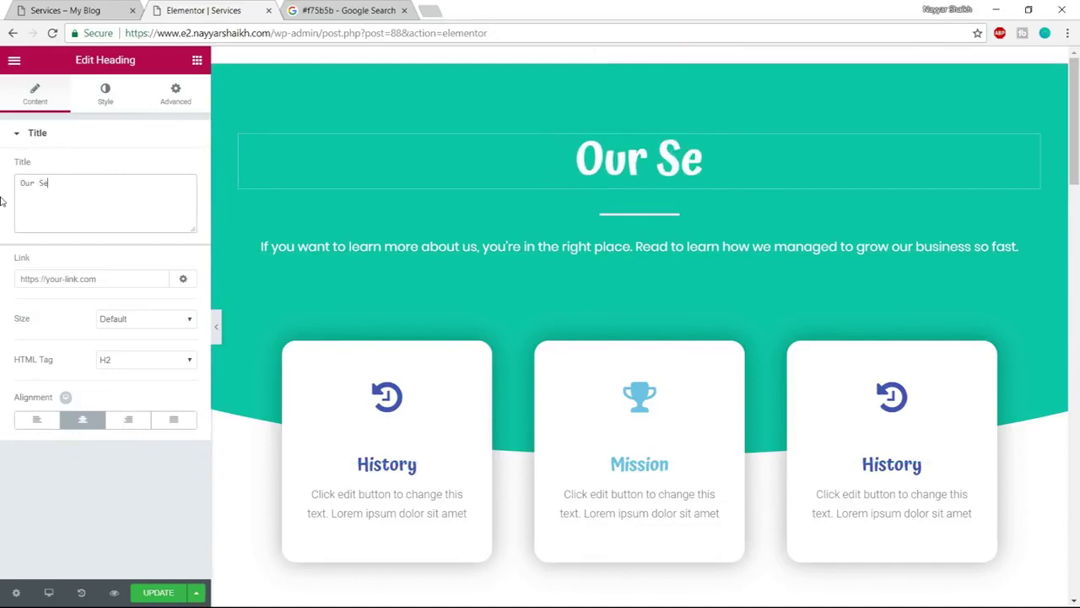
{"action": "type", "text": "rvices"}
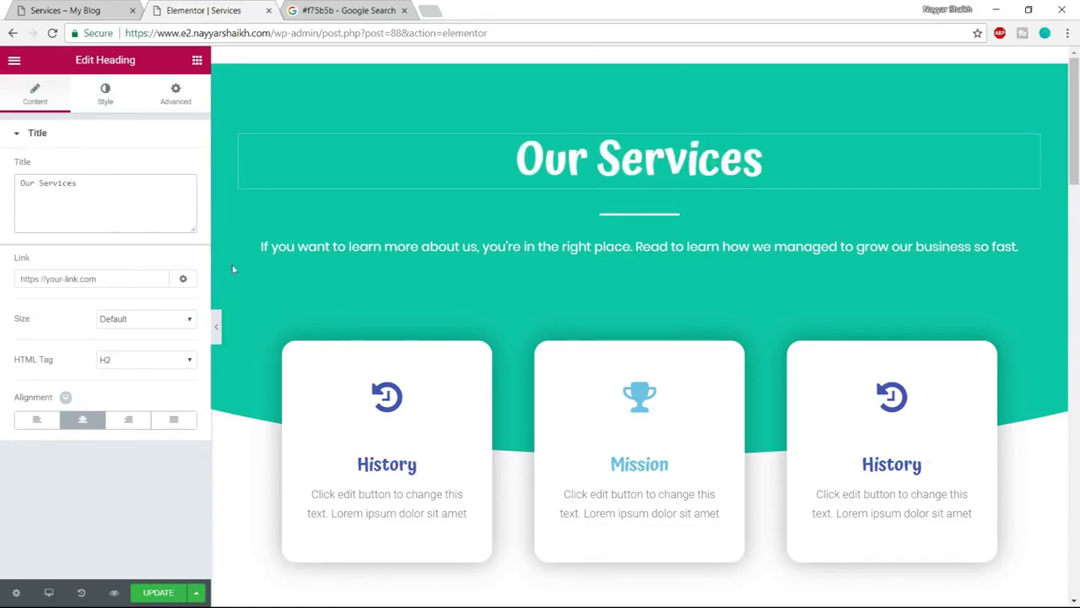
{"action": "scroll", "coordinate": [589, 353], "scroll_direction": "down", "scroll_amount": 1}
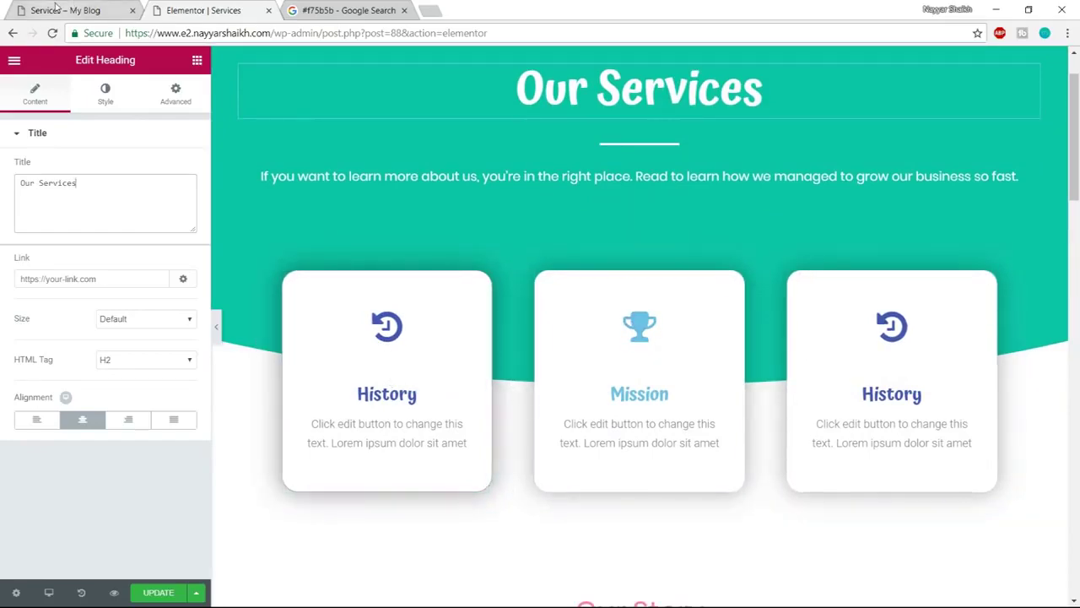
{"action": "left_click", "coordinate": [65, 10]}
{"action": "scroll", "coordinate": [307, 240], "scroll_direction": "down", "scroll_amount": 3}
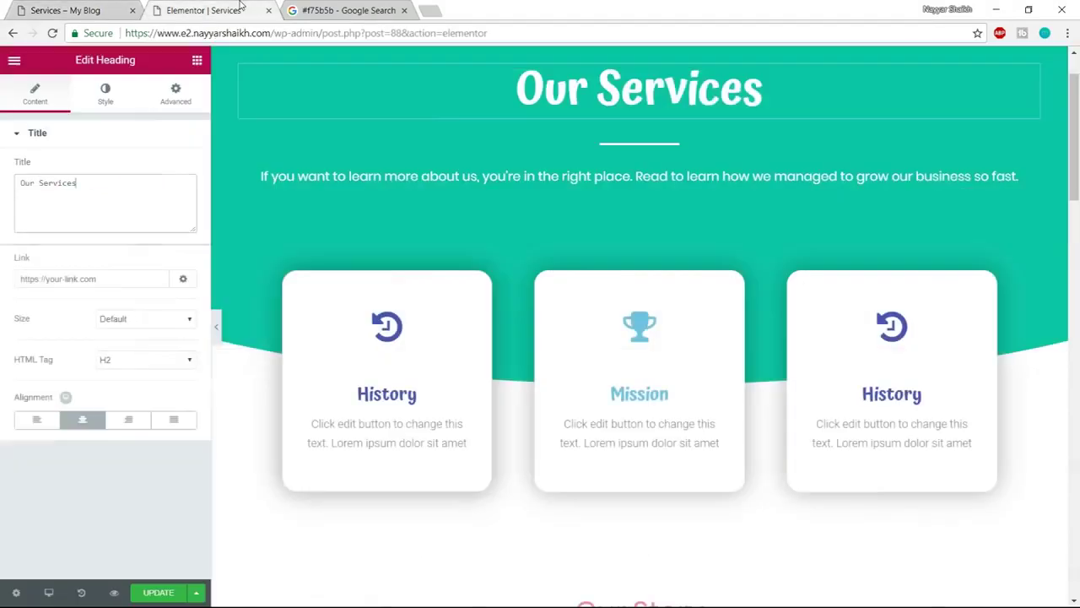
{"action": "left_click", "coordinate": [211, 11]}
Give the left History card a star icon and retitle it 'Print Design'
{"action": "left_click", "coordinate": [396, 331]}
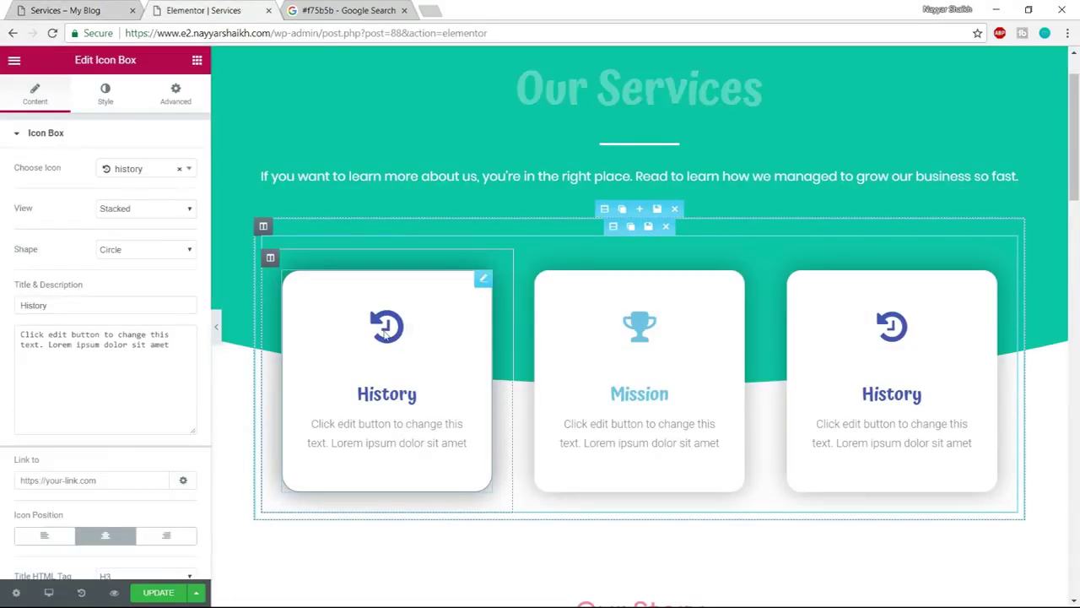
{"action": "left_click", "coordinate": [142, 169]}
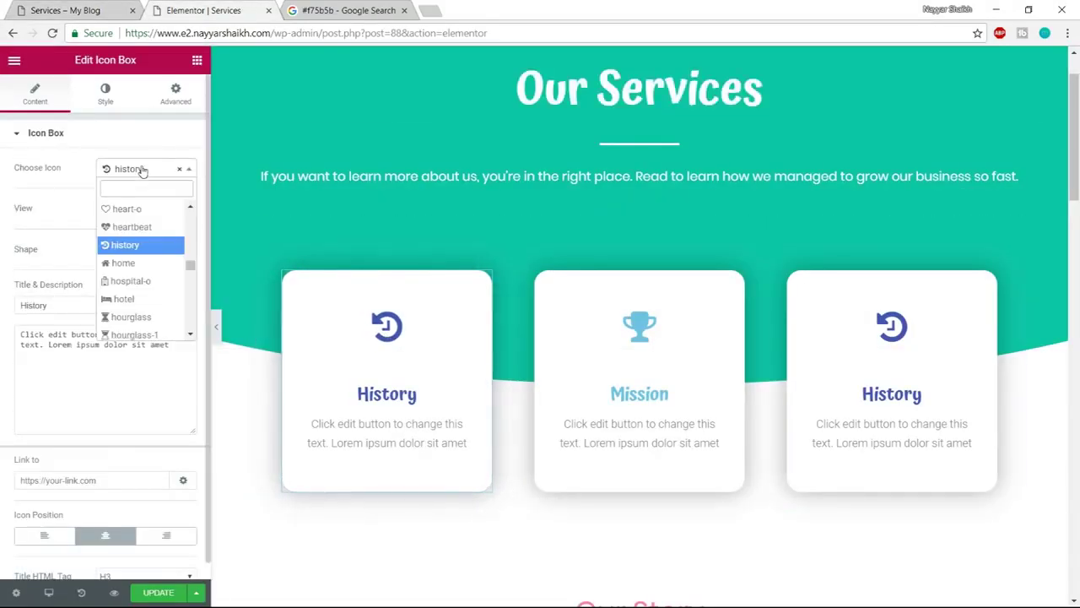
{"action": "type", "text": "star"}
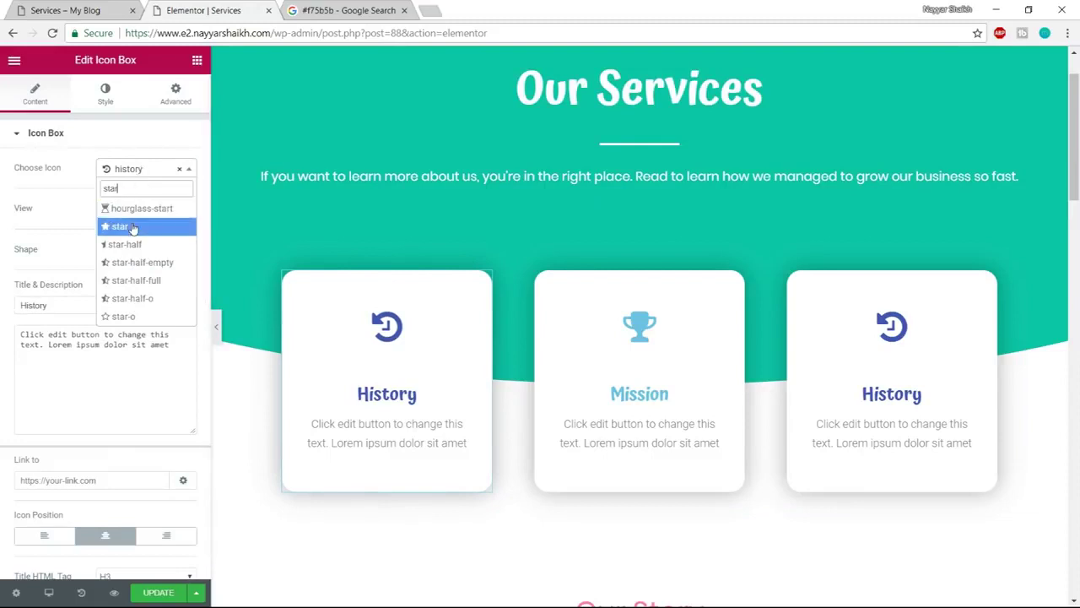
{"action": "left_click", "coordinate": [125, 226]}
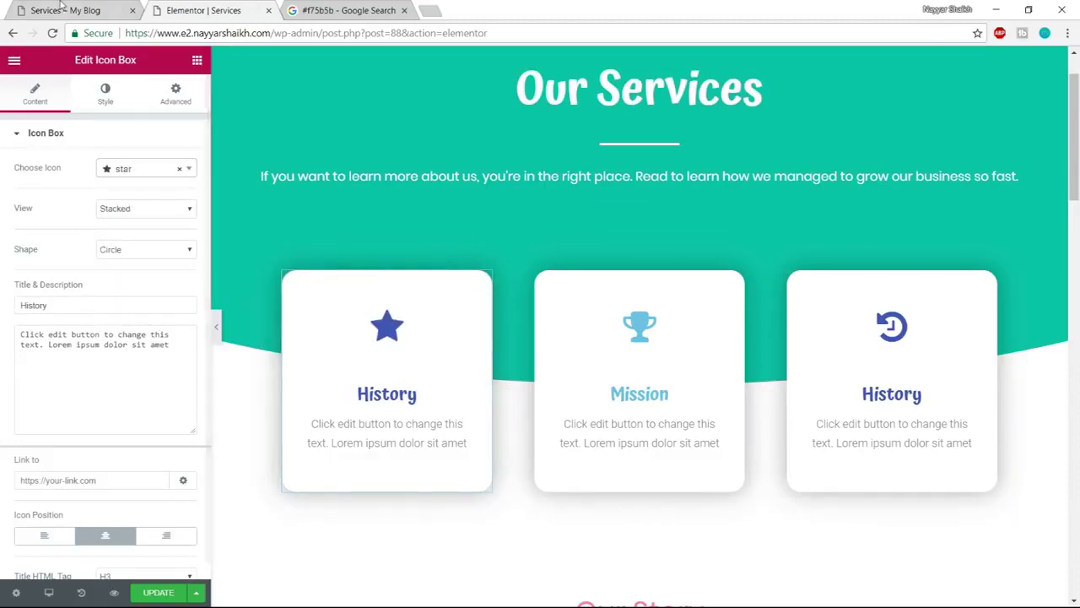
{"action": "left_click", "coordinate": [65, 10]}
{"action": "left_click", "coordinate": [196, 8]}
{"action": "left_click_drag", "start_coordinate": [135, 307], "coordinate": [3, 312]}
{"action": "type", "text": "Print Design"}
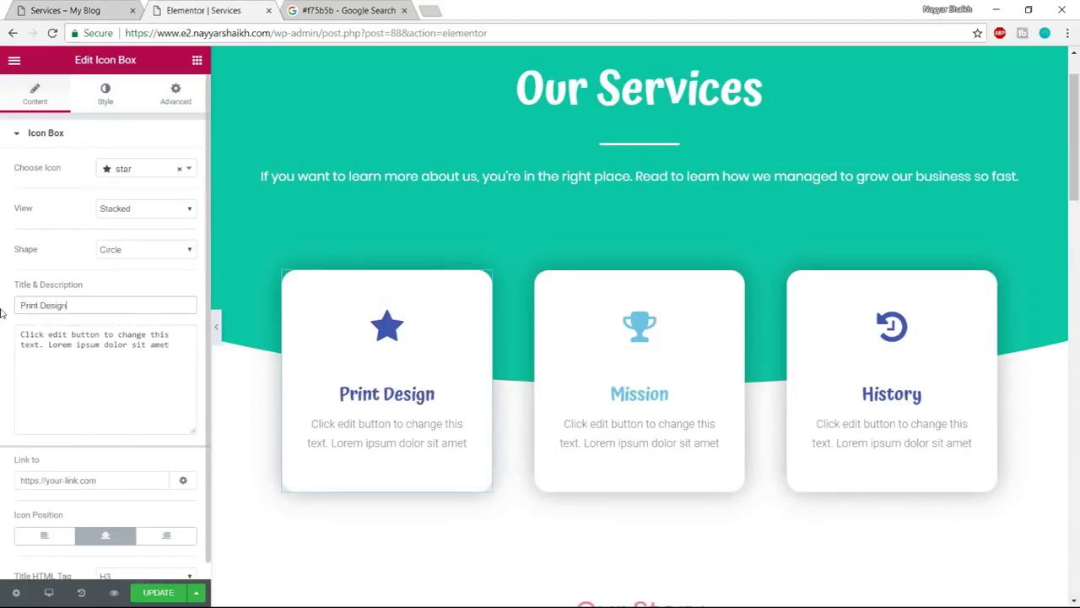
Set the card's icon colour and icon hover colour to pink #ff5b84
{"action": "left_click", "coordinate": [101, 99]}
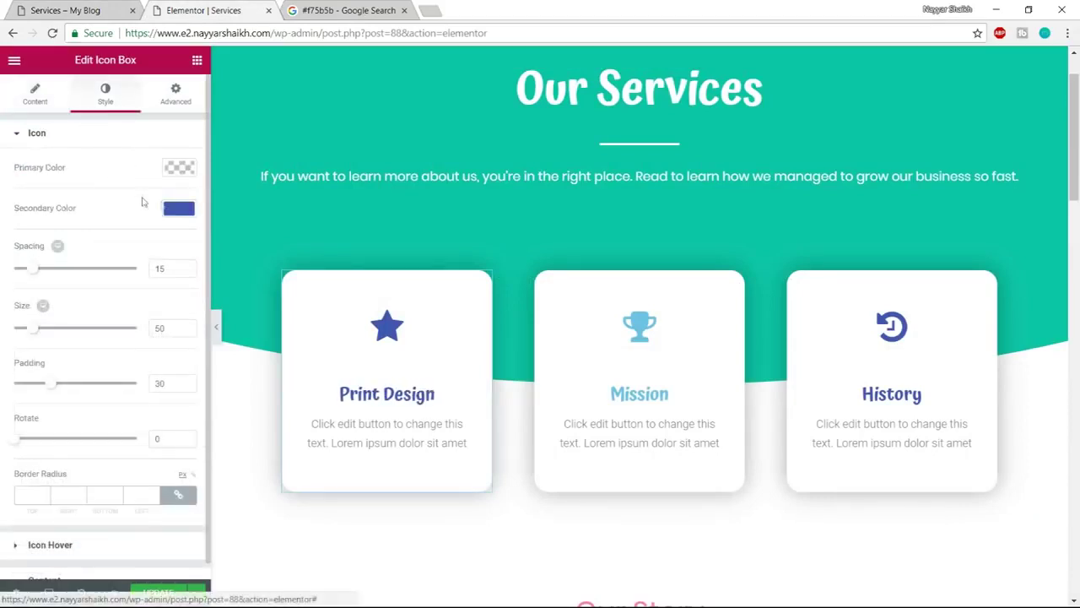
{"action": "left_click", "coordinate": [173, 207]}
{"action": "left_click_drag", "start_coordinate": [118, 288], "coordinate": [166, 221]}
{"action": "left_click_drag", "start_coordinate": [46, 213], "coordinate": [2, 214]}
{"action": "key", "text": "ctrl+c"}
{"action": "left_click", "coordinate": [163, 213]}
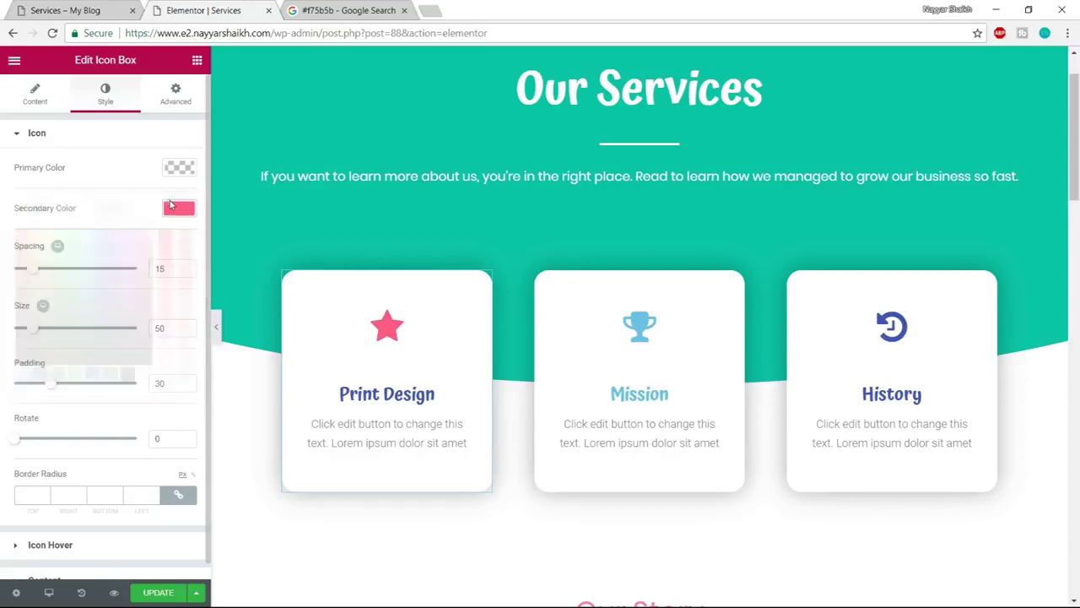
{"action": "scroll", "coordinate": [161, 454], "scroll_direction": "down", "scroll_amount": 1}
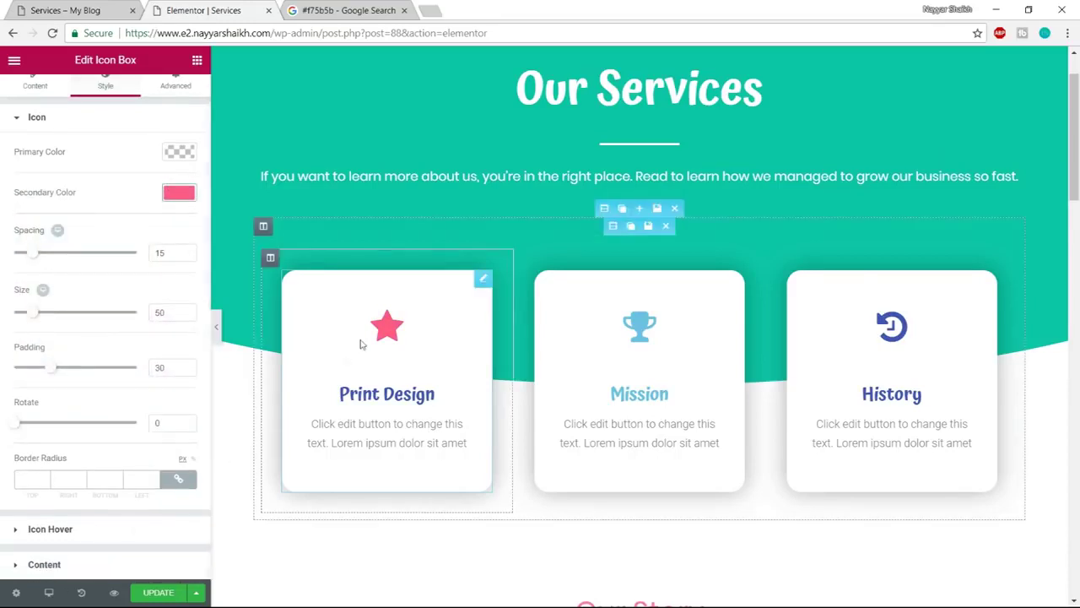
{"action": "left_click", "coordinate": [73, 531]}
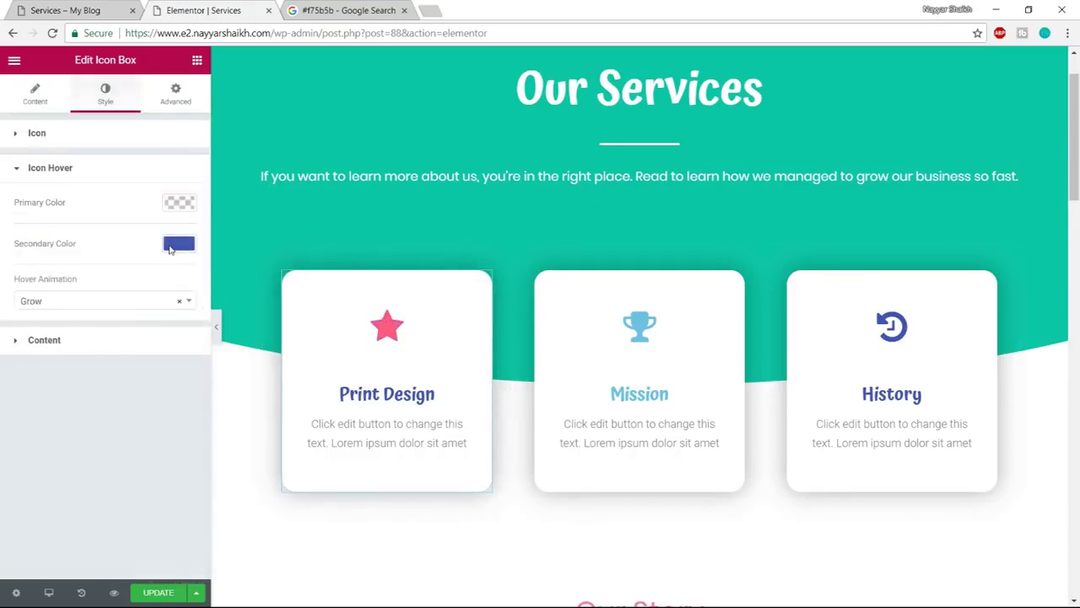
{"action": "left_click", "coordinate": [174, 245]}
{"action": "type", "text": "#f75b5b"}
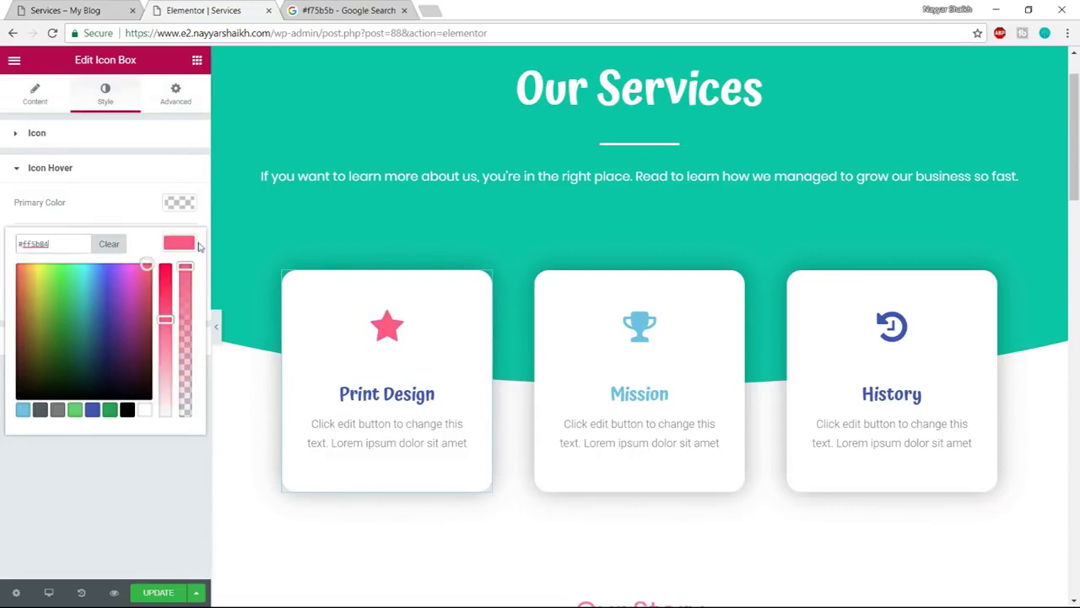
{"action": "left_click", "coordinate": [193, 244]}
Make the Print Design title pink as well and update the page
{"action": "left_click", "coordinate": [143, 341]}
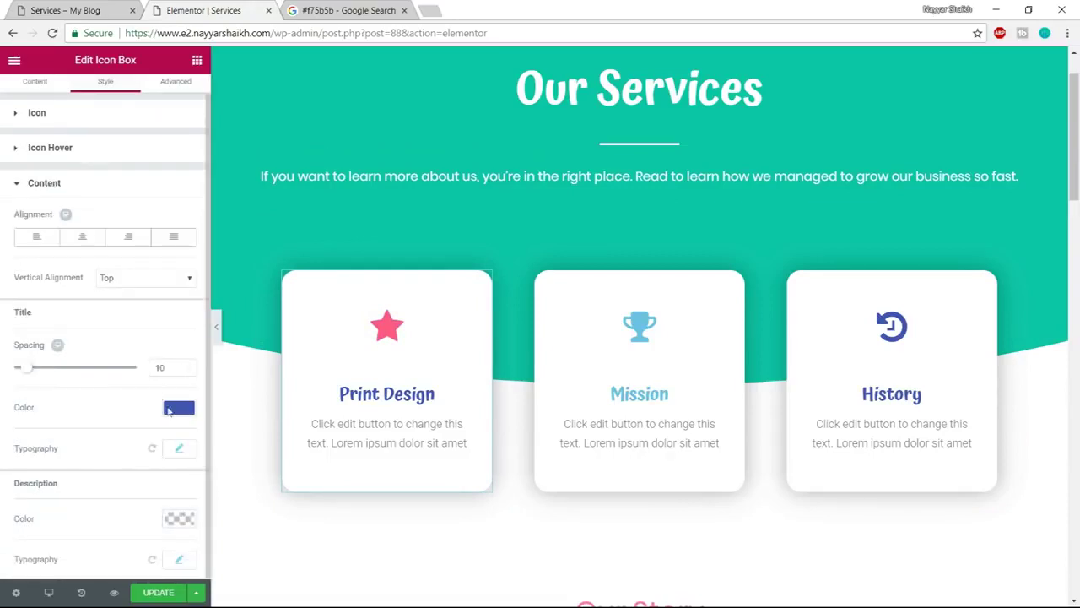
{"action": "left_click", "coordinate": [178, 408]}
{"action": "key", "text": "ctrl+v"}
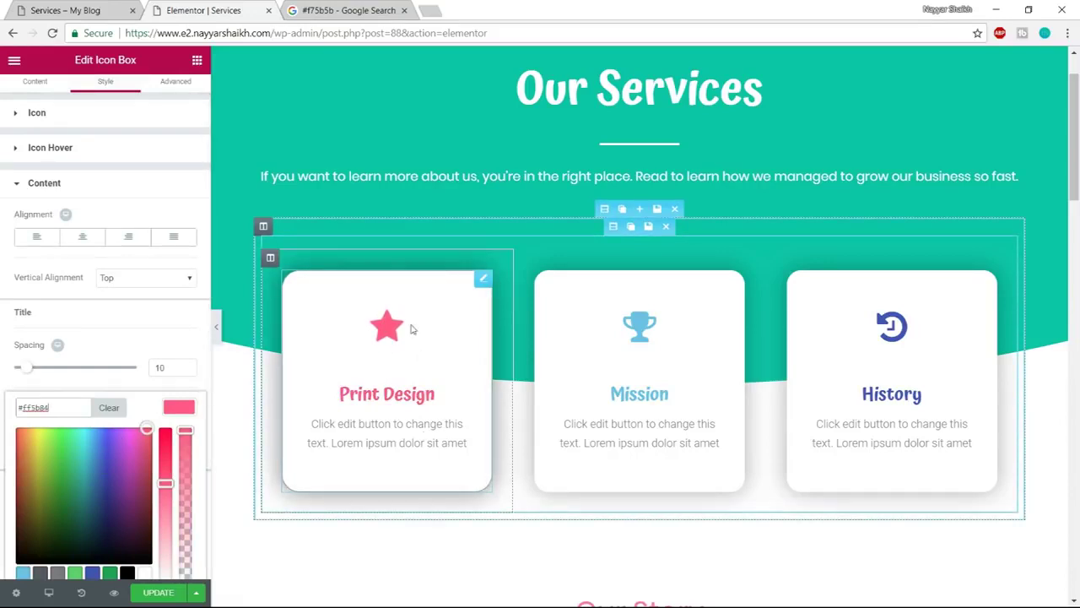
{"action": "left_click", "coordinate": [161, 594]}
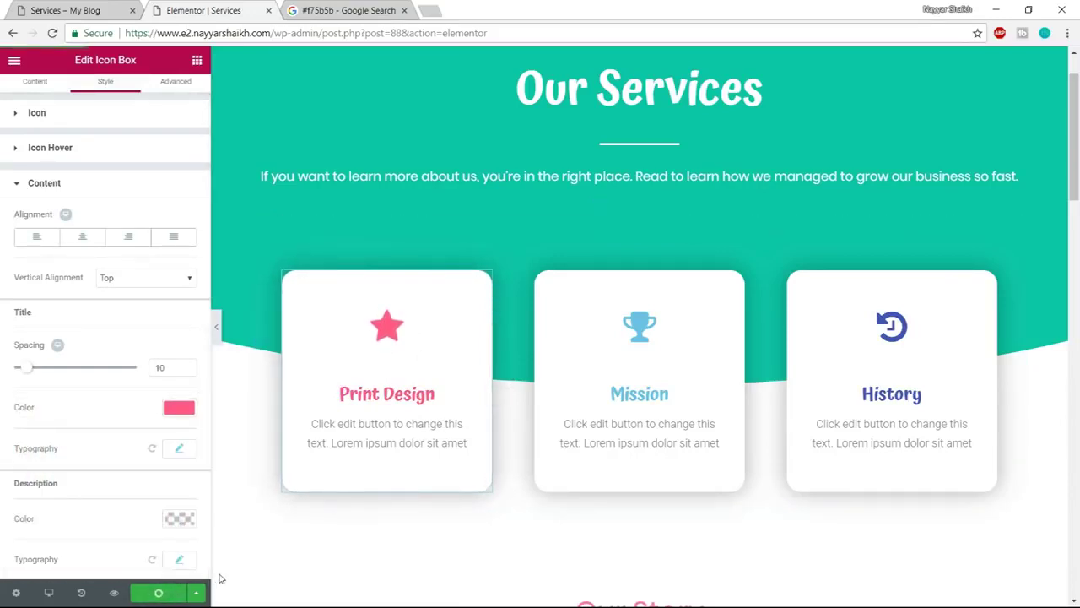
{"action": "left_click", "coordinate": [104, 7]}
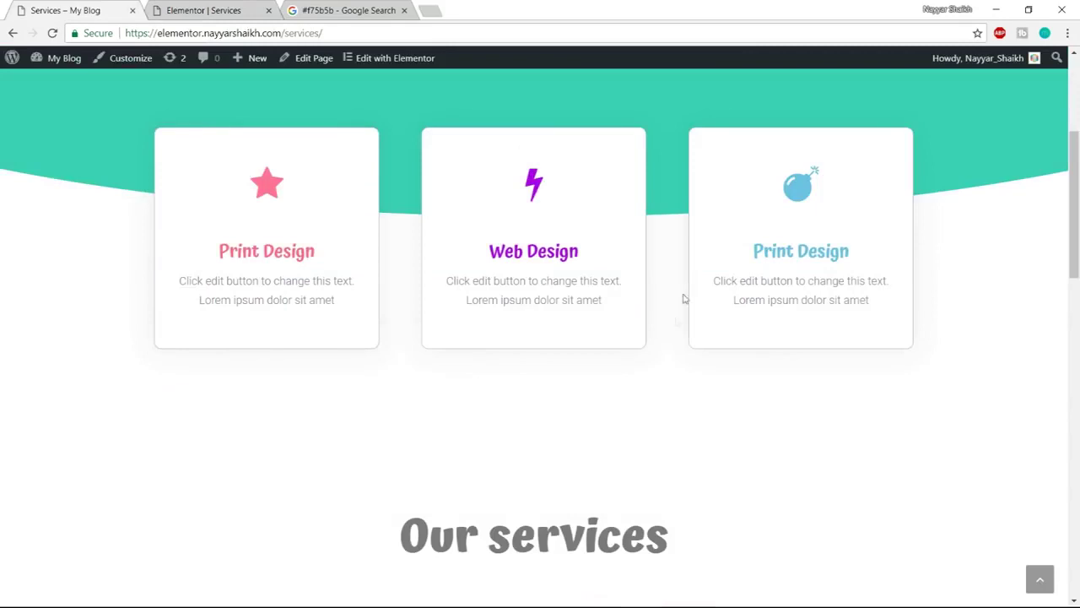
Delete the Our Story and portrait-image sections, checking against the live Services page
{"action": "scroll", "coordinate": [685, 294], "scroll_direction": "down", "scroll_amount": 5}
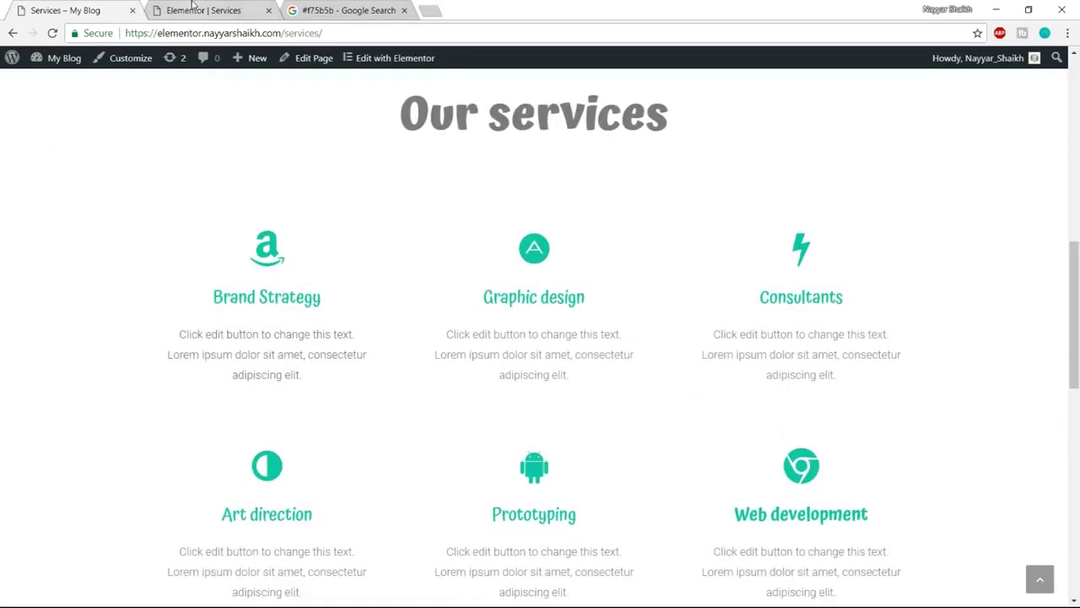
{"action": "left_click", "coordinate": [192, 6]}
{"action": "scroll", "coordinate": [622, 318], "scroll_direction": "down", "scroll_amount": 3}
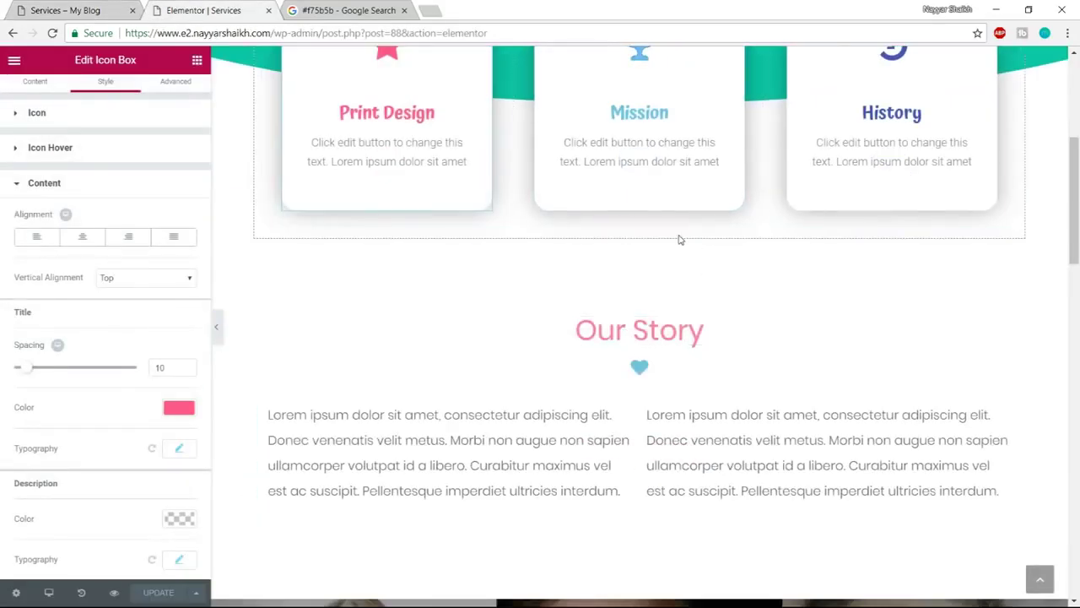
{"action": "left_click", "coordinate": [675, 230]}
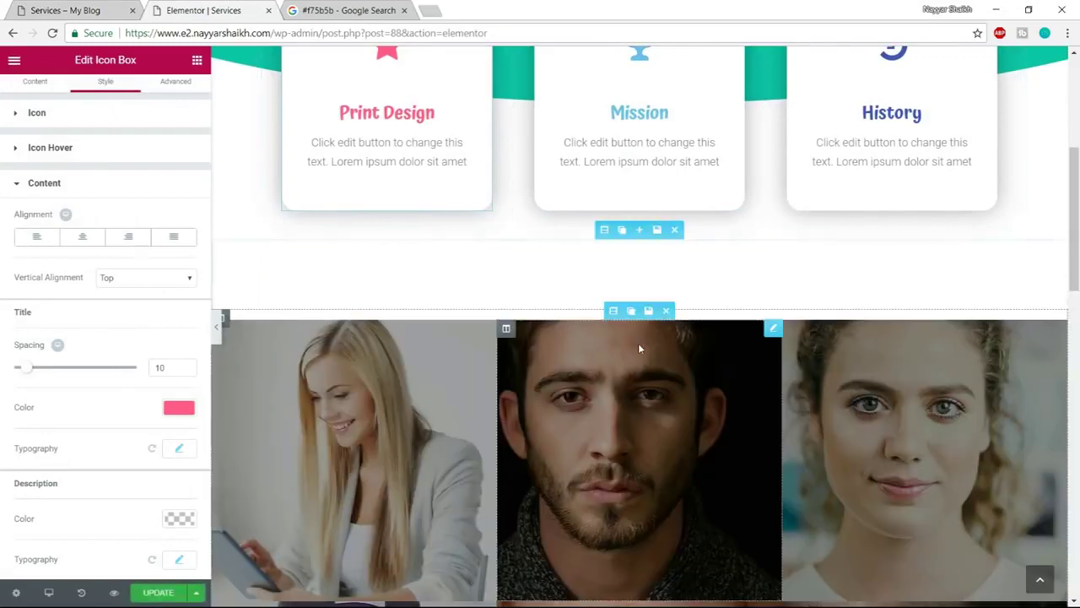
{"action": "left_click", "coordinate": [674, 229]}
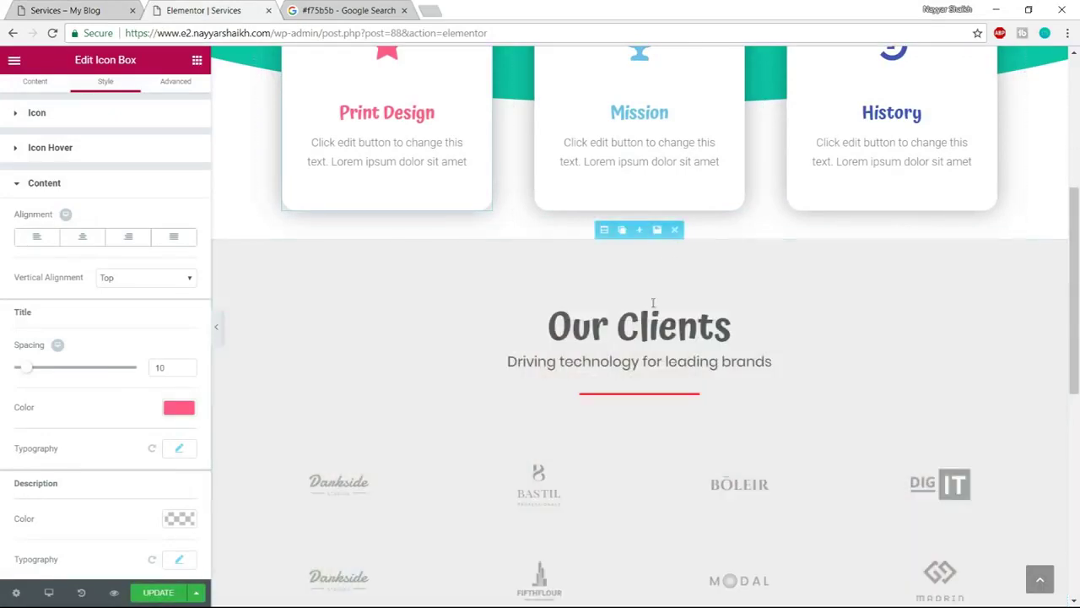
{"action": "key", "text": "ctrl+shift+Tab"}
{"action": "scroll", "coordinate": [650, 363], "scroll_direction": "down", "scroll_amount": 10}
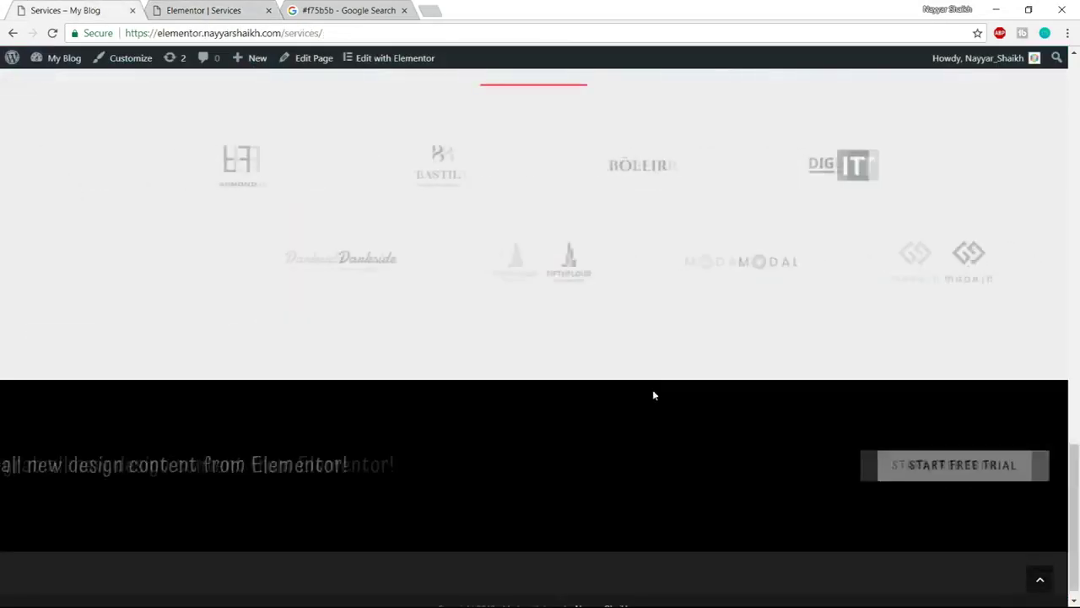
{"action": "scroll", "coordinate": [844, 489], "scroll_direction": "up", "scroll_amount": 8}
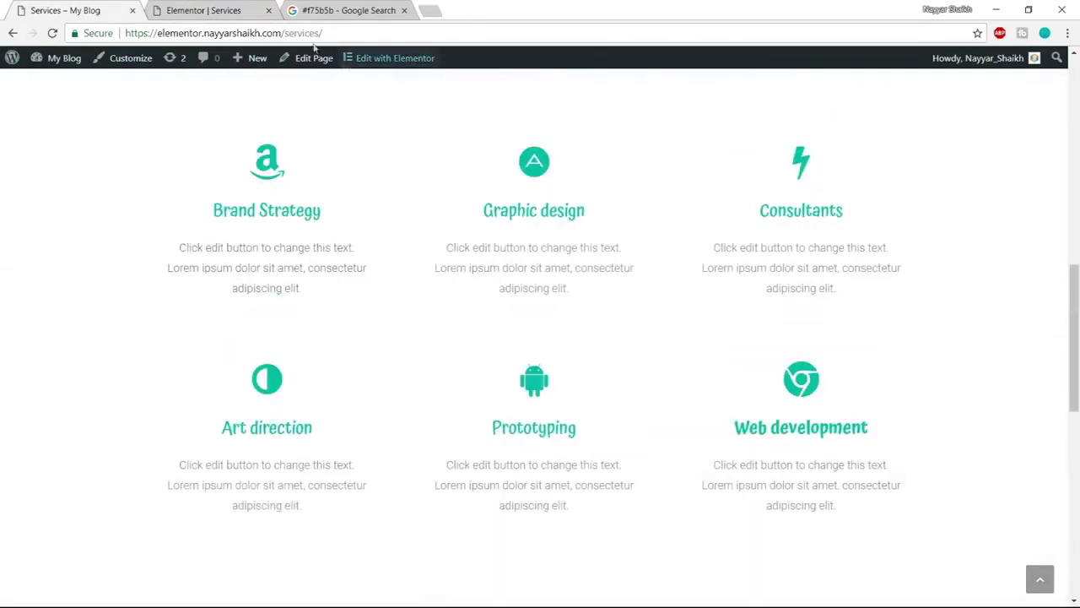
{"action": "key", "text": "ctrl+Tab"}
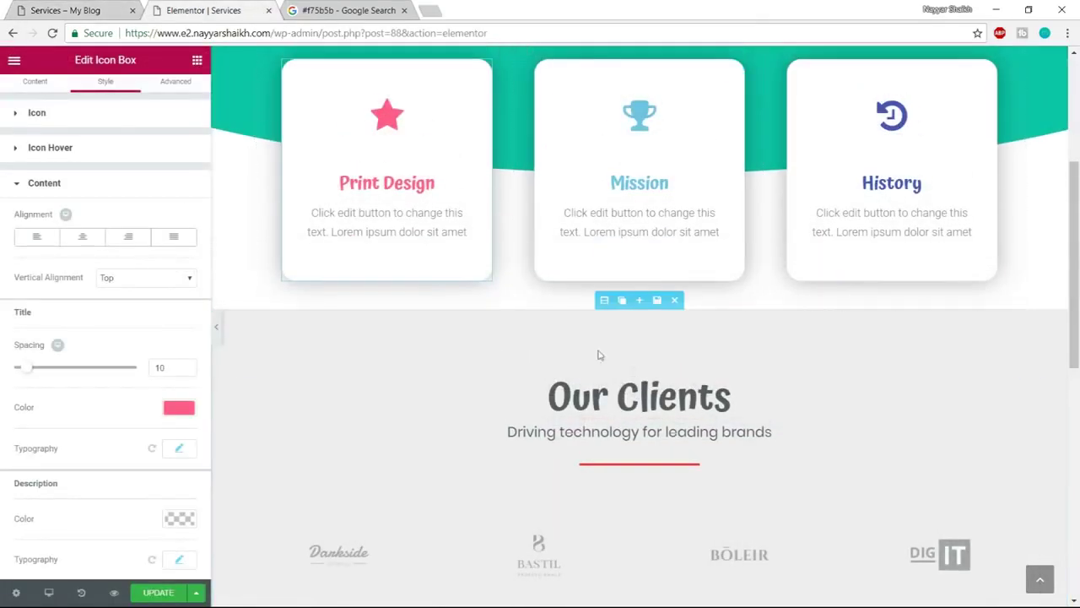
{"action": "key", "text": "ctrl+shift+Tab"}
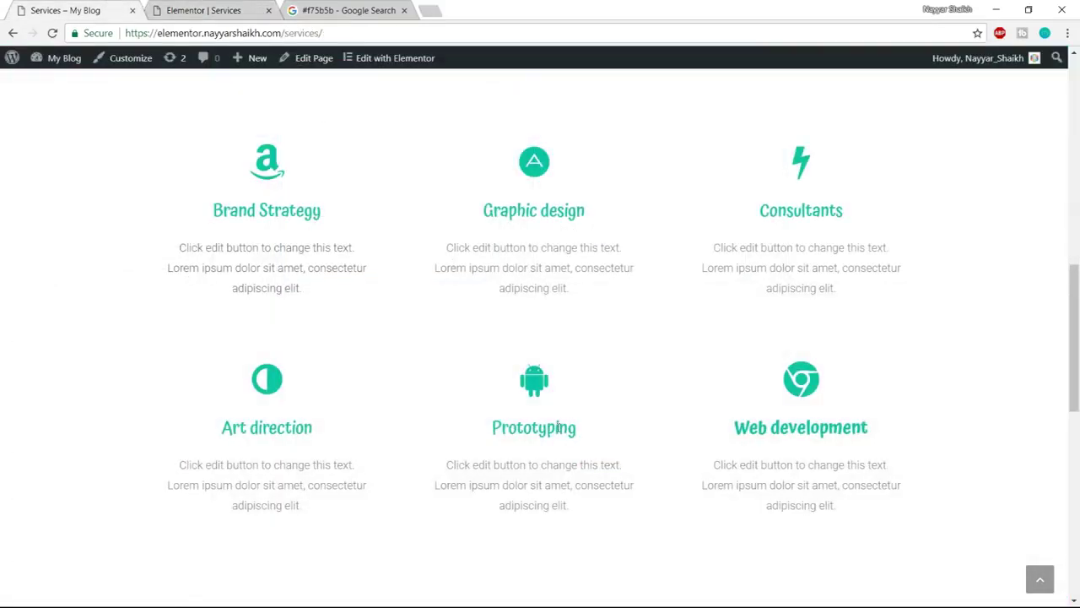
{"action": "scroll", "coordinate": [558, 428], "scroll_direction": "up", "scroll_amount": 3}
{"action": "left_click", "coordinate": [196, 10]}
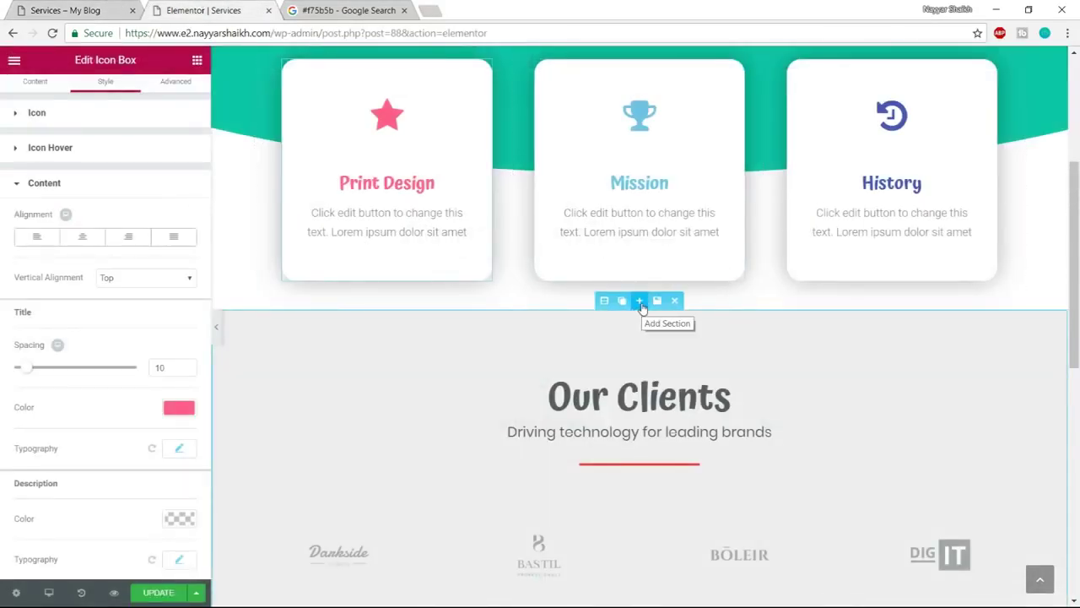
Add a new section below the cards and filter library blocks to the Services category
{"action": "left_click", "coordinate": [640, 303]}
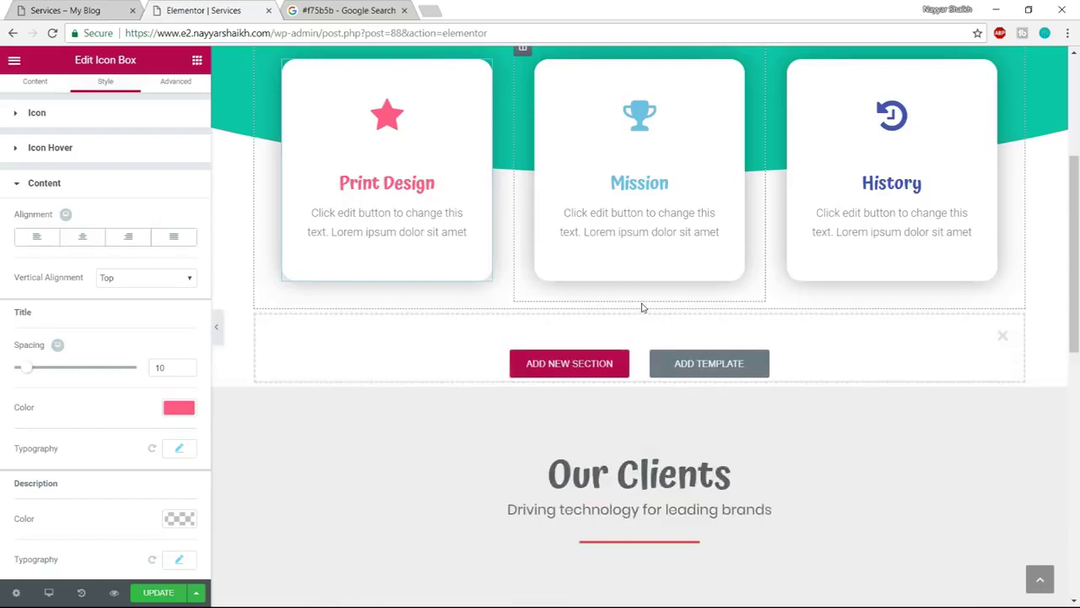
{"action": "left_click", "coordinate": [708, 377]}
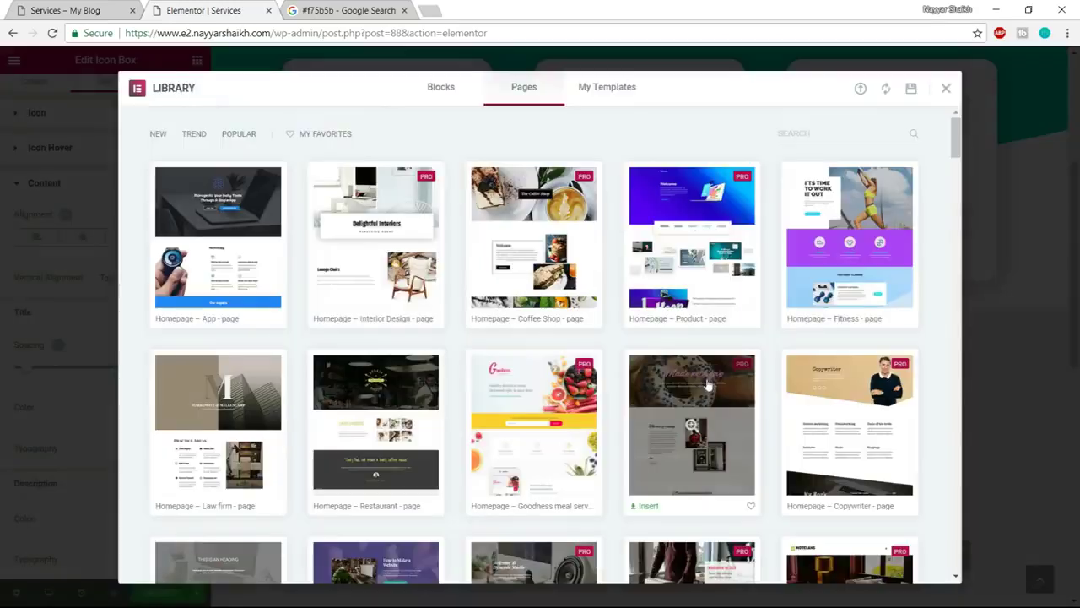
{"action": "left_click", "coordinate": [462, 101]}
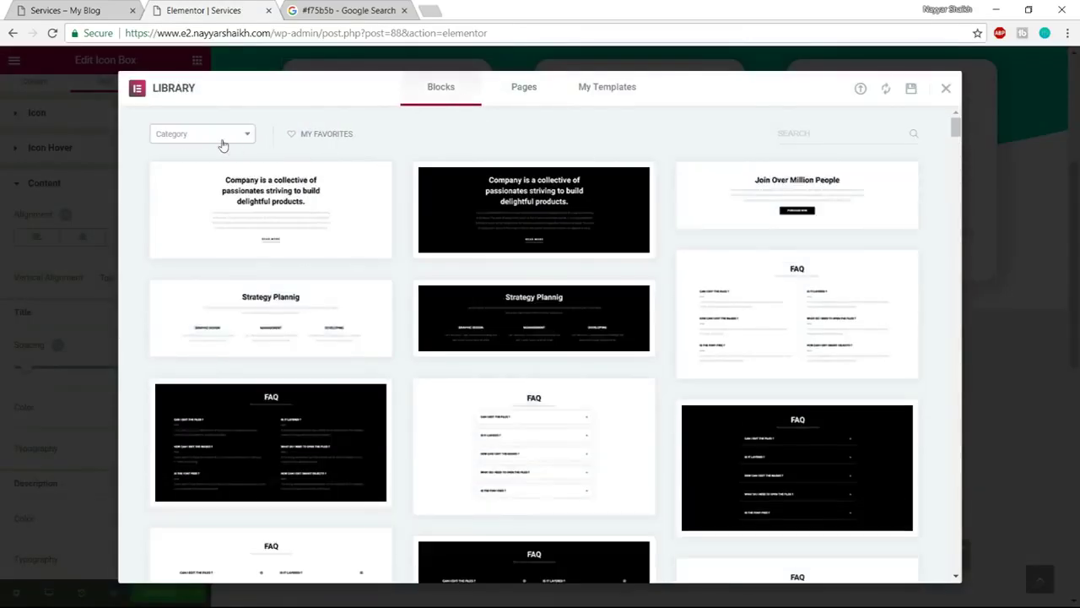
{"action": "left_click", "coordinate": [224, 137]}
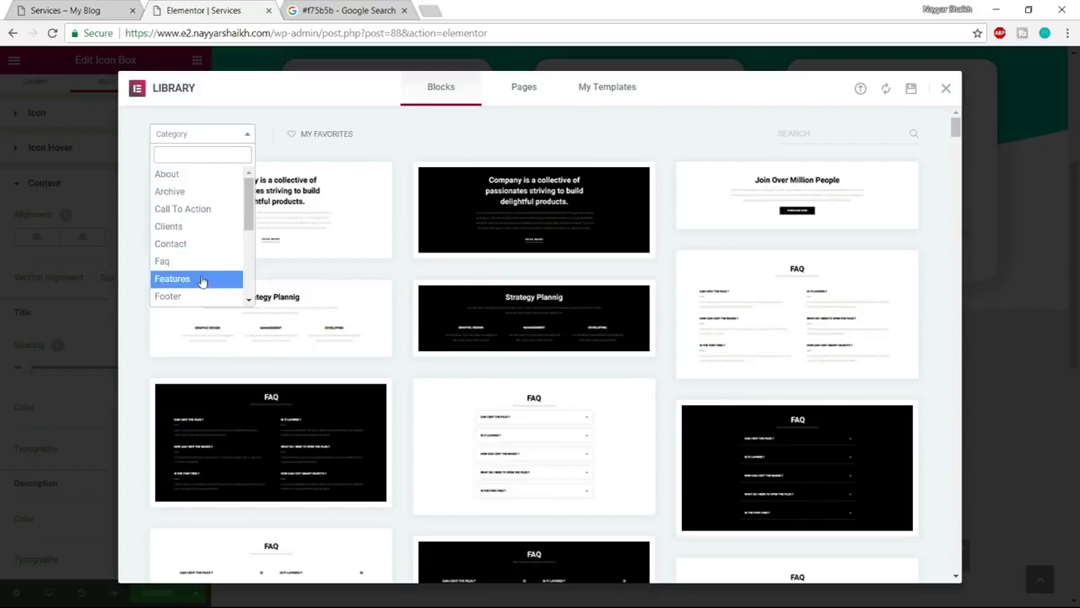
{"action": "scroll", "coordinate": [207, 280], "scroll_direction": "down", "scroll_amount": 3}
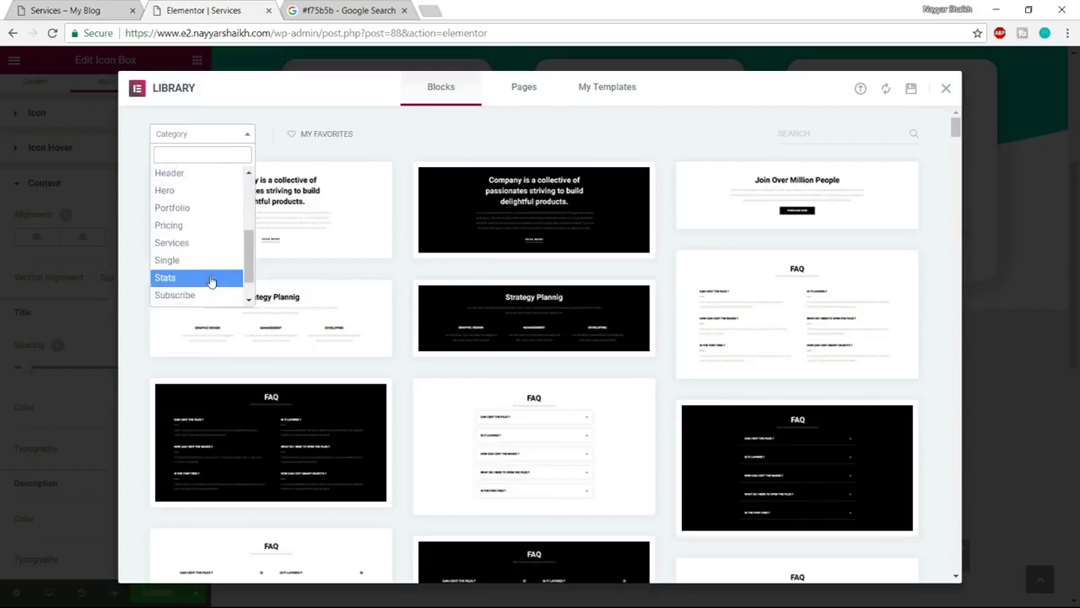
{"action": "left_click", "coordinate": [203, 242]}
{"action": "scroll", "coordinate": [748, 320], "scroll_direction": "down", "scroll_amount": 3}
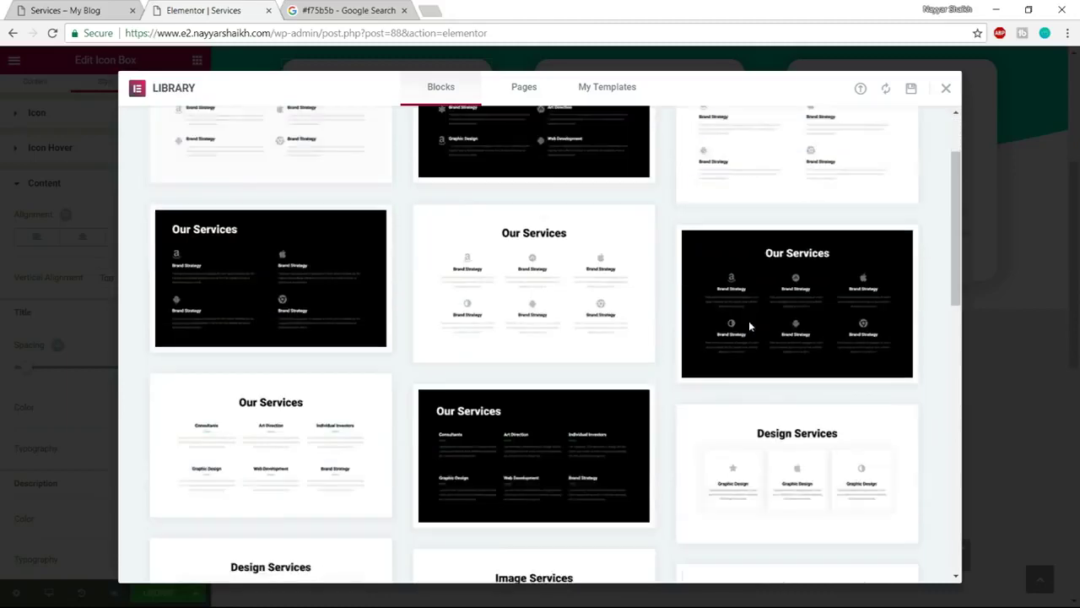
{"action": "scroll", "coordinate": [751, 326], "scroll_direction": "down", "scroll_amount": 4}
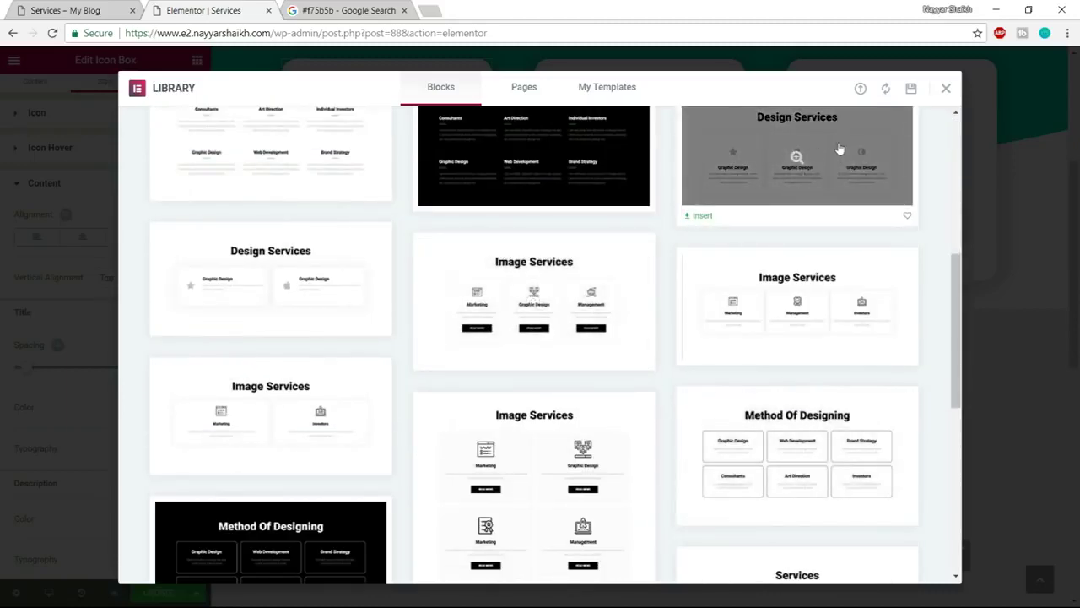
Insert the 'Our services' block with six icon boxes, matching the live page
{"action": "left_click", "coordinate": [93, 10]}
{"action": "scroll", "coordinate": [446, 285], "scroll_direction": "down", "scroll_amount": 2}
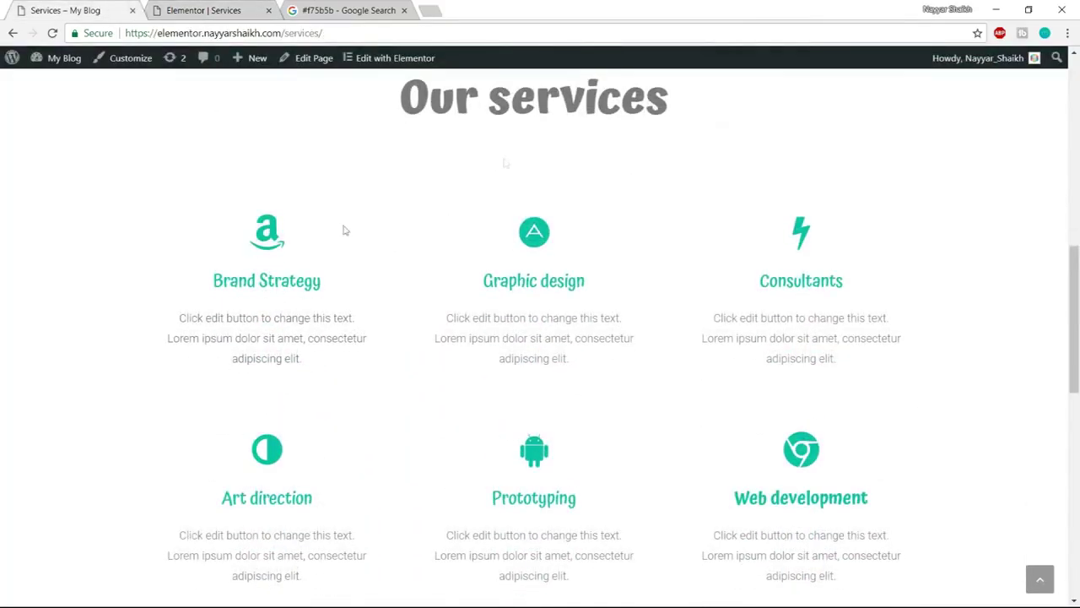
{"action": "left_click", "coordinate": [188, 9]}
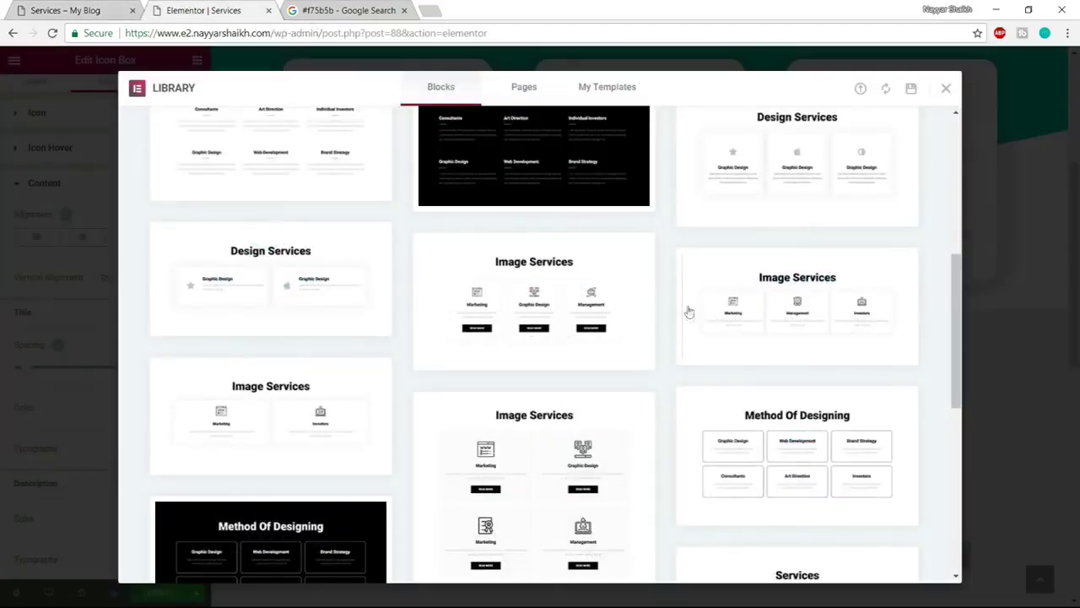
{"action": "scroll", "coordinate": [689, 311], "scroll_direction": "up", "scroll_amount": 3}
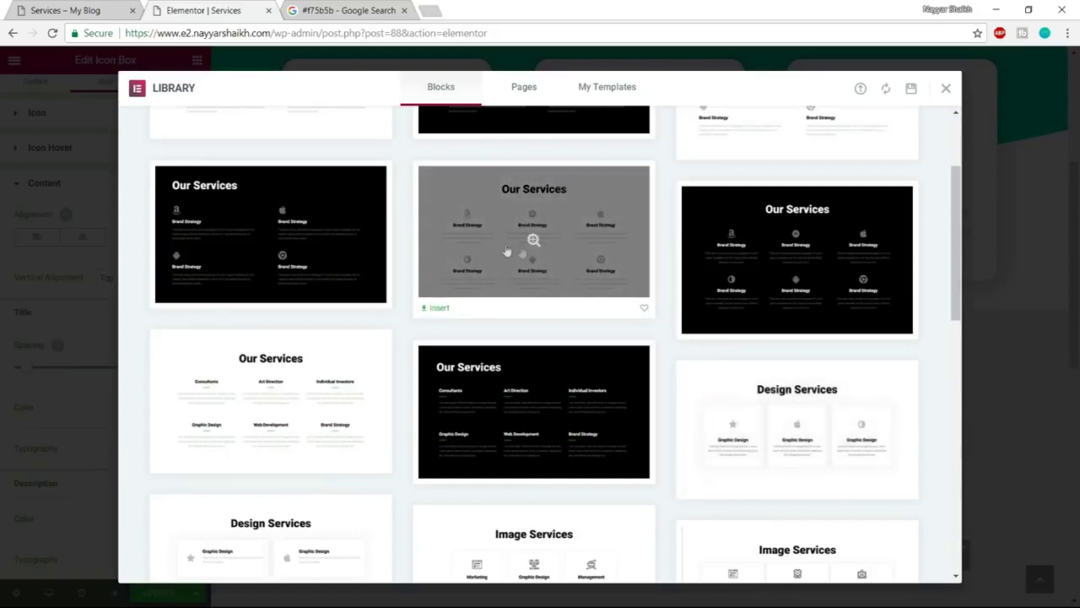
{"action": "left_click", "coordinate": [109, 8]}
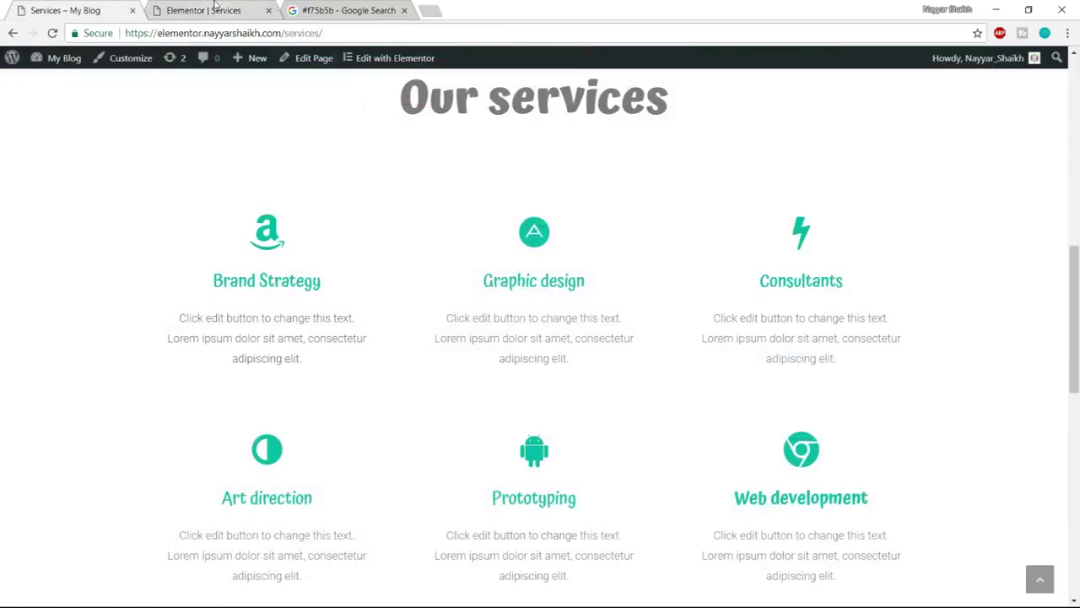
{"action": "left_click", "coordinate": [216, 9]}
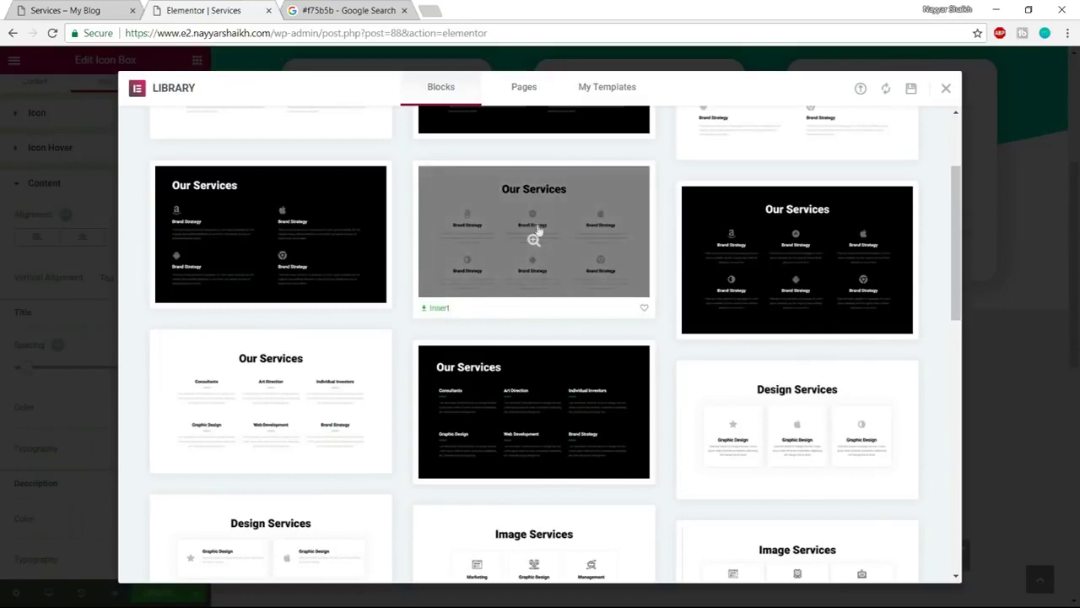
{"action": "left_click", "coordinate": [435, 308]}
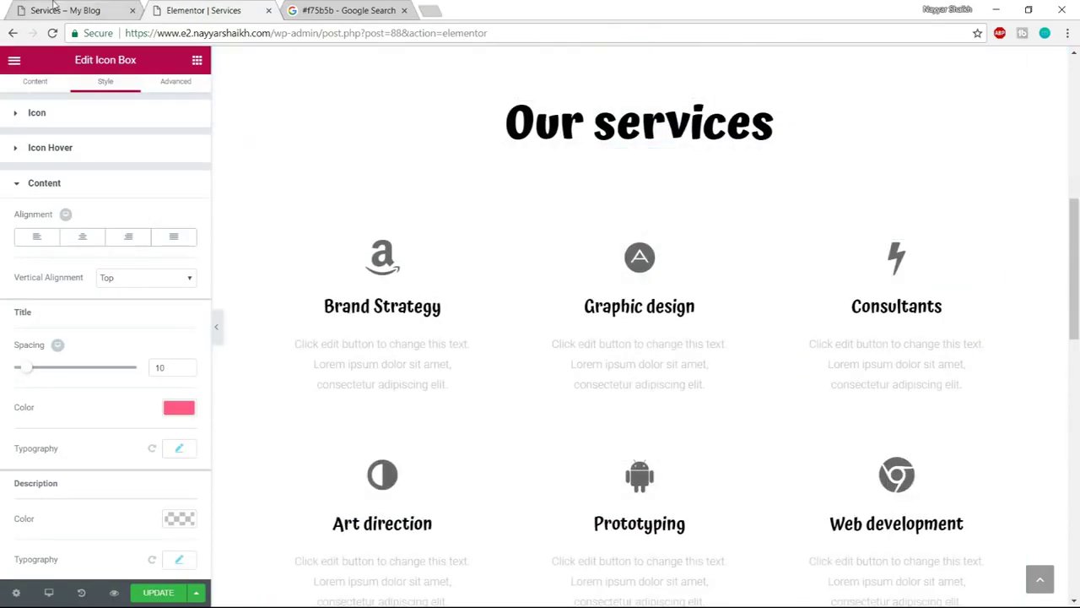
Compare the live services page against the page in the editor
{"action": "left_click", "coordinate": [52, 7]}
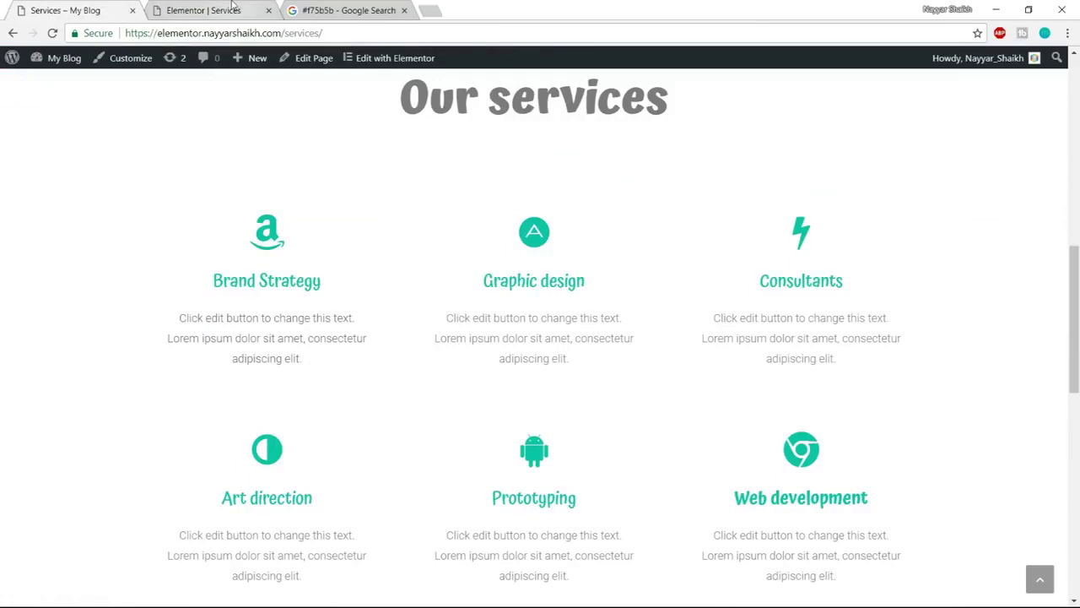
{"action": "left_click", "coordinate": [255, 7]}
{"action": "scroll", "coordinate": [574, 186], "scroll_direction": "up", "scroll_amount": 2}
{"action": "left_click", "coordinate": [121, 5]}
{"action": "left_click", "coordinate": [215, 9]}
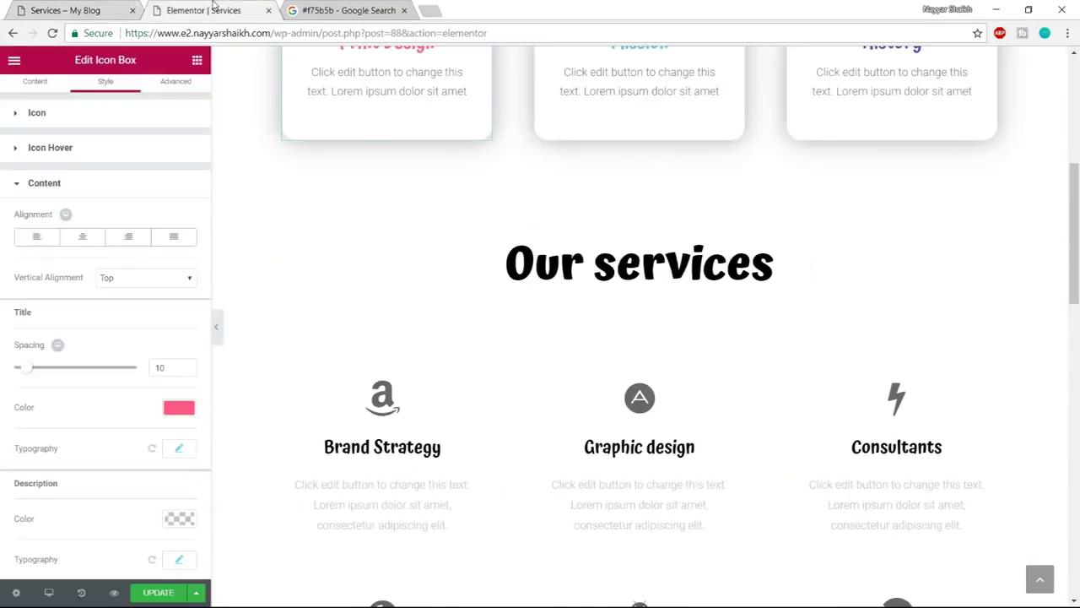
Set the Our services heading text colour to the dark grey preset #54595f
{"action": "left_click", "coordinate": [647, 259]}
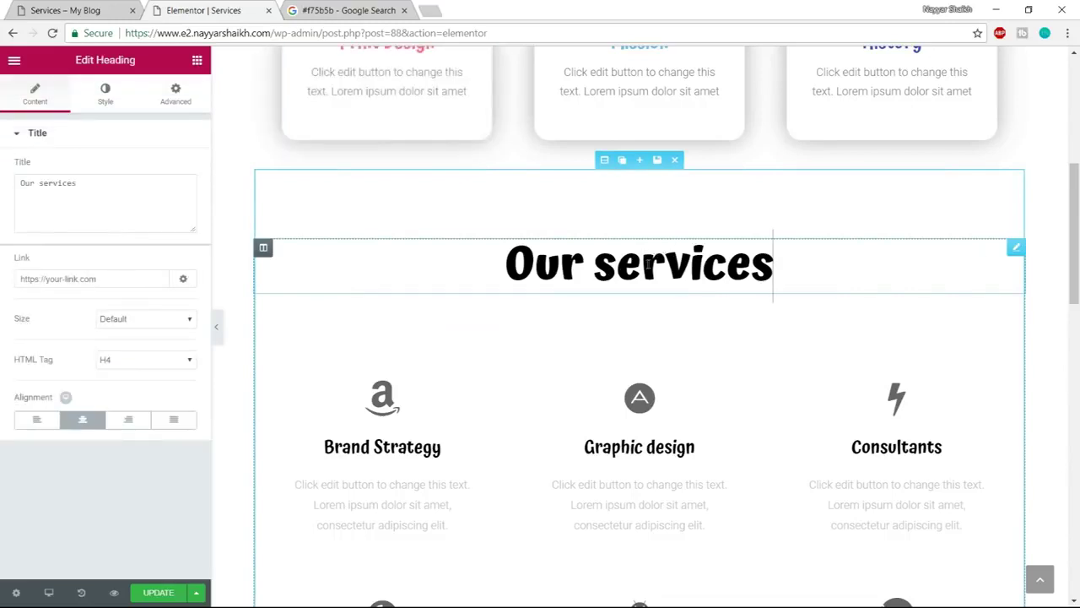
{"action": "left_click", "coordinate": [99, 98]}
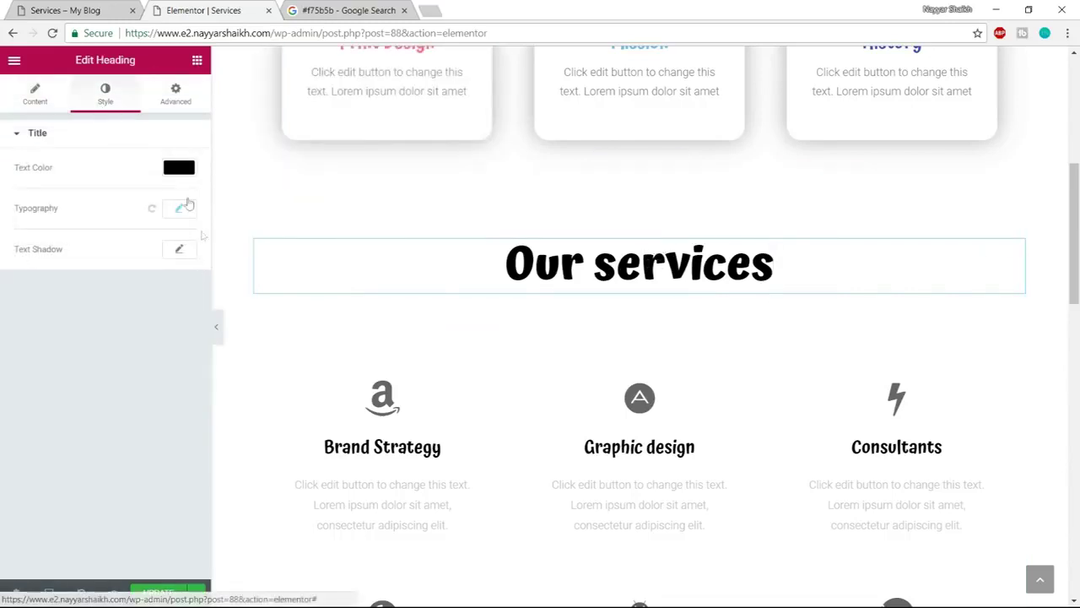
{"action": "left_click", "coordinate": [188, 172]}
{"action": "left_click", "coordinate": [40, 334]}
{"action": "scroll", "coordinate": [582, 342], "scroll_direction": "down", "scroll_amount": 2}
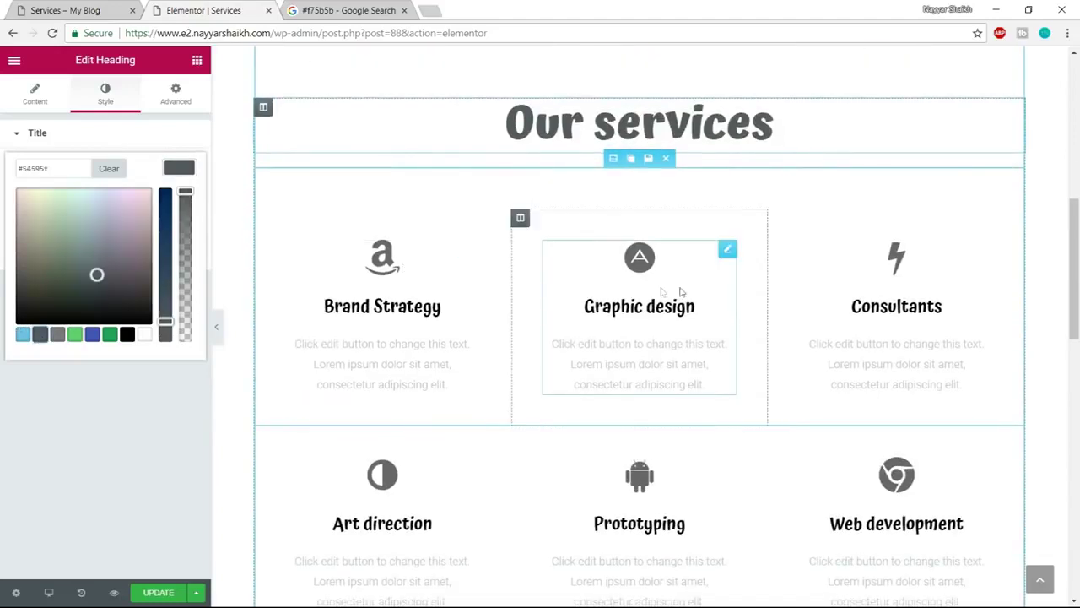
Look up the teal colour code, then select the Brand Strategy icon box for editing
{"action": "left_click", "coordinate": [344, 10]}
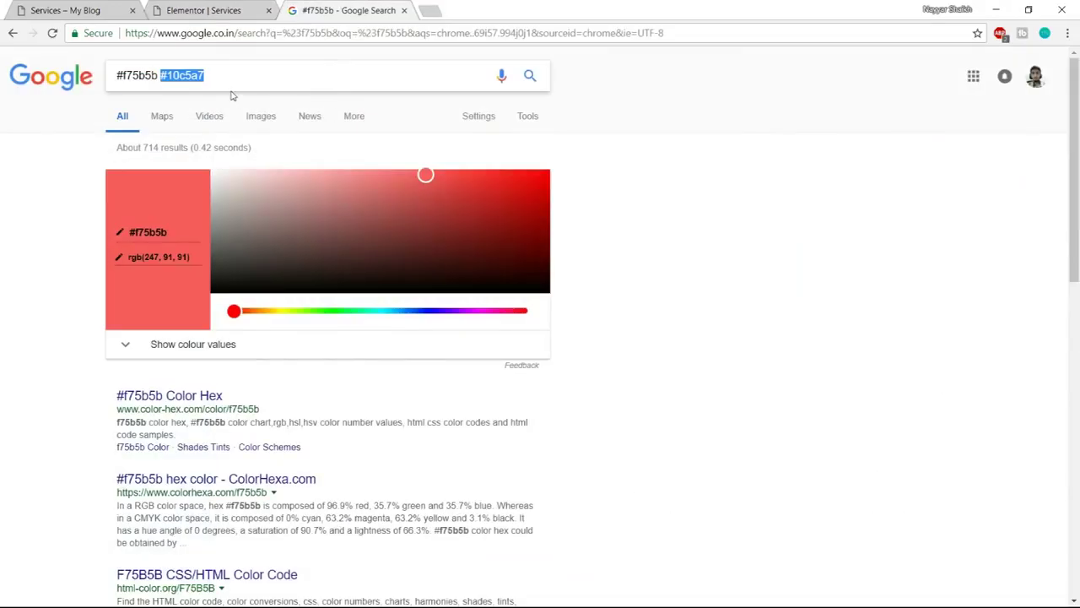
{"action": "left_click", "coordinate": [62, 7]}
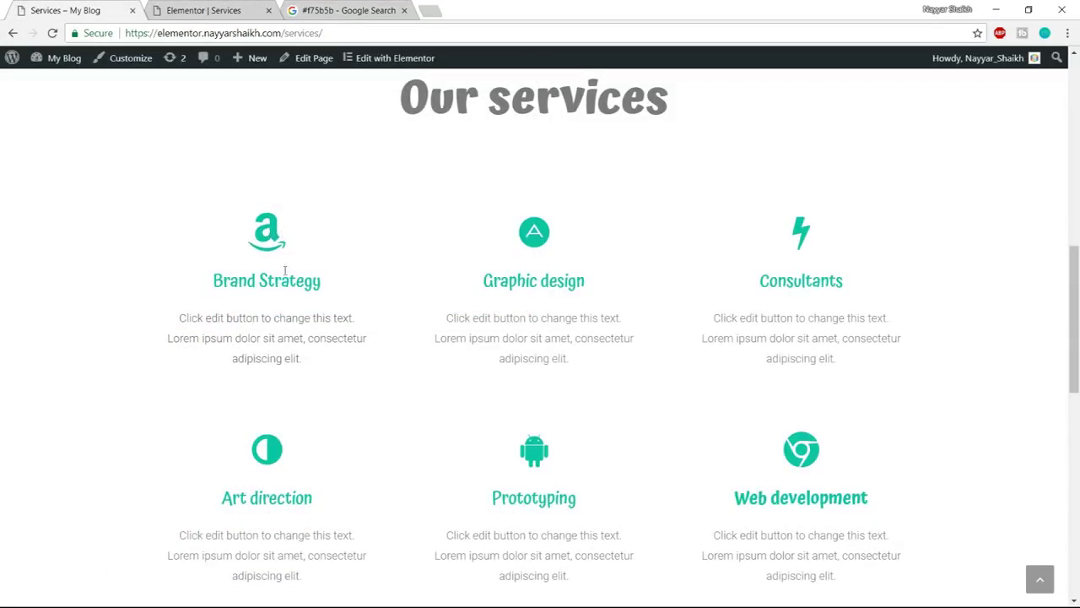
{"action": "left_click_drag", "start_coordinate": [209, 288], "coordinate": [327, 283]}
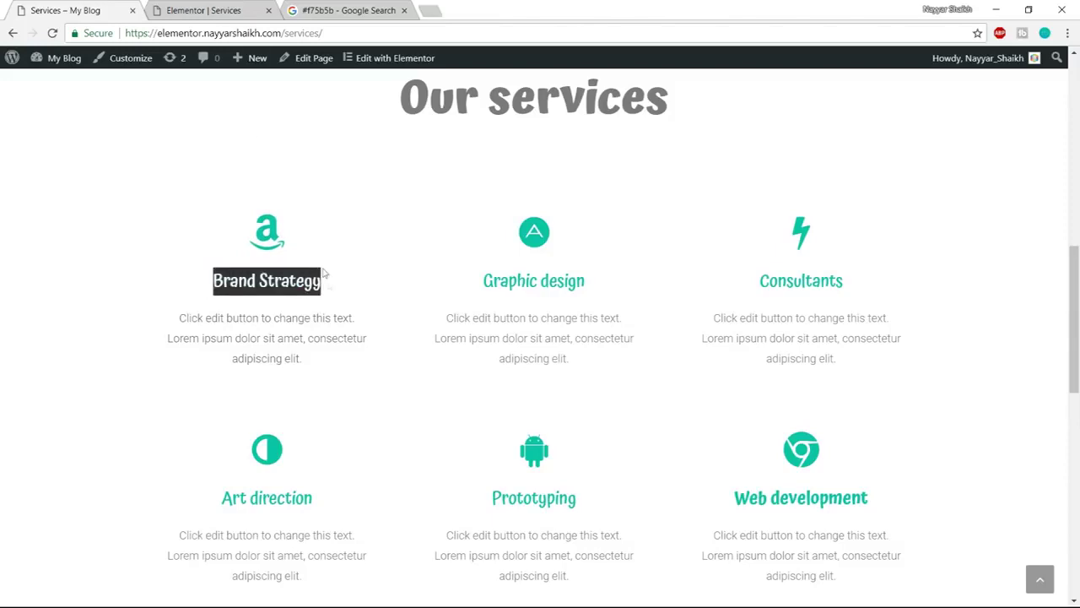
{"action": "left_click", "coordinate": [203, 10]}
{"action": "left_click", "coordinate": [382, 255]}
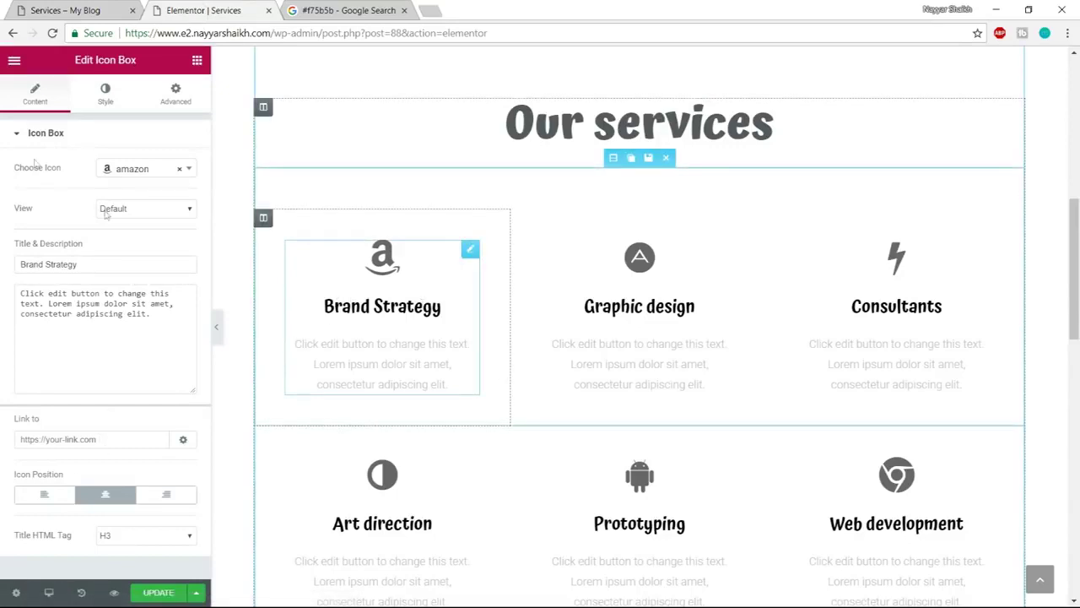
Make the Brand Strategy icon and title teal #10c5a7
{"action": "left_click", "coordinate": [101, 93]}
{"action": "left_click", "coordinate": [179, 168]}
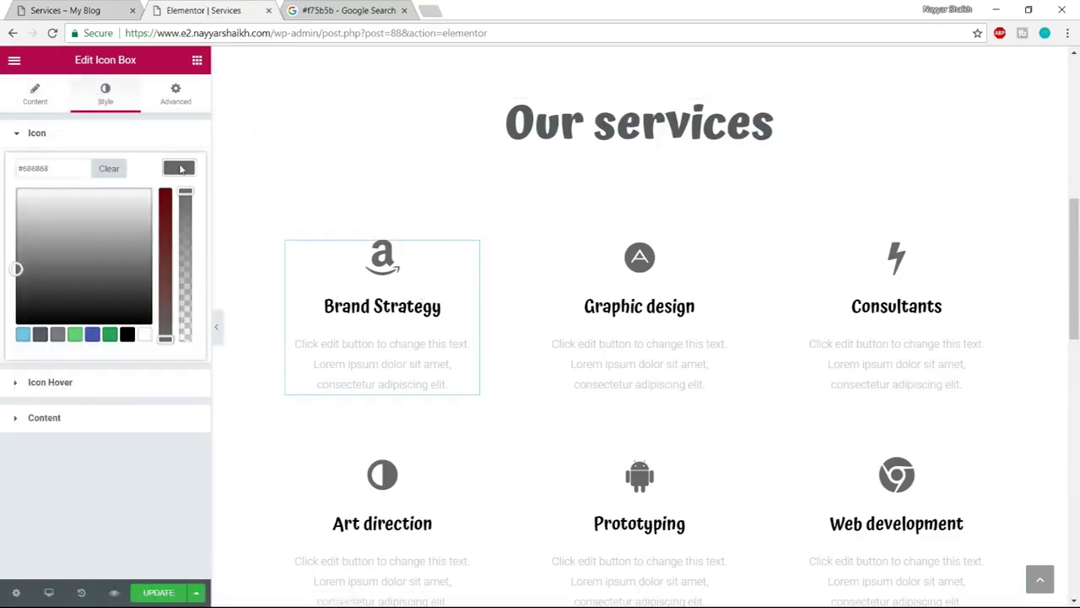
{"action": "triple_click", "coordinate": [64, 169]}
{"action": "type", "text": "#10c5a7"}
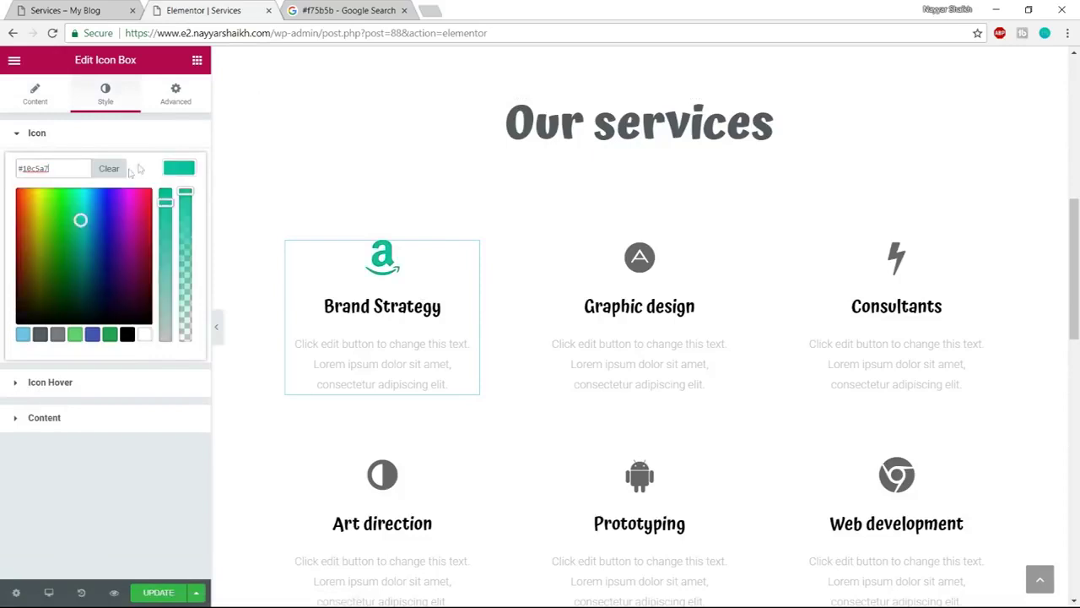
{"action": "left_click", "coordinate": [170, 174]}
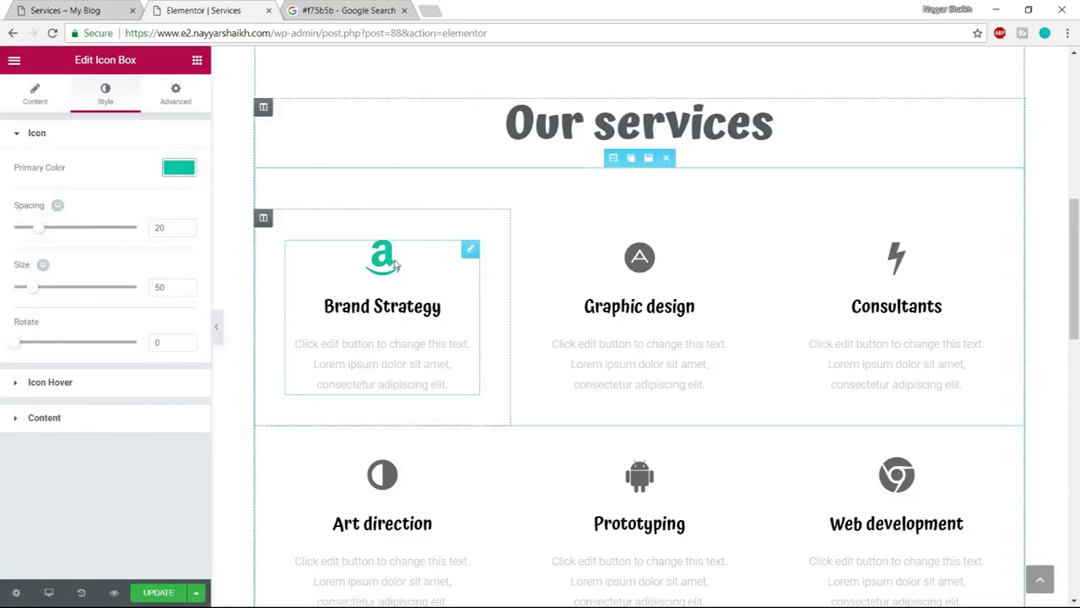
{"action": "left_click", "coordinate": [127, 419]}
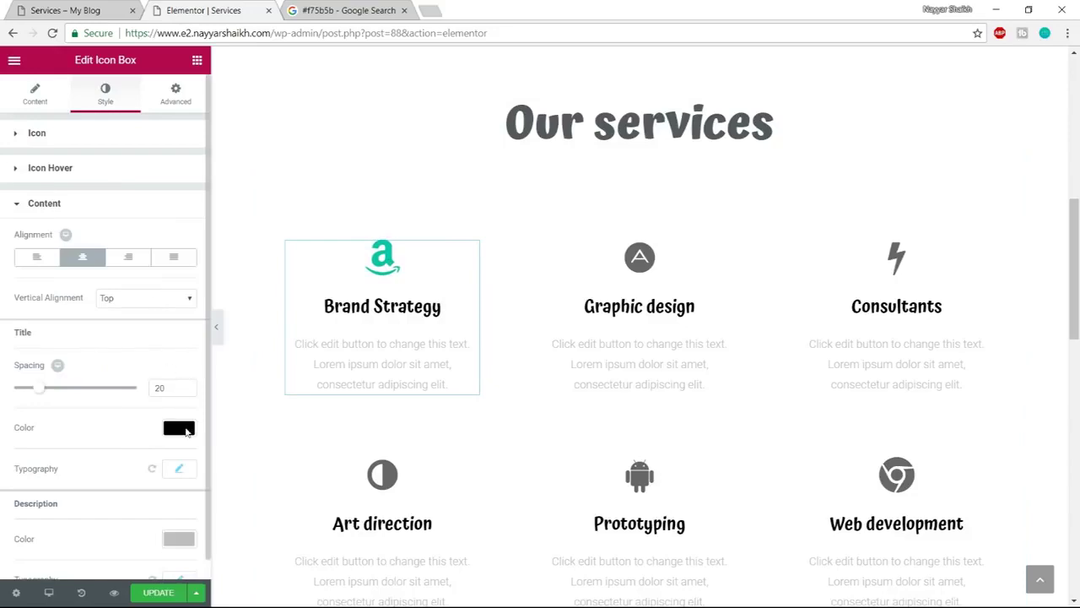
{"action": "left_click", "coordinate": [179, 428]}
{"action": "type", "text": "#10c5a7"}
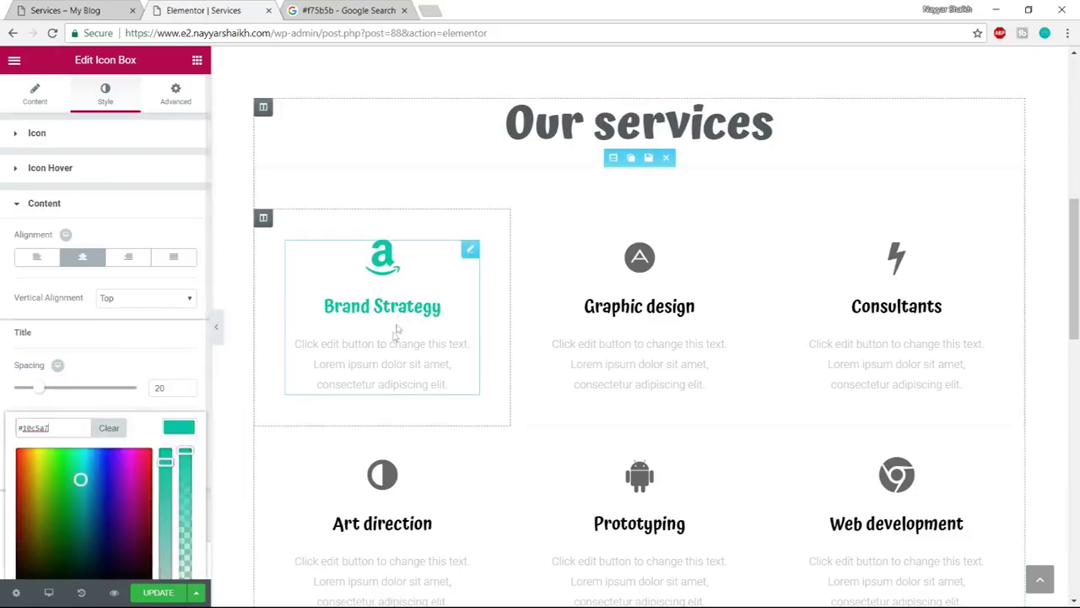
Make the Graphic design icon and title teal #10c5a7
{"action": "left_click", "coordinate": [658, 272]}
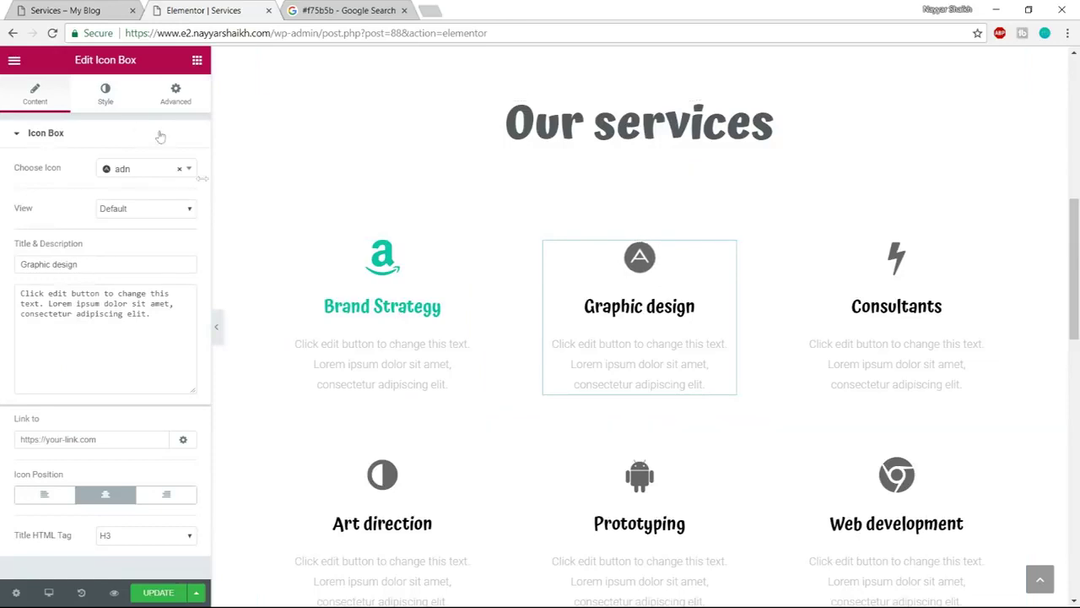
{"action": "left_click", "coordinate": [106, 95]}
{"action": "left_click", "coordinate": [178, 167]}
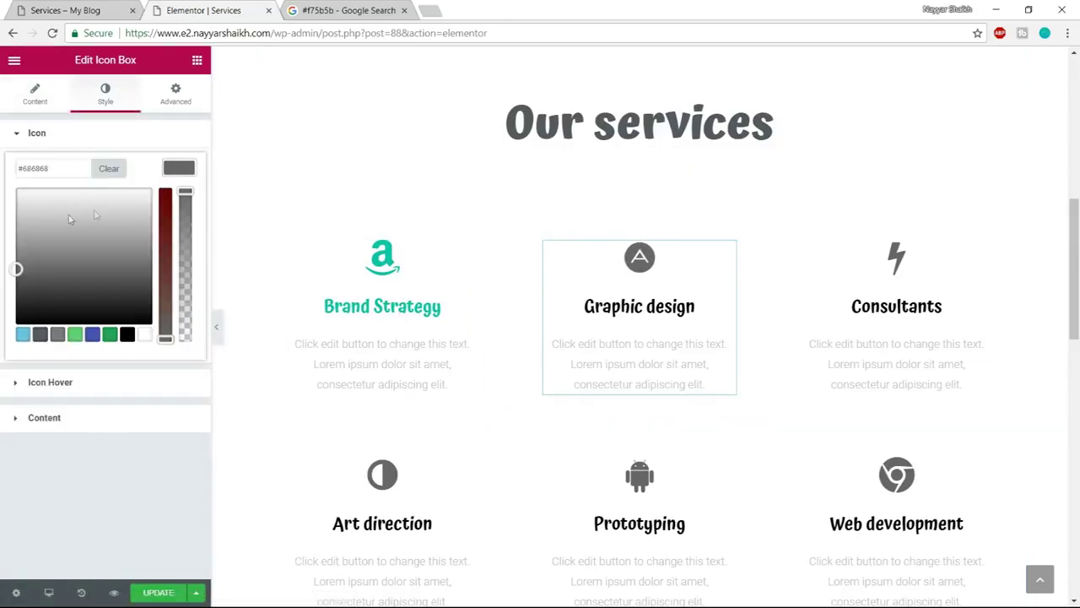
{"action": "type", "text": "#10c5a7"}
{"action": "left_click", "coordinate": [44, 417]}
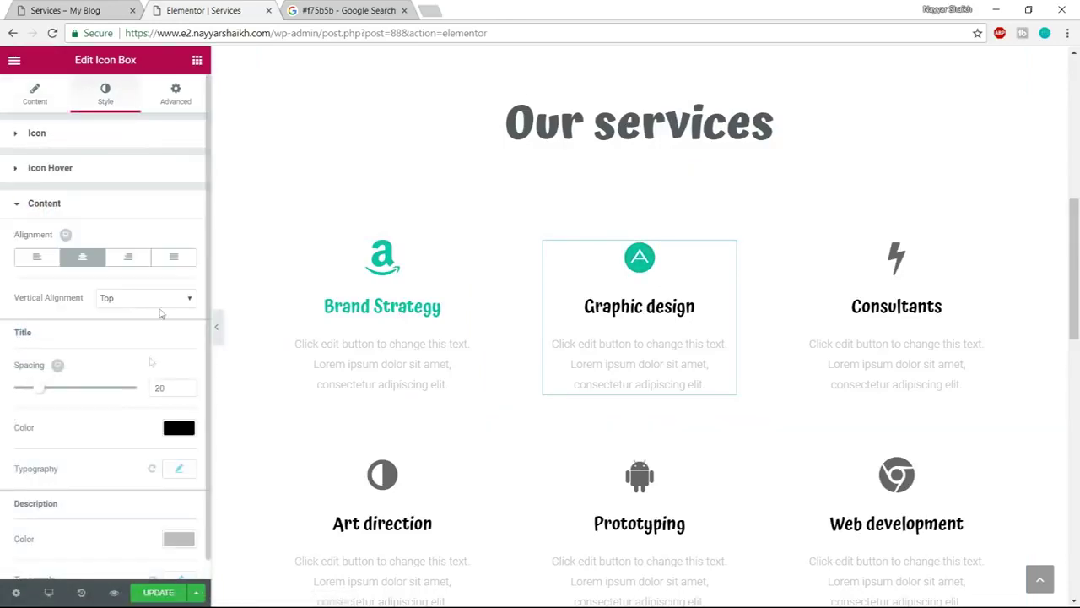
{"action": "left_click", "coordinate": [178, 428]}
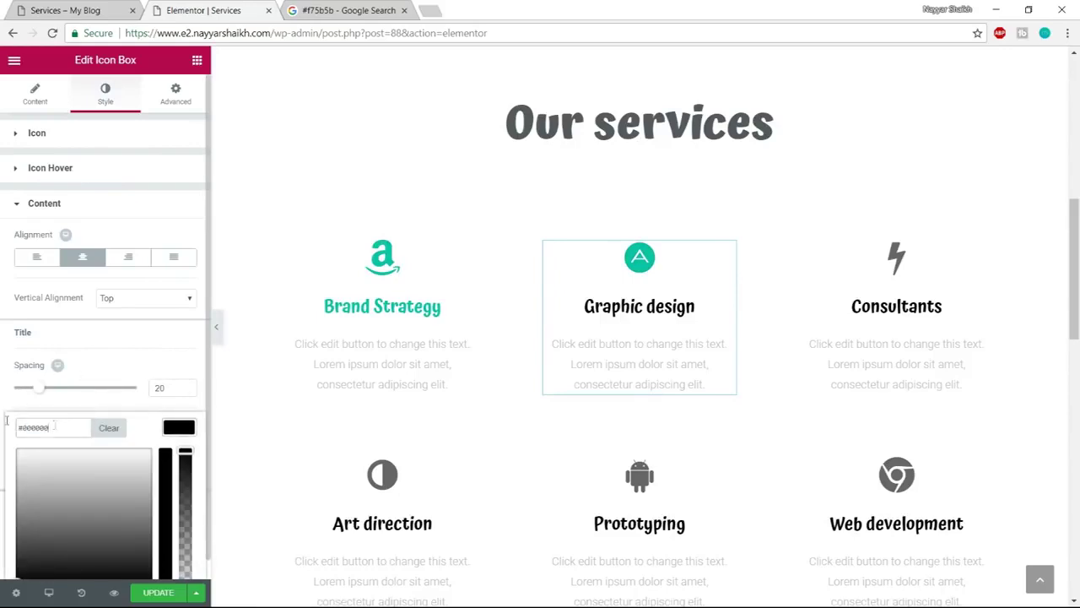
{"action": "type", "text": "#10c5a7"}
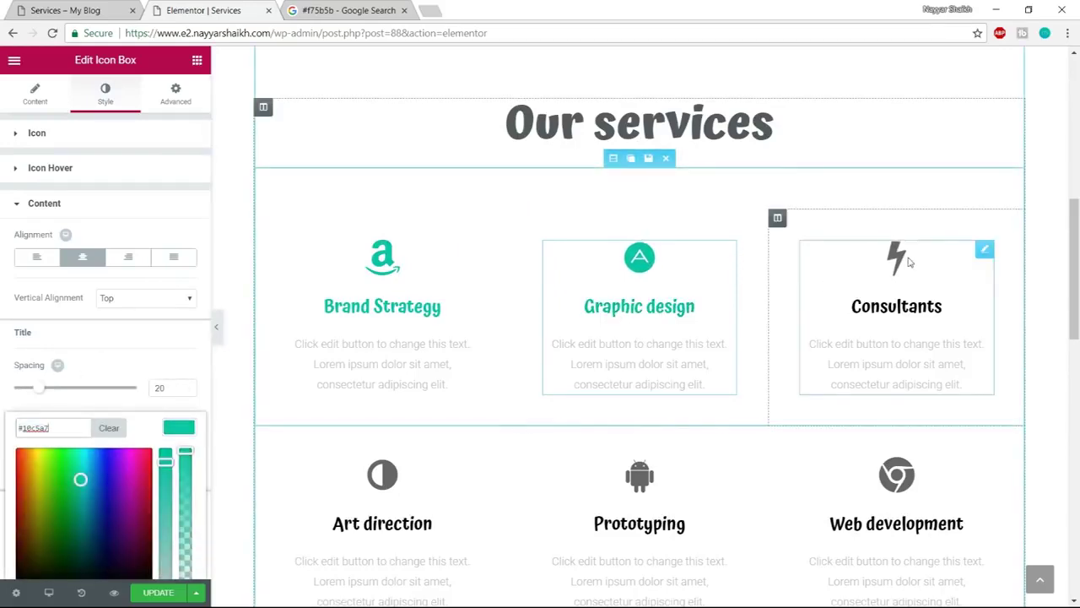
Make the Consultants lightning icon and title teal #10c5a7
{"action": "left_click", "coordinate": [894, 253]}
{"action": "left_click", "coordinate": [104, 93]}
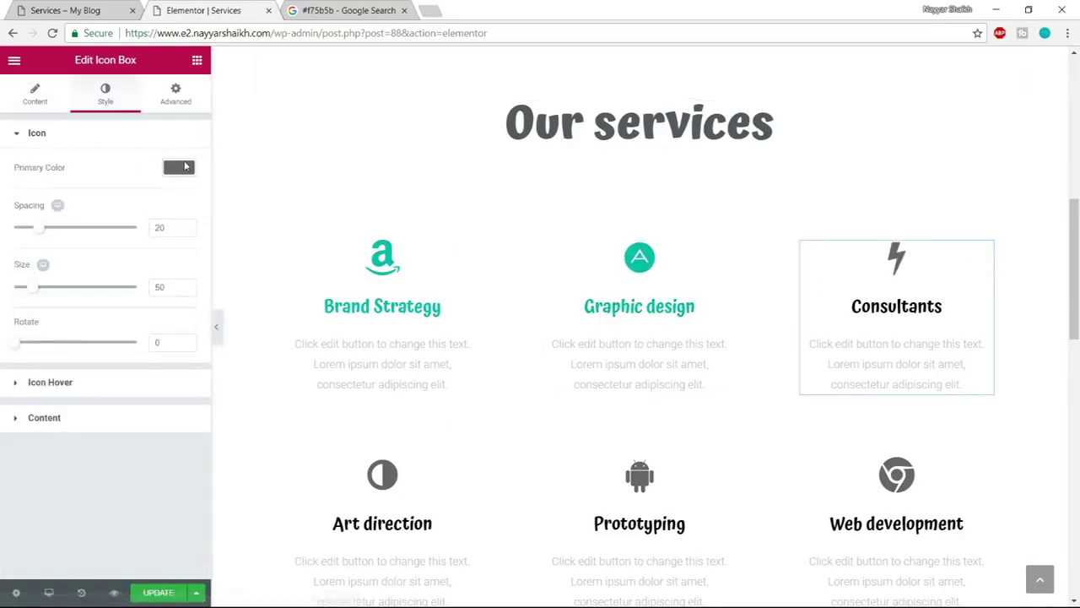
{"action": "left_click", "coordinate": [179, 167]}
{"action": "key", "text": "ctrl+v"}
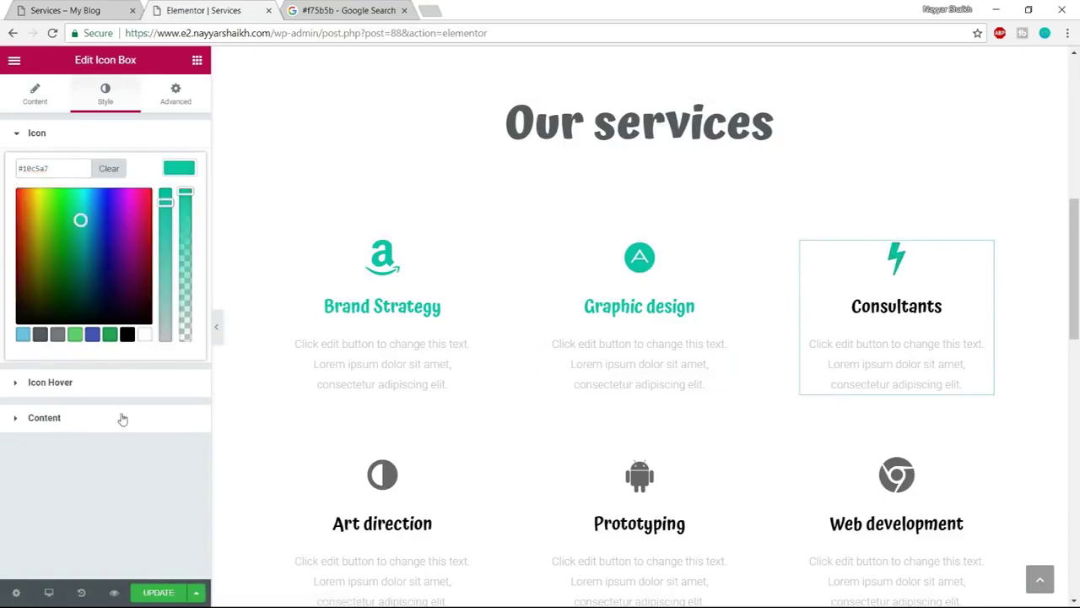
{"action": "left_click", "coordinate": [121, 417]}
{"action": "left_click", "coordinate": [179, 427]}
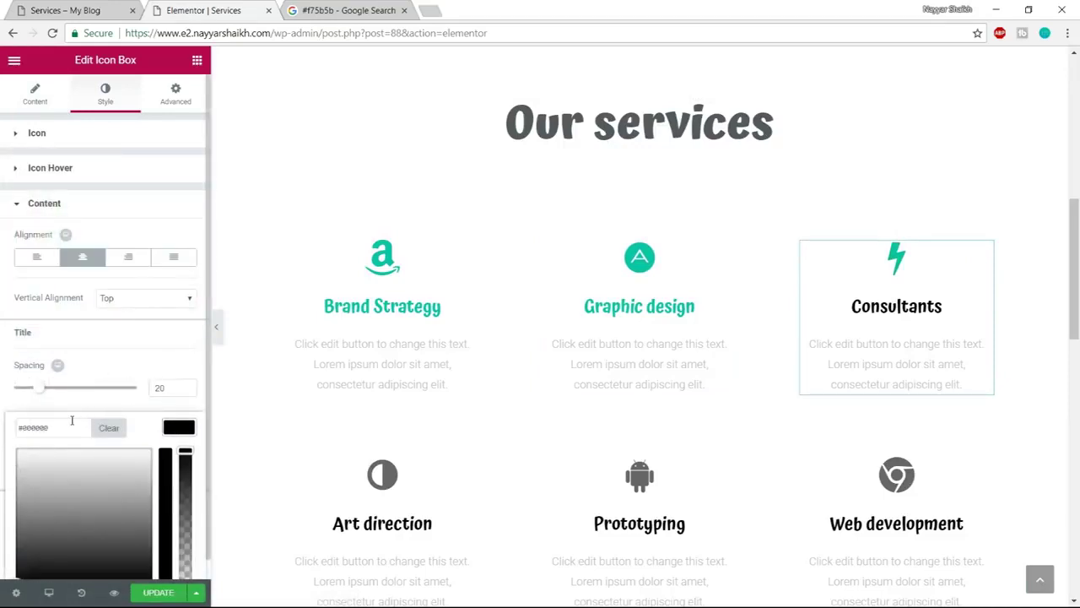
{"action": "key", "text": "ctrl+v"}
{"action": "scroll", "coordinate": [954, 292], "scroll_direction": "down", "scroll_amount": 1}
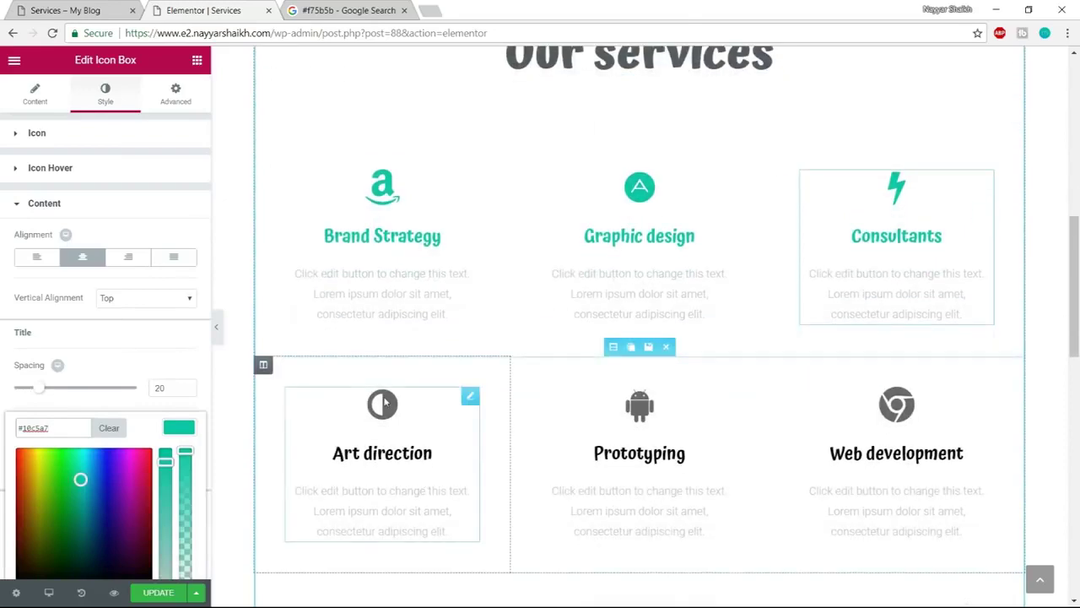
Make the Art direction icon and title teal #10c5a7
{"action": "left_click", "coordinate": [448, 425]}
{"action": "left_click", "coordinate": [105, 95]}
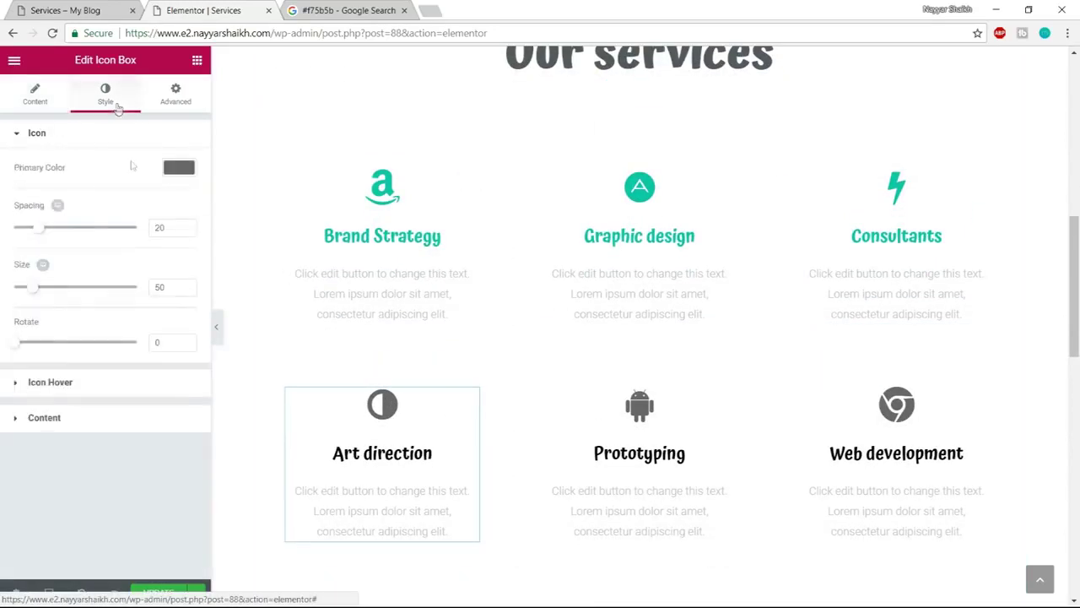
{"action": "left_click", "coordinate": [179, 168]}
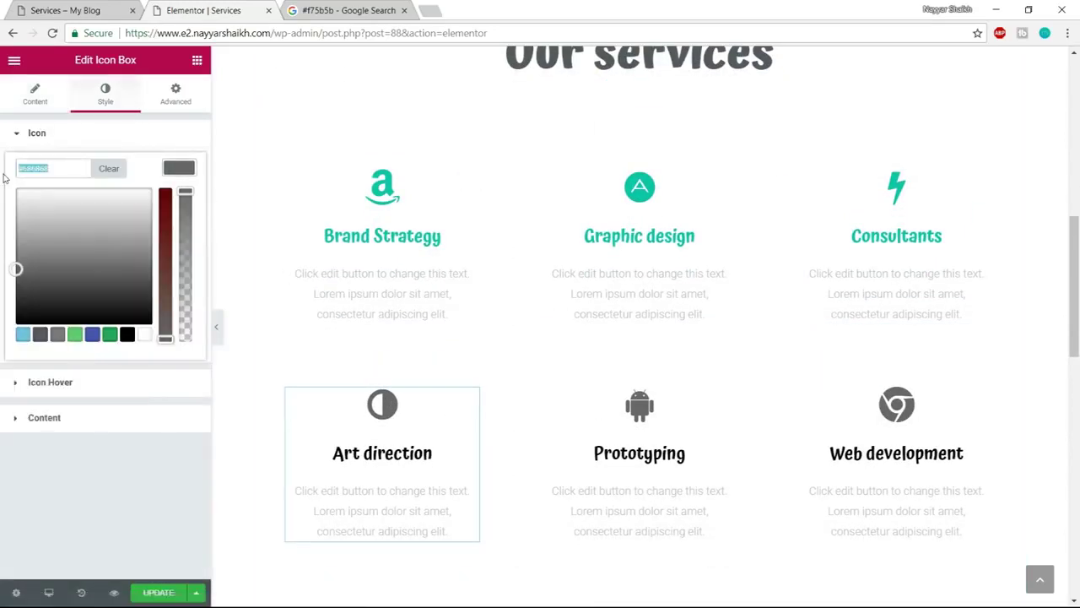
{"action": "left_click", "coordinate": [72, 418]}
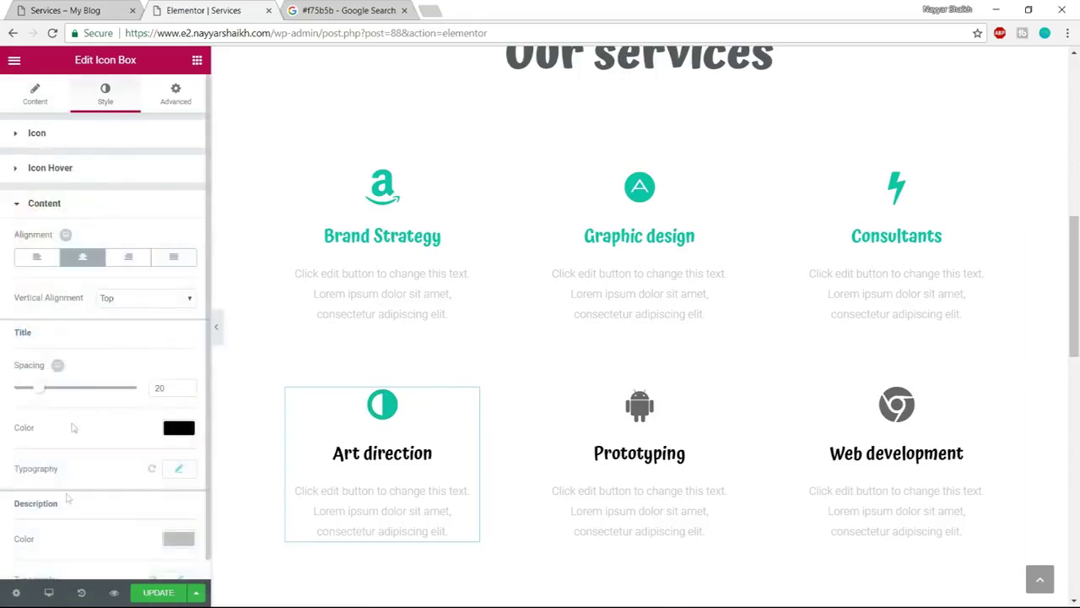
{"action": "left_click", "coordinate": [179, 428]}
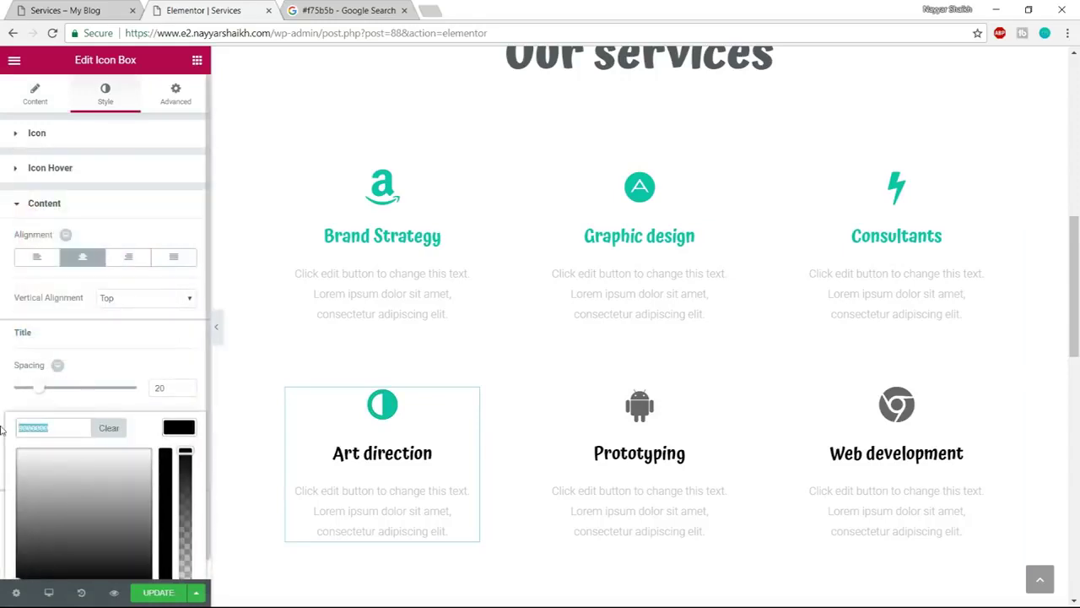
{"action": "key", "text": "ctrl+v"}
Make the Prototyping icon and title teal #10c5a7, replacing the black #000000 title
{"action": "left_click", "coordinate": [591, 425]}
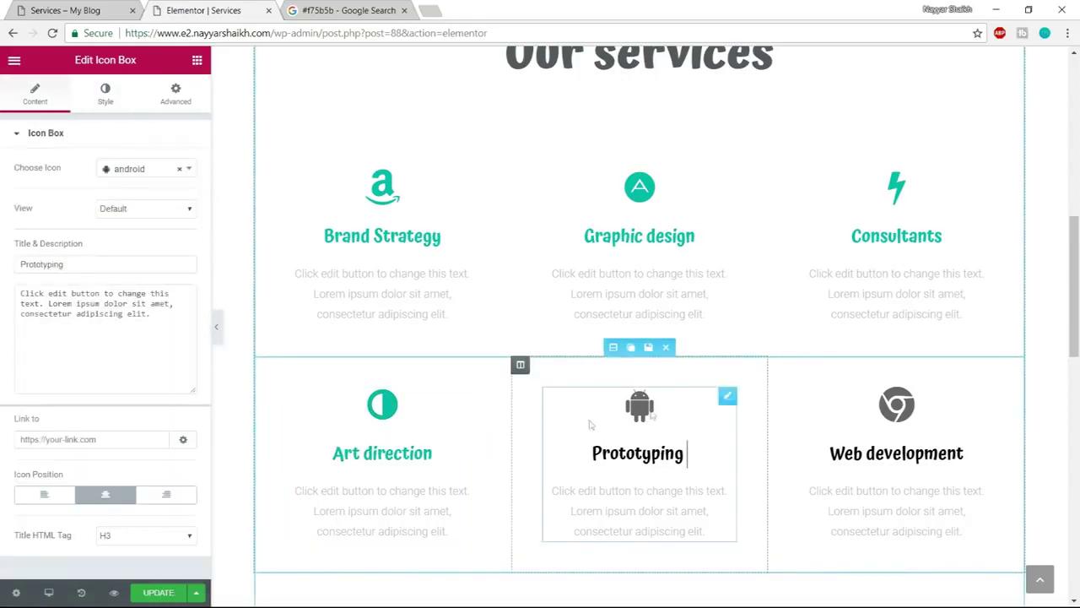
{"action": "left_click", "coordinate": [105, 93]}
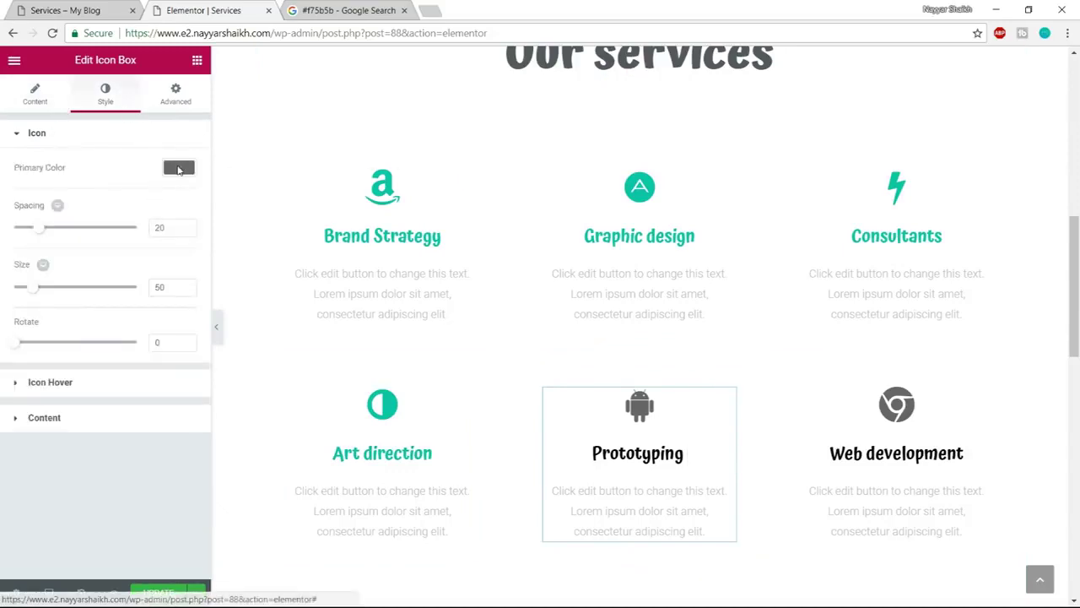
{"action": "left_click", "coordinate": [179, 168]}
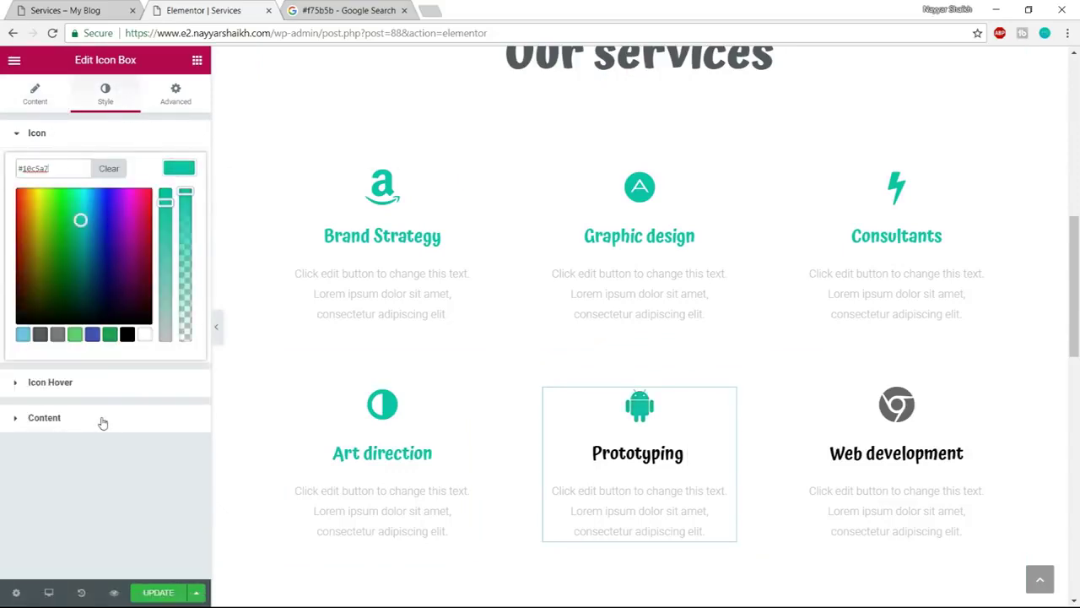
{"action": "left_click", "coordinate": [101, 418]}
{"action": "left_click", "coordinate": [172, 429]}
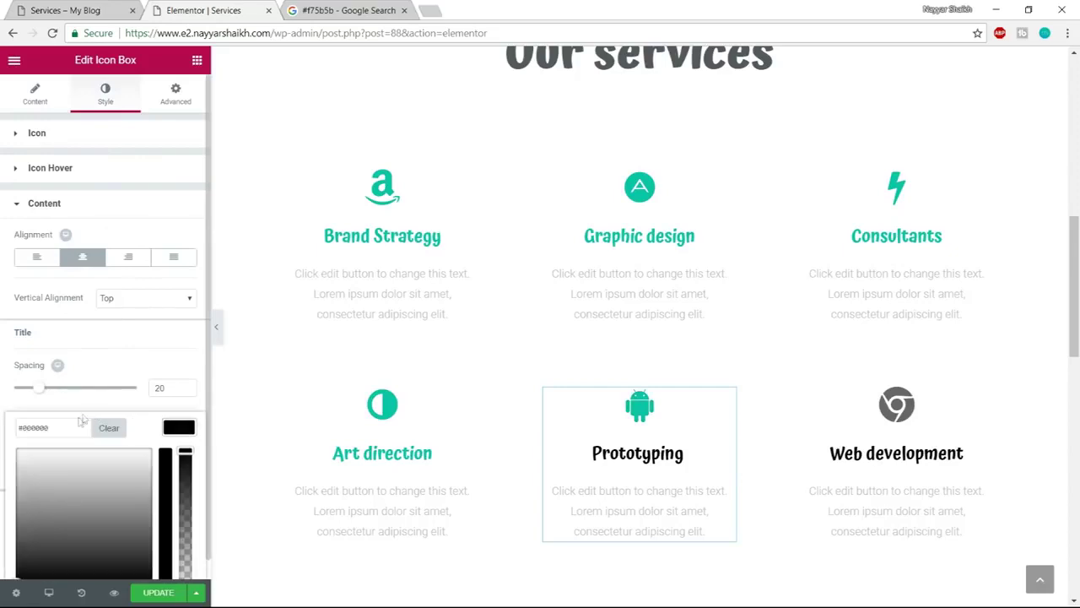
{"action": "left_click_drag", "start_coordinate": [82, 424], "coordinate": [2, 434]}
{"action": "type", "text": "#10c5a7"}
Make the Web development icon and title teal #10c5a7, replacing the grey #686868 icon
{"action": "left_click", "coordinate": [913, 408]}
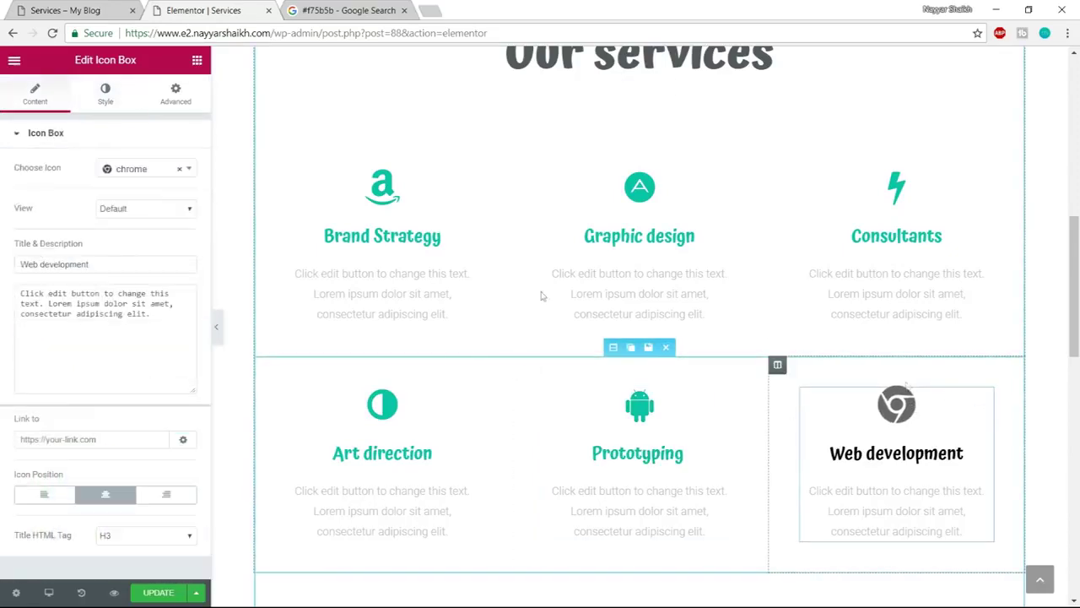
{"action": "left_click", "coordinate": [105, 93]}
{"action": "left_click", "coordinate": [179, 168]}
{"action": "left_click_drag", "start_coordinate": [65, 170], "coordinate": [2, 178]}
{"action": "type", "text": "#10c5a7"}
{"action": "left_click", "coordinate": [111, 419]}
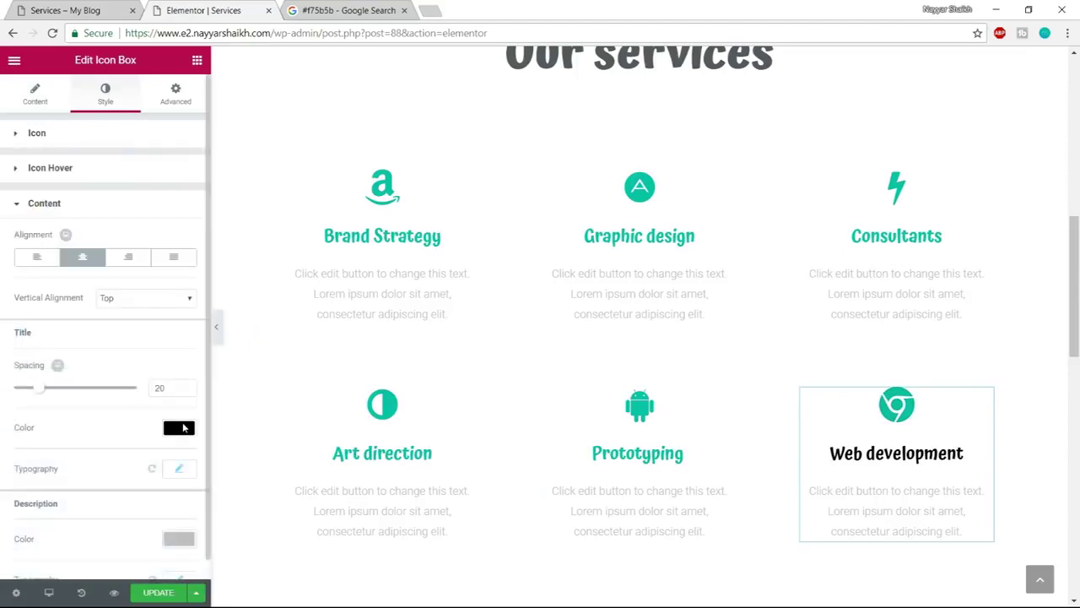
{"action": "left_click", "coordinate": [183, 429]}
{"action": "type", "text": "#10c5a7"}
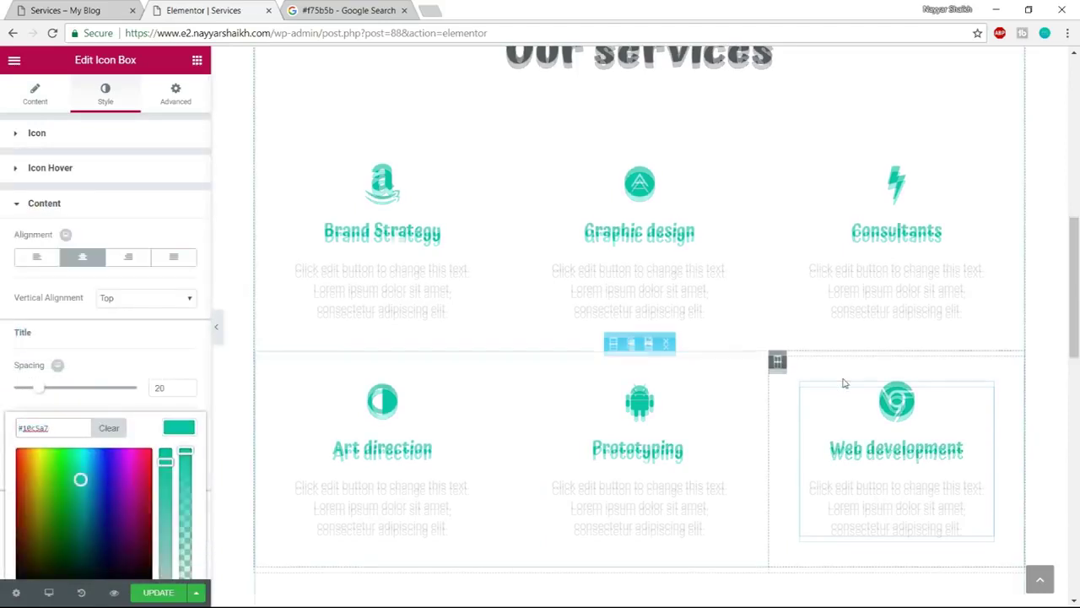
Update the Services page to save the teal icon boxes
{"action": "scroll", "coordinate": [841, 381], "scroll_direction": "down", "scroll_amount": 3}
{"action": "left_click", "coordinate": [147, 598]}
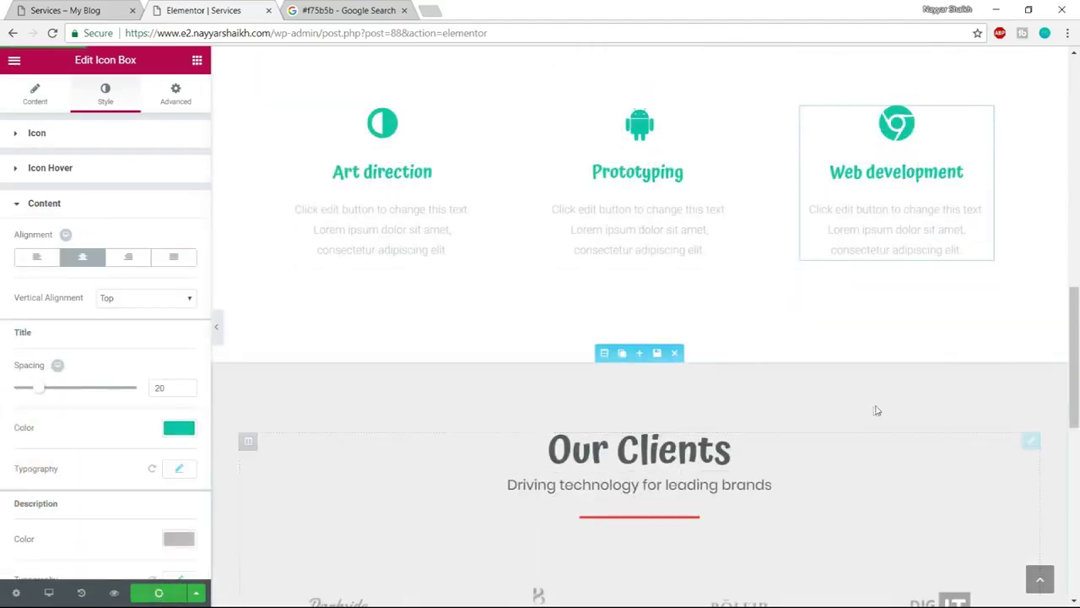
{"action": "scroll", "coordinate": [883, 406], "scroll_direction": "up", "scroll_amount": 5}
{"action": "scroll", "coordinate": [883, 403], "scroll_direction": "up", "scroll_amount": 3}
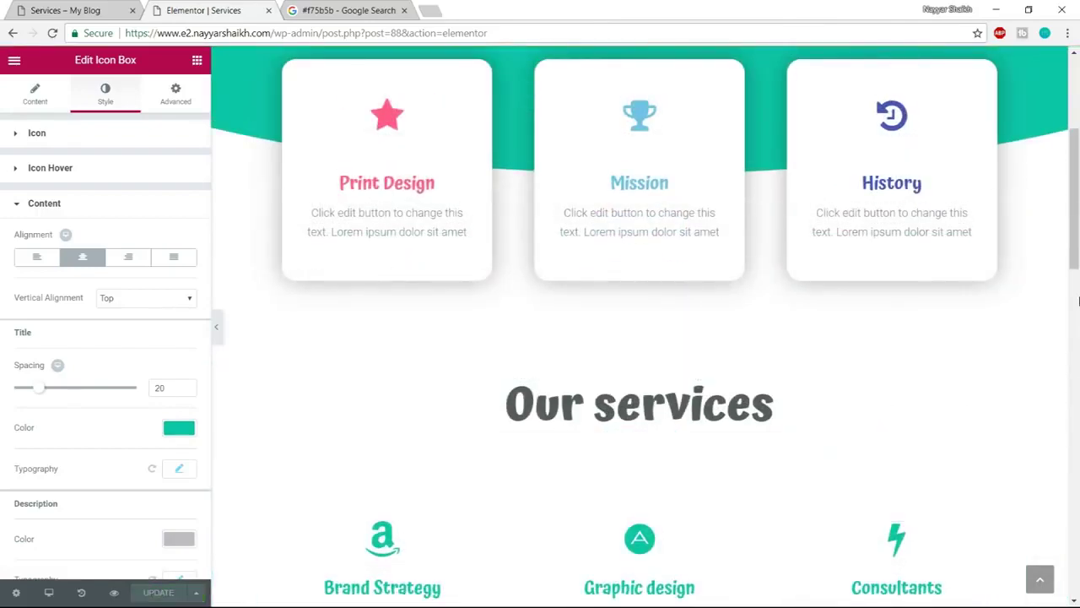
{"action": "scroll", "coordinate": [1078, 302], "scroll_direction": "up", "scroll_amount": 3}
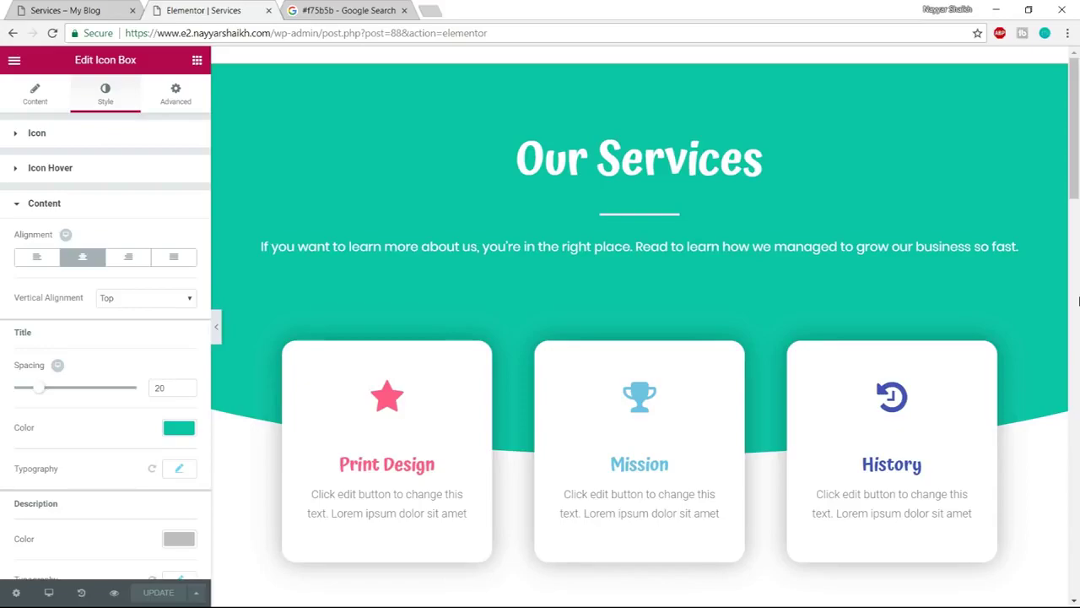
{"action": "scroll", "coordinate": [1078, 302], "scroll_direction": "down", "scroll_amount": 20}
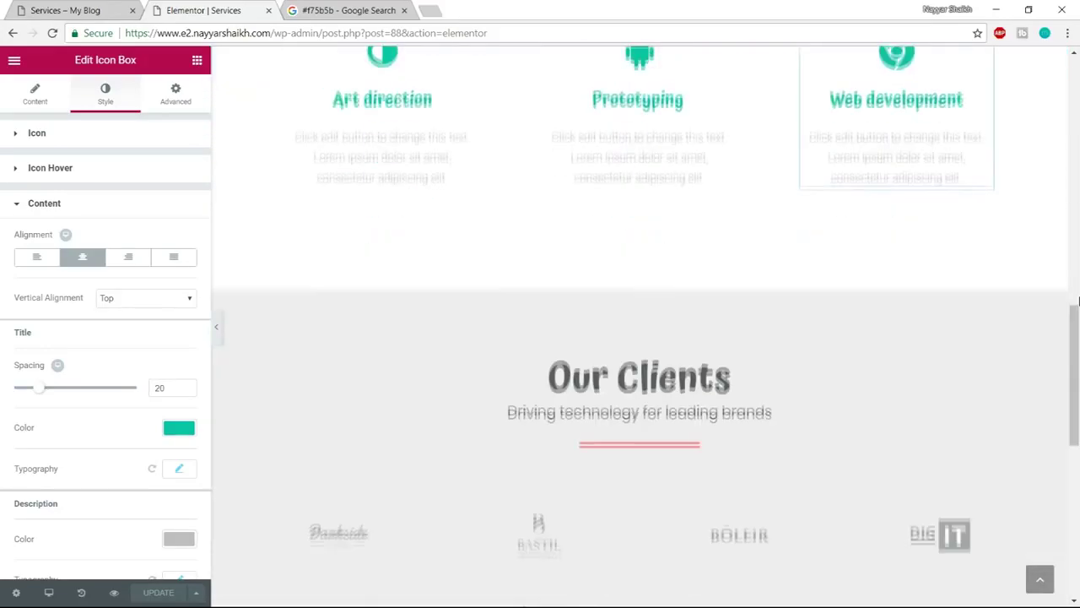
{"action": "scroll", "coordinate": [1079, 301], "scroll_direction": "down", "scroll_amount": 3}
{"action": "scroll", "coordinate": [1079, 301], "scroll_direction": "up", "scroll_amount": 20}
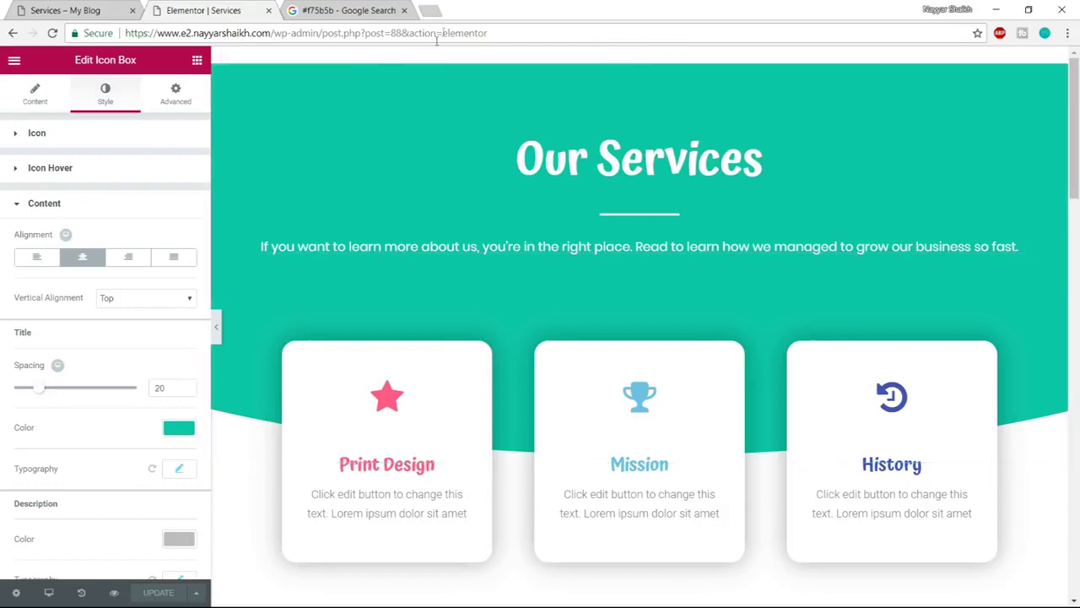
{"action": "left_click", "coordinate": [65, 10]}
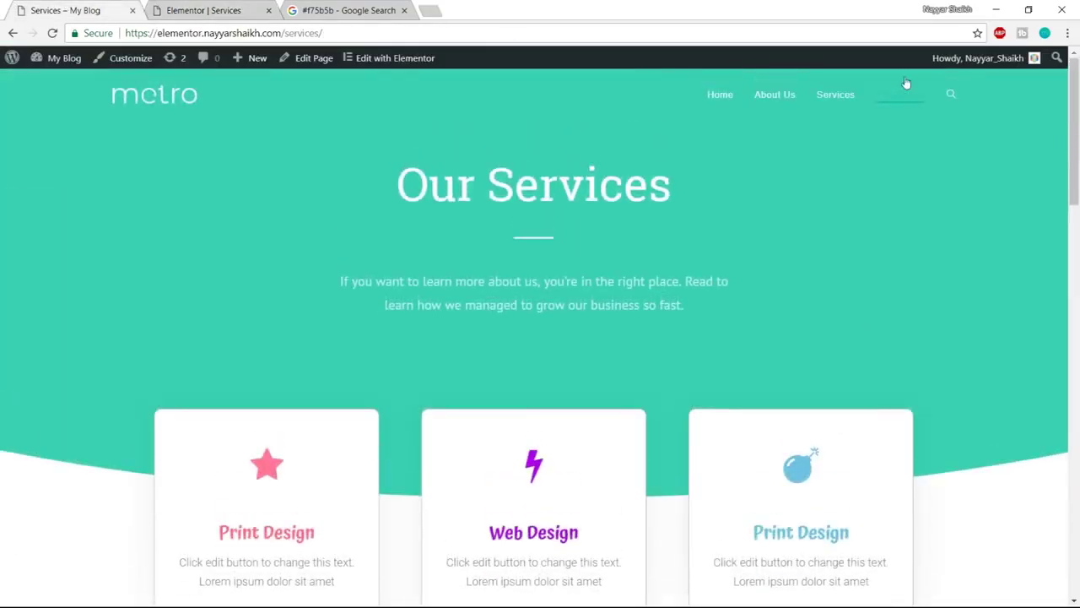
{"action": "left_click", "coordinate": [904, 95]}
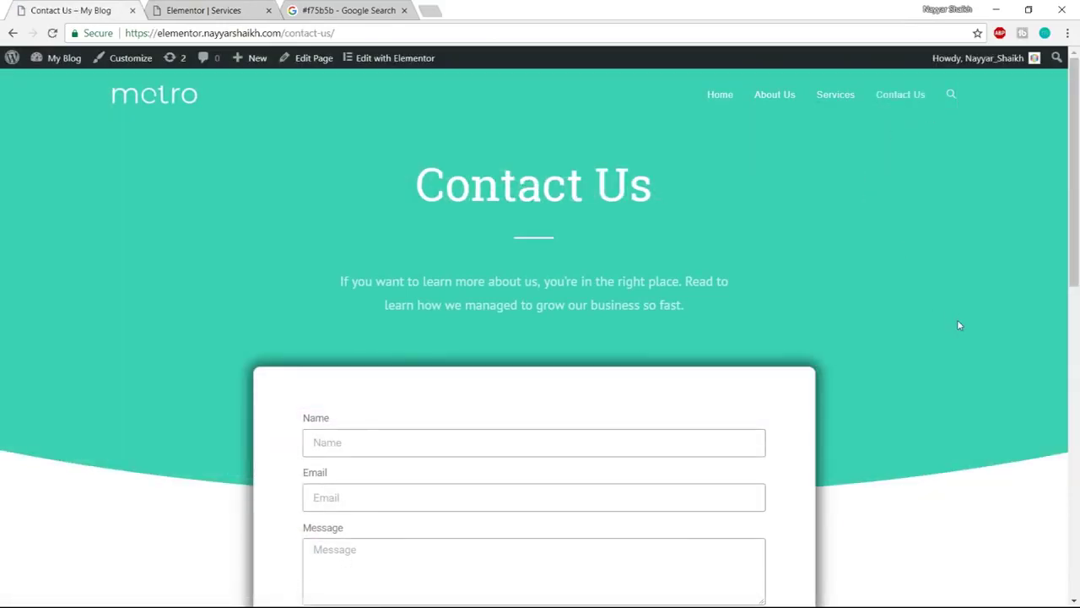
{"action": "scroll", "coordinate": [976, 398], "scroll_direction": "down", "scroll_amount": 8}
{"action": "scroll", "coordinate": [976, 475], "scroll_direction": "up", "scroll_amount": 6}
{"action": "scroll", "coordinate": [976, 475], "scroll_direction": "down", "scroll_amount": 5}
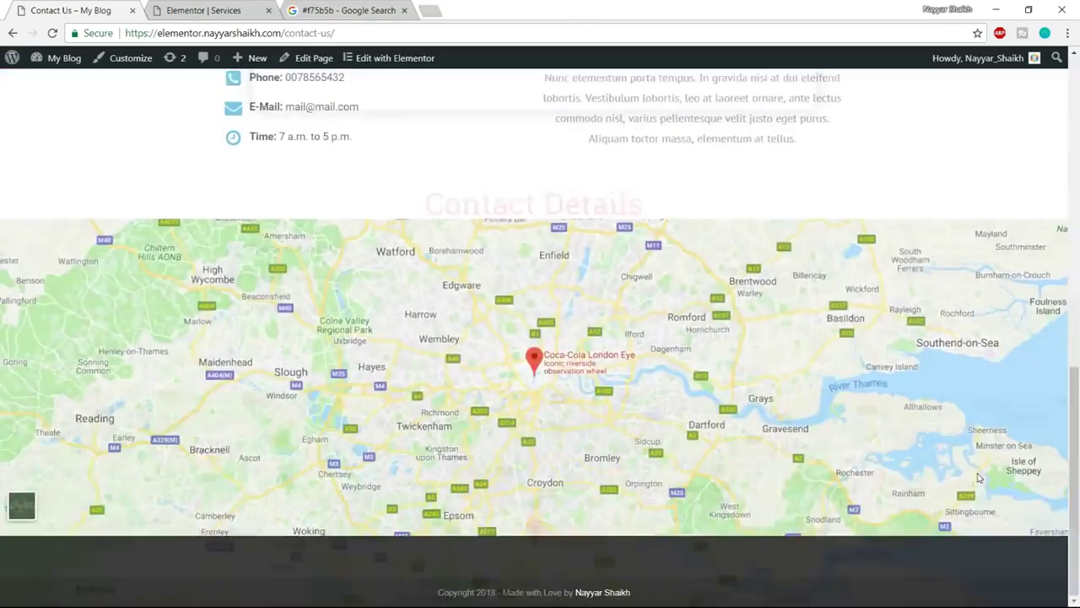
{"action": "scroll", "coordinate": [979, 478], "scroll_direction": "up", "scroll_amount": 10}
{"action": "left_click", "coordinate": [204, 9]}
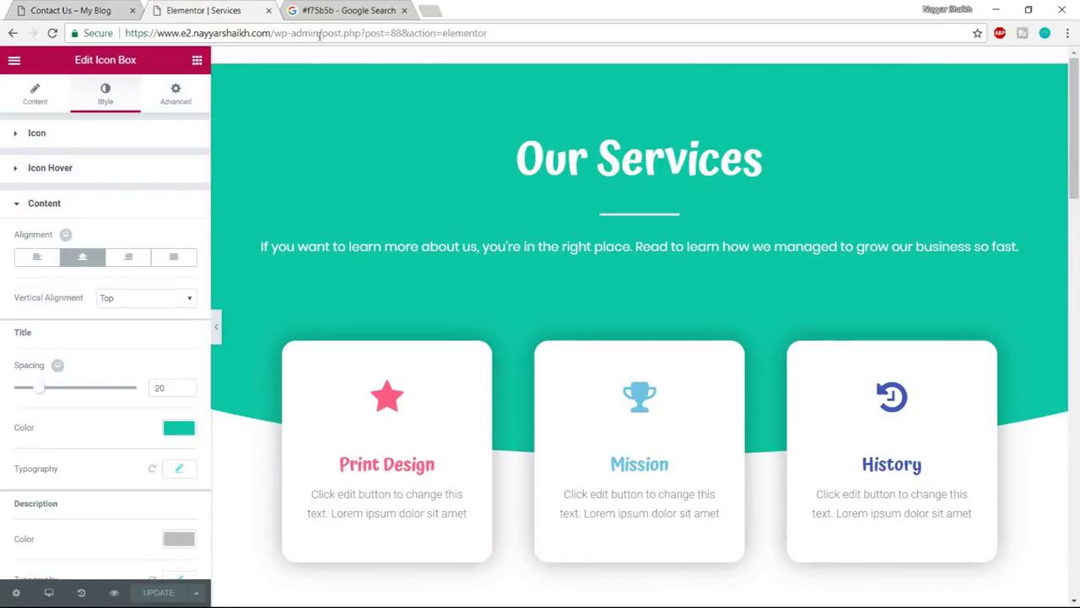
Create a new page titled Contact Us from the WordPress dashboard
{"action": "left_click_drag", "start_coordinate": [319, 34], "coordinate": [851, 3]}
{"action": "key", "text": "BackSpace"}
{"action": "key", "text": "Return"}
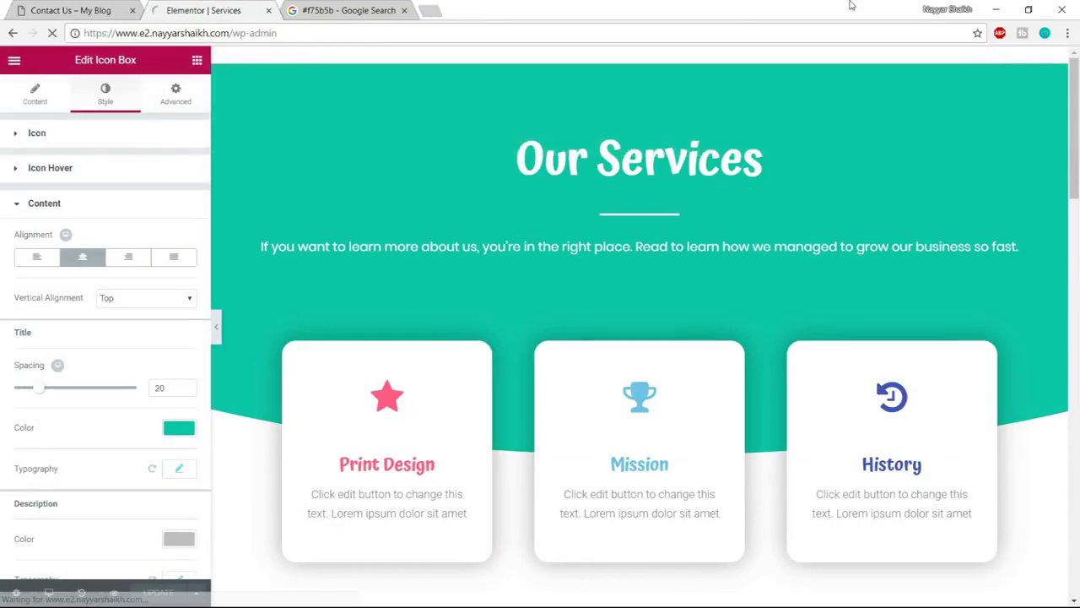
{"action": "mouse_move", "coordinate": [49, 225]}
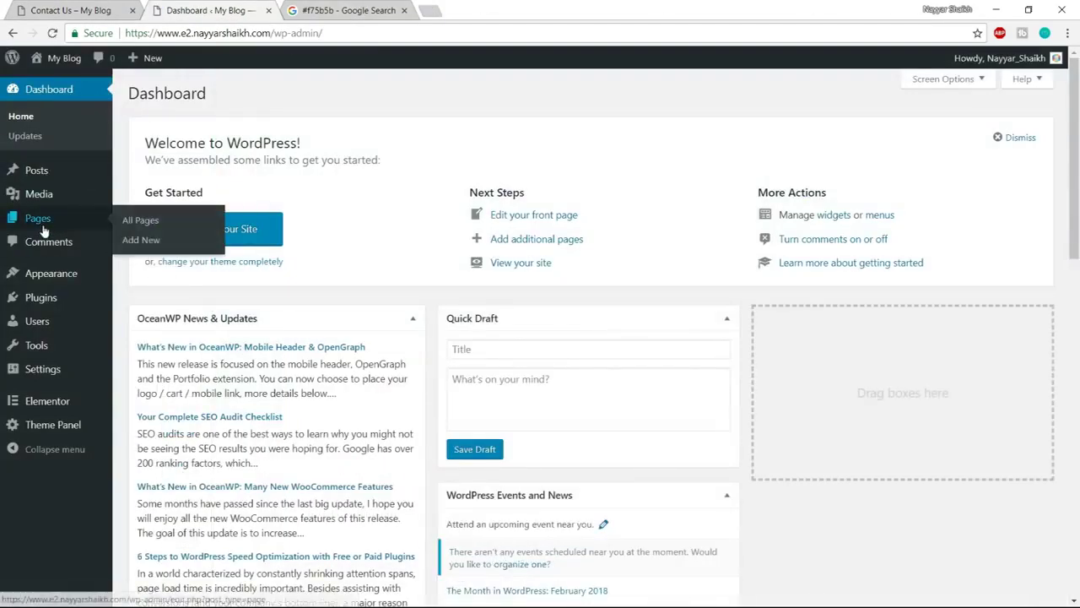
{"action": "left_click", "coordinate": [141, 239]}
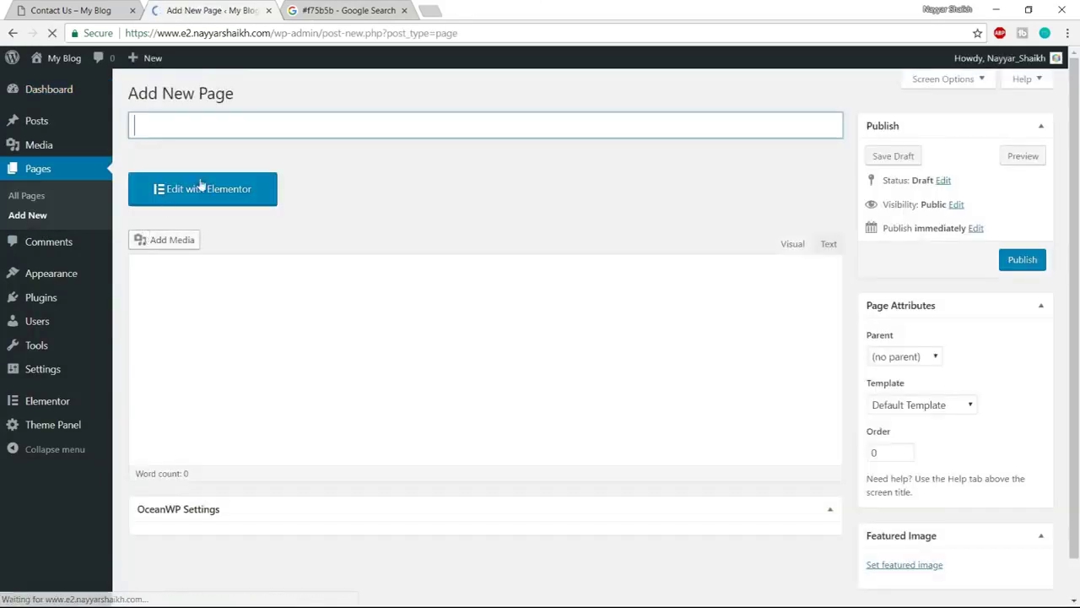
{"action": "type", "text": "Contact Us"}
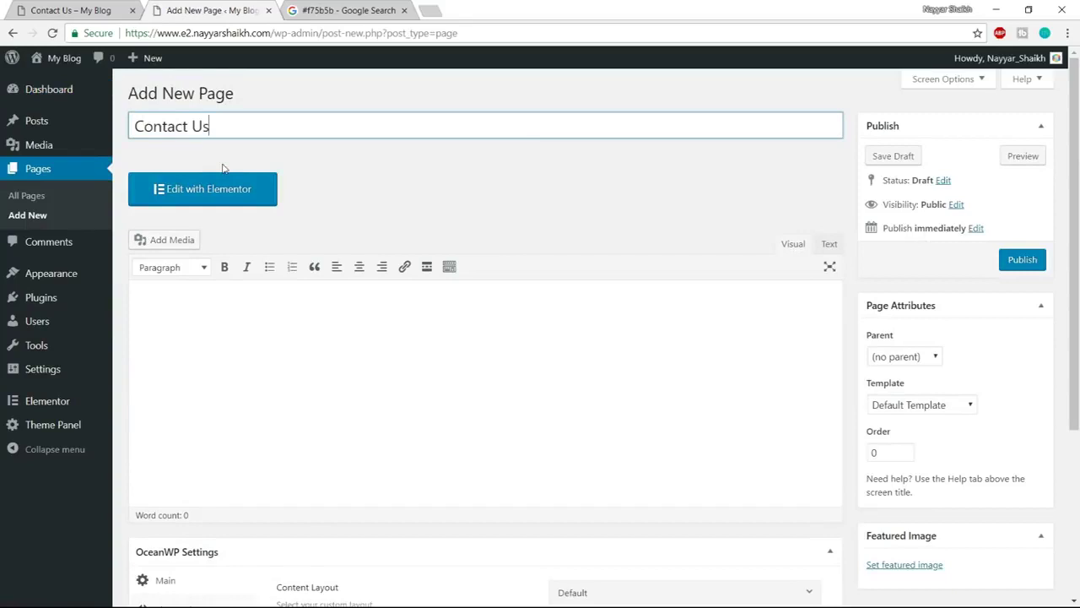
Make the page Full Width without margins, hide the top bar, and use a Transparent header
{"action": "scroll", "coordinate": [784, 345], "scroll_direction": "down", "scroll_amount": 3}
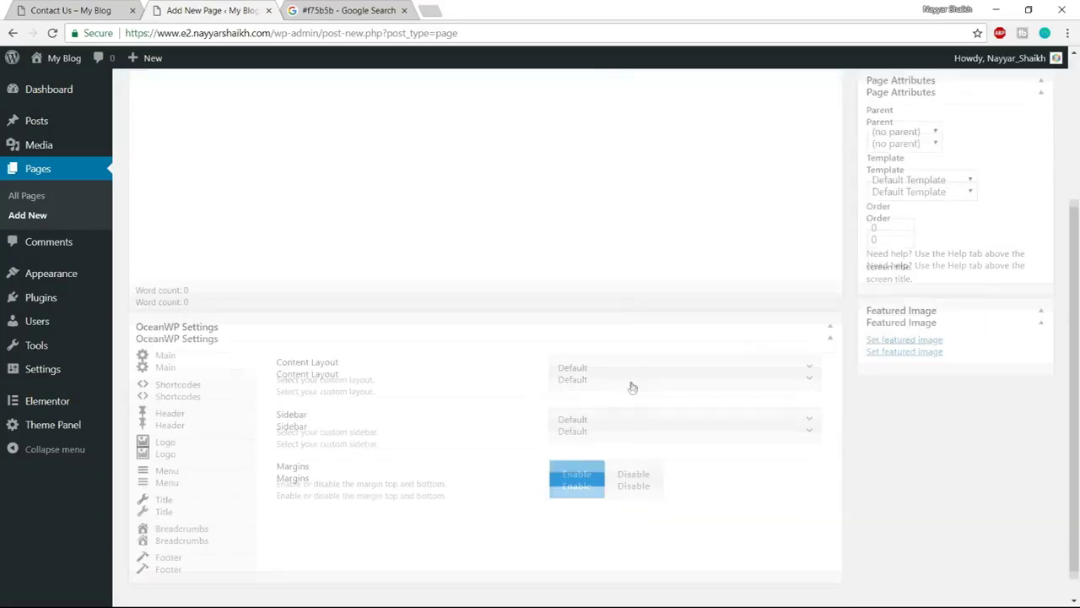
{"action": "left_click", "coordinate": [648, 346]}
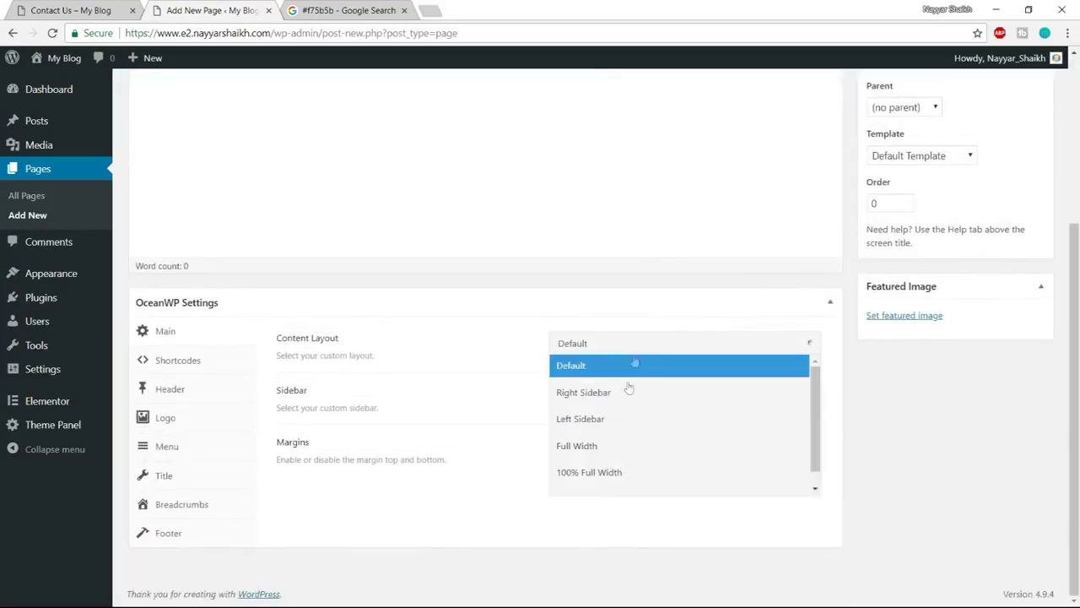
{"action": "left_click", "coordinate": [618, 448]}
{"action": "left_click", "coordinate": [639, 451]}
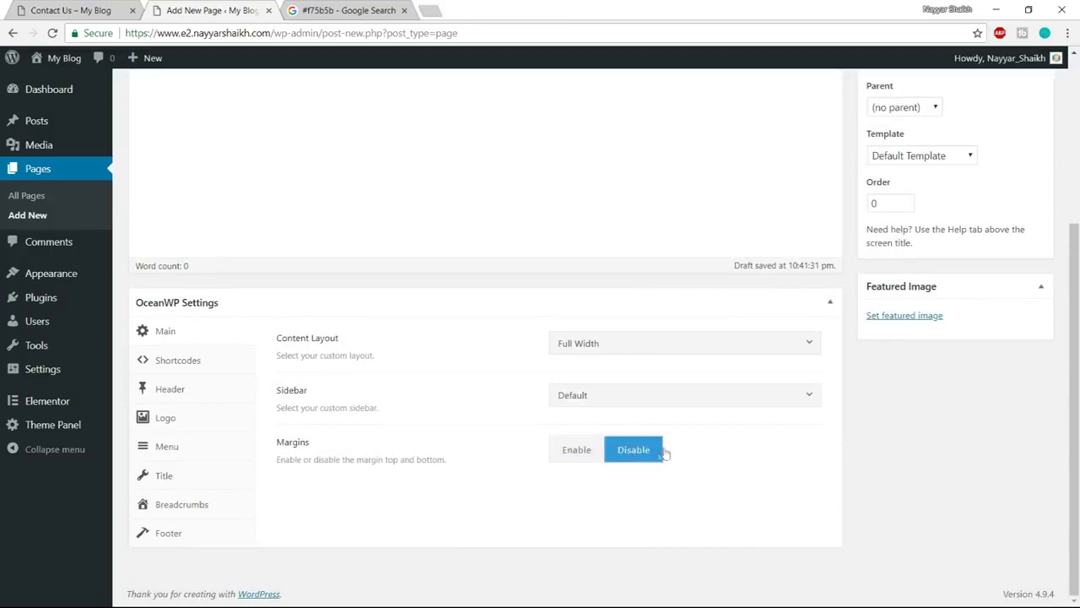
{"action": "left_click", "coordinate": [211, 397]}
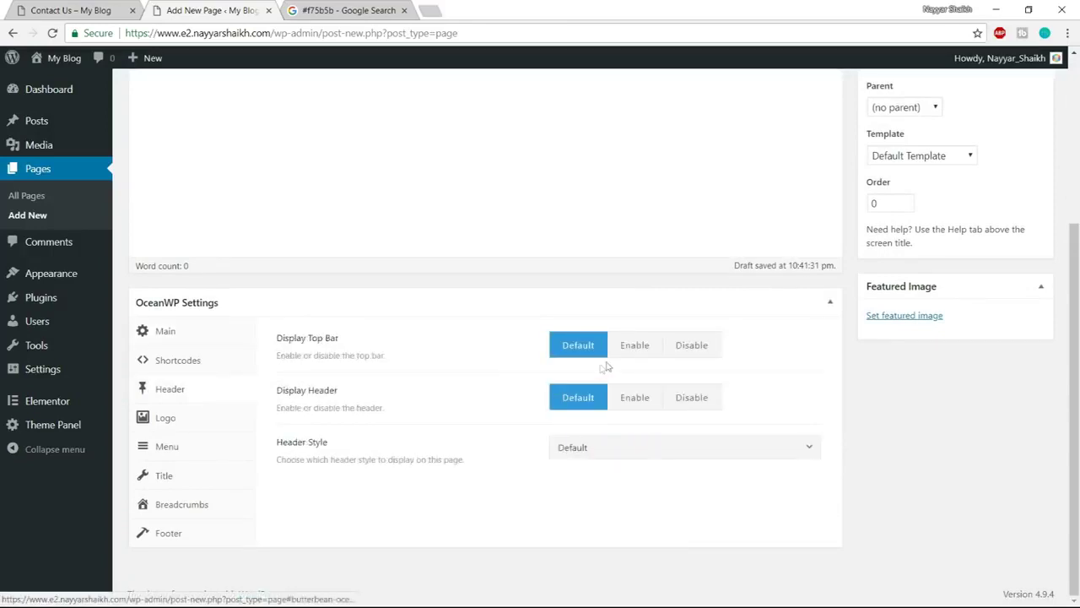
{"action": "left_click", "coordinate": [715, 345]}
{"action": "left_click", "coordinate": [711, 454]}
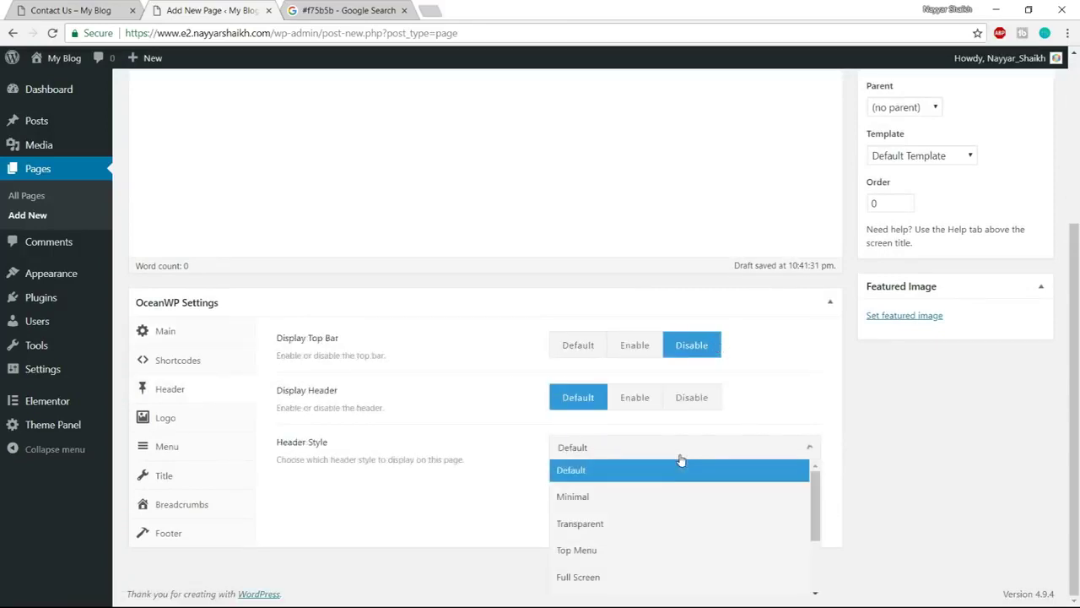
{"action": "left_click", "coordinate": [640, 523]}
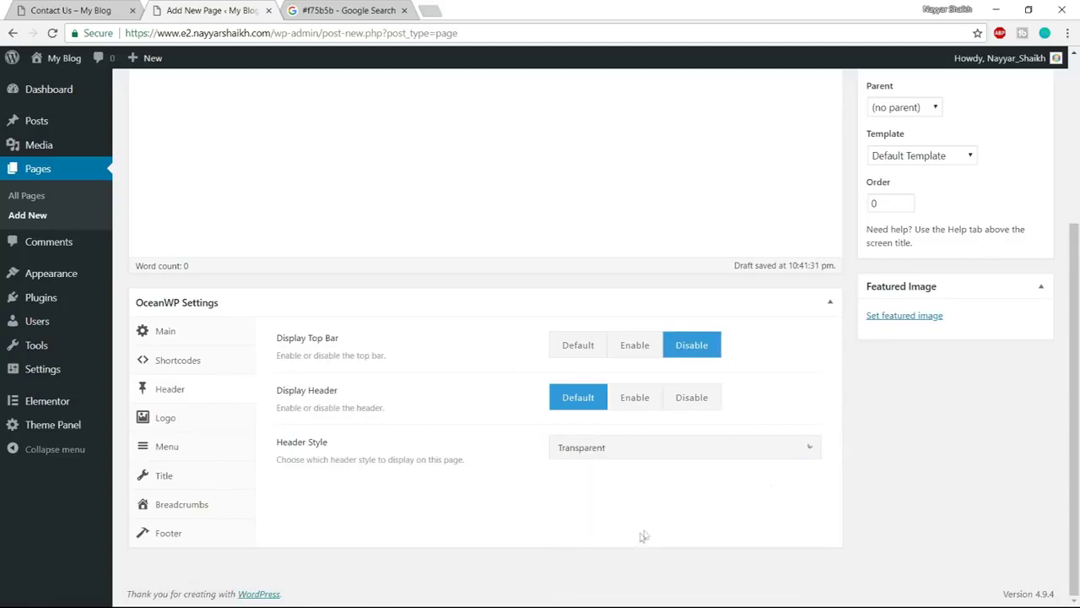
Disable the page title and breadcrumbs, then publish the page
{"action": "left_click", "coordinate": [192, 481]}
{"action": "left_click", "coordinate": [720, 346]}
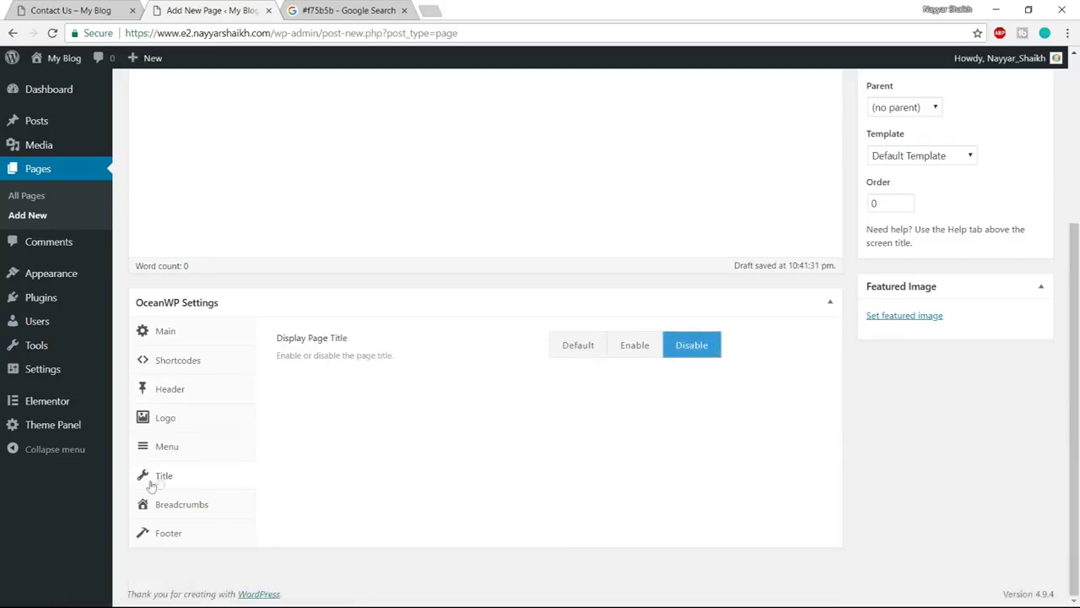
{"action": "left_click", "coordinate": [180, 504]}
{"action": "left_click", "coordinate": [692, 347]}
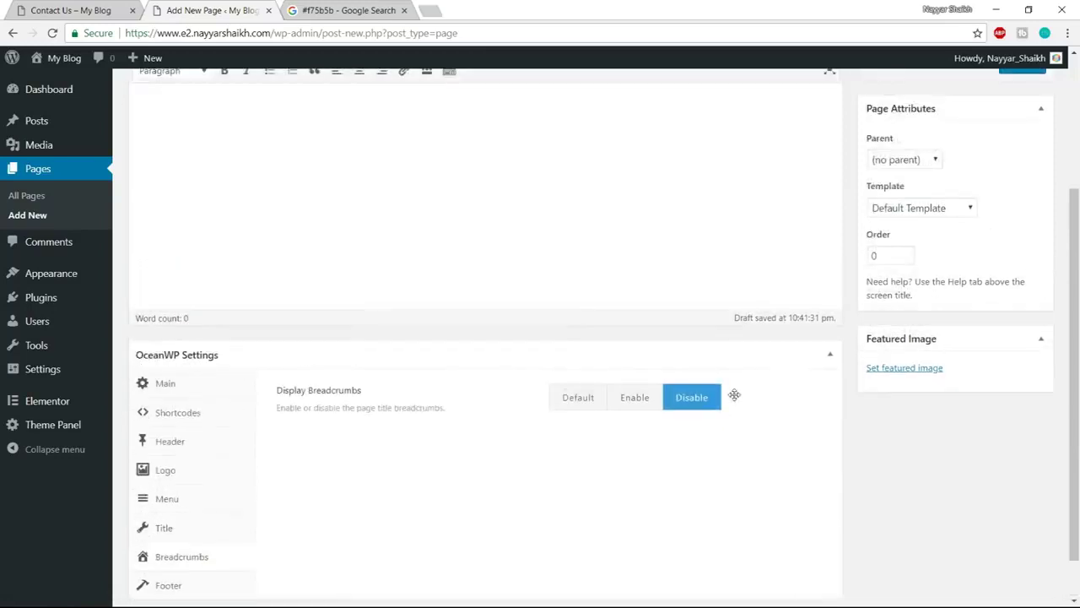
{"action": "scroll", "coordinate": [734, 395], "scroll_direction": "up", "scroll_amount": 3}
{"action": "left_click", "coordinate": [1022, 265]}
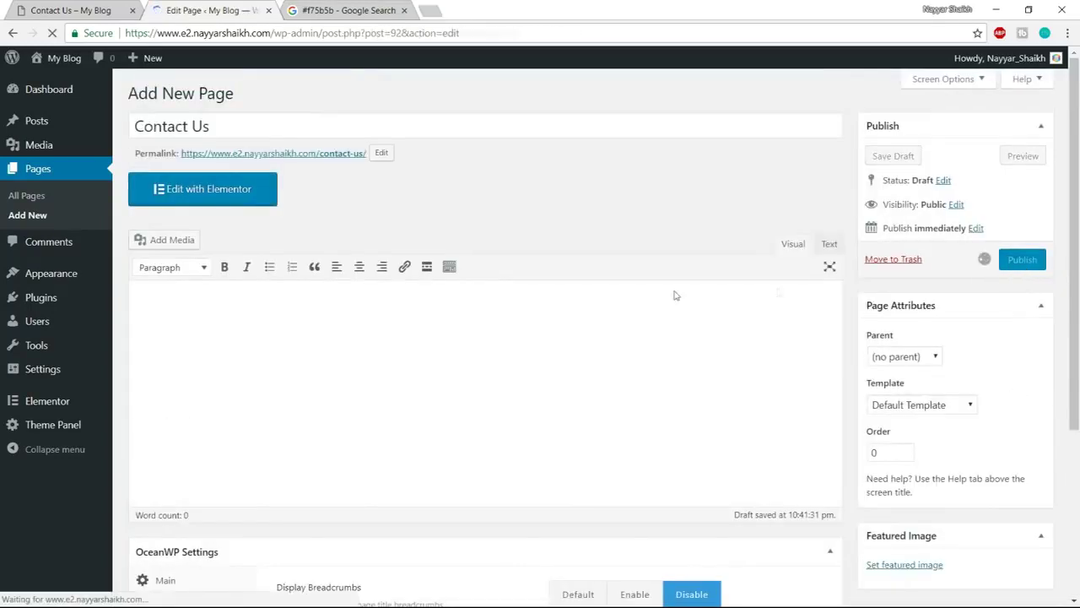
Open Contact Us in Elementor and insert the saved Page Template from My Templates
{"action": "left_click", "coordinate": [206, 238]}
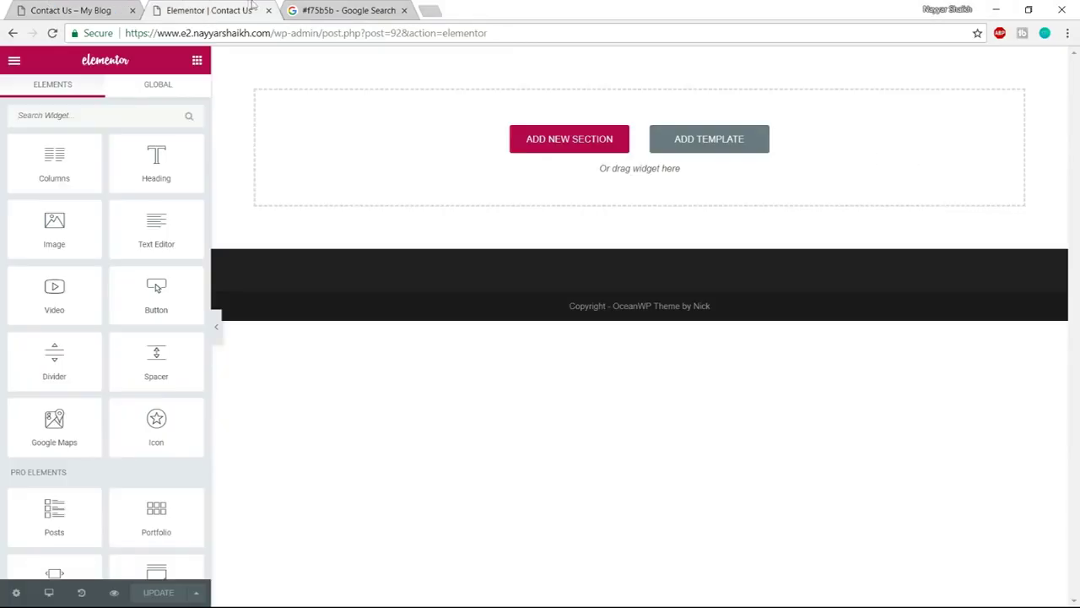
{"action": "left_click", "coordinate": [87, 4]}
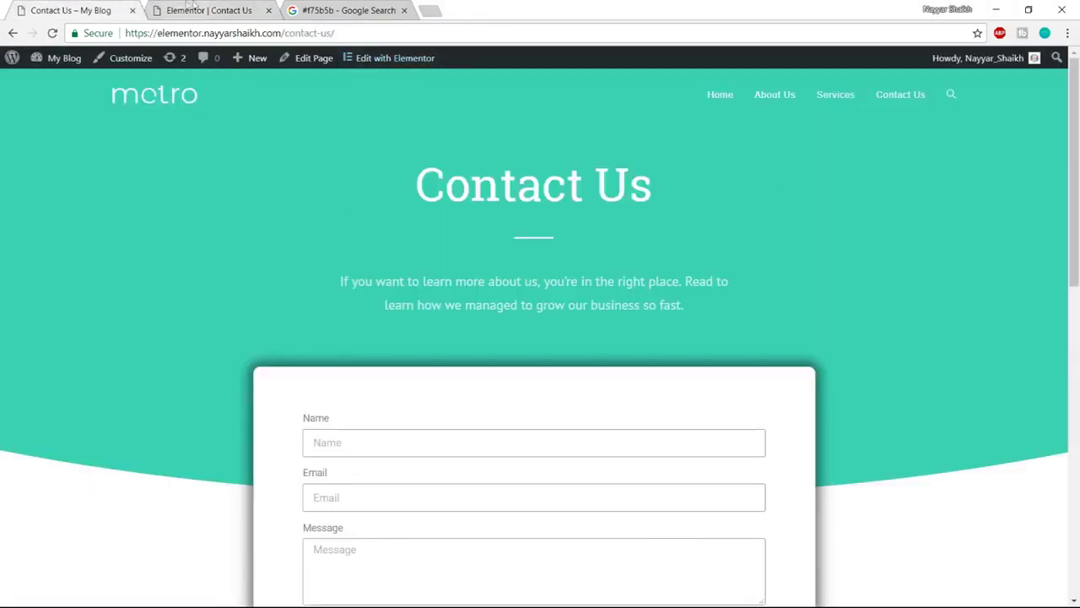
{"action": "left_click", "coordinate": [202, 10]}
{"action": "left_click", "coordinate": [724, 145]}
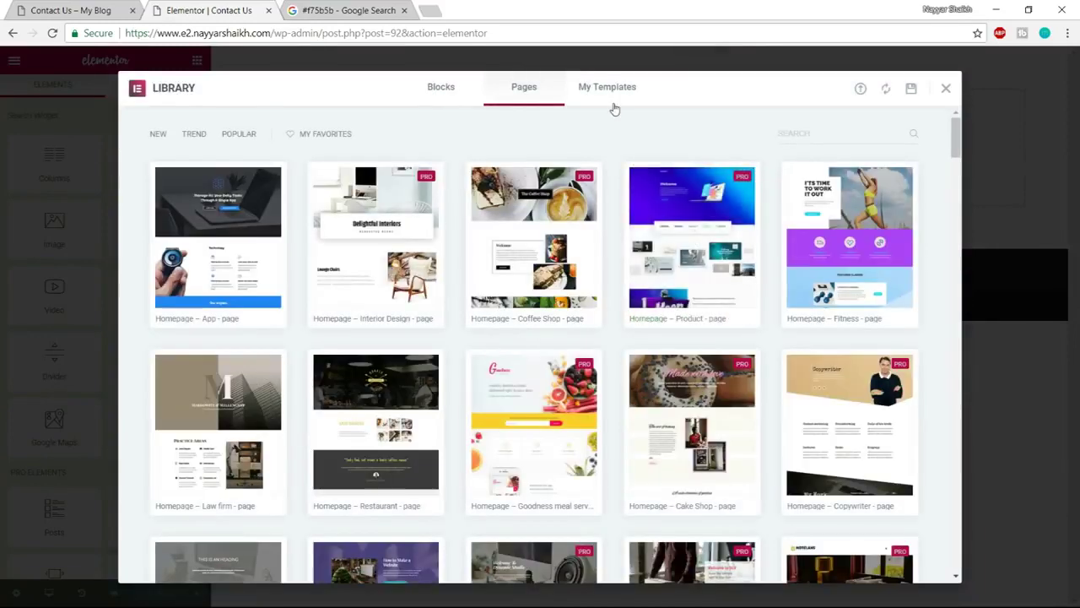
{"action": "left_click", "coordinate": [613, 103]}
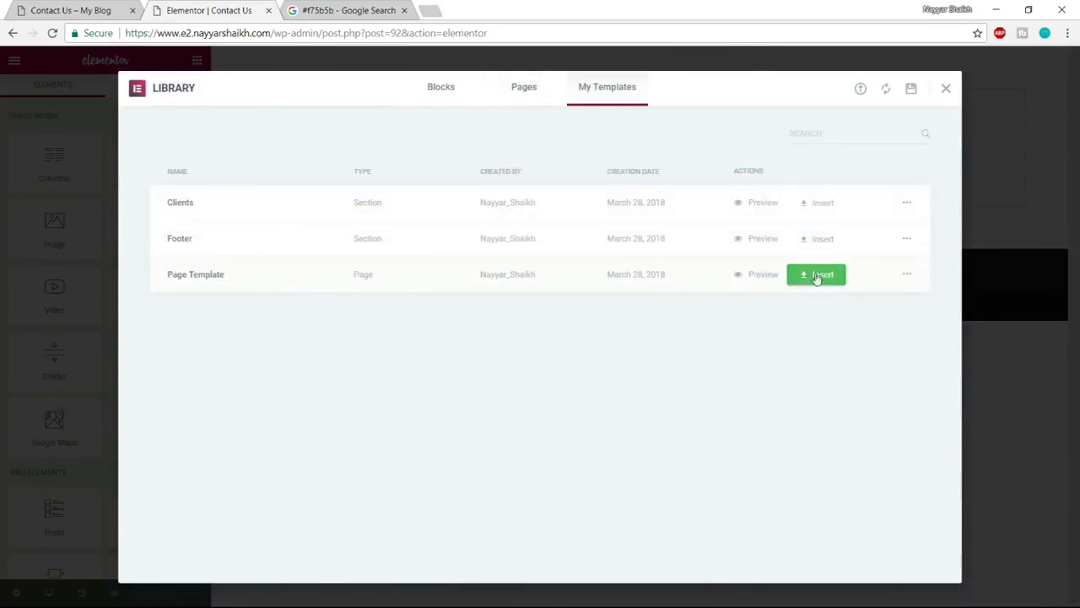
{"action": "left_click", "coordinate": [798, 276]}
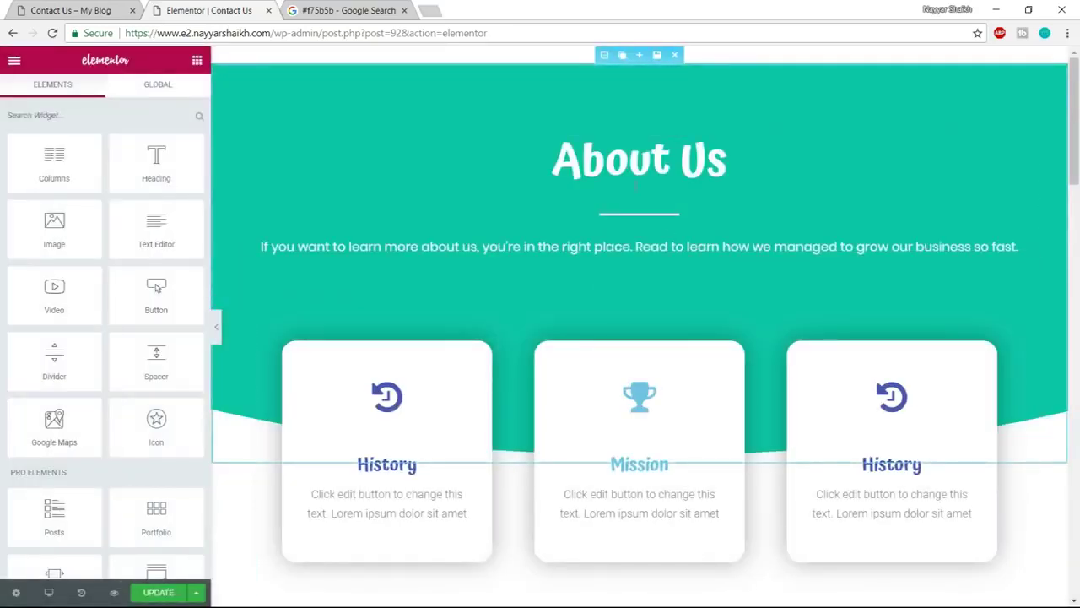
Change the header heading from About Us to 'Contact Us'
{"action": "left_click", "coordinate": [633, 160]}
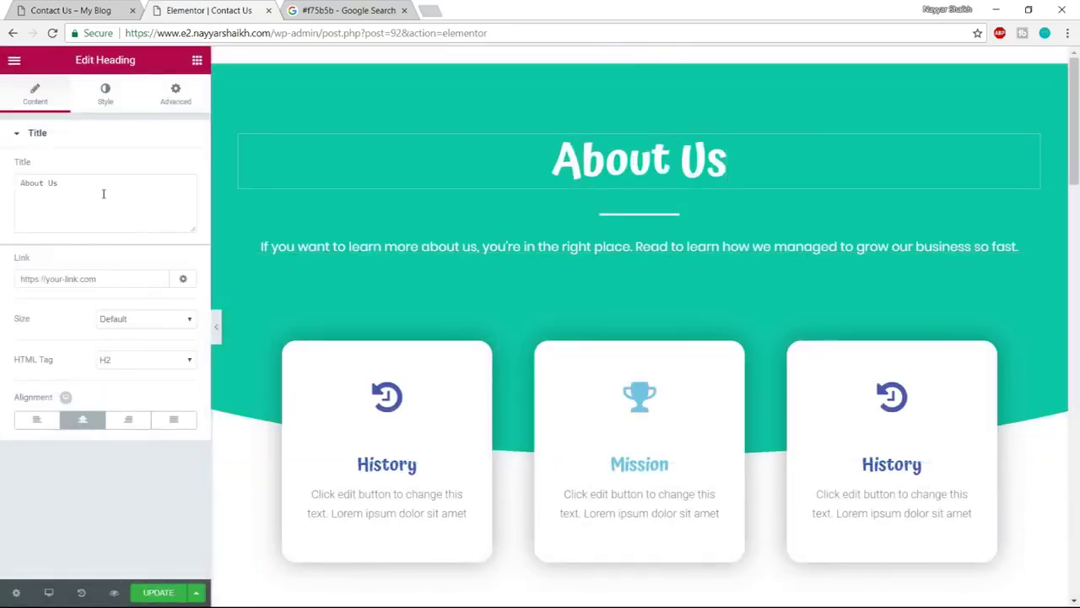
{"action": "left_click_drag", "start_coordinate": [102, 195], "coordinate": [2, 197]}
{"action": "type", "text": "Con"}
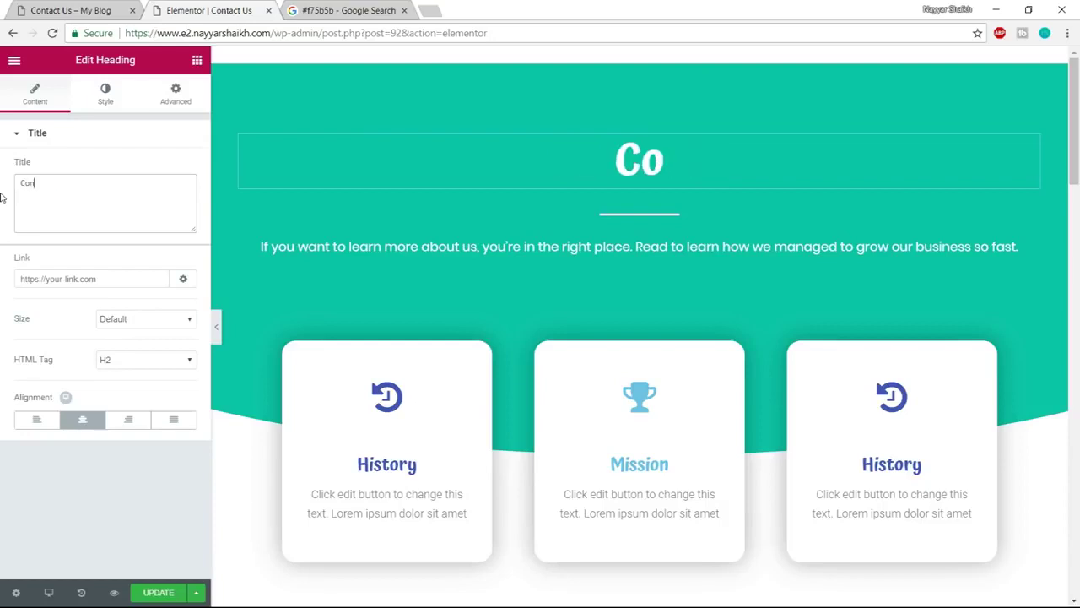
{"action": "type", "text": "tact Us"}
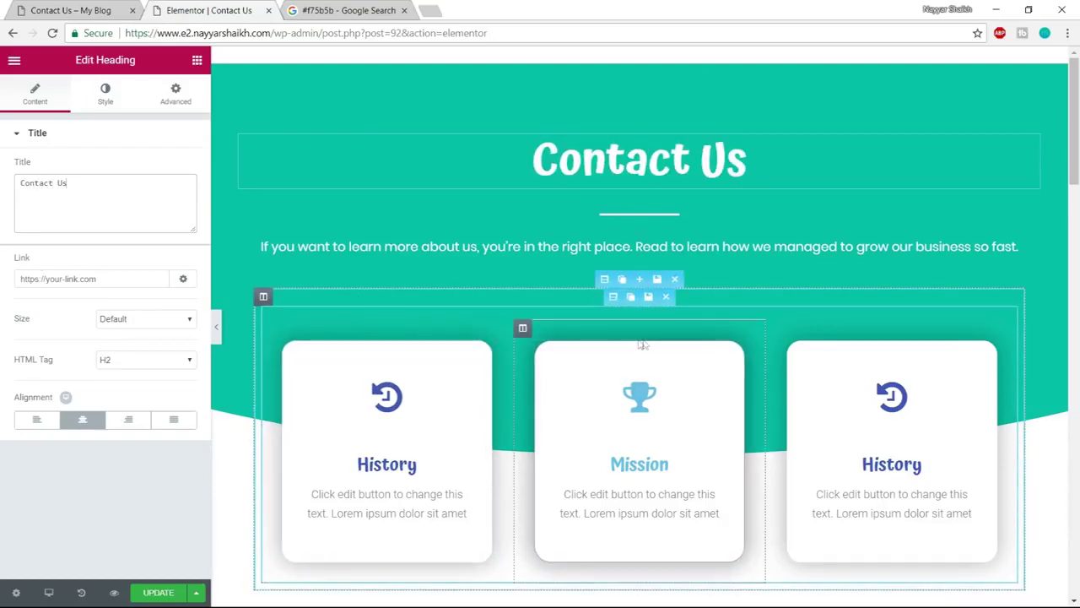
Delete the three-card, Our Story, image grid and Our Clients sections below the header
{"action": "left_click", "coordinate": [675, 280]}
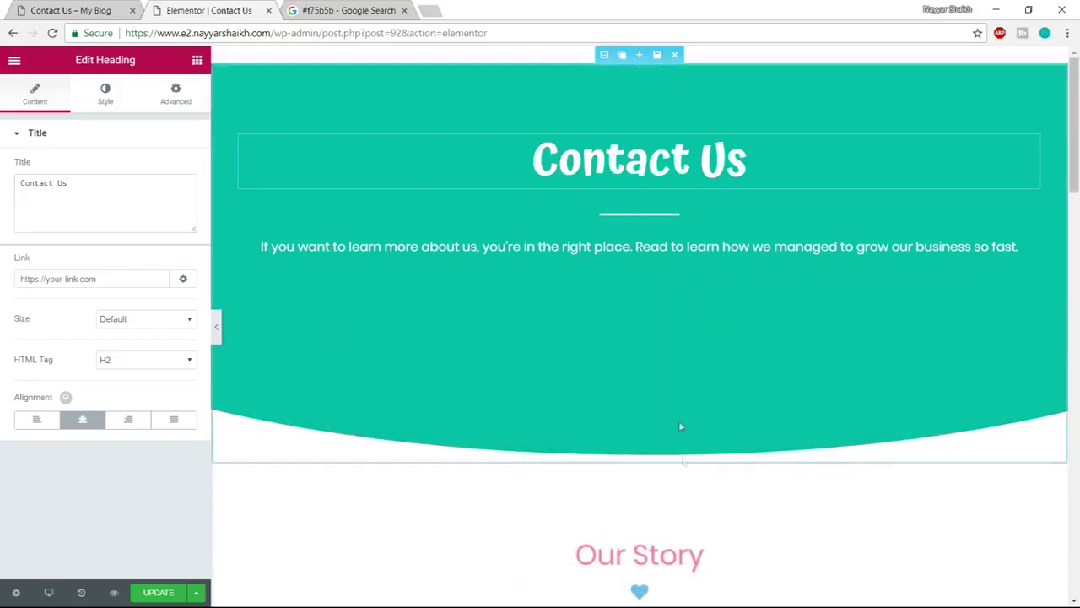
{"action": "scroll", "coordinate": [671, 397], "scroll_direction": "down", "scroll_amount": 1}
{"action": "left_click", "coordinate": [672, 388]}
{"action": "scroll", "coordinate": [672, 388], "scroll_direction": "down", "scroll_amount": 3}
{"action": "left_click", "coordinate": [675, 175]}
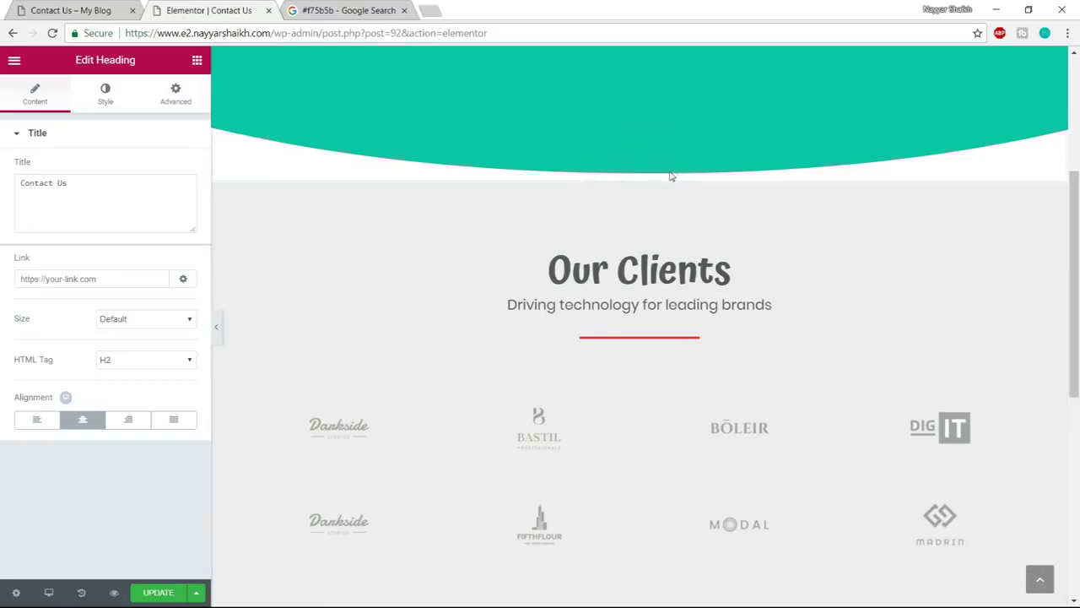
{"action": "left_click", "coordinate": [675, 174]}
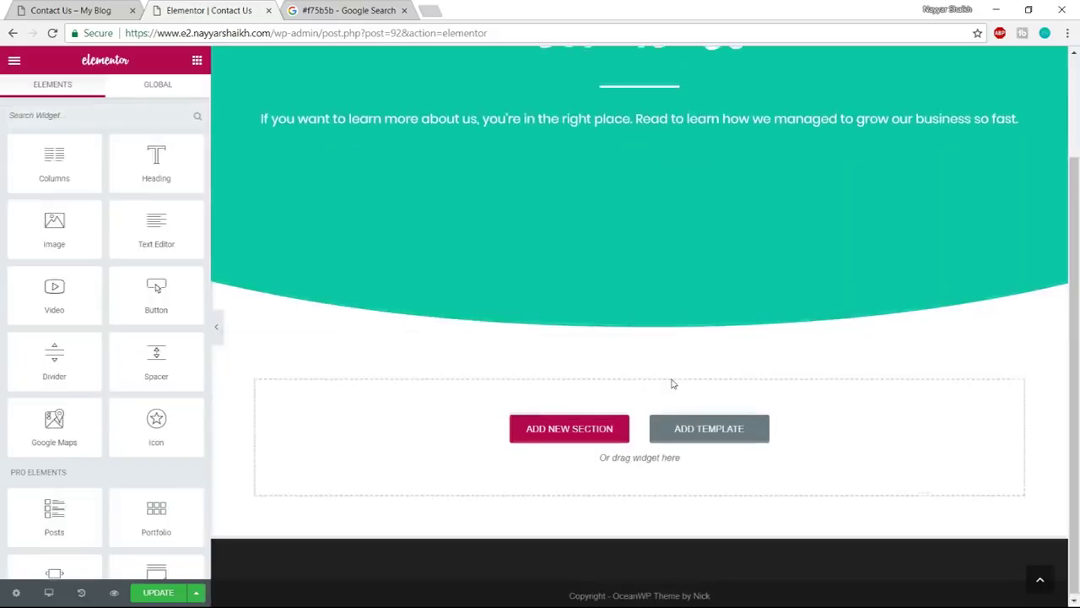
{"action": "scroll", "coordinate": [627, 285], "scroll_direction": "up", "scroll_amount": 2}
{"action": "left_click", "coordinate": [71, 10]}
{"action": "scroll", "coordinate": [407, 415], "scroll_direction": "down", "scroll_amount": 2}
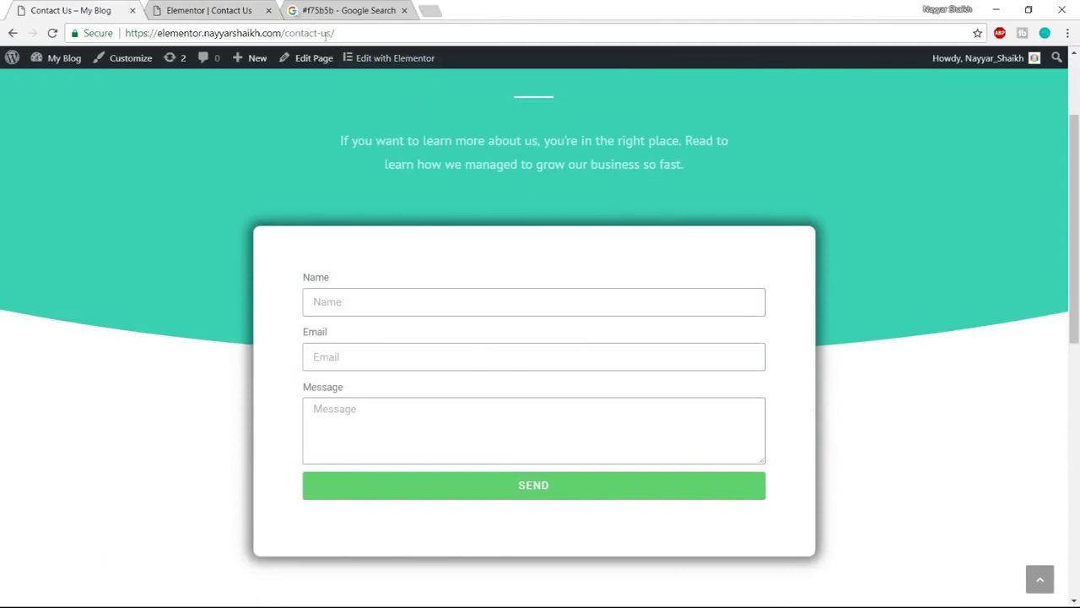
{"action": "left_click", "coordinate": [215, 10]}
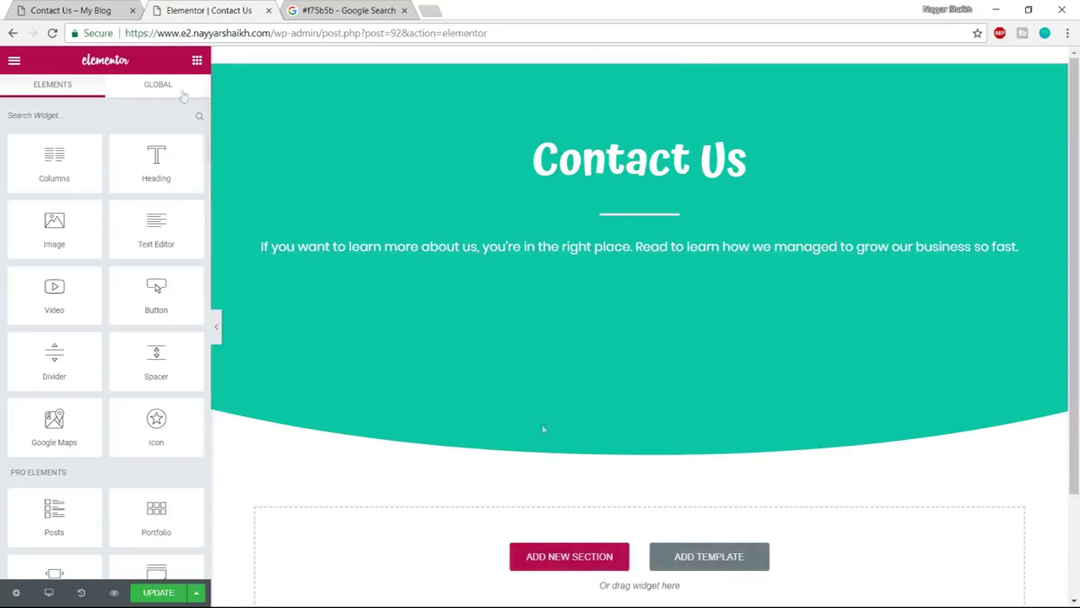
Add a one-column section under the header and drop a Form widget into it
{"action": "left_click", "coordinate": [571, 564]}
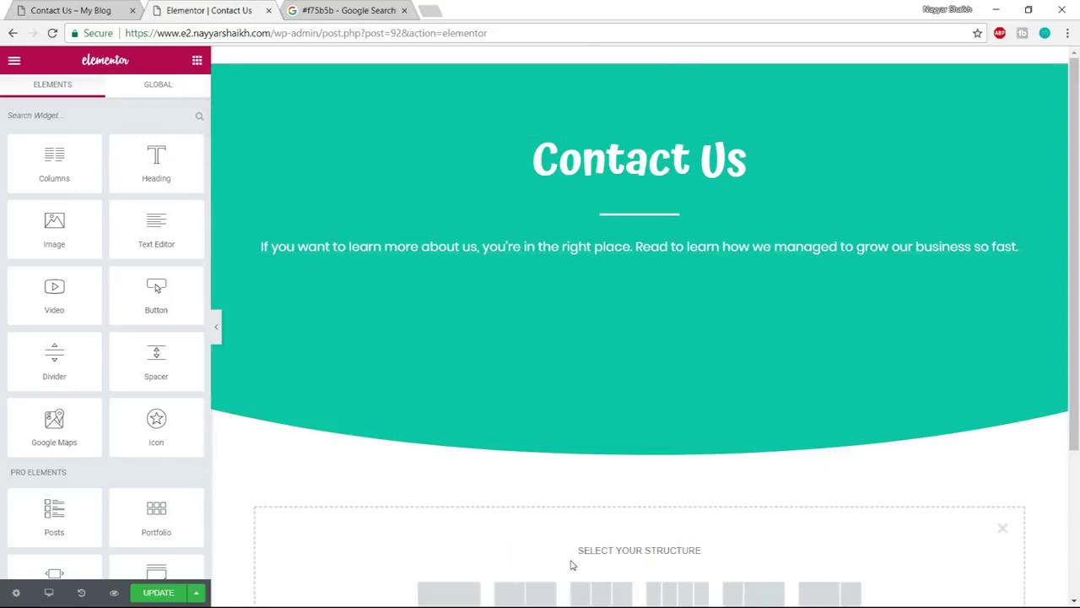
{"action": "scroll", "coordinate": [550, 545], "scroll_direction": "down", "scroll_amount": 2}
{"action": "left_click", "coordinate": [459, 458]}
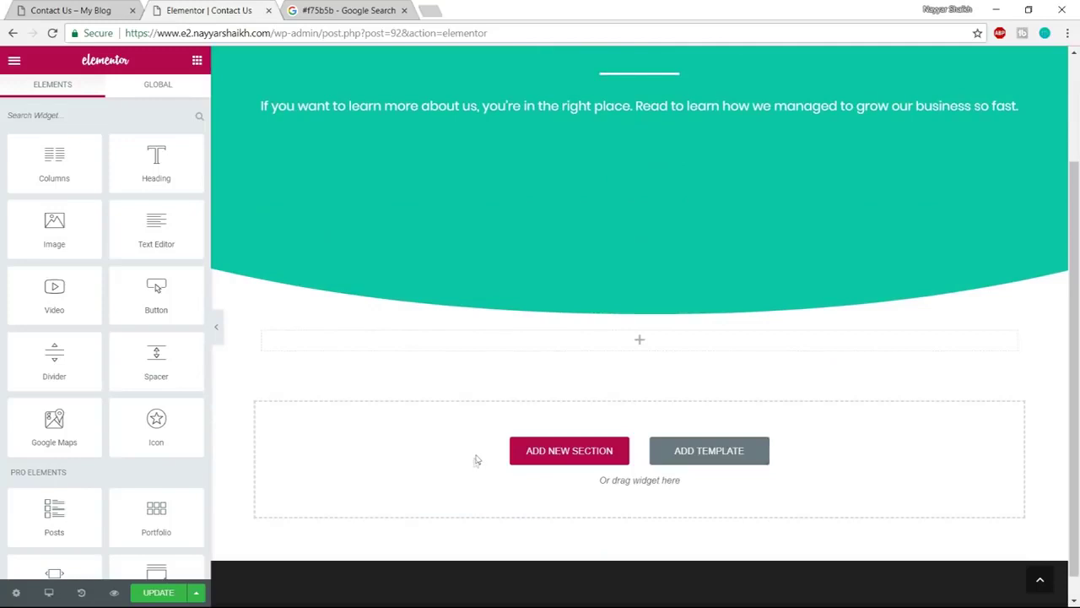
{"action": "scroll", "coordinate": [182, 335], "scroll_direction": "down", "scroll_amount": 1}
{"action": "scroll", "coordinate": [181, 335], "scroll_direction": "down", "scroll_amount": 2}
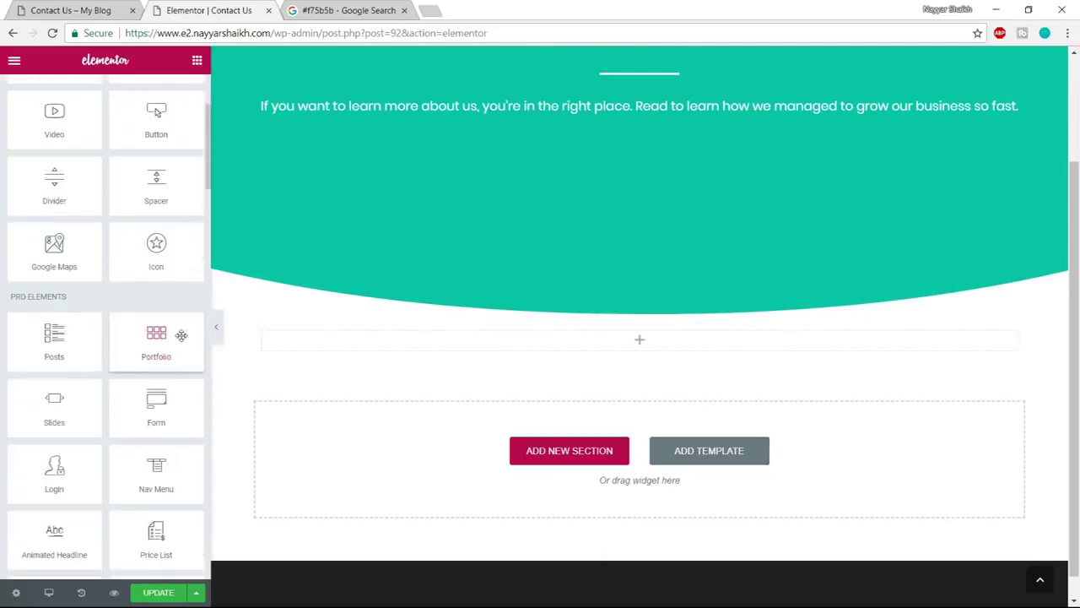
{"action": "left_click_drag", "start_coordinate": [177, 316], "coordinate": [680, 357]}
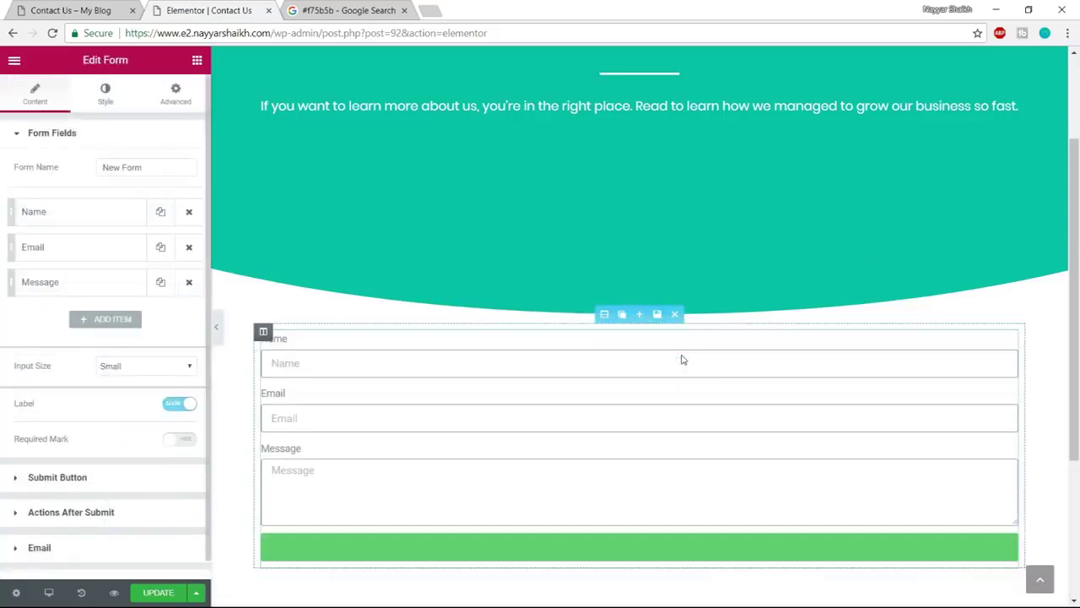
{"action": "left_click", "coordinate": [99, 8]}
{"action": "left_click", "coordinate": [197, 8]}
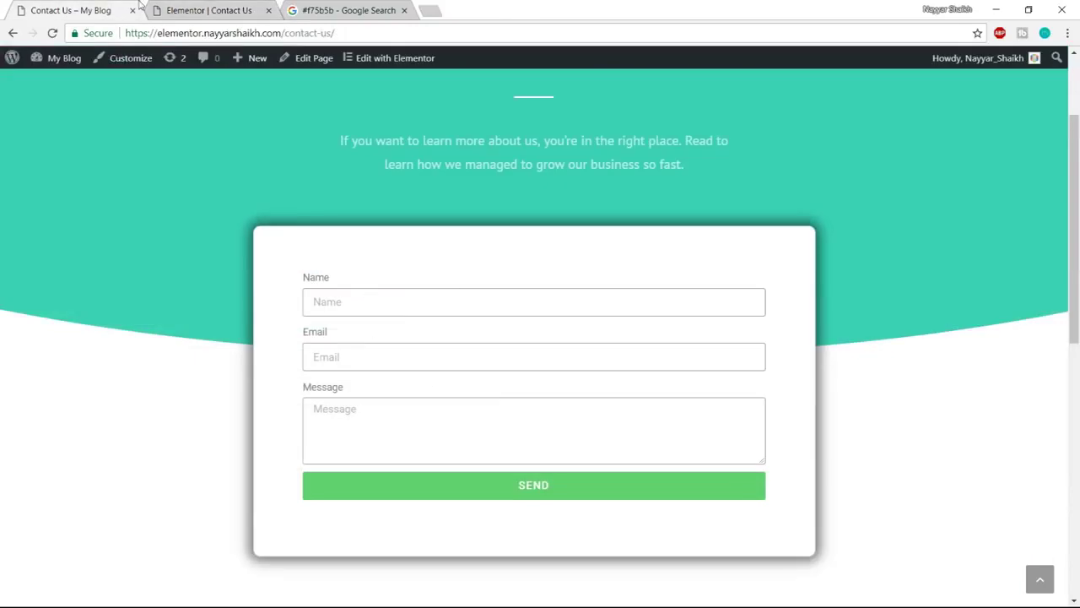
{"action": "left_click", "coordinate": [218, 9]}
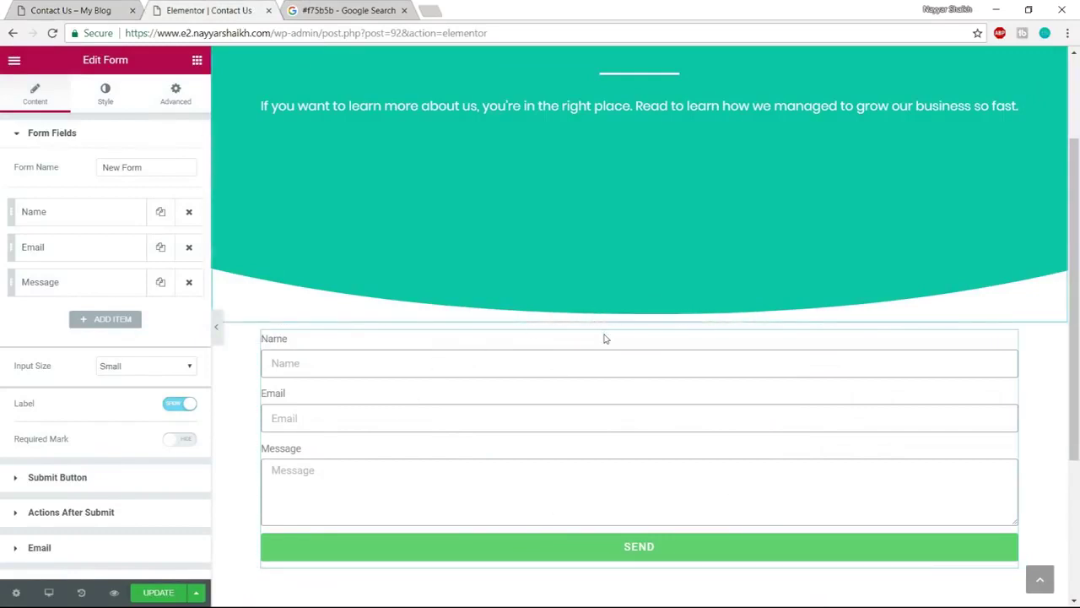
{"action": "left_click", "coordinate": [605, 316]}
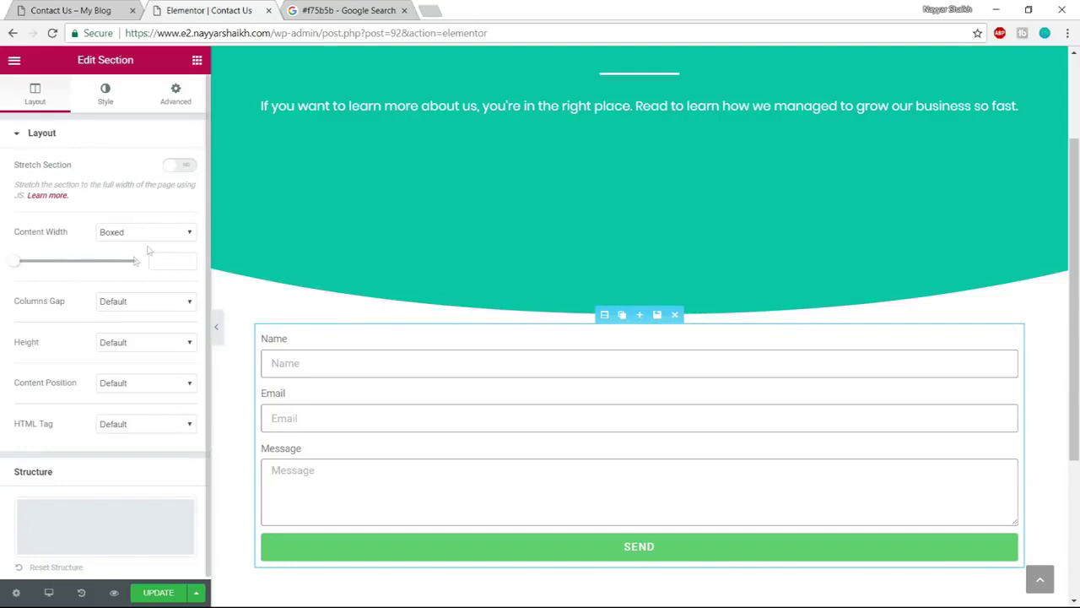
Set the form section's content width to 800
{"action": "mouse_move", "coordinate": [31, 265]}
{"action": "left_mouse_down"}
{"action": "mouse_move", "coordinate": [67, 270]}
{"action": "mouse_move", "coordinate": [43, 265]}
{"action": "mouse_move", "coordinate": [26, 274]}
{"action": "mouse_move", "coordinate": [48, 280]}
{"action": "mouse_move", "coordinate": [32, 280]}
{"action": "left_mouse_up"}
{"action": "double_click", "coordinate": [177, 260]}
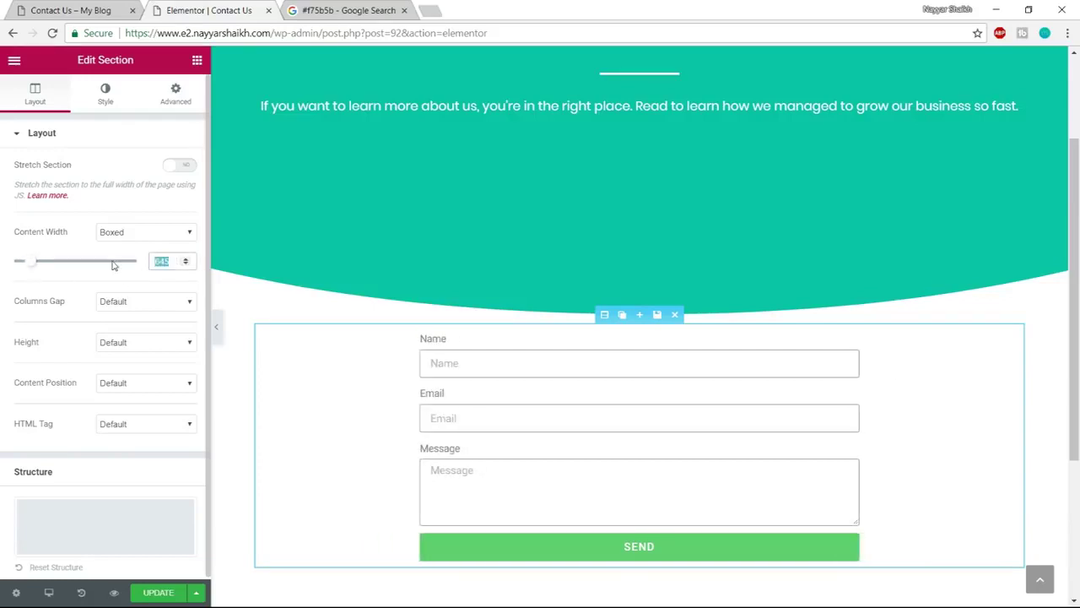
{"action": "type", "text": "800"}
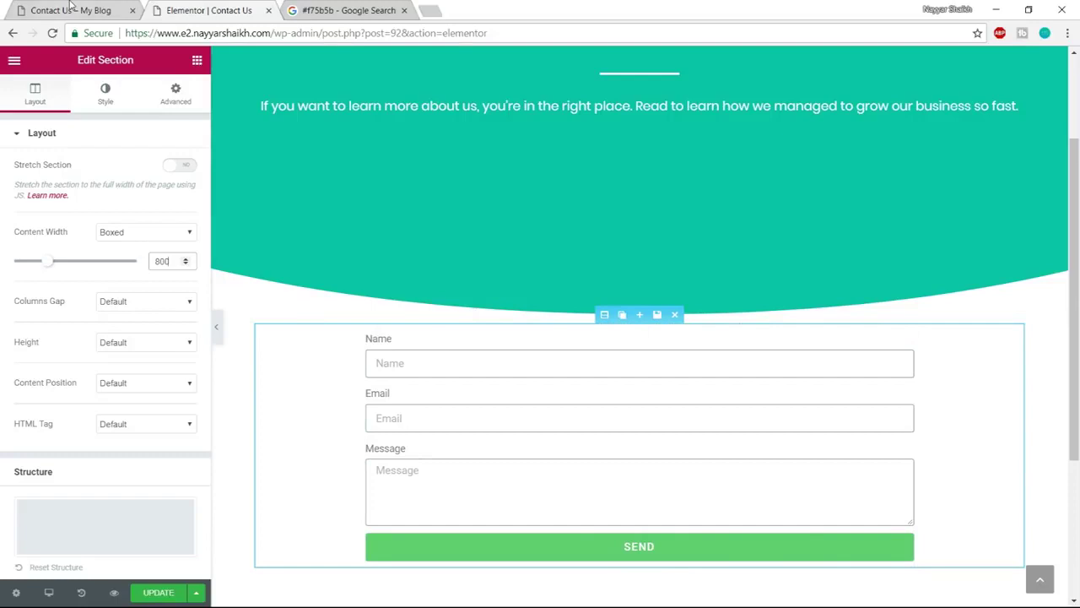
{"action": "left_click", "coordinate": [74, 10]}
{"action": "scroll", "coordinate": [464, 500], "scroll_direction": "down", "scroll_amount": 3}
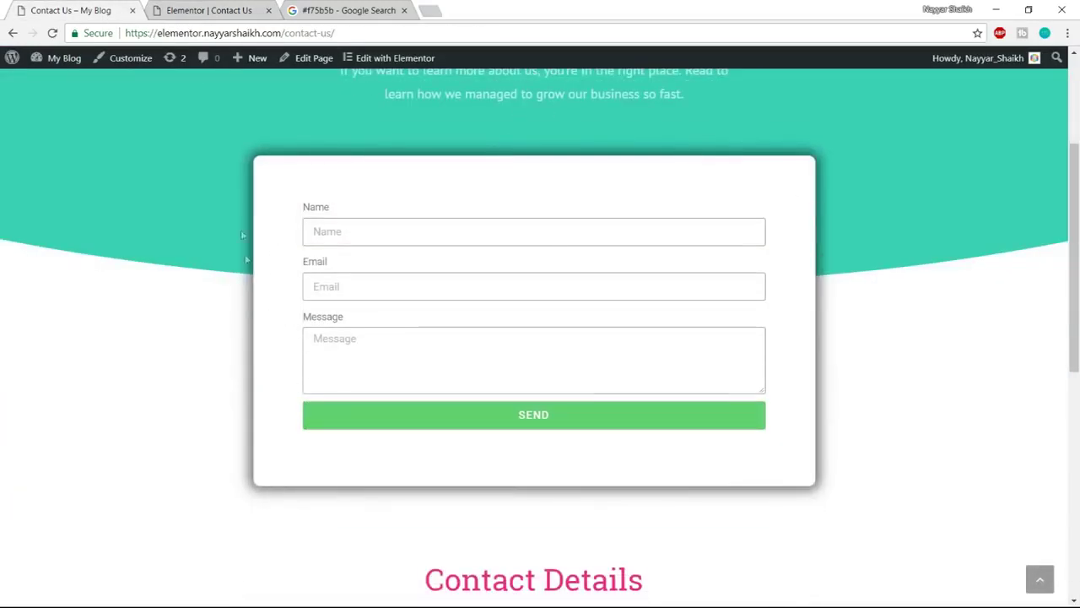
{"action": "left_click", "coordinate": [211, 8]}
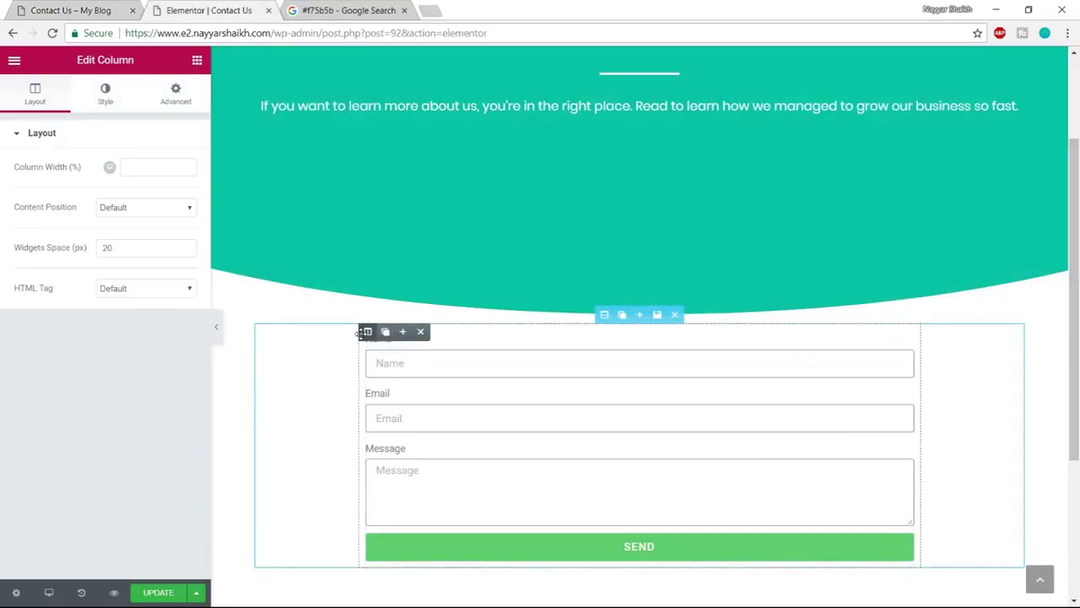
Give the form column a classic white #ffffff background
{"action": "left_click", "coordinate": [100, 100]}
{"action": "left_click", "coordinate": [123, 212]}
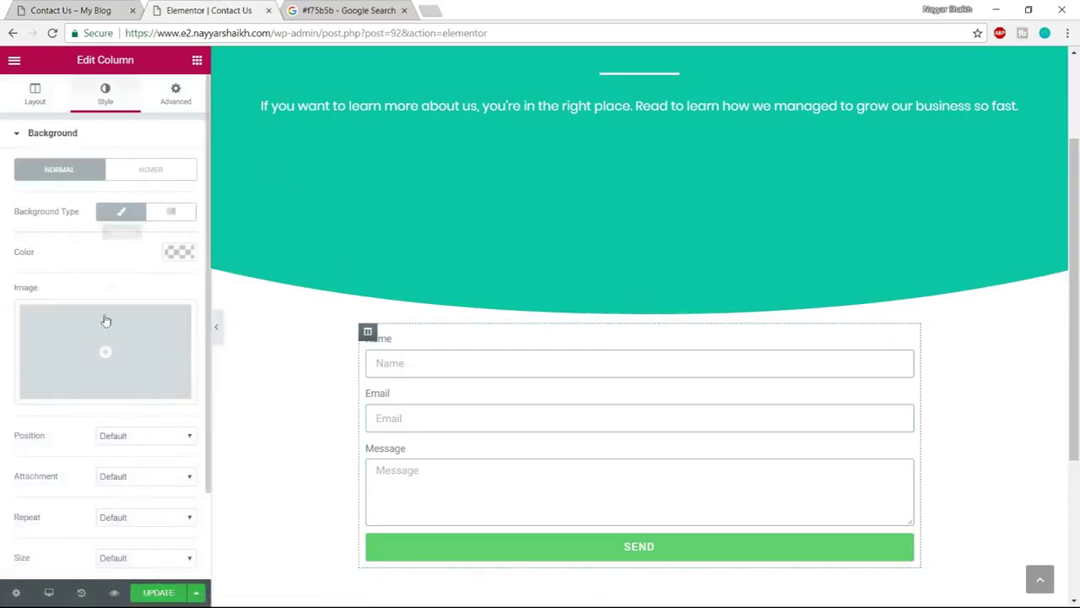
{"action": "left_click", "coordinate": [169, 253]}
{"action": "left_click_drag", "start_coordinate": [126, 353], "coordinate": [66, 314]}
{"action": "left_click", "coordinate": [146, 419]}
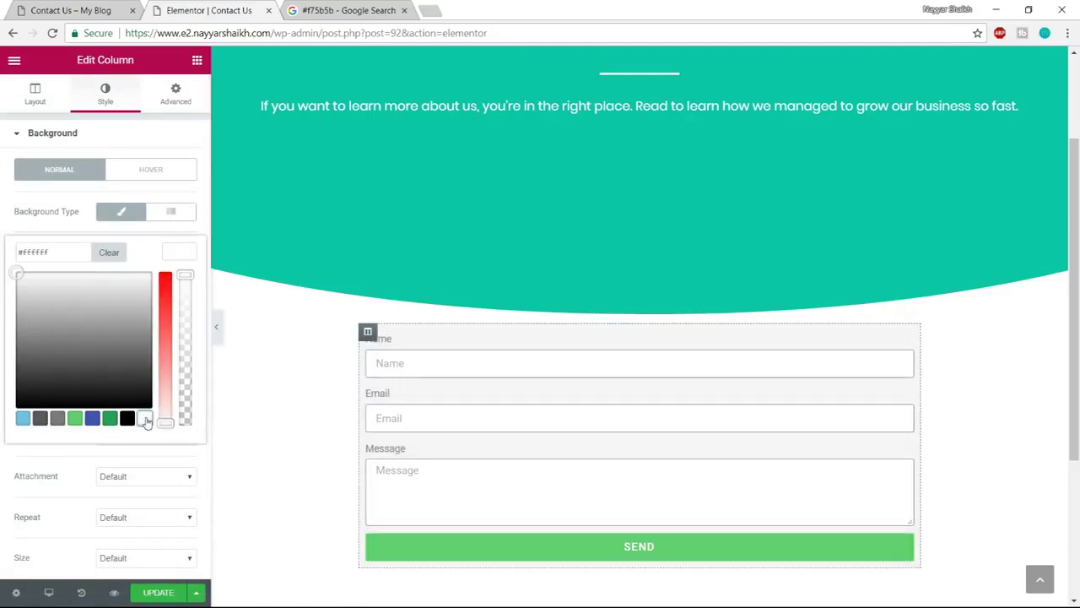
{"action": "left_click", "coordinate": [183, 253]}
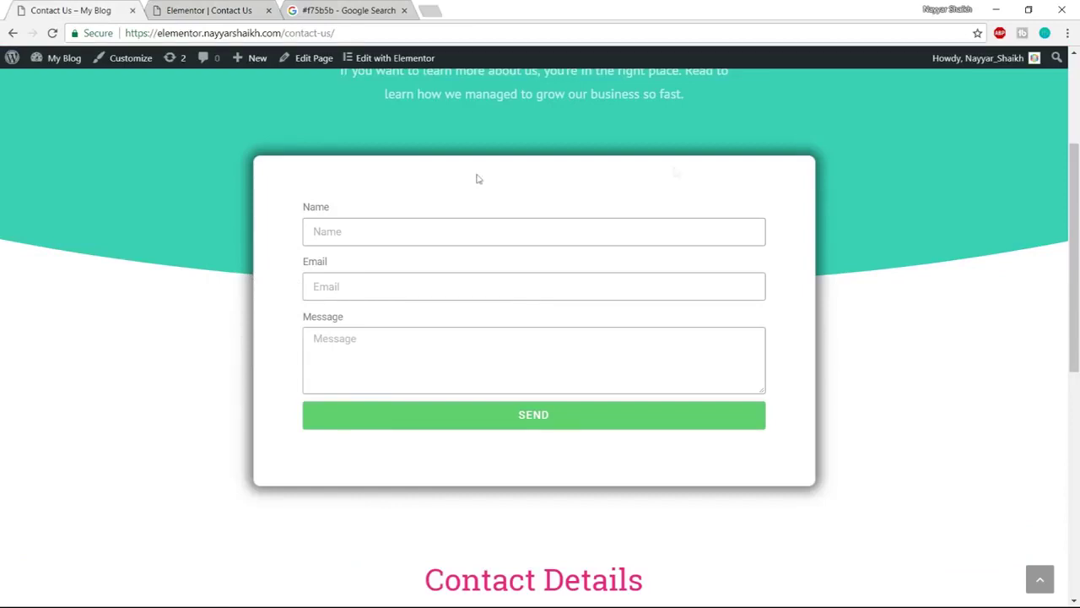
{"action": "left_click", "coordinate": [181, 10]}
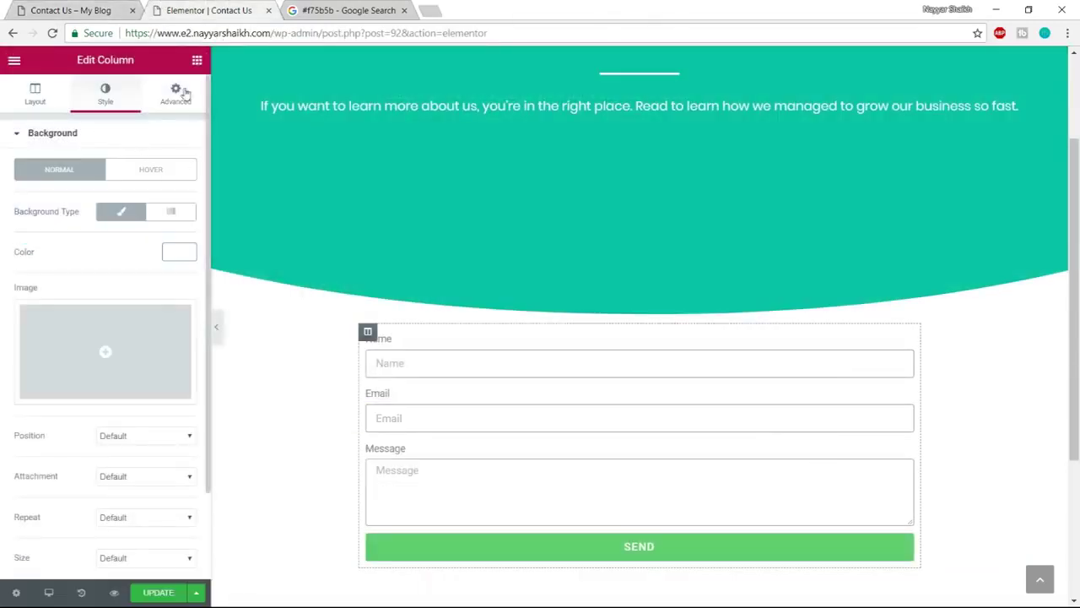
{"action": "left_click", "coordinate": [186, 93]}
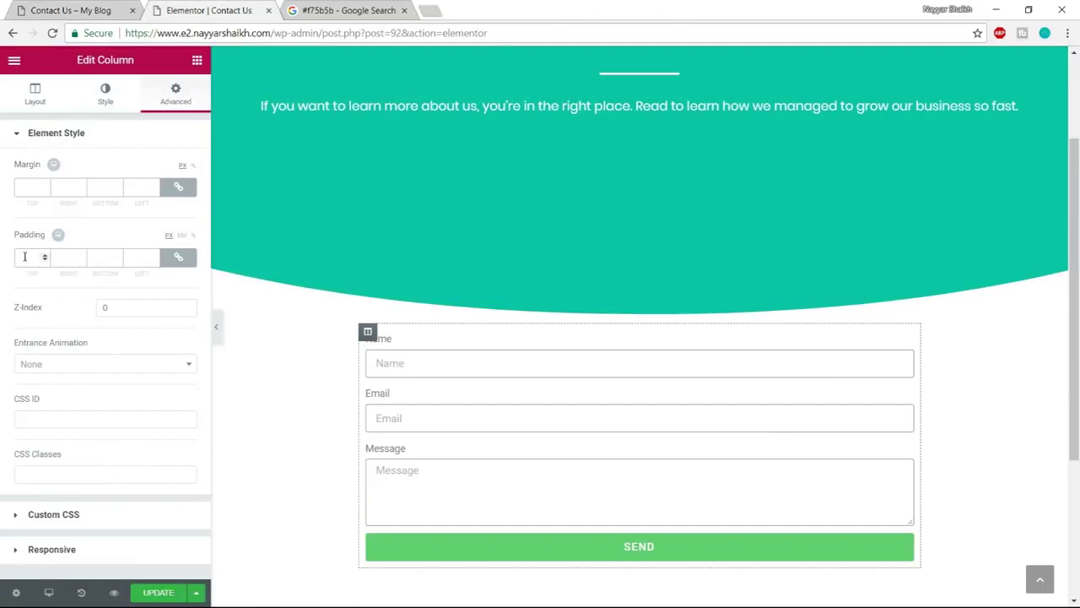
Unlink the column padding and enter 40 top, 50 right, 60 bottom, 50 left
{"action": "left_click", "coordinate": [178, 259]}
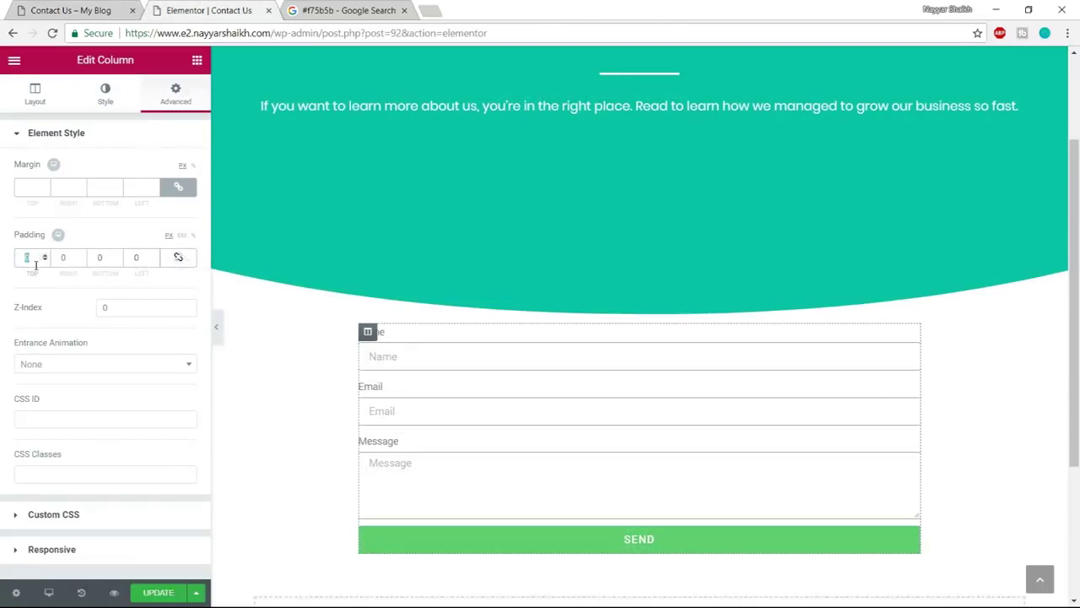
{"action": "type", "text": "40"}
{"action": "type", "text": "50"}
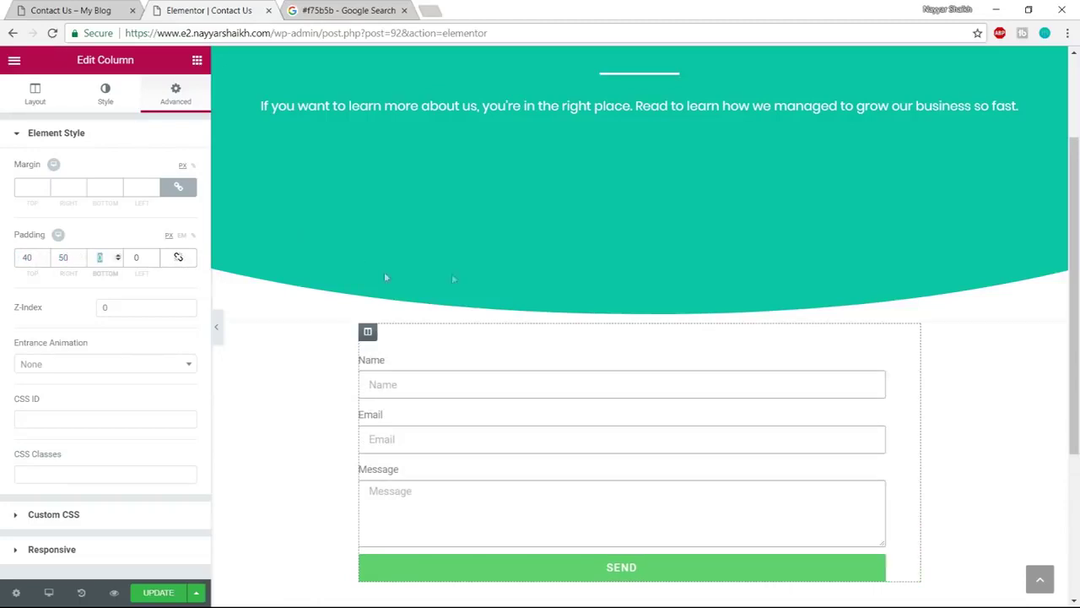
{"action": "scroll", "coordinate": [385, 277], "scroll_direction": "down", "scroll_amount": 1}
{"action": "type", "text": "60"}
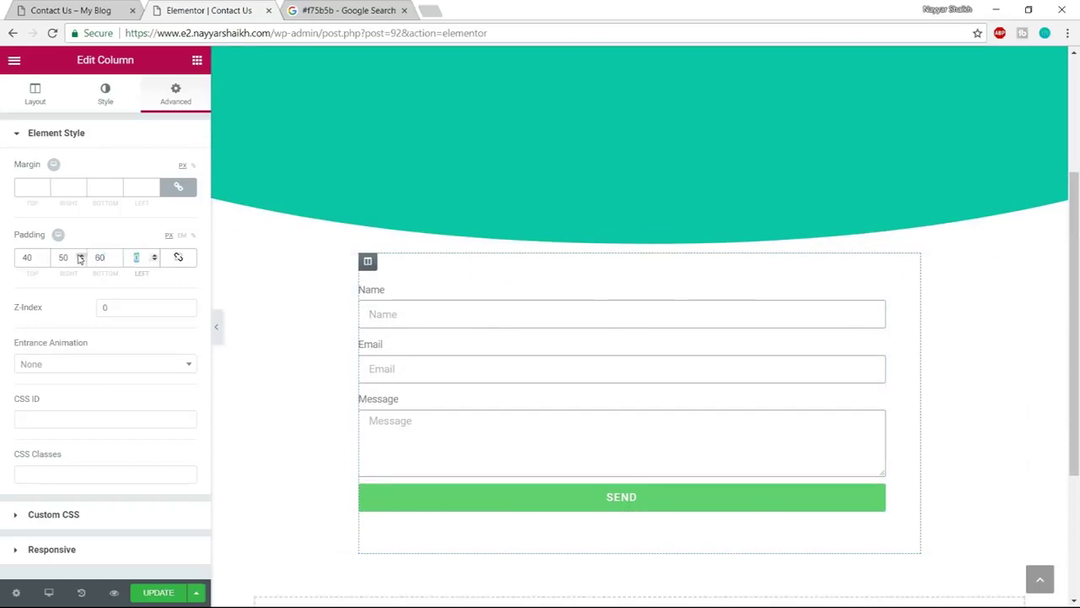
{"action": "type", "text": "50"}
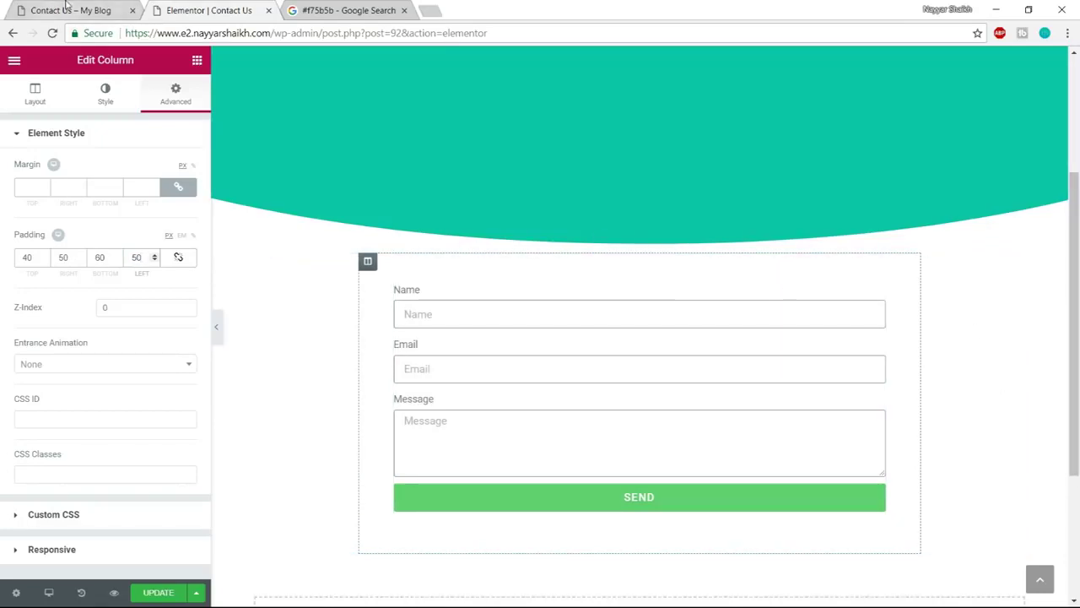
{"action": "left_click", "coordinate": [71, 10]}
{"action": "left_click", "coordinate": [173, 10]}
Give the form column a solid 1 px light grey (#c9c9c9) border
{"action": "left_click", "coordinate": [104, 94]}
{"action": "scroll", "coordinate": [143, 359], "scroll_direction": "down", "scroll_amount": 1}
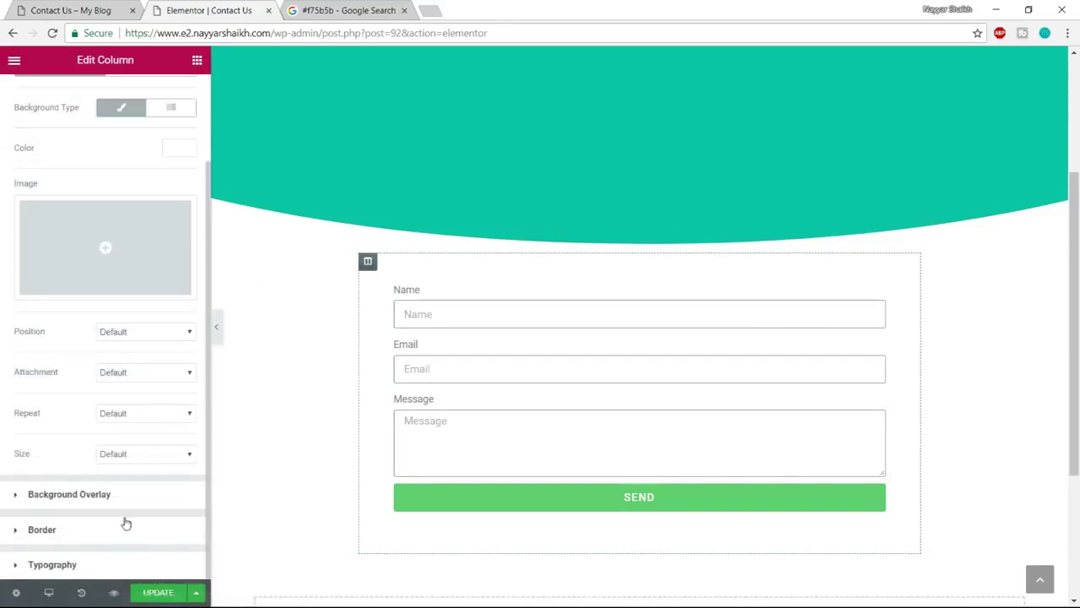
{"action": "left_click", "coordinate": [103, 531]}
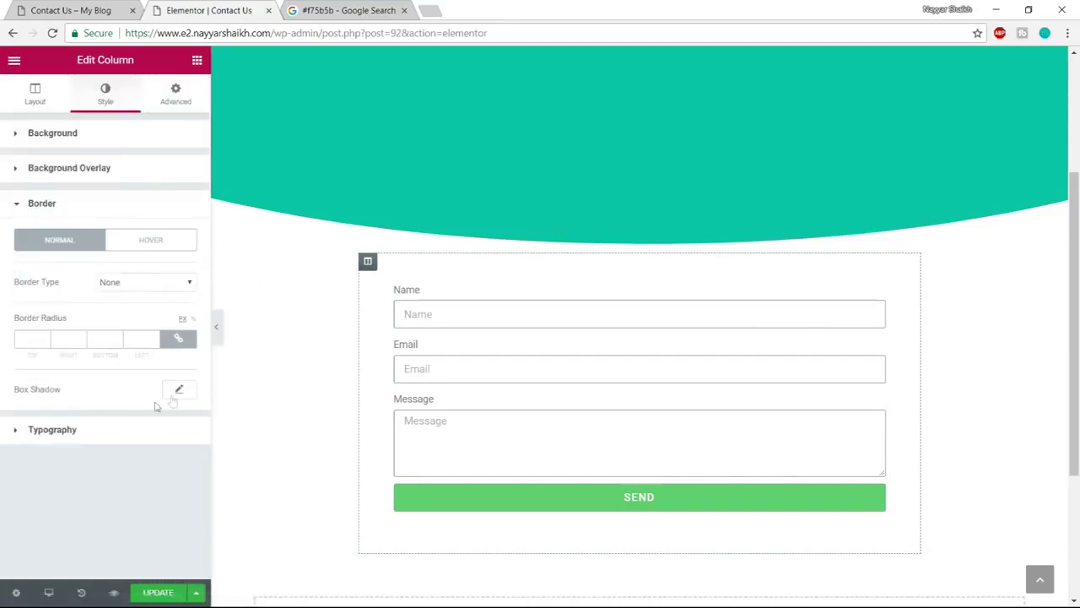
{"action": "left_click", "coordinate": [135, 285]}
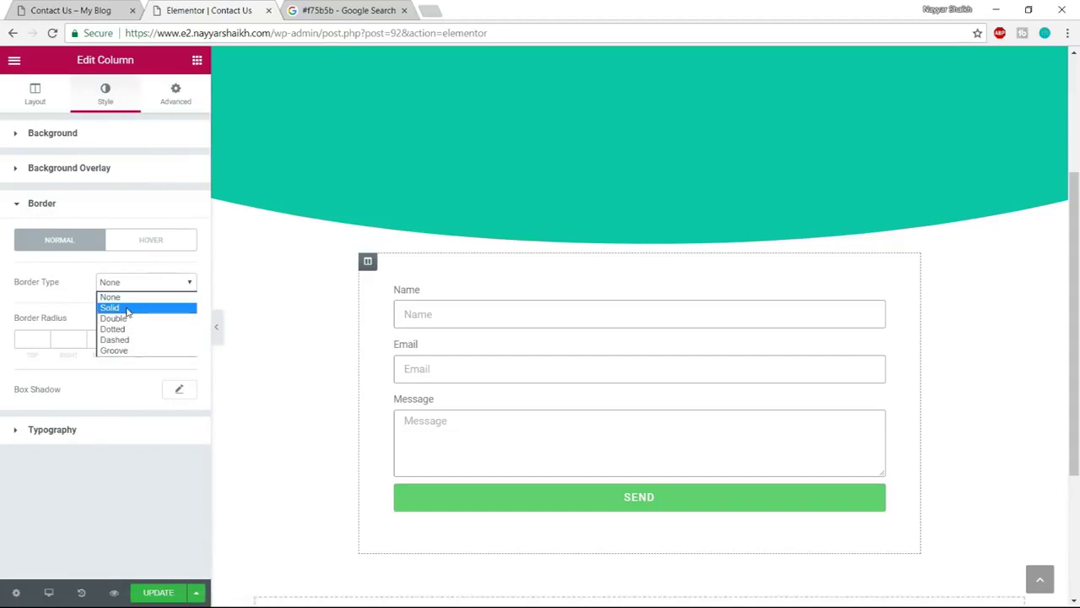
{"action": "left_click", "coordinate": [128, 308]}
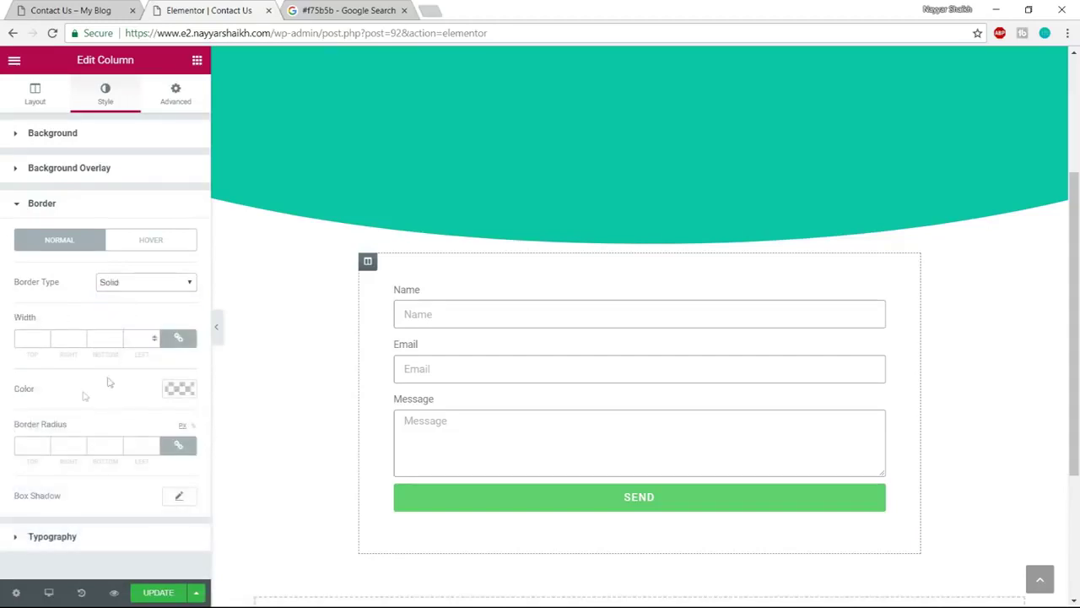
{"action": "type", "text": "1"}
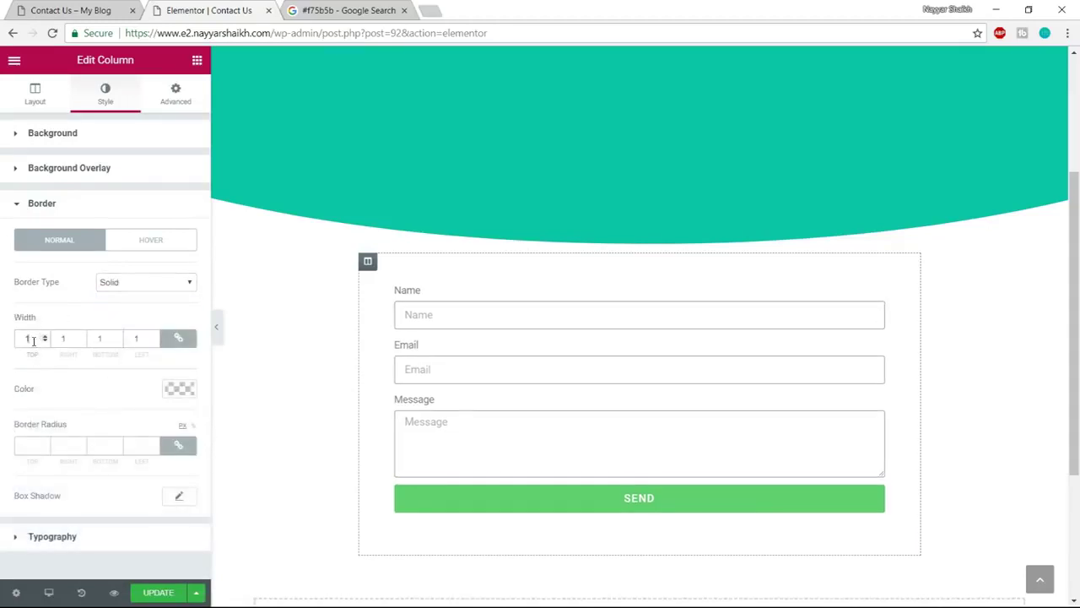
{"action": "left_click", "coordinate": [179, 389]}
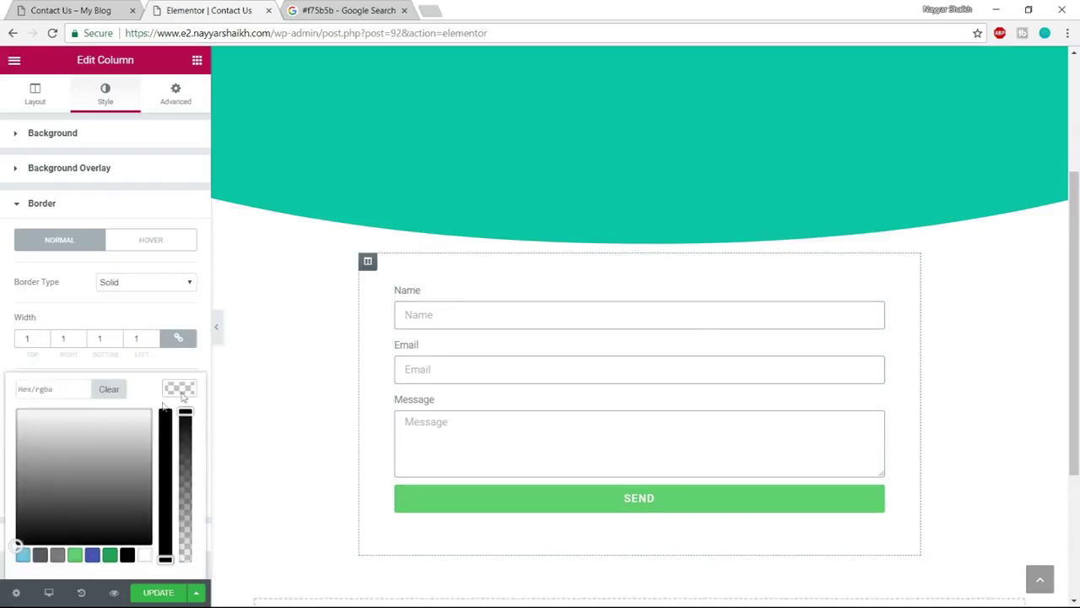
{"action": "left_click", "coordinate": [10, 431]}
{"action": "left_click_drag", "start_coordinate": [10, 431], "coordinate": [5, 440]}
{"action": "left_click", "coordinate": [5, 443]}
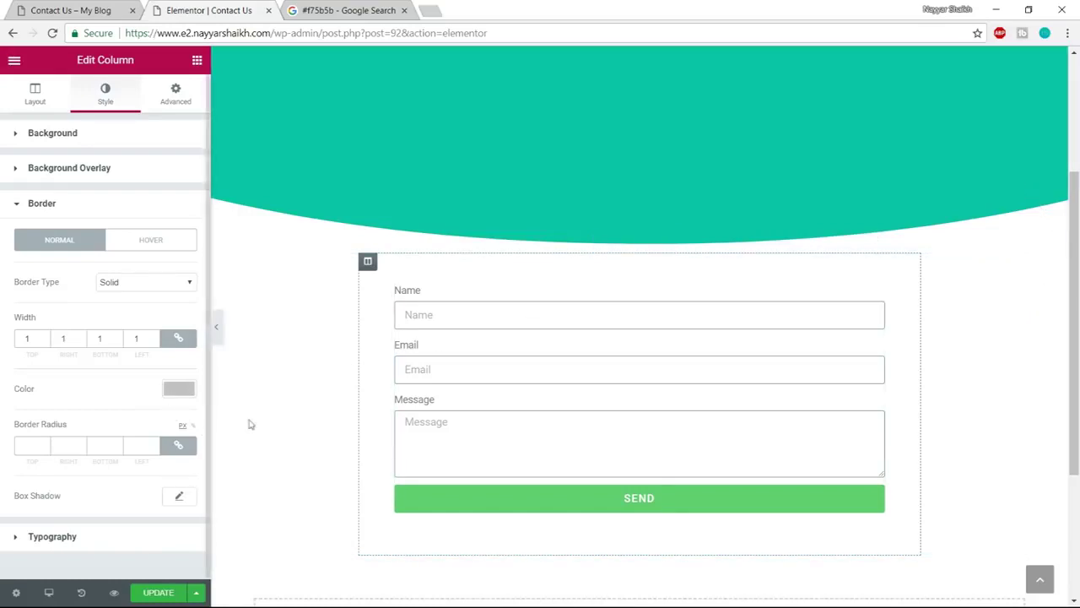
Give the form column a box shadow with spread 5 and blur 40
{"action": "left_click", "coordinate": [180, 497]}
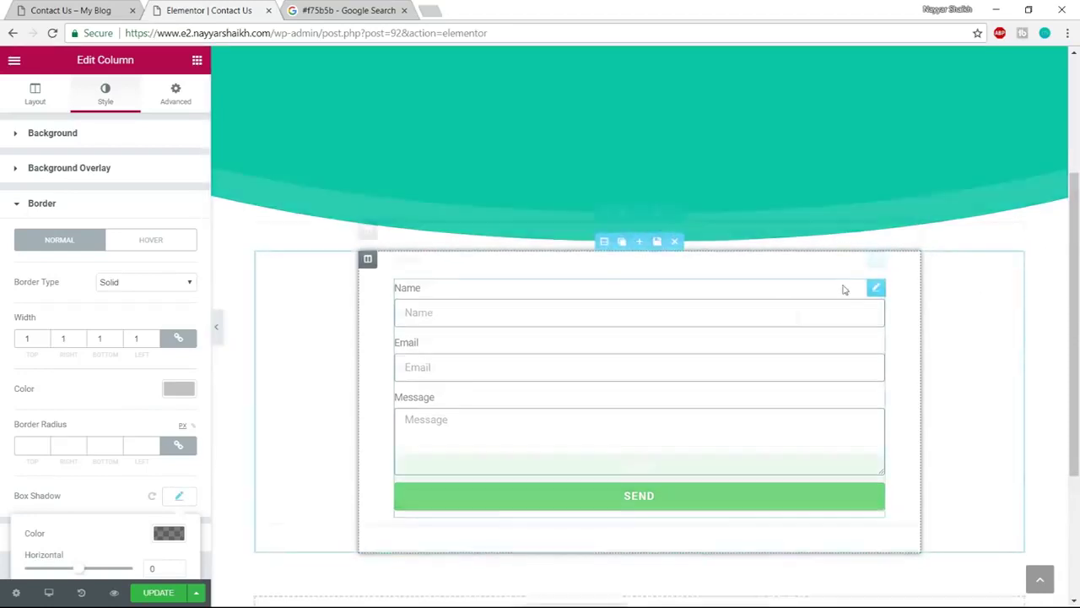
{"action": "scroll", "coordinate": [844, 289], "scroll_direction": "down", "scroll_amount": 1}
{"action": "scroll", "coordinate": [189, 398], "scroll_direction": "down", "scroll_amount": 2}
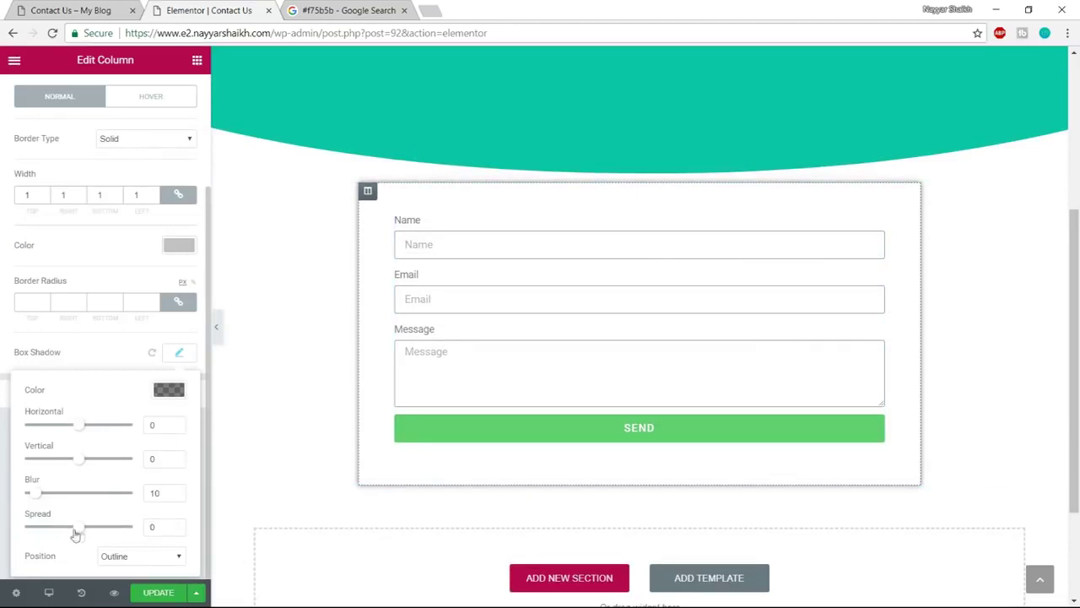
{"action": "left_click_drag", "start_coordinate": [73, 531], "coordinate": [82, 530]}
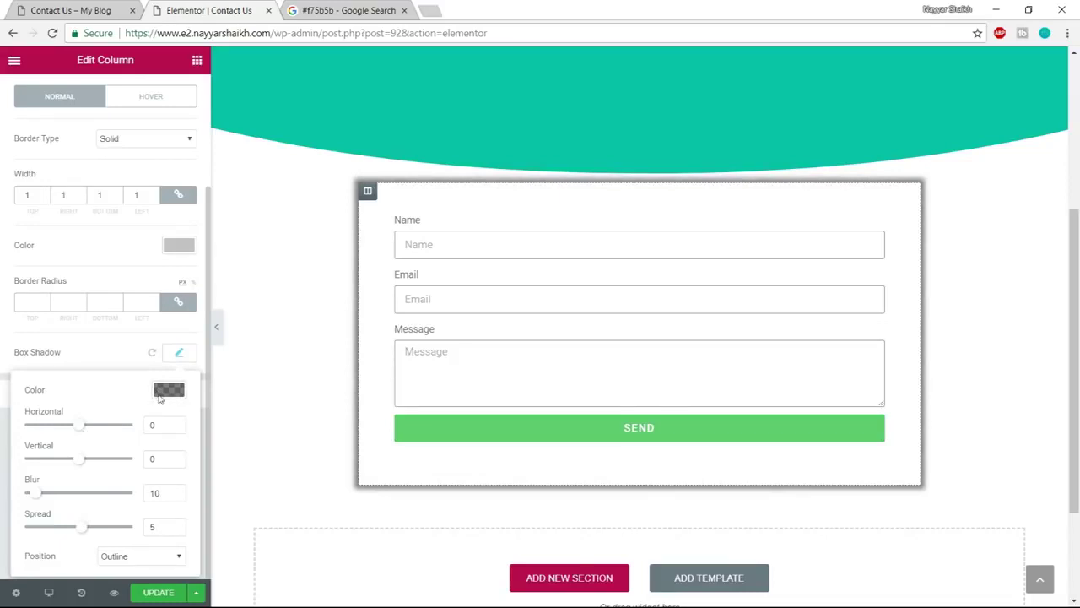
{"action": "left_click_drag", "start_coordinate": [37, 498], "coordinate": [70, 499]}
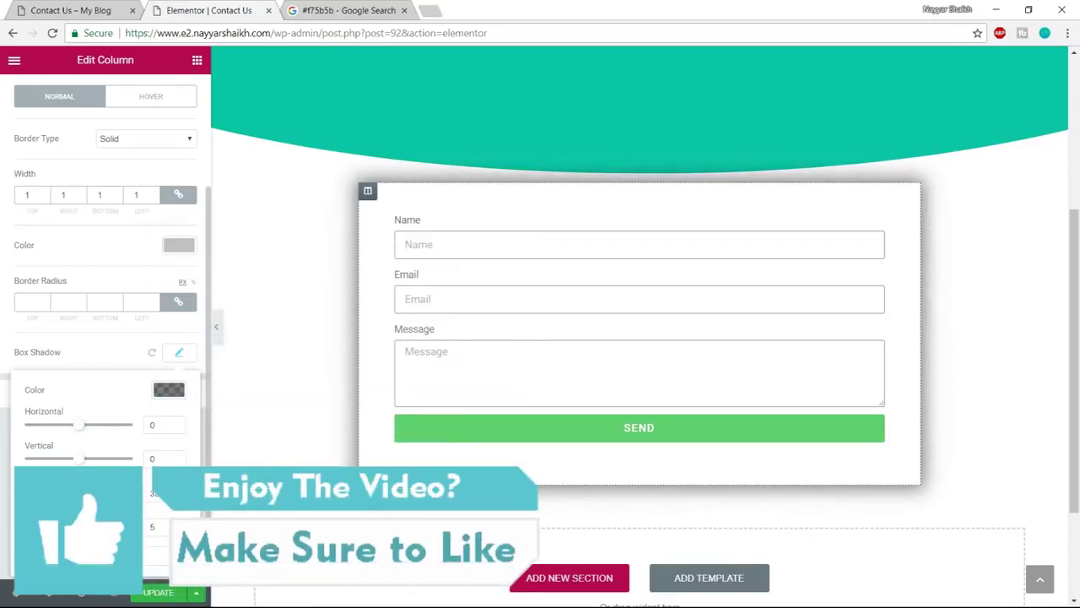
{"action": "type", "text": "40"}
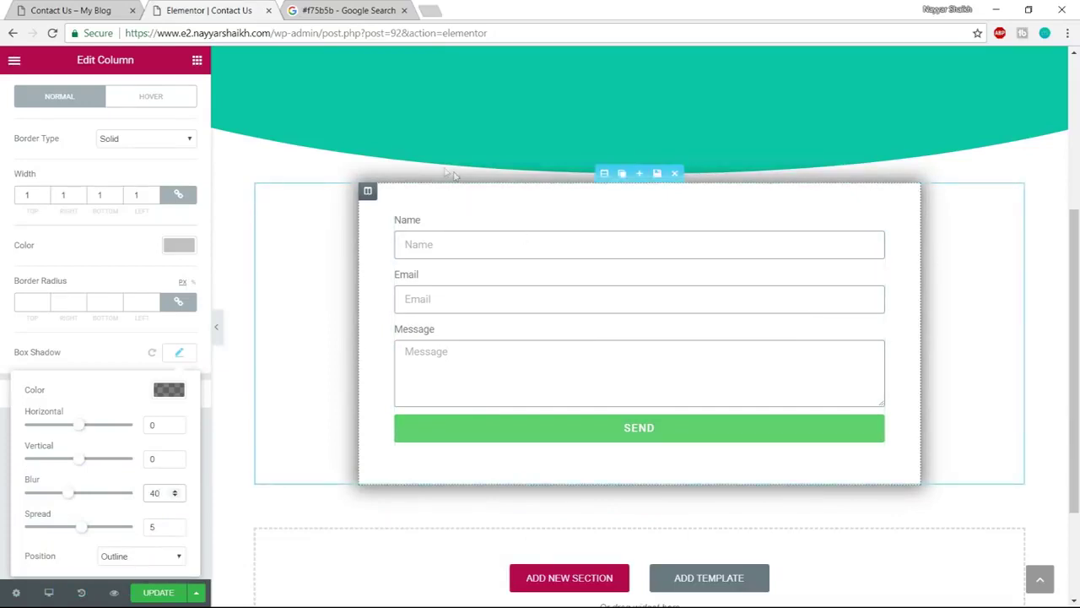
{"action": "left_click", "coordinate": [101, 10]}
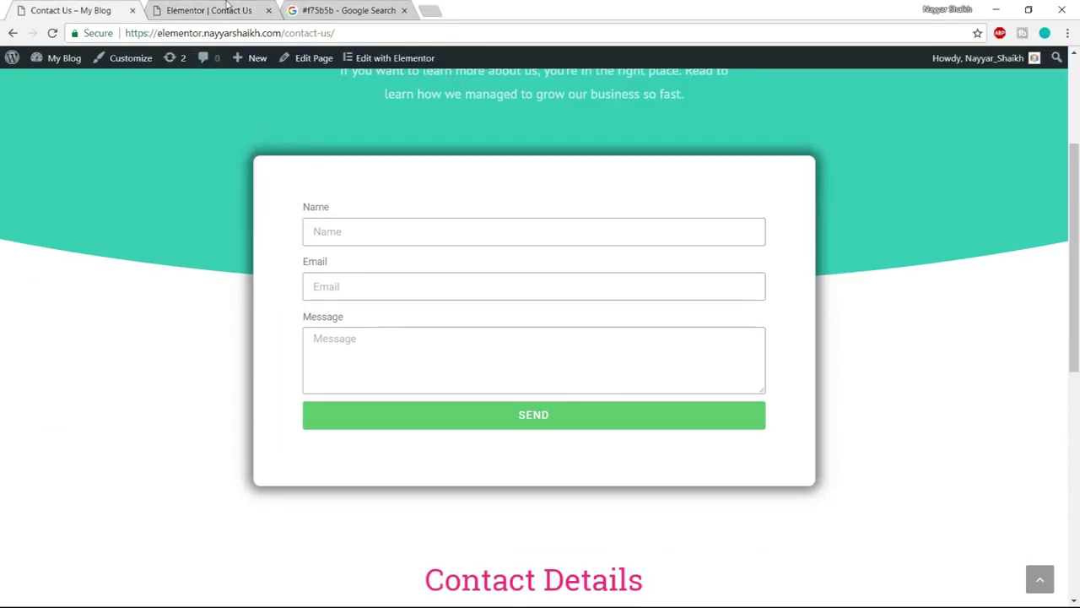
{"action": "left_click", "coordinate": [227, 8]}
Round all corners of the form column with a 20 px border radius
{"action": "left_click", "coordinate": [22, 301]}
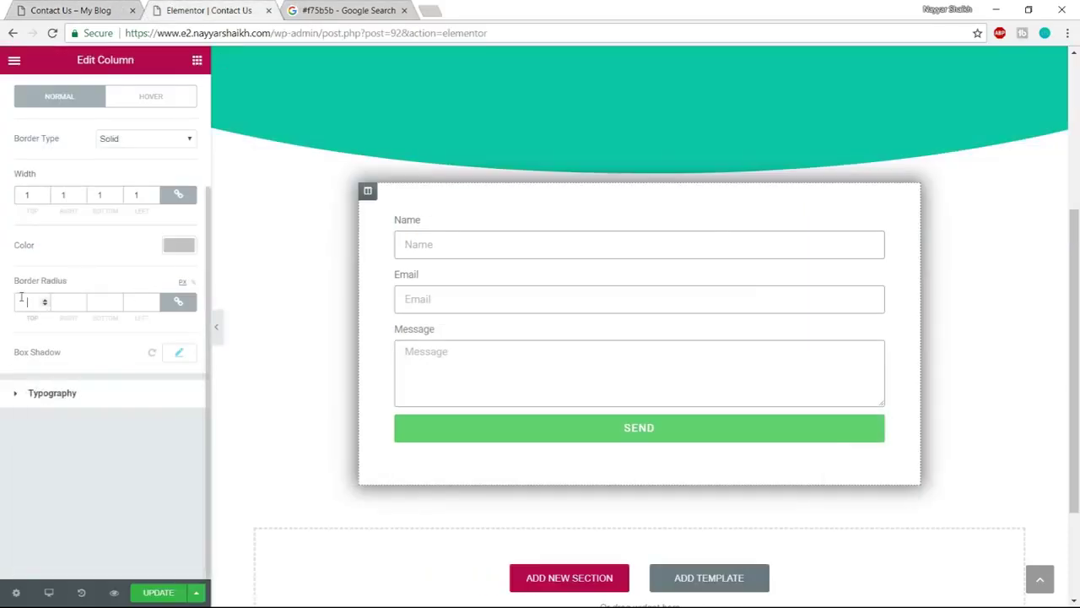
{"action": "type", "text": "2"}
{"action": "scroll", "coordinate": [84, 299], "scroll_direction": "up", "scroll_amount": 2}
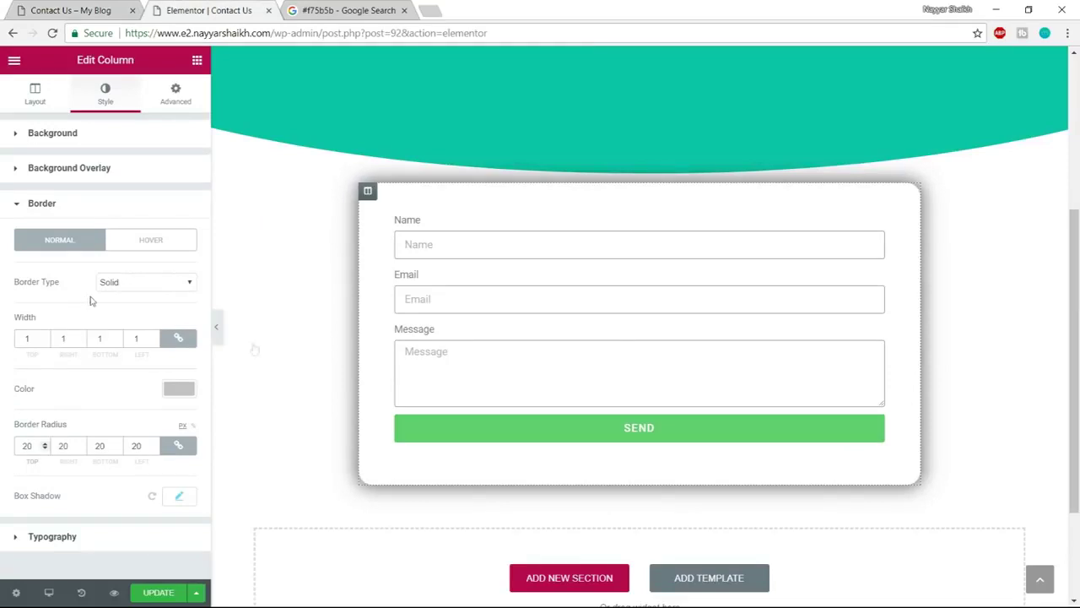
{"action": "scroll", "coordinate": [728, 382], "scroll_direction": "up", "scroll_amount": 1}
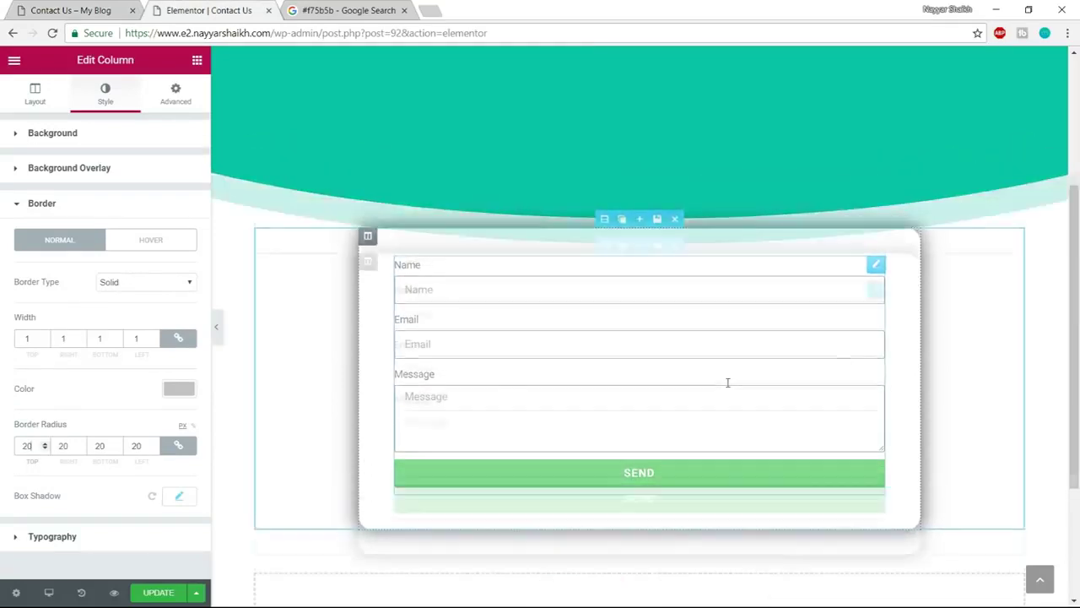
{"action": "scroll", "coordinate": [728, 382], "scroll_direction": "up", "scroll_amount": 3}
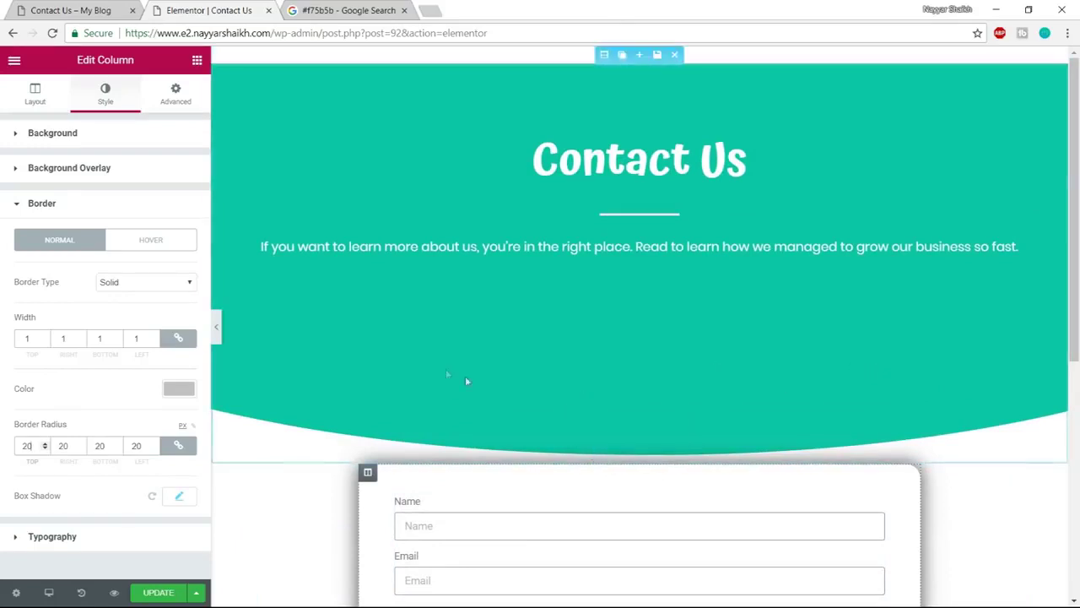
{"action": "scroll", "coordinate": [625, 497], "scroll_direction": "down", "scroll_amount": 2}
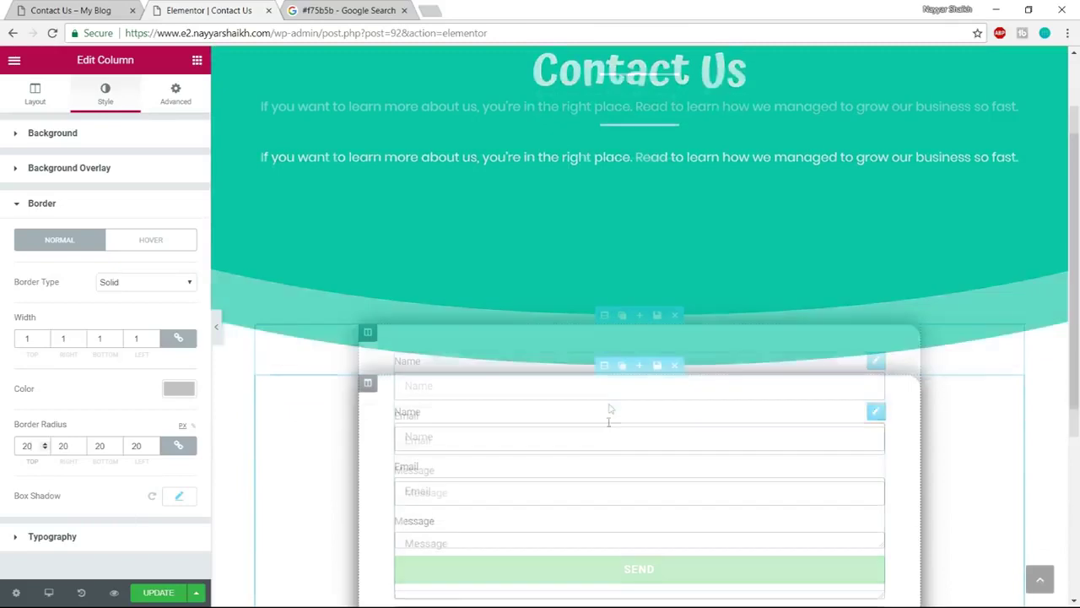
Unlink the form section's margins and set its top margin to -200
{"action": "left_click", "coordinate": [605, 314]}
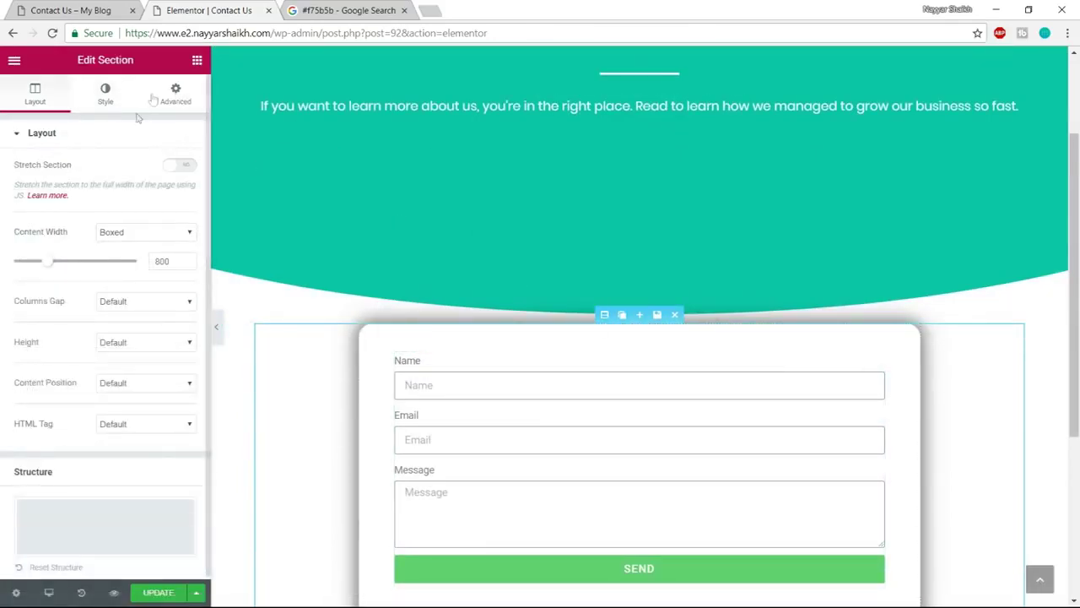
{"action": "left_click", "coordinate": [174, 95]}
{"action": "left_click", "coordinate": [177, 189]}
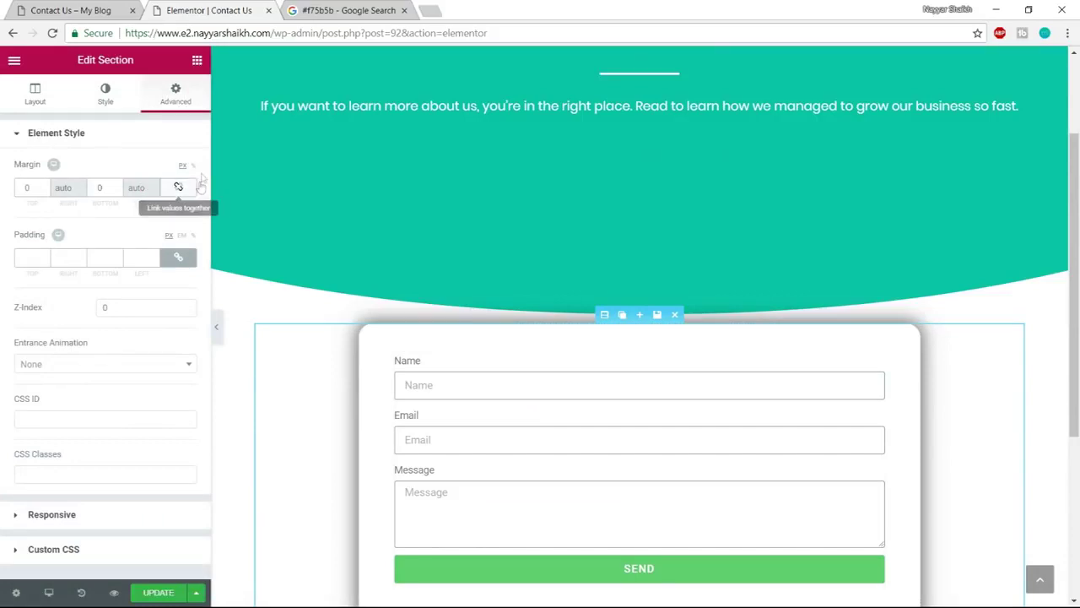
{"action": "left_click", "coordinate": [16, 189]}
{"action": "type", "text": "1"}
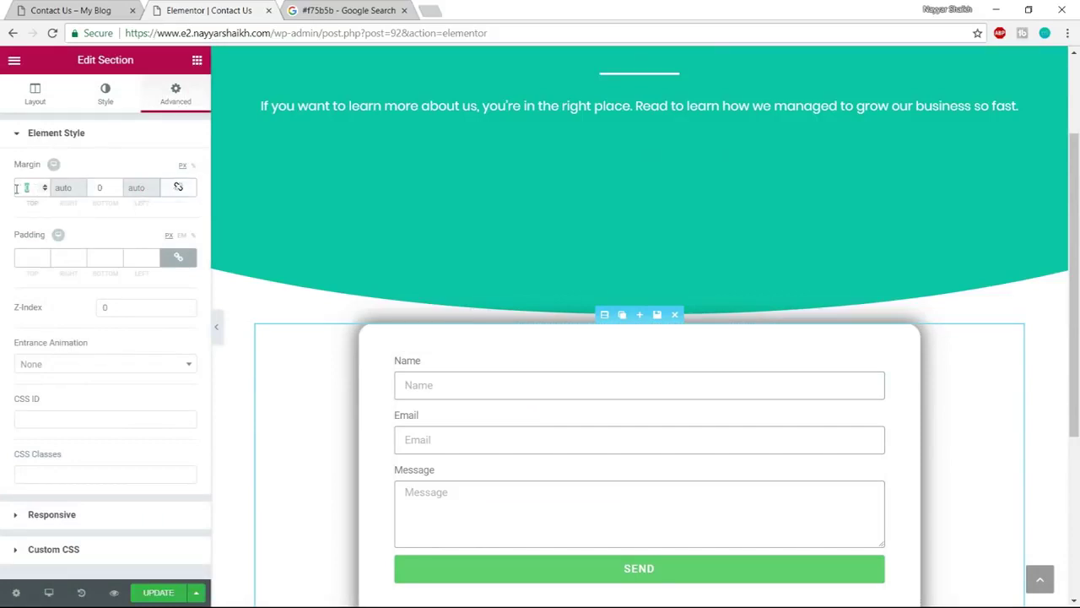
{"action": "type", "text": "50"}
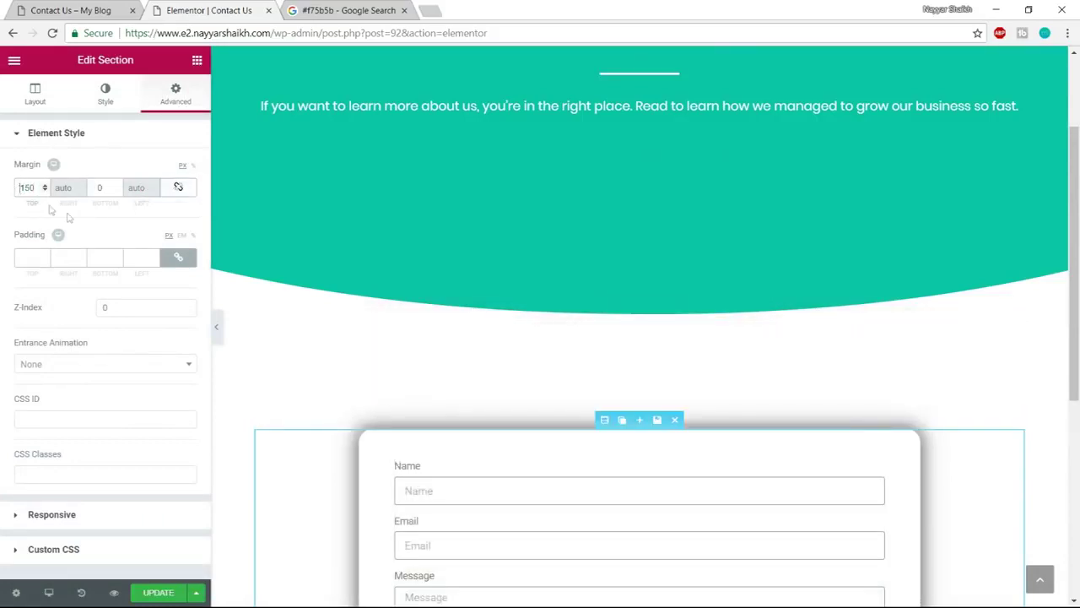
{"action": "type", "text": "-"}
{"action": "scroll", "coordinate": [513, 338], "scroll_direction": "up", "scroll_amount": 2}
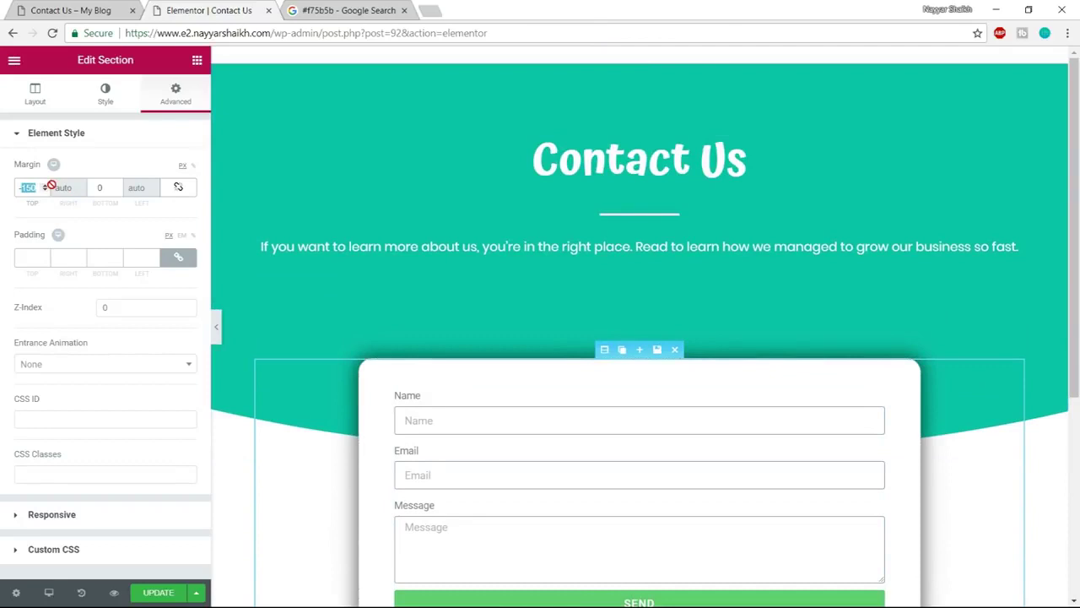
{"action": "type", "text": "-200"}
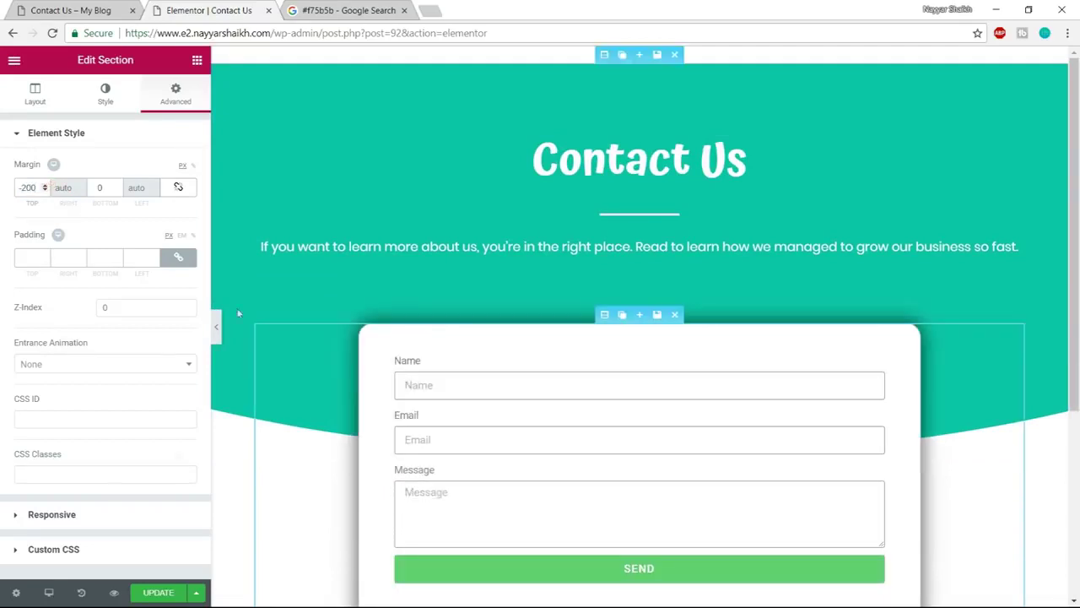
Save the page with Update and preview the result in a new tab
{"action": "left_click", "coordinate": [149, 593]}
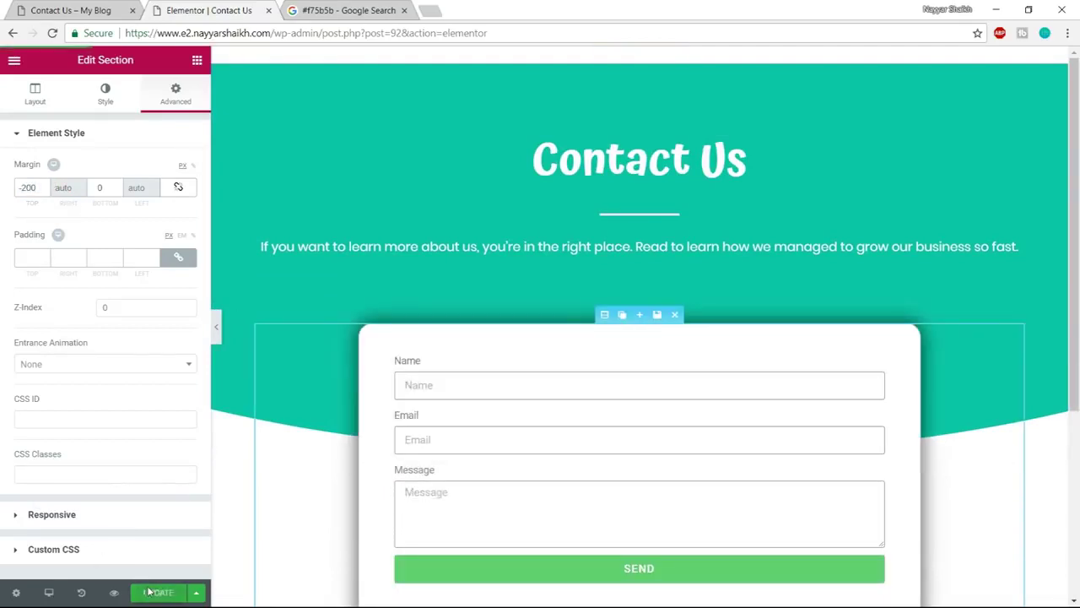
{"action": "left_click", "coordinate": [114, 593]}
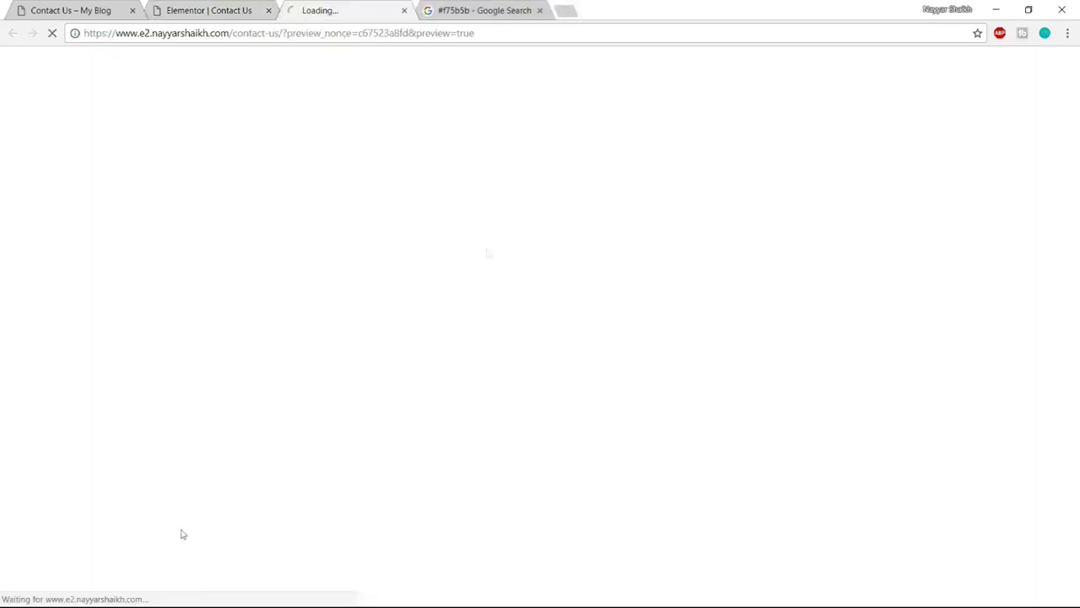
{"action": "scroll", "coordinate": [1053, 256], "scroll_direction": "down", "scroll_amount": 2}
{"action": "scroll", "coordinate": [1054, 315], "scroll_direction": "up", "scroll_amount": 2}
{"action": "scroll", "coordinate": [1053, 316], "scroll_direction": "down", "scroll_amount": 2}
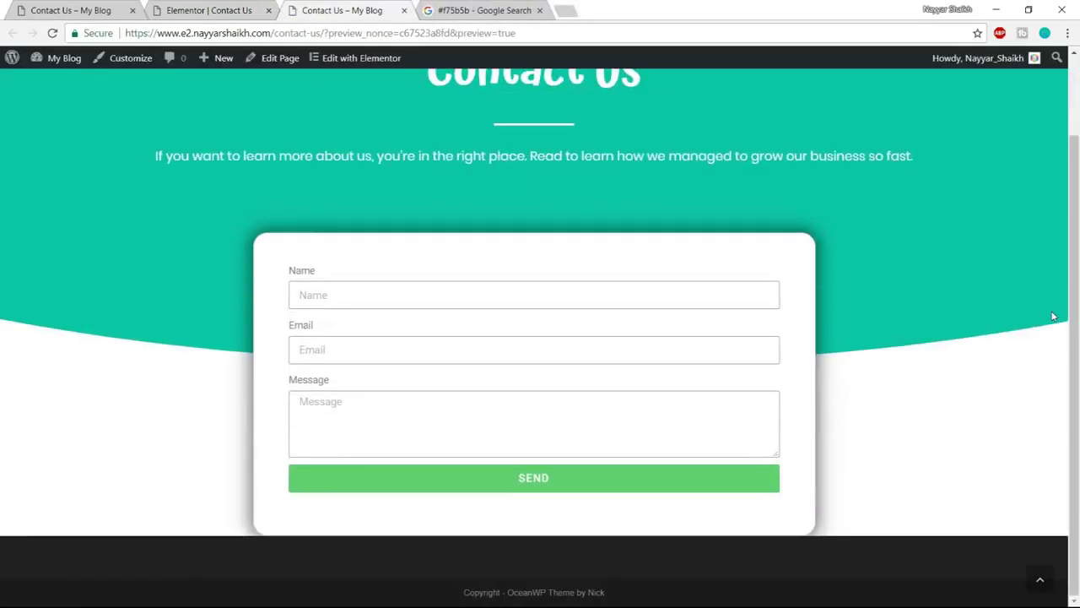
{"action": "scroll", "coordinate": [304, 127], "scroll_direction": "up", "scroll_amount": 2}
{"action": "left_click", "coordinate": [208, 10]}
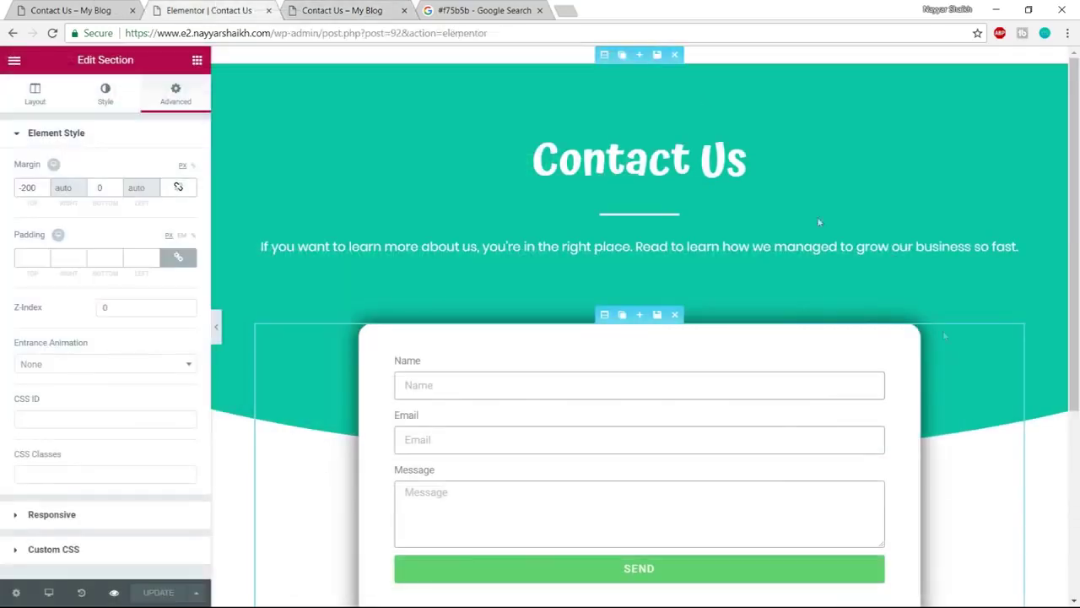
Expand the contact form's Email settings to review the recipient address and 'New message from My Blog' subject
{"action": "scroll", "coordinate": [817, 216], "scroll_direction": "down", "scroll_amount": 4}
{"action": "scroll", "coordinate": [944, 396], "scroll_direction": "up", "scroll_amount": 3}
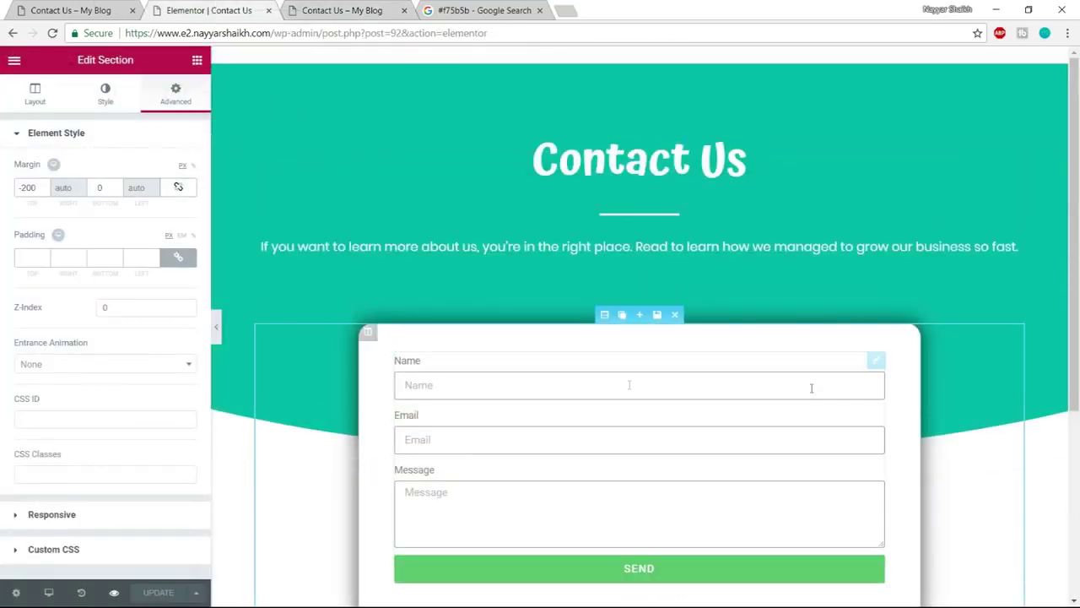
{"action": "scroll", "coordinate": [574, 391], "scroll_direction": "down", "scroll_amount": 1}
{"action": "scroll", "coordinate": [573, 398], "scroll_direction": "up", "scroll_amount": 1}
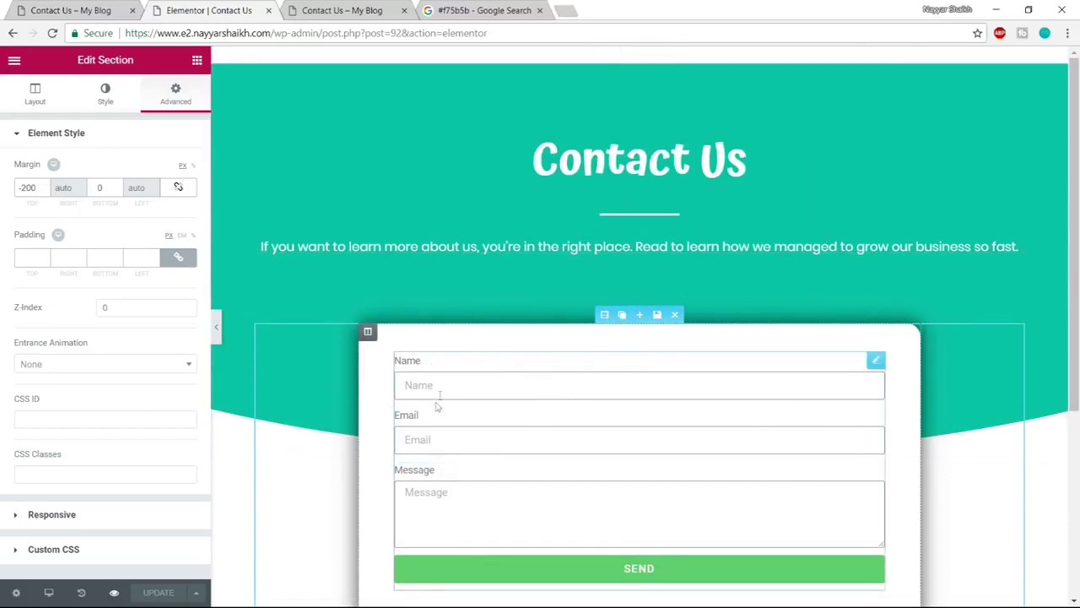
{"action": "left_click", "coordinate": [484, 385]}
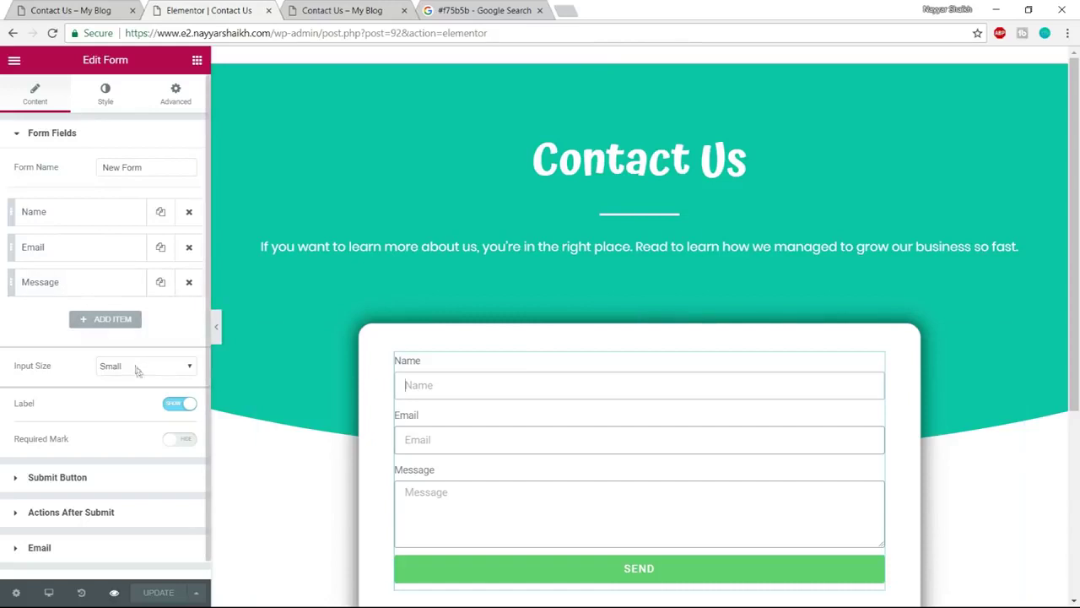
{"action": "scroll", "coordinate": [135, 369], "scroll_direction": "down", "scroll_amount": 1}
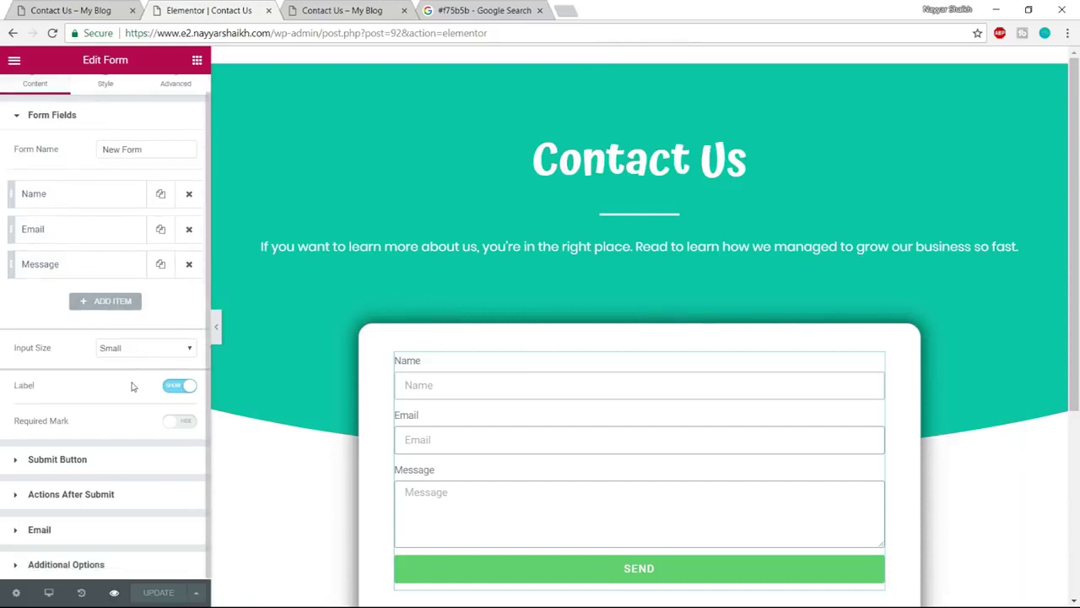
{"action": "left_click", "coordinate": [70, 535]}
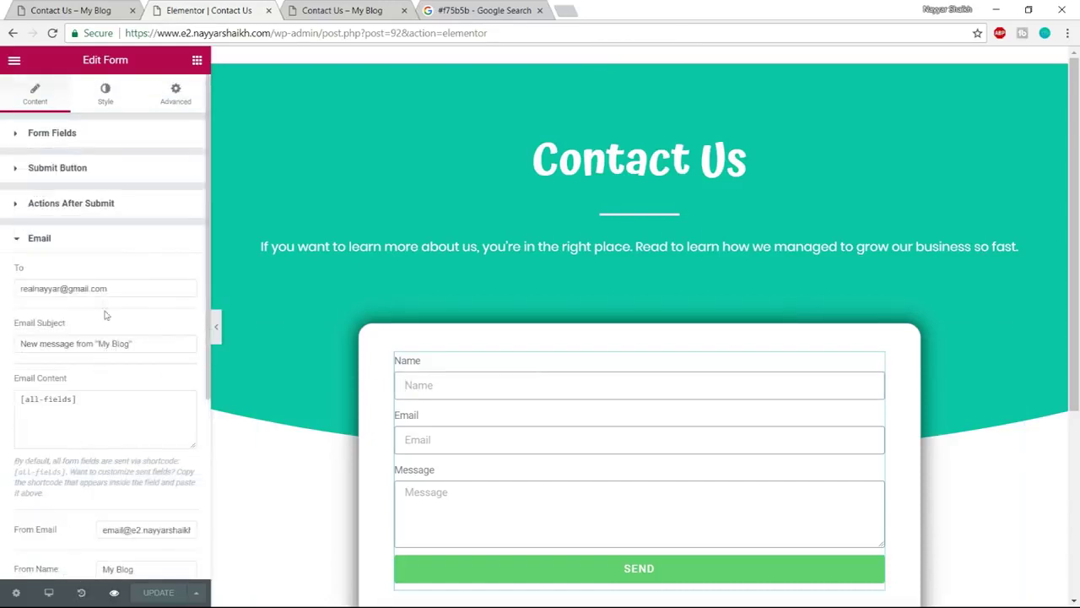
{"action": "left_click_drag", "start_coordinate": [116, 287], "coordinate": [10, 287]}
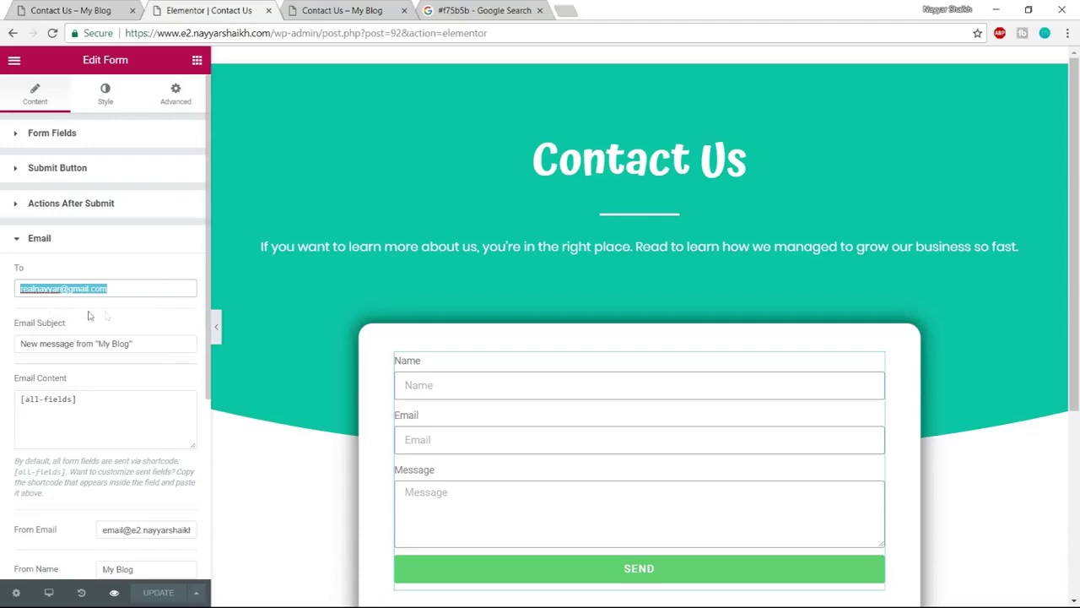
{"action": "scroll", "coordinate": [650, 482], "scroll_direction": "down", "scroll_amount": 1}
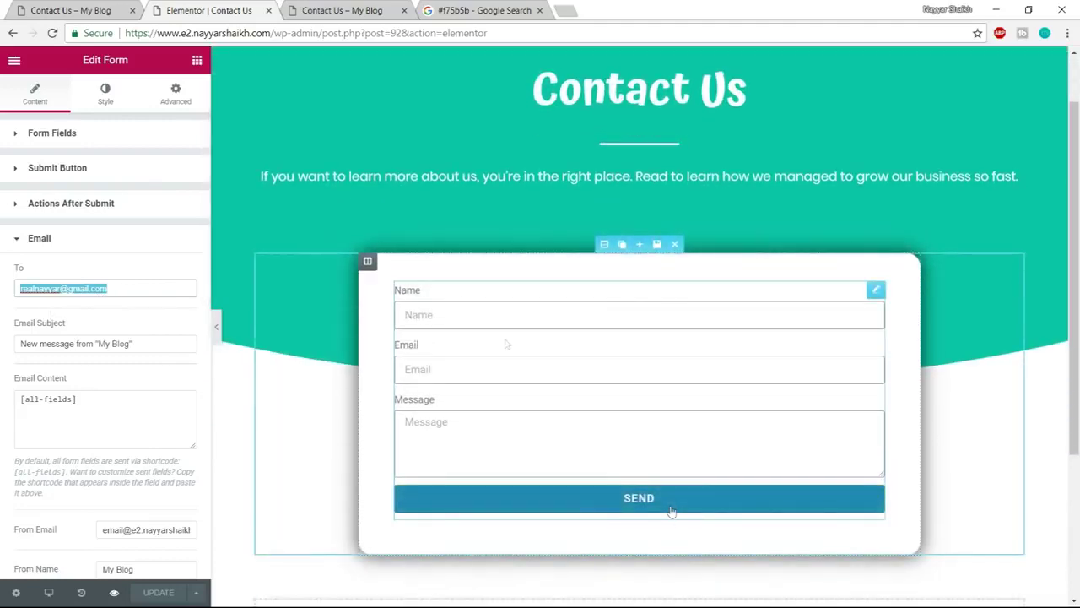
{"action": "left_click", "coordinate": [82, 6]}
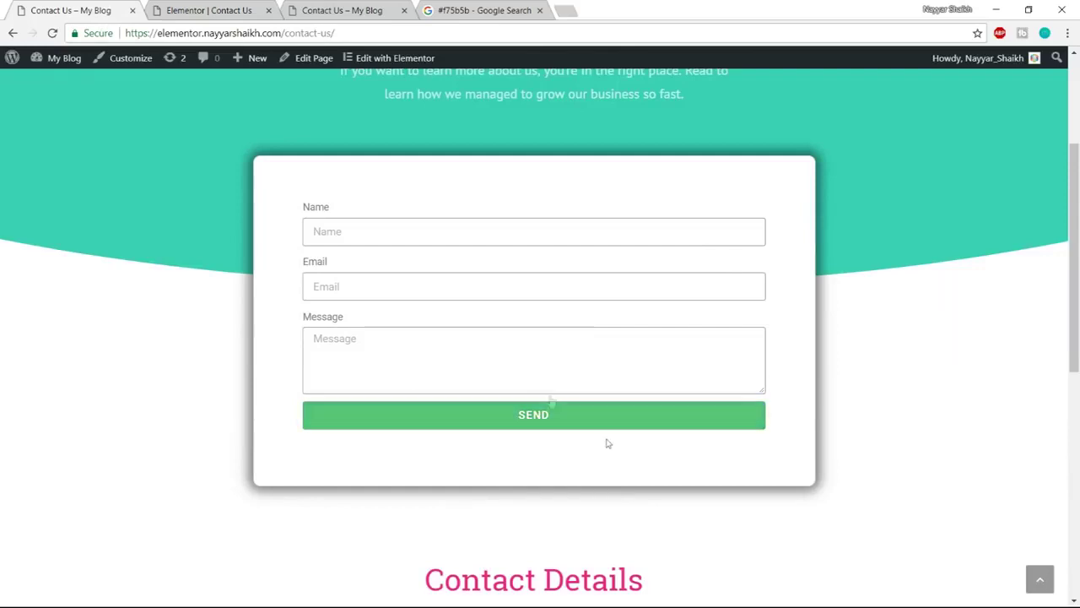
{"action": "key", "text": "ctrl+Tab"}
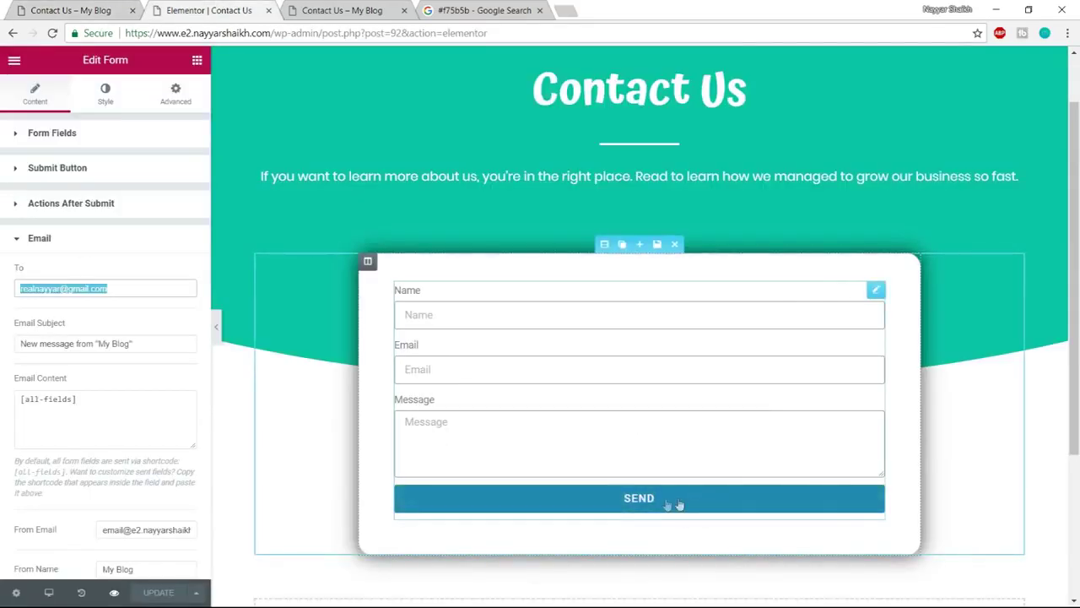
Review the live page's Contact Details text, then add an empty one-column section below the form
{"action": "key", "text": "ctrl+shift+Tab"}
{"action": "scroll", "coordinate": [478, 171], "scroll_direction": "down", "scroll_amount": 5}
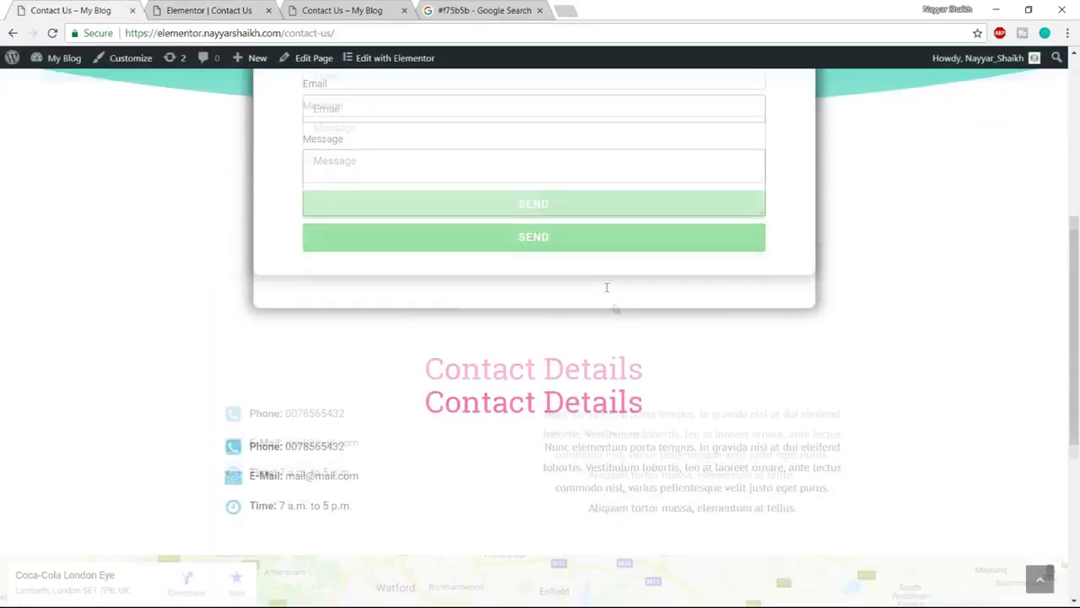
{"action": "left_click_drag", "start_coordinate": [437, 164], "coordinate": [659, 165]}
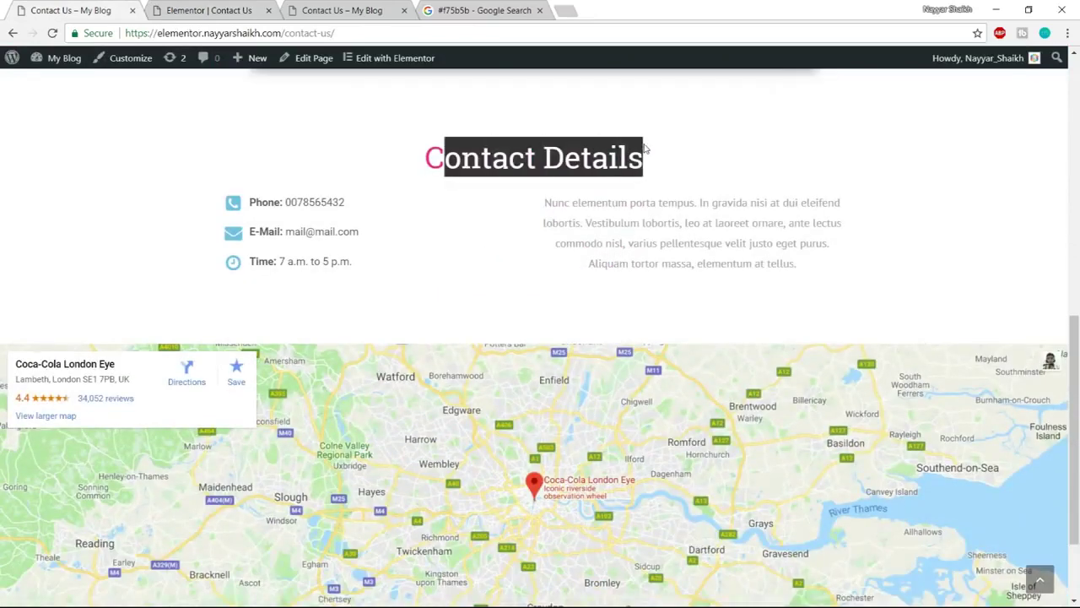
{"action": "left_click", "coordinate": [660, 165]}
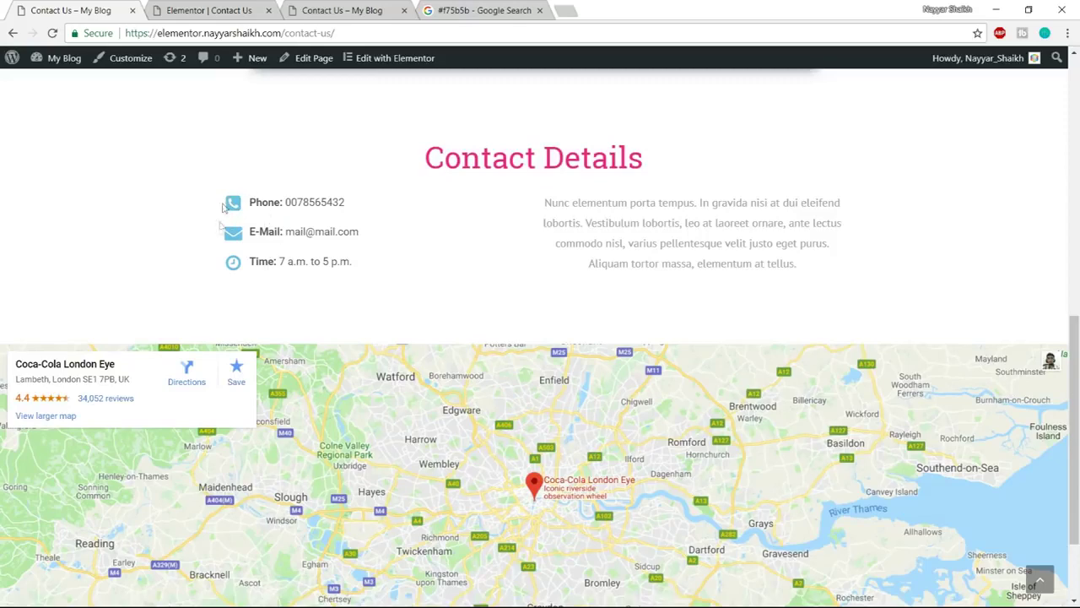
{"action": "left_click_drag", "start_coordinate": [541, 200], "coordinate": [796, 265]}
{"action": "left_click", "coordinate": [796, 265]}
{"action": "left_click", "coordinate": [217, 7]}
{"action": "scroll", "coordinate": [591, 338], "scroll_direction": "down", "scroll_amount": 3}
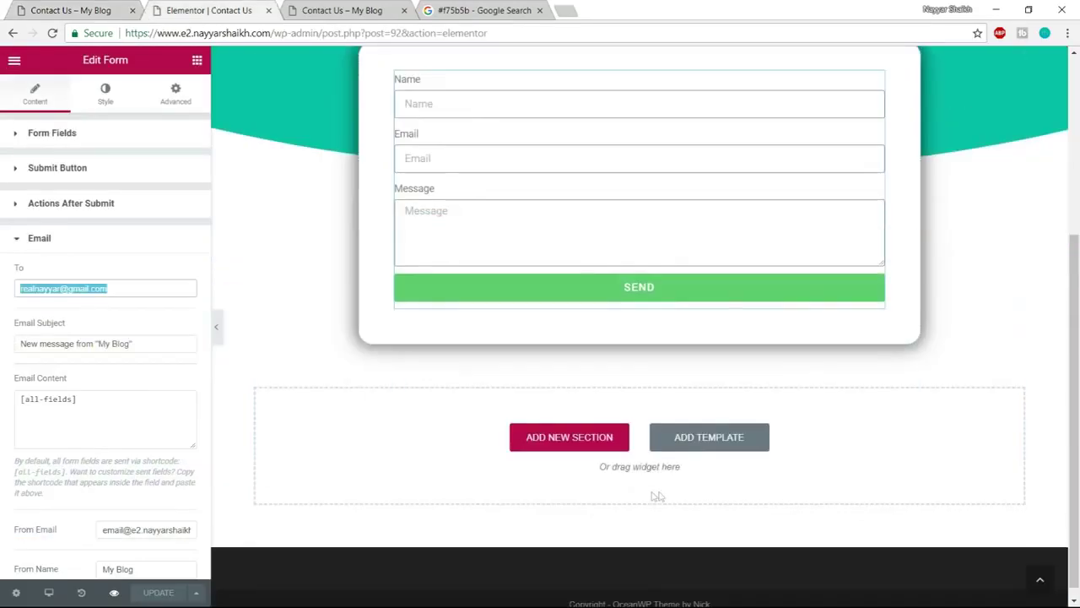
{"action": "left_click", "coordinate": [595, 444]}
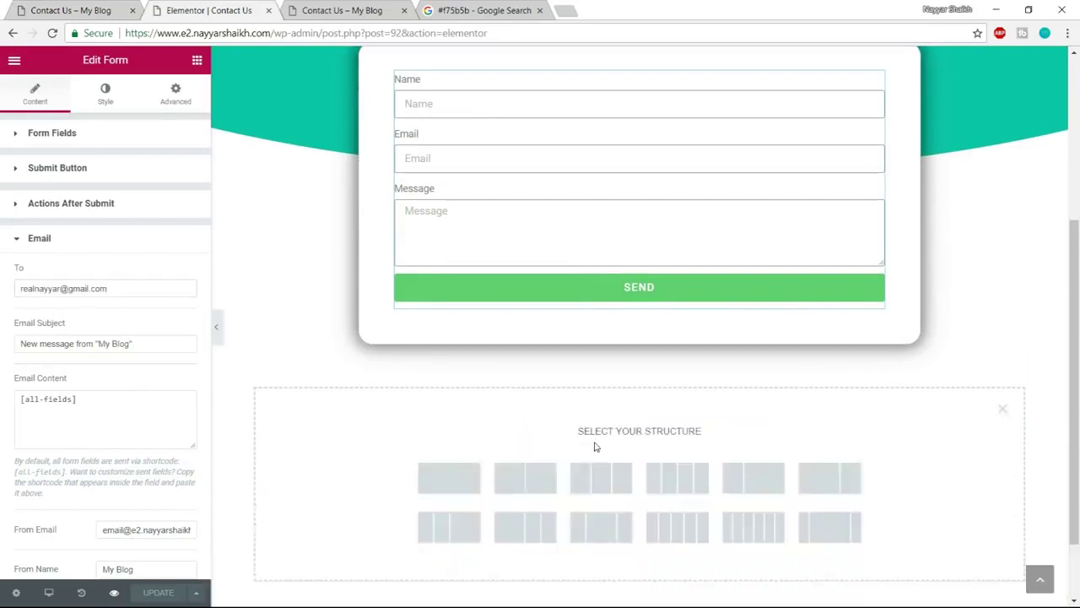
{"action": "left_click", "coordinate": [458, 480]}
Set the form section's bottom margin to 100 px
{"action": "scroll", "coordinate": [634, 371], "scroll_direction": "up", "scroll_amount": 3}
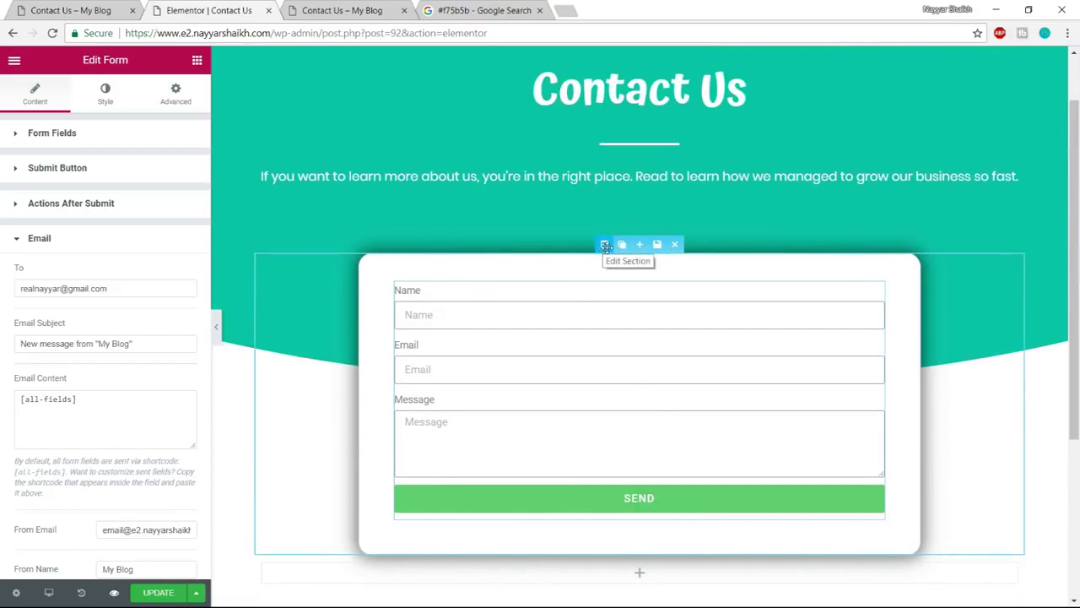
{"action": "left_click", "coordinate": [606, 245]}
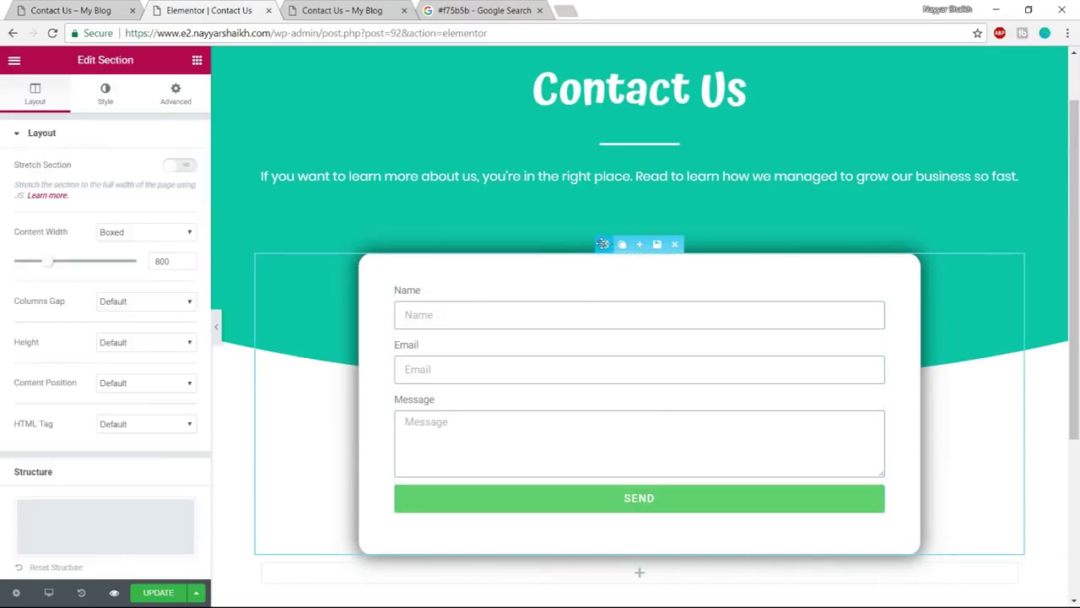
{"action": "left_click", "coordinate": [172, 101]}
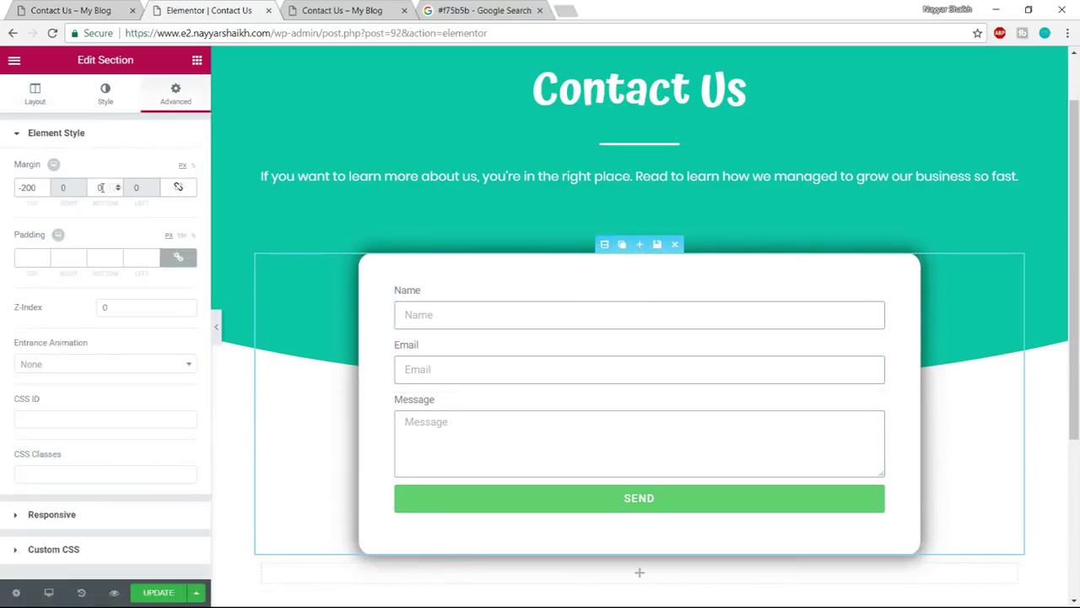
{"action": "type", "text": "100"}
{"action": "scroll", "coordinate": [493, 440], "scroll_direction": "down", "scroll_amount": 2}
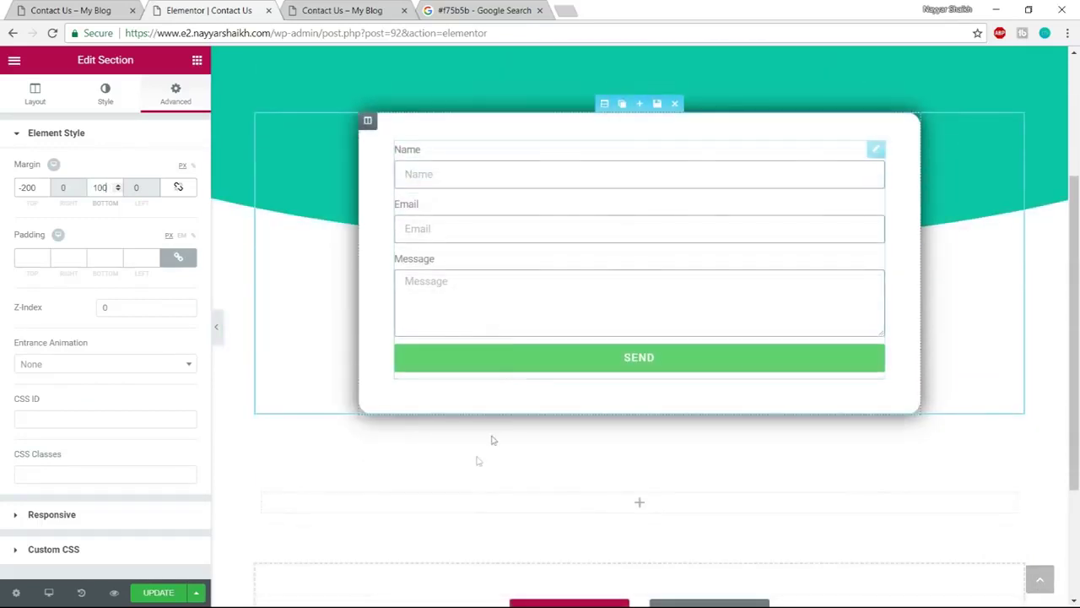
{"action": "scroll", "coordinate": [690, 430], "scroll_direction": "down", "scroll_amount": 2}
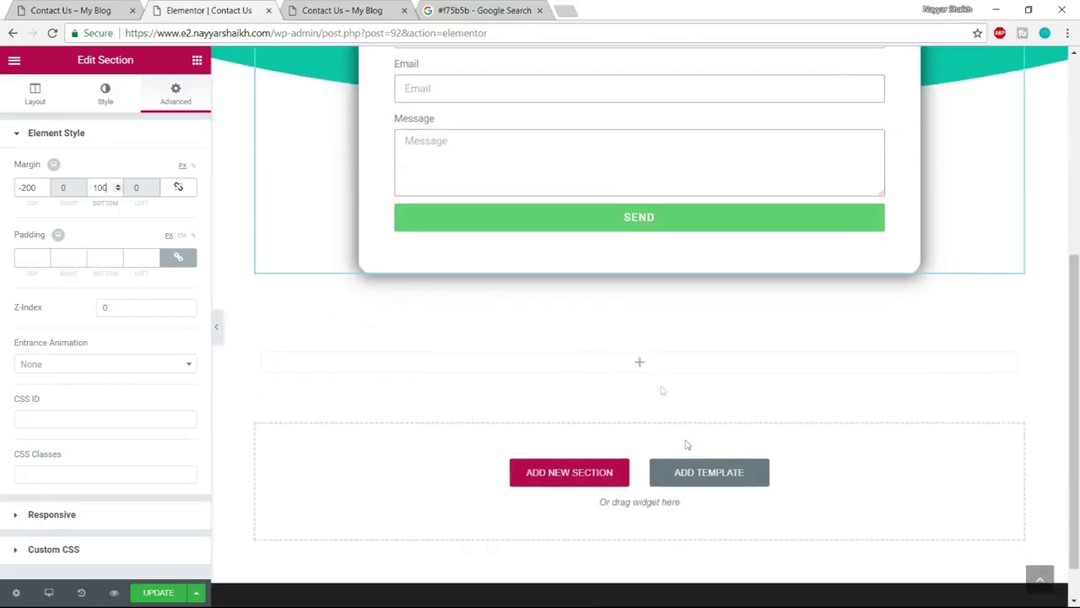
Add a heading to the new section, paste 'Contact Details' as its title, and centre it
{"action": "left_click", "coordinate": [196, 60]}
{"action": "left_click_drag", "start_coordinate": [117, 172], "coordinate": [616, 368]}
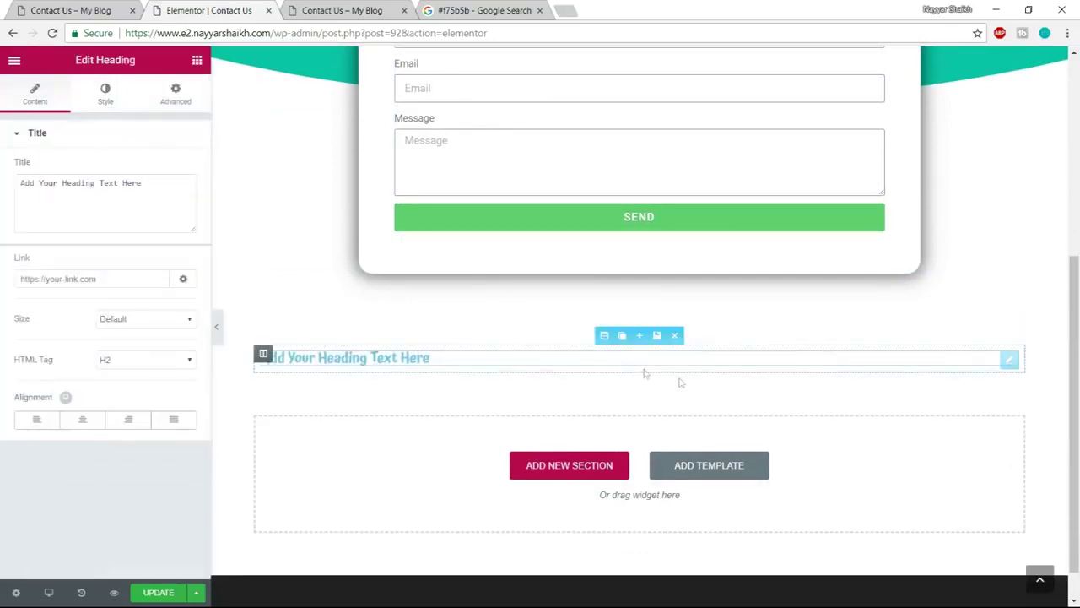
{"action": "left_click", "coordinate": [89, 7]}
{"action": "left_click_drag", "start_coordinate": [665, 158], "coordinate": [414, 158]}
{"action": "key", "text": "ctrl+c"}
{"action": "left_click", "coordinate": [250, 7]}
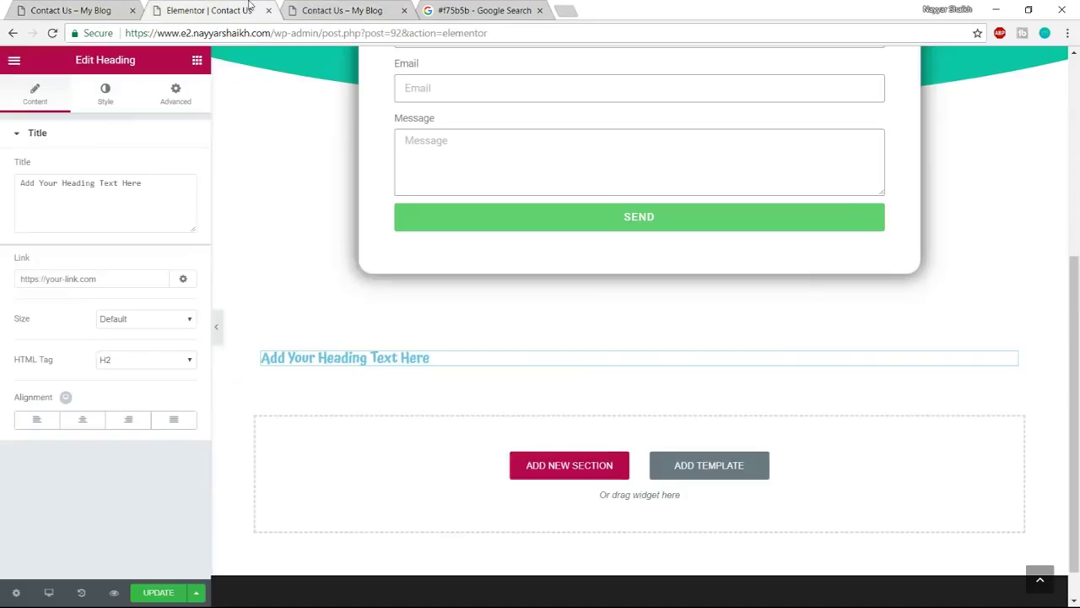
{"action": "left_click", "coordinate": [152, 195]}
{"action": "key", "text": "ctrl+a"}
{"action": "key", "text": "ctrl+v"}
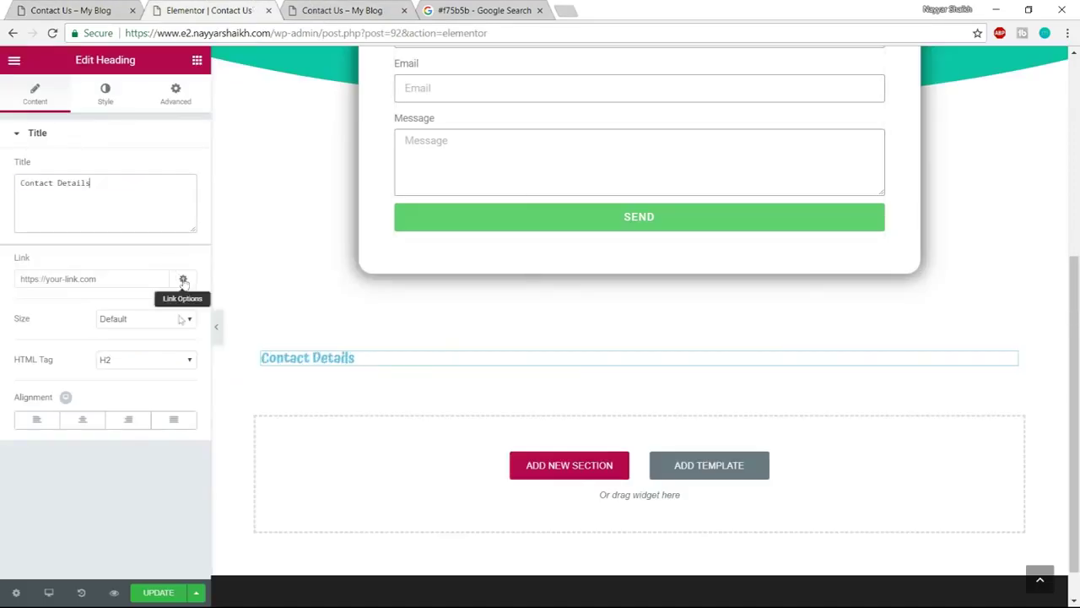
{"action": "left_click", "coordinate": [83, 420]}
Colour the Contact Details heading pink and set its font to Poppins
{"action": "left_click", "coordinate": [125, 93]}
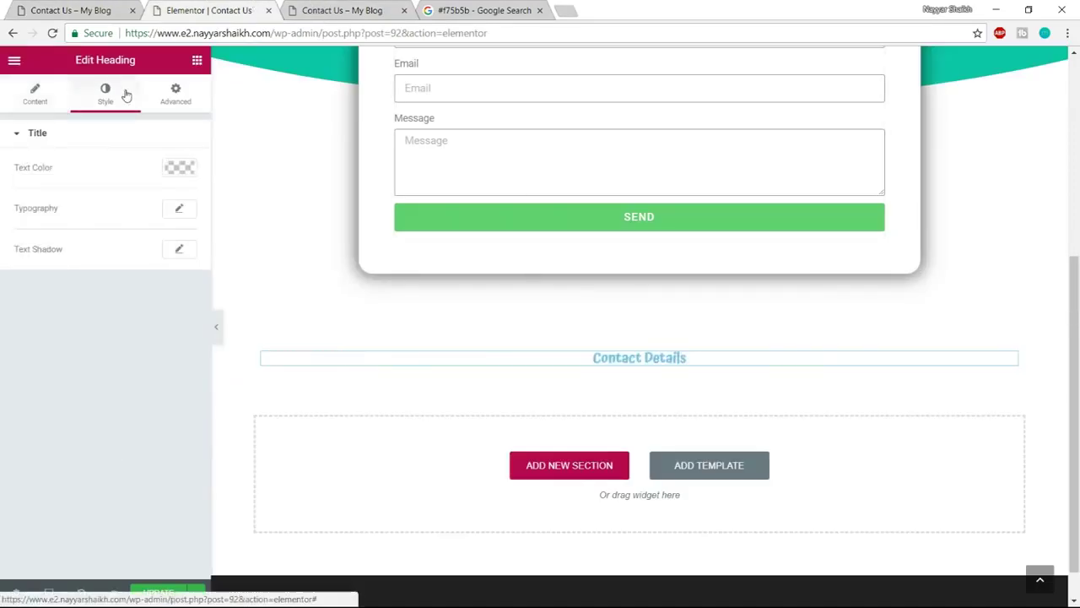
{"action": "left_click", "coordinate": [179, 168]}
{"action": "left_click_drag", "start_coordinate": [21, 322], "coordinate": [194, 163]}
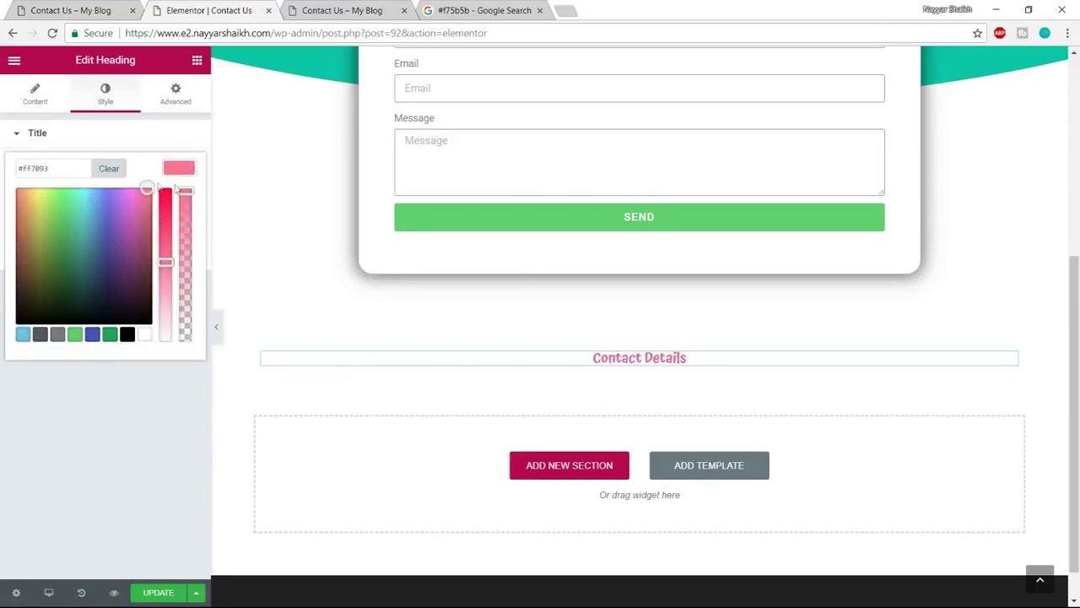
{"action": "left_click", "coordinate": [182, 174]}
{"action": "left_click", "coordinate": [179, 208]}
{"action": "left_click", "coordinate": [146, 251]}
{"action": "type", "text": "pop"}
{"action": "key", "text": "Return"}
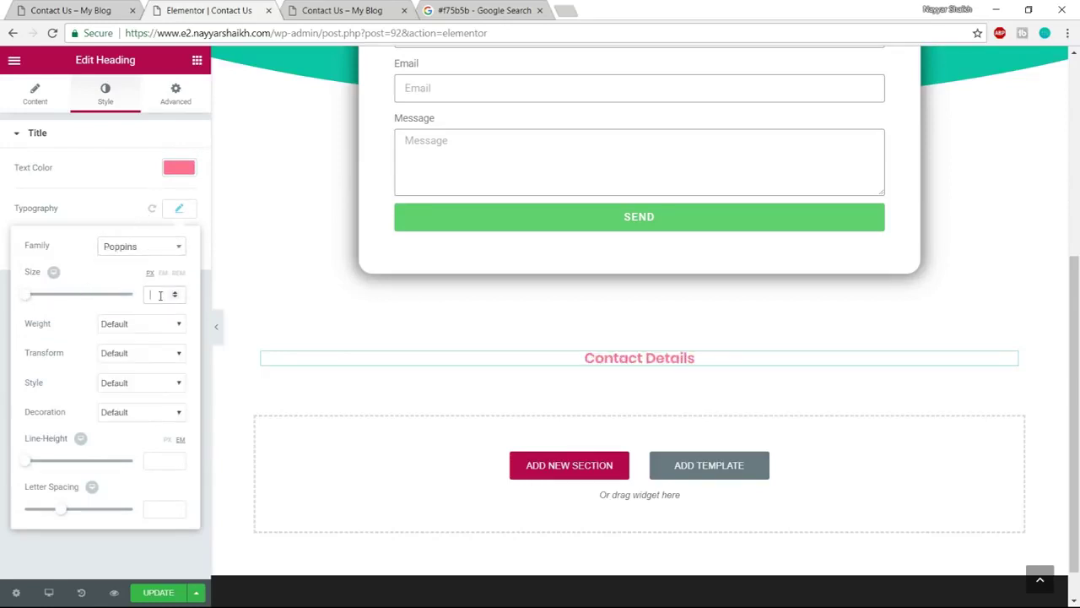
Set the heading size to 40 with a 400 font weight
{"action": "left_click", "coordinate": [163, 294]}
{"action": "type", "text": "40"}
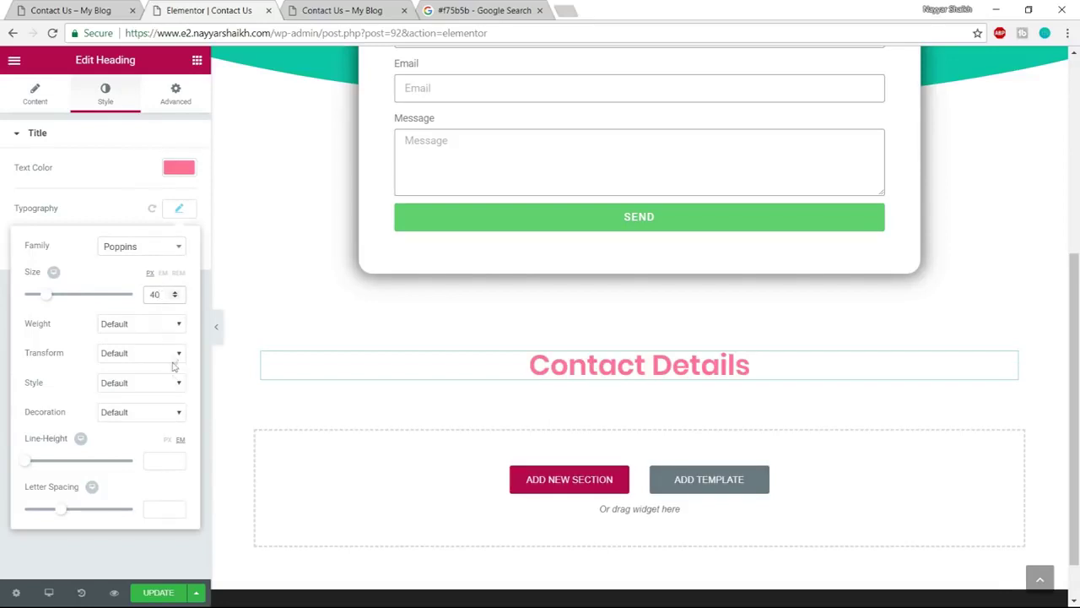
{"action": "left_click", "coordinate": [149, 331]}
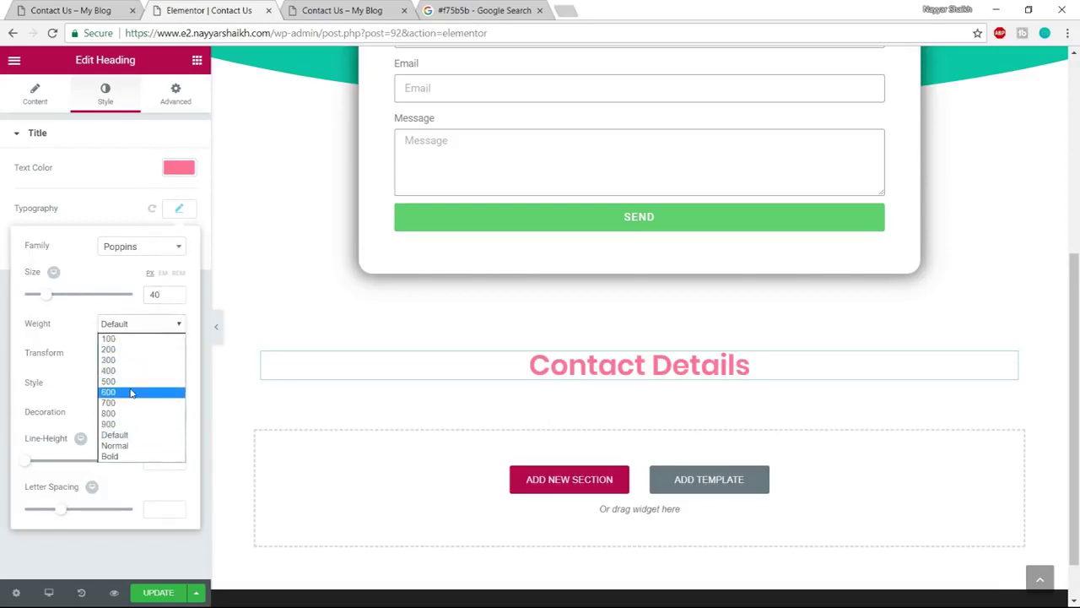
{"action": "left_click", "coordinate": [131, 393]}
{"action": "left_click", "coordinate": [134, 331]}
{"action": "left_click", "coordinate": [119, 374]}
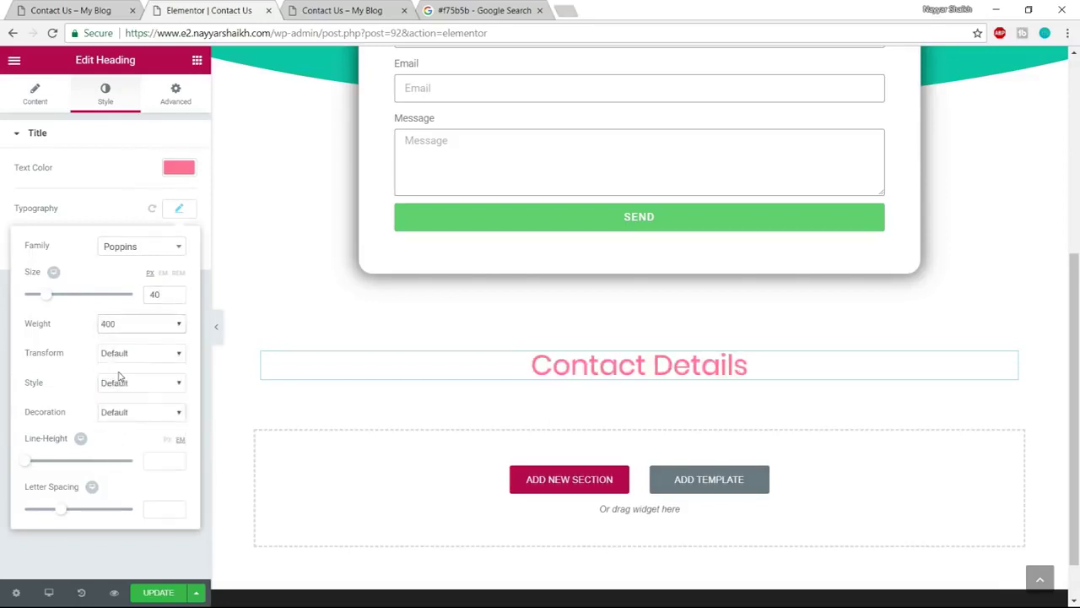
{"action": "left_click", "coordinate": [76, 10]}
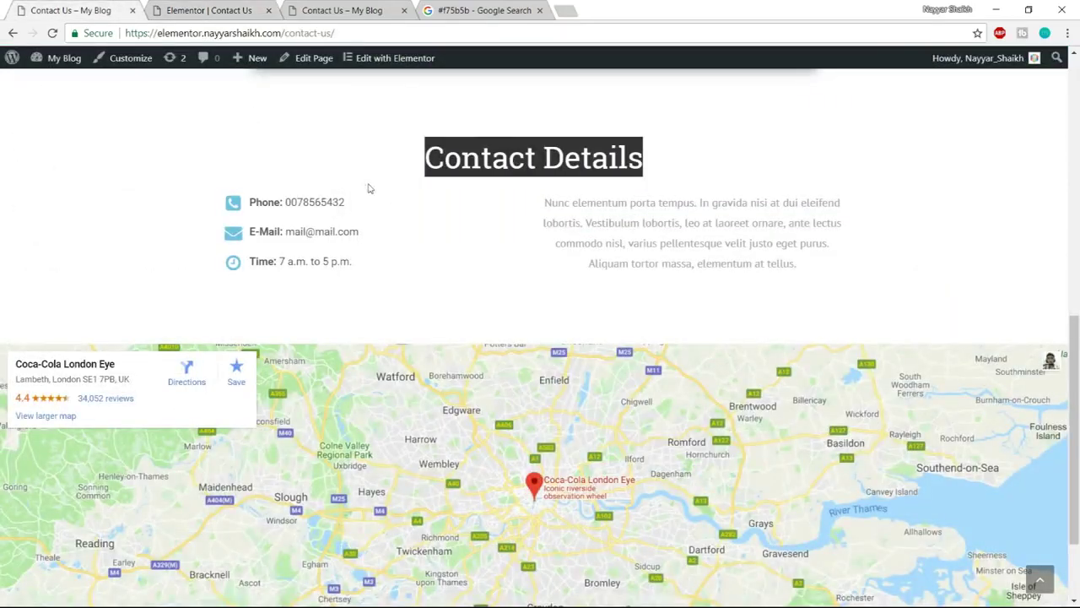
{"action": "scroll", "coordinate": [441, 250], "scroll_direction": "up", "scroll_amount": 1}
{"action": "left_click", "coordinate": [490, 283]}
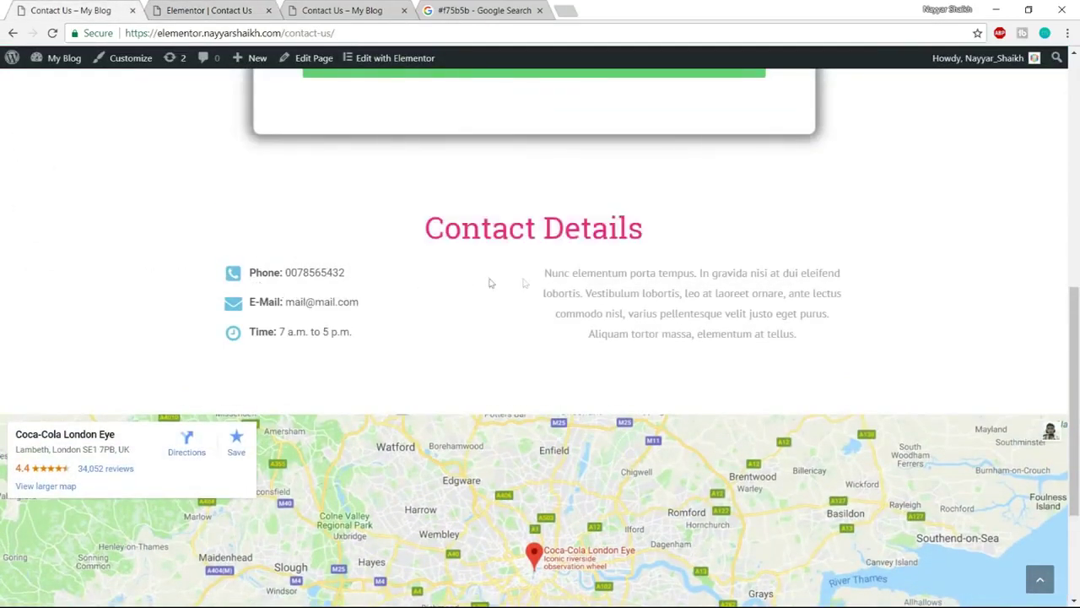
{"action": "left_click", "coordinate": [174, 7]}
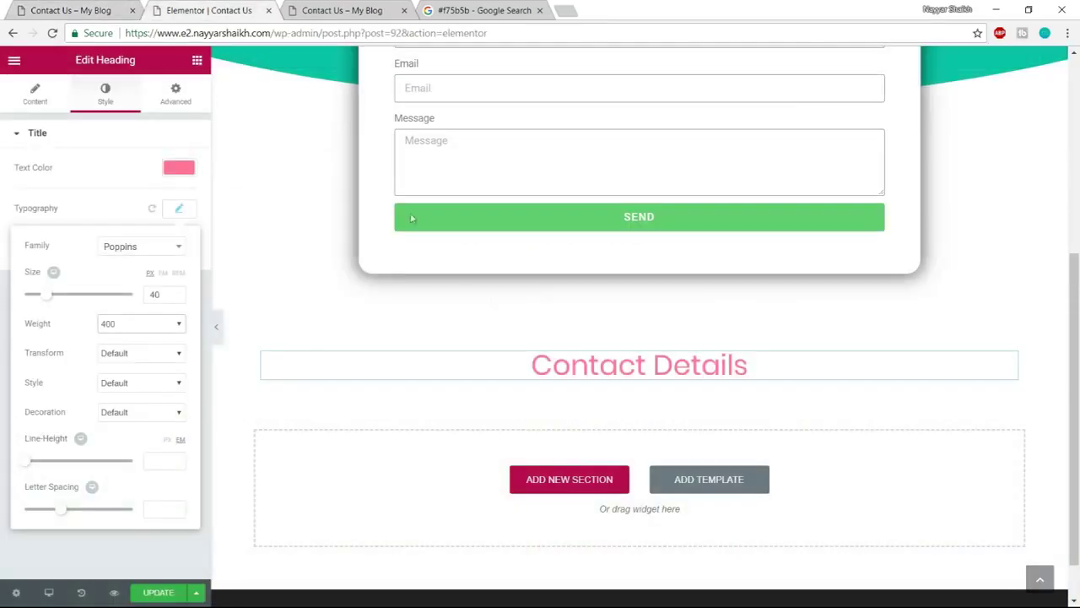
Add a two-column row below the Contact Details heading
{"action": "left_click", "coordinate": [197, 62]}
{"action": "left_click_drag", "start_coordinate": [83, 167], "coordinate": [583, 376]}
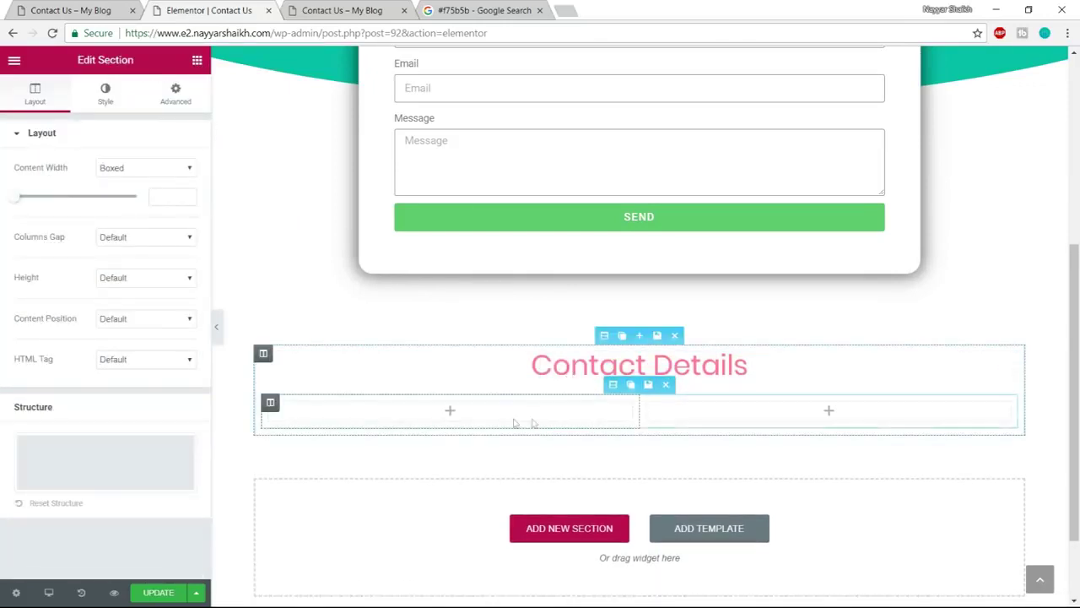
{"action": "left_click", "coordinate": [73, 10]}
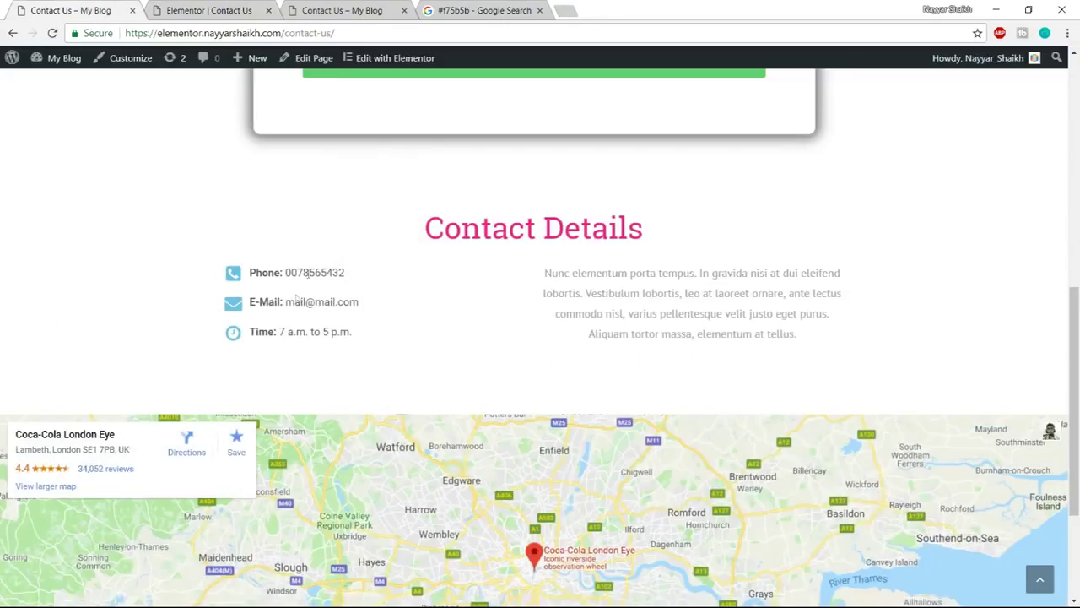
{"action": "left_click", "coordinate": [202, 10]}
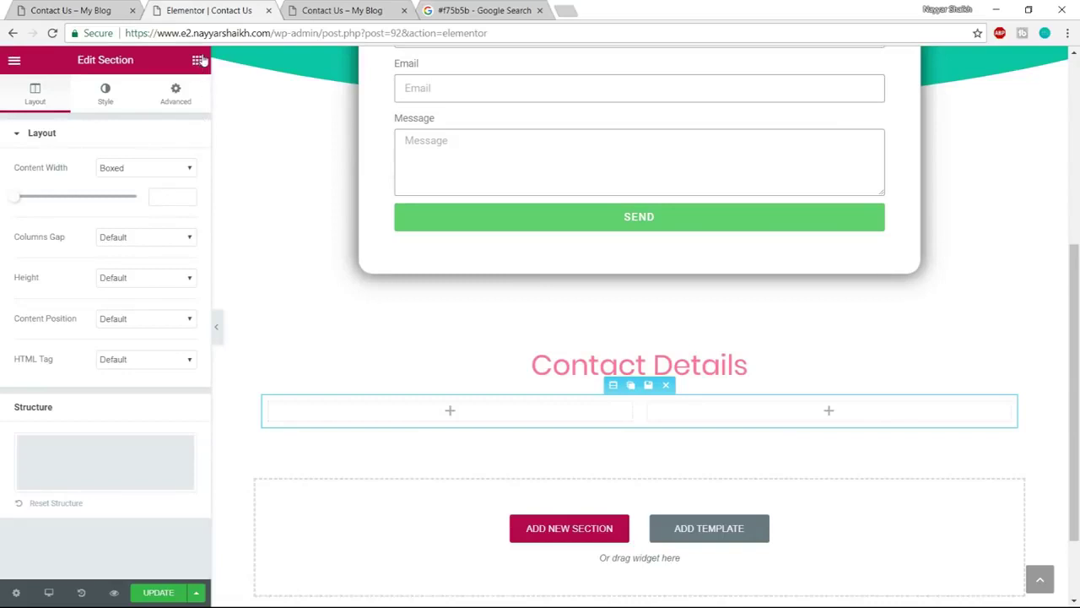
Place an Icon List widget from General Elements into the row's left column
{"action": "left_click", "coordinate": [199, 60]}
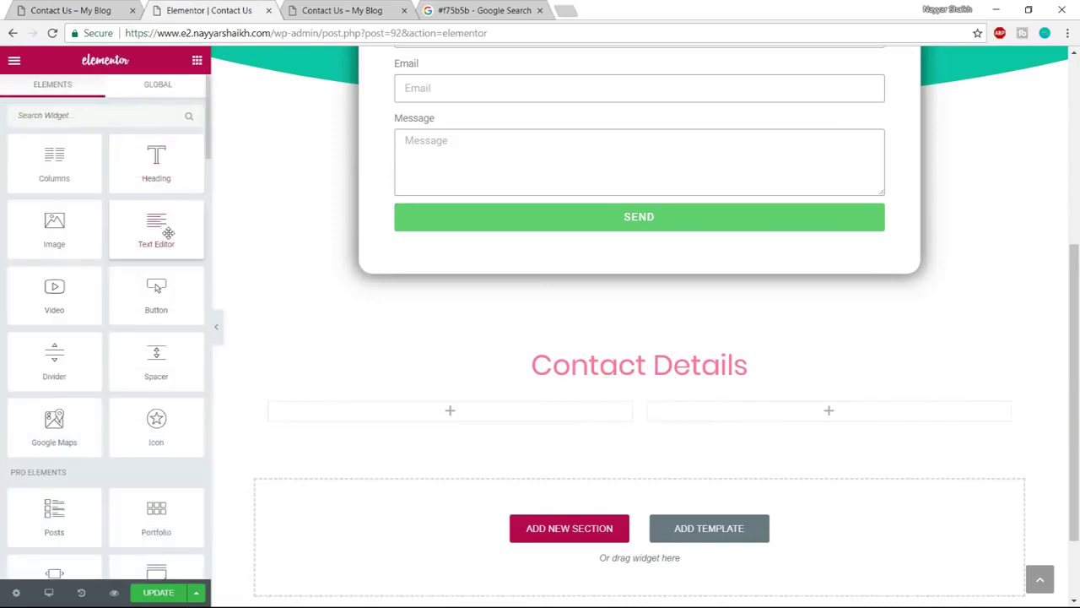
{"action": "scroll", "coordinate": [168, 233], "scroll_direction": "down", "scroll_amount": 4}
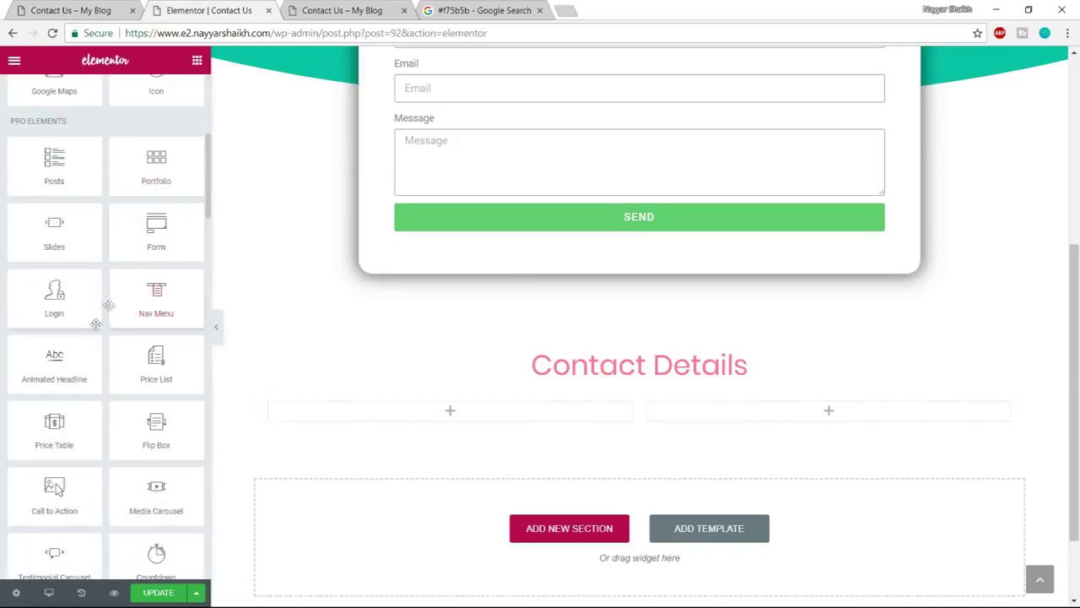
{"action": "scroll", "coordinate": [91, 336], "scroll_direction": "down", "scroll_amount": 5}
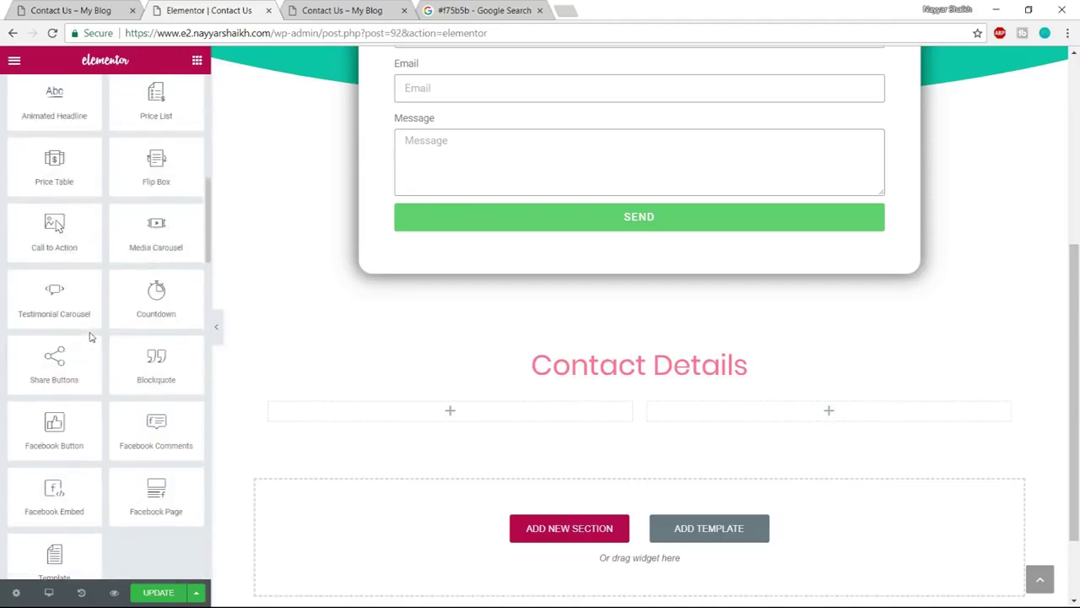
{"action": "scroll", "coordinate": [90, 331], "scroll_direction": "down", "scroll_amount": 5}
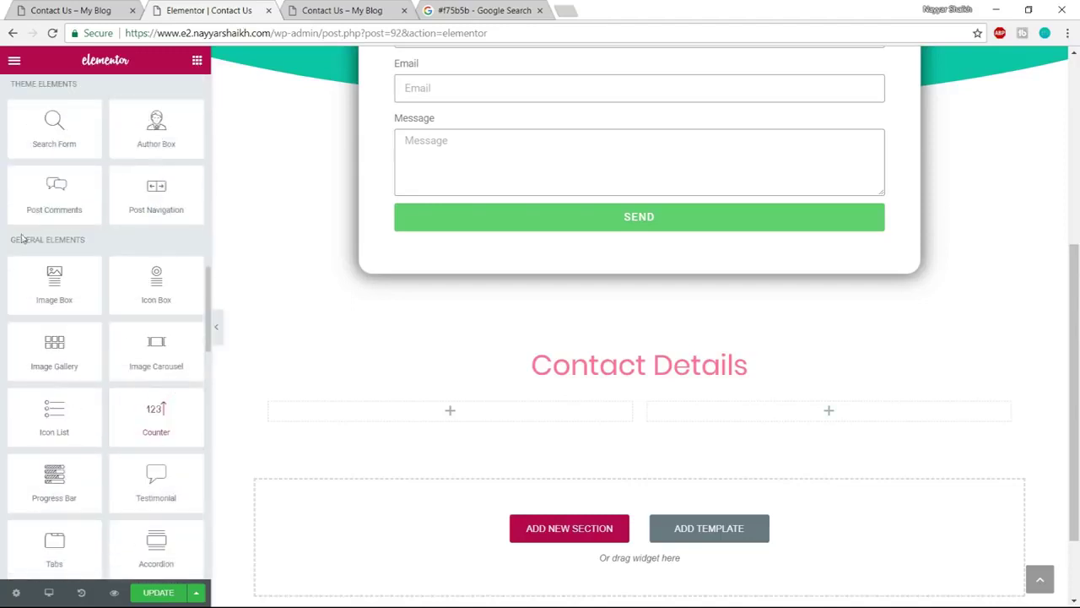
{"action": "left_click_drag", "start_coordinate": [10, 240], "coordinate": [86, 237]}
{"action": "left_click", "coordinate": [79, 255]}
{"action": "left_click_drag", "start_coordinate": [52, 416], "coordinate": [474, 423]}
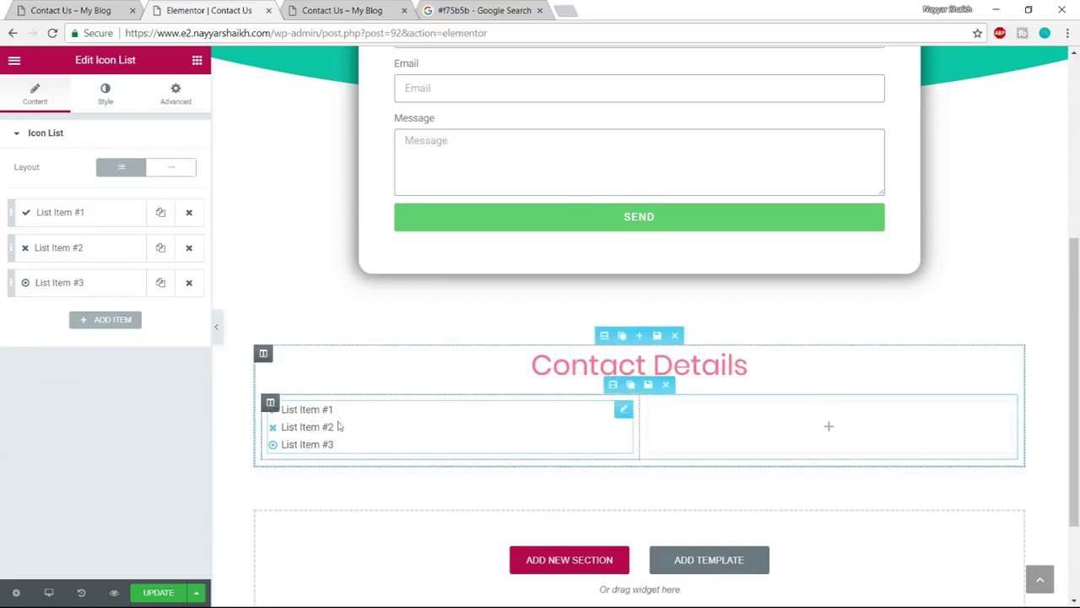
Give the first icon-list item the phone-square icon
{"action": "left_click", "coordinate": [70, 7]}
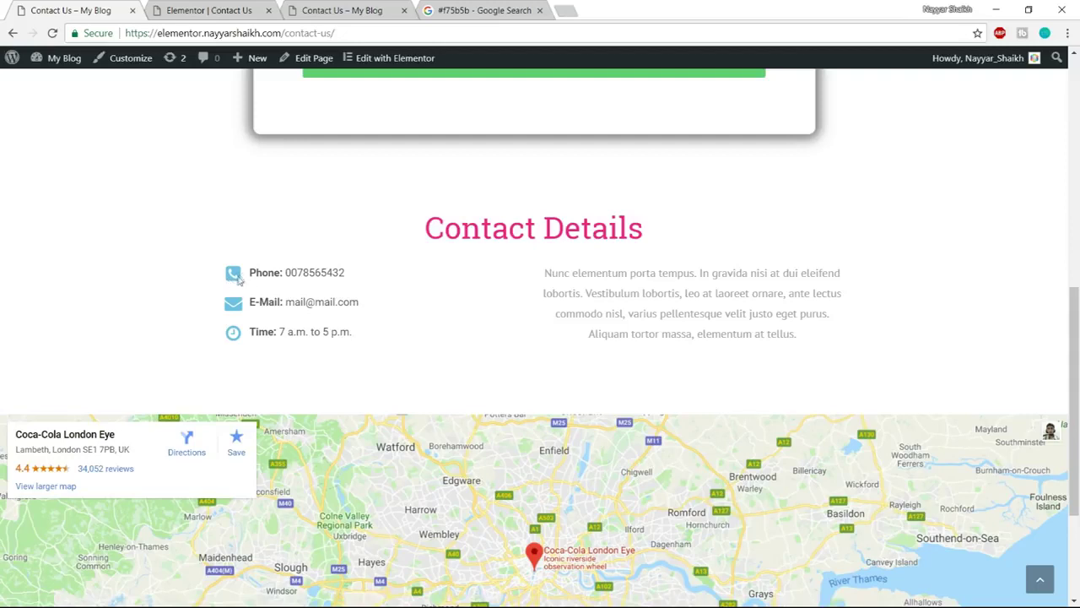
{"action": "left_click_drag", "start_coordinate": [250, 276], "coordinate": [361, 273]}
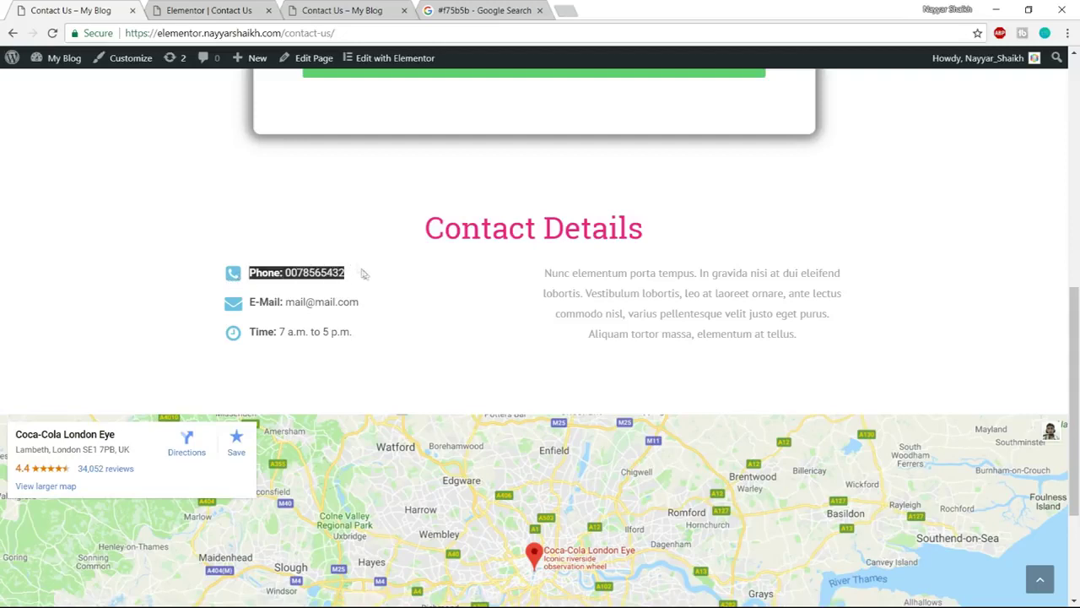
{"action": "left_click", "coordinate": [285, 288]}
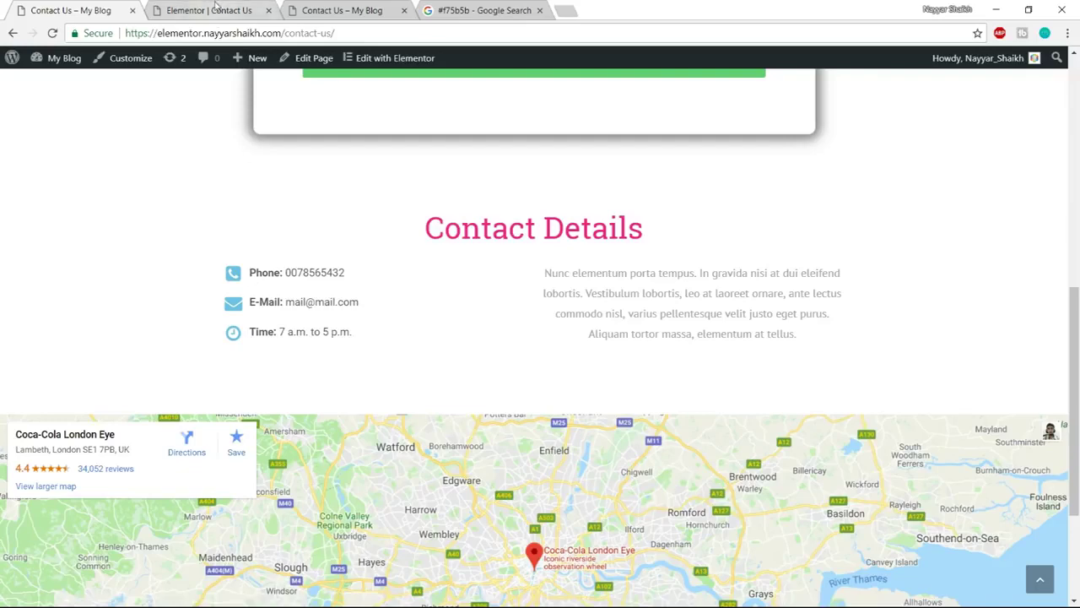
{"action": "left_click", "coordinate": [215, 11]}
{"action": "left_click", "coordinate": [87, 220]}
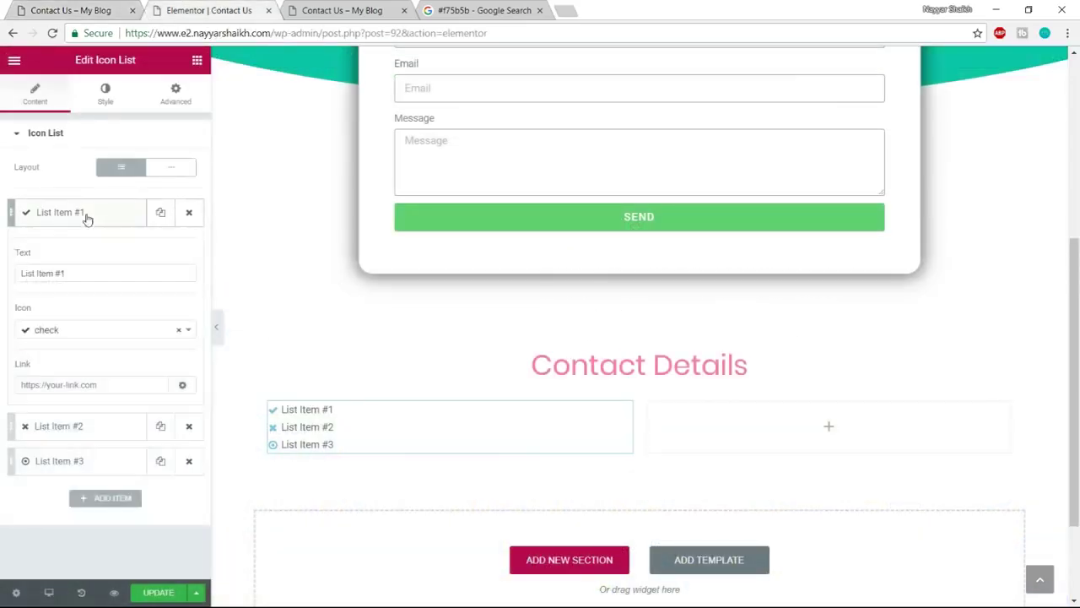
{"action": "left_click_drag", "start_coordinate": [83, 273], "coordinate": [8, 271]}
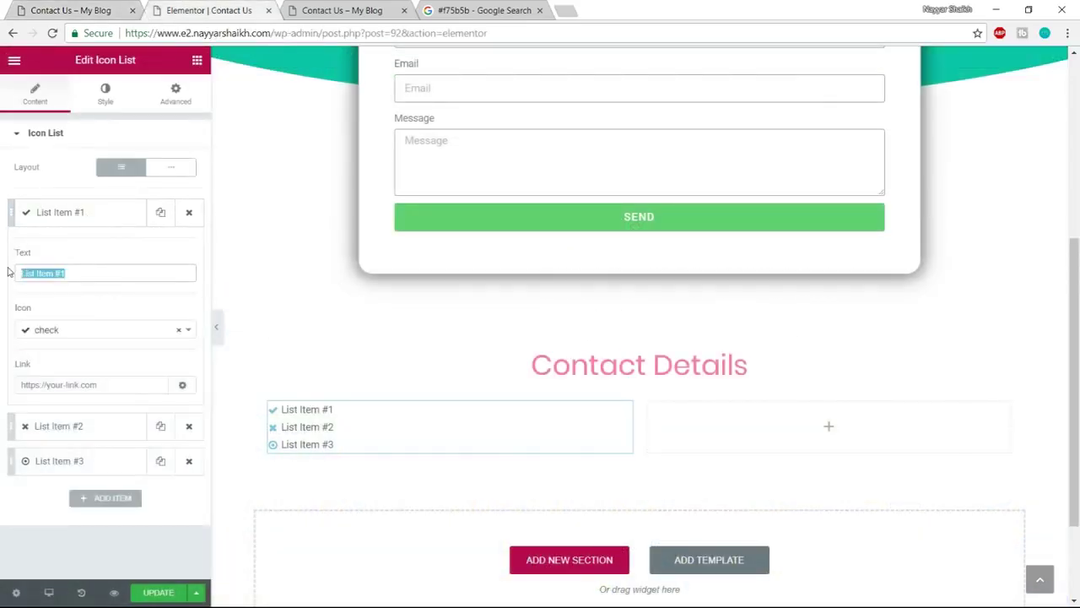
{"action": "left_click", "coordinate": [71, 332]}
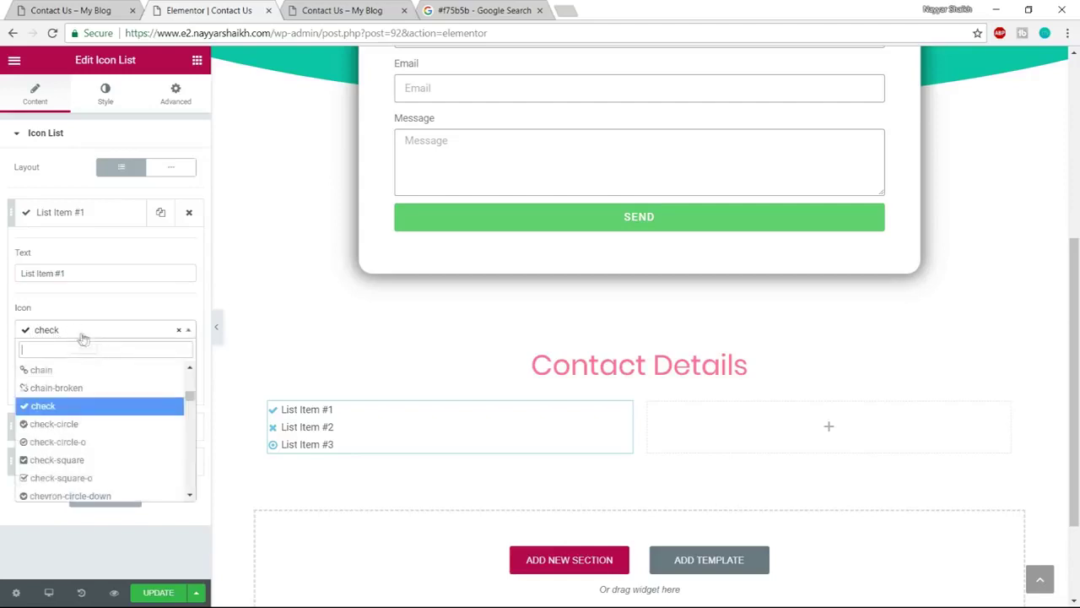
{"action": "type", "text": "phon"}
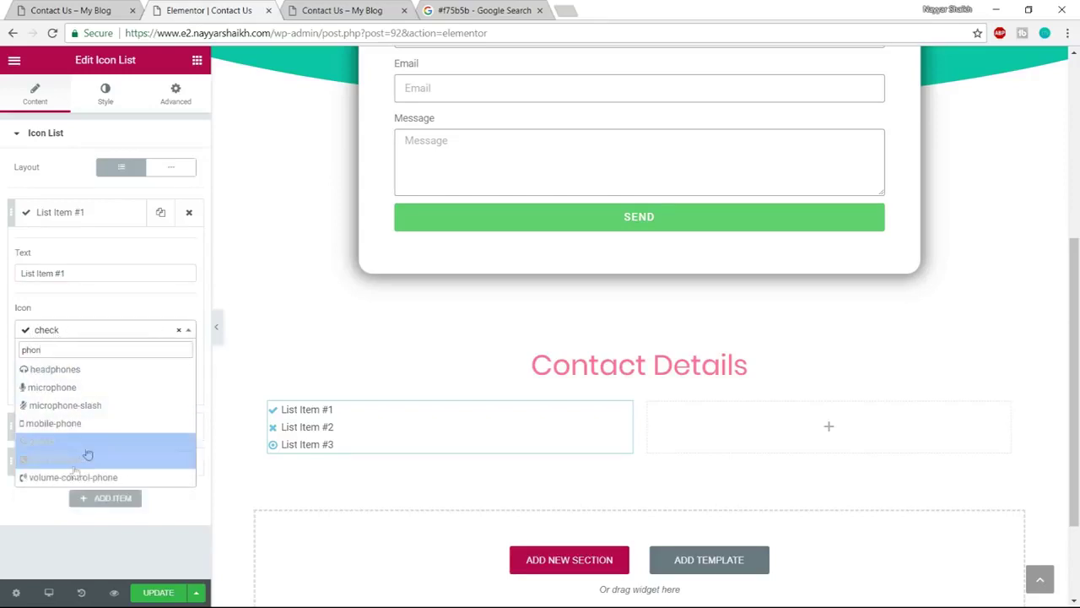
{"action": "left_click", "coordinate": [74, 462]}
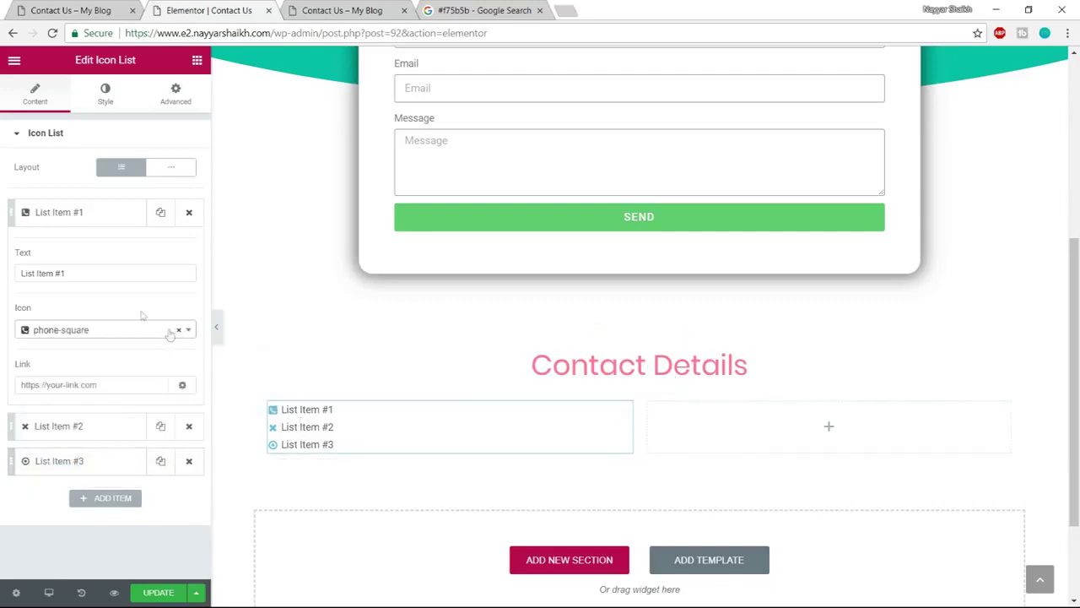
Copy the Phone line from the live page into the first item's text
{"action": "left_click_drag", "start_coordinate": [87, 276], "coordinate": [4, 276]}
{"action": "left_click", "coordinate": [71, 10]}
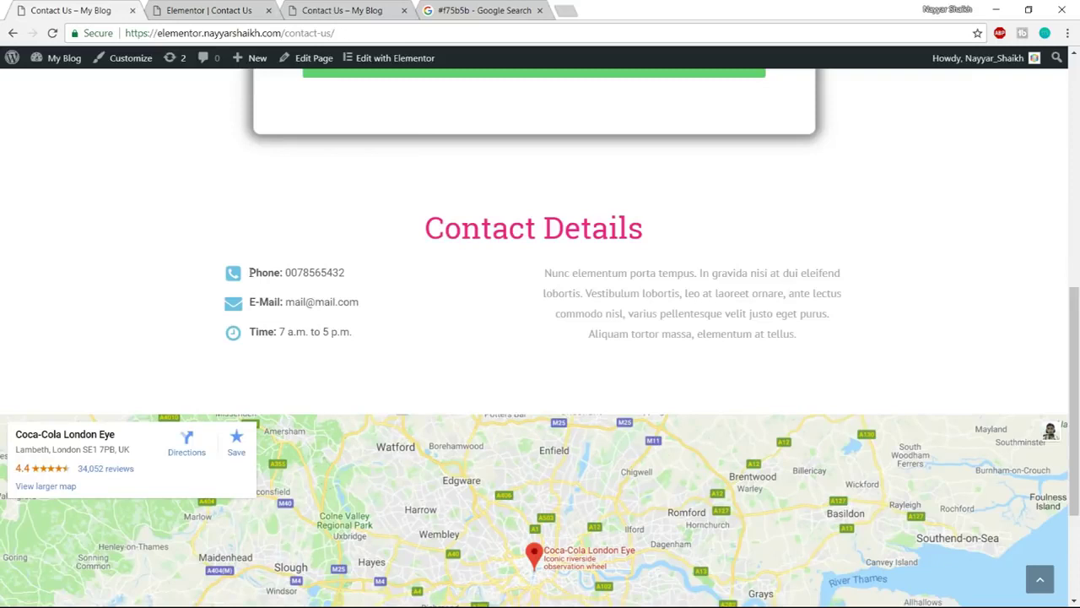
{"action": "left_click_drag", "start_coordinate": [251, 271], "coordinate": [280, 270]}
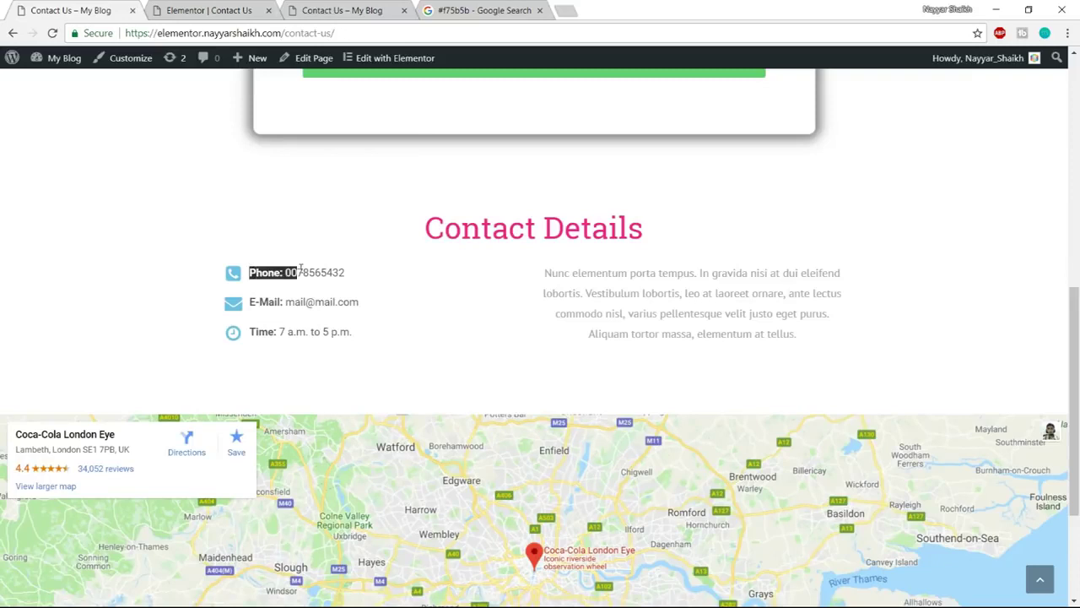
{"action": "left_click_drag", "start_coordinate": [293, 268], "coordinate": [368, 273]}
{"action": "key", "text": "ctrl+c"}
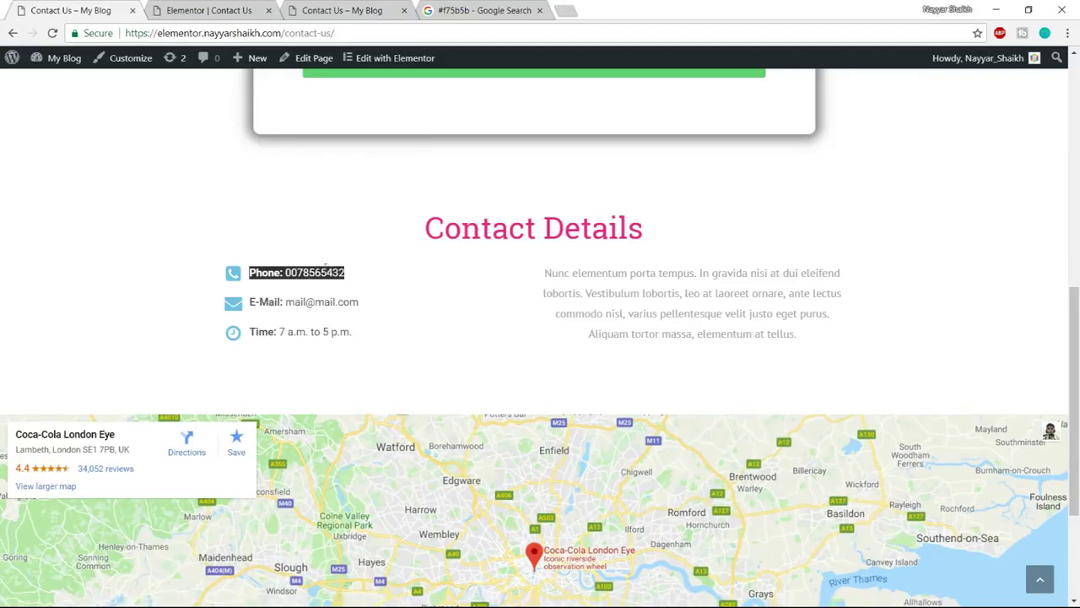
{"action": "left_click", "coordinate": [205, 10]}
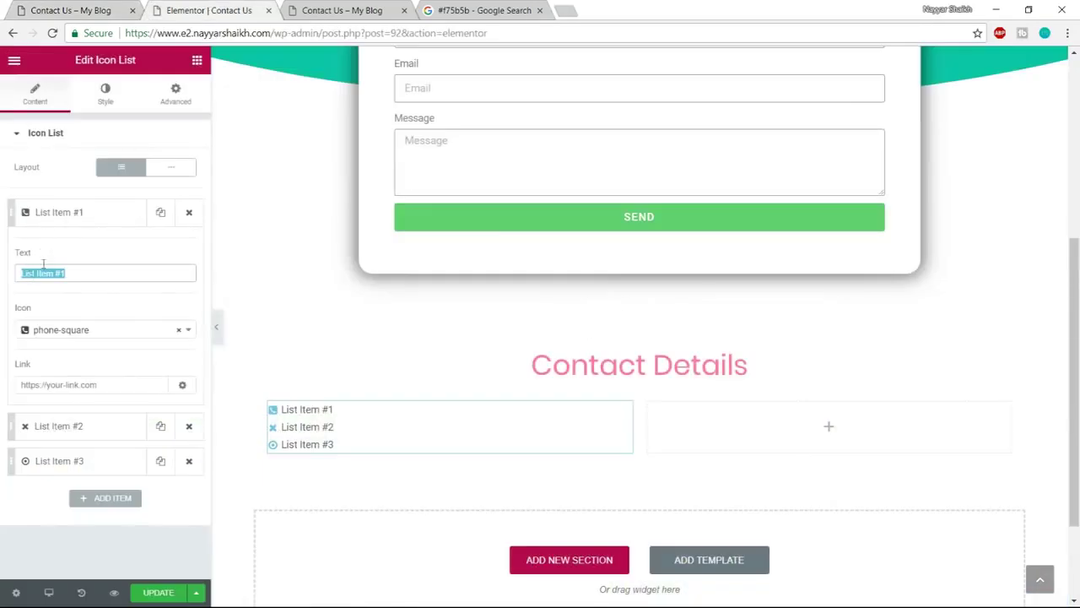
{"action": "key", "text": "ctrl+v"}
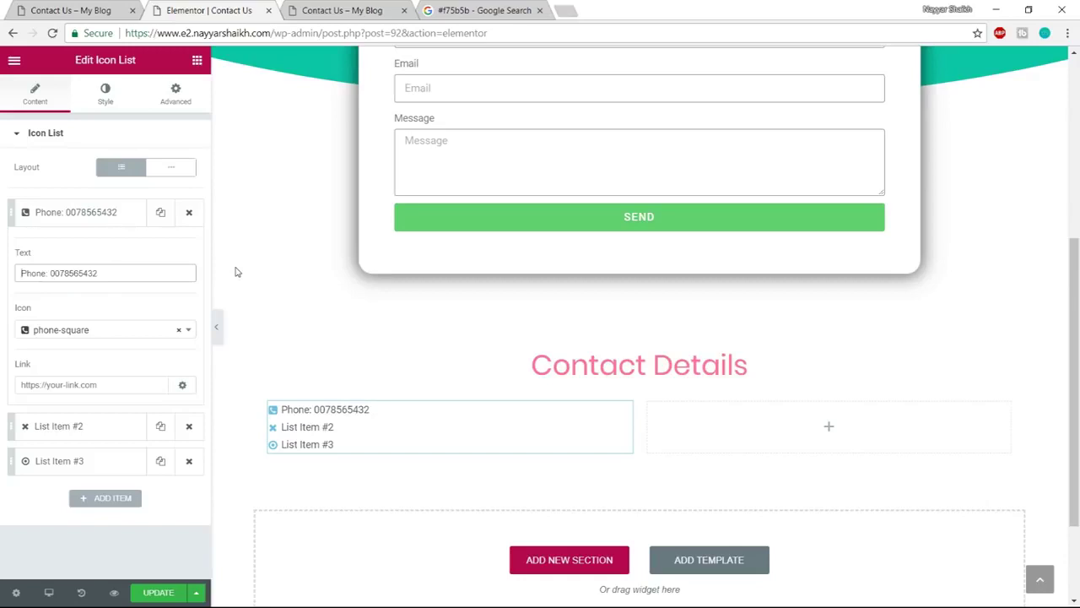
Wrap 'Phone:' in <strong></strong> tags in the first item's text so only the label is bold
{"action": "type", "text": "<"}
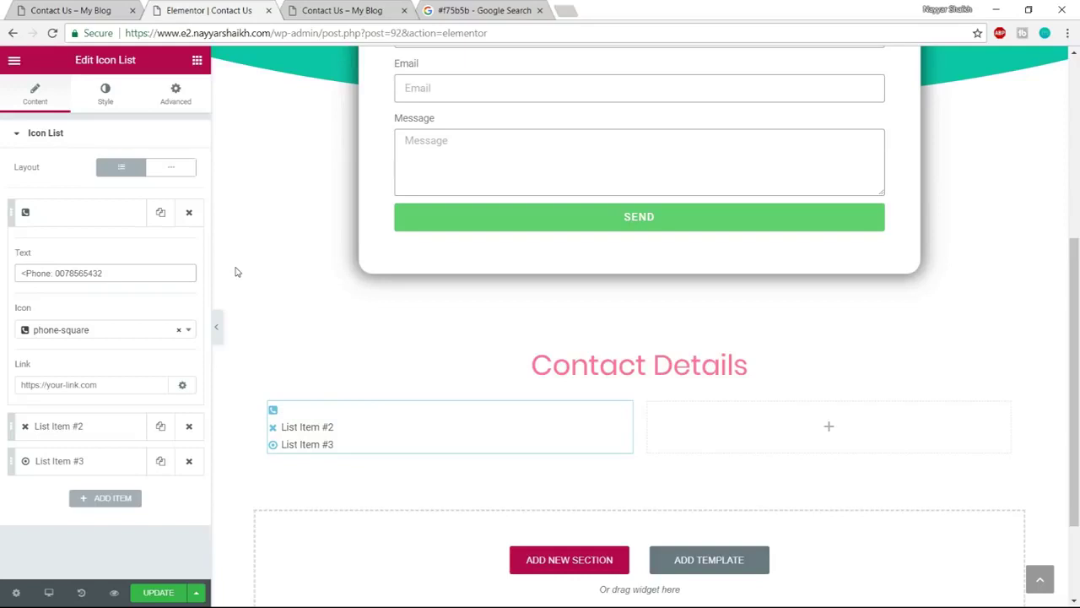
{"action": "type", "text": "strong>"}
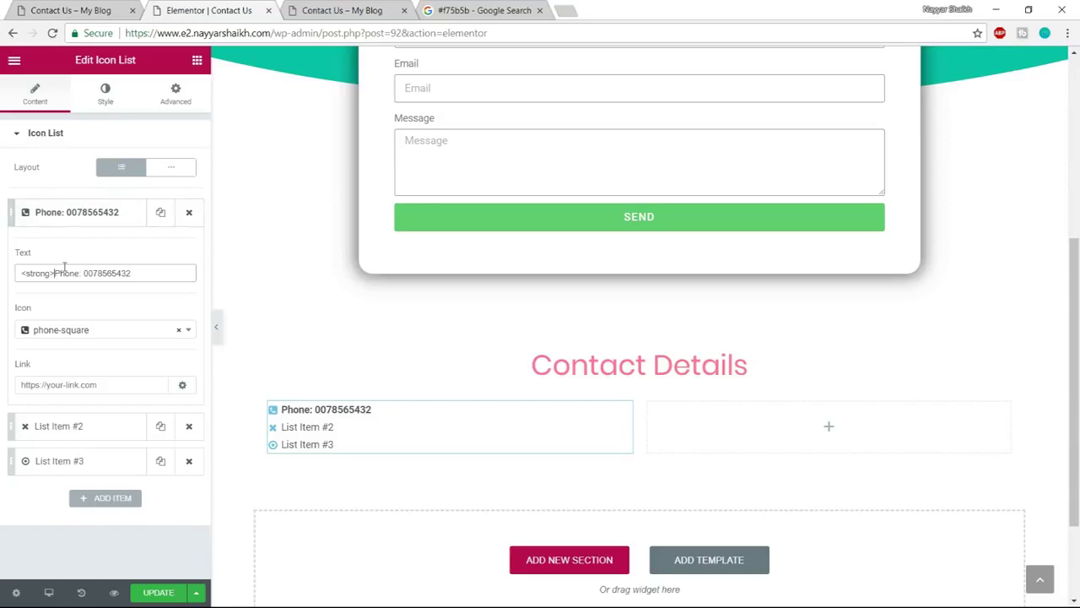
{"action": "left_click_drag", "start_coordinate": [54, 273], "coordinate": [2, 279]}
{"action": "key", "text": "ctrl+c"}
{"action": "left_click", "coordinate": [80, 273]}
{"action": "key", "text": "ctrl+v"}
{"action": "type", "text": "/"}
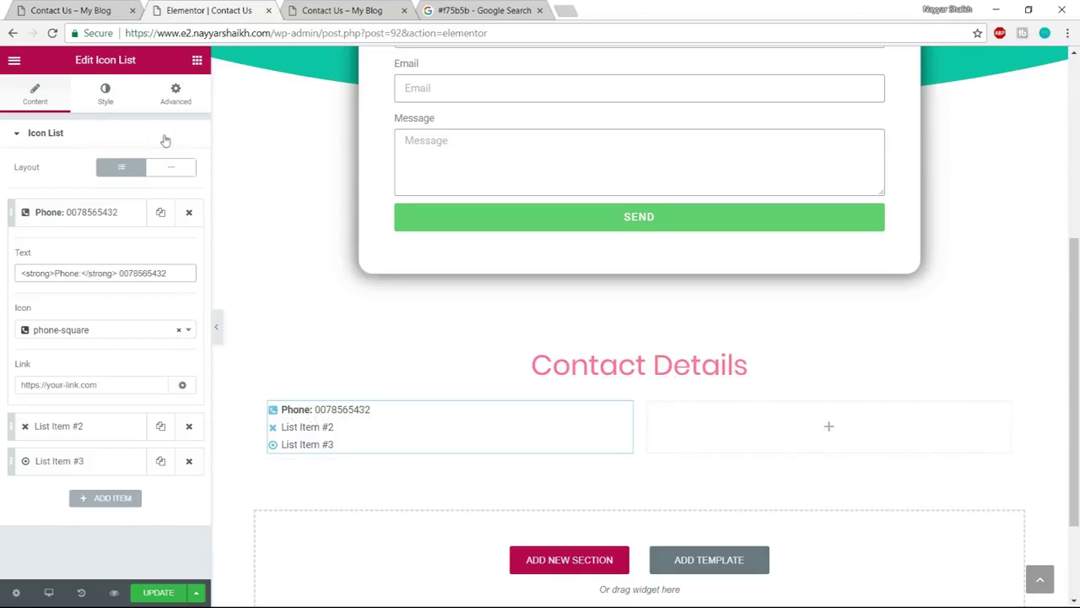
{"action": "left_click", "coordinate": [106, 99]}
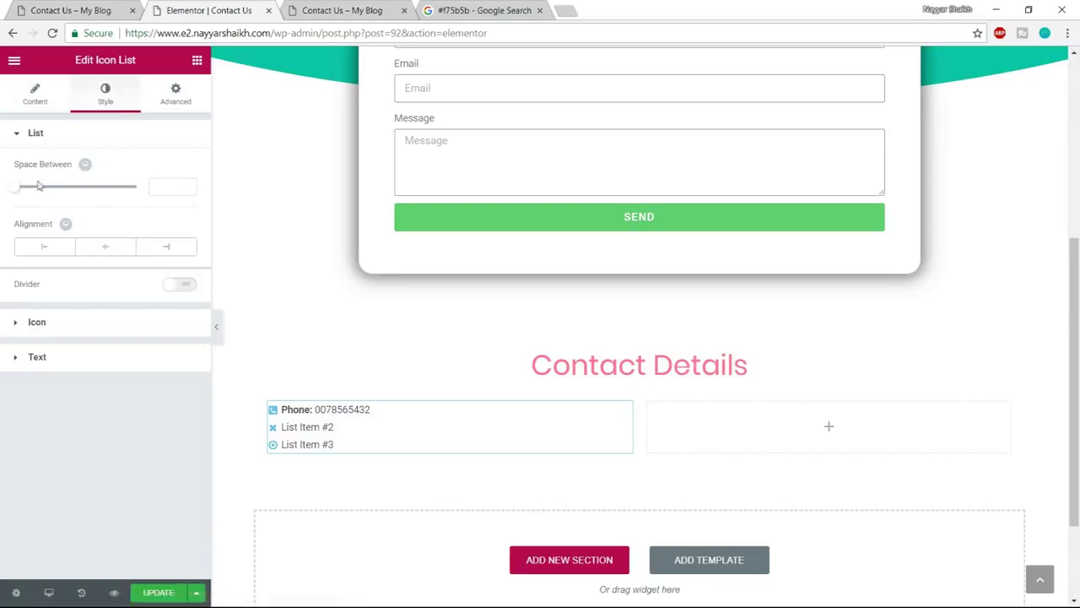
Increase the spacing between list items and set the icon size to 30
{"action": "left_click_drag", "start_coordinate": [19, 189], "coordinate": [43, 191]}
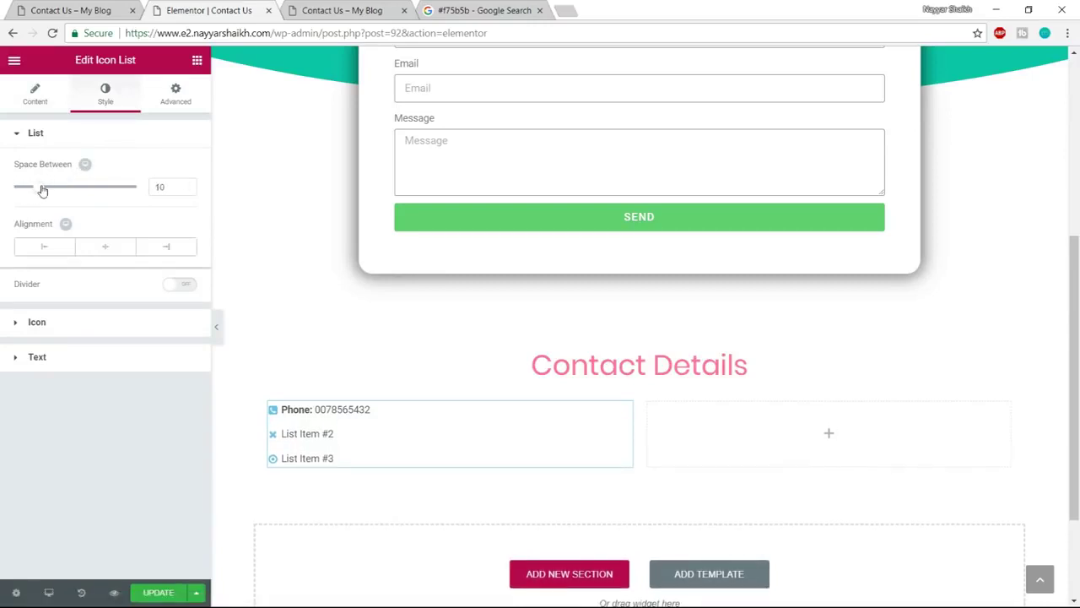
{"action": "left_click", "coordinate": [92, 326]}
{"action": "left_click_drag", "start_coordinate": [30, 307], "coordinate": [51, 308]}
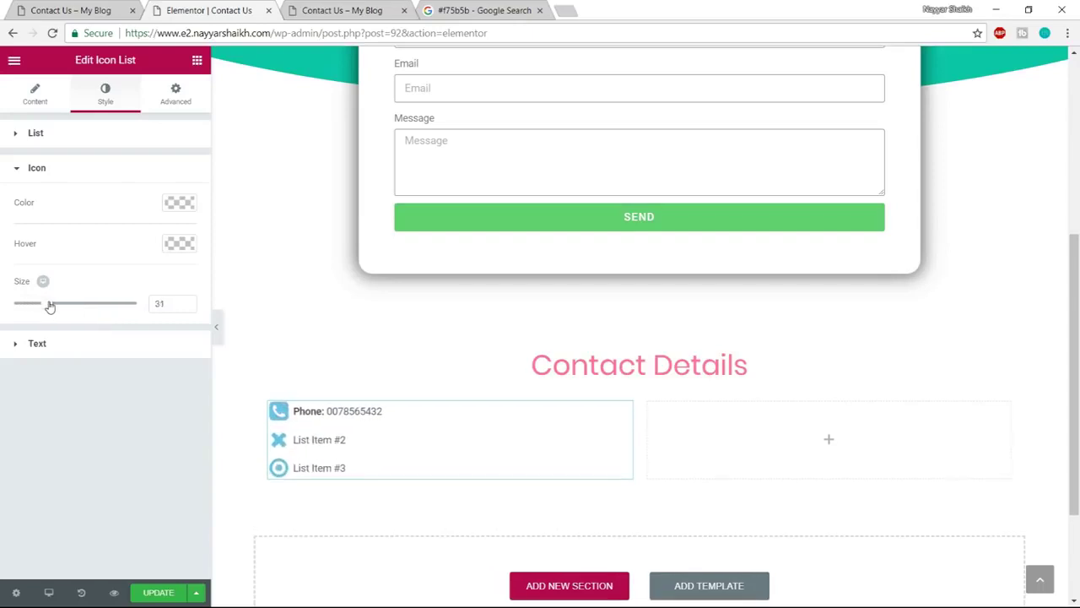
{"action": "left_click_drag", "start_coordinate": [171, 304], "coordinate": [91, 307]}
{"action": "type", "text": "30"}
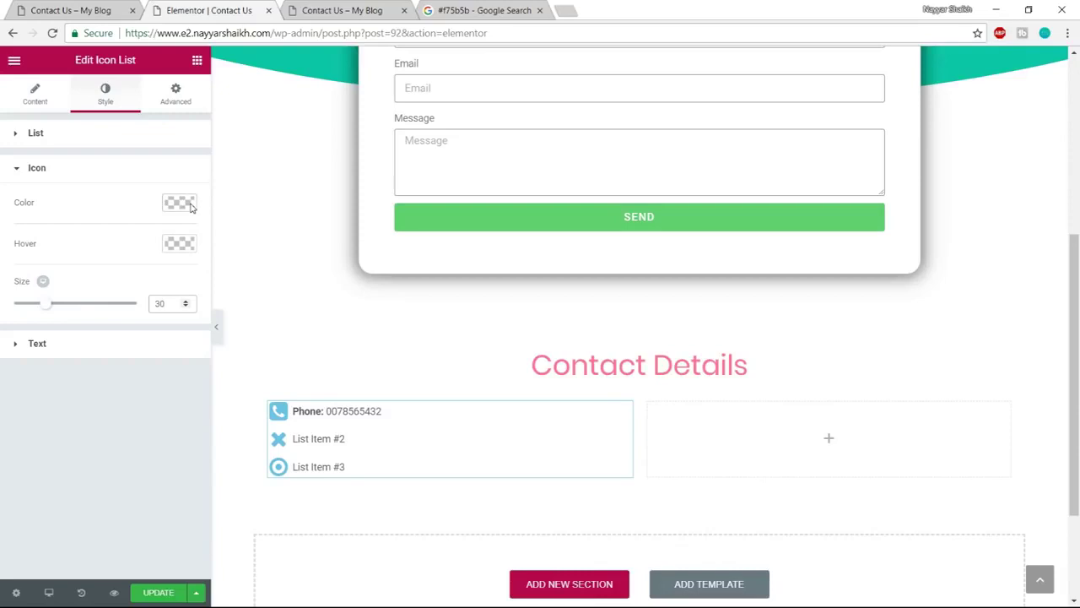
Set the list's text indent to 15 and text size to 20, then update the page
{"action": "left_click", "coordinate": [77, 347]}
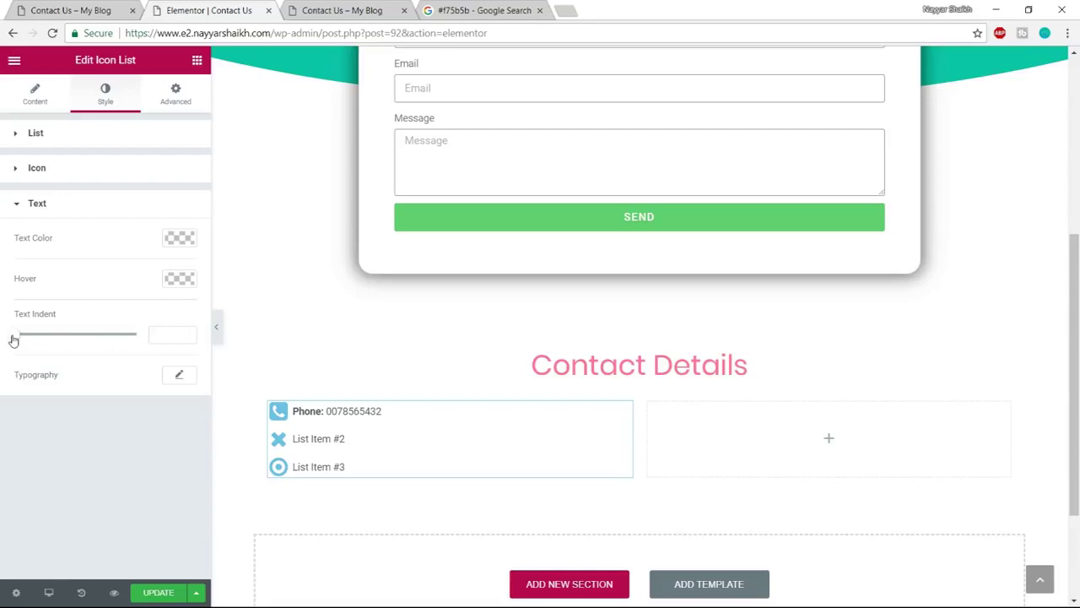
{"action": "left_click_drag", "start_coordinate": [15, 340], "coordinate": [52, 336]}
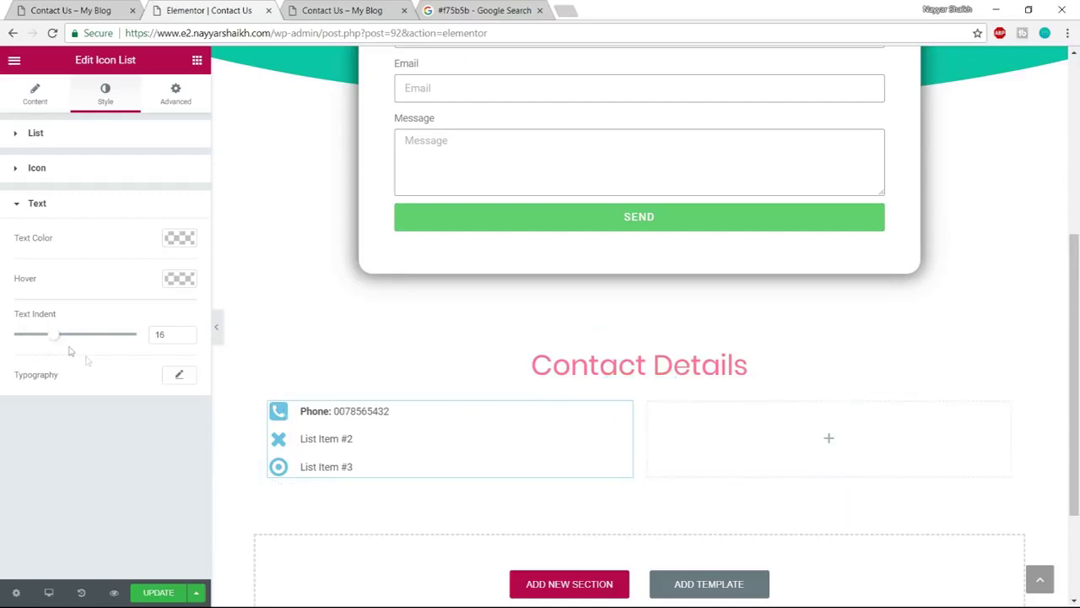
{"action": "mouse_move", "coordinate": [54, 337]}
{"action": "left_mouse_down"}
{"action": "mouse_move", "coordinate": [66, 339]}
{"action": "mouse_move", "coordinate": [50, 336]}
{"action": "left_mouse_up"}
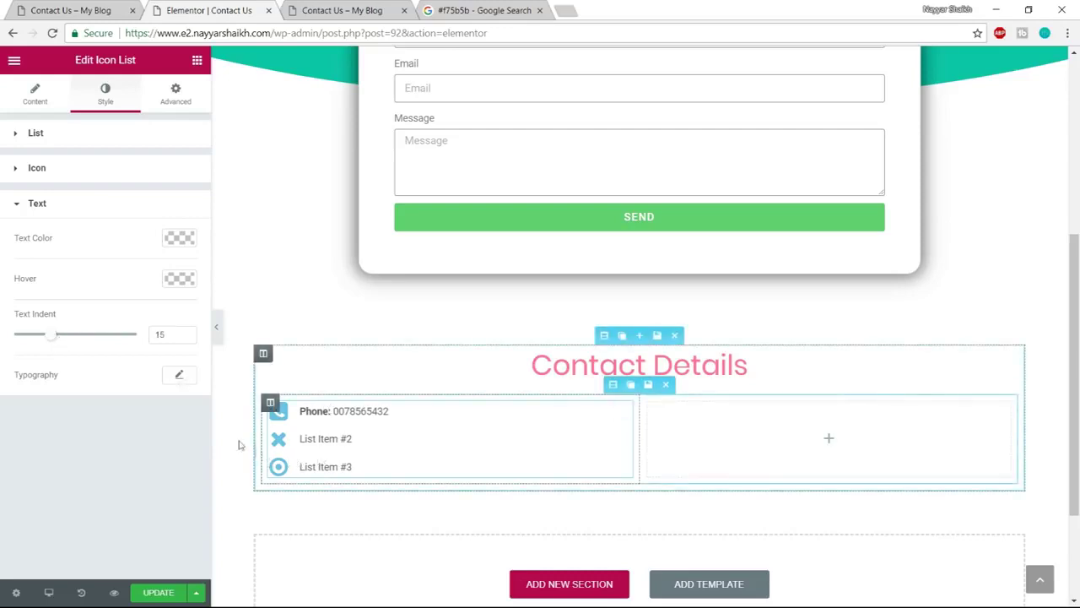
{"action": "left_click", "coordinate": [179, 375]}
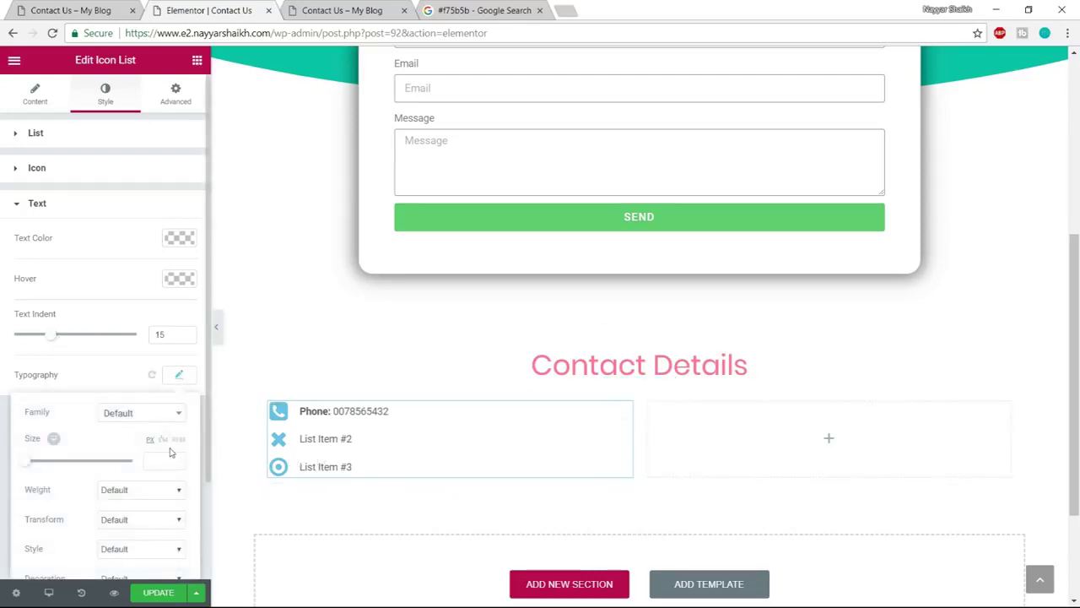
{"action": "scroll", "coordinate": [168, 439], "scroll_direction": "down", "scroll_amount": 2}
{"action": "left_click_drag", "start_coordinate": [28, 343], "coordinate": [37, 344]}
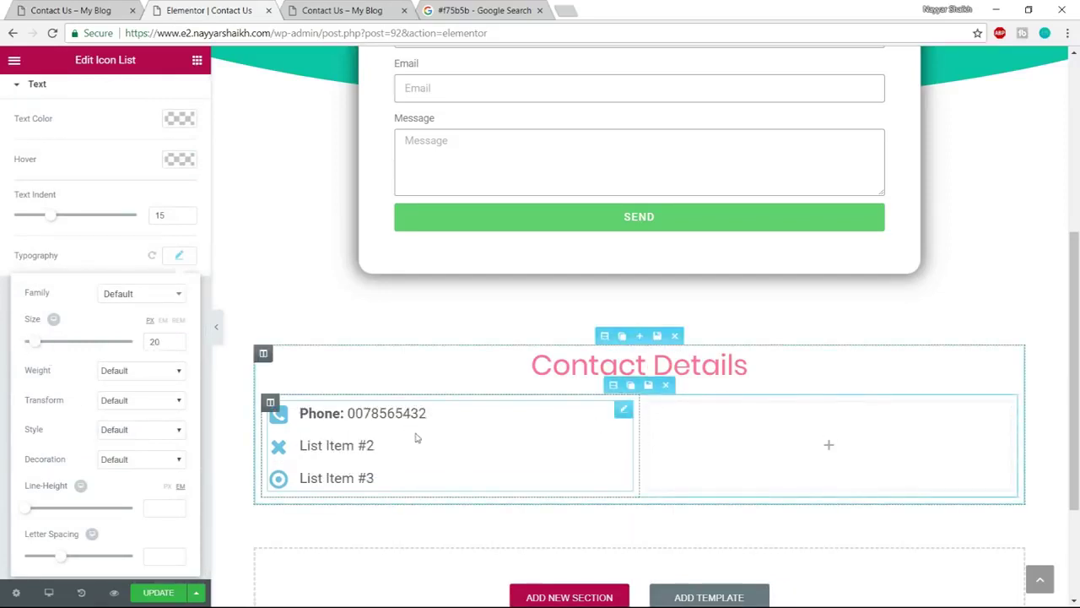
{"action": "left_click", "coordinate": [155, 596]}
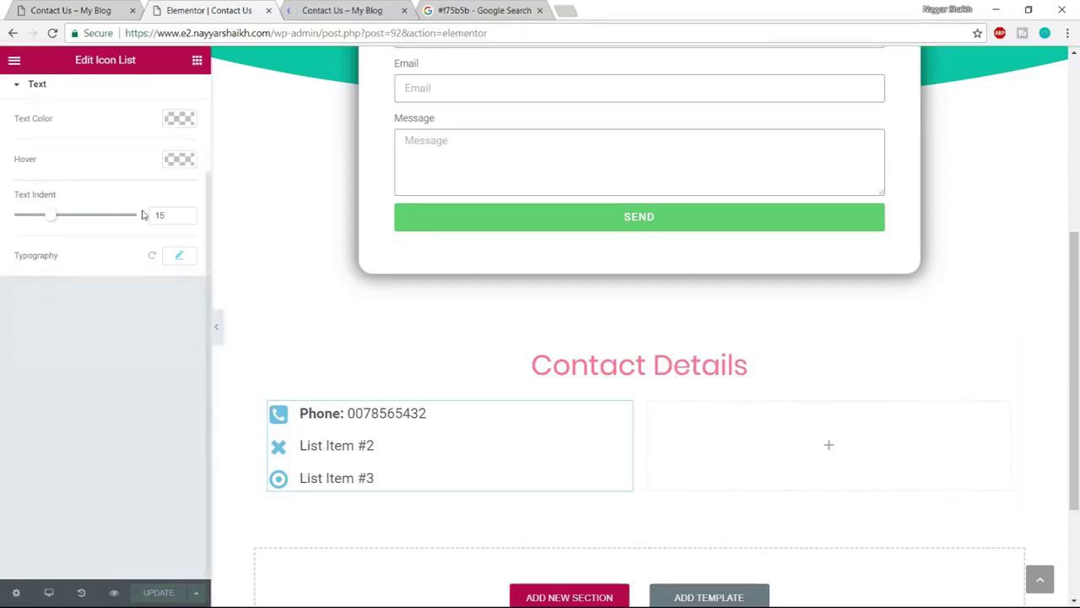
{"action": "scroll", "coordinate": [50, 169], "scroll_direction": "up", "scroll_amount": 3}
Copy the Phone item's full text for reuse in the other list items
{"action": "left_click", "coordinate": [33, 102]}
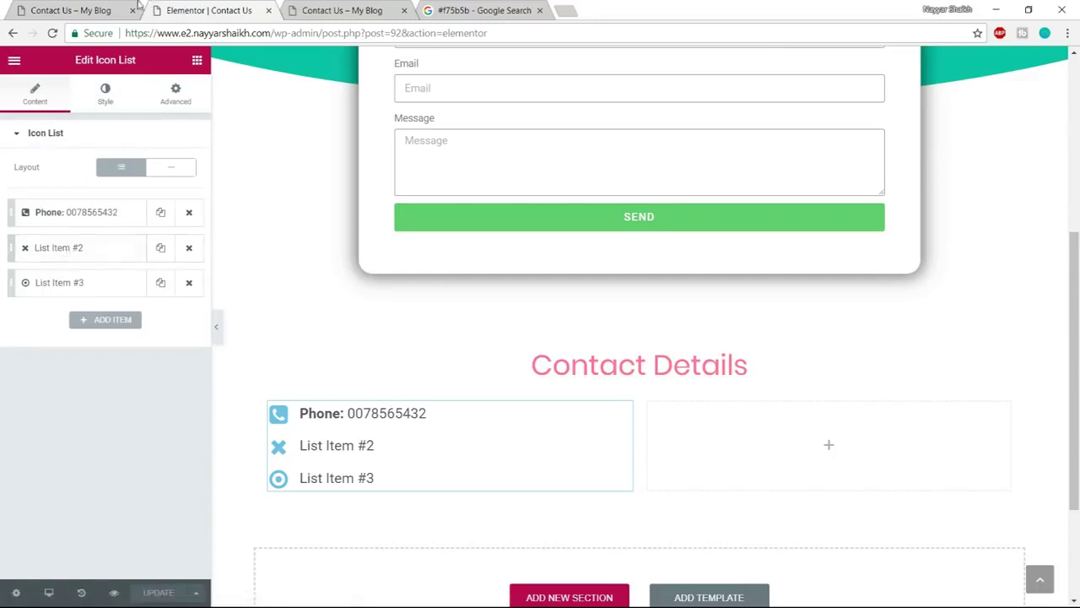
{"action": "left_click", "coordinate": [72, 7]}
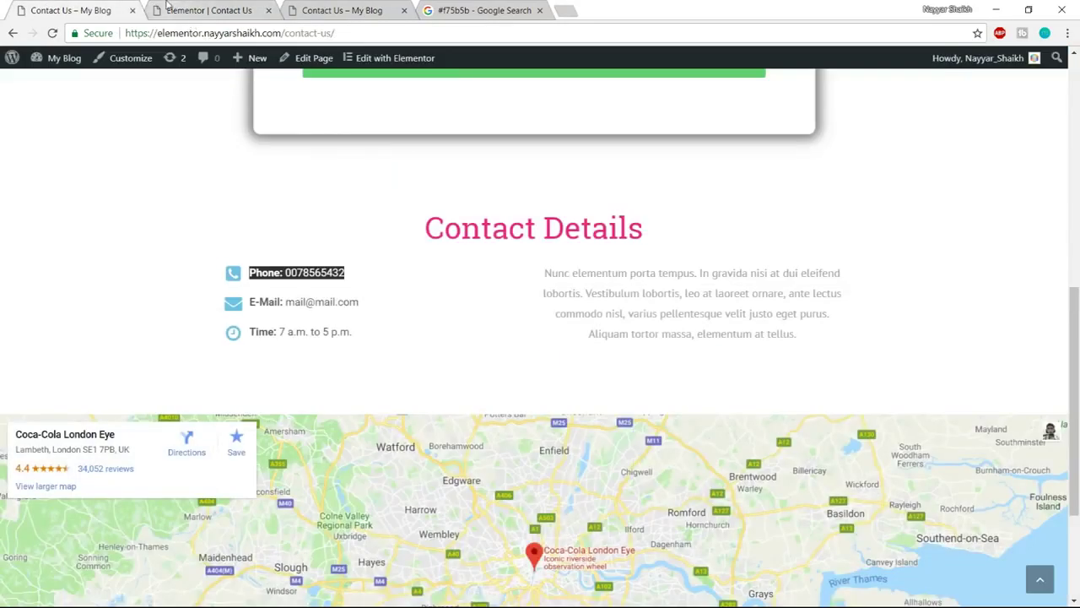
{"action": "left_click", "coordinate": [192, 17]}
{"action": "left_click", "coordinate": [78, 212]}
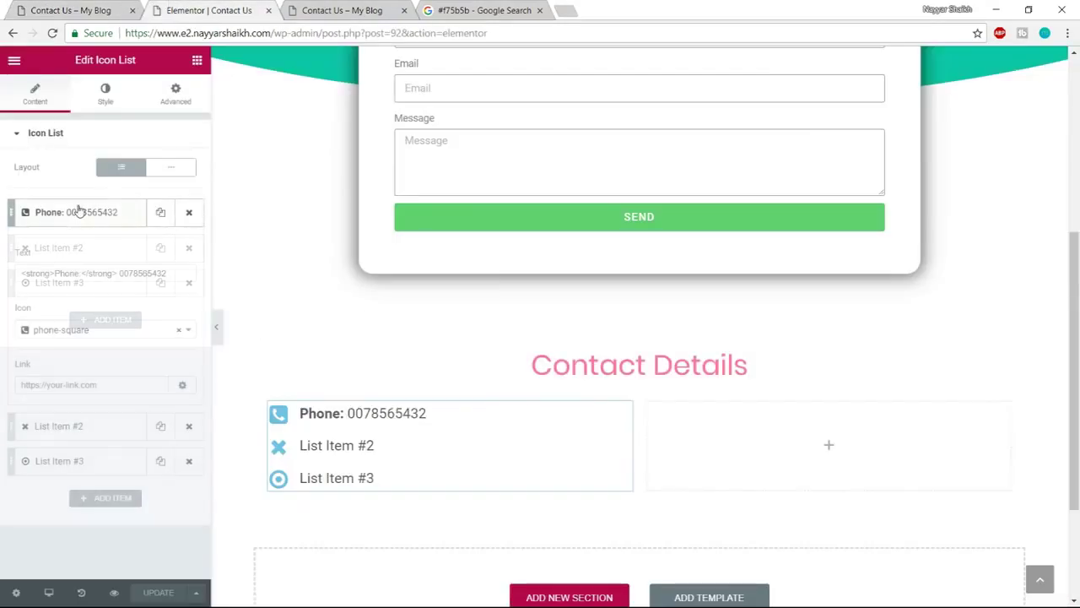
{"action": "left_click_drag", "start_coordinate": [175, 274], "coordinate": [16, 268]}
{"action": "key", "text": "ctrl+c"}
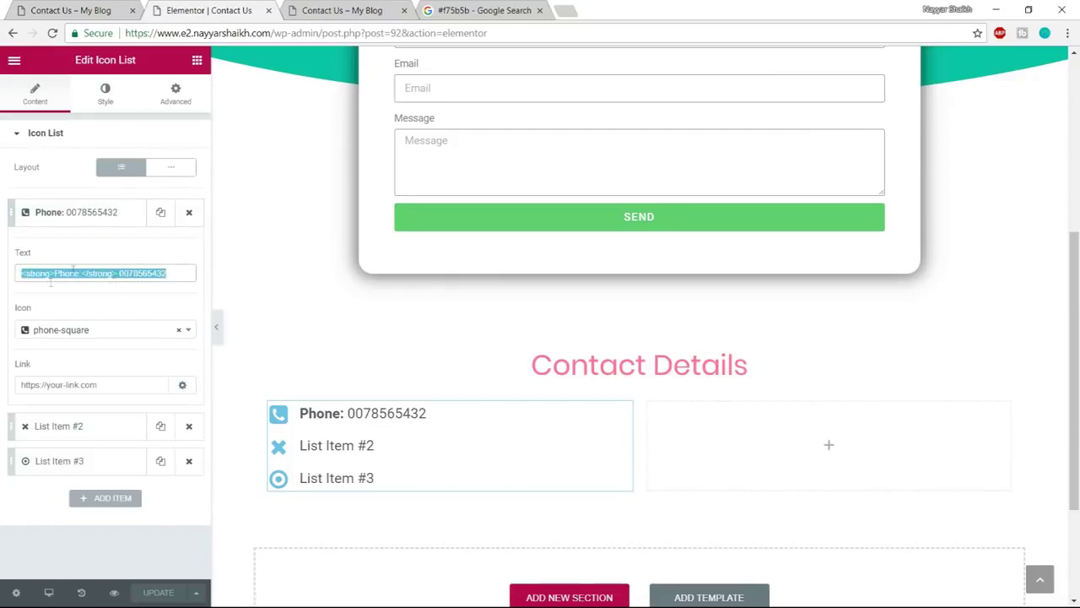
{"action": "left_click", "coordinate": [59, 217]}
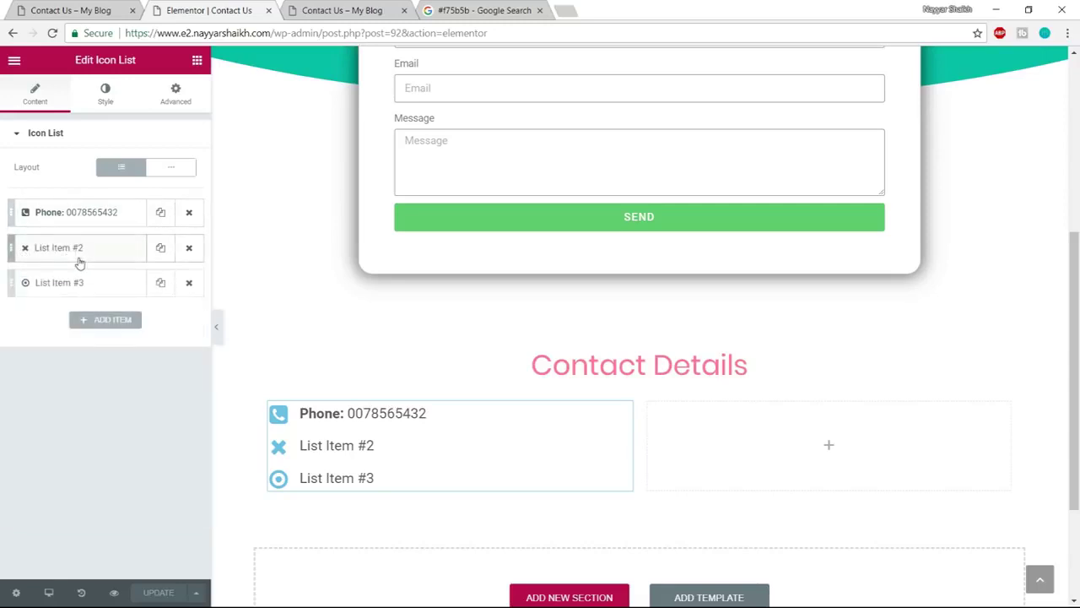
Give List Item #2 the envelope icon and an 'Email:' label with a placeholder e-mail address
{"action": "left_click", "coordinate": [79, 257]}
{"action": "left_click", "coordinate": [58, 370]}
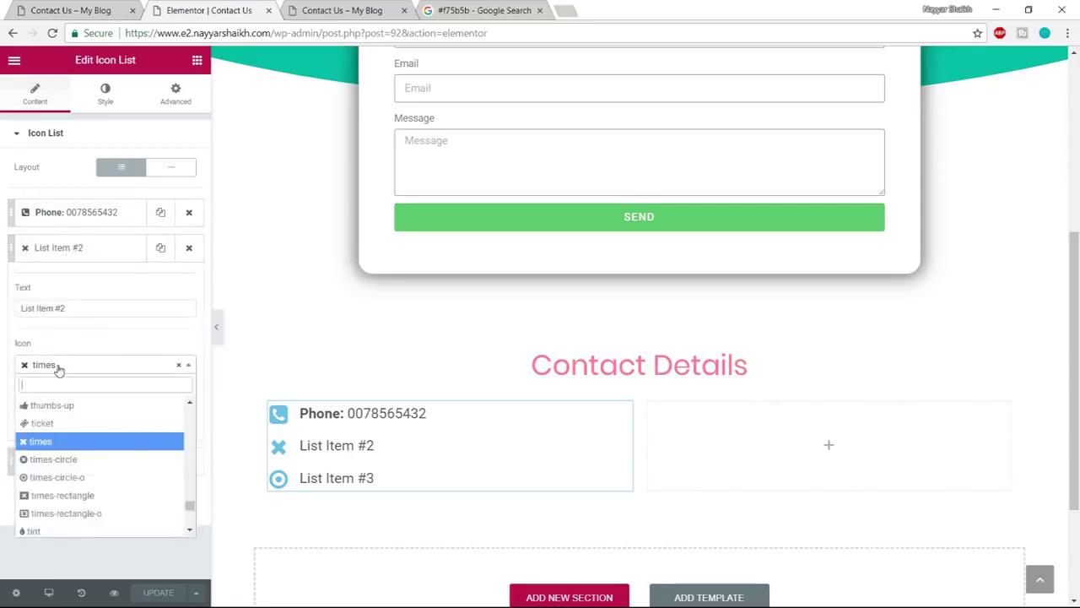
{"action": "type", "text": "enve"}
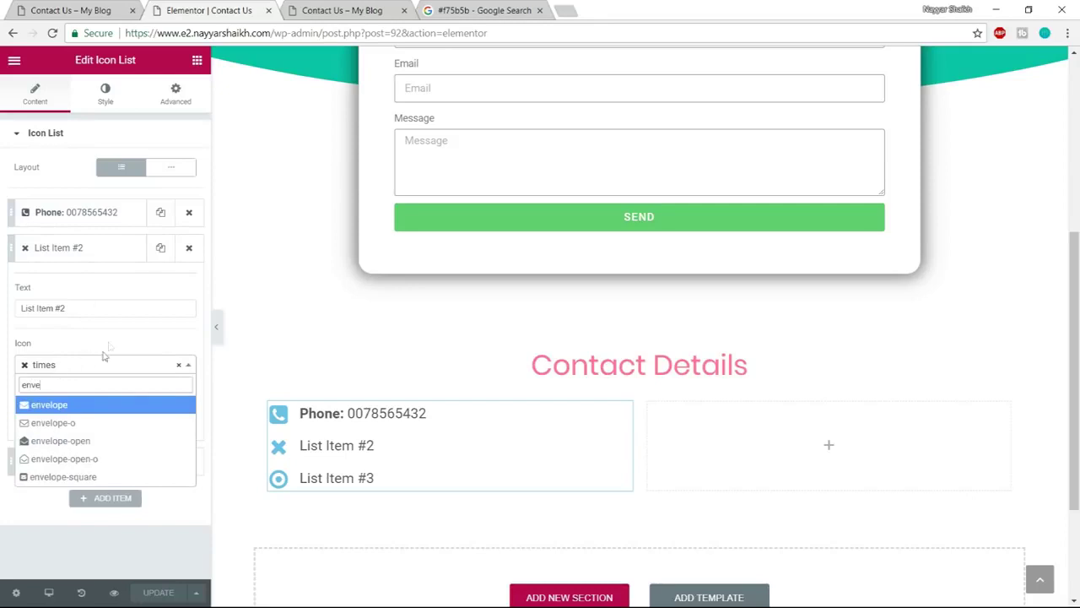
{"action": "left_click", "coordinate": [84, 405]}
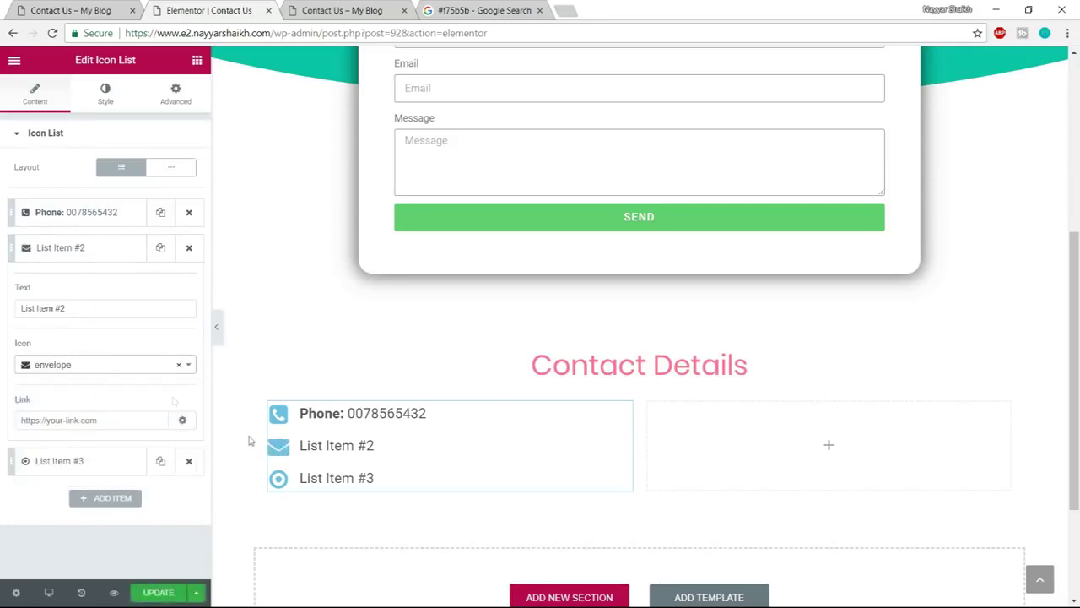
{"action": "triple_click", "coordinate": [113, 311]}
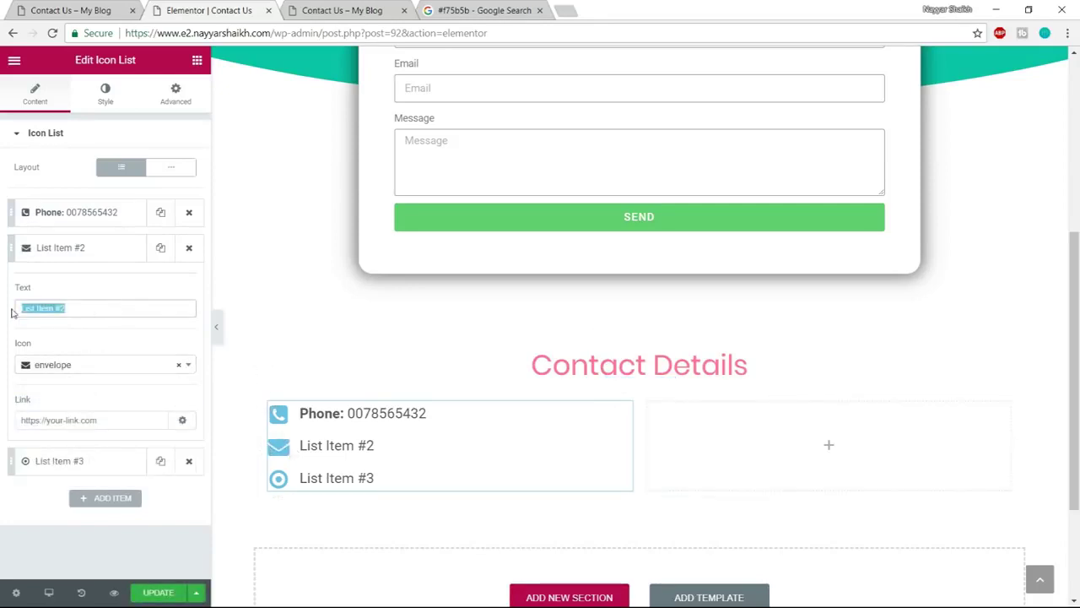
{"action": "key", "text": "ctrl+v"}
{"action": "left_click_drag", "start_coordinate": [55, 308], "coordinate": [73, 309]}
{"action": "type", "text": "Emia"}
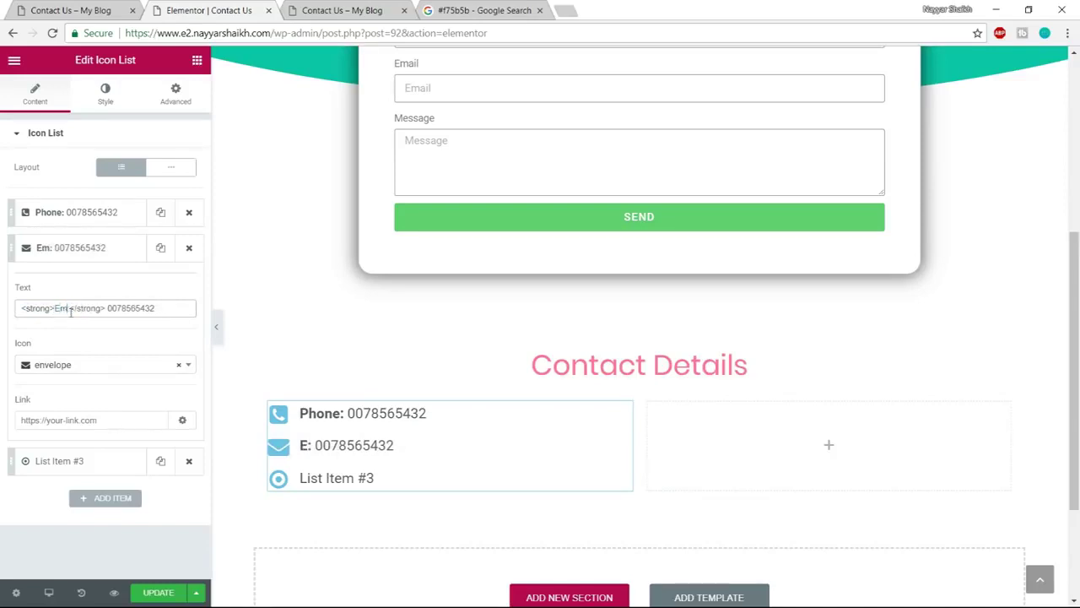
{"action": "key", "text": "BackSpace"}
{"action": "key", "text": "BackSpace"}
{"action": "type", "text": "ail"}
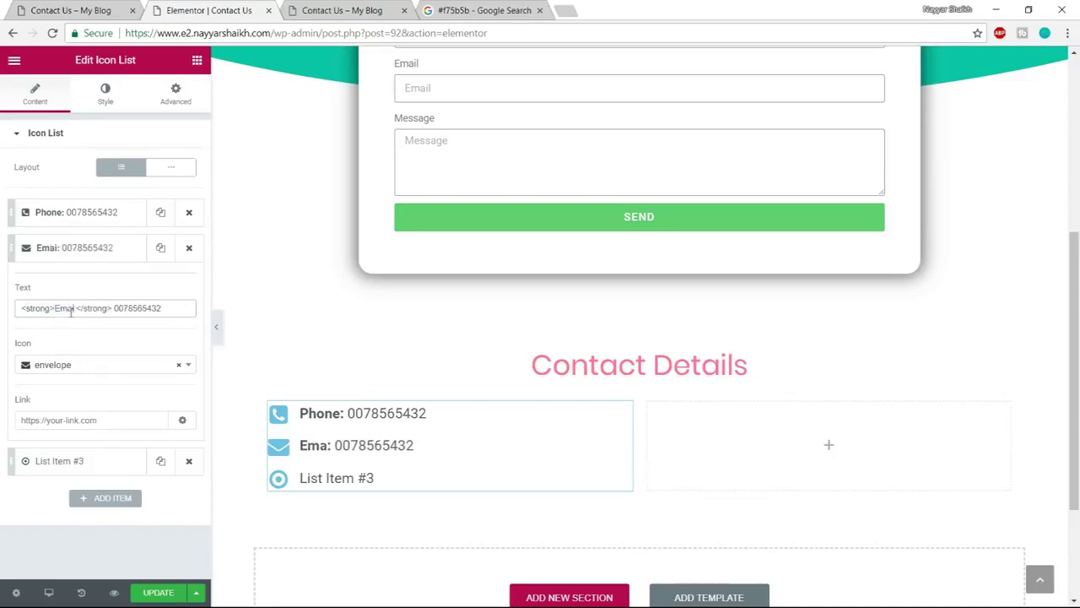
{"action": "left_click_drag", "start_coordinate": [168, 308], "coordinate": [116, 308]}
{"action": "type", "text": "mail@mail.com"}
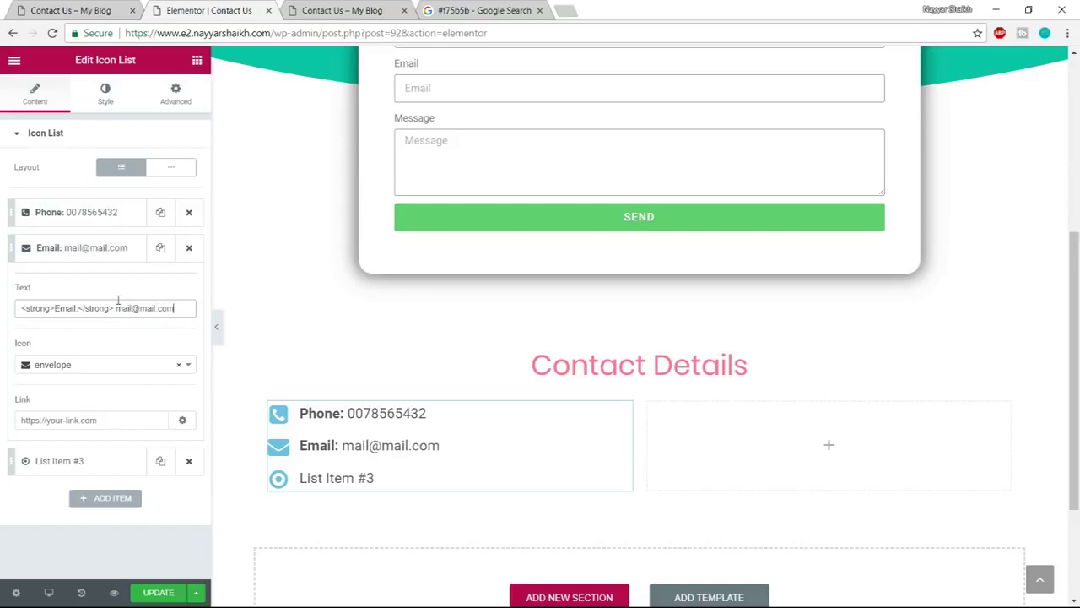
{"action": "left_click", "coordinate": [81, 249]}
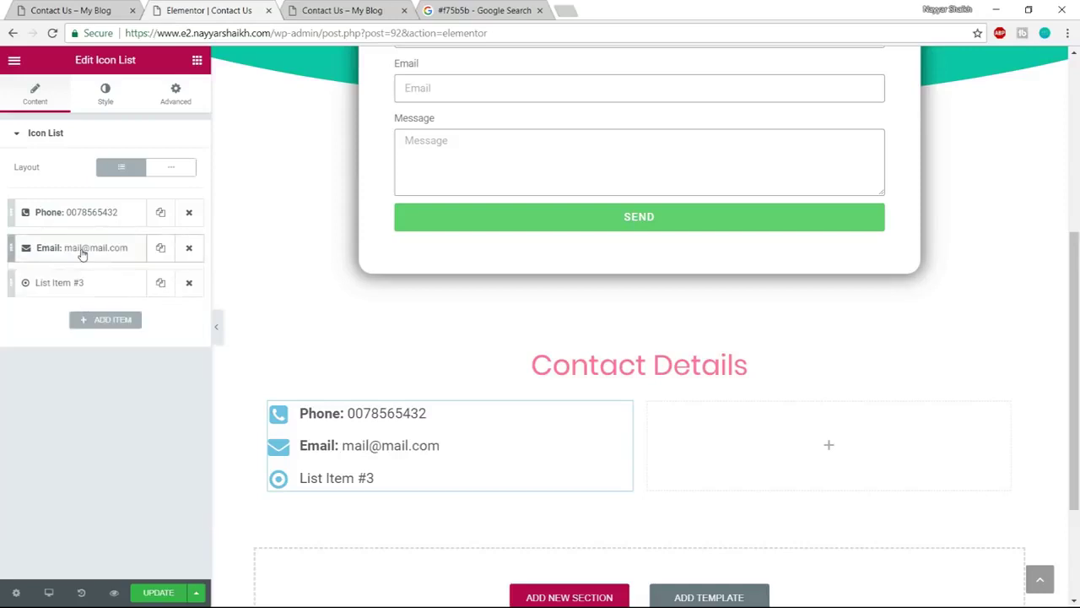
Give List Item #3 the clock icon
{"action": "left_click", "coordinate": [79, 287]}
{"action": "left_click", "coordinate": [84, 10]}
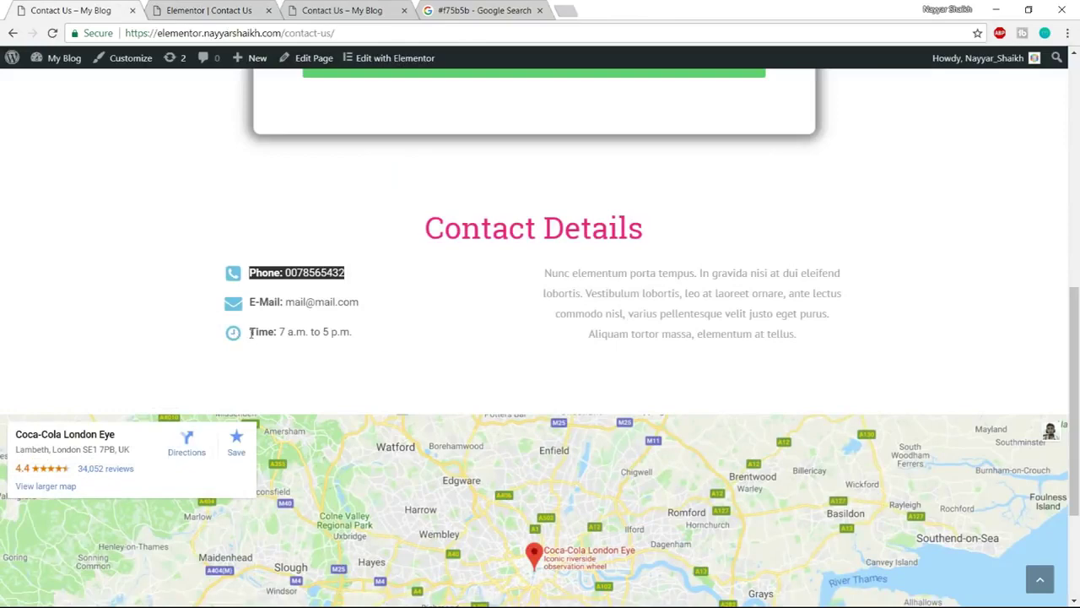
{"action": "left_click", "coordinate": [211, 10]}
{"action": "left_click", "coordinate": [84, 283]}
{"action": "left_click", "coordinate": [84, 283]}
{"action": "left_click", "coordinate": [53, 402]}
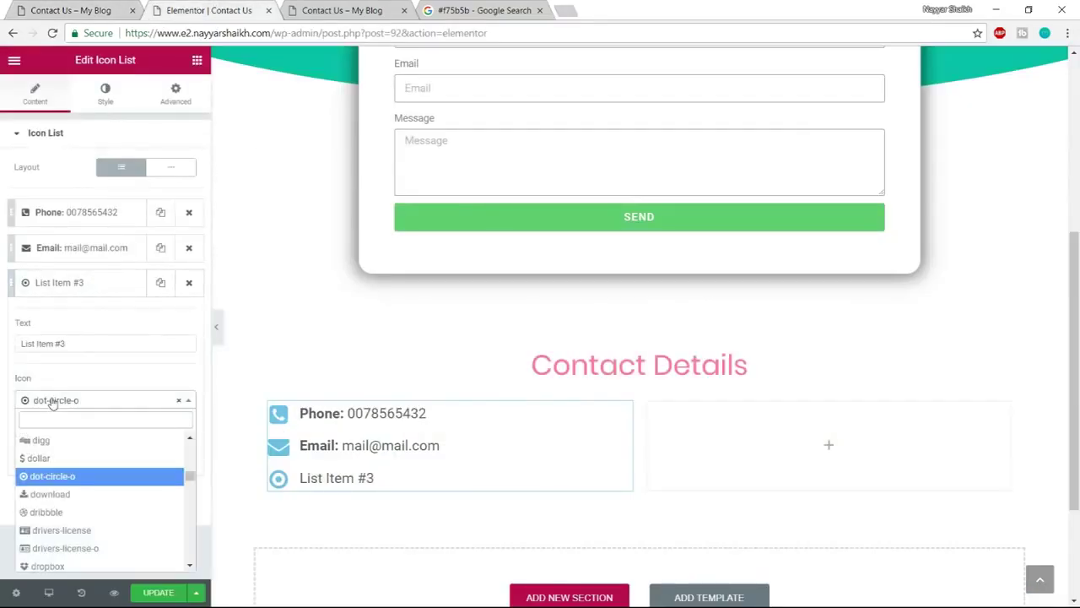
{"action": "type", "text": "clock"}
{"action": "key", "text": "Return"}
Make List Item #3 read 'Time: 7 am to 5 pm' and update the page
{"action": "triple_click", "coordinate": [78, 343]}
{"action": "key", "text": "ctrl+v"}
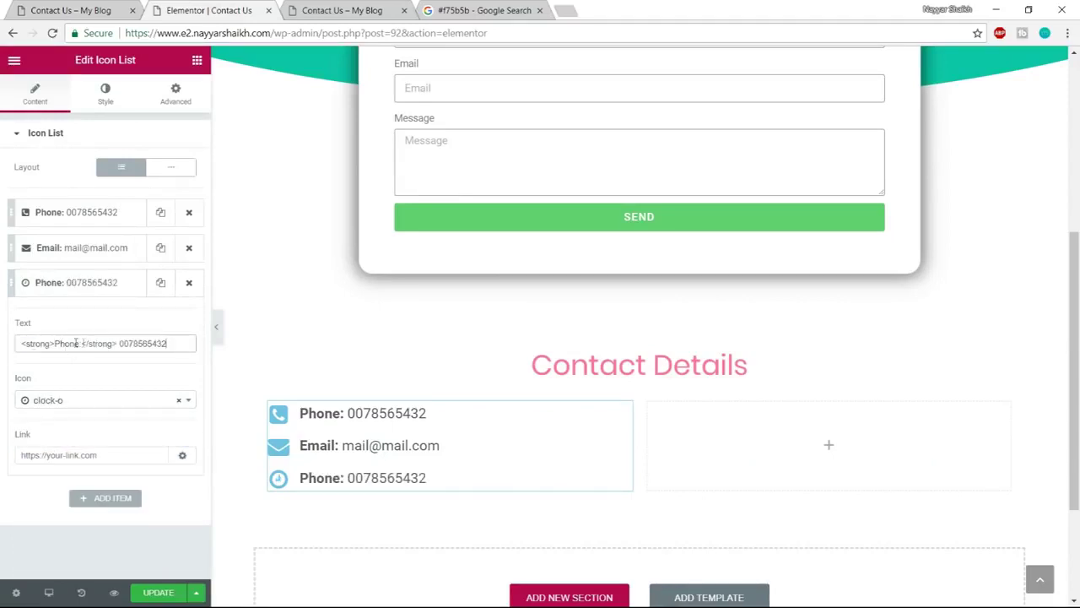
{"action": "left_click_drag", "start_coordinate": [55, 343], "coordinate": [80, 344]}
{"action": "type", "text": "Time"}
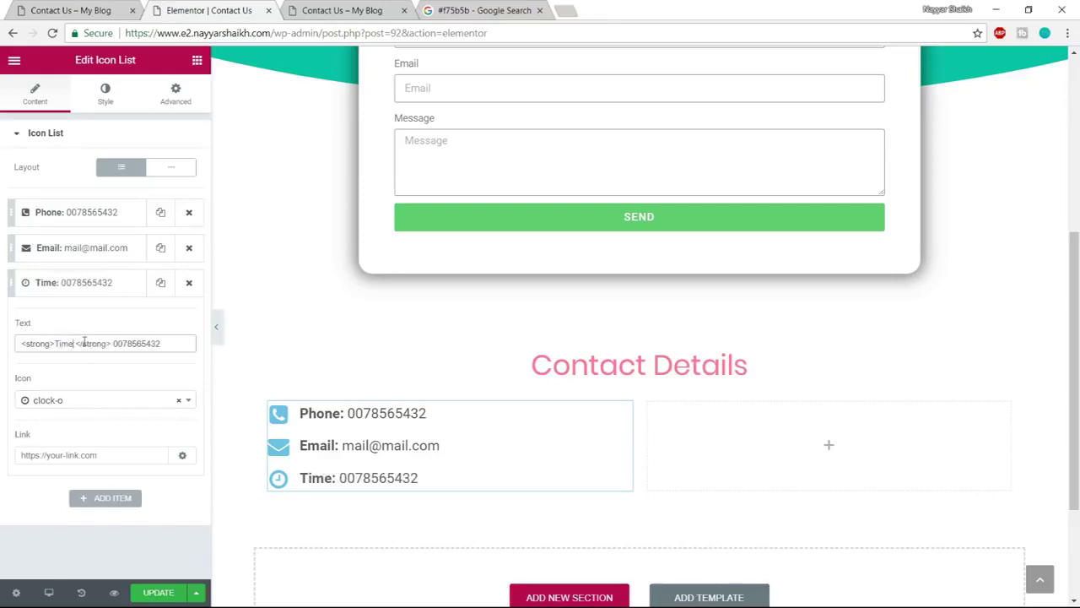
{"action": "left_click_drag", "start_coordinate": [115, 344], "coordinate": [248, 346]}
{"action": "key", "text": "BackSpace"}
{"action": "type", "text": "7 am"}
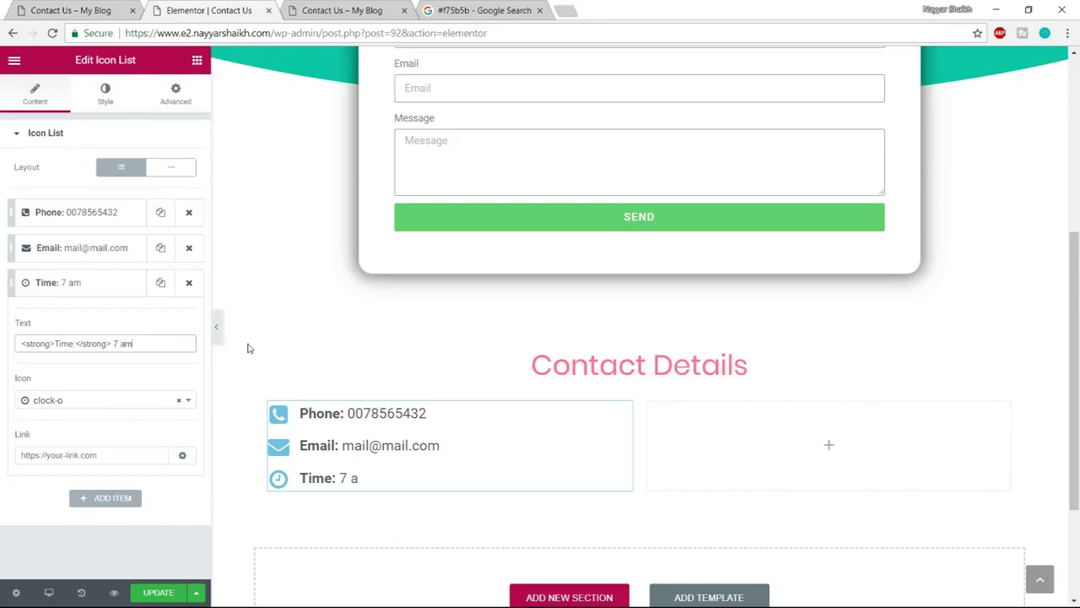
{"action": "type", "text": " to 5 pm"}
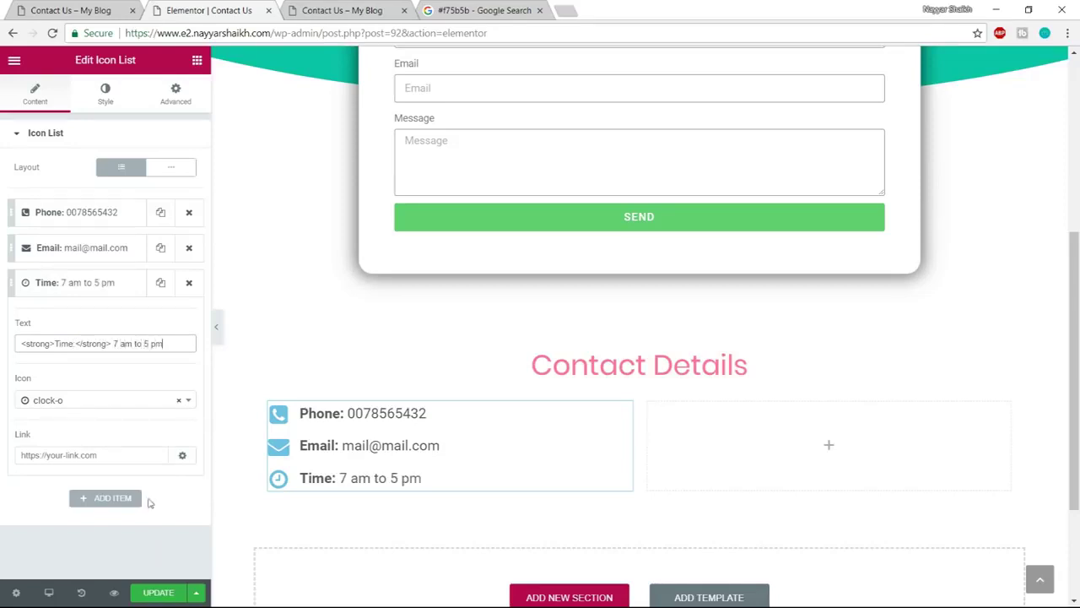
{"action": "left_click", "coordinate": [157, 592]}
Copy the lorem ipsum paragraph from the live contact page
{"action": "left_click", "coordinate": [74, 12]}
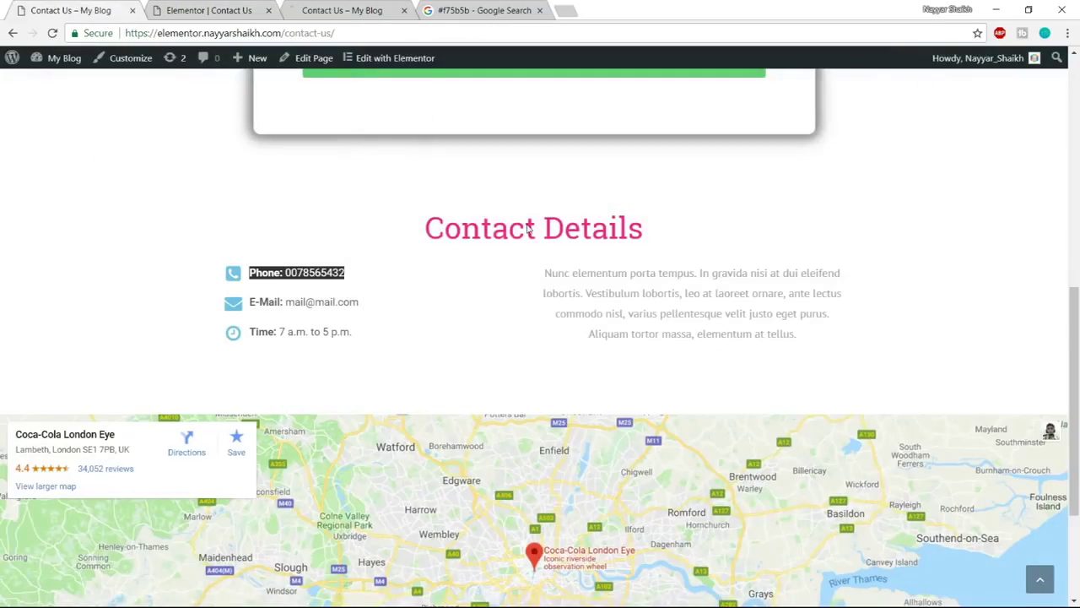
{"action": "left_click_drag", "start_coordinate": [531, 270], "coordinate": [835, 345]}
{"action": "key", "text": "ctrl+c"}
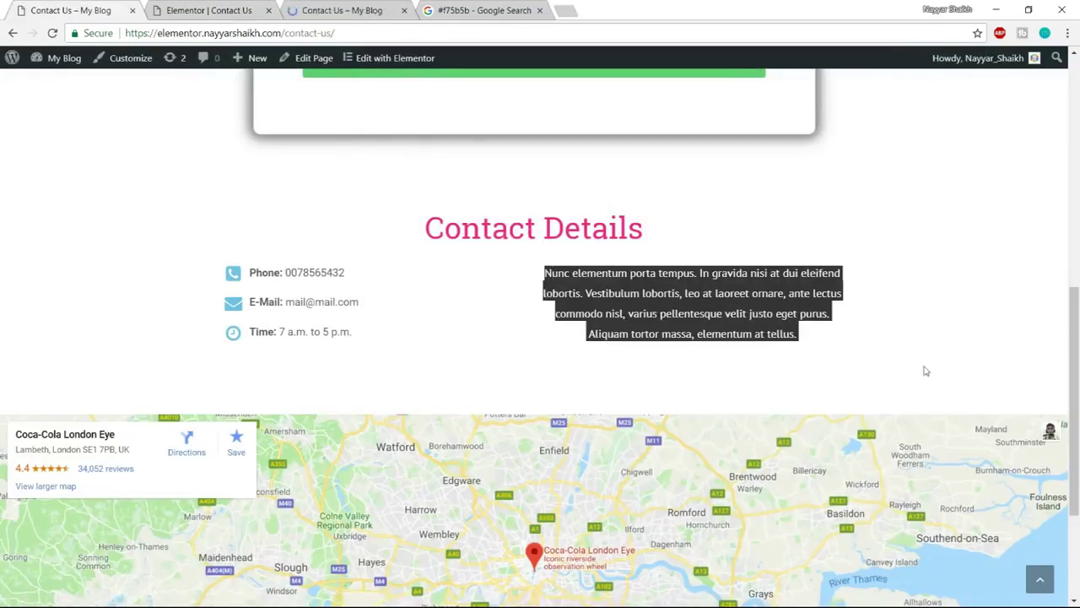
{"action": "left_click", "coordinate": [240, 10]}
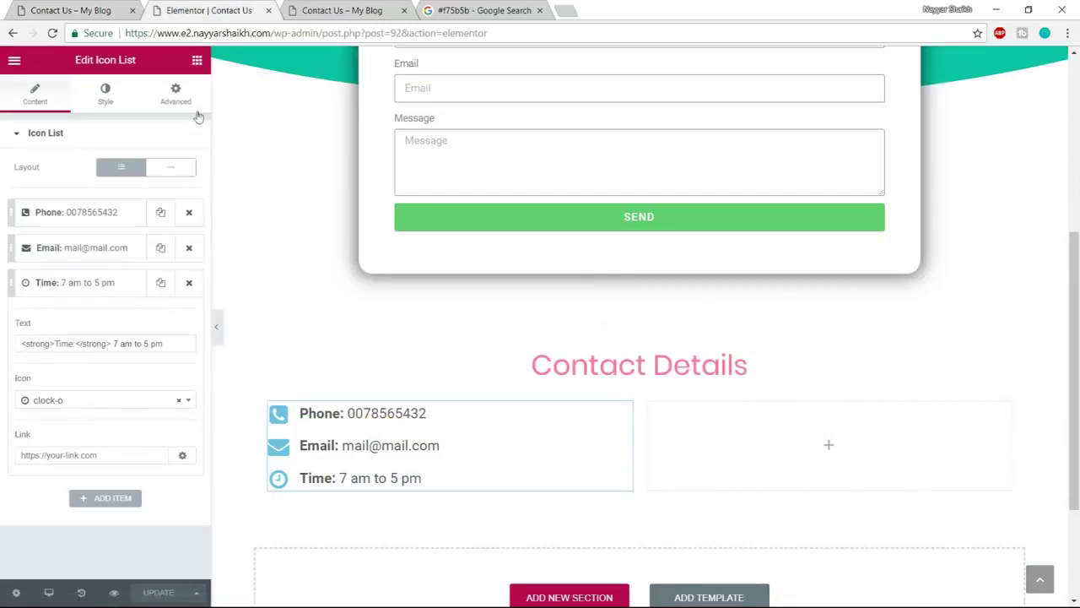
{"action": "left_click", "coordinate": [197, 60]}
Add a heading to the right column with the lorem ipsum text, centred, in dark grey
{"action": "left_click_drag", "start_coordinate": [150, 169], "coordinate": [803, 436]}
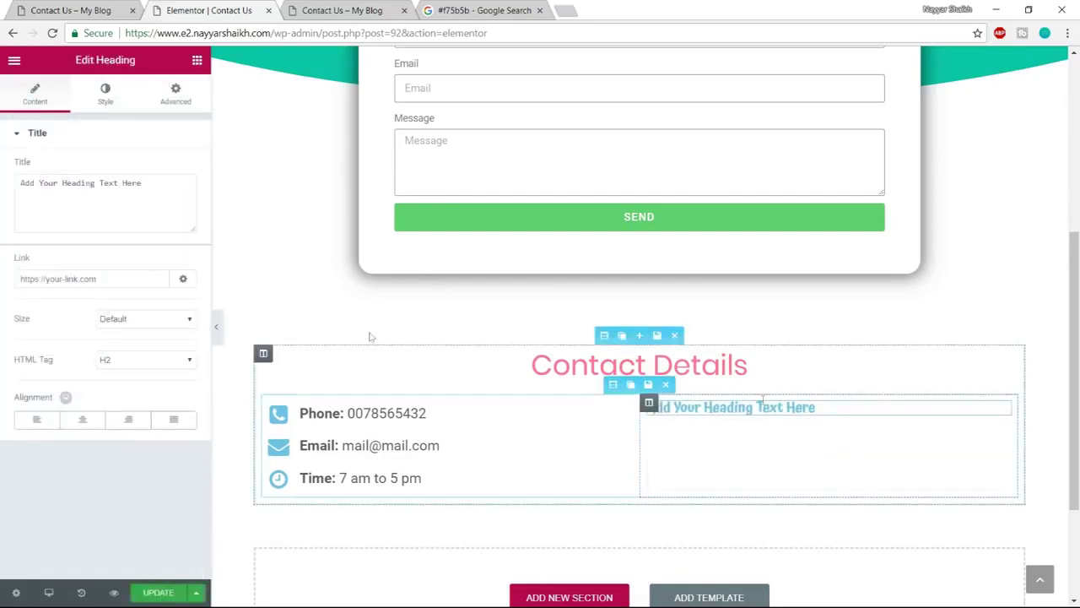
{"action": "triple_click", "coordinate": [184, 193]}
{"action": "key", "text": "ctrl+v"}
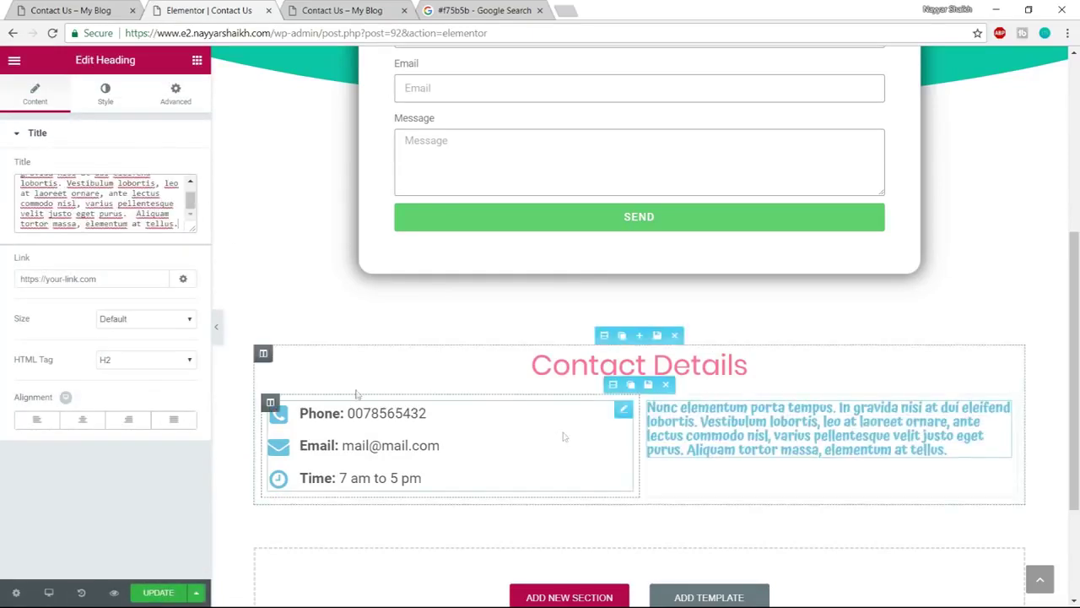
{"action": "left_click", "coordinate": [83, 420]}
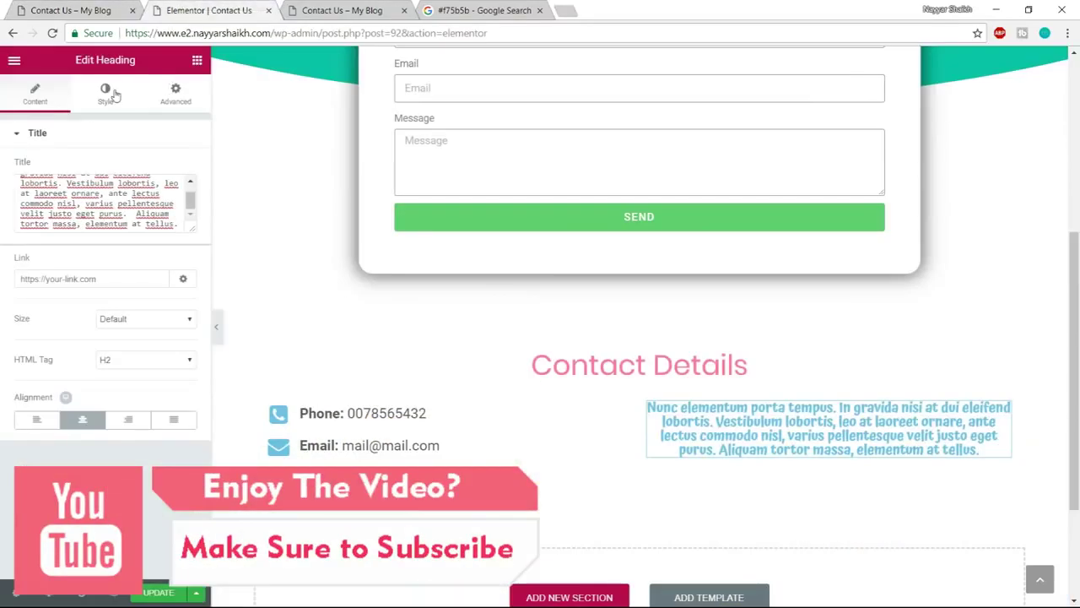
{"action": "left_click", "coordinate": [104, 93]}
{"action": "left_click", "coordinate": [179, 167]}
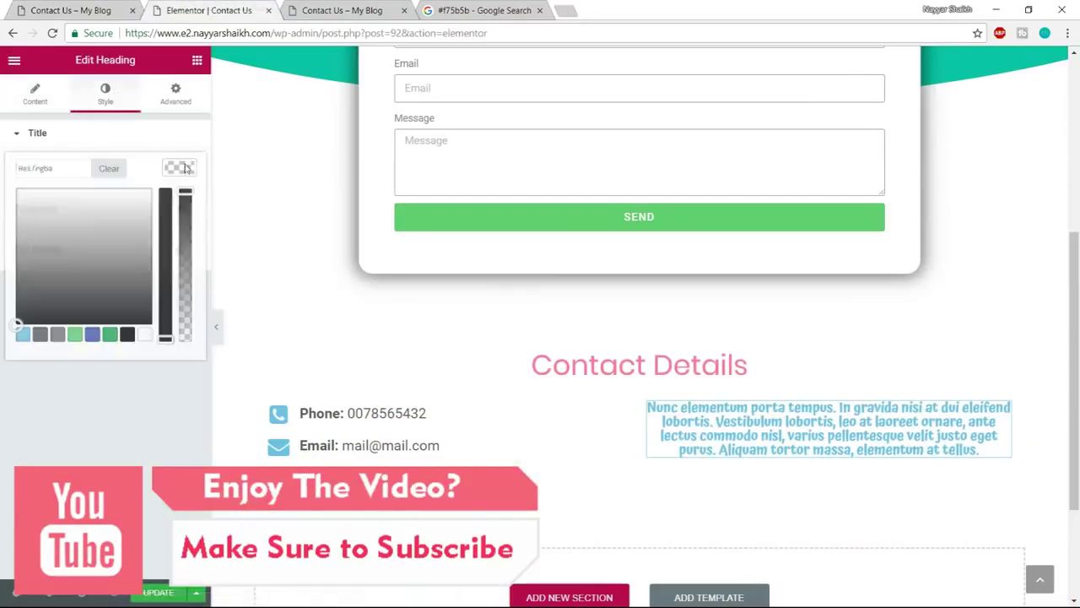
{"action": "left_click", "coordinate": [39, 334]}
{"action": "left_click", "coordinate": [174, 172]}
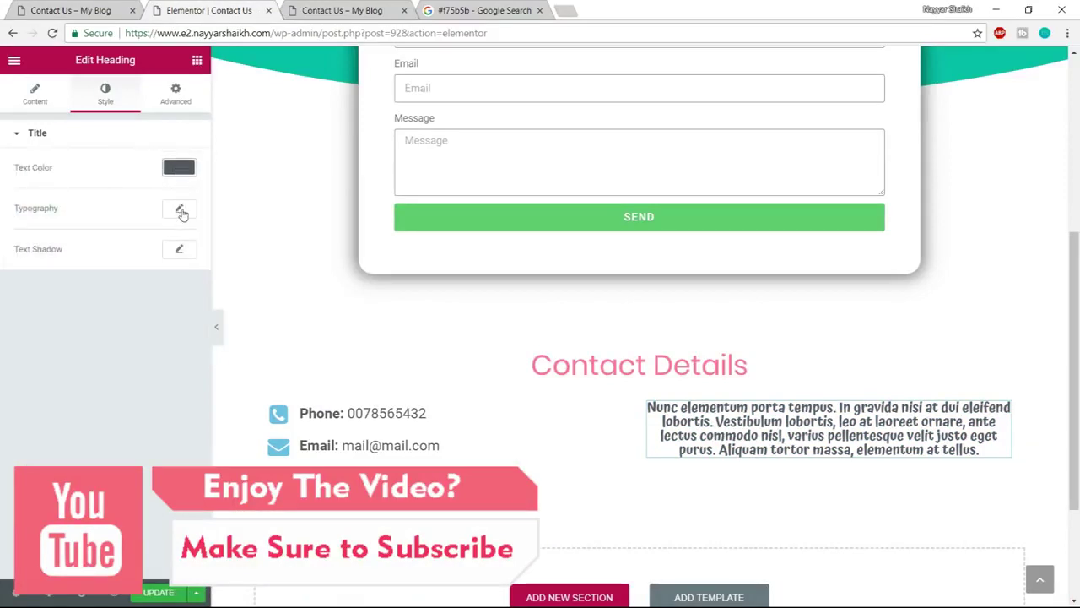
Set the heading's typography to Poppins at 18 px
{"action": "left_click", "coordinate": [179, 207]}
{"action": "left_click", "coordinate": [162, 246]}
{"action": "type", "text": "poppi"}
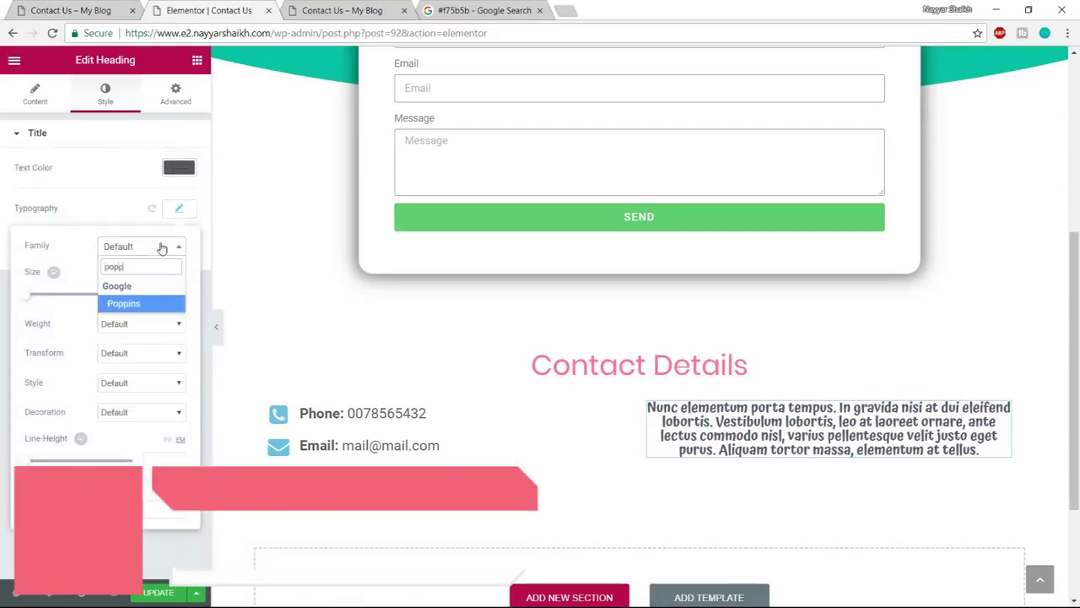
{"action": "key", "text": "Return"}
{"action": "left_click", "coordinate": [157, 297]}
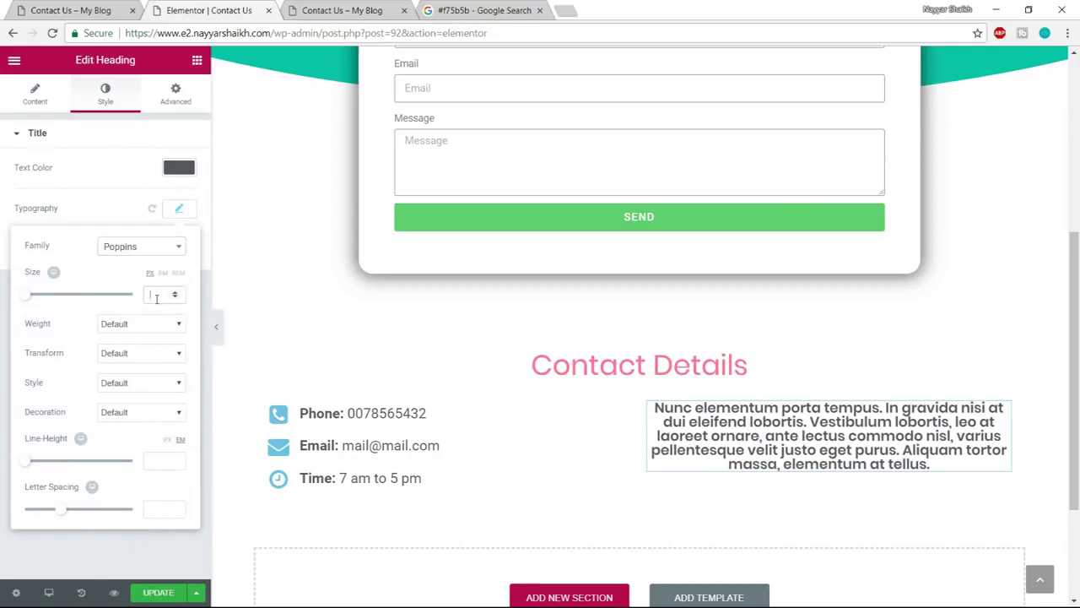
{"action": "type", "text": "16"}
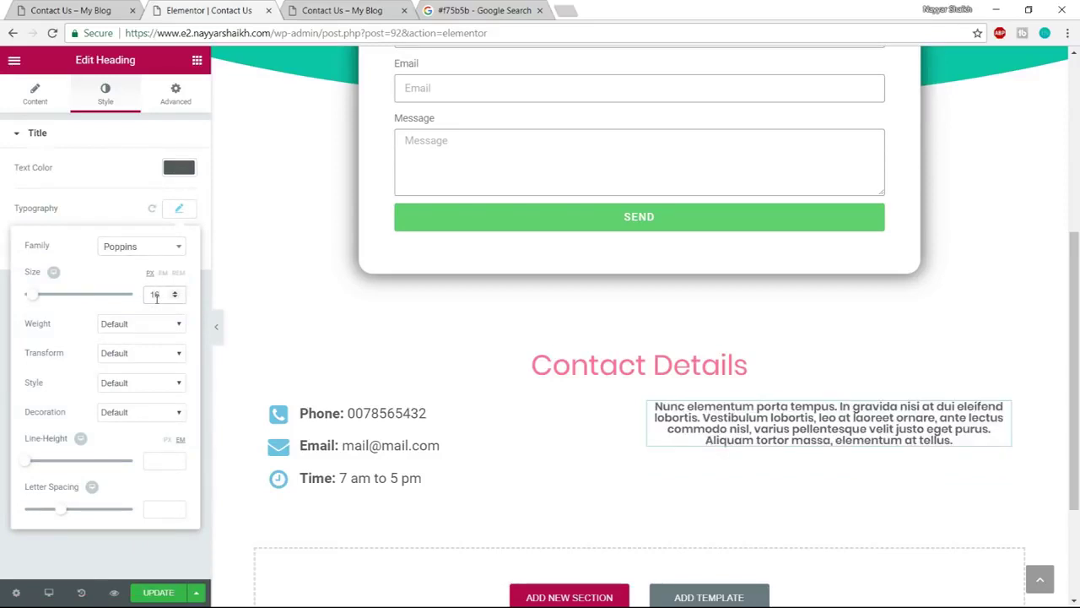
{"action": "key", "text": "ctrl+shift+Tab"}
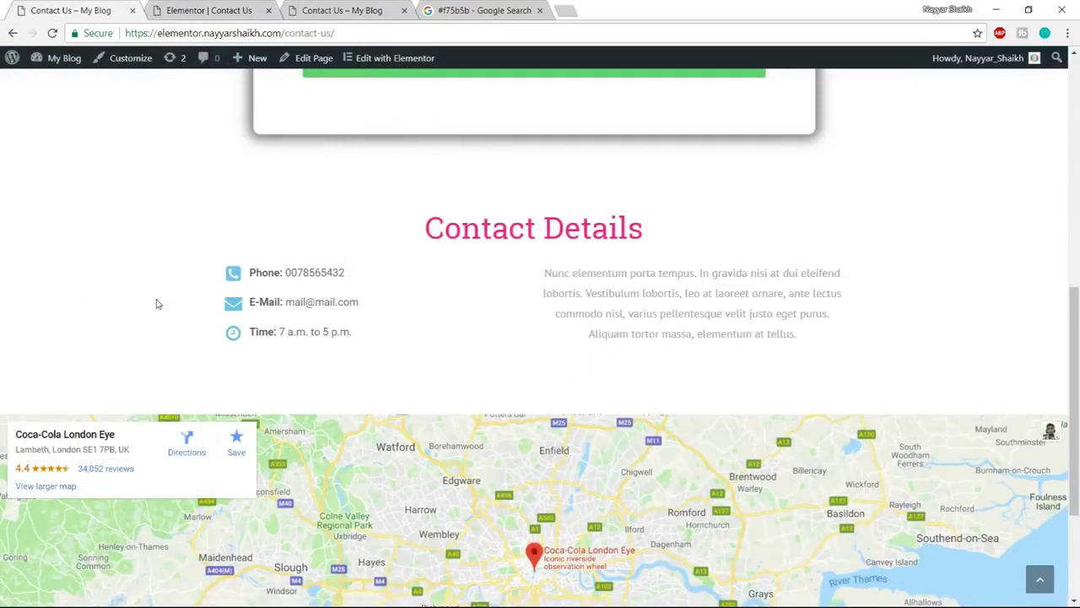
{"action": "key", "text": "ctrl+a"}
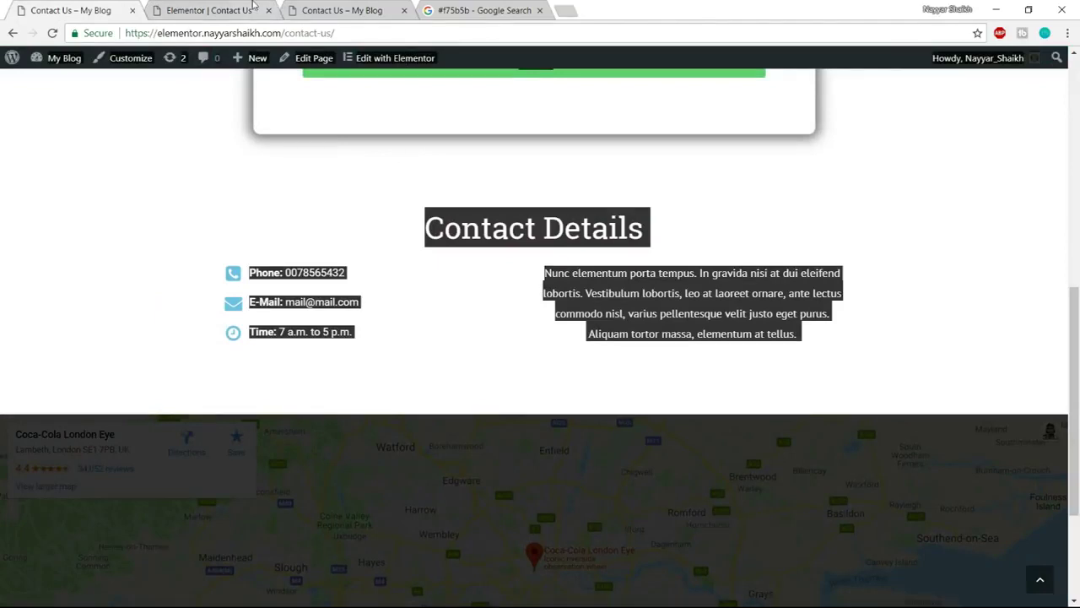
{"action": "left_click", "coordinate": [255, 7]}
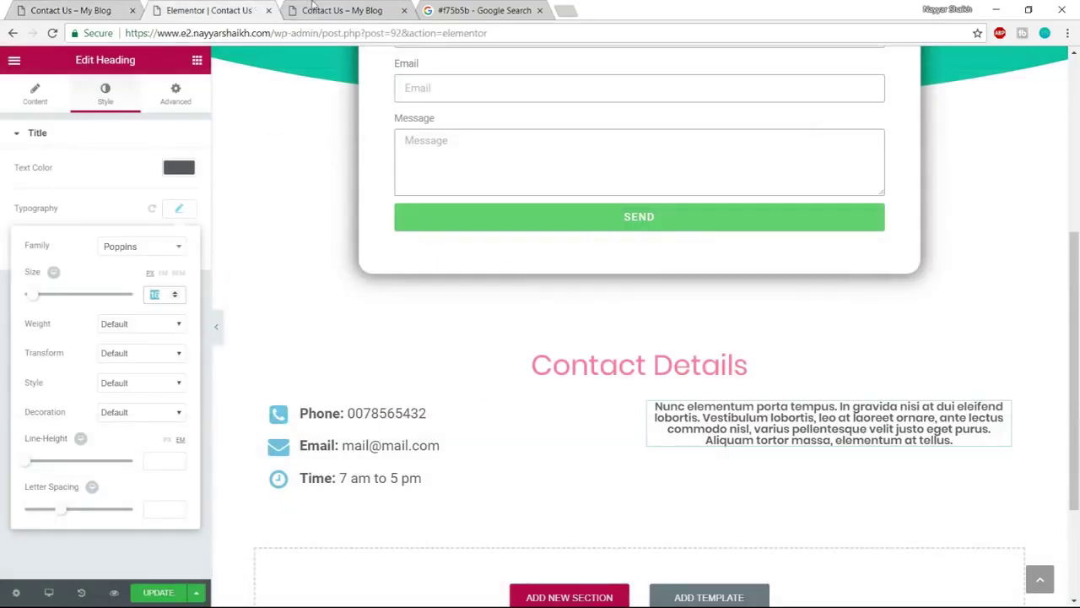
{"action": "type", "text": "17"}
{"action": "double_click", "coordinate": [158, 294]}
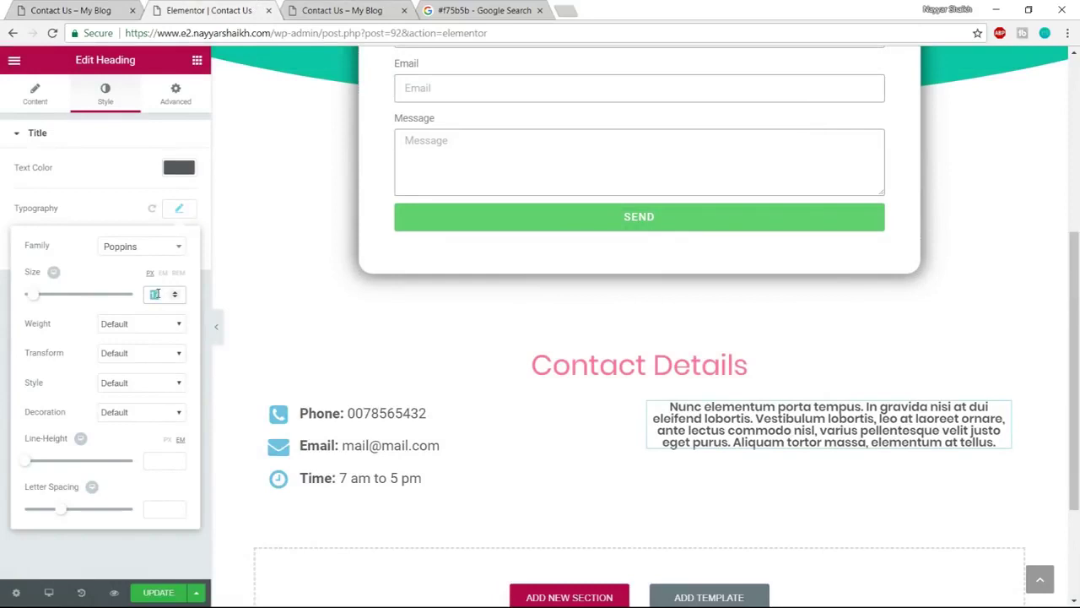
{"action": "type", "text": "18"}
Set font weight 400 and line height 1.5, then update the page
{"action": "left_click", "coordinate": [149, 326]}
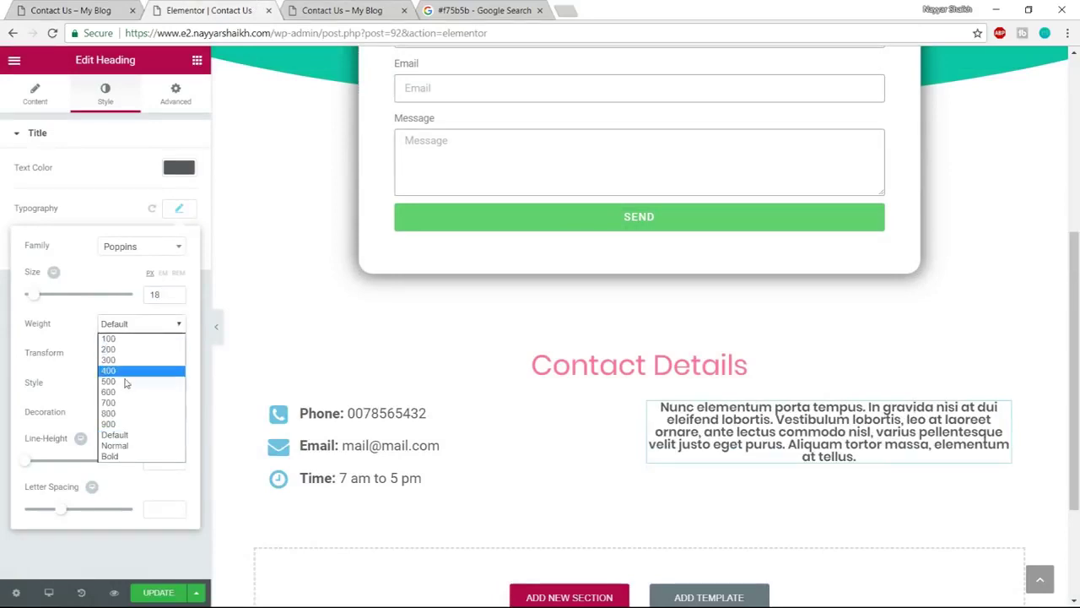
{"action": "left_click", "coordinate": [129, 372]}
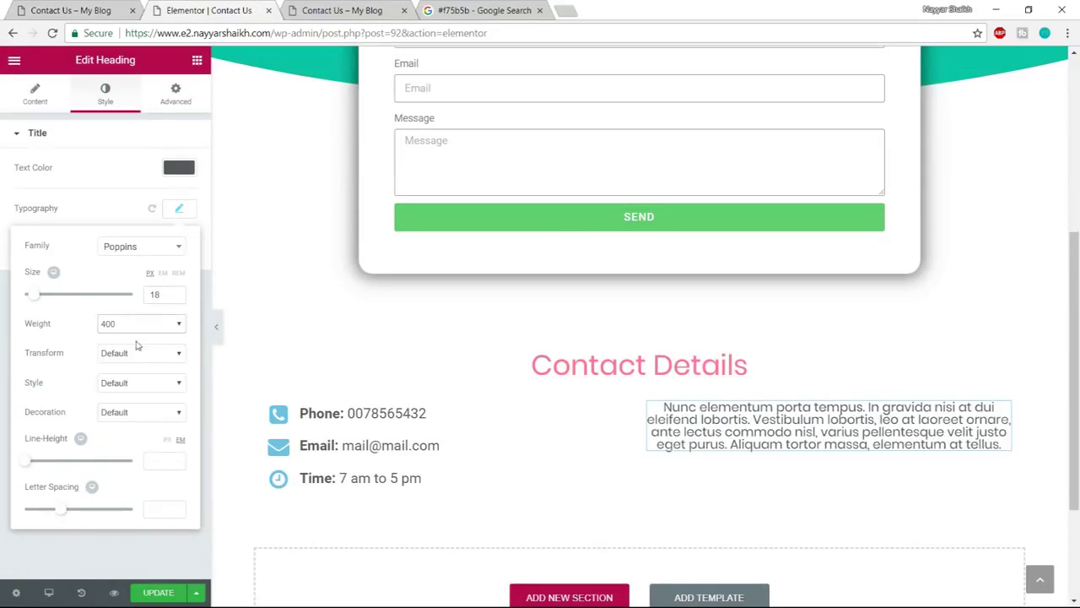
{"action": "left_click_drag", "start_coordinate": [31, 462], "coordinate": [48, 471]}
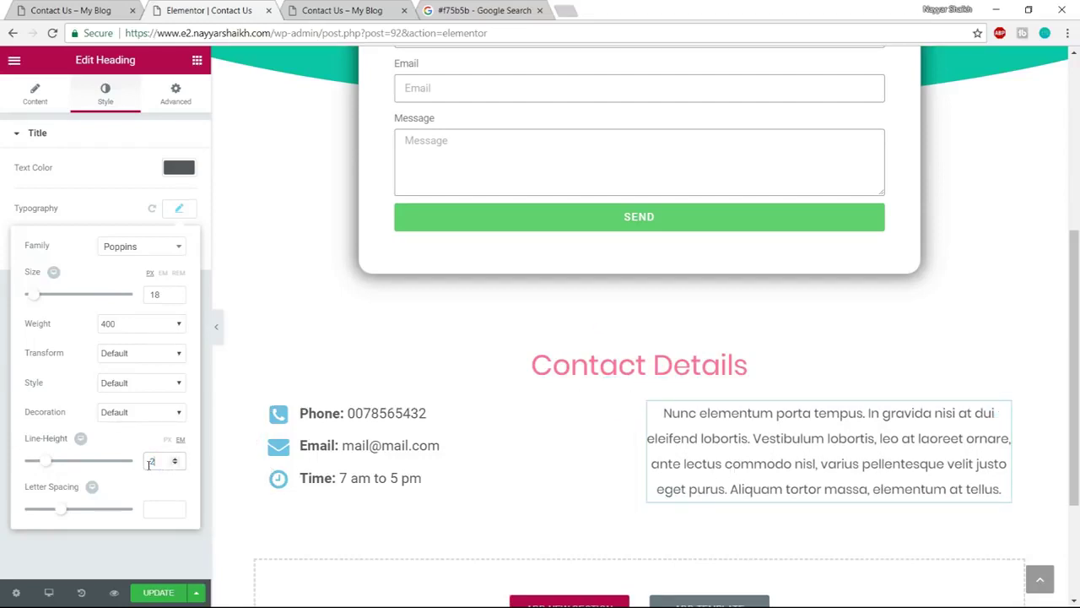
{"action": "type", "text": "1.5"}
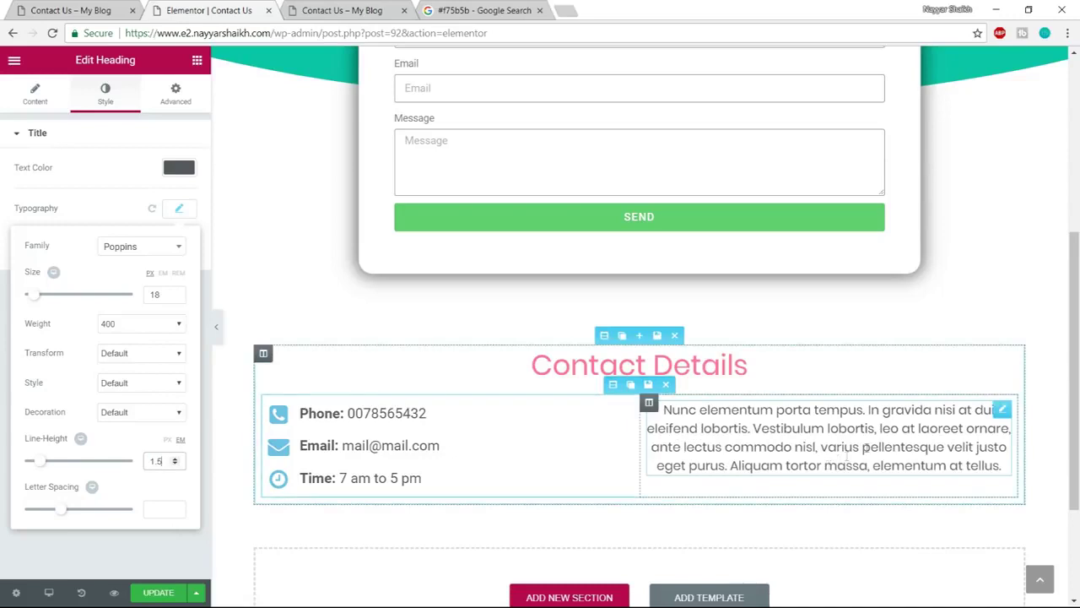
{"action": "scroll", "coordinate": [410, 470], "scroll_direction": "down", "scroll_amount": 2}
{"action": "left_click", "coordinate": [156, 595]}
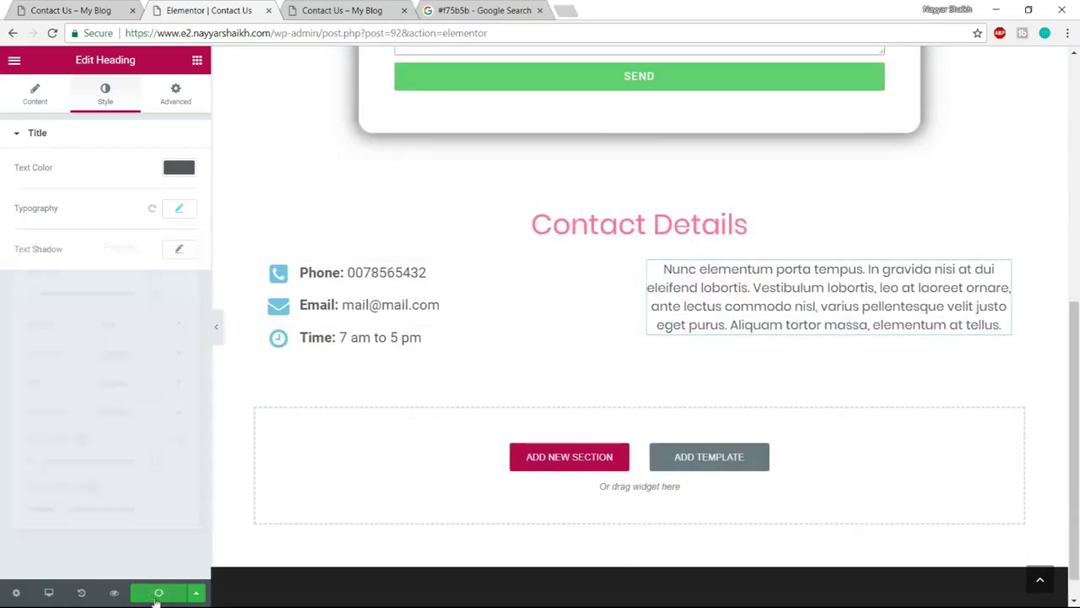
Add a new single-column section below Contact Details
{"action": "left_click", "coordinate": [123, 9]}
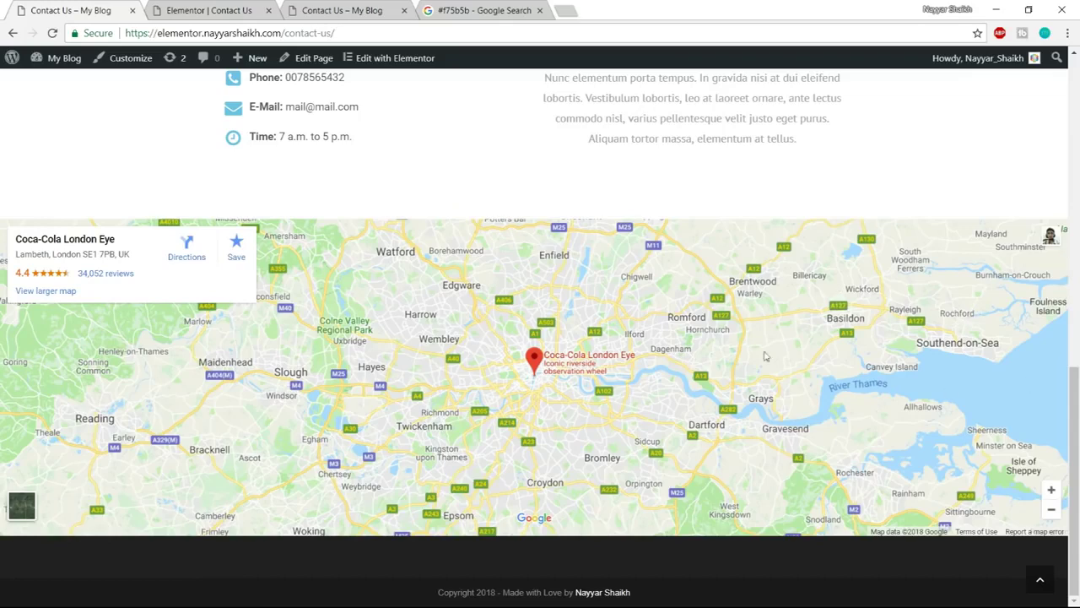
{"action": "left_click", "coordinate": [203, 7]}
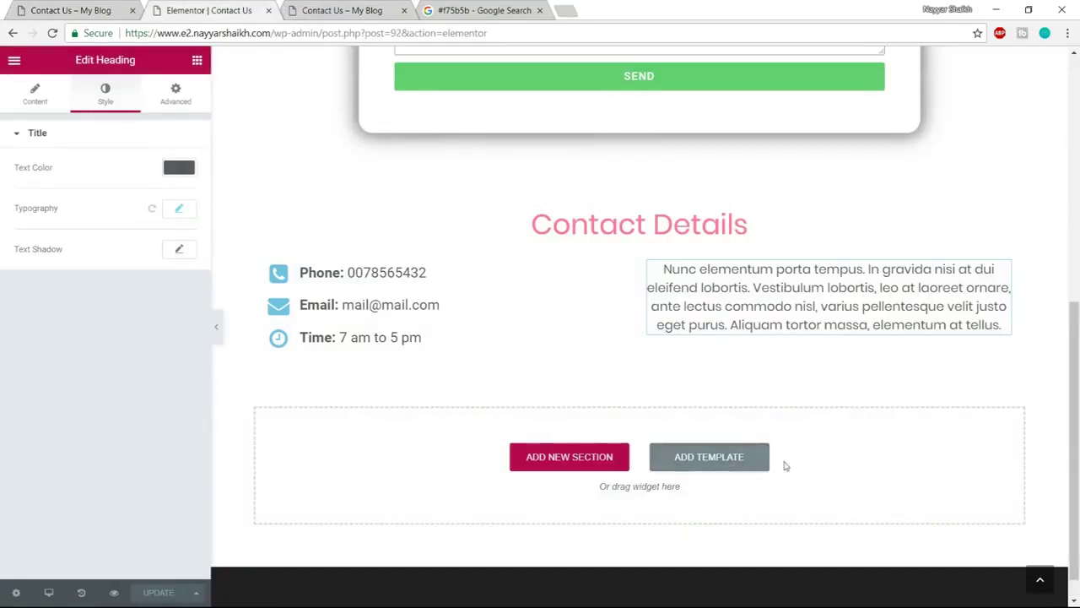
{"action": "left_click", "coordinate": [608, 463]}
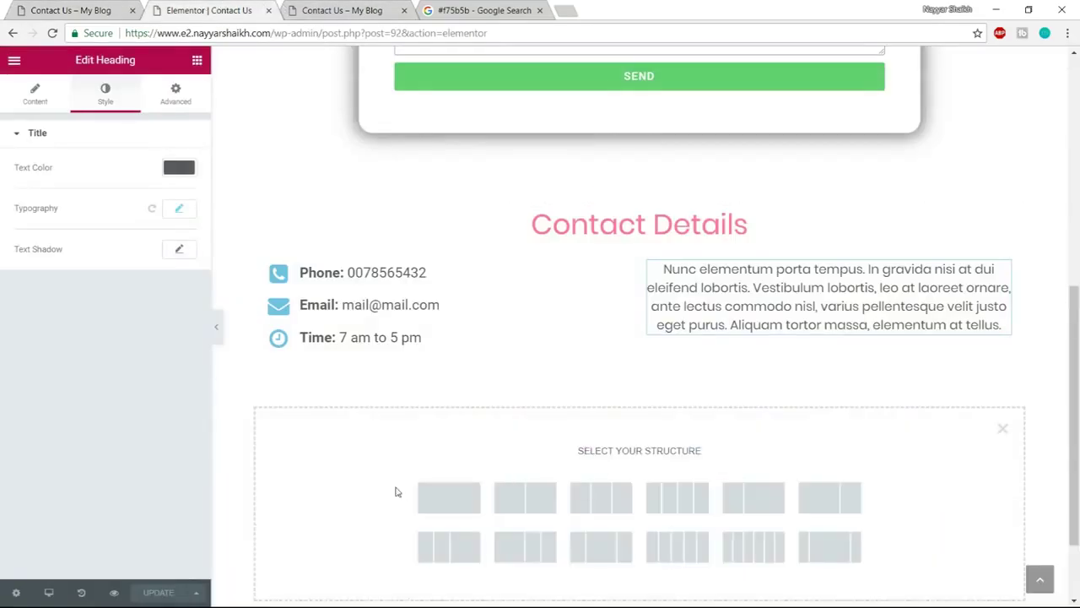
{"action": "left_click", "coordinate": [453, 499]}
Drop a Google Maps widget into it and show the section's Advanced spacing settings
{"action": "left_click", "coordinate": [197, 60]}
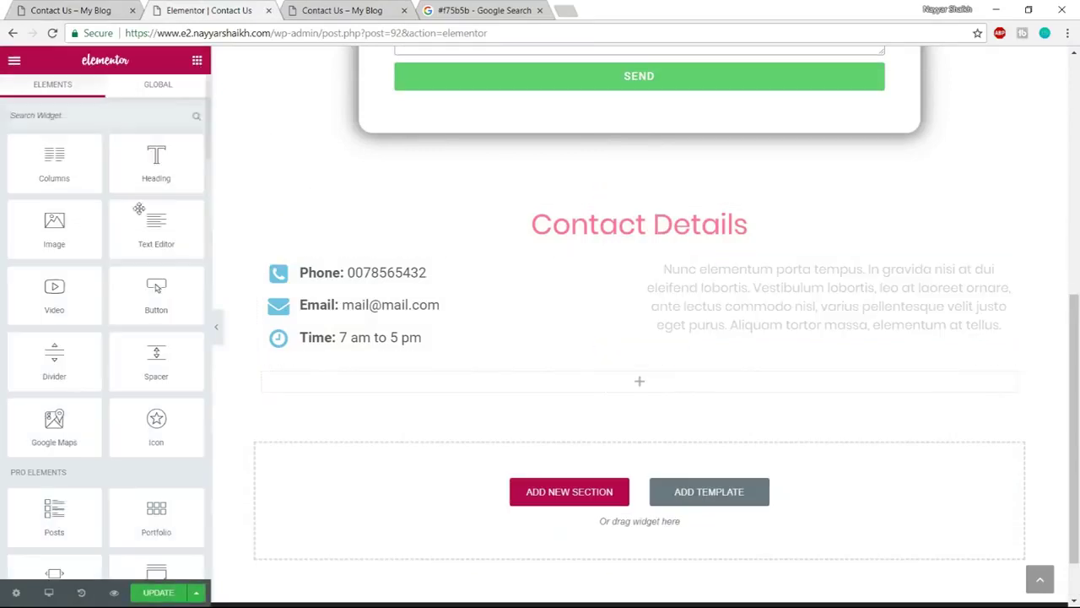
{"action": "scroll", "coordinate": [54, 337], "scroll_direction": "down", "scroll_amount": 1}
{"action": "left_click_drag", "start_coordinate": [54, 338], "coordinate": [633, 375]}
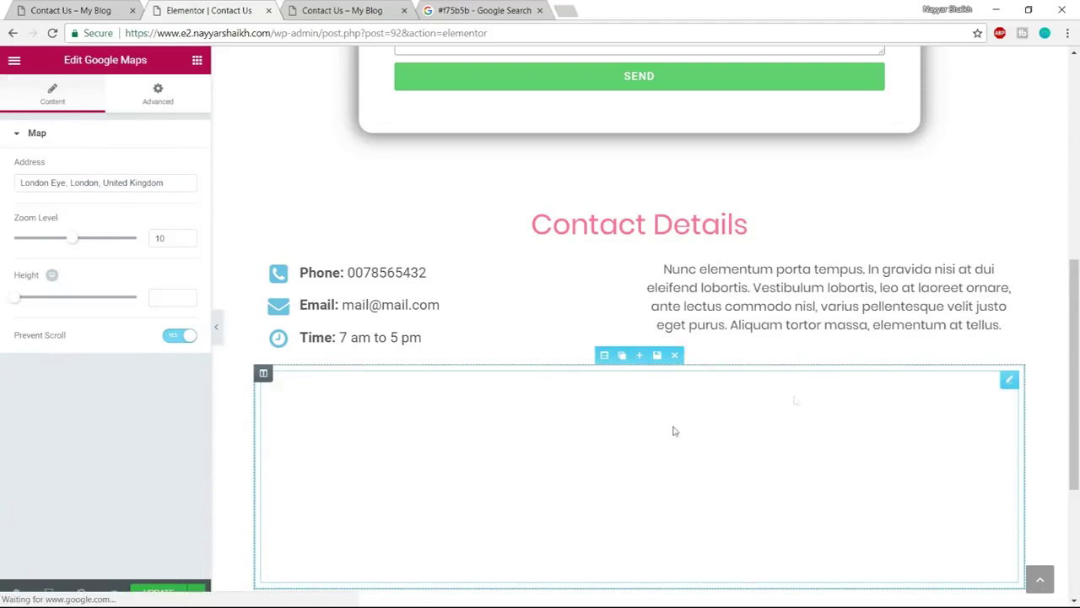
{"action": "scroll", "coordinate": [682, 411], "scroll_direction": "down", "scroll_amount": 1}
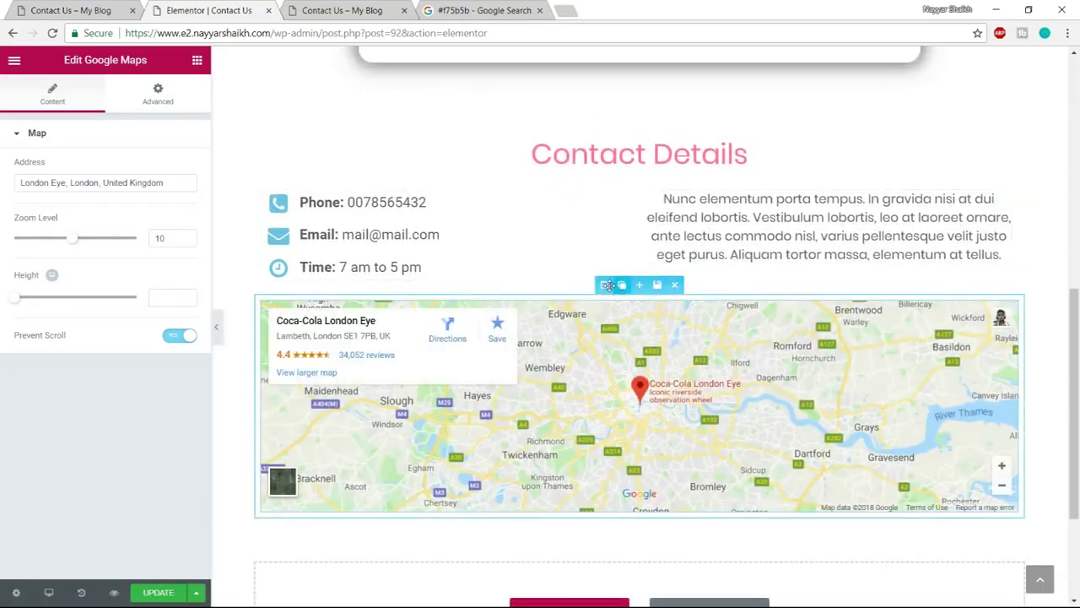
{"action": "left_click", "coordinate": [607, 285]}
{"action": "left_click", "coordinate": [181, 98]}
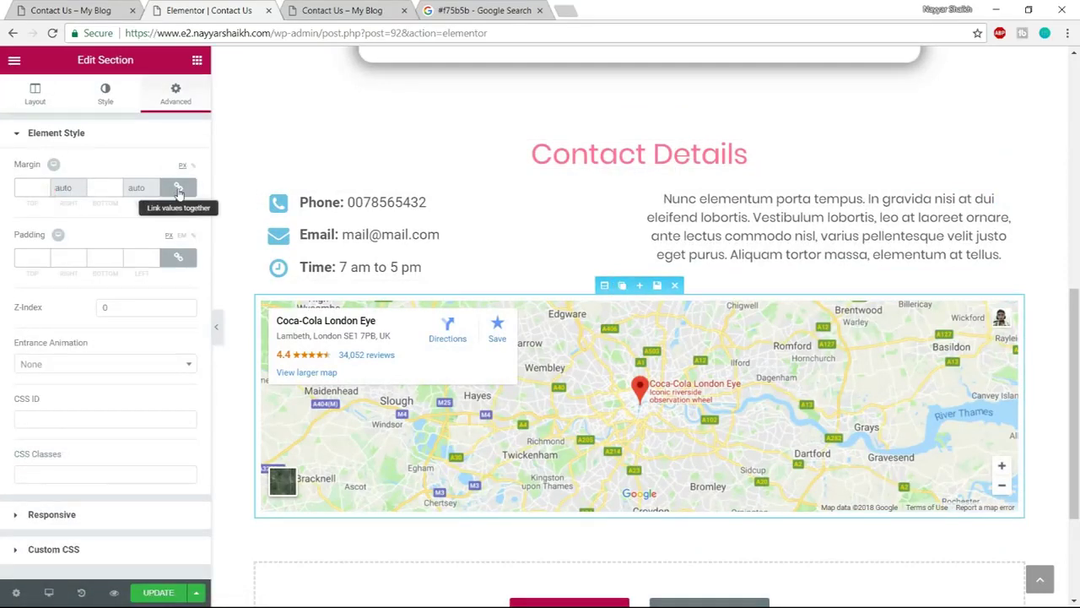
Give the map section a 100 px top margin, Stretch Section, Full Width content and No Gap
{"action": "left_click", "coordinate": [179, 189]}
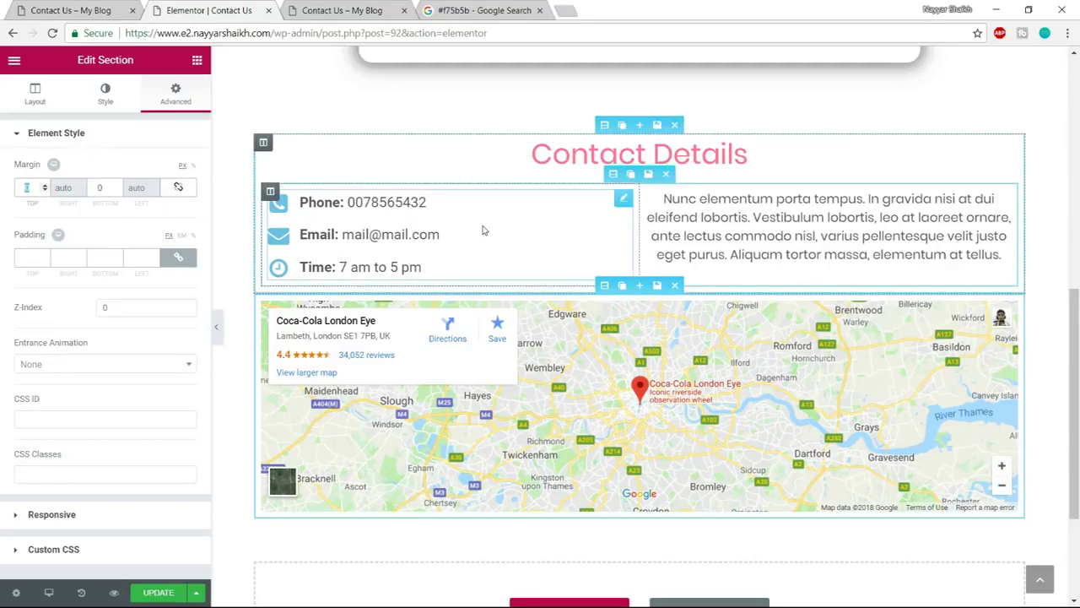
{"action": "type", "text": "100"}
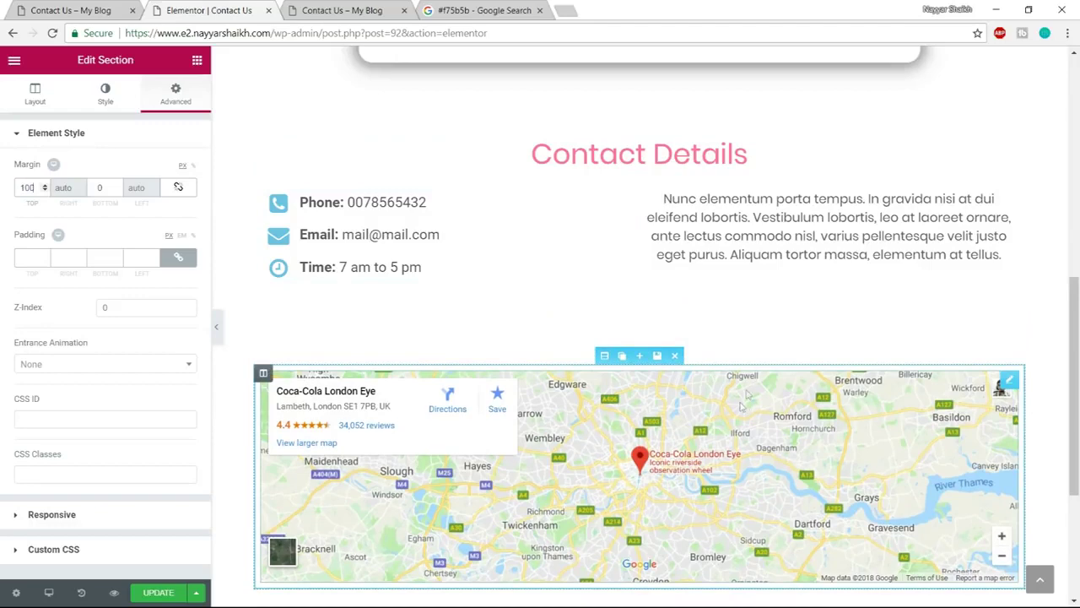
{"action": "left_click", "coordinate": [34, 93]}
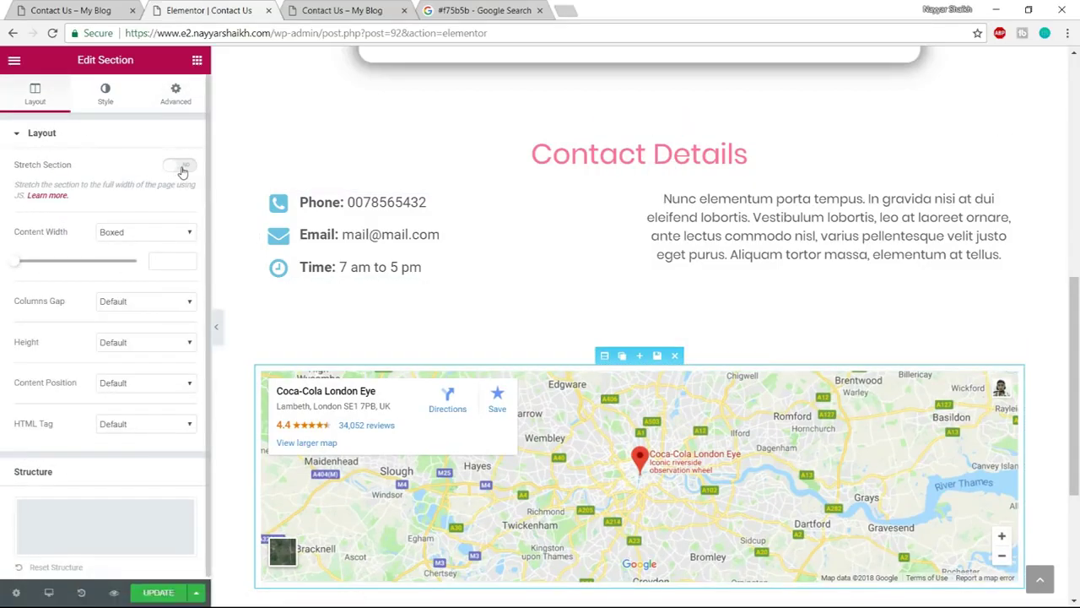
{"action": "left_click", "coordinate": [181, 166]}
{"action": "scroll", "coordinate": [795, 306], "scroll_direction": "down", "scroll_amount": 2}
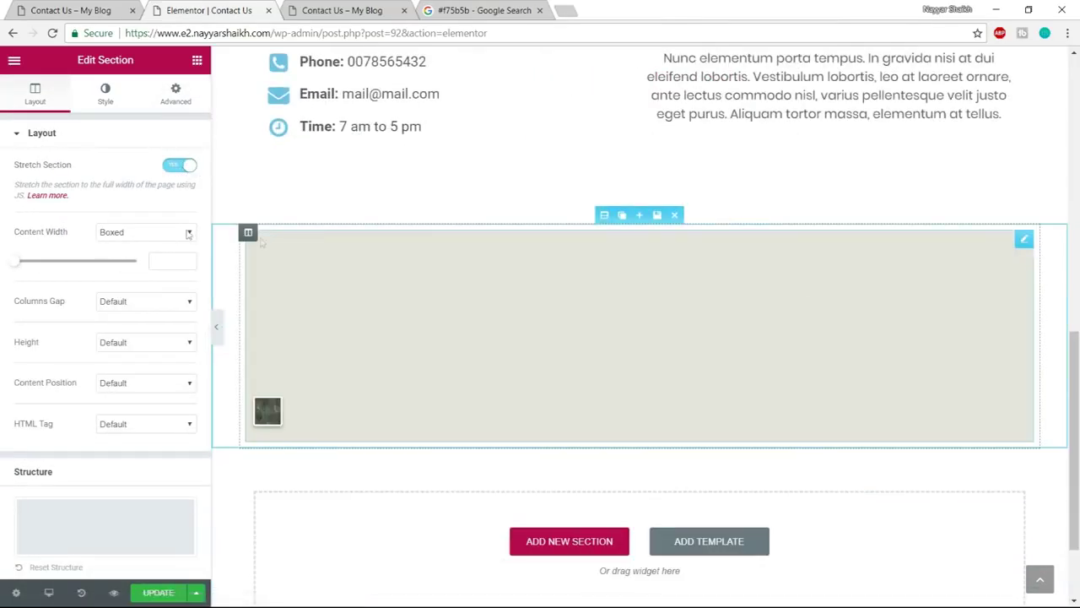
{"action": "left_click", "coordinate": [135, 232]}
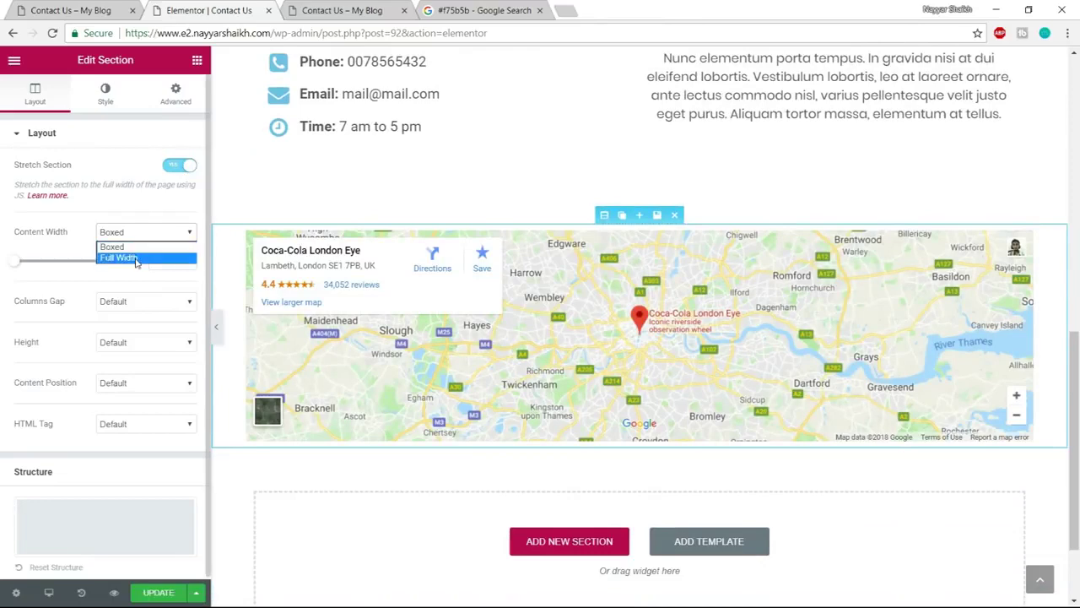
{"action": "left_click", "coordinate": [135, 258]}
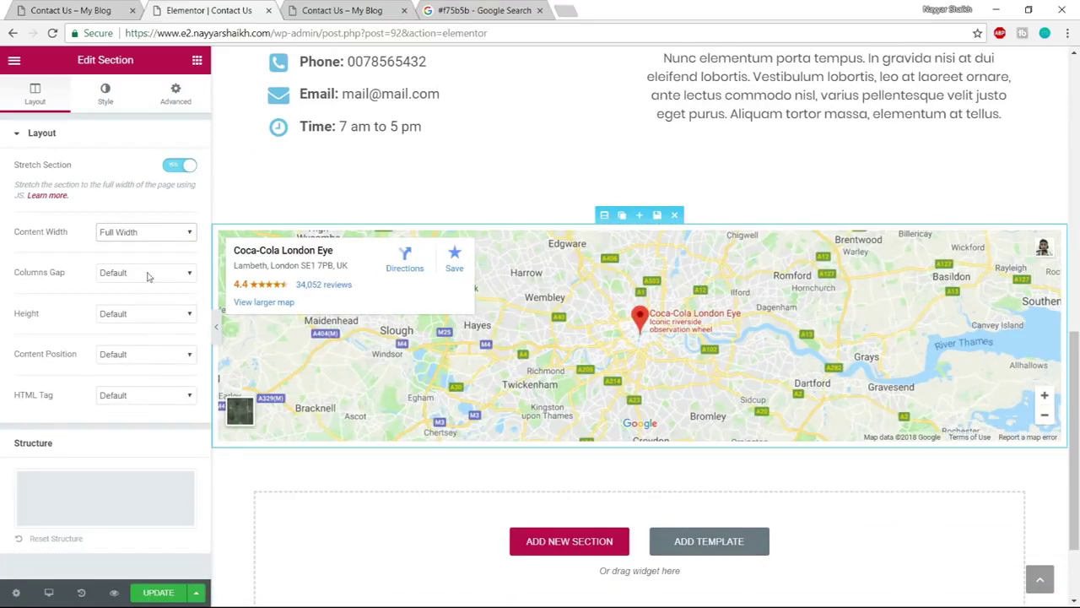
{"action": "left_click", "coordinate": [144, 273]}
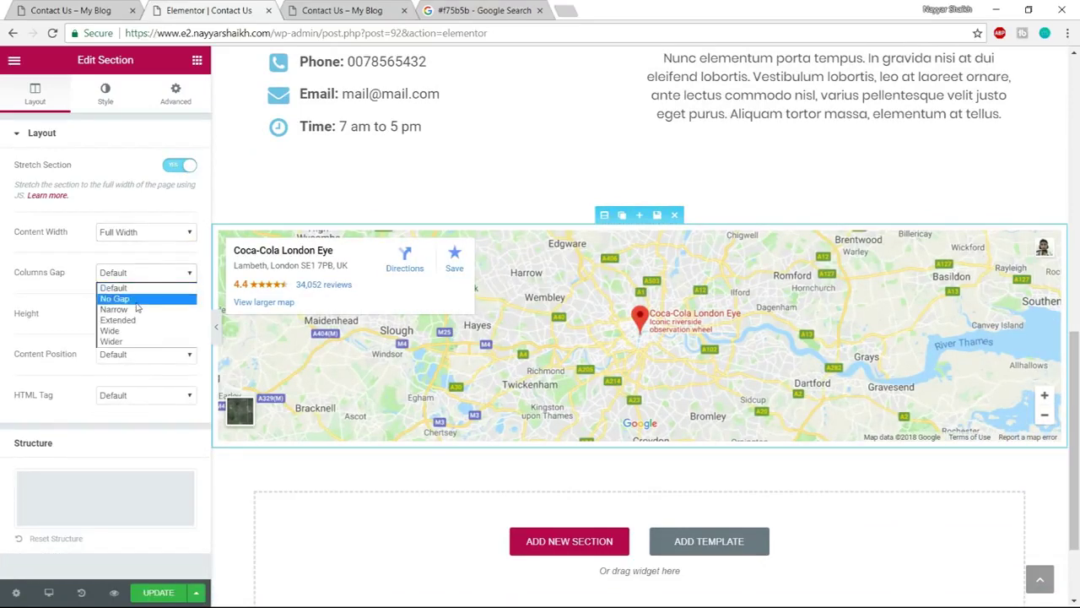
{"action": "left_click", "coordinate": [135, 301]}
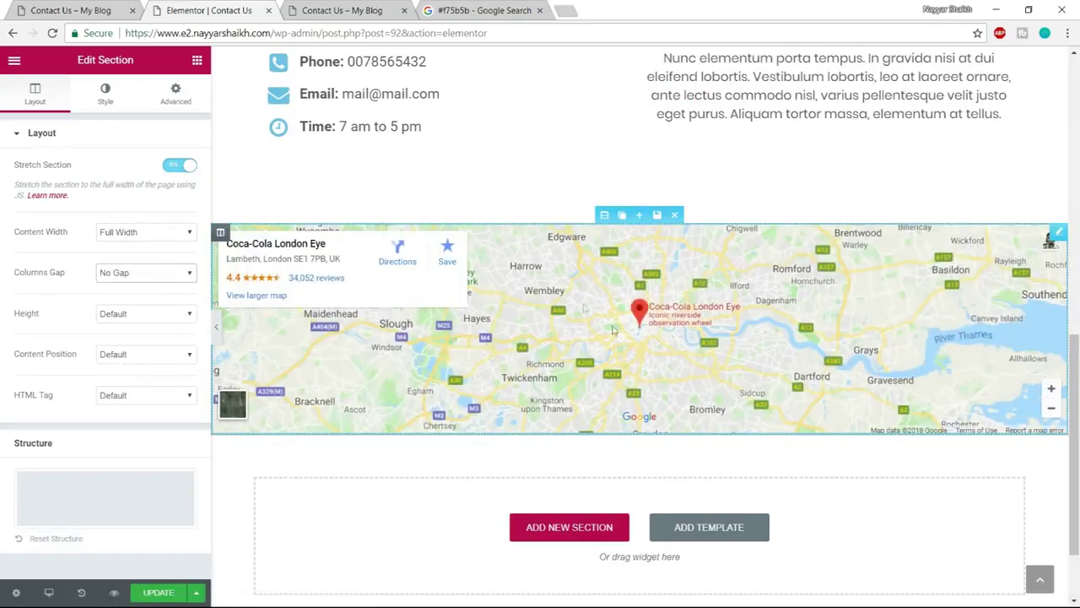
{"action": "left_click", "coordinate": [677, 302]}
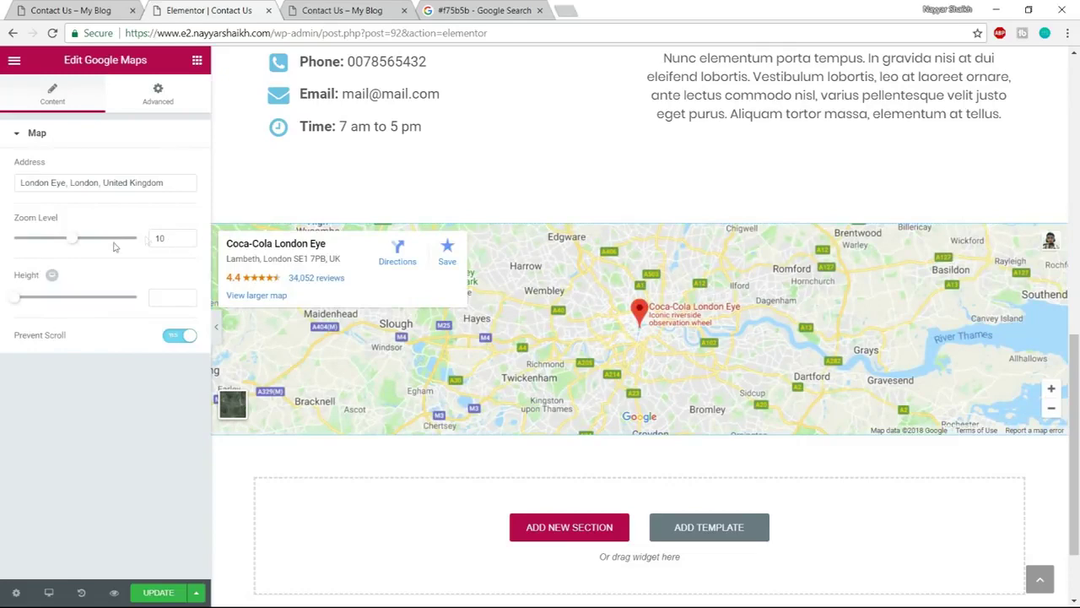
Replace the London Eye address with 'sion, mumbai', set zoom level 15 and height 500
{"action": "left_click_drag", "start_coordinate": [173, 185], "coordinate": [3, 186]}
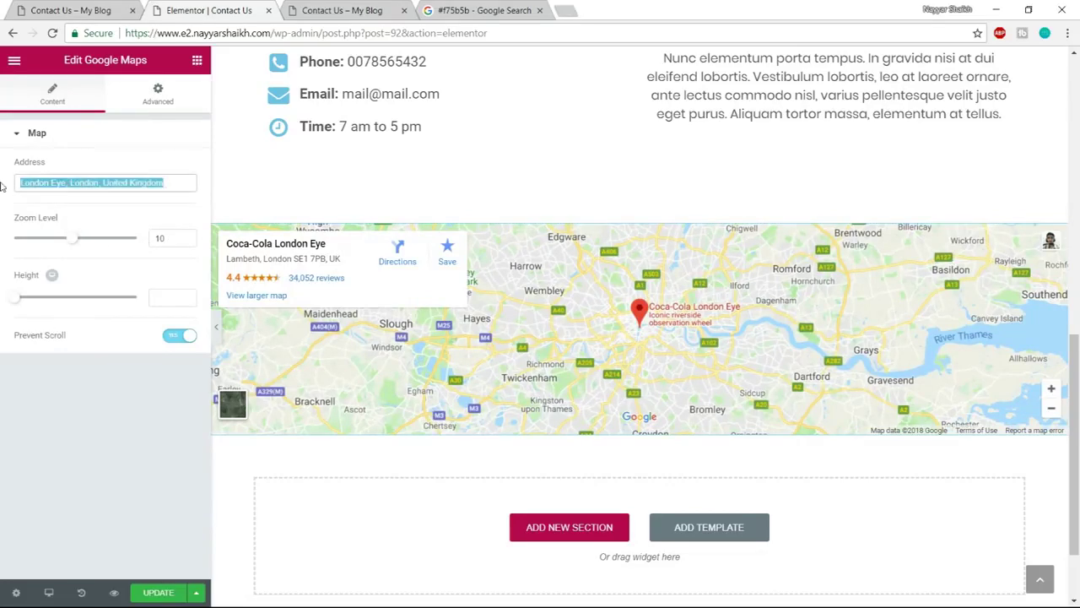
{"action": "type", "text": "mu"}
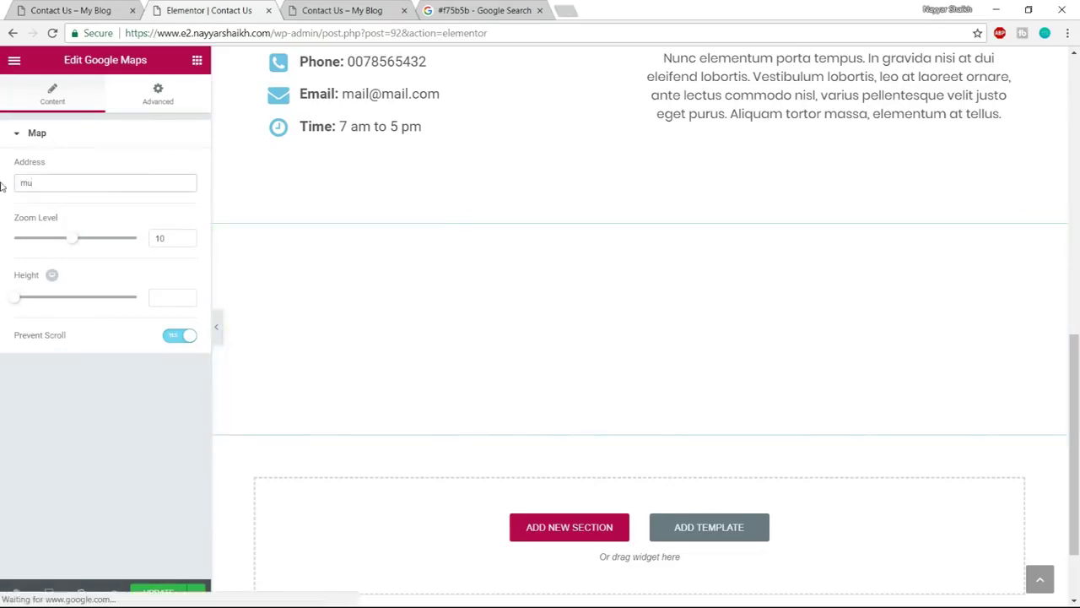
{"action": "type", "text": "mbai"}
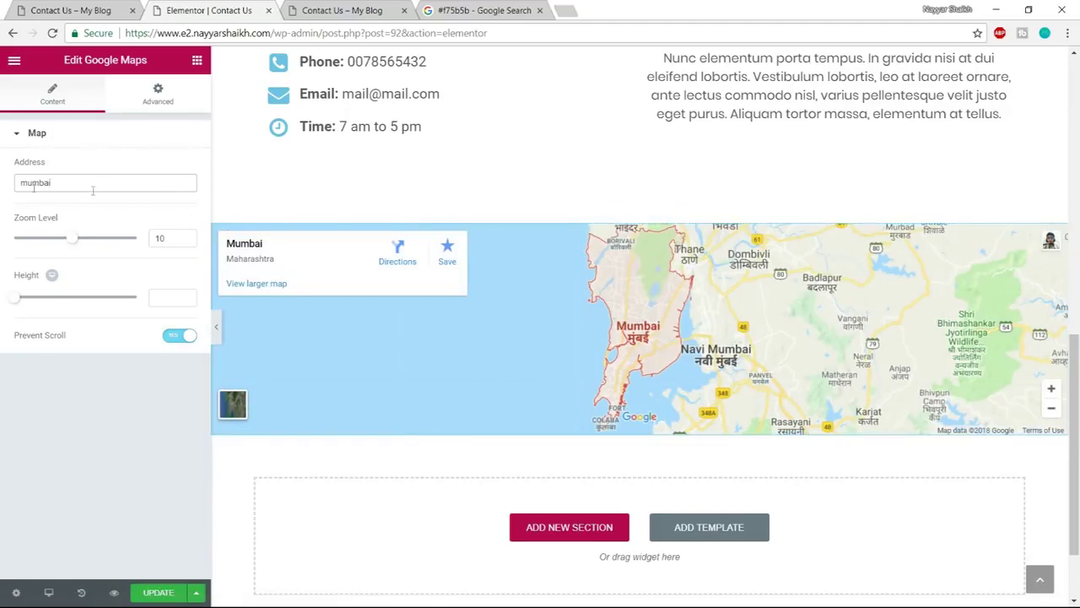
{"action": "type", "text": "sion,"}
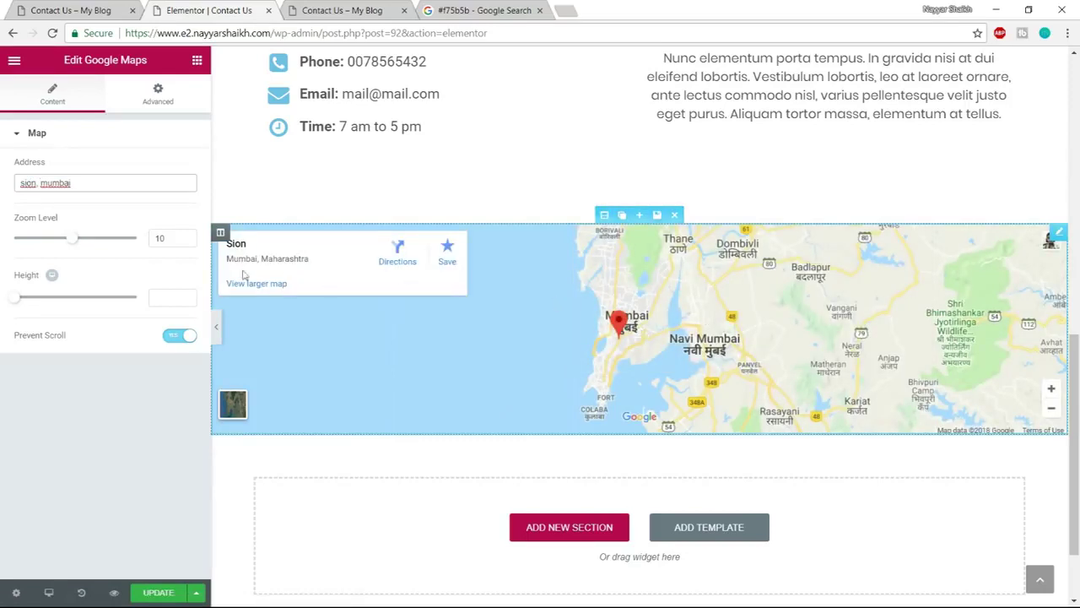
{"action": "left_click_drag", "start_coordinate": [75, 242], "coordinate": [83, 243]}
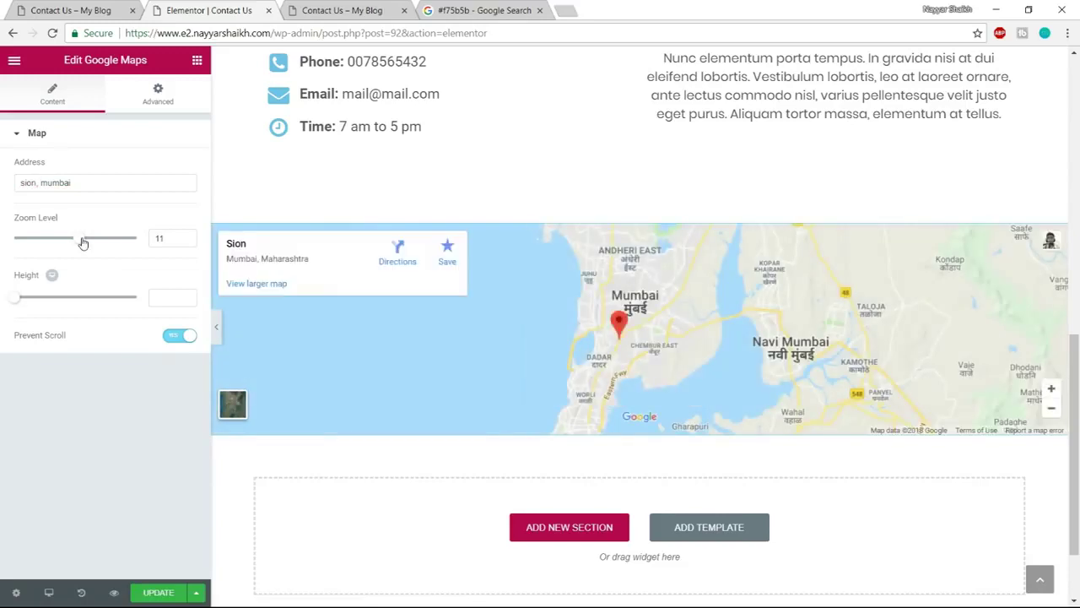
{"action": "left_click_drag", "start_coordinate": [83, 242], "coordinate": [86, 242]}
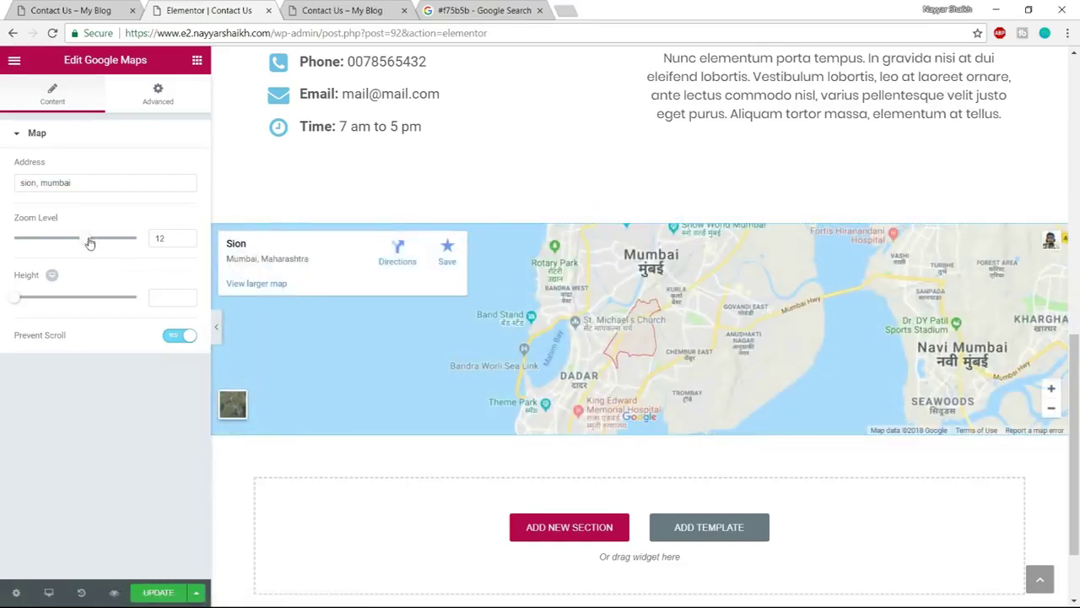
{"action": "left_click_drag", "start_coordinate": [89, 242], "coordinate": [105, 242]}
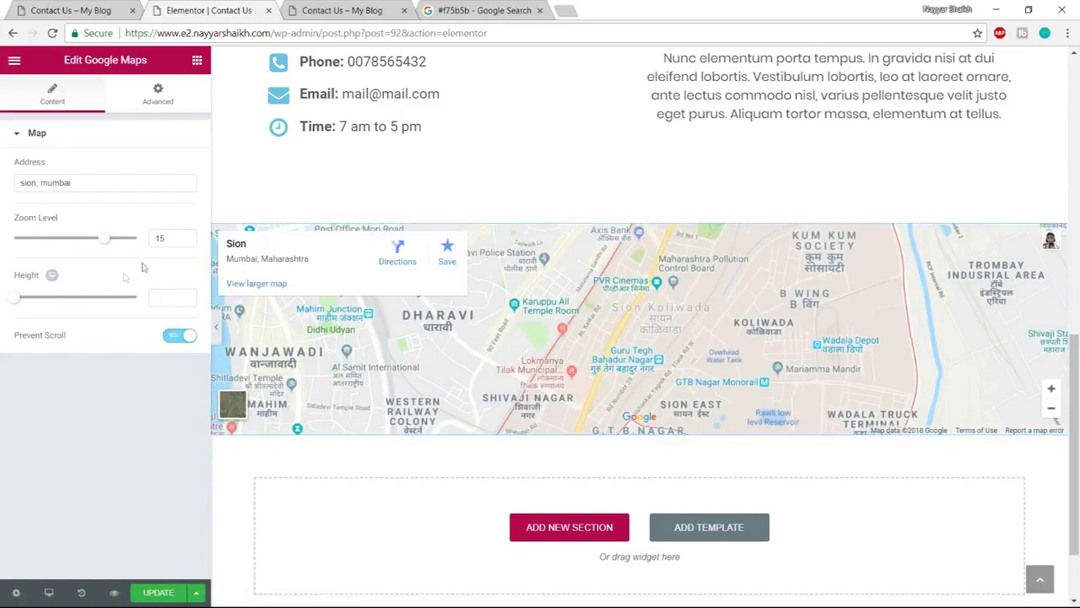
{"action": "left_click_drag", "start_coordinate": [14, 303], "coordinate": [52, 305]}
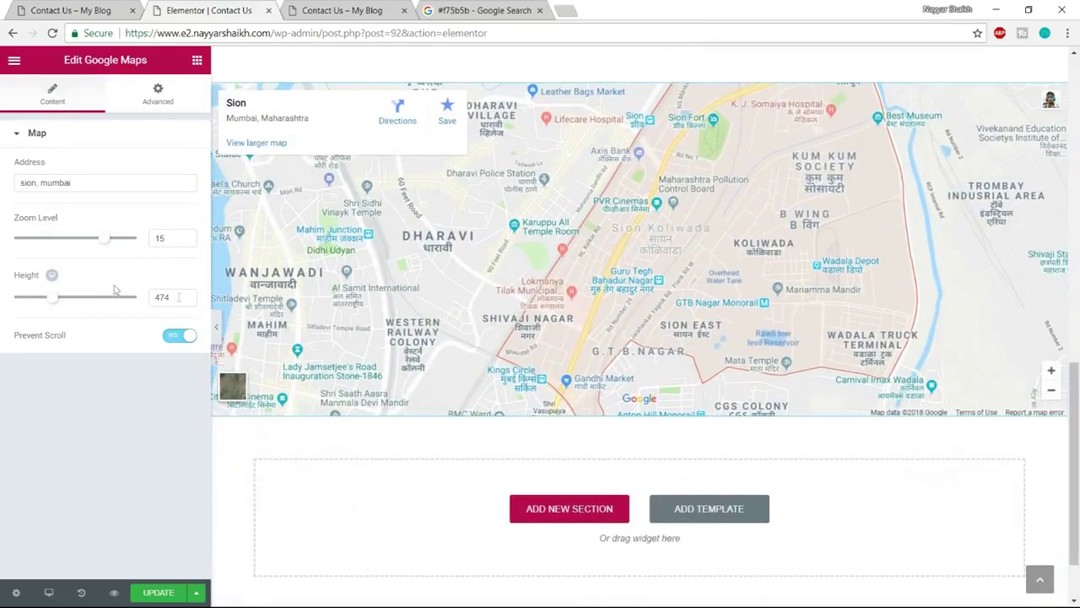
{"action": "type", "text": "500"}
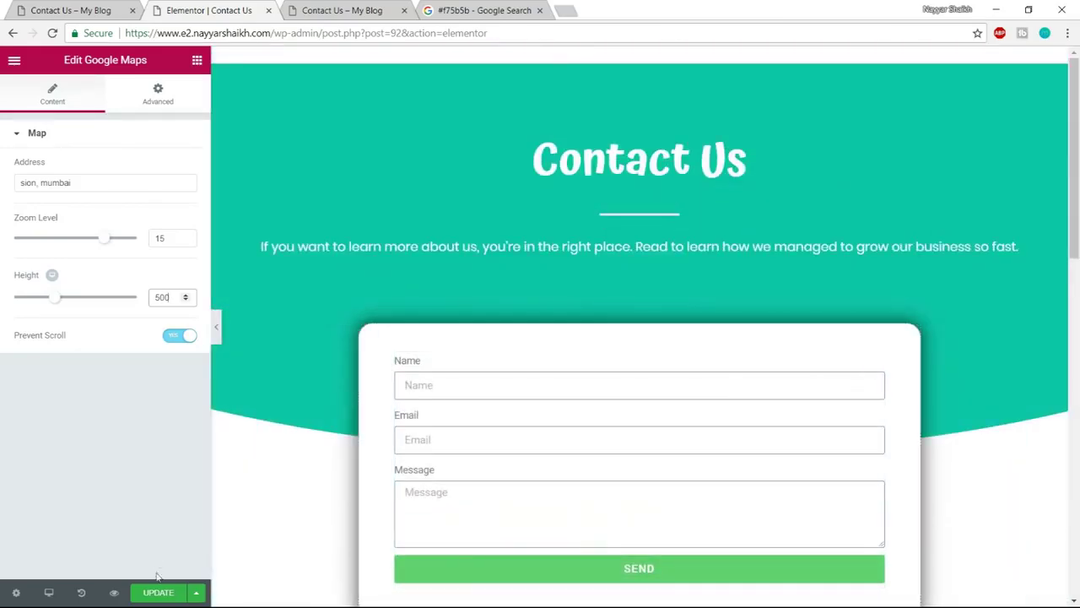
Update the page and review the saved changes in the preview
{"action": "left_click", "coordinate": [160, 594]}
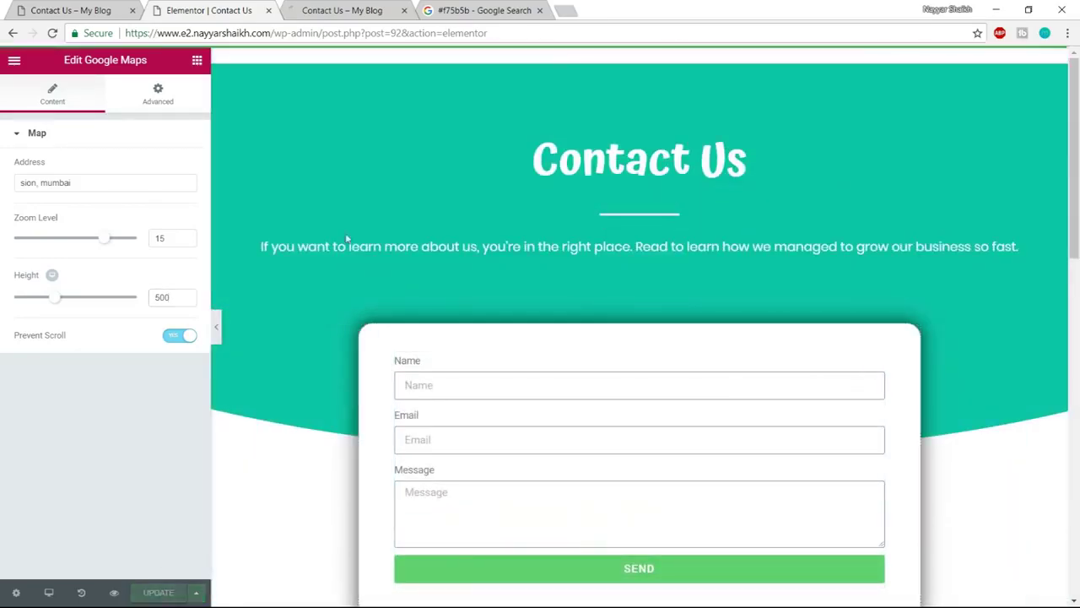
{"action": "left_click", "coordinate": [373, 9]}
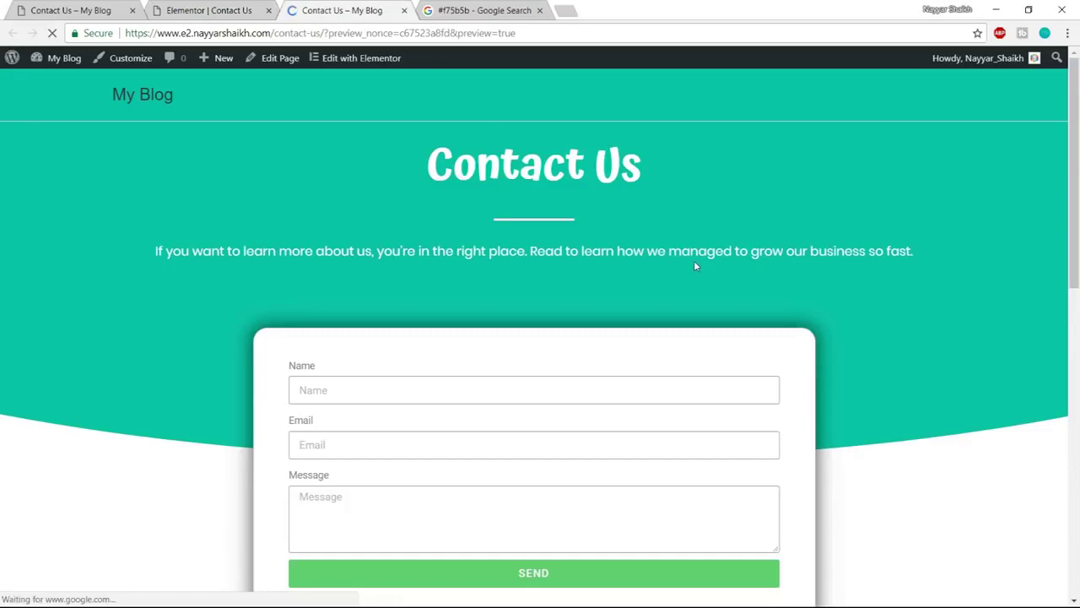
{"action": "scroll", "coordinate": [691, 263], "scroll_direction": "down", "scroll_amount": 9}
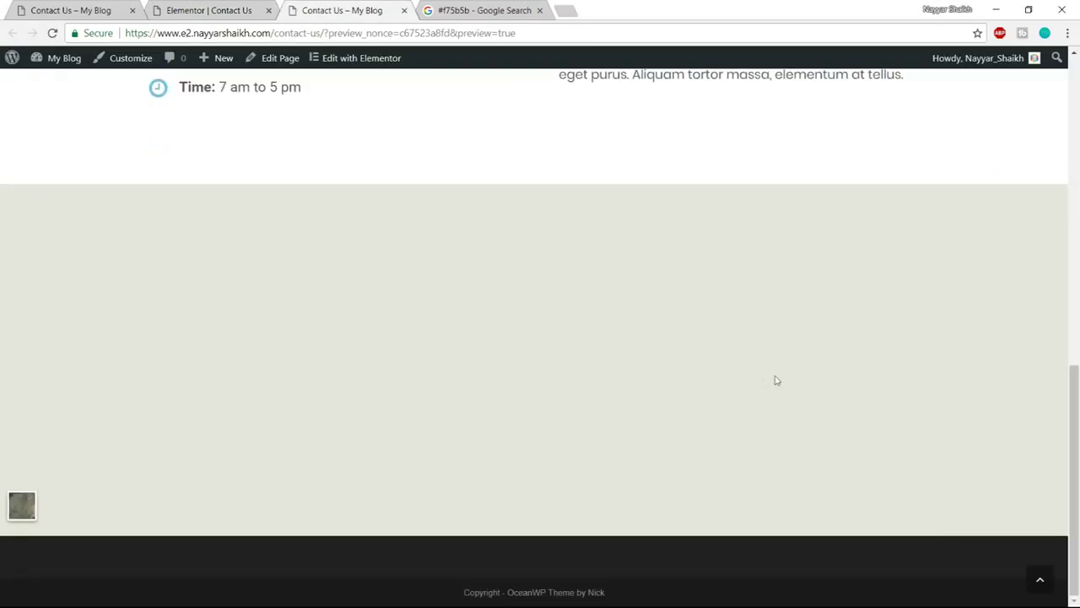
{"action": "scroll", "coordinate": [757, 380], "scroll_direction": "up", "scroll_amount": 9}
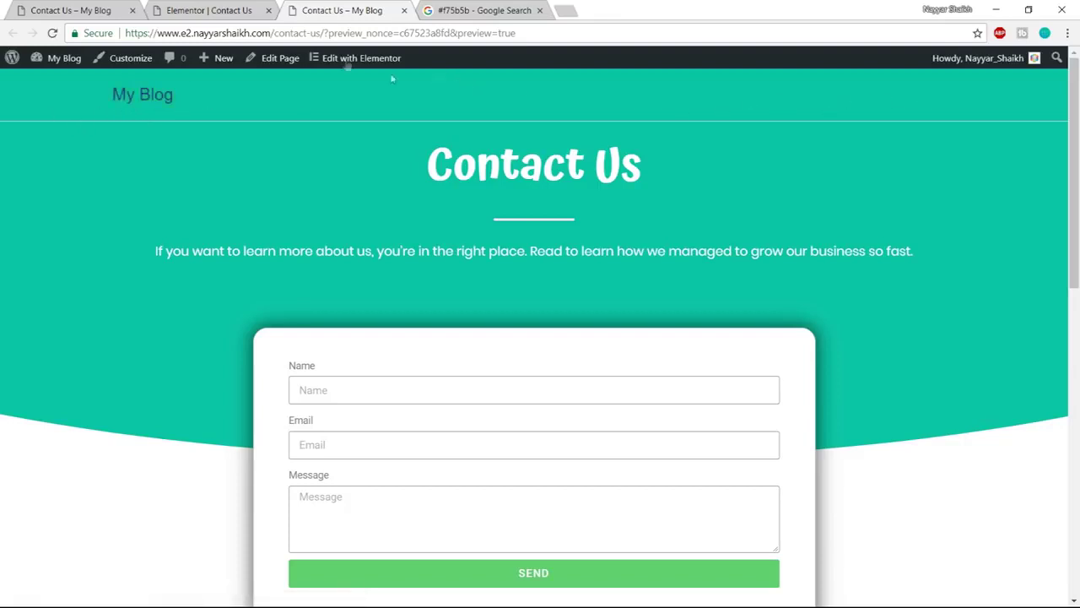
Trim the editor's address back to wp-admin/ to load the WordPress Dashboard
{"action": "left_click", "coordinate": [226, 5]}
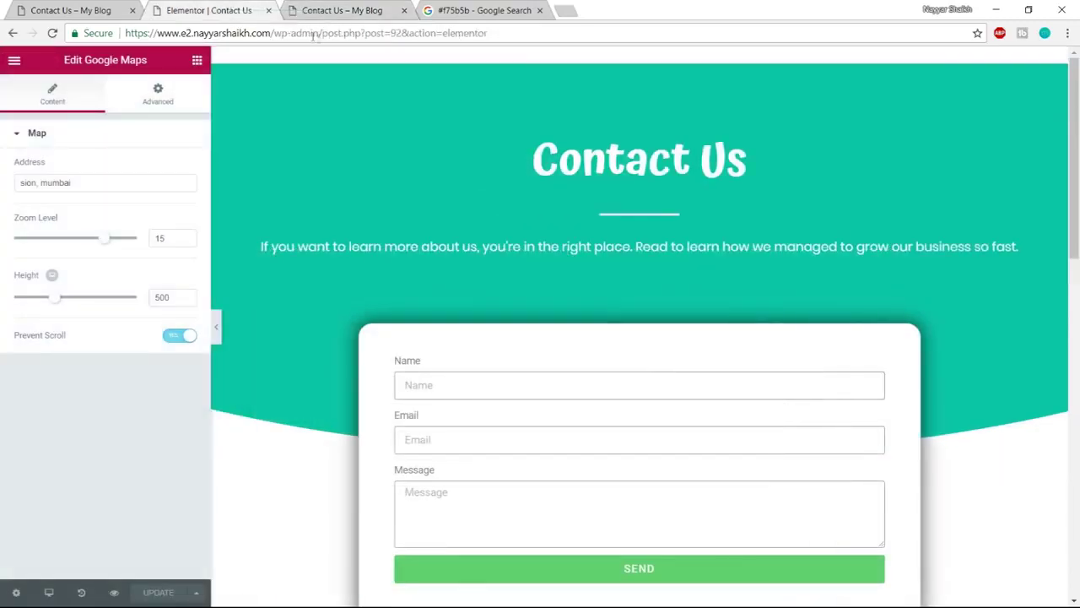
{"action": "left_click_drag", "start_coordinate": [325, 32], "coordinate": [849, 10]}
{"action": "key", "text": "BackSpace"}
{"action": "key", "text": "Return"}
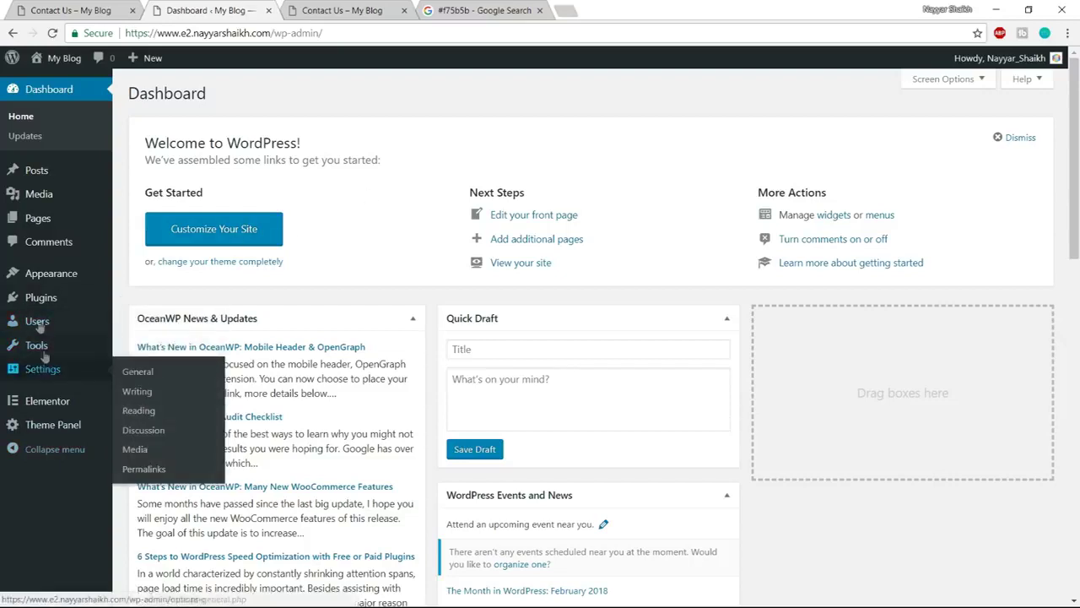
Go to Appearance > Menus in the admin sidebar
{"action": "mouse_move", "coordinate": [38, 287]}
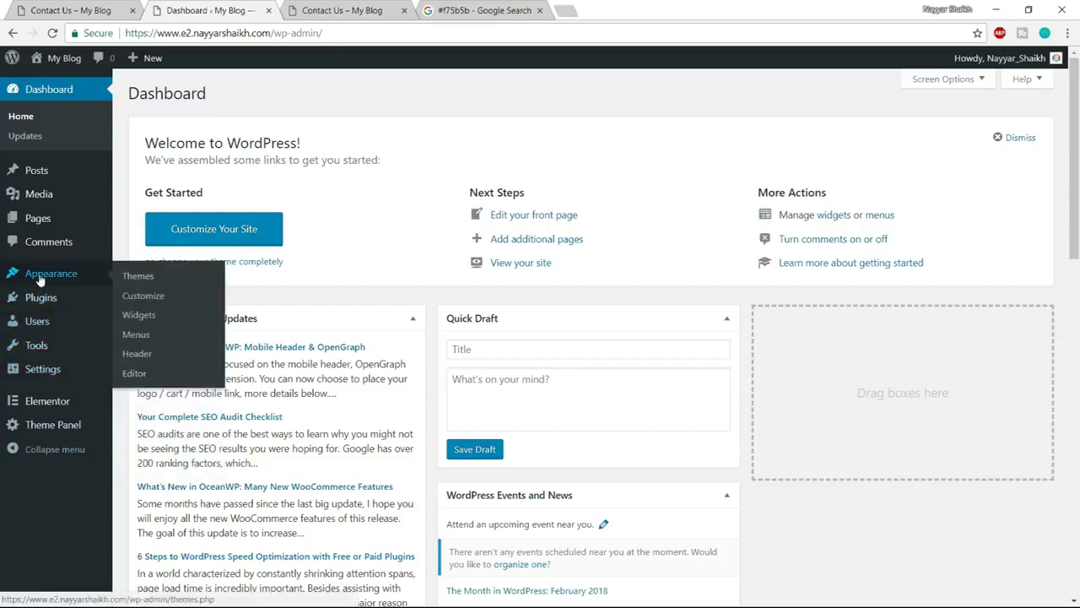
{"action": "left_click", "coordinate": [137, 335]}
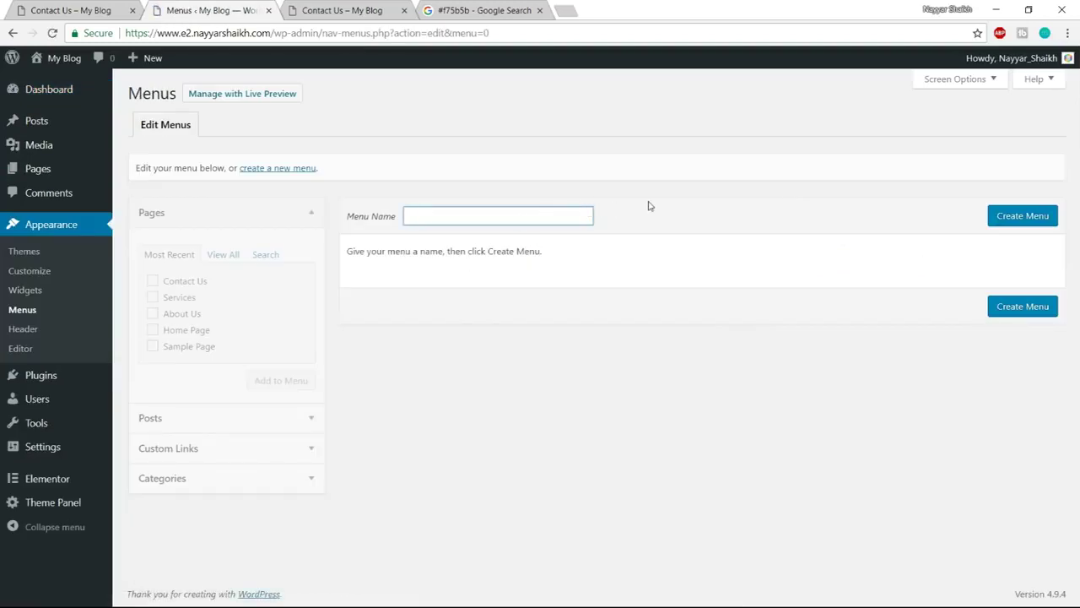
Create the Main Menu with the checked pages, ordered Home Page, About Us, Services, Contact Us
{"action": "type", "text": "Main Menu"}
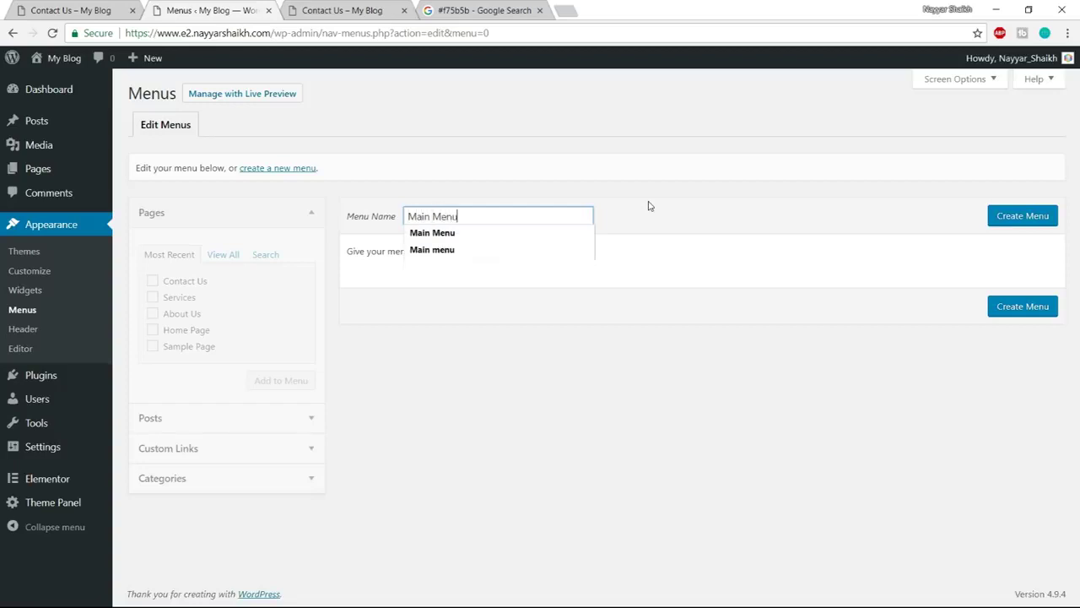
{"action": "left_click", "coordinate": [1023, 216]}
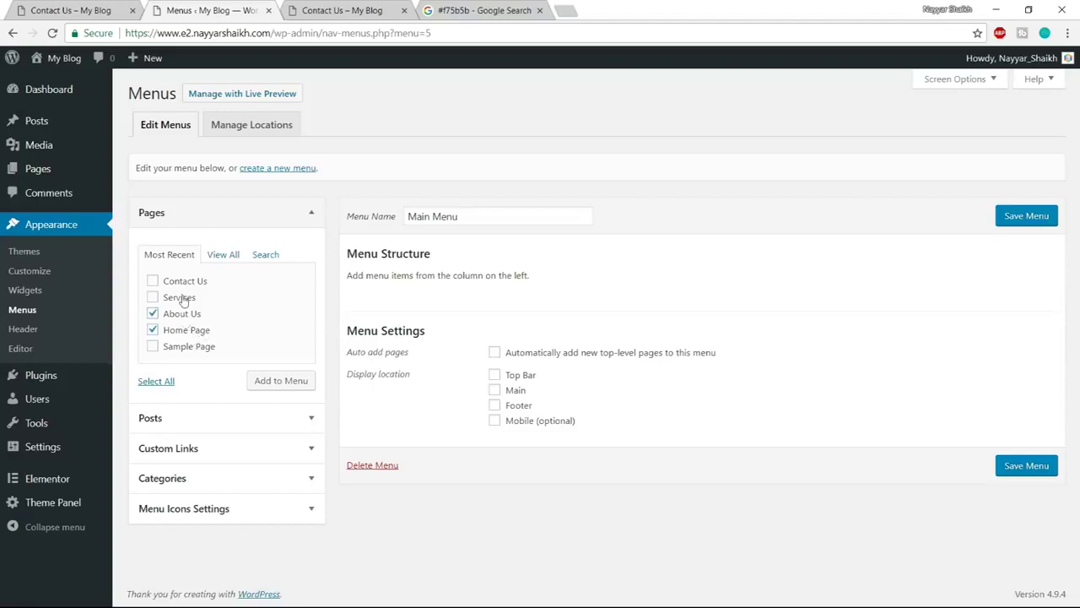
{"action": "left_click", "coordinate": [285, 382]}
{"action": "scroll", "coordinate": [851, 455], "scroll_direction": "down", "scroll_amount": 1}
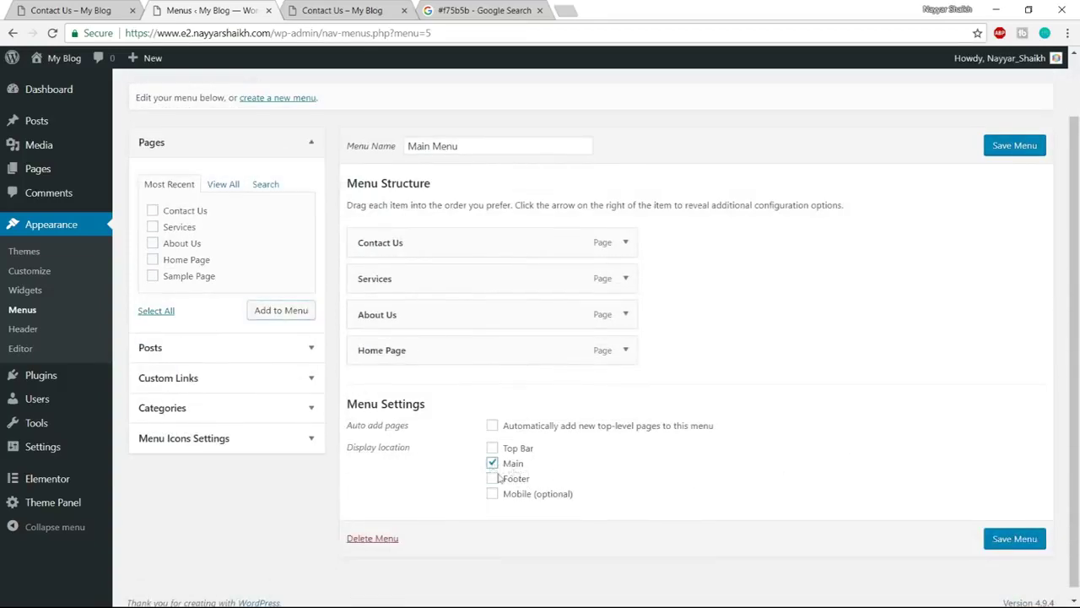
{"action": "left_click_drag", "start_coordinate": [422, 353], "coordinate": [417, 268]}
{"action": "left_click_drag", "start_coordinate": [418, 379], "coordinate": [417, 304]}
{"action": "left_click_drag", "start_coordinate": [397, 376], "coordinate": [412, 354]}
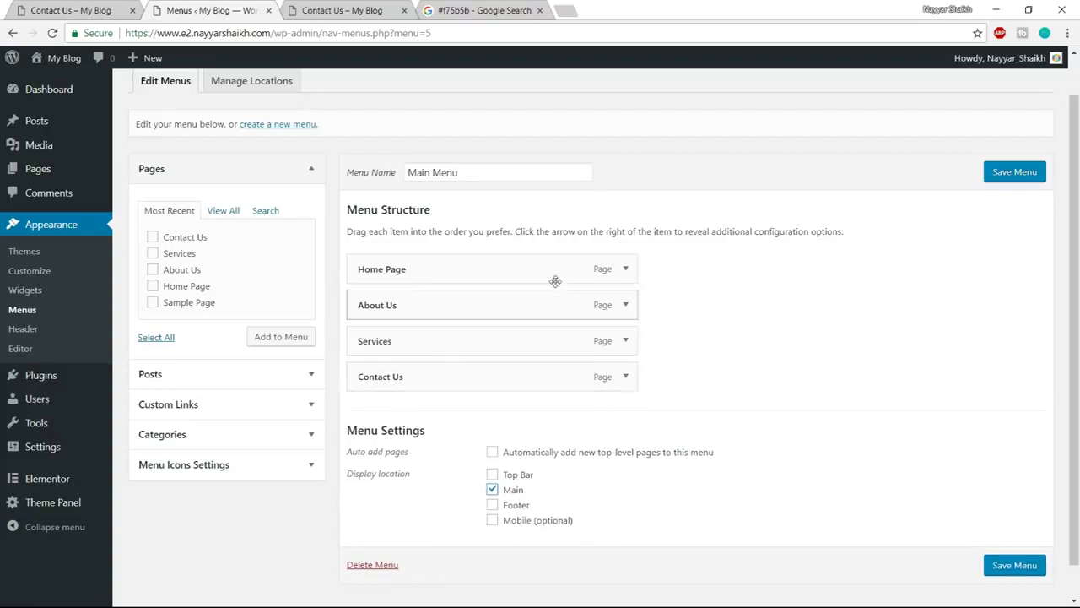
Rename the Home Page item to Home and save the menu
{"action": "left_click", "coordinate": [634, 277]}
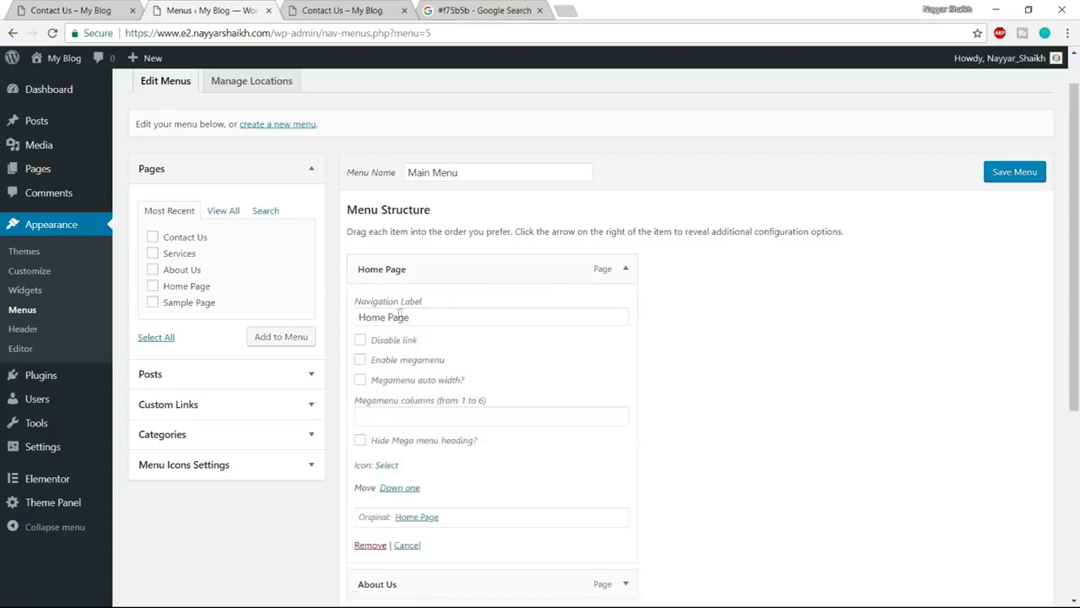
{"action": "left_click_drag", "start_coordinate": [387, 318], "coordinate": [524, 309]}
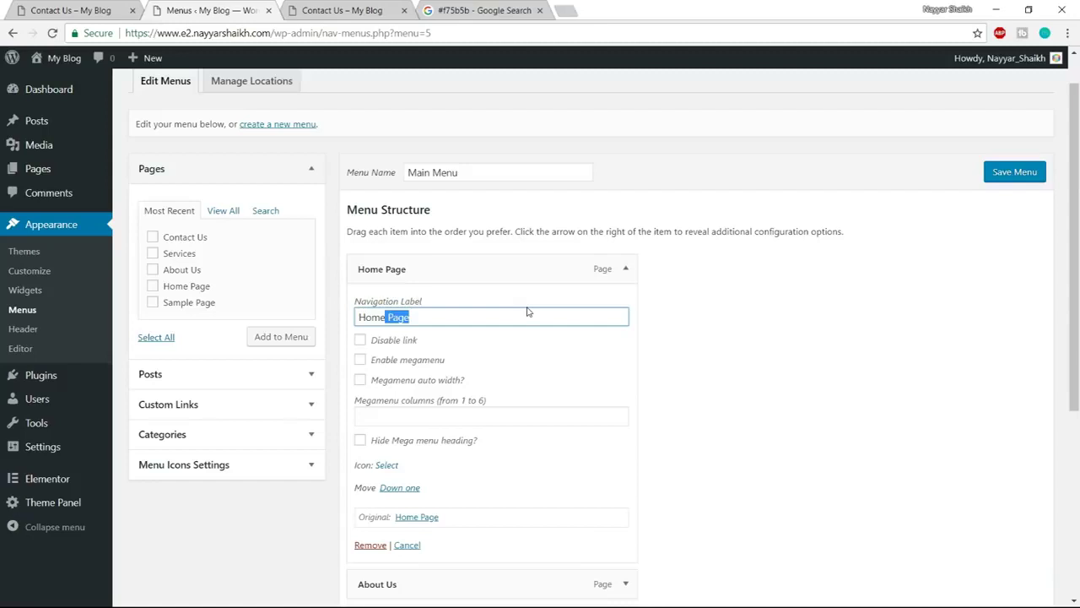
{"action": "left_click", "coordinate": [626, 270]}
{"action": "left_click", "coordinate": [1019, 173]}
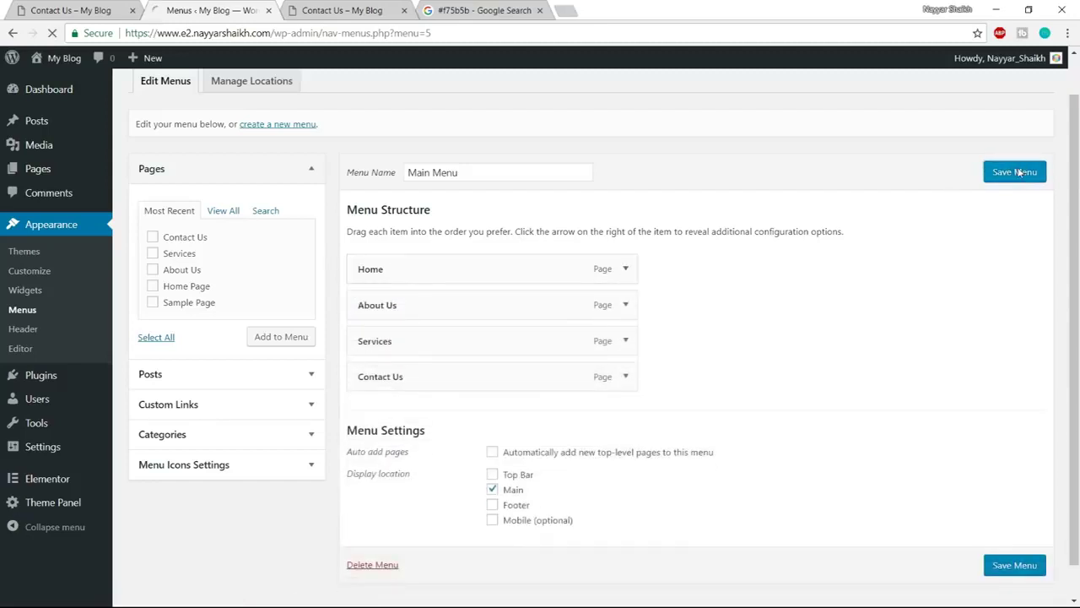
{"action": "left_click", "coordinate": [364, 6]}
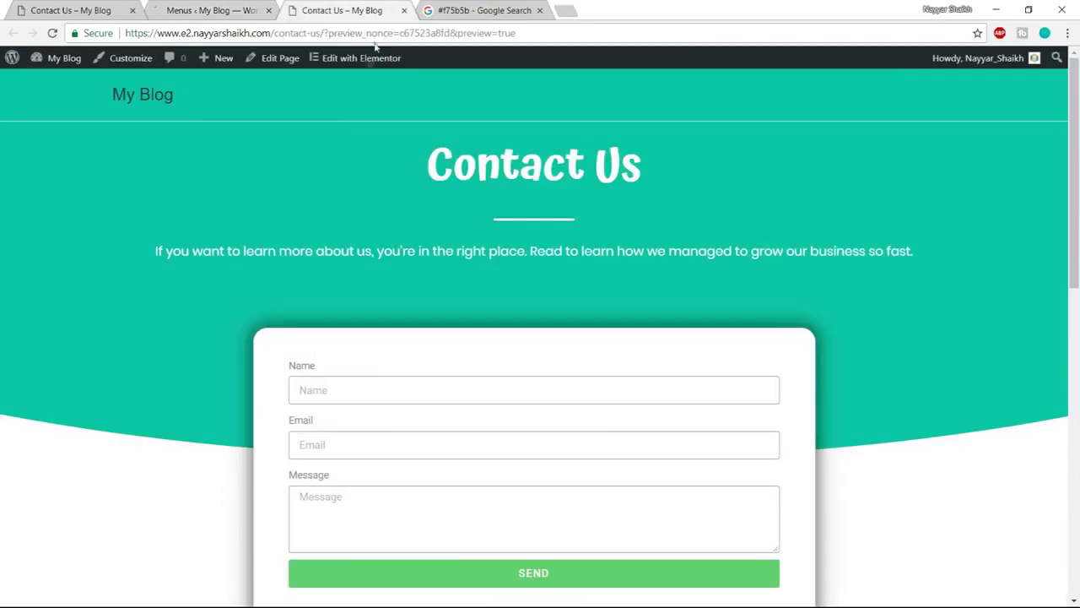
Go from the Contact Us page to the My Blog home page and open the Customizer
{"action": "left_click", "coordinate": [137, 97]}
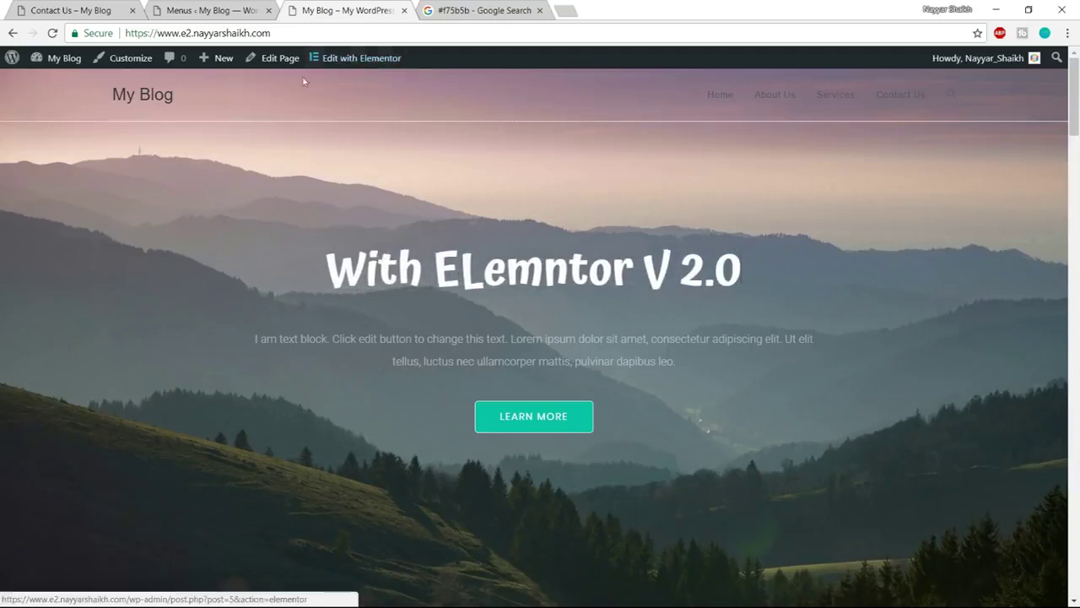
{"action": "left_click", "coordinate": [127, 67]}
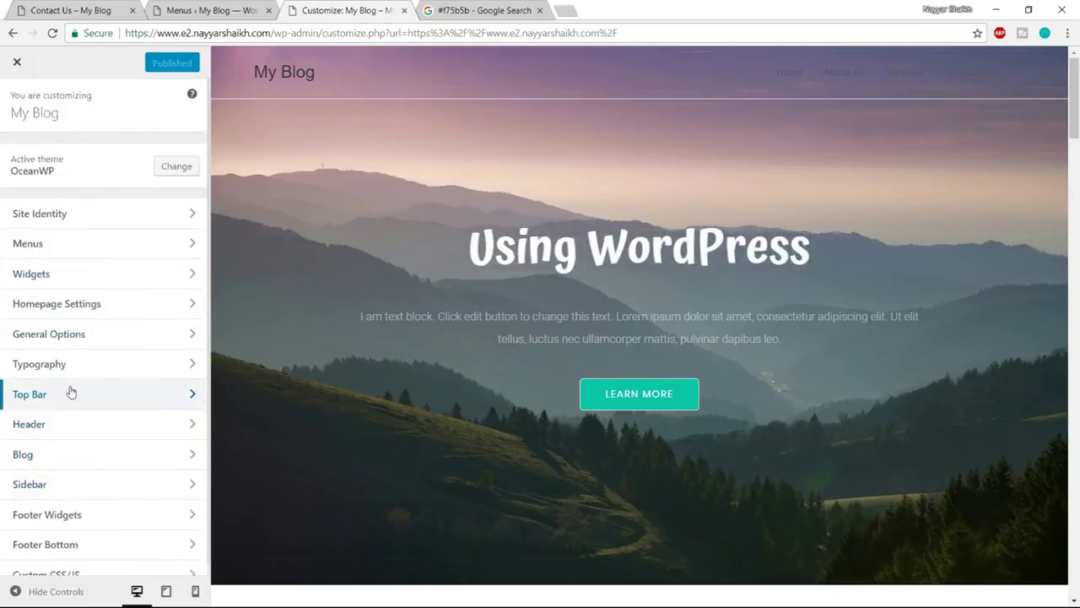
Upload logo-white-1 as the header logo and set its Max Width to 90 px
{"action": "left_click", "coordinate": [70, 424]}
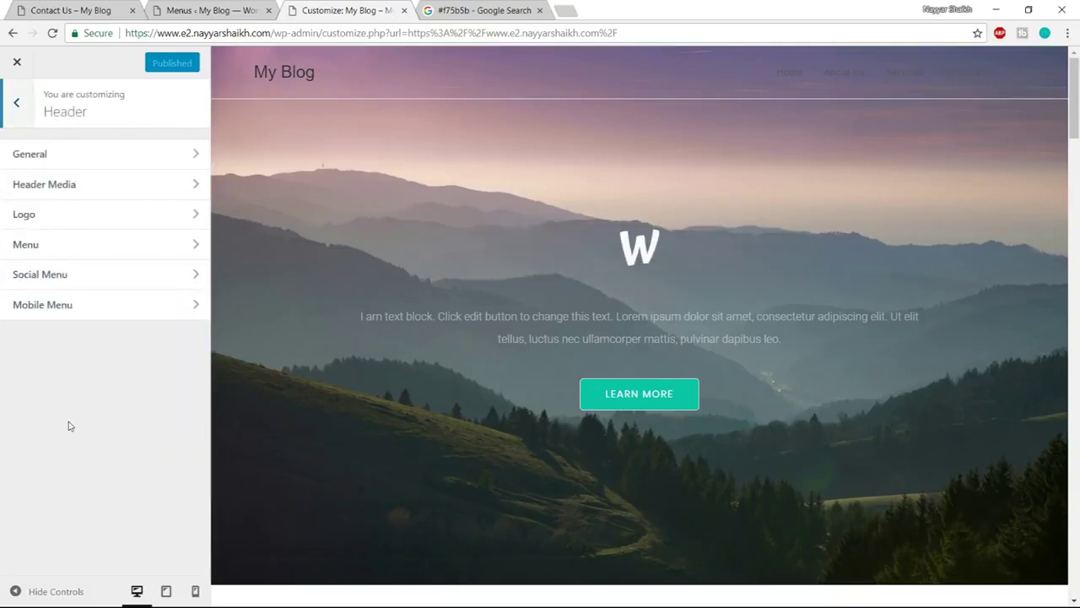
{"action": "left_click", "coordinate": [69, 217]}
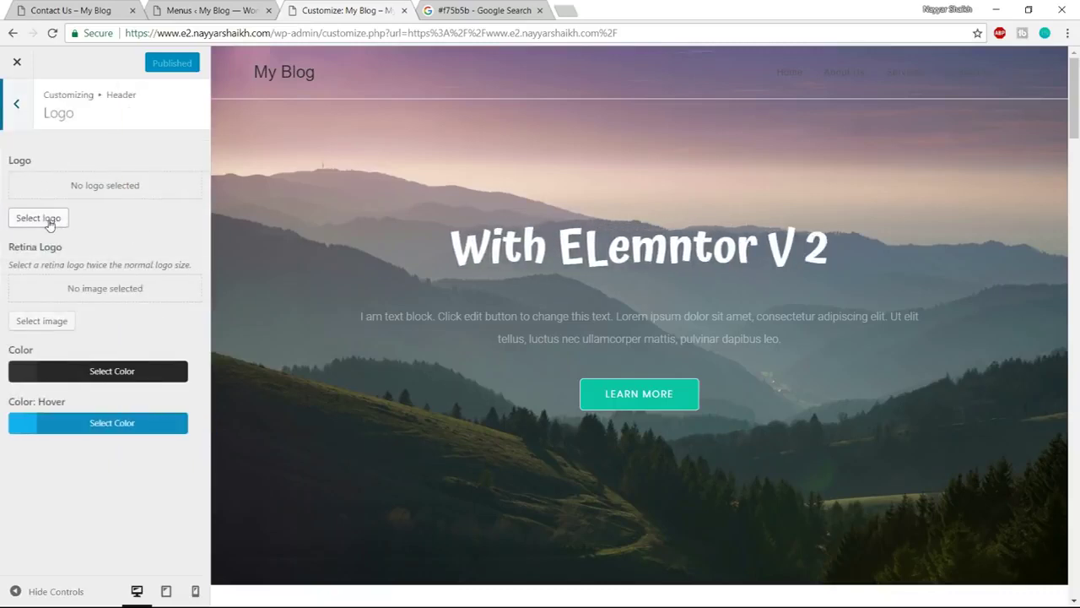
{"action": "left_click", "coordinate": [49, 221]}
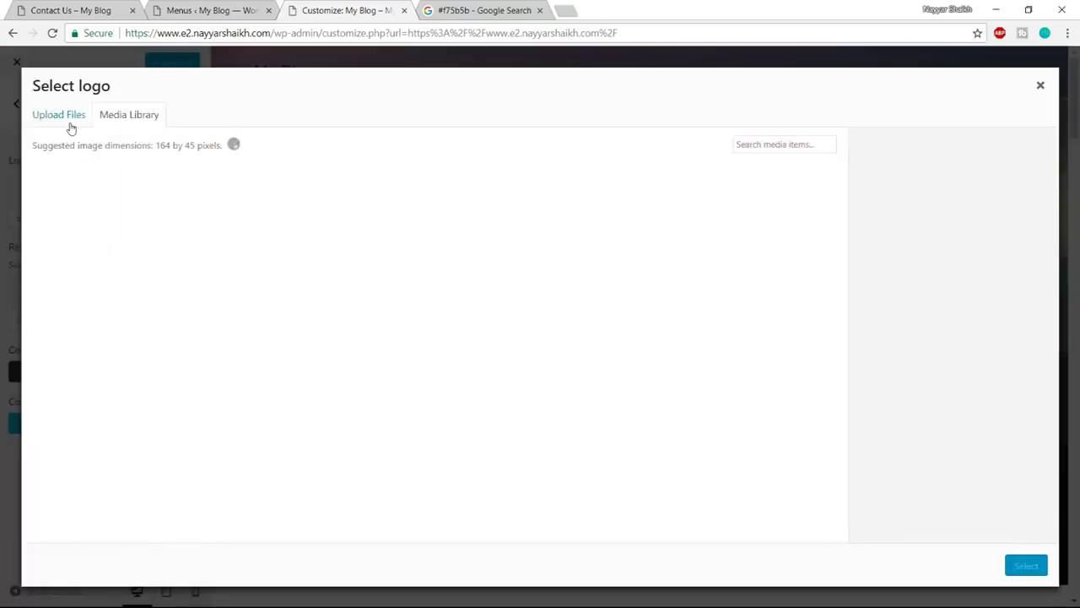
{"action": "left_click", "coordinate": [70, 126]}
{"action": "left_click", "coordinate": [521, 340]}
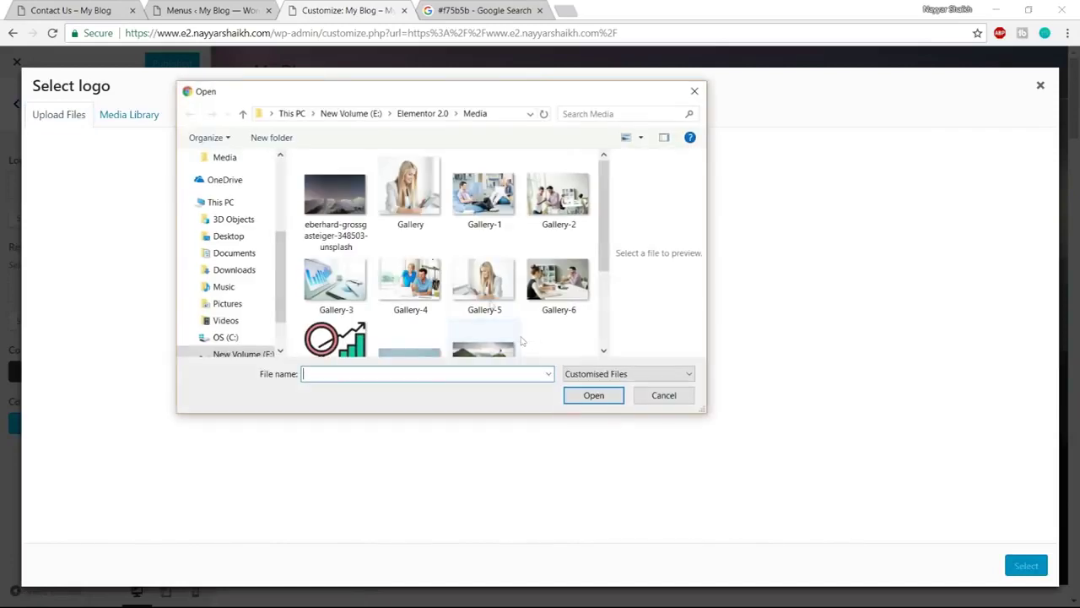
{"action": "scroll", "coordinate": [442, 264], "scroll_direction": "down", "scroll_amount": 3}
{"action": "left_click", "coordinate": [533, 250]}
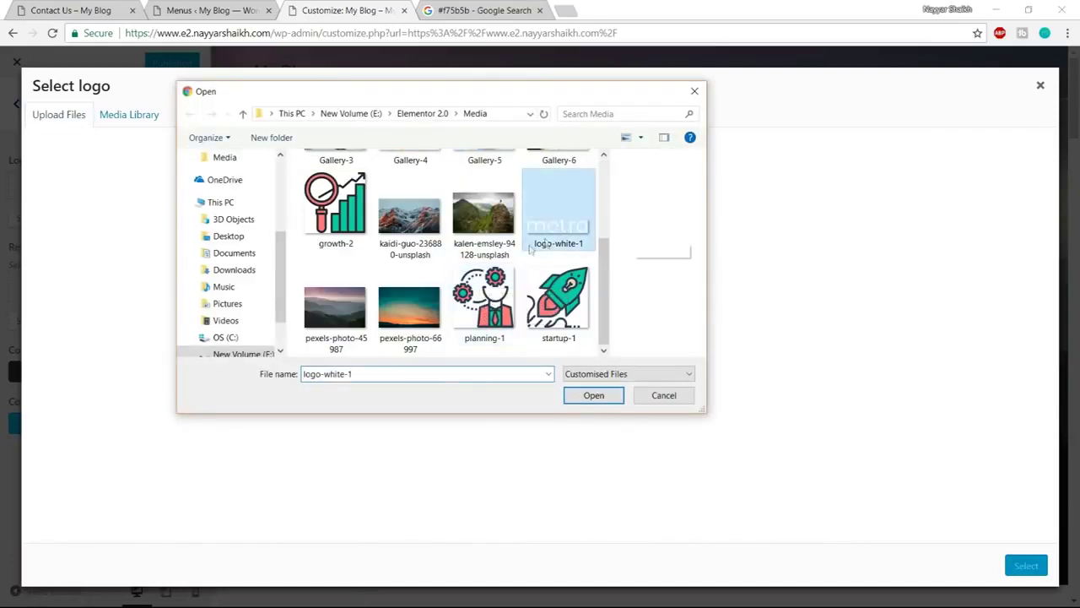
{"action": "left_click", "coordinate": [590, 399]}
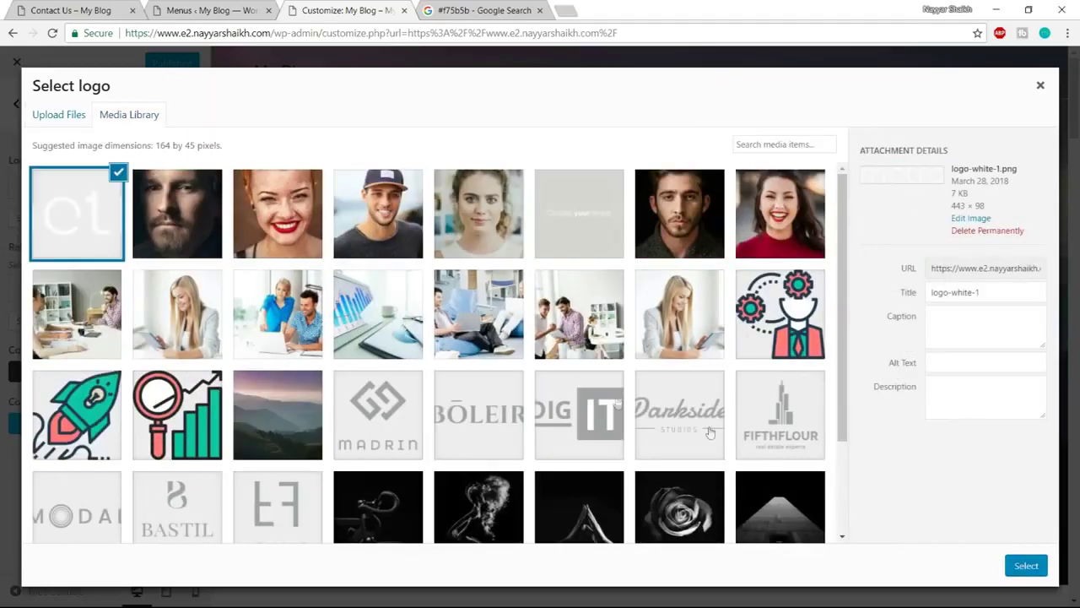
{"action": "left_click", "coordinate": [1026, 567]}
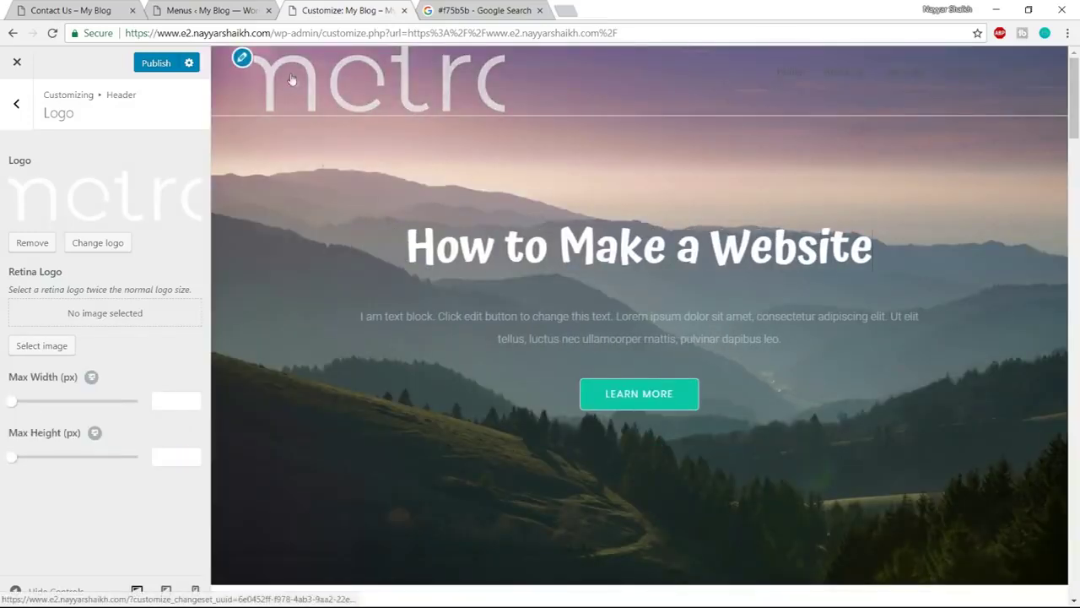
{"action": "left_click_drag", "start_coordinate": [14, 407], "coordinate": [33, 407]}
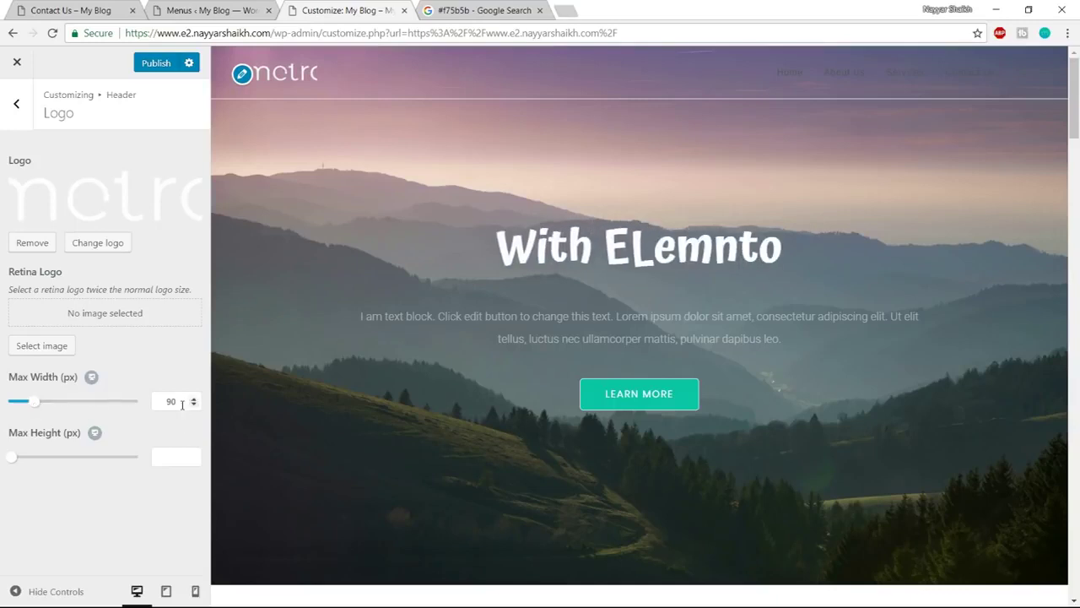
Uncheck Header Border Bottom in the Header General settings
{"action": "left_click", "coordinate": [16, 106]}
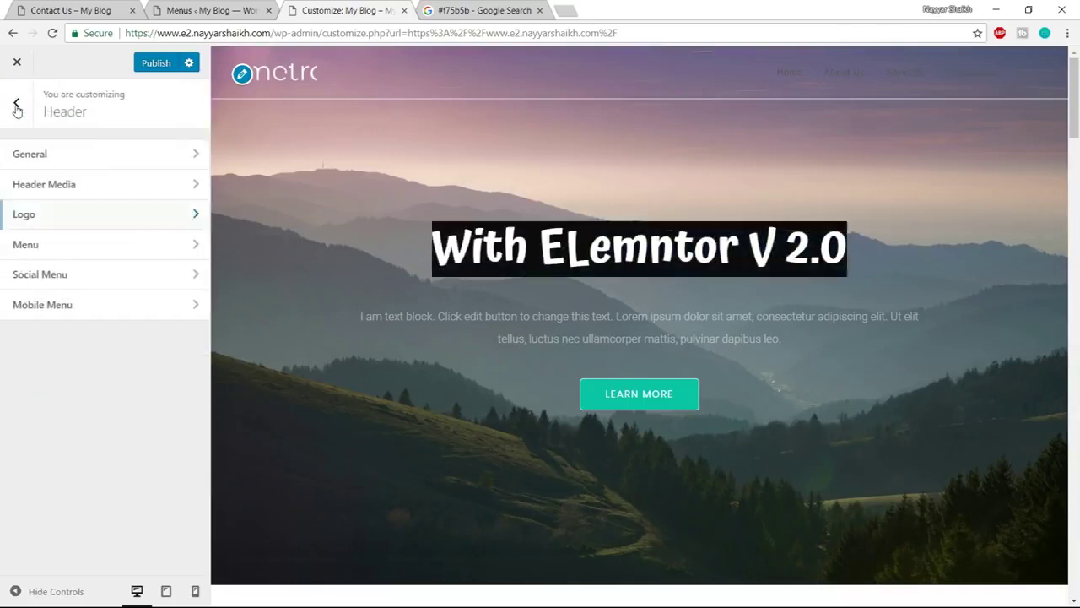
{"action": "left_click", "coordinate": [84, 153]}
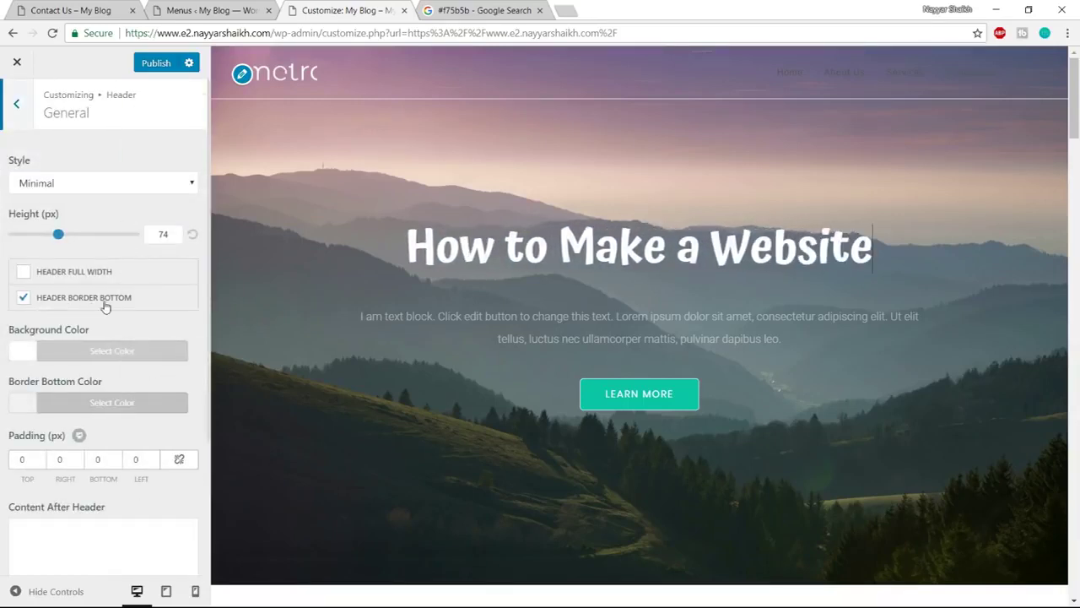
{"action": "left_click", "coordinate": [23, 299]}
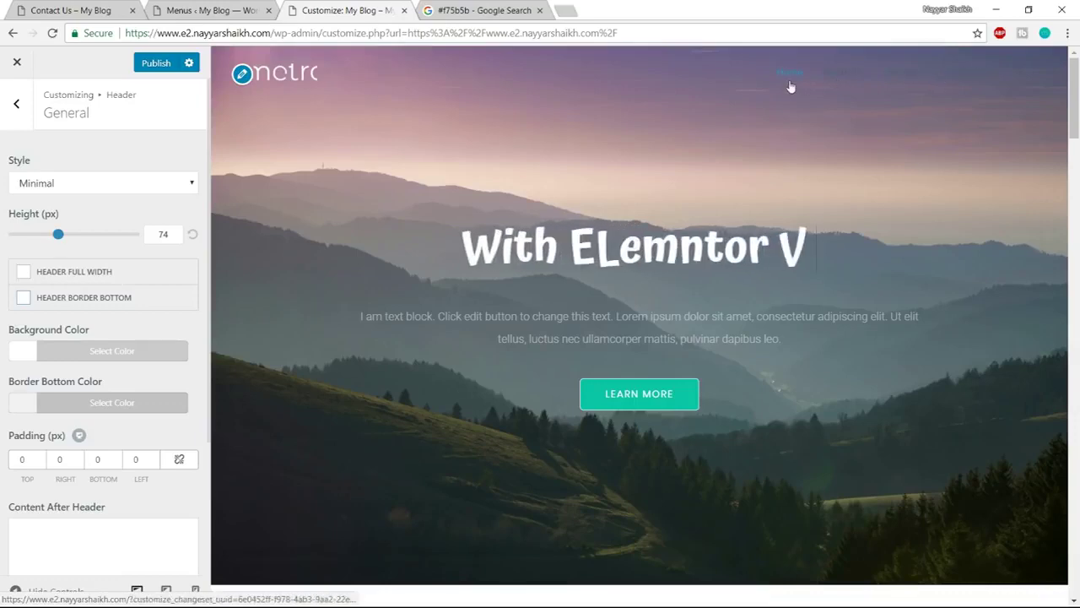
Compare with the live Contact Us page, then return to the Customizer's Header section list
{"action": "left_click", "coordinate": [80, 10]}
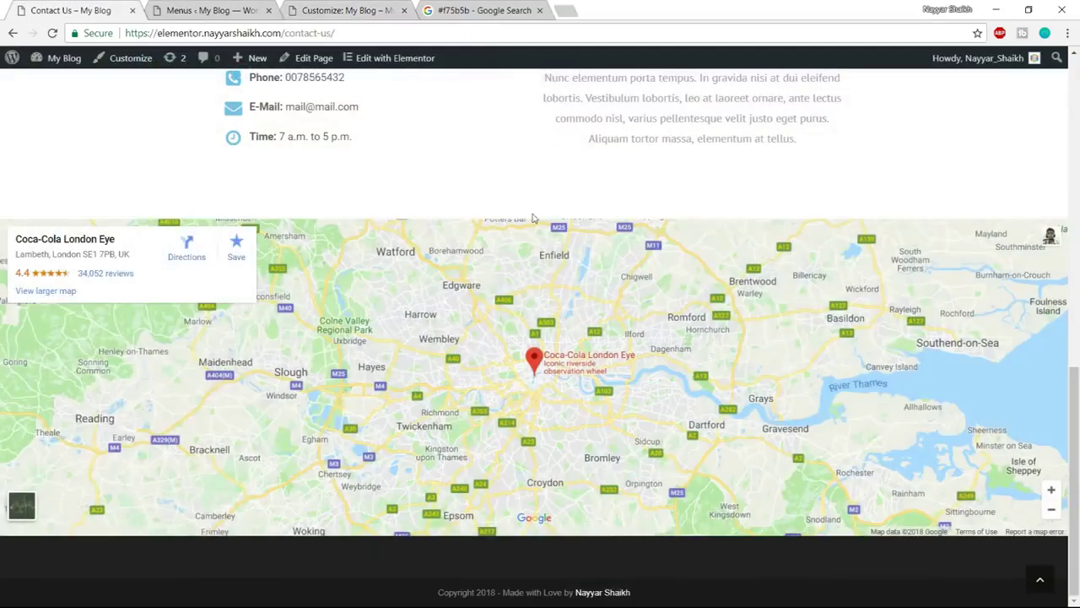
{"action": "scroll", "coordinate": [532, 217], "scroll_direction": "up", "scroll_amount": 15}
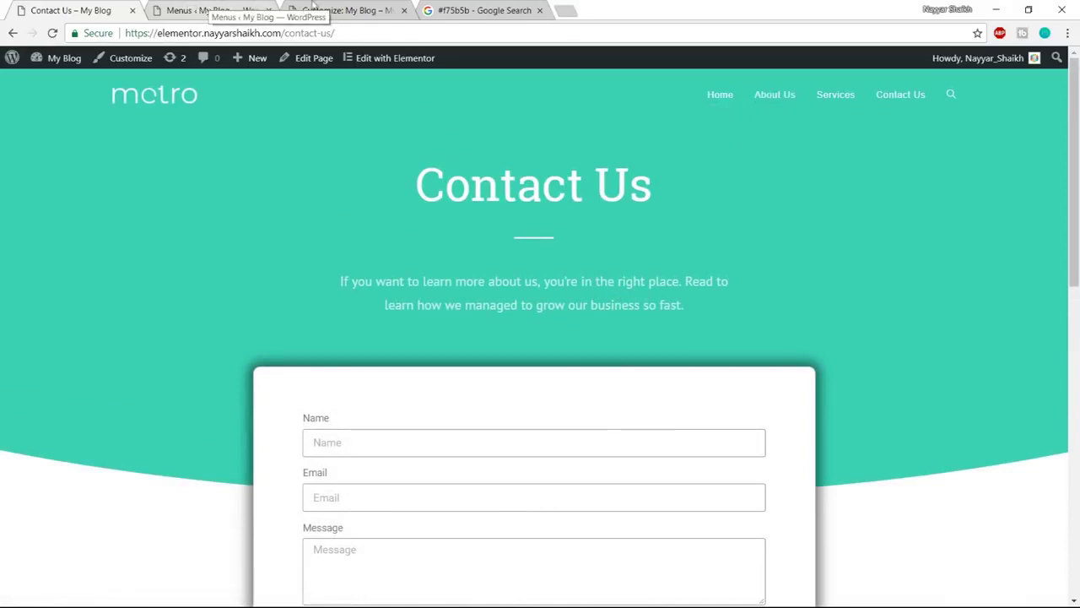
{"action": "left_click", "coordinate": [342, 10]}
{"action": "scroll", "coordinate": [180, 393], "scroll_direction": "down", "scroll_amount": 2}
{"action": "scroll", "coordinate": [180, 393], "scroll_direction": "up", "scroll_amount": 2}
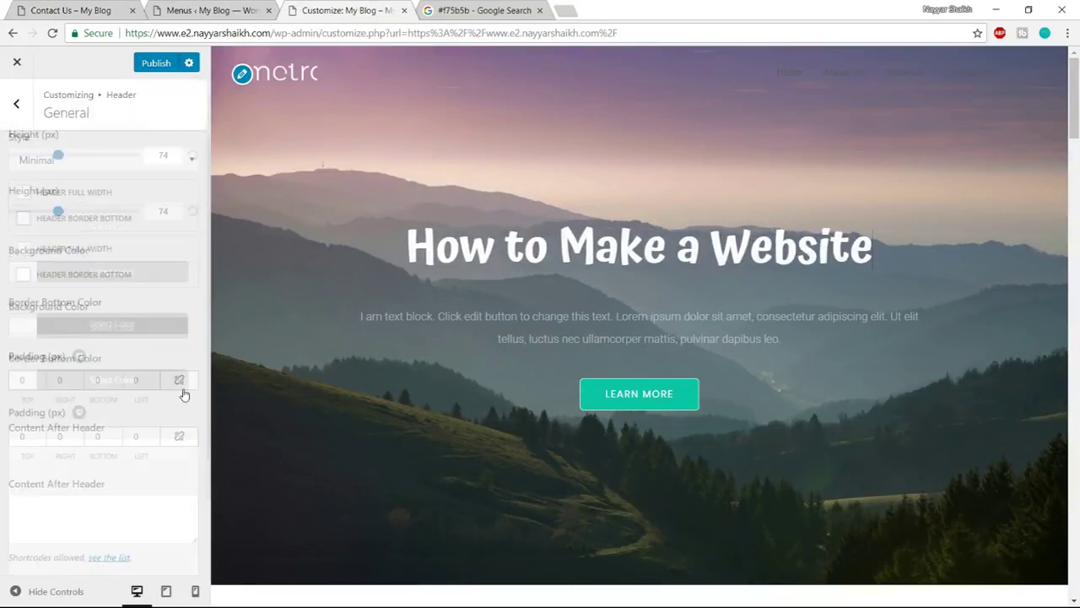
{"action": "left_click", "coordinate": [17, 118]}
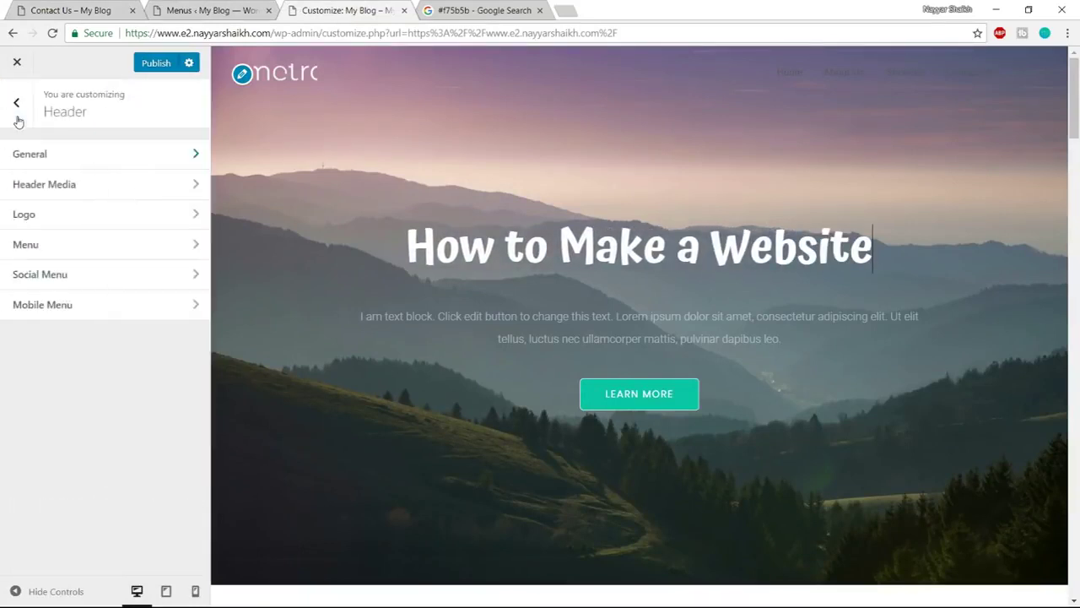
Set the Header > Menu Link Color to white (#ffffff)
{"action": "left_click", "coordinate": [82, 251]}
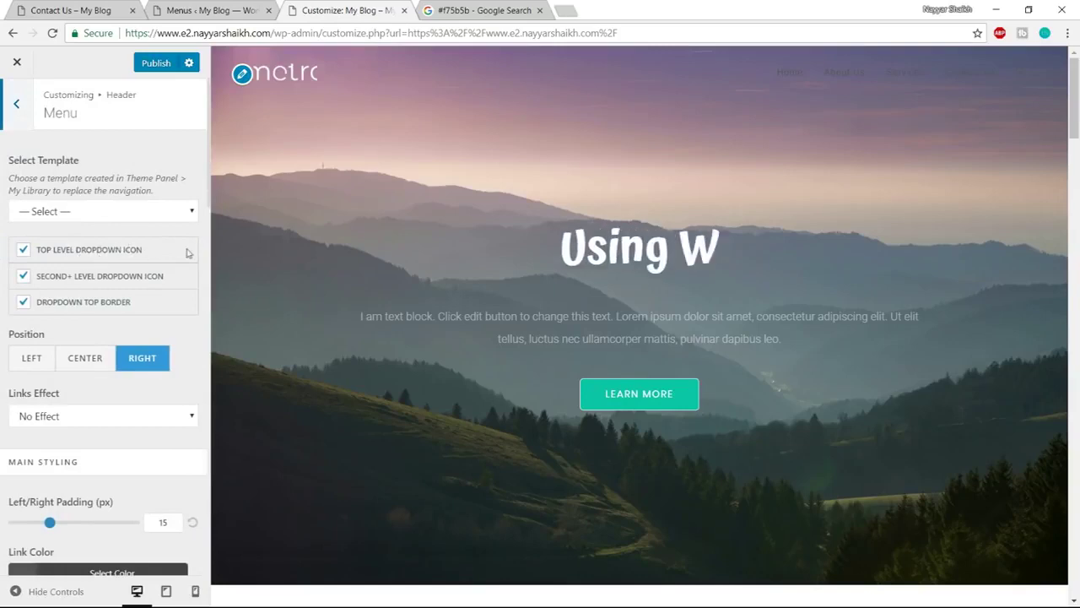
{"action": "scroll", "coordinate": [184, 264], "scroll_direction": "down", "scroll_amount": 1}
{"action": "scroll", "coordinate": [169, 295], "scroll_direction": "down", "scroll_amount": 1}
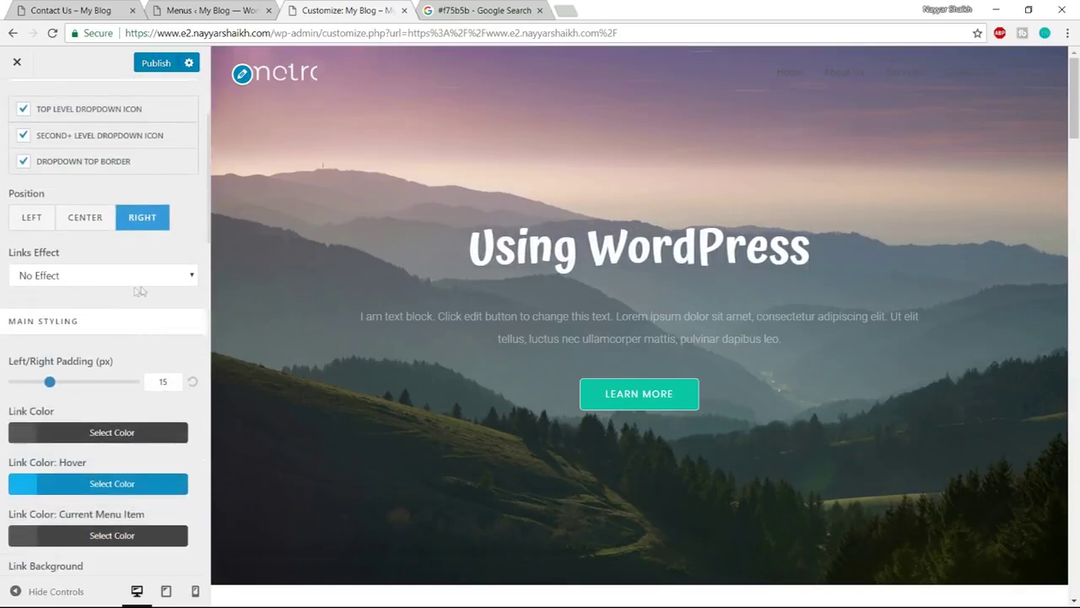
{"action": "scroll", "coordinate": [135, 303], "scroll_direction": "down", "scroll_amount": 1}
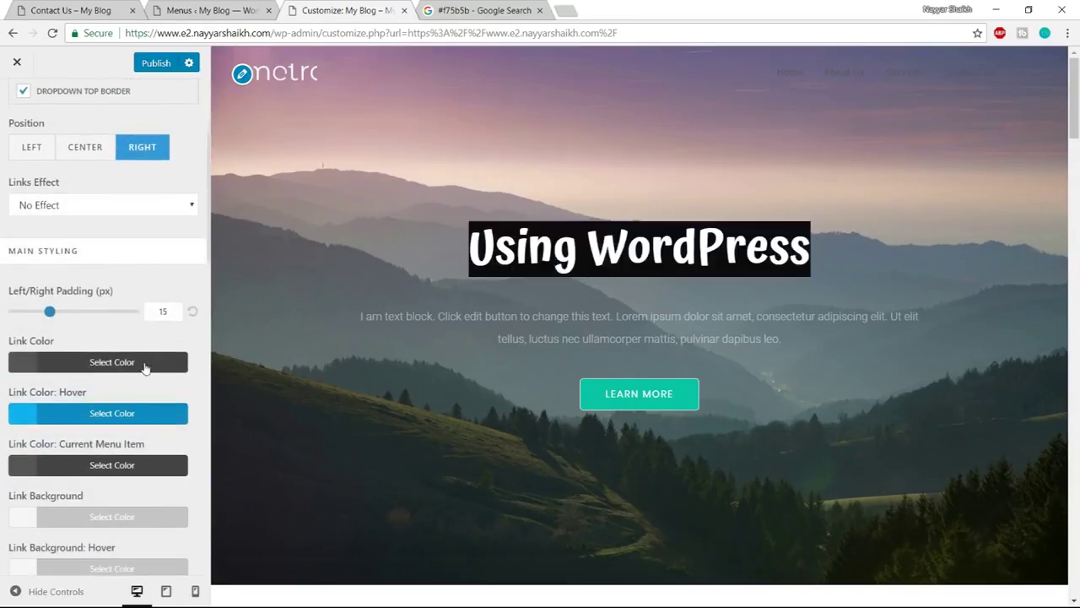
{"action": "scroll", "coordinate": [151, 369], "scroll_direction": "down", "scroll_amount": 1}
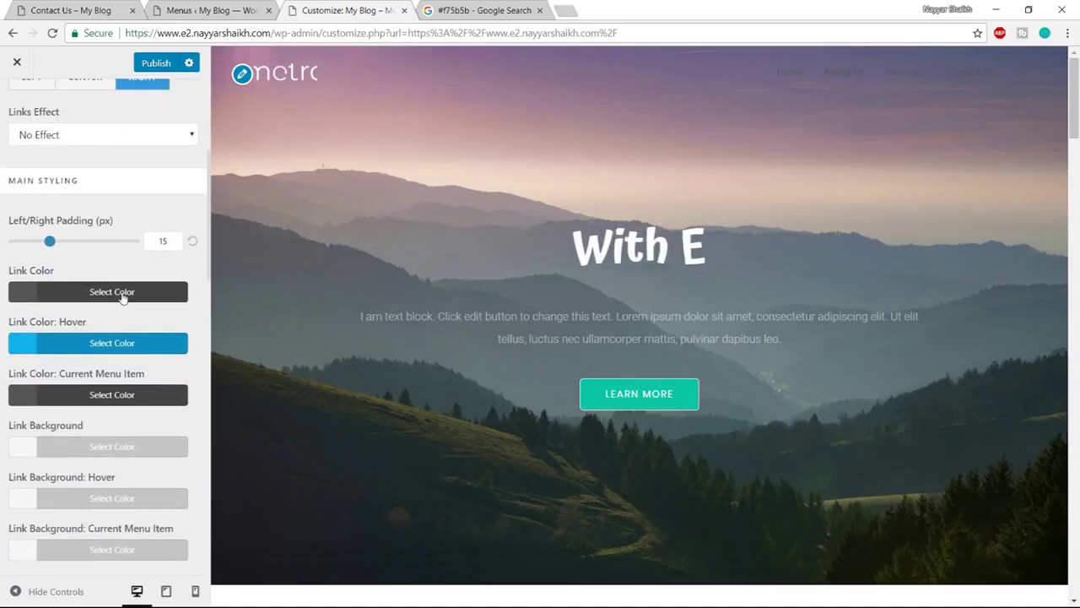
{"action": "left_click", "coordinate": [100, 292]}
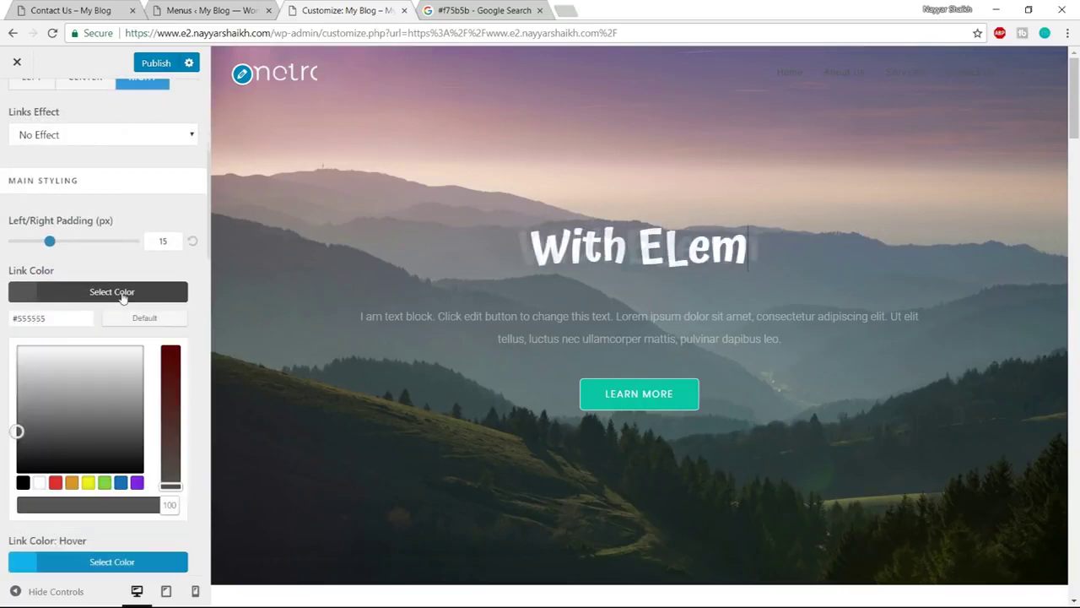
{"action": "left_click", "coordinate": [39, 482]}
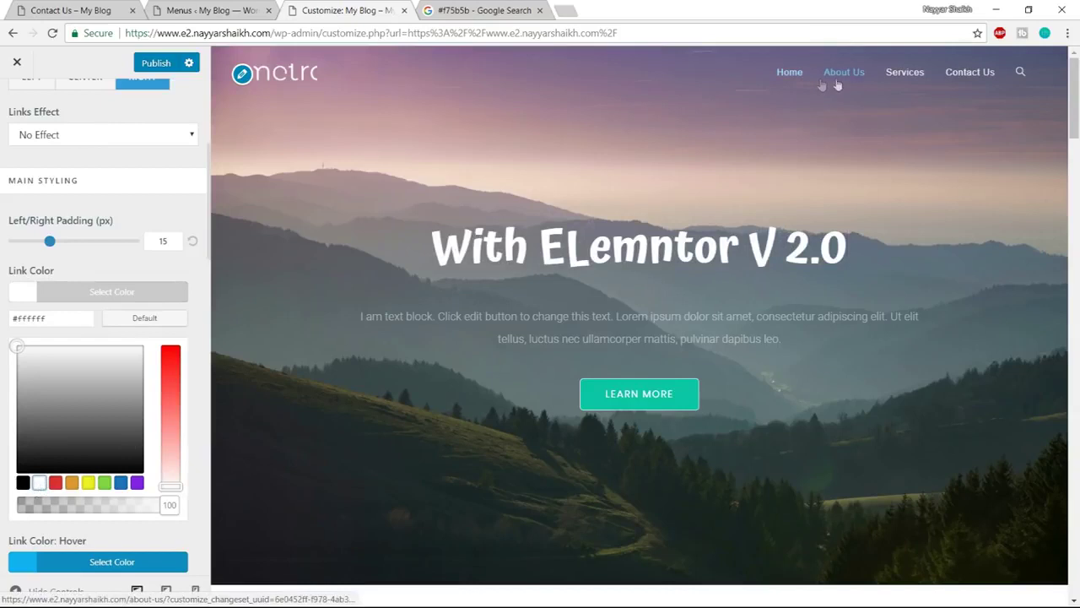
{"action": "left_click", "coordinate": [150, 295]}
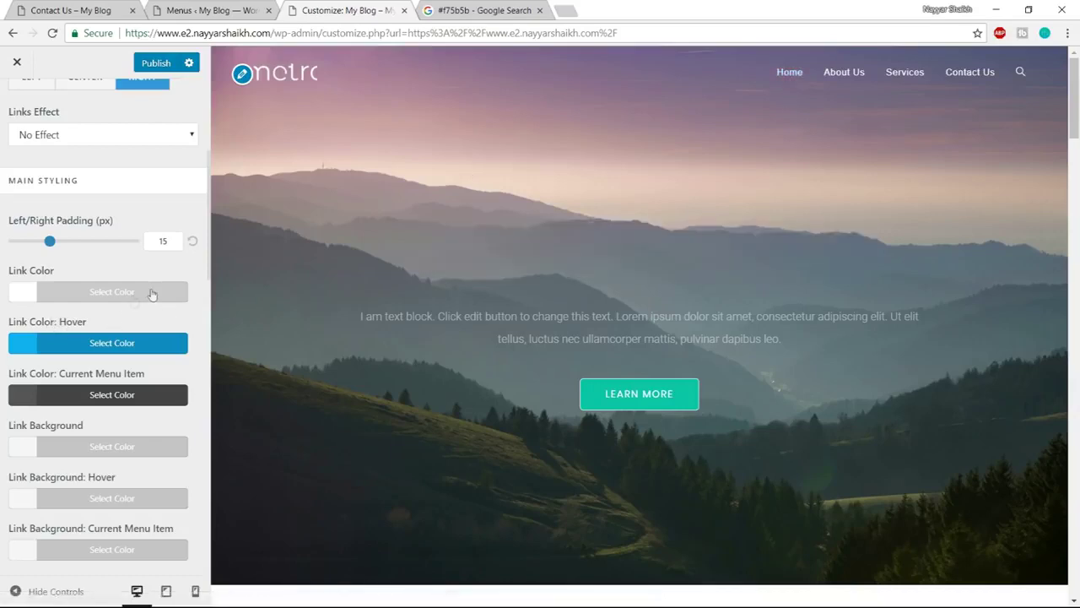
{"action": "scroll", "coordinate": [141, 253], "scroll_direction": "up", "scroll_amount": 3}
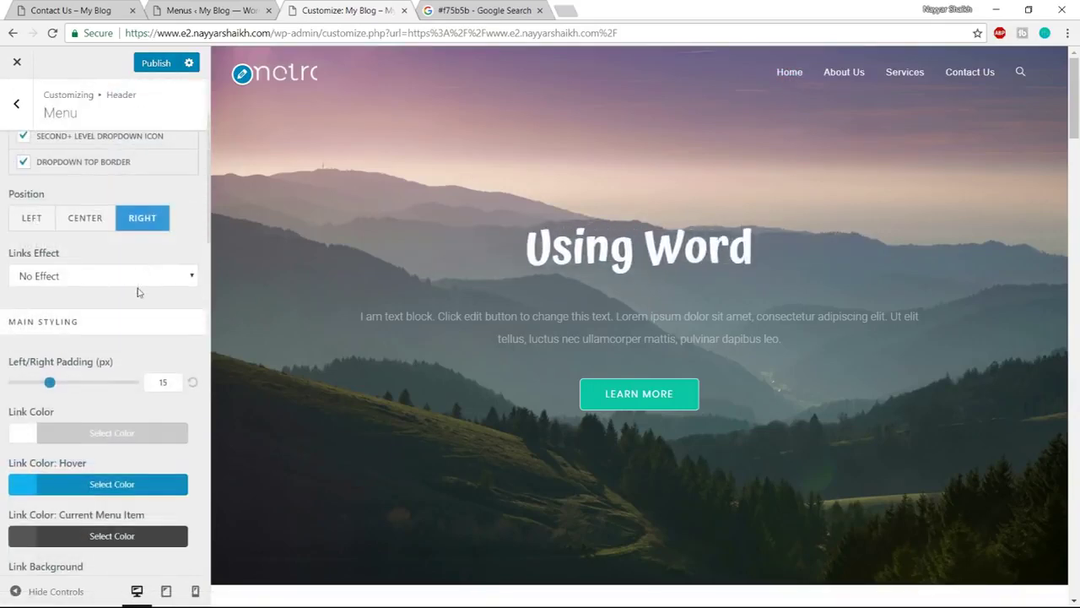
{"action": "scroll", "coordinate": [120, 373], "scroll_direction": "down", "scroll_amount": 1}
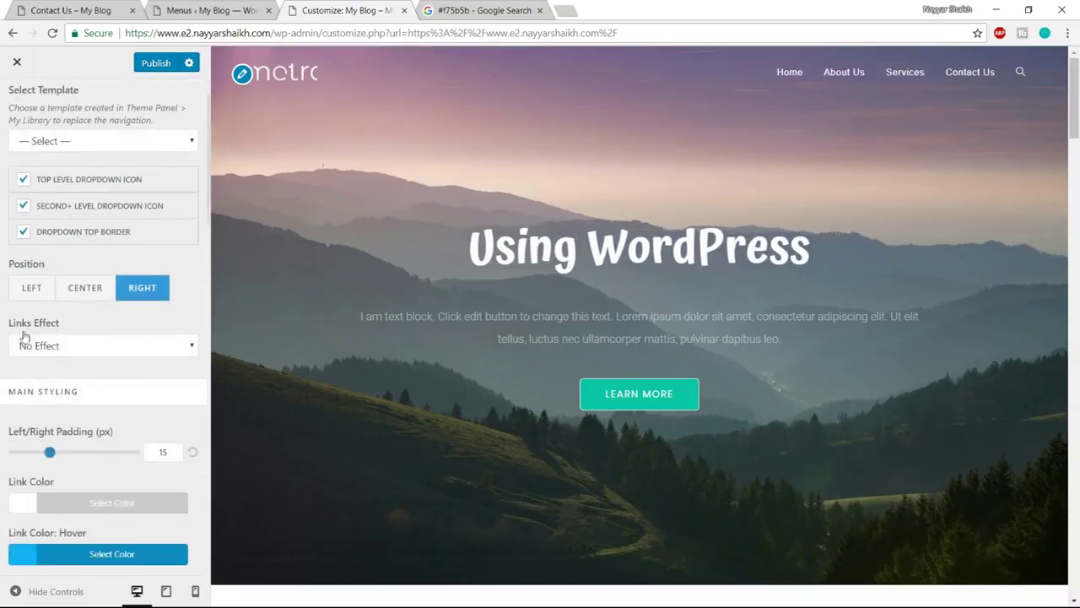
Try Circular Reveal, then set the menu Links Effect to Underline From Left
{"action": "left_click", "coordinate": [68, 345]}
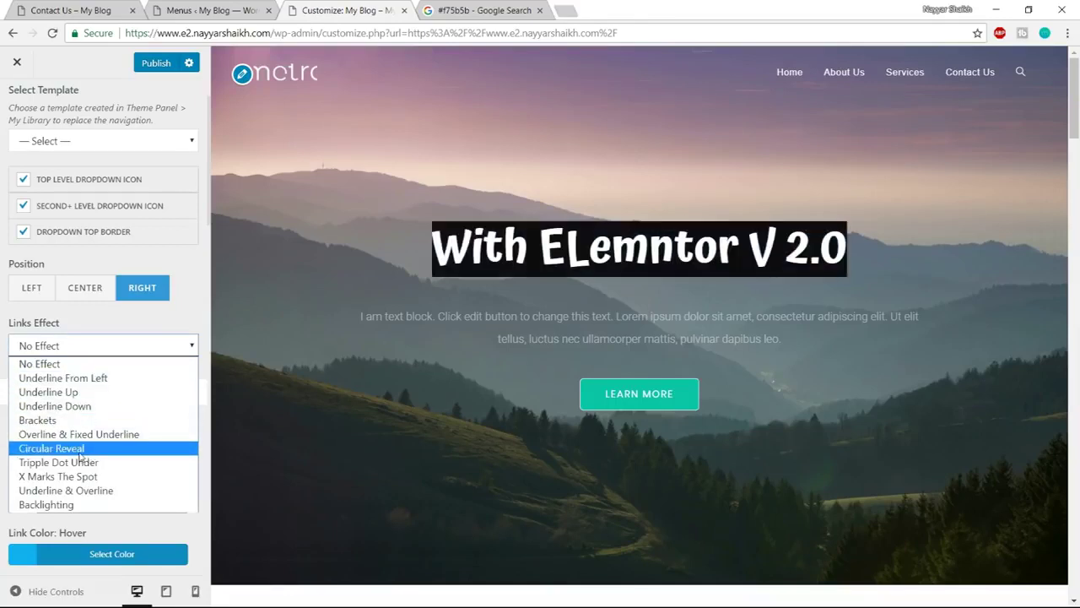
{"action": "left_click", "coordinate": [81, 449]}
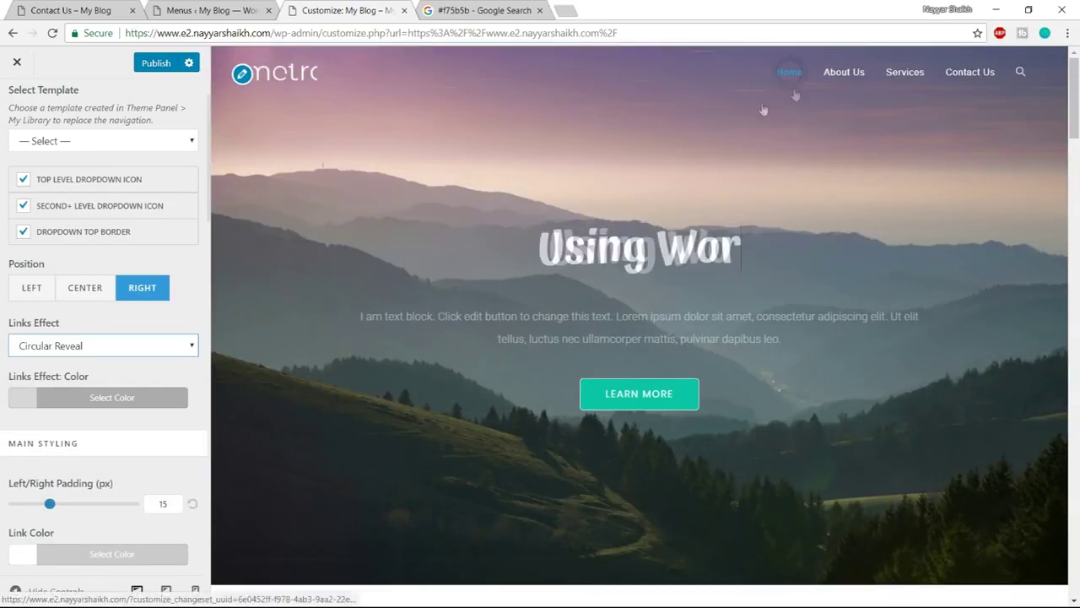
{"action": "left_click", "coordinate": [85, 347]}
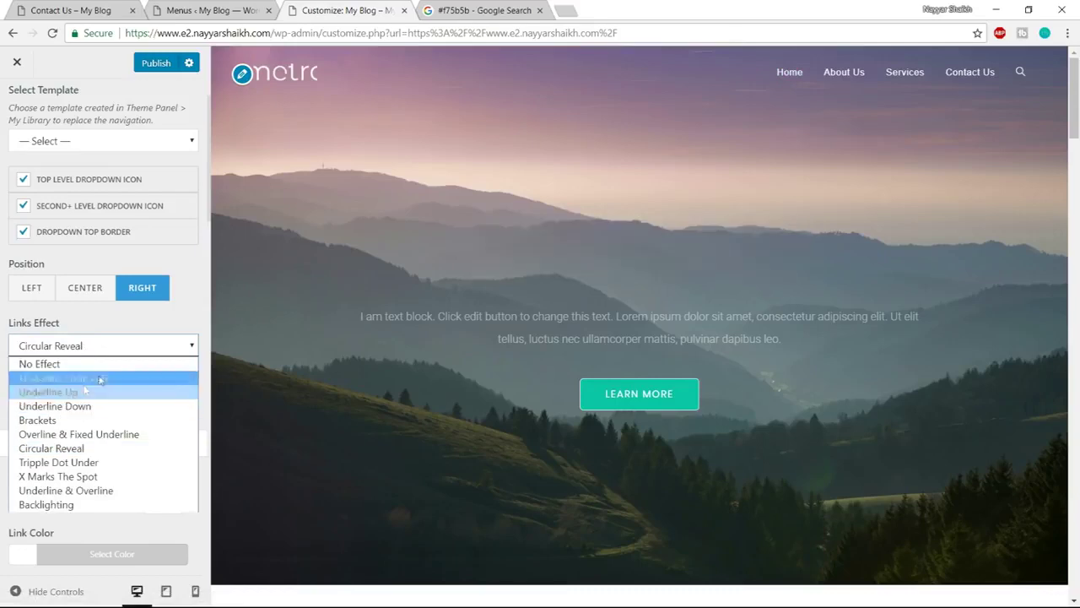
{"action": "left_click", "coordinate": [99, 378]}
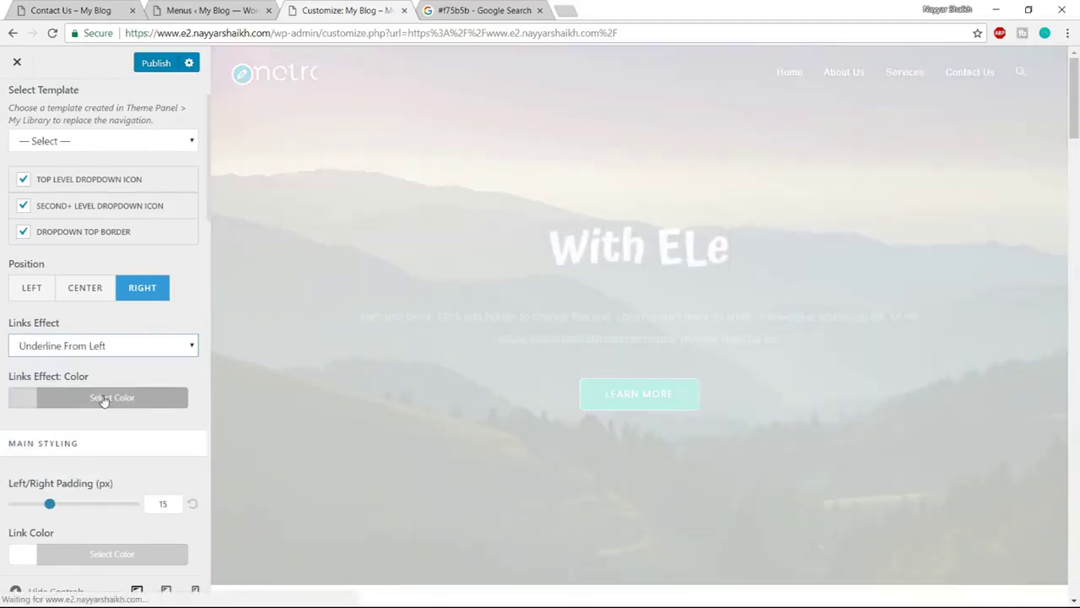
Set the Links Effect color to the white swatch
{"action": "left_click", "coordinate": [103, 397]}
{"action": "scroll", "coordinate": [113, 413], "scroll_direction": "down", "scroll_amount": 1}
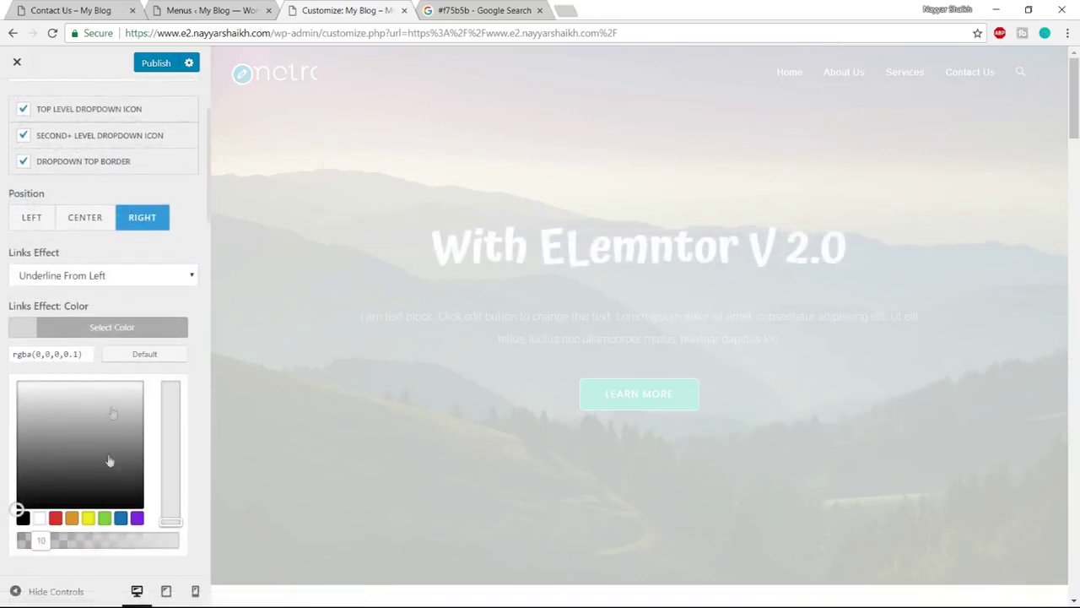
{"action": "left_click", "coordinate": [38, 519]}
{"action": "left_click", "coordinate": [114, 330]}
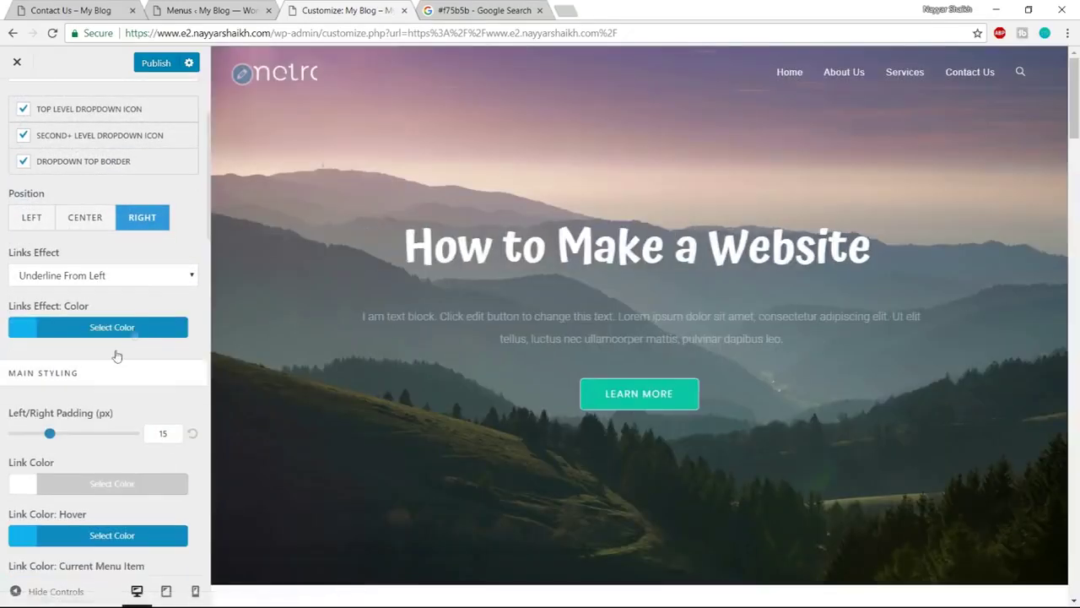
{"action": "left_click", "coordinate": [114, 331]}
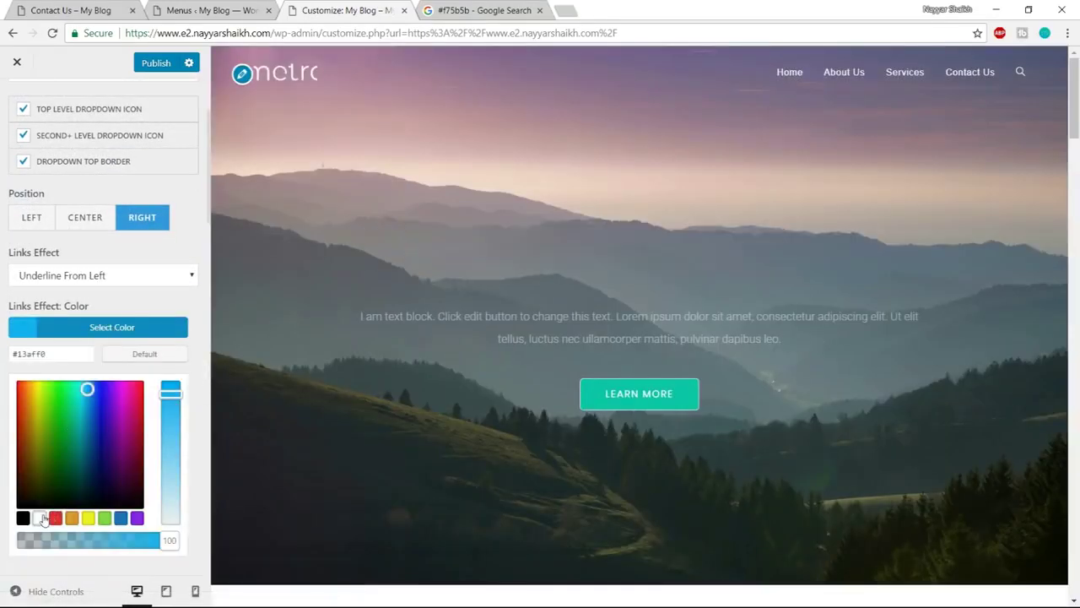
{"action": "left_click", "coordinate": [41, 519]}
{"action": "left_click", "coordinate": [130, 338]}
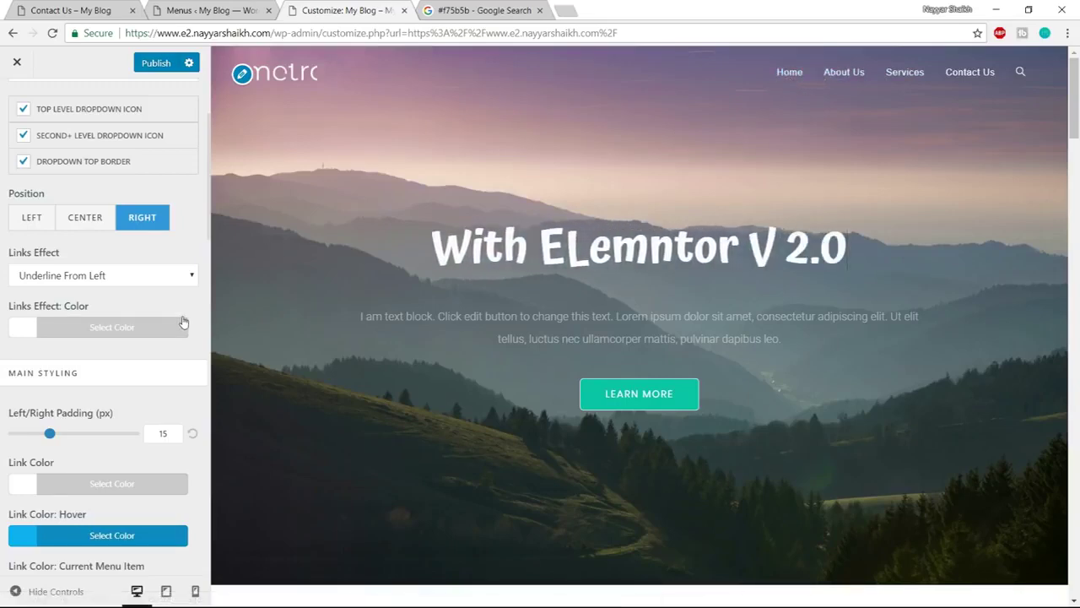
{"action": "scroll", "coordinate": [187, 352], "scroll_direction": "down", "scroll_amount": 6}
{"action": "scroll", "coordinate": [178, 370], "scroll_direction": "up", "scroll_amount": 3}
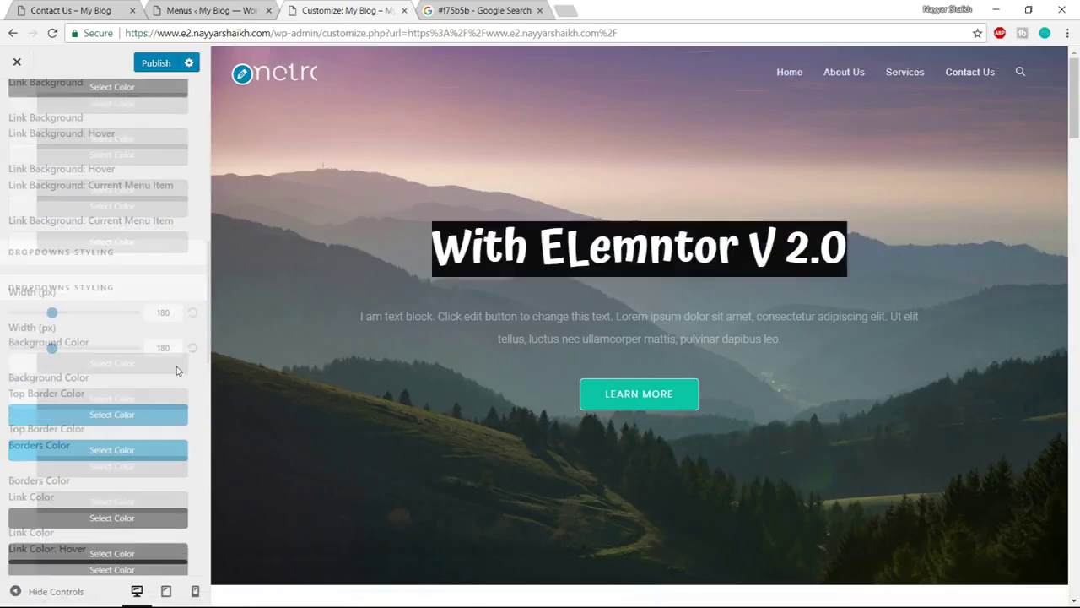
Set the menu Link Color: Hover to a light grey just below white
{"action": "scroll", "coordinate": [177, 370], "scroll_direction": "up", "scroll_amount": 2}
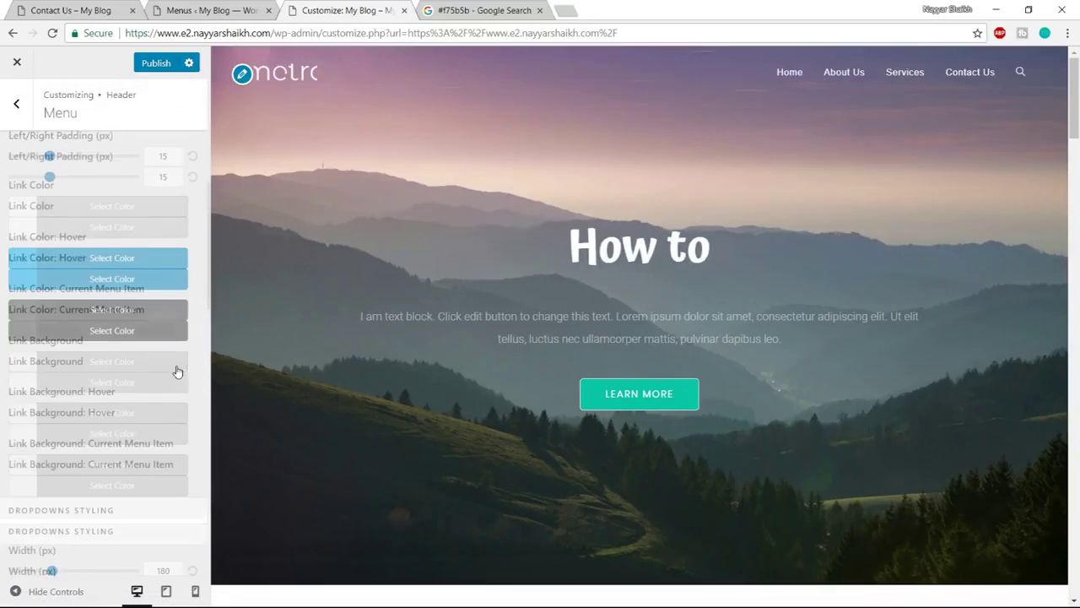
{"action": "scroll", "coordinate": [177, 369], "scroll_direction": "down", "scroll_amount": 1}
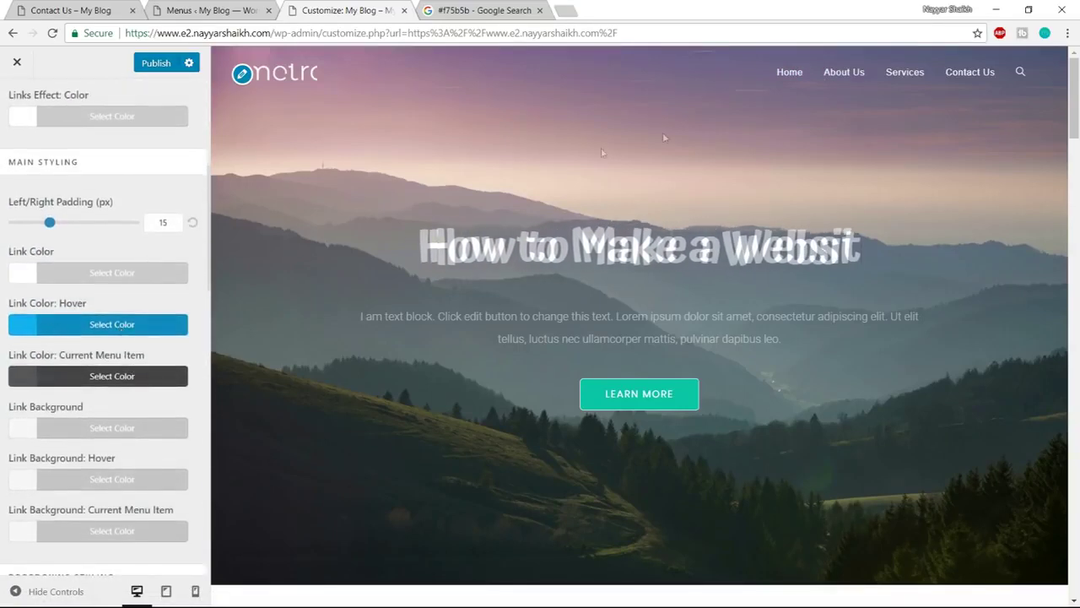
{"action": "left_click", "coordinate": [119, 331]}
{"action": "scroll", "coordinate": [146, 344], "scroll_direction": "down", "scroll_amount": 1}
{"action": "left_click", "coordinate": [39, 445]}
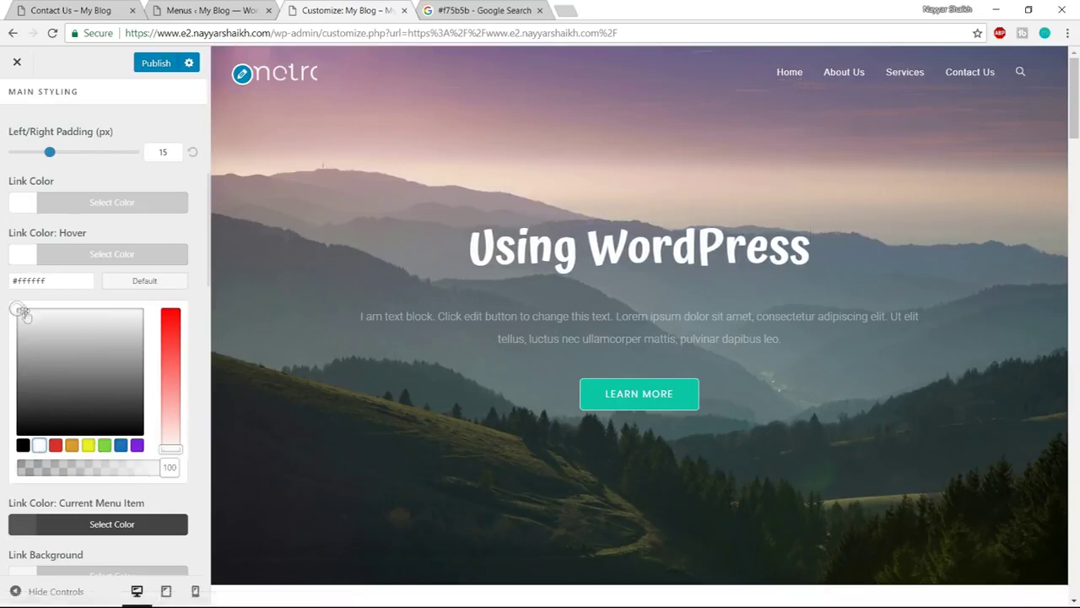
{"action": "left_click_drag", "start_coordinate": [18, 311], "coordinate": [19, 327]}
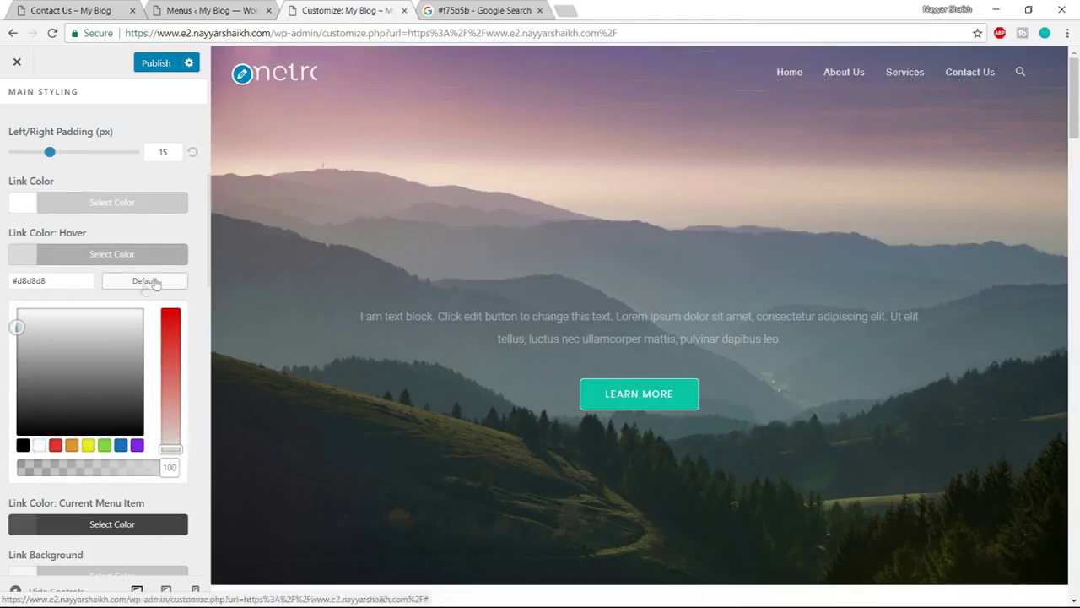
Publish the Customizer changes to the live site
{"action": "scroll", "coordinate": [186, 354], "scroll_direction": "up", "scroll_amount": 6}
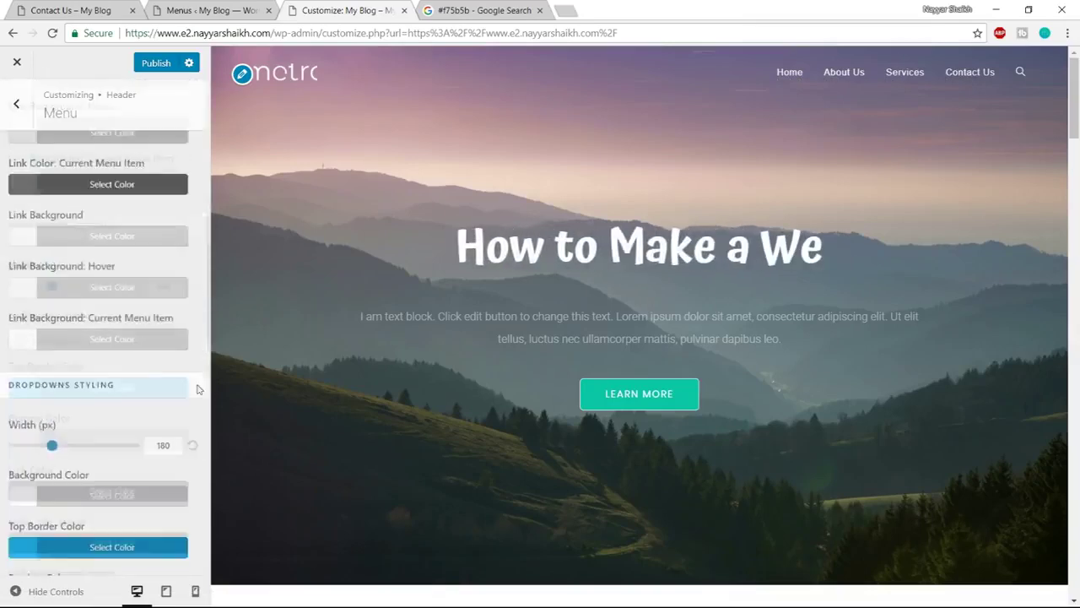
{"action": "left_click", "coordinate": [151, 63]}
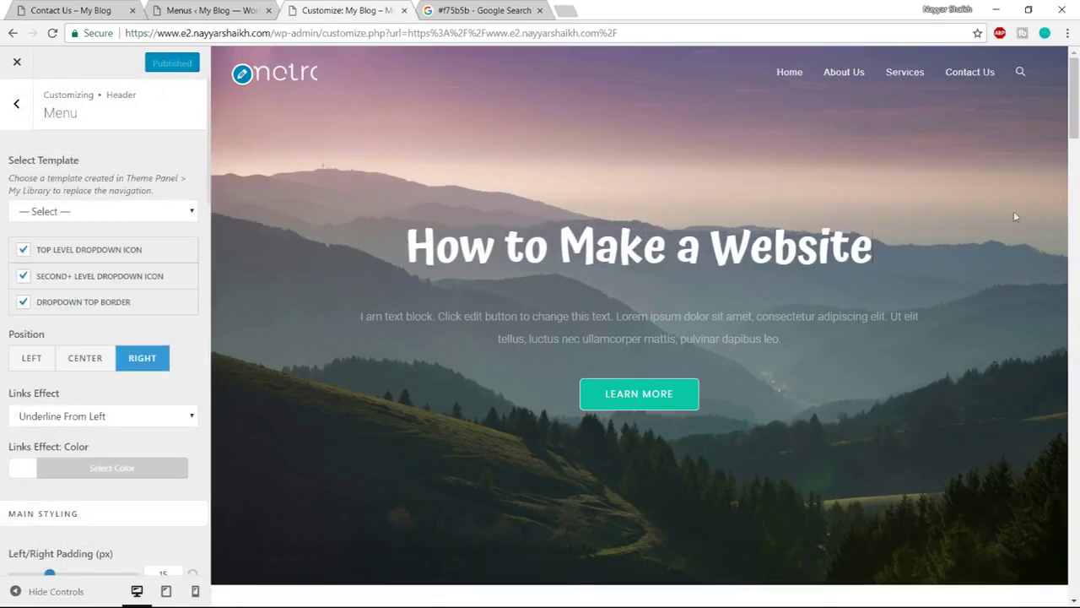
{"action": "left_click_drag", "start_coordinate": [1075, 109], "coordinate": [1076, 572]}
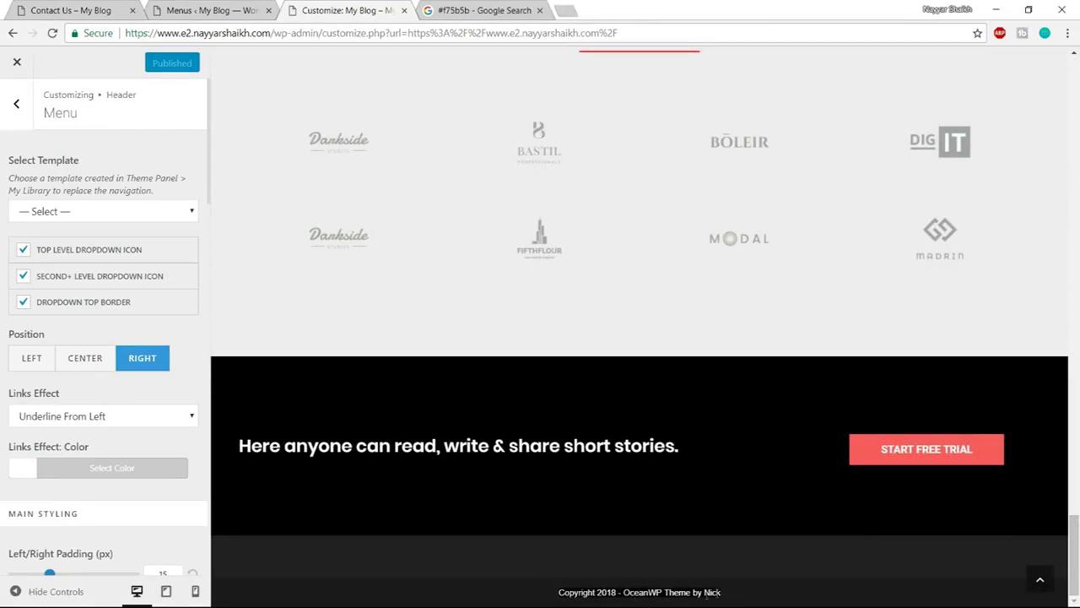
Replace the Footer Bottom theme credit with 'Made with' and start a 'love symbol' search in a new tab
{"action": "left_click", "coordinate": [16, 107]}
{"action": "left_click", "coordinate": [16, 107]}
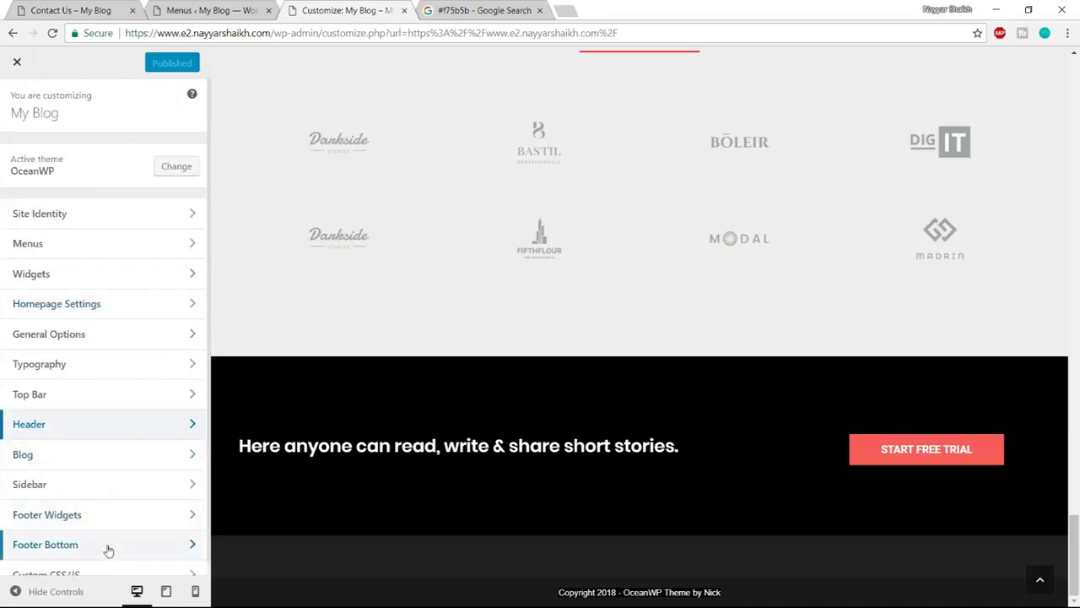
{"action": "left_click", "coordinate": [82, 545]}
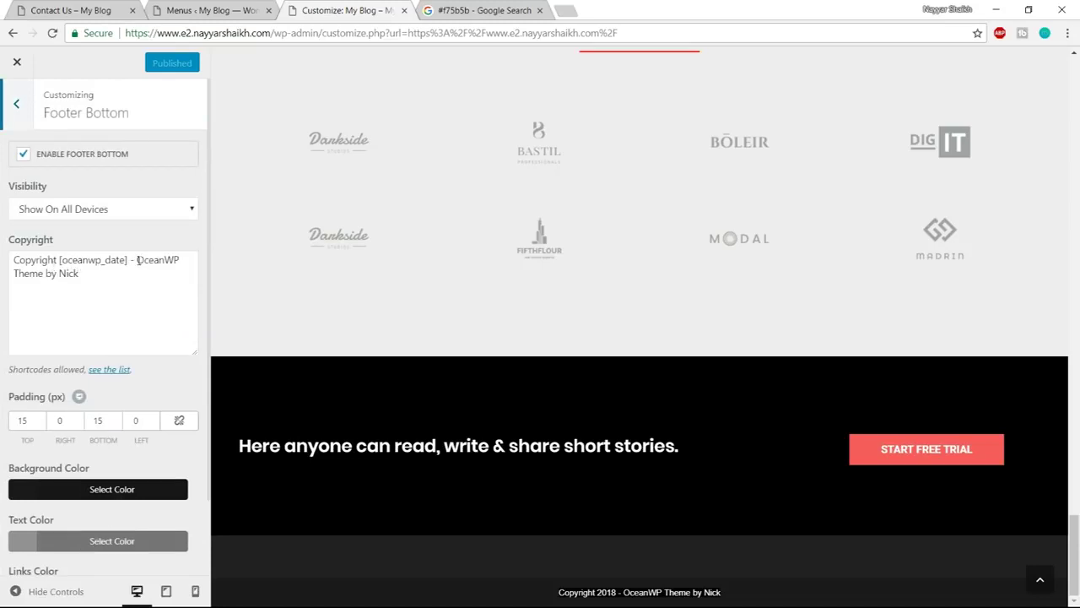
{"action": "left_click_drag", "start_coordinate": [137, 260], "coordinate": [156, 285]}
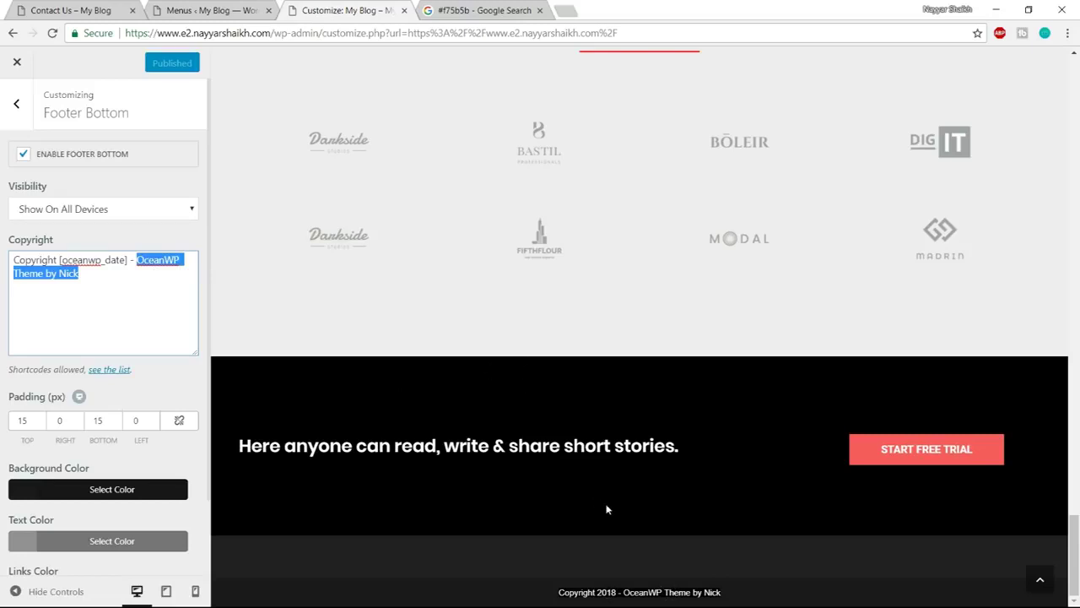
{"action": "type", "text": "Made "}
{"action": "type", "text": "b"}
{"action": "type", "text": " with"}
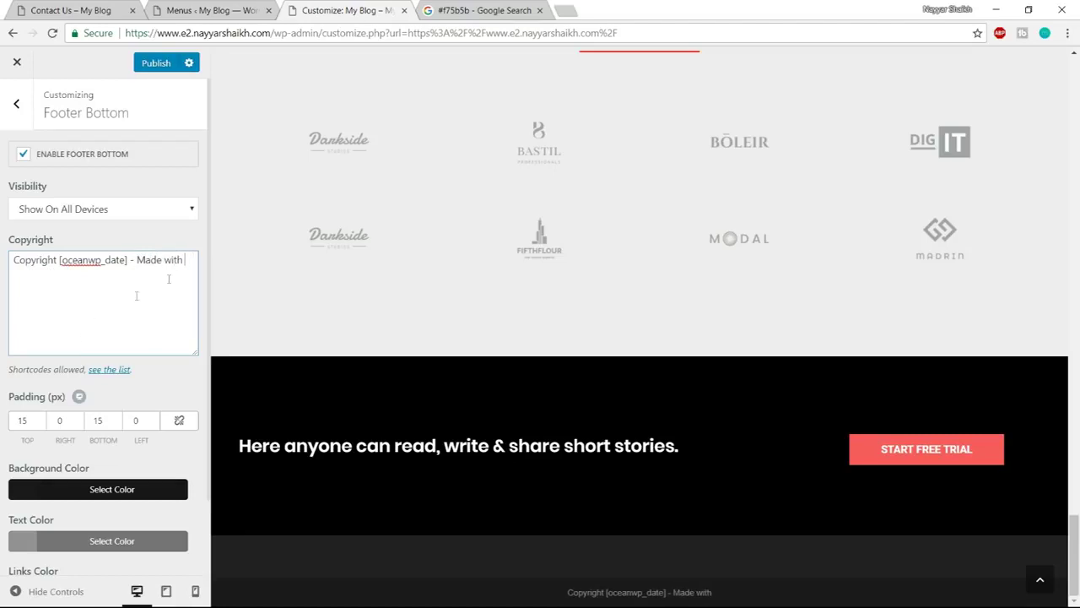
{"action": "left_click", "coordinate": [572, 9]}
{"action": "type", "text": "love symb"}
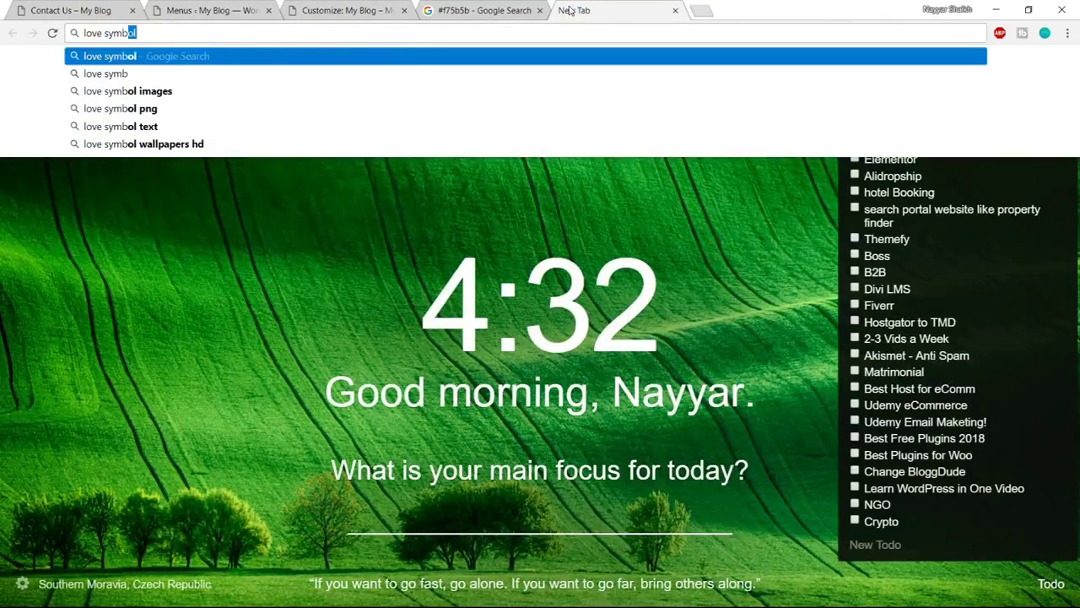
{"action": "type", "text": "ol"}
Search for 'love symbol' and open the i2Symbol love symbols page
{"action": "key", "text": "Return"}
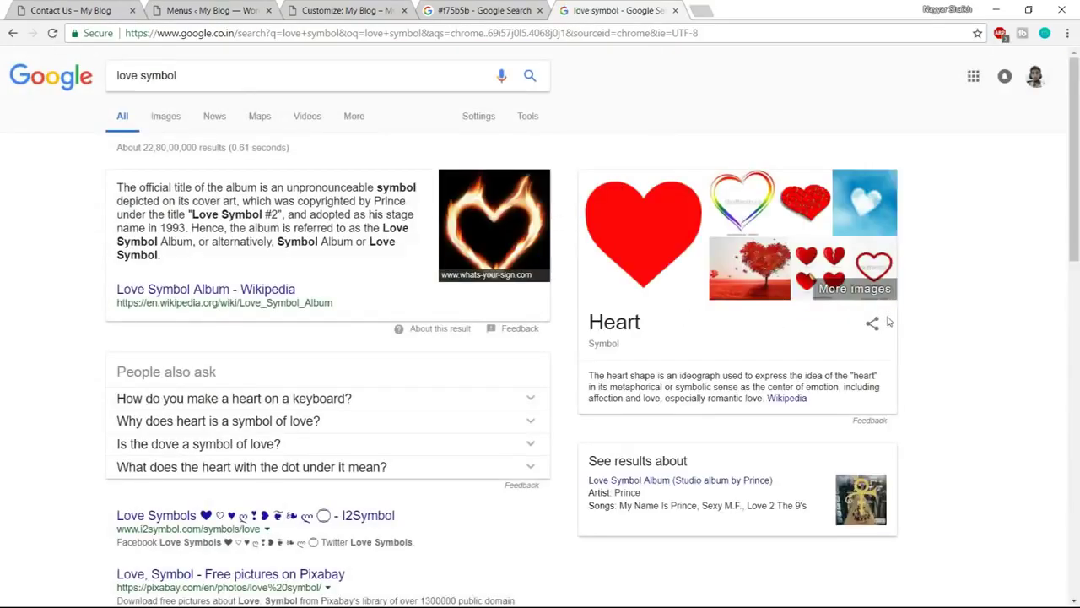
{"action": "scroll", "coordinate": [888, 321], "scroll_direction": "down", "scroll_amount": 2}
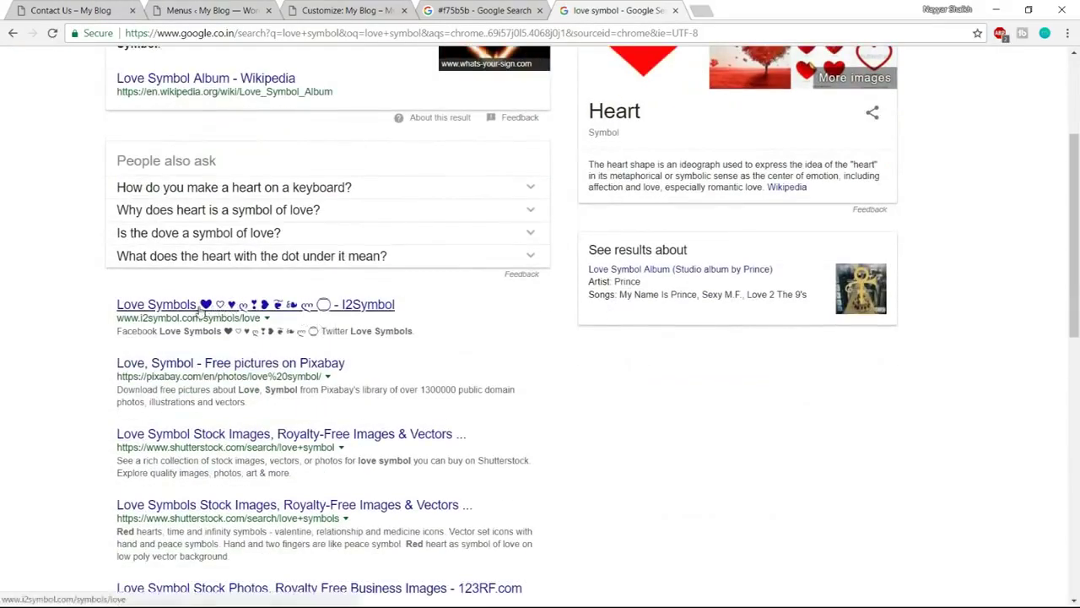
{"action": "left_click", "coordinate": [203, 306]}
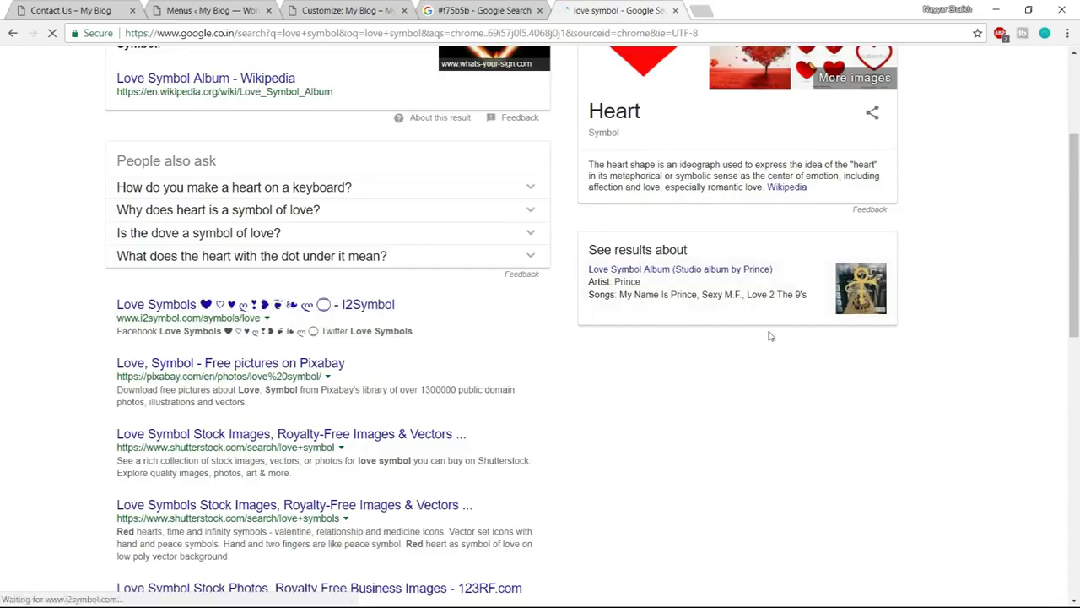
Copy the solid black heart symbol and switch back to the WordPress Menus tab
{"action": "scroll", "coordinate": [771, 335], "scroll_direction": "down", "scroll_amount": 3}
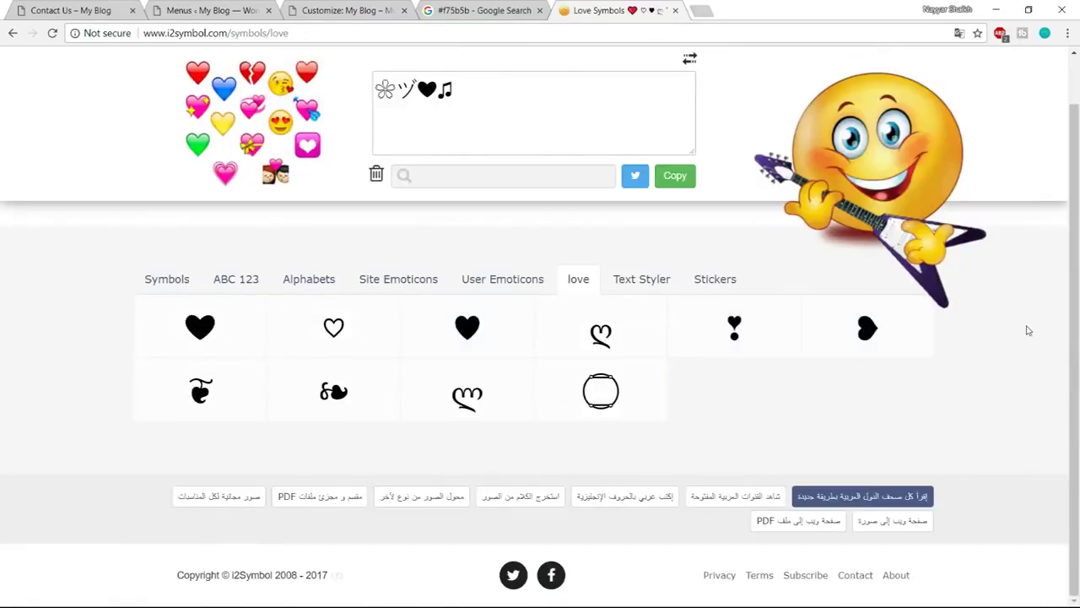
{"action": "left_click", "coordinate": [214, 350]}
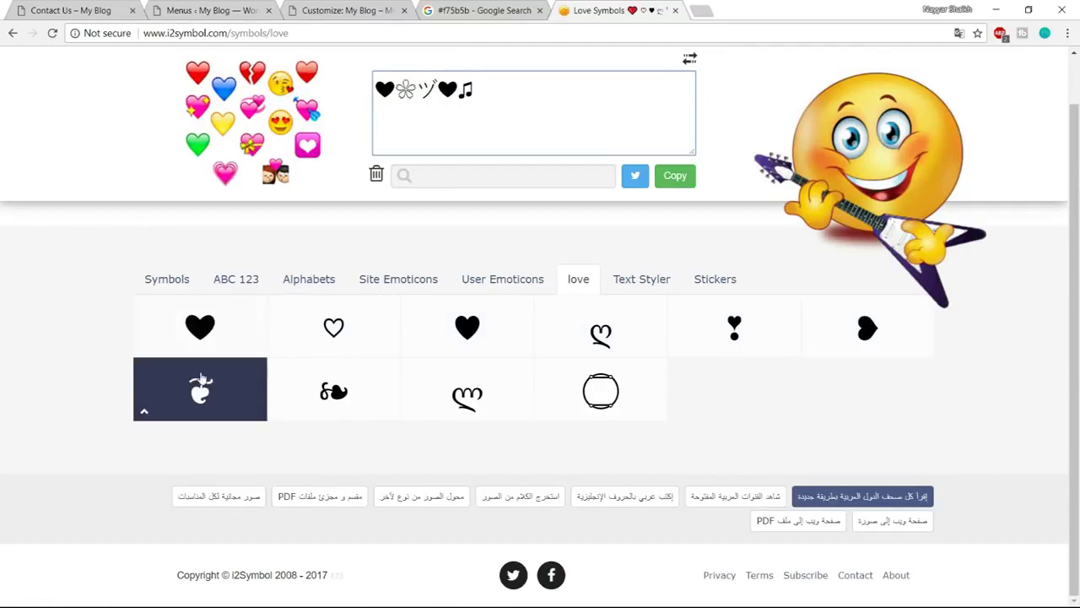
{"action": "right_click", "coordinate": [200, 336]}
{"action": "left_click", "coordinate": [245, 364]}
{"action": "left_click", "coordinate": [214, 7]}
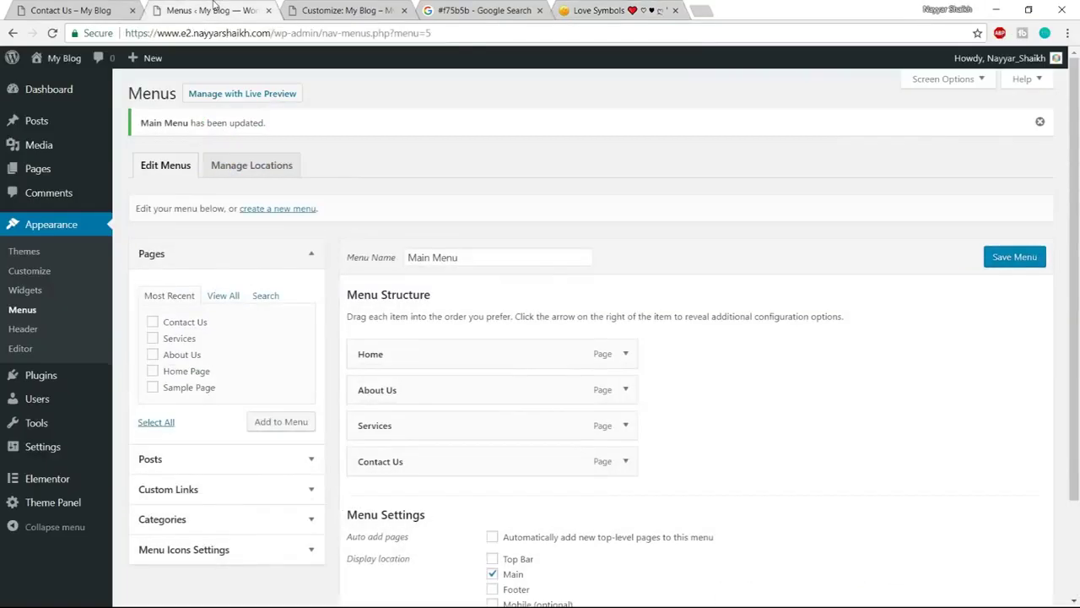
Paste the heart after 'Made with' in the footer copyright, then add ' by' and the owner's name
{"action": "left_click", "coordinate": [333, 10]}
{"action": "key", "text": "ctrl+v"}
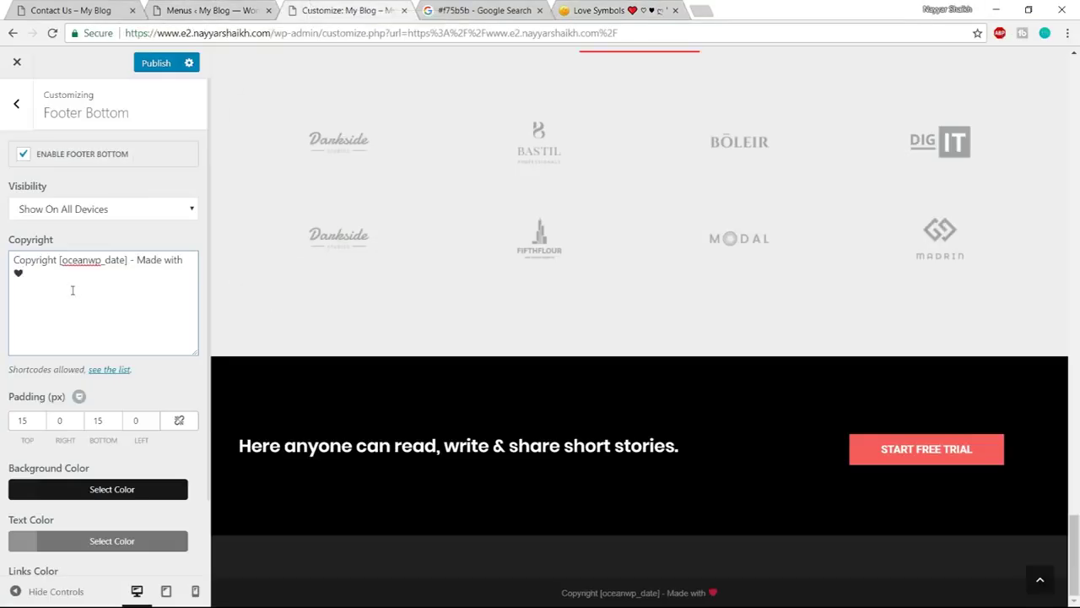
{"action": "key", "text": "BackSpace"}
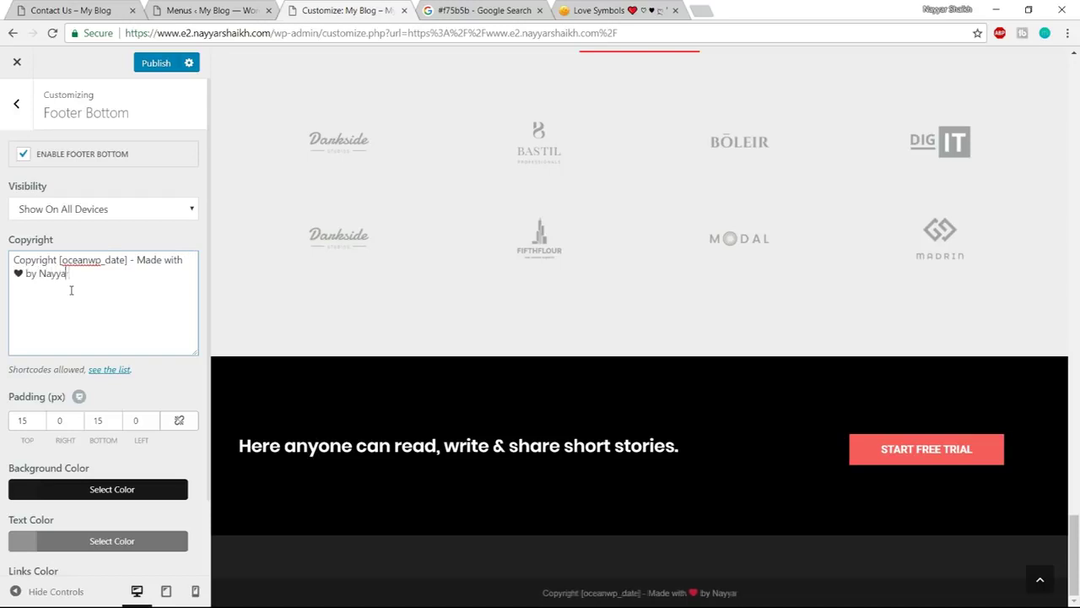
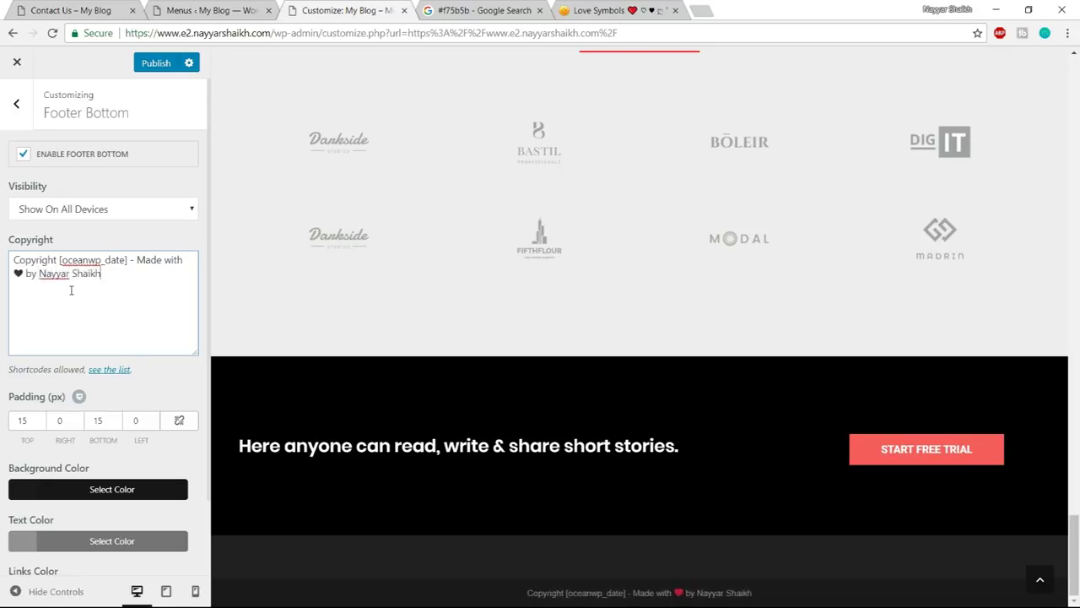
{"action": "left_click_drag", "start_coordinate": [113, 273], "coordinate": [39, 274]}
{"action": "left_click", "coordinate": [96, 291]}
{"action": "left_click_drag", "start_coordinate": [698, 593], "coordinate": [735, 592]}
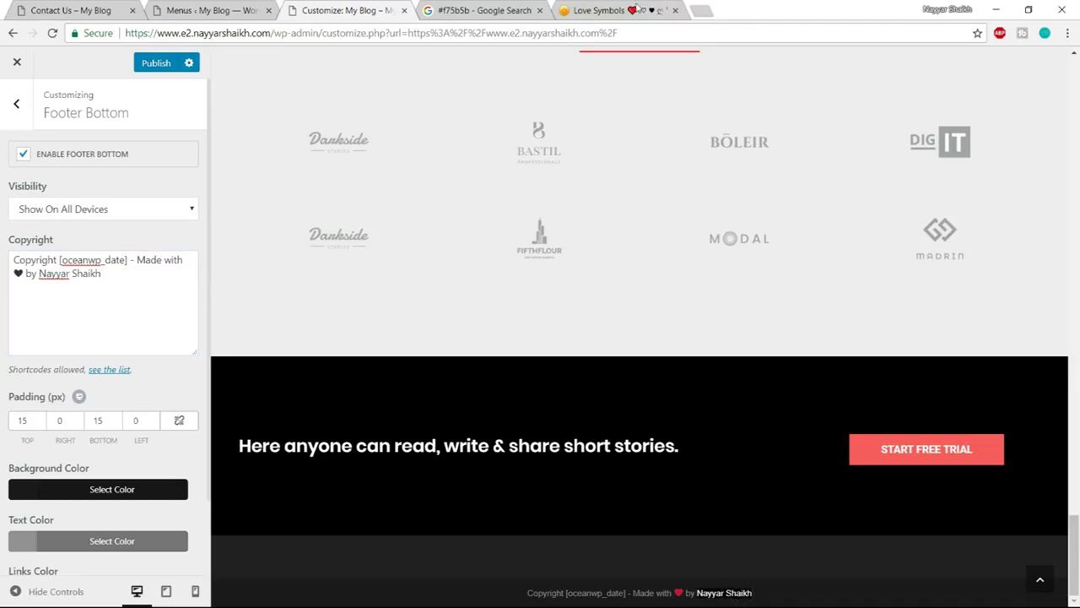
Search 'a href' and open the W3Schools HTML a href Attribute page
{"action": "left_click", "coordinate": [667, 11]}
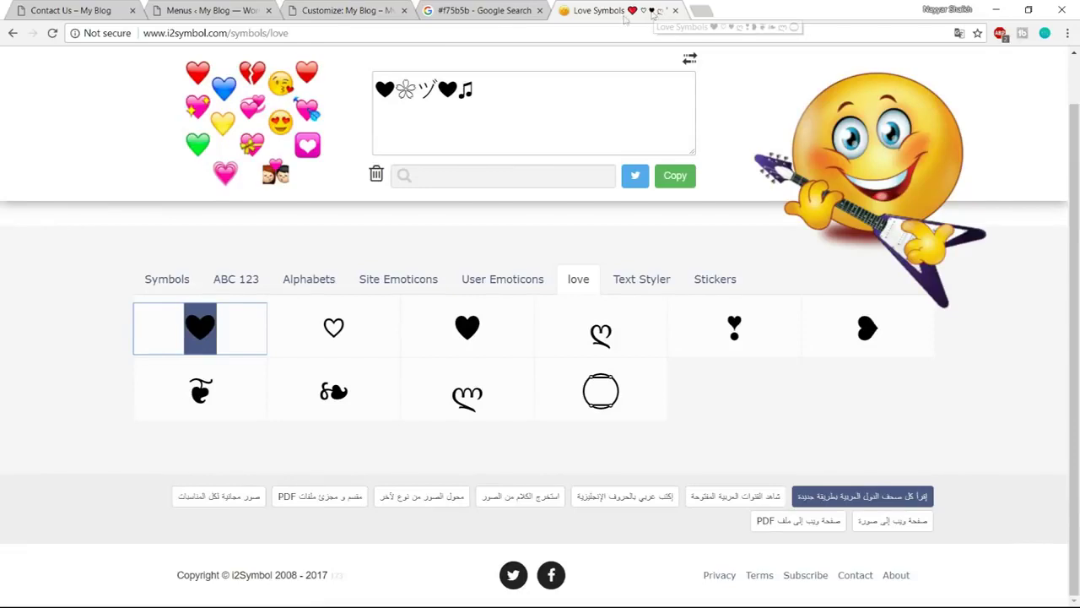
{"action": "left_click", "coordinate": [419, 34]}
{"action": "type", "text": "a href"}
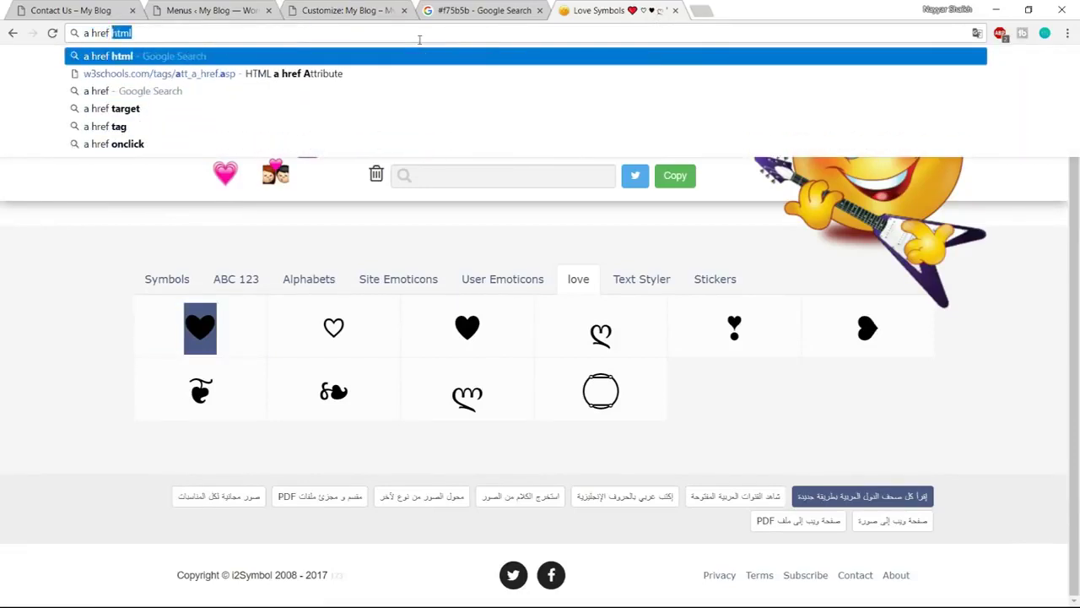
{"action": "key", "text": "Return"}
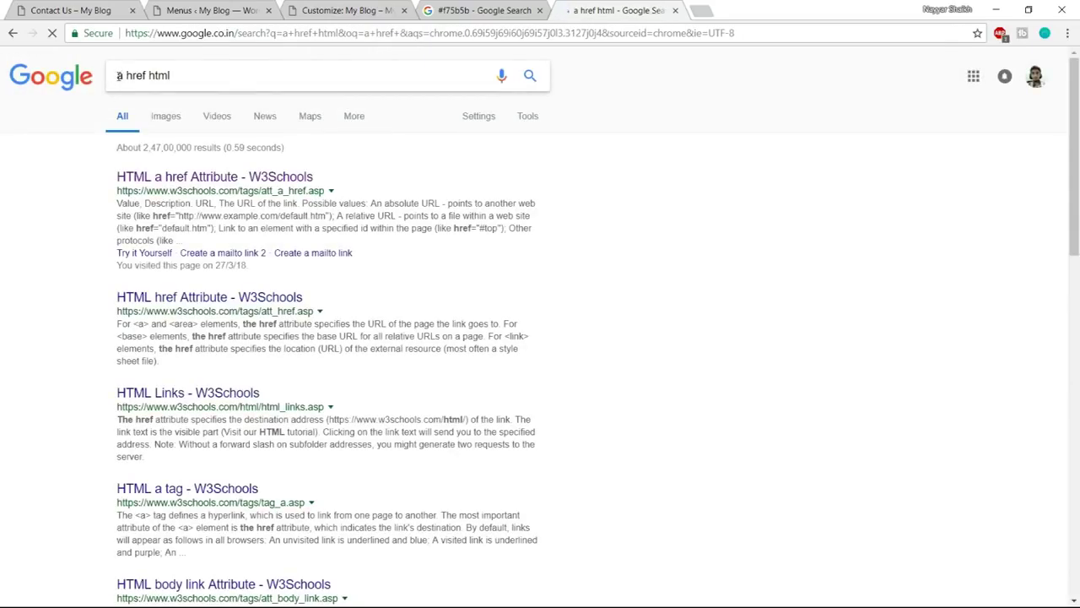
{"action": "left_click", "coordinate": [120, 77]}
{"action": "left_click_drag", "start_coordinate": [120, 77], "coordinate": [180, 76]}
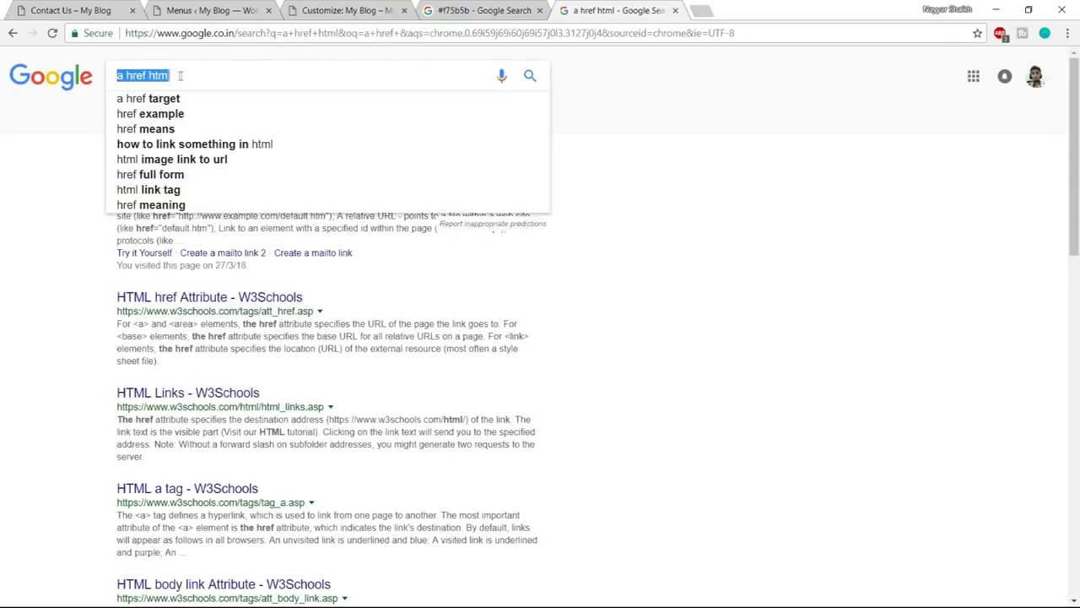
{"action": "left_click", "coordinate": [570, 144]}
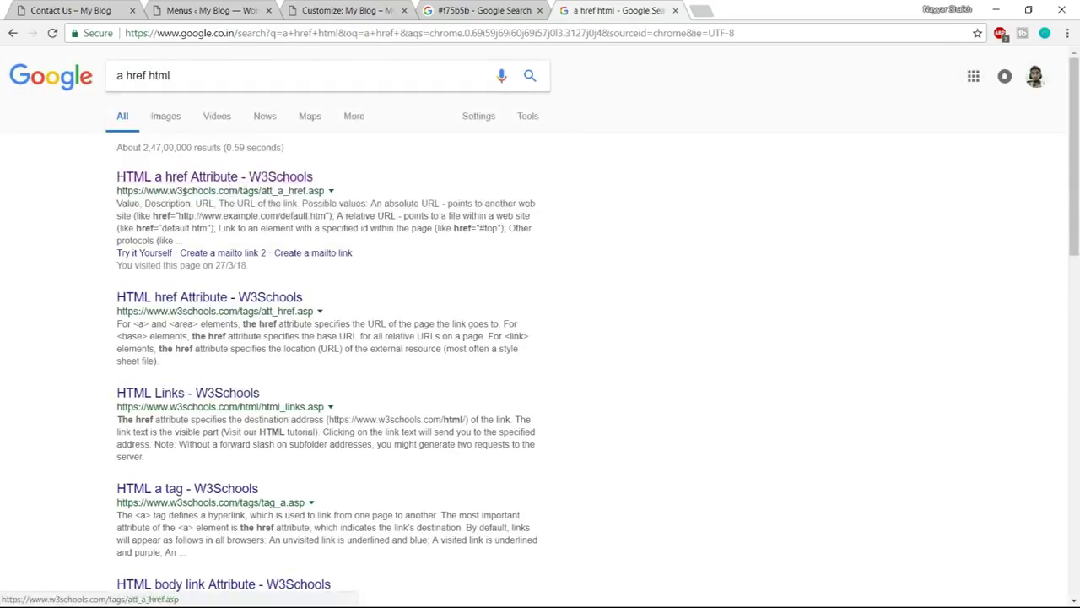
{"action": "left_click_drag", "start_coordinate": [169, 190], "coordinate": [229, 191]}
{"action": "left_click", "coordinate": [262, 178]}
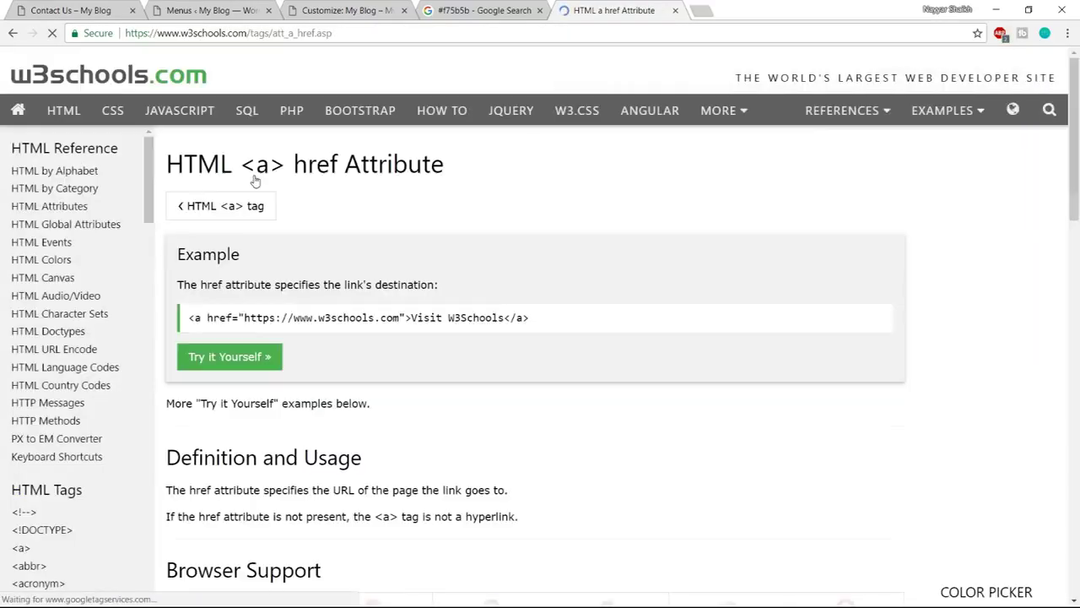
Select the example <a href> code line, then start a new line at the end of the footer copyright
{"action": "left_click_drag", "start_coordinate": [188, 318], "coordinate": [579, 320]}
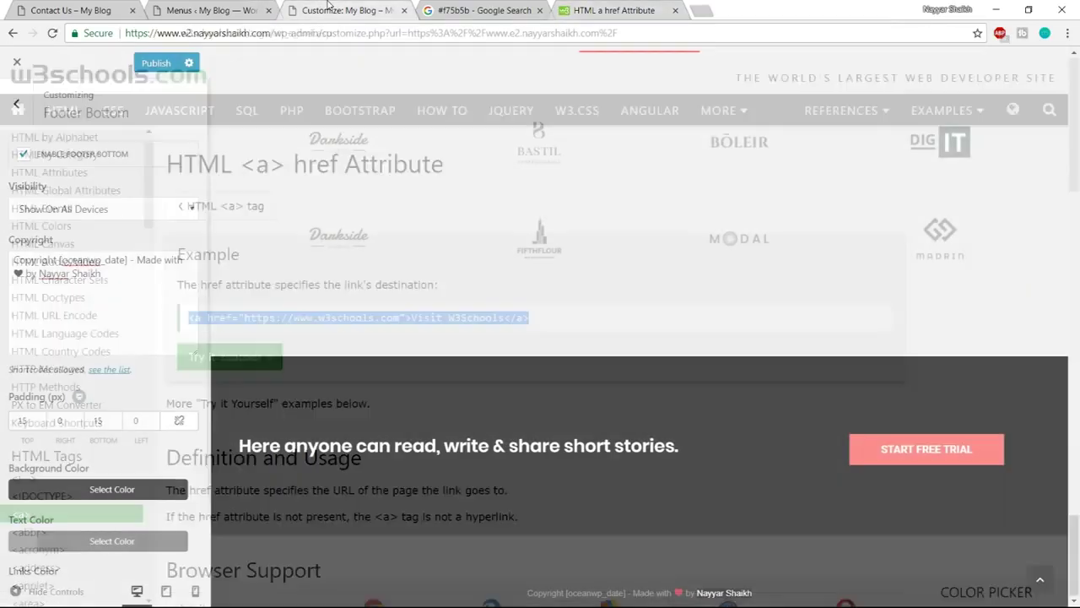
{"action": "left_click", "coordinate": [331, 9]}
{"action": "left_click", "coordinate": [116, 273]}
{"action": "key", "text": "Return"}
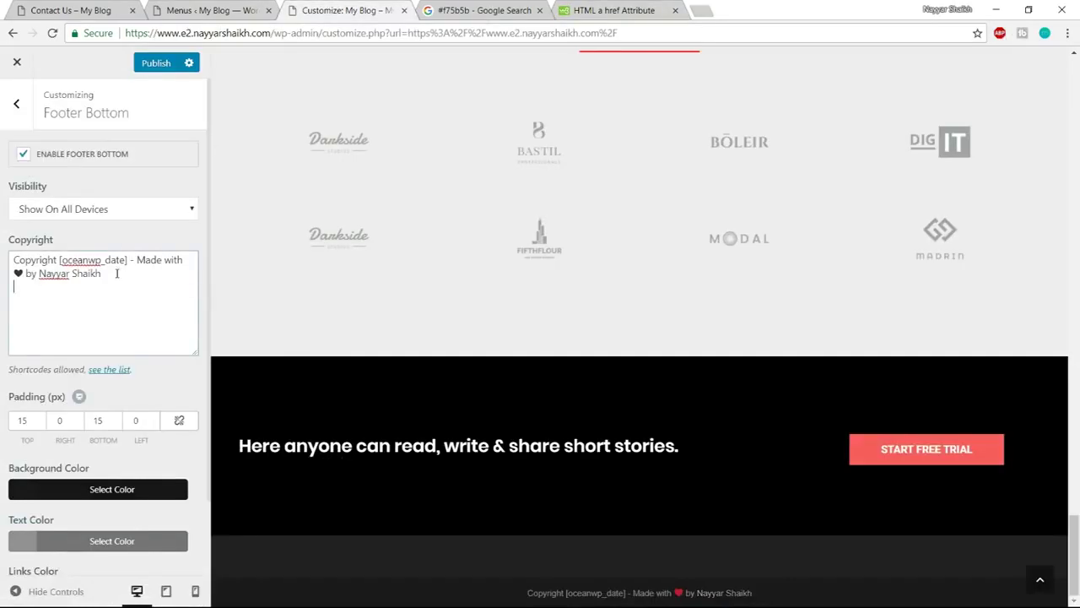
Paste the example <a href> code into the copyright, replace 'Visit W3Schools' with the owner's name, and select the w3schools URL
{"action": "key", "text": "ctrl+v"}
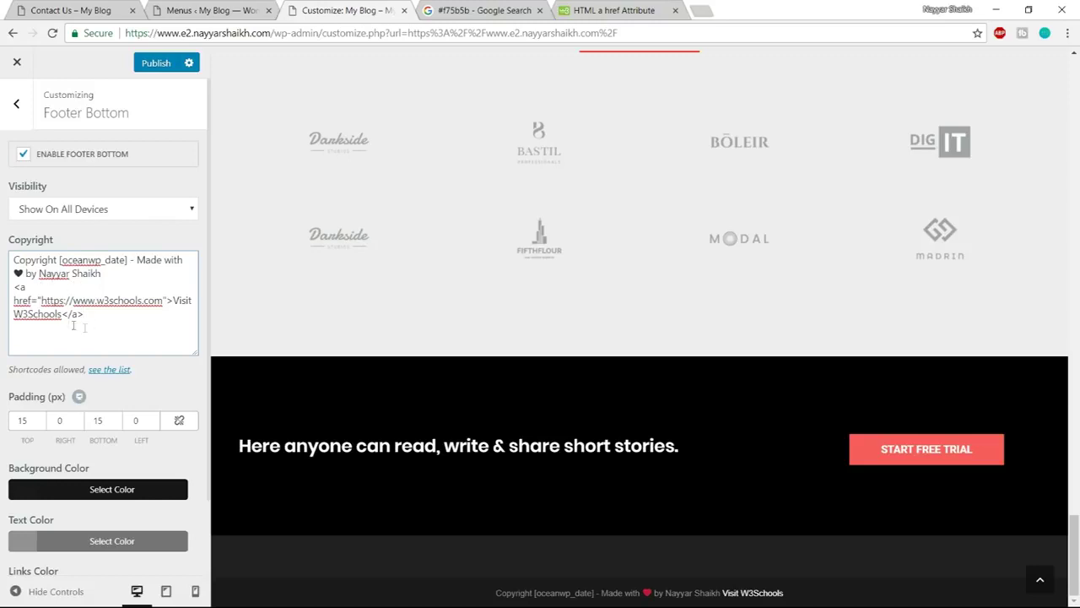
{"action": "left_click_drag", "start_coordinate": [178, 302], "coordinate": [63, 318]}
{"action": "left_click_drag", "start_coordinate": [73, 273], "coordinate": [40, 273]}
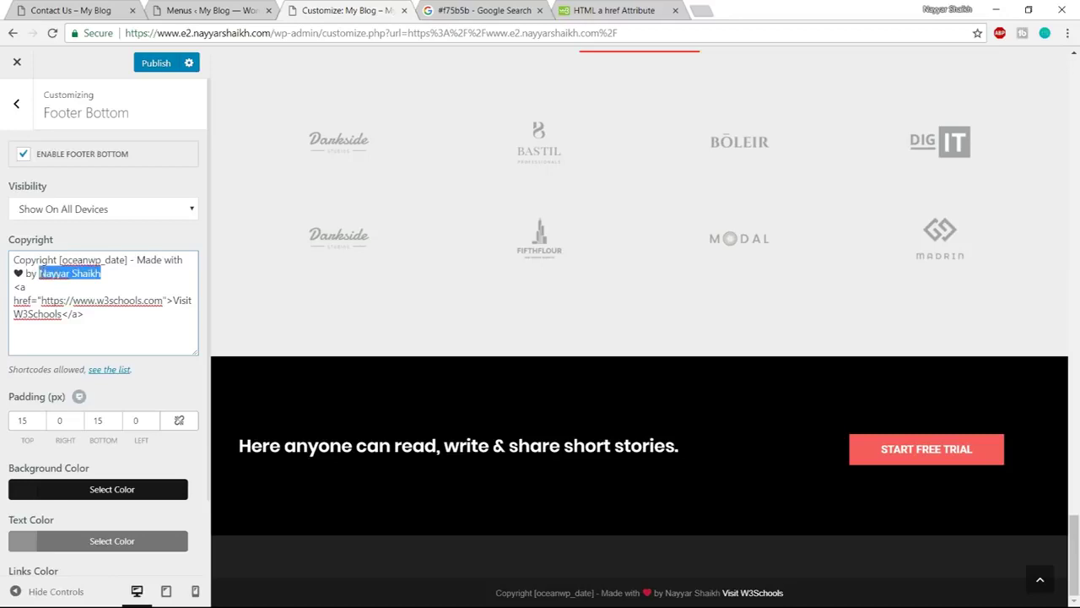
{"action": "key", "text": "BackSpace"}
{"action": "left_click_drag", "start_coordinate": [173, 300], "coordinate": [69, 316]}
{"action": "key", "text": "ctrl+v"}
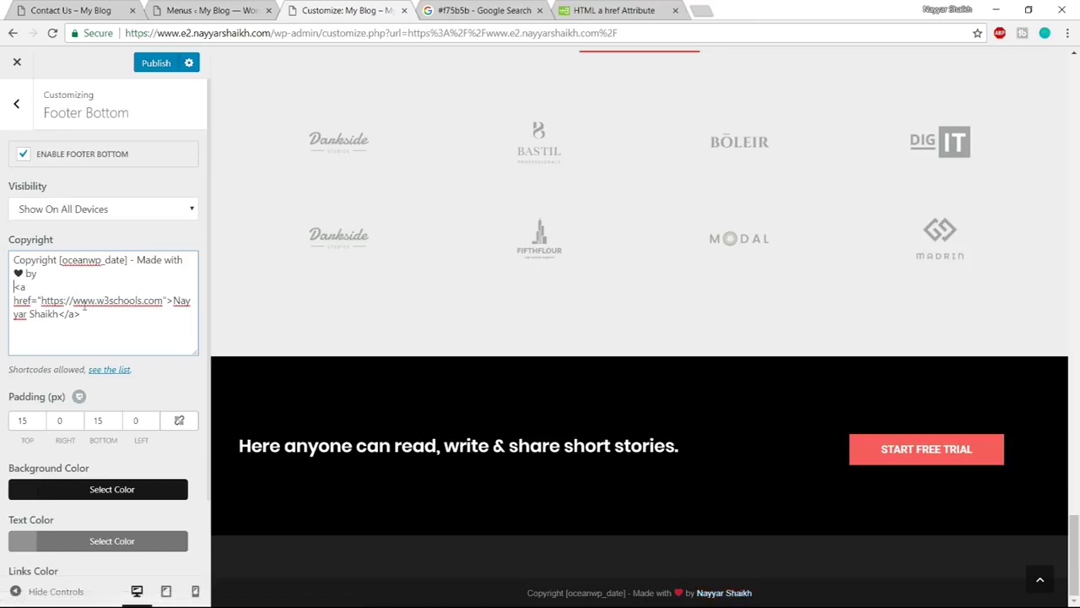
{"action": "left_click_drag", "start_coordinate": [41, 301], "coordinate": [159, 304]}
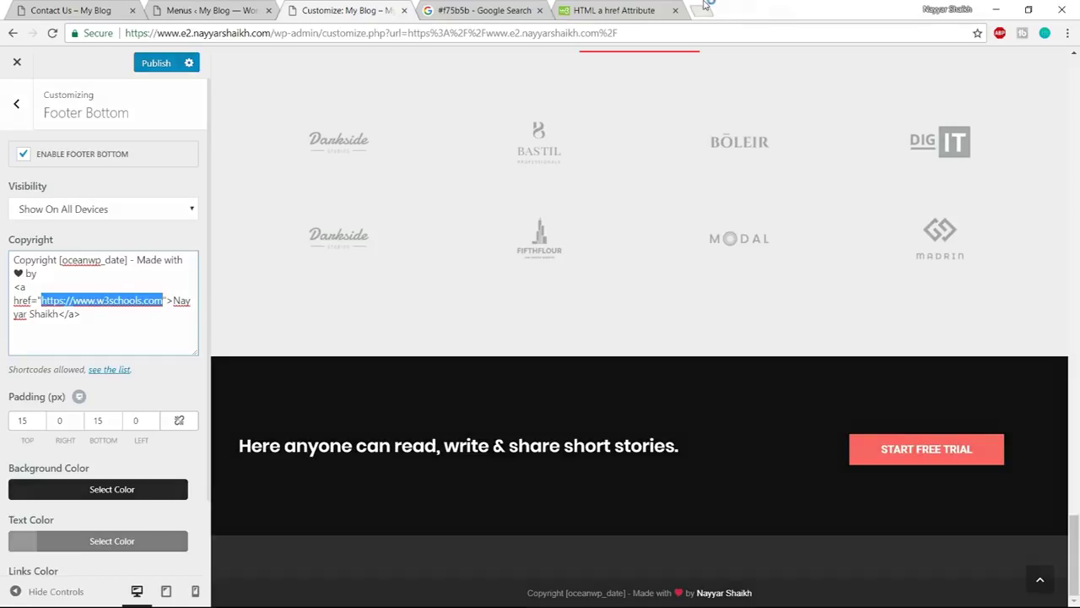
Replace the w3schools.com link address with the owner's YouTube channel URL and publish the footer changes
{"action": "left_click", "coordinate": [701, 10]}
{"action": "type", "text": "youtube.com"}
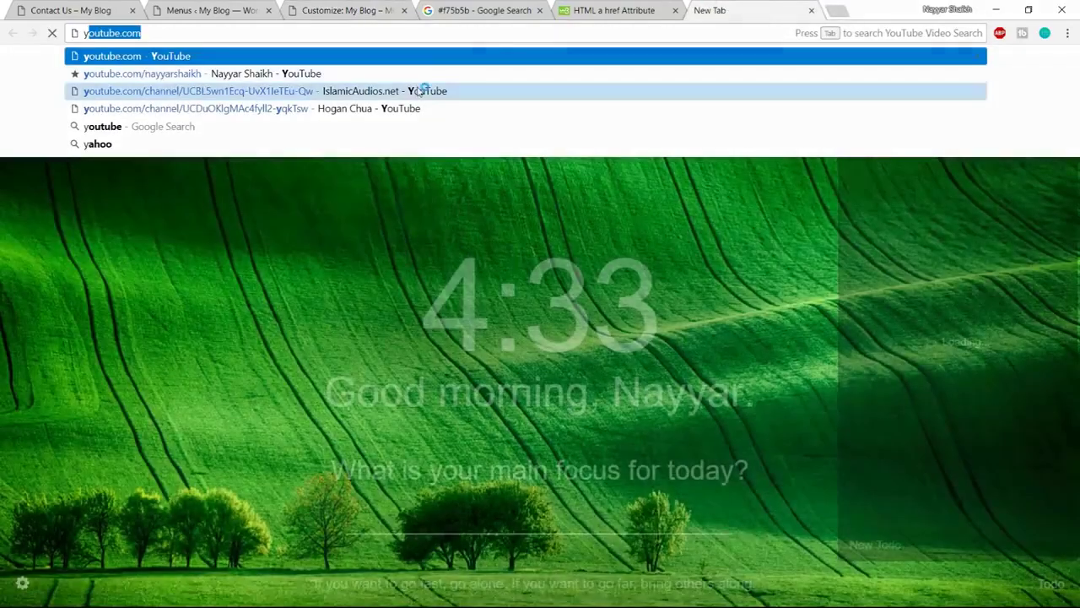
{"action": "left_click", "coordinate": [413, 73]}
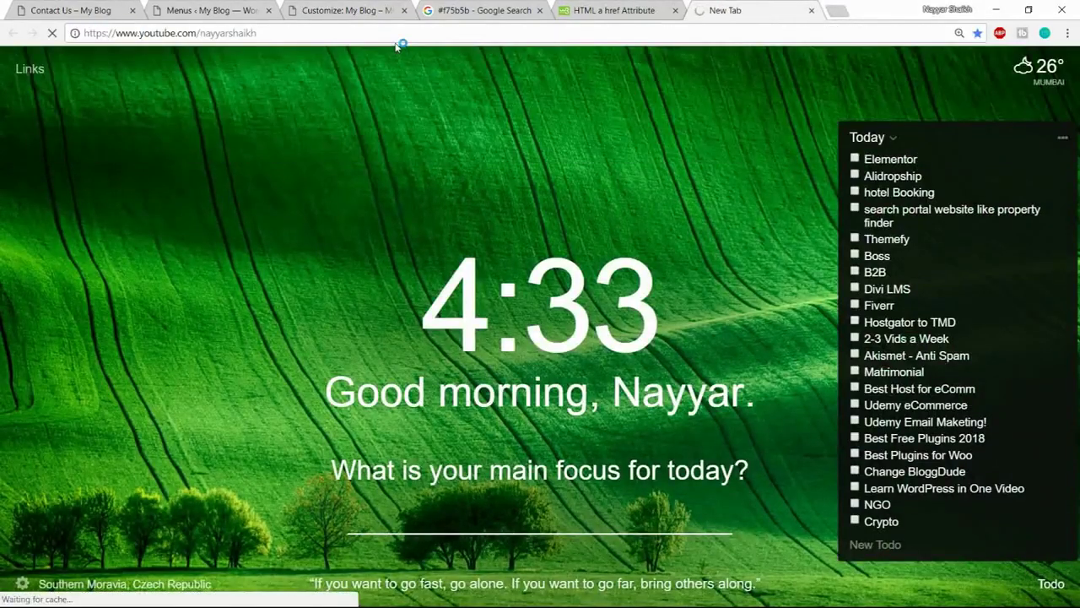
{"action": "left_click", "coordinate": [402, 32]}
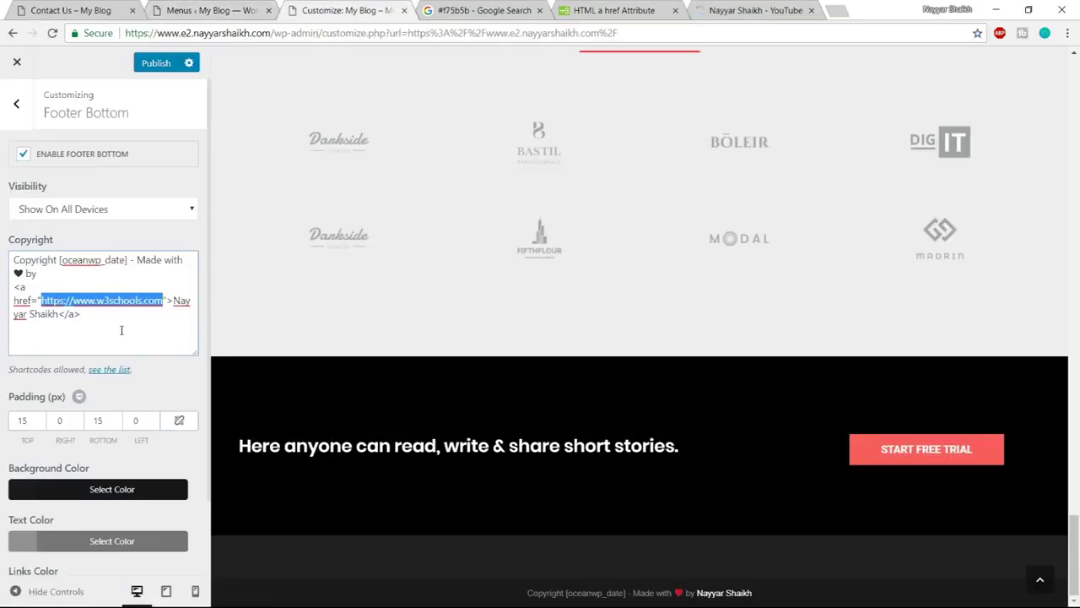
{"action": "key", "text": "ctrl+v"}
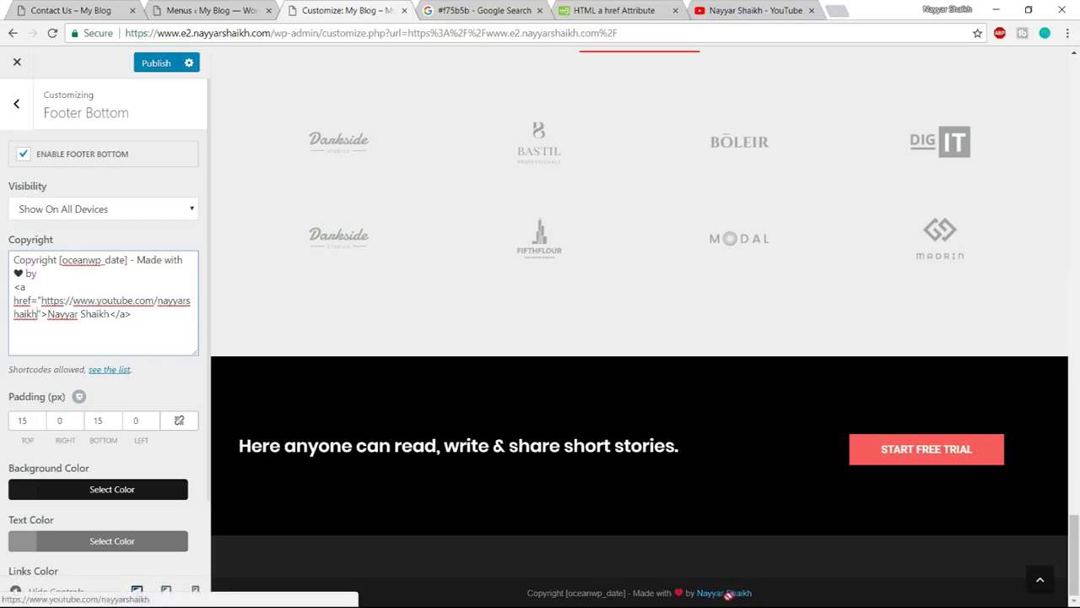
{"action": "left_click", "coordinate": [142, 69]}
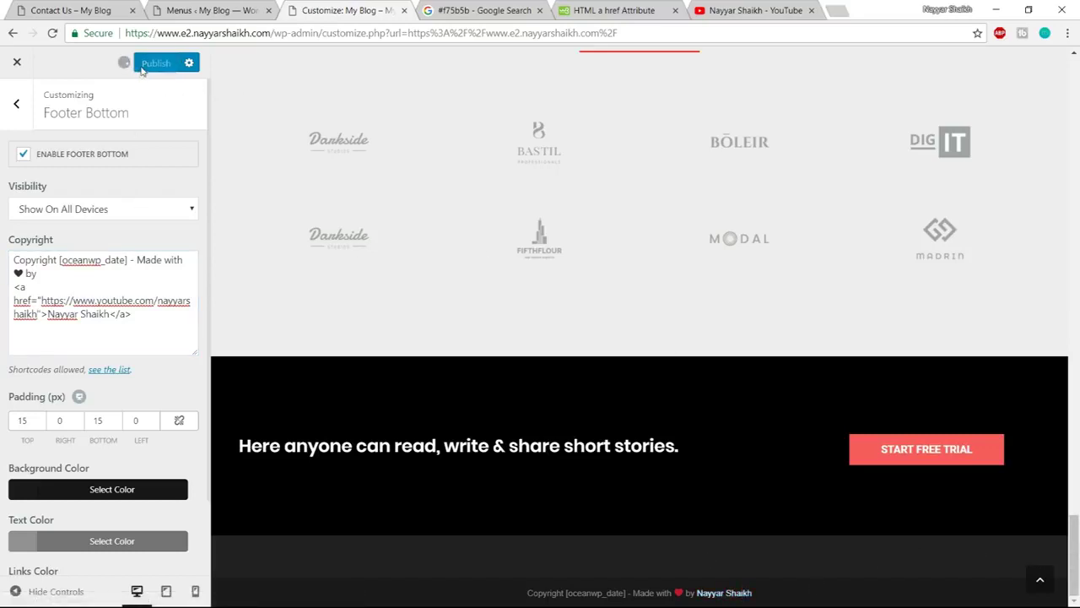
{"action": "left_click", "coordinate": [1038, 590]}
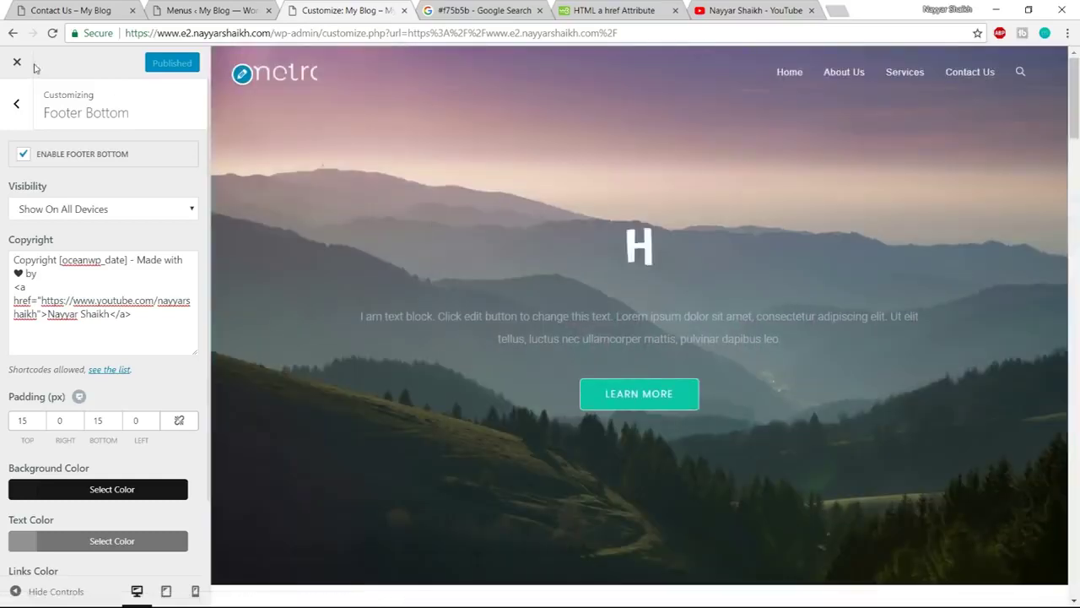
Close the Customizer and check the linked name in the live home page footer
{"action": "left_click", "coordinate": [18, 66]}
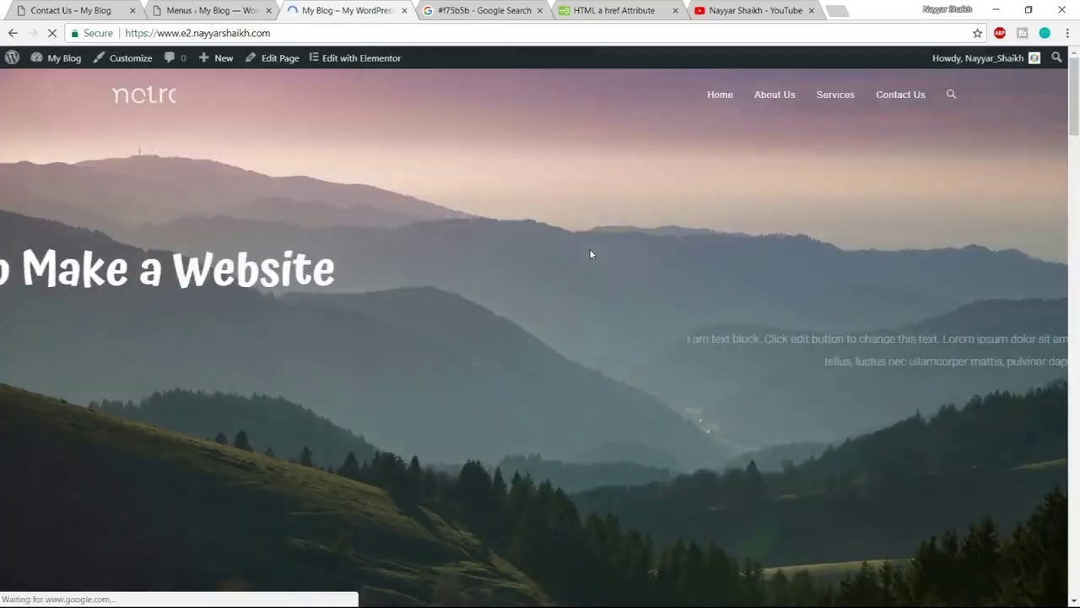
{"action": "scroll", "coordinate": [704, 270], "scroll_direction": "down", "scroll_amount": 10}
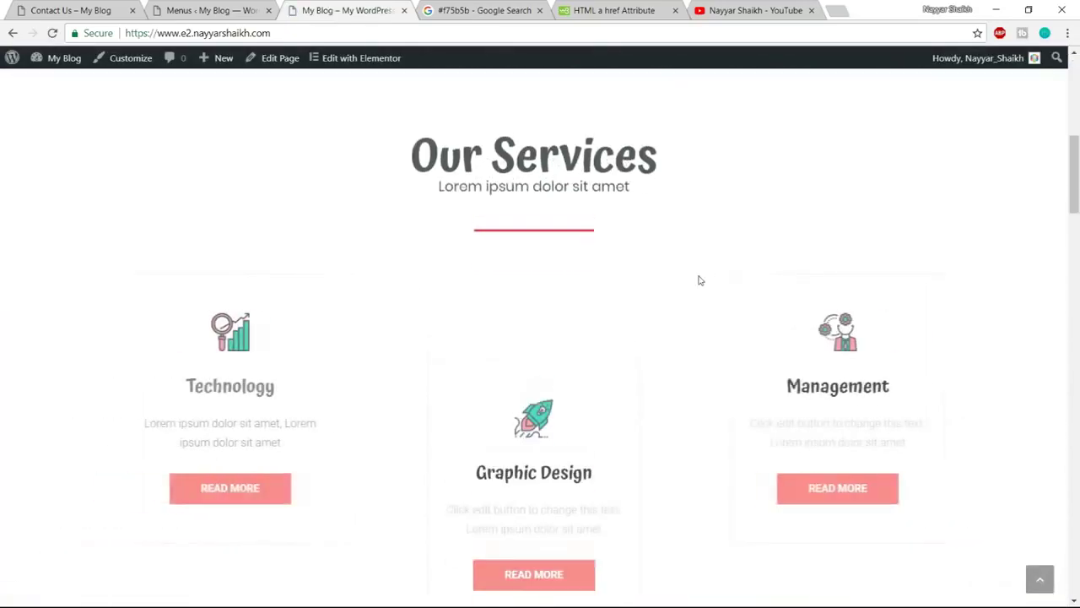
{"action": "scroll", "coordinate": [854, 276], "scroll_direction": "down", "scroll_amount": 15}
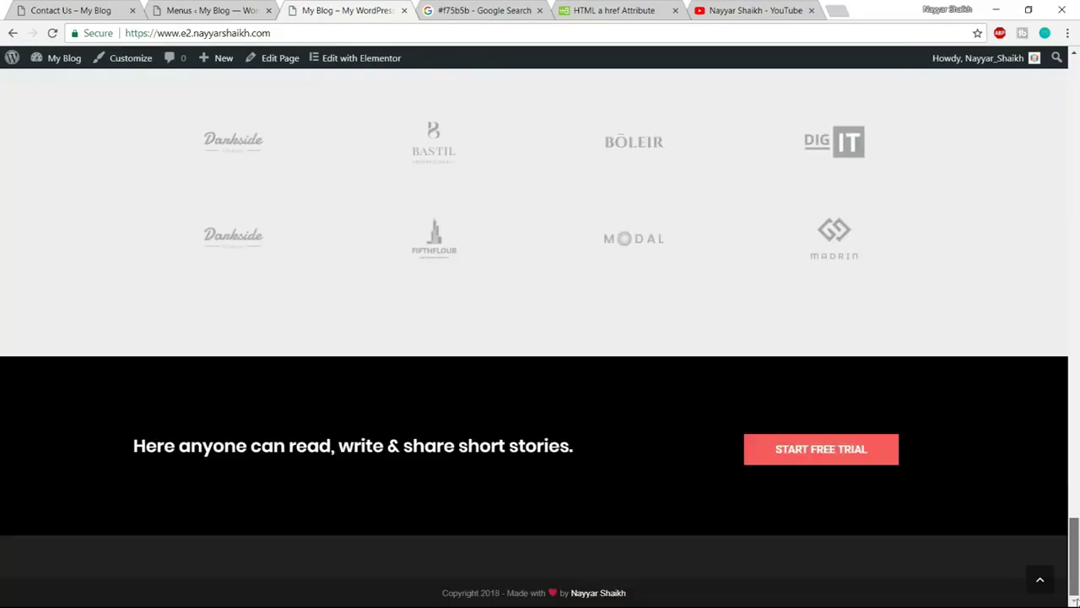
{"action": "left_click", "coordinate": [1040, 579]}
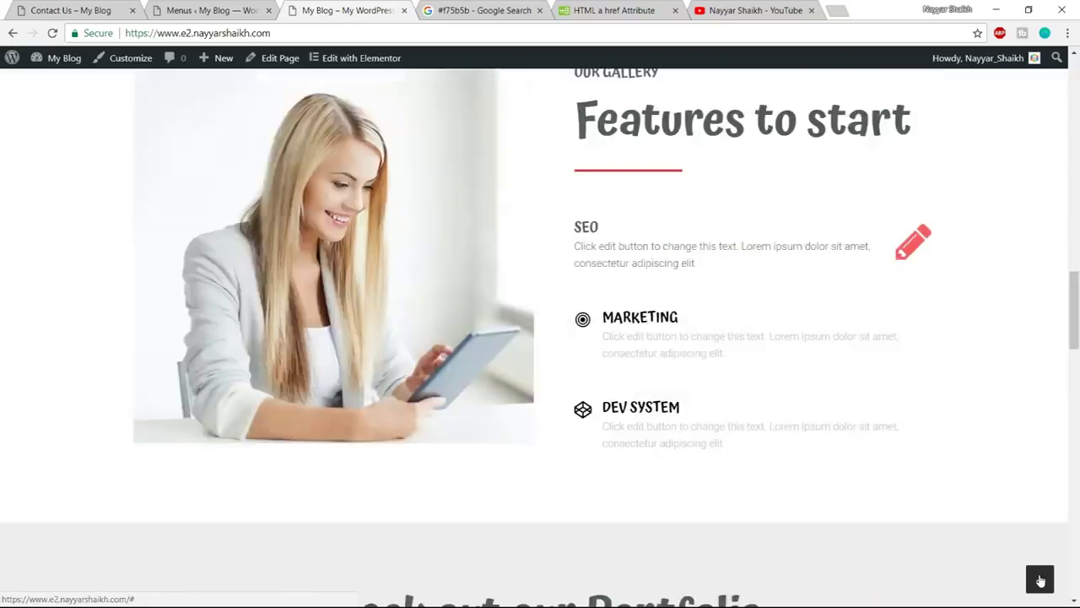